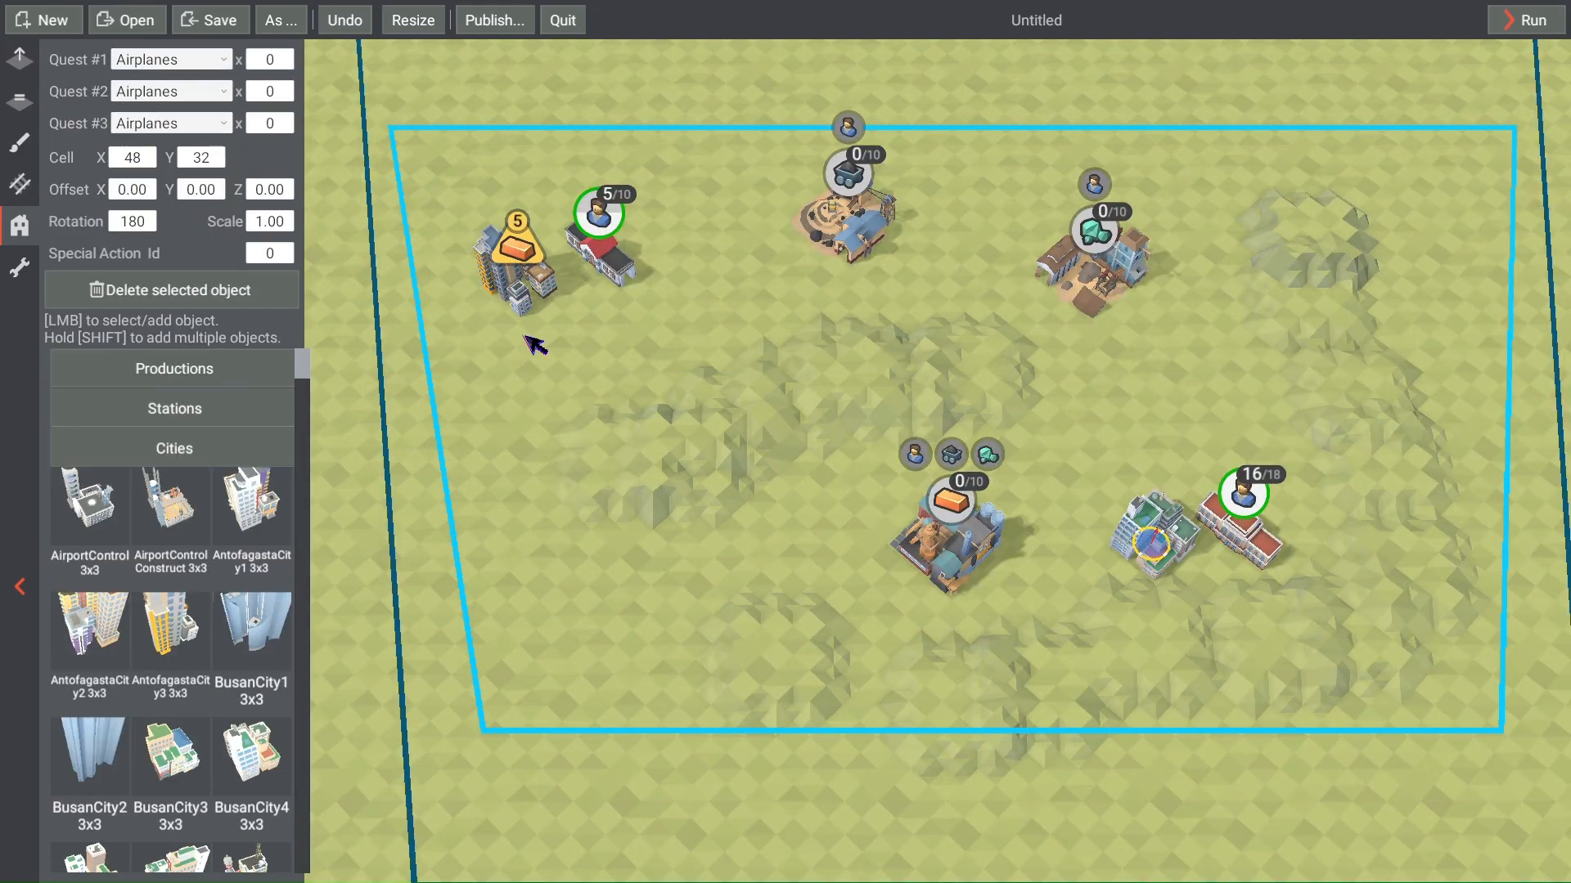
Step: Give the selected city a quest of 5 and connect the two stations with a track that tunnels through the central ridge
click(170, 59)
click(20, 183)
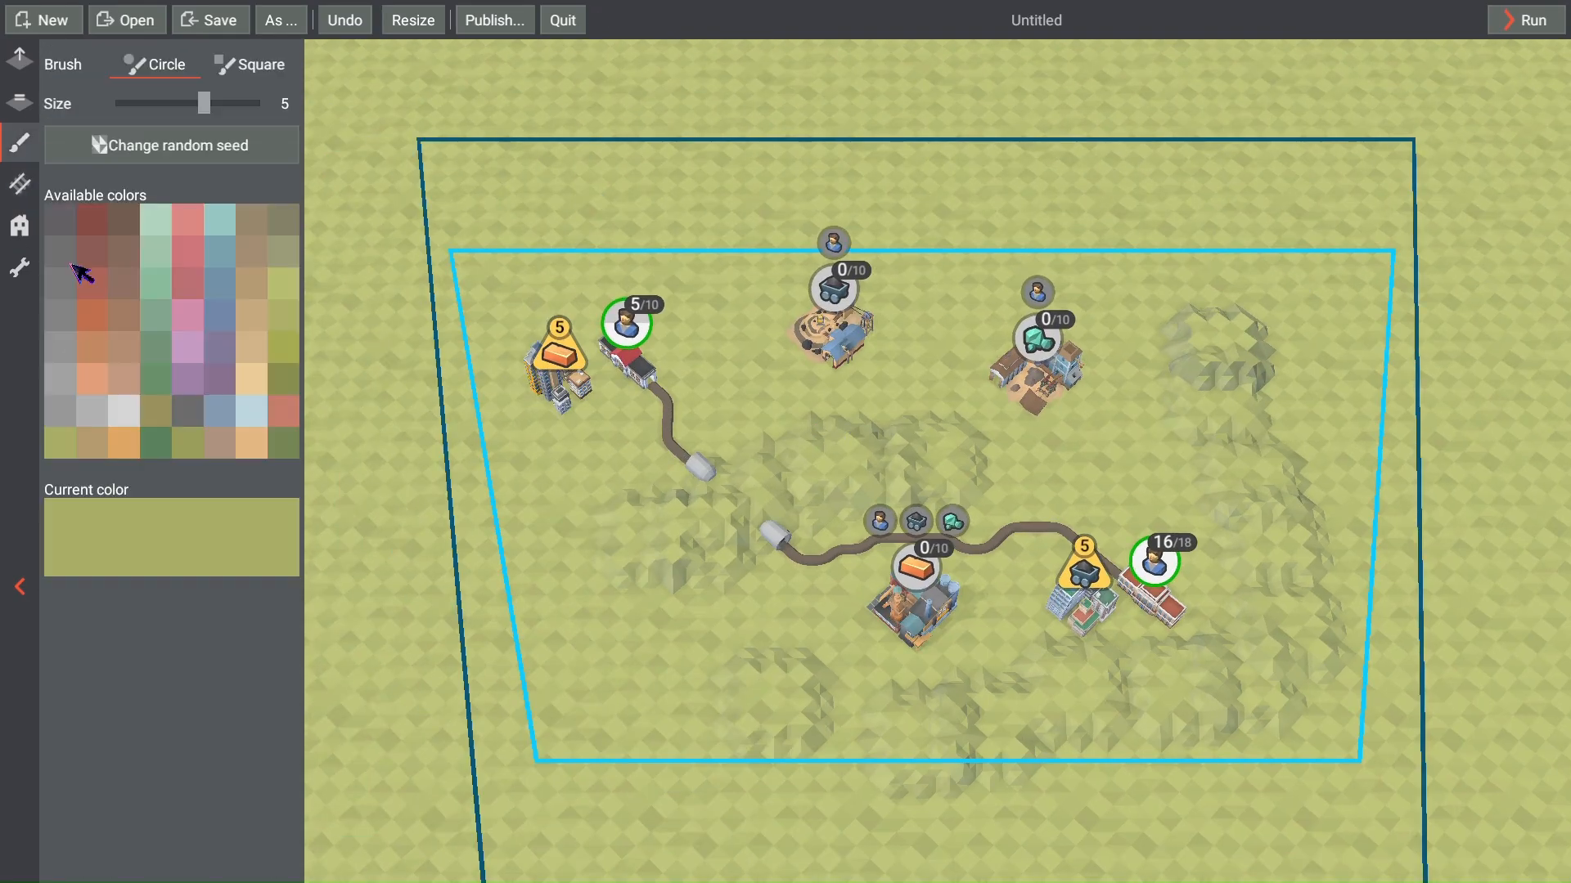
Step: Paint the ground around the buildings blue and the raised ridges orange using a circular brush
click(219, 355)
mouse_move(573, 327)
mouse_down()
mouse_move(1045, 501)
mouse_move(624, 719)
mouse_up()
click(92, 319)
drag(638, 573, 937, 463)
drag(1170, 335, 548, 670)
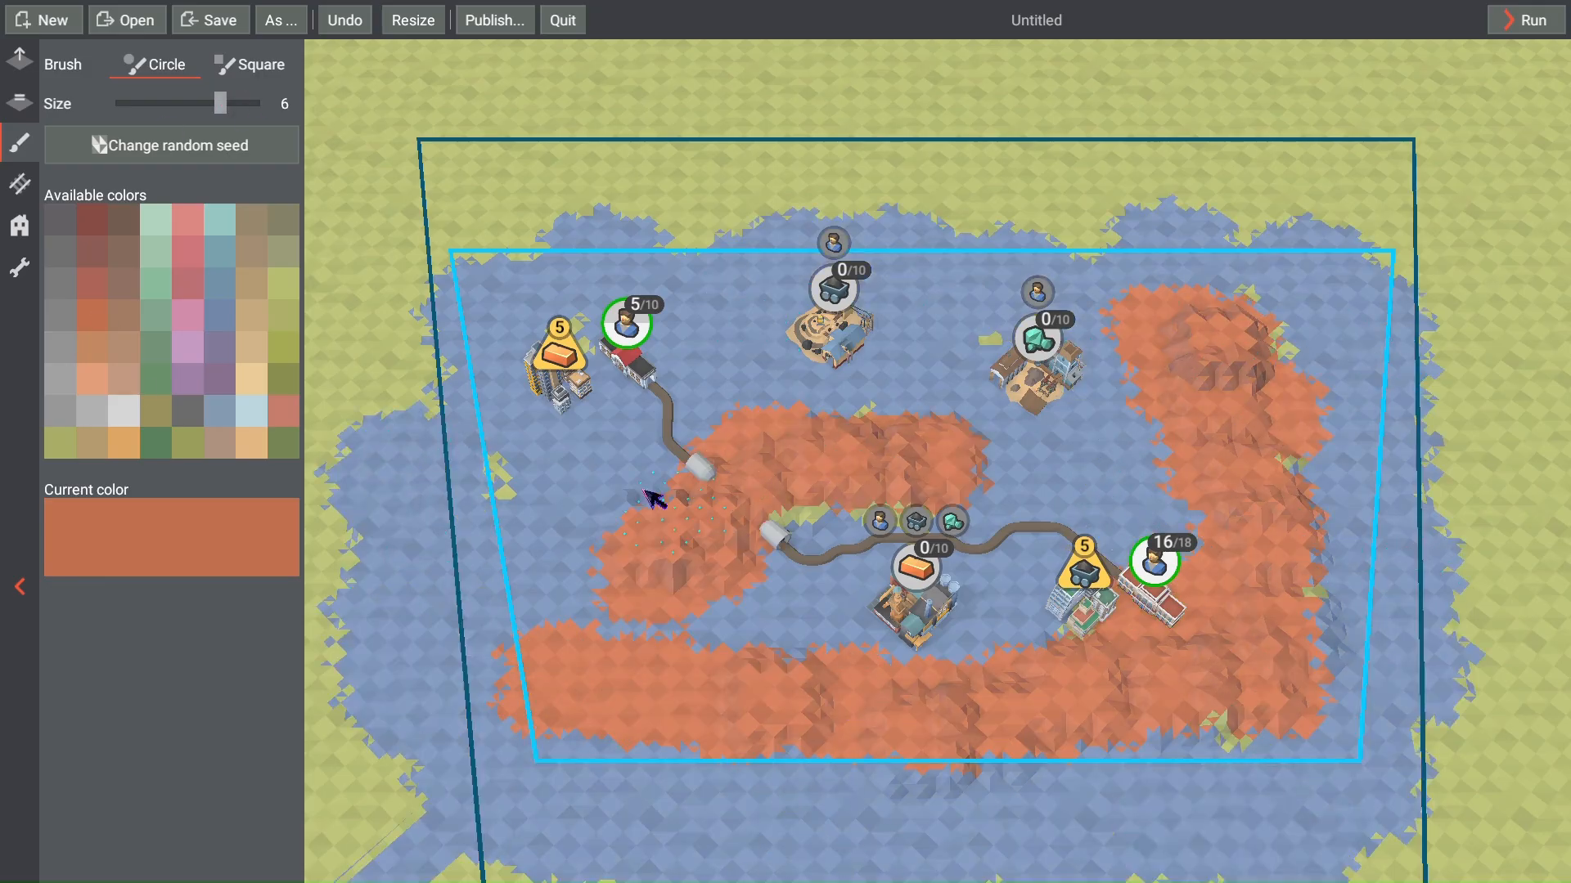
Step: Scatter several groups of small high-rise buildings over the blue ground around the stations and production sites
click(19, 225)
click(174, 371)
click(715, 321)
click(964, 309)
click(547, 538)
click(1055, 489)
Step: Dig down the eastern end of the central ridge with a size 6 brush and place an object there coloured #FF0000
click(19, 59)
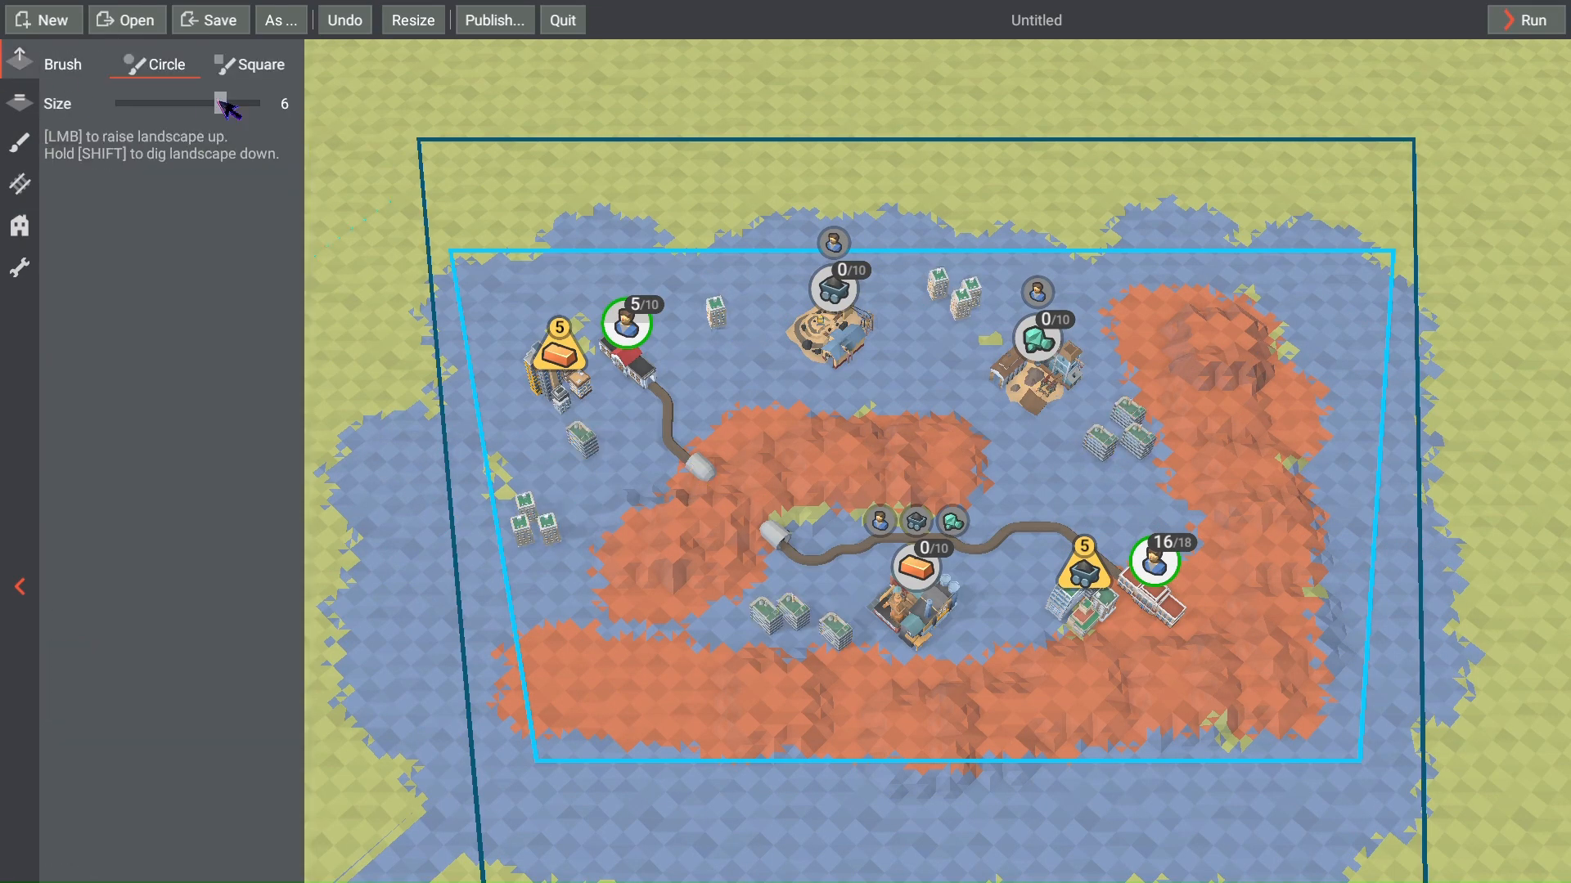
shift+drag(941, 446, 986, 486)
click(19, 225)
click(174, 530)
click(171, 696)
click(968, 458)
click(256, 187)
text(#FF0000)
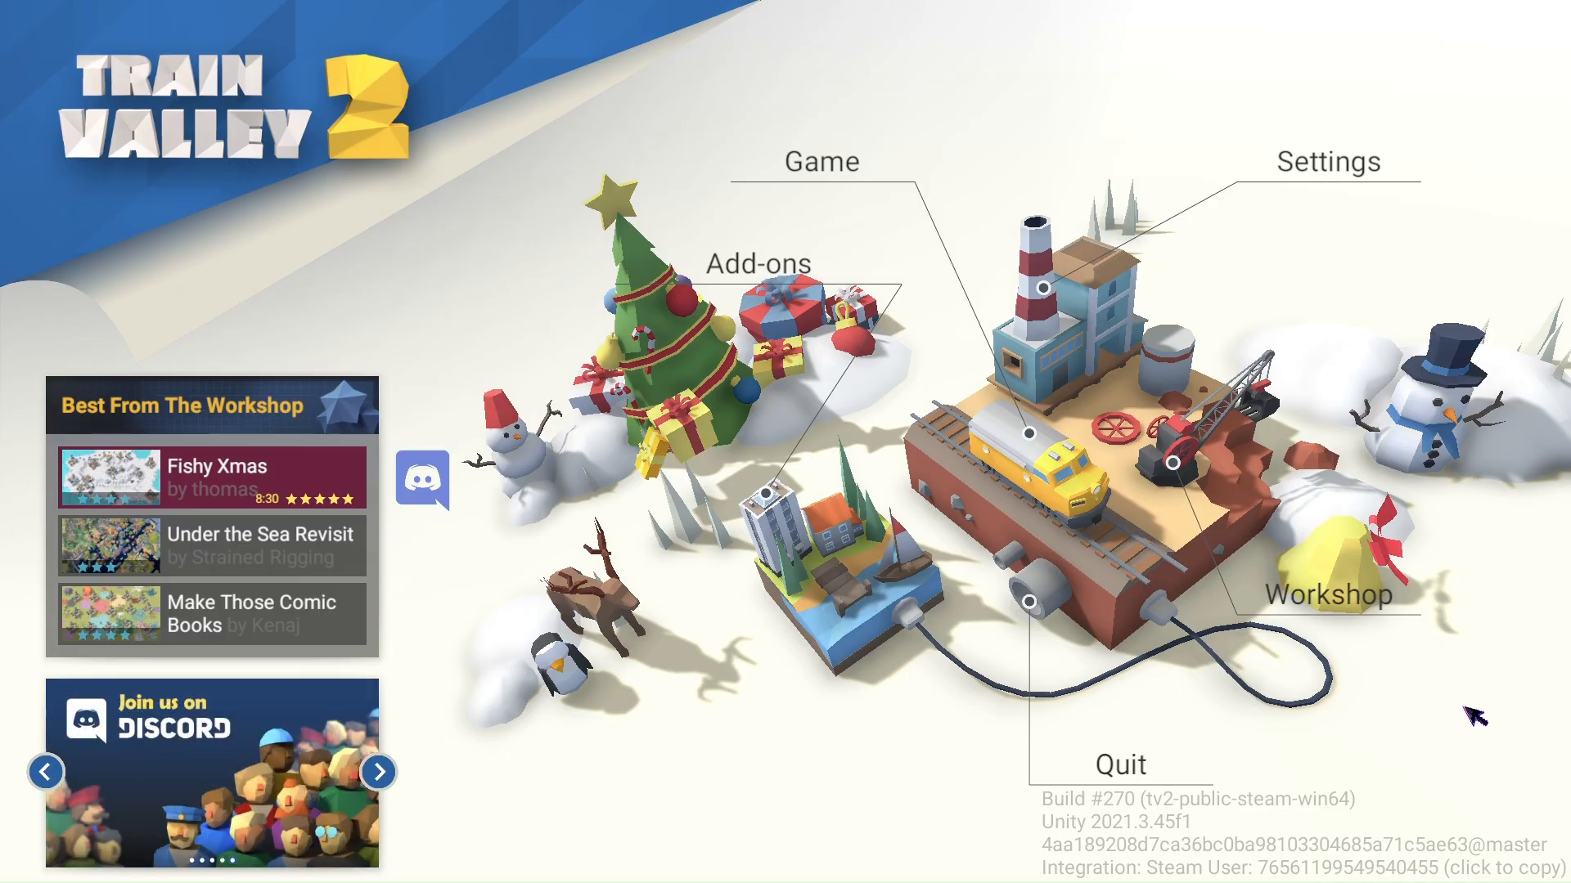
Step: Go to the Workshop from the main menu, check the level sorting options and open the Level Editor
click(1350, 601)
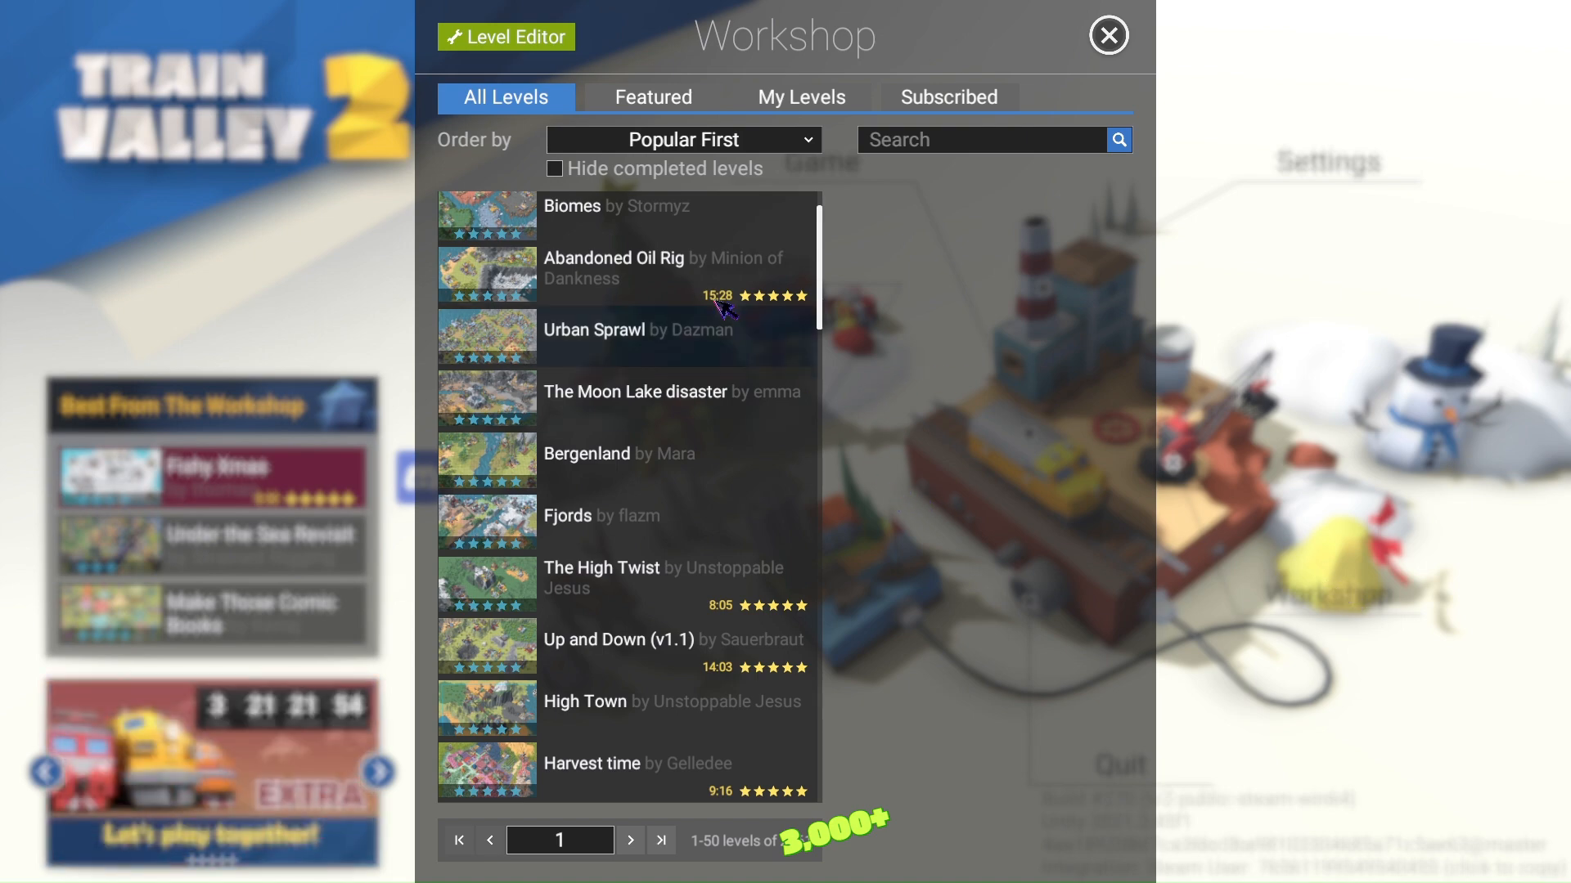
click(746, 148)
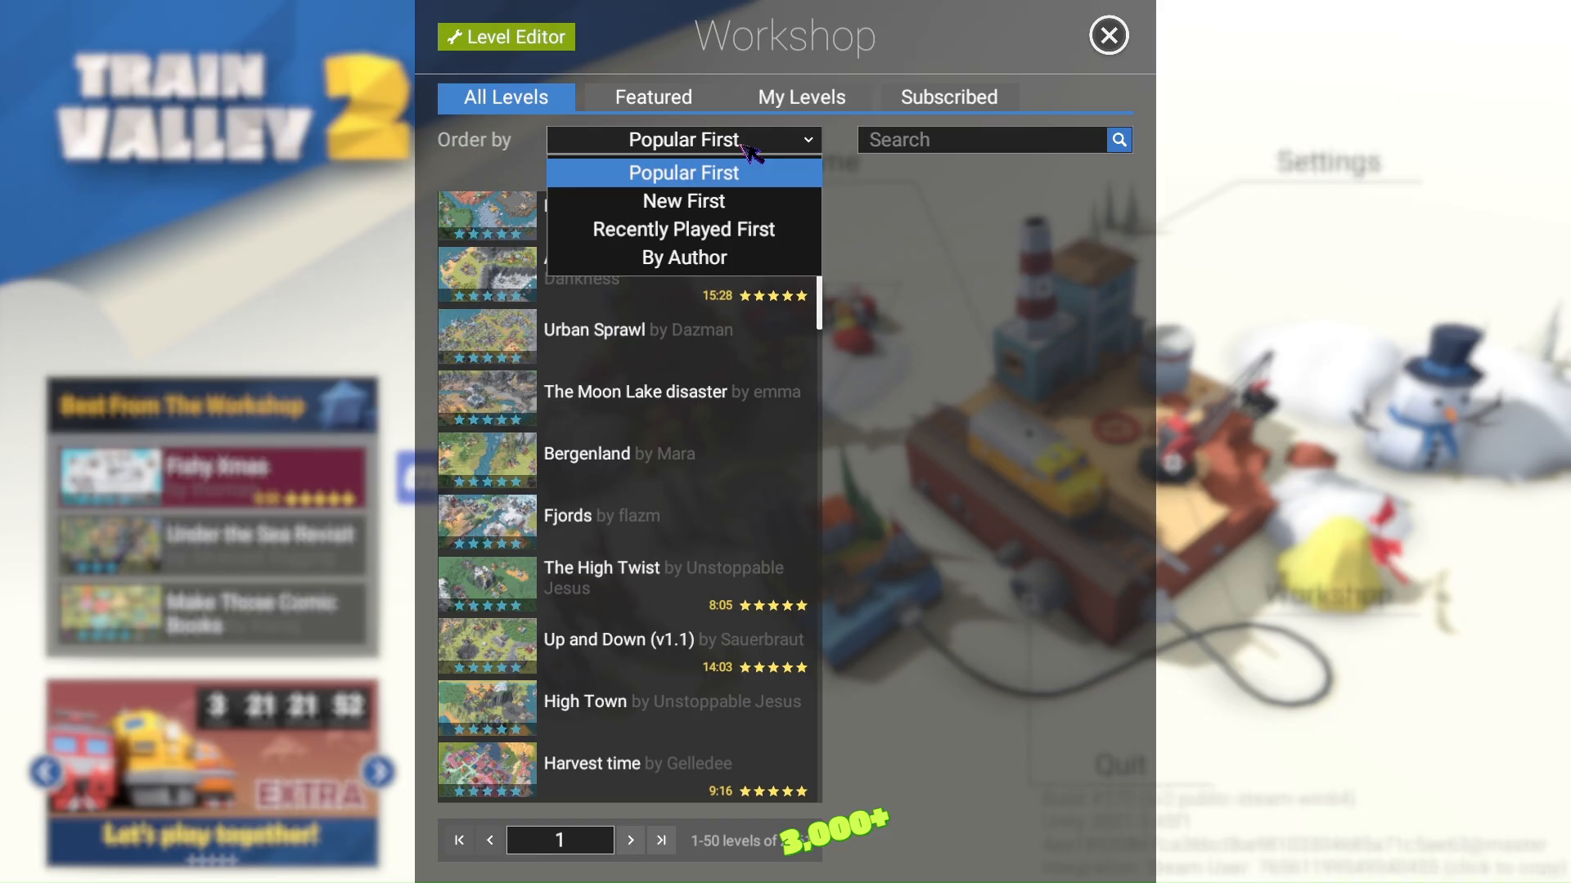
click(746, 148)
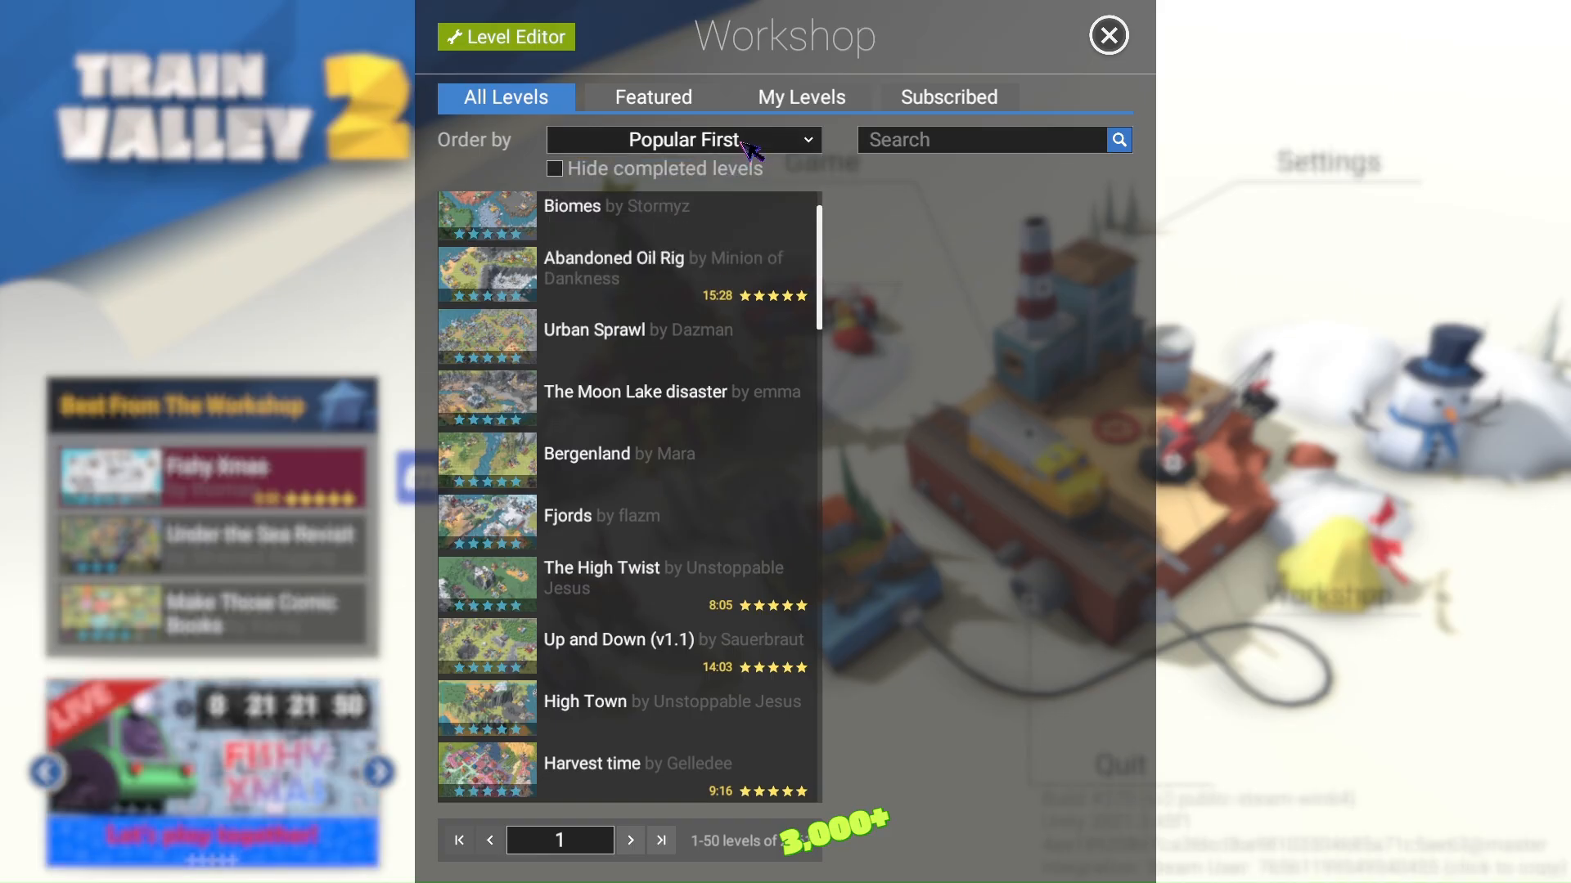
click(507, 37)
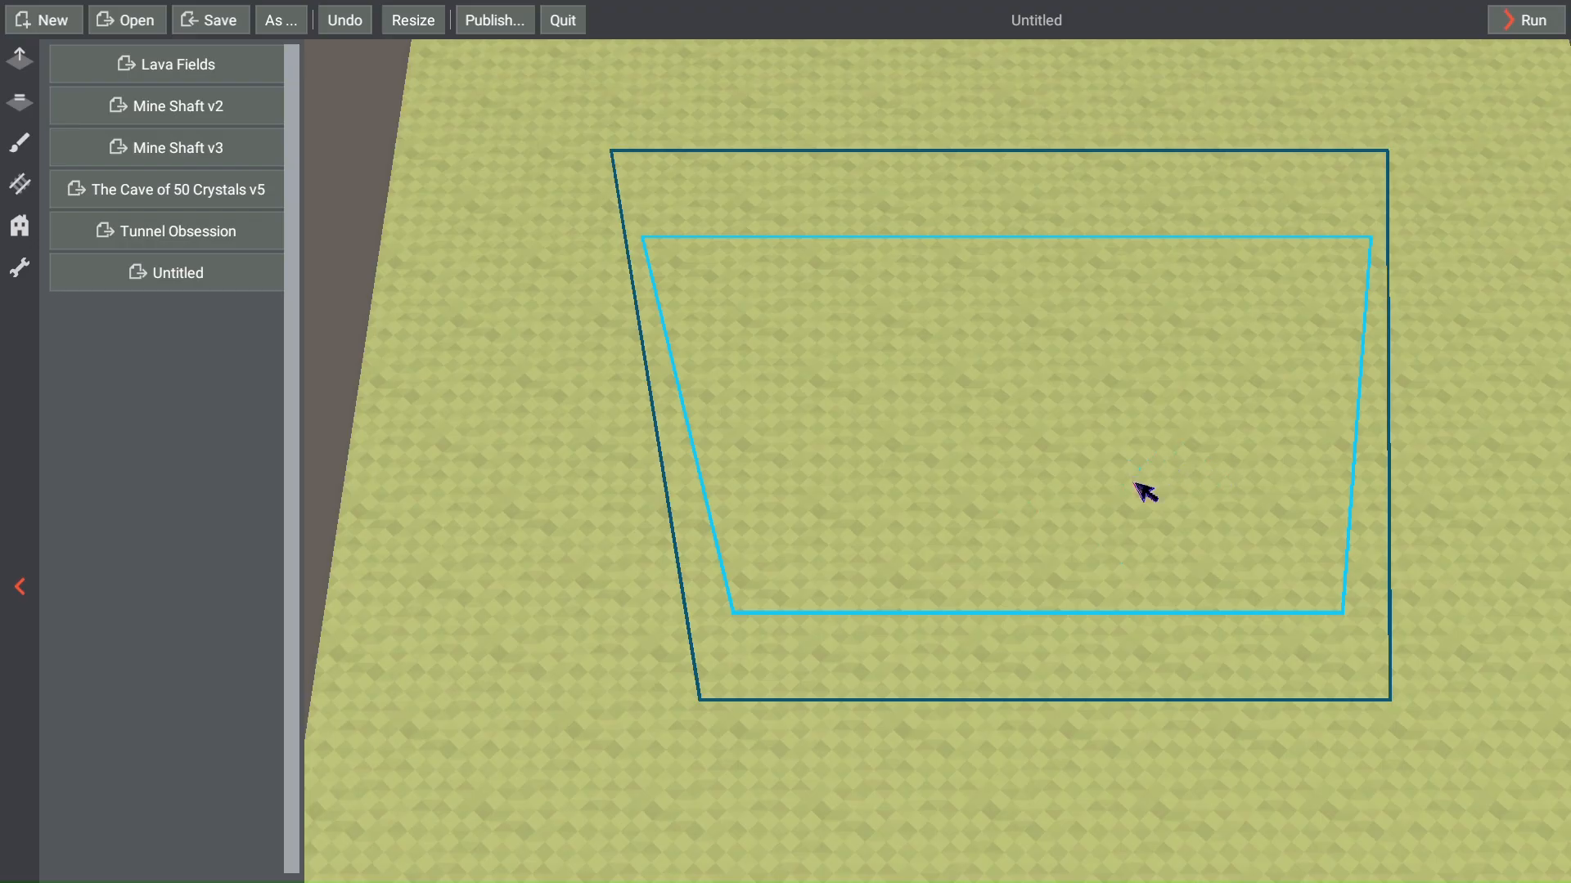
scroll(1142, 491, up, 3)
scroll(1143, 442, down, 3)
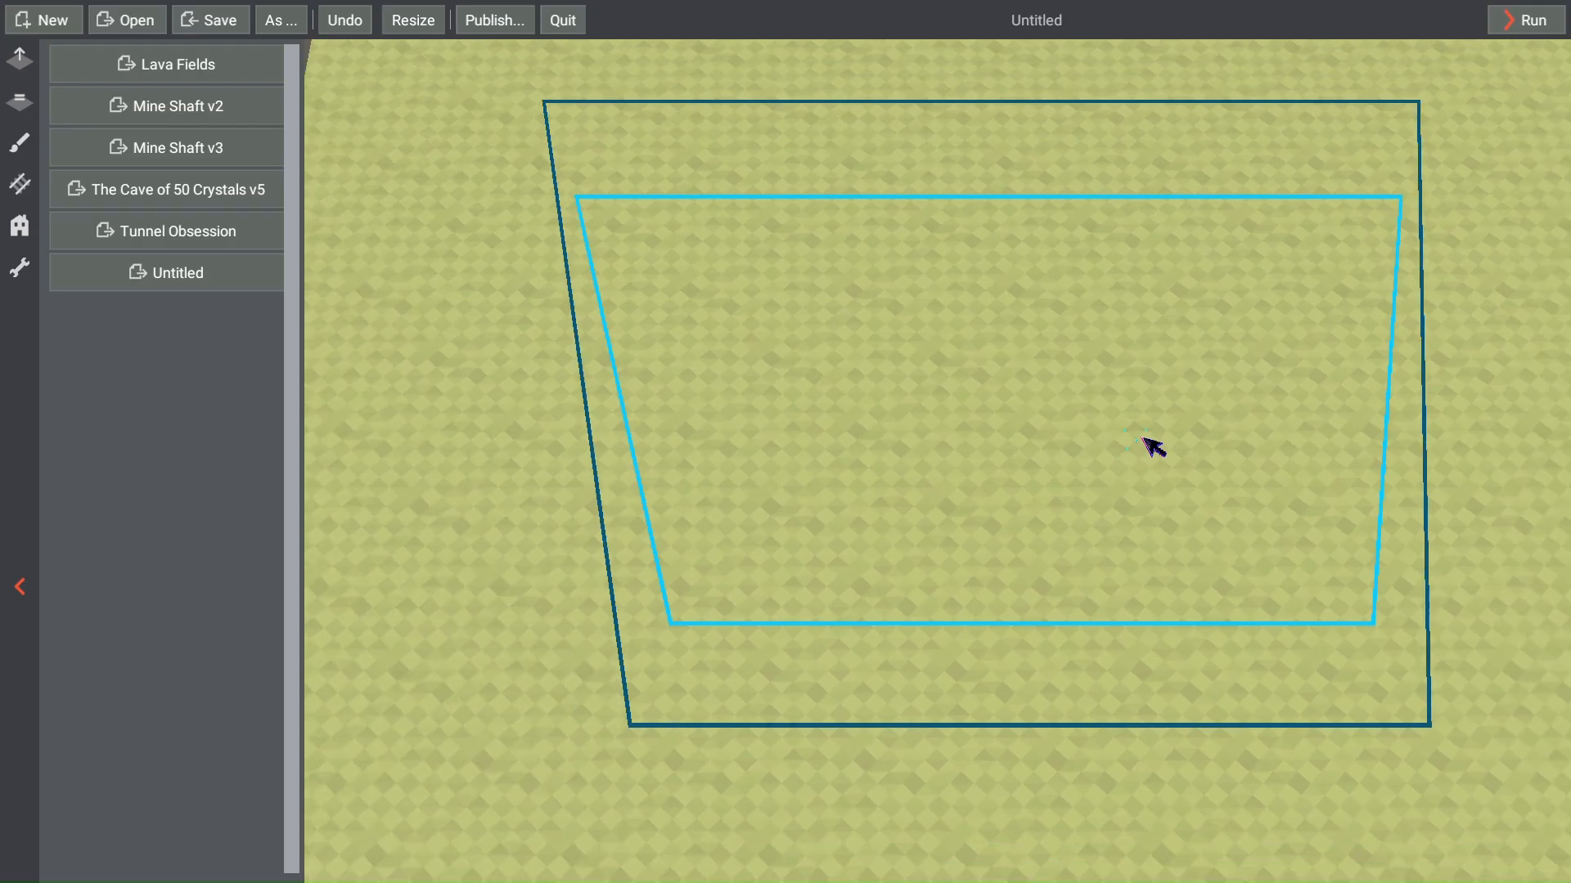
scroll(1144, 441, up, 3)
scroll(1144, 441, down, 3)
right_drag(1161, 420, 1045, 469)
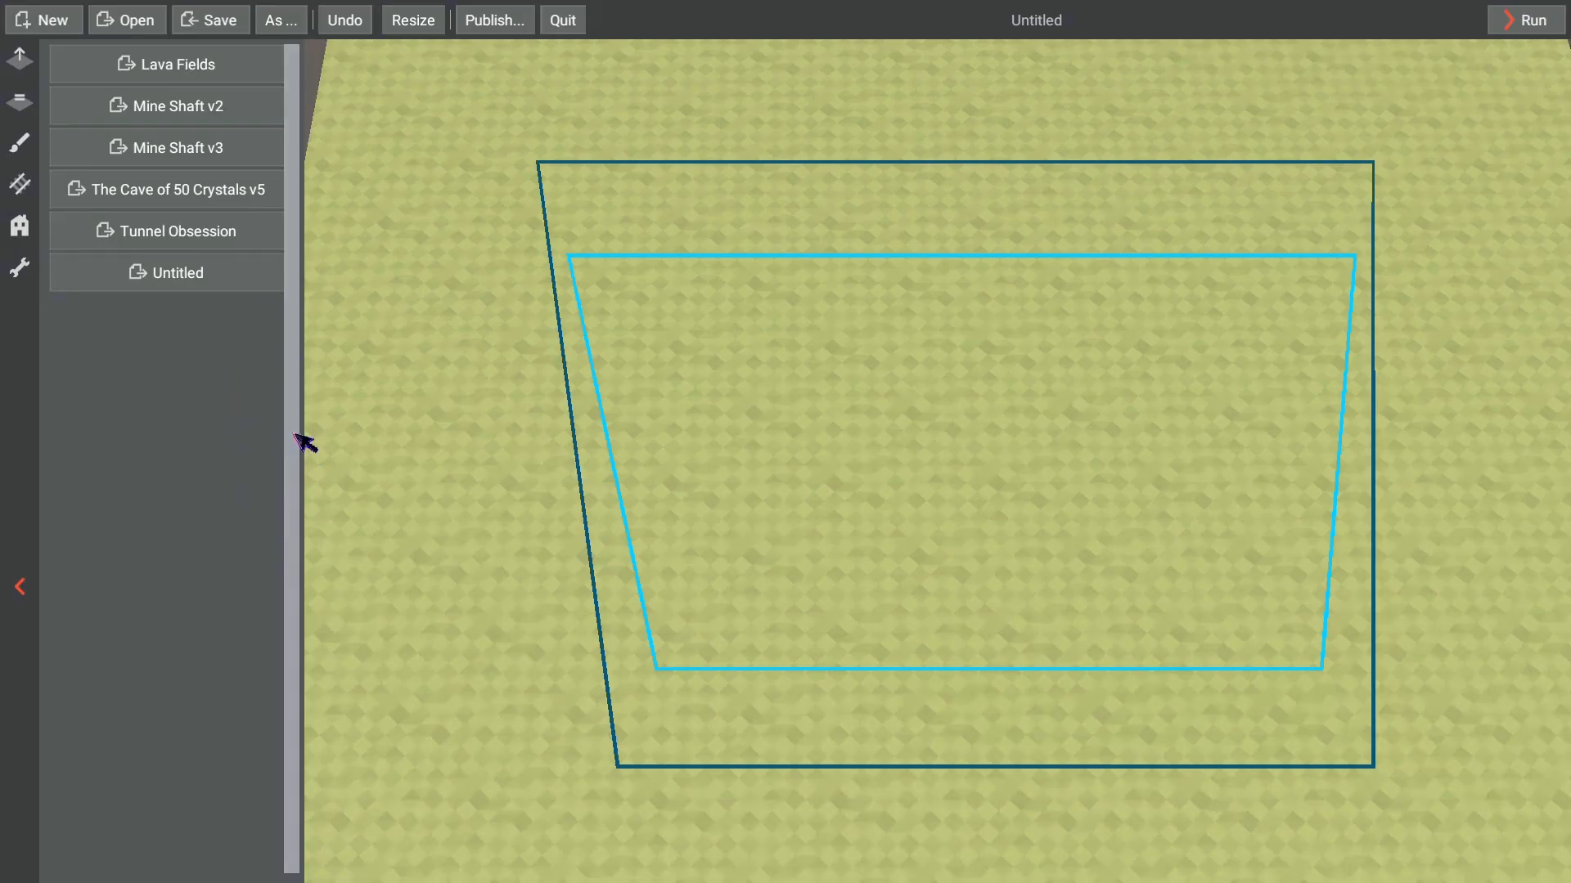
Step: Open the Lava Fields level for a look and return to the Untitled level
click(174, 73)
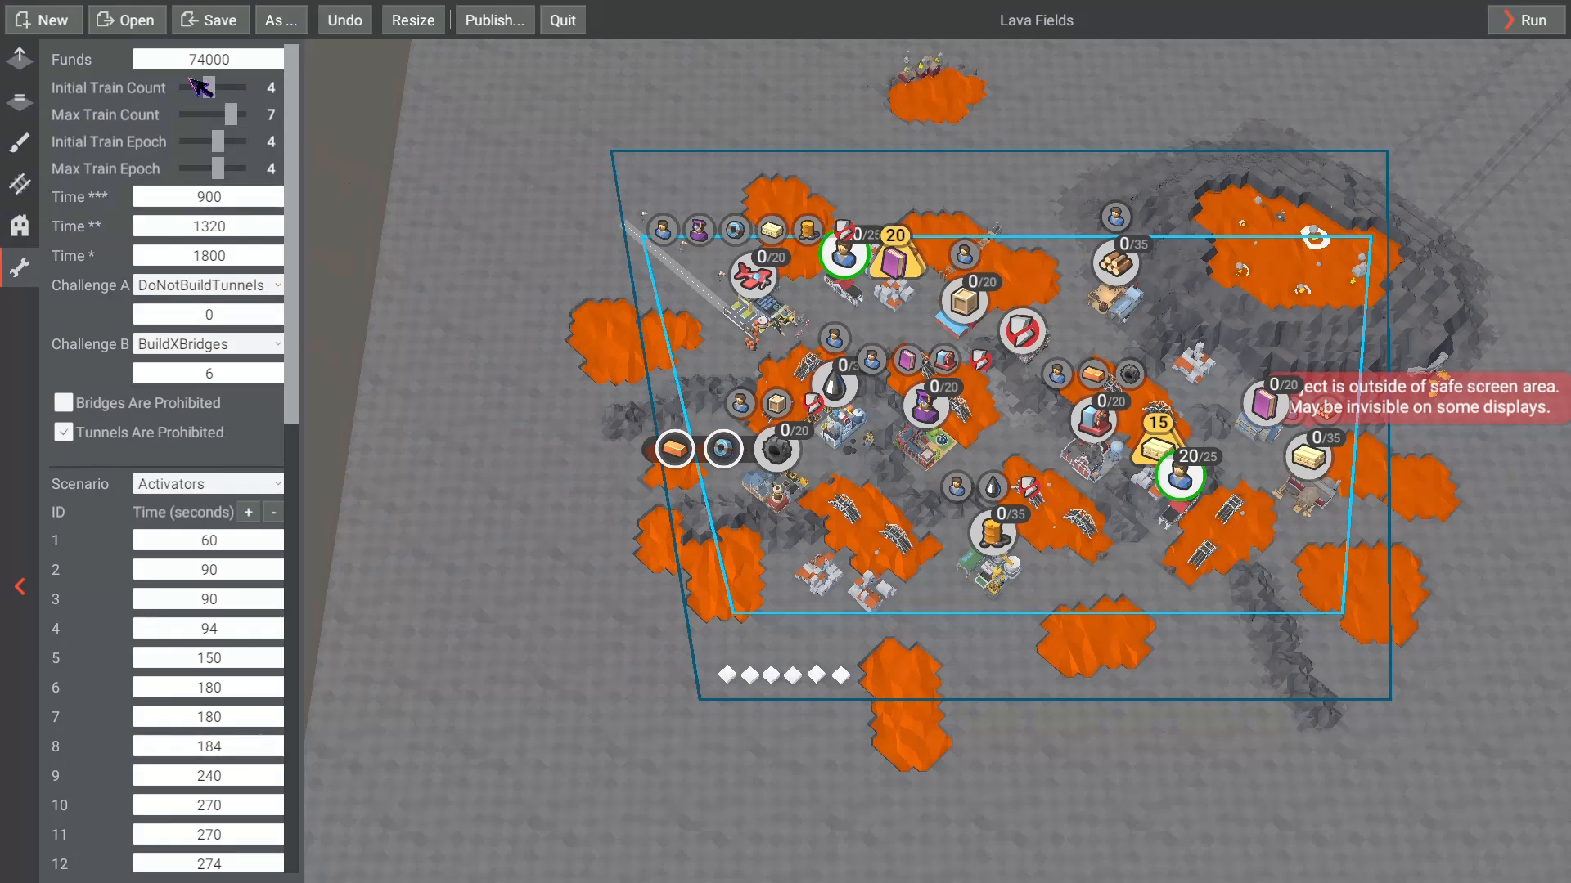
click(137, 20)
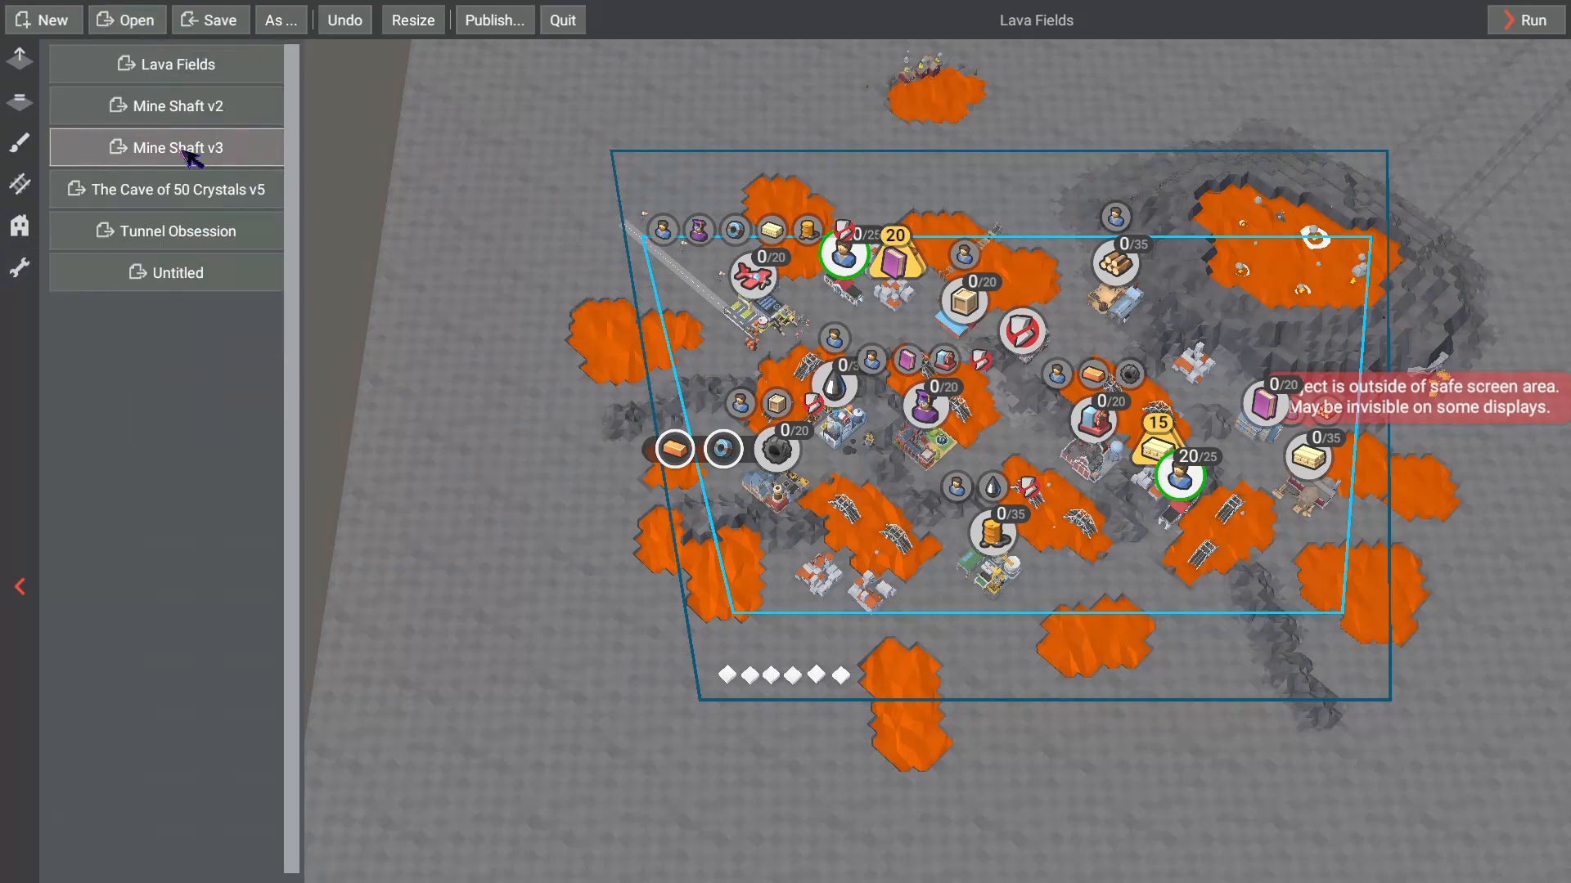
click(179, 275)
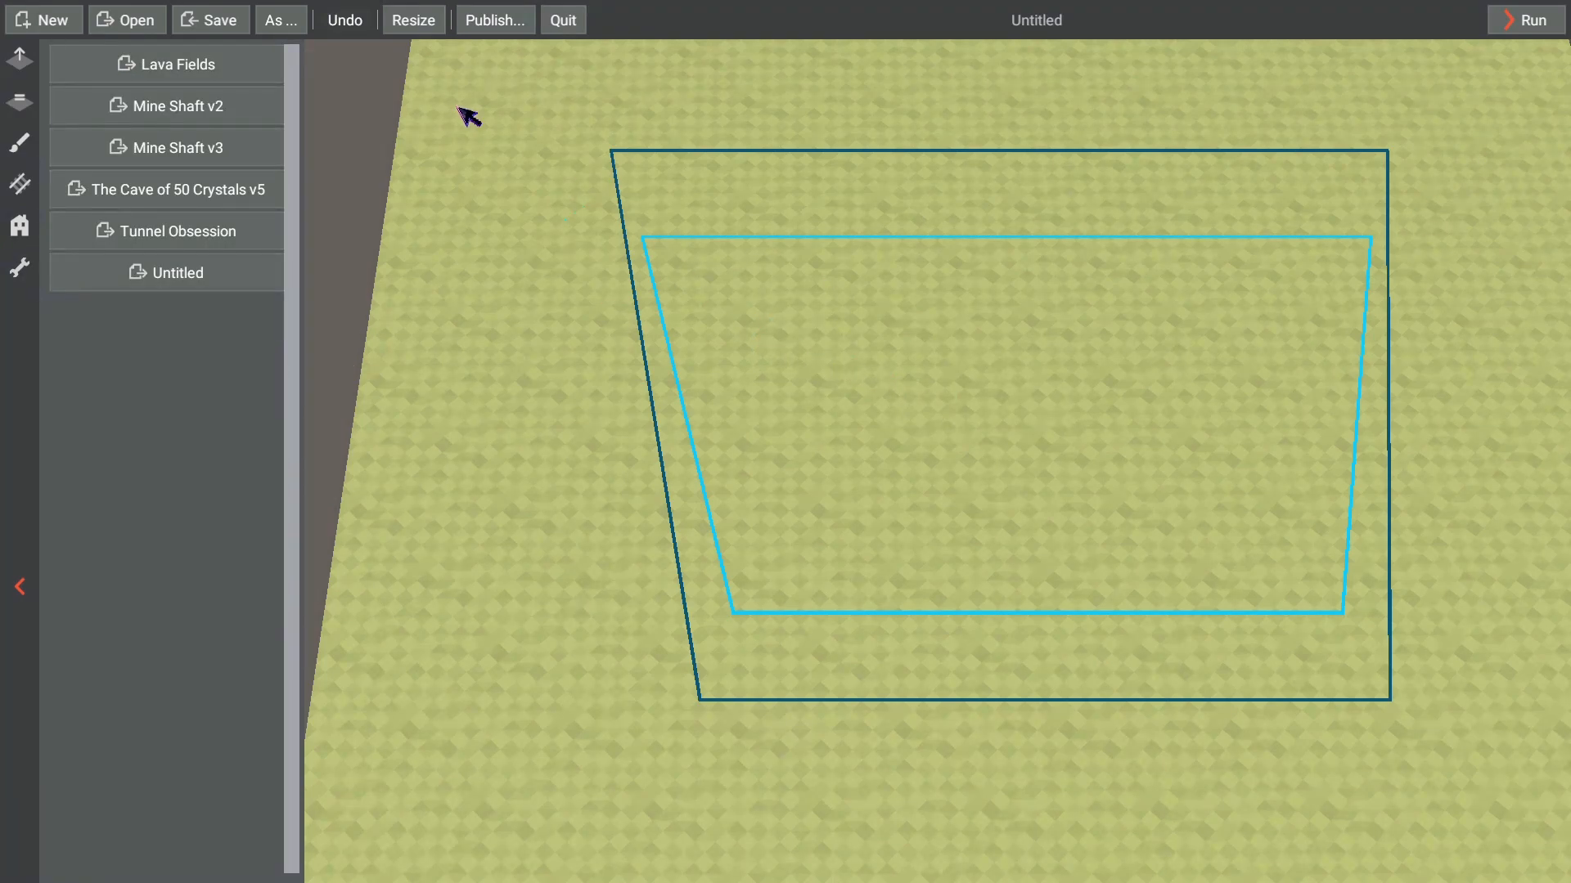
Step: Create a new level and save it under the name "A Training Map v1"
click(49, 28)
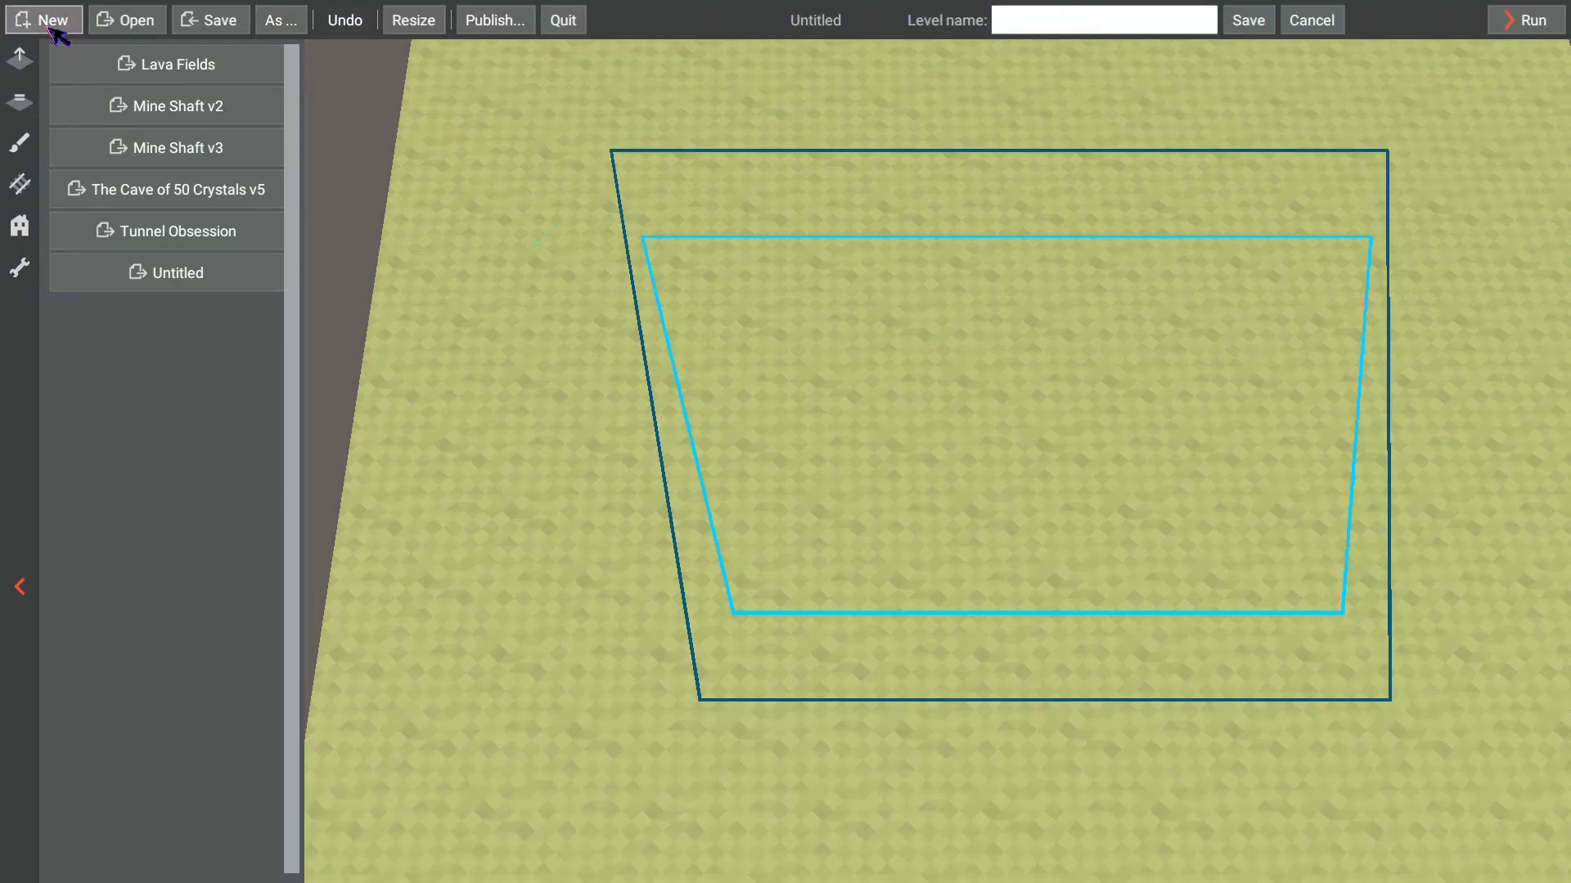
click(1062, 18)
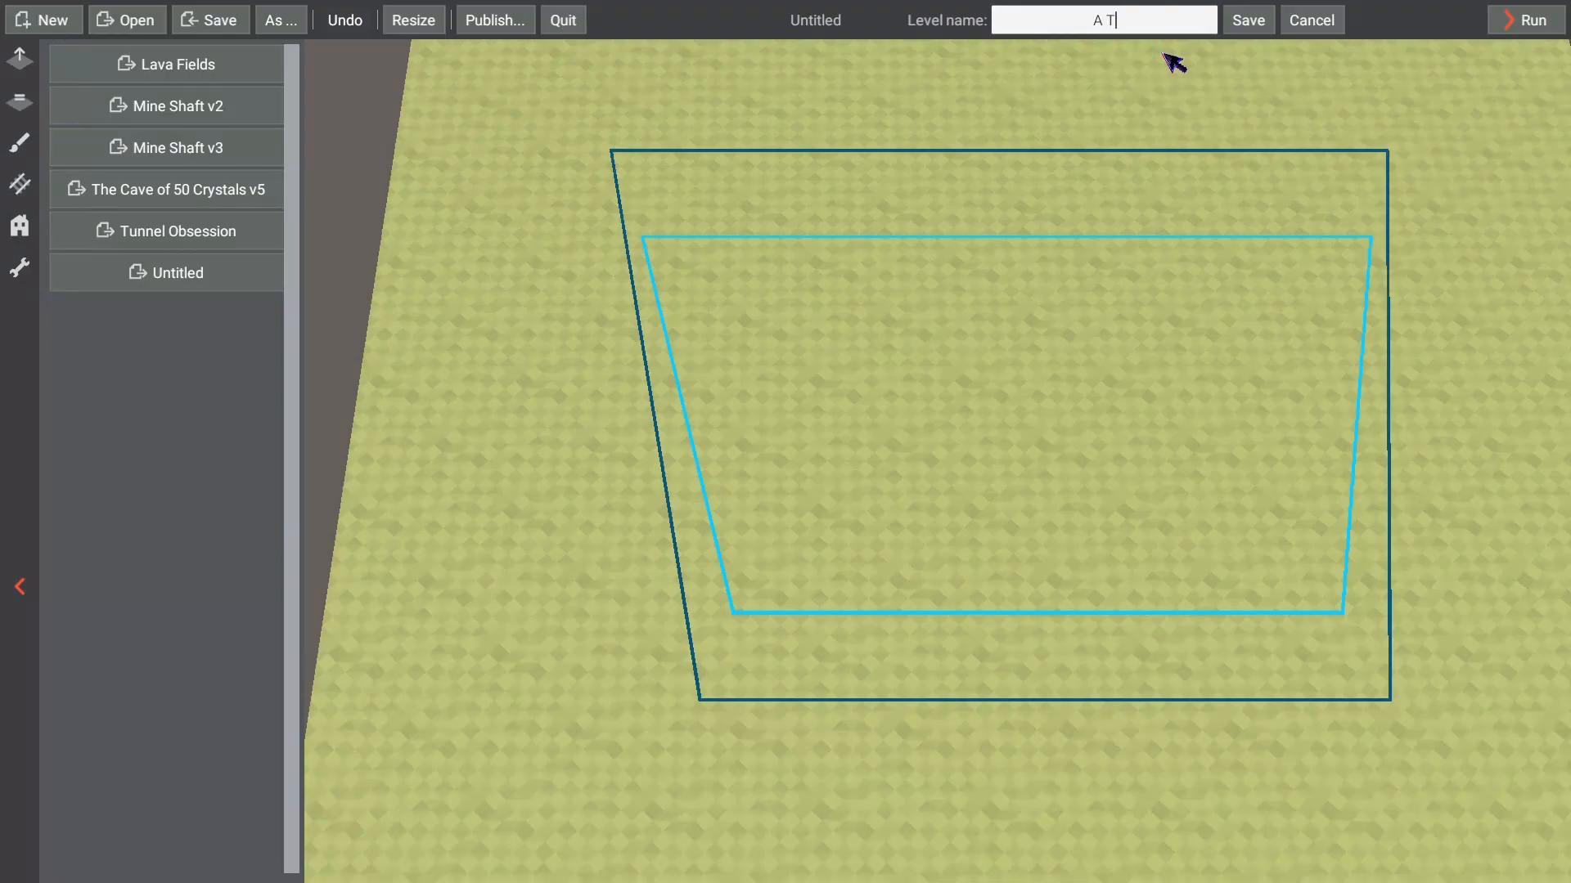
text(A Training Map v1)
click(1240, 16)
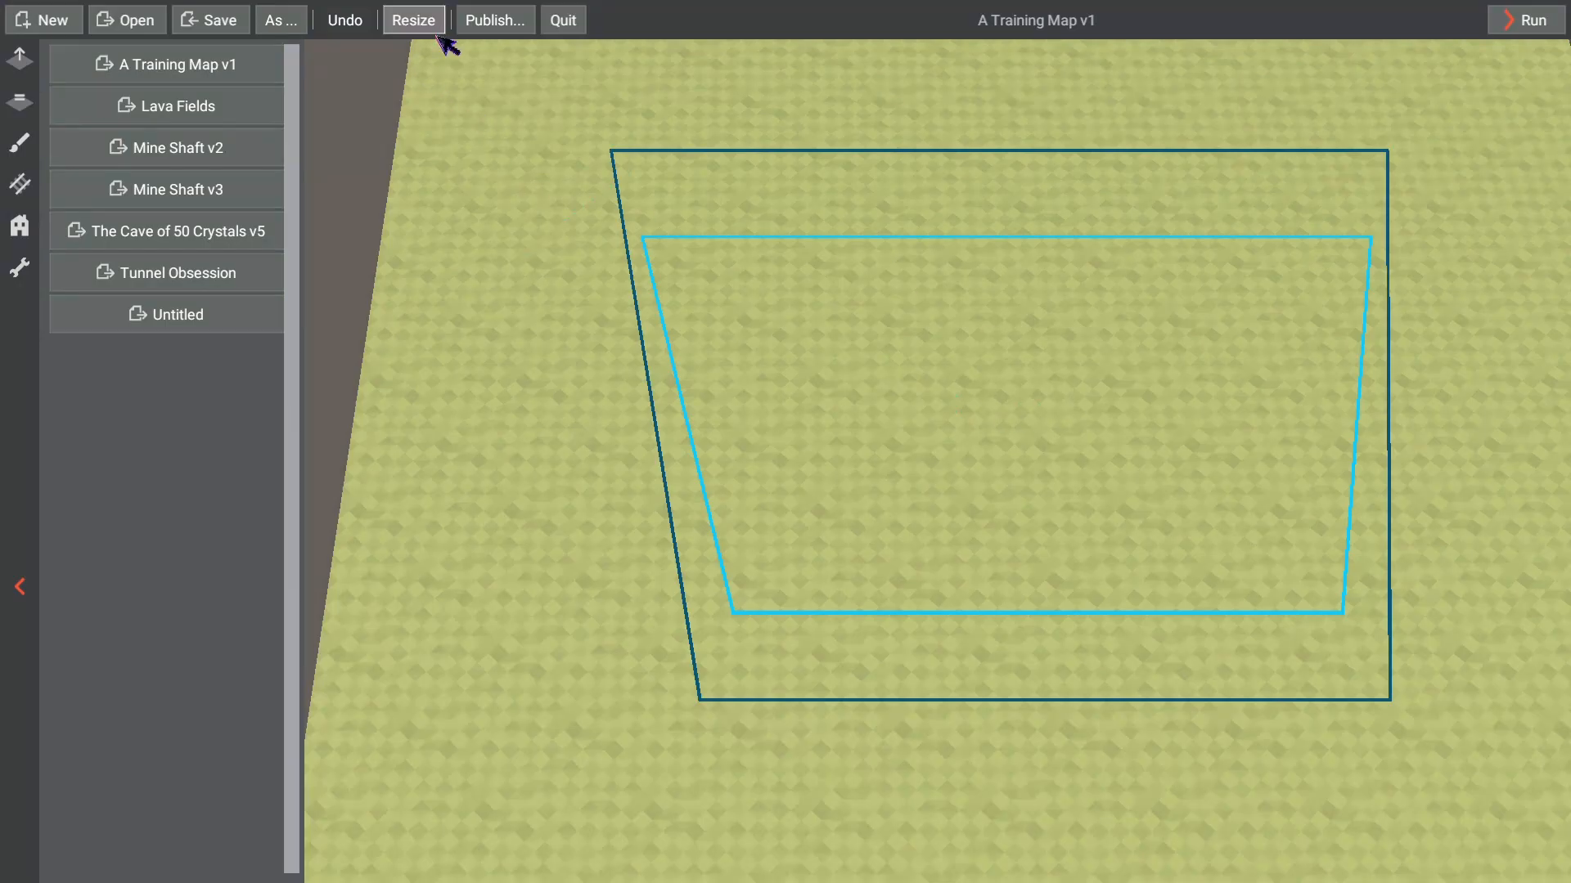
Step: Resize the map to a larger size
click(414, 23)
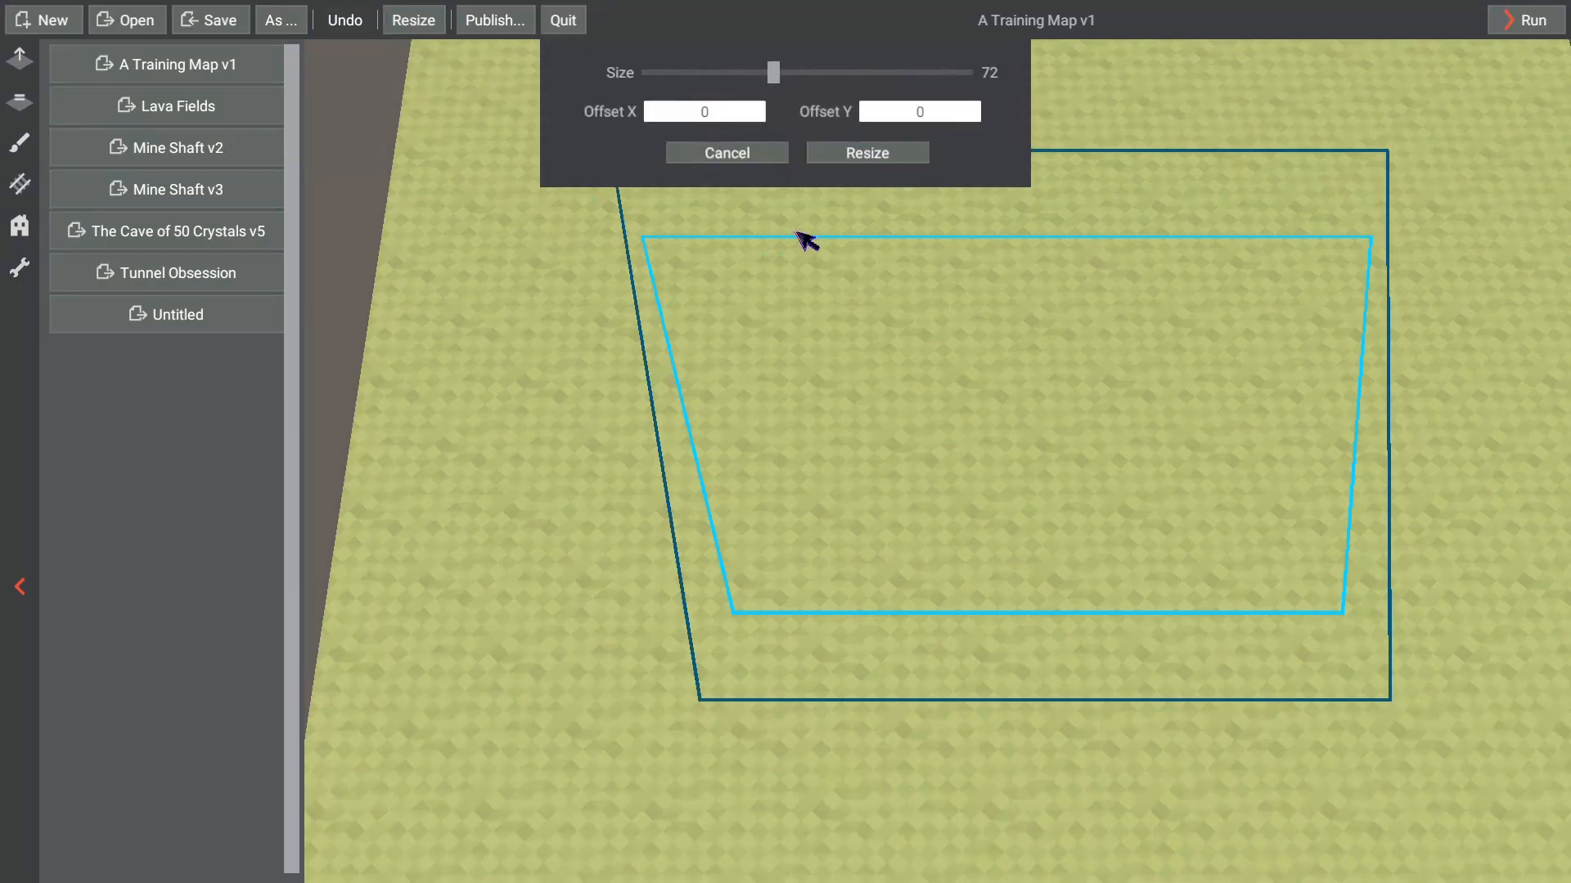
drag(779, 74, 845, 72)
click(868, 153)
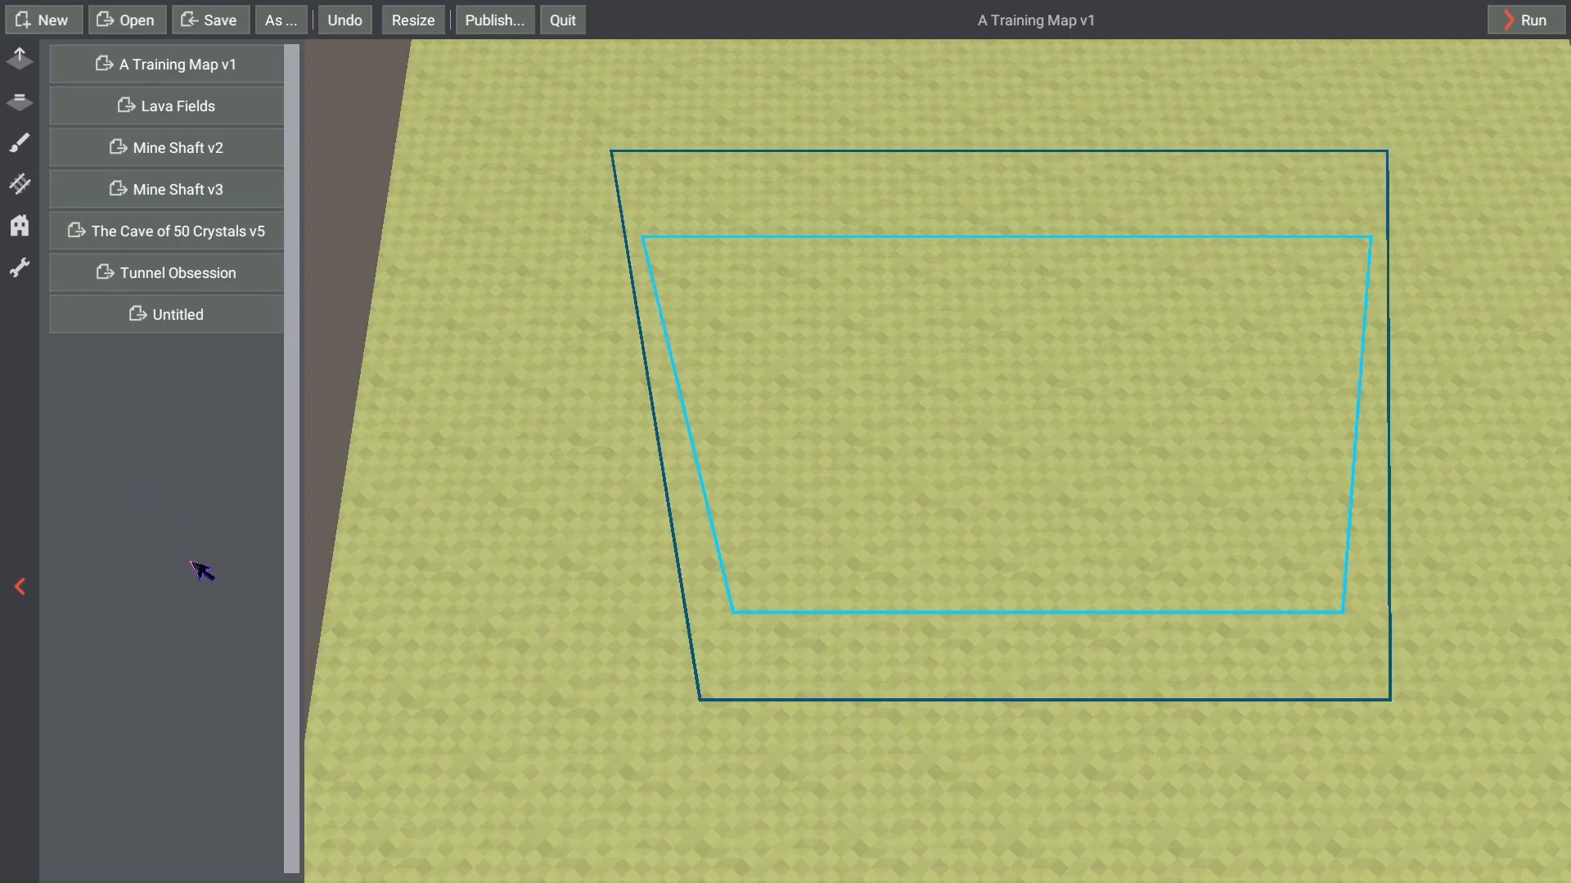
Step: Browse the Productions category of placeable objects, save the level and collapse the category again
click(20, 227)
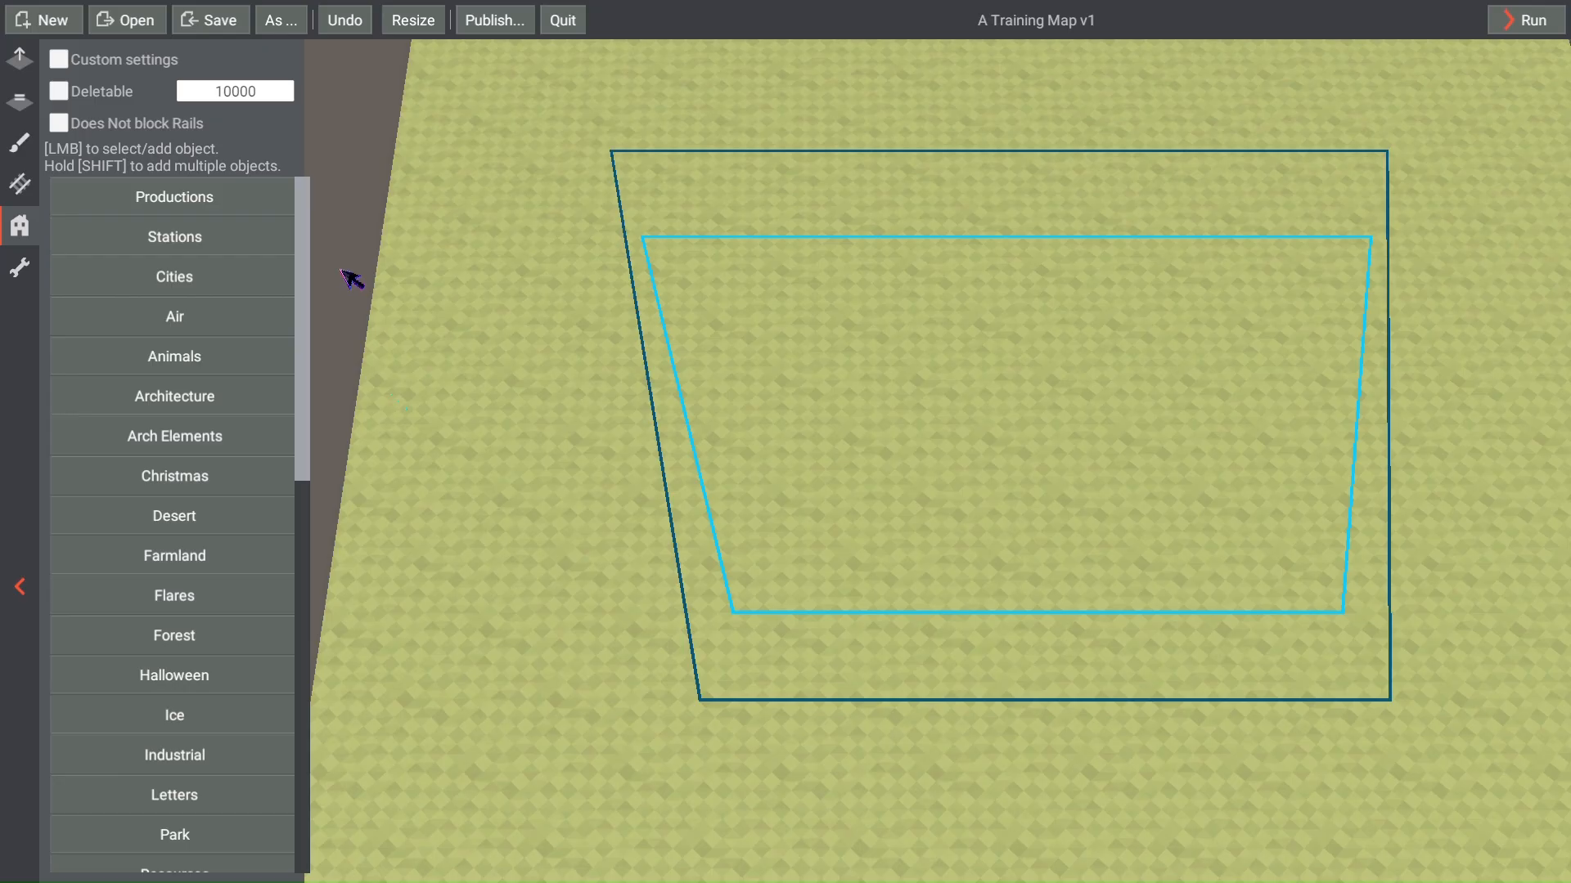
click(250, 200)
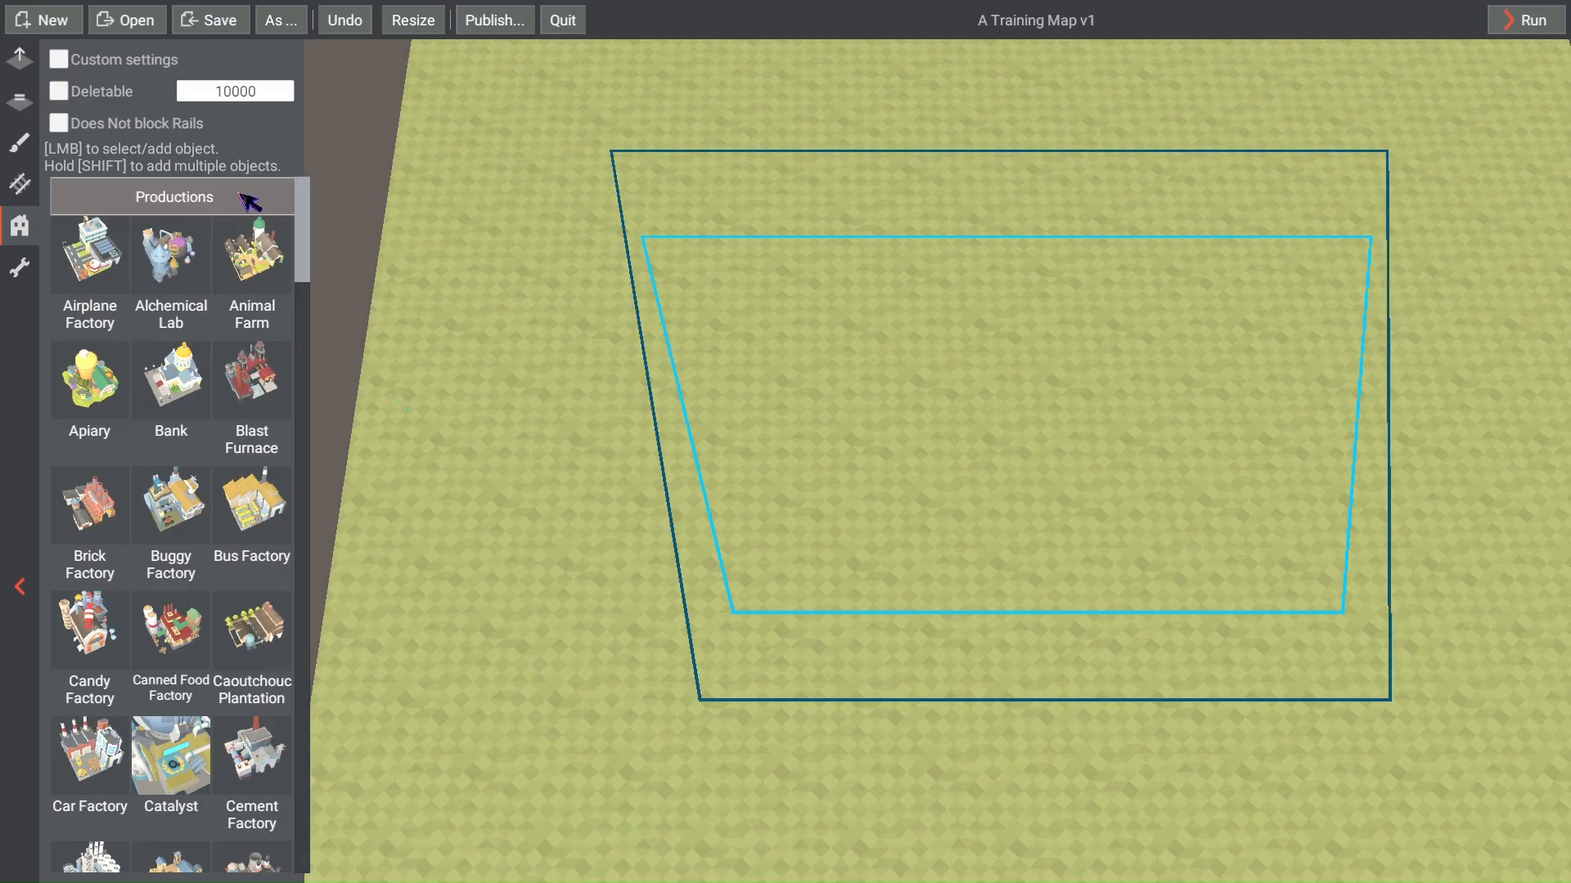
key(ctrl+s)
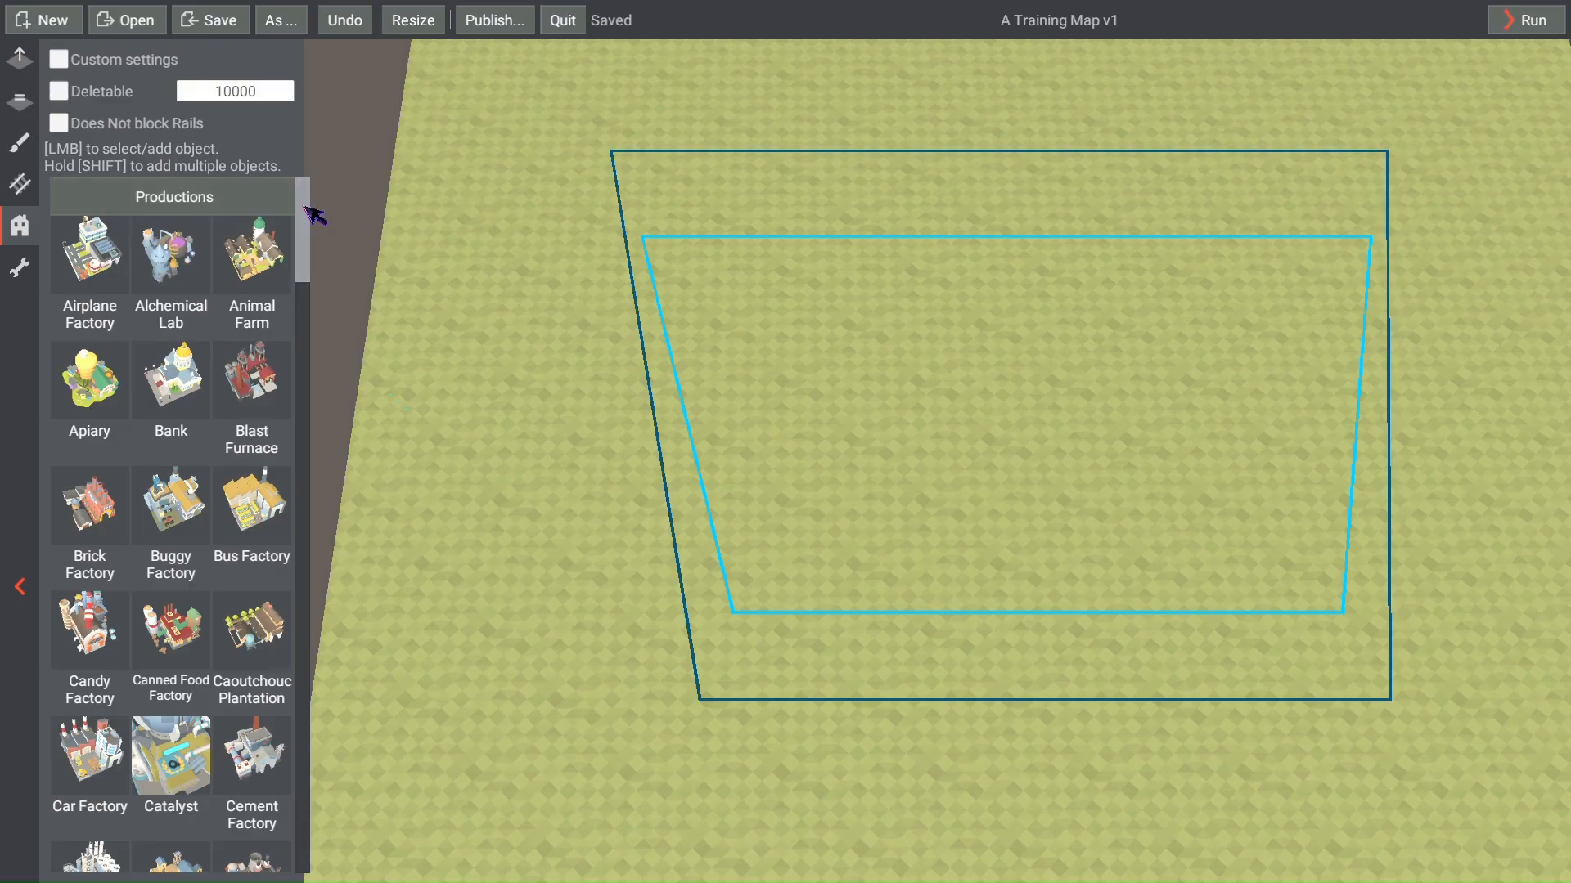
drag(305, 208, 341, 190)
click(221, 207)
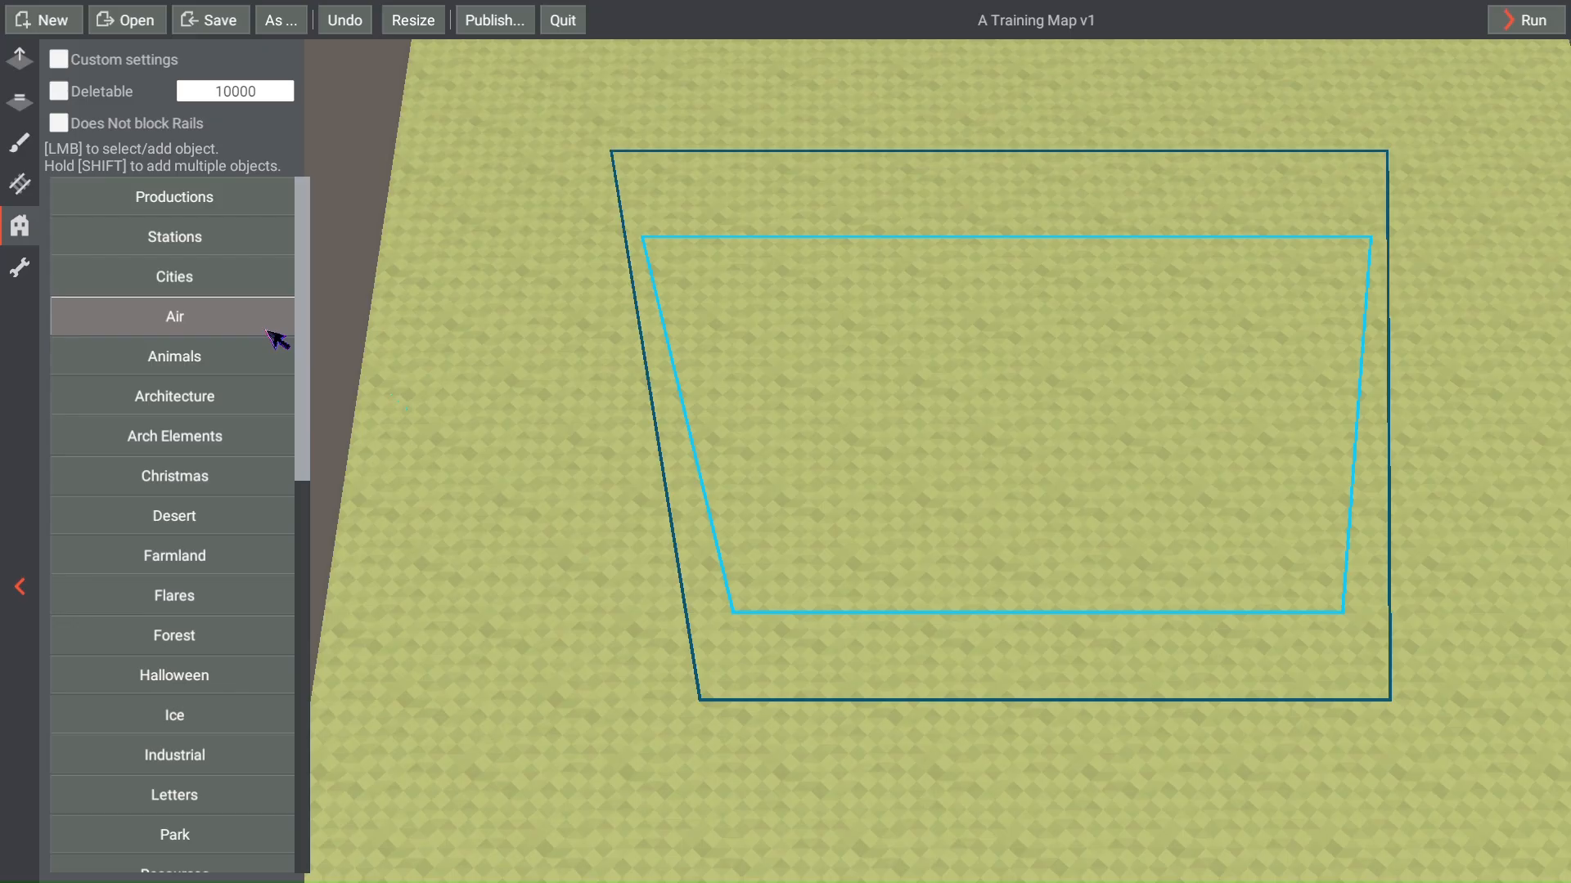
Step: Place an AirportControl 3x3 city building at cell X 18, Y 28 and save the level
click(221, 285)
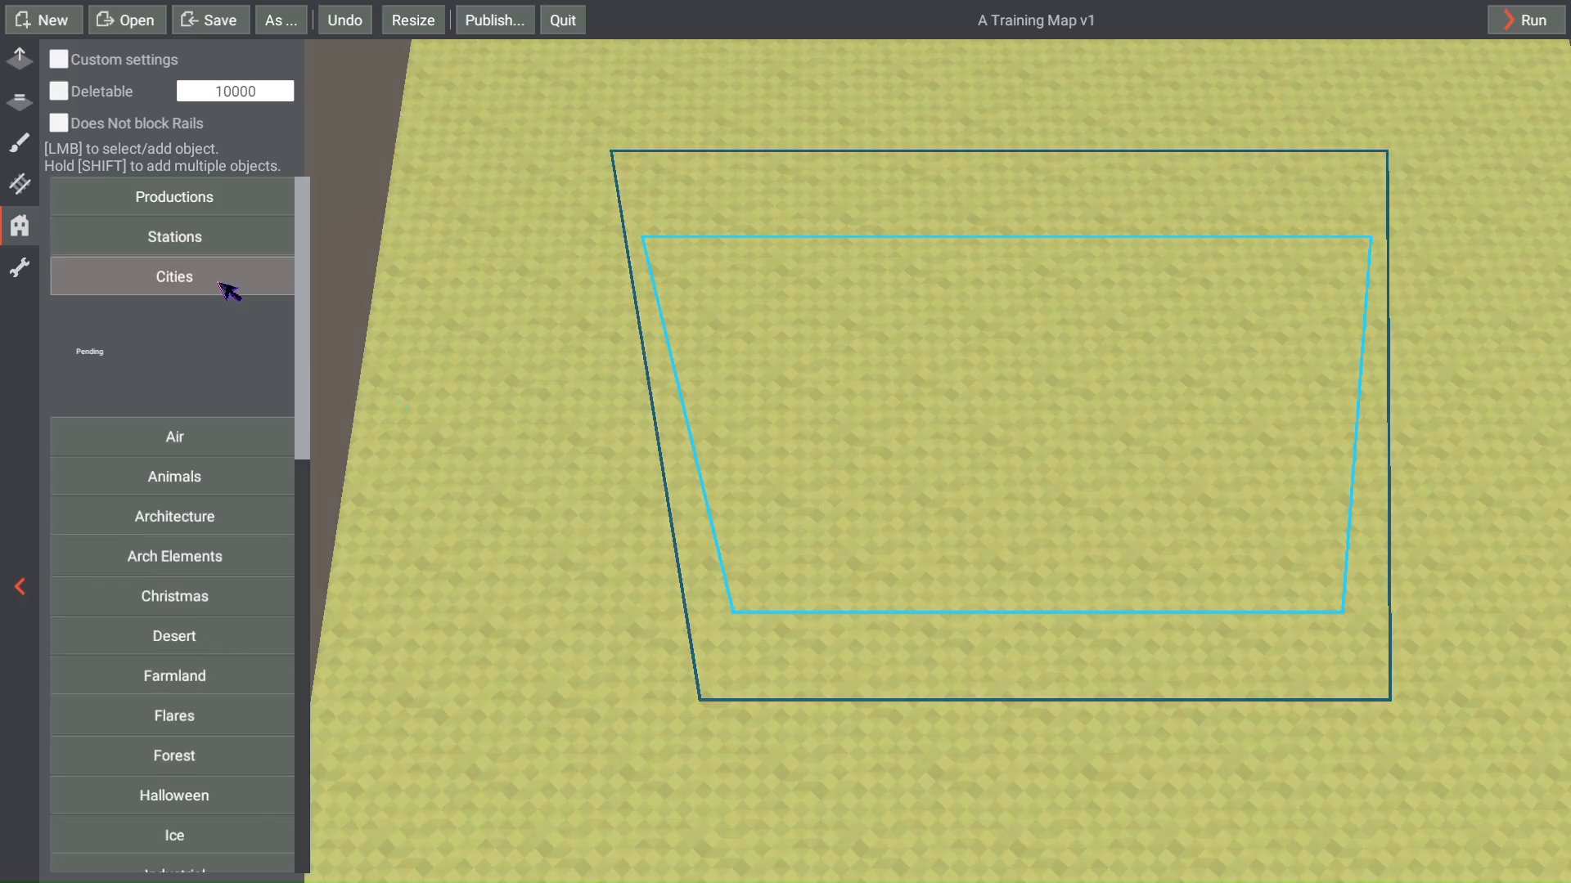
click(109, 347)
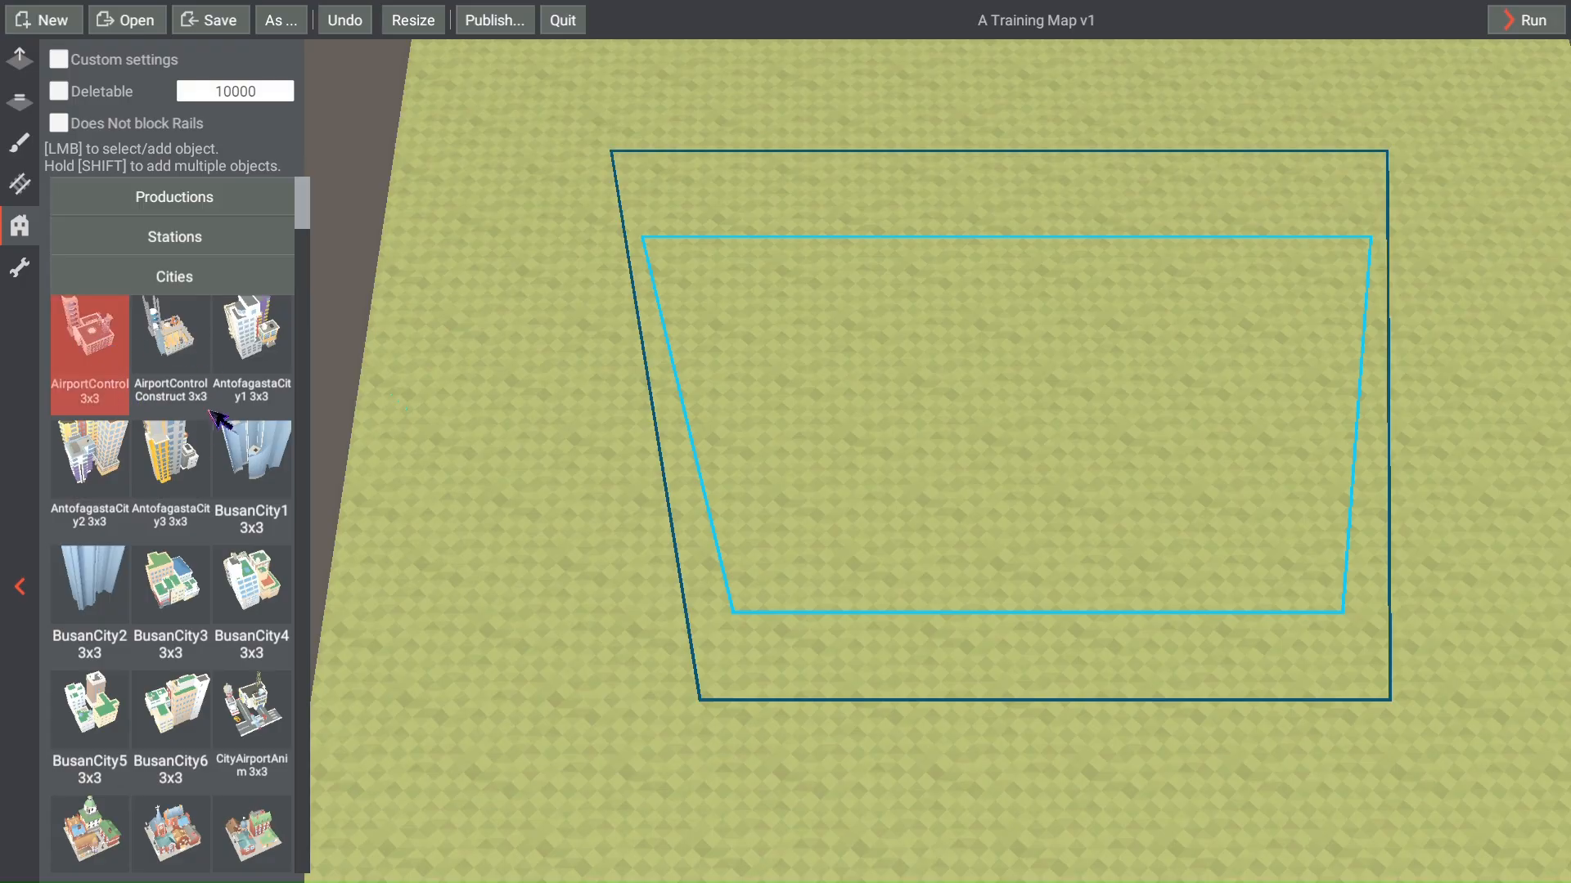
click(787, 319)
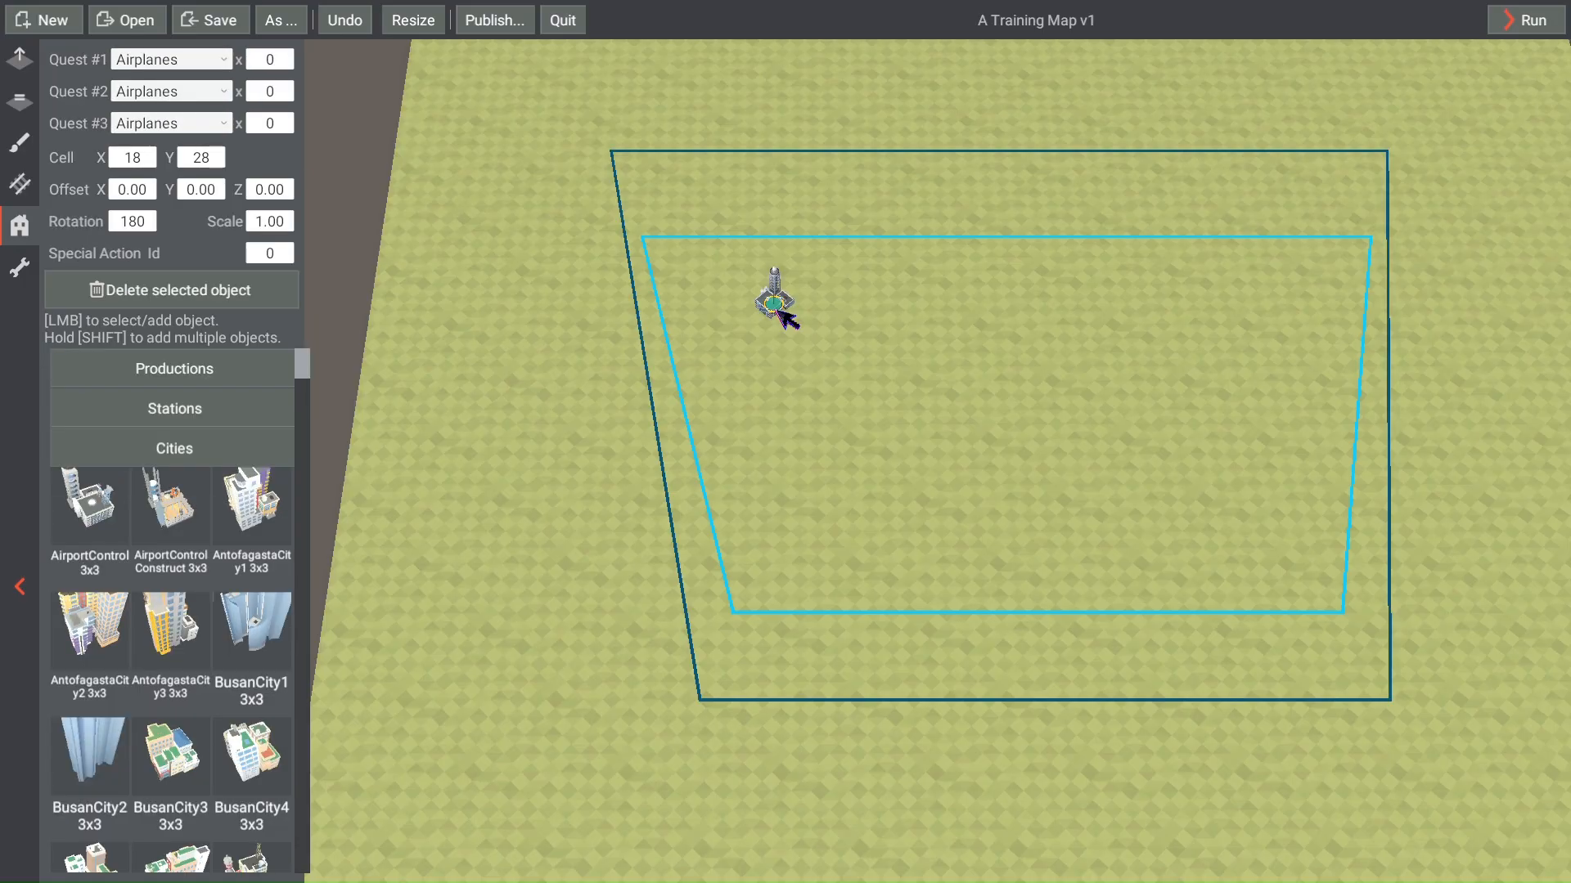
scroll(787, 319, up, 10)
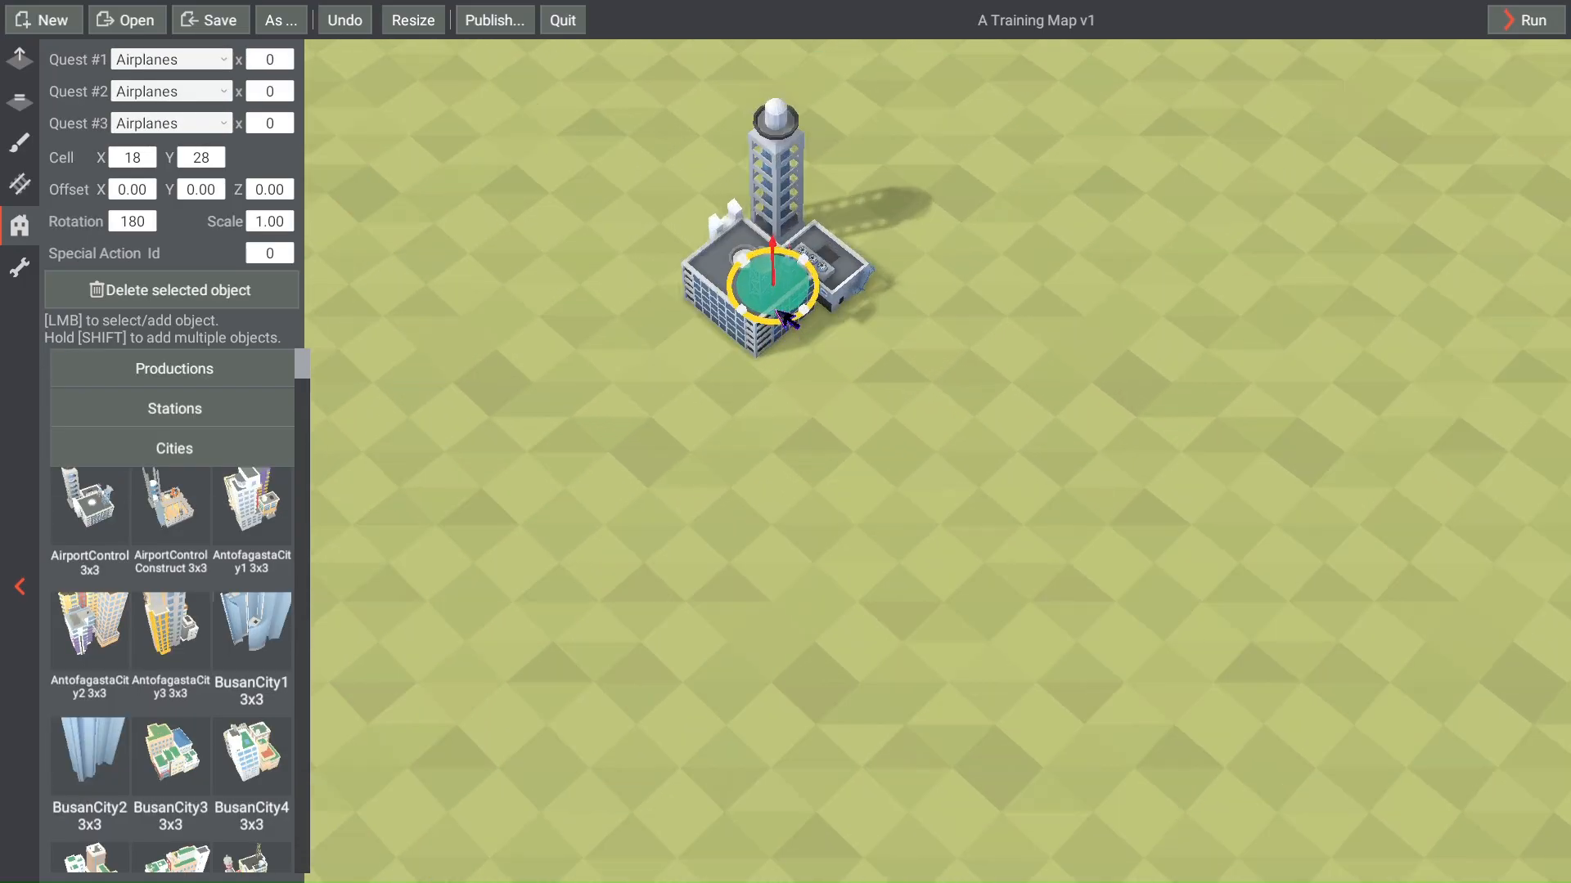
scroll(787, 319, down, 5)
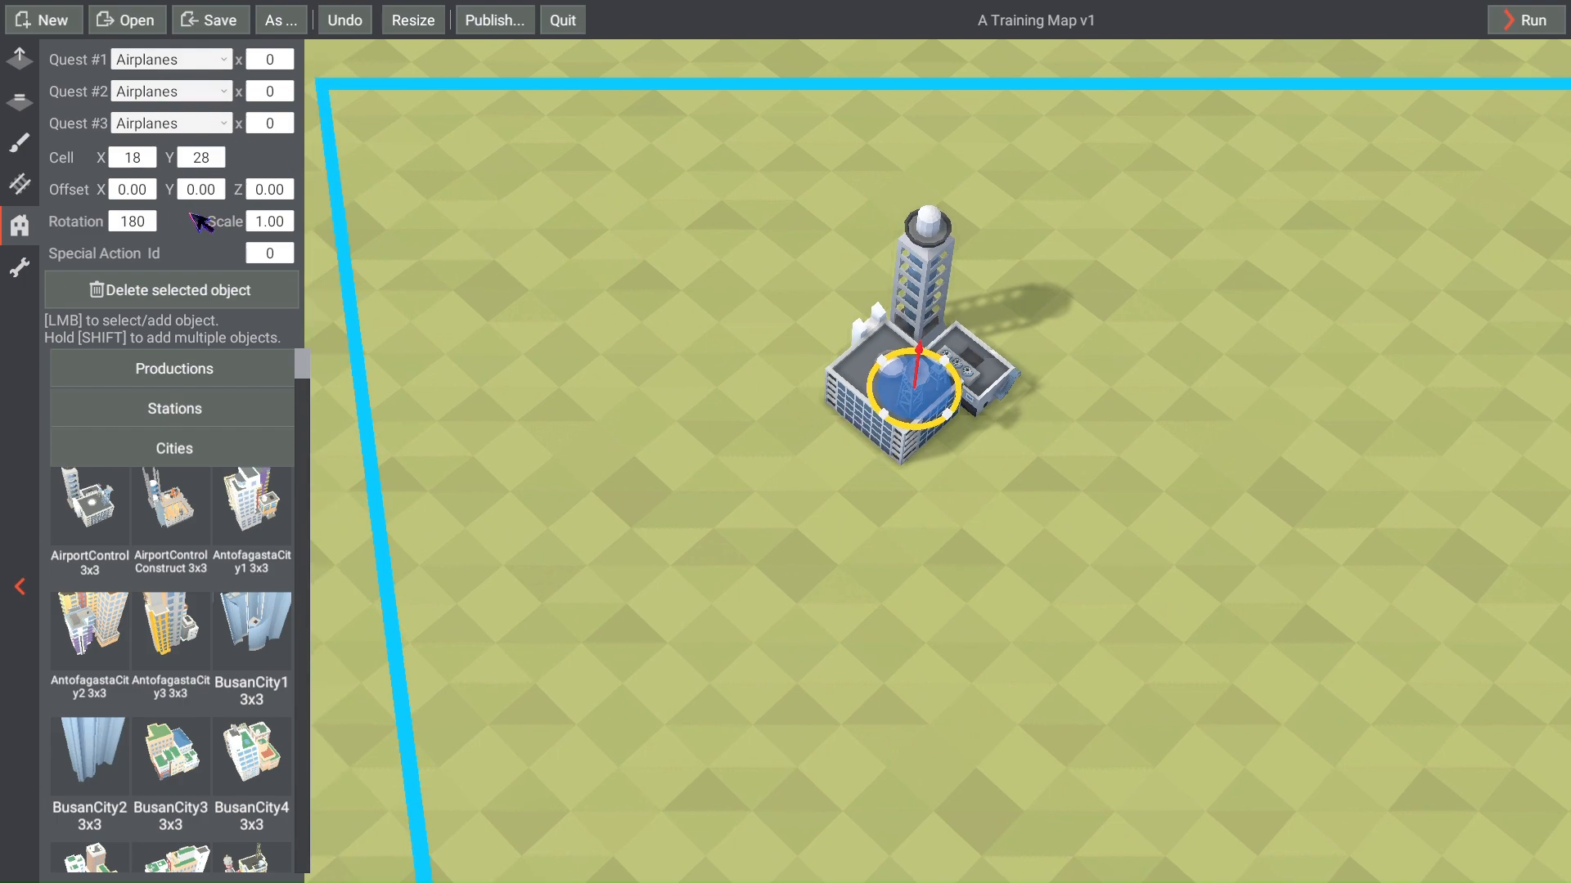
key(ctrl+s)
Step: Set the airport control building's Quest #1 to Book with an amount of 5
click(214, 59)
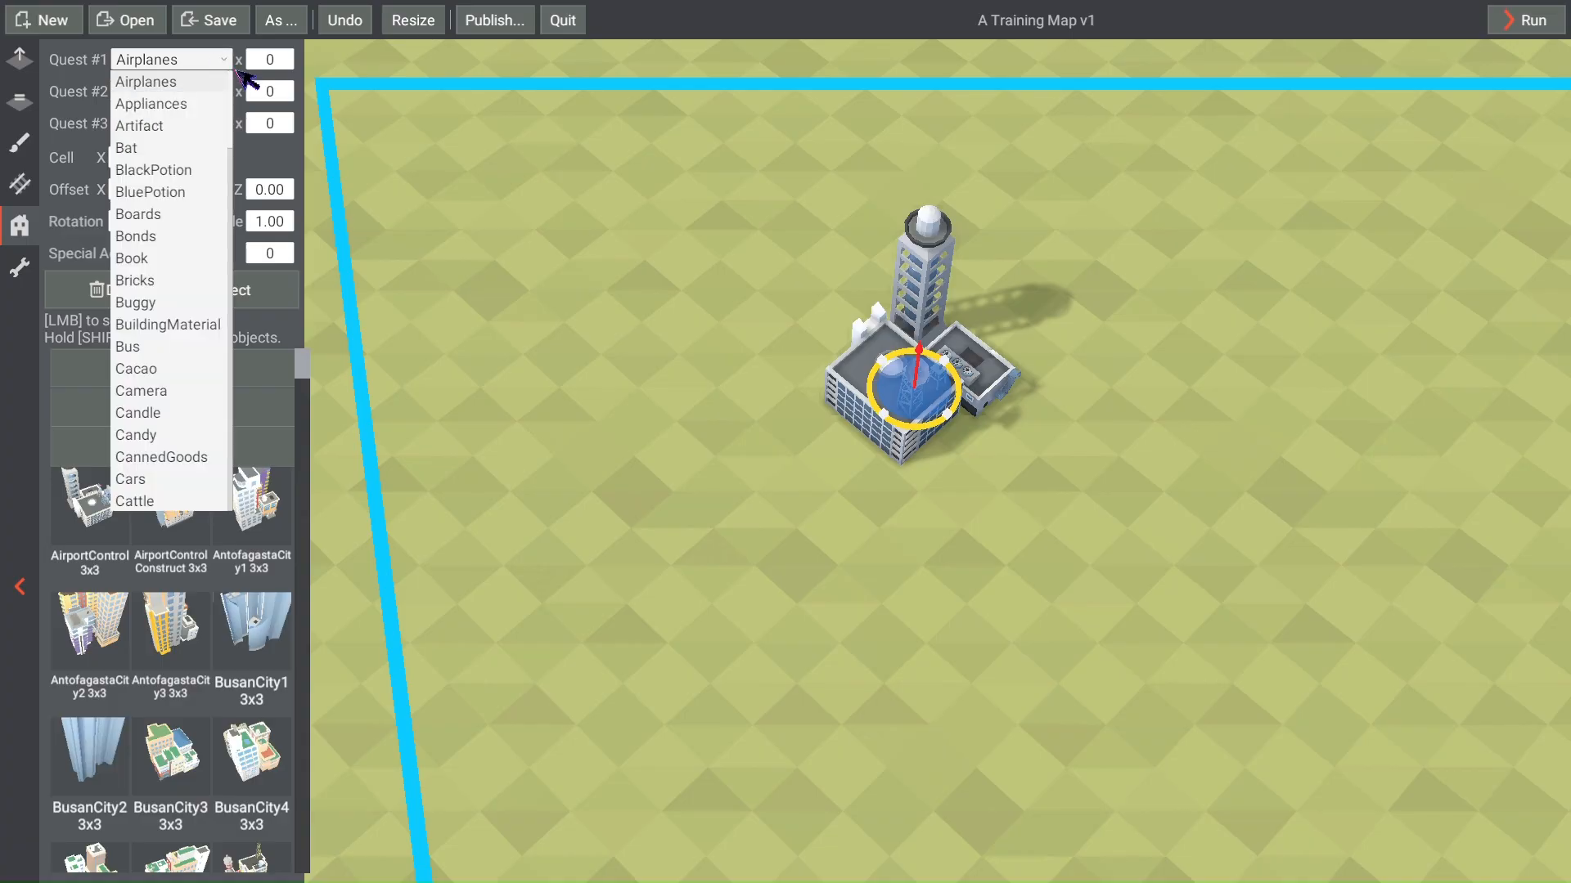
drag(242, 92, 248, 382)
click(209, 64)
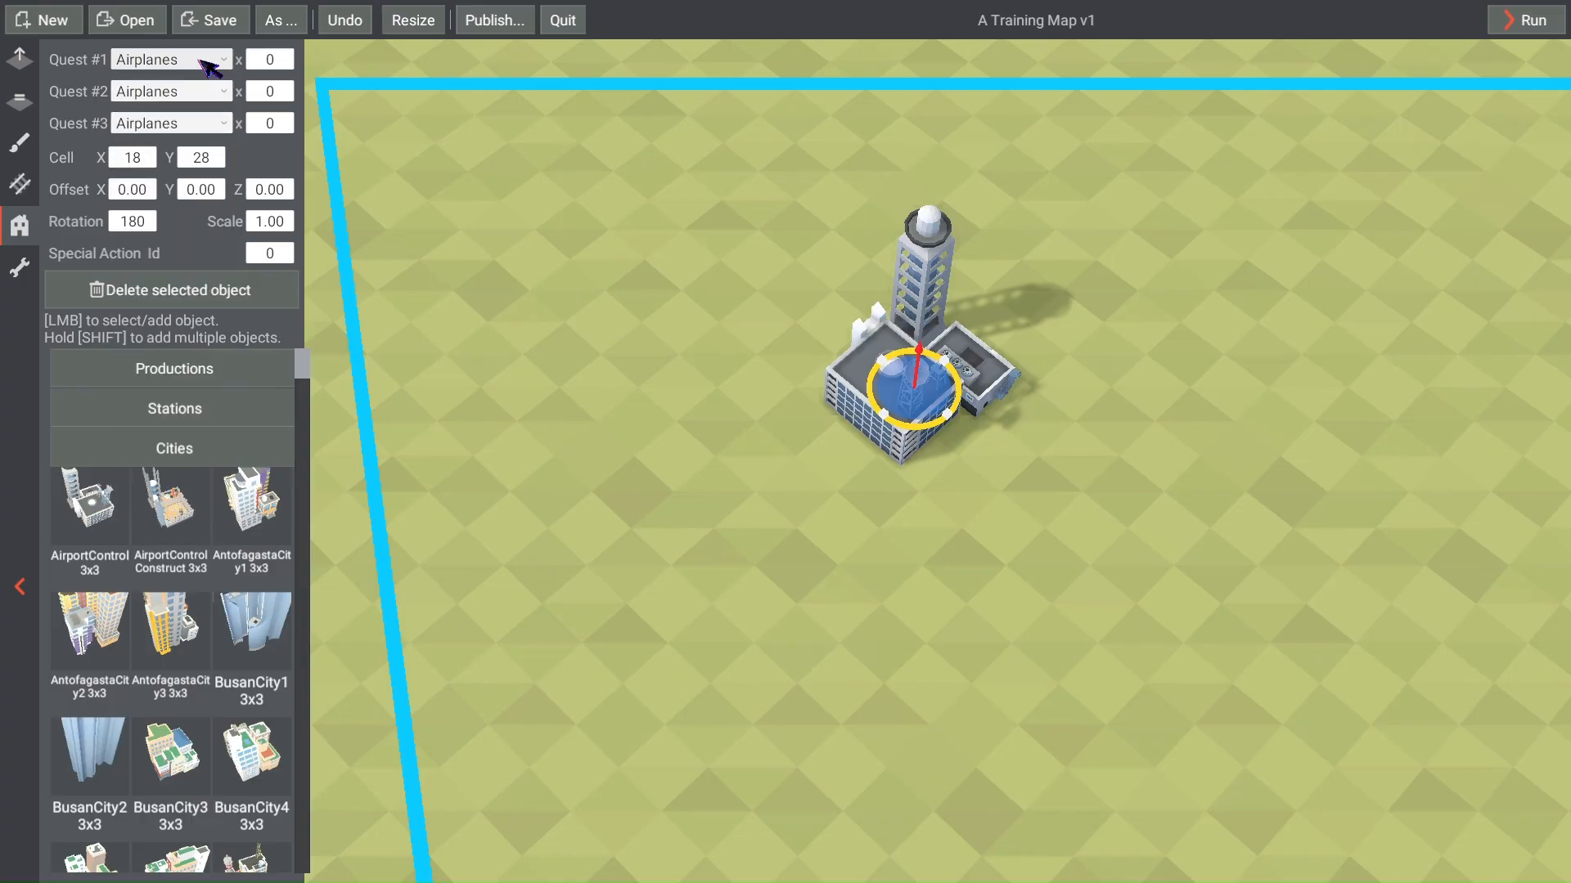
click(203, 62)
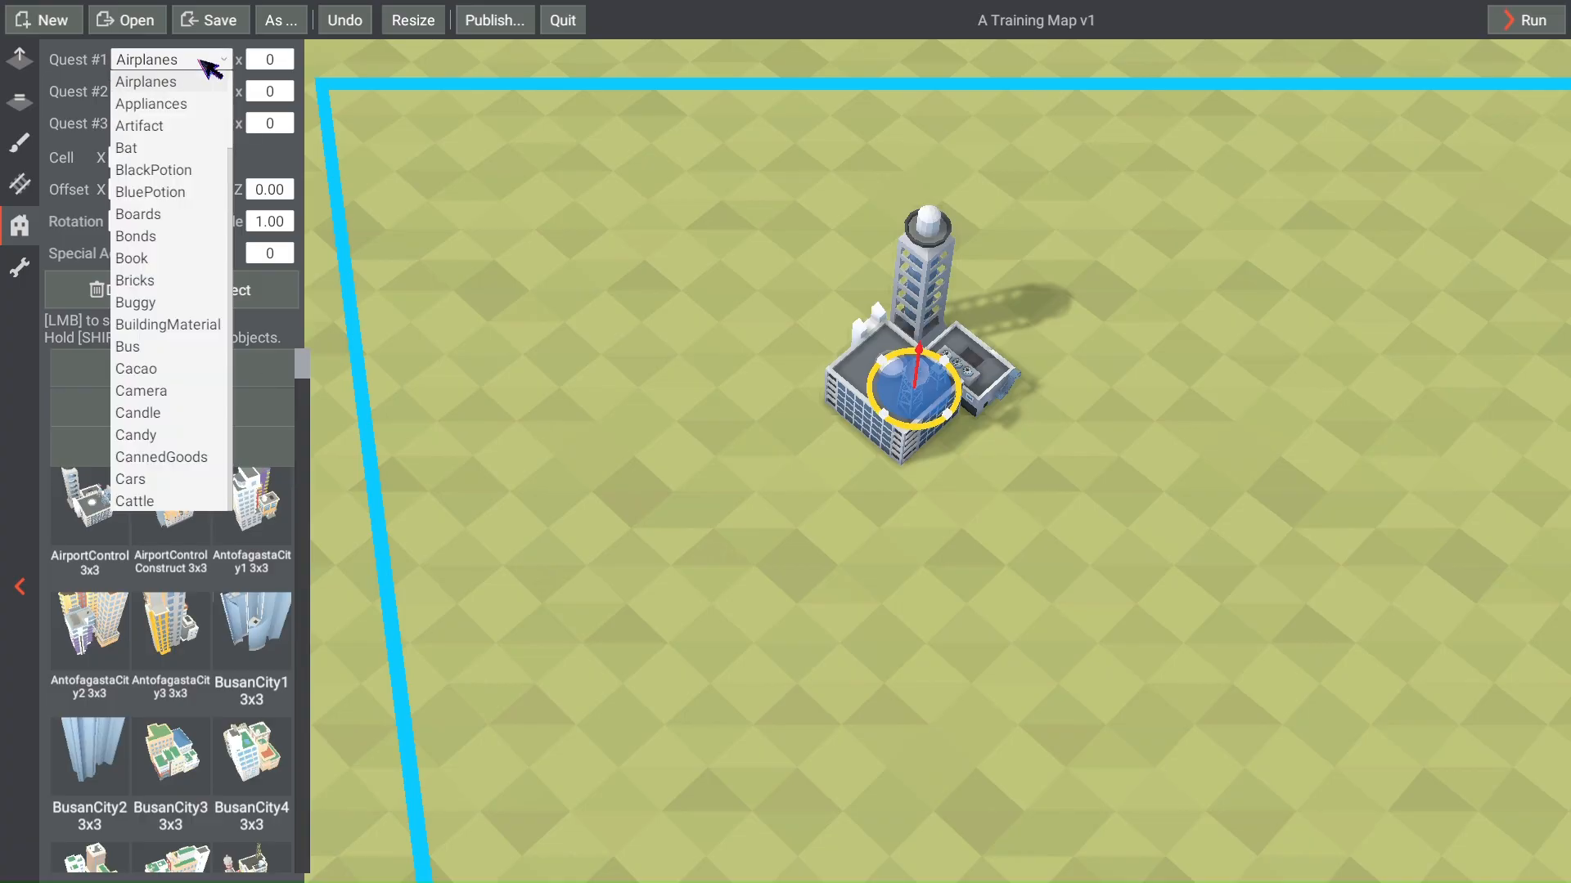
click(146, 259)
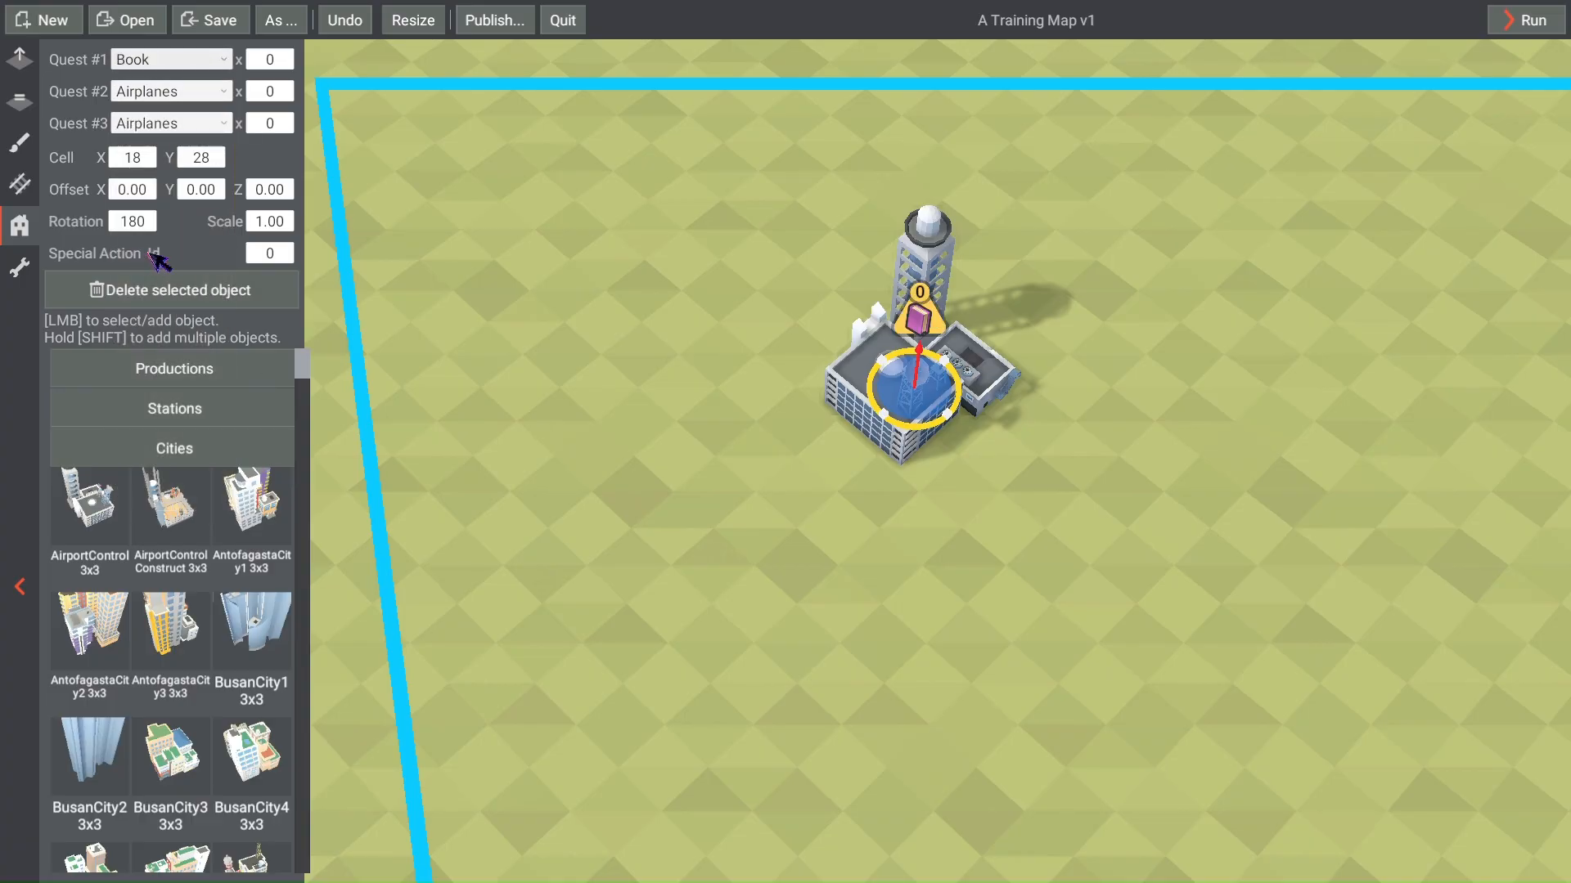
click(280, 64)
text(5)
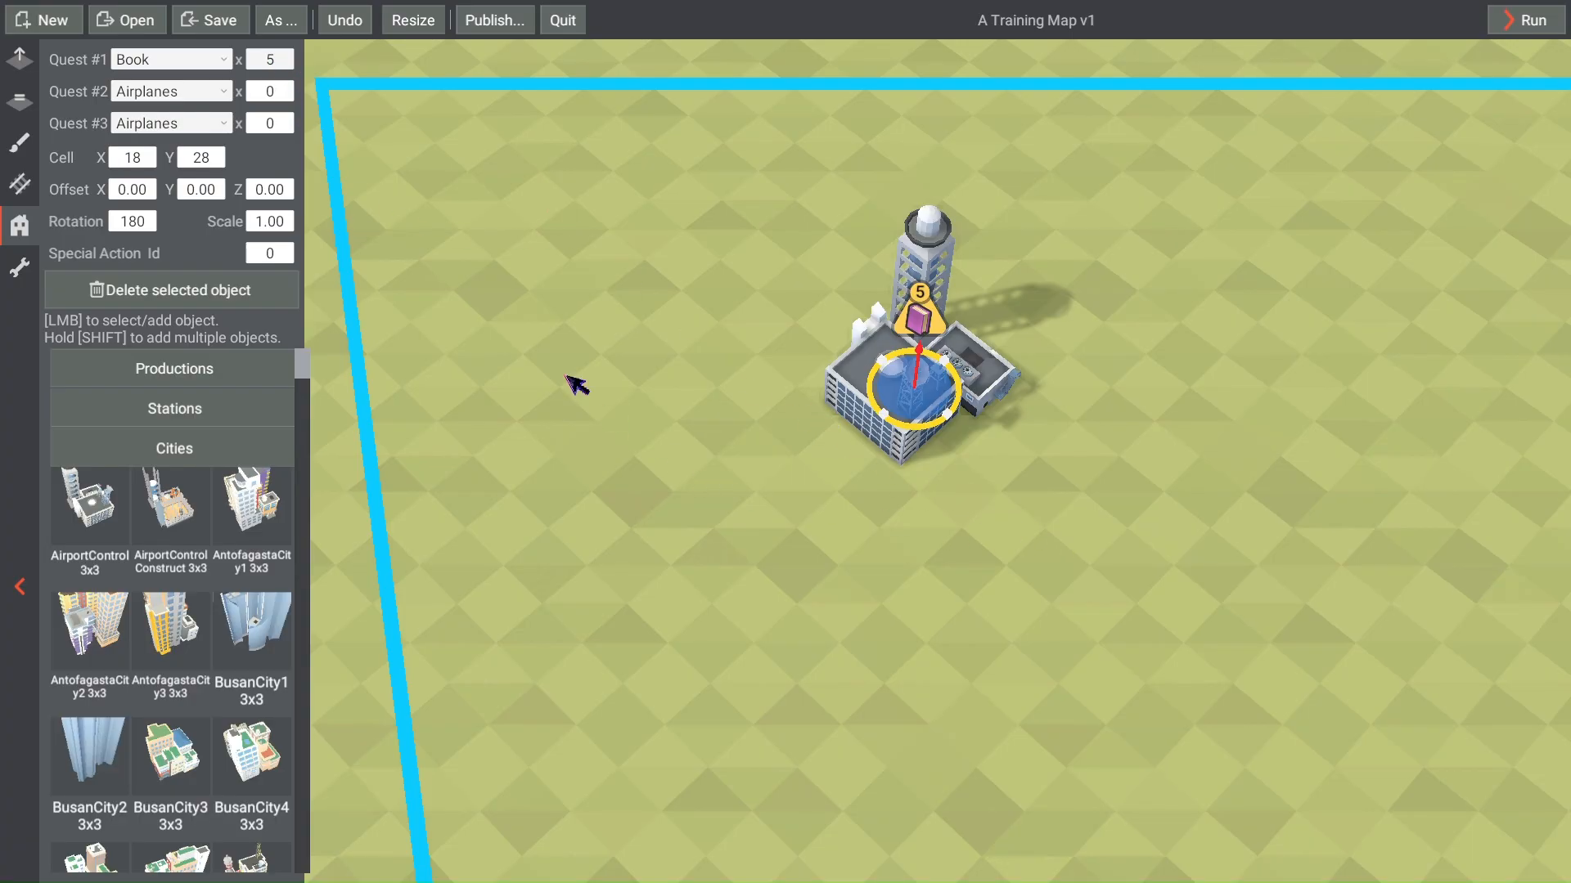
Step: Deselect the airport control building, select it again and set its Book quest amount to 6
click(635, 340)
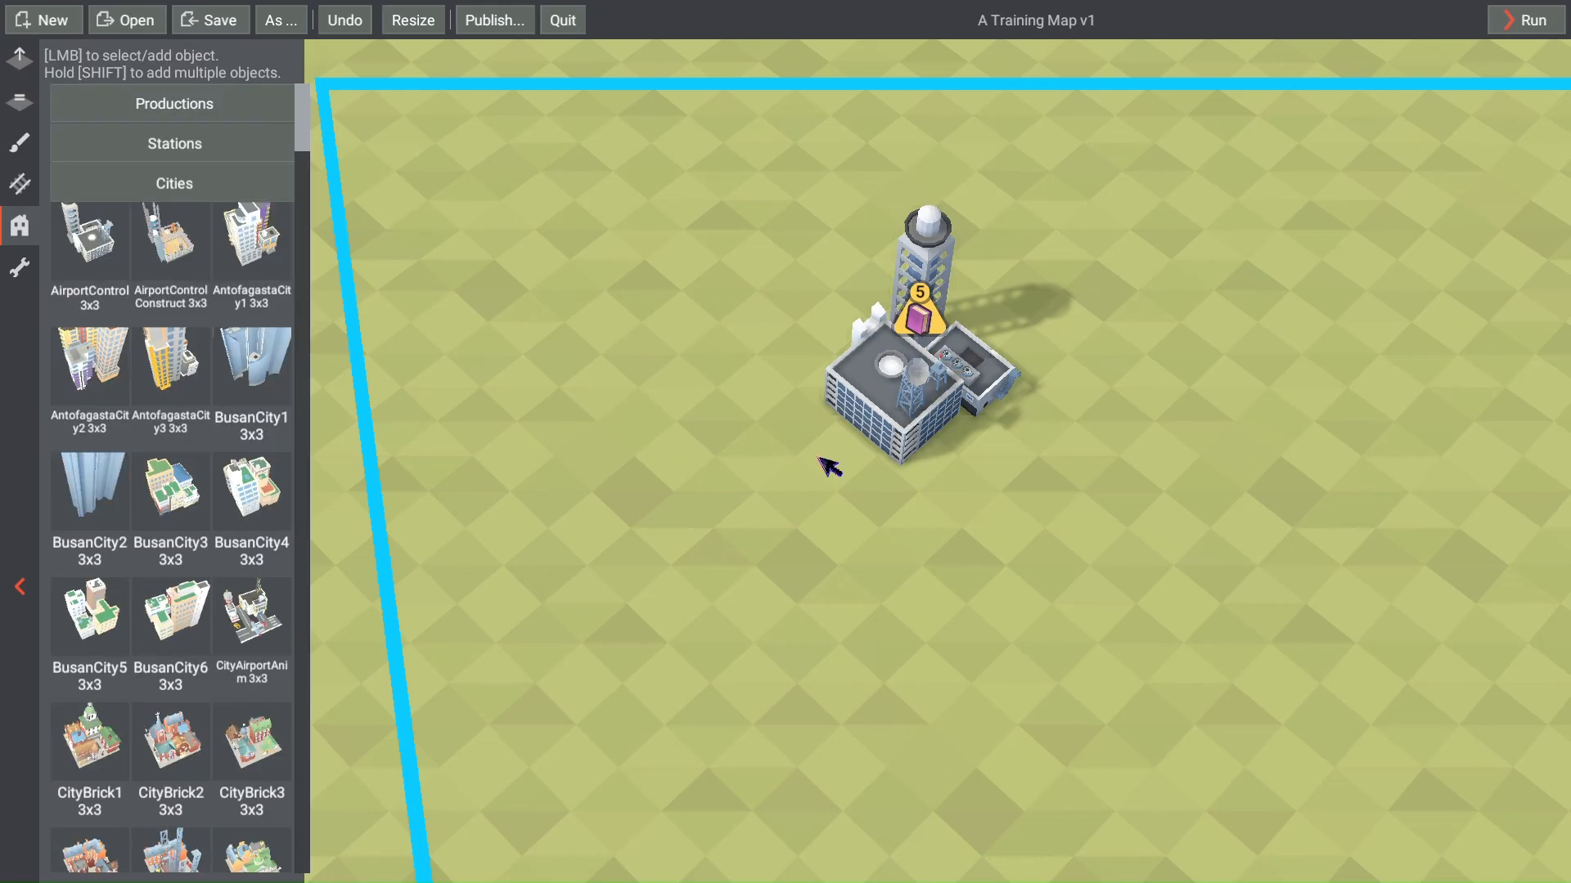
click(917, 388)
click(281, 61)
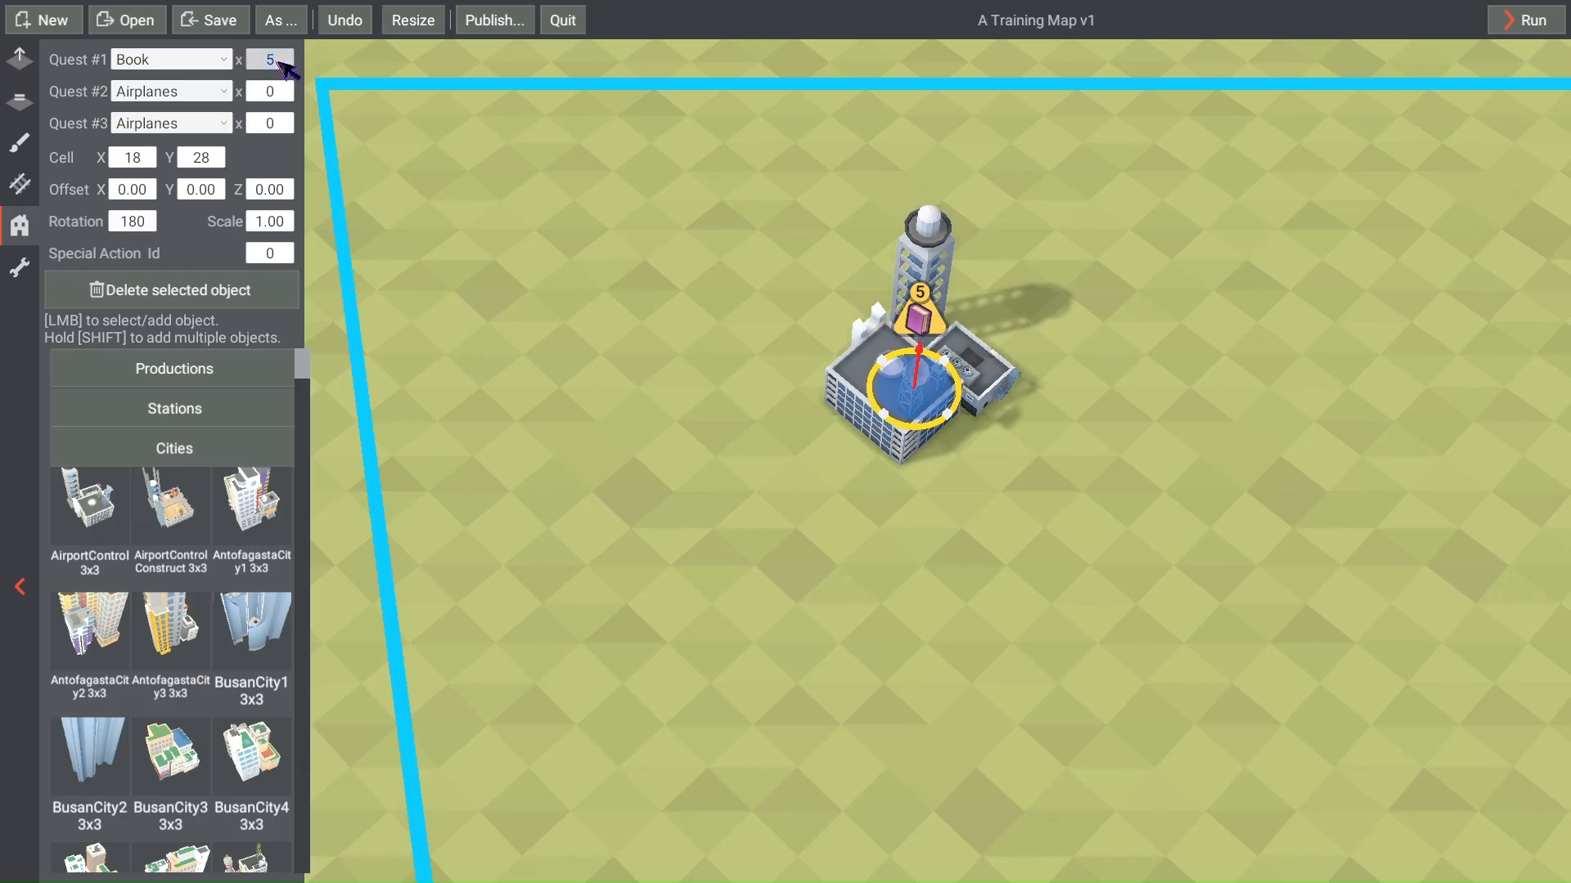
text(6)
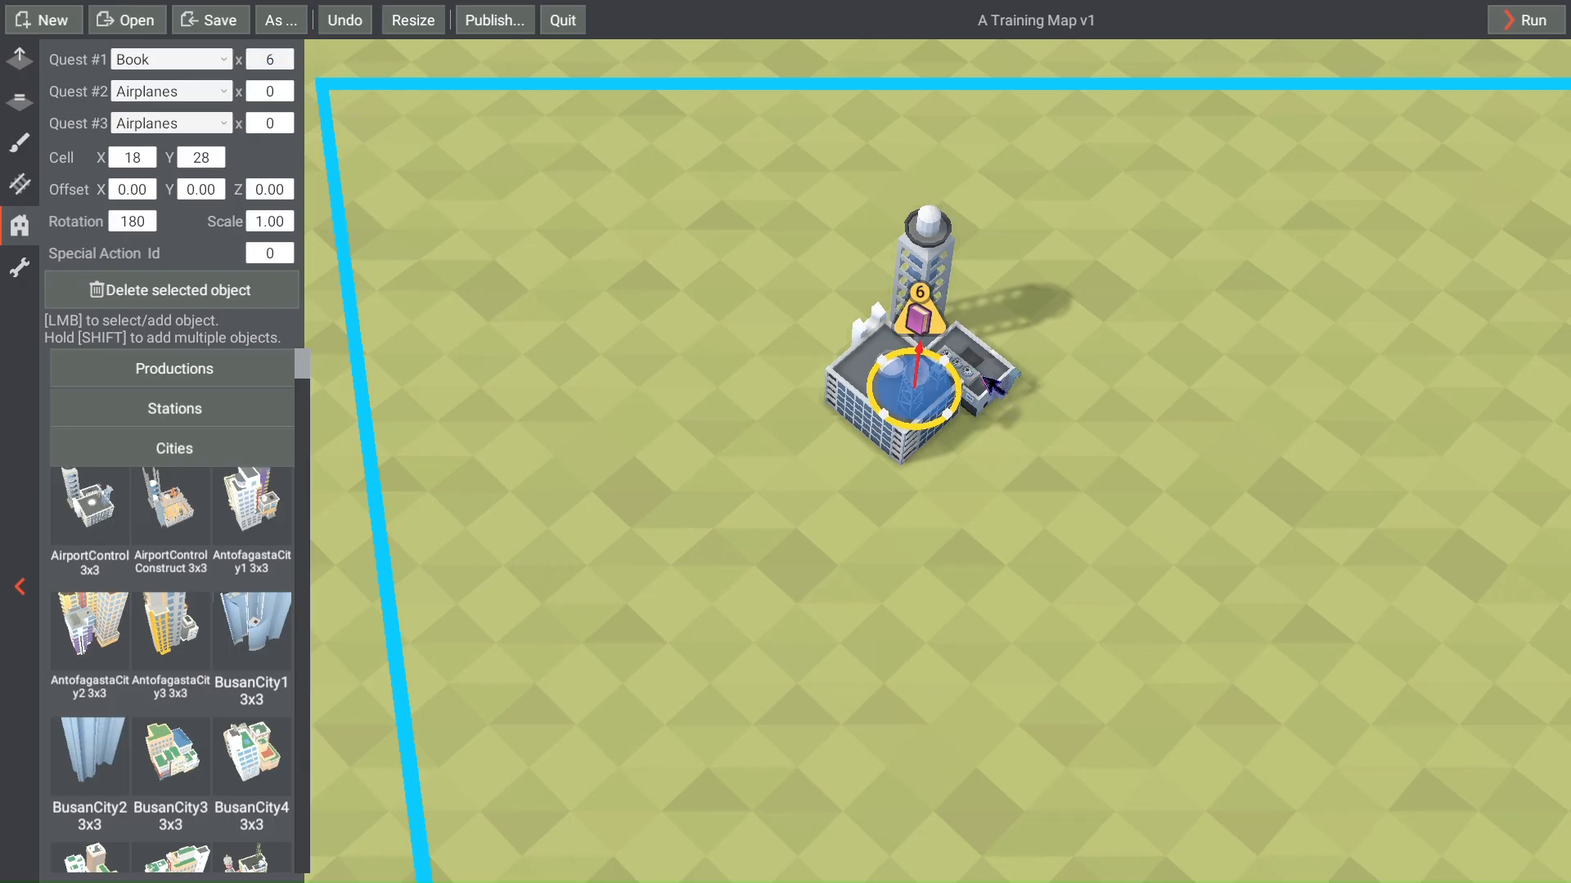
Step: Save the level and deselect the airport control building
key(ctrl+s)
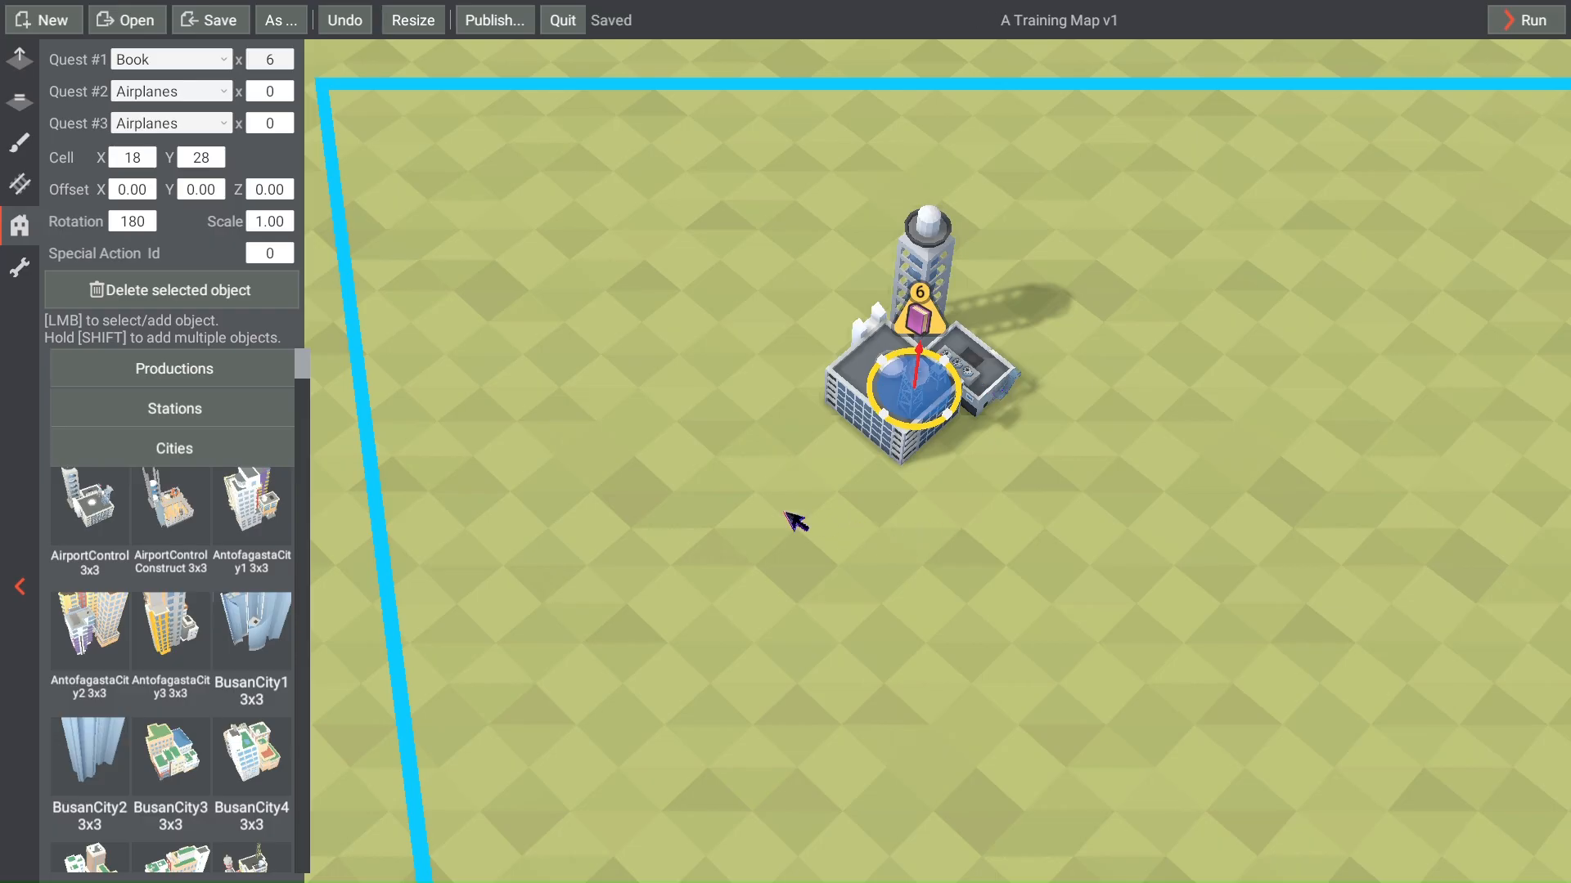
click(794, 520)
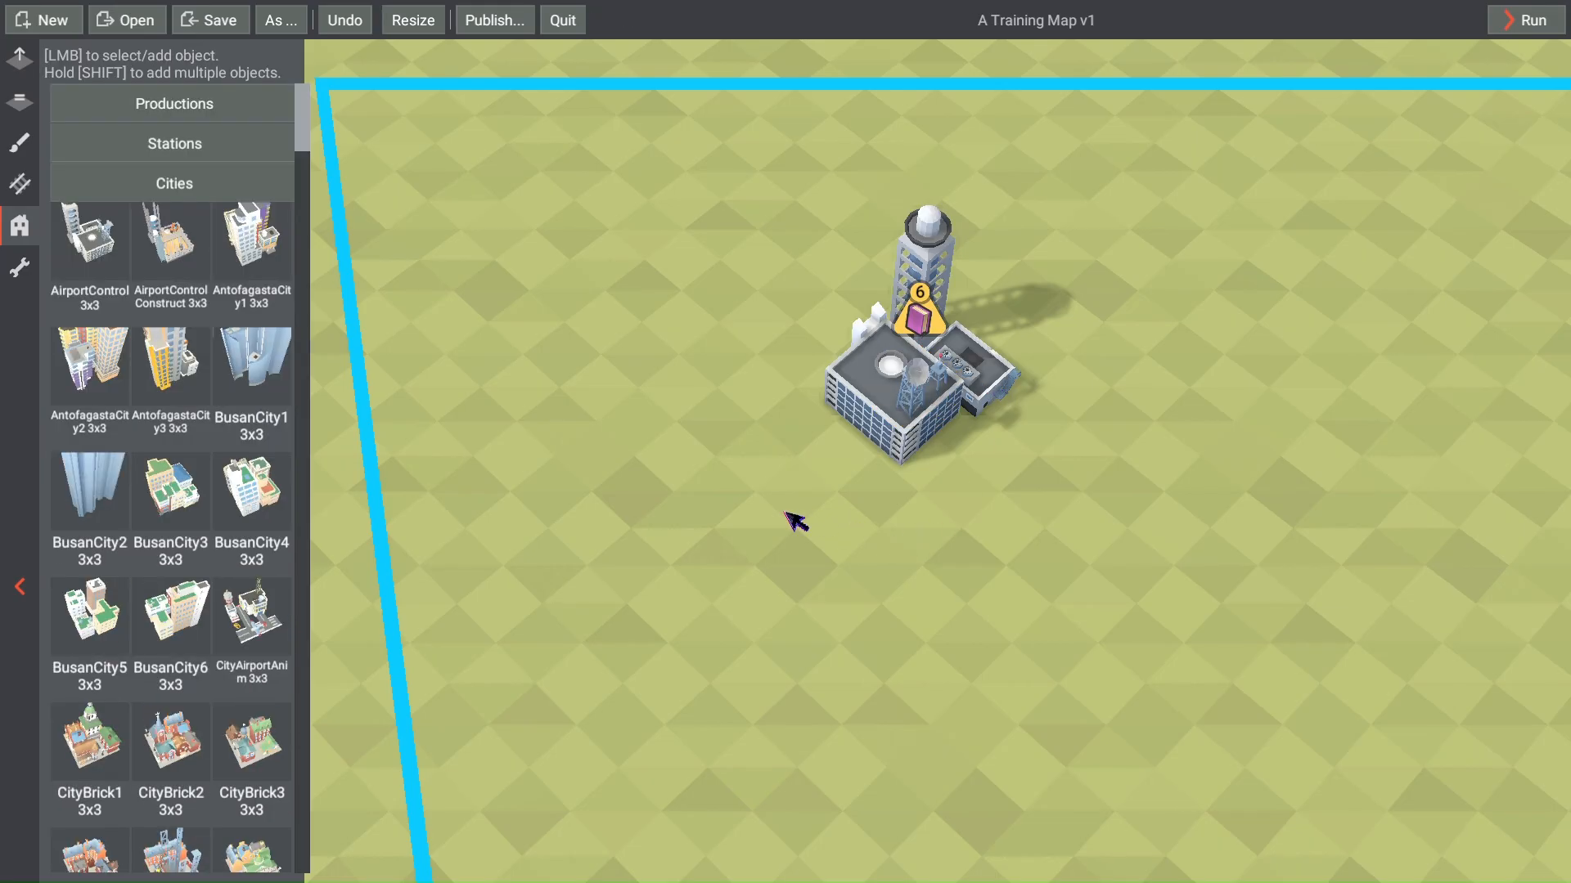
Step: Move the airport control building to cell X 20, Y 29 and rotate it to 90 degrees
click(938, 391)
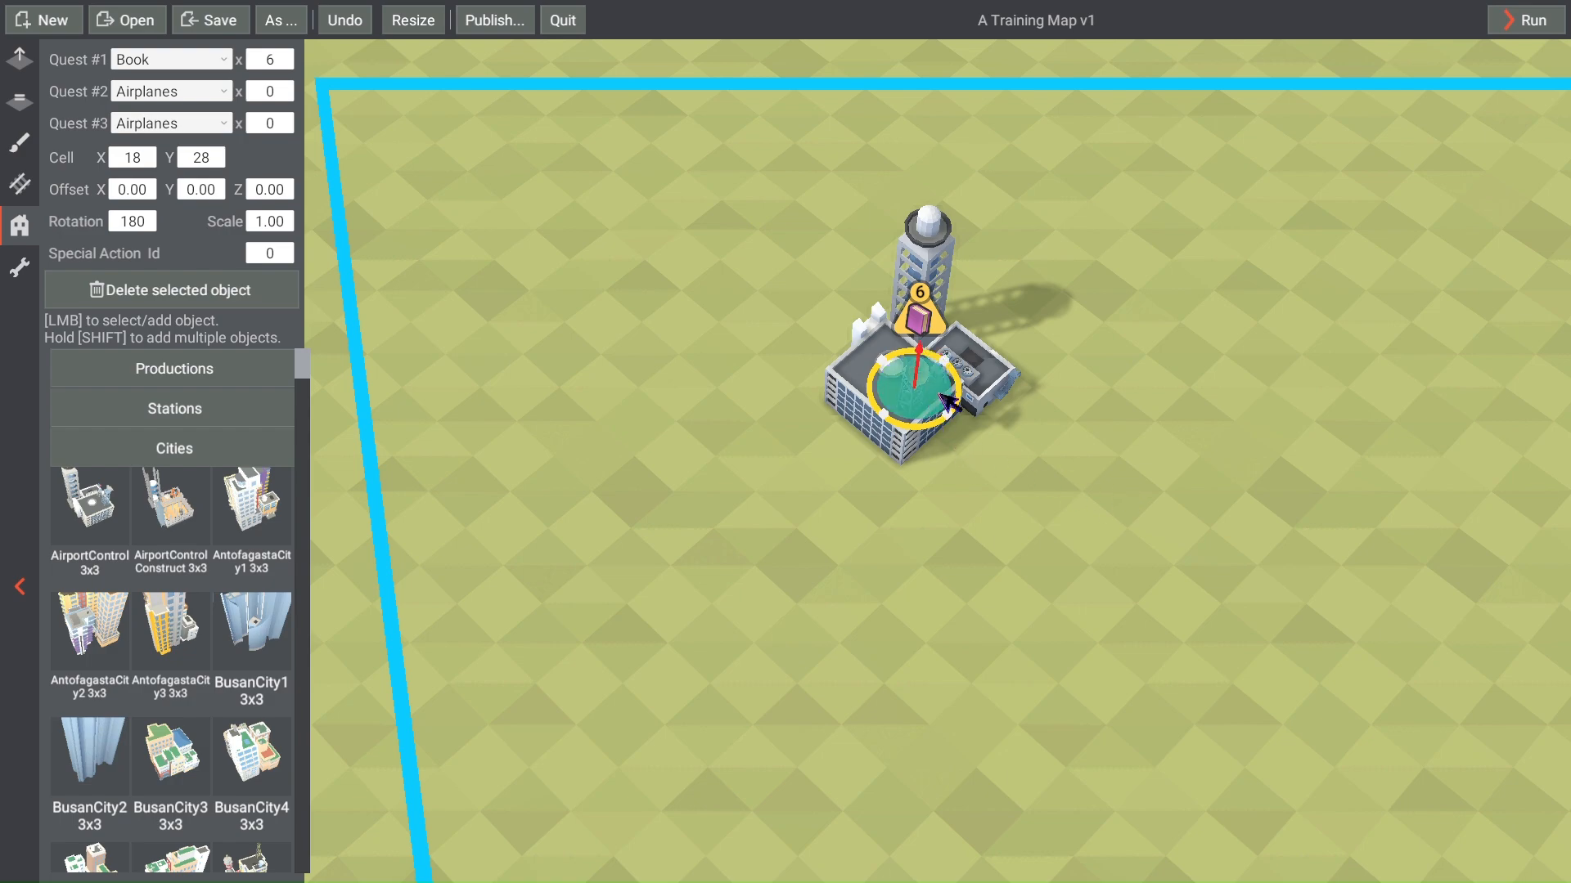
drag(940, 406, 1068, 472)
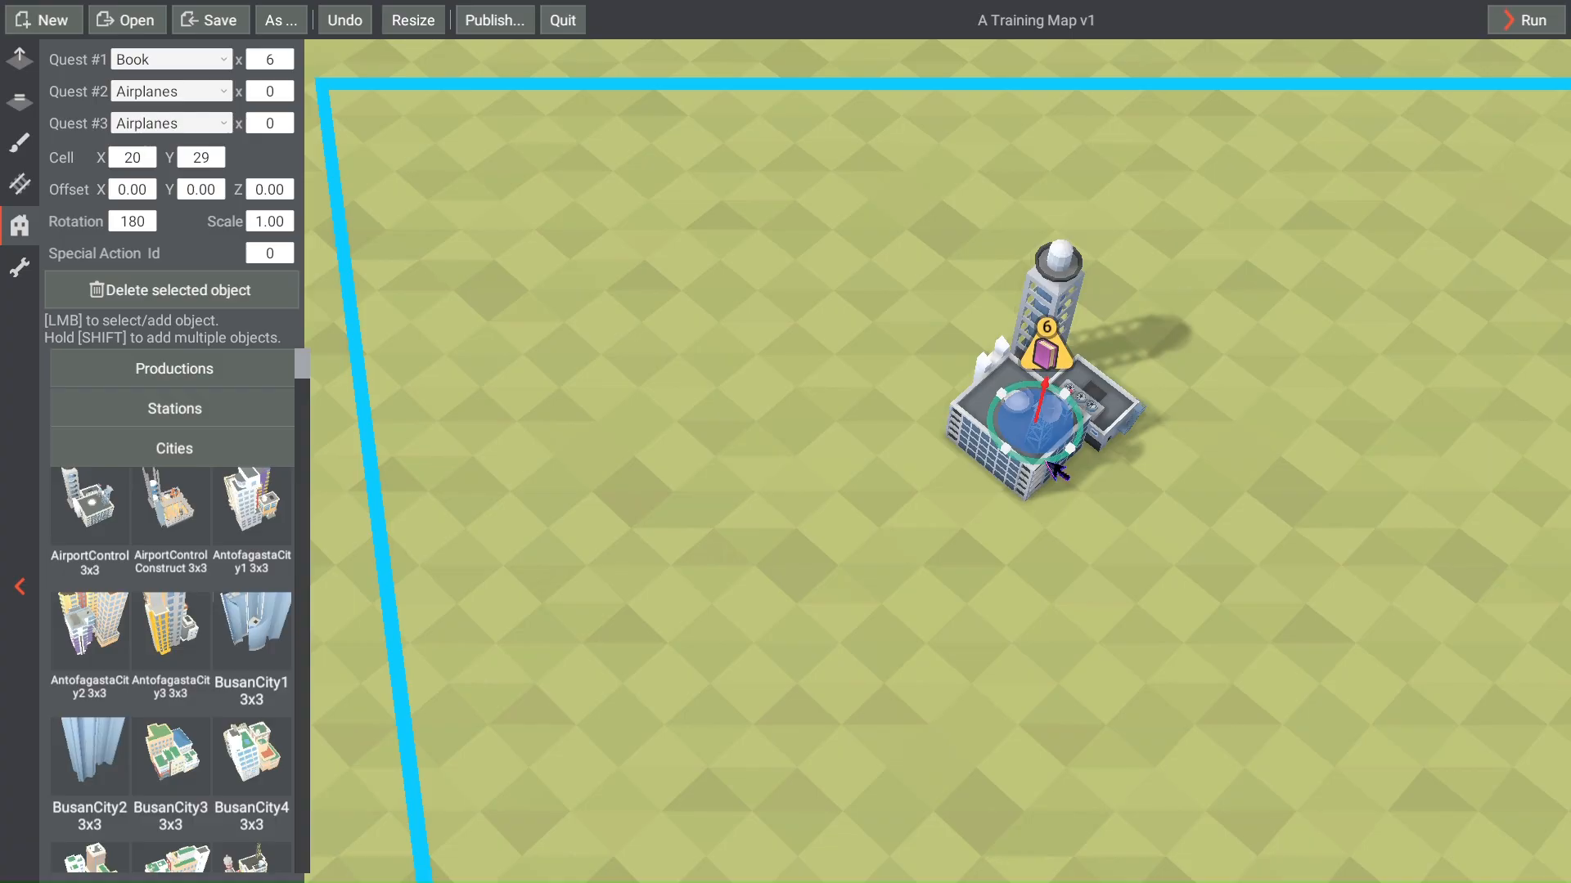
drag(1047, 463, 1088, 422)
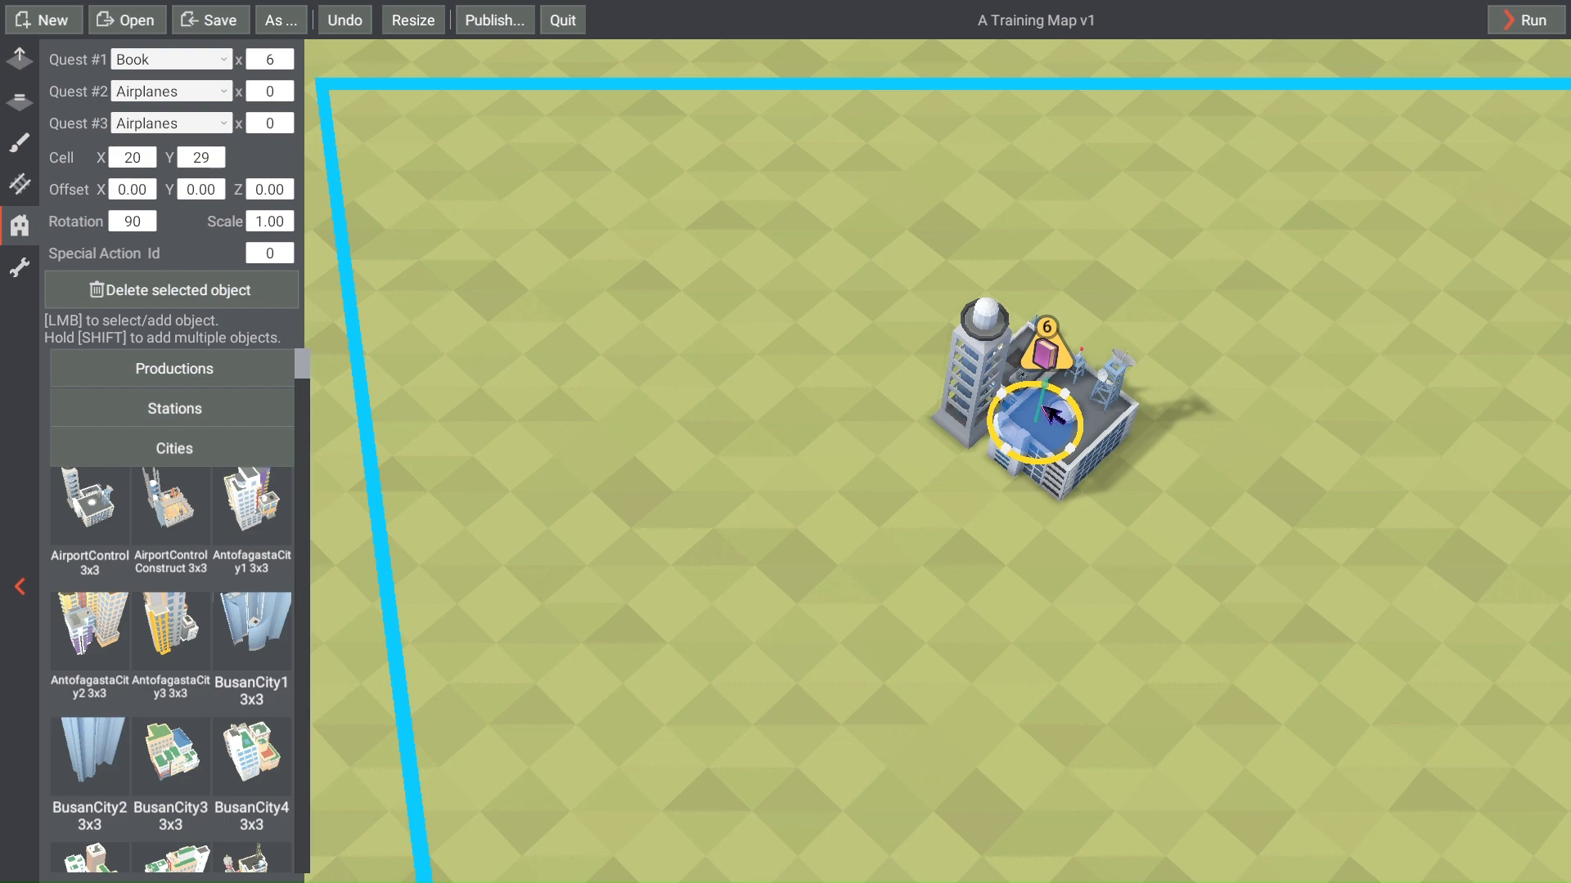
Step: Raise the airport control building to a Y offset of about 2.04, undo the height change and deselect it
drag(1053, 416, 1053, 511)
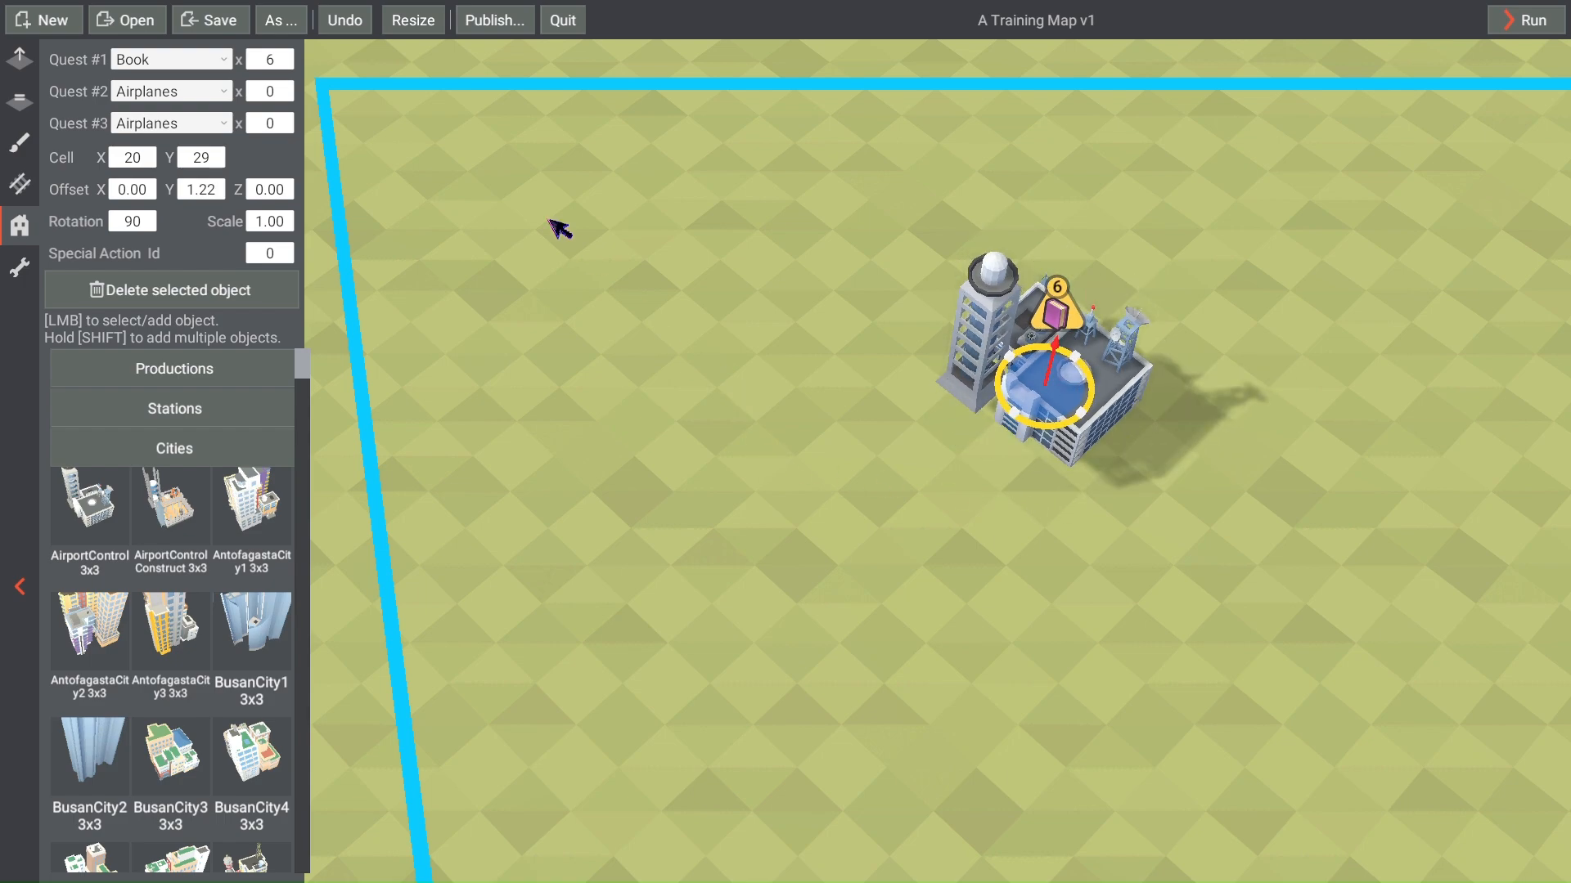
click(346, 24)
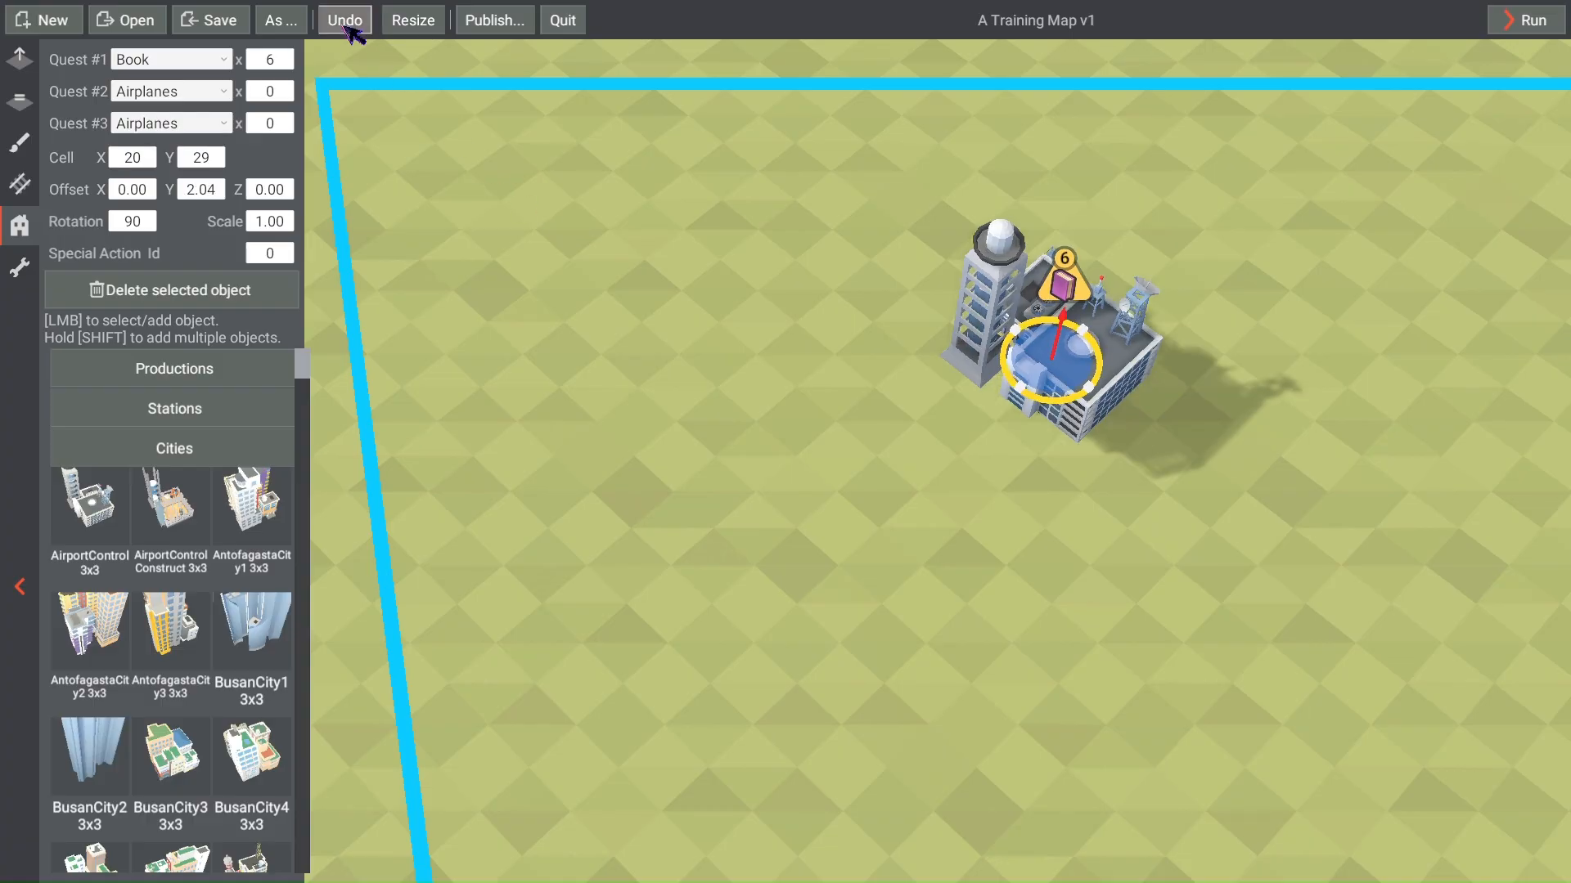
click(345, 25)
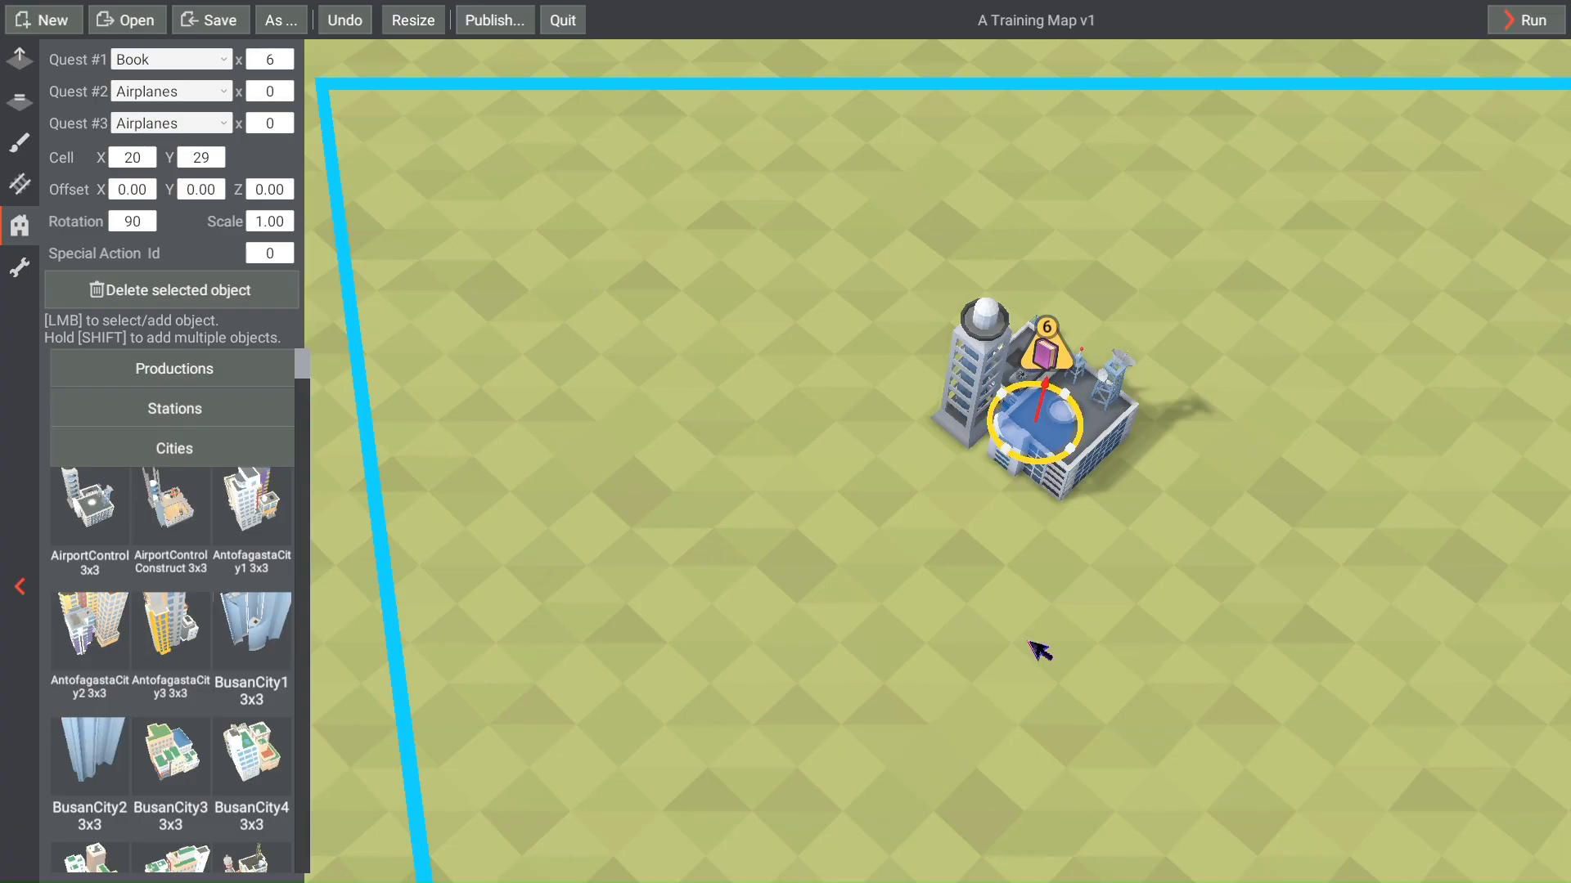
click(570, 422)
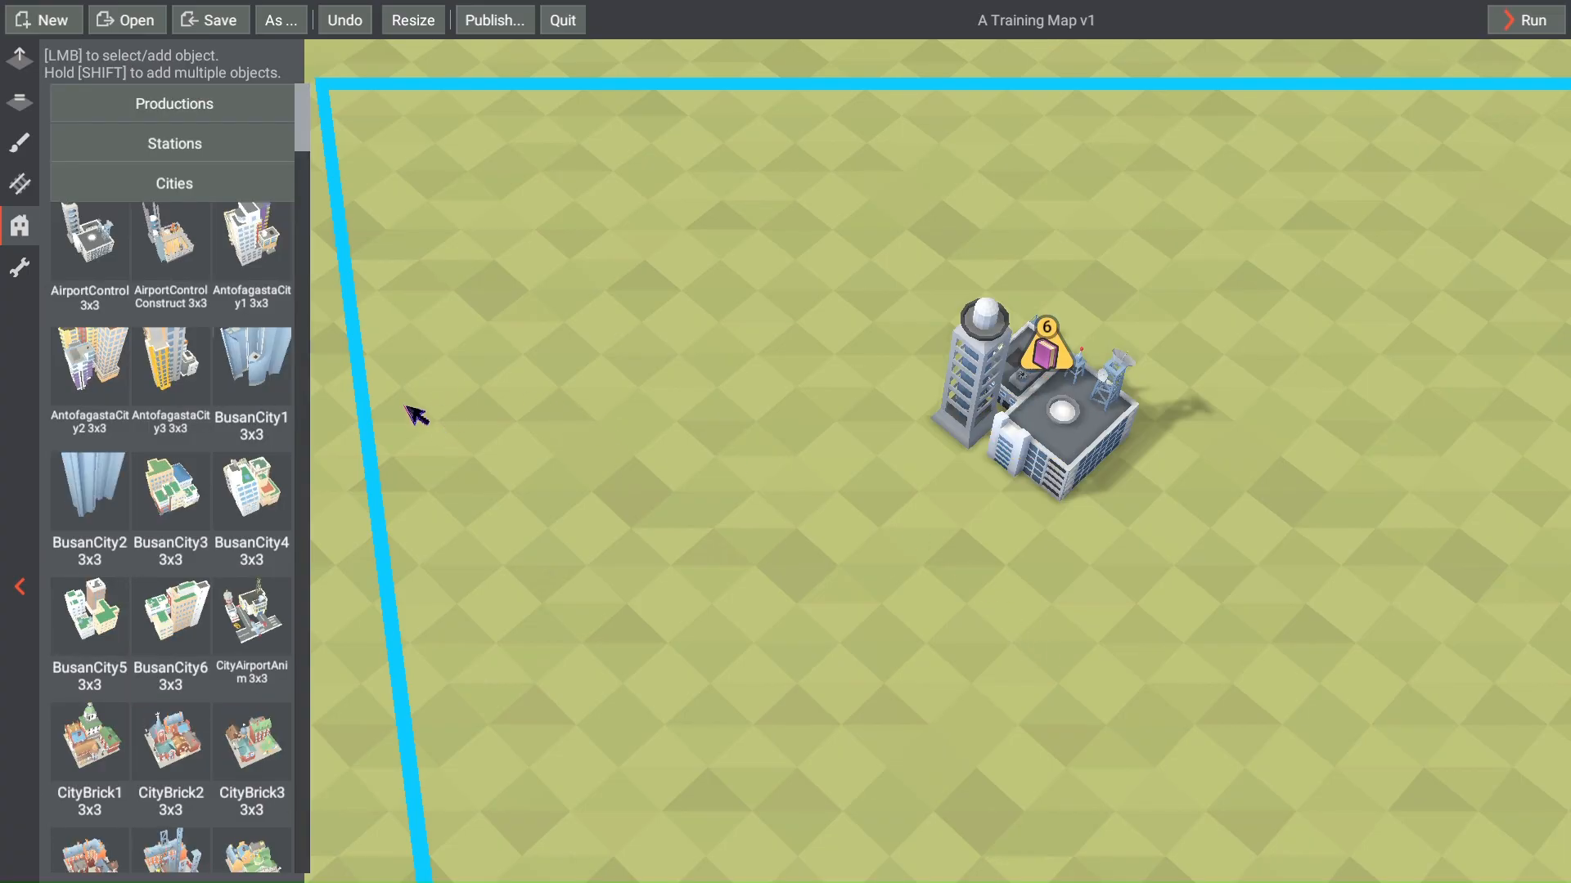
Step: Examine the city stations and the modern, industrial and old depots in the Stations category of placeable objects
click(209, 193)
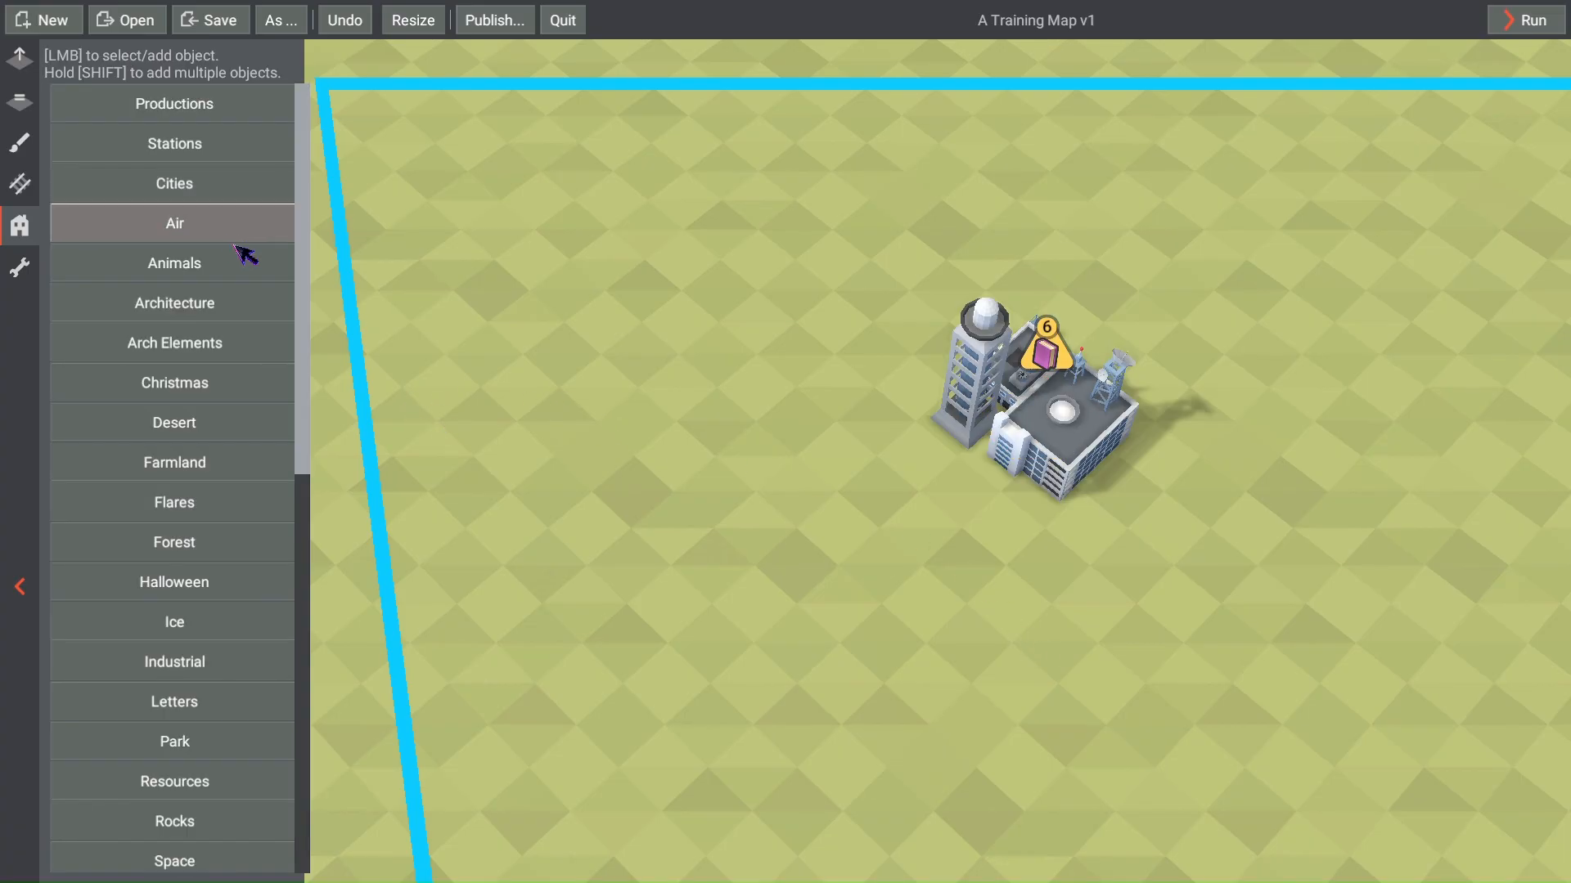
click(186, 149)
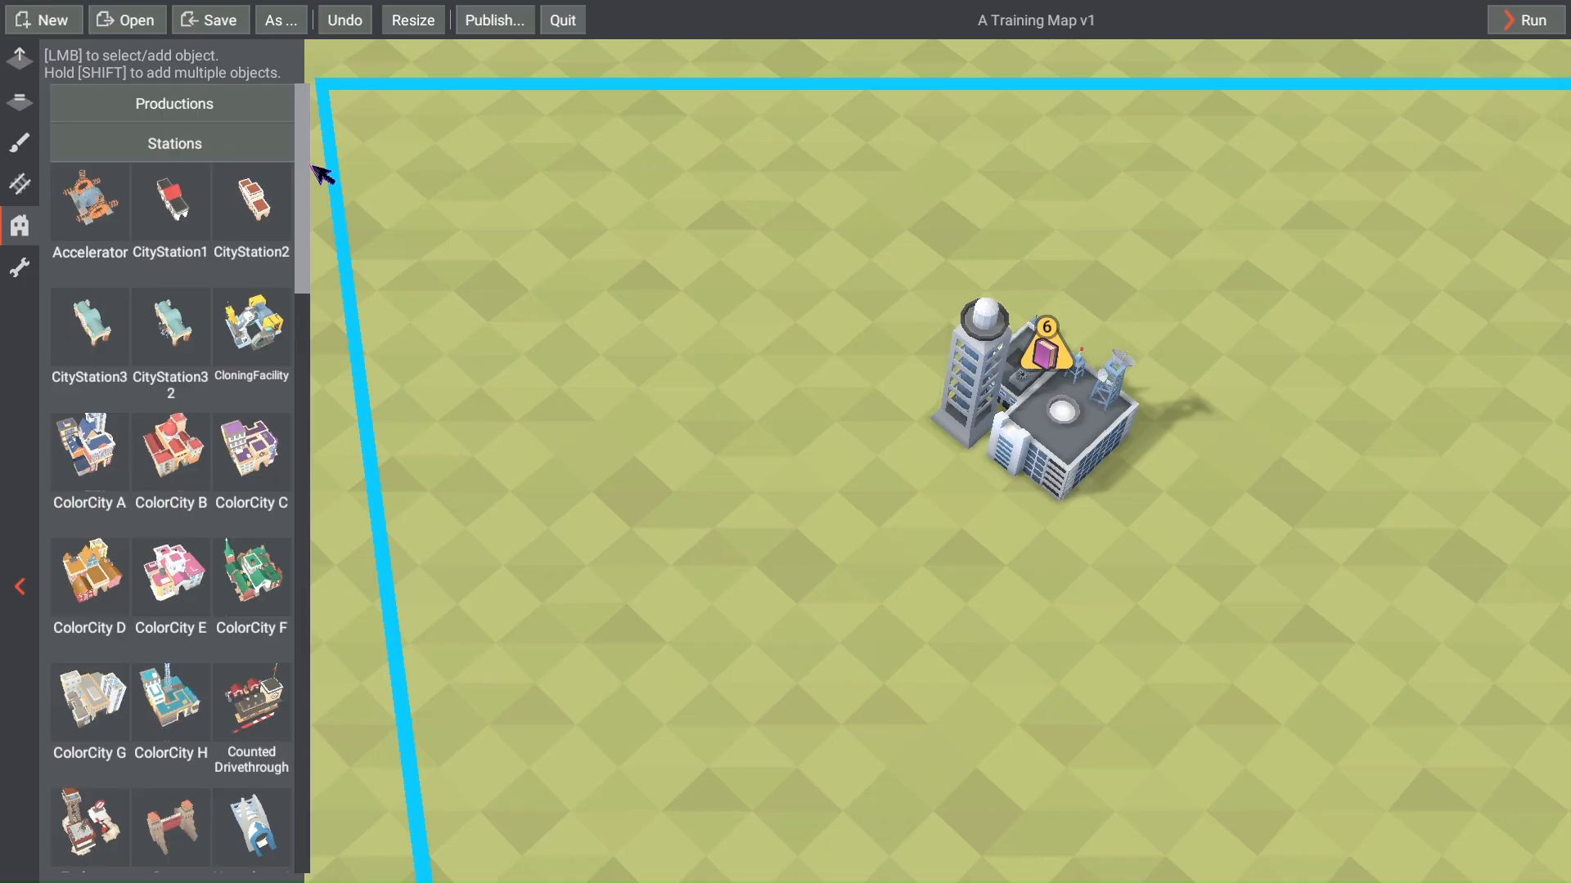
click(176, 214)
click(250, 217)
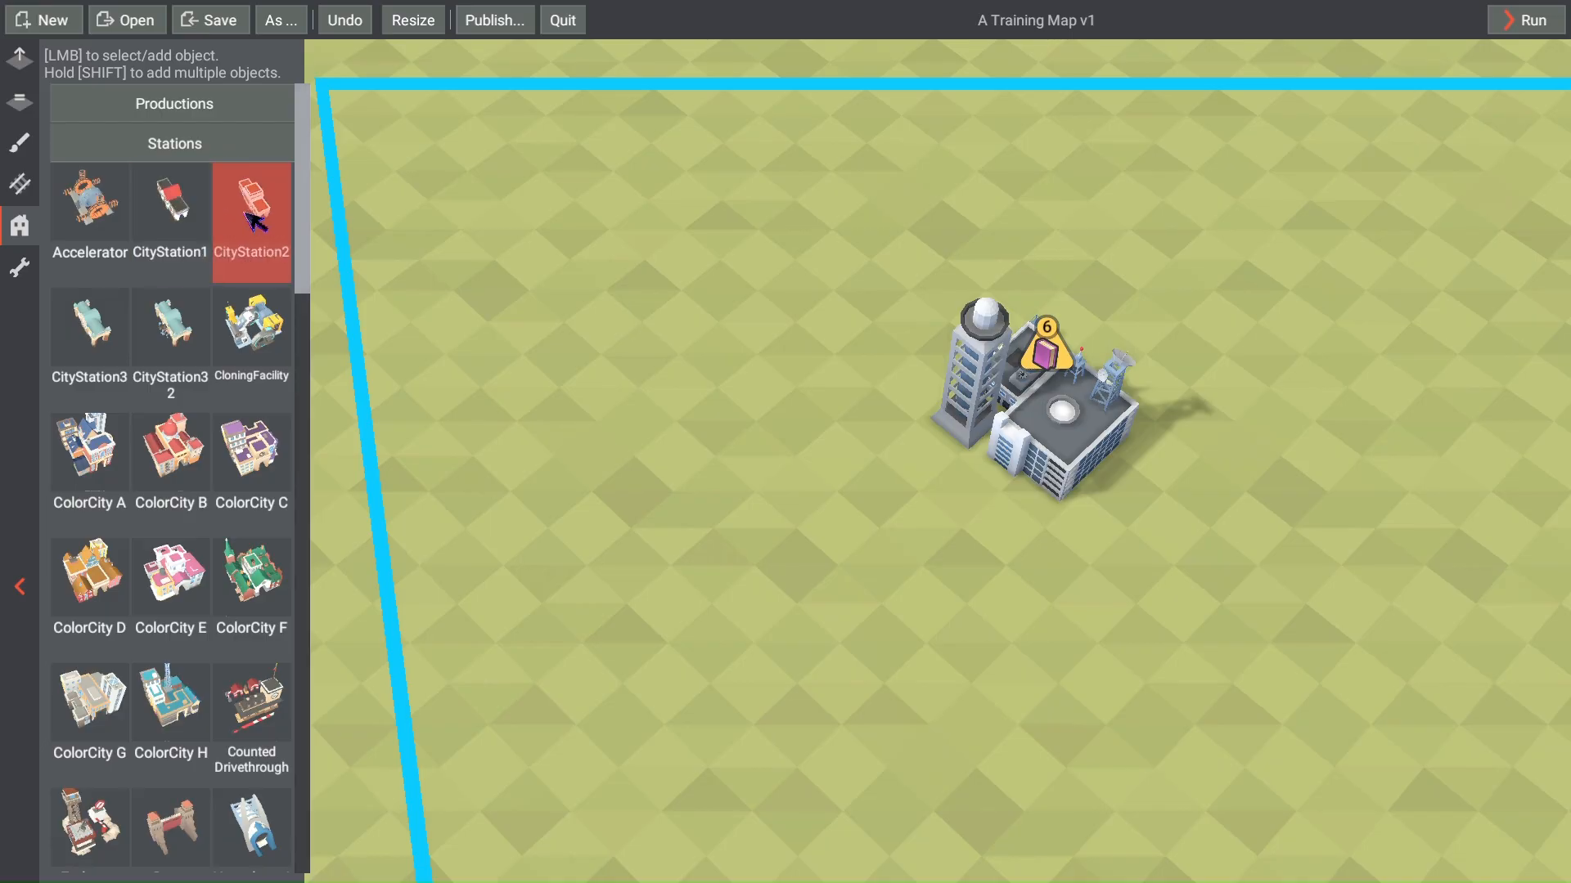
click(130, 337)
click(172, 337)
drag(305, 205, 331, 434)
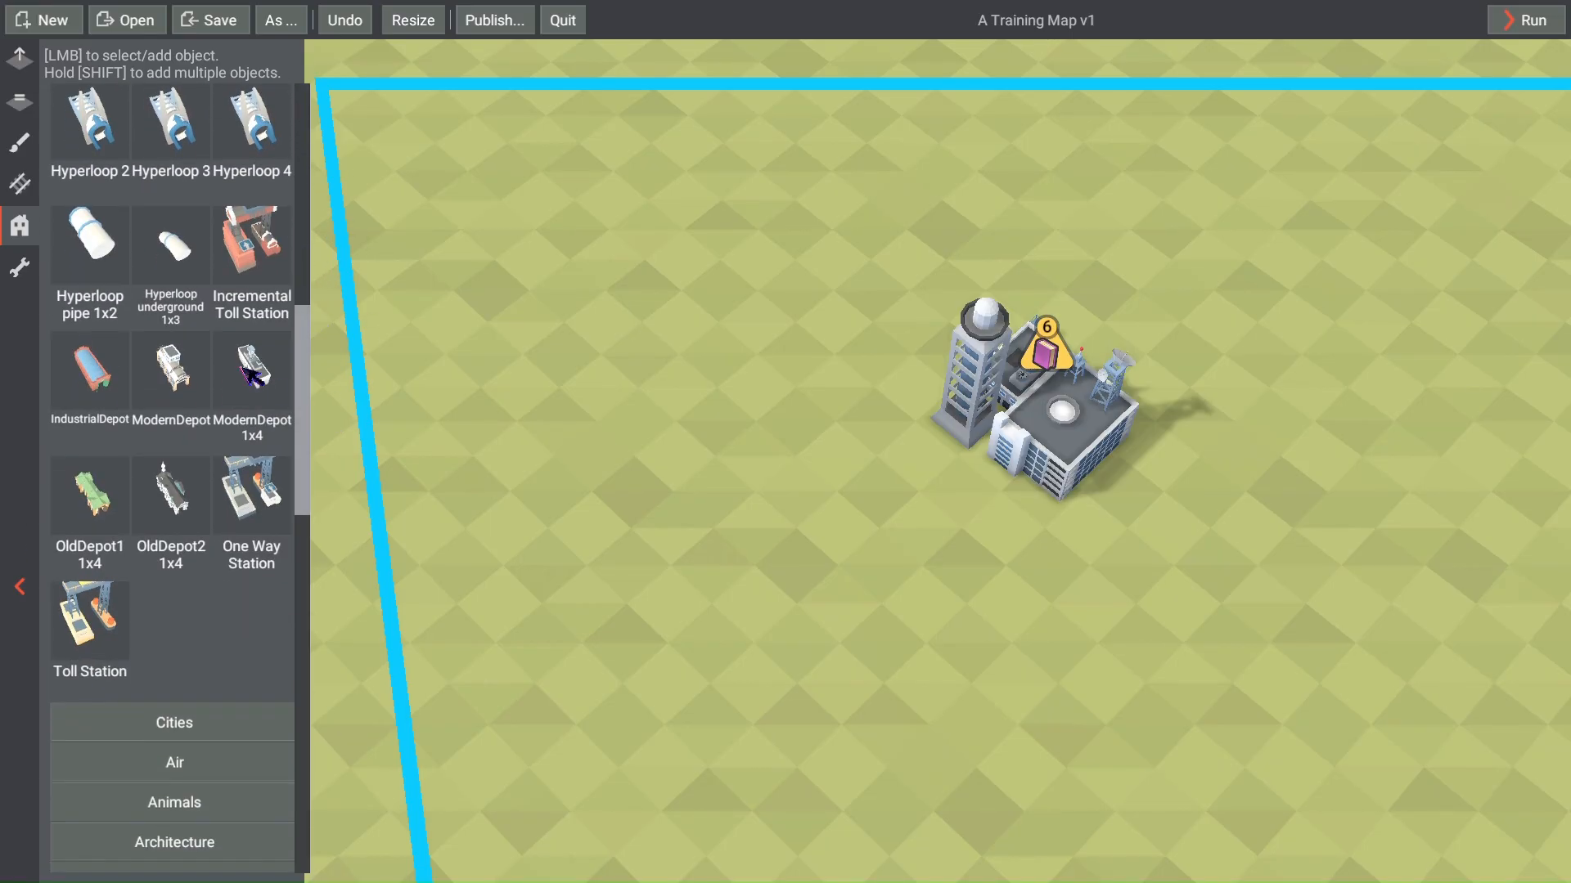
click(110, 368)
click(190, 366)
click(257, 367)
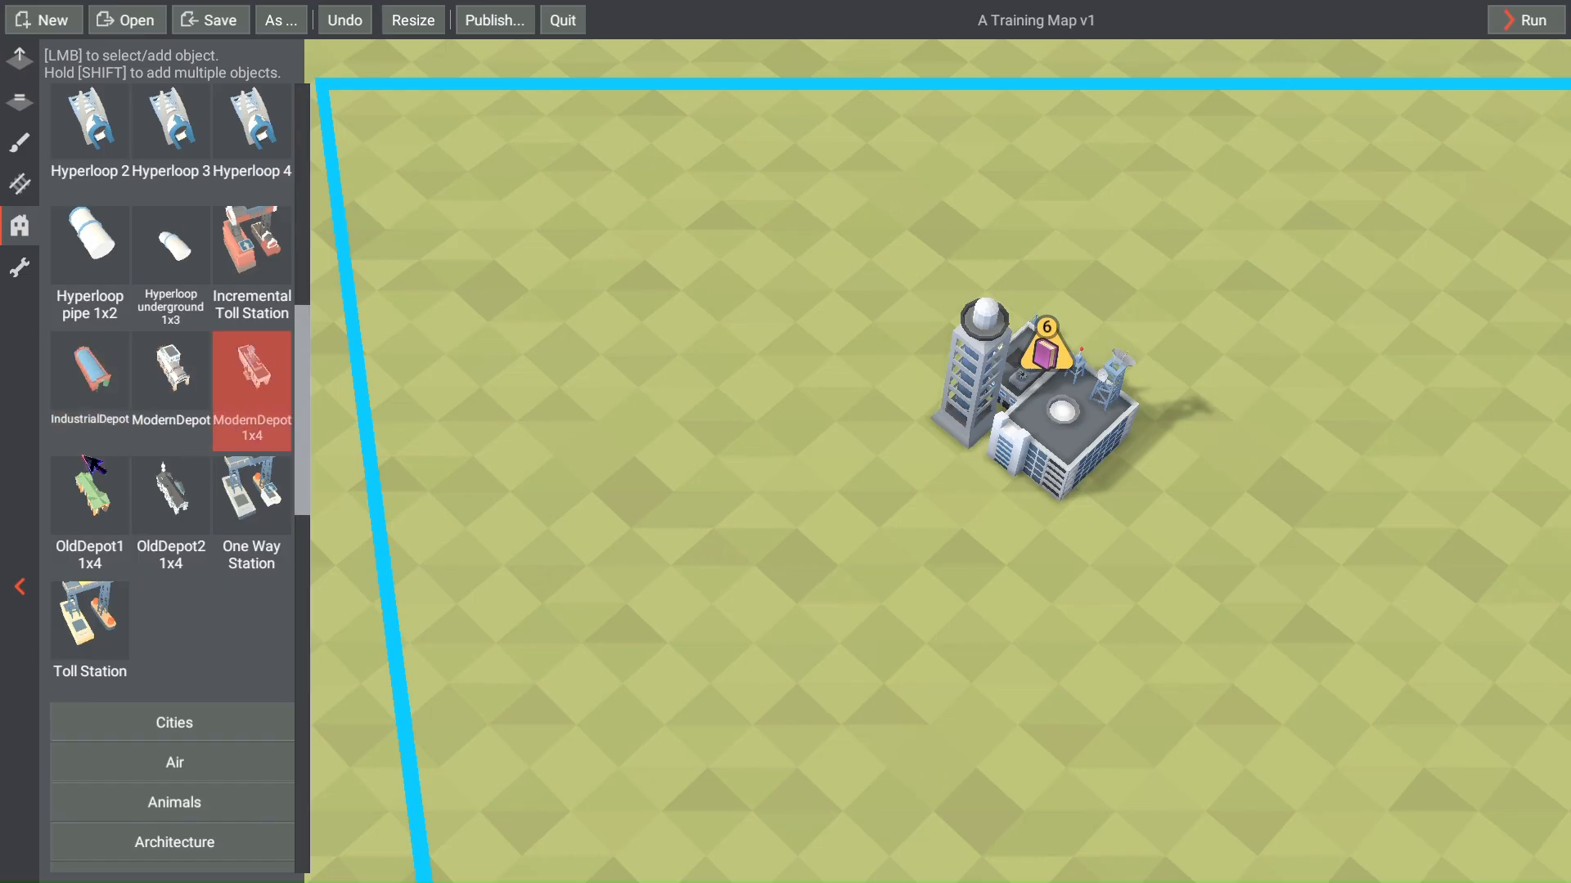
click(82, 509)
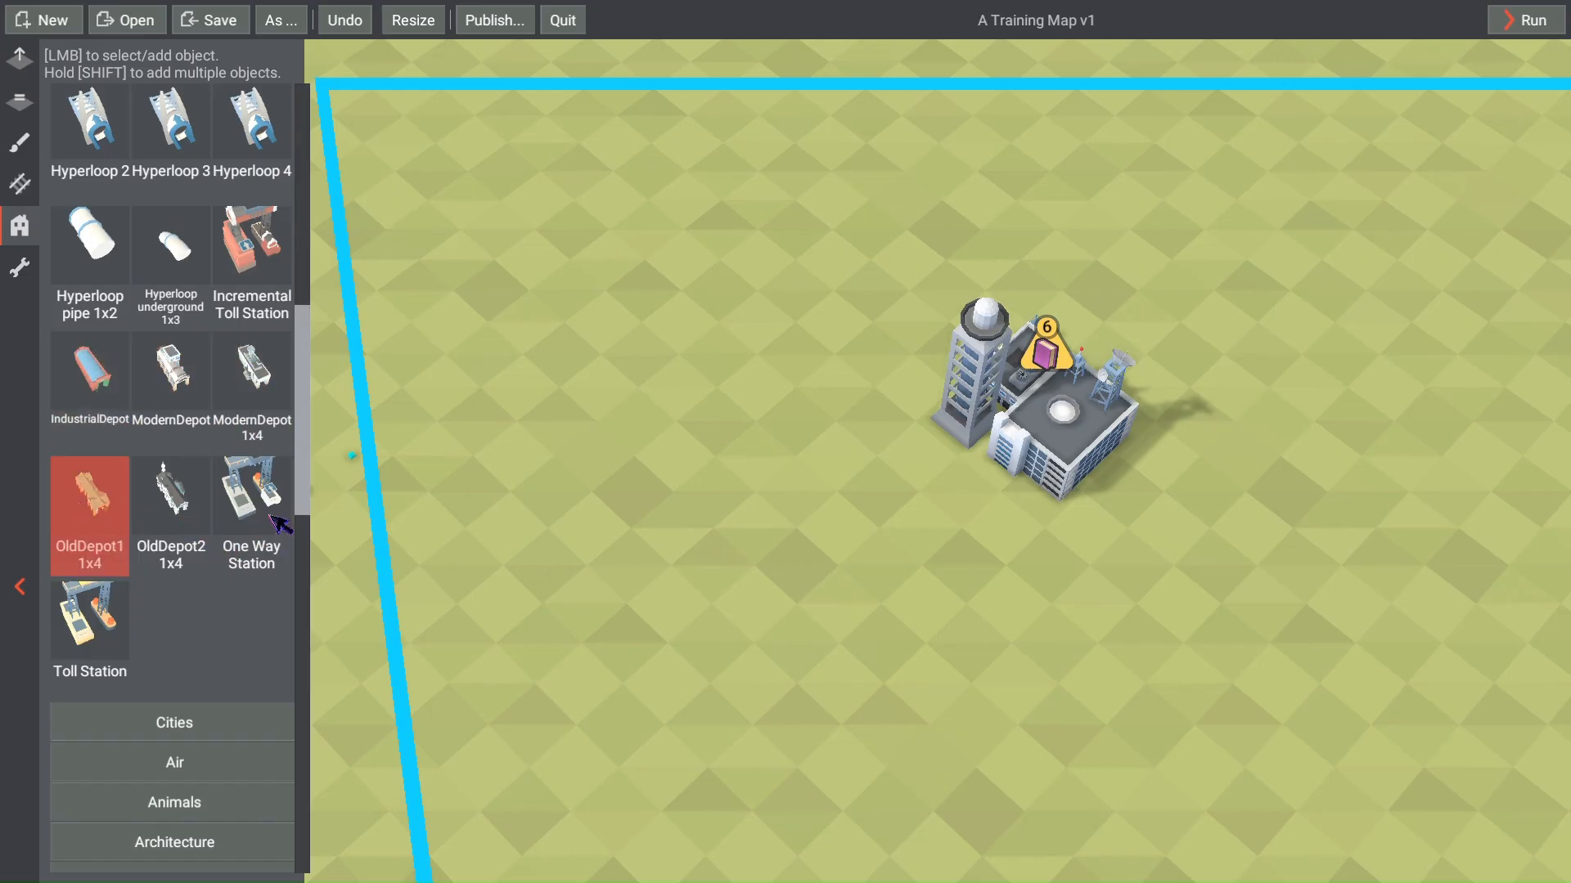
click(193, 517)
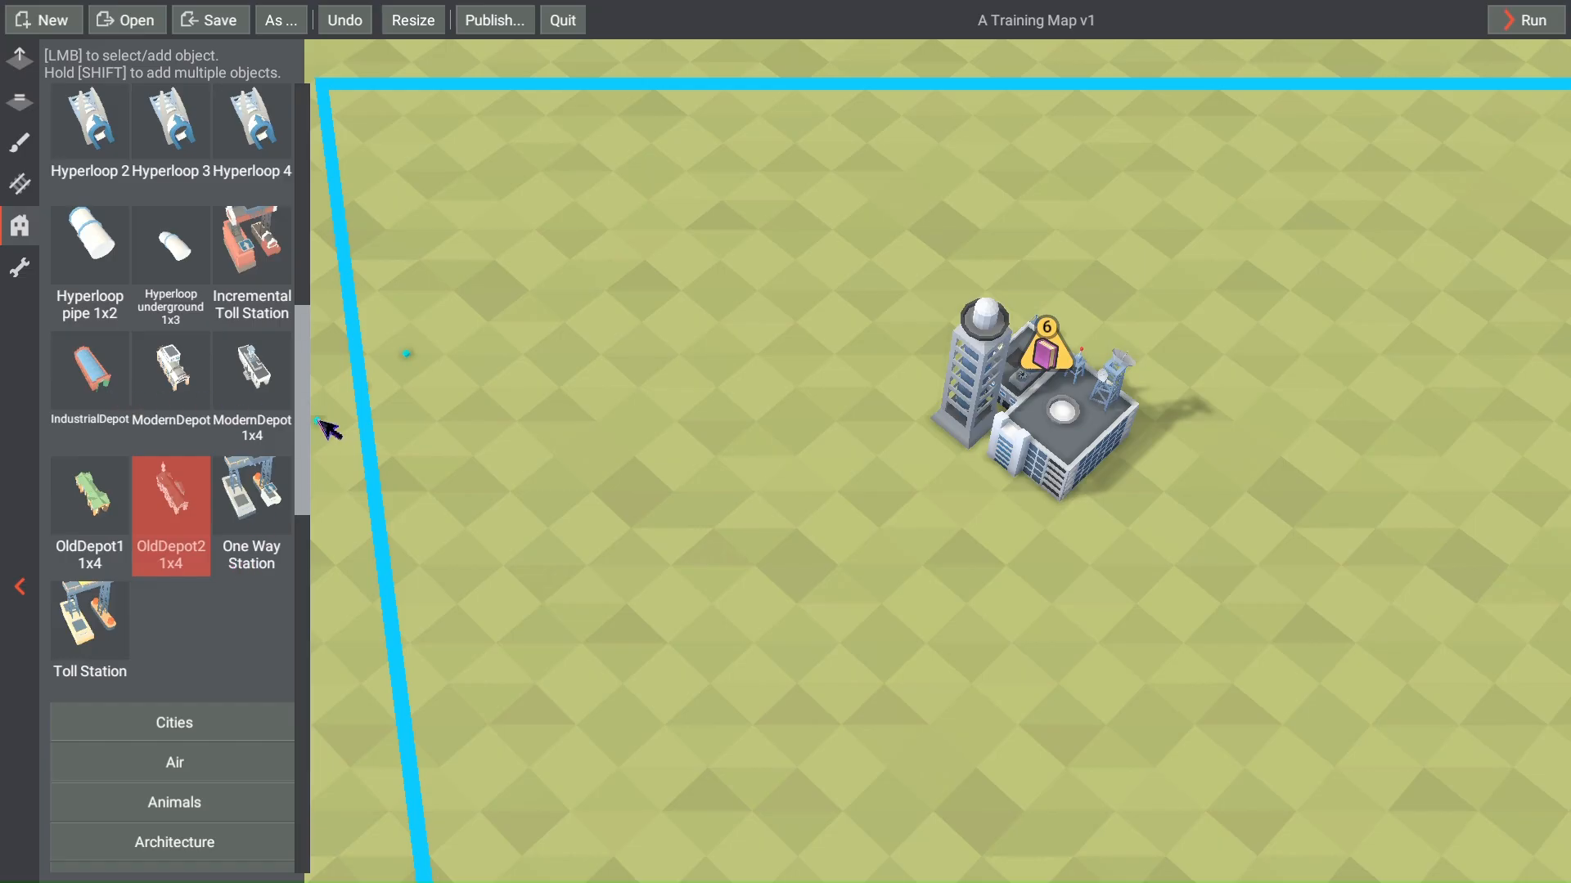
Step: Place a CityStation3 beside the airport control building at cell X 18, Y 28
drag(311, 428, 304, 178)
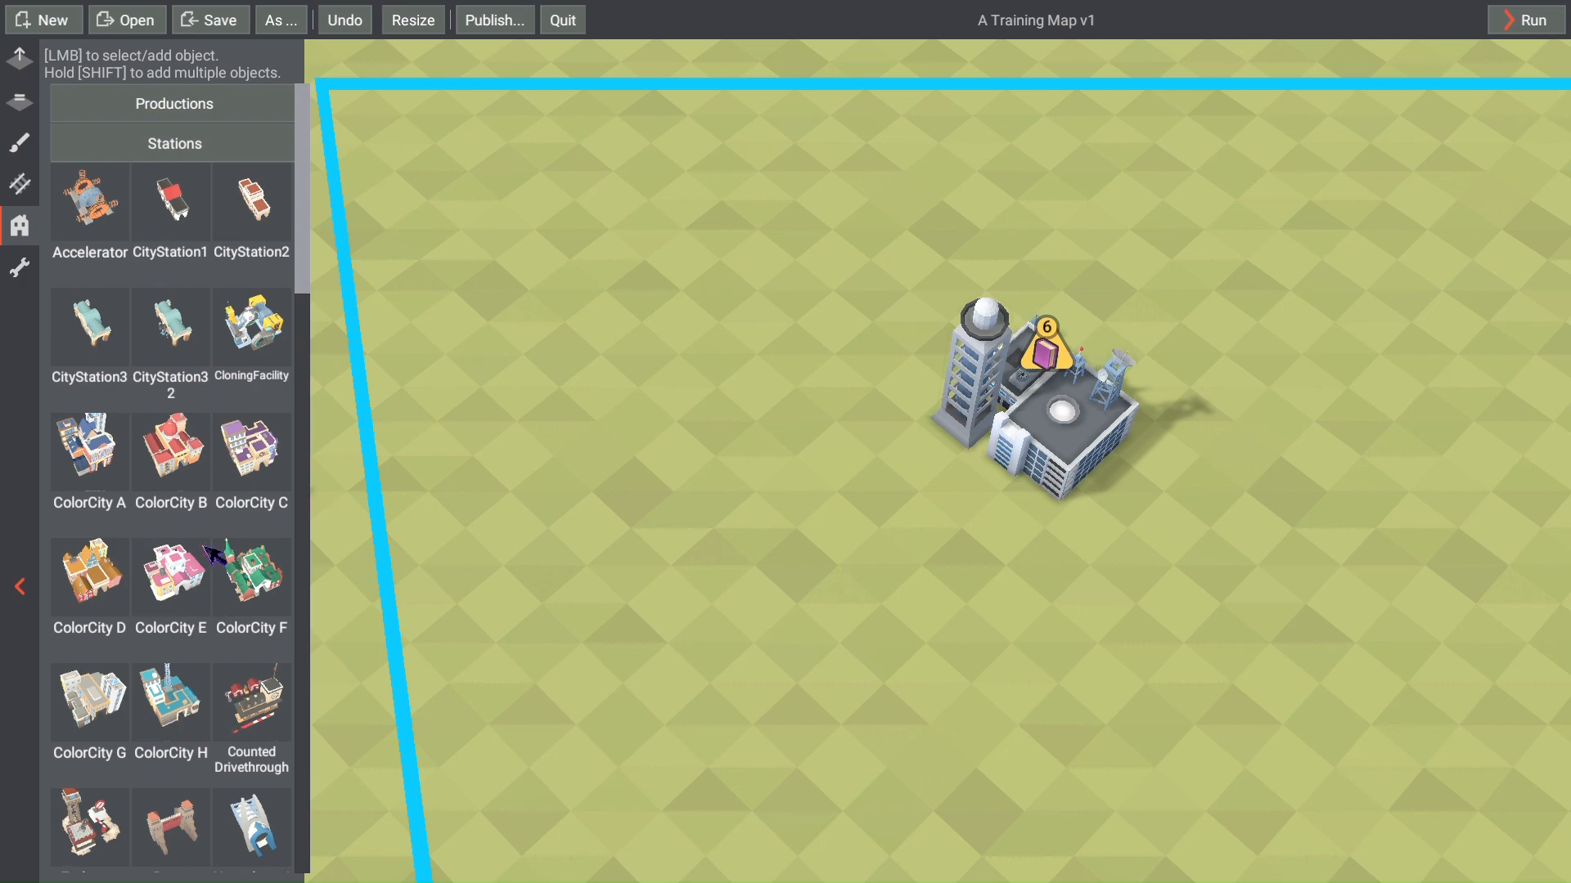
click(92, 345)
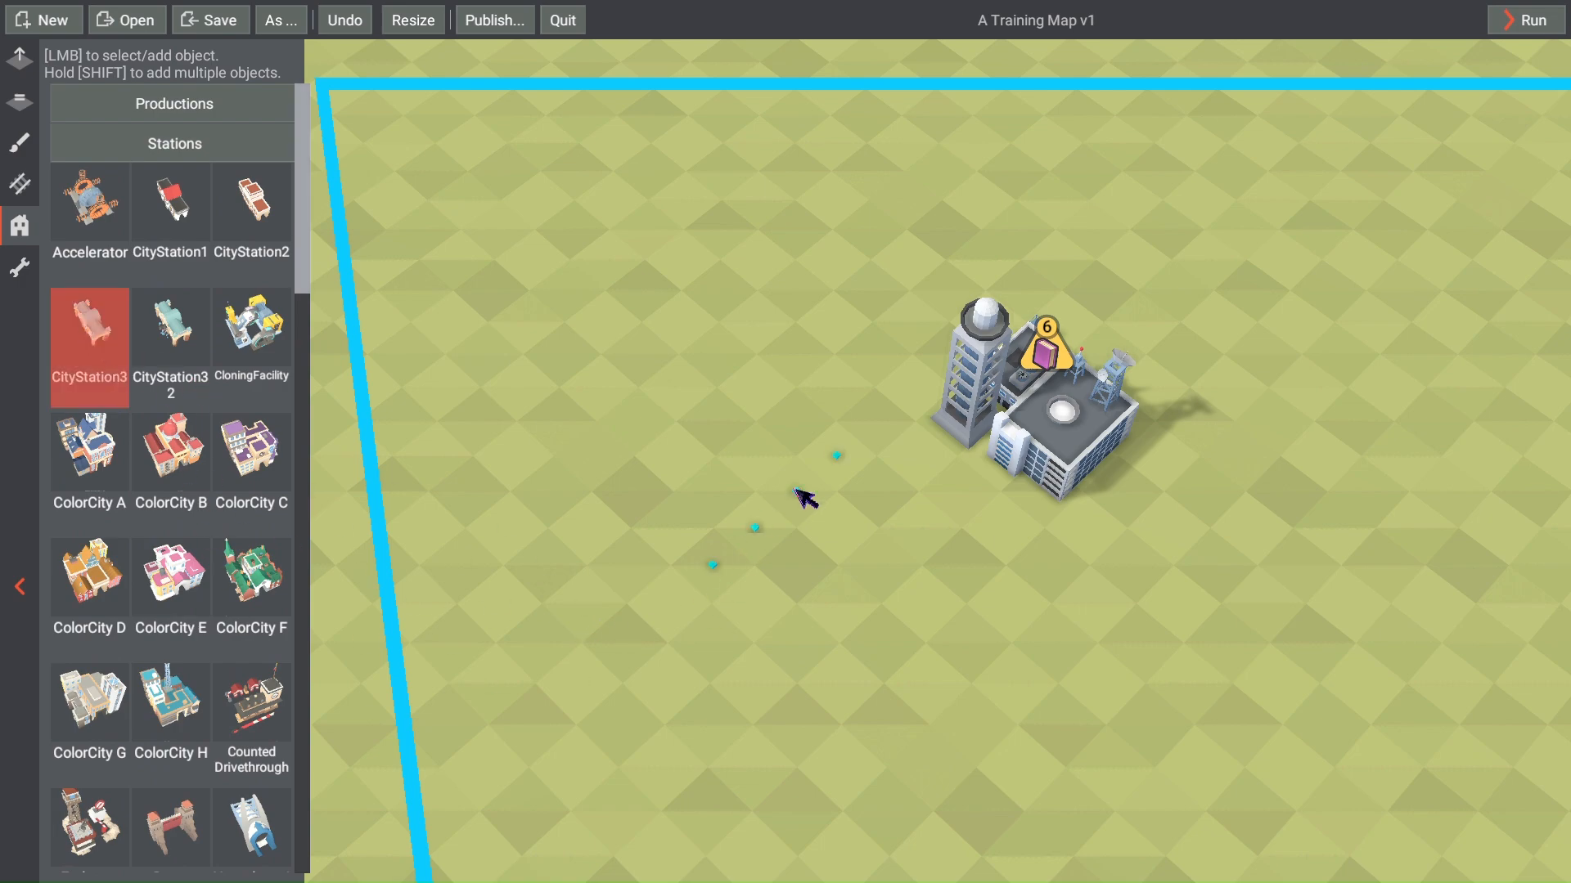
click(875, 351)
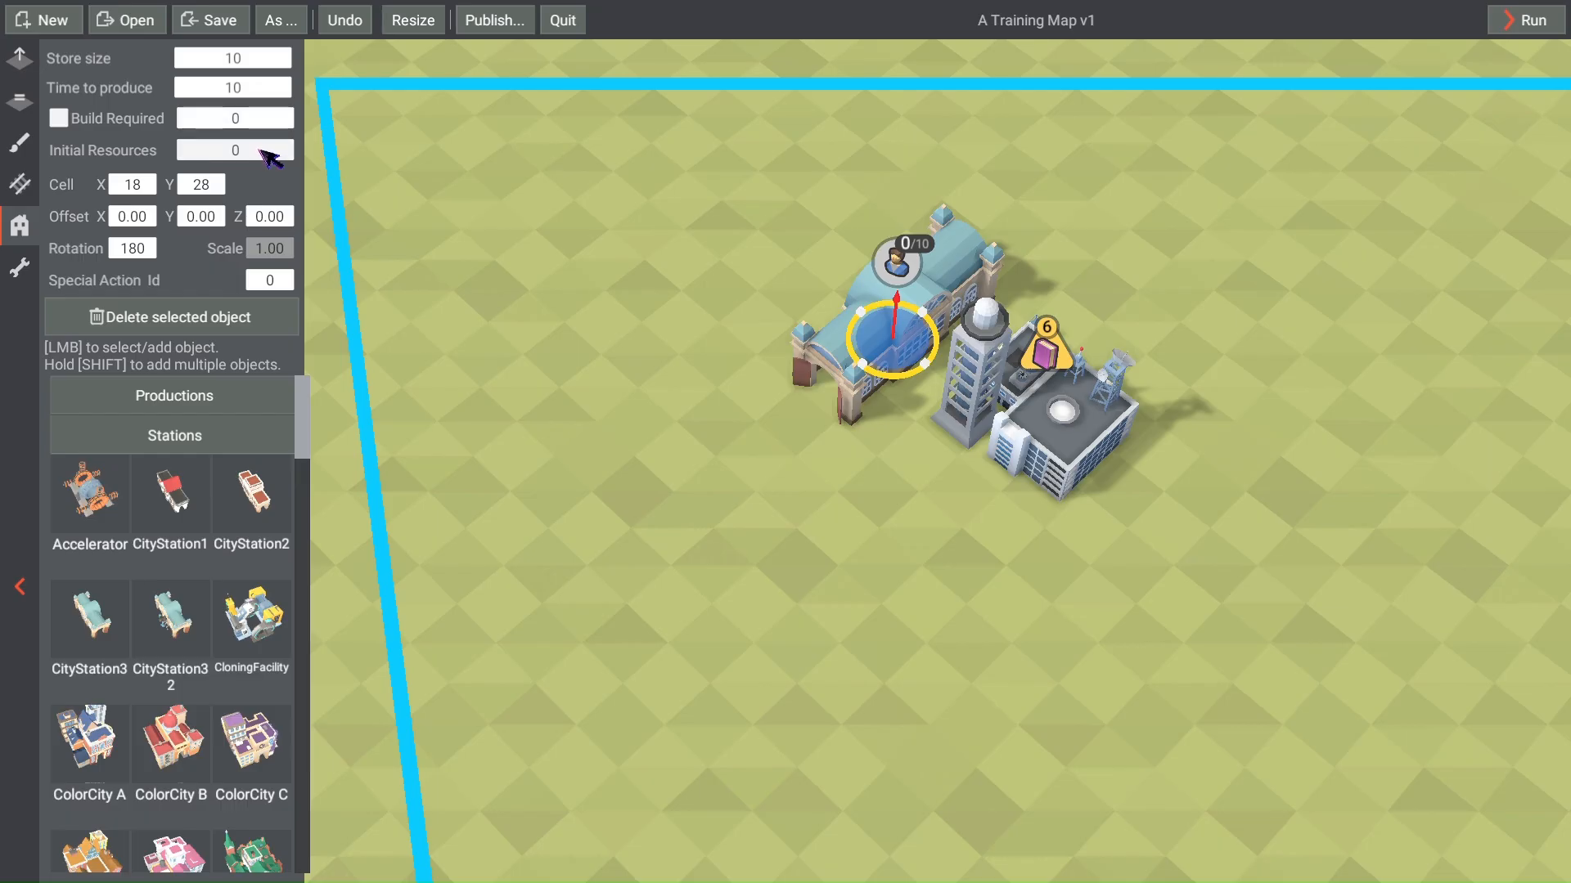
Step: Set the city station's store size to 18, time to produce to 5 and initial resources to 6, and deselect it
click(262, 57)
text(18)
click(262, 85)
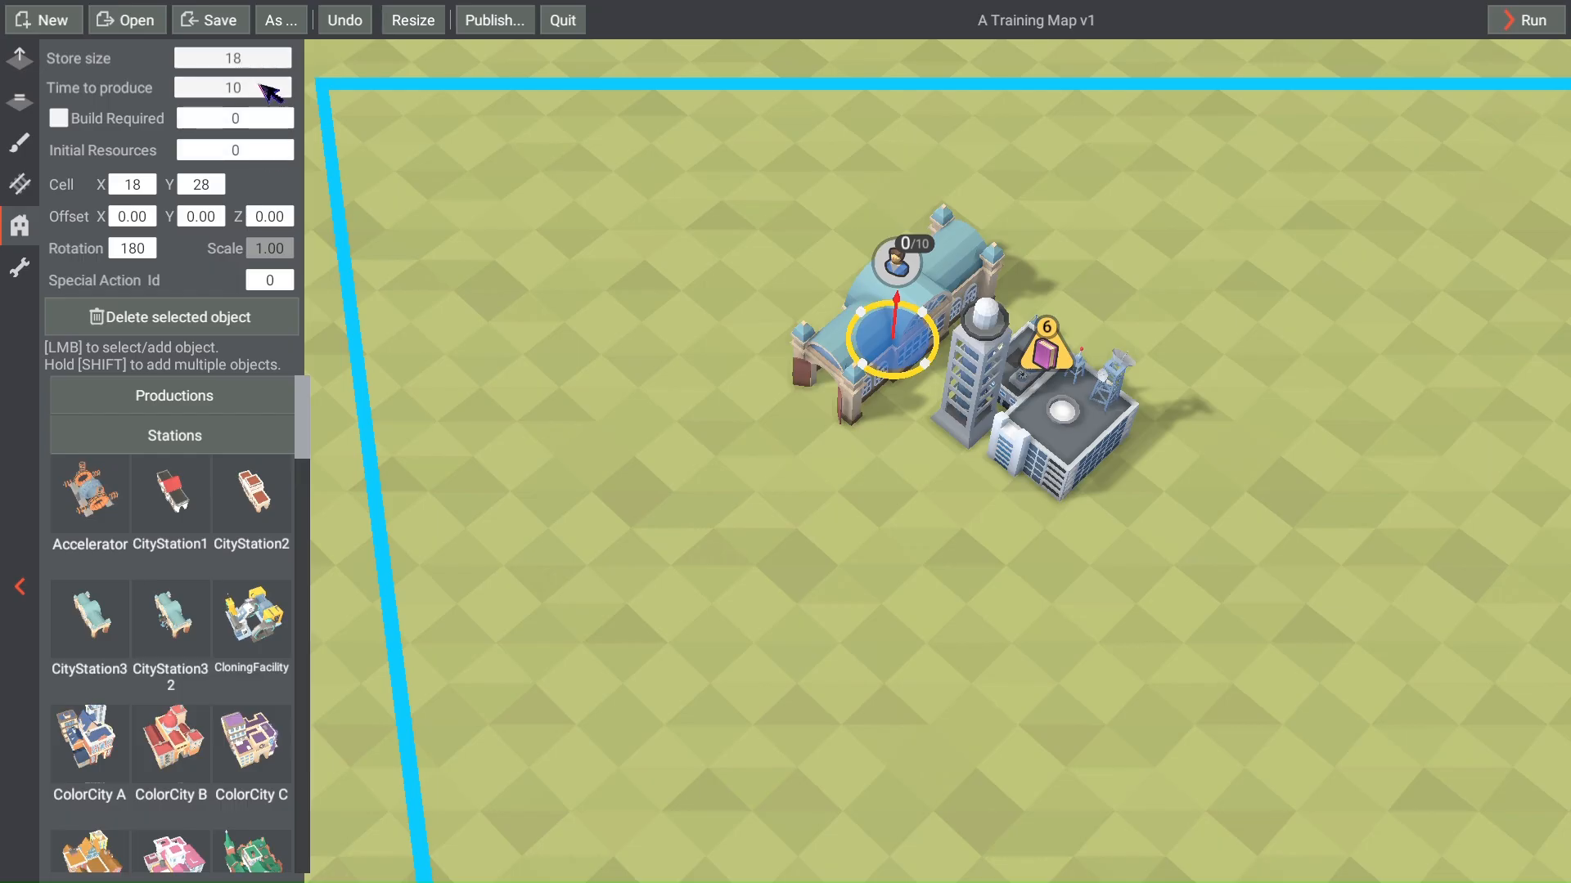
text(5)
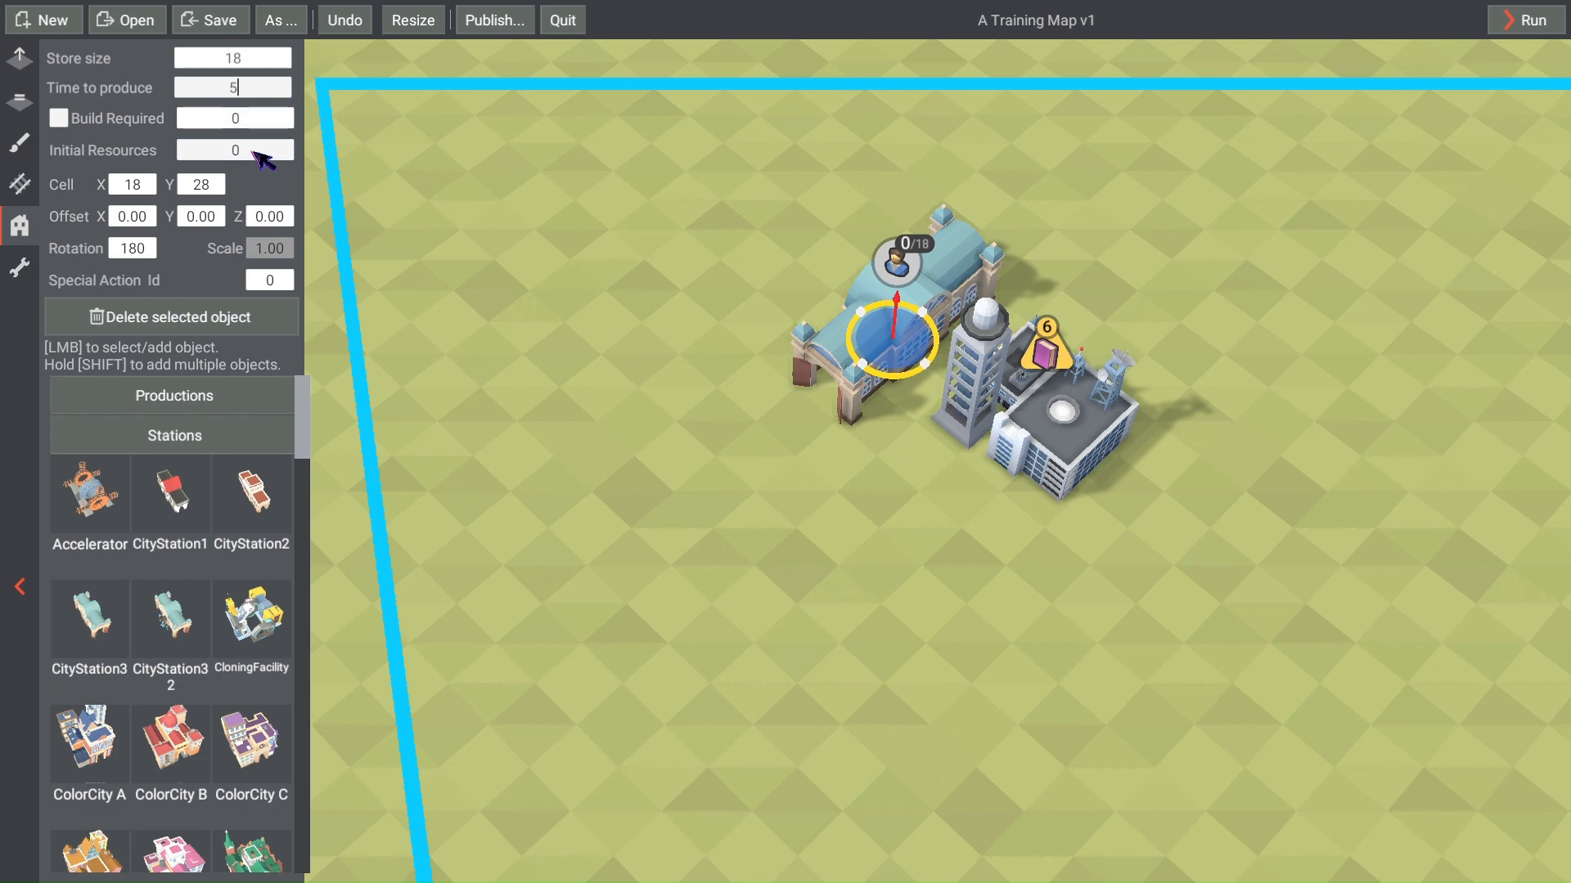
click(254, 151)
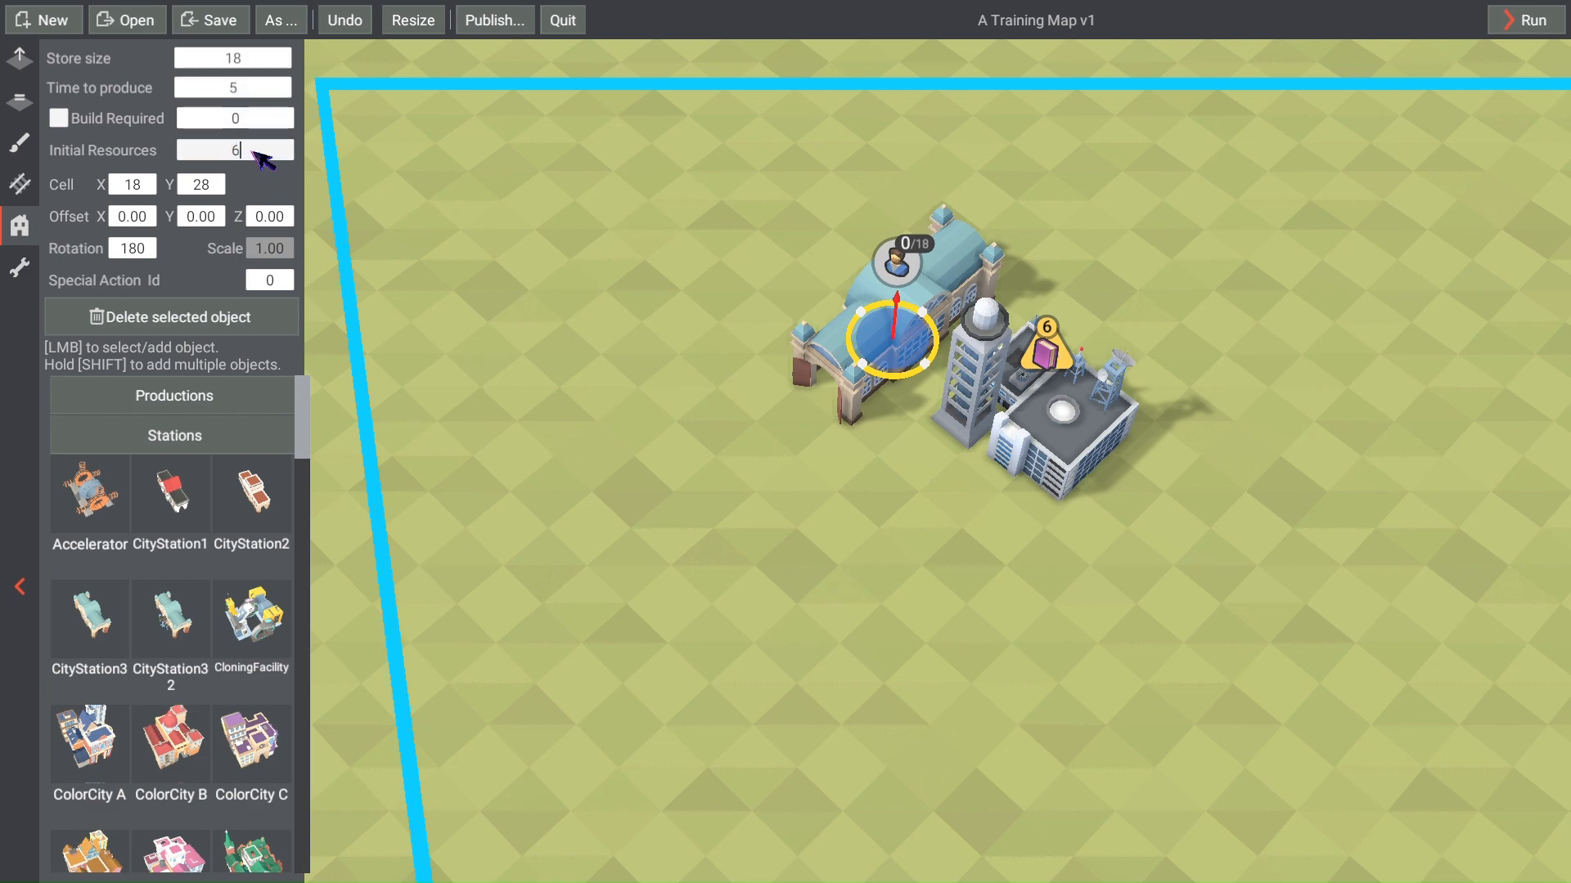
key(Return)
click(496, 292)
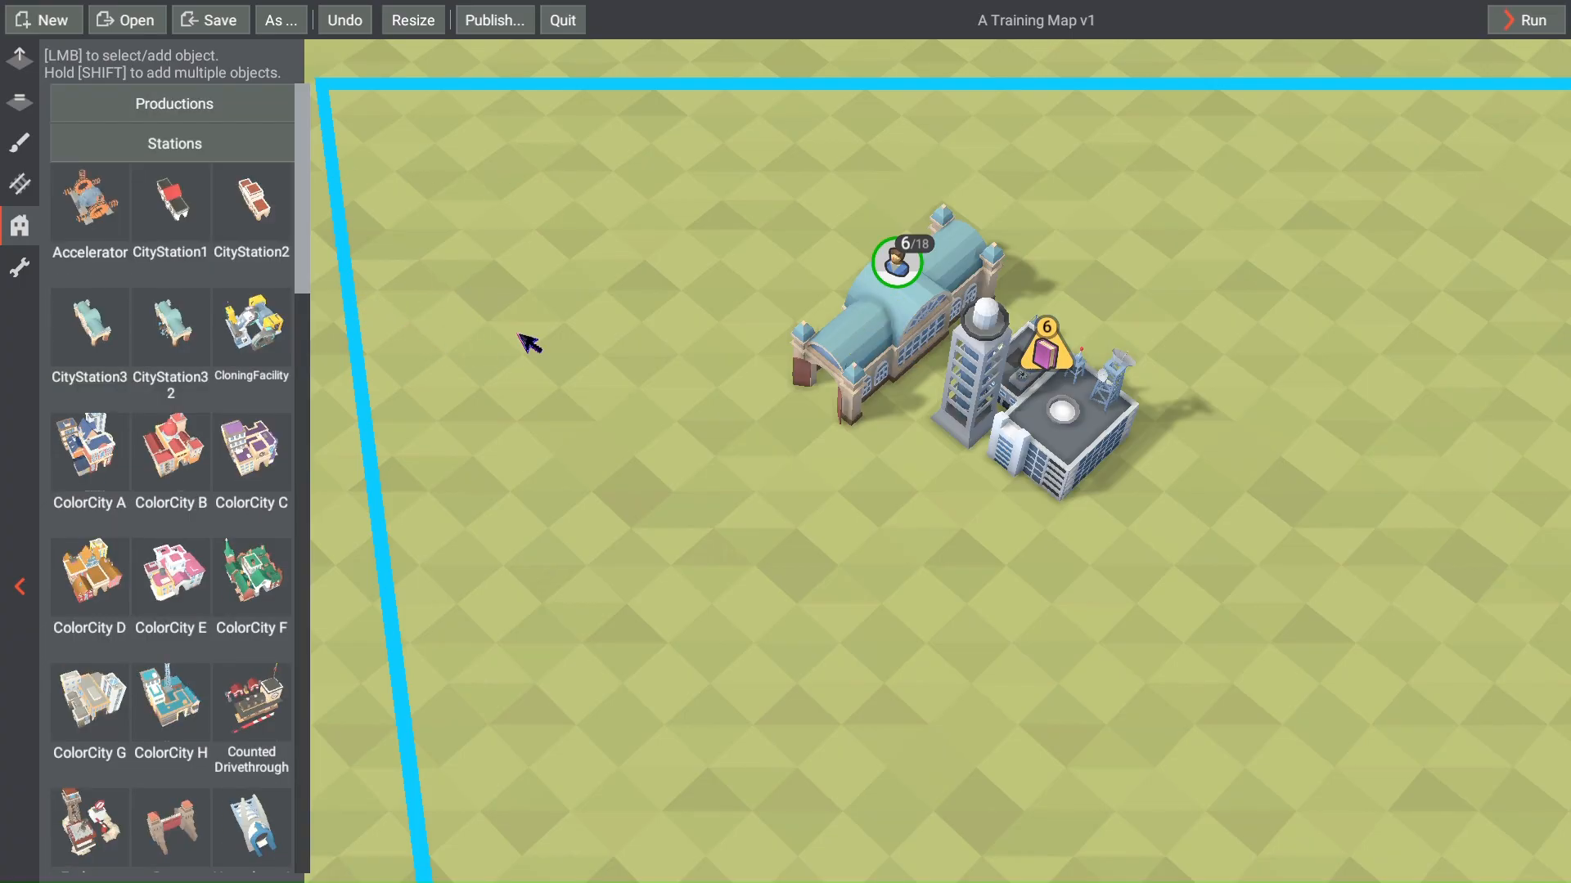
Step: Place a Printing Agency from the Productions category at cell X 24, Y 29
click(219, 141)
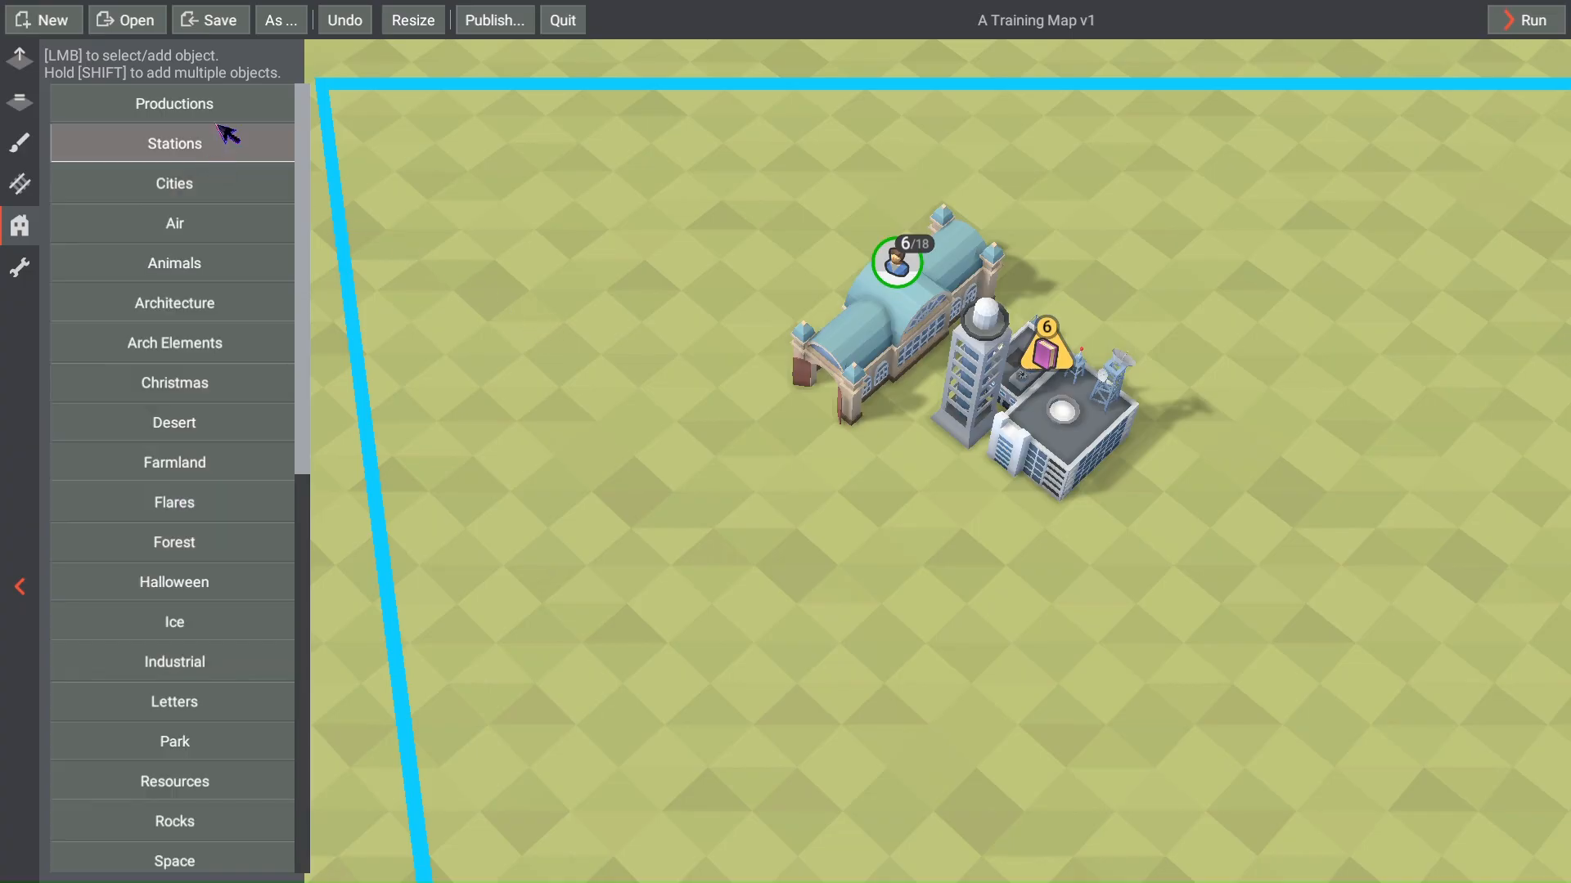
click(222, 113)
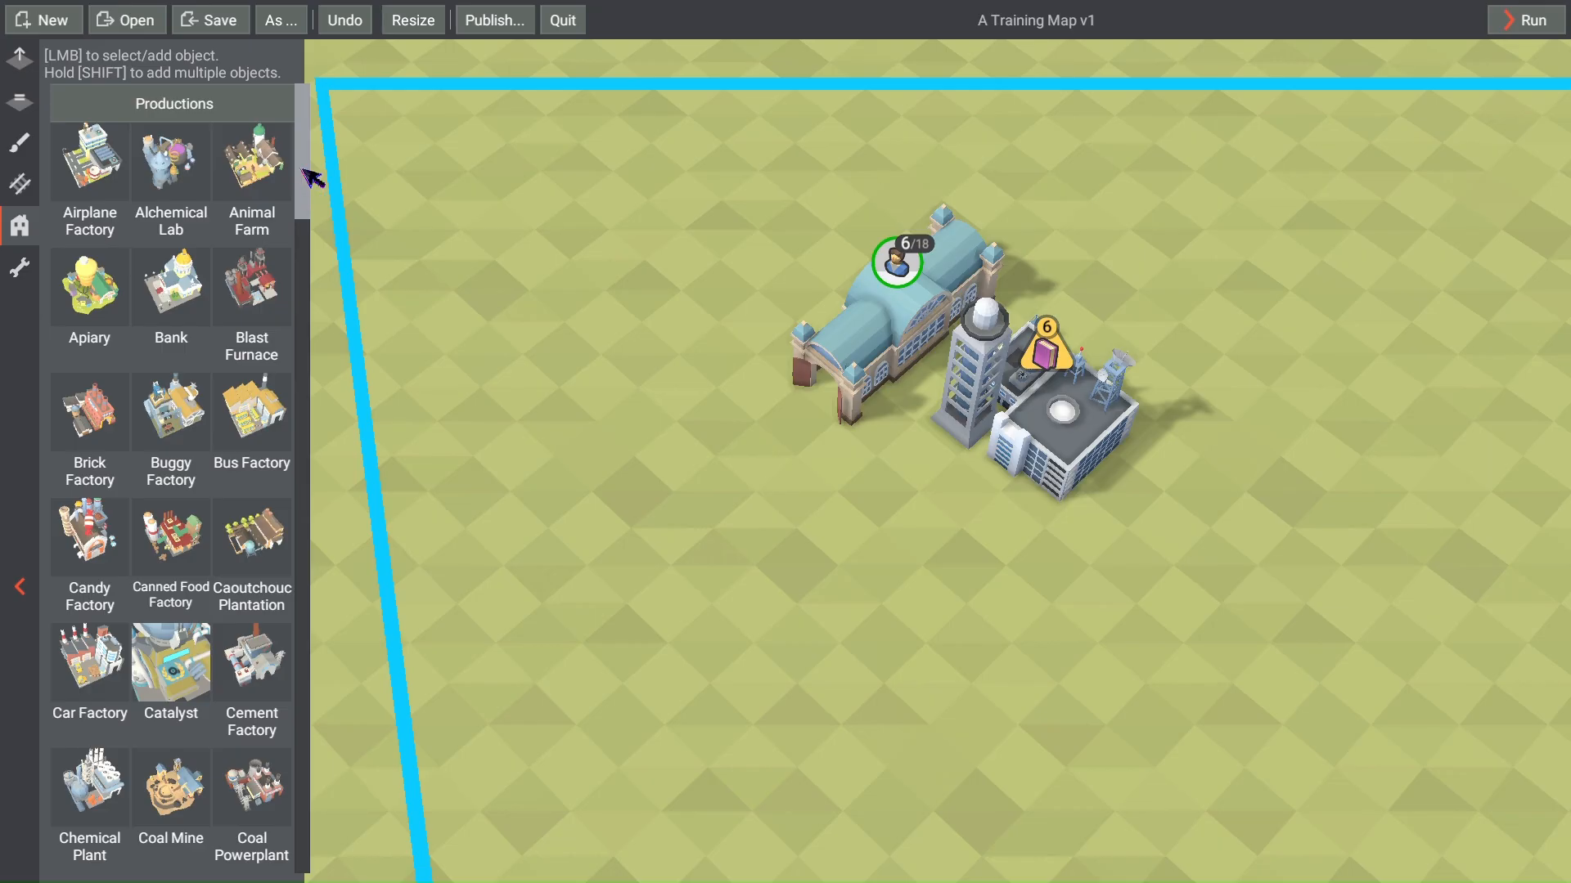
drag(303, 170, 316, 135)
drag(305, 191, 327, 476)
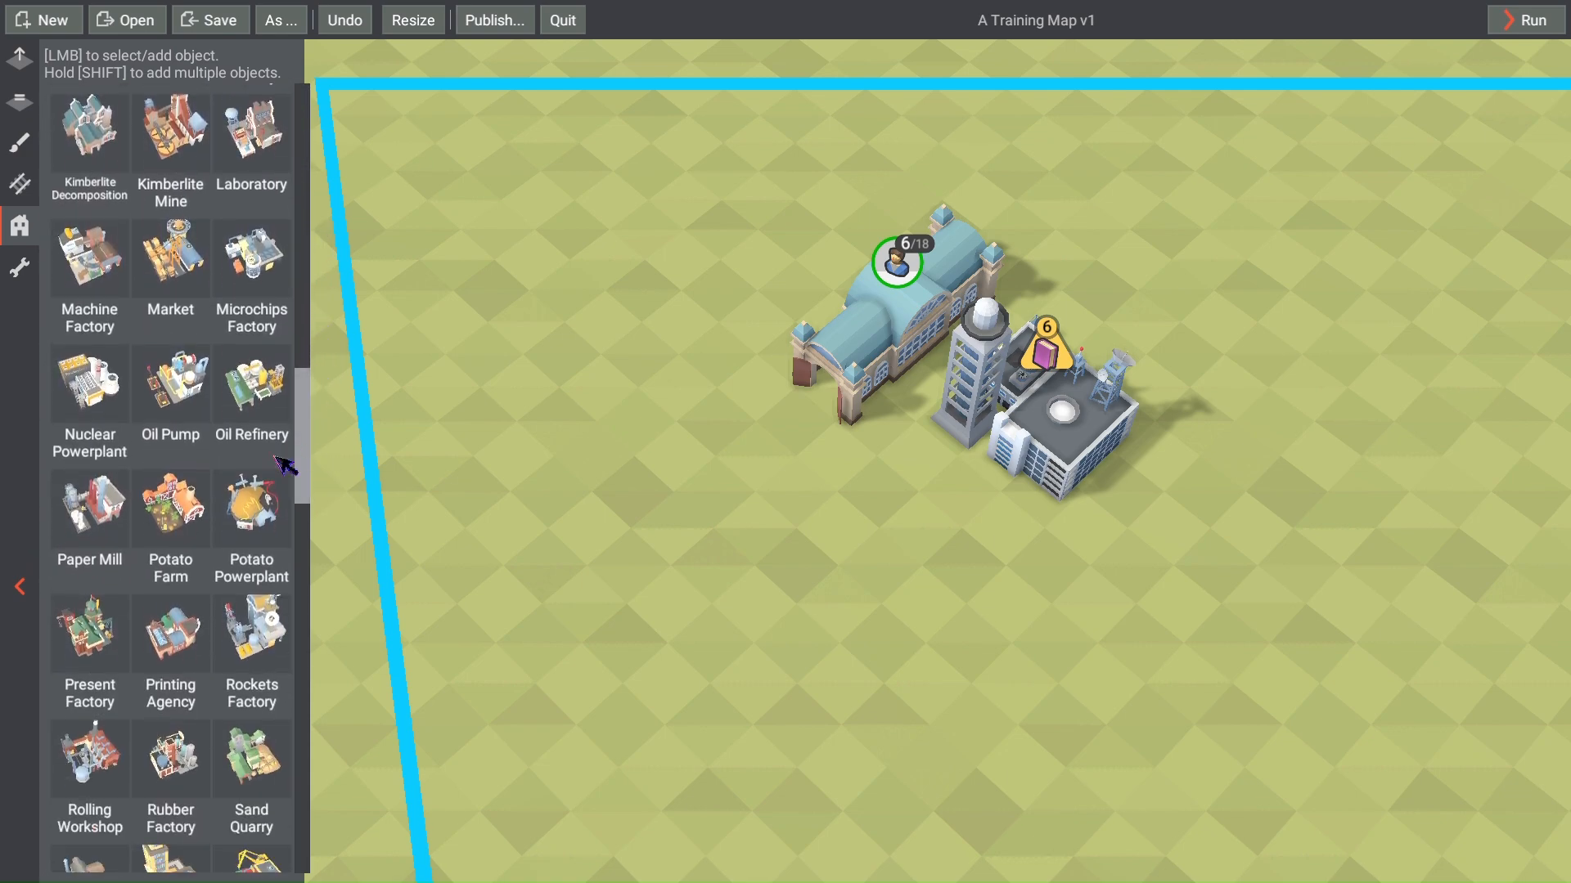
click(173, 650)
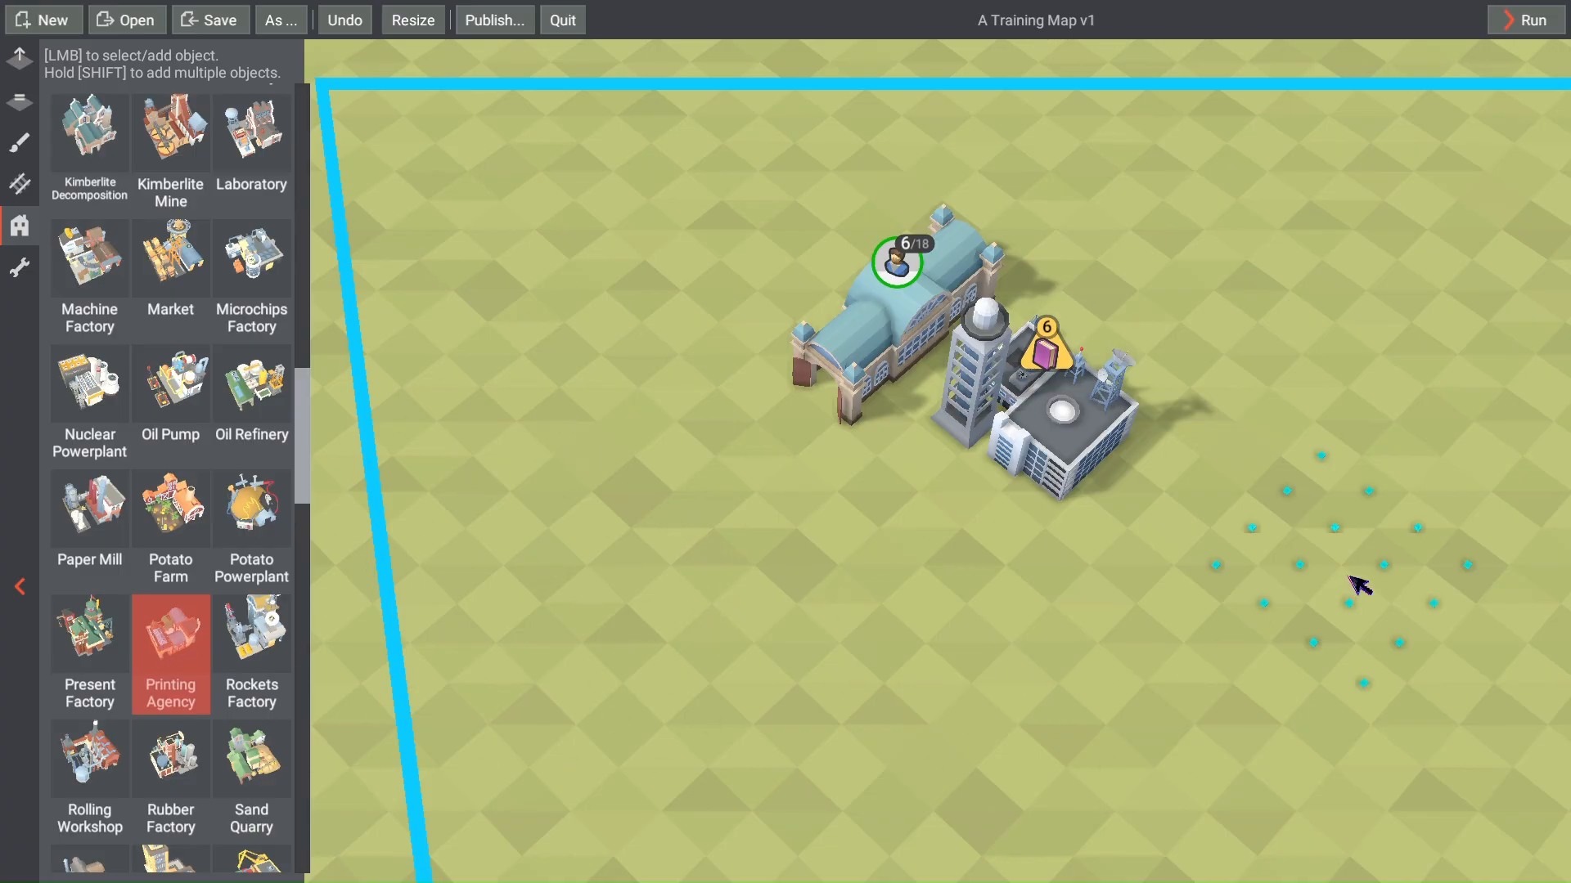
click(1278, 568)
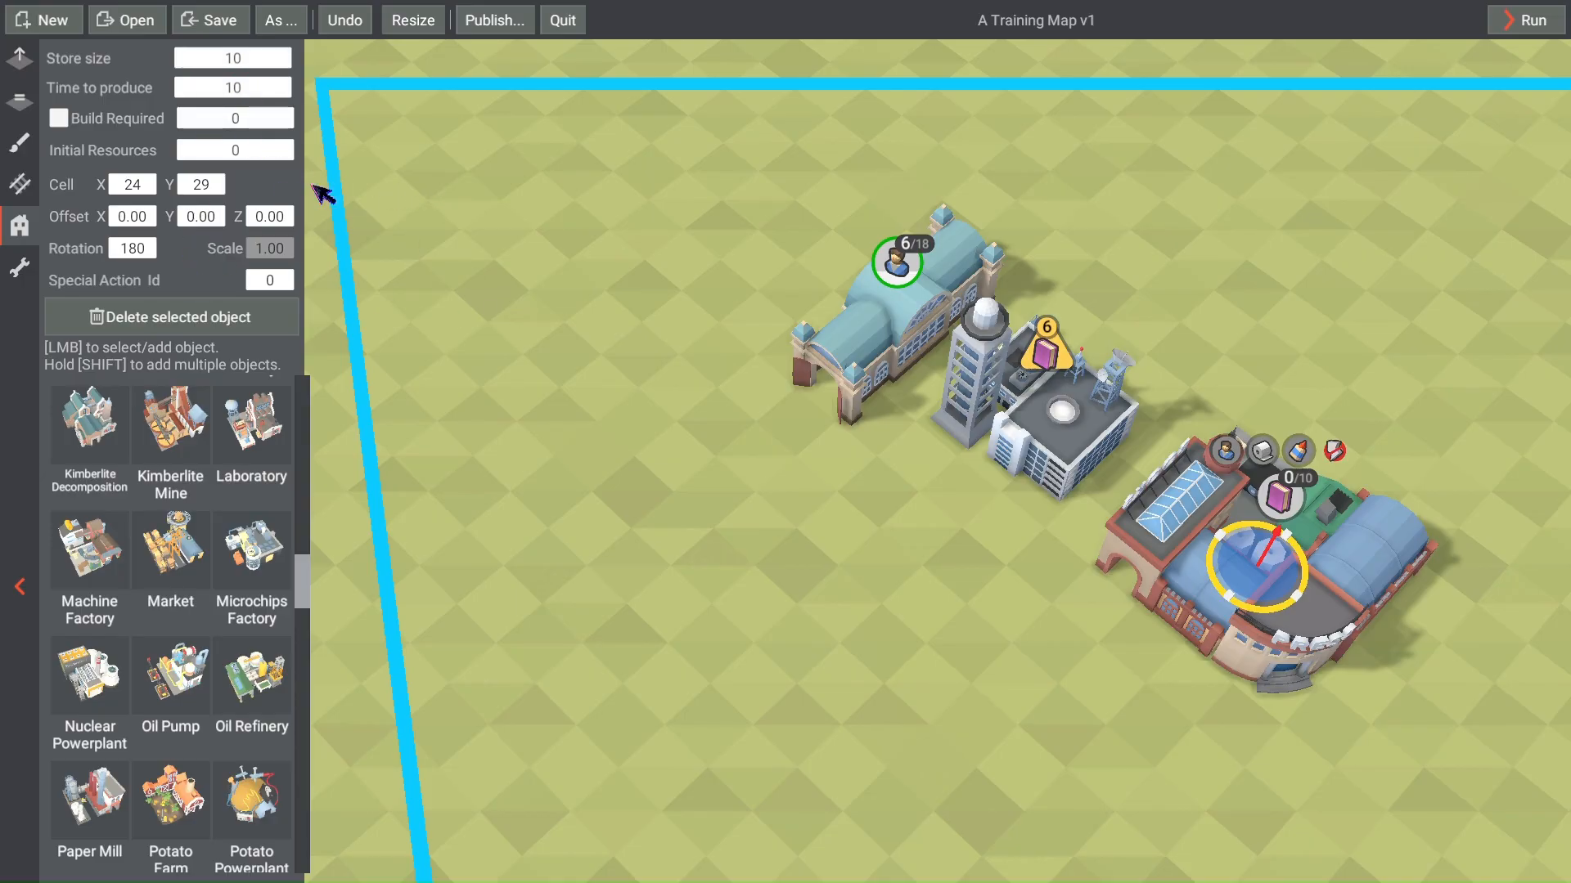
Step: Set the printing agency's store size to 18, time to produce to 5 and initial resources to 6, matching the city station
click(834, 342)
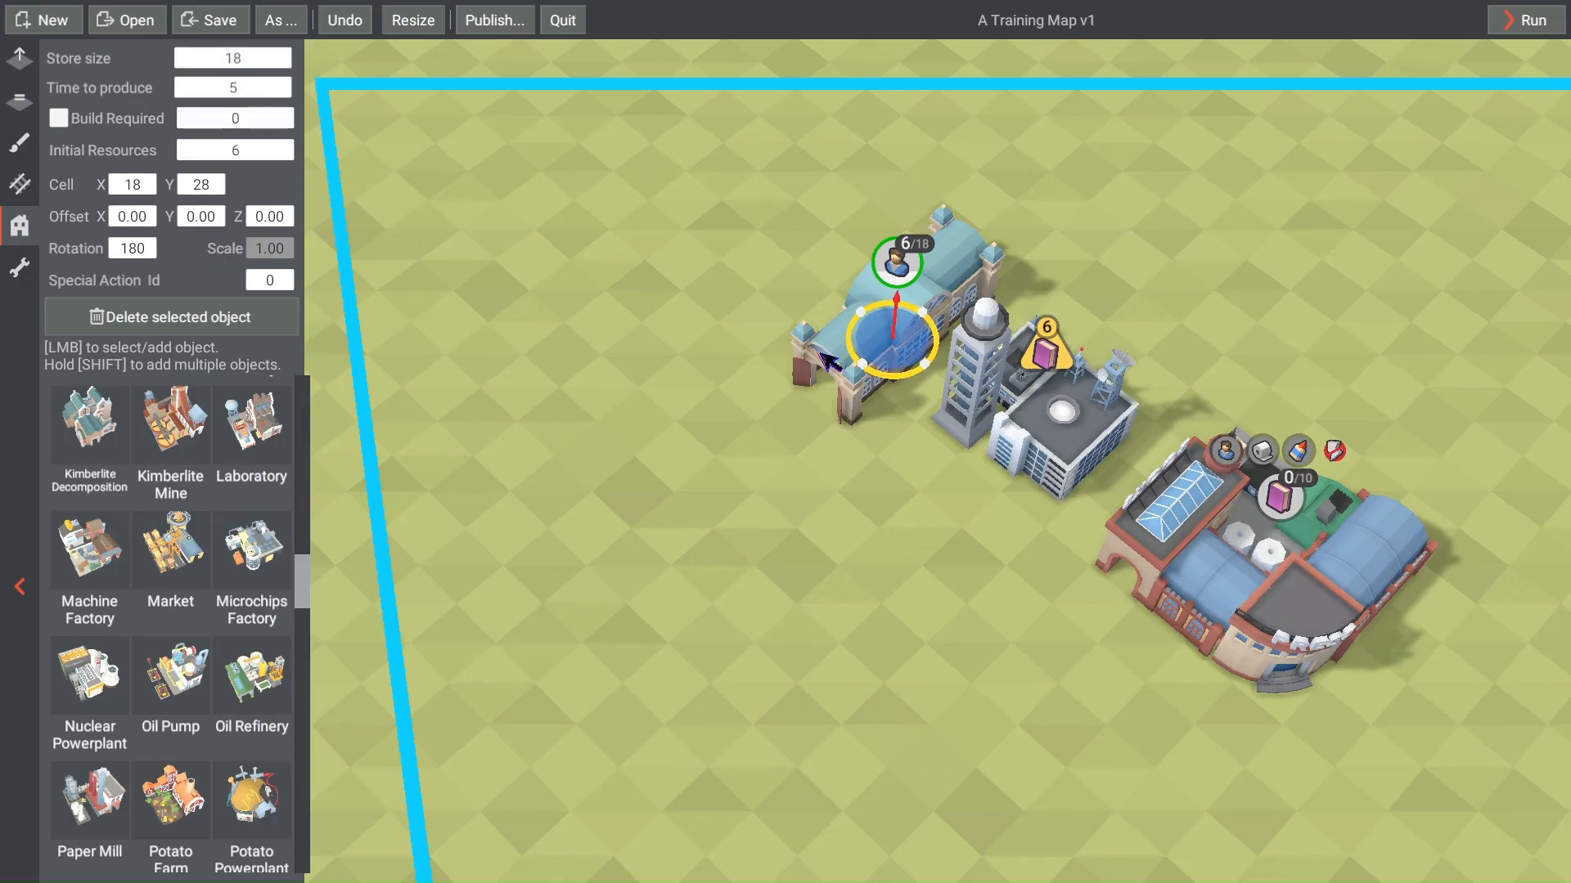
click(1252, 549)
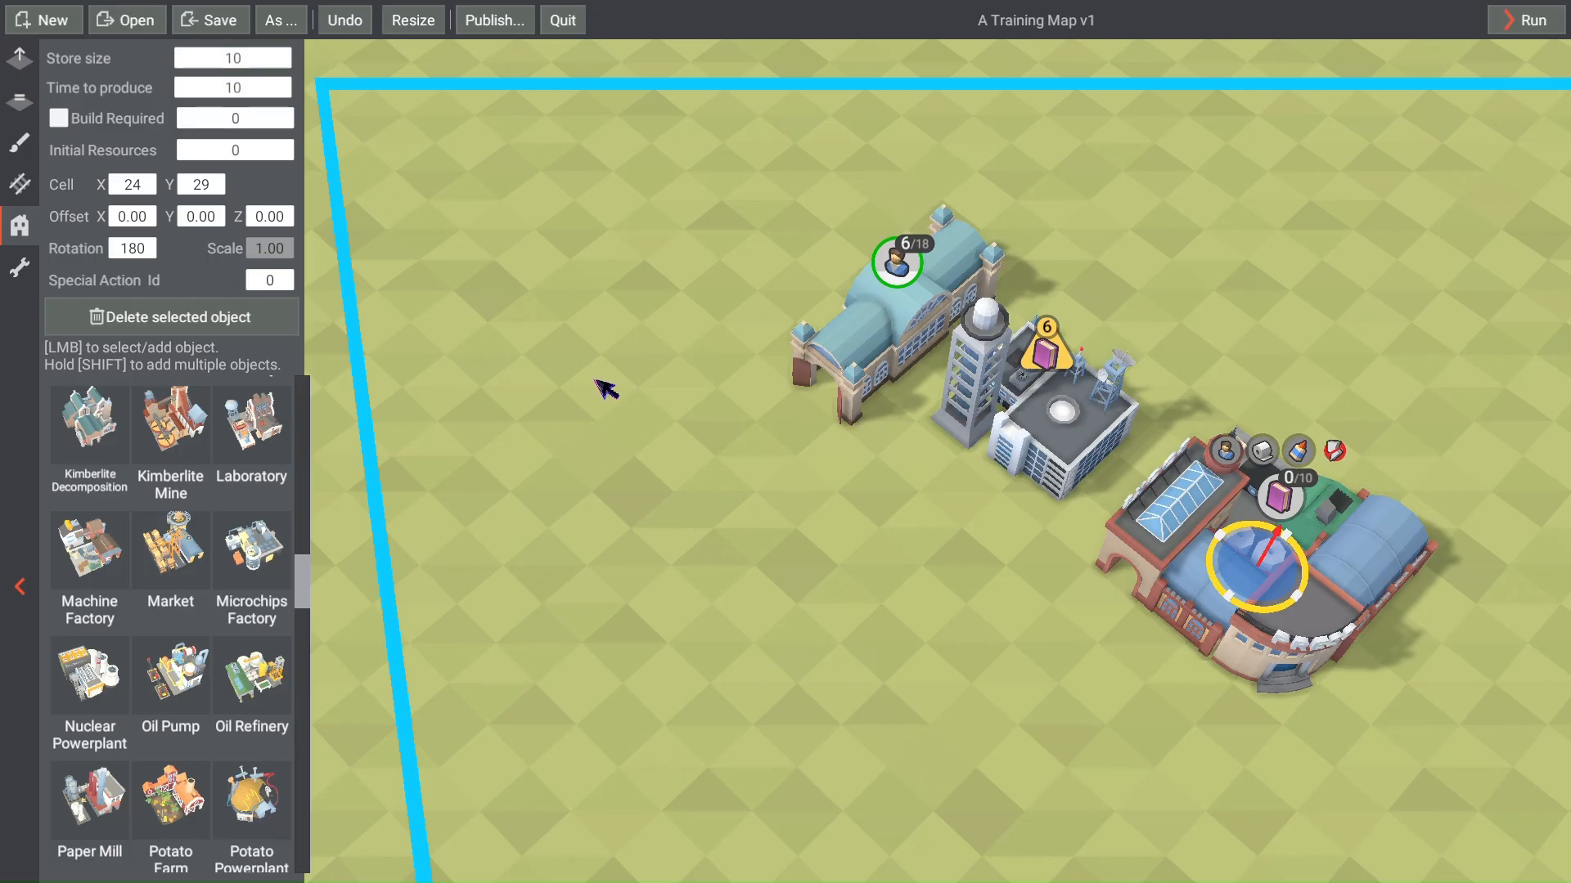
click(260, 62)
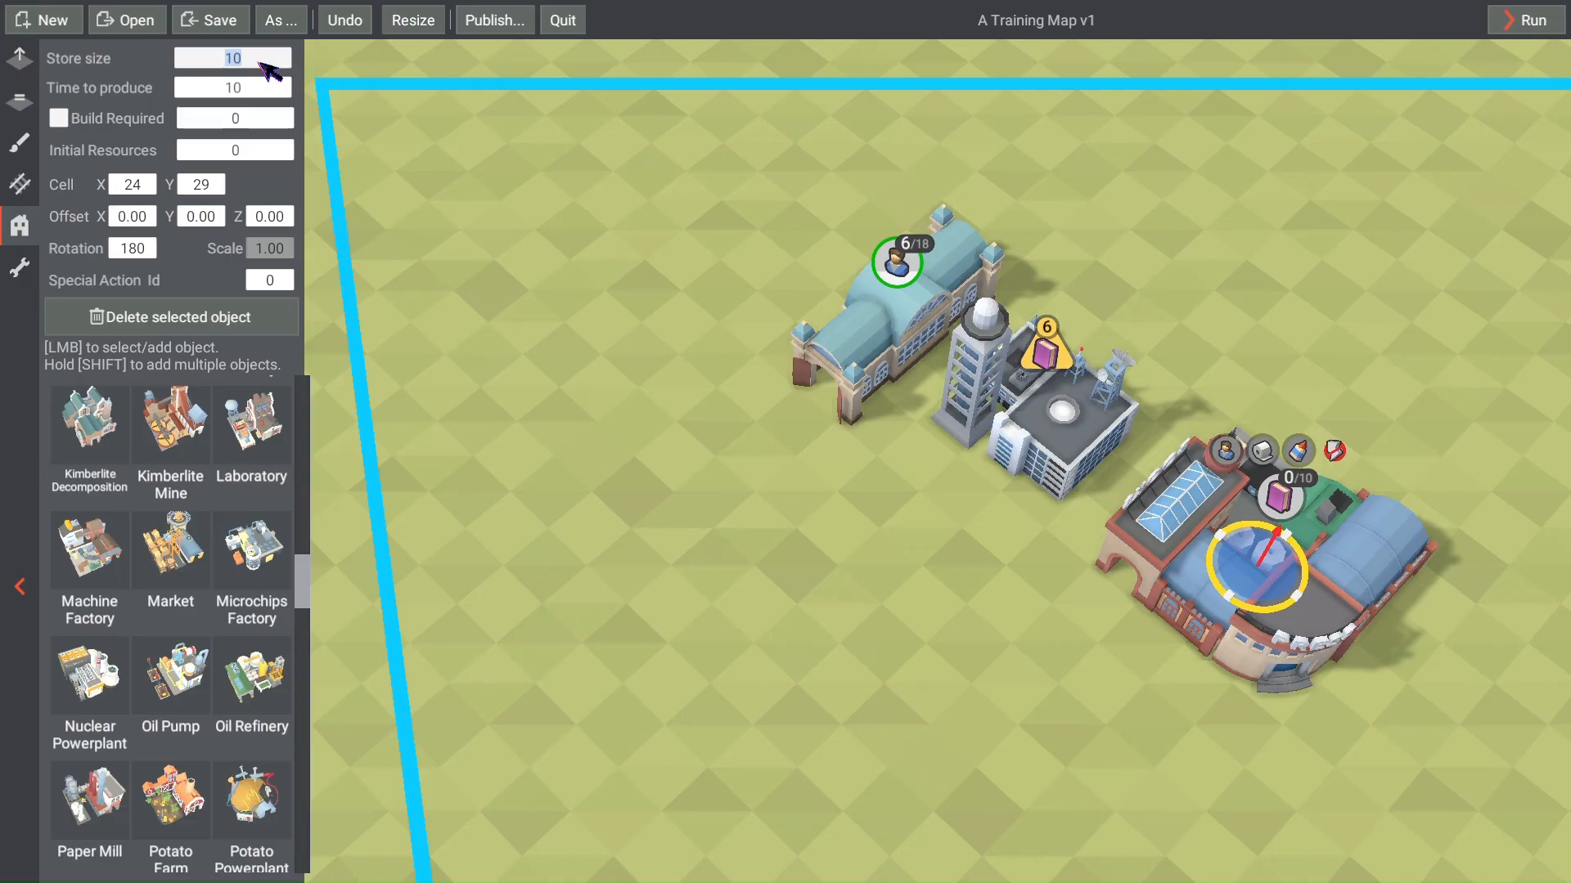
click(275, 93)
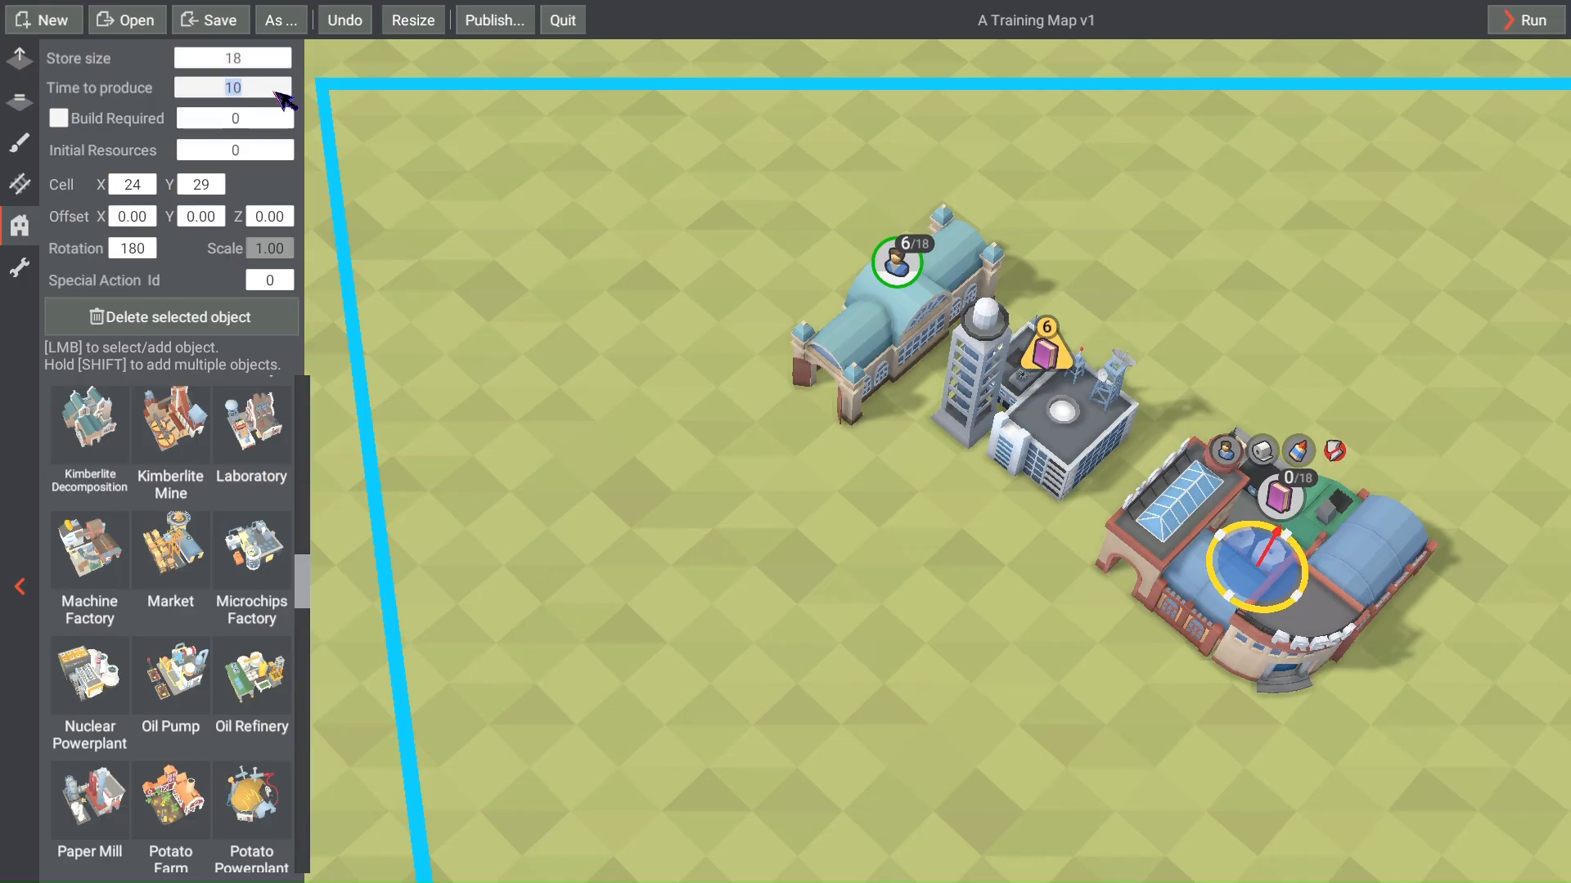
click(269, 154)
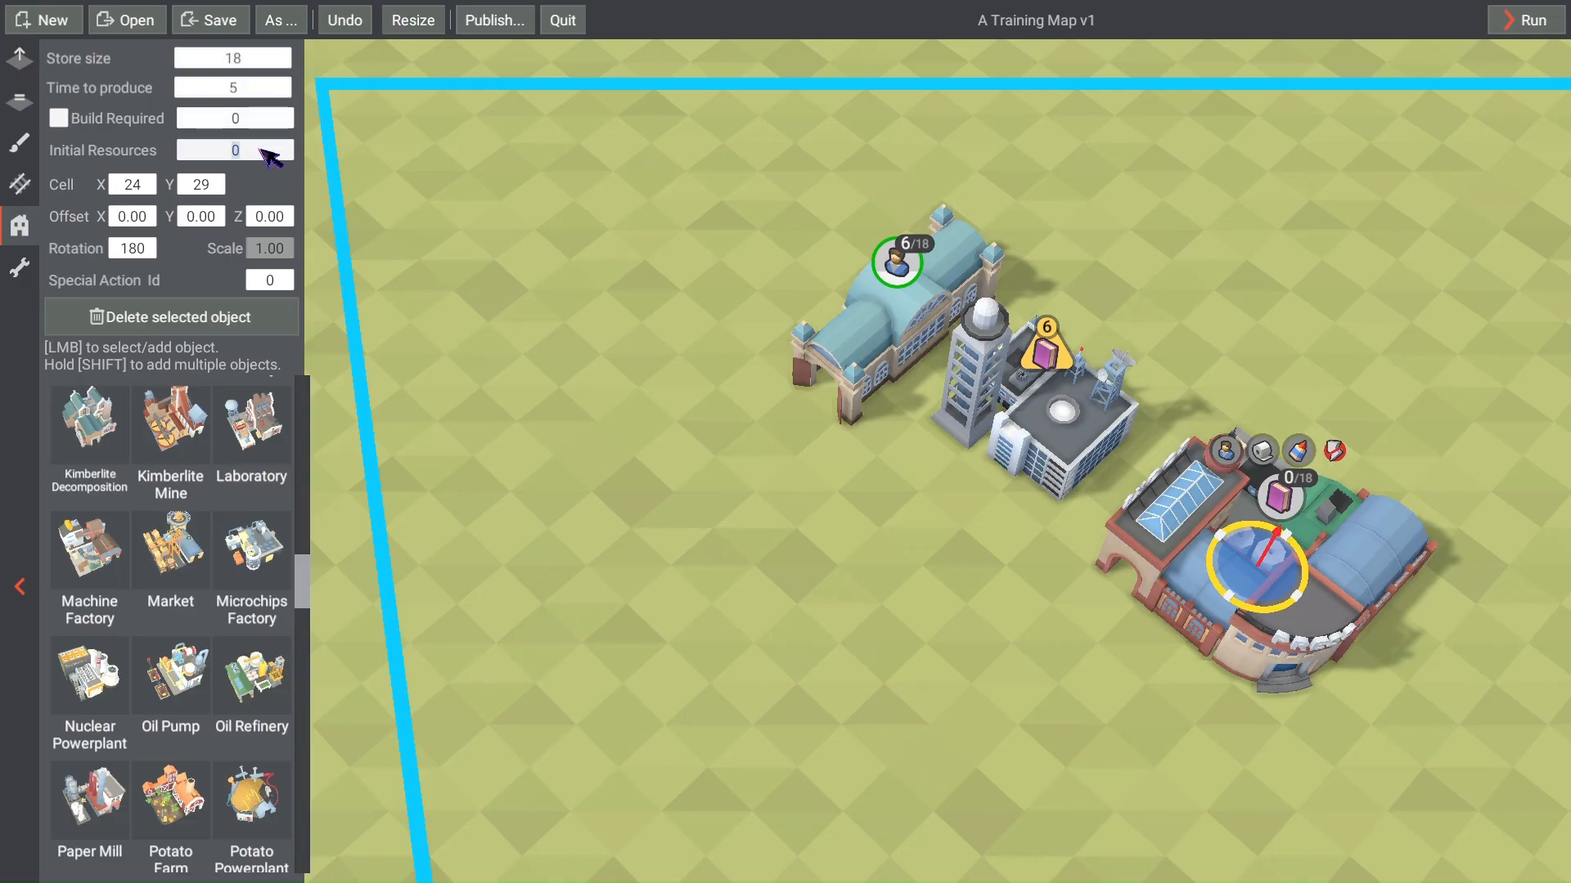
key(Return)
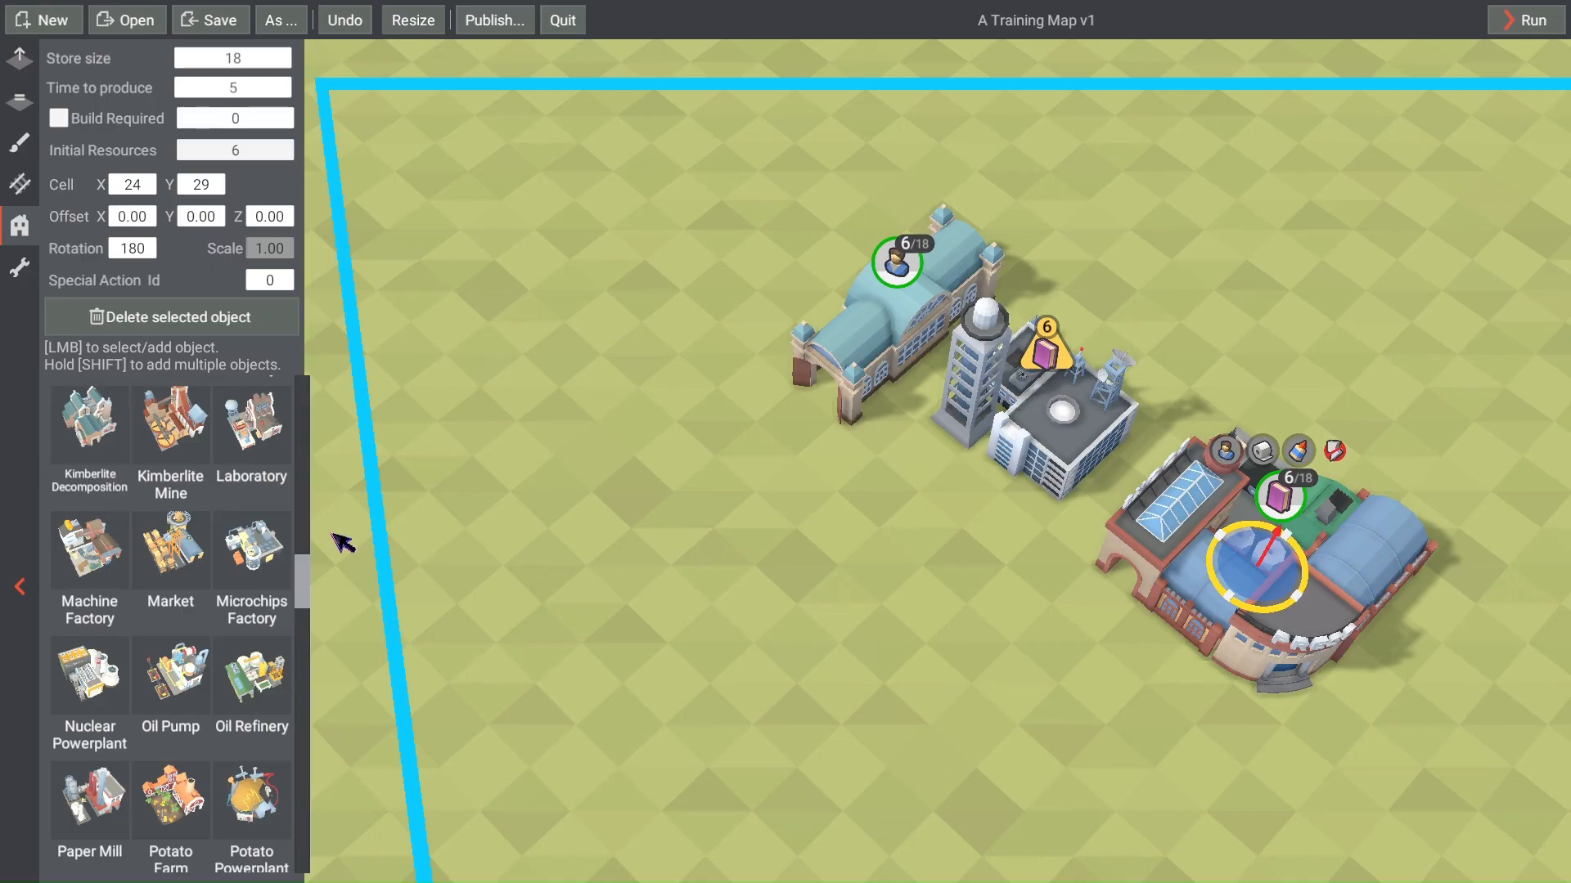
Step: Set the level's funds to 50000, the initial train count to 3 and the maximum train count to 8
click(20, 270)
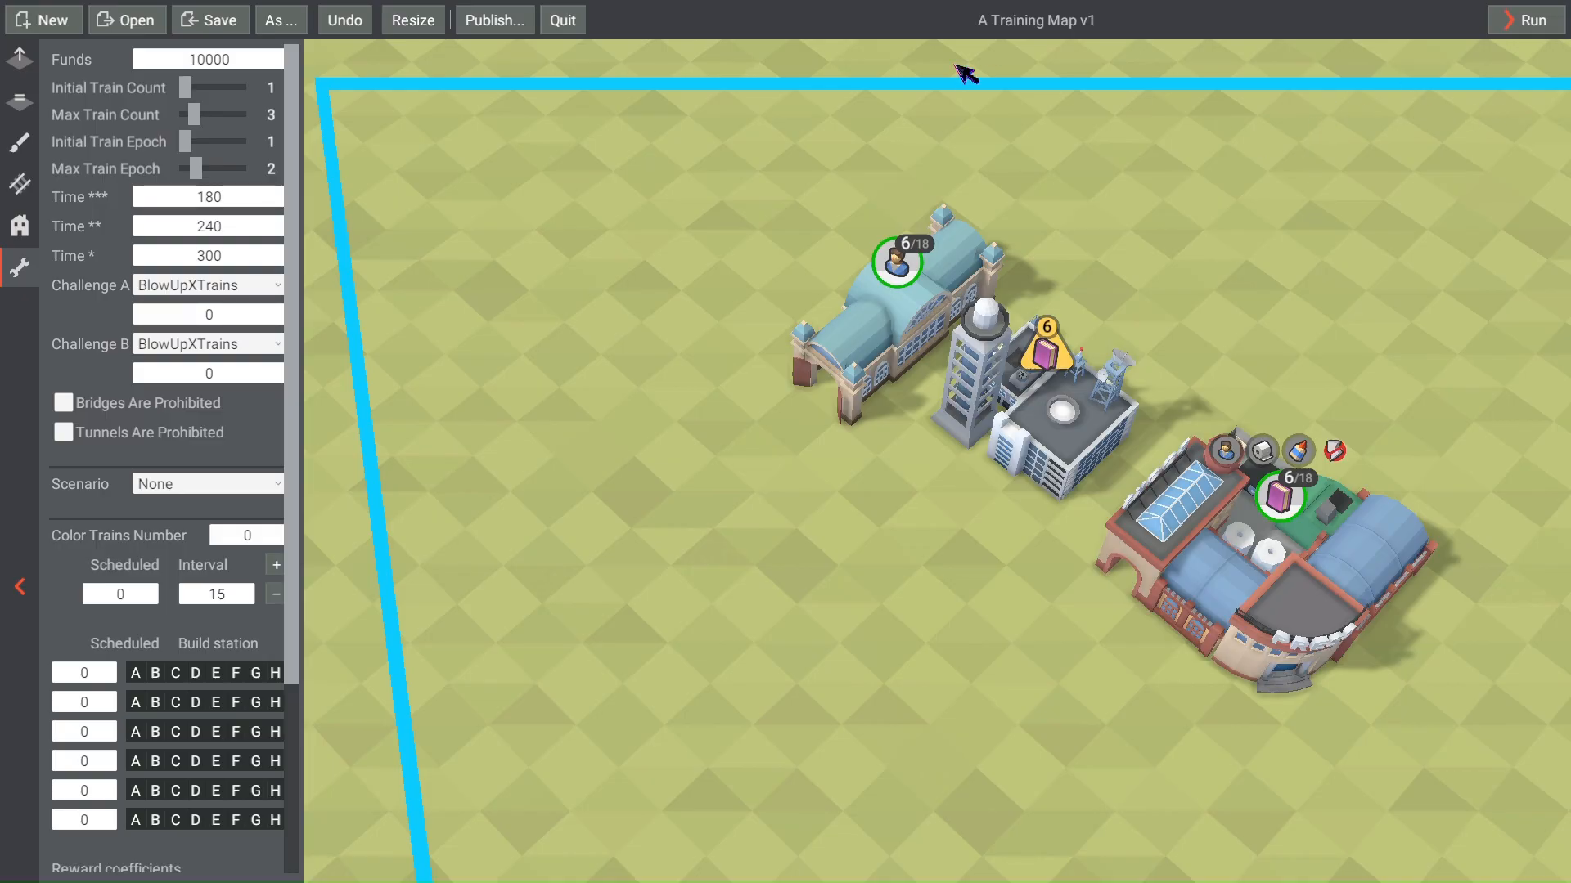
click(239, 65)
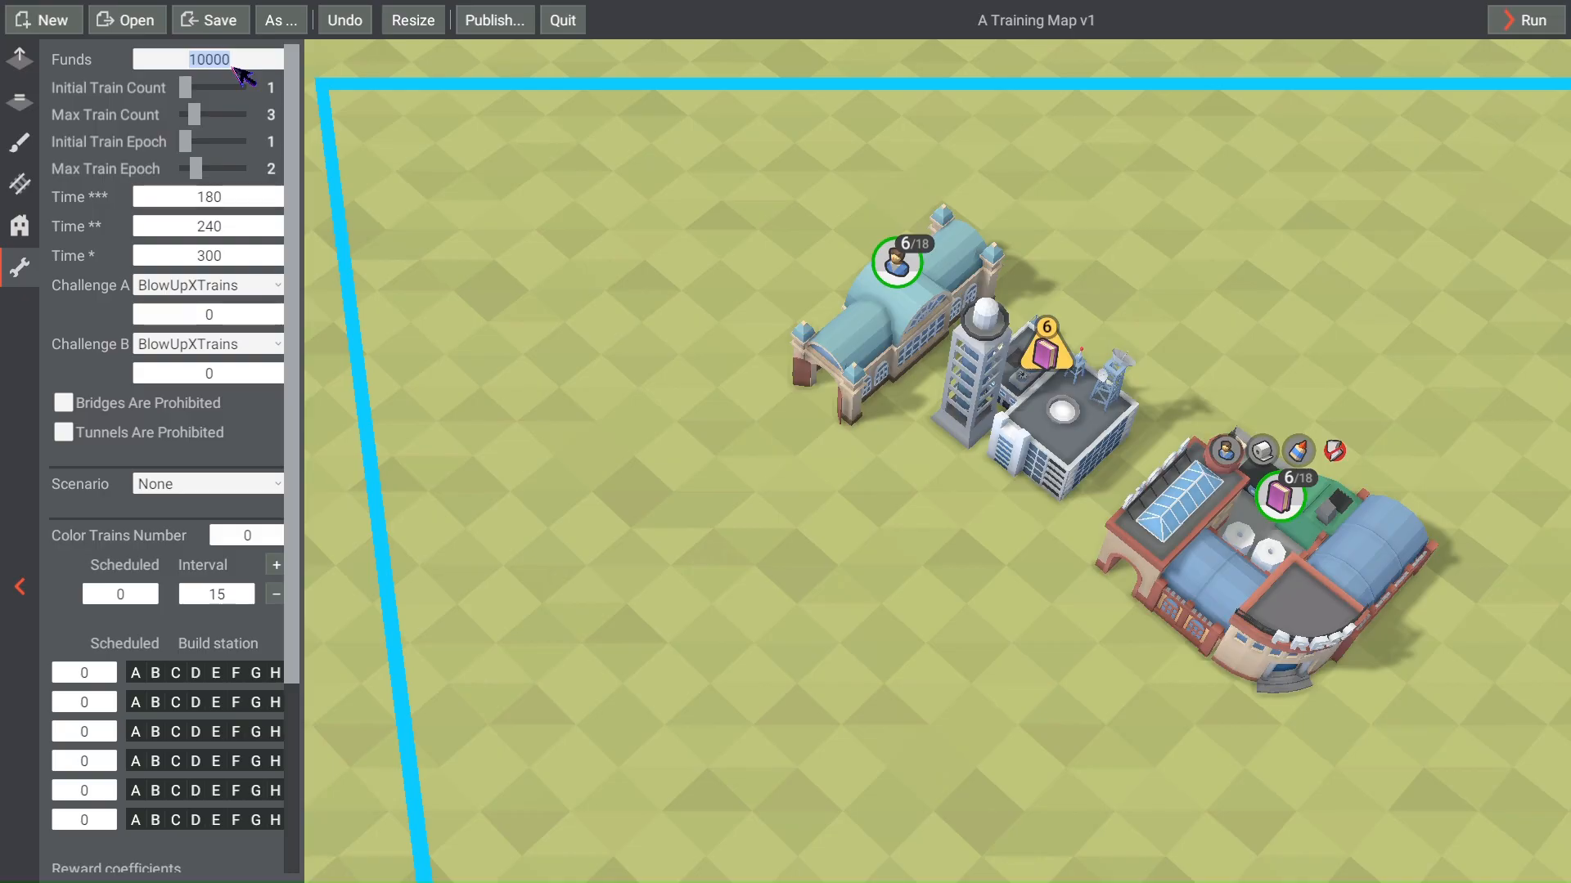
text(50000)
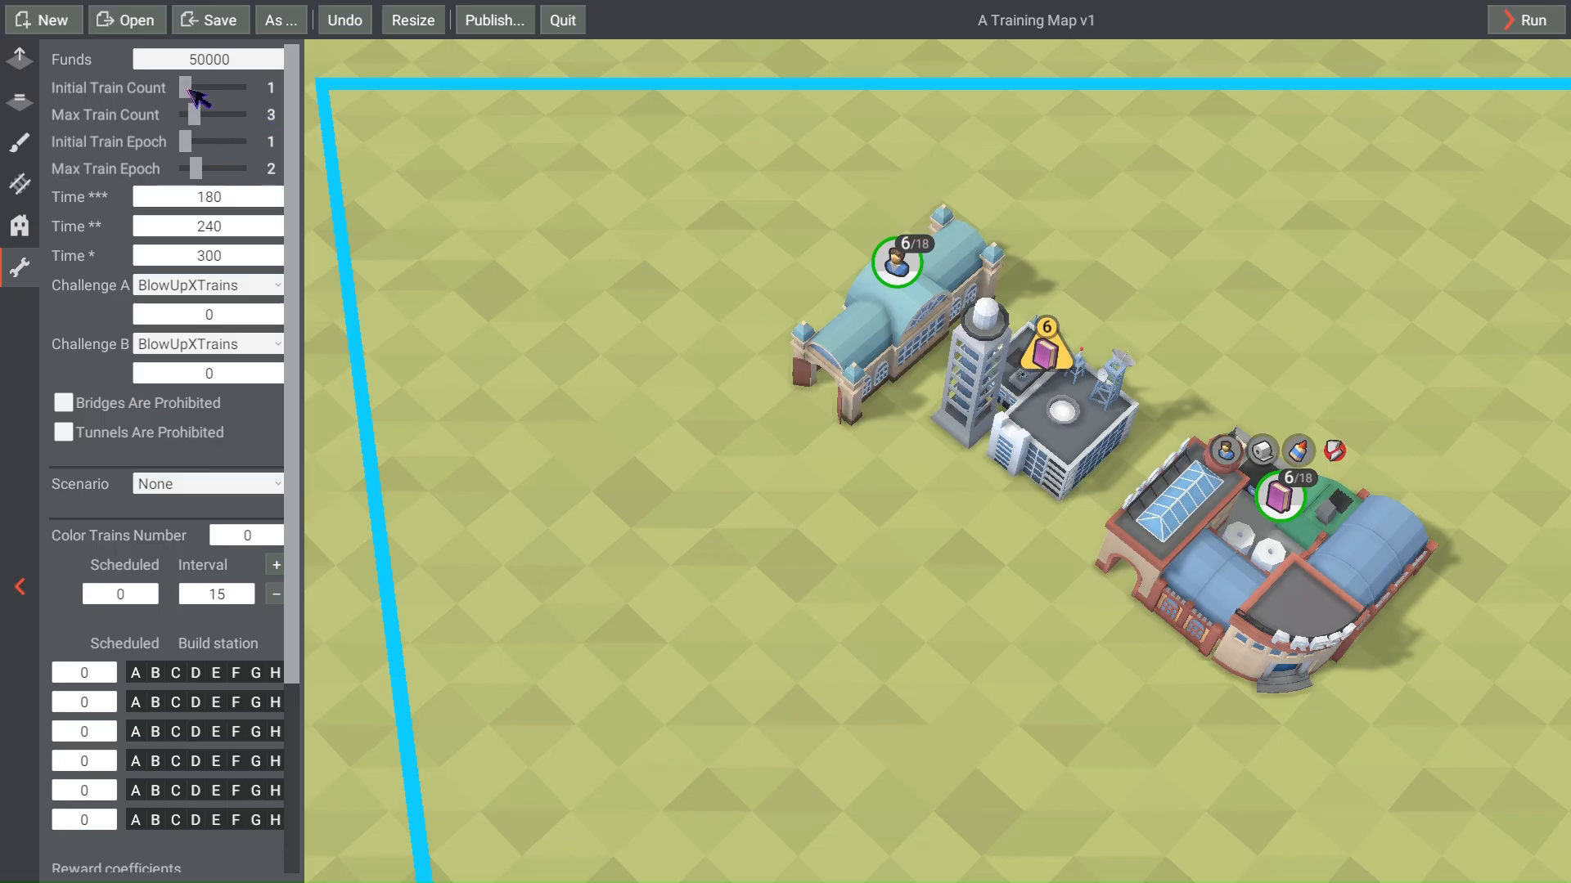
drag(187, 88, 243, 117)
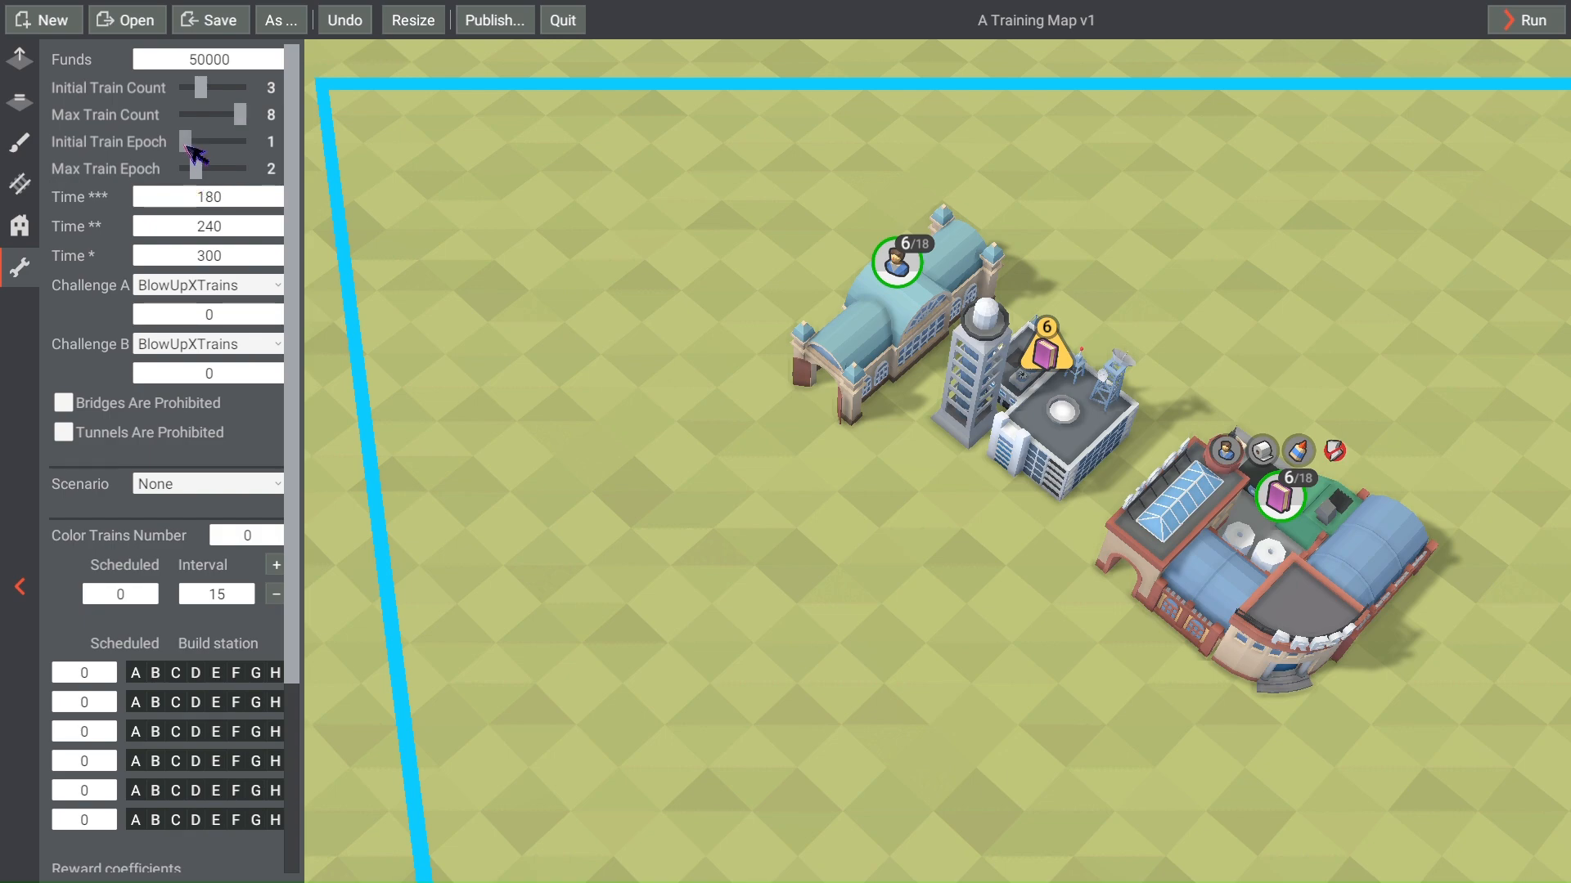
Step: Set the initial train epoch to 4 and the maximum train epoch to 5, and save the level
drag(188, 146, 219, 147)
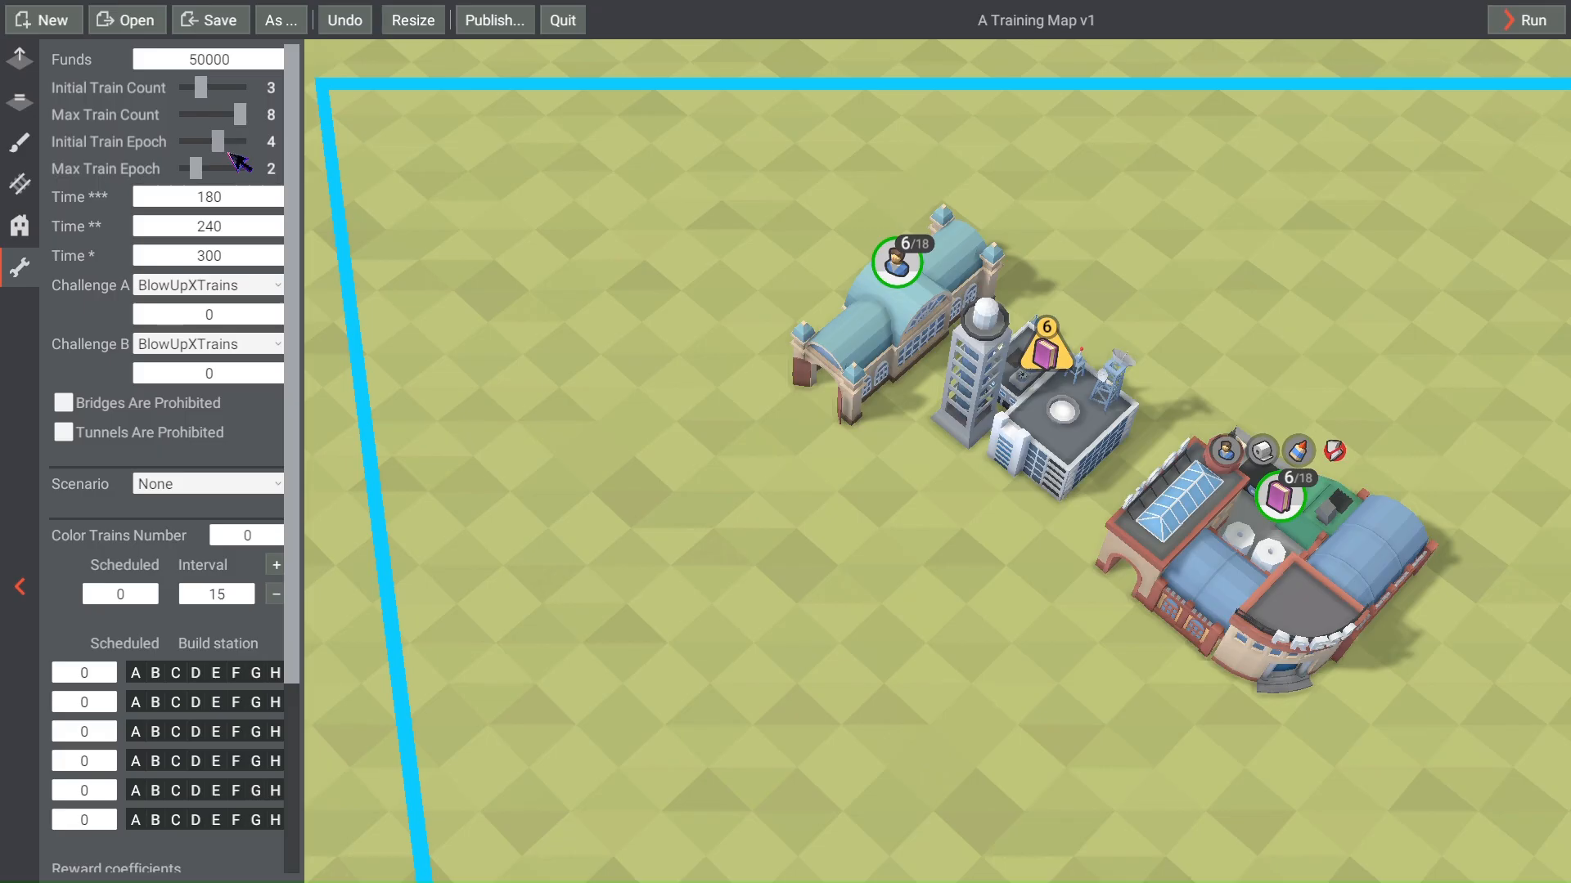
drag(197, 168, 237, 178)
key(ctrl+s)
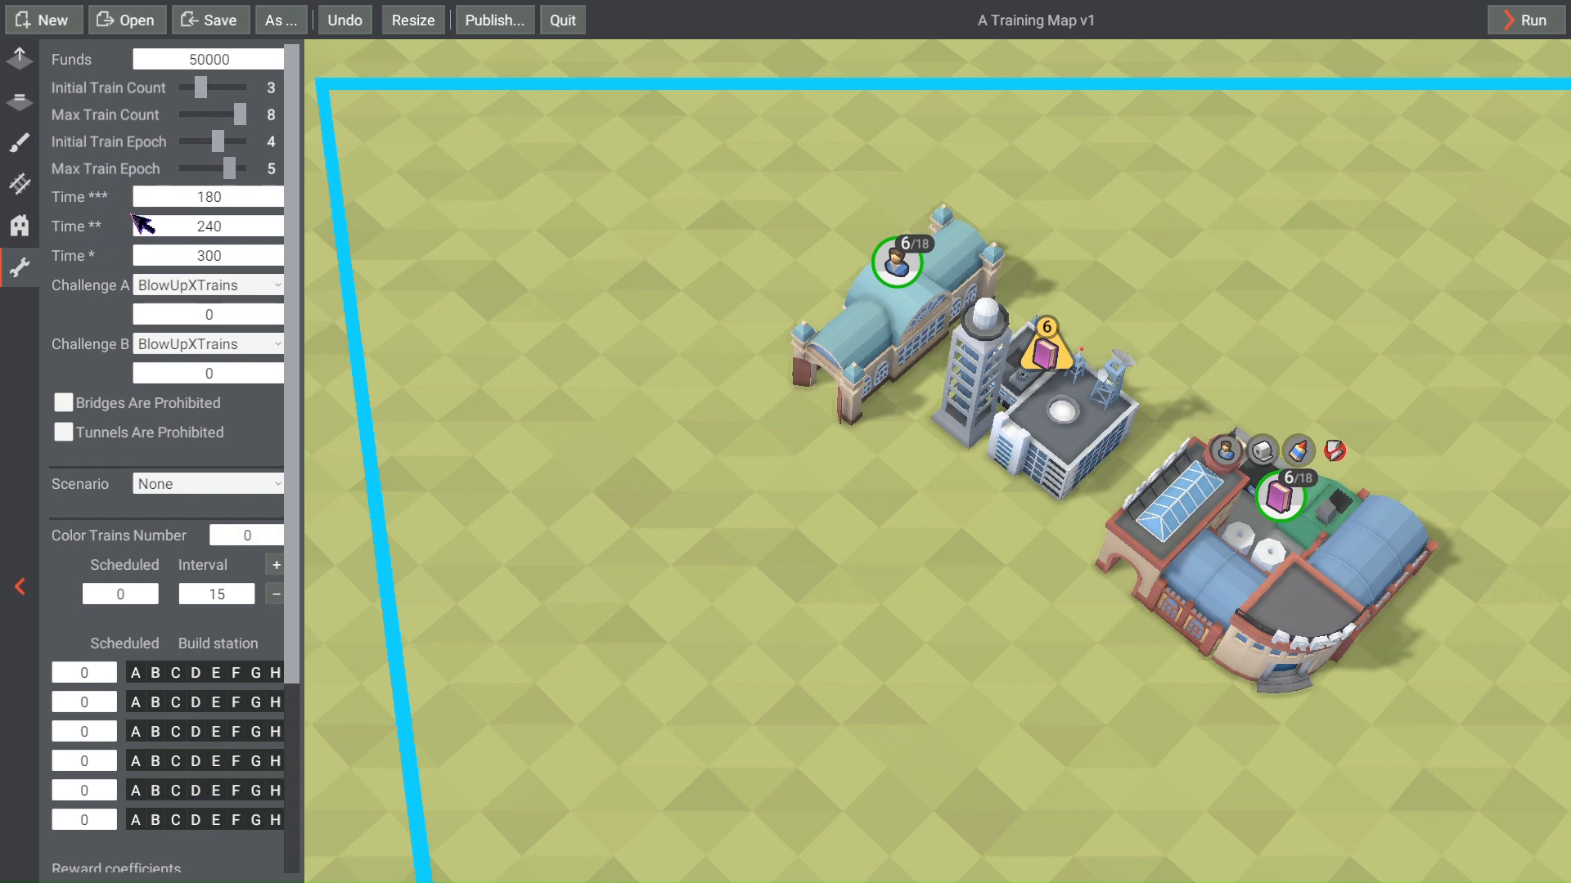
Step: Set the star time limits to 600 for three stars, 900 for two stars and 1200 for one star
click(231, 198)
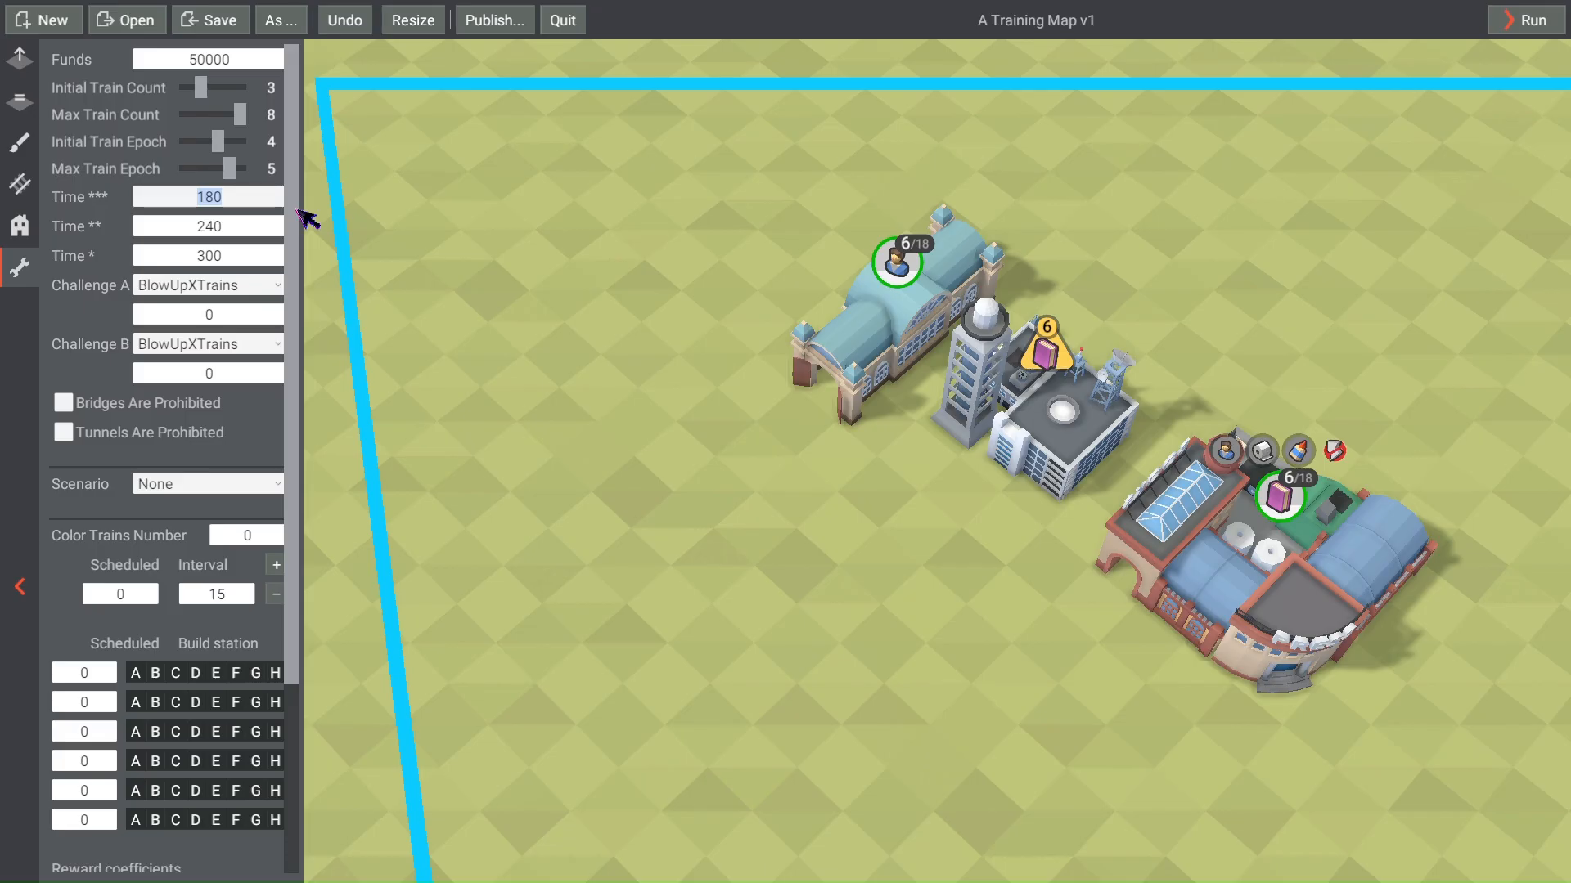
text(600)
click(258, 227)
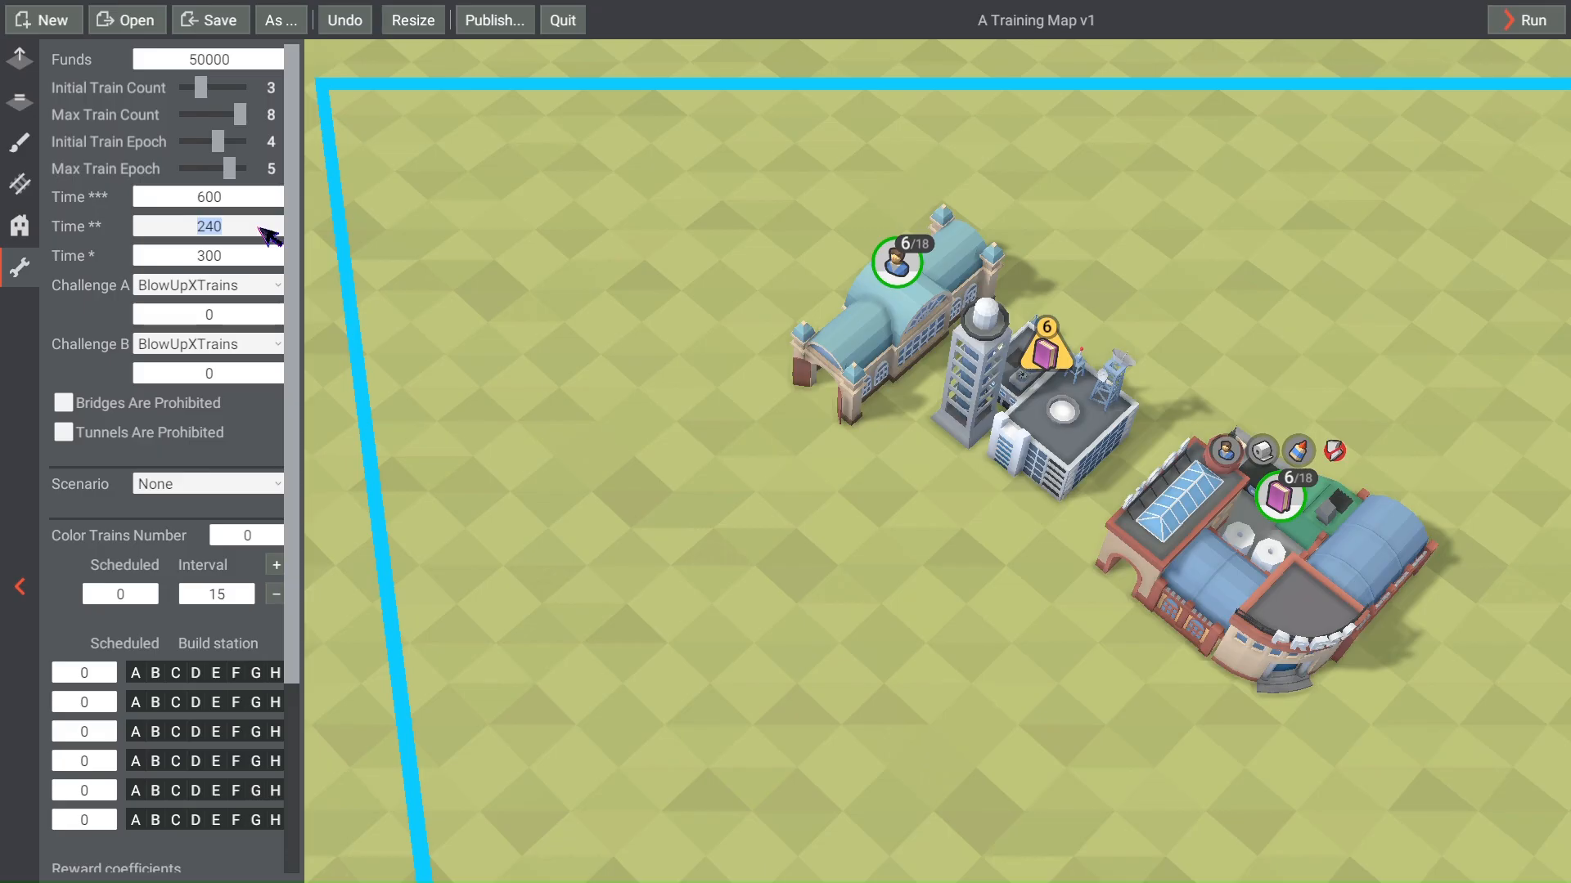
text(900)
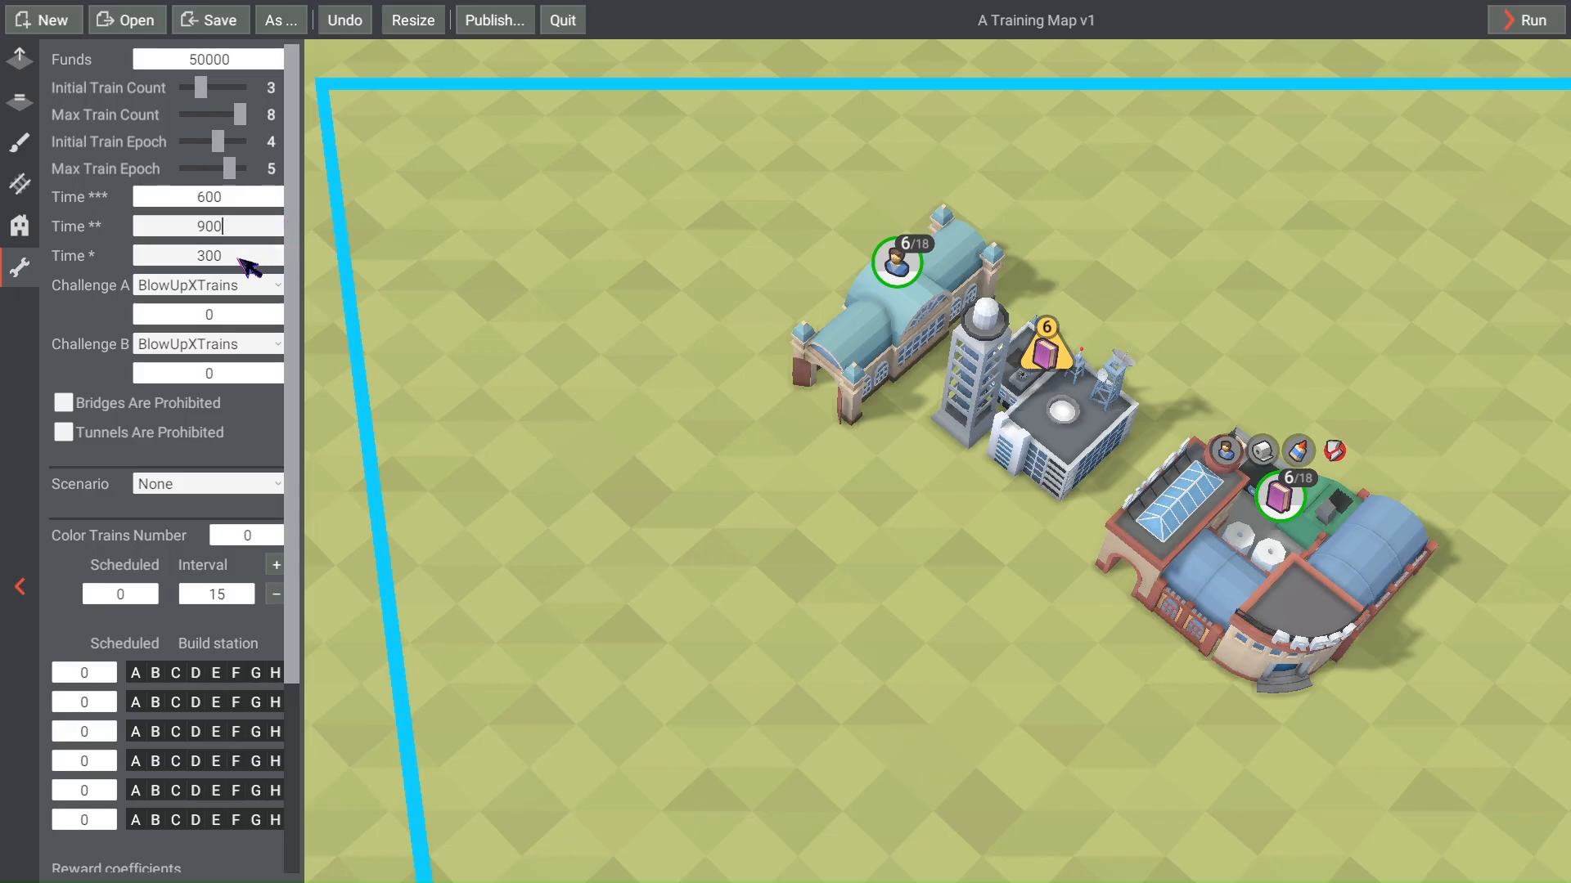
click(240, 259)
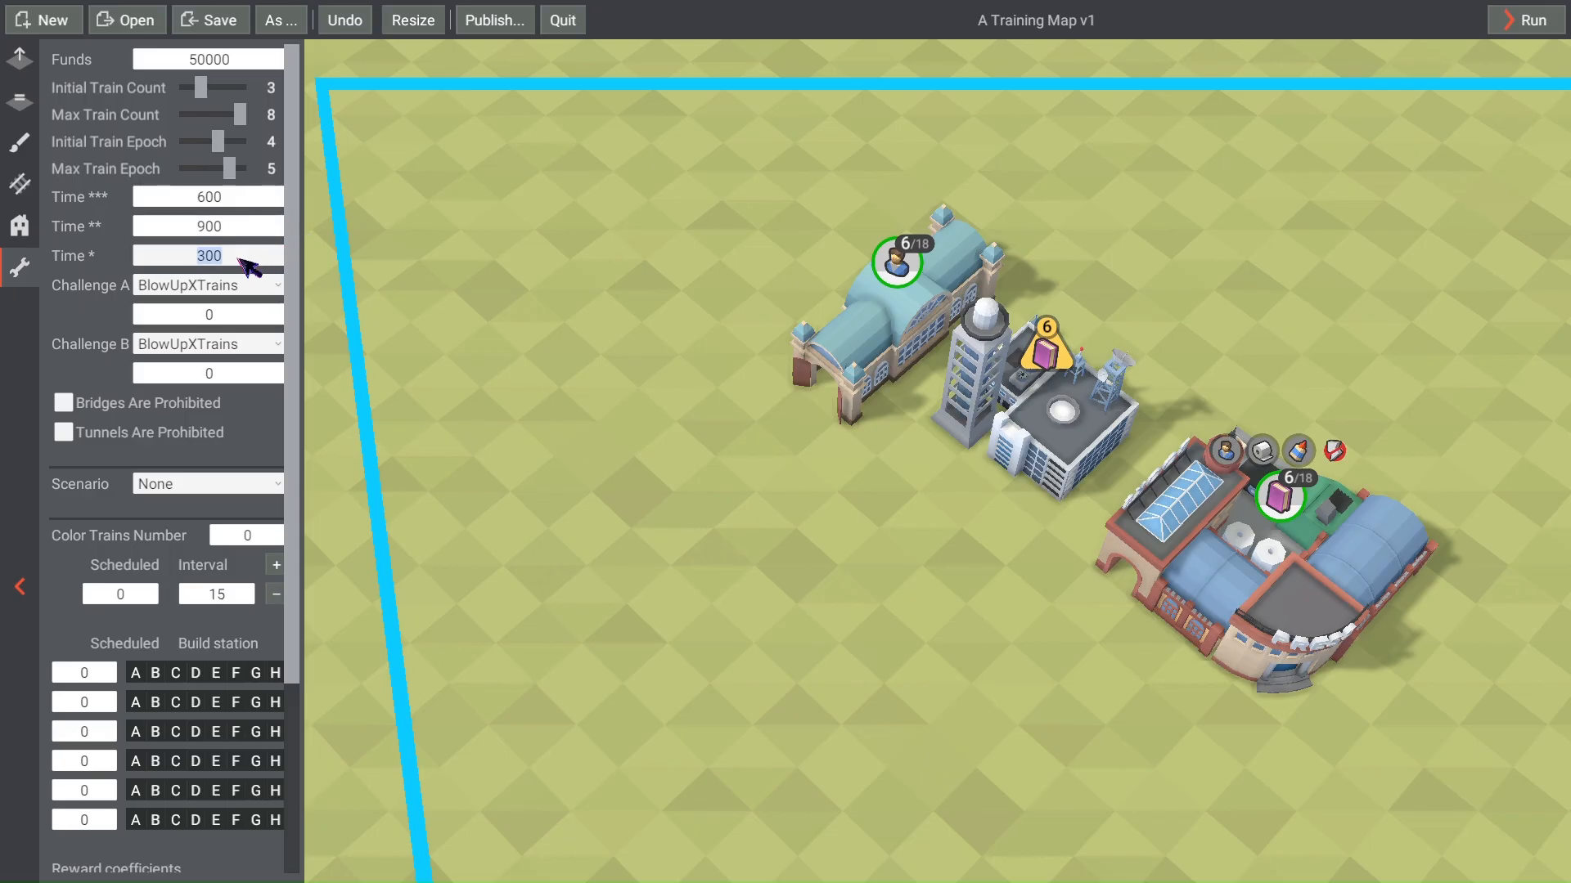
text(1200)
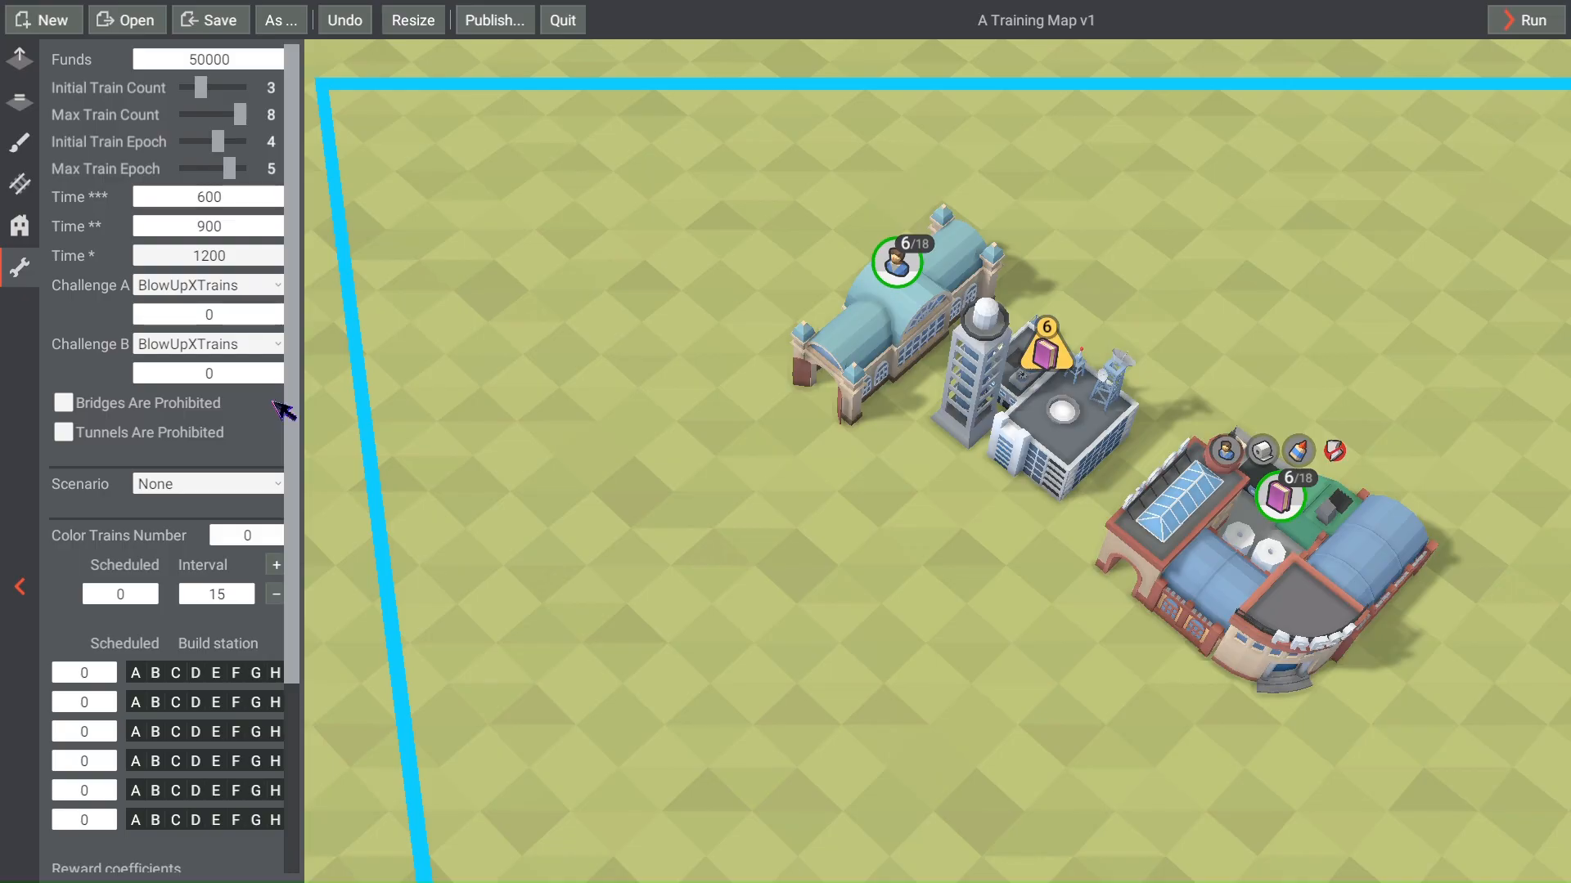
Step: Set Challenge A to DoNotCrashTrains and Challenge B to NoWrongDelivers
click(239, 288)
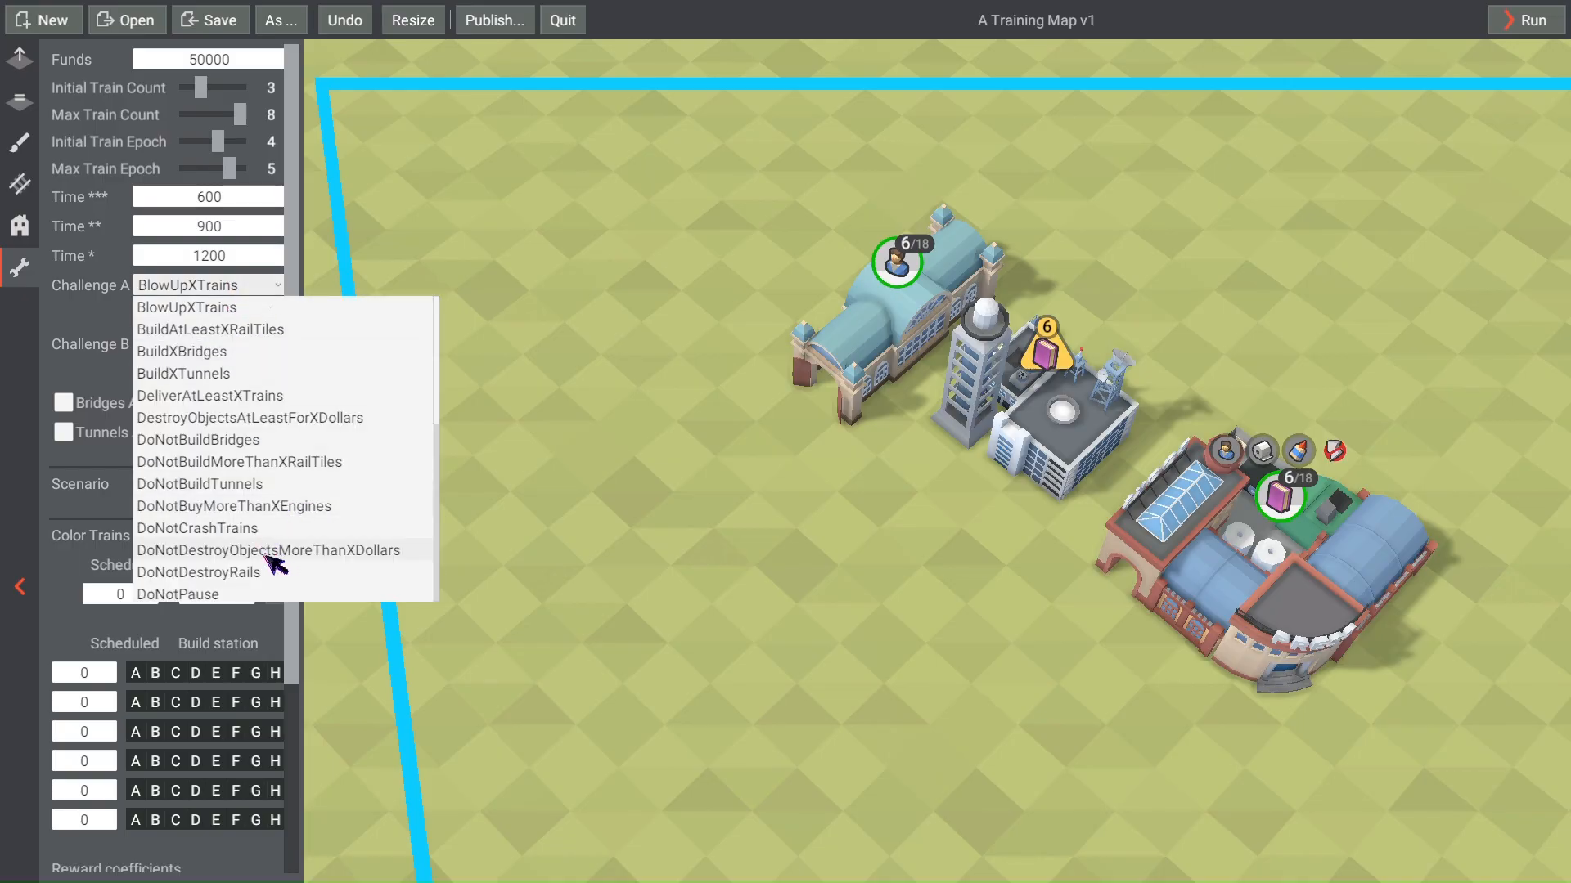
click(240, 530)
click(278, 344)
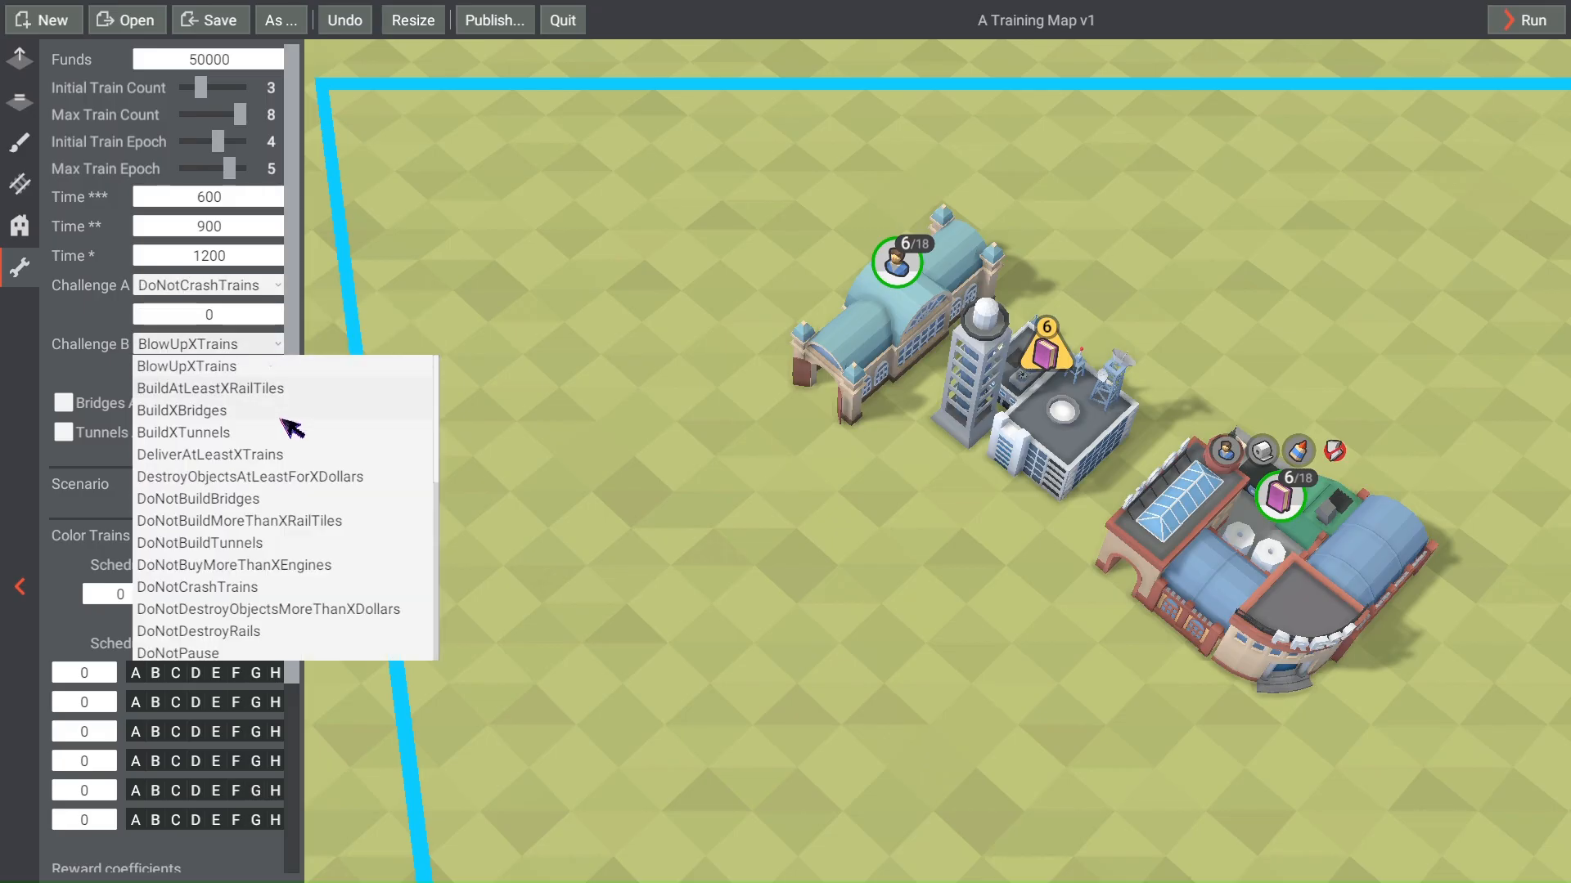
scroll(283, 474, down, 4)
click(228, 597)
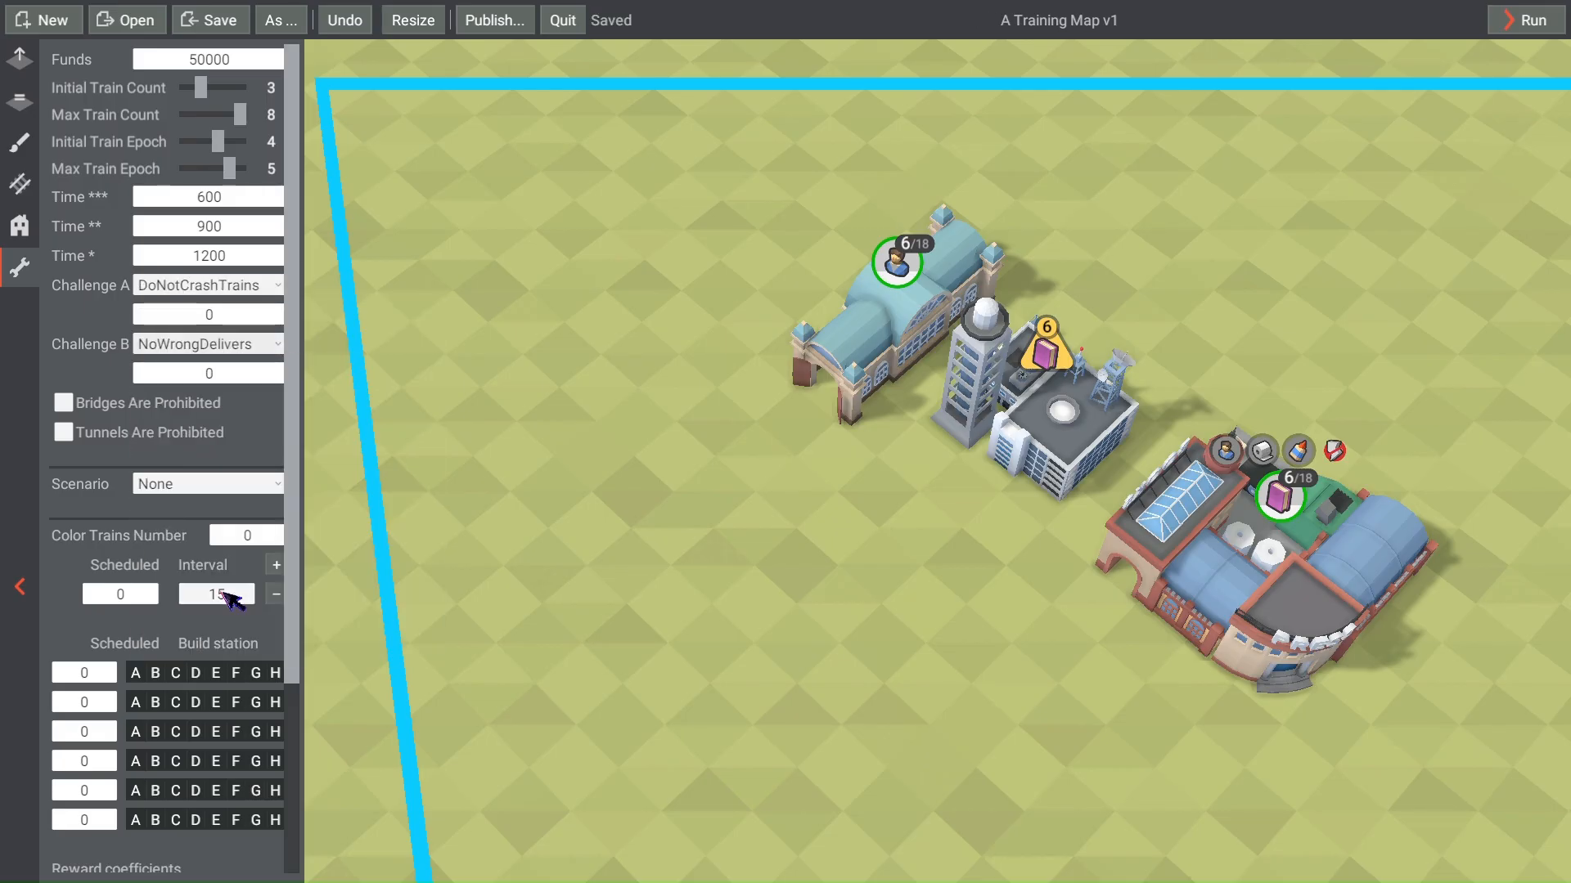
click(285, 347)
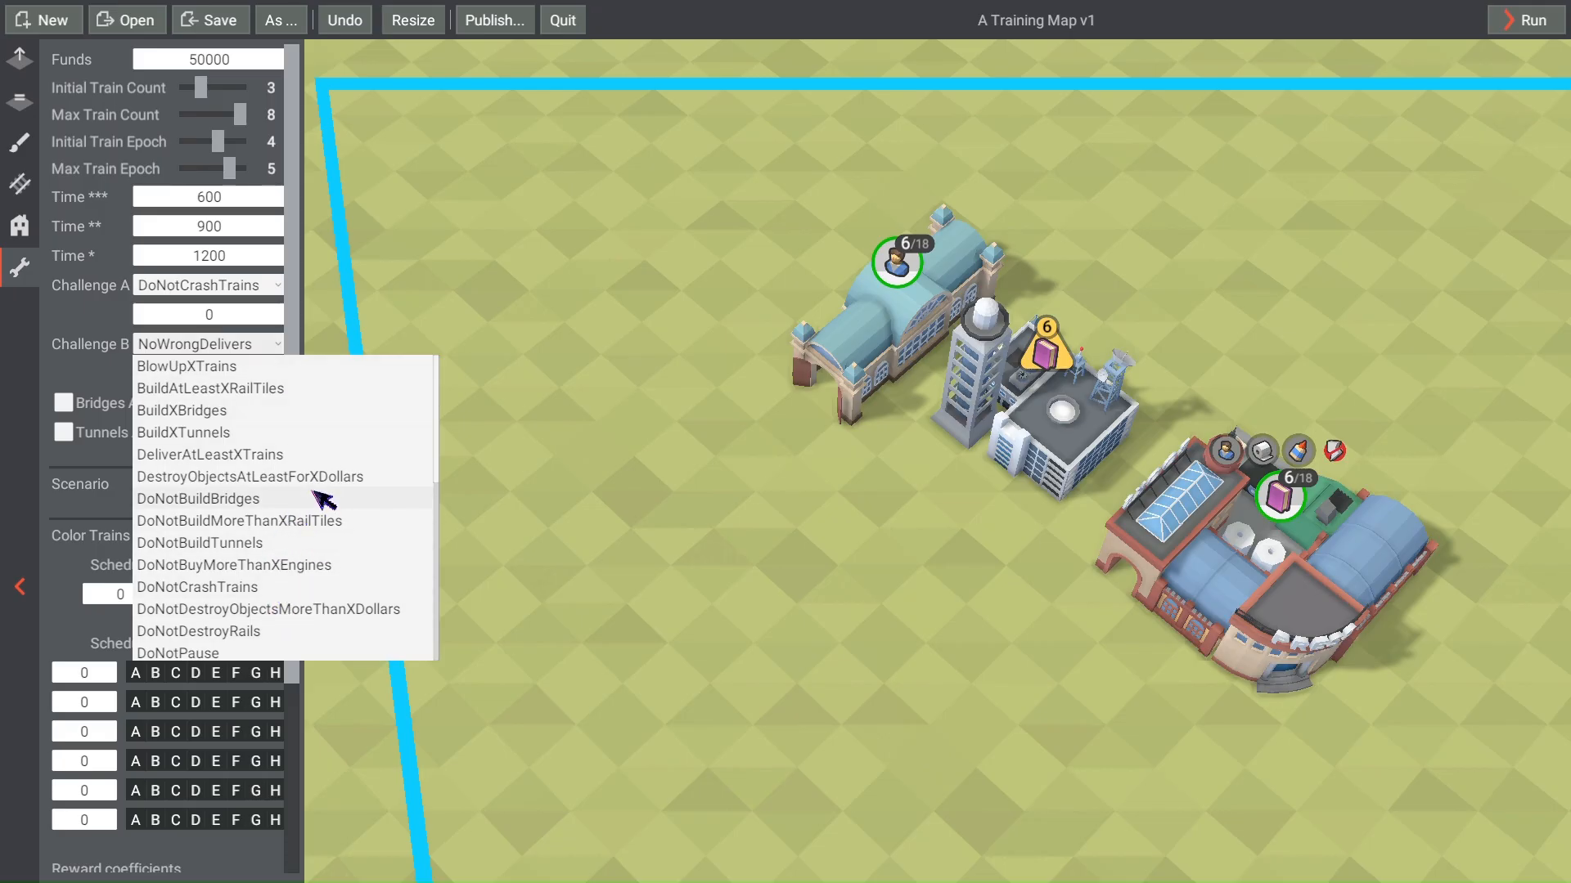
scroll(278, 595, down, 2)
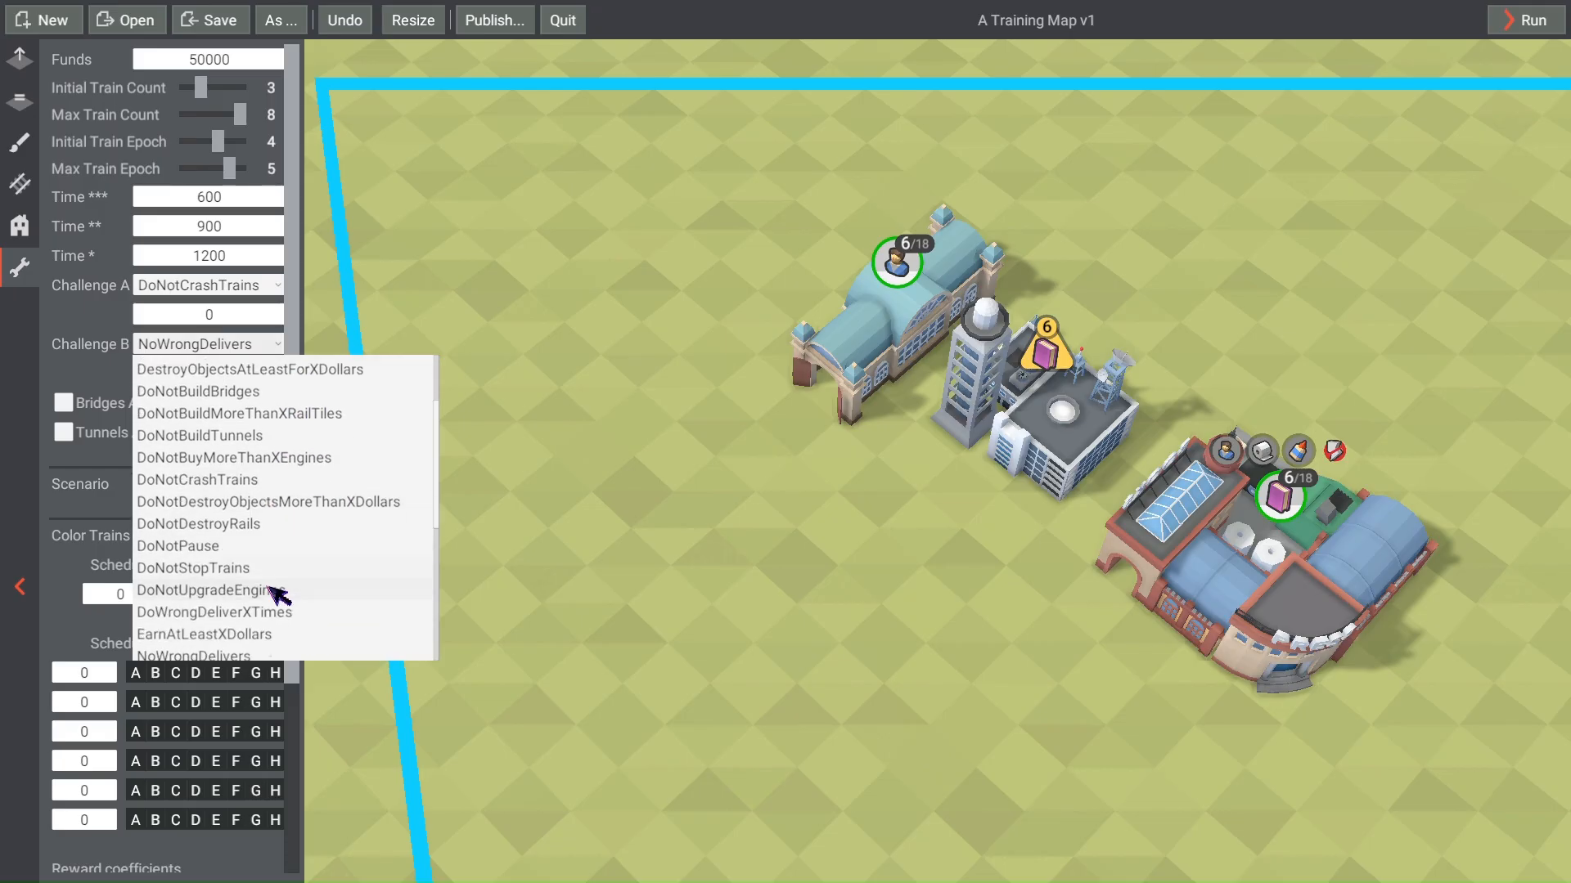
scroll(276, 590, down, 5)
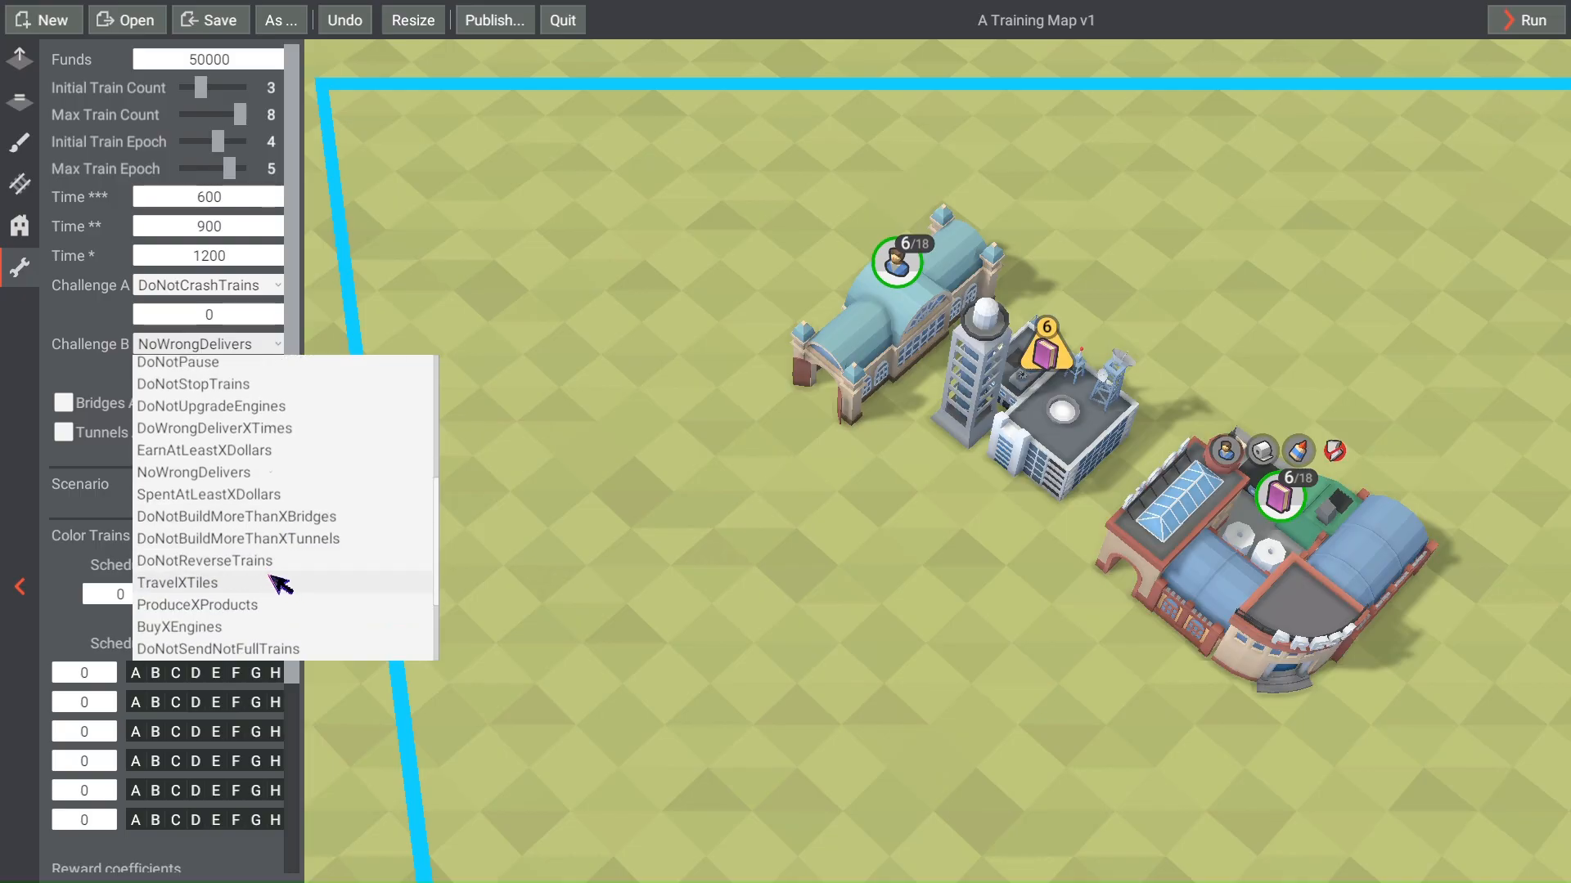
click(275, 352)
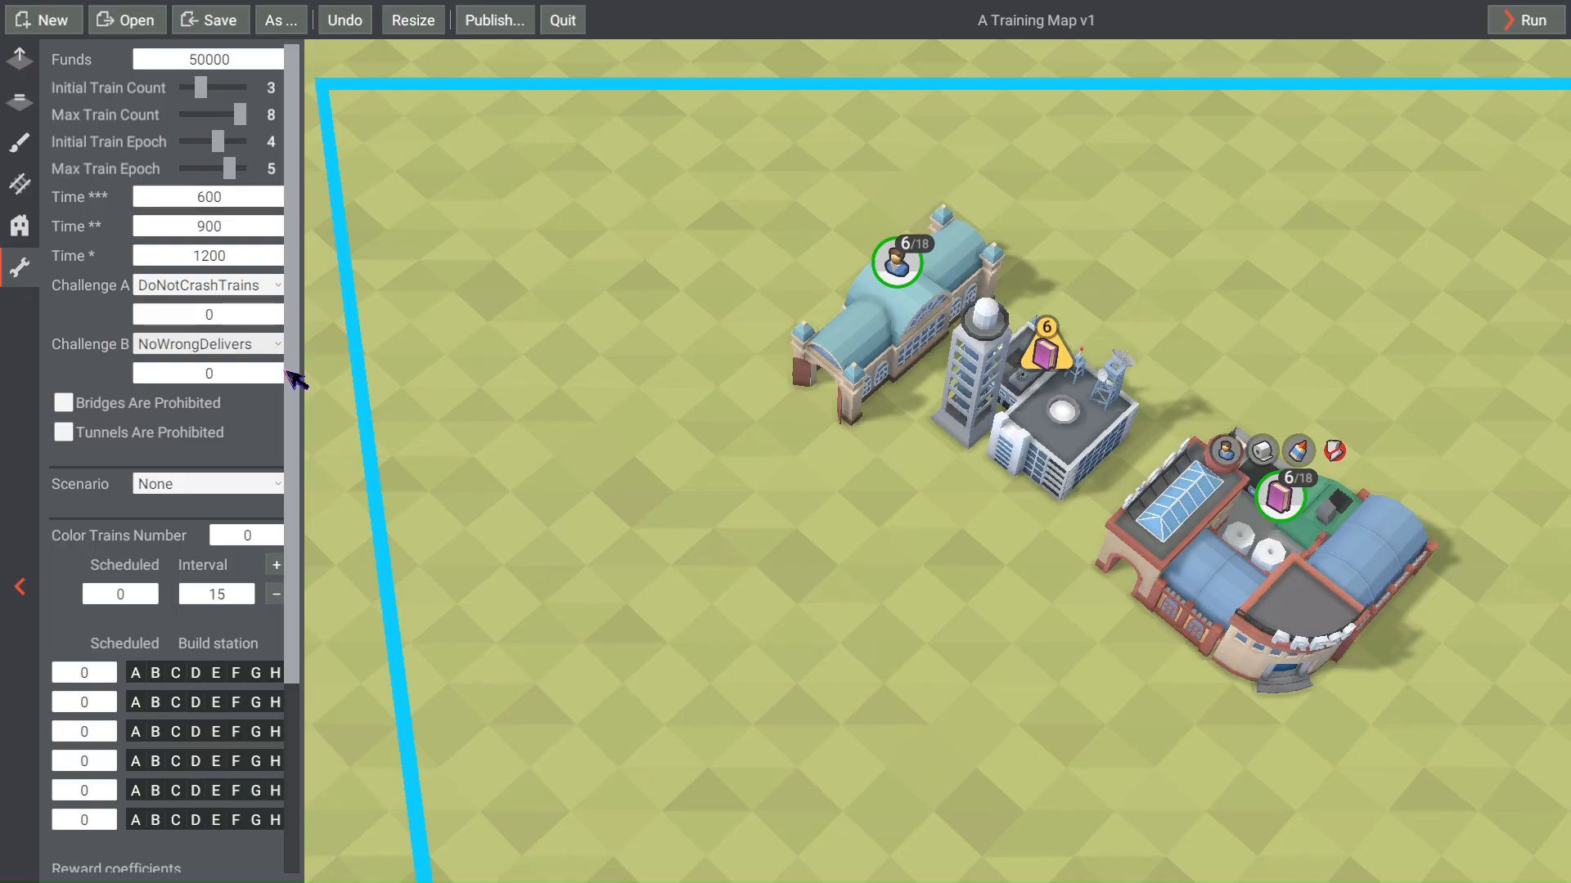
Step: Run the level in test mode and check the star goals for mission time and both challenges
click(1532, 21)
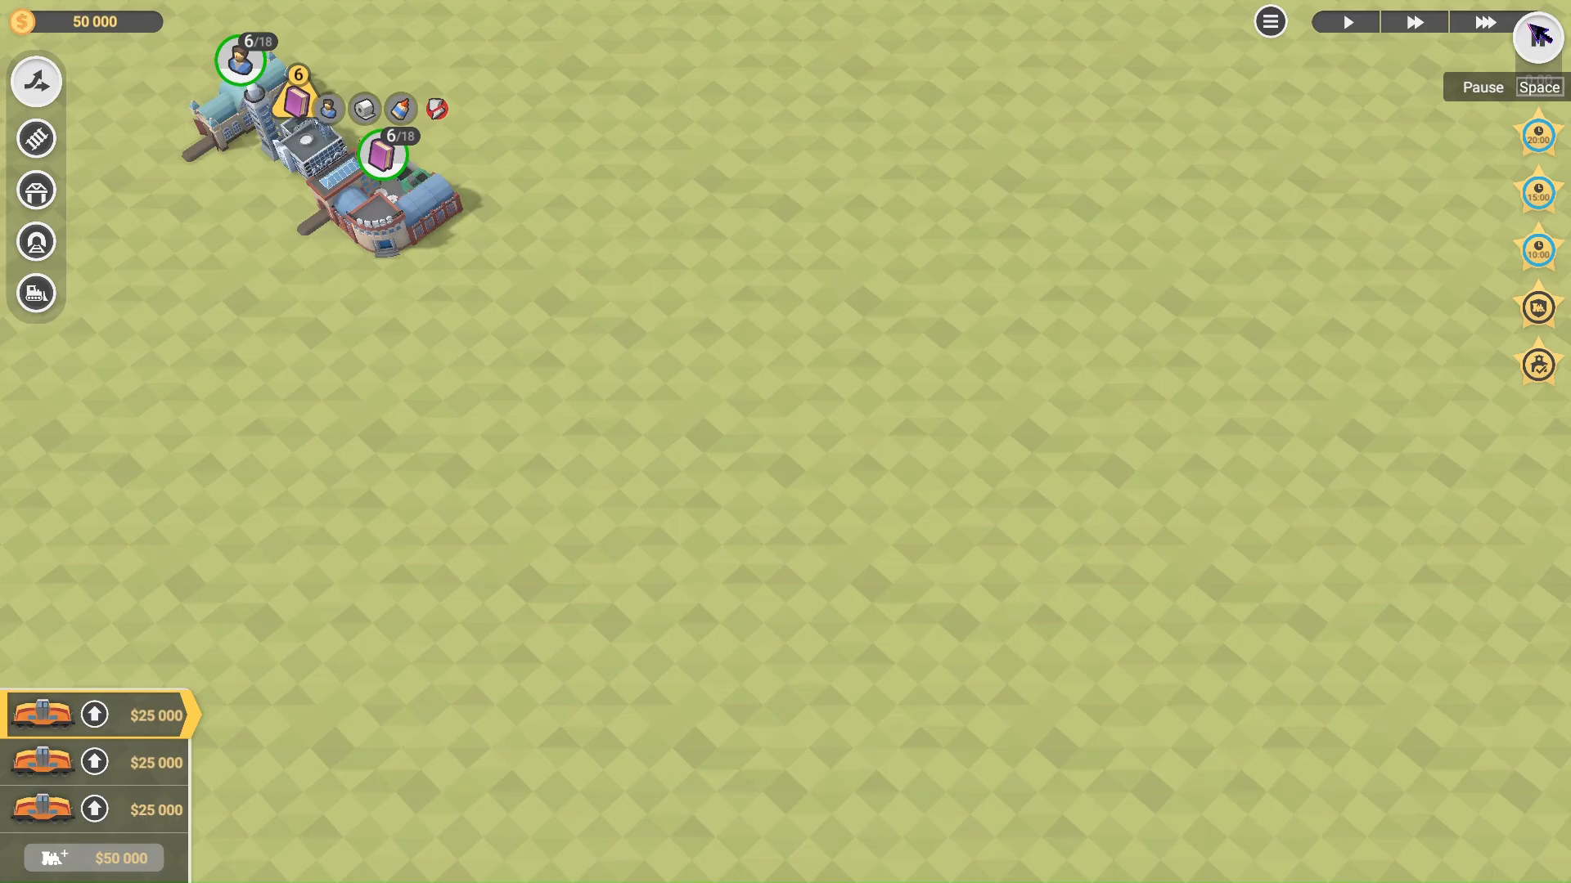
click(1533, 29)
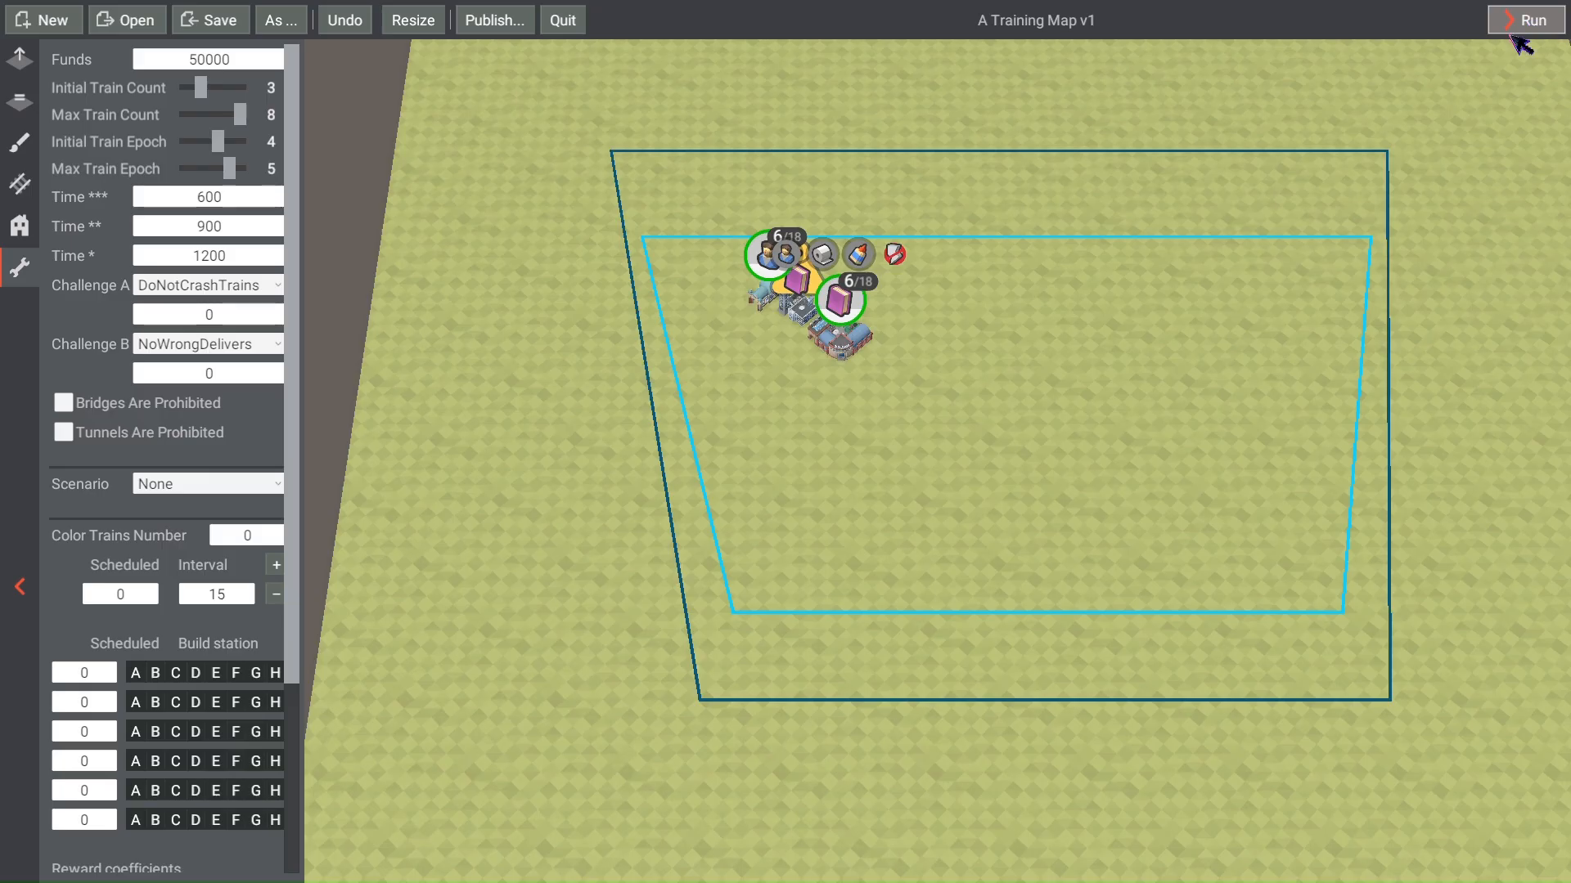
click(1526, 26)
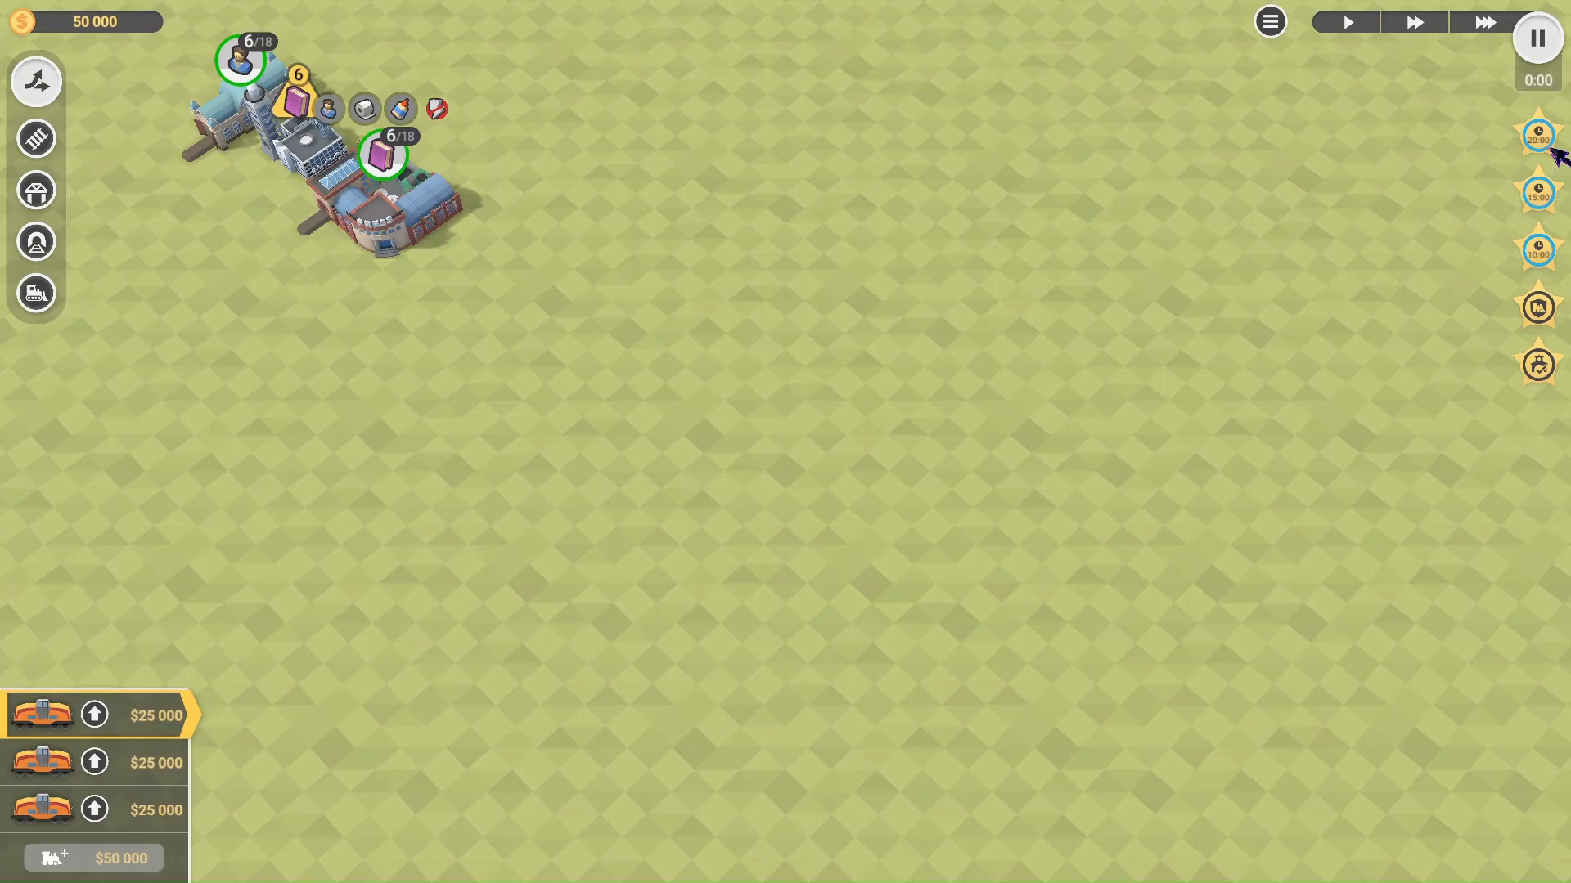
mouse_move(1545, 255)
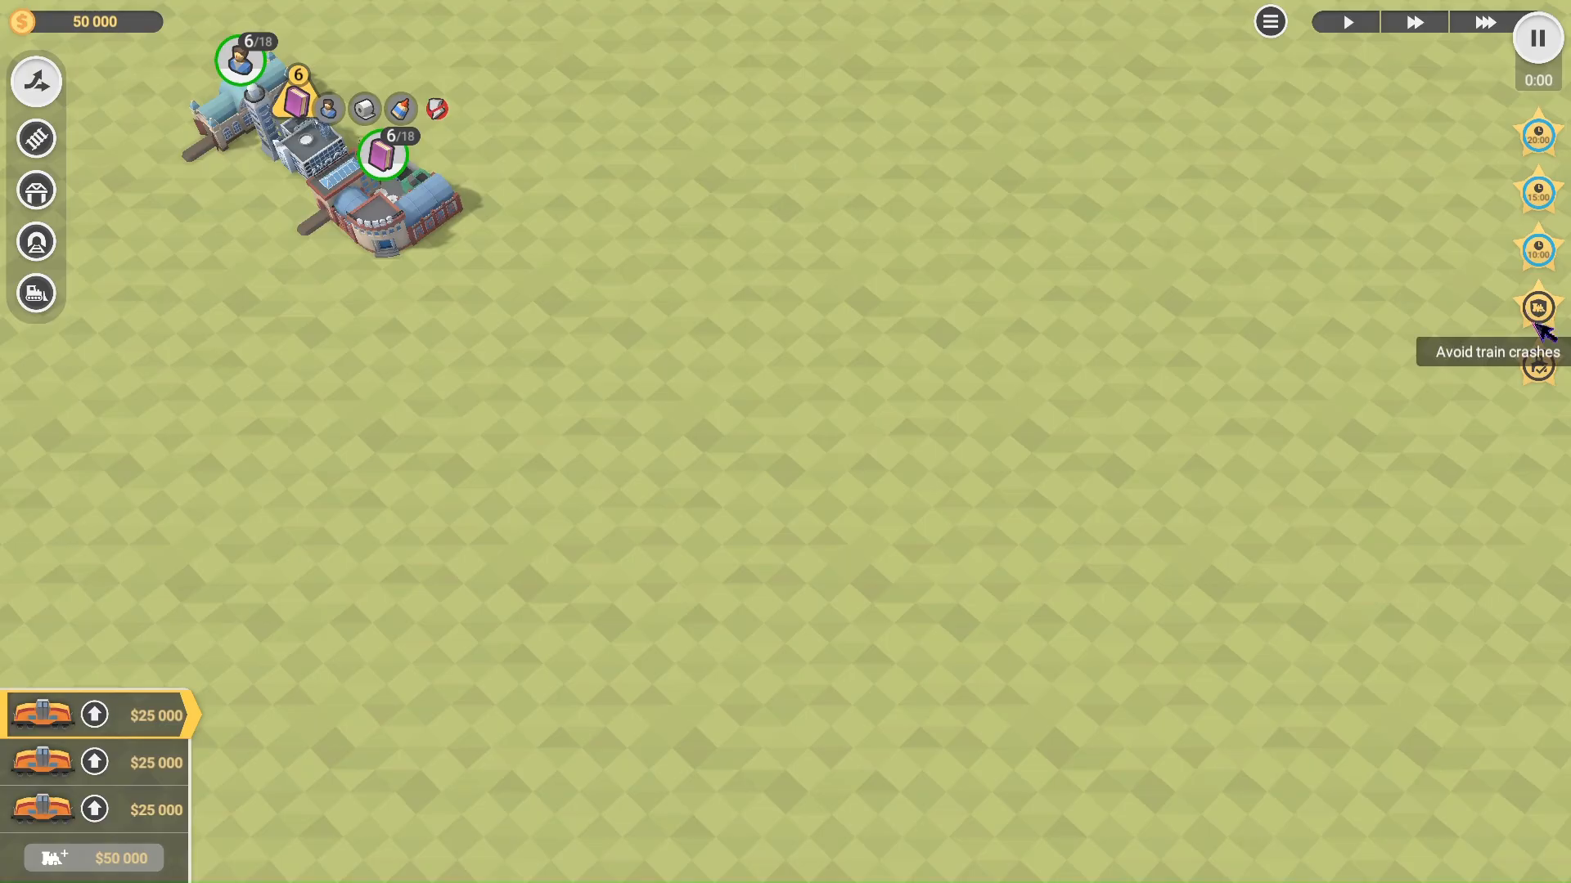
mouse_move(1538, 371)
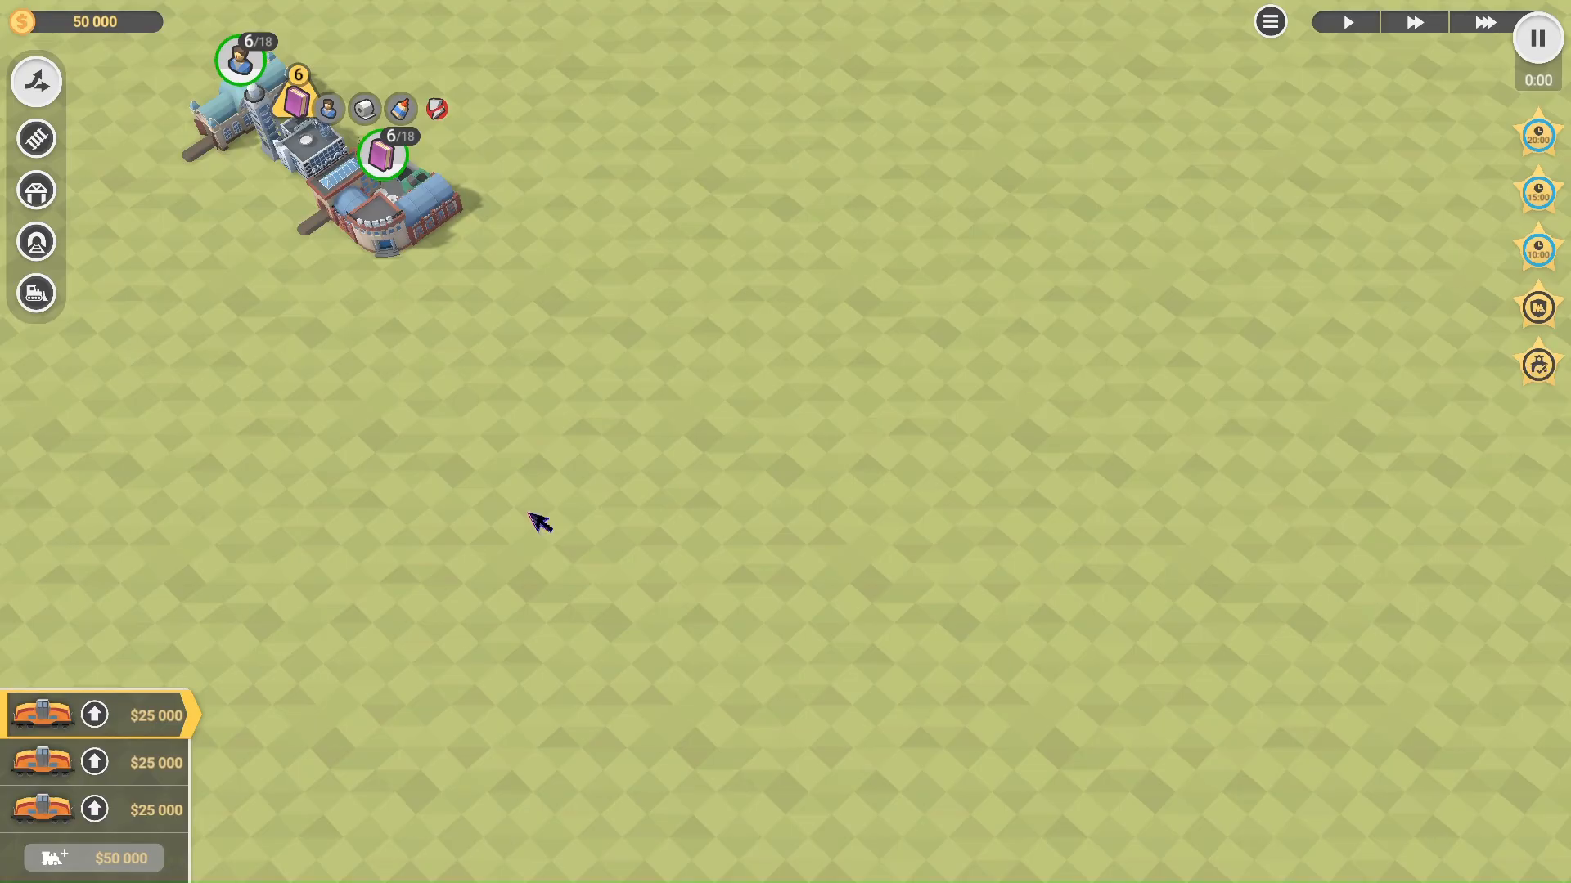
Step: Upgrade the first train for $25 000 and lay track connecting the printing agency to the city station
click(95, 714)
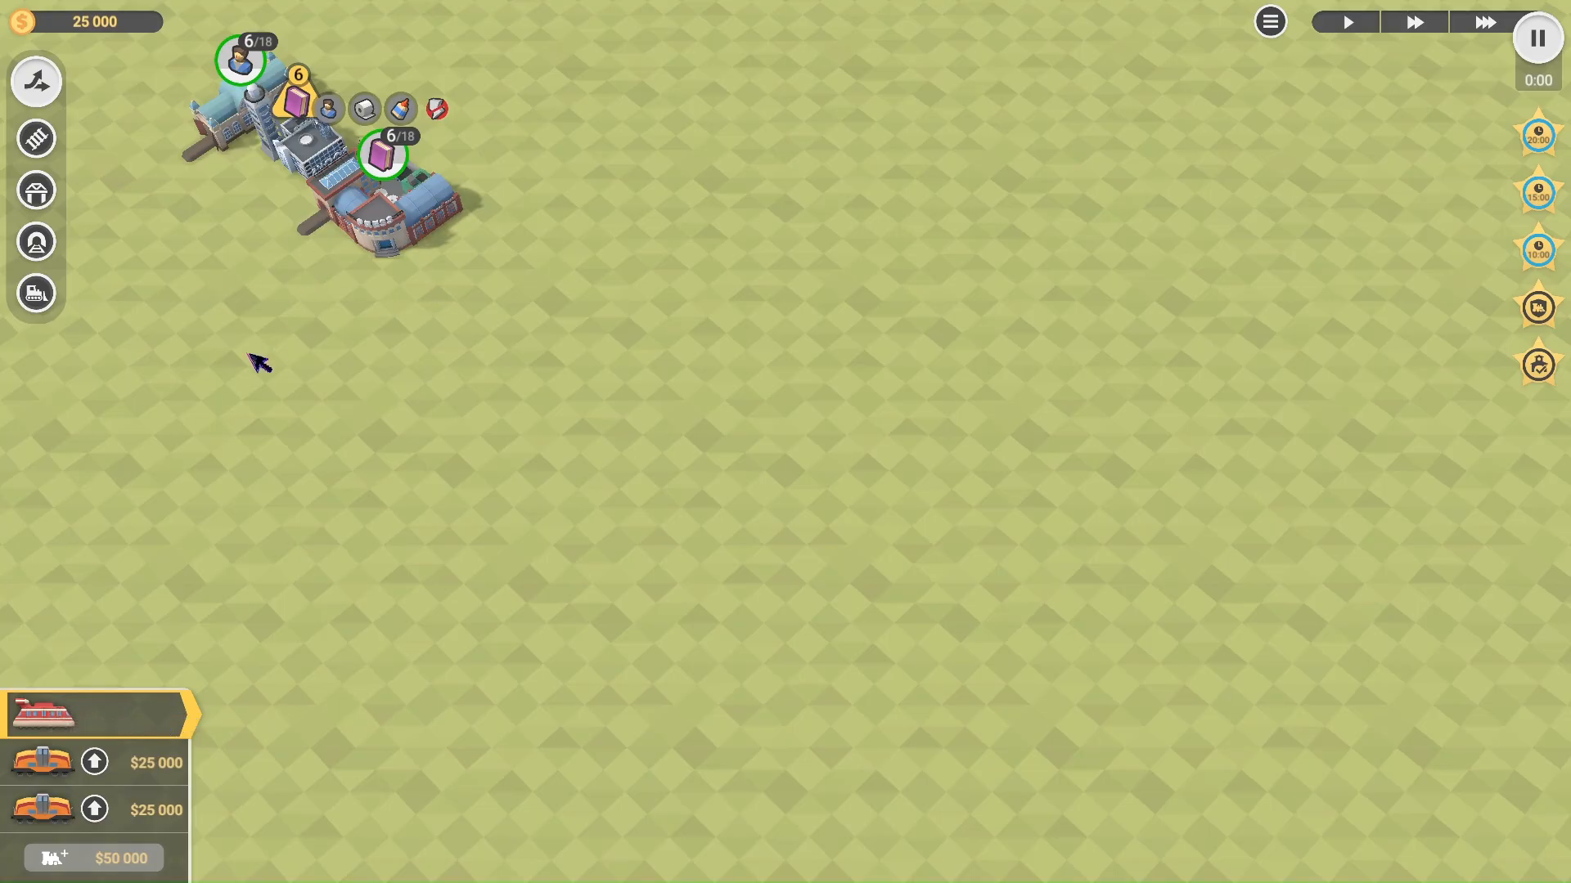
key(2)
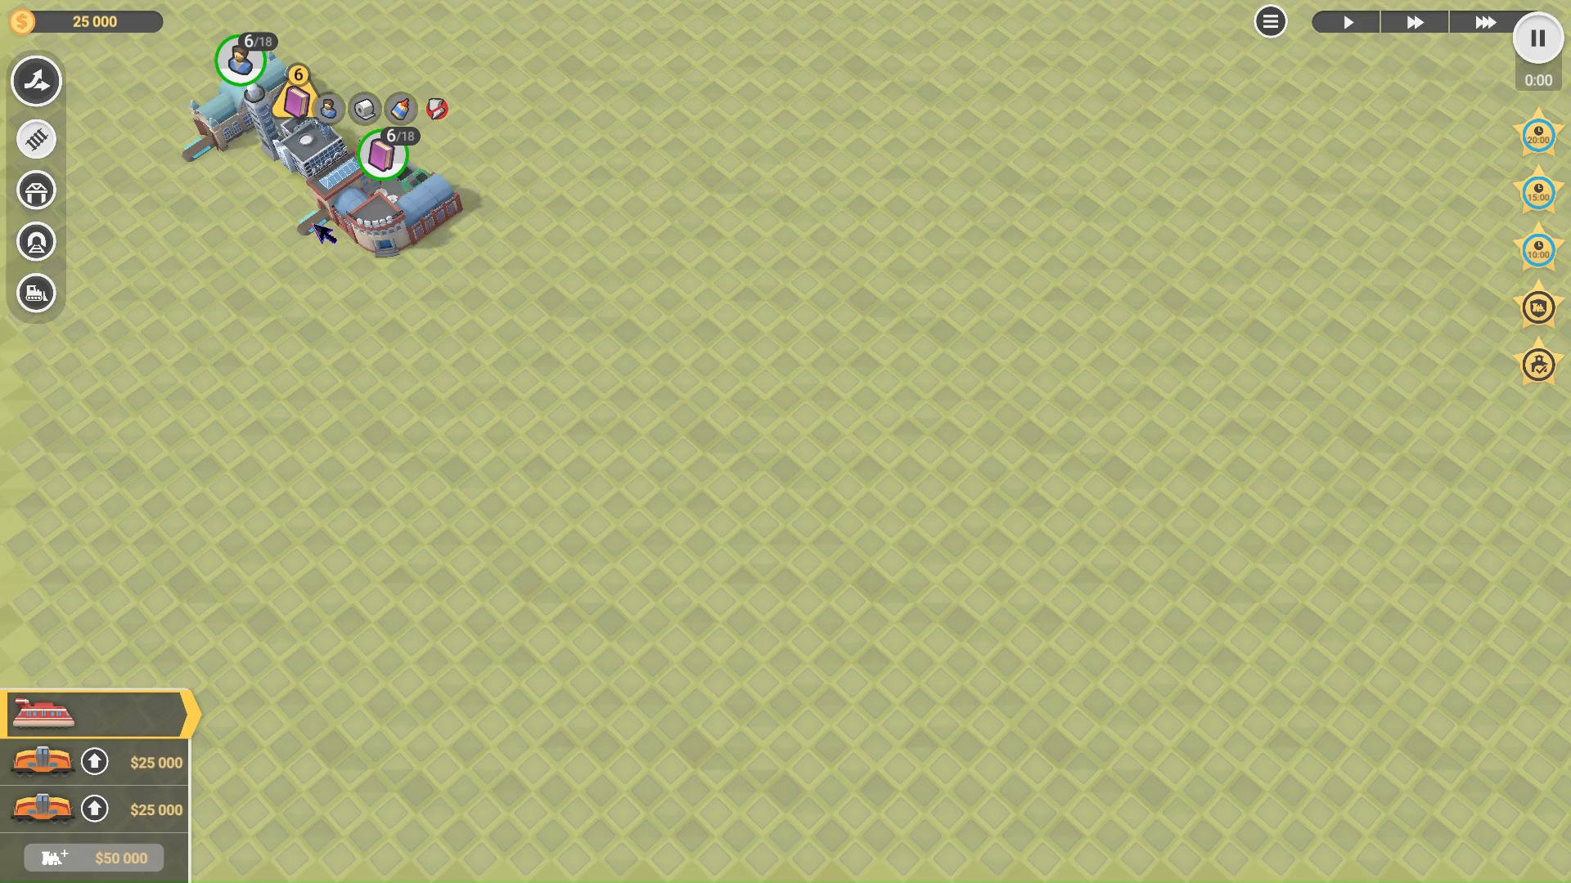
drag(312, 226, 203, 152)
Step: Dispatch the upgraded train from the printing agency, play the mission to its end and return to the level editor
click(385, 166)
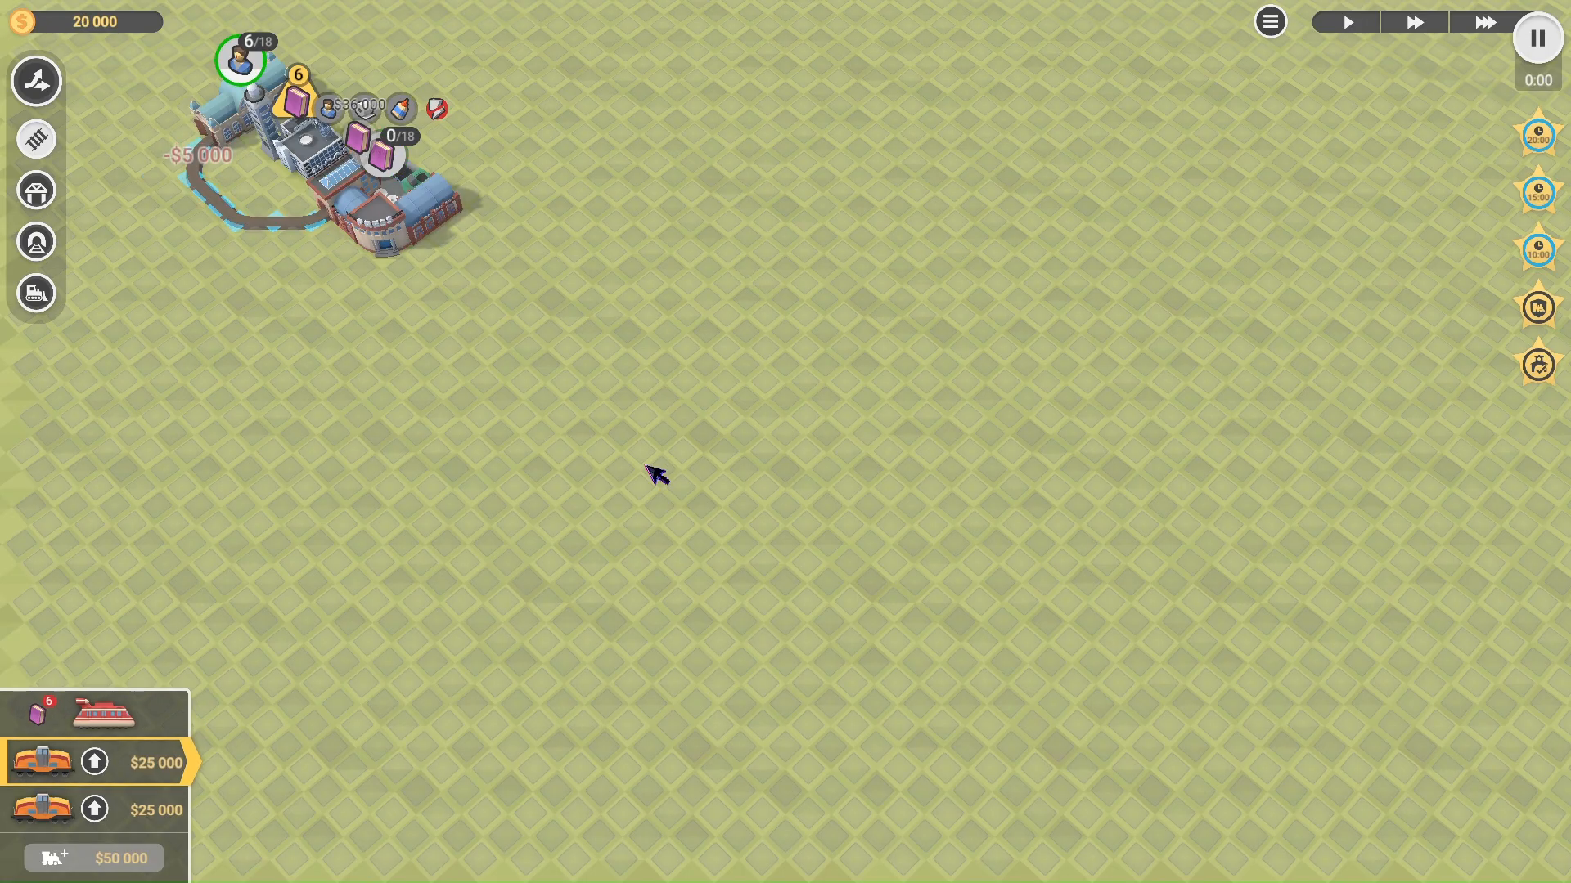
key(space)
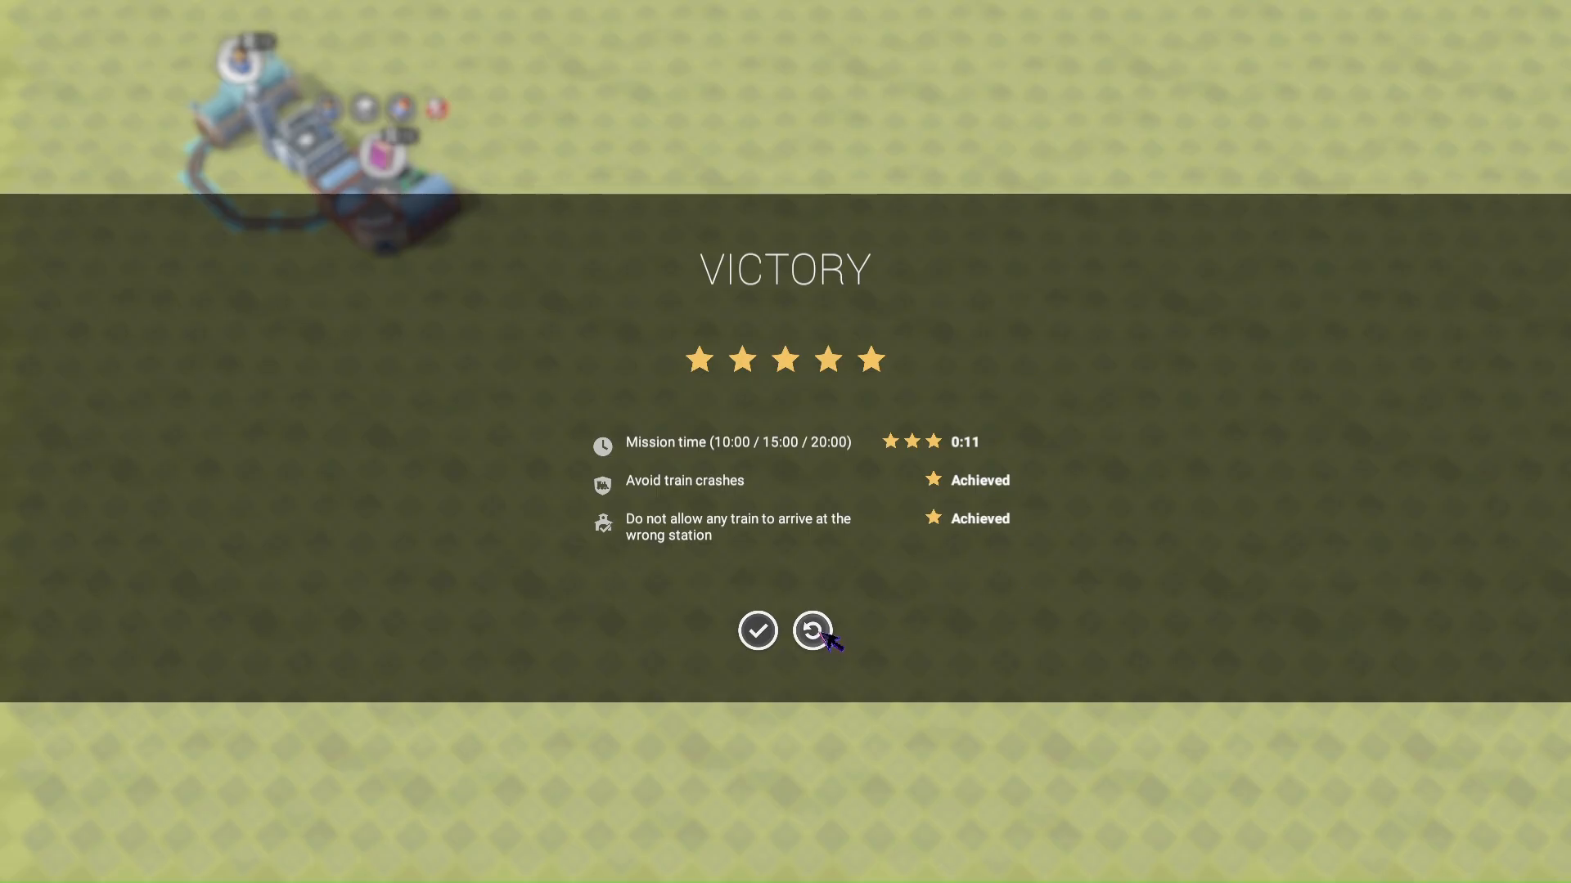
click(759, 632)
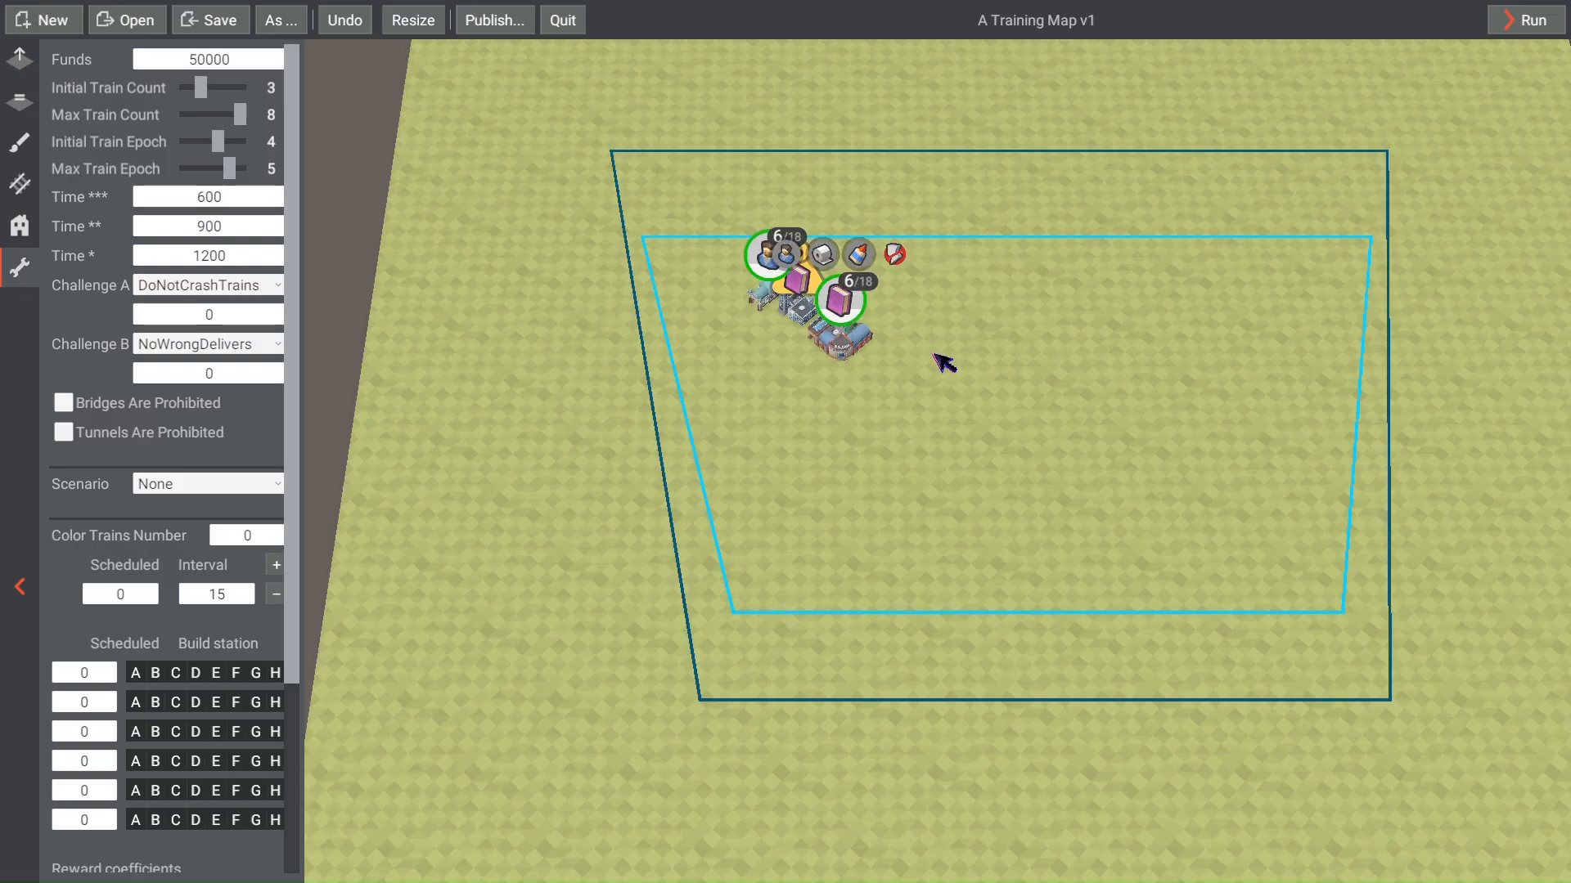
Step: Deselect the printing agency and look through the available objects in the Stations category
scroll(746, 341, up, 6)
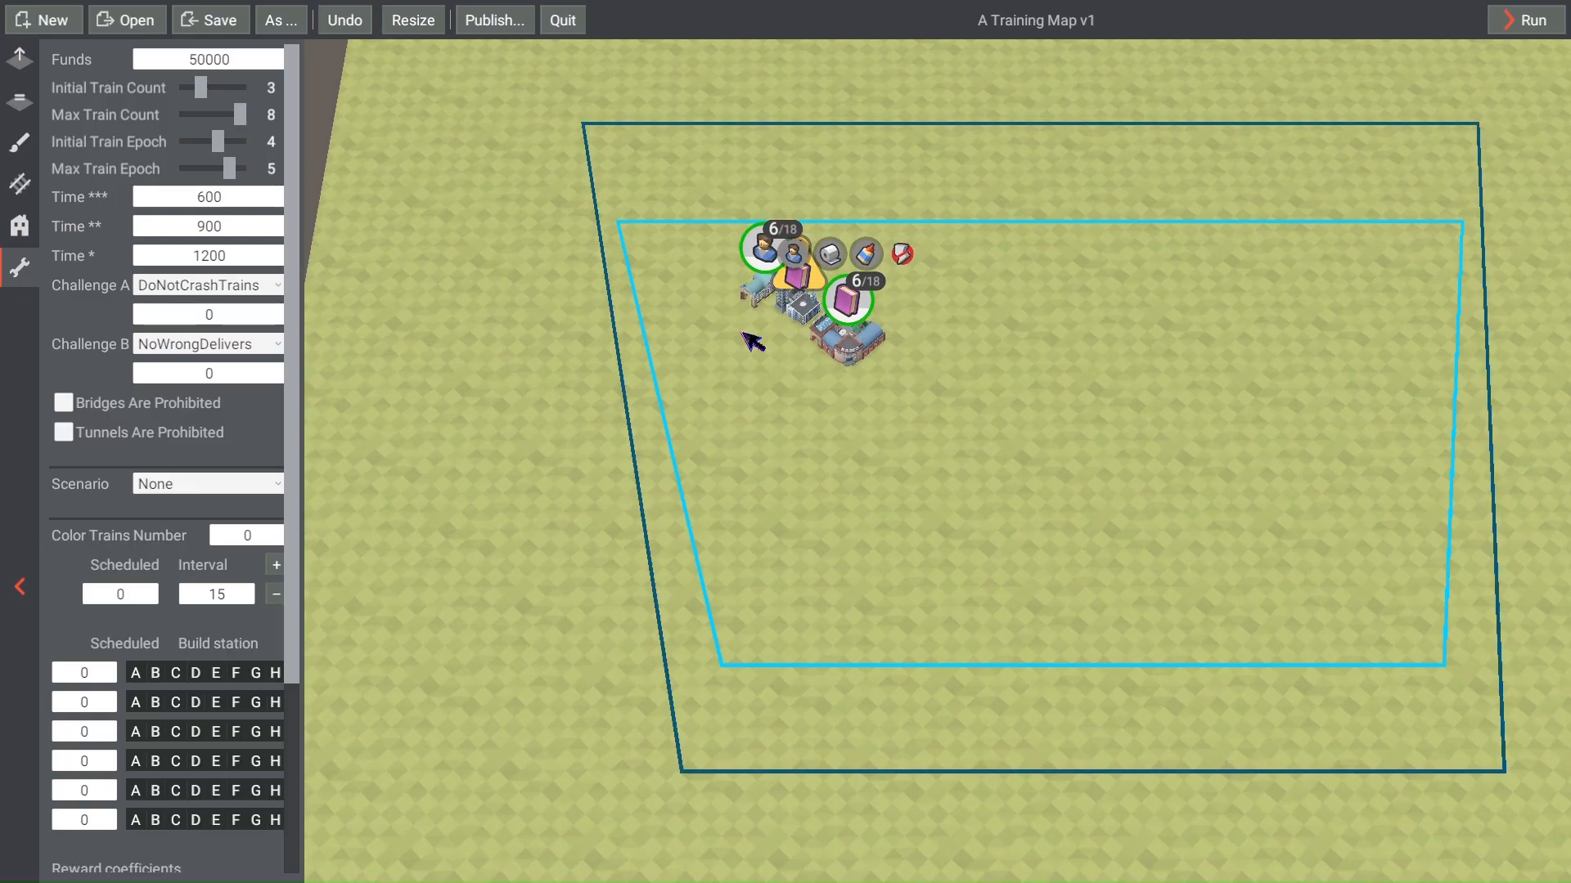
right_drag(746, 327, 751, 458)
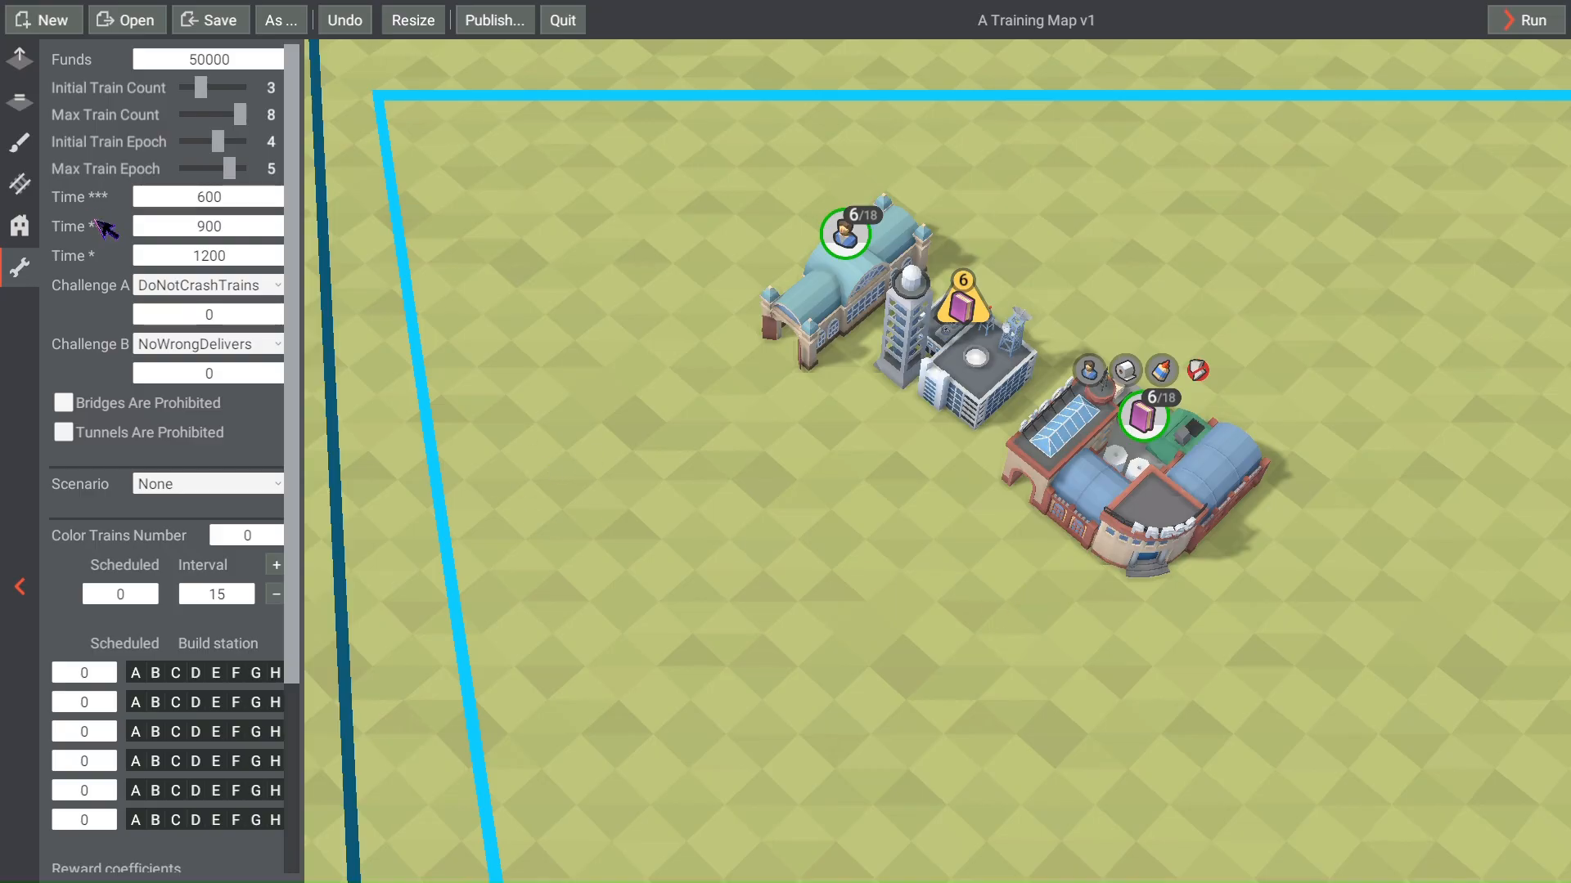
click(18, 229)
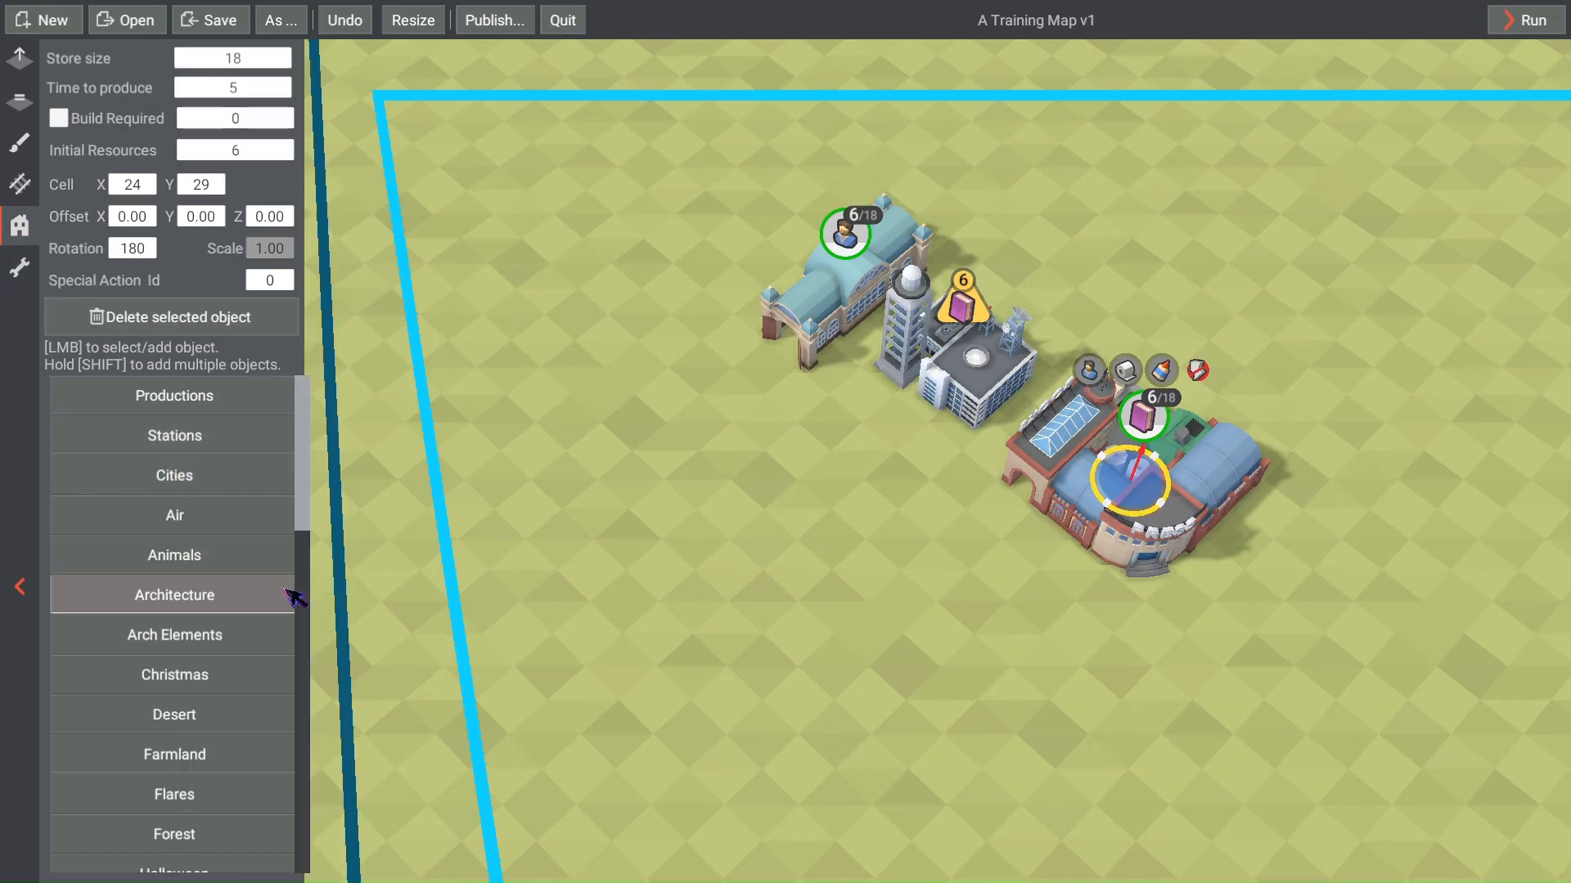
click(540, 415)
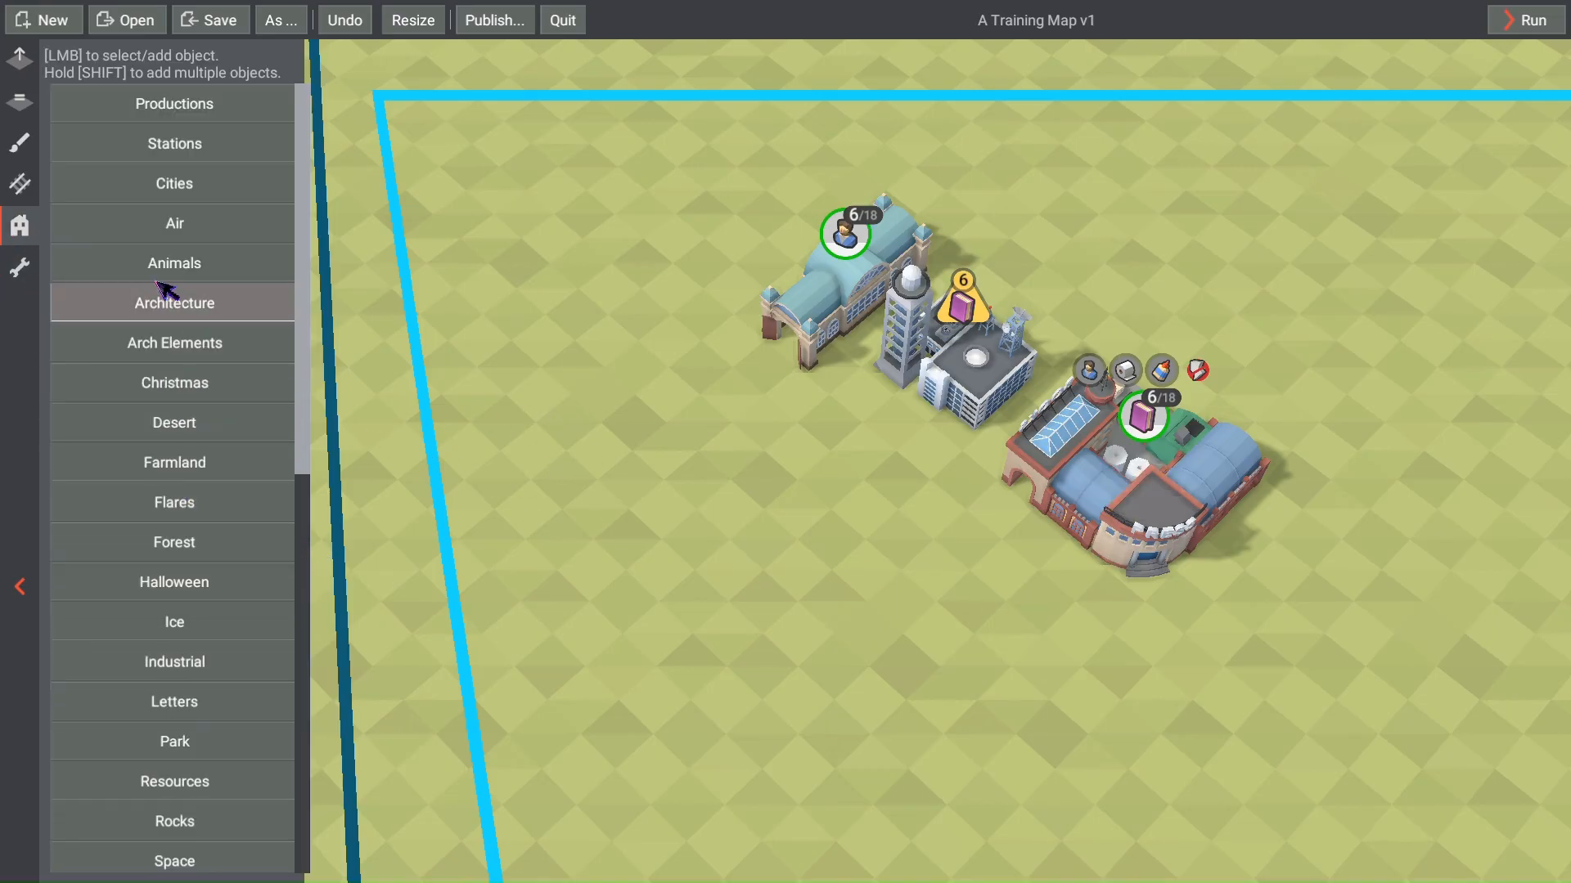
click(174, 143)
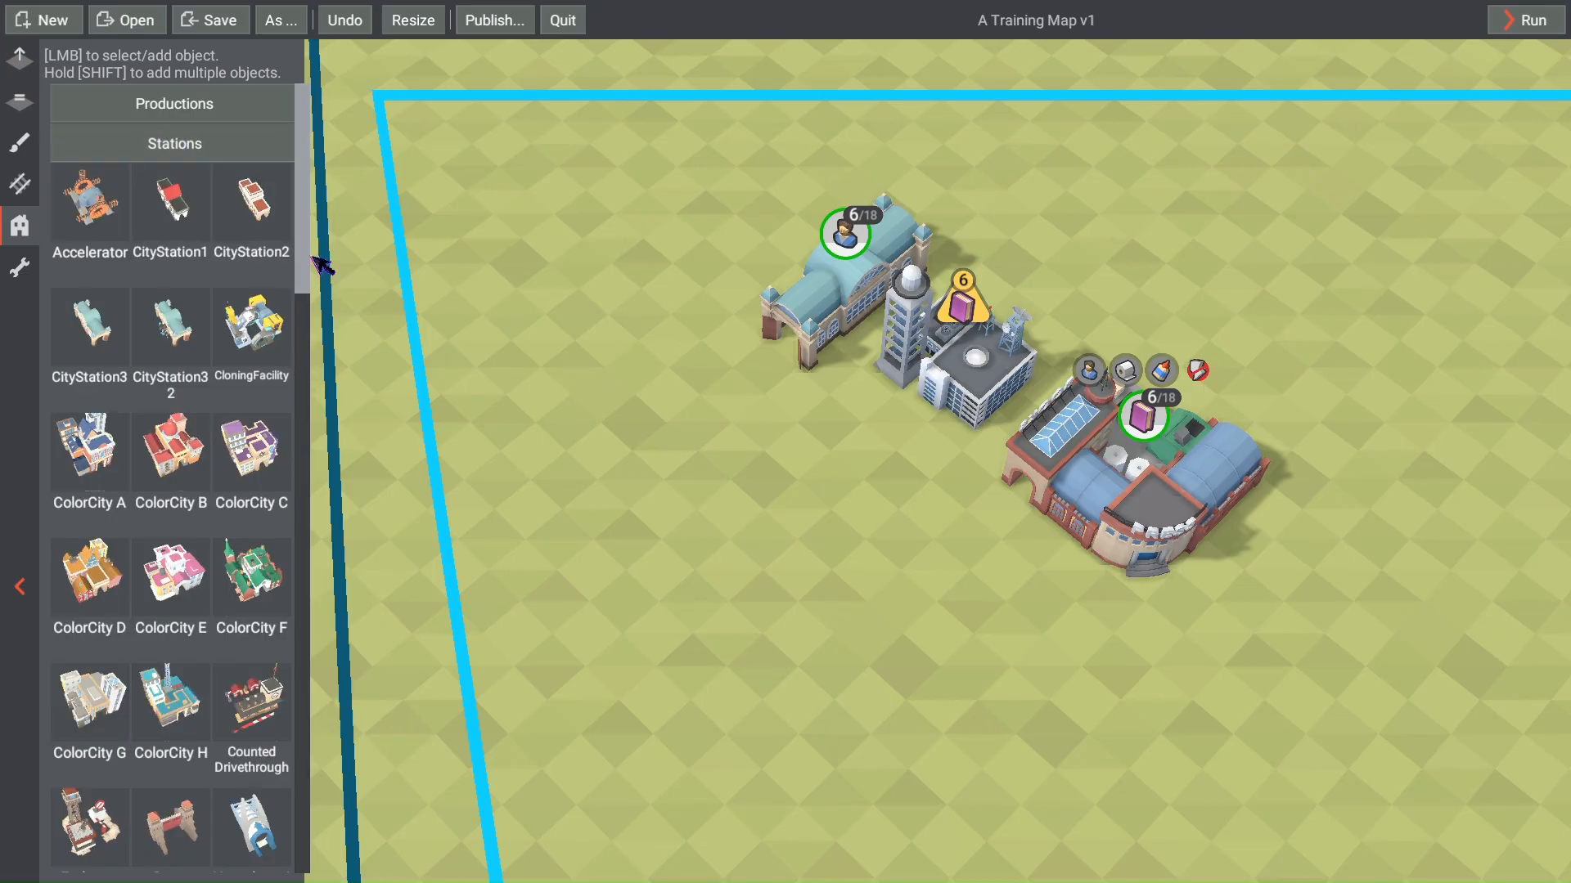
drag(308, 261, 303, 314)
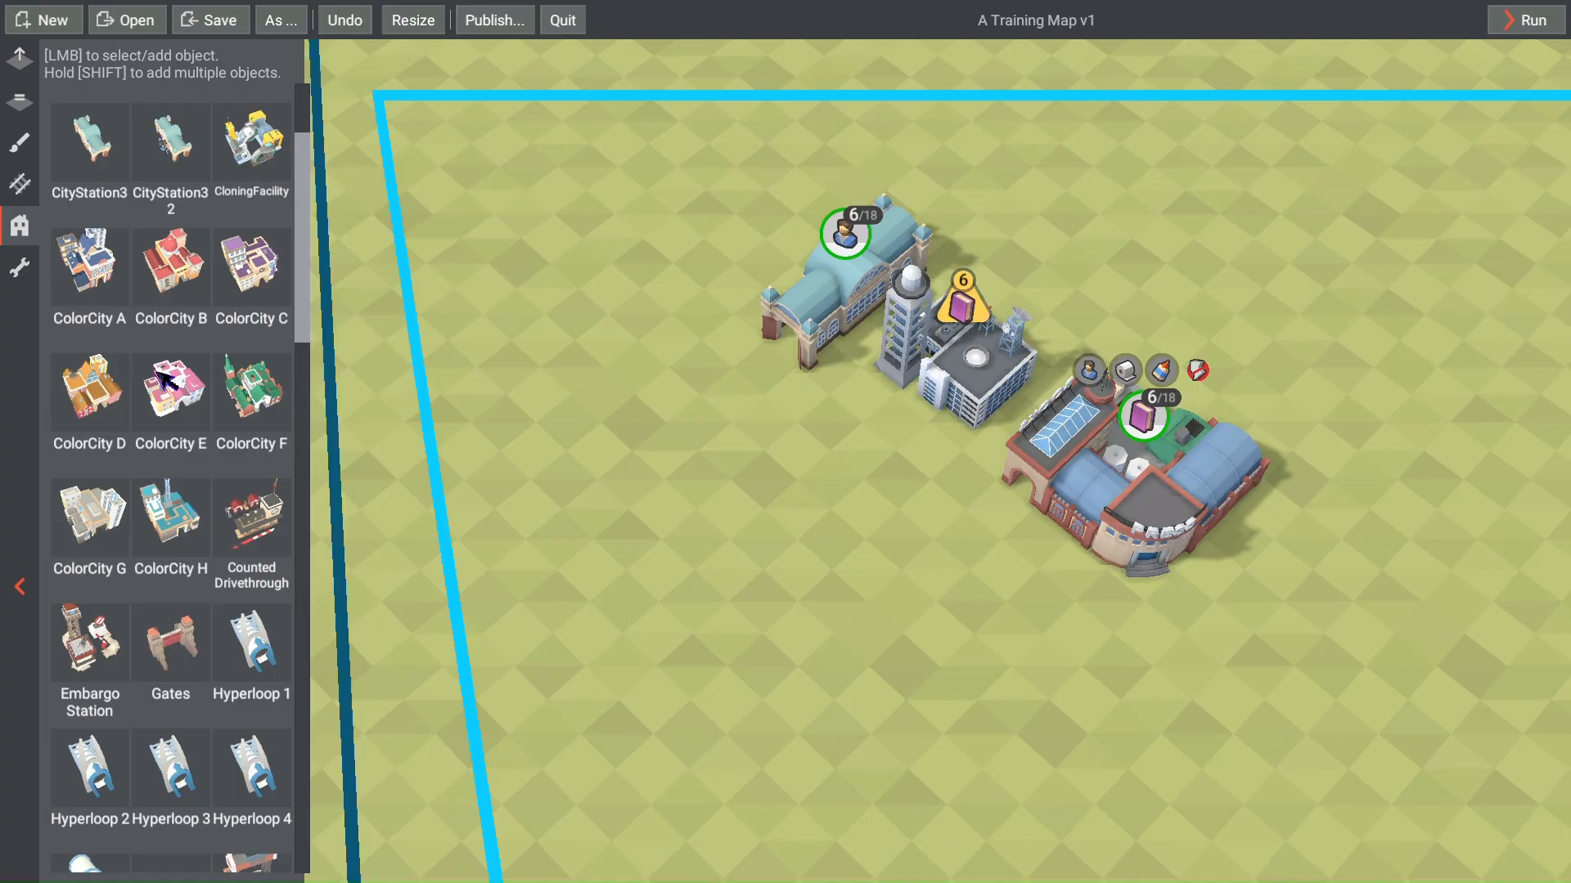
scroll(633, 318, down, 1)
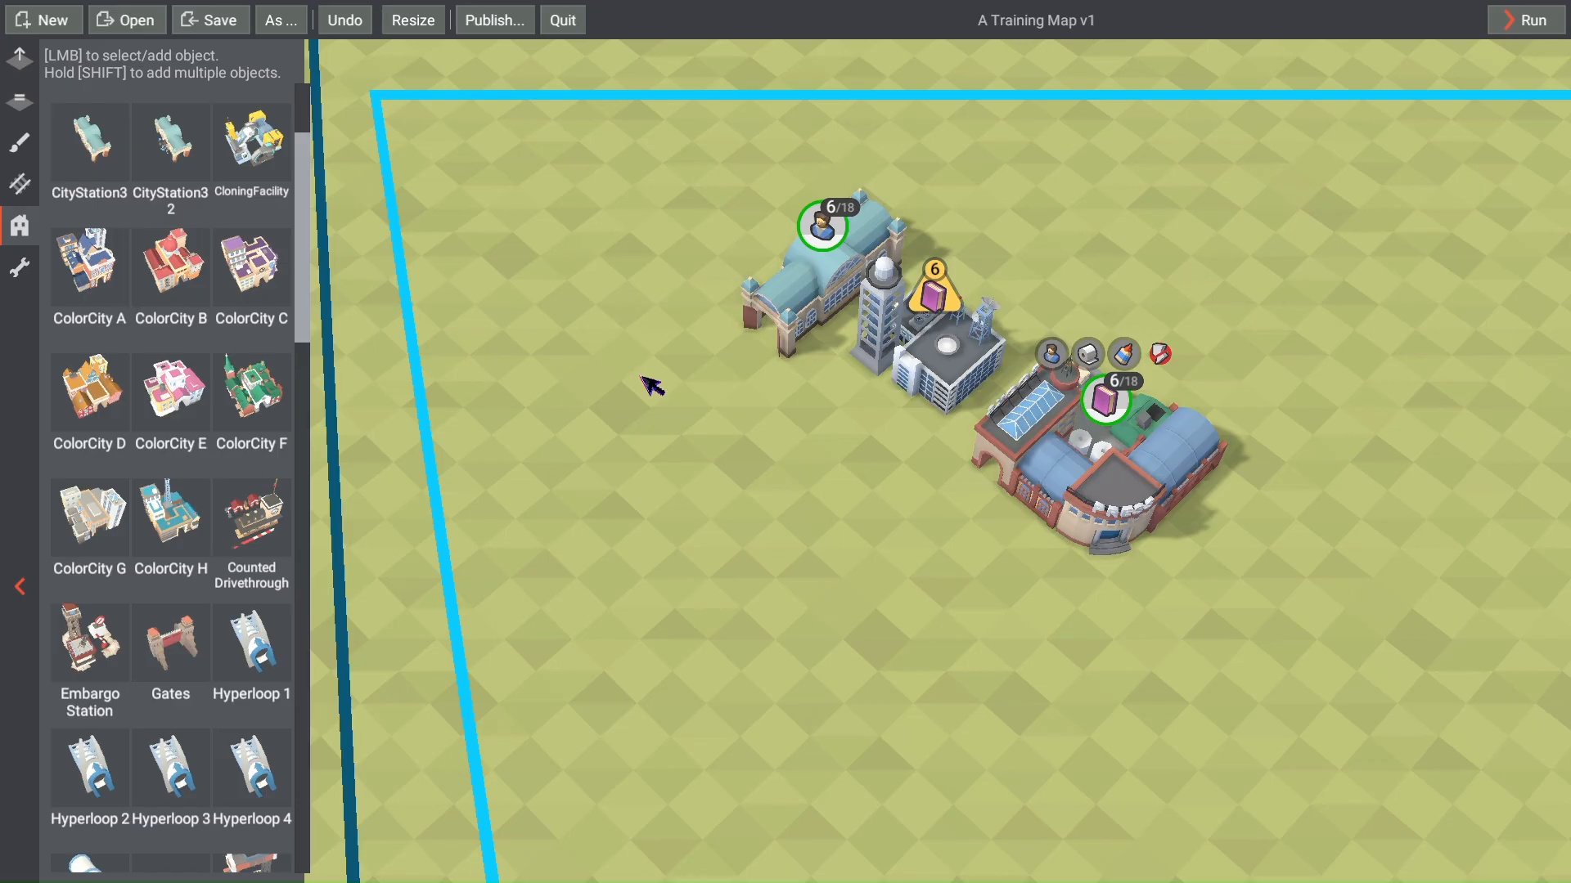
Step: Save the level and look through the available objects in the Productions category
scroll(649, 385, down, 4)
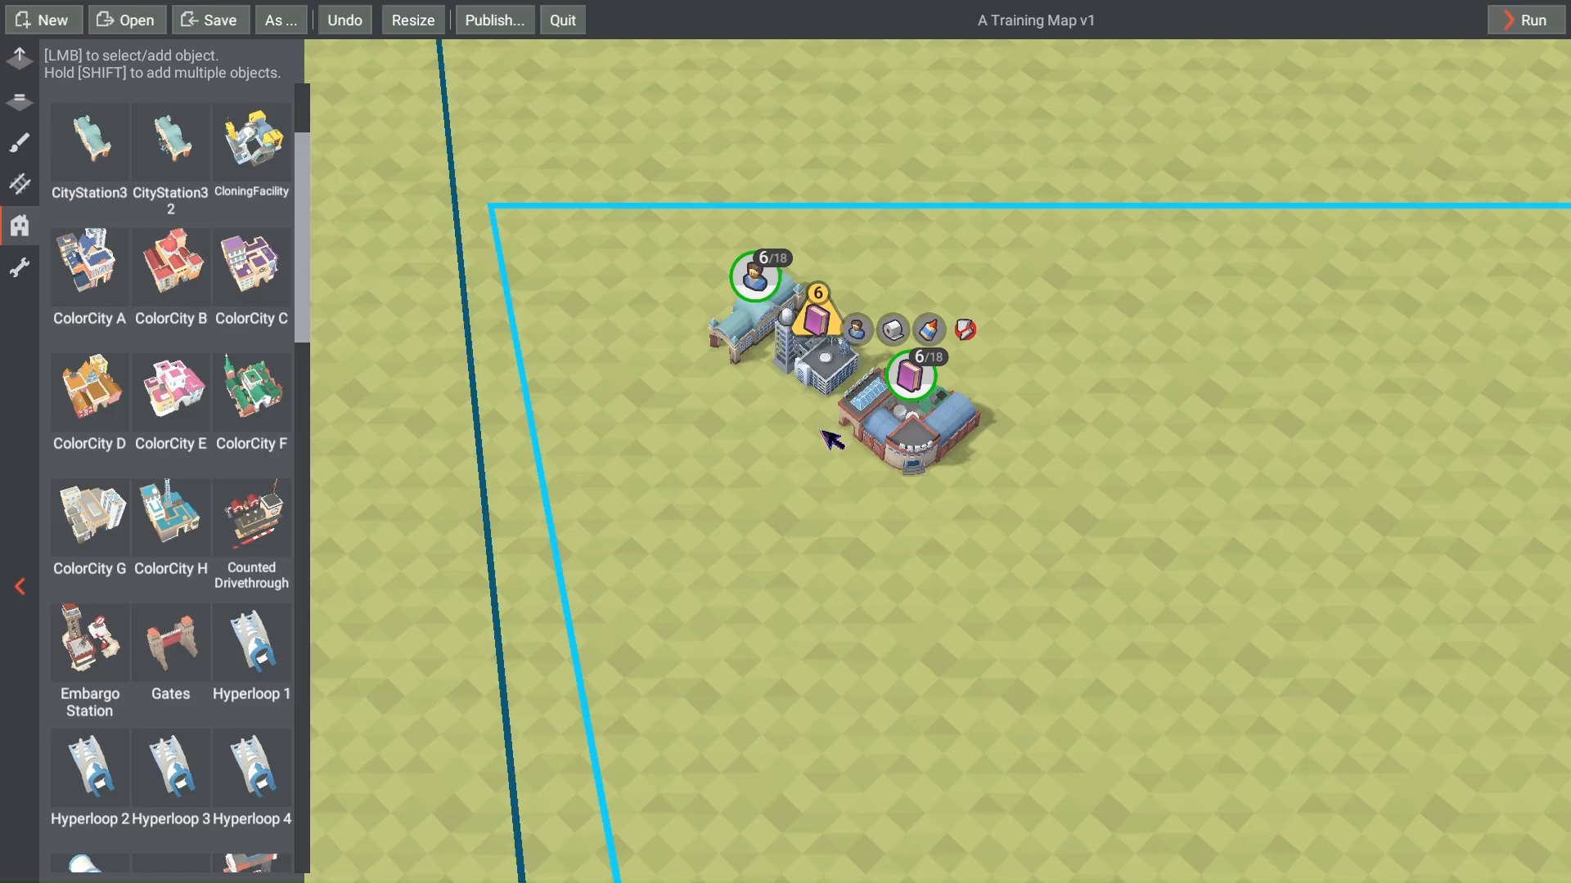
scroll(777, 446, down, 3)
key(ctrl+s)
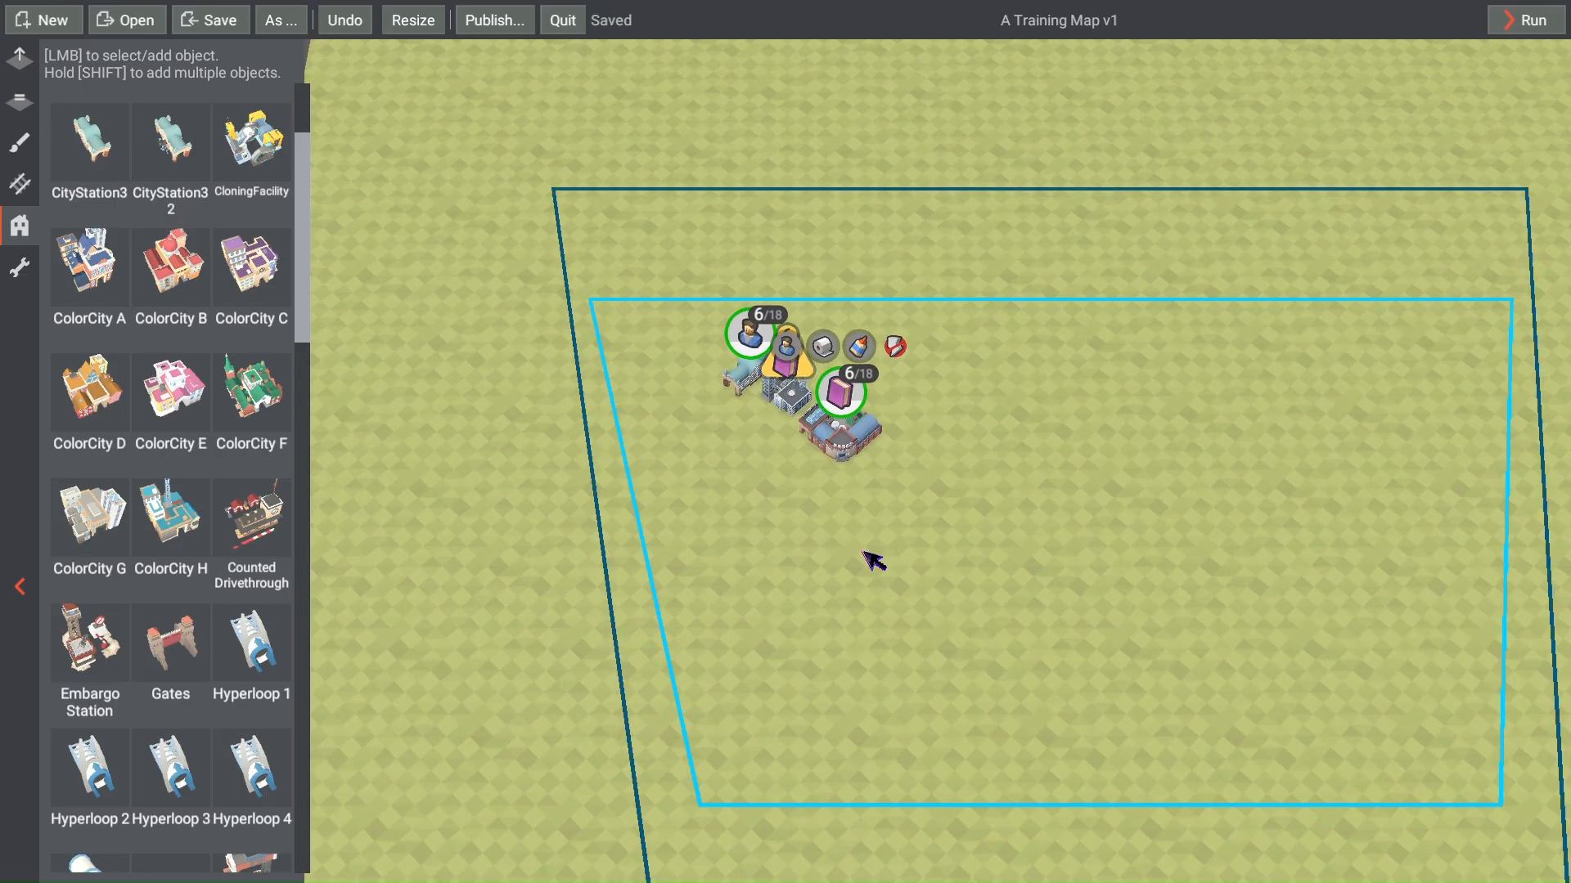
right_drag(859, 549, 748, 458)
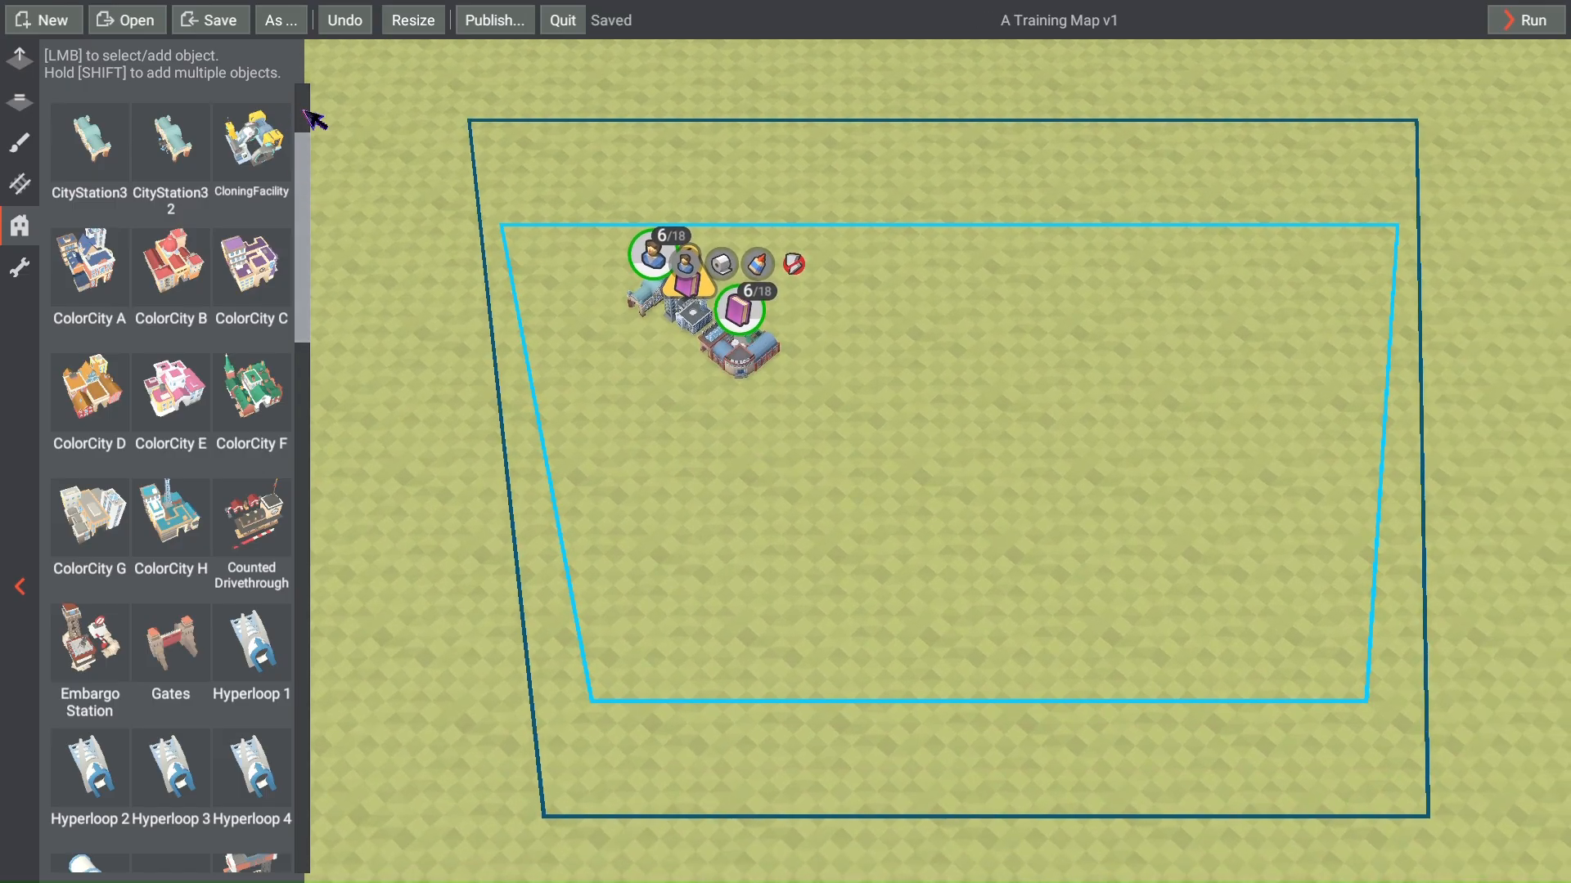
scroll(313, 118, up, 3)
click(214, 144)
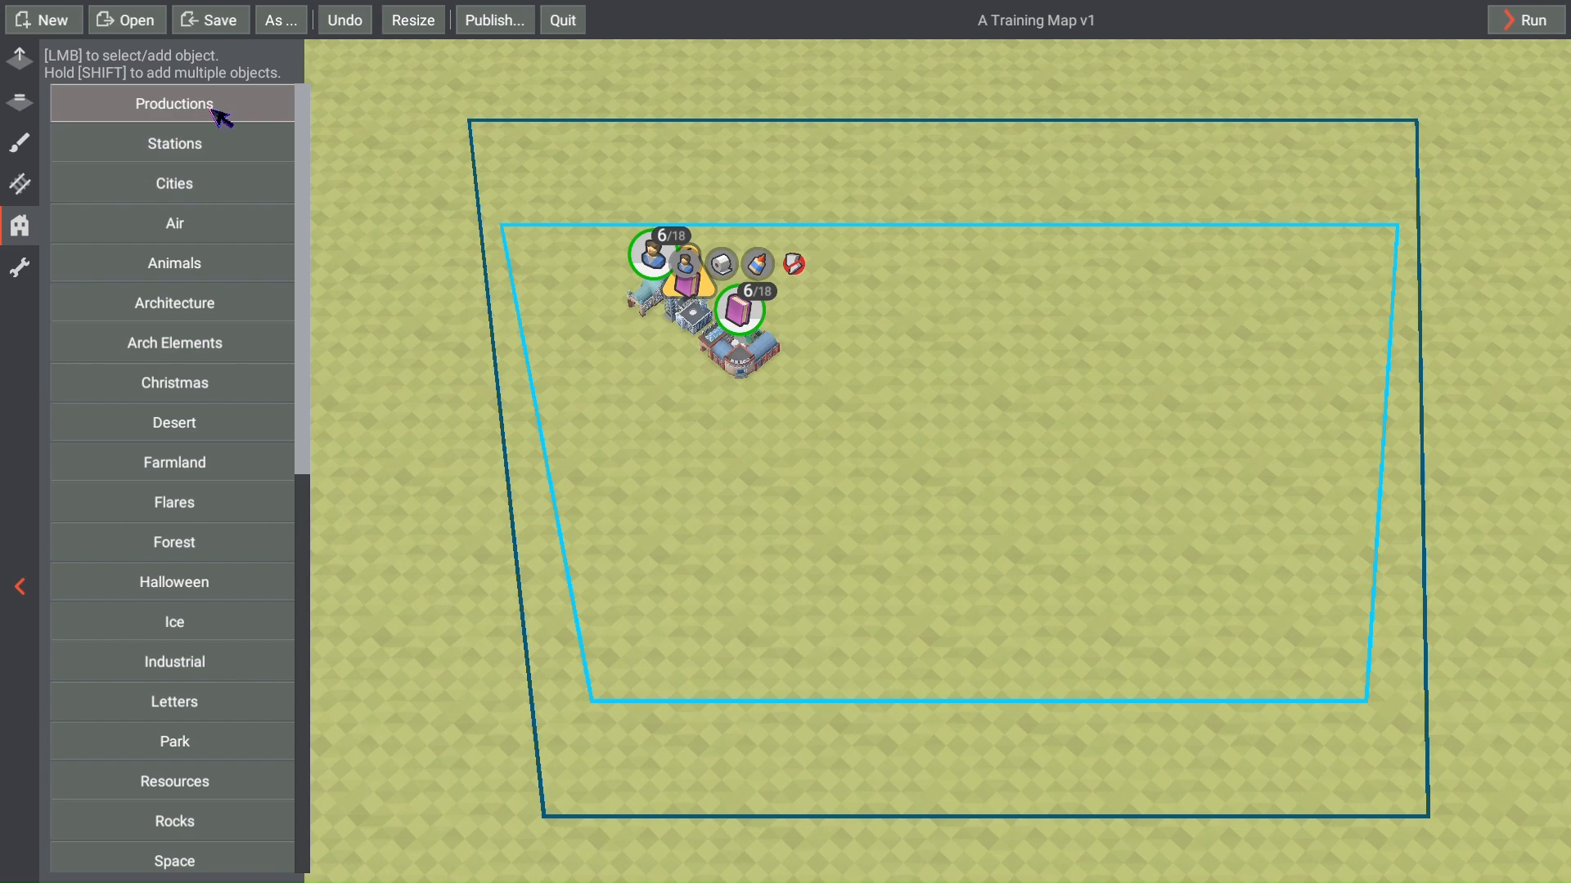
click(219, 112)
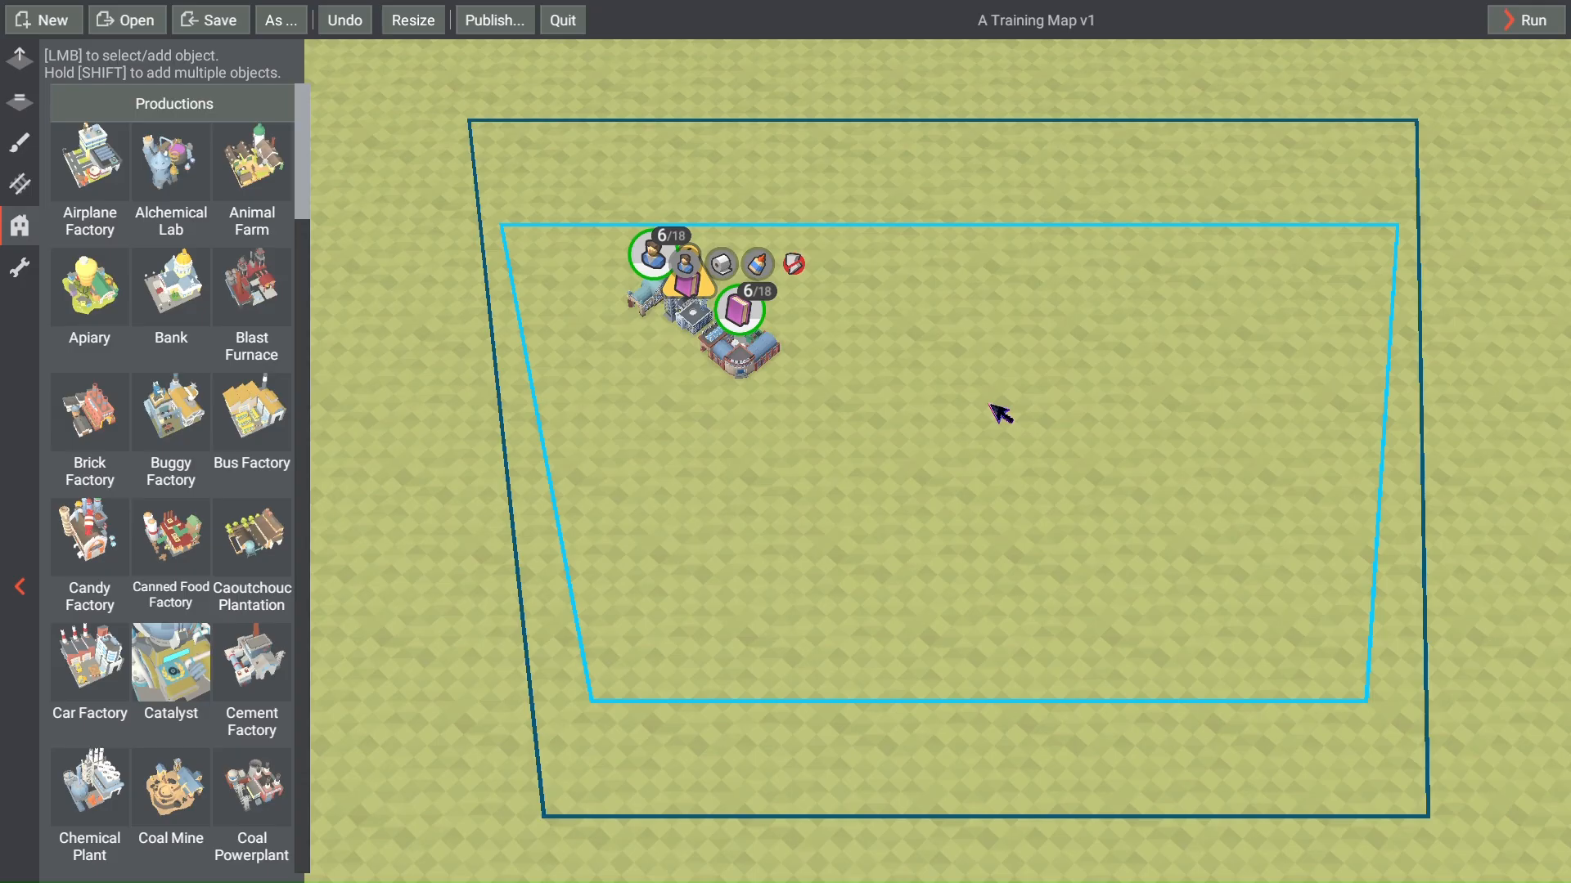
key(ctrl+s)
click(204, 107)
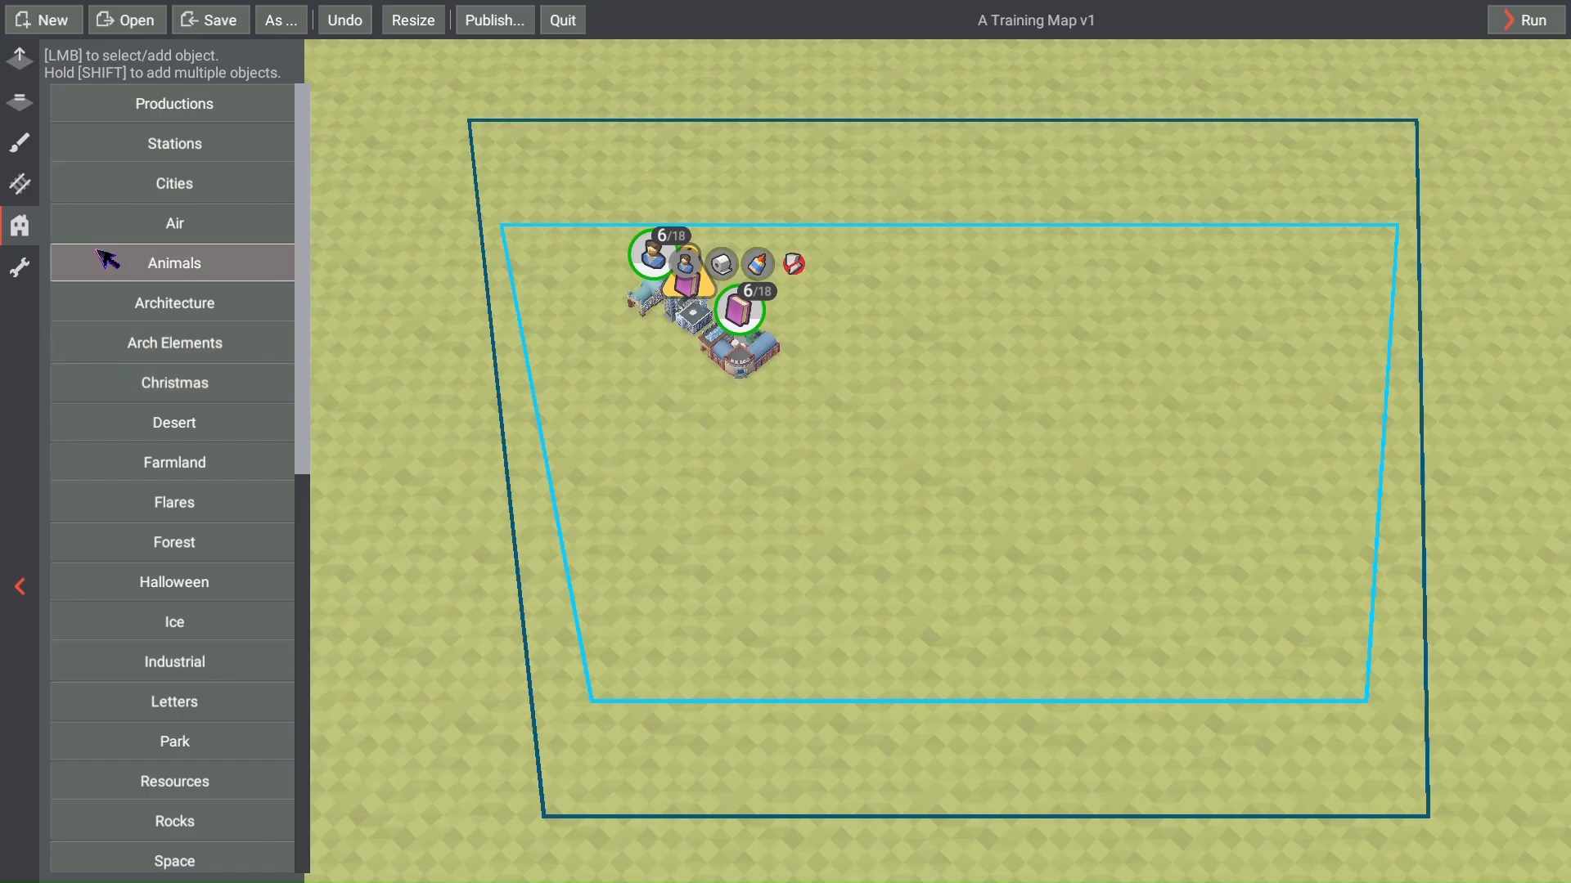
key(ctrl+s)
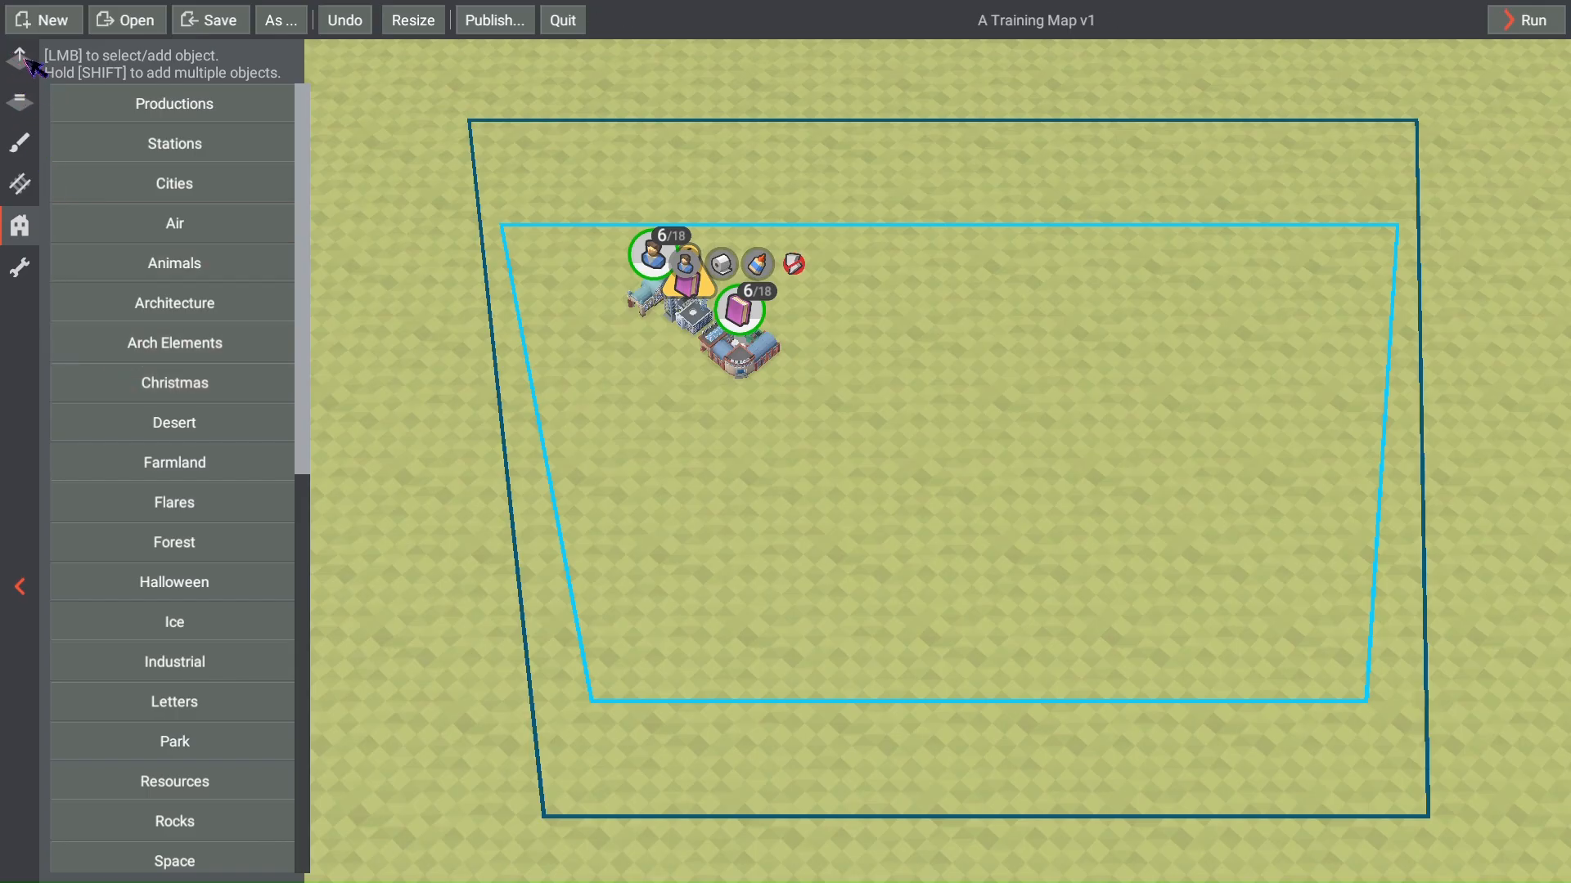
Step: Raise a terrain patch near the map's centre with a size 2 circle brush and another east of it with a square brush
click(21, 64)
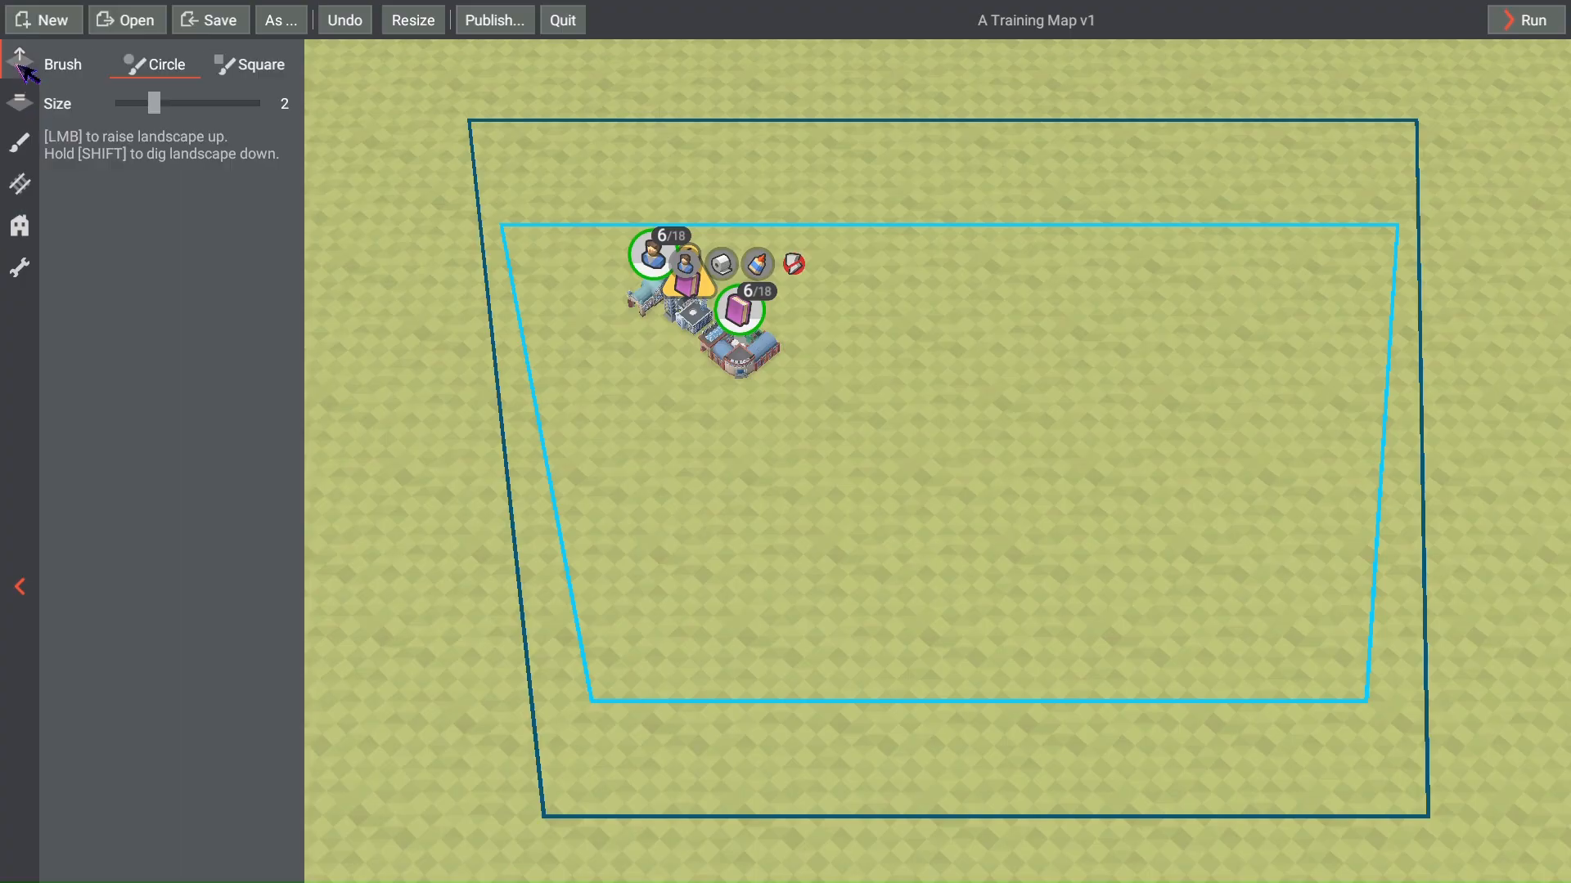
click(21, 104)
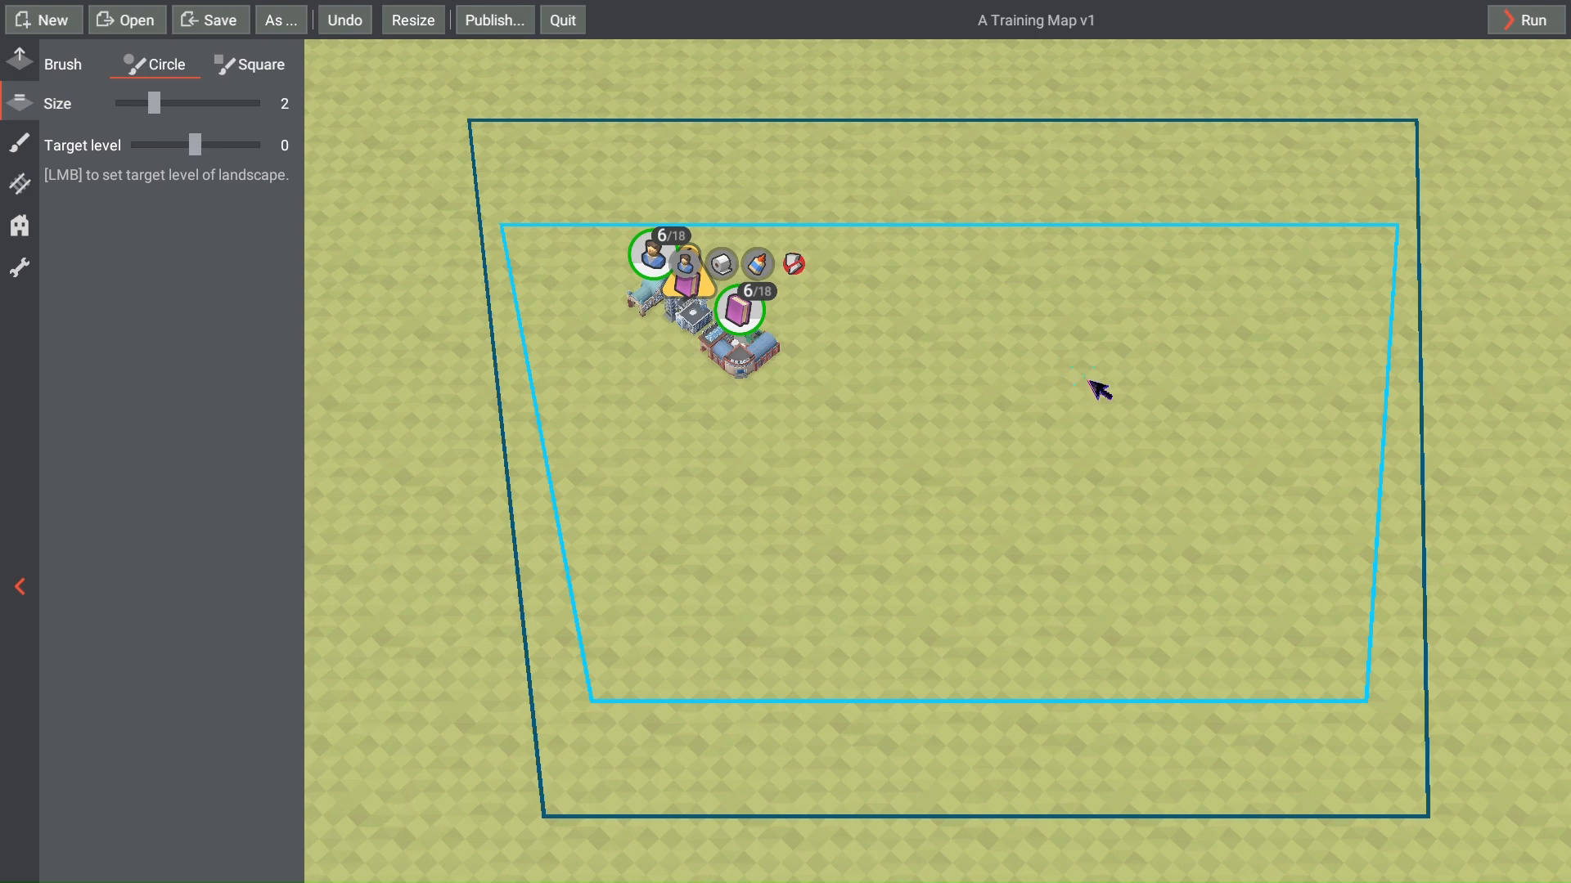
scroll(1099, 391, up, 2)
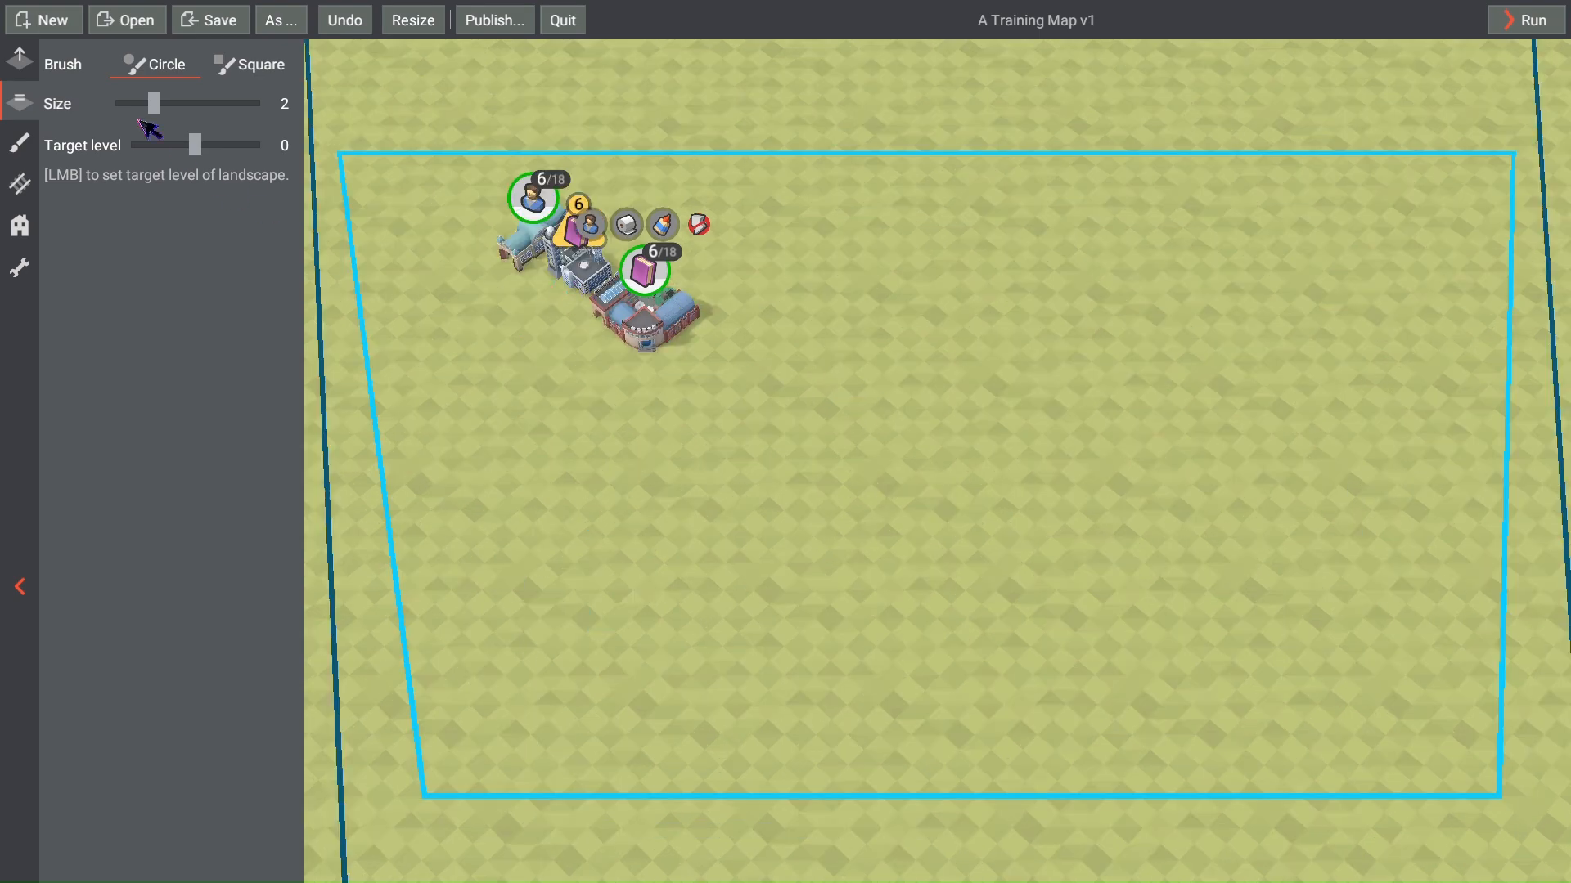
click(21, 60)
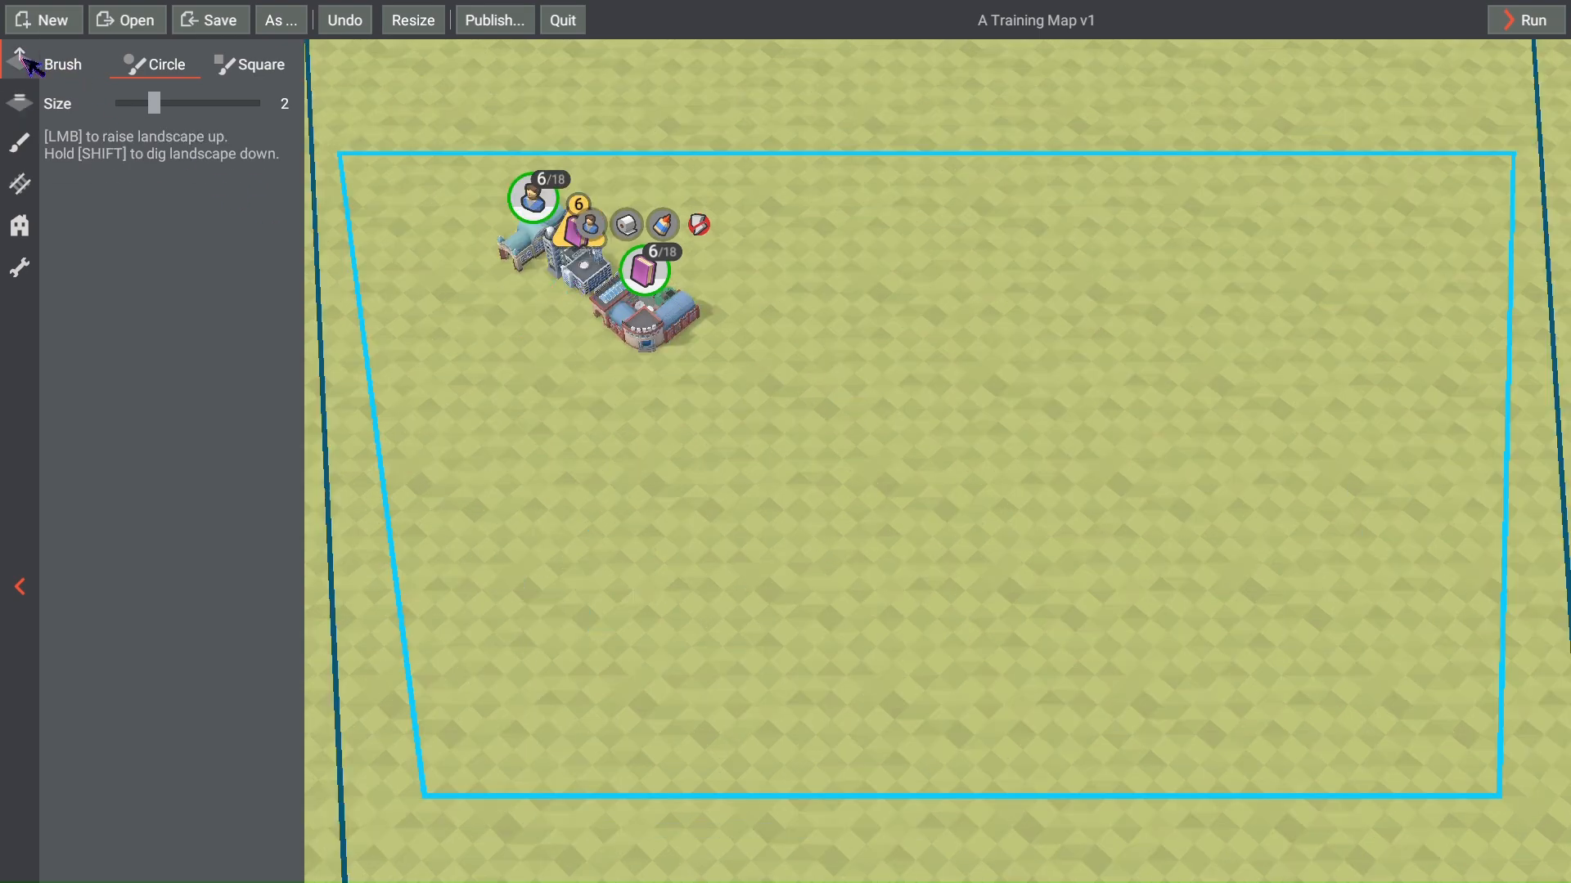
click(261, 71)
click(179, 66)
mouse_move(971, 474)
mouse_down()
mouse_move(869, 488)
mouse_move(949, 520)
mouse_move(936, 498)
mouse_move(1014, 458)
mouse_up()
click(277, 76)
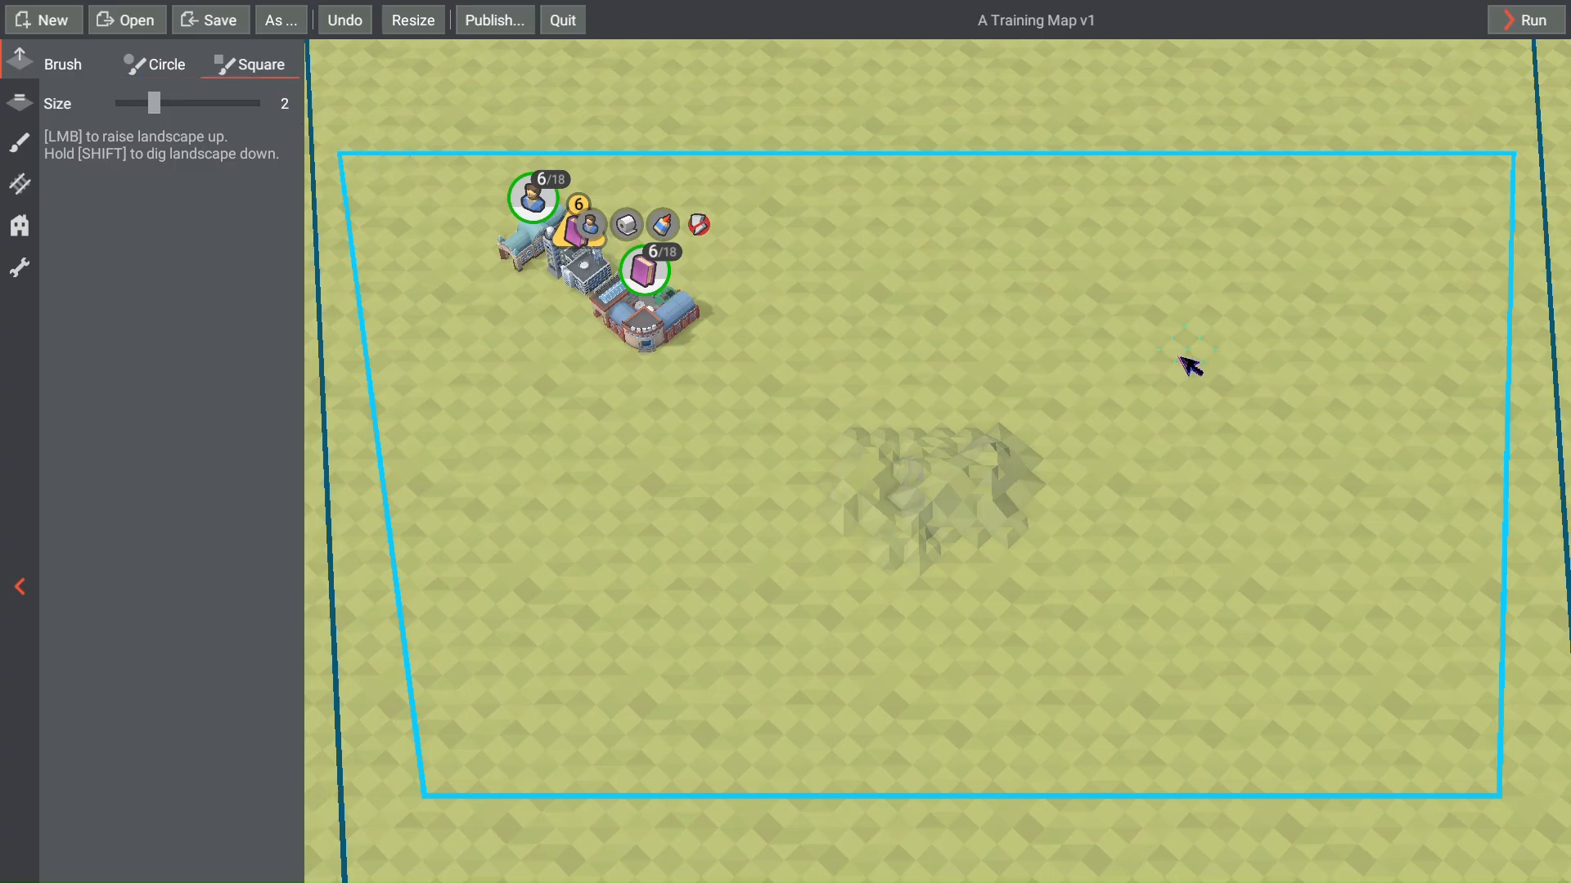
mouse_move(1185, 361)
mouse_down()
mouse_move(1248, 469)
mouse_move(1325, 364)
mouse_move(1301, 327)
mouse_up()
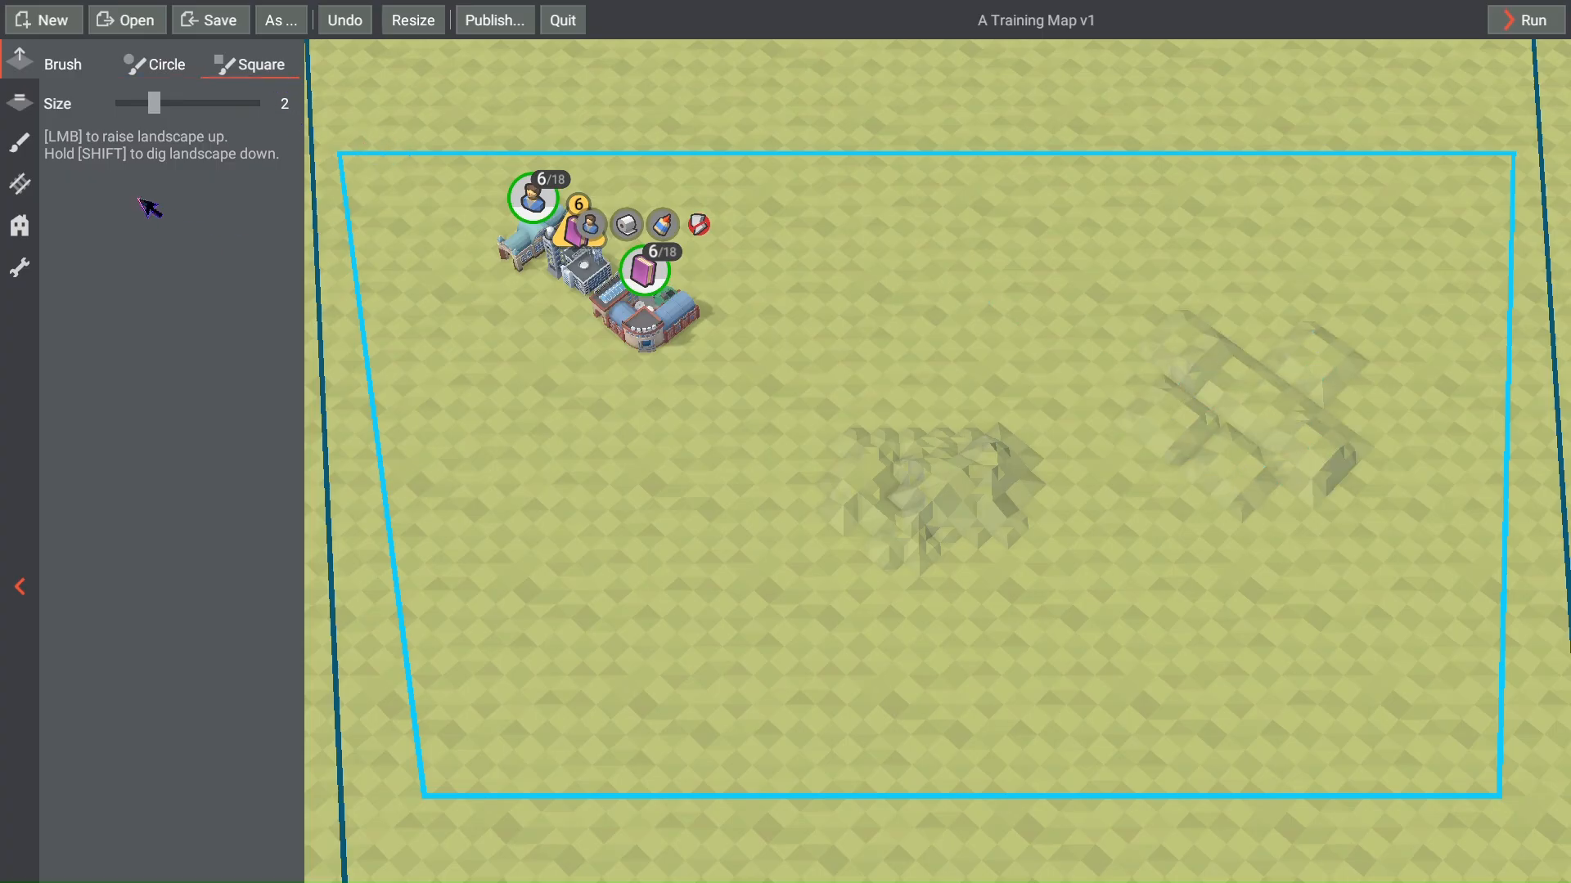
Step: Raise two large terrain areas with size 8 brushes, a square one below the buildings and a circular one beside them, and save
drag(155, 104, 253, 106)
mouse_move(618, 520)
mouse_down()
mouse_move(666, 586)
mouse_move(835, 626)
mouse_up()
click(164, 68)
mouse_move(802, 225)
mouse_down()
mouse_move(1005, 303)
mouse_move(746, 301)
mouse_up()
key(ctrl+s)
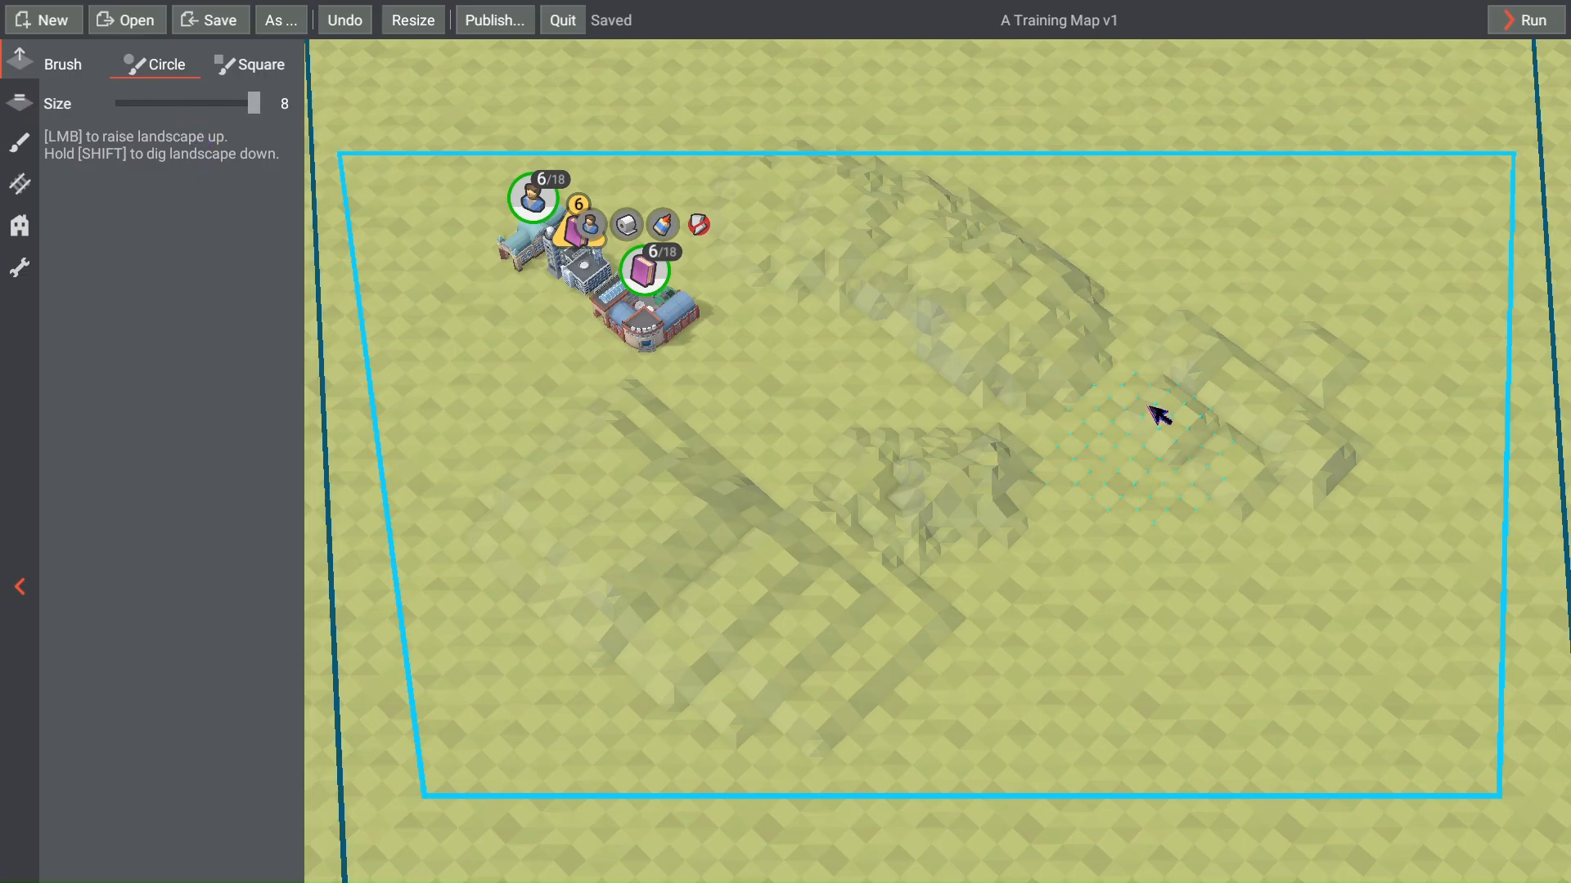
Step: Flatten all the raised terrain to target level 0 with a size 8 square brush
click(21, 103)
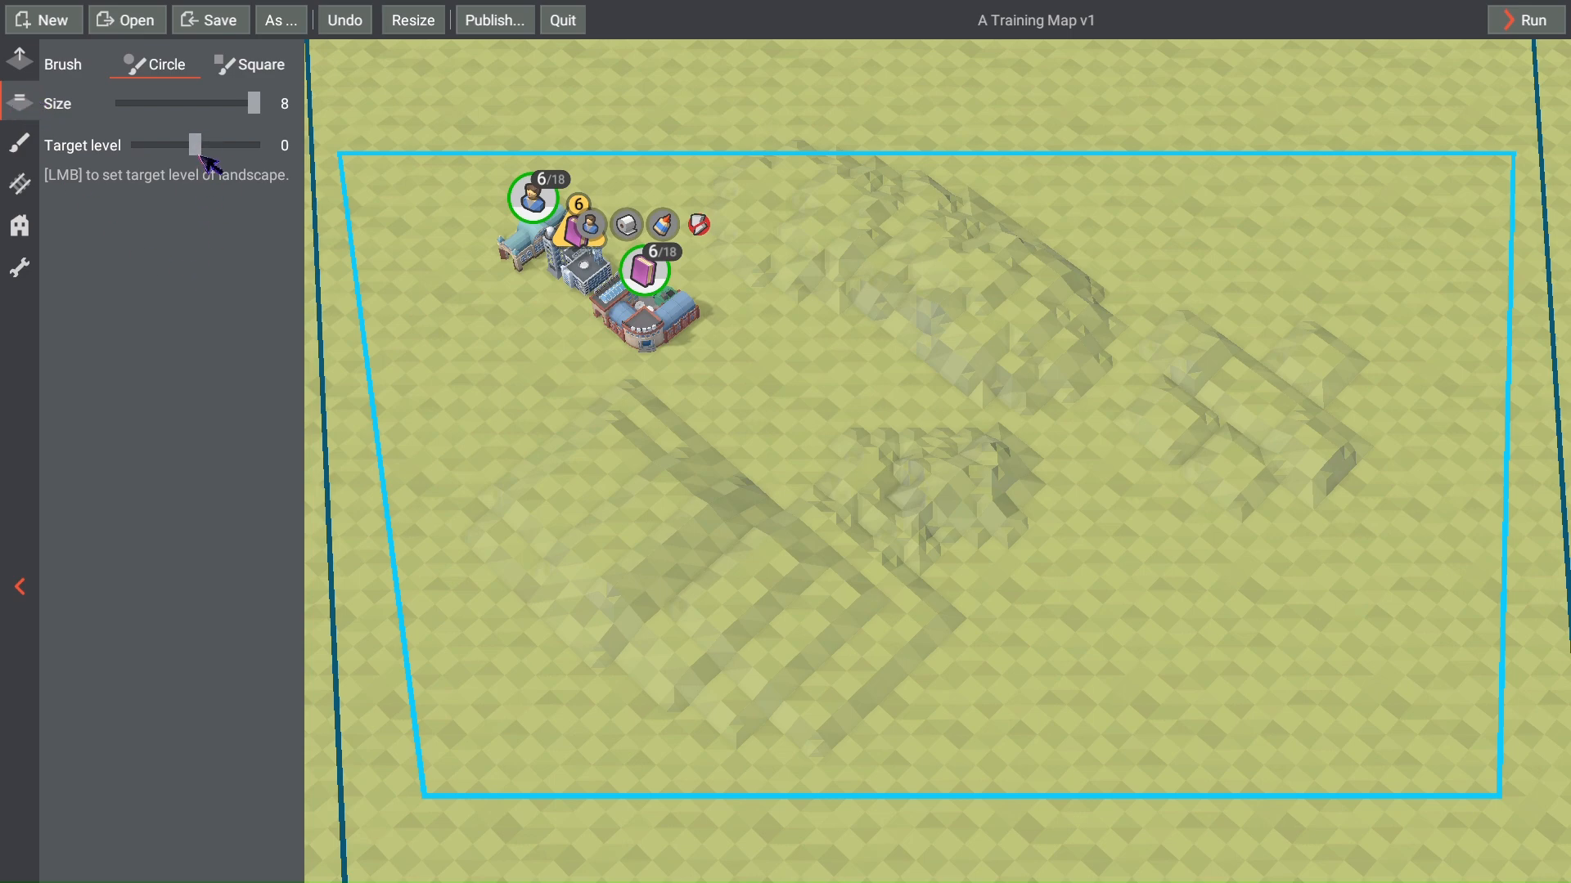
mouse_move(204, 151)
mouse_down()
mouse_move(157, 149)
mouse_move(220, 140)
mouse_up()
click(263, 72)
click(625, 455)
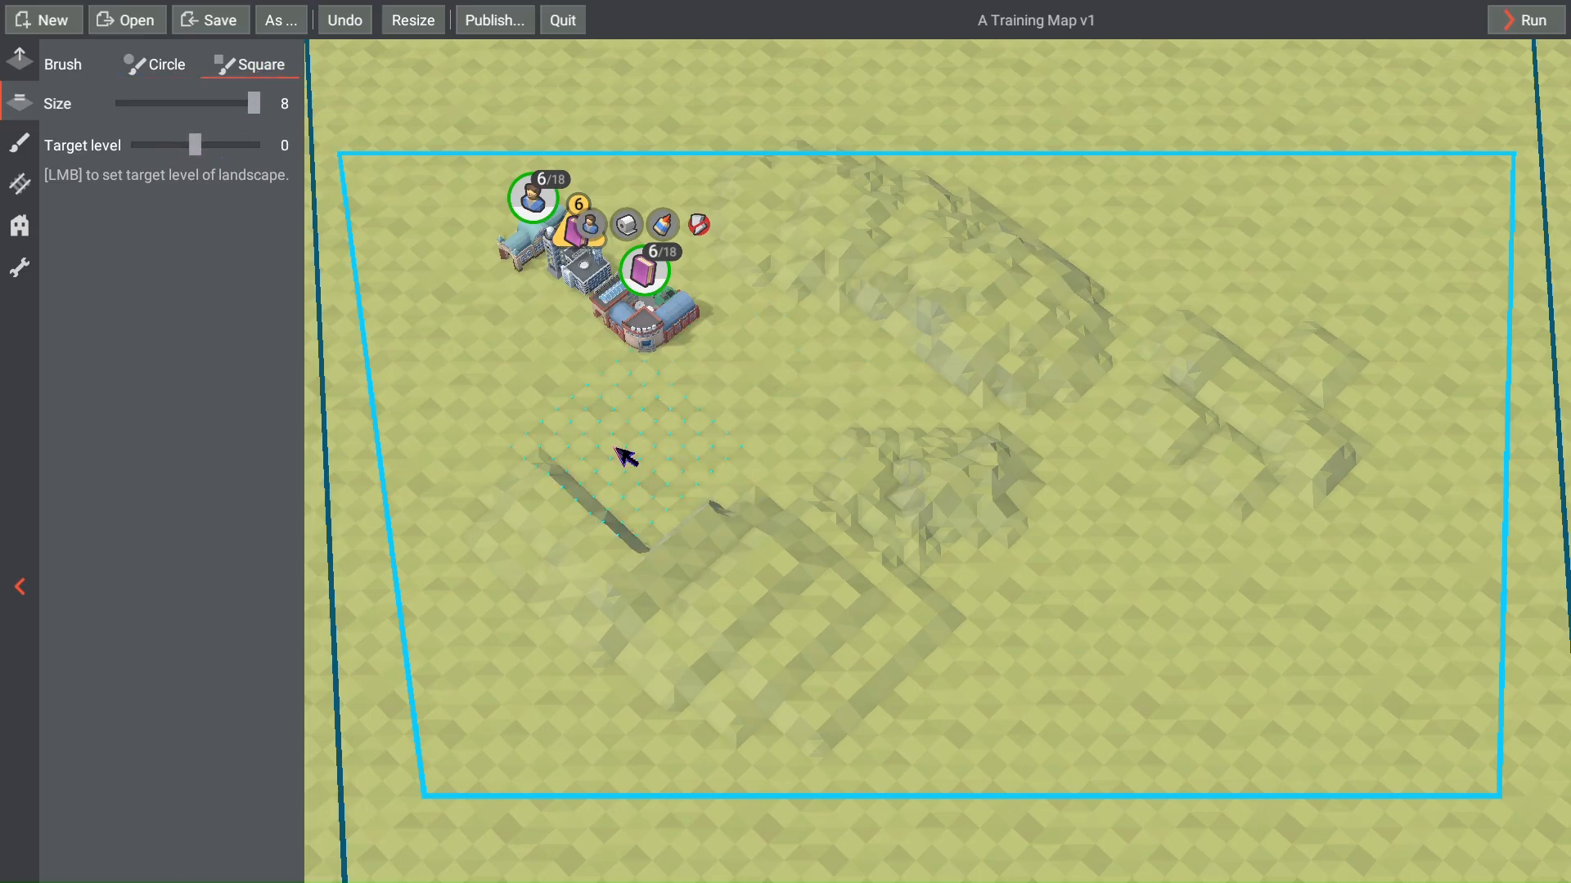
mouse_move(536, 488)
mouse_down()
mouse_move(586, 610)
mouse_move(719, 687)
mouse_move(869, 662)
mouse_move(727, 536)
mouse_move(1014, 494)
mouse_move(806, 270)
mouse_move(827, 175)
mouse_move(953, 284)
mouse_move(1276, 379)
mouse_move(1206, 452)
mouse_move(1252, 510)
mouse_up()
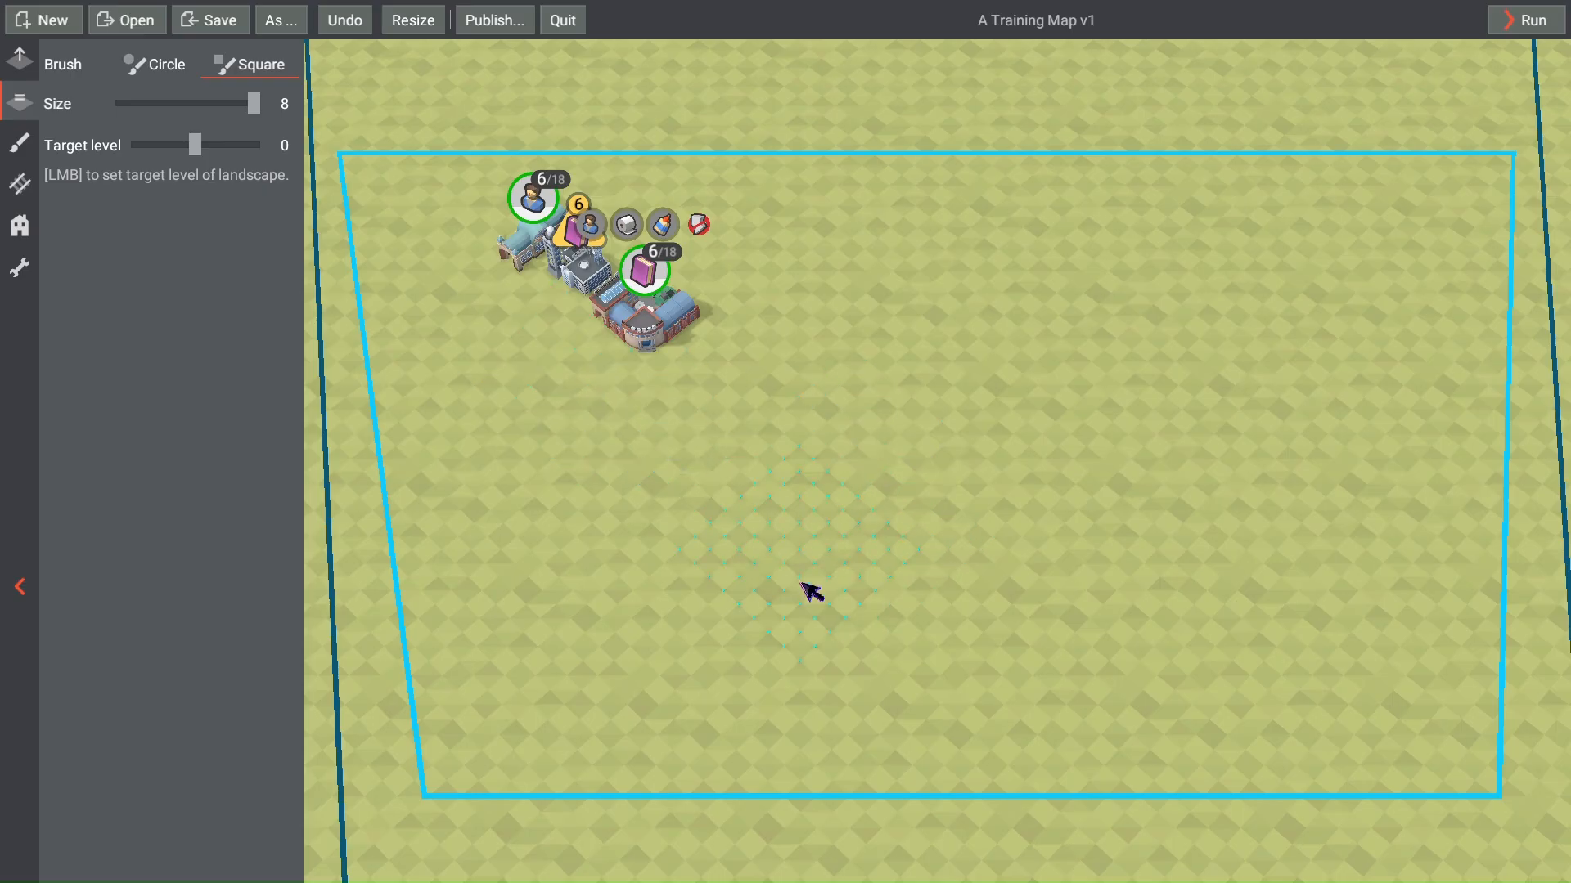
Step: Raise a rugged hill just east of the map's centre with a size 3 circle brush and save the level
click(20, 60)
click(168, 70)
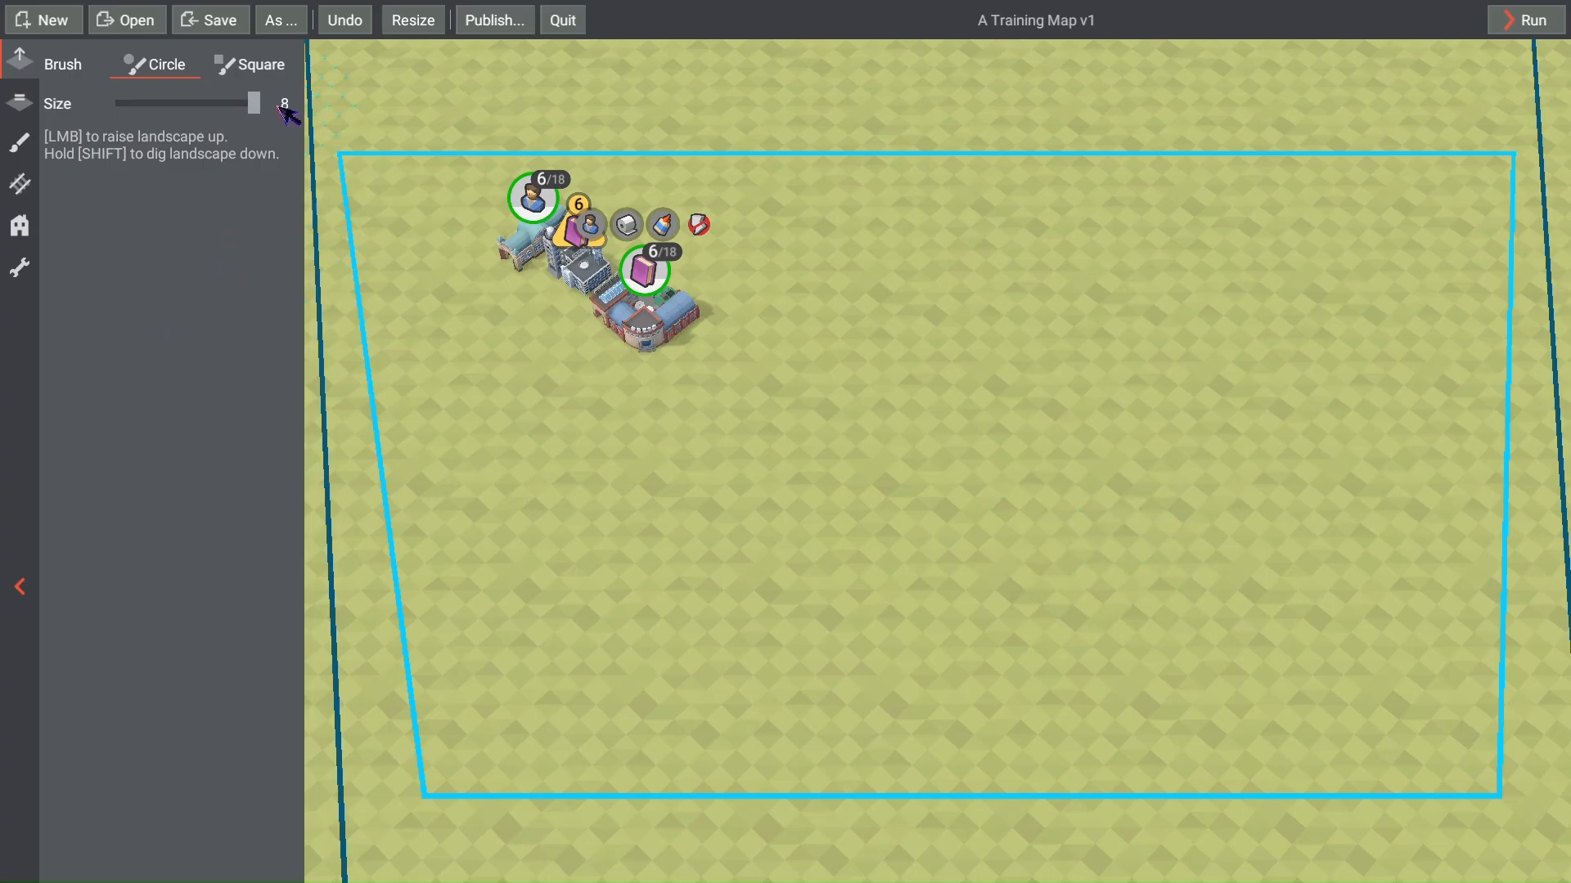
drag(261, 103, 177, 104)
mouse_move(861, 507)
mouse_down()
mouse_move(1057, 497)
mouse_move(1101, 456)
mouse_move(1101, 428)
mouse_move(1058, 424)
mouse_move(933, 487)
mouse_move(908, 551)
mouse_move(950, 589)
mouse_move(1034, 603)
mouse_move(1093, 578)
mouse_move(1157, 518)
mouse_move(1150, 487)
mouse_move(971, 543)
mouse_move(1077, 540)
mouse_move(1077, 480)
mouse_move(1009, 452)
mouse_move(989, 536)
mouse_move(1129, 551)
mouse_move(949, 600)
mouse_move(953, 611)
mouse_up()
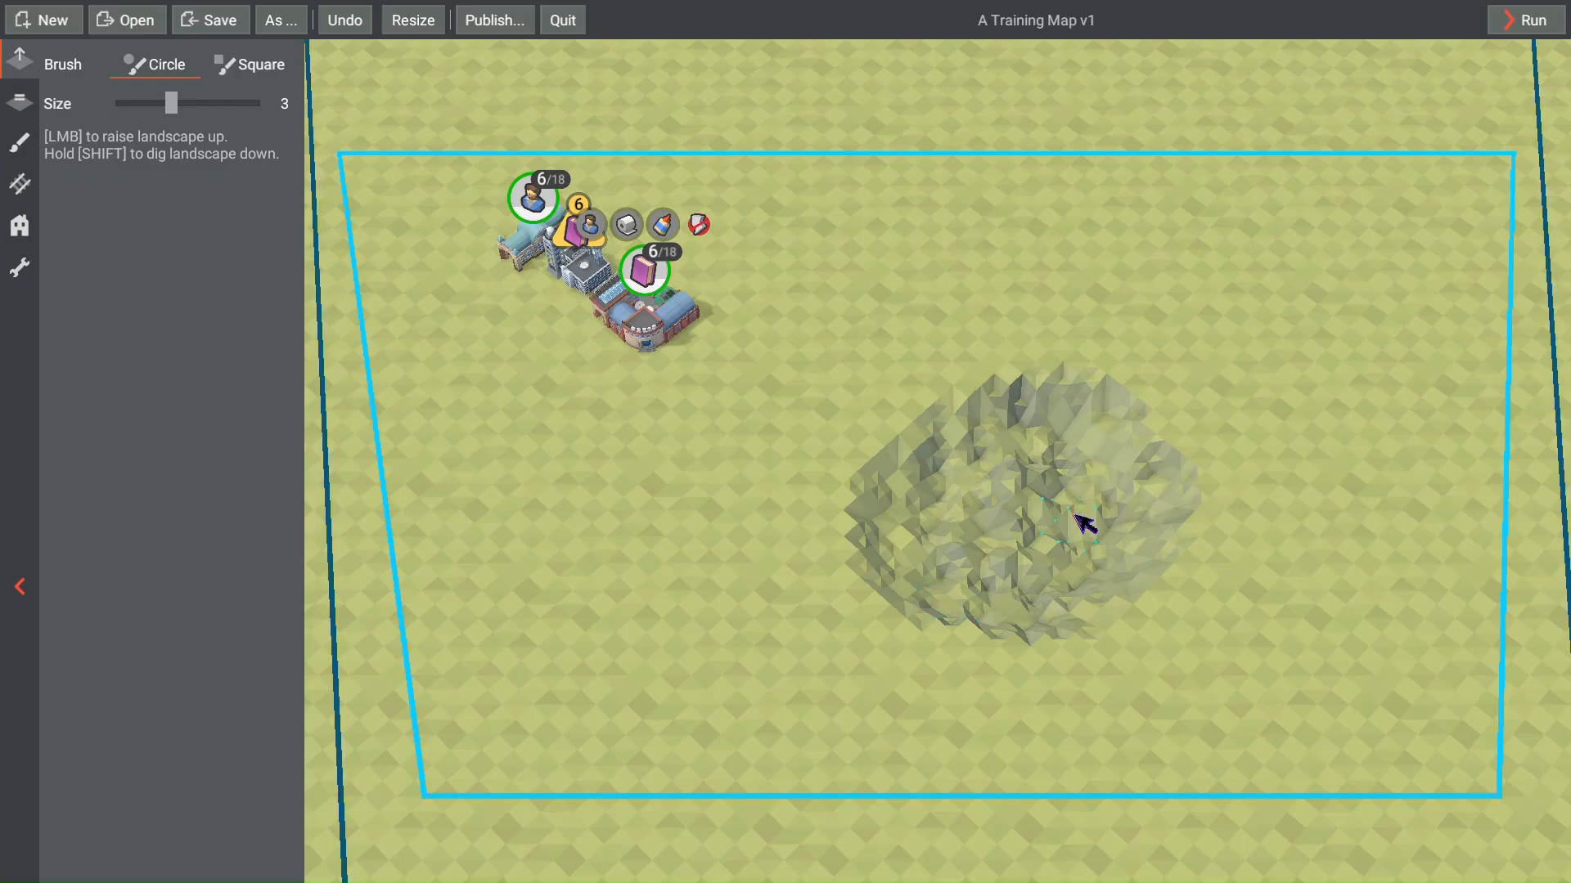
right_drag(961, 540, 910, 490)
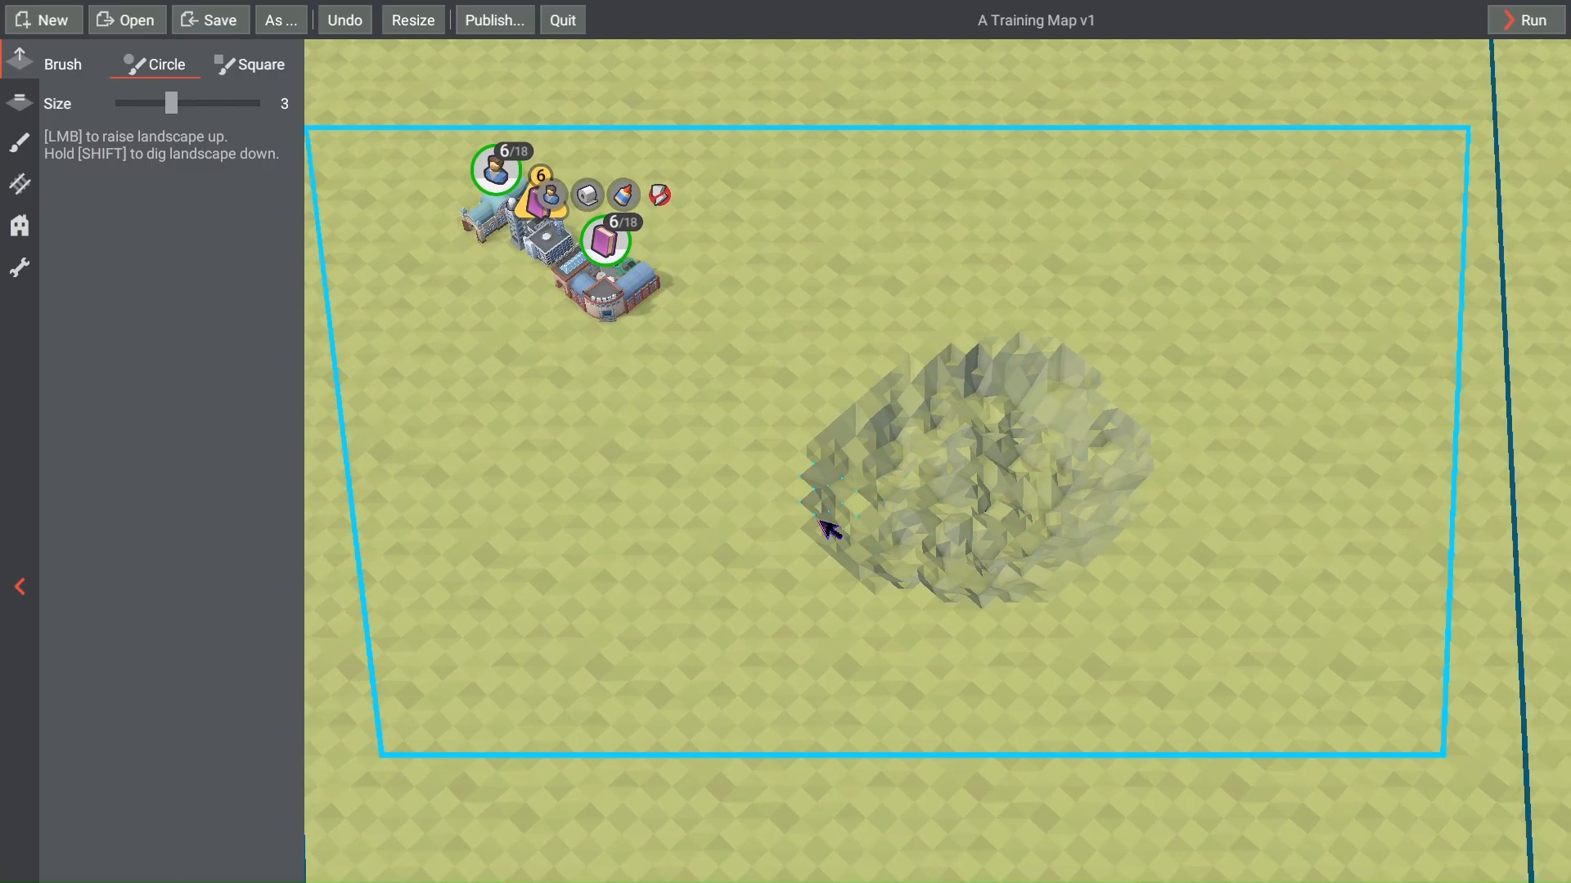
key(ctrl+s)
right_drag(1119, 332, 1030, 389)
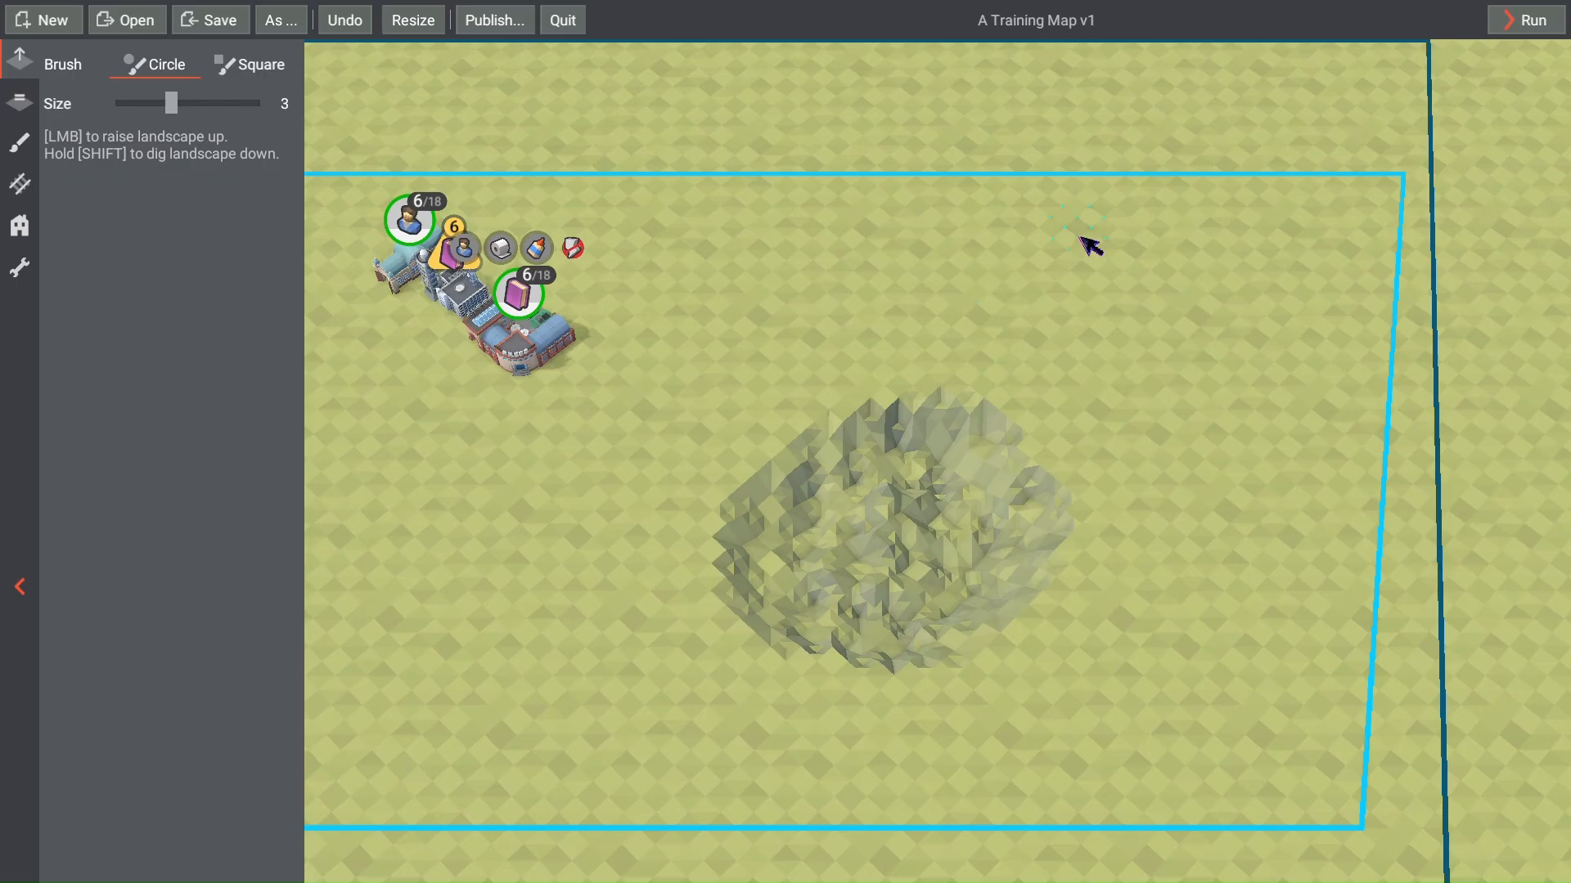
right_drag(1206, 479, 1277, 379)
right_drag(1005, 391, 1051, 532)
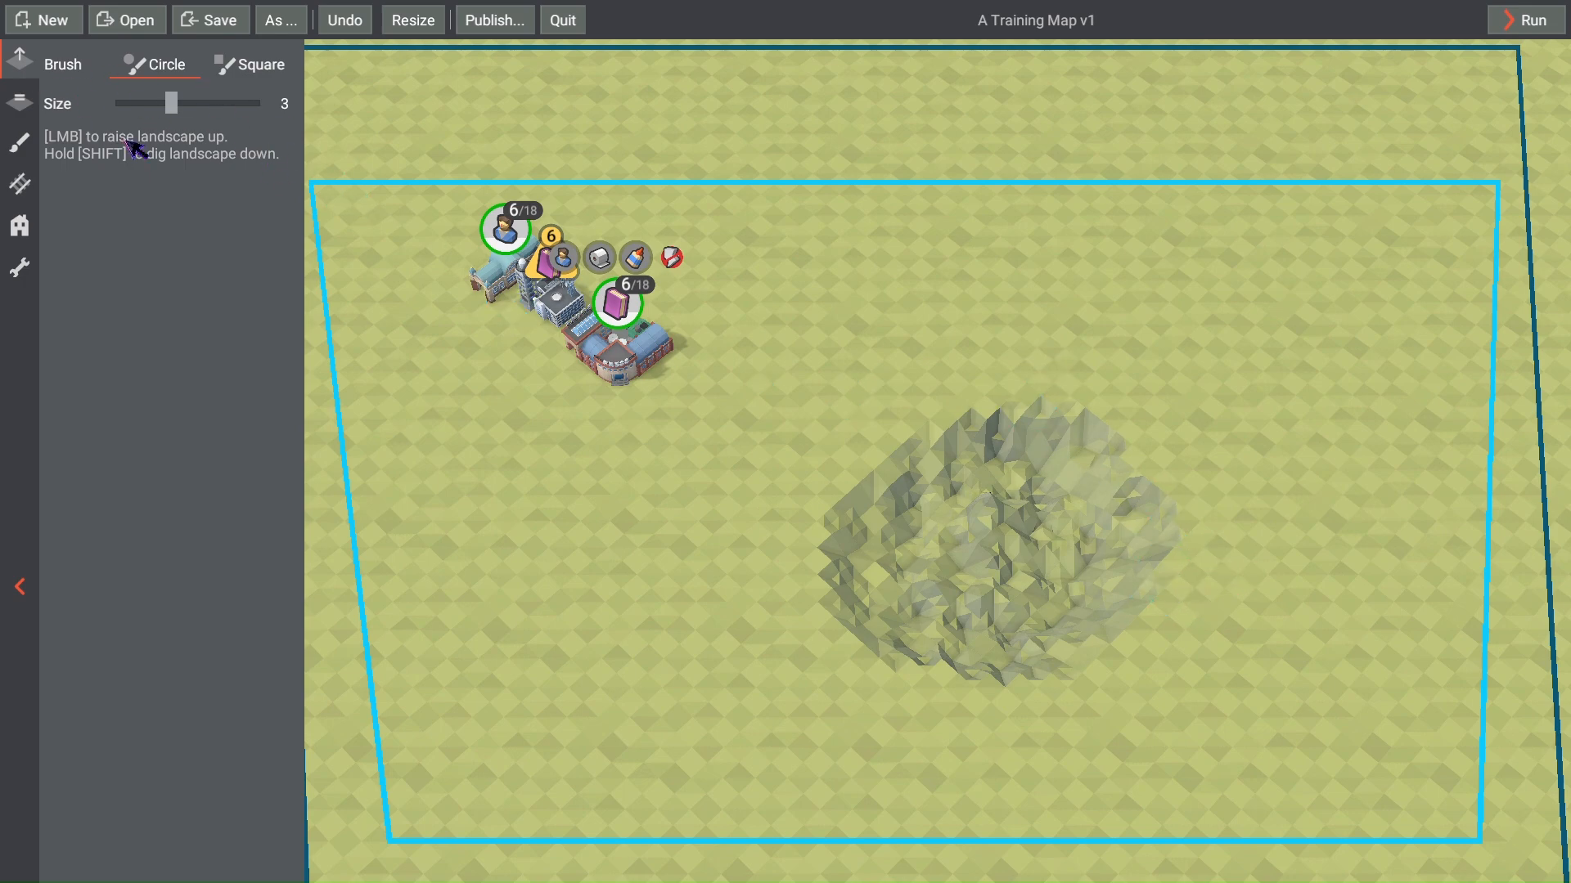
Step: Cut the hill's northeast side into a straight edge by levelling the terrain to 0 with a size 8 square brush
click(250, 70)
click(20, 102)
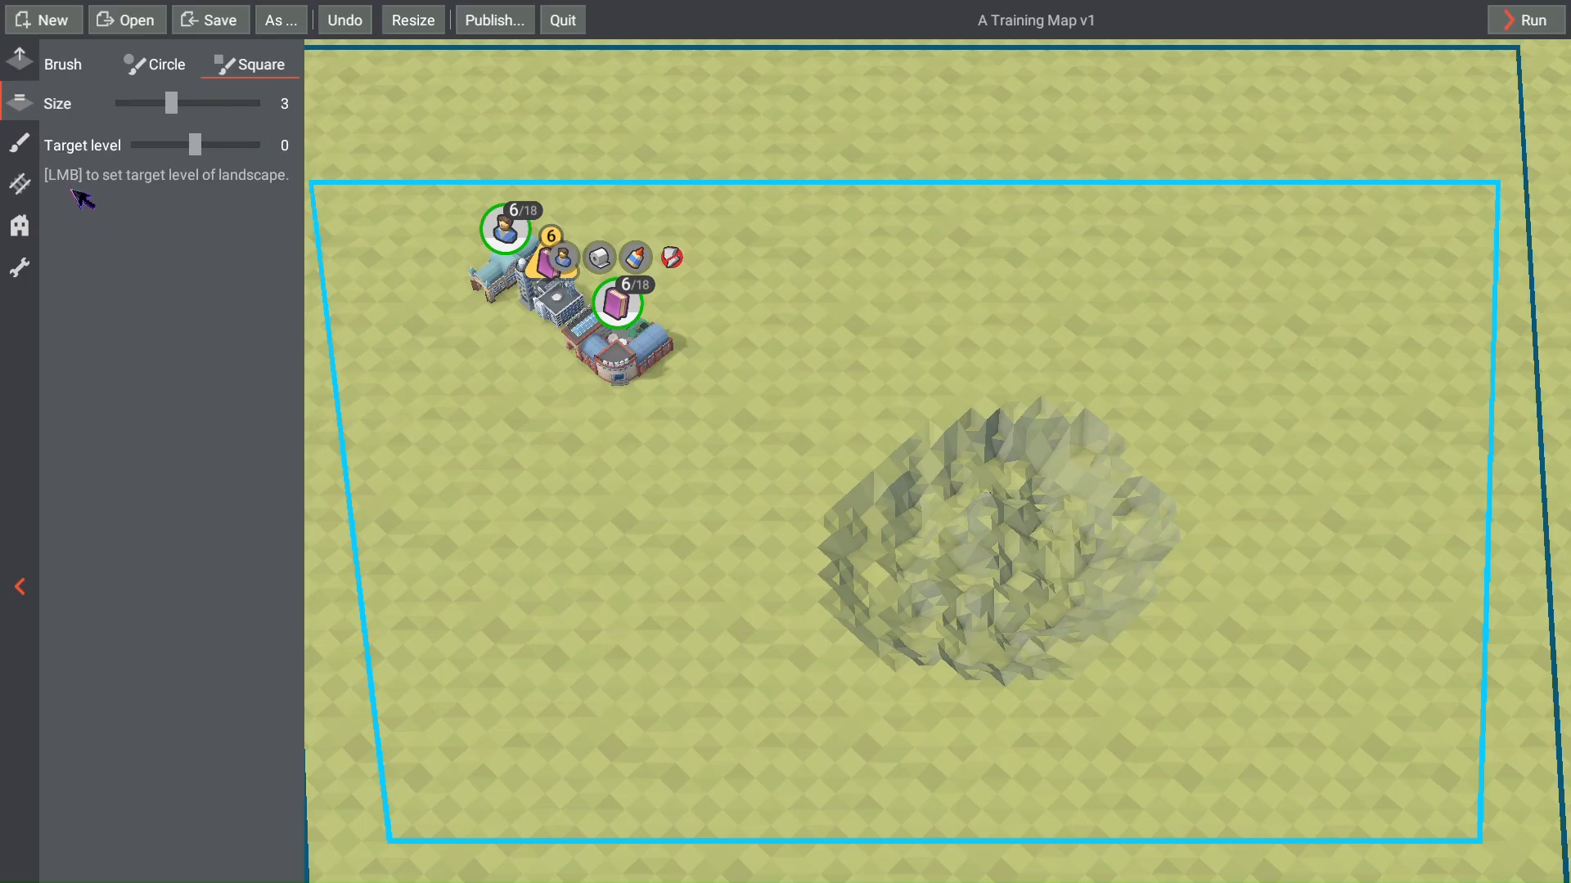
drag(171, 103, 309, 112)
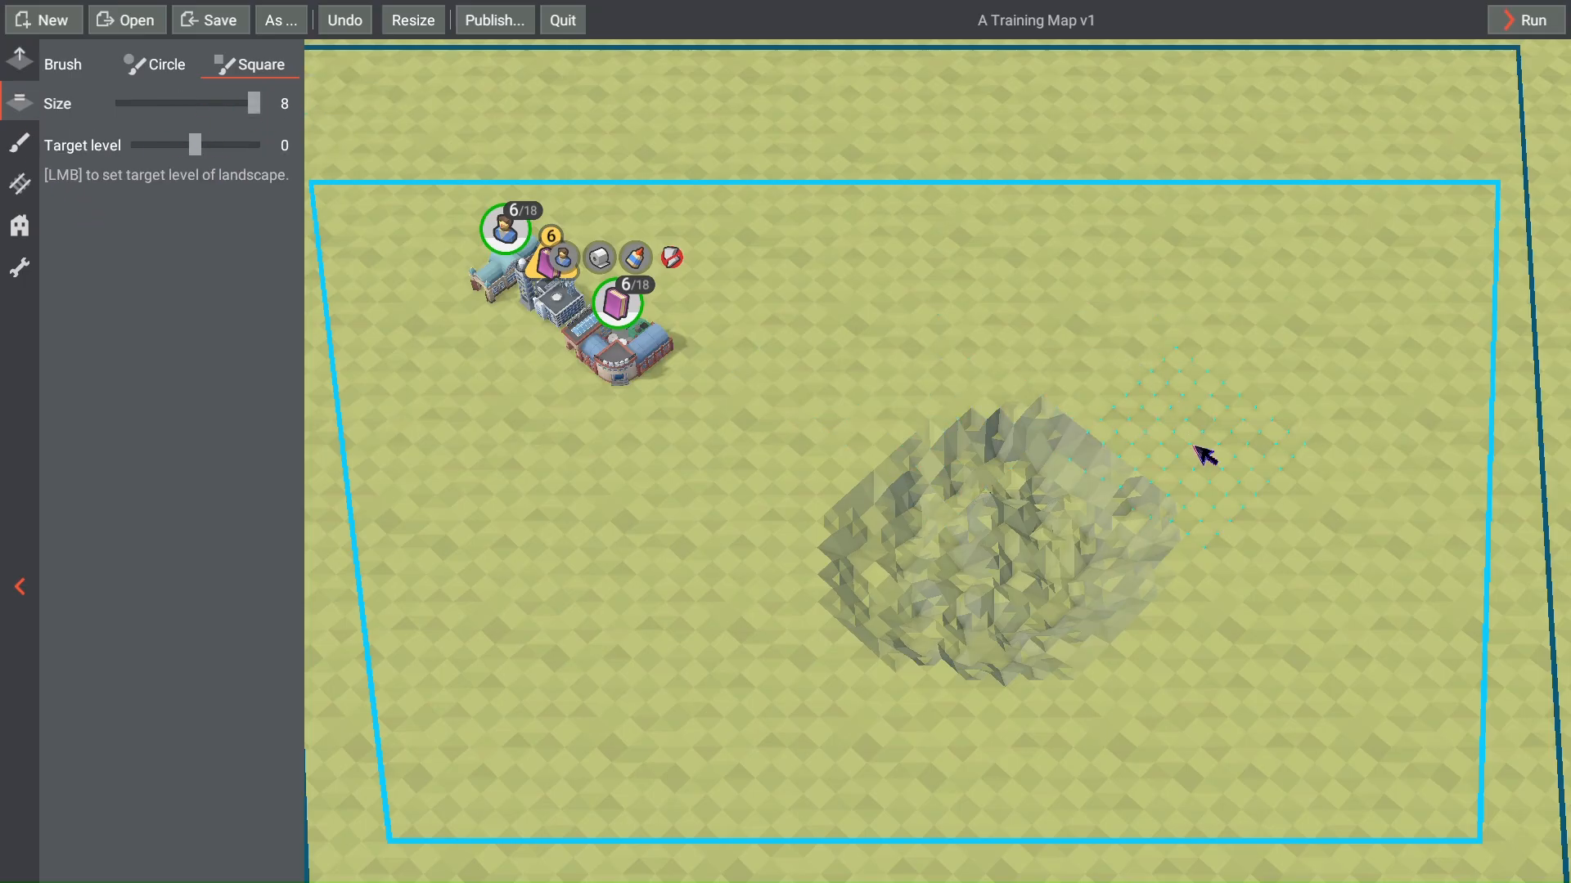
mouse_move(1194, 453)
mouse_down()
mouse_move(1119, 398)
mouse_move(1183, 455)
mouse_up()
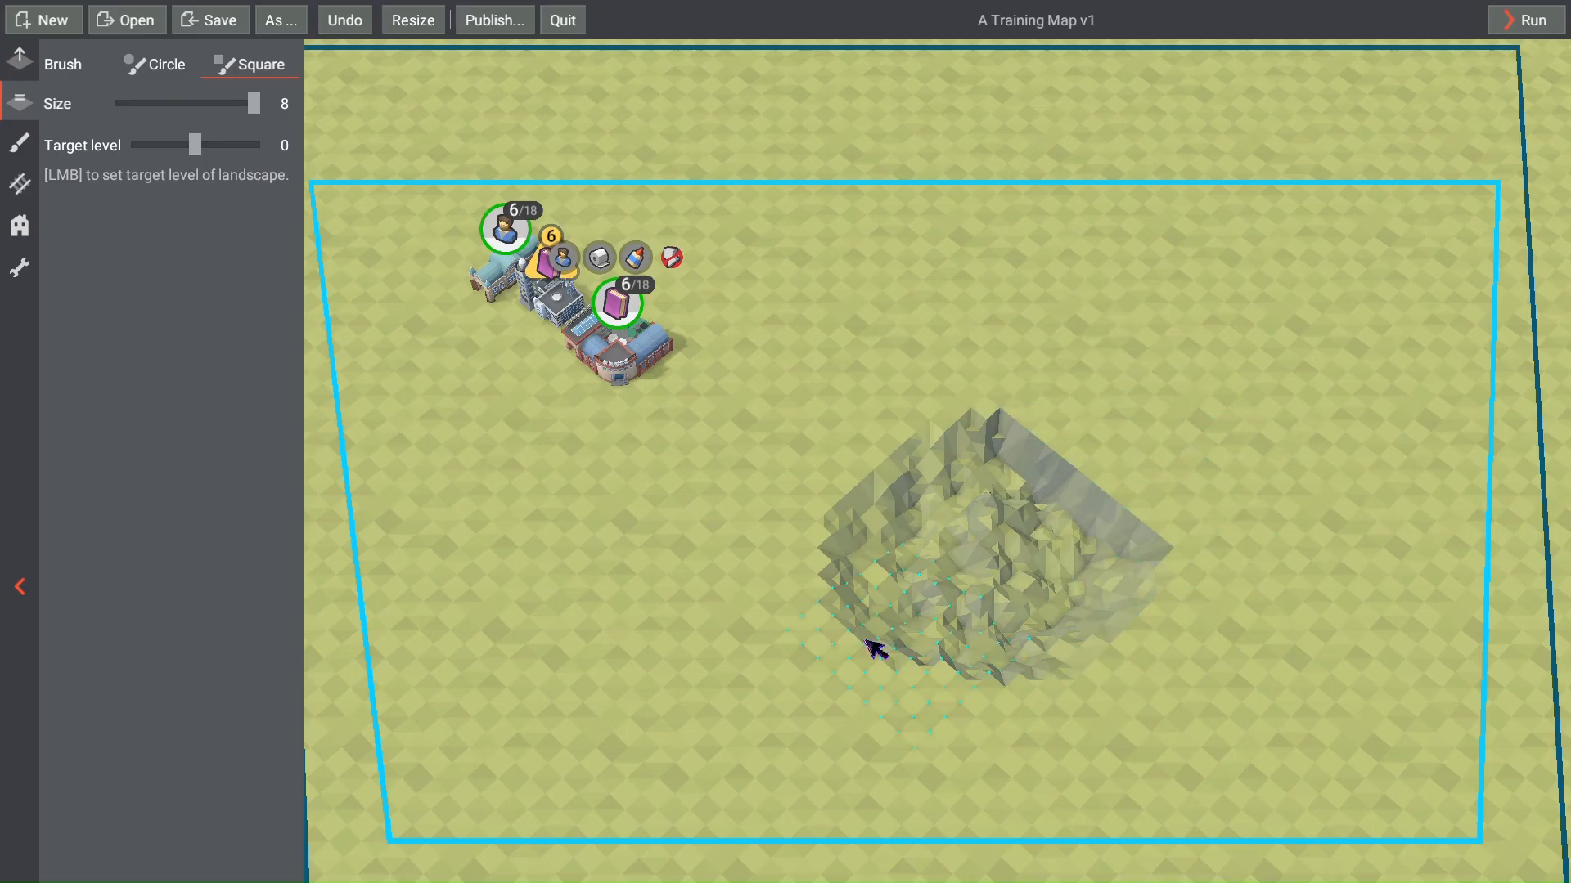
scroll(582, 463, up, 1)
mouse_move(582, 463)
middle_down()
mouse_move(498, 394)
mouse_move(574, 389)
middle_up()
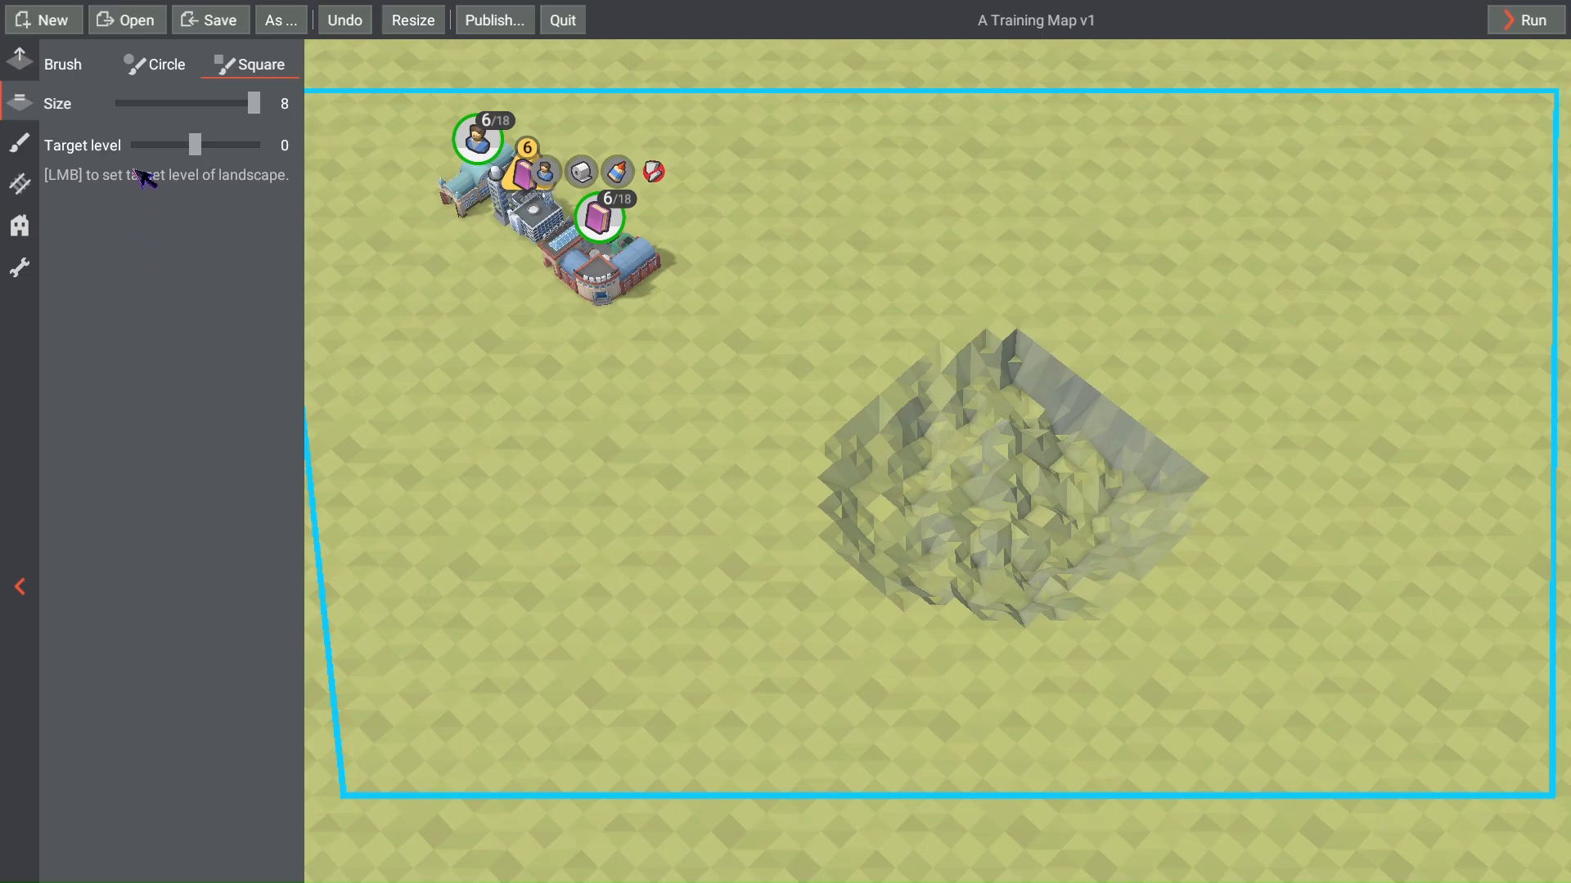
Step: Raise a curved ridge around the south and east sides of the hill with a size 5 circle brush
click(37, 76)
click(189, 57)
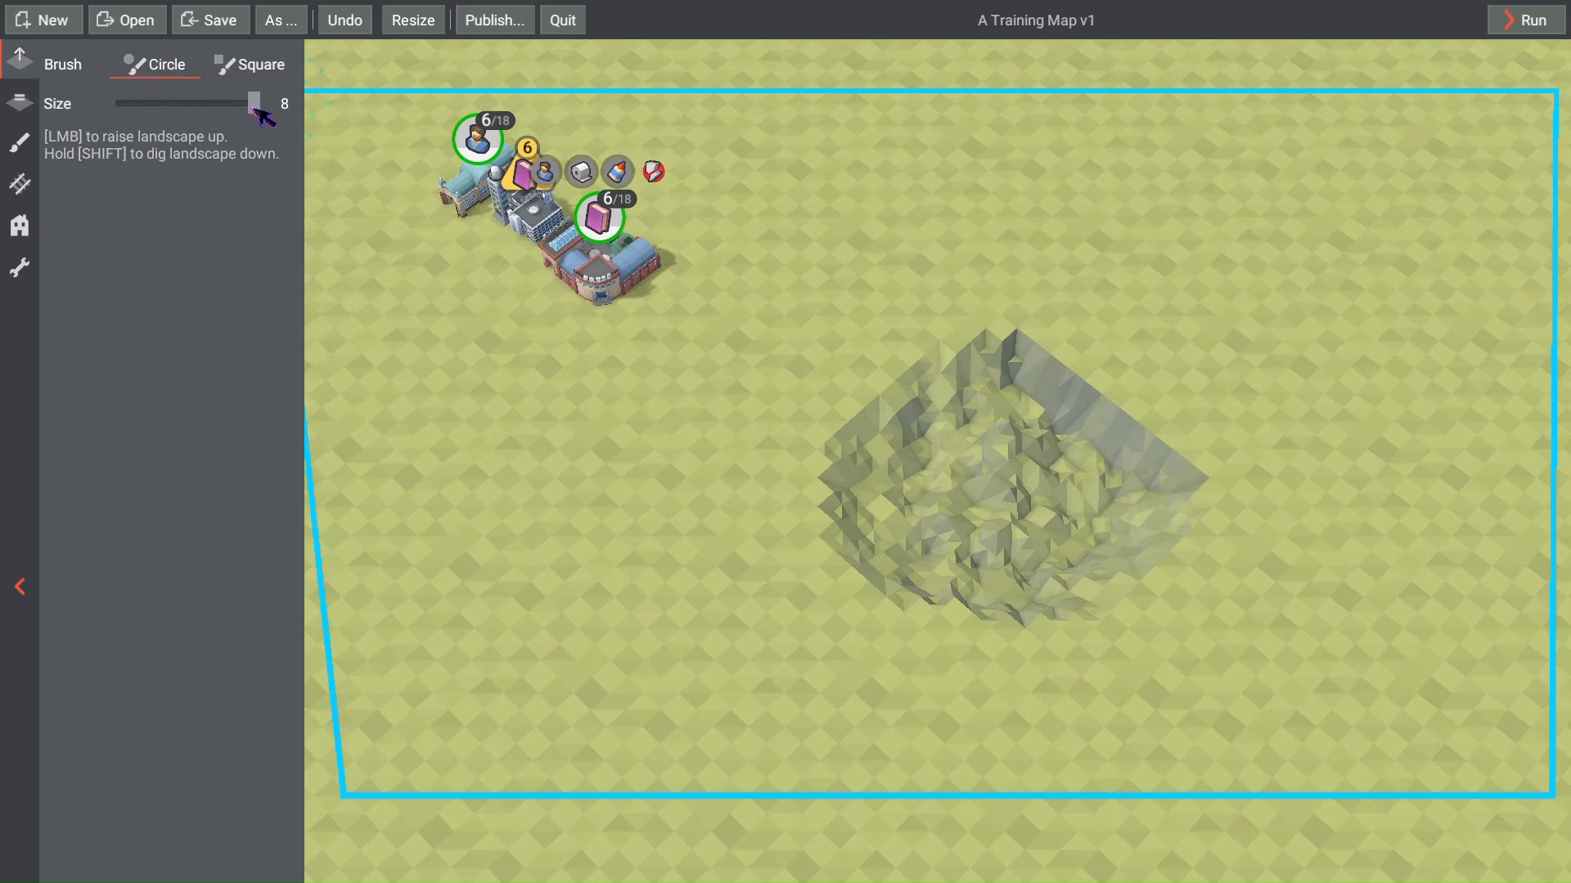
drag(260, 114, 206, 112)
right_drag(1143, 692, 1108, 690)
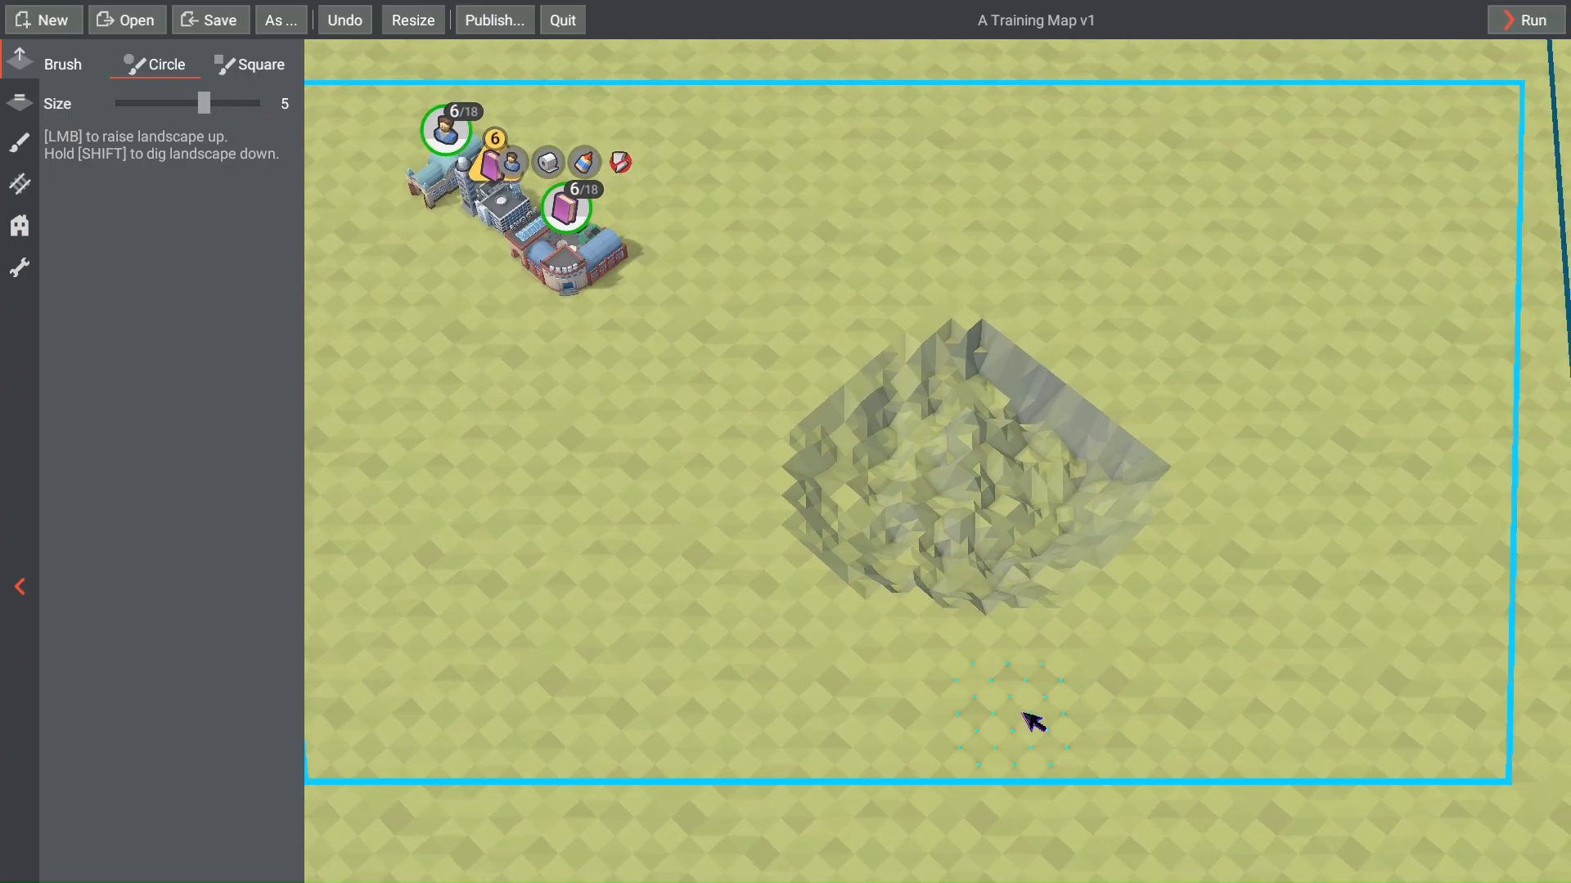
mouse_move(1032, 722)
mouse_down()
mouse_move(1154, 698)
mouse_move(1257, 632)
mouse_move(1308, 540)
mouse_move(1303, 431)
mouse_move(1385, 445)
mouse_move(1265, 376)
mouse_up()
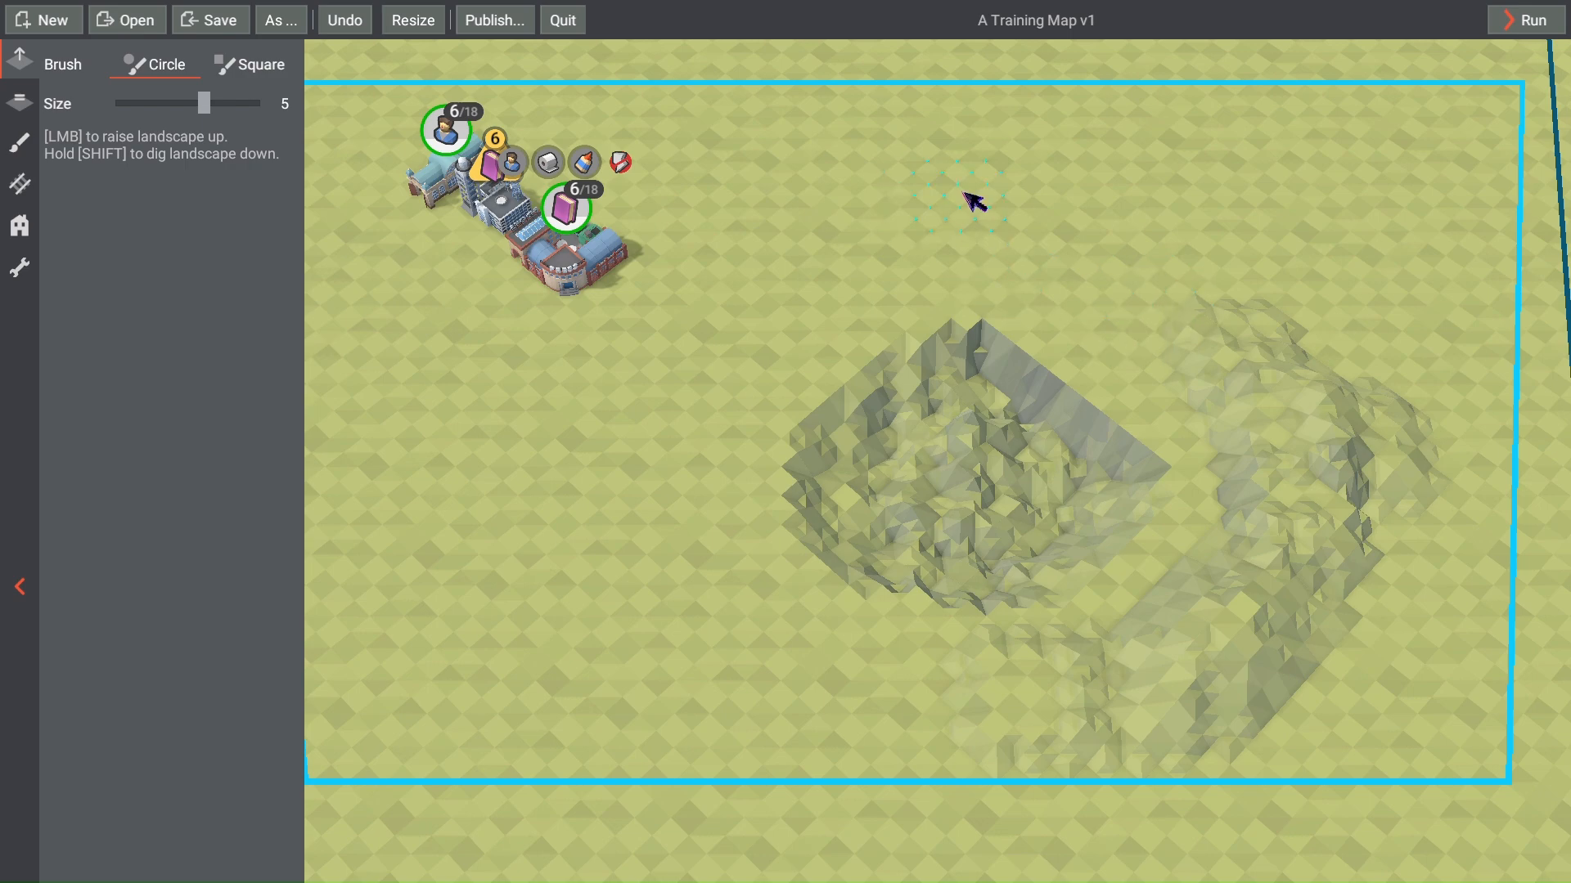
Step: Raise a ridge north of the hill from beside the printing agency, join it to the eastern ridge, and save the level
mouse_move(955, 190)
mouse_down()
mouse_move(992, 164)
mouse_move(1027, 172)
mouse_move(949, 175)
mouse_move(701, 276)
mouse_up()
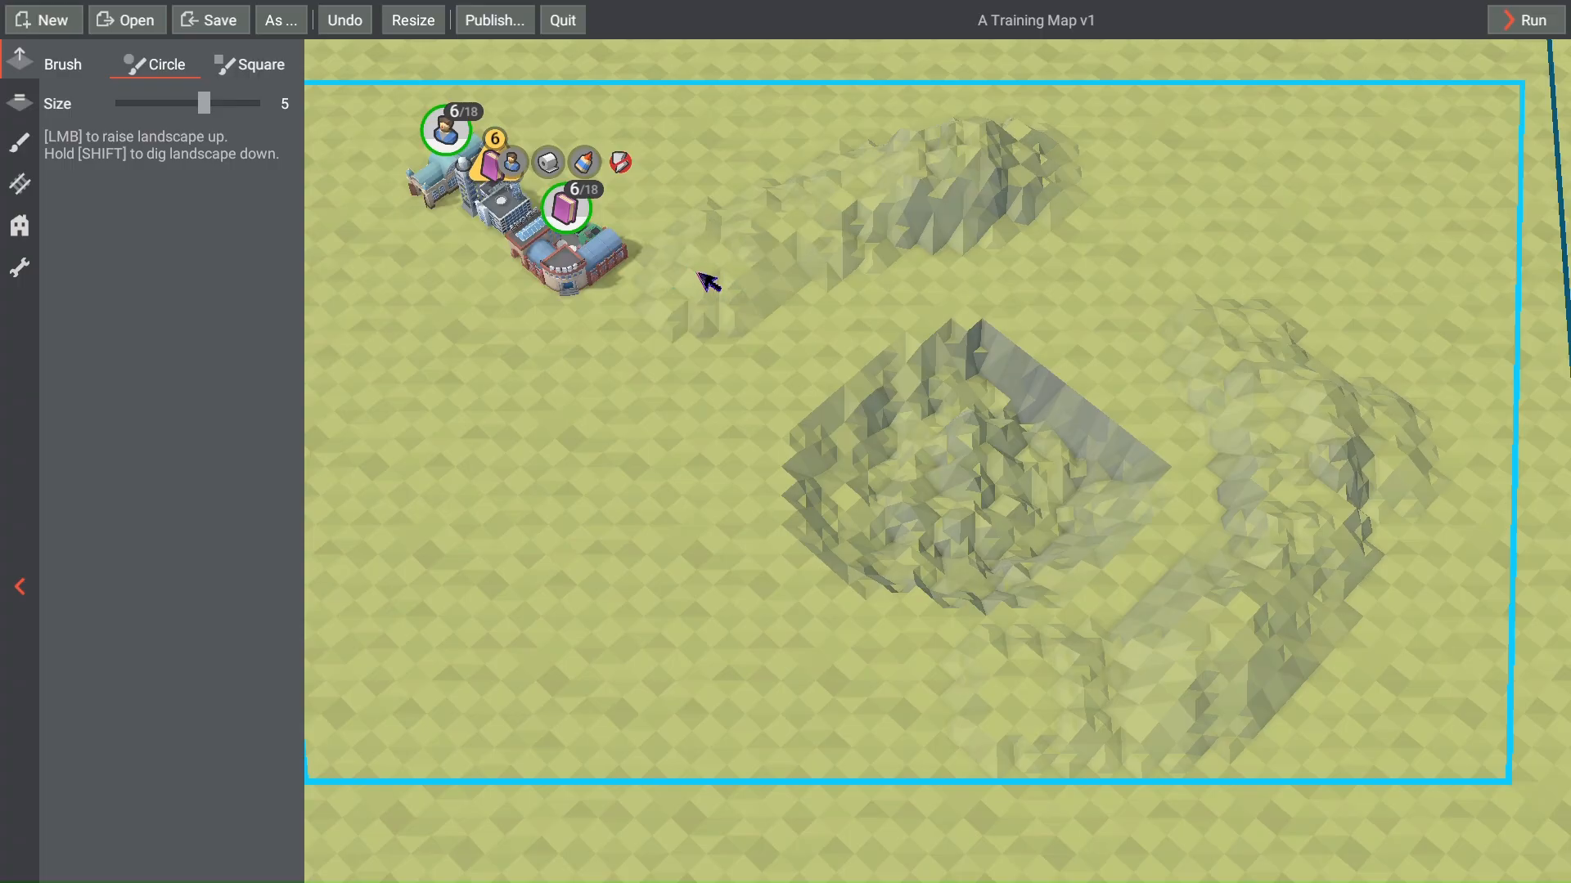
mouse_move(721, 261)
right_down()
mouse_move(877, 209)
mouse_move(700, 266)
right_up()
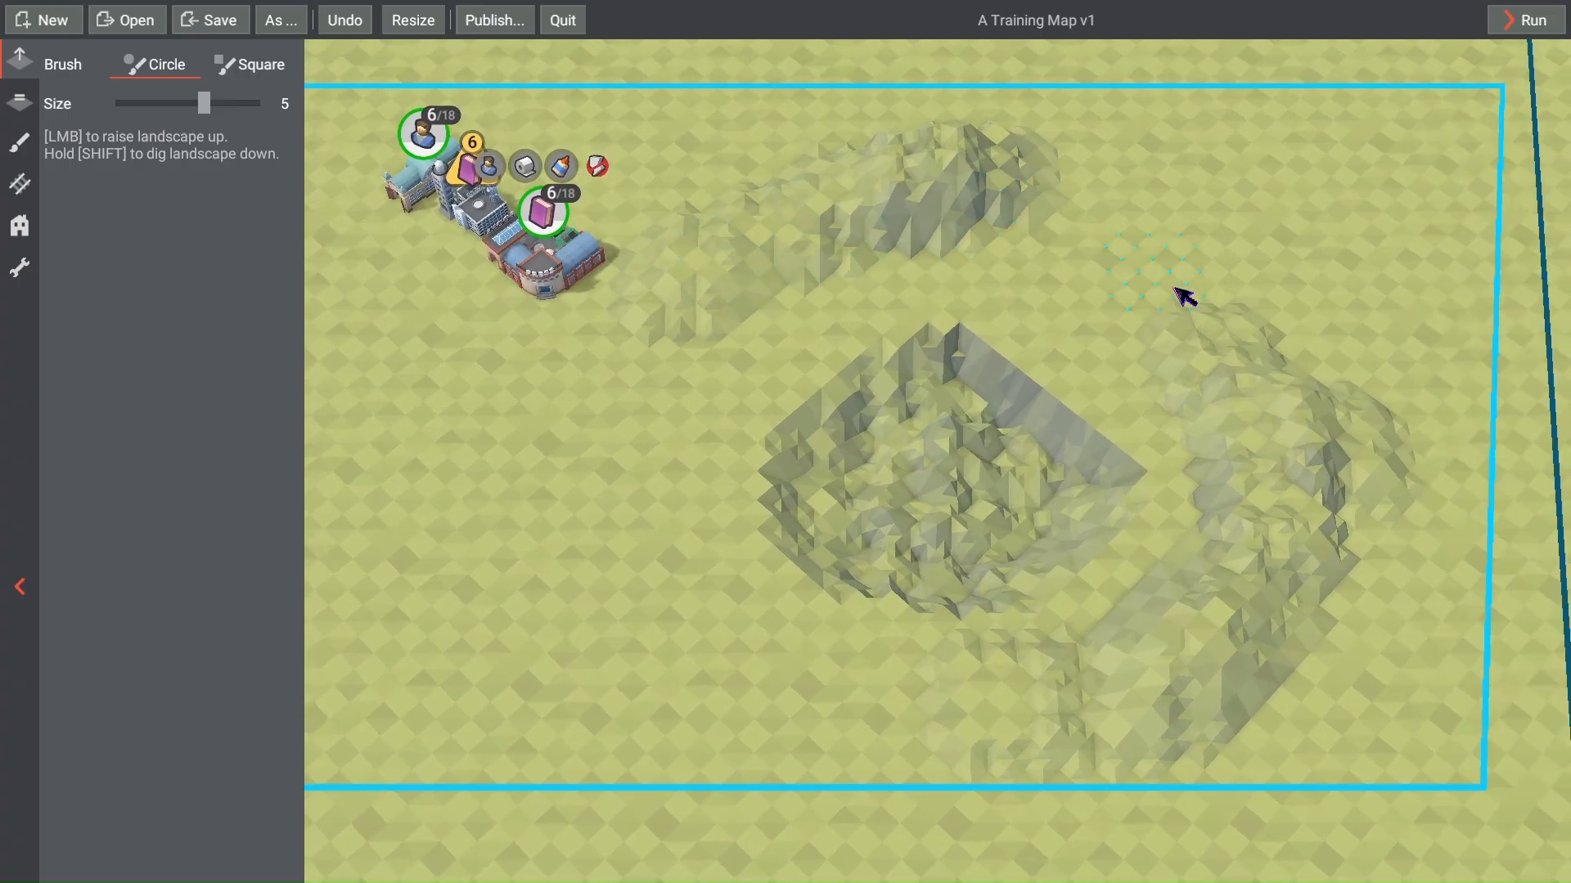
mouse_move(1048, 220)
mouse_down()
mouse_move(1190, 300)
mouse_move(1199, 327)
mouse_up()
right_drag(1266, 385, 1155, 414)
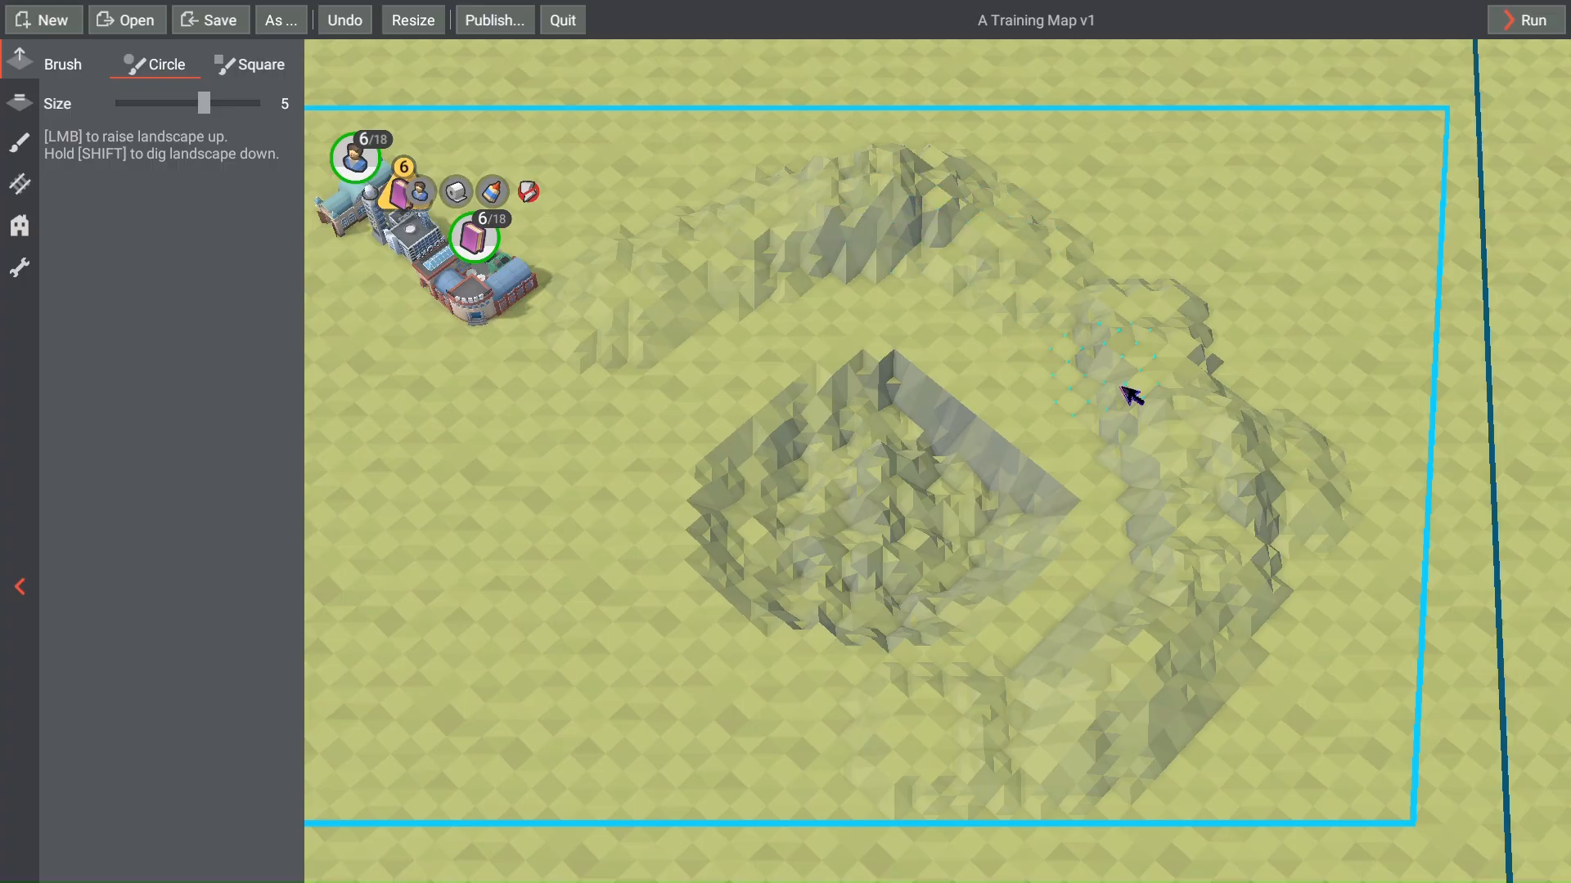
right_drag(1100, 336, 1043, 361)
right_drag(833, 292, 850, 250)
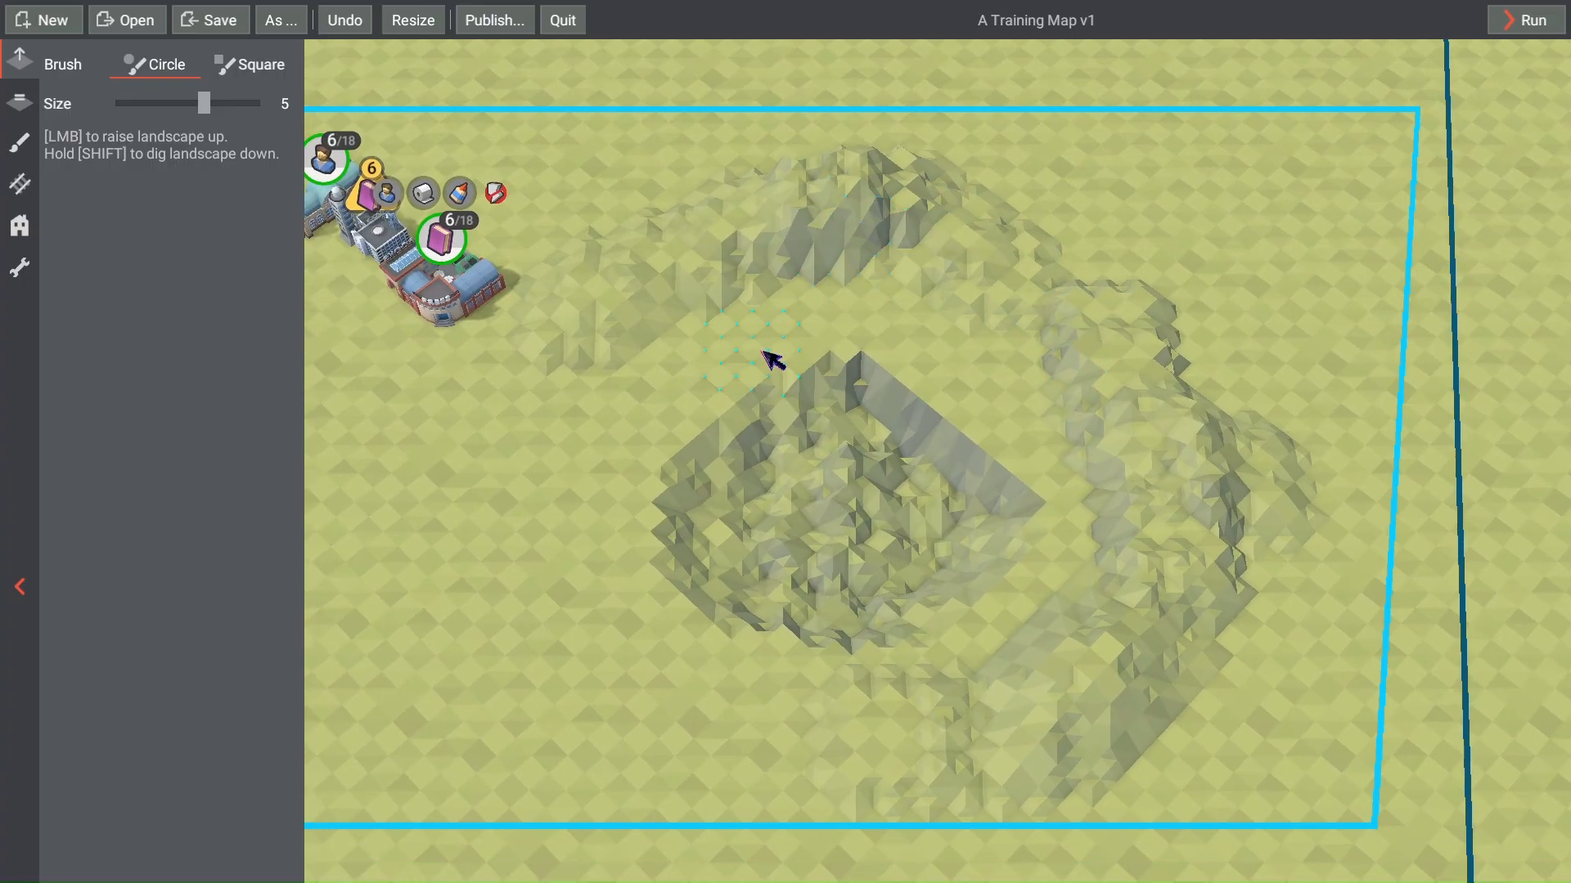
key(ctrl+s)
scroll(666, 445, up, 3)
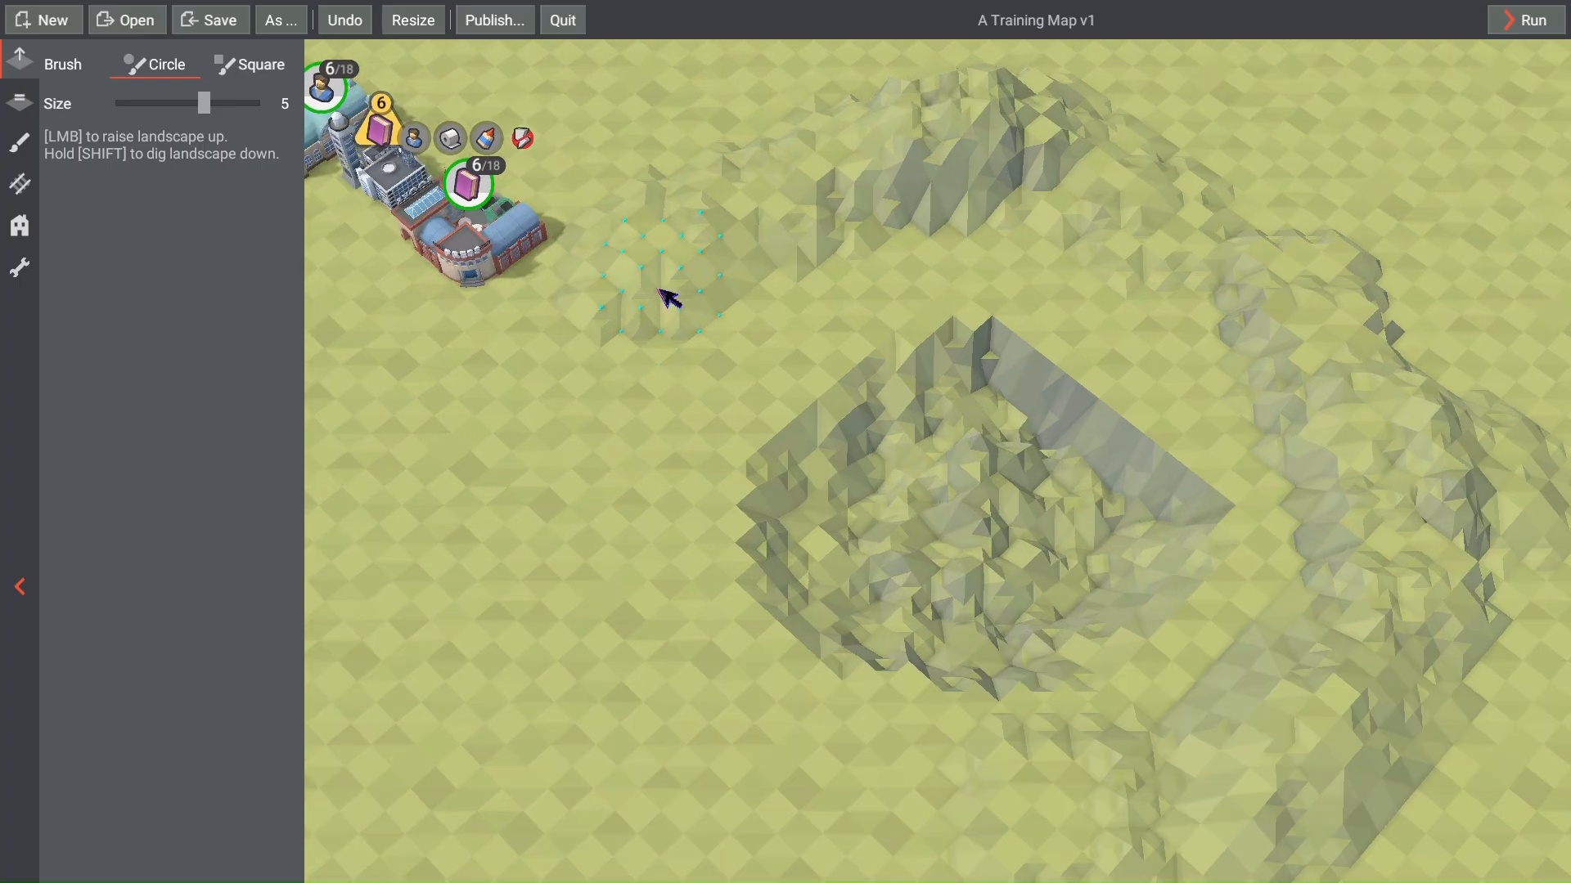
scroll(669, 299, up, 3)
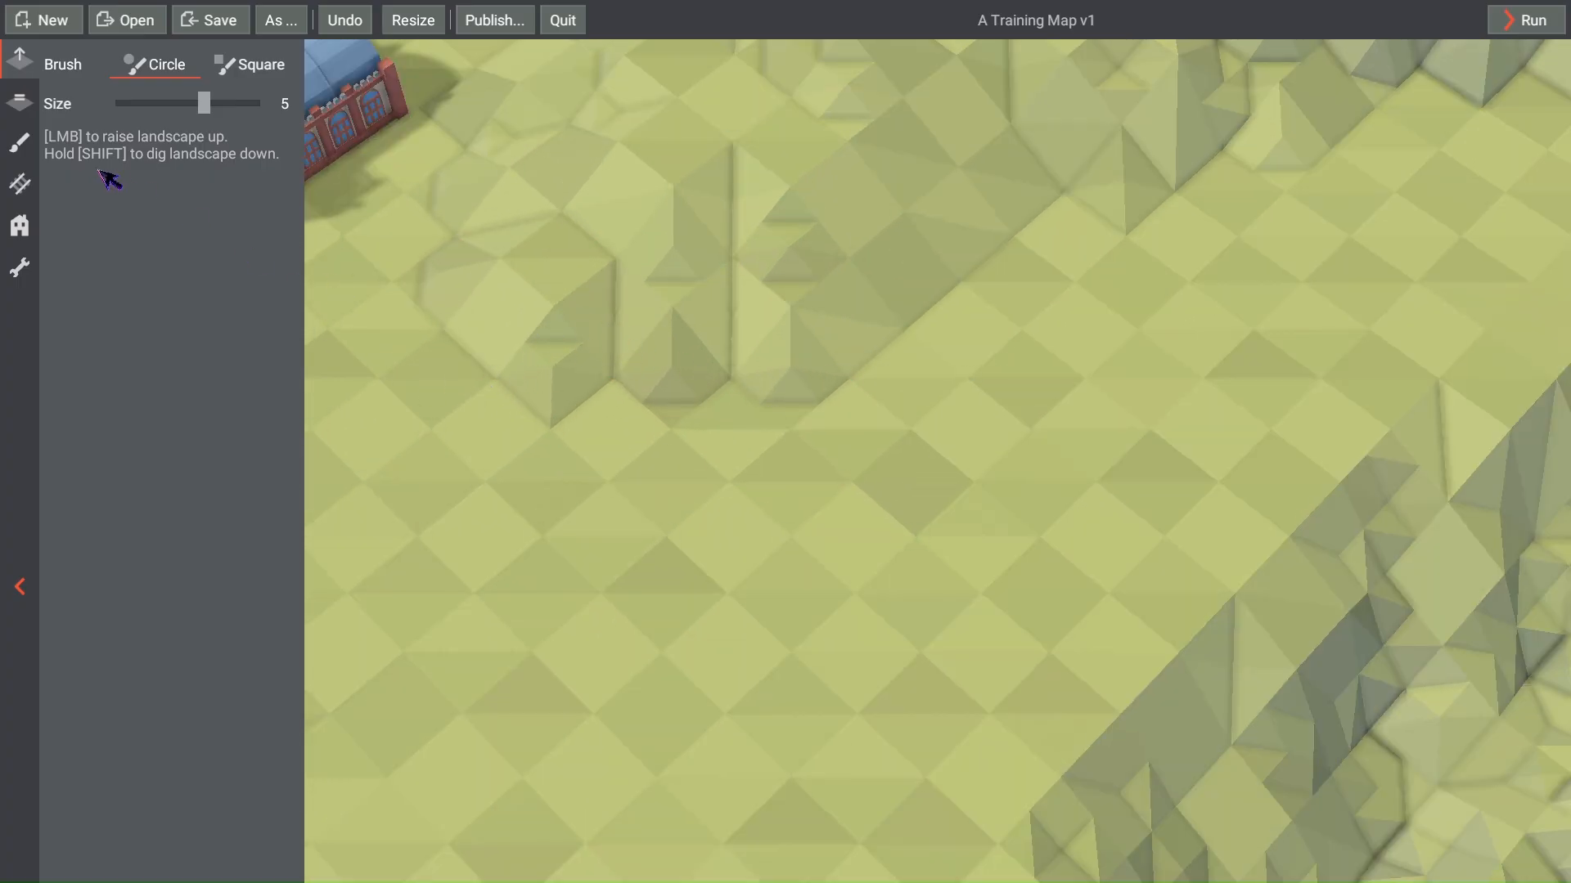
Step: Examine the hill and the surrounding ridges from the printing agency around to the southeast side
click(19, 224)
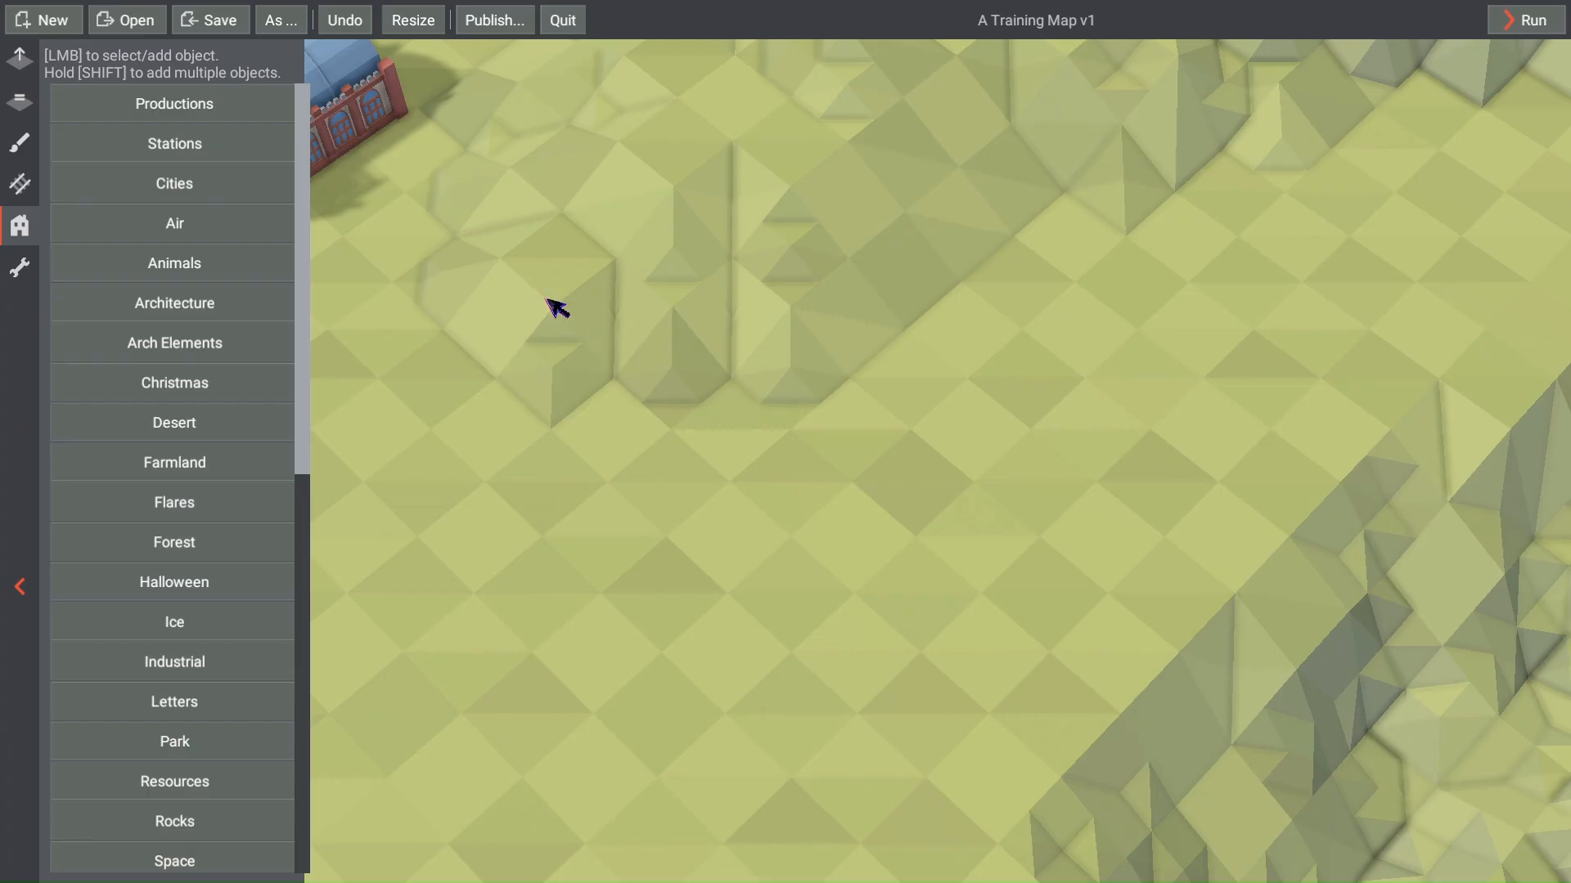
right_drag(489, 342, 627, 418)
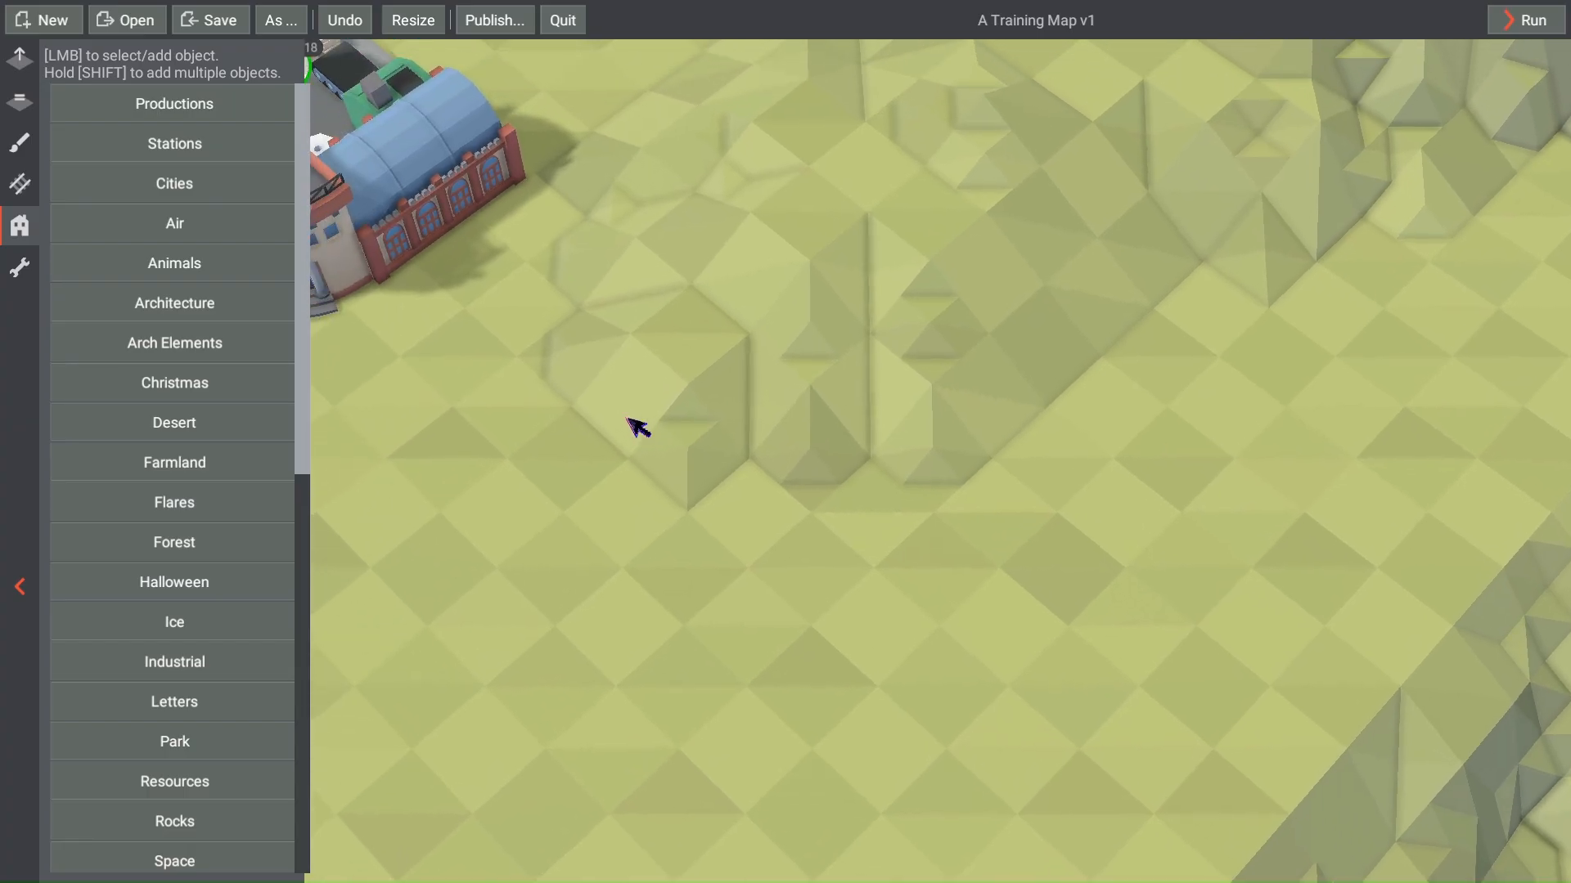
right_drag(790, 327, 530, 477)
scroll(530, 477, down, 4)
scroll(749, 377, up, 2)
right_drag(704, 398, 630, 448)
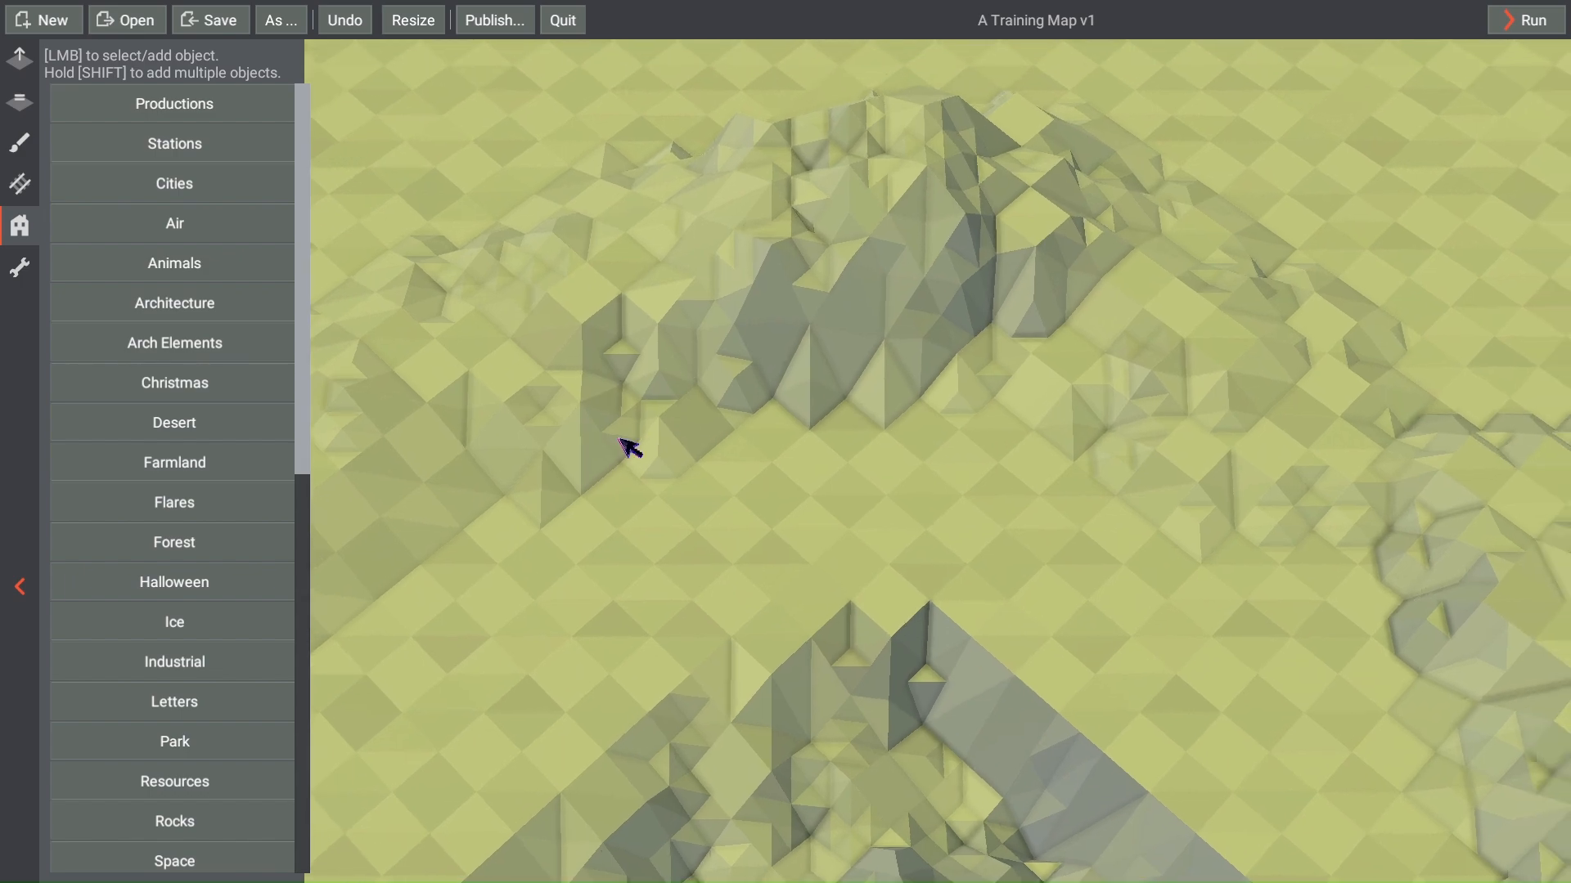
right_drag(911, 483, 839, 417)
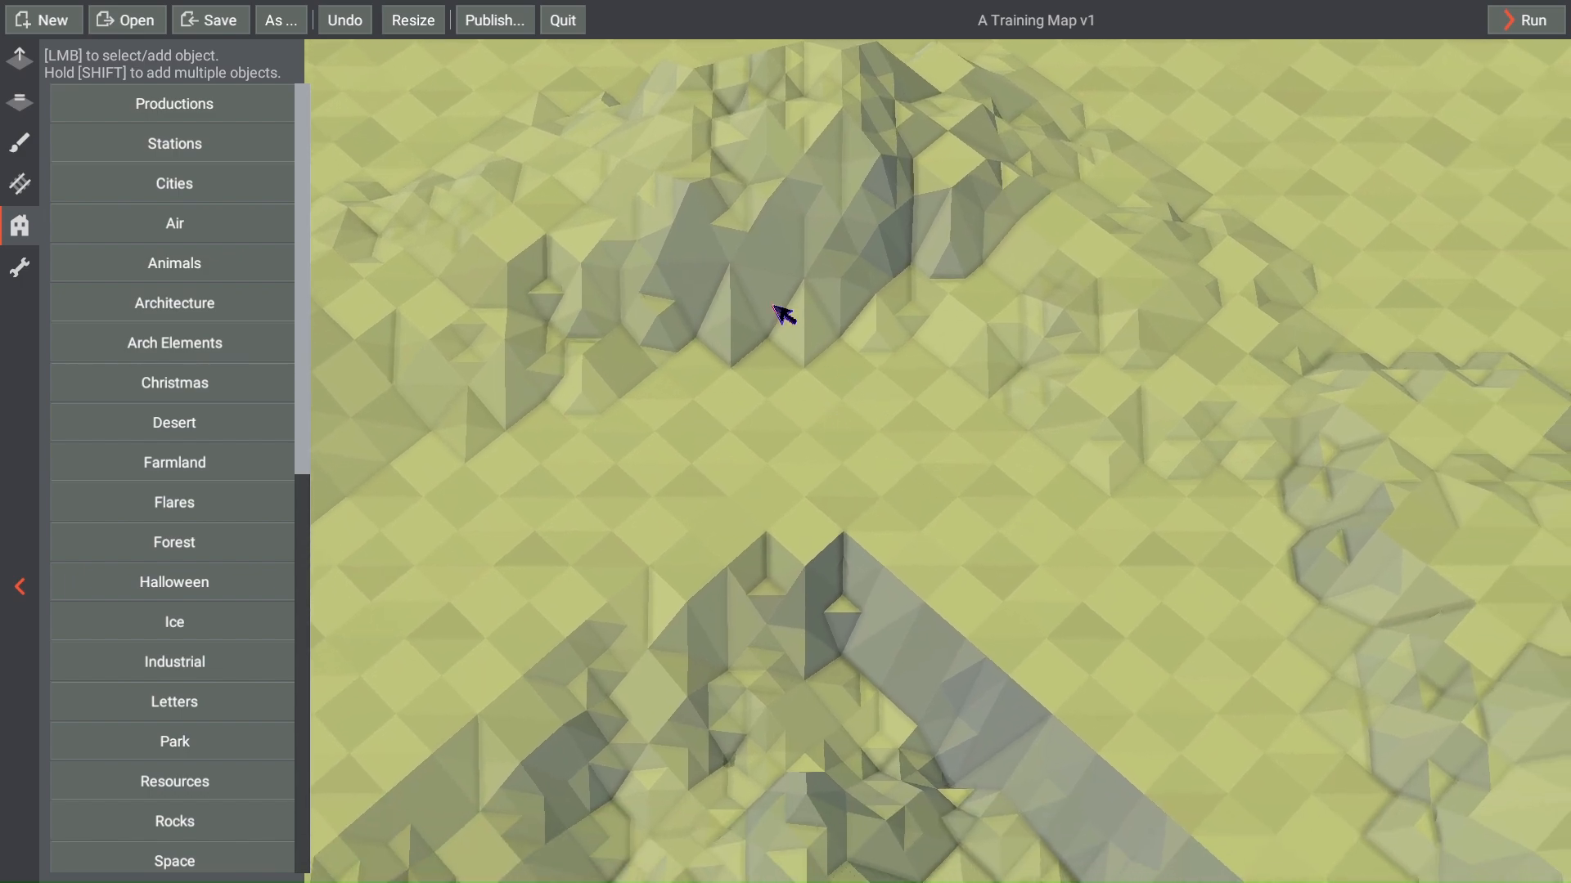
scroll(773, 306, up, 2)
right_drag(734, 327, 685, 328)
right_drag(1171, 620, 861, 440)
scroll(1058, 578, down, 2)
right_drag(994, 487, 1025, 407)
right_drag(1088, 604, 1044, 550)
right_drag(1080, 701, 1083, 523)
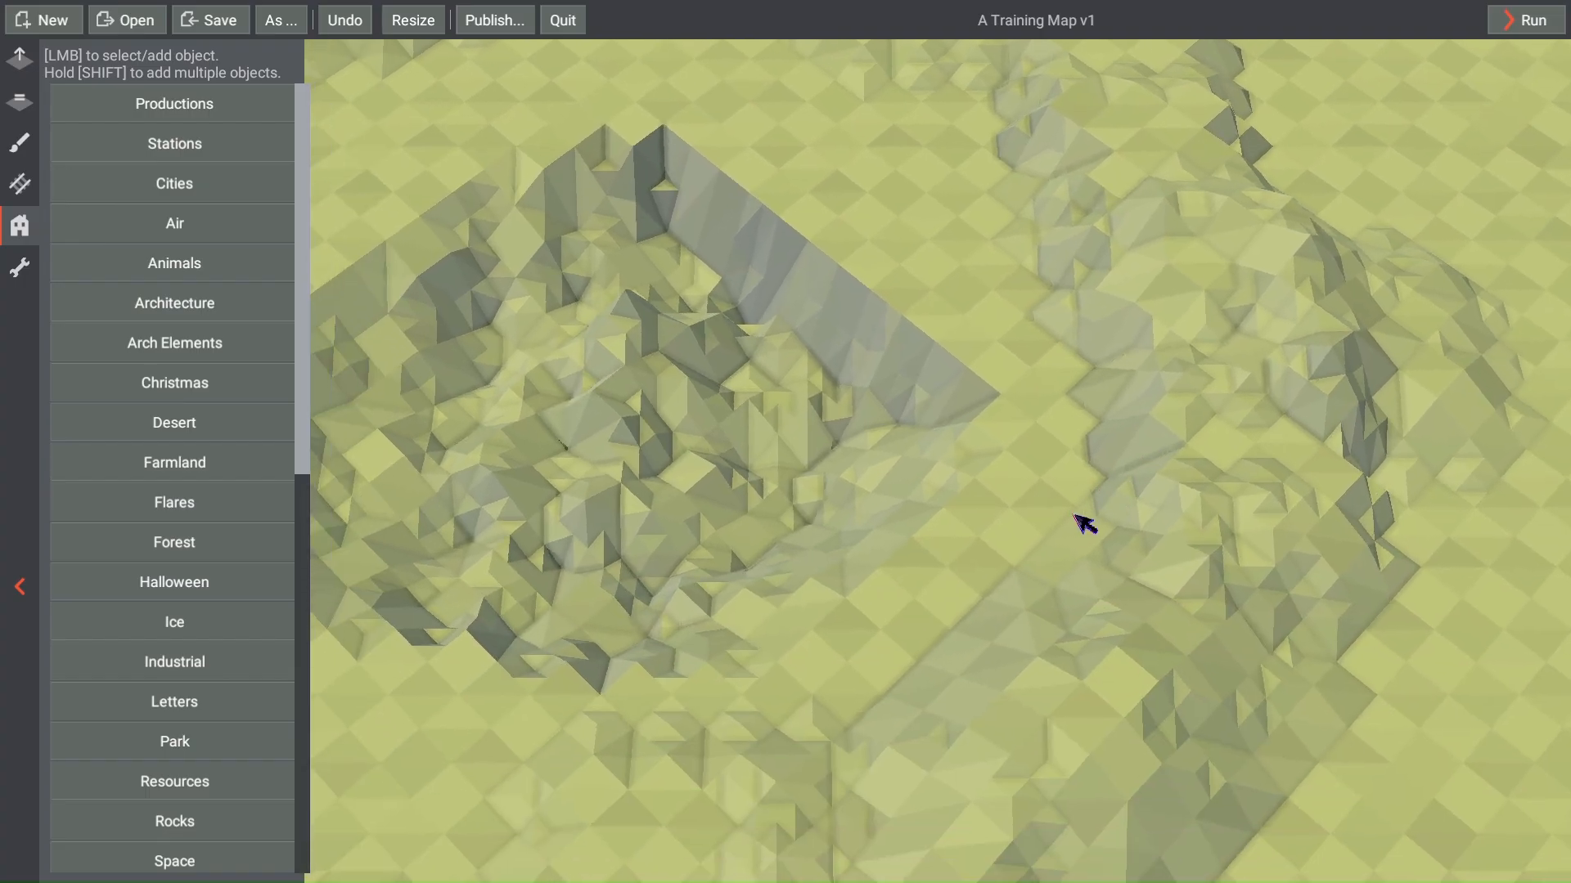
right_drag(988, 652, 1142, 545)
scroll(1079, 586, up, 1)
right_drag(1080, 587, 1000, 527)
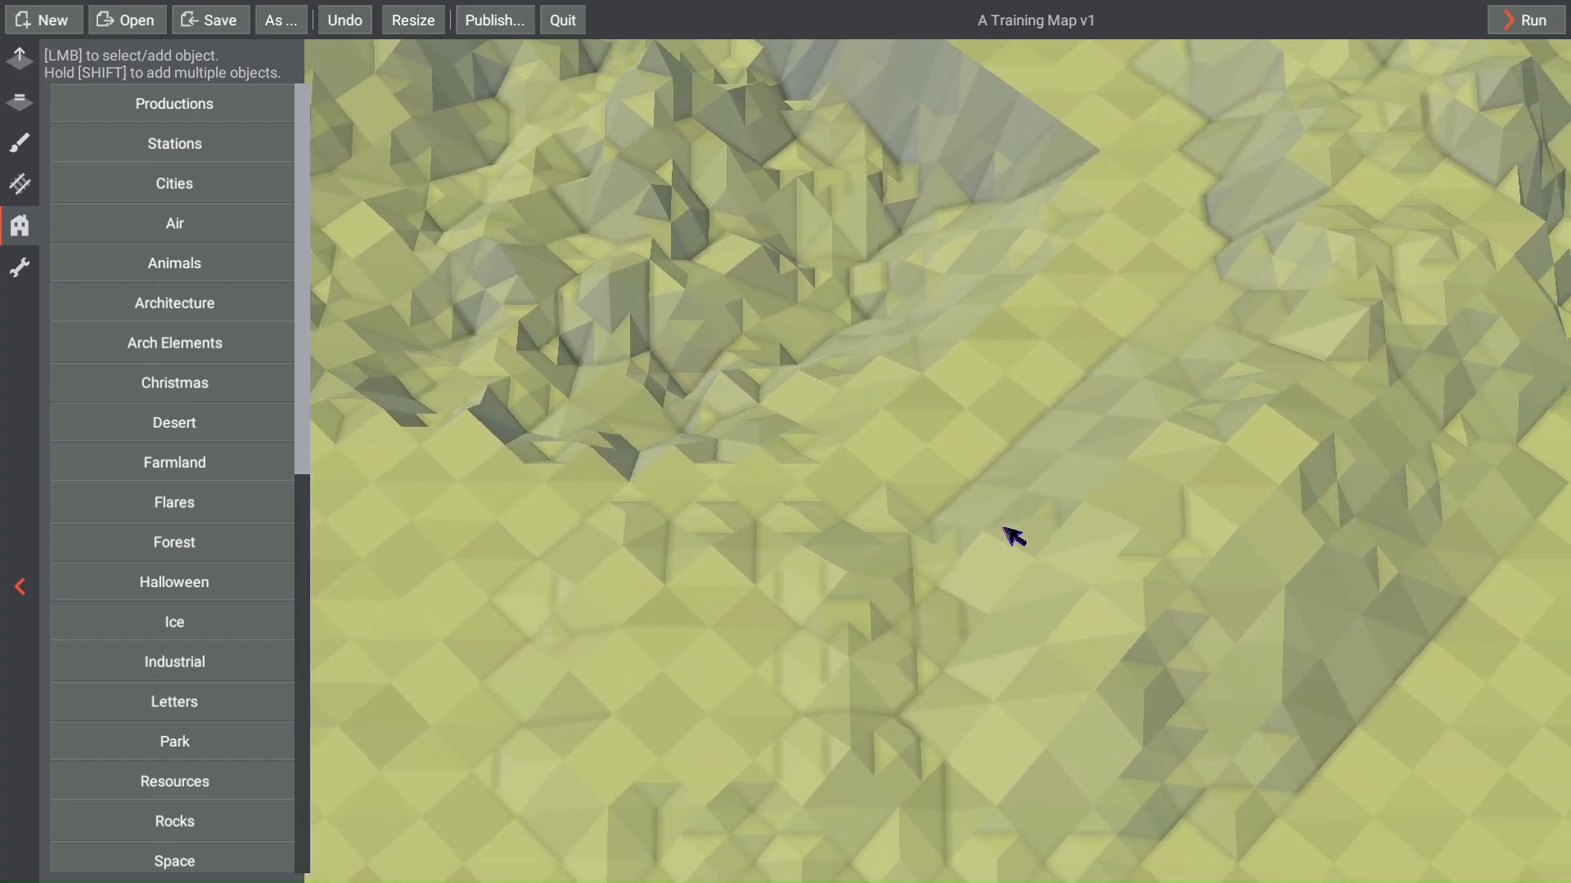
scroll(1026, 446, up, 2)
right_drag(1096, 483, 922, 617)
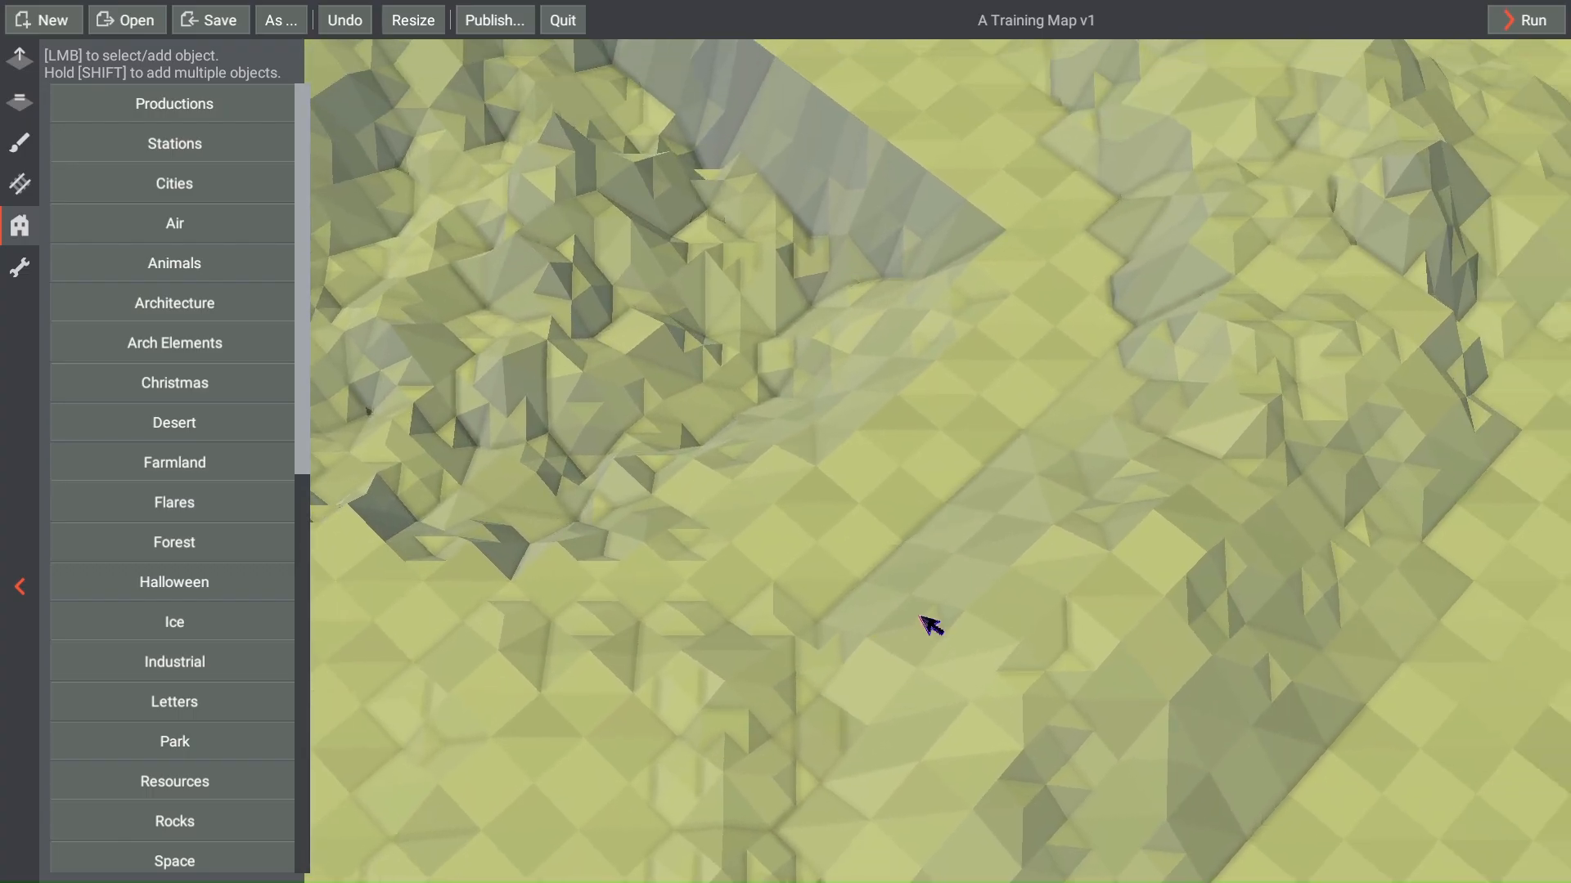
scroll(928, 605, down, 2)
right_drag(1009, 551, 934, 685)
scroll(947, 514, down, 2)
right_drag(934, 531, 972, 614)
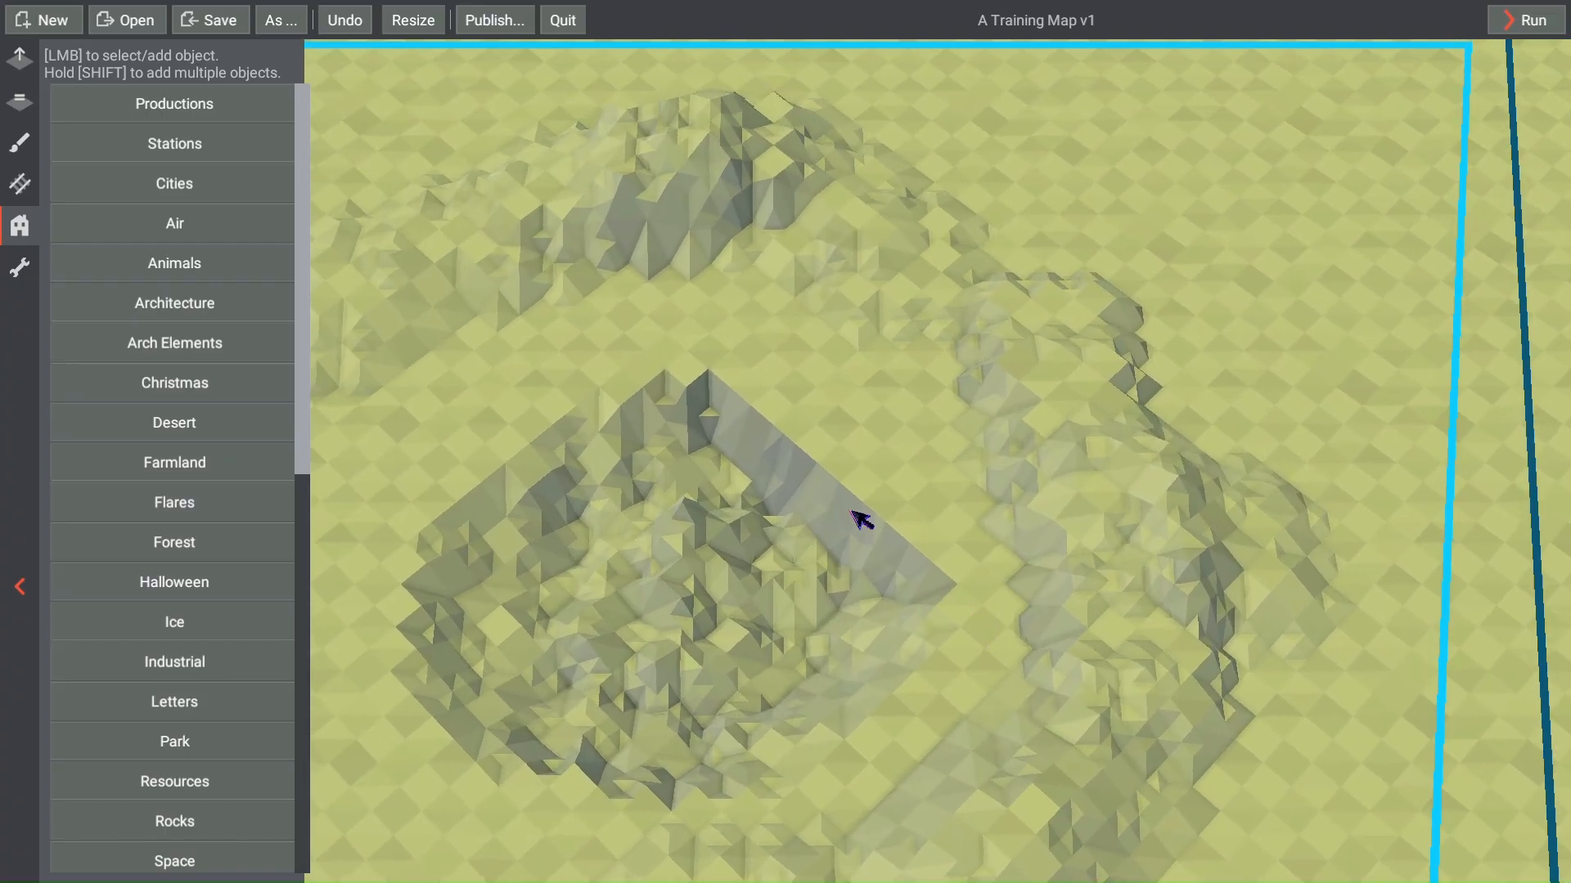
right_drag(734, 420, 817, 454)
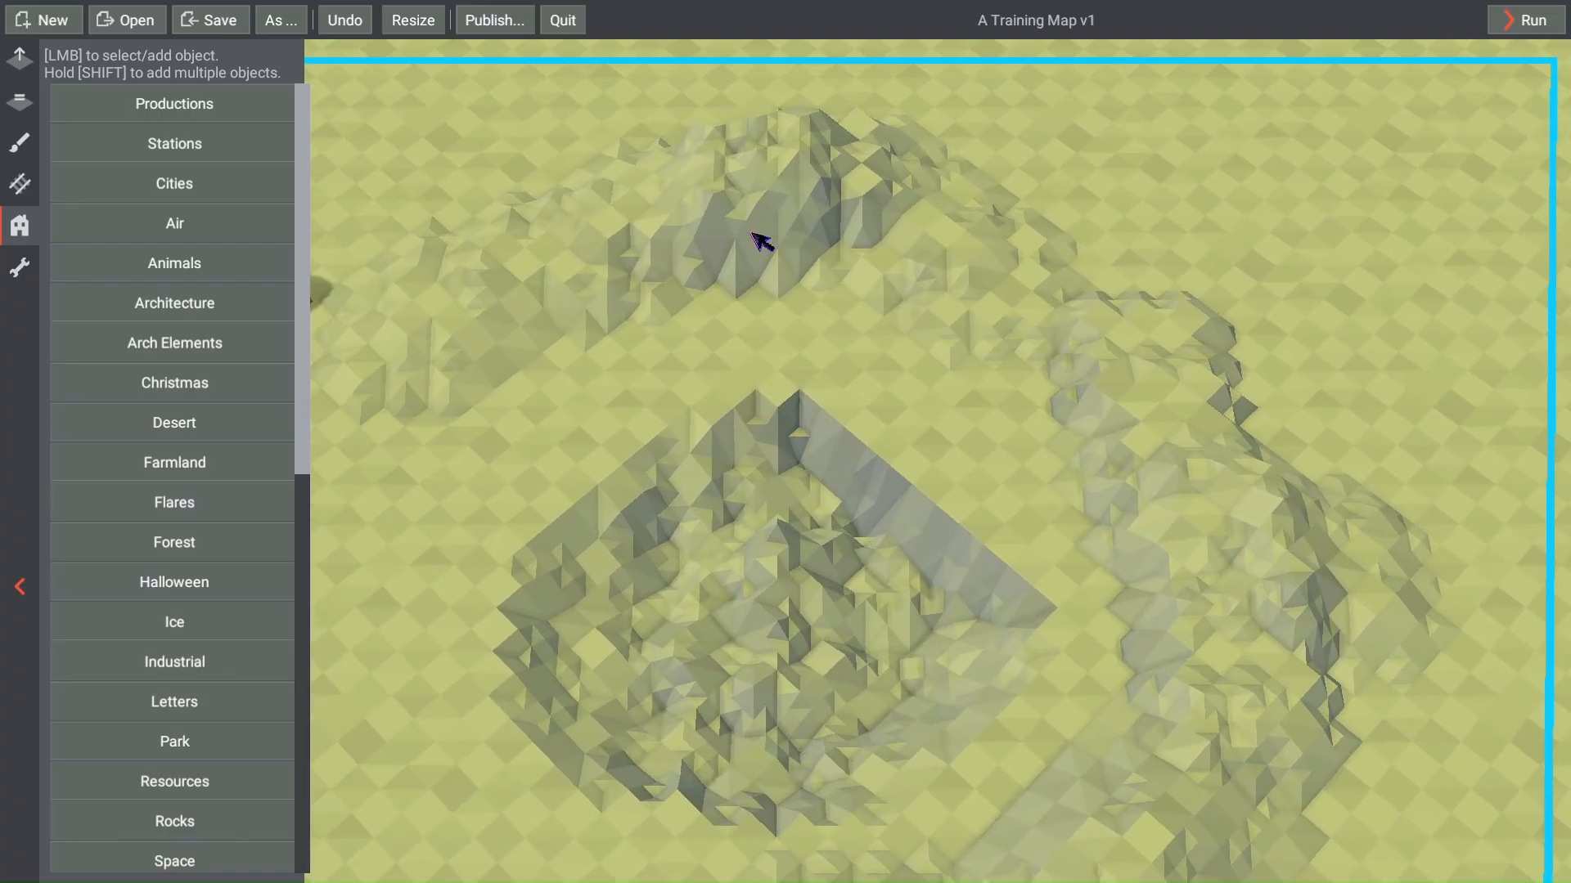
right_drag(440, 302, 611, 325)
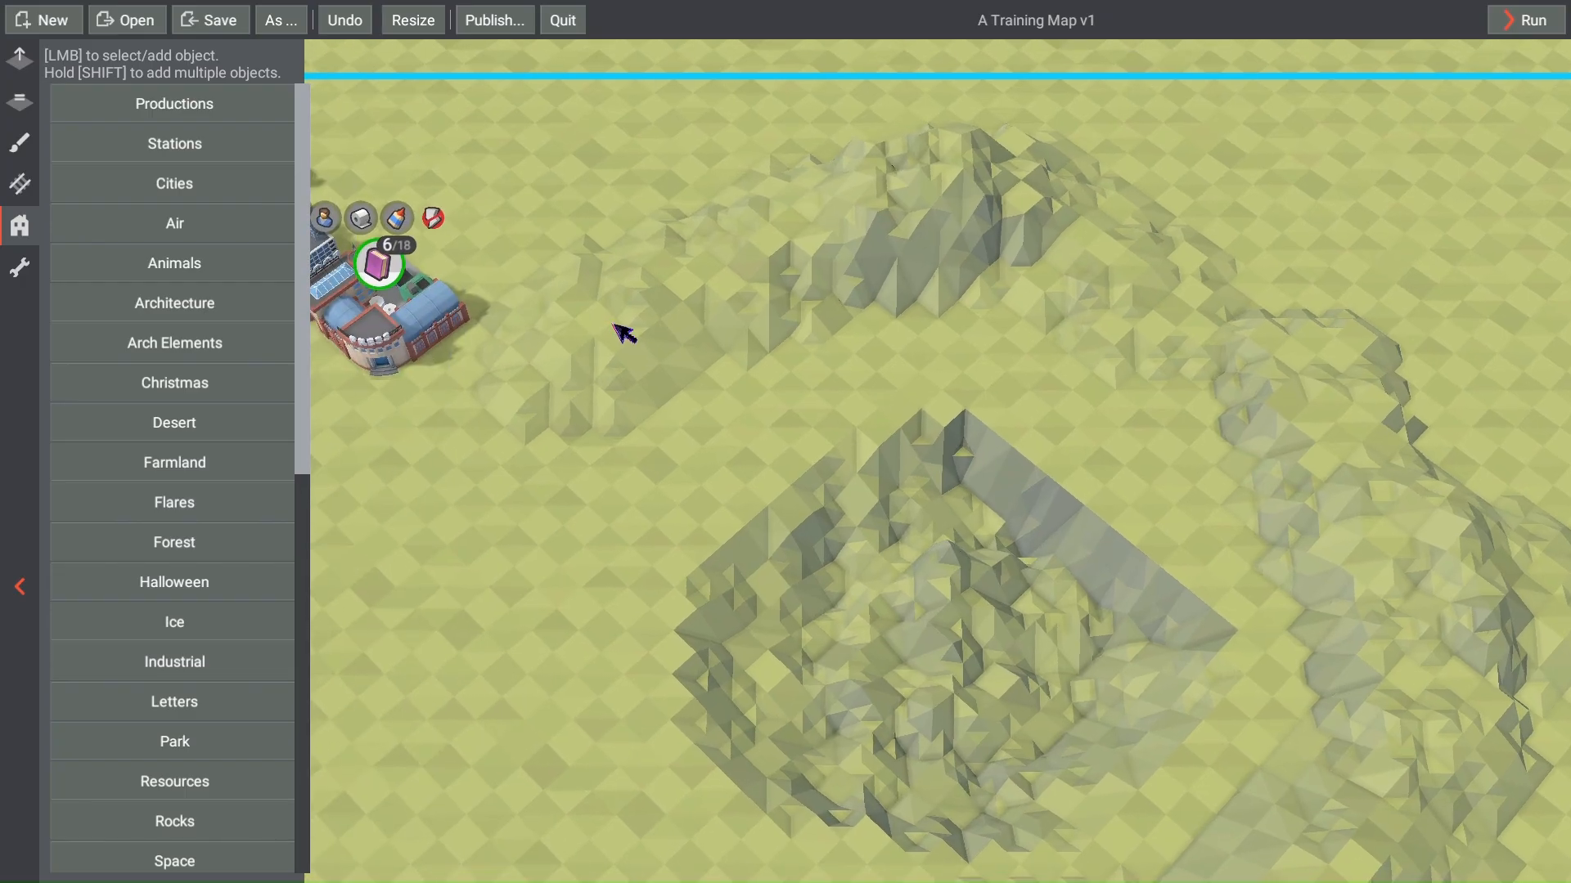
scroll(612, 324, down, 1)
right_drag(787, 408, 663, 376)
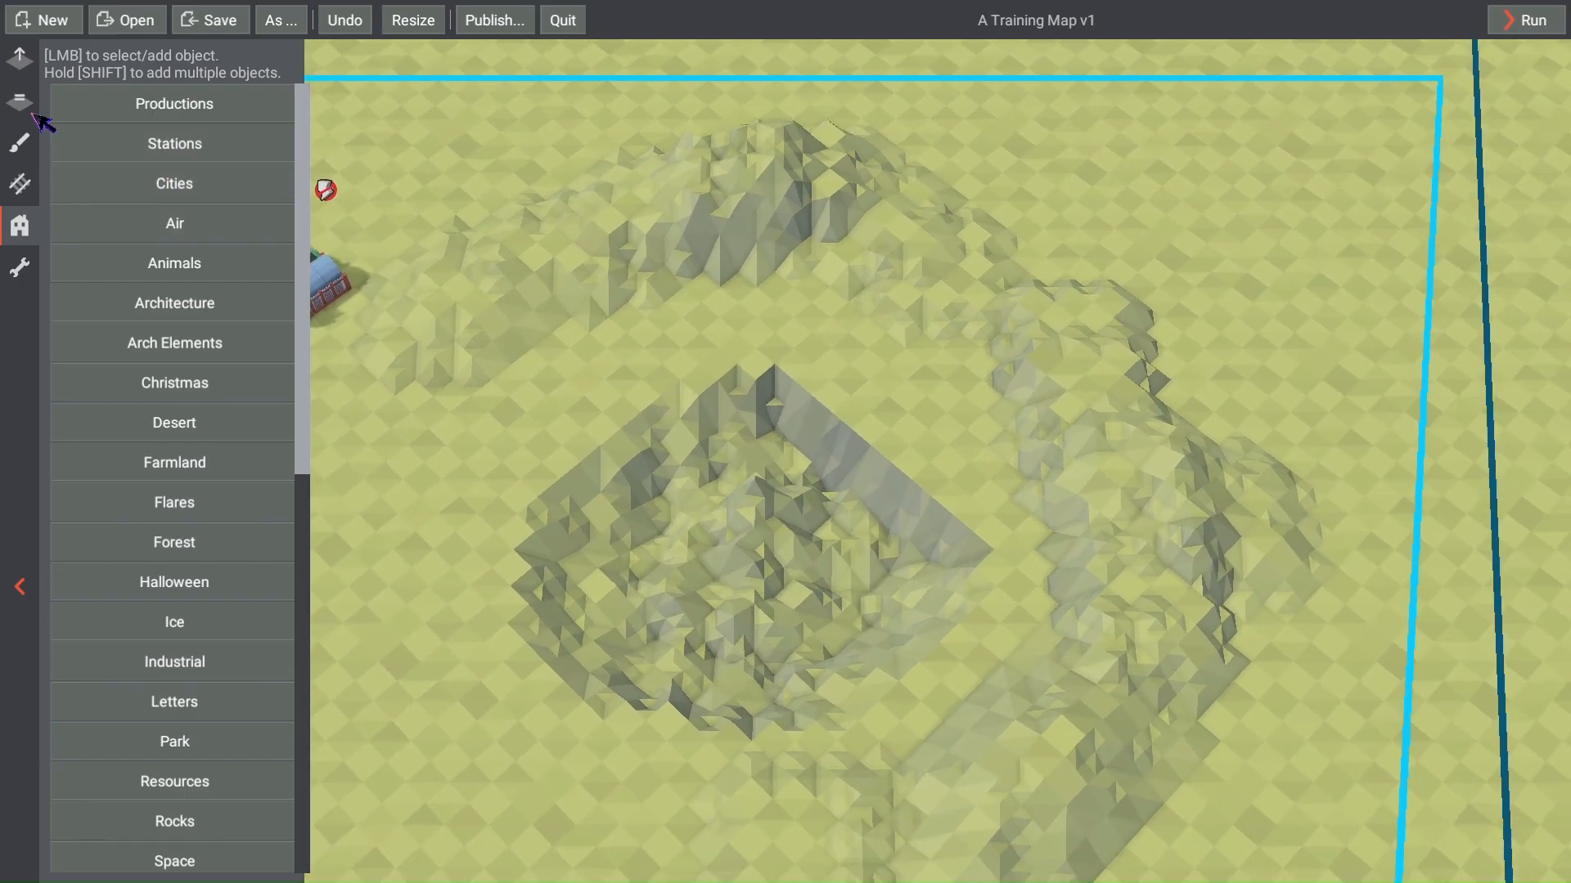
Step: Level a raised plateau just northeast of the hill with a size 8 square brush at target level 5
click(20, 105)
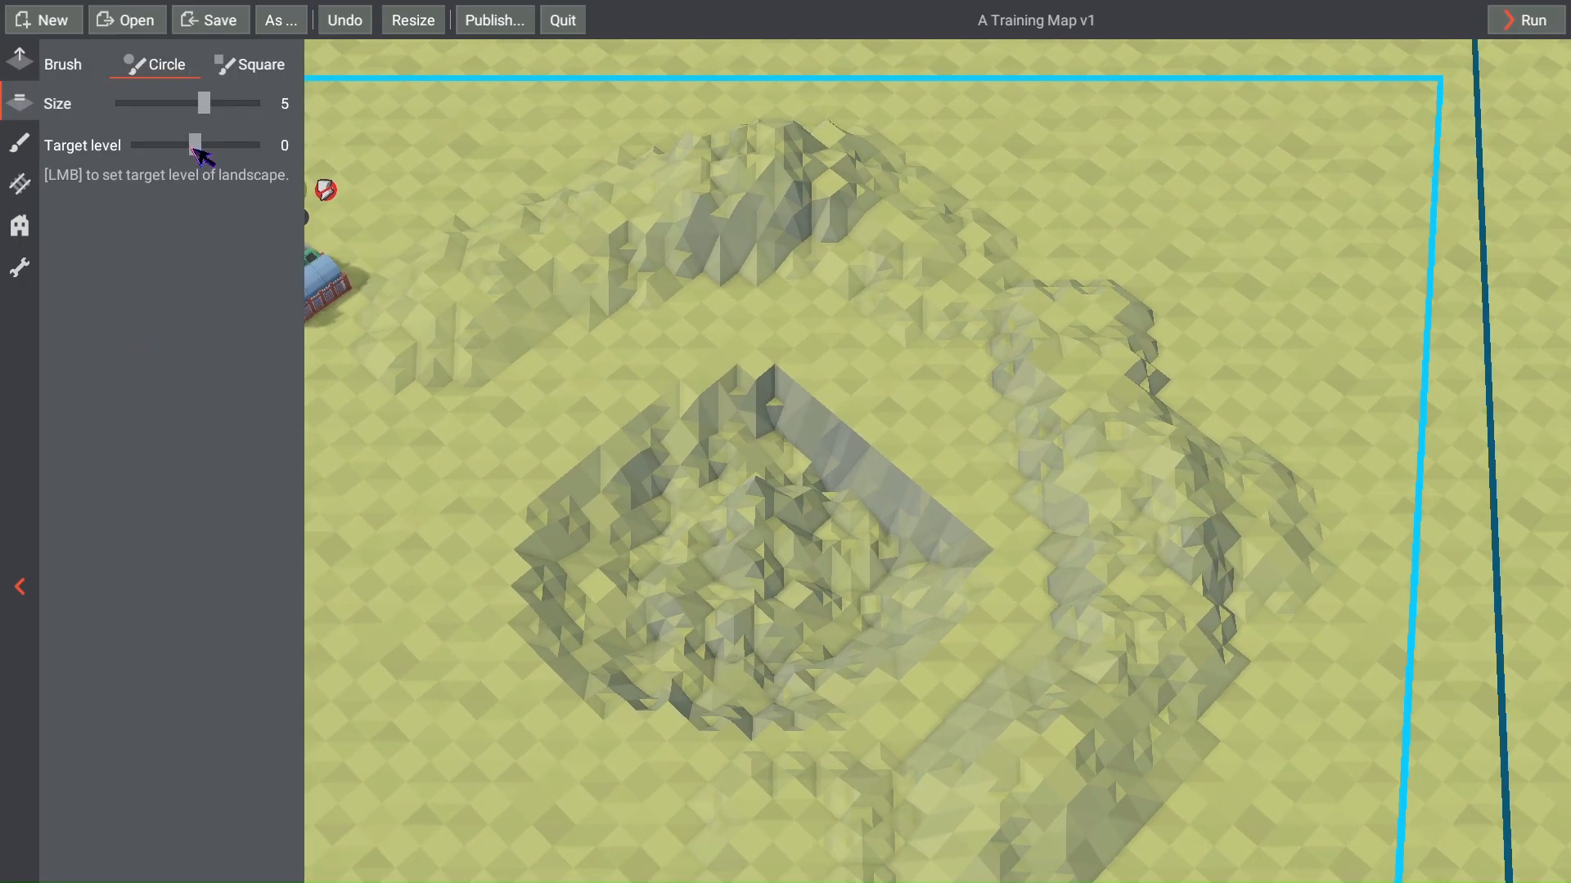
drag(194, 148, 201, 149)
drag(211, 112, 262, 105)
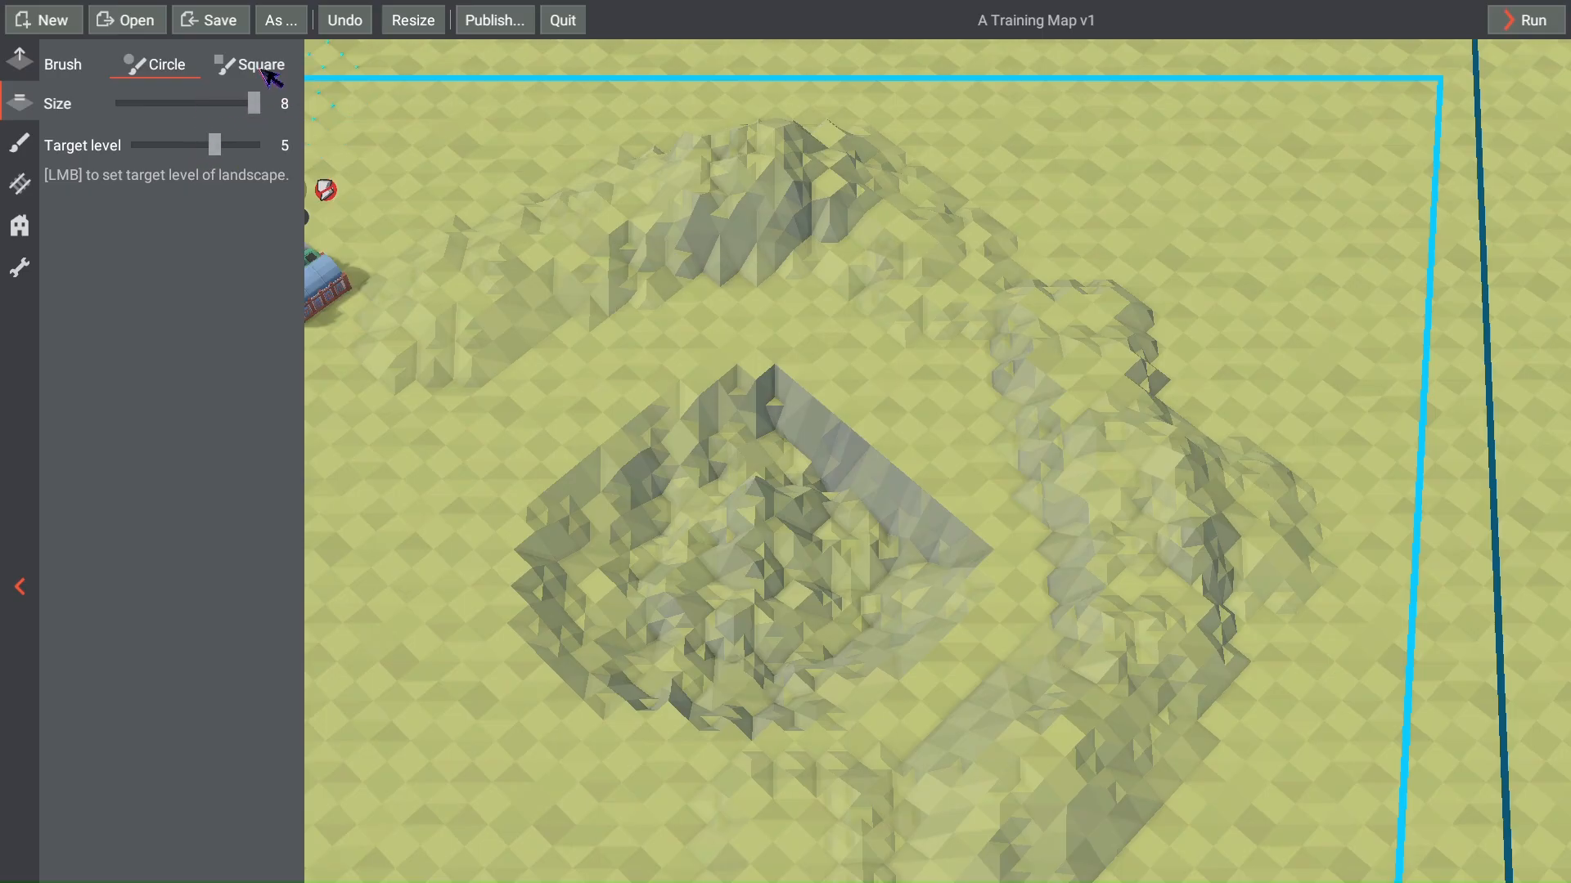
click(264, 72)
scroll(759, 330, down, 3)
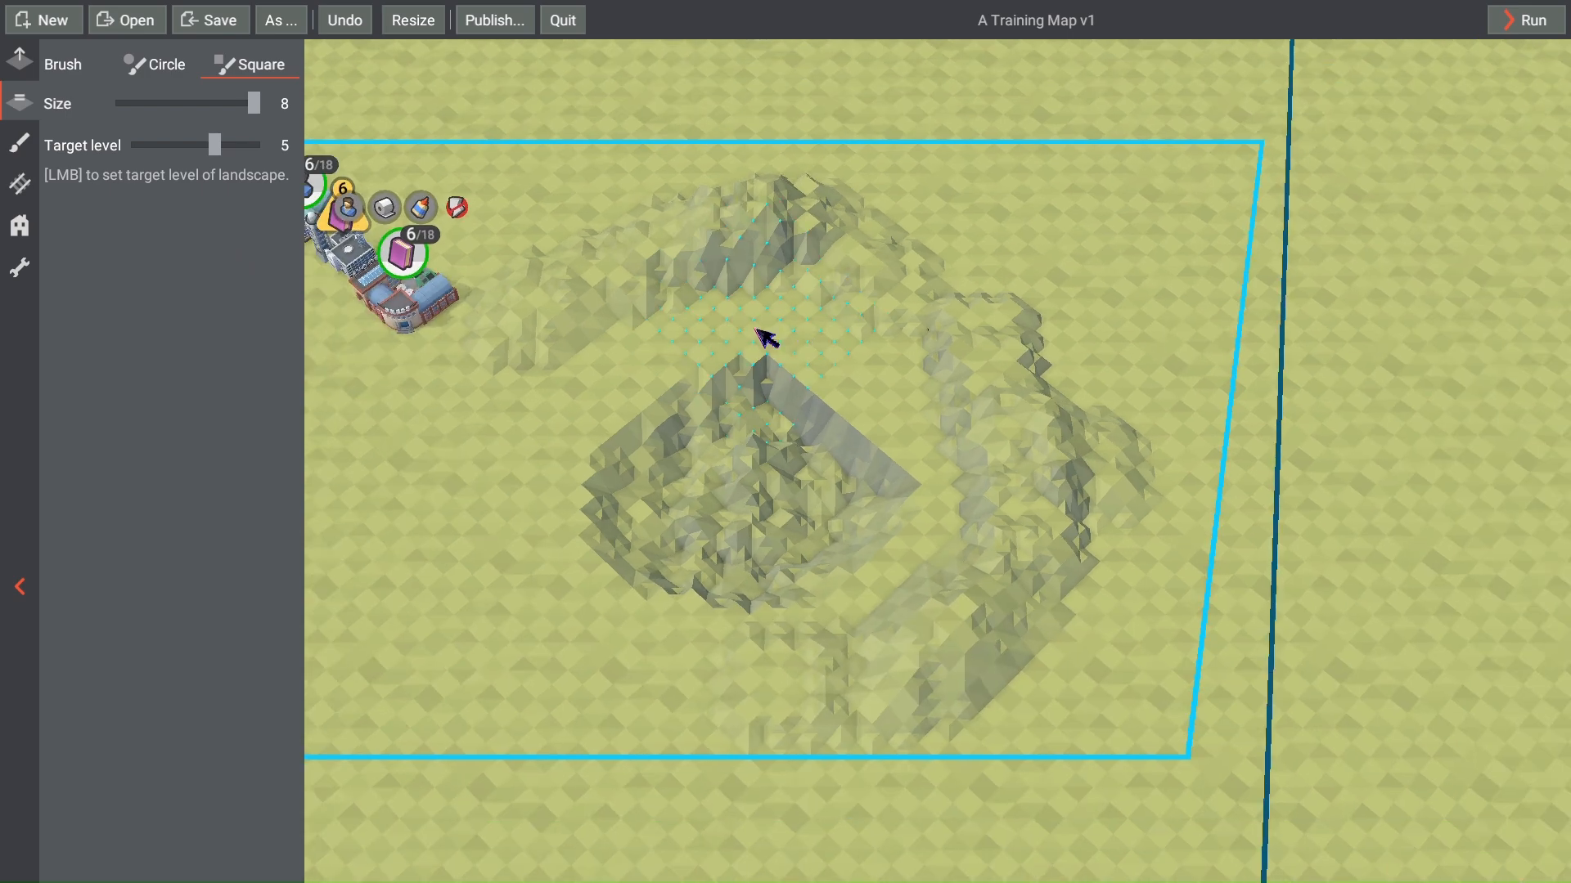
middle_drag(761, 331, 826, 421)
scroll(969, 409, up, 2)
scroll(1073, 385, up, 3)
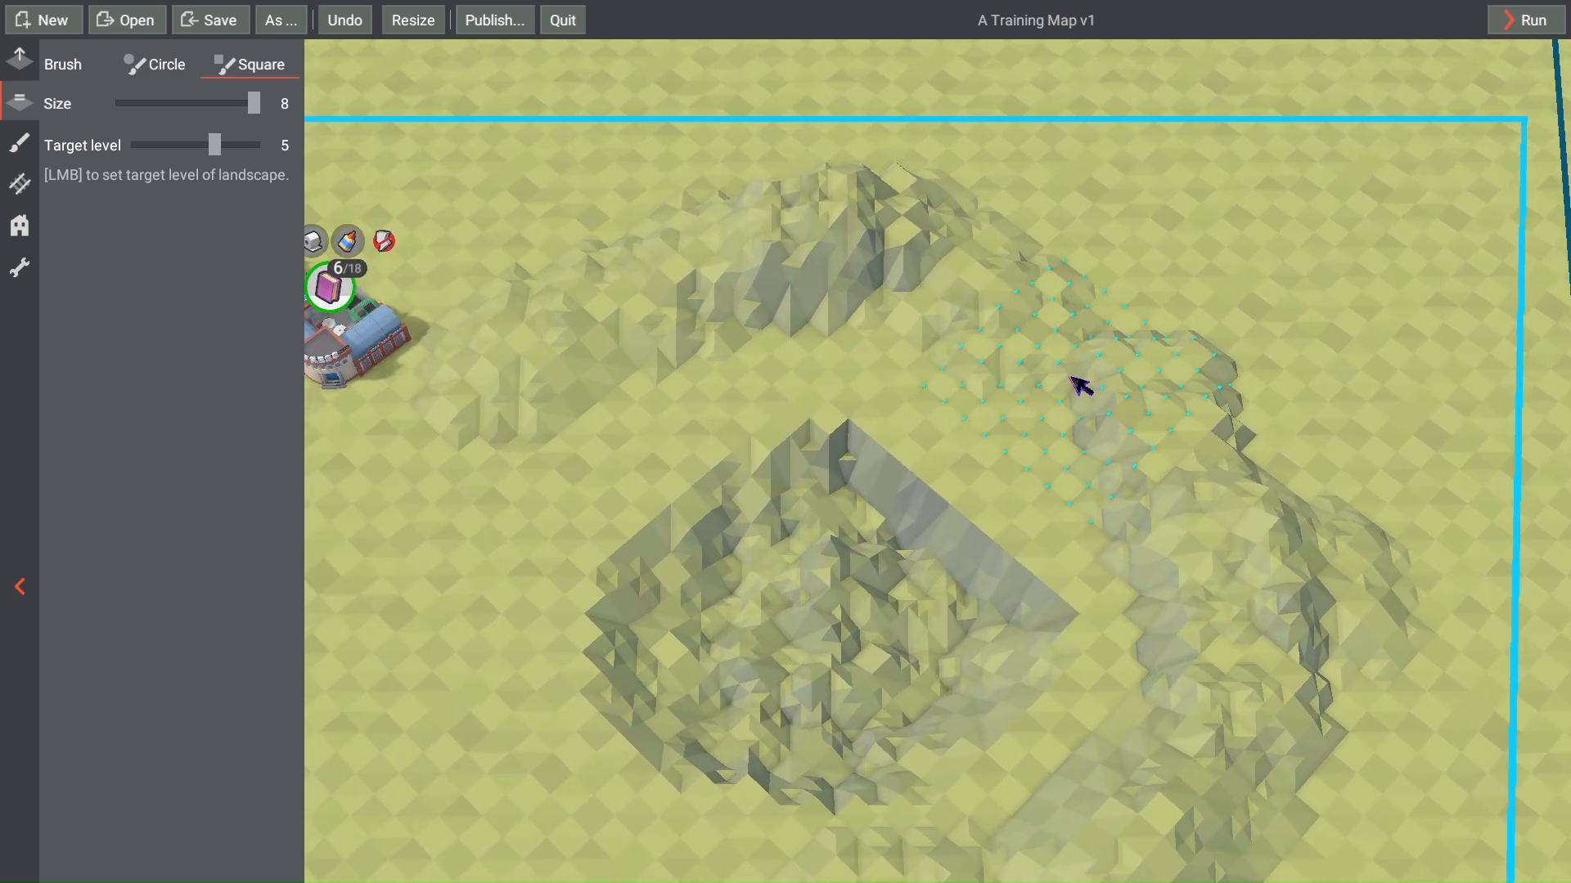
click(1061, 440)
middle_drag(1052, 438, 946, 369)
scroll(954, 396, up, 2)
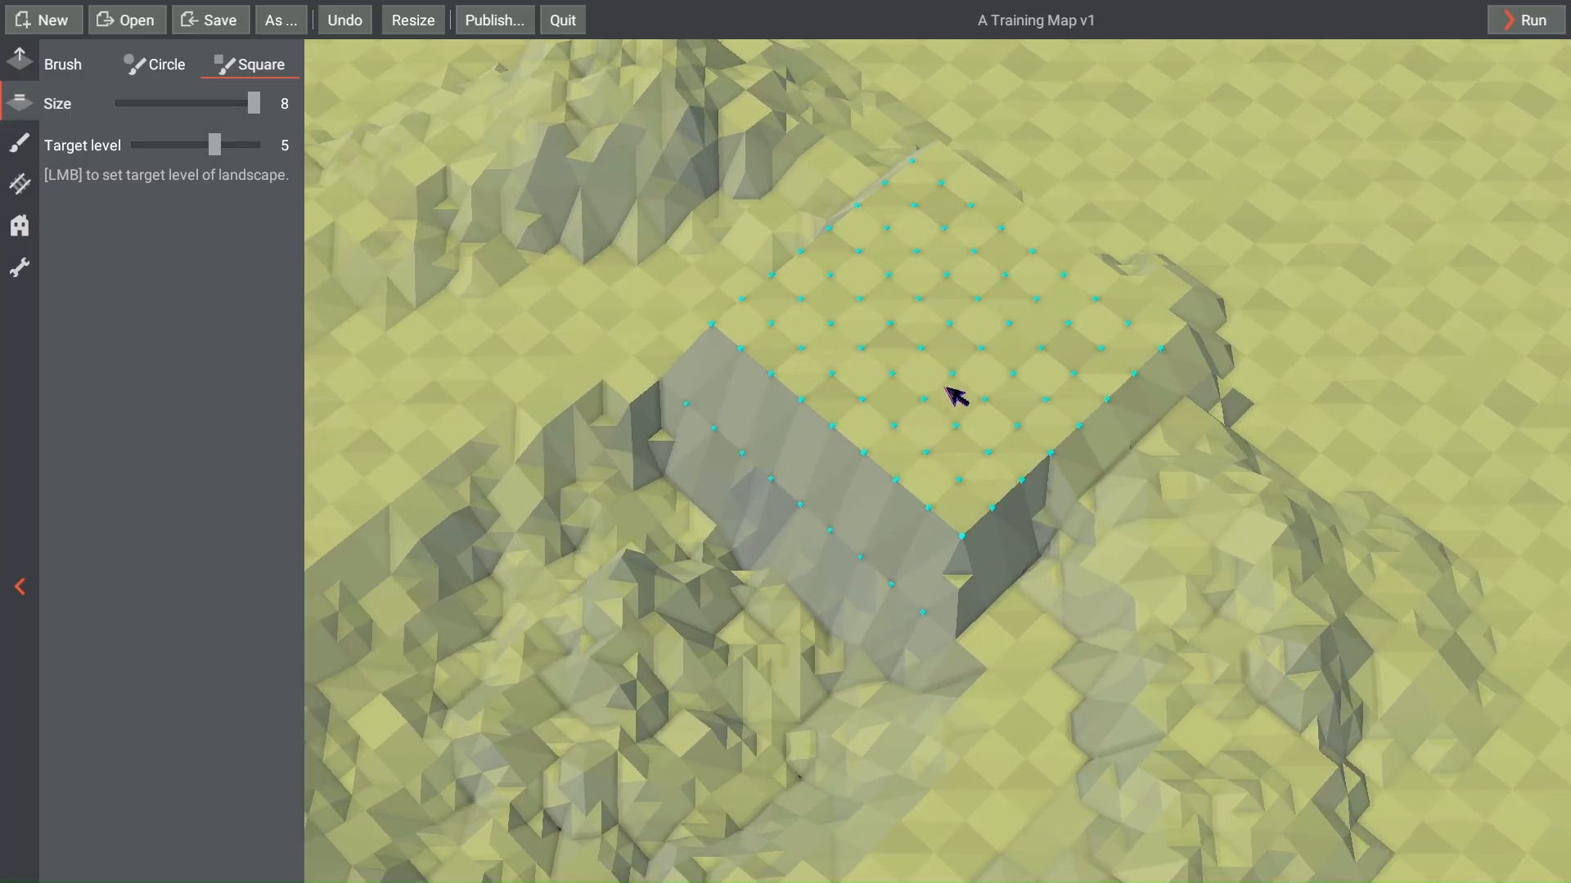
Step: Extend the level 5 plateau northwest into the northern ridge, undo that pass, and level a shorter extension instead
scroll(1151, 350, down, 3)
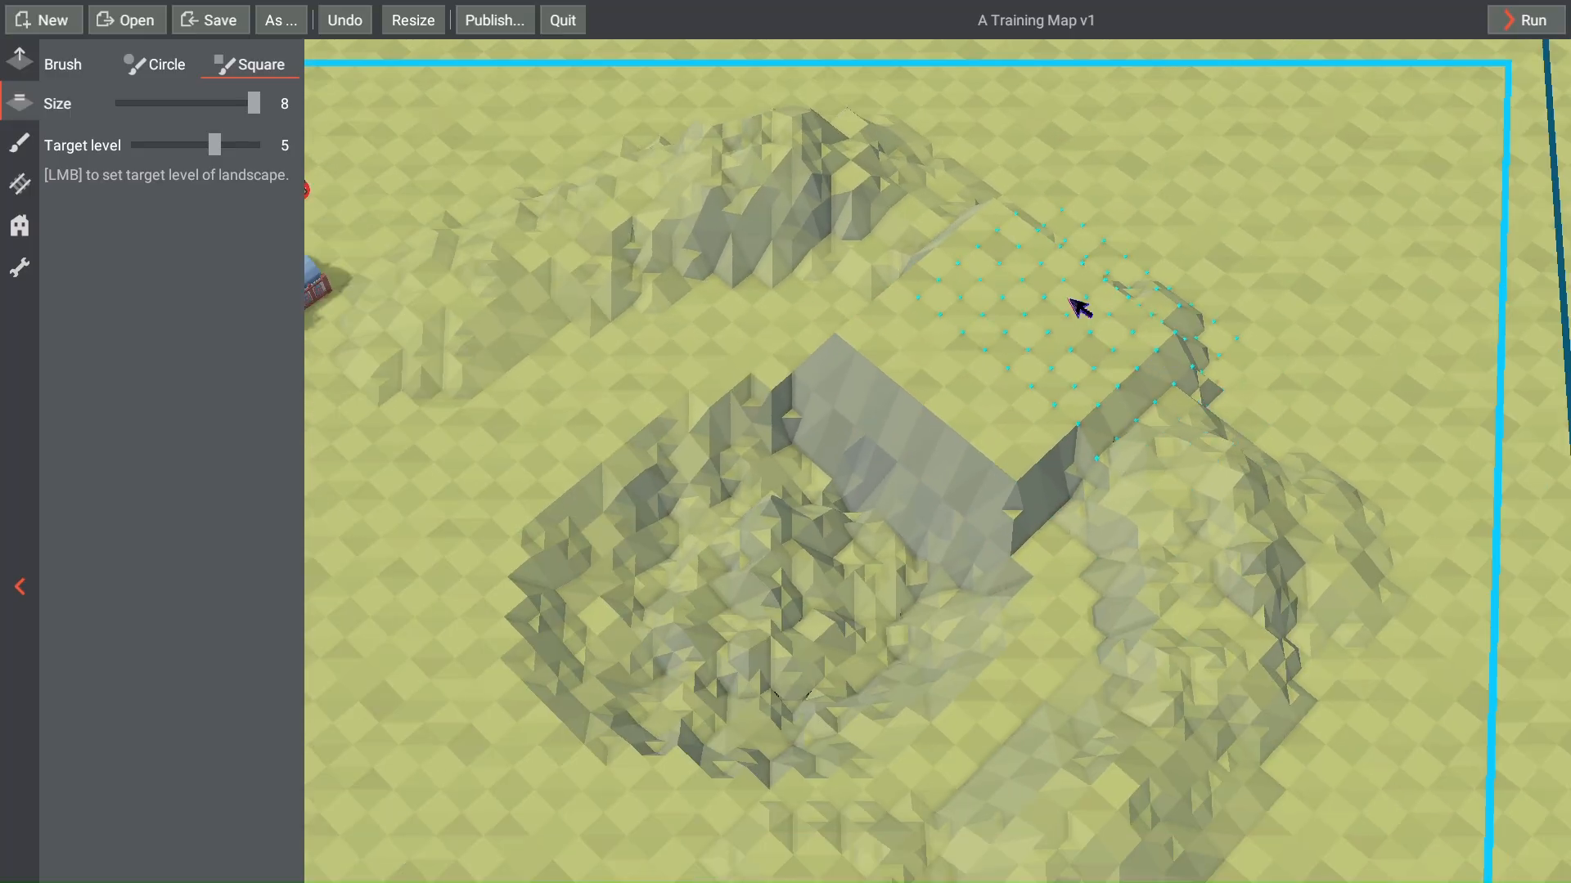
middle_drag(1066, 298, 1304, 500)
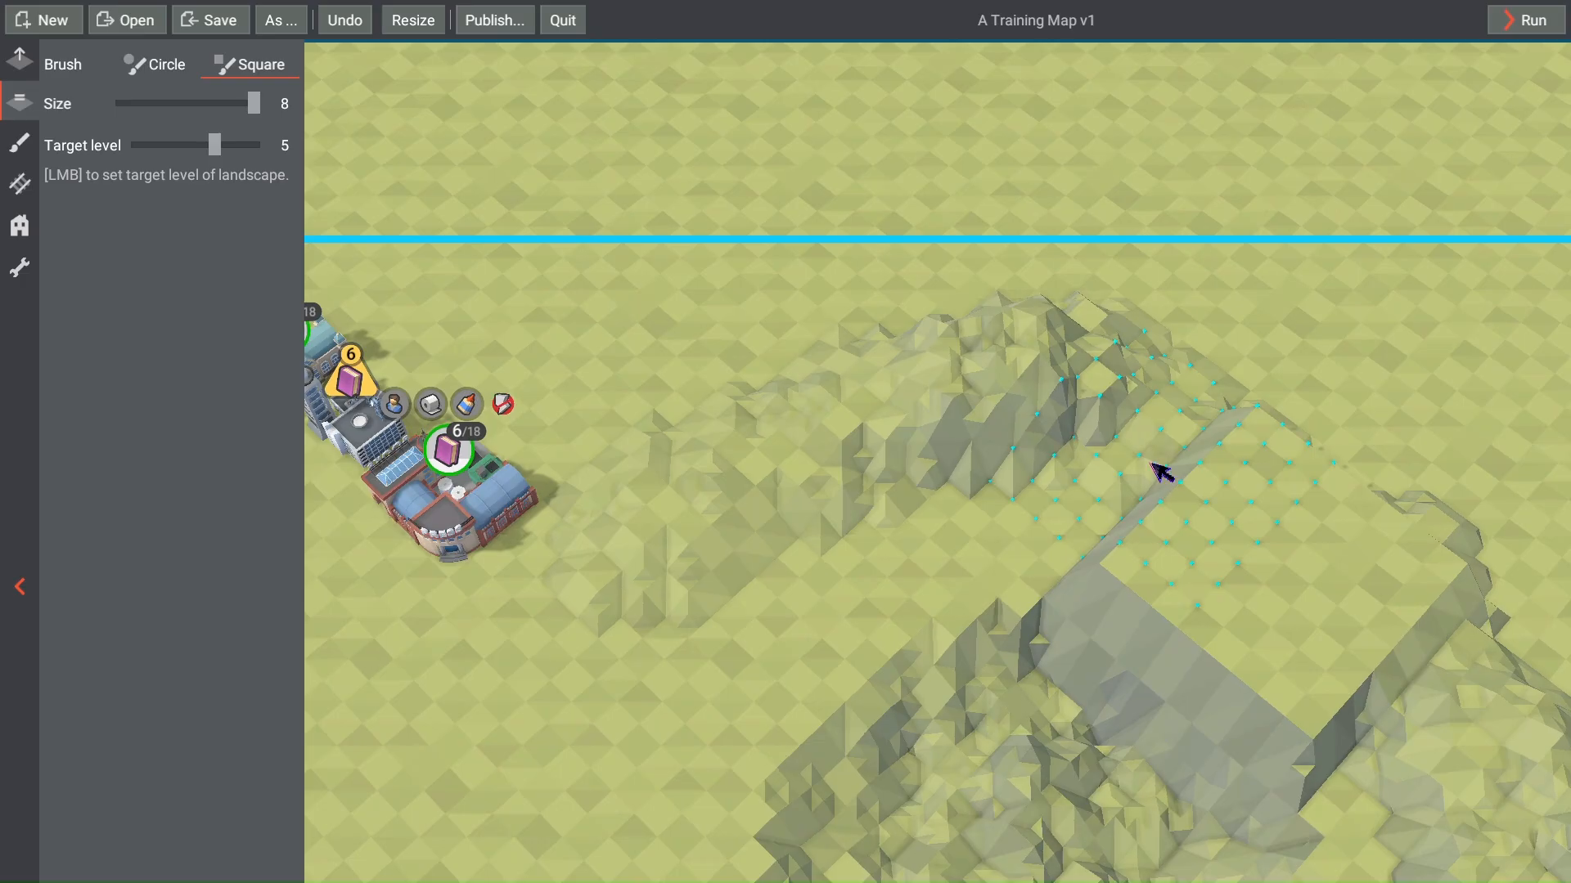
middle_drag(1152, 463, 1031, 463)
scroll(1010, 466, up, 1)
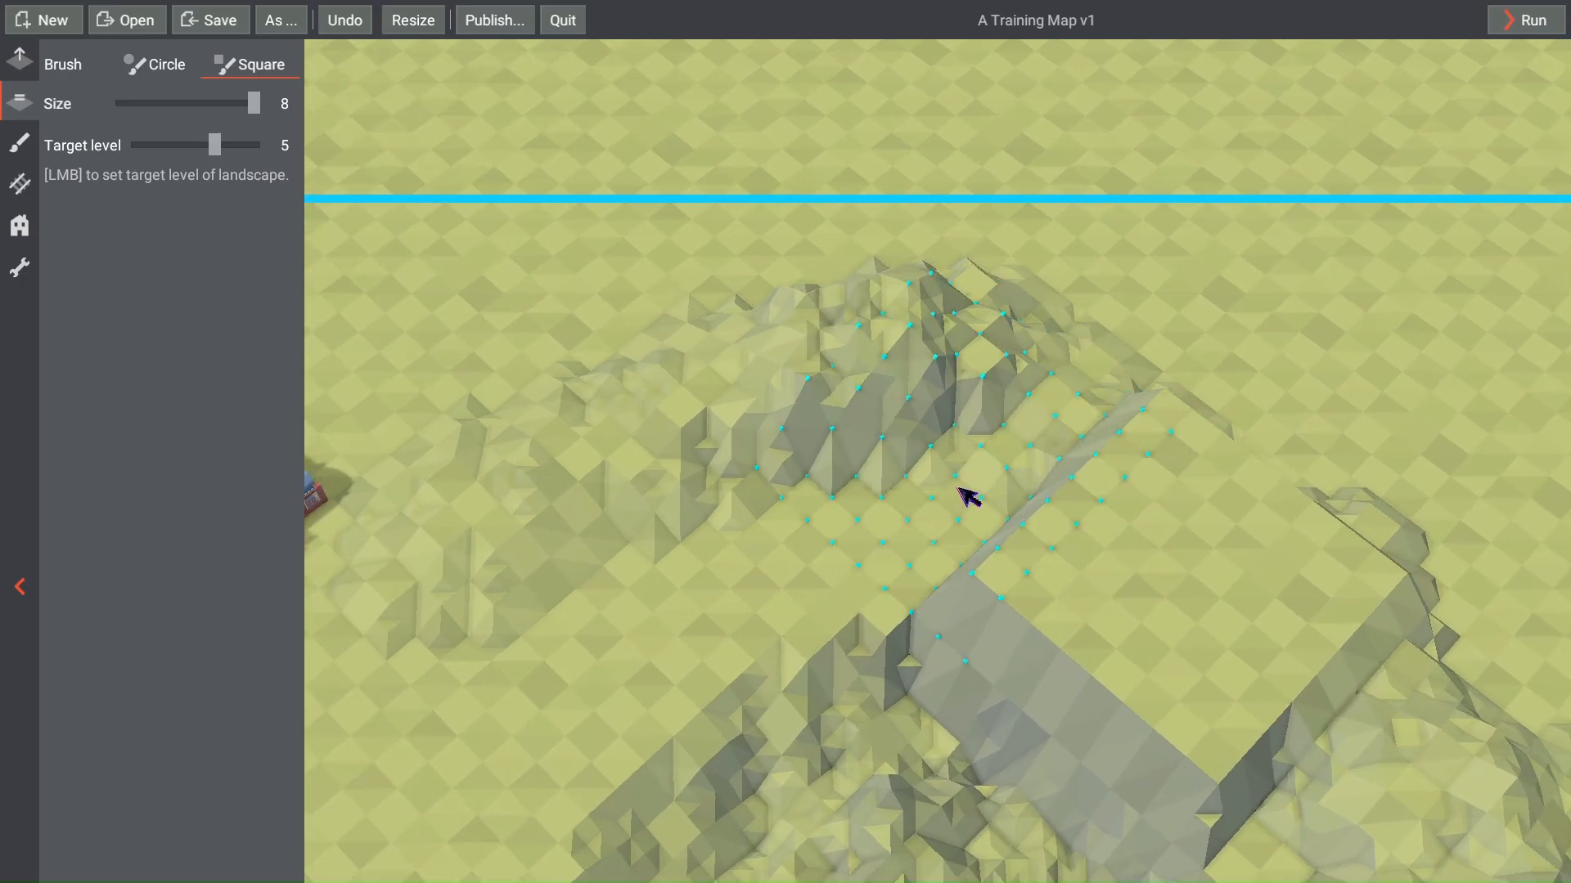
click(968, 495)
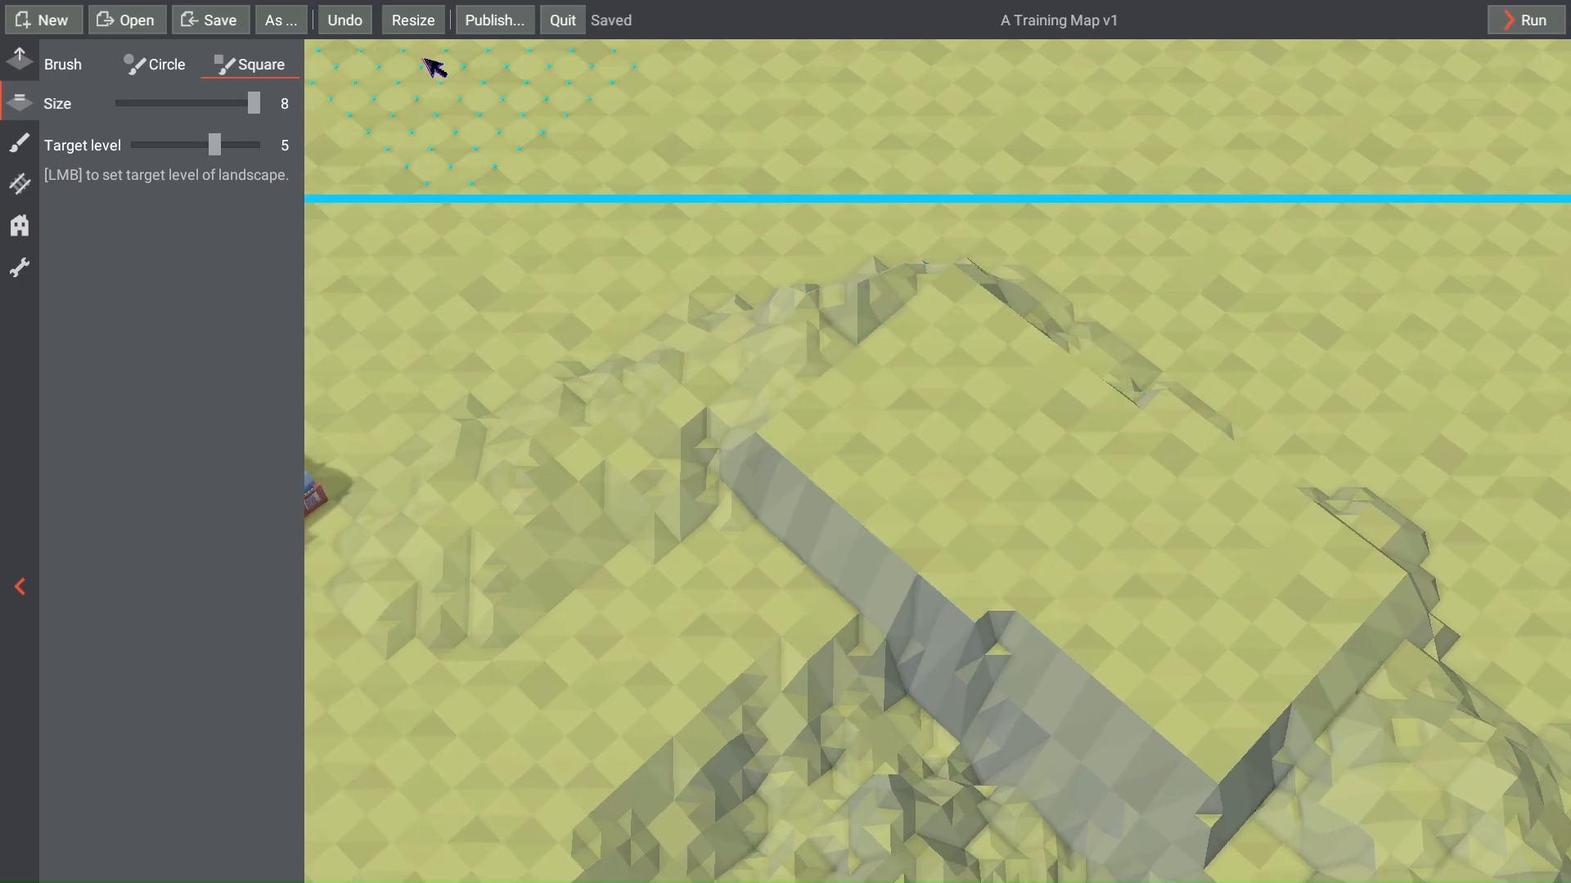
click(344, 20)
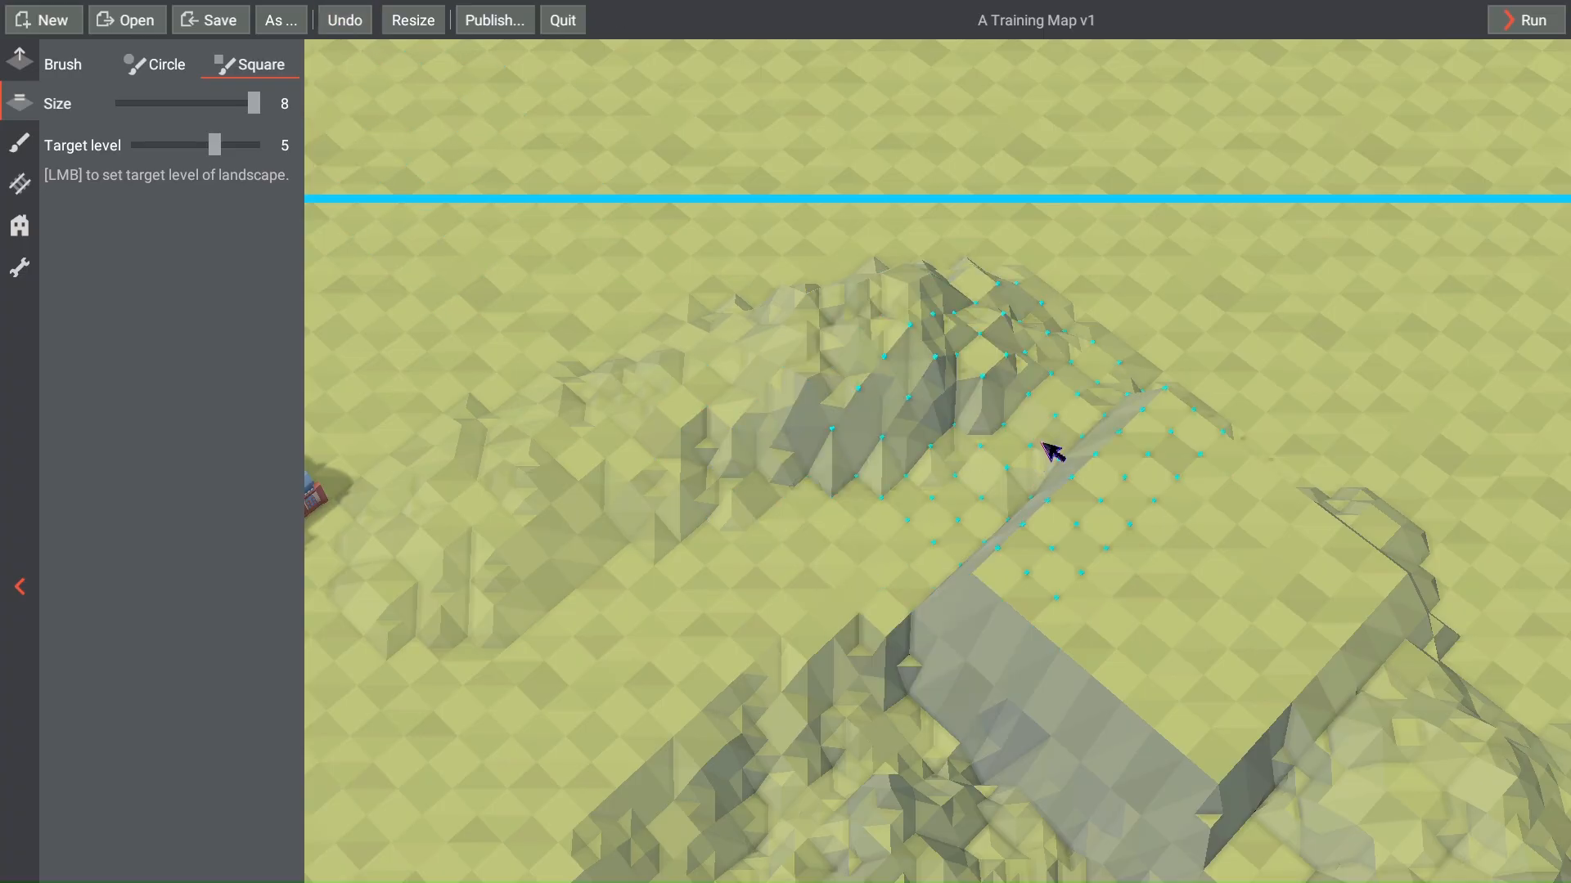
click(1047, 508)
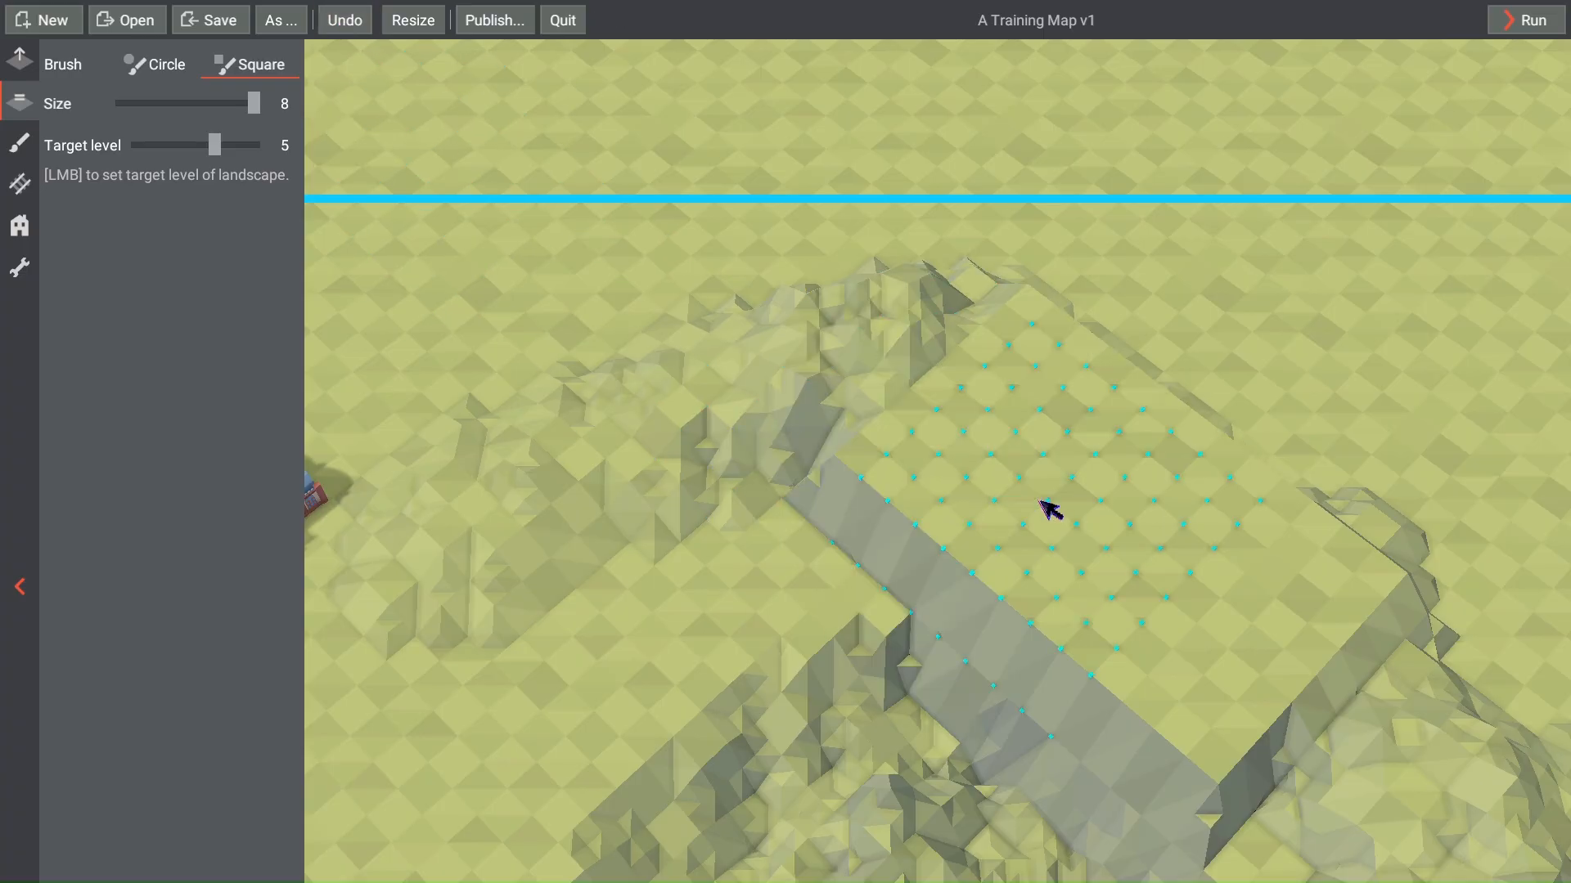
Step: Extend the level 5 plateau southeast across the eastern ridge and past the map's eastern border lines
mouse_move(1034, 403)
right_down()
mouse_move(716, 291)
mouse_move(638, 193)
right_up()
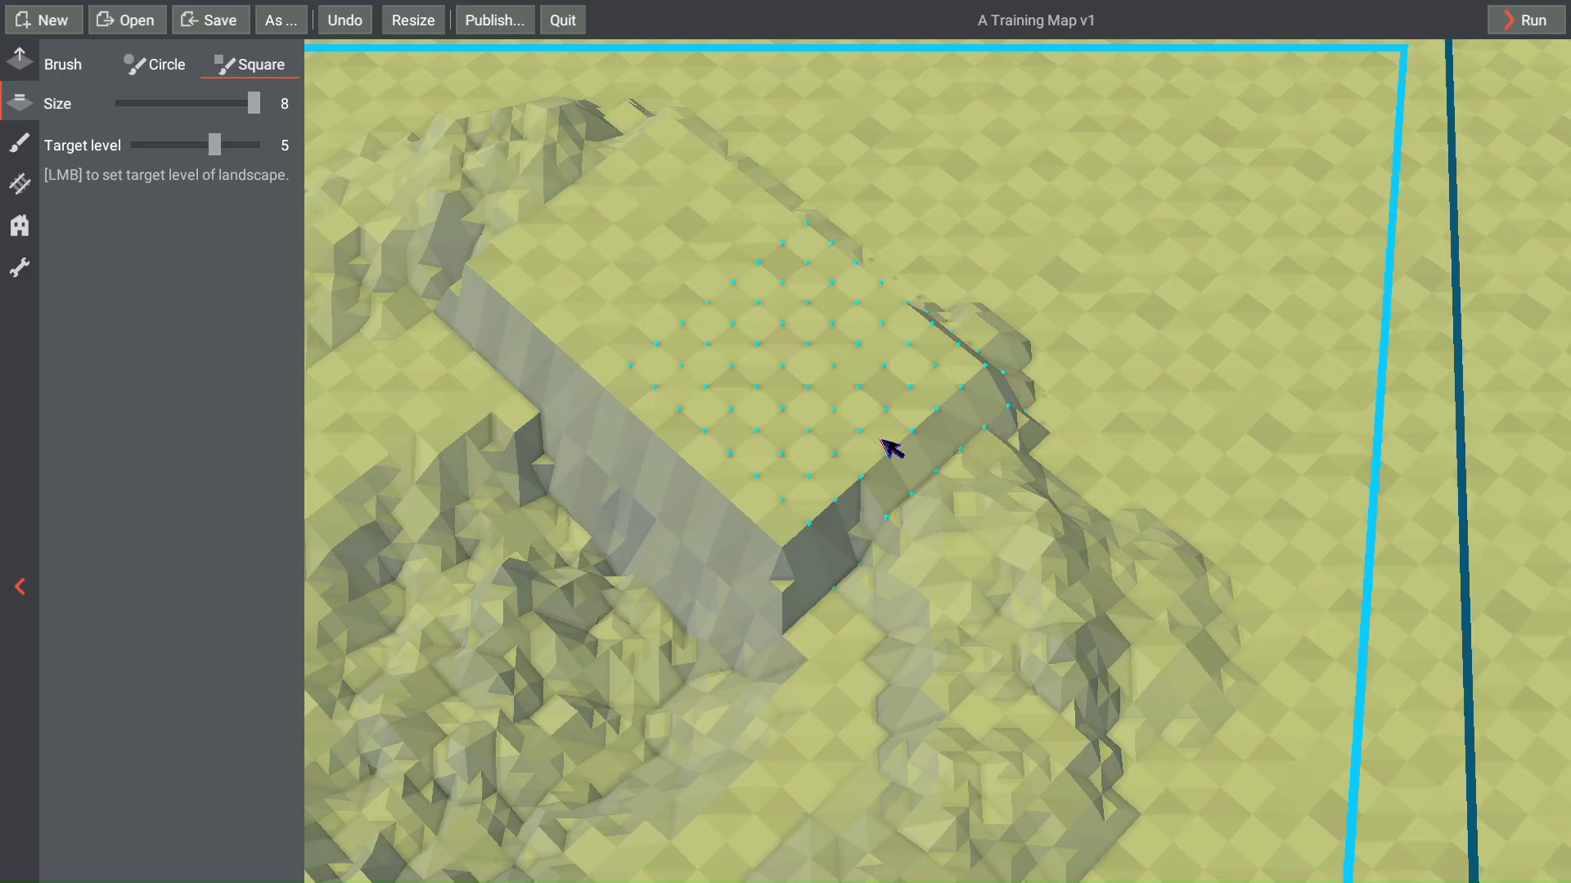
right_drag(928, 494, 938, 357)
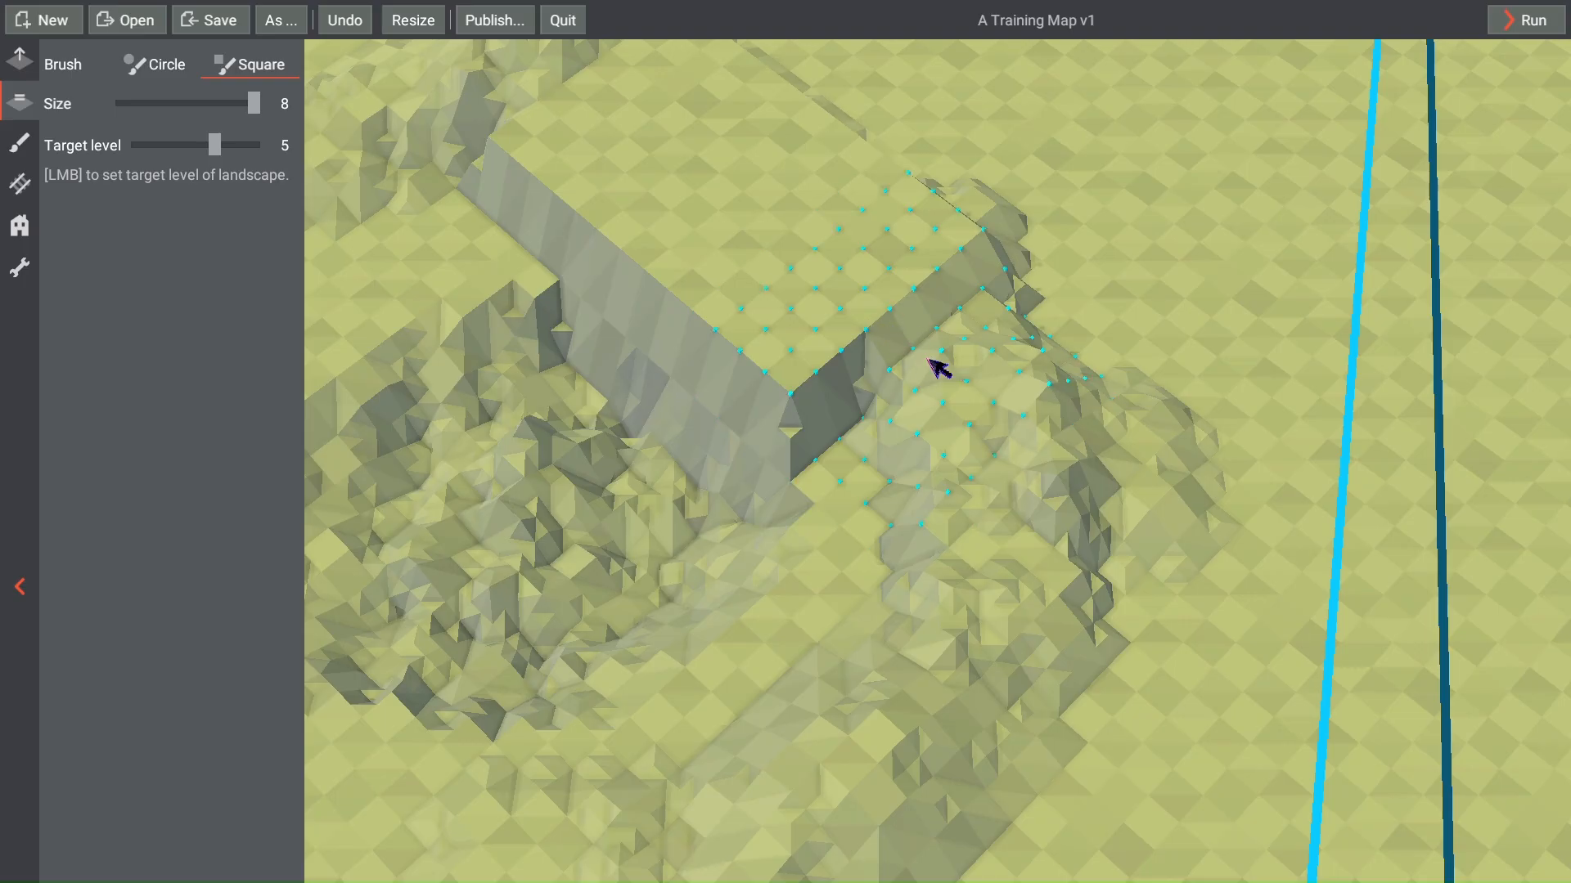
drag(933, 363, 1250, 594)
click(1241, 608)
right_drag(1231, 577, 1155, 369)
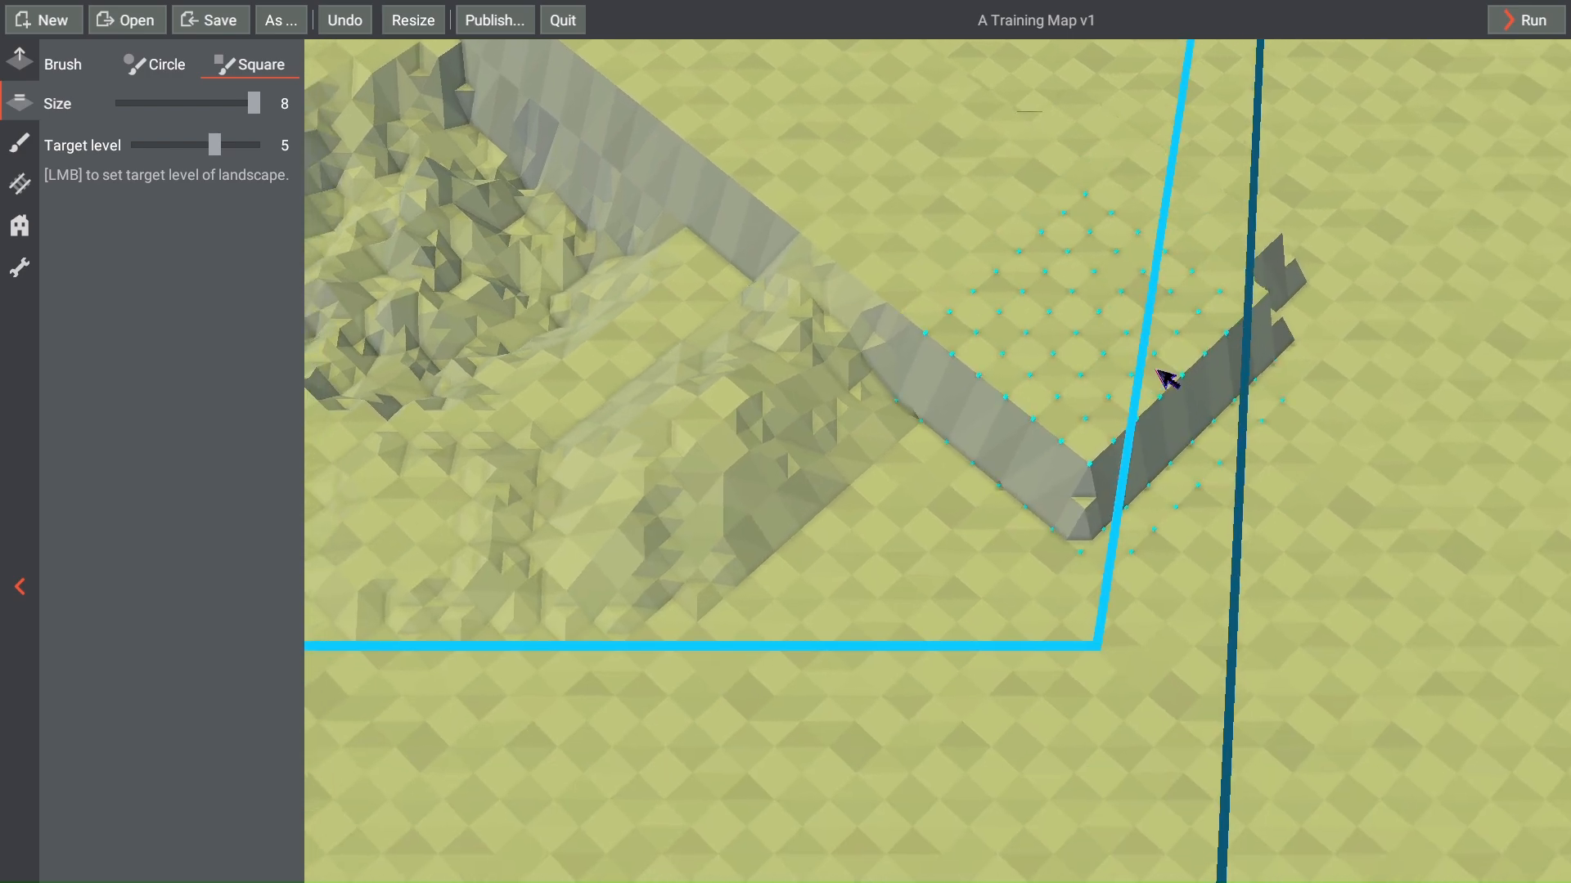
click(1268, 501)
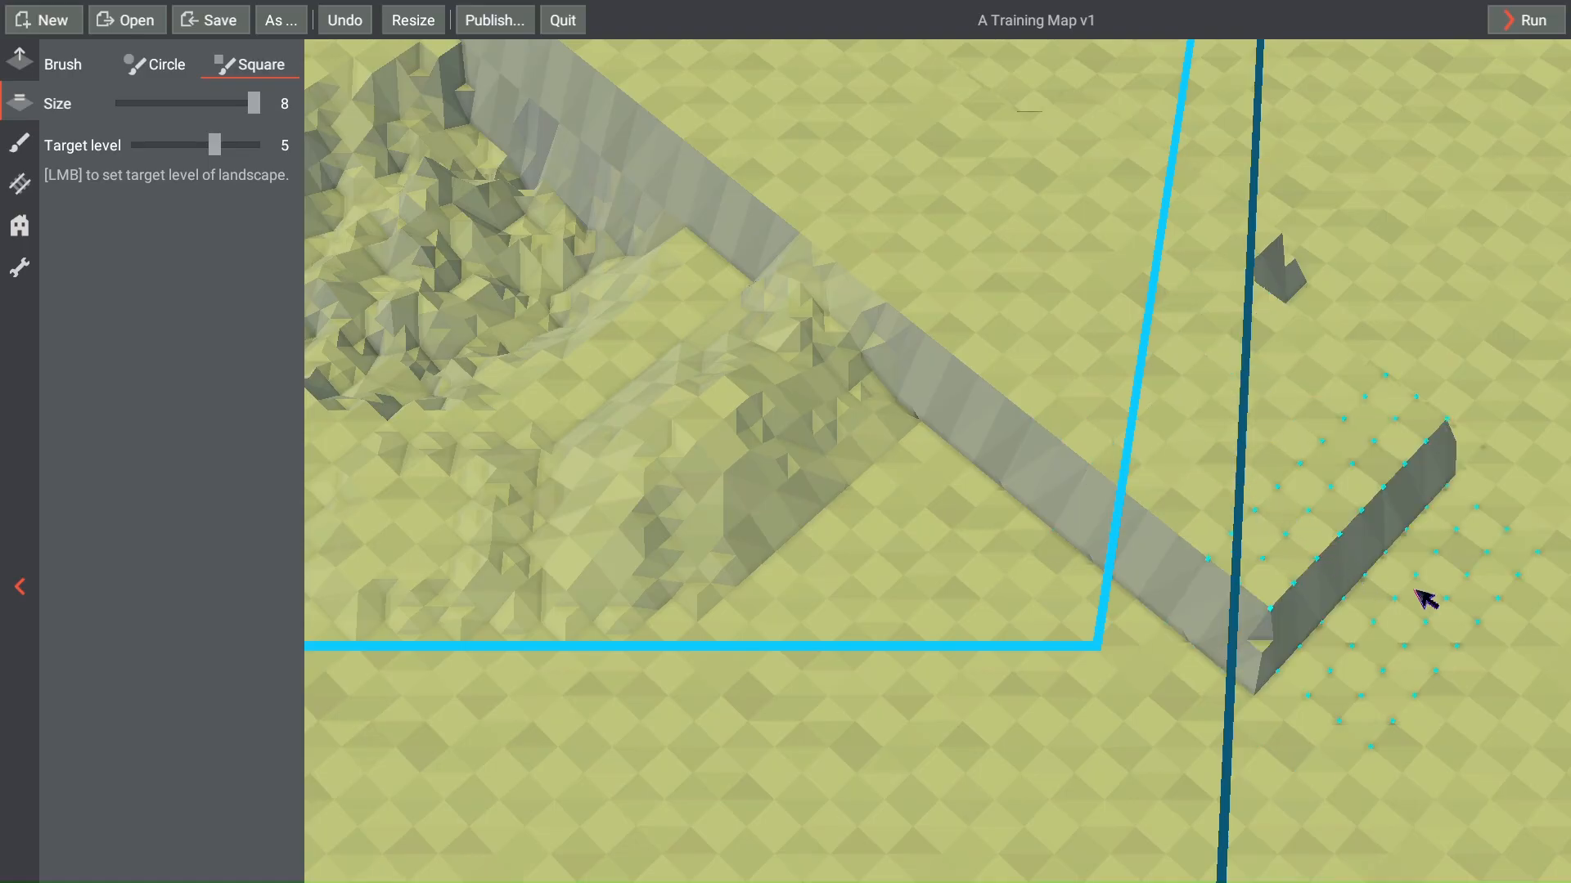
click(1415, 590)
Step: Fill the gaps and leftover ridge pieces between the plateau and the eastern border, levelling them to 5
mouse_move(1312, 483)
right_down()
mouse_move(1291, 632)
mouse_move(1231, 736)
right_up()
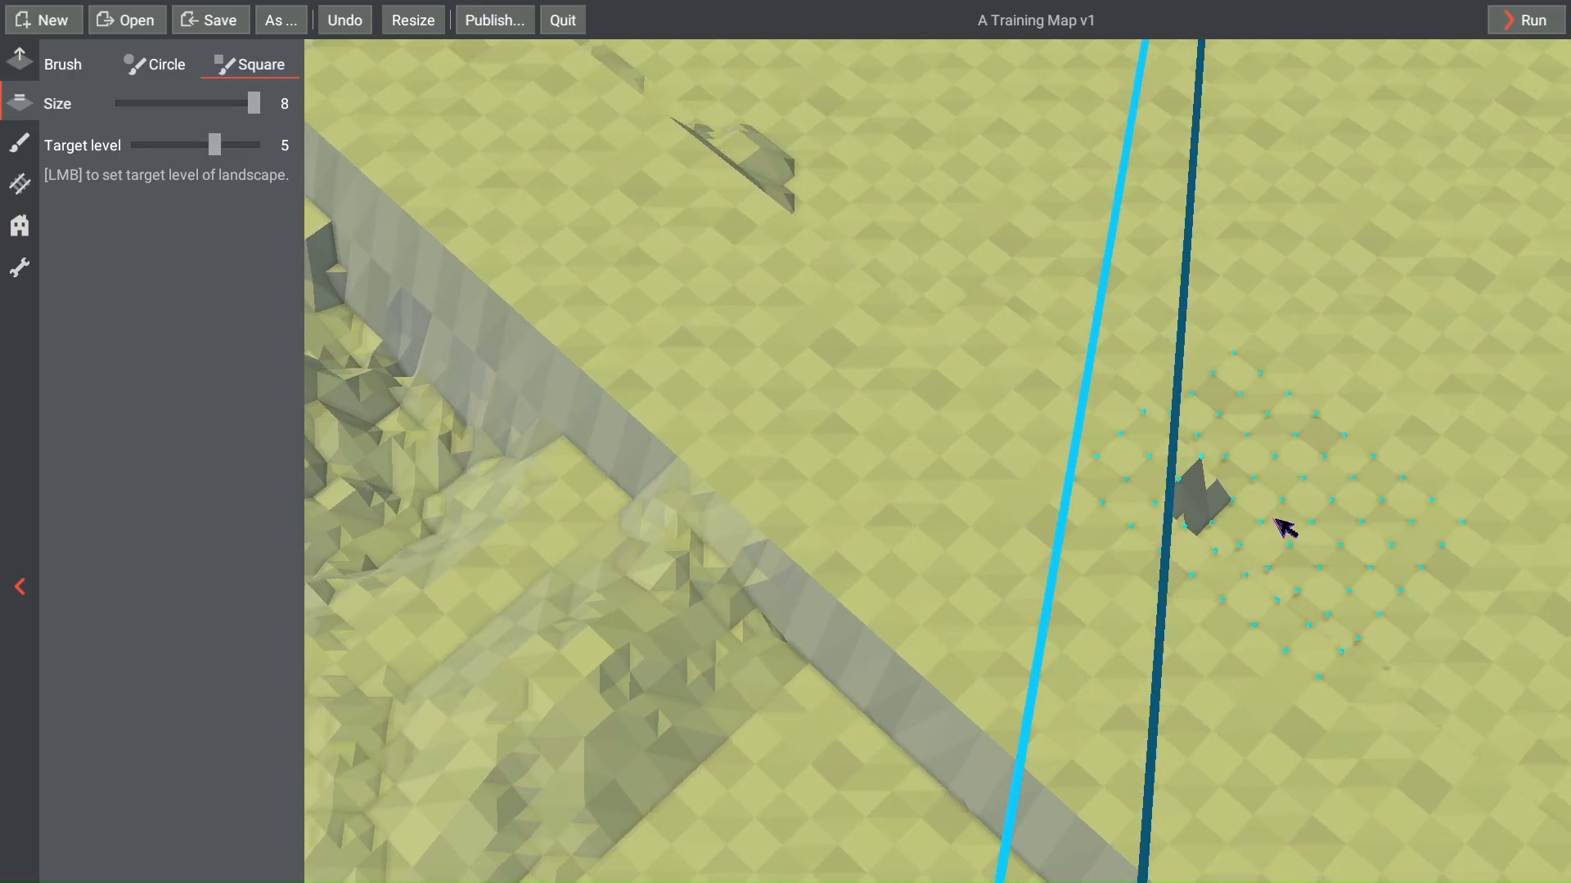
click(1271, 518)
click(1144, 342)
right_drag(1078, 319, 1313, 603)
click(1314, 604)
click(1207, 520)
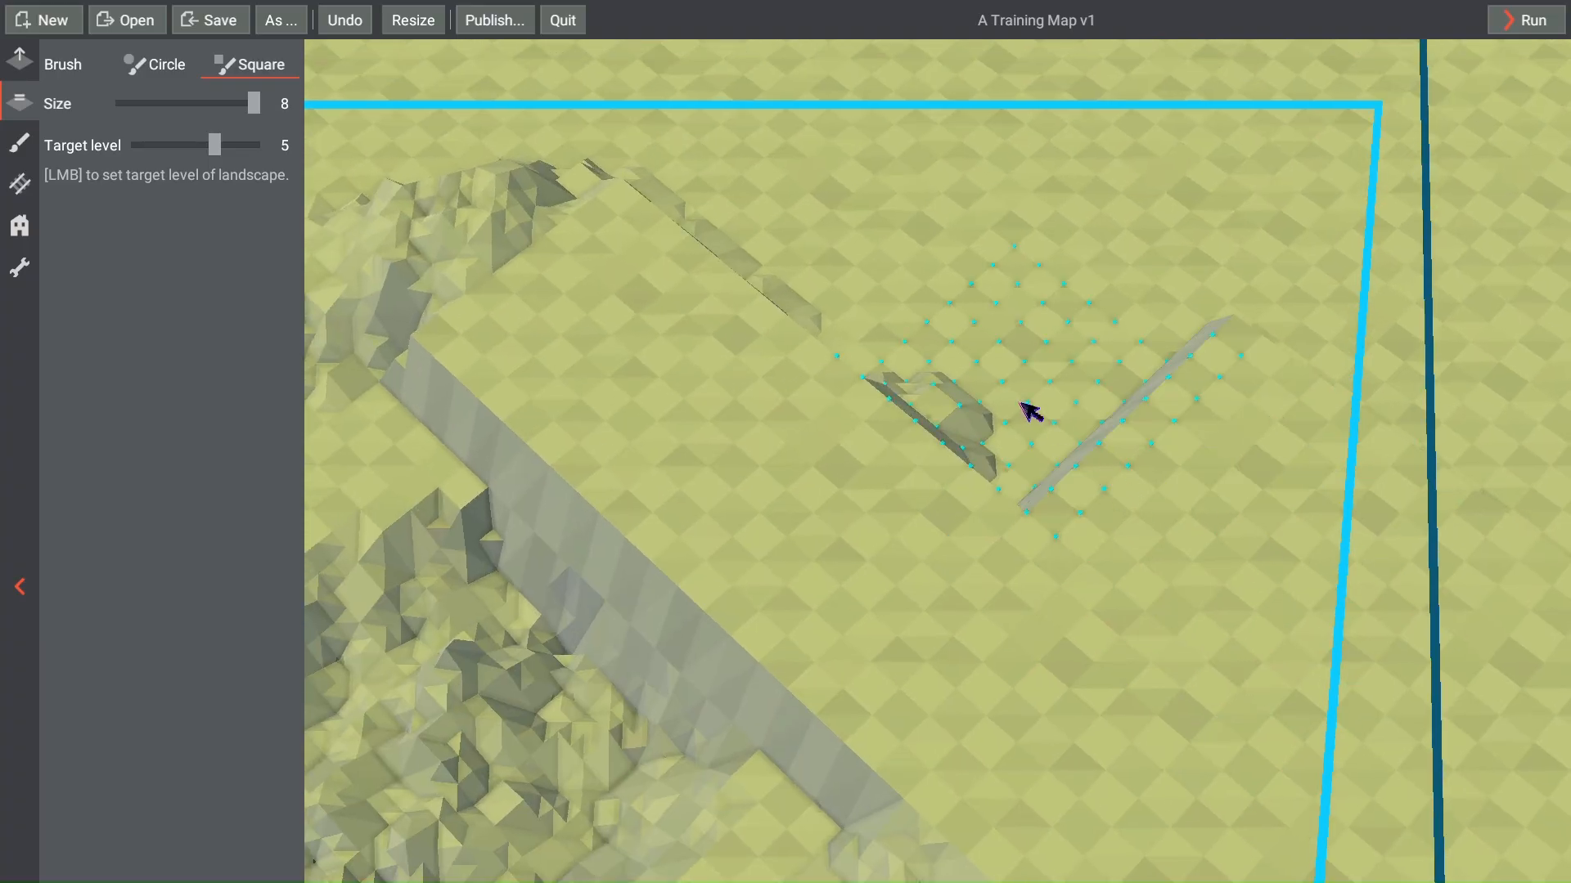
click(1017, 398)
click(855, 279)
Step: Level the terrain behind the northern ridge and its peak to 5, joining it to the plateau
right_drag(855, 279, 1286, 590)
click(1016, 435)
click(911, 406)
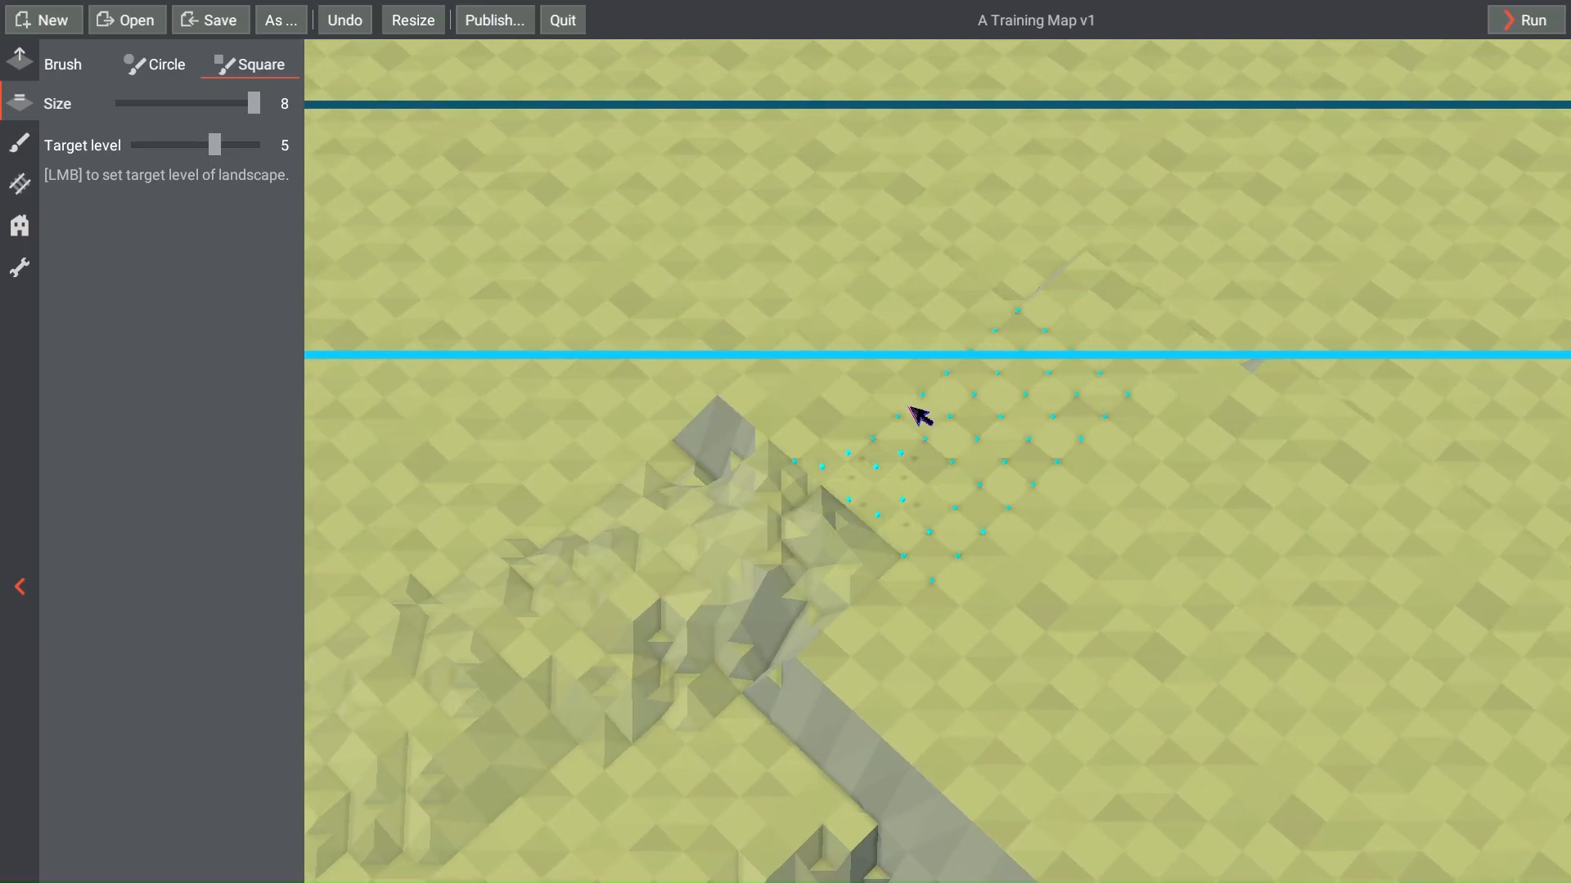
right_drag(909, 433, 1003, 352)
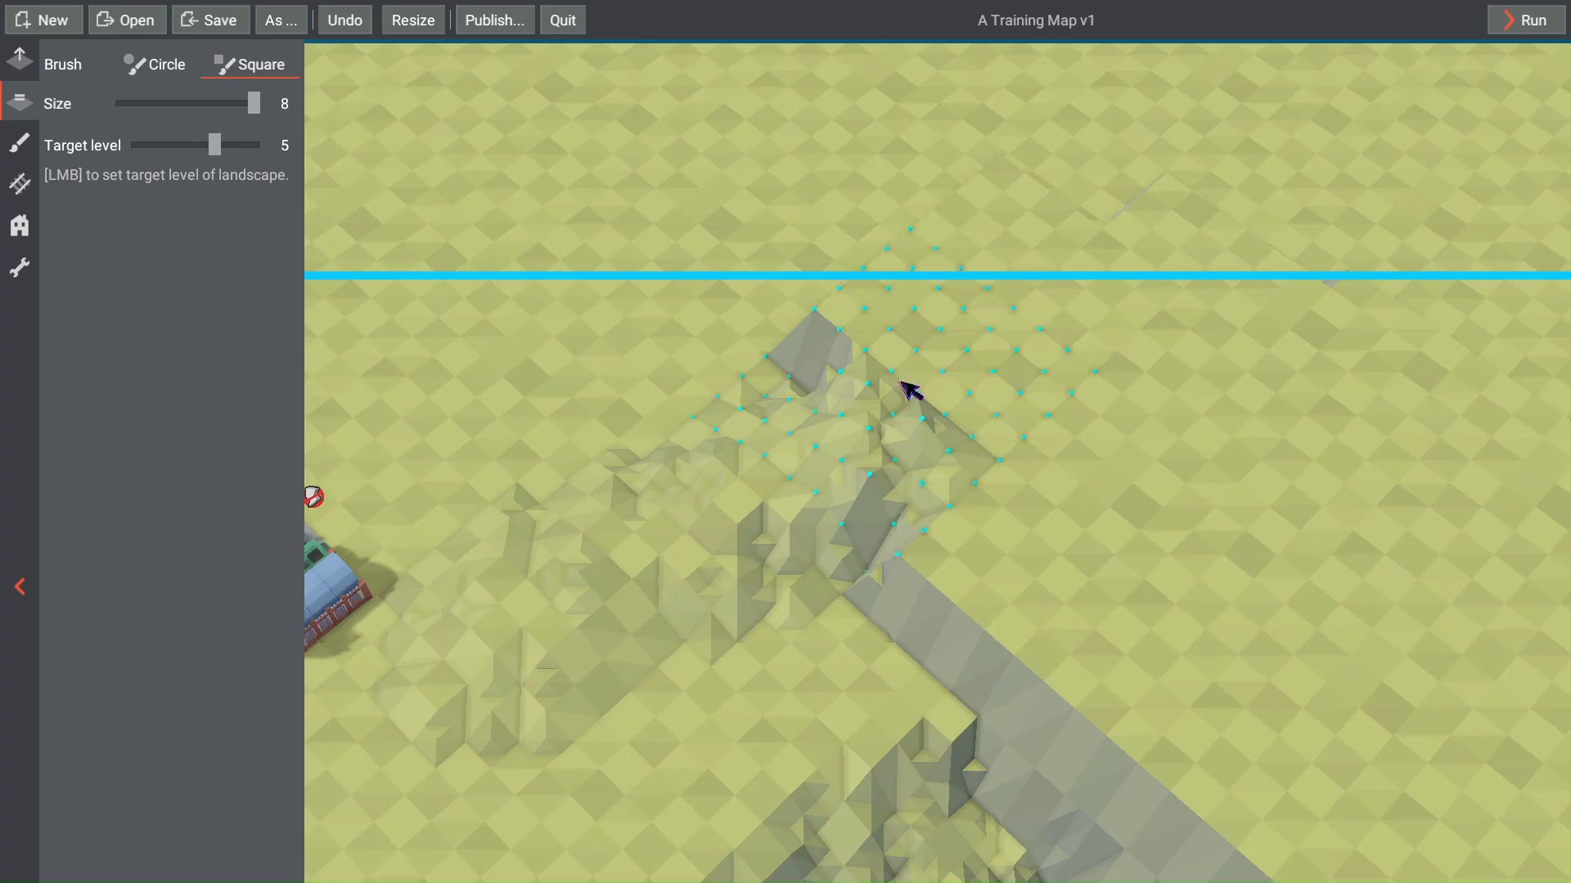
click(907, 393)
Step: Extend the level 5 plateau northwest past the inner northern border and sweep it east along the border strip
right_drag(859, 298, 954, 490)
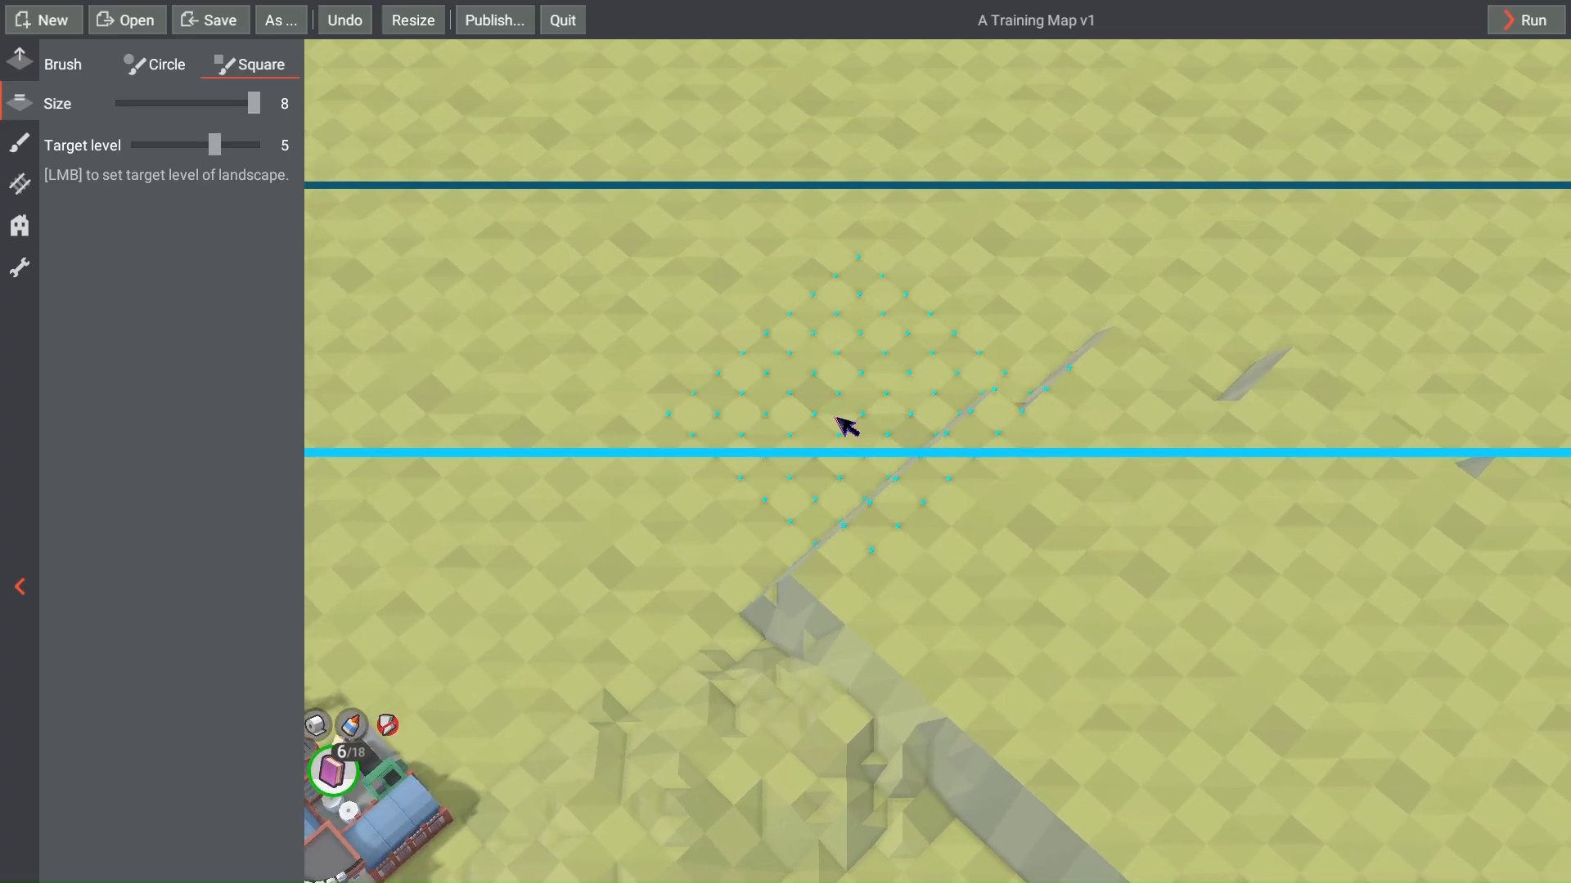
click(814, 435)
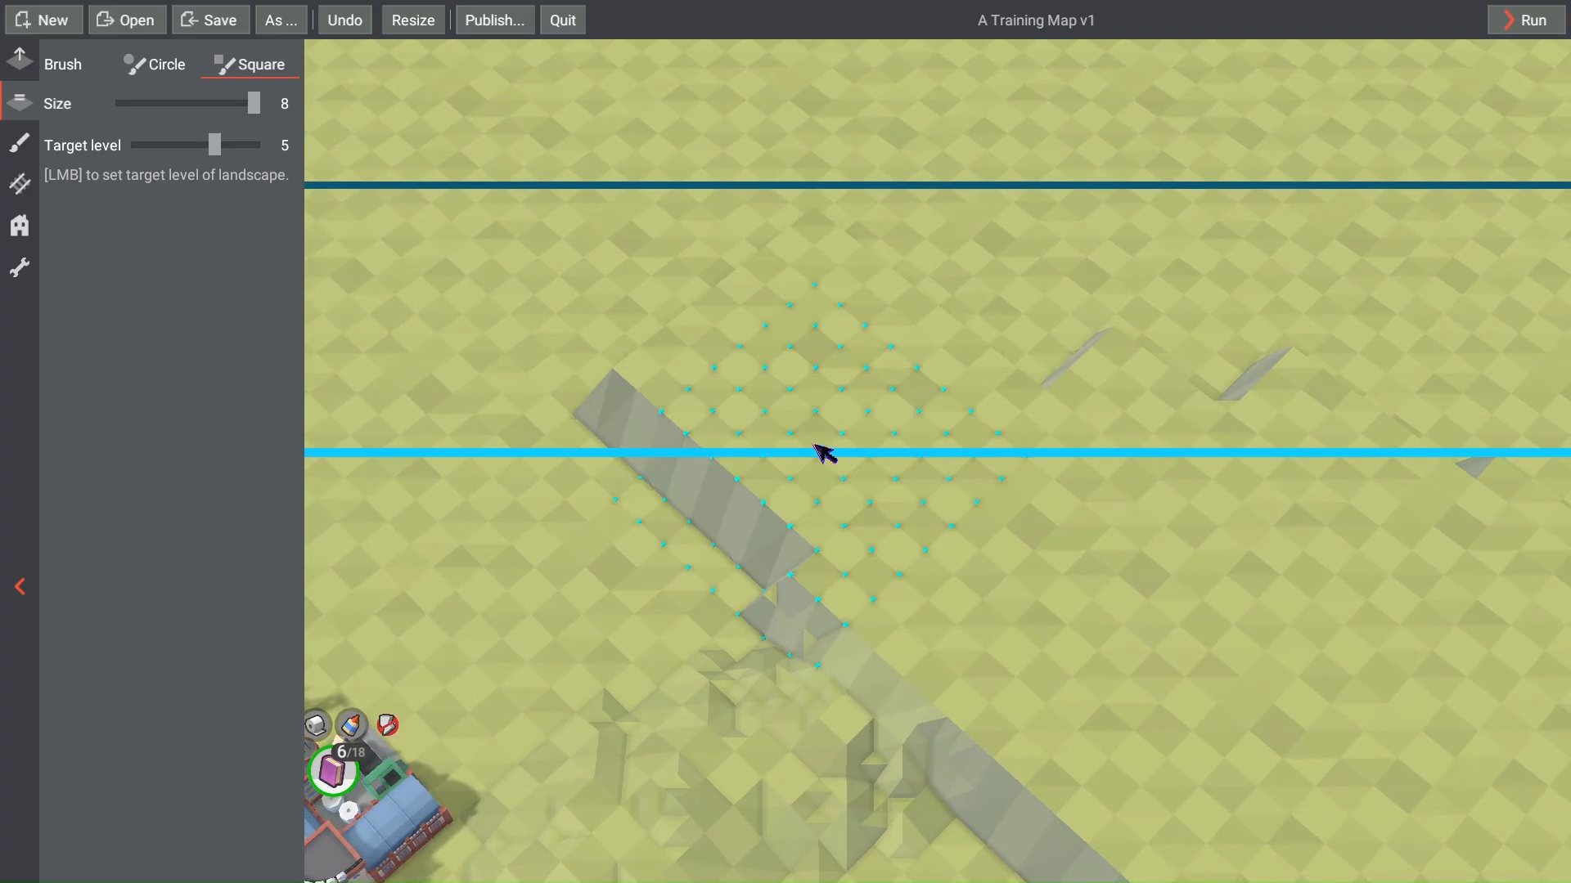
click(840, 421)
right_drag(840, 422, 845, 526)
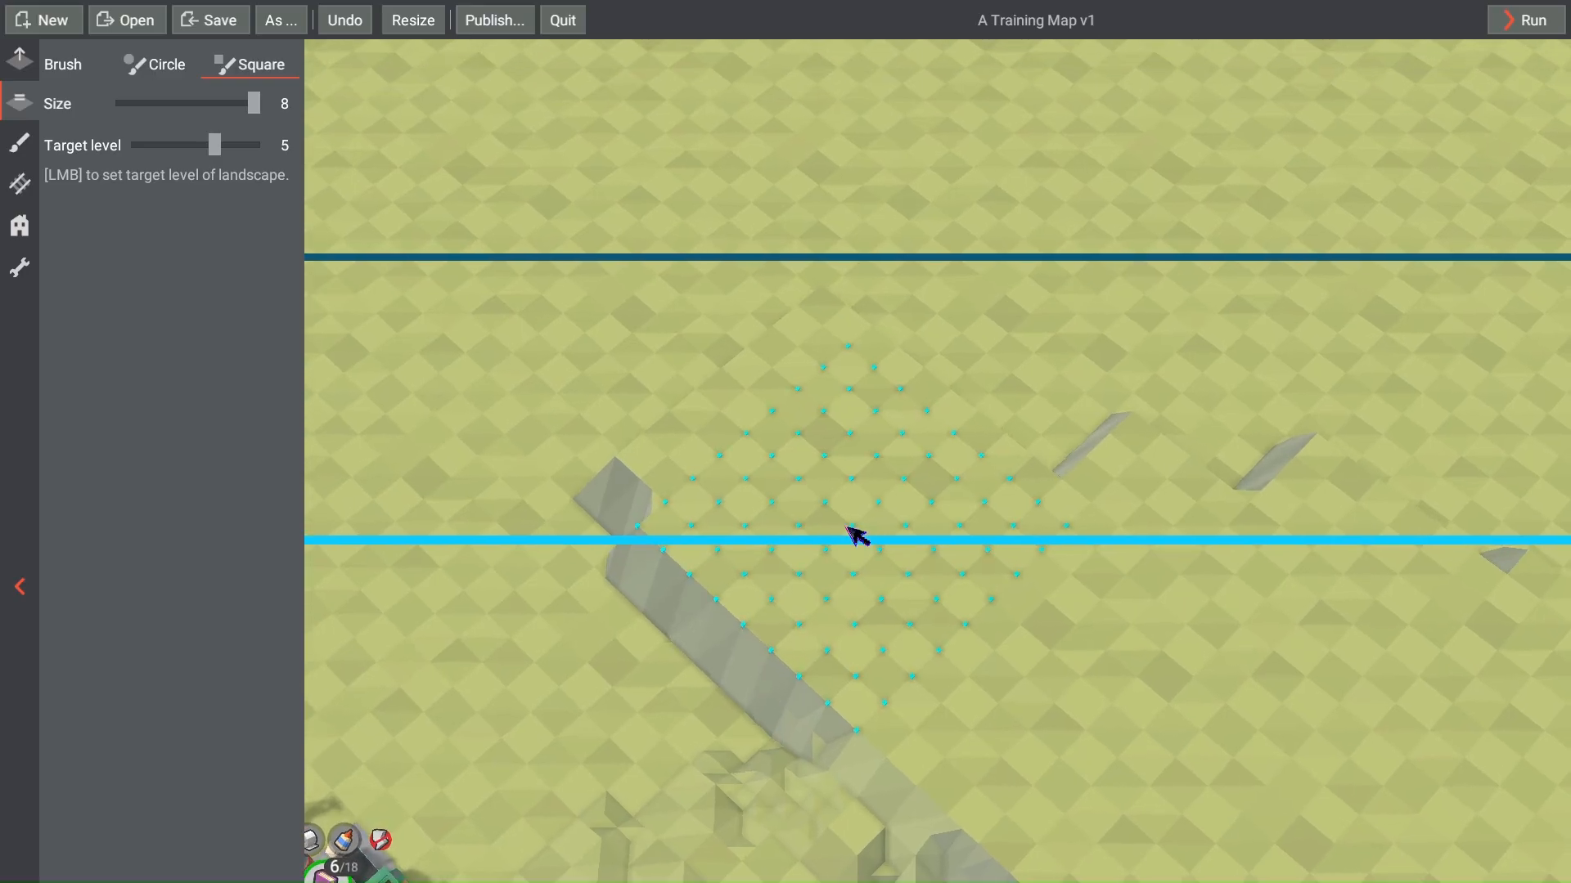
mouse_move(743, 413)
mouse_down()
mouse_move(725, 330)
mouse_move(912, 235)
mouse_move(1133, 272)
mouse_move(1186, 389)
mouse_up()
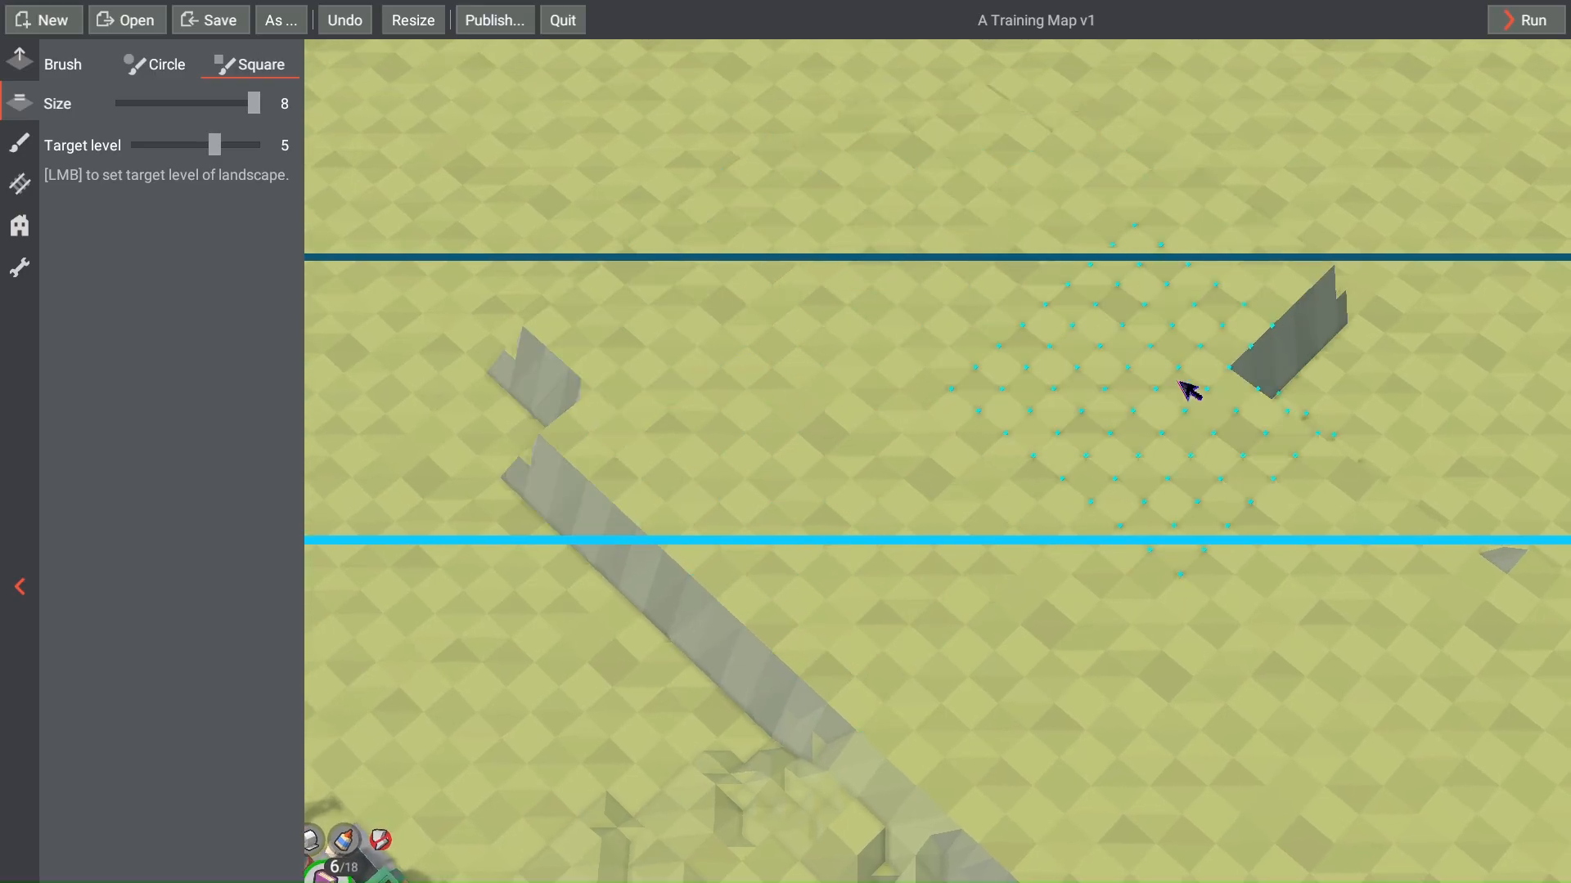
Step: Level the leftover ridge pieces along the northern border strip to 5 and continue around the northeast corner past the eastern border
right_drag(1185, 389, 744, 396)
mouse_move(1024, 327)
mouse_down()
mouse_move(1310, 363)
mouse_move(1011, 529)
mouse_move(1185, 613)
mouse_up()
right_drag(1185, 614, 719, 327)
mouse_move(720, 327)
mouse_down()
mouse_move(1205, 498)
mouse_move(1356, 159)
mouse_move(1240, 722)
mouse_up()
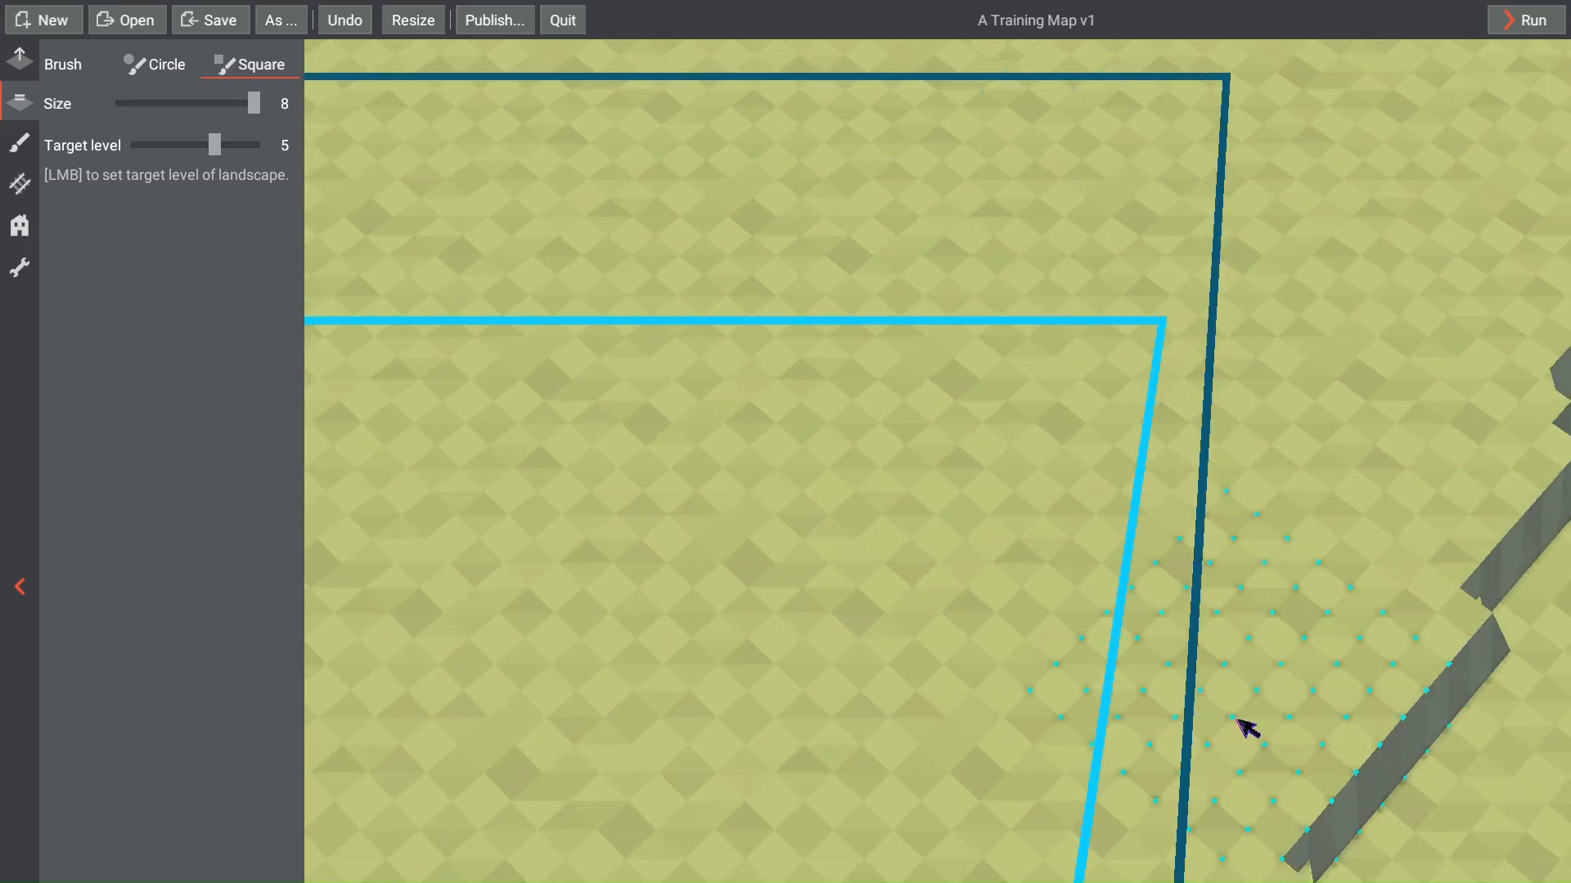
right_drag(1241, 722, 1487, 434)
scroll(1486, 434, down, 4)
mouse_move(1022, 409)
right_down()
mouse_move(1160, 302)
mouse_move(1174, 267)
right_up()
mouse_move(1407, 454)
mouse_down()
mouse_move(1467, 419)
mouse_move(1405, 304)
mouse_up()
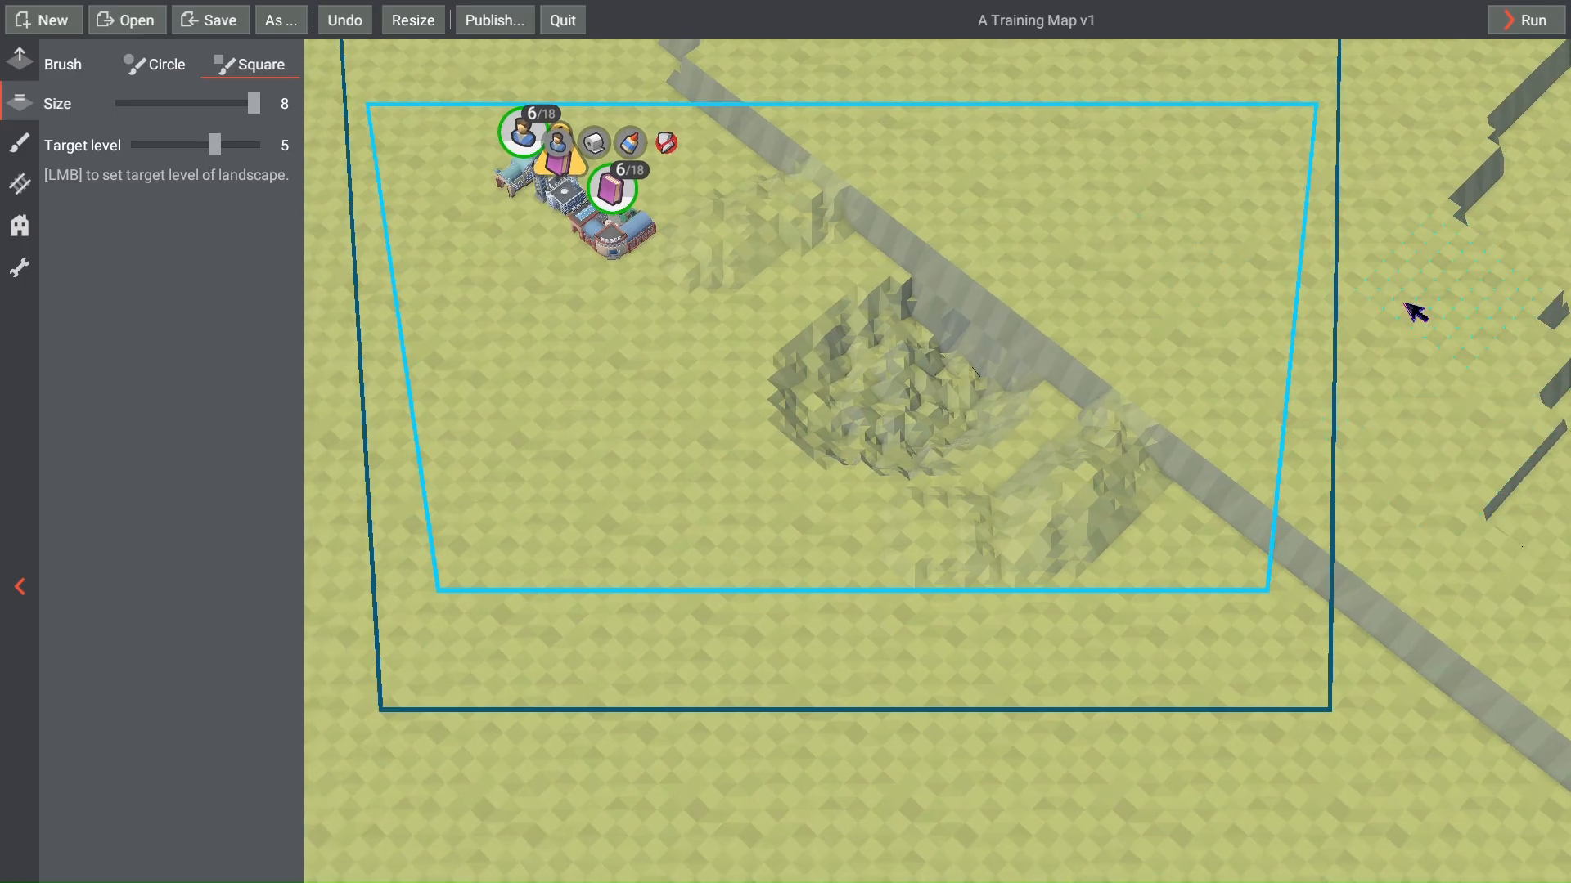
Step: Review the whole plateau and save the level
right_drag(810, 368, 802, 475)
scroll(782, 401, up, 3)
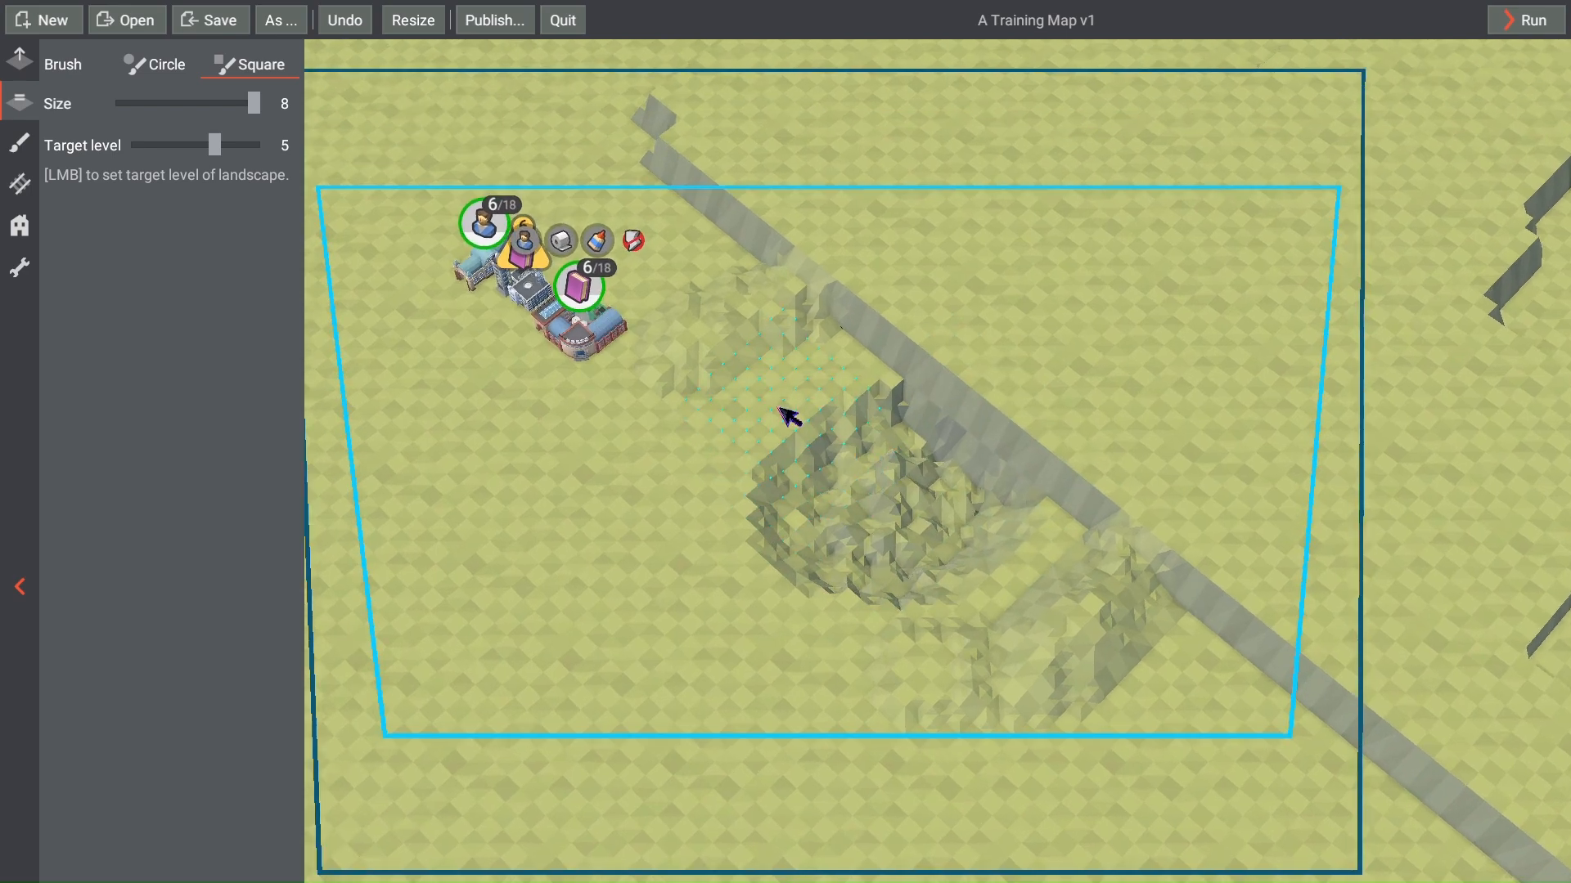
right_drag(848, 419, 939, 411)
scroll(916, 416, down, 1)
scroll(929, 414, down, 2)
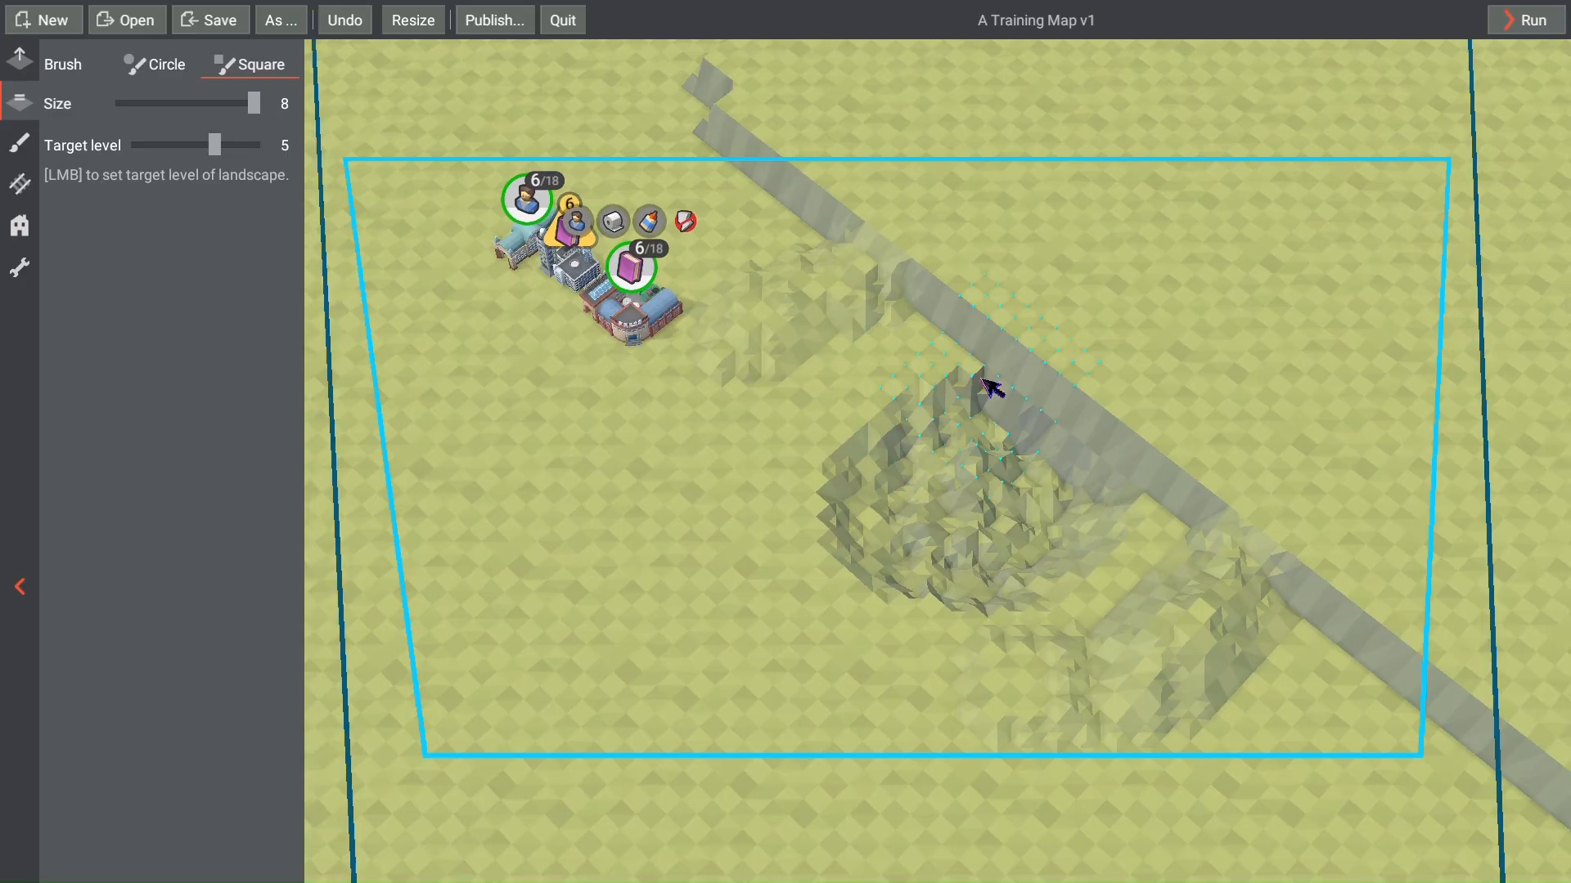
key(ctrl+s)
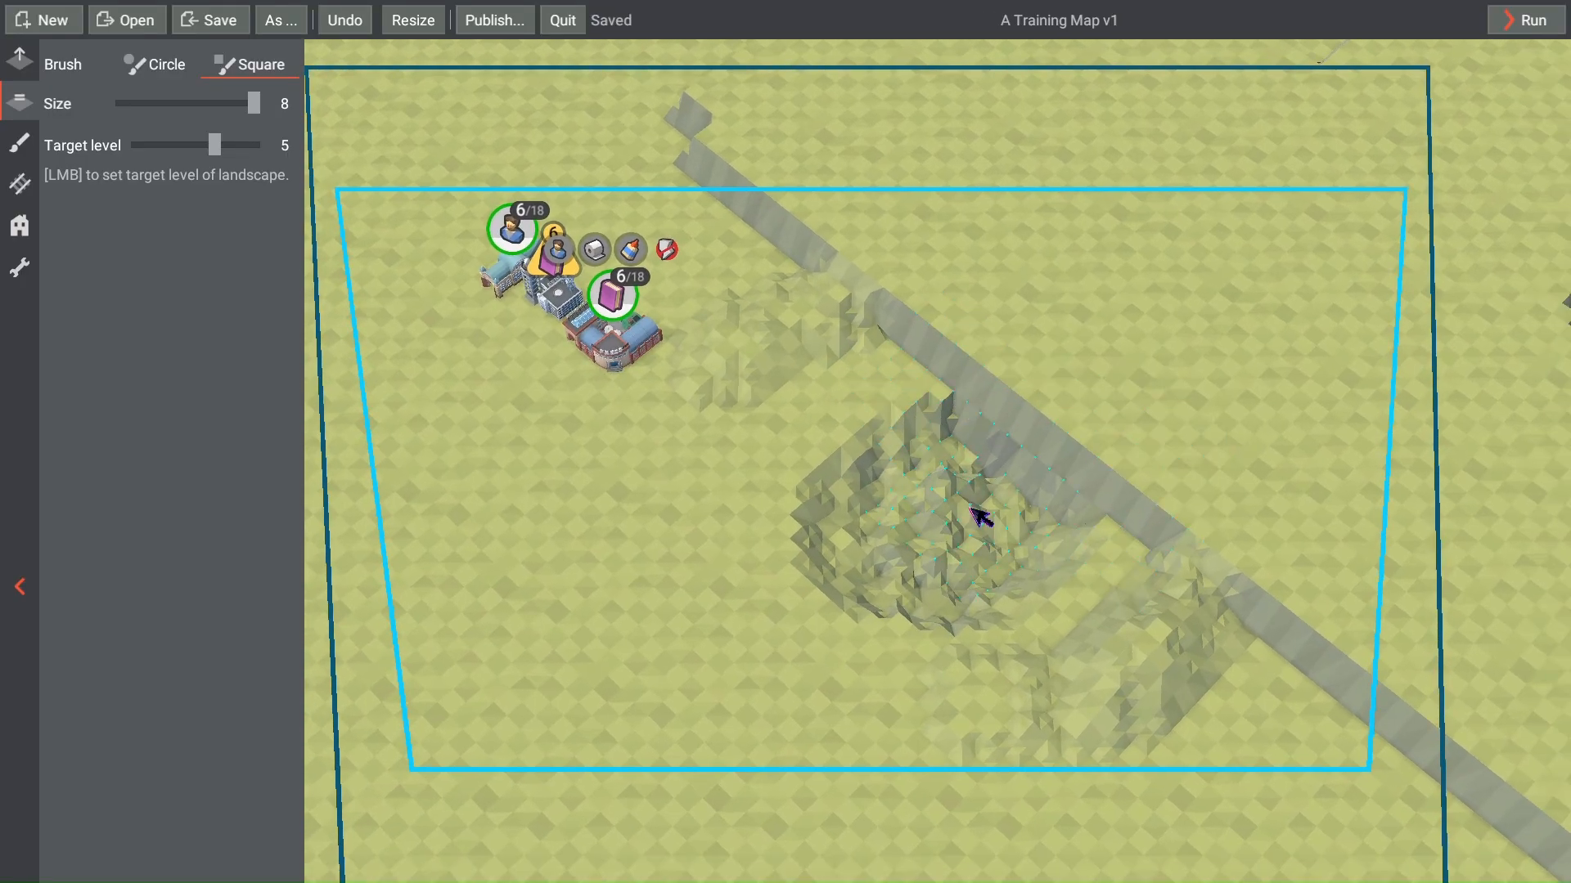
Step: Carve a level 3 channel northeast across the plateau from the cliff beside the central hill, using a size 4 square brush
scroll(986, 515, up, 4)
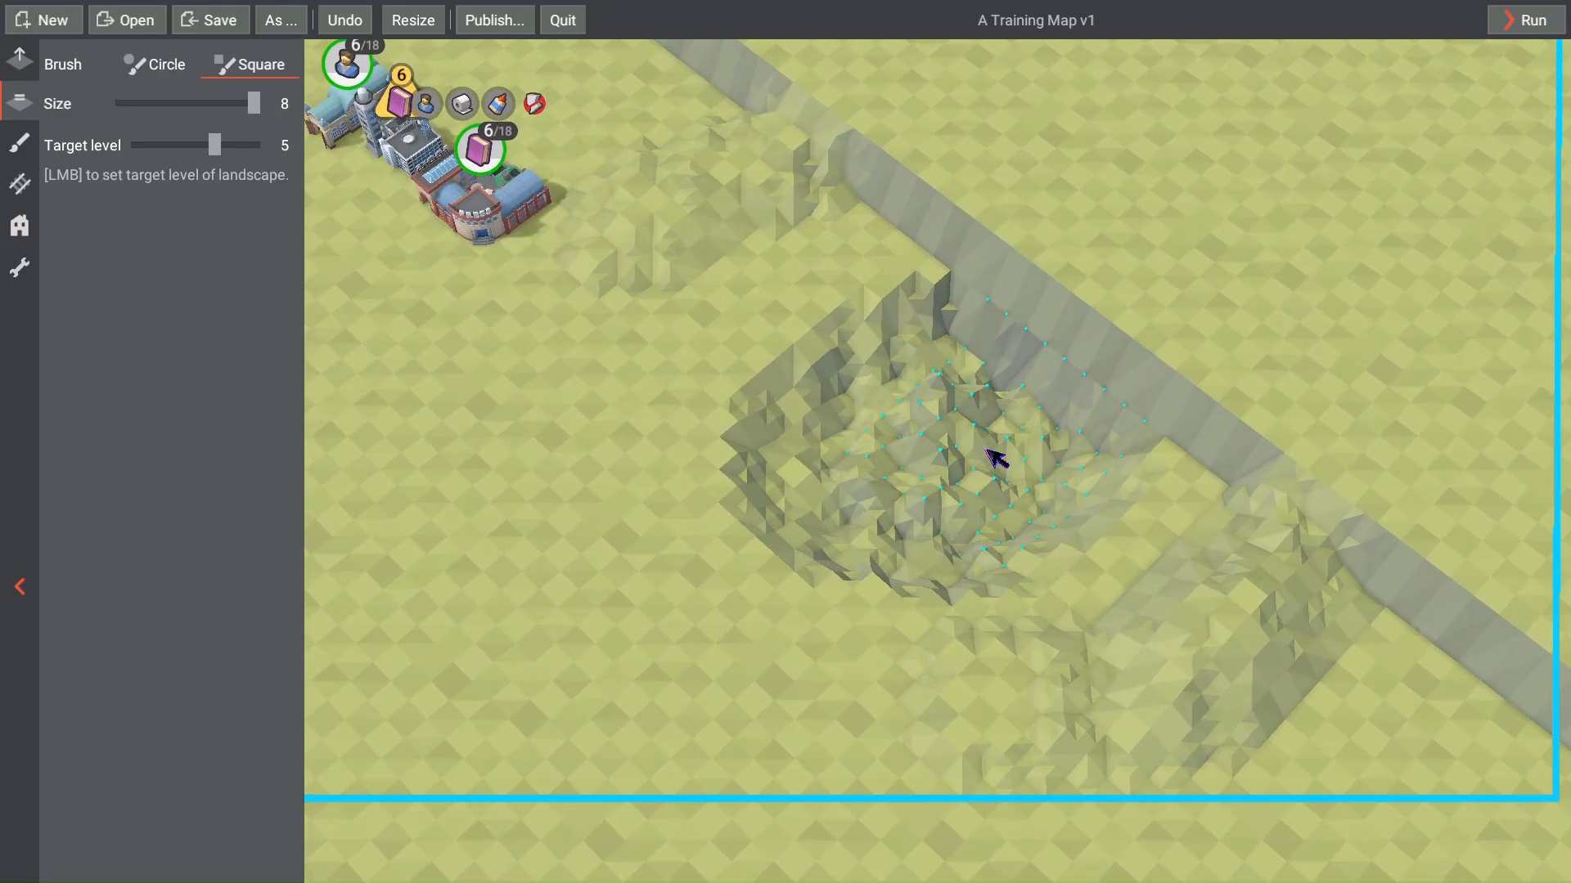
right_drag(996, 458, 818, 573)
right_drag(1014, 431, 969, 559)
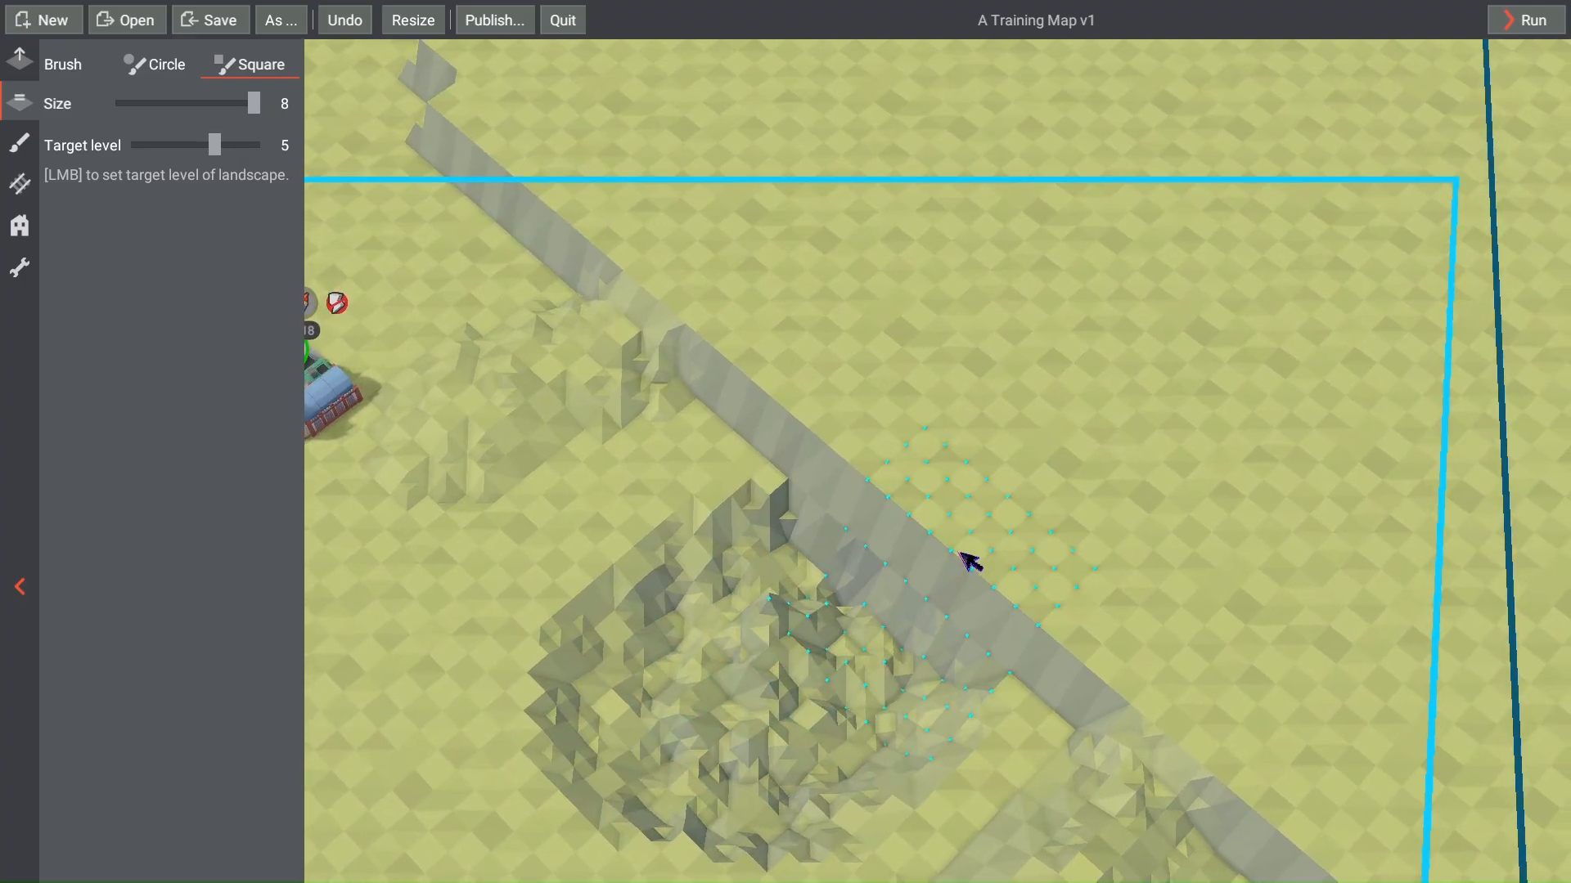
scroll(1039, 487, up, 2)
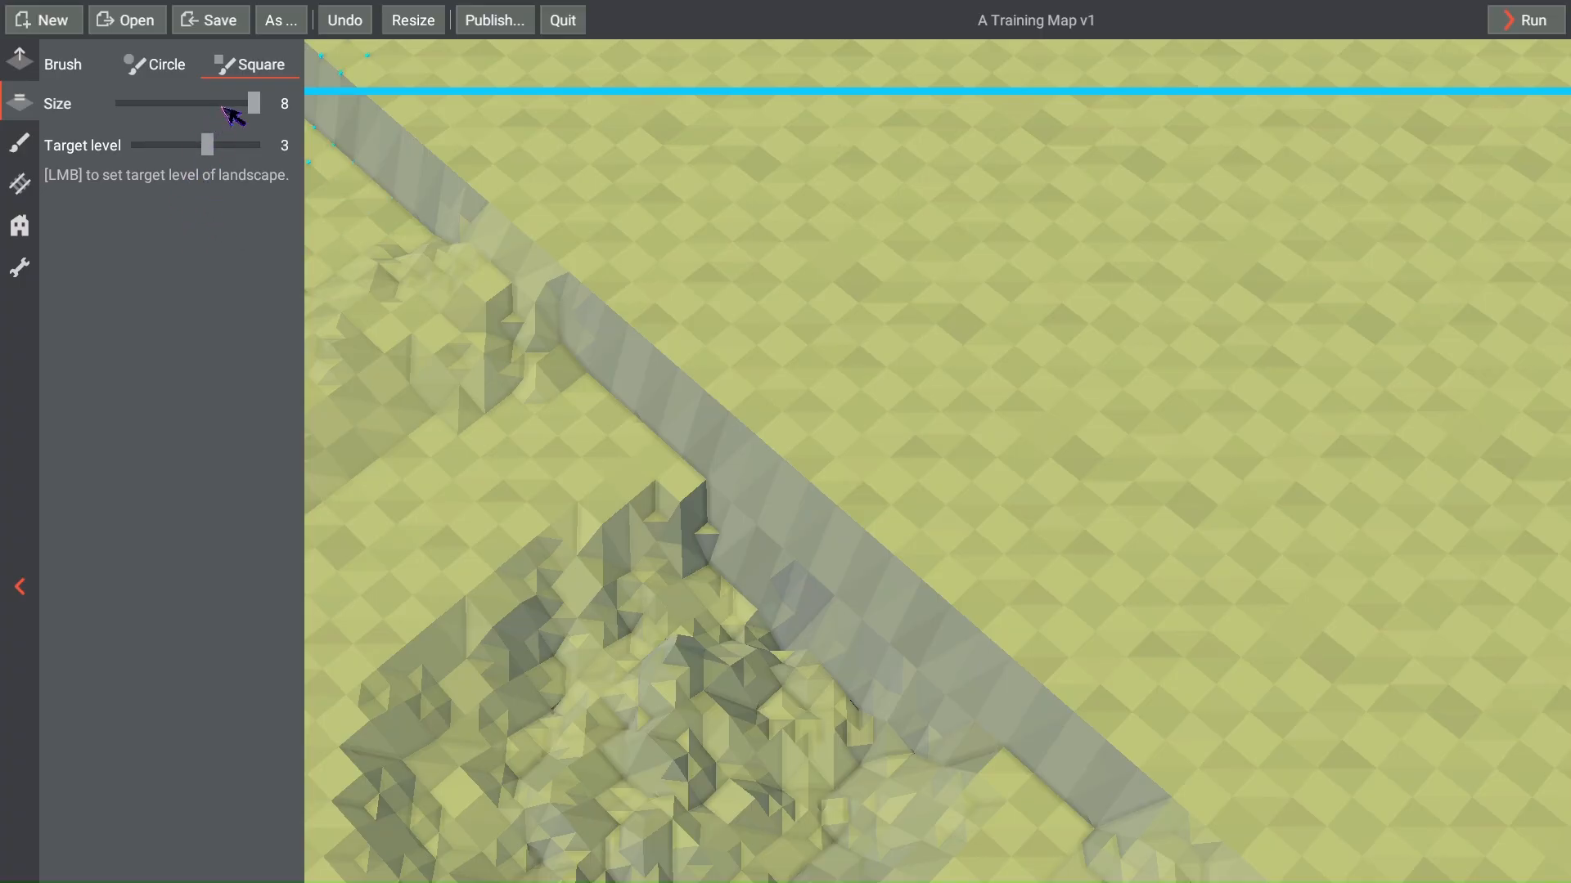
drag(255, 104, 195, 106)
click(971, 481)
middle_drag(982, 479, 688, 598)
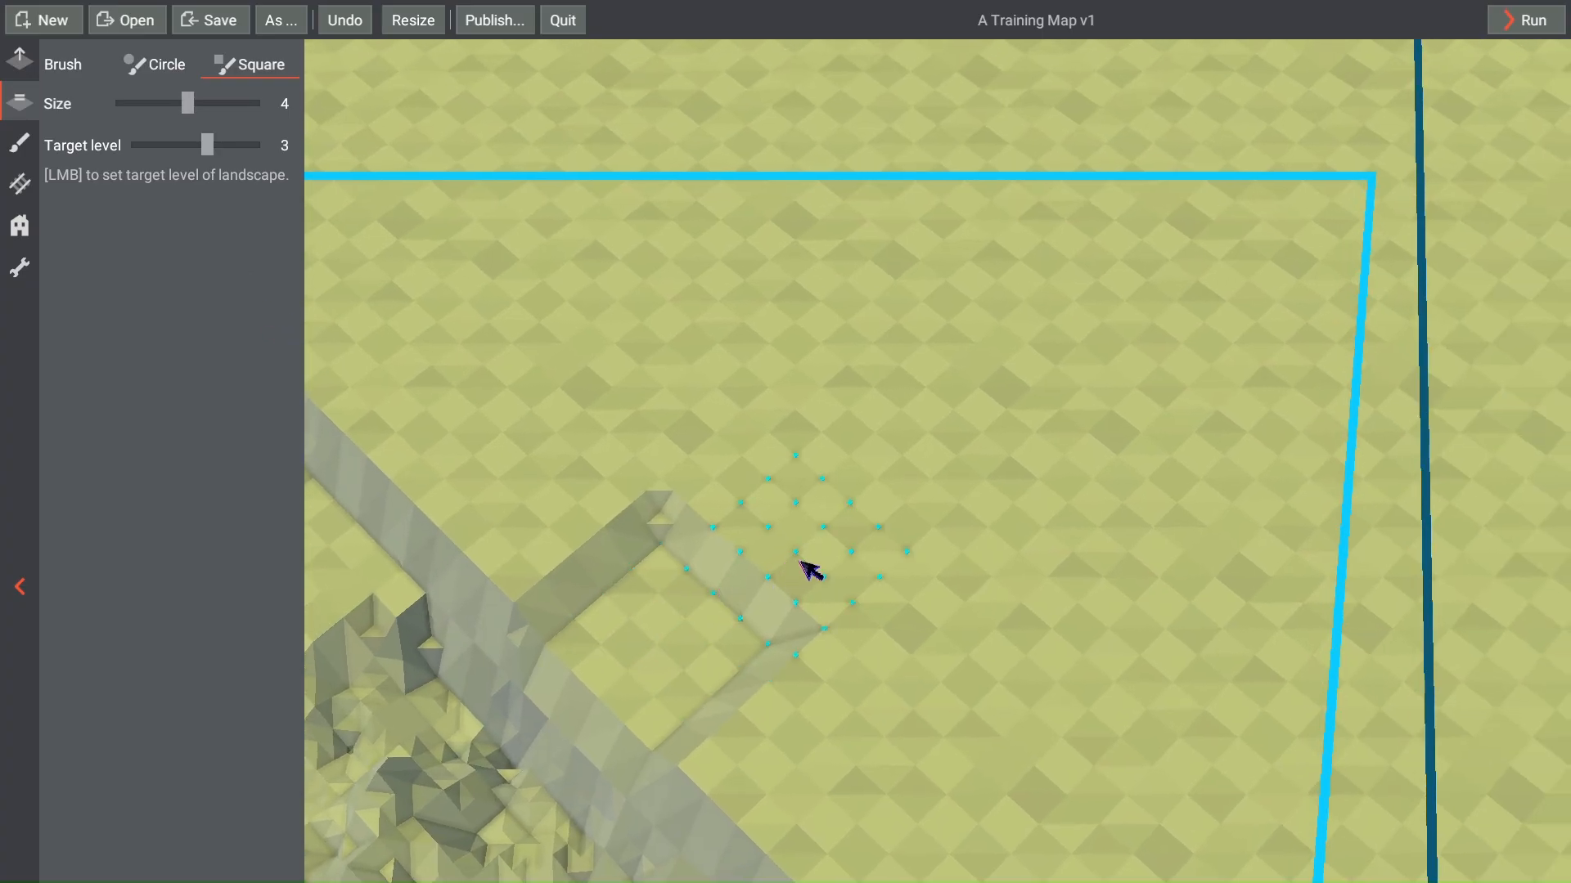
mouse_move(810, 571)
mouse_down()
mouse_move(1014, 463)
mouse_move(1113, 377)
mouse_move(1109, 275)
mouse_move(1194, 198)
mouse_move(1274, 198)
mouse_up()
middle_drag(1274, 198, 1137, 343)
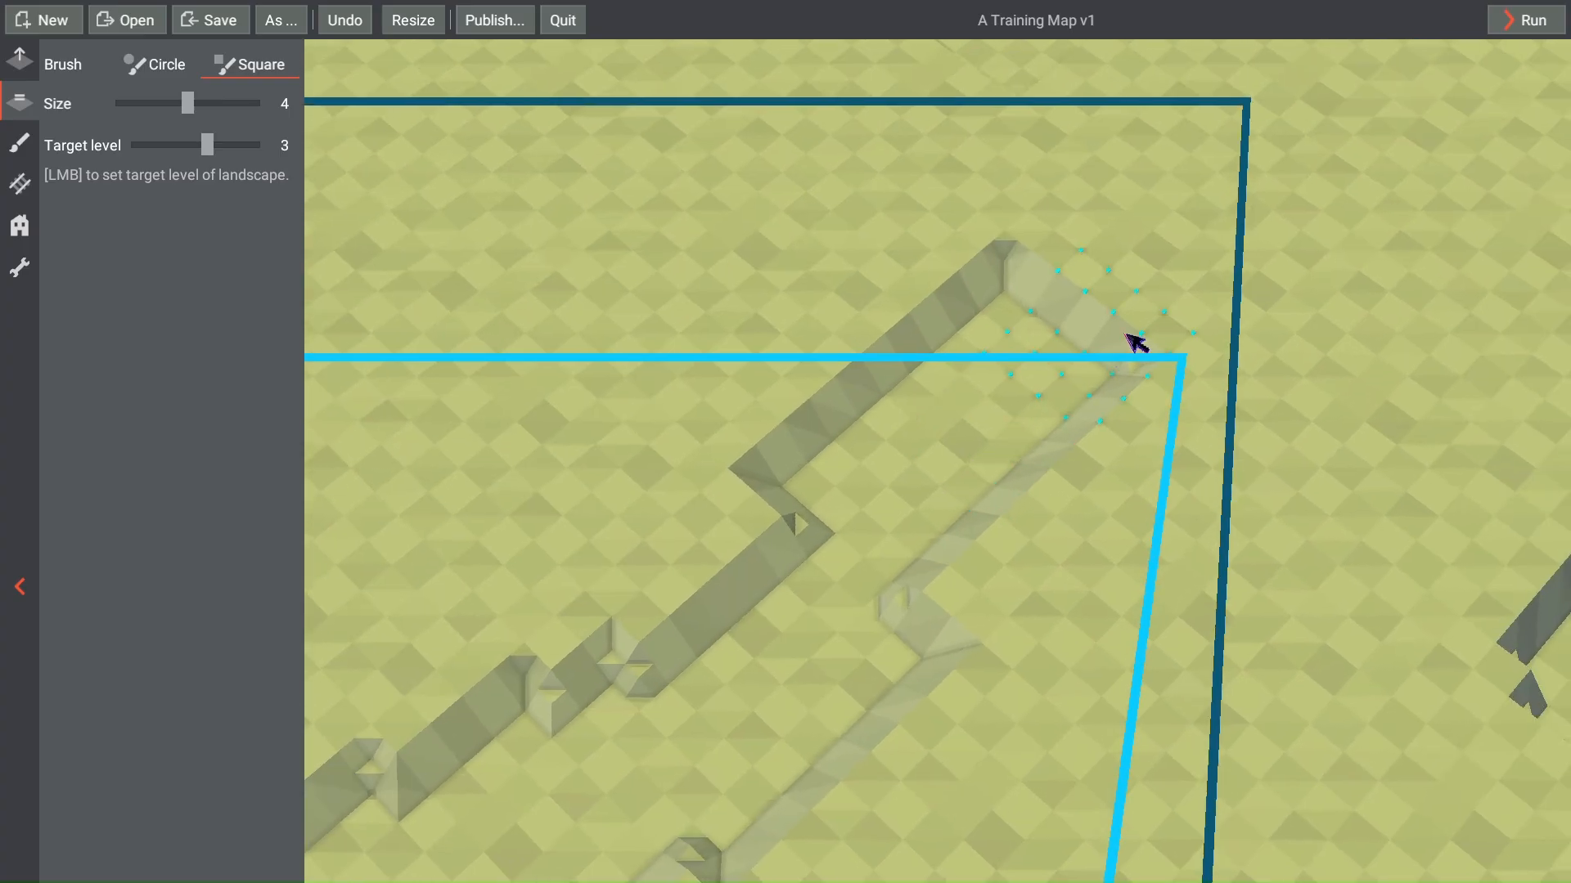
mouse_move(1125, 334)
mouse_down()
mouse_move(1238, 311)
mouse_move(1444, 139)
mouse_up()
Step: Examine the carved channel, the cliff, the hills and the lower ground south of the city
scroll(1041, 480, down, 3)
mouse_move(888, 577)
middle_down()
mouse_move(911, 386)
mouse_move(943, 351)
middle_up()
middle_drag(761, 540, 834, 466)
middle_drag(953, 622, 992, 516)
middle_drag(597, 147, 685, 206)
scroll(684, 206, up, 2)
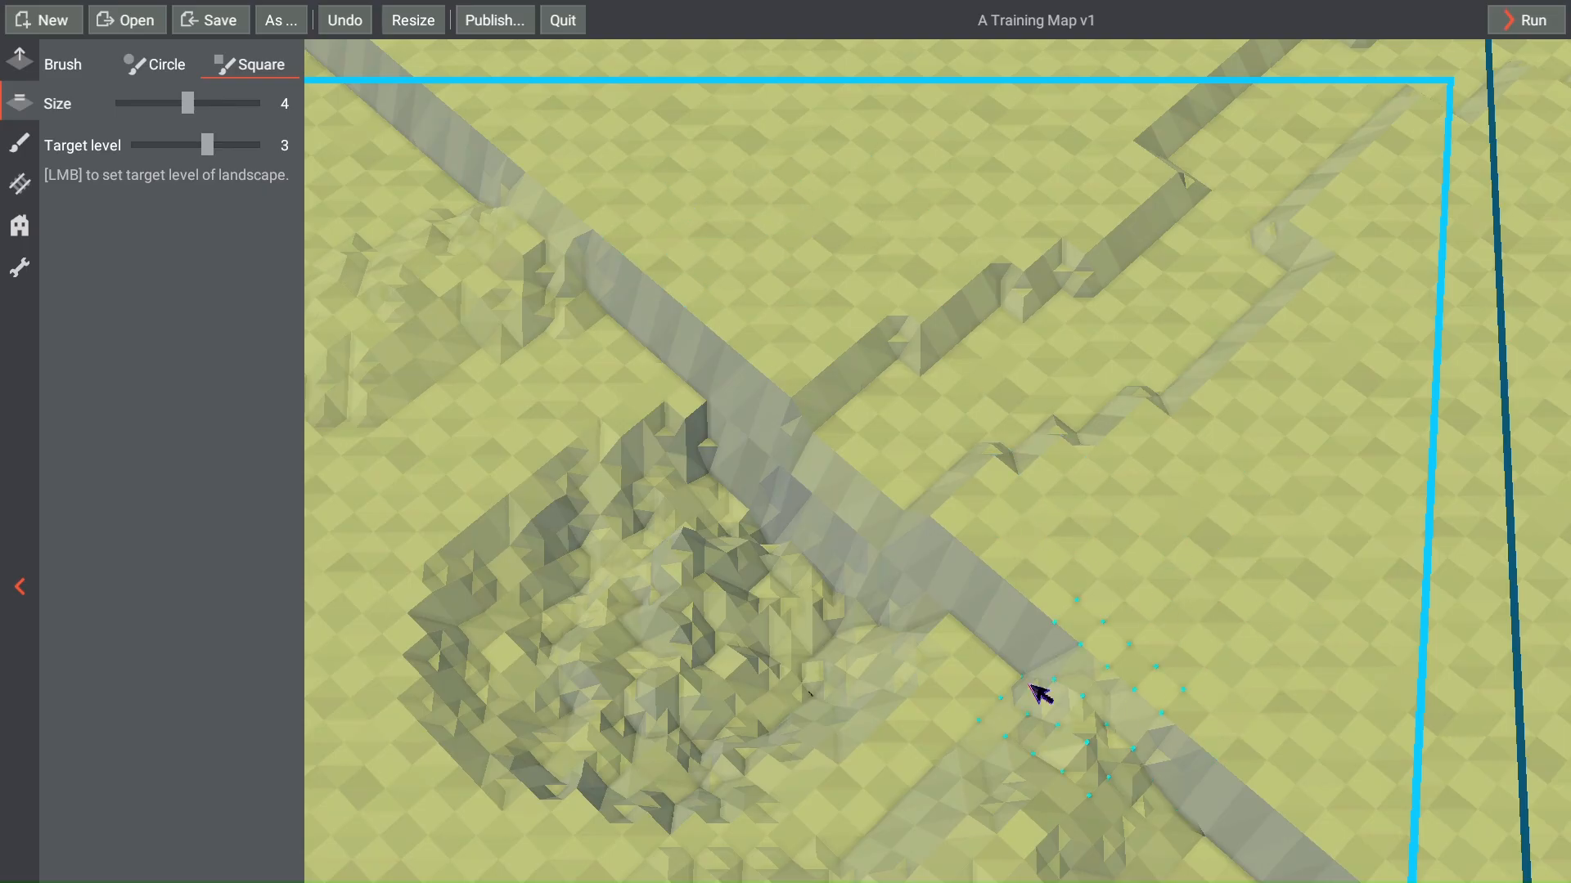
mouse_move(938, 838)
middle_down()
mouse_move(1031, 638)
mouse_move(971, 448)
mouse_move(835, 475)
mouse_move(720, 393)
middle_up()
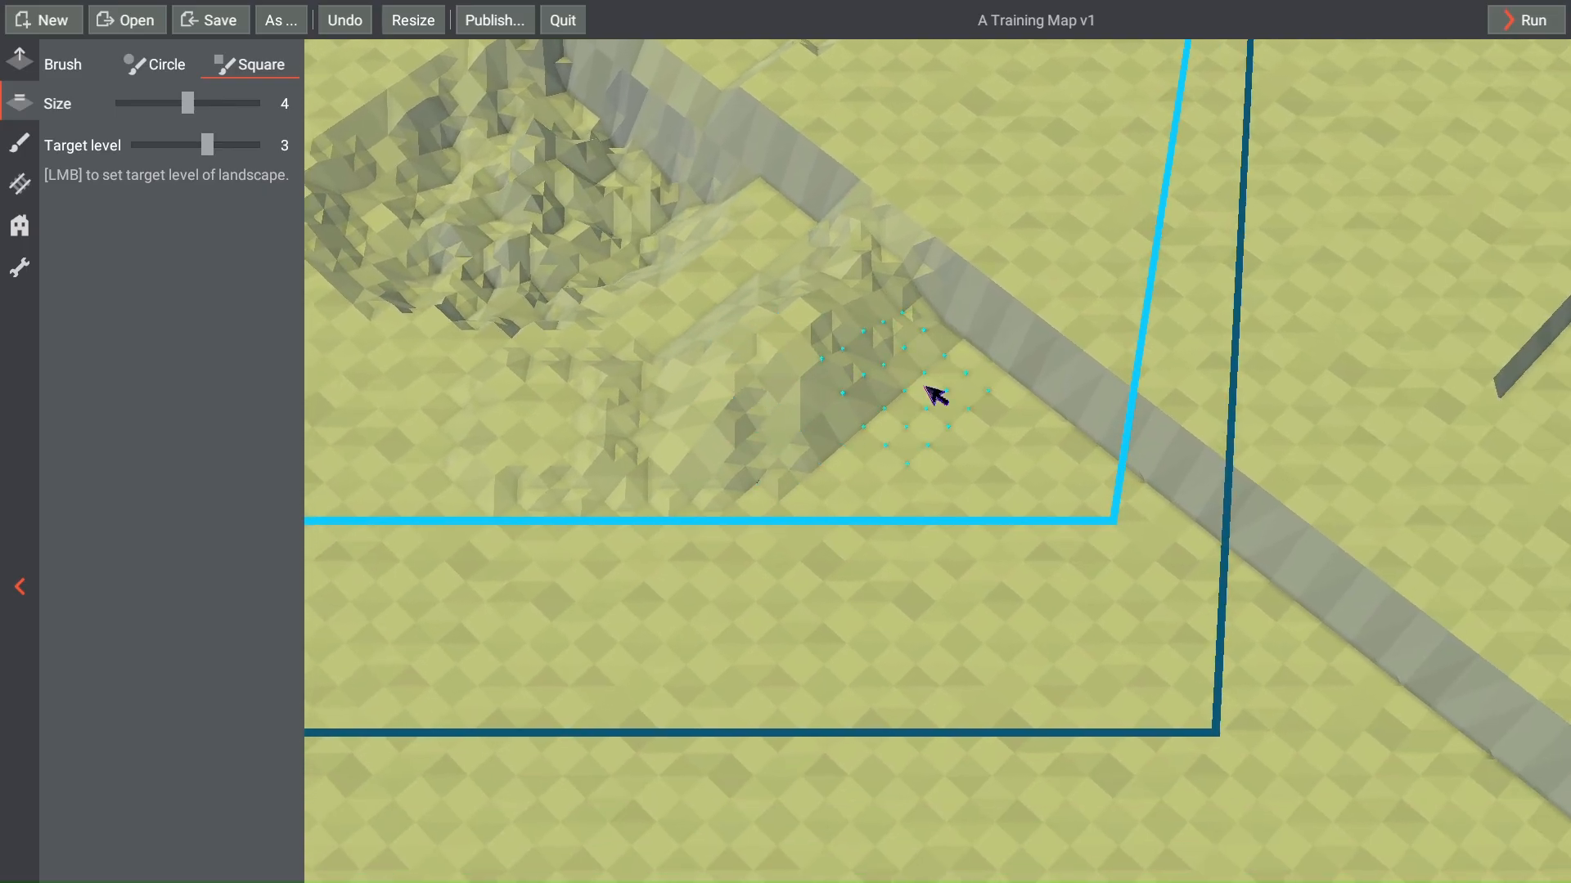
scroll(864, 598, up, 3)
mouse_move(926, 384)
middle_down()
mouse_move(863, 599)
mouse_move(888, 632)
middle_up()
mouse_move(797, 524)
middle_down()
mouse_move(998, 596)
mouse_move(1001, 615)
middle_up()
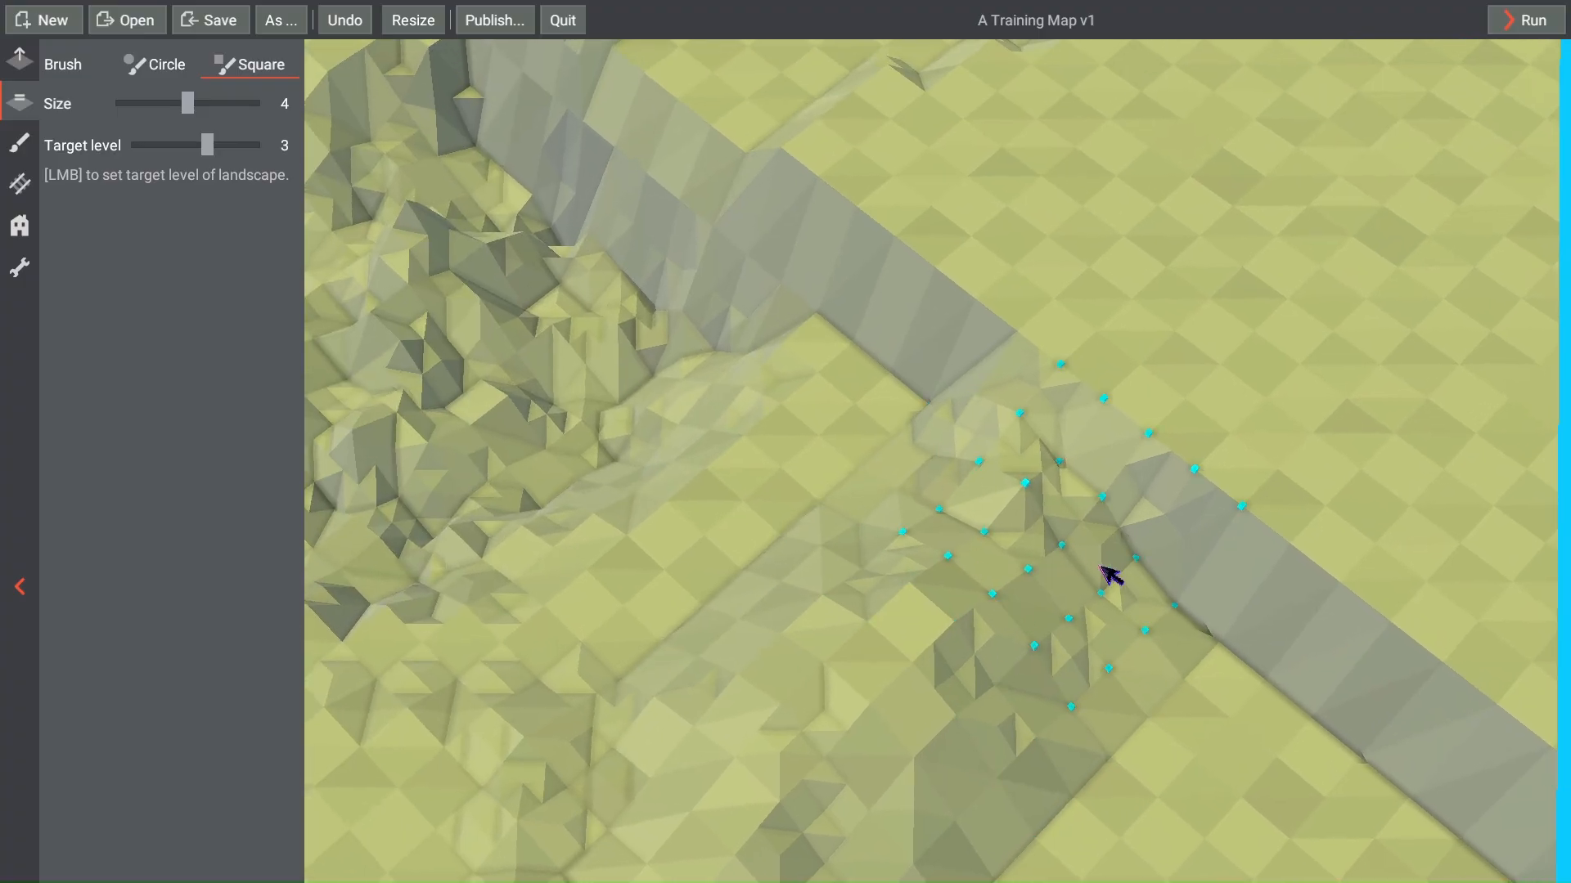
middle_drag(836, 324, 911, 509)
middle_drag(606, 310, 1115, 627)
mouse_move(768, 427)
middle_down()
mouse_move(964, 663)
mouse_move(1045, 379)
middle_up()
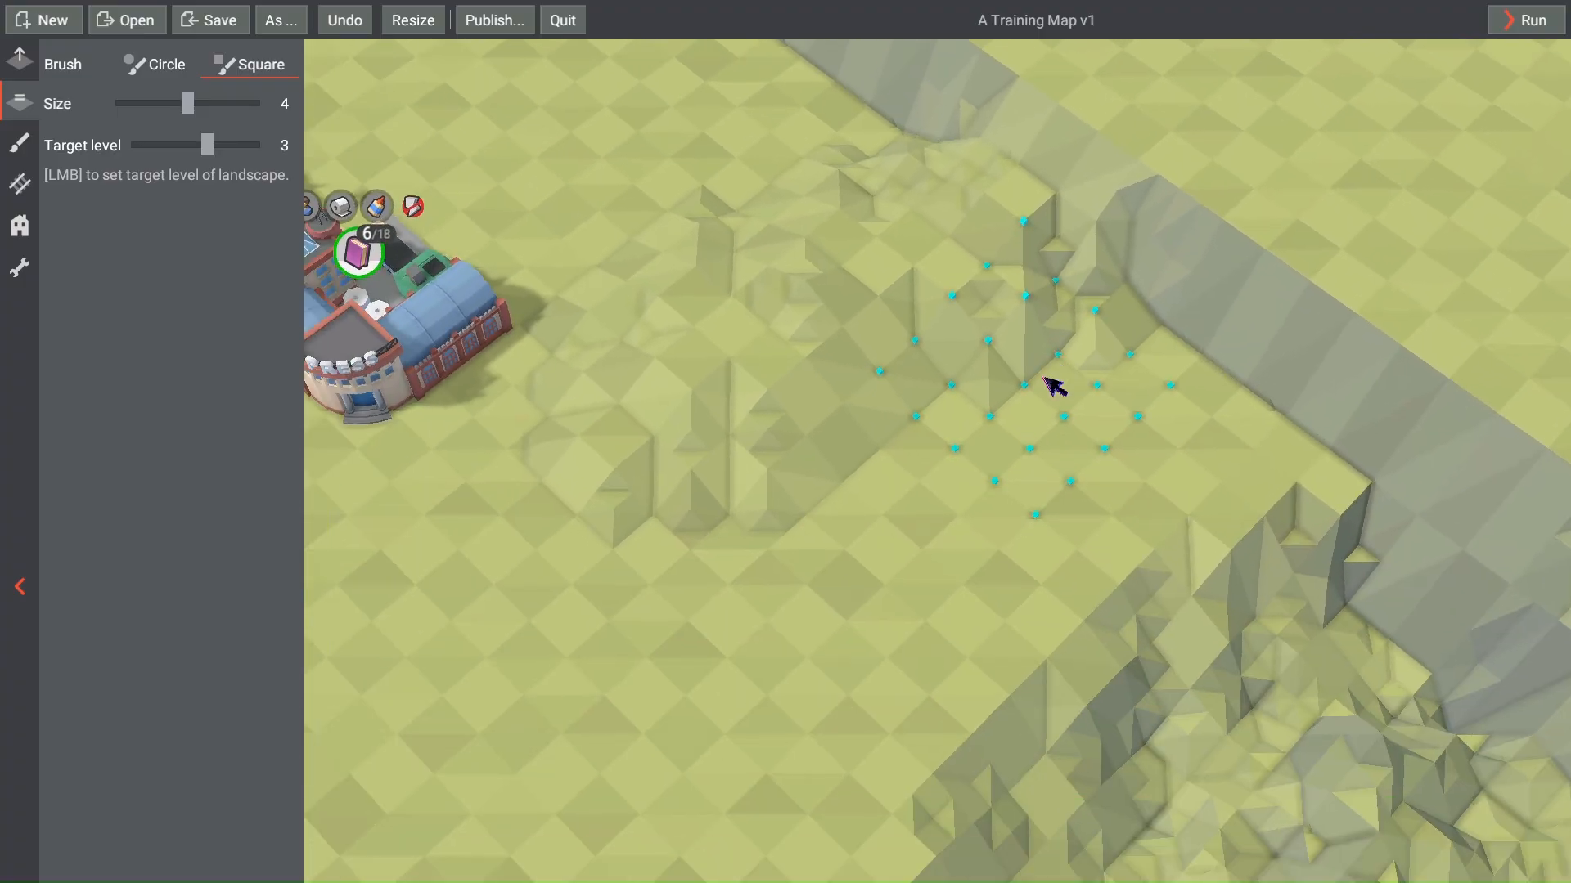
scroll(916, 612, down, 3)
scroll(916, 612, down, 2)
mouse_move(896, 517)
middle_down()
mouse_move(822, 442)
mouse_move(777, 303)
middle_up()
mouse_move(818, 642)
middle_down()
mouse_move(870, 556)
mouse_move(782, 603)
middle_up()
middle_drag(710, 503, 717, 402)
scroll(718, 402, up, 2)
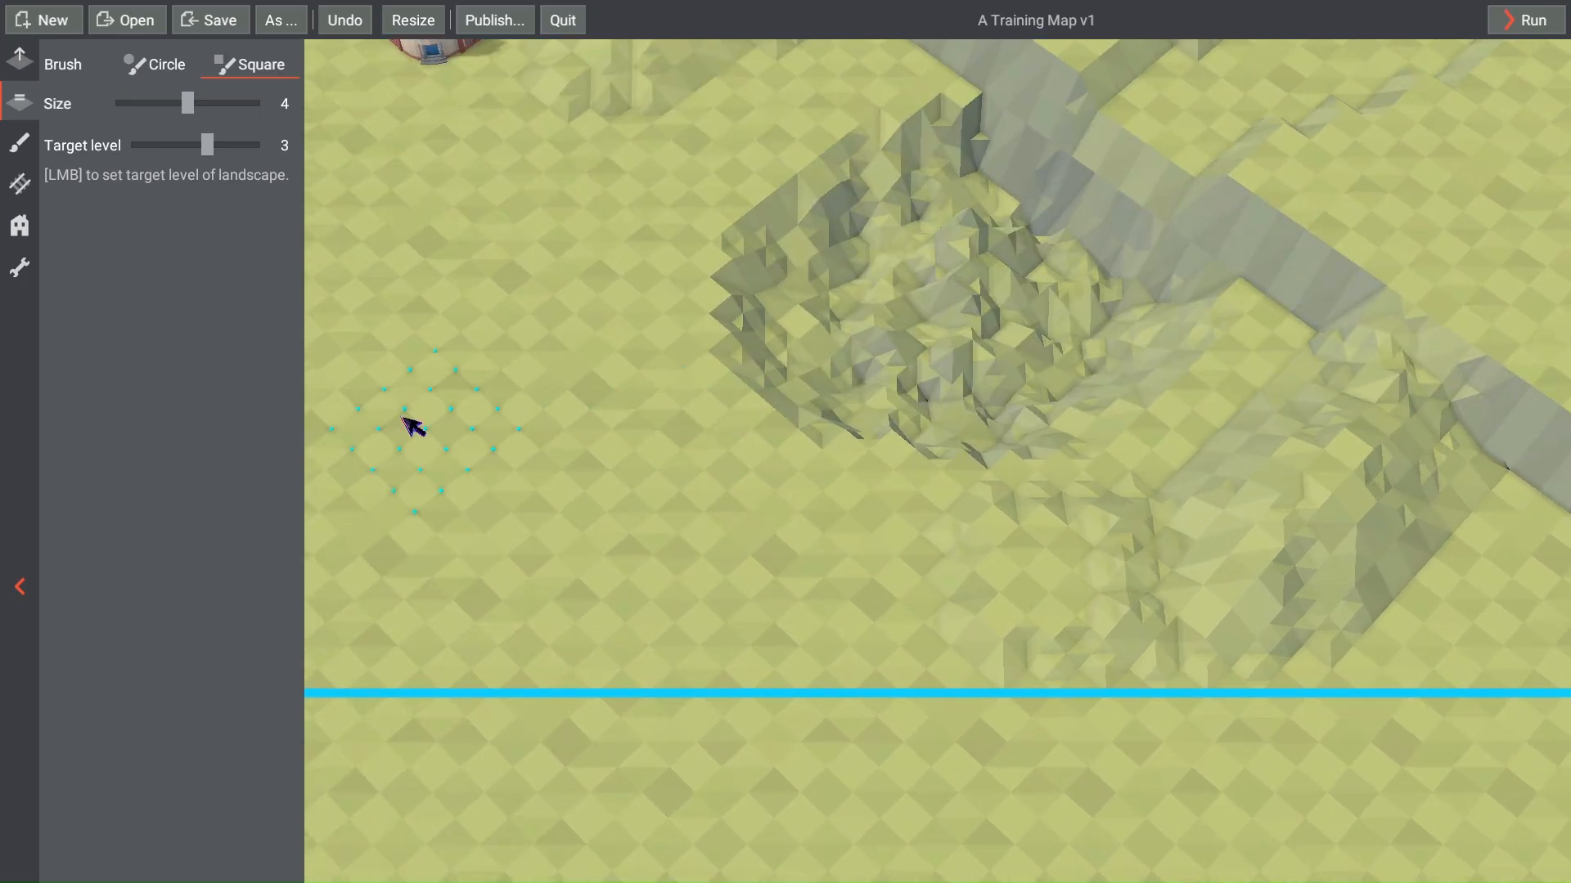
middle_drag(524, 419, 654, 438)
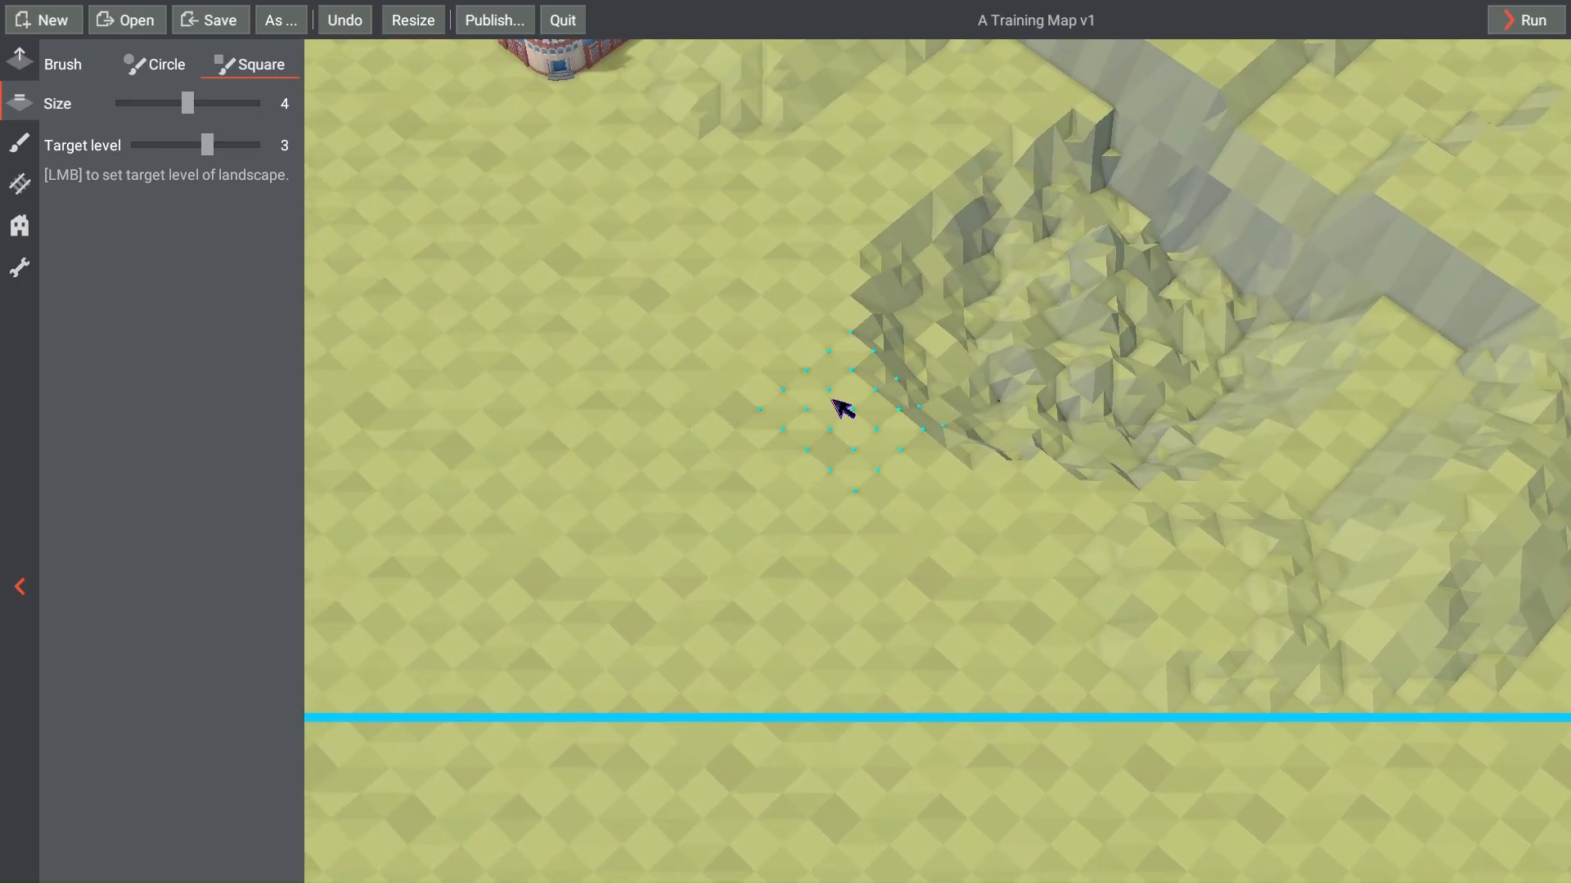
Step: Set the target level to -3 and dig a trench westward from the central hill's southwest foot
scroll(712, 370, up, 1)
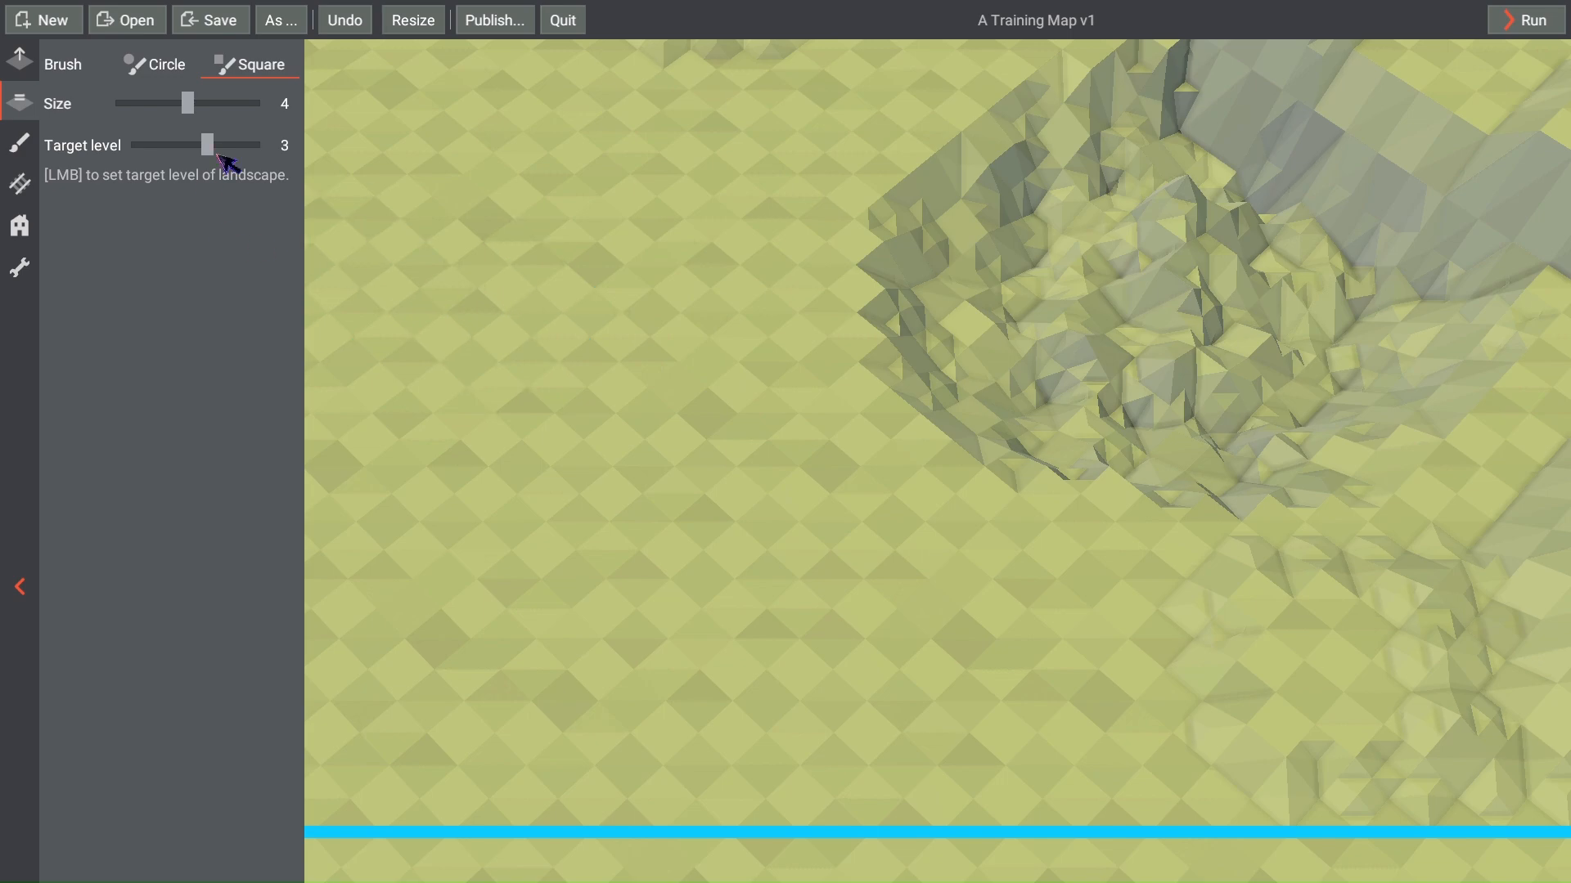
drag(211, 147, 199, 148)
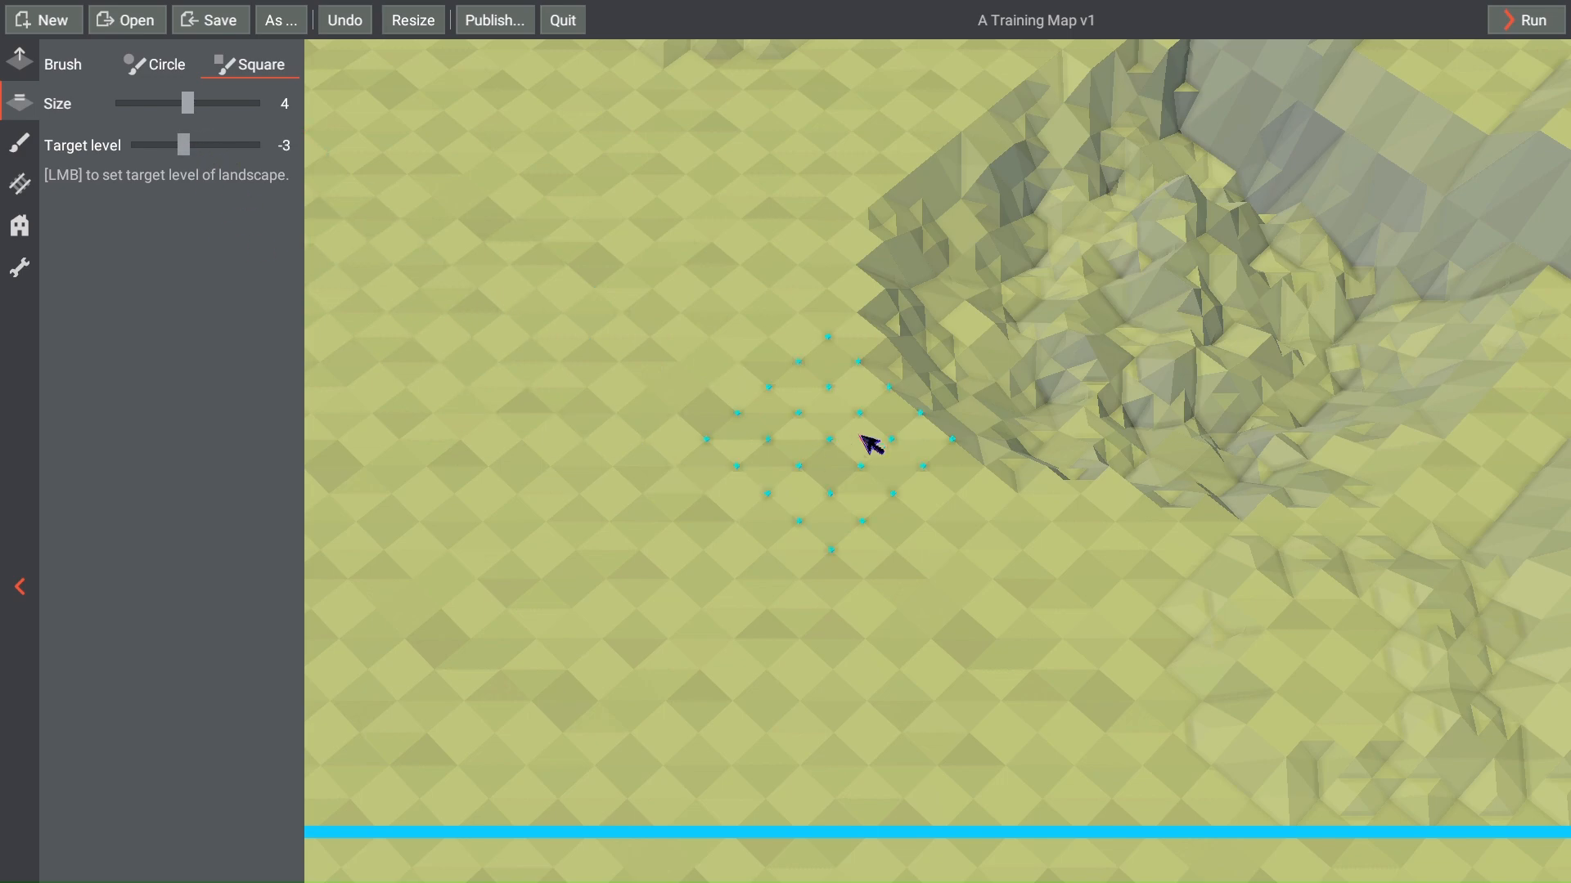
click(754, 476)
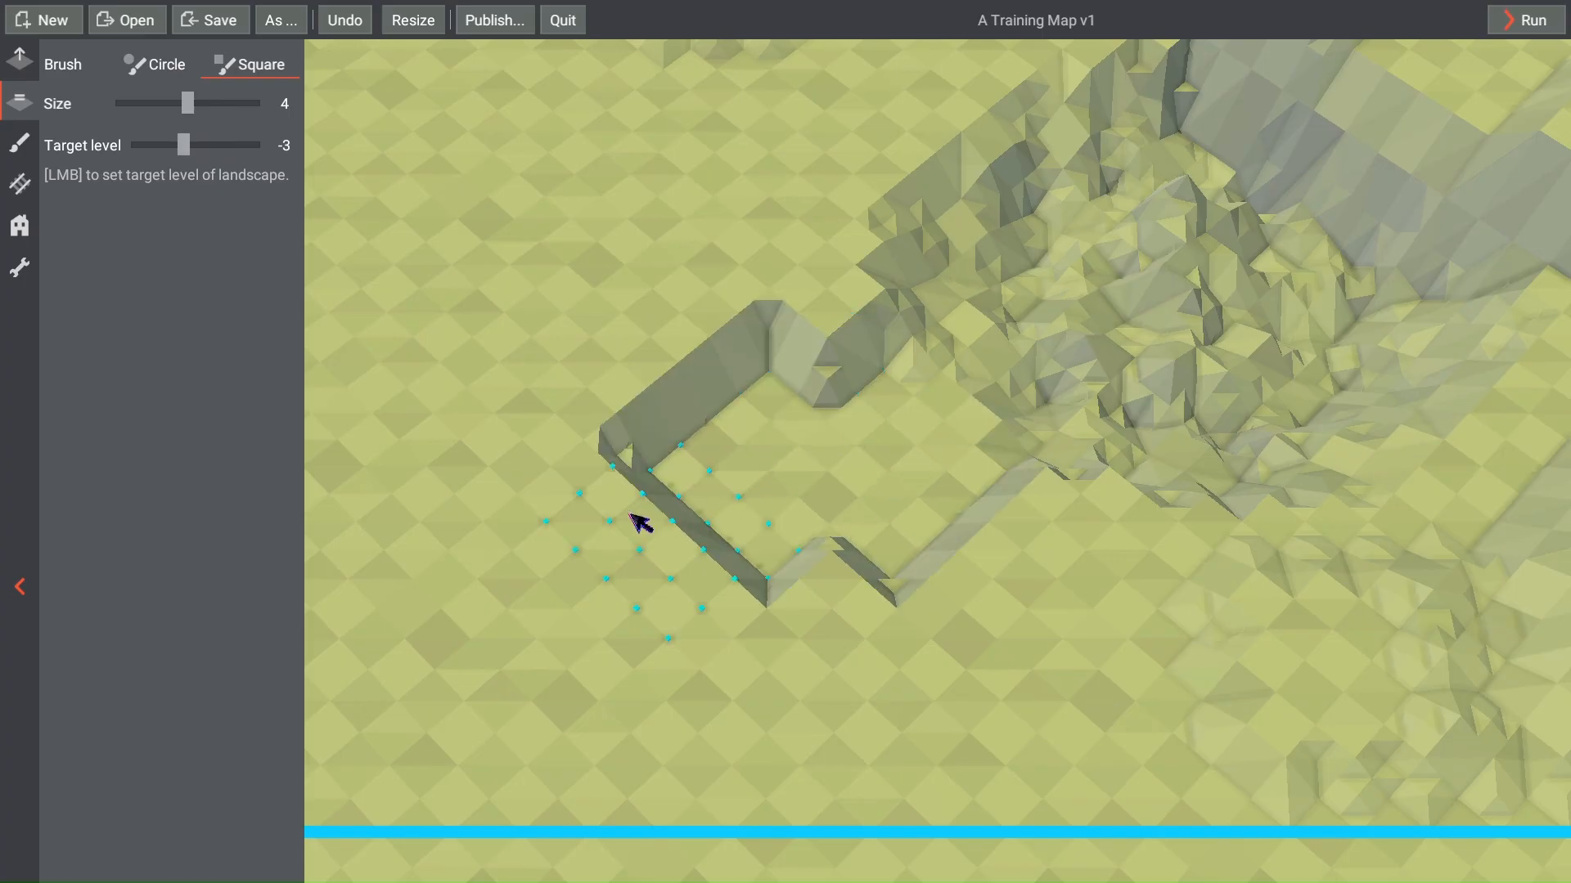
click(633, 514)
click(514, 533)
key(a)
key(s)
click(696, 290)
Step: Extend the level -3 trench westward across the inner and outer western border lines
key(a)
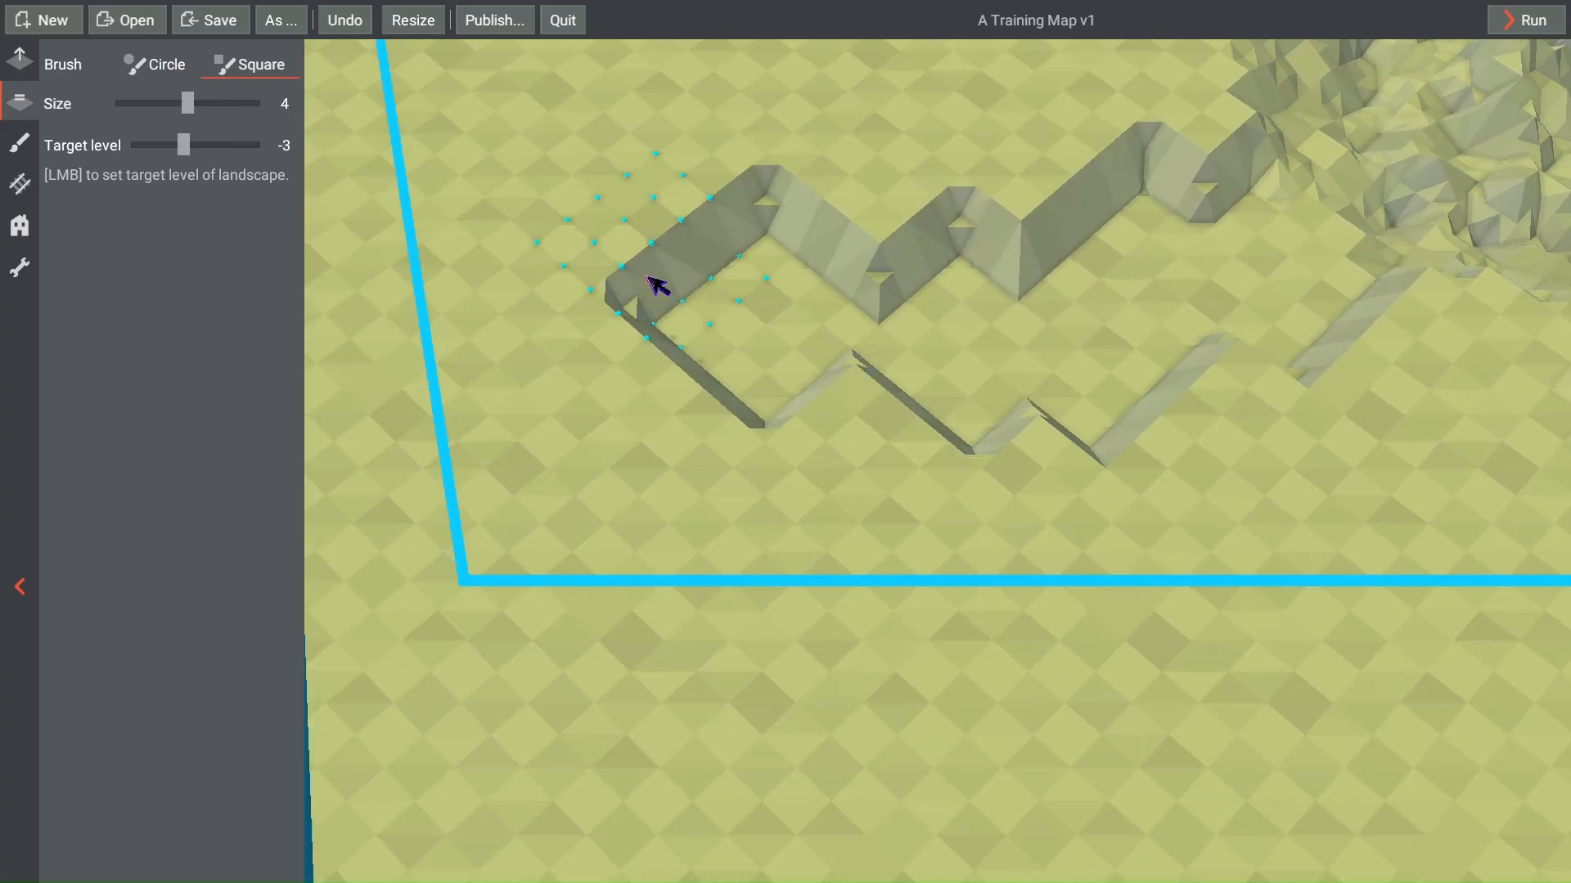
key(w)
click(749, 354)
click(592, 297)
key(a)
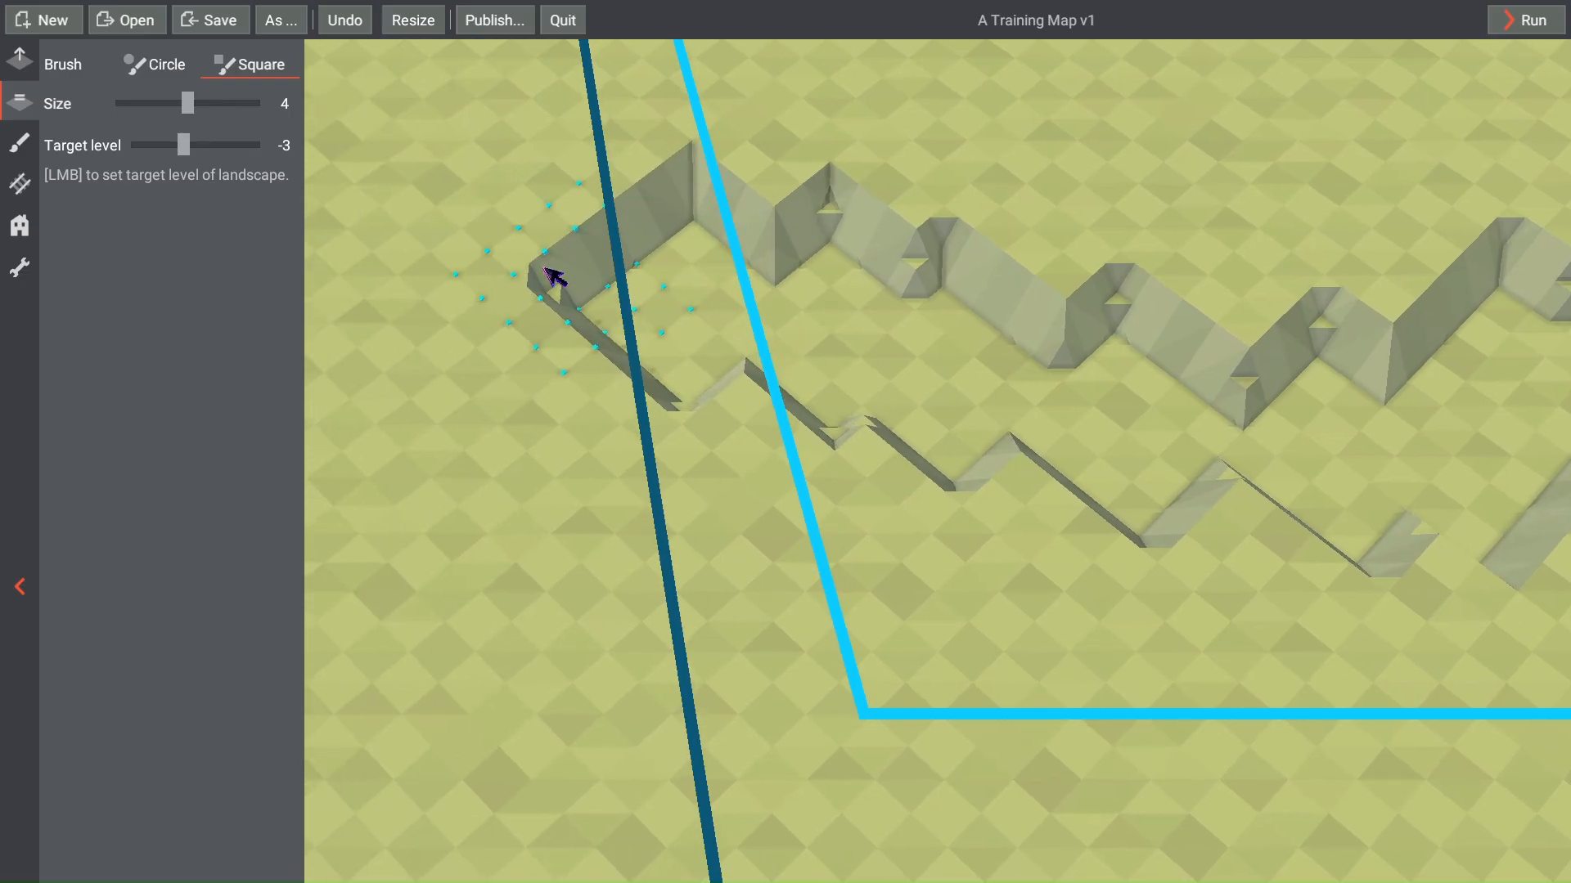
click(544, 276)
key(a)
click(472, 207)
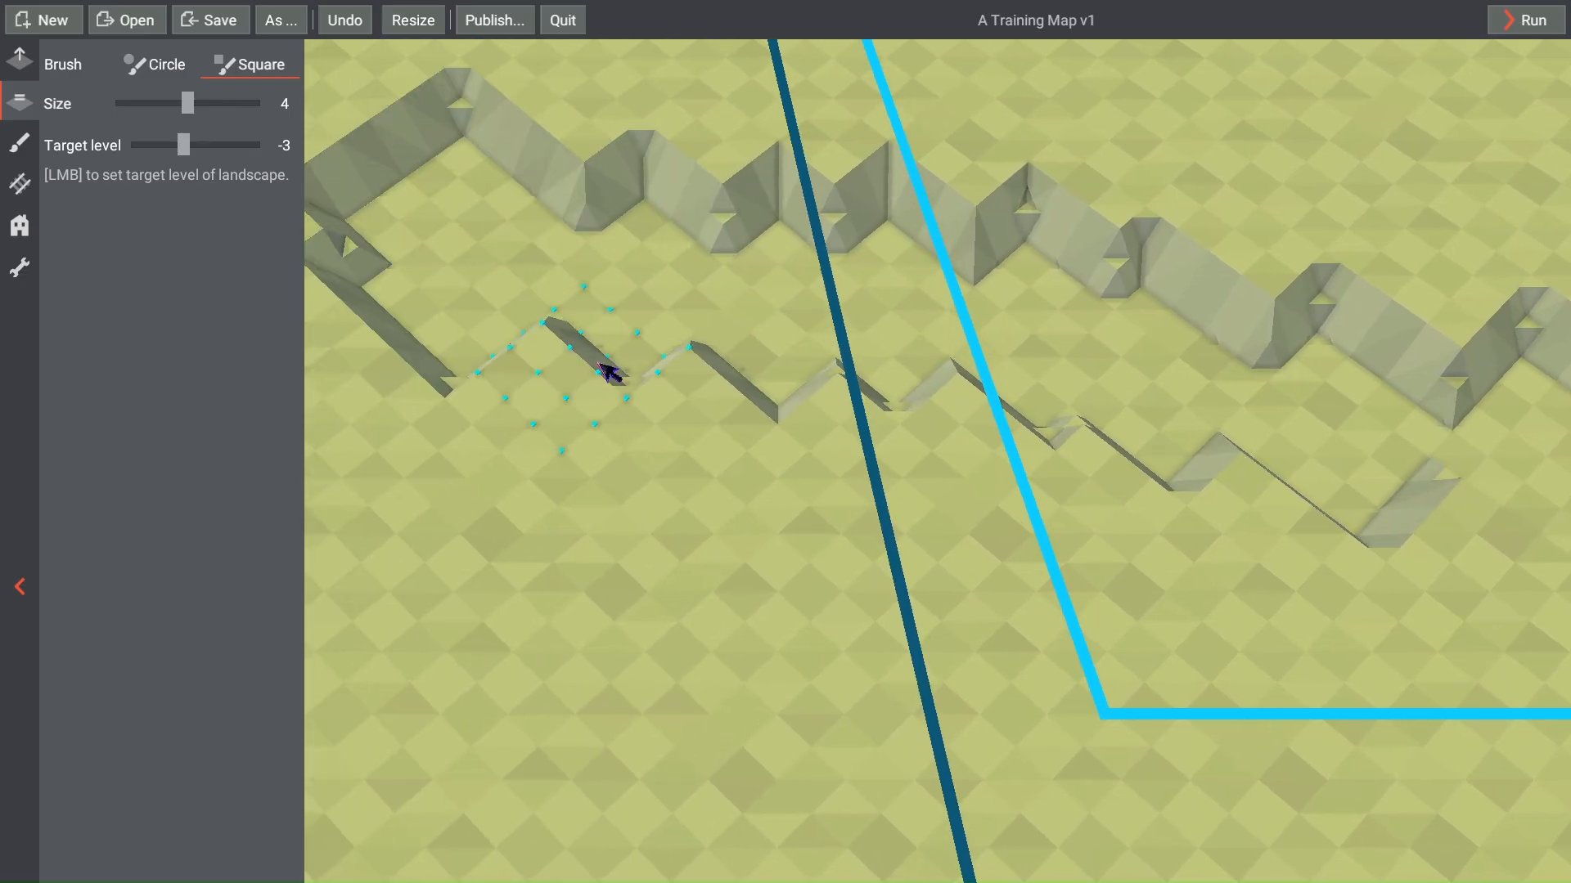
Step: Examine how the trench, the central hill and the plateau channel line up across the map
scroll(606, 365, down, 6)
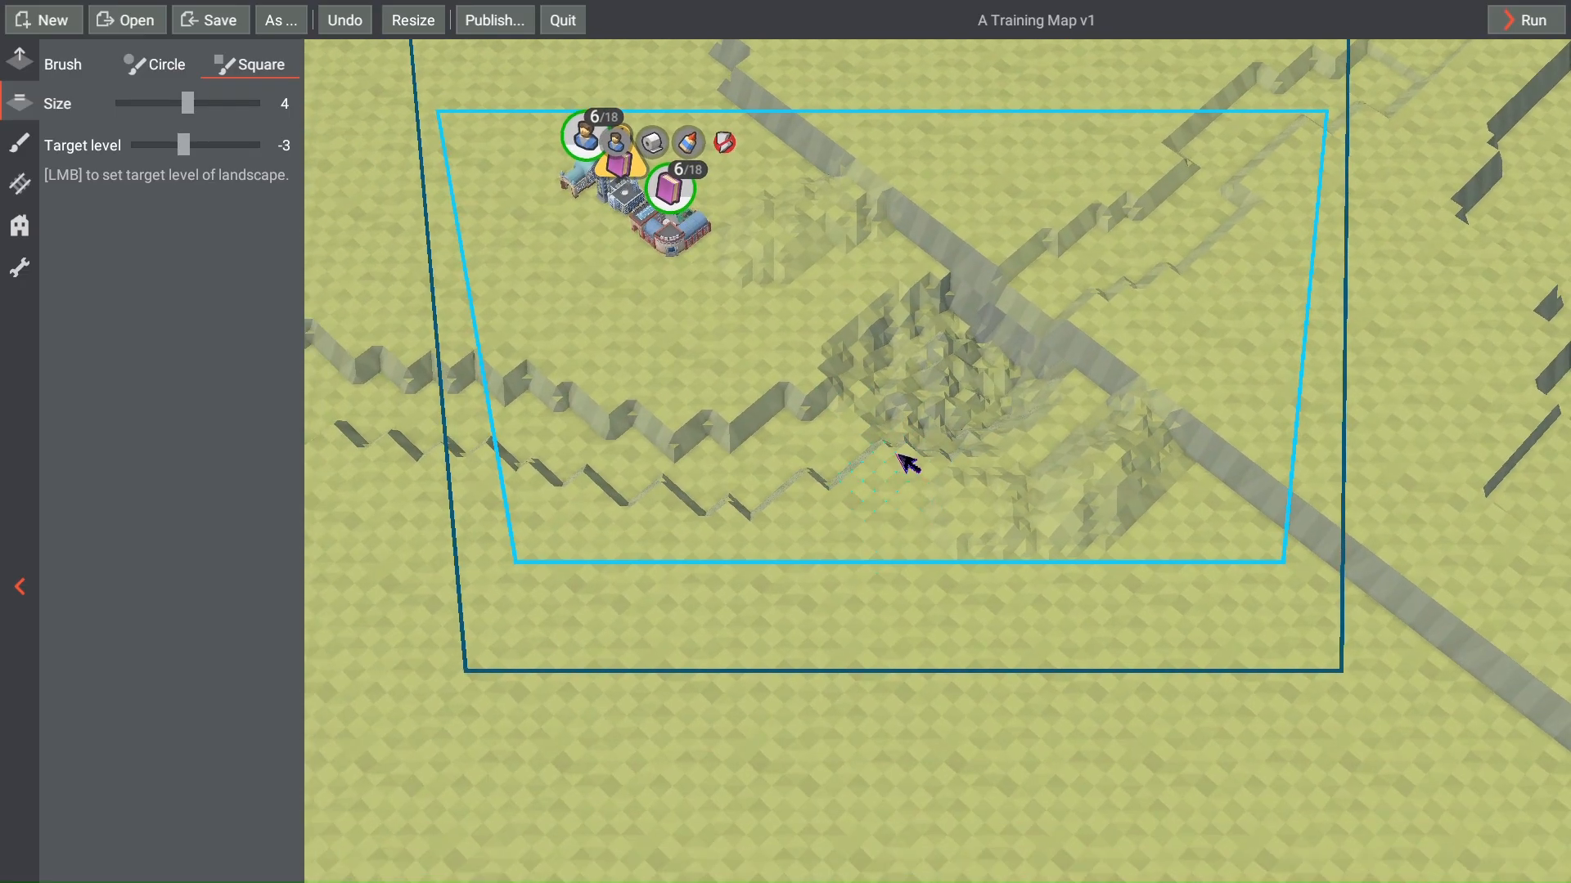
scroll(879, 520, up, 4)
key(s)
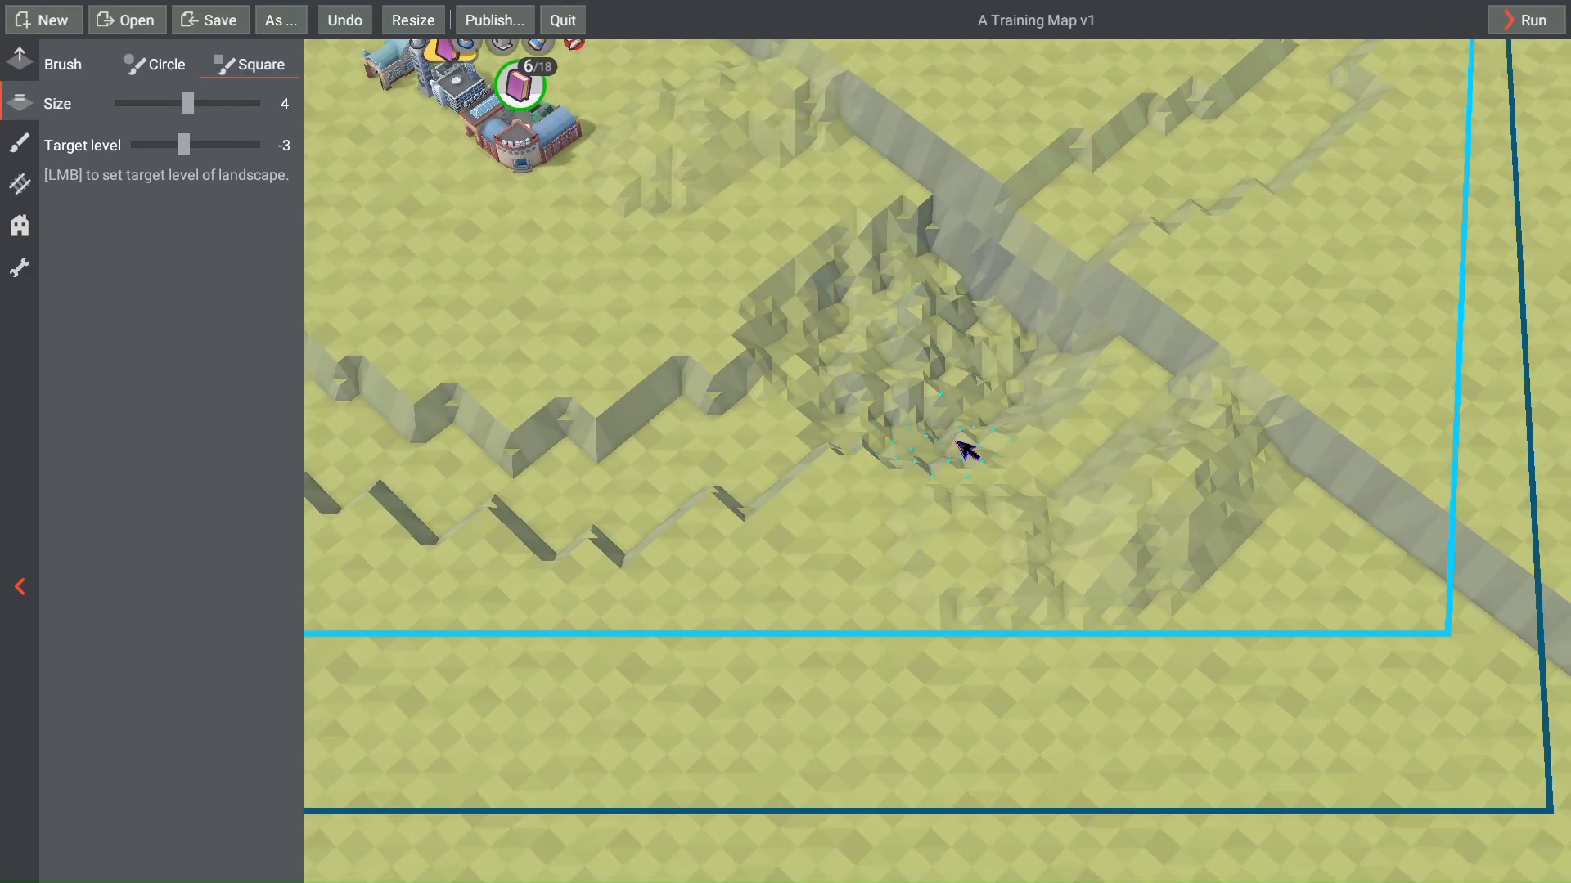
key(w)
scroll(1022, 425, up, 1)
key(d)
key(s)
scroll(904, 532, up, 1)
scroll(912, 509, down, 3)
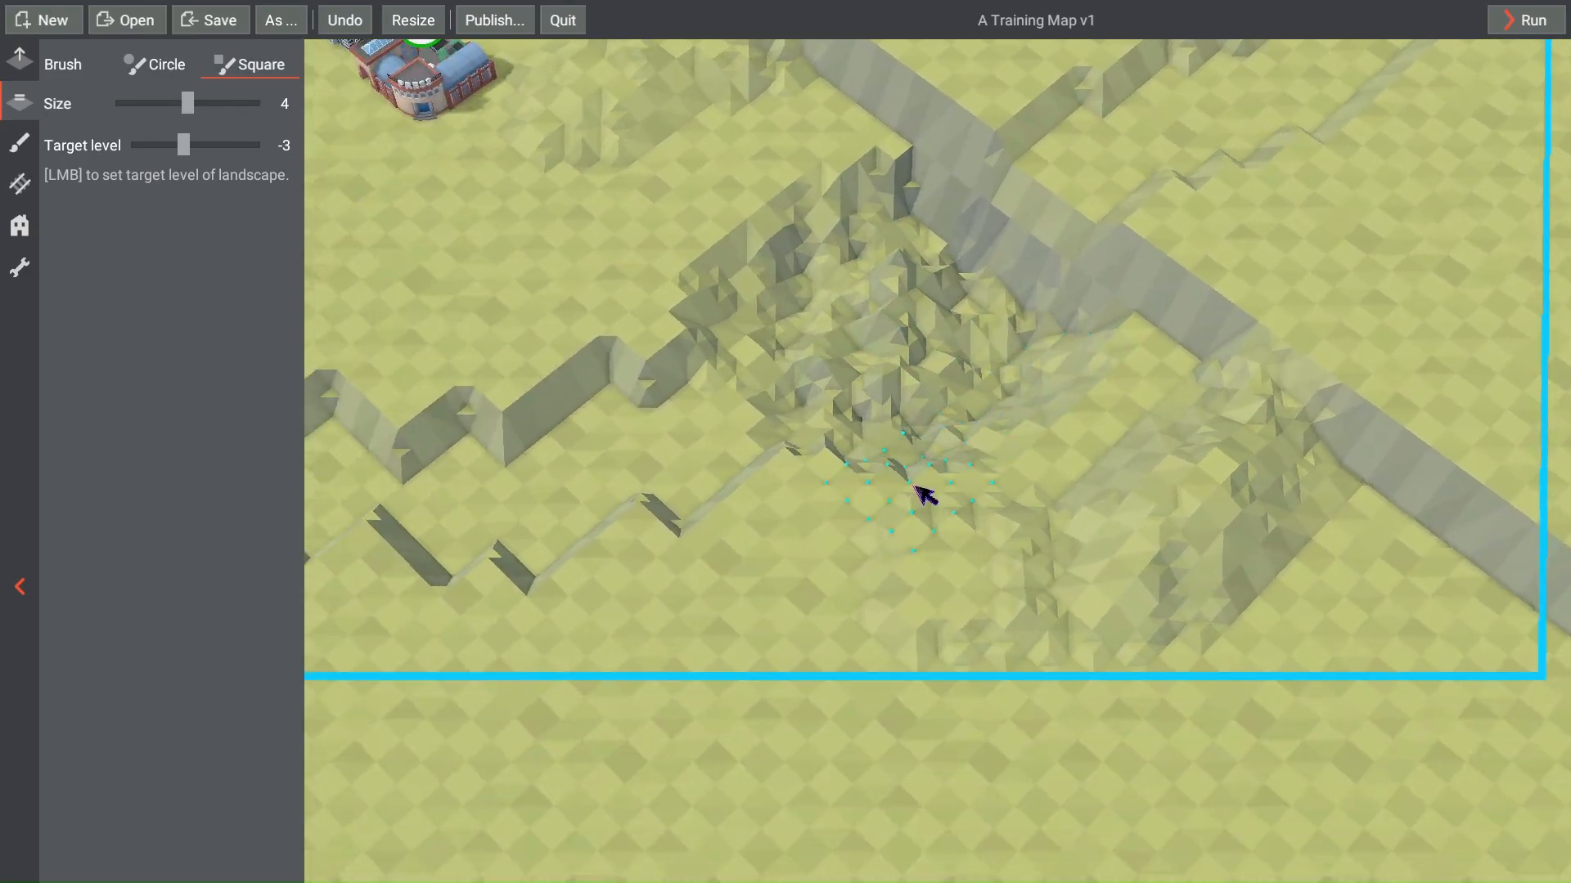
key(a)
key(w)
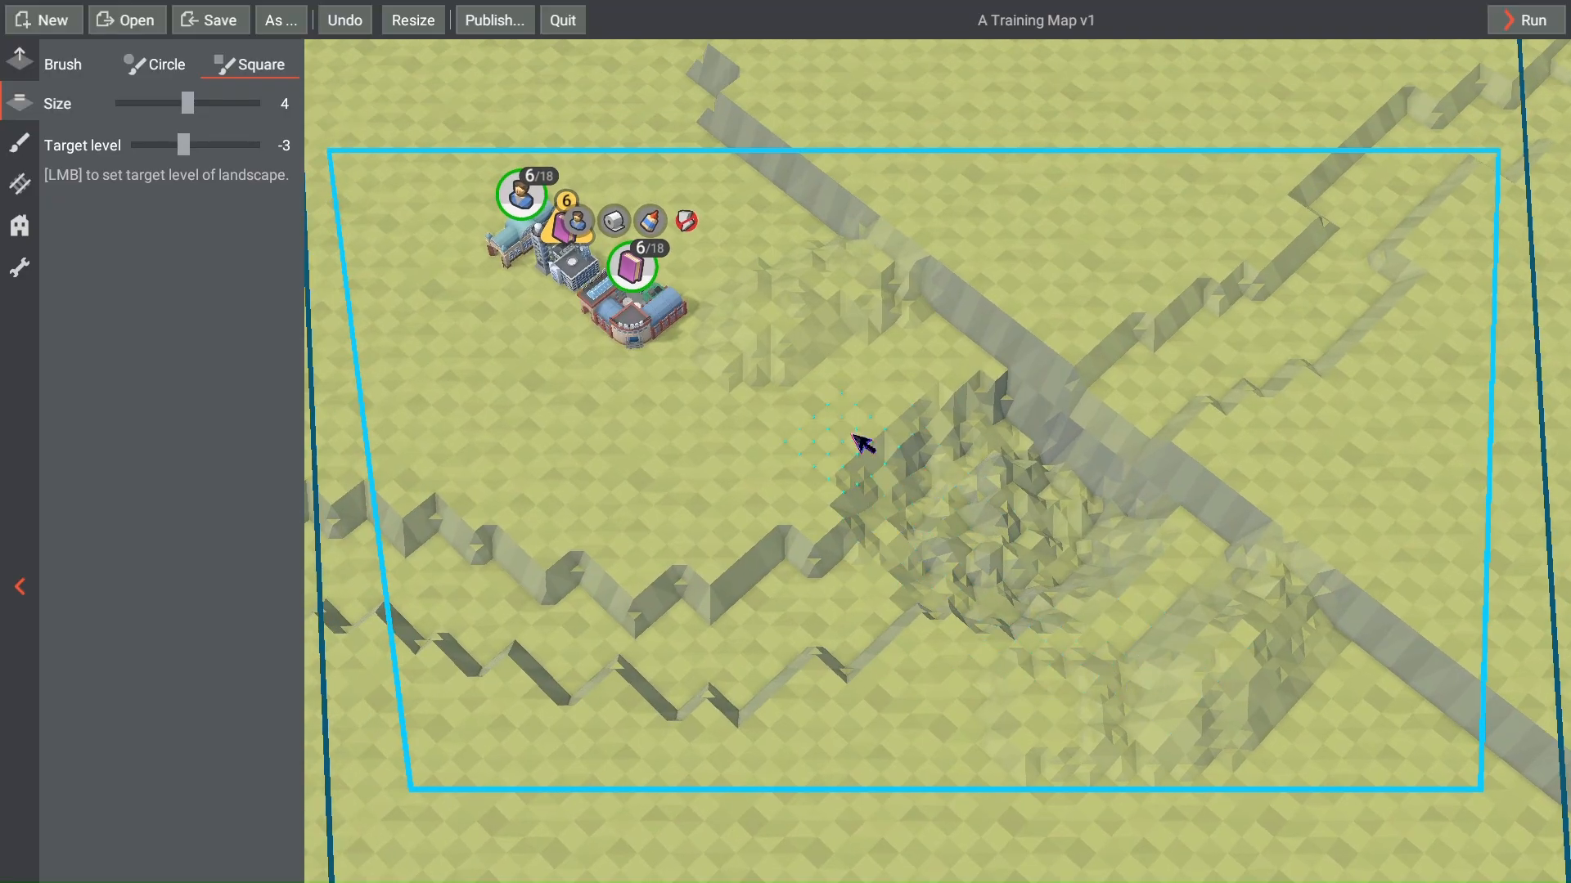
Step: Test-run the level to view the terrain in play, and return to the editor
click(1525, 20)
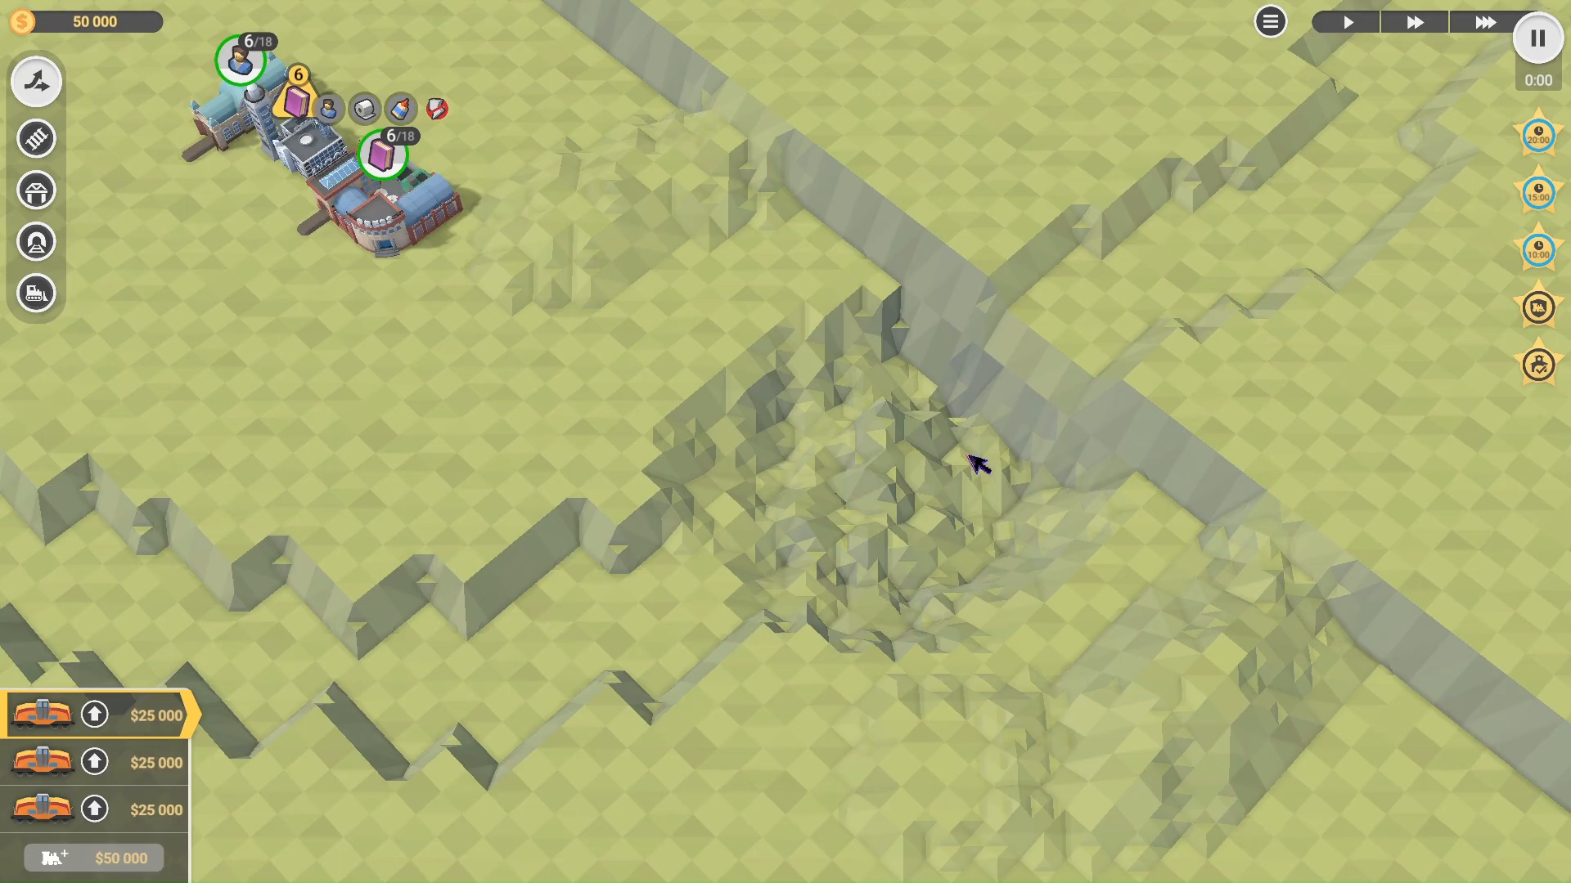
key(Escape)
scroll(1048, 488, up, 4)
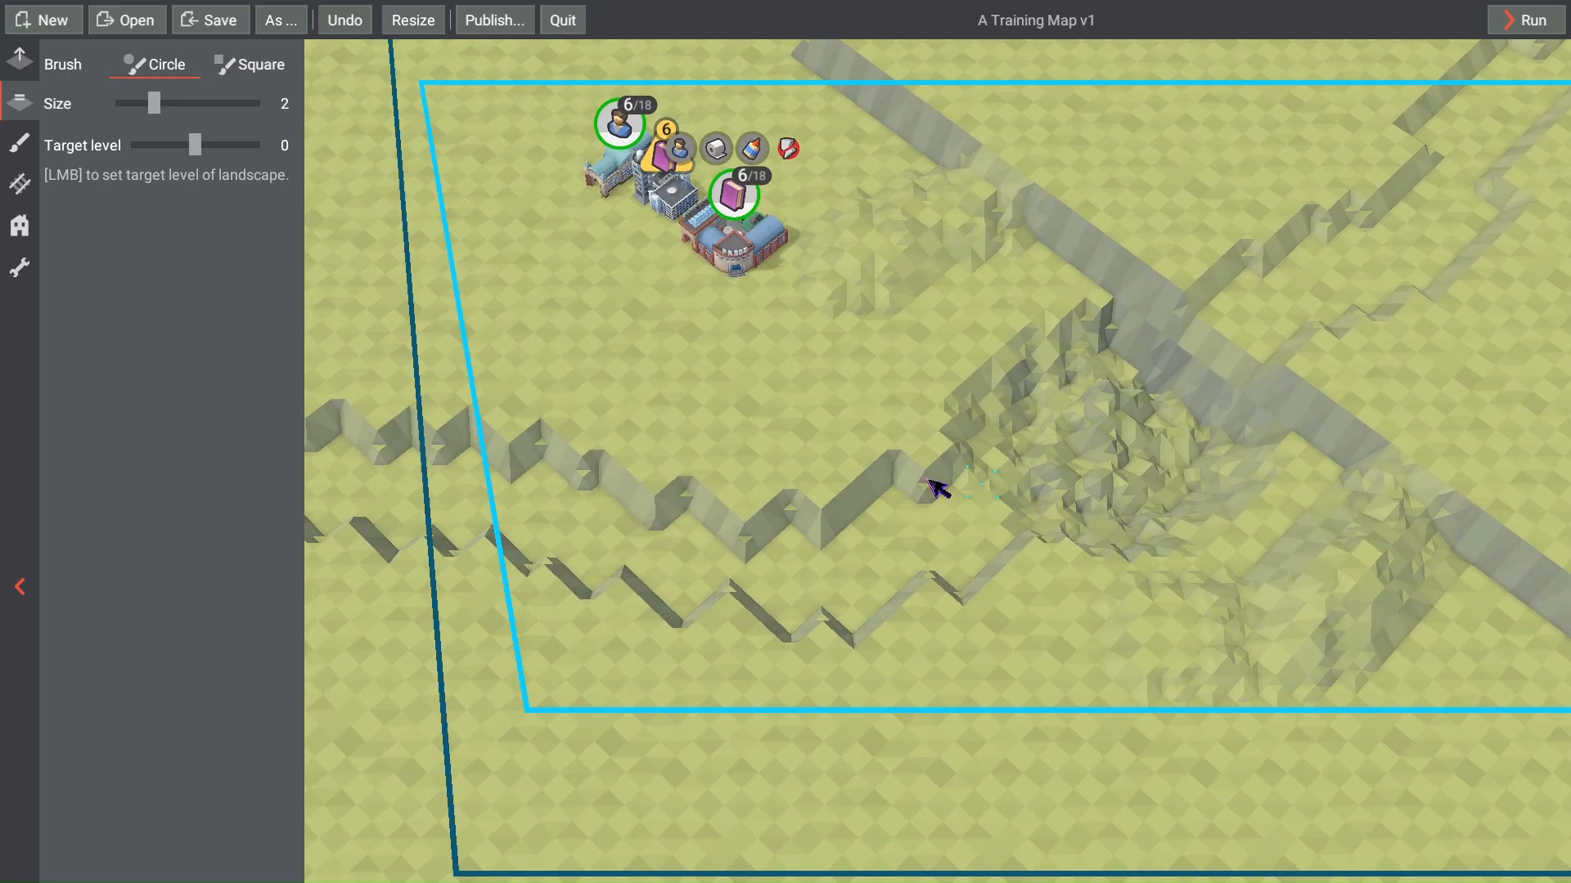
Step: Widen the trench along its northern edge past the western border with a size 4 square brush at level -3
click(258, 69)
drag(161, 108, 192, 123)
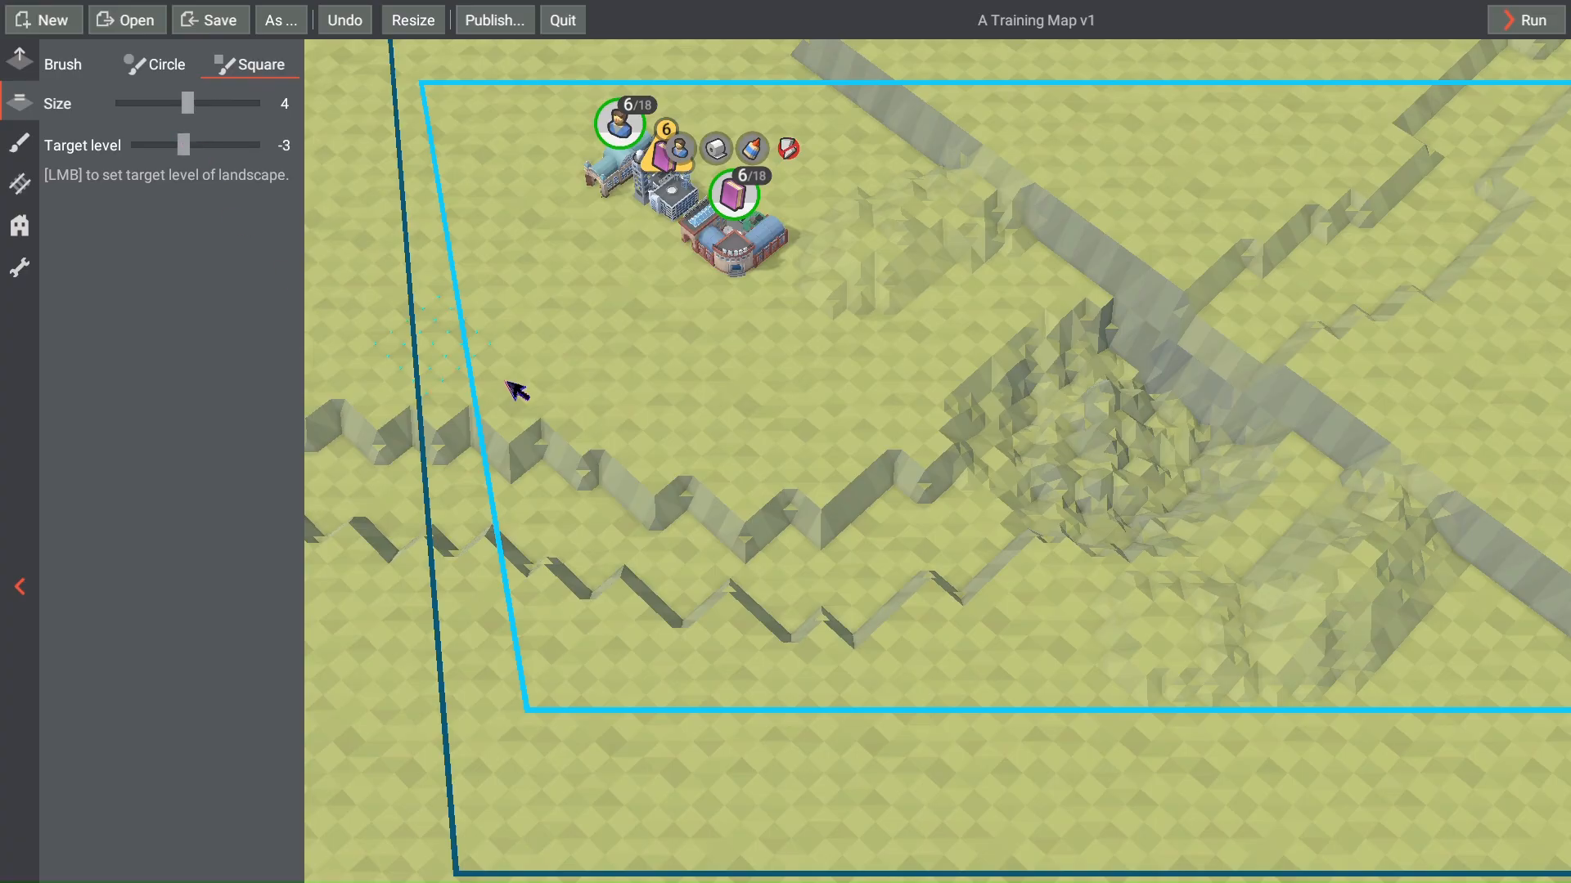
scroll(511, 381, up, 3)
mouse_move(673, 420)
right_down()
mouse_move(645, 302)
mouse_move(834, 377)
right_up()
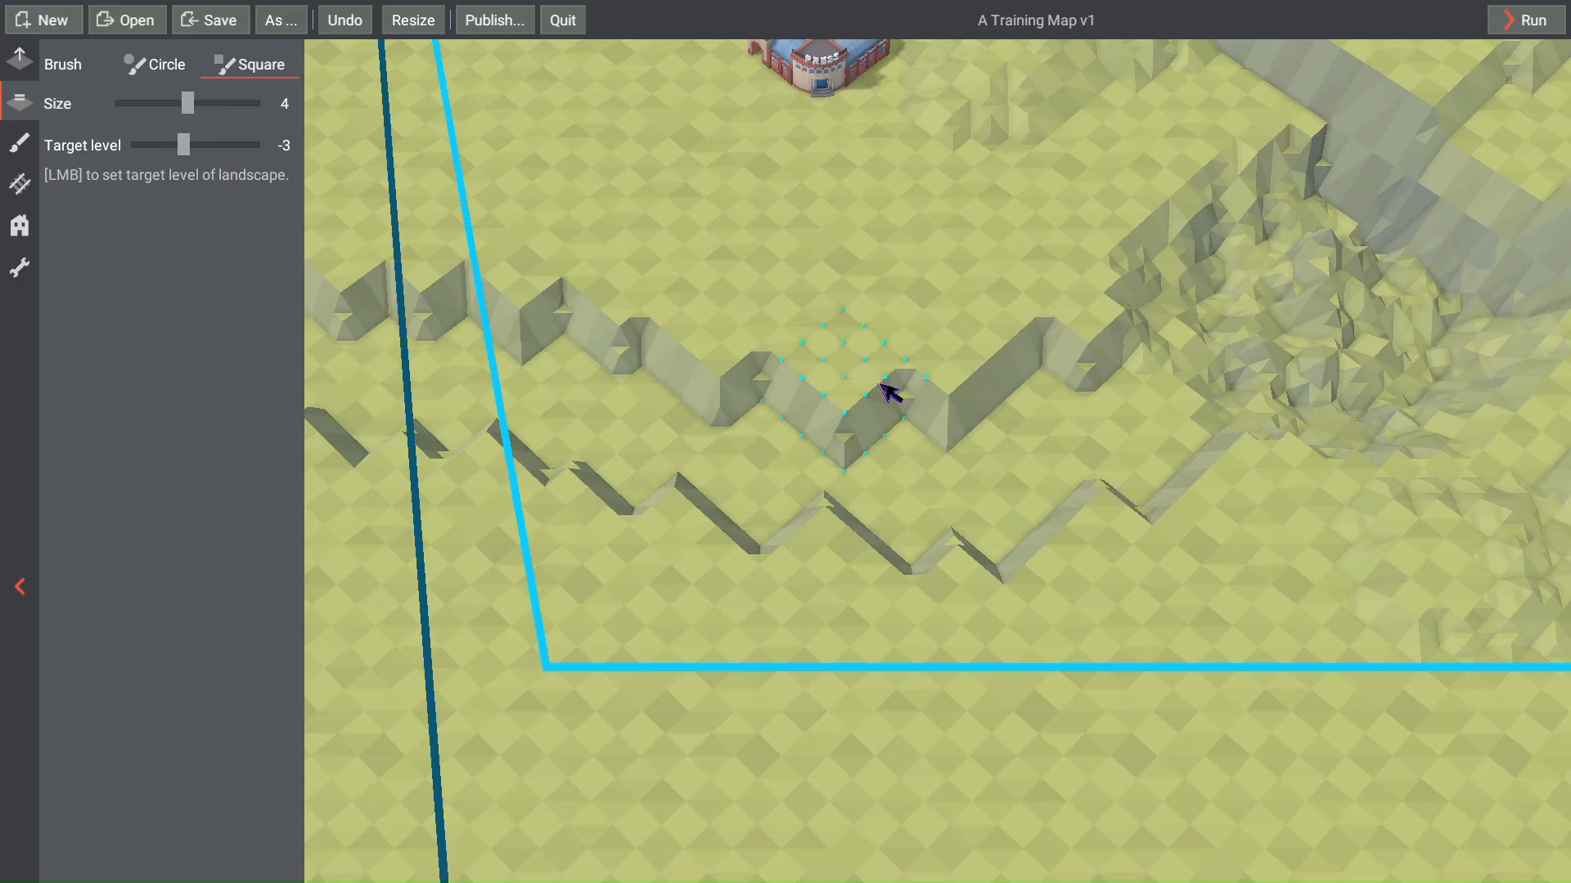
mouse_move(875, 399)
mouse_down()
mouse_move(799, 396)
mouse_move(434, 274)
mouse_up()
right_drag(393, 274, 572, 306)
drag(572, 306, 385, 233)
right_drag(384, 237, 650, 278)
drag(528, 245, 659, 341)
right_drag(667, 347, 389, 174)
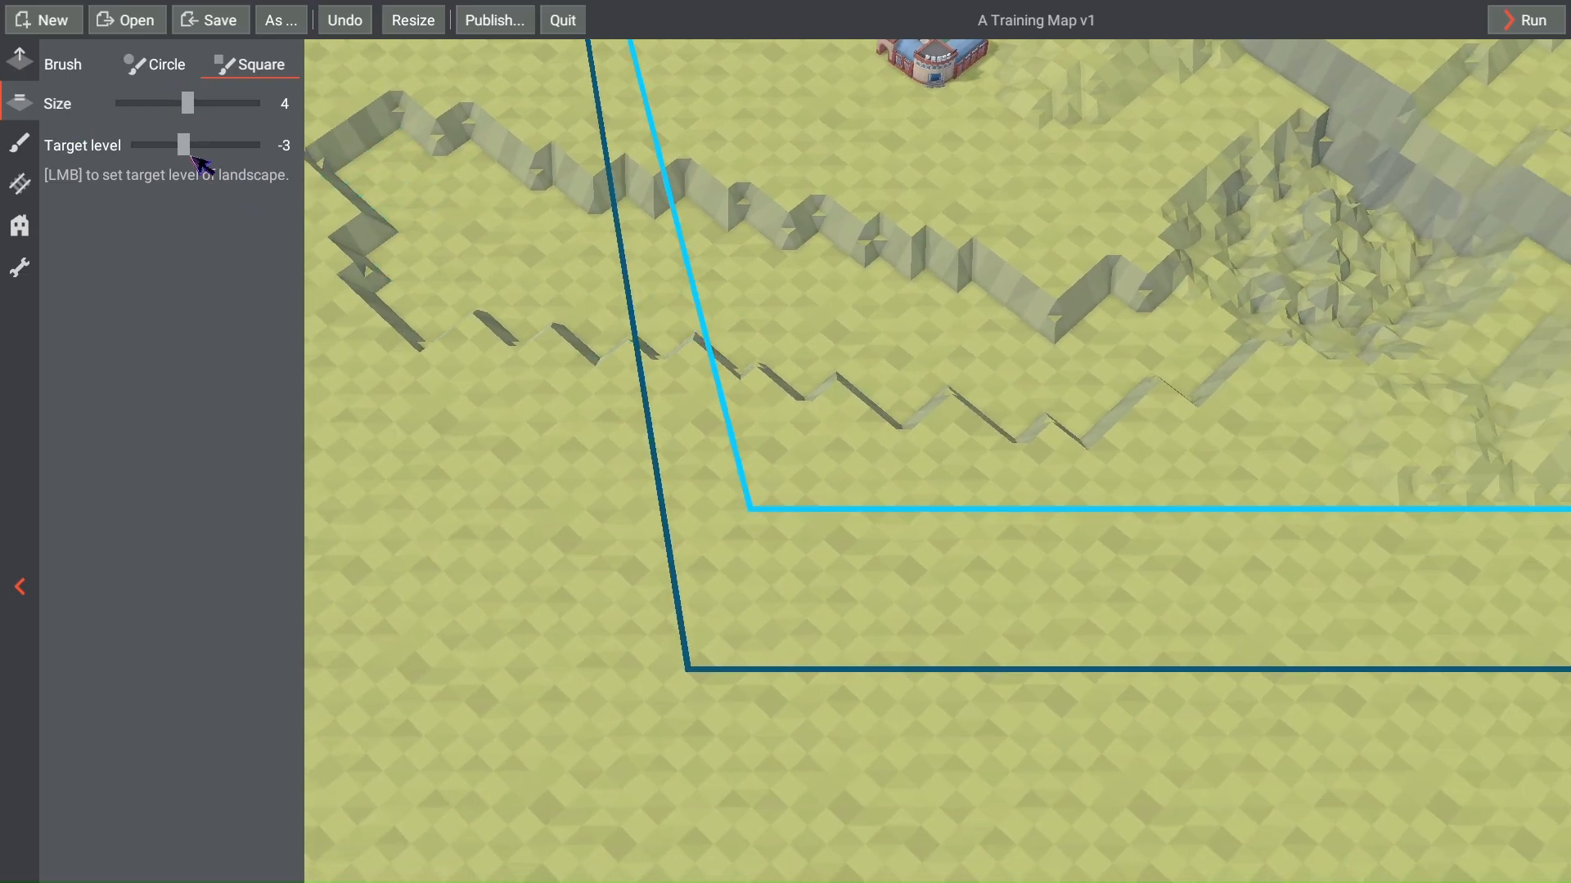
Step: Narrow the trench by raising its southern edge with the square brush at target level 0, from the hill side to past the western border
drag(193, 151, 202, 154)
scroll(1063, 468, up, 4)
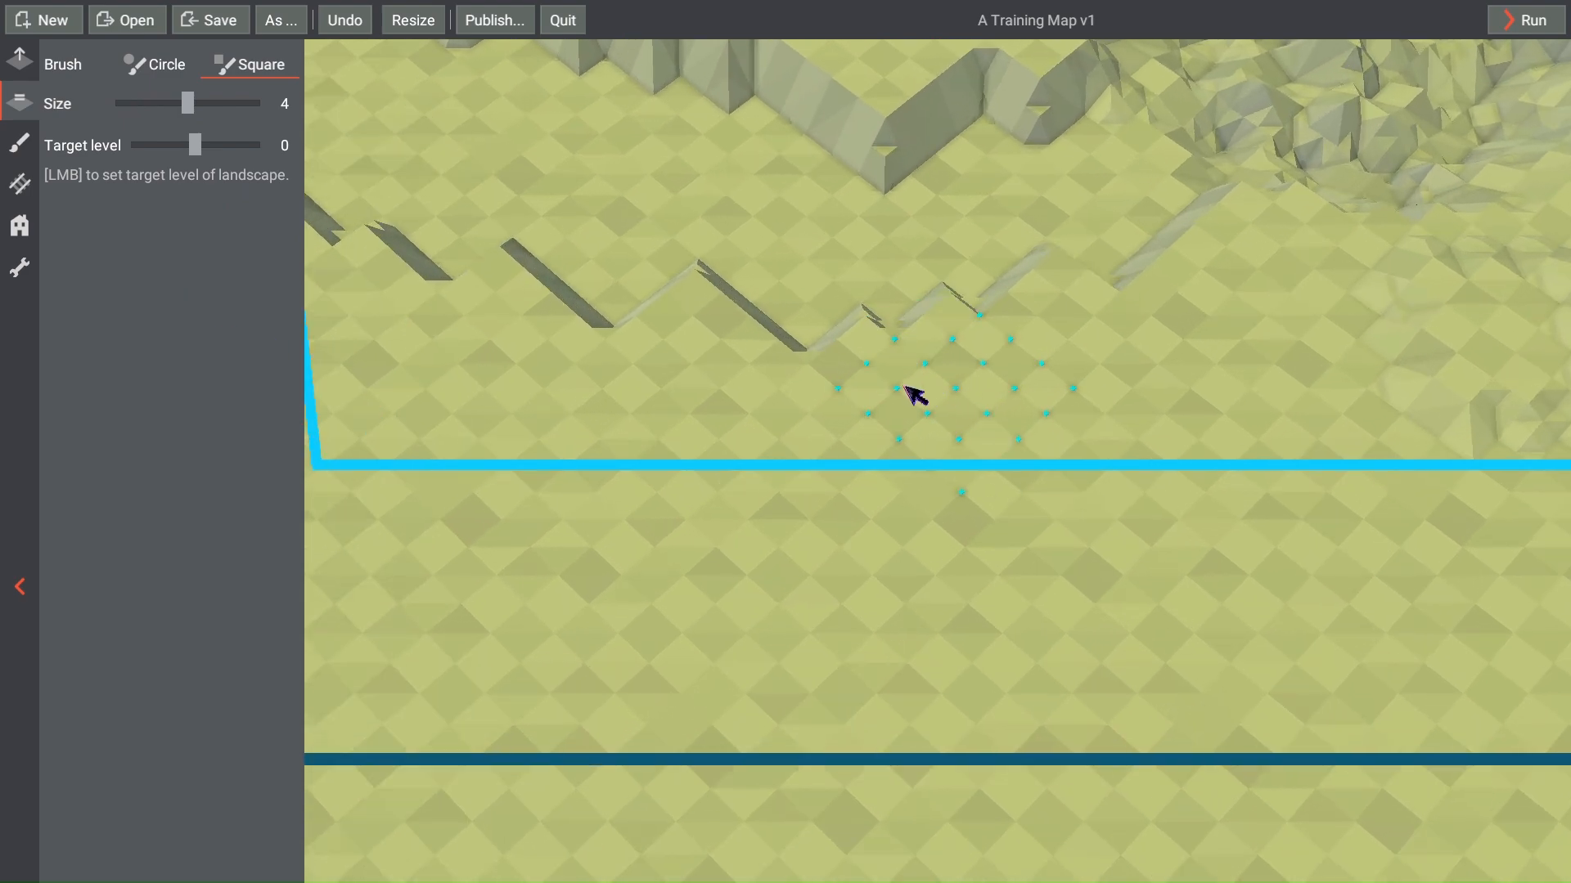
drag(912, 395, 506, 299)
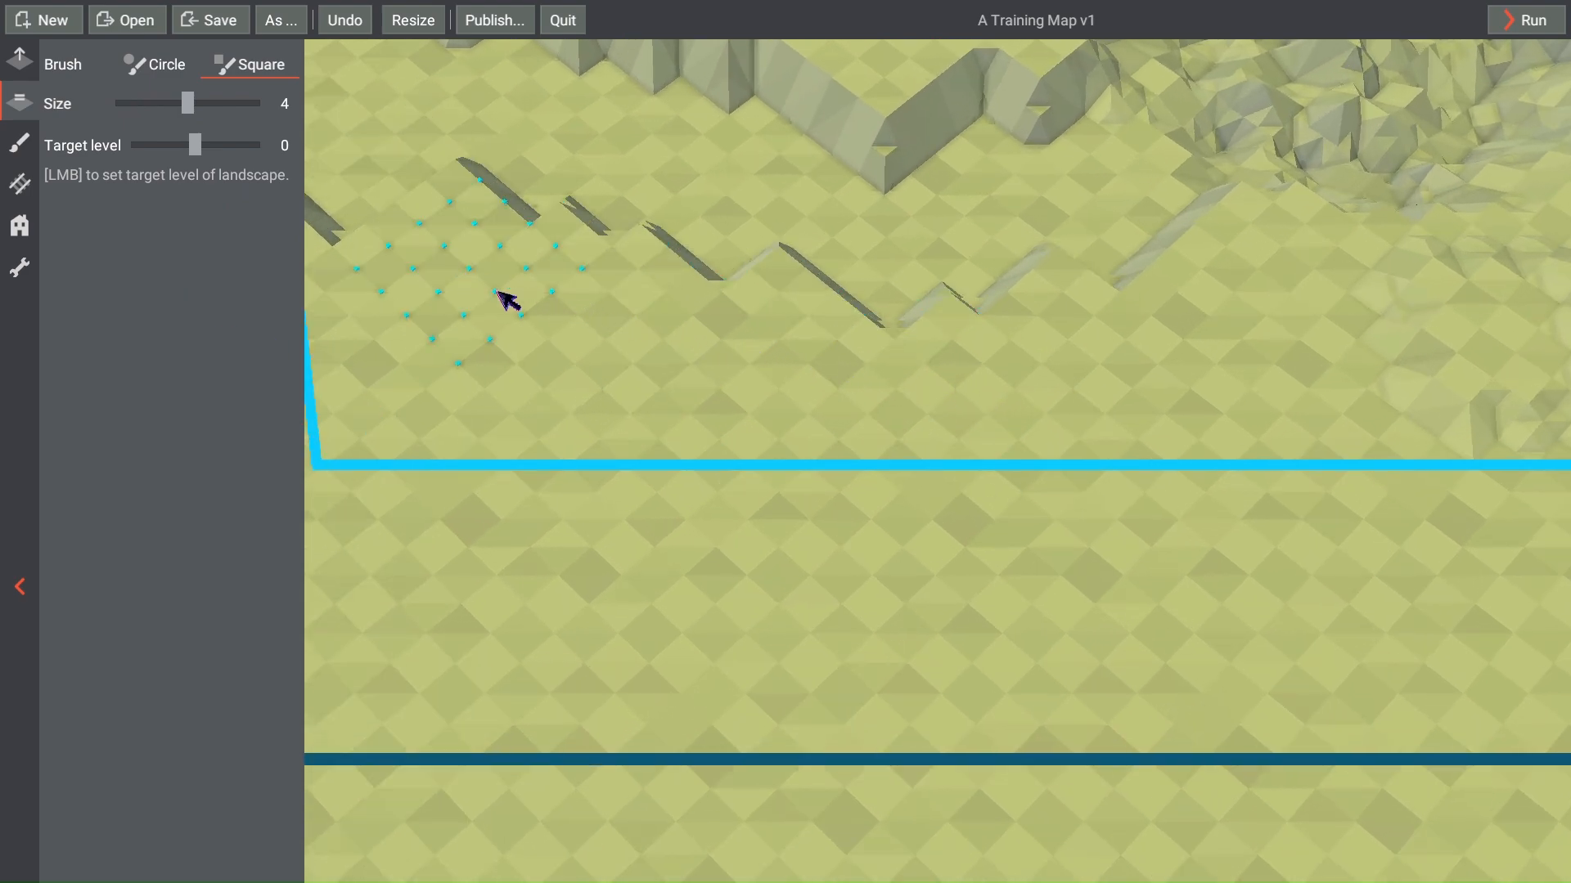
middle_drag(498, 292, 780, 413)
drag(713, 400, 533, 351)
middle_drag(575, 362, 841, 361)
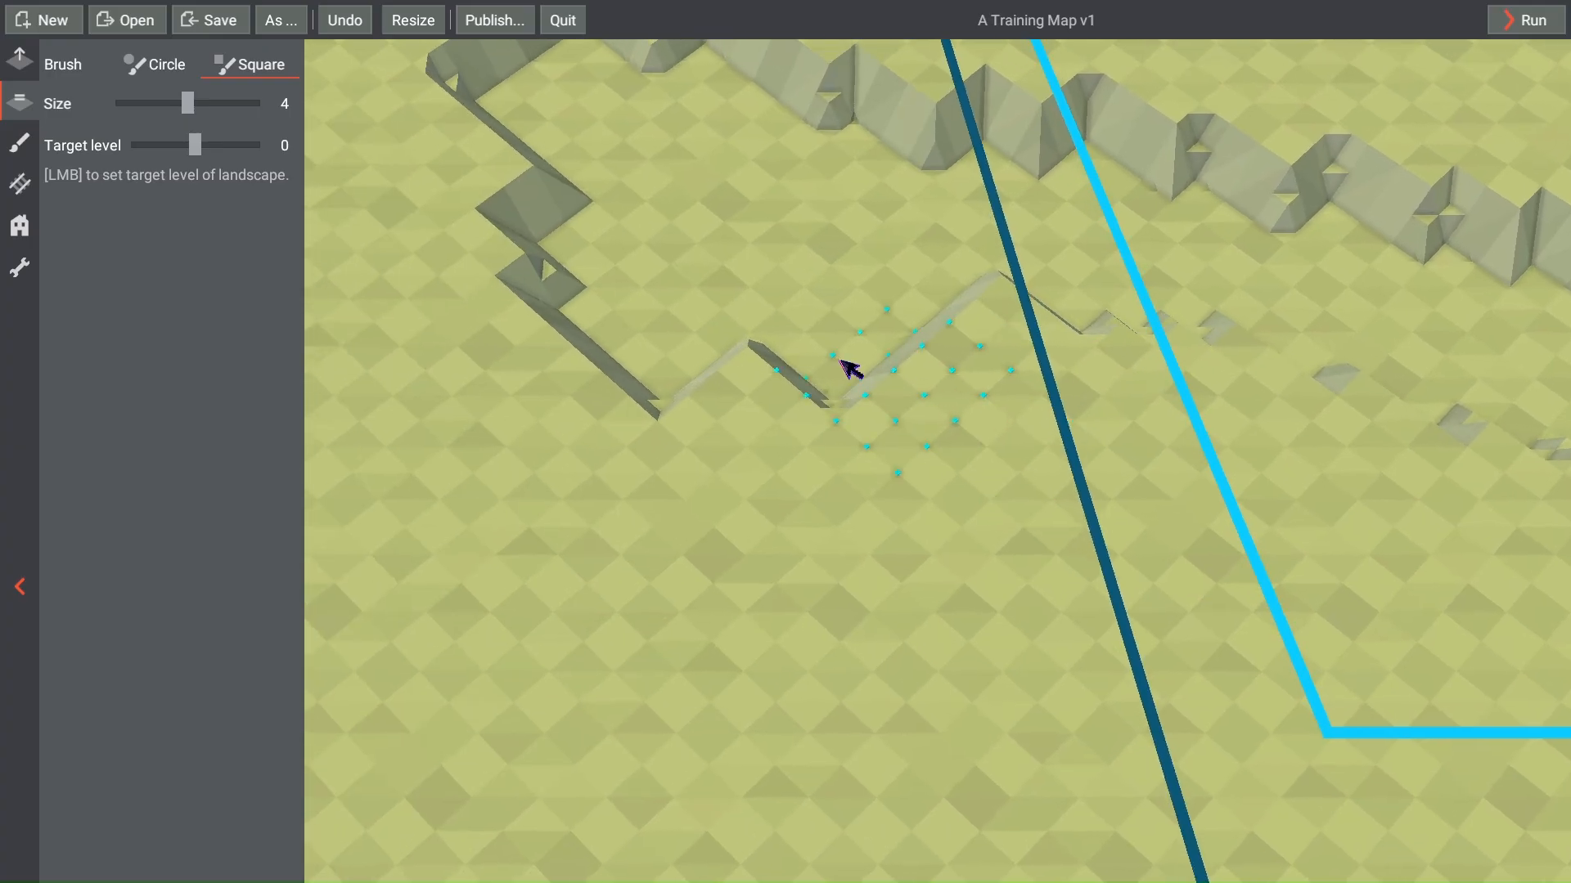
mouse_move(841, 360)
mouse_down()
mouse_move(624, 329)
mouse_move(560, 278)
mouse_up()
Step: Raise the trench's remaining southern edge to level 0 eastward up to the rough central terrain
middle_drag(1198, 537, 585, 438)
middle_drag(1305, 531, 833, 533)
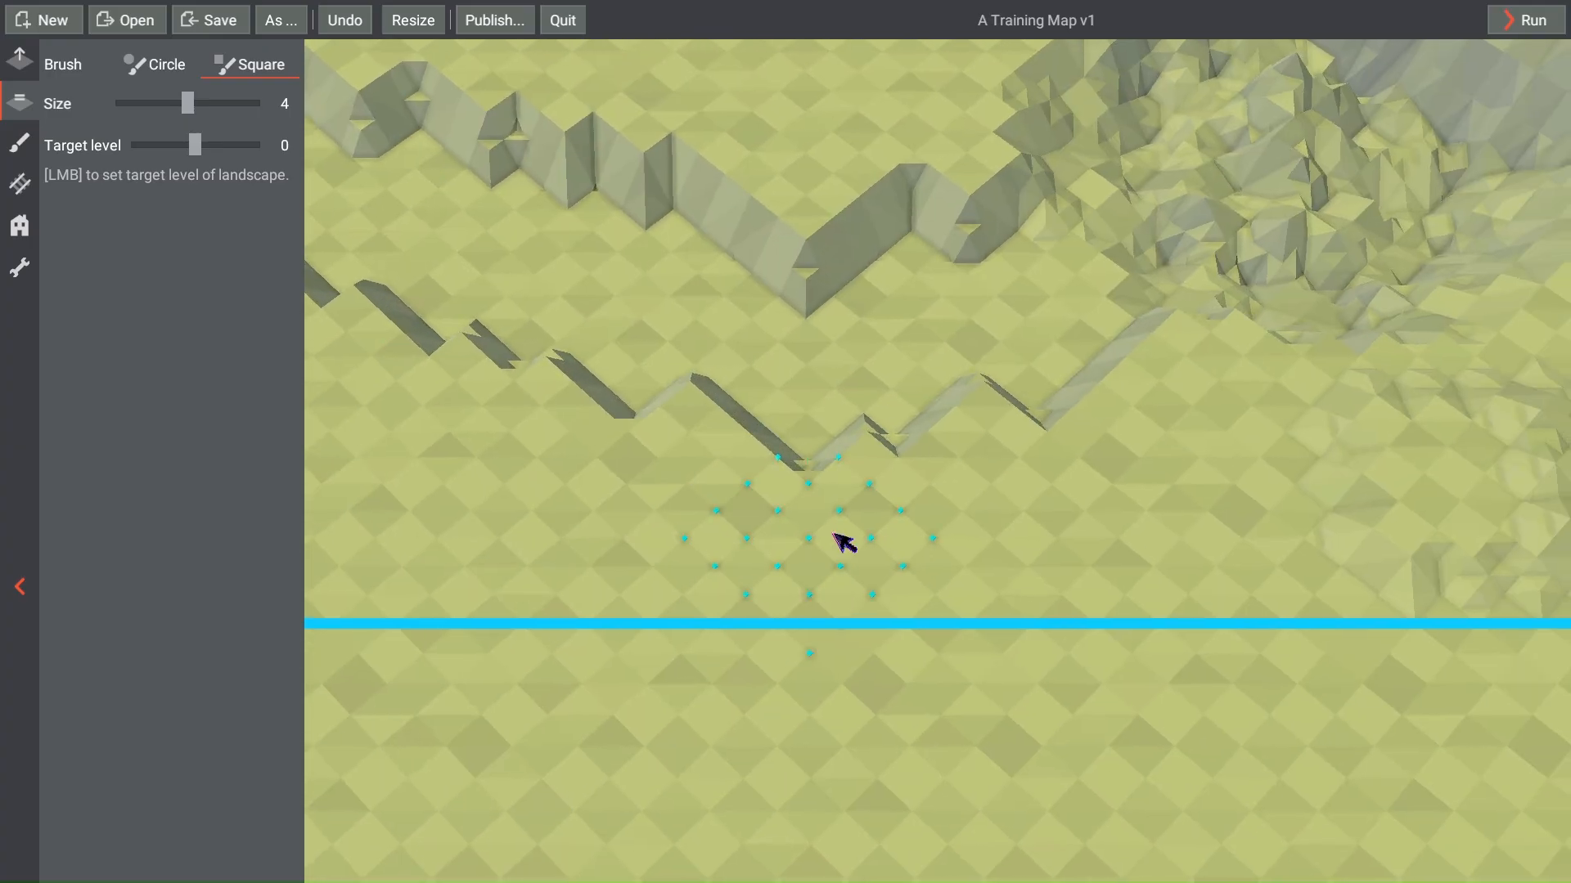
drag(799, 483, 1087, 482)
click(1062, 456)
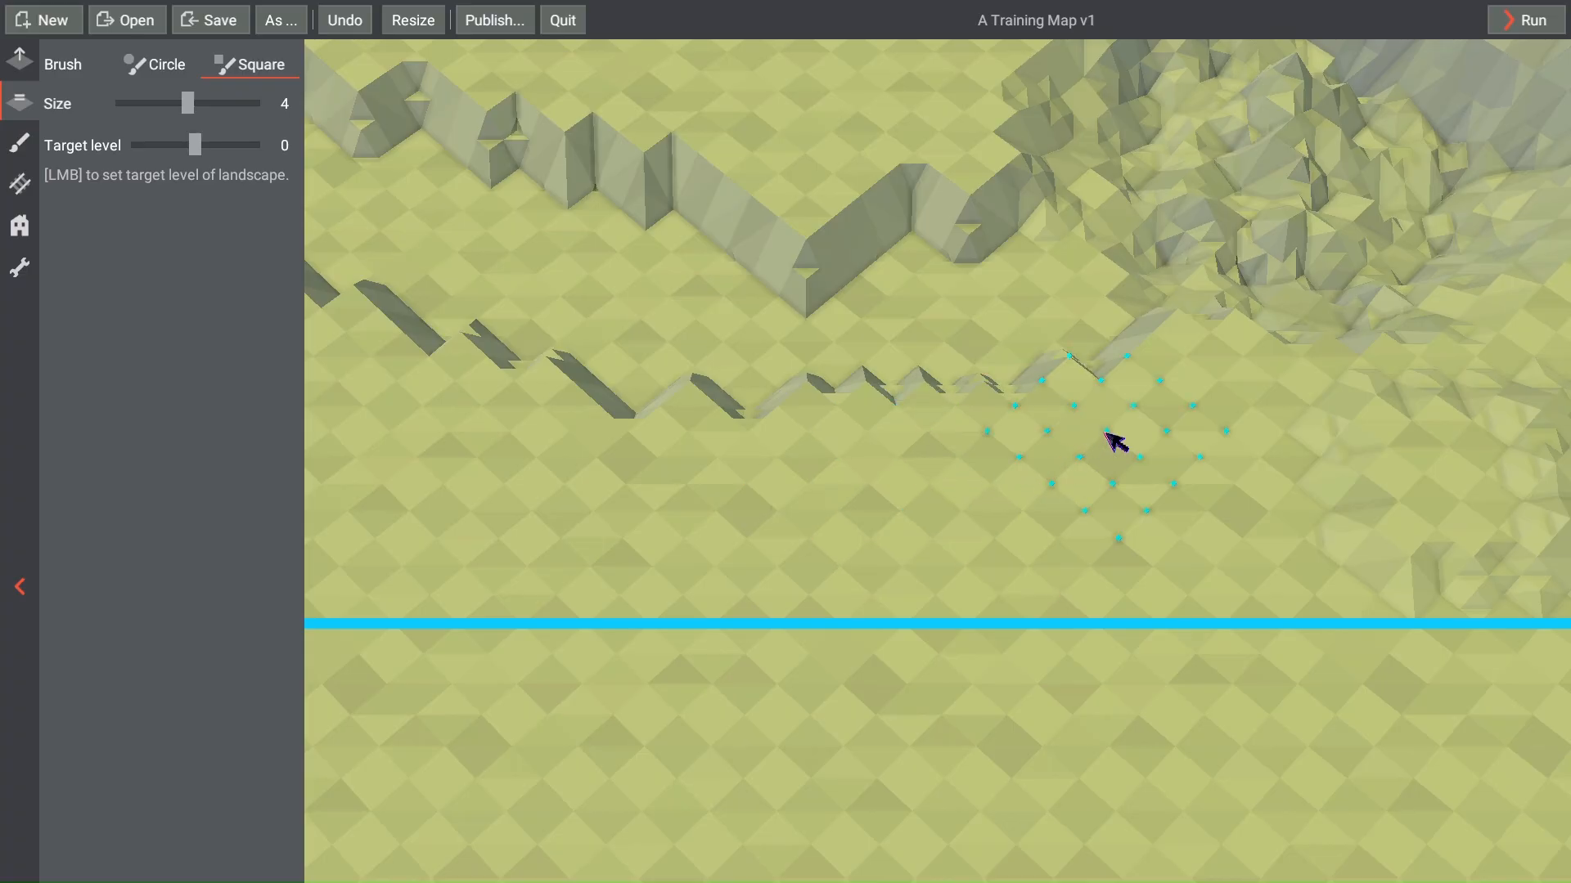
click(1122, 431)
Step: Lower the trench's northern edge near the rough central terrain to level -3 to widen its eastern end
scroll(1171, 453, down, 2)
right_drag(1171, 452, 1141, 582)
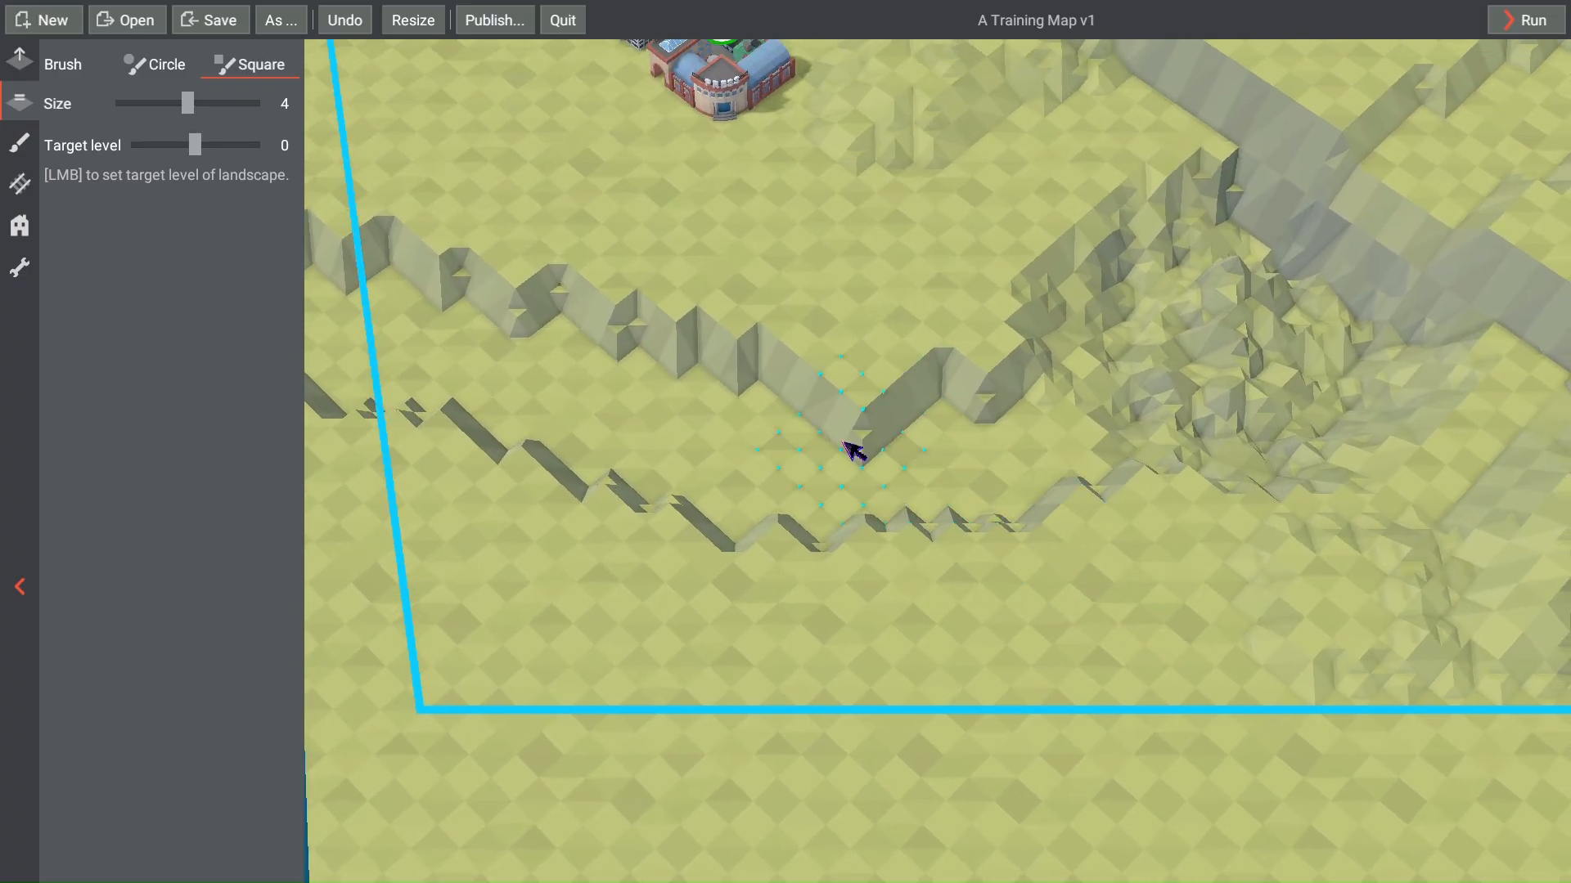
drag(204, 149, 195, 149)
drag(883, 454, 898, 457)
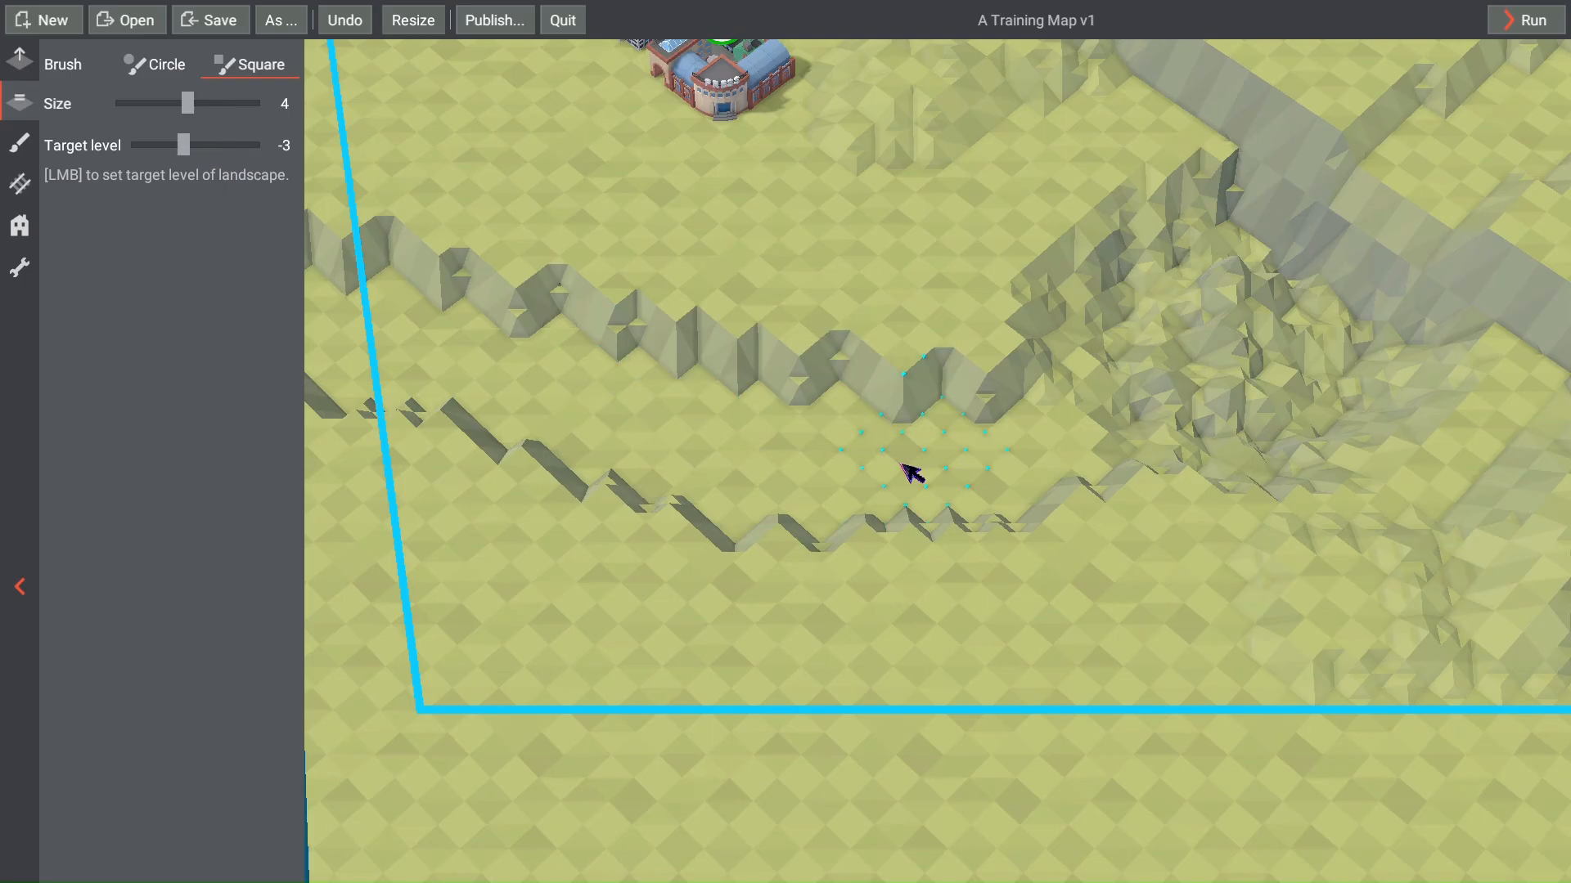
click(904, 464)
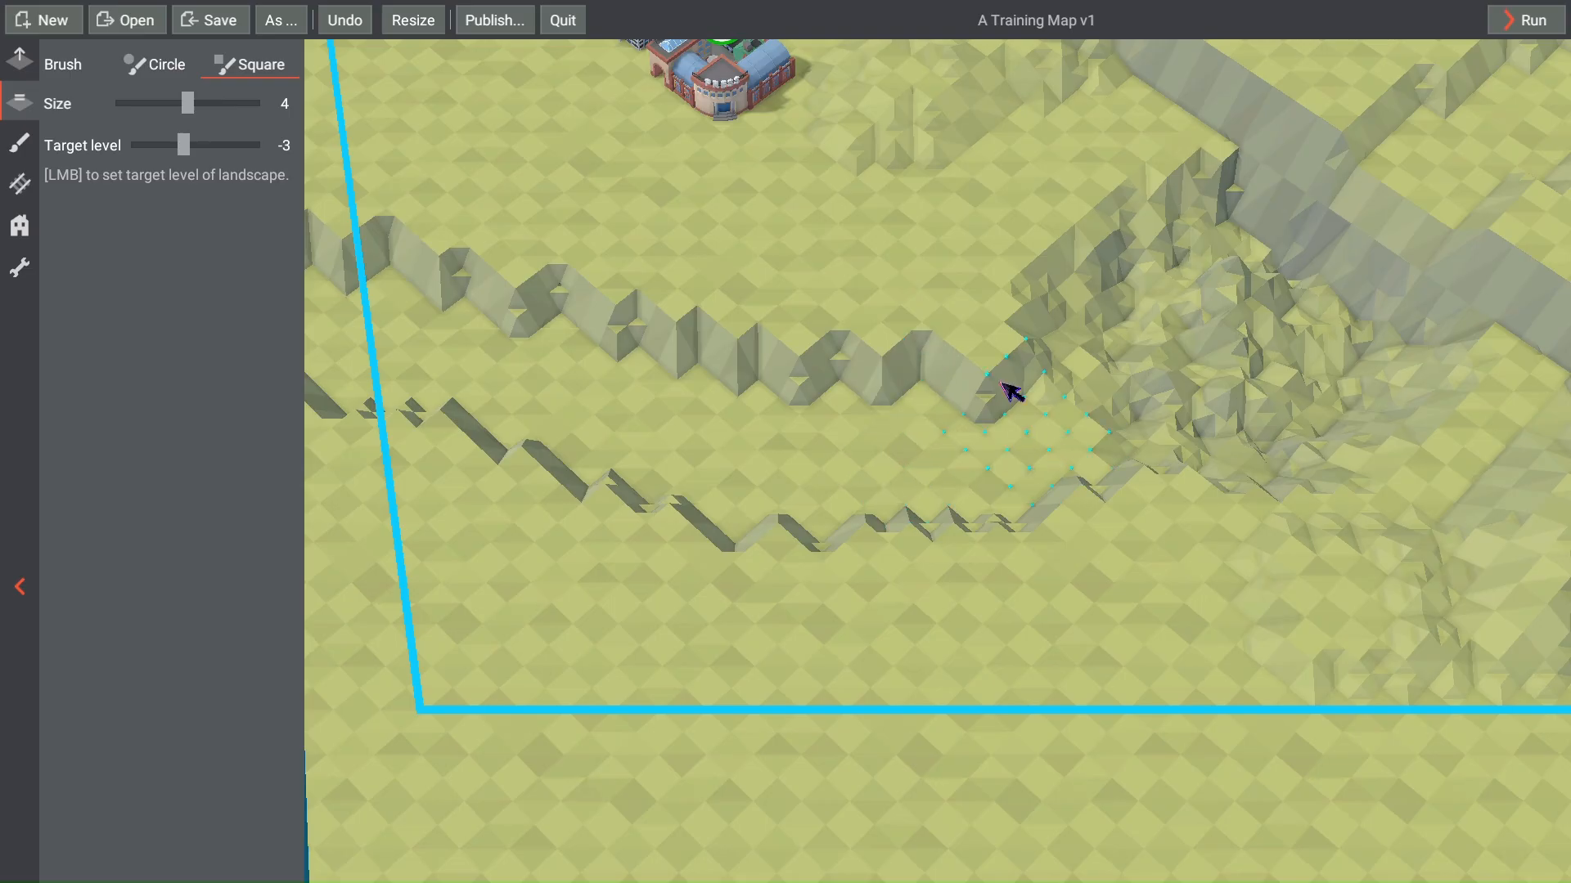
Step: Test-run the level to check the reshaped trench, and return to the editor
click(1526, 20)
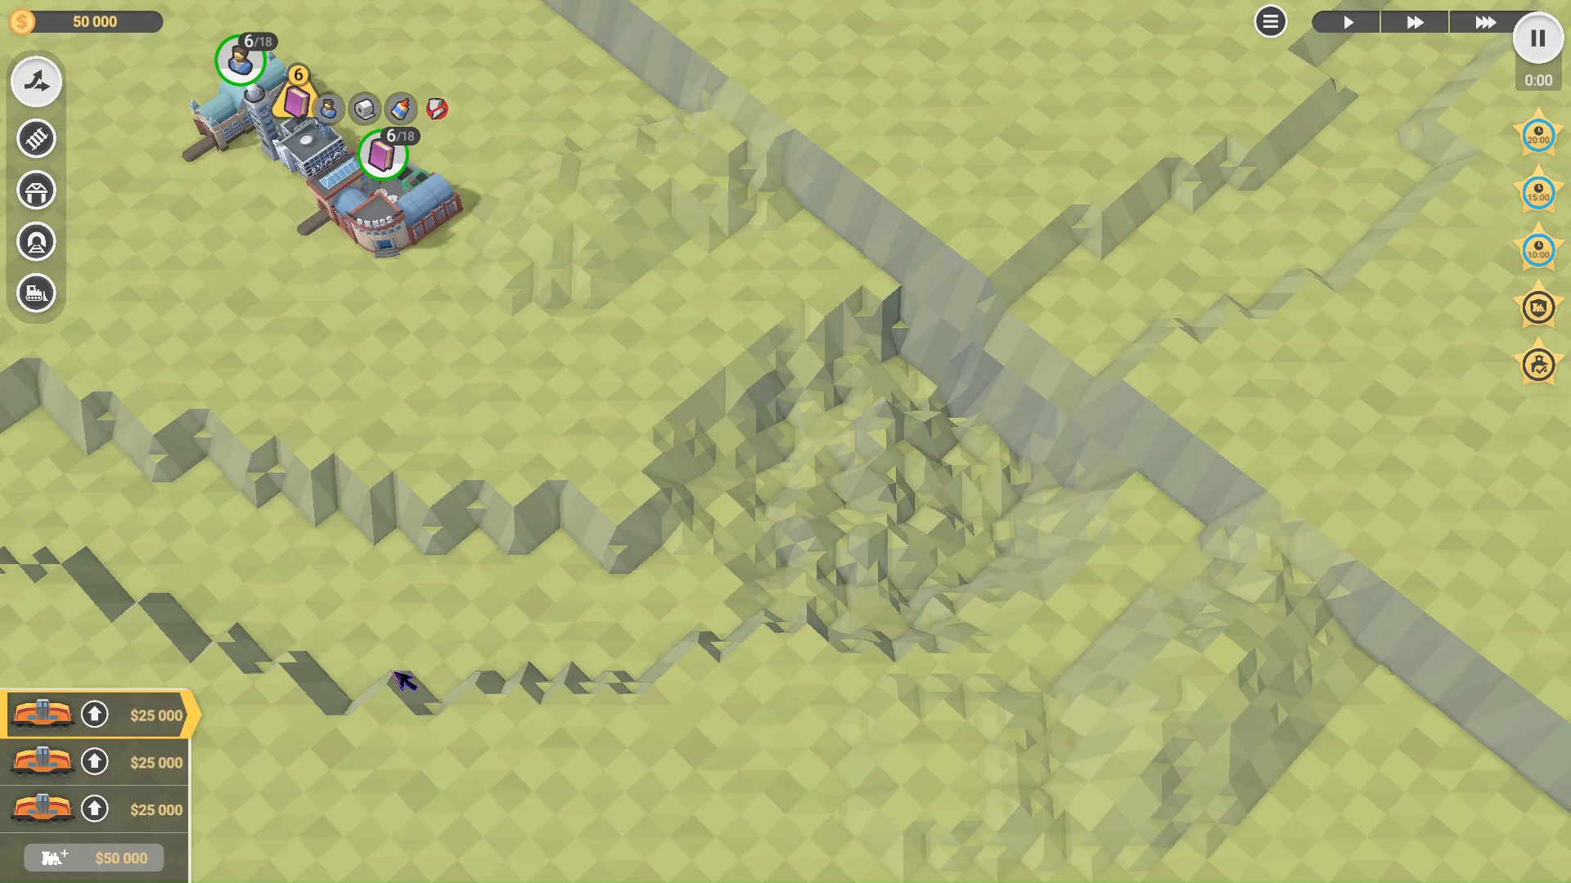
key(Escape)
scroll(856, 554, up, 5)
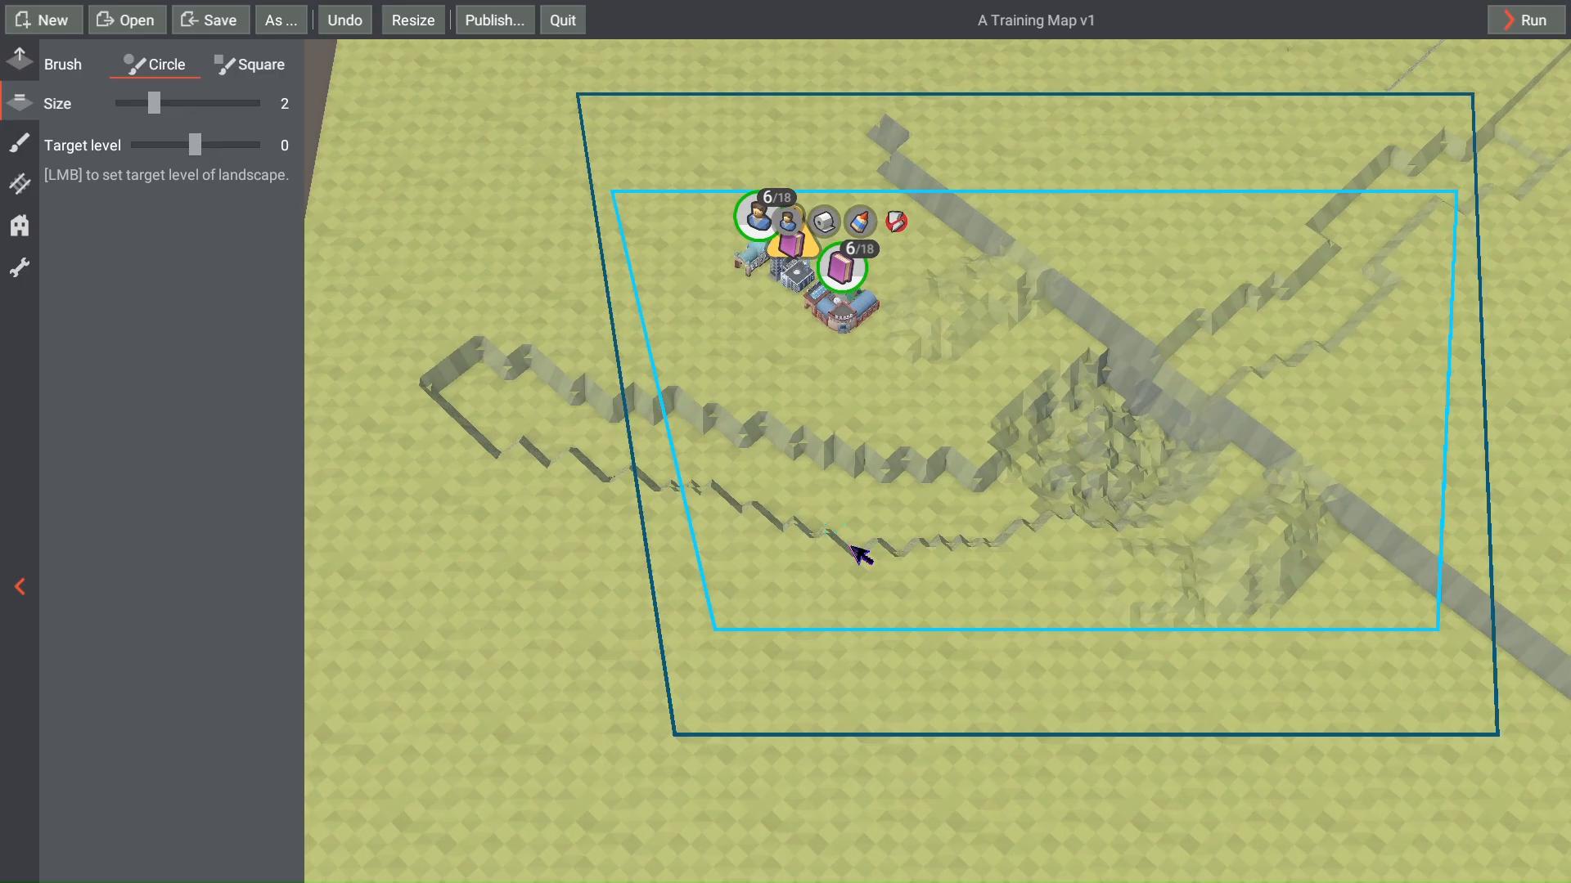
Step: Even out the trench's southern edge from the rough central terrain to the western border with a size 4 square brush at level 0
key(d)
key(s)
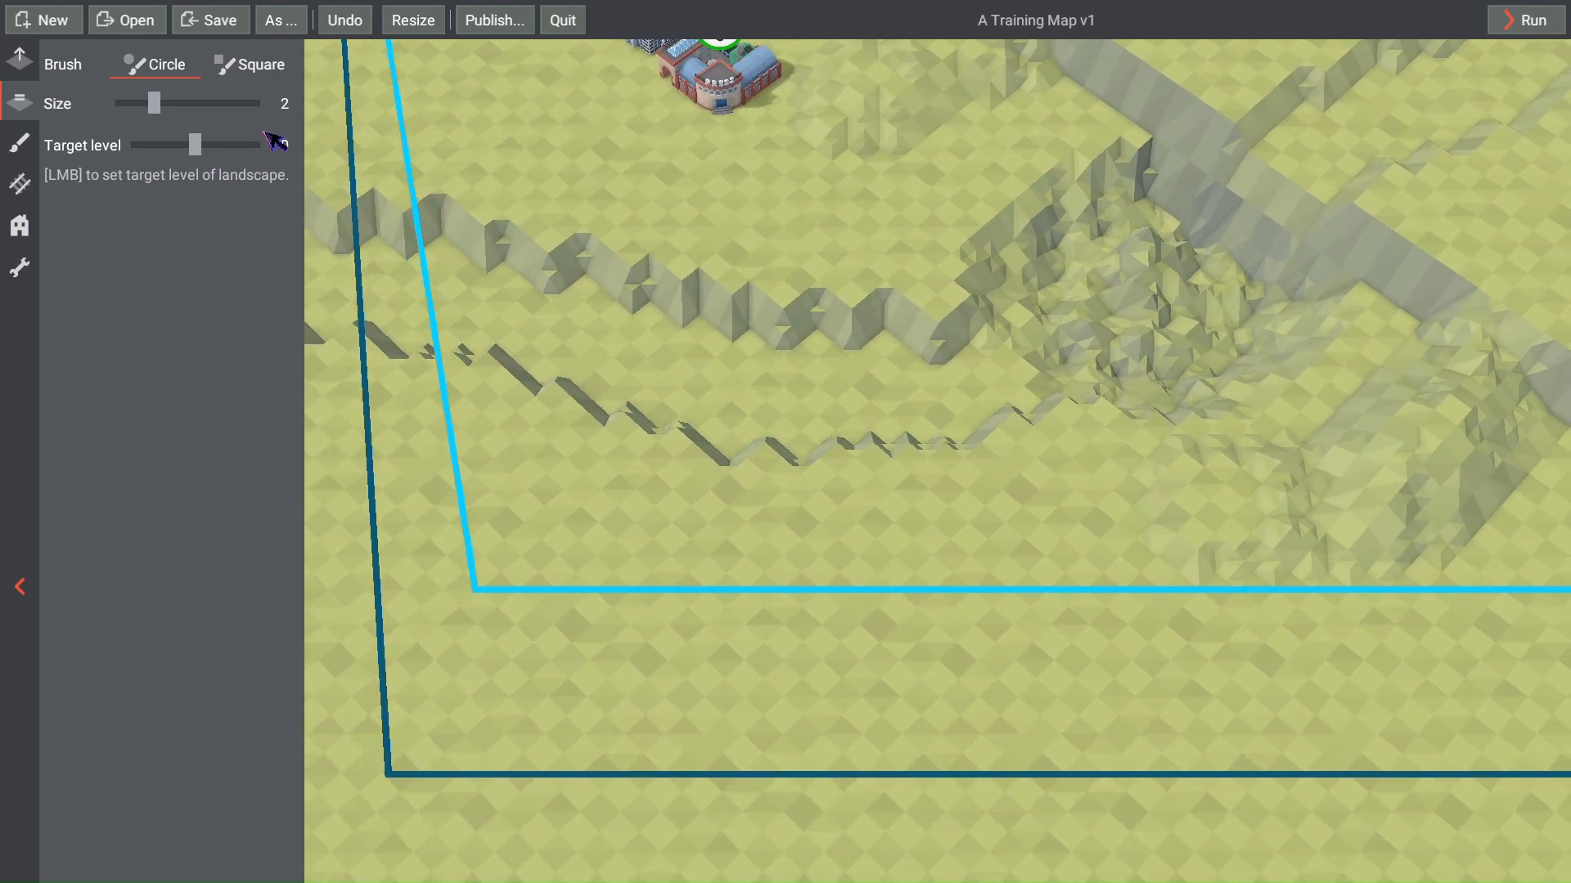
click(257, 75)
drag(160, 107, 187, 104)
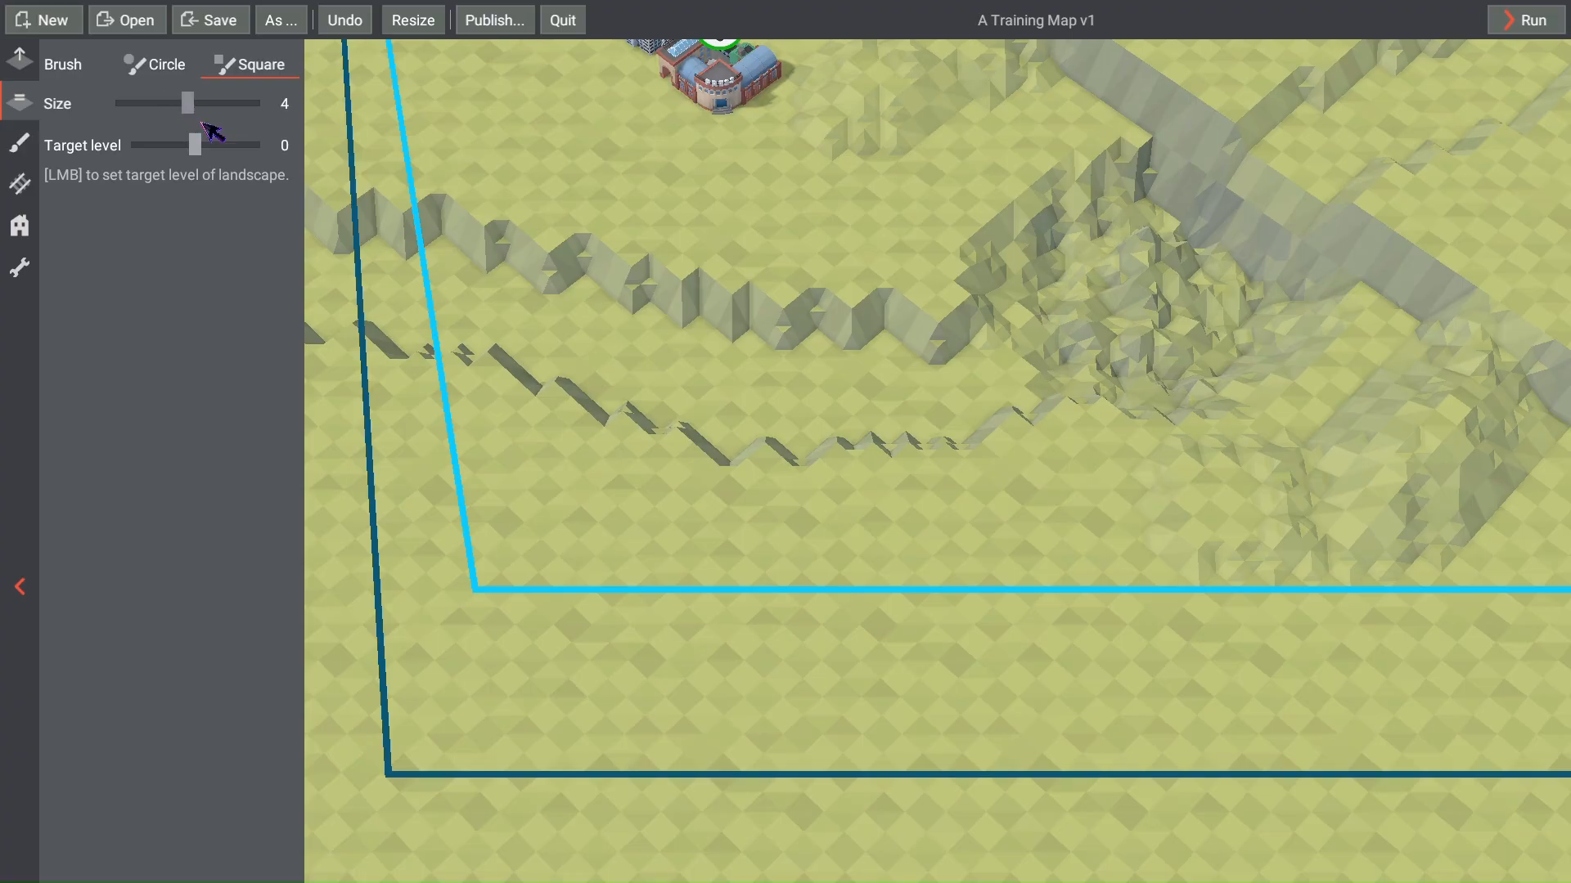
scroll(711, 508, up, 1)
scroll(687, 465, up, 1)
mouse_move(630, 436)
mouse_down()
mouse_move(1013, 480)
mouse_move(1038, 488)
mouse_move(1038, 508)
mouse_move(1096, 497)
mouse_up()
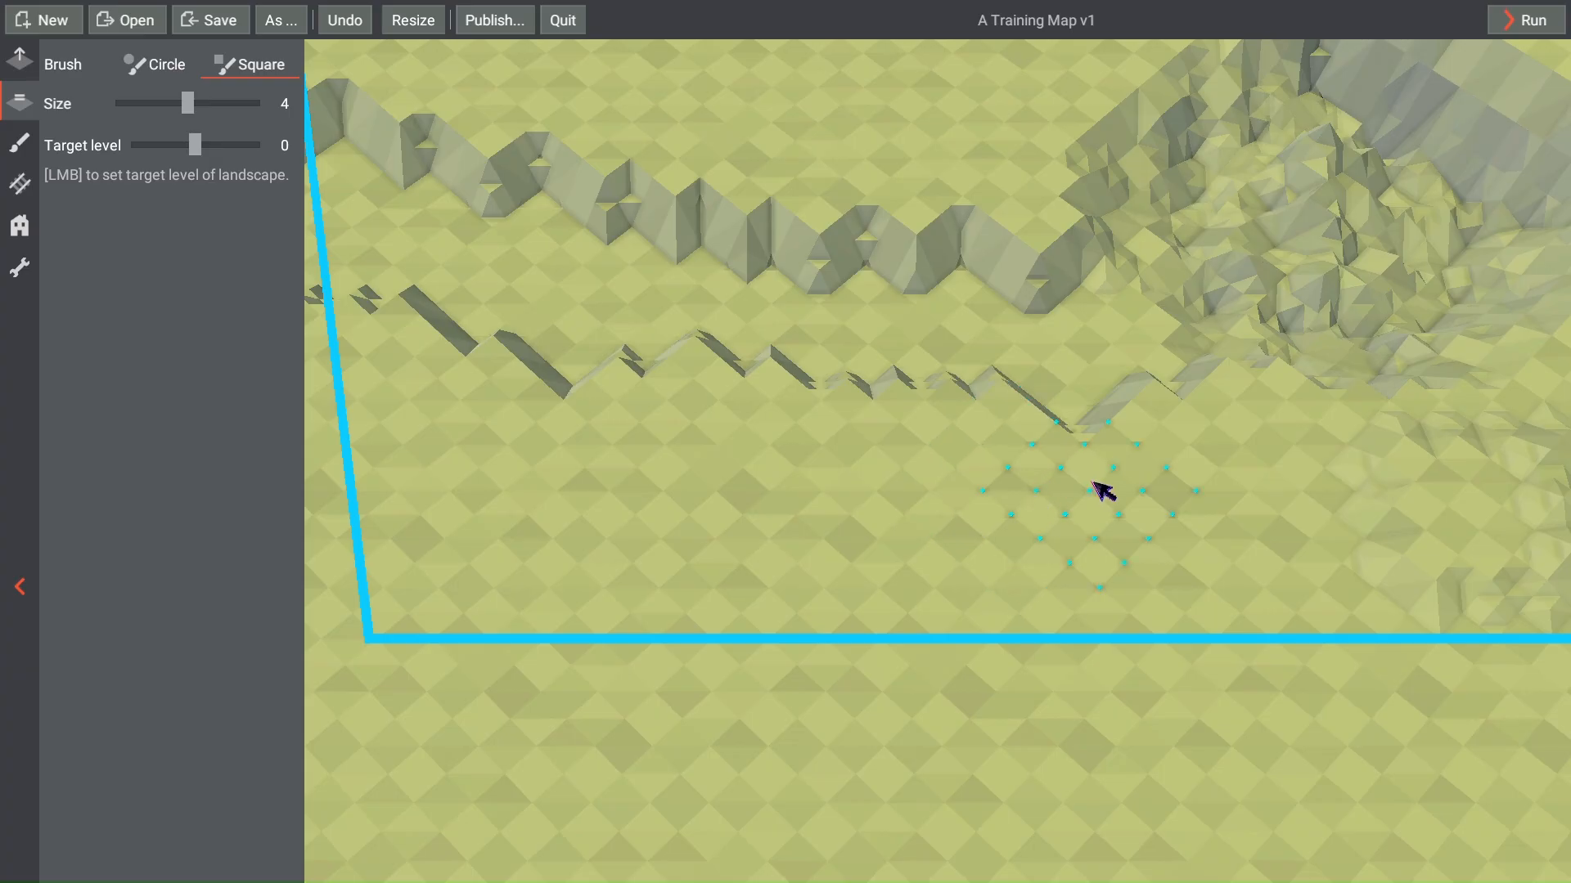
click(1093, 481)
right_drag(554, 413, 804, 513)
click(803, 509)
mouse_move(734, 485)
mouse_down()
mouse_move(513, 451)
mouse_move(446, 421)
mouse_up()
right_drag(380, 377, 581, 444)
Step: Test-run the level, inspect the highlighted construction spots along the trench and plateau channel slopes, and return to the editor
scroll(968, 629, down, 2)
scroll(979, 636, down, 5)
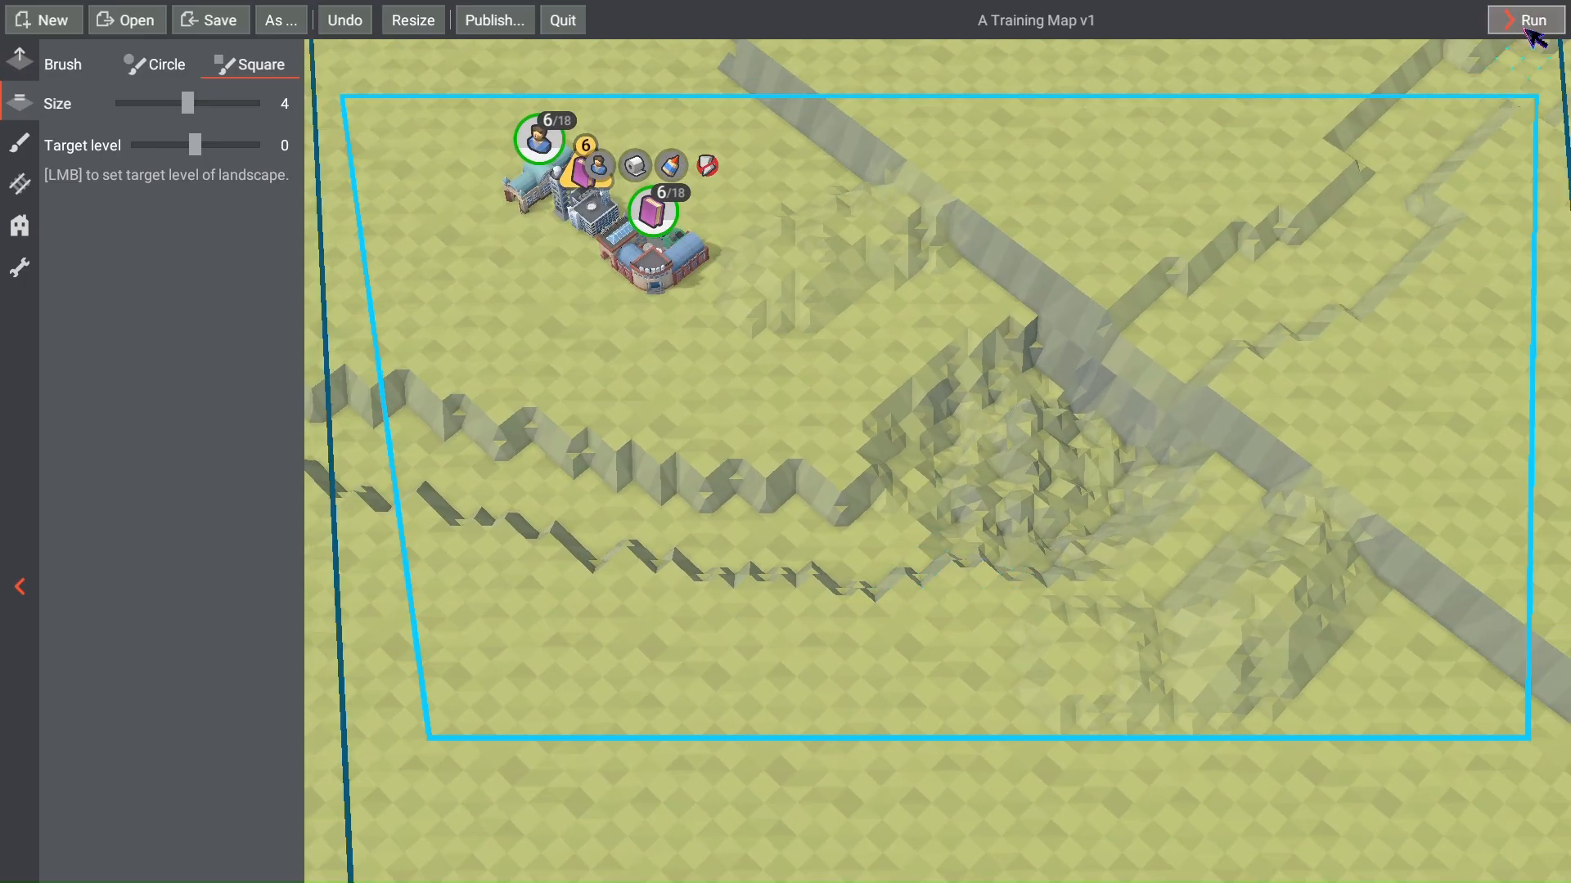
click(1528, 22)
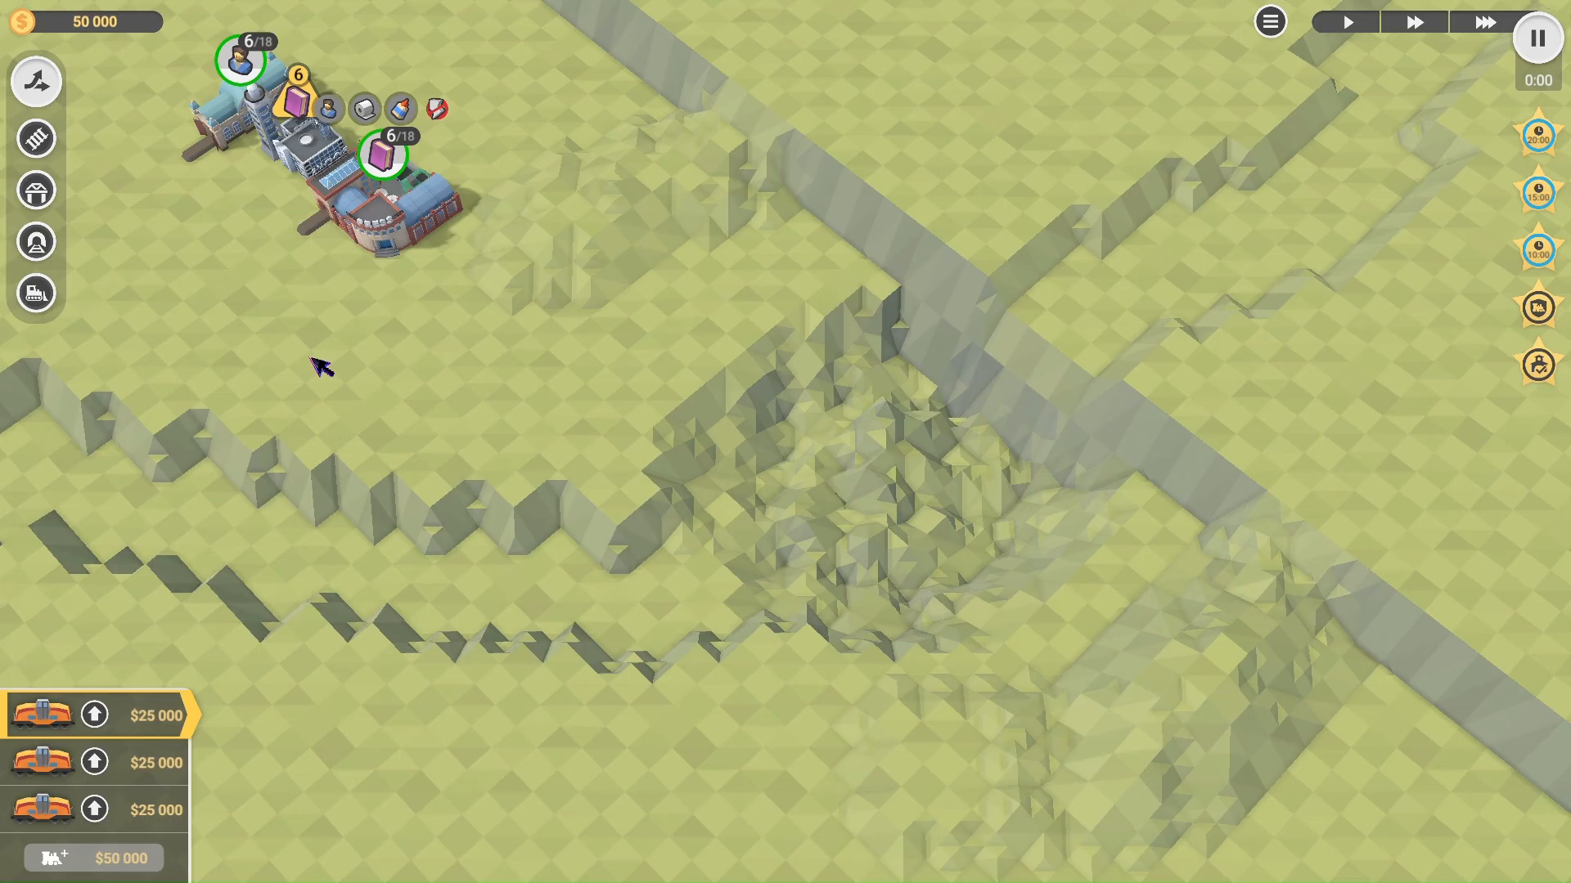
click(42, 188)
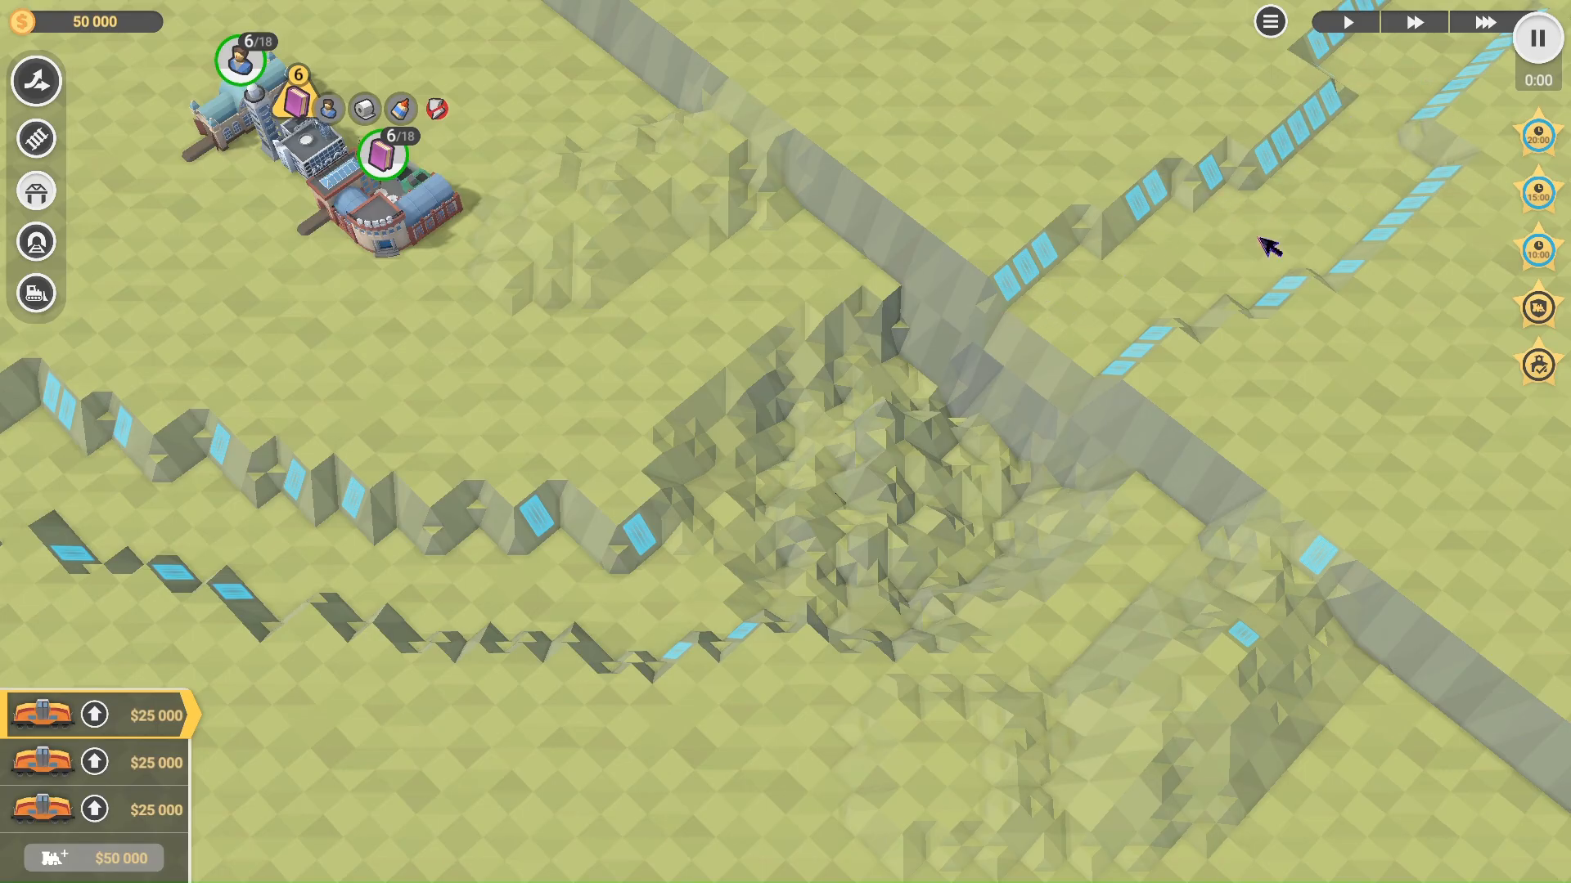
scroll(1139, 209, up, 3)
right_drag(1139, 208, 797, 283)
right_drag(881, 351, 874, 387)
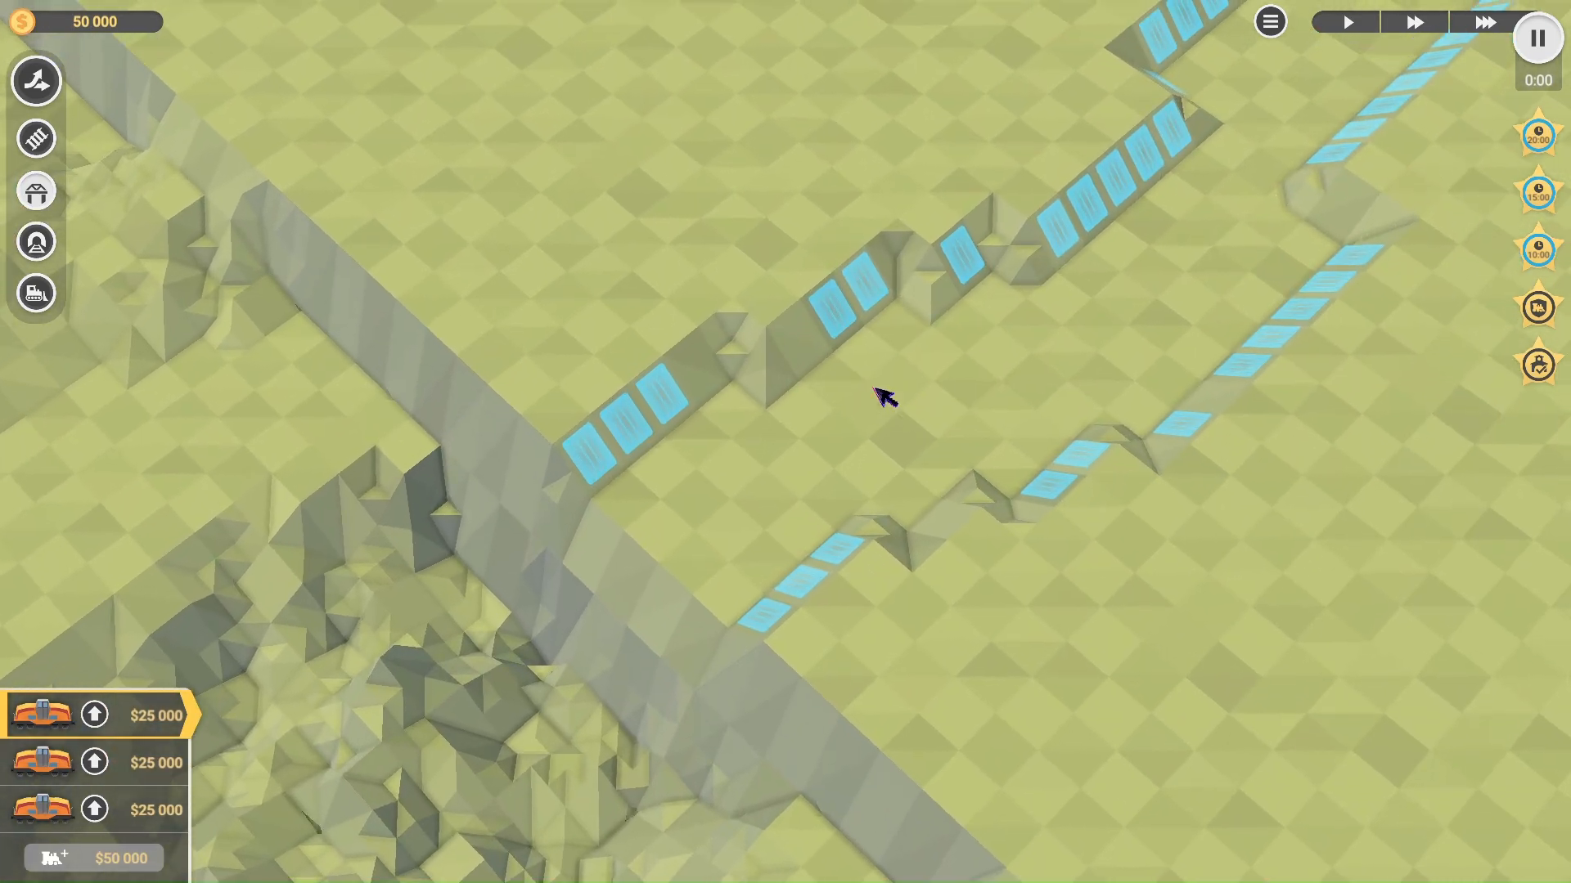
scroll(885, 397, down, 5)
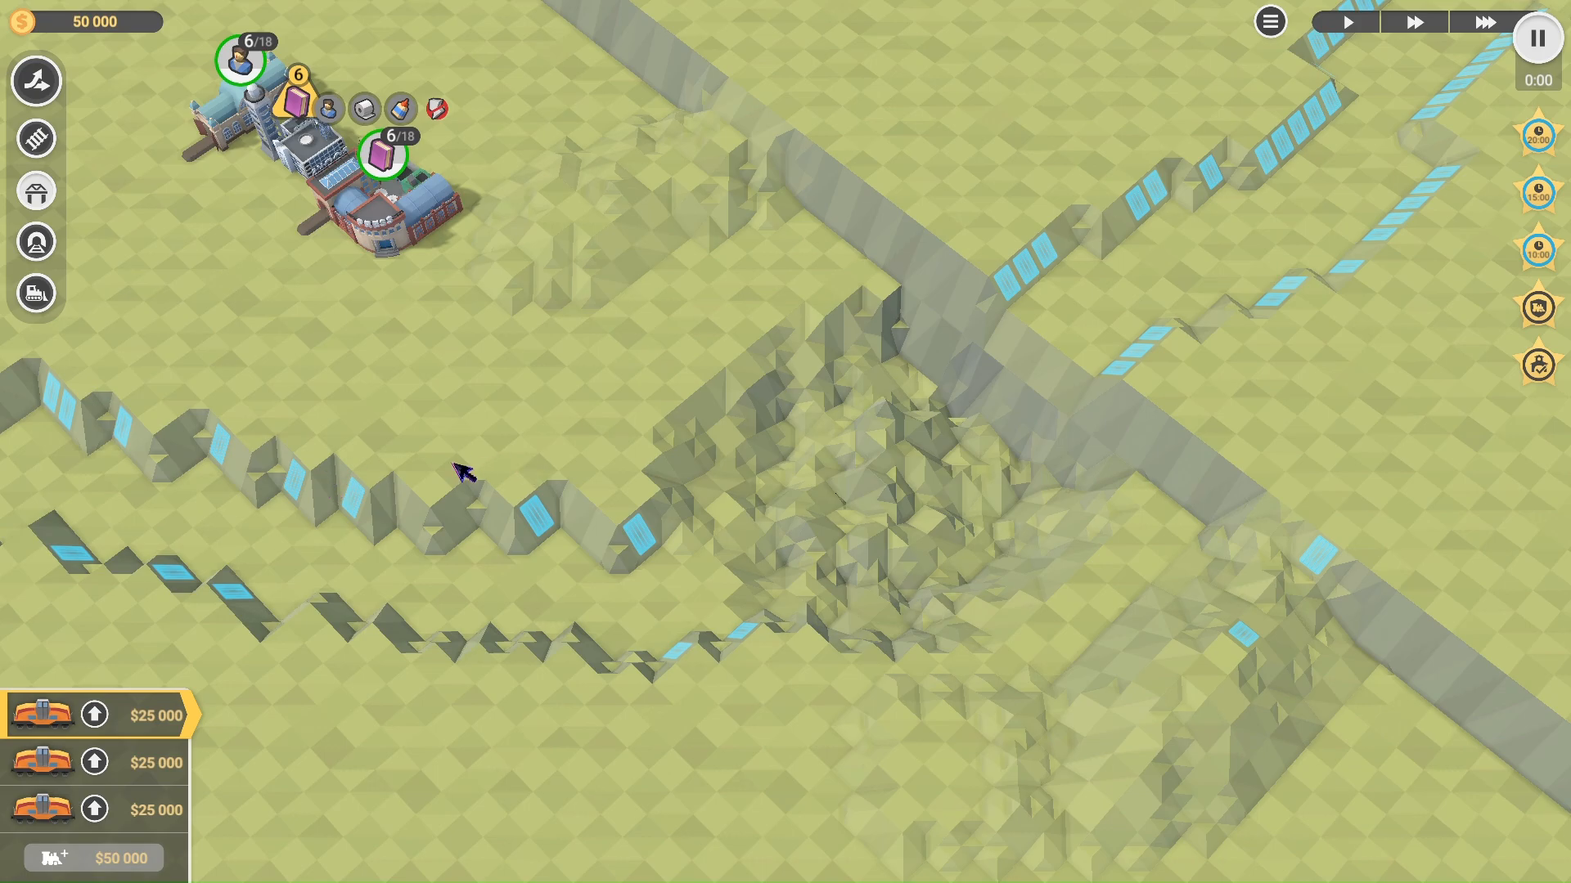
key(Escape)
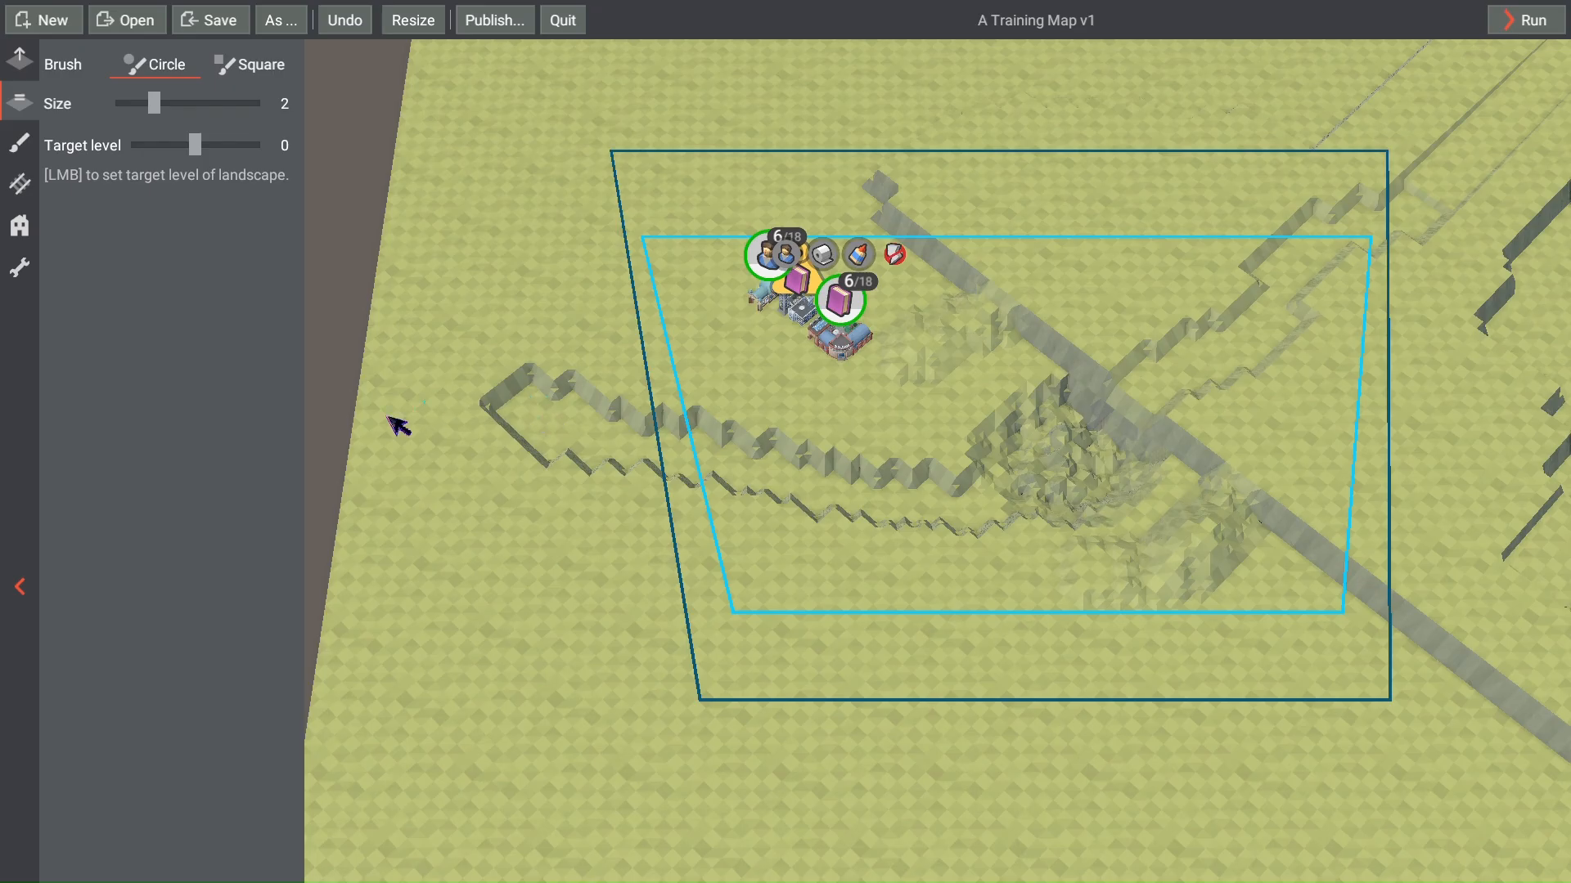
Step: Place a Water L object from the Water category in the rough central terrain at cell 40, 28
click(20, 225)
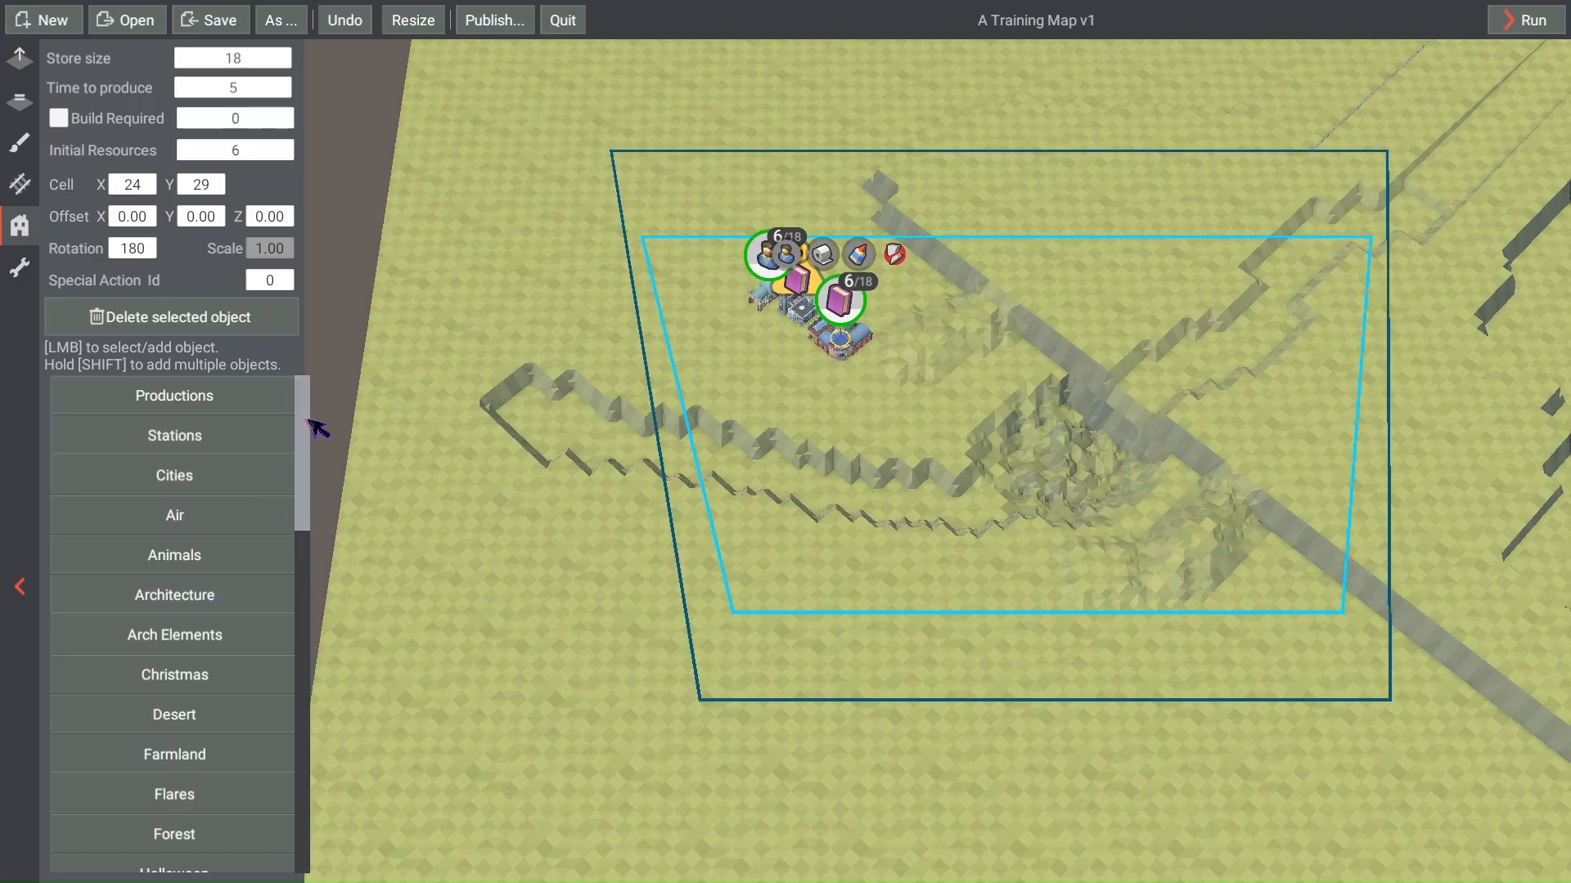
drag(309, 426, 307, 644)
click(283, 642)
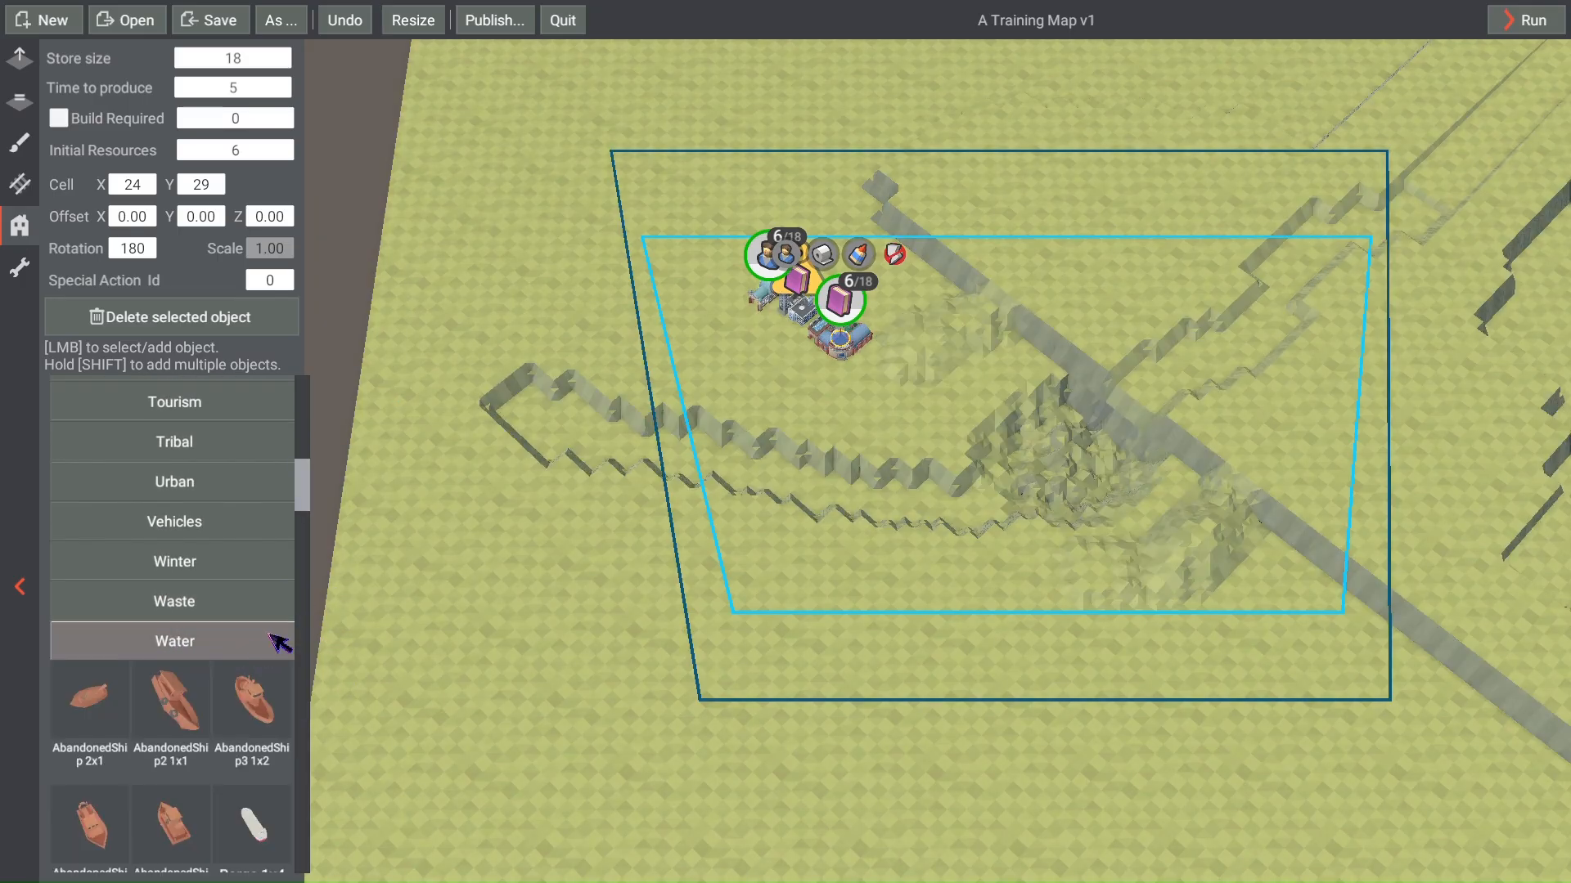
drag(308, 482, 342, 792)
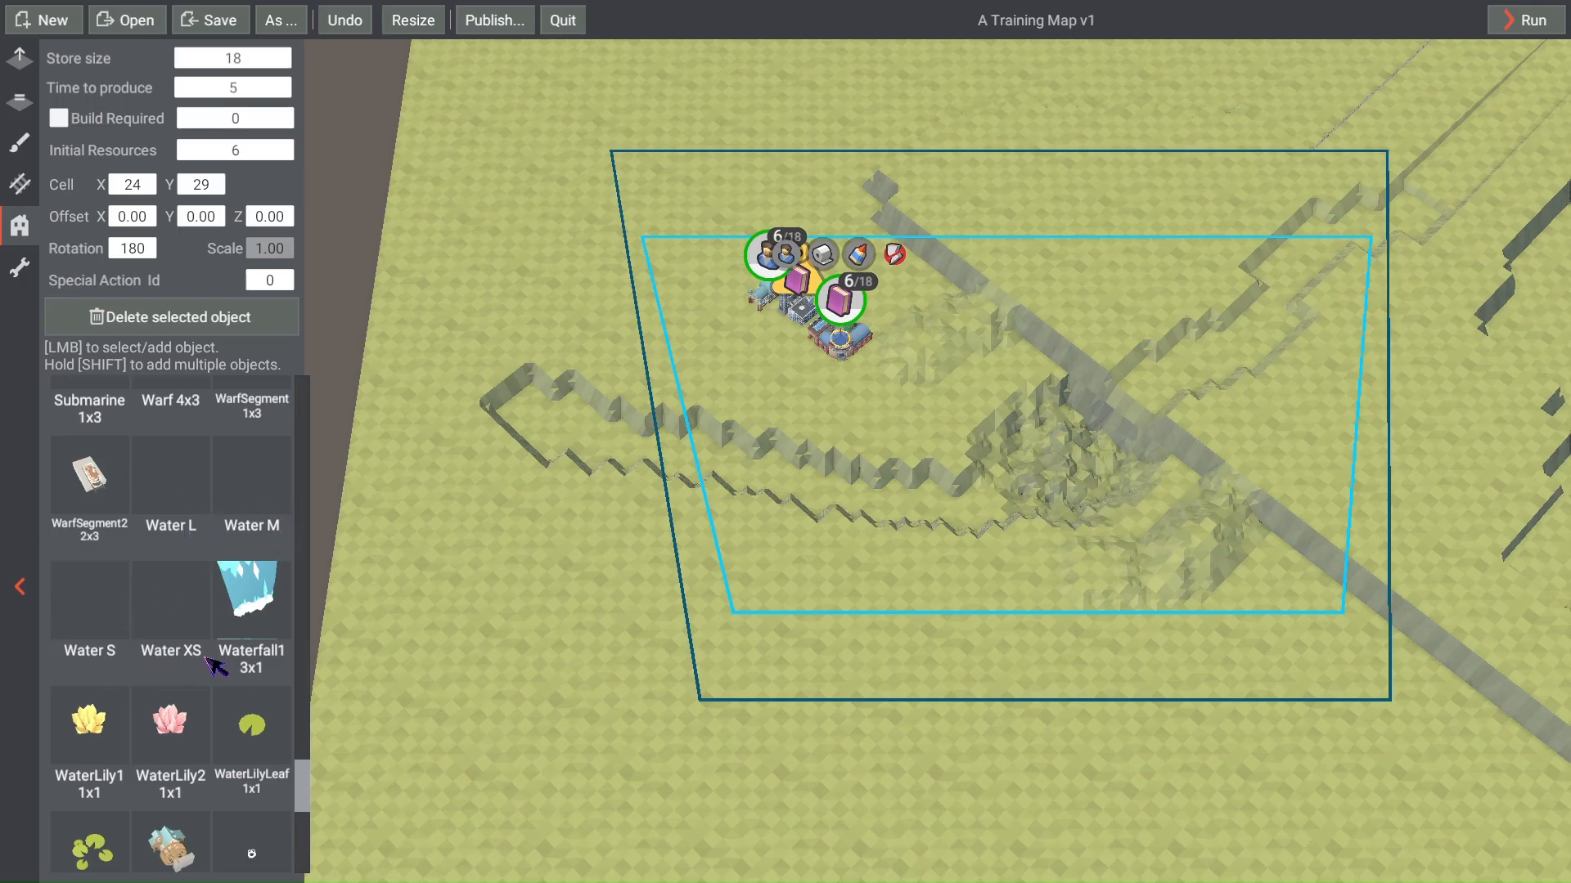
click(186, 496)
scroll(182, 491, down, 3)
scroll(1010, 567, up, 8)
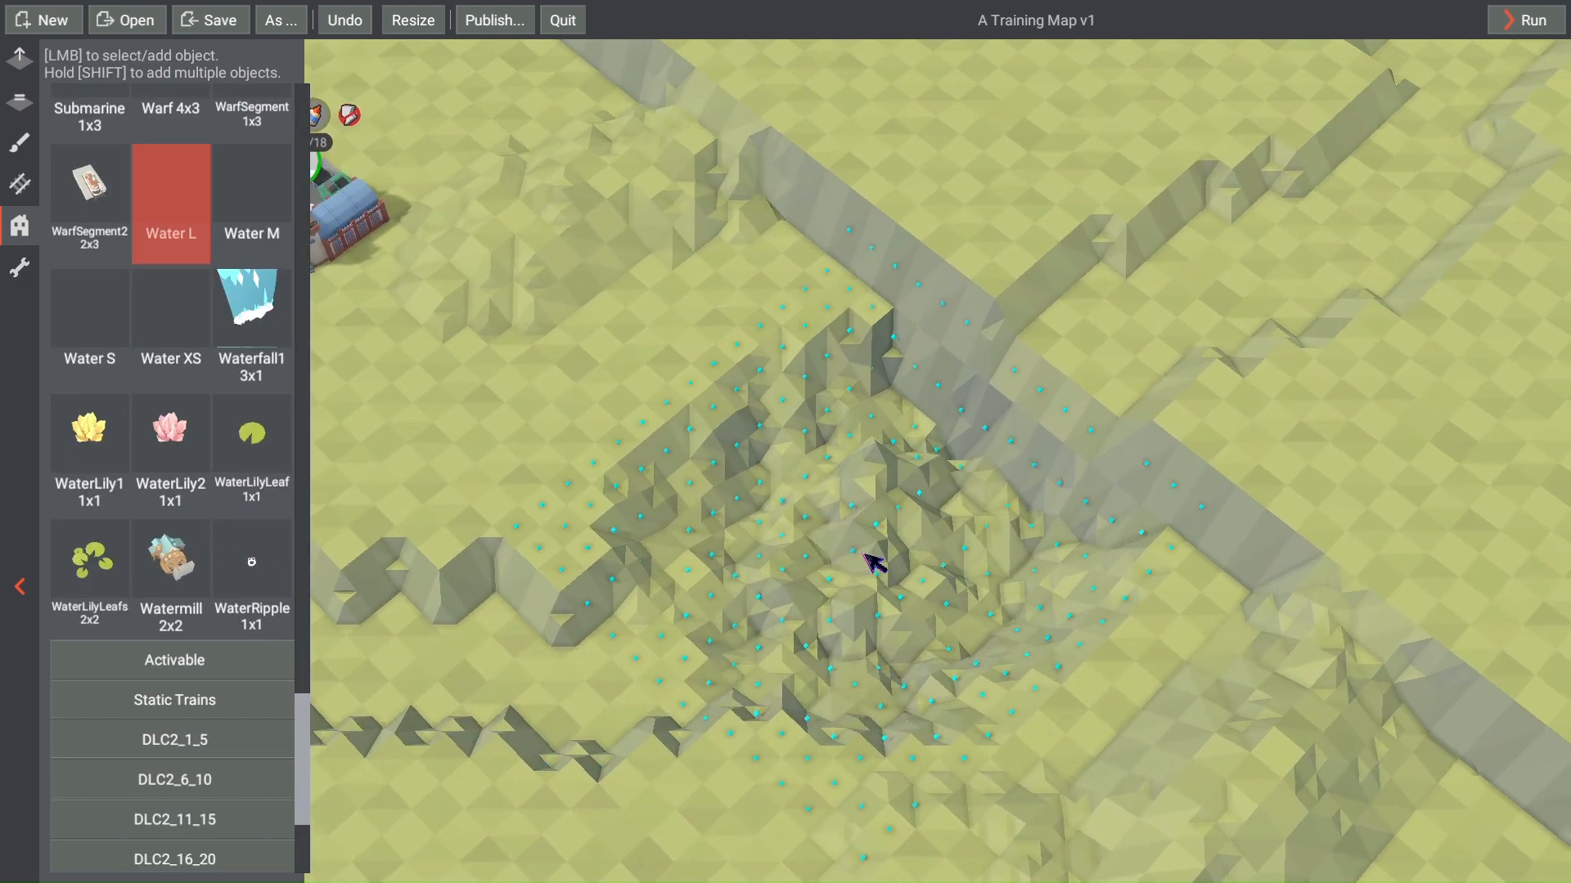
click(874, 563)
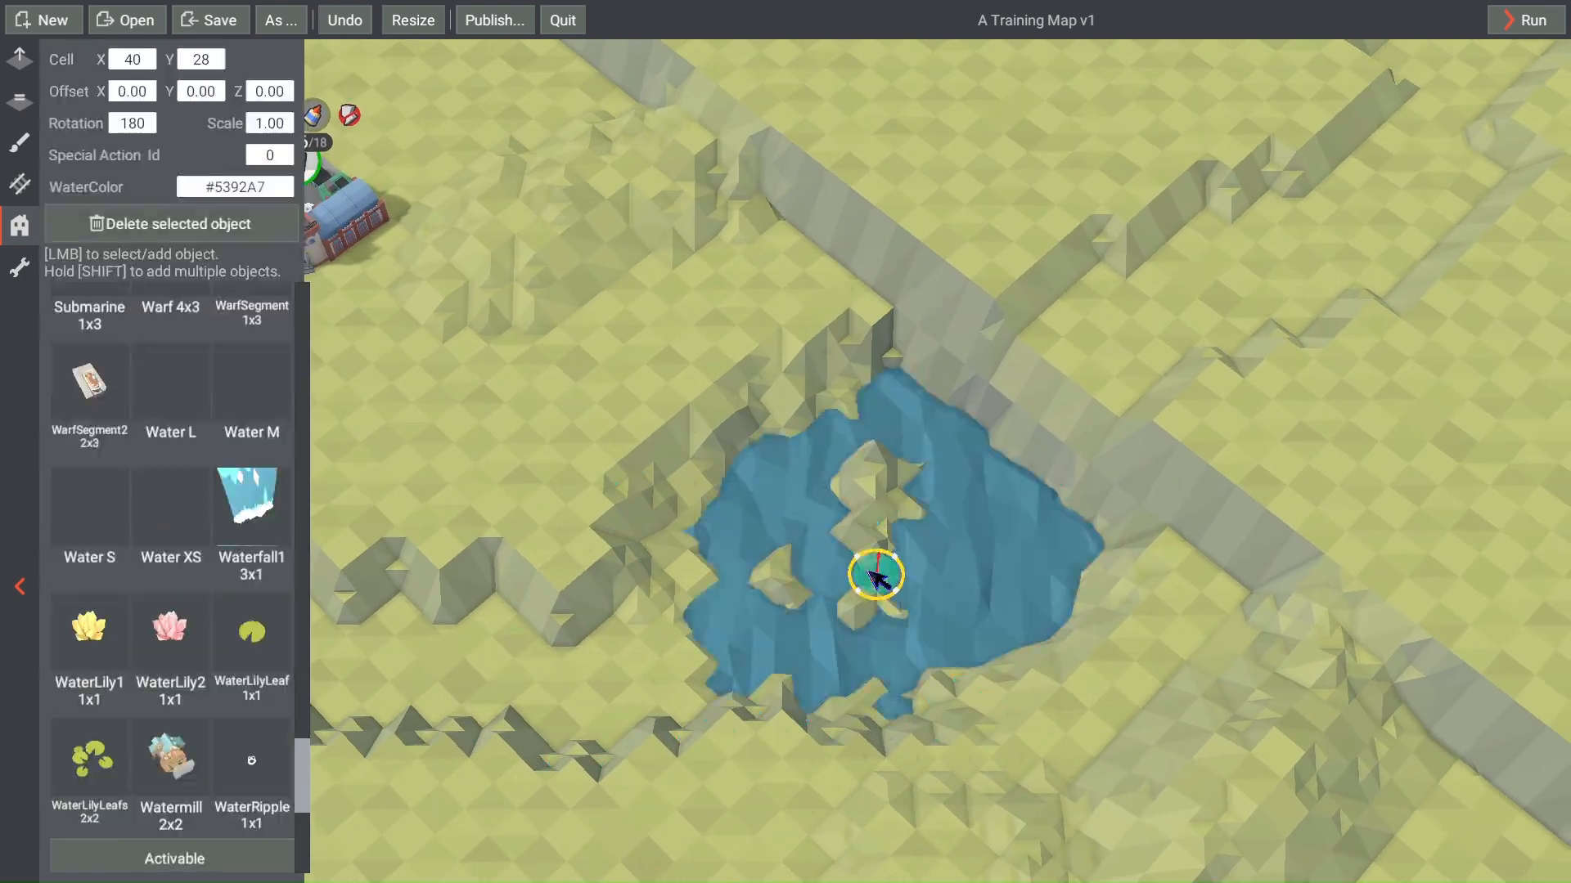
Step: Raise the central water's surface to a Y offset of 1.28 and save the level
scroll(842, 605, up, 2)
scroll(691, 654, up, 3)
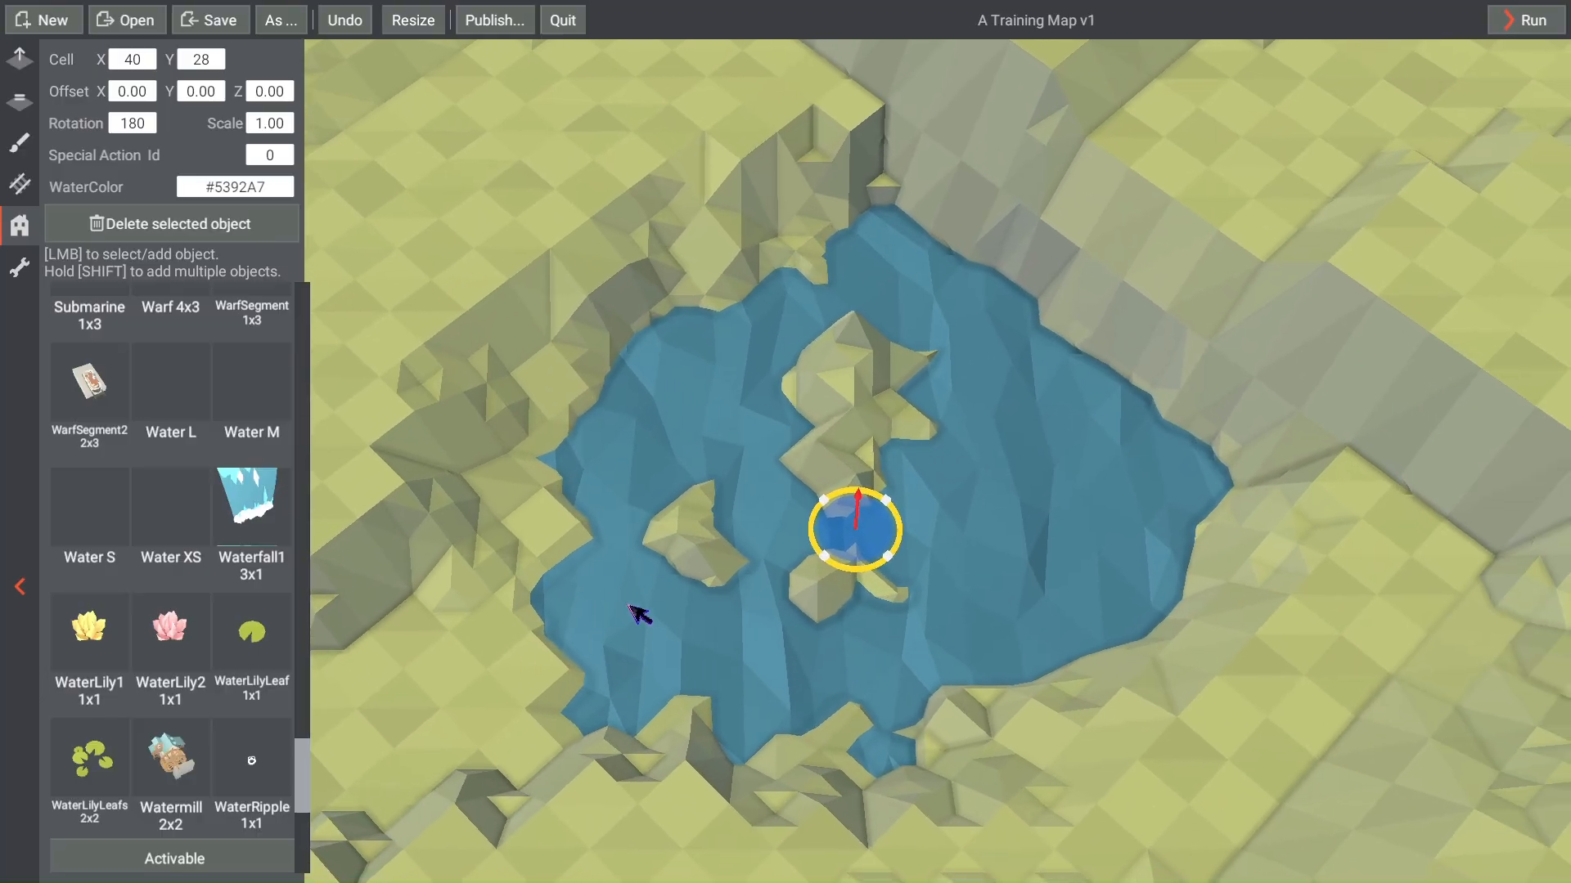
drag(869, 530, 888, 493)
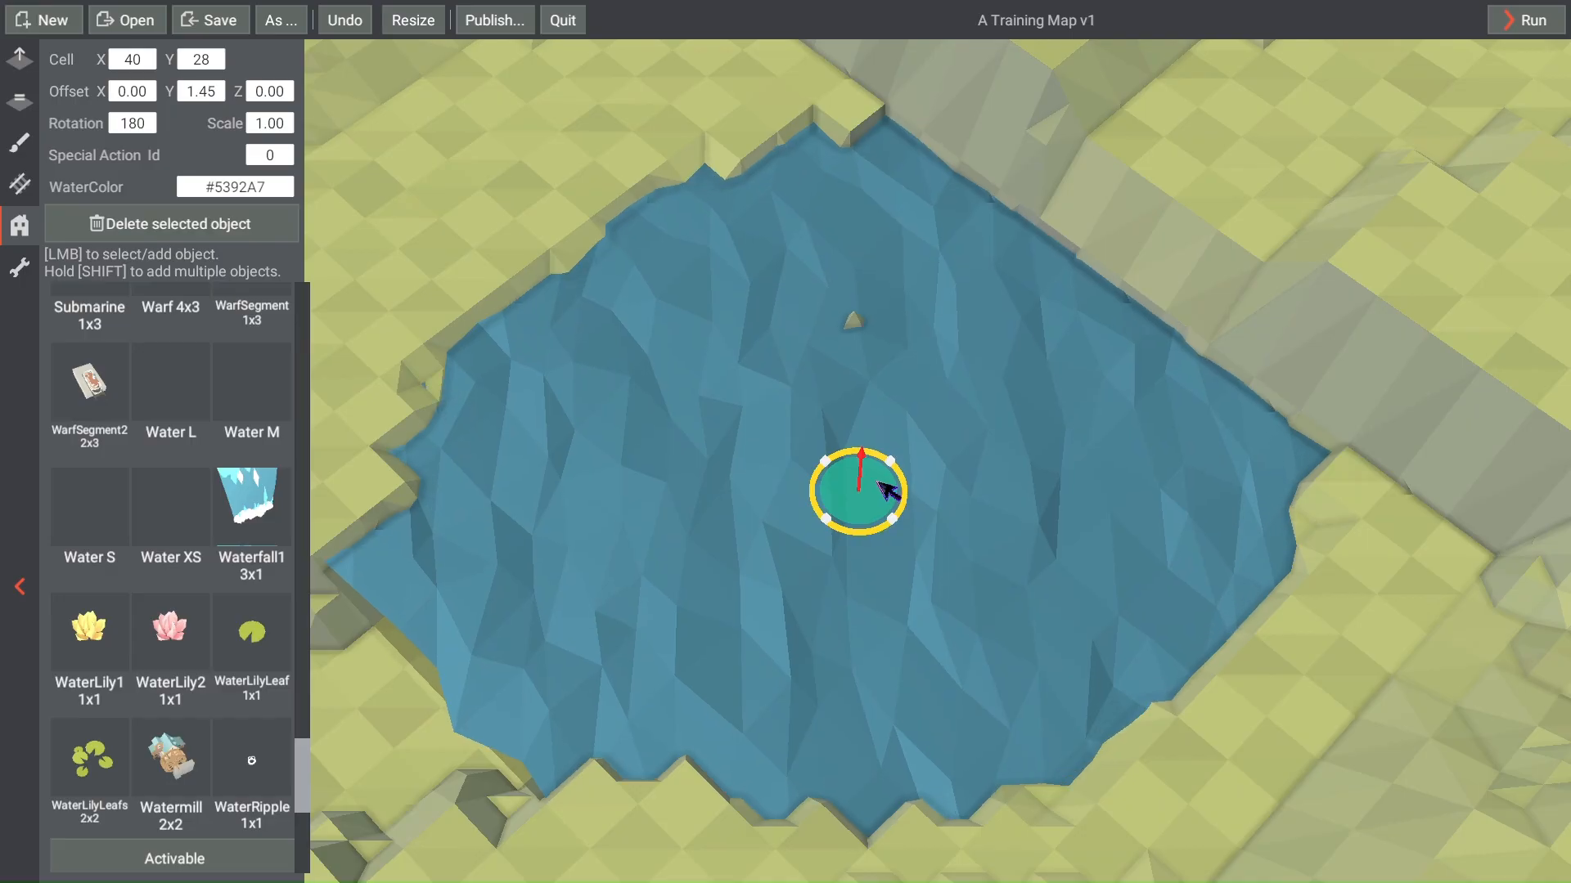
right_drag(743, 494, 896, 442)
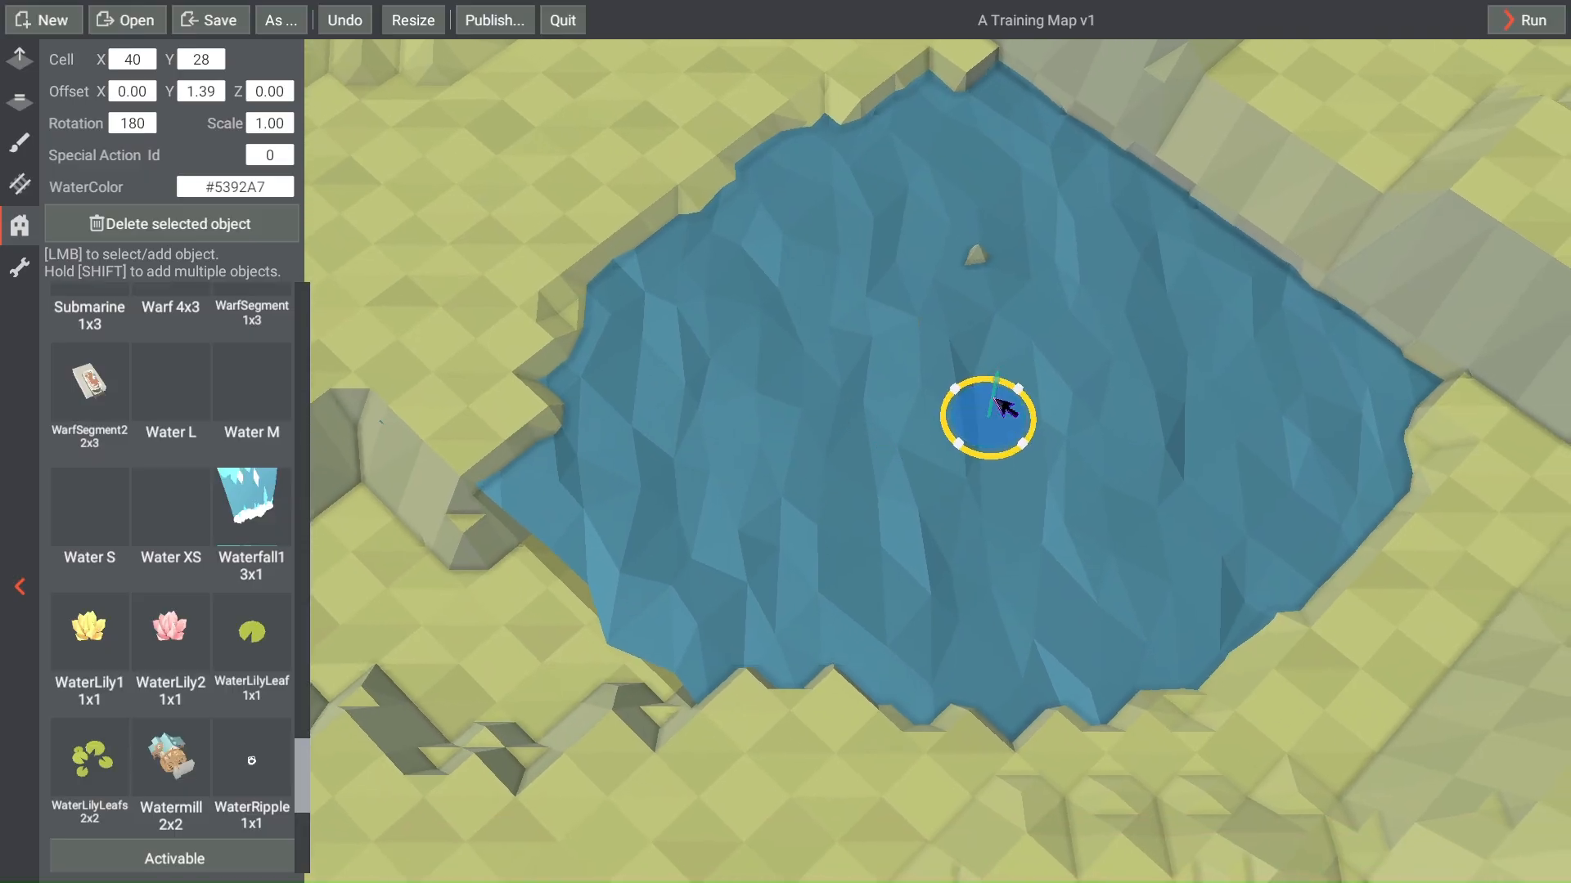
mouse_move(998, 410)
mouse_down()
mouse_move(1012, 392)
mouse_move(1007, 406)
mouse_up()
scroll(813, 494, up, 4)
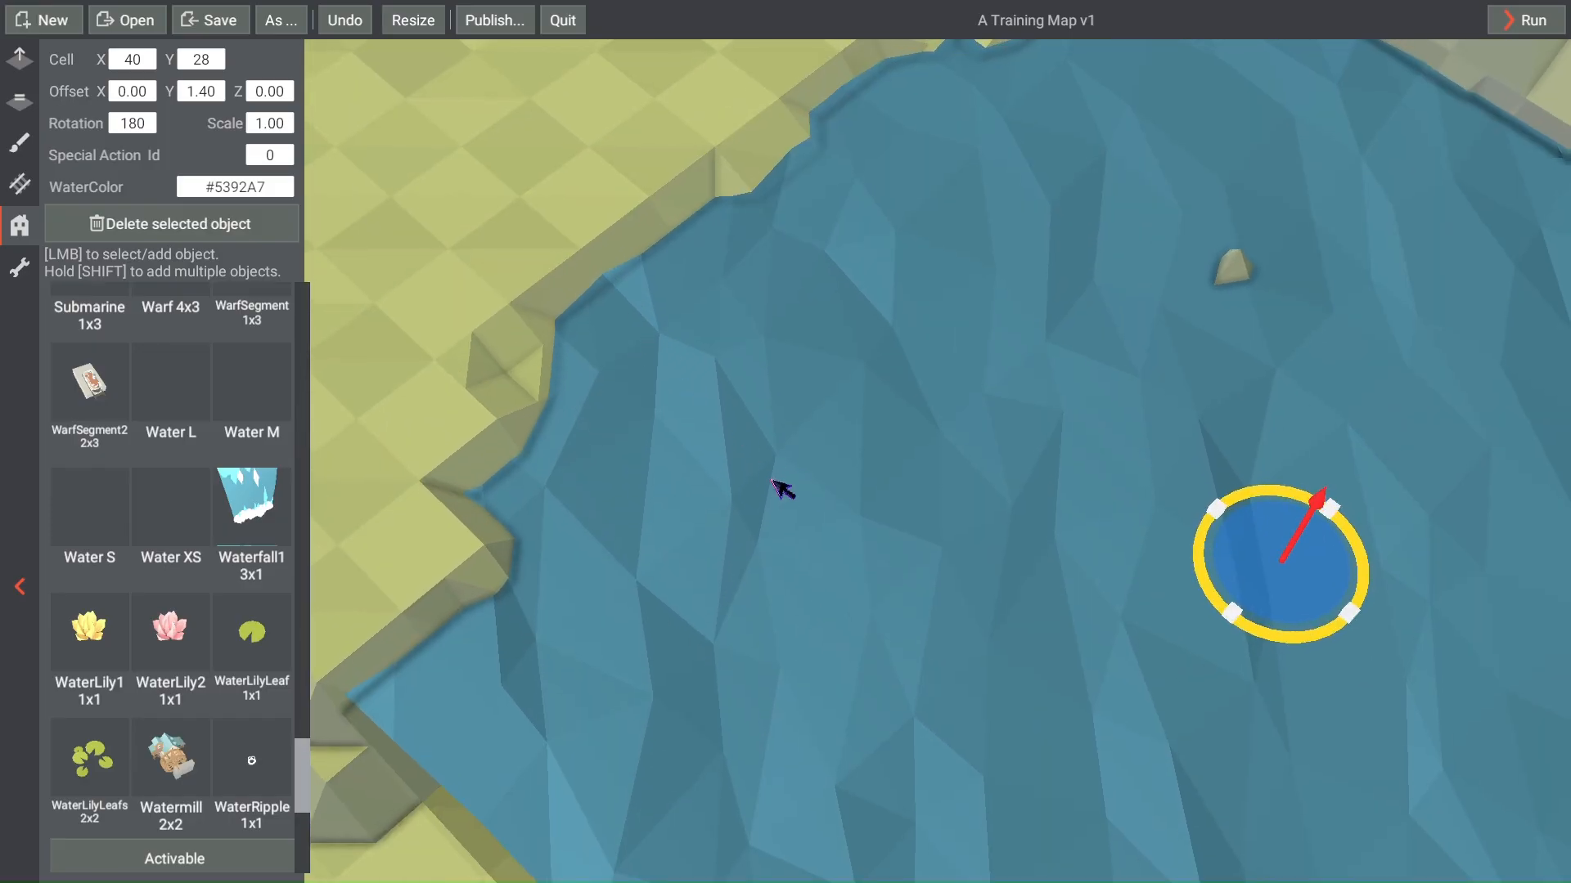
scroll(782, 489, down, 4)
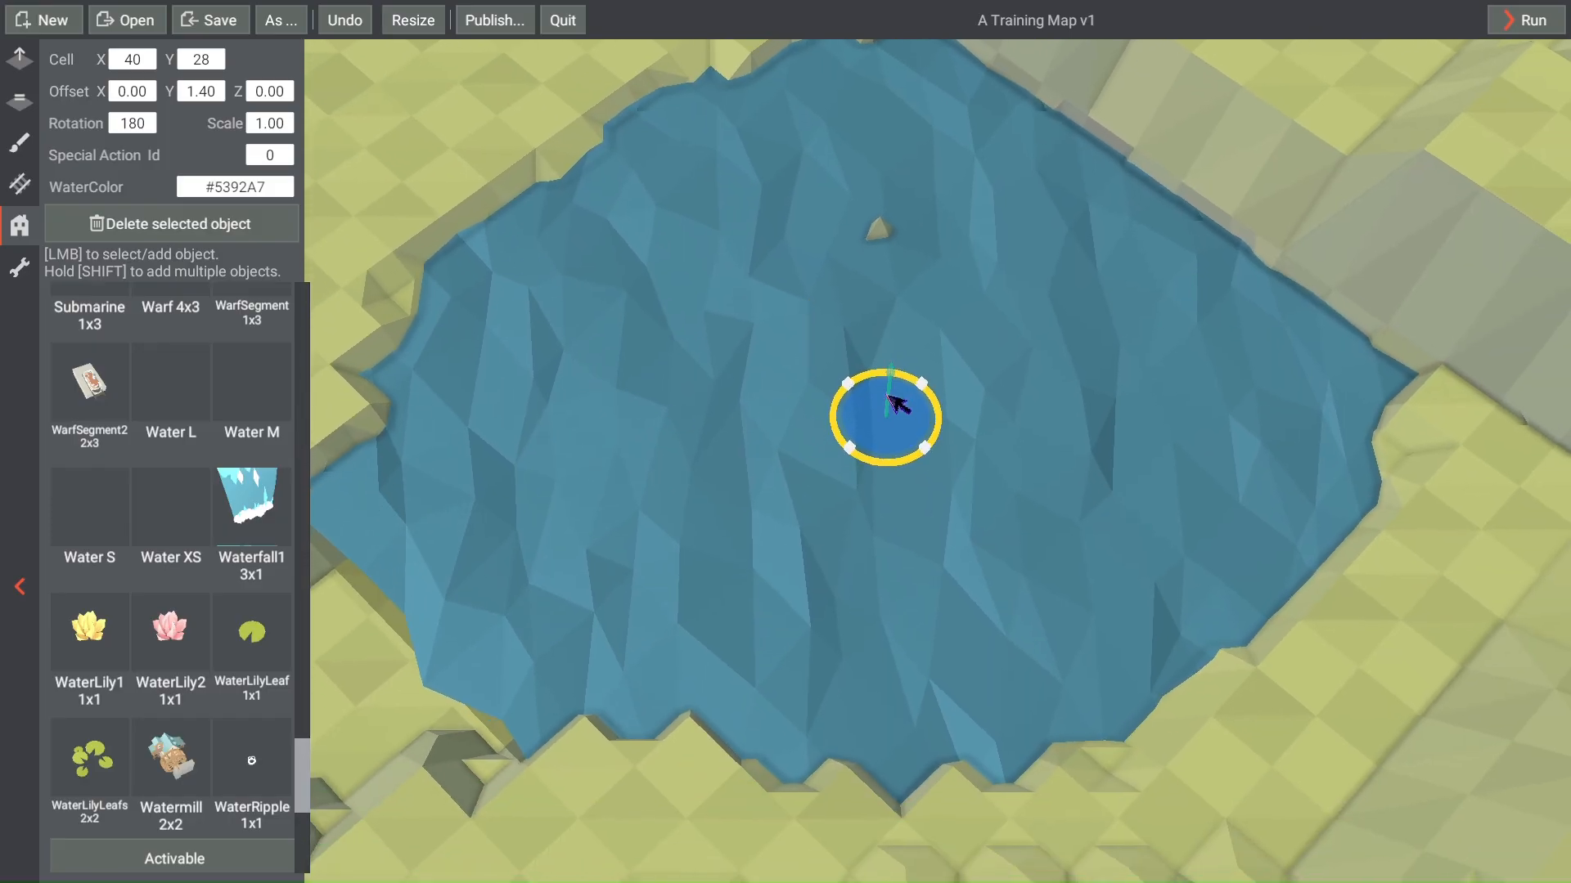
drag(898, 404, 905, 403)
key(ctrl+s)
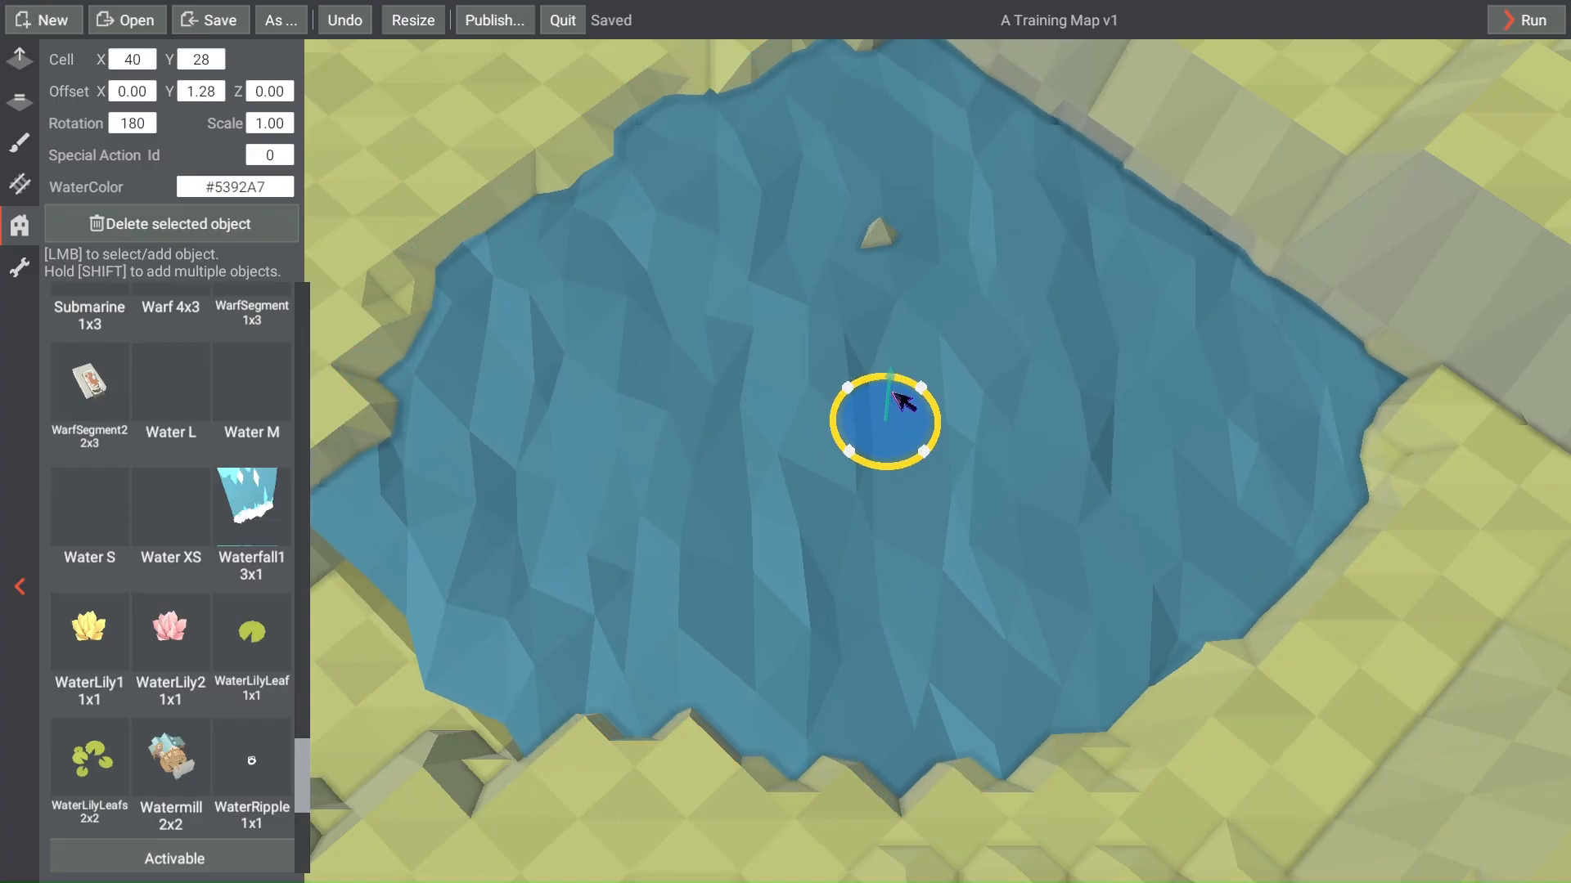
Step: Raise the central water's surface to a Y offset of 1.44
right_drag(754, 453, 772, 512)
scroll(784, 404, down, 1)
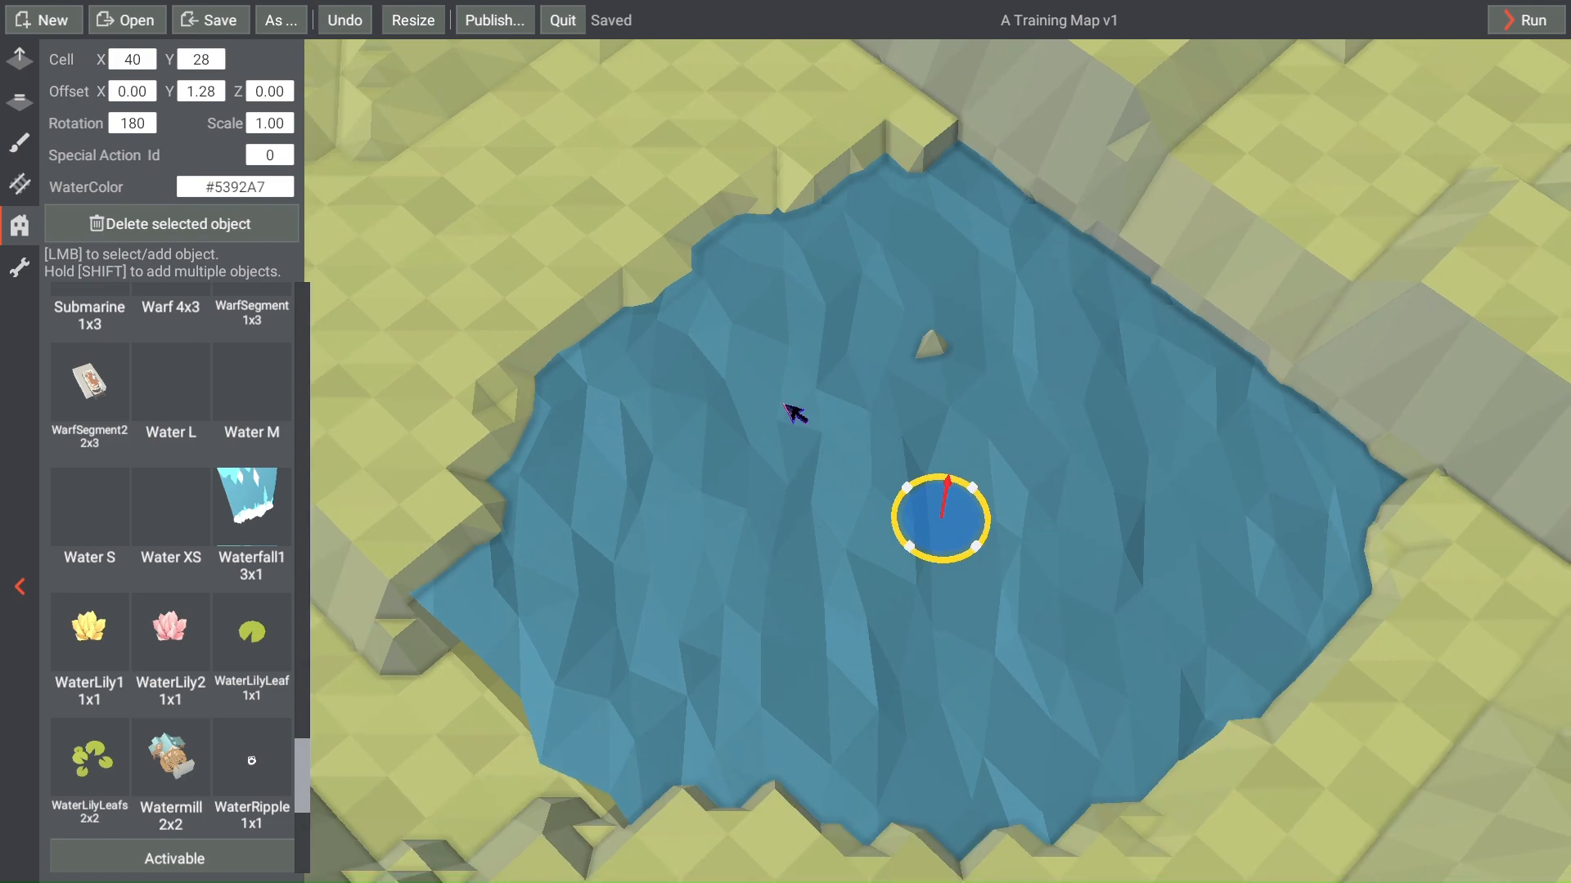
right_drag(783, 404, 803, 312)
drag(964, 411, 965, 406)
right_drag(807, 498, 1036, 483)
scroll(883, 484, down, 3)
scroll(883, 483, down, 1)
scroll(807, 525, down, 2)
right_drag(808, 530, 922, 532)
scroll(818, 526, up, 2)
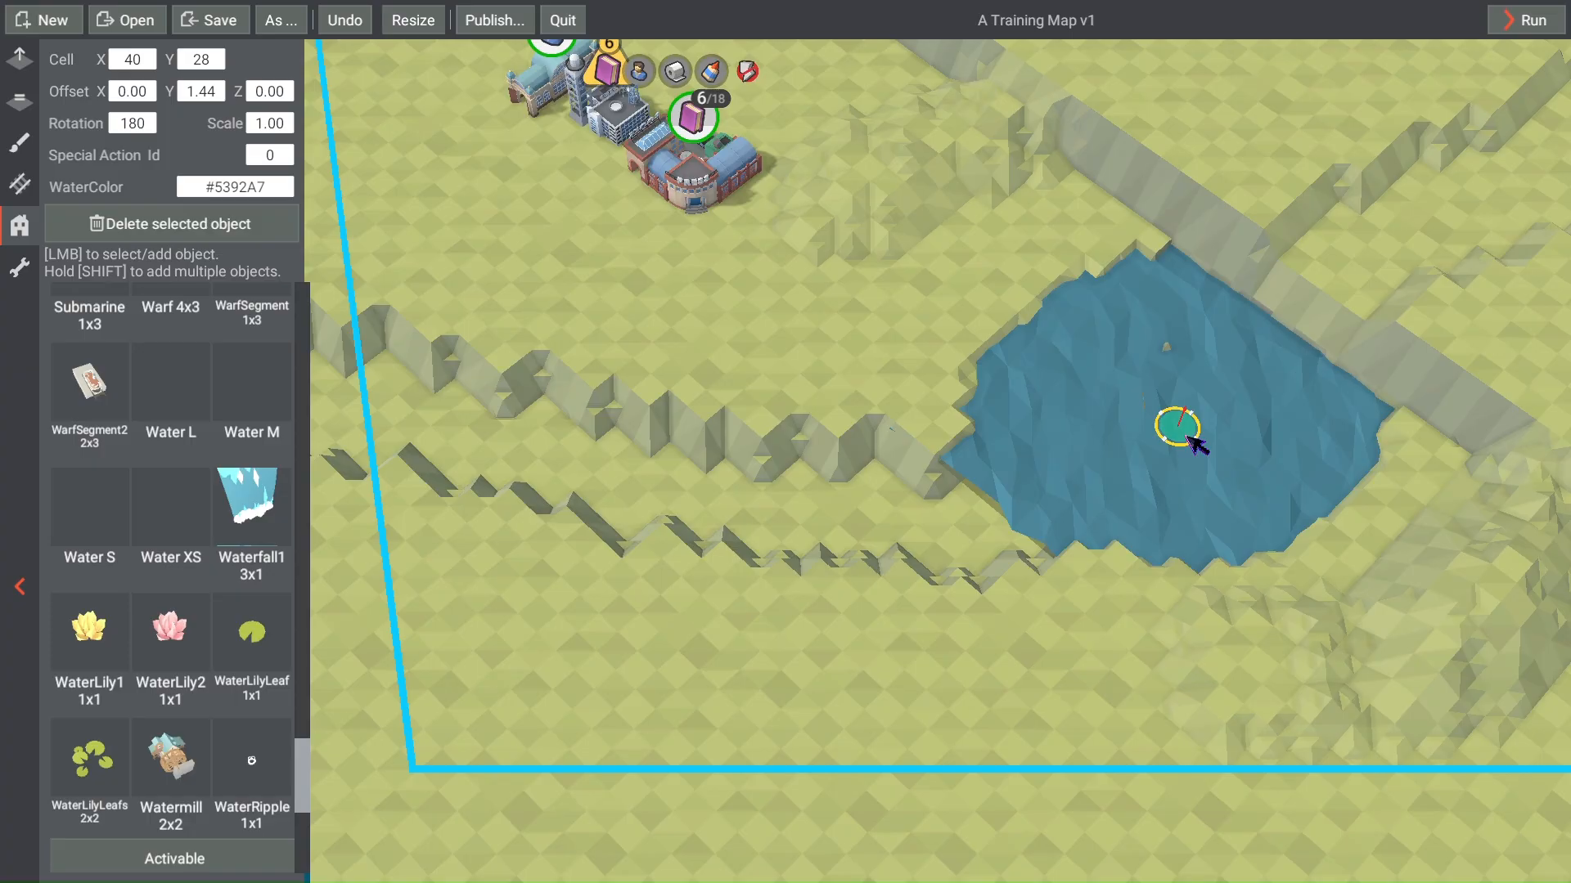
Step: Try a copy of the central water over the trench at cell 33, 16, and delete that copy
mouse_move(1187, 441)
mouse_down()
mouse_move(959, 507)
mouse_move(658, 530)
mouse_move(831, 548)
mouse_move(876, 533)
mouse_move(813, 512)
mouse_move(959, 519)
mouse_up()
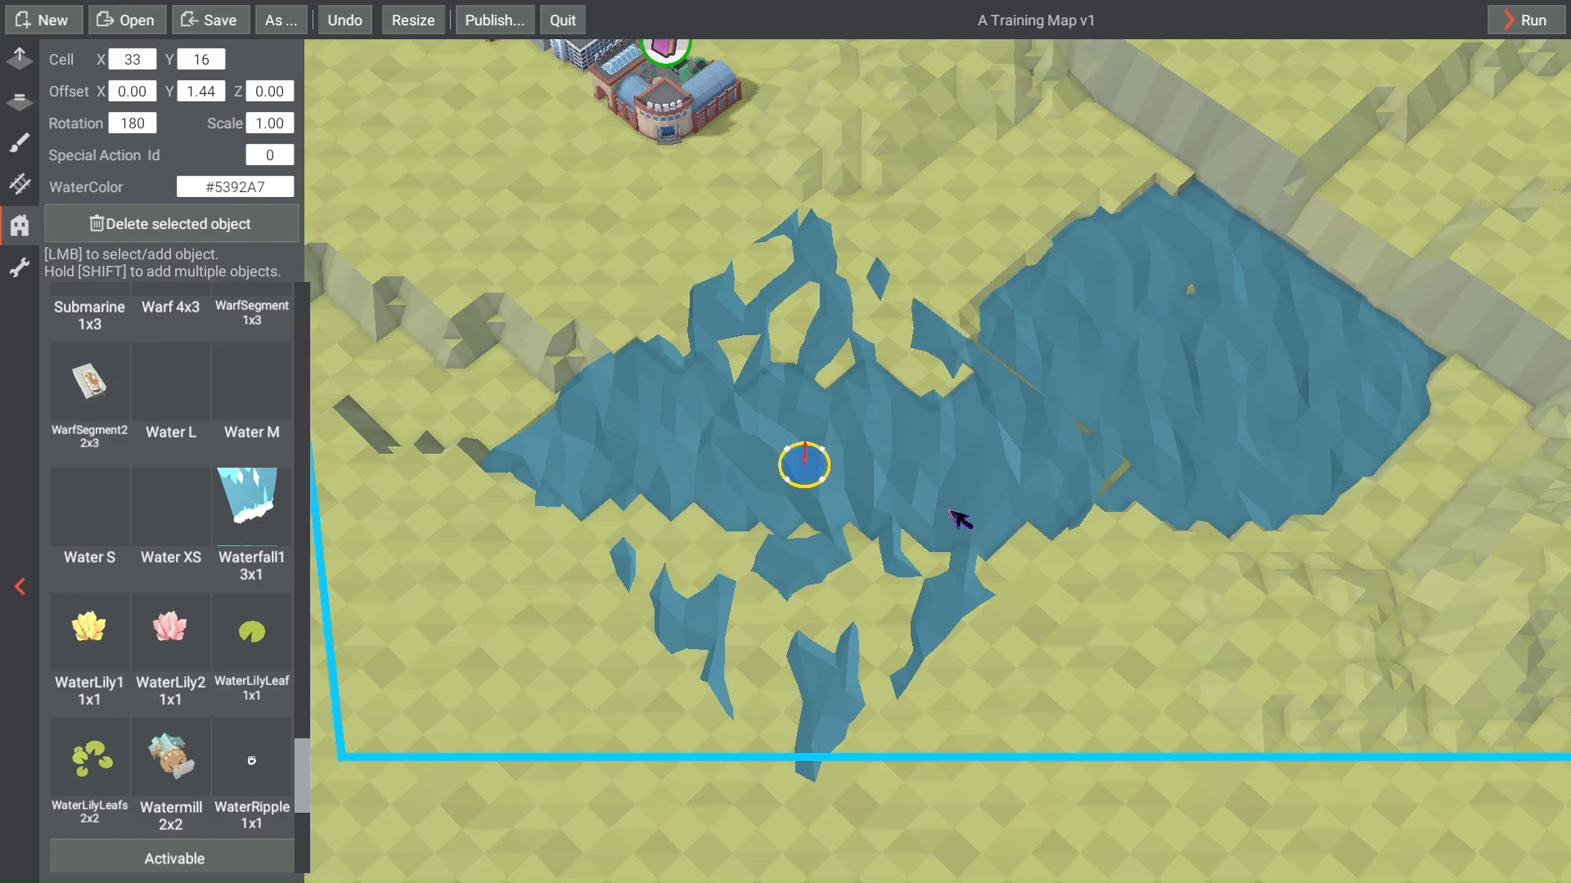
key(Delete)
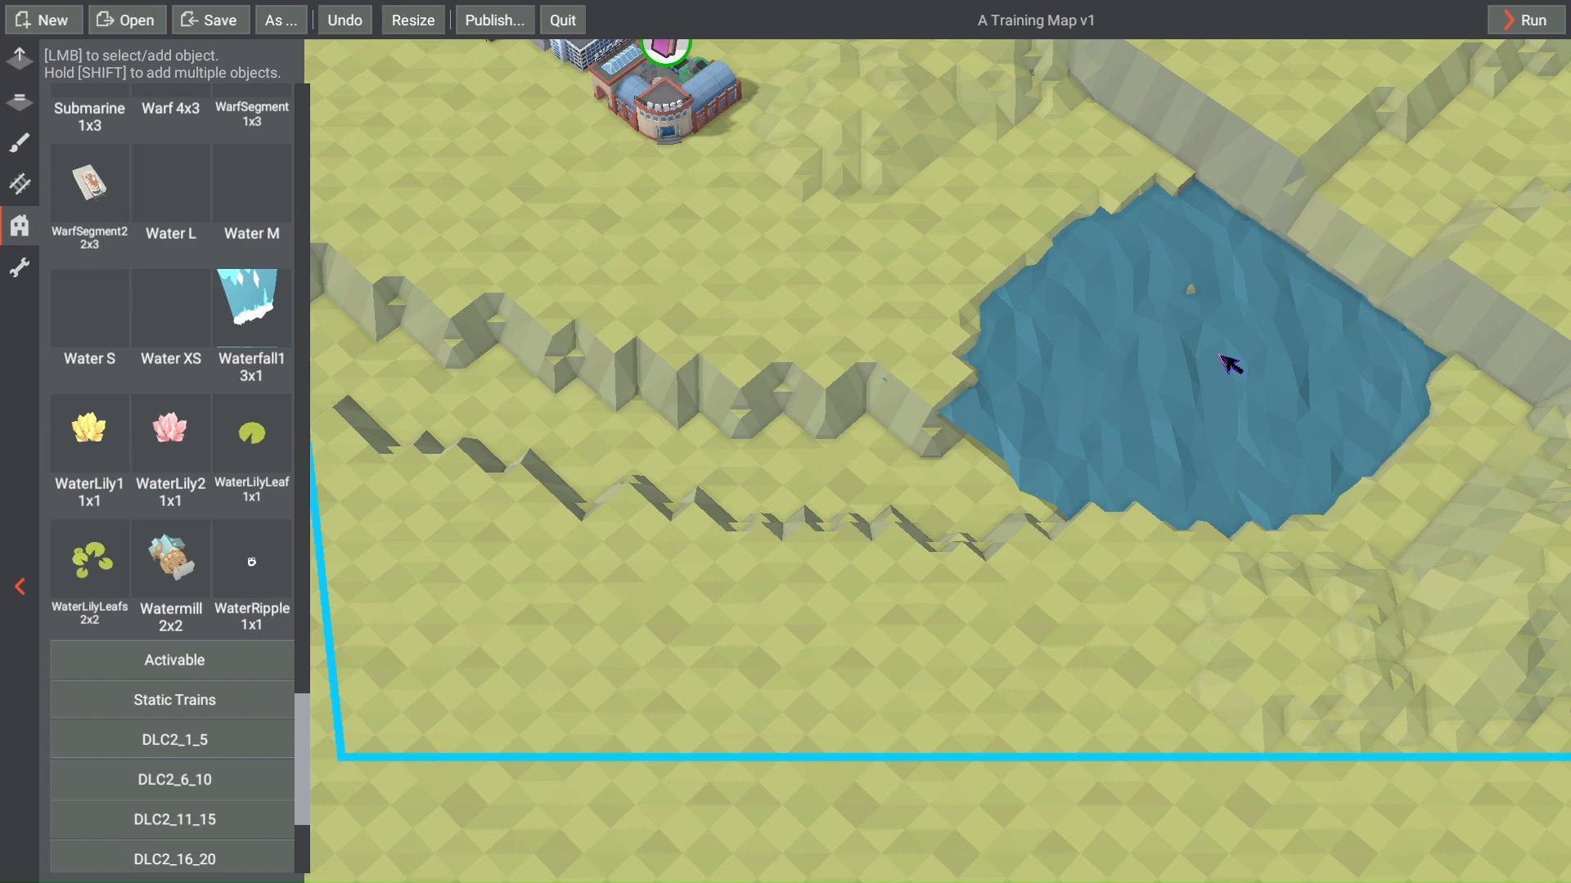
scroll(1263, 361, up, 5)
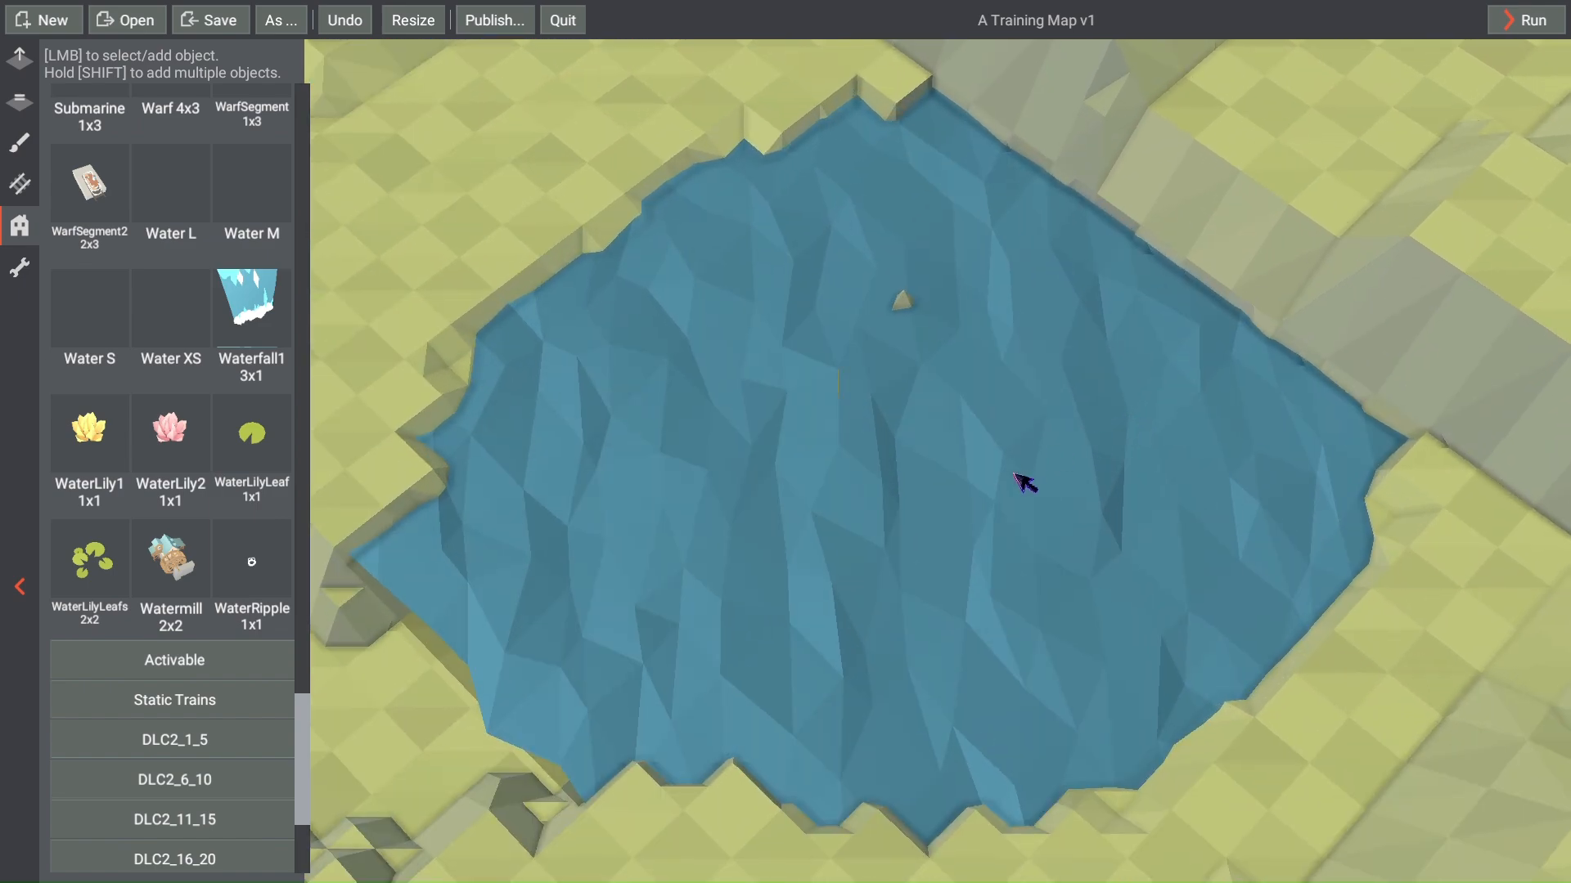
Step: Delete the Water L object at cell 40, 28 from the central basin
right_drag(1024, 482, 1204, 340)
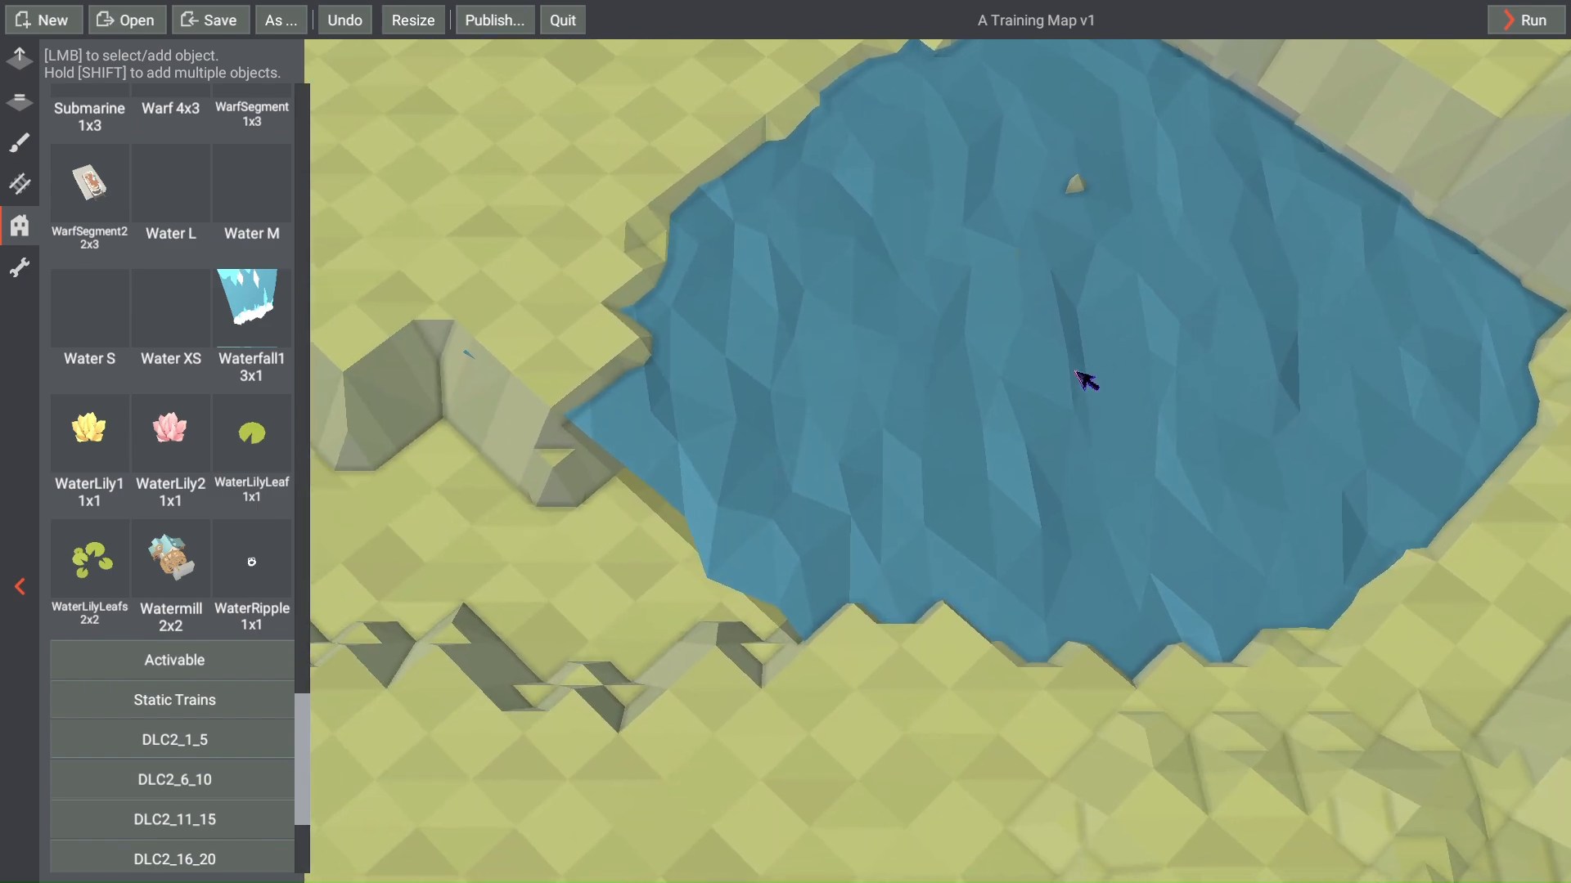
click(1033, 366)
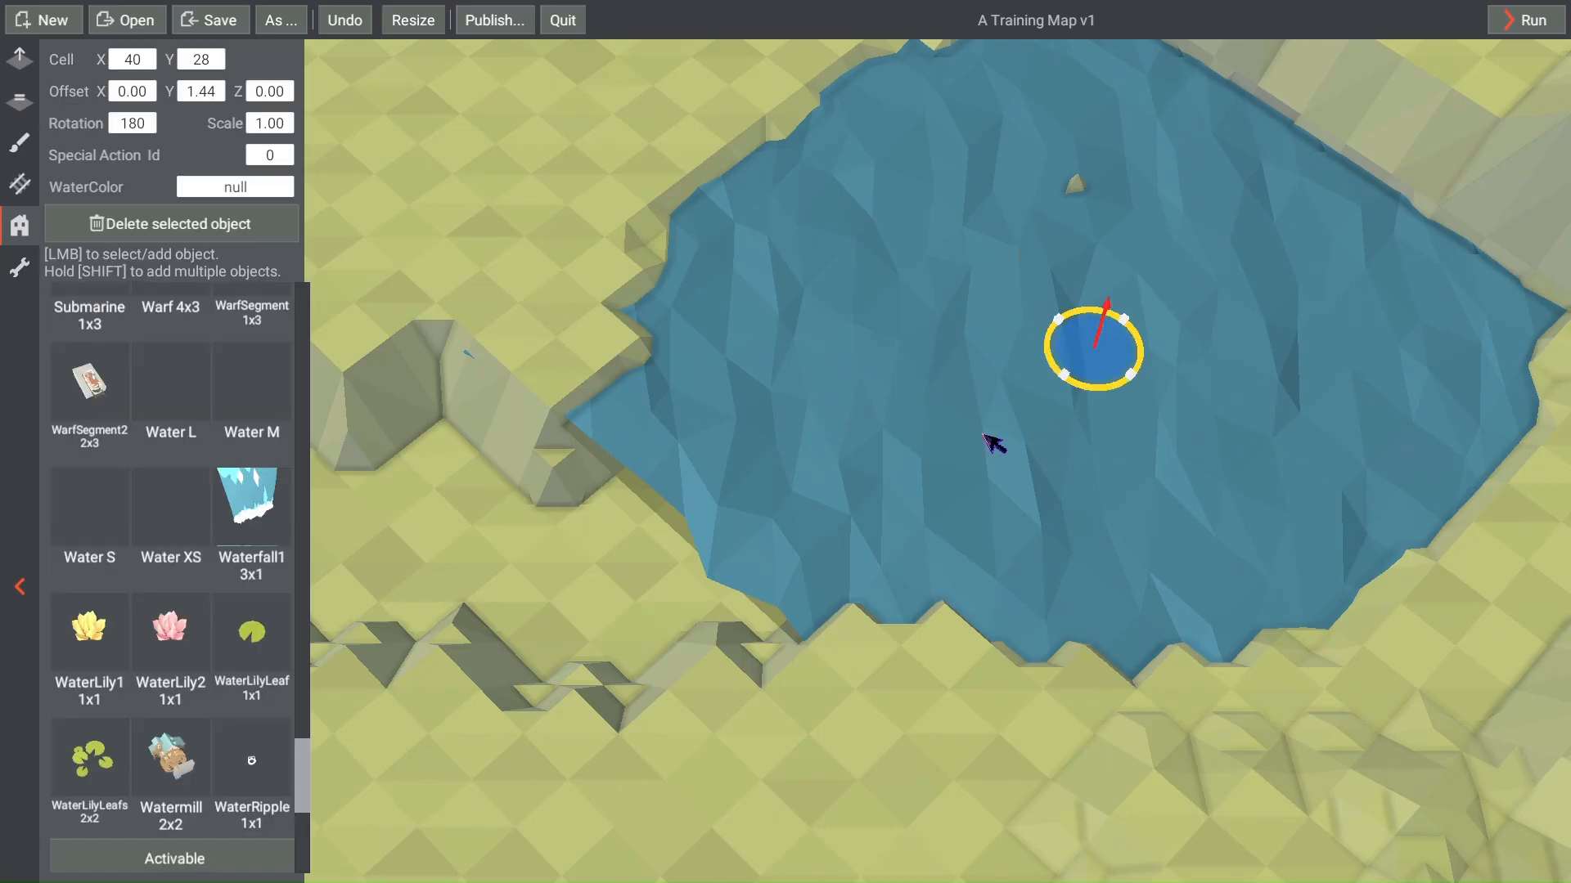
key(Delete)
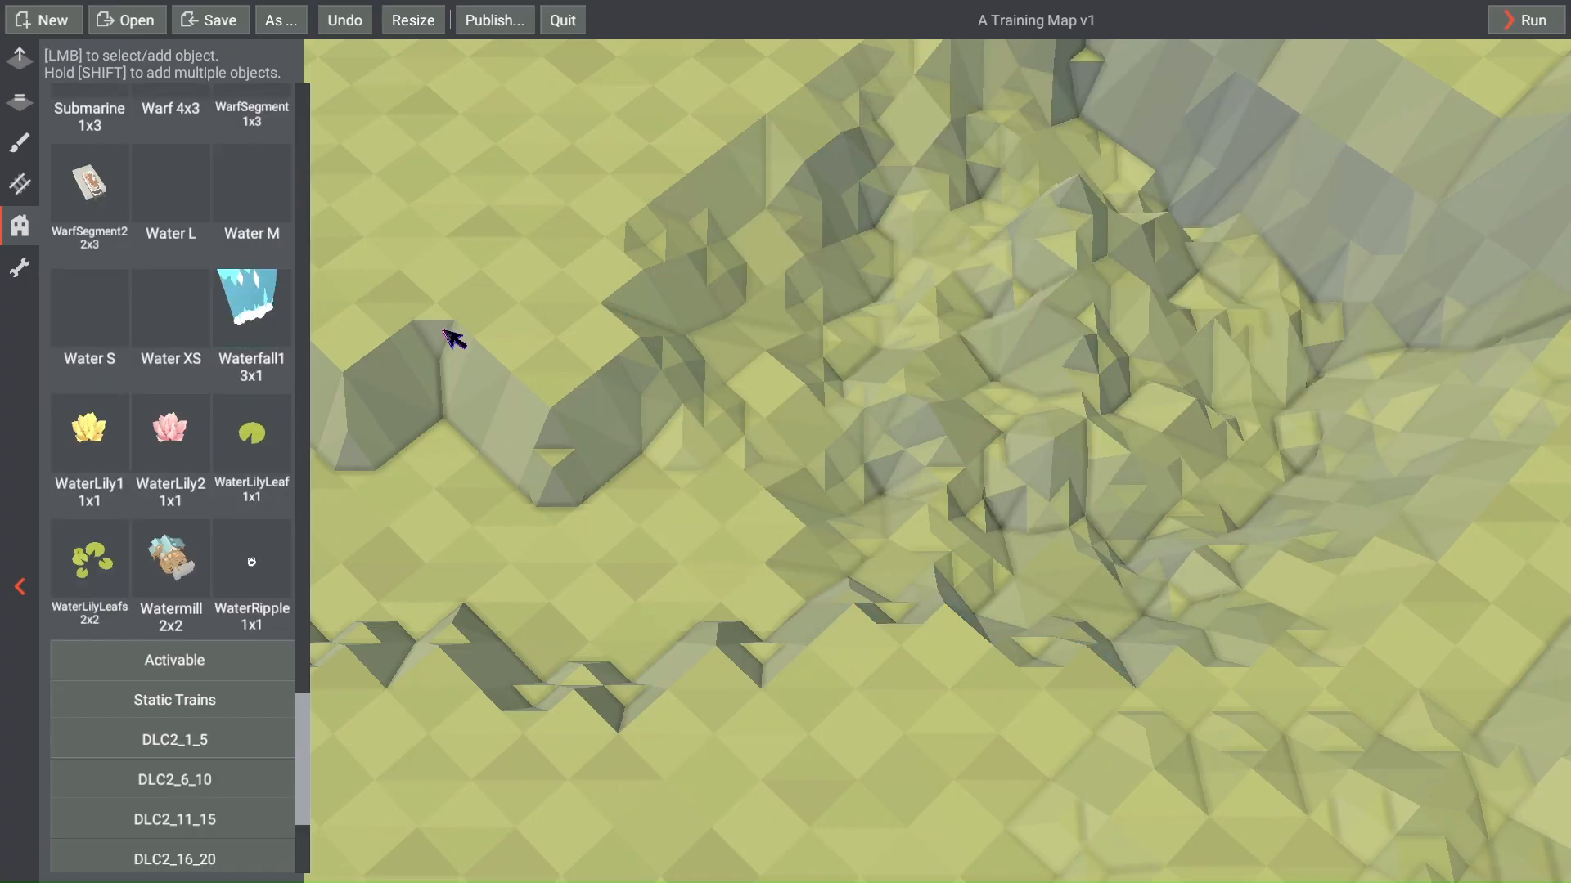
Step: Flatten the rough terrain of the central basin to target level -3 with a size 5 circular brush, saving the level
click(19, 102)
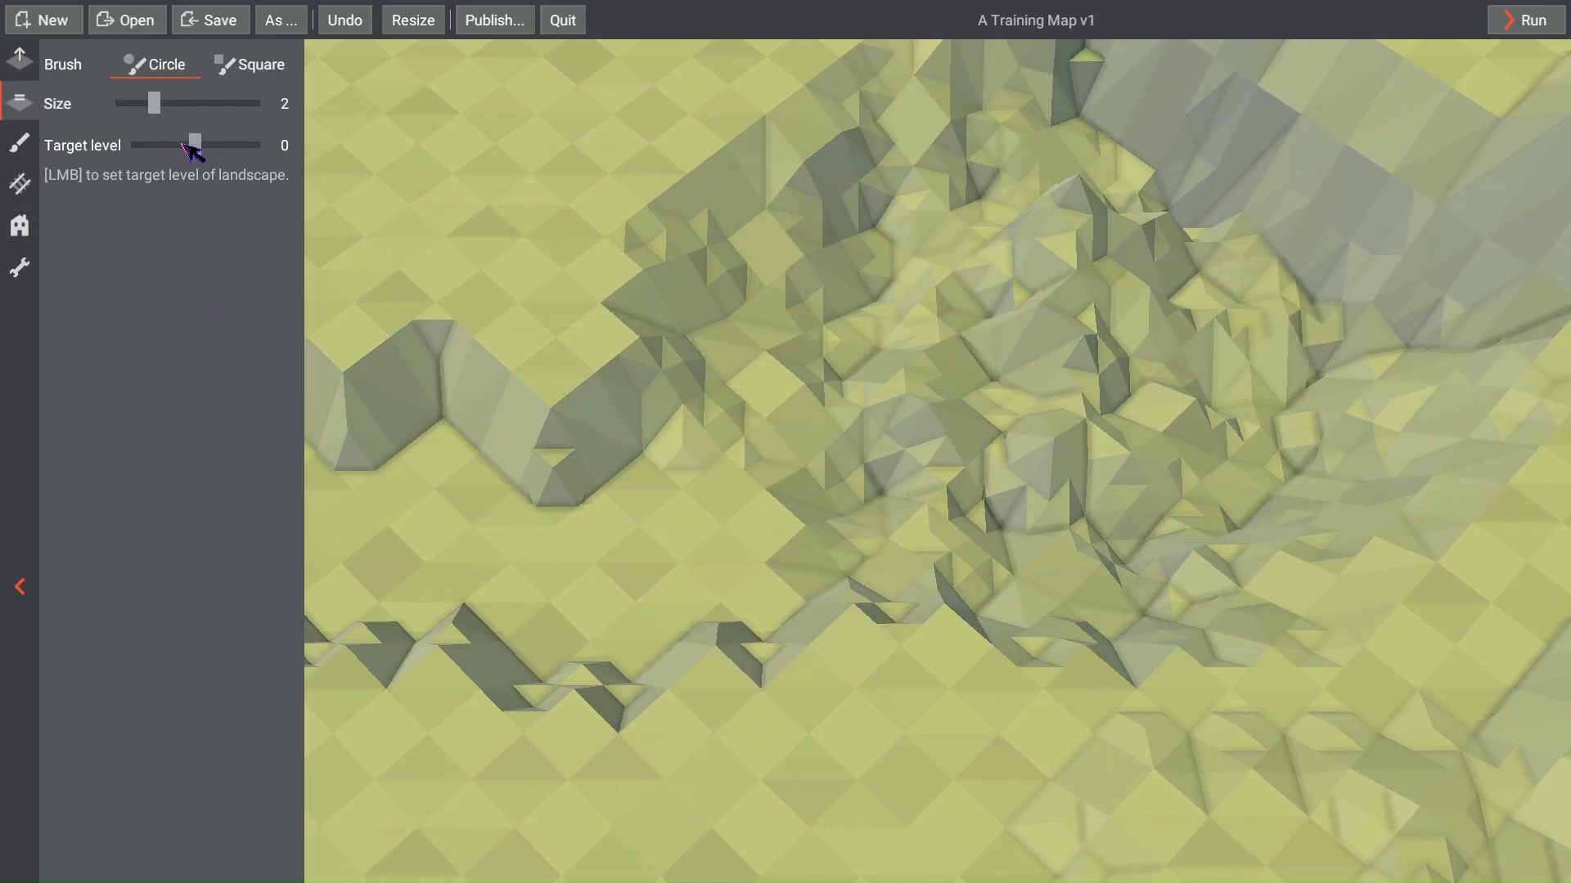
mouse_move(195, 149)
mouse_down()
mouse_move(175, 106)
mouse_move(211, 107)
mouse_up()
click(990, 358)
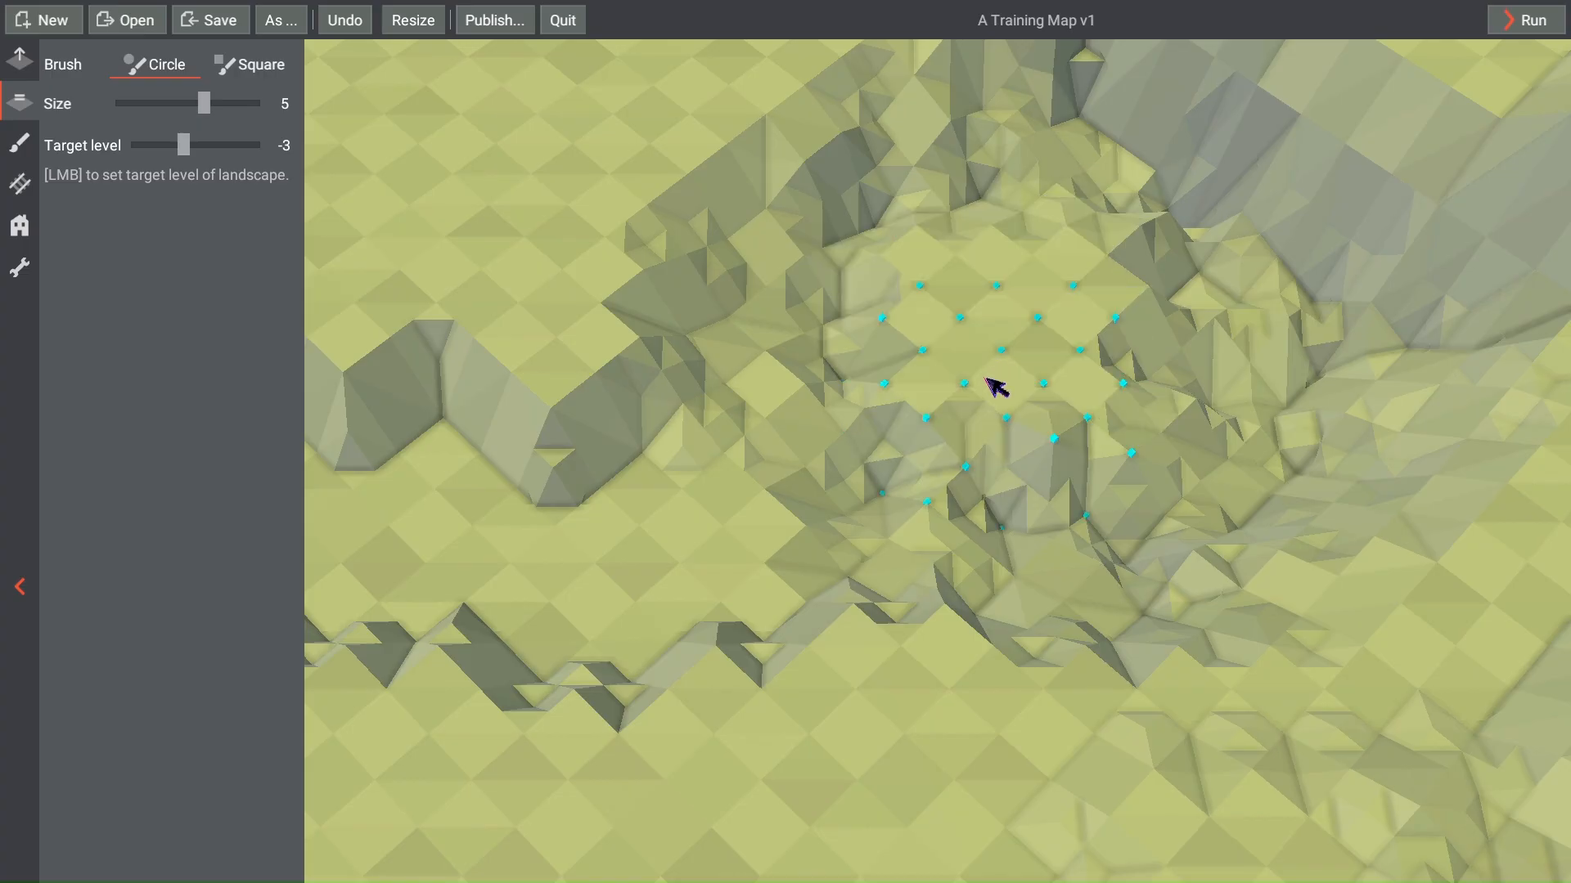
key(ctrl+s)
mouse_move(987, 404)
mouse_down()
mouse_move(1045, 414)
mouse_move(1125, 355)
mouse_move(1059, 306)
mouse_move(1047, 335)
mouse_move(1115, 340)
mouse_move(1181, 393)
mouse_move(1167, 354)
mouse_move(1080, 480)
mouse_up()
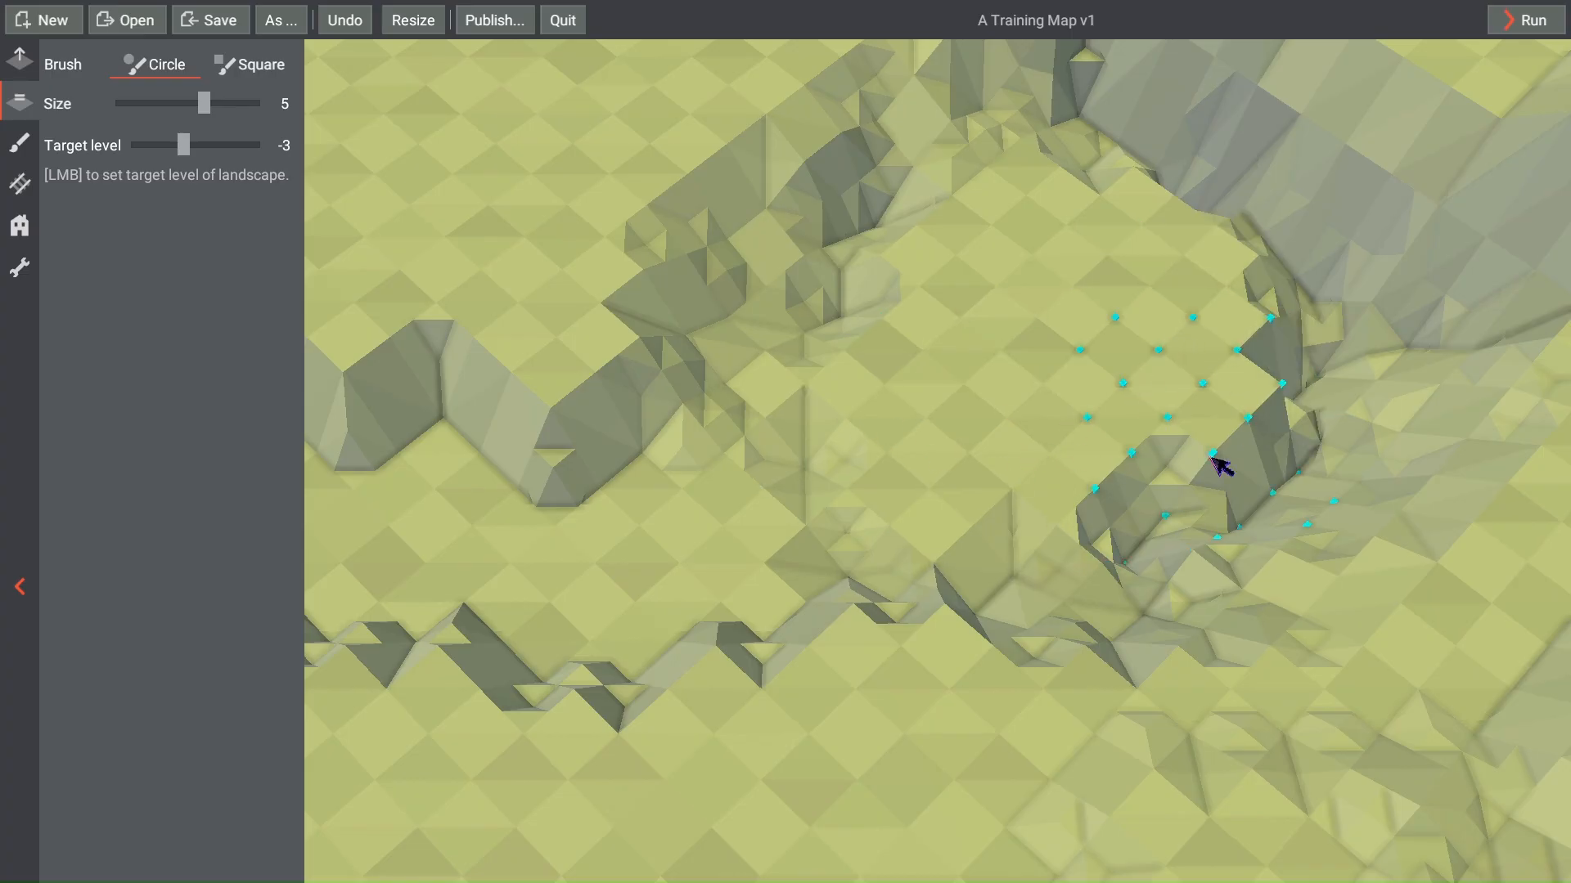
Step: Place a Water L object from the Water category in the central basin at cell 40, 29 with a Y offset of 1.19
middle_drag(1072, 460, 827, 568)
scroll(500, 316, down, 3)
middle_drag(475, 339, 723, 264)
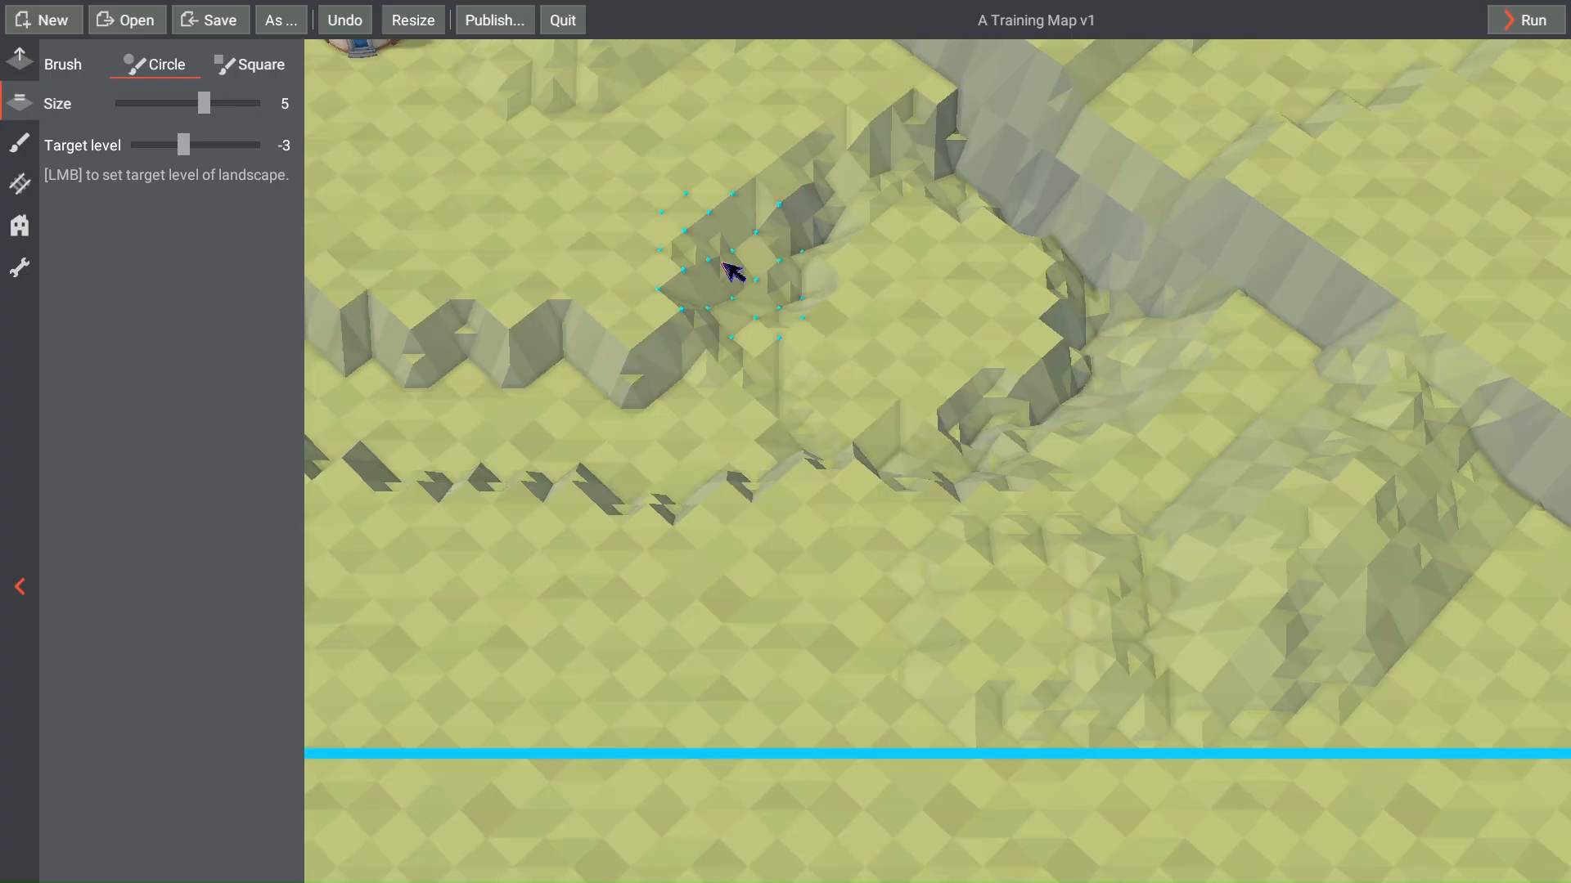
click(19, 225)
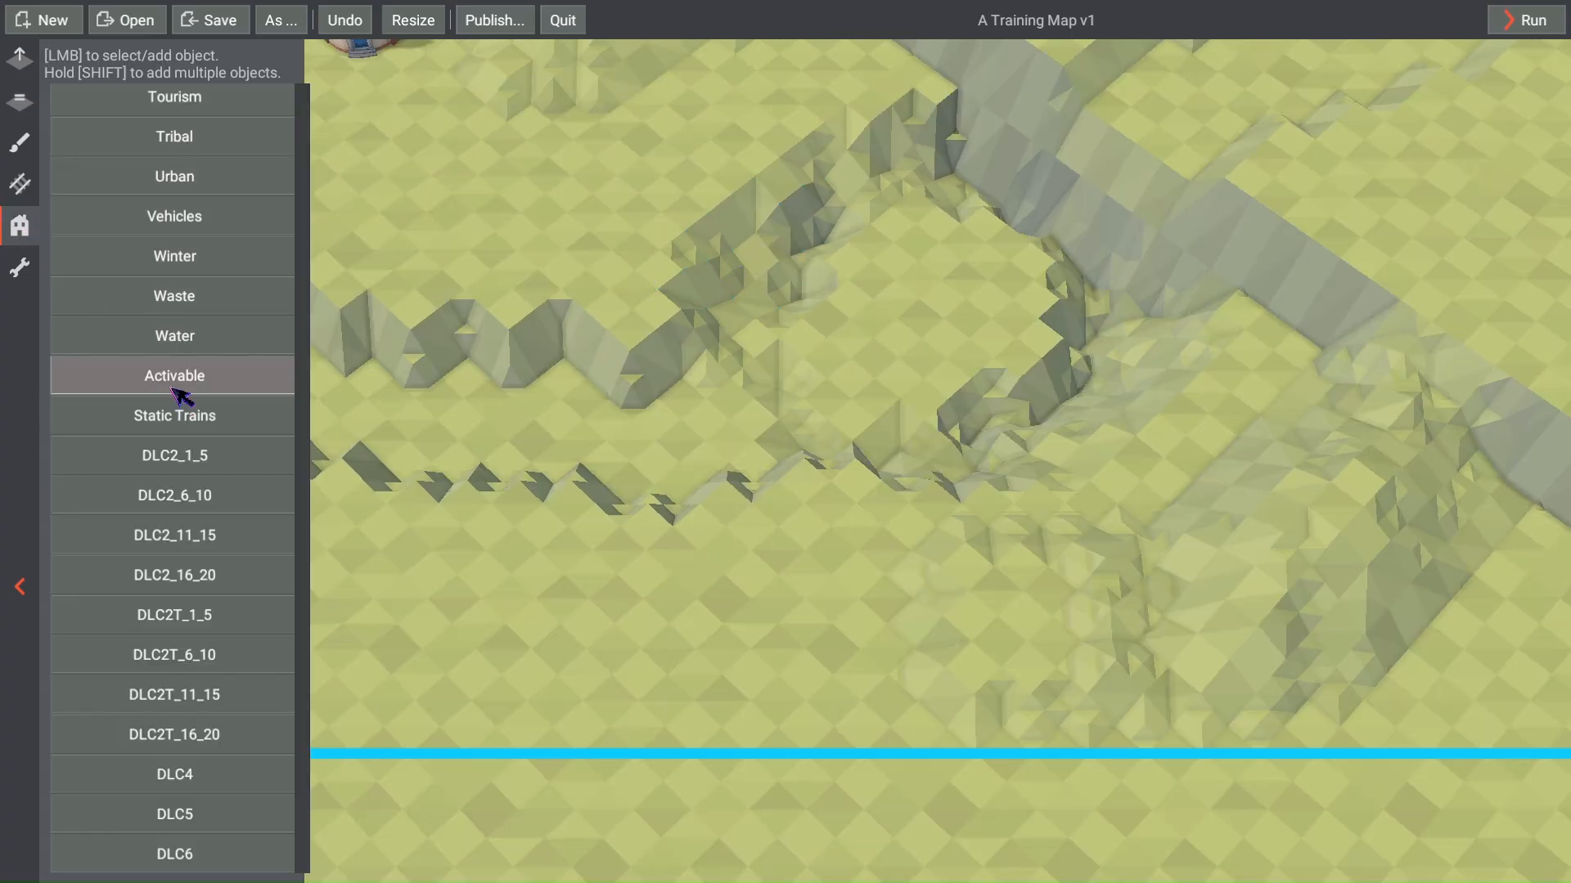
click(199, 339)
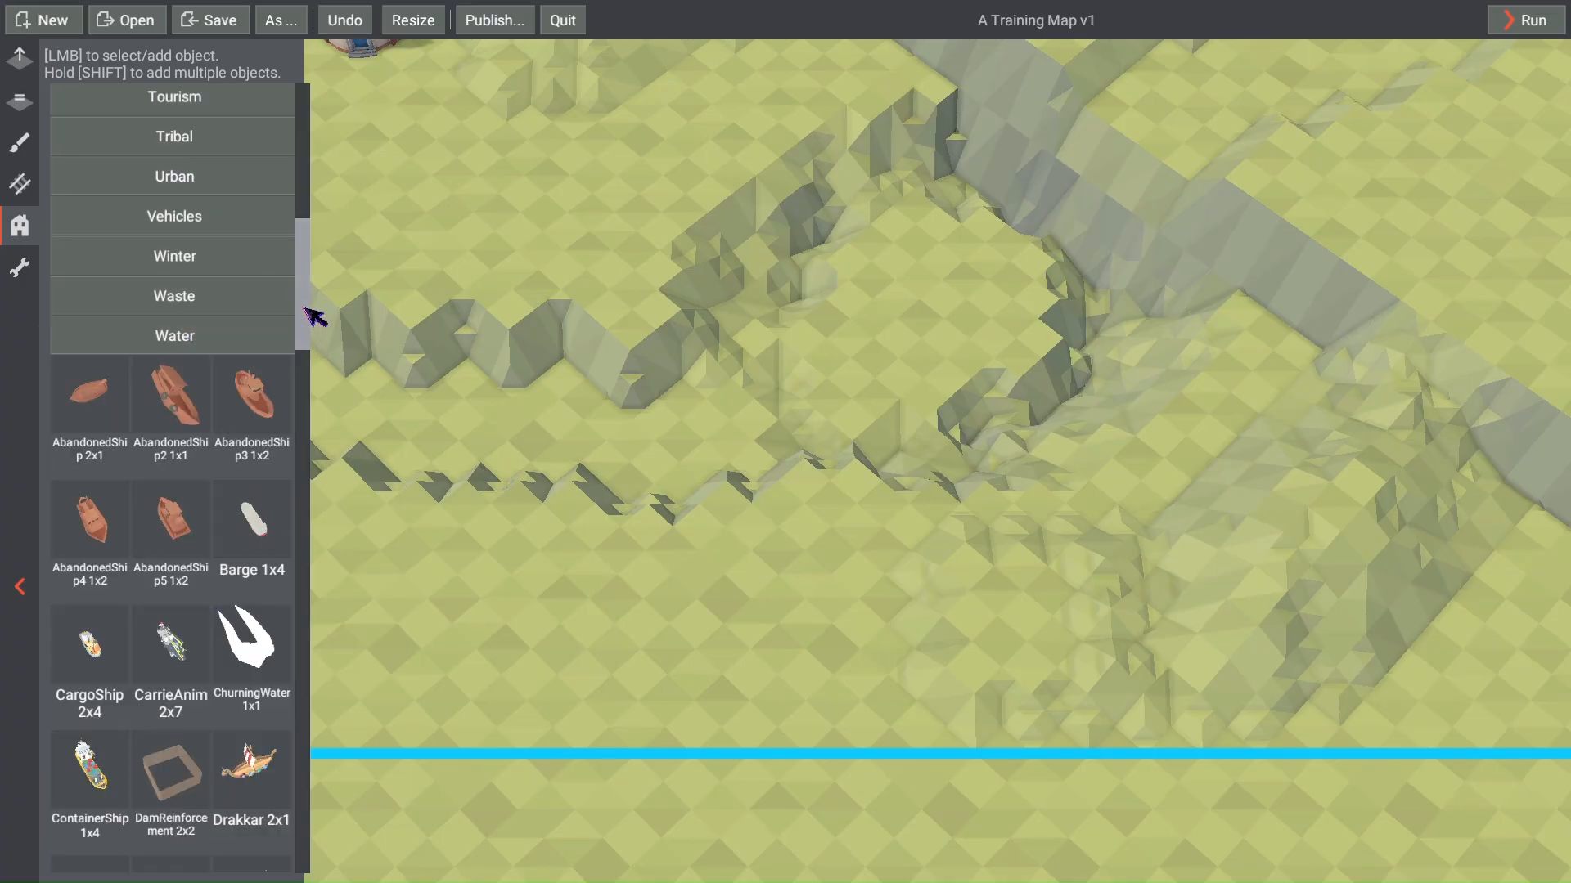
drag(309, 316, 318, 489)
scroll(327, 578, down, 10)
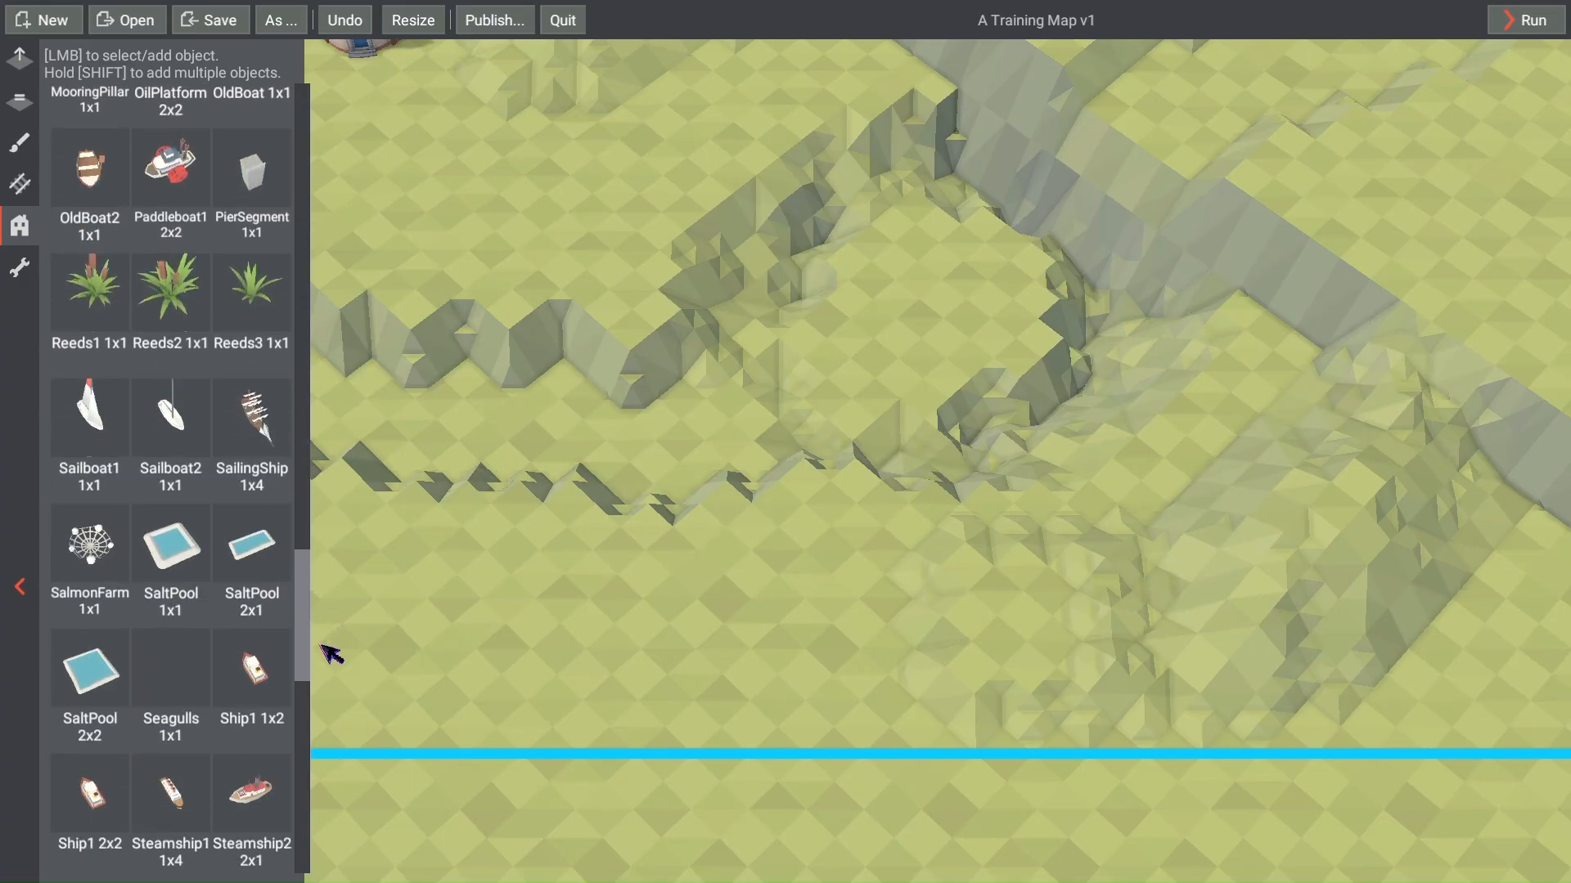
click(194, 559)
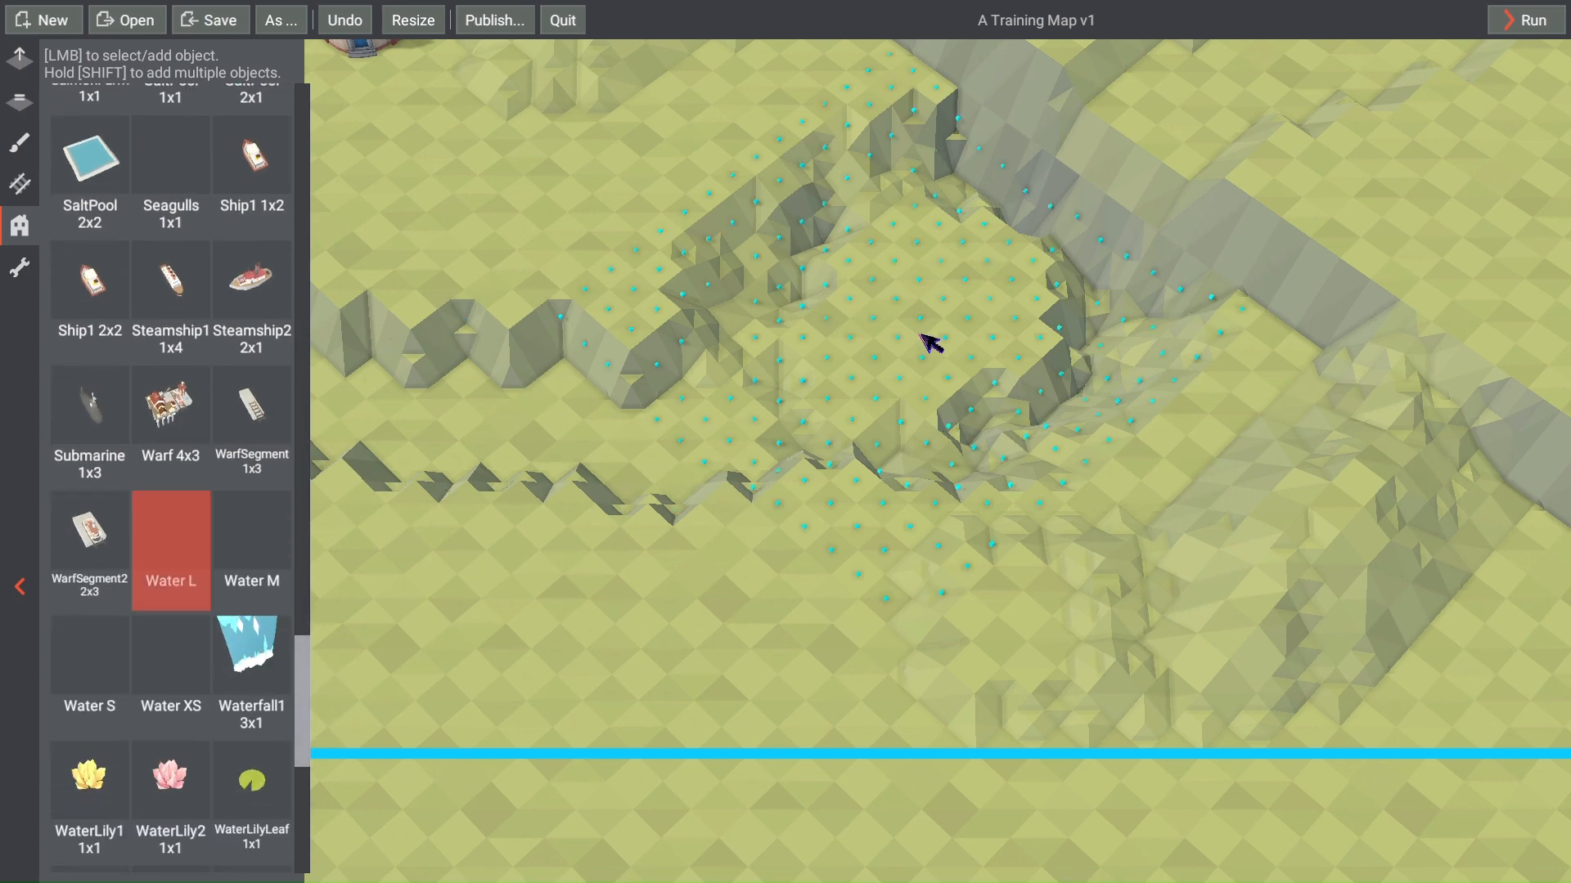
click(968, 324)
scroll(967, 327, up, 3)
drag(966, 335, 1010, 274)
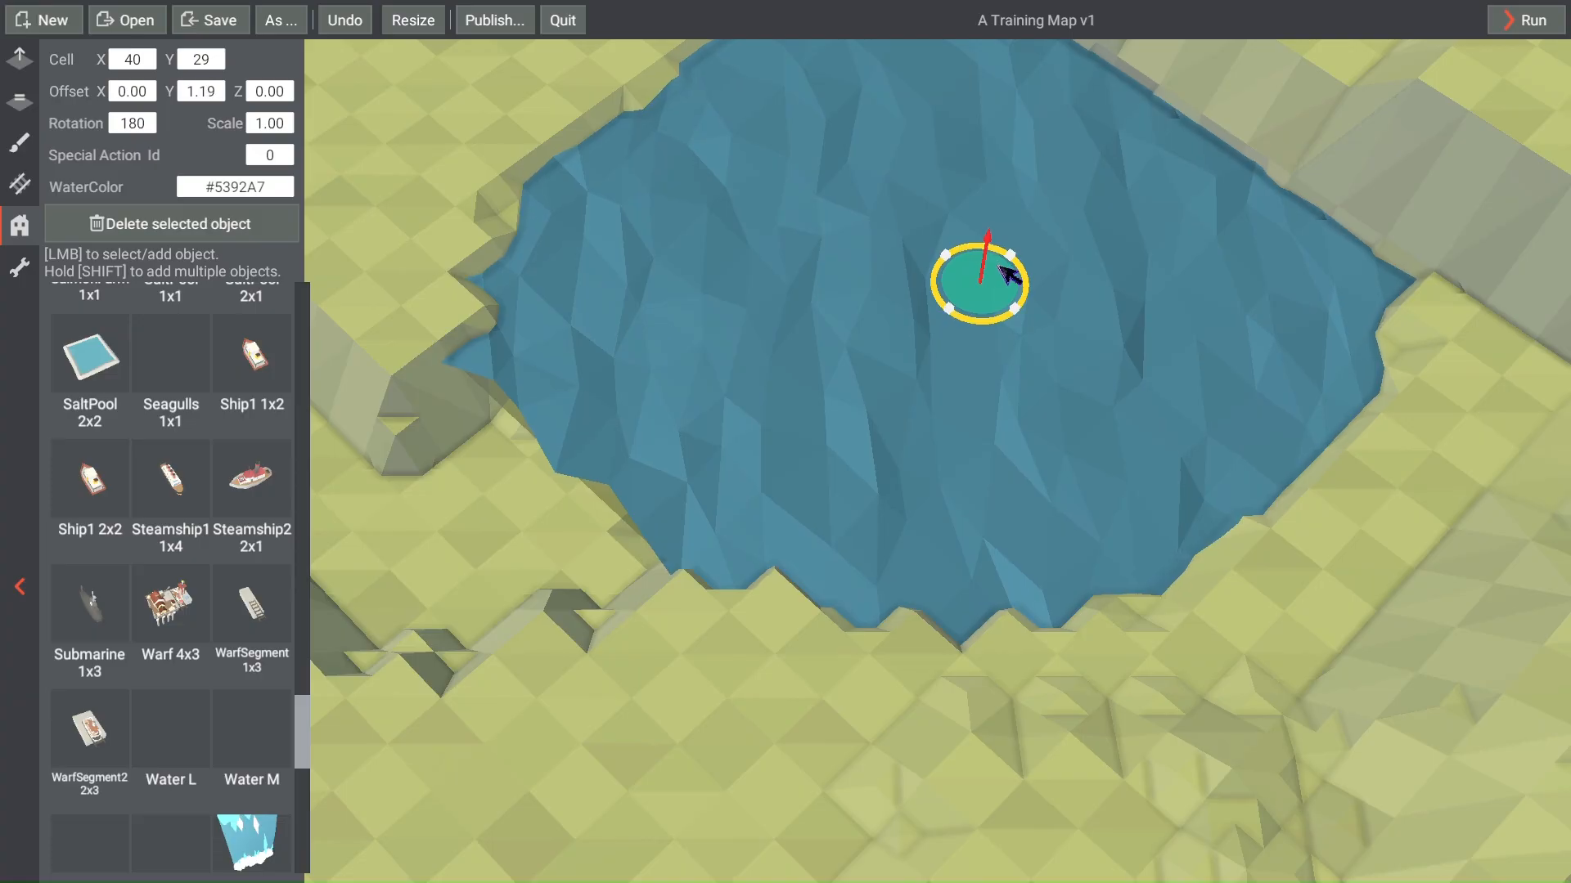
Step: Copy the central basin's water over the adjoining trench to cell 33, 15
mouse_move(855, 313)
right_down()
mouse_move(834, 450)
mouse_move(999, 357)
mouse_move(1034, 360)
right_up()
mouse_move(912, 381)
right_down()
mouse_move(1028, 449)
mouse_move(1314, 411)
right_up()
scroll(1314, 410, down, 1)
mouse_move(1428, 373)
mouse_down()
mouse_move(1084, 459)
mouse_move(771, 572)
mouse_move(610, 547)
mouse_move(724, 576)
mouse_up()
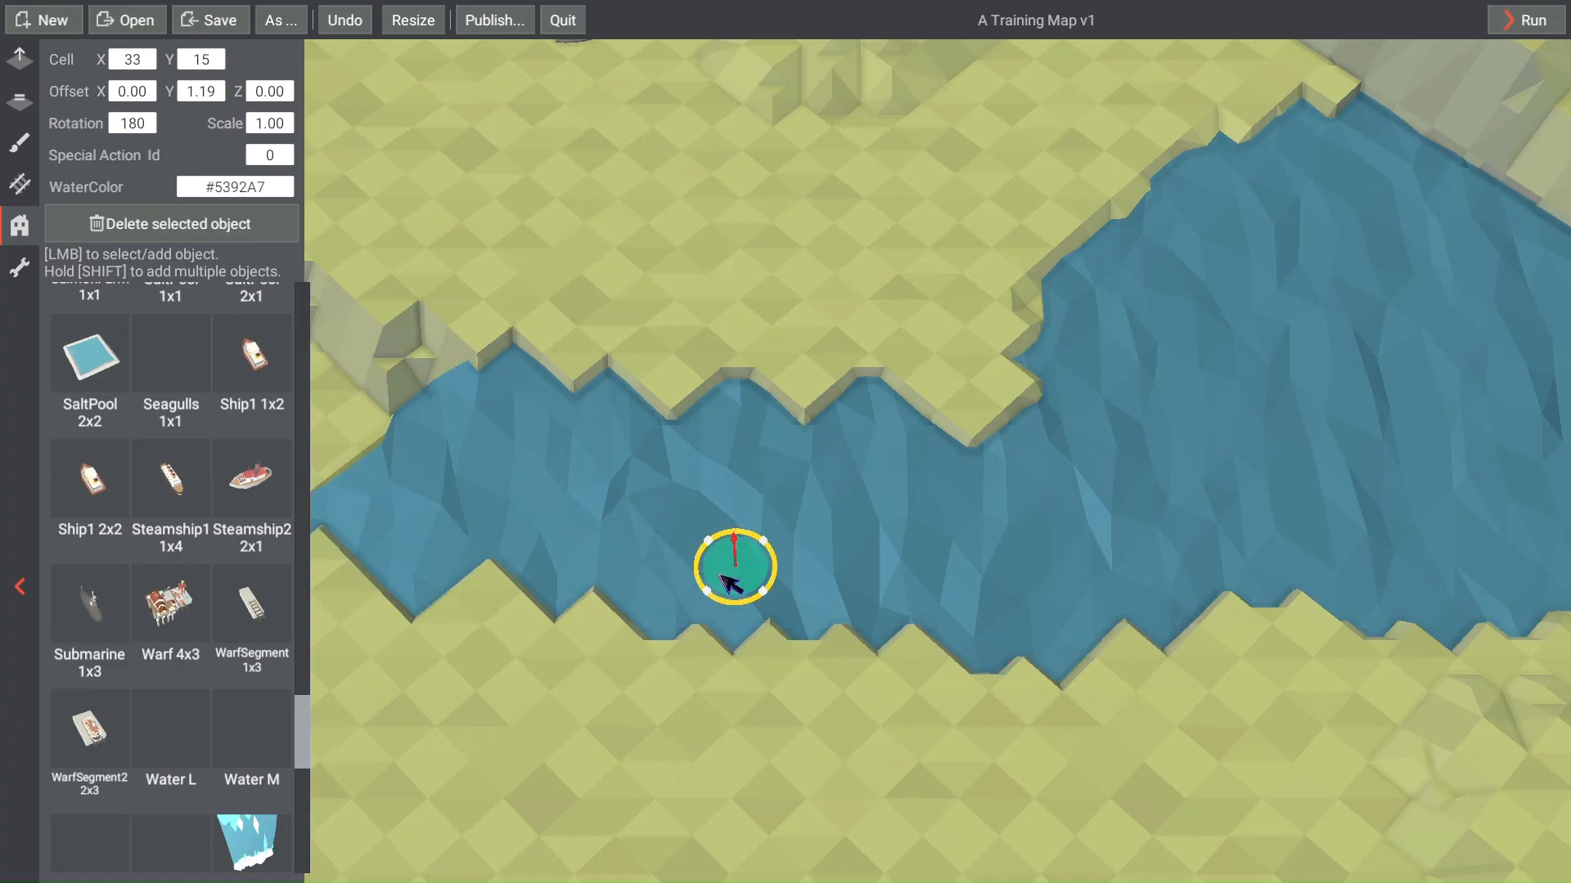
Step: Examine the water surface and its shoreline where the trench meets the central basin
mouse_move(752, 721)
right_down()
mouse_move(754, 564)
mouse_move(947, 710)
right_up()
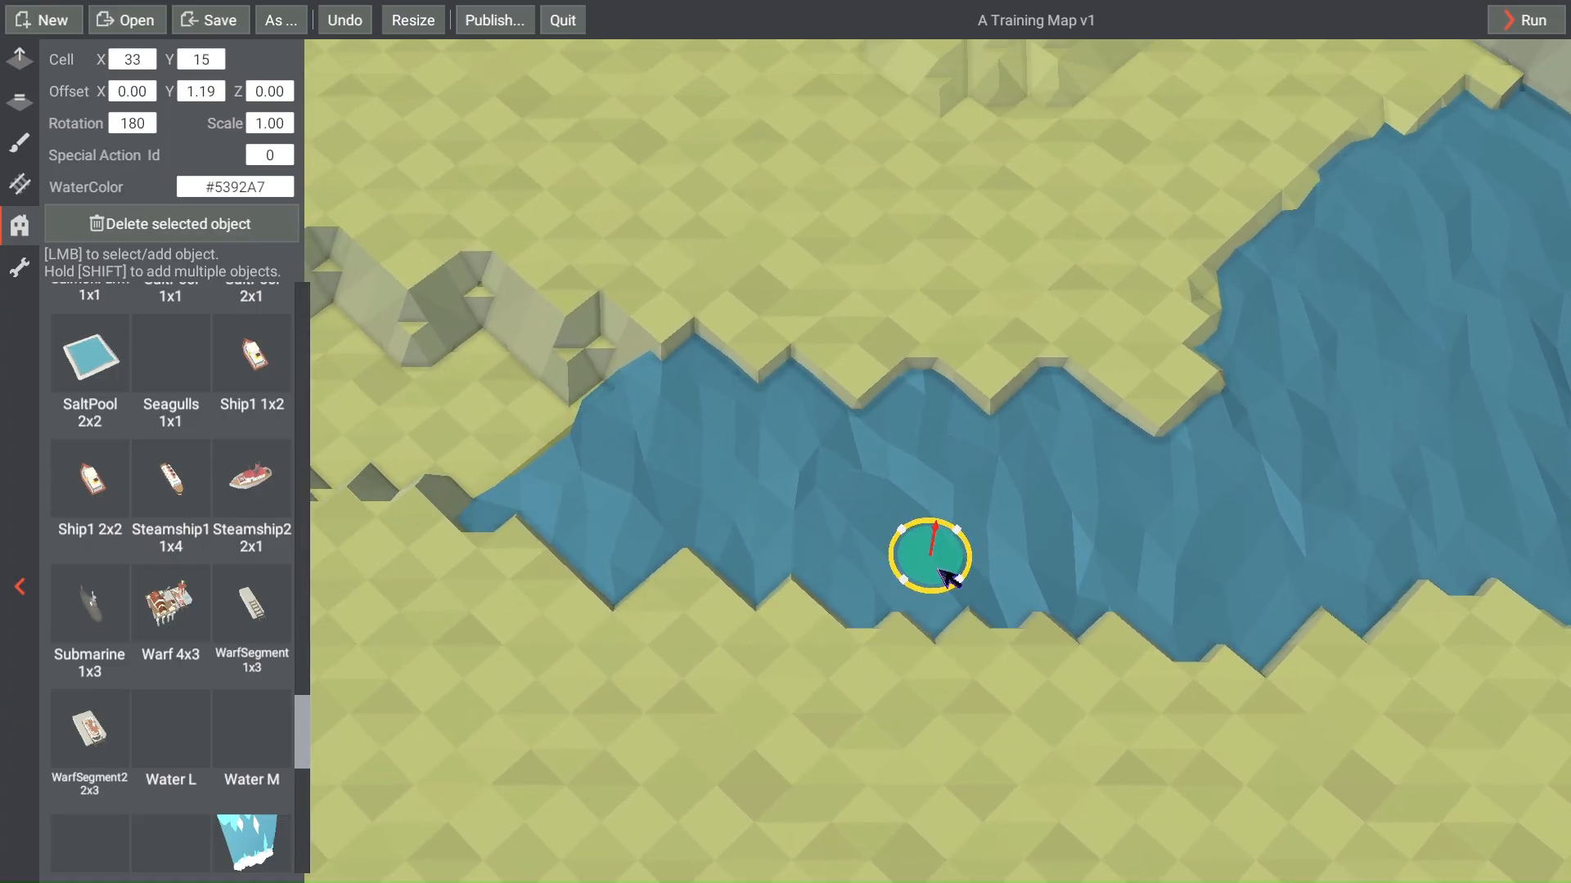
mouse_move(949, 576)
mouse_down()
mouse_move(874, 587)
mouse_move(947, 581)
mouse_up()
key(d)
key(w)
scroll(791, 641, up, 5)
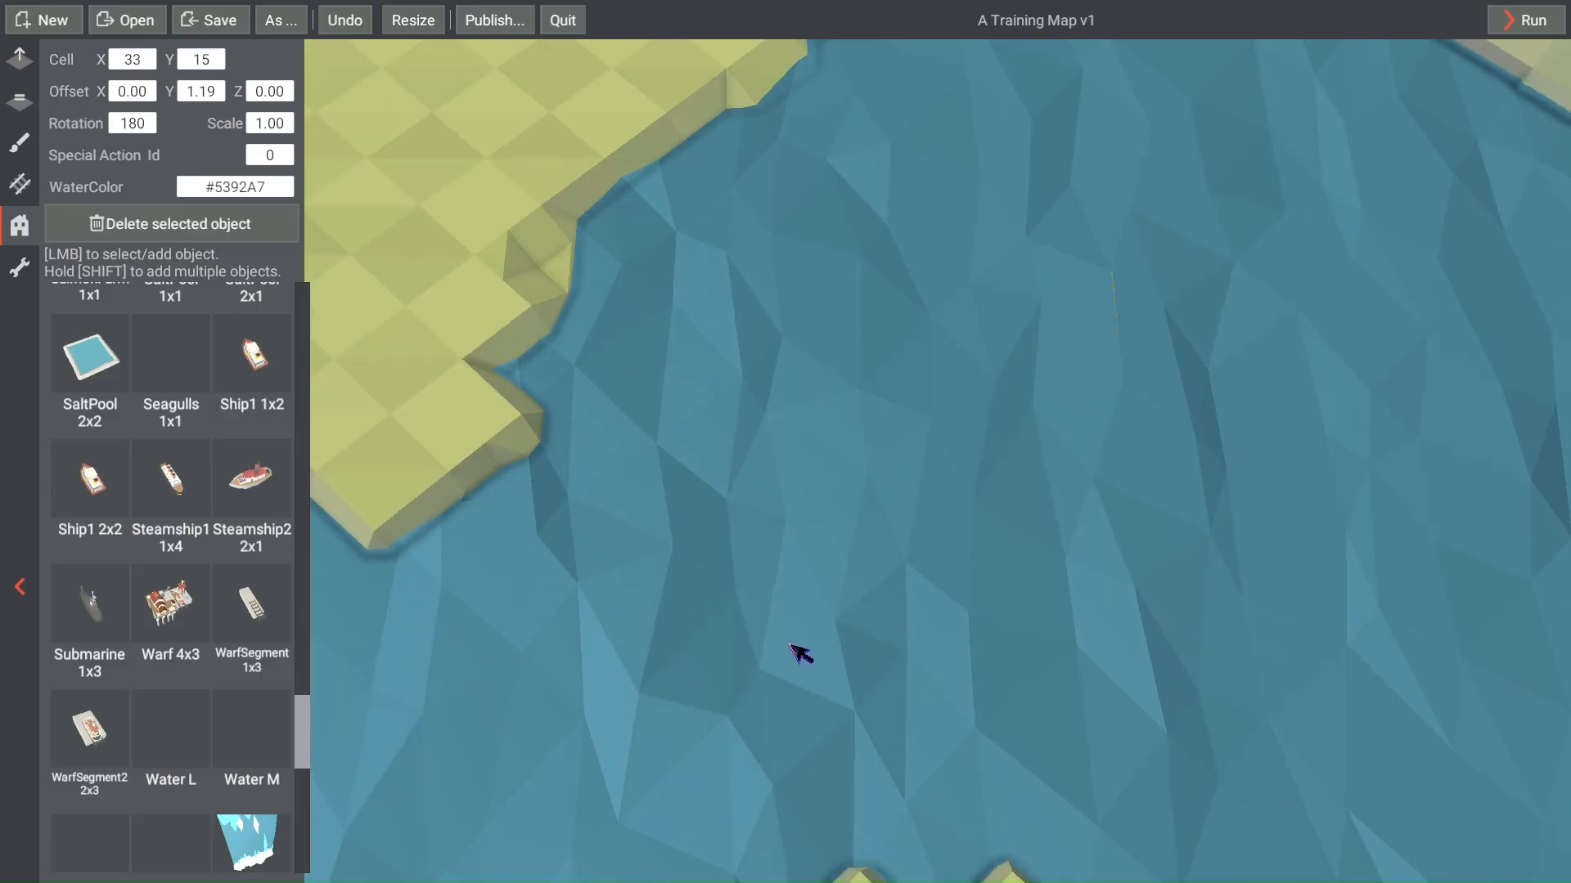
key(a)
key(s)
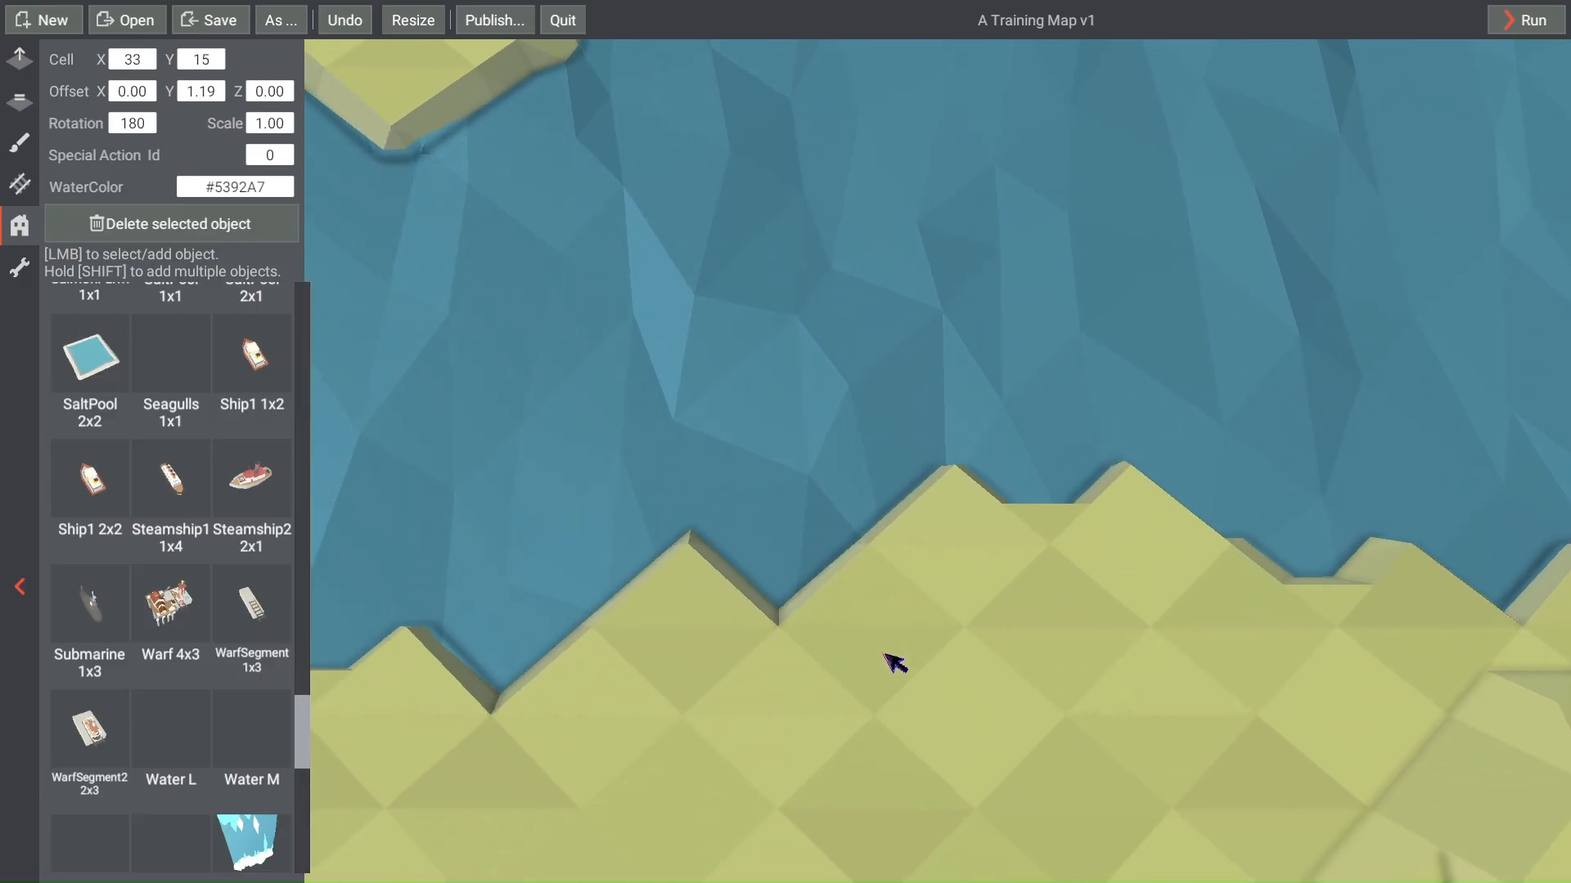
key(a)
scroll(922, 639, down, 3)
scroll(921, 639, down, 3)
key(a)
key(w)
scroll(1102, 664, up, 2)
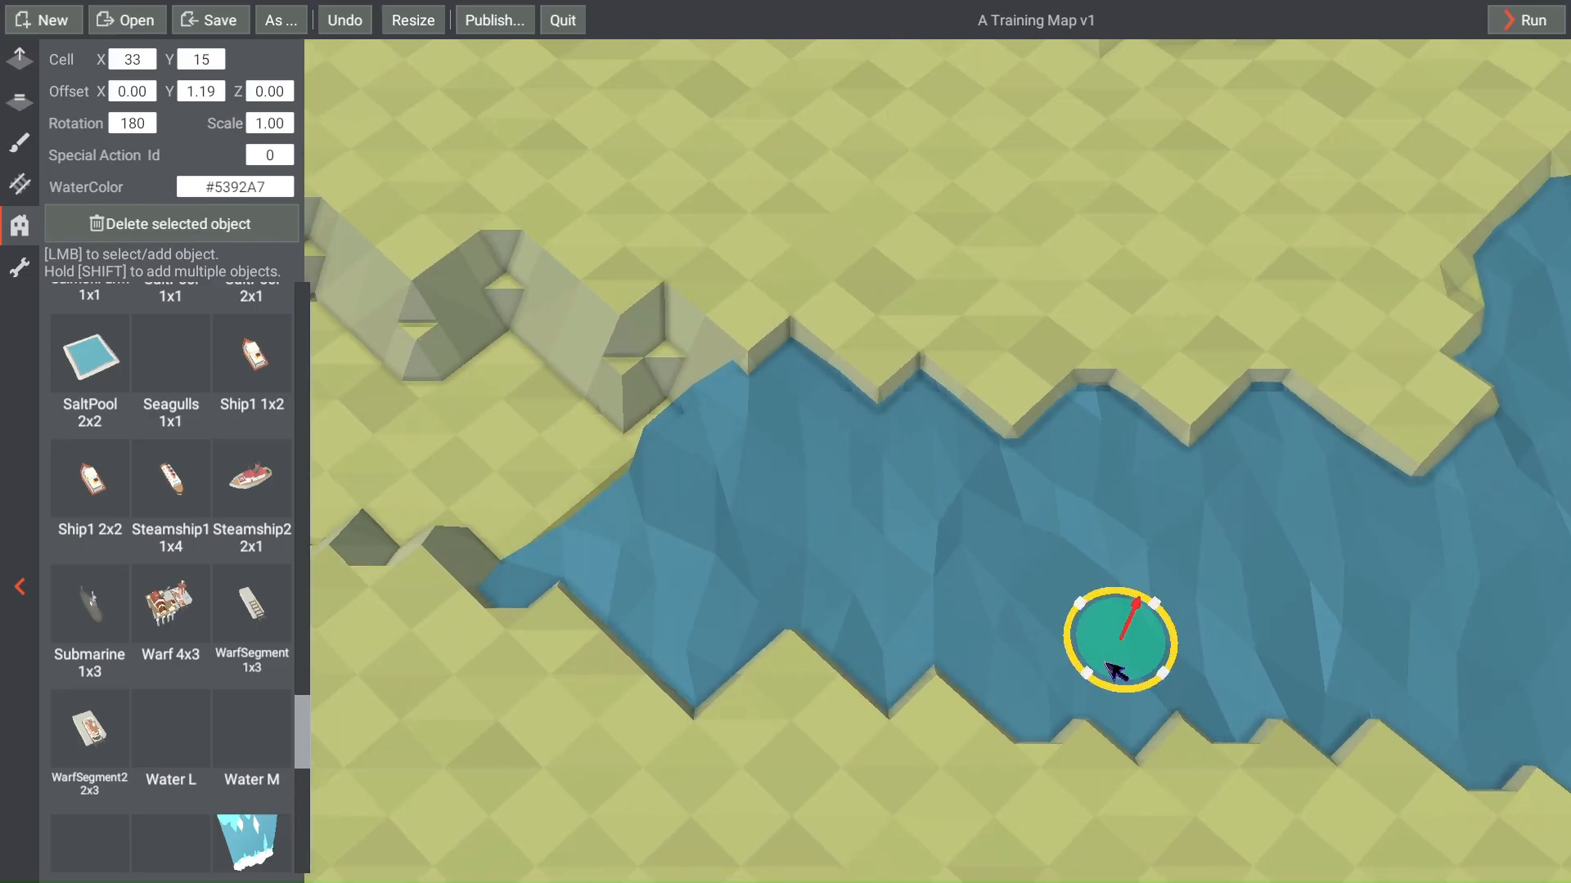
Step: Copy the trench water farther along the trench to cell 18, 8
scroll(1111, 663, down, 3)
key(a)
key(a)
key(w)
mouse_move(1319, 666)
mouse_down()
mouse_move(1224, 655)
mouse_move(823, 485)
mouse_move(850, 508)
mouse_up()
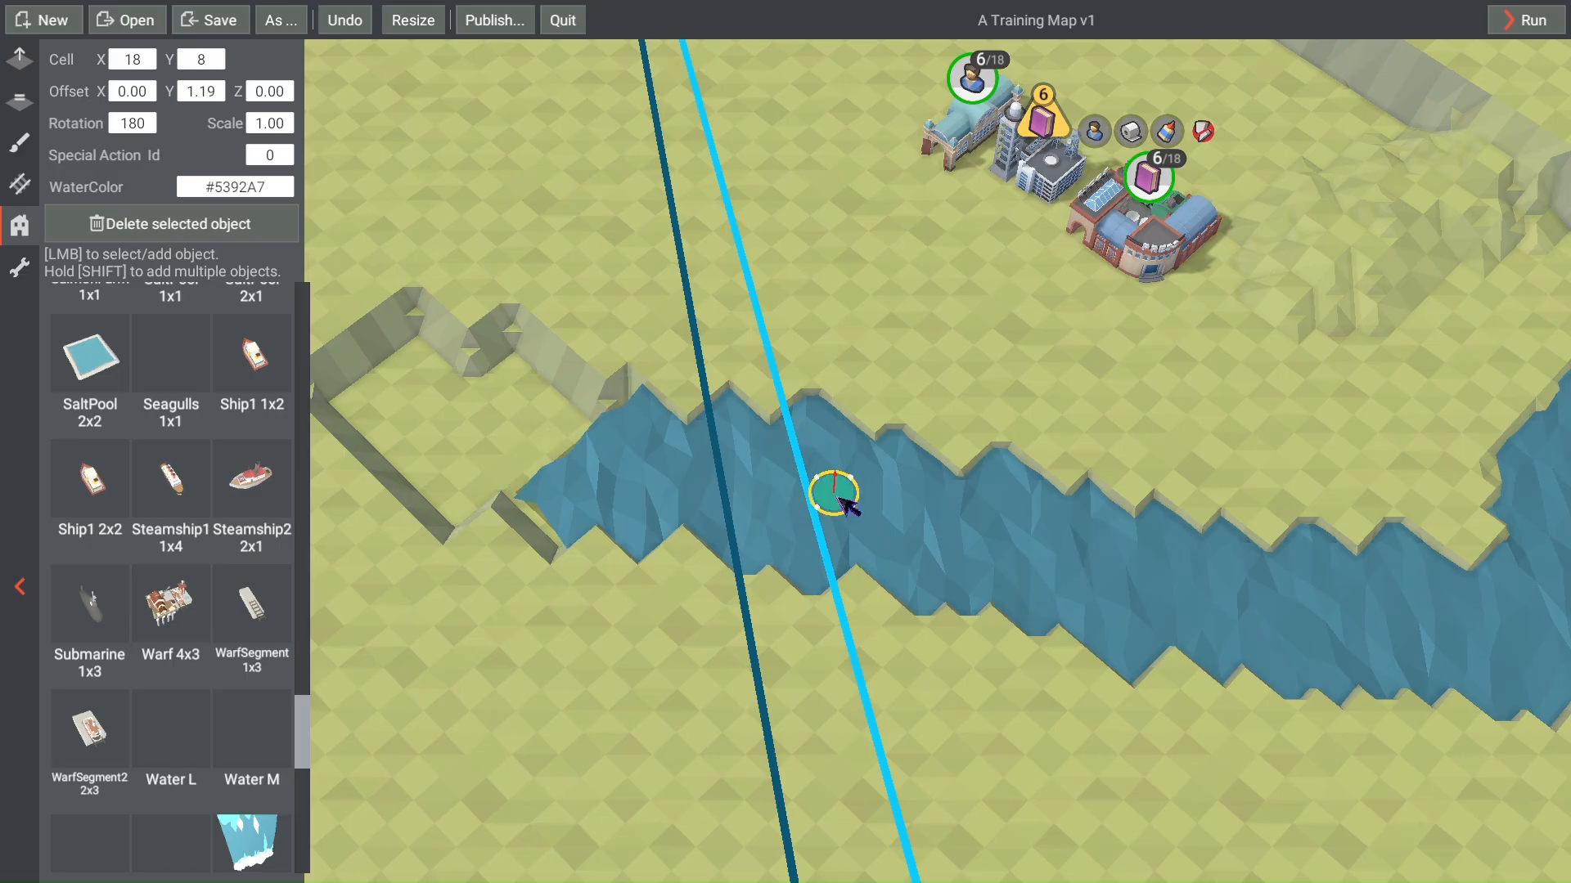
Step: Copy the water at cell 18, 8 to the trench's far end at cell 7, 1
scroll(989, 652, up, 4)
mouse_move(862, 612)
right_down()
mouse_move(635, 748)
mouse_move(1154, 667)
mouse_move(1187, 636)
right_up()
right_drag(780, 576, 945, 673)
scroll(1002, 679, down, 4)
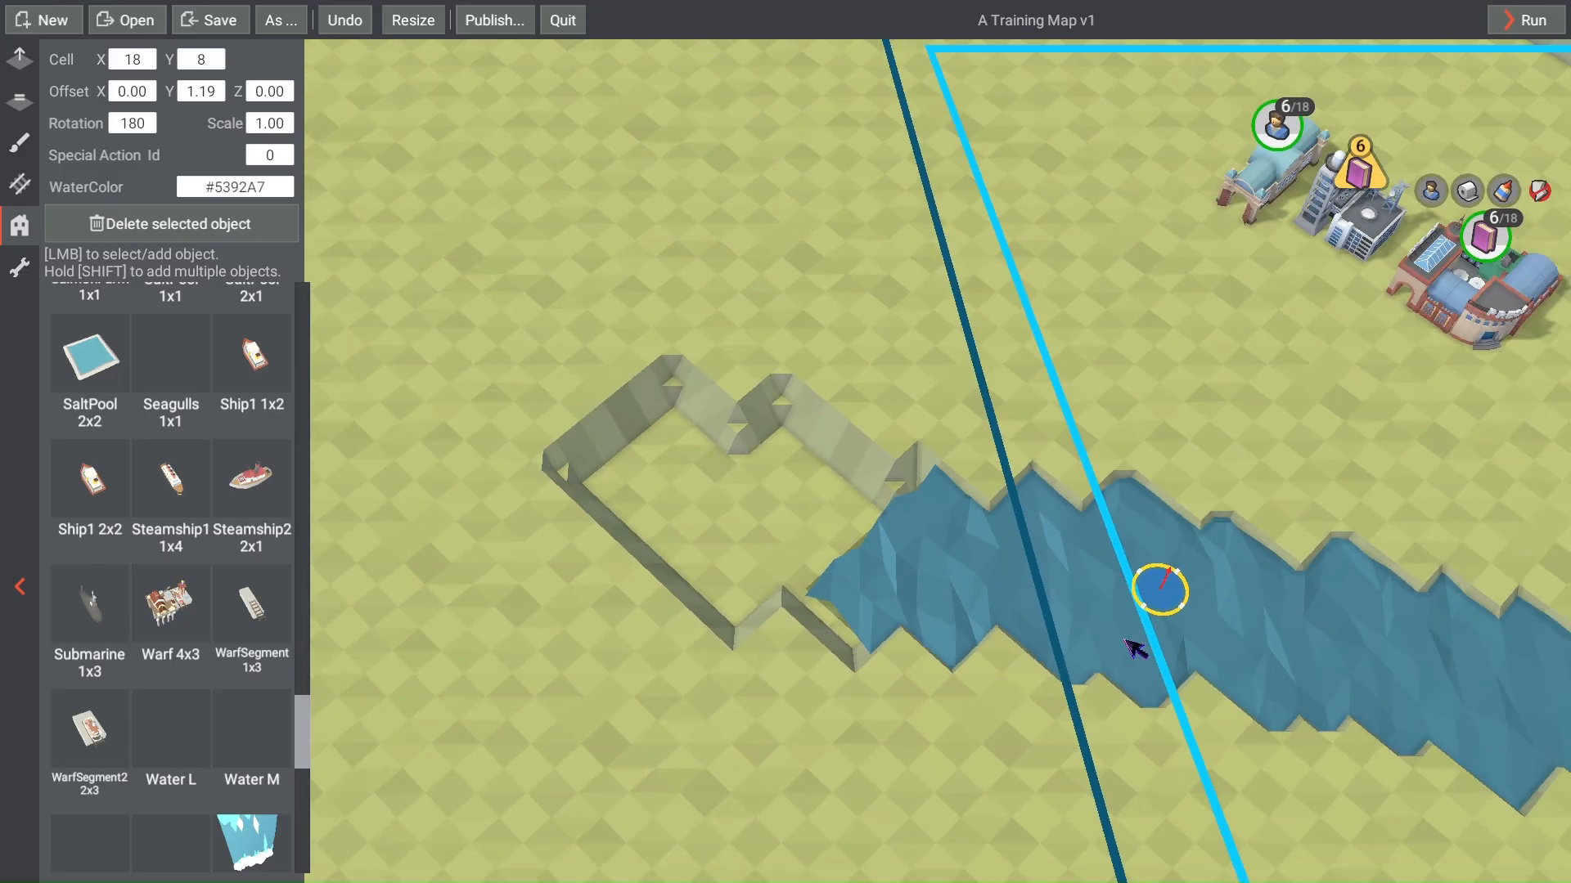
mouse_move(1175, 607)
mouse_down()
mouse_move(919, 592)
mouse_move(750, 538)
mouse_up()
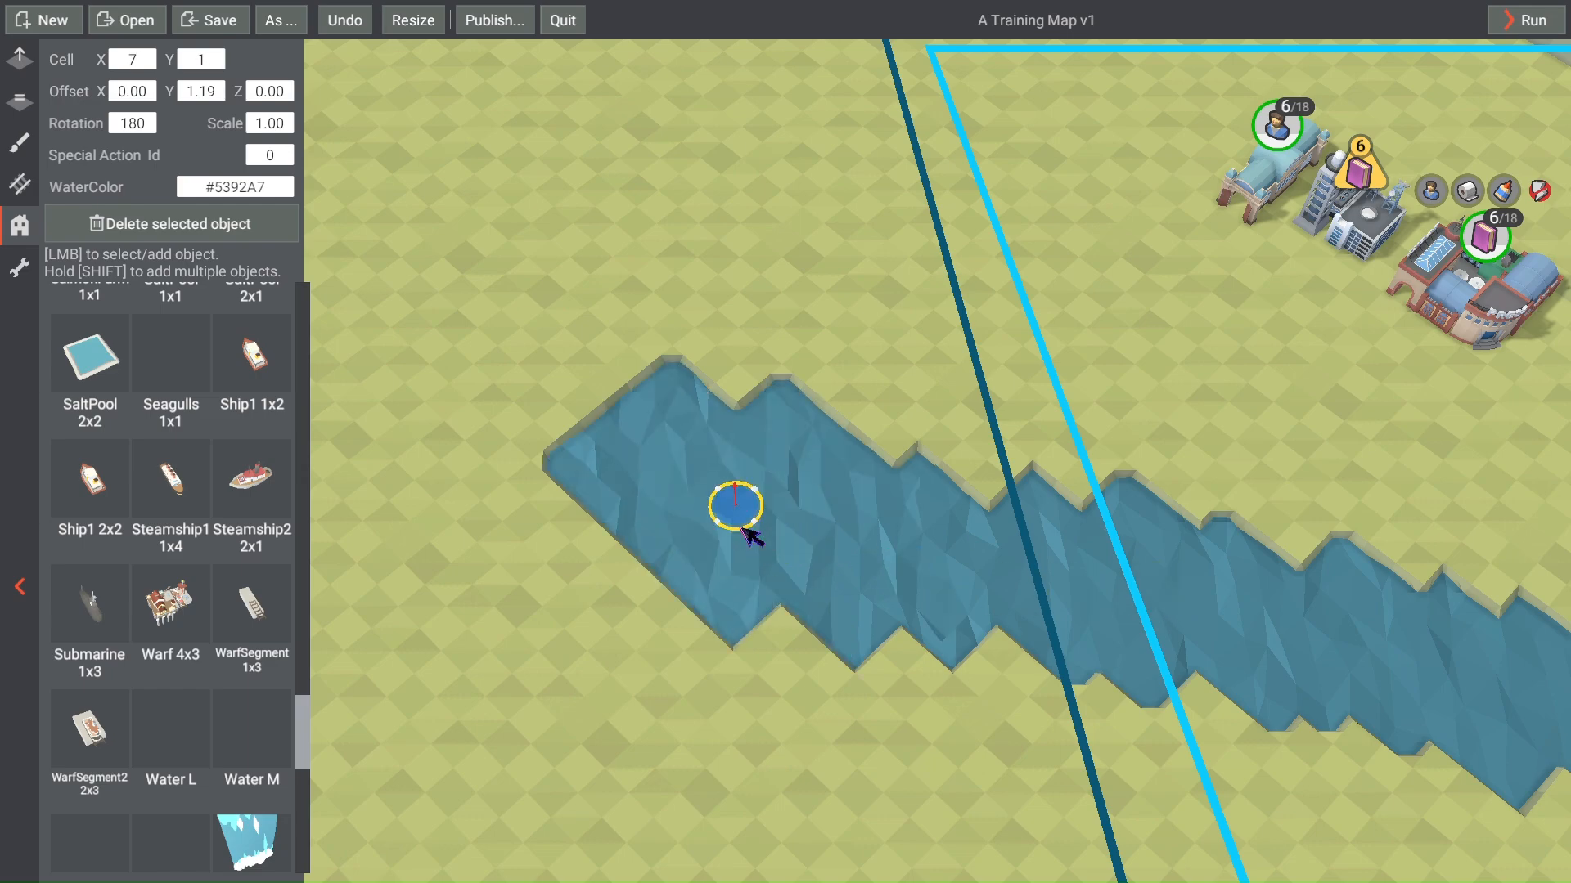
Step: Save the level and copy the basin water across the diagonal slope to cell 41, 43 with a Y offset of 0.62
scroll(974, 679, down, 2)
right_drag(1093, 703, 691, 637)
right_drag(968, 629, 660, 734)
right_drag(726, 681, 787, 758)
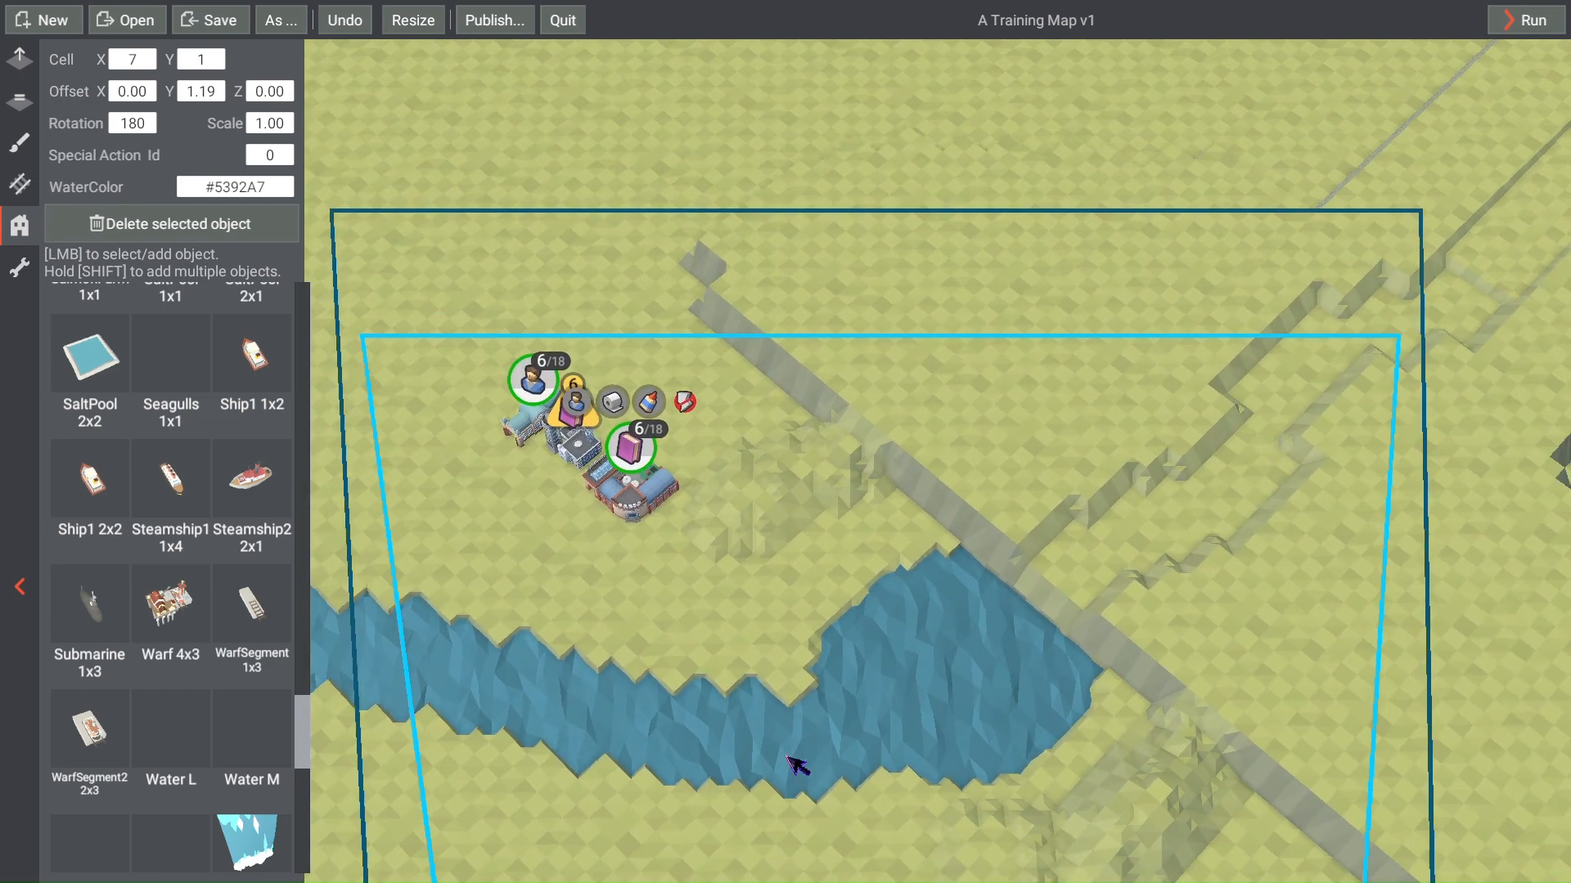
right_drag(812, 690, 654, 728)
scroll(1073, 543, up, 3)
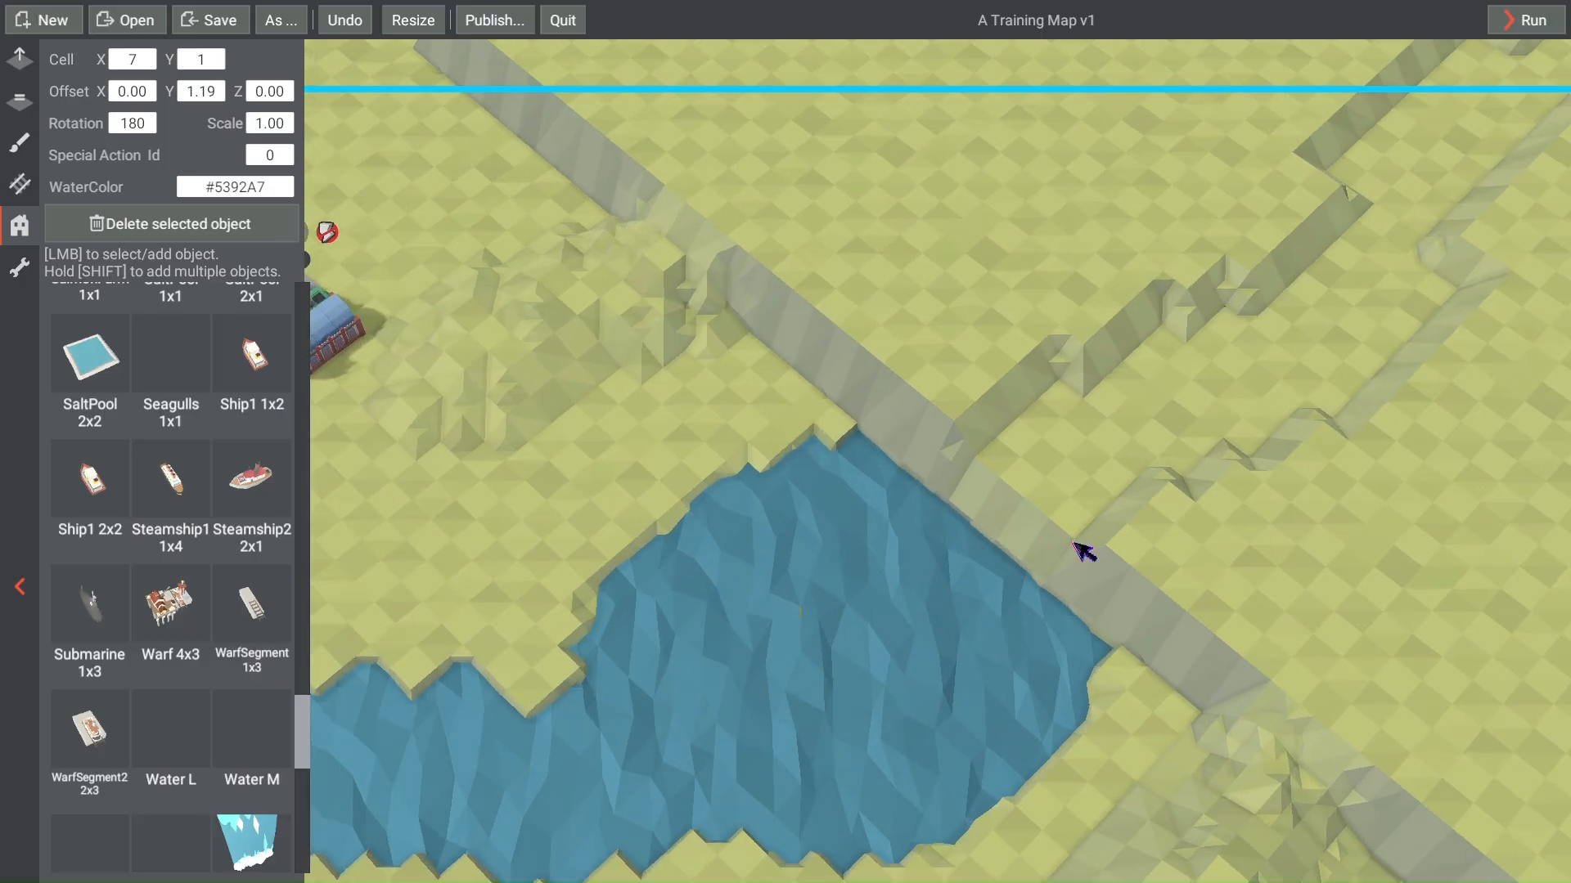
scroll(1073, 557, up, 2)
right_drag(1055, 571, 993, 548)
click(764, 616)
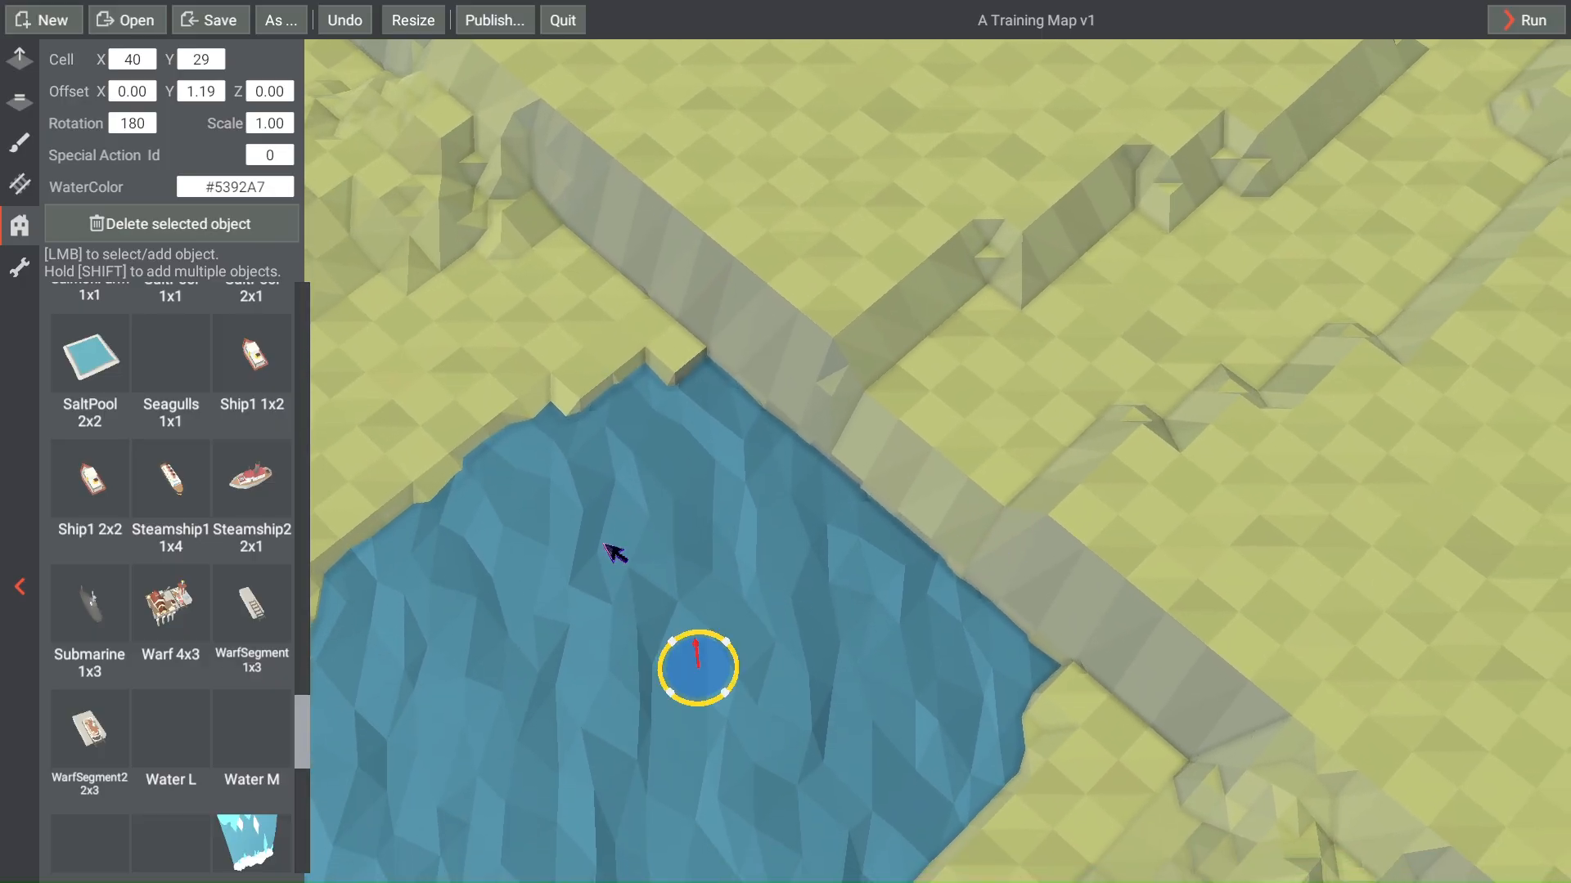
key(ctrl+s)
drag(728, 685, 1176, 296)
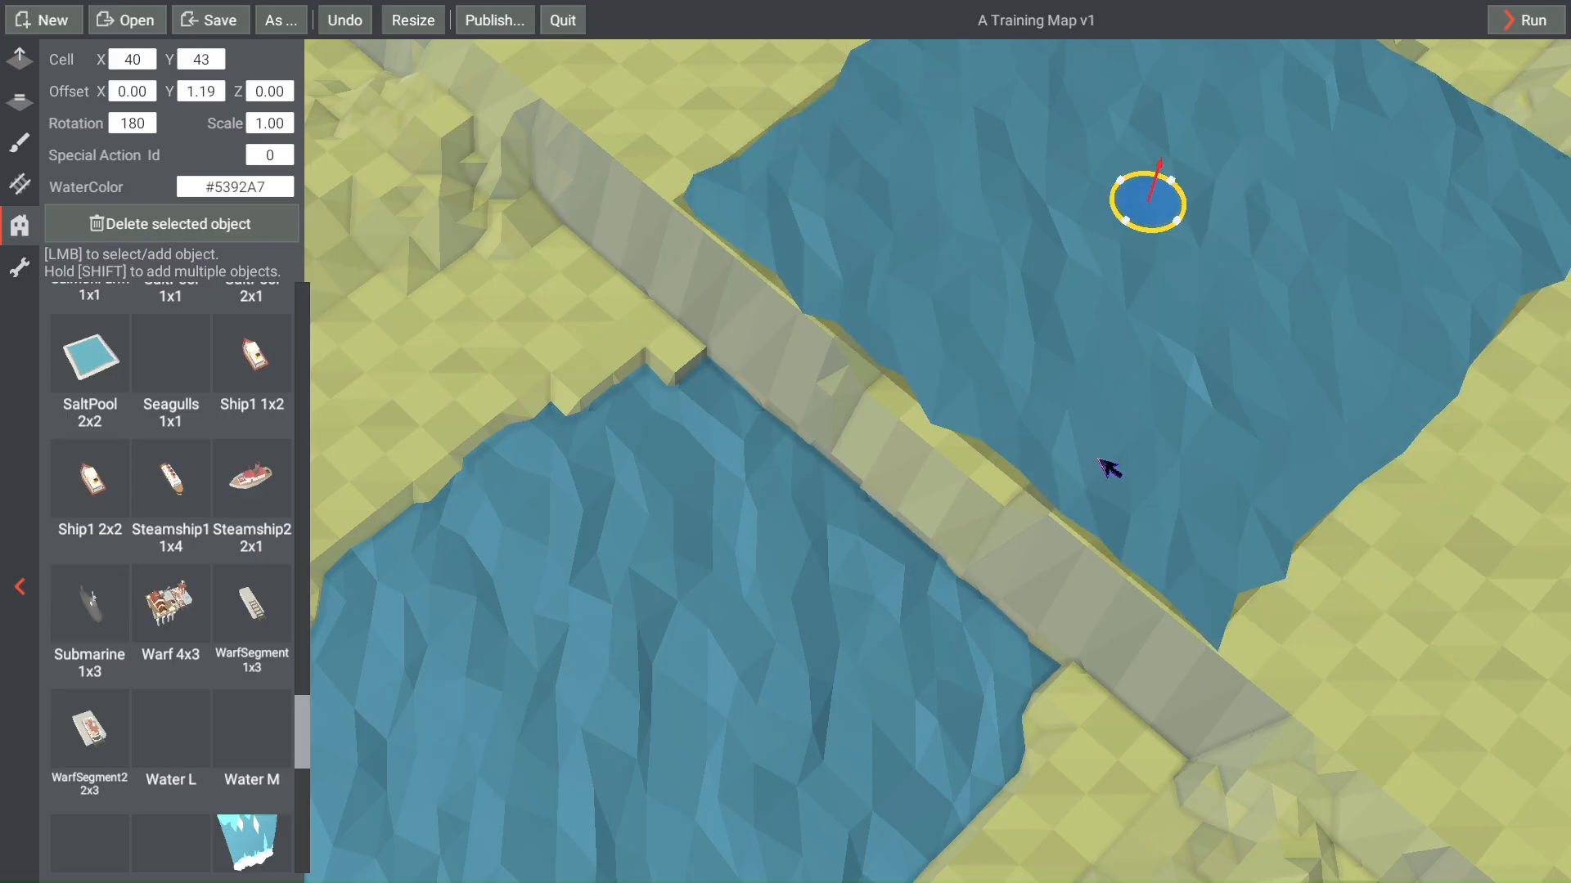
right_drag(1098, 460, 1049, 534)
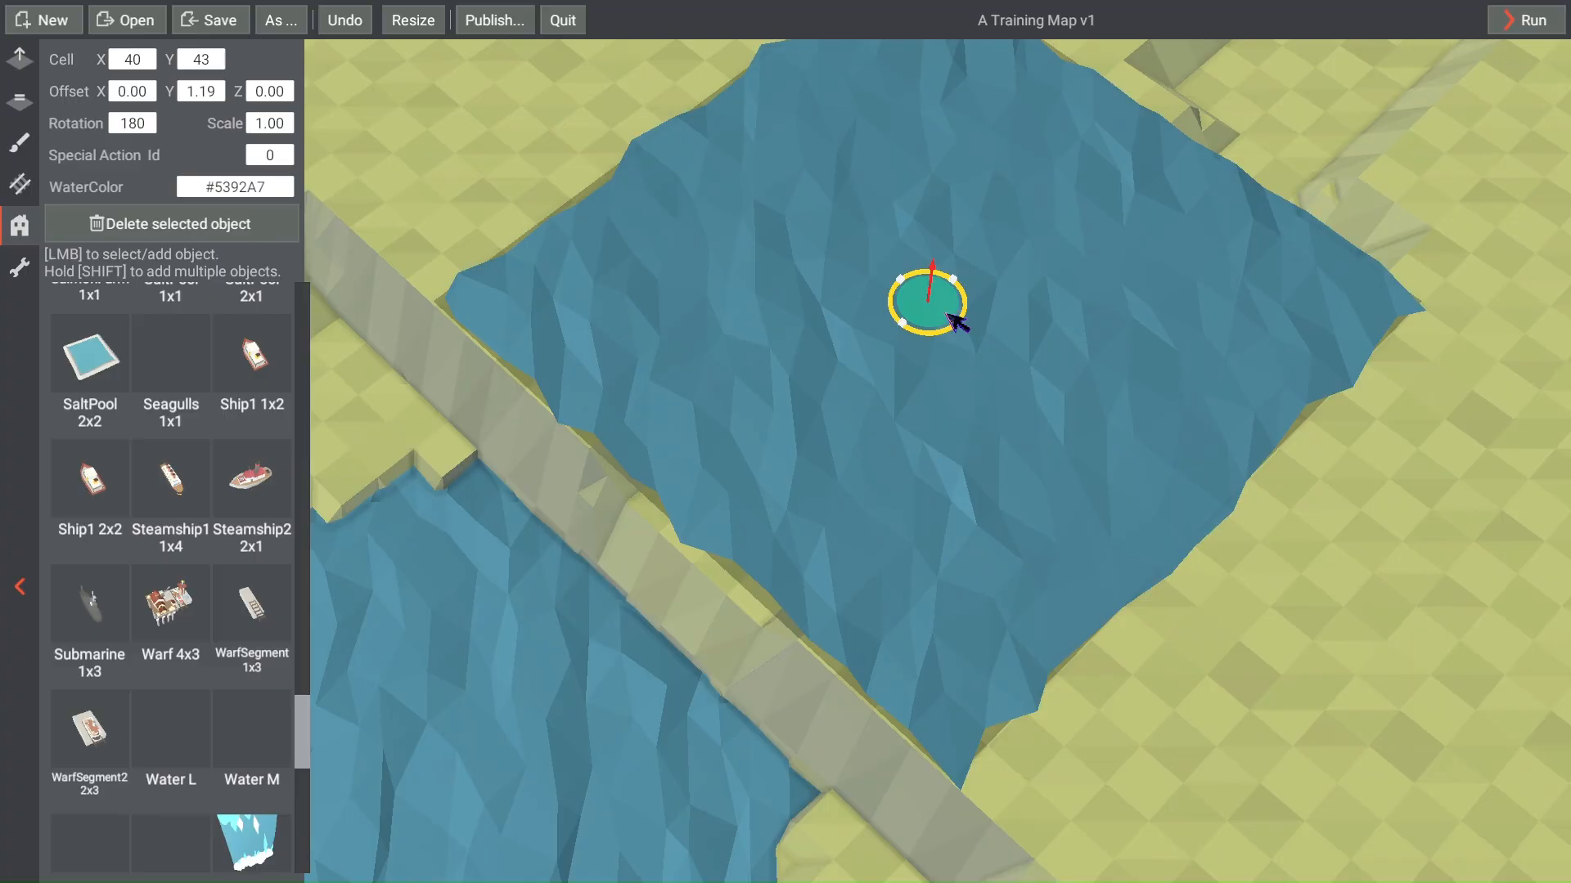
drag(949, 316, 979, 331)
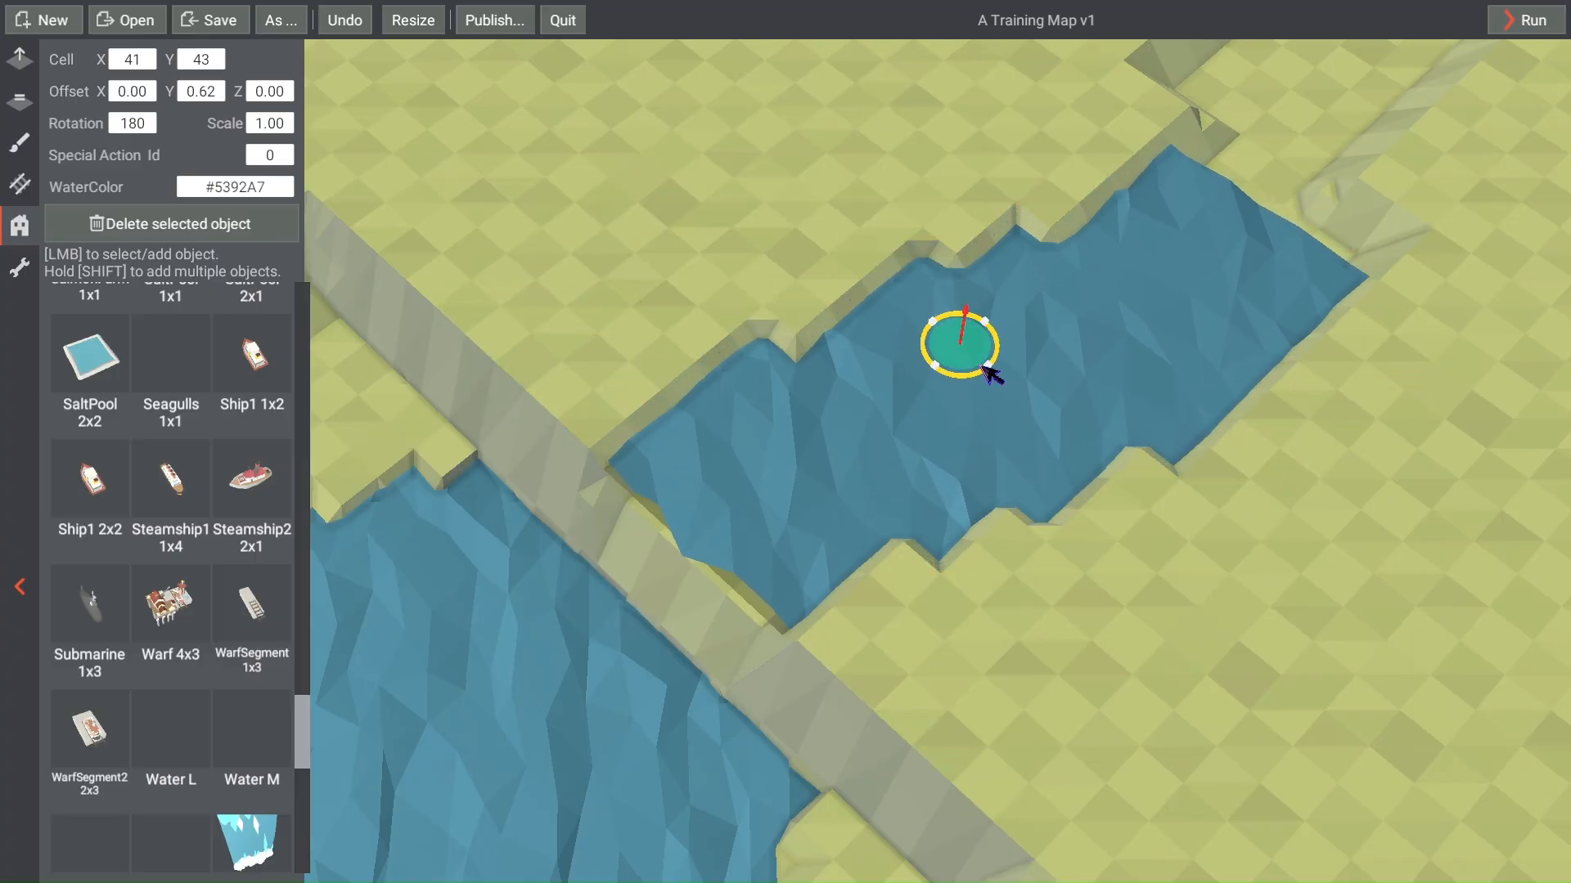
Step: Extend the lowered water along the channel beyond the slope with copies at cells 43, 58 and 45, 69
right_drag(989, 379, 687, 564)
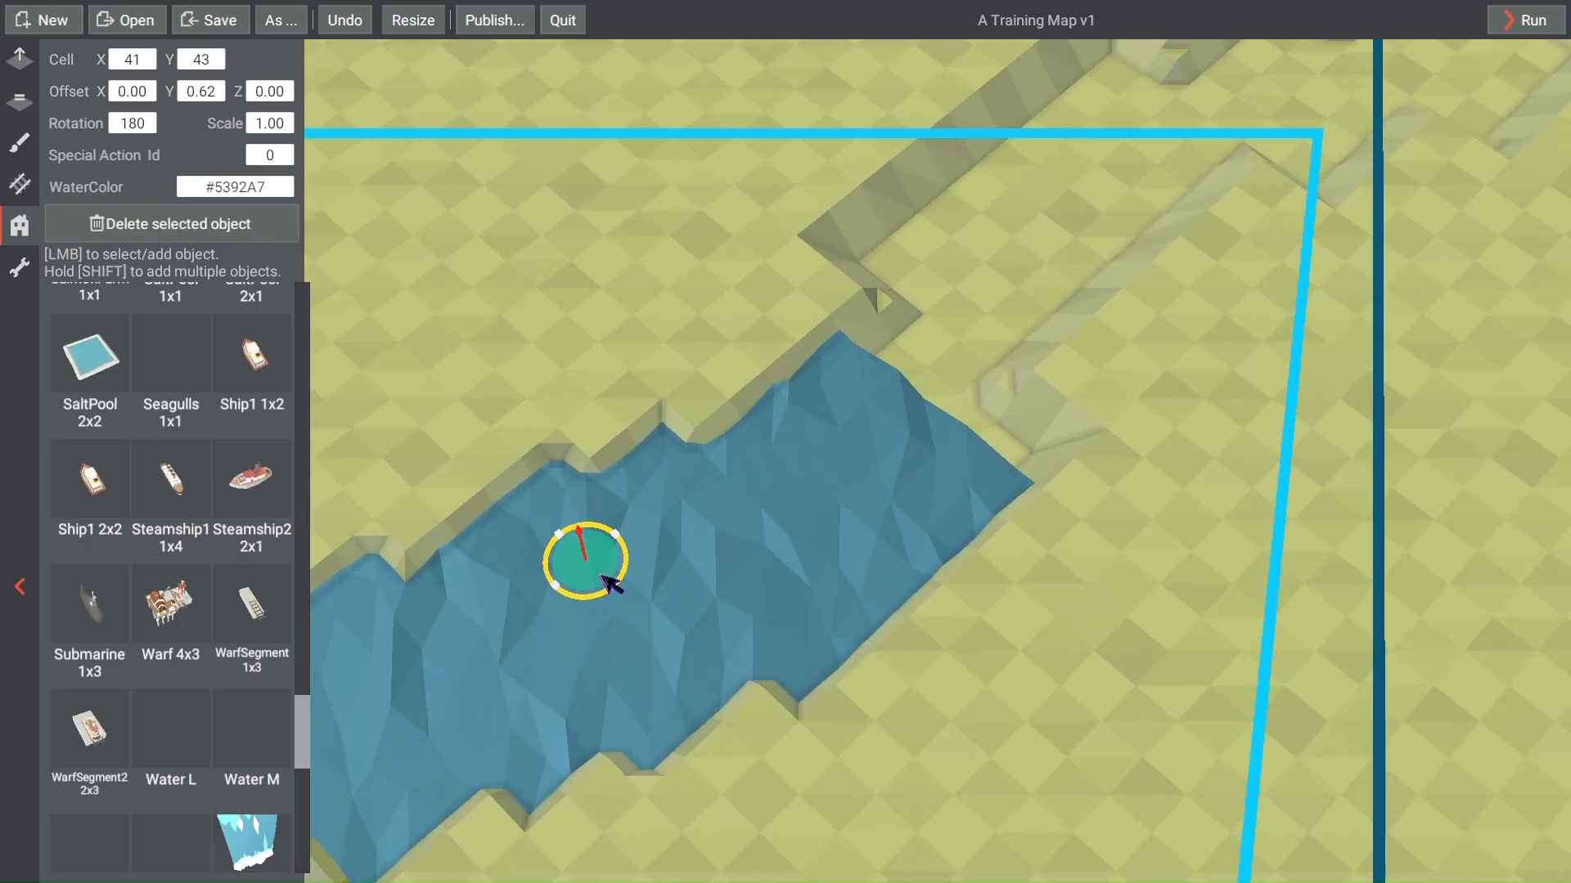
drag(610, 579, 1120, 211)
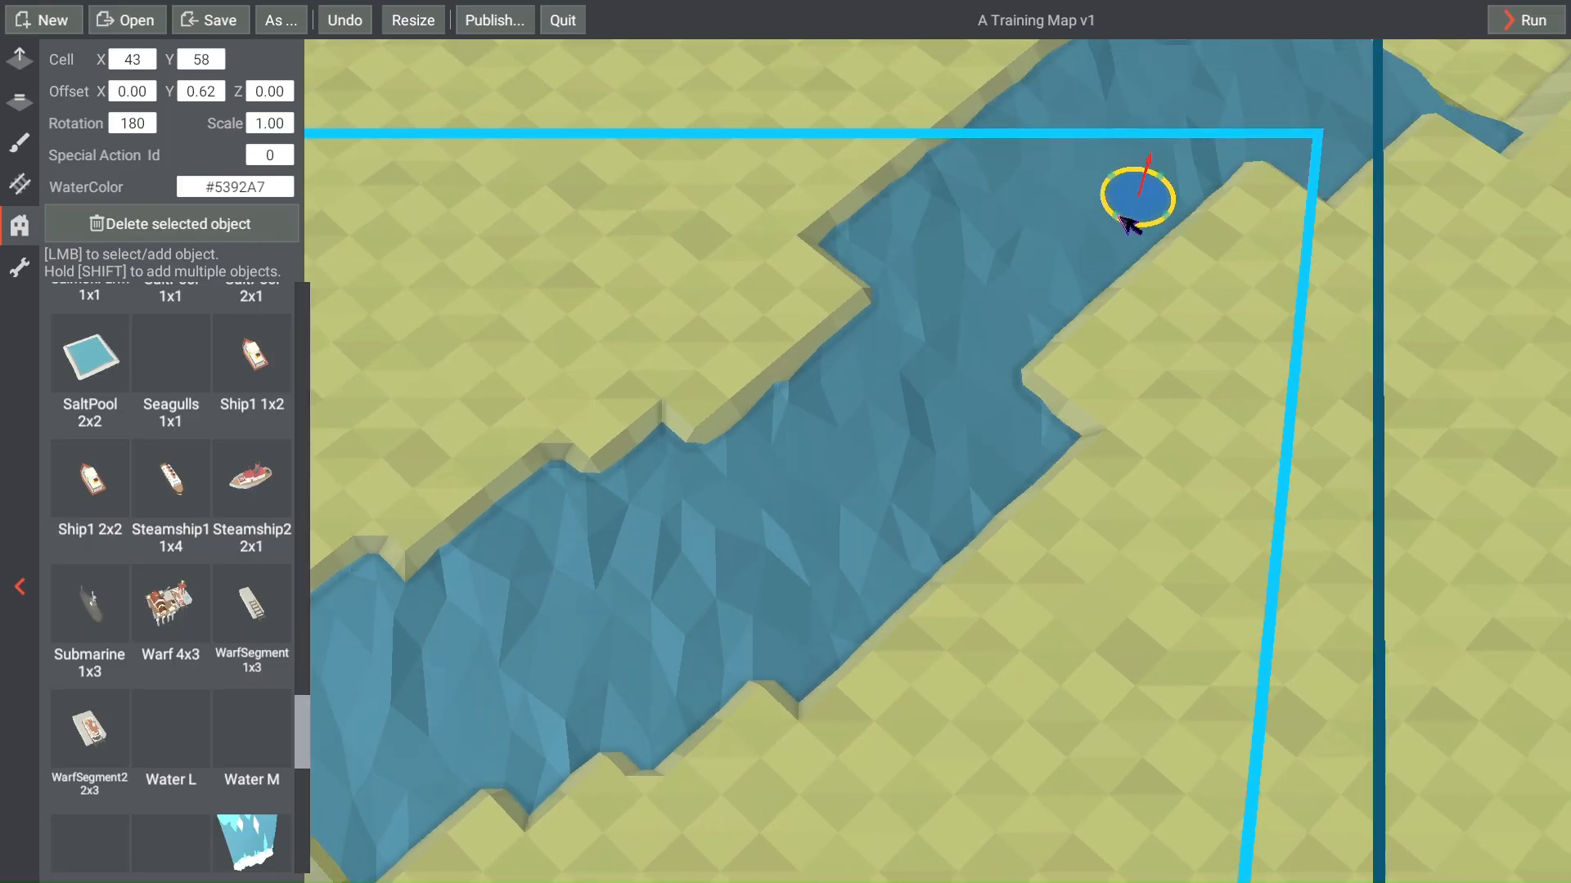
right_drag(1169, 319, 800, 674)
drag(787, 541, 1256, 216)
right_drag(1277, 206, 998, 491)
drag(988, 509, 1217, 307)
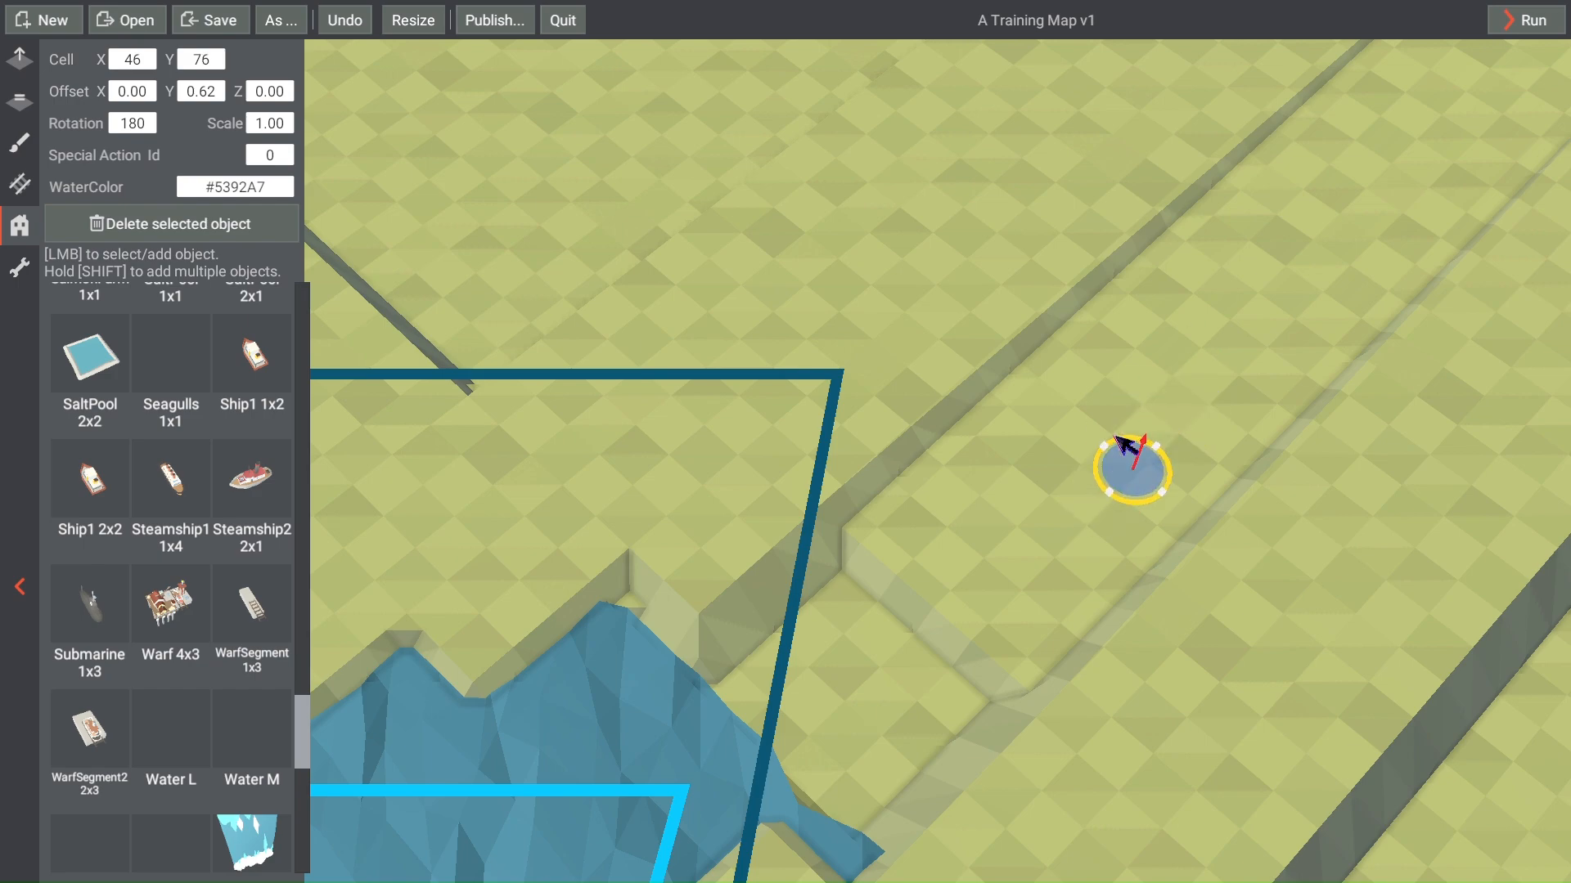
right_drag(1116, 438, 1155, 219)
drag(1158, 238, 943, 437)
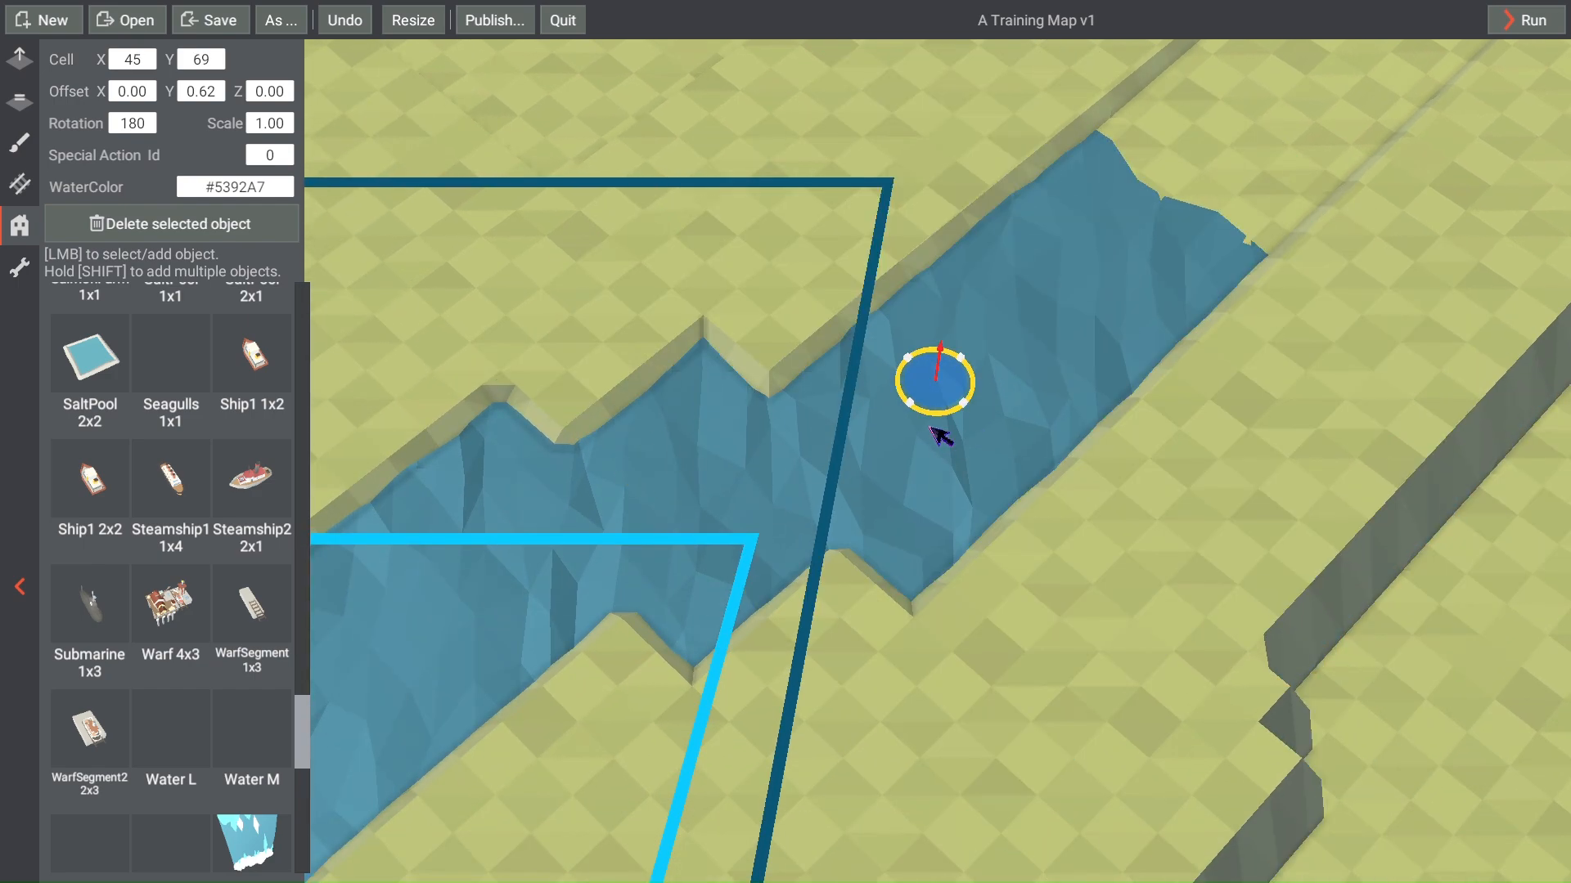
Step: Review the water along the whole trench, basin and channel, especially where it meets the diagonal slope
scroll(941, 436, down, 10)
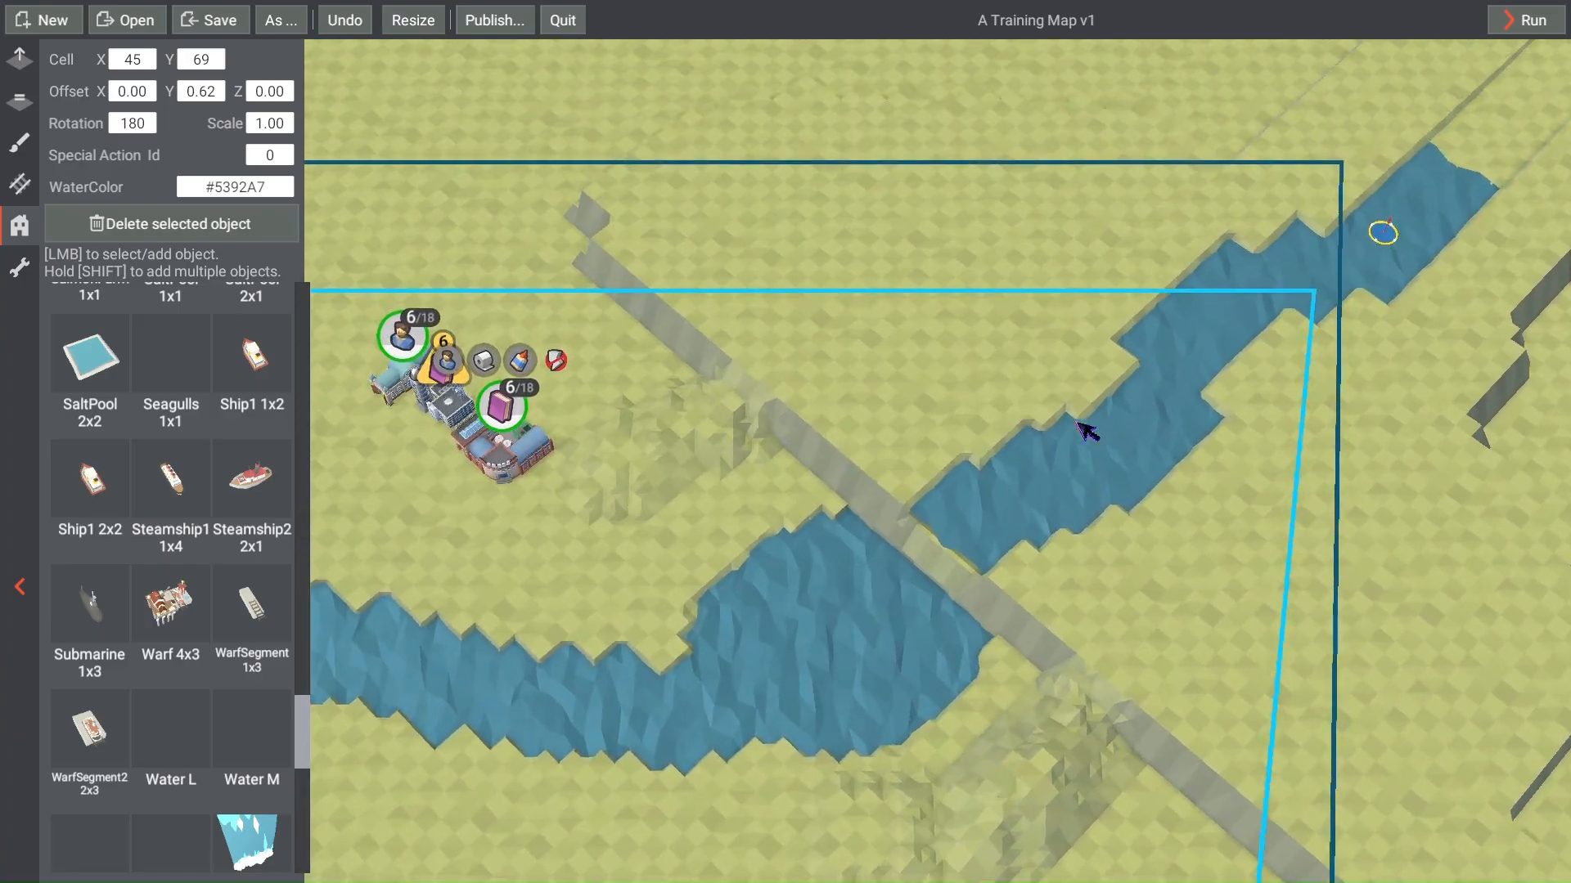
scroll(900, 524, down, 5)
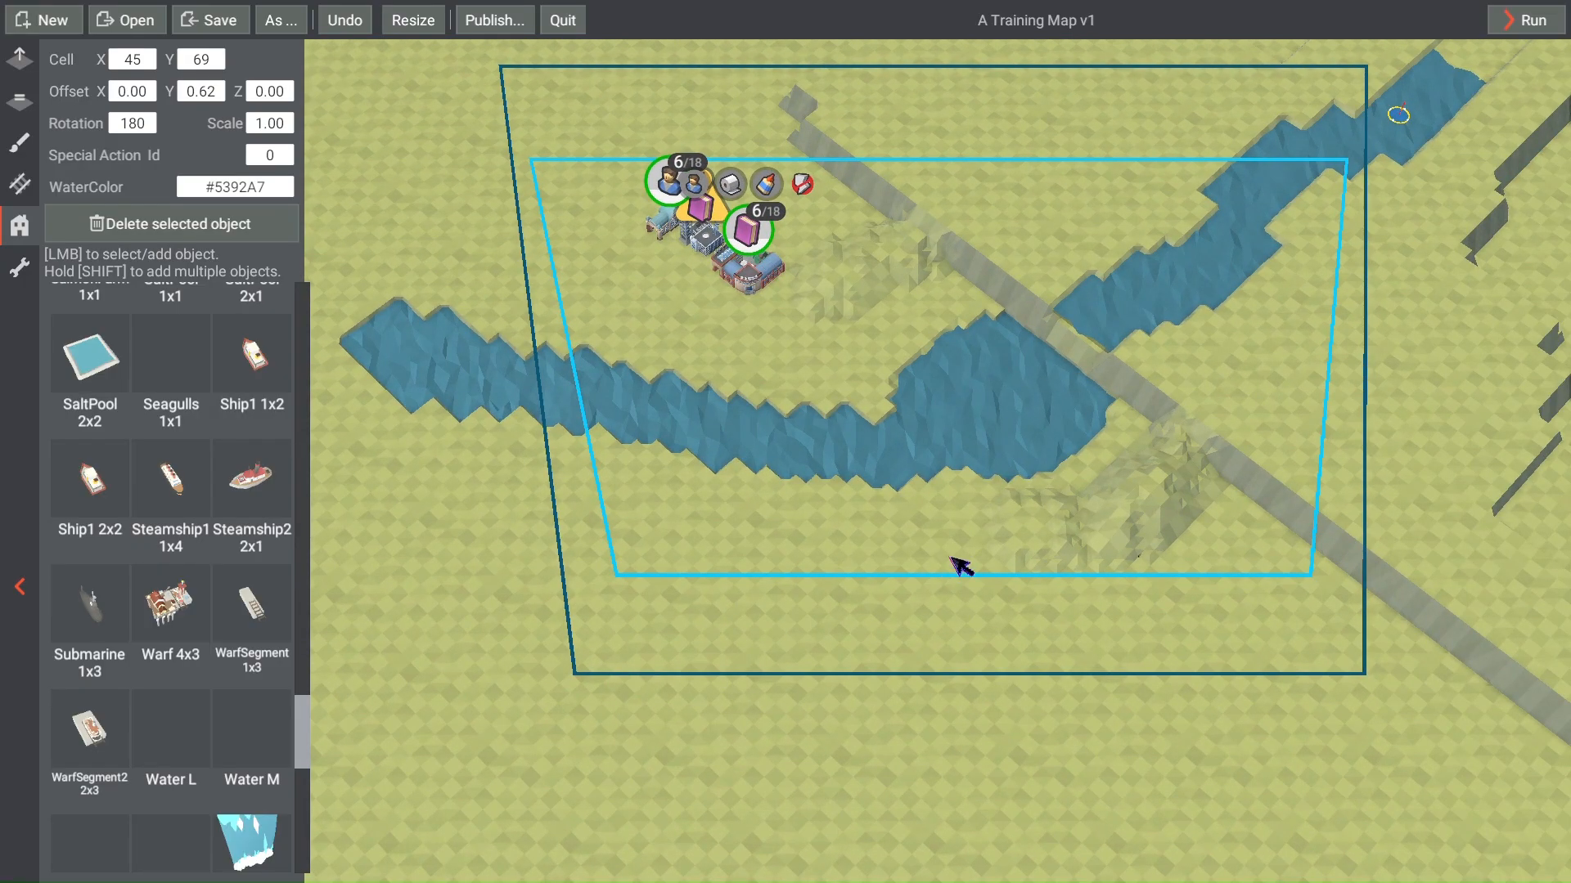
scroll(961, 565, up, 8)
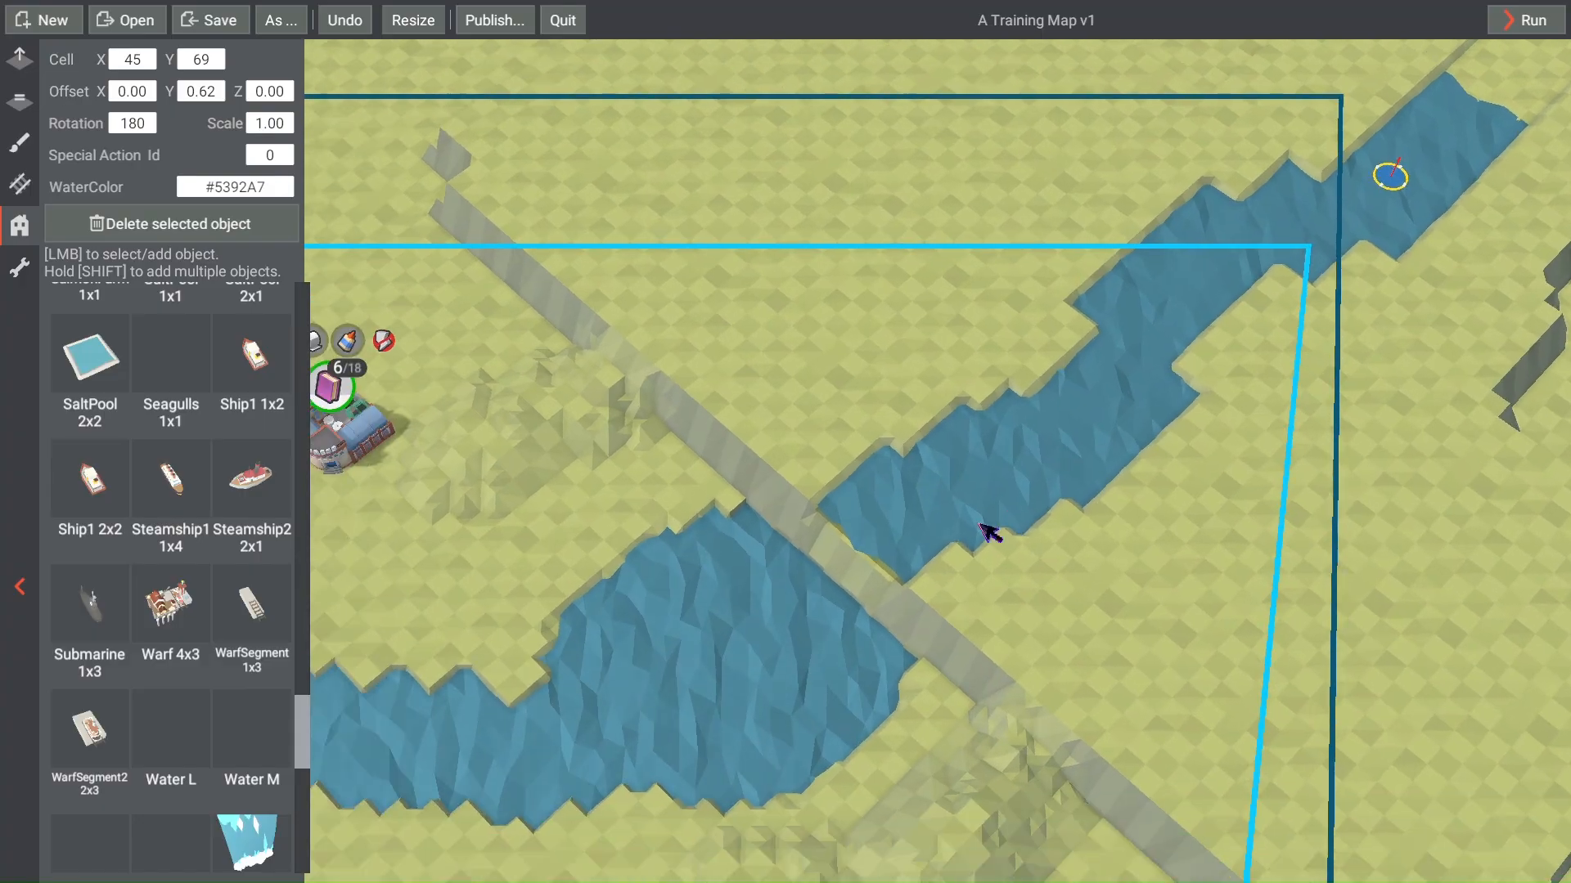
scroll(990, 532, down, 5)
scroll(1006, 484, up, 8)
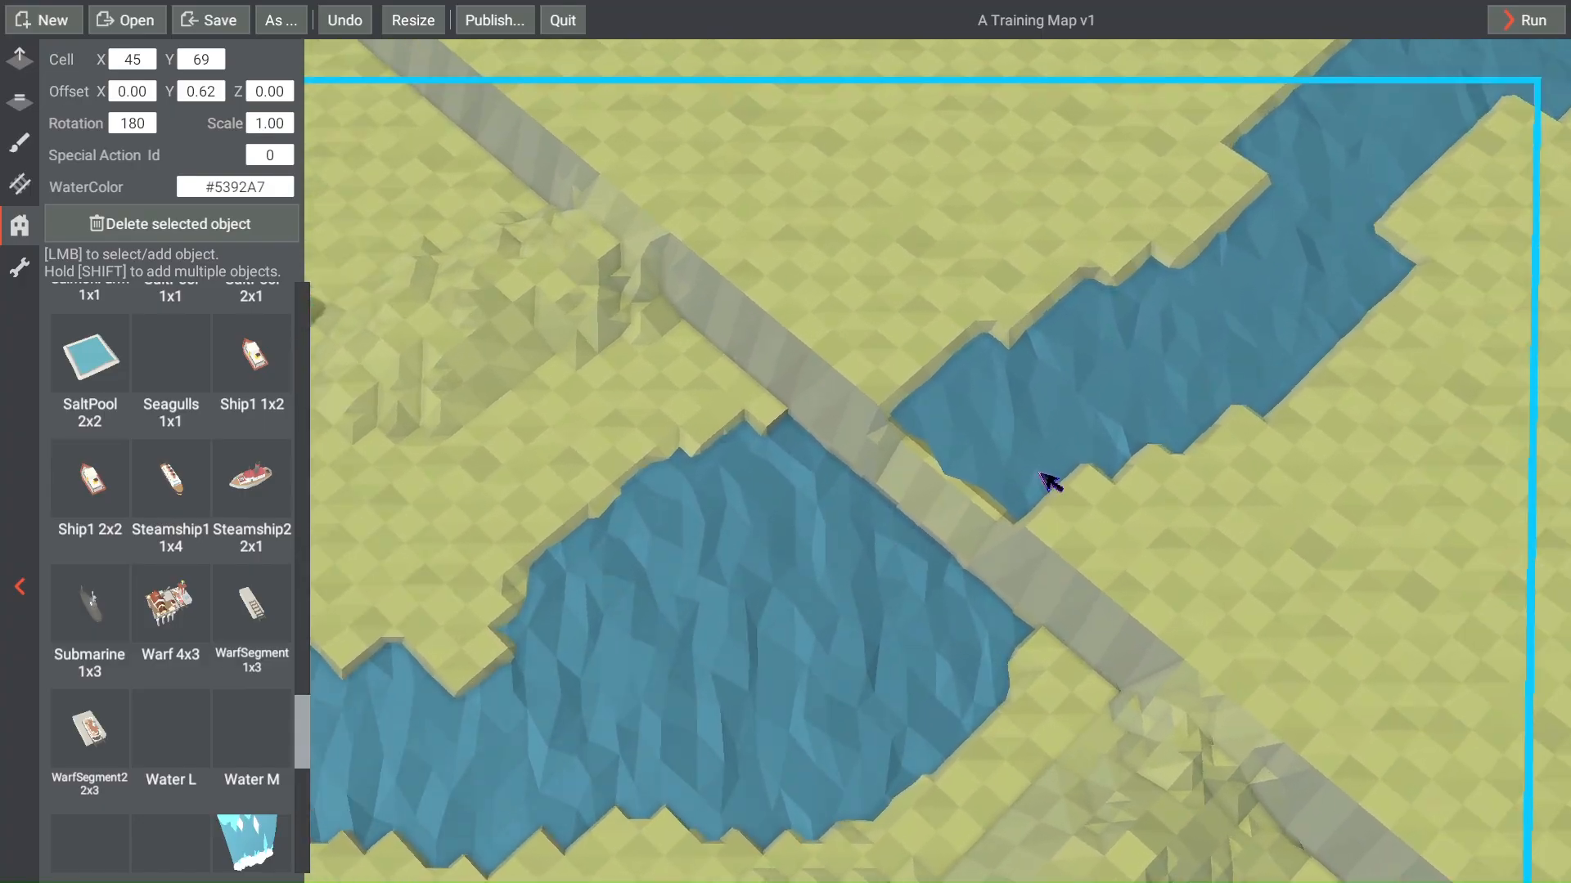
scroll(1003, 515, down, 4)
scroll(1114, 426, up, 6)
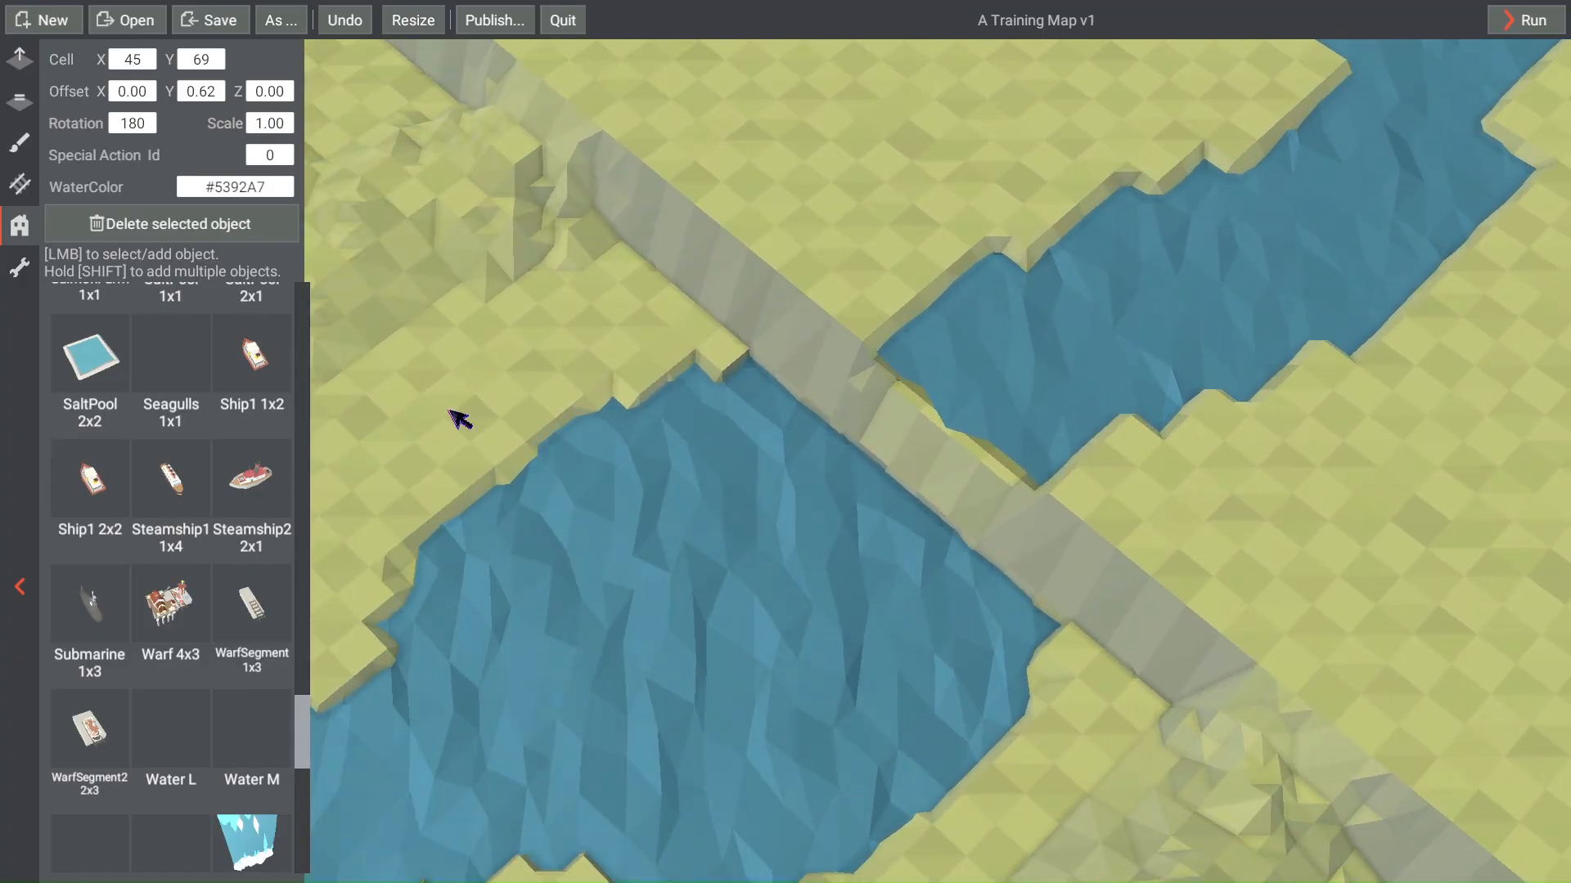
Step: Place a Waterfall1 3x1 on the diagonal slope at cell 46, 42 and lower it to a Y offset of -1.48
drag(304, 713, 309, 750)
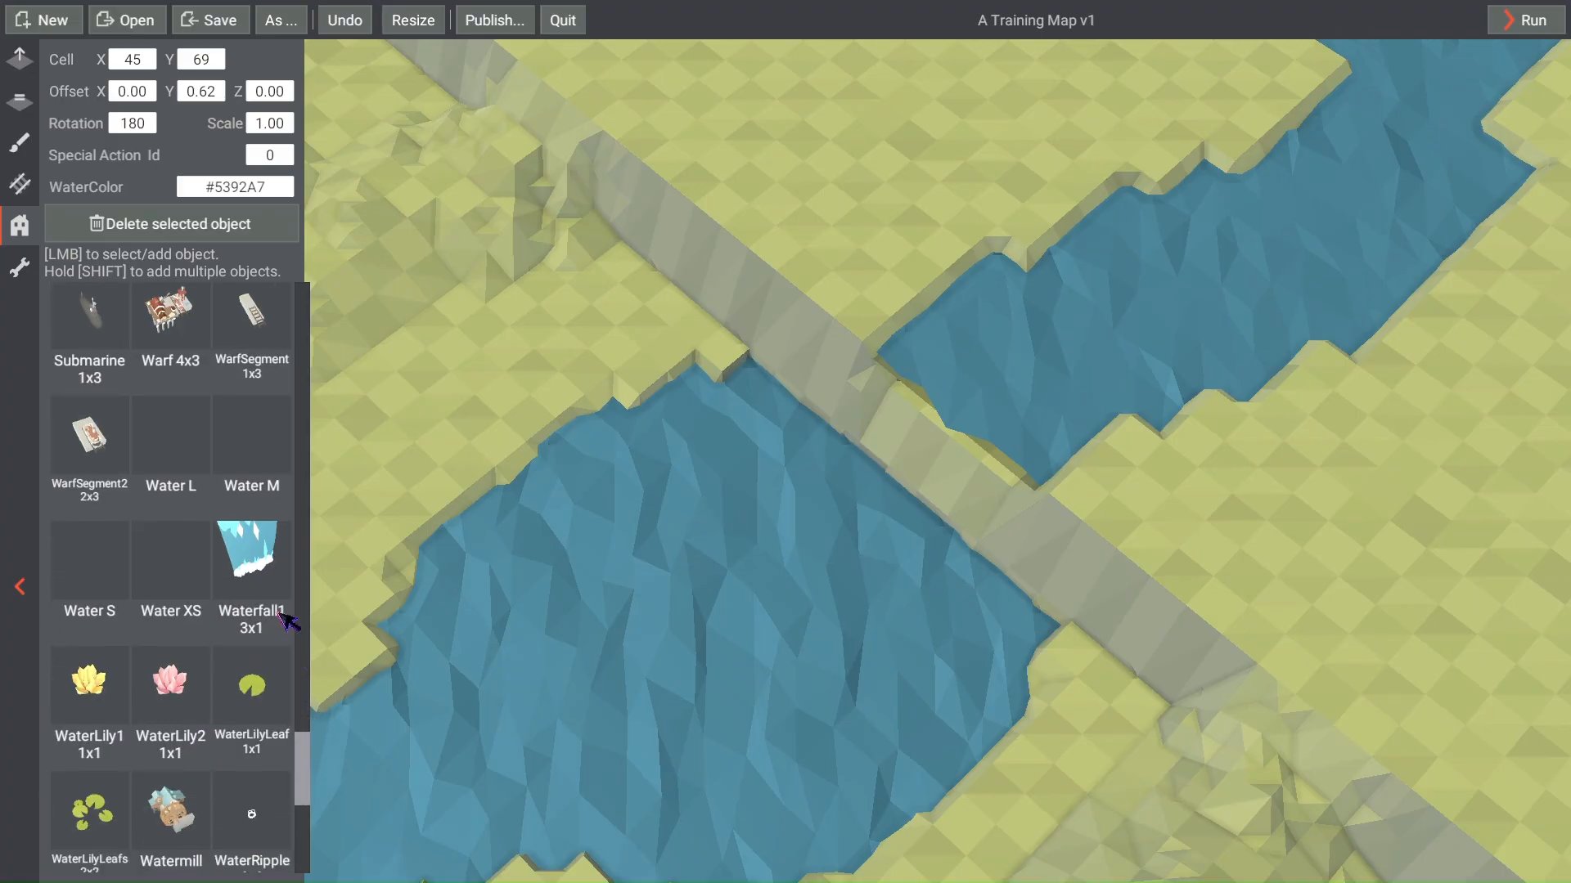
click(255, 568)
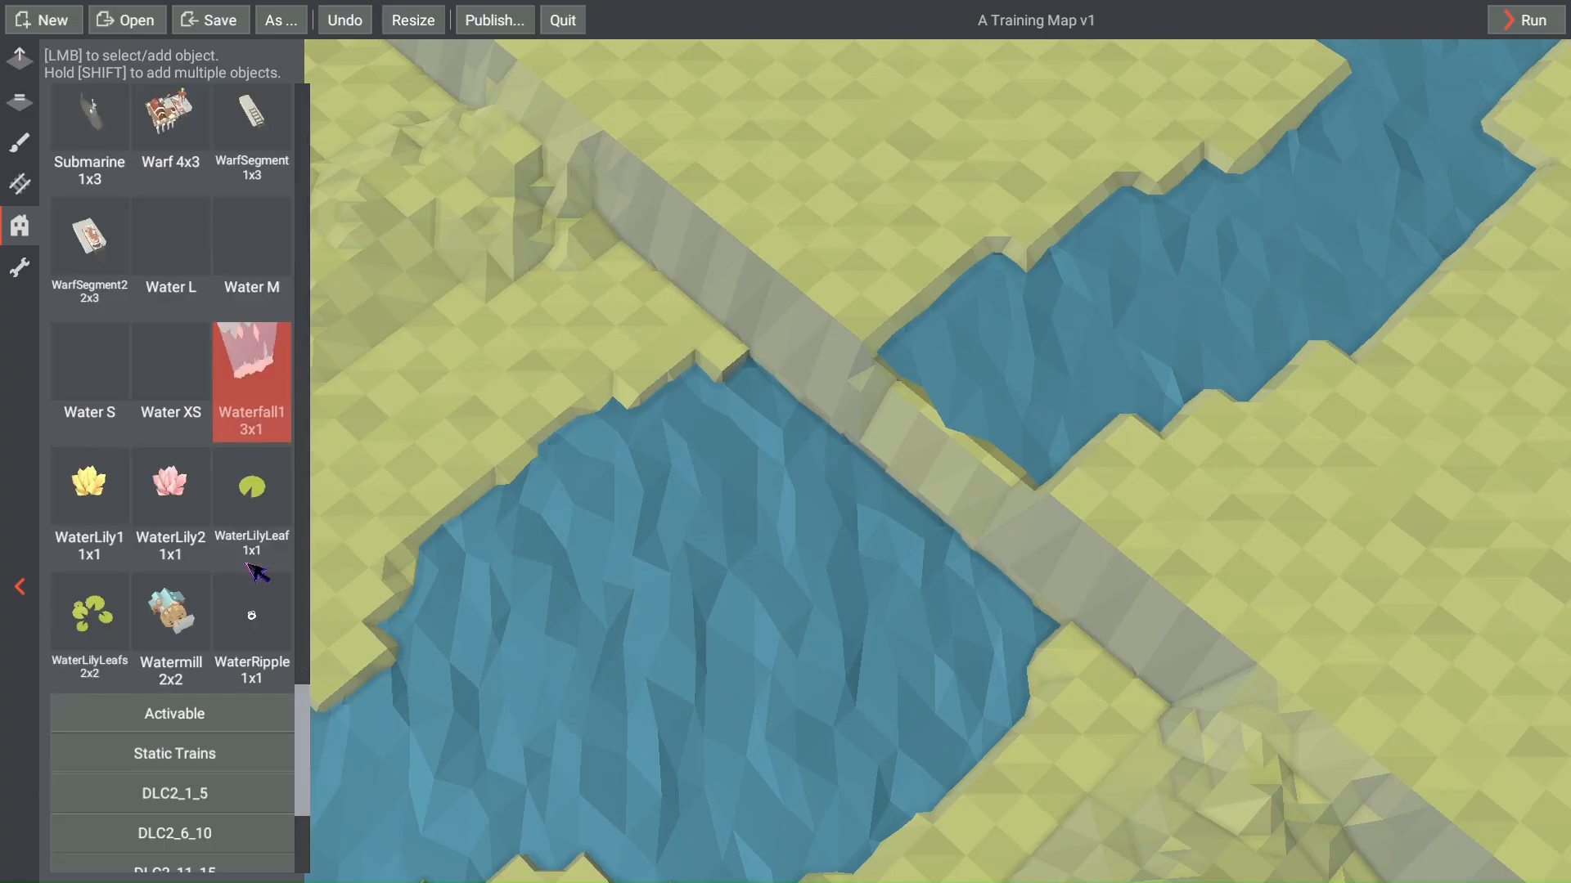
click(929, 466)
scroll(915, 421, up, 3)
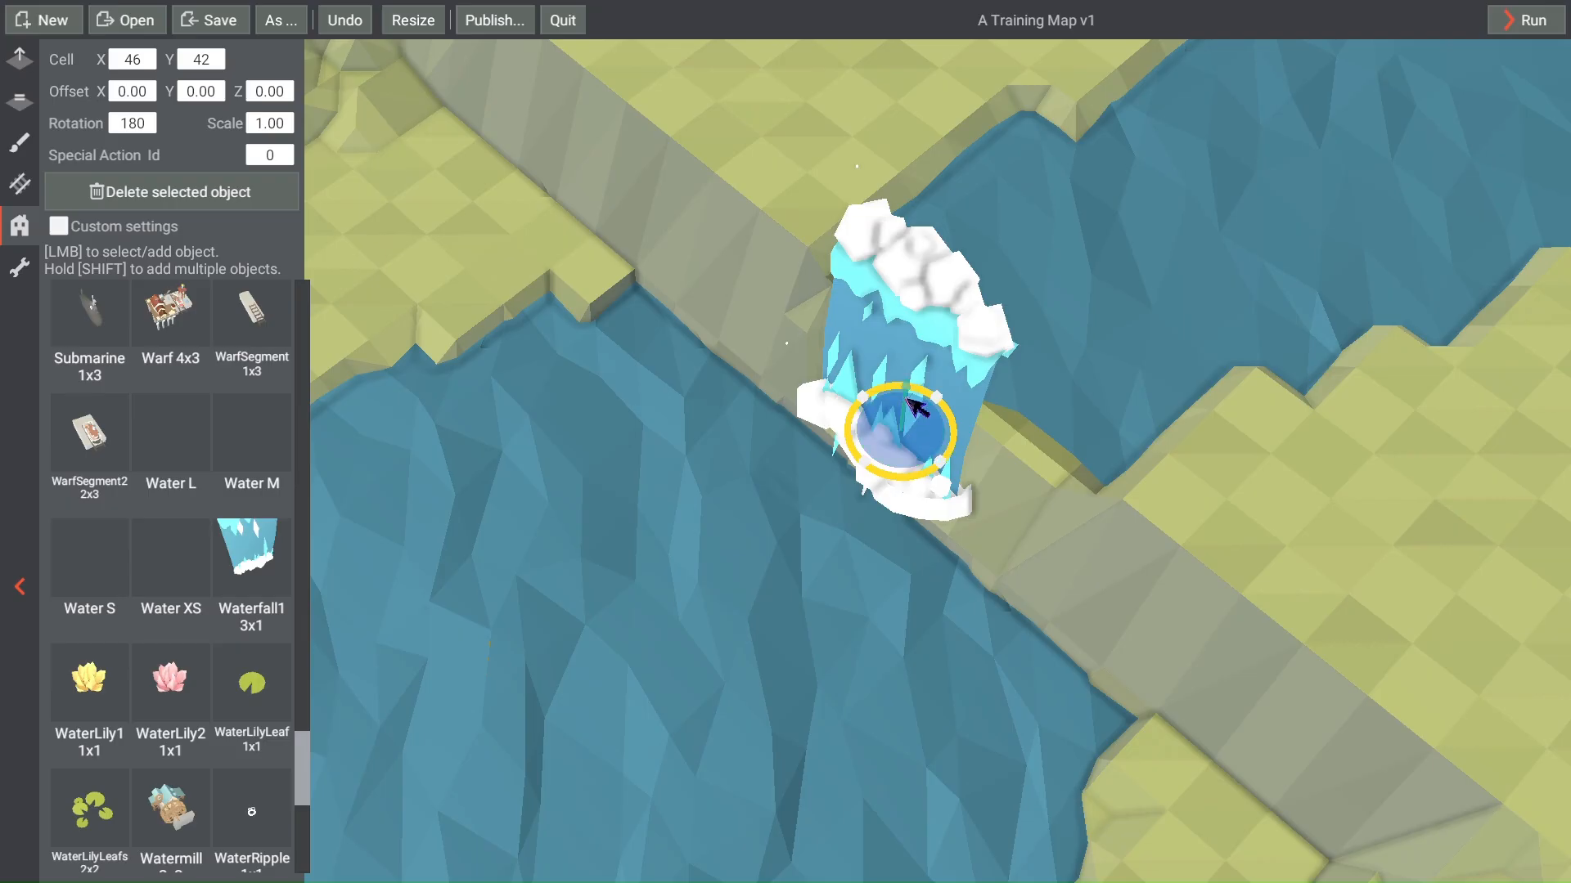
drag(917, 404, 919, 461)
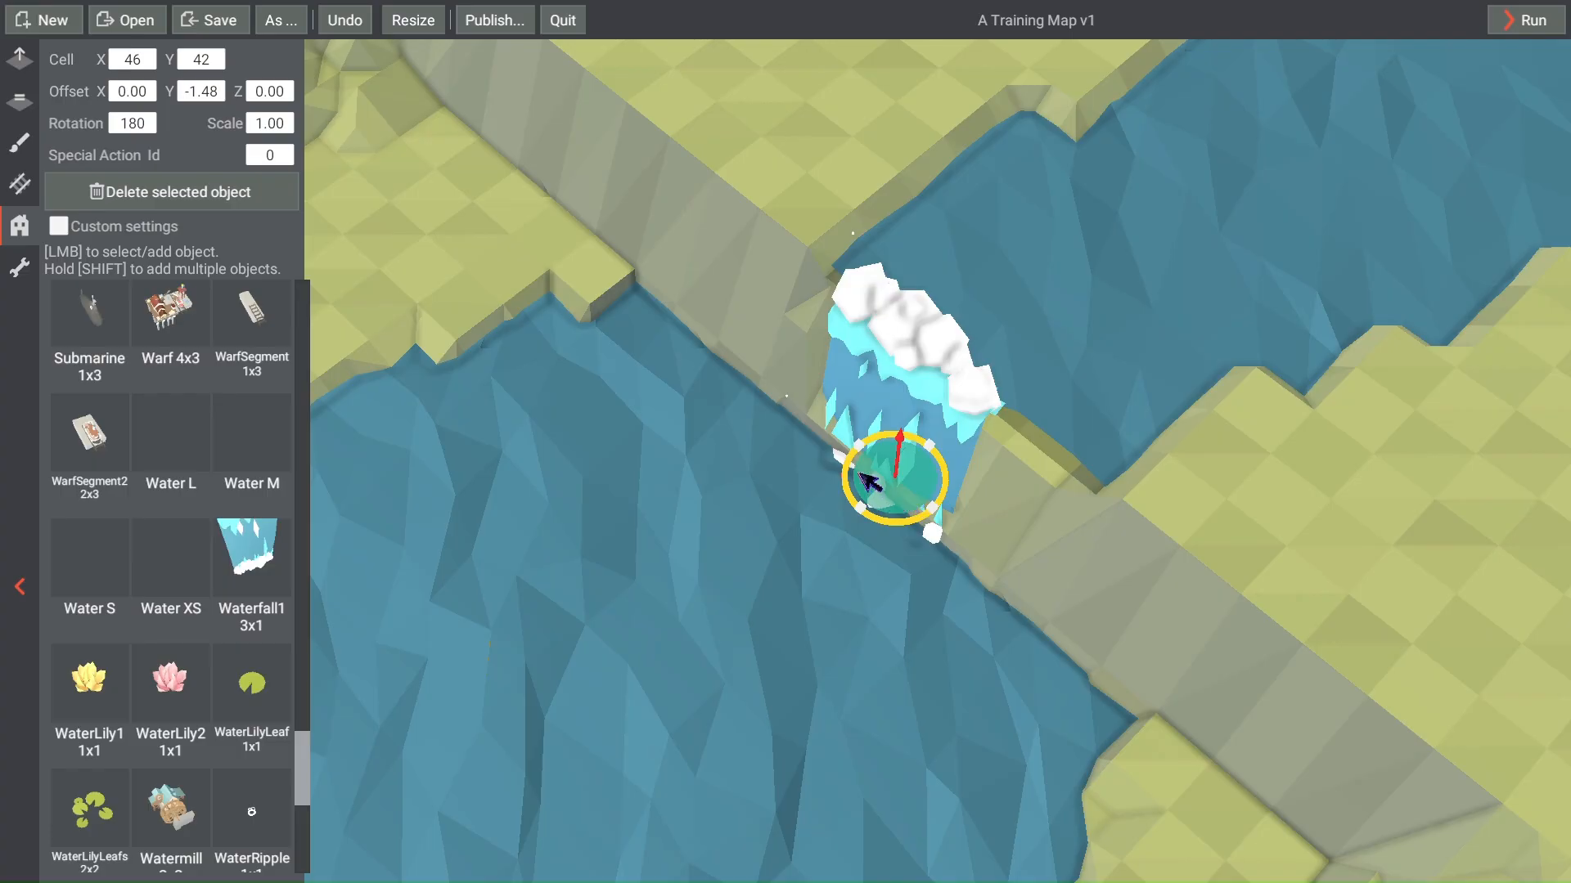
Step: Copy the lowered waterfall along the slope to cell 48, 42 and save the level
drag(860, 474, 1000, 575)
scroll(924, 541, down, 1)
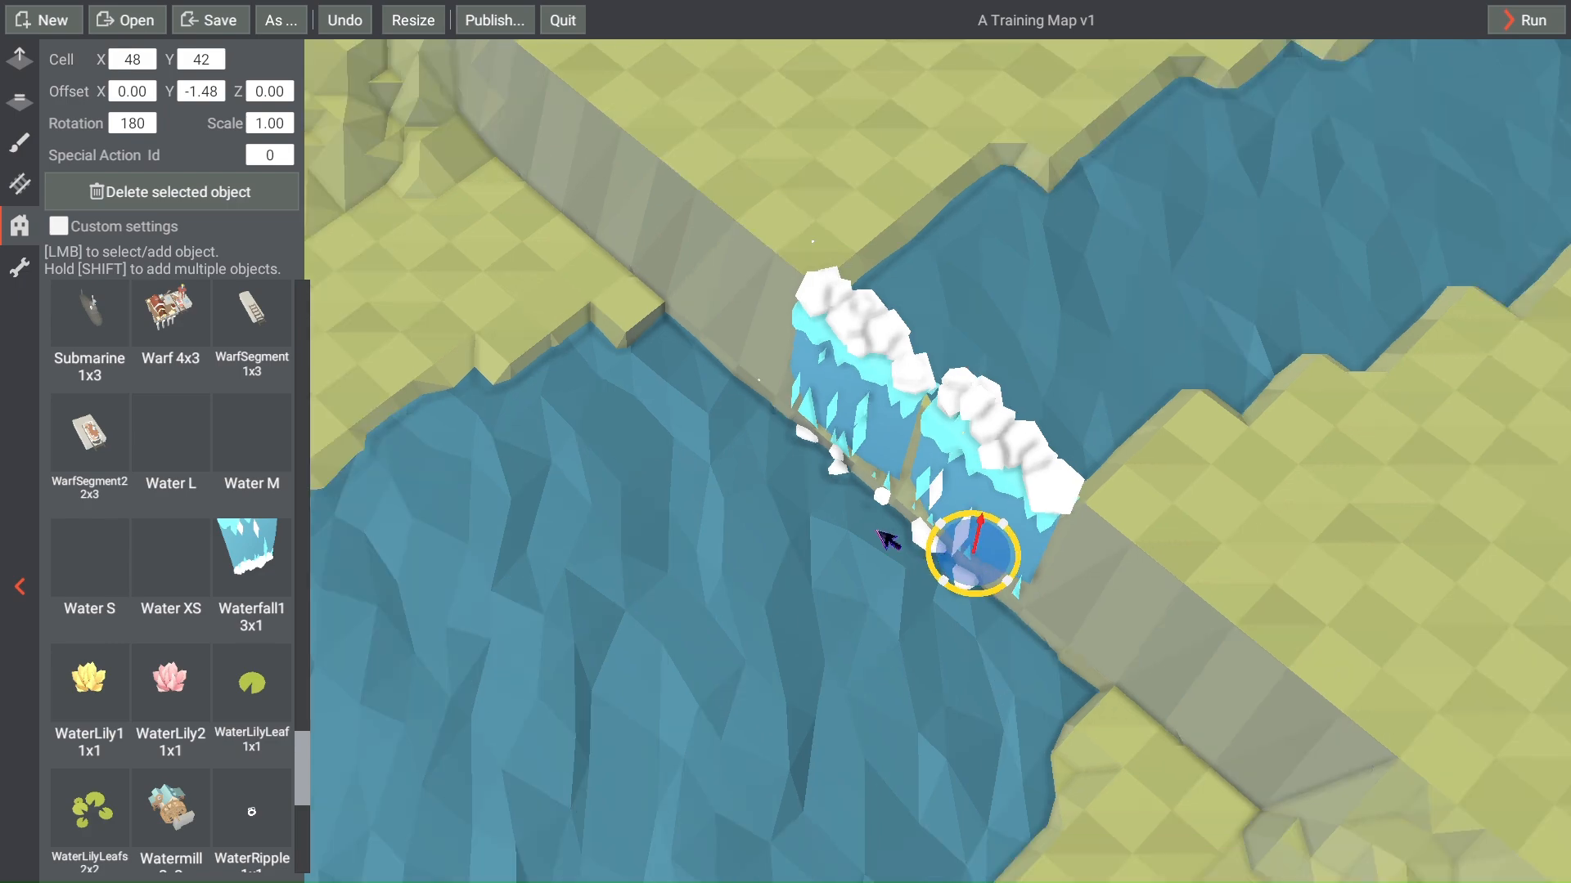
middle_drag(878, 528, 1090, 645)
scroll(991, 402, up, 2)
middle_drag(1031, 358, 1252, 380)
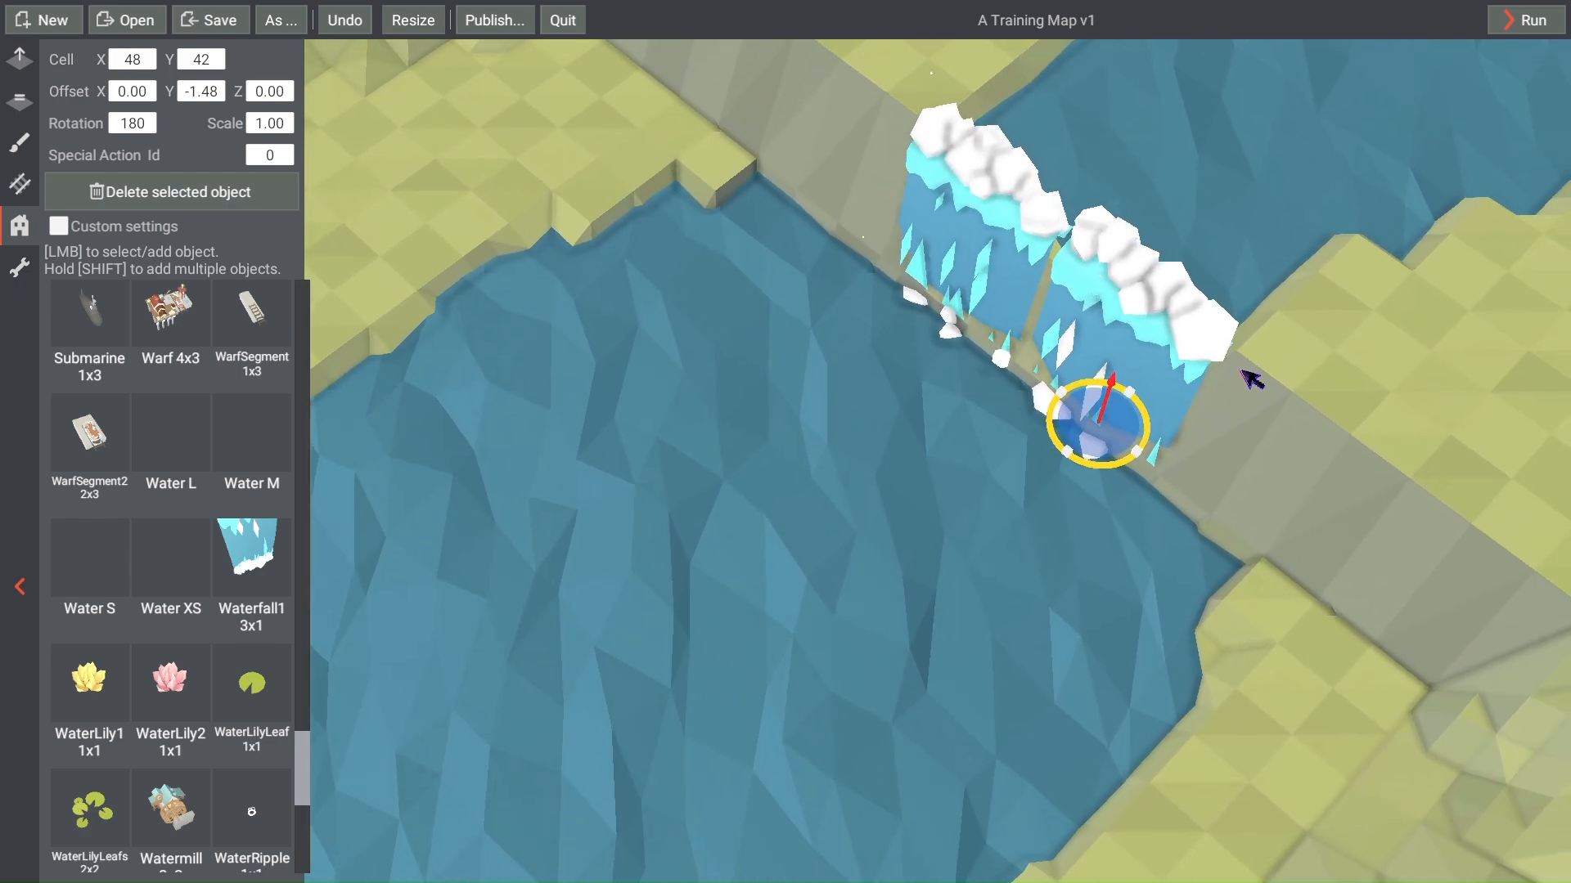
key(ctrl+s)
Step: Enlarge the waterfall at cell 48, 42 to a scale of 1.25 and lower it to a Y offset of -2.29
click(274, 124)
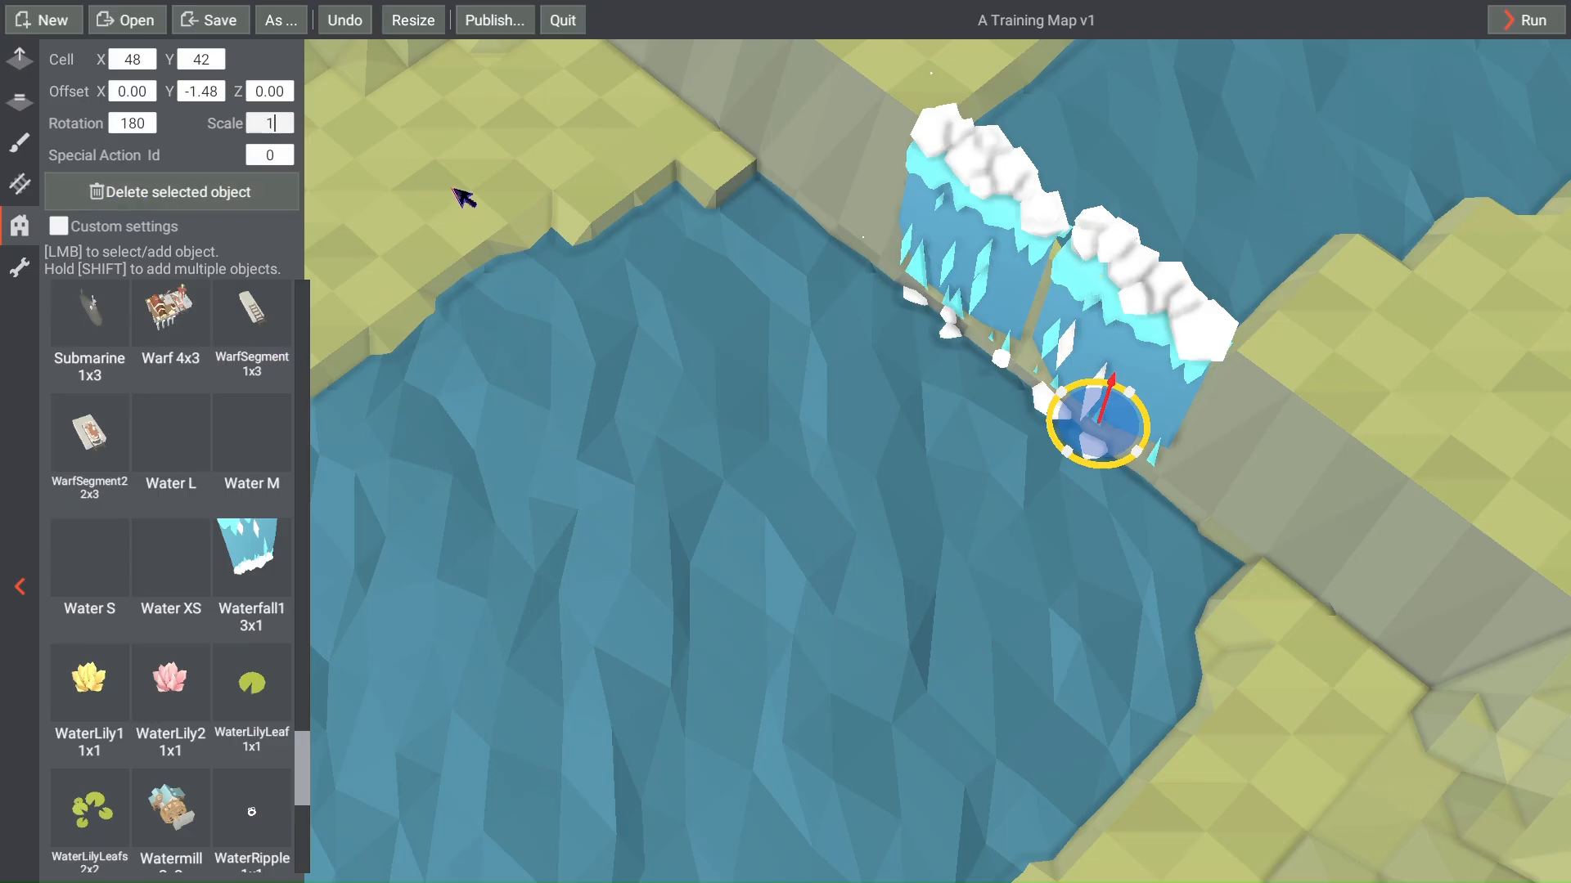
key(Return)
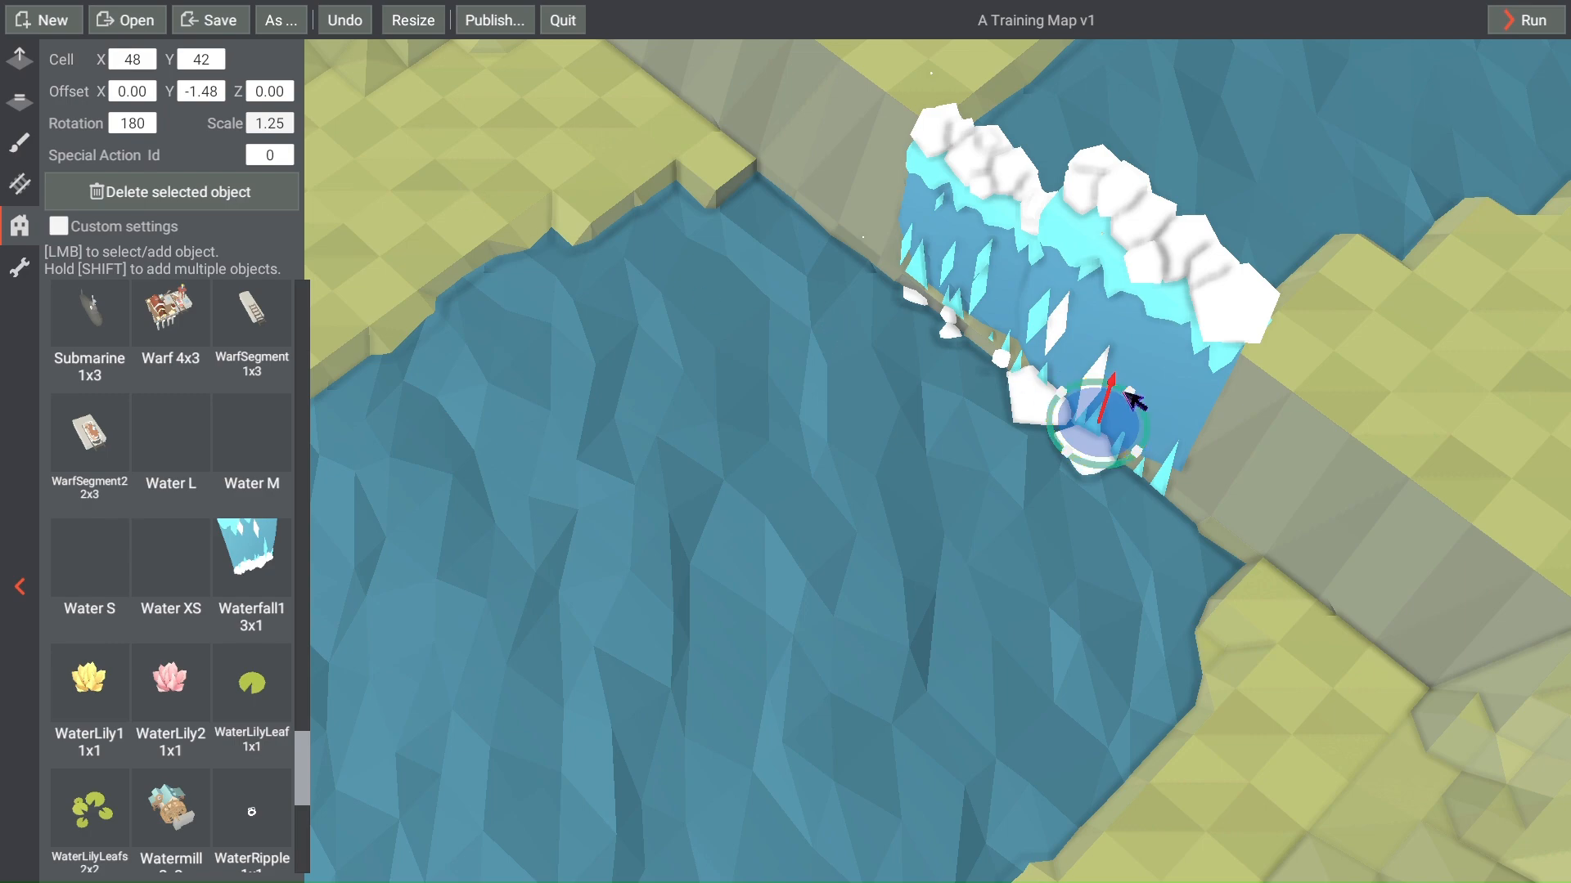
drag(1115, 387, 1105, 413)
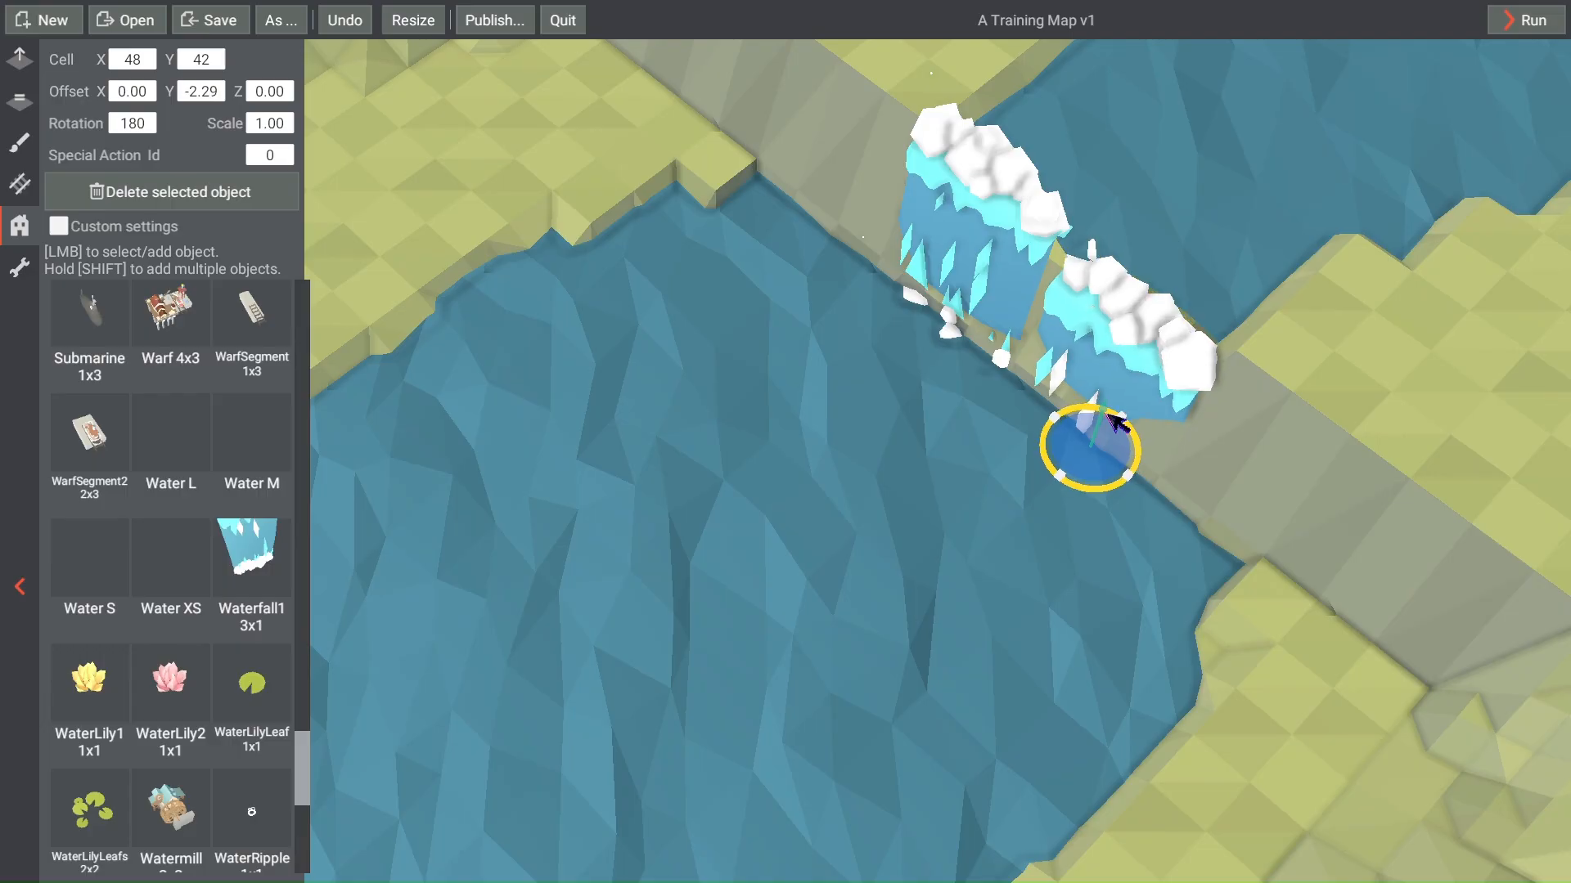
click(269, 123)
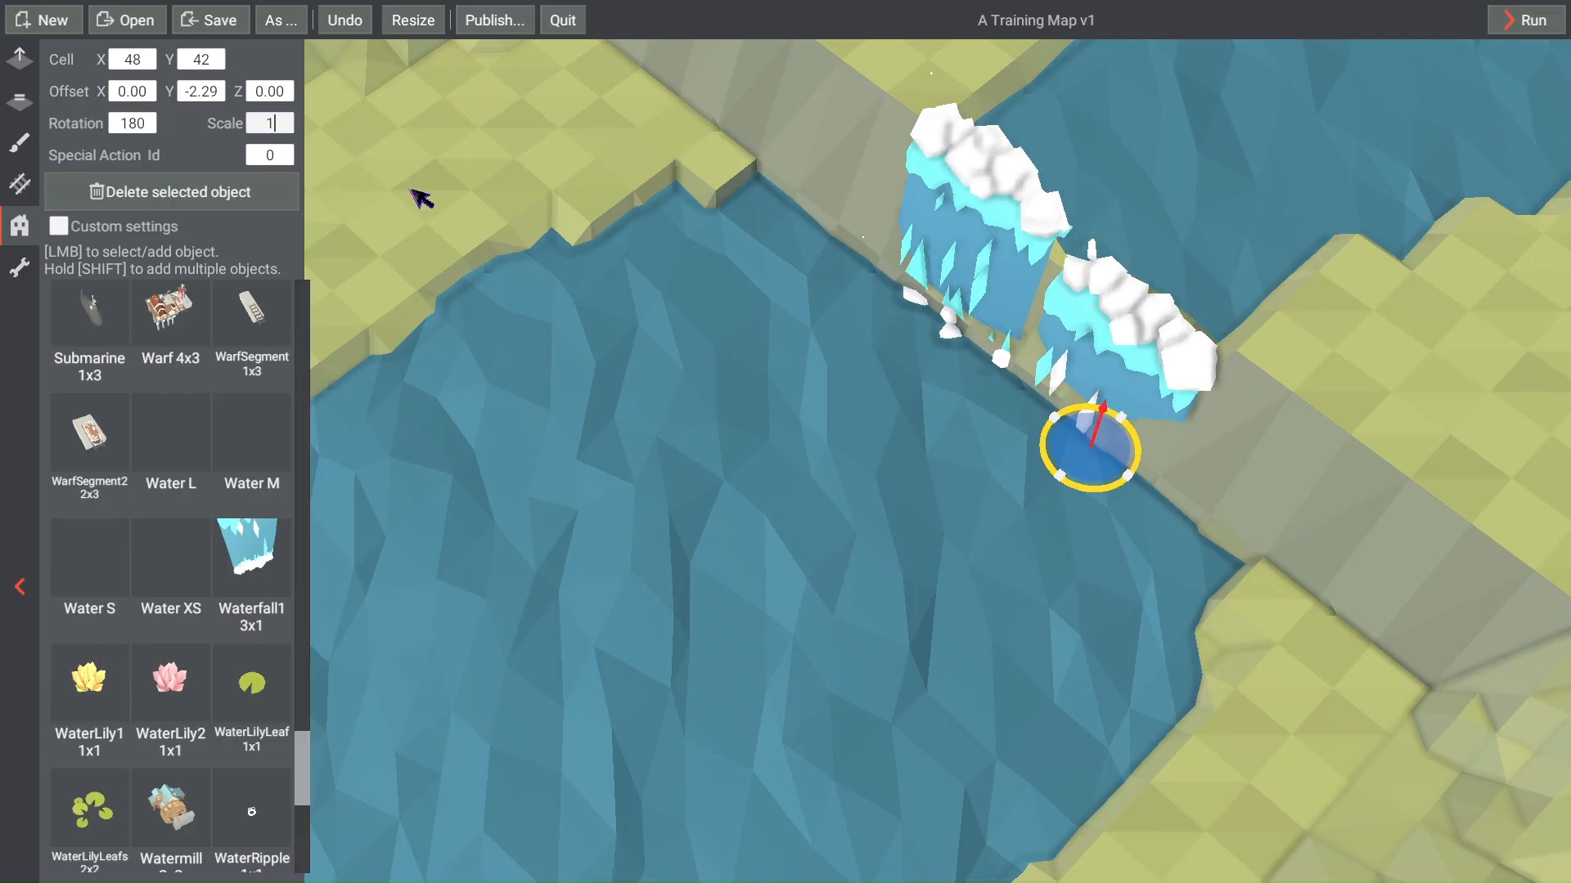
key(Return)
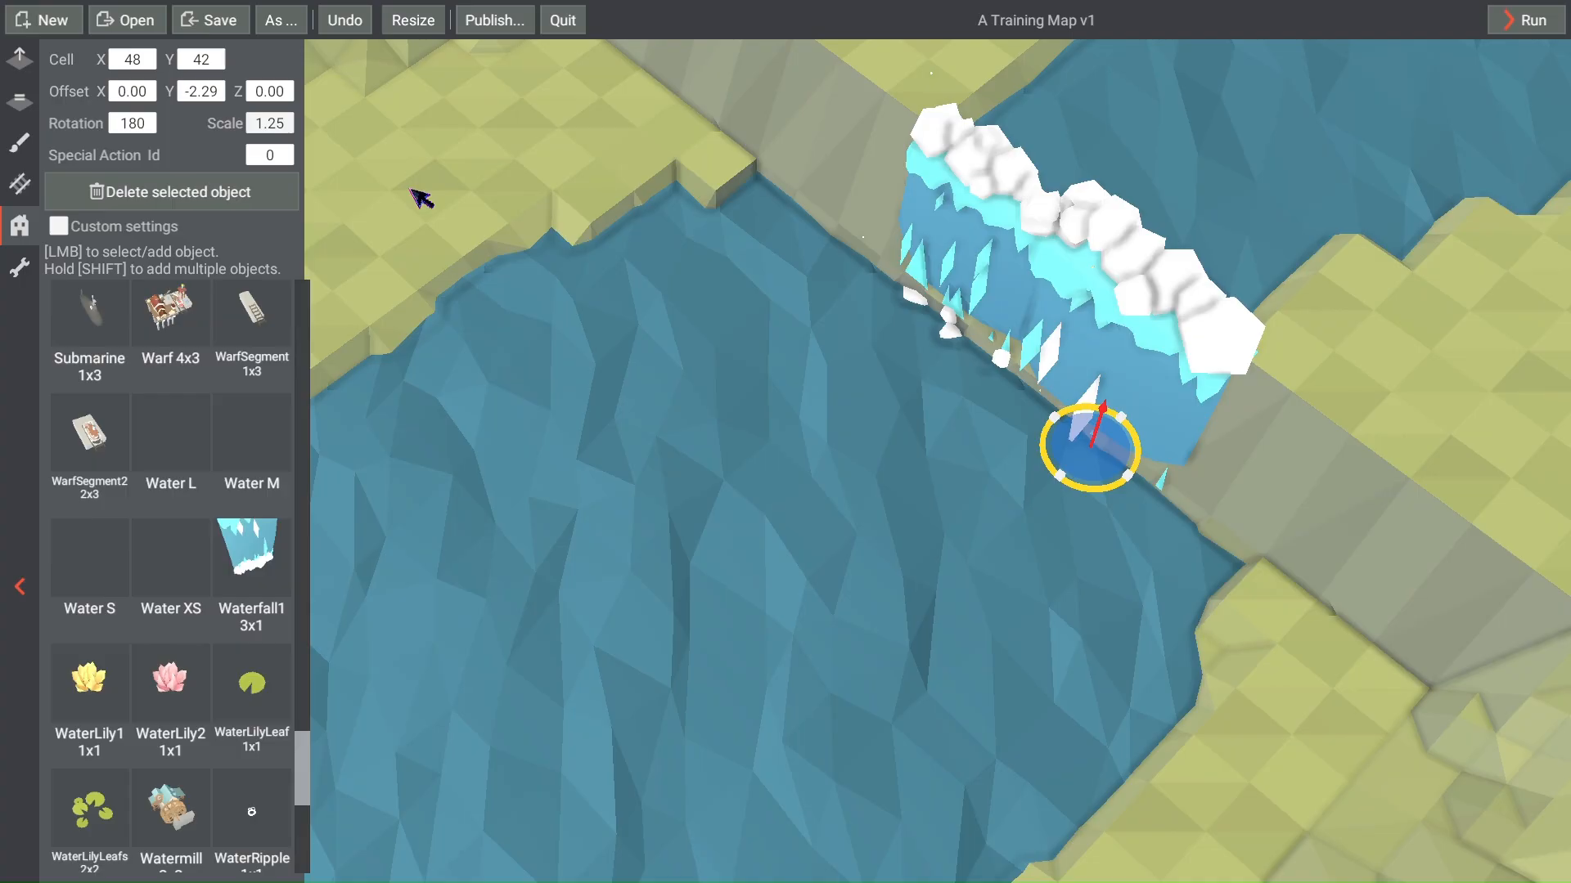
Step: Save the level and try to nudge the enlarged waterfall at cell 48, 42 by hand
key(ctrl+s)
right_drag(1313, 391, 1150, 372)
click(939, 458)
mouse_move(932, 464)
mouse_down()
mouse_move(918, 480)
mouse_move(937, 471)
mouse_up()
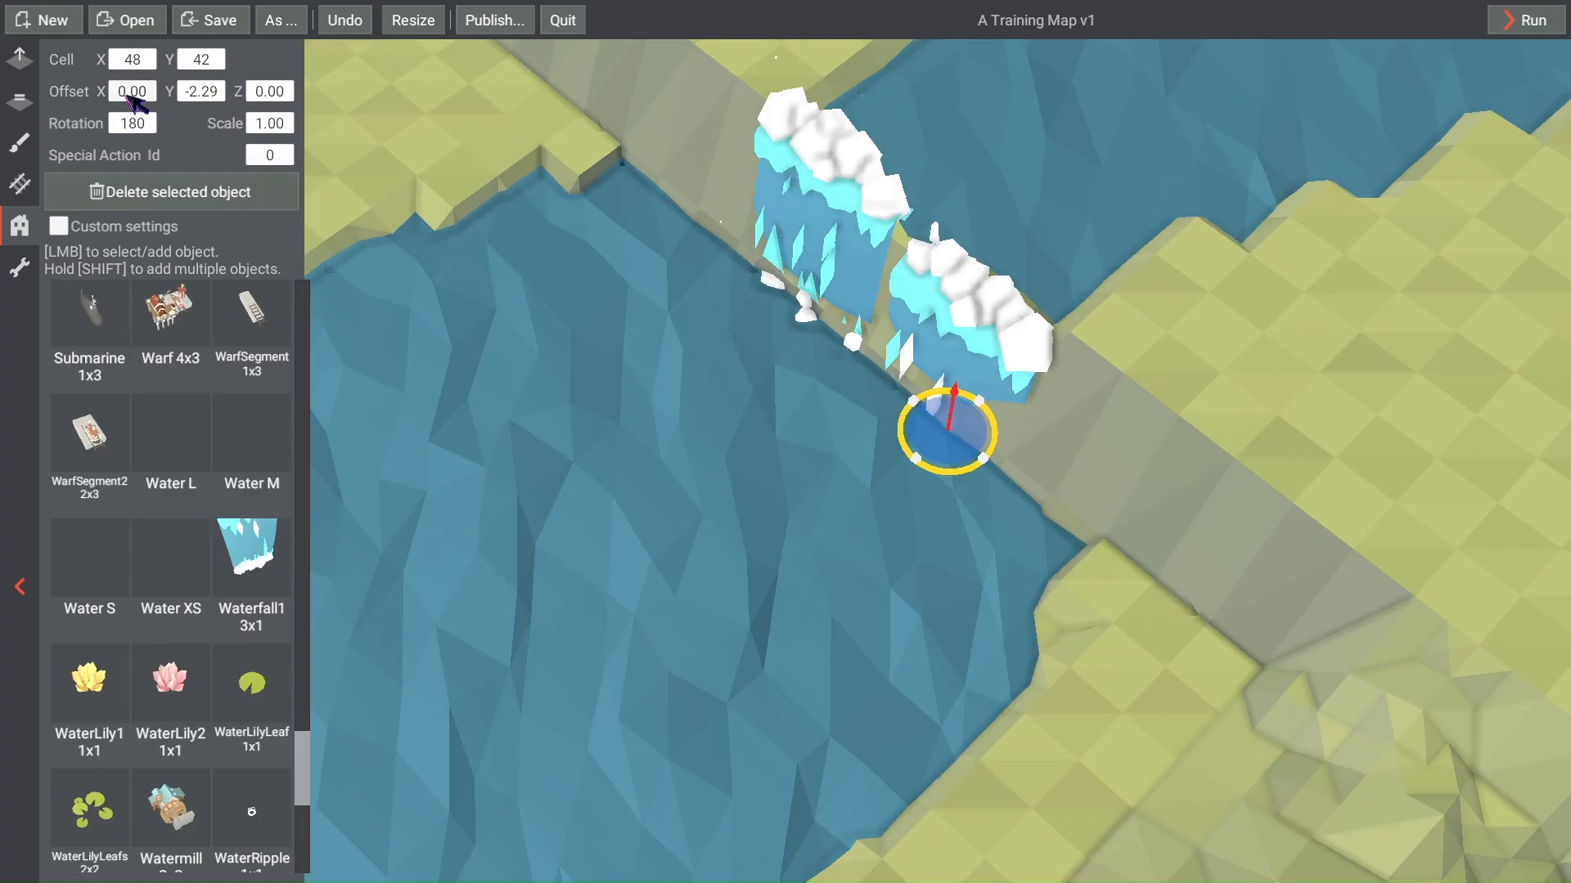
scroll(486, 349, down, 6)
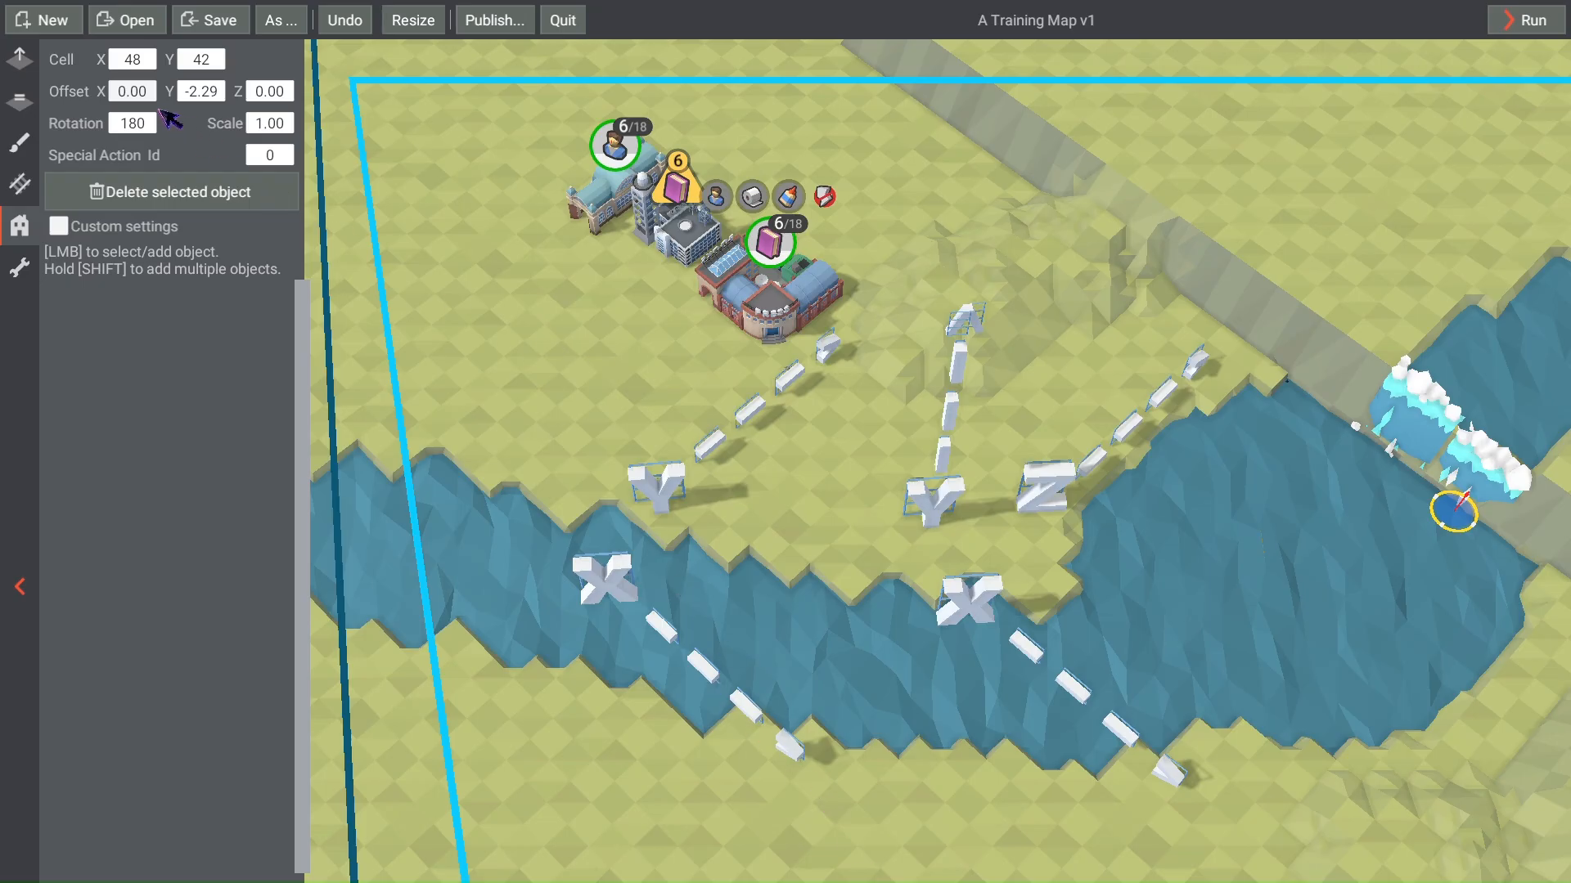
key(ctrl+s)
mouse_move(1020, 492)
right_down()
mouse_move(1016, 452)
mouse_move(936, 398)
mouse_move(889, 423)
mouse_move(977, 413)
mouse_move(1001, 381)
right_up()
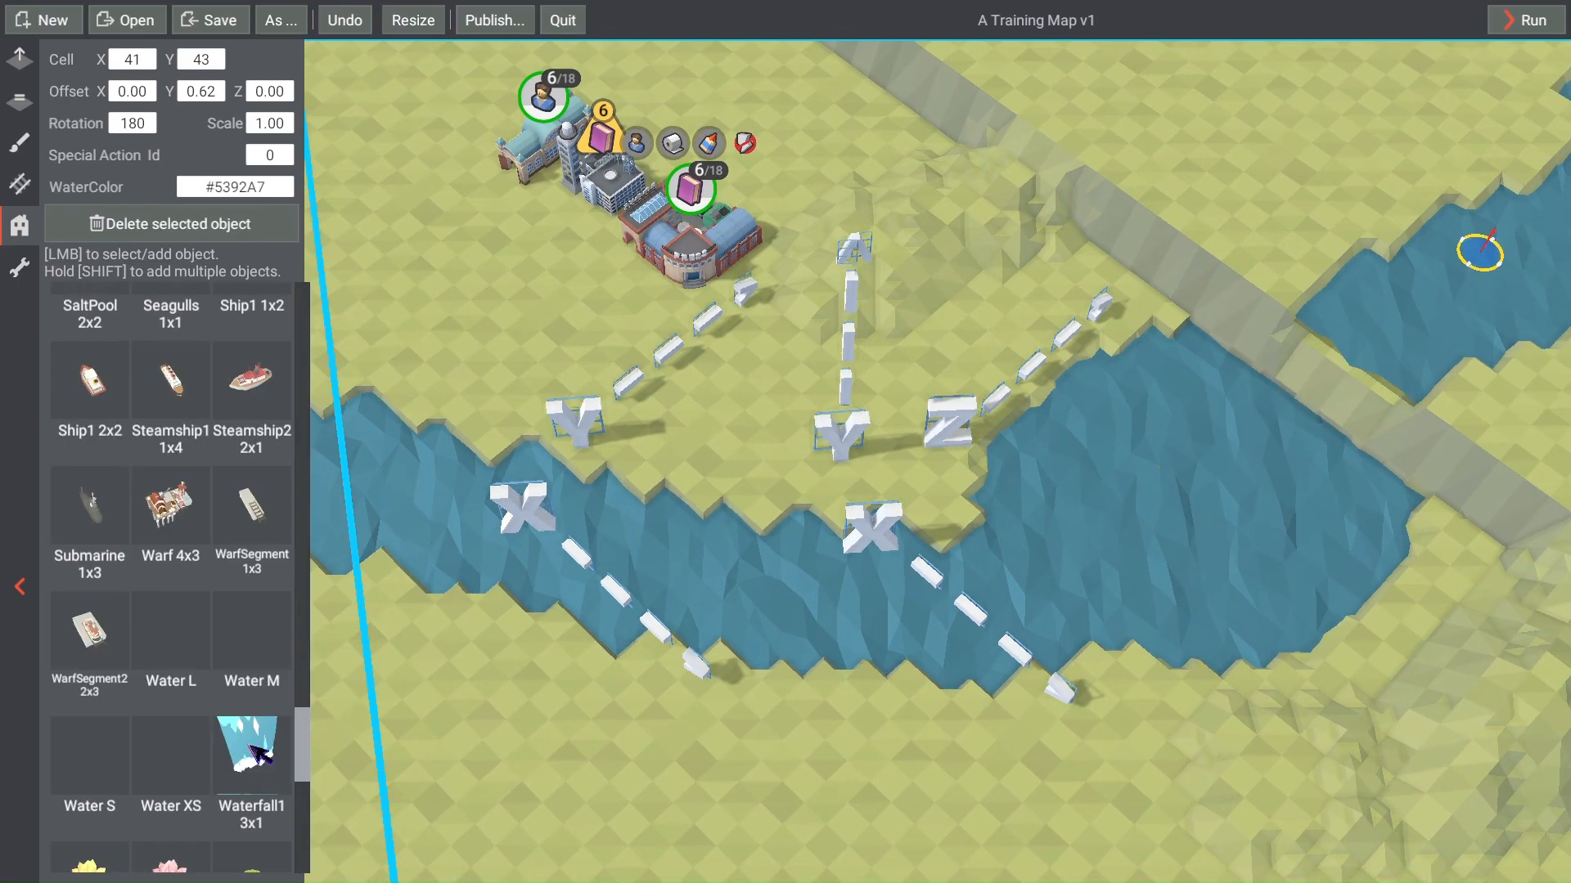
Step: Place a new Waterfall1 3x1 on the diagonal slope and move it to cell 48, 41
click(260, 754)
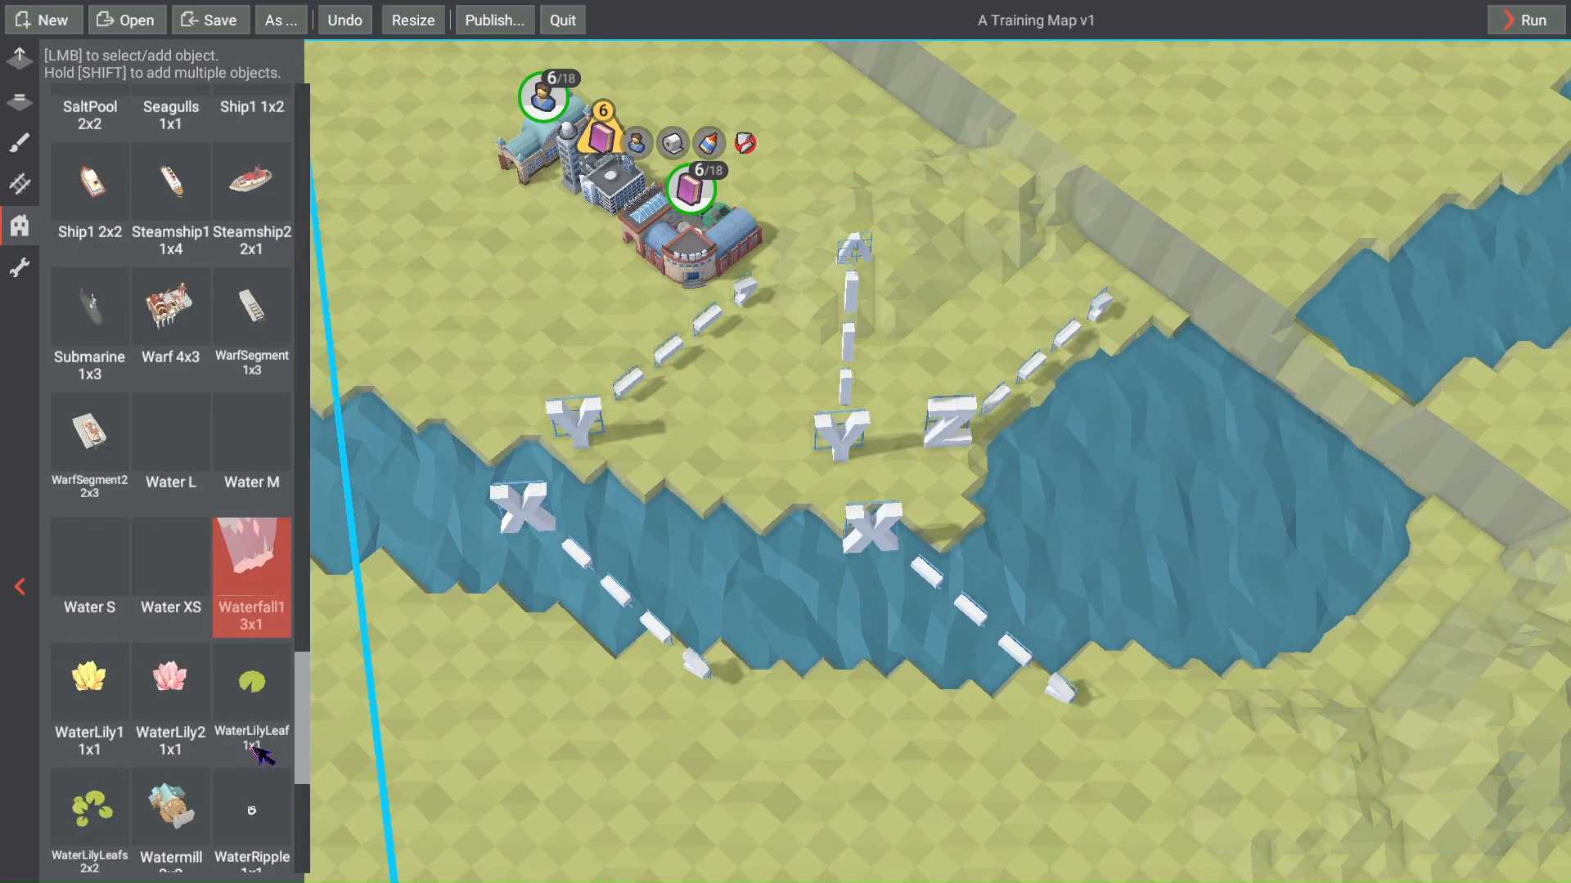
scroll(1271, 547, up, 5)
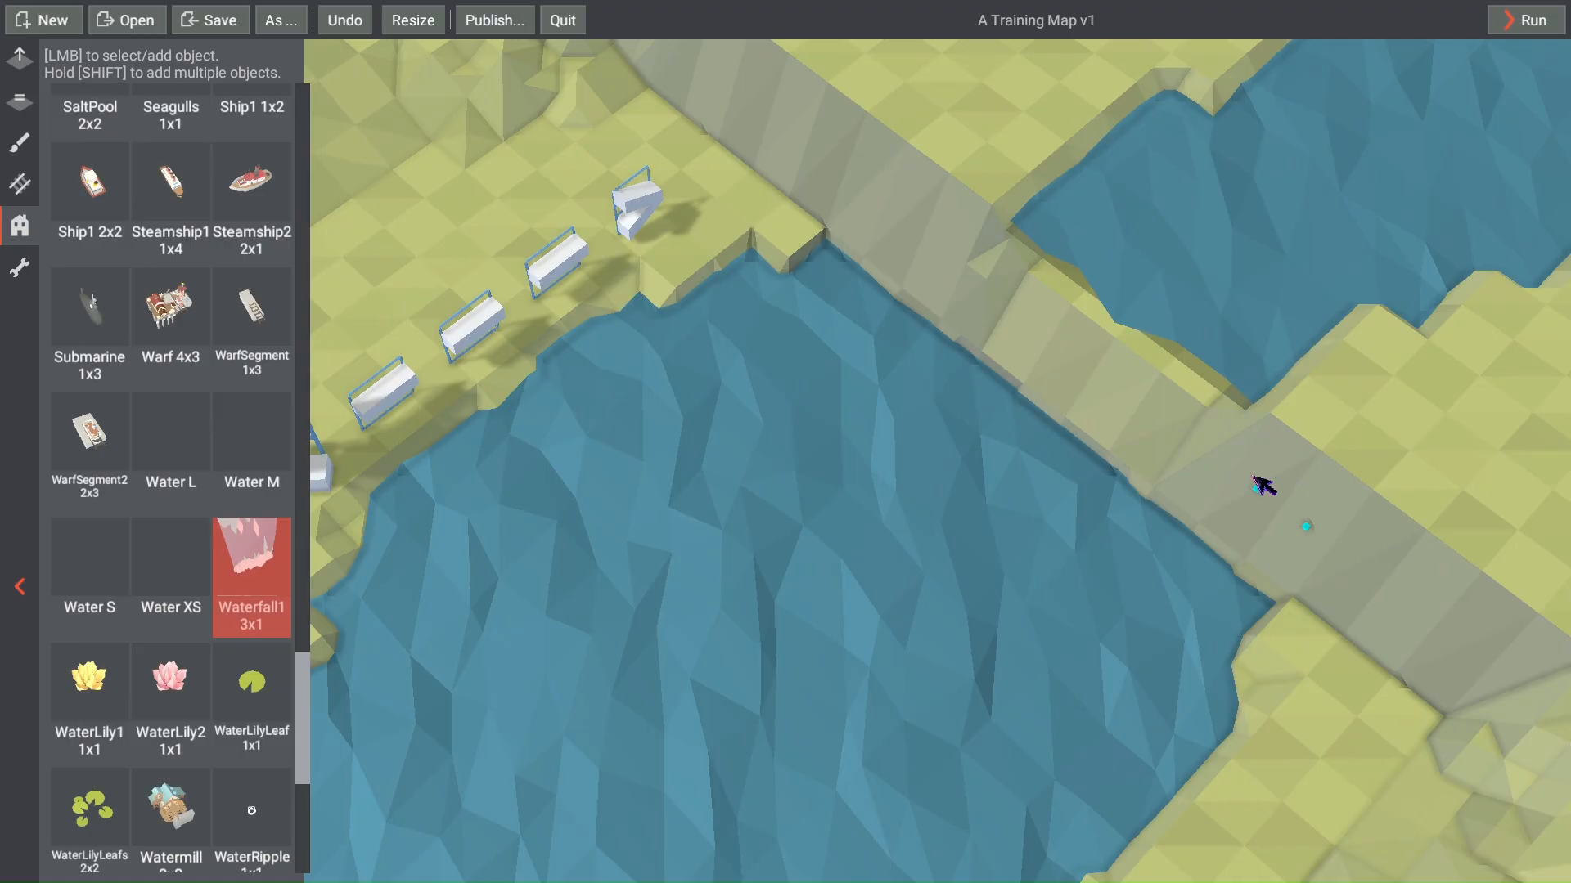
click(1219, 526)
key(d)
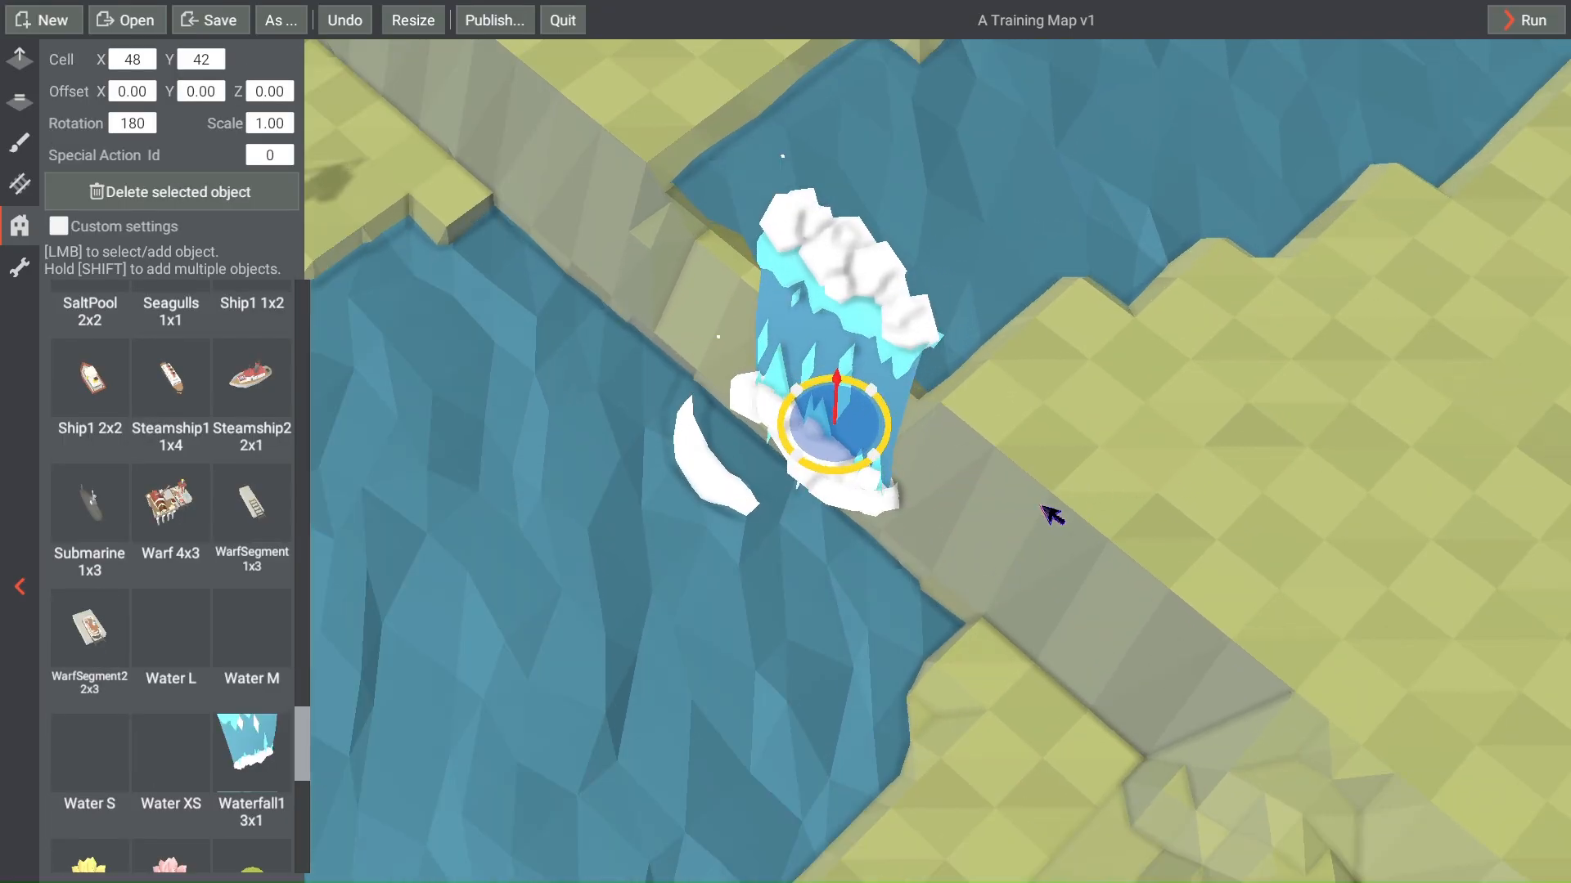
right_drag(990, 513, 1044, 522)
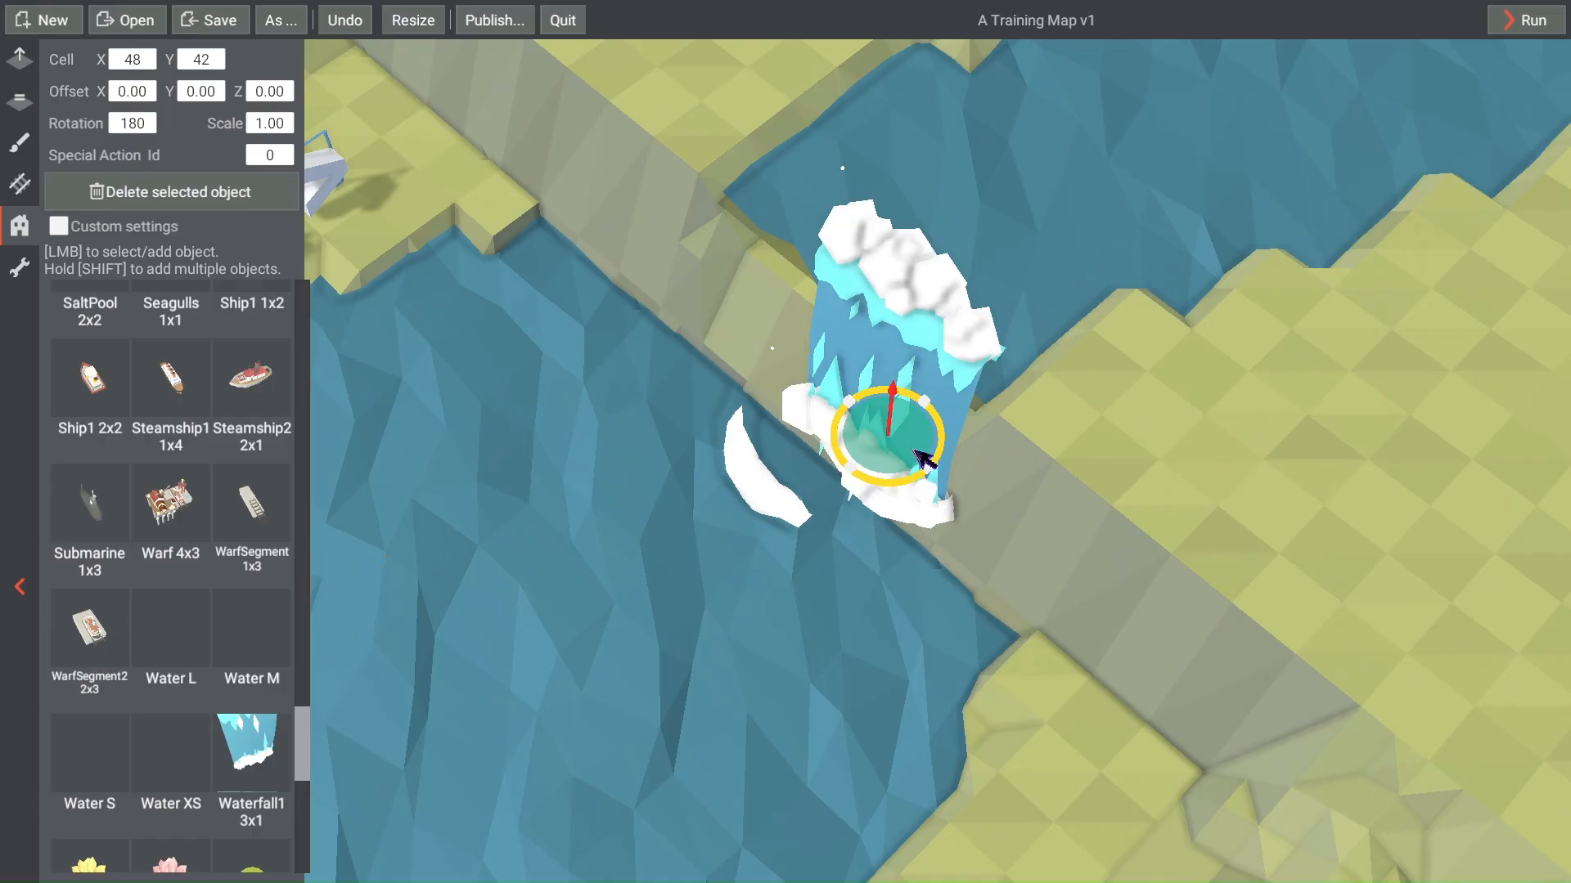
drag(897, 463, 885, 475)
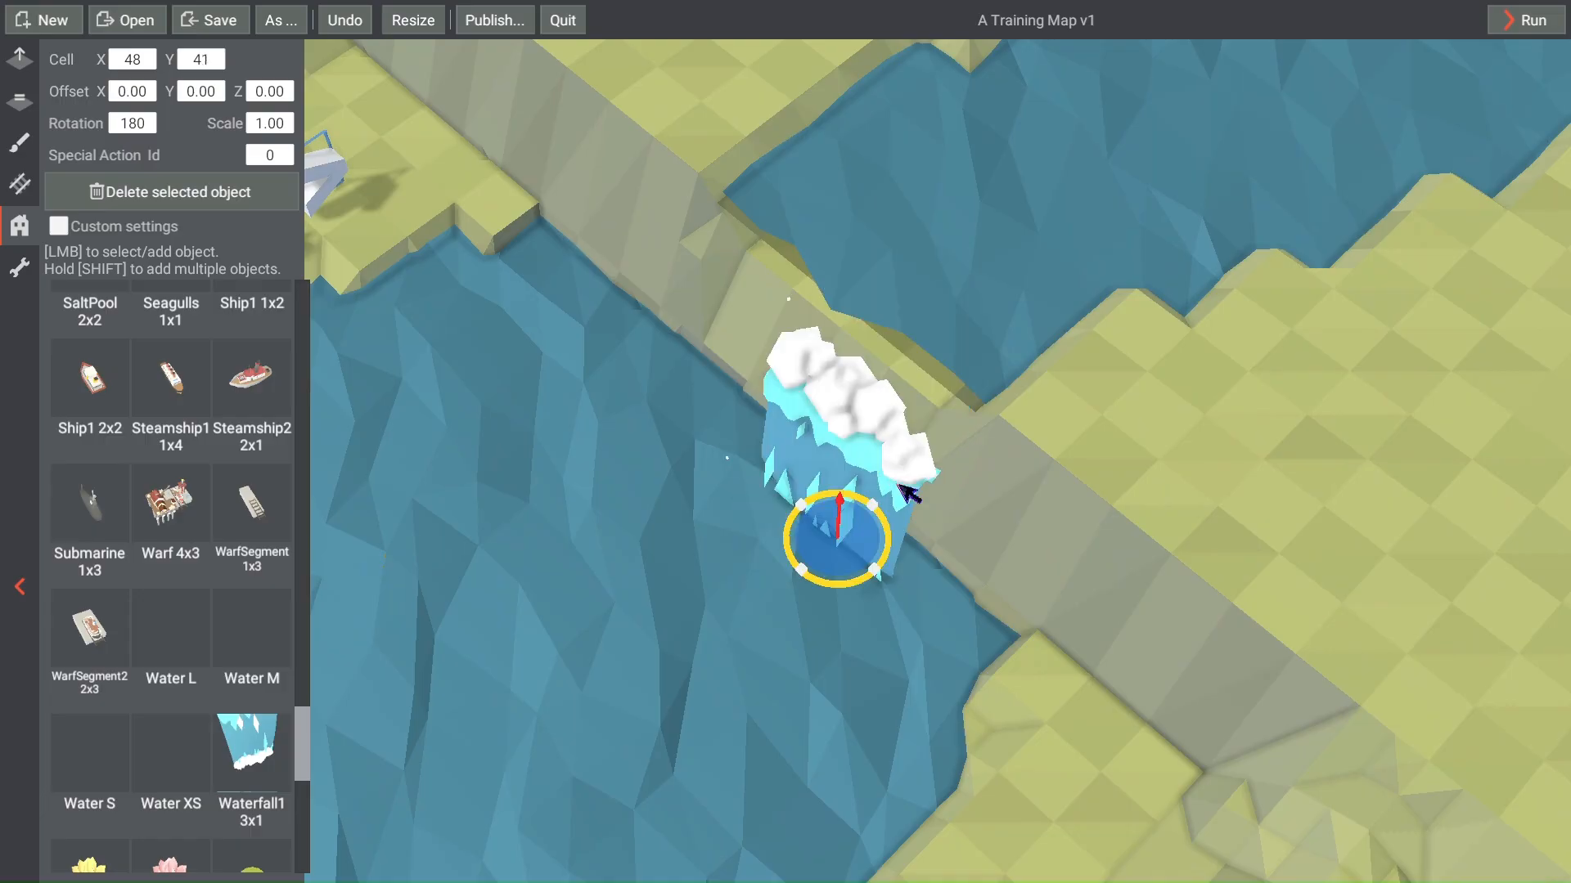
right_drag(1004, 511, 694, 546)
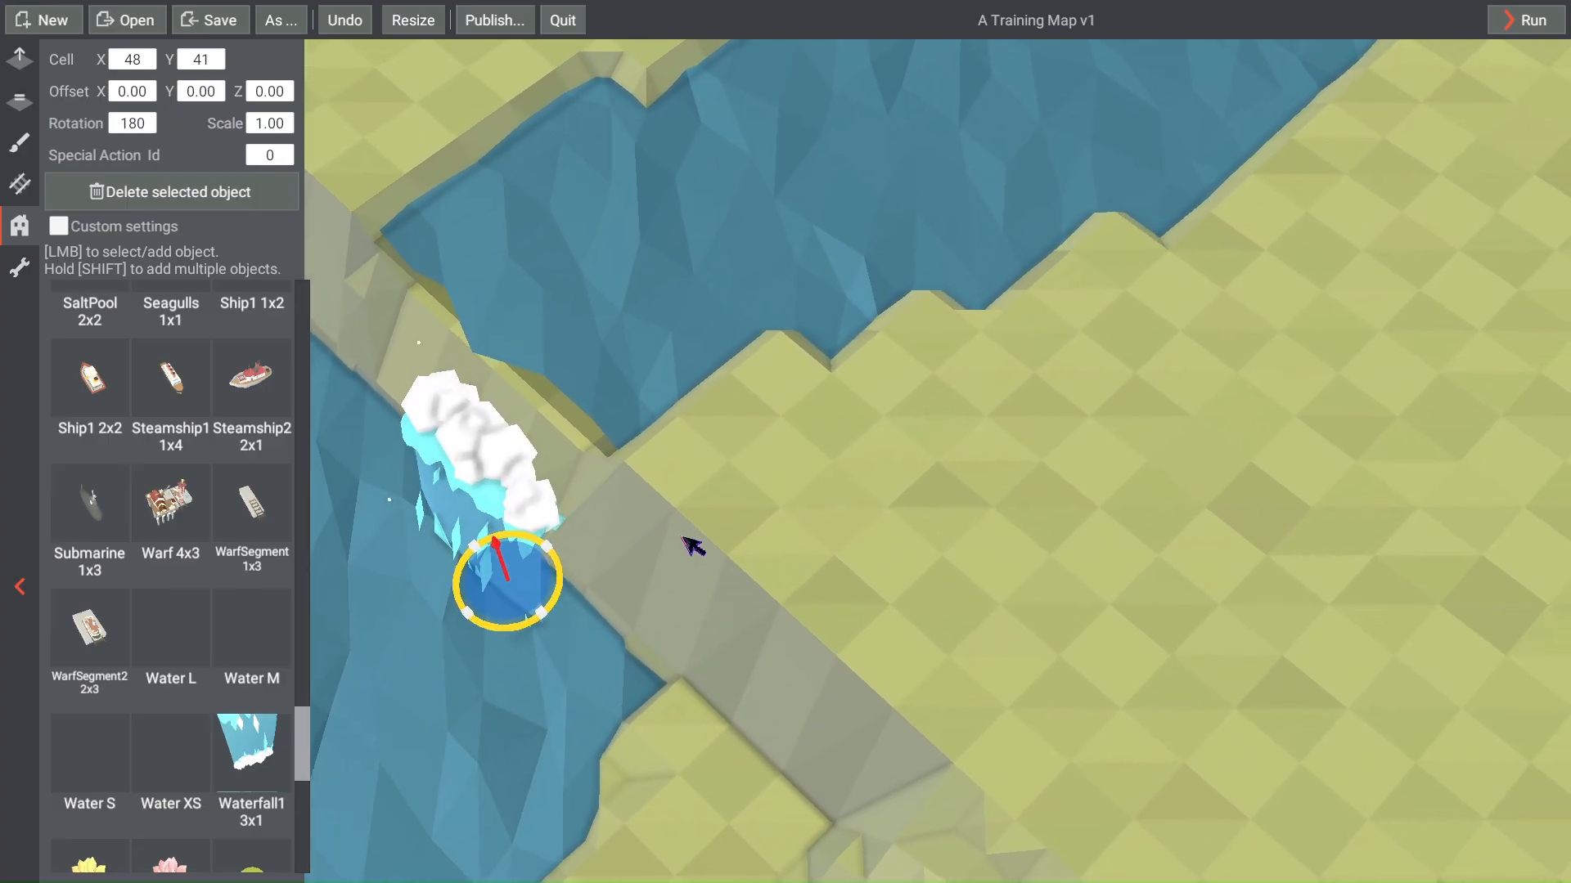
right_drag(307, 398, 415, 311)
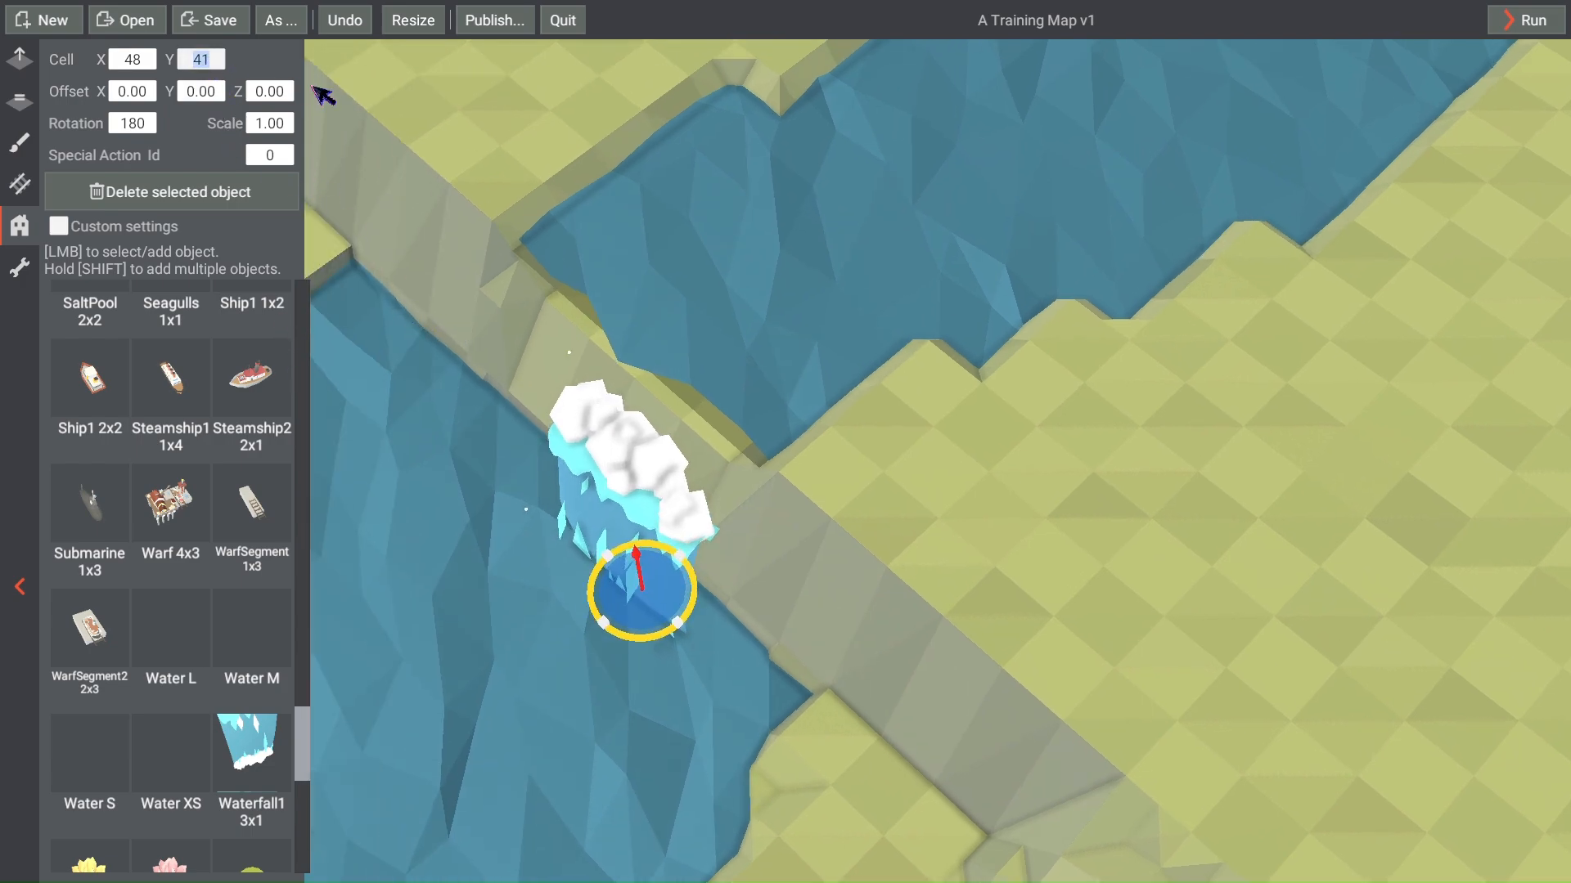
Step: Try the waterfall at cell Y values of 40 and 42, and return it to 41
key(Return)
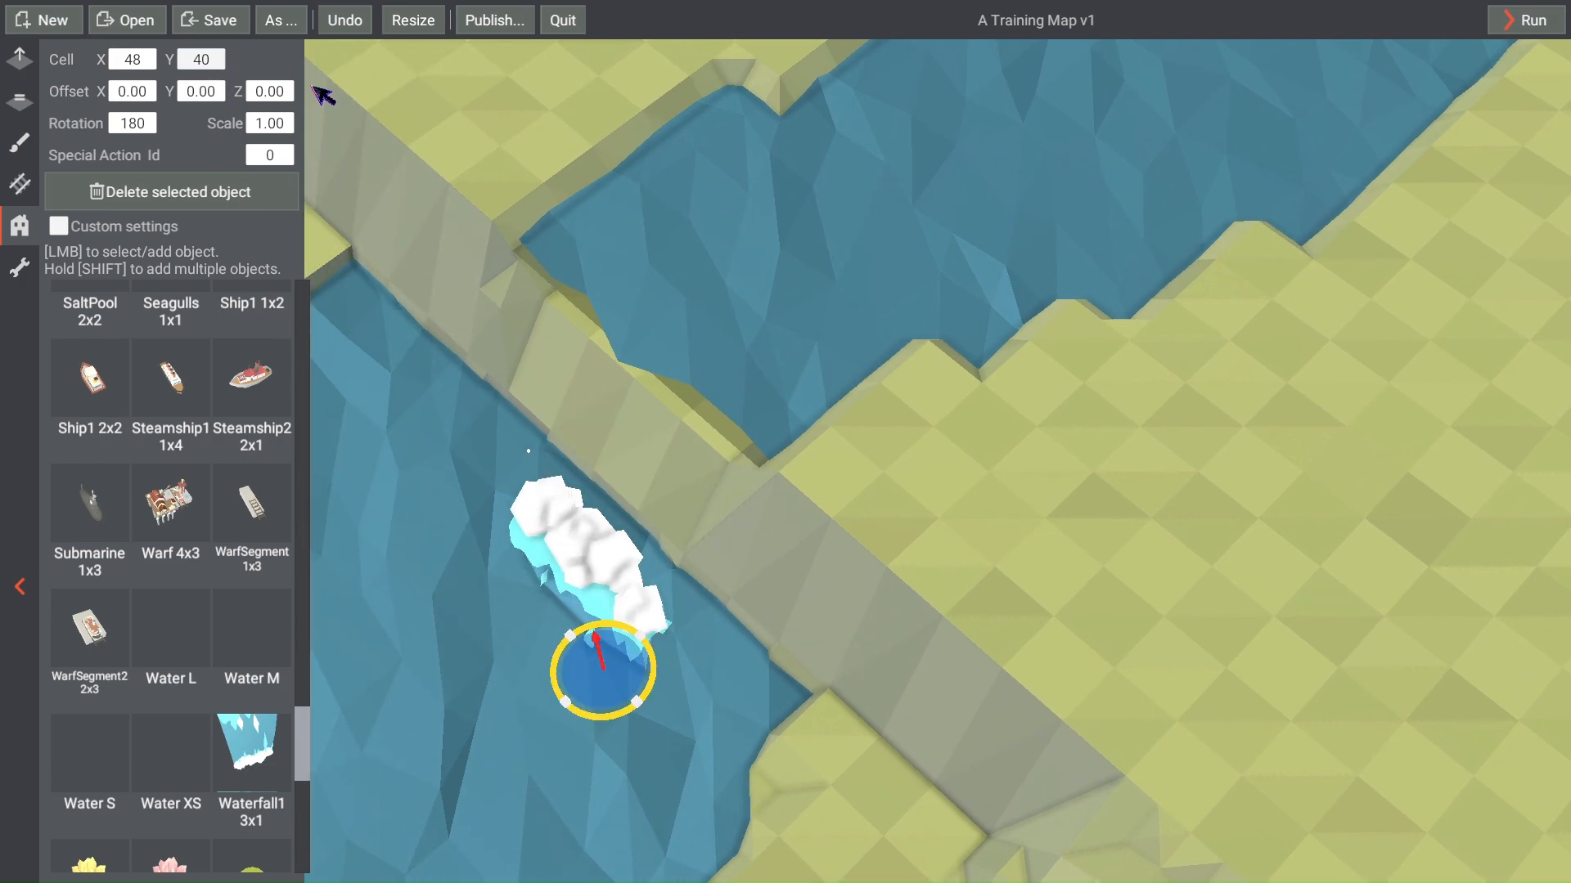
click(204, 62)
text(42)
key(Return)
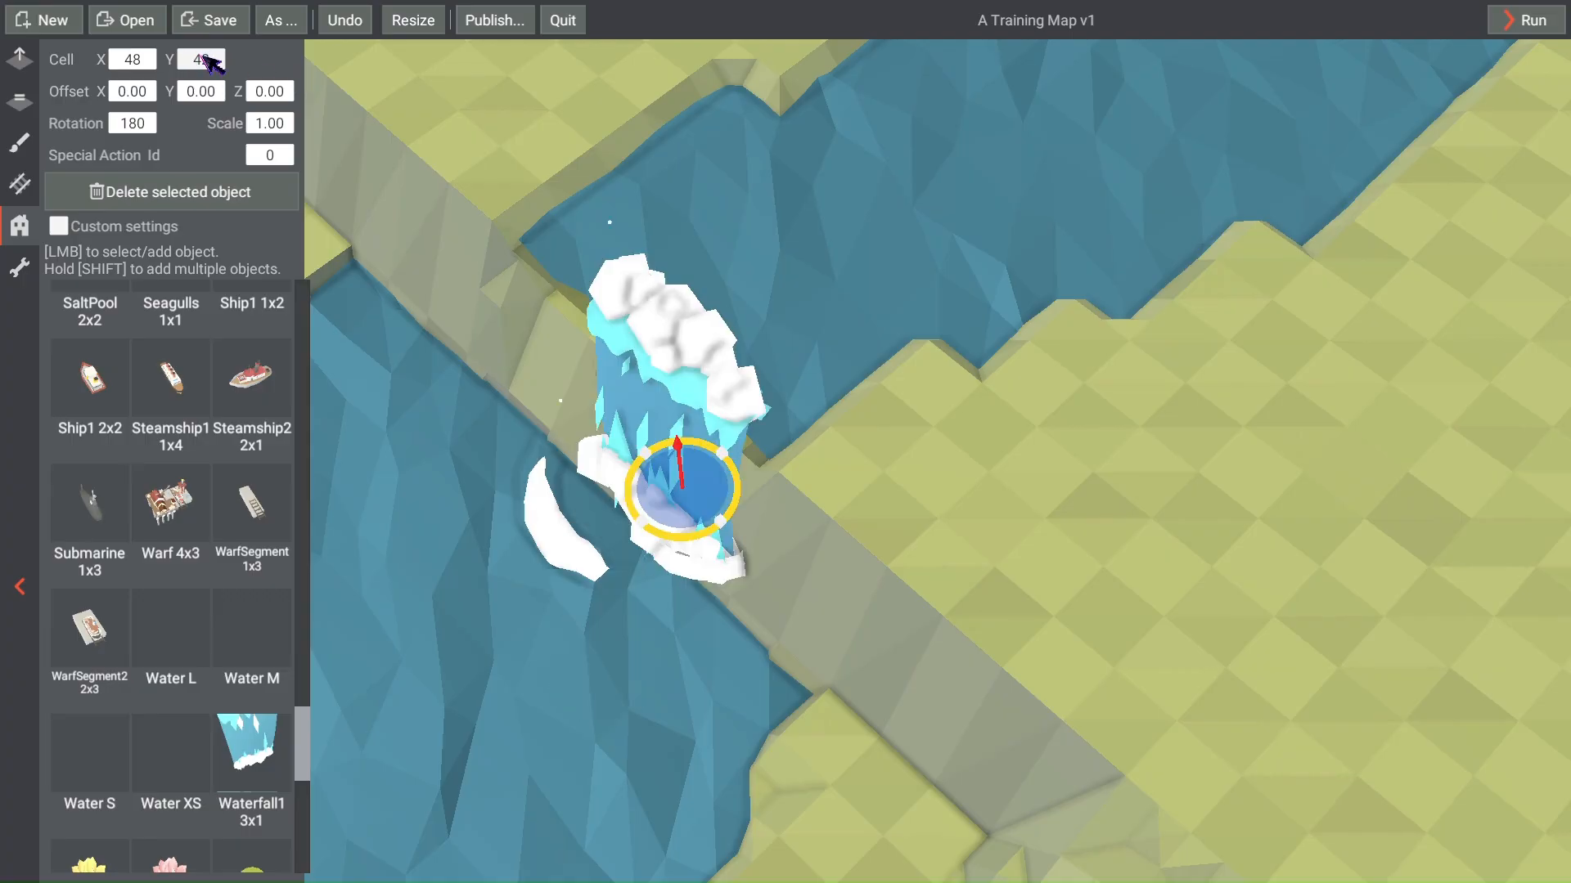
click(204, 62)
key(Return)
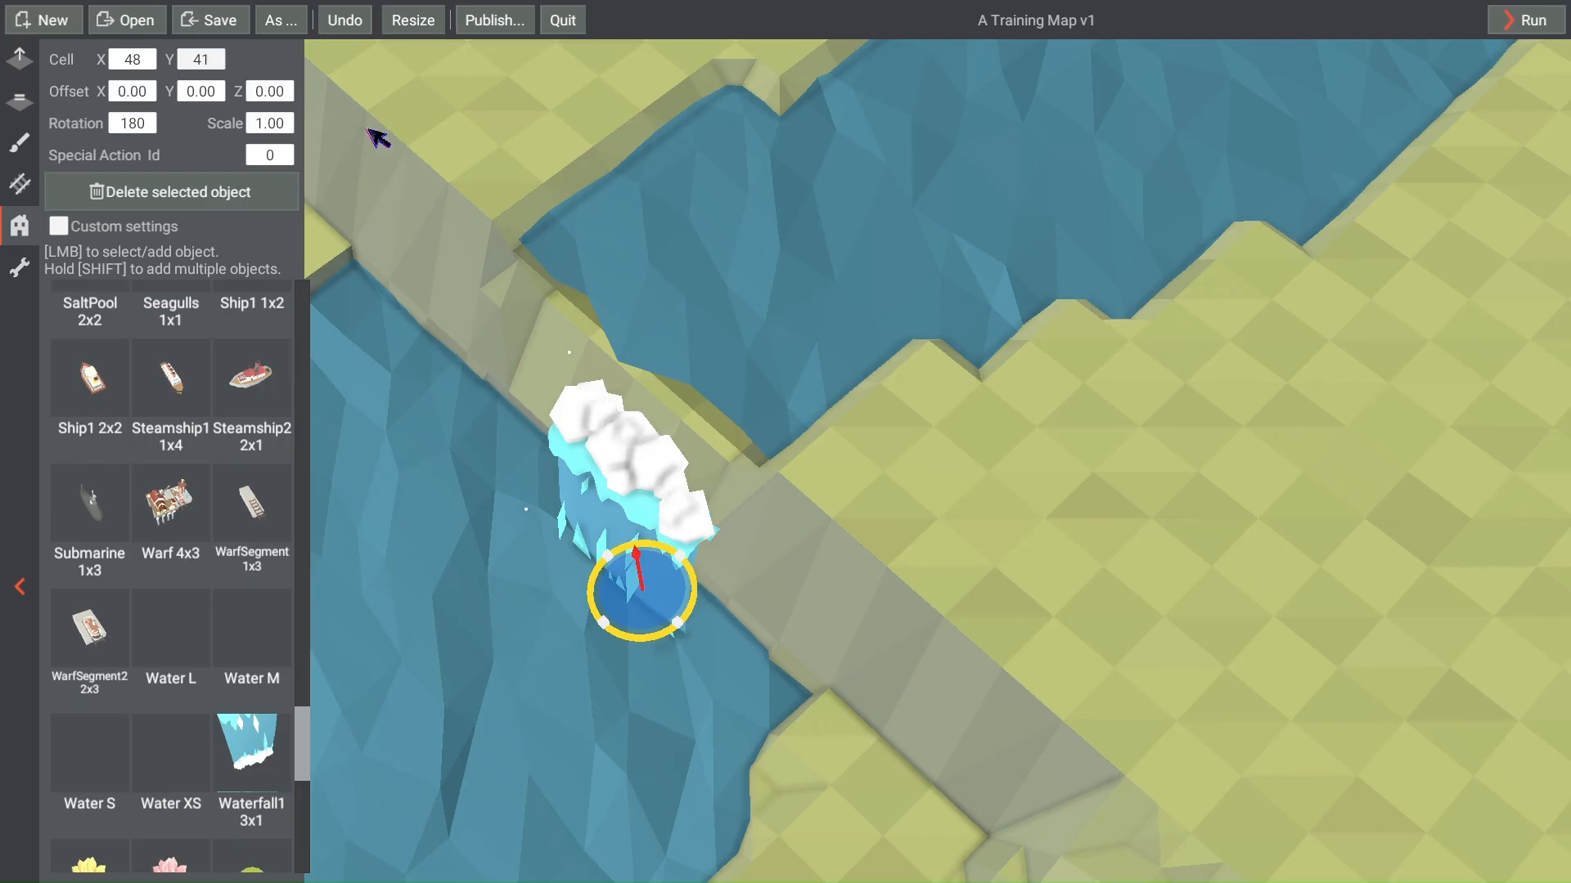
Step: Set the waterfall's Z offset to 0.50 and save the level
click(286, 96)
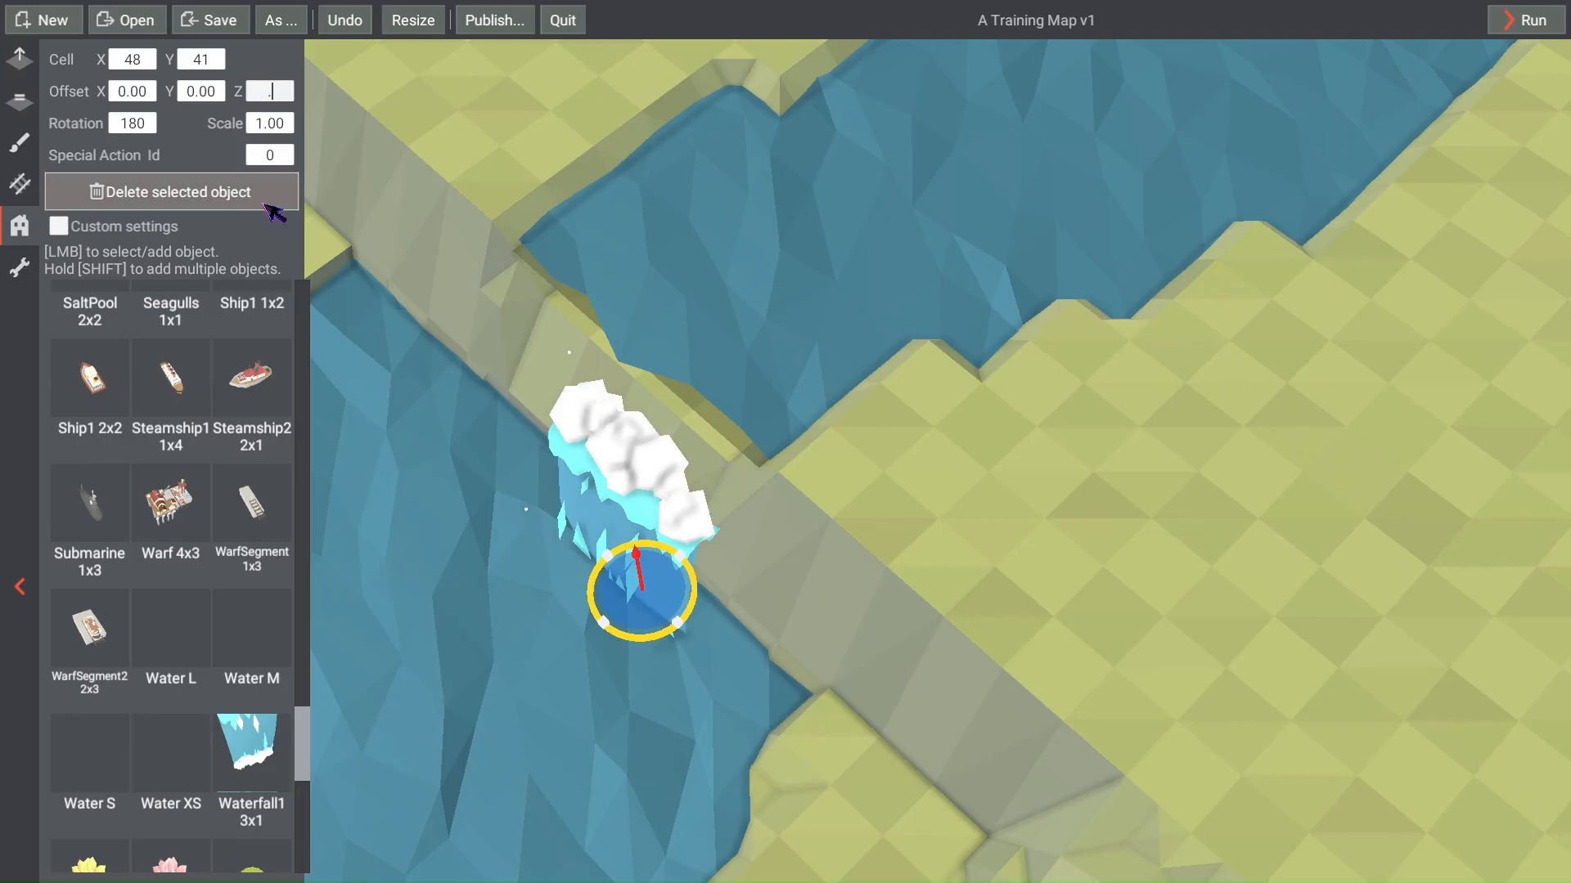
key(Return)
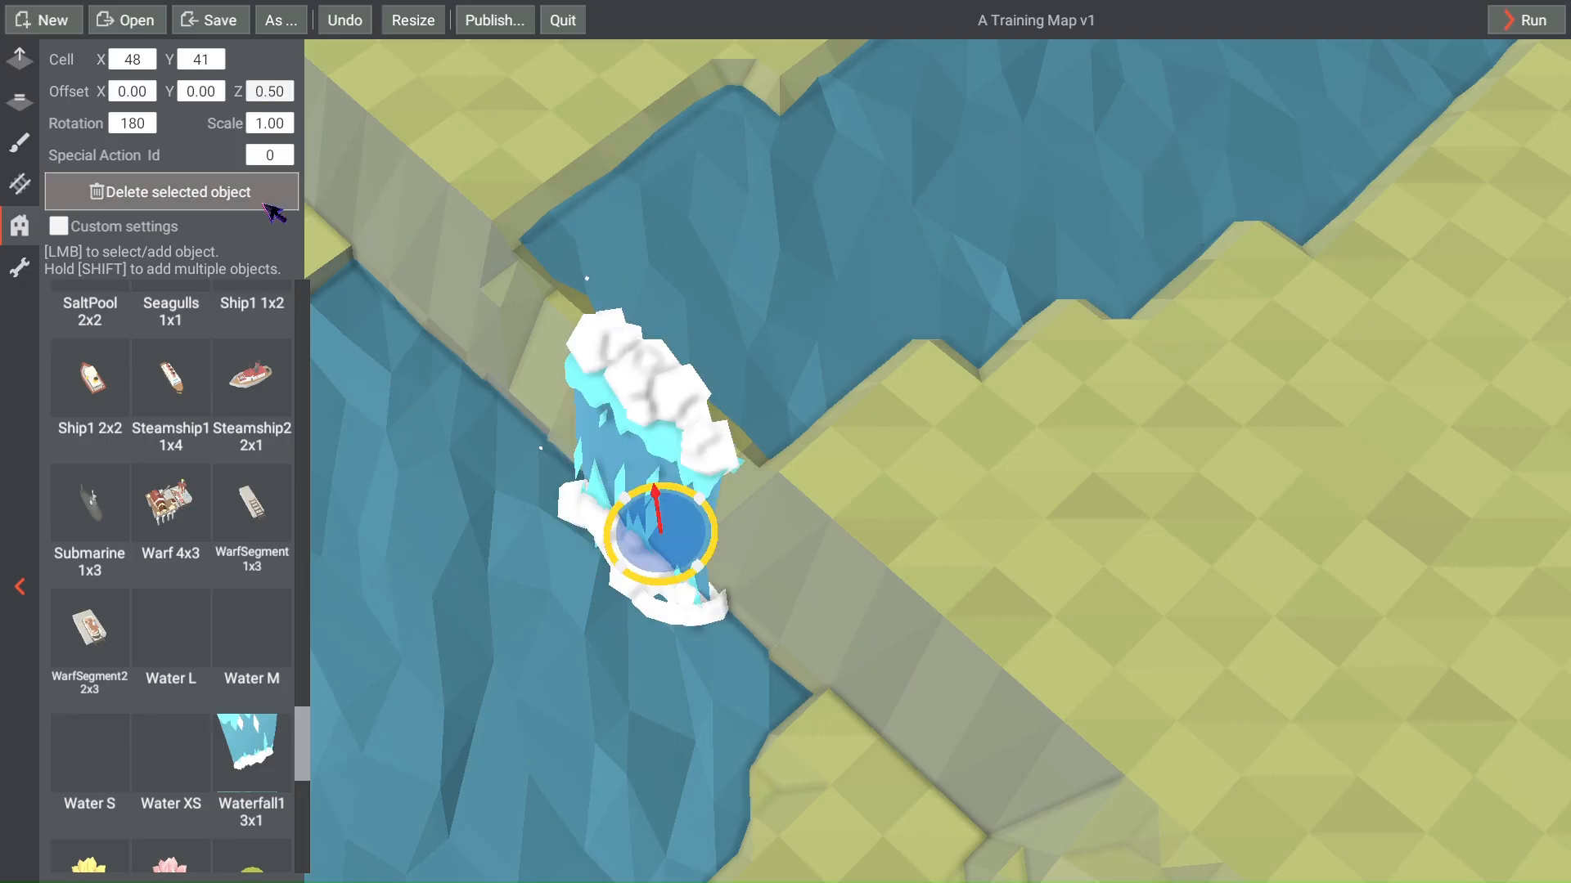
key(ctrl+s)
Step: Set the scale of the waterfall at cell 48, 41 to 1.25
right_drag(360, 227, 564, 229)
scroll(651, 267, up, 5)
right_drag(652, 267, 561, 289)
scroll(562, 289, down, 4)
click(281, 128)
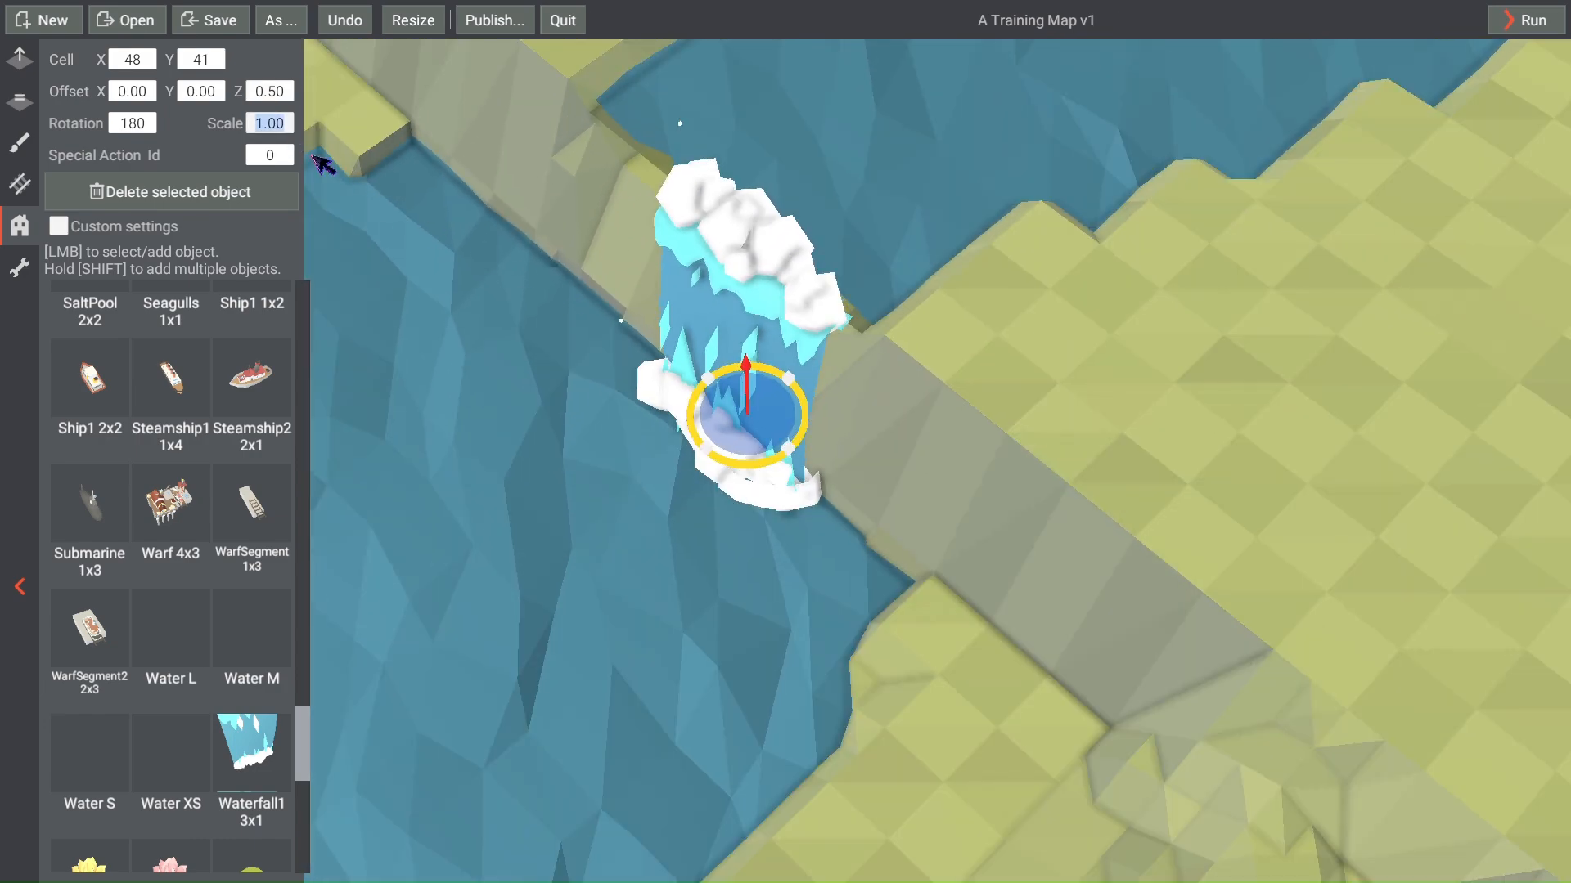
text(1.25)
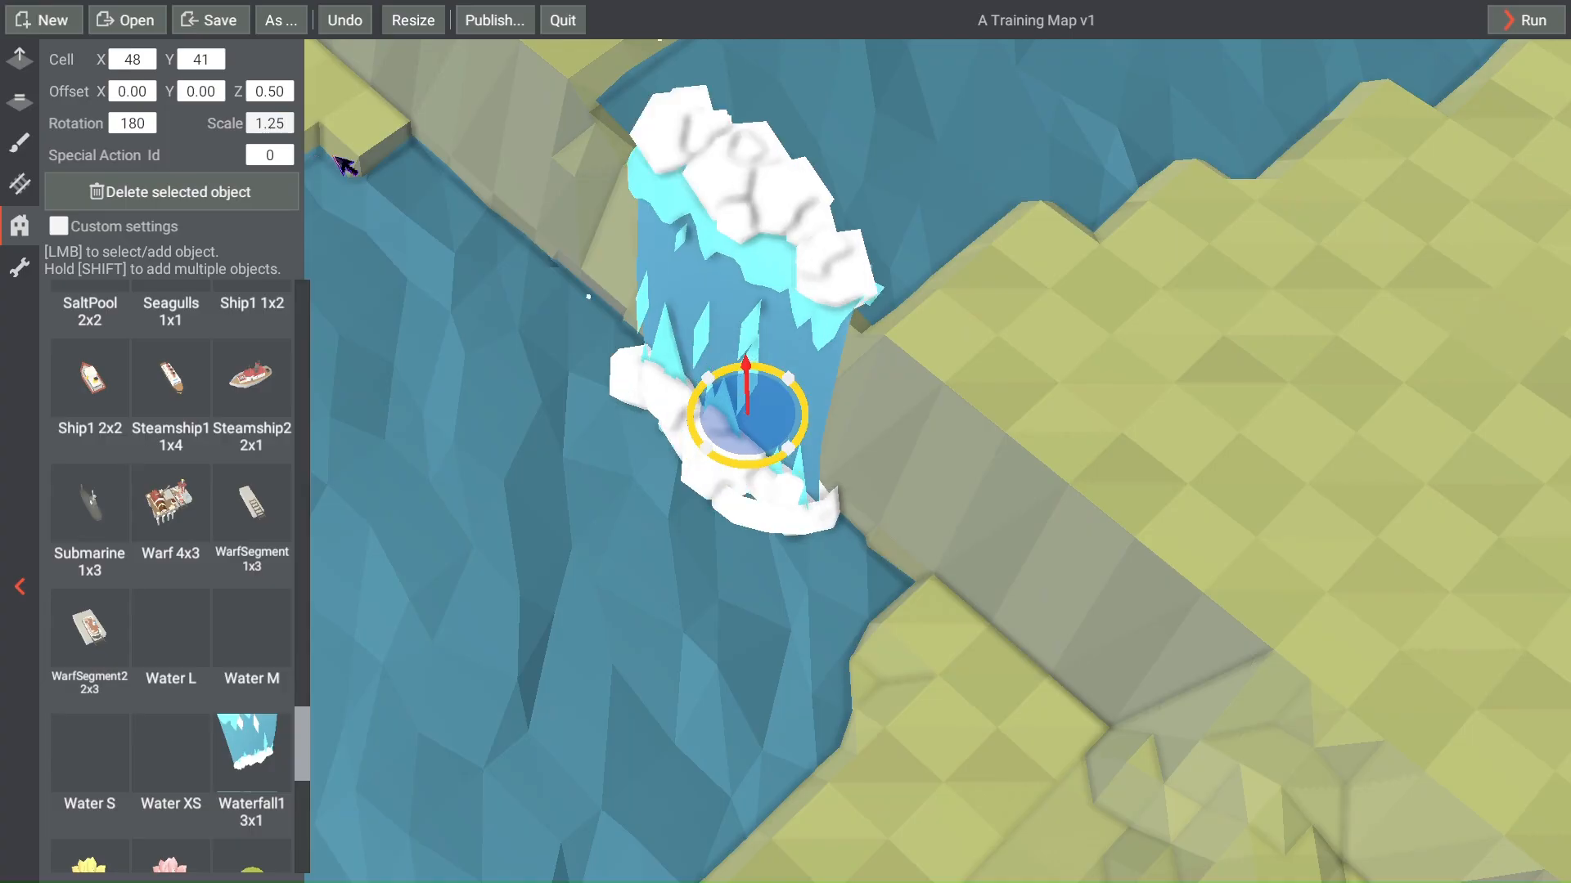
Step: Lower the enlarged waterfall to a Y offset of -1.00
mouse_move(921, 227)
right_down()
mouse_move(802, 312)
mouse_move(796, 256)
mouse_move(907, 206)
right_up()
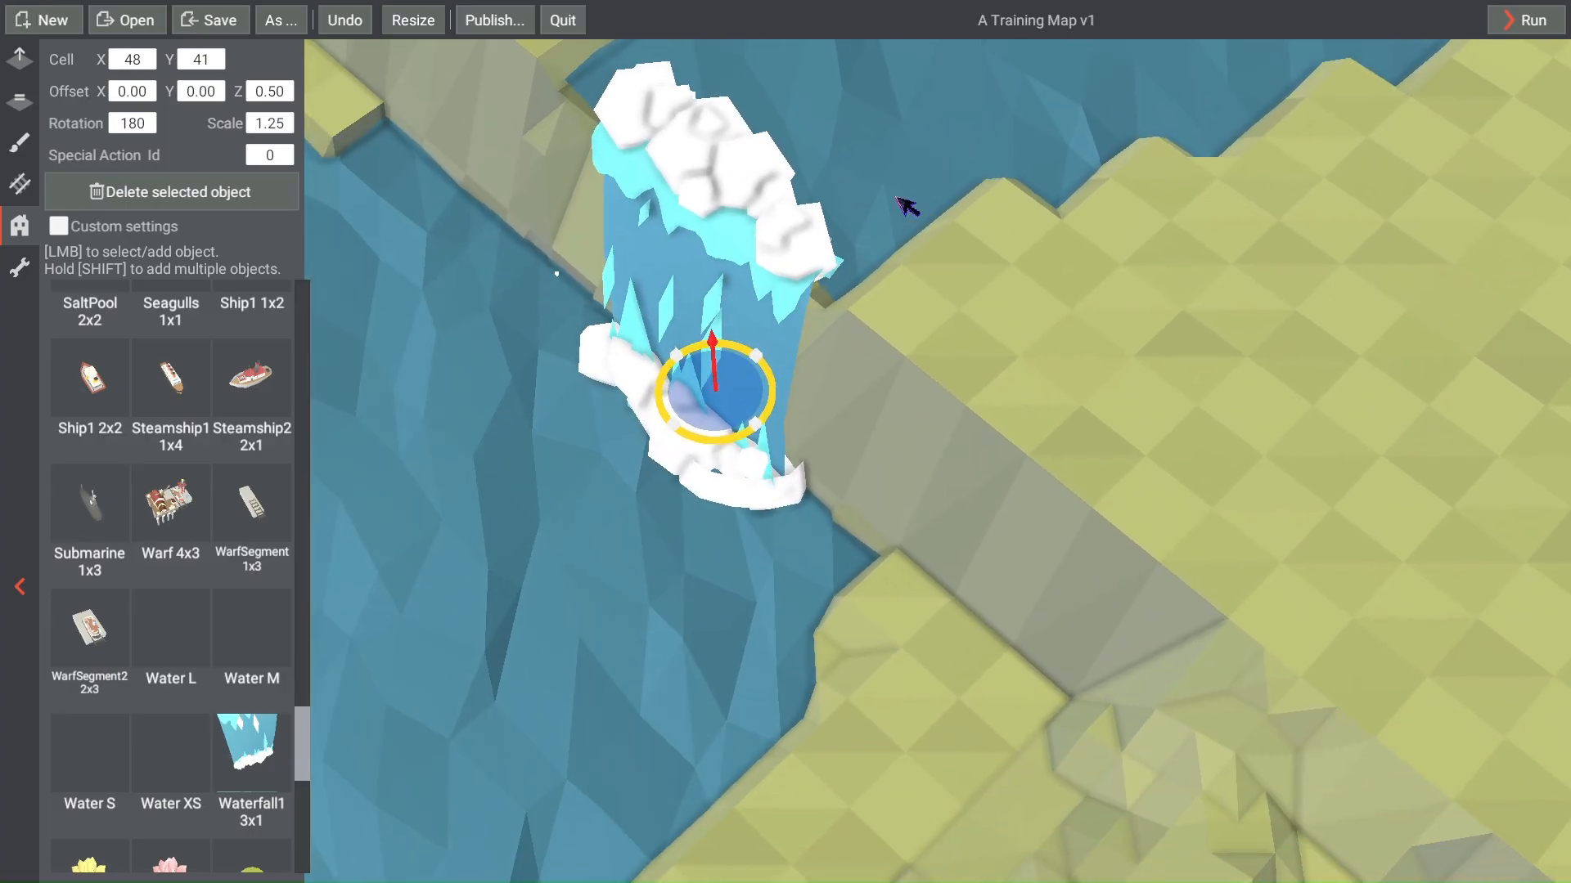
right_drag(527, 243, 413, 306)
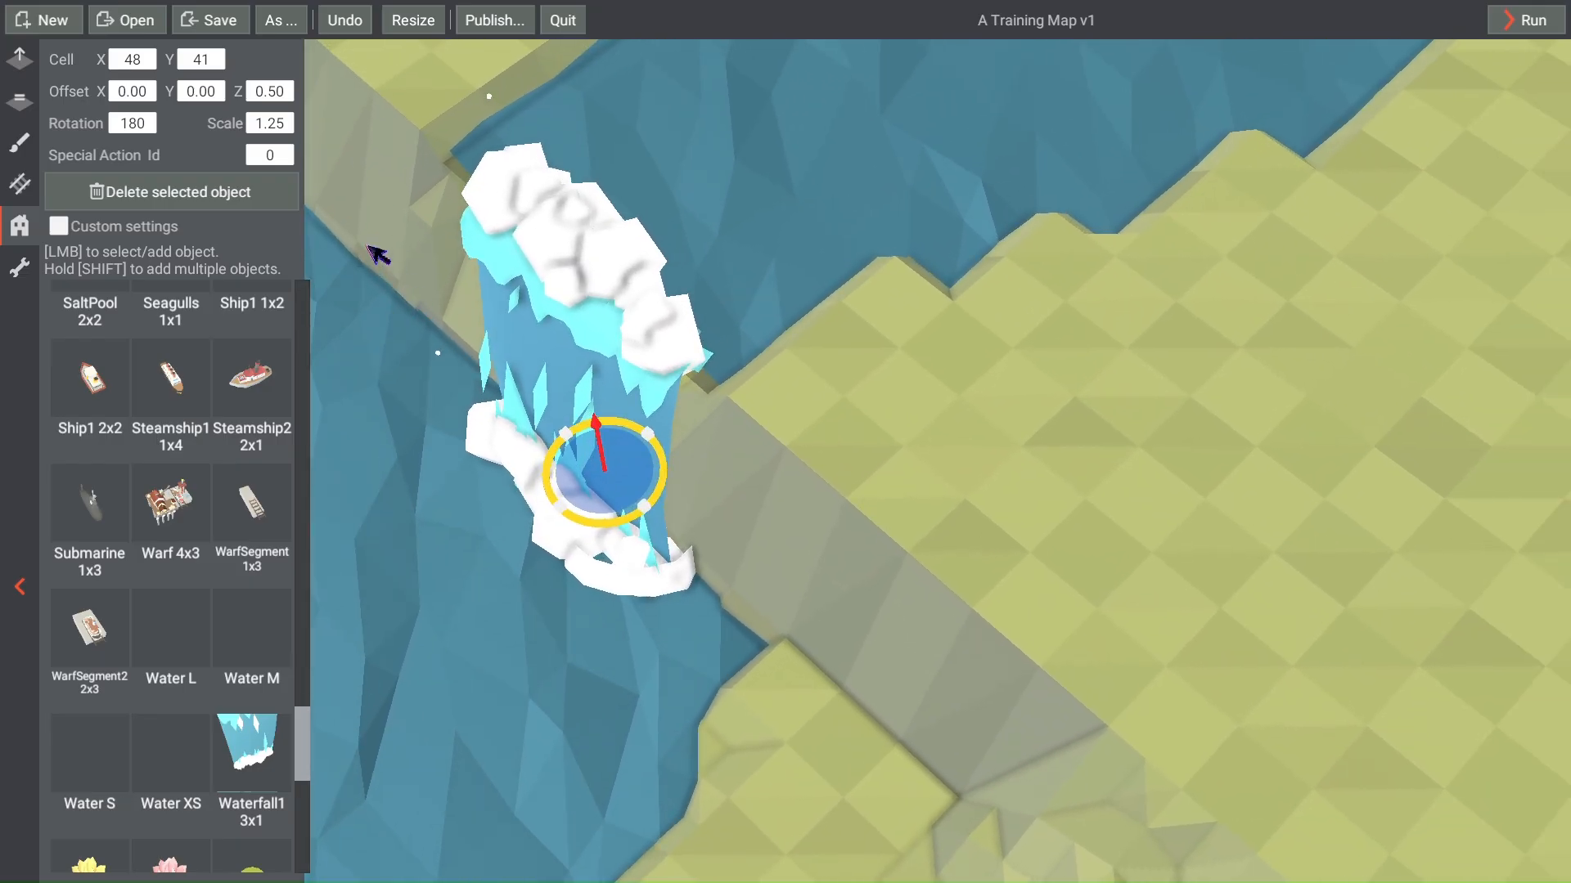
click(200, 91)
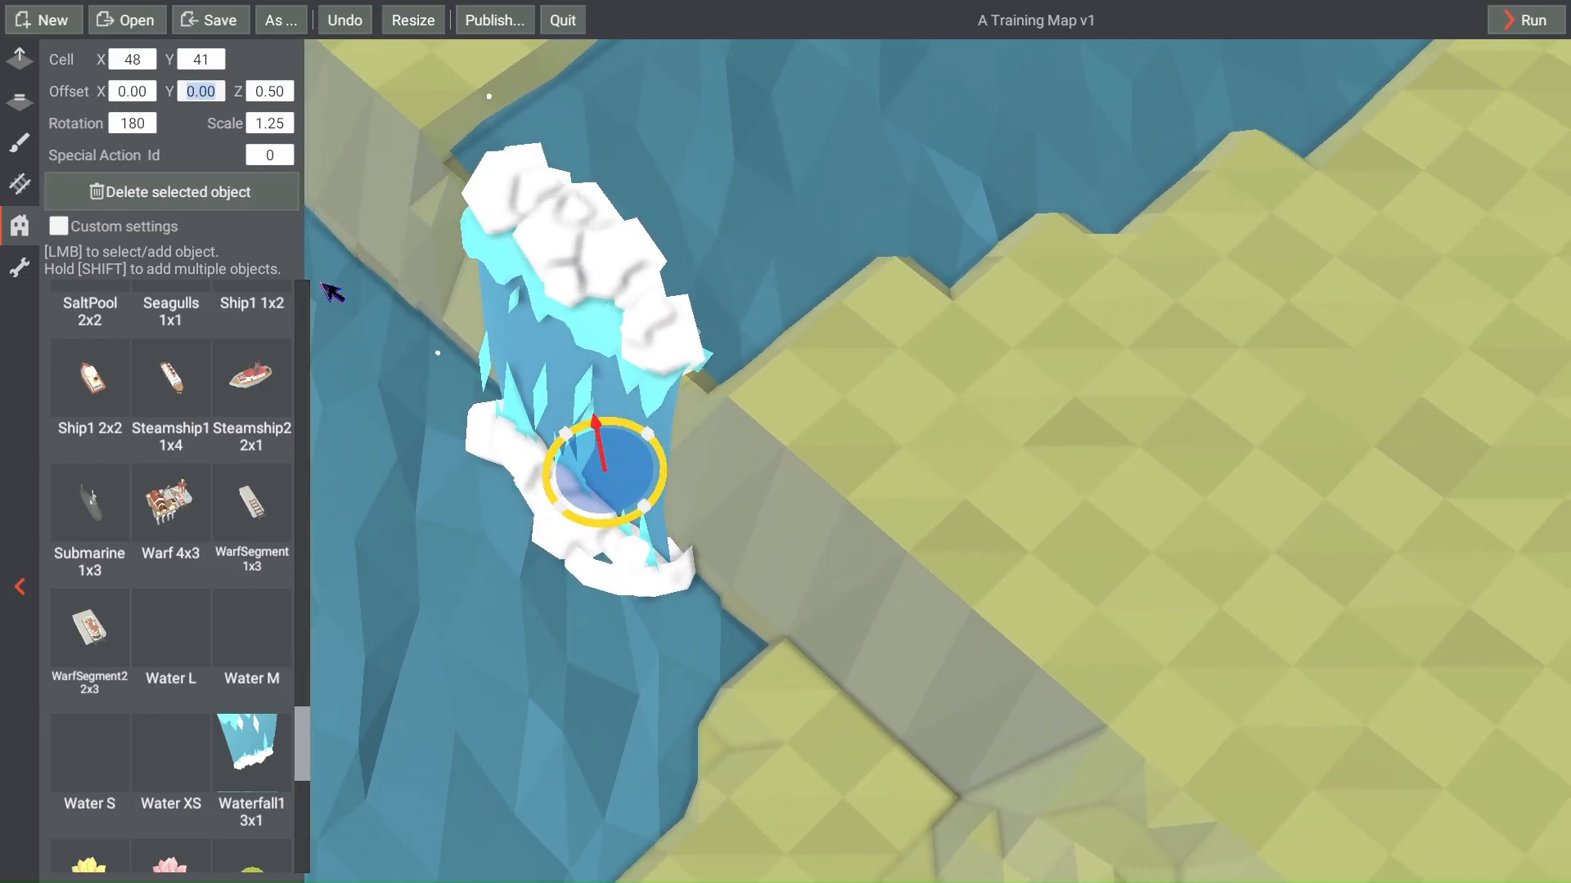
key(Return)
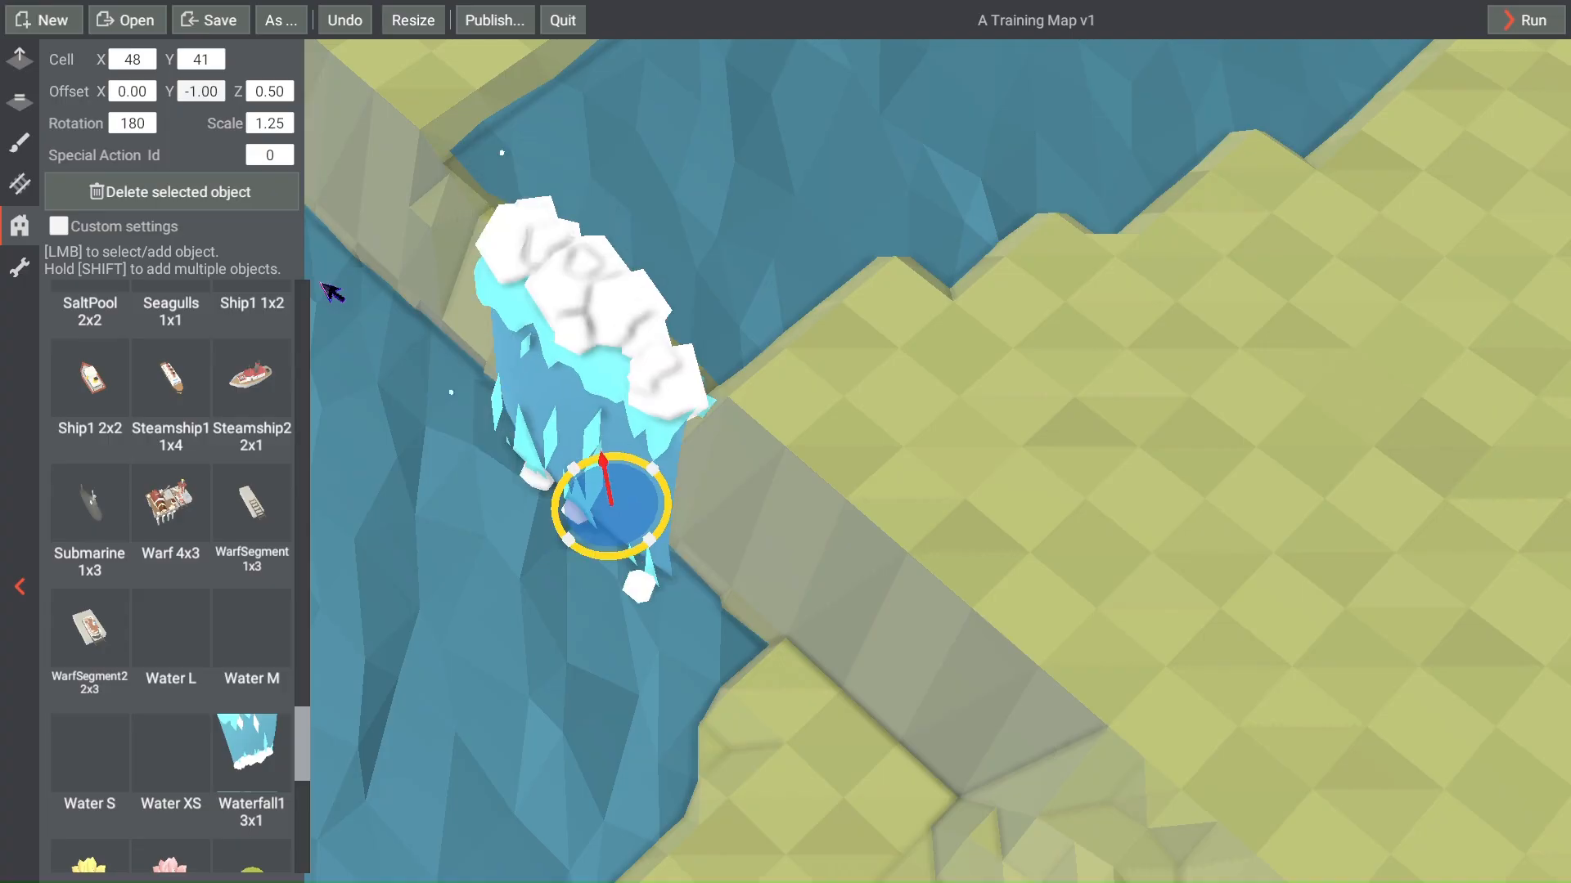
Step: Fine-tune the waterfall's X offset with small positive values to fit it into the channel opening on the slope
scroll(873, 442, up, 4)
right_drag(873, 443, 1184, 447)
scroll(1084, 543, down, 4)
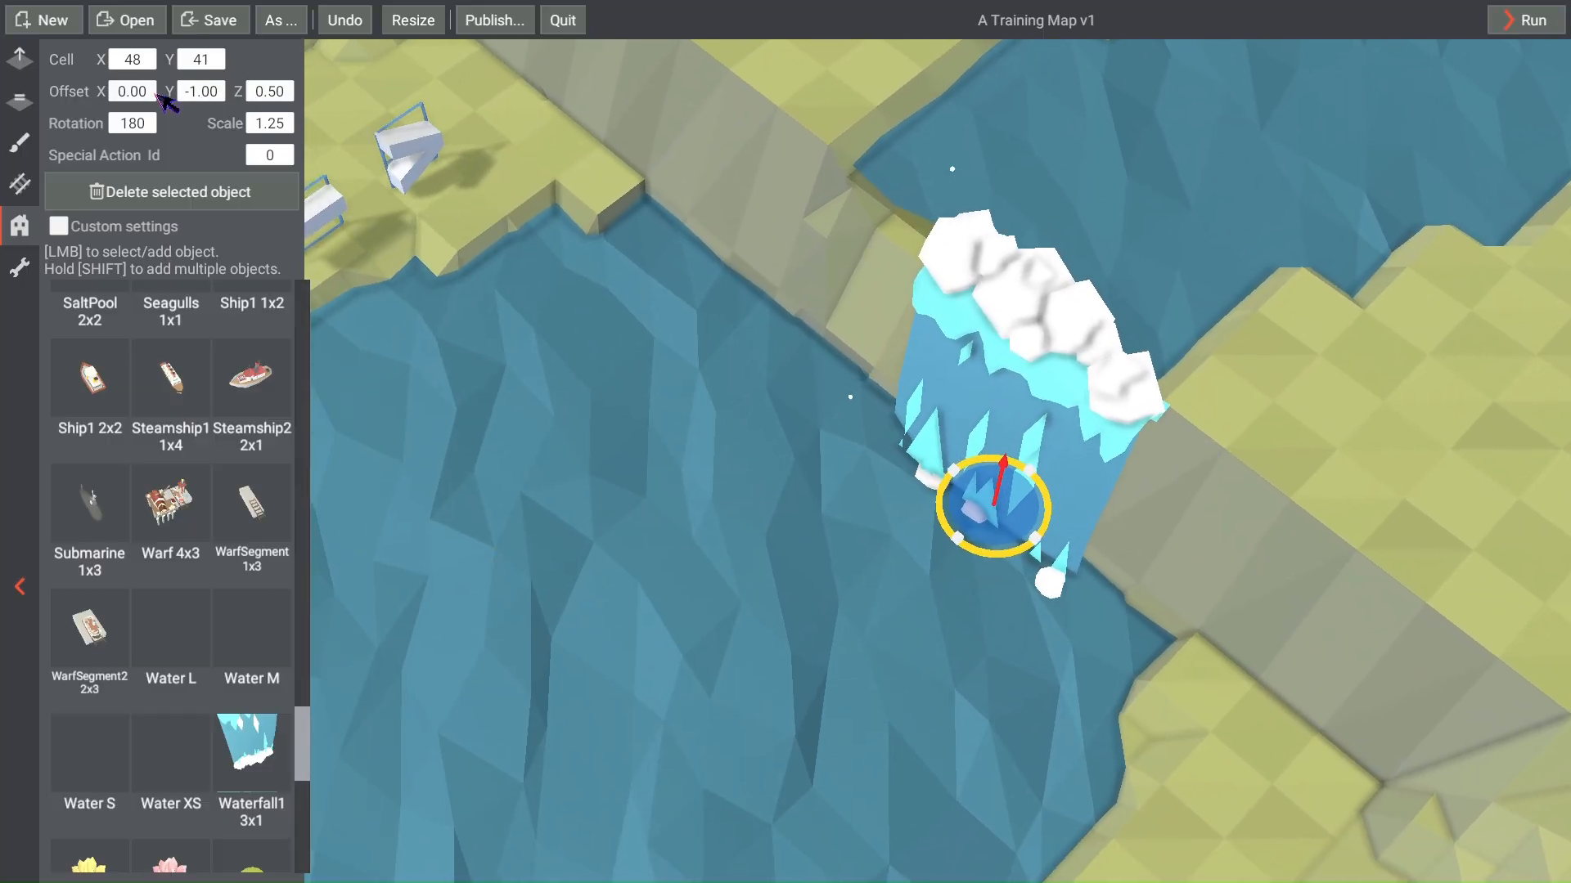
click(134, 94)
key(Return)
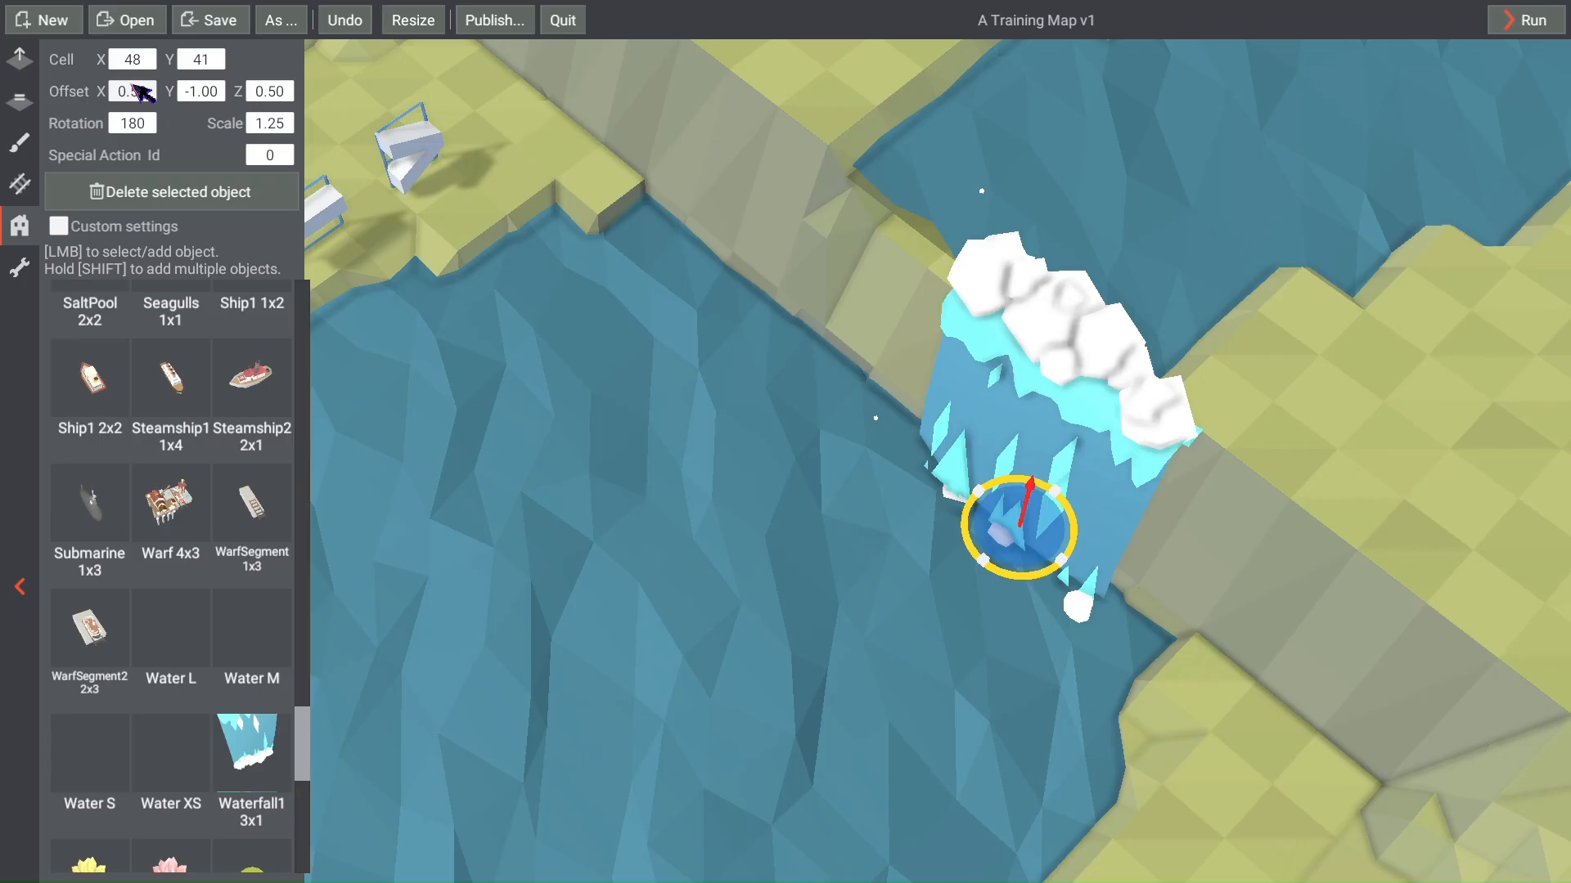
key(Return)
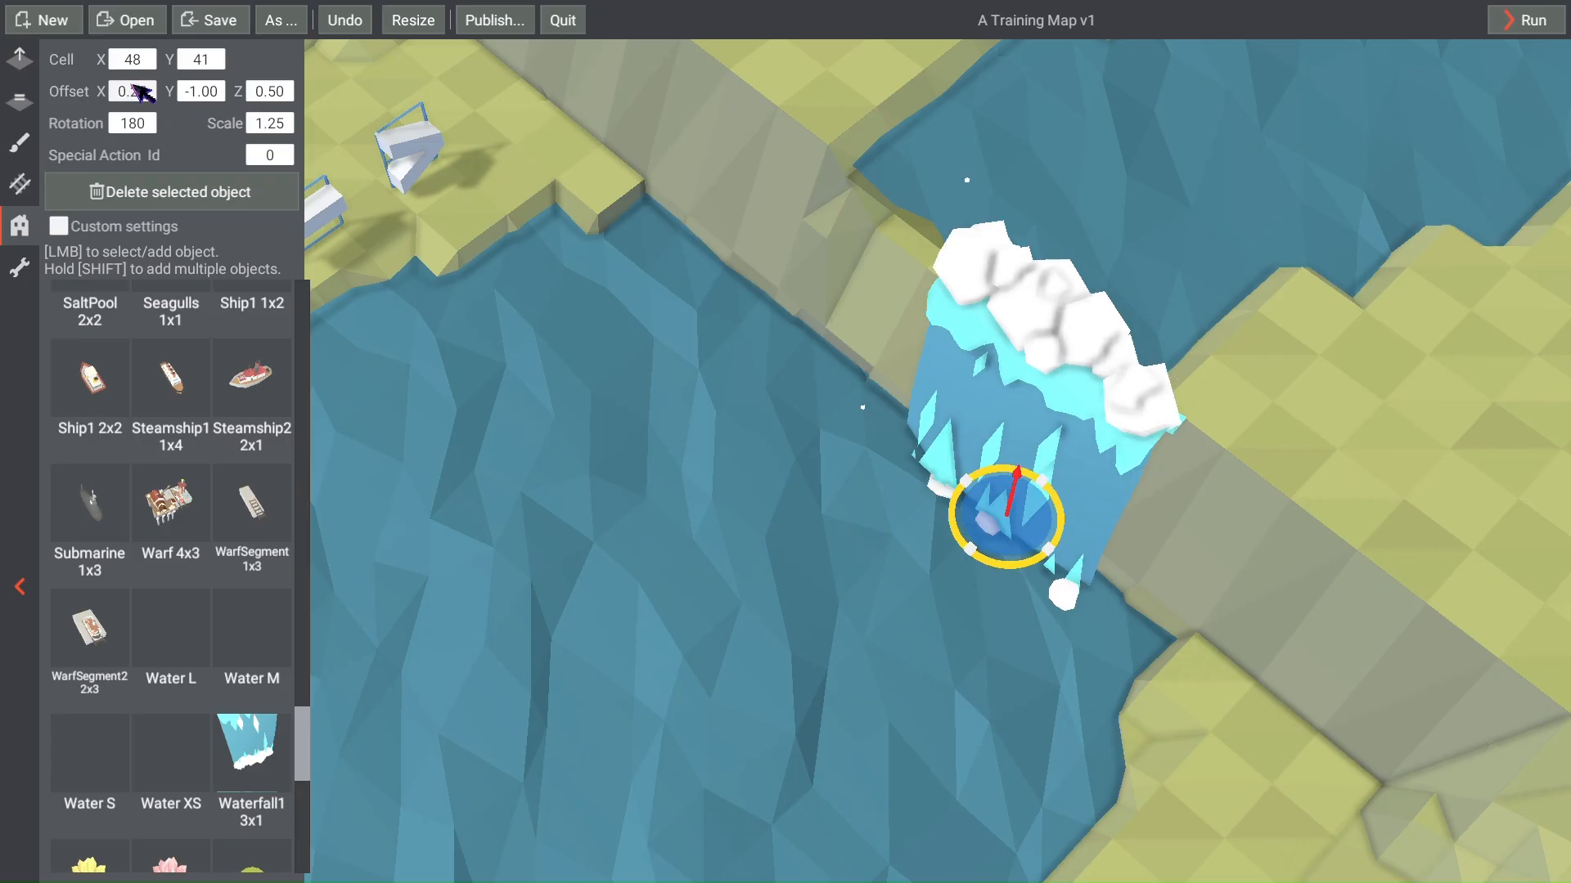
Step: Set the Z offset of the waterfall at cell 48, 41 to 0.75
right_drag(530, 288, 284, 193)
scroll(595, 233, up, 1)
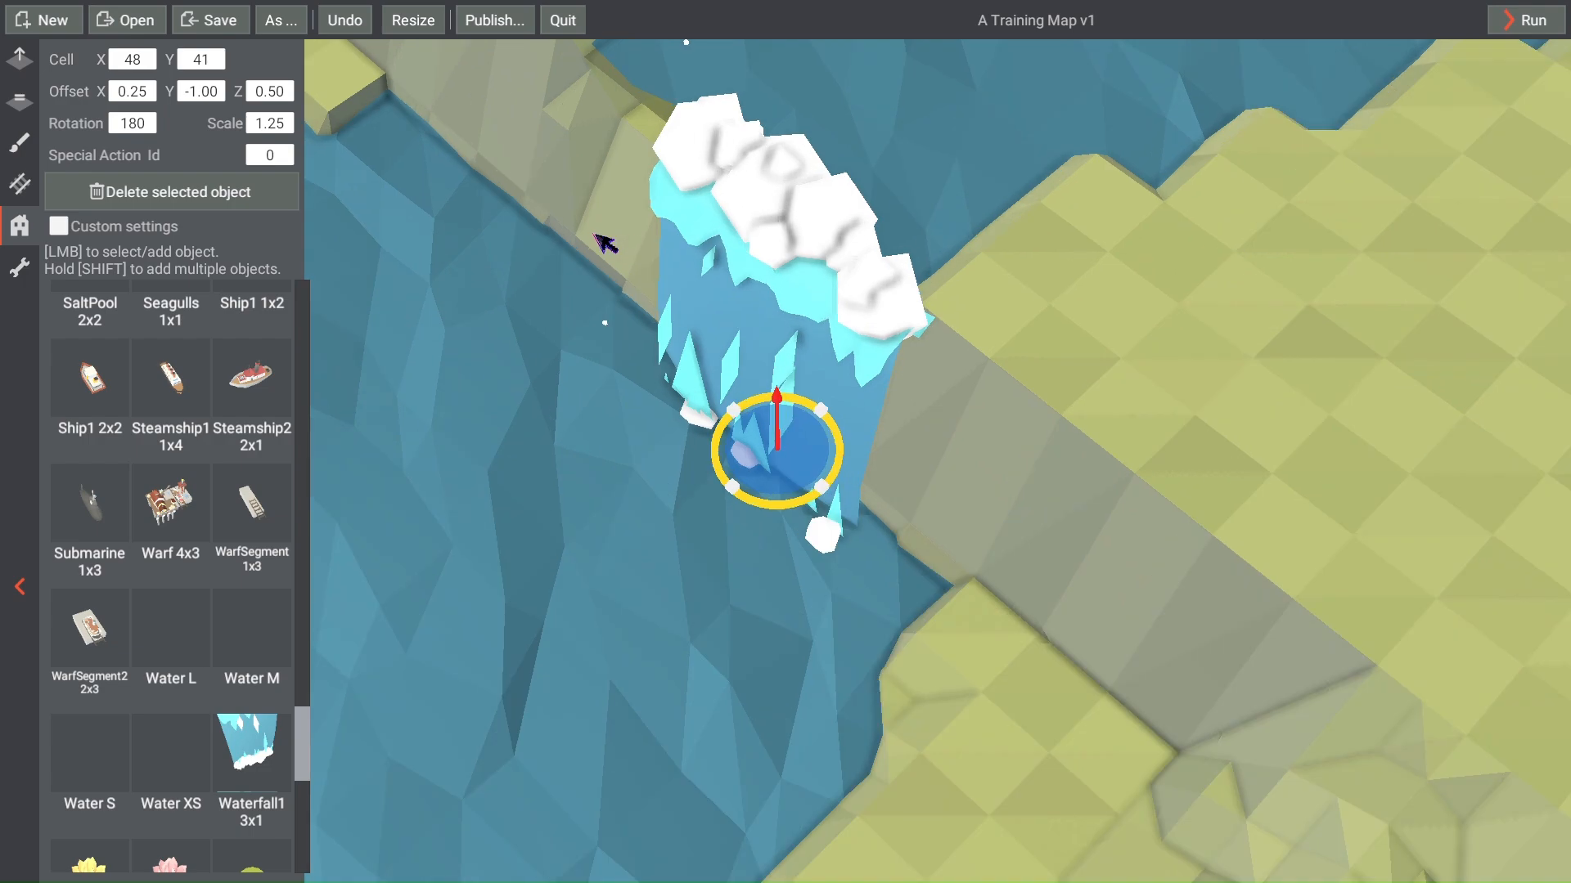
right_drag(597, 233, 372, 238)
click(271, 98)
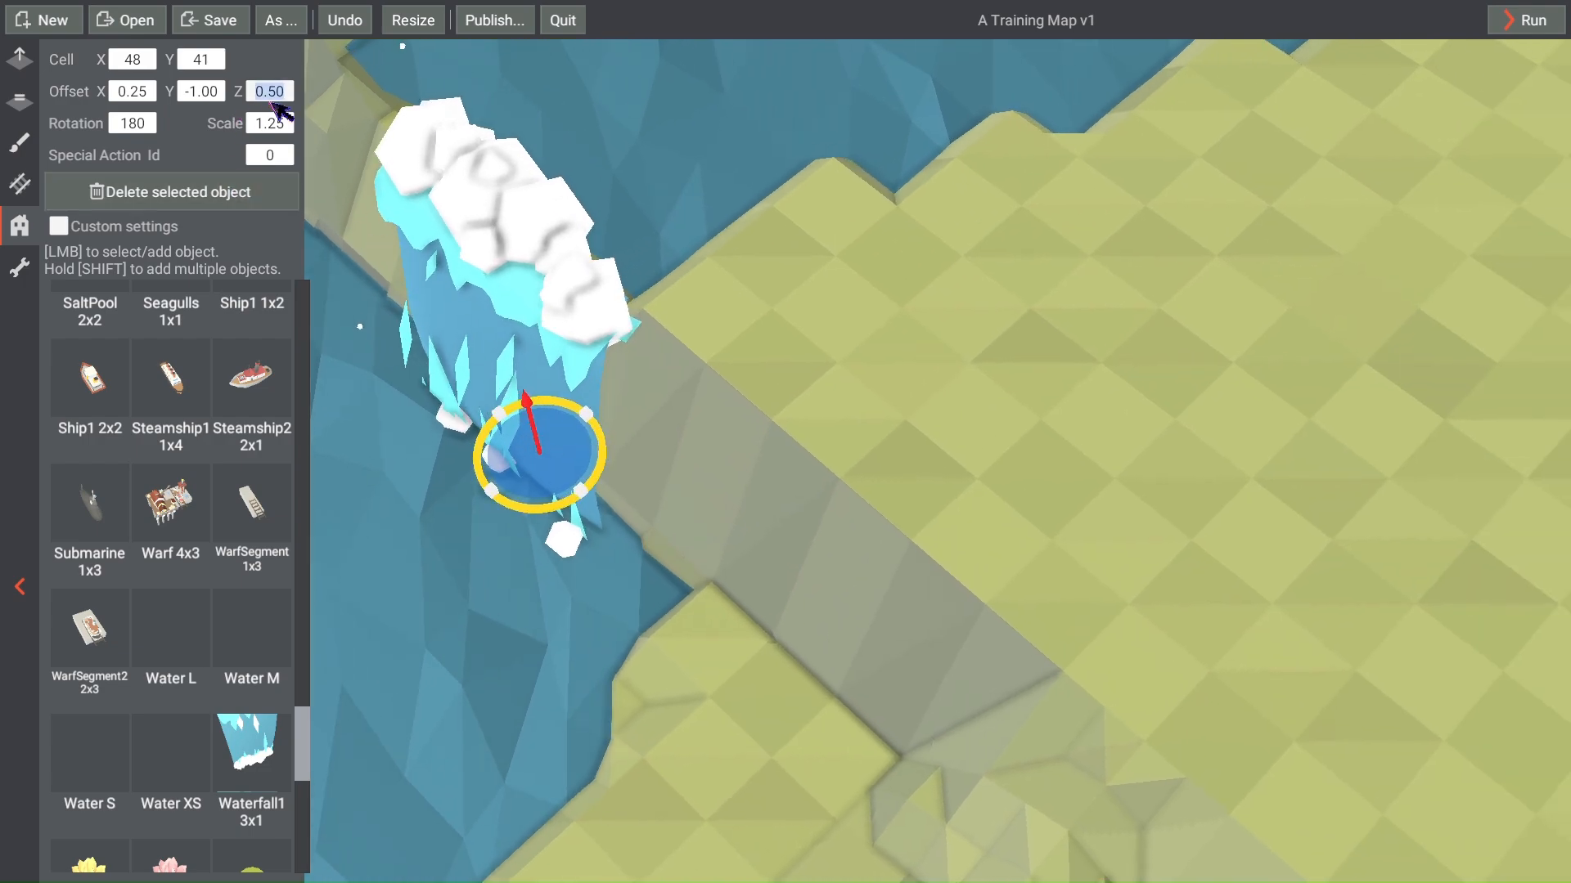
key(Return)
Step: Run the level to examine how the waterfall sits on the slope during play, and return to the editor
scroll(706, 280, up, 2)
right_drag(417, 243, 921, 274)
scroll(533, 248, down, 3)
click(1525, 19)
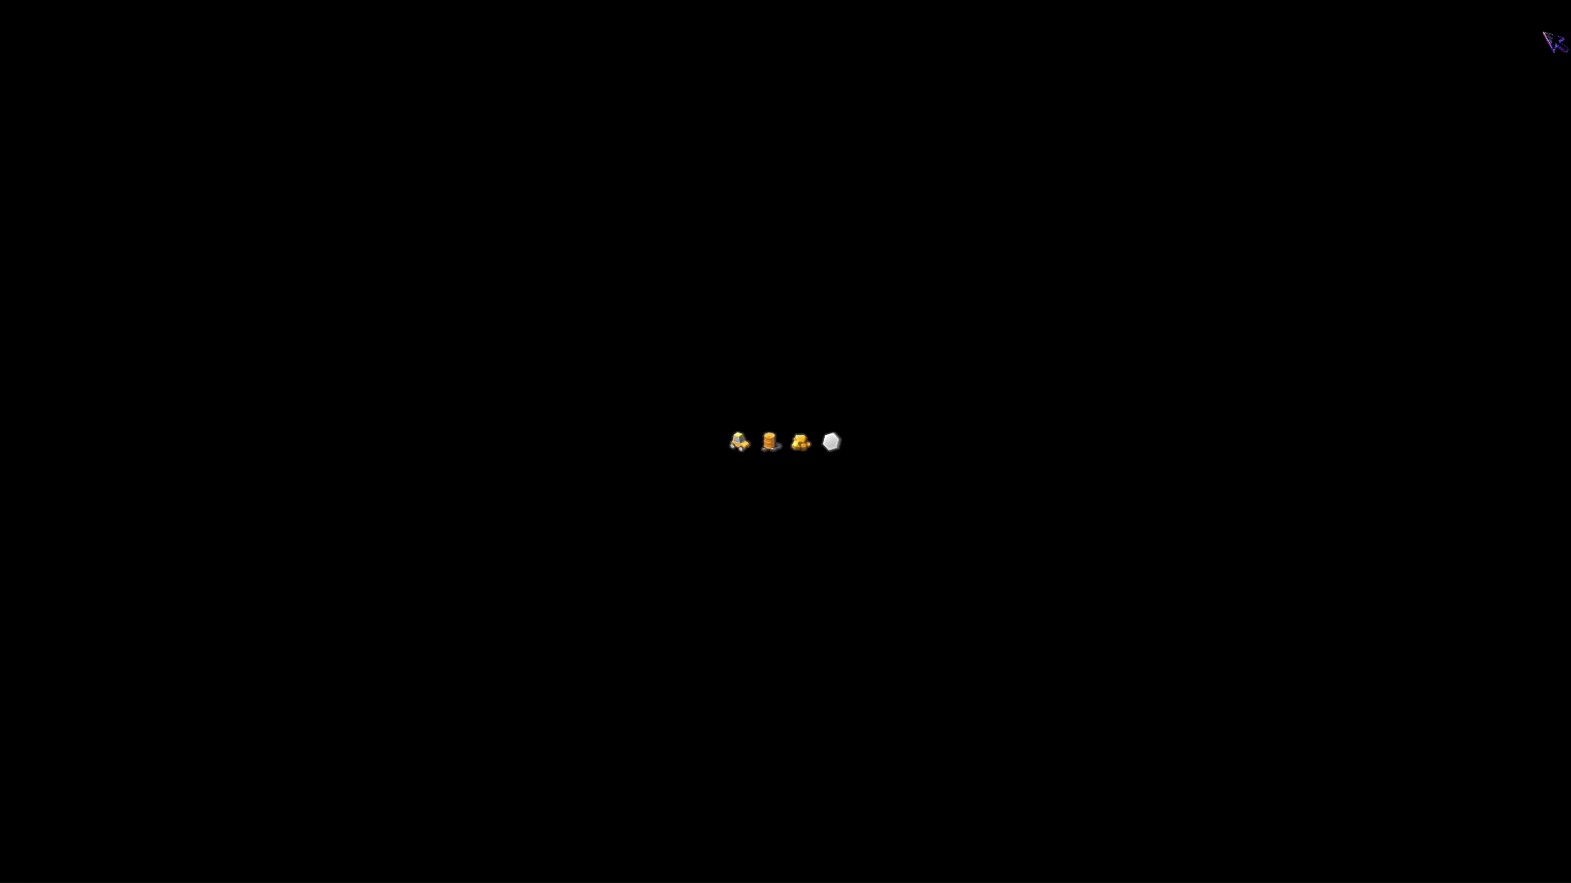
key(space)
scroll(1157, 377, up, 5)
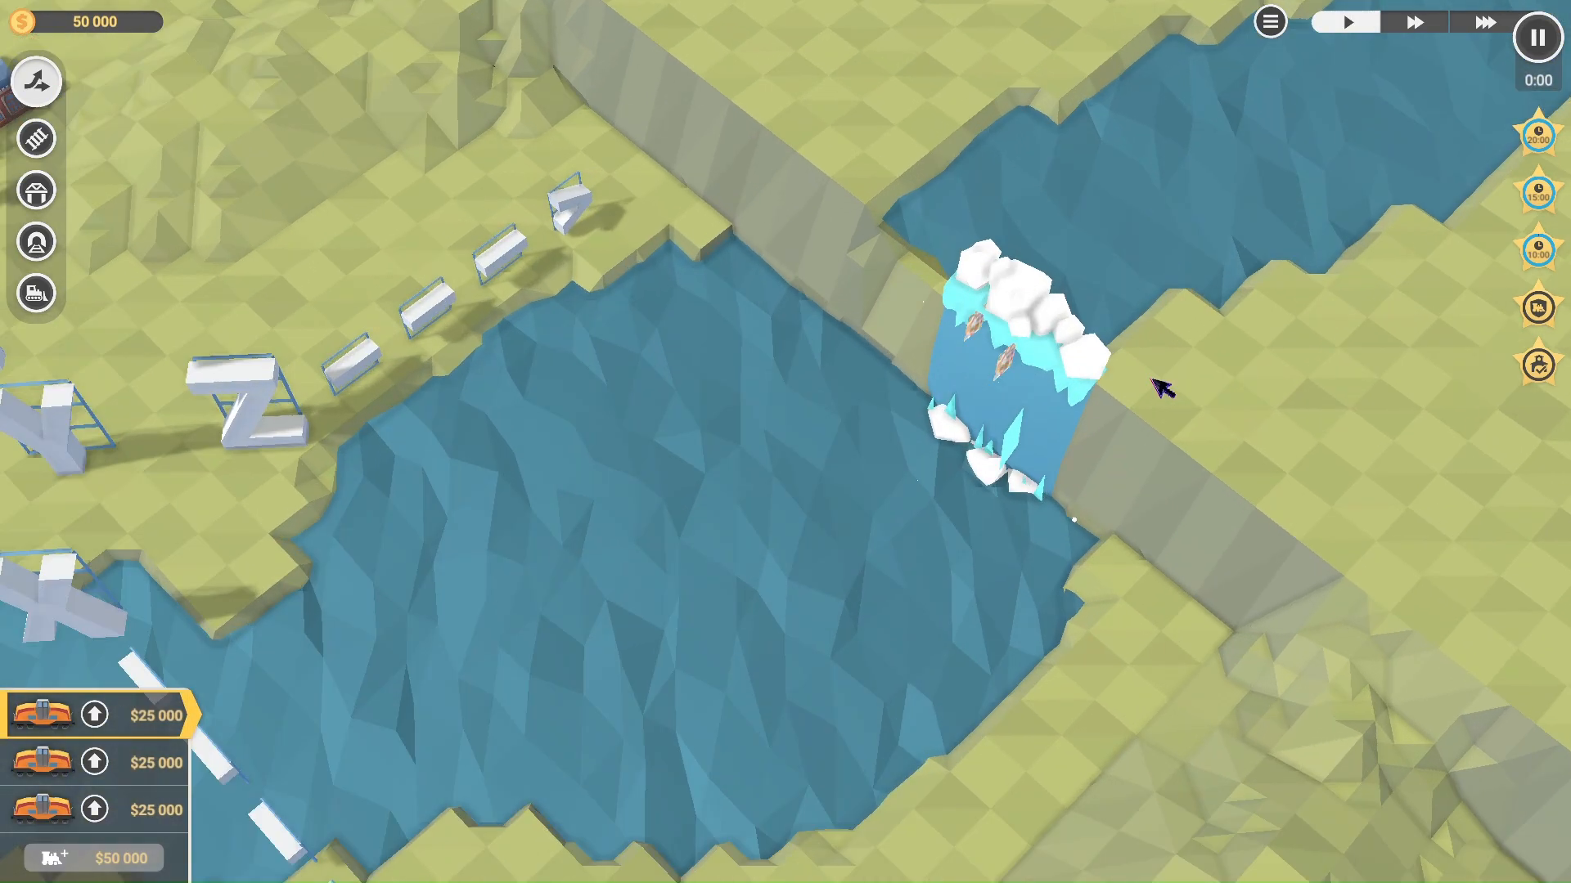
right_drag(1154, 376, 659, 439)
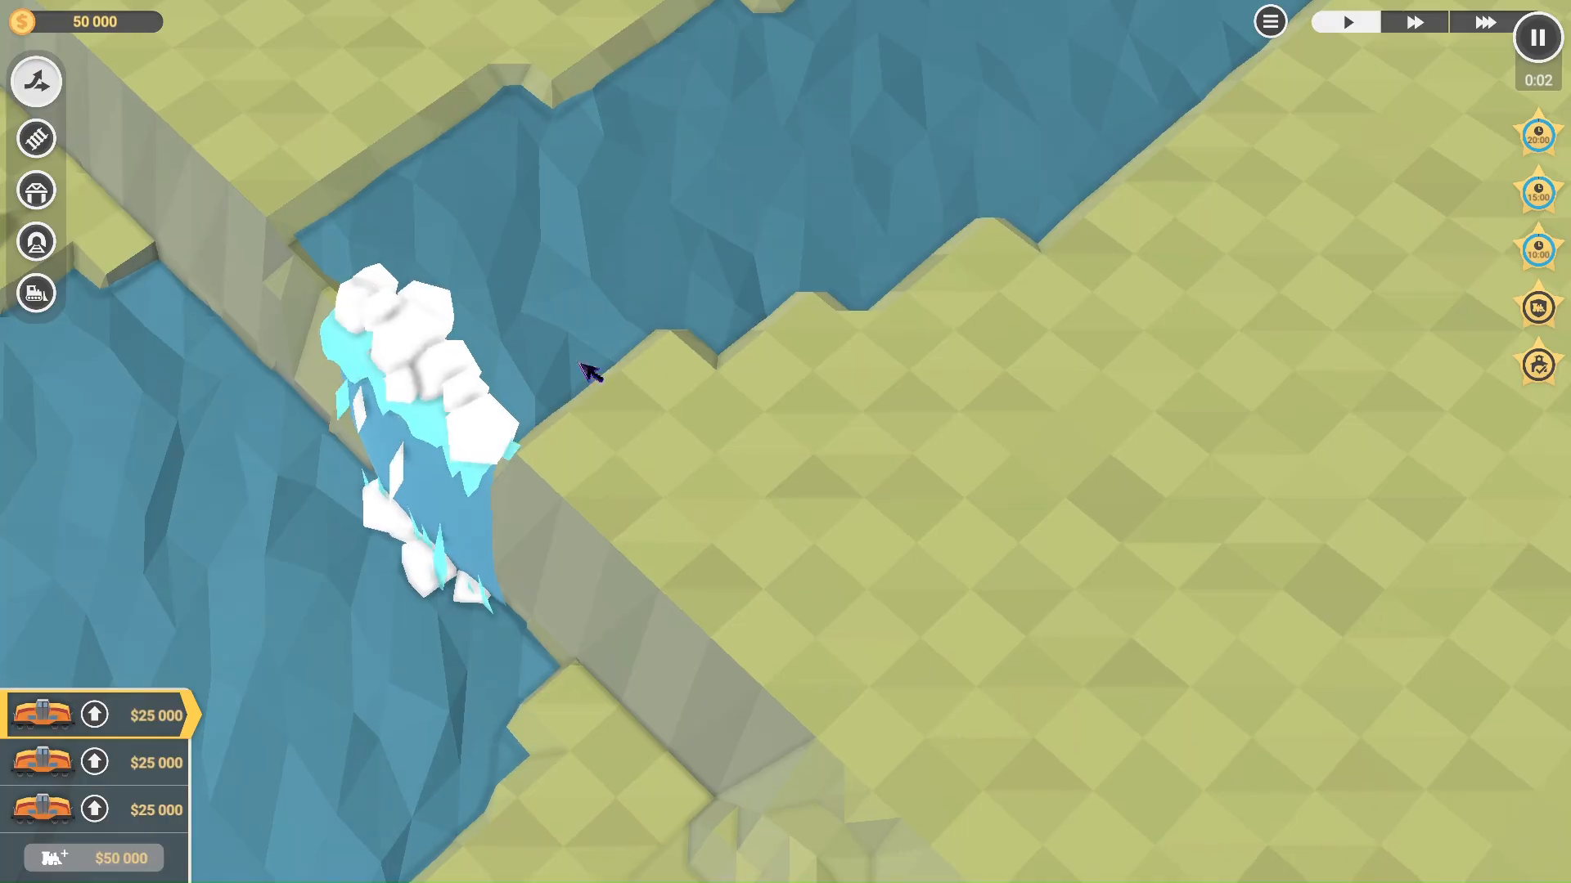
right_drag(437, 396, 512, 224)
scroll(694, 325, up, 3)
right_drag(703, 331, 530, 544)
scroll(530, 544, down, 6)
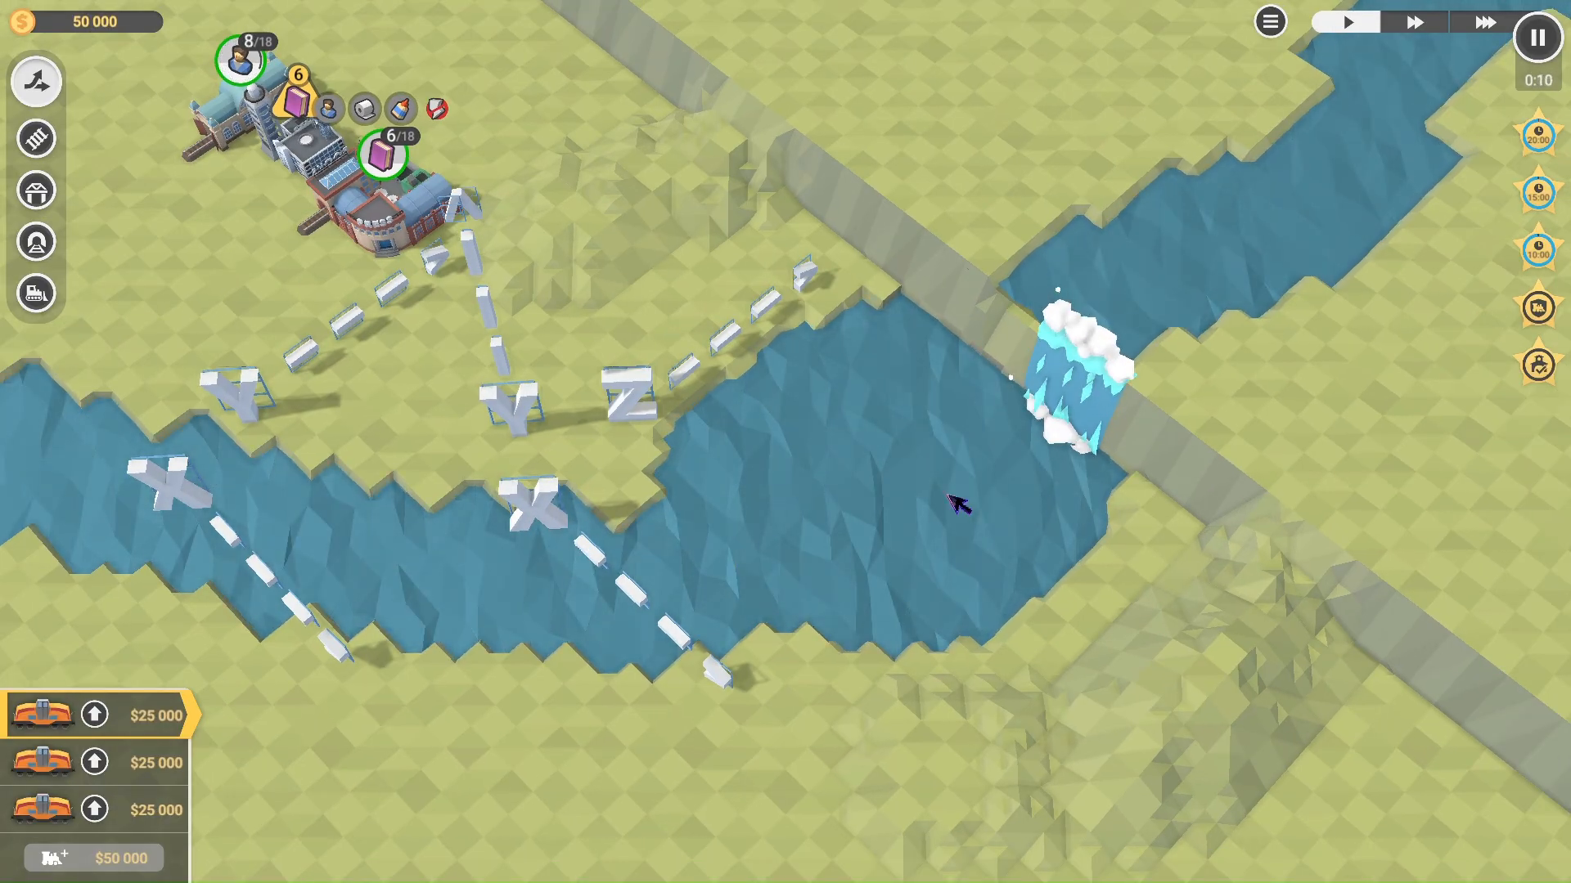
key(Escape)
Step: Add a second waterfall next to the existing one at cell 45, 42, with rotation 180 and scale 1.25
scroll(1057, 511, up, 8)
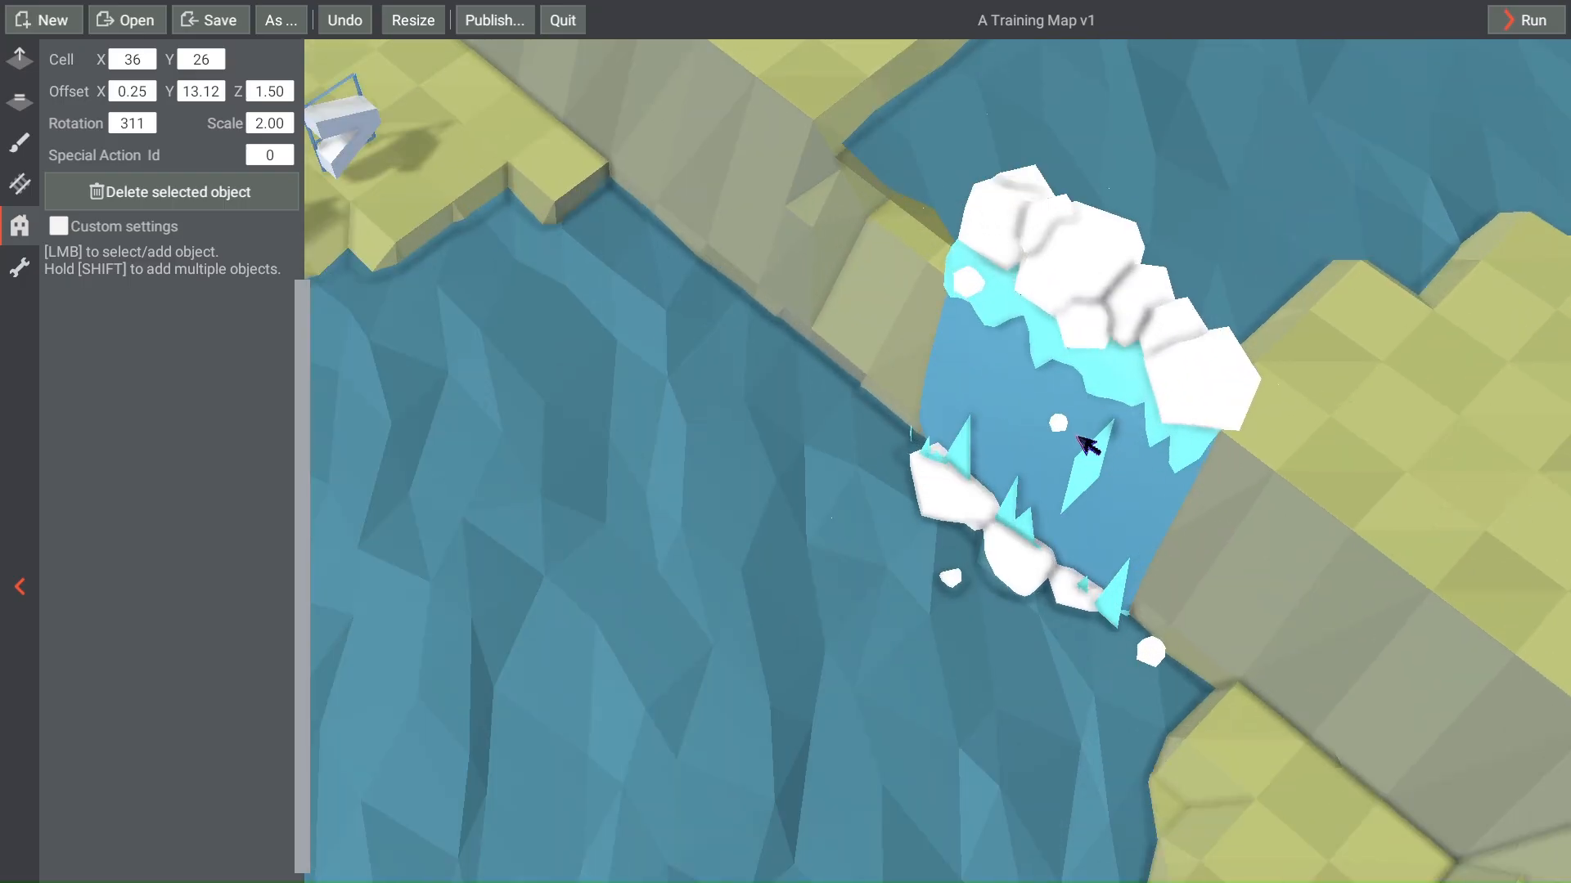
click(1078, 438)
key(w)
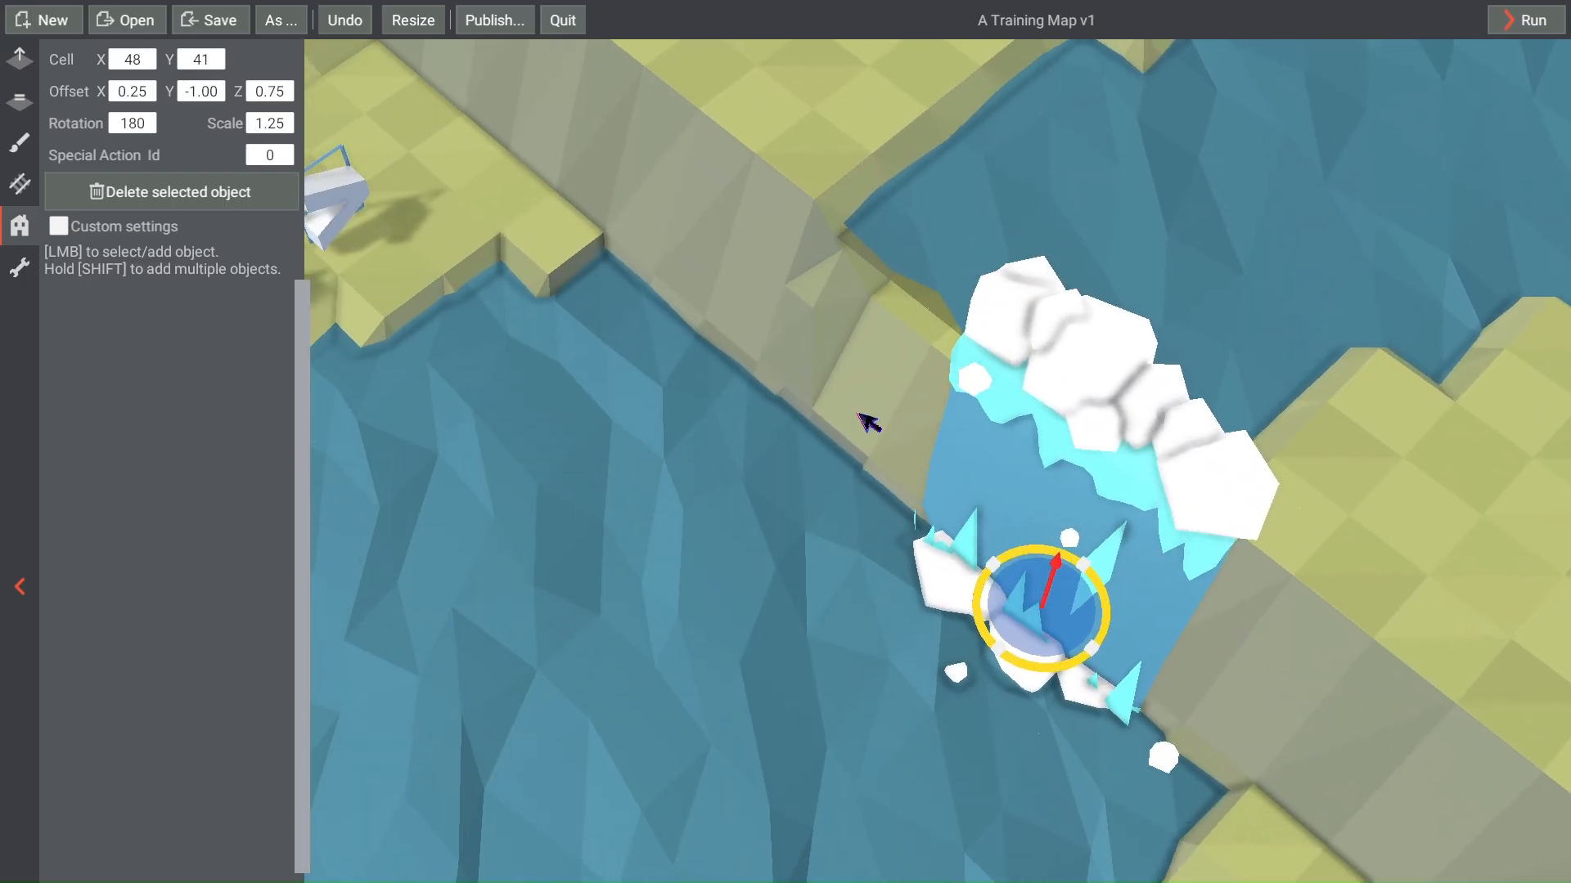
key(a)
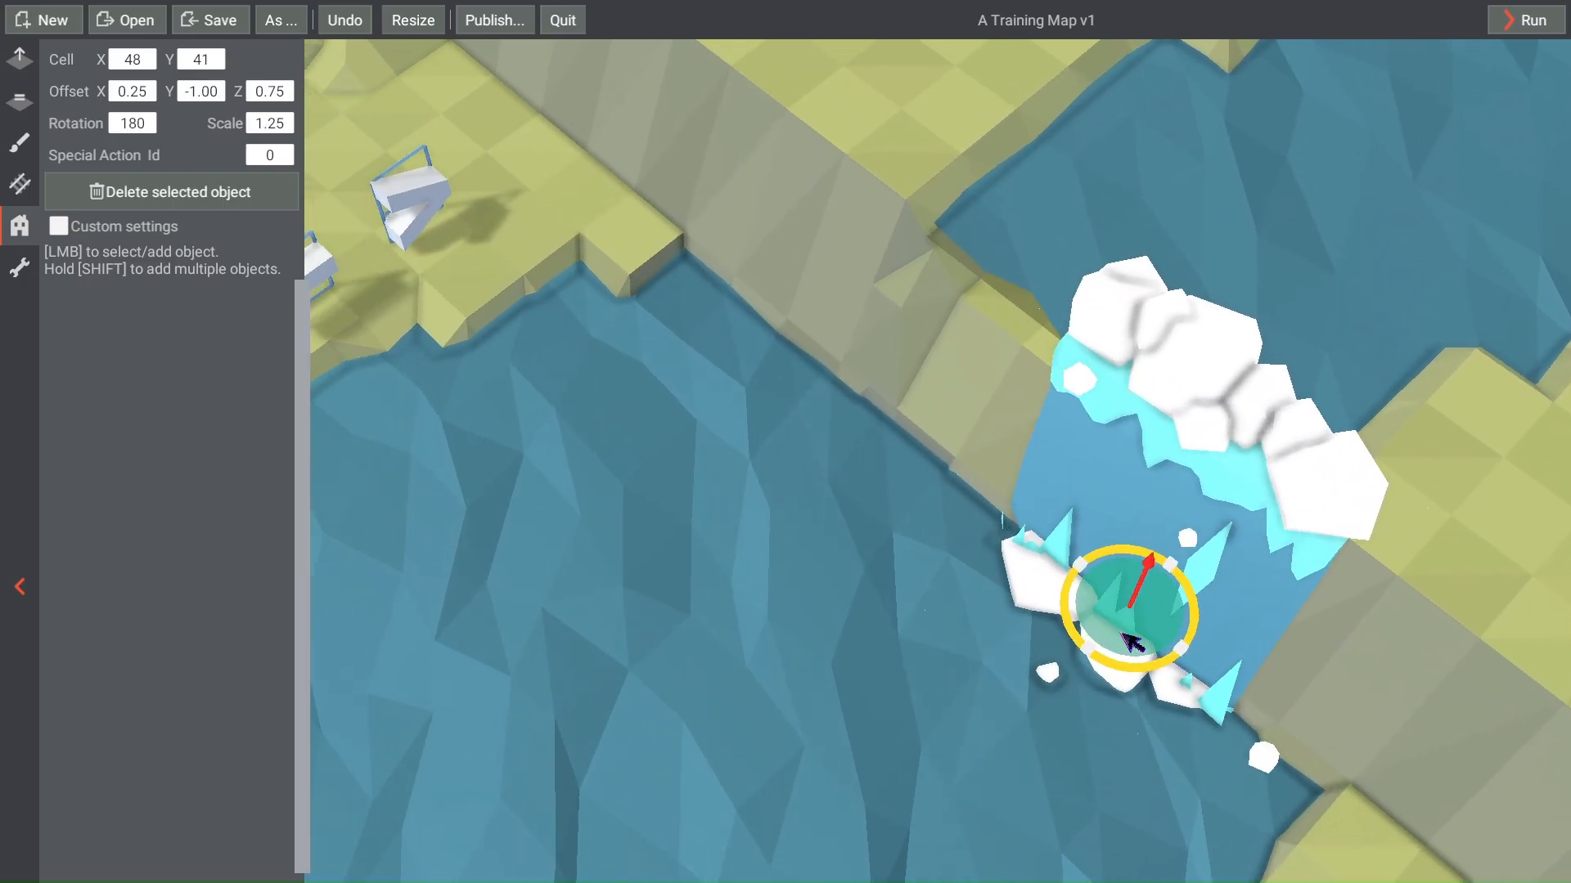
click(955, 504)
click(284, 129)
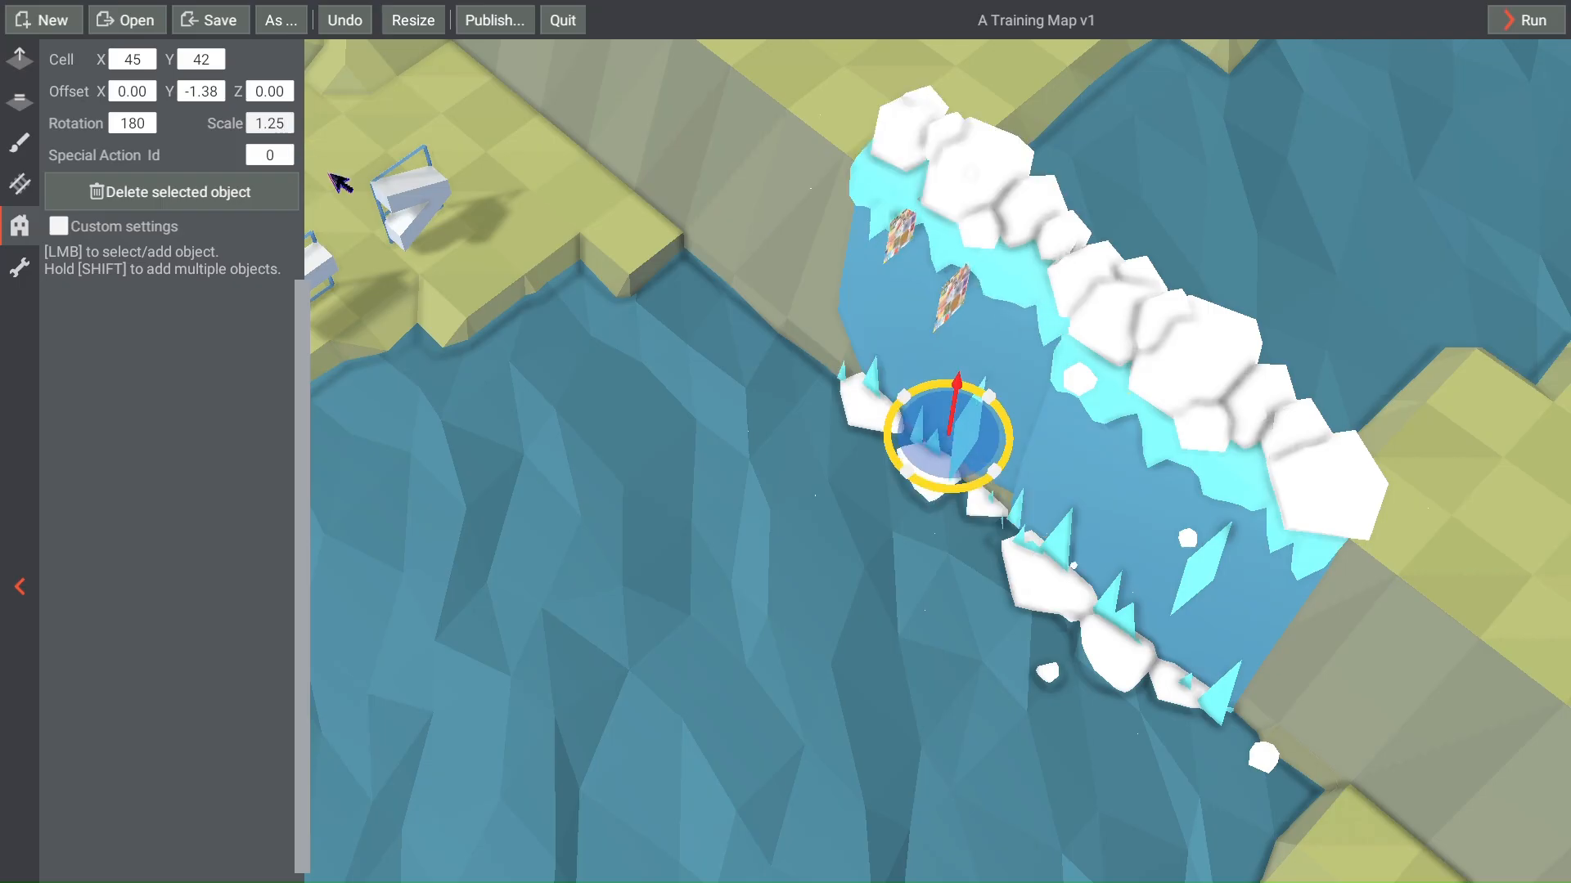
Step: Match the second waterfall to the first by setting its X offset to 0.25
click(1126, 519)
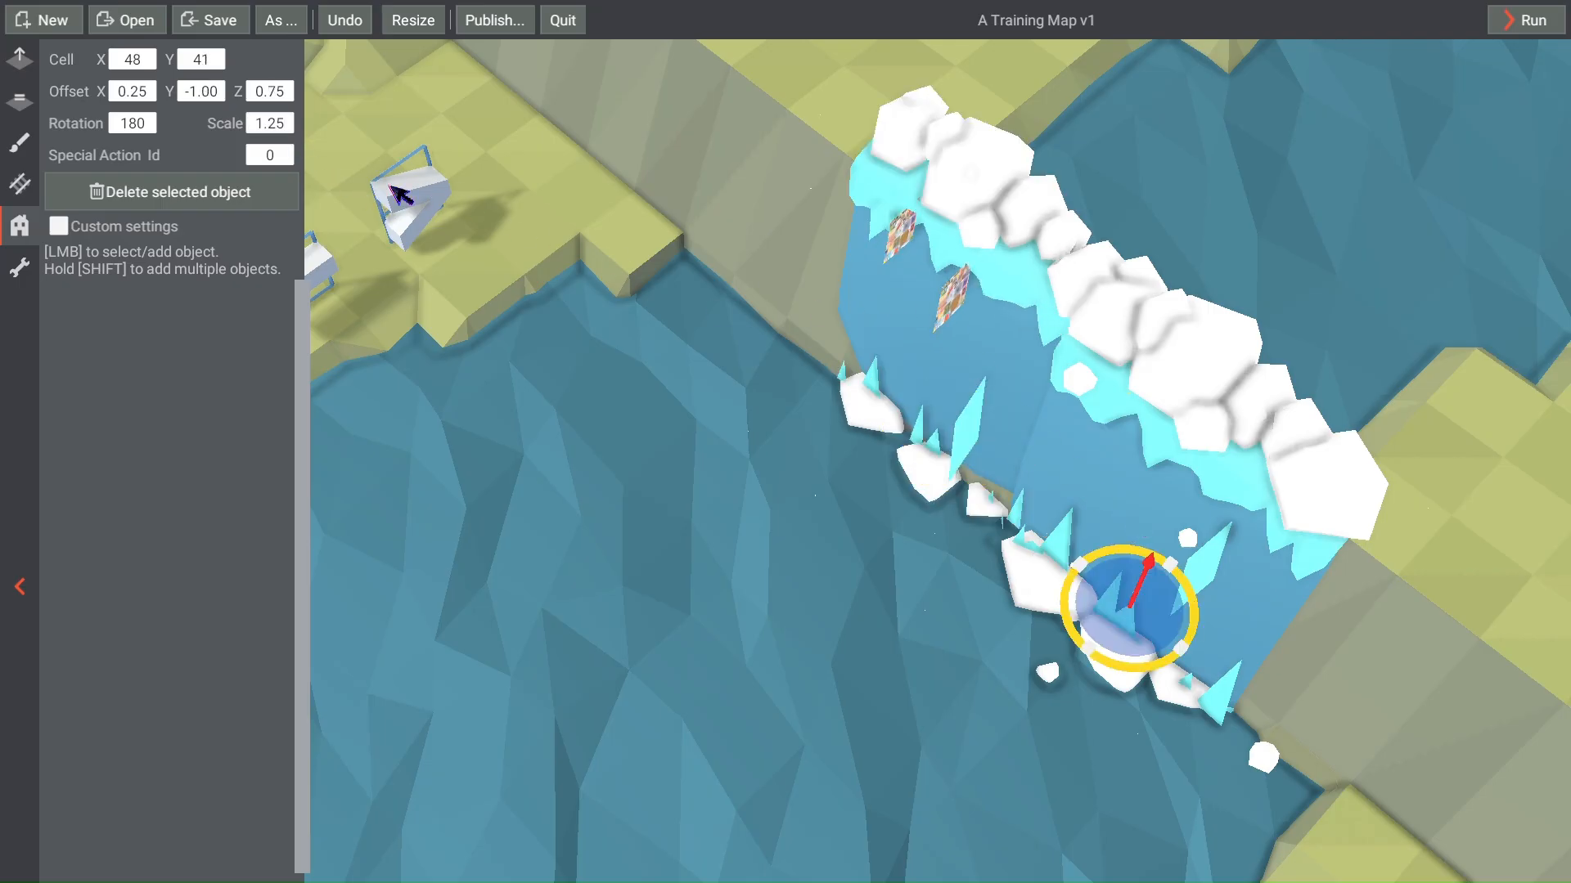
click(921, 266)
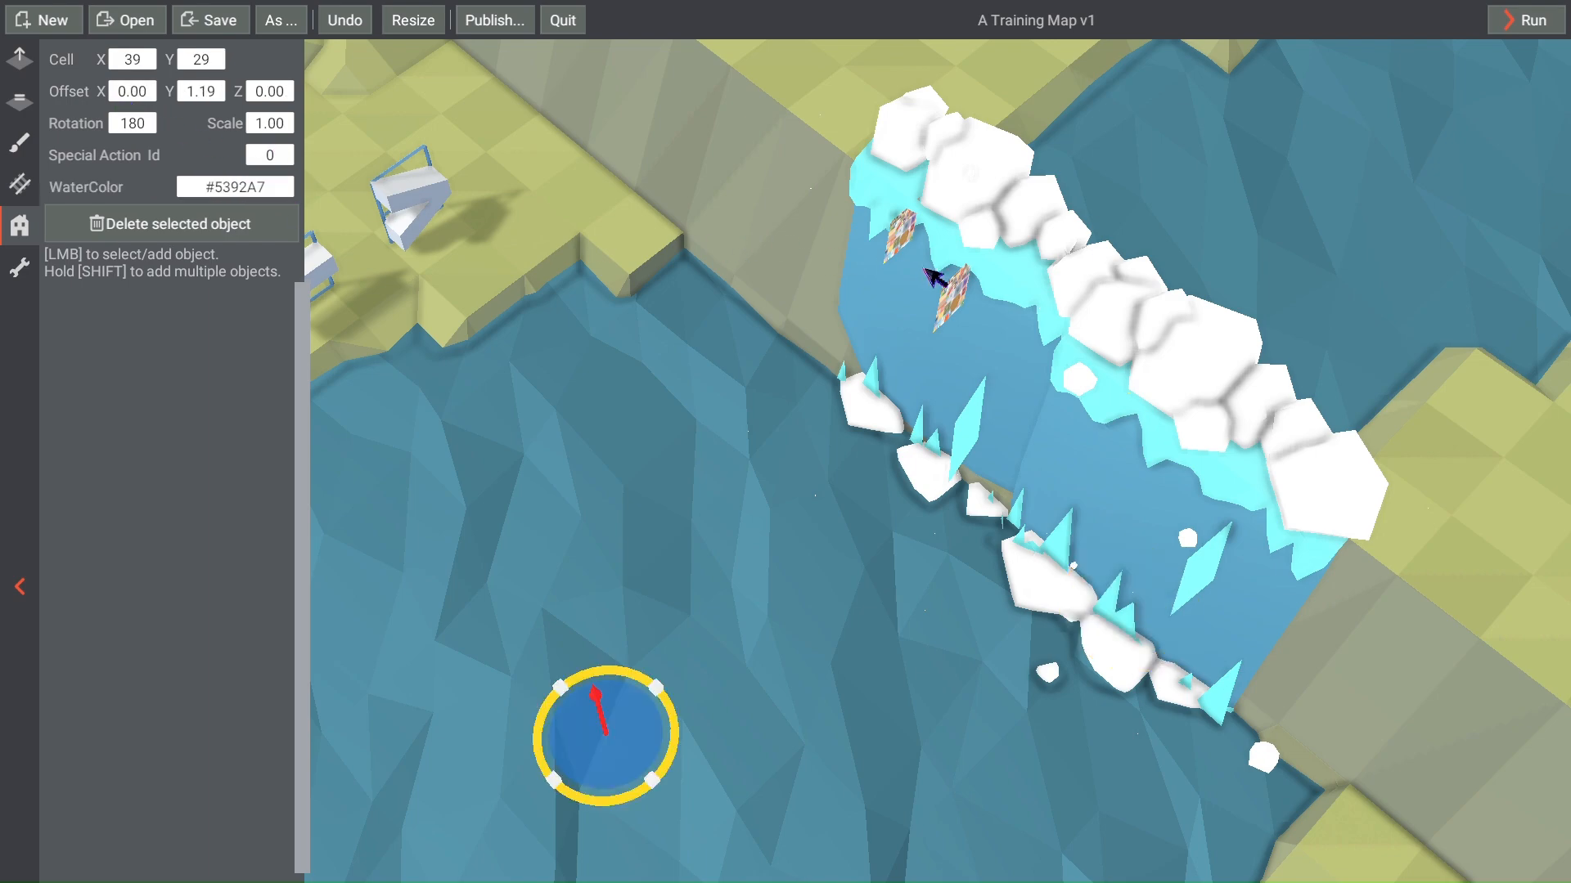
click(959, 337)
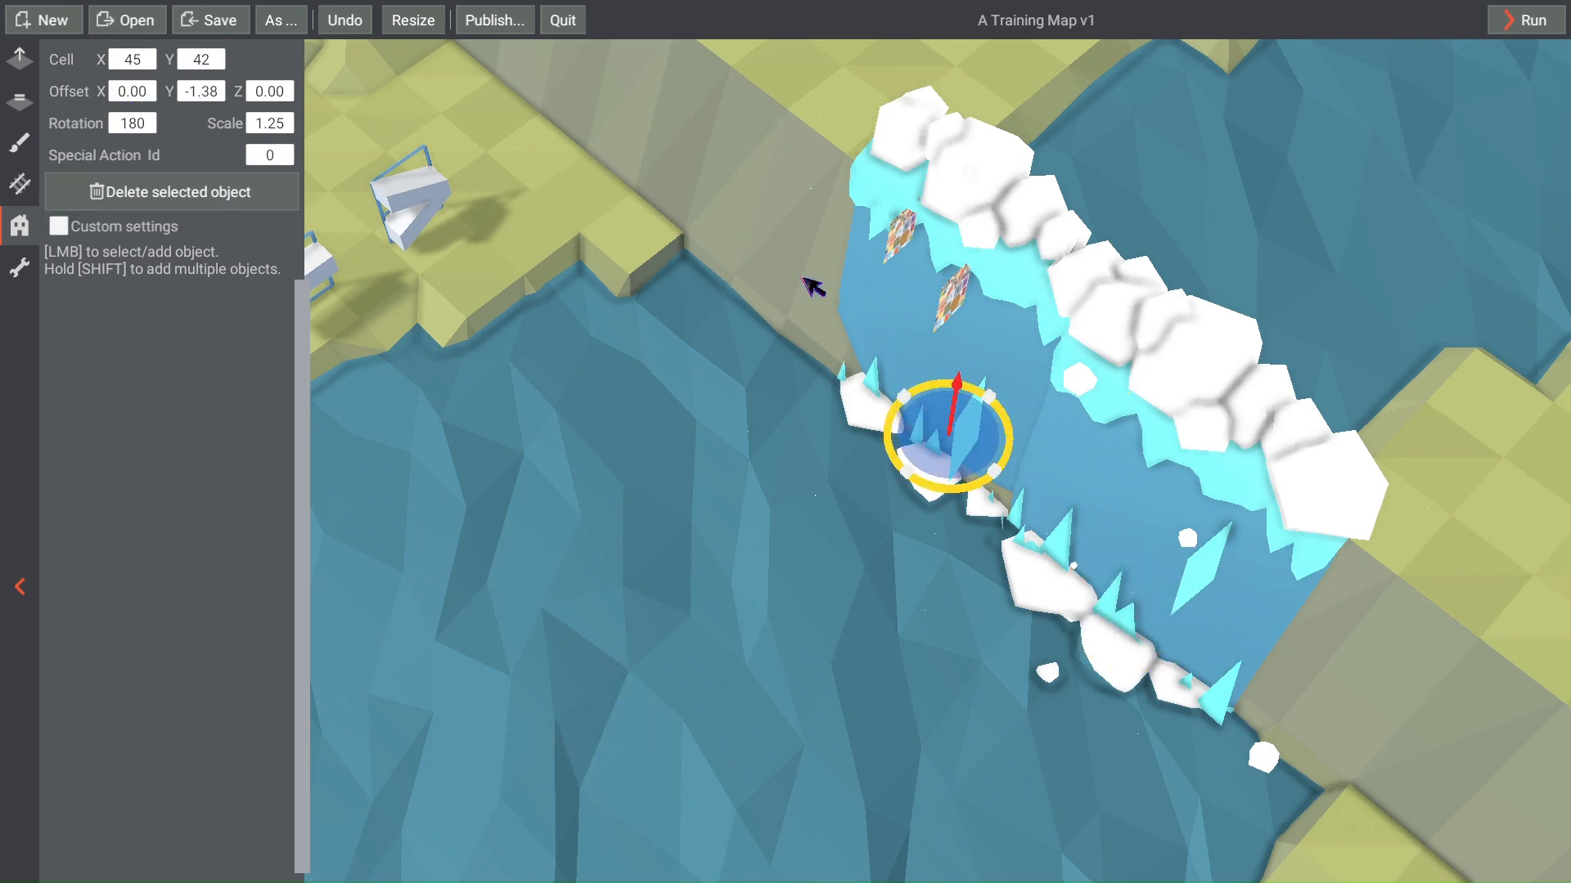
click(144, 98)
text(.25)
key(Return)
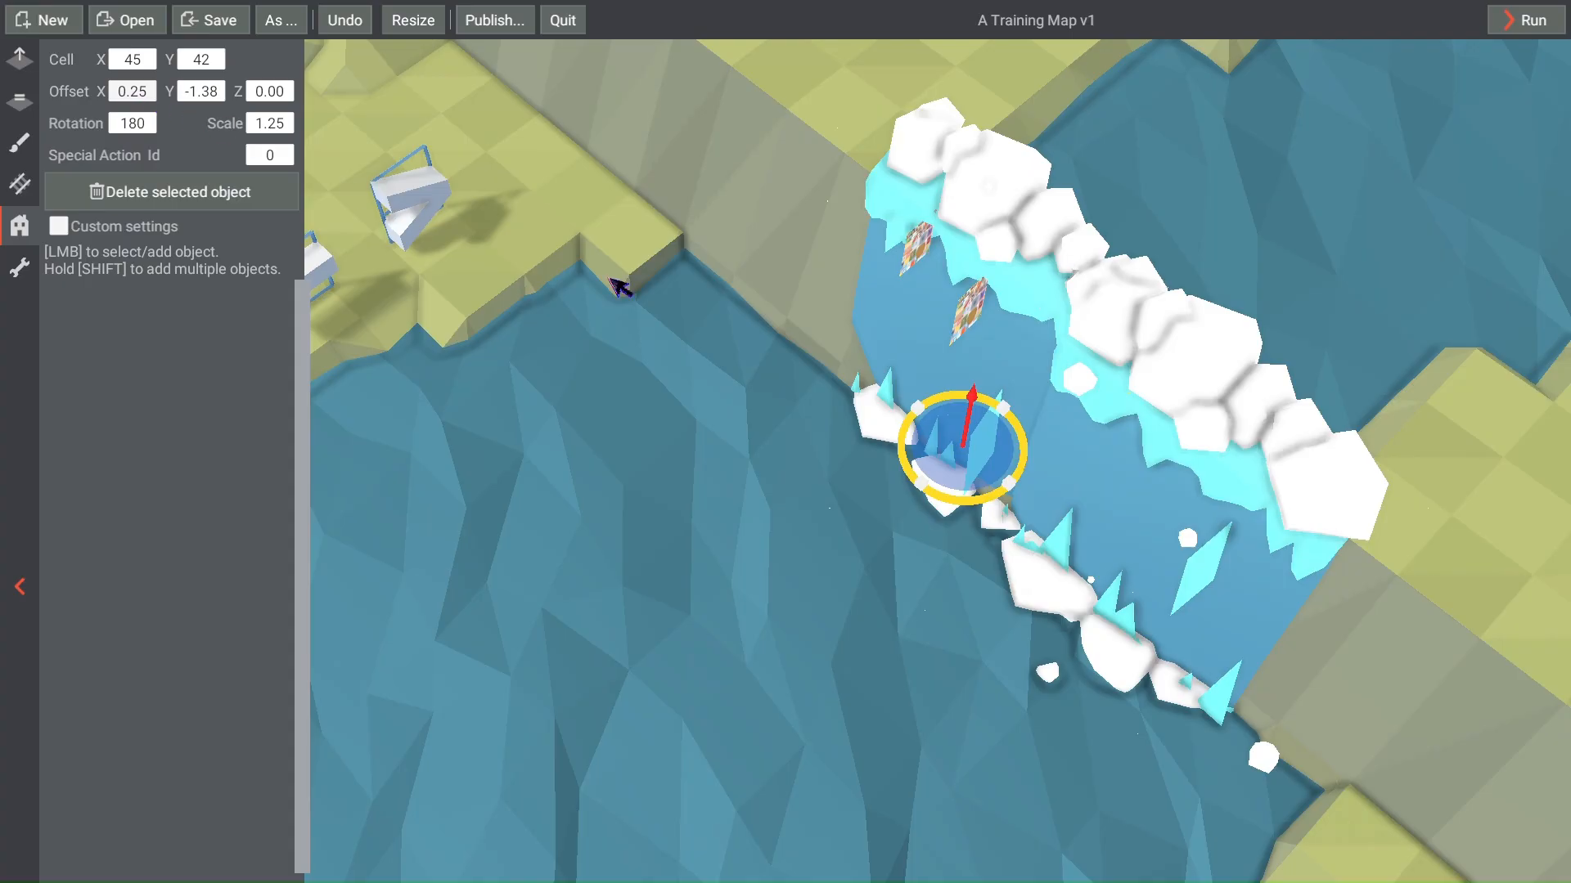
Step: Set the second waterfall's Z offset to 0.75, matching the first waterfall
click(1325, 536)
click(1170, 573)
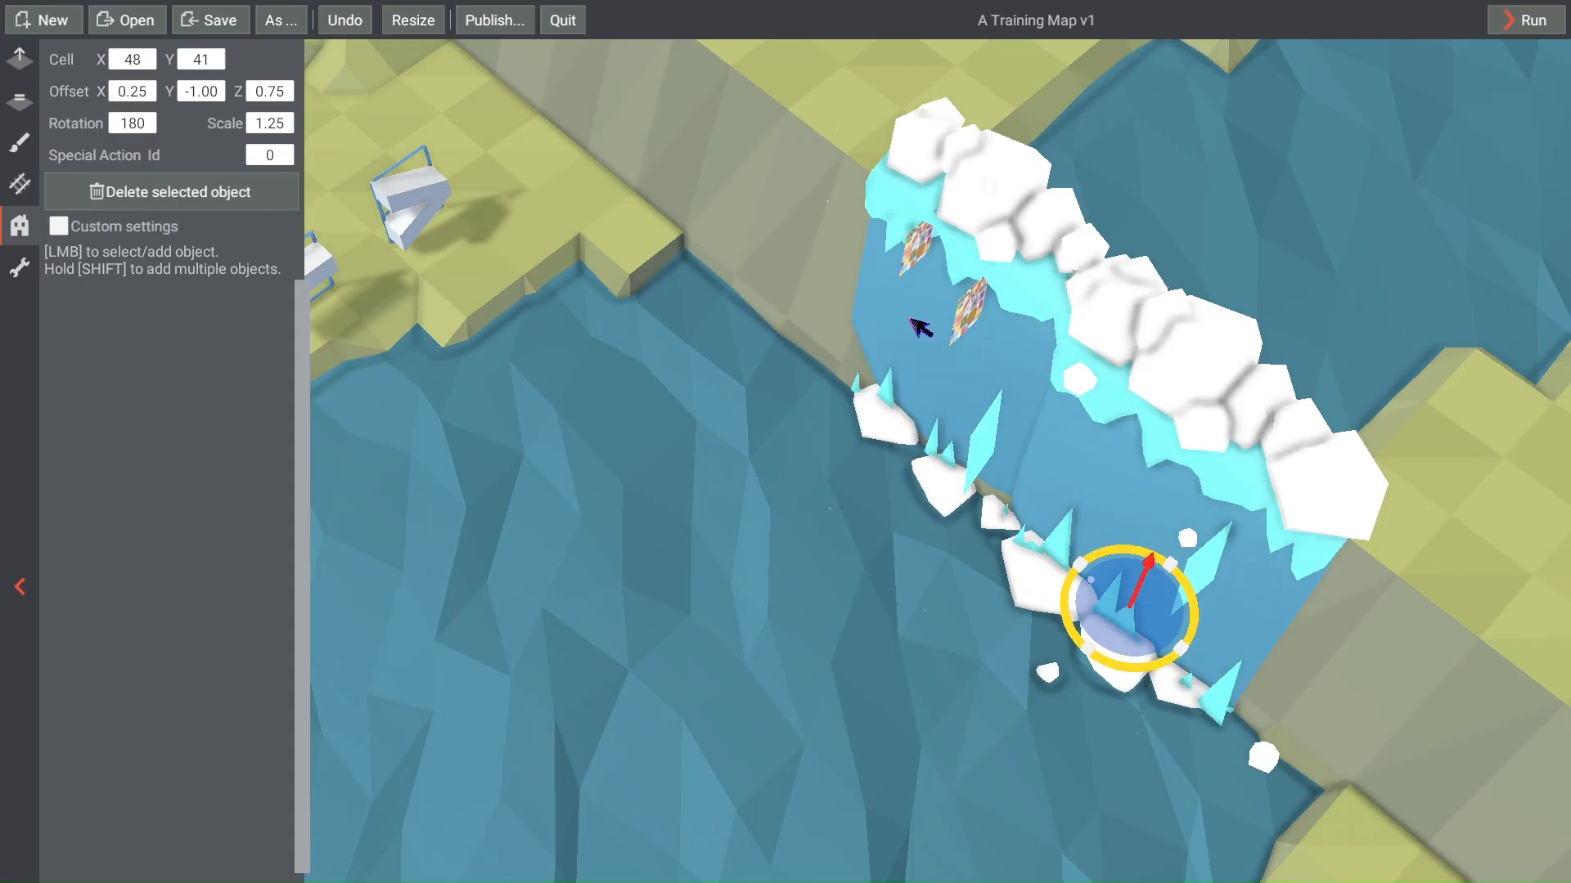
click(949, 434)
click(286, 91)
text(.7)
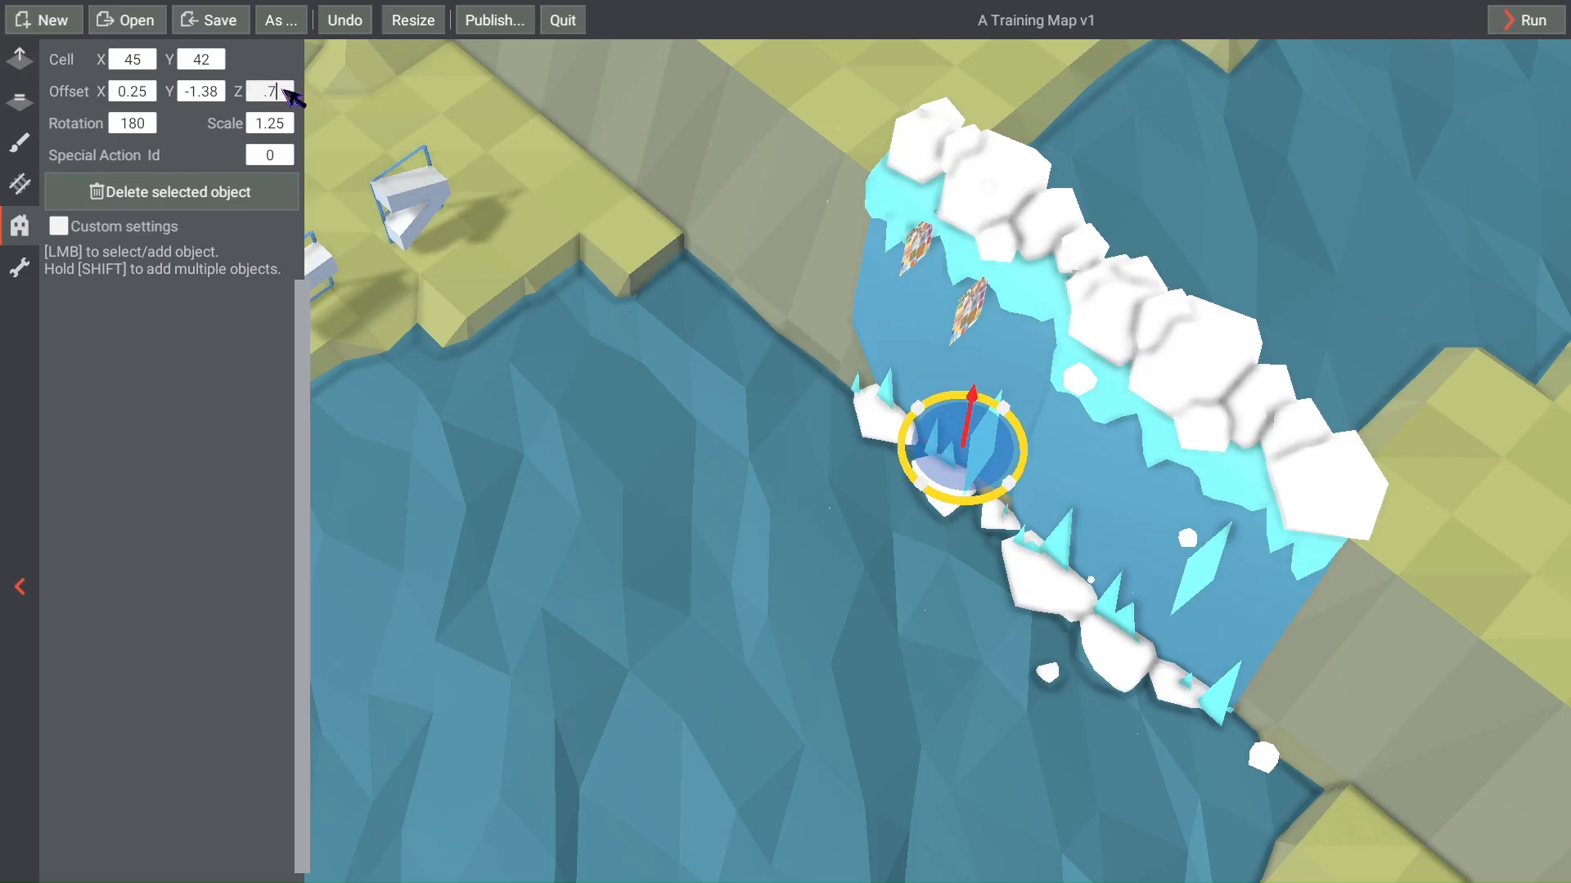
text(5)
key(Return)
Step: Change the second waterfall's cell Y to 41 so it lines up with the first
click(135, 62)
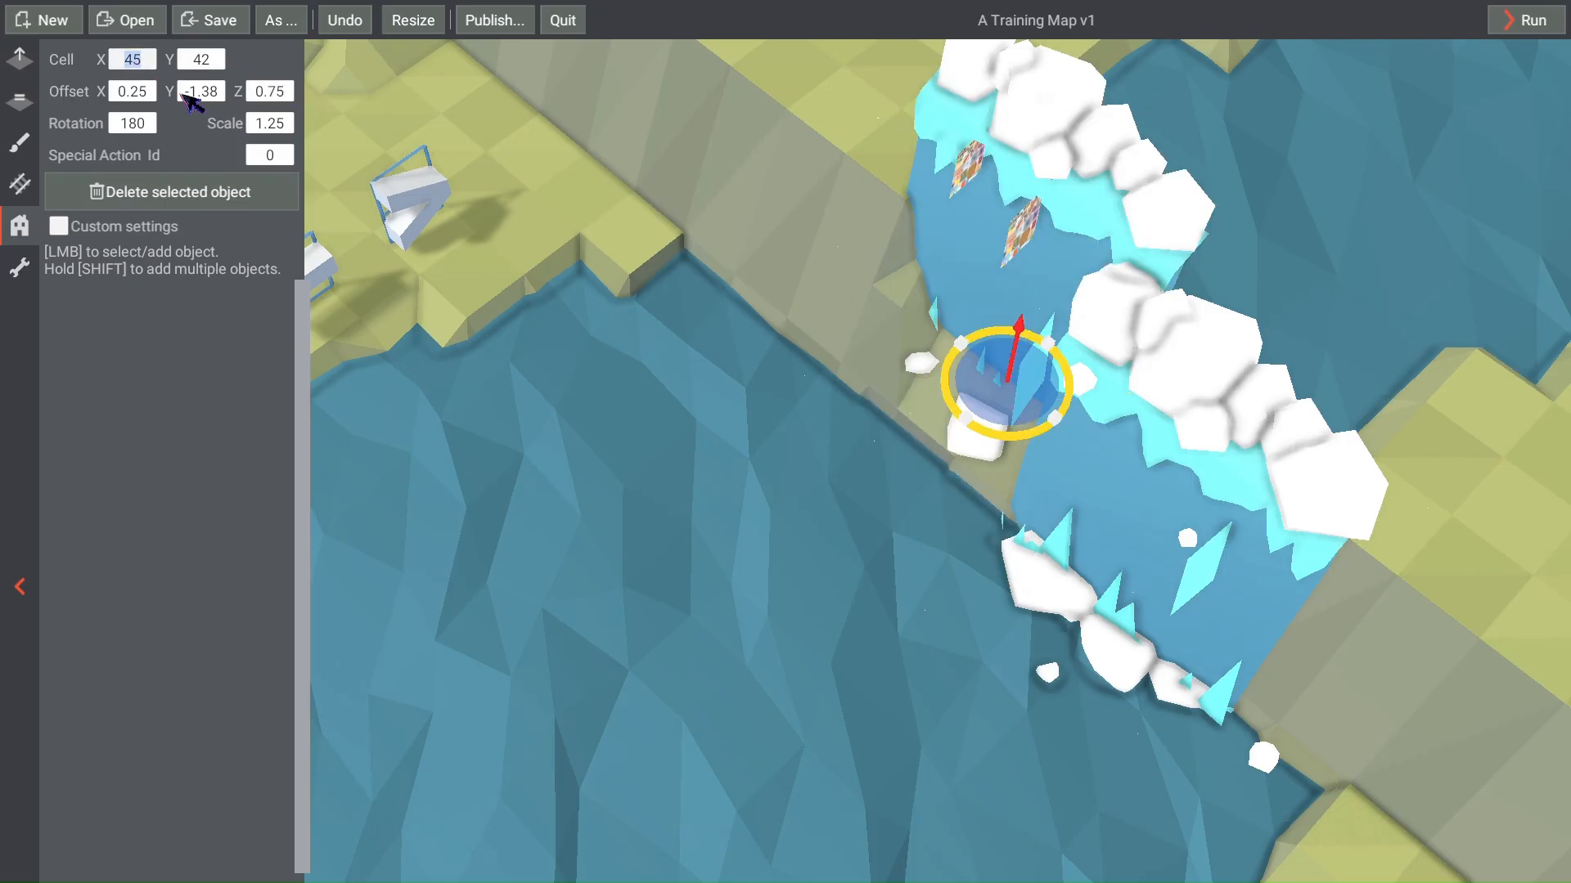
key(Tab)
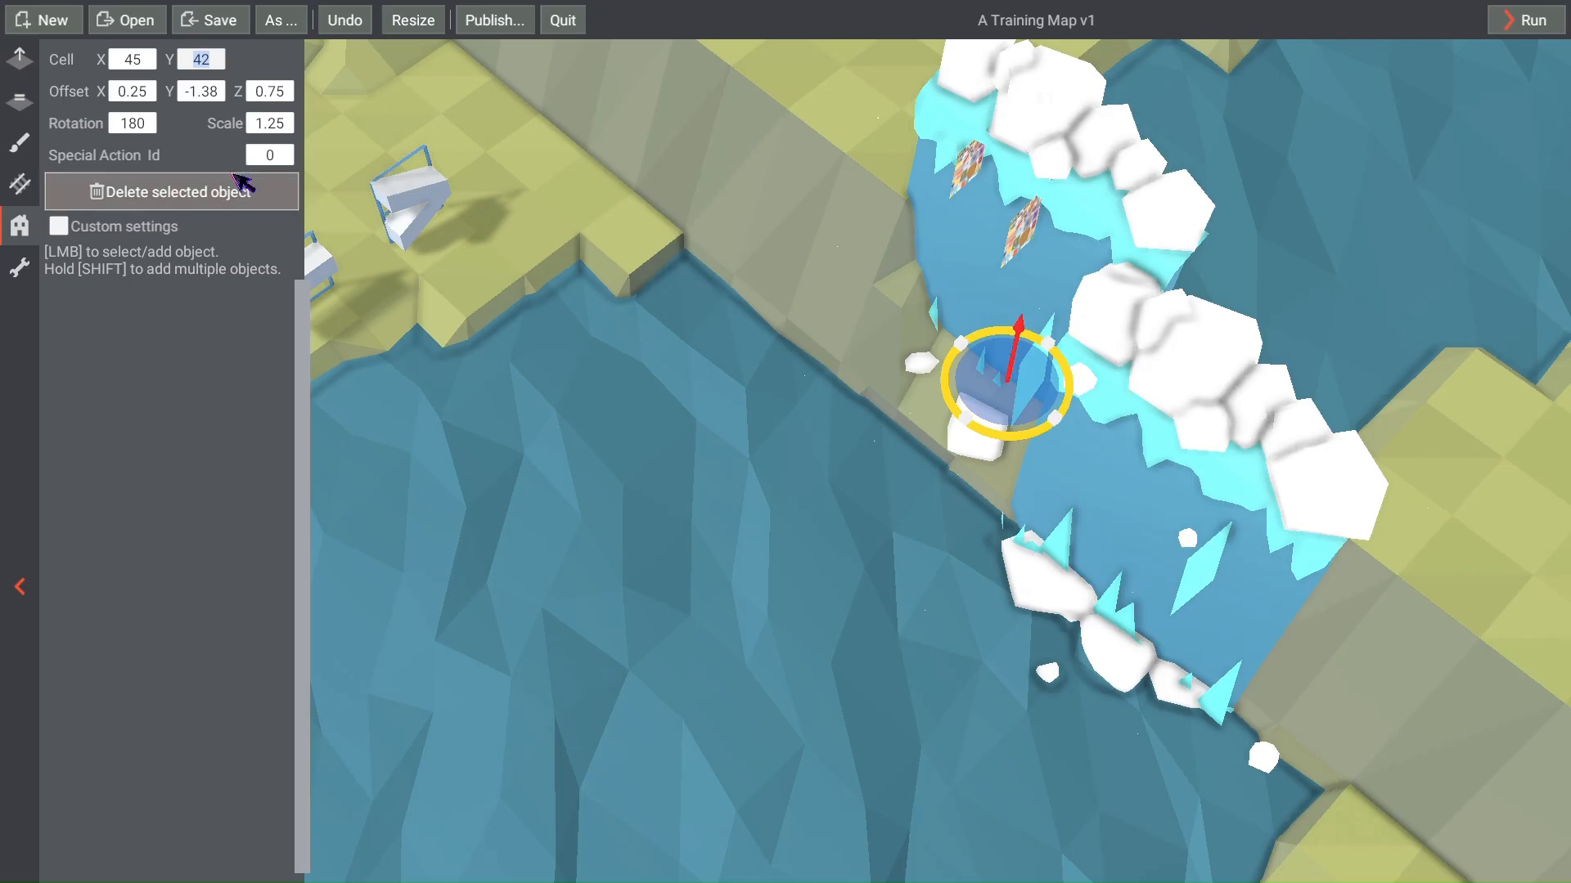
key(Return)
key(d)
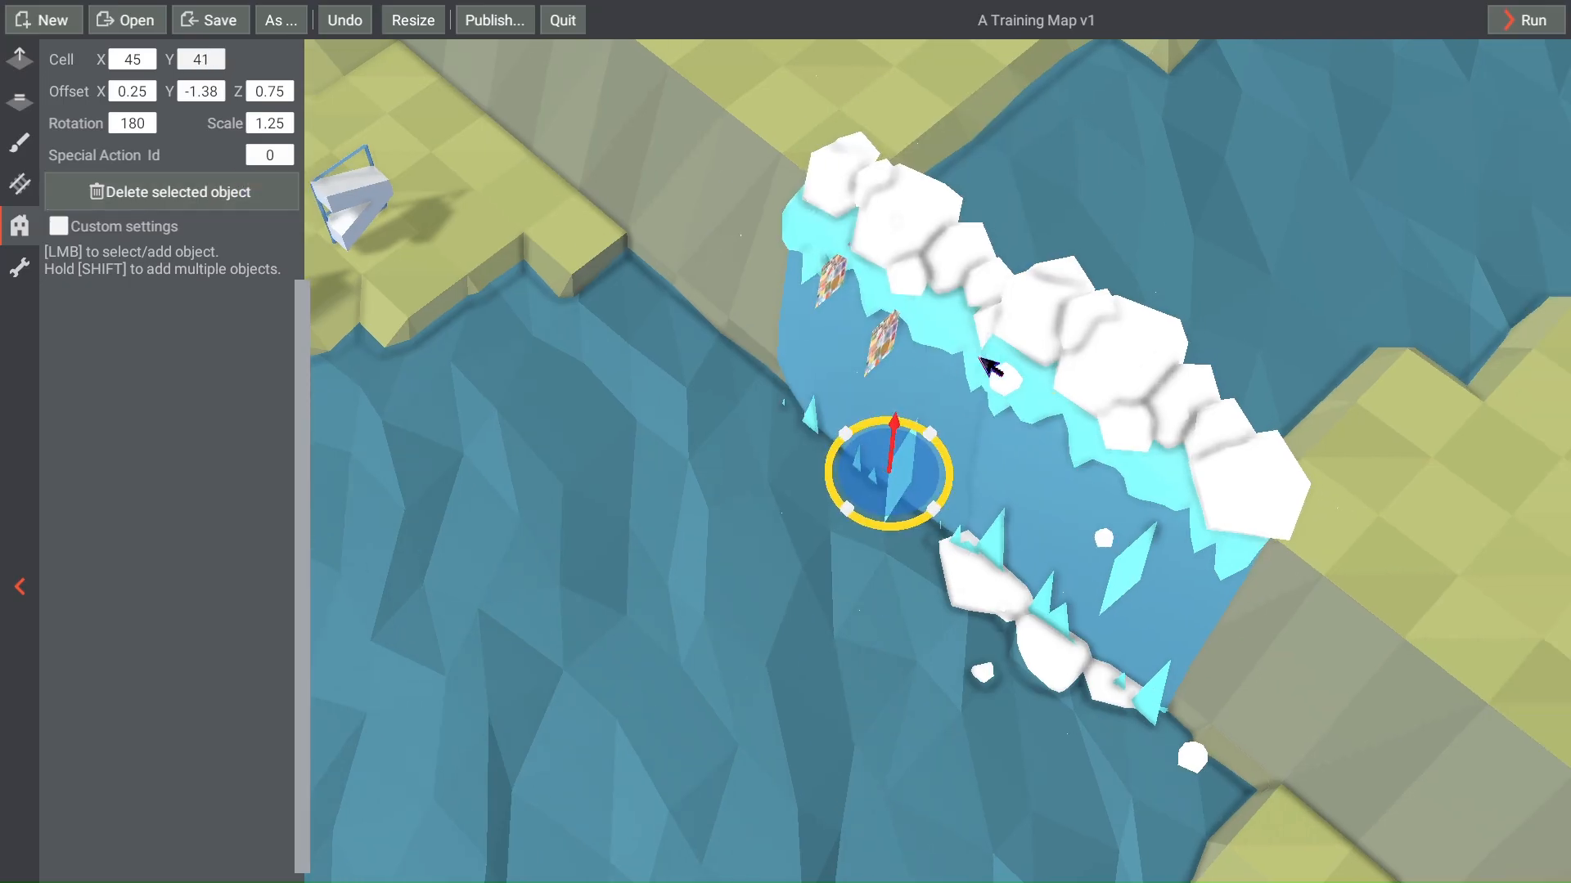
Step: Examine the seam between the two adjoining waterfalls up close
scroll(936, 386, up, 2)
key(a)
key(w)
scroll(843, 391, up, 2)
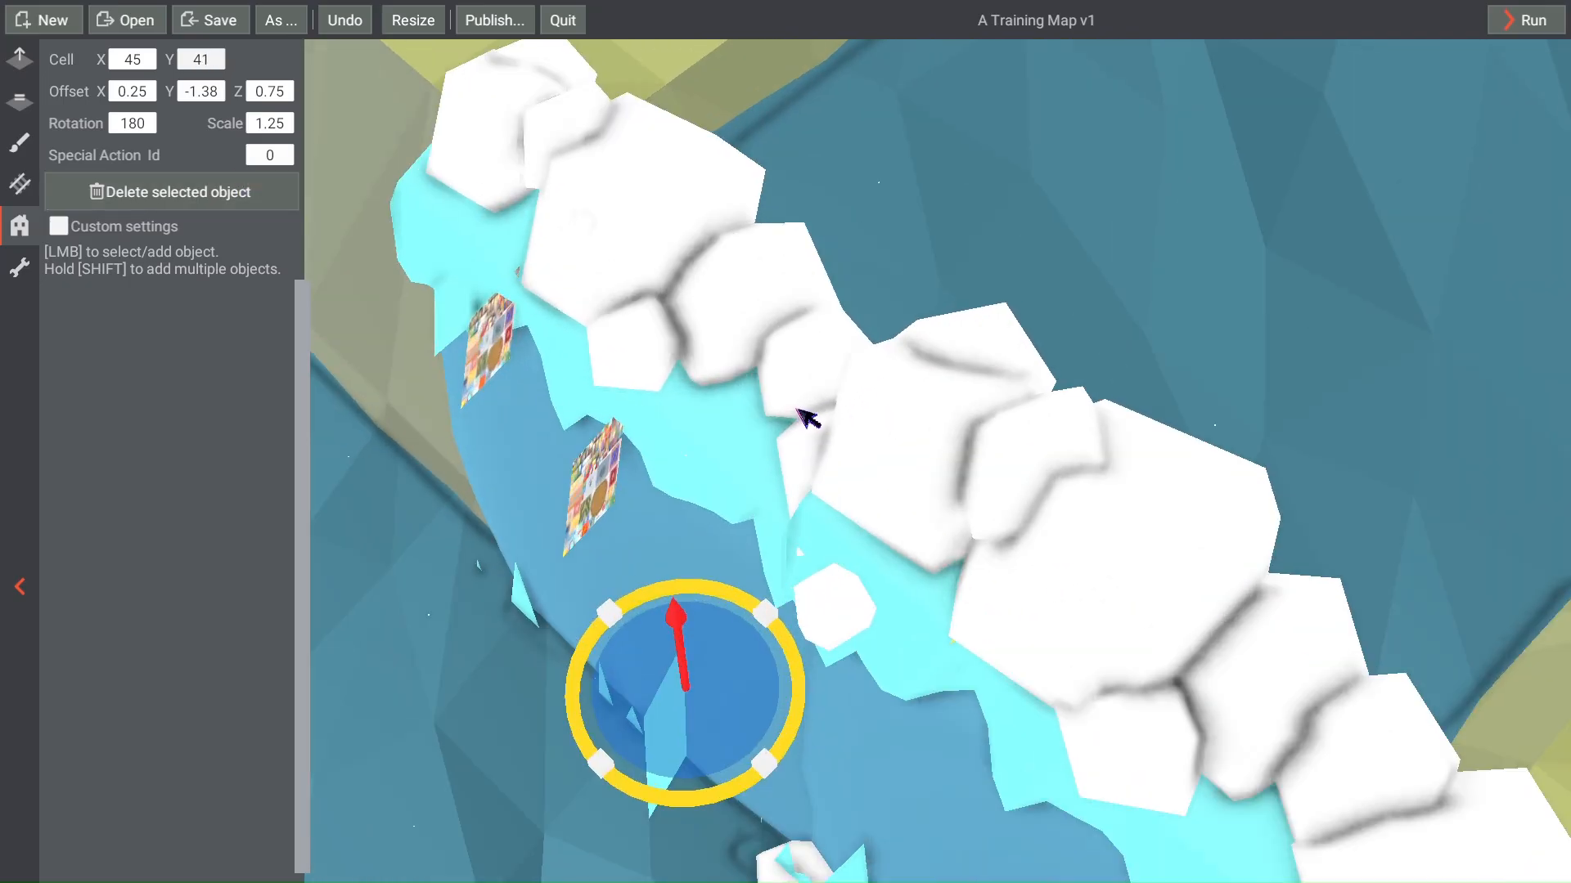
key(a)
key(s)
key(d)
key(w)
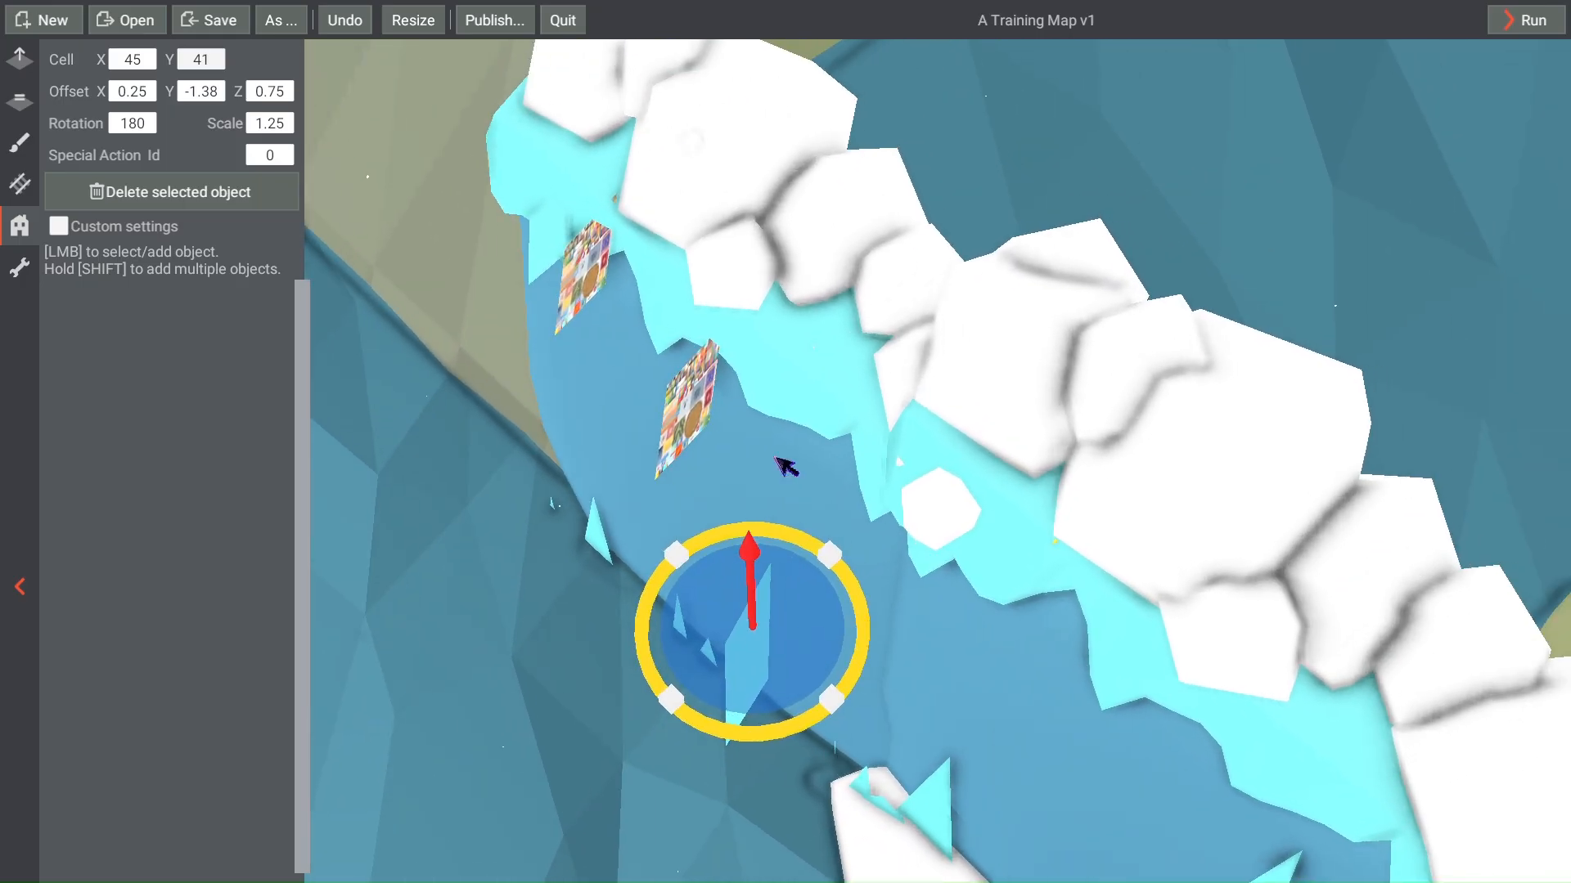
scroll(785, 466, down, 3)
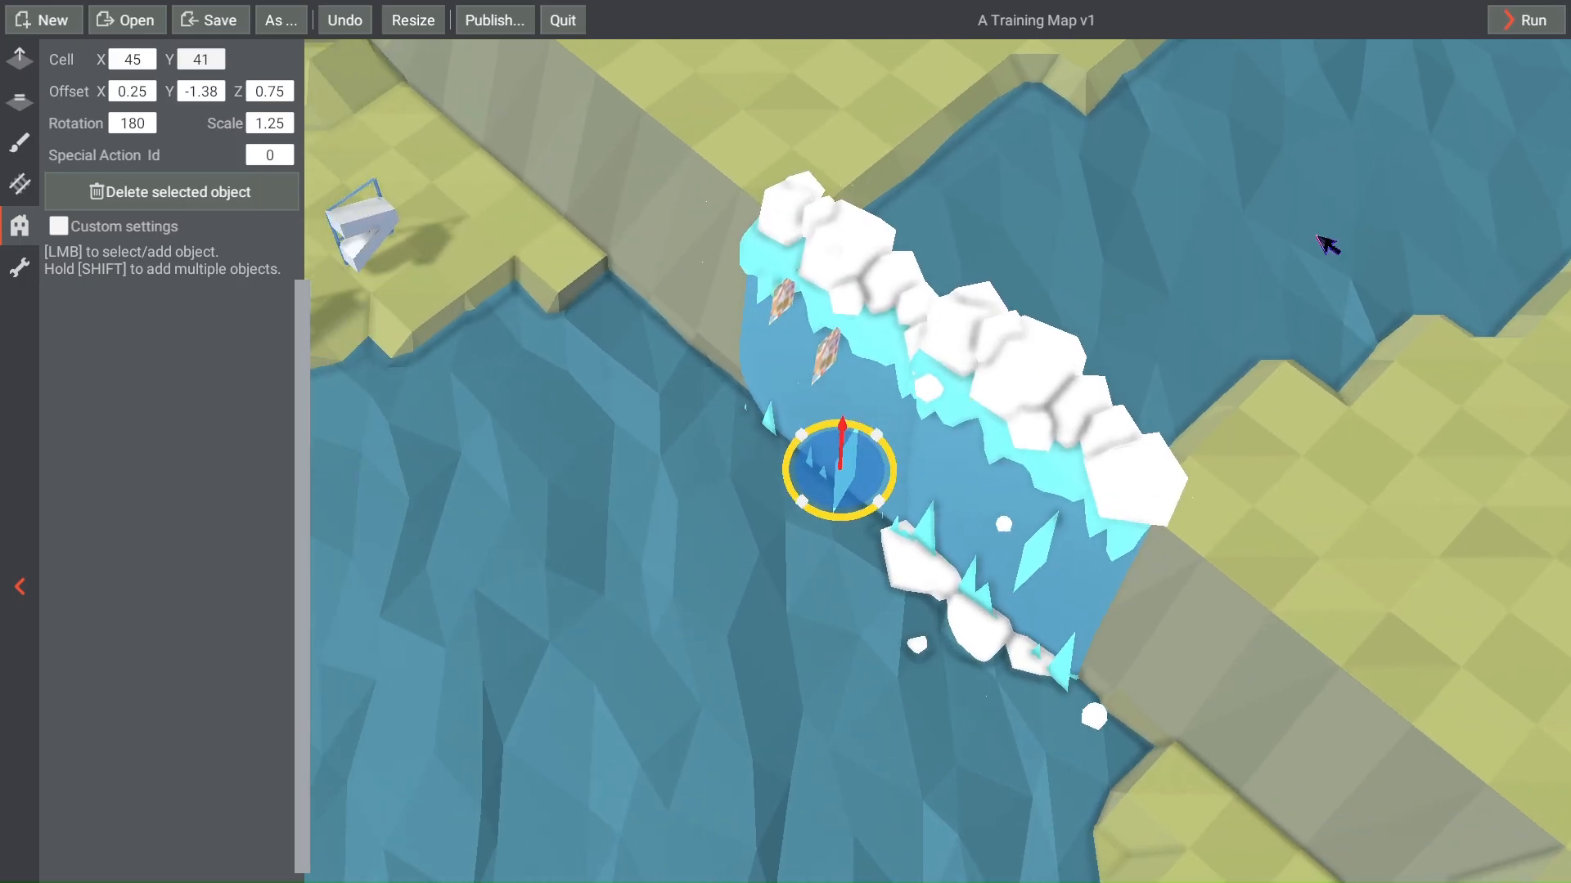
Step: Run the level to check the two joined waterfalls in motion, and return to the editor
click(1529, 23)
scroll(1047, 401, up, 3)
scroll(1071, 366, up, 2)
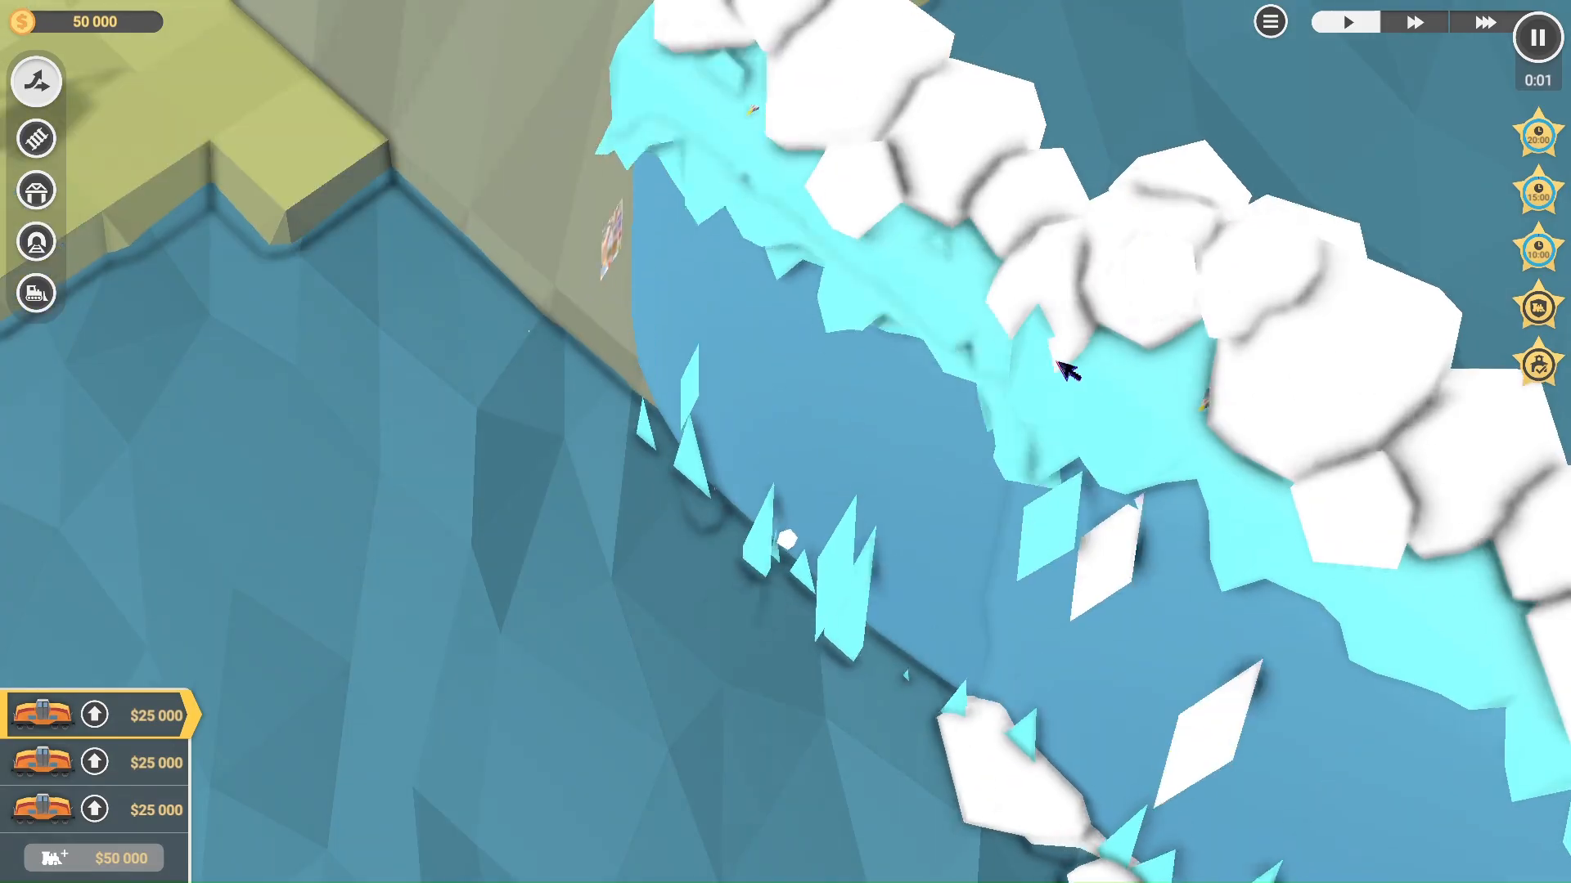
scroll(1058, 360, down, 8)
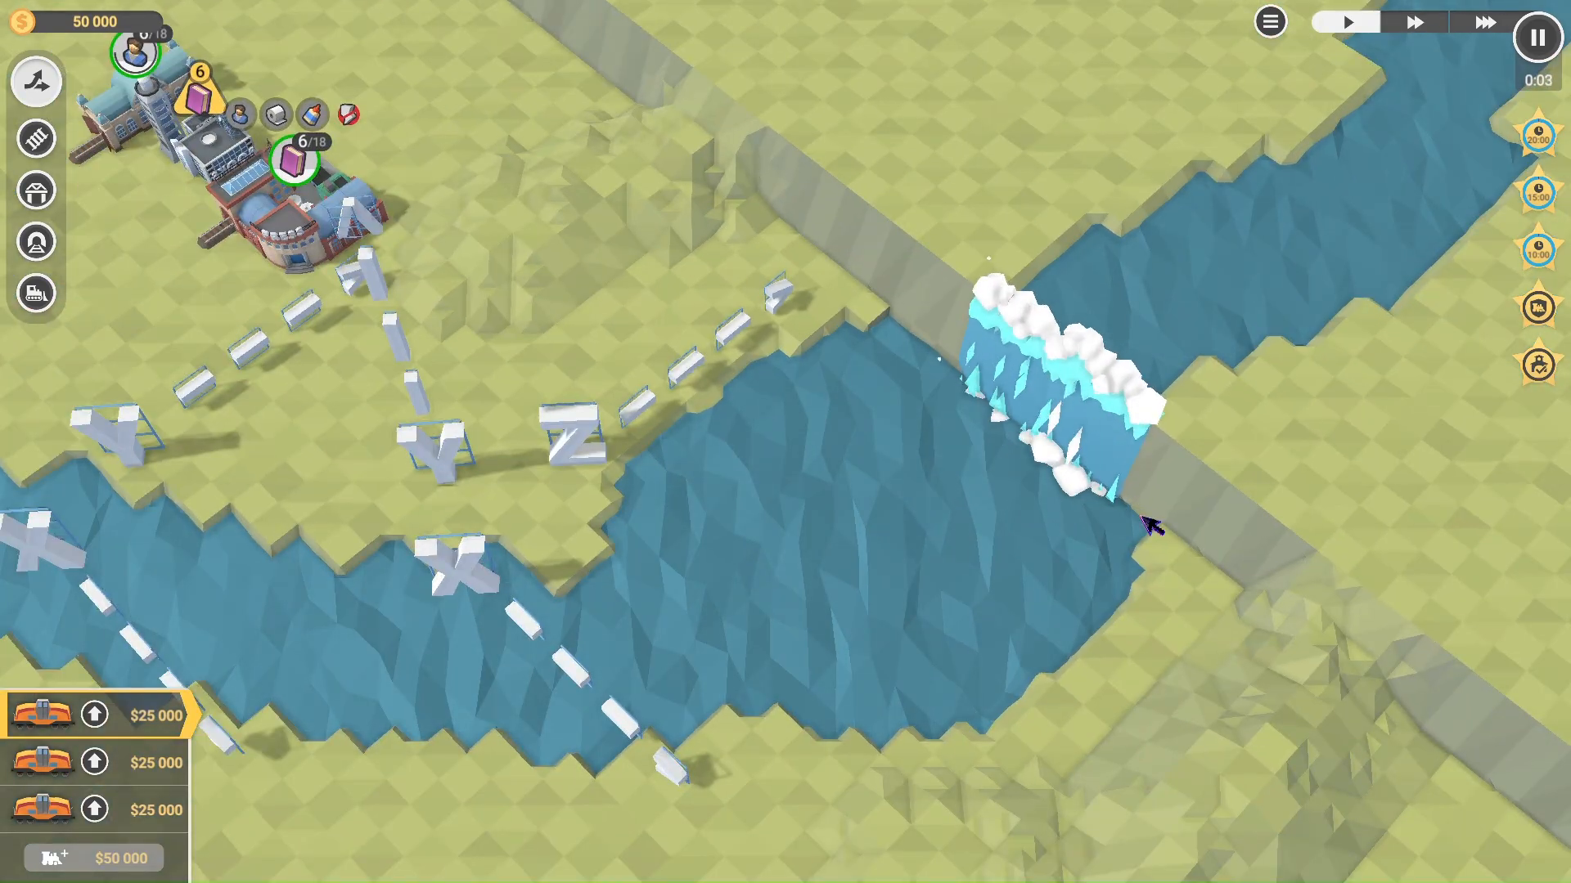
scroll(1145, 514, up, 4)
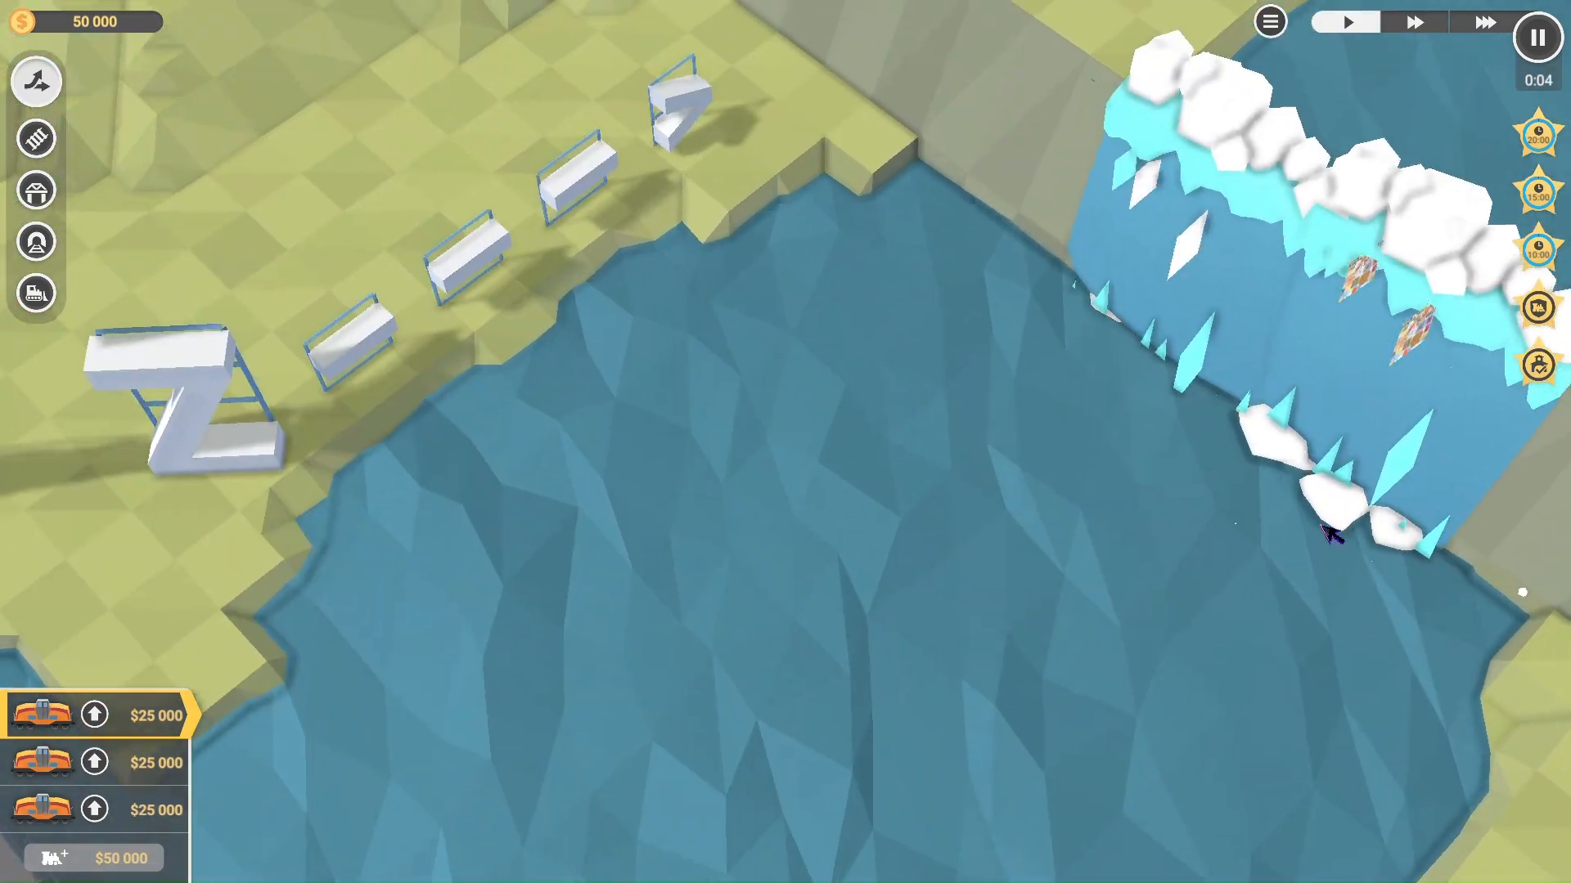
scroll(1332, 533, down, 4)
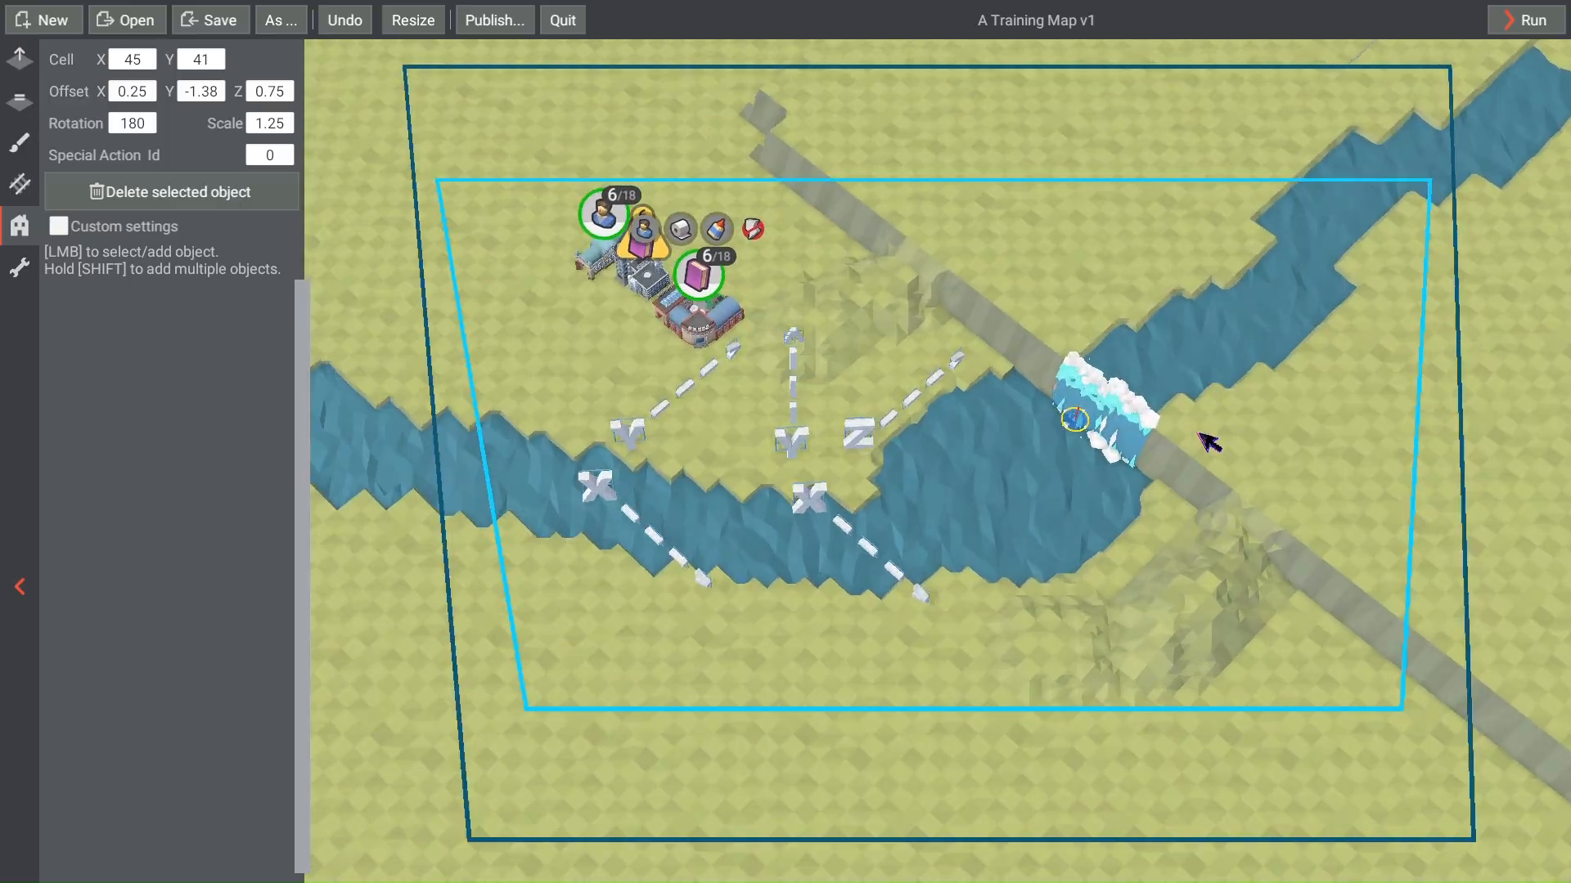
Step: Set the Y offset of the waterfall at cell 45, 41 to -1.00, matching its neighbour
scroll(1161, 440, up, 5)
click(1087, 402)
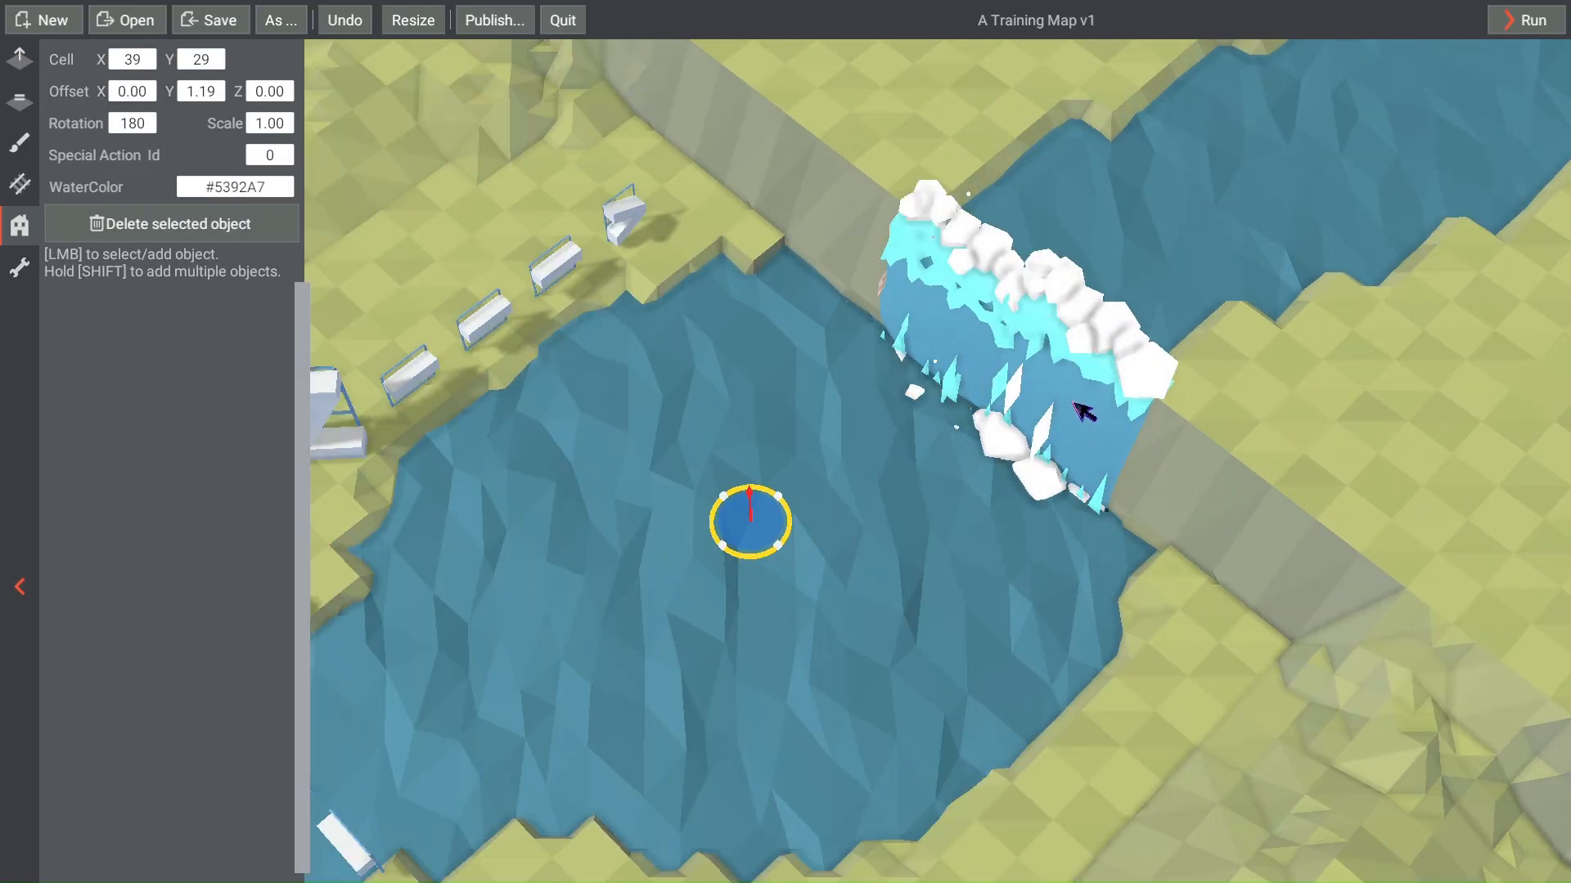
scroll(1068, 404, up, 5)
click(907, 525)
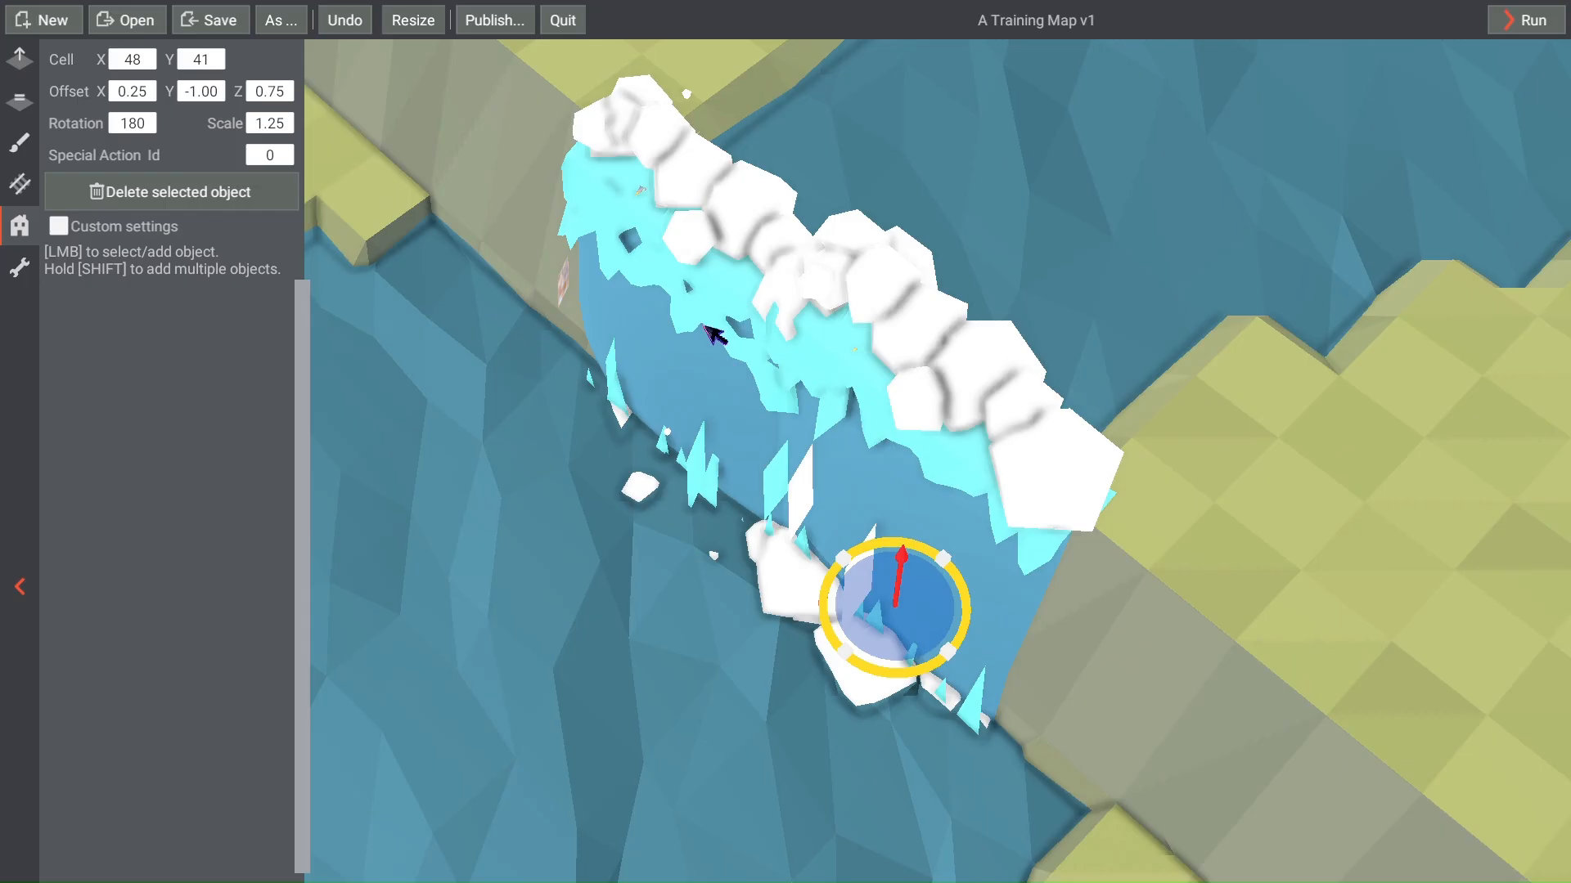
click(704, 325)
key(a)
click(885, 409)
click(200, 91)
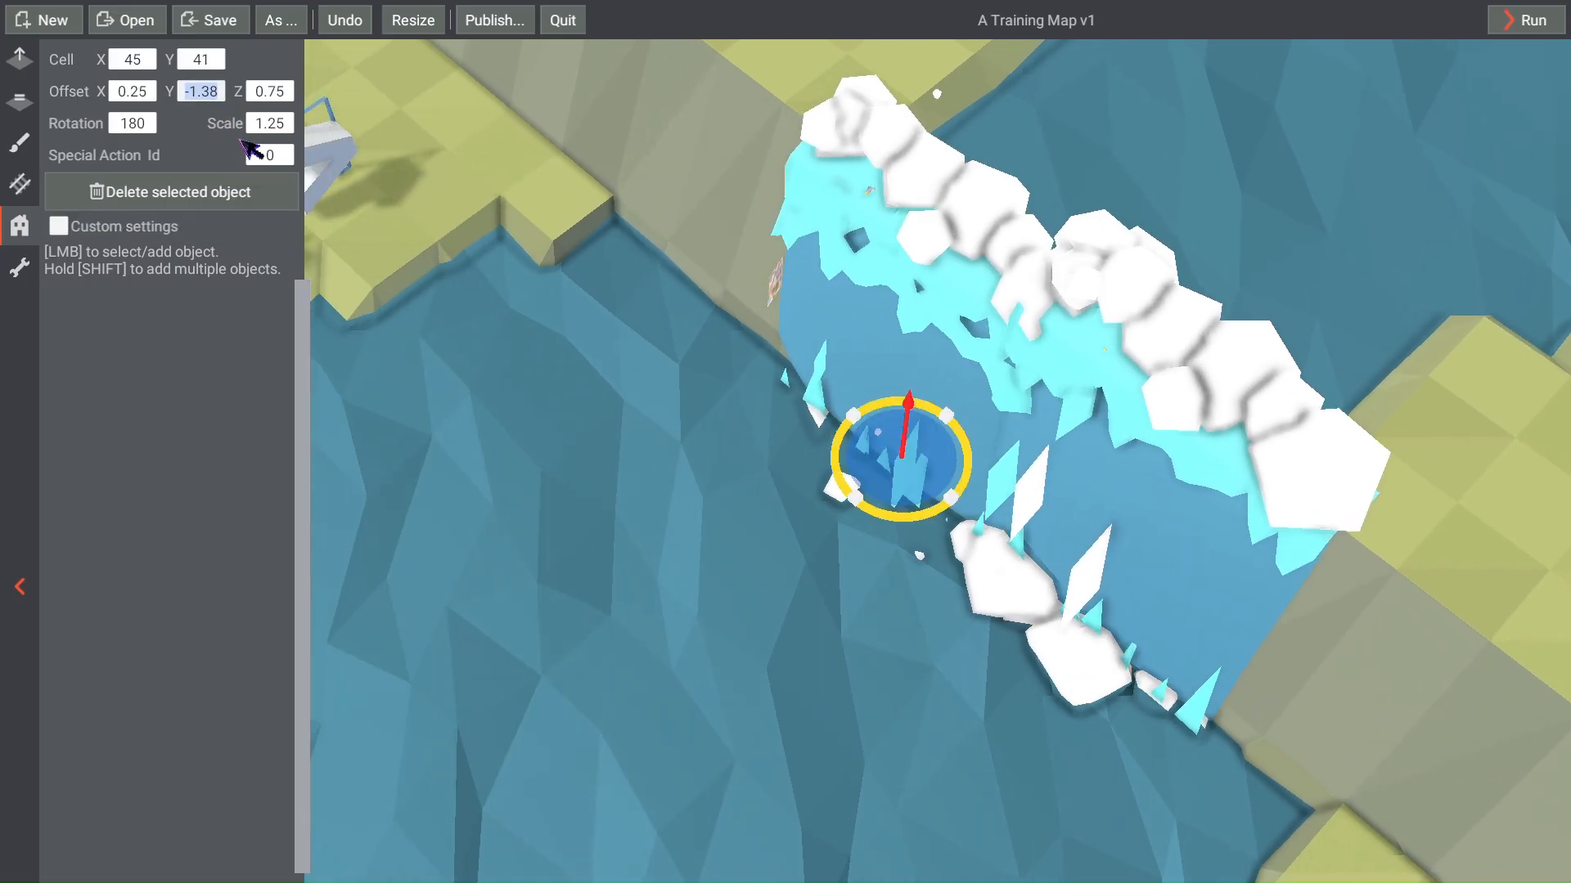
text(-1)
key(Return)
Step: Test-run the level again to check the aligned pair of waterfalls across the channel opening
key(d)
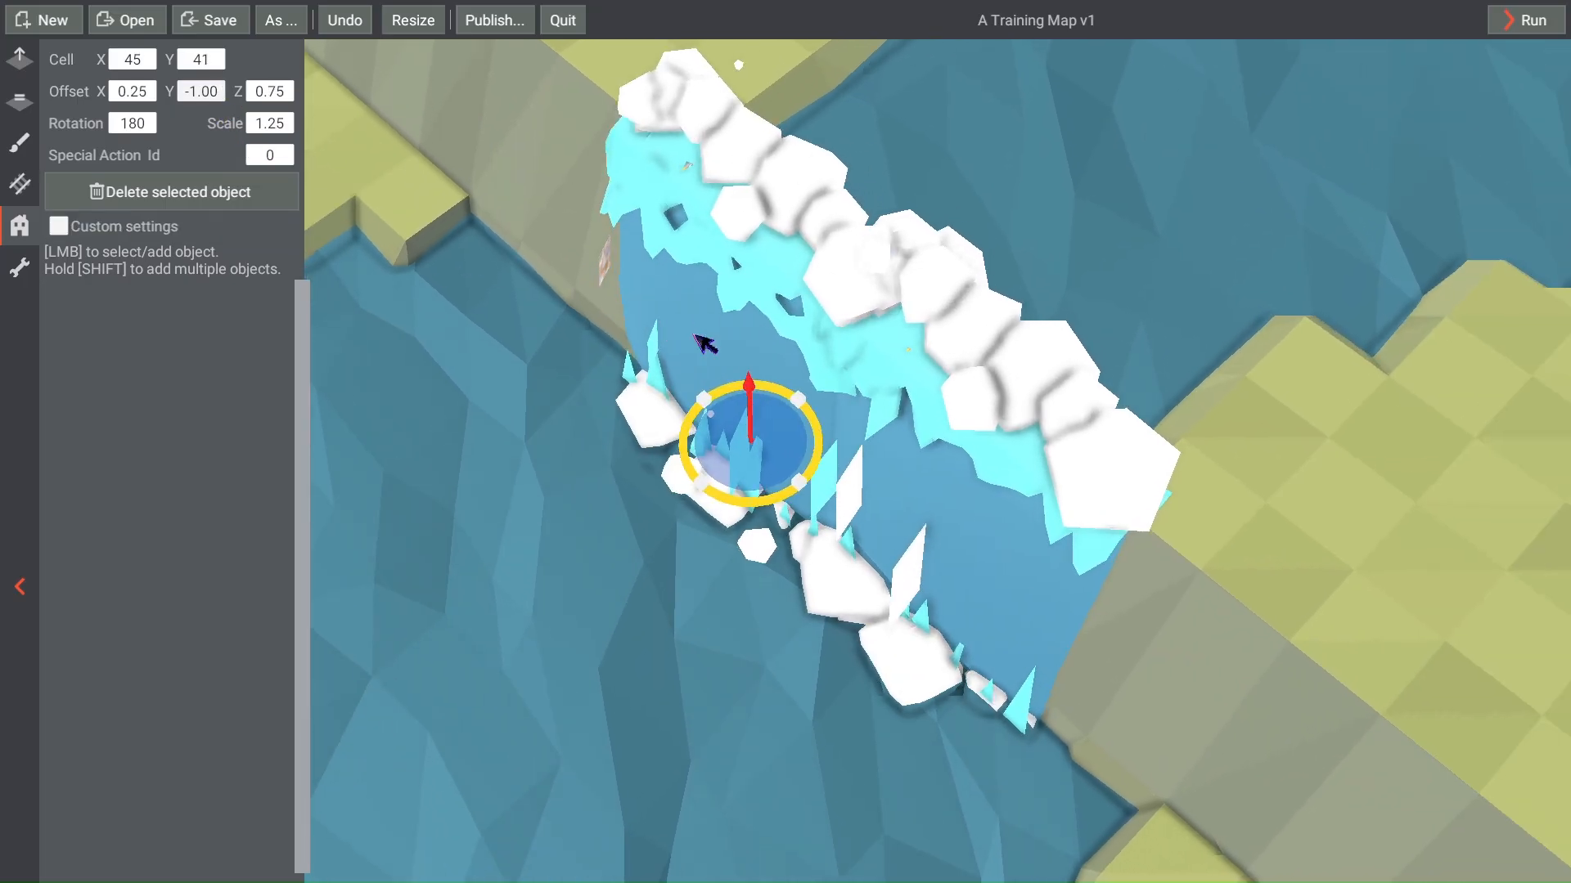
key(a)
key(s)
key(d)
key(w)
key(d)
scroll(841, 410, down, 3)
key(s)
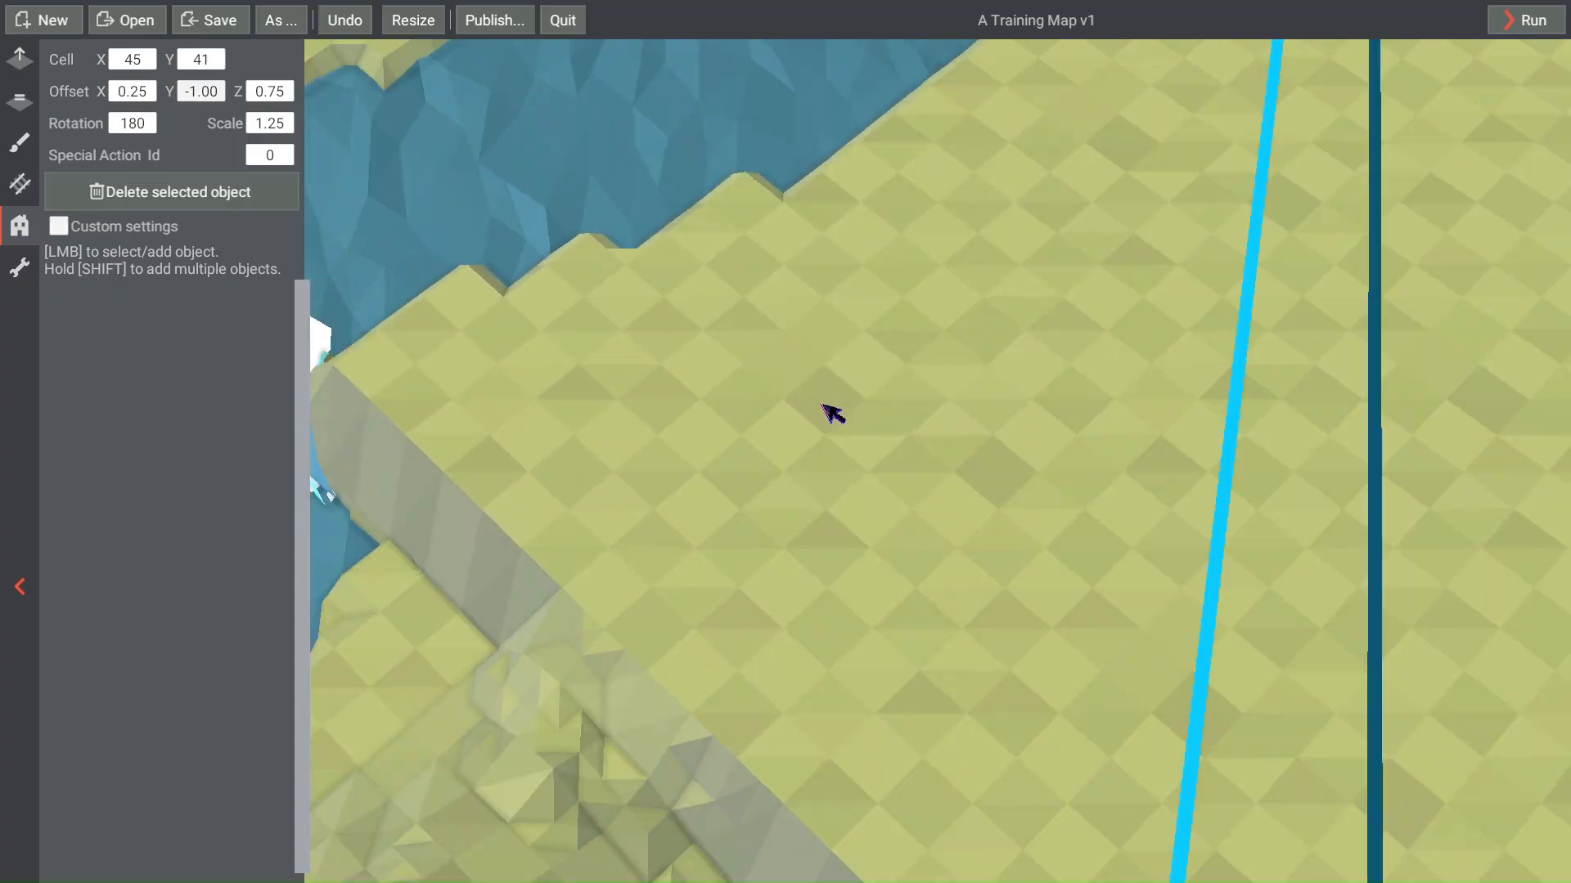
key(a)
click(1527, 18)
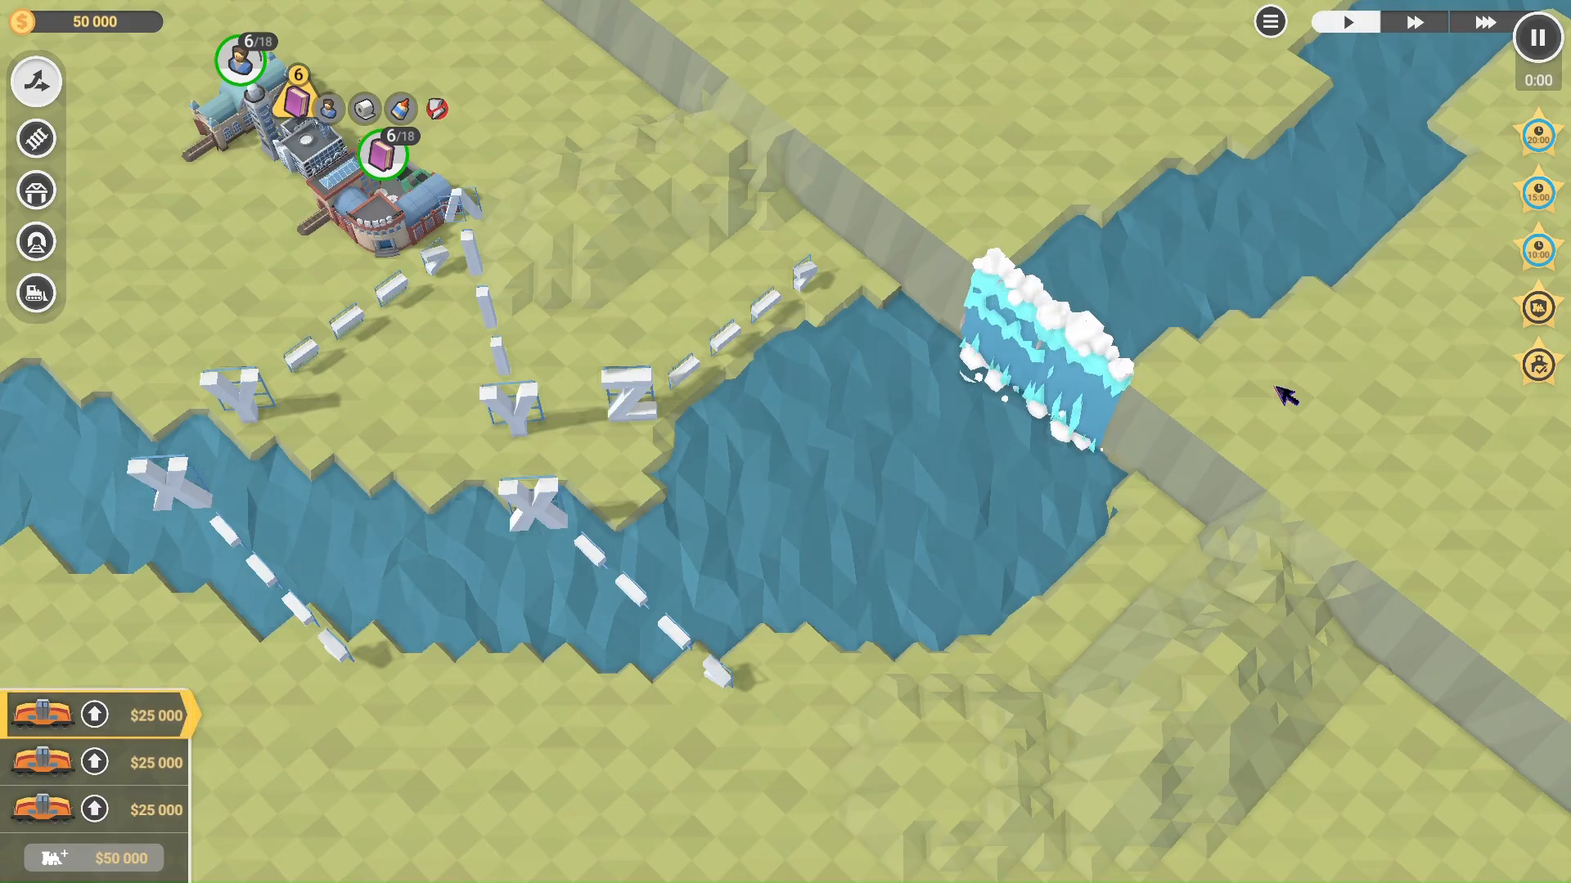
scroll(1286, 409, up, 5)
right_drag(1286, 418, 818, 526)
scroll(849, 494, down, 5)
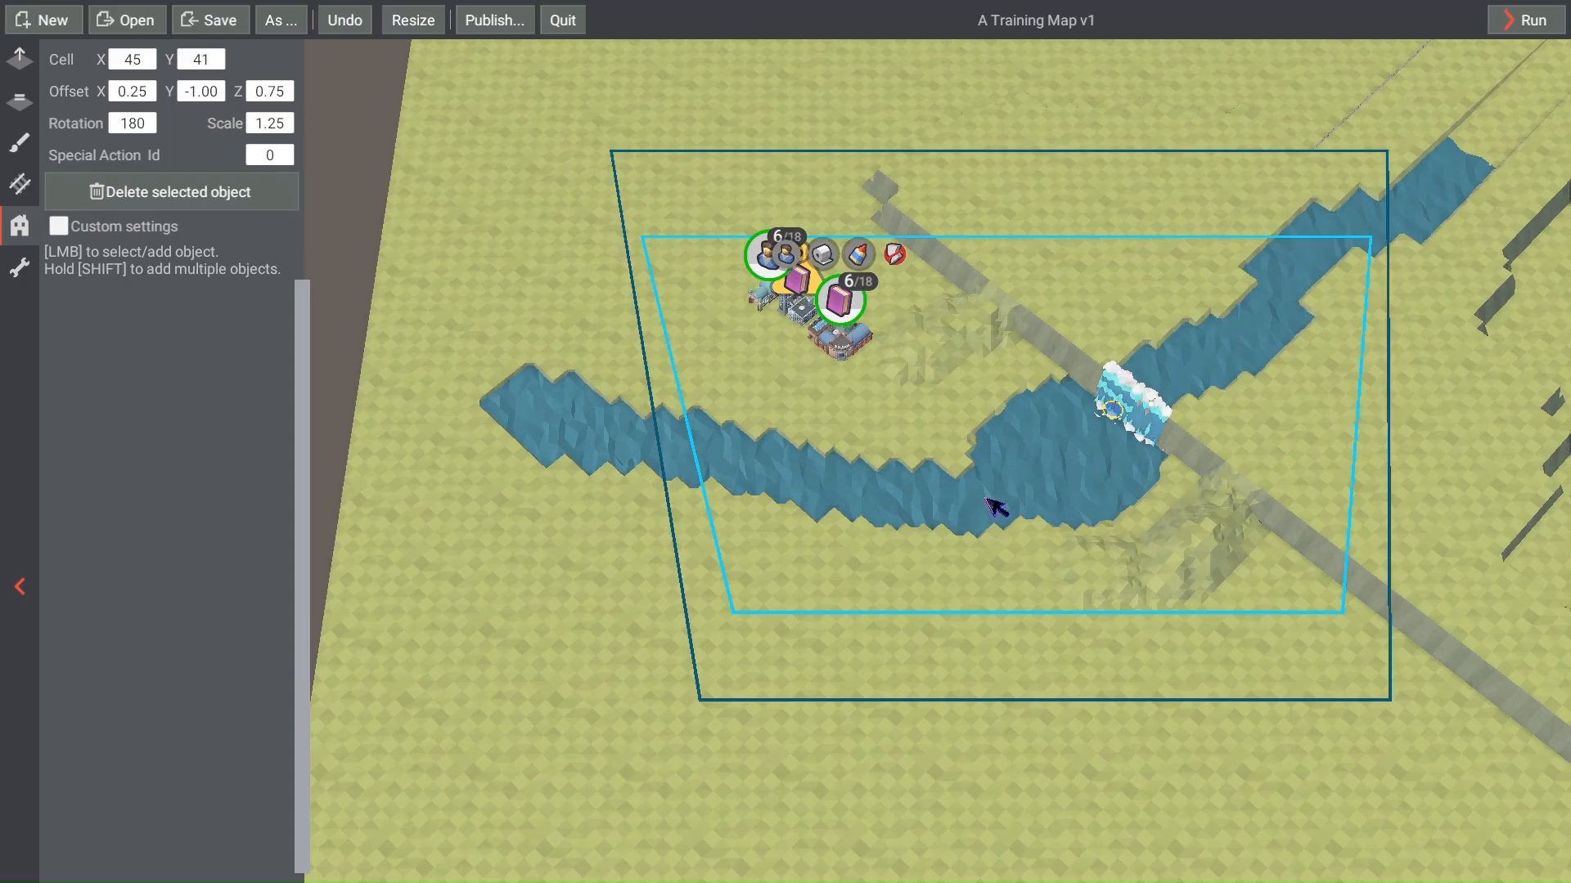
Step: Look through the production buildings in the object catalogue, starting from Animal Farm
click(19, 266)
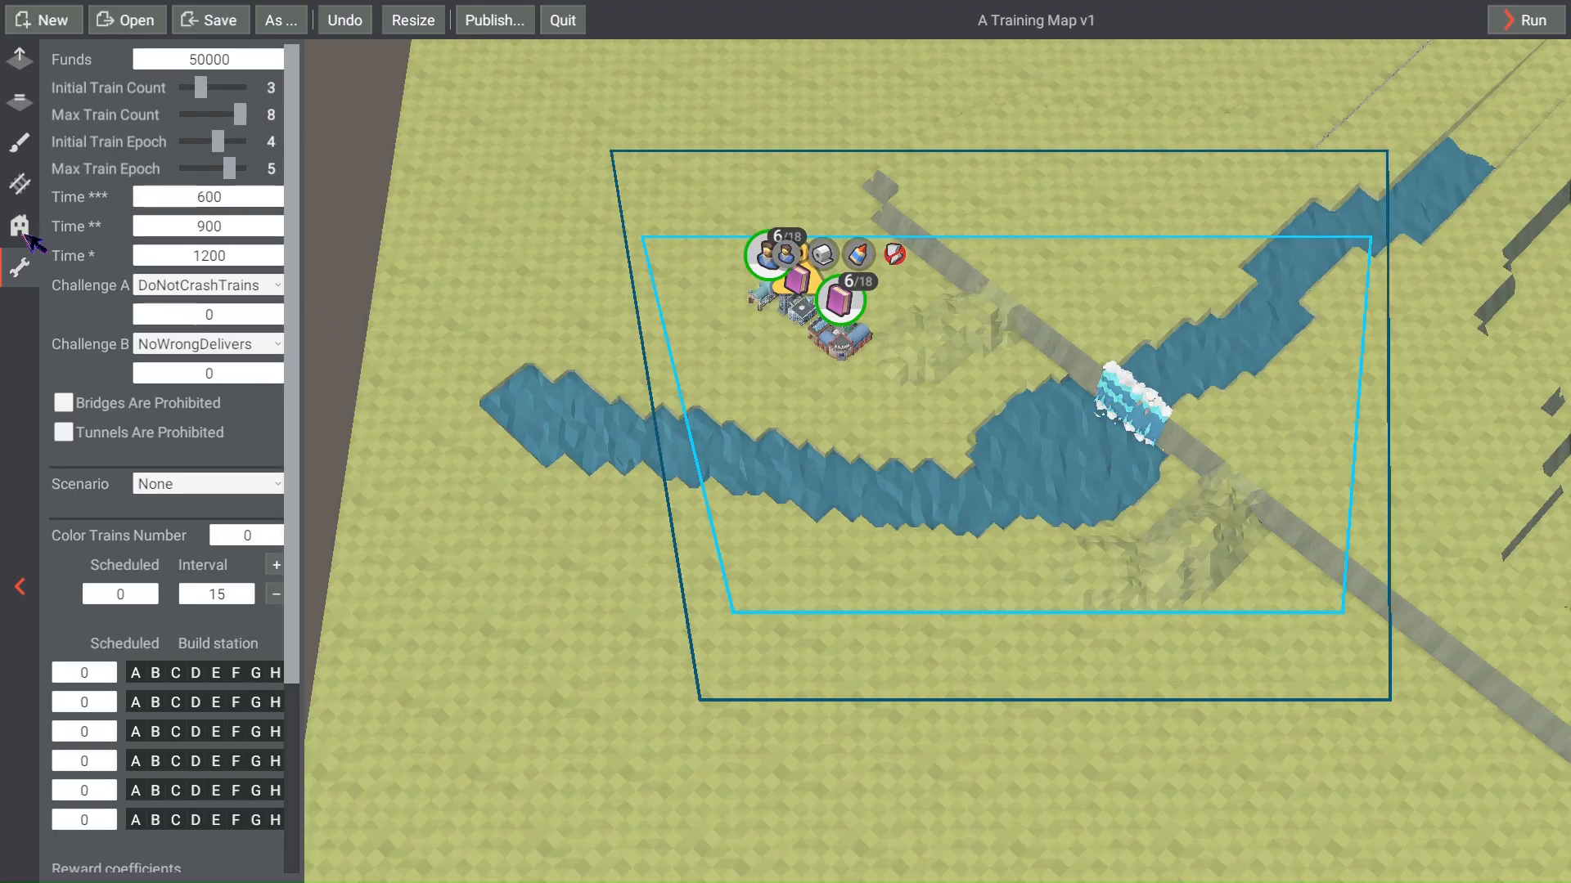
click(20, 226)
click(233, 305)
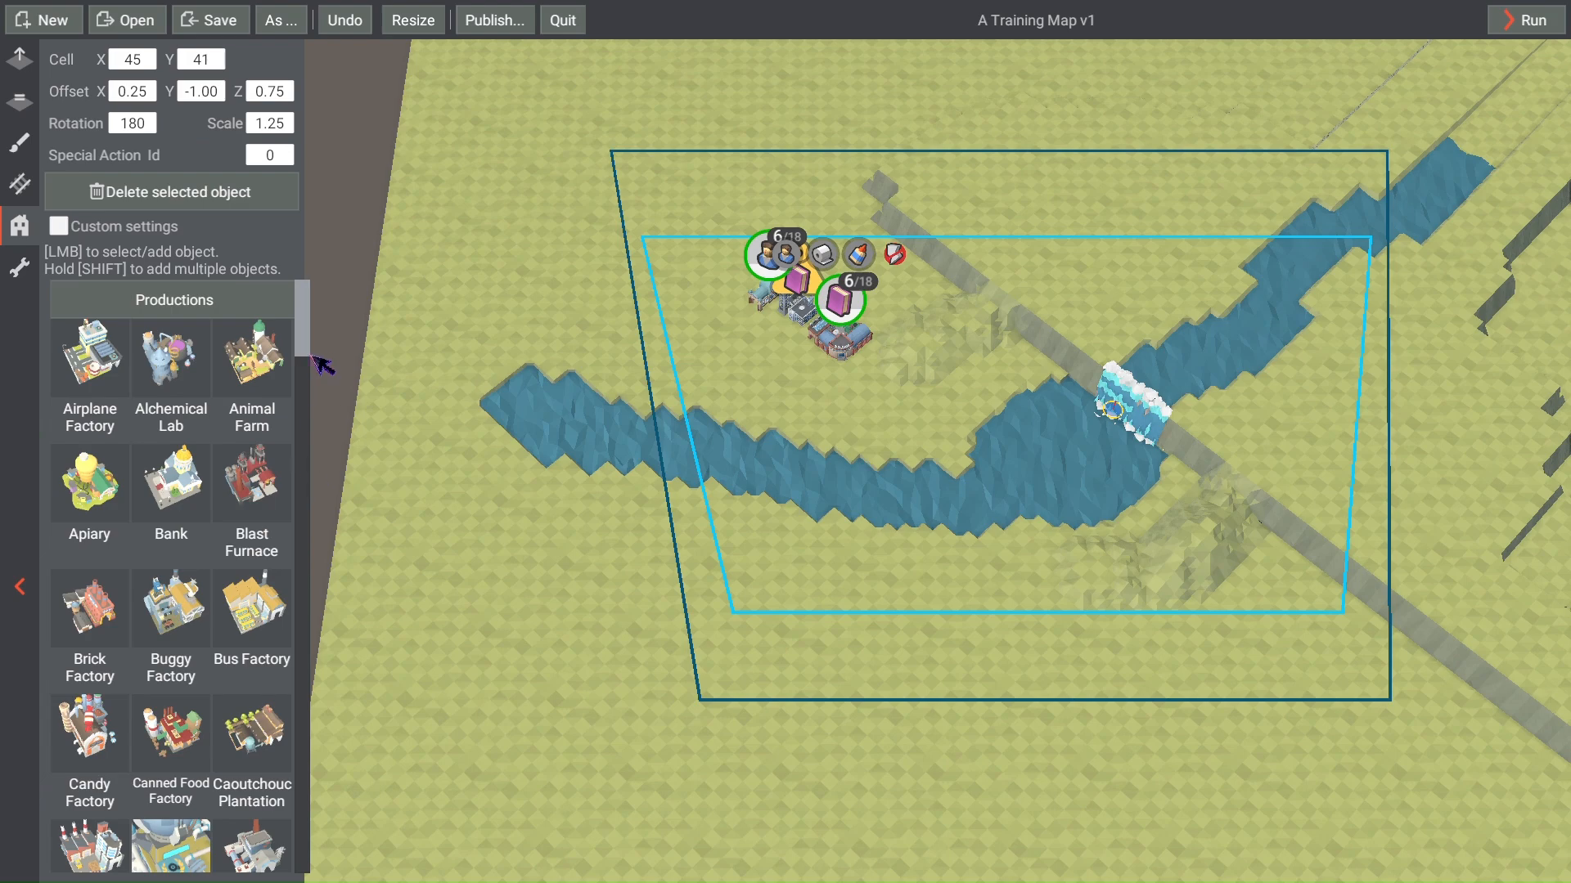
click(267, 374)
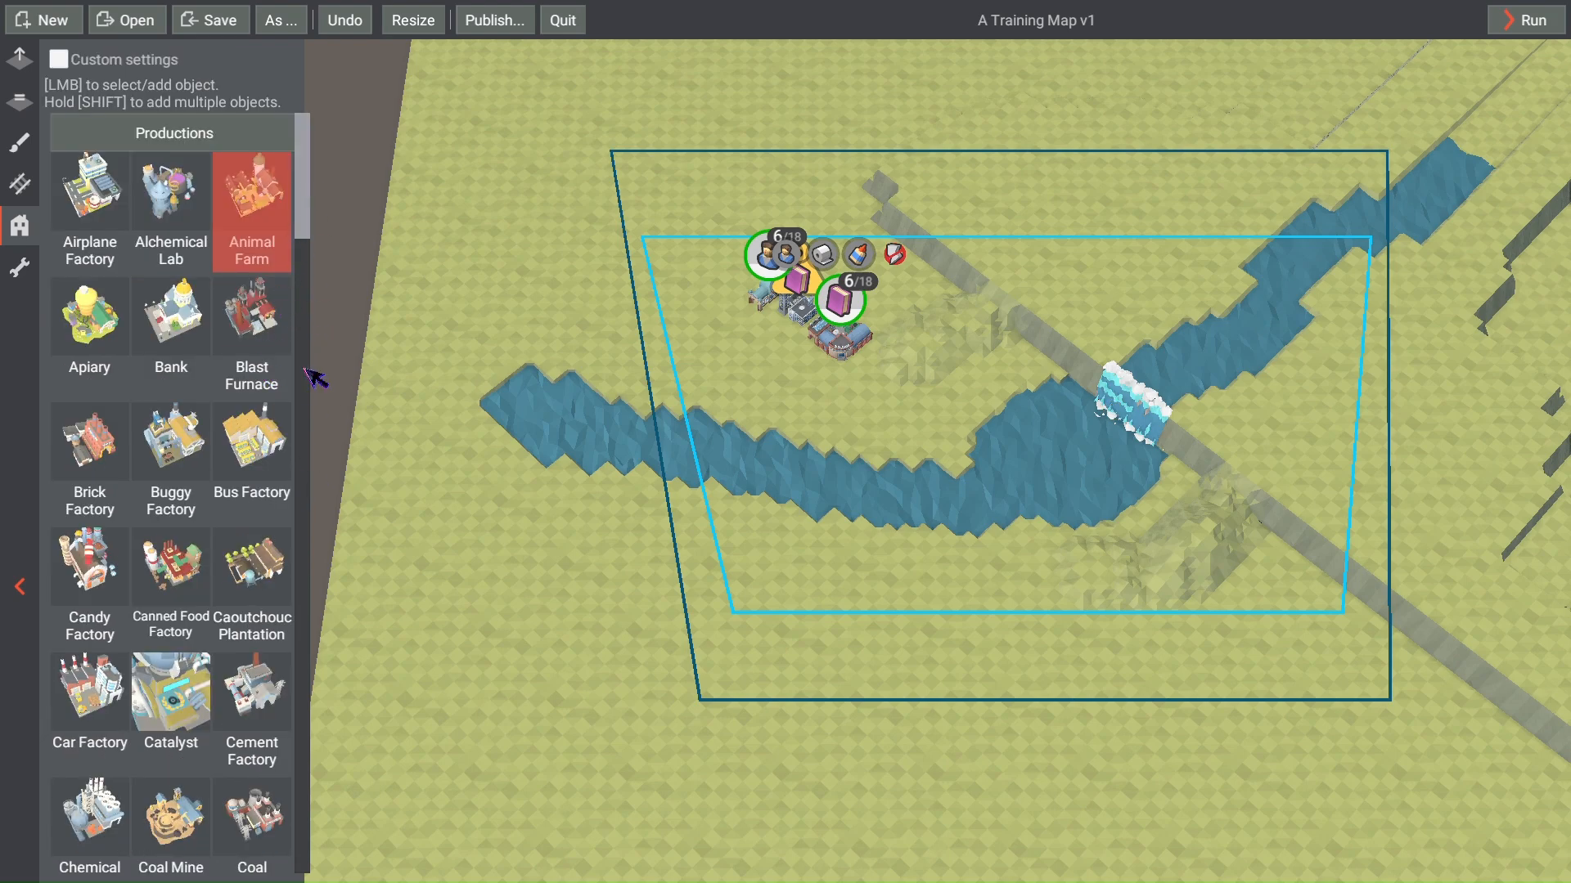
click(260, 699)
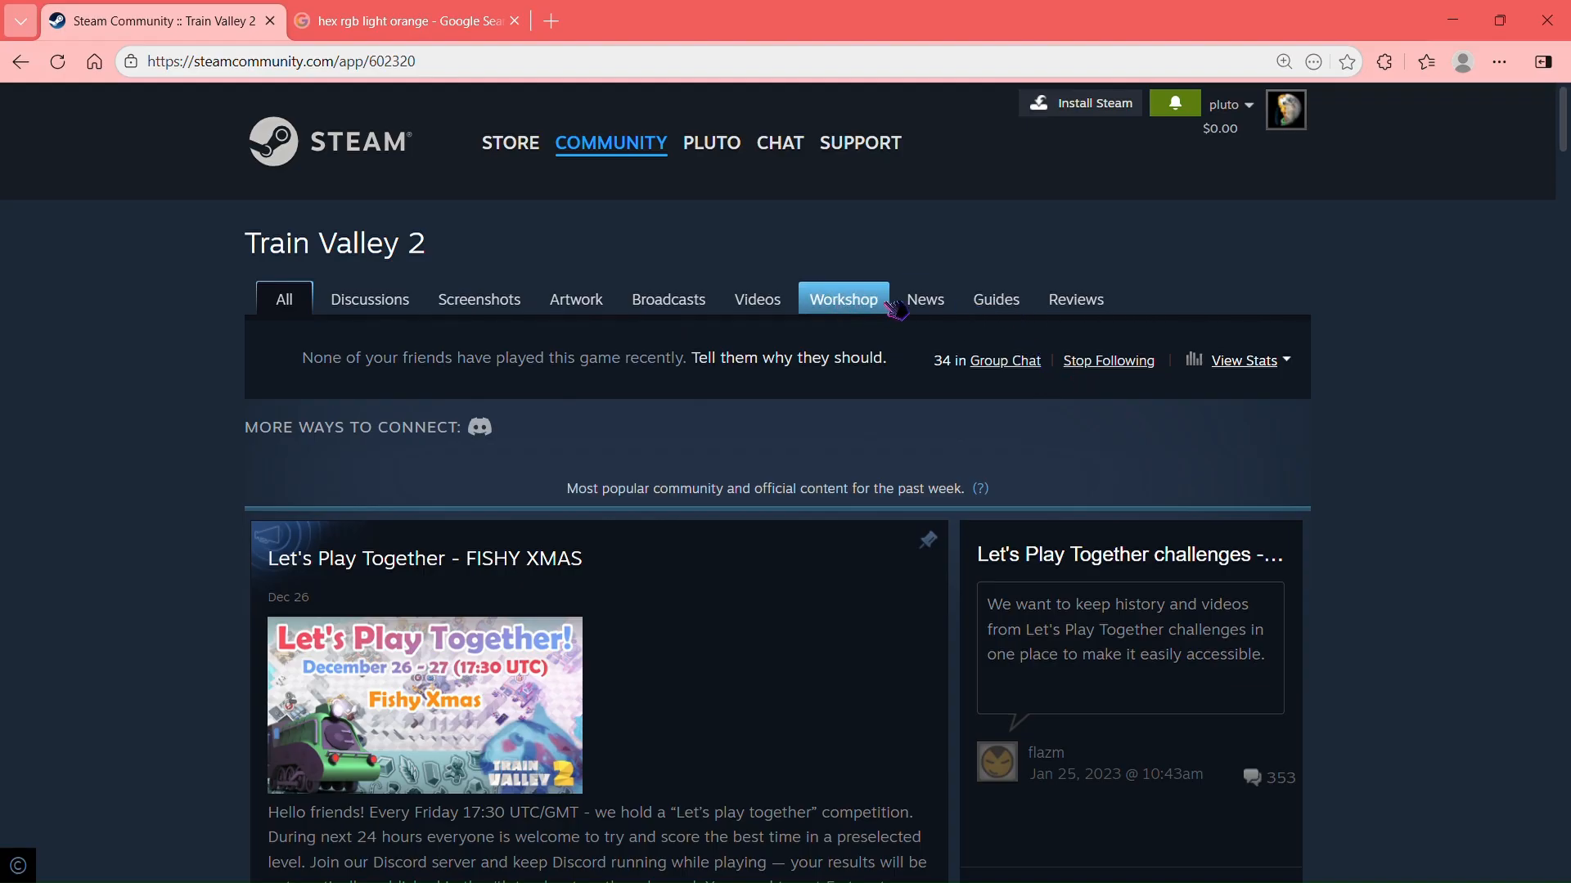
Step: Switch to the browser and open The Train Valley 2 Fact Book from the game's Steam community guides
click(1012, 305)
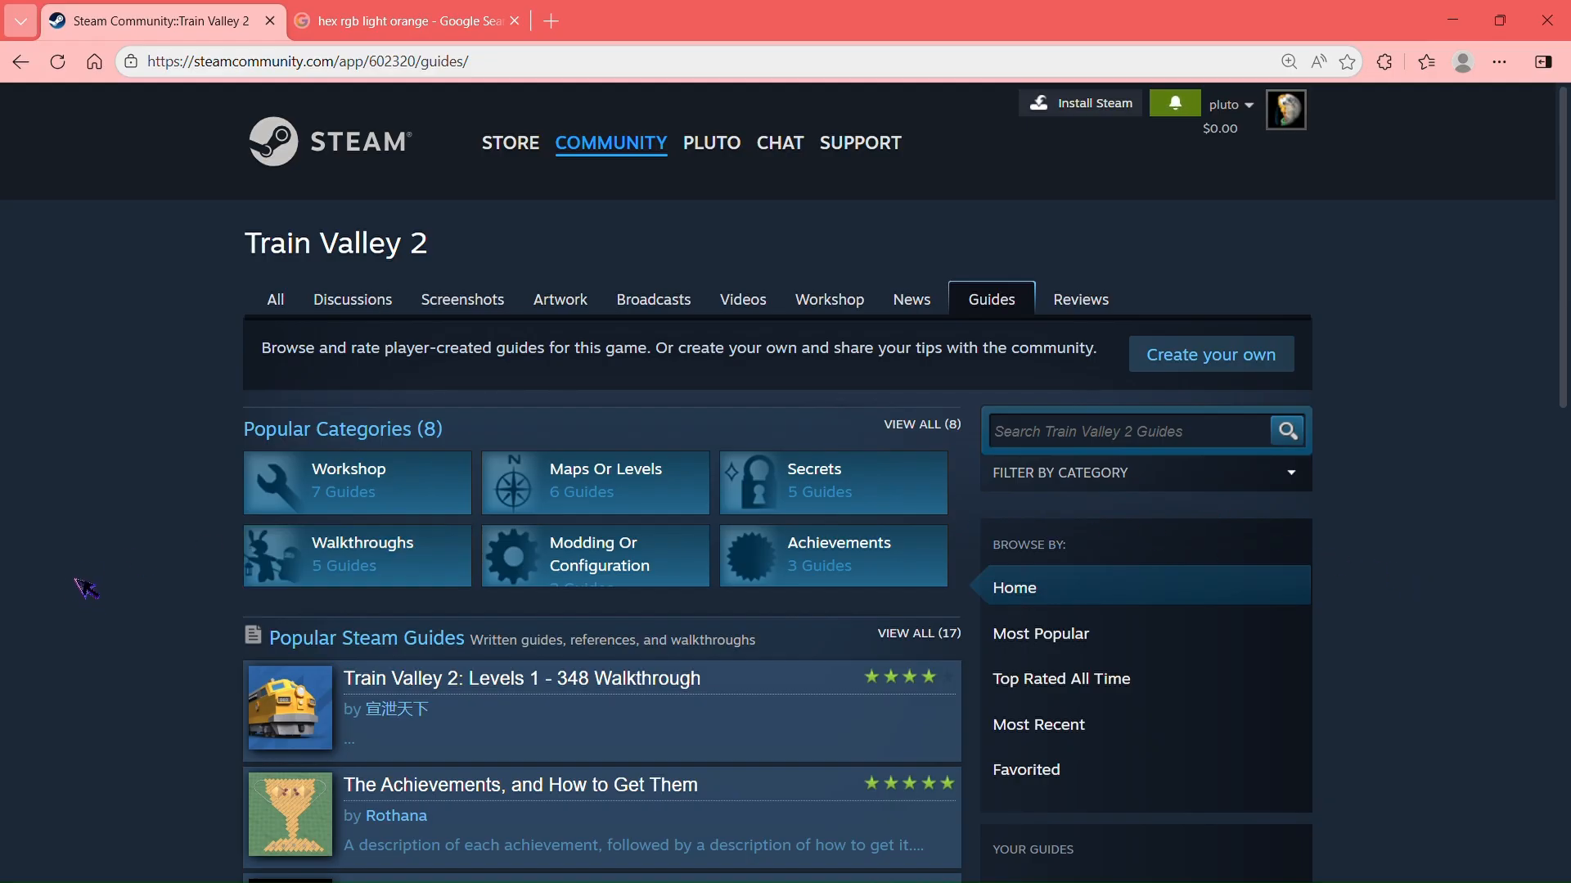
scroll(86, 587, down, 5)
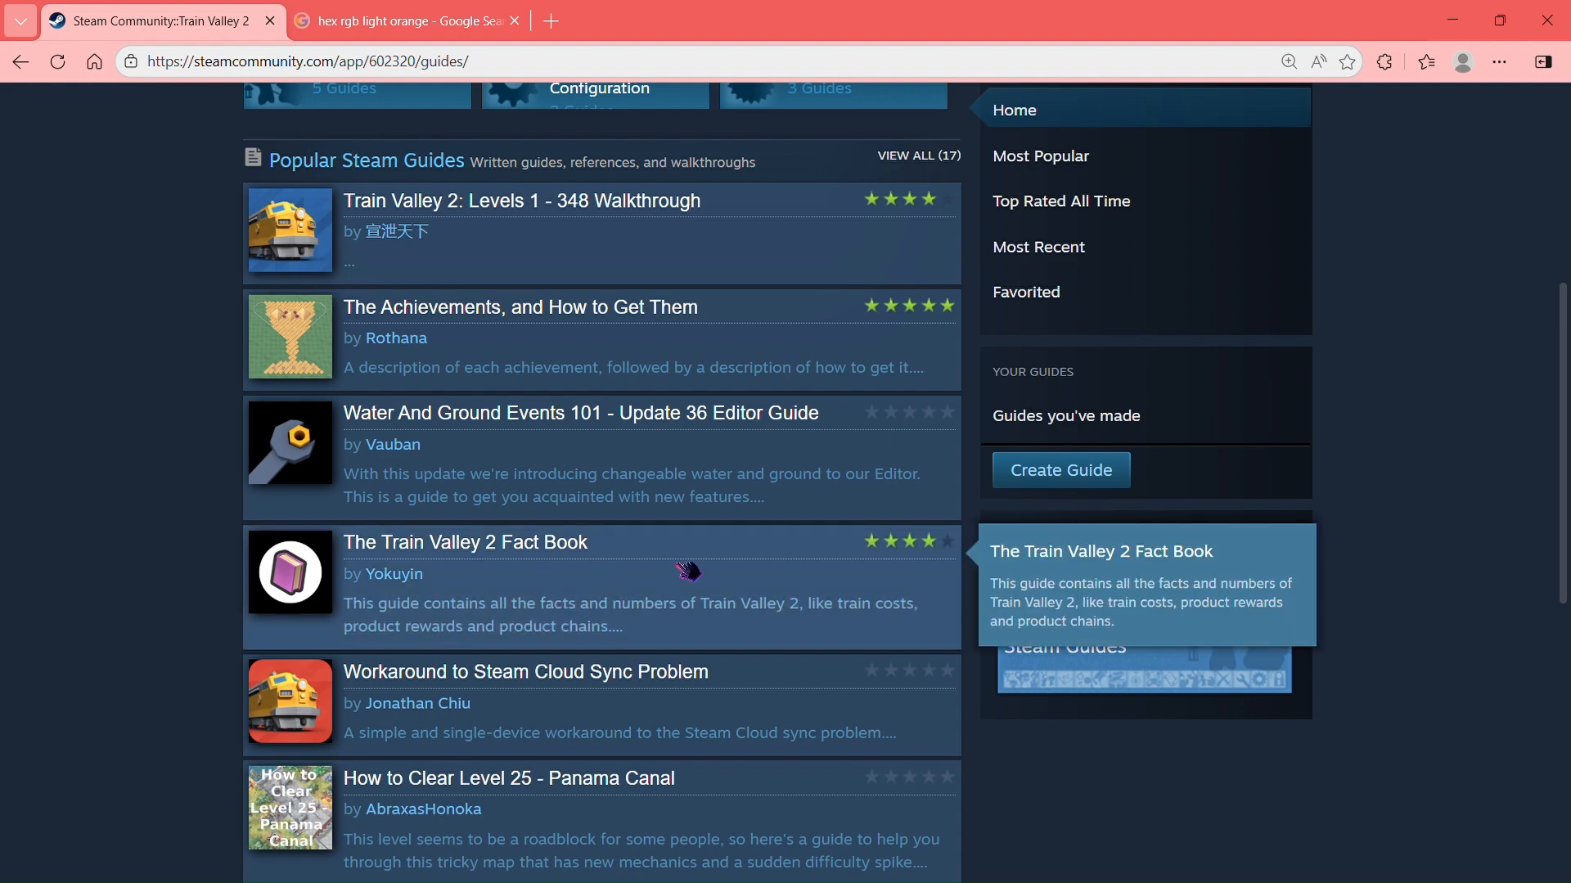
click(548, 546)
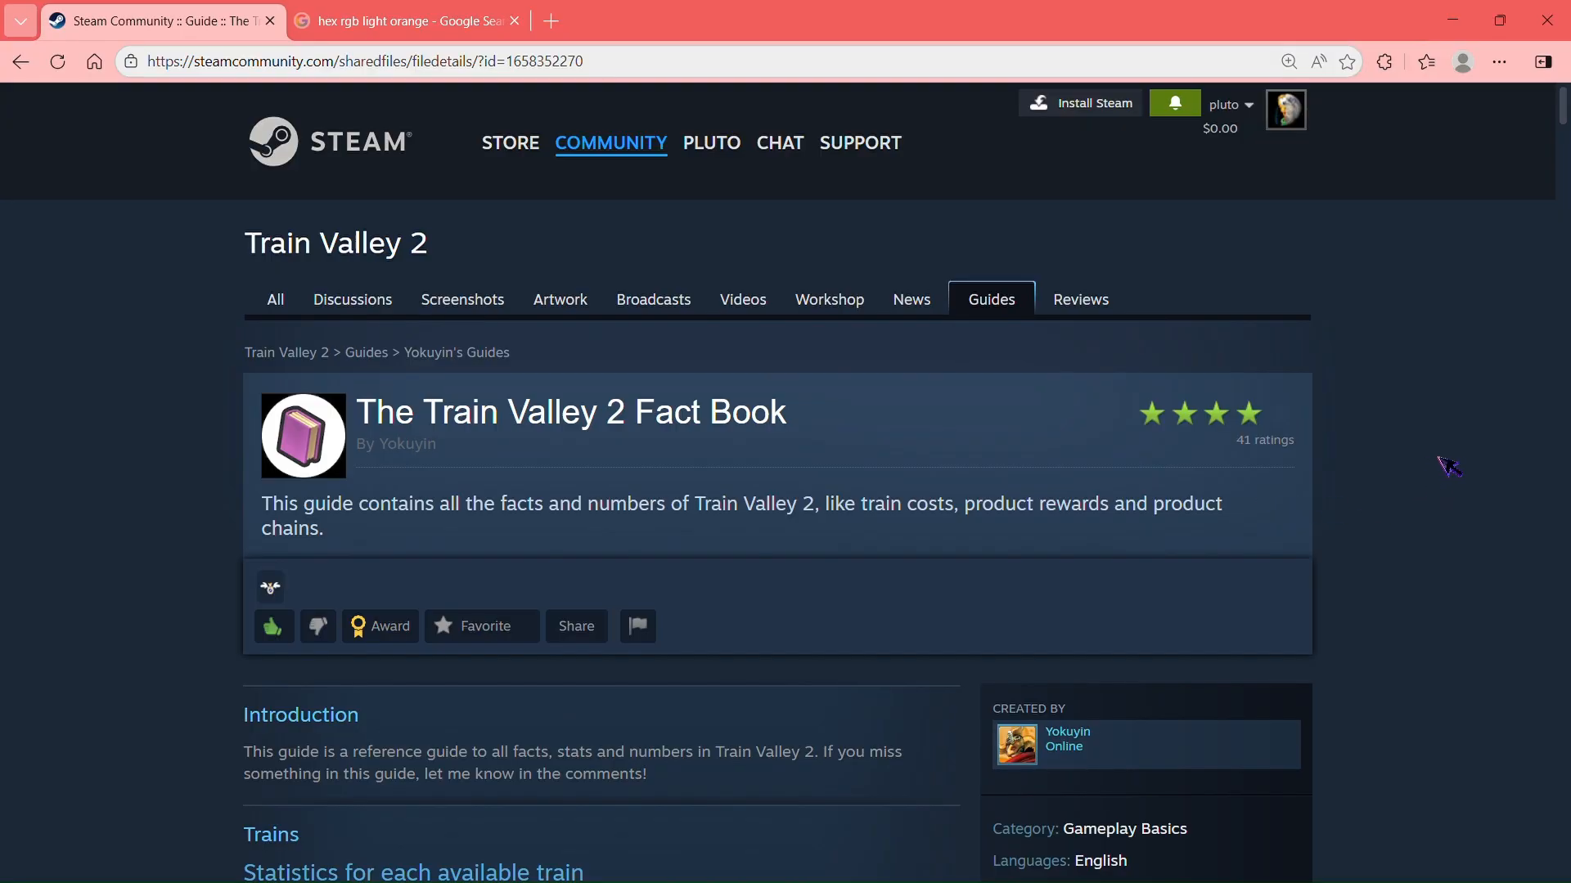
Step: Look over the guide's train statistics and the start of its Normal Products table
scroll(1438, 495, down, 5)
scroll(1440, 510, down, 10)
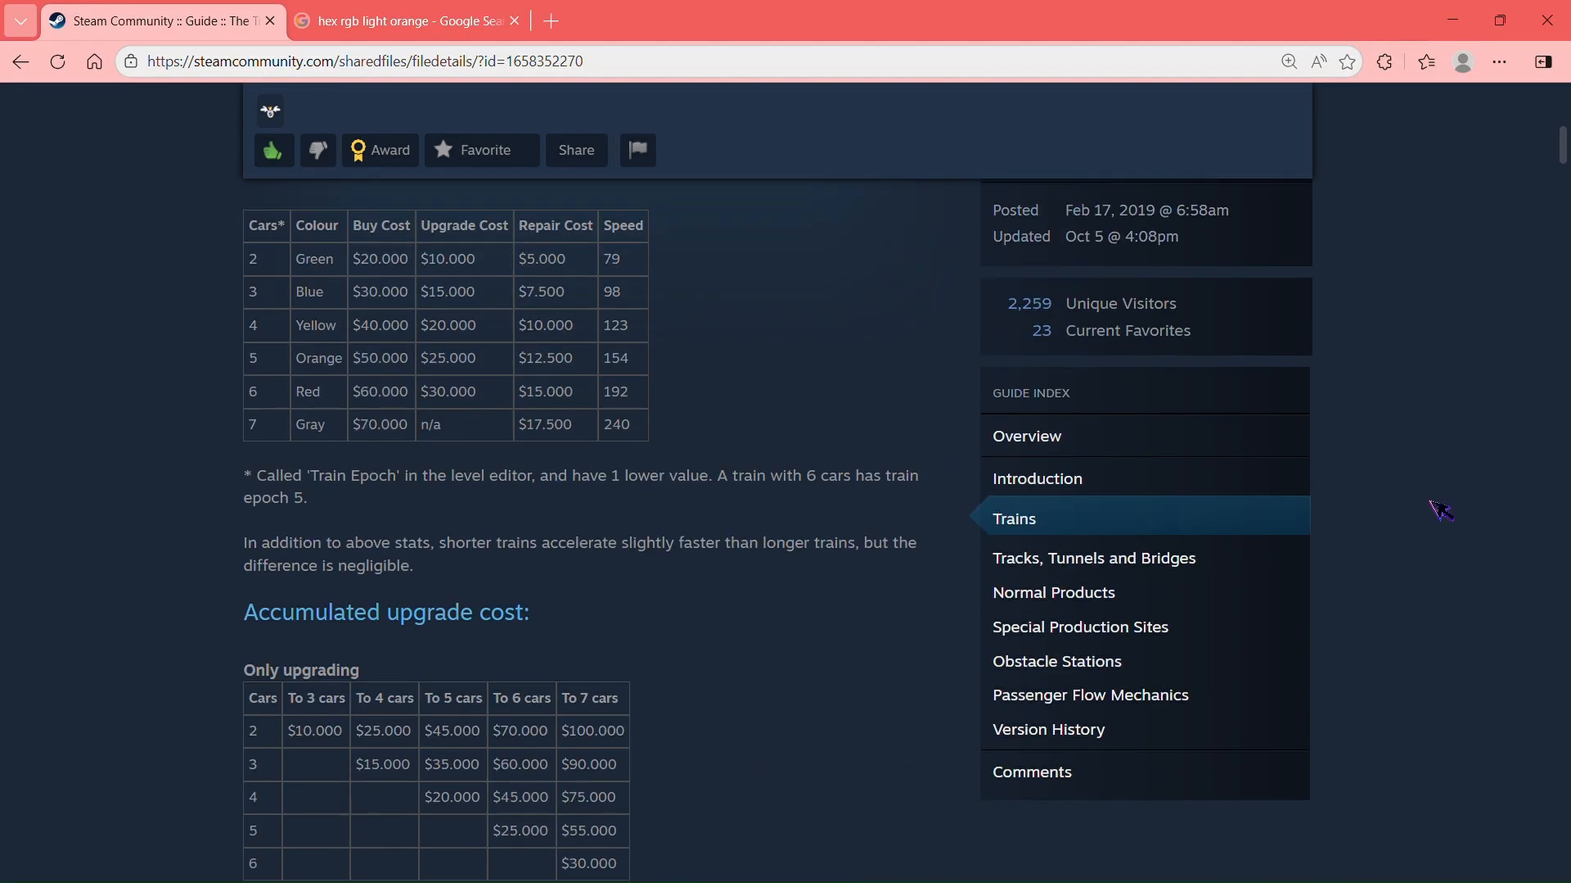
scroll(1436, 507, down, 15)
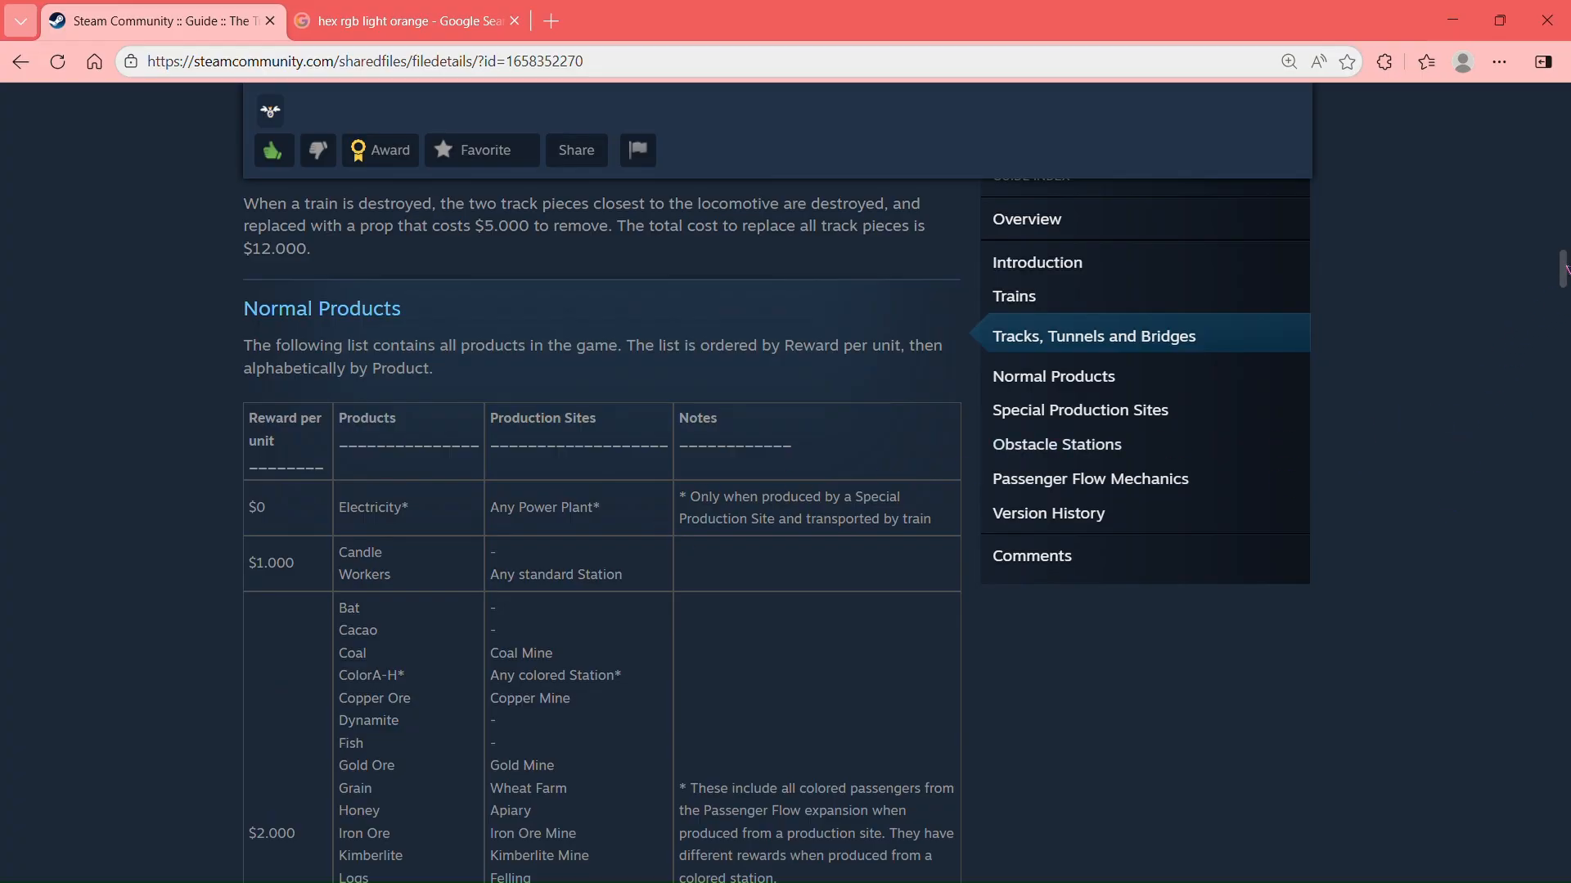
mouse_move(1562, 268)
mouse_down()
mouse_move(1562, 403)
mouse_move(1564, 277)
mouse_up()
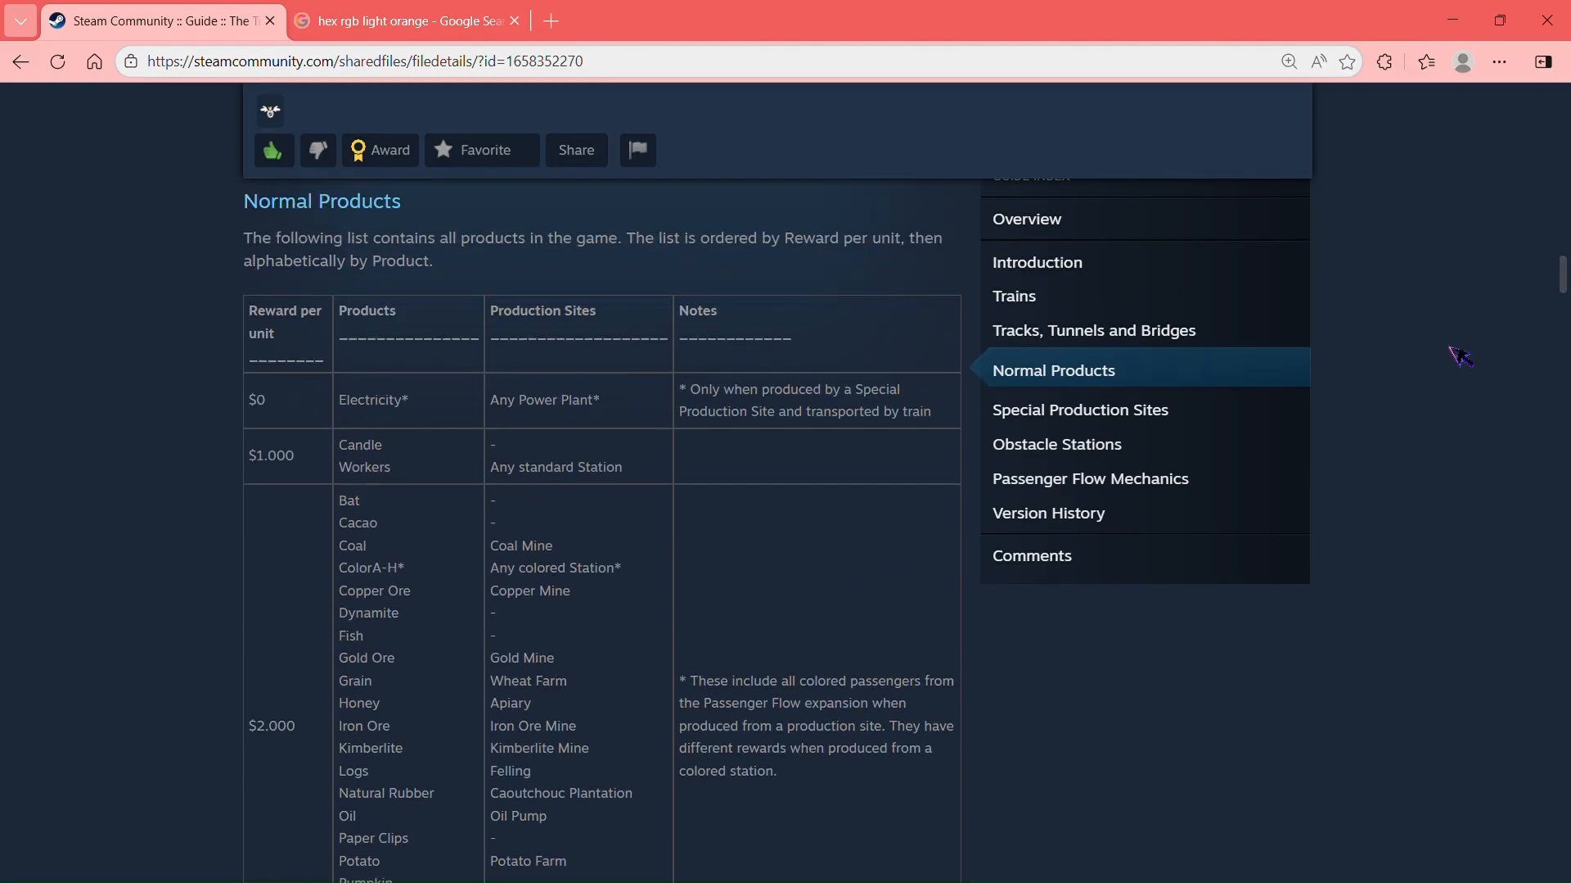
scroll(873, 622, down, 3)
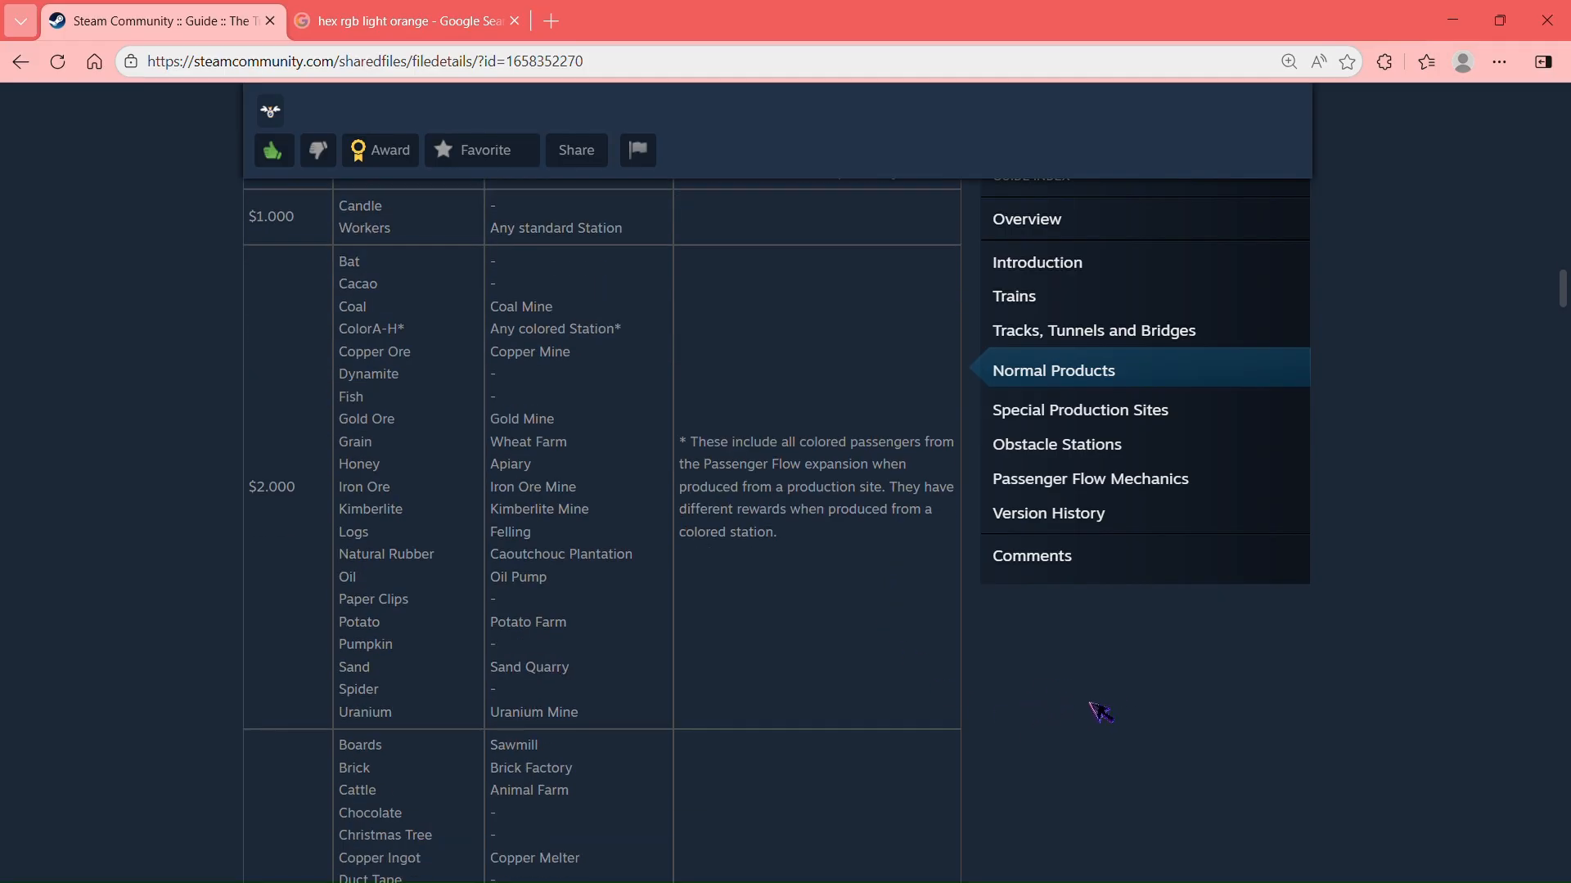
scroll(1101, 710, up, 3)
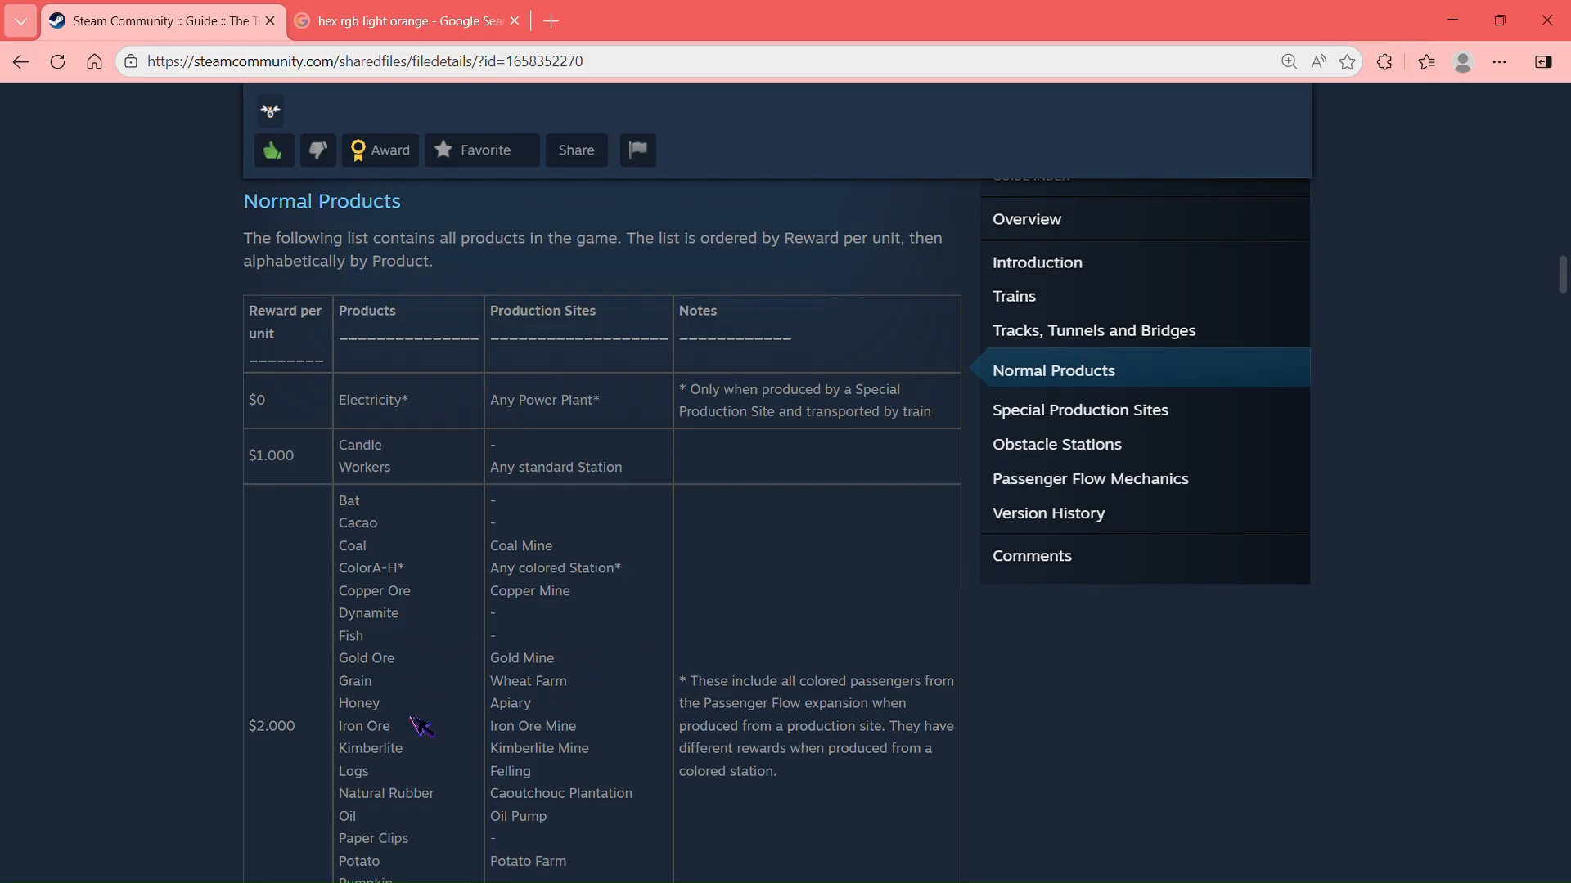
Step: Read the $2.000 and $3.000 product tiers, highlighting Natural Rubber and its tier, plus the Blast Furnace production site
drag(340, 795, 444, 804)
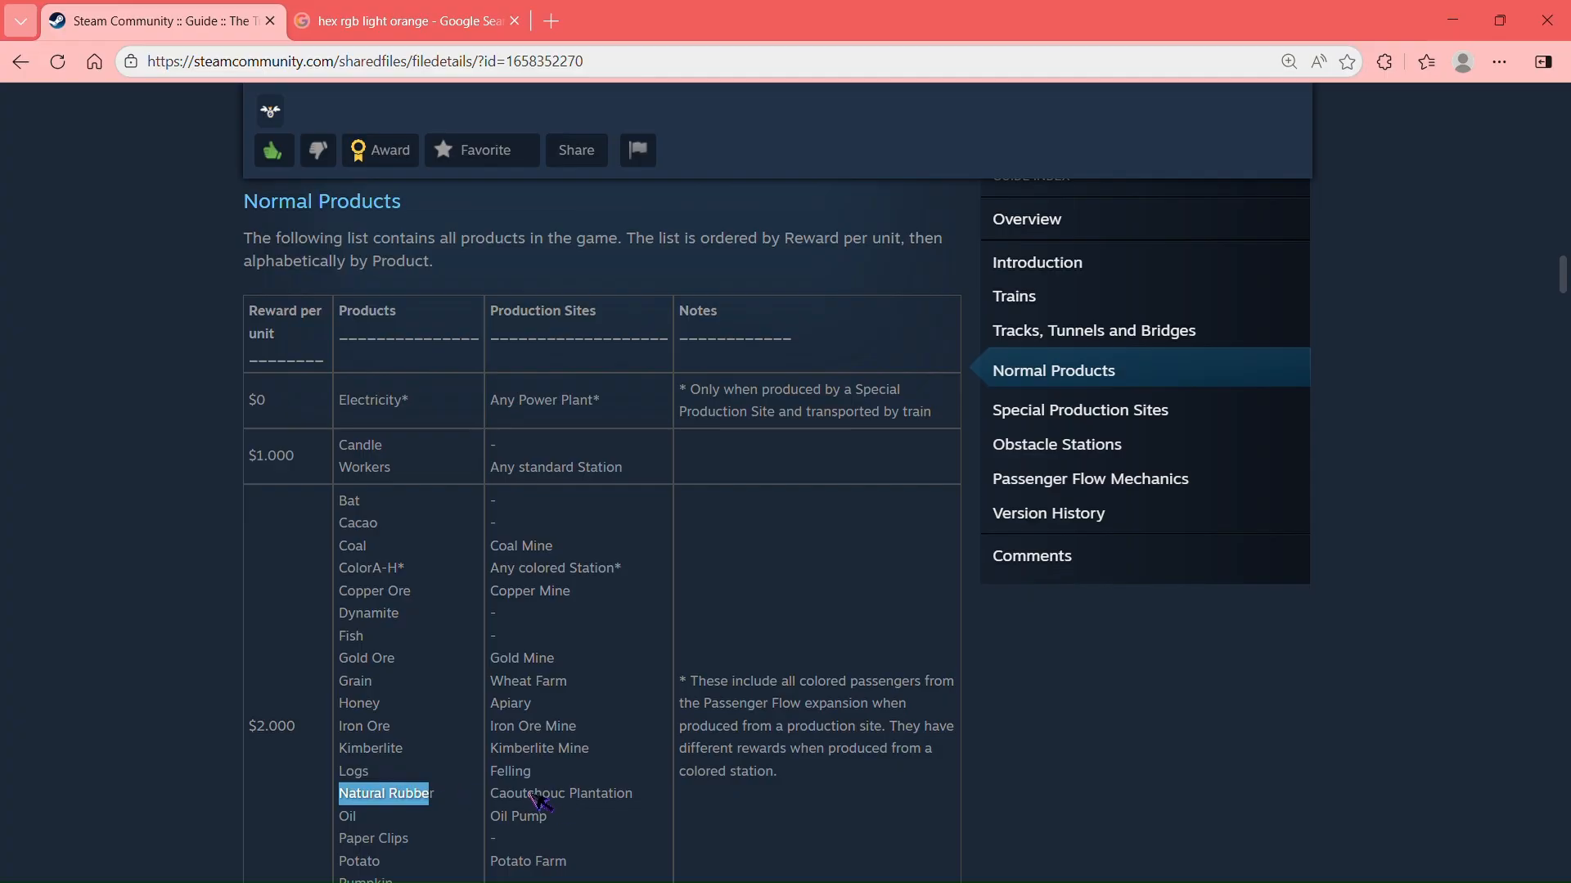
scroll(601, 781, down, 3)
scroll(606, 649, down, 3)
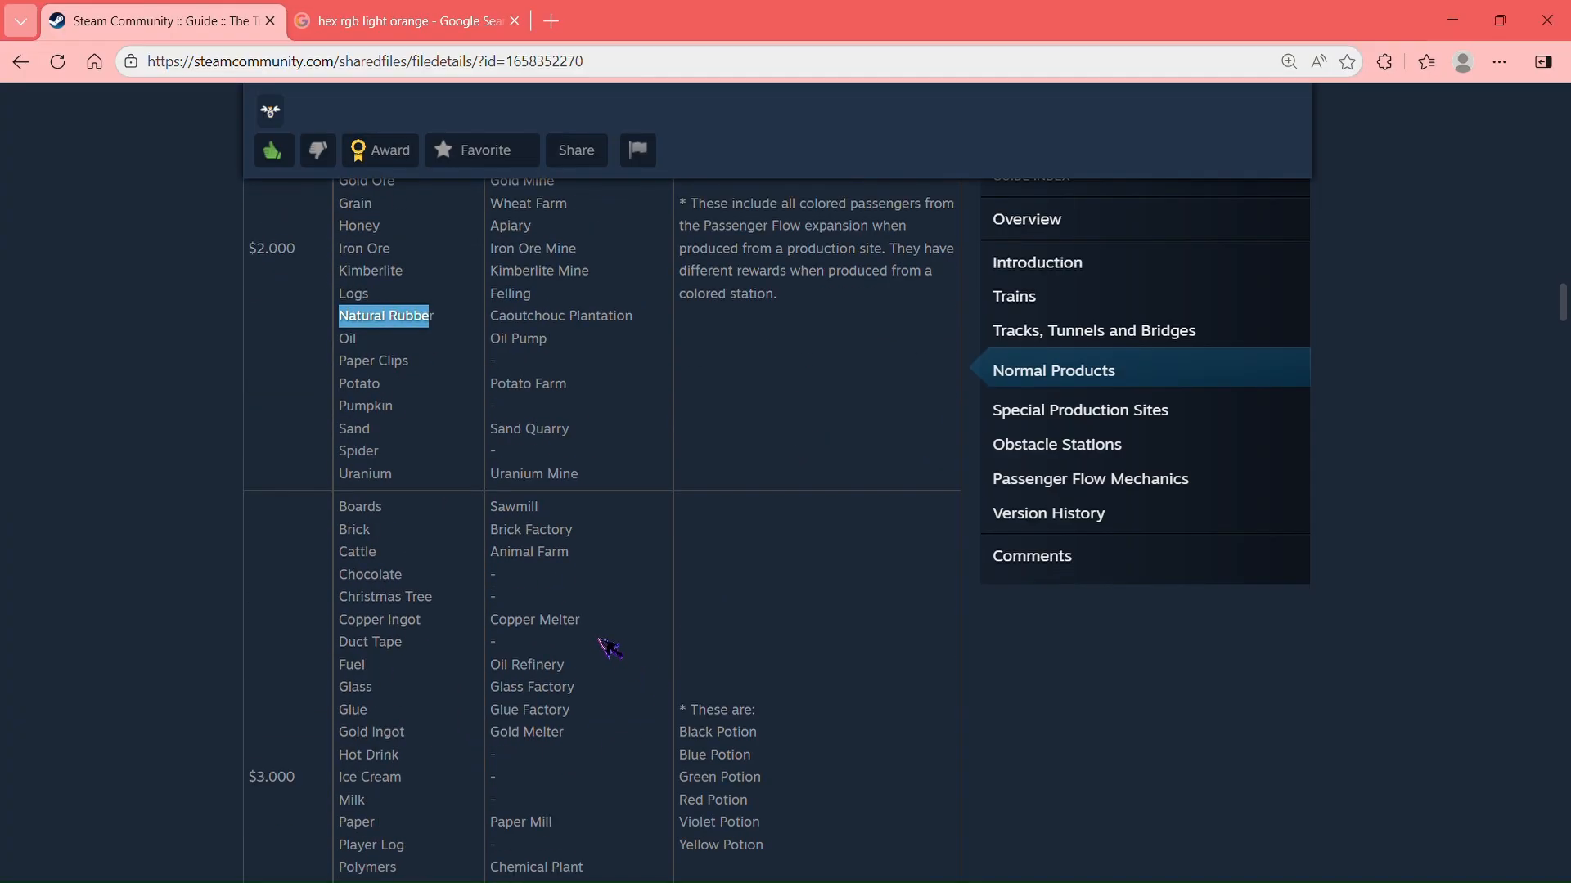
scroll(606, 719, down, 3)
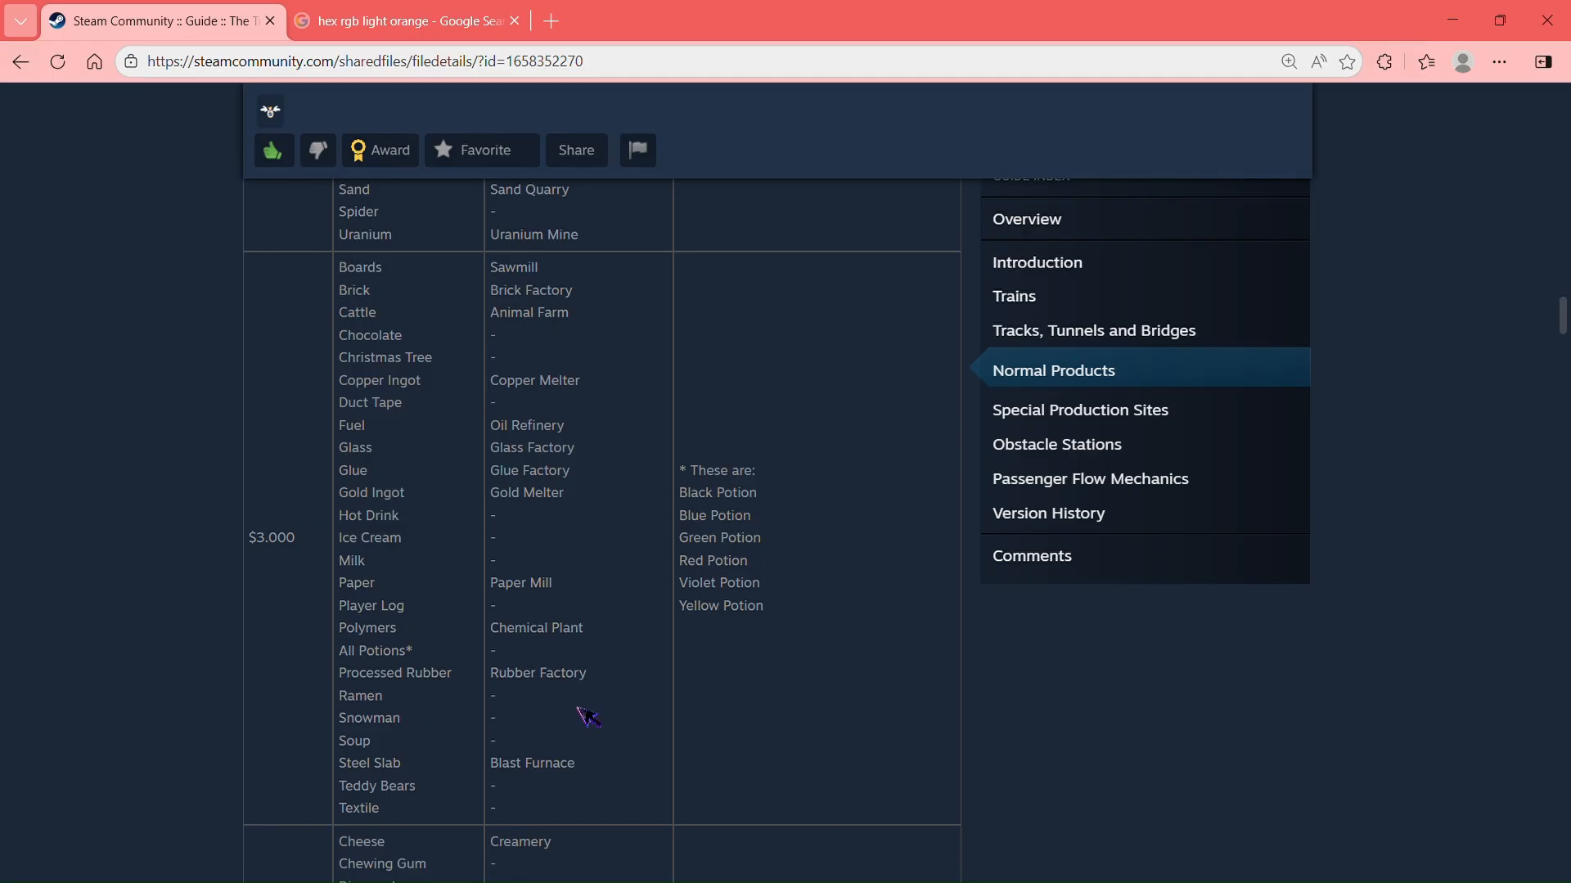
scroll(635, 761, down, 3)
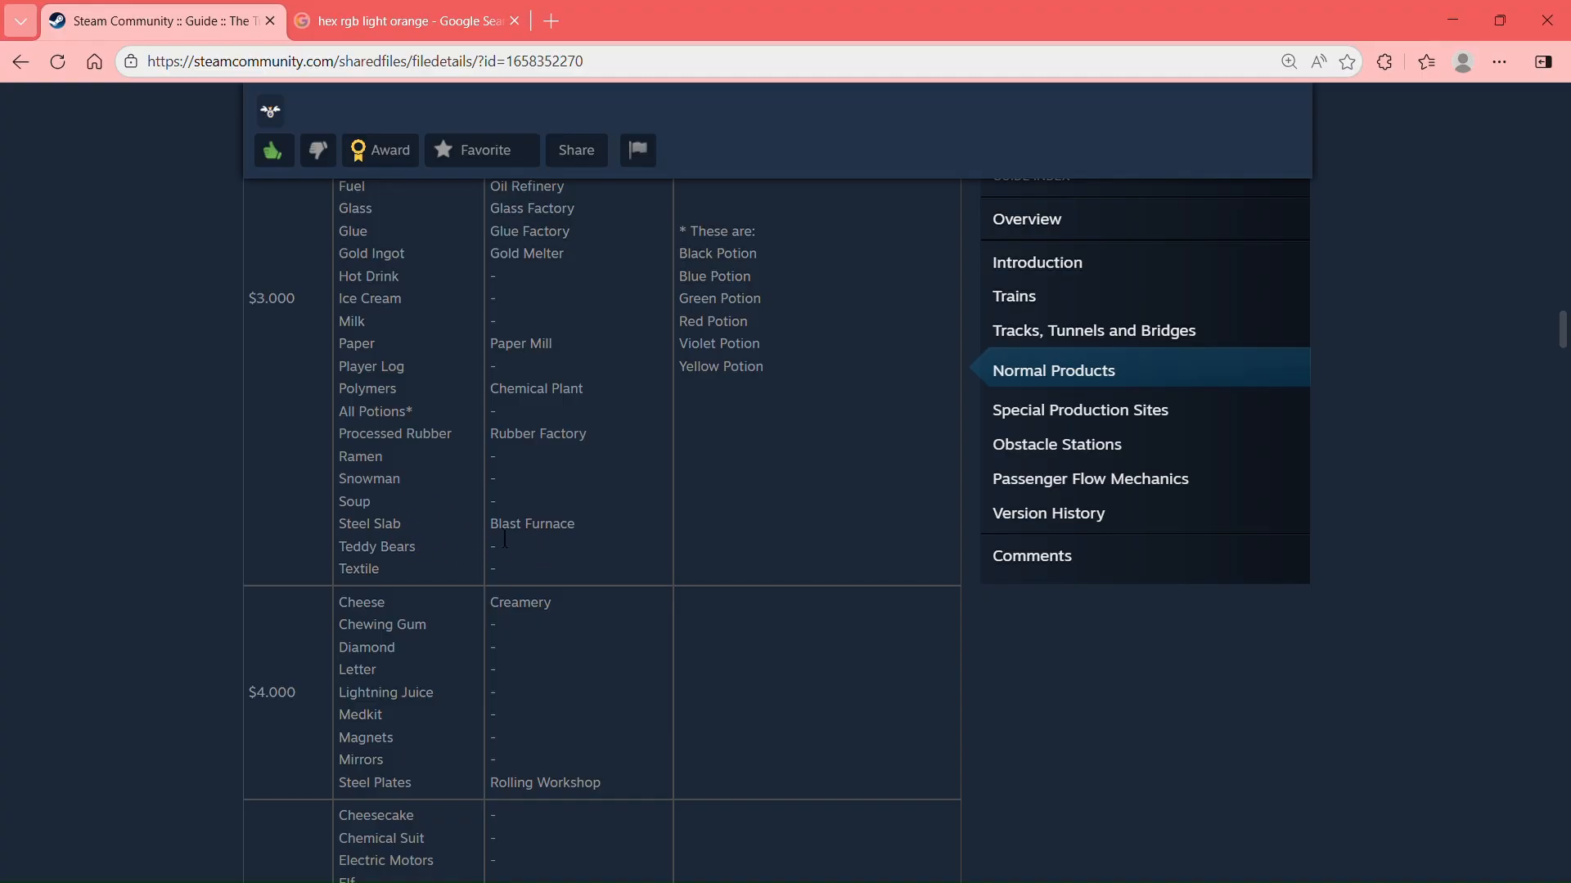
drag(490, 524, 578, 527)
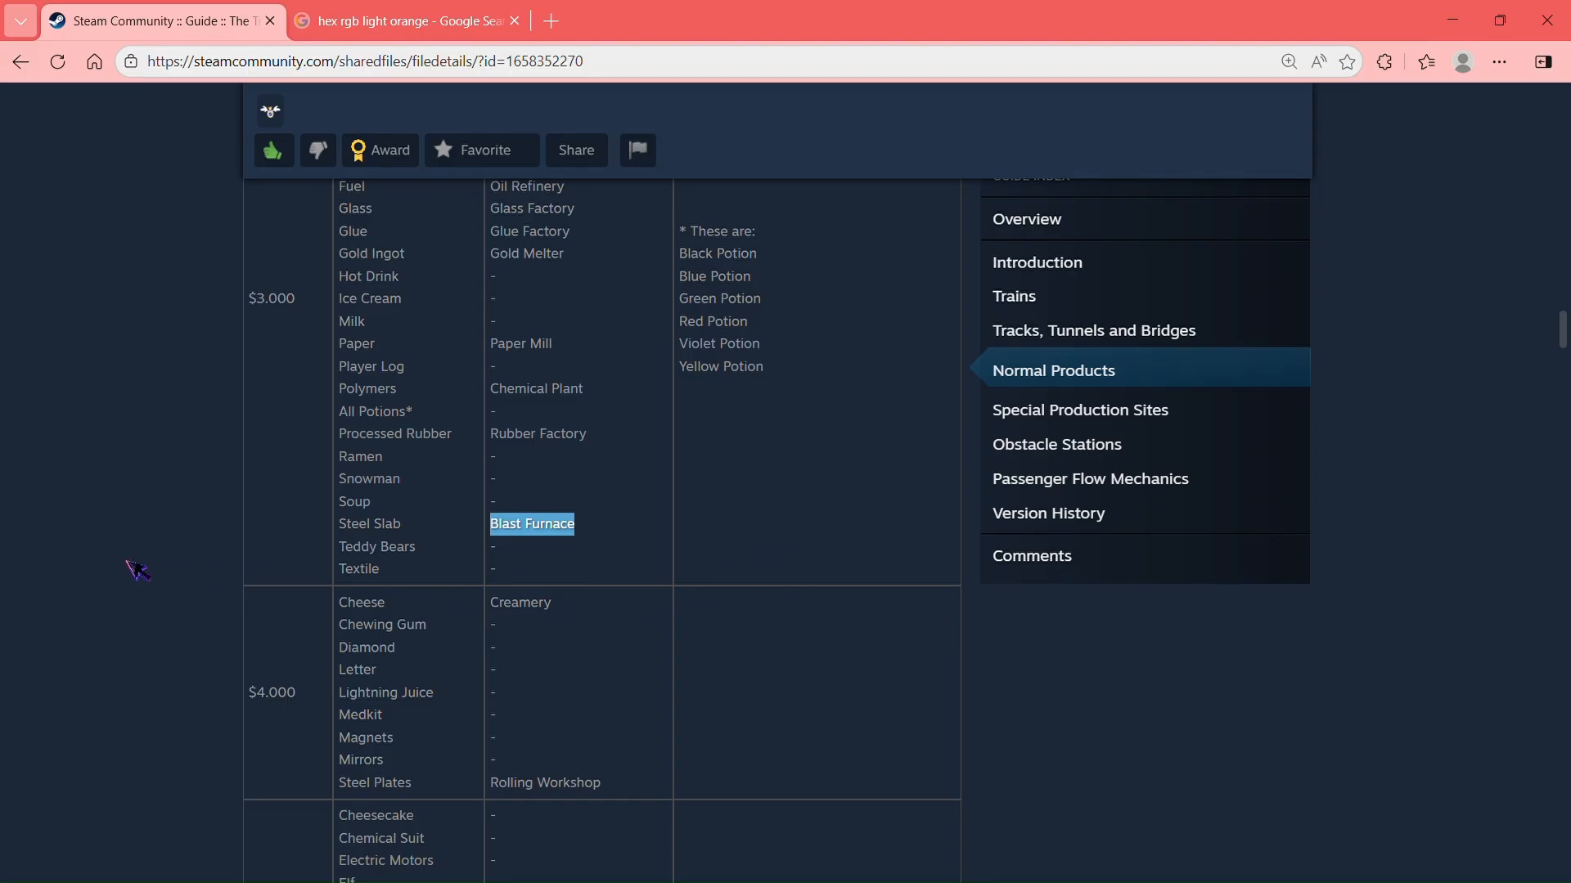
Step: Read the Normal Products table from the lowest reward tier through to the $12.000 tier
scroll(138, 570, up, 10)
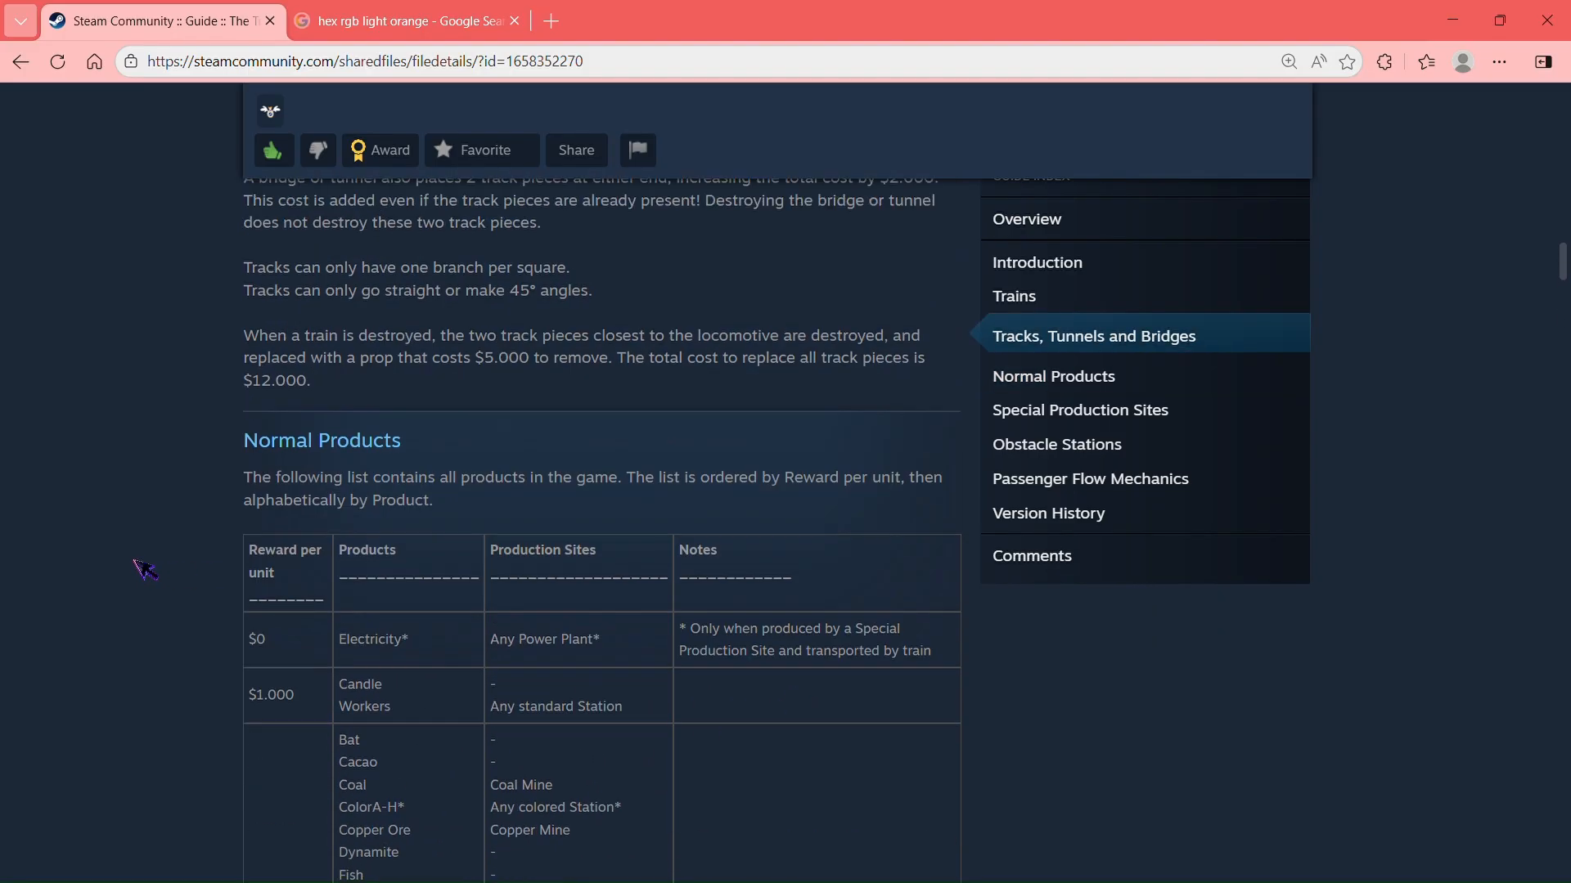
scroll(146, 570, down, 3)
scroll(274, 548, down, 6)
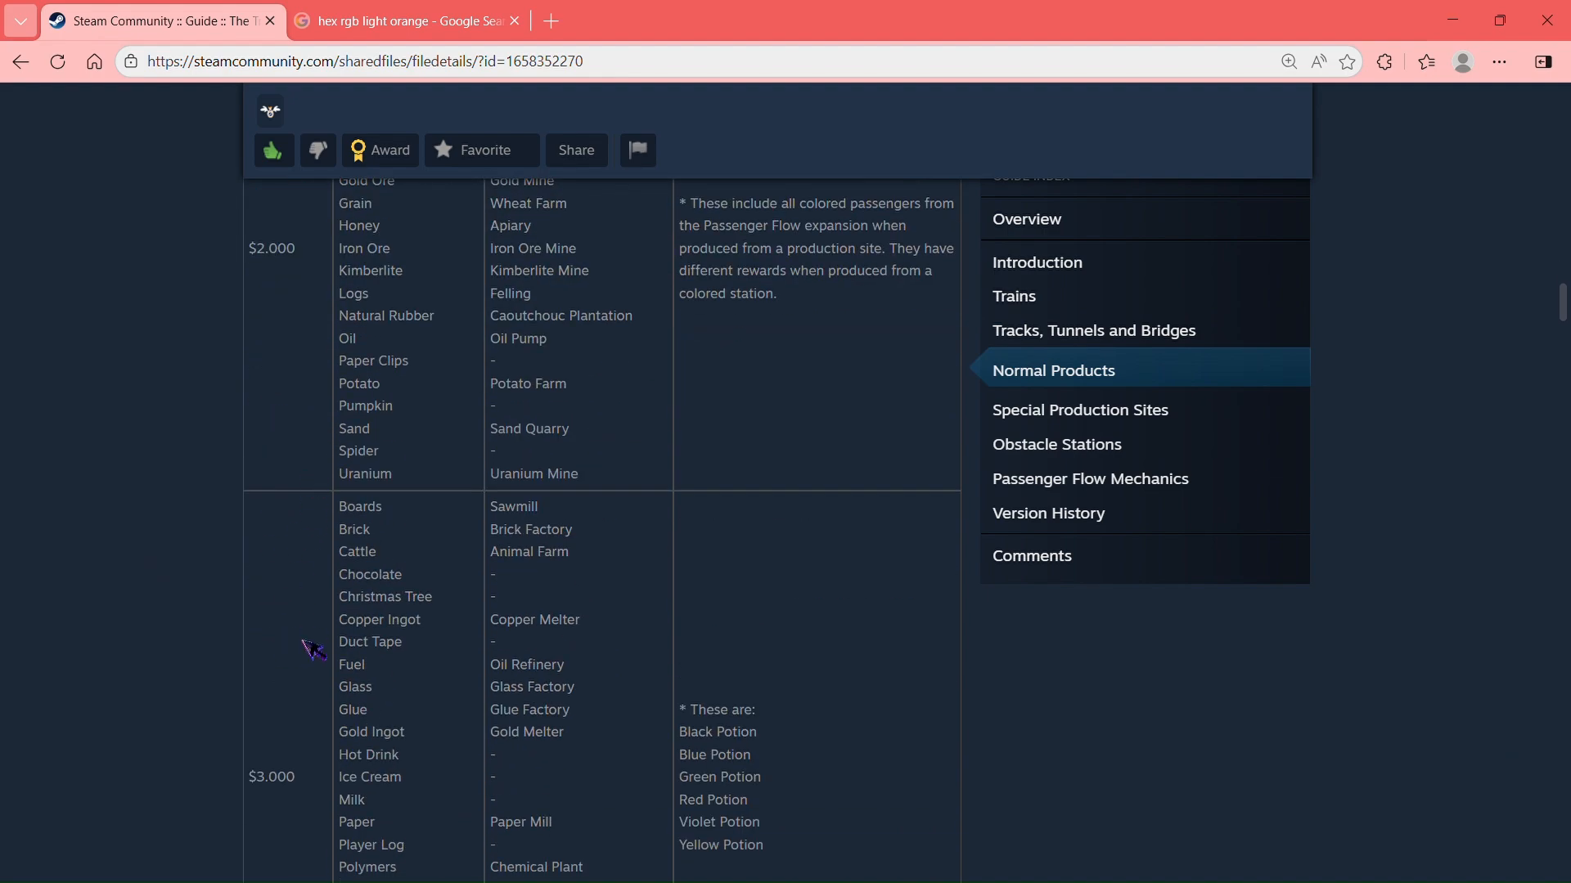
scroll(313, 651, down, 5)
scroll(311, 640, down, 5)
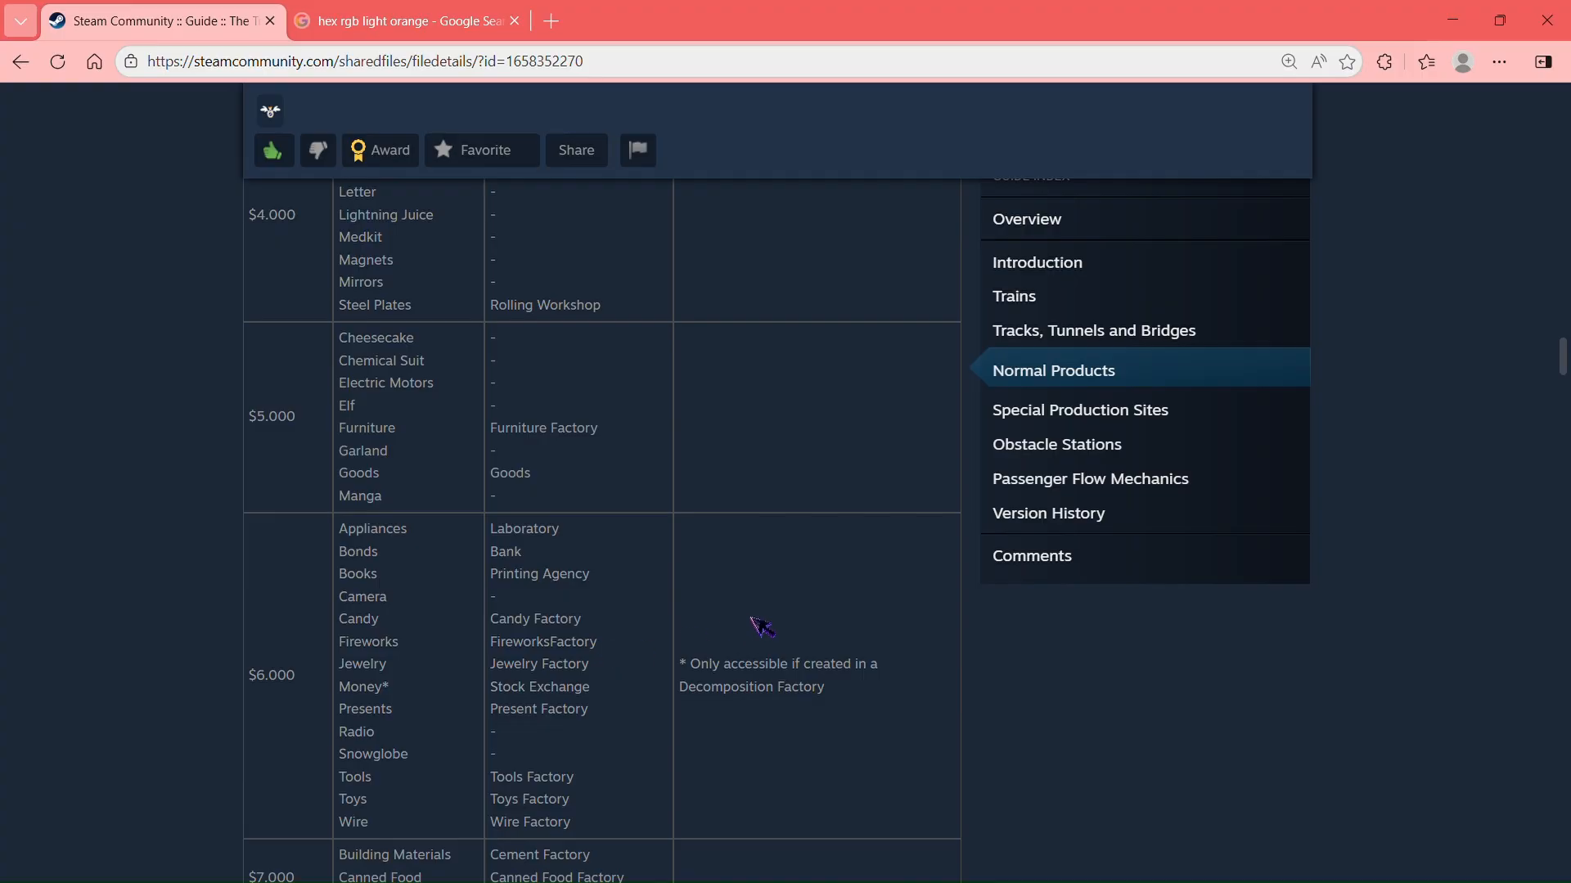
scroll(813, 626, down, 3)
scroll(863, 673, down, 3)
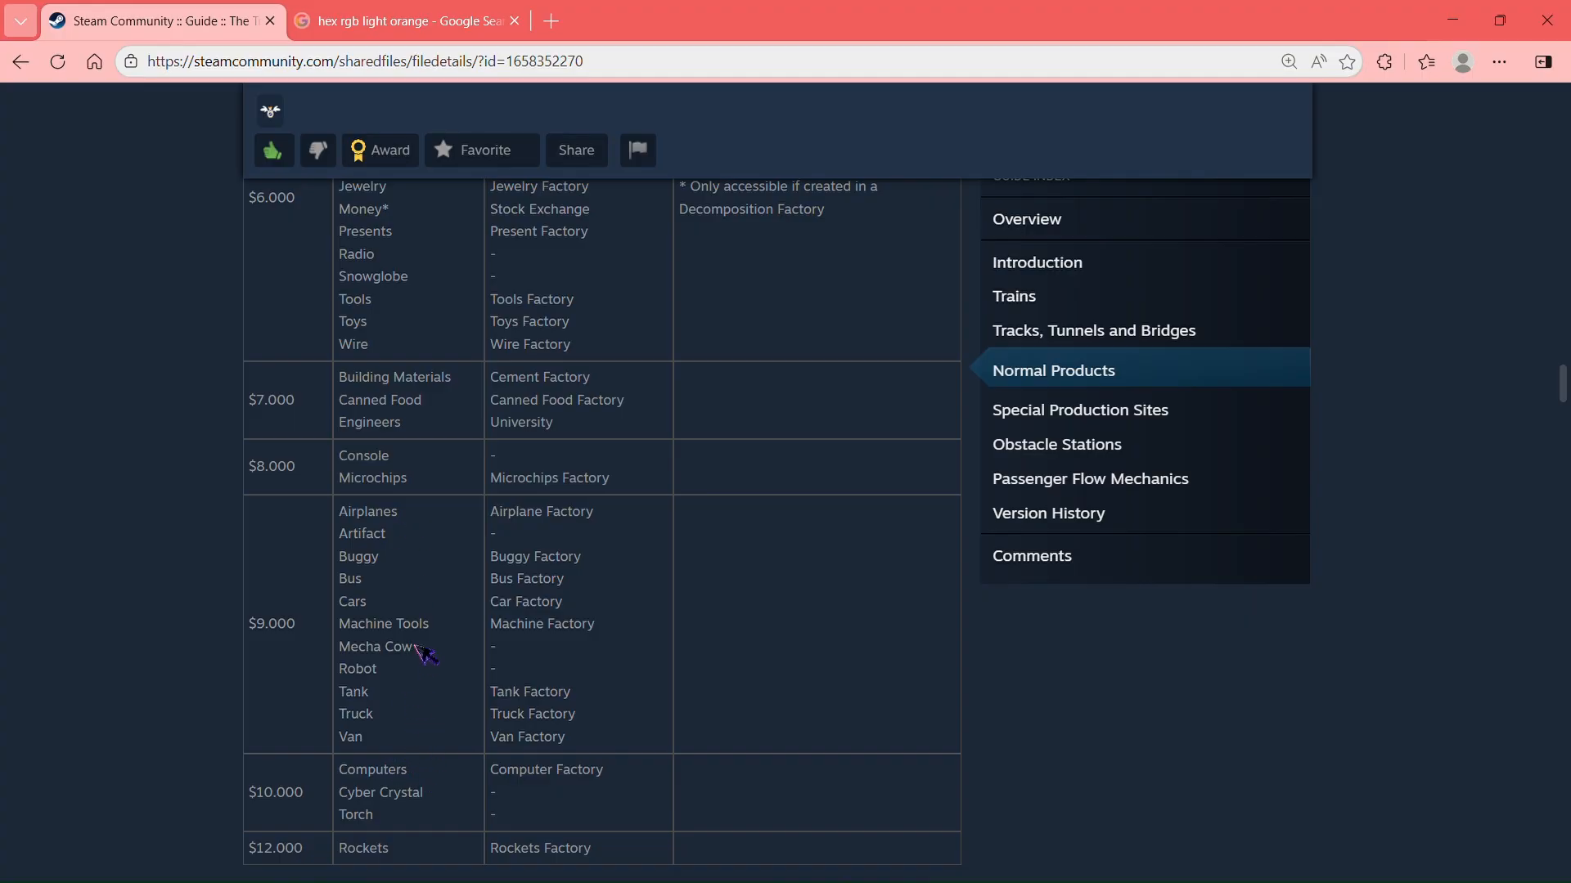
Step: Highlight entries in the $9.000 product tier, including Artifact, and clear the text selection
drag(416, 646, 339, 648)
click(265, 517)
drag(410, 515, 287, 532)
click(287, 532)
double_click(379, 544)
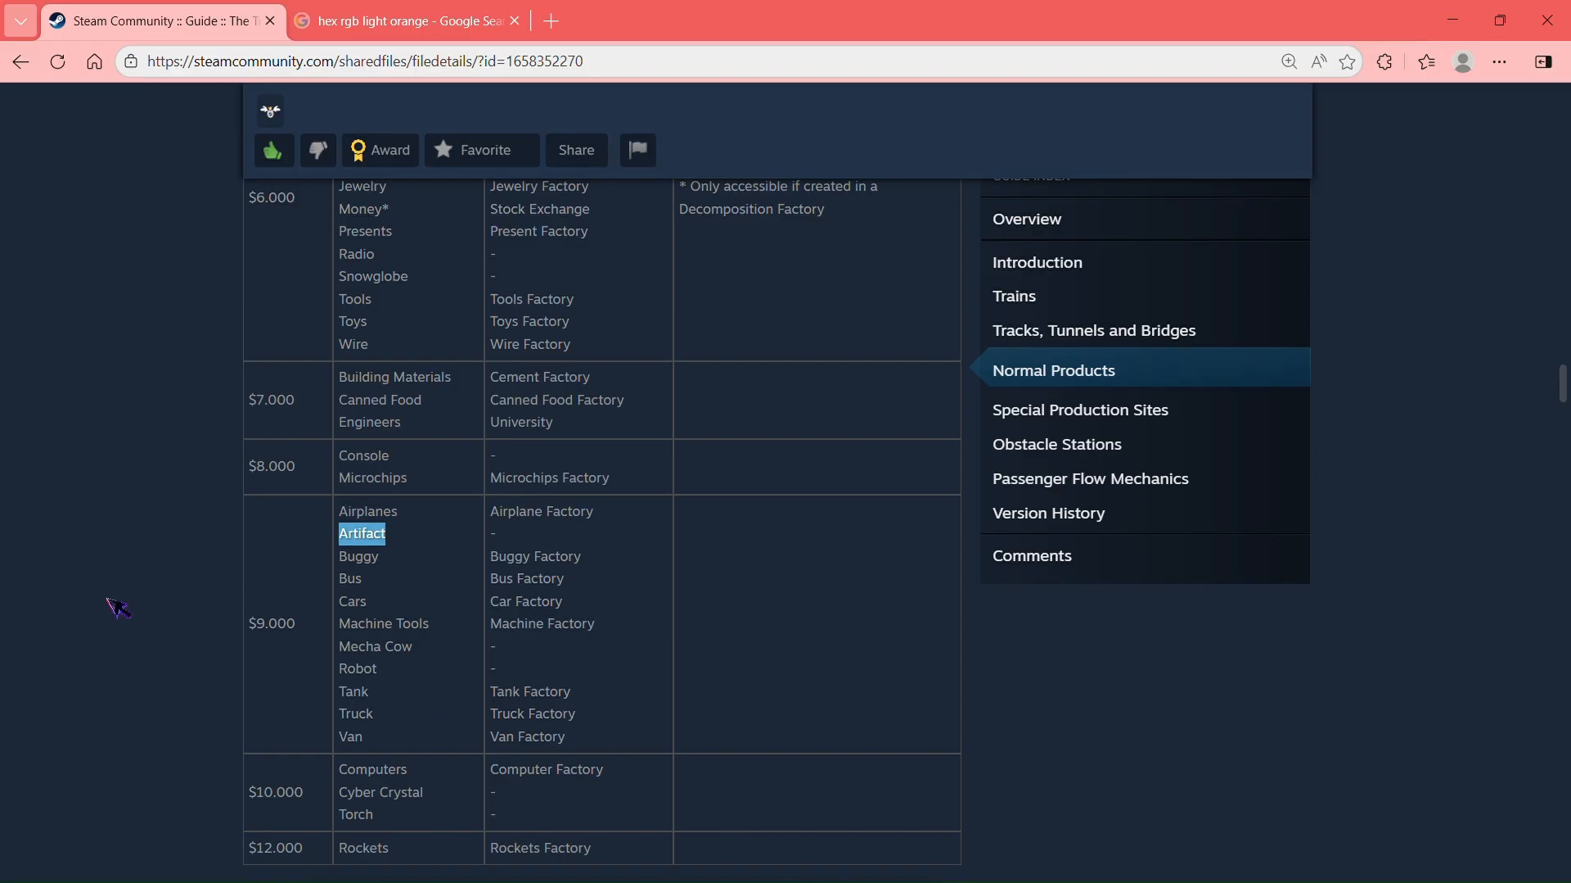
click(117, 582)
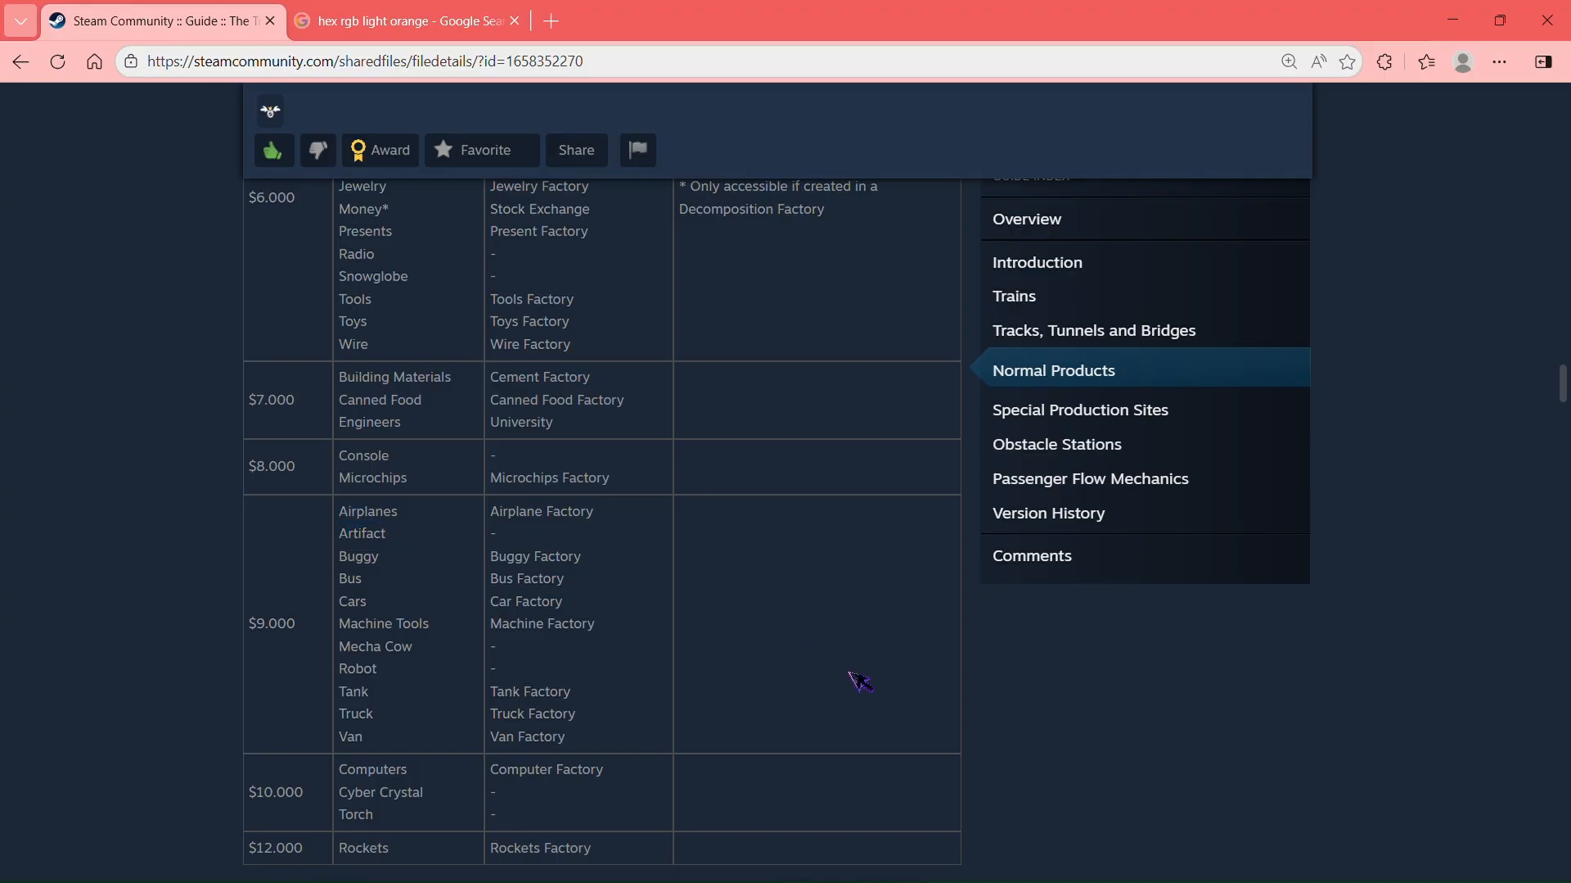
Step: Go back over the lower reward tiers of the product table and their production sites
scroll(855, 684, up, 5)
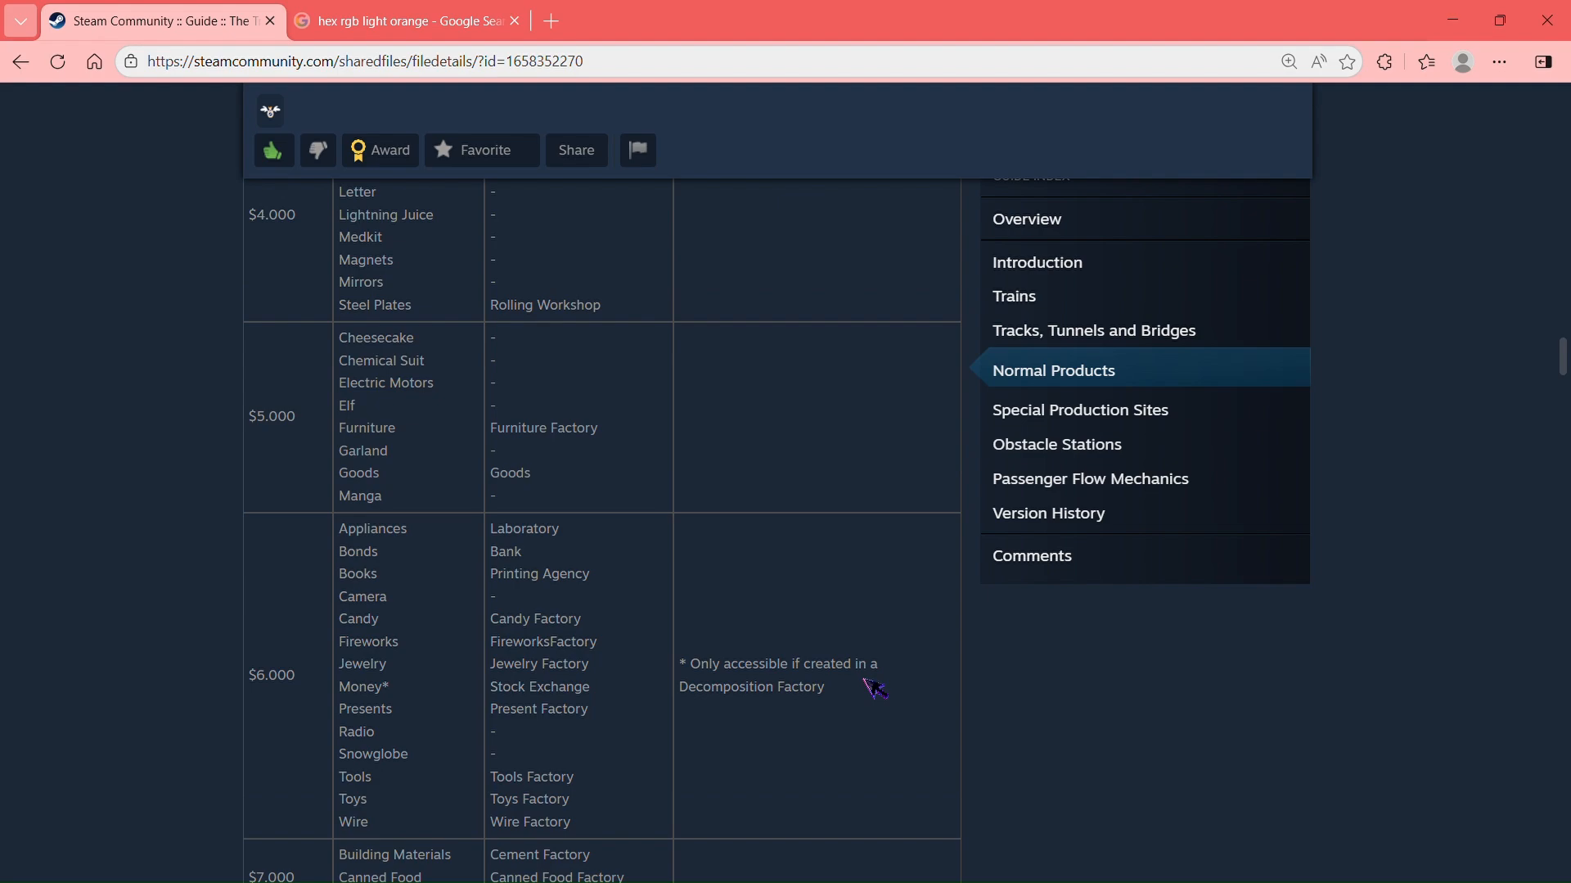
scroll(874, 690, up, 3)
scroll(875, 690, up, 10)
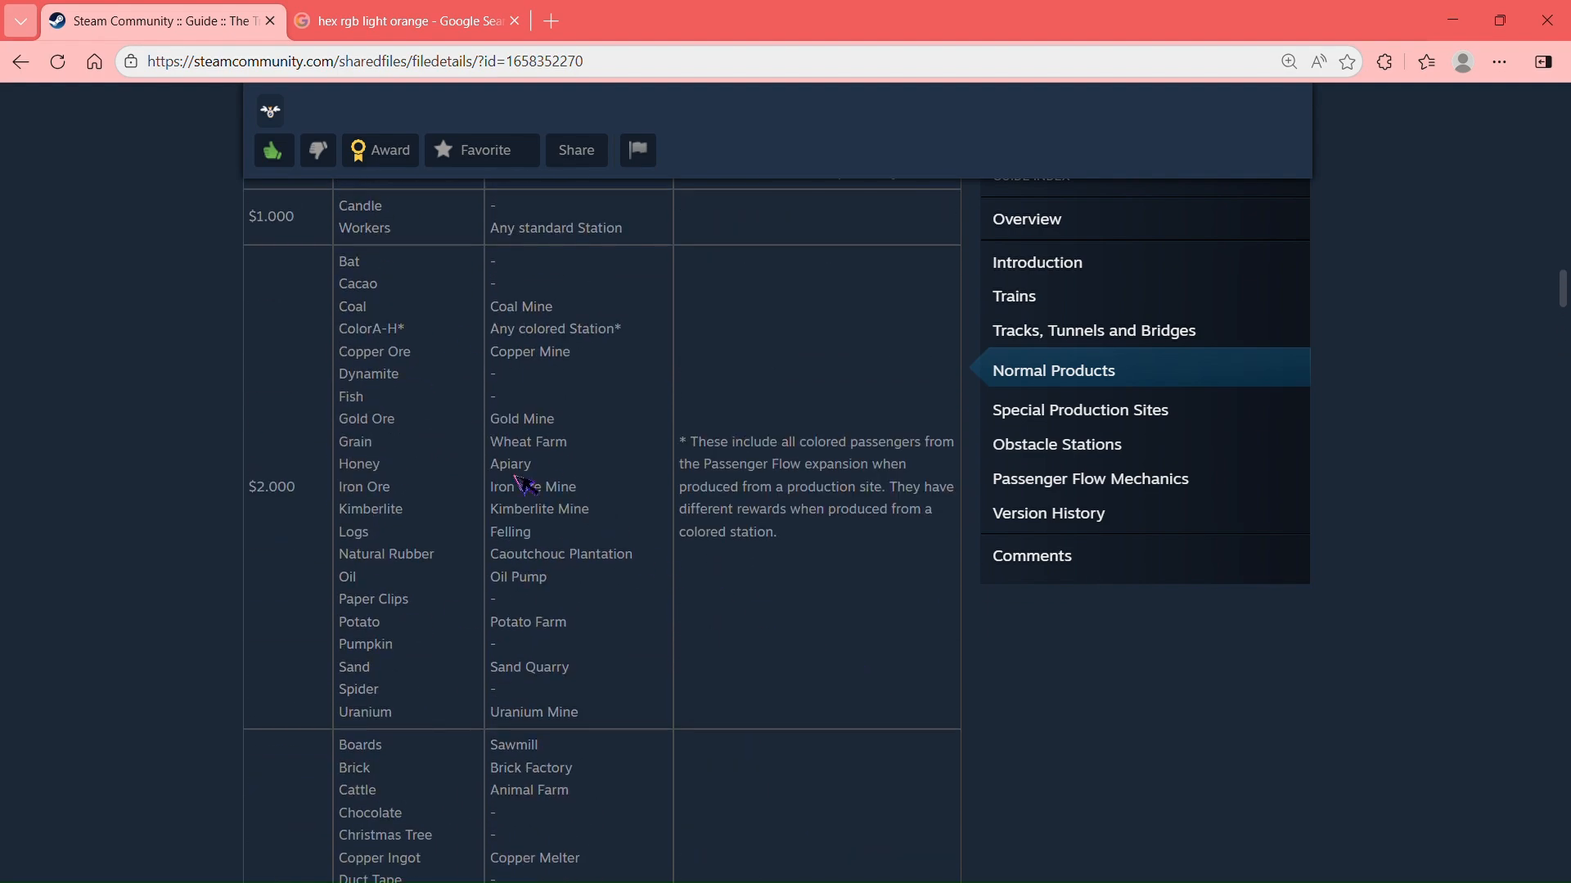
scroll(562, 586, down, 5)
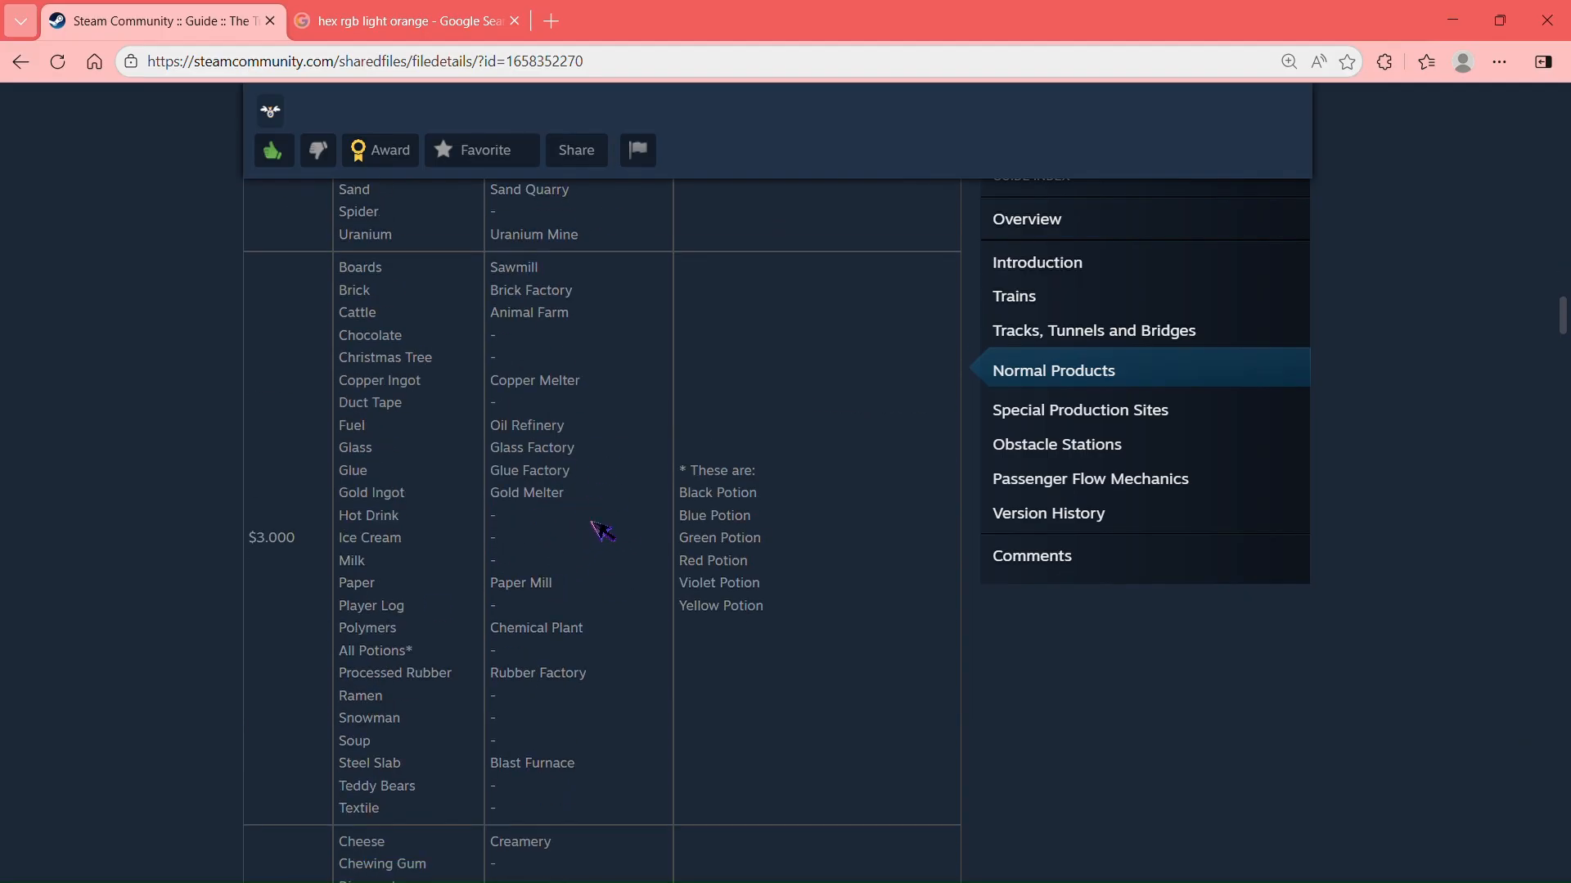
Step: Return to the level editor, select the object in the lake at cell 39, 29 and open its WaterColor value for editing
key(alt+Tab)
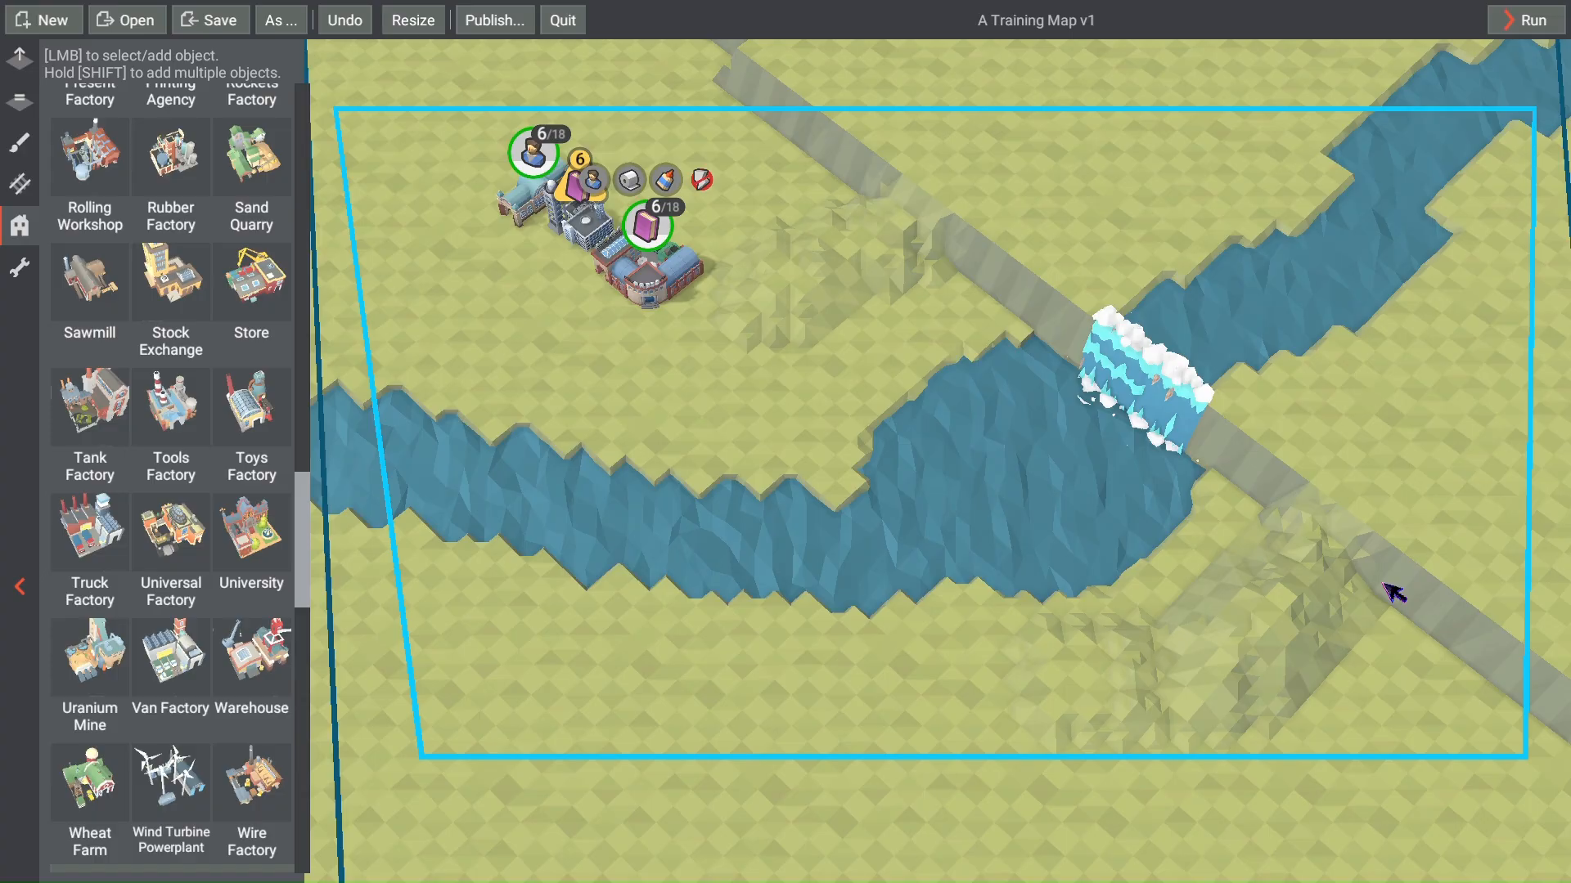
click(1016, 497)
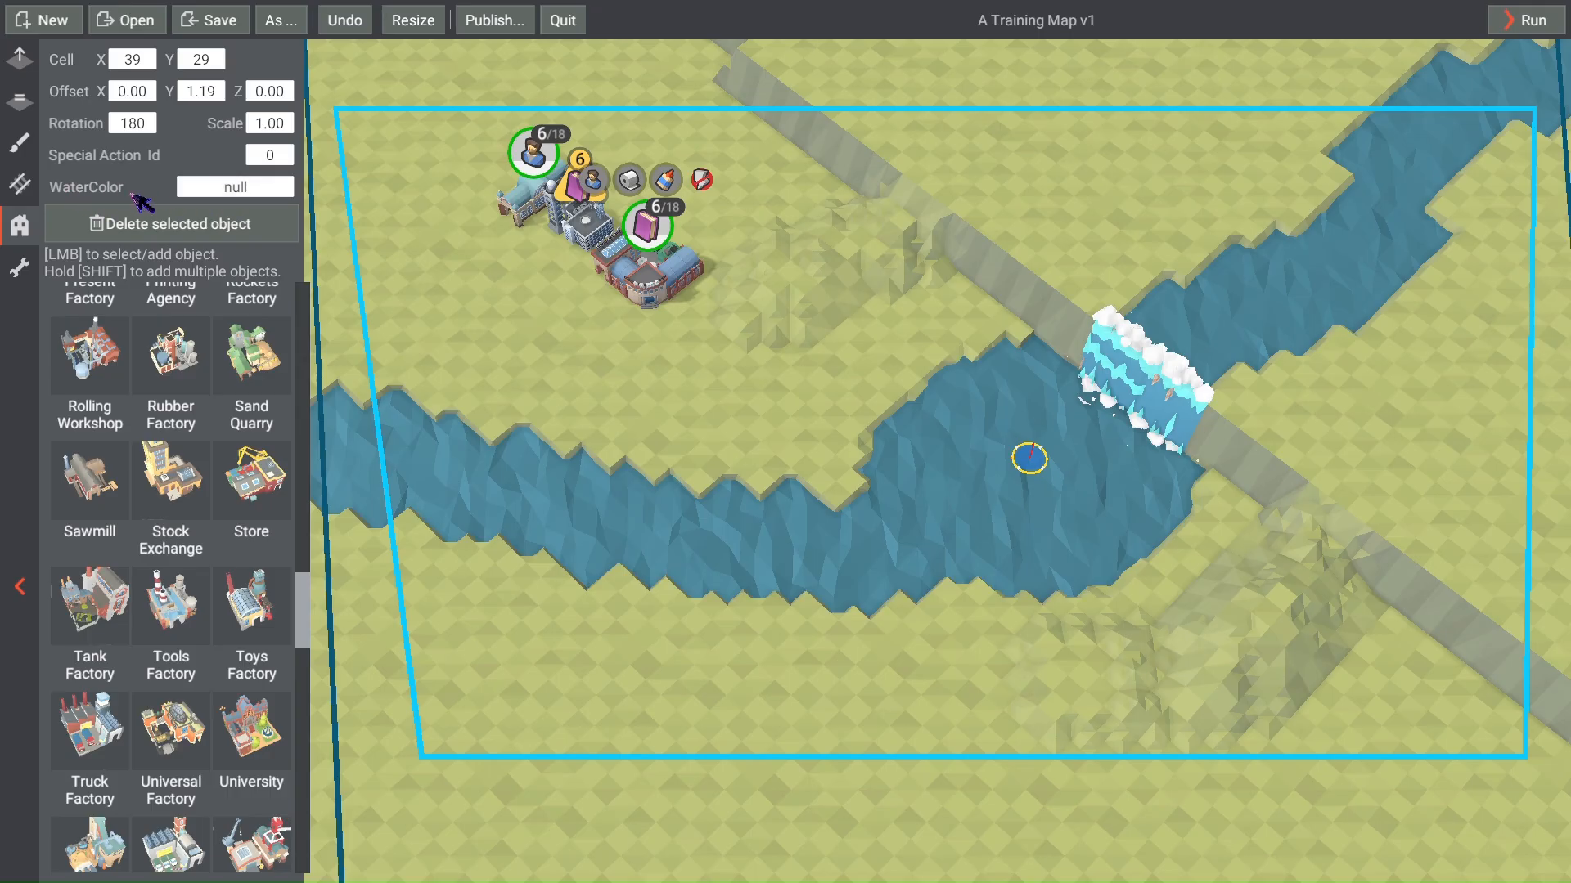
click(264, 194)
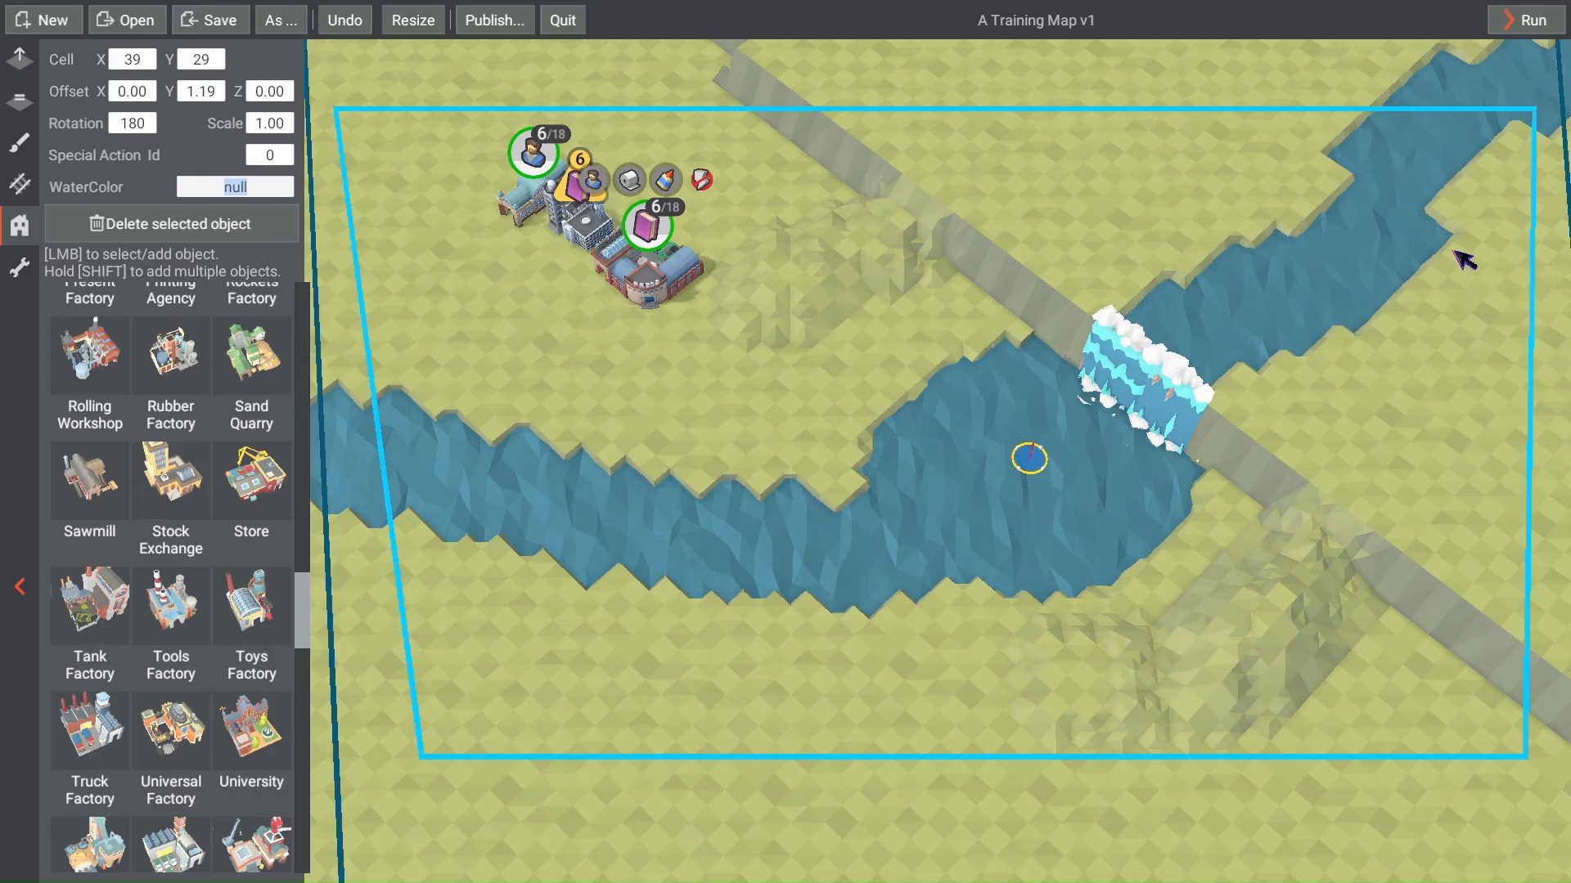
Step: Check the browser's "hex rgb light orange" search results for colour codes, close the image preview, and return to the level editor
key(alt+Tab)
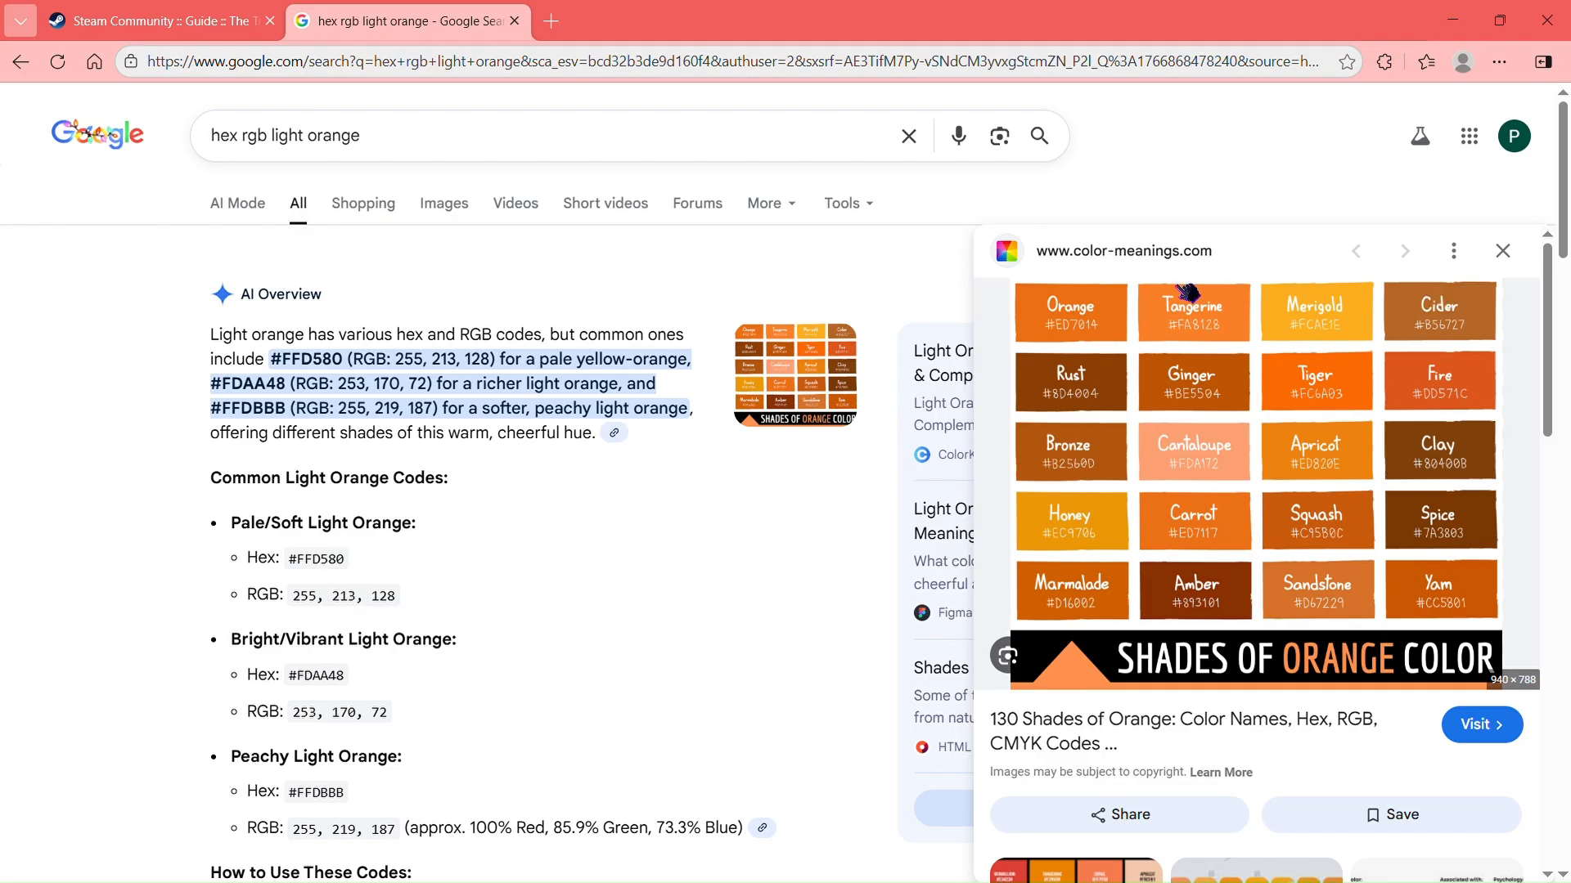
double_click(238, 151)
double_click(260, 151)
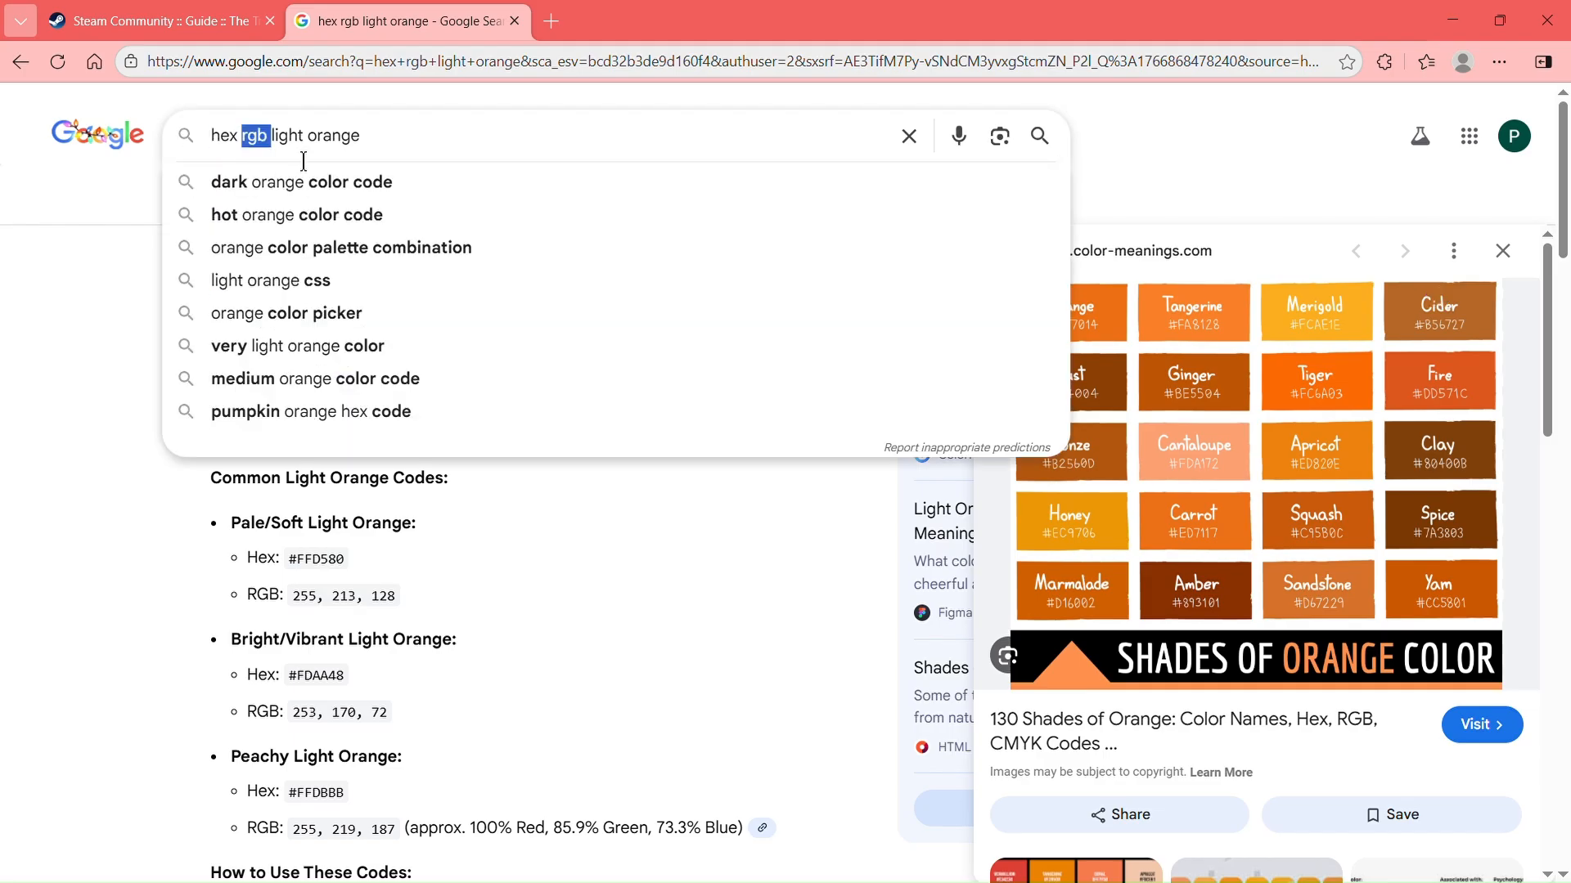
drag(410, 146, 272, 148)
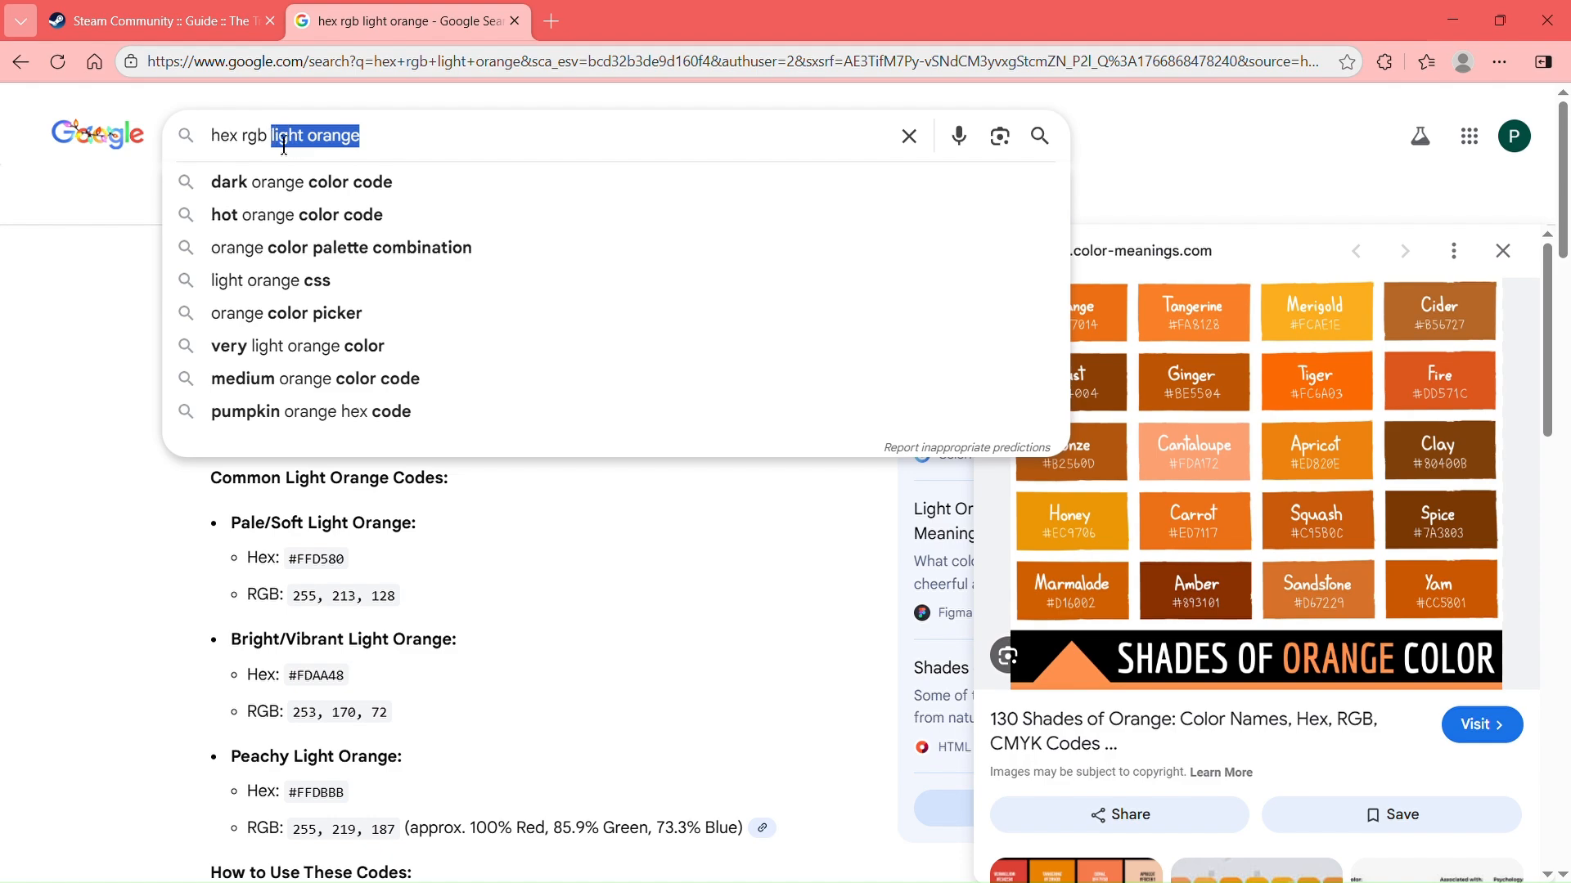
click(47, 381)
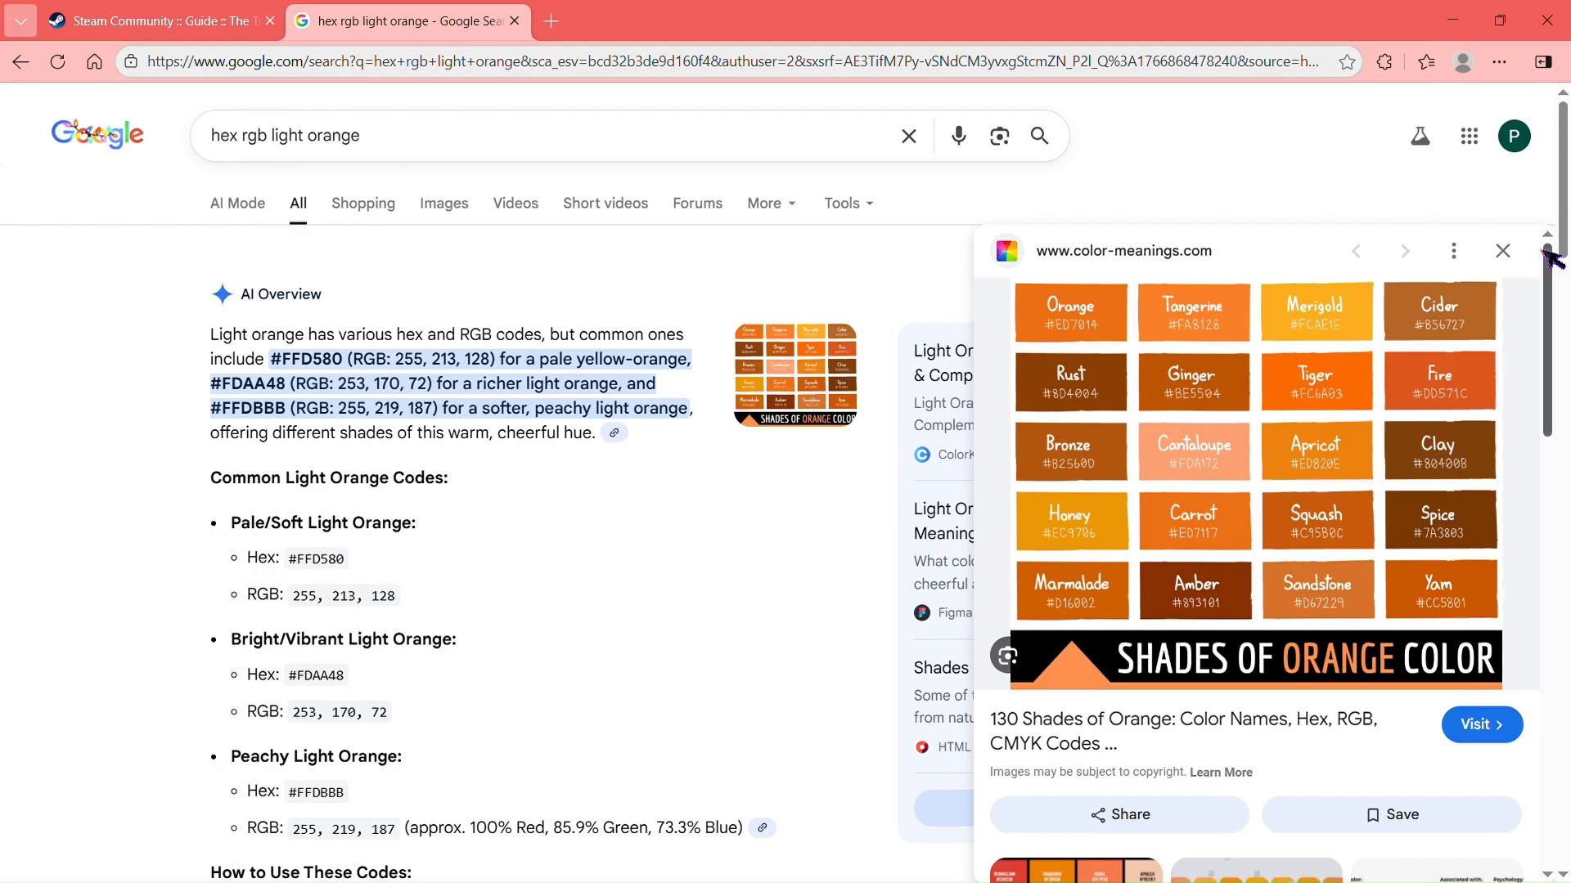
click(1503, 251)
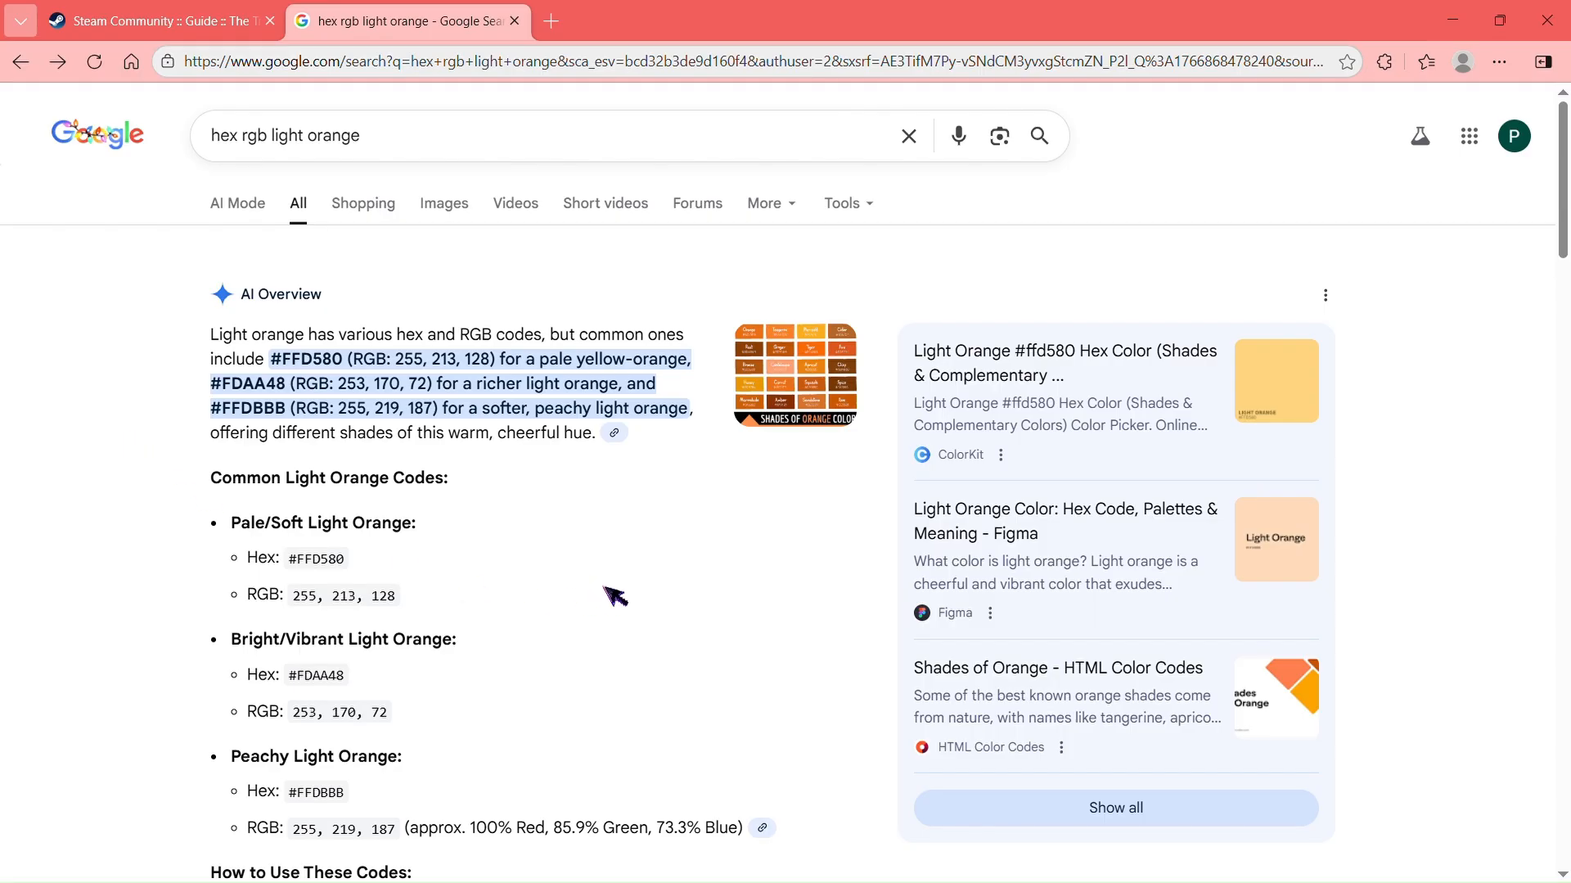
key(alt+Tab)
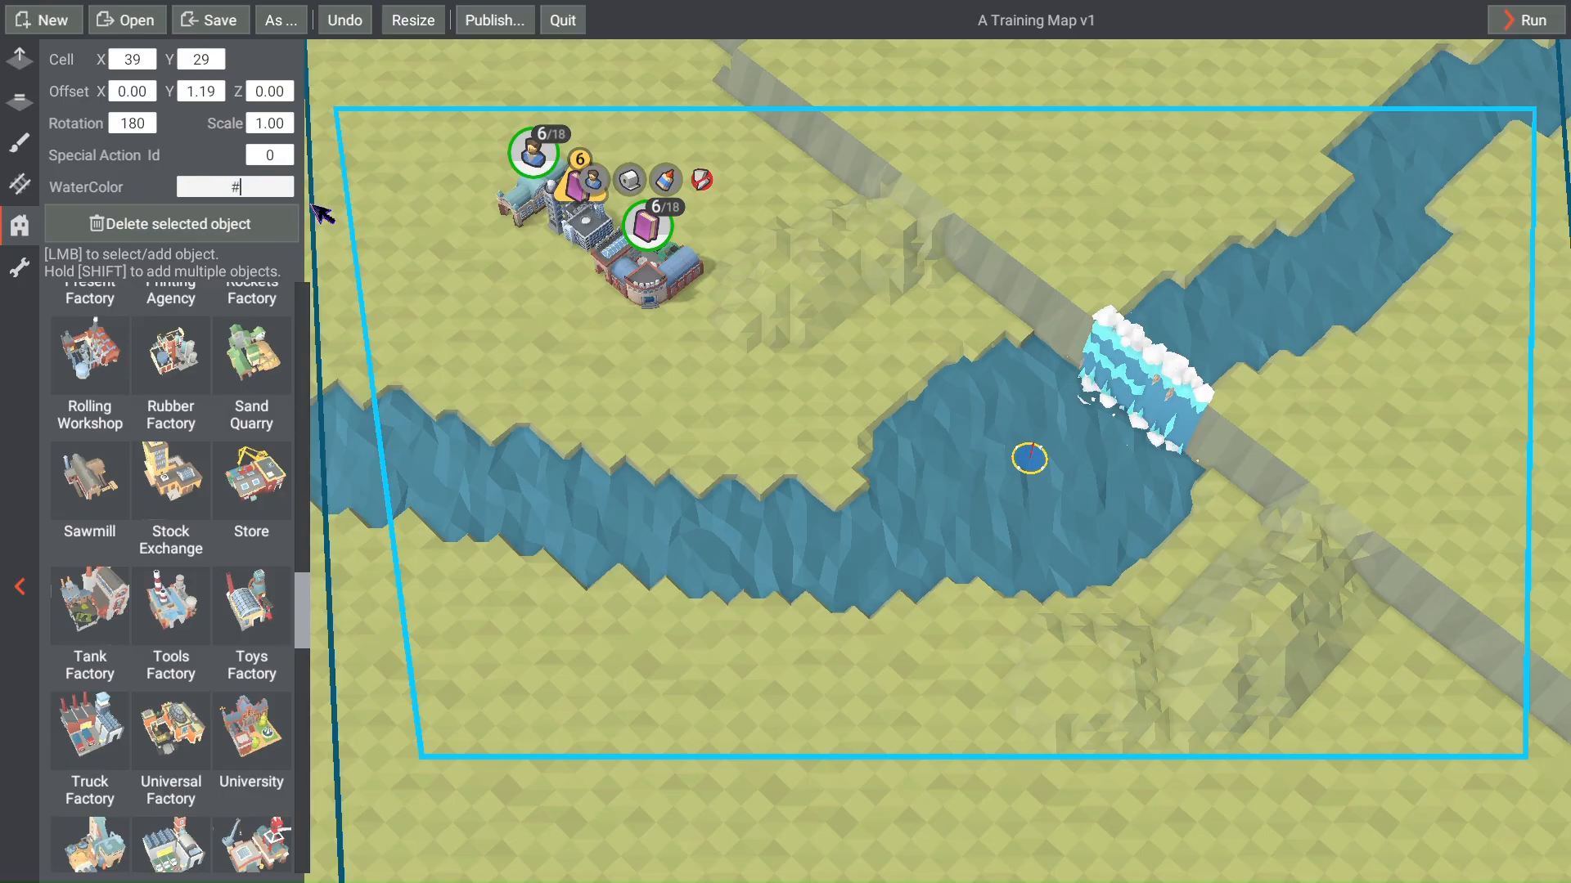
Step: Try #FFD580 as the lake object's WaterColor, undo the colour change, and deselect the object
text(#FFD580)
key(Return)
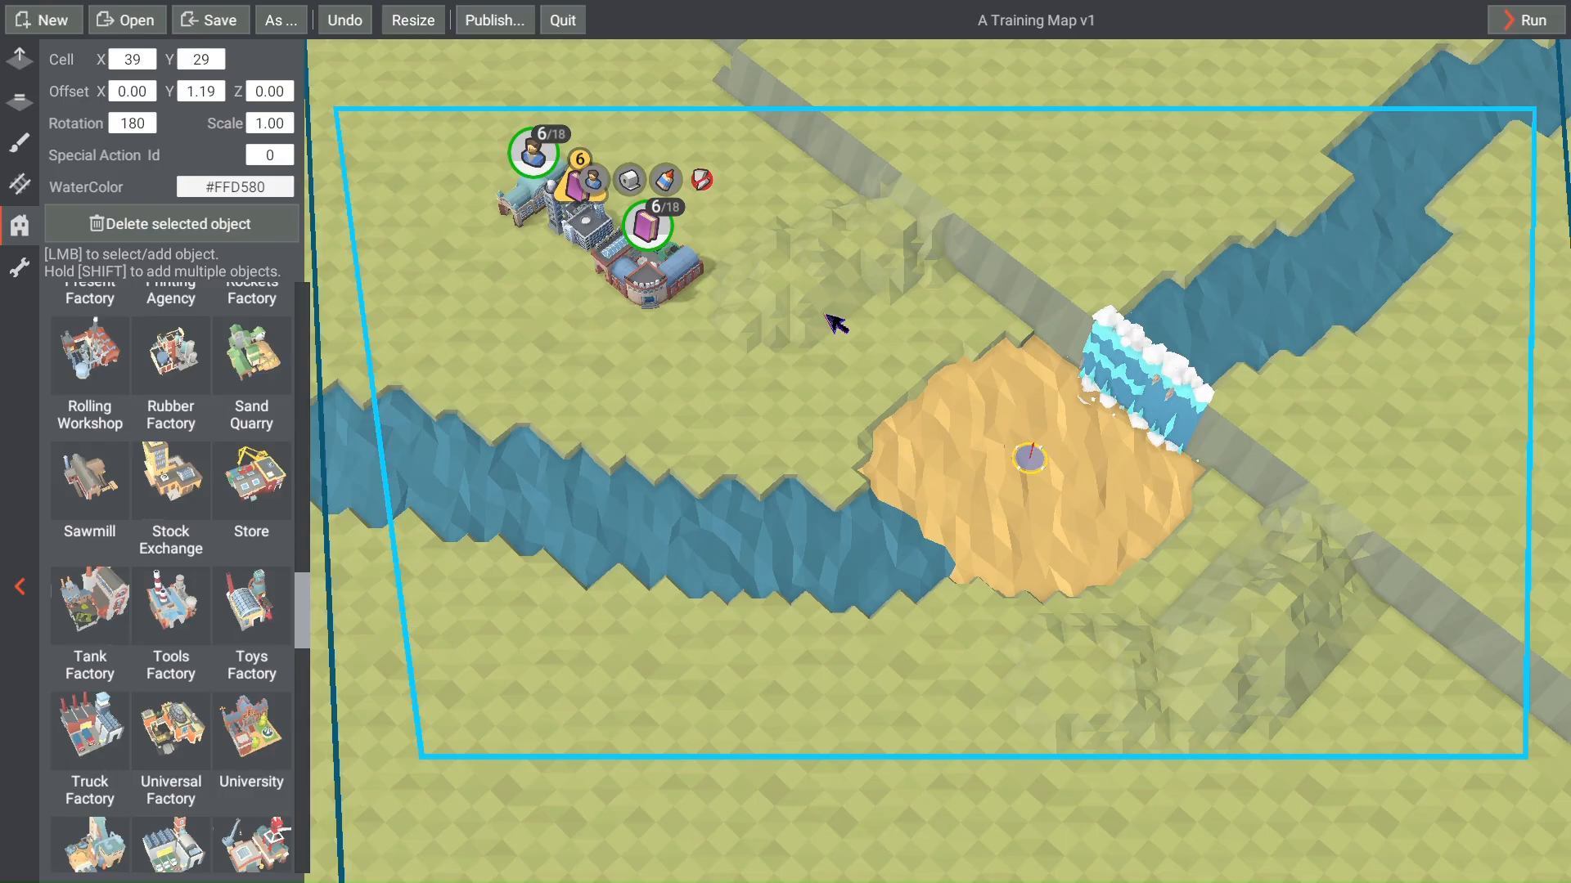
click(344, 20)
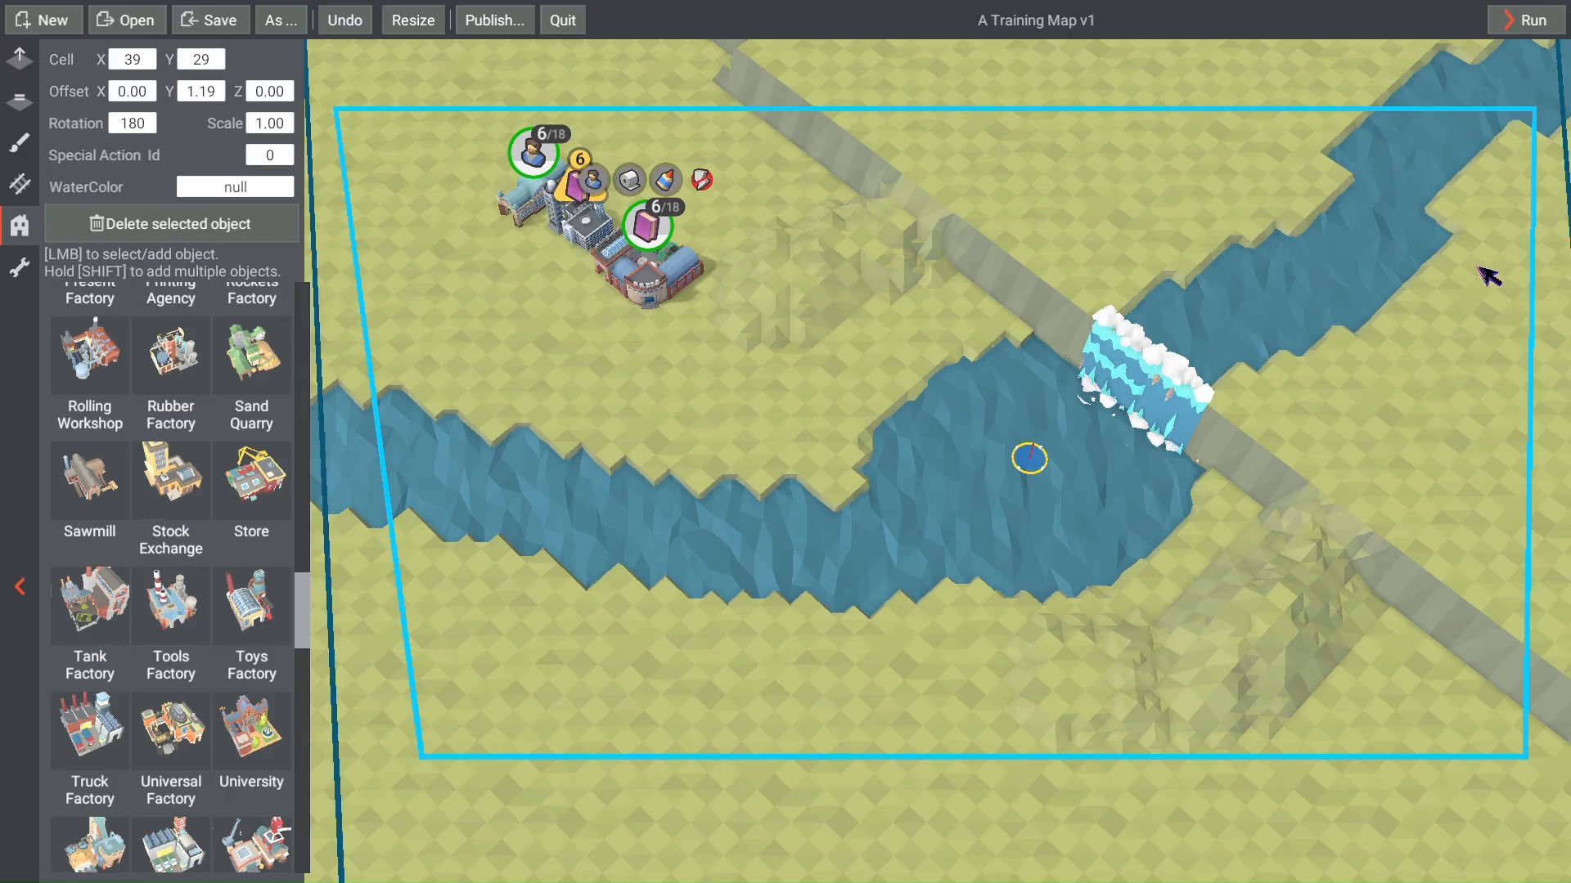
click(1478, 119)
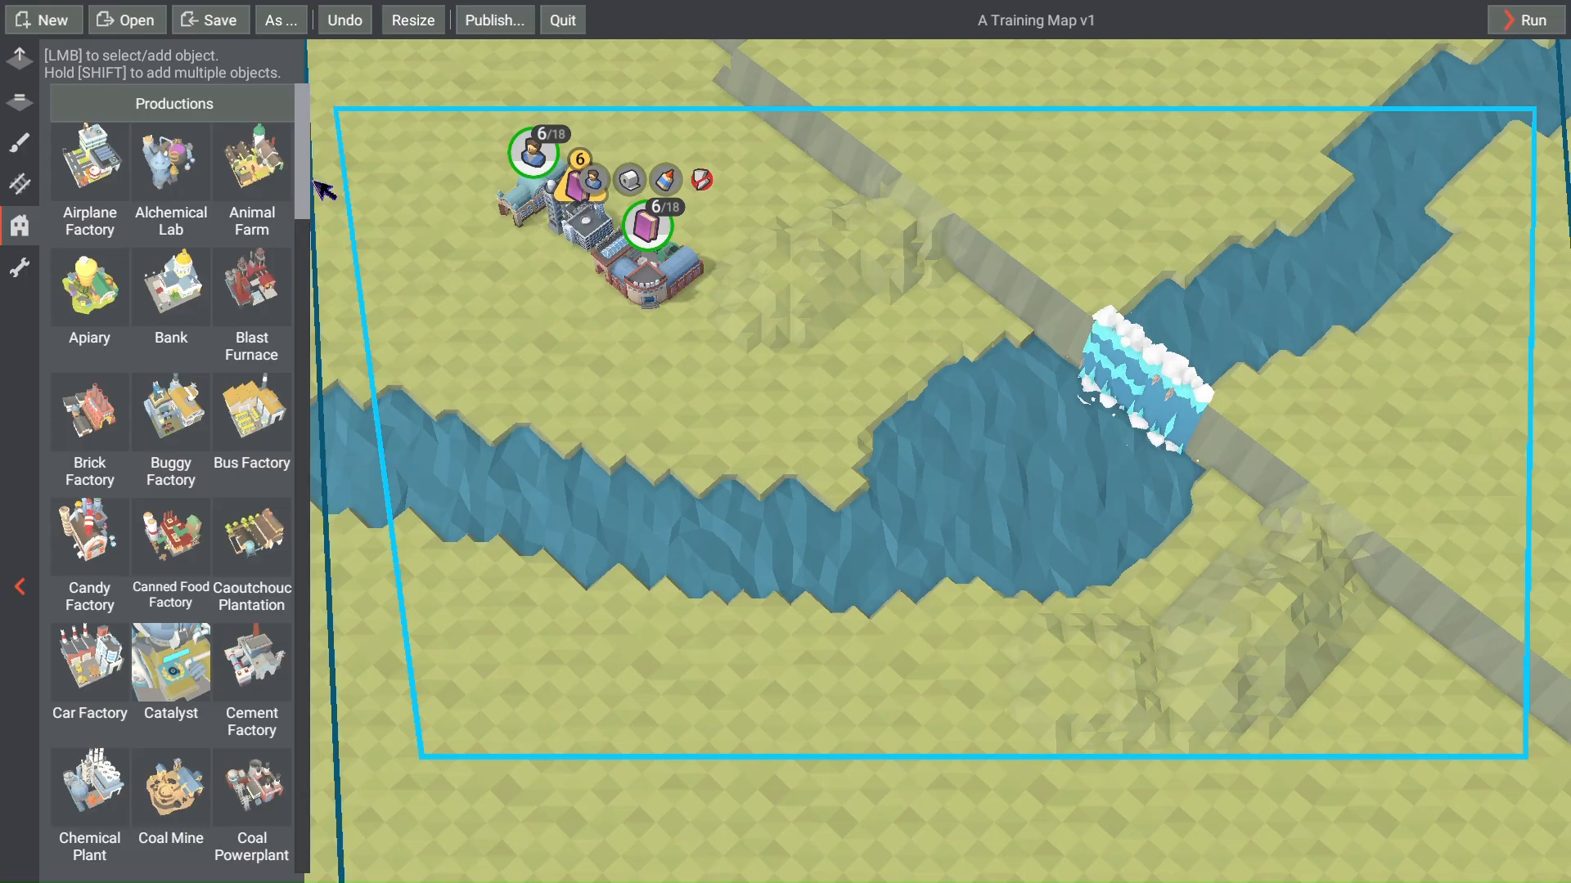
mouse_move(315, 185)
mouse_down()
mouse_move(326, 401)
mouse_move(314, 170)
mouse_up()
Step: Switch to the browser's Steam Community product guide and highlight Dynamite, Pumpkin, Cacao and the Duct Tape entry in the $2.000 and $3.000 tiers
key(alt+Tab)
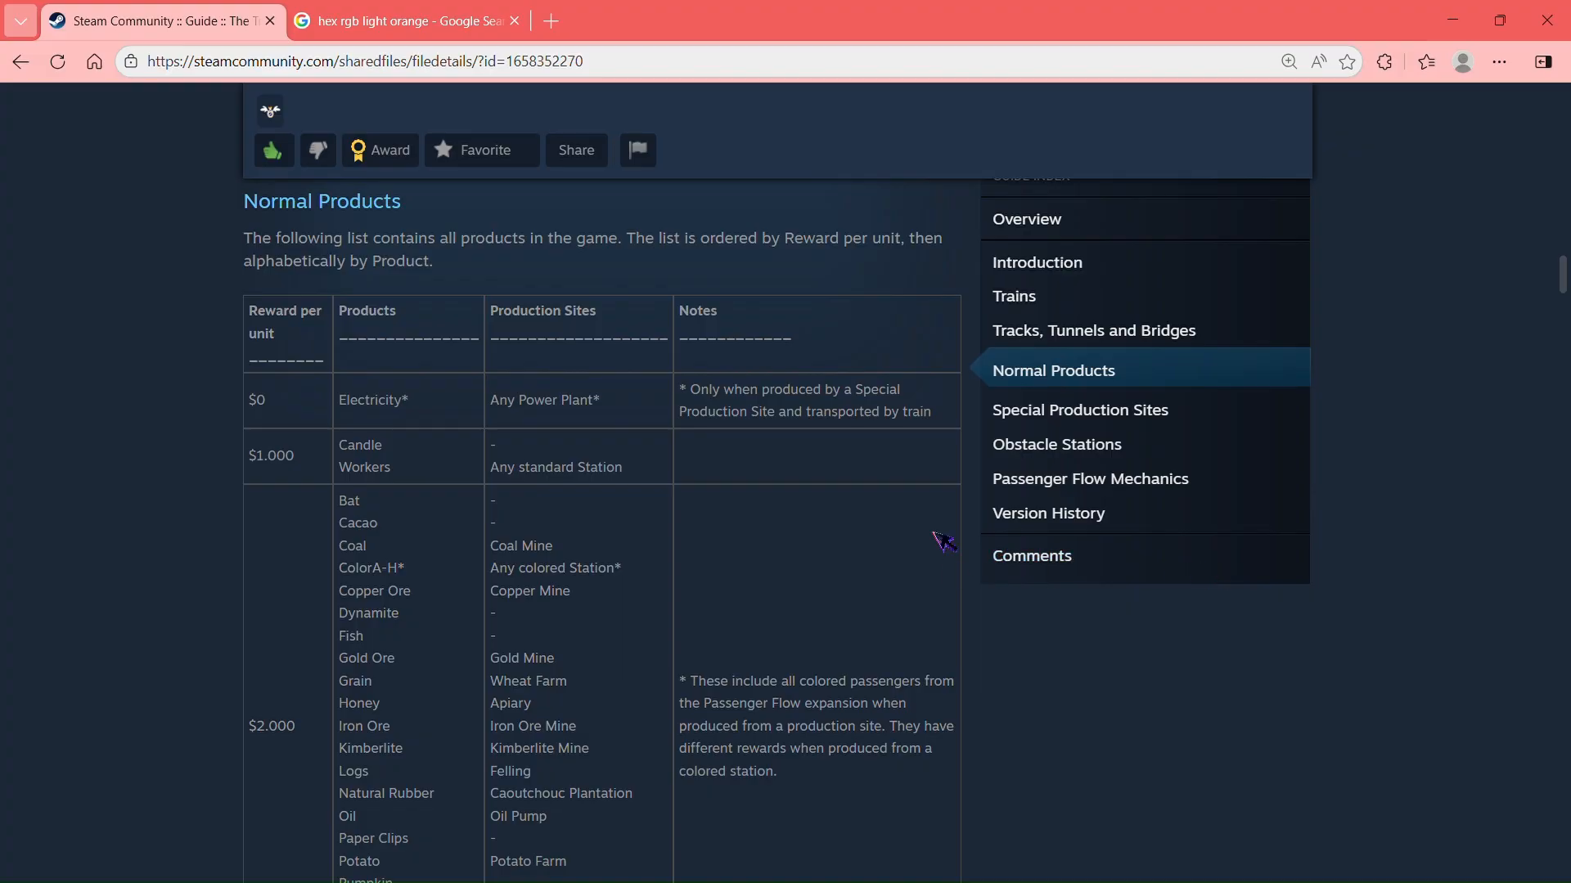
scroll(515, 578, down, 3)
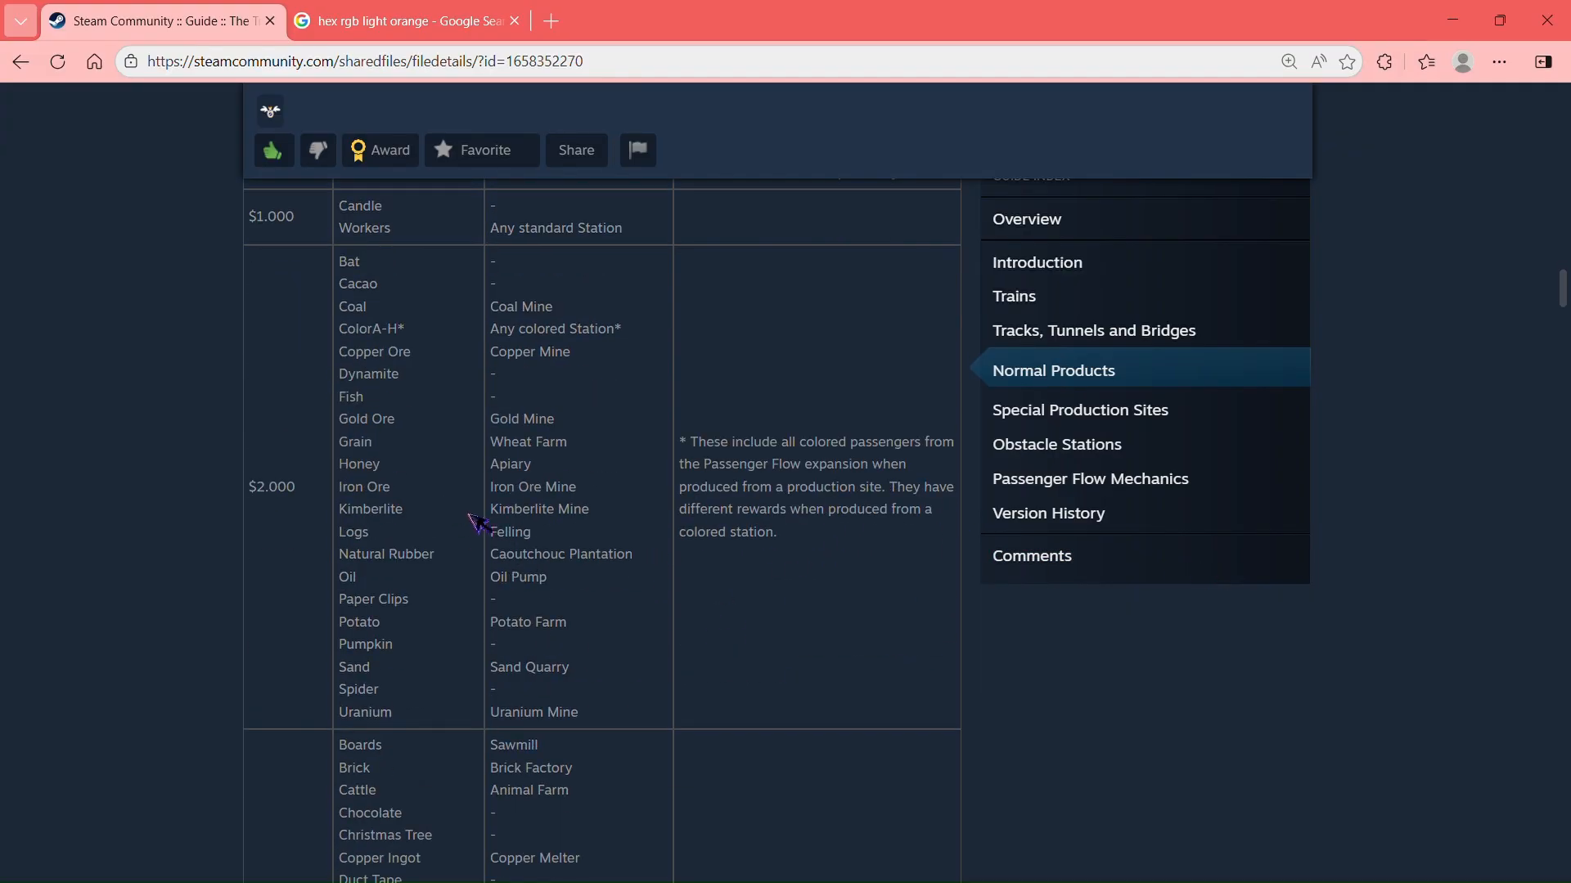
double_click(369, 374)
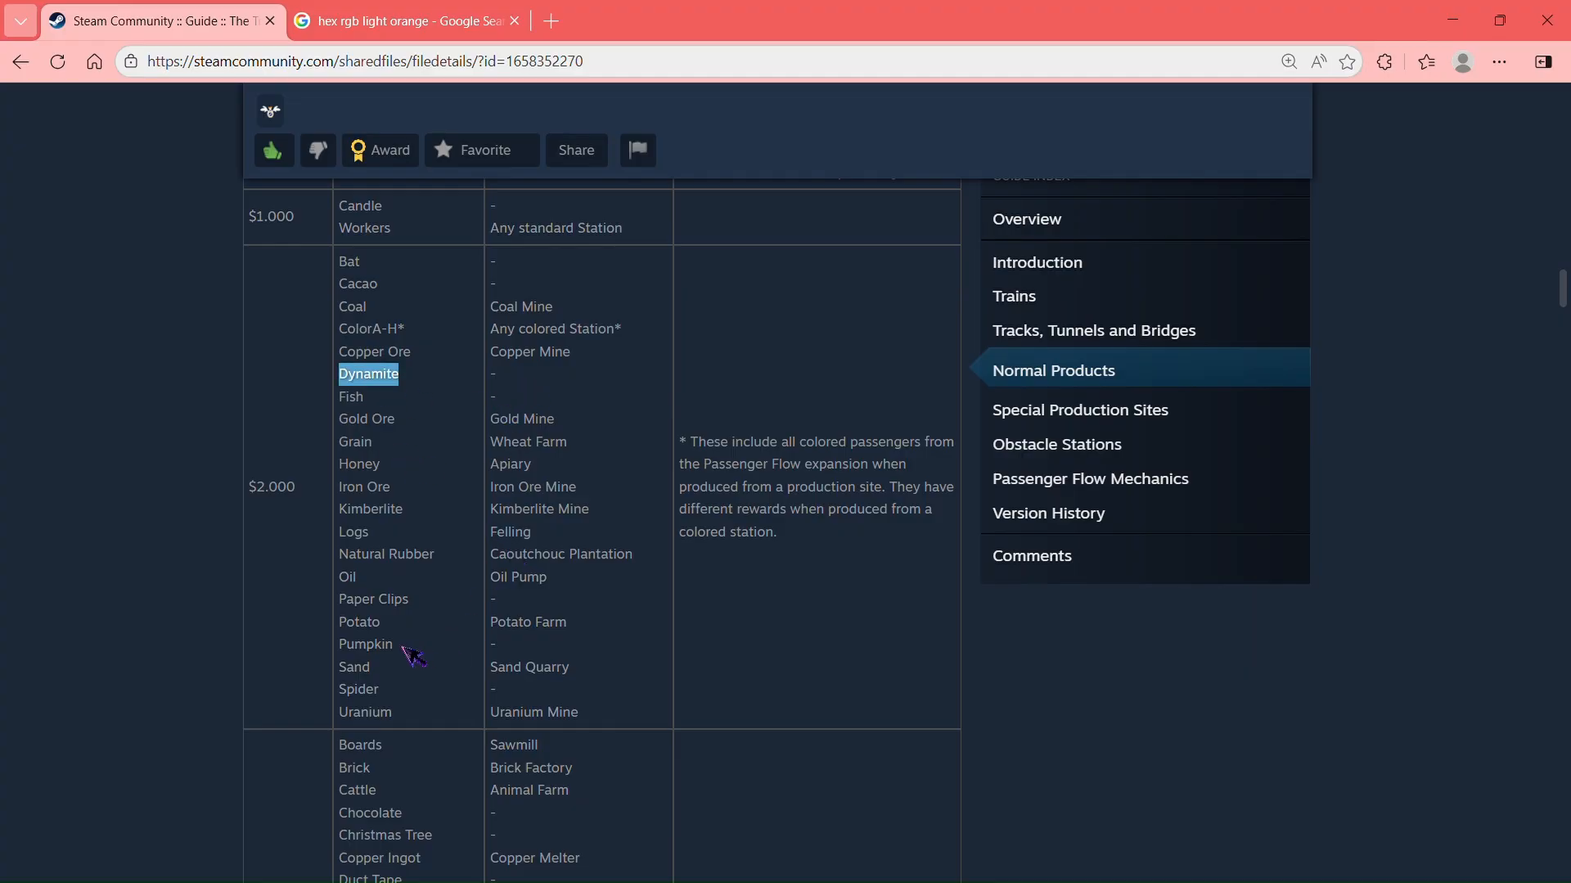
double_click(365, 645)
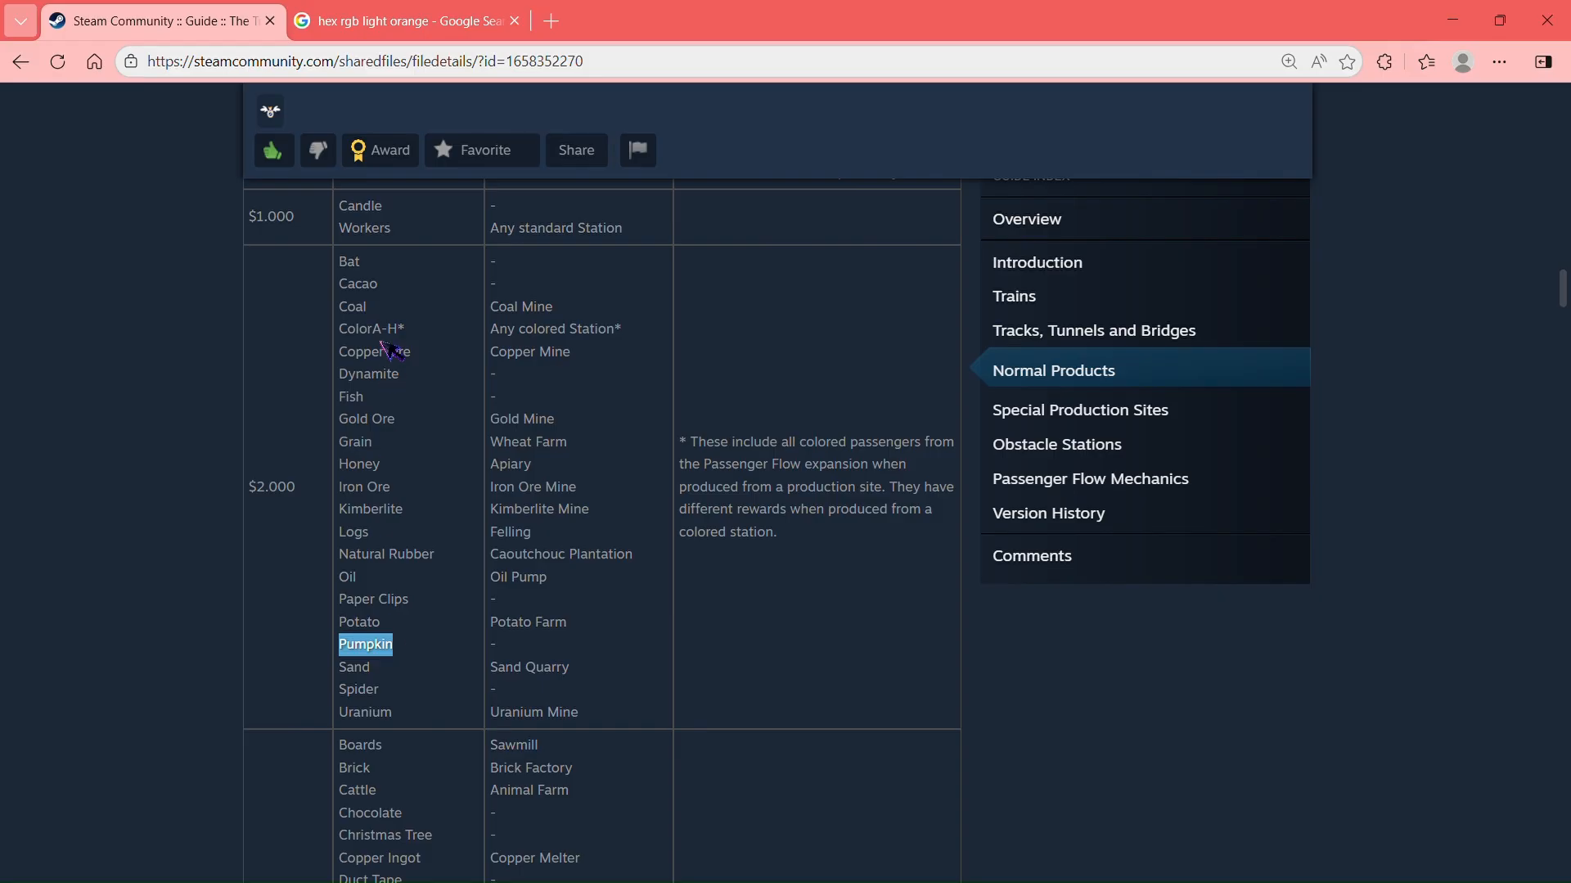
double_click(357, 284)
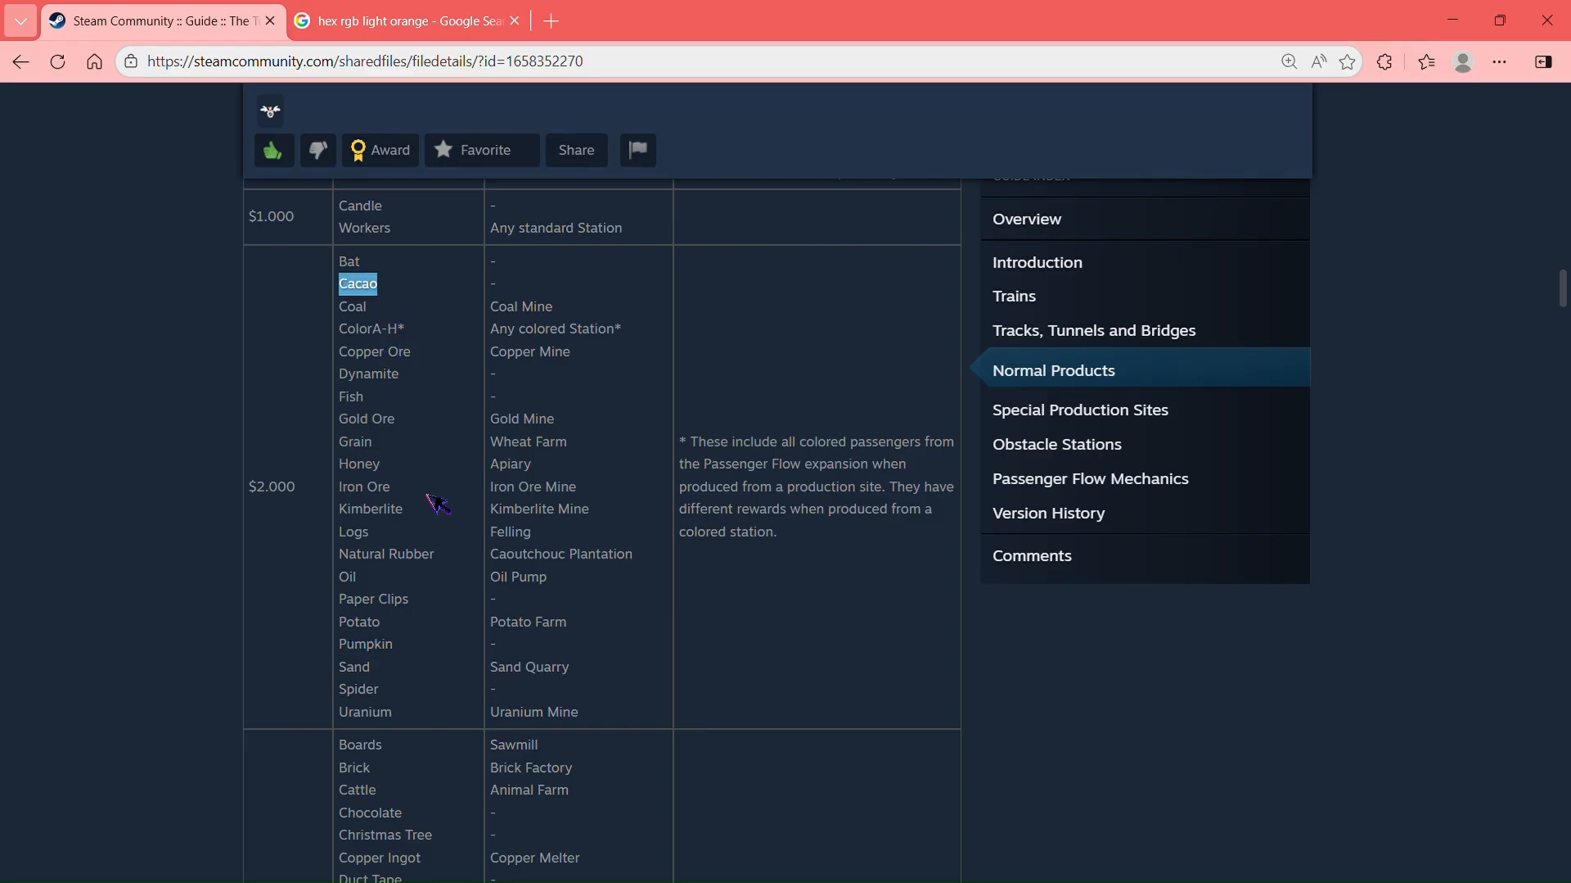
scroll(430, 675, down, 6)
double_click(386, 408)
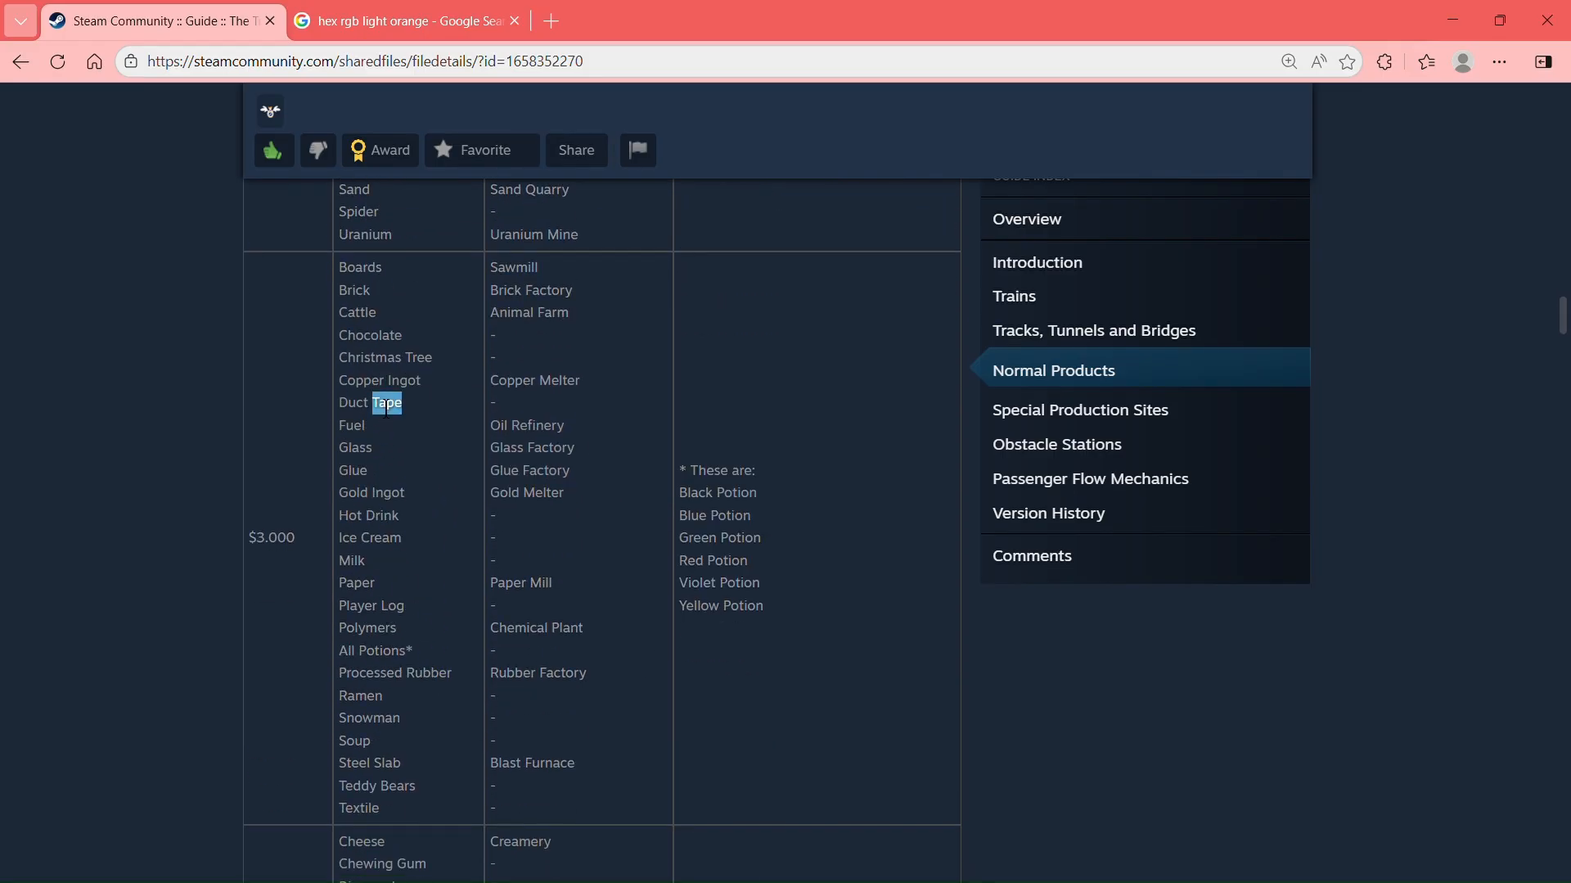
Step: Review the higher reward tiers of the product table through $12.000 and go back up to the lower tiers
scroll(477, 615, down, 12)
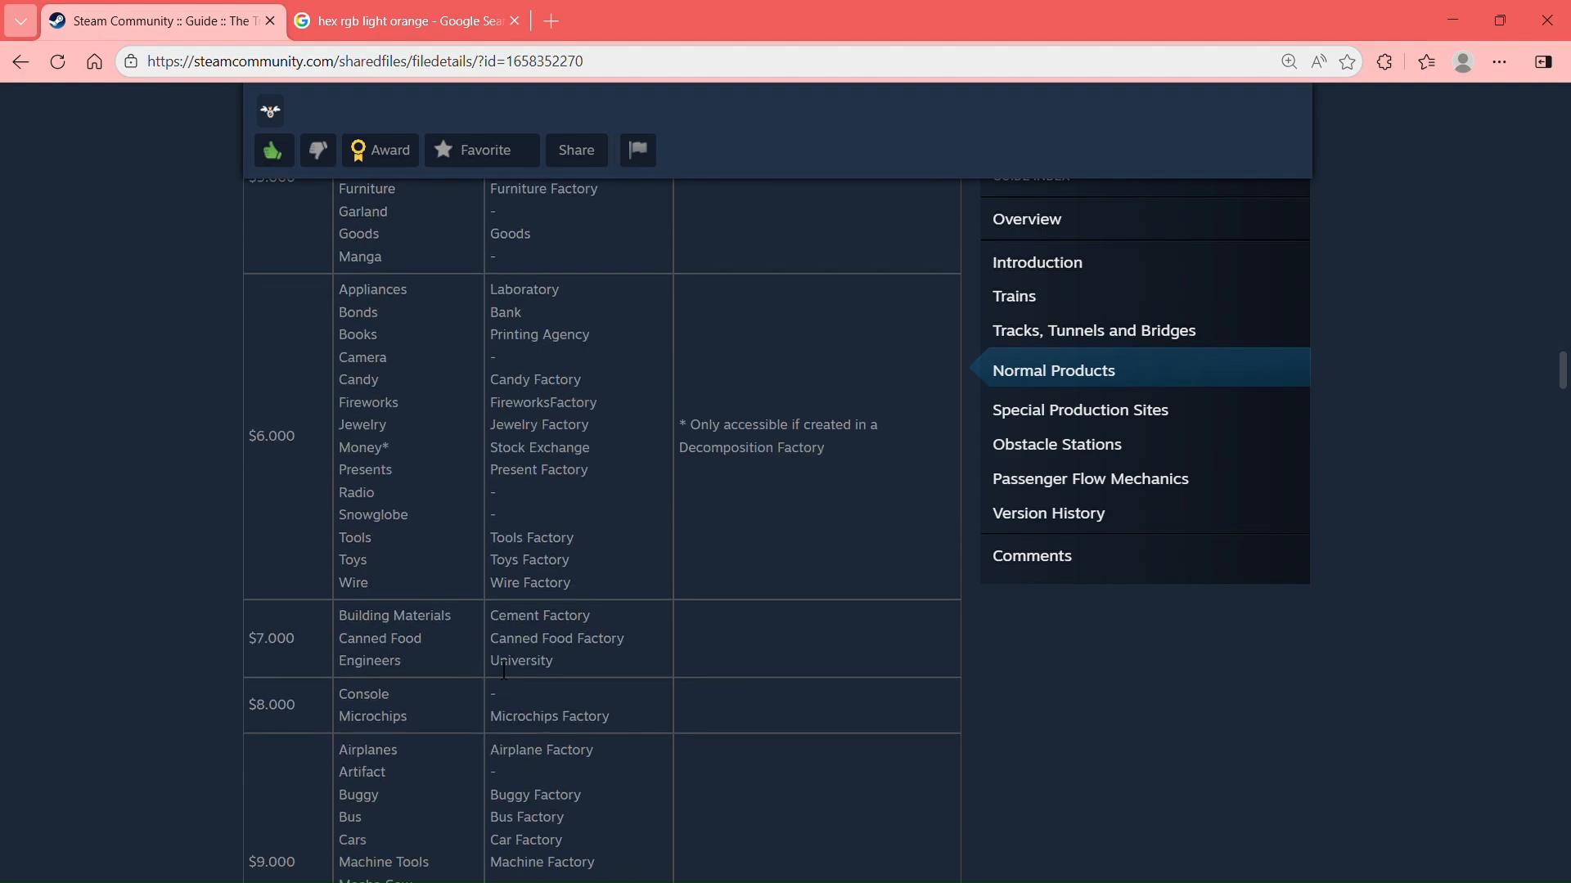
scroll(503, 671, down, 3)
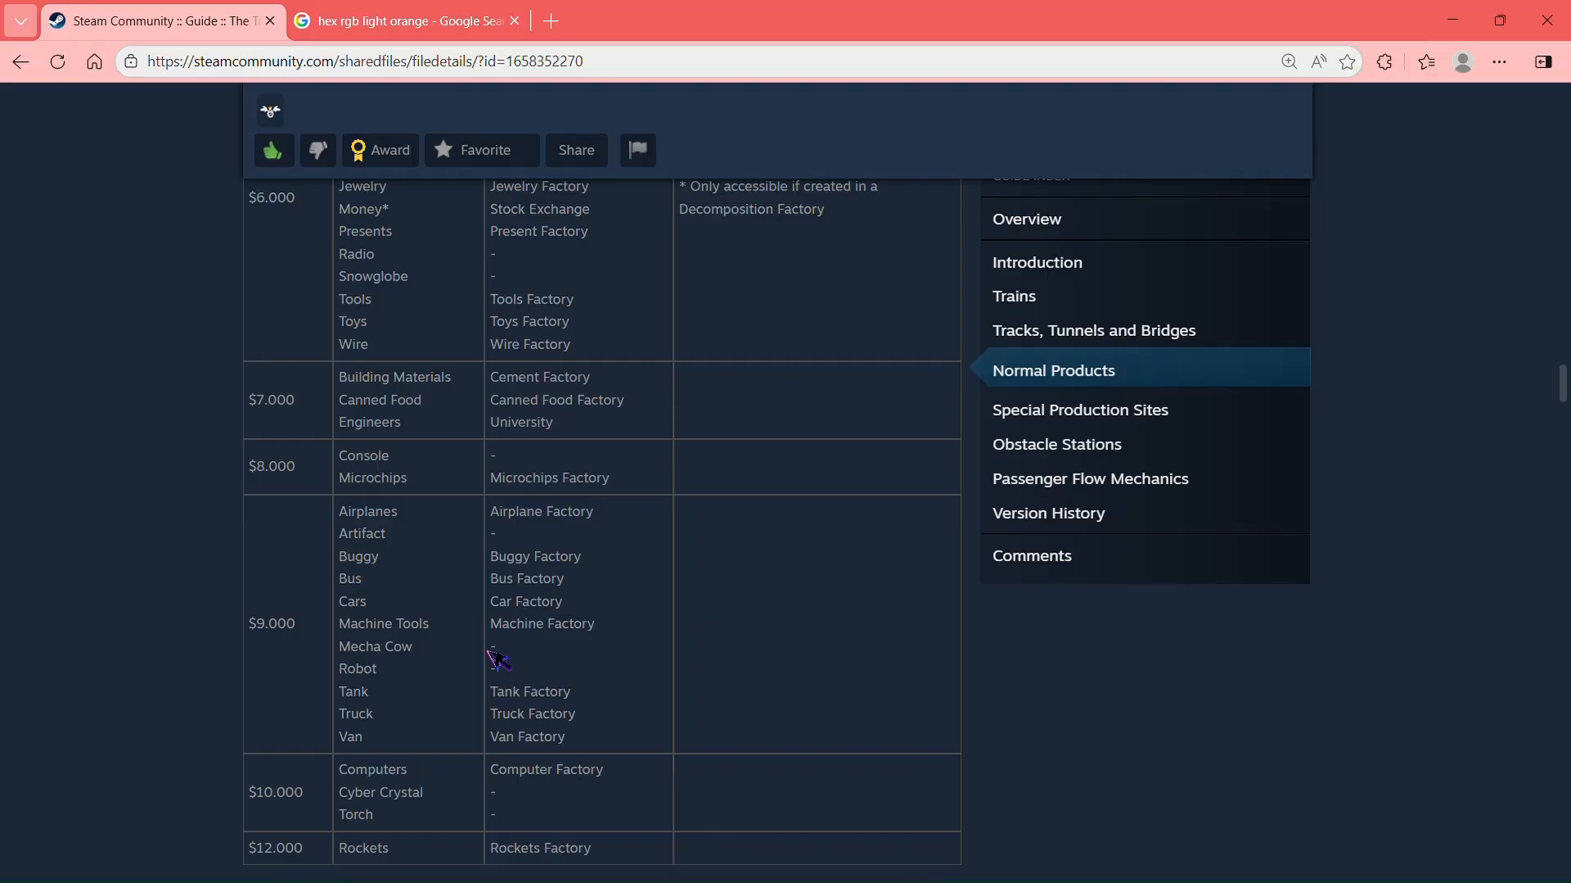
scroll(499, 659, up, 15)
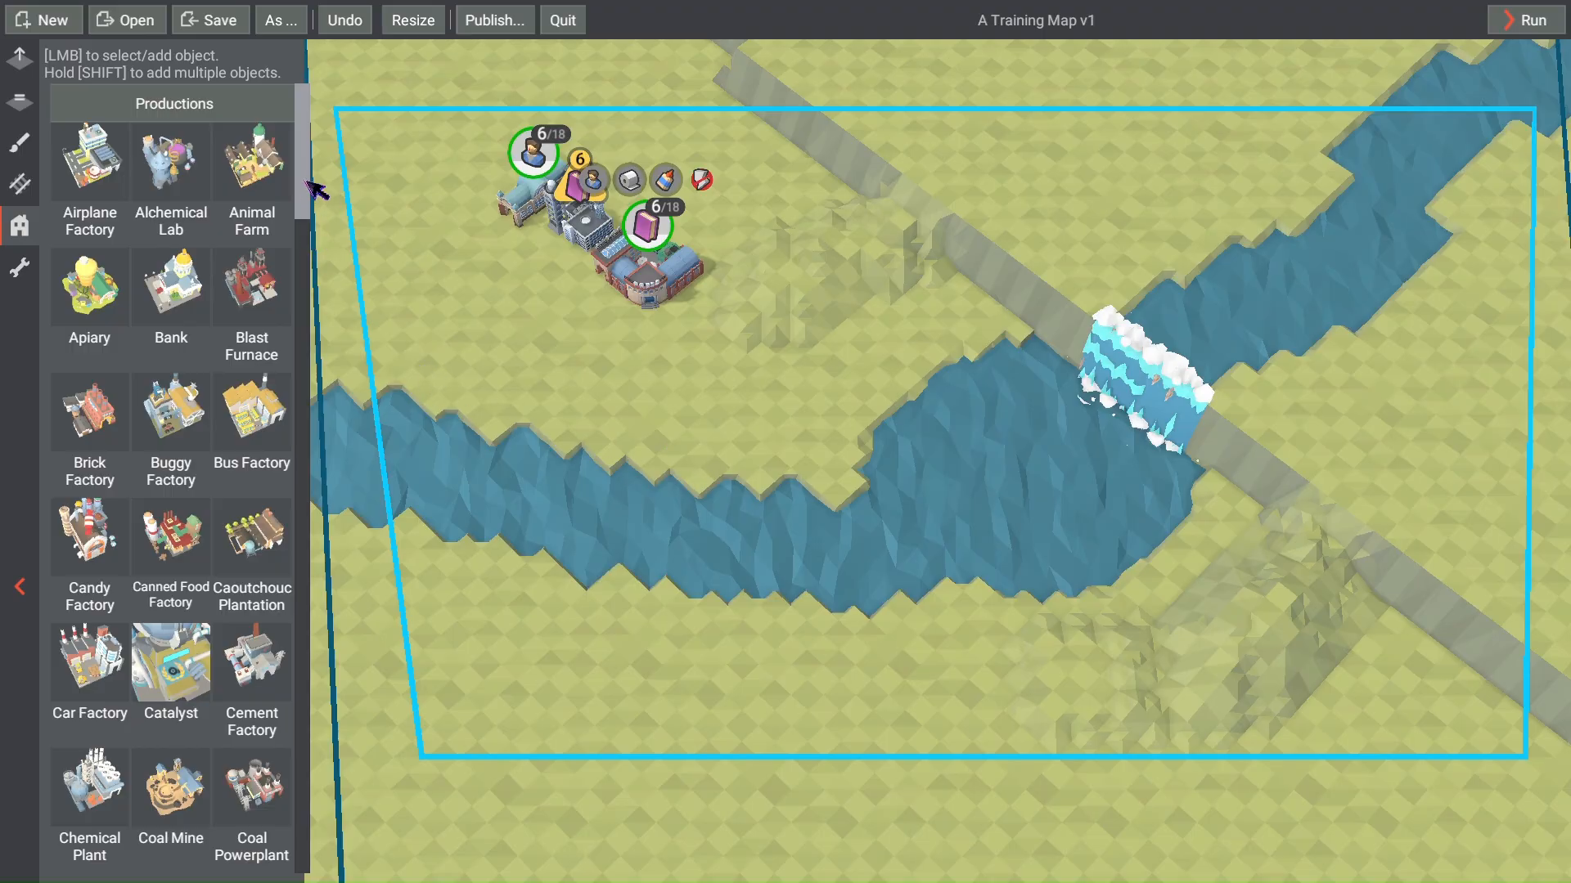
Step: Return to the level editor and choose the Alchemical Lab as the production building to place
click(175, 176)
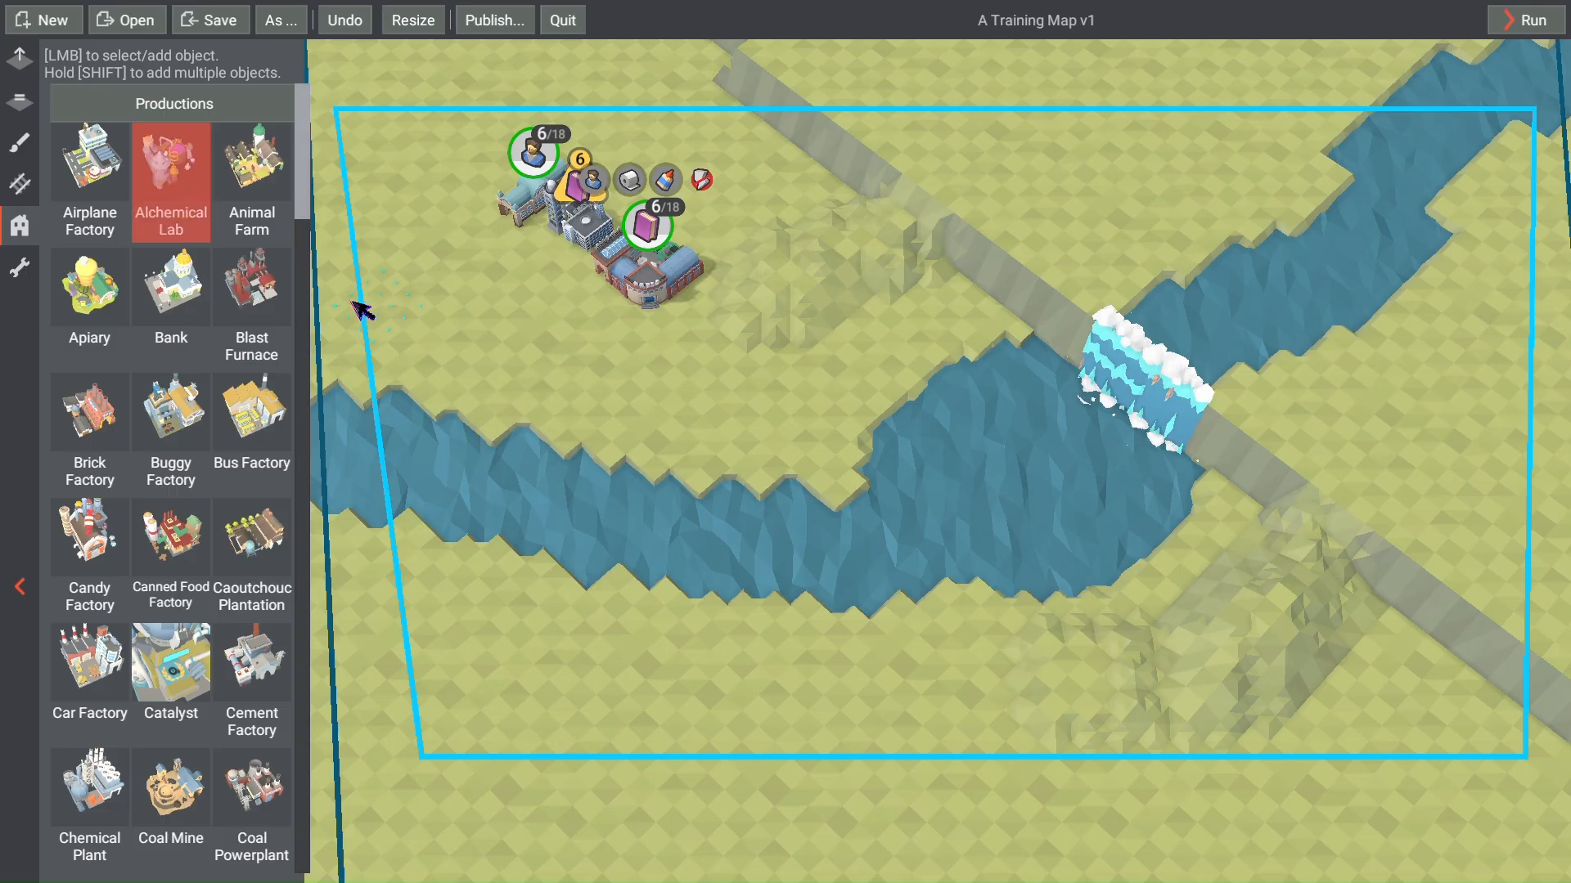
Step: Place an Alchemical Lab at cell 36, 13 and a Universal Factory at cell 42, 17 on the river's south bank
click(569, 648)
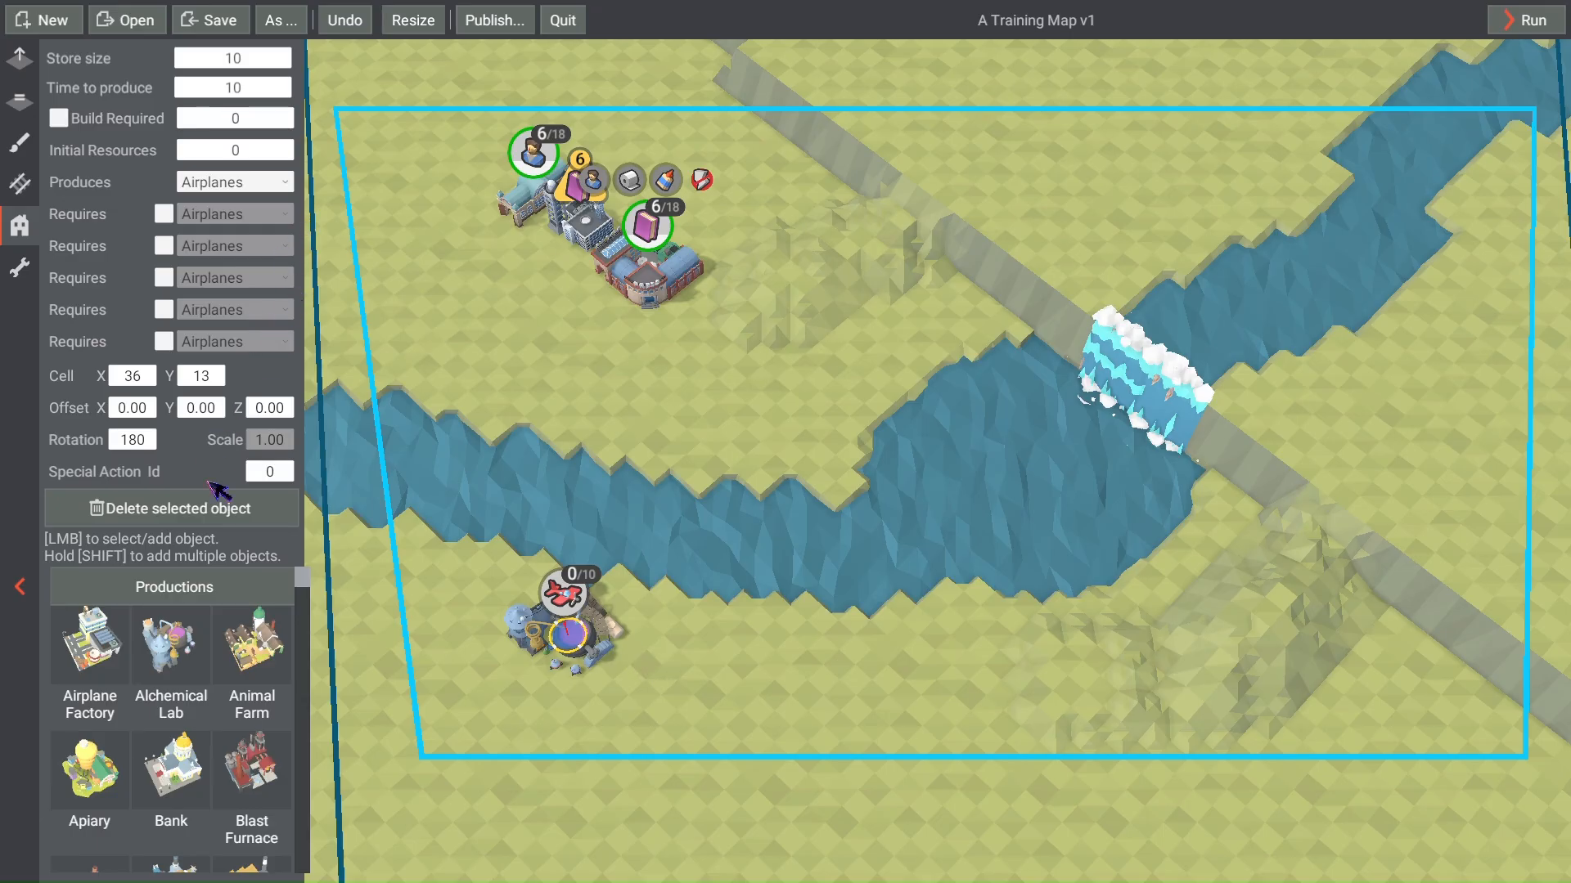
drag(302, 579, 318, 766)
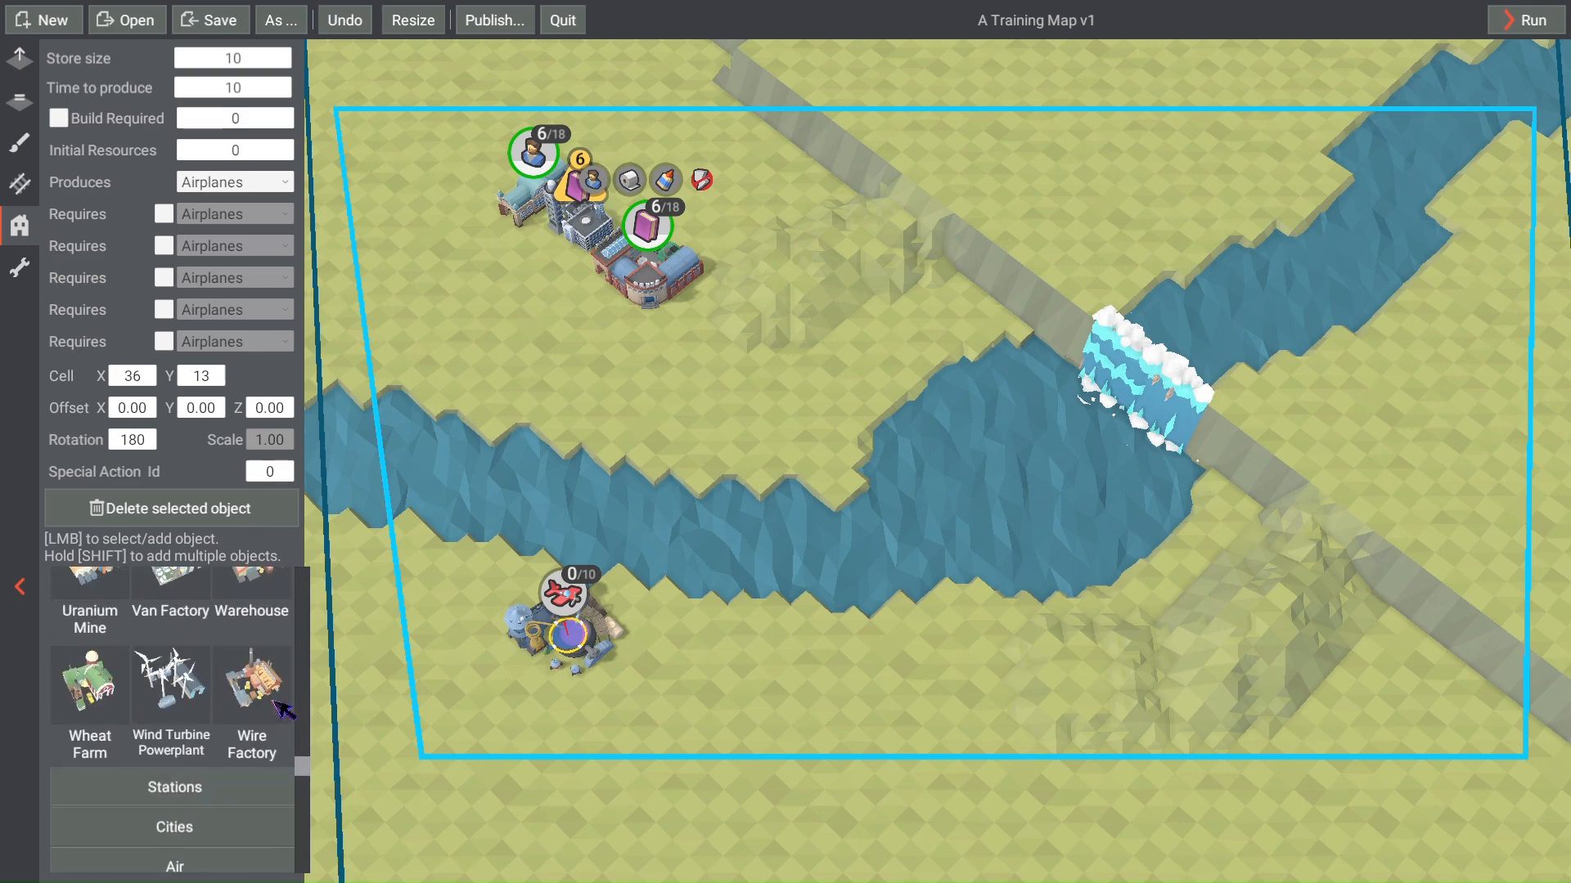
scroll(283, 708, up, 4)
click(170, 578)
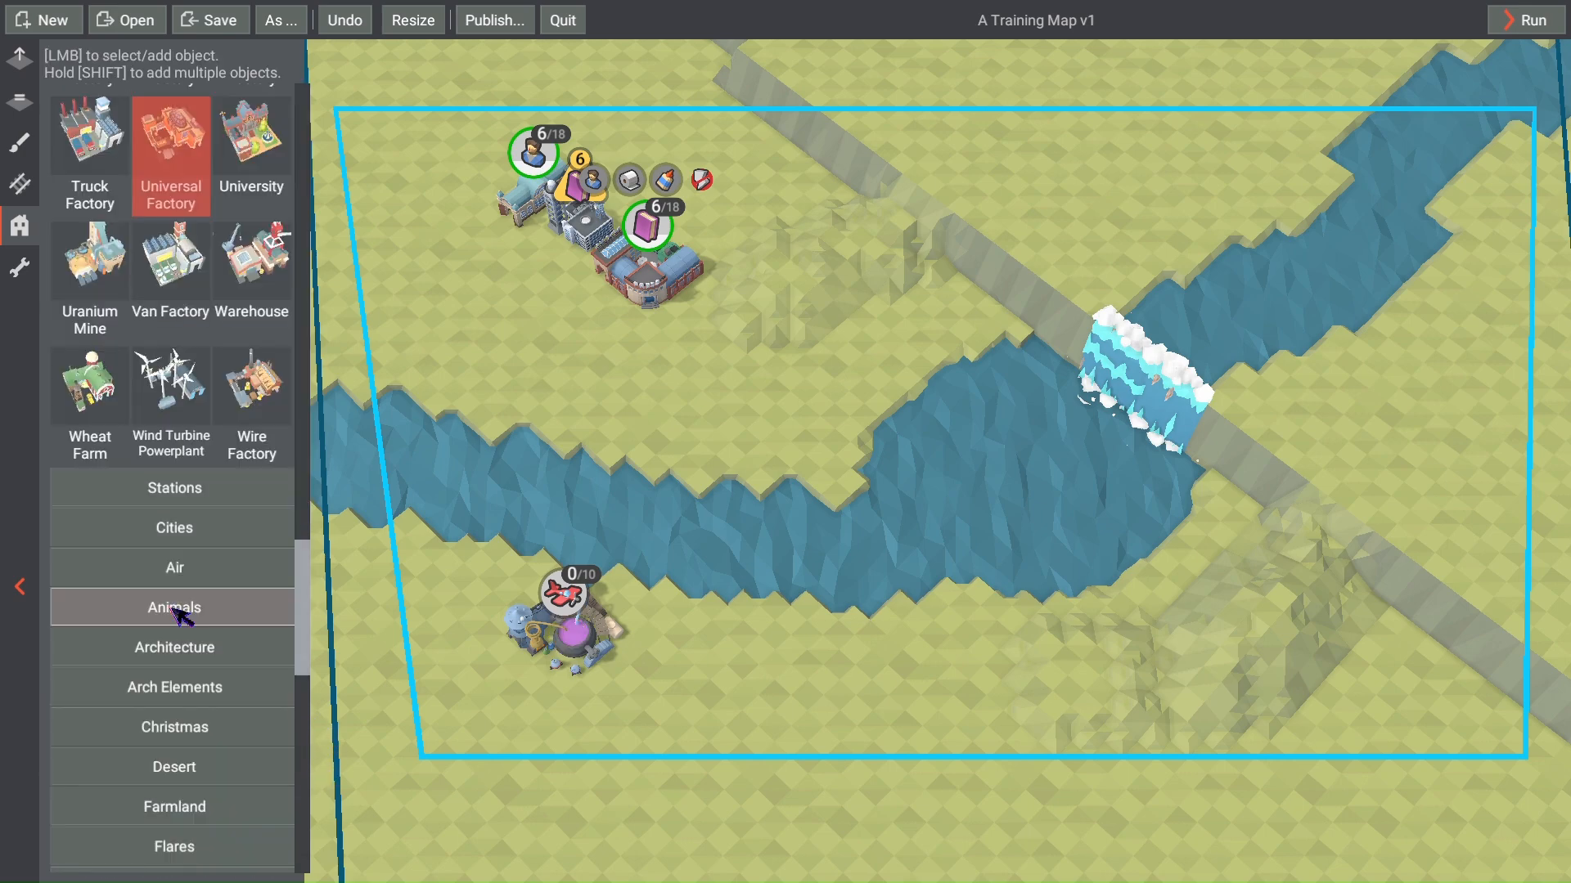
click(753, 677)
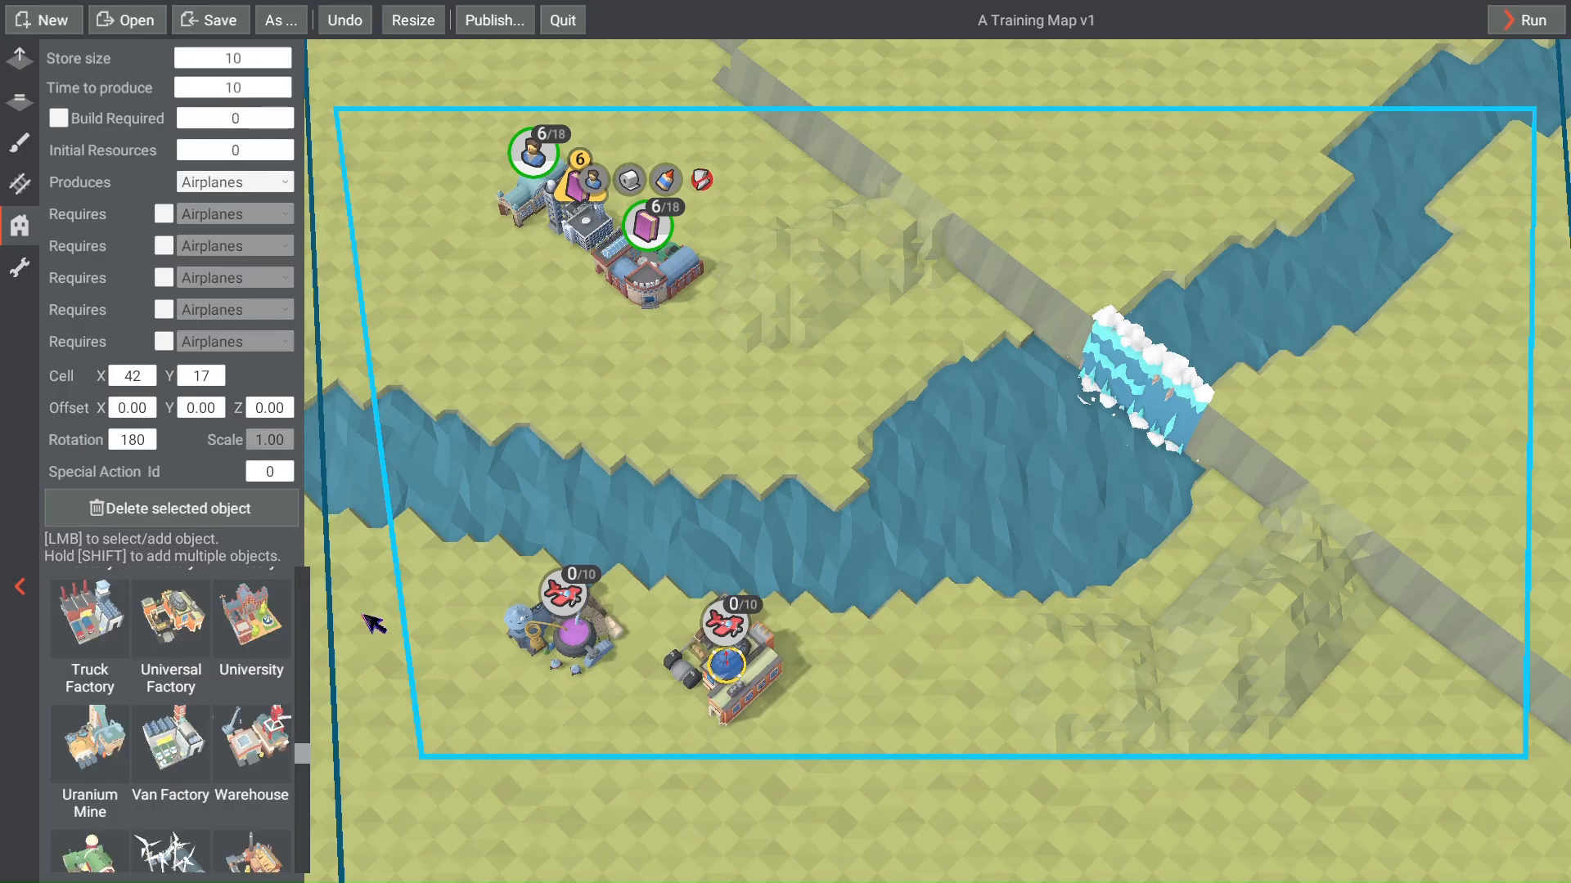
Step: Place a Harbor New on the river's north bank at cell 23, 19
click(400, 455)
drag(310, 671, 299, 476)
click(86, 615)
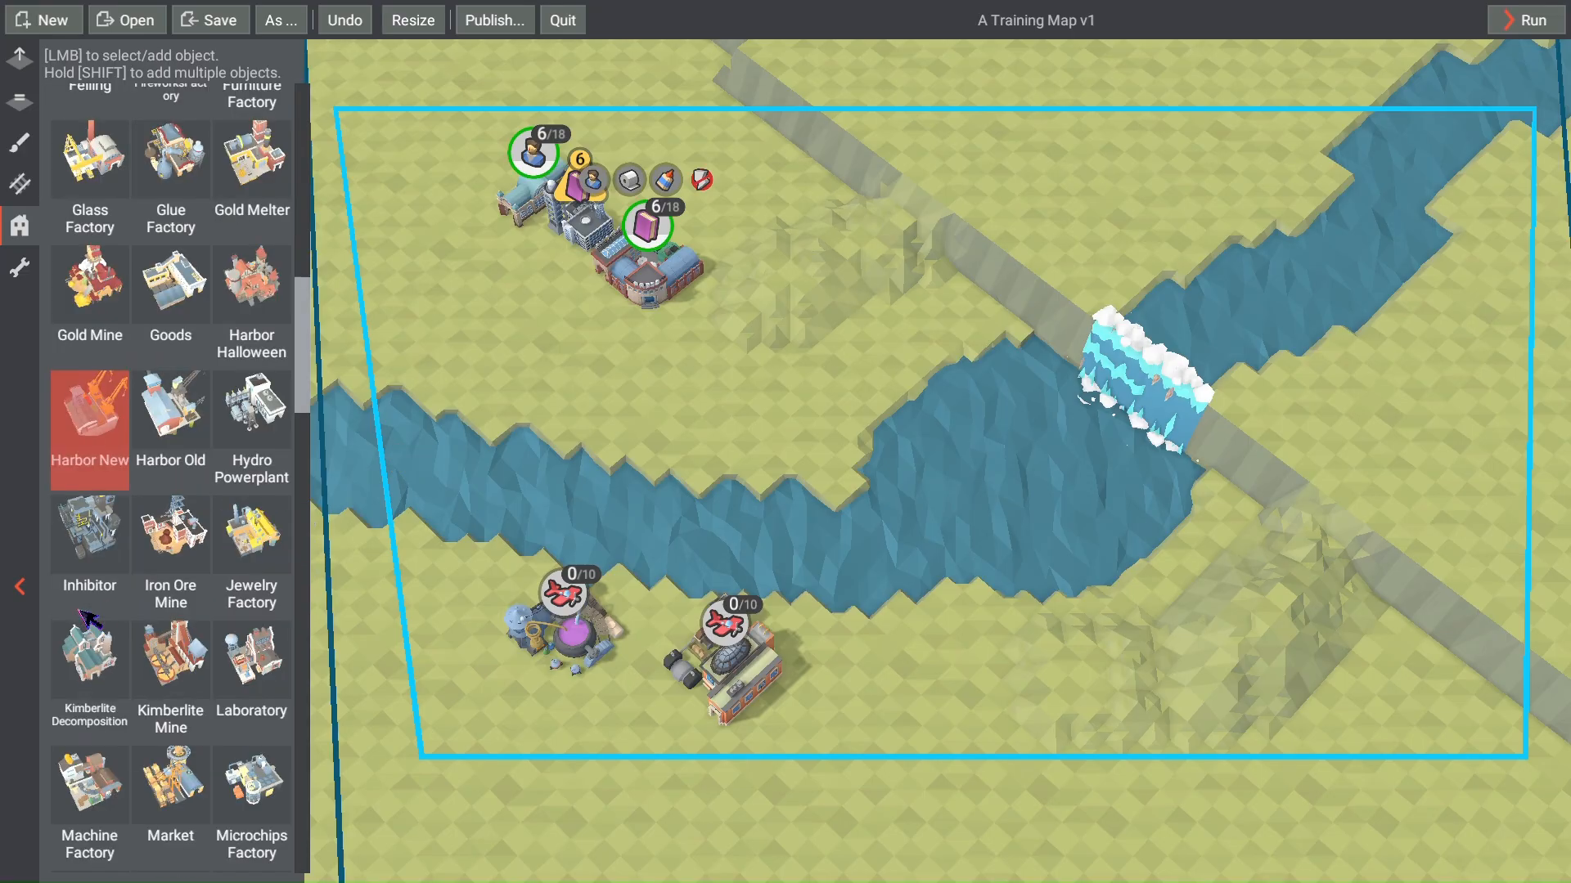
click(500, 392)
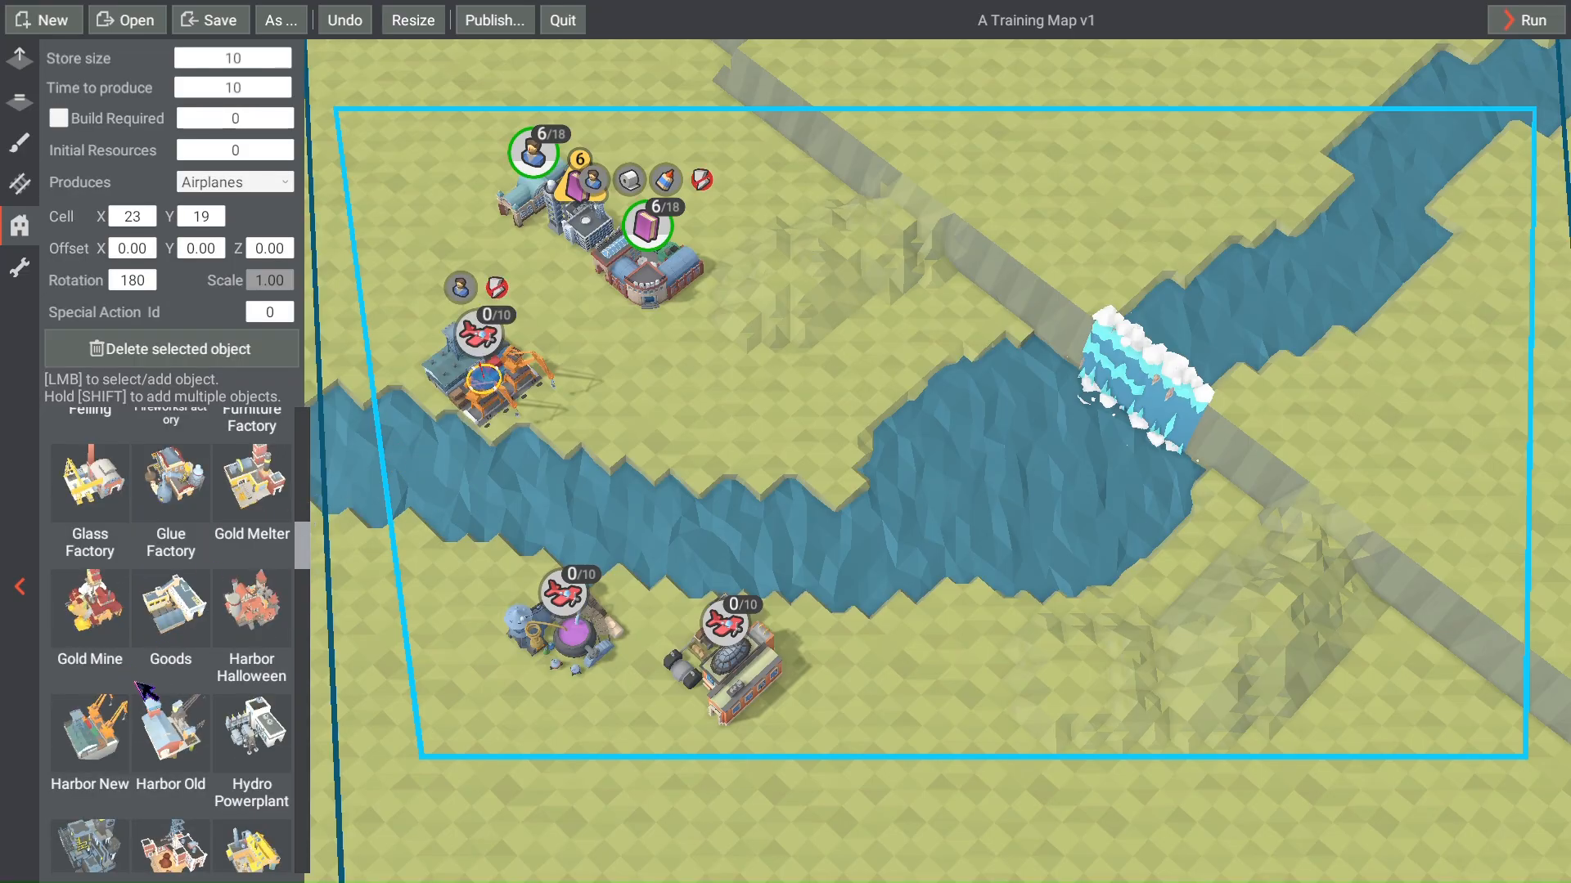
Step: Add a Harbor Old at cell 29, 23 and a Harbor Halloween at cell 35, 28 along the north bank
click(176, 732)
click(641, 409)
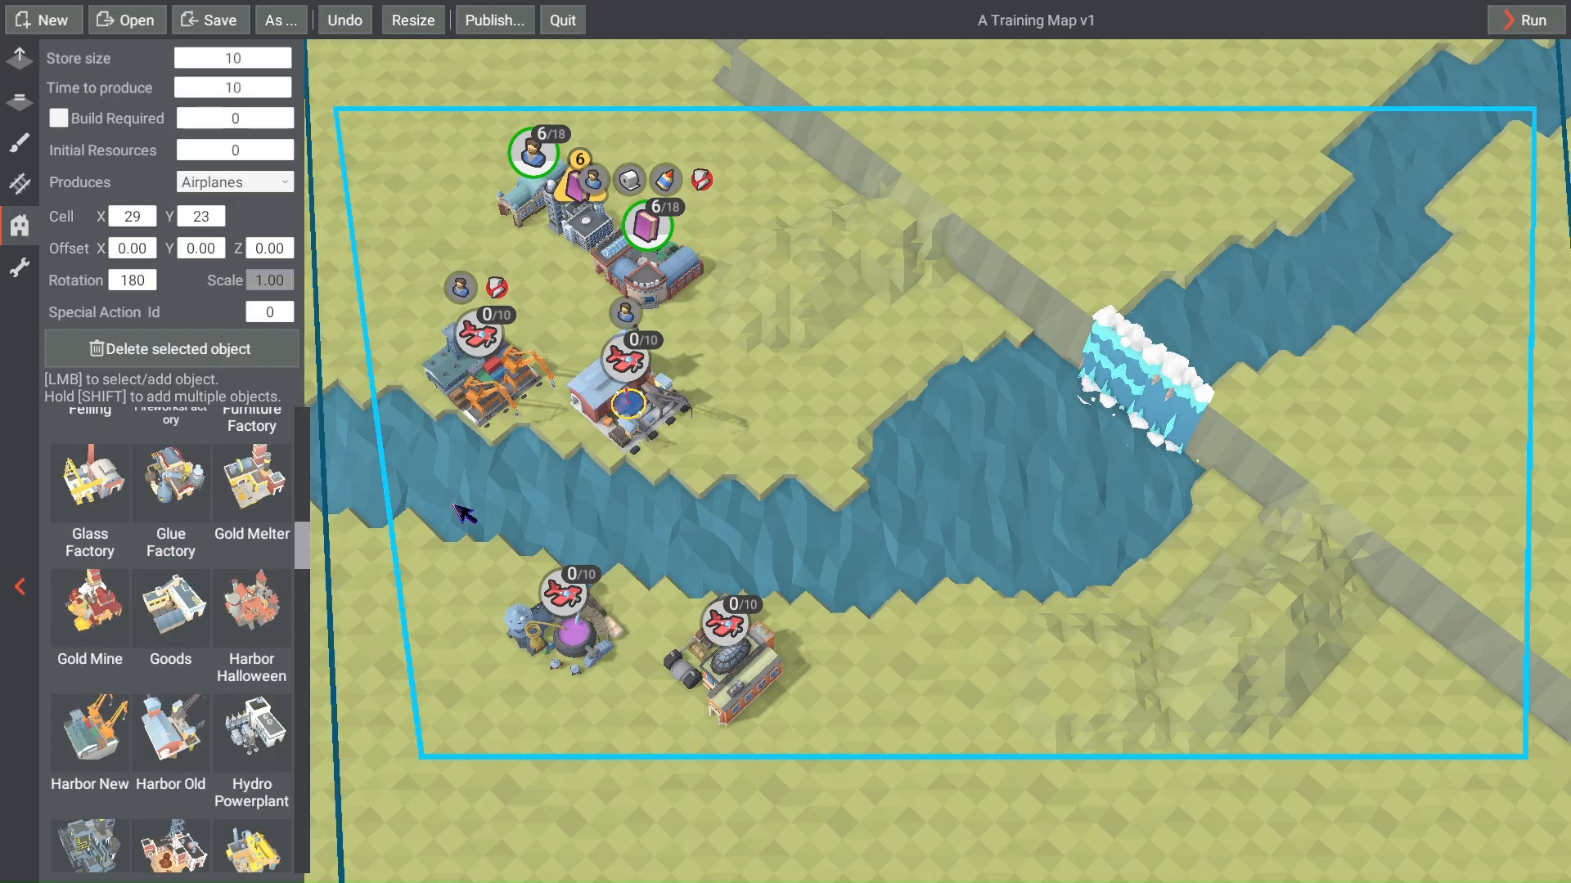
click(286, 634)
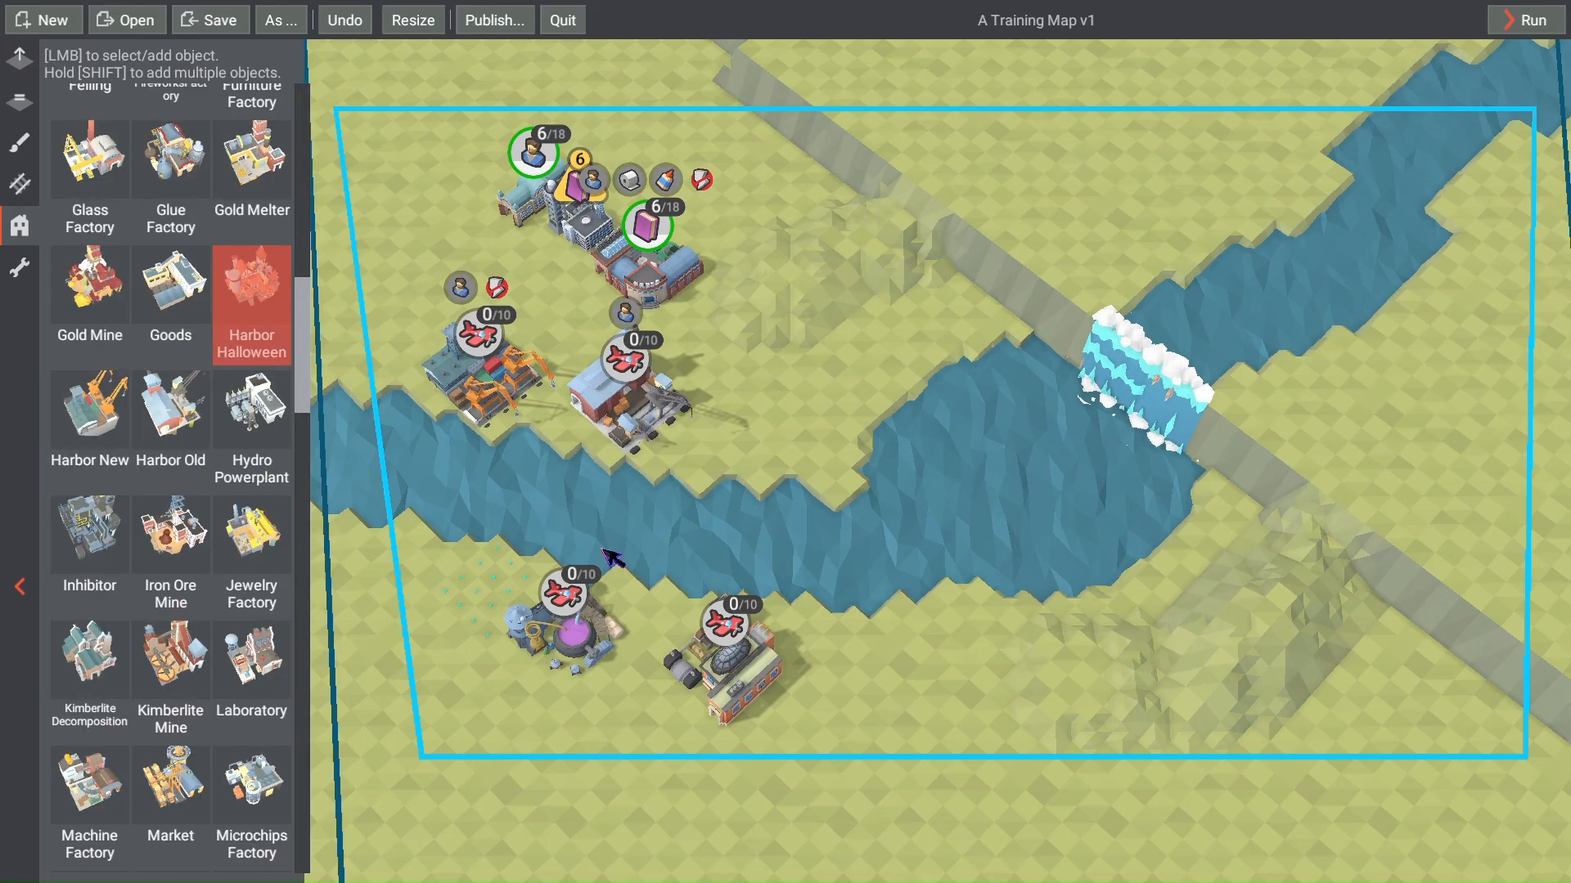
click(797, 430)
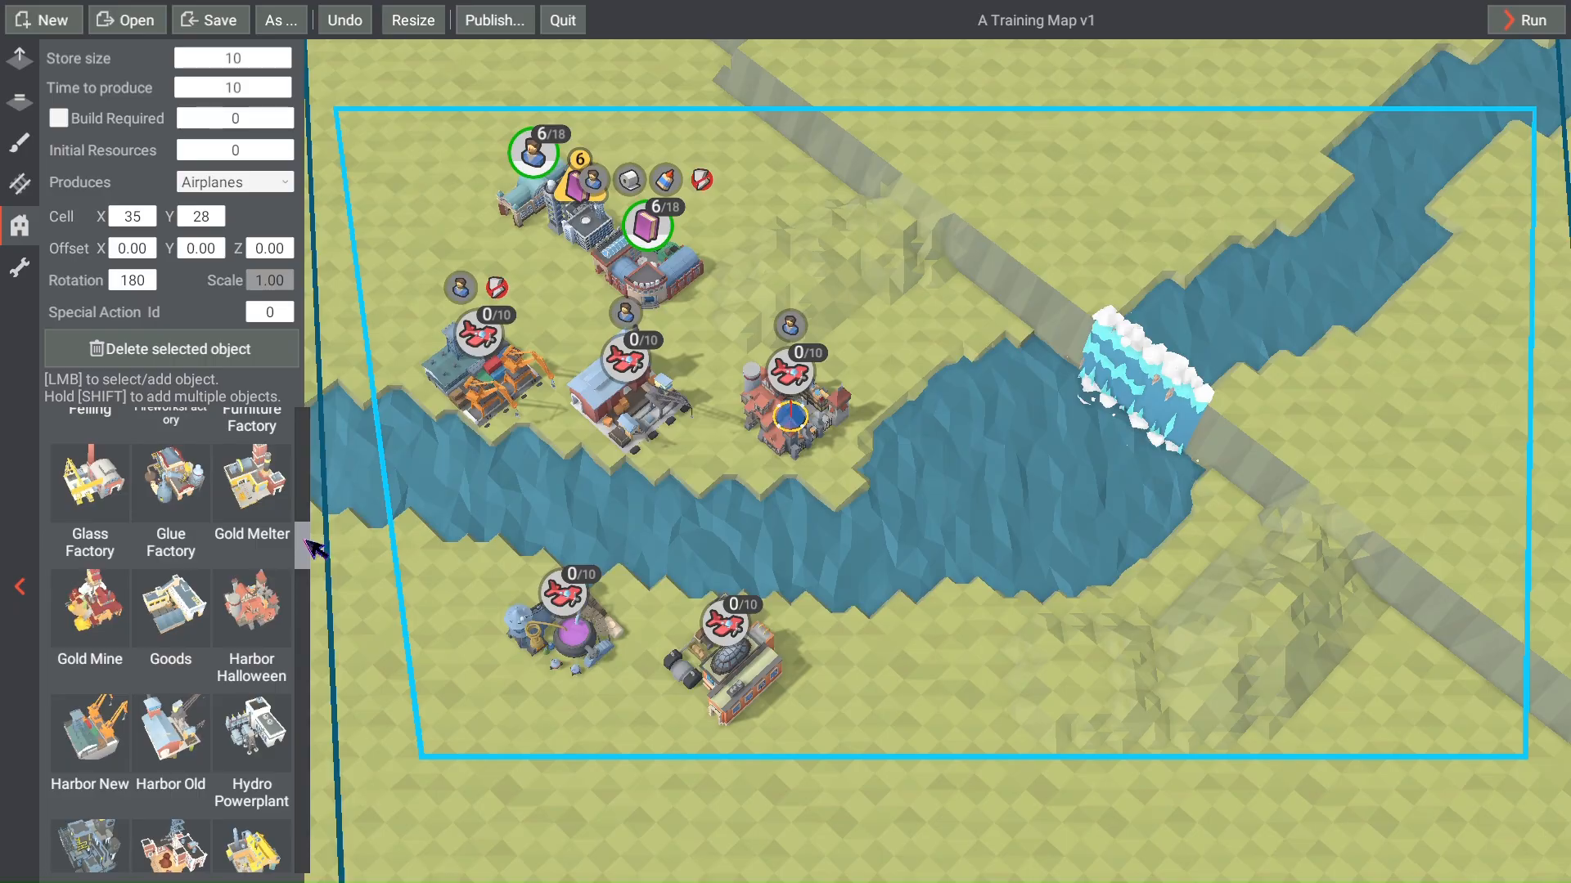
Step: Place a Warehouse on the south bank at cell 47, 23 and a Market on the north bank at cell 37, 36
drag(315, 548, 337, 694)
click(242, 609)
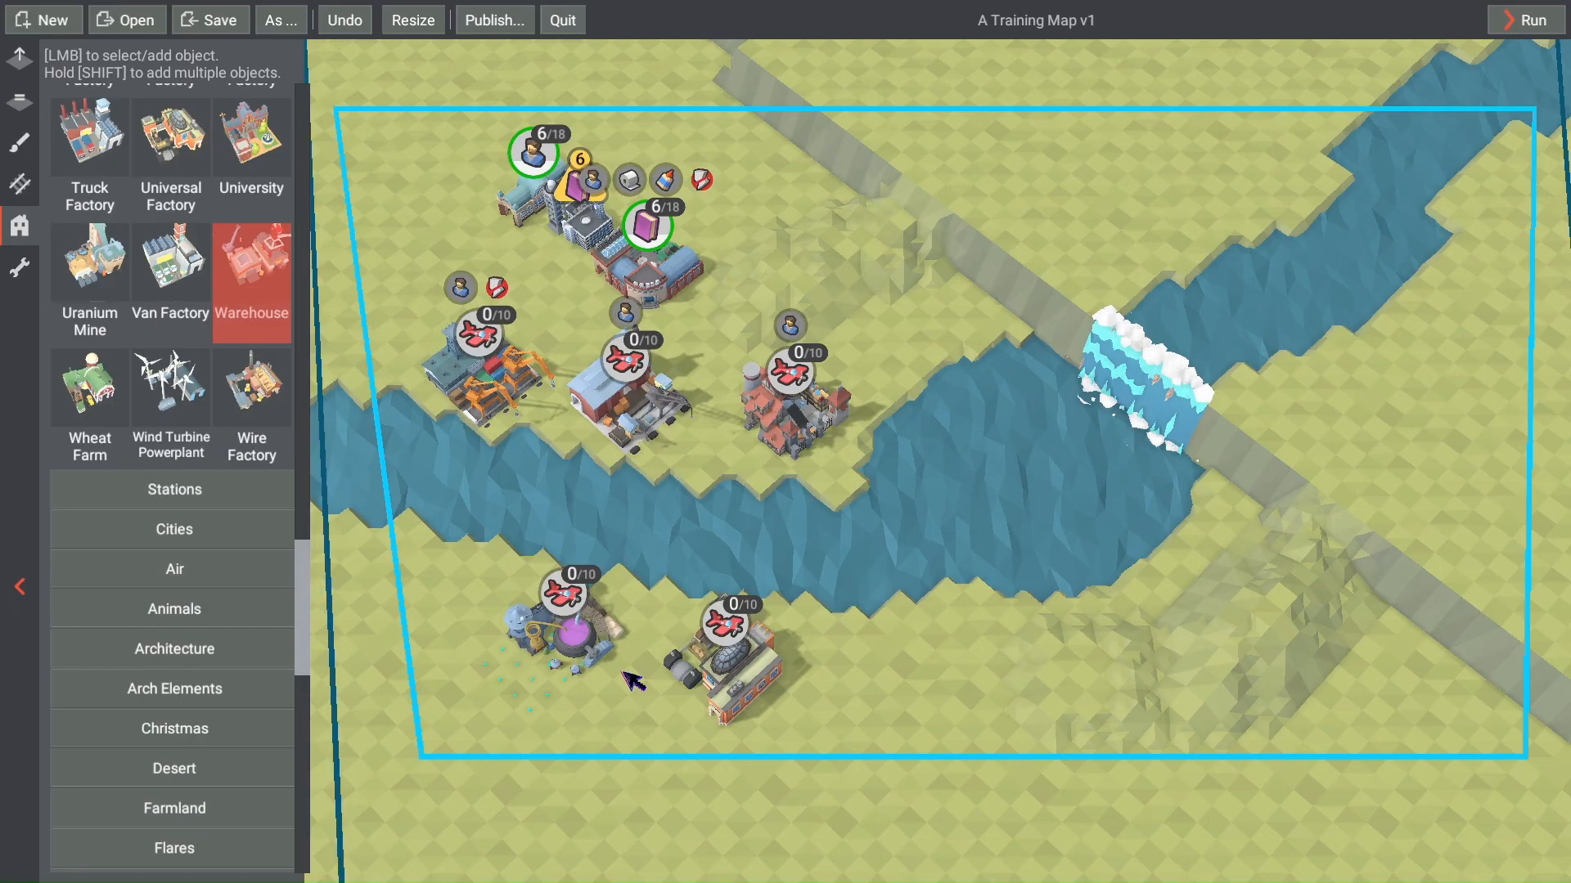
click(904, 659)
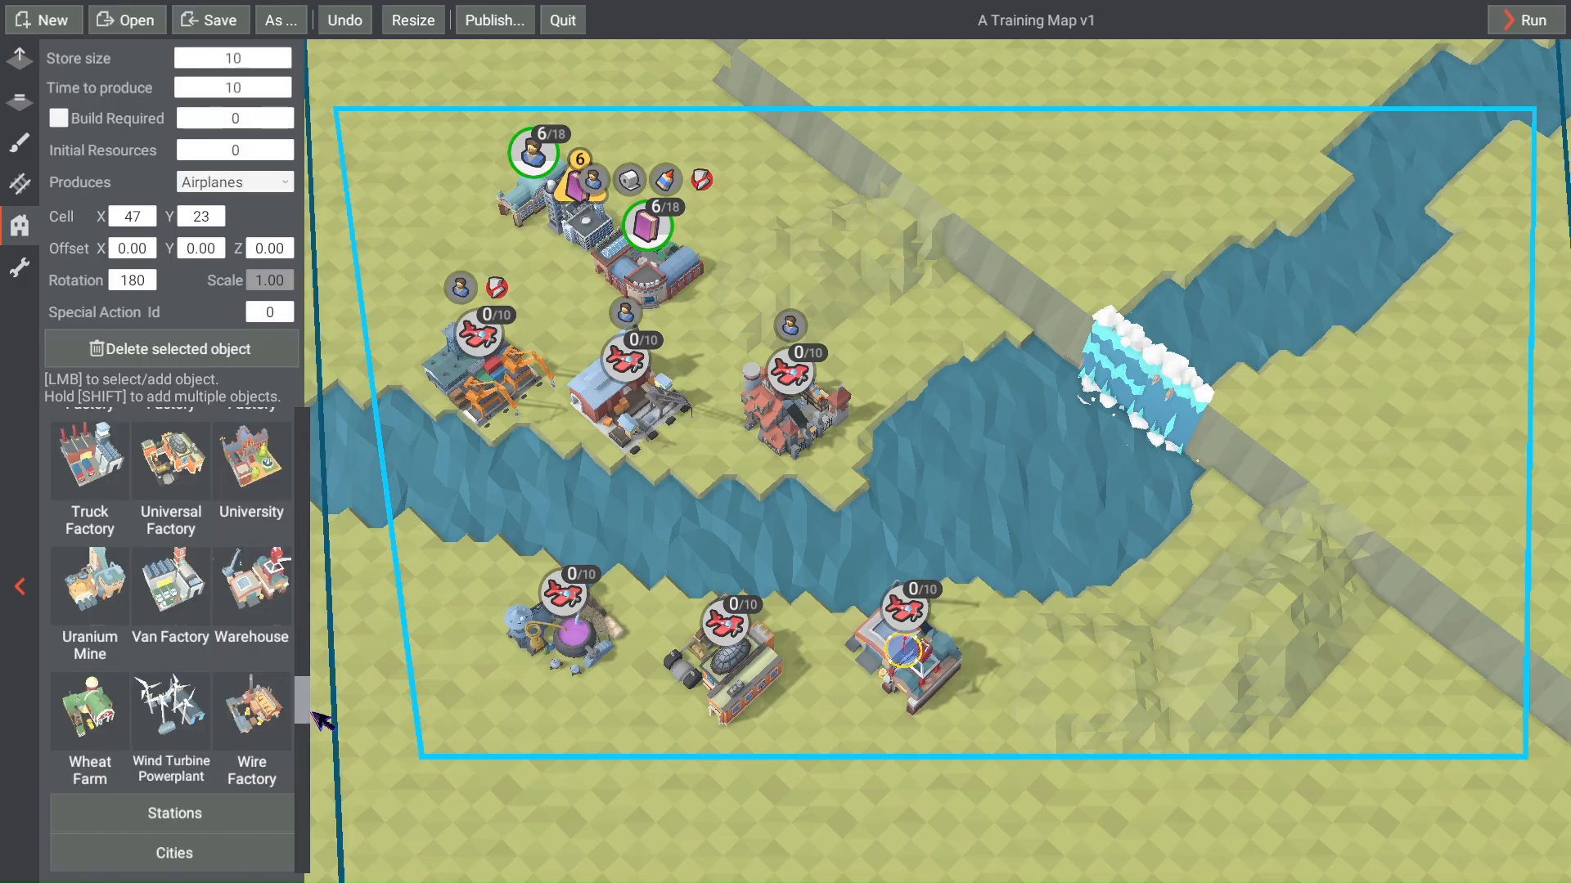
drag(313, 700, 336, 617)
click(171, 304)
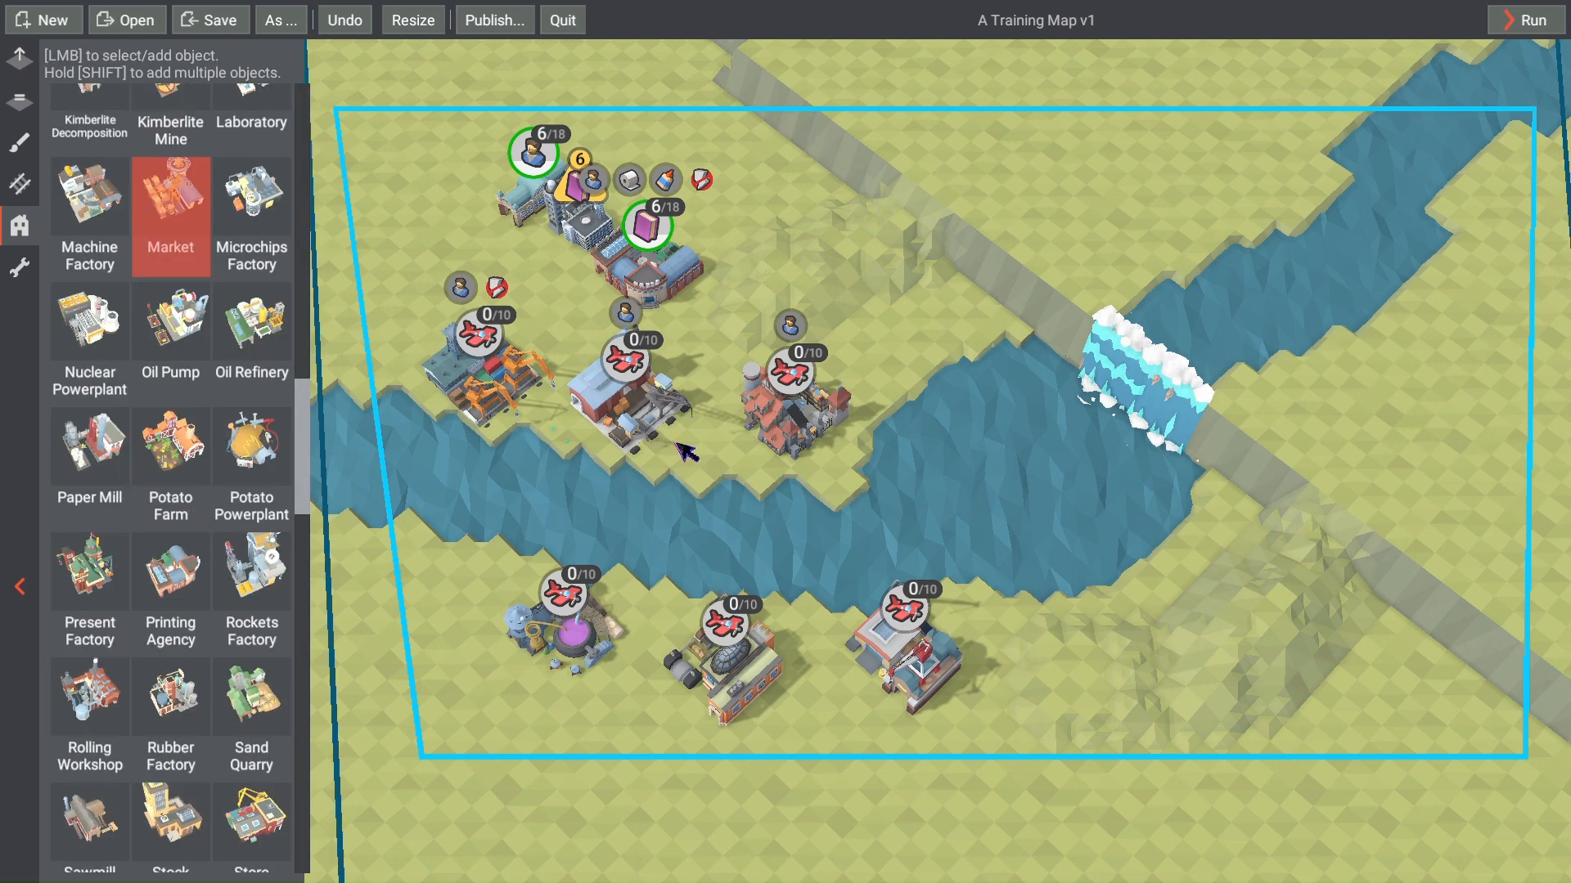
click(961, 353)
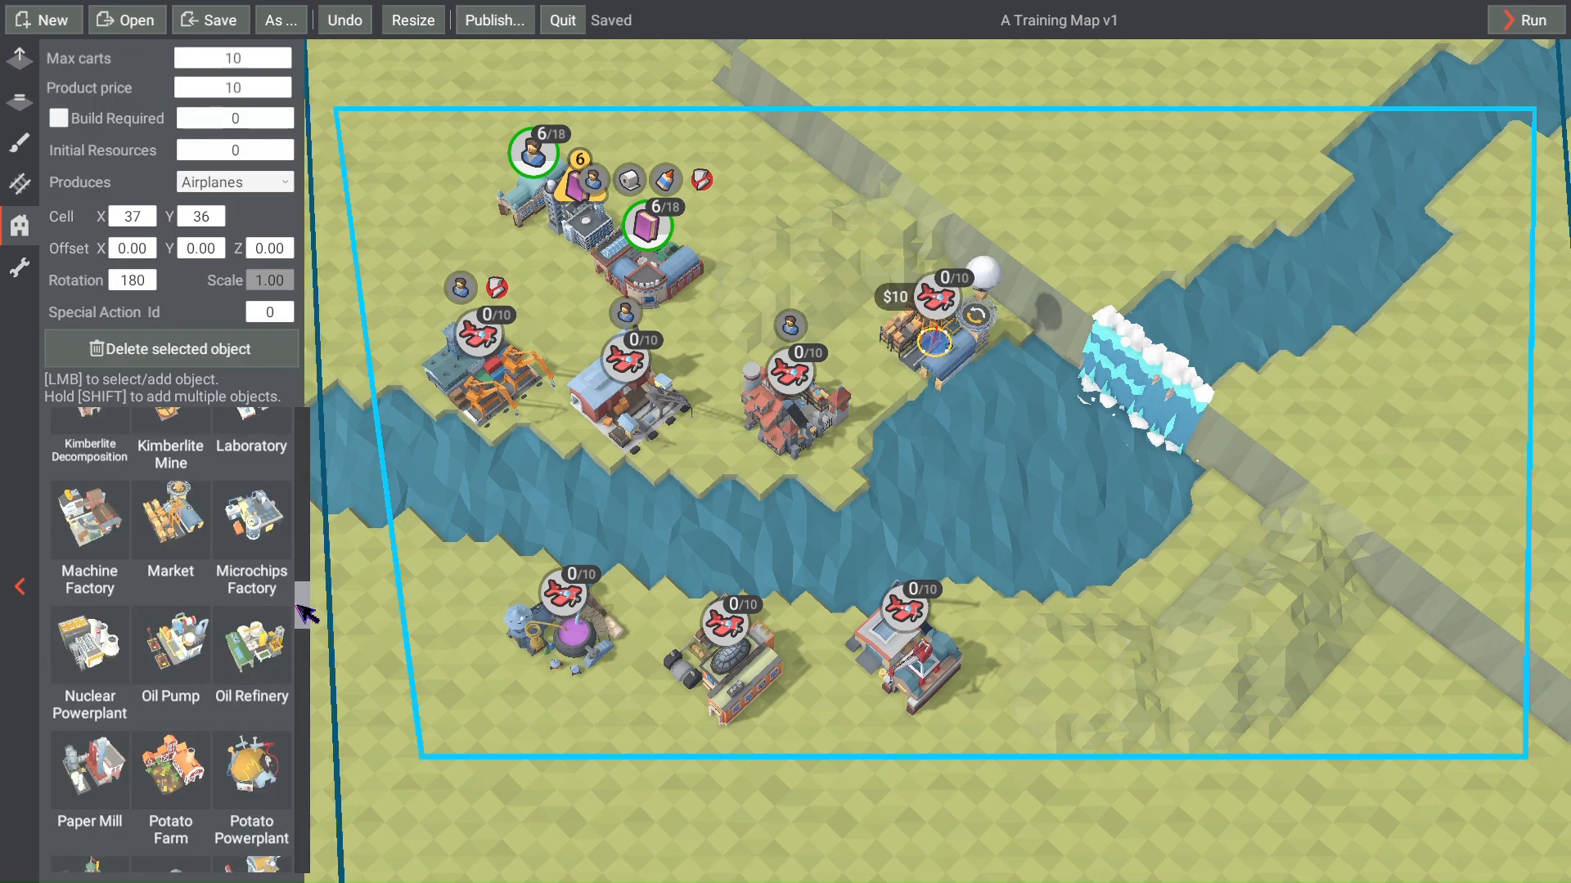
Step: Place a Store beside the Alchemical Lab at cell 30, 10 and set it to produce Teddy
drag(304, 610, 311, 621)
scroll(311, 630, down, 3)
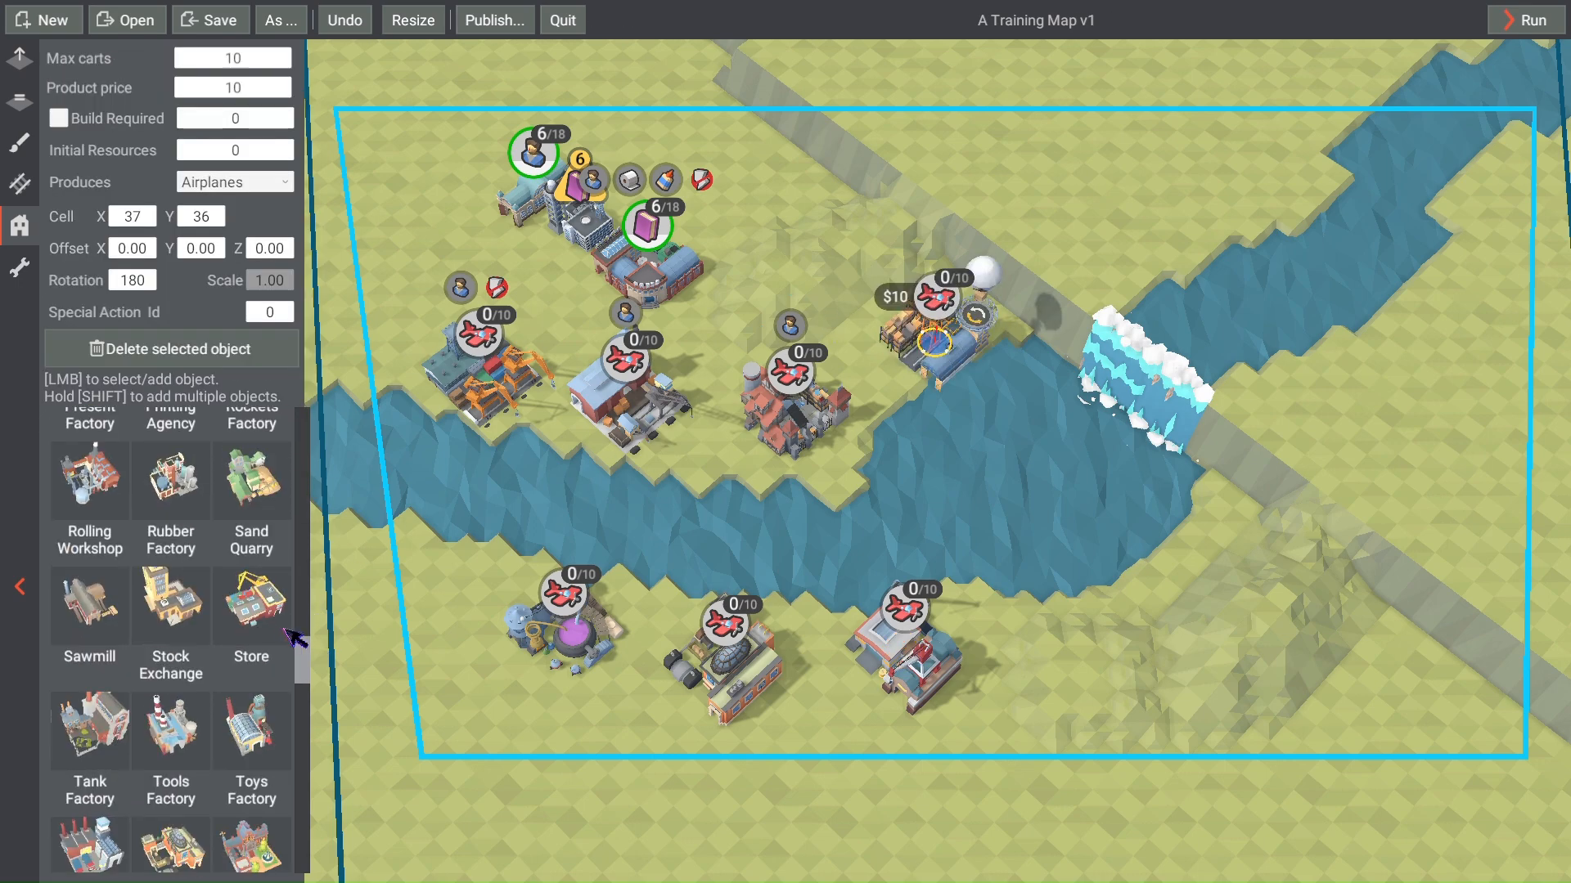
click(260, 622)
click(446, 599)
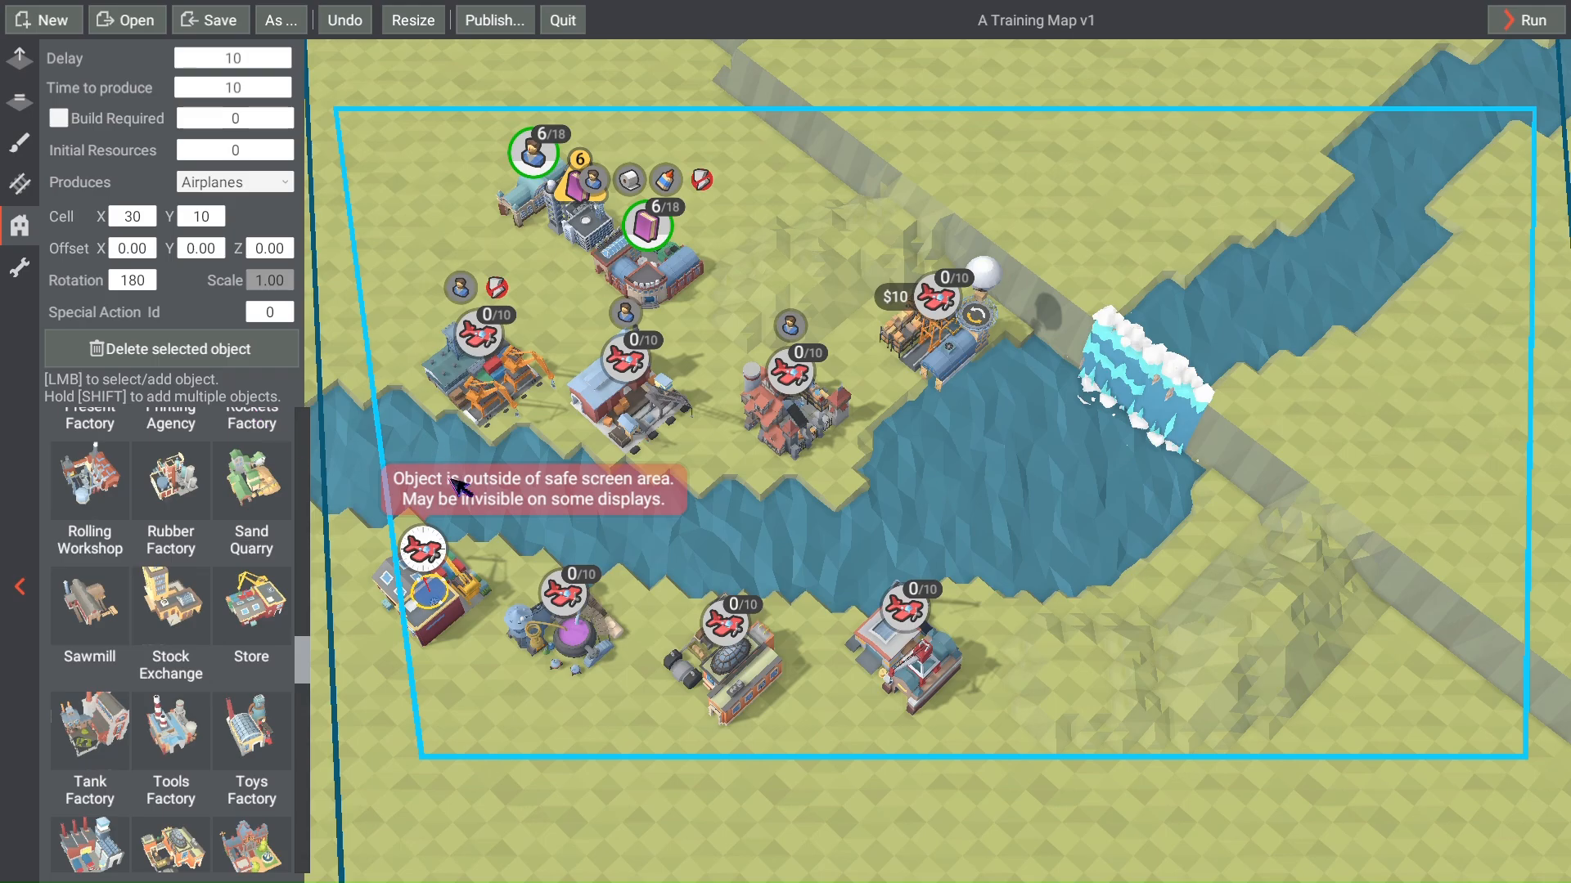
click(273, 191)
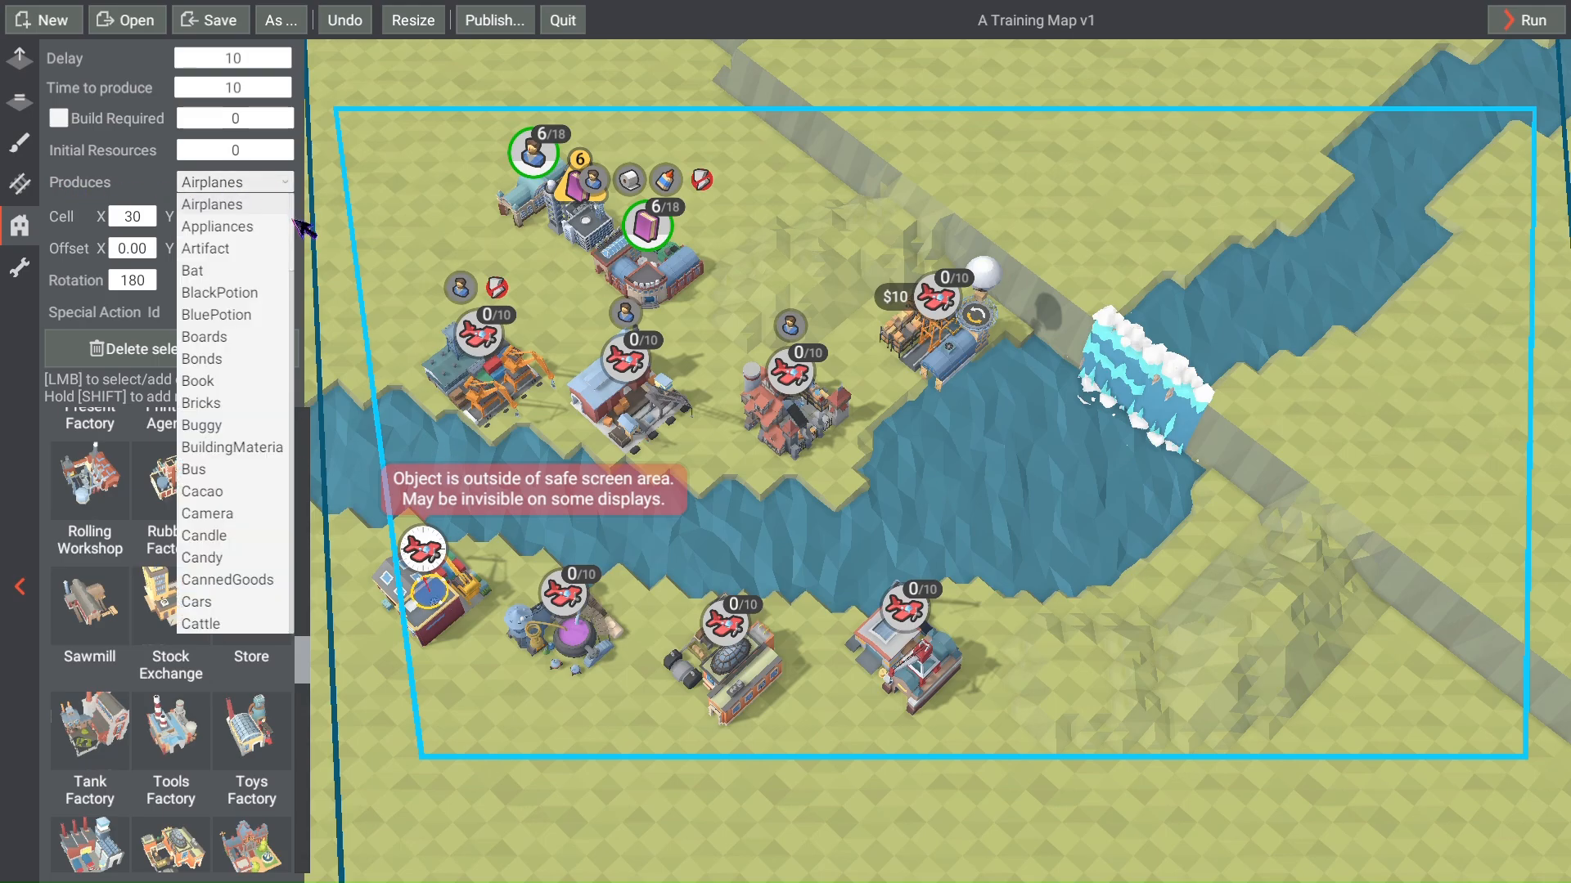
scroll(244, 378, down, 15)
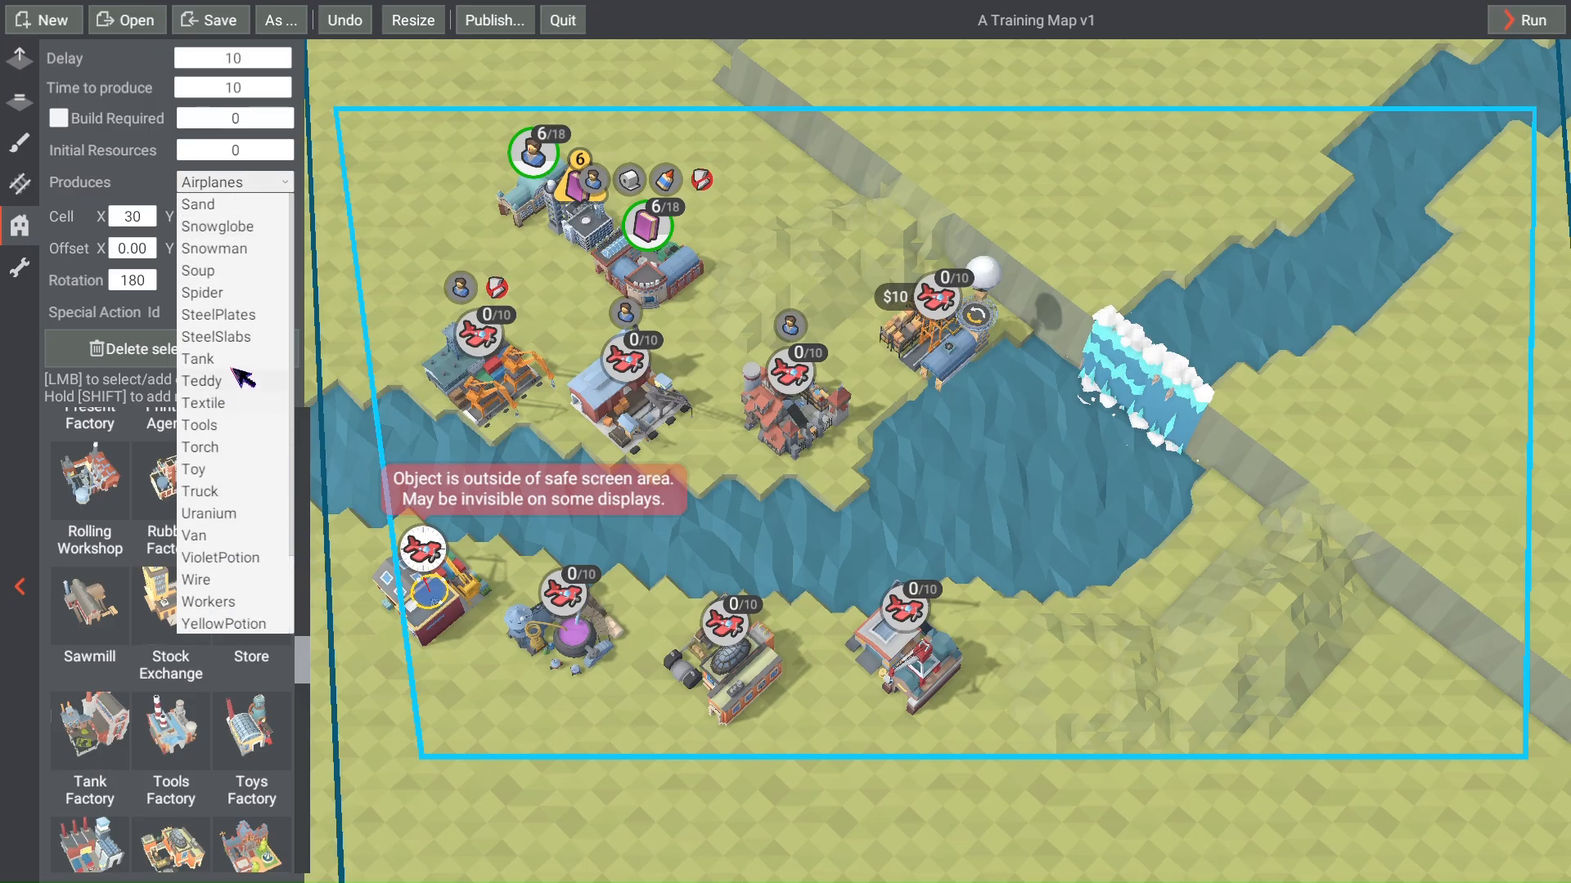
click(239, 381)
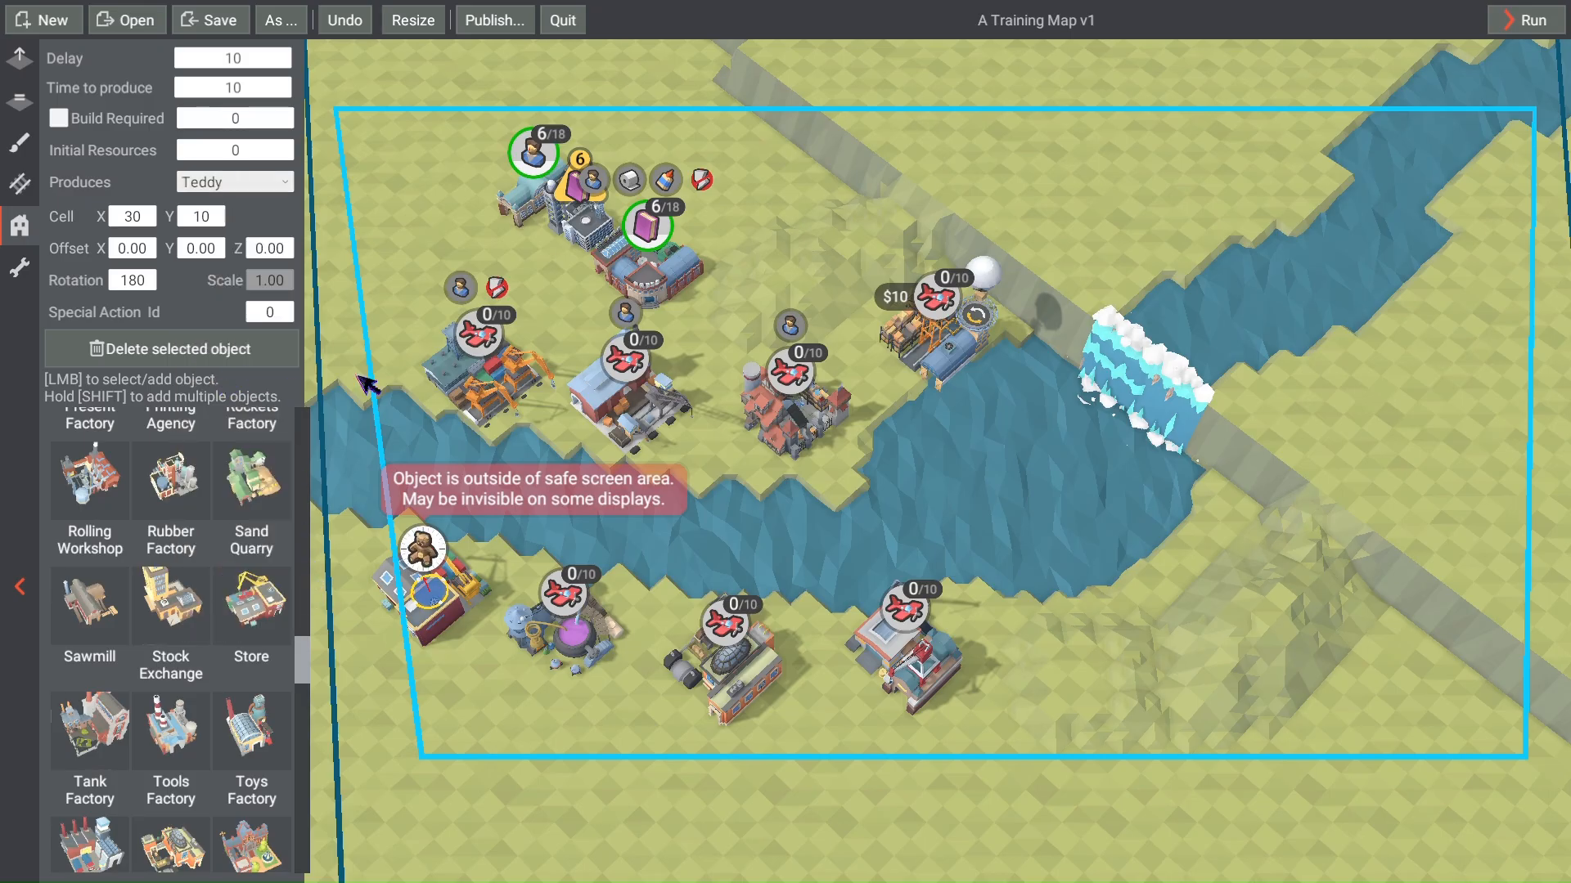
Step: Move the Alchemical Lab away from the Store to cell 38, 13
click(601, 642)
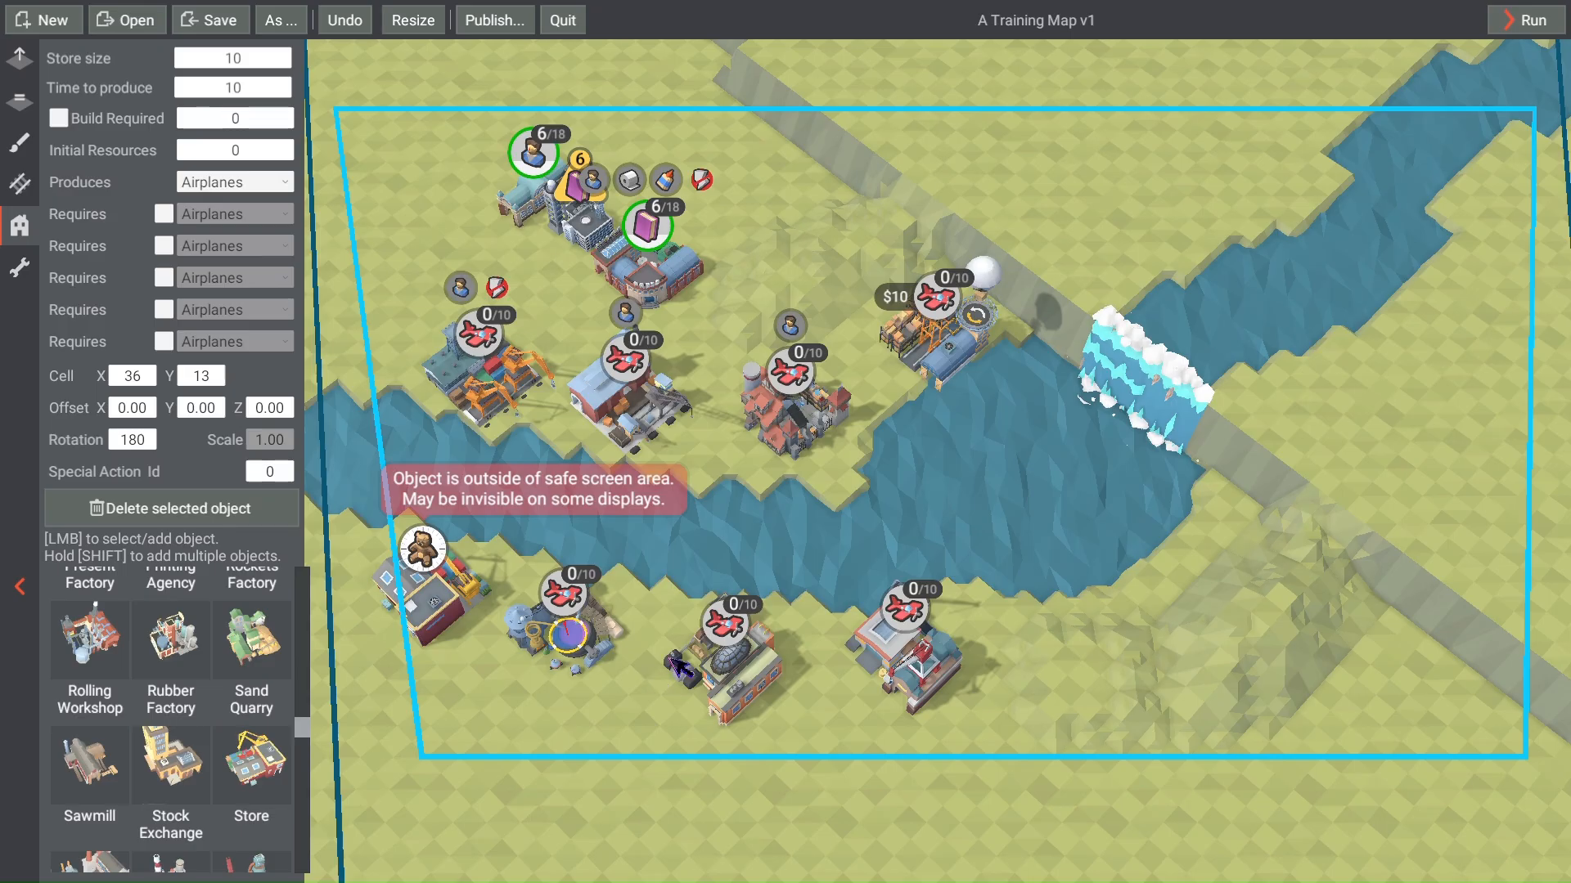
drag(590, 646, 629, 658)
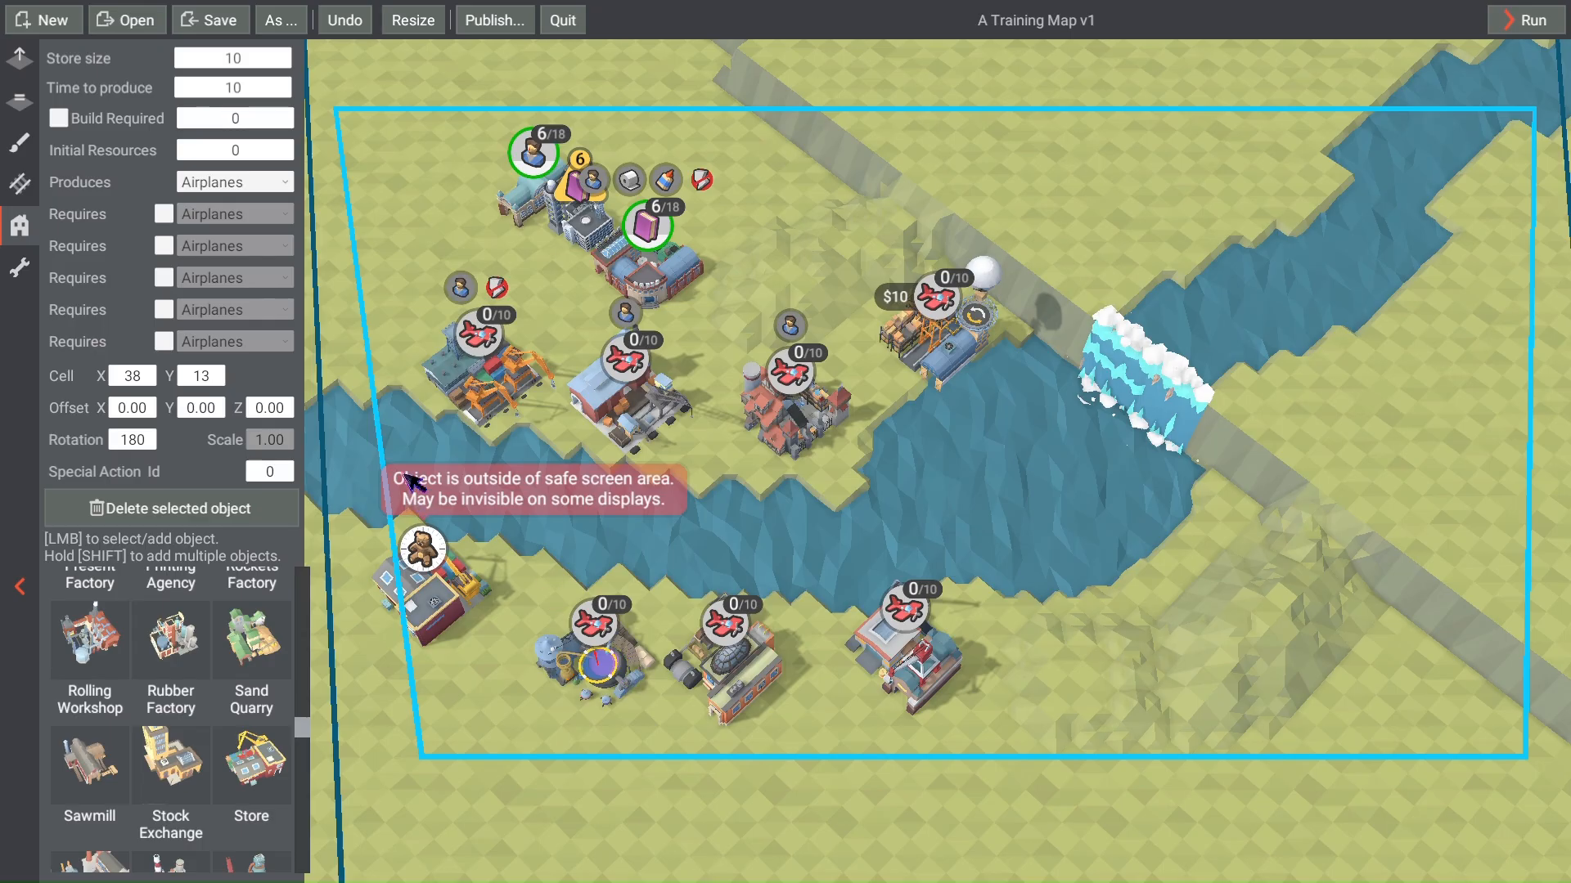
Step: Set the Universal Factory to produce Camera
click(741, 670)
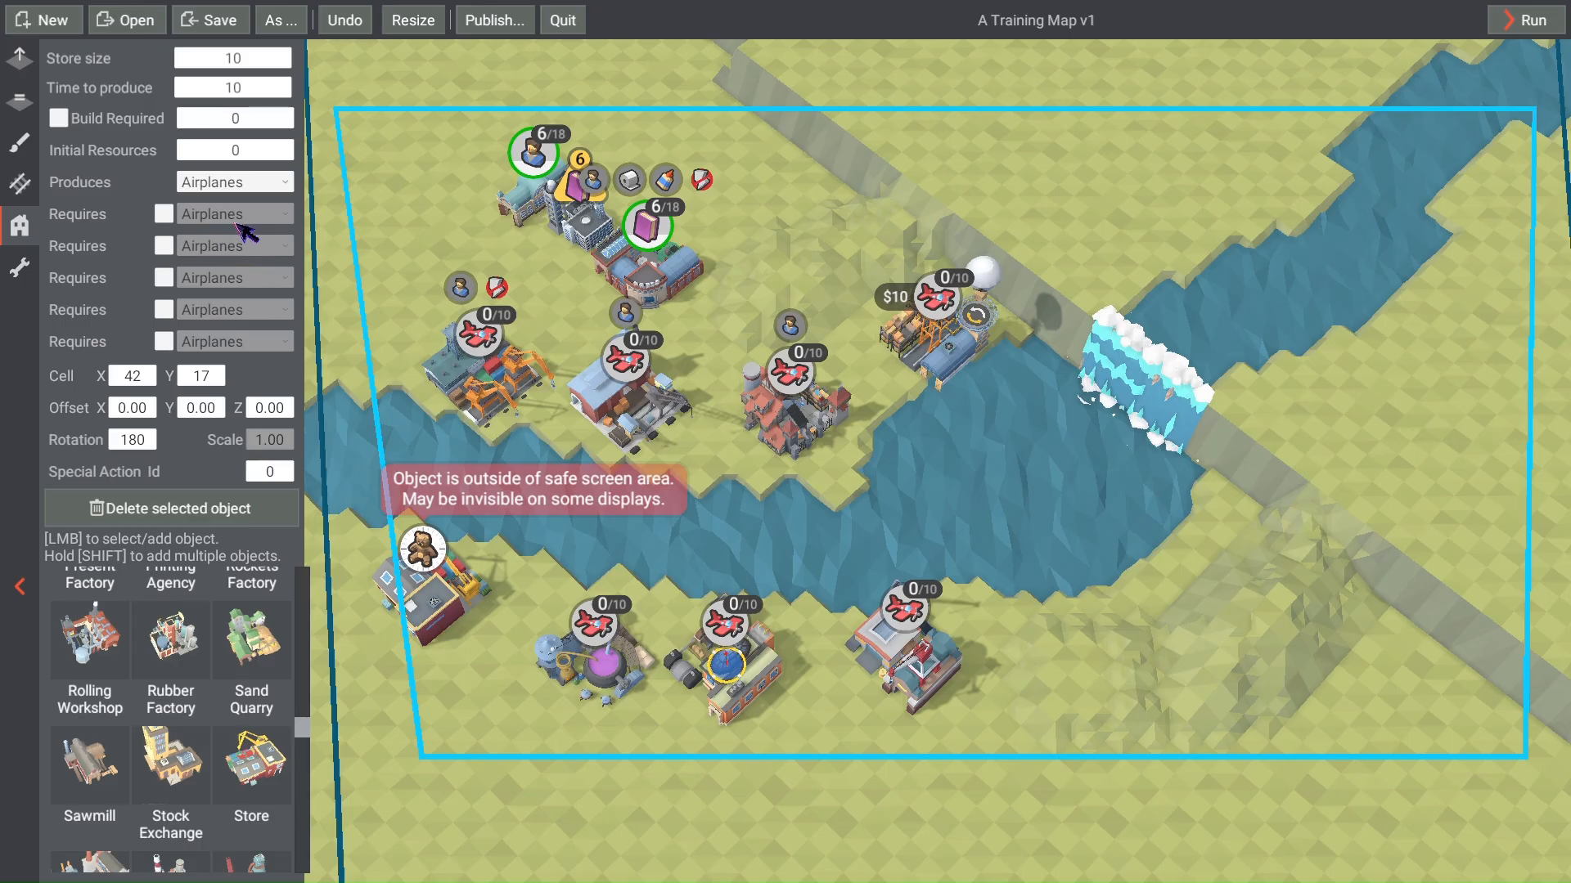
click(276, 182)
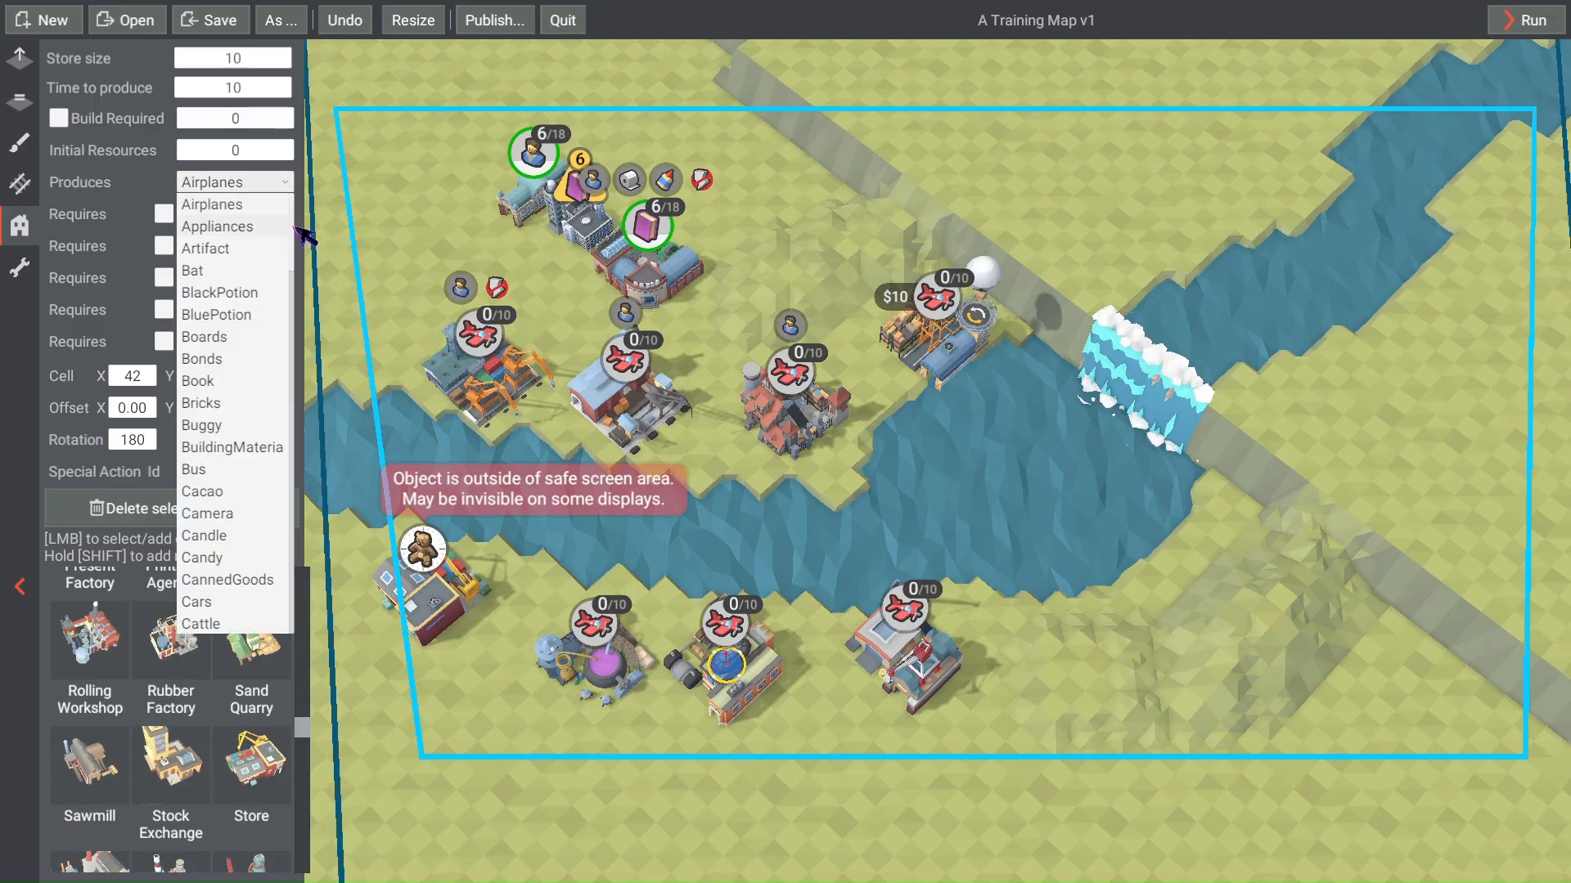
drag(293, 228, 309, 300)
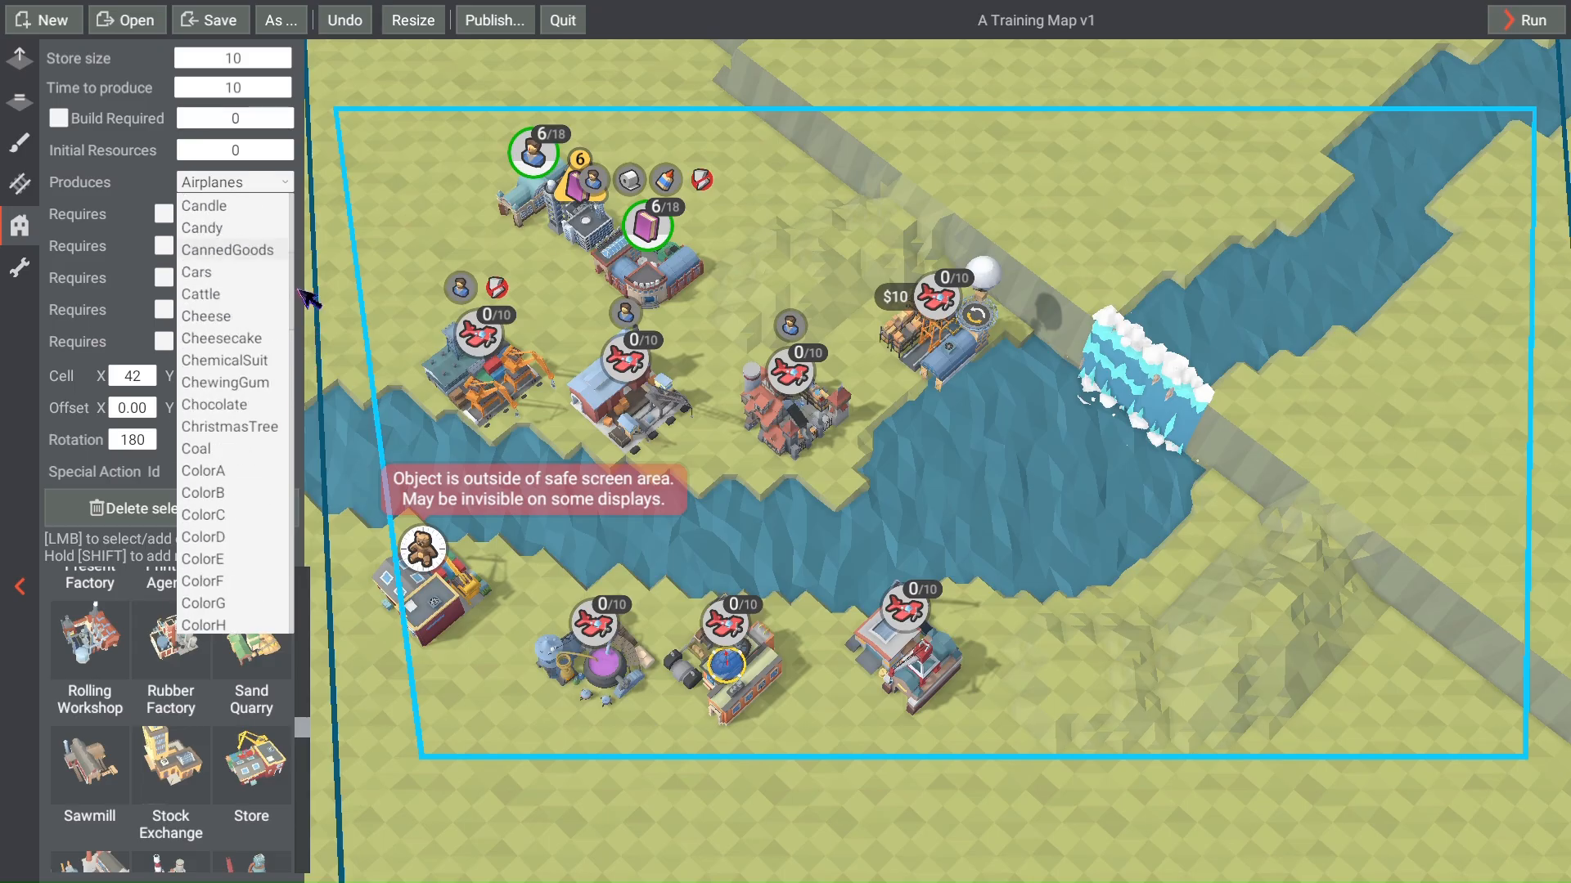
scroll(219, 257, up, 1)
click(220, 245)
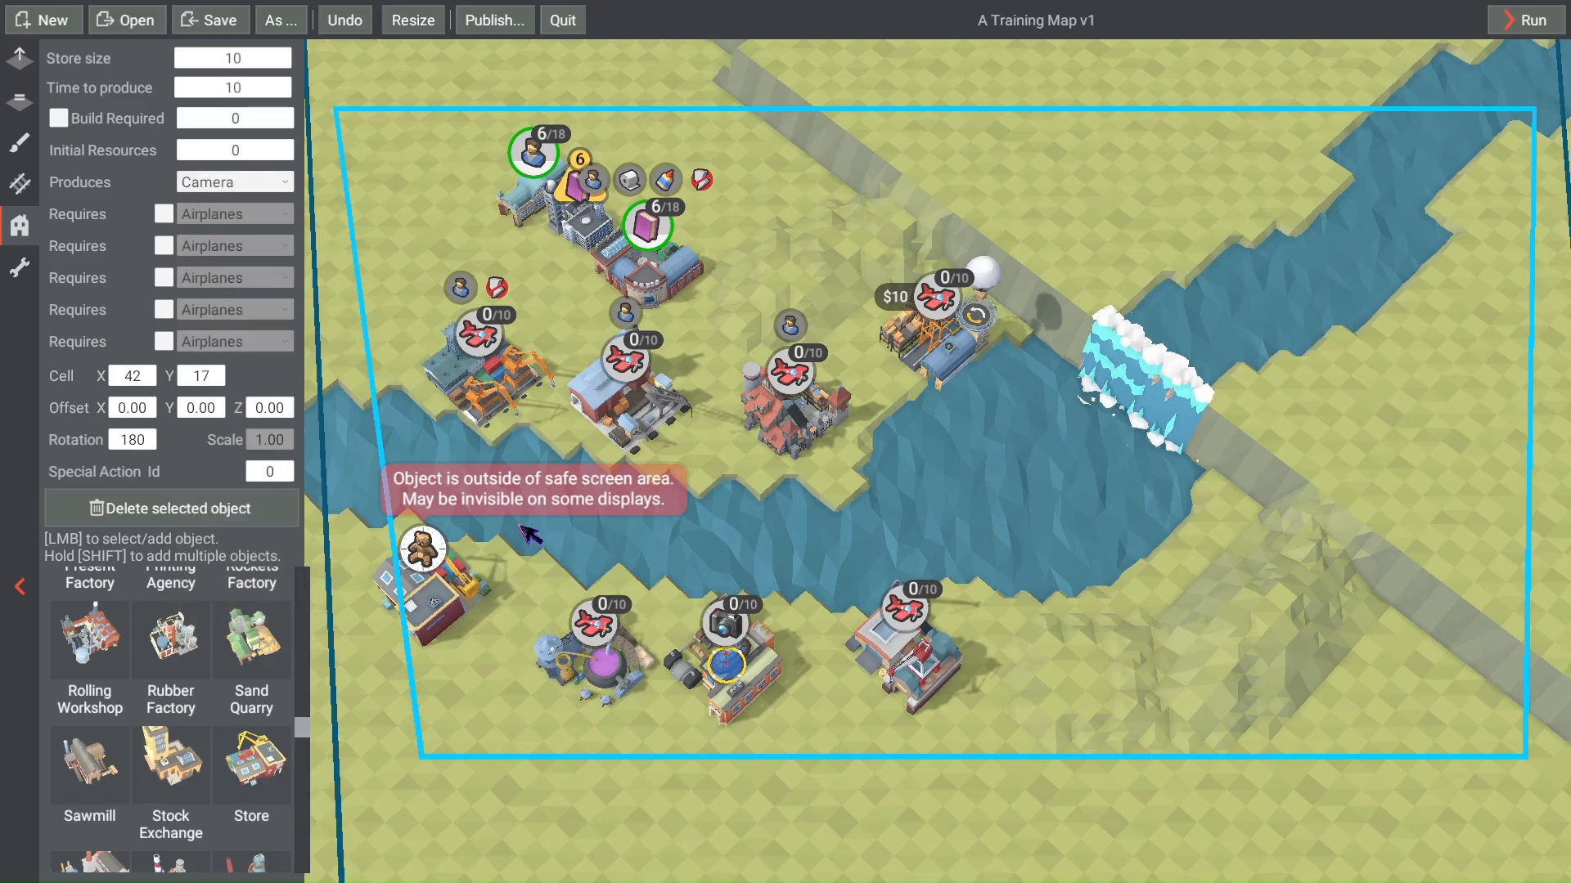
Step: Make the Universal Factory require Workers as its first resource and Microchips as its second
click(164, 214)
click(284, 214)
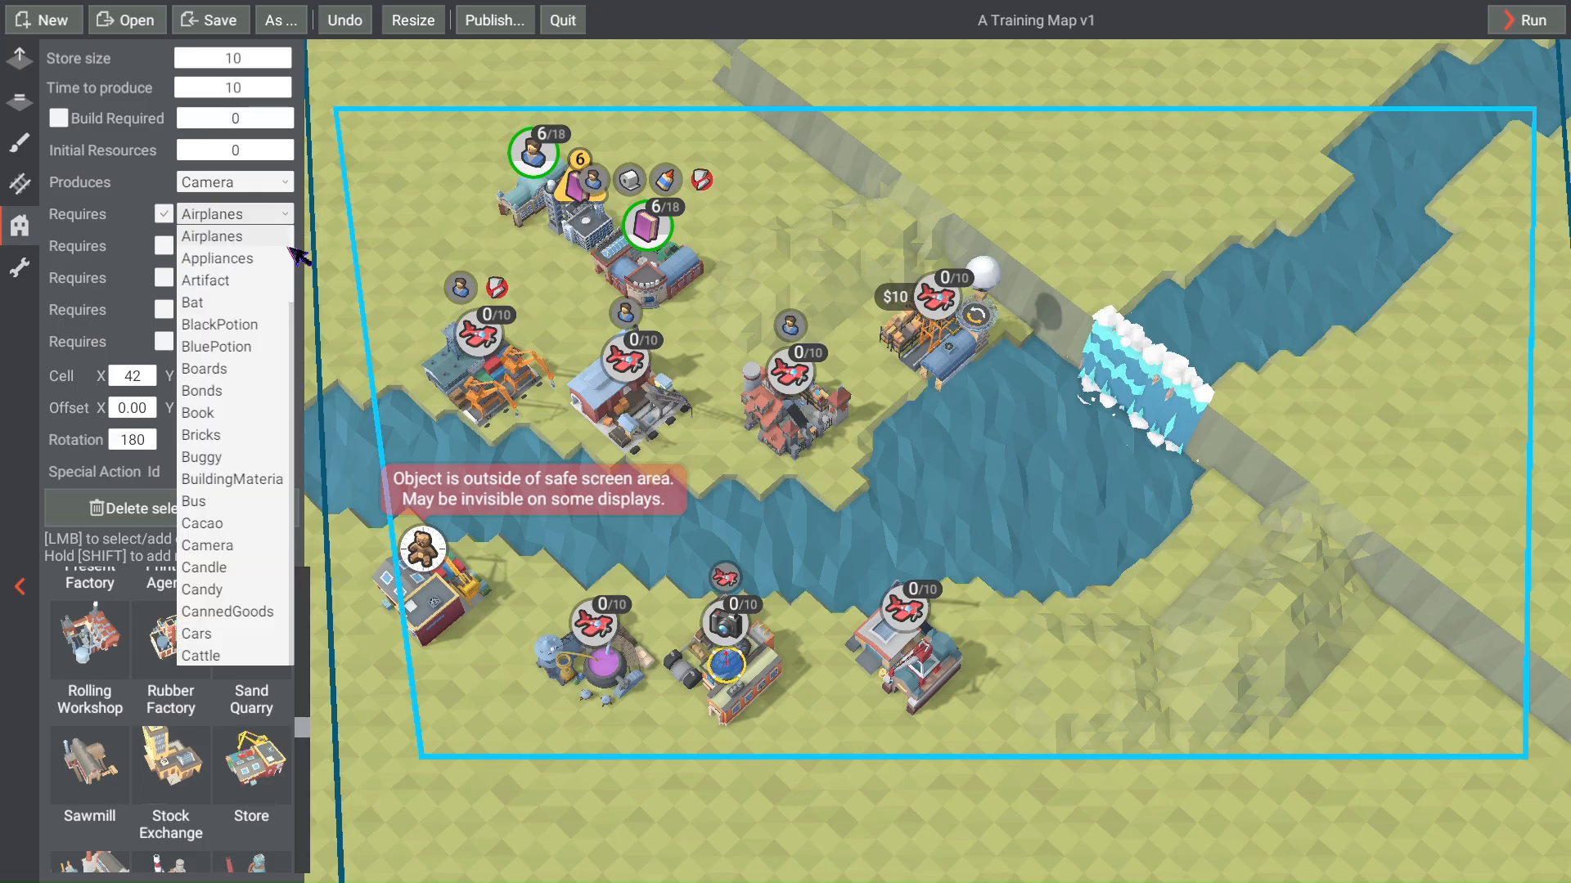
drag(296, 245, 308, 654)
click(250, 635)
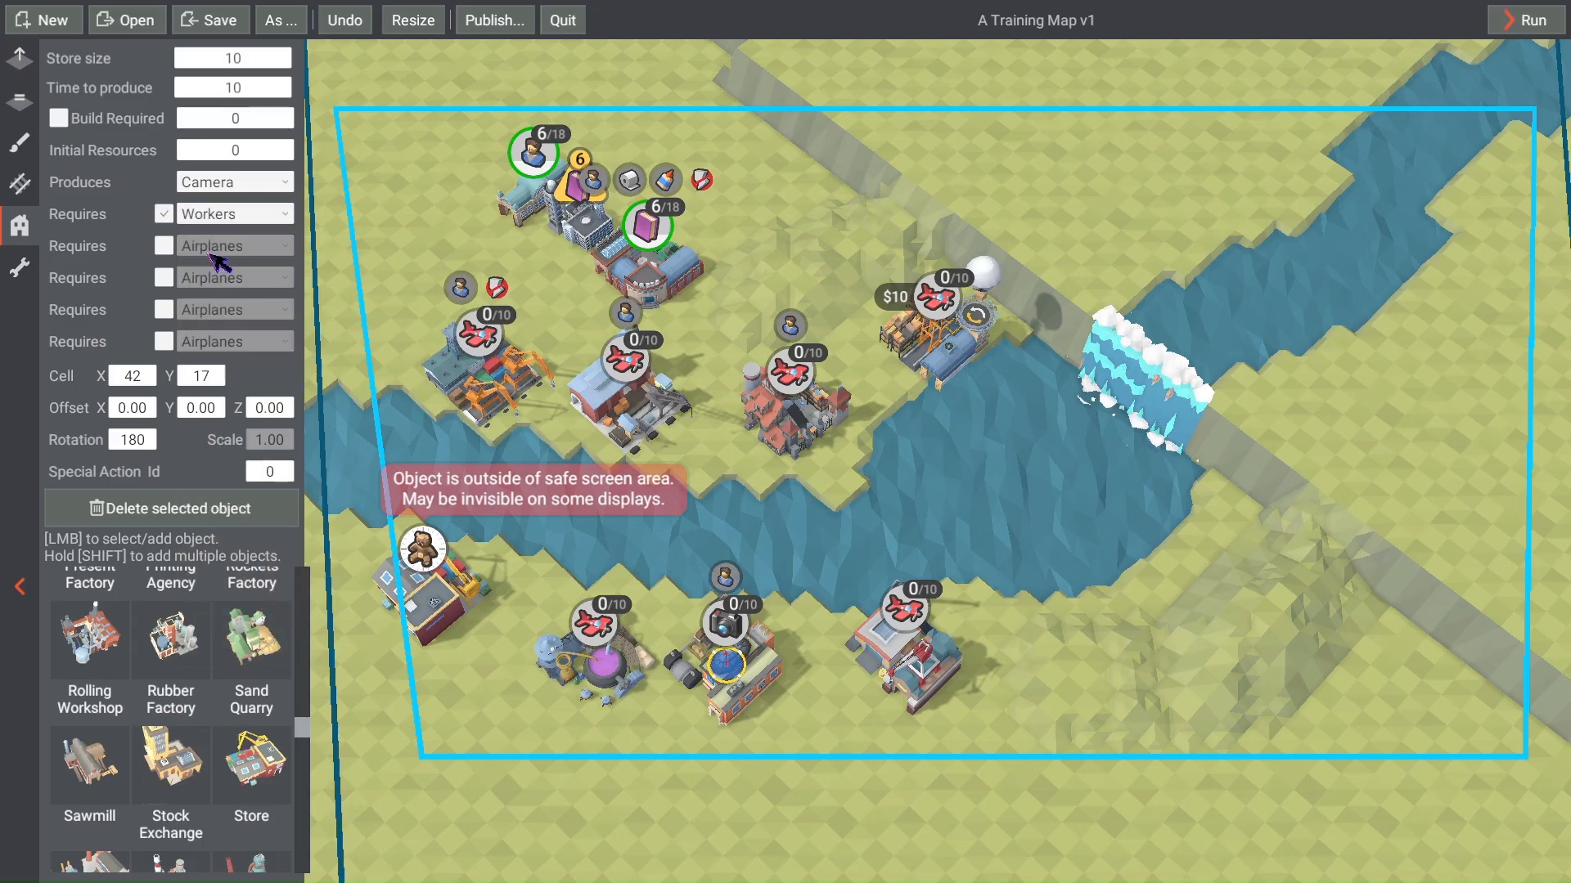
click(164, 246)
click(285, 248)
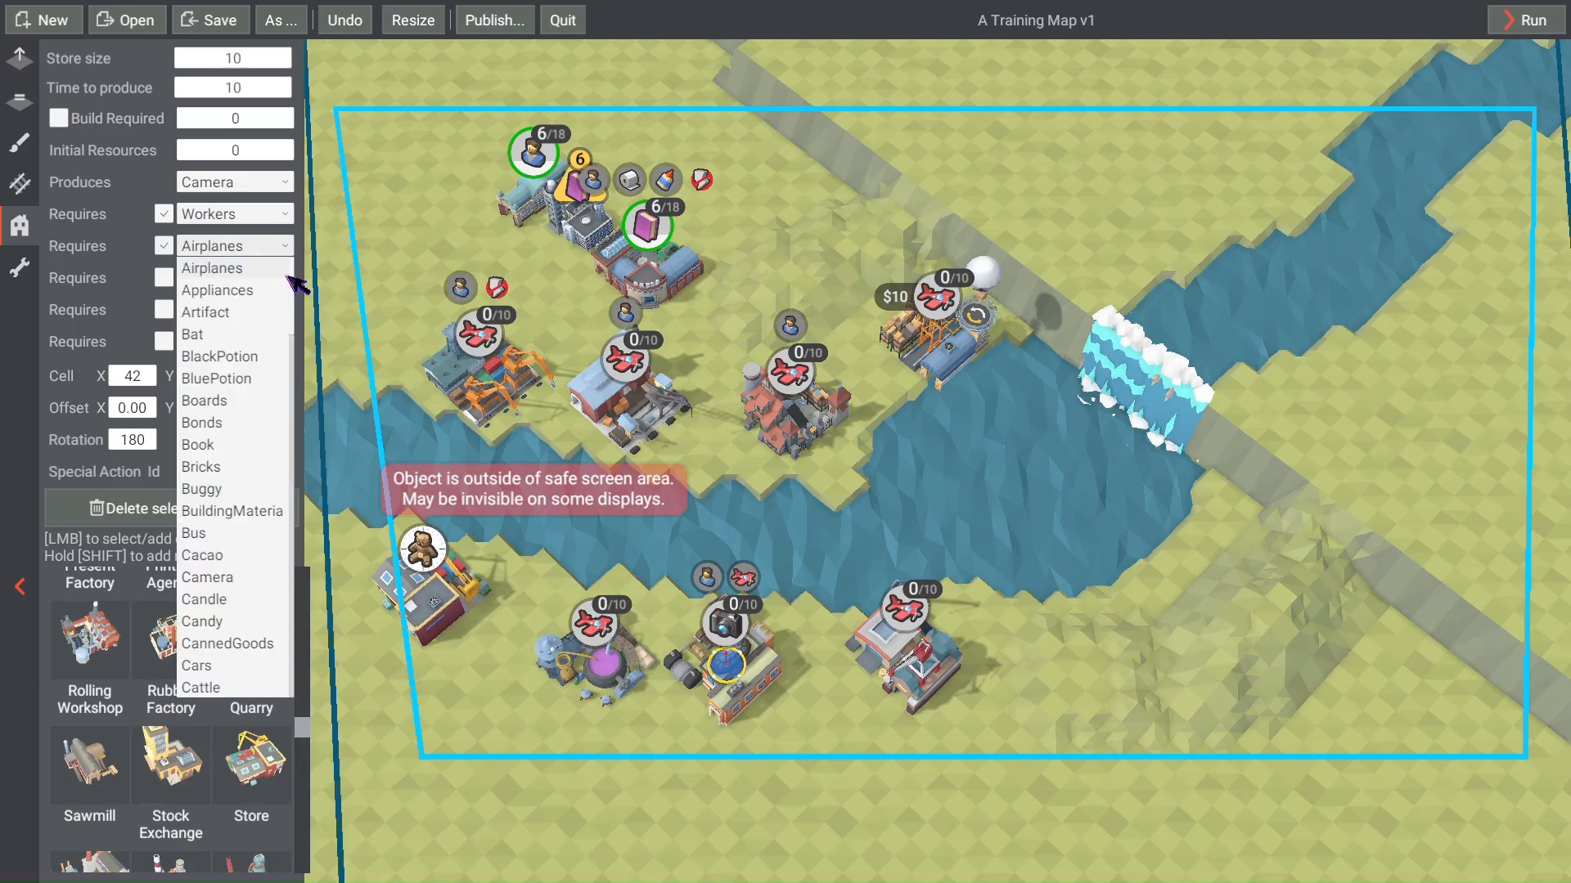
drag(301, 348, 282, 547)
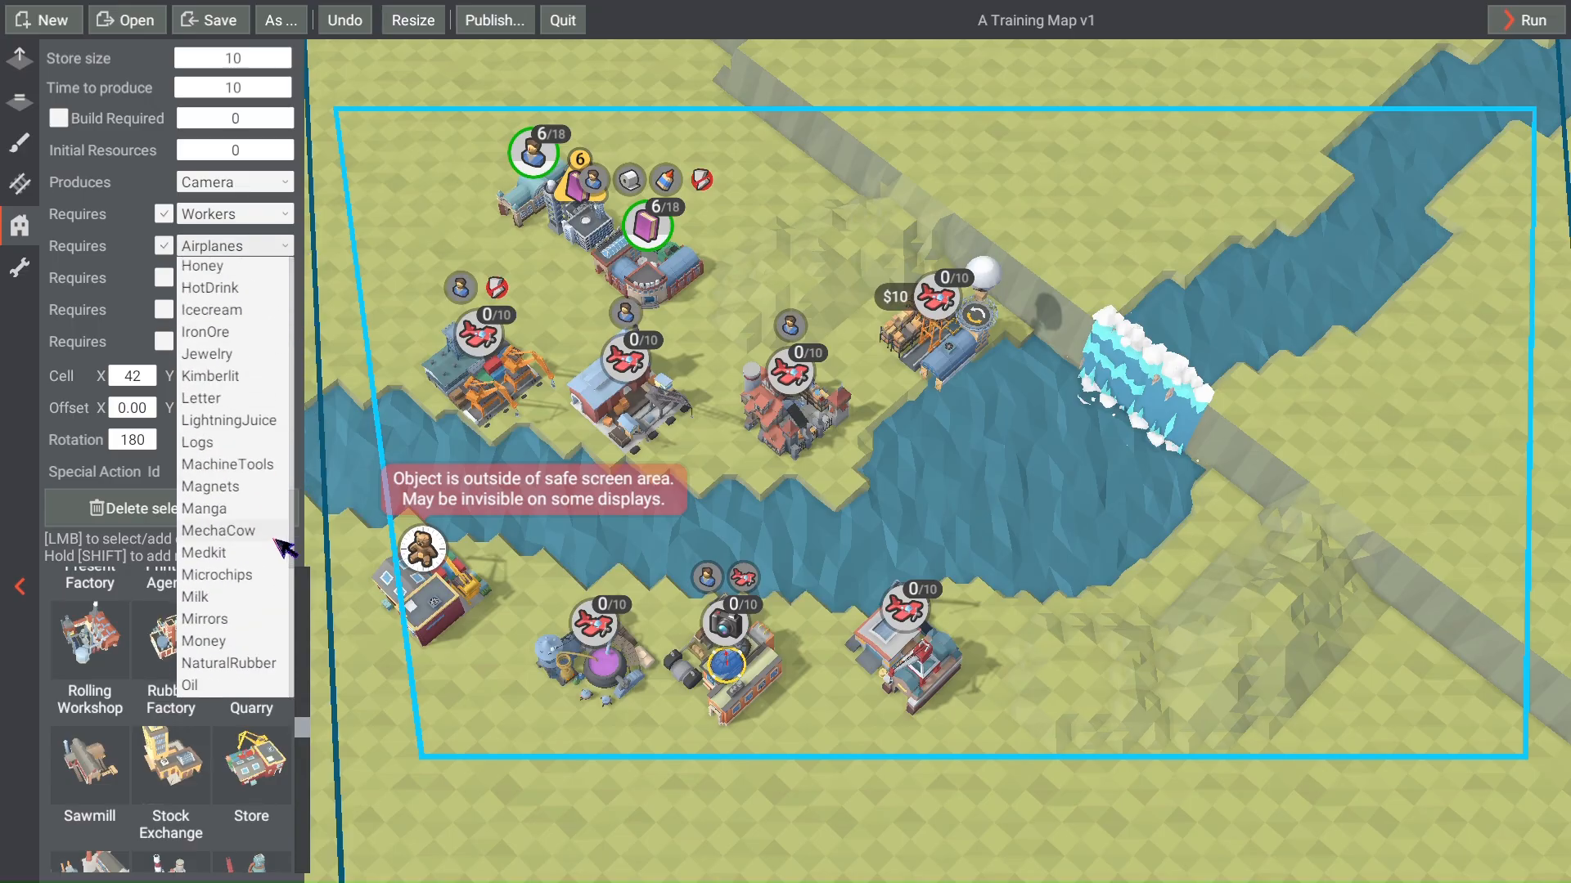
click(230, 574)
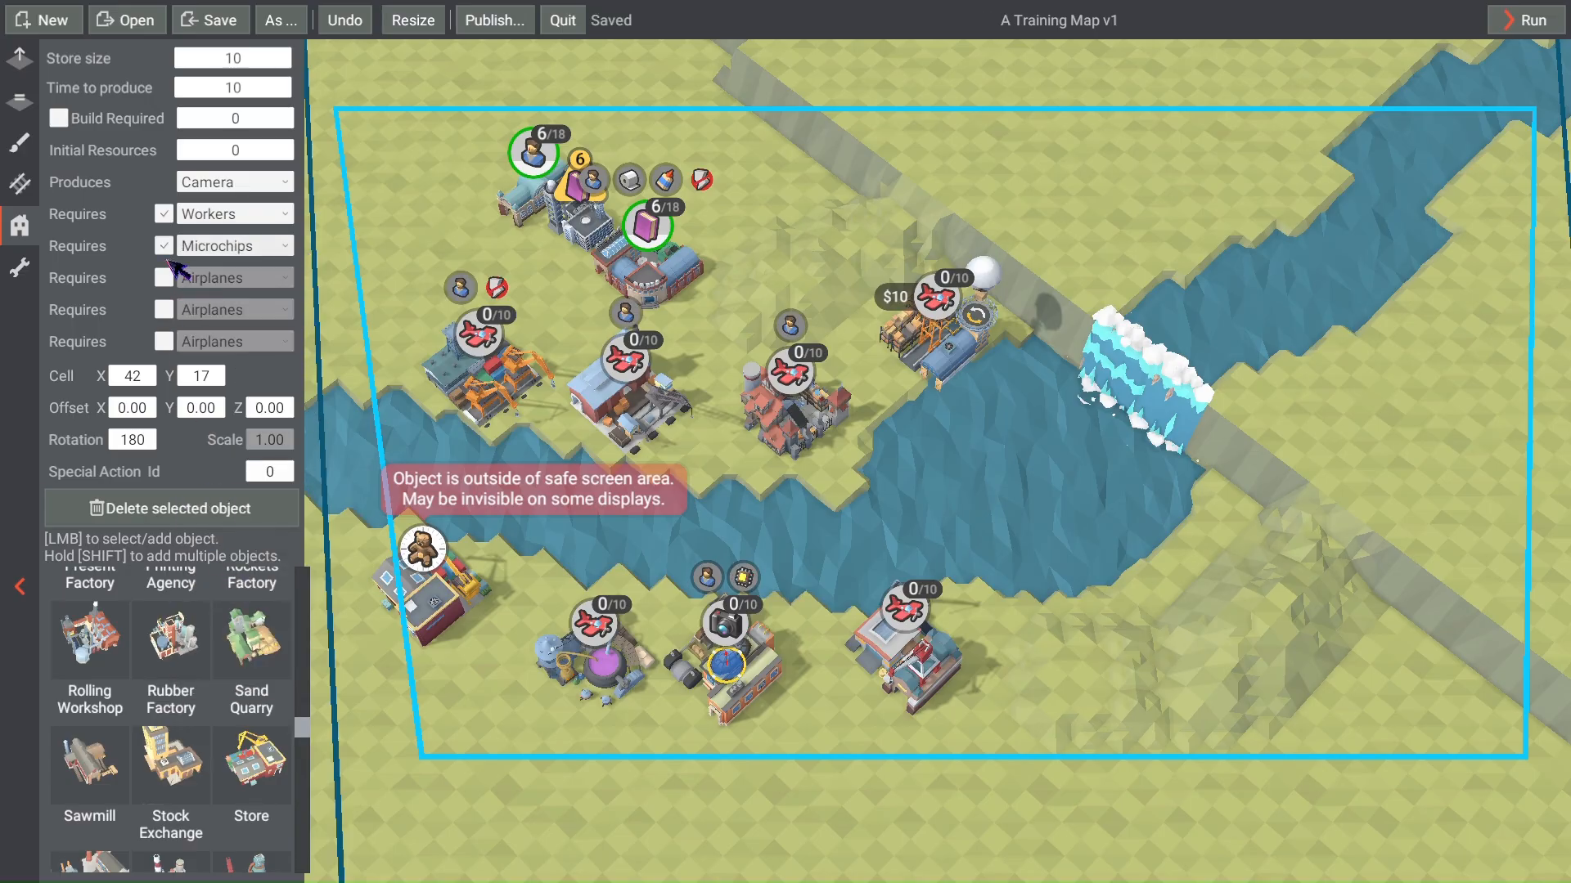
Step: Add Glass as the third resource required by the Universal Factory that produces Camera
click(166, 277)
click(286, 278)
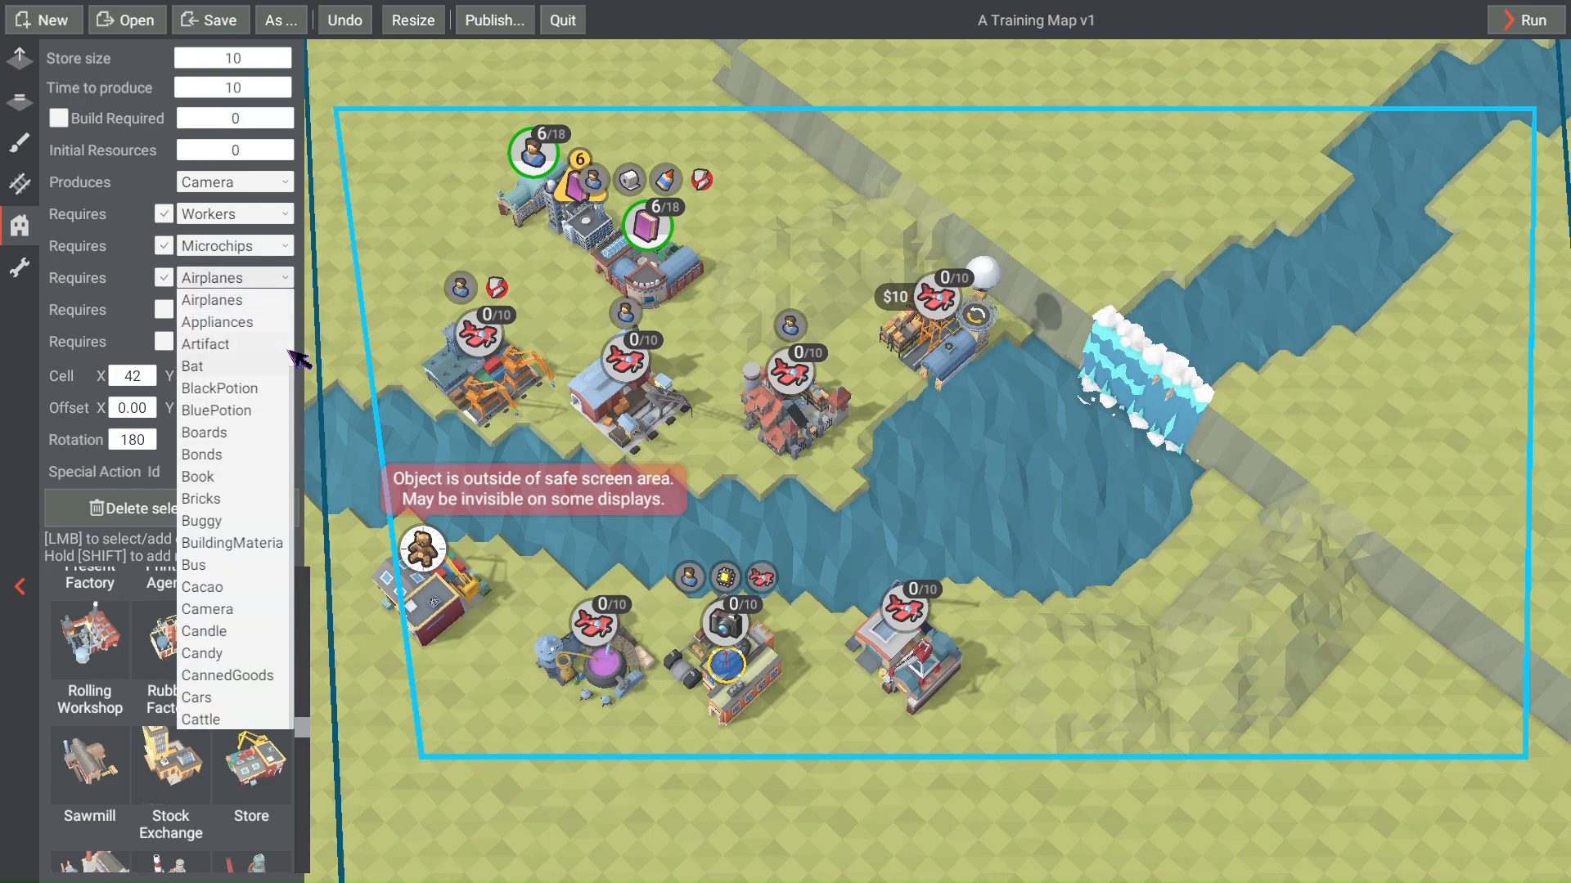
drag(294, 347, 315, 310)
scroll(220, 369, down, 5)
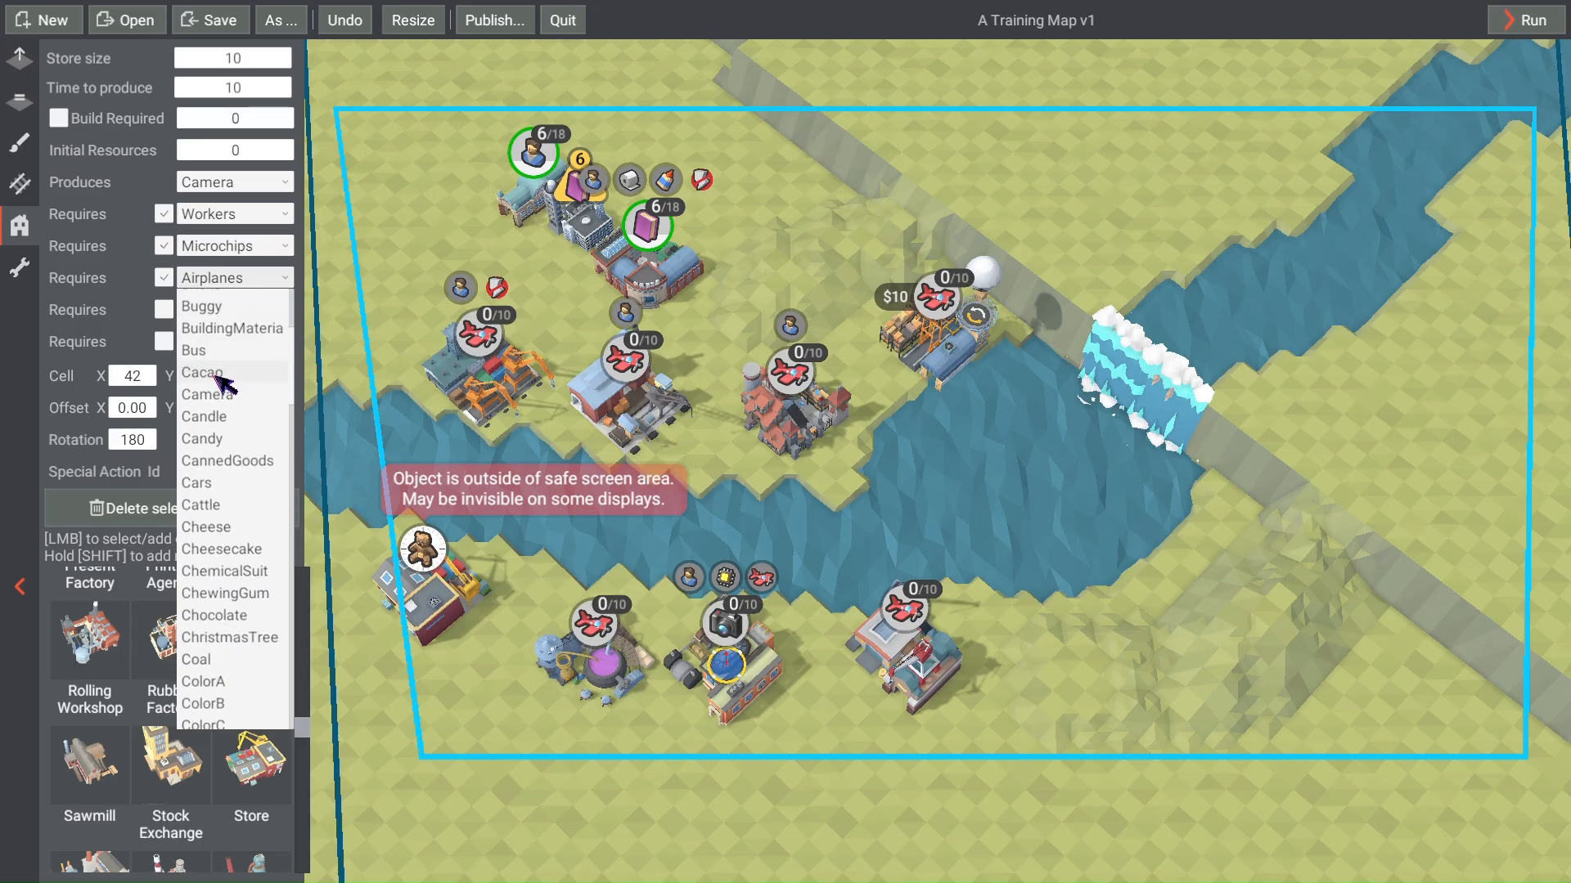
scroll(219, 381, down, 4)
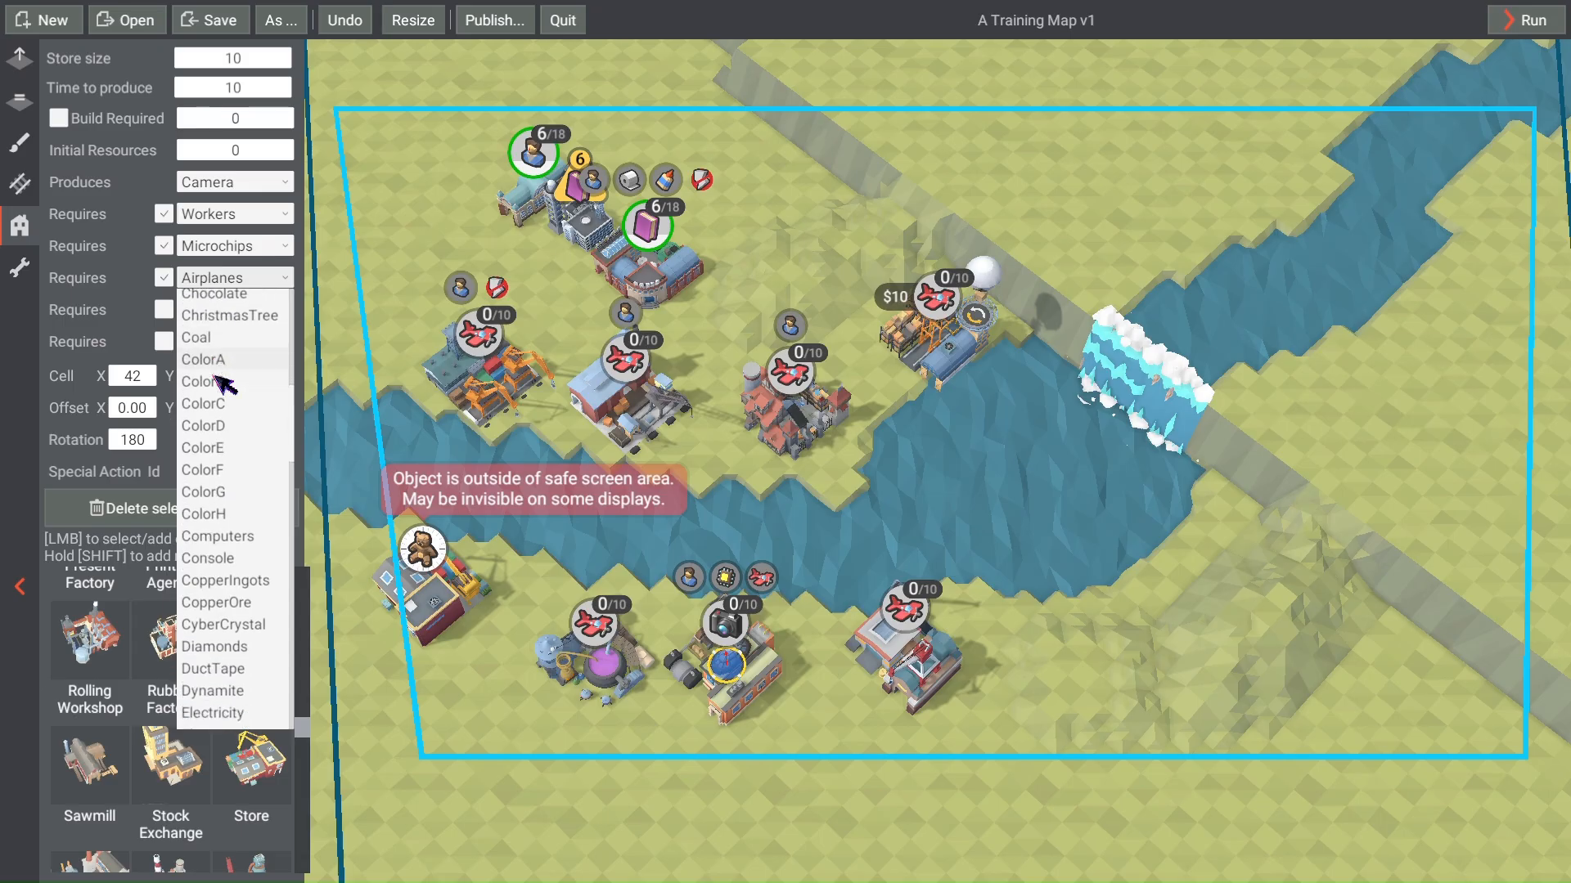
scroll(221, 381, up, 6)
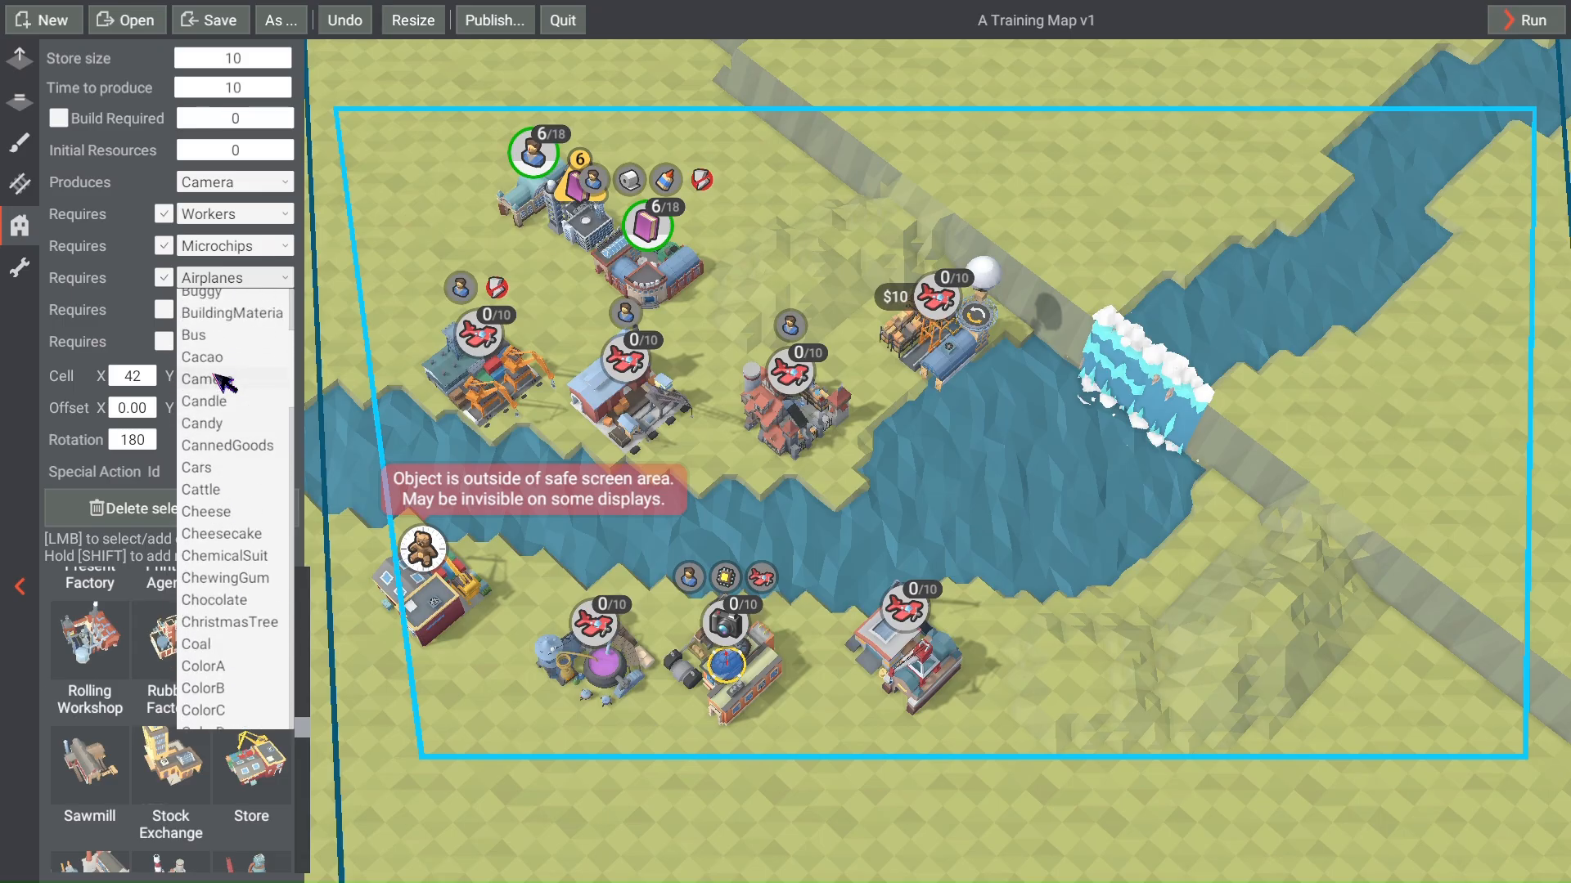
scroll(237, 372, up, 1)
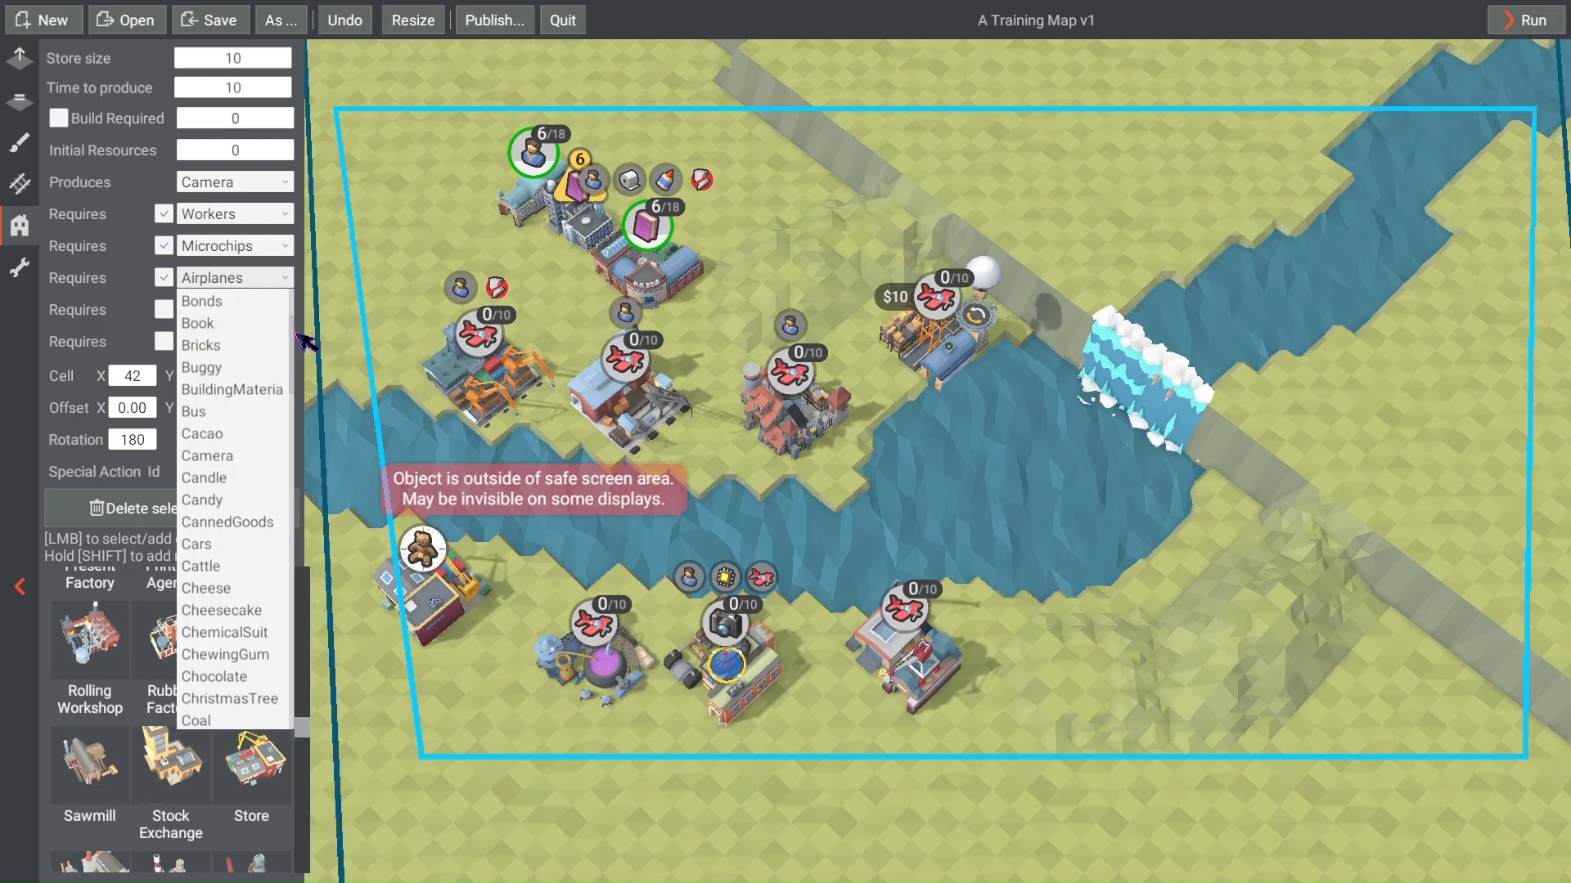
mouse_move(296, 334)
mouse_down()
mouse_move(296, 372)
mouse_move(307, 333)
mouse_up()
drag(298, 412, 310, 669)
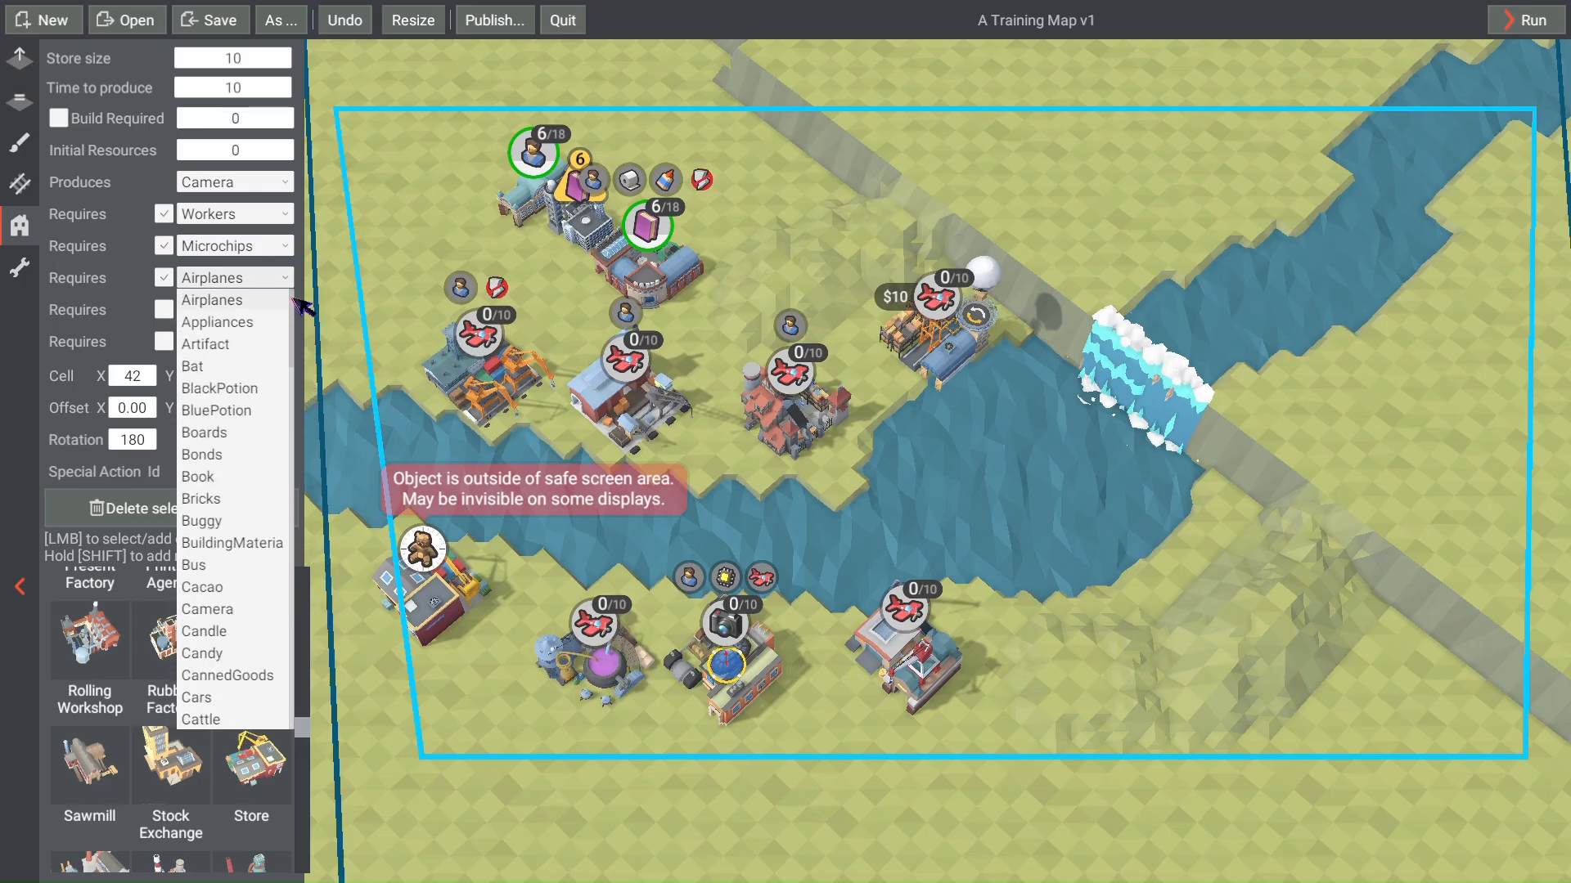
drag(309, 610, 298, 514)
drag(292, 311, 292, 447)
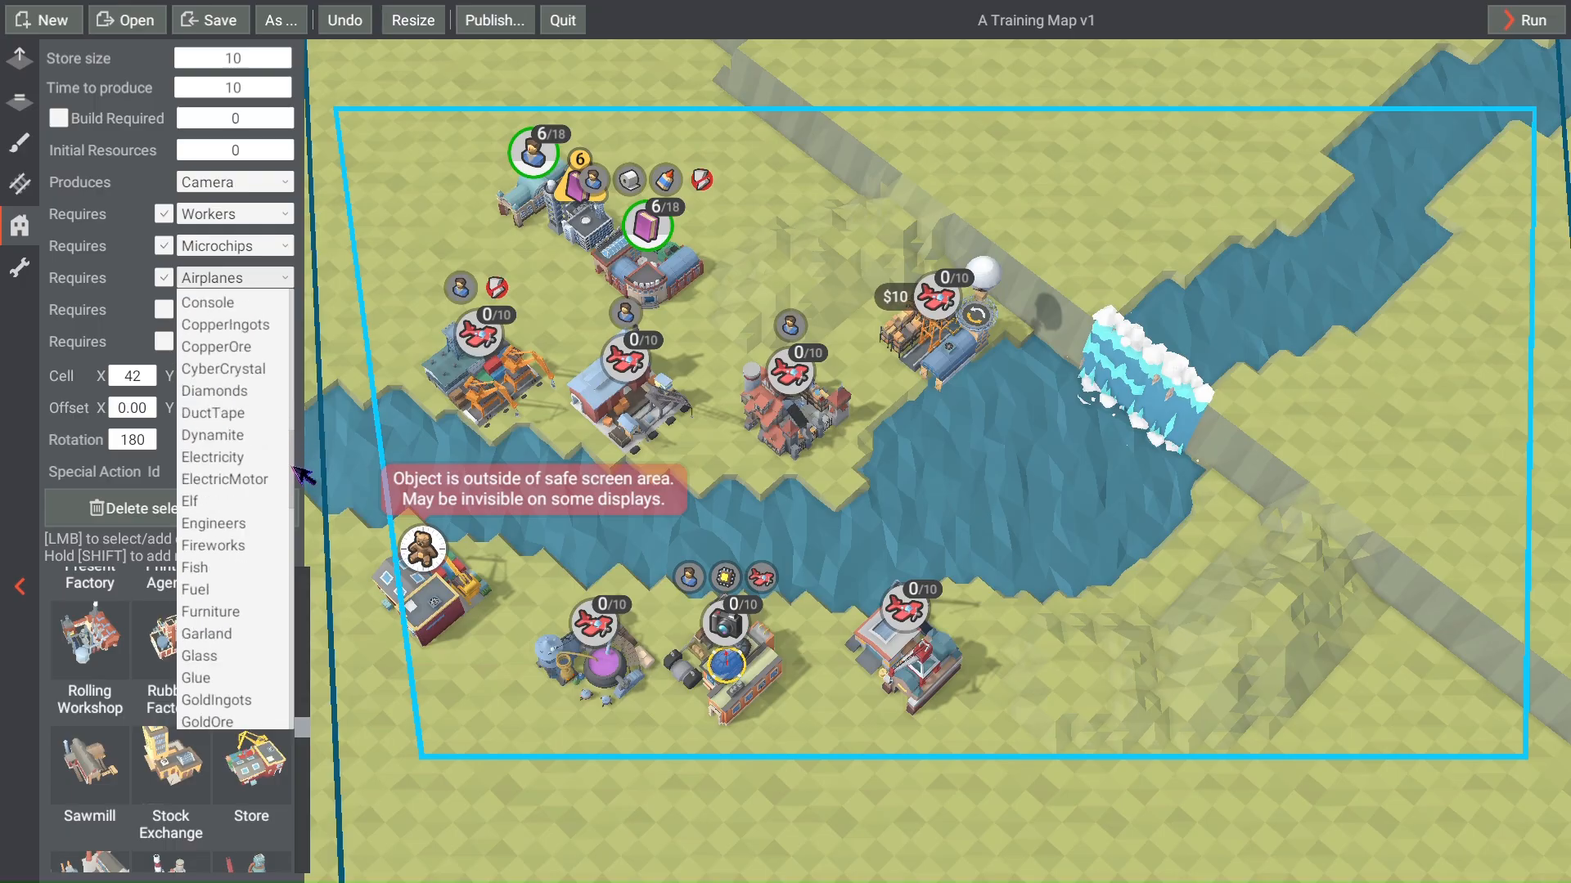
click(199, 487)
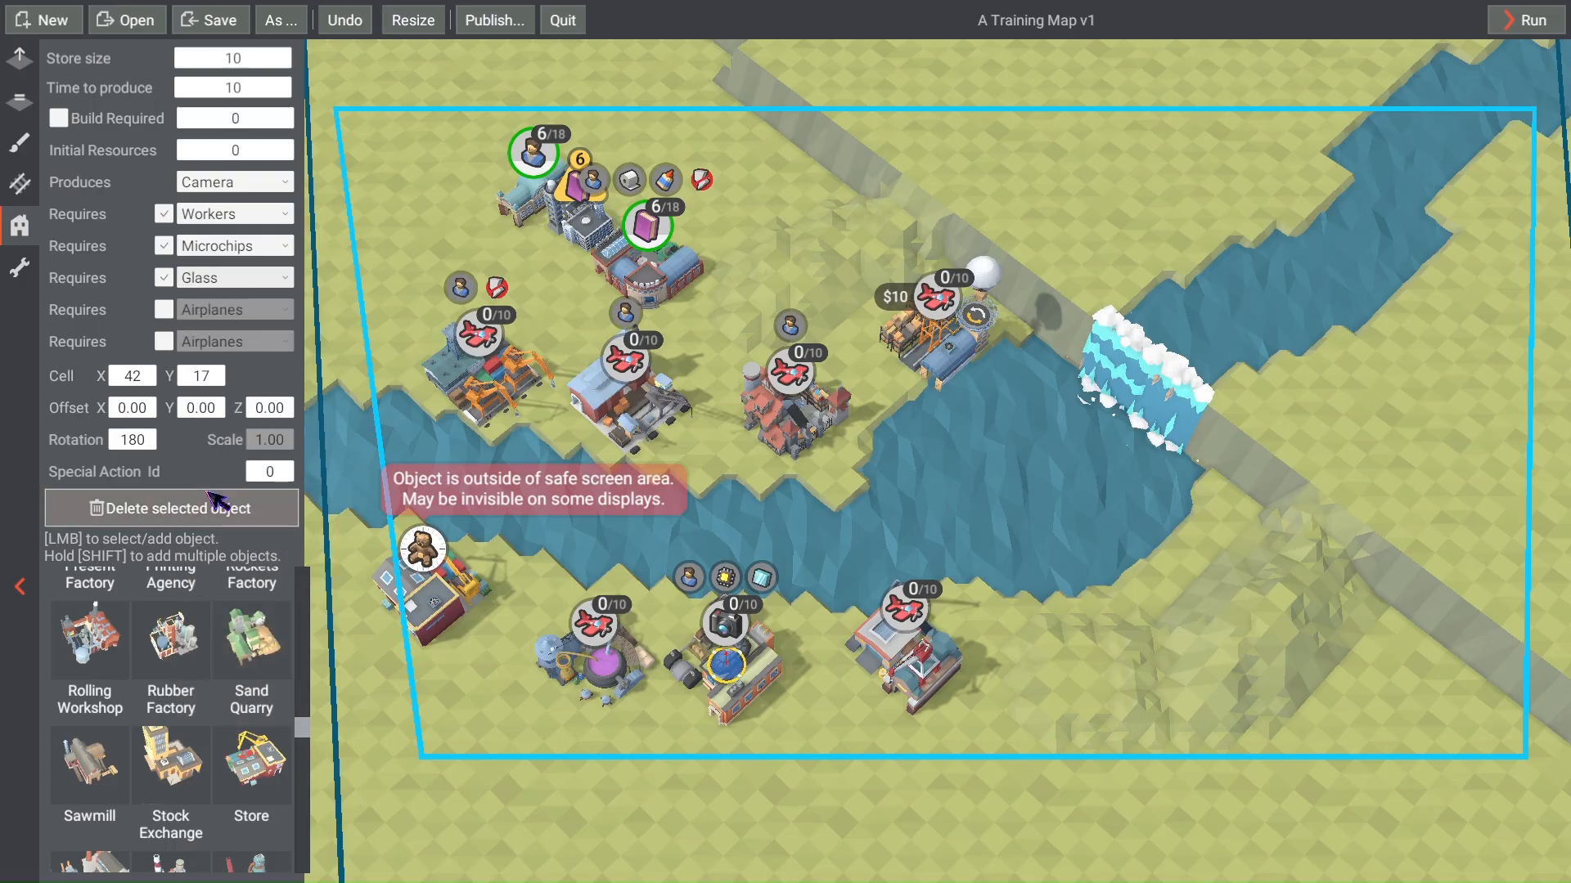
Step: Add Polymers as the fourth resource required by the Universal Factory that produces Camera
click(163, 310)
click(272, 315)
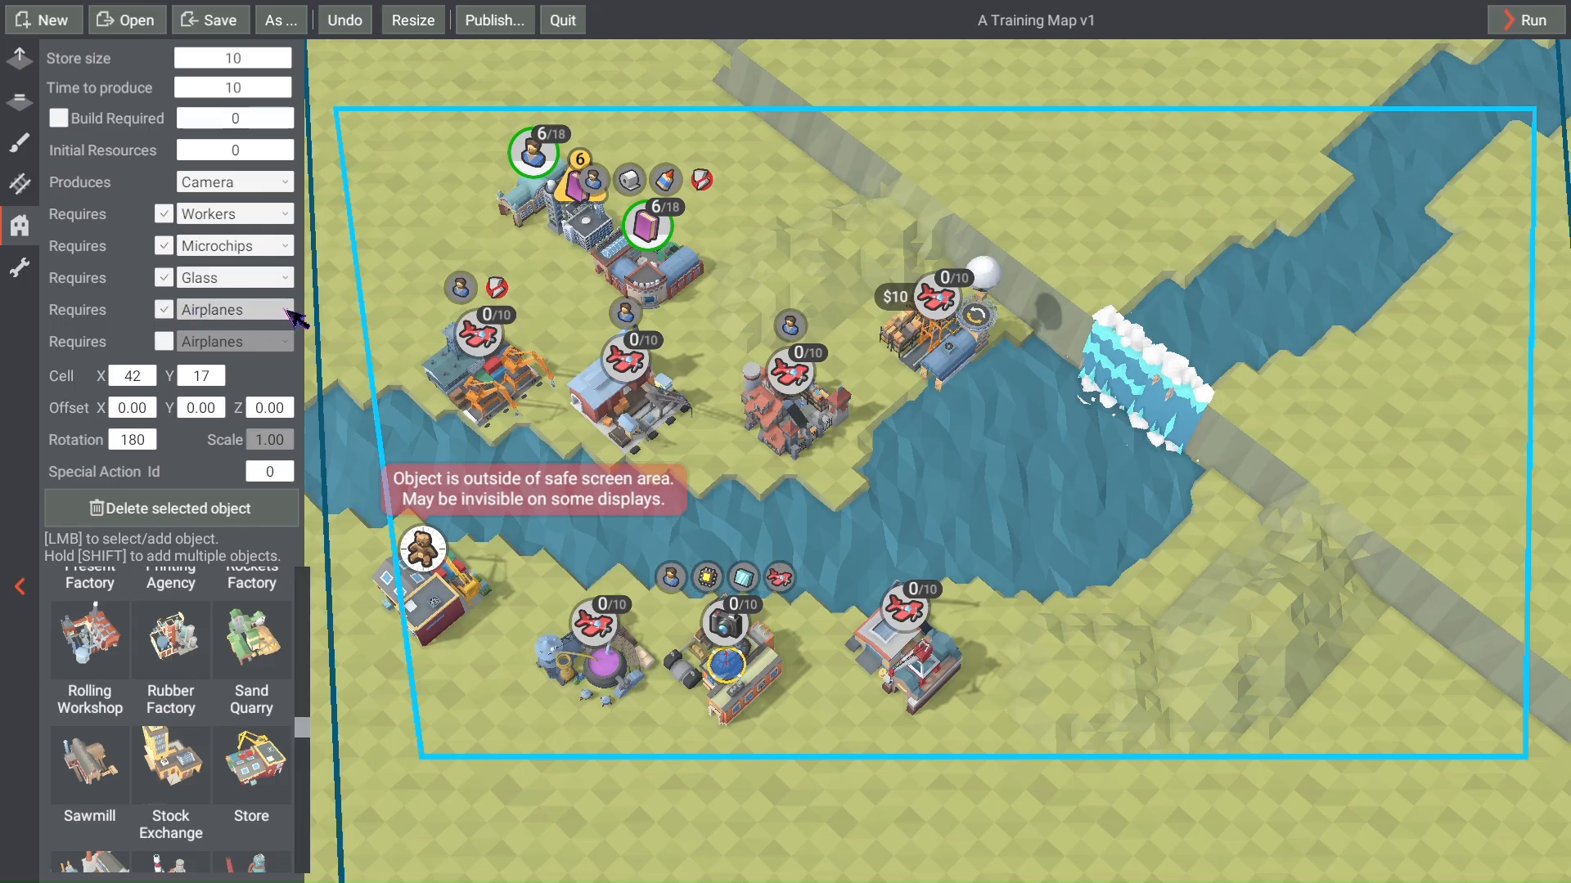
drag(299, 337, 304, 618)
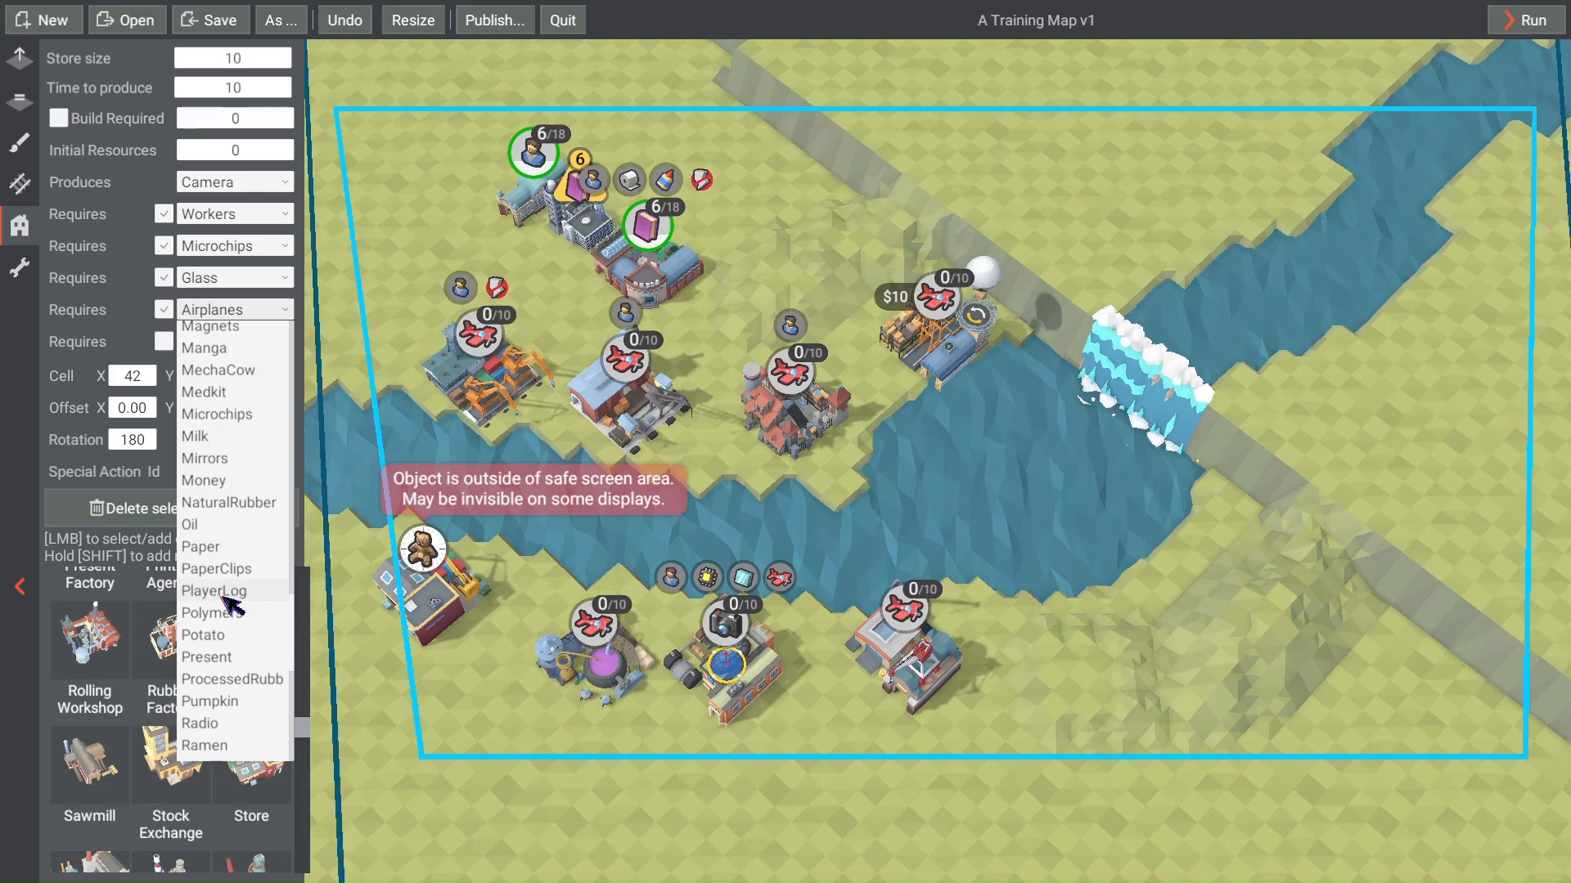
click(214, 613)
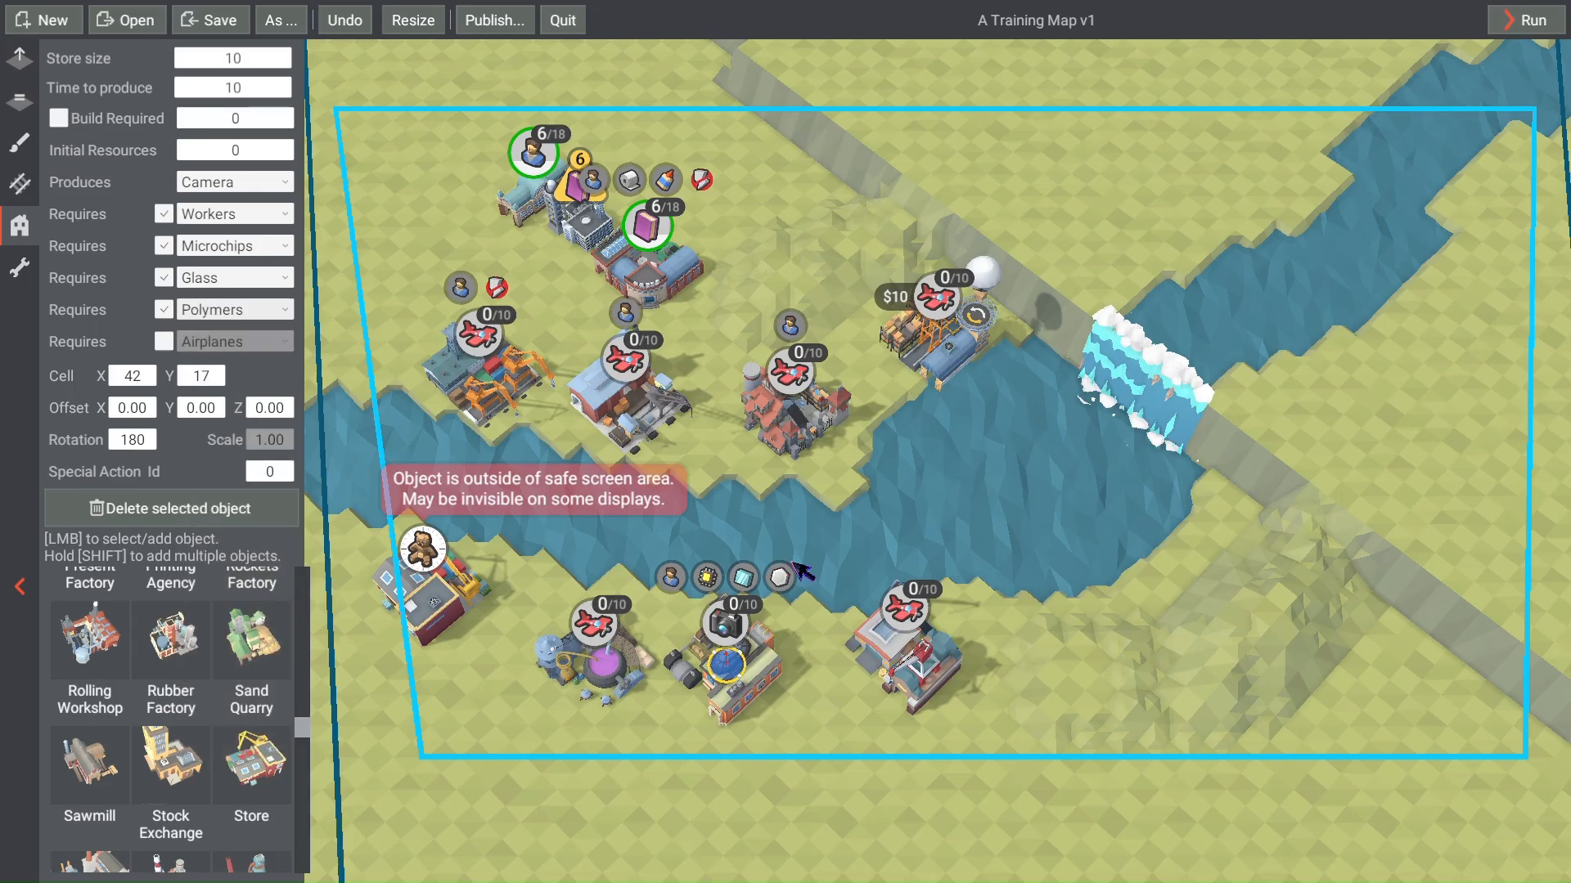
Step: Set the building at cell 47, 23 to produce BlackPotion
click(606, 681)
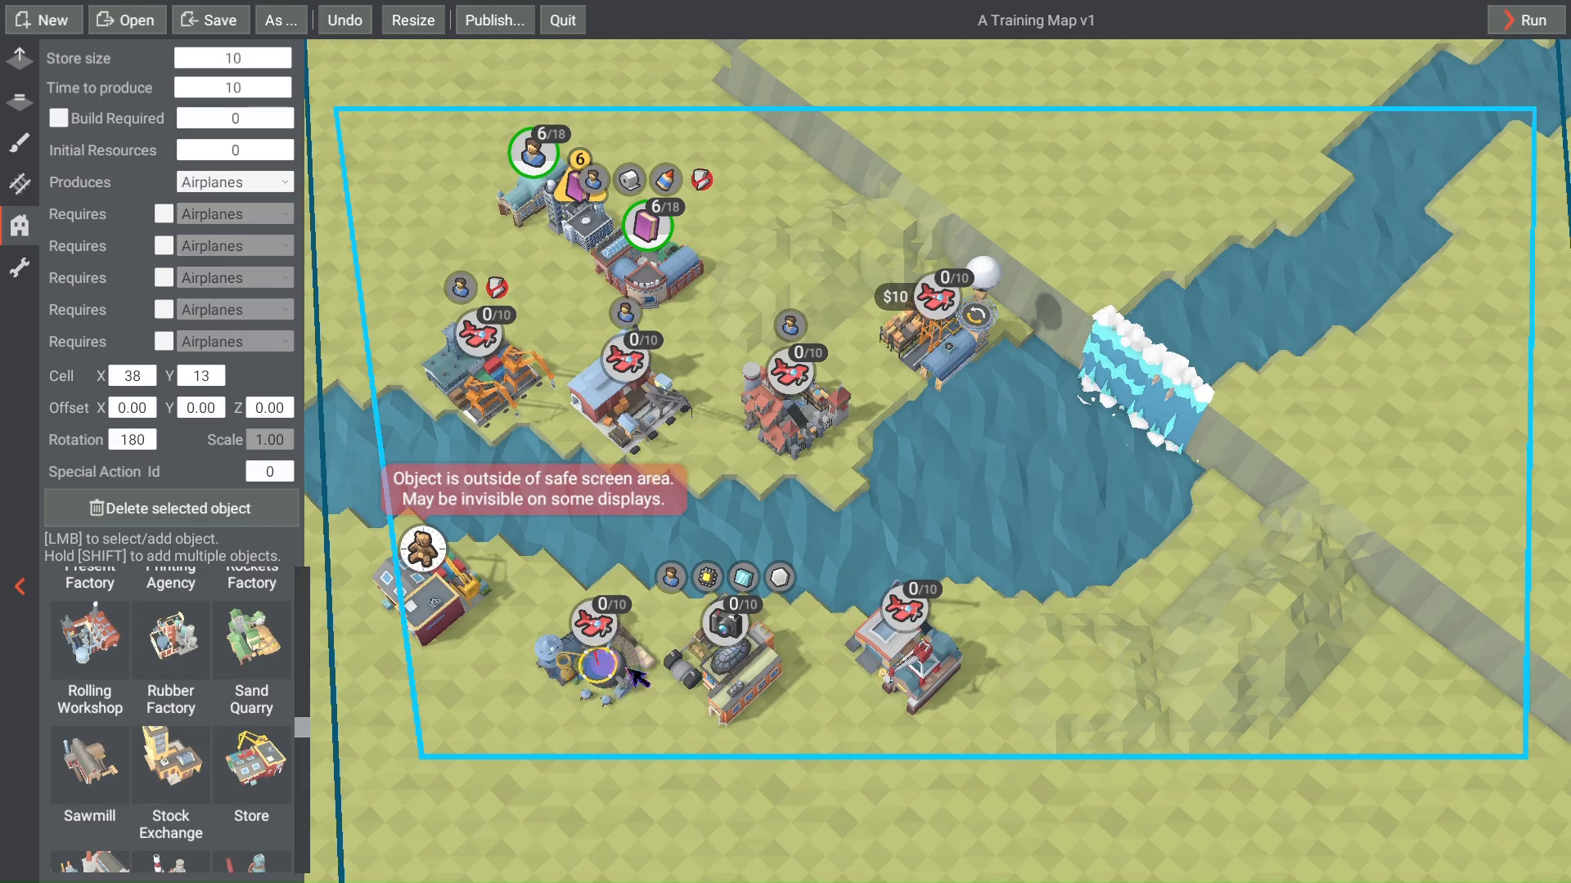
click(900, 670)
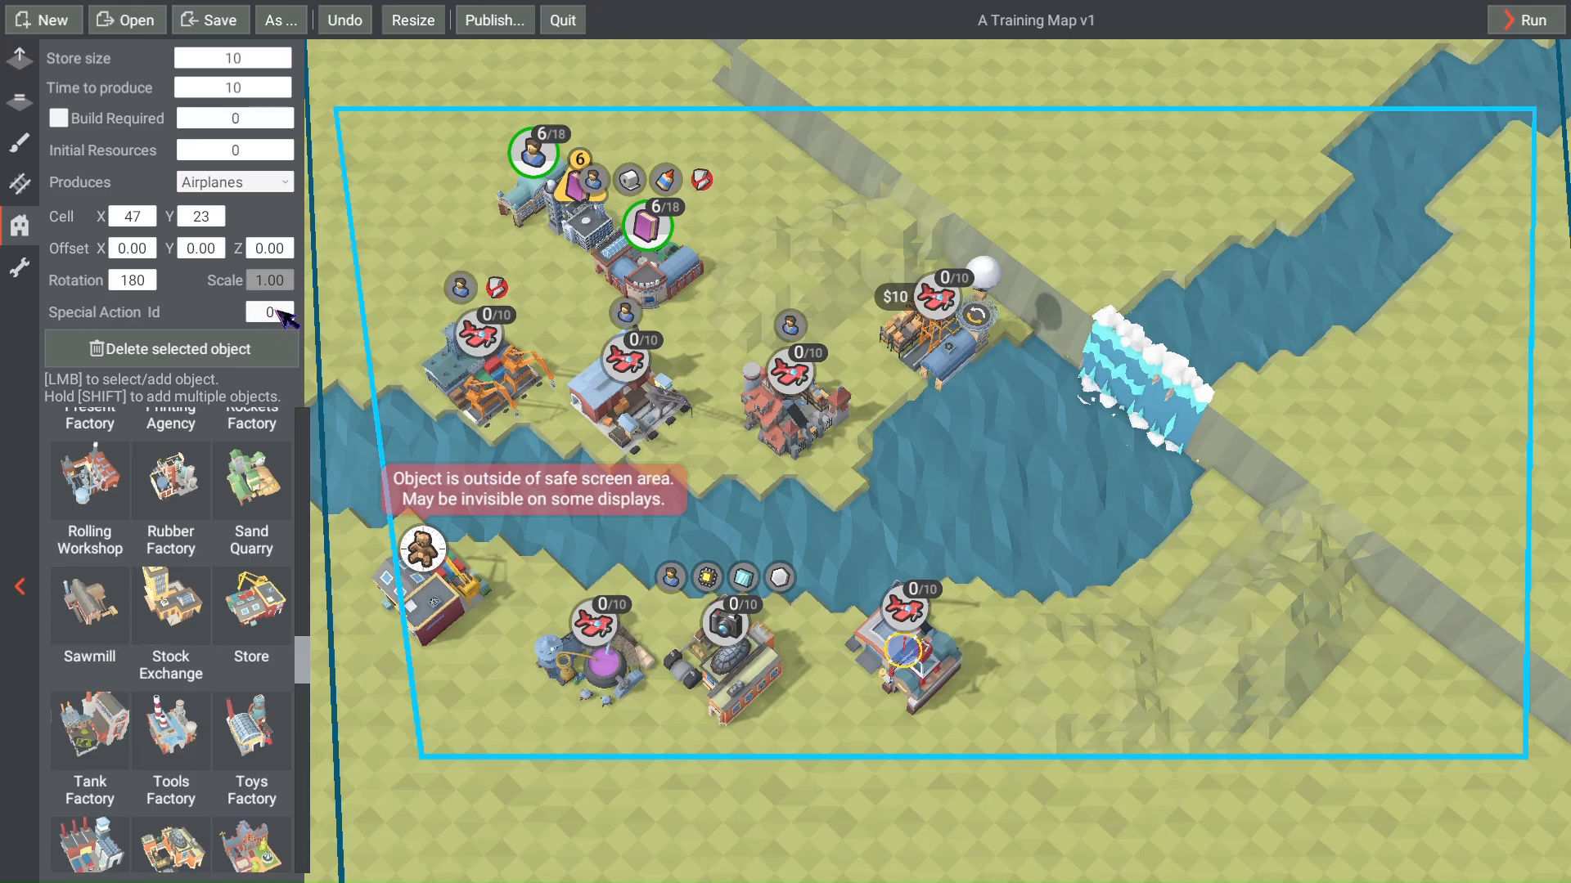
click(219, 181)
click(221, 293)
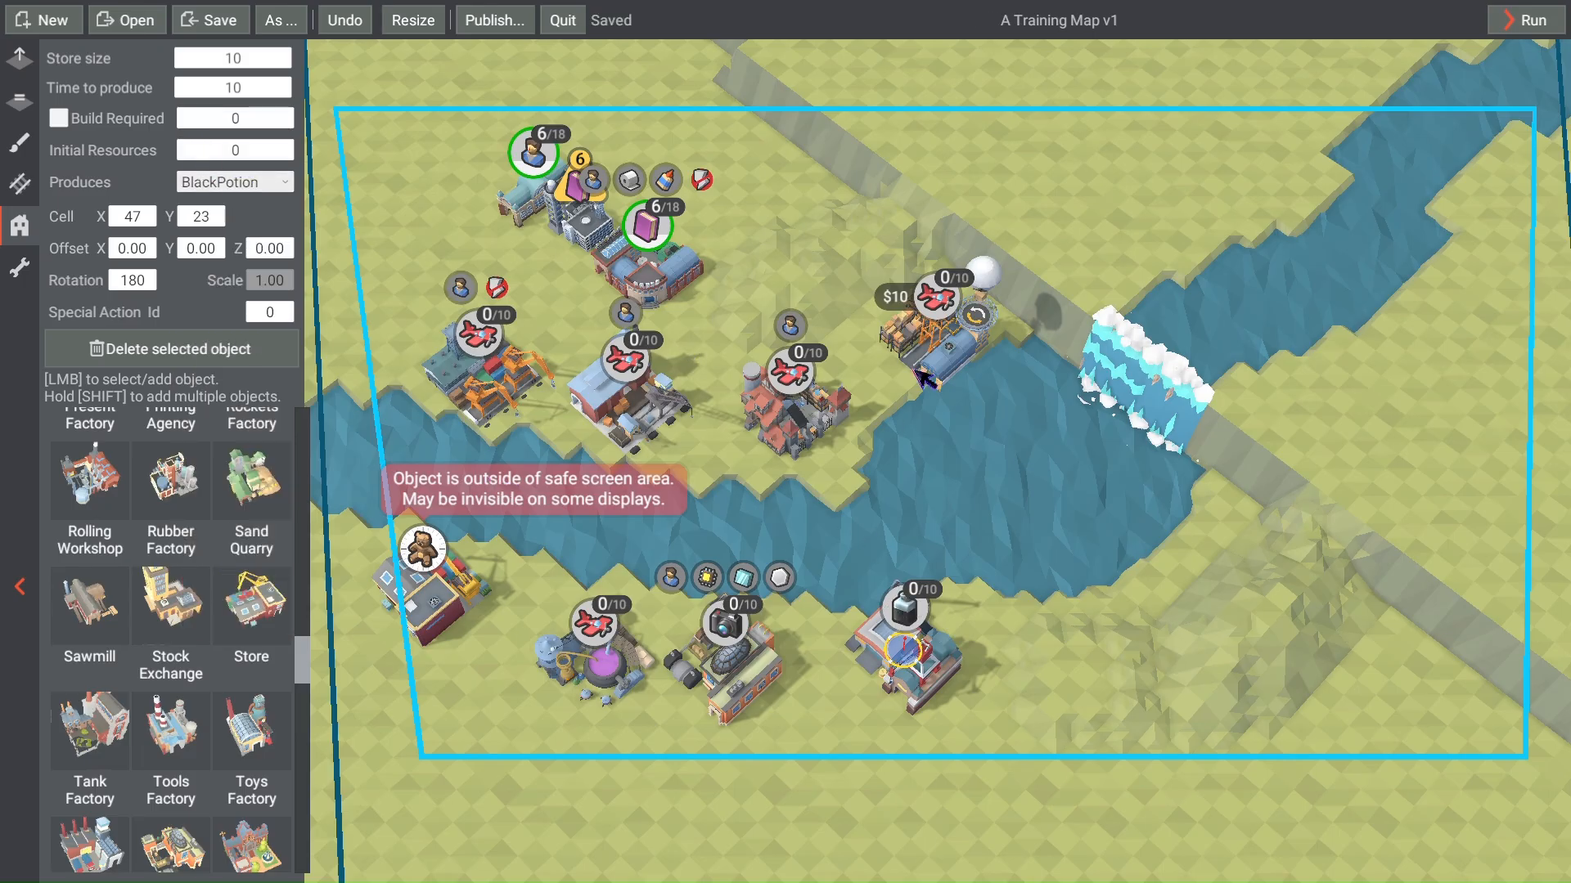
Step: Set the building at cell 37, 36, which has a product price, to produce Bus
click(934, 350)
click(242, 182)
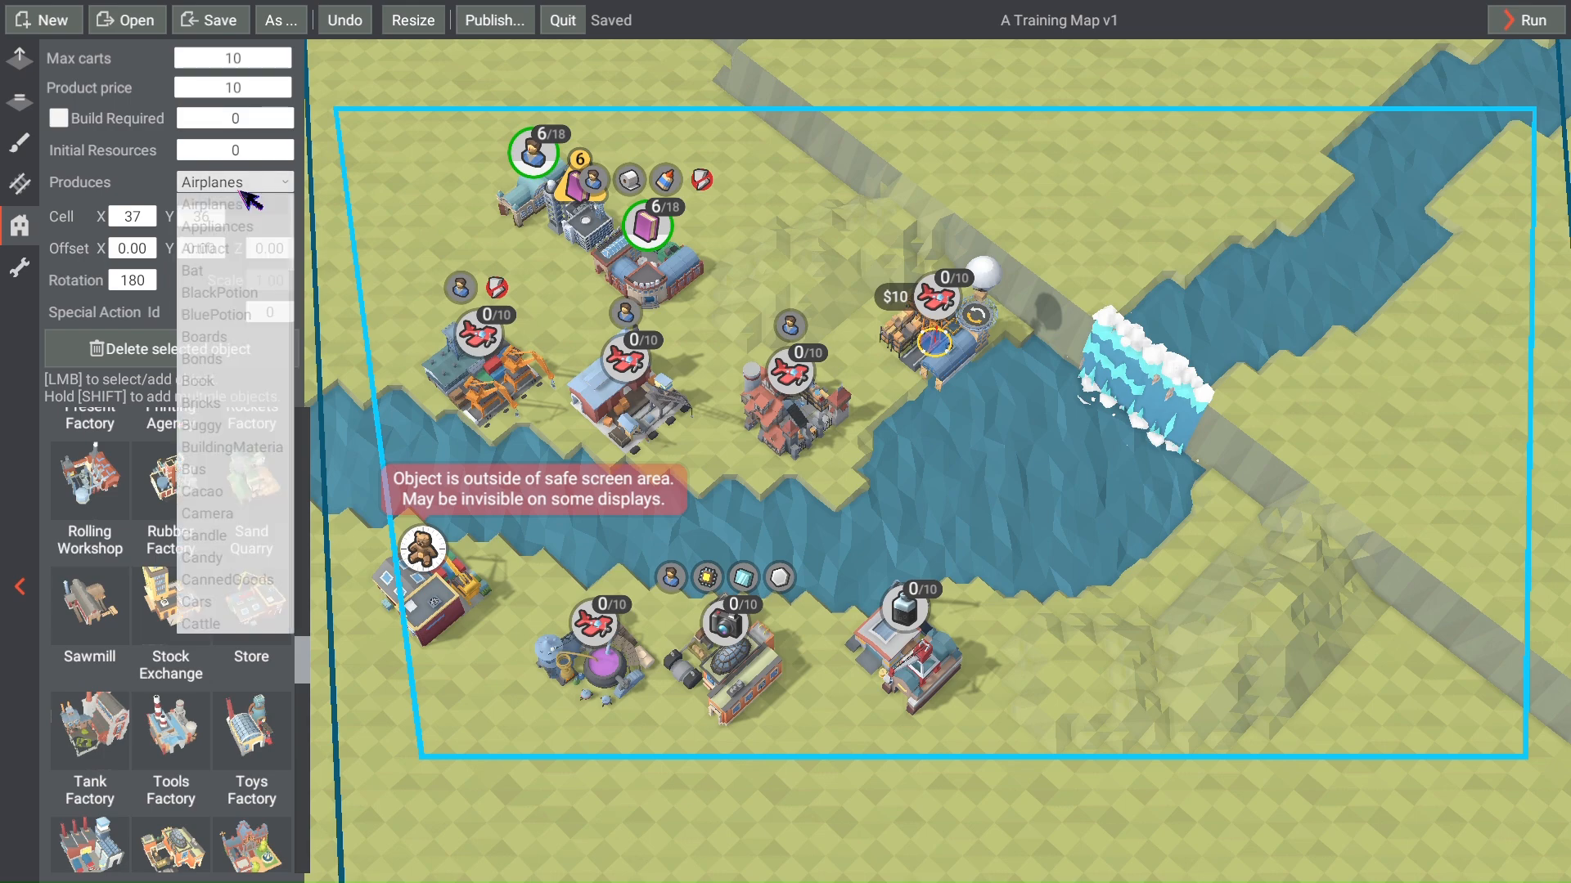
click(197, 469)
click(810, 432)
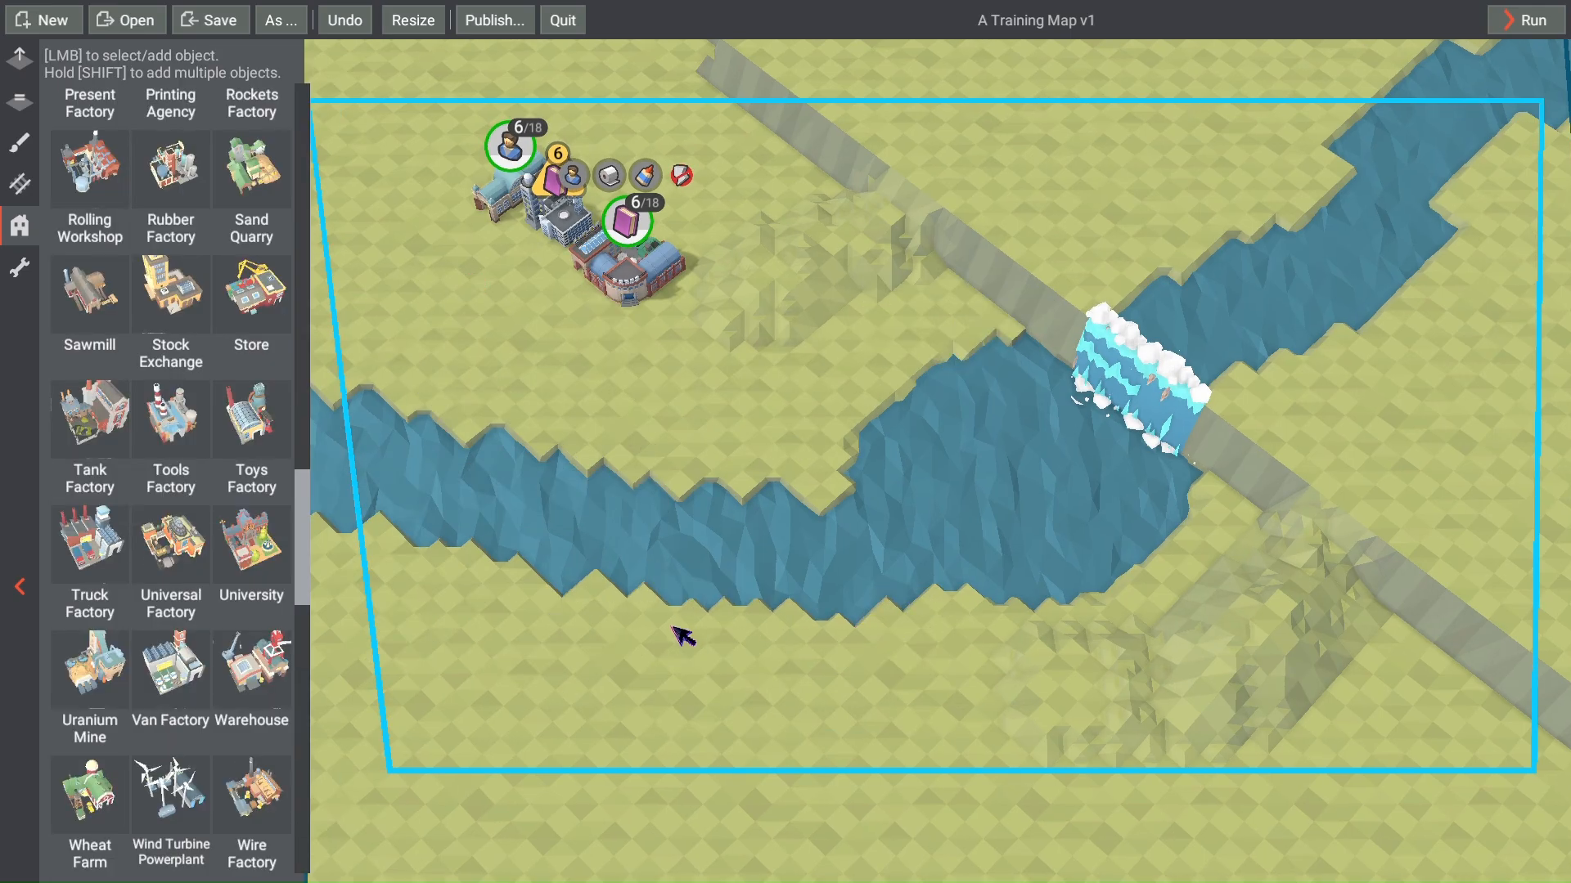
Step: Place a Universal Factory at cell 32, 27 north of the river and set it to produce Ramen
click(188, 556)
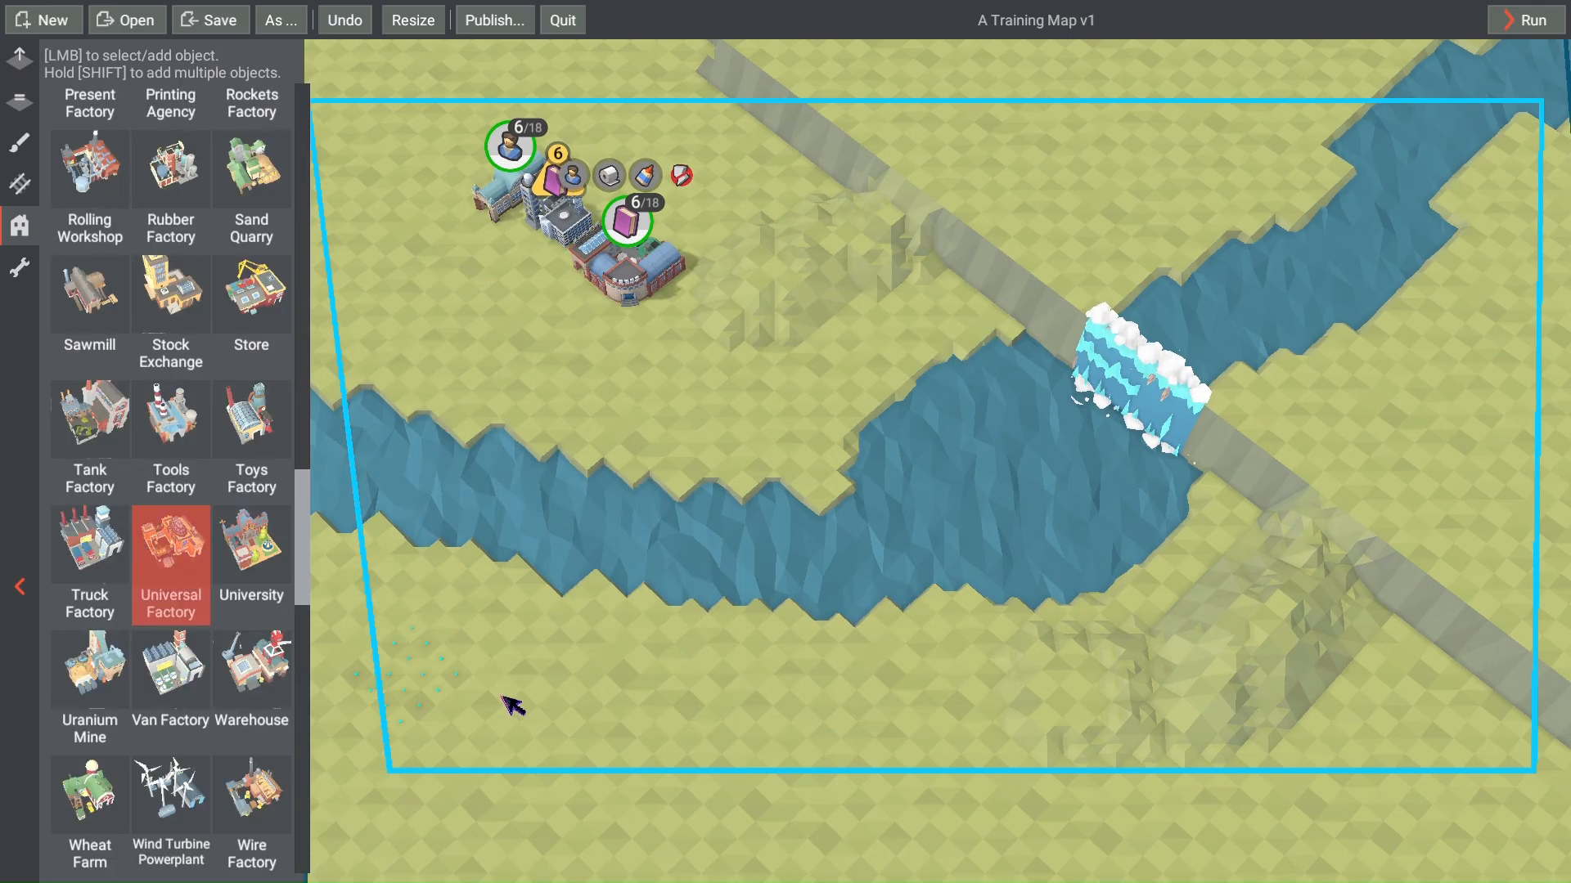
click(723, 406)
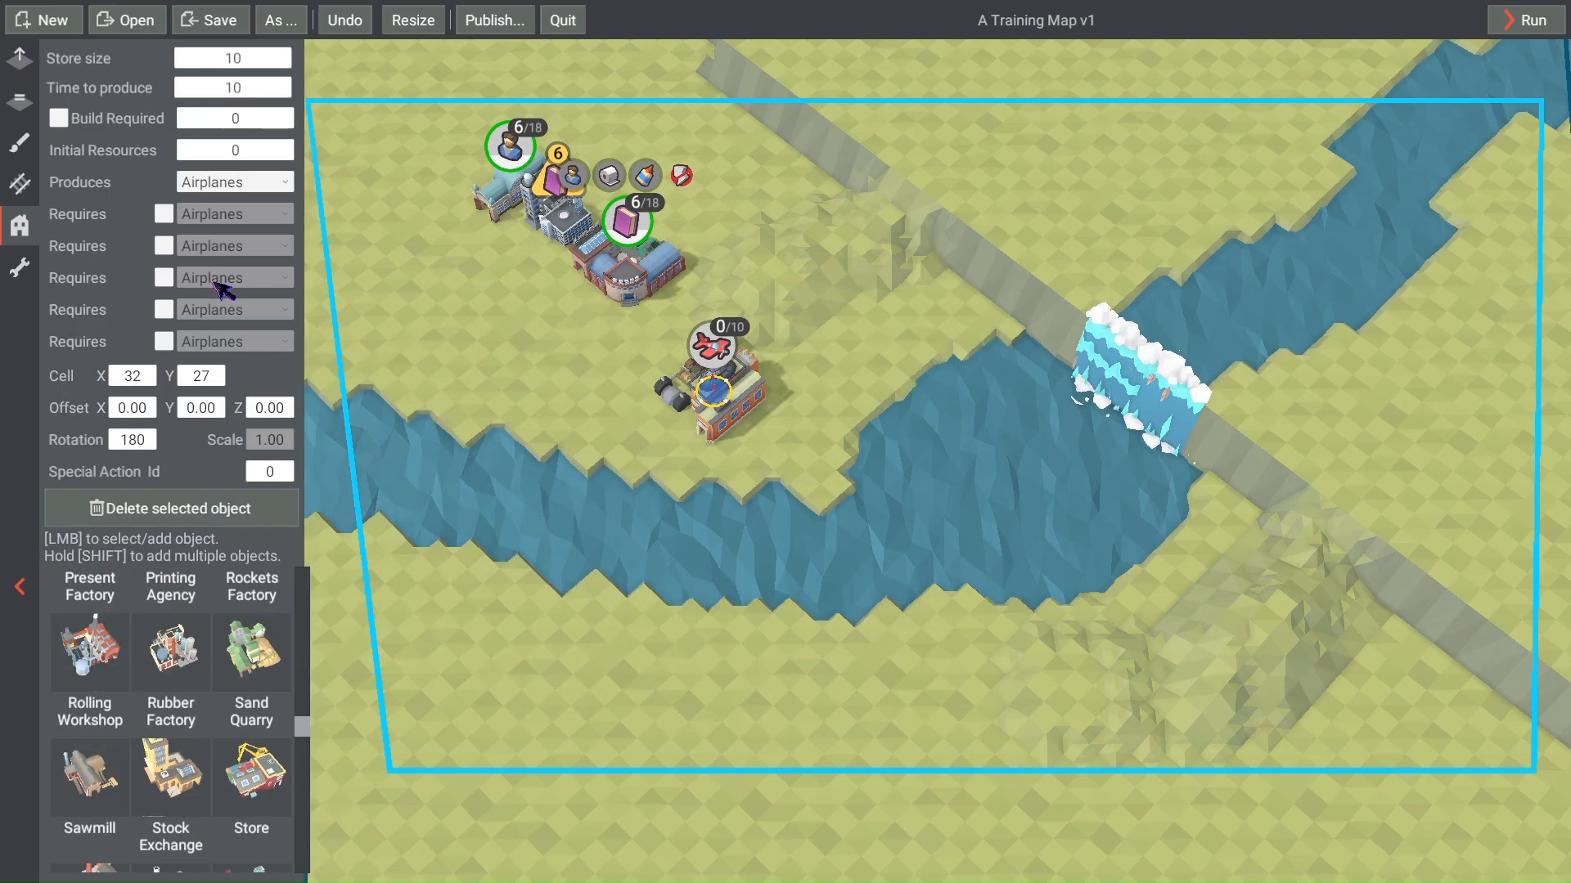
click(274, 182)
drag(292, 209, 279, 506)
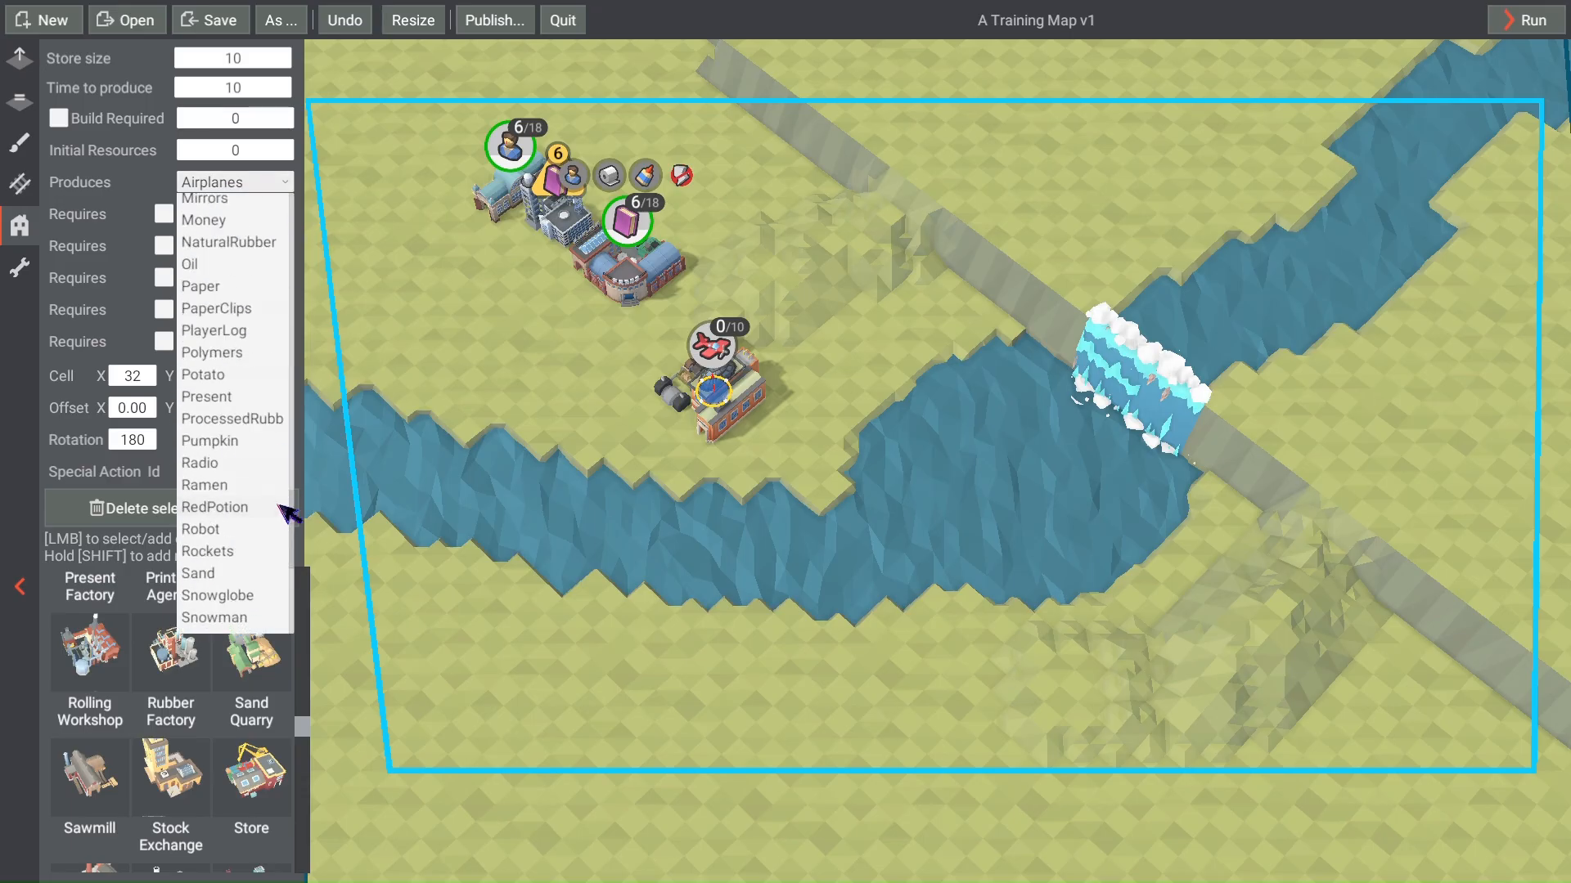
click(236, 486)
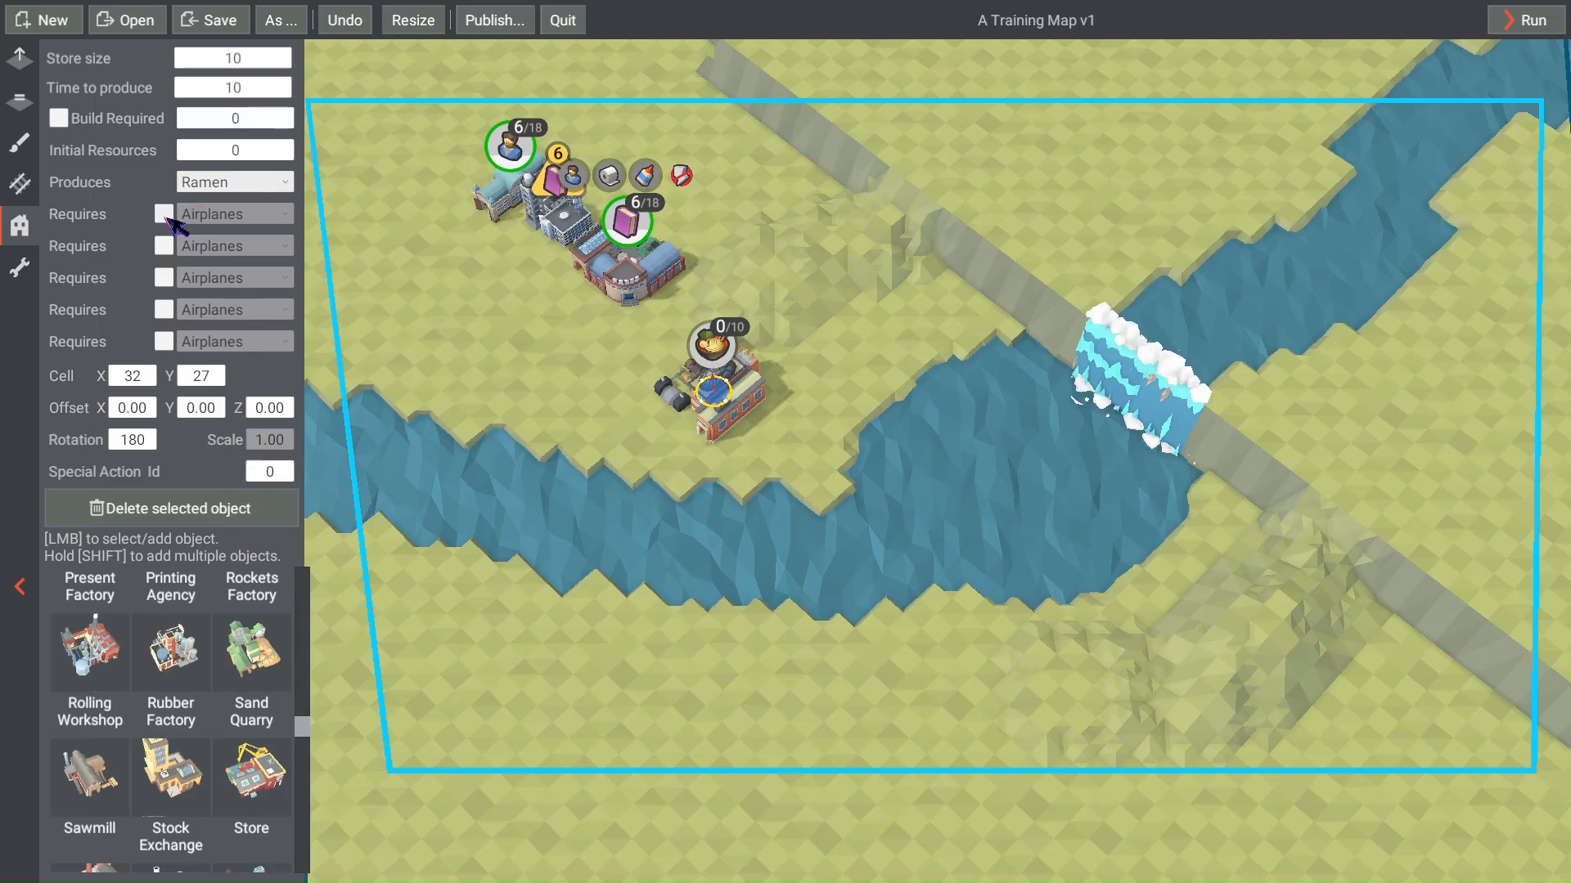
Step: Make the Ramen factory require Workers as its first resource and YellowPotion as its second
click(164, 215)
click(285, 214)
drag(295, 296, 295, 618)
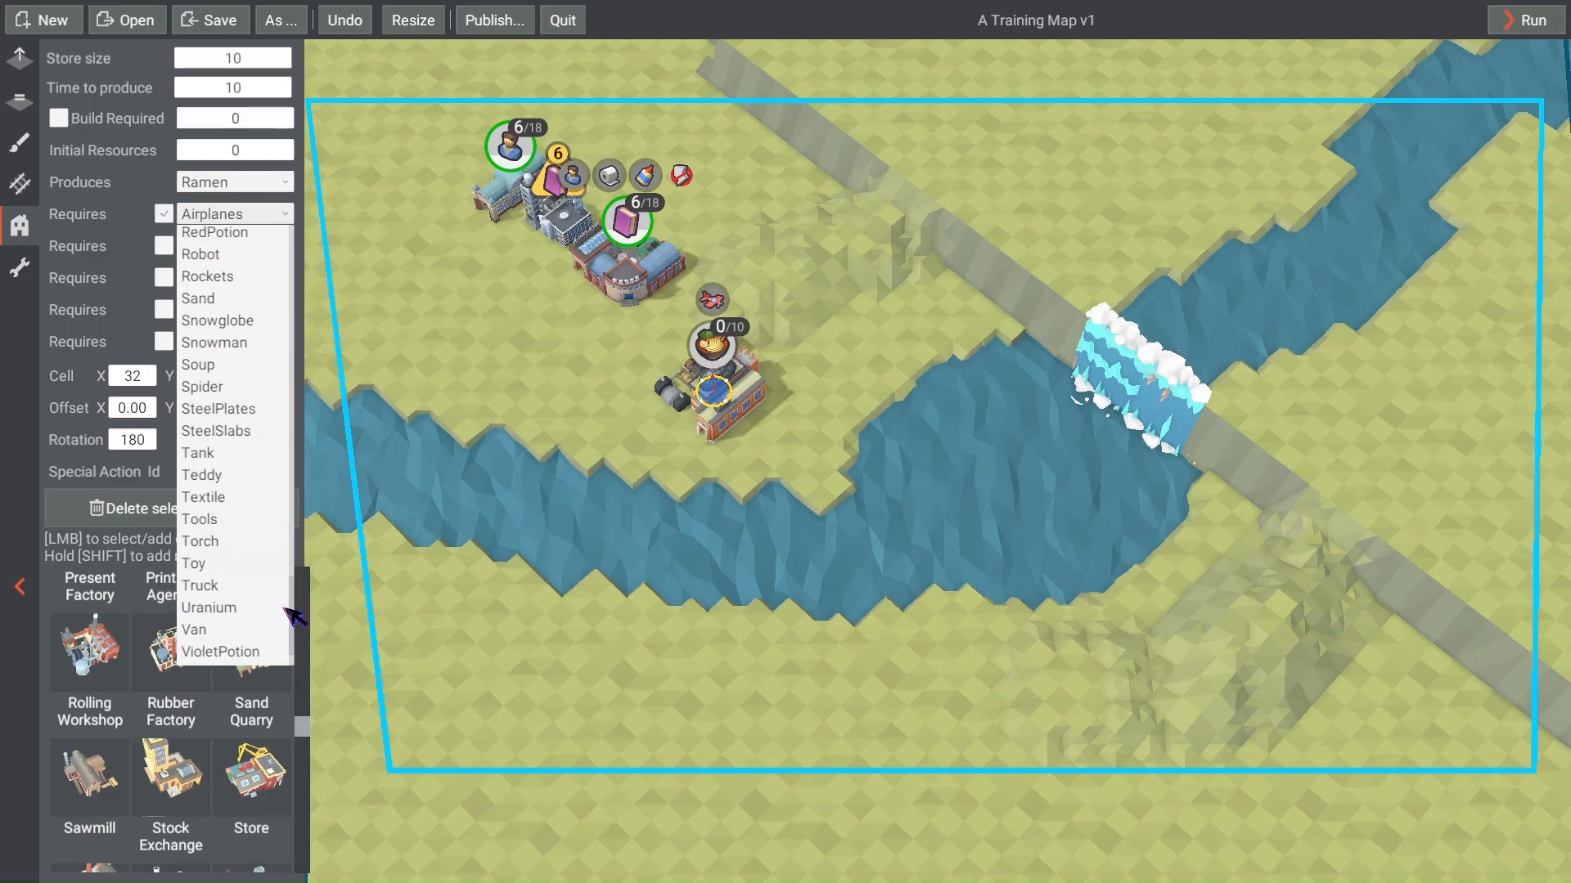
scroll(295, 618, down, 2)
click(233, 632)
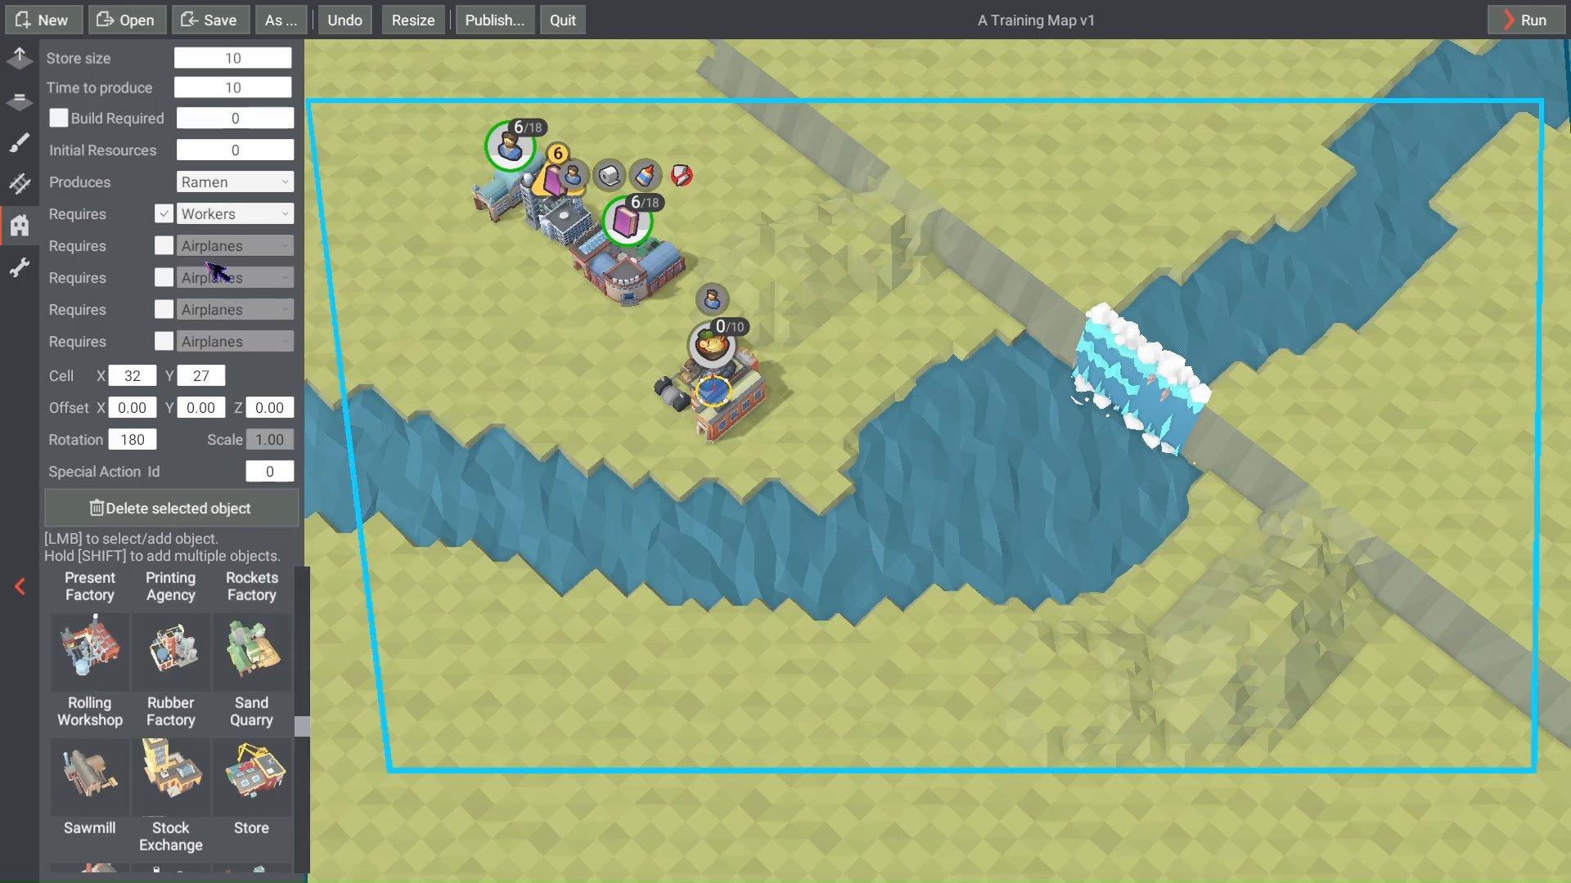
click(164, 247)
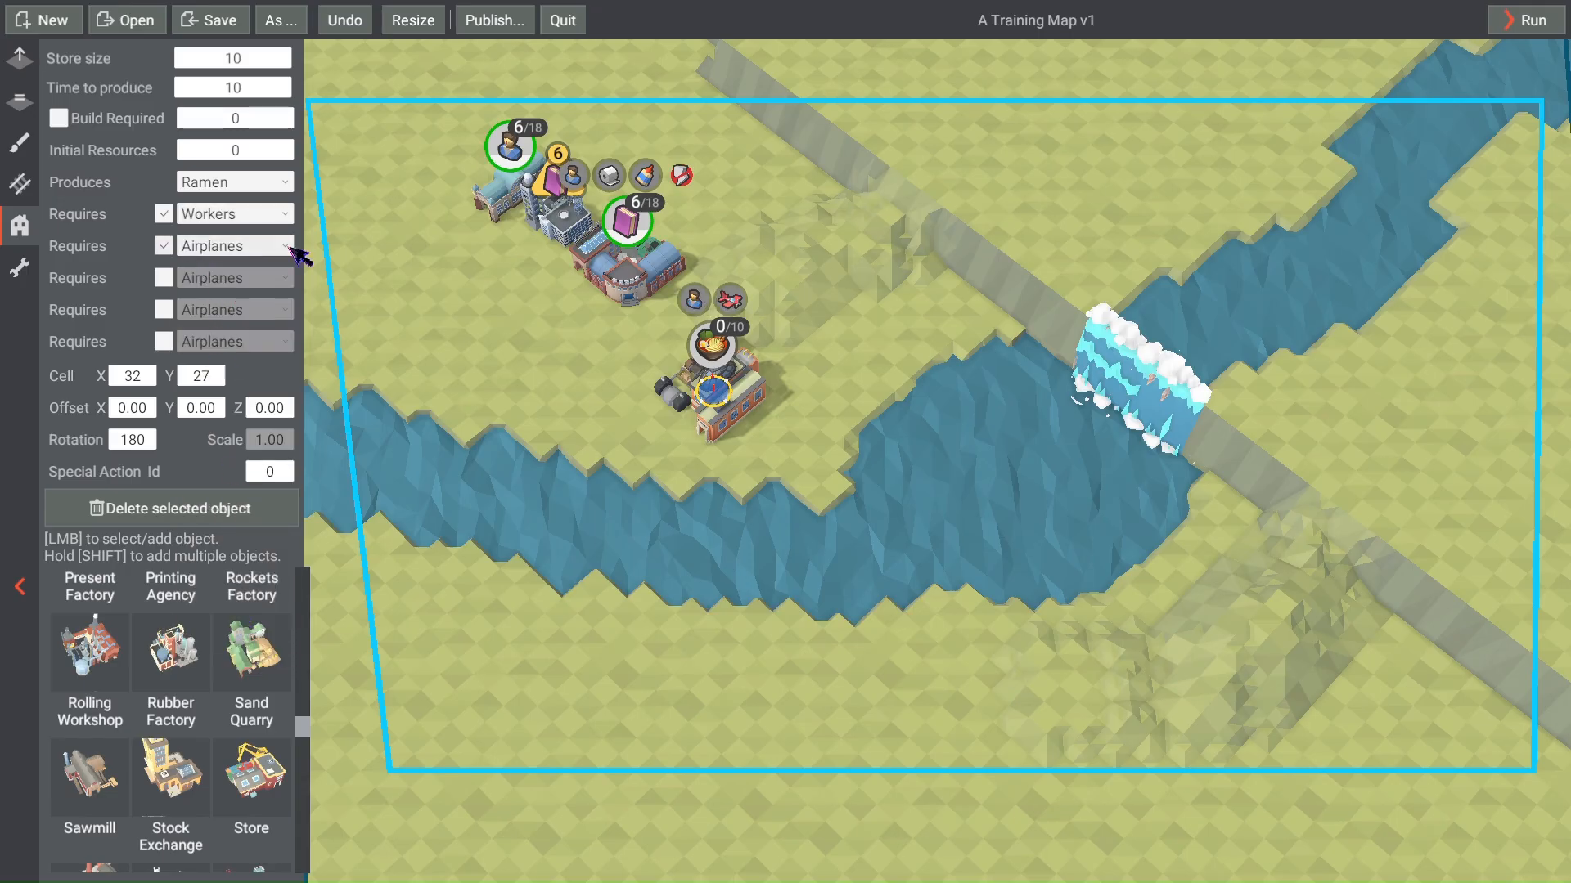
click(285, 246)
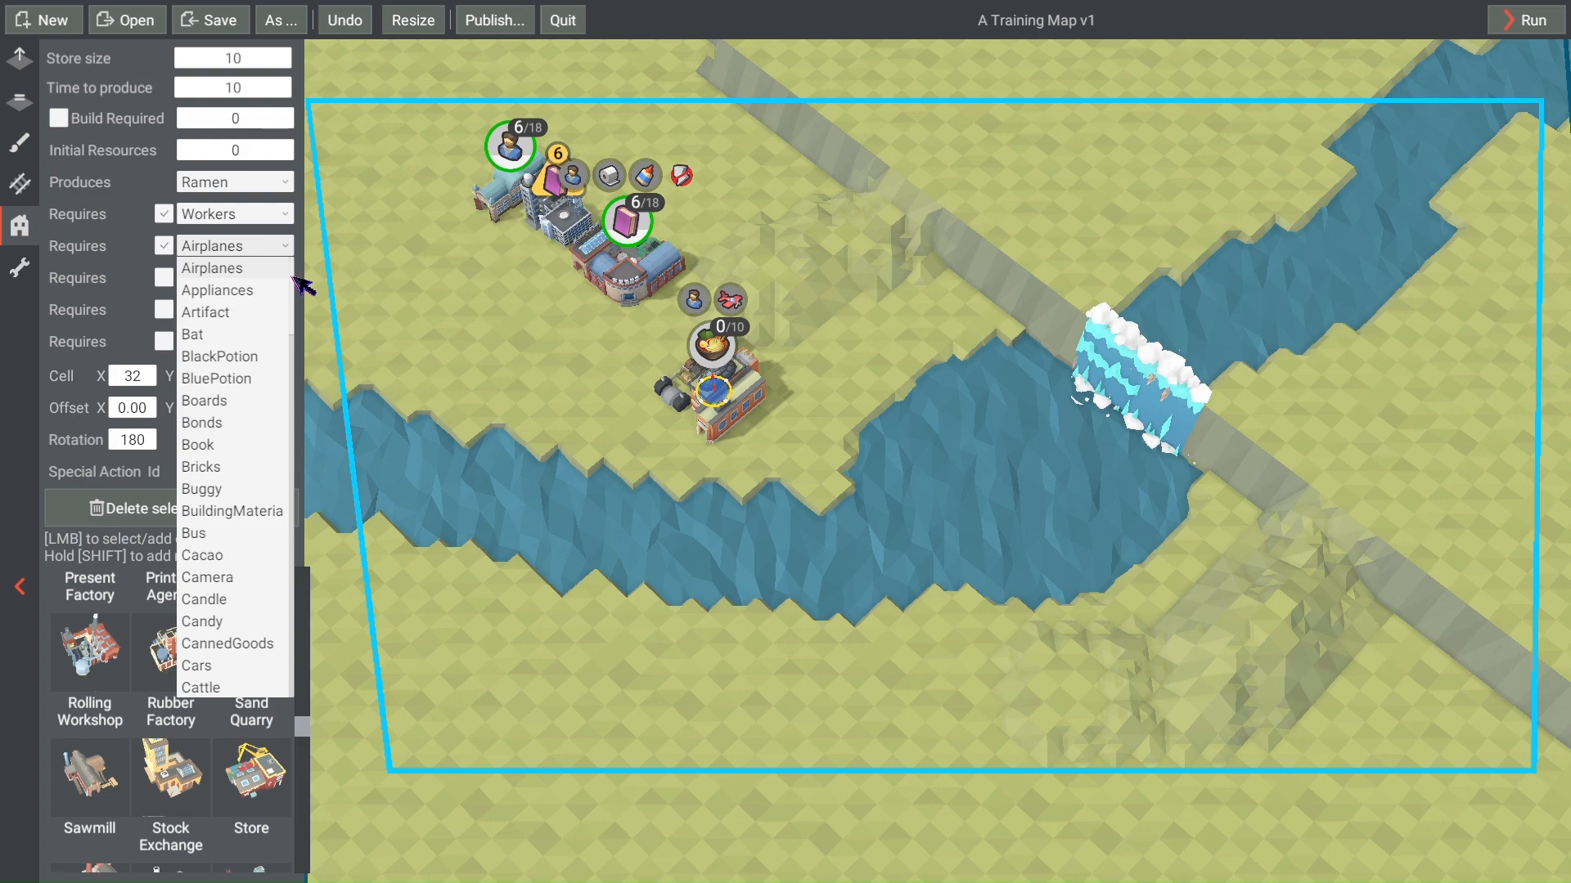
drag(295, 278, 305, 664)
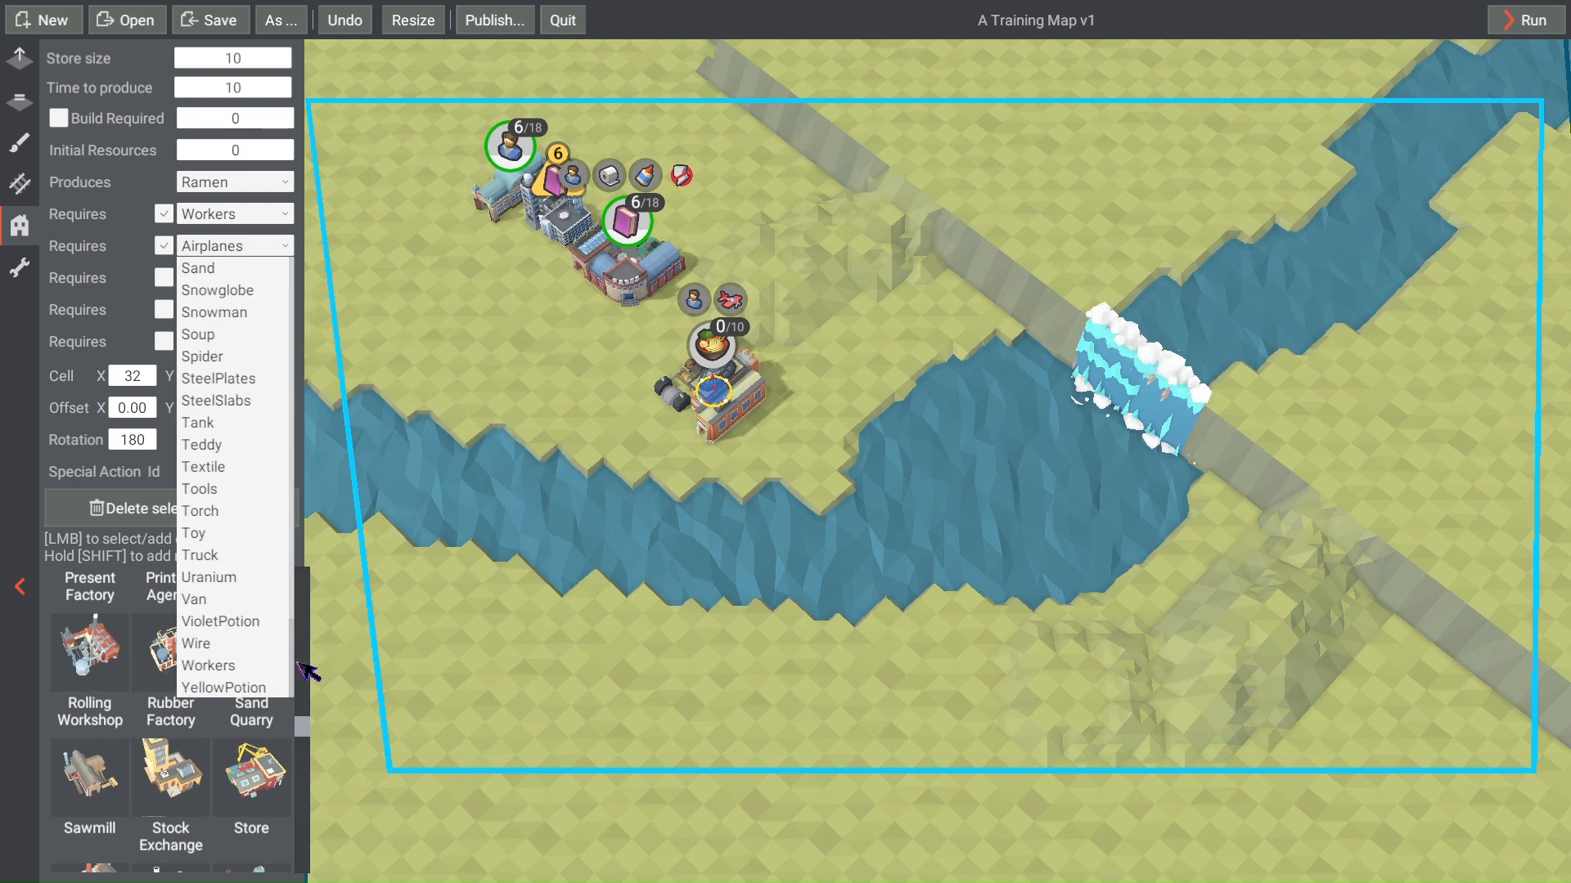
click(244, 687)
Step: Make the Ramen factory require Fish as its third resource and Potato as its fourth
click(165, 279)
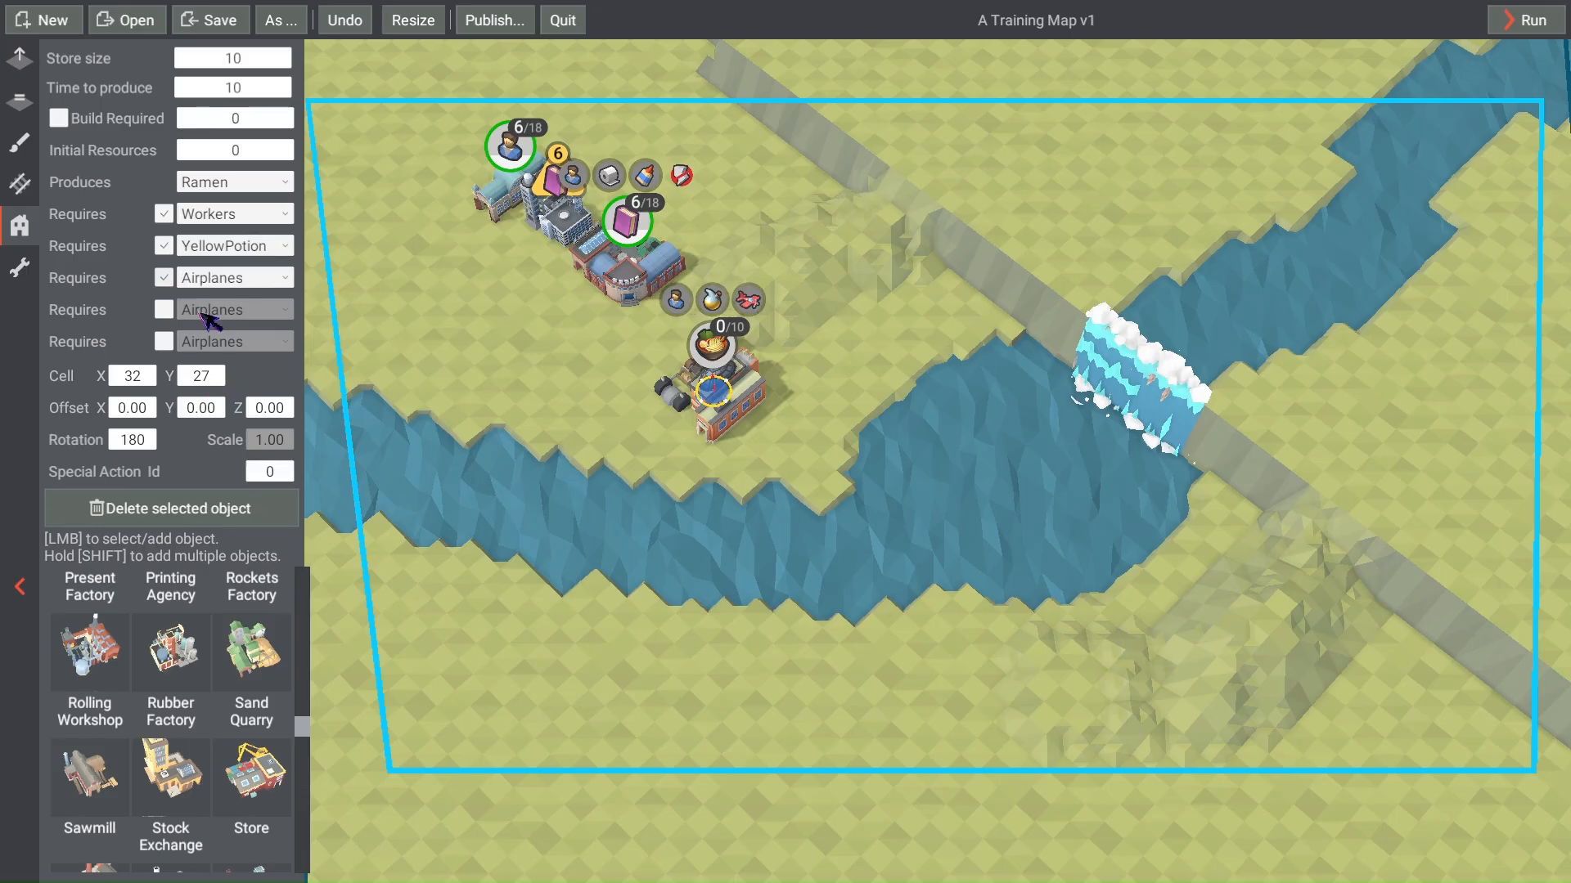
click(286, 279)
drag(297, 326, 297, 469)
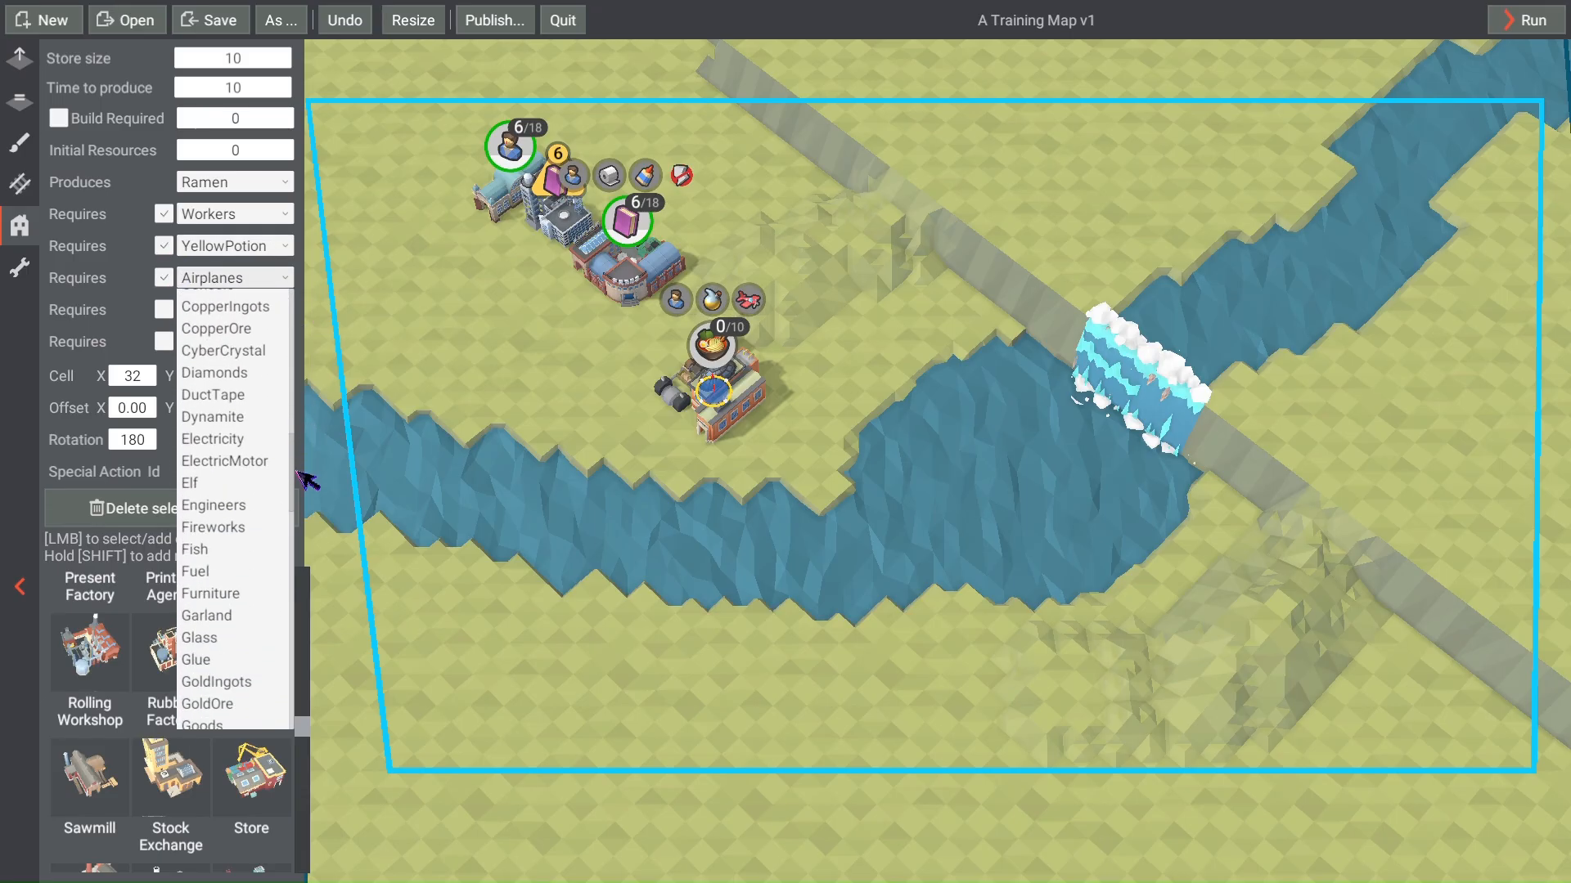
click(196, 550)
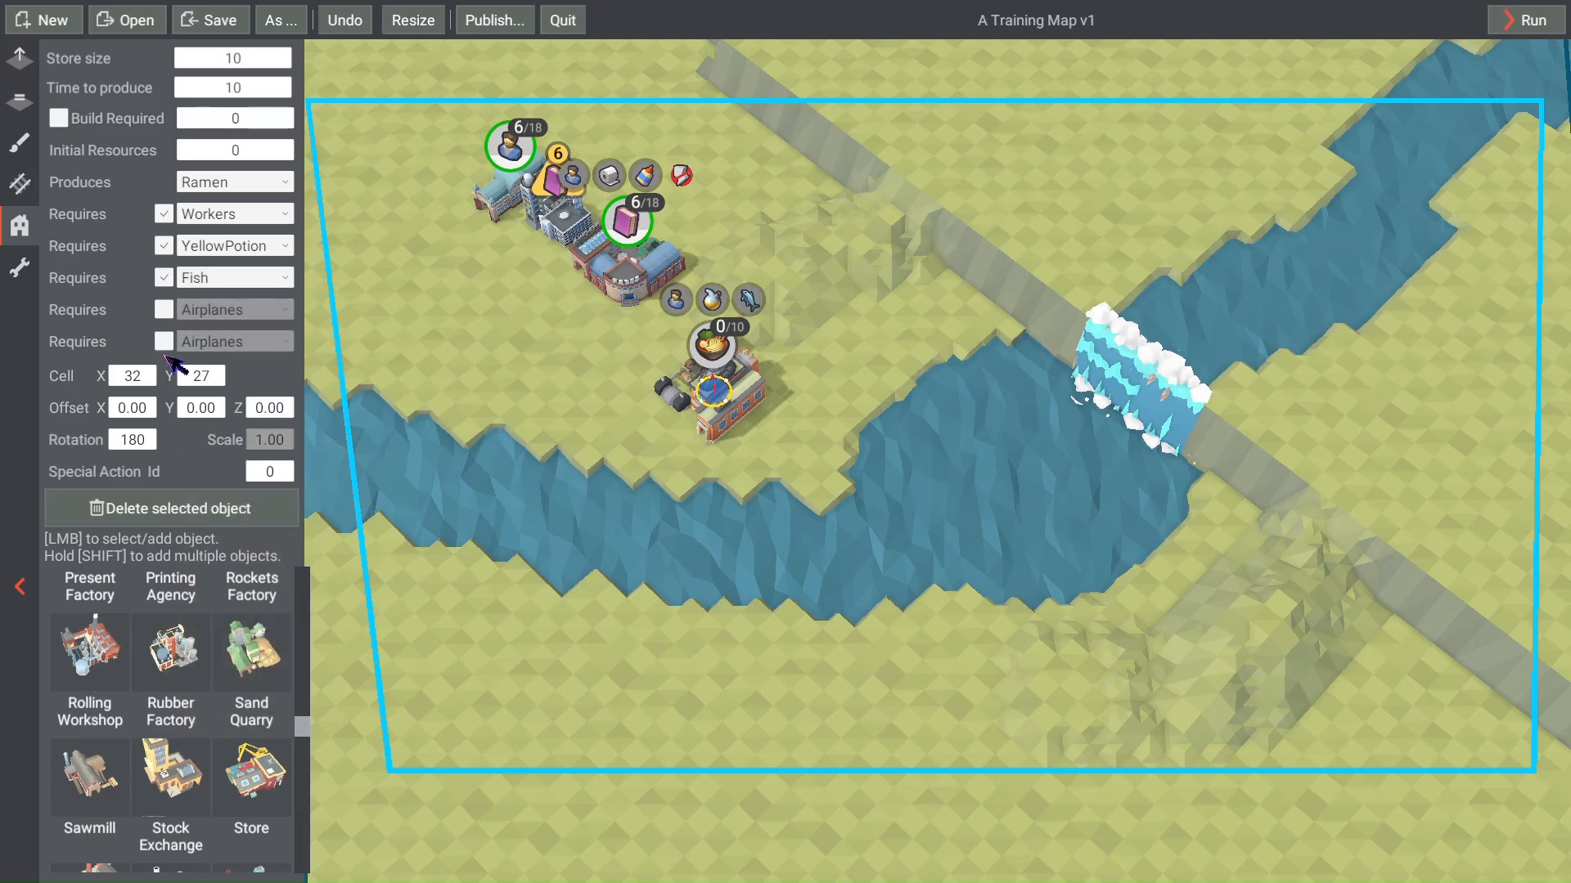
click(165, 310)
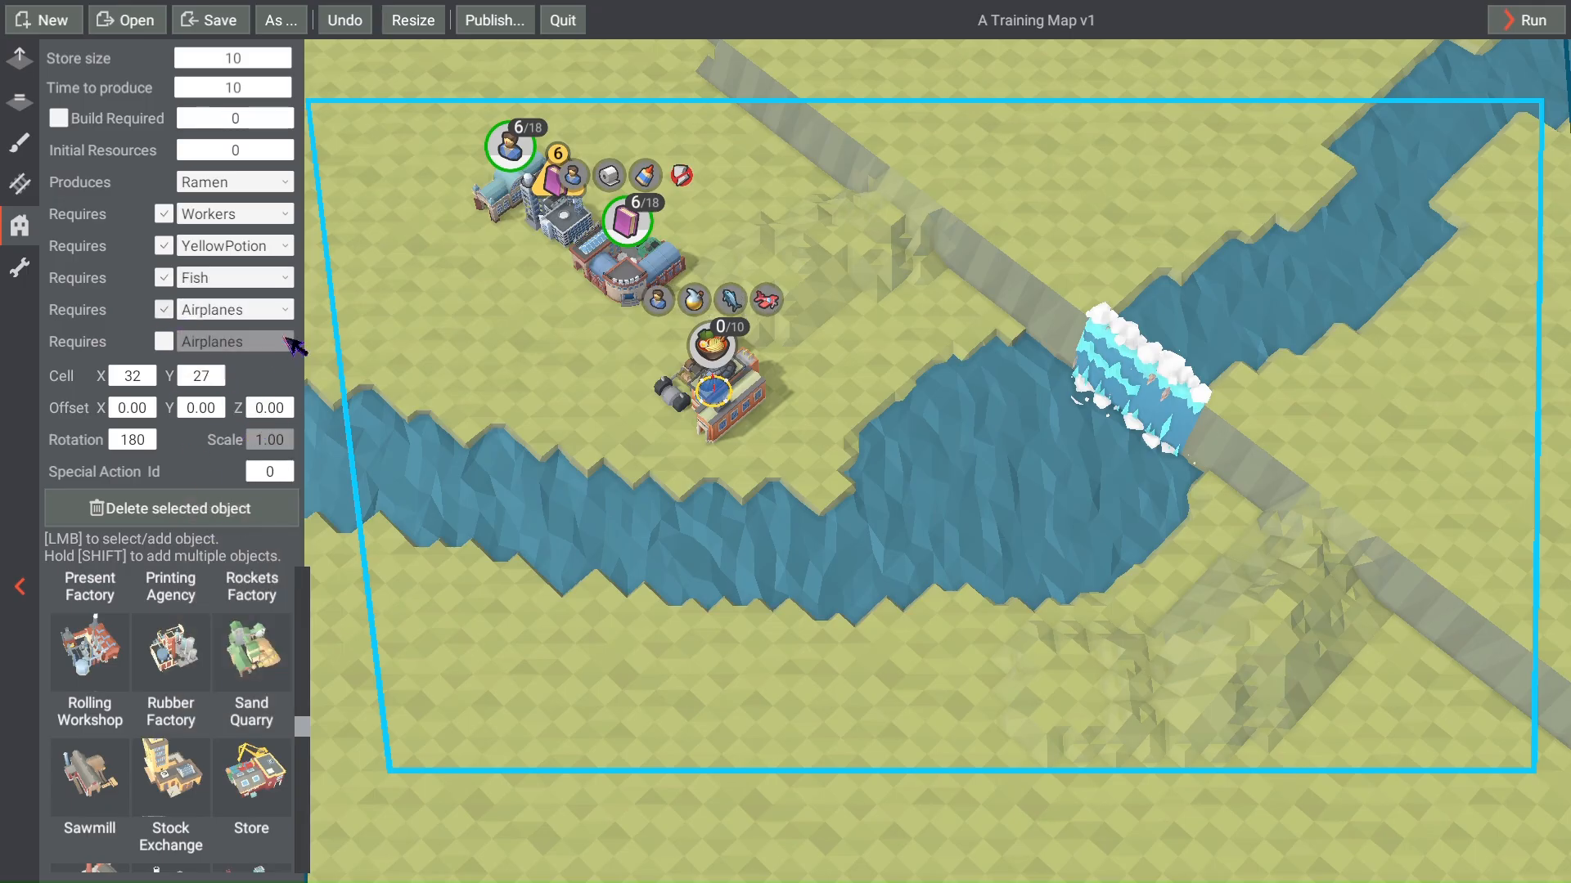
click(285, 309)
drag(295, 347, 296, 615)
click(237, 708)
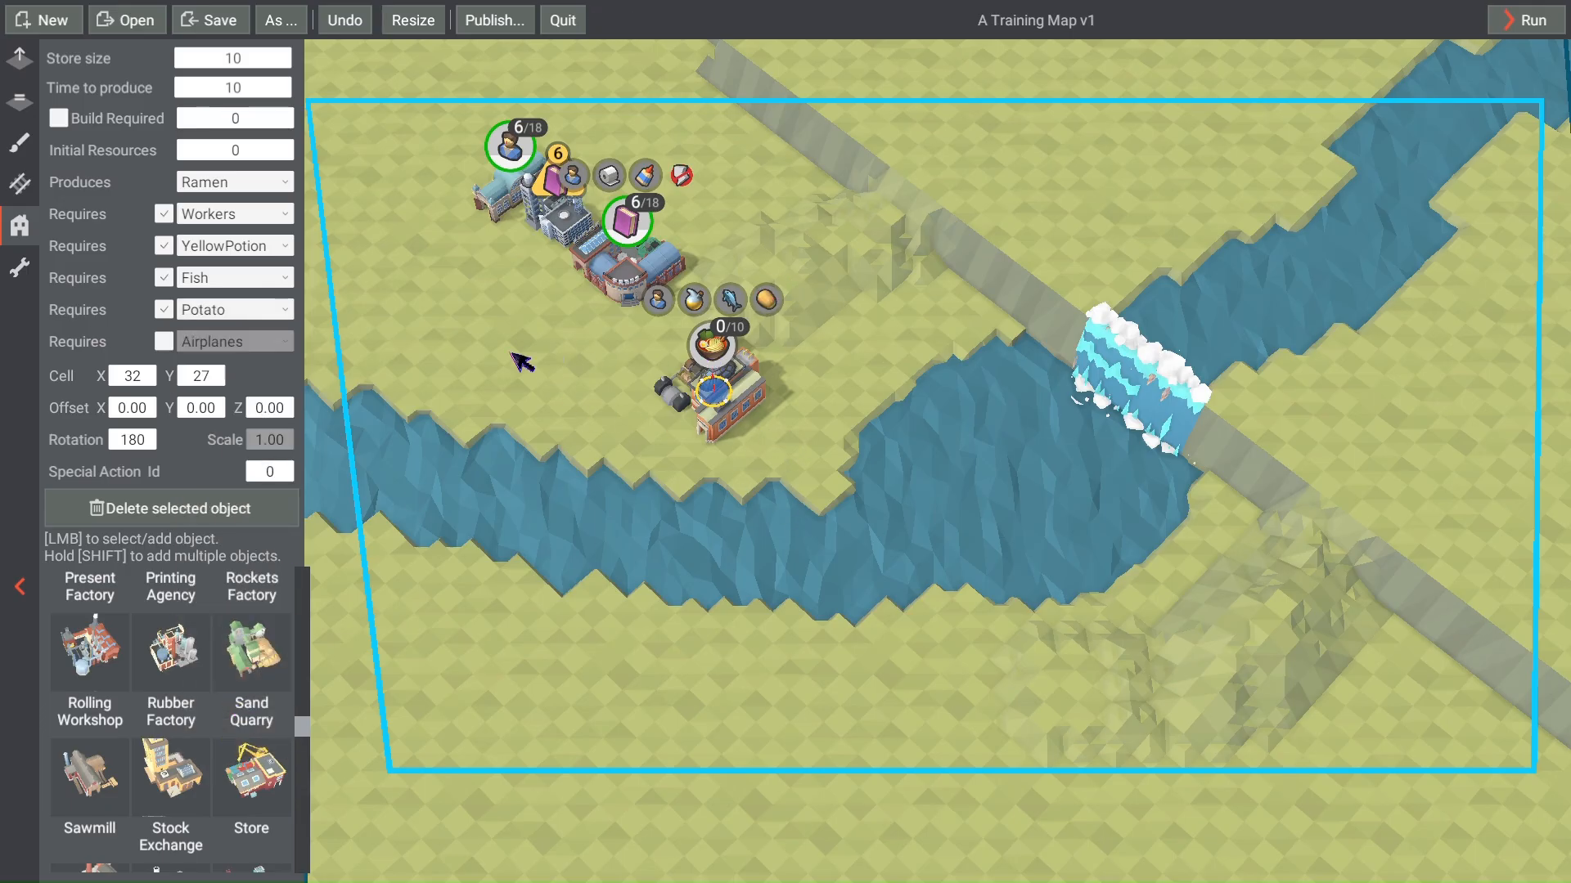
Step: Place a second Universal Factory at cell 22, 22, west of the Ramen factory
scroll(554, 414, up, 2)
scroll(831, 449, up, 2)
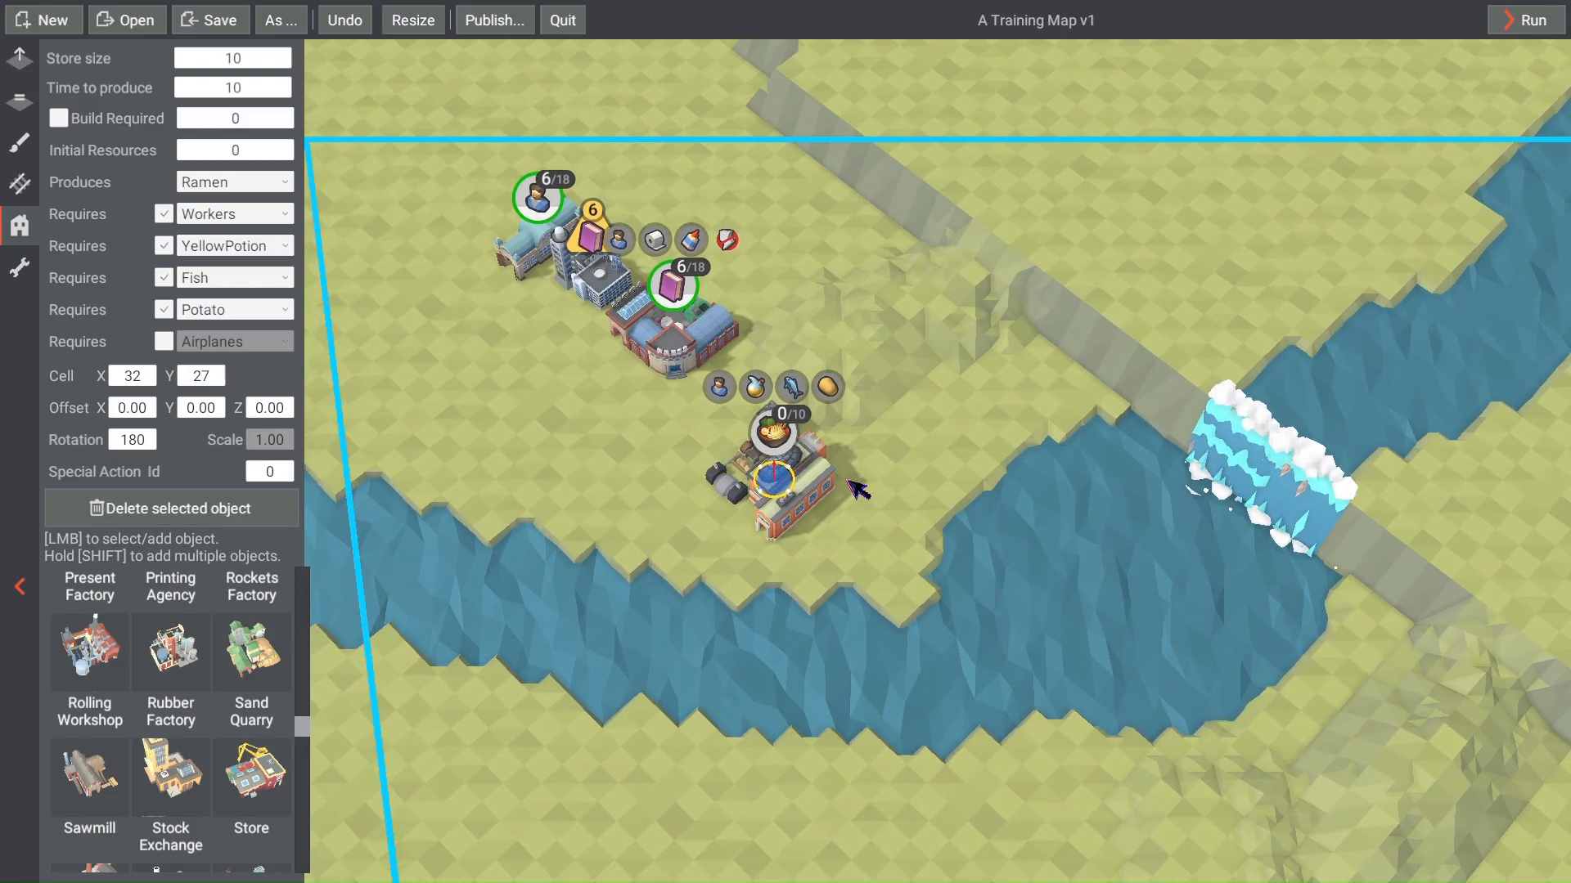
scroll(858, 489, up, 3)
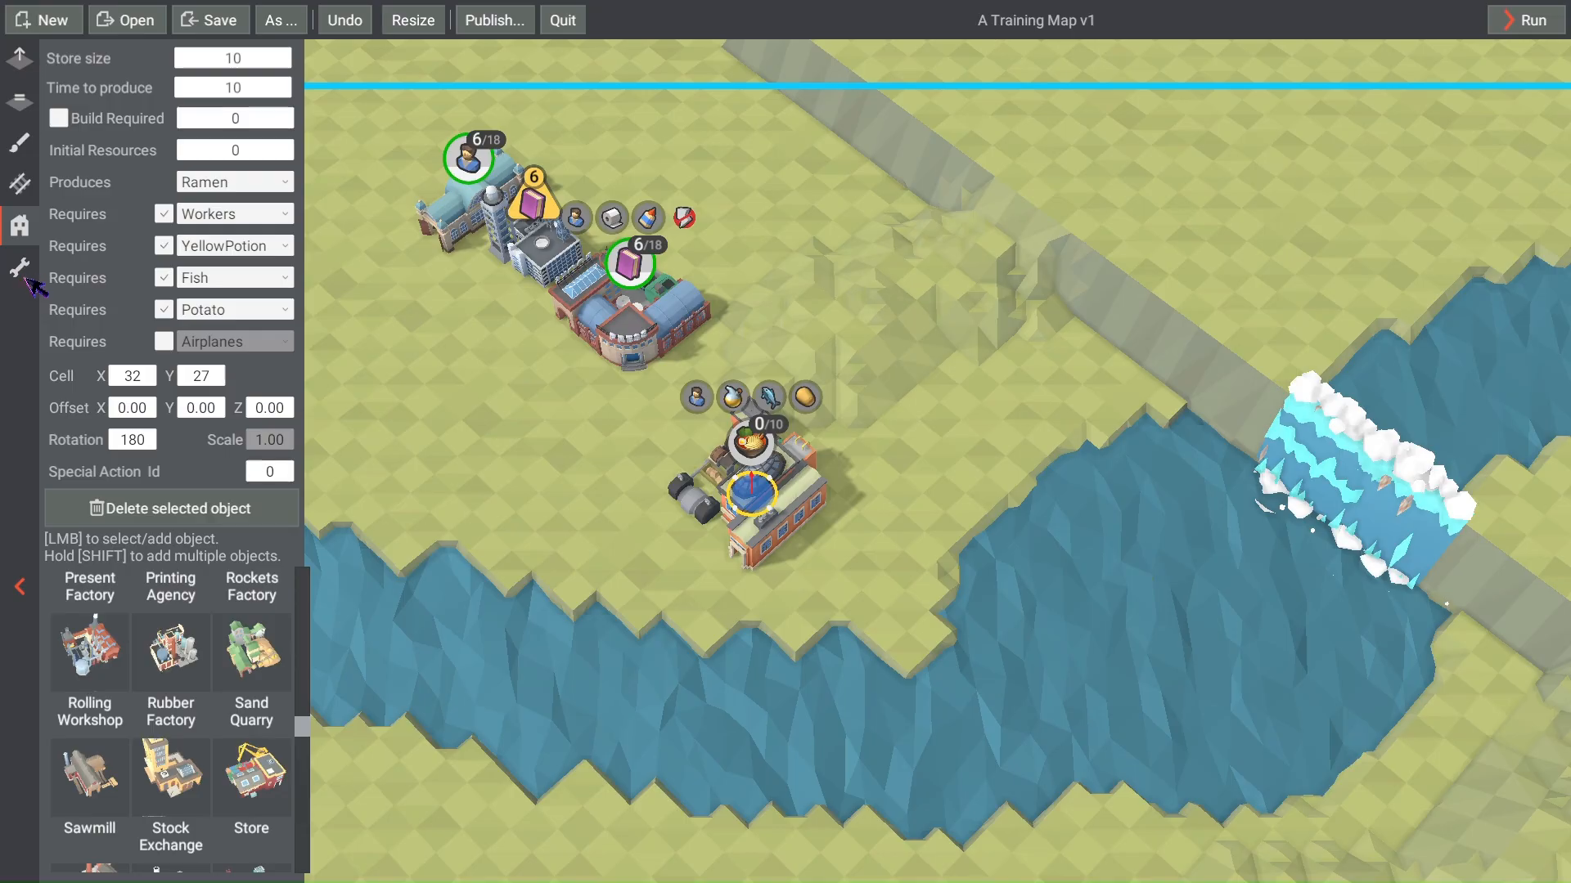
scroll(275, 717, down, 3)
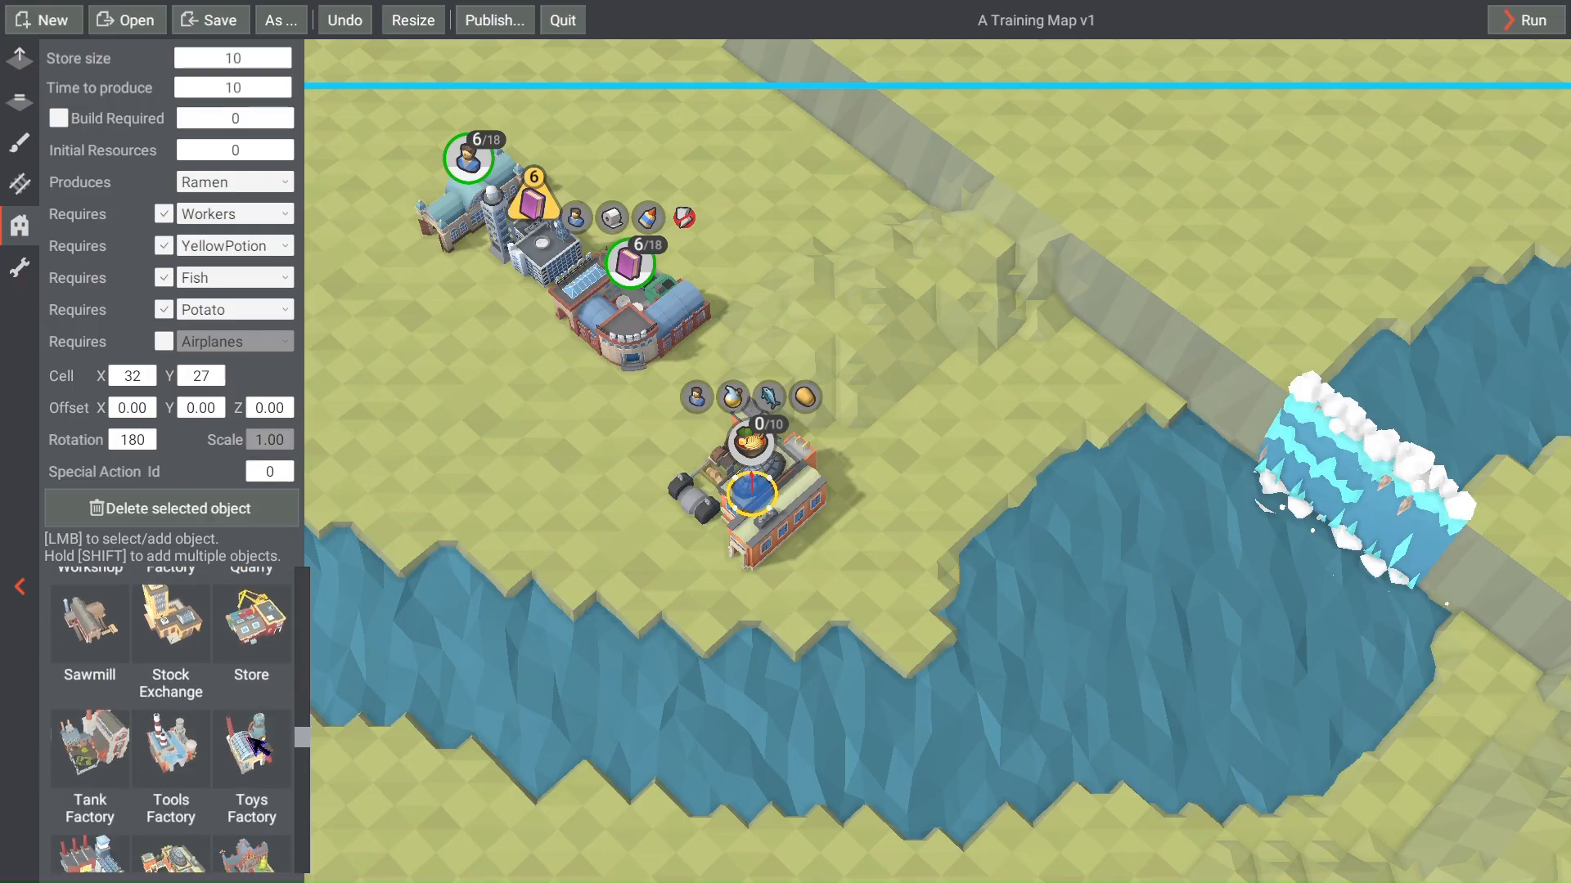
click(176, 718)
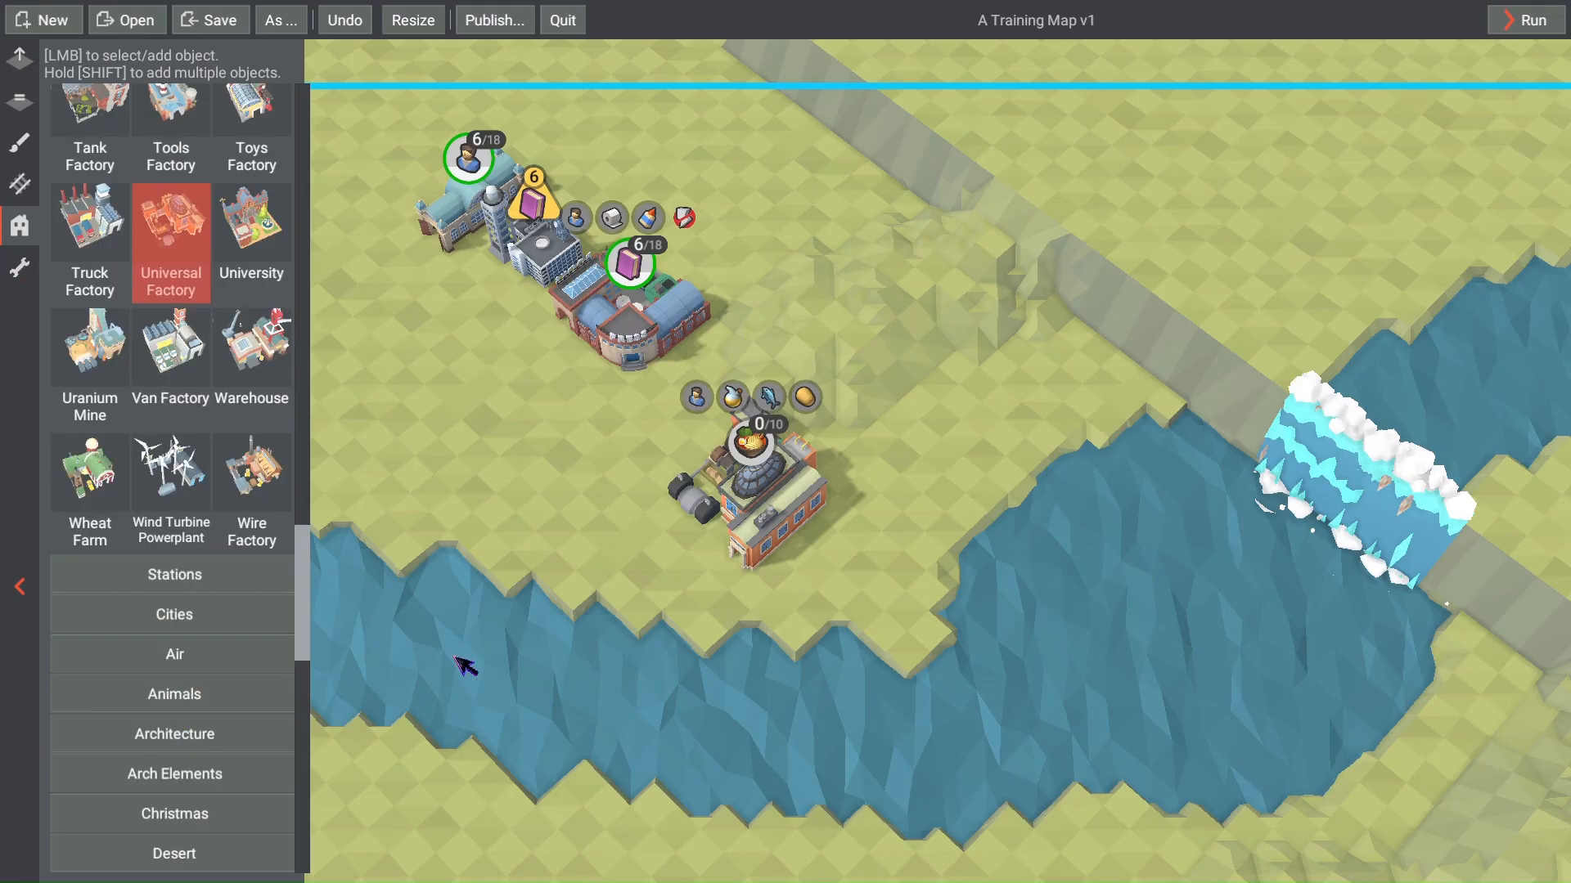
click(446, 418)
right_drag(567, 468, 695, 470)
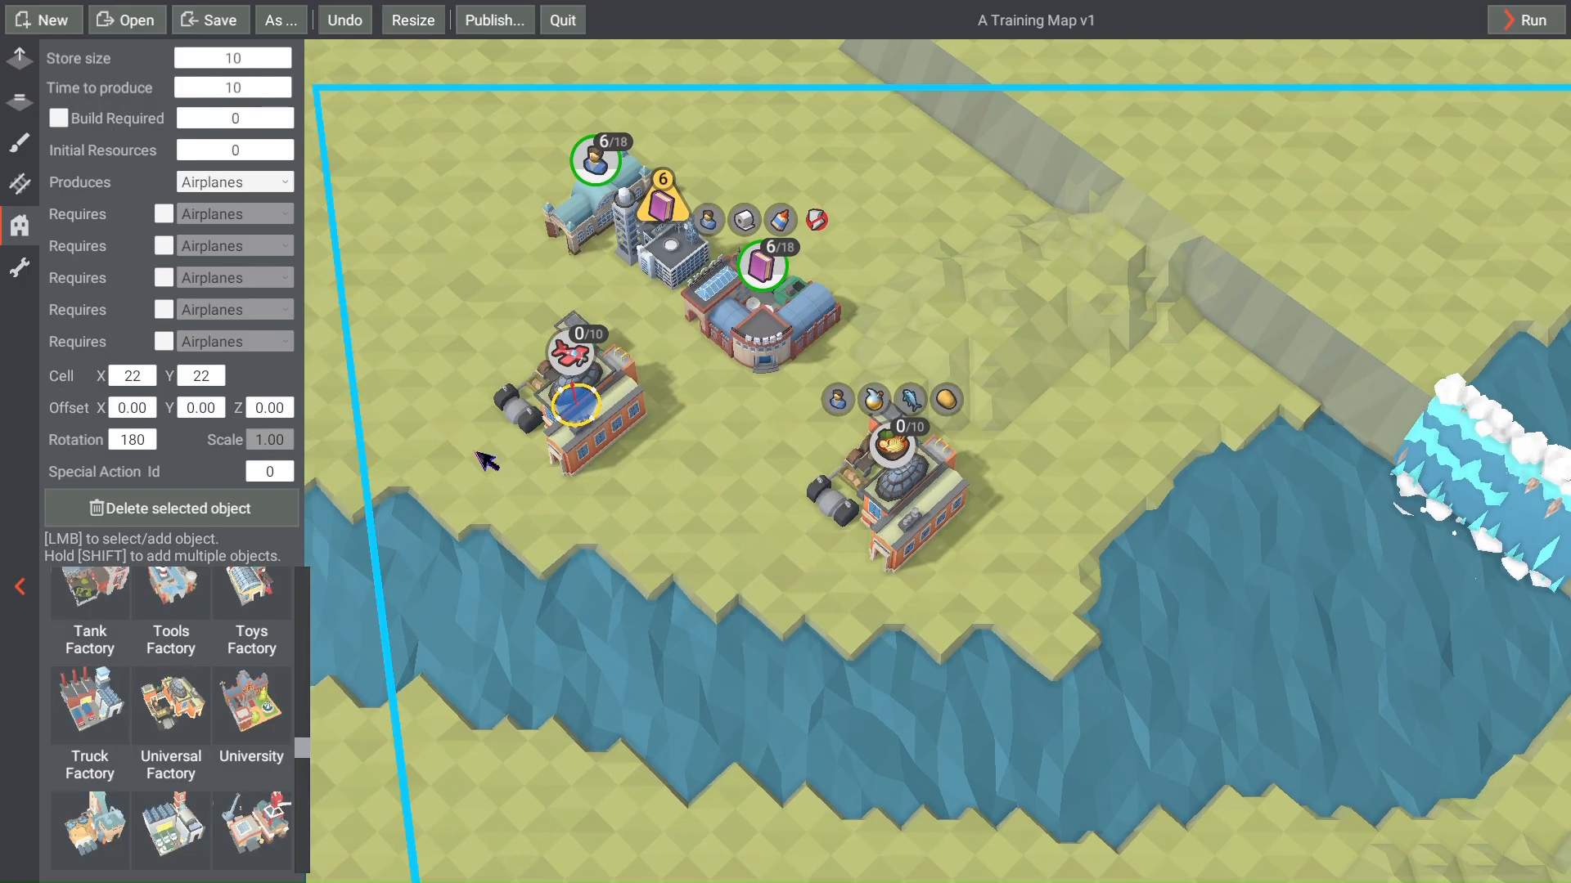
Step: Delete the unconfigured Universal Factory at cell 22, 22
click(209, 184)
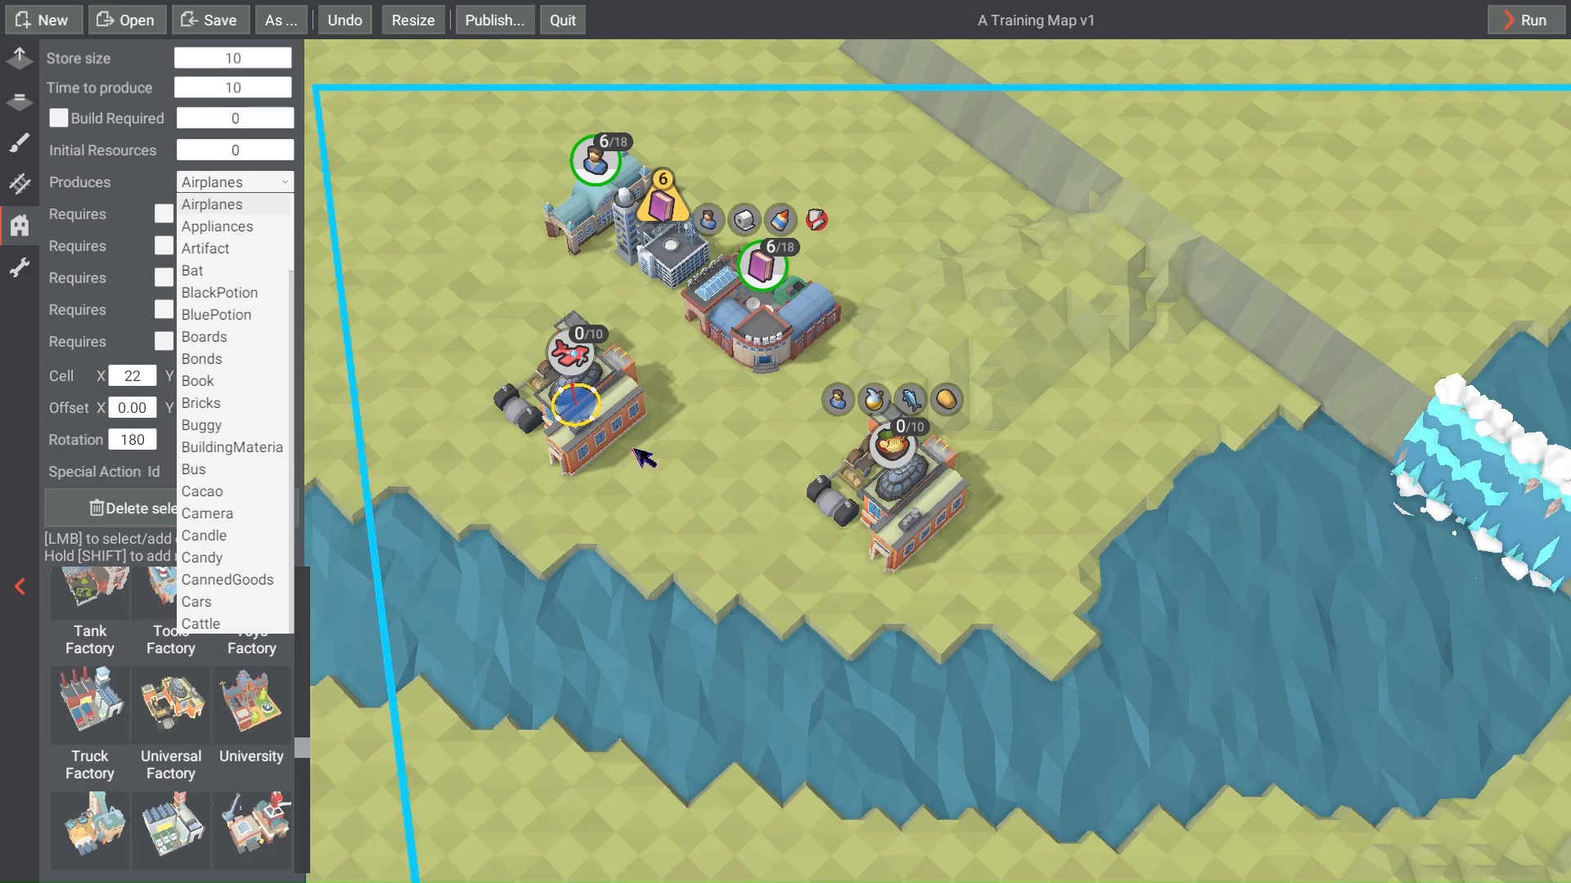
key(Delete)
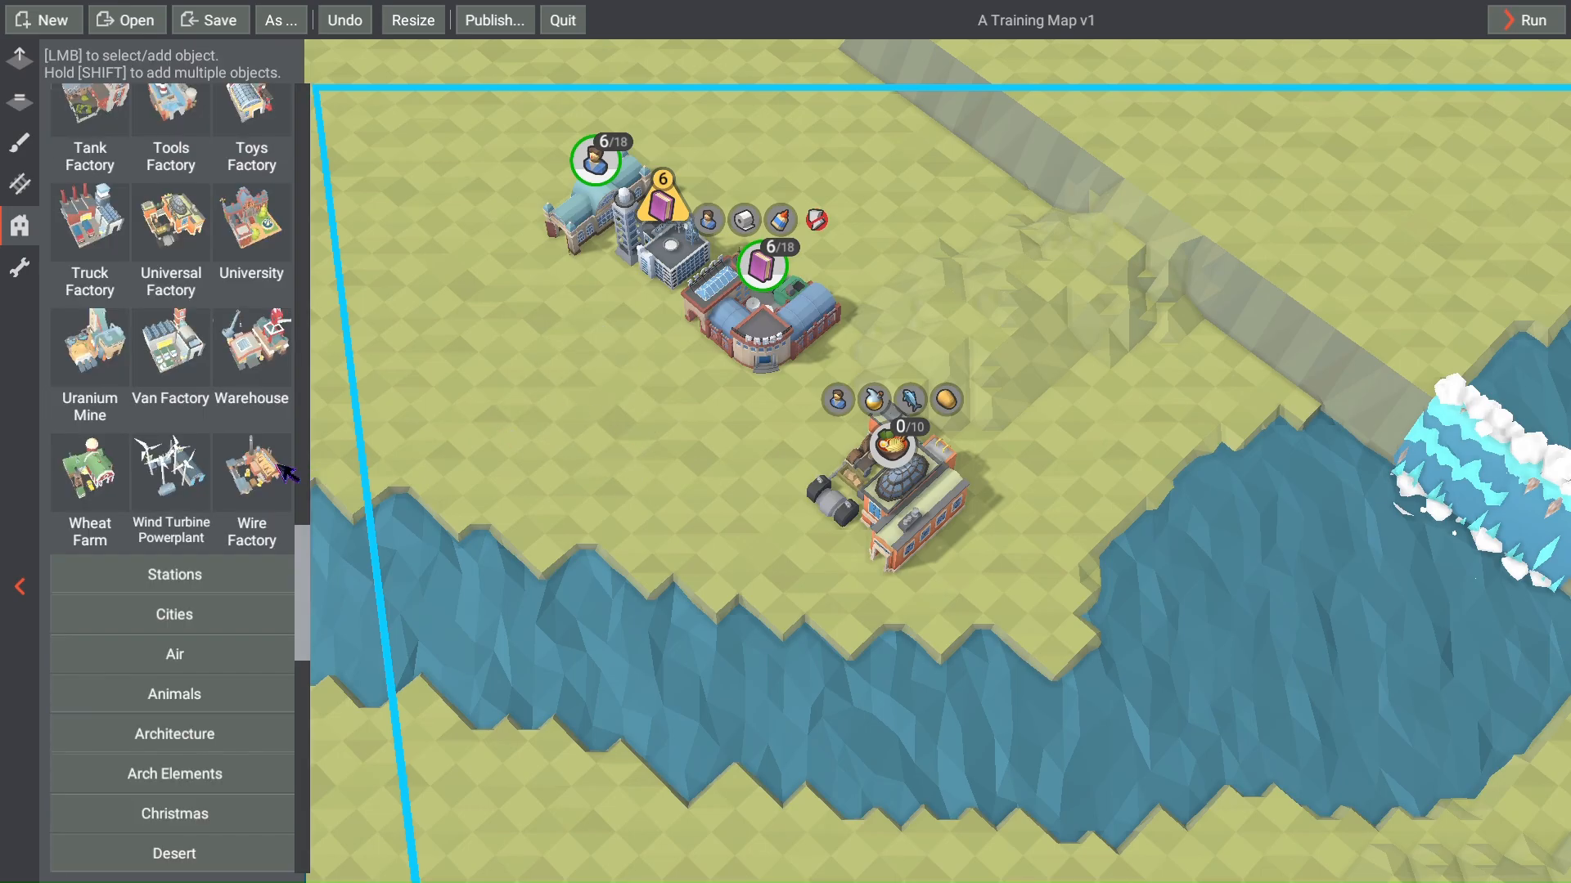
Step: Place a Harbor New on the river's north bank at cell 27, 21, rotated to 270
scroll(204, 456, up, 5)
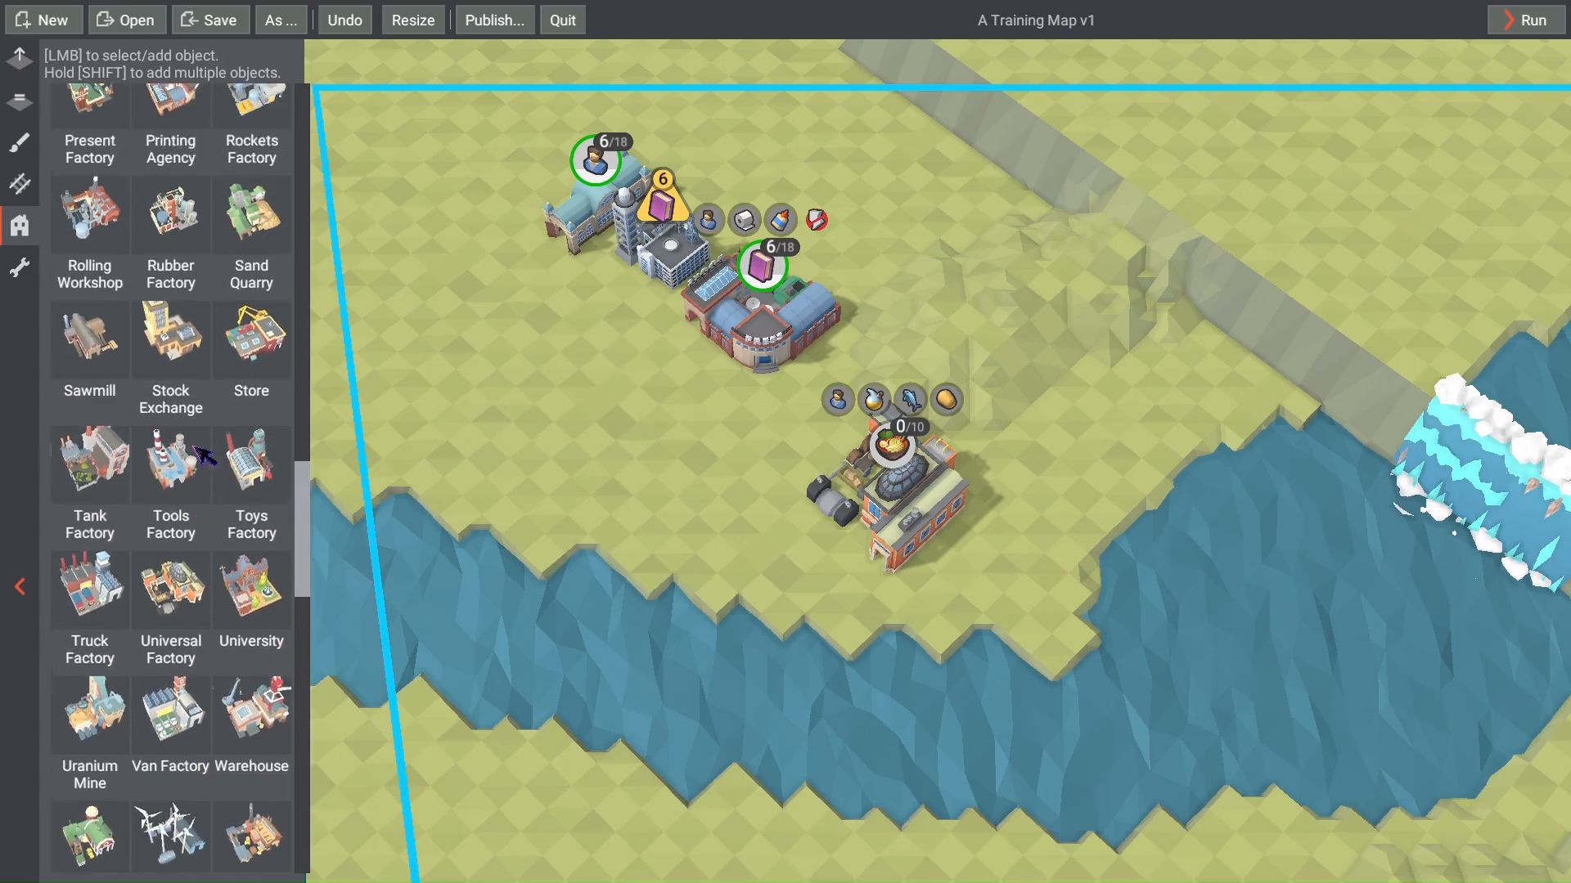
scroll(205, 456, up, 3)
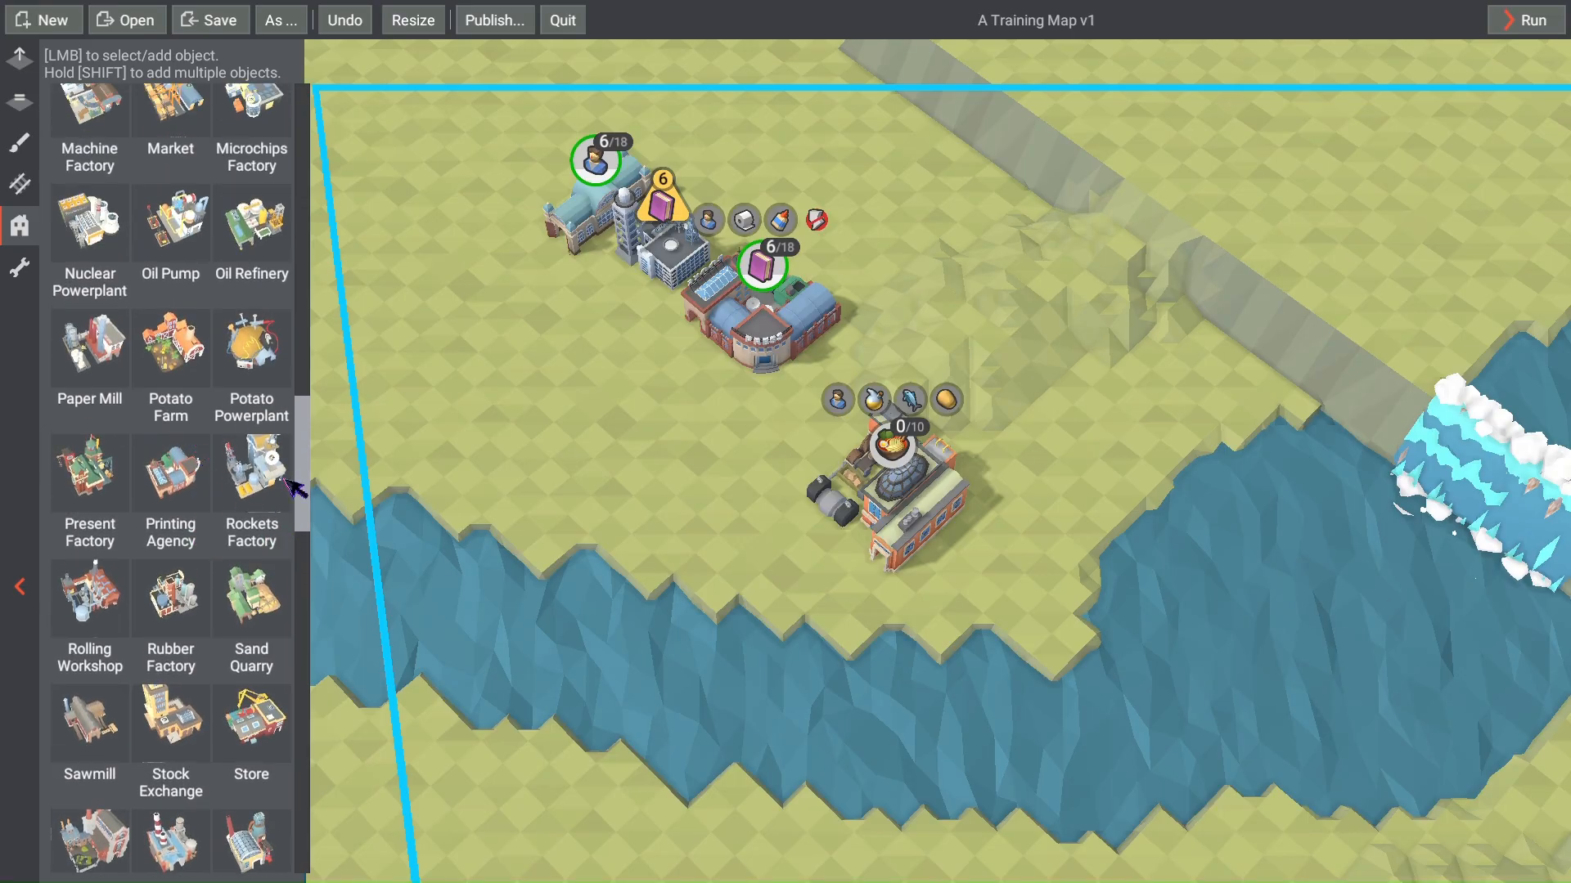
scroll(285, 480, up, 4)
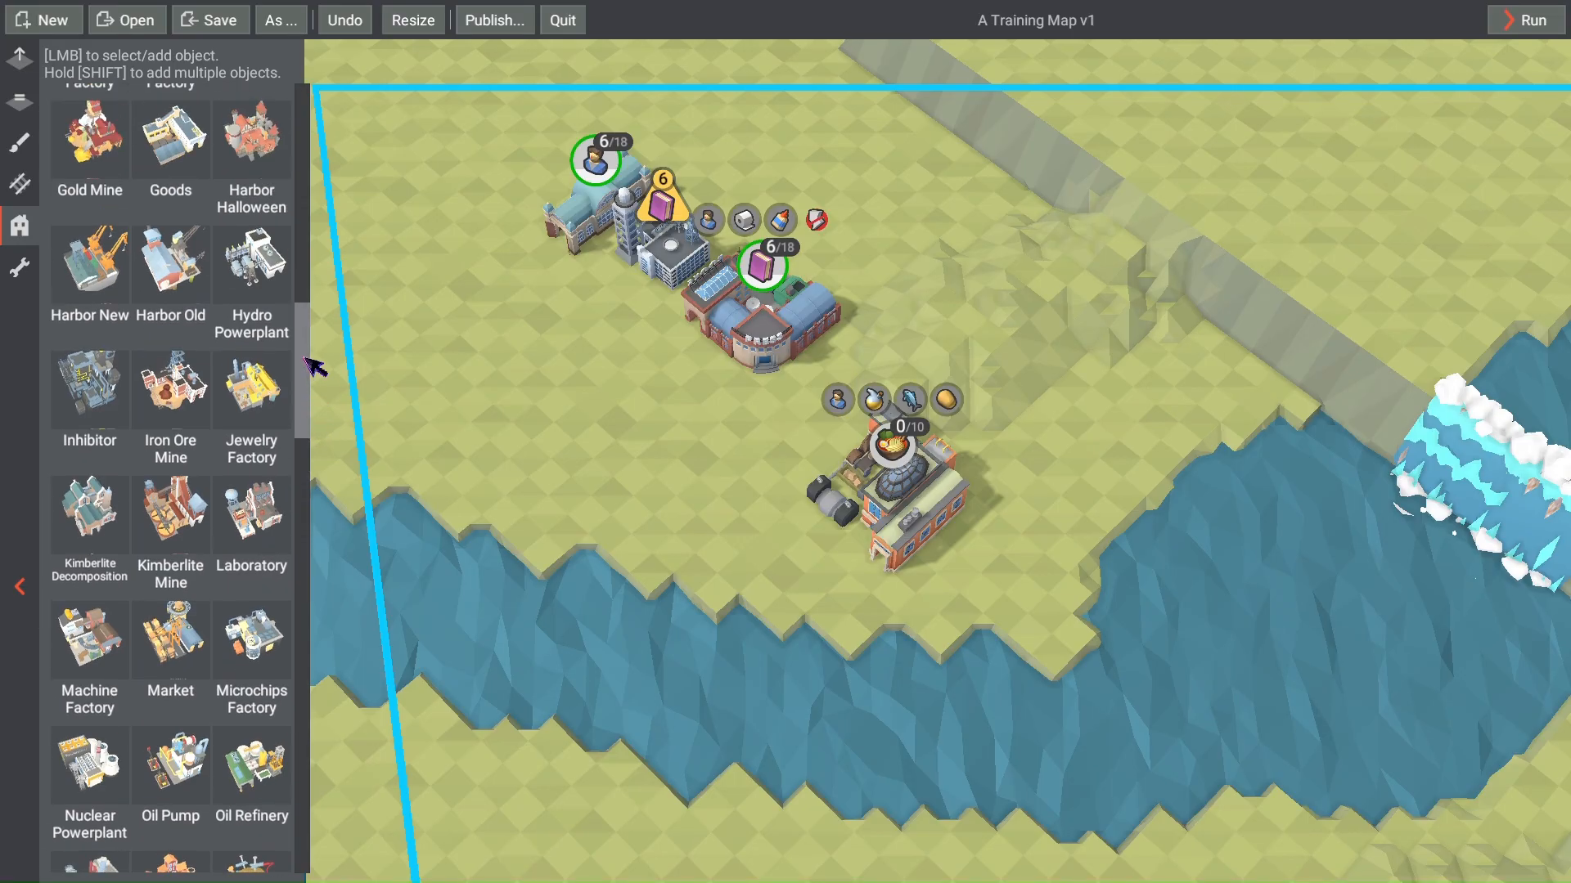
scroll(309, 360, up, 1)
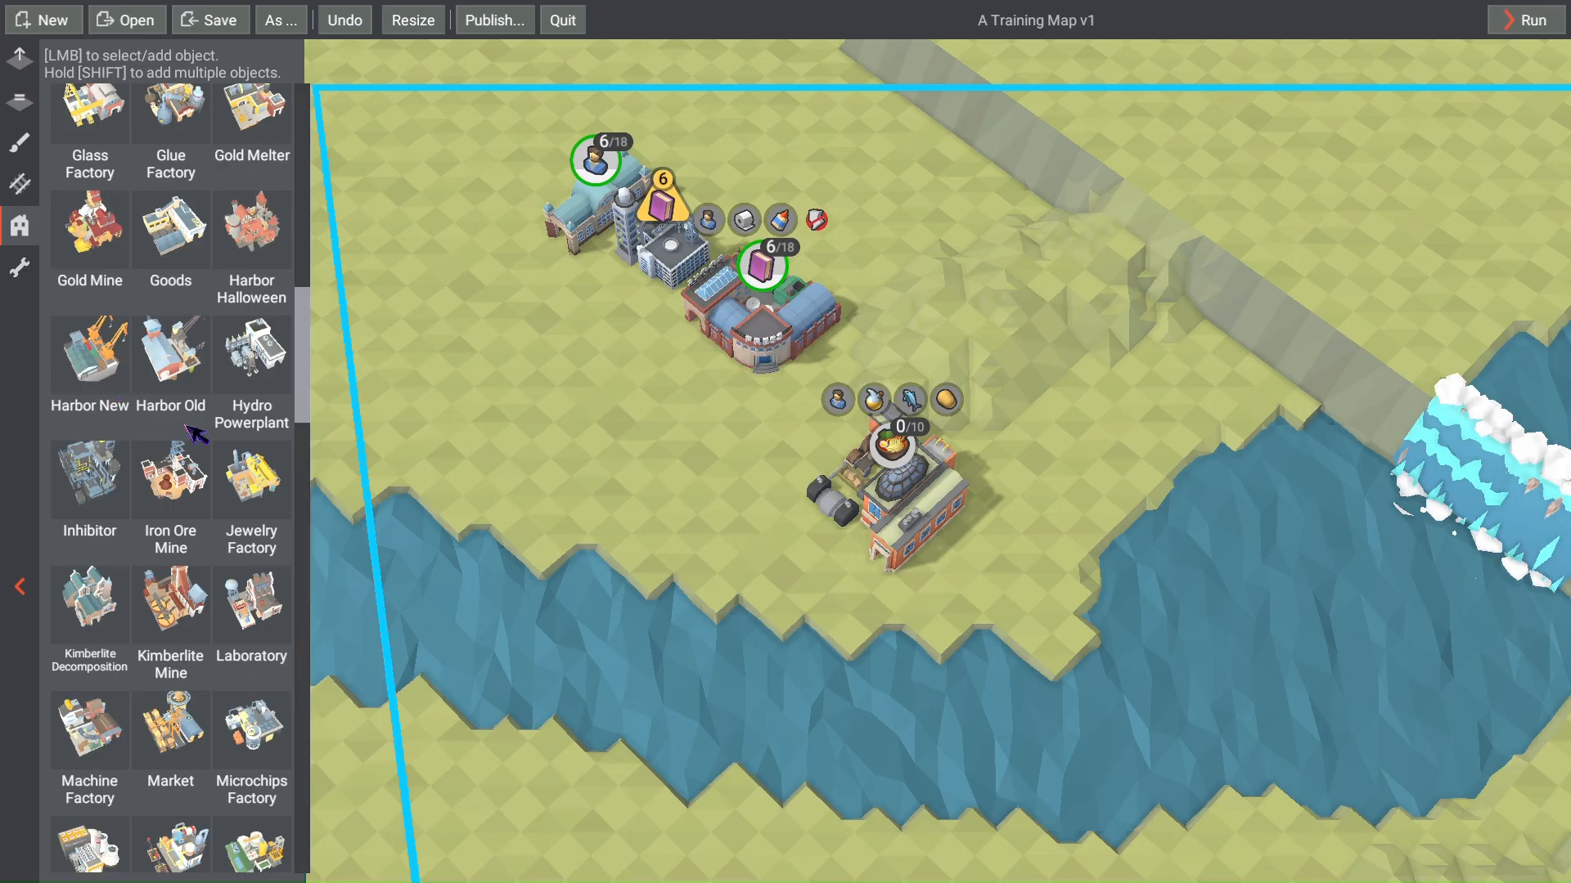
click(108, 368)
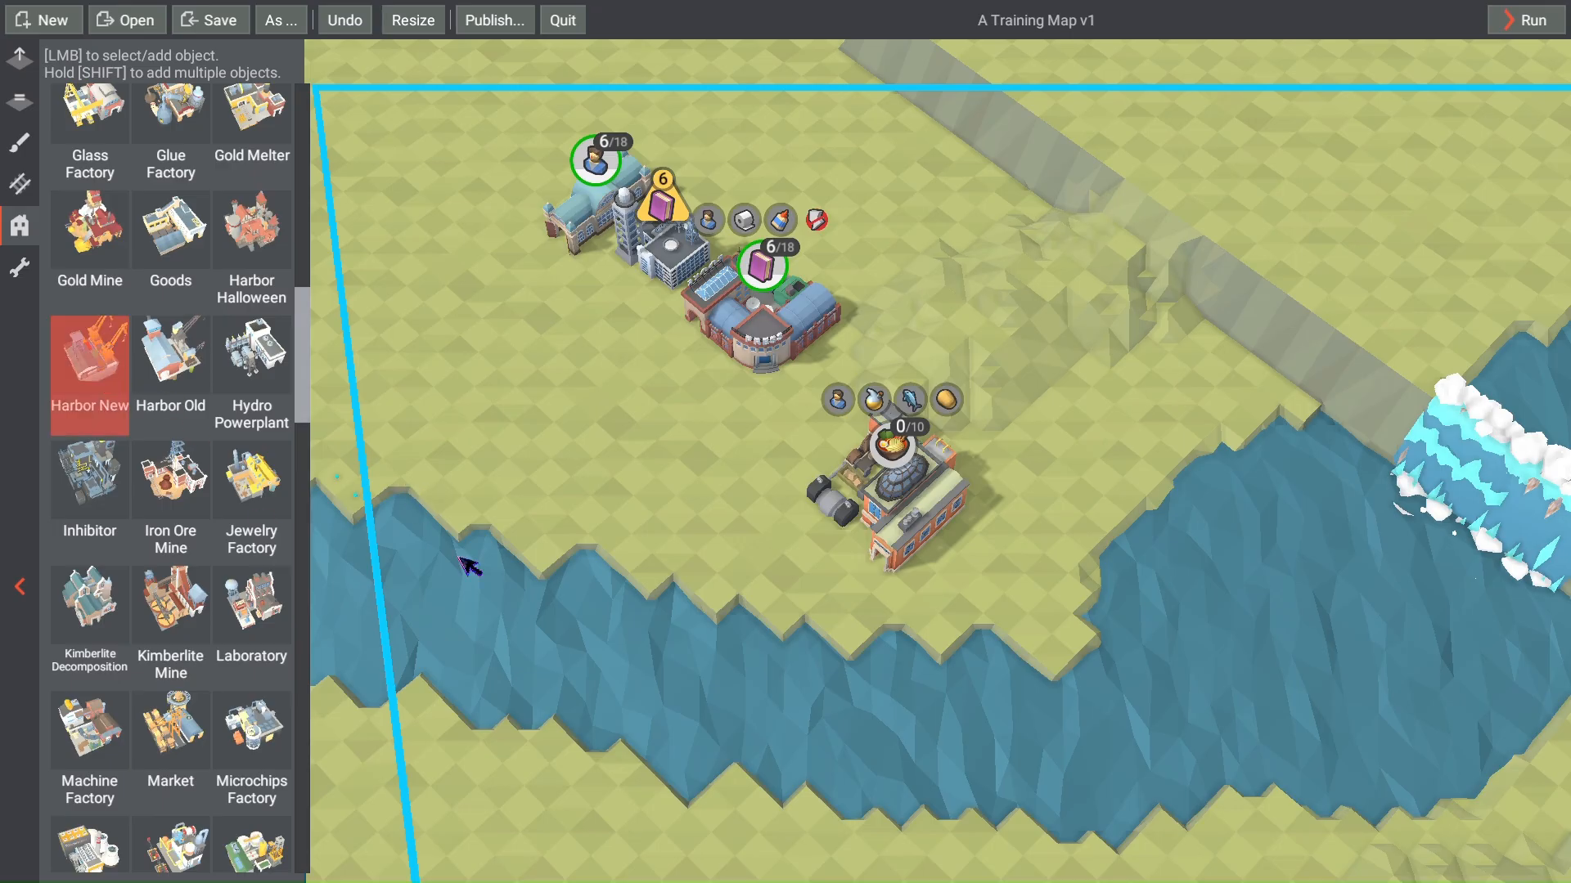
click(652, 537)
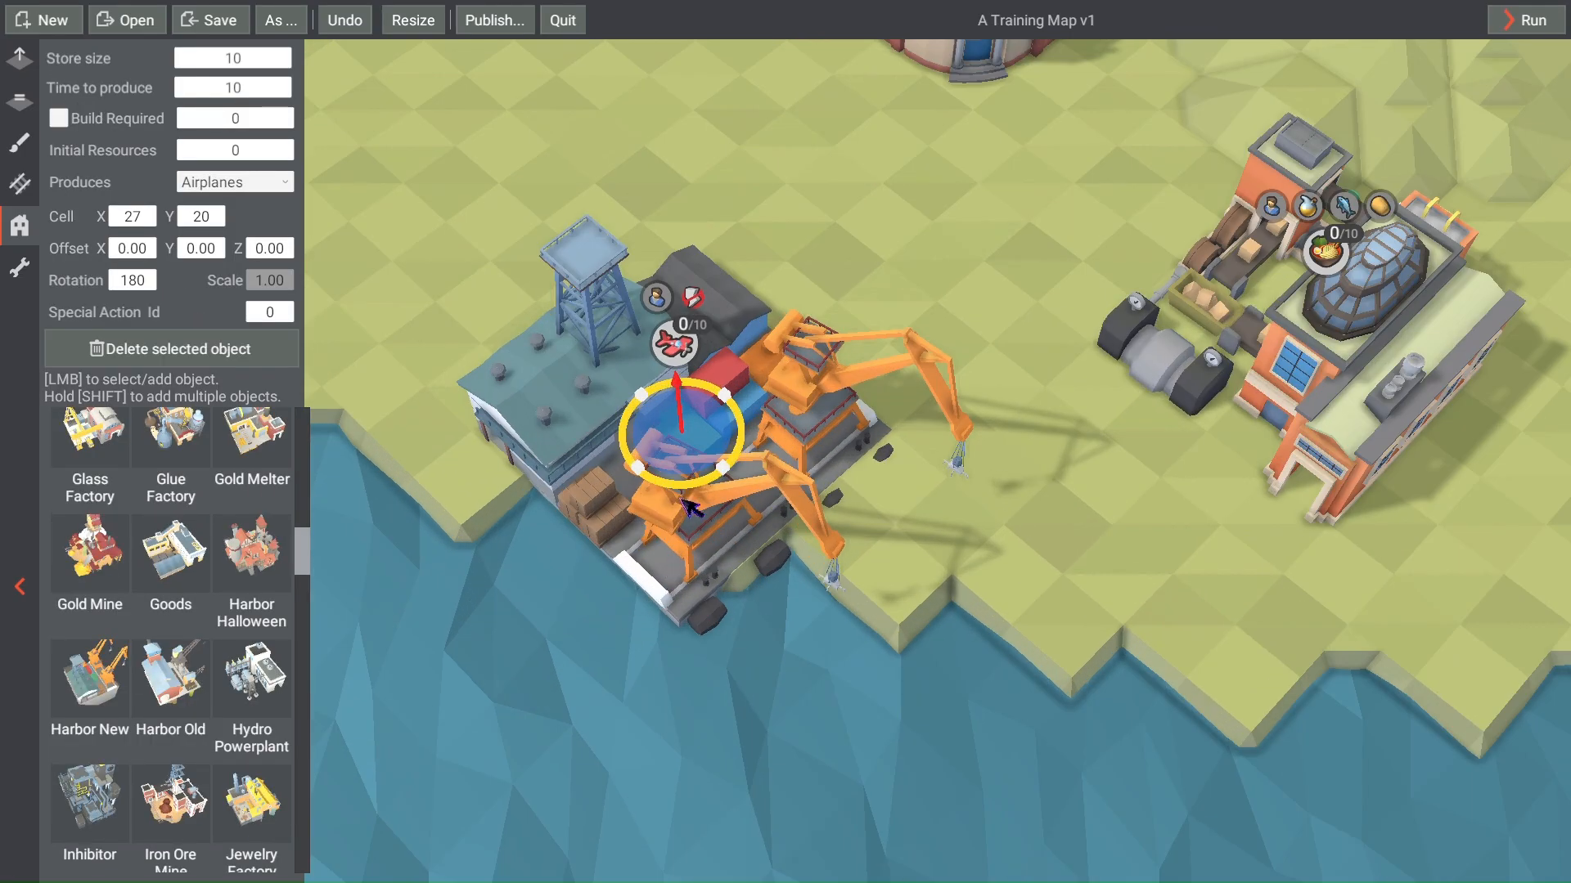
drag(684, 489, 593, 475)
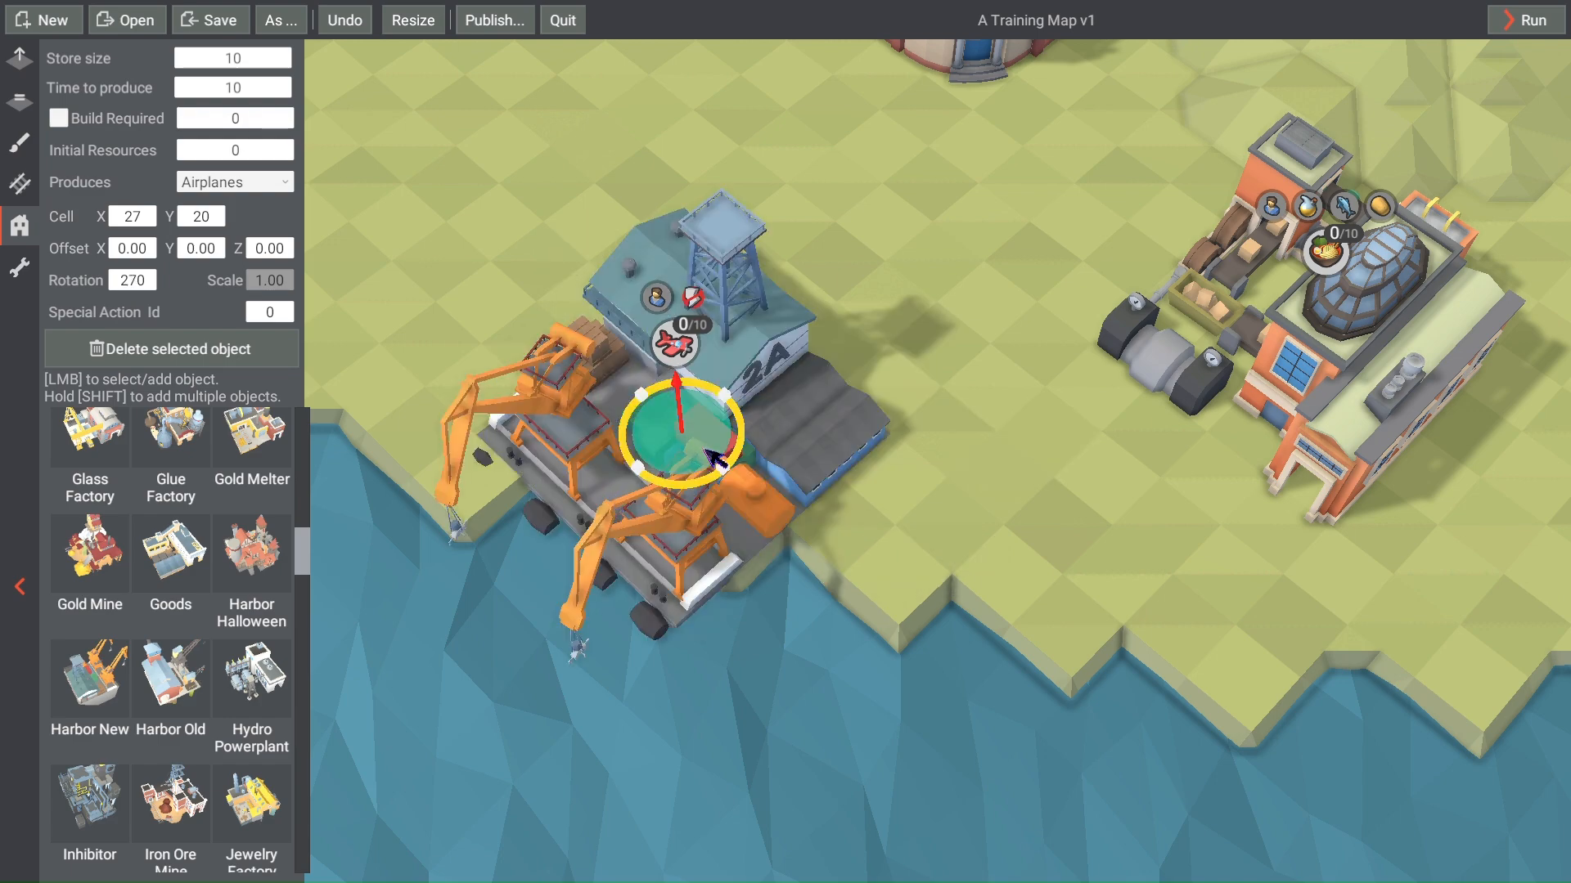
drag(719, 449, 797, 409)
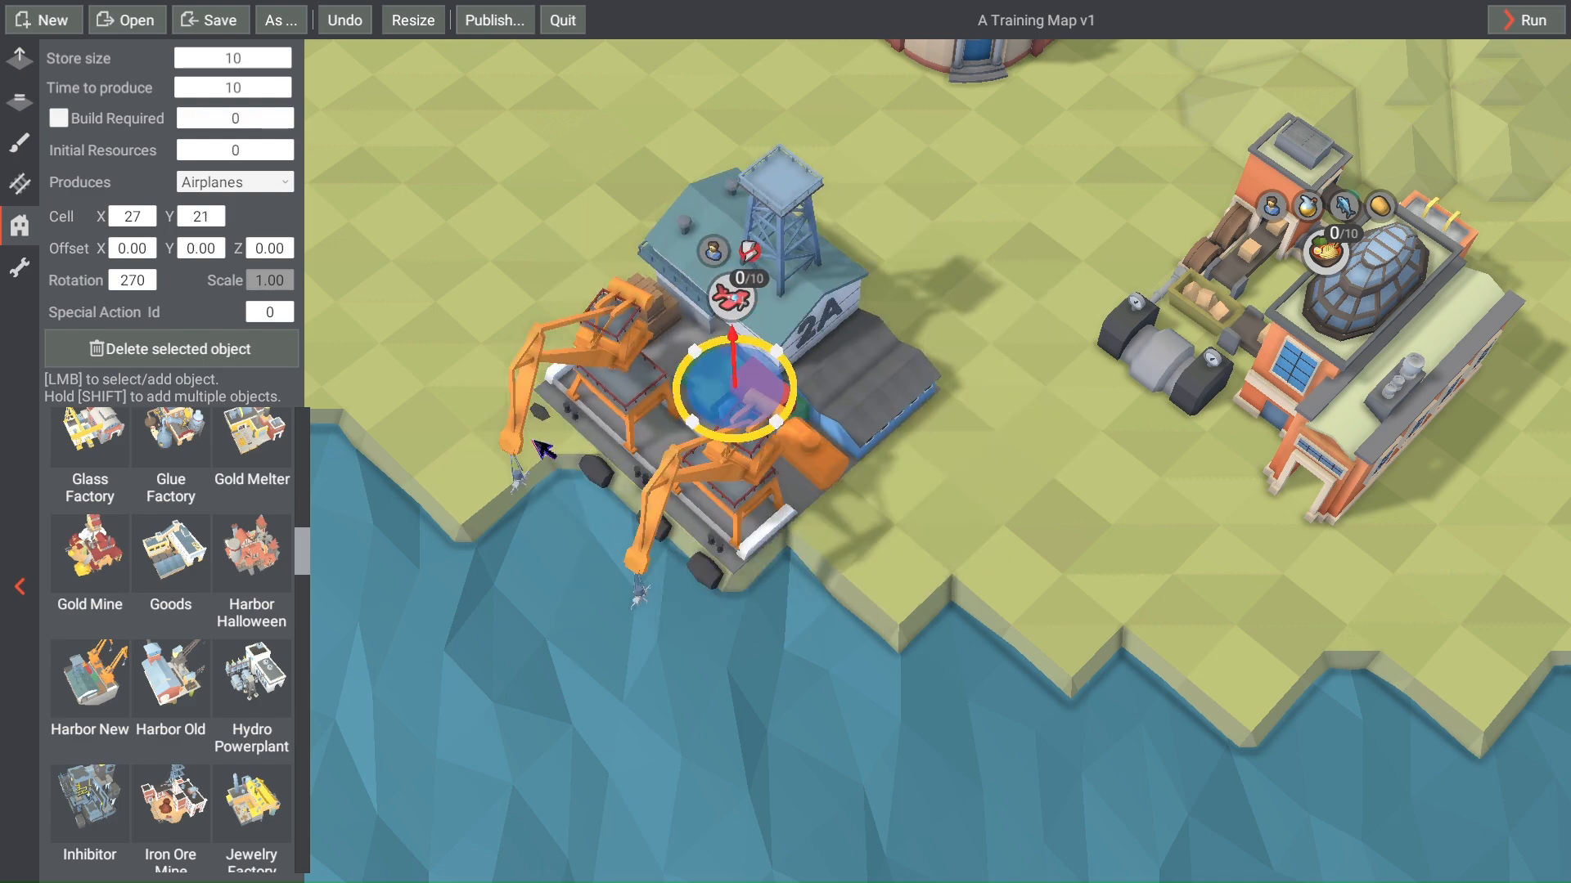
Step: Set the new harbor to produce Fish and move it to cell 28, 21
click(282, 183)
scroll(295, 245, down, 2)
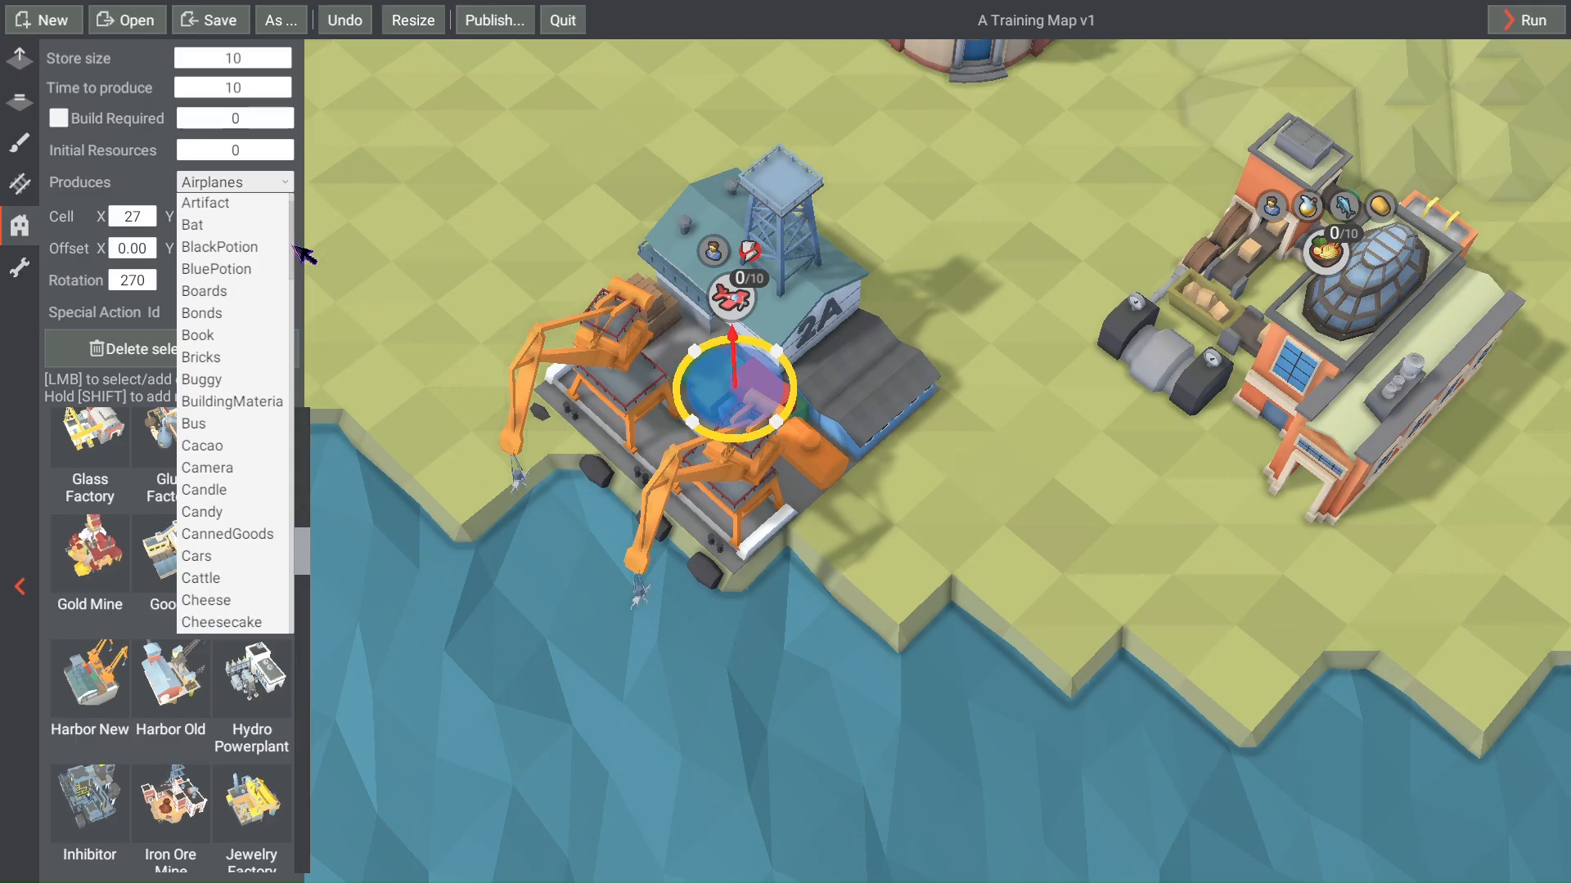
drag(294, 245, 305, 382)
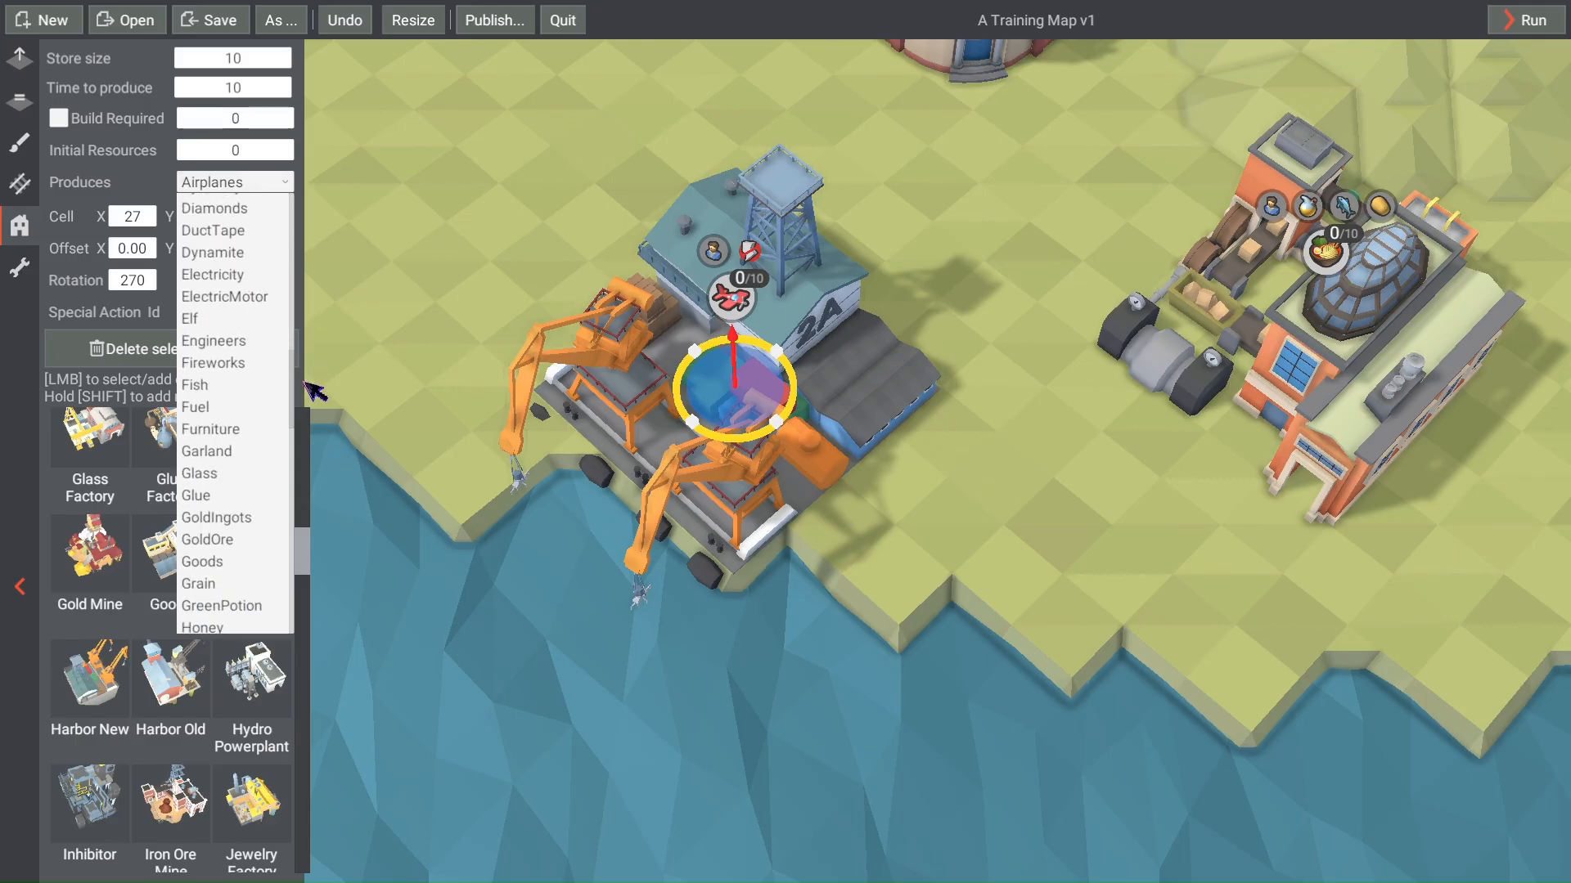
click(249, 388)
scroll(888, 512, down, 2)
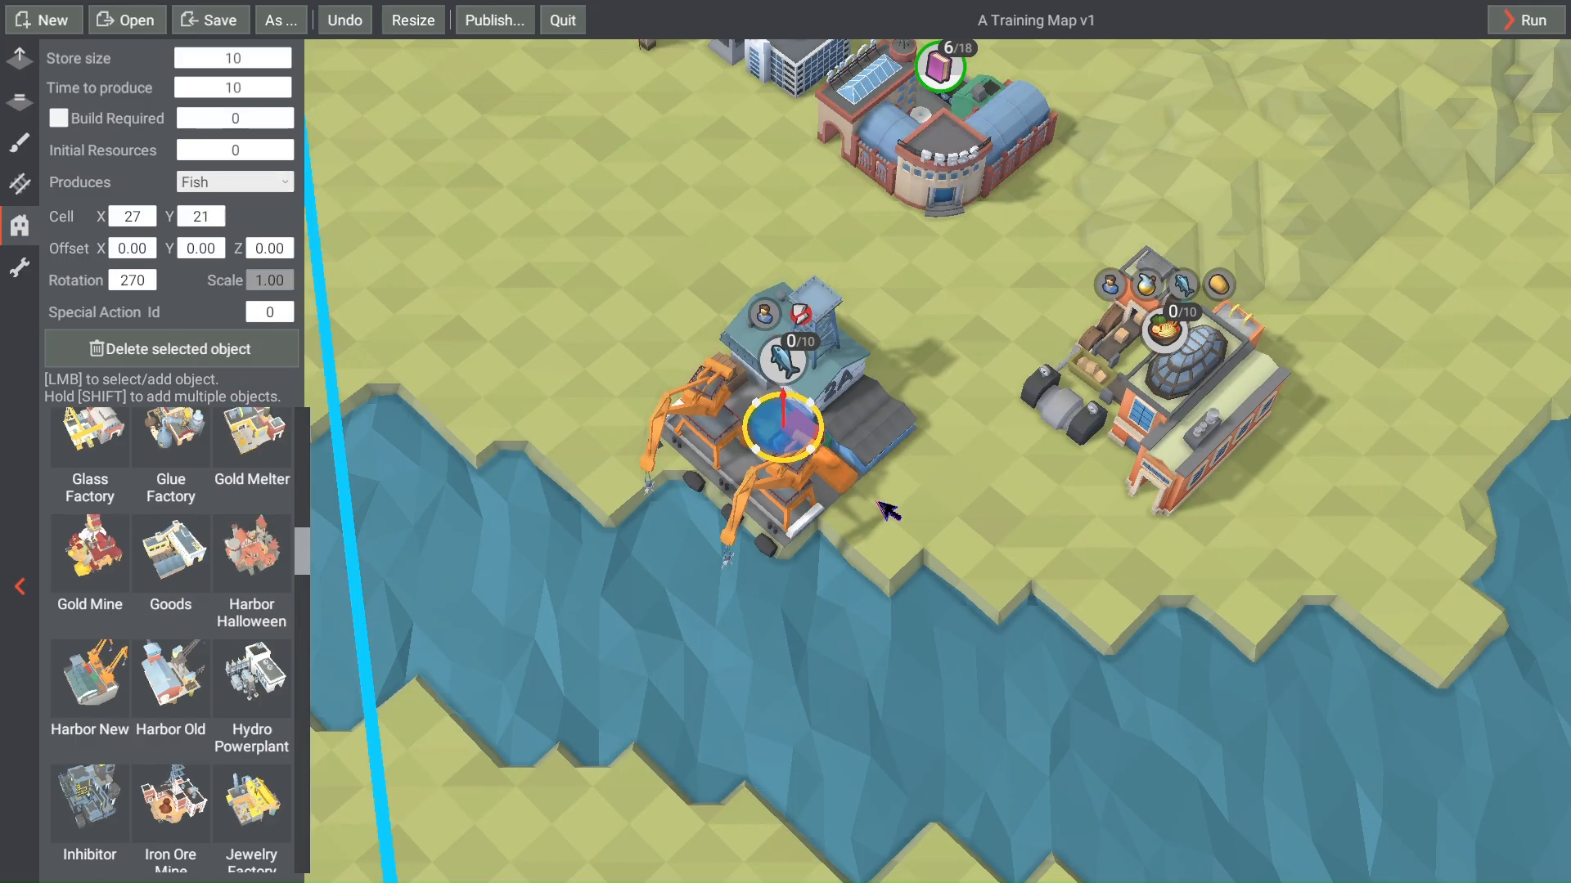
scroll(835, 526, down, 3)
scroll(684, 396, up, 5)
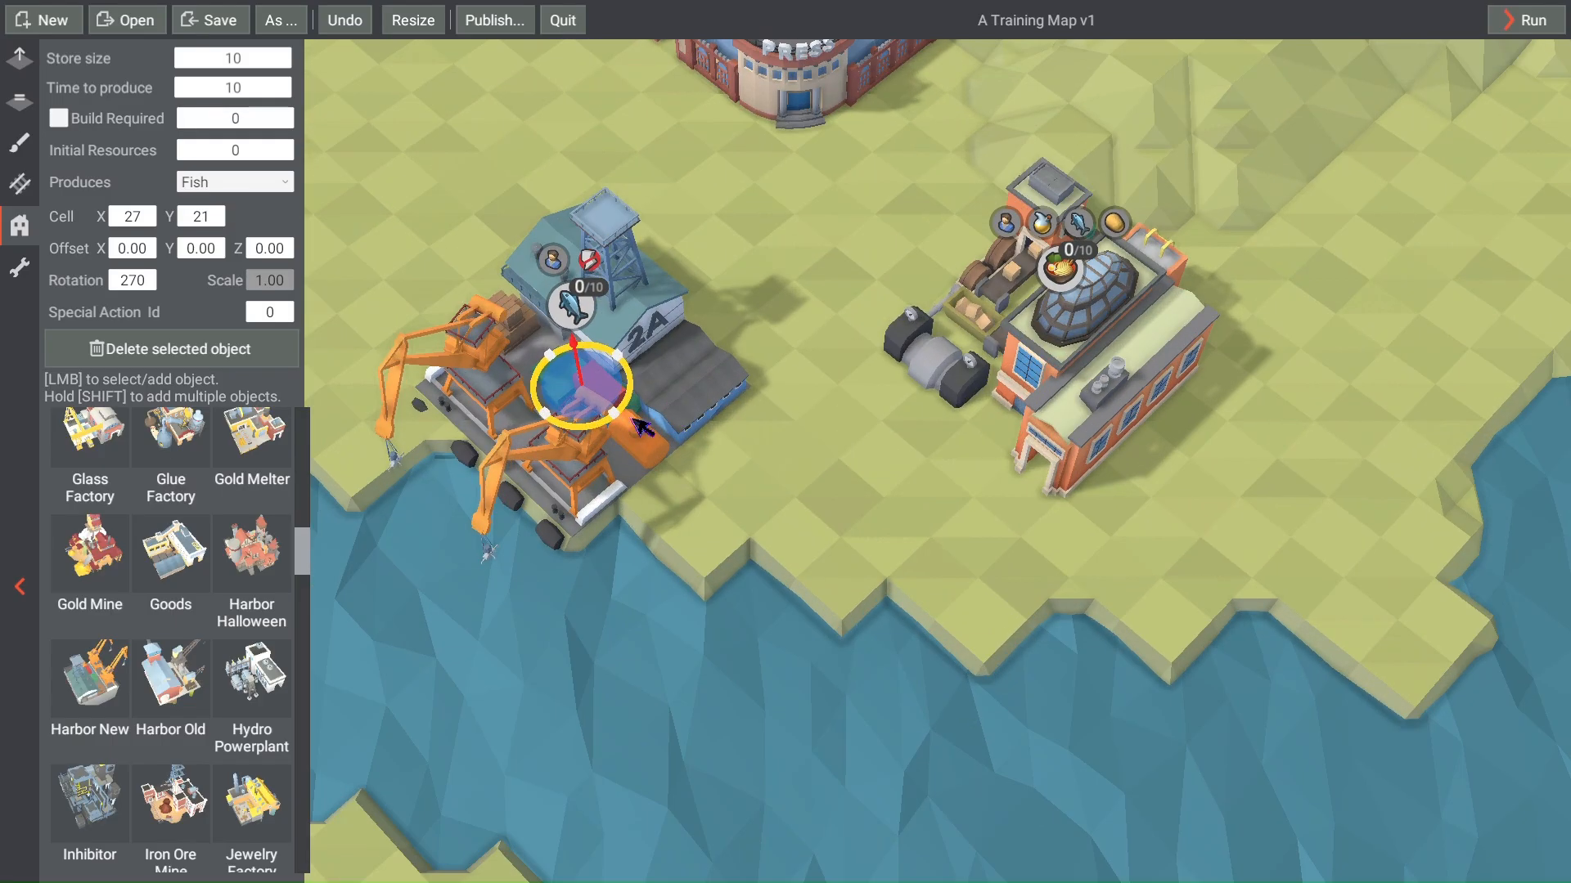
drag(590, 401, 617, 420)
scroll(818, 479, down, 3)
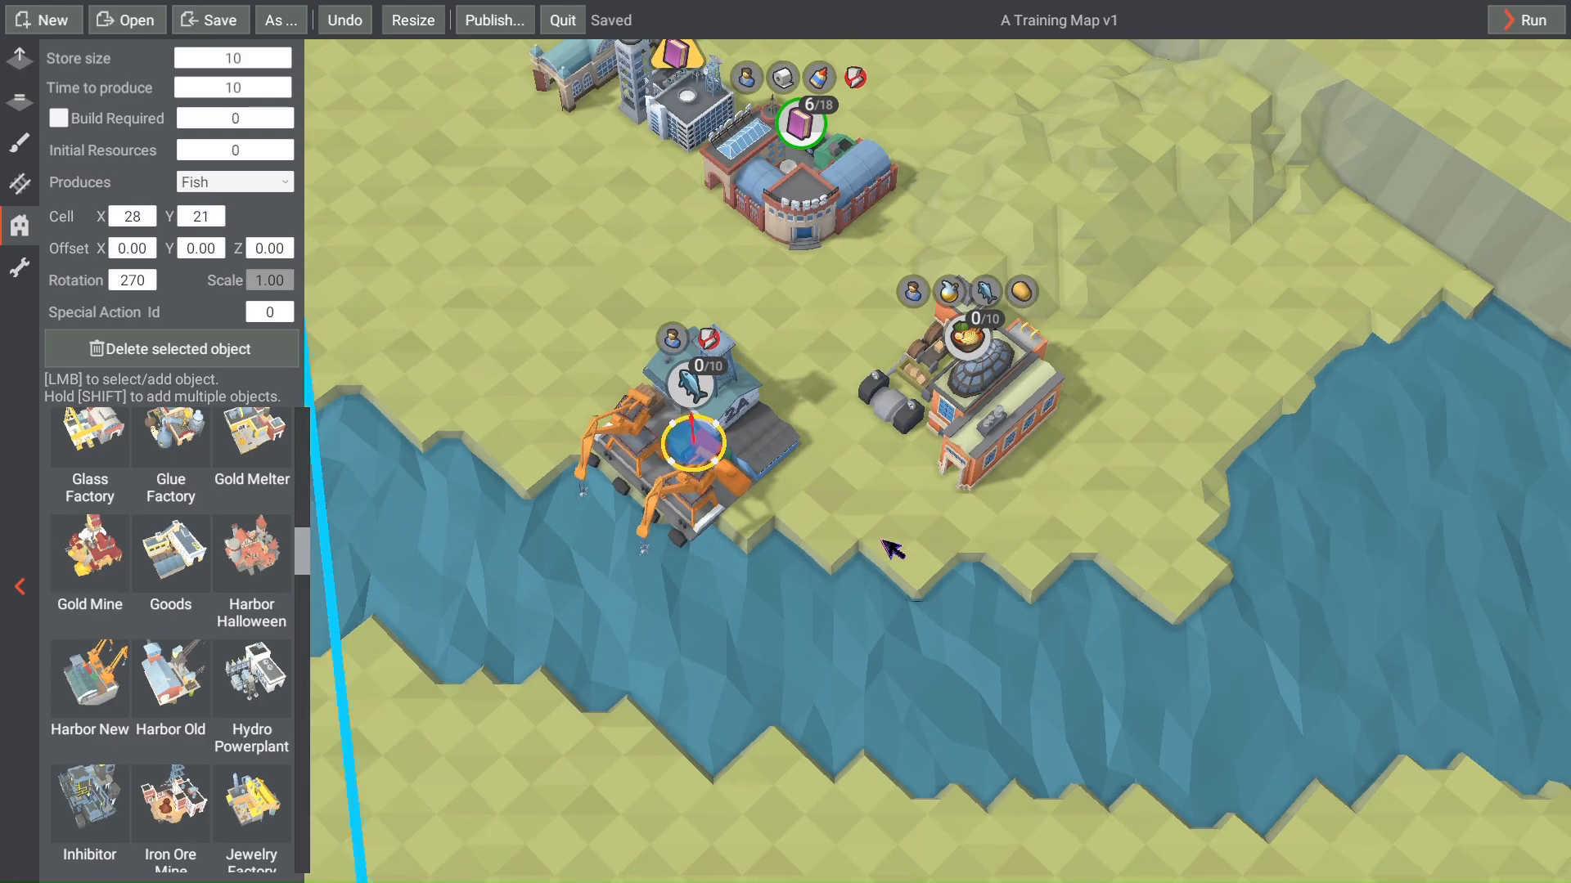
scroll(891, 546, down, 2)
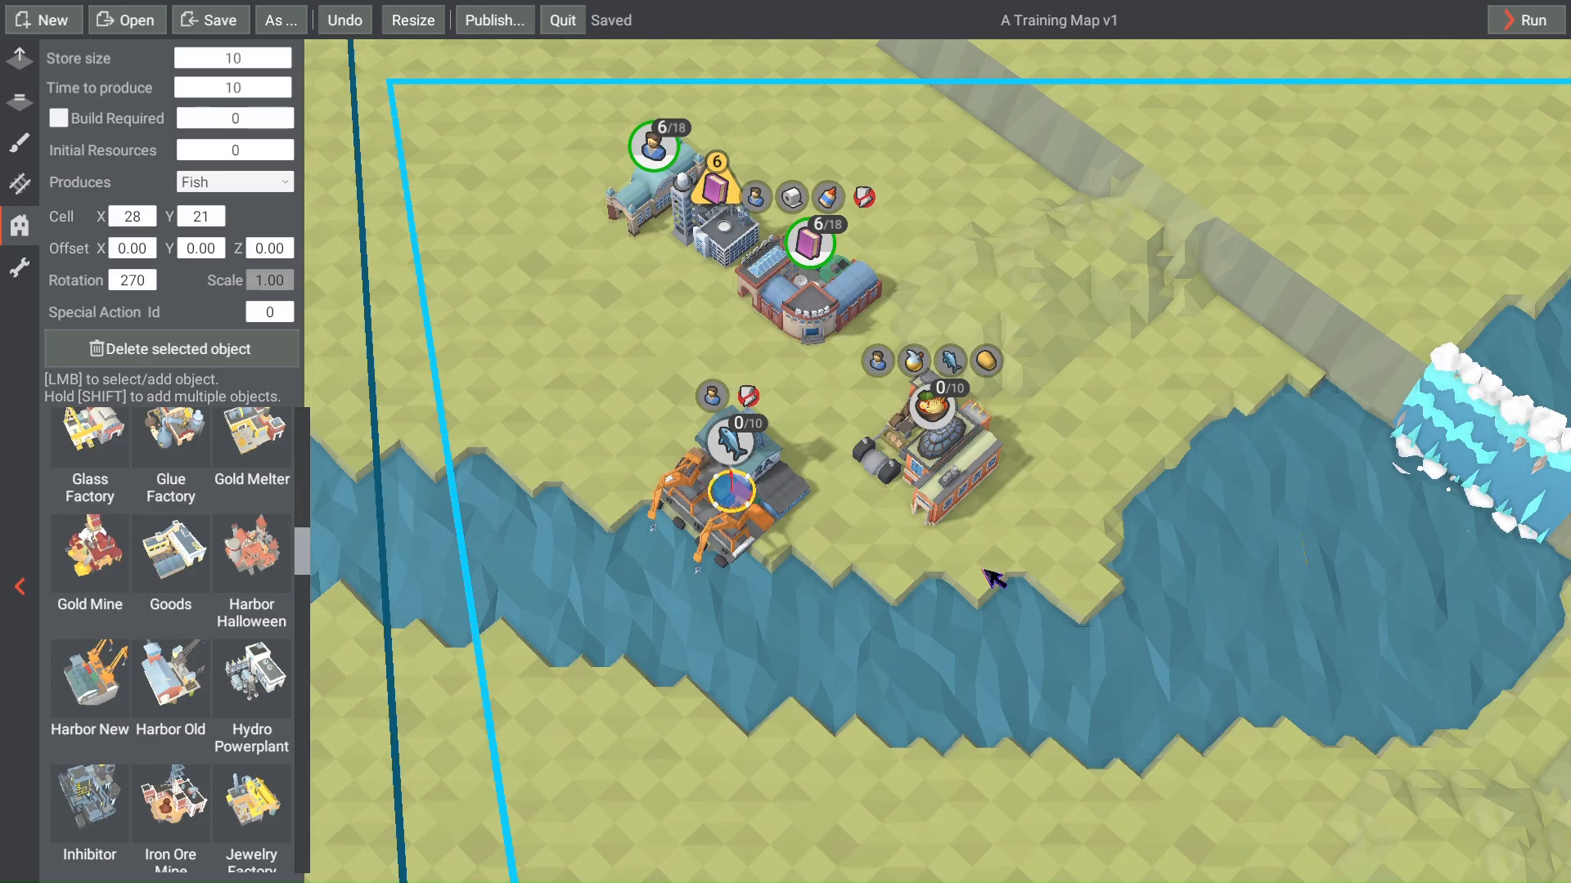
Step: Place a Potato Farm at cell 38, 48, in the area between the ridge and the upper river
drag(304, 559, 316, 635)
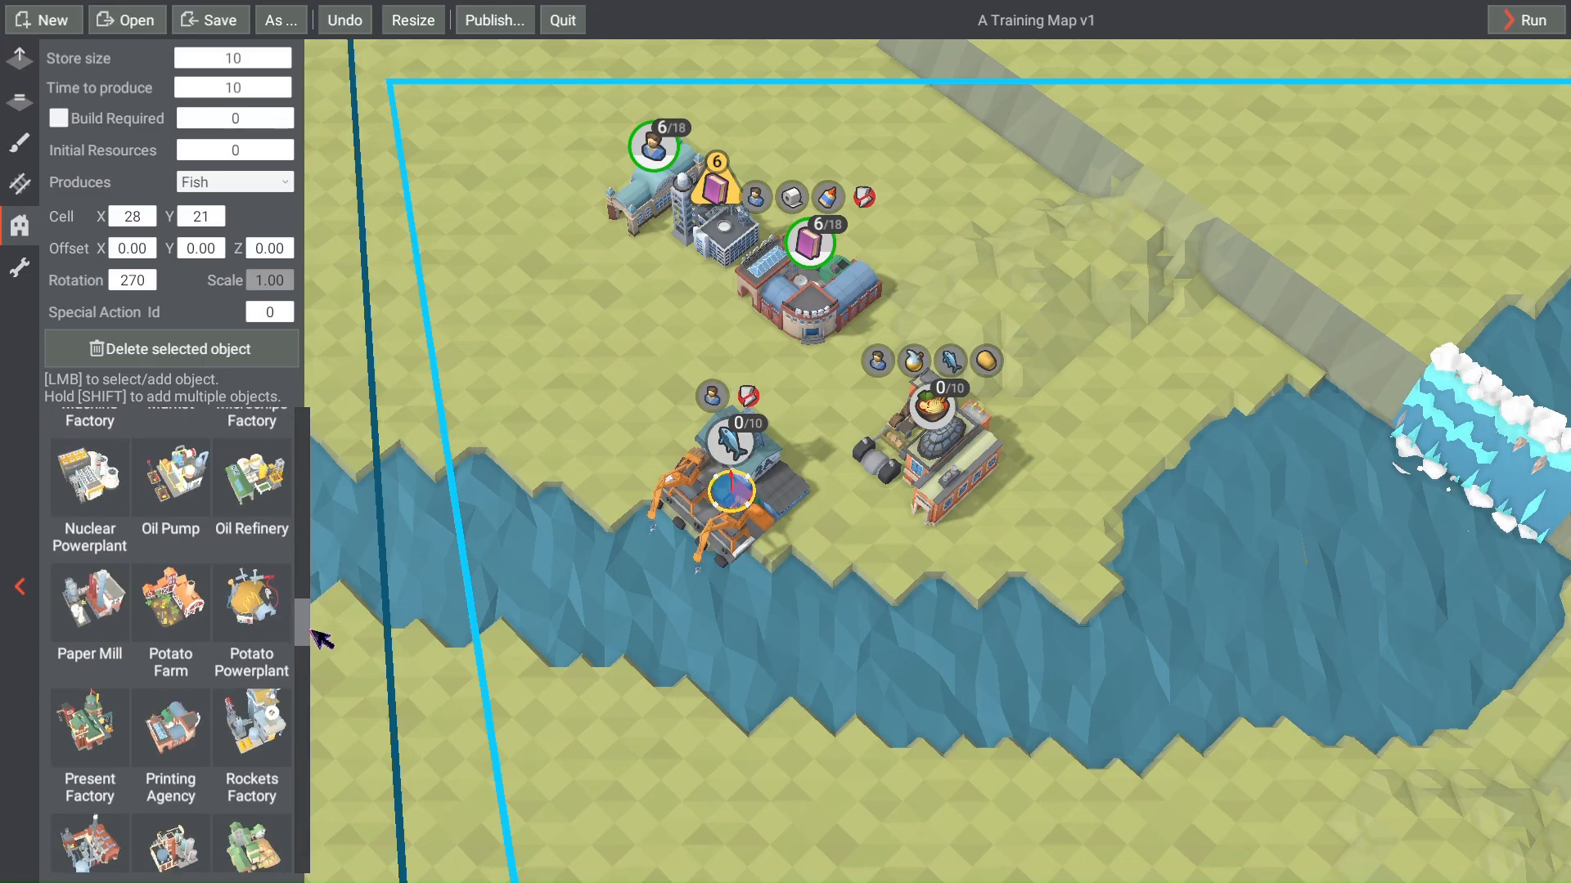
click(190, 608)
scroll(869, 648, down, 3)
key(d)
key(w)
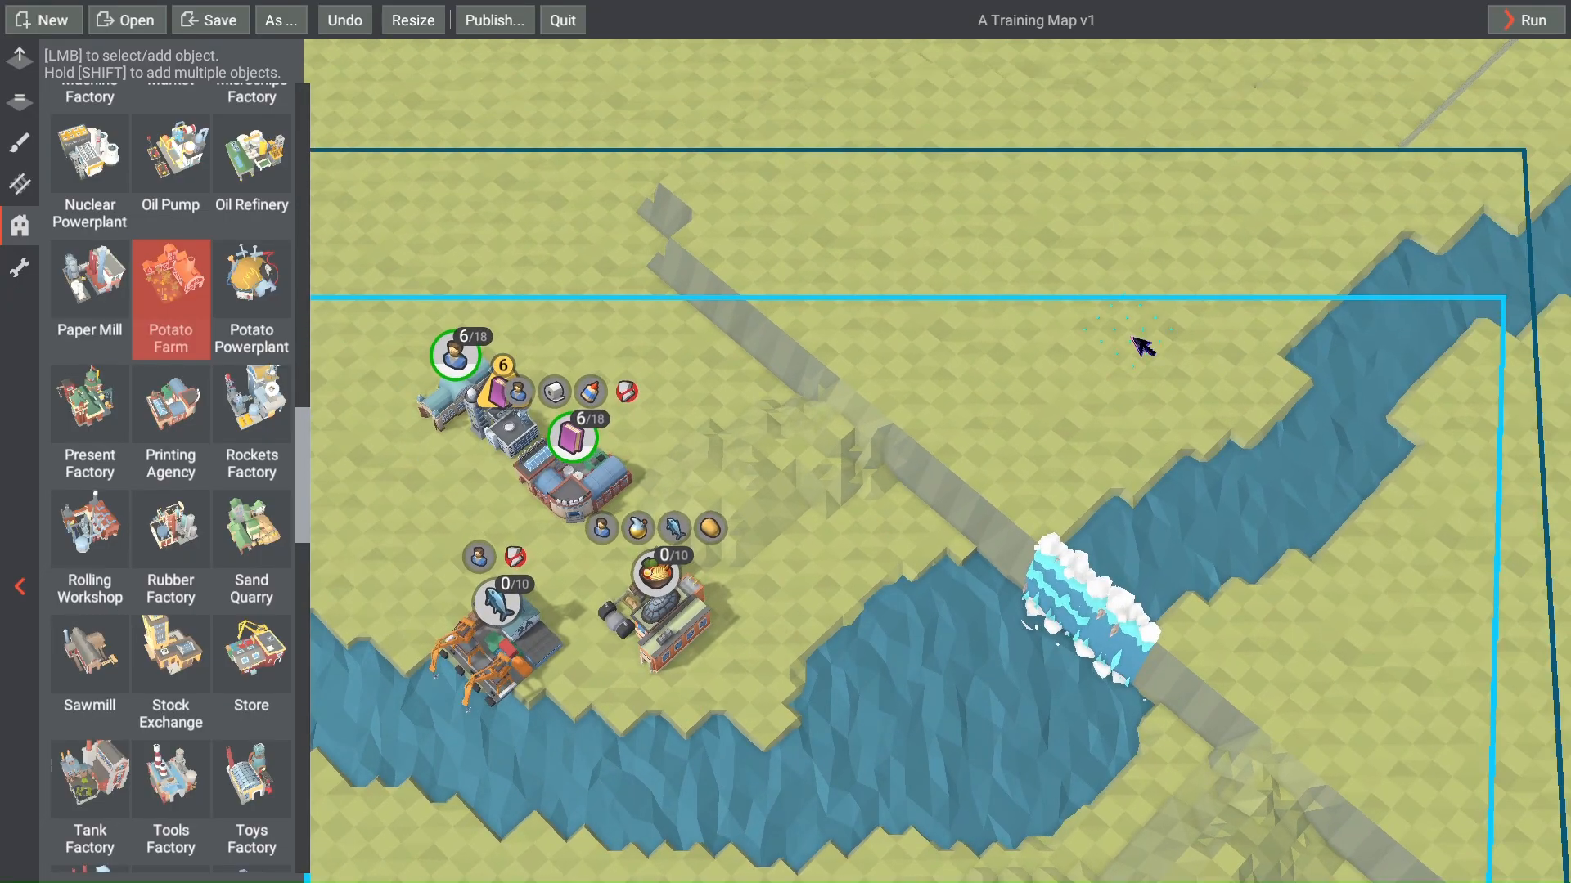
click(1063, 393)
scroll(798, 559, up, 1)
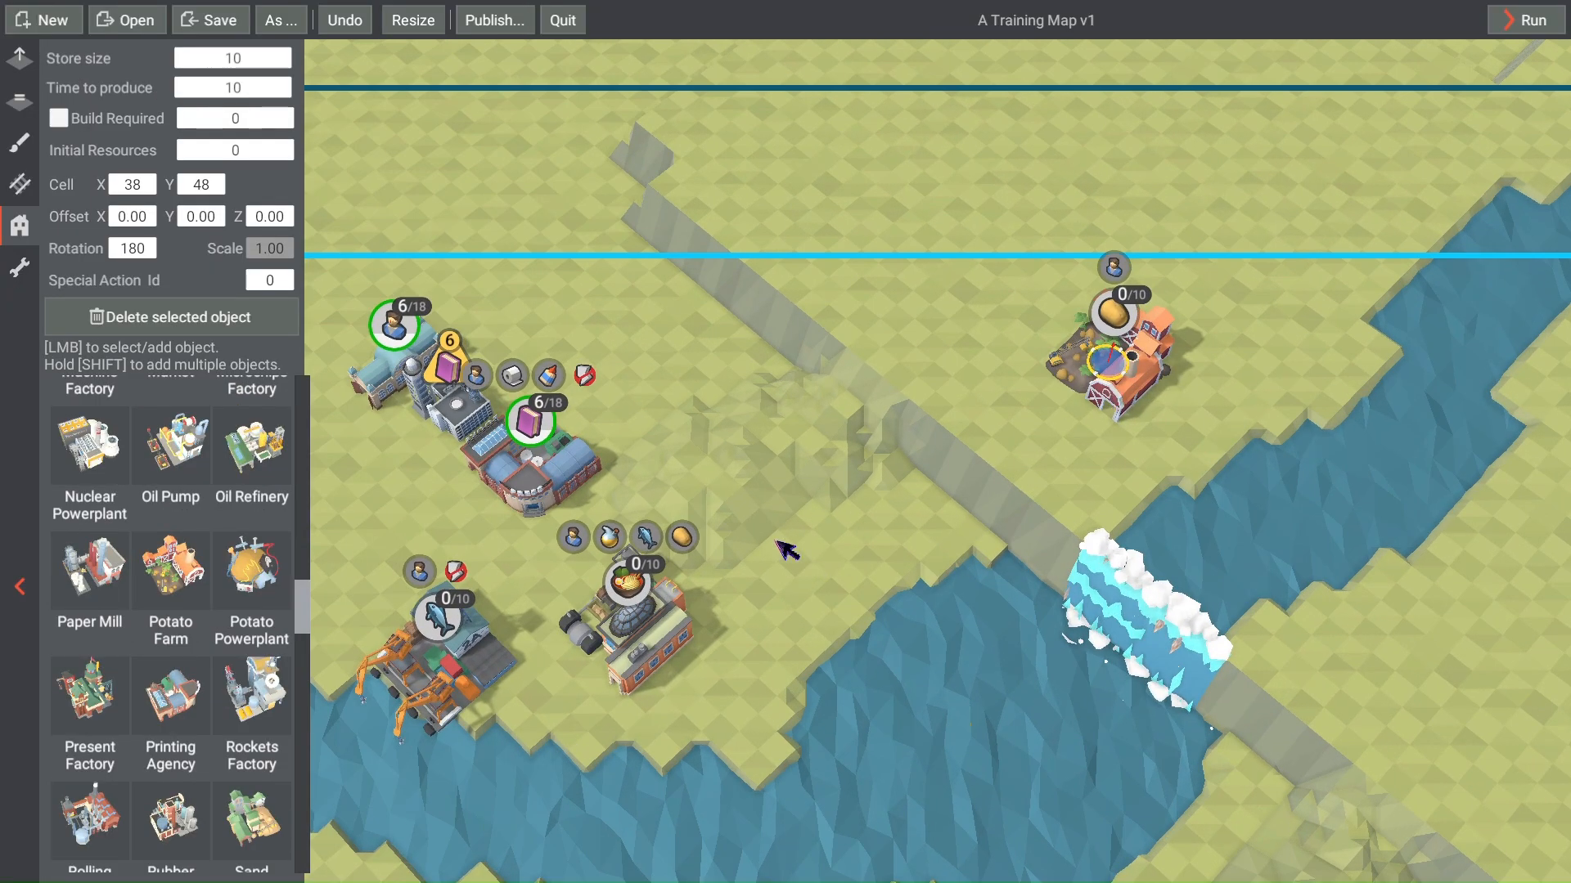
Step: Place a Universal Factory at cell 23, 19, west of the harbor, and set its rotation to 0
right_drag(782, 548, 994, 448)
right_drag(820, 603, 785, 540)
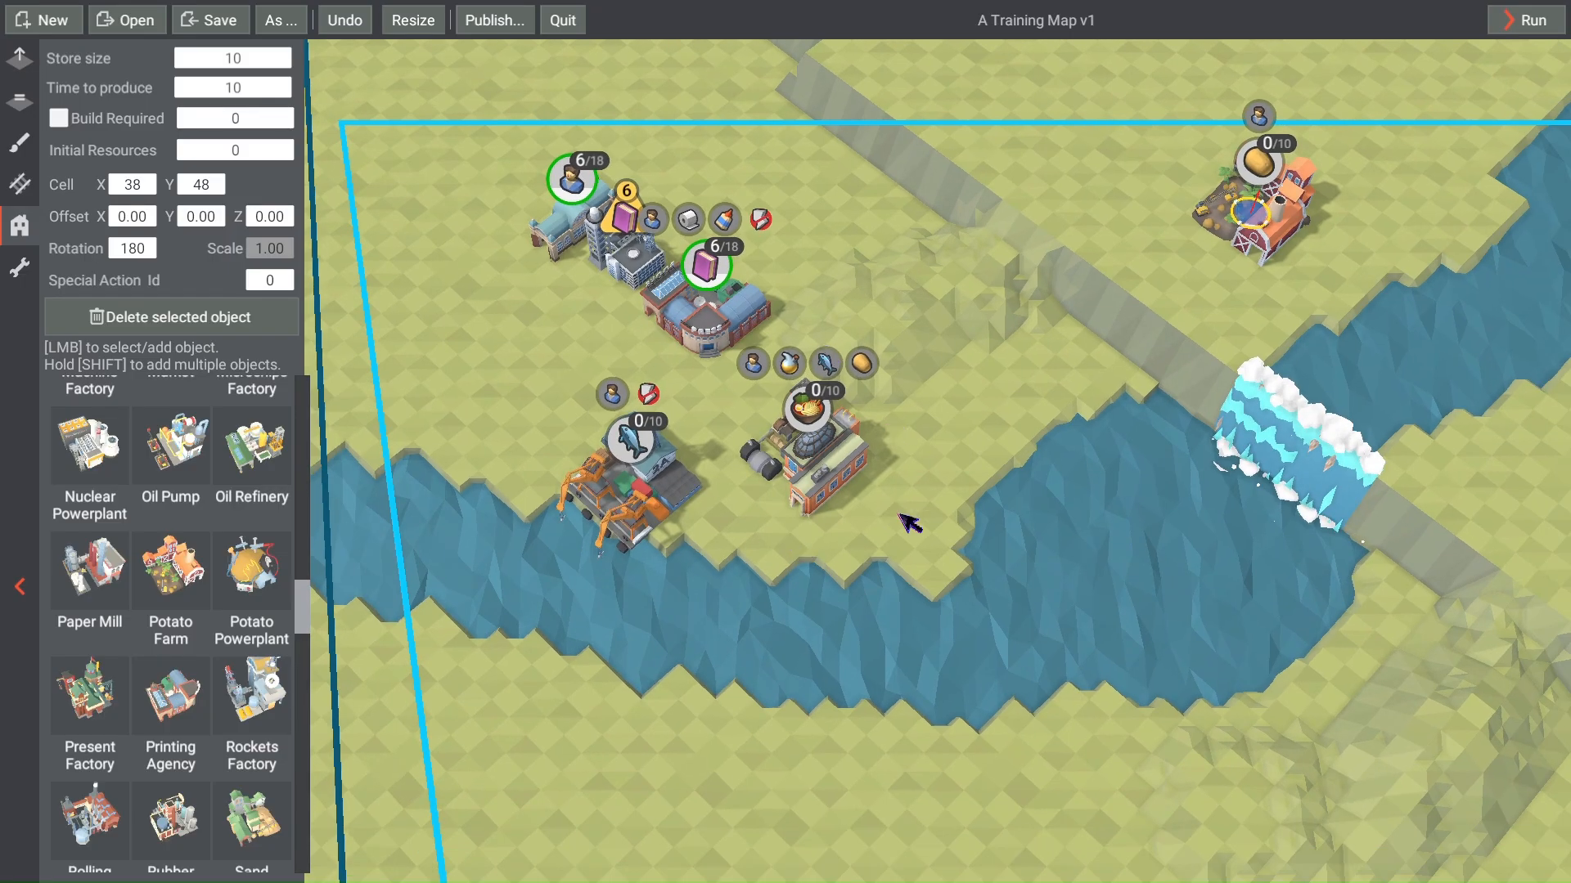
right_drag(895, 535, 999, 561)
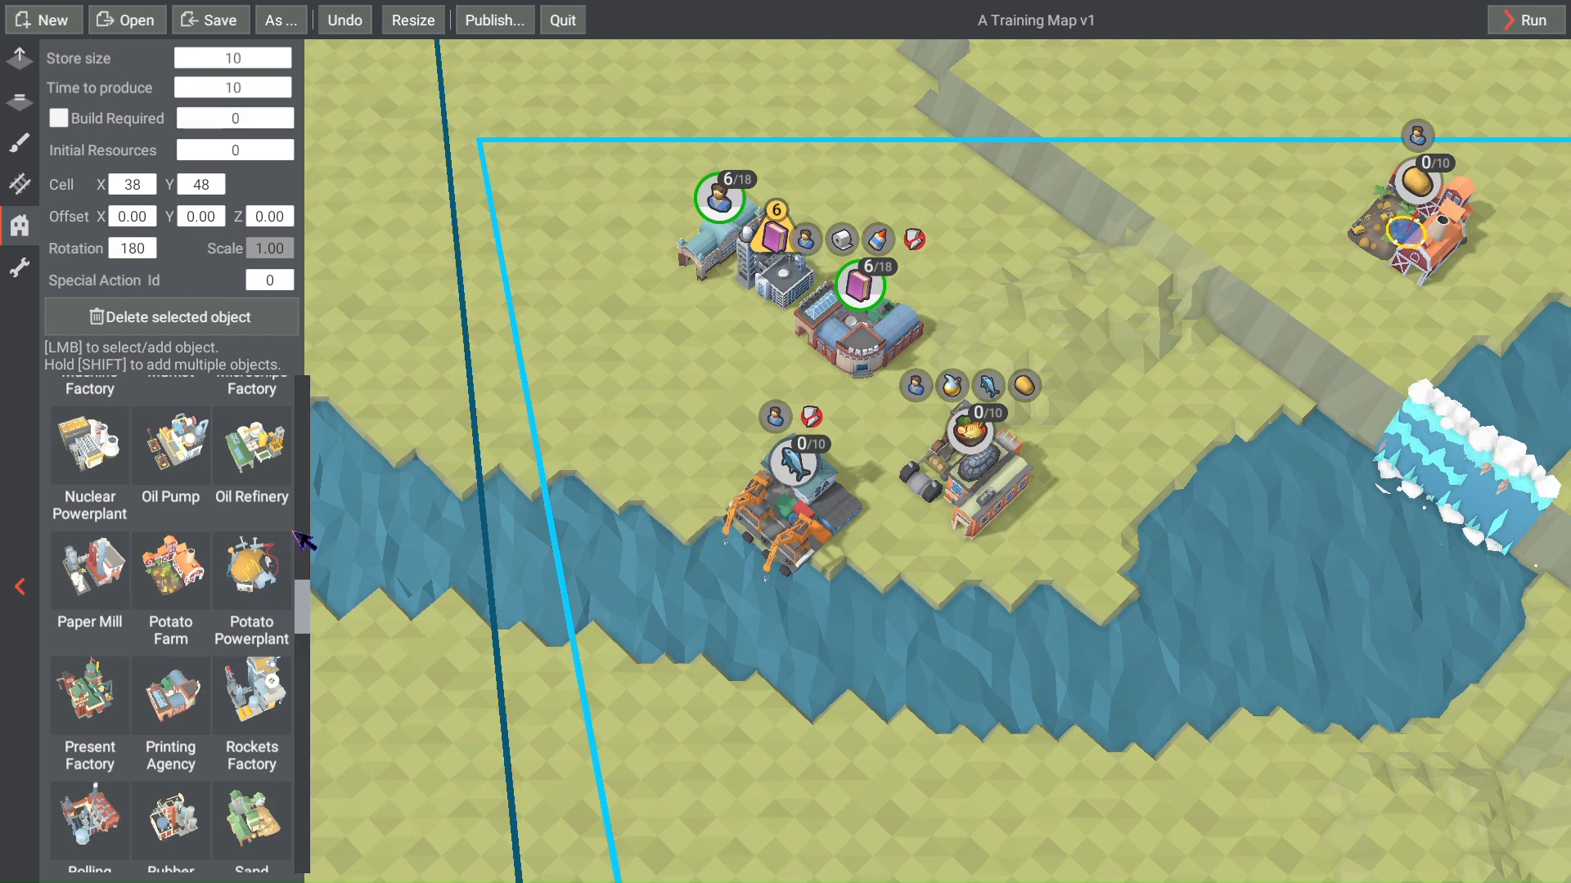
drag(303, 603, 304, 617)
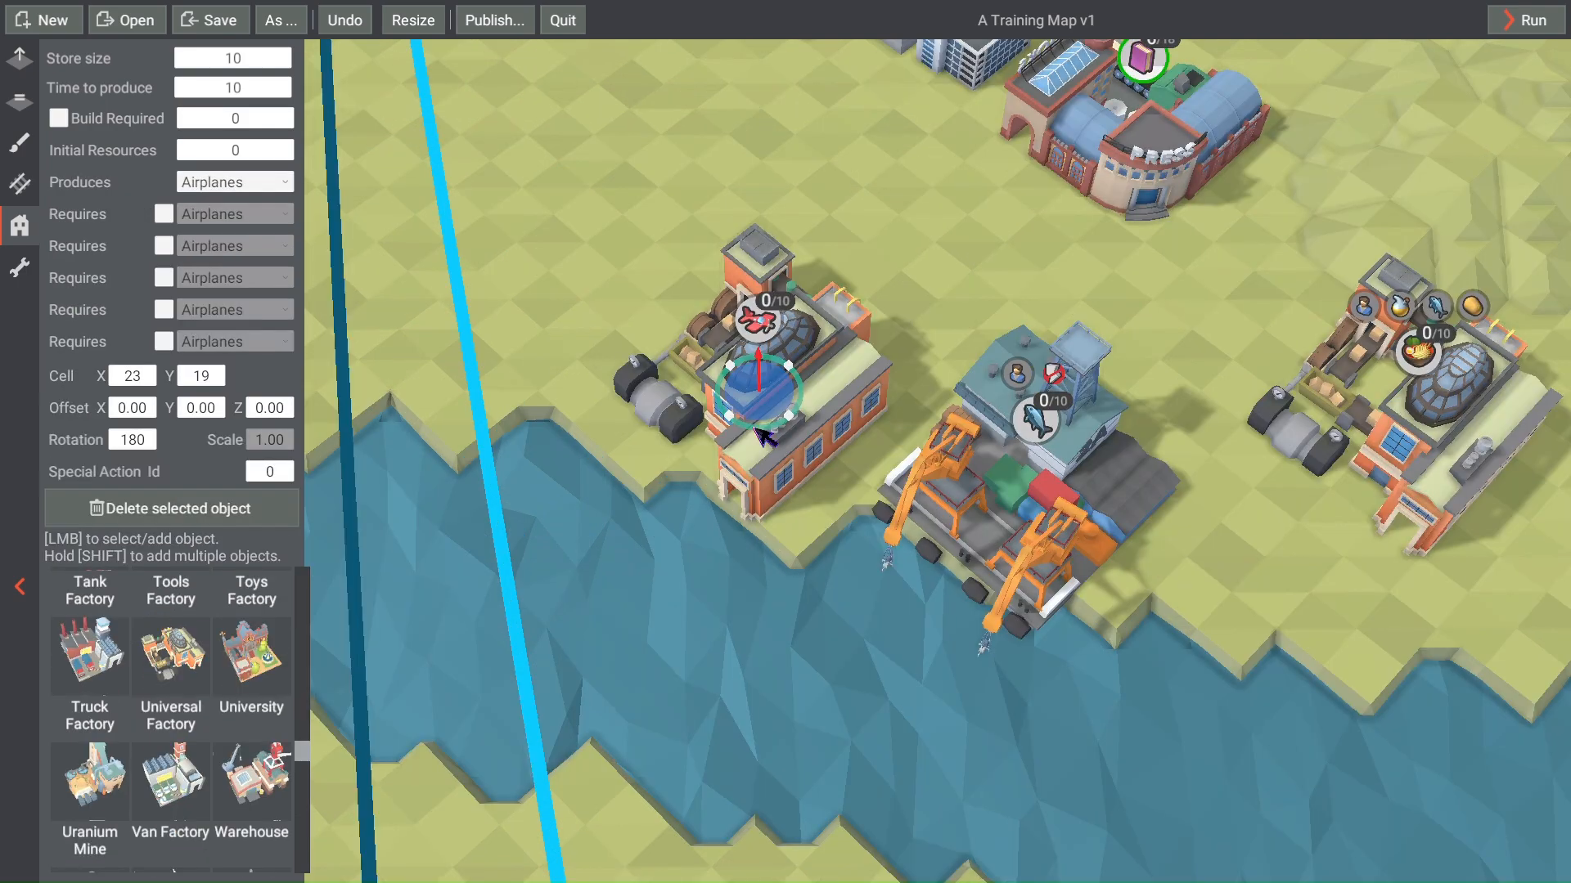
drag(755, 428, 776, 358)
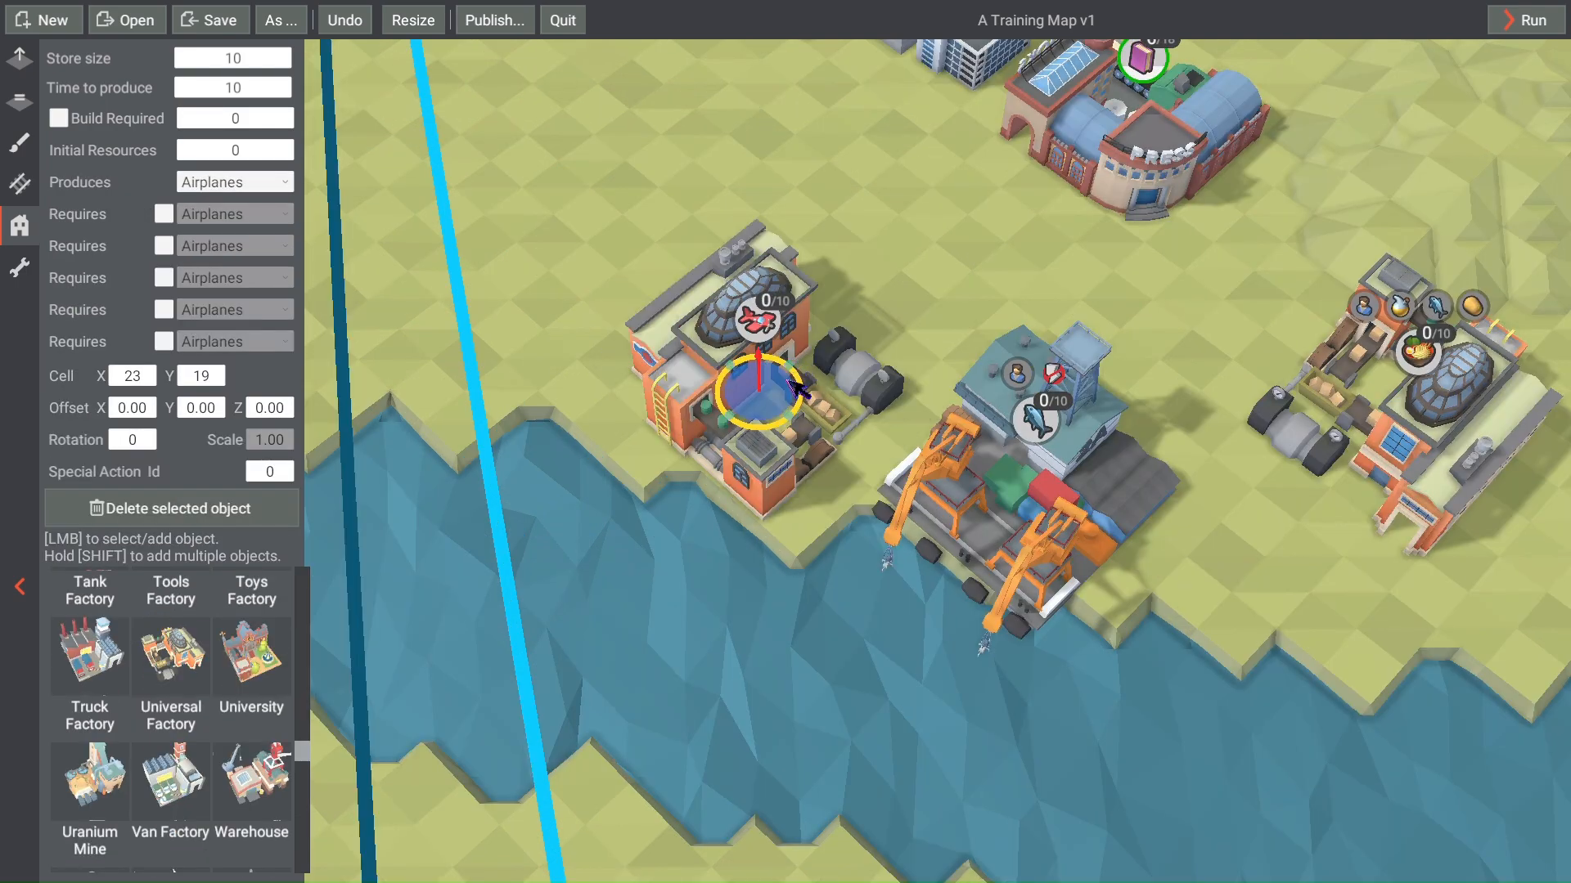
Step: Set the Universal Factory west of the harbor to produce YellowPotion
scroll(756, 452, down, 2)
right_drag(703, 508, 575, 594)
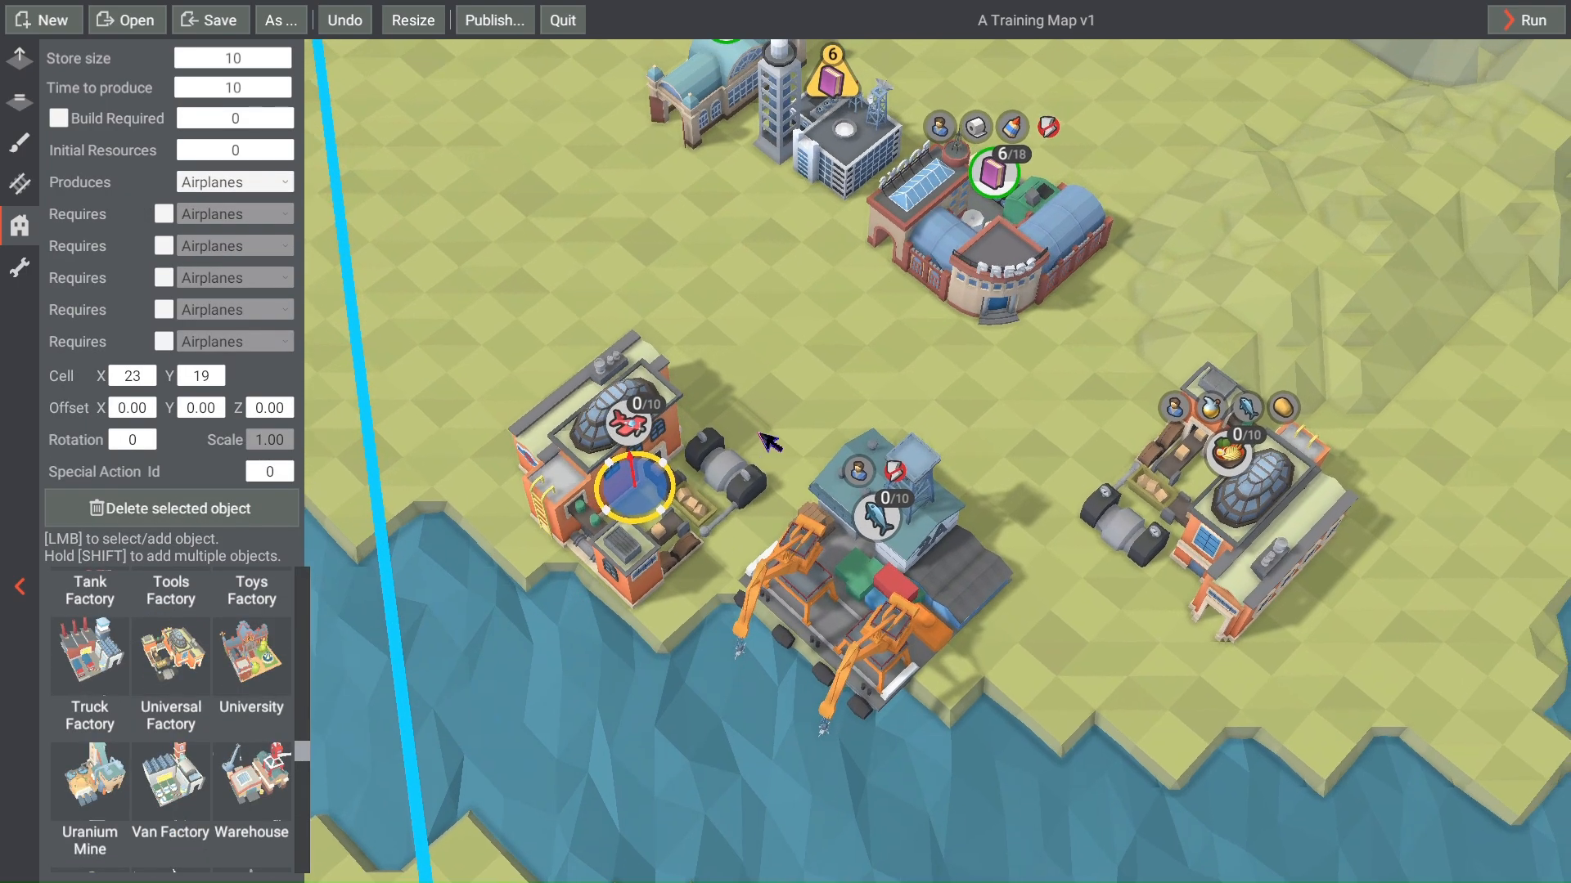
right_drag(760, 413, 816, 425)
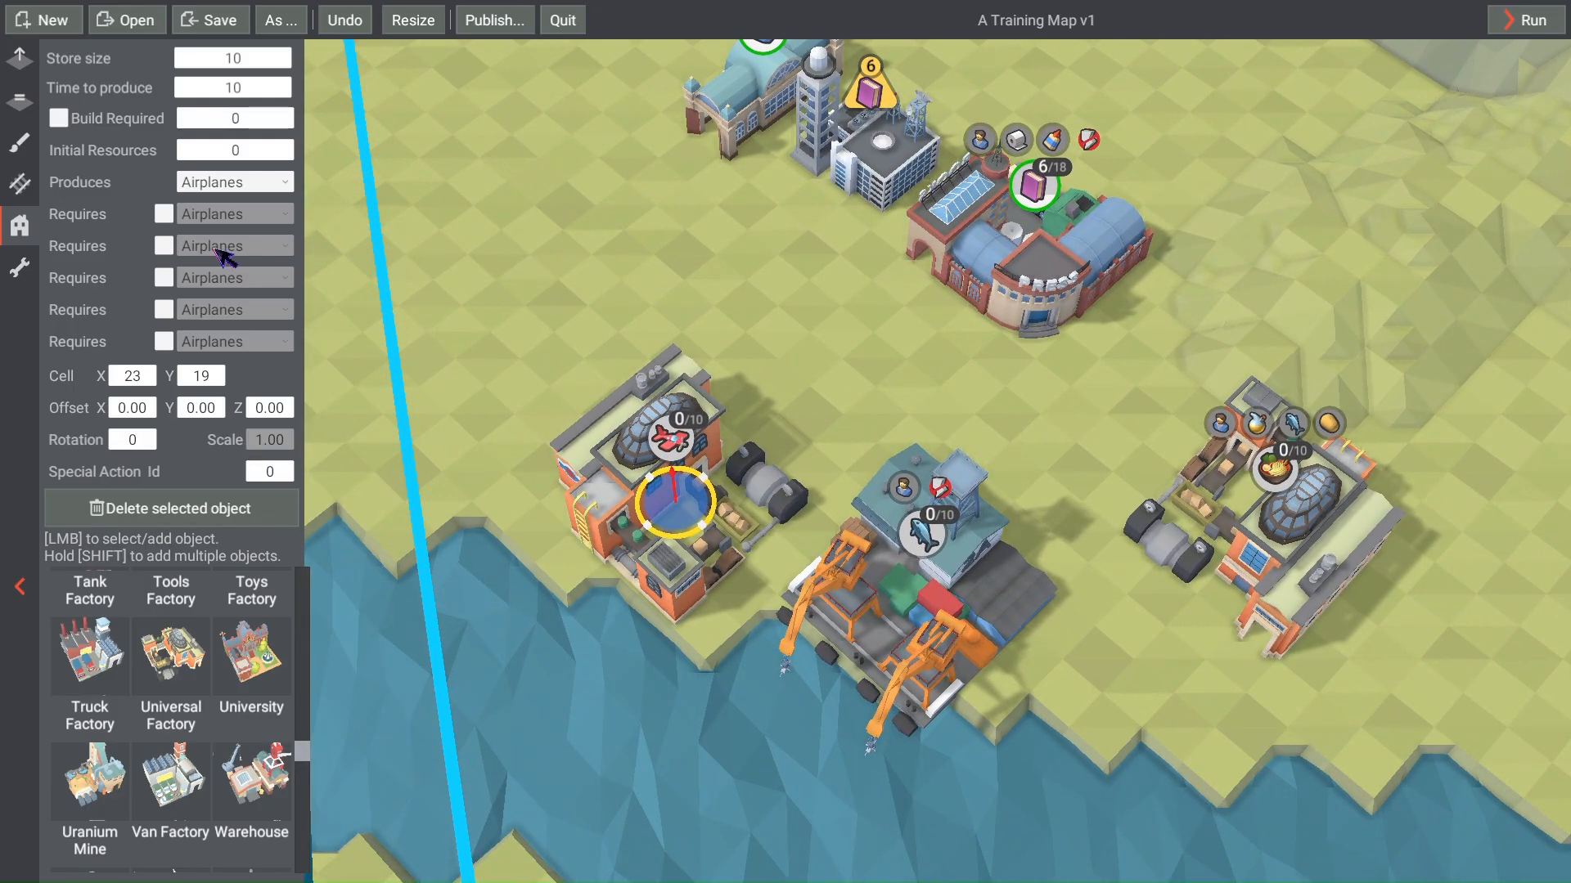
click(227, 188)
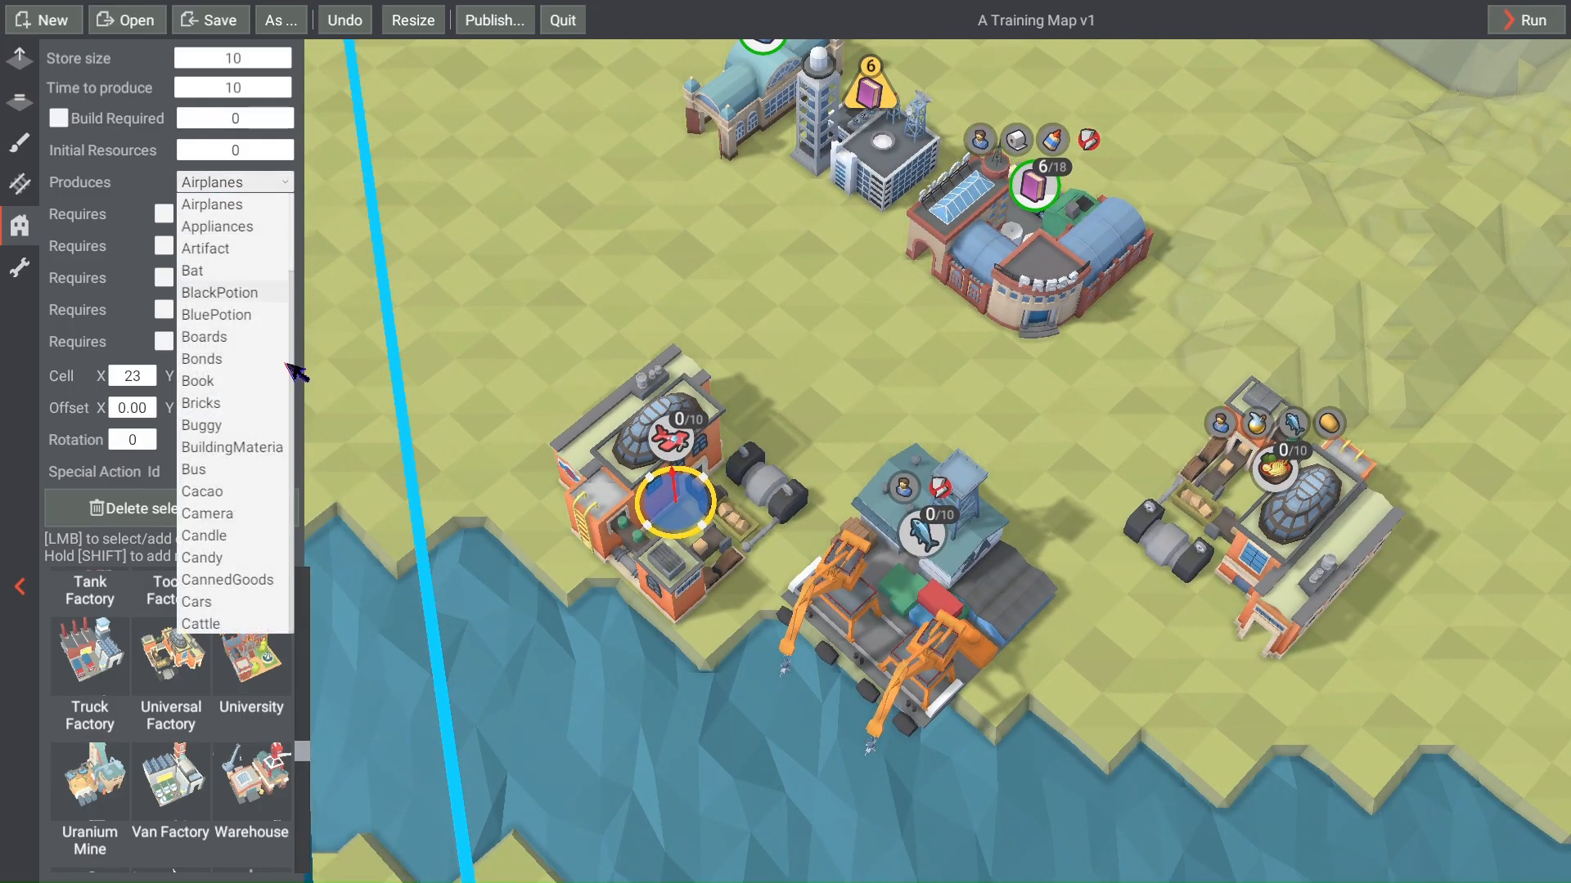
drag(292, 246, 304, 631)
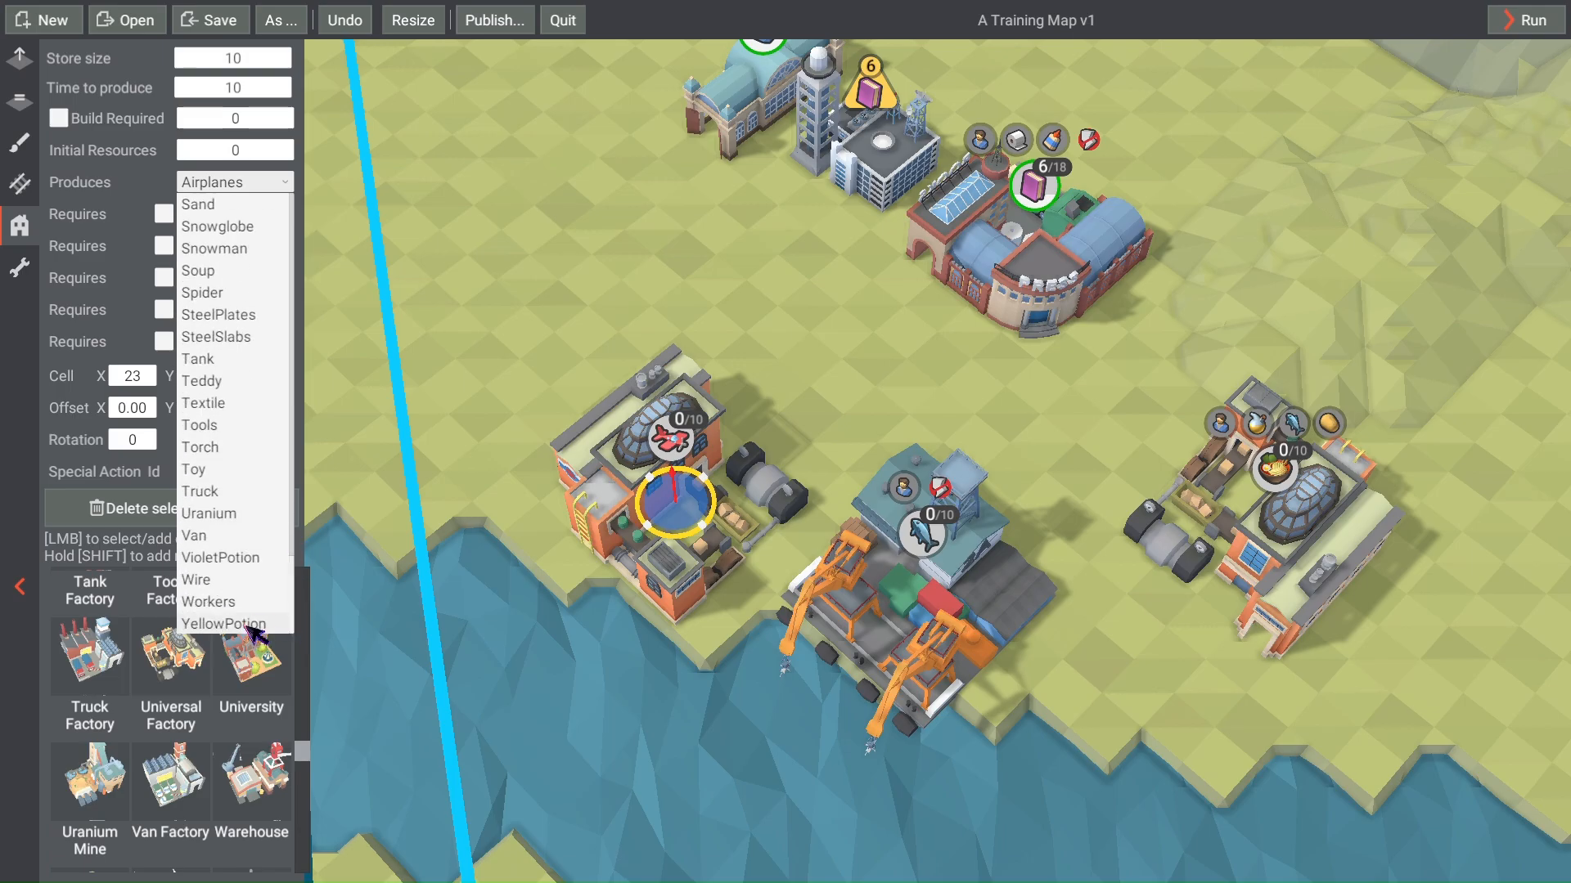
click(279, 624)
Step: Make the YellowPotion factory require Workers as its first resource
click(163, 214)
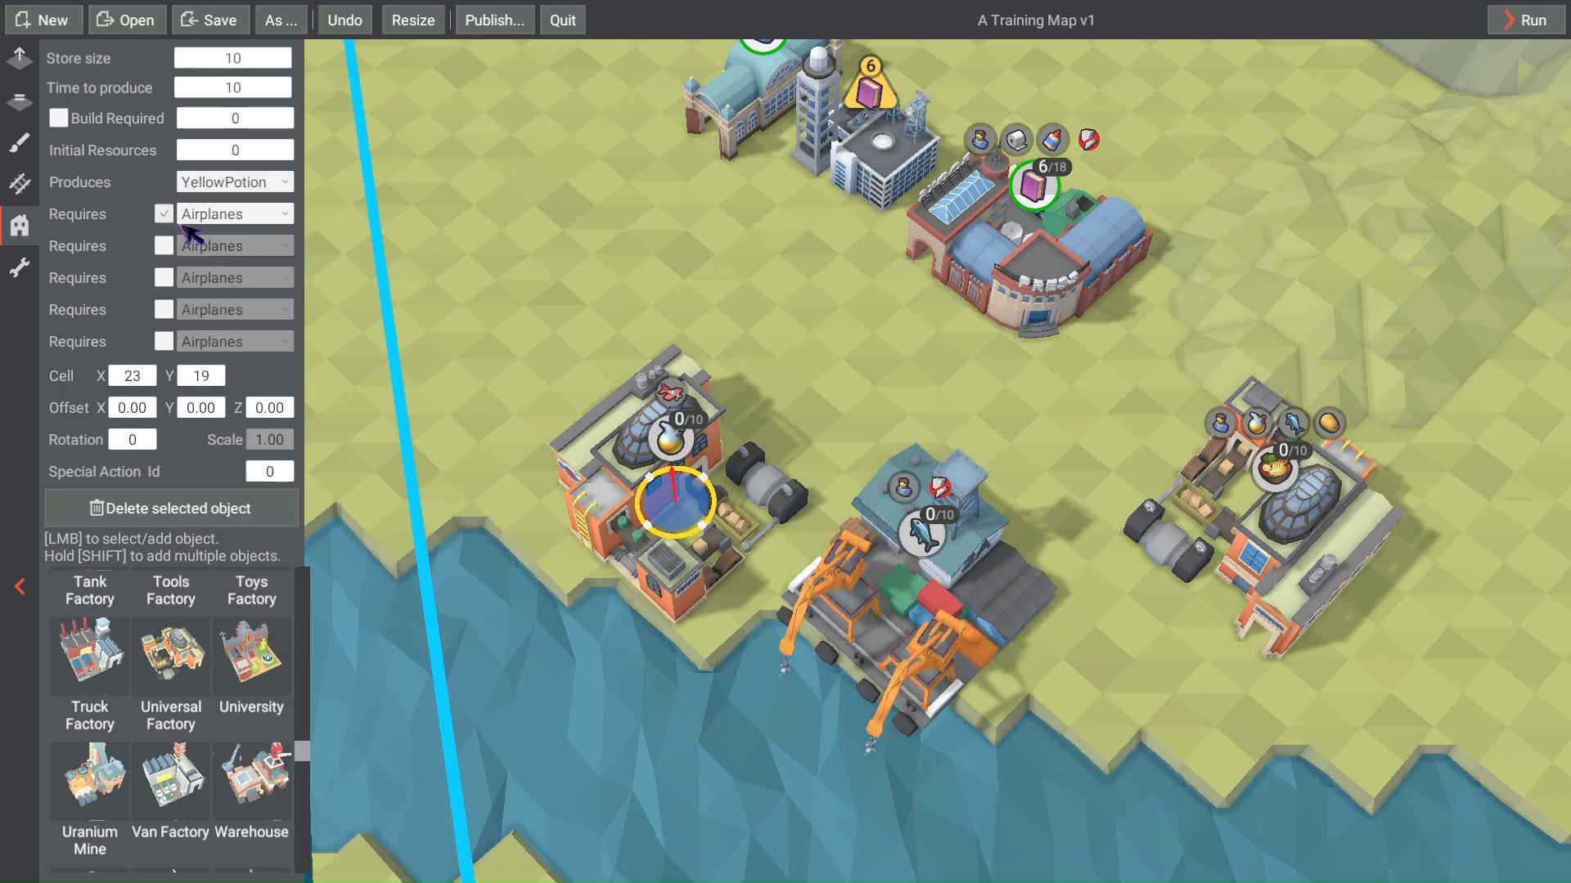
click(285, 214)
drag(303, 256, 309, 632)
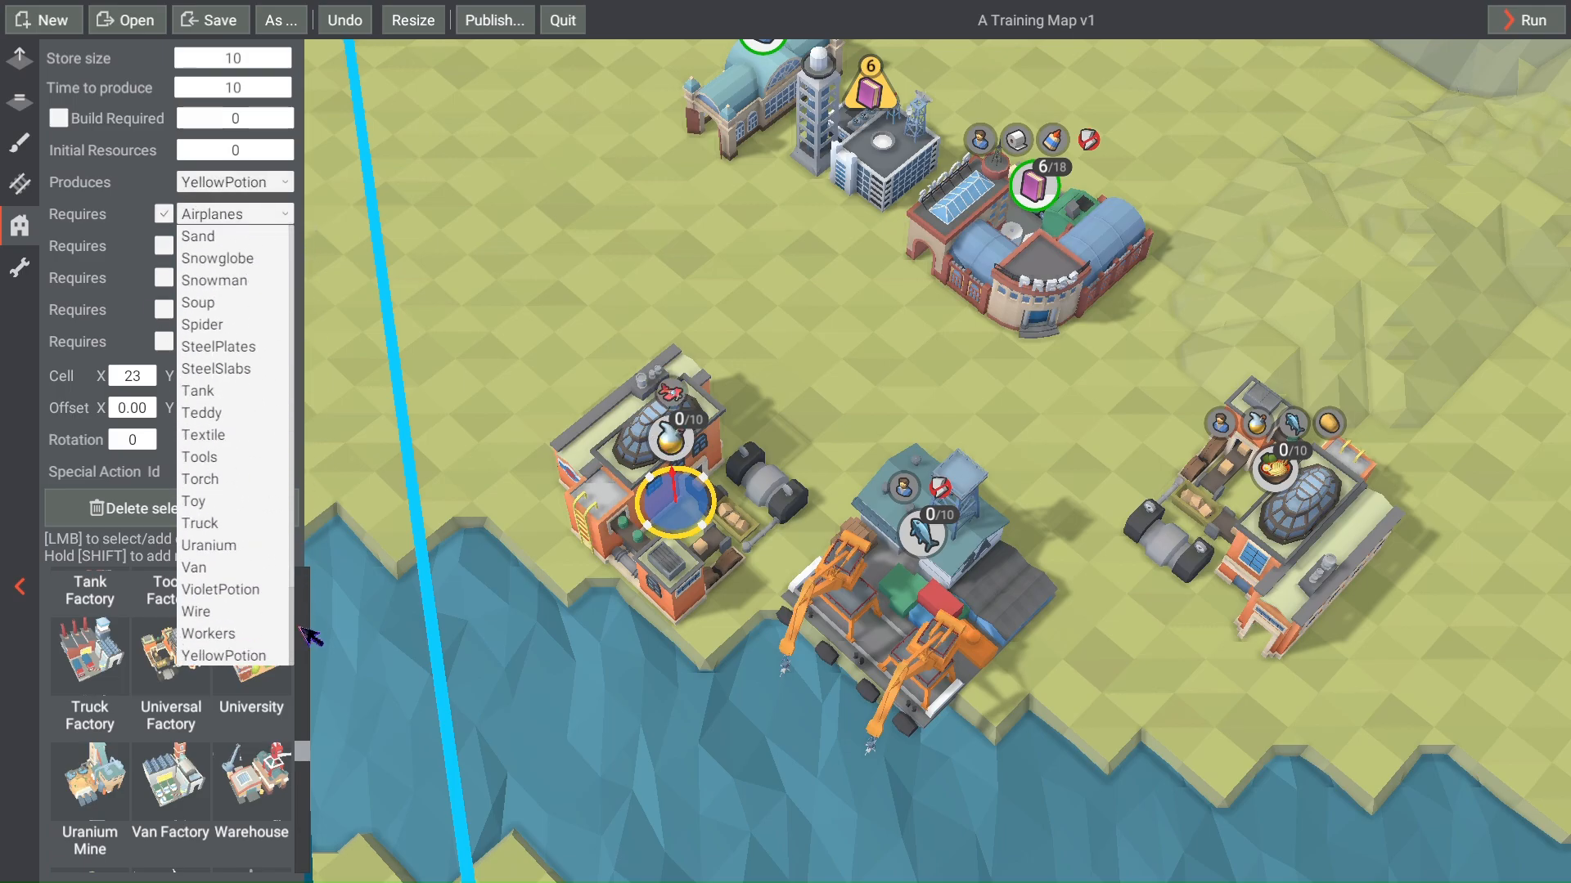
click(232, 635)
scroll(563, 304, down, 2)
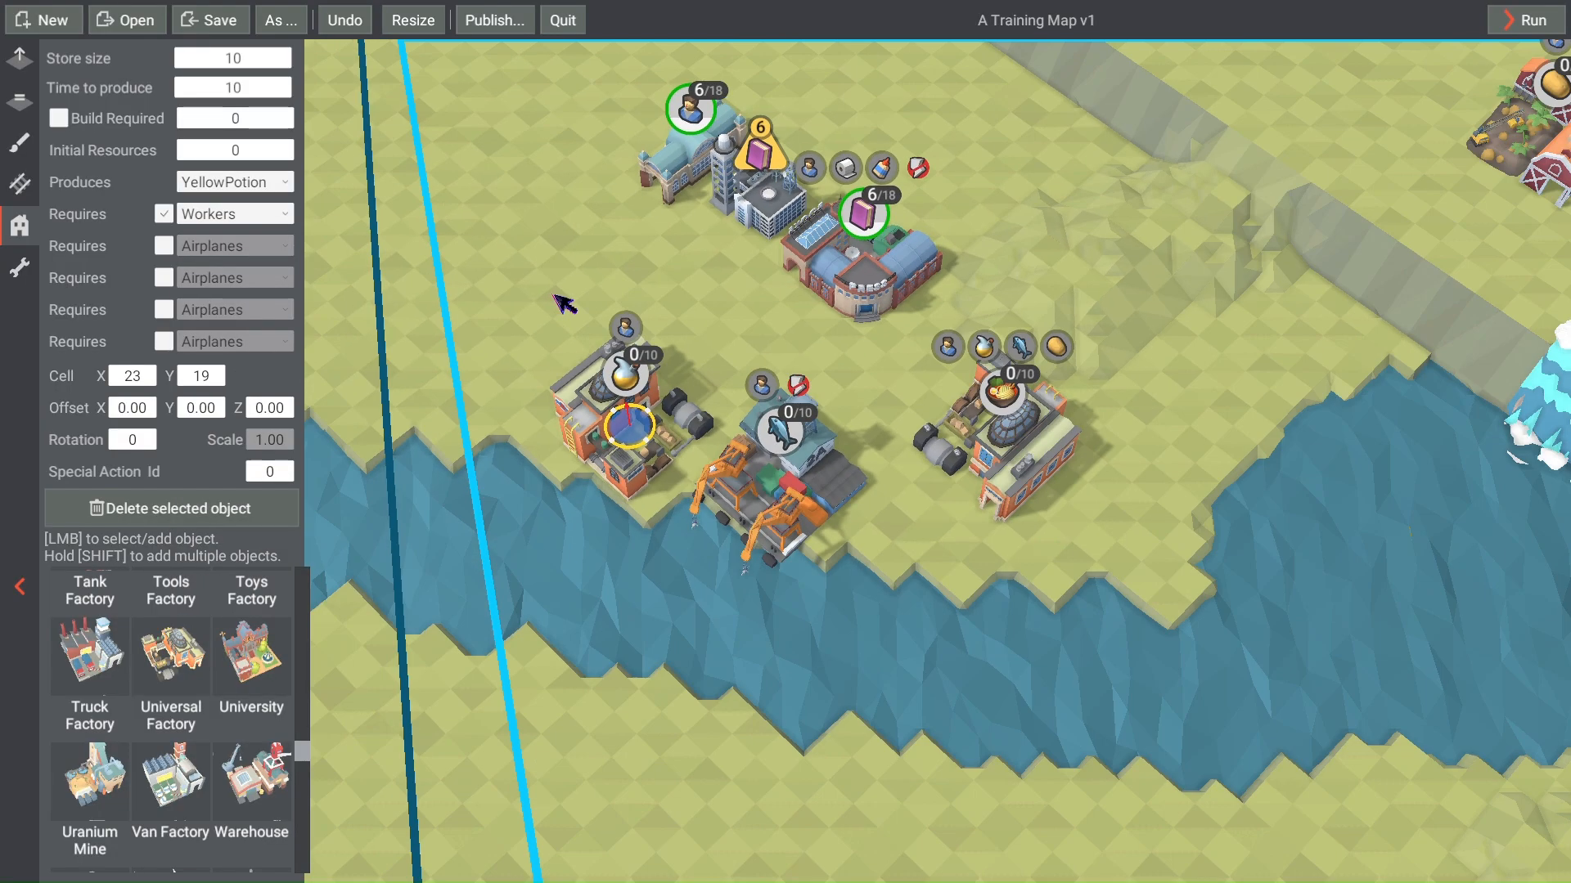
Step: Save the training map with the newly placed buildings
right_drag(1065, 196, 949, 276)
scroll(976, 393, down, 2)
scroll(900, 262, down, 2)
right_drag(855, 248, 898, 361)
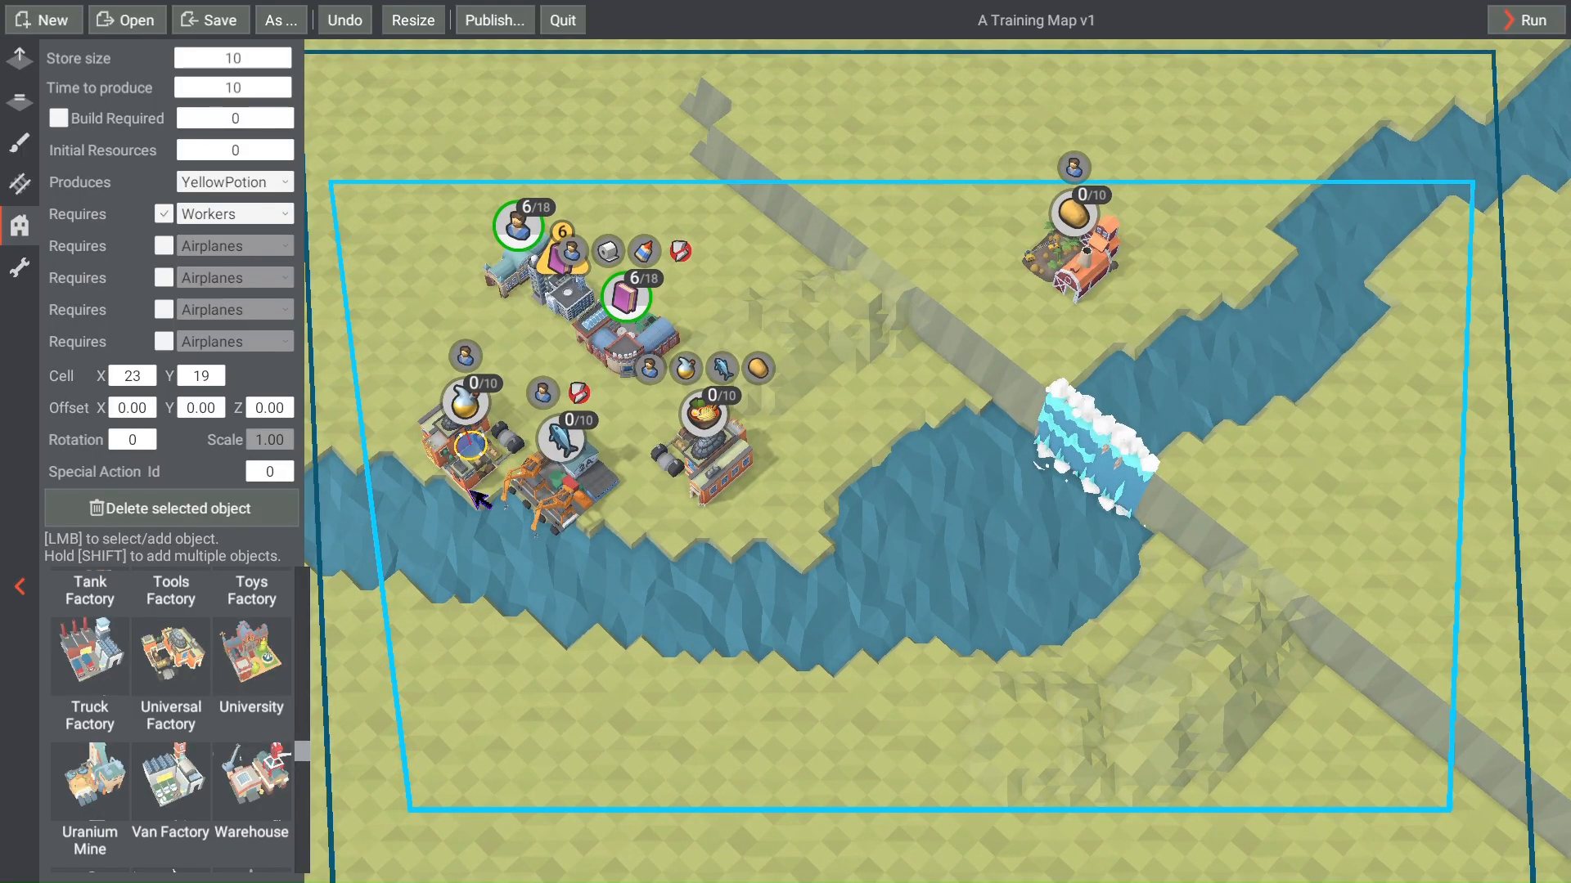
scroll(481, 500, up, 2)
right_drag(483, 538, 626, 540)
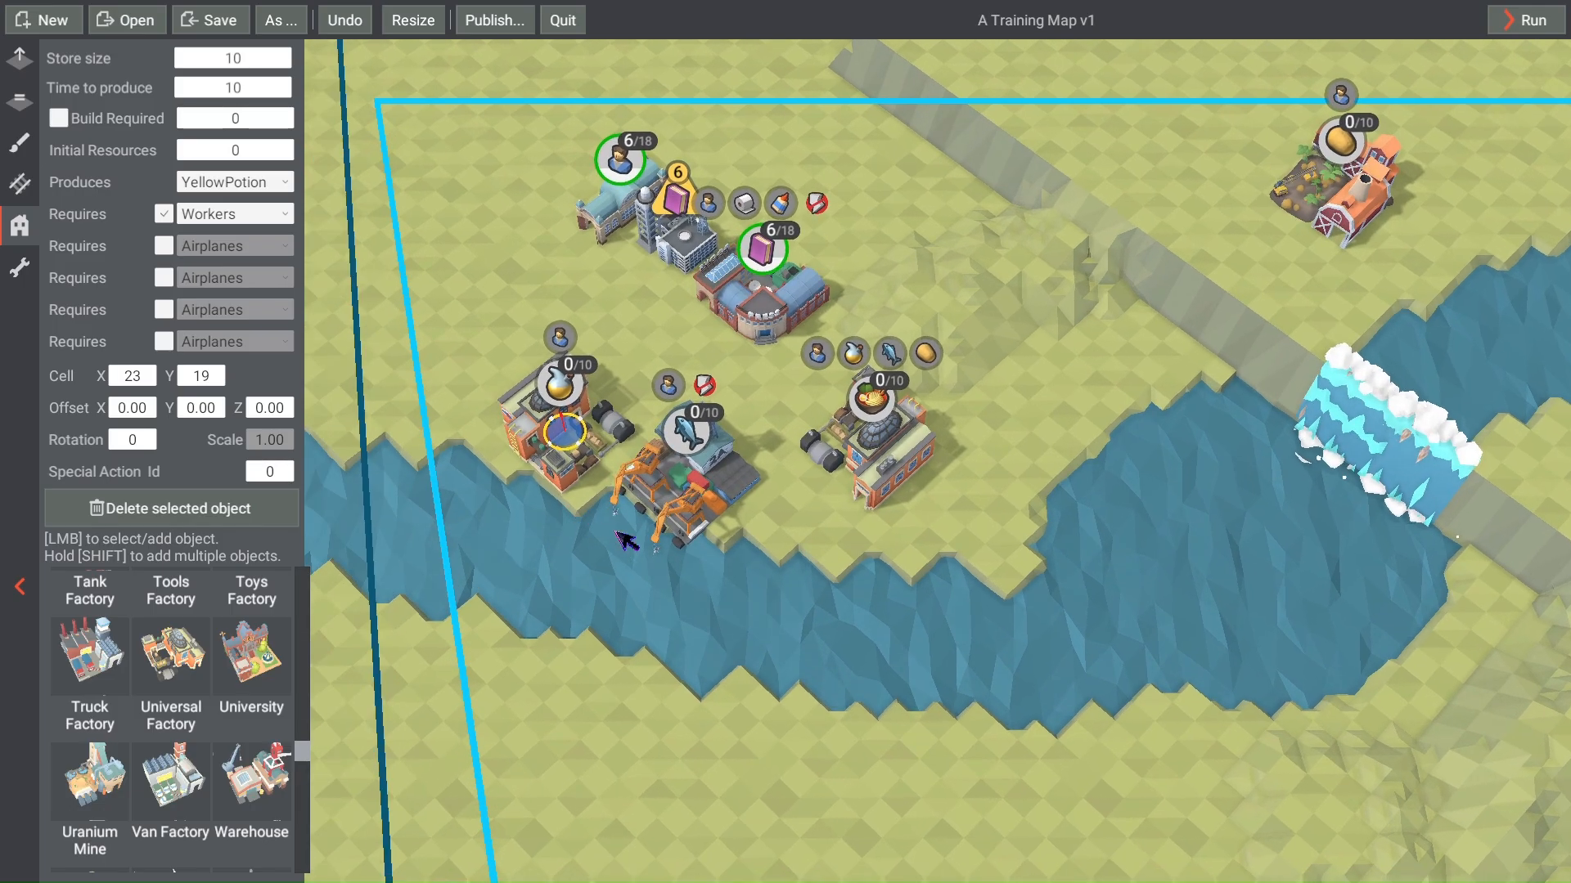
key(ctrl+s)
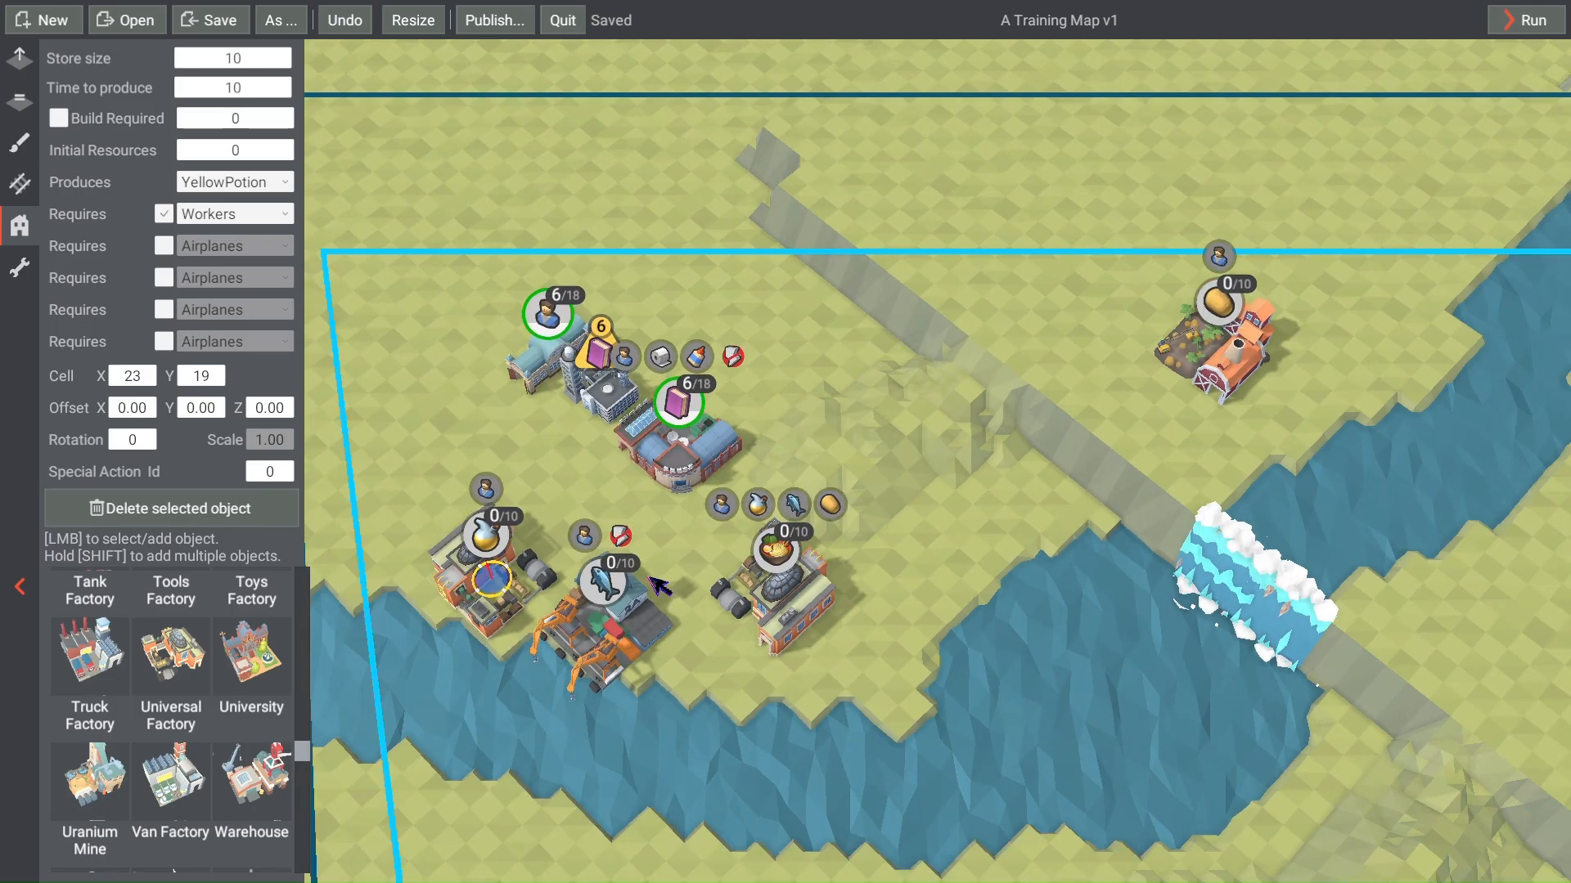
scroll(981, 507, down, 2)
right_drag(1014, 490, 1008, 398)
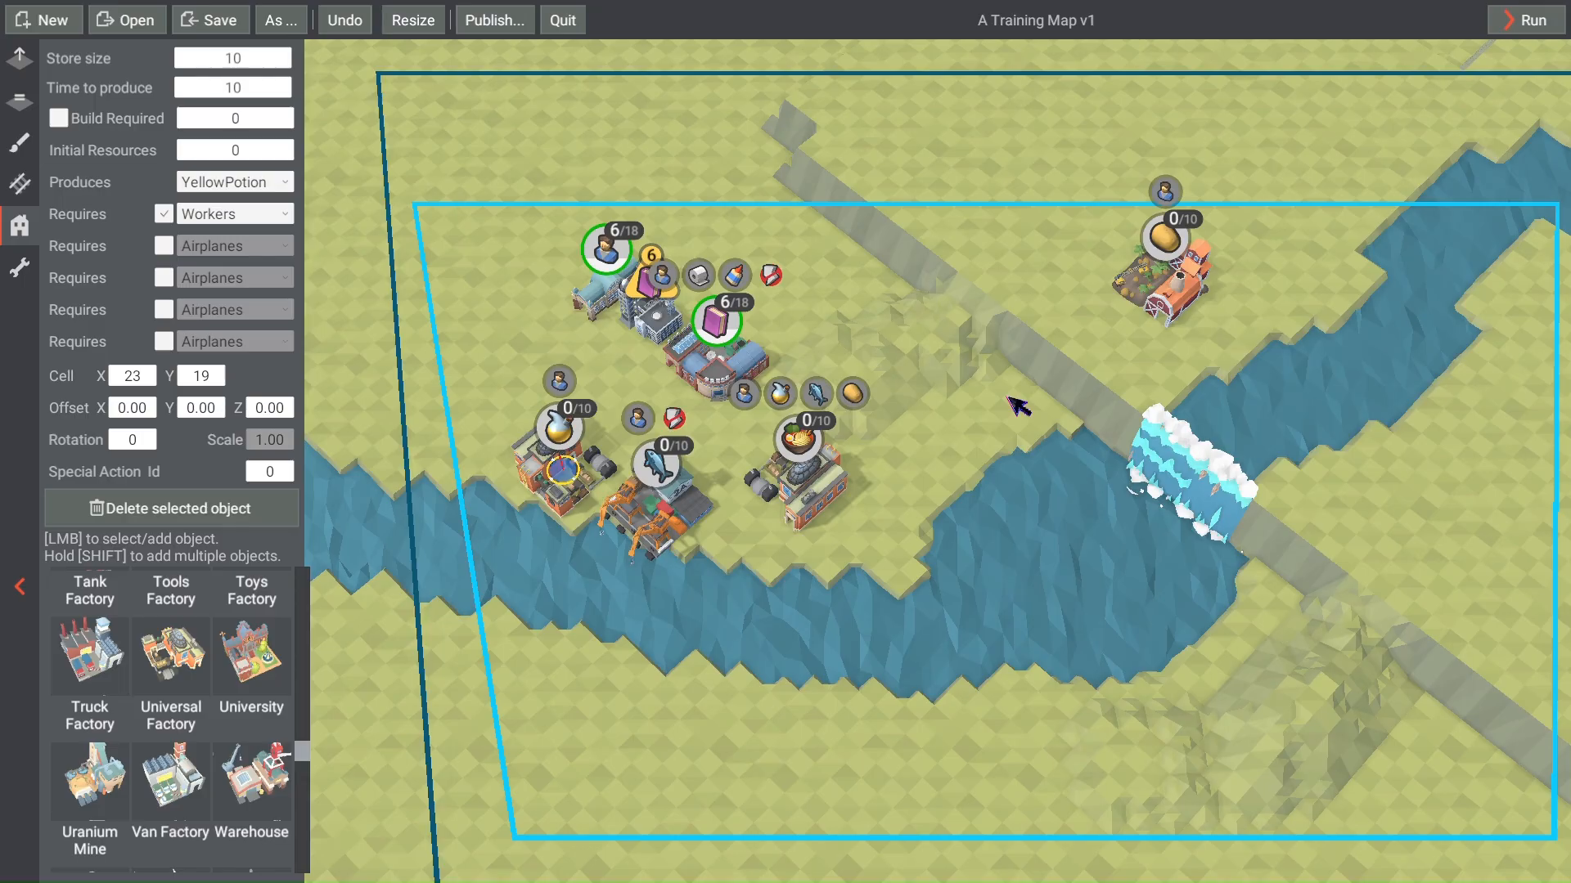
right_drag(1125, 556, 1068, 470)
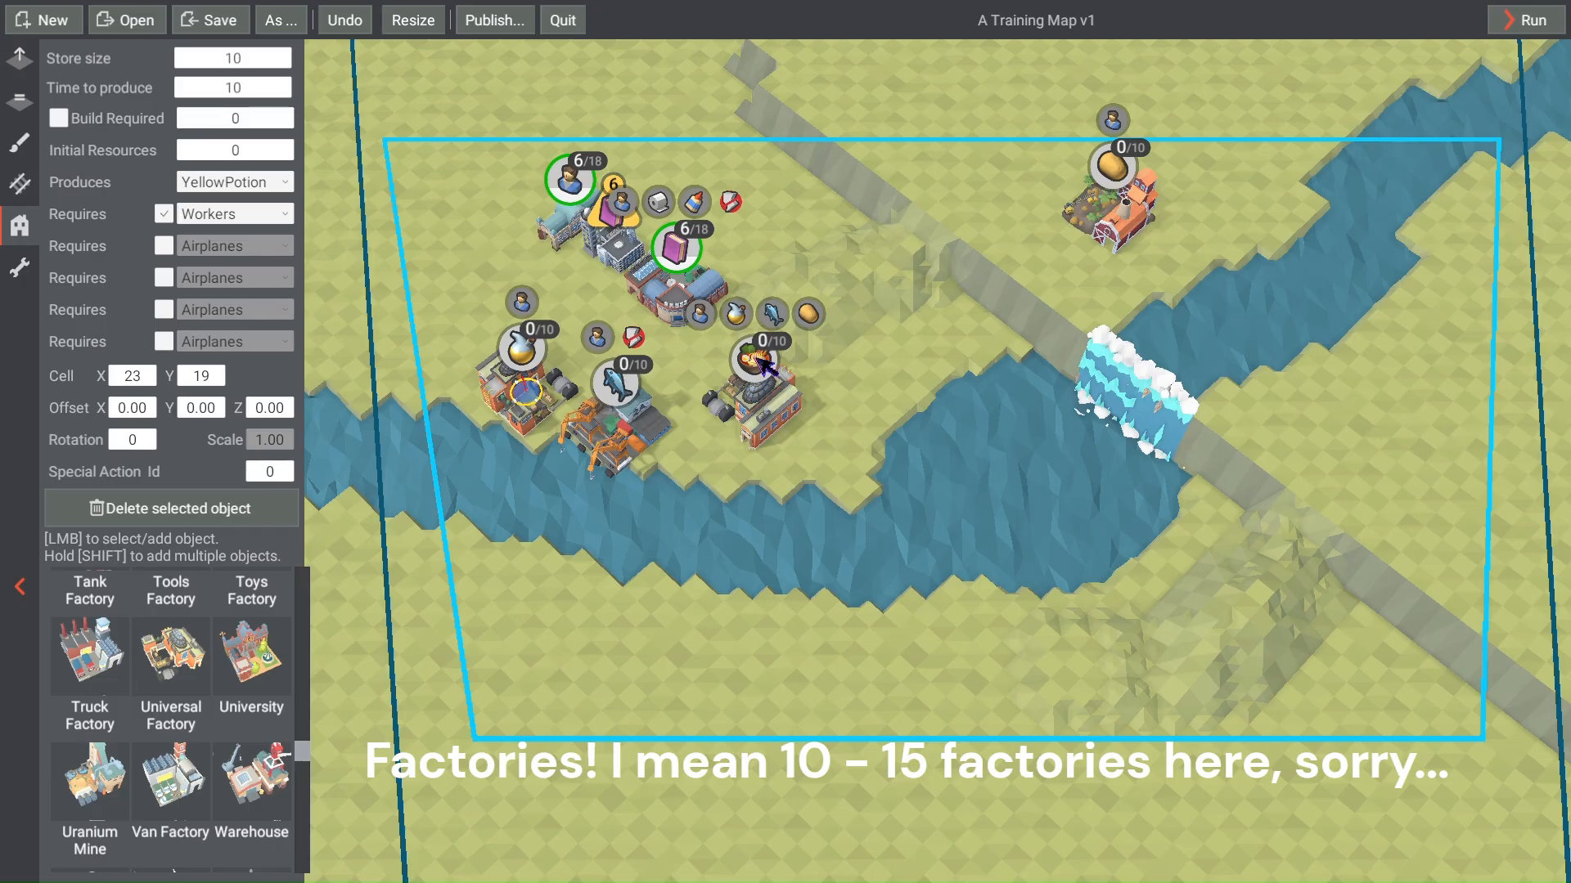
scroll(681, 340, up, 3)
scroll(813, 459, down, 3)
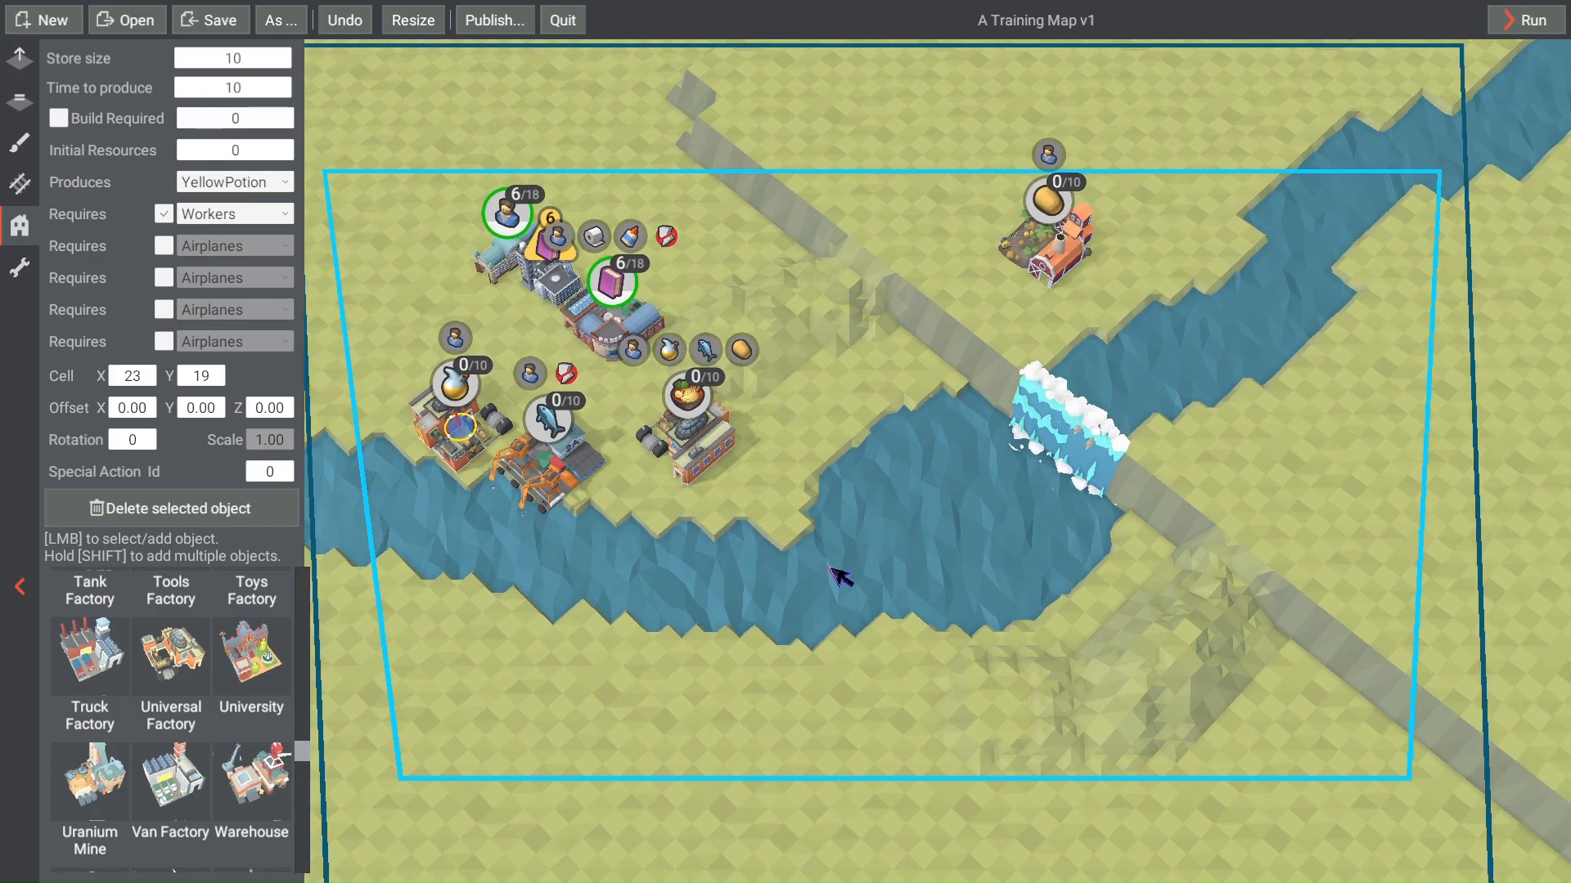
scroll(840, 576, down, 2)
scroll(800, 514, up, 3)
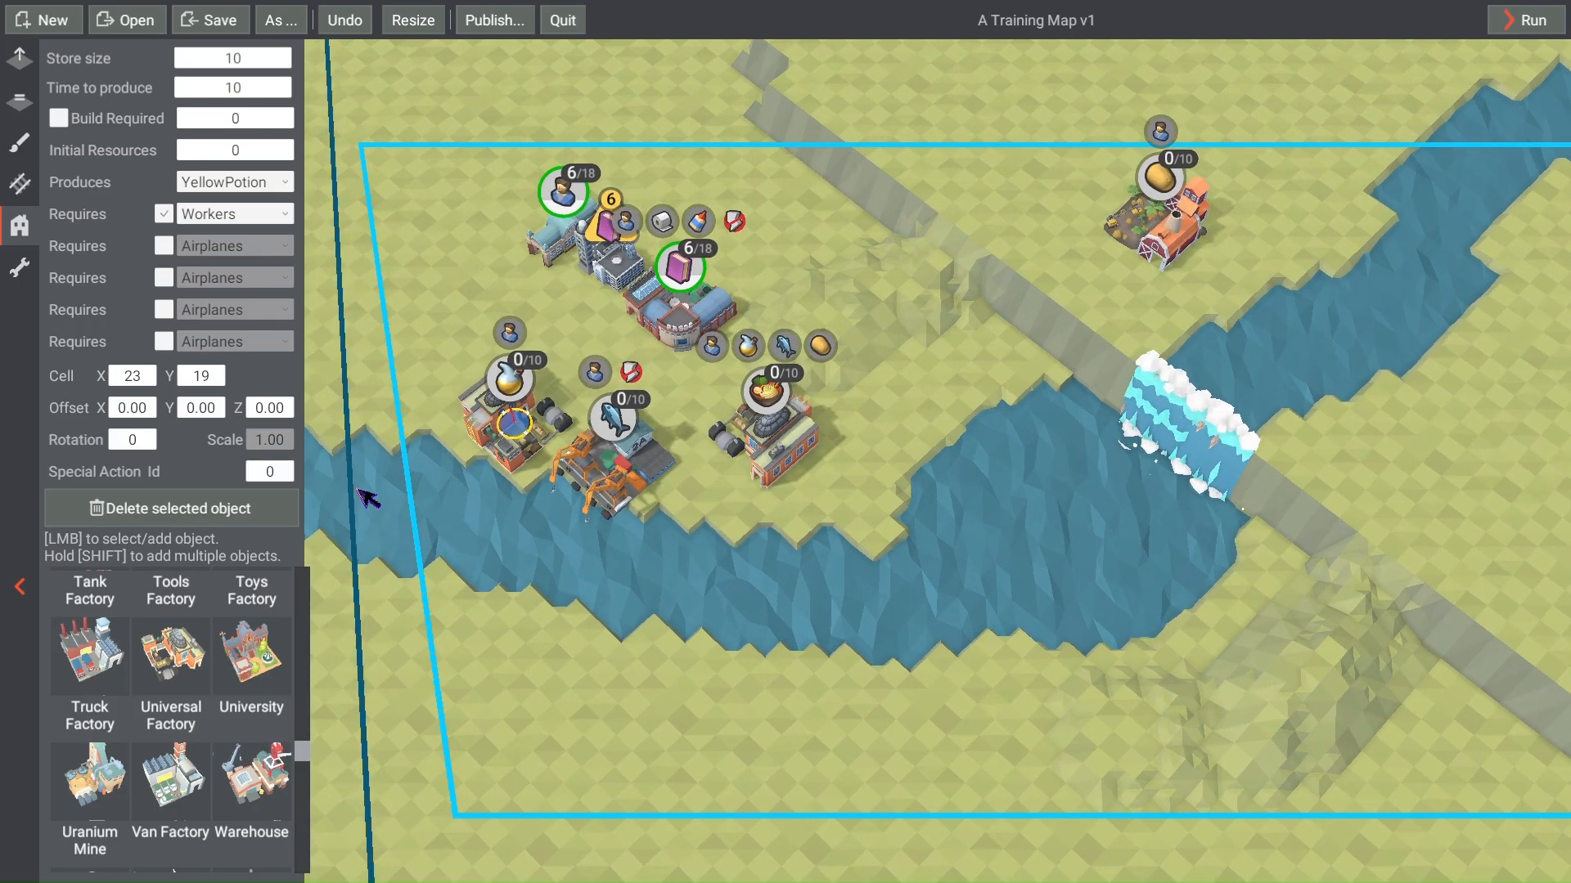
click(387, 352)
drag(309, 612, 308, 561)
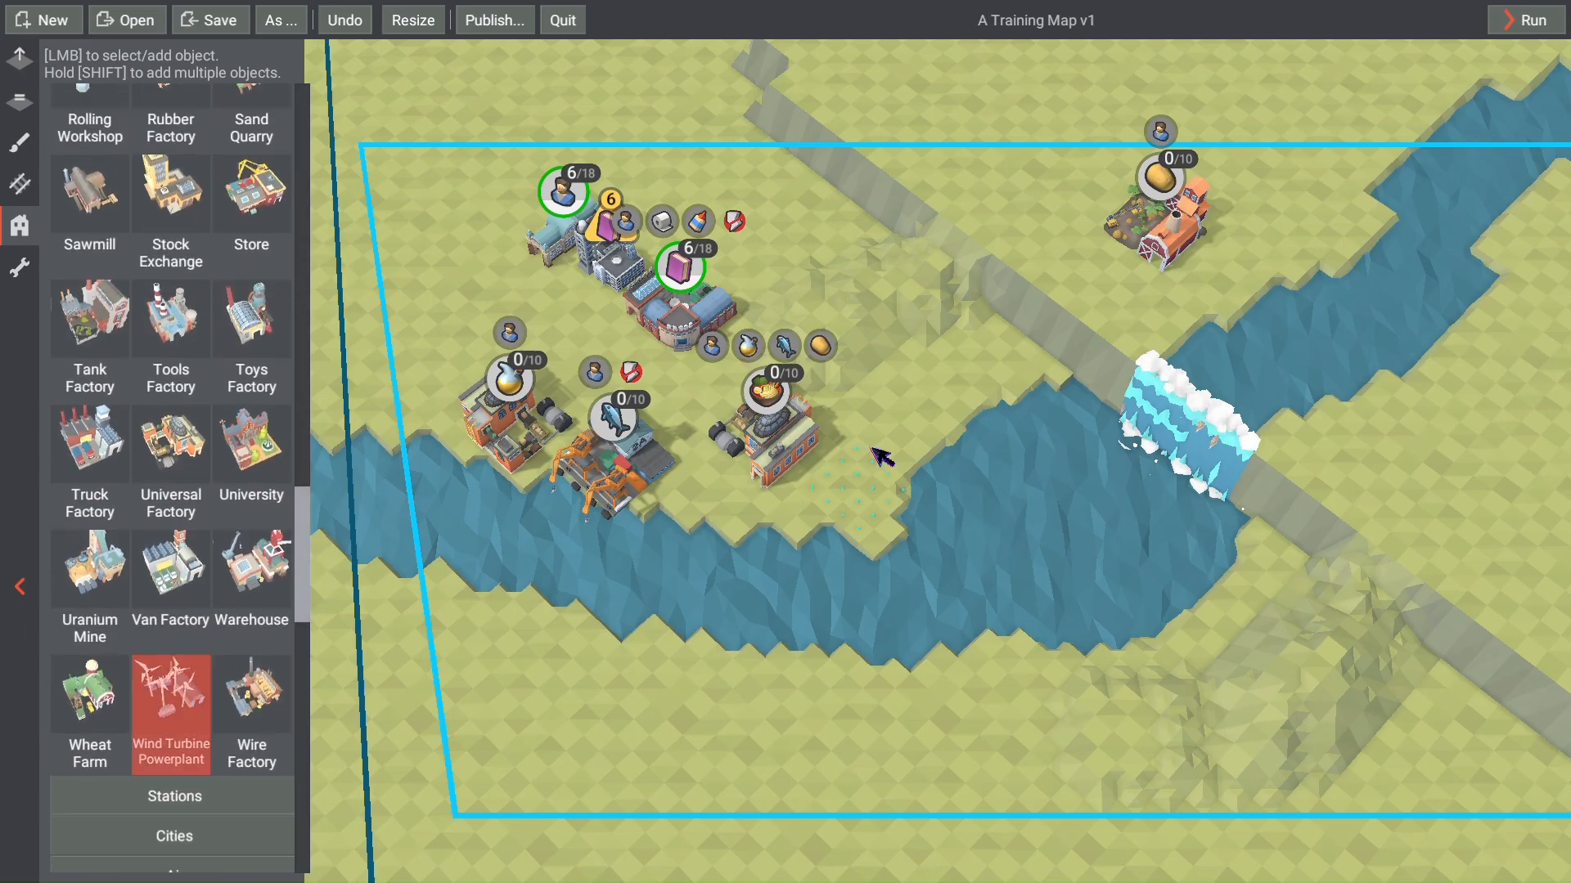
click(1025, 233)
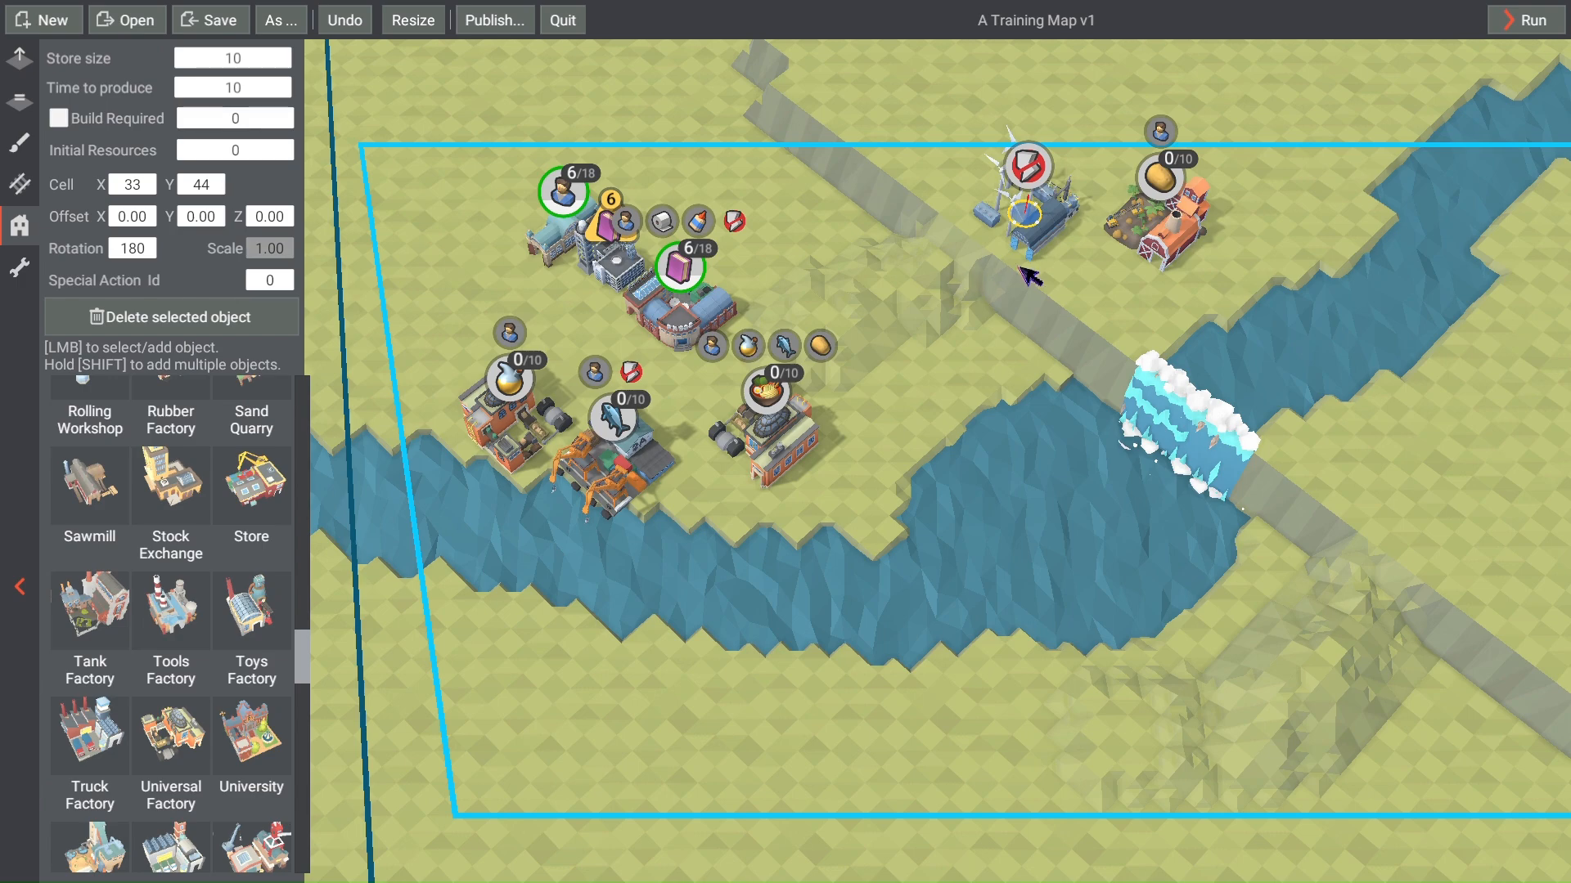
scroll(1022, 278, up, 2)
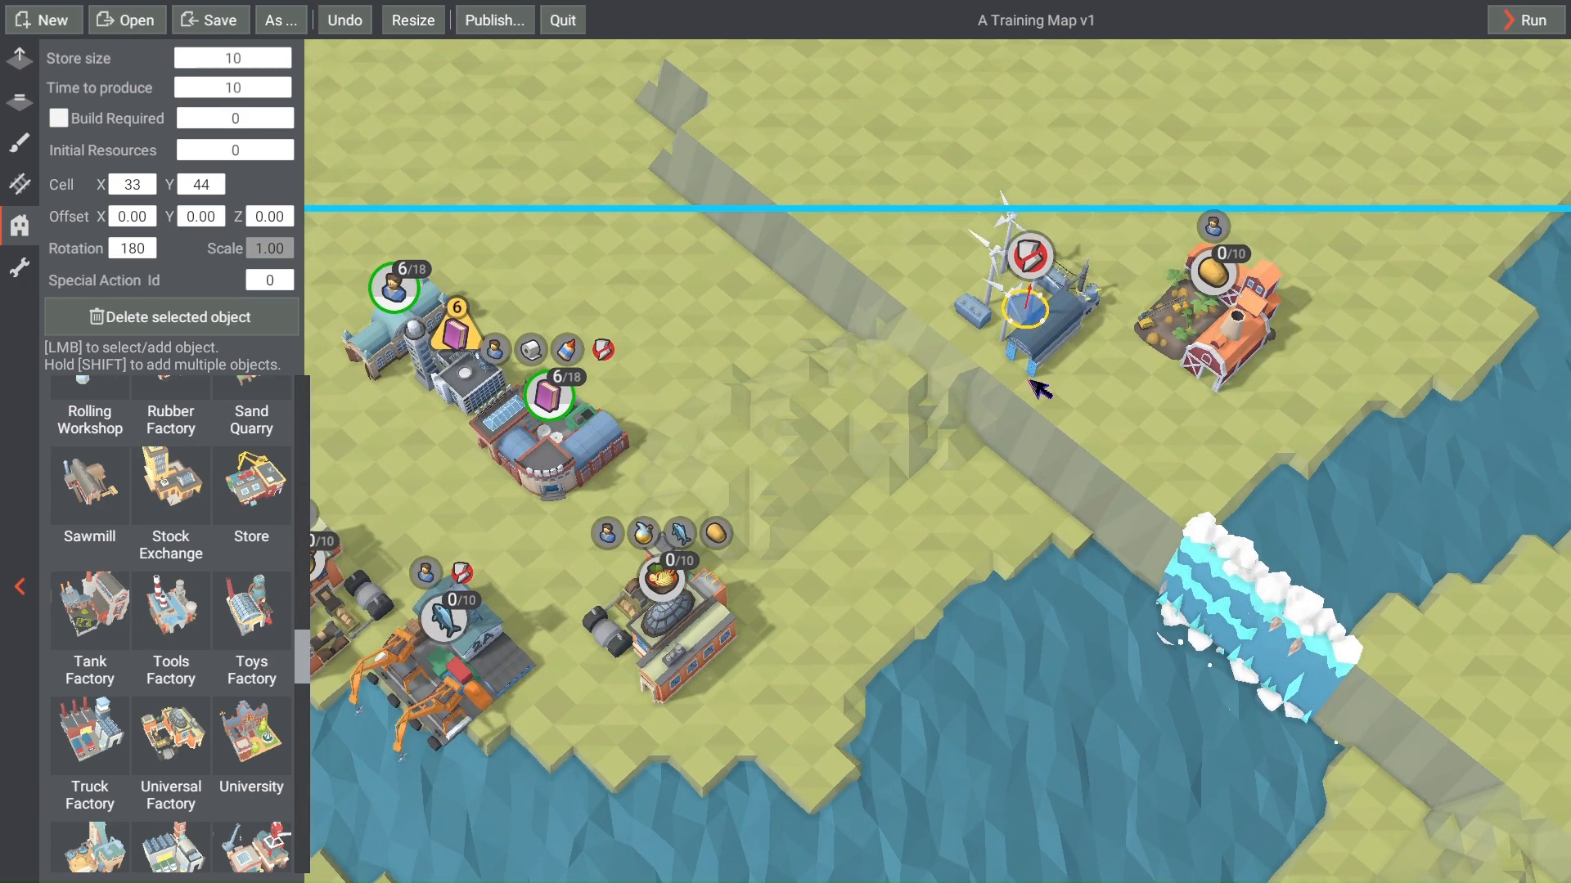
key(Delete)
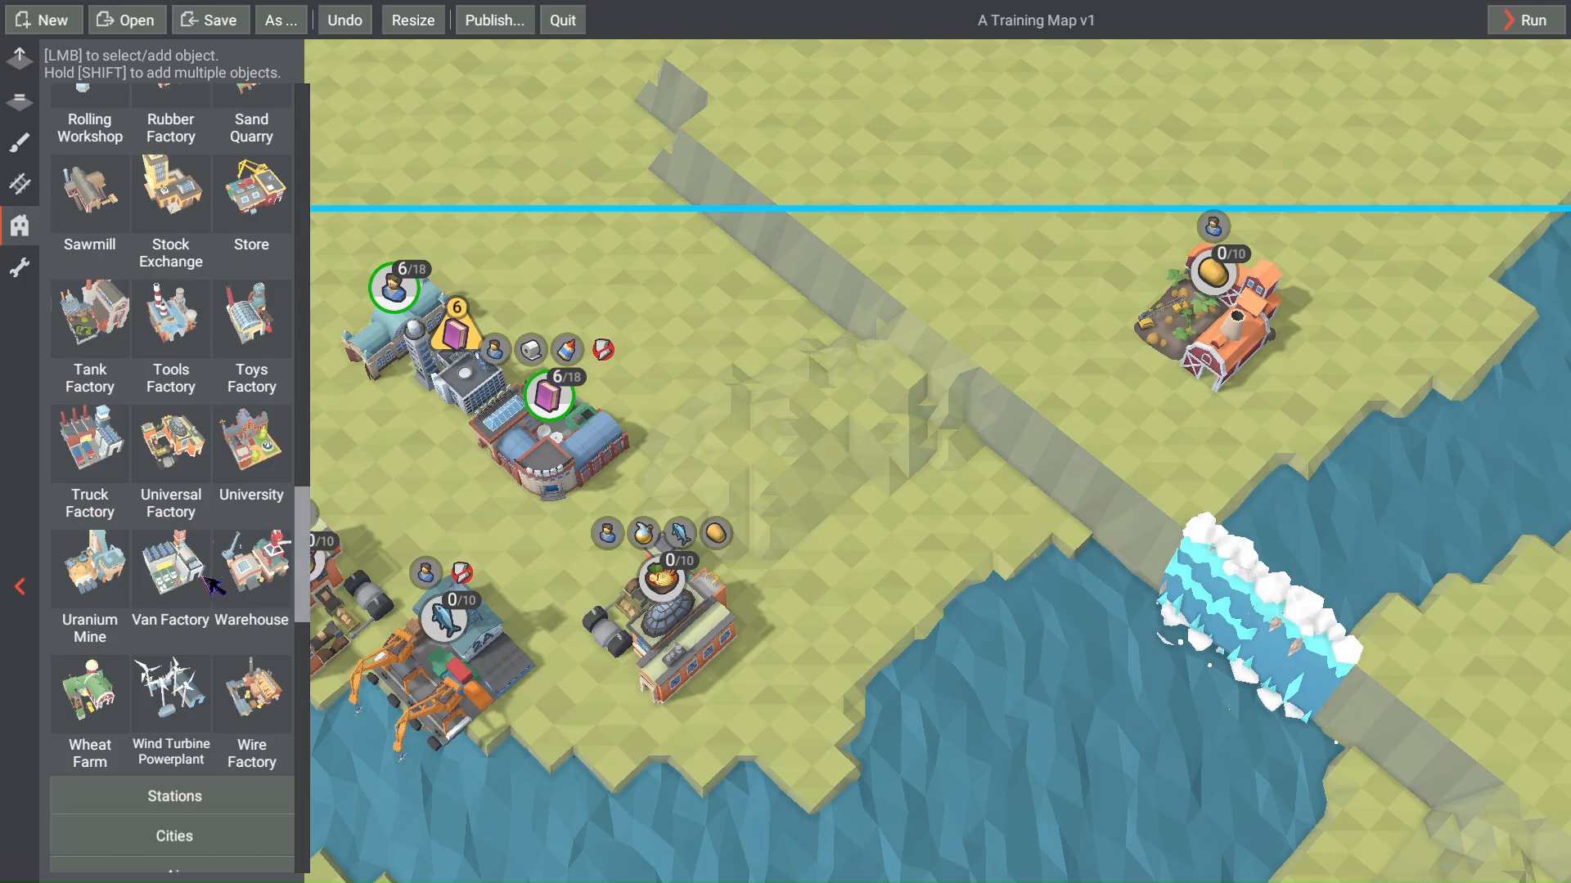
Step: Place a Nuclear Powerplant at cell 33, 44, just west of the potato farm
click(106, 585)
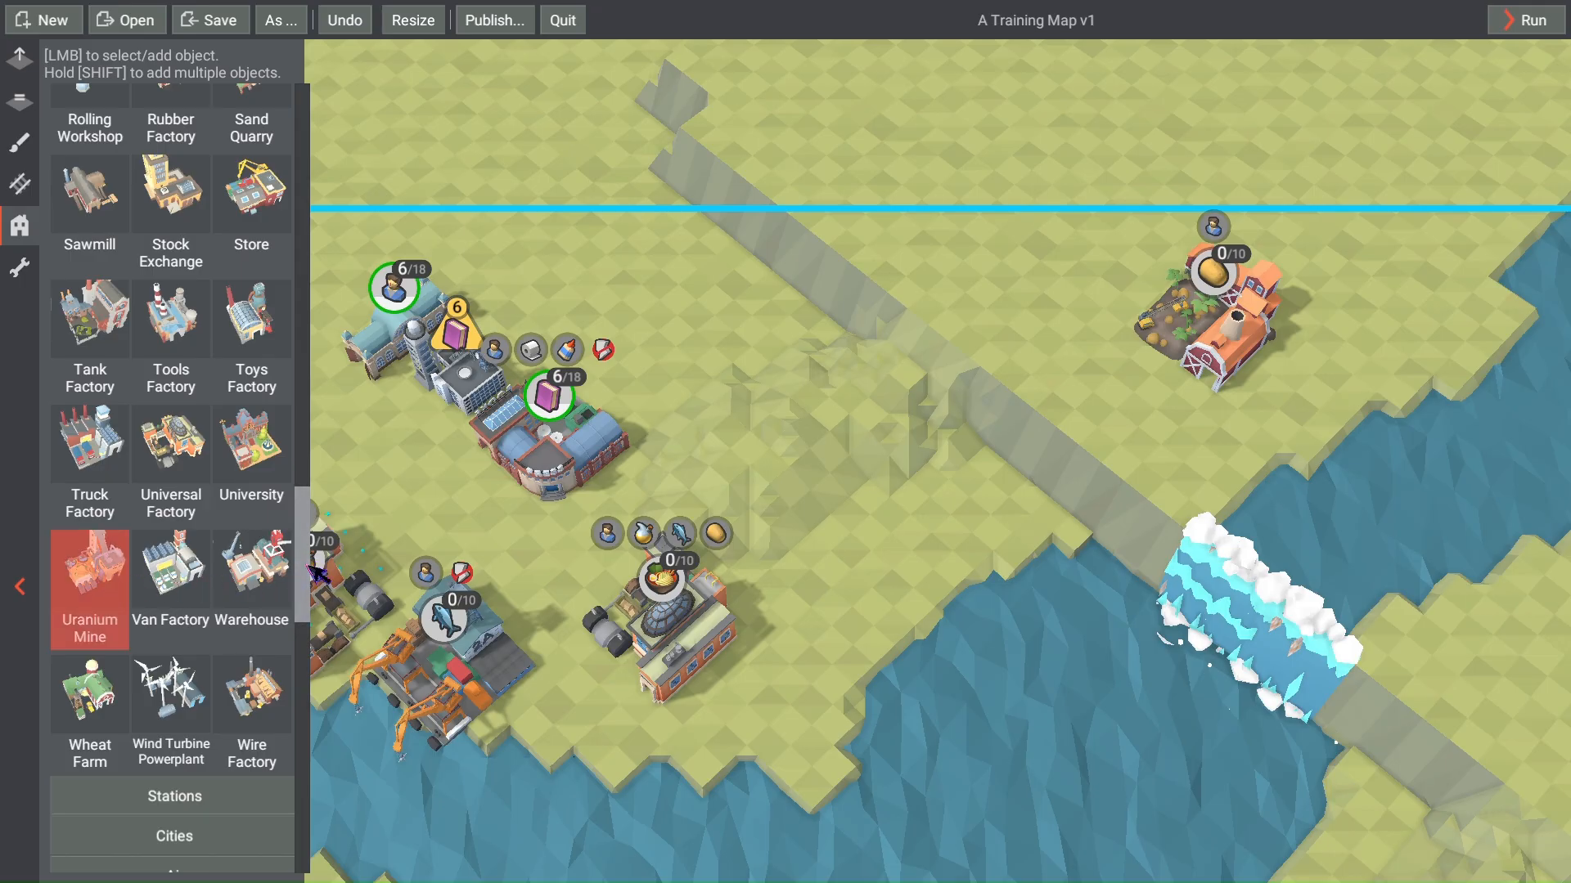
drag(311, 566, 303, 449)
click(77, 375)
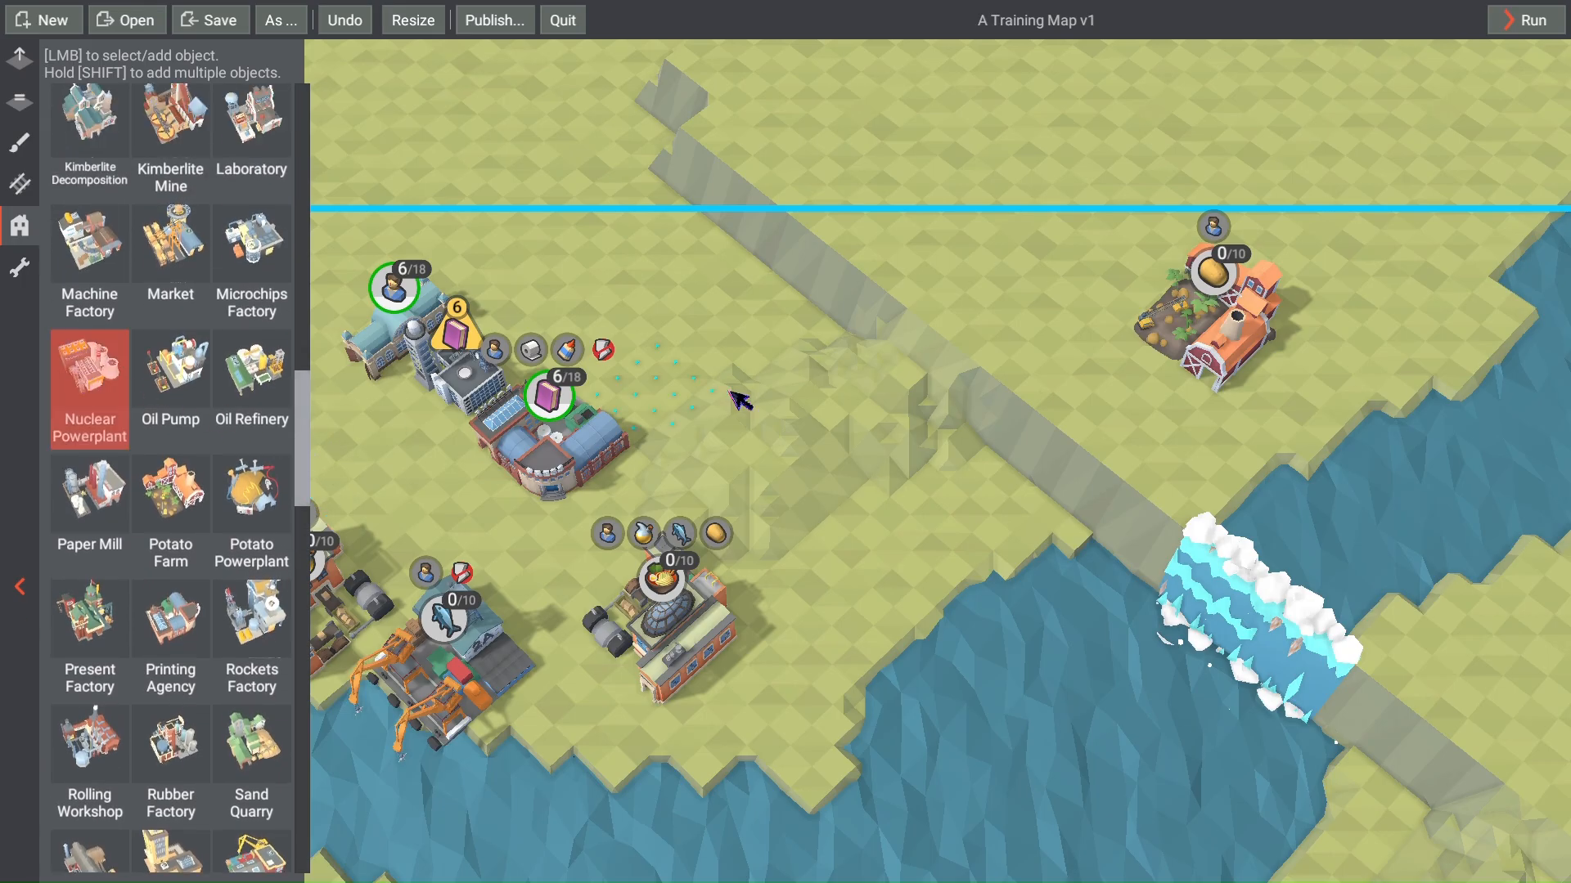
click(1035, 302)
scroll(1078, 372, down, 3)
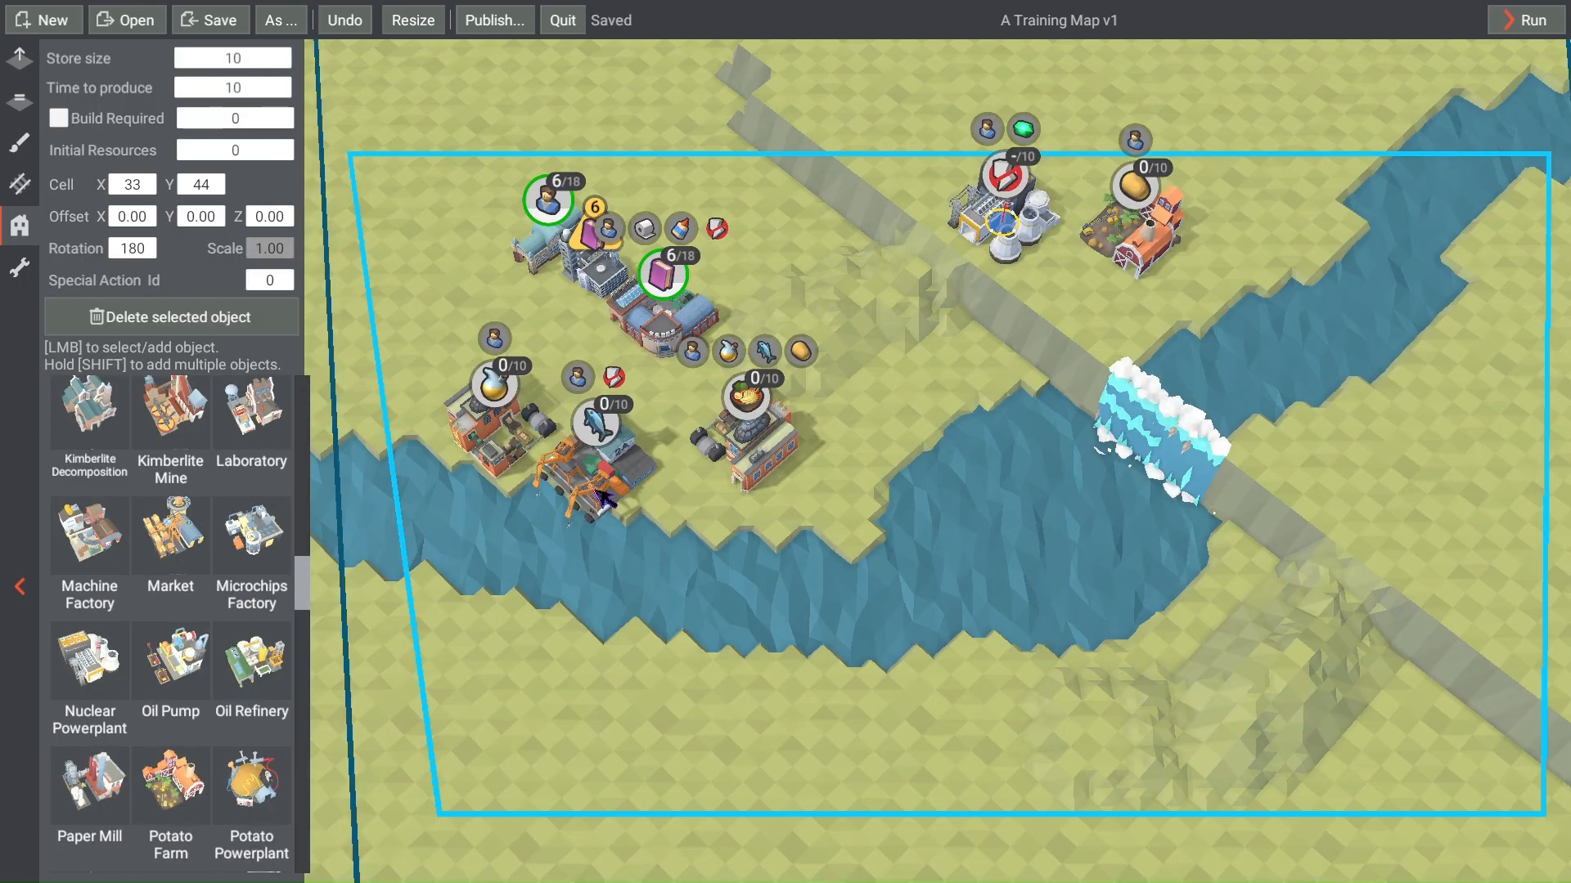
Step: Place a Coal Powerplant at cell 54, 45, on the land east of the waterfall
drag(308, 597, 308, 432)
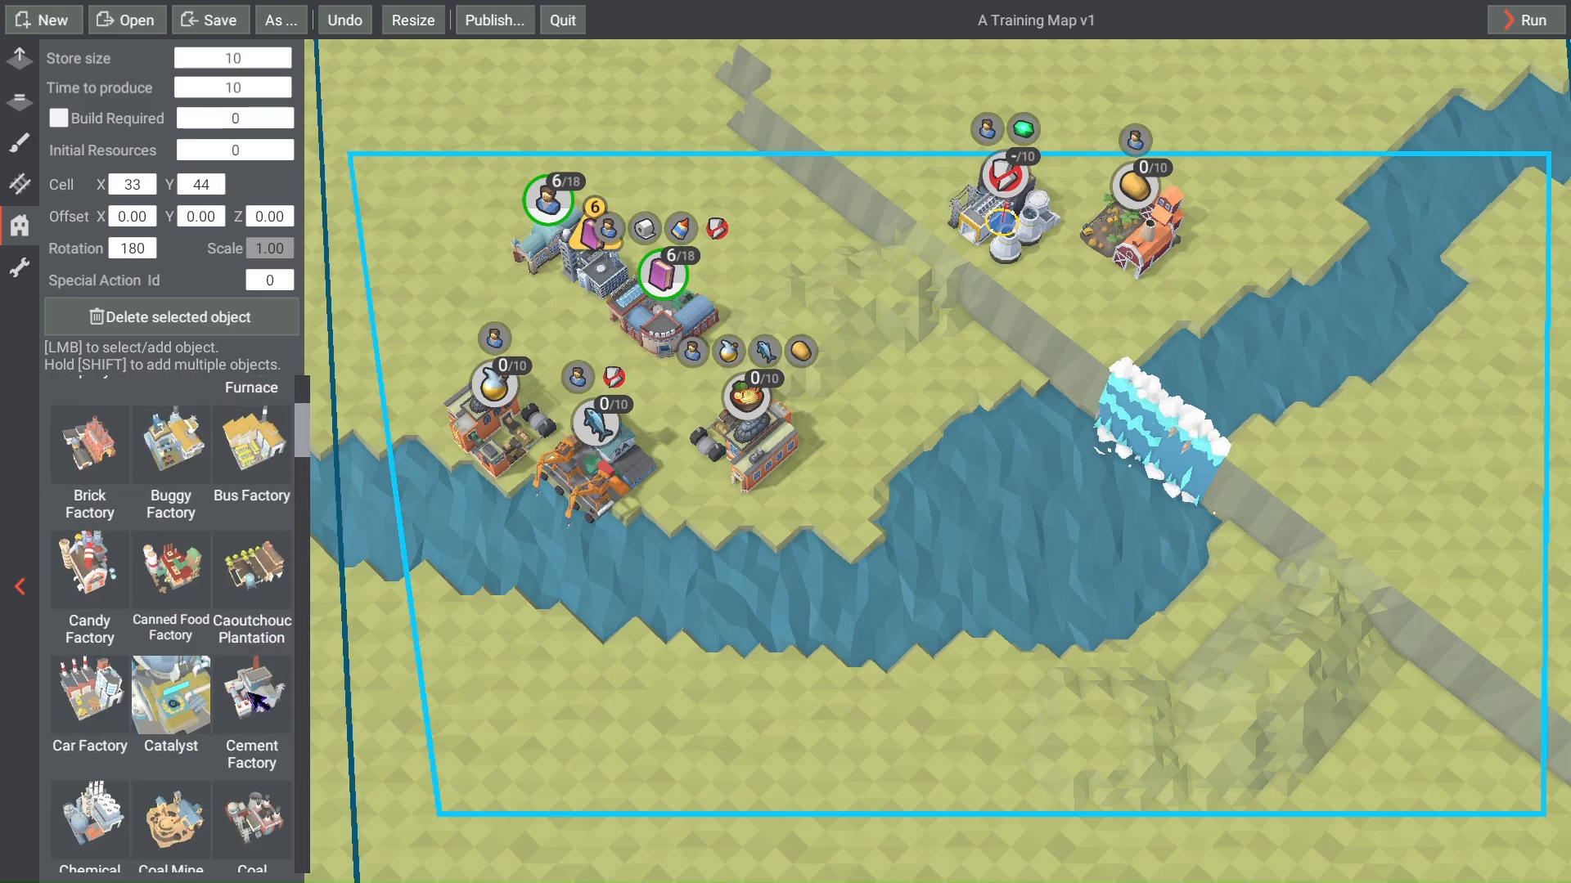
click(252, 818)
click(1364, 473)
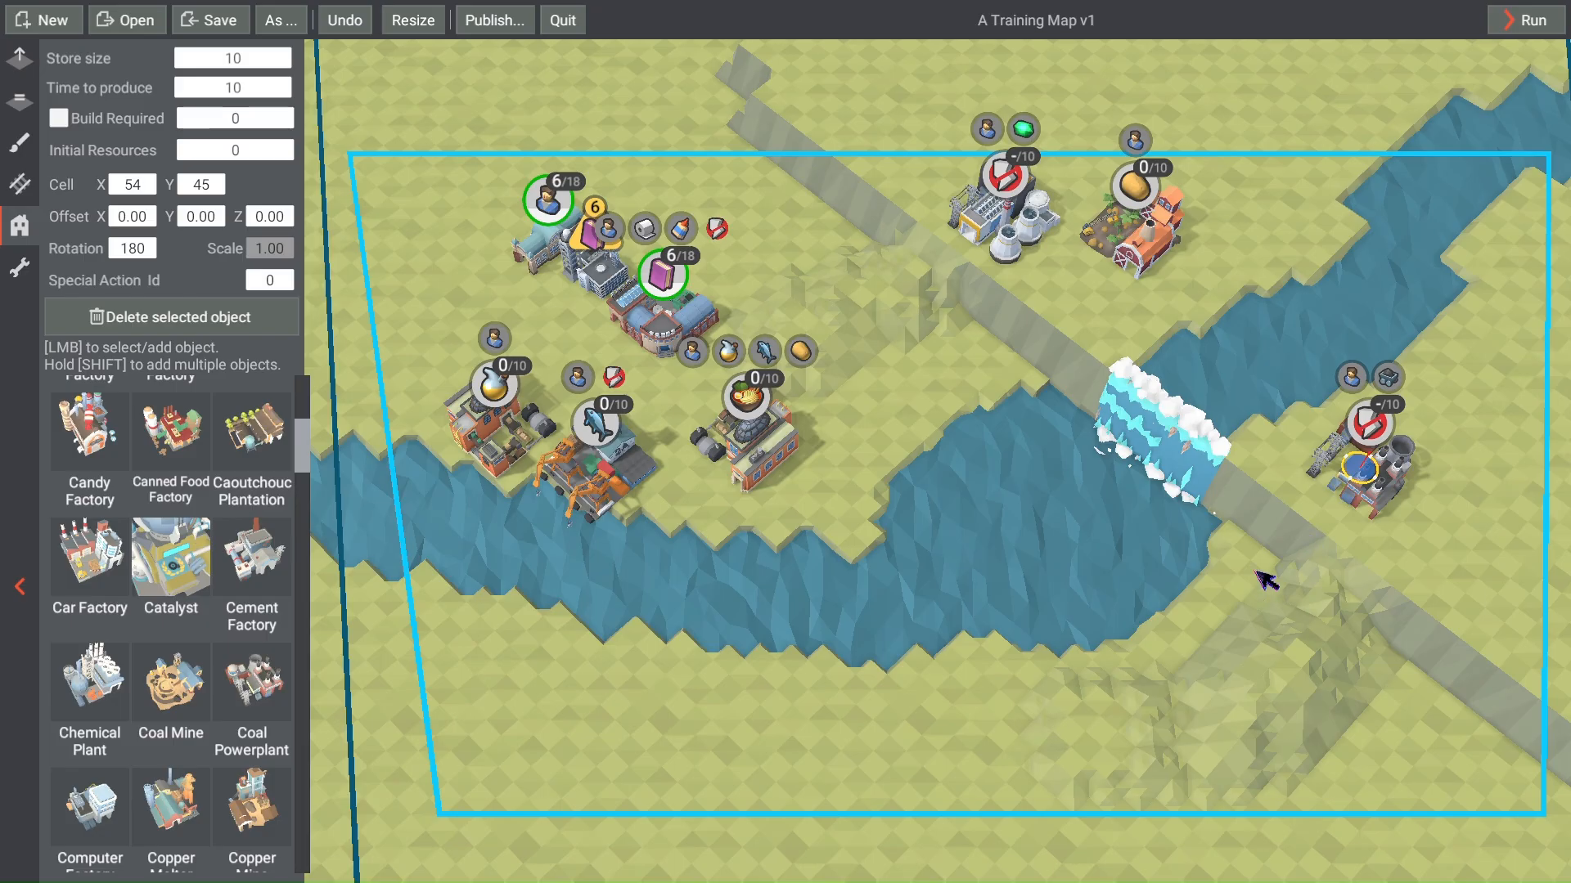
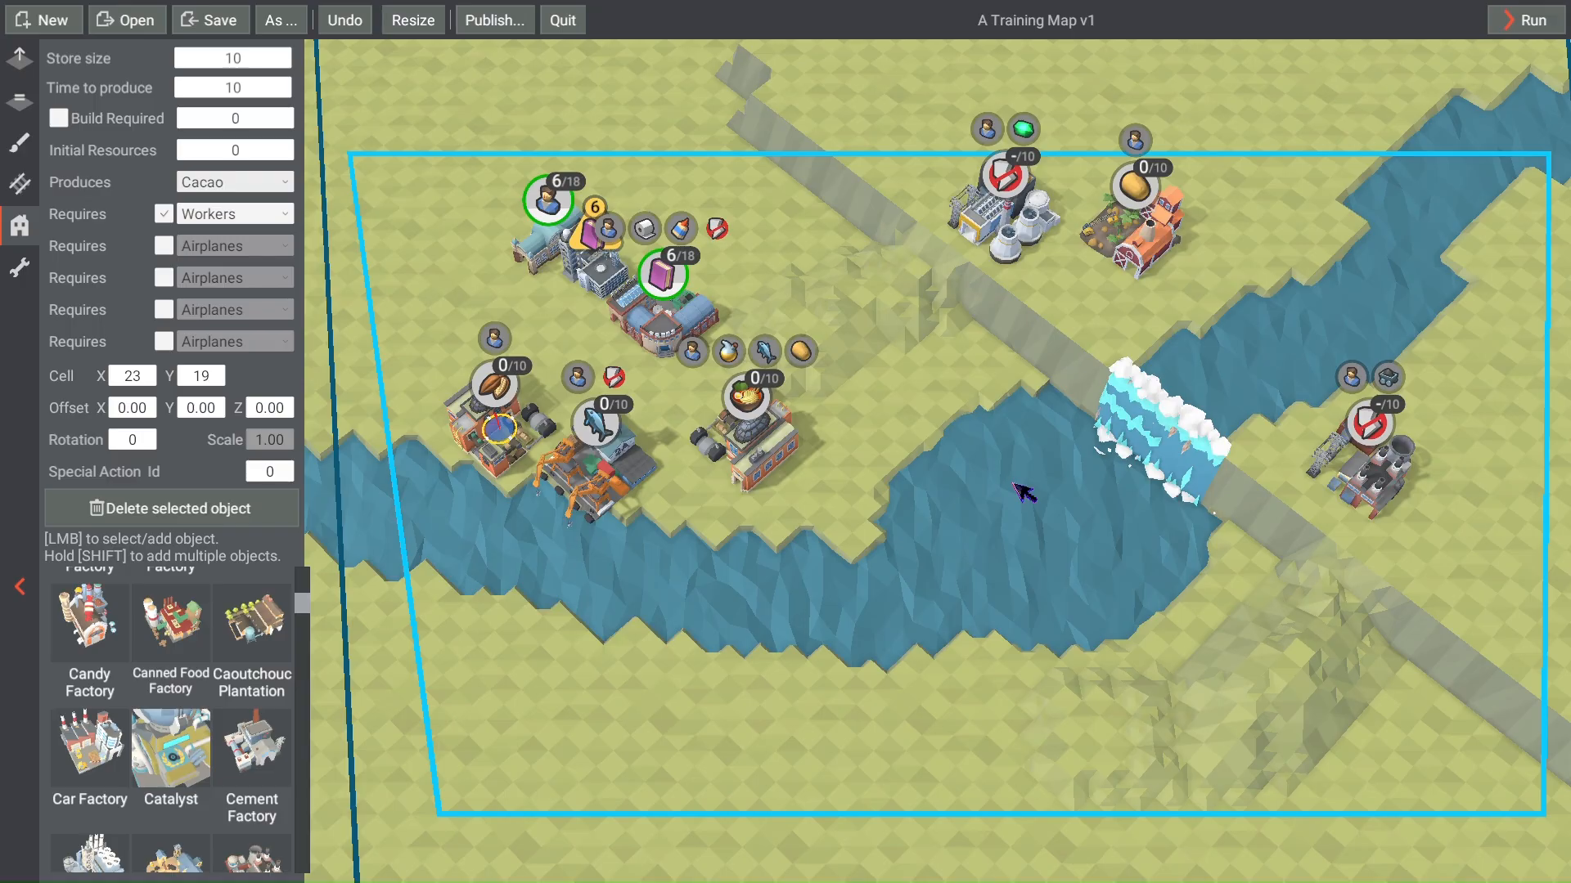
Step: Replace the Coal Powerplant east of the waterfall with a Potato Powerplant placed slightly southeast of it
click(398, 627)
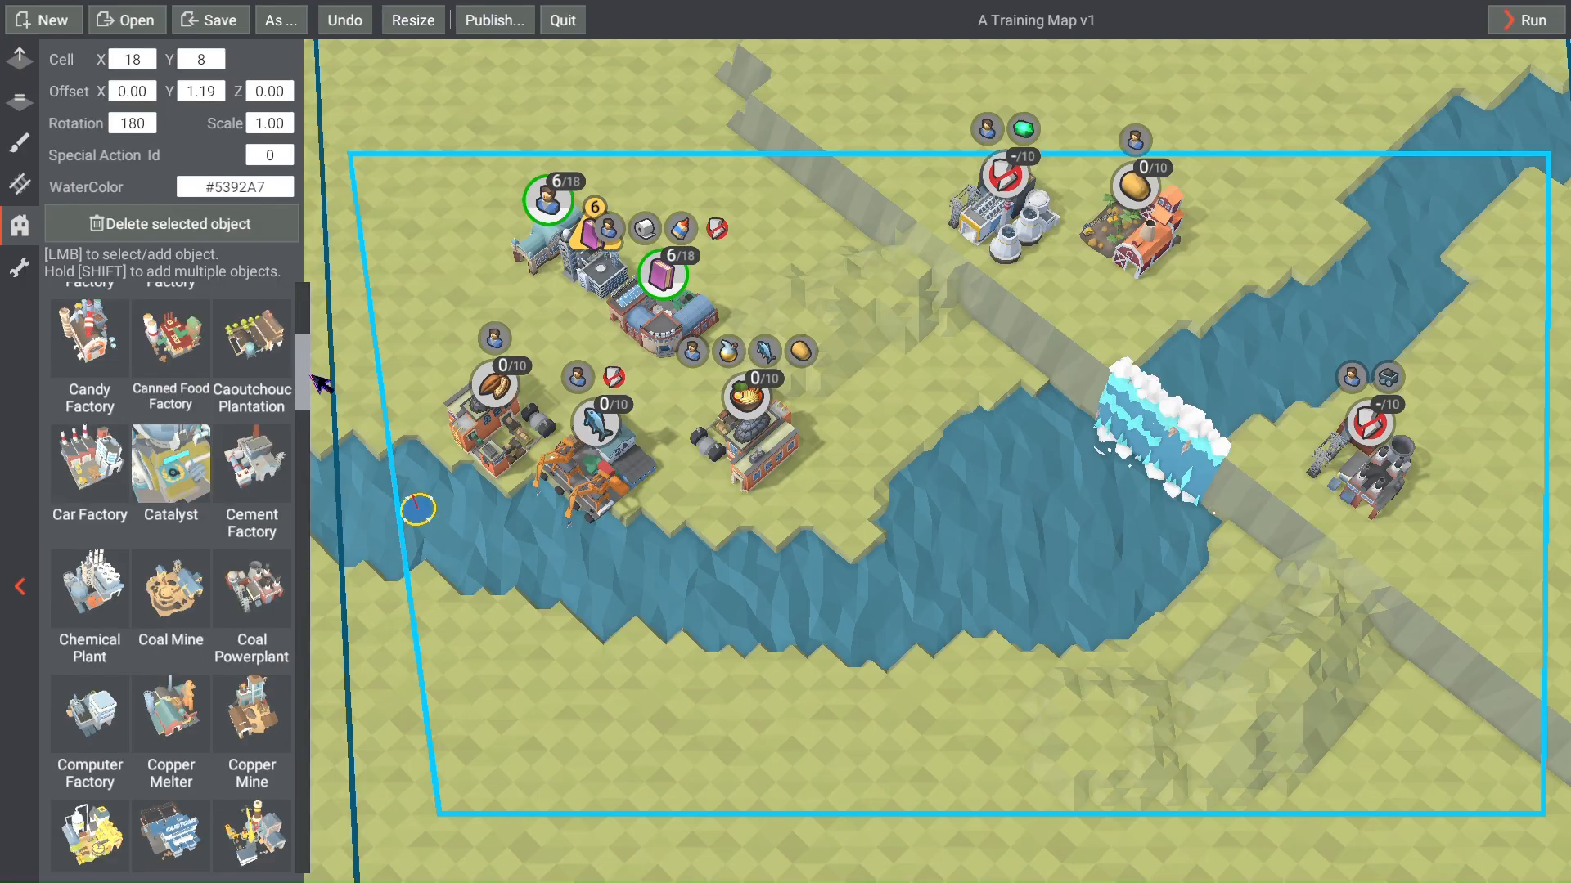
drag(313, 376, 326, 574)
click(260, 531)
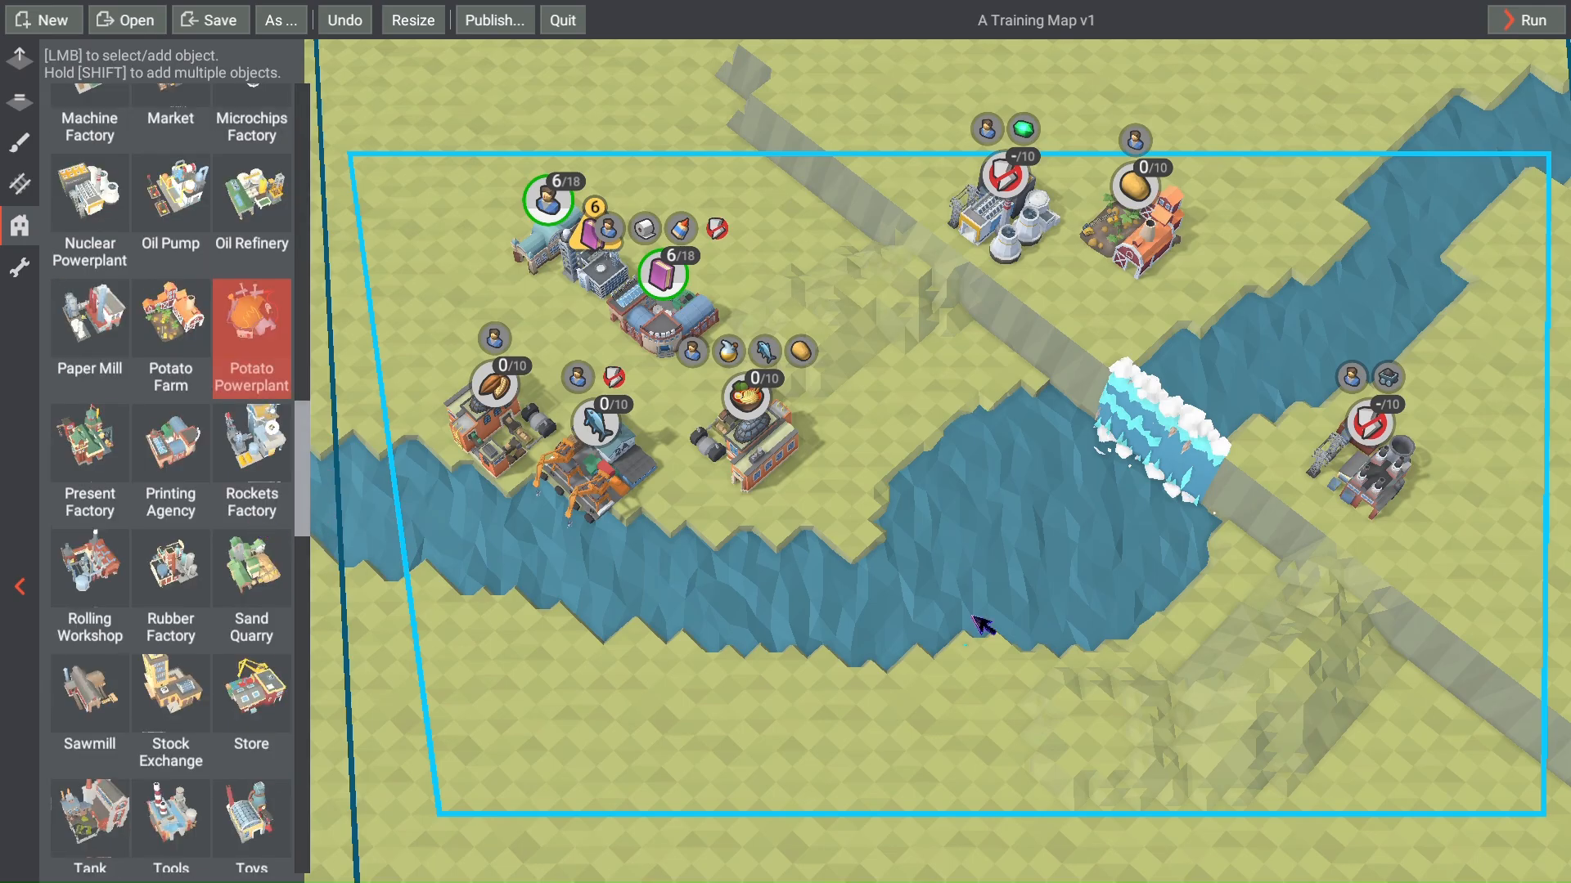
click(1441, 530)
click(1344, 500)
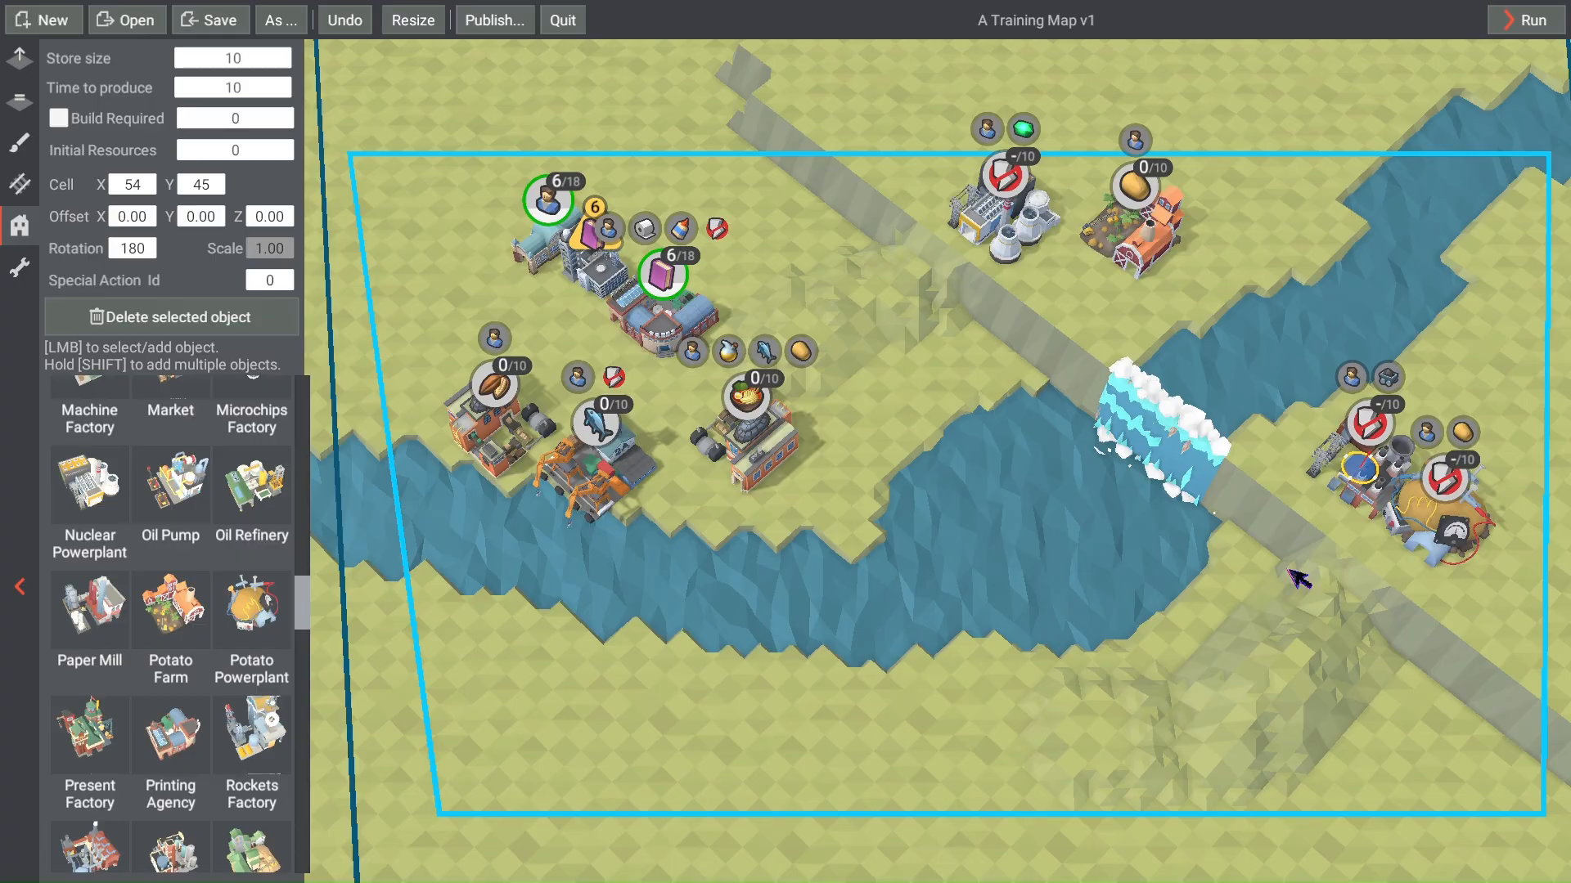
key(Delete)
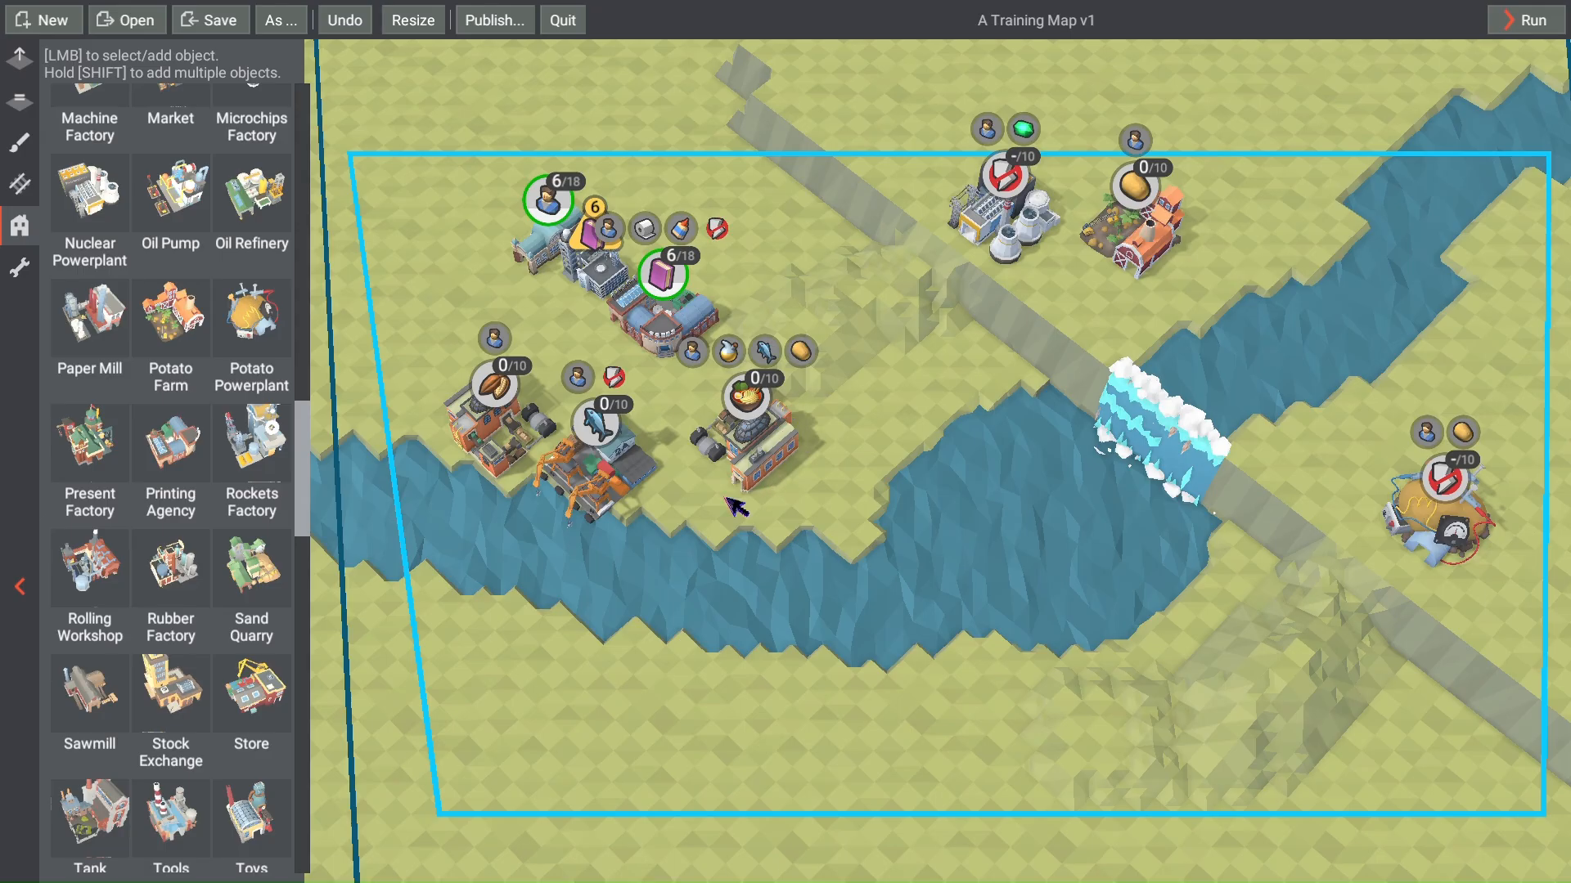
Step: Make the Ramen factory require Electricity as its fifth resource
click(767, 454)
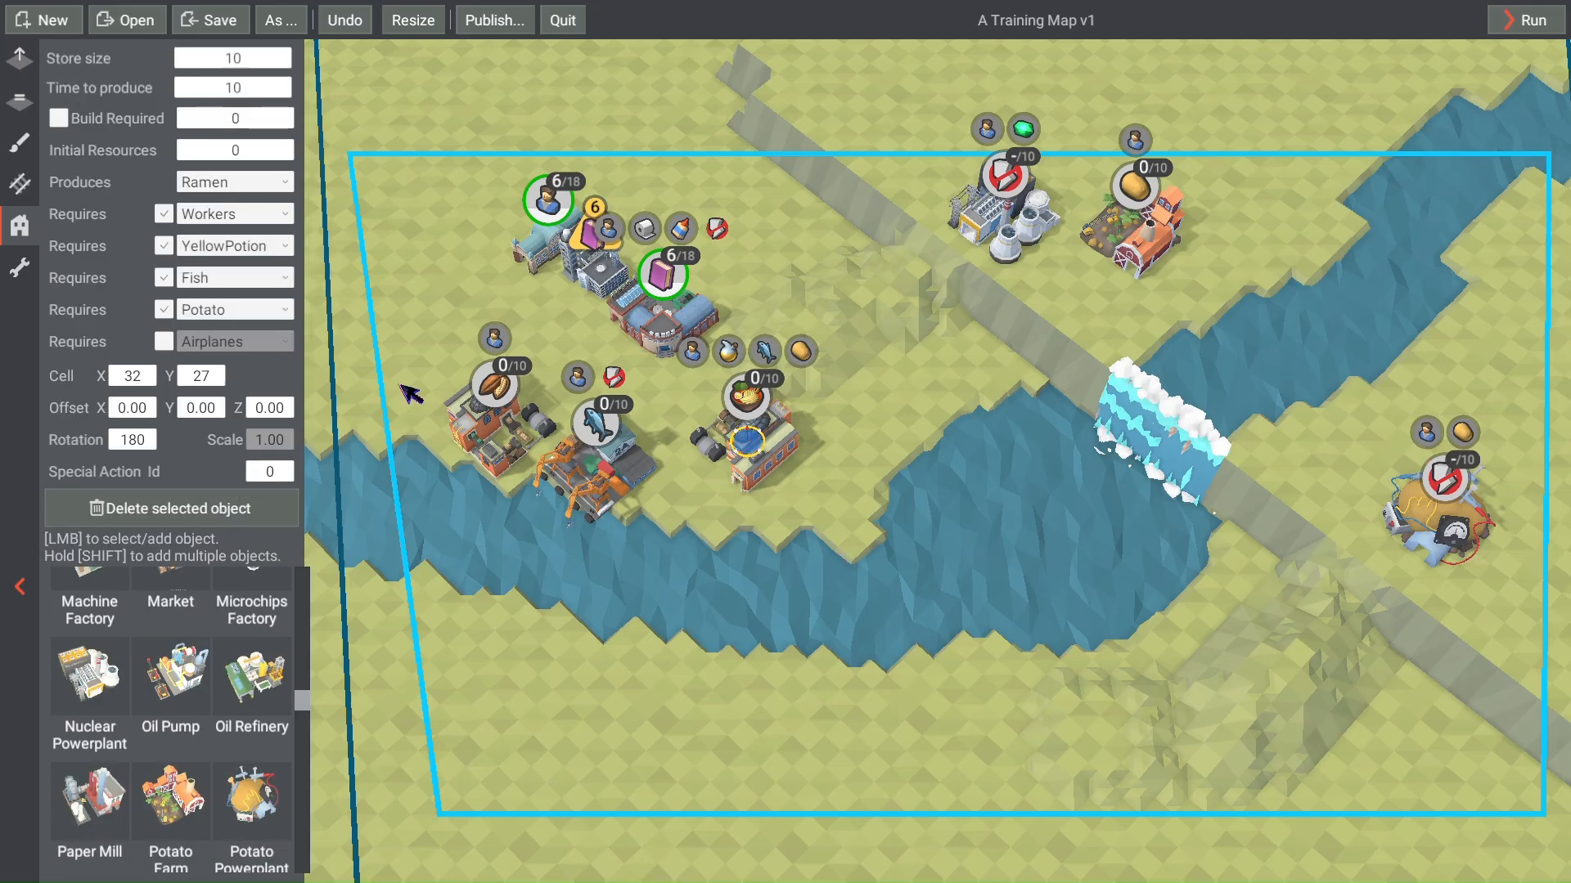
click(163, 342)
click(286, 341)
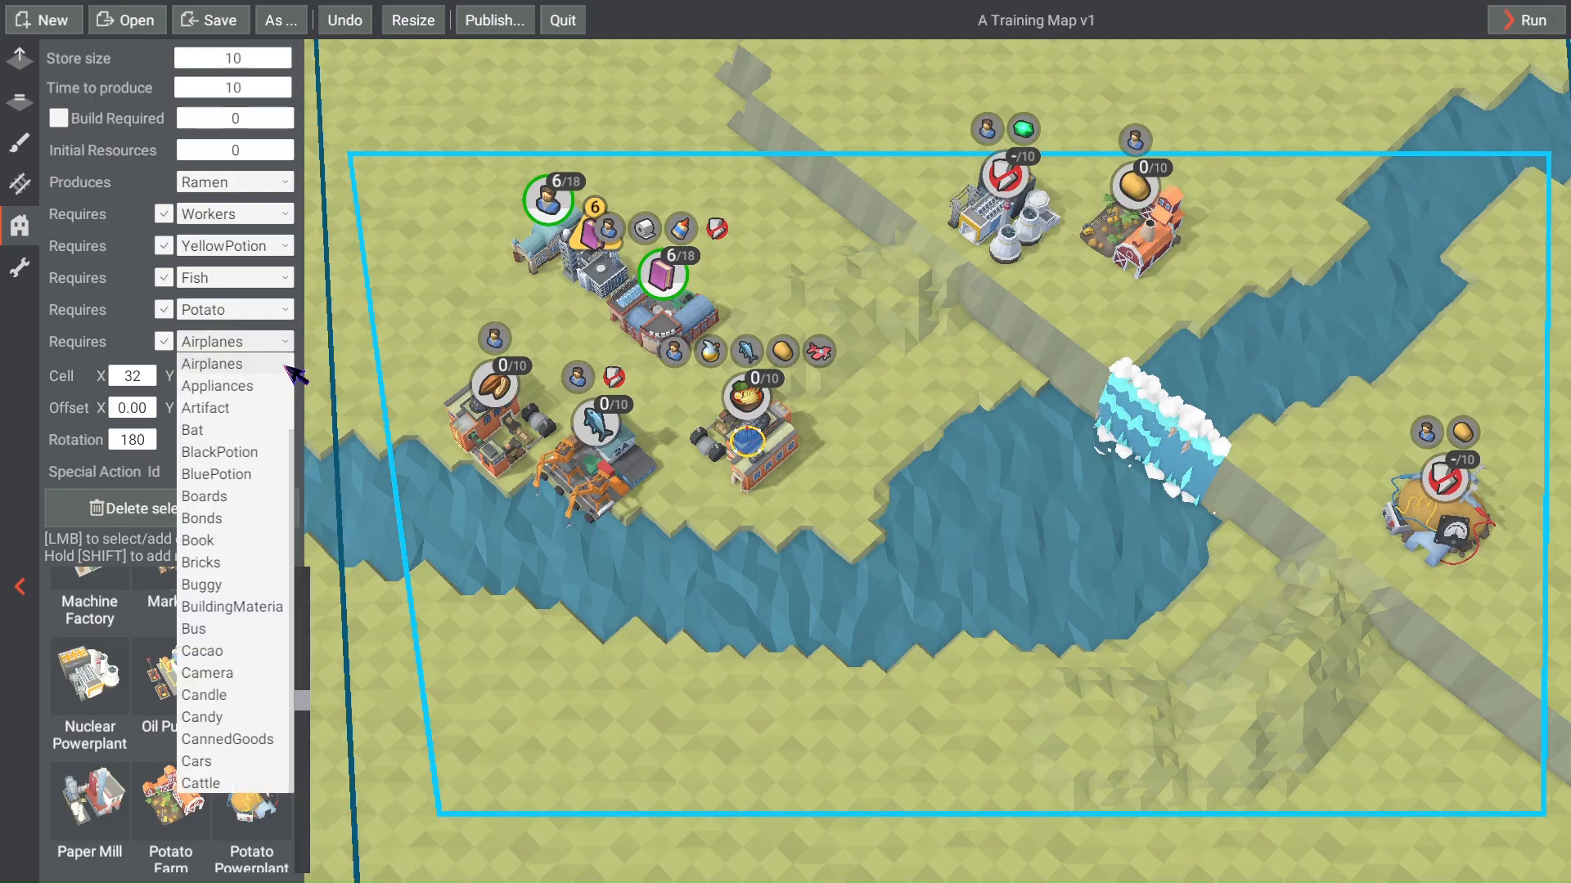
scroll(301, 444, down, 4)
scroll(301, 444, down, 5)
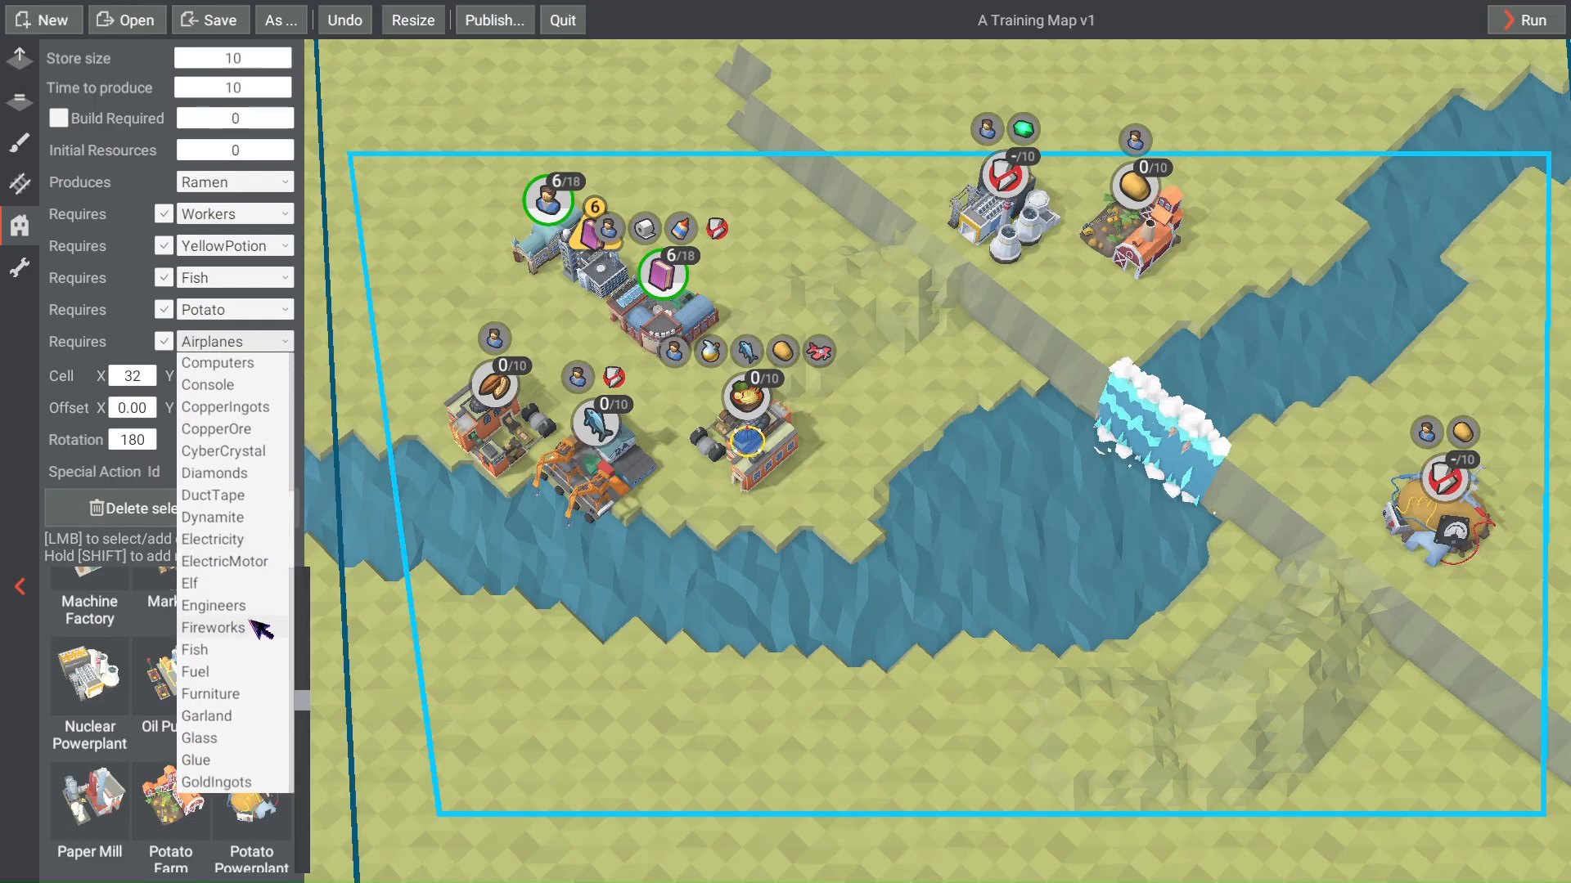
click(238, 539)
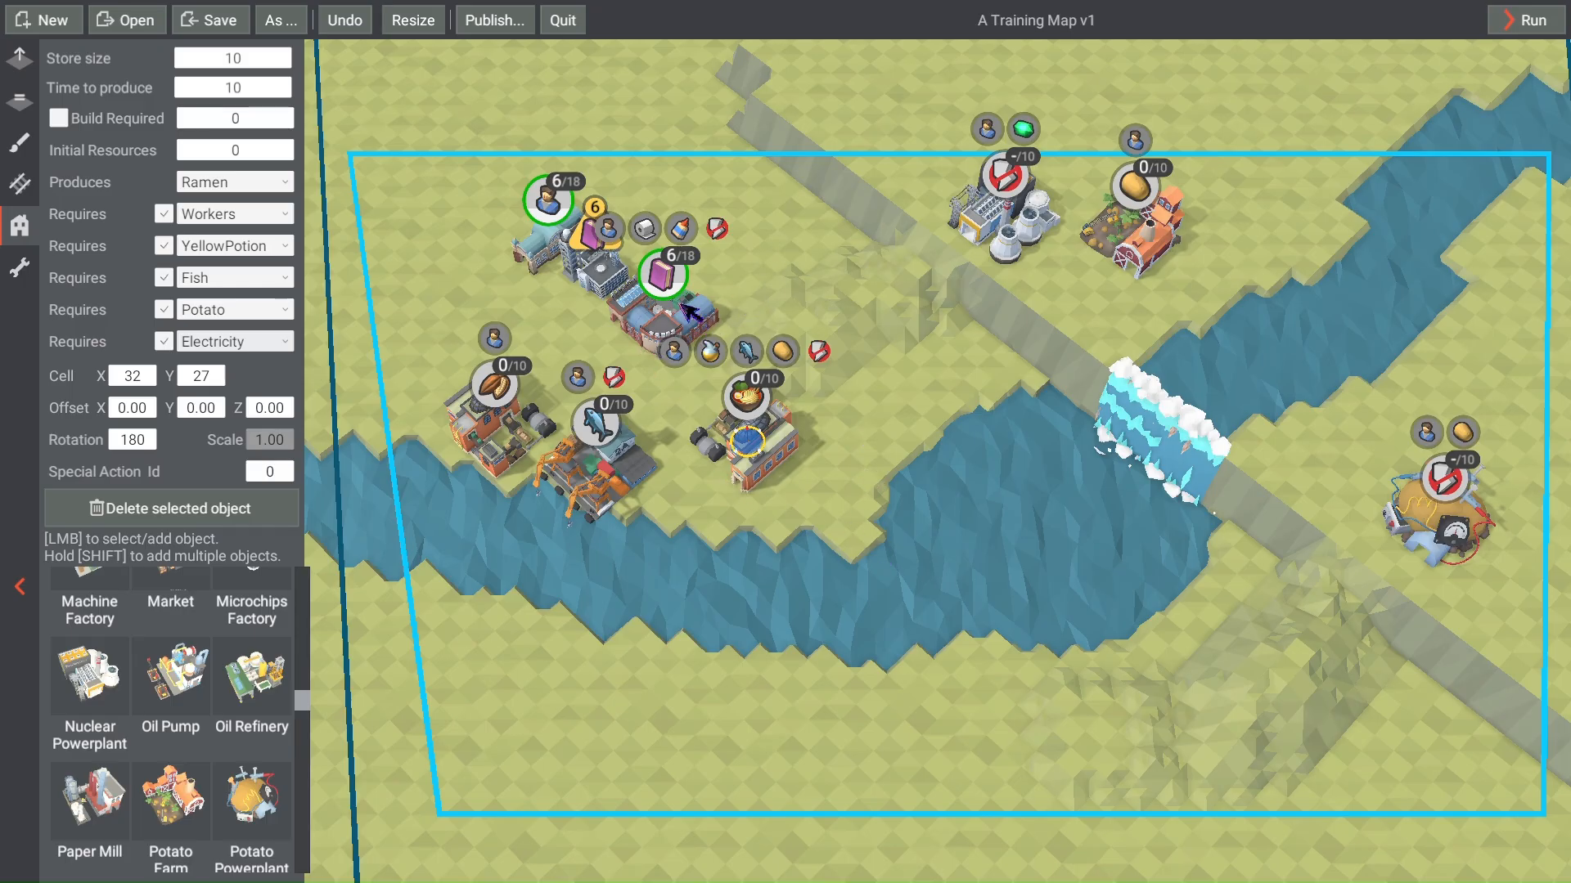
Step: Place a Universal Factory at cell 40, 16, south of the river, and set it to produce HotDrink
scroll(719, 292, up, 2)
right_drag(865, 332, 820, 331)
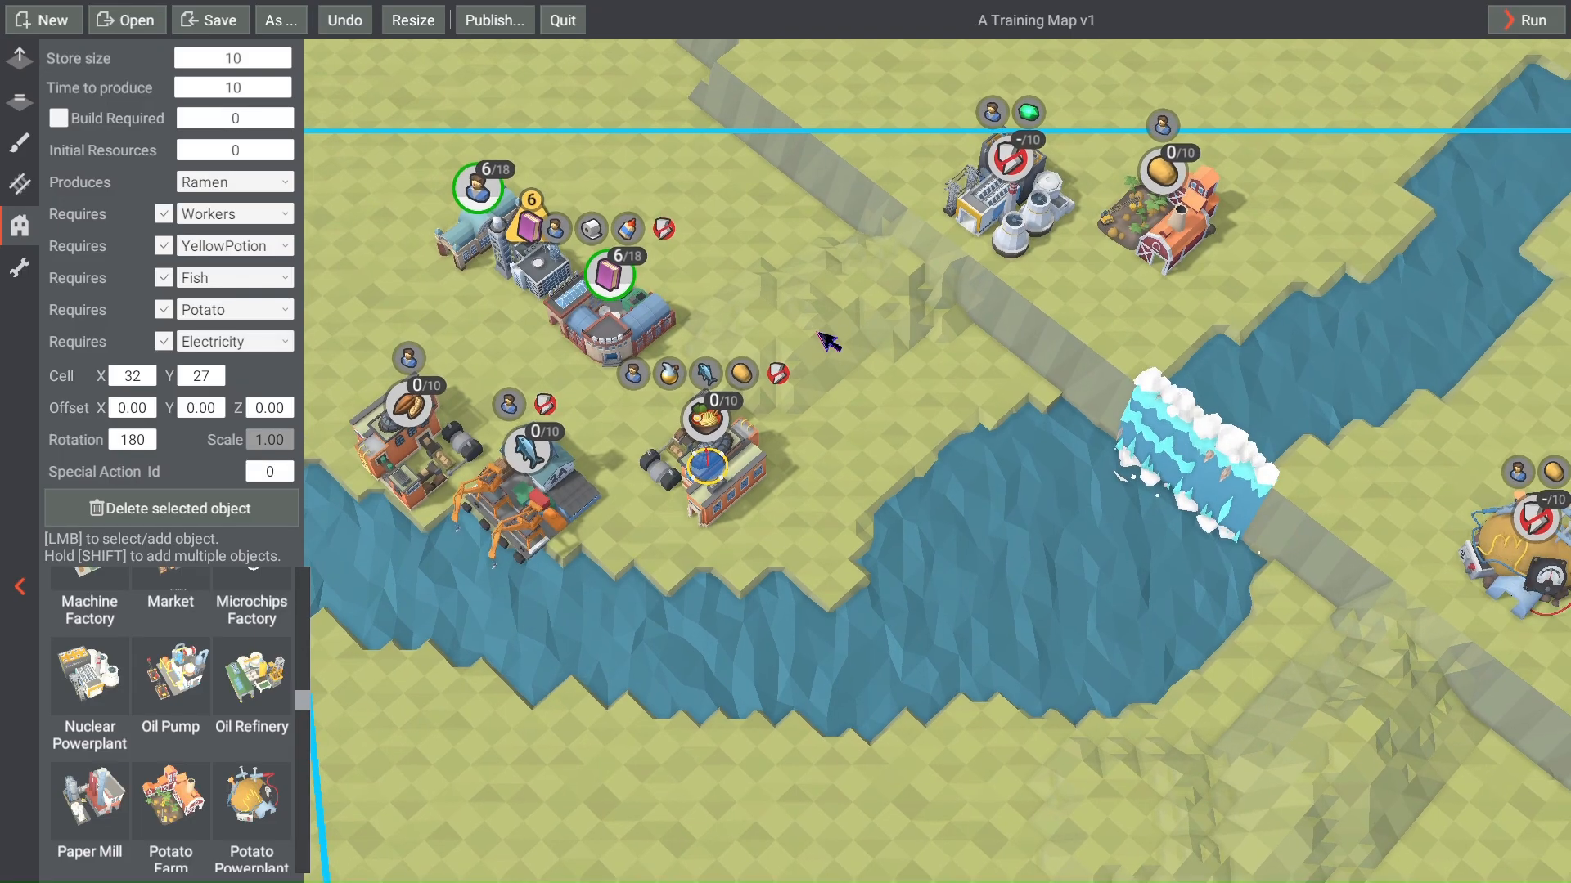
scroll(827, 342, down, 1)
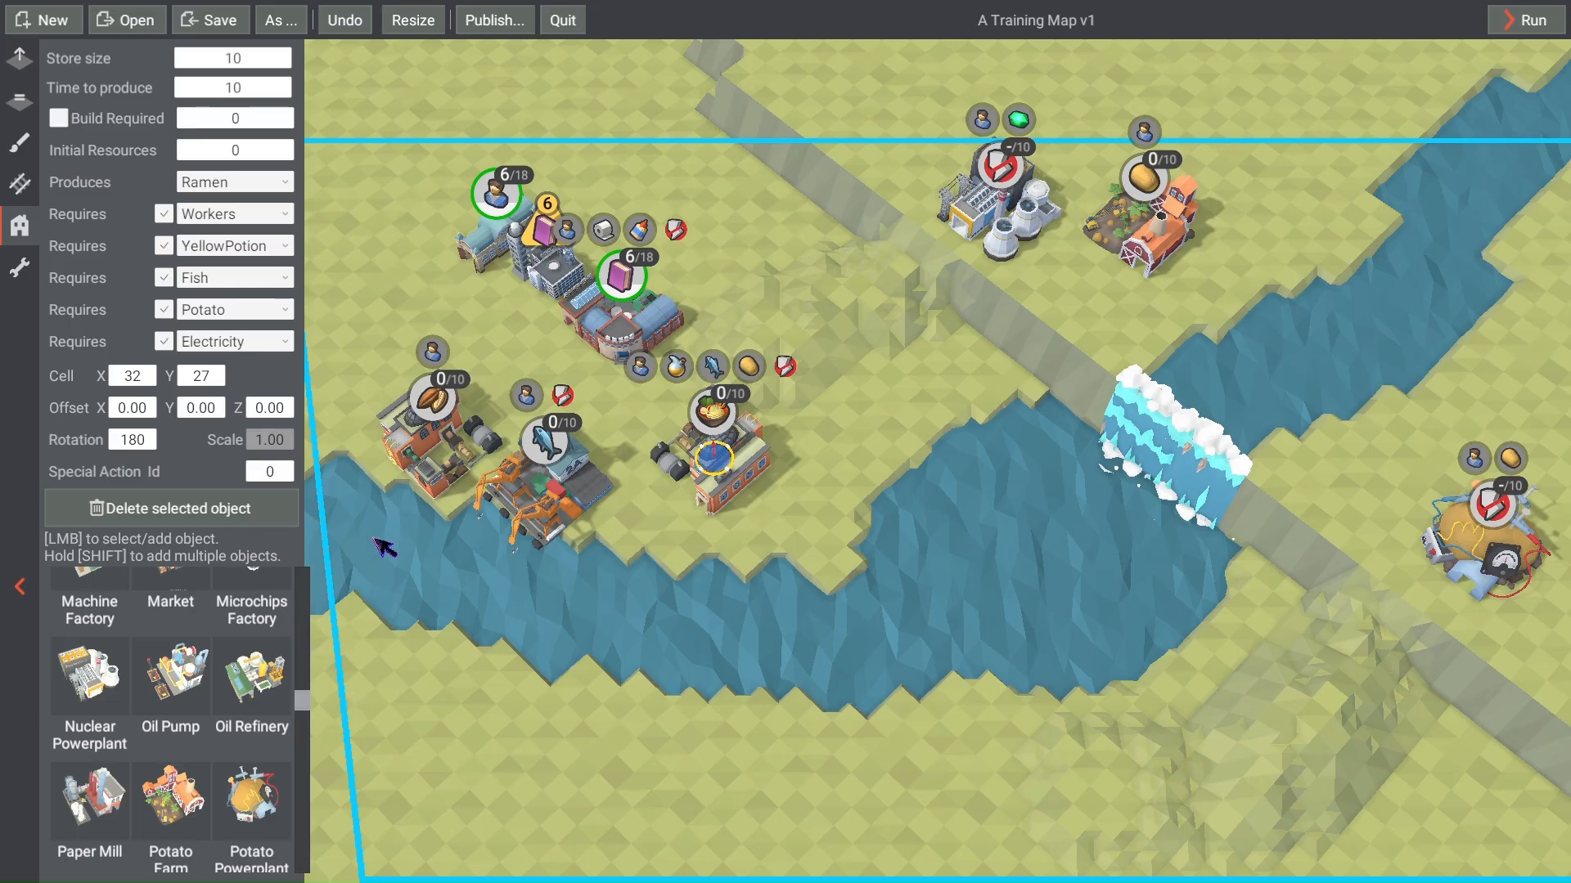
click(472, 708)
drag(302, 453, 311, 564)
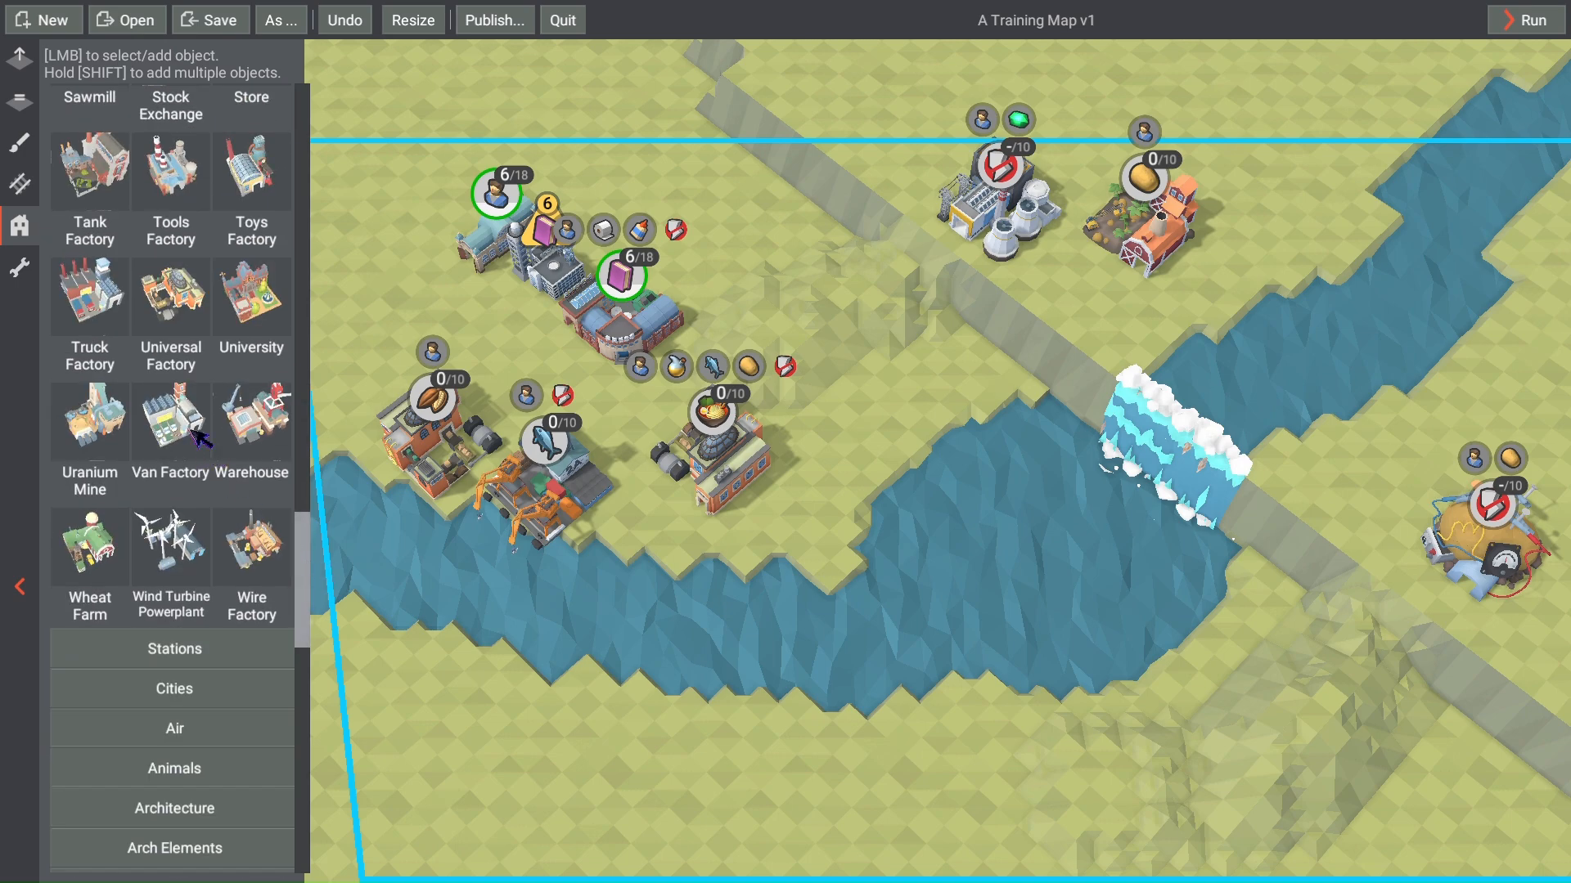
click(164, 319)
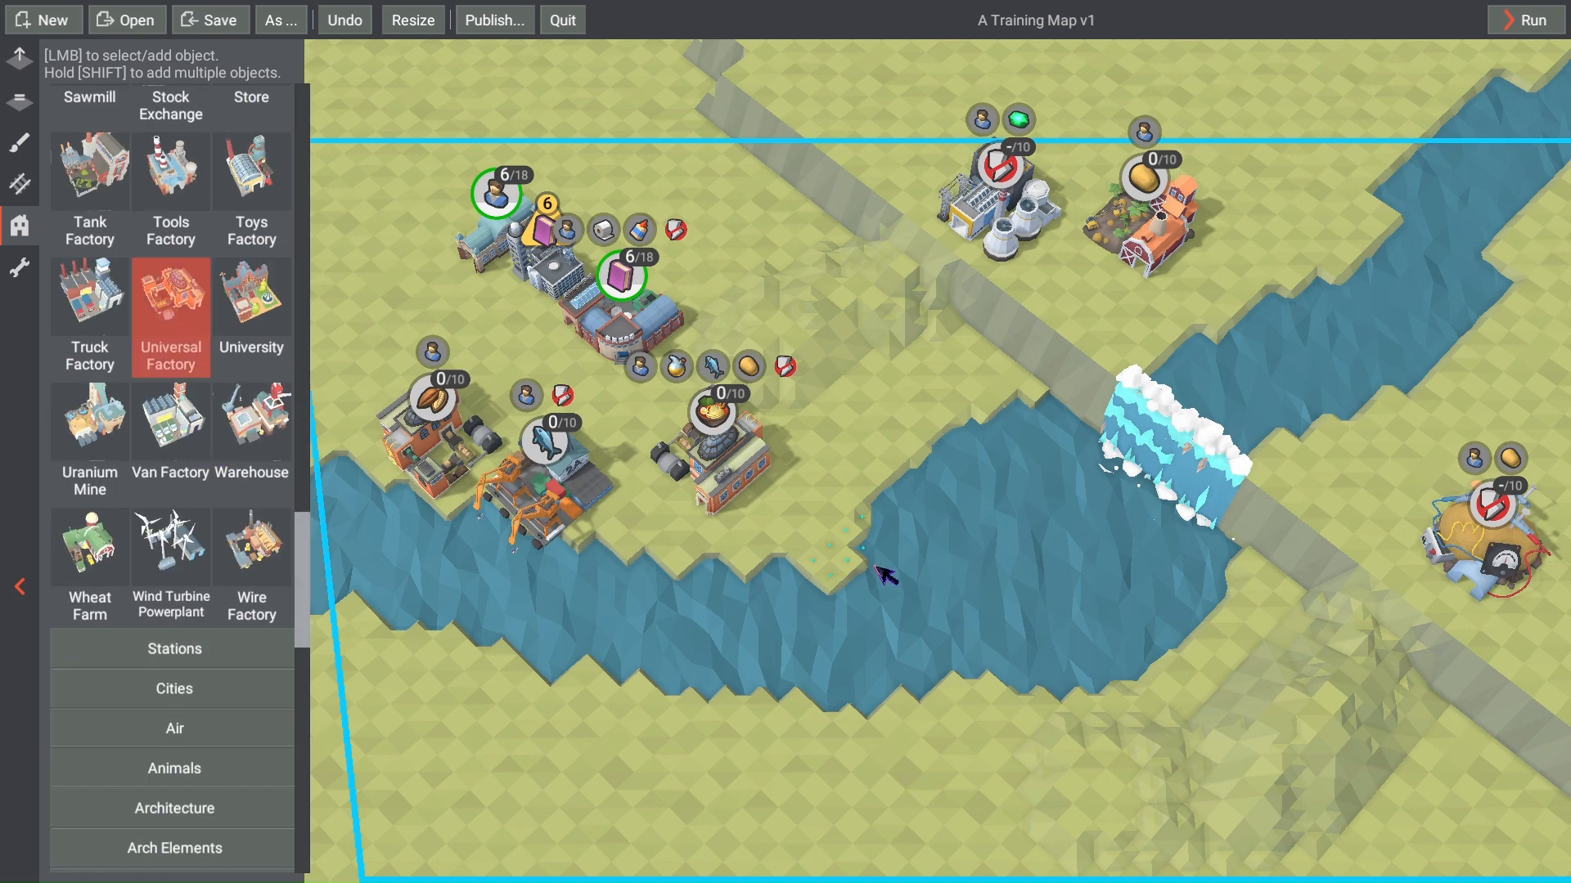
click(647, 763)
click(241, 183)
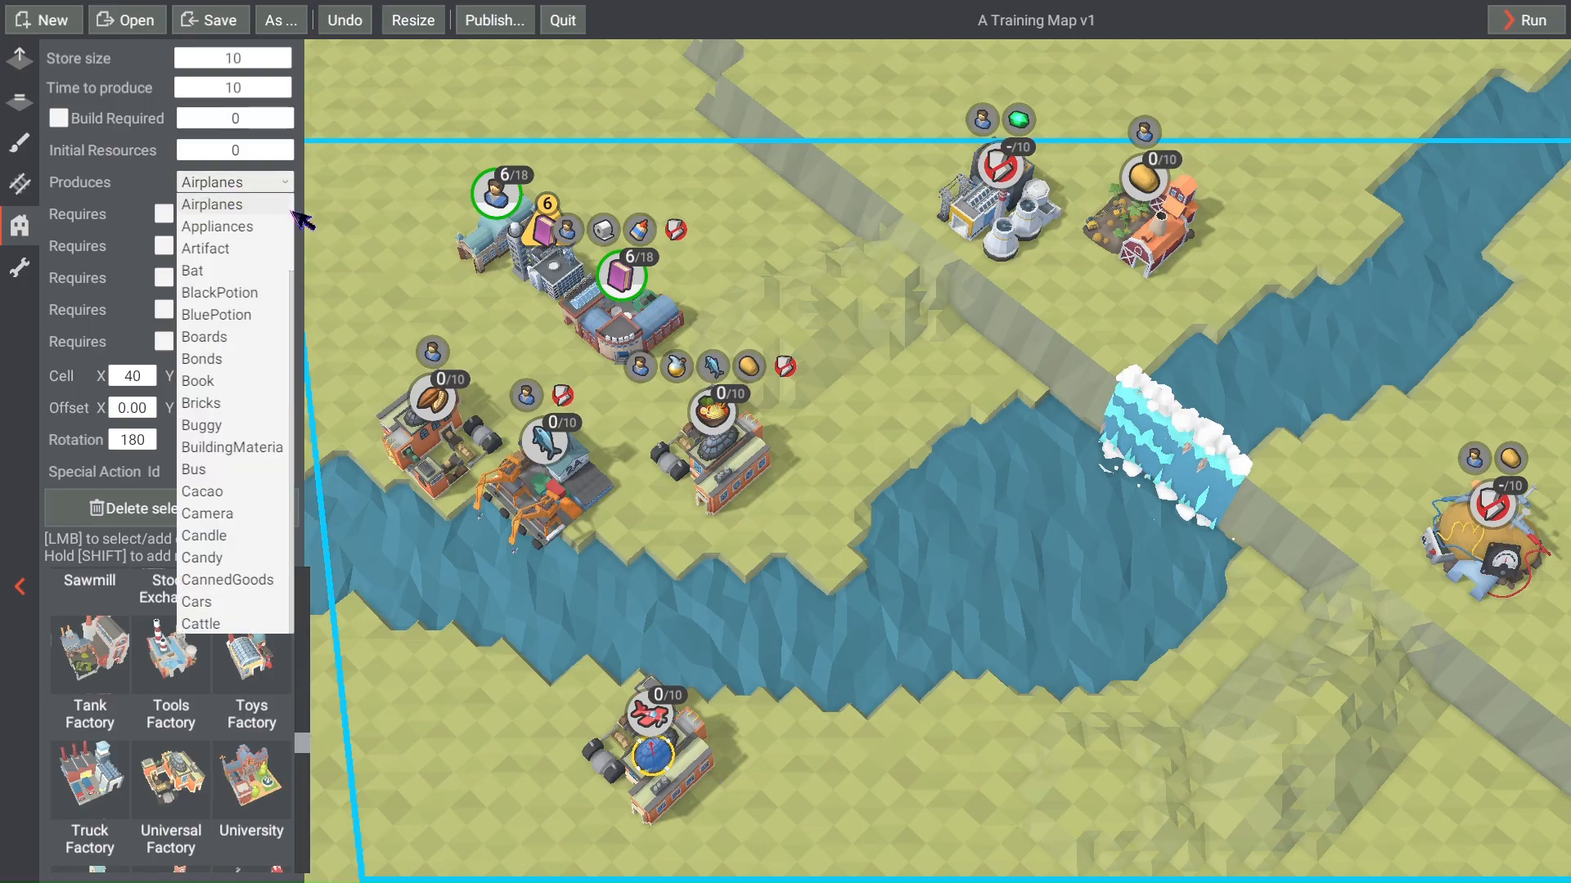
drag(301, 211, 301, 405)
click(234, 495)
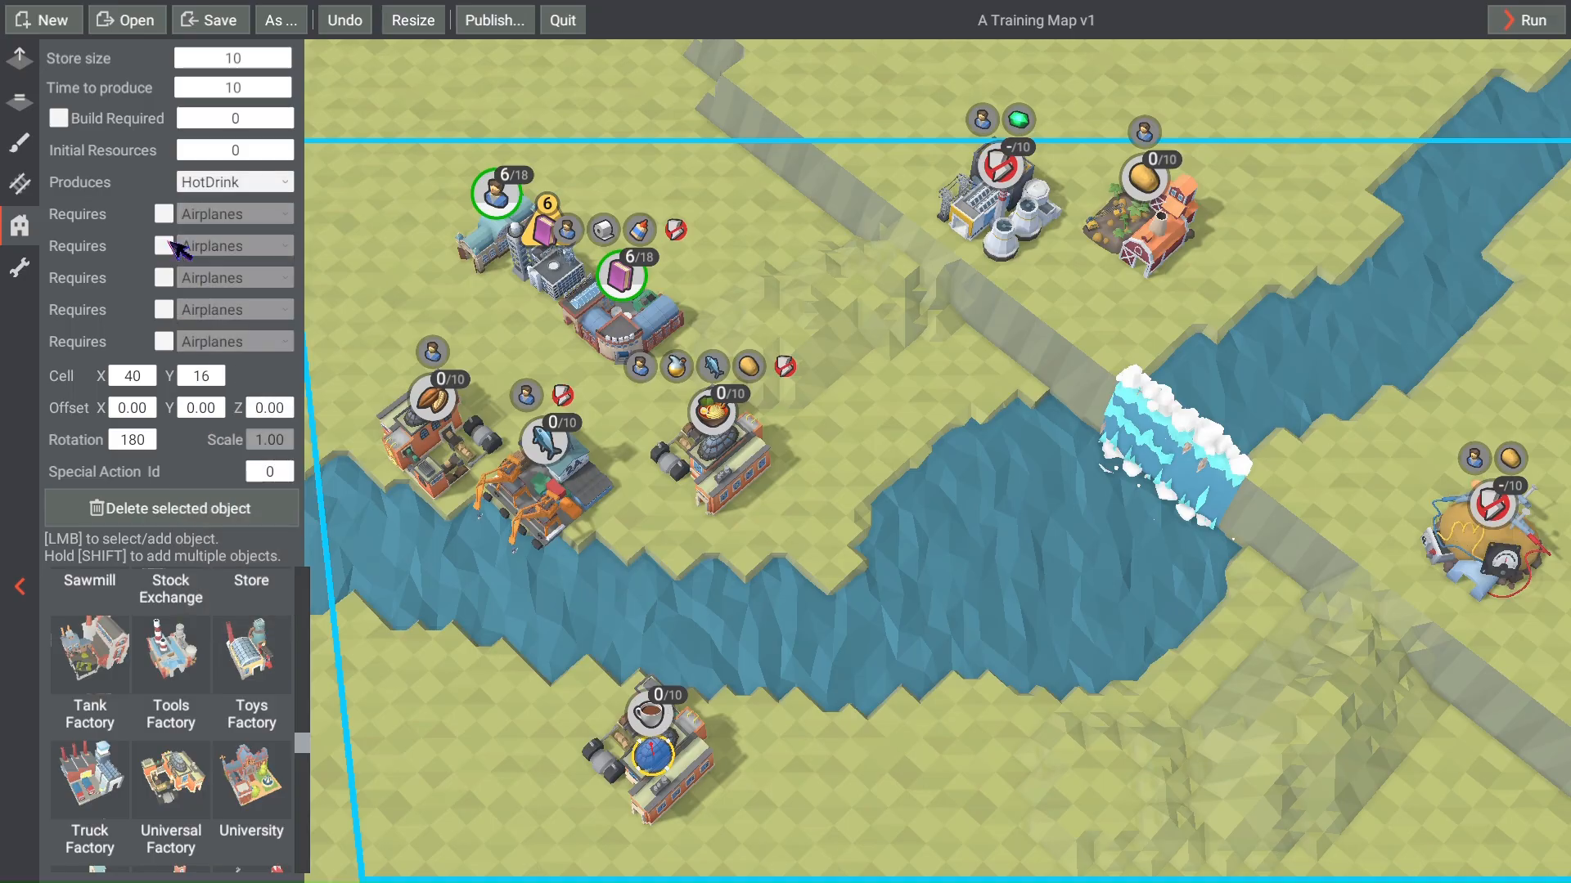
Step: Make the HotDrink factory require Workers as its first resource and Cacao as its second
click(164, 216)
click(286, 214)
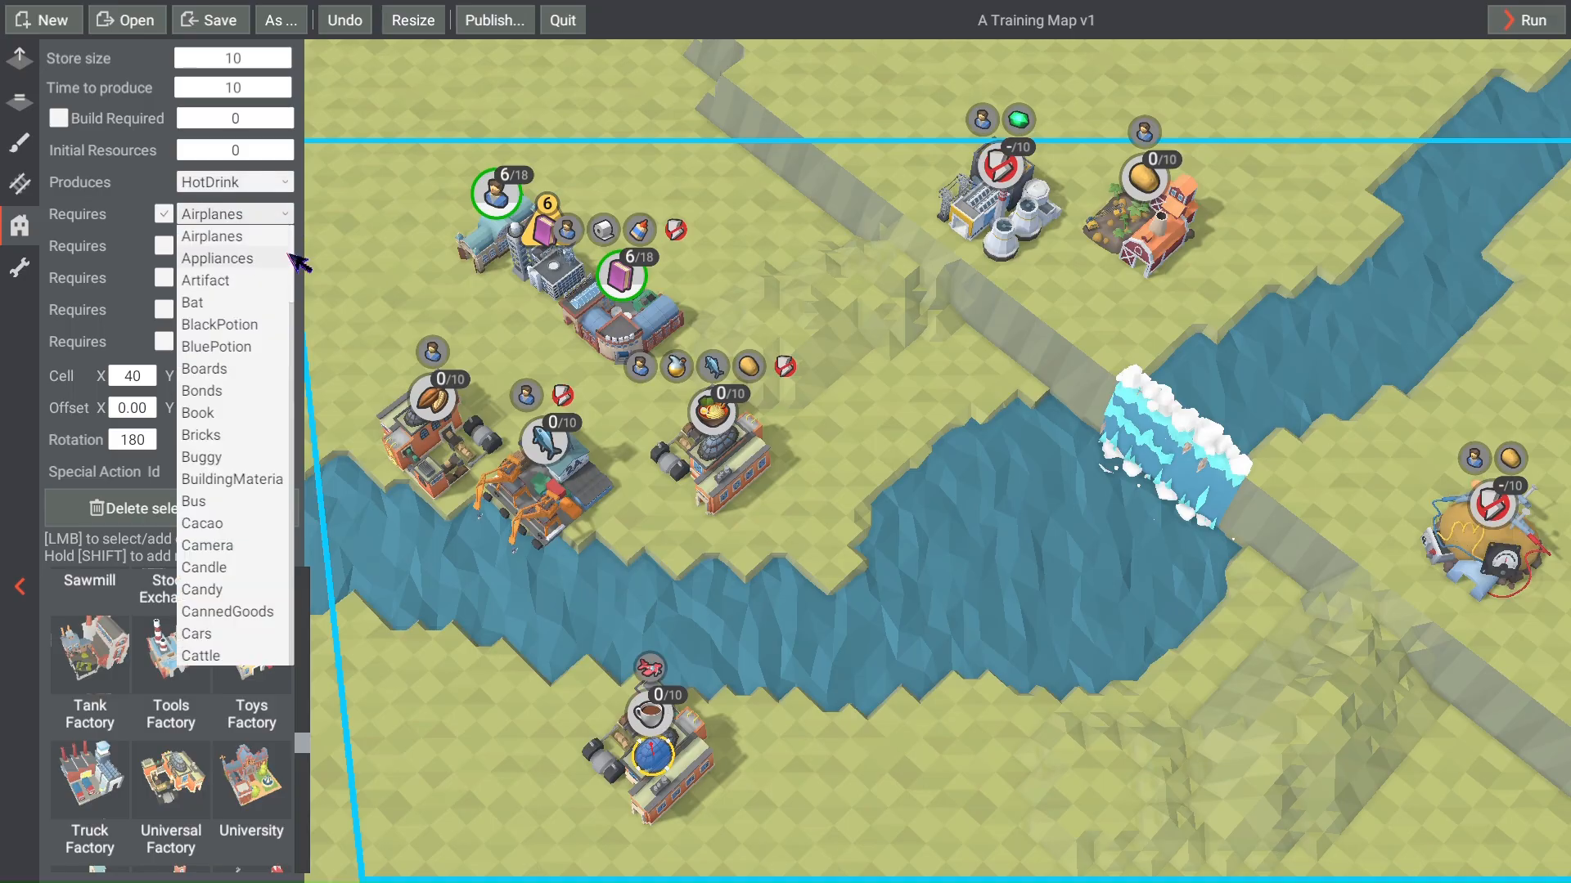
drag(295, 260, 310, 642)
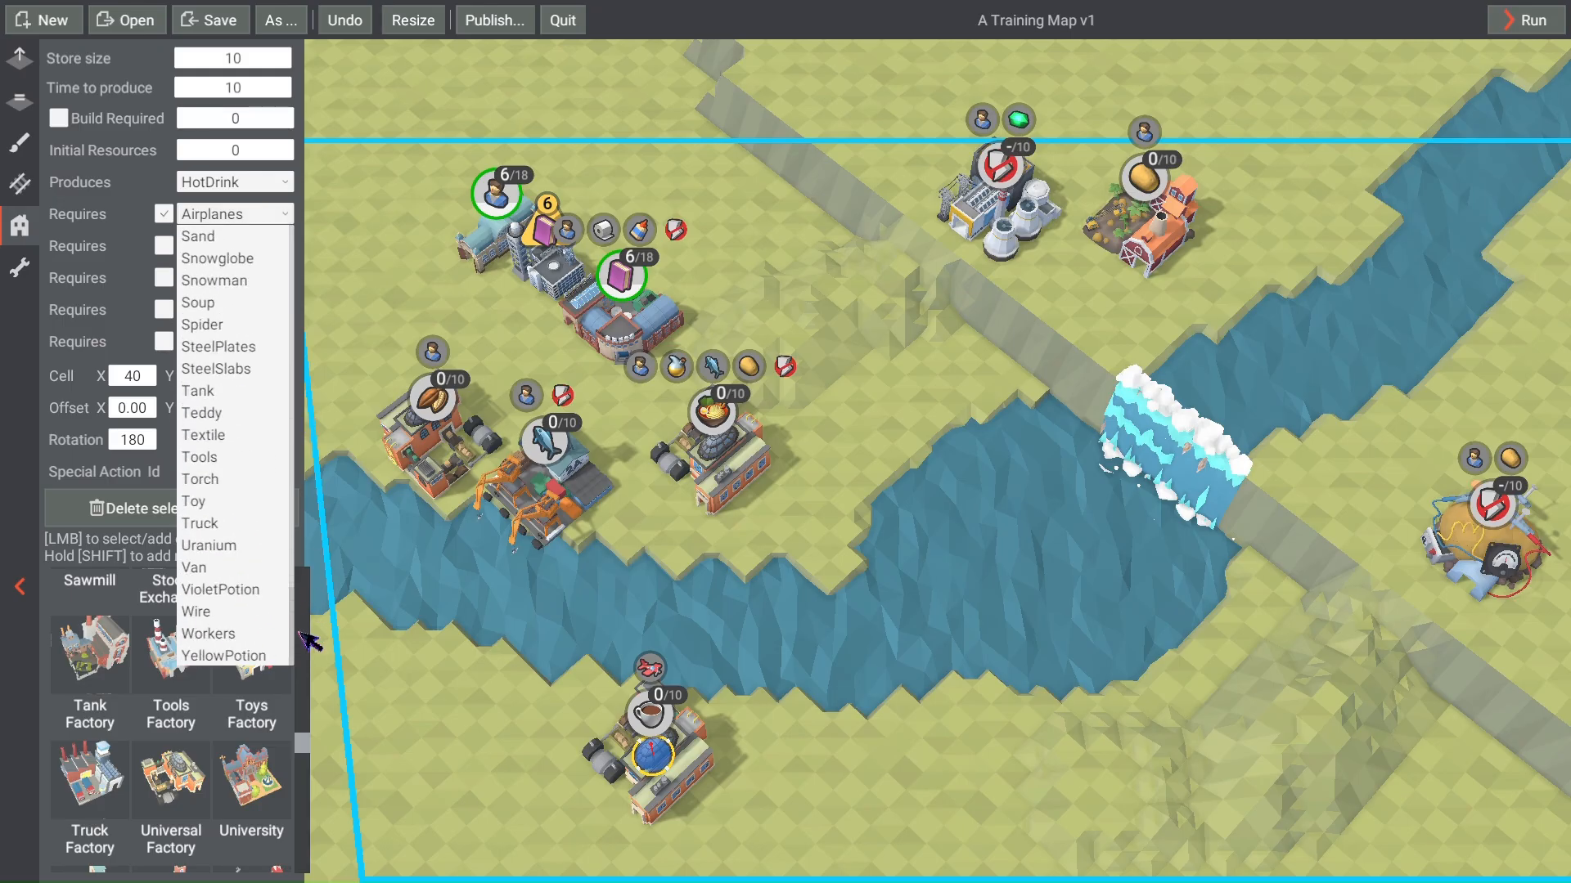
click(250, 635)
click(165, 246)
click(287, 247)
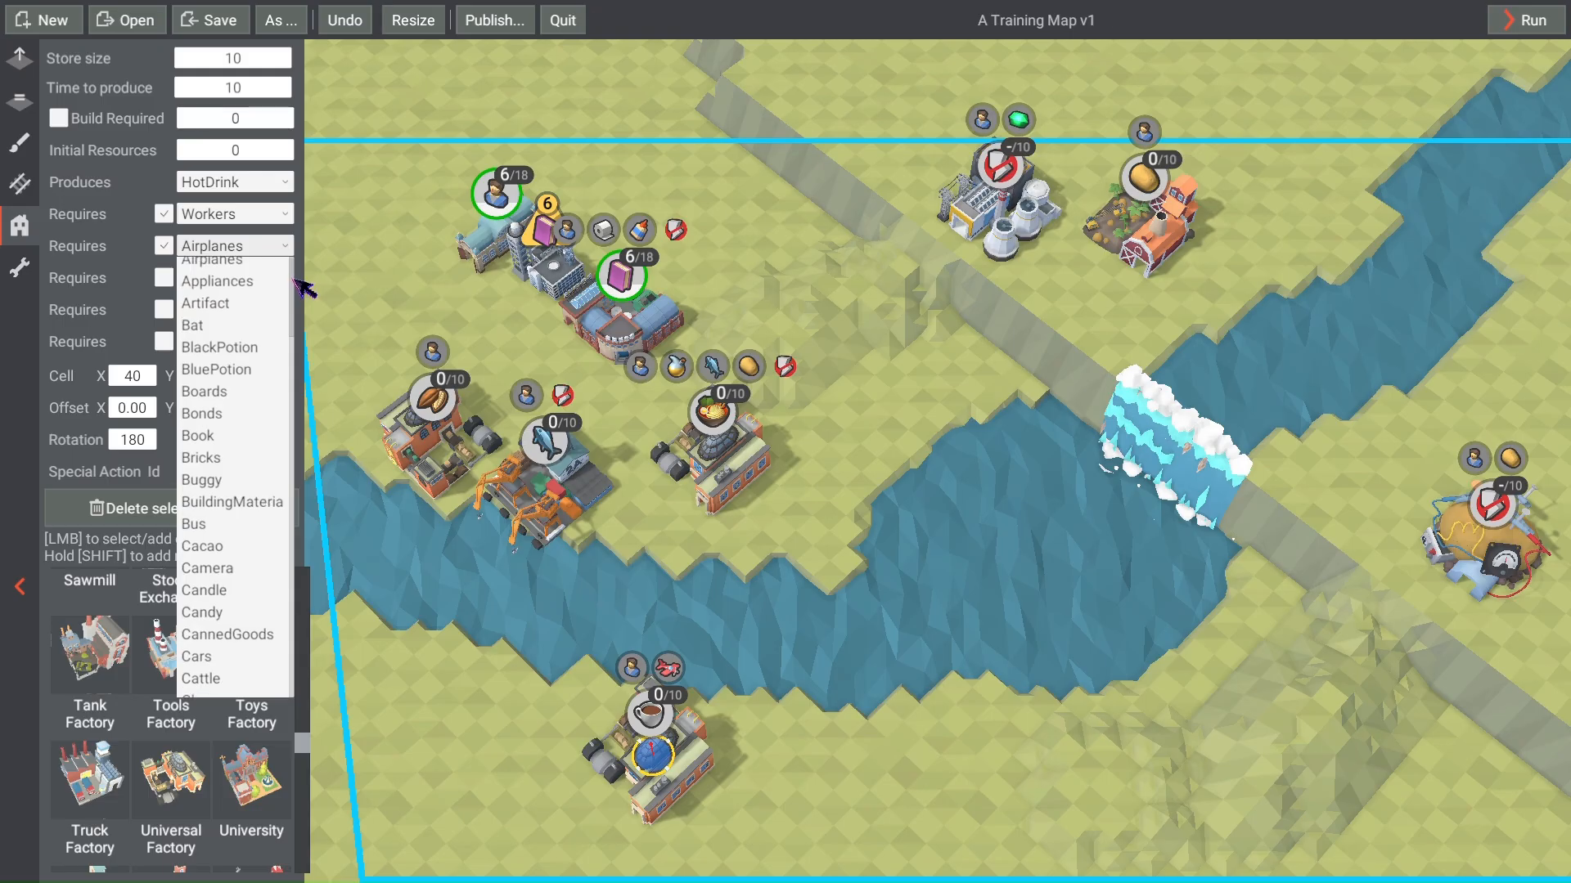
click(216, 547)
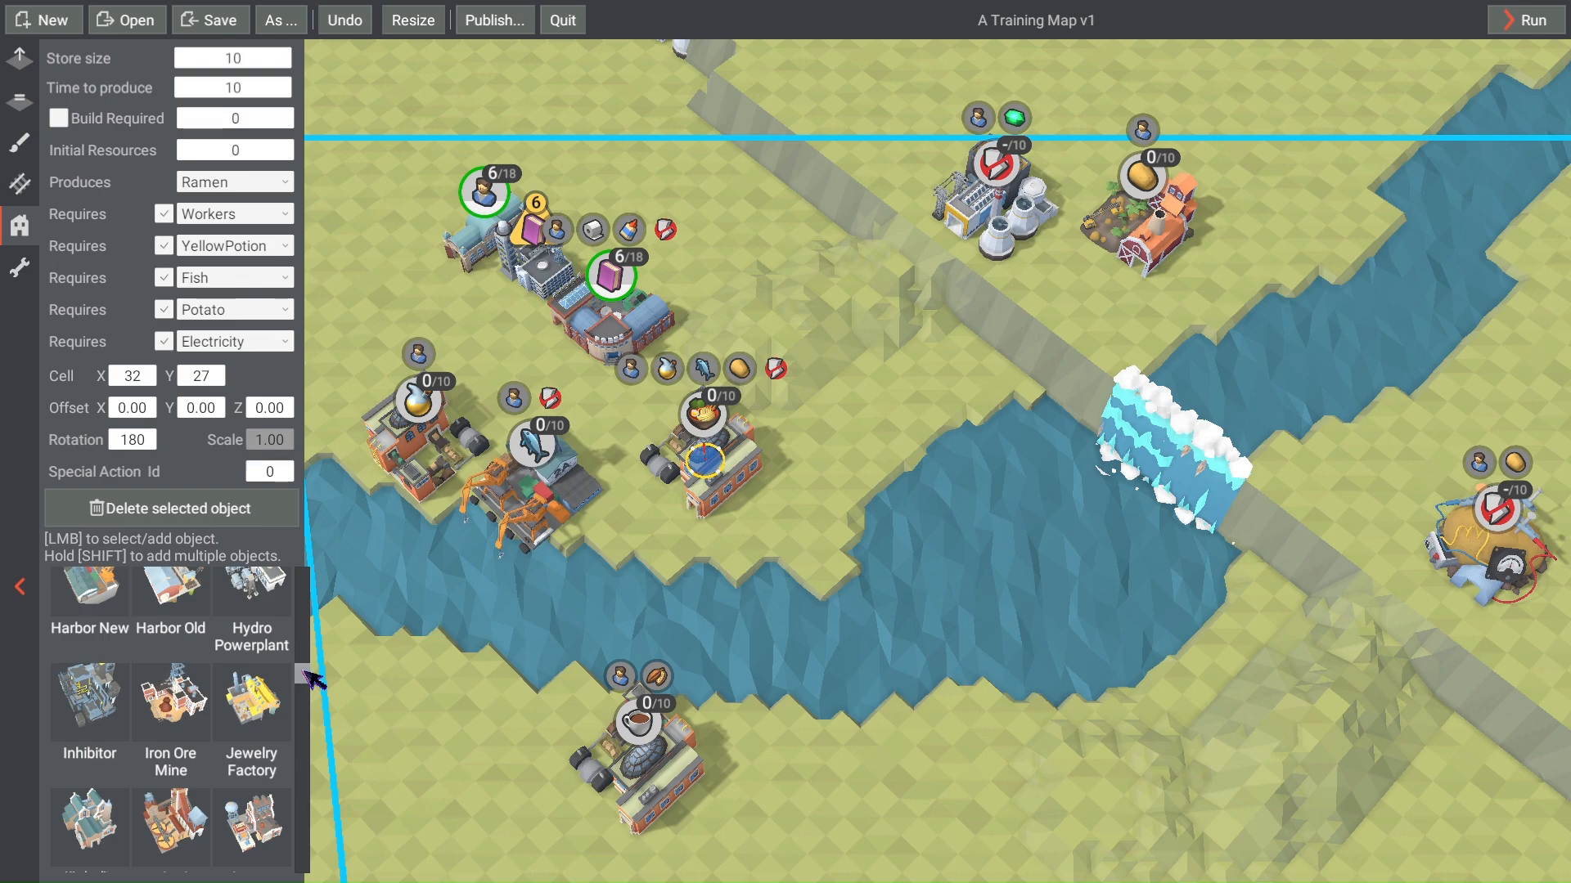
Step: Place another Universal Factory at cell 34, 12, west of the HotDrink factory
drag(305, 672, 309, 761)
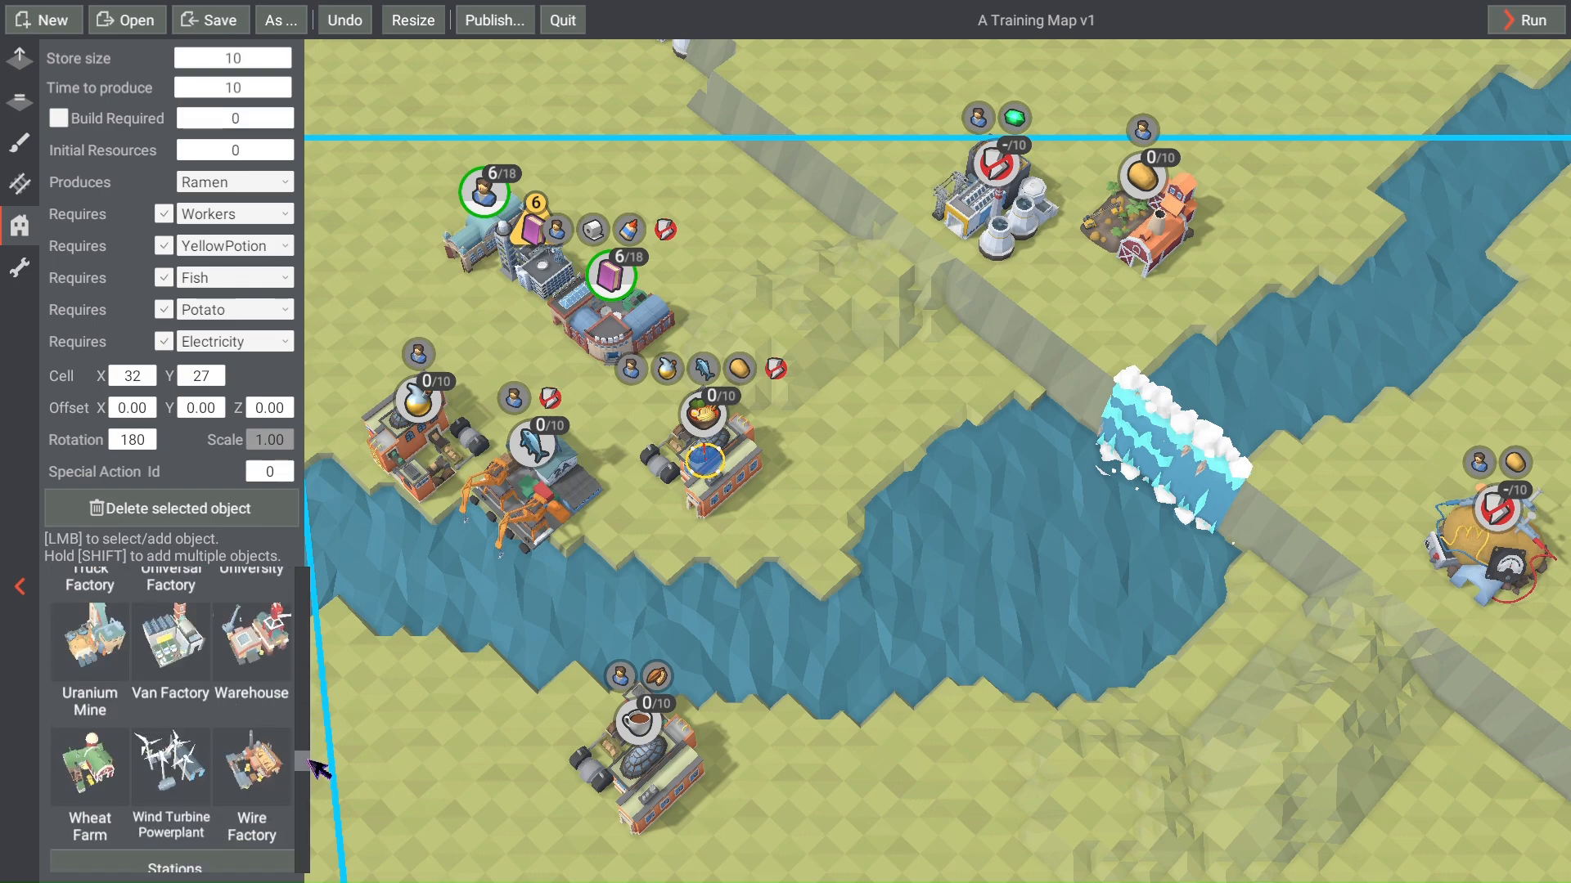
scroll(315, 767, up, 3)
click(170, 655)
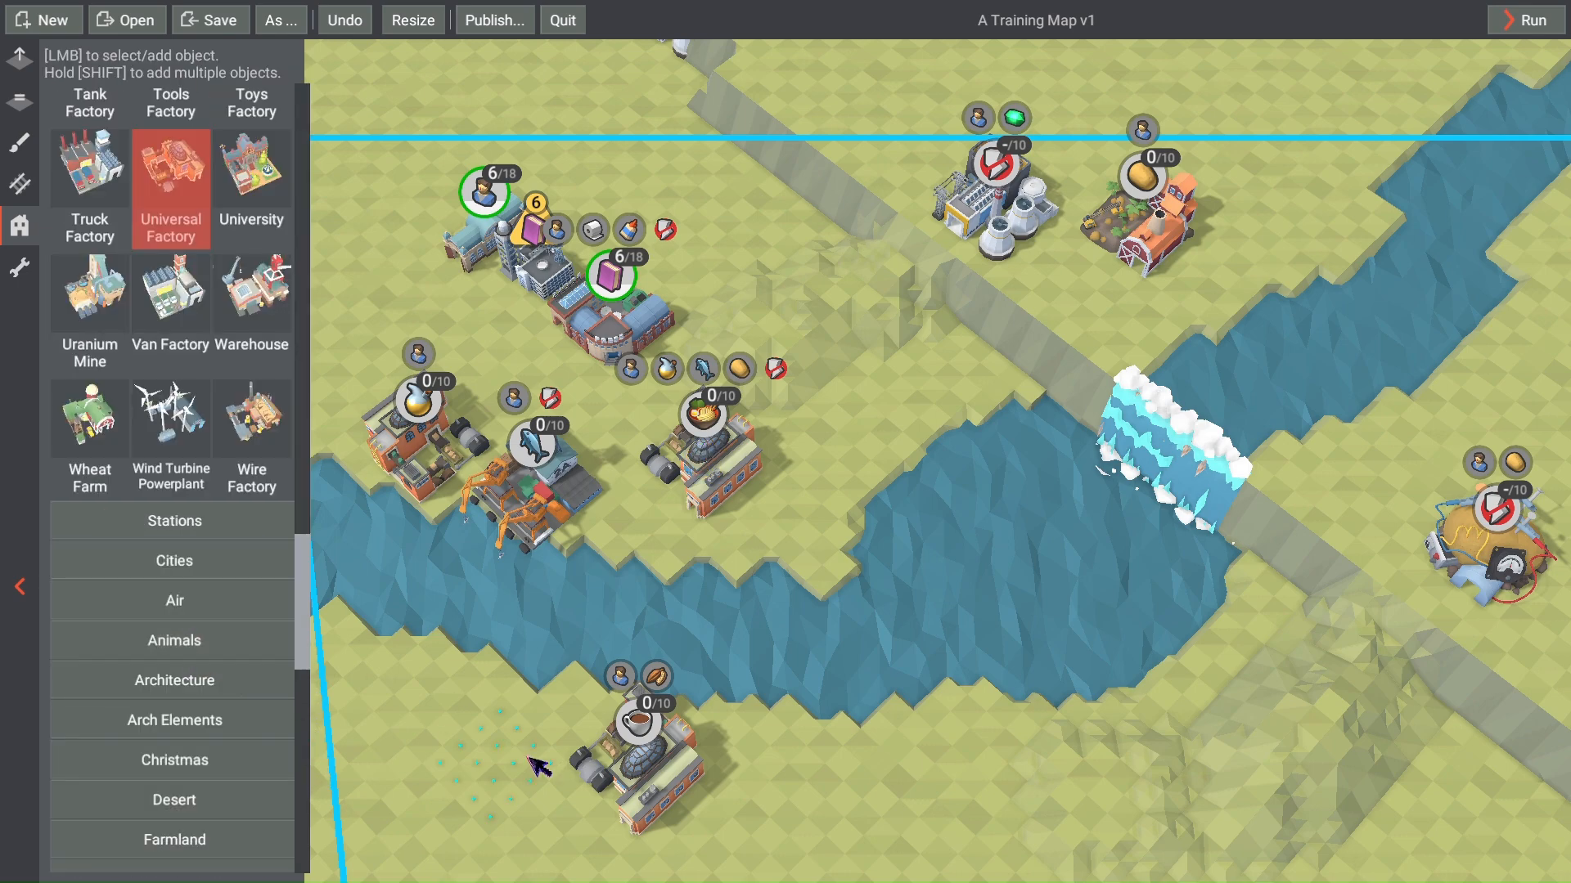
click(484, 736)
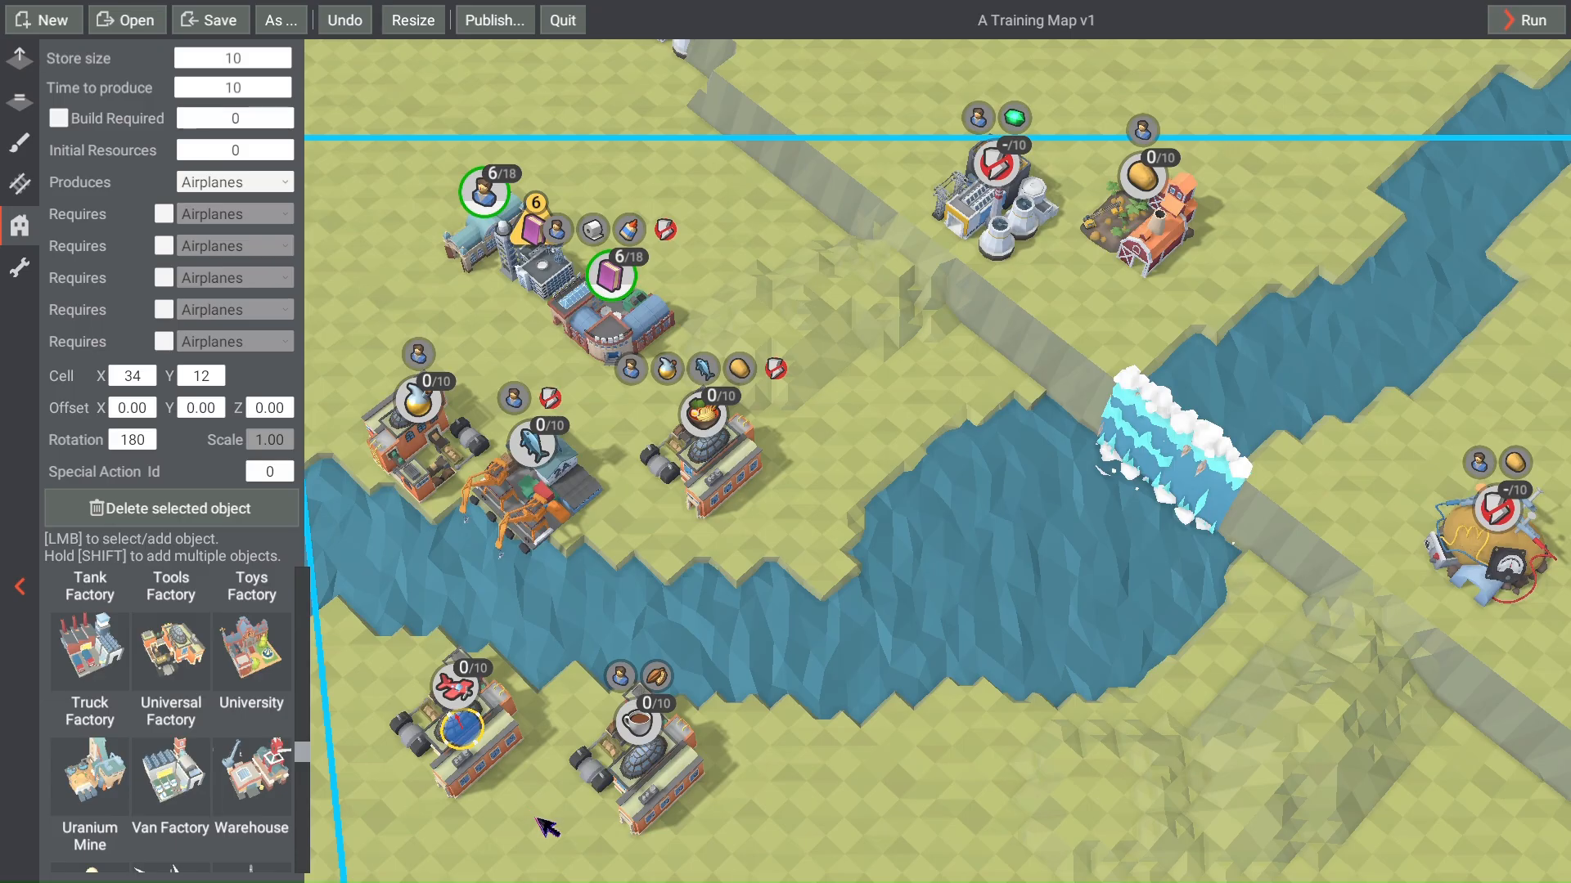
Step: Set the Universal Factory at cell 34, 12 to produce Cacao and require Workers as its first resource
click(264, 197)
scroll(303, 233, down, 2)
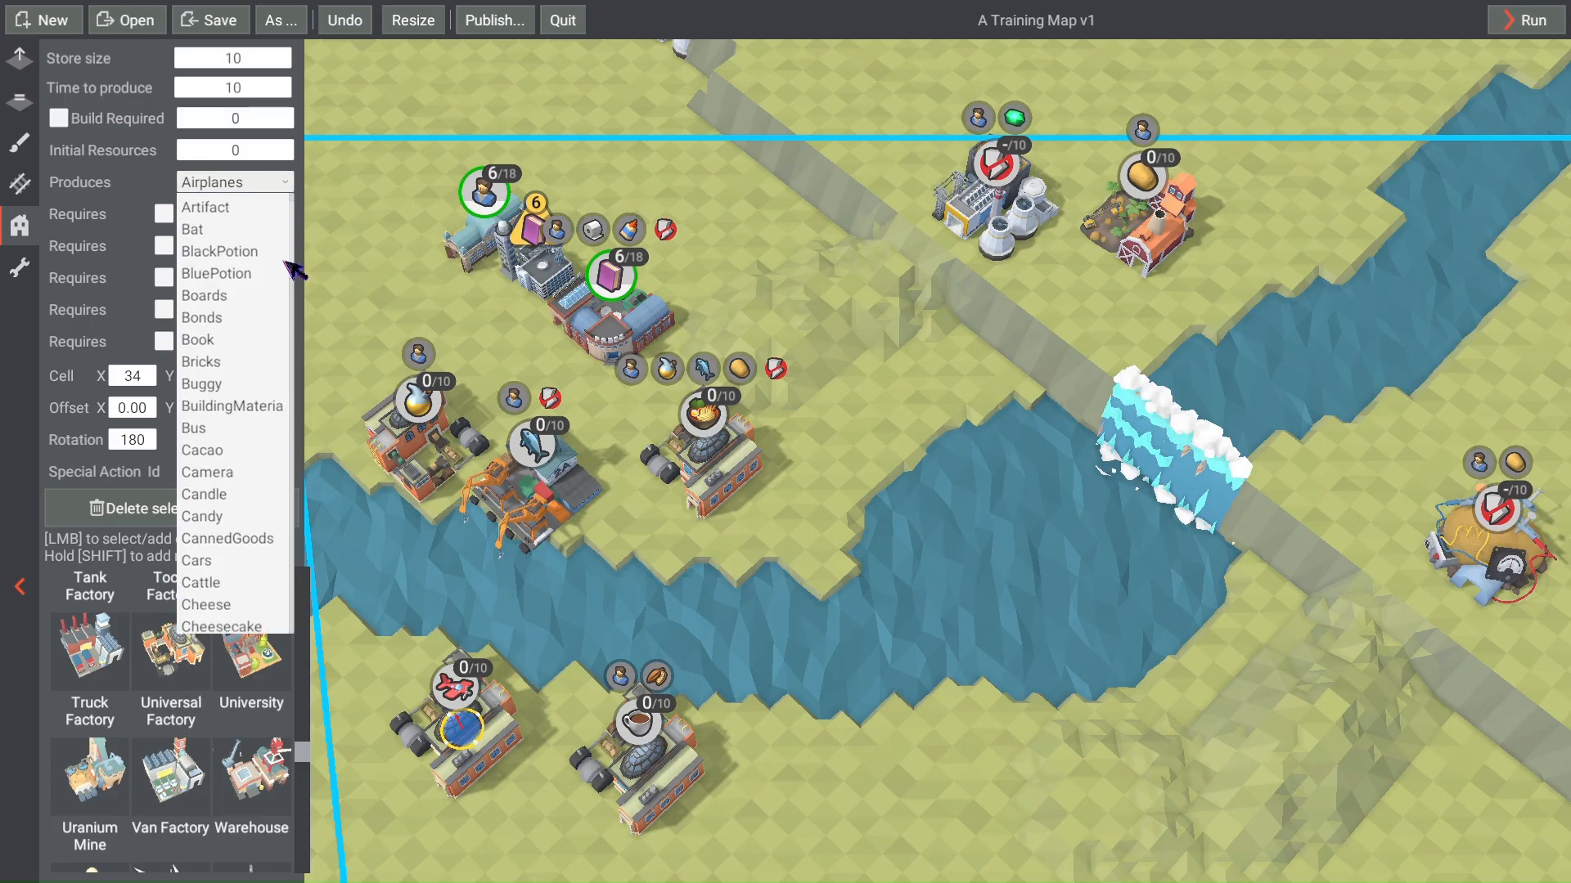
click(217, 454)
click(164, 215)
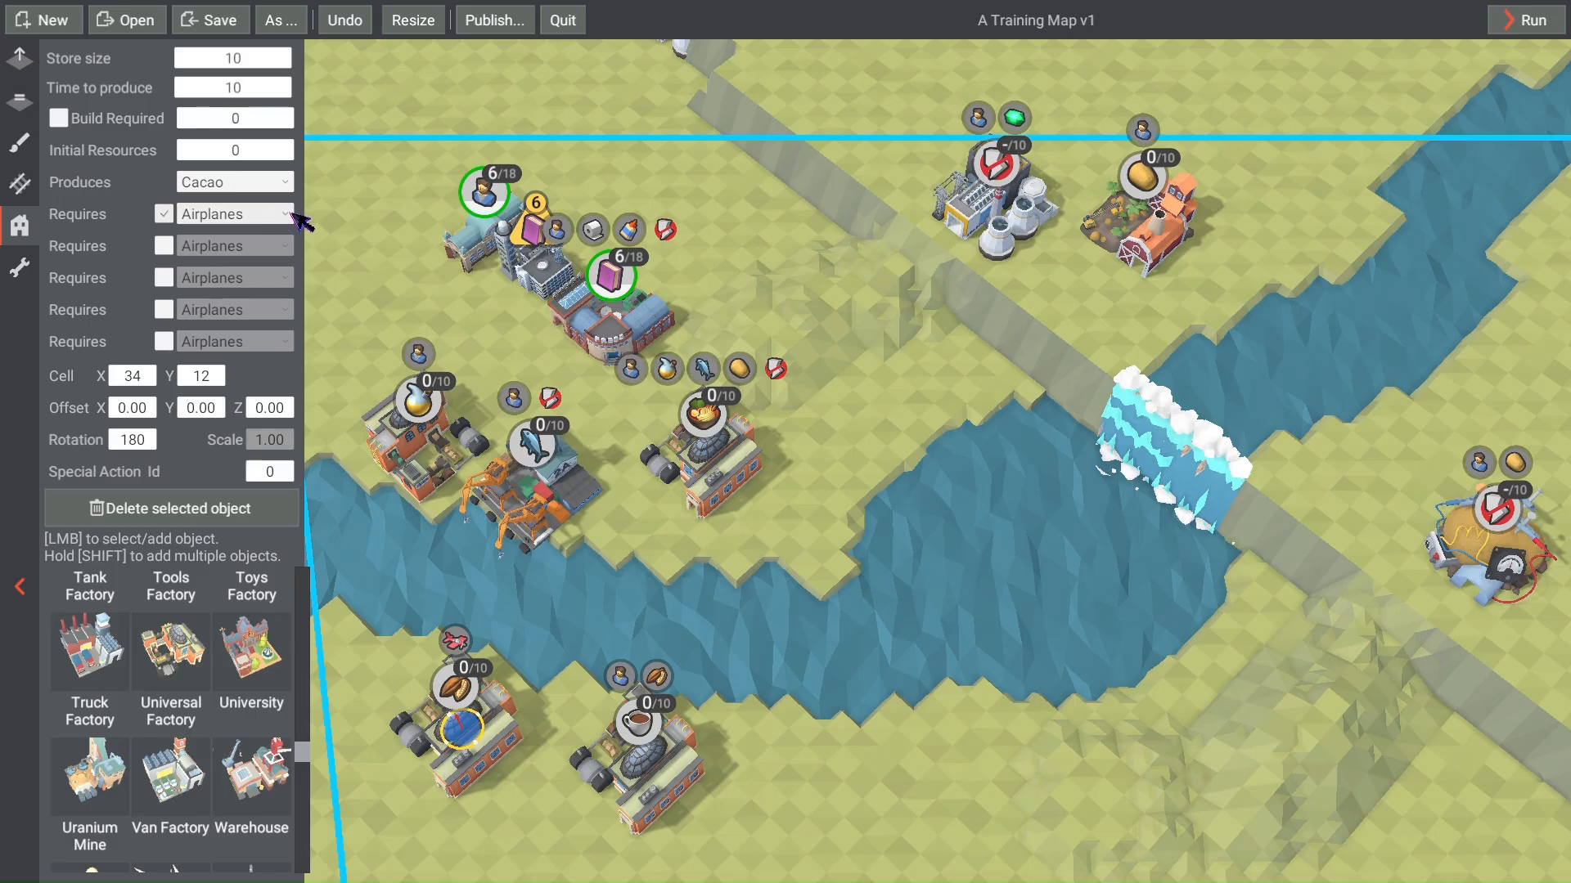
click(288, 214)
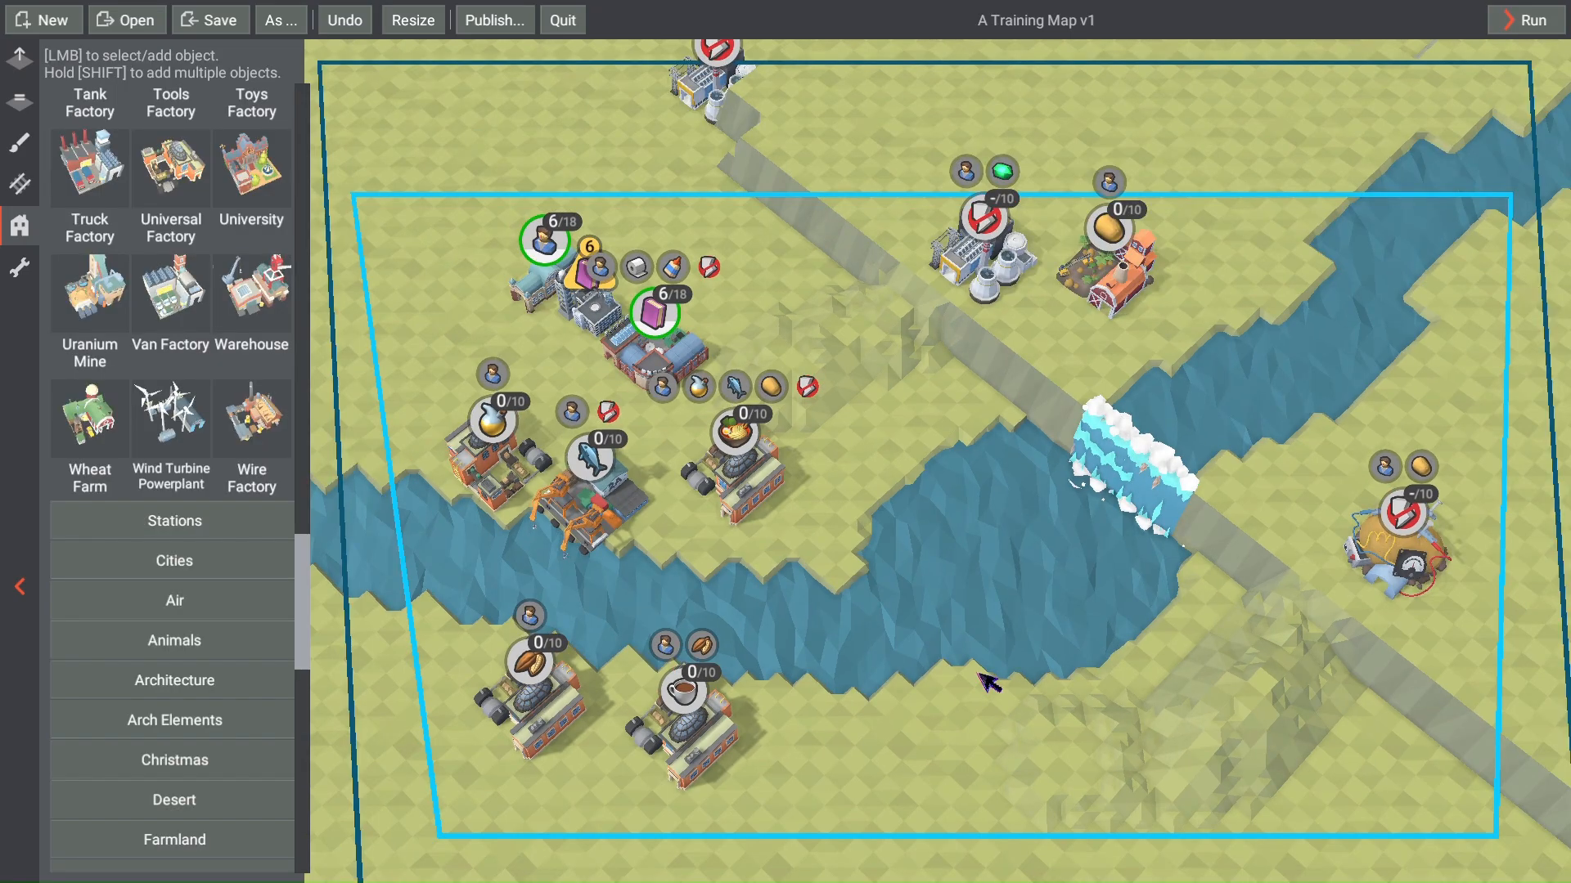
Step: Delete the powerplant at the northern end of the ridge and the powerplant beside the Potato Farm
scroll(969, 560, down, 1)
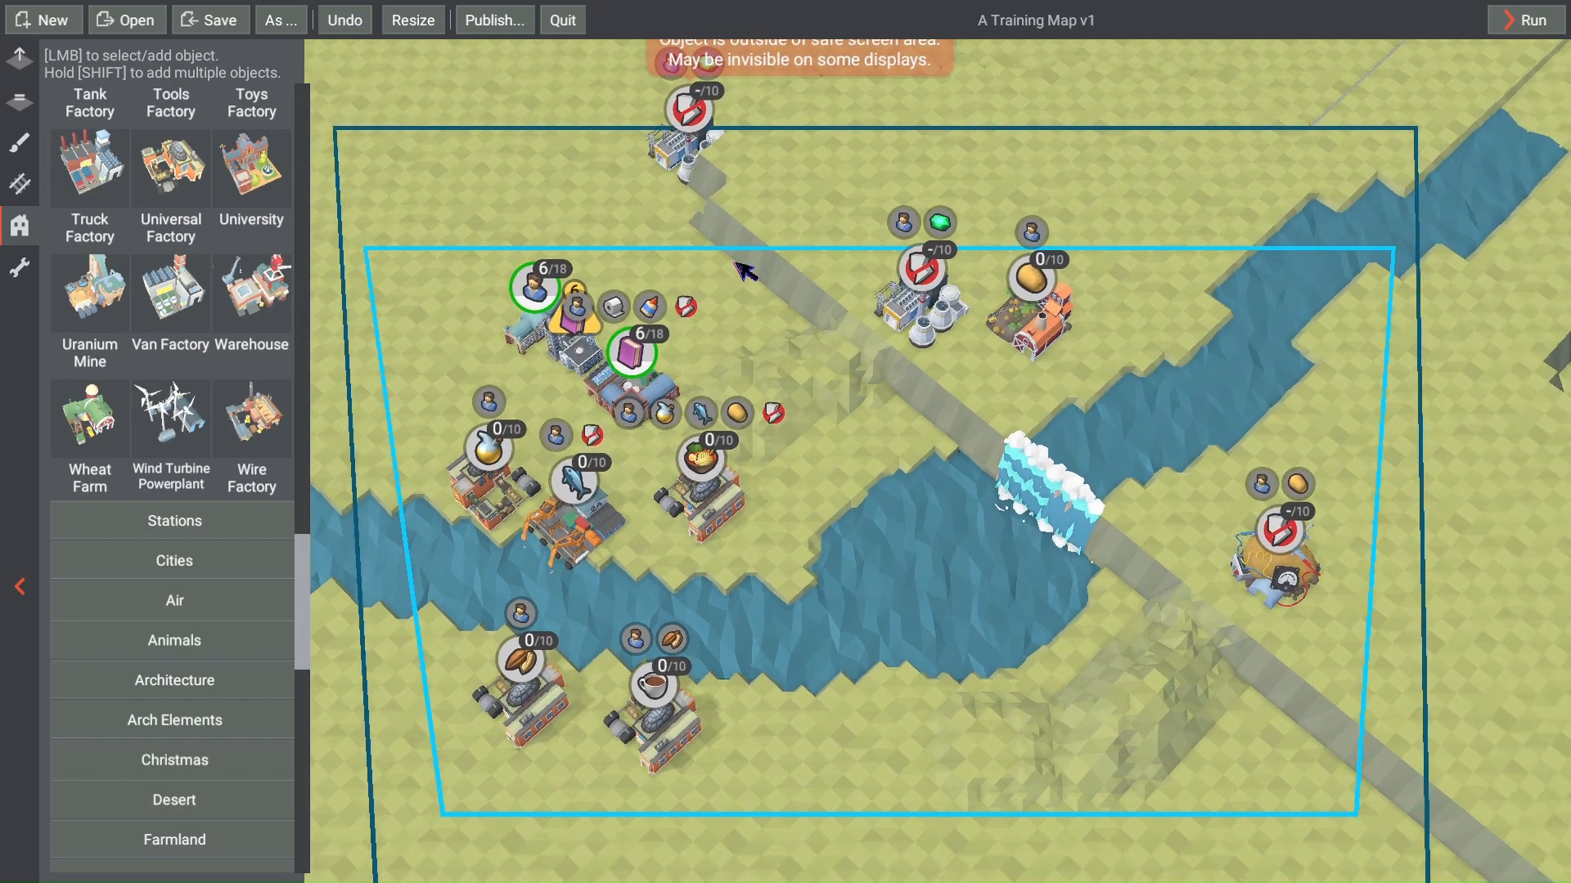
click(688, 184)
key(Delete)
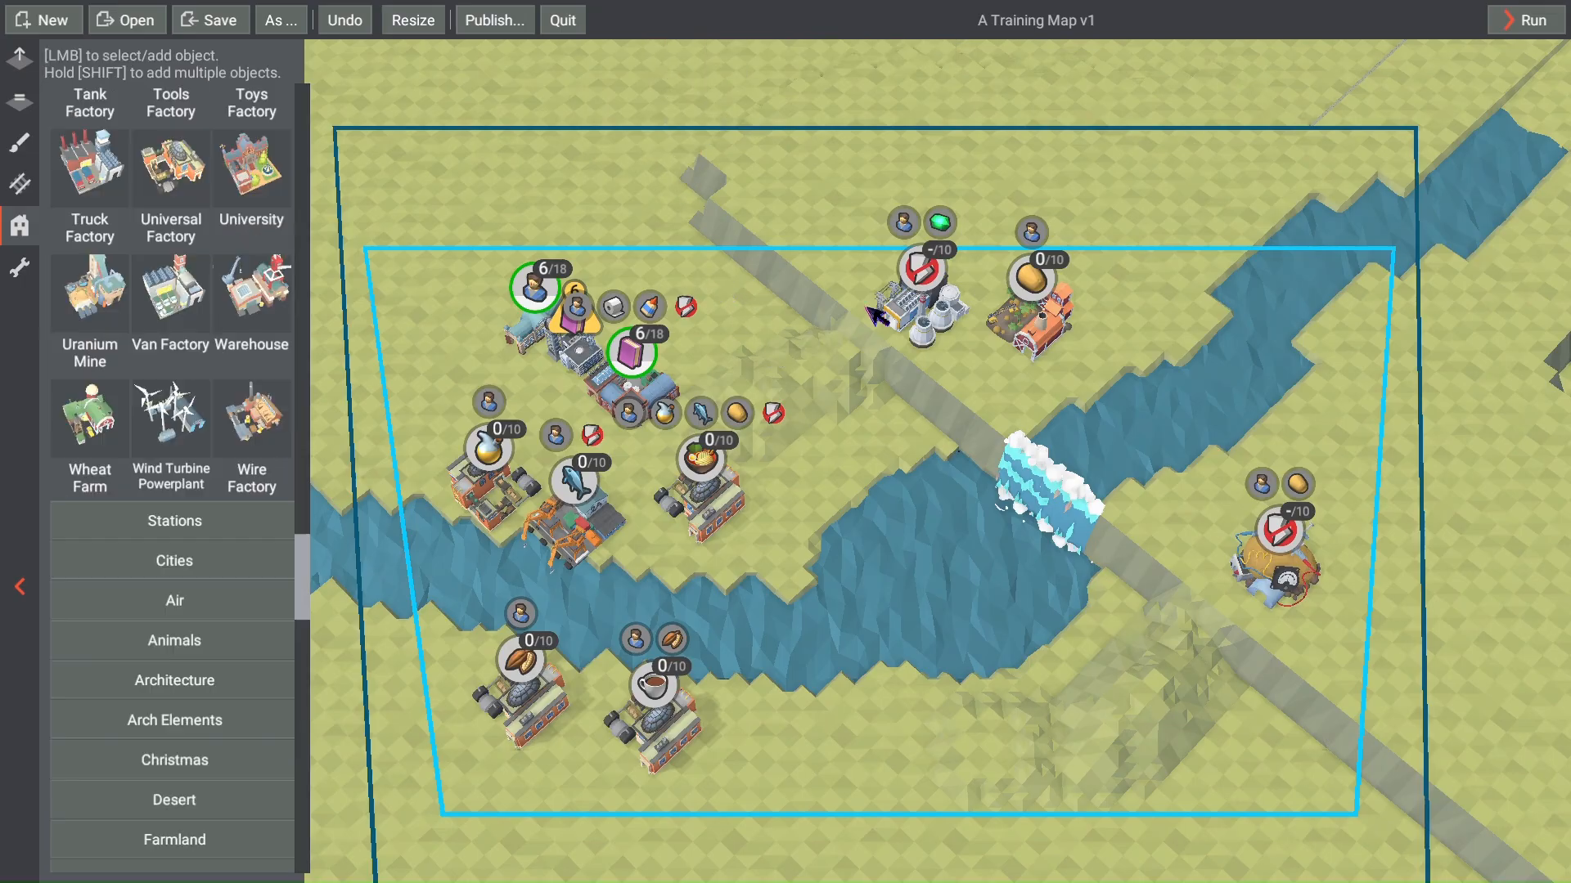
click(919, 307)
key(Delete)
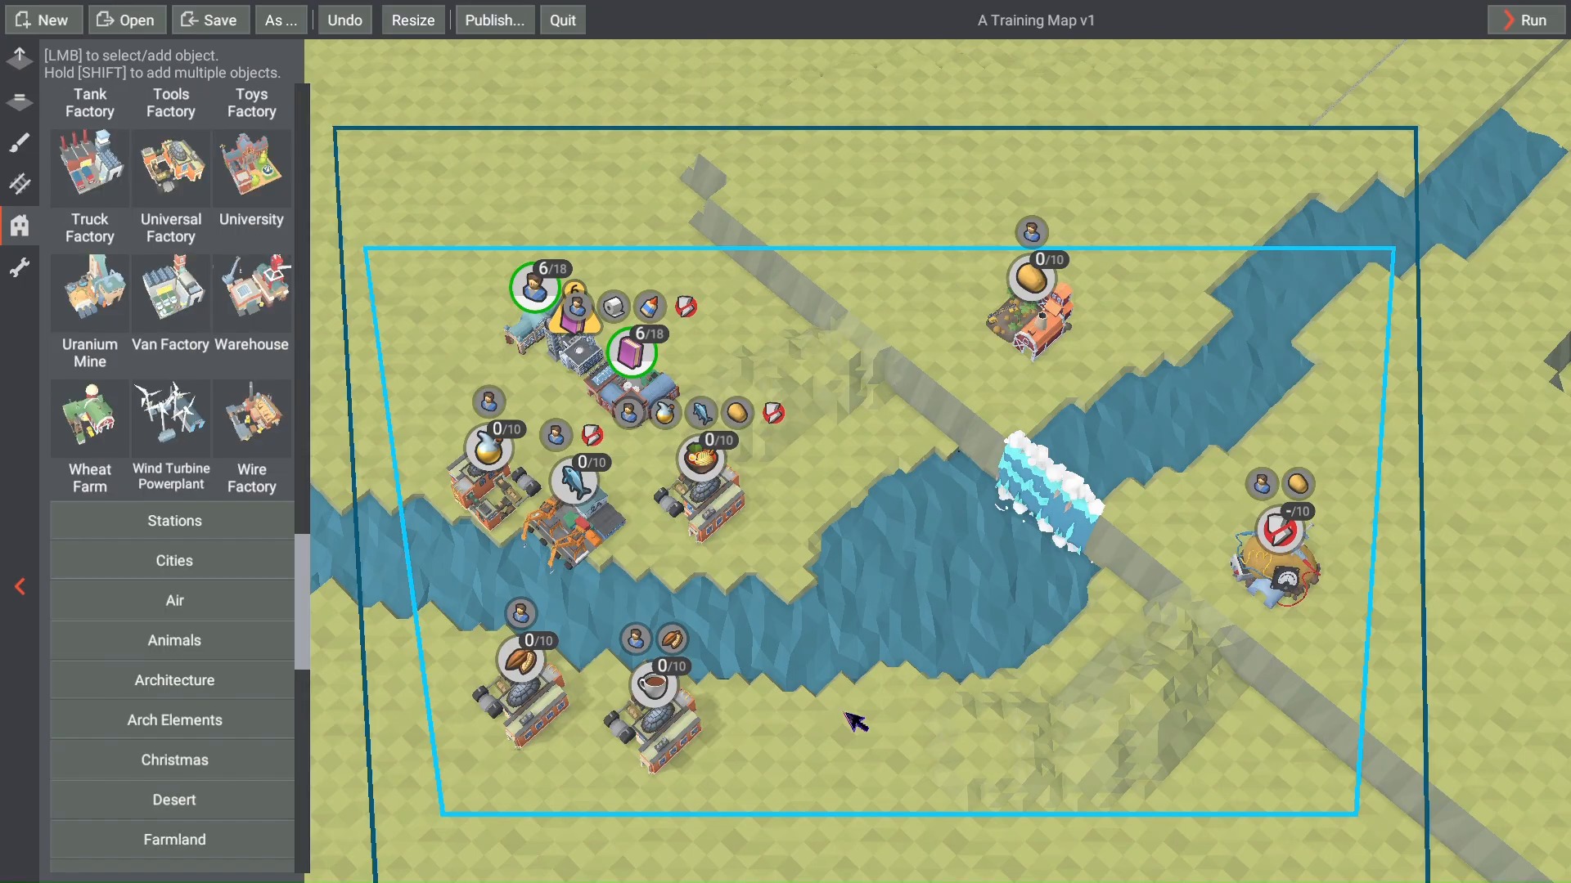
Step: Place a Felling camp at cell 23, 38, east of the city near the map's northern edge
scroll(818, 720, up, 1)
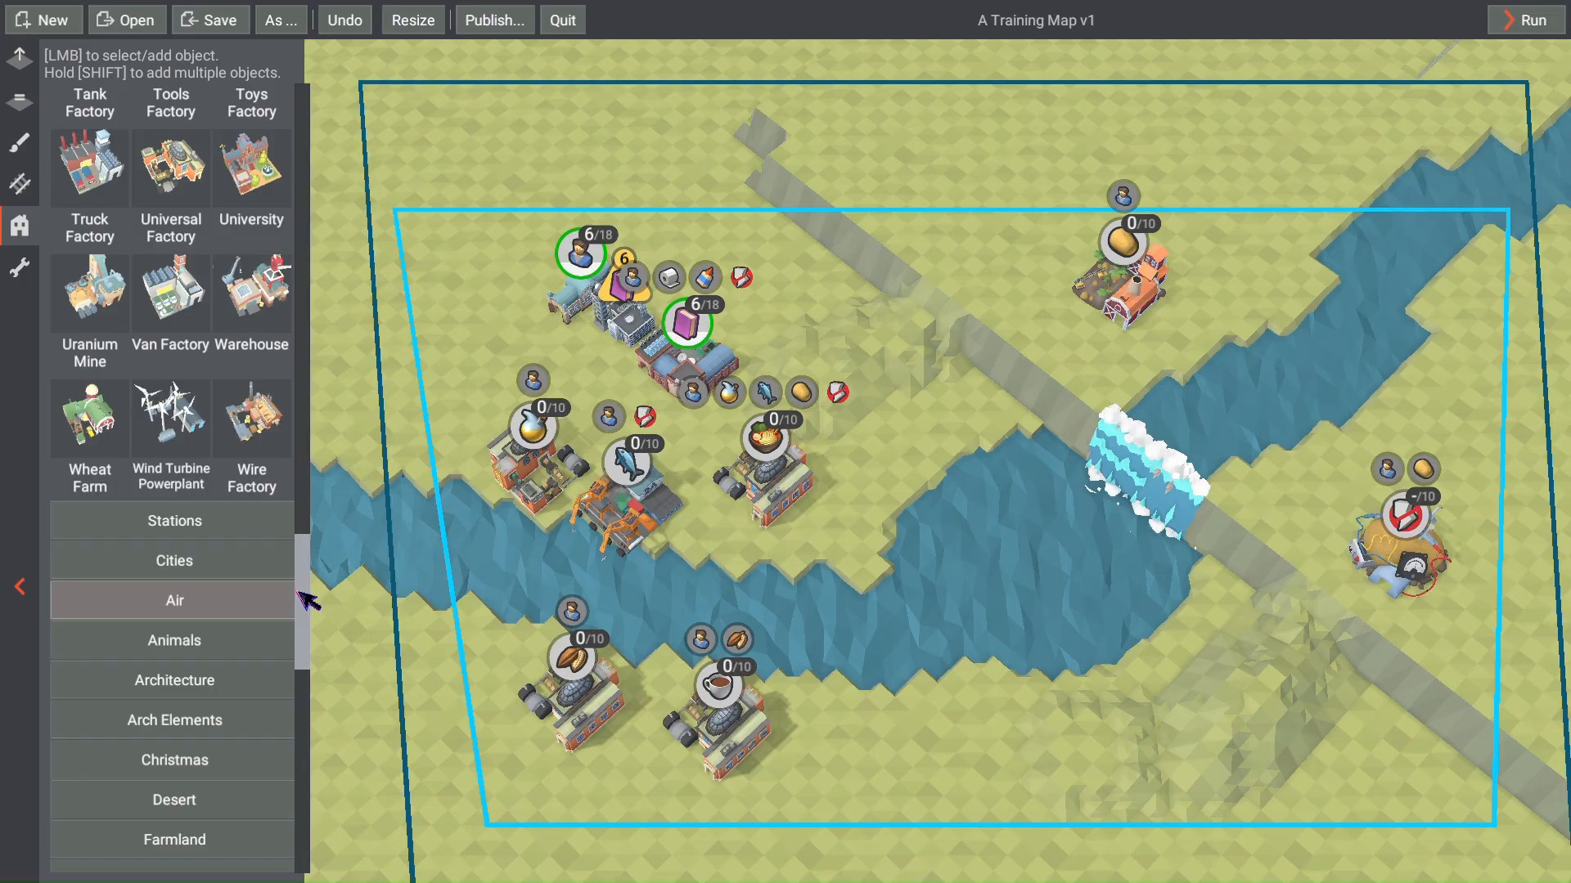
drag(305, 596, 324, 160)
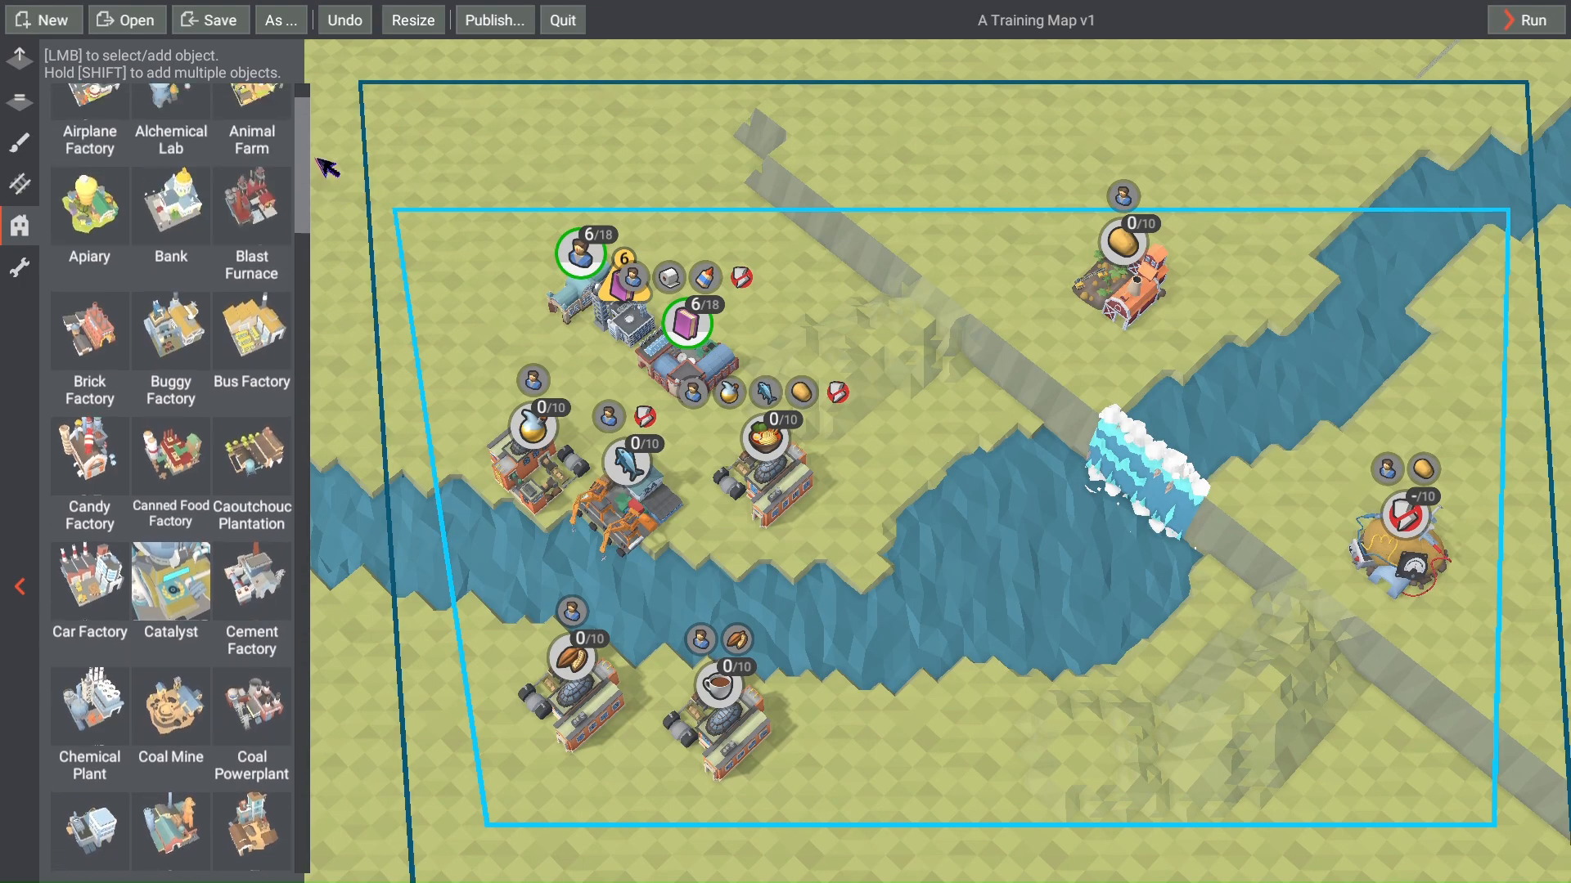
scroll(286, 372, up, 1)
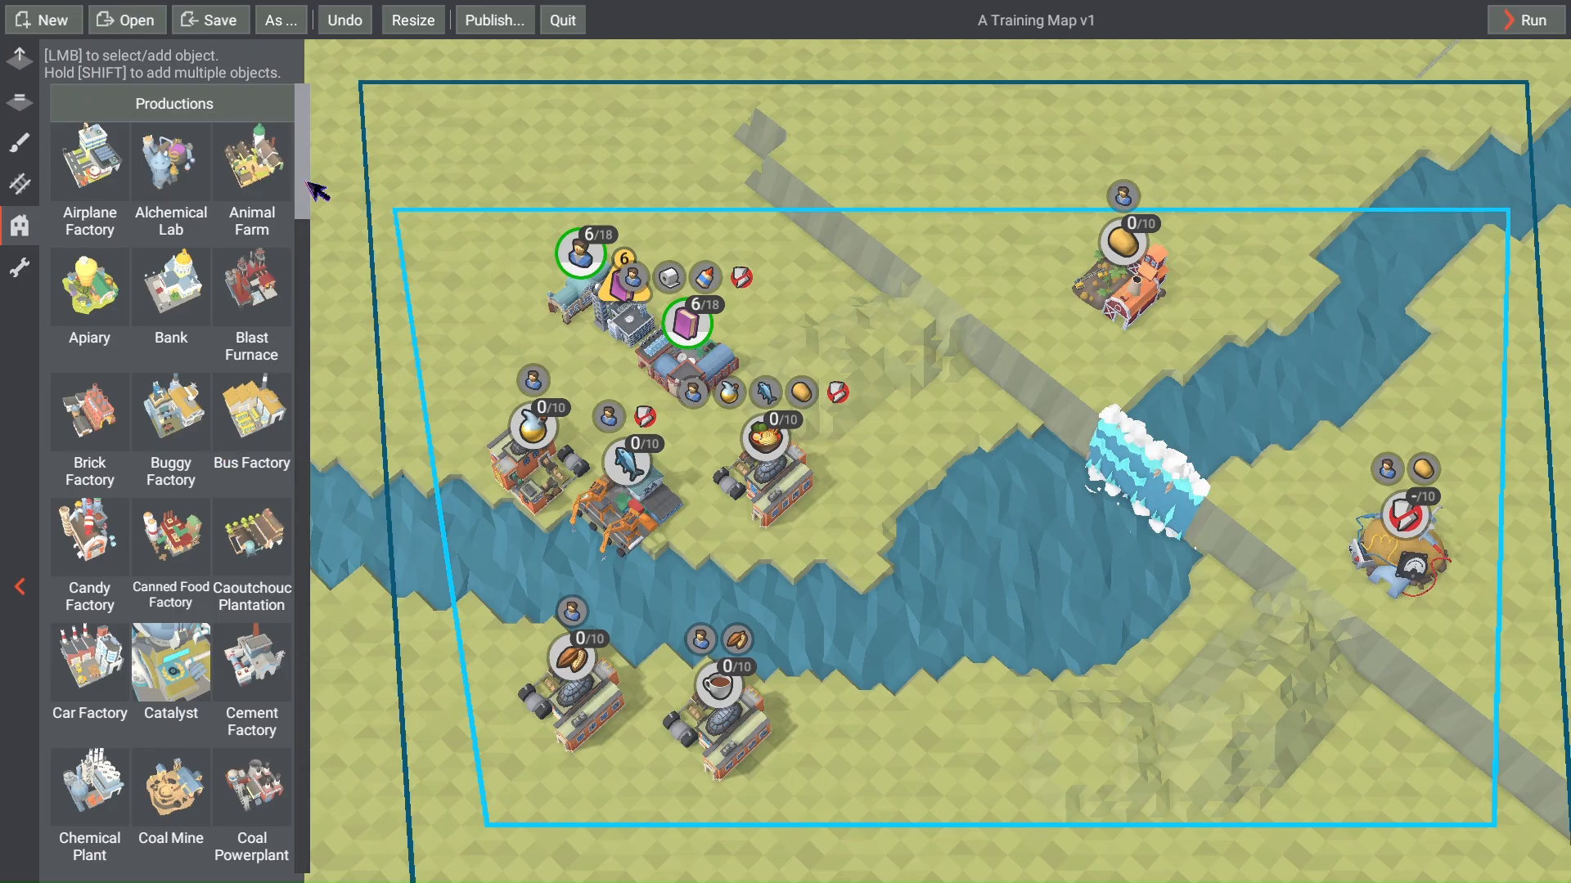
drag(312, 193, 308, 211)
scroll(141, 655, down, 5)
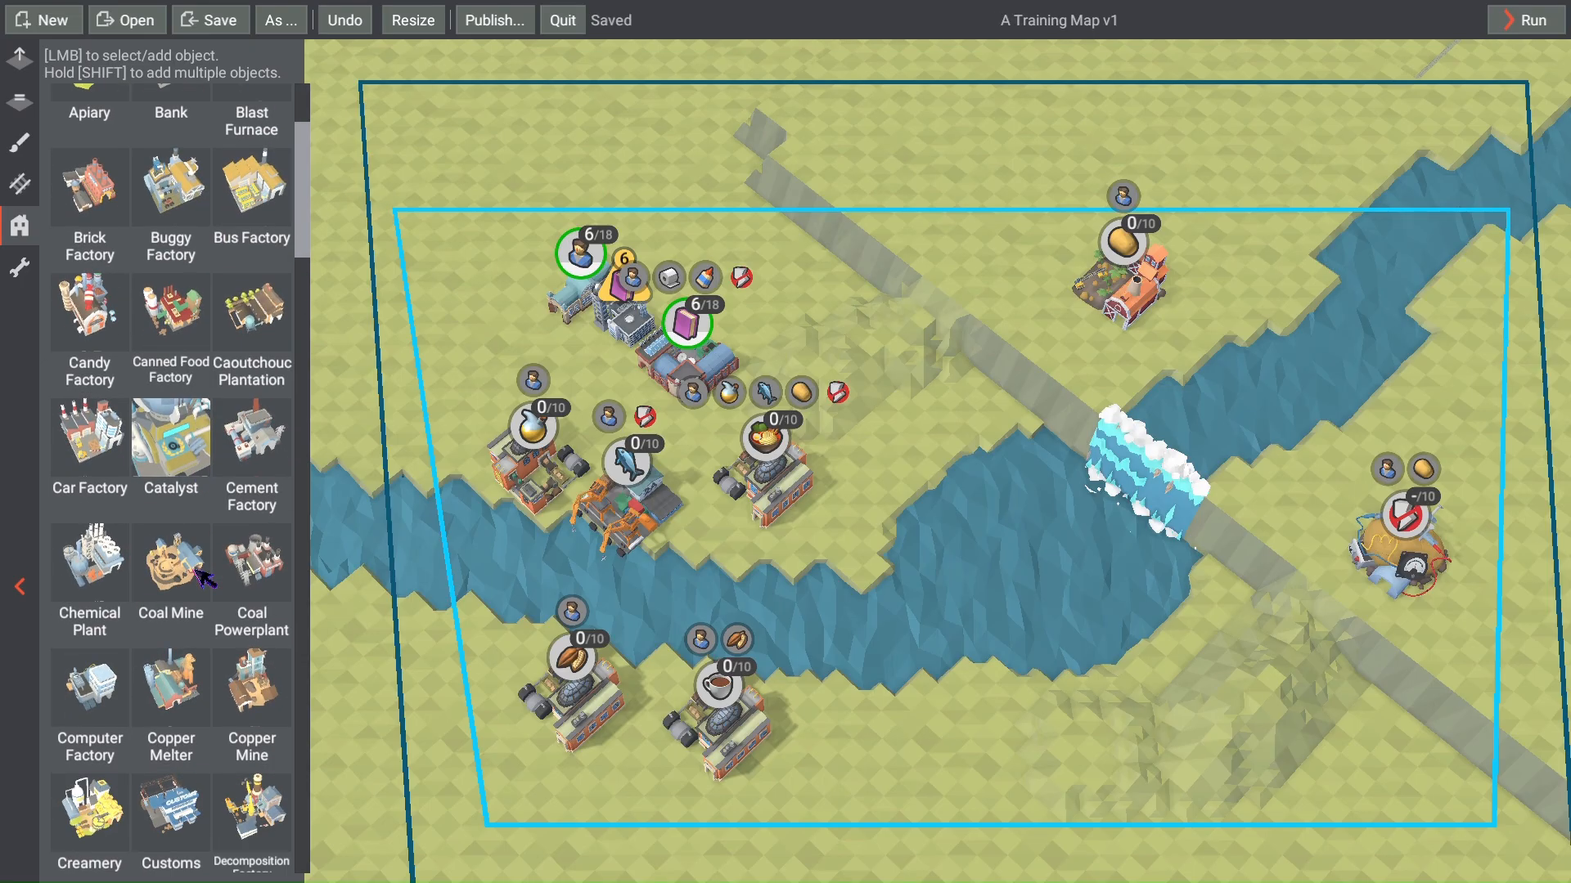
click(96, 573)
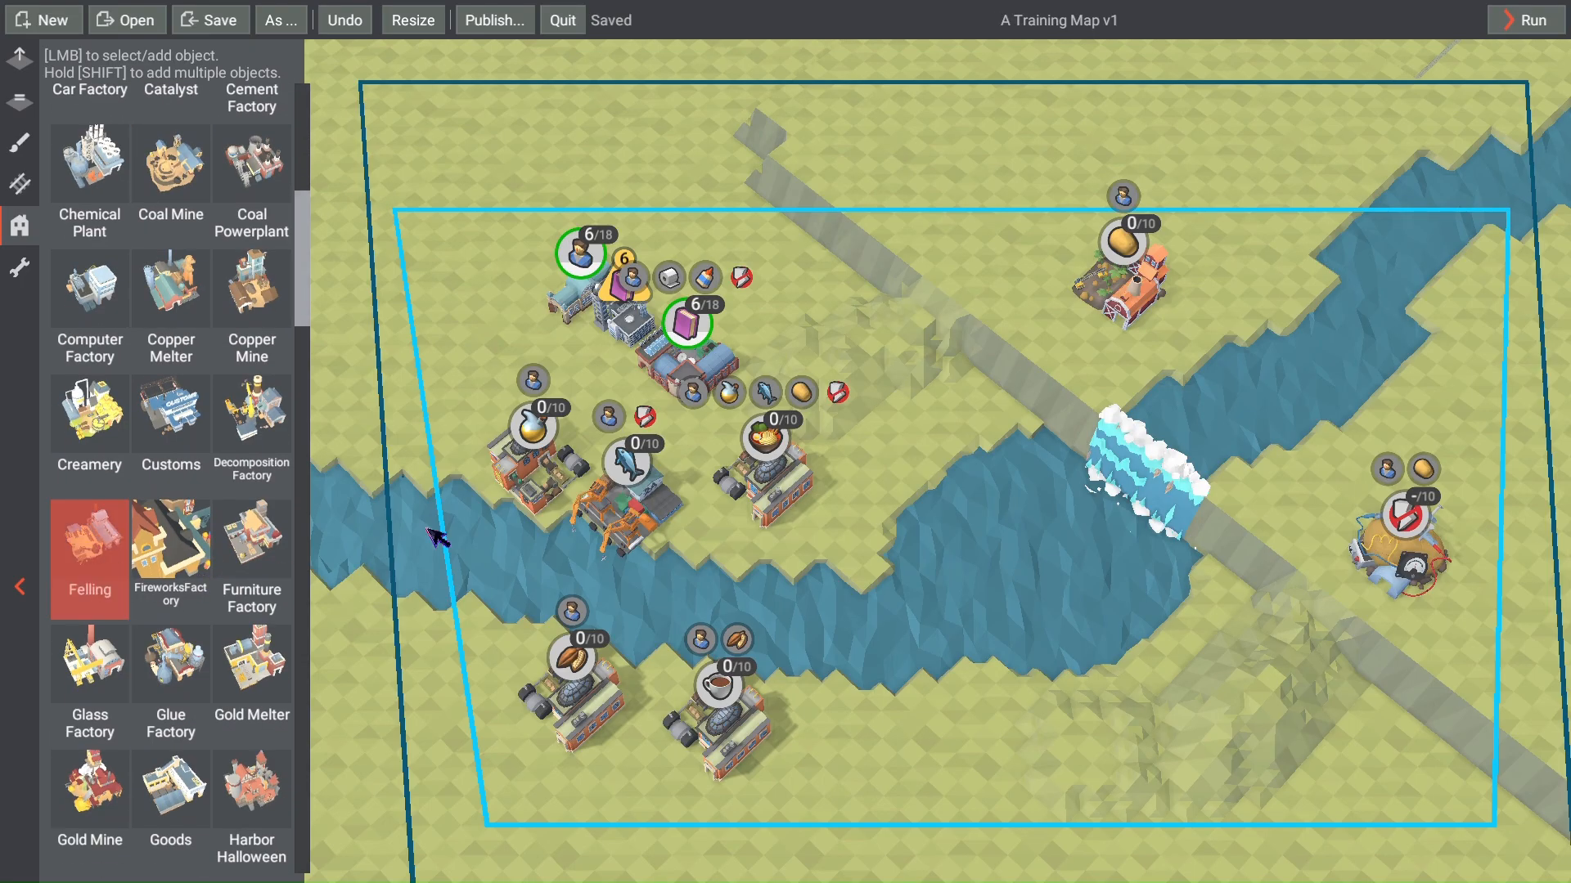
click(797, 262)
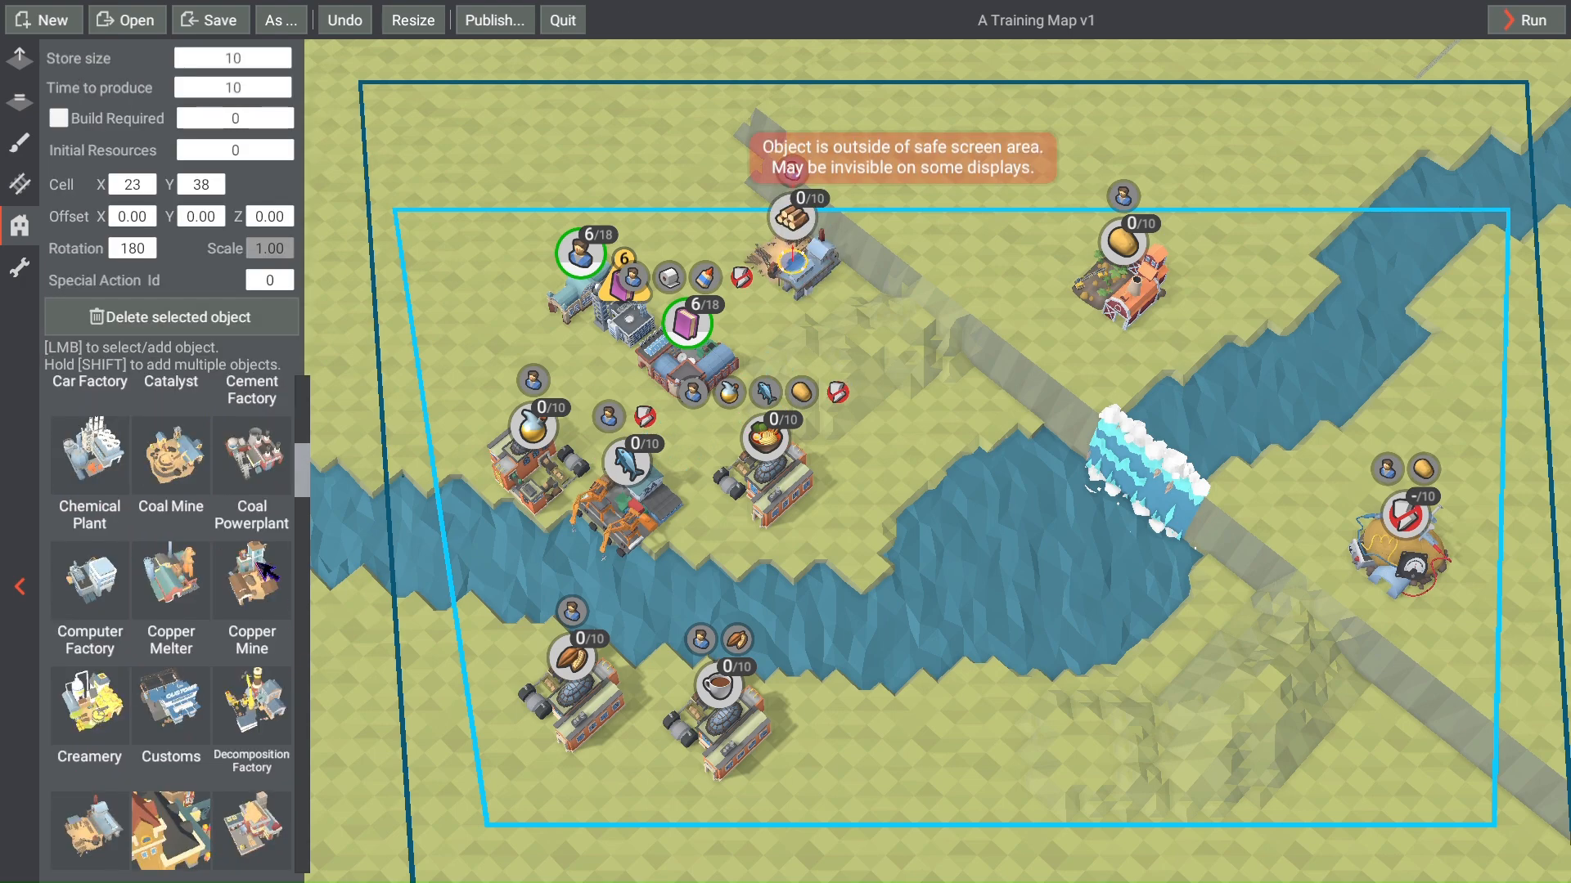
Step: Place a Paper Mill at cell 28, 43, east of the Felling camp, and an Animal Farm at cell 34, 44
drag(309, 471, 318, 599)
click(82, 696)
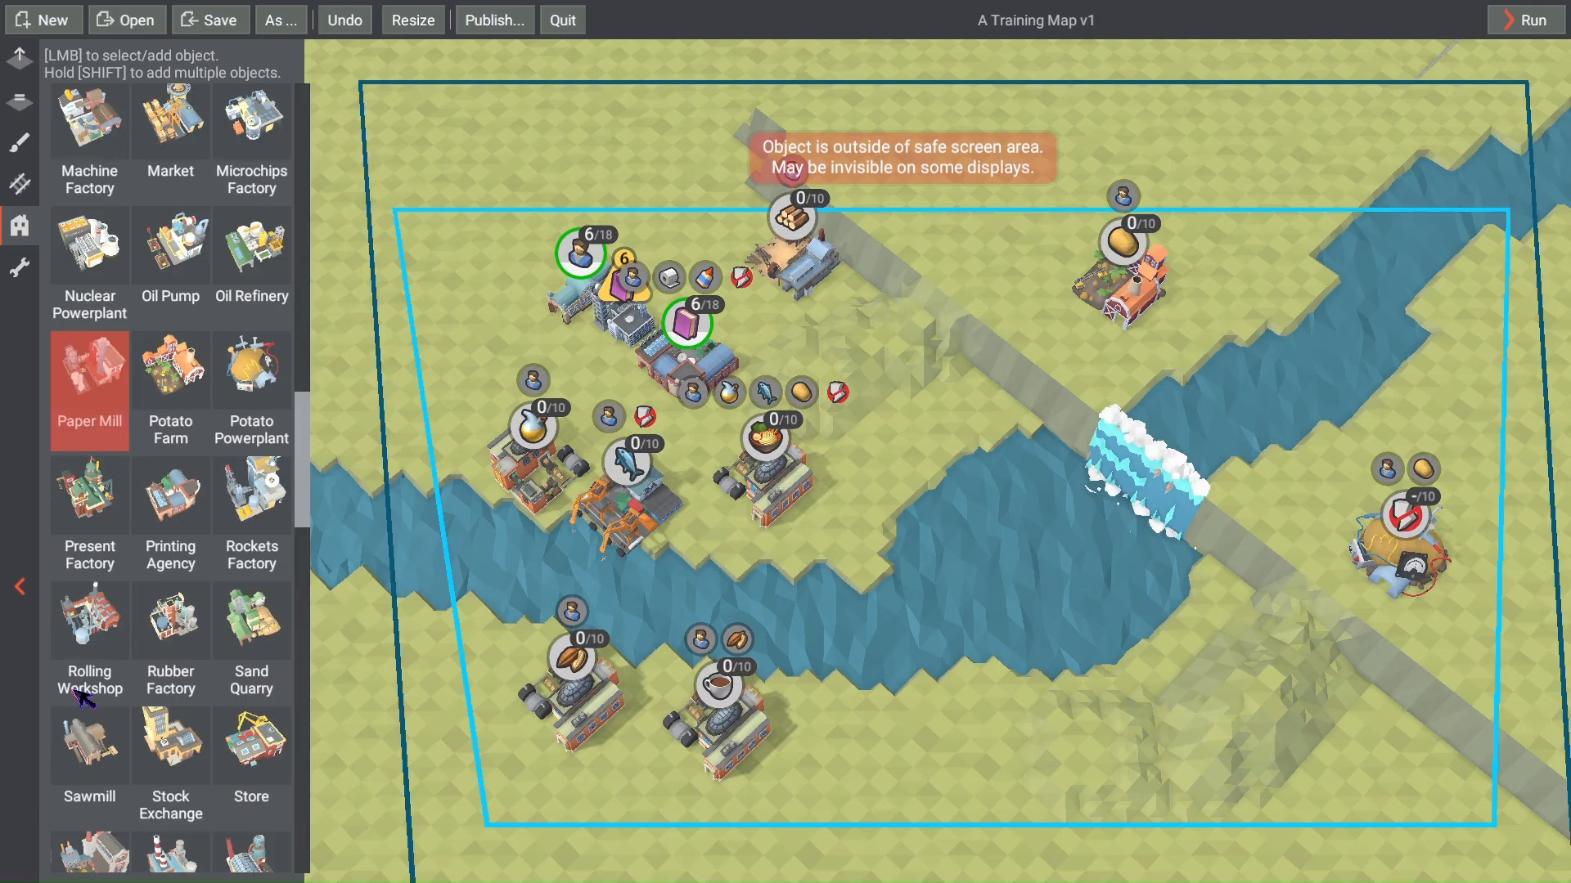
click(929, 242)
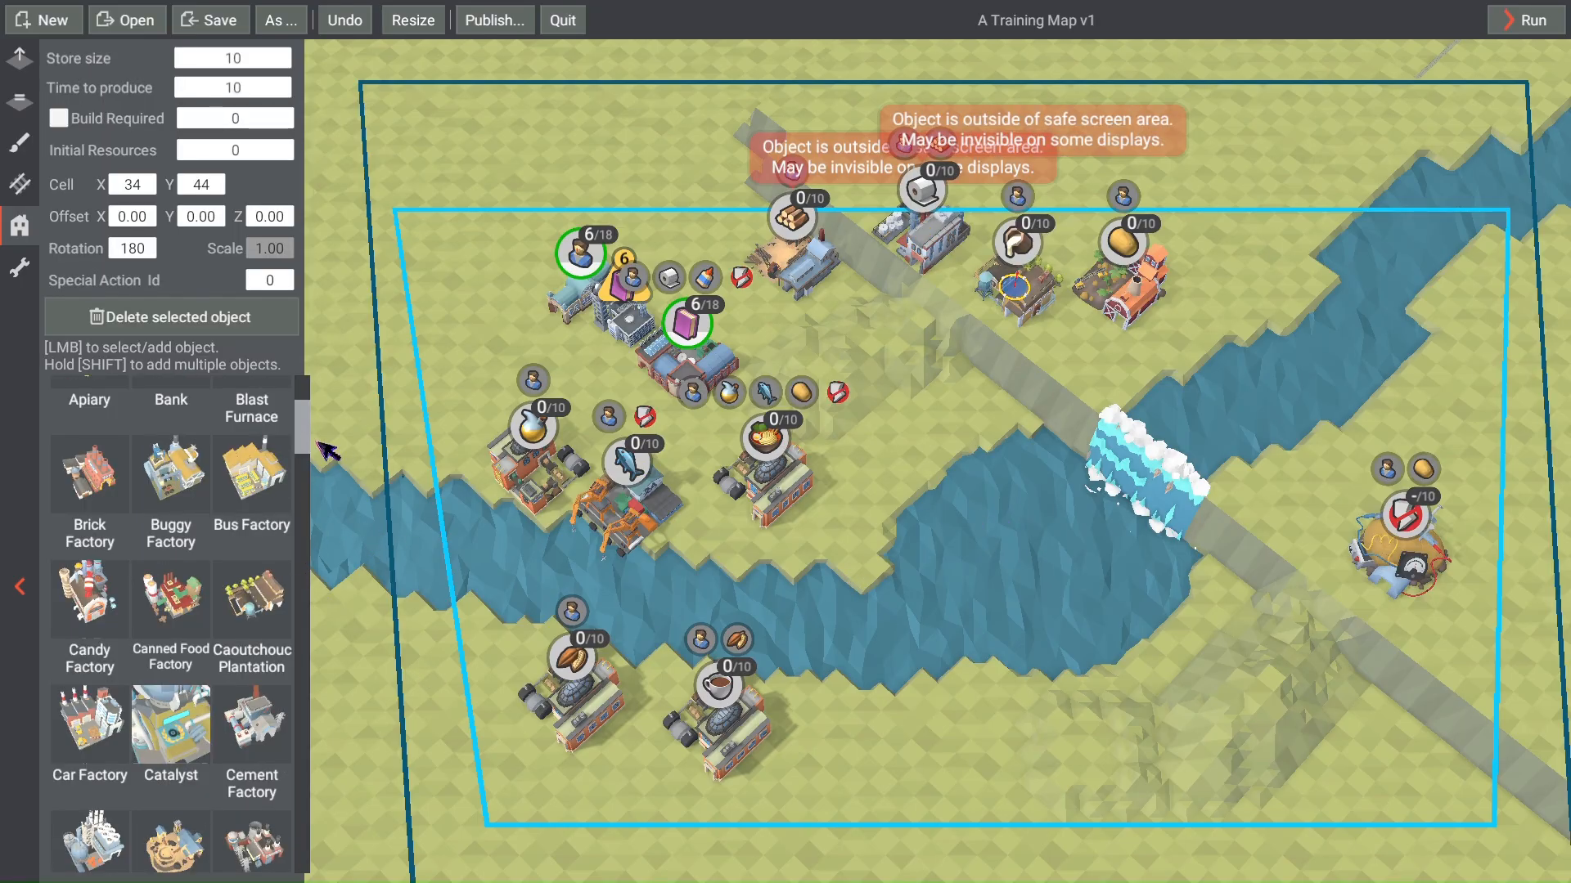
Step: Place a Glue Factory at cell 36, 35, on the north bank of the river
drag(311, 442, 312, 570)
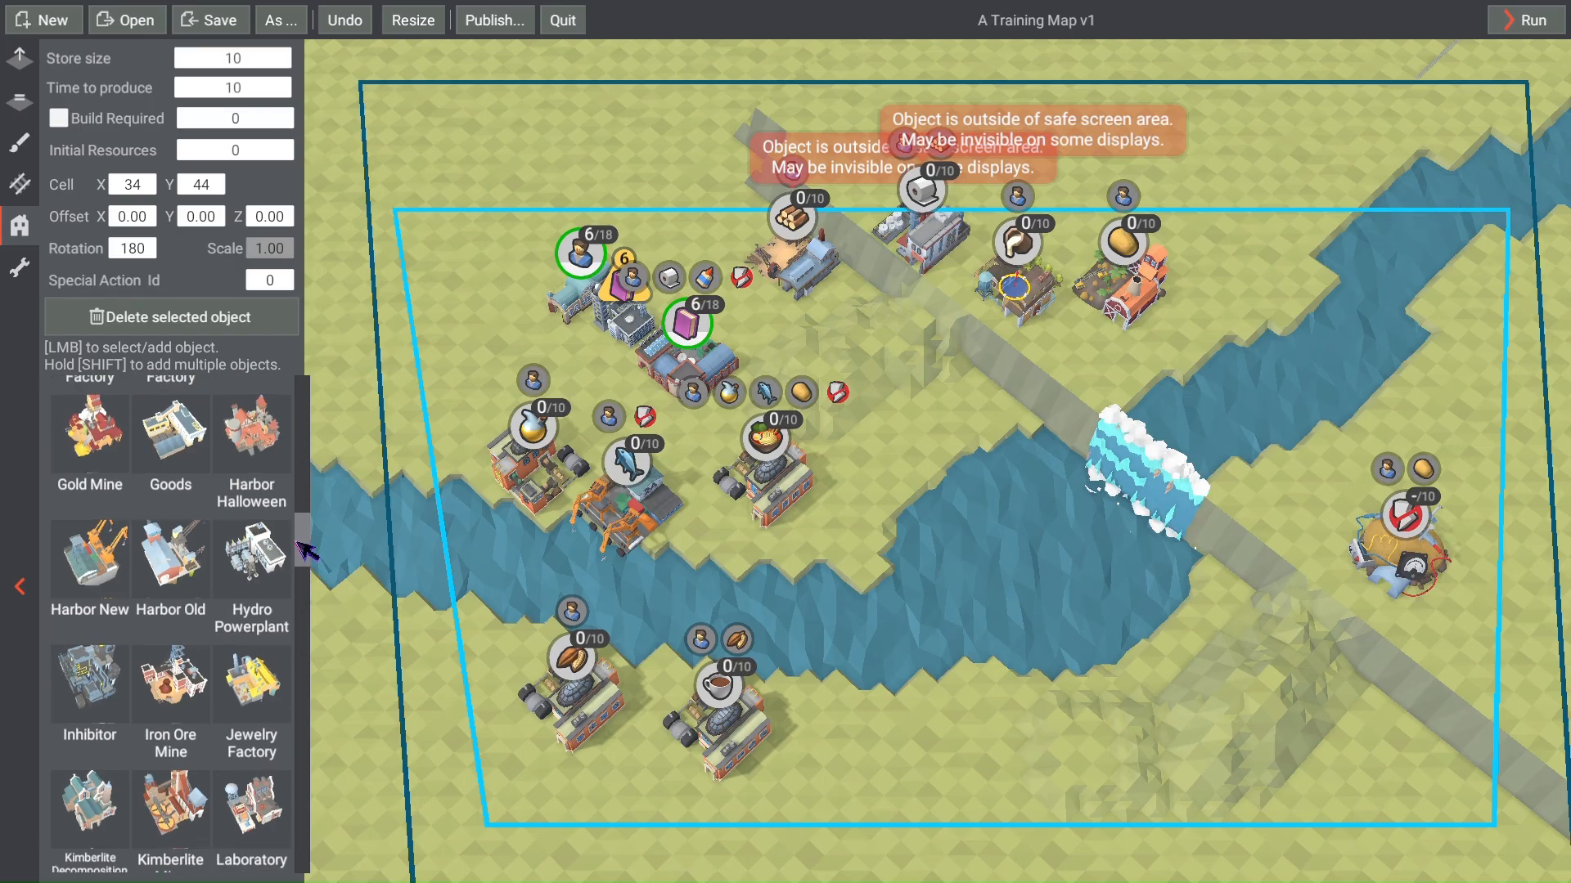
drag(304, 554, 304, 539)
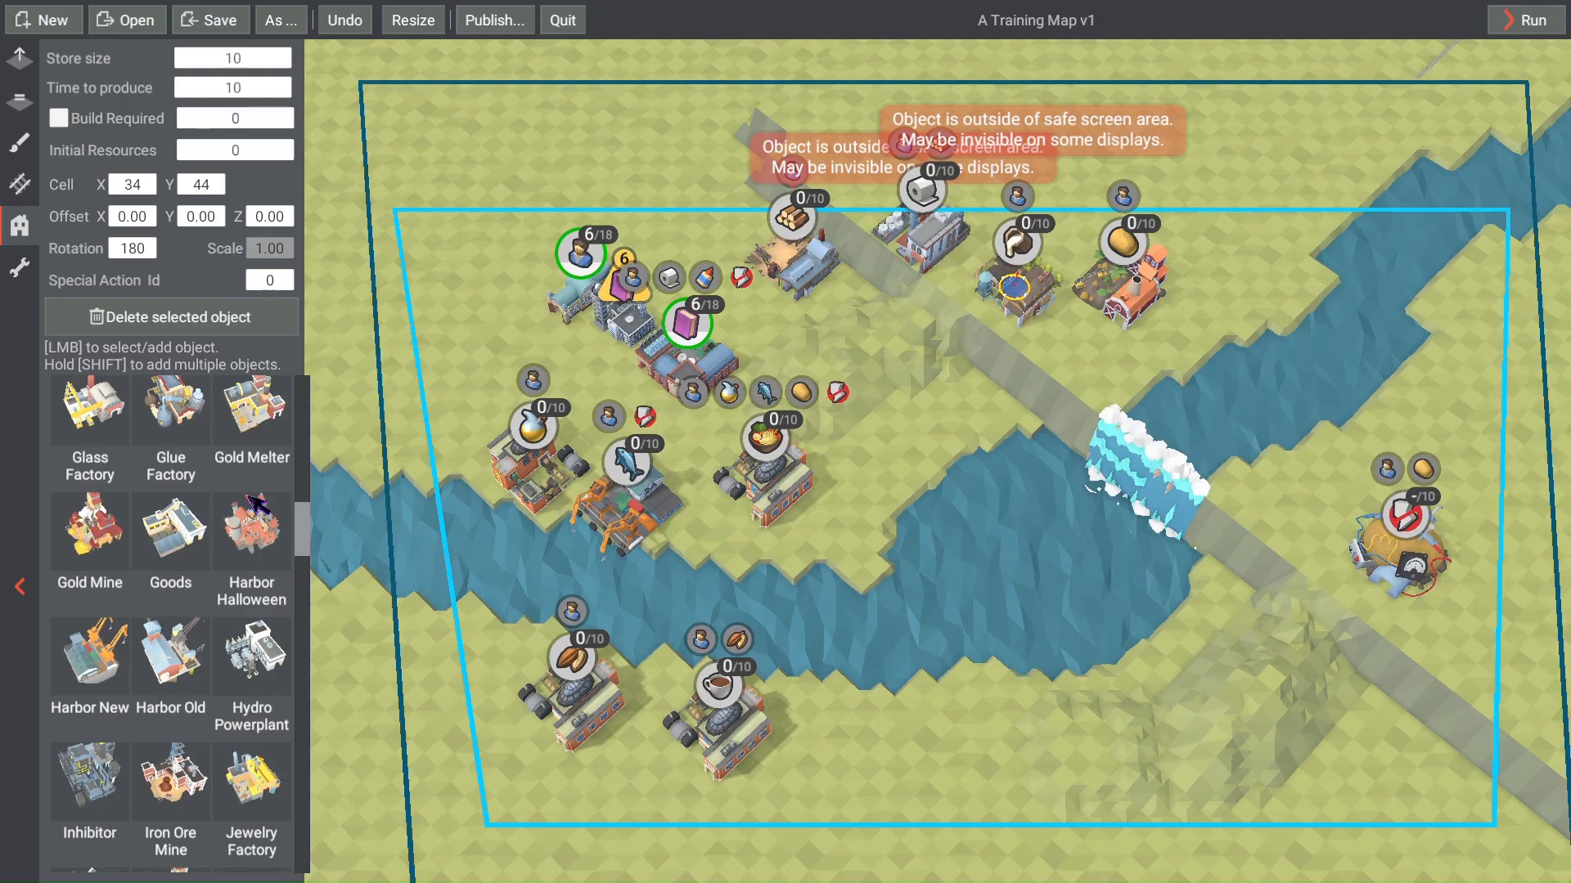
click(164, 418)
click(942, 442)
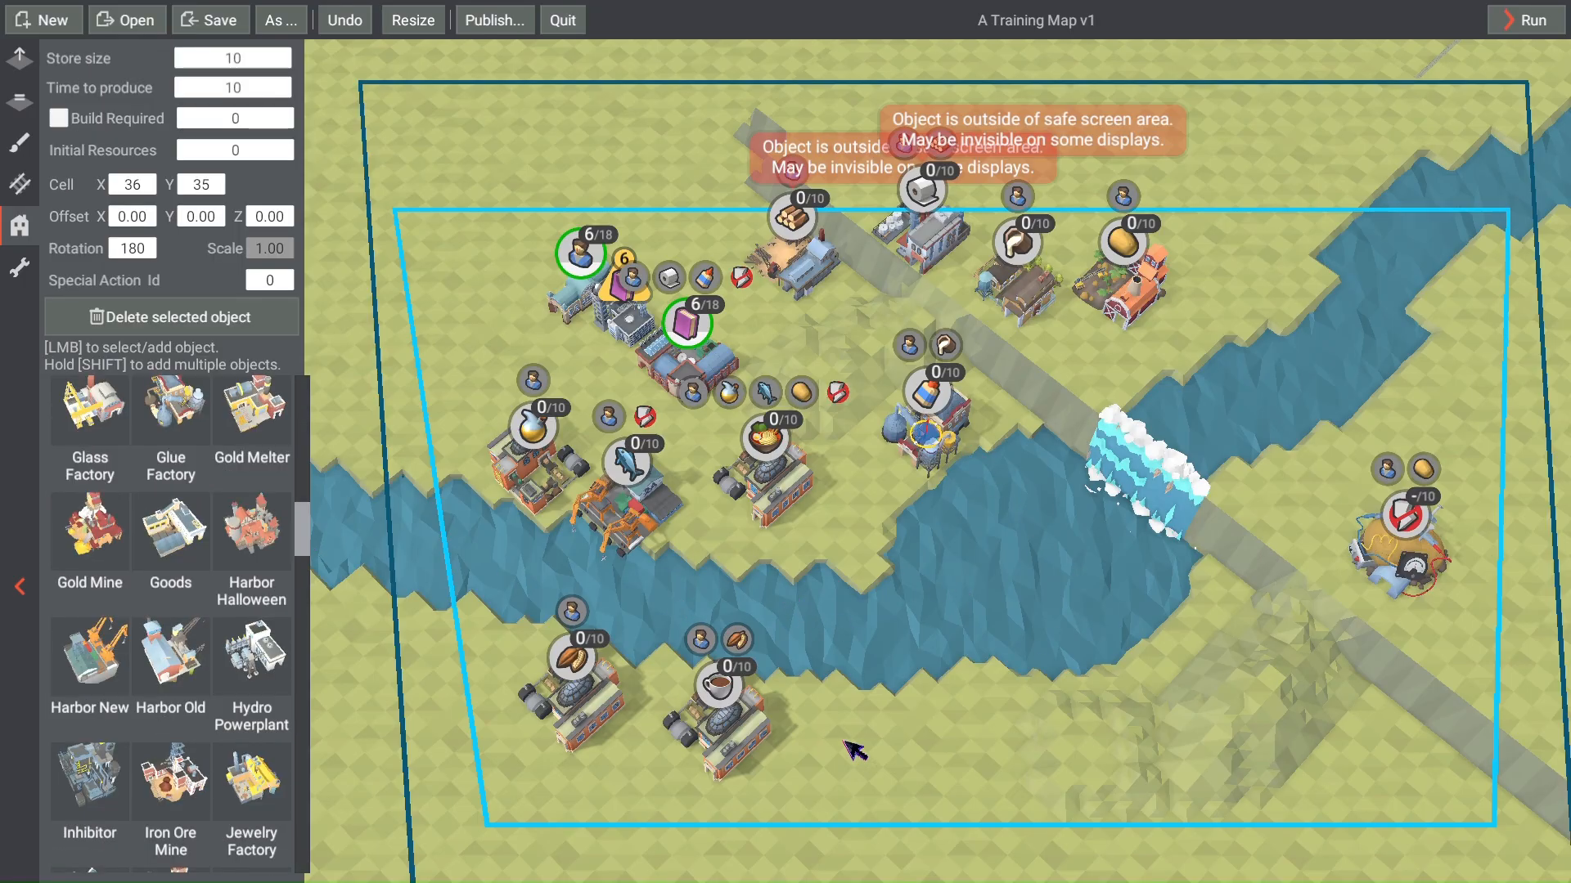
Step: Change the Ramen factory's second required resource to Grain
right_drag(904, 755, 865, 737)
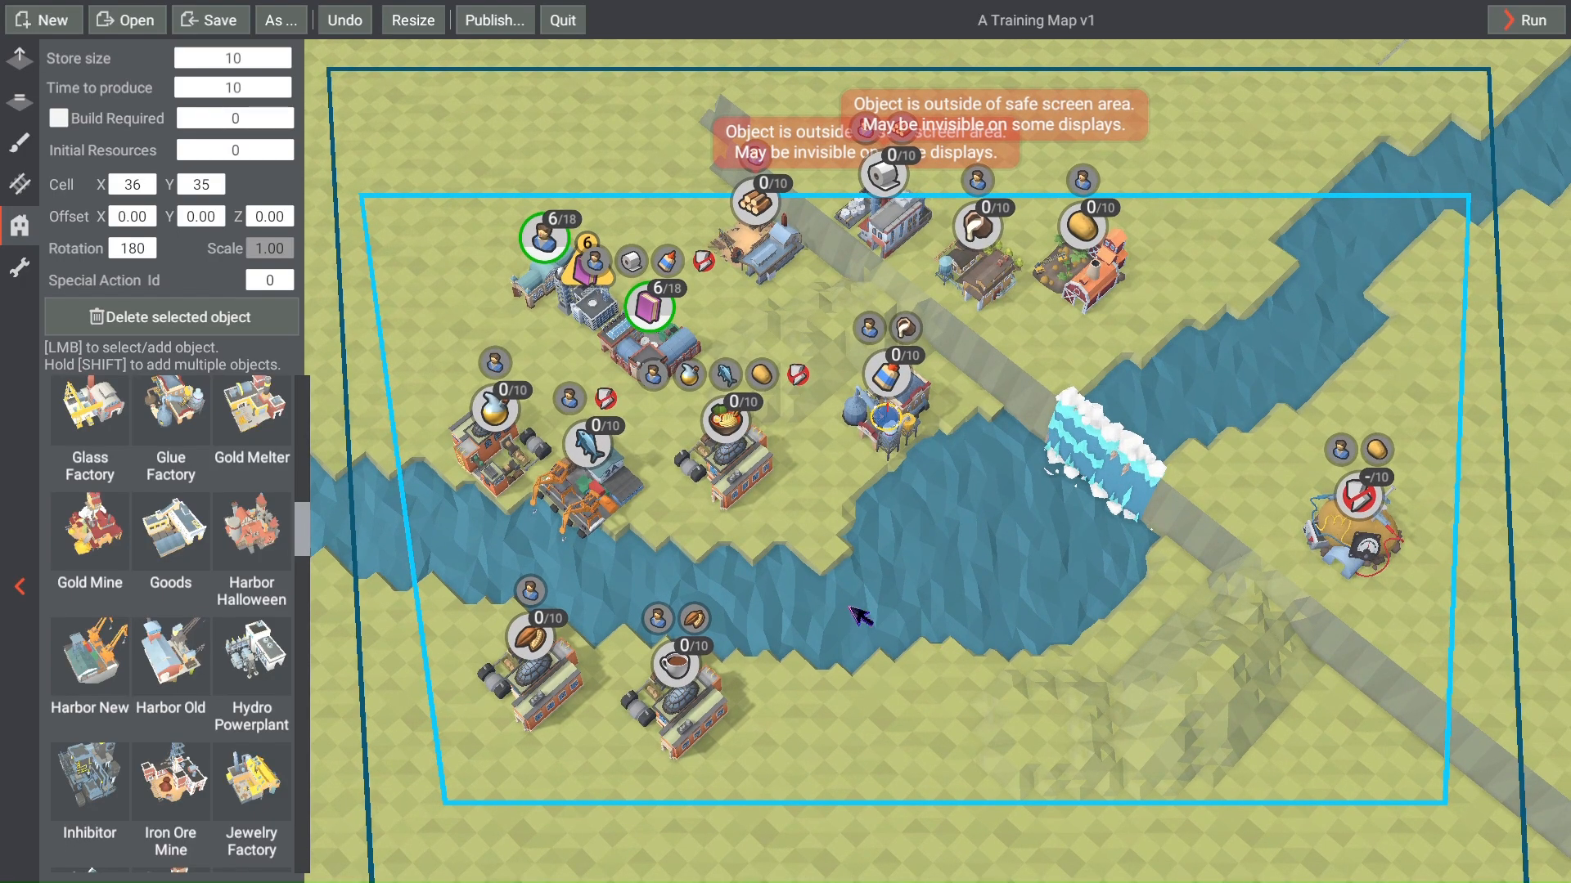
click(744, 477)
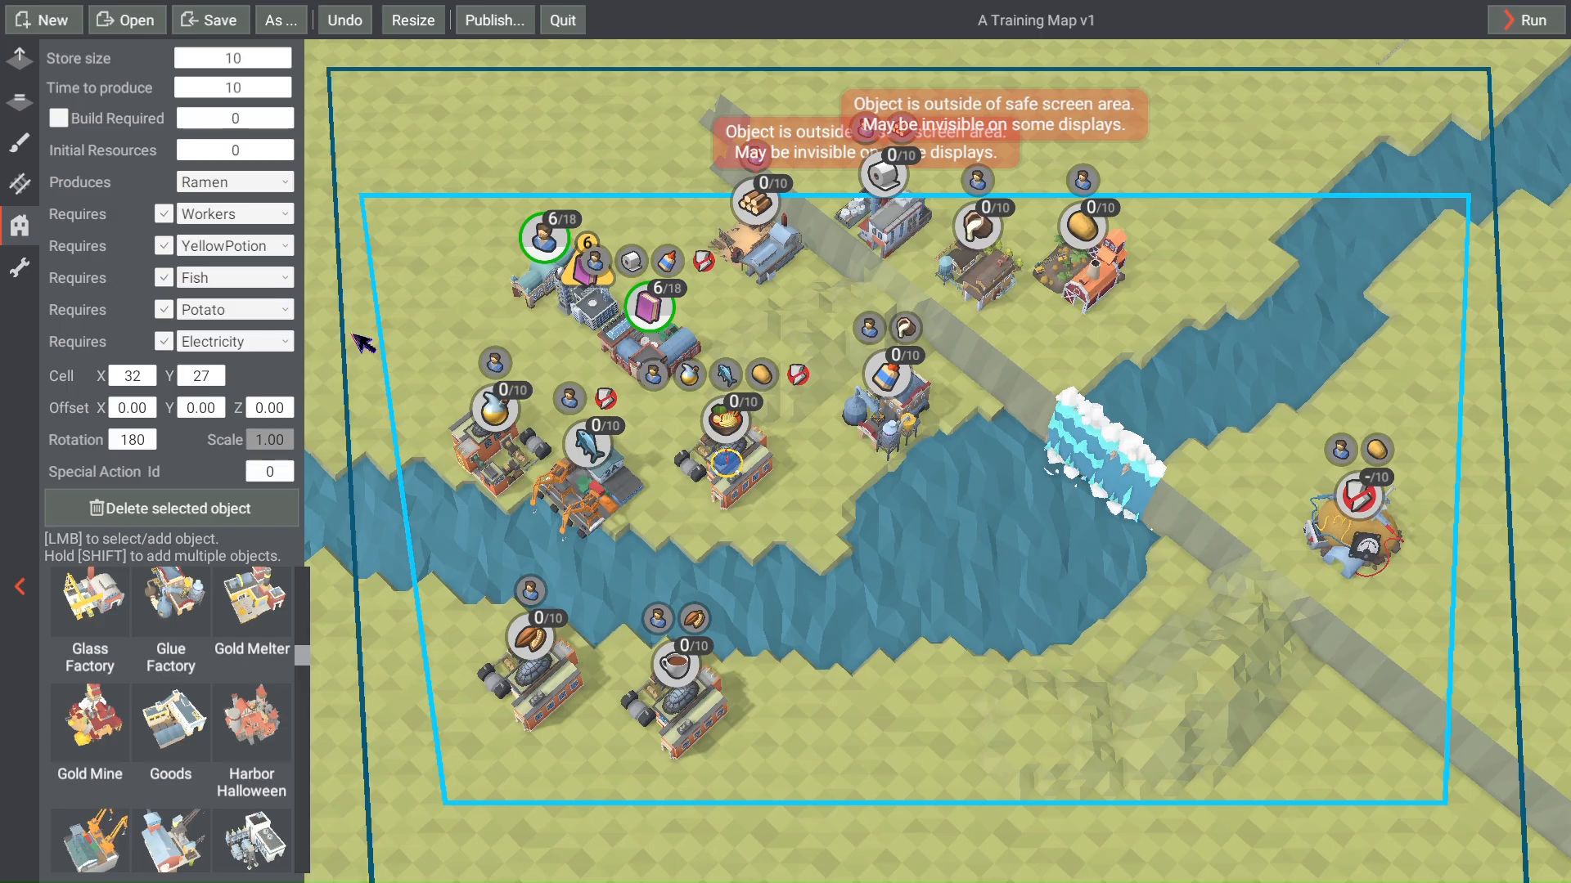
click(286, 247)
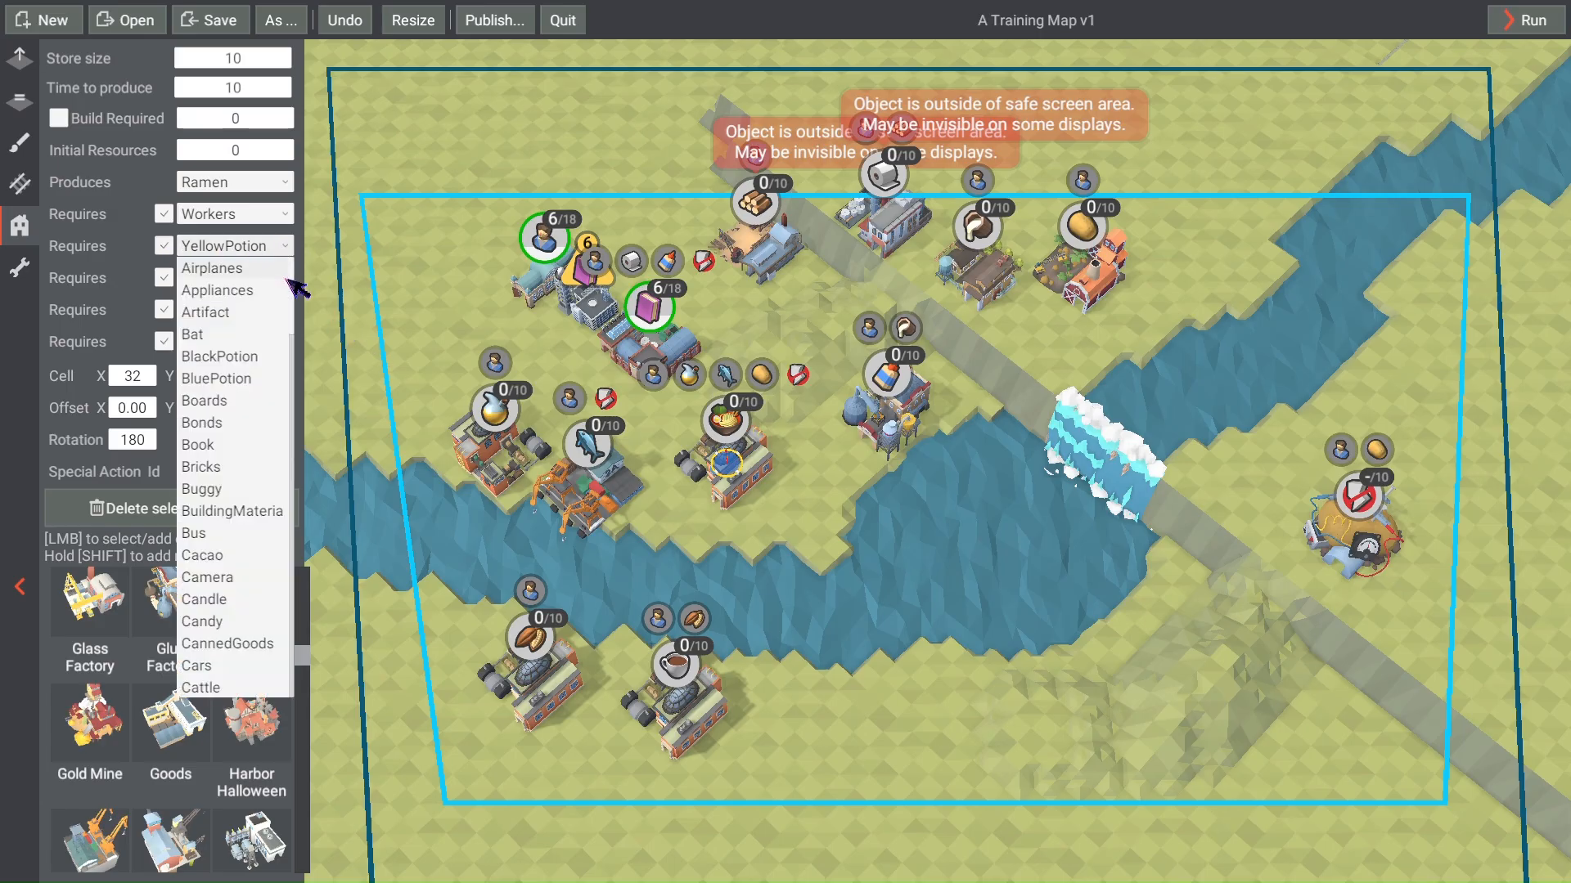
drag(293, 281, 284, 665)
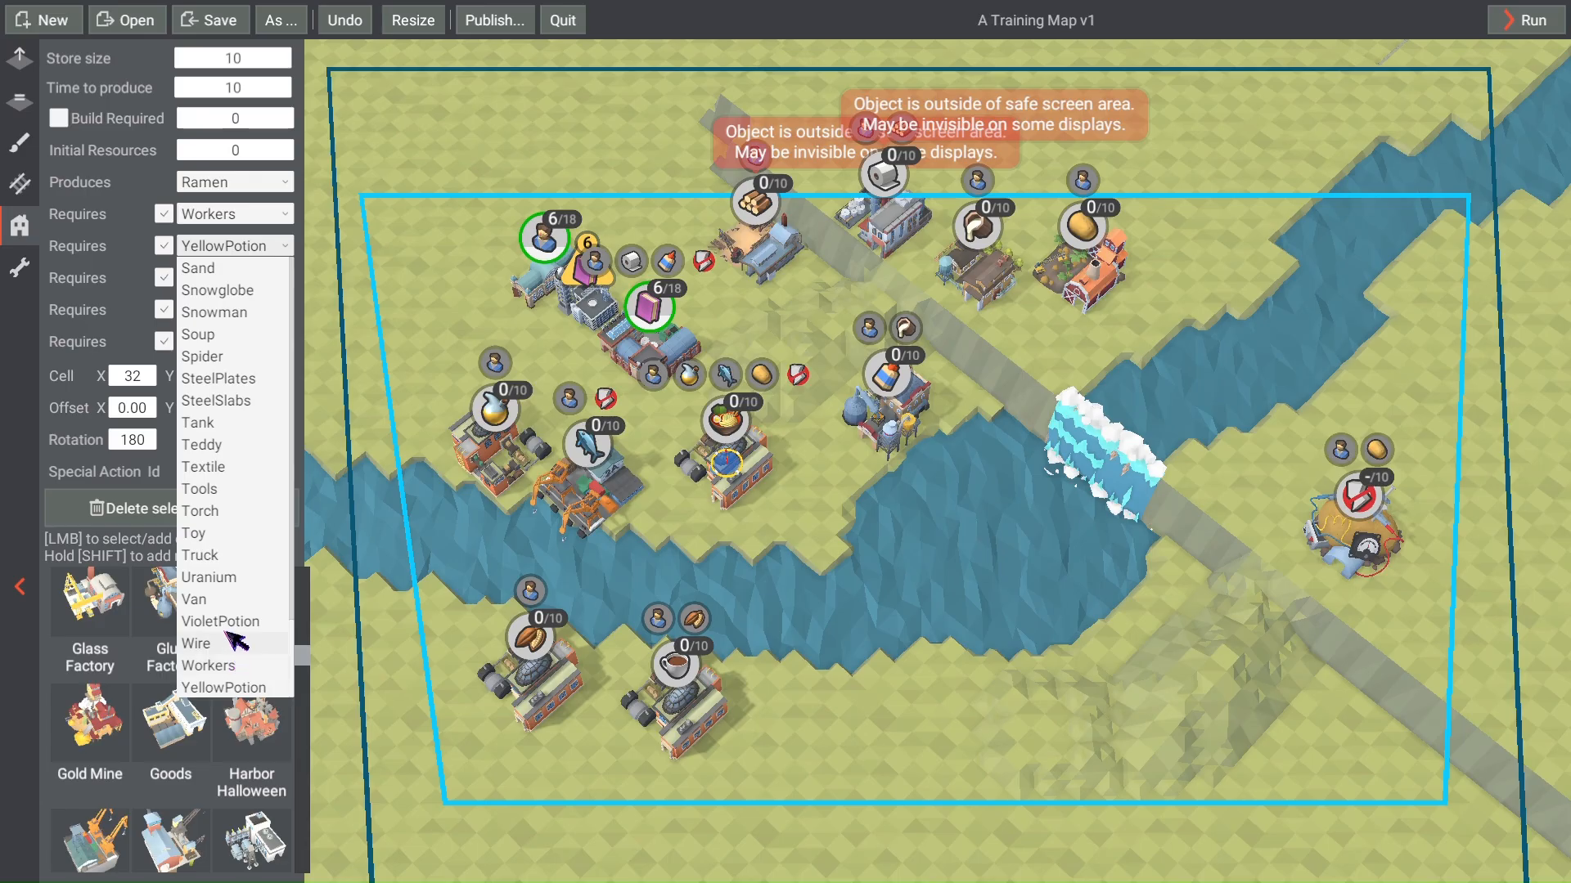
drag(291, 656, 301, 473)
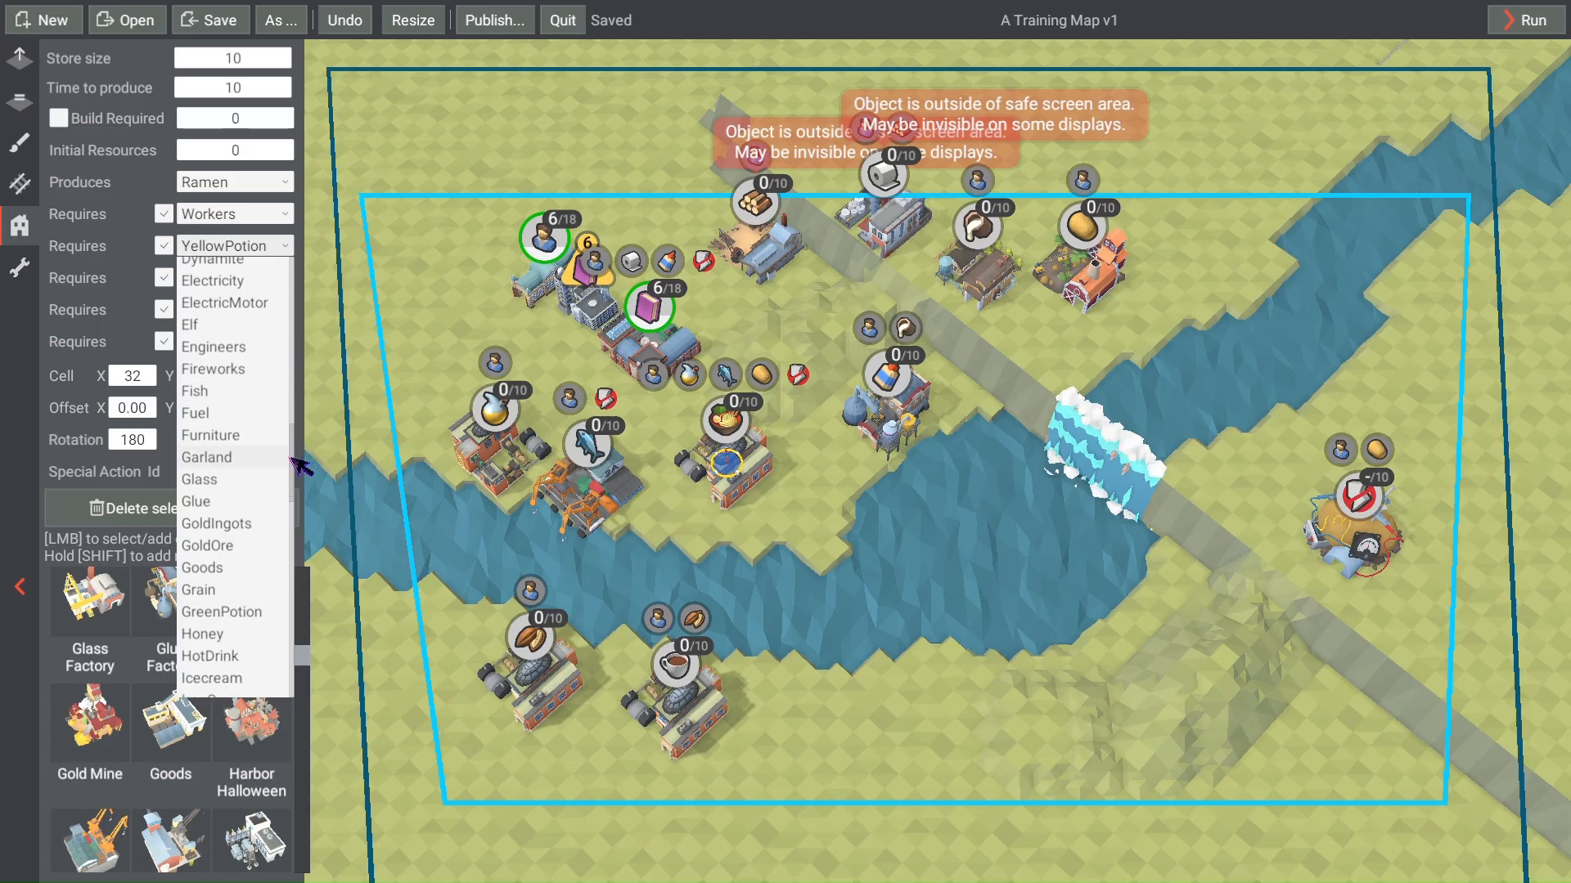
click(236, 547)
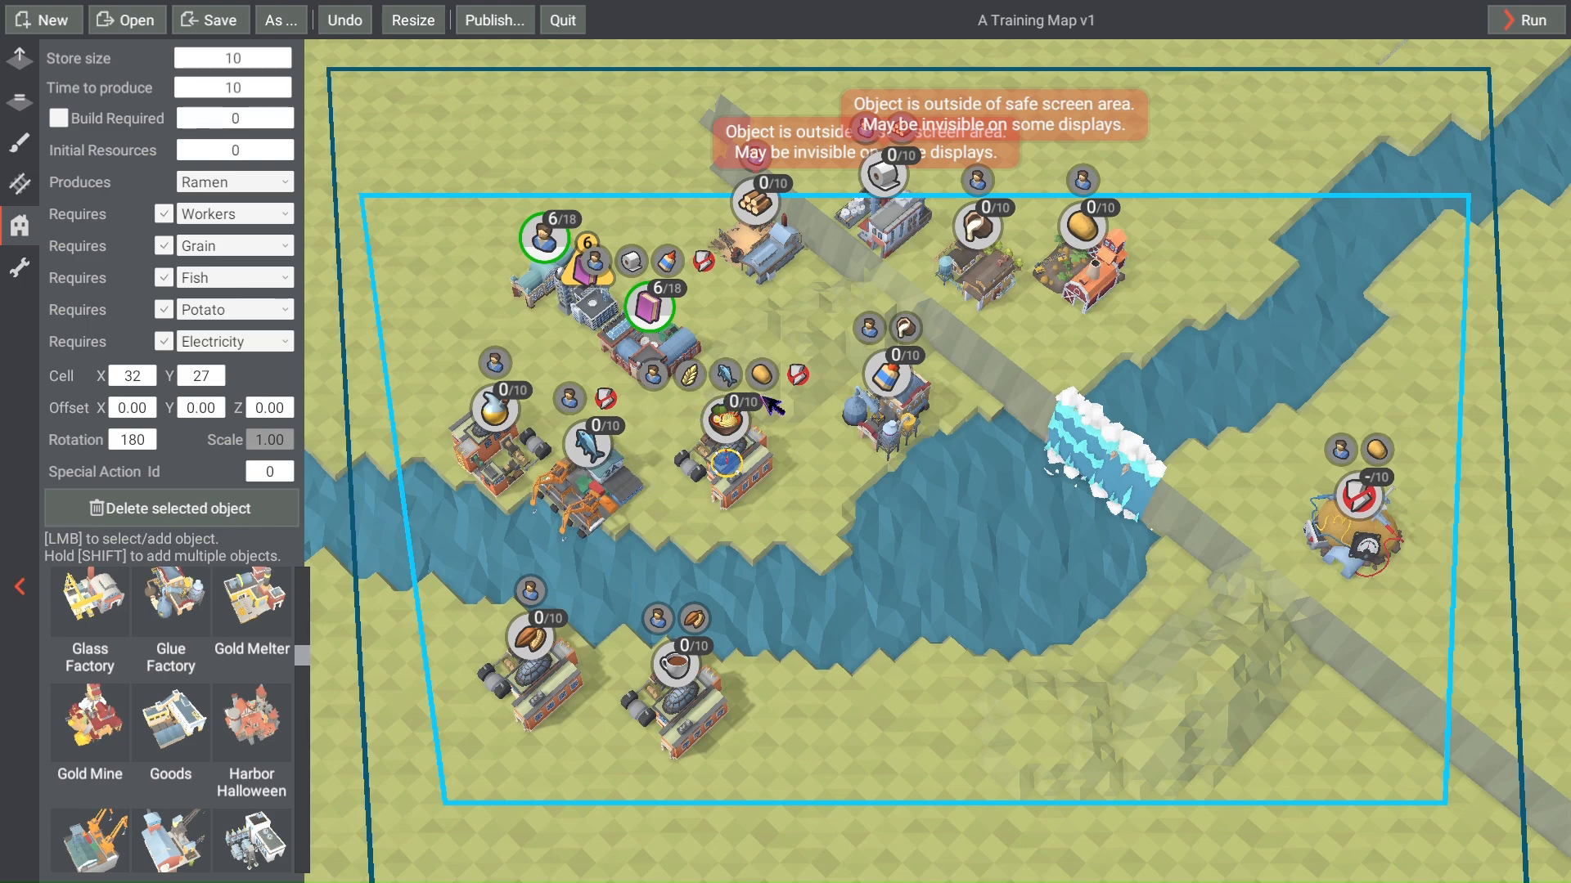
Step: Replace the YellowPotion factory with a Wheat Farm at cell 18, 20, southwest of the city
click(496, 451)
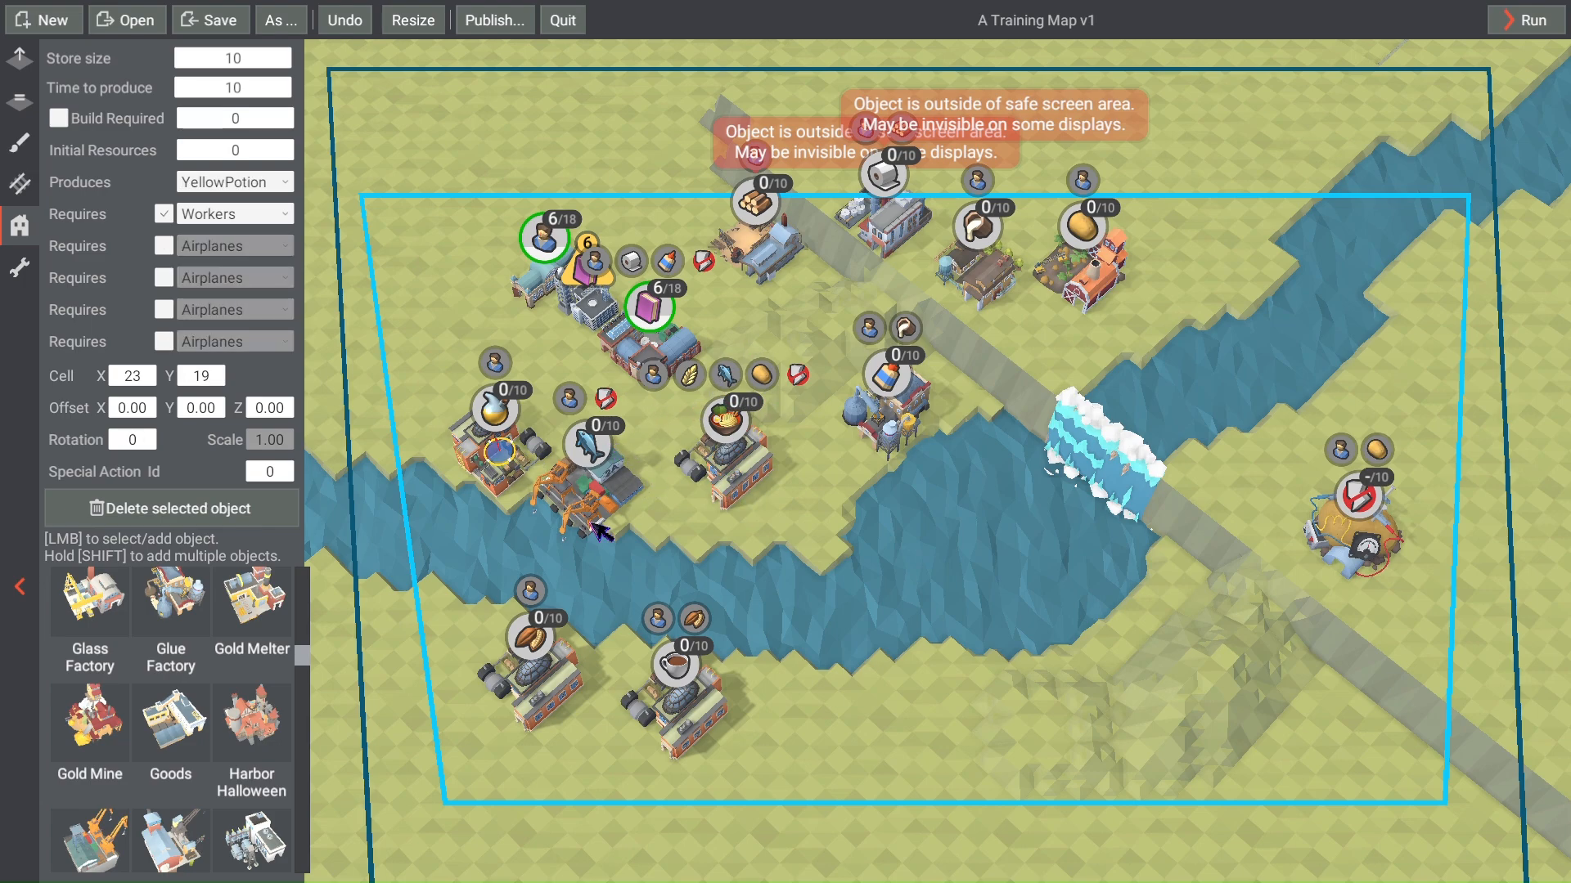
key(Delete)
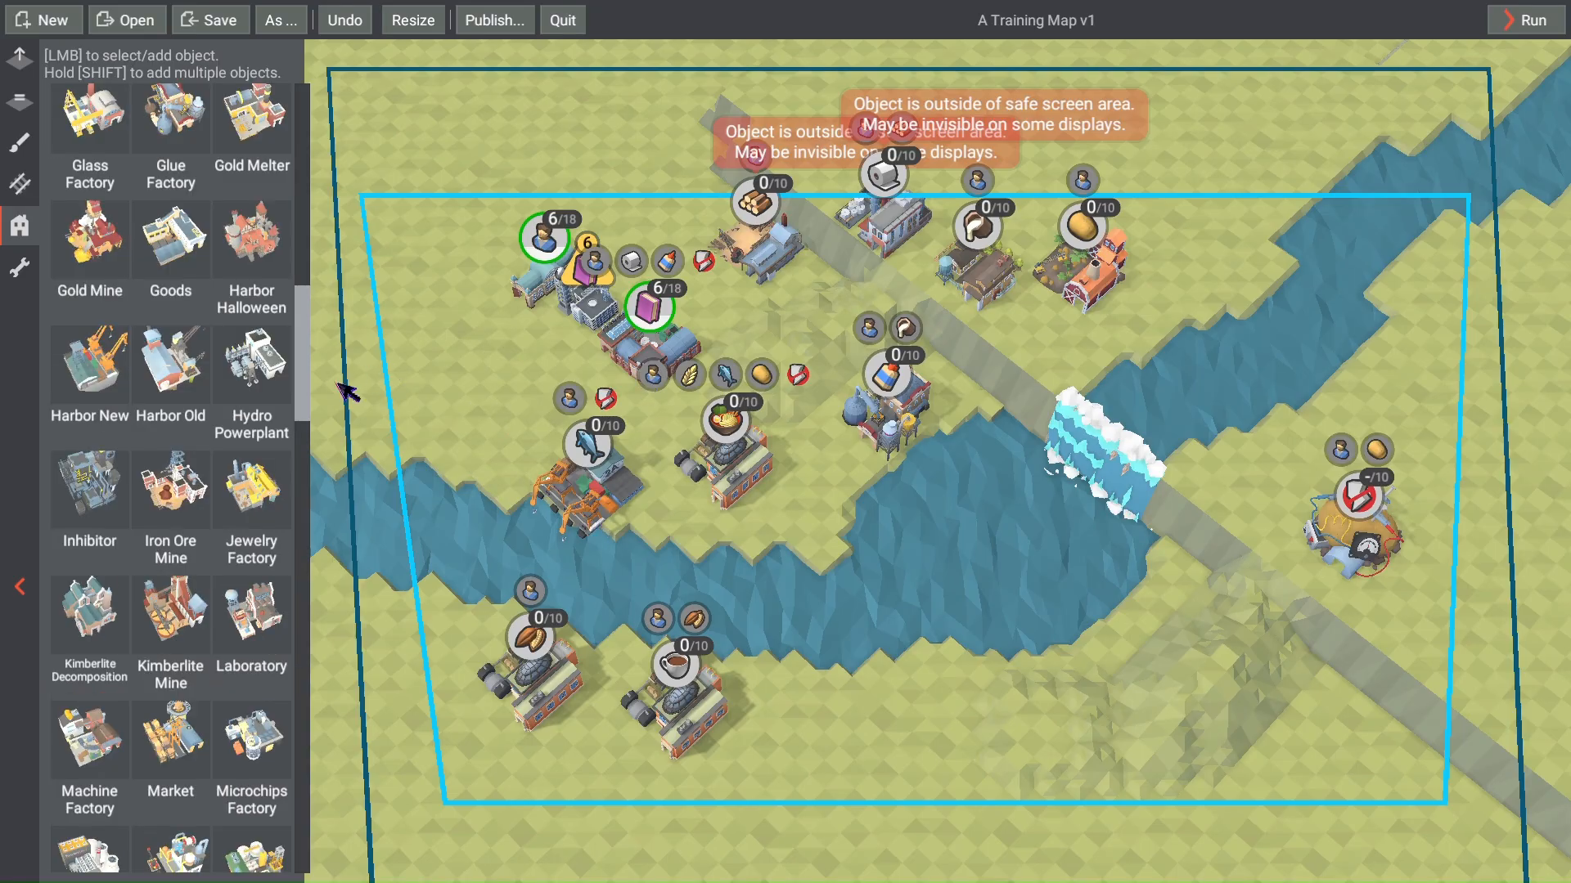
scroll(306, 354, down, 8)
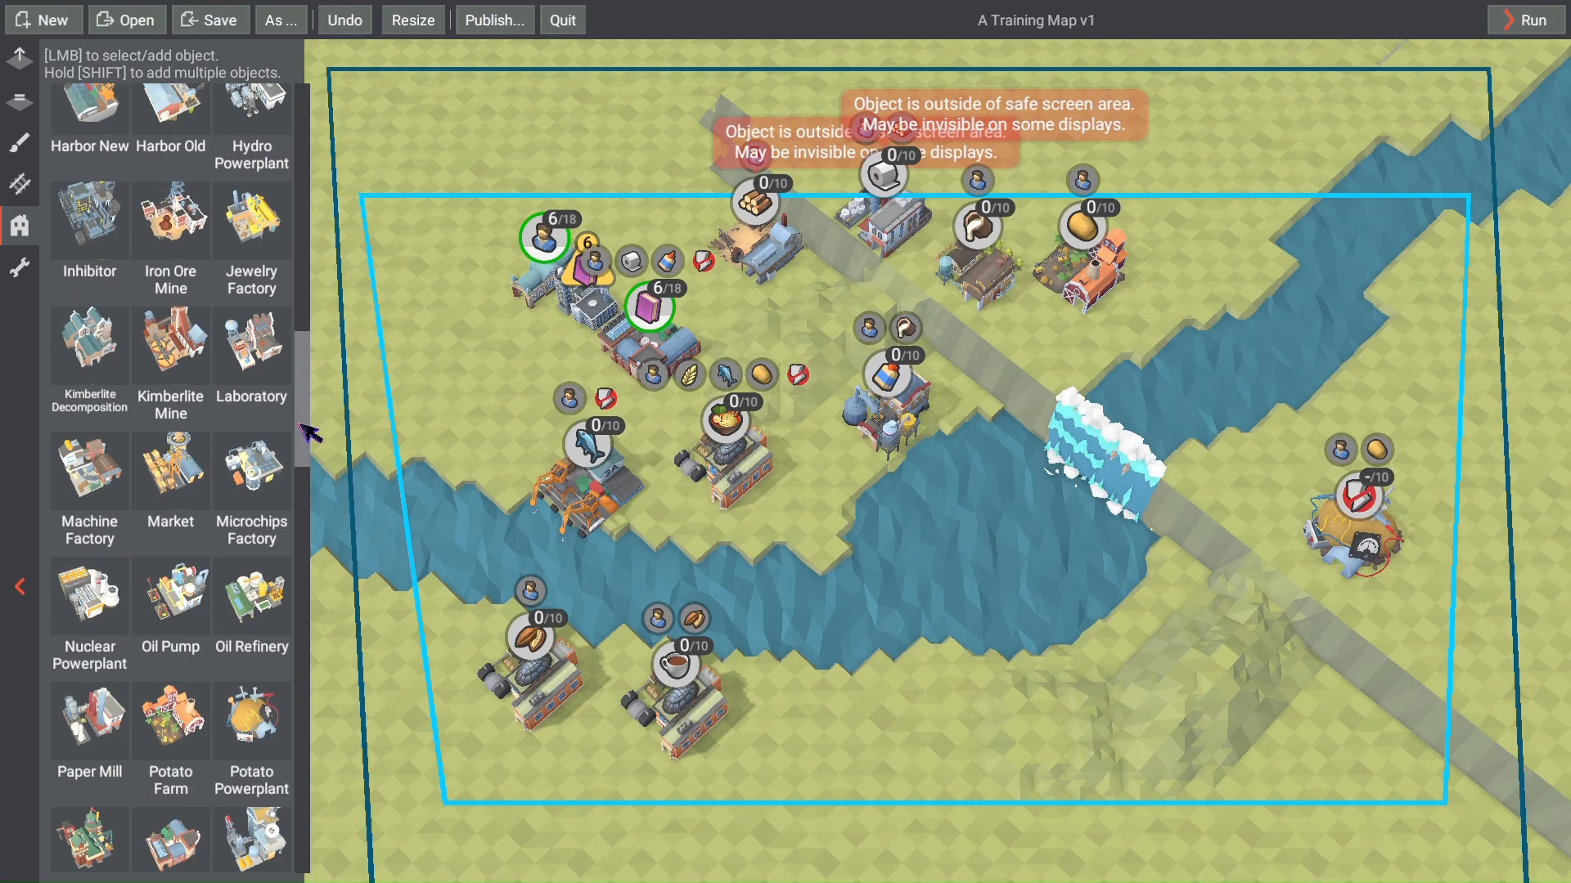
scroll(326, 540, down, 6)
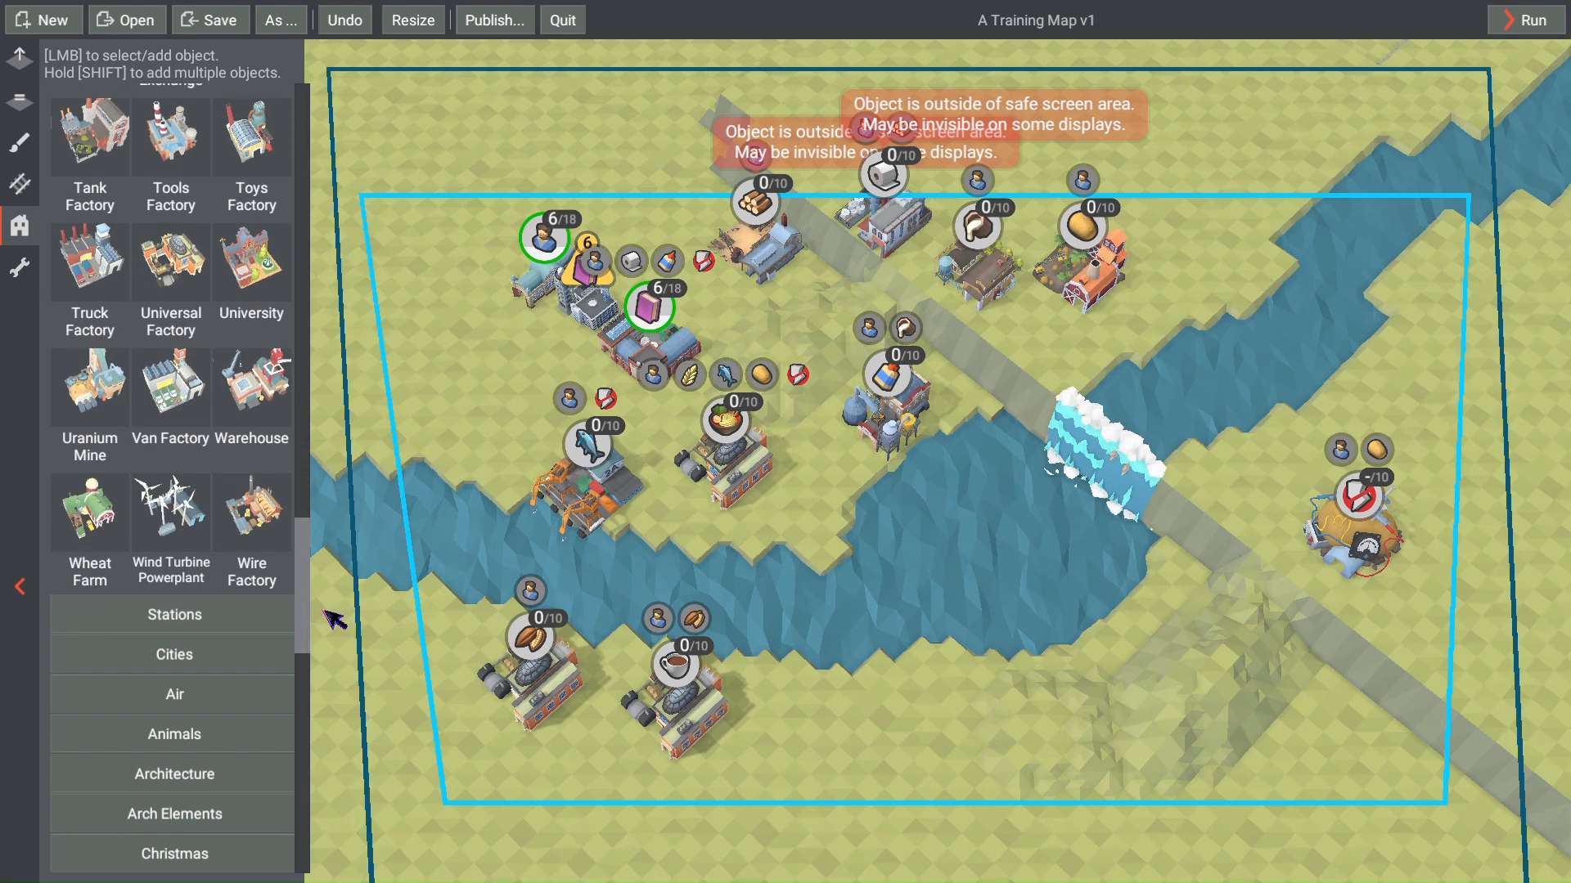
scroll(336, 610, up, 1)
click(90, 626)
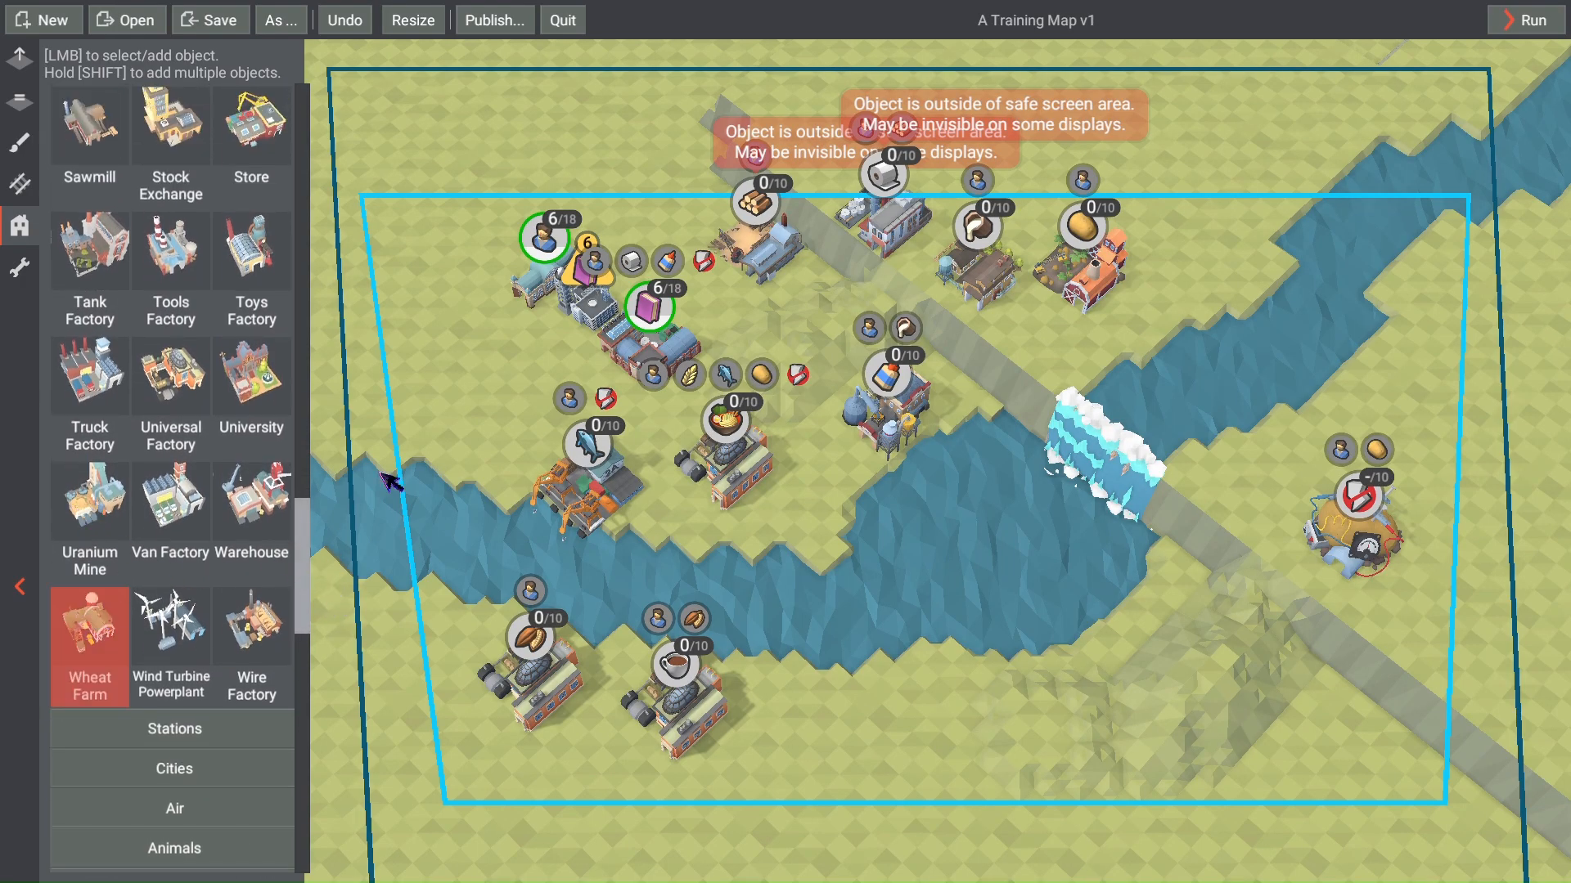
click(463, 391)
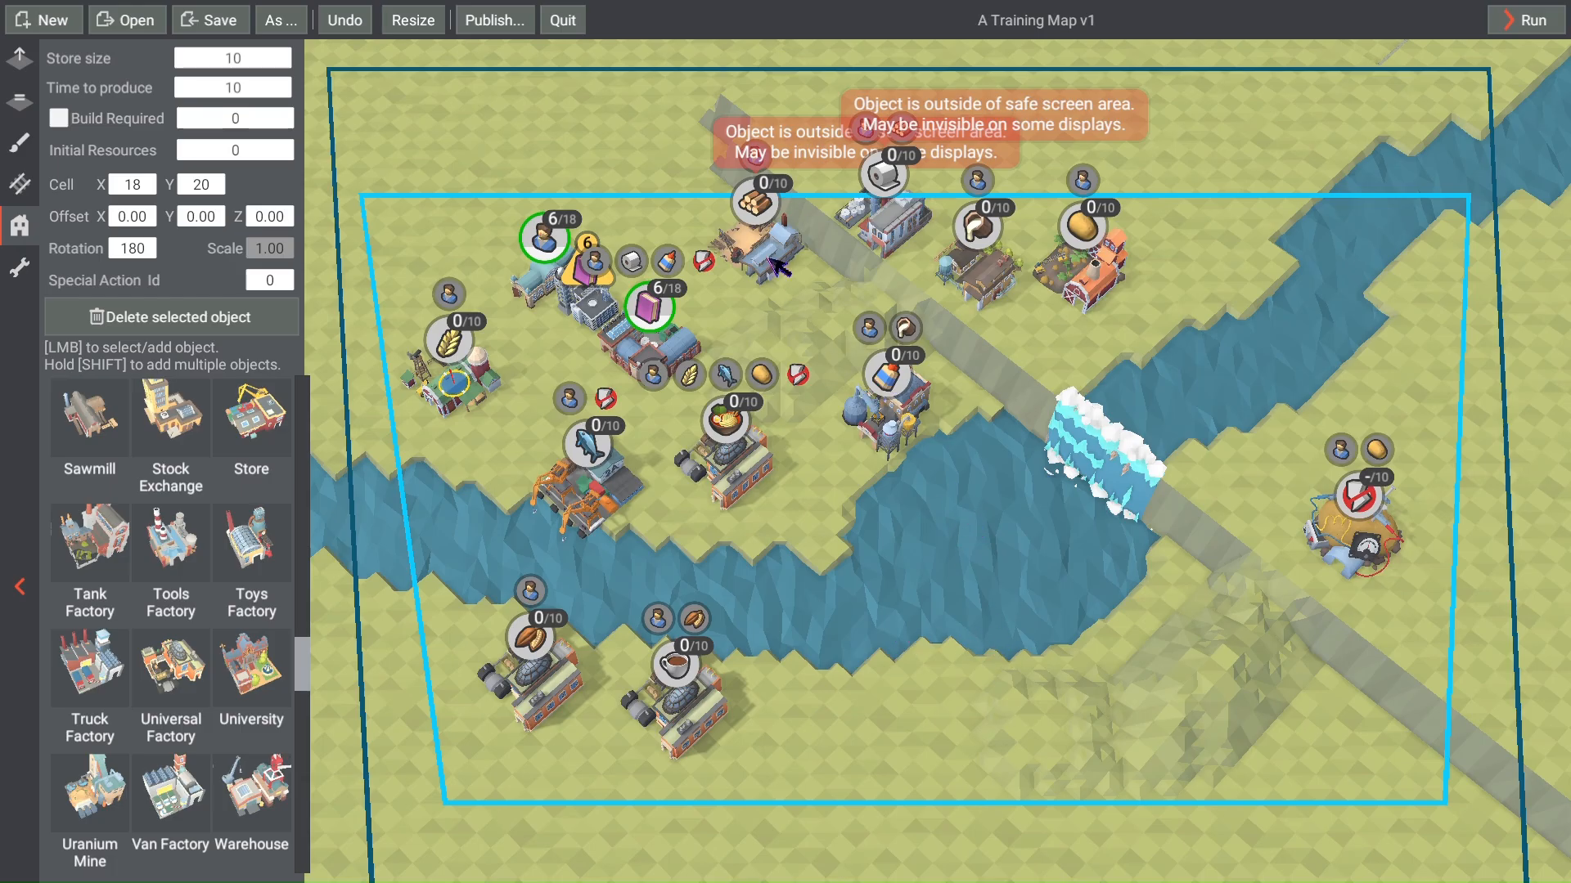
Step: Move the Printing Agency to cell 63, 38 in the southeast and the Potato Farm to cell 43, 52 with rotation 90
scroll(785, 274, down, 1)
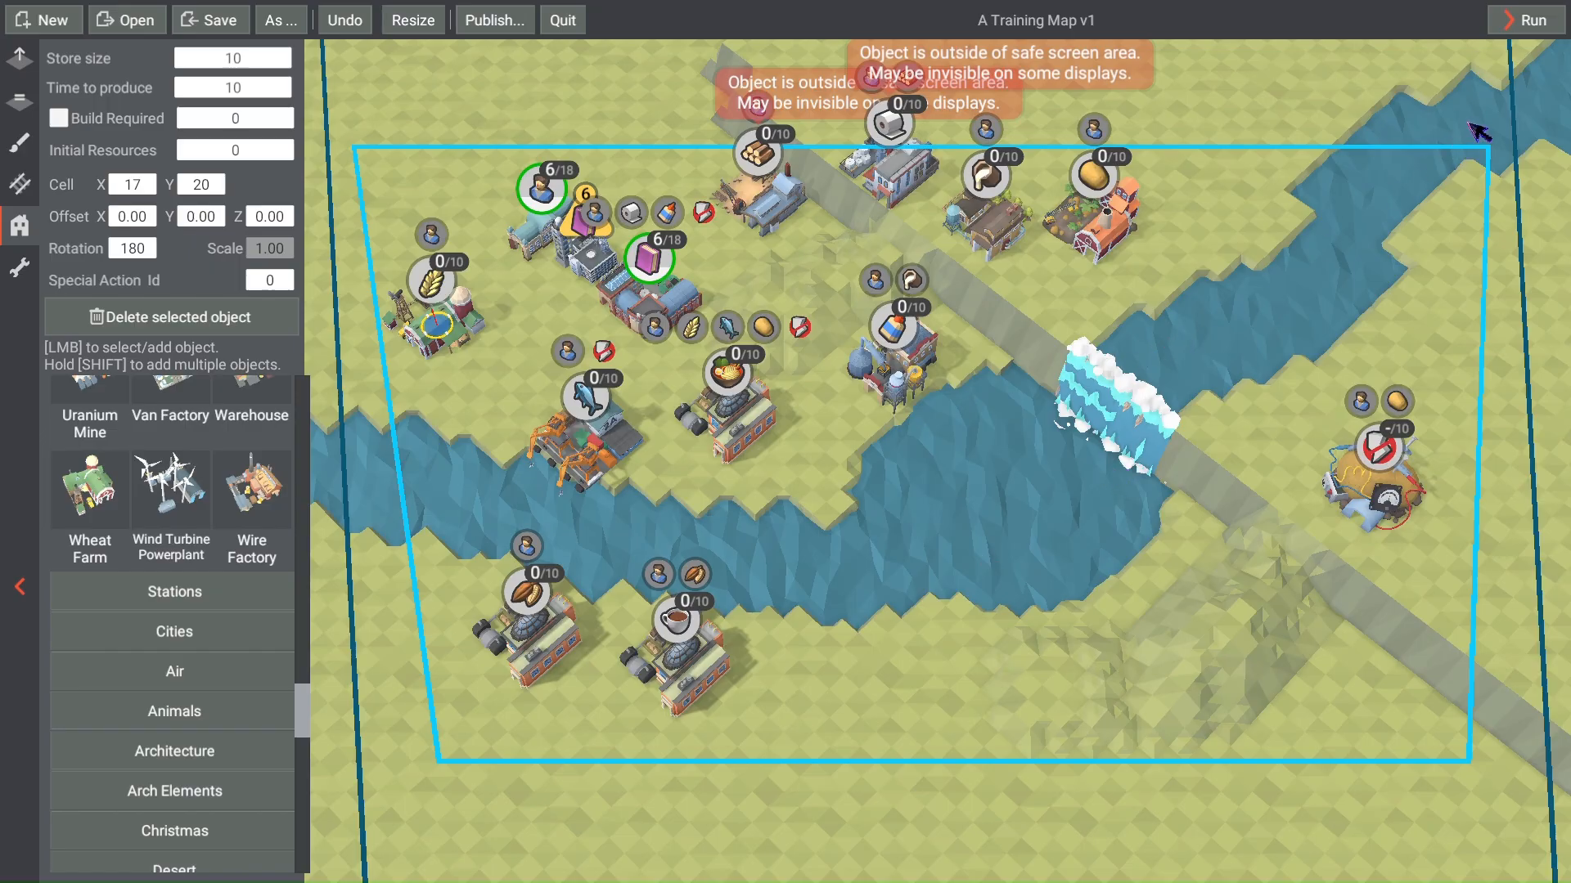
drag(651, 302, 1358, 679)
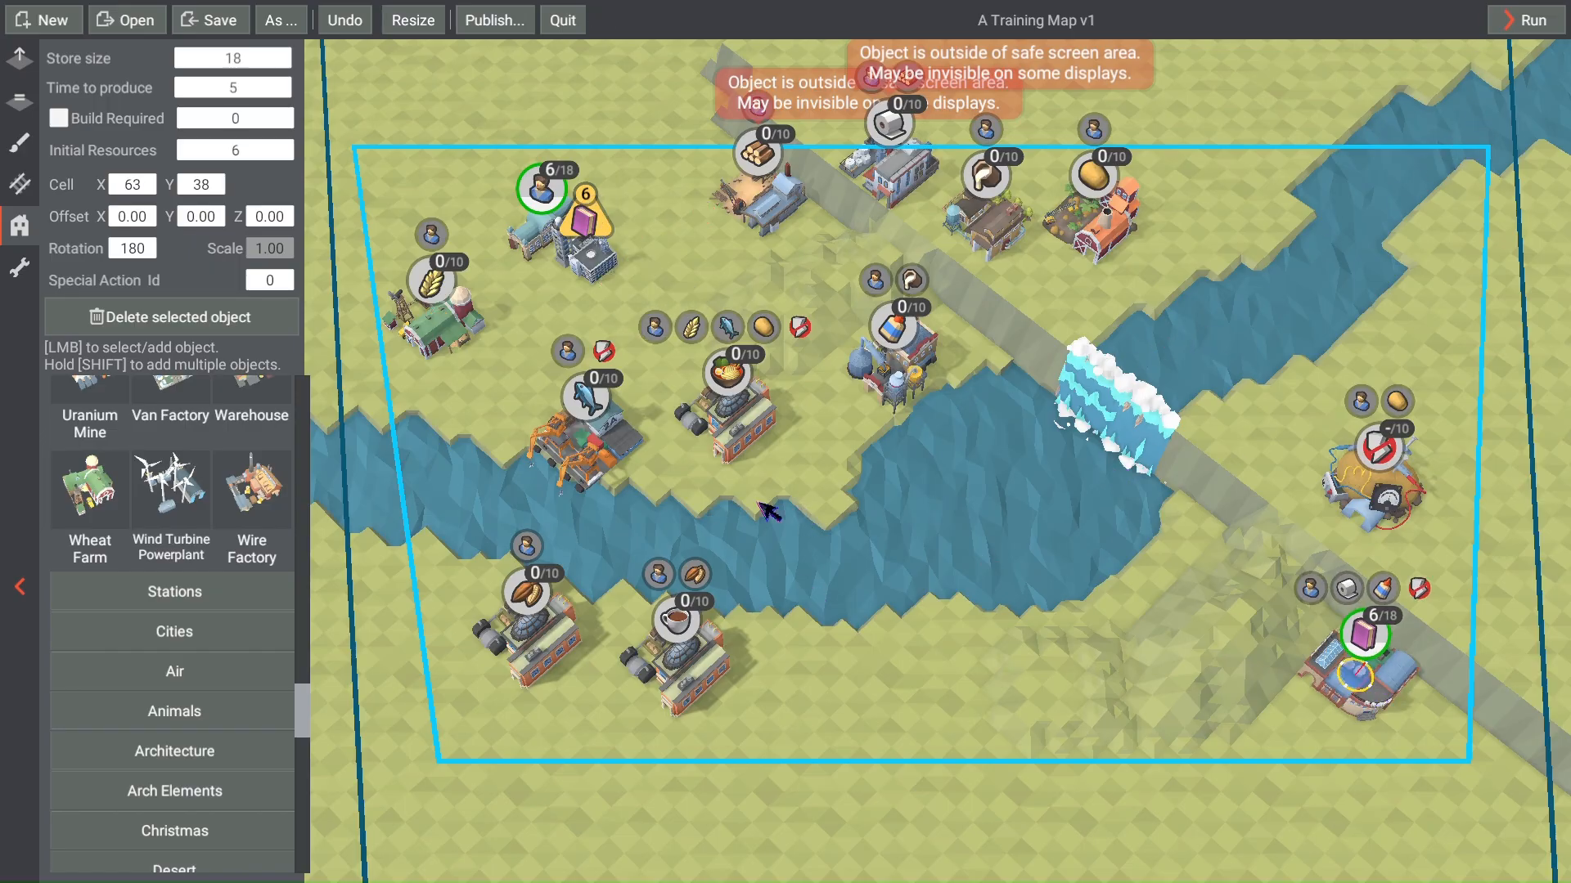
drag(1119, 208, 1240, 198)
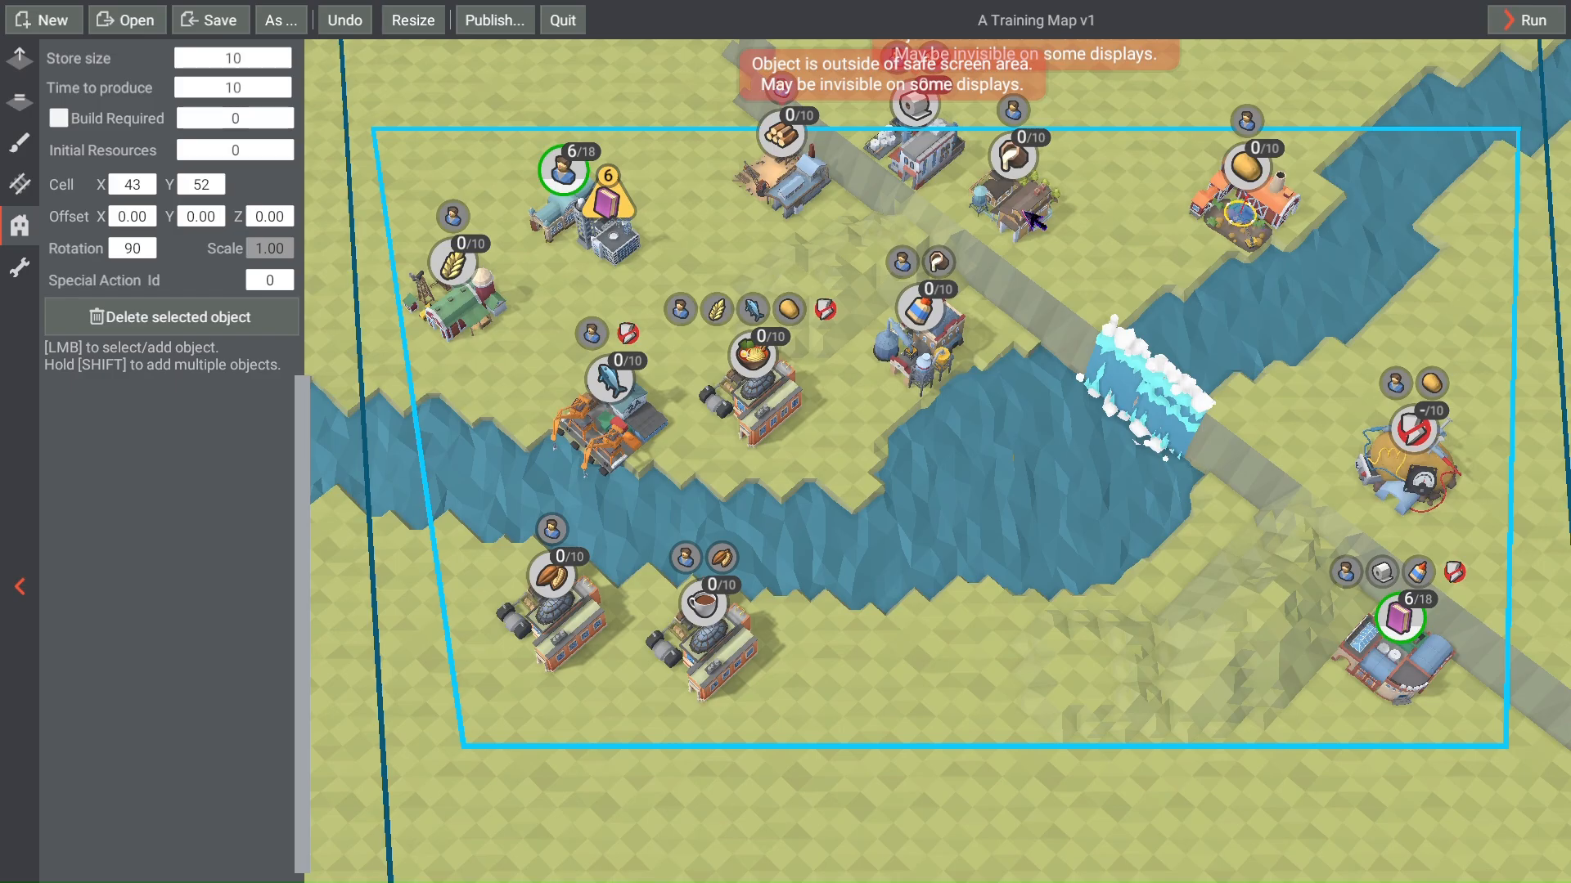
Step: Rearrange the Animal Farm, Ramen factory, Felling camp and Paper Mill around the map, and put the Glue Factory at cell 35, 37 with rotation 90
drag(1024, 214, 1087, 252)
click(762, 403)
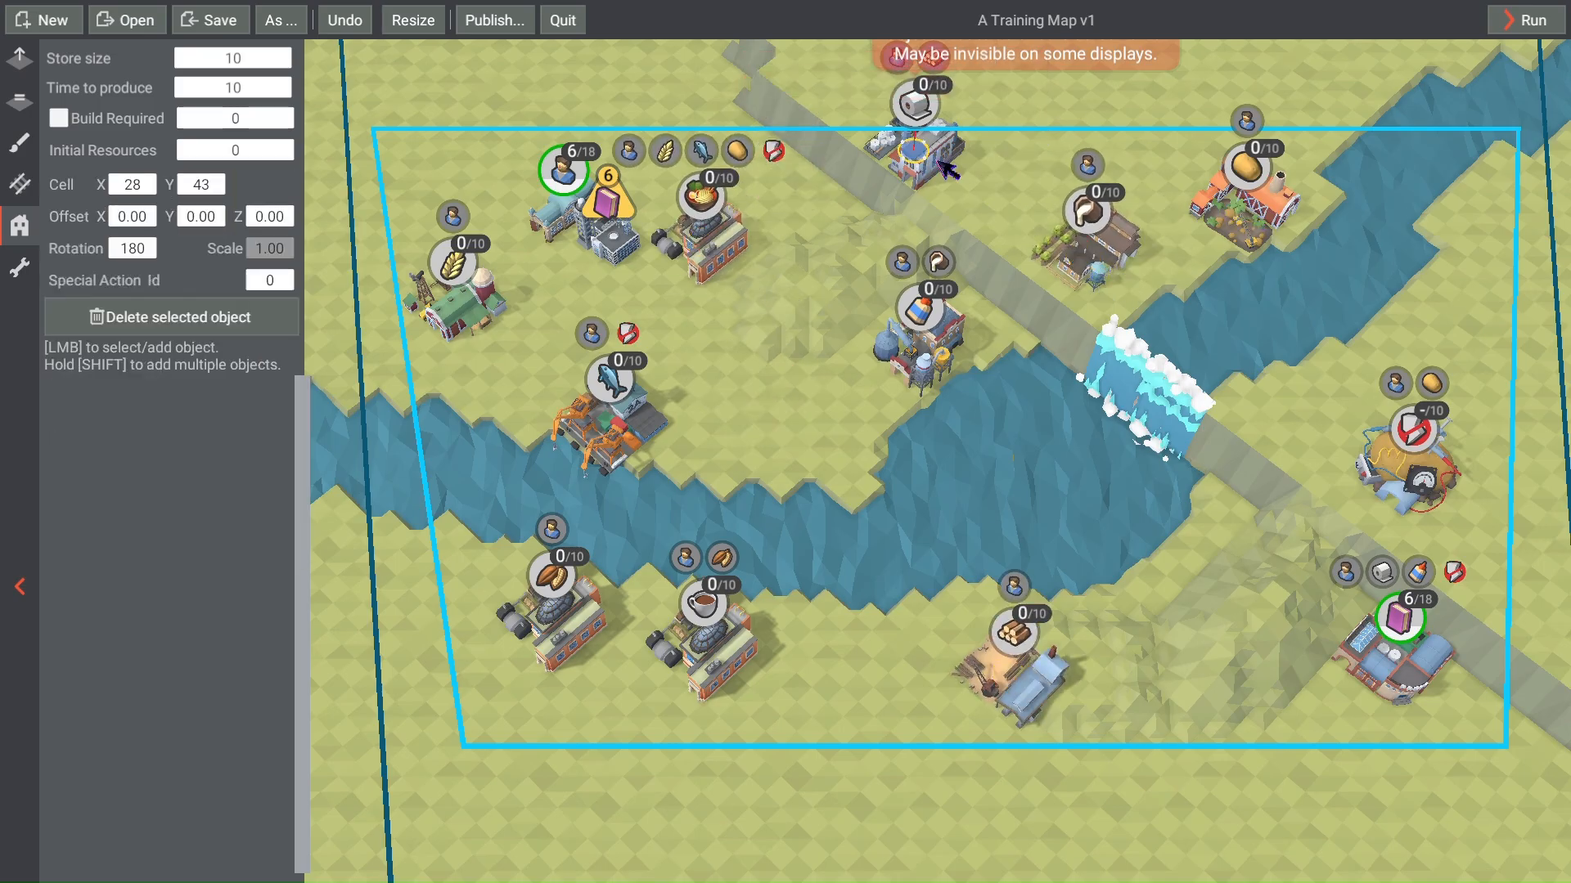
key(r)
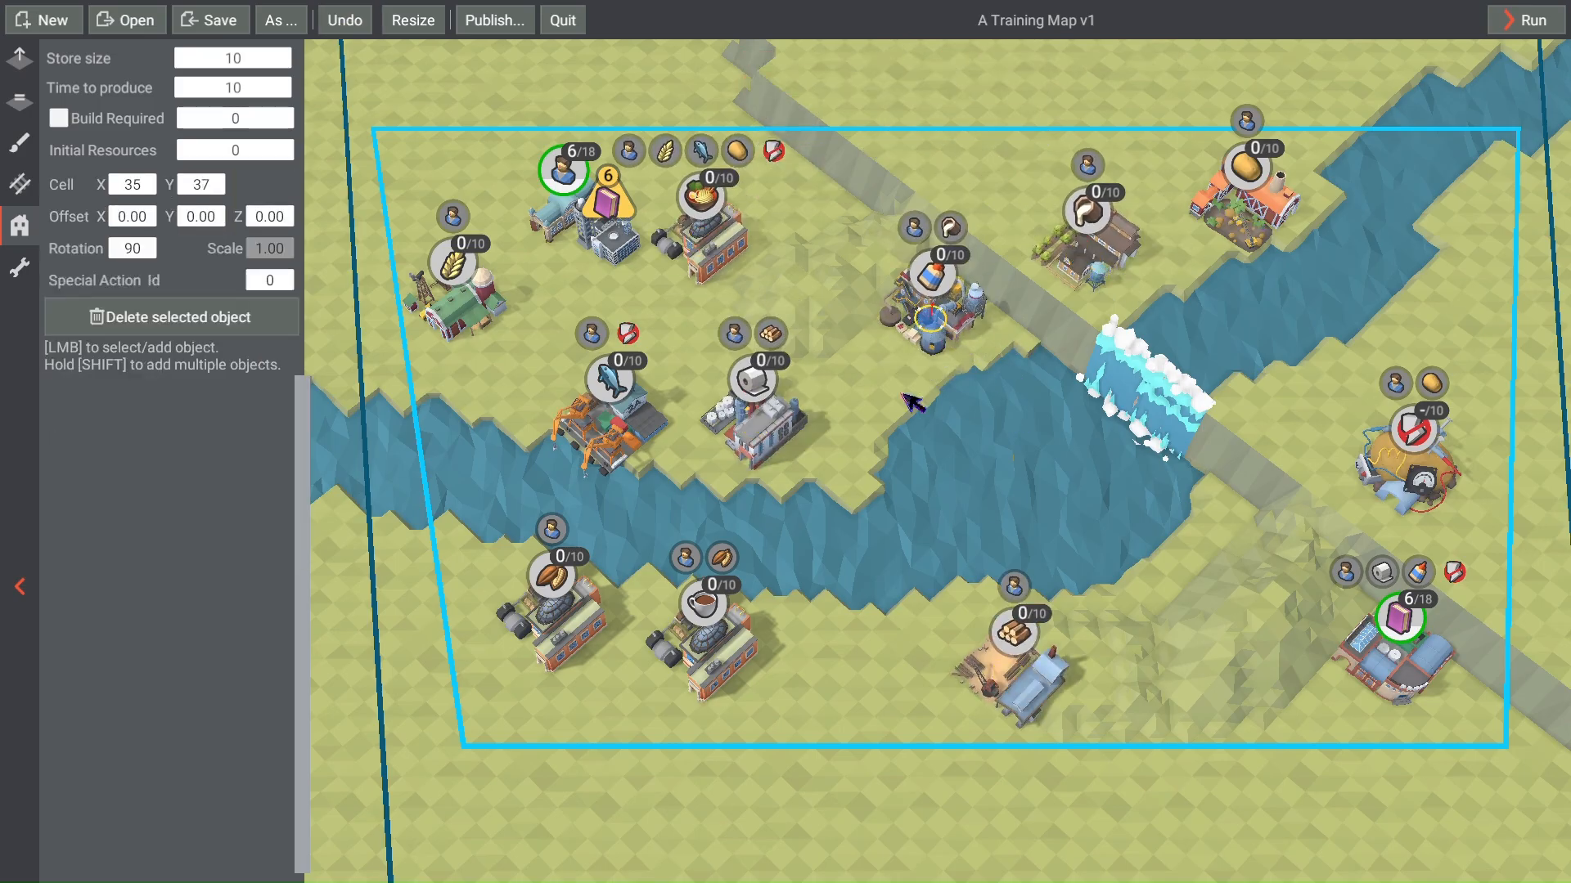
drag(756, 404, 855, 340)
Step: Move and rotate the electricity plant toward the river, put the Wheat Farm at the safe area's eastern edge and the Paper Mill beside the Glue Factory
drag(1415, 495, 1309, 433)
key(r)
drag(465, 314, 1430, 471)
Step: Move the Felling camp to the northwest corner of the safe area and shift the workers' station beside the city, rotating both
click(1019, 686)
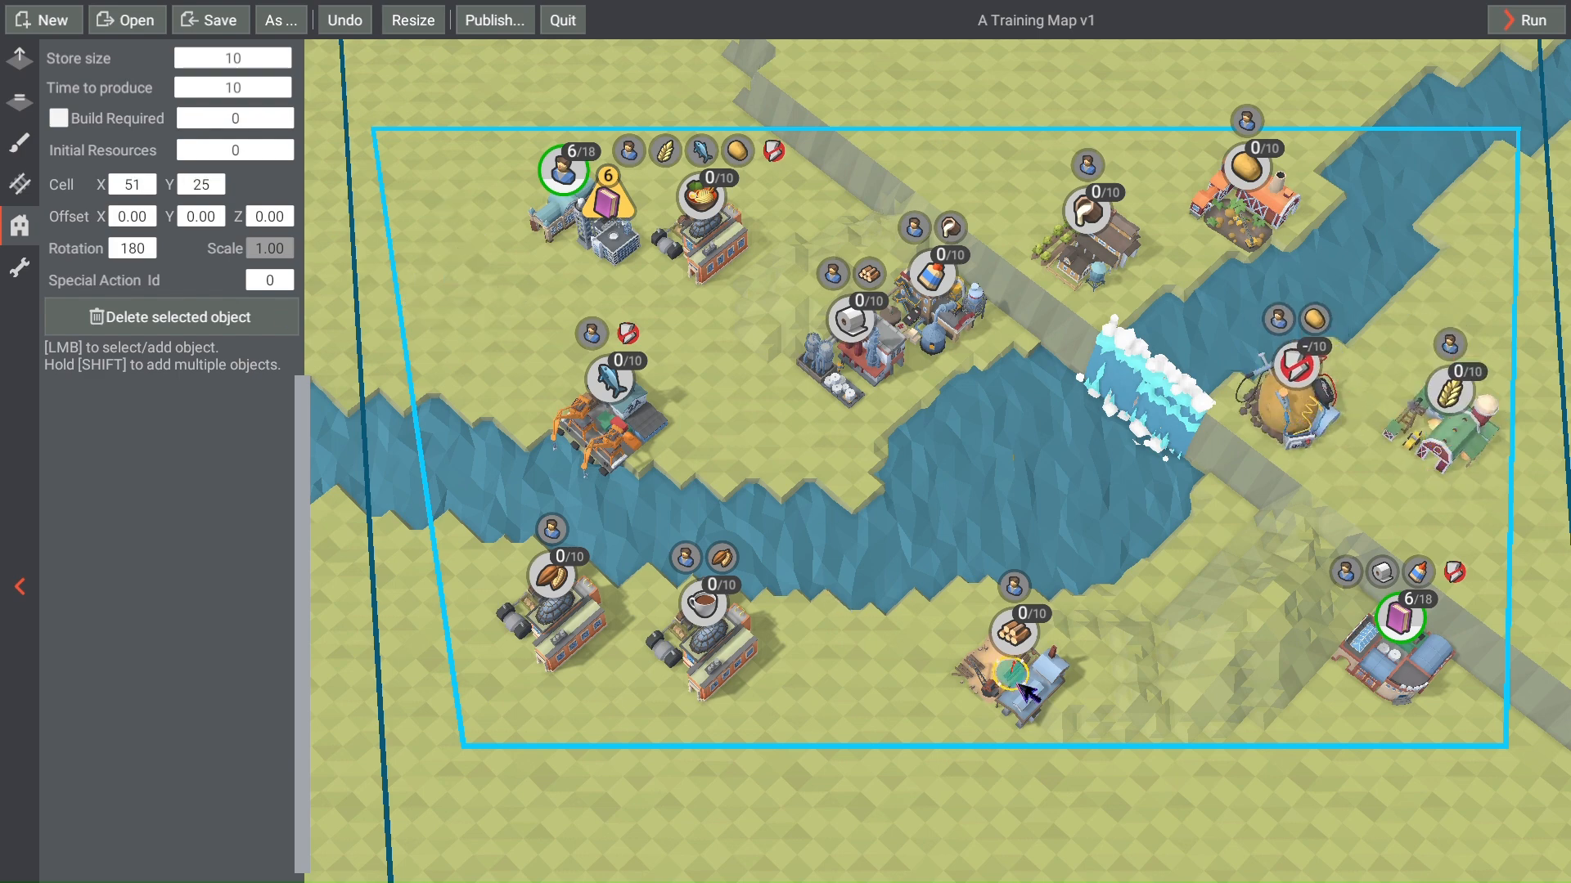
drag(1018, 684, 481, 300)
key(r)
drag(571, 223, 541, 262)
key(r)
Step: Shift the Ramen and Cacao factories slightly east, rotating them, and put the HotDrink factory at cell 46, 18 with rotation 270
click(711, 250)
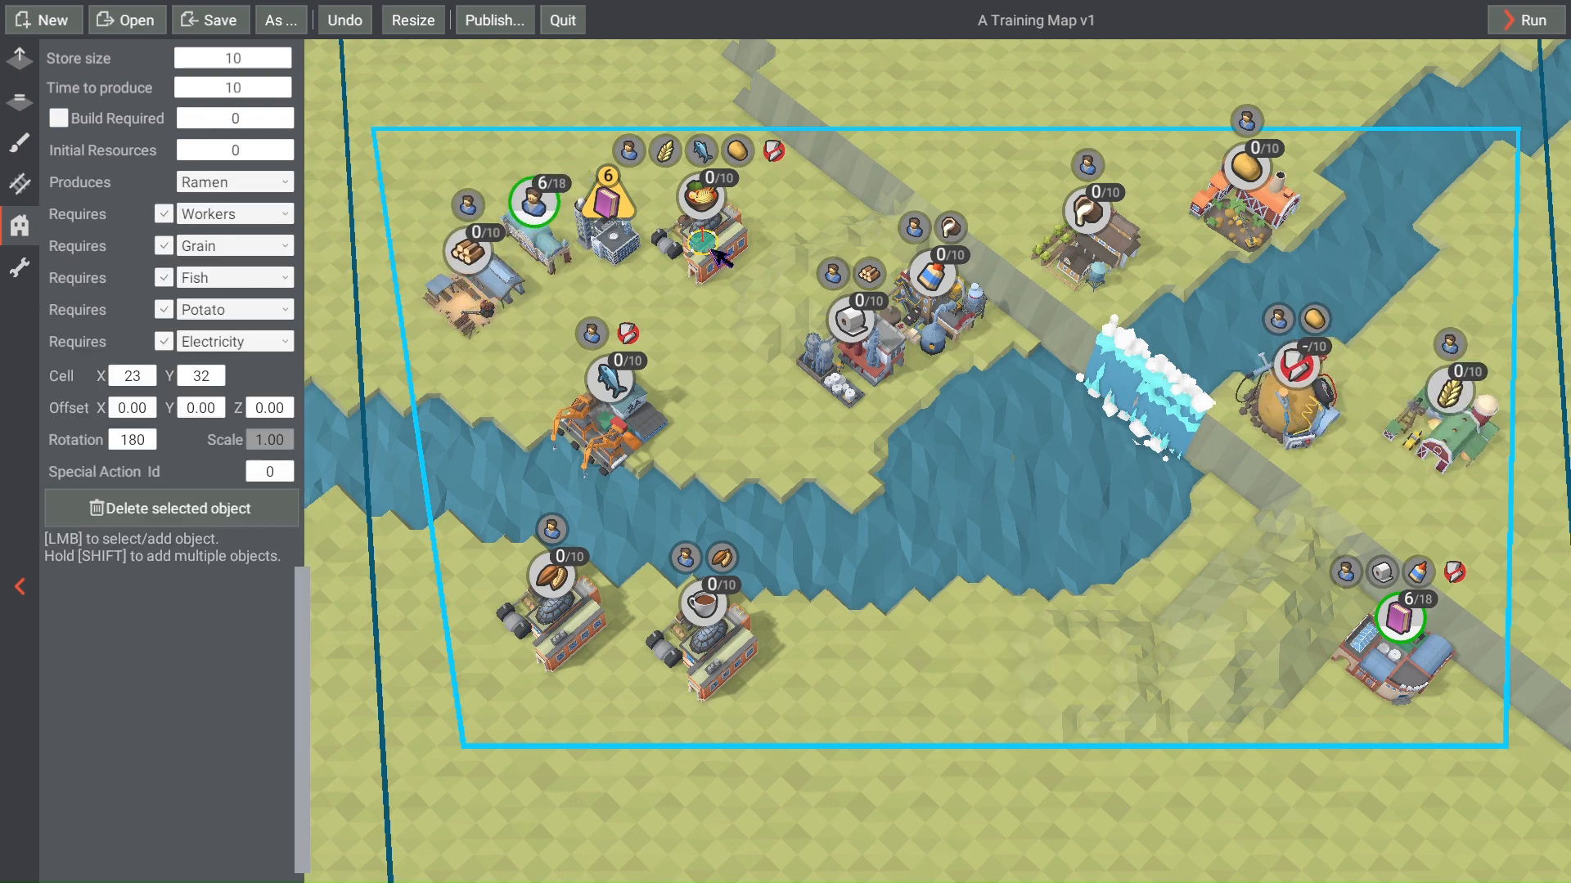
drag(711, 249, 750, 260)
key(r)
key(r)
drag(559, 624, 663, 695)
drag(710, 661, 834, 719)
key(r)
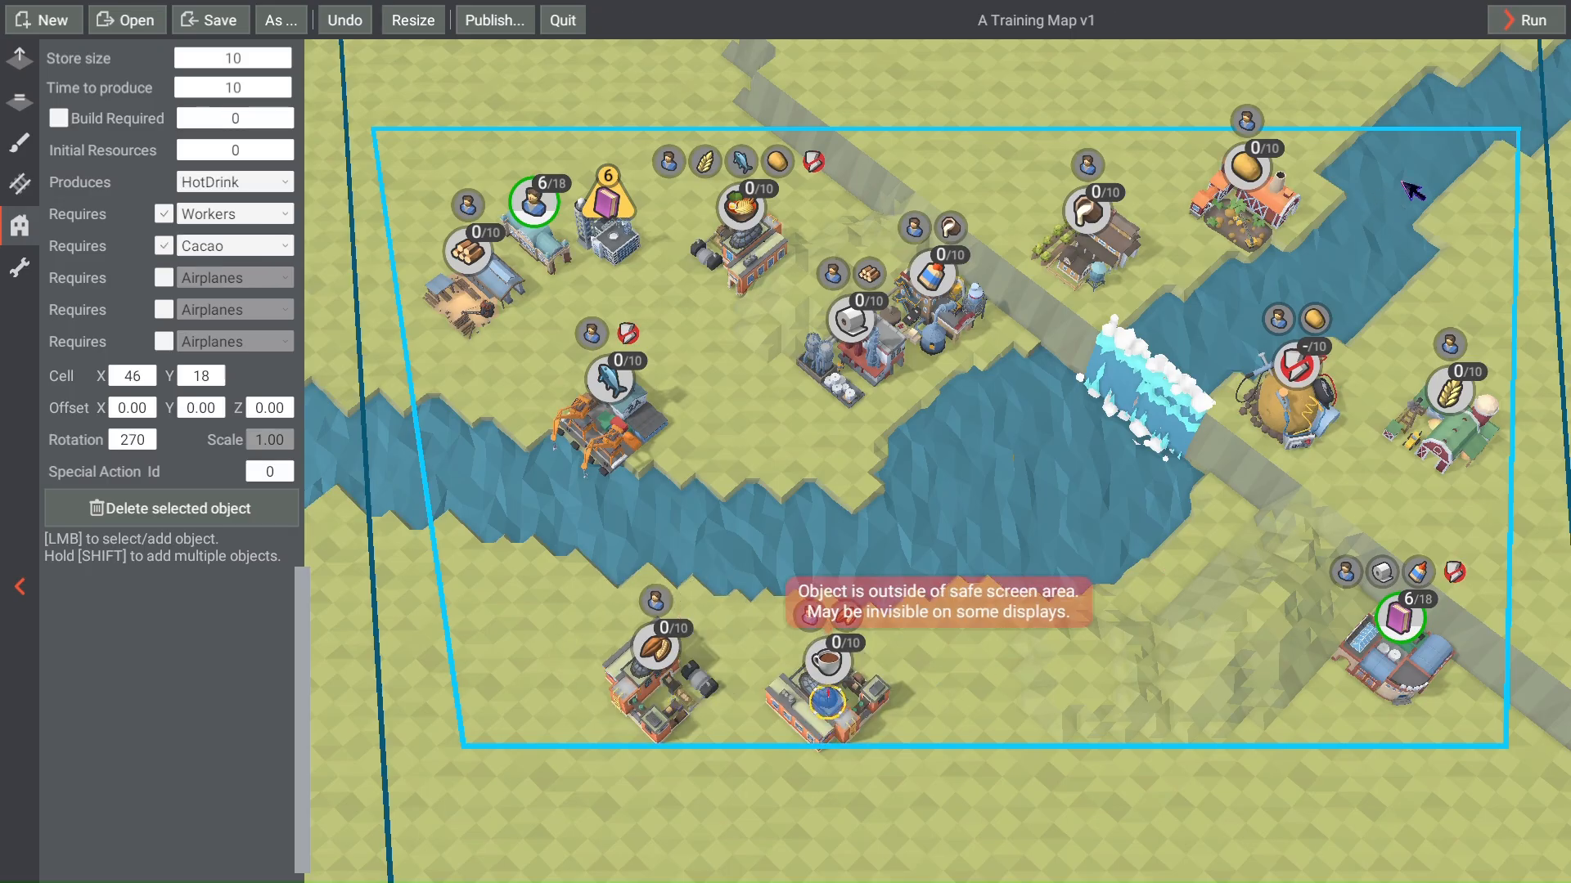
Step: Try out the map in a test run and save the edited map
click(1524, 22)
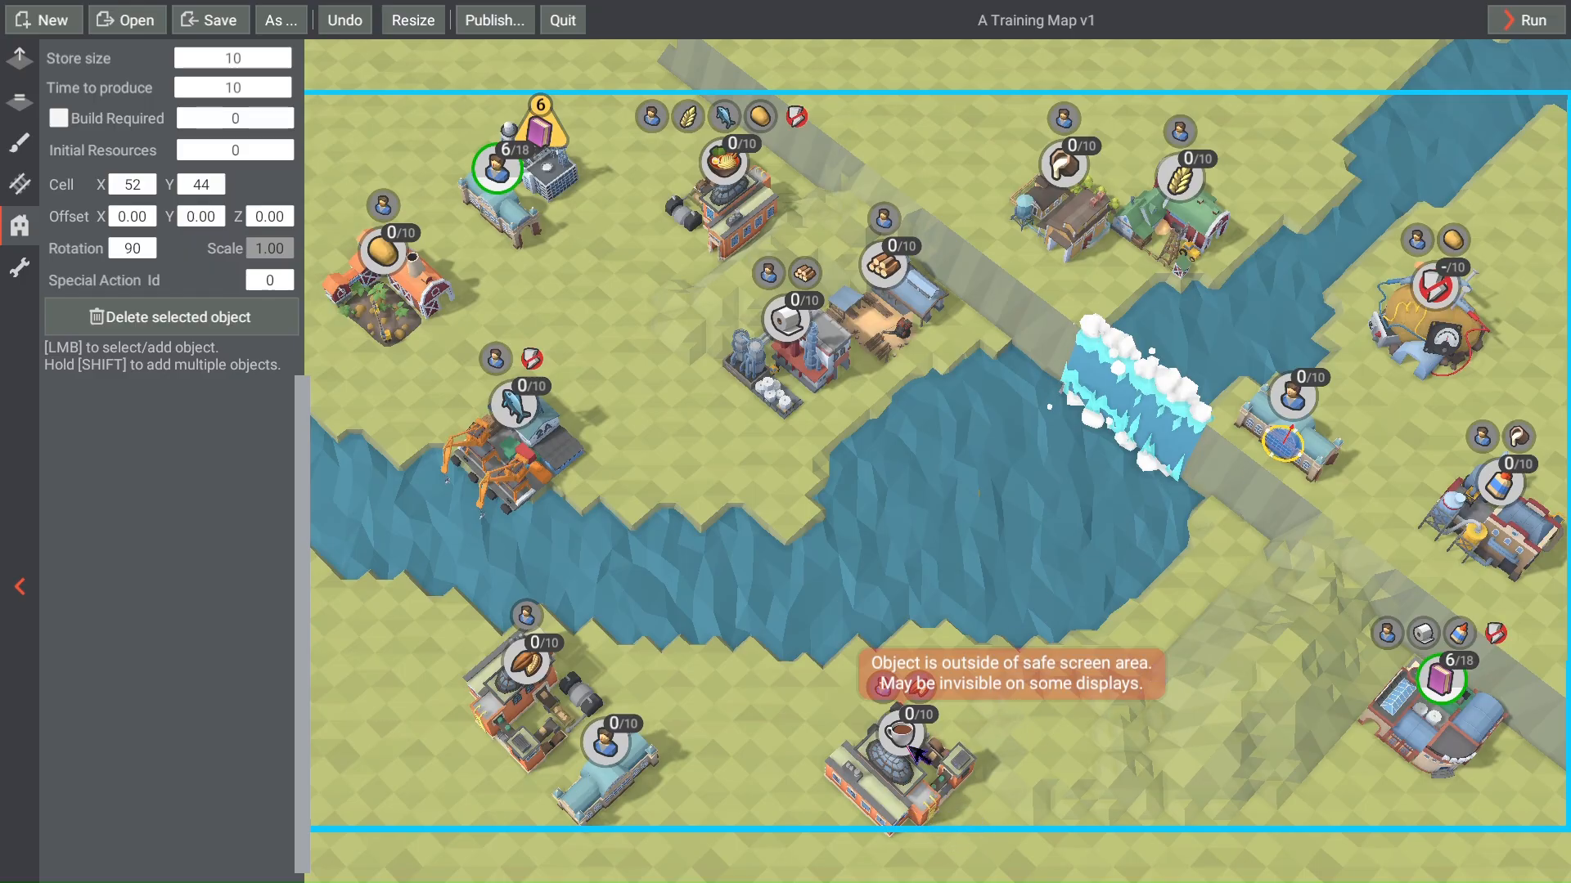
key(ctrl+s)
key(ctrl+s)
key(Escape)
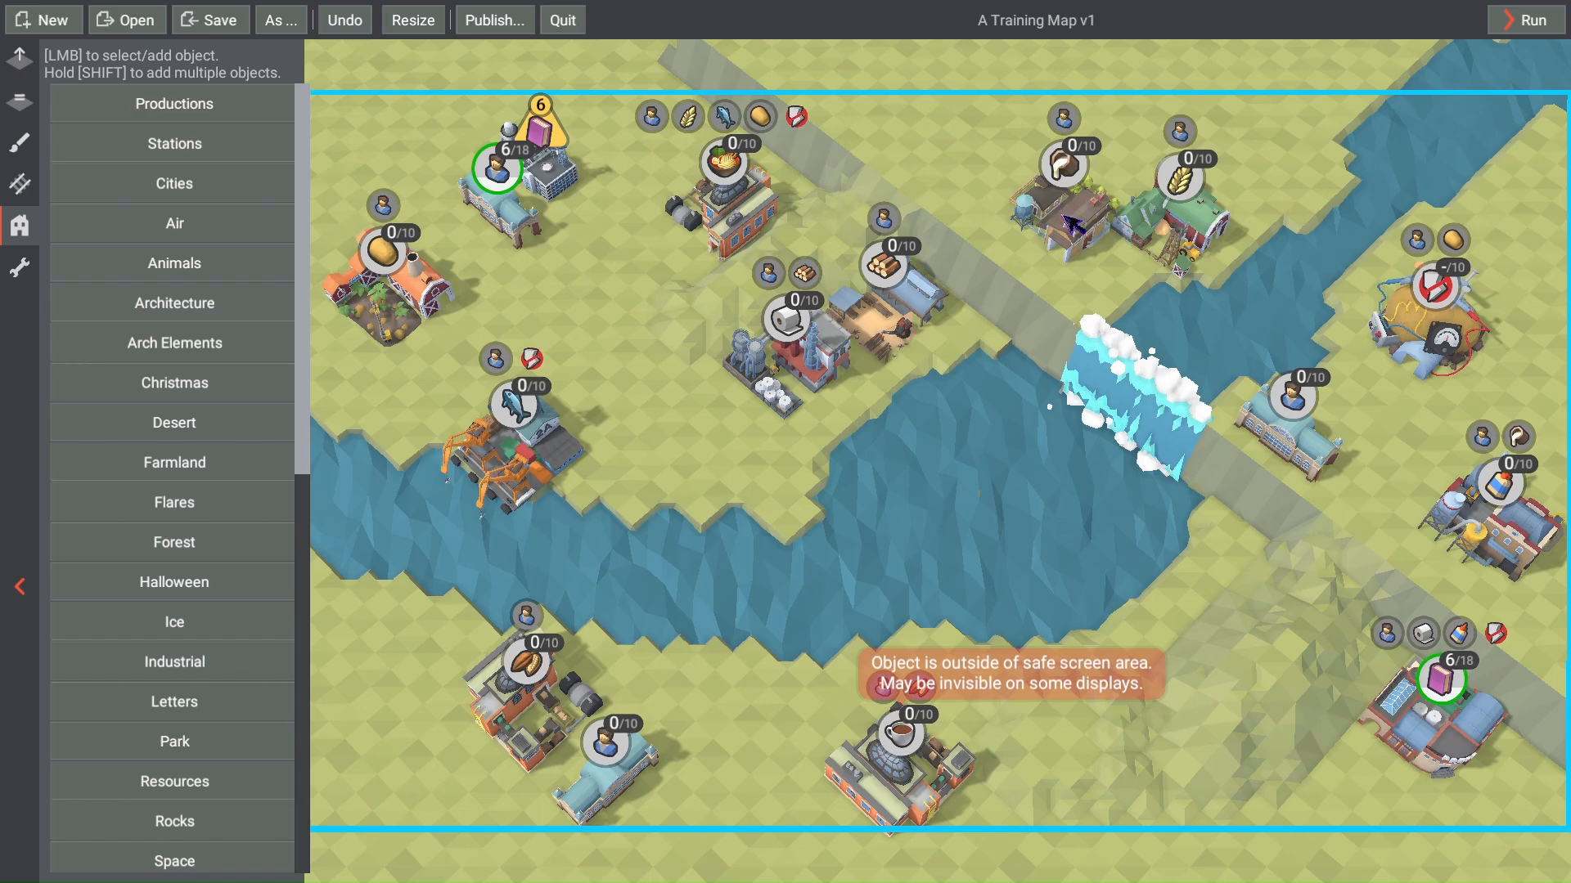
key(ctrl+s)
Step: Run the map and build a bridge across the river from the end of the Wheat Farm's track
click(1534, 22)
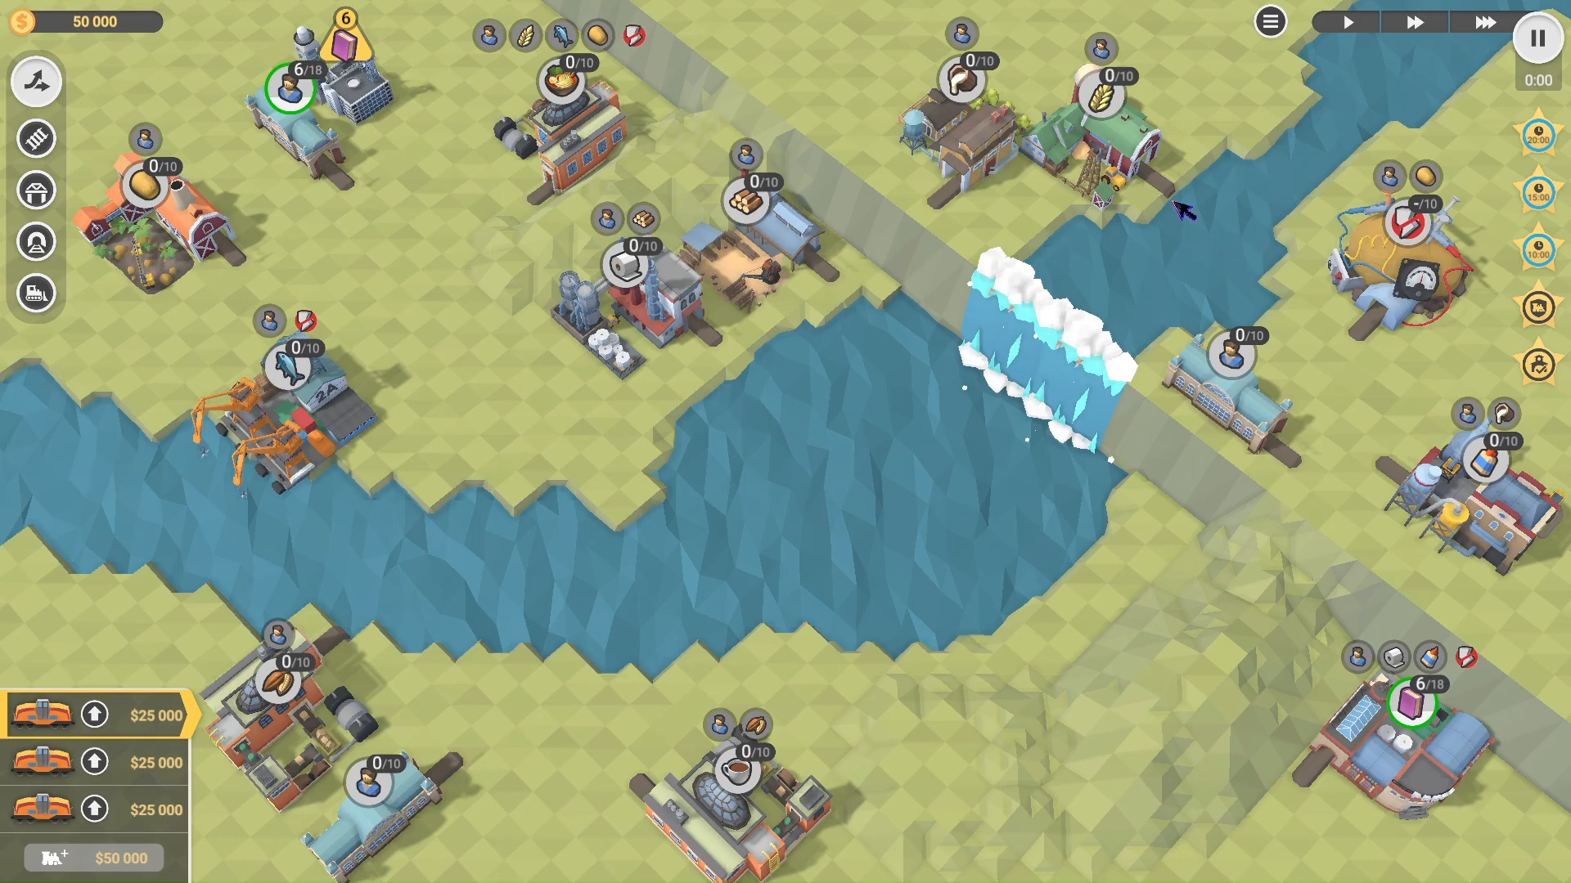
scroll(1183, 180, up, 5)
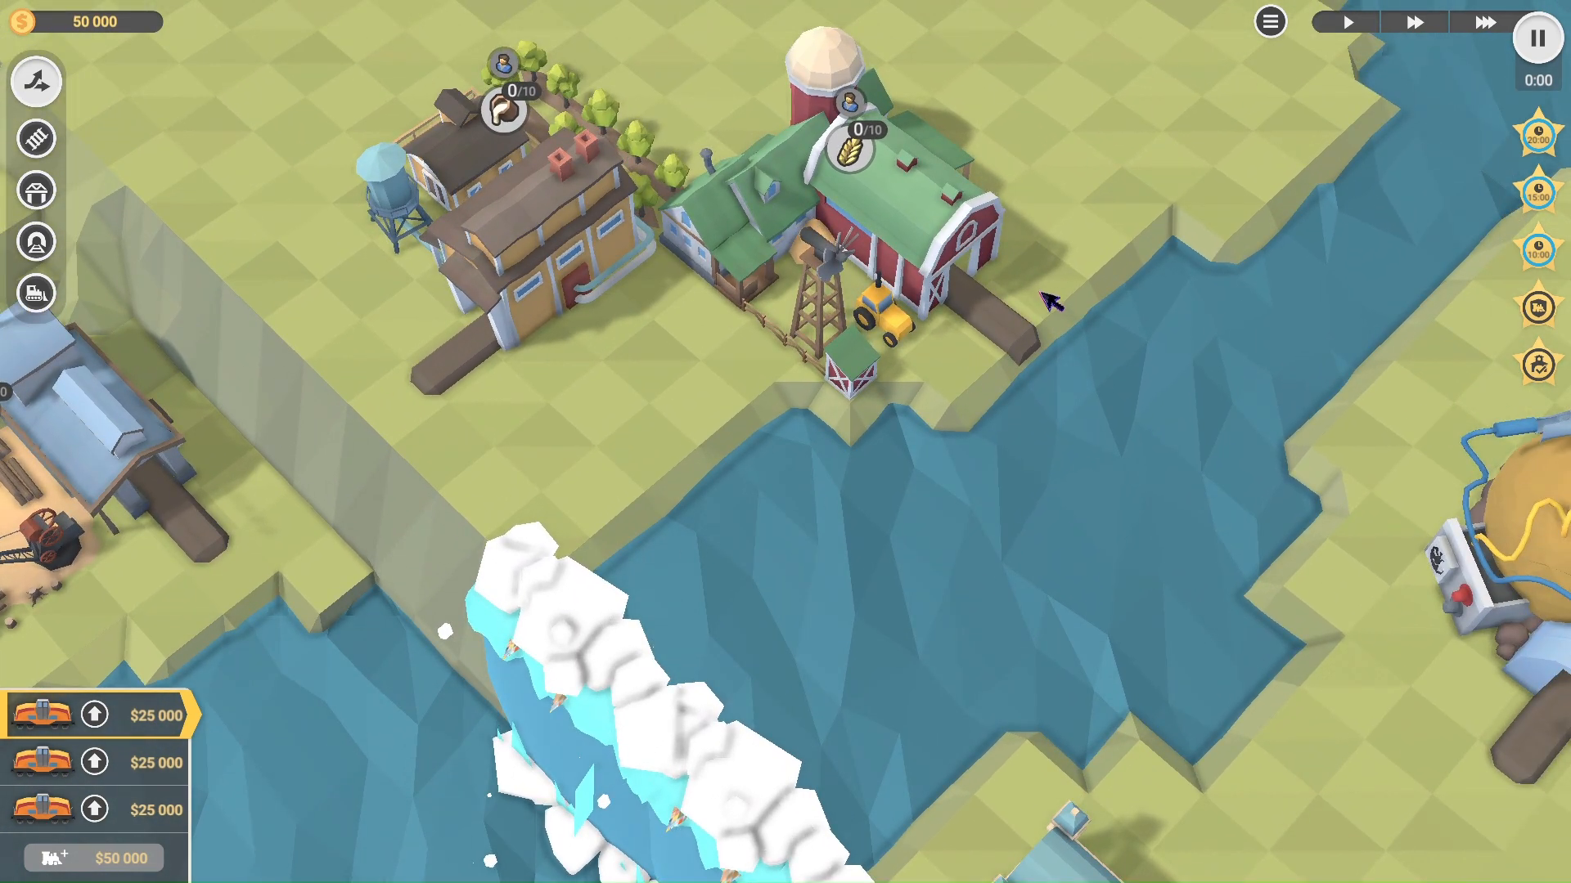
key(3)
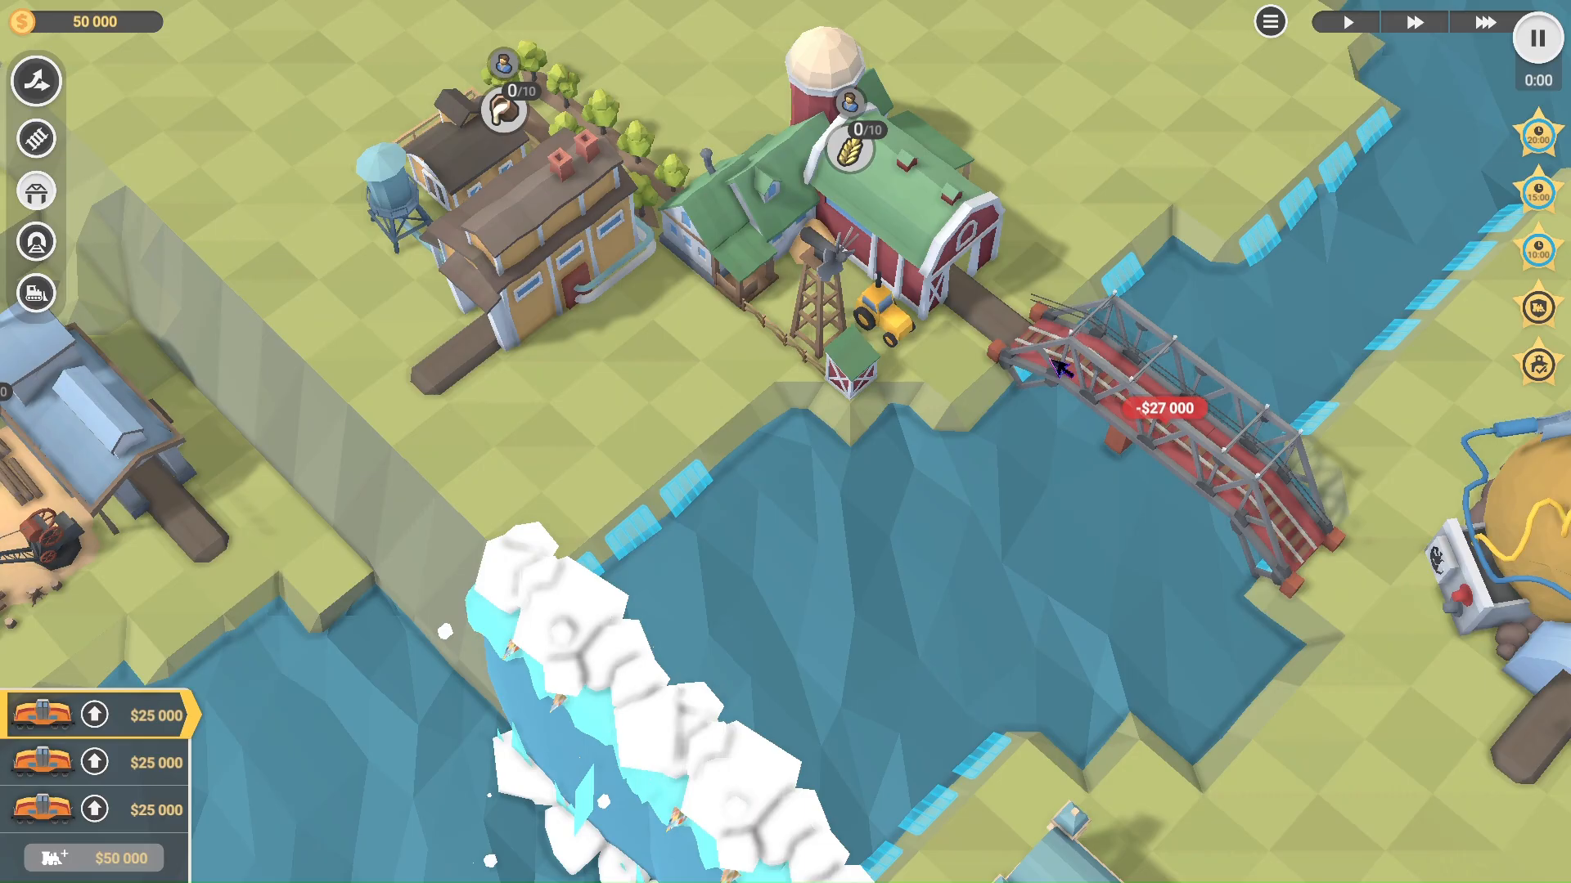
key(2)
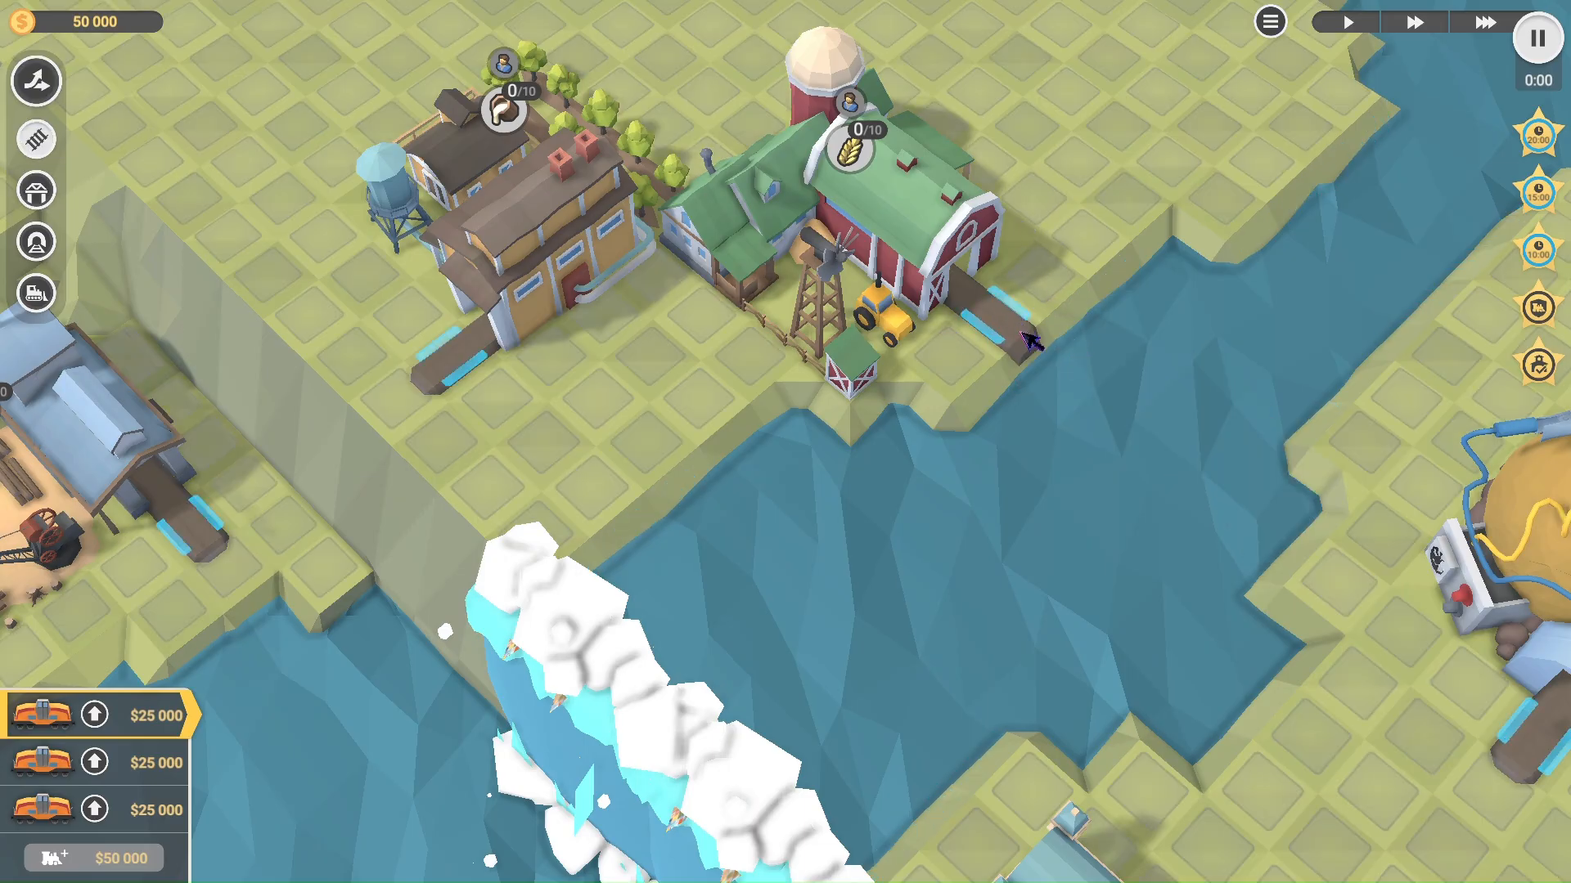
right_drag(1015, 326, 956, 411)
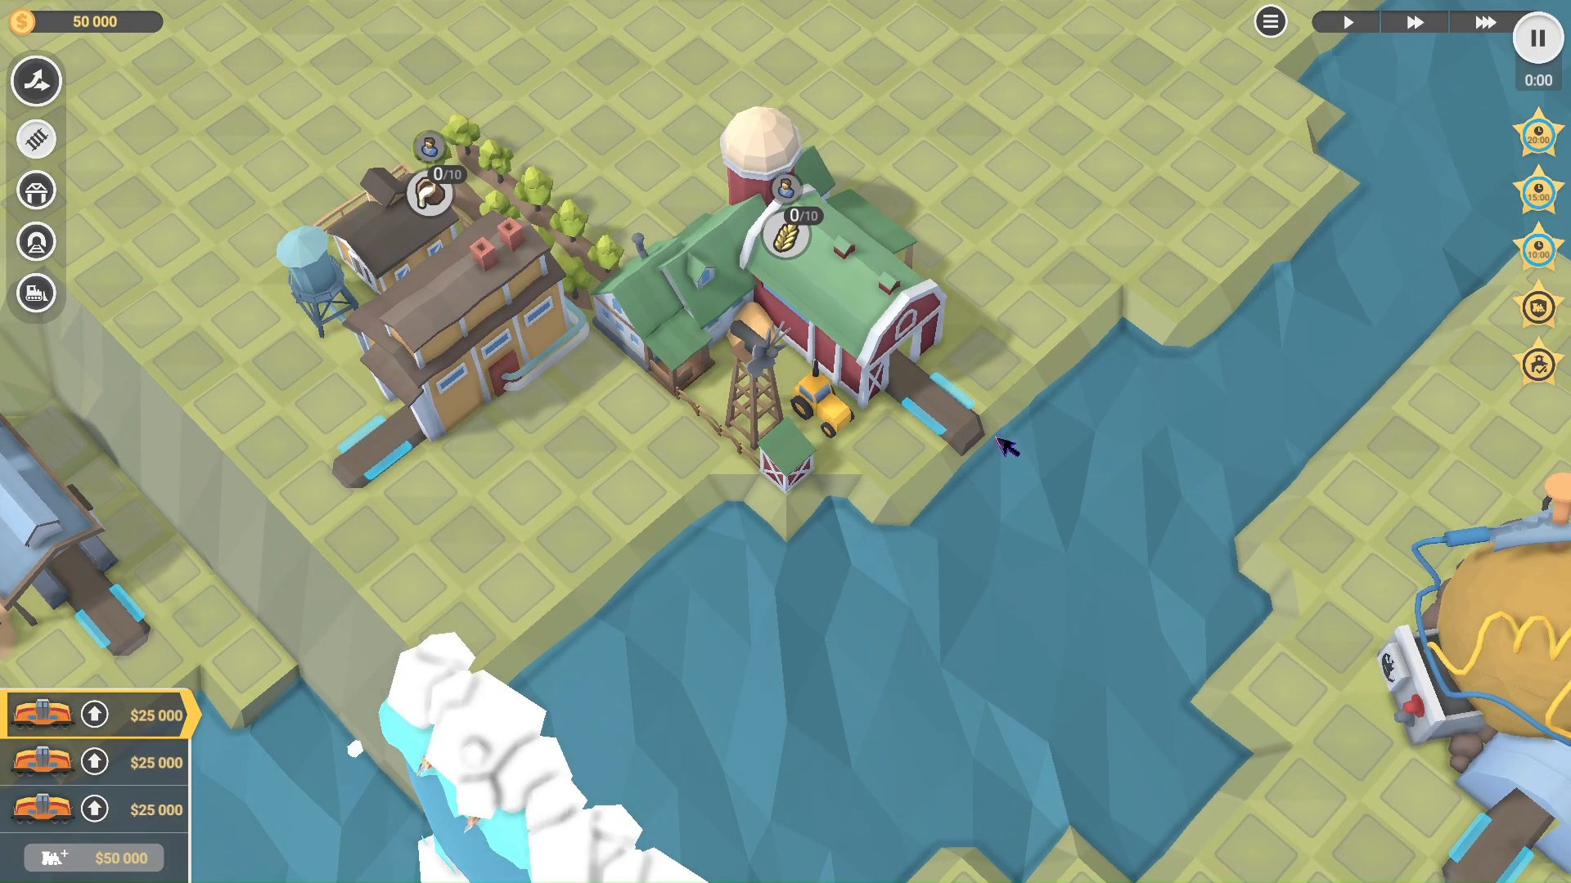
key(3)
click(981, 456)
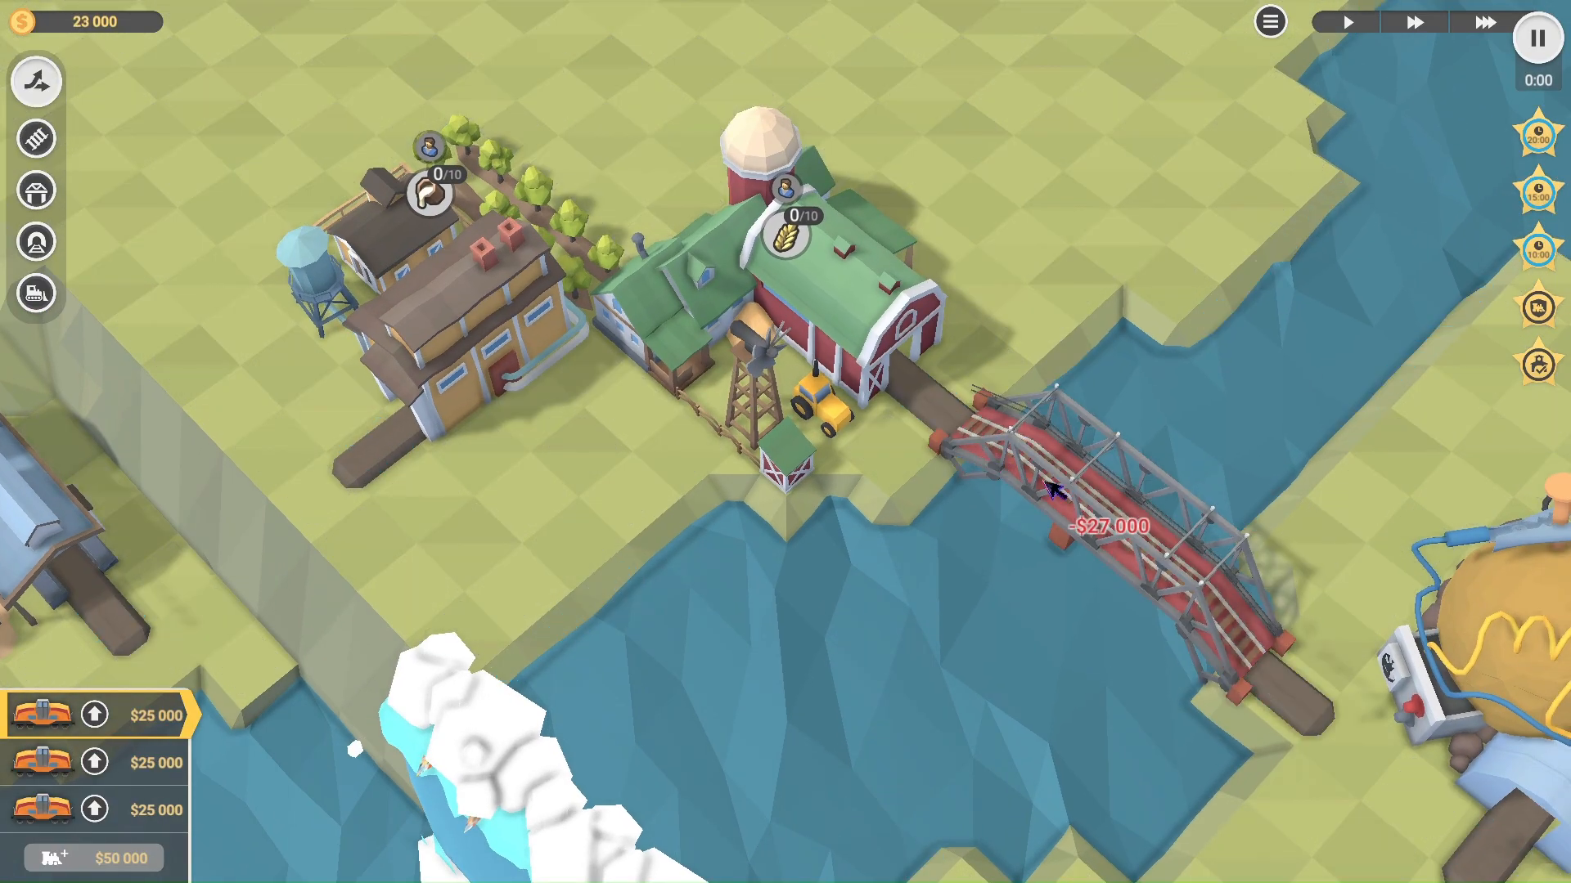
key(2)
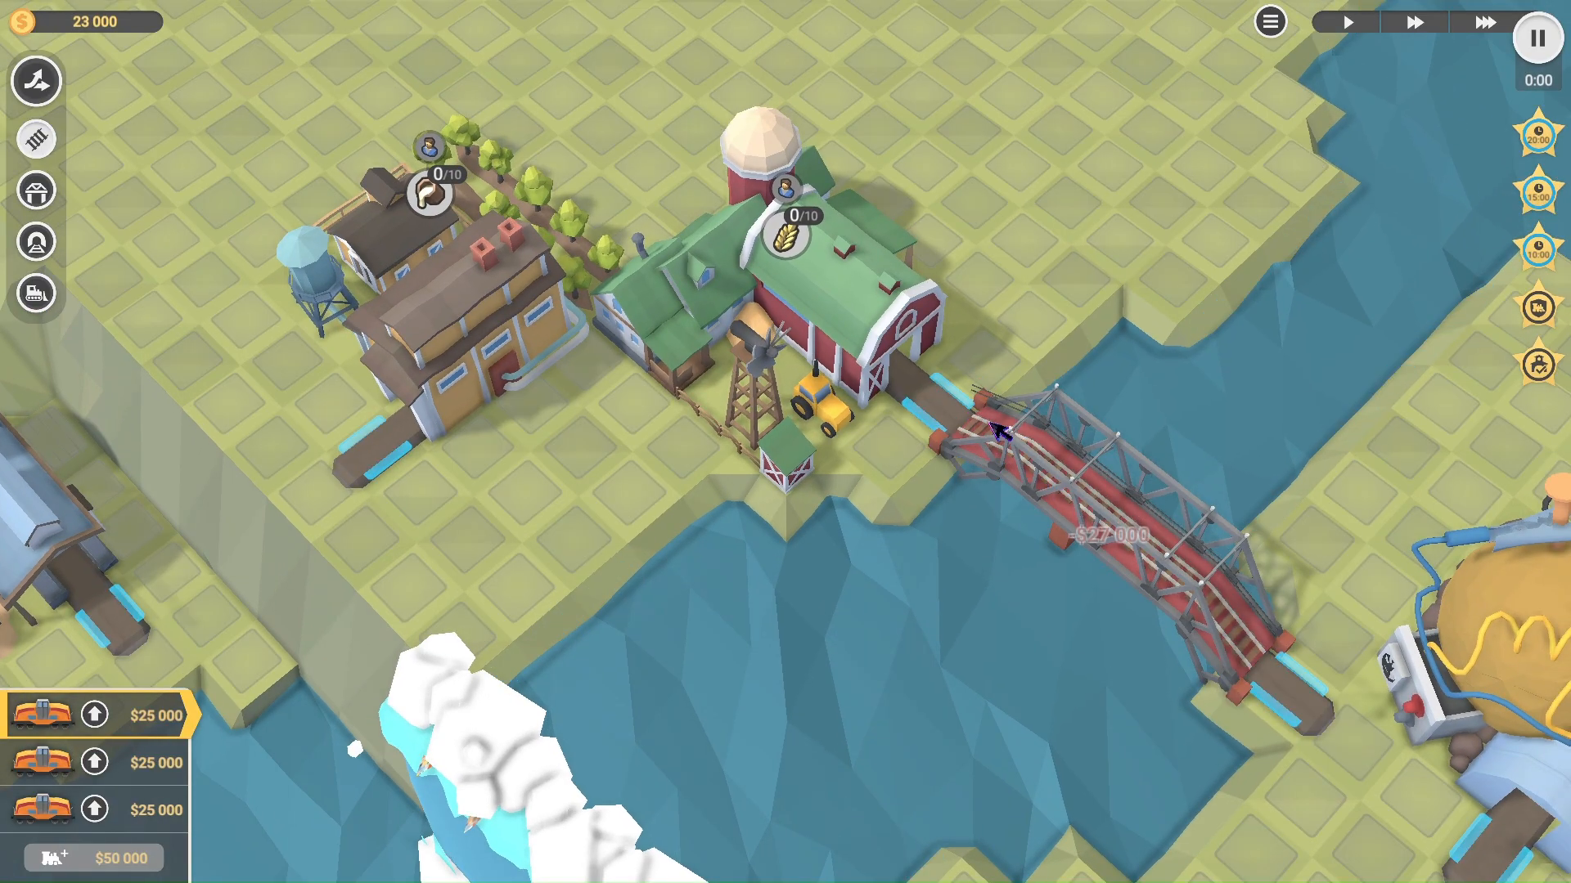
scroll(1019, 465, down, 5)
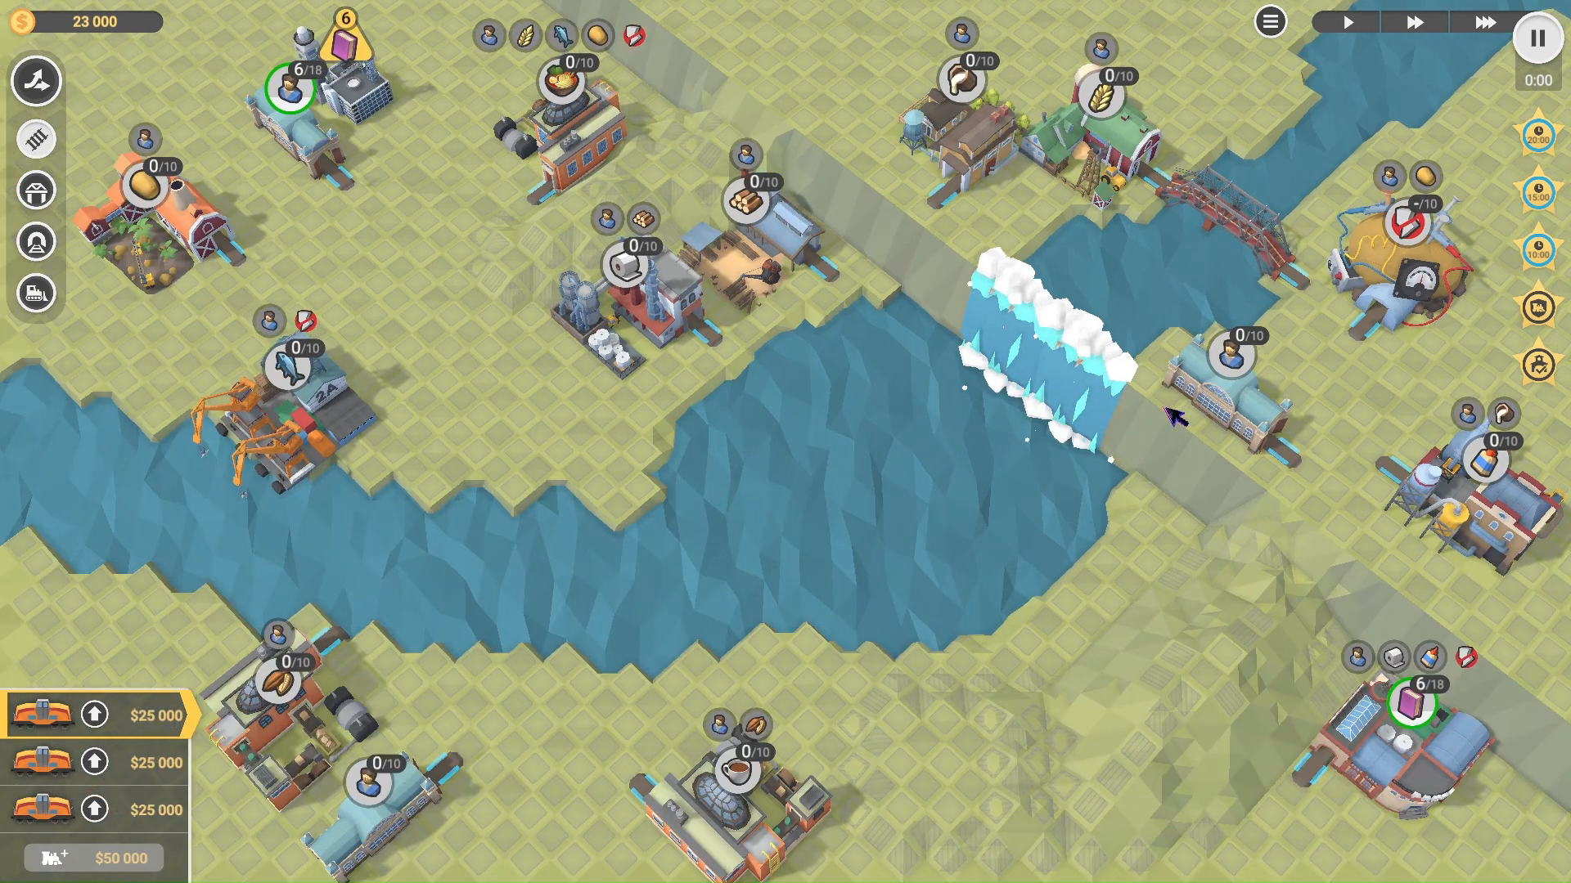
Step: Demolish the bridge by the Wheat Farm and the leftover track piece on the east bank
key(5)
click(1224, 228)
scroll(1224, 229, up, 5)
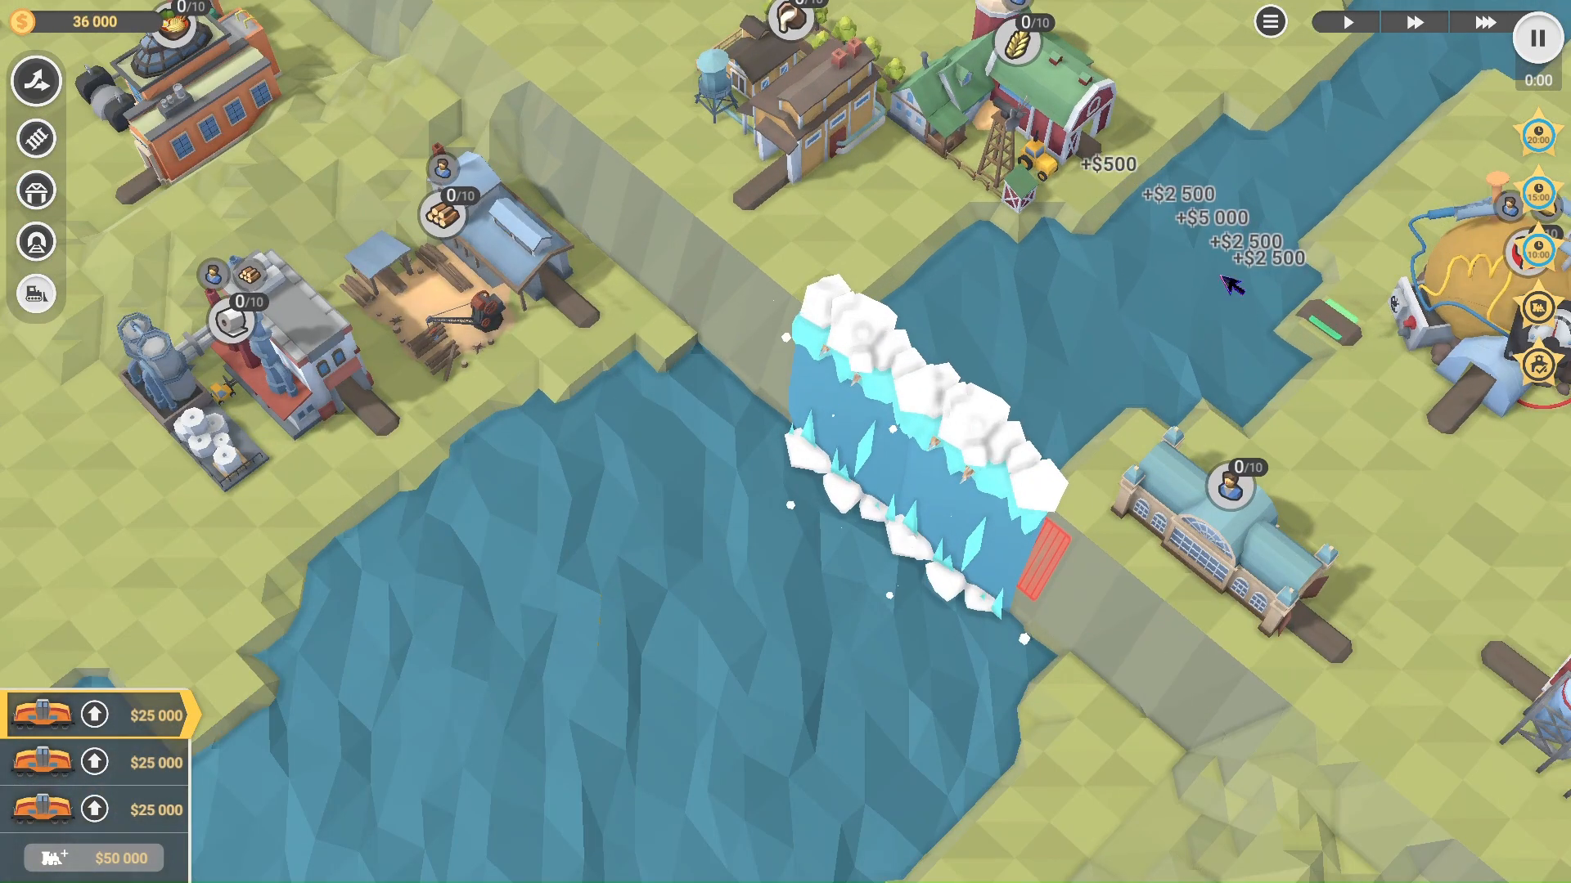
click(1337, 323)
key(2)
scroll(1129, 496, down, 5)
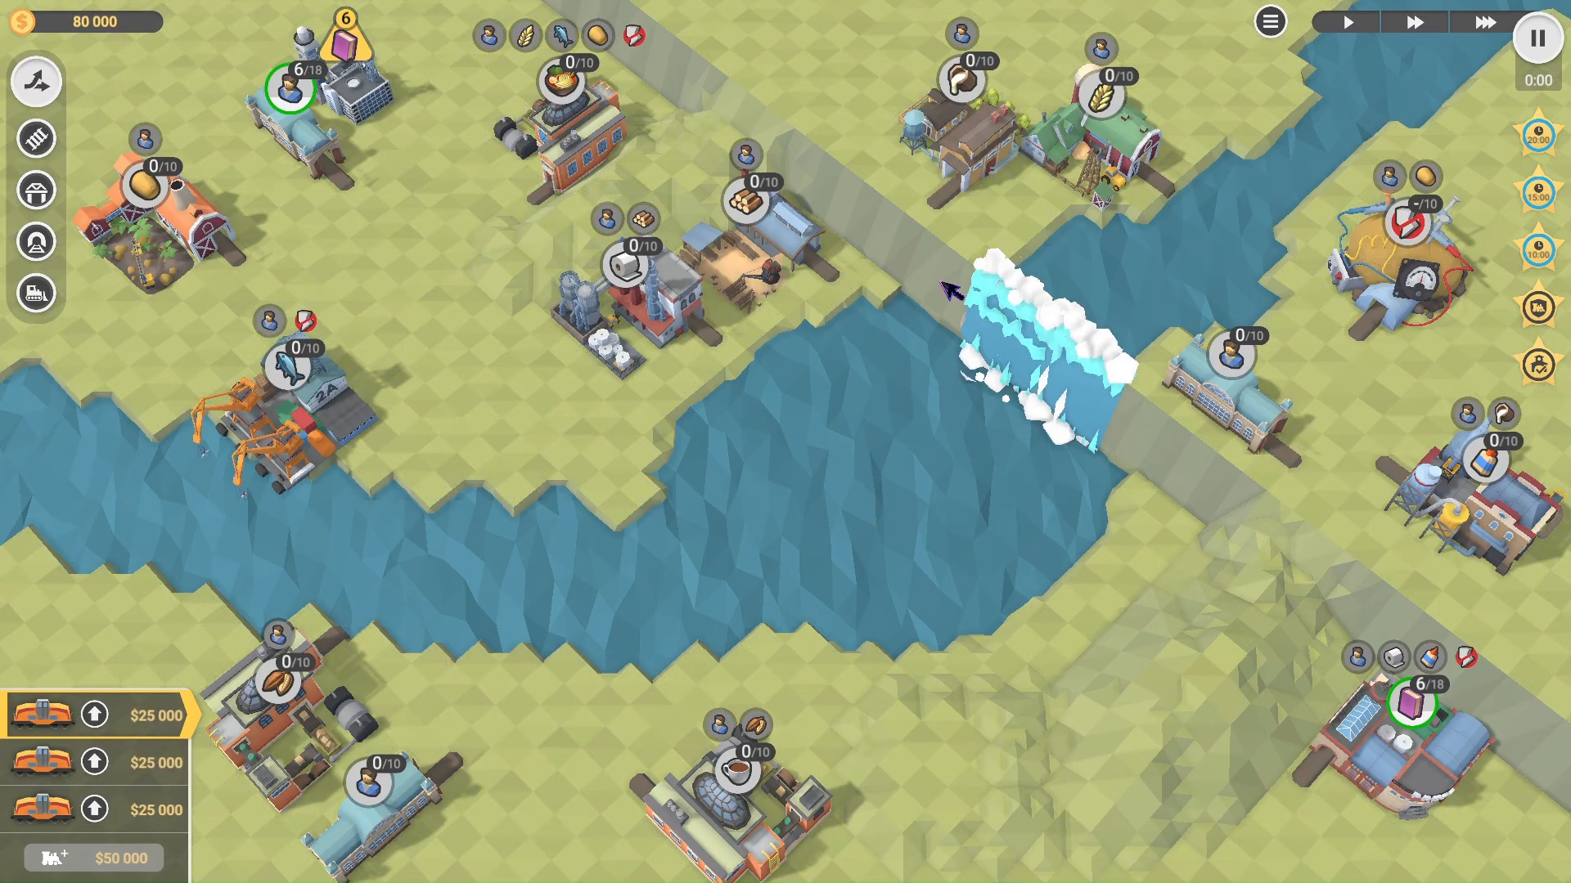
Step: Build two bridges across the river, one above the waterfall to the workers' station and one from the Wheat Farm's track
key(3)
scroll(1092, 263, up, 3)
click(1038, 245)
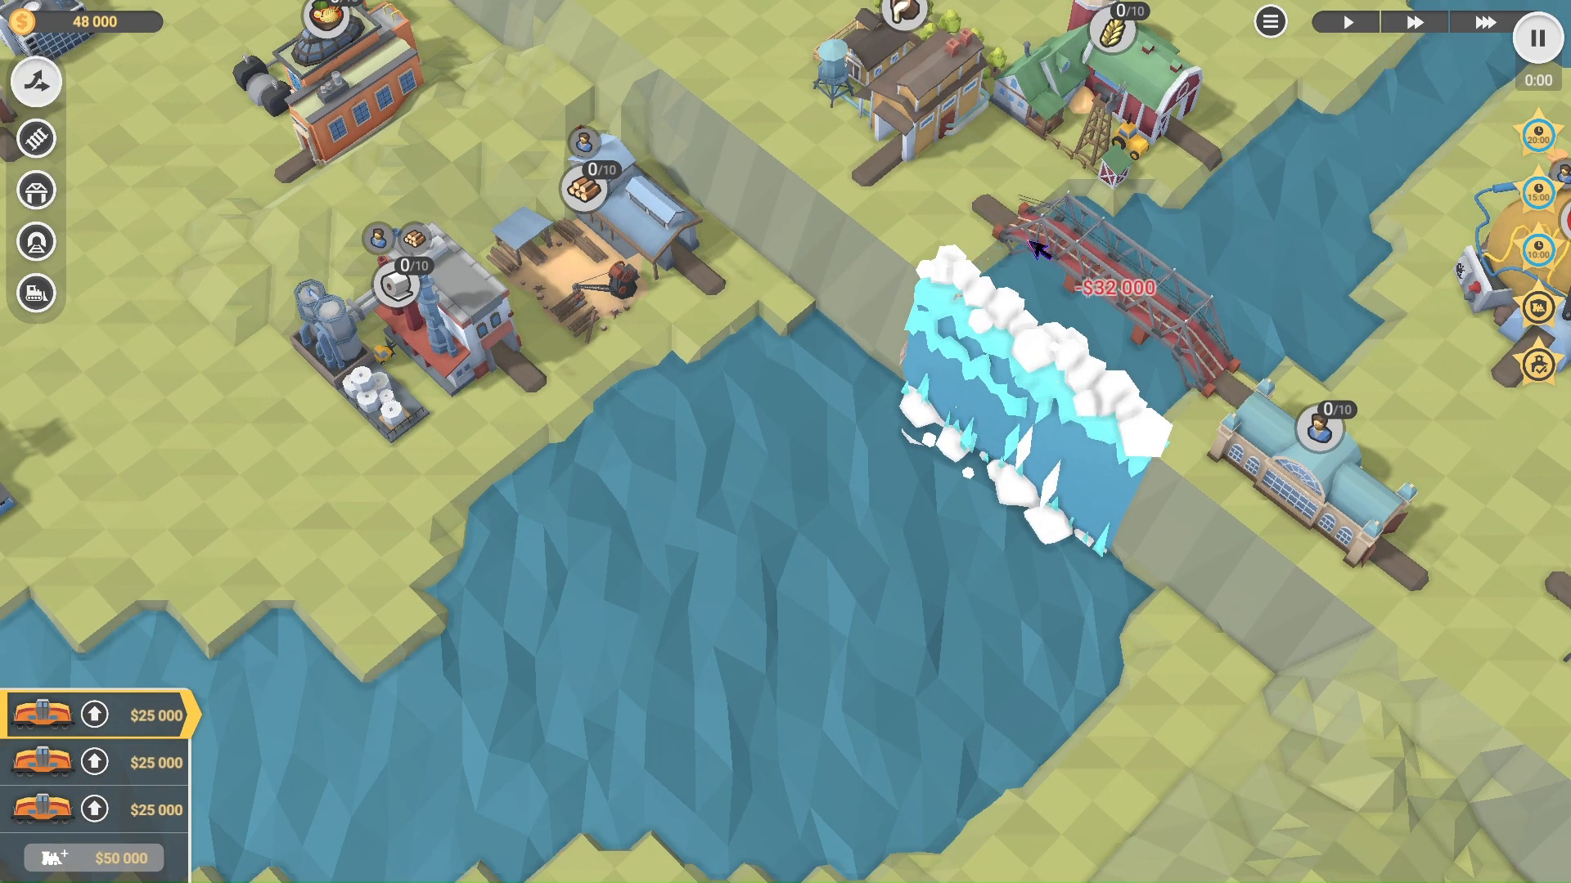
key(3)
right_drag(1143, 268, 970, 394)
click(1073, 293)
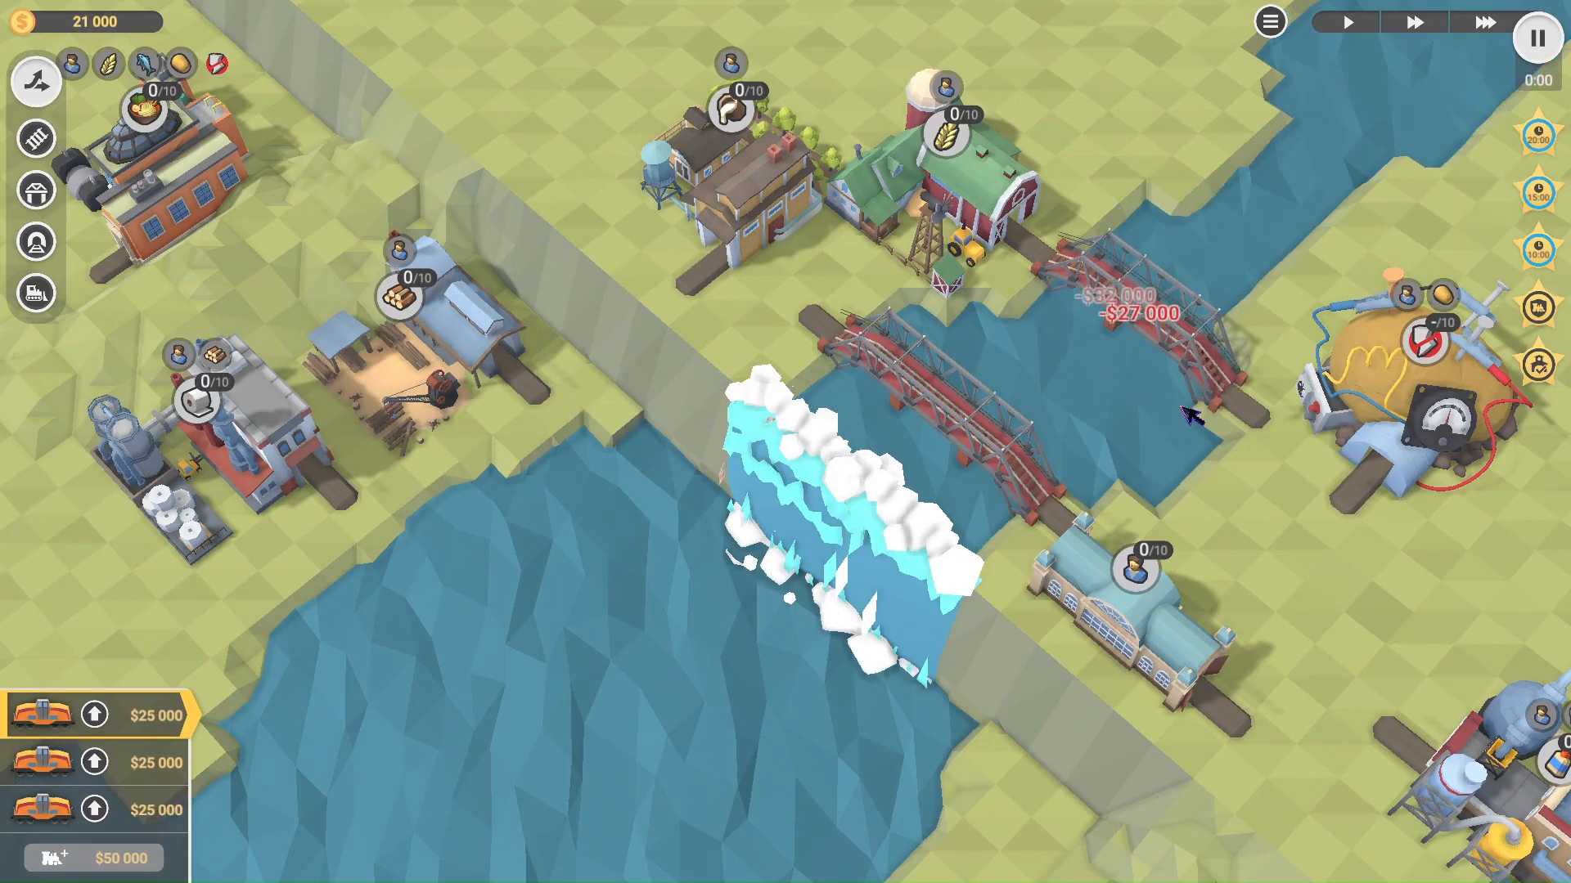
right_drag(1183, 408, 1066, 348)
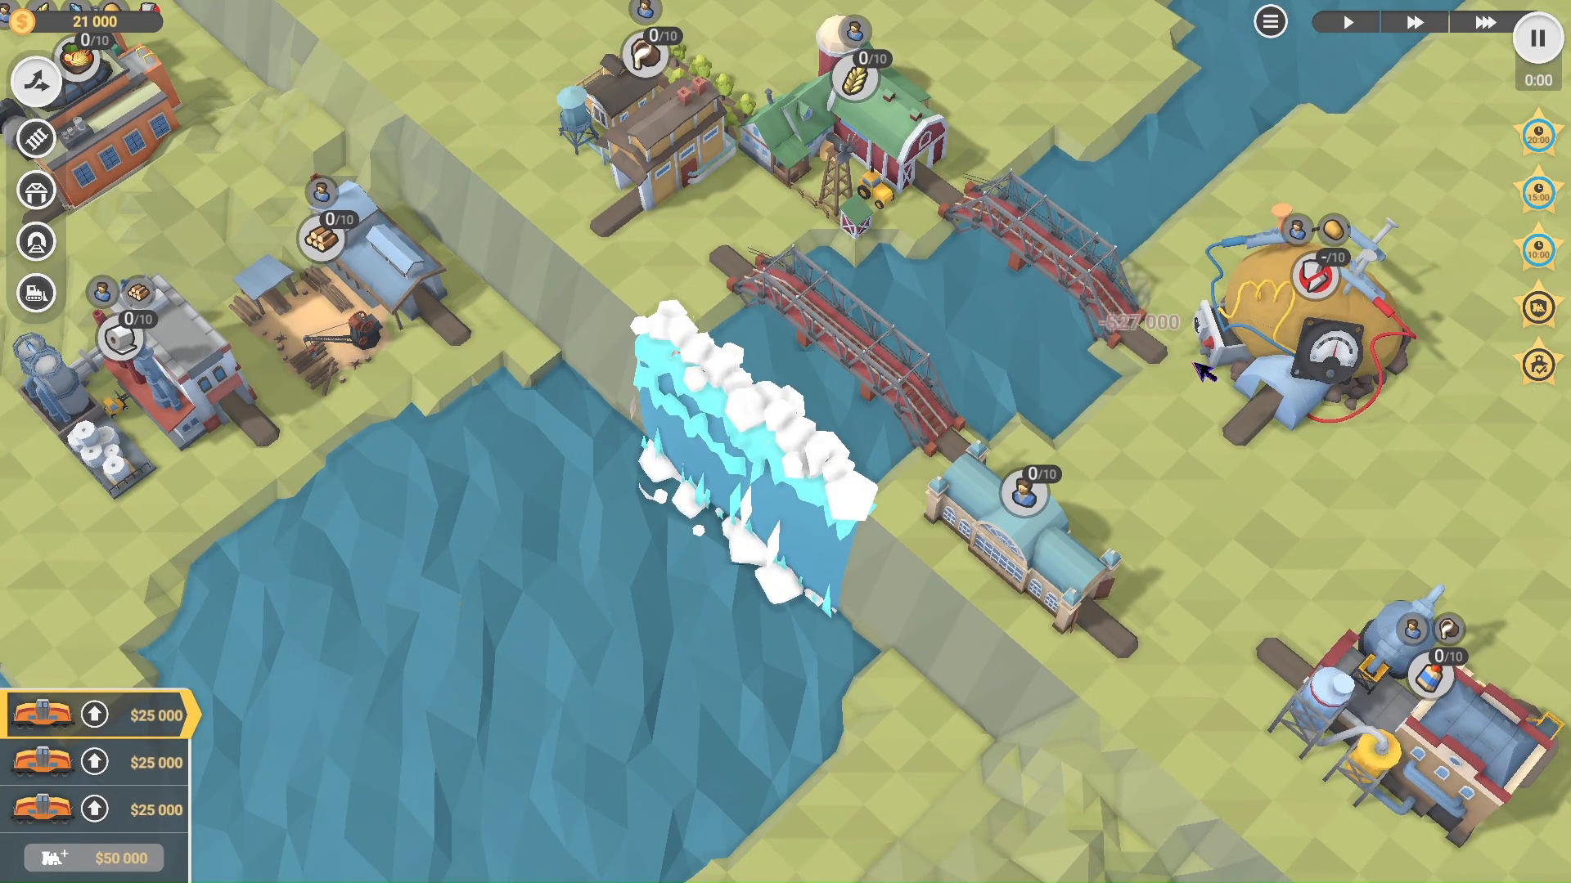
Step: Lay track joining the eastern ends of both bridges, and extend track northwest from the waterfall bridge along the cliff edge
scroll(1196, 362, up, 3)
drag(1196, 363, 800, 509)
scroll(947, 393, down, 6)
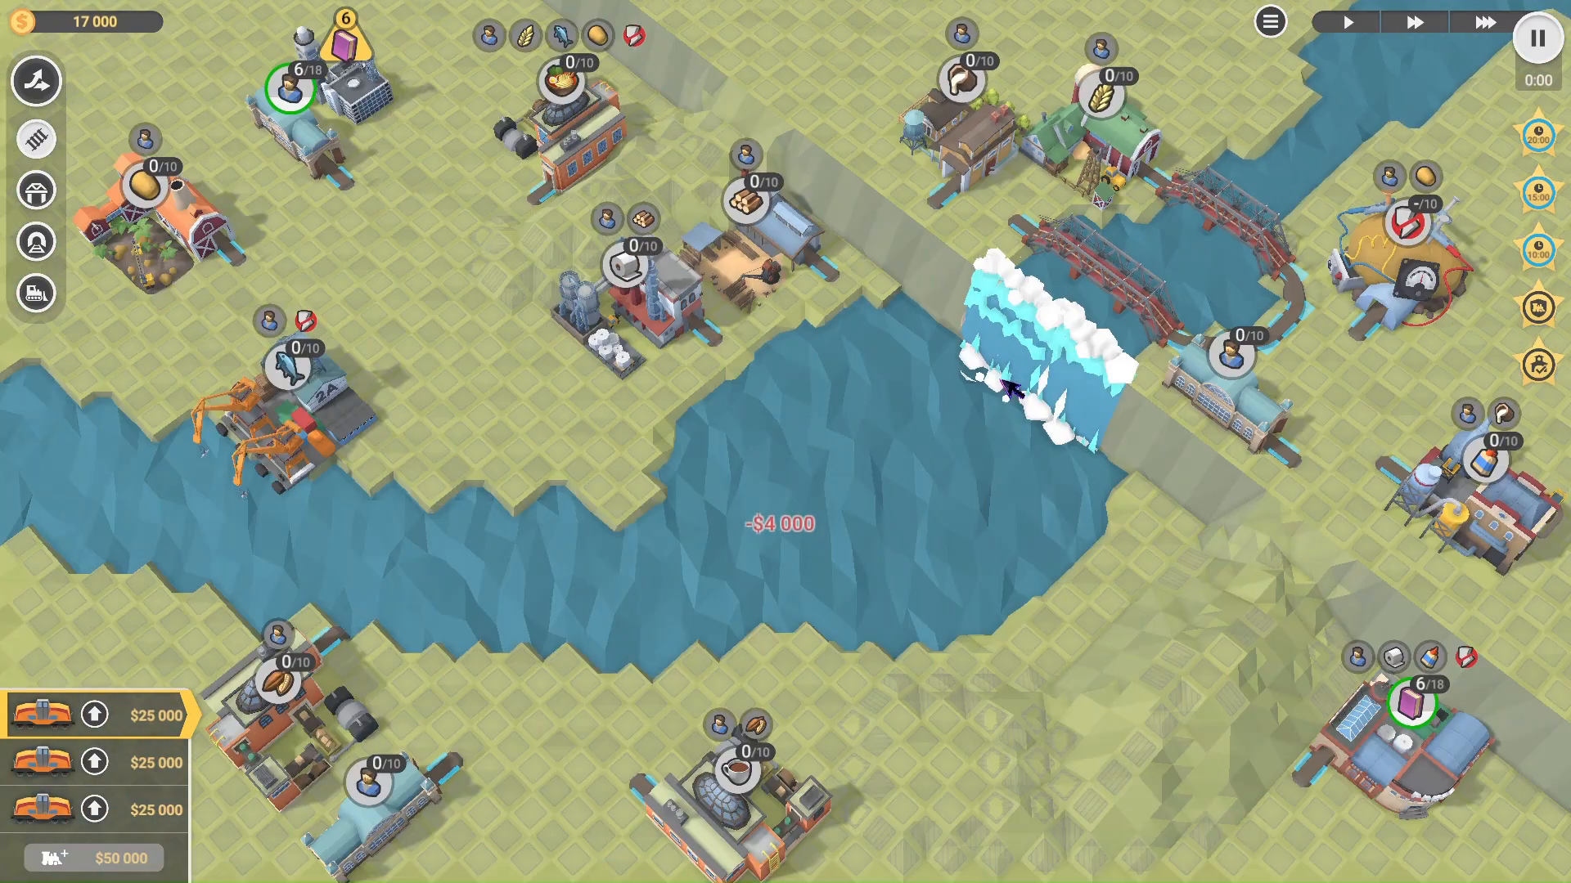
drag(1039, 245, 719, 133)
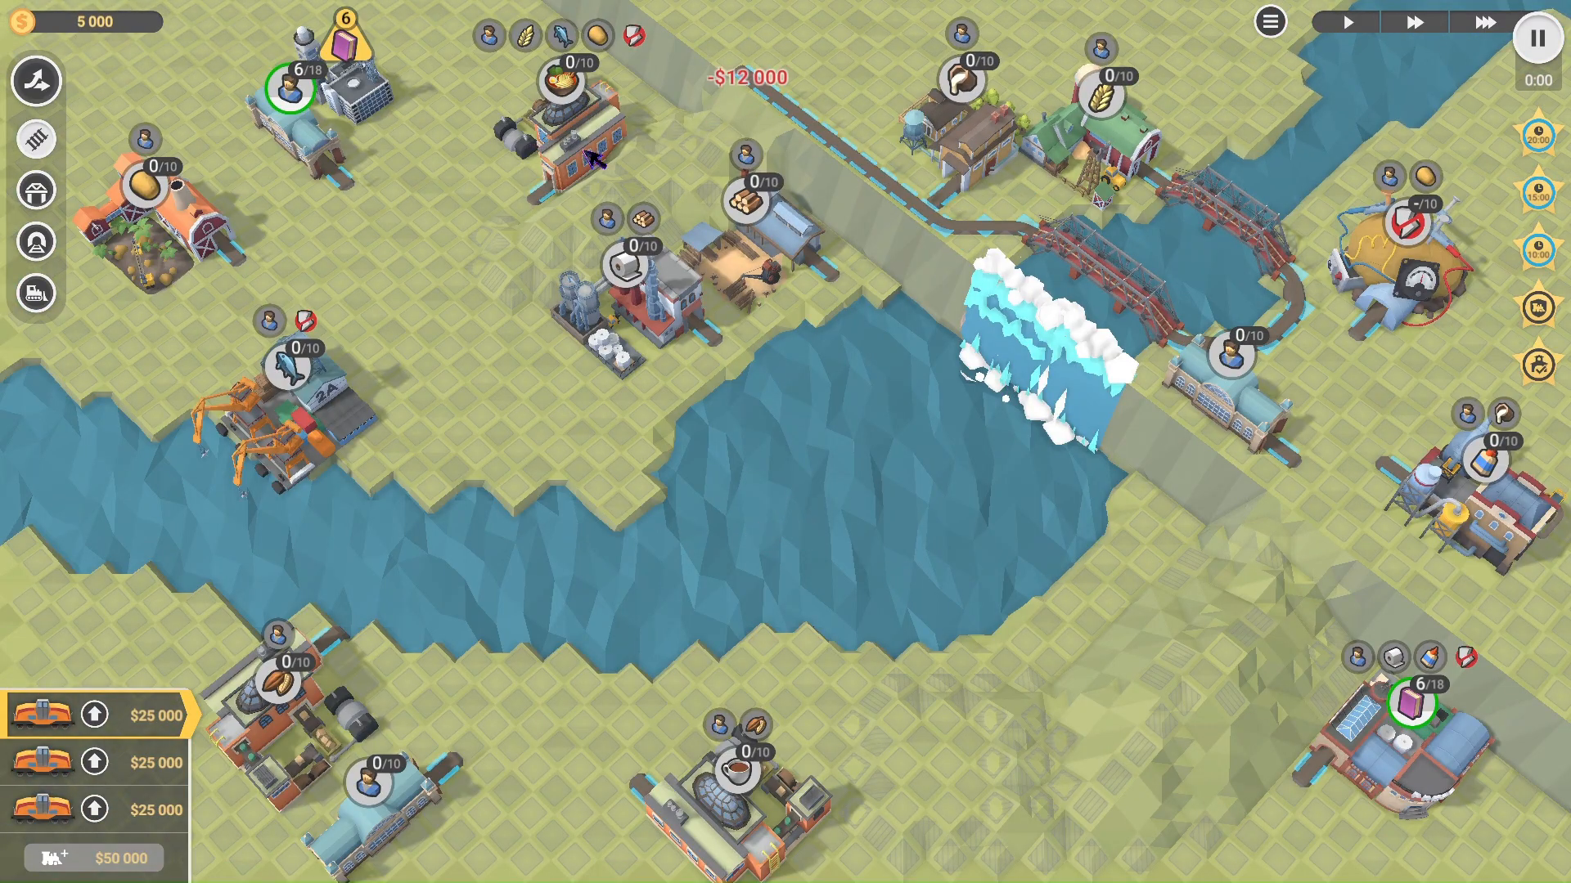
scroll(1317, 353, up, 2)
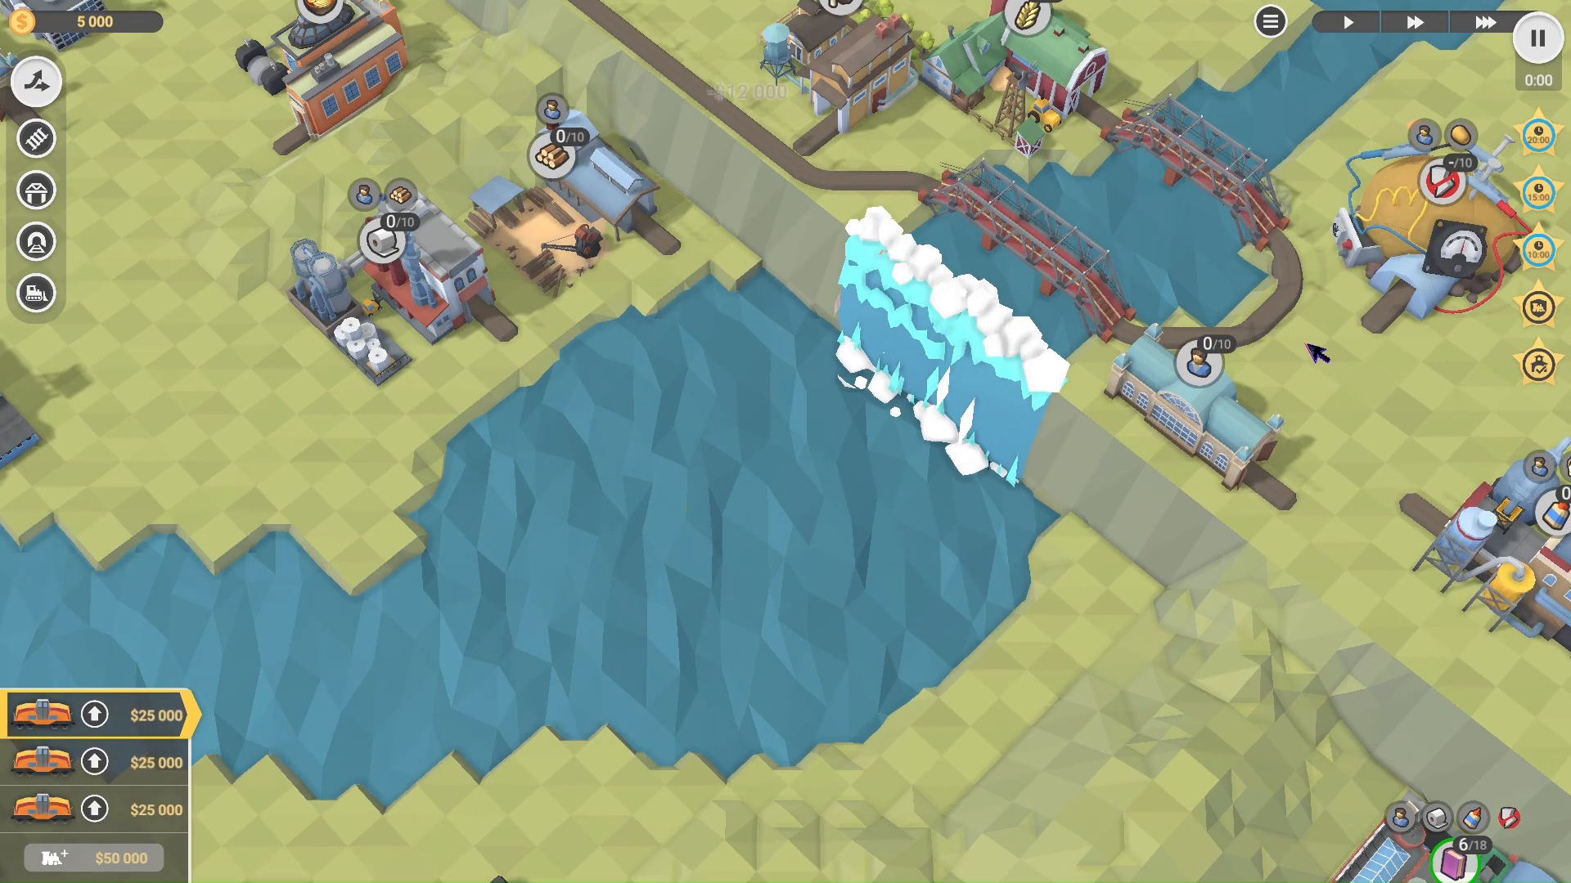
scroll(1317, 354, down, 2)
drag(1269, 147, 1179, 552)
scroll(1264, 444, up, 2)
scroll(1264, 444, down, 2)
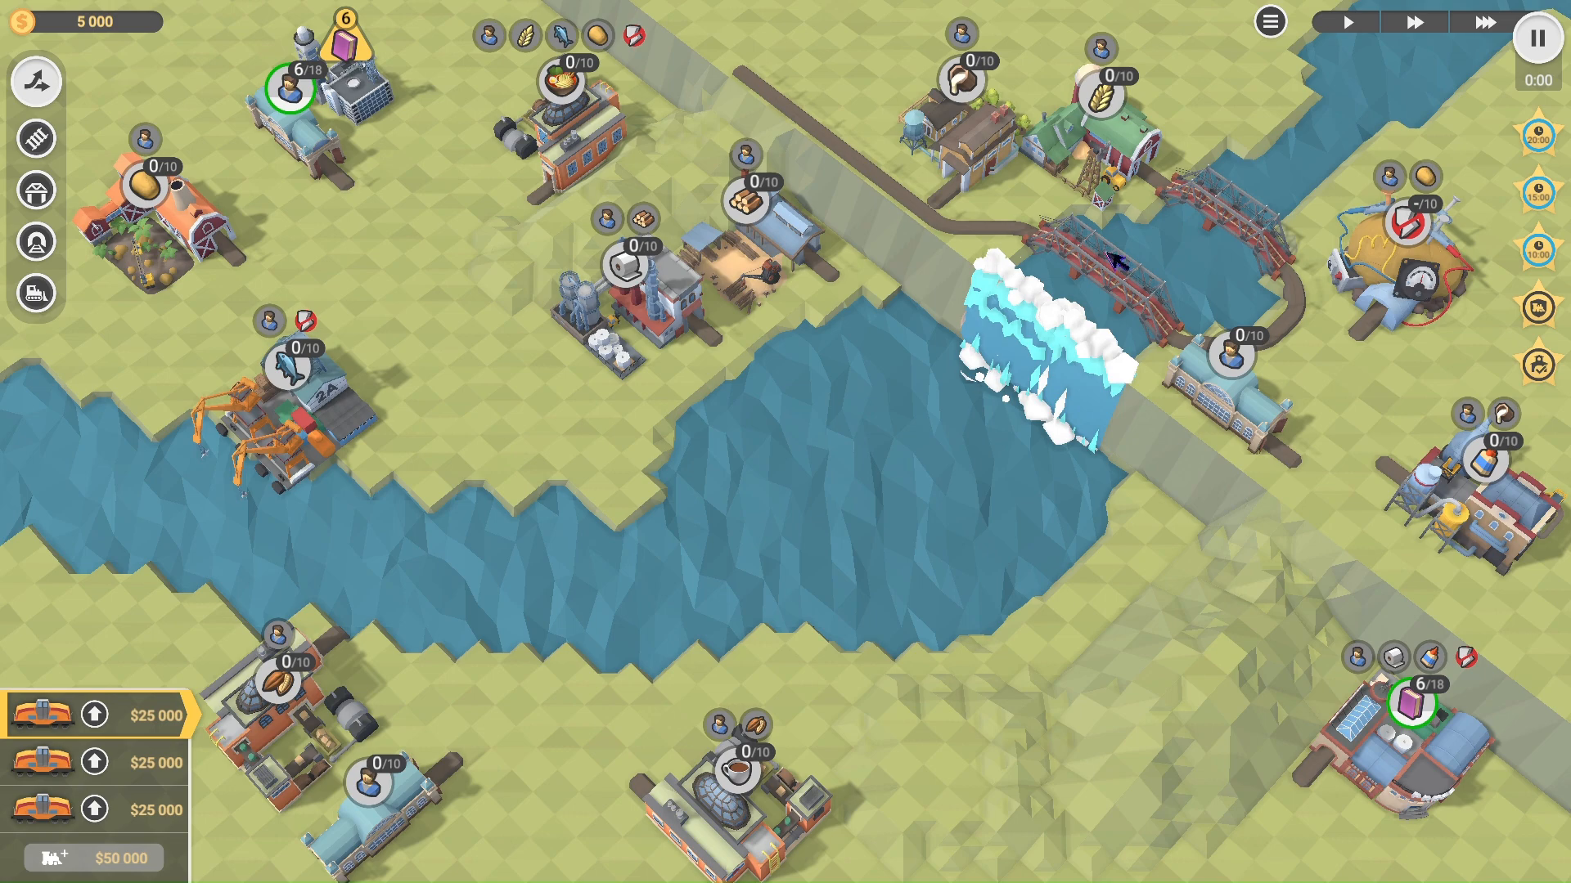
scroll(1254, 203, up, 3)
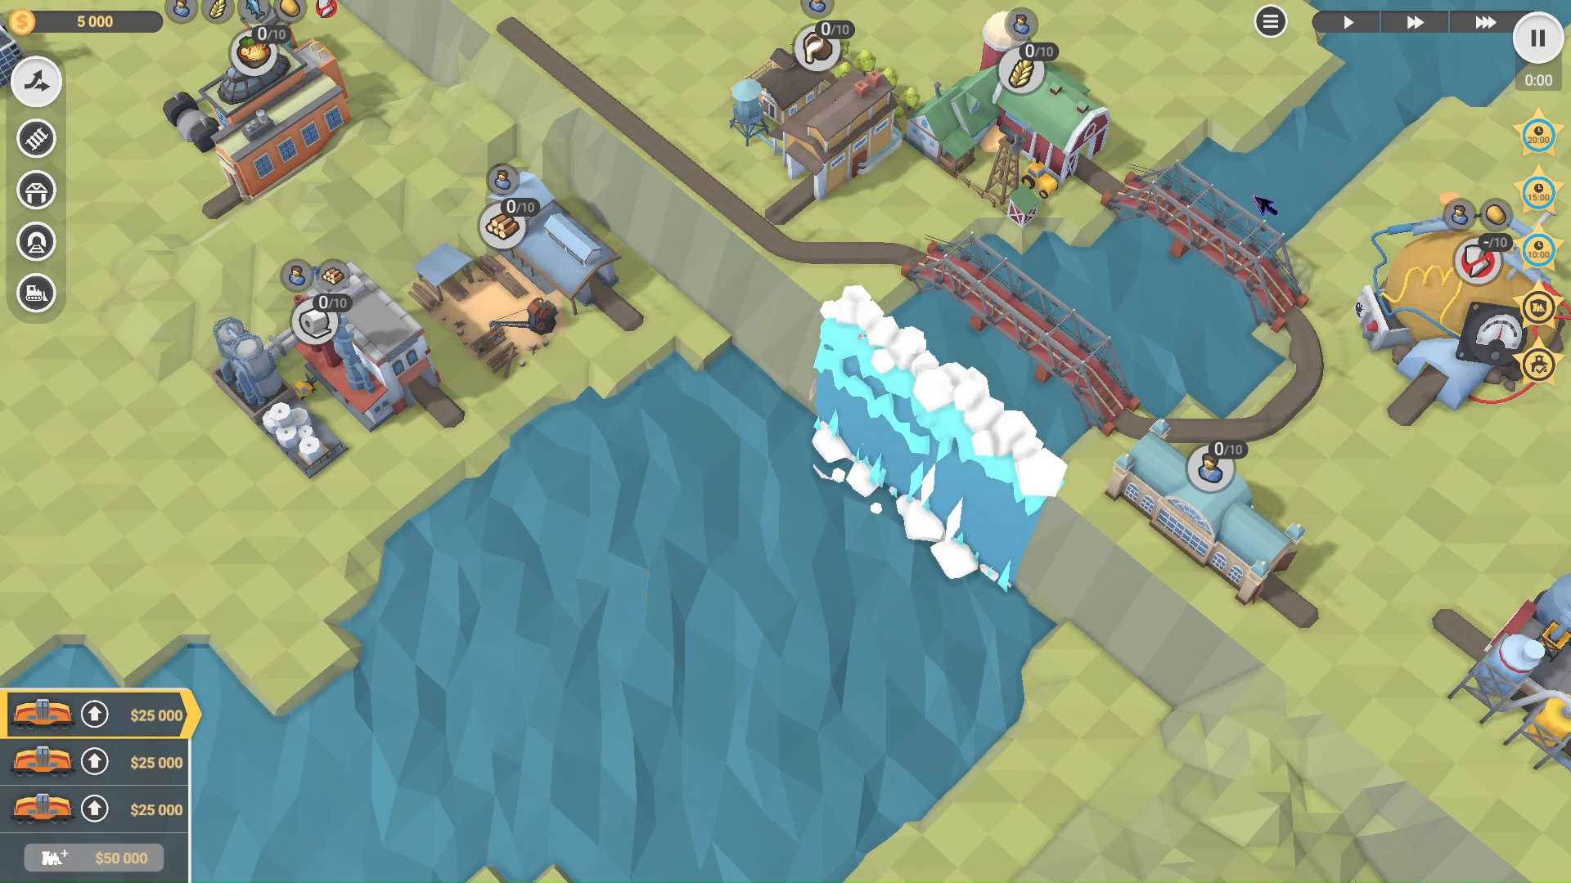
scroll(1251, 200, down, 3)
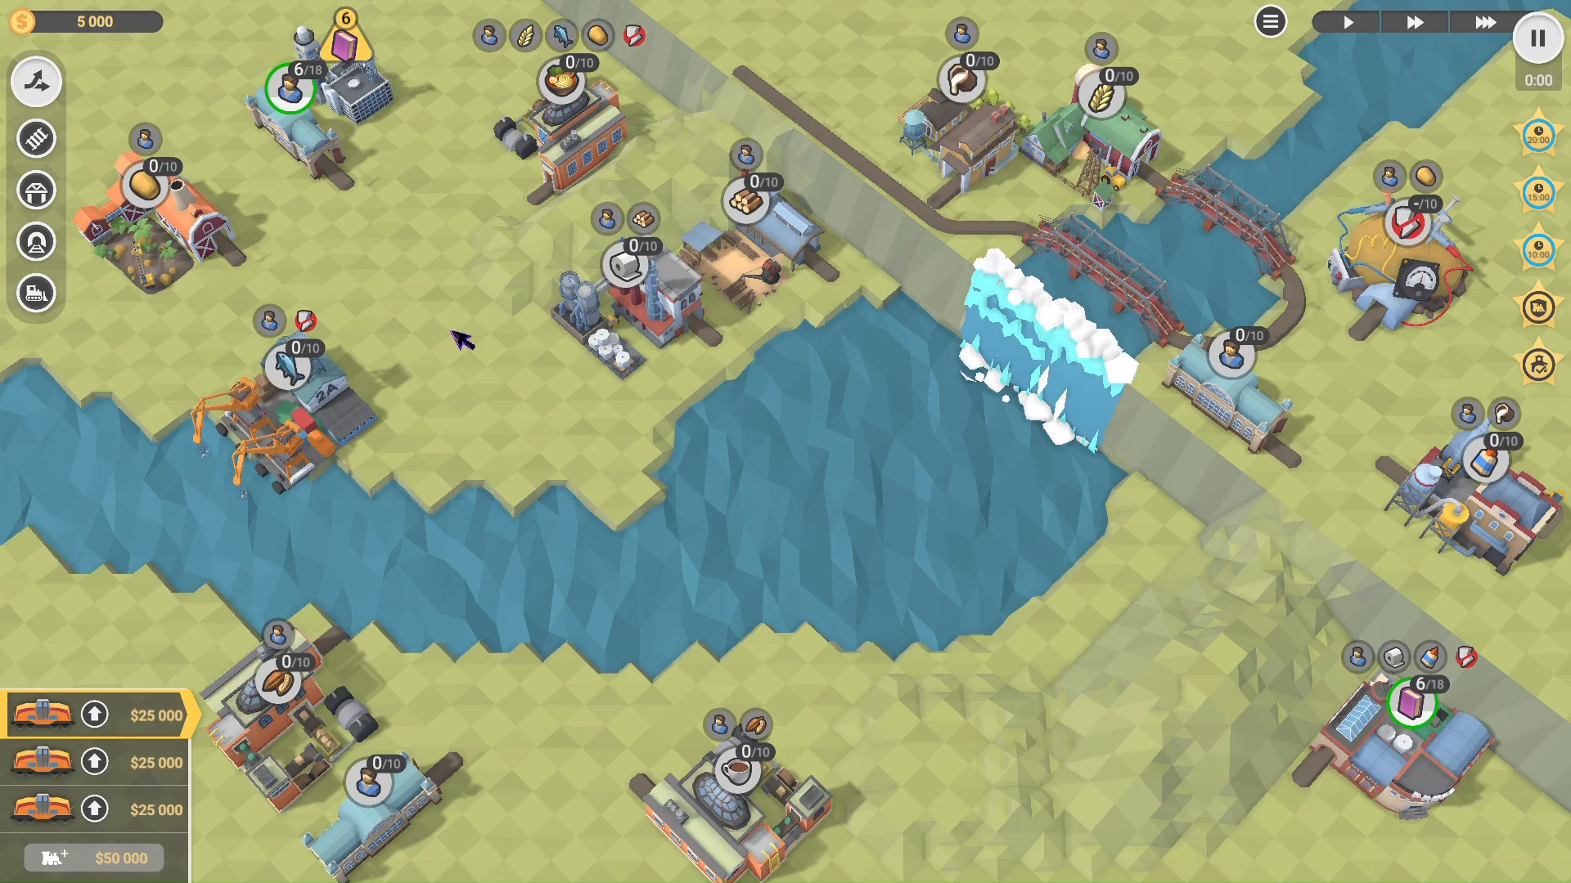
Step: Leave the test run and place a CityLvl1 1 block at cell 22, 32 with rotation 180, beside the existing city
key(Escape)
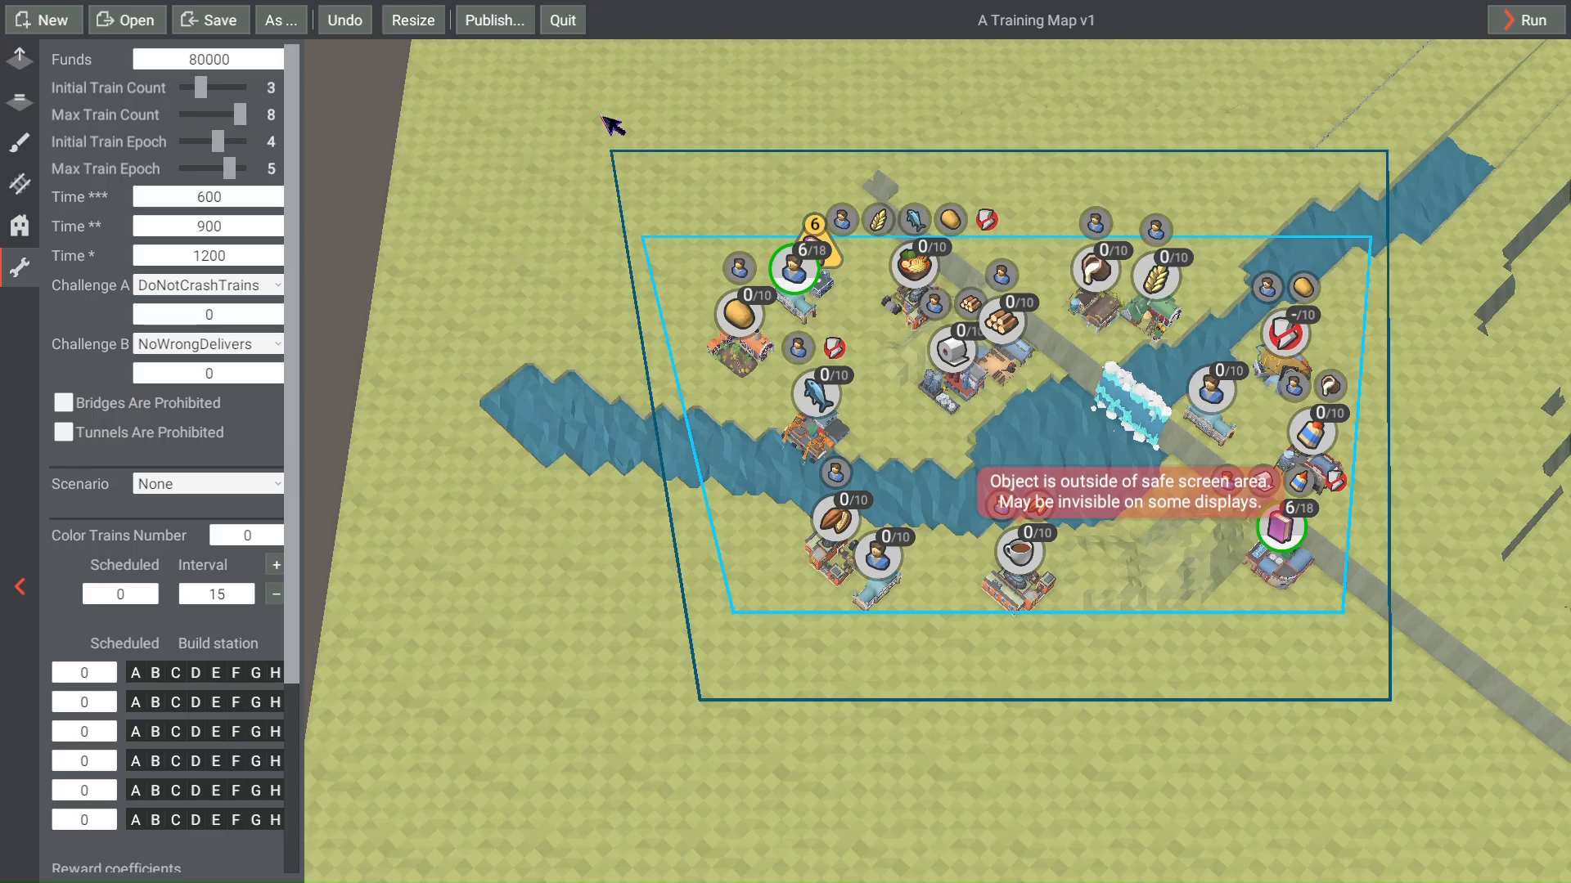
scroll(858, 309, up, 5)
scroll(818, 330, up, 3)
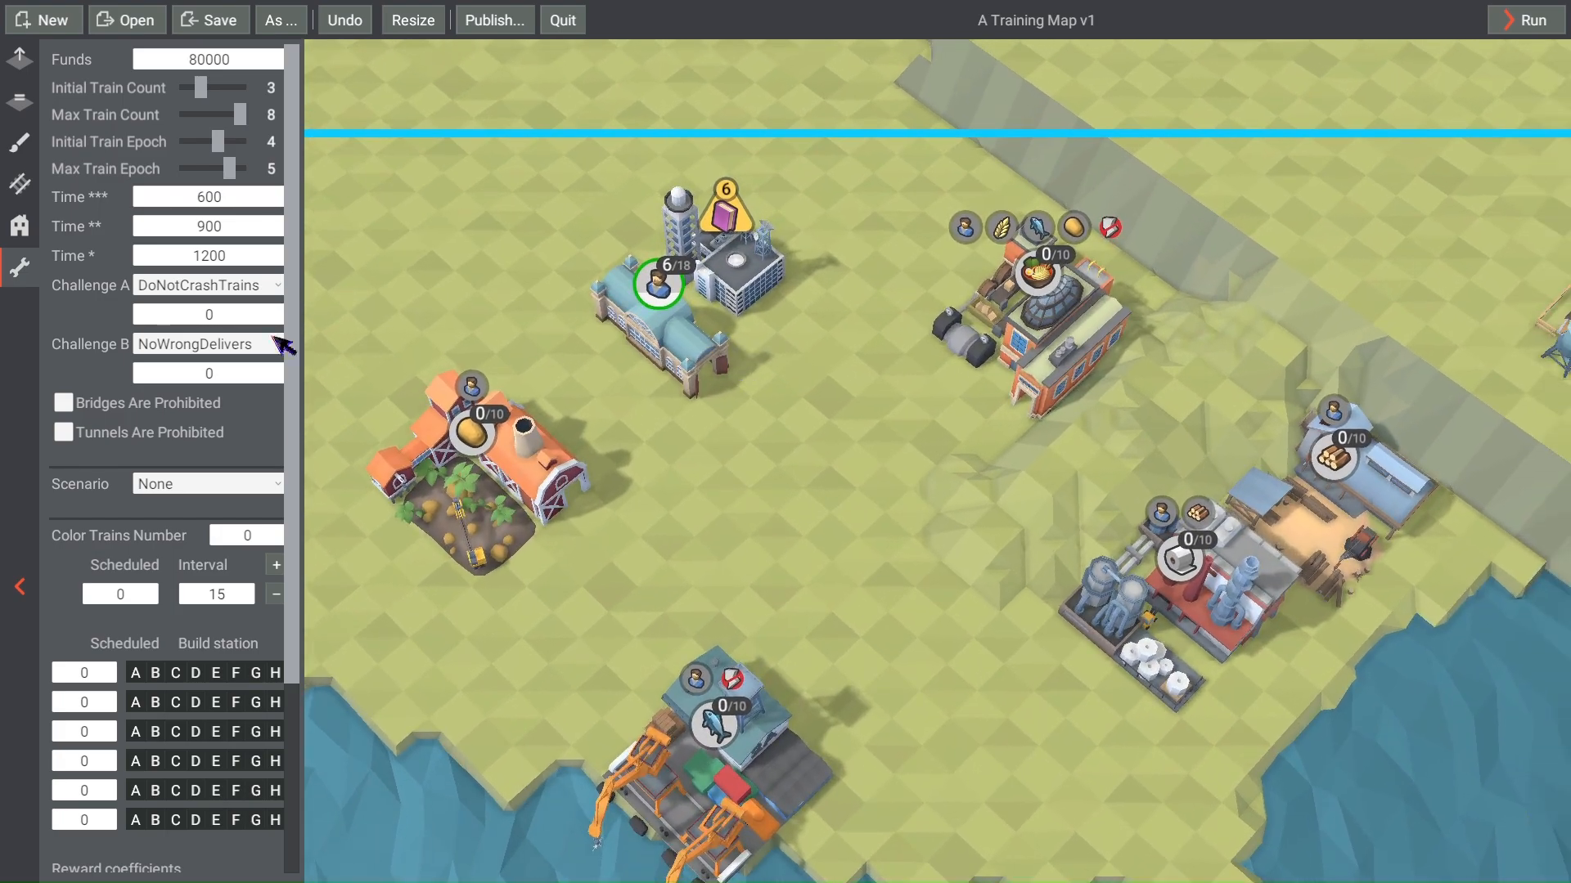
click(20, 225)
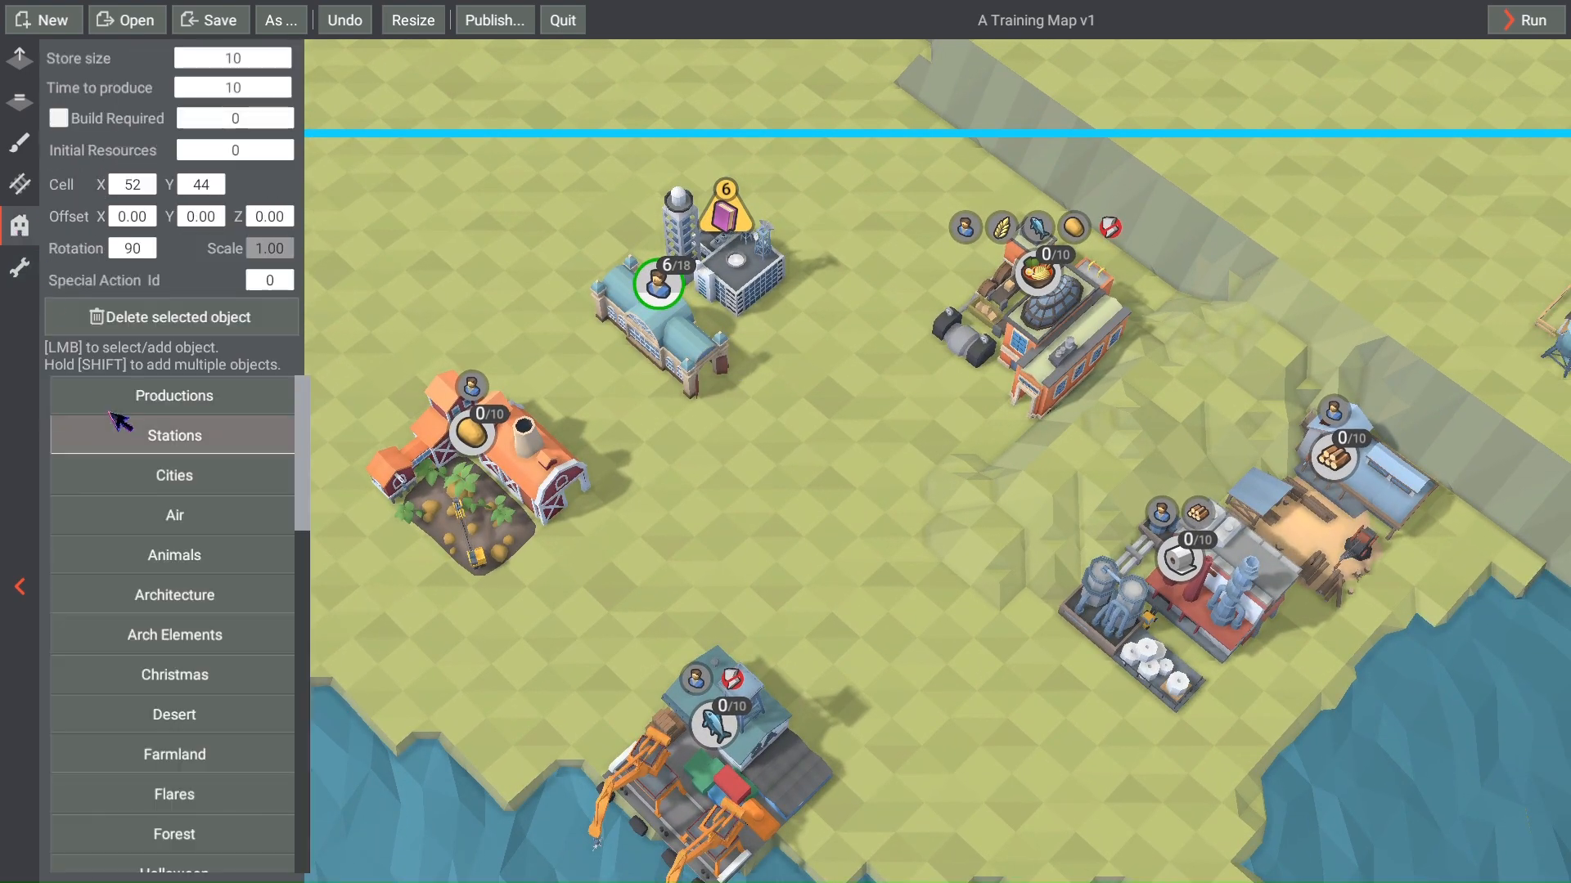
click(199, 479)
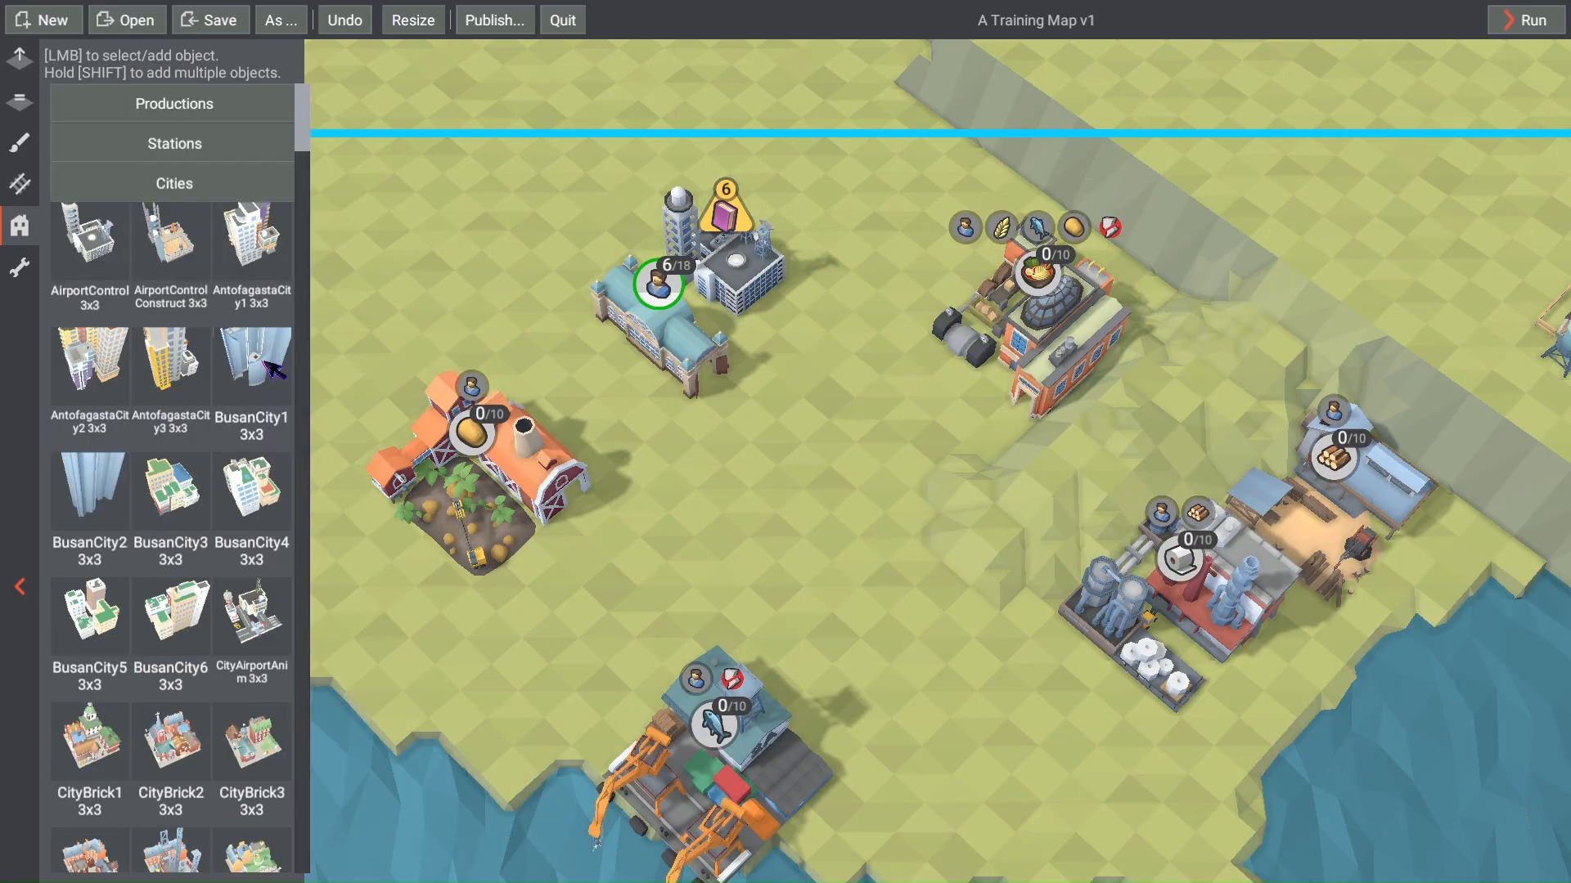
drag(309, 140, 309, 204)
click(243, 348)
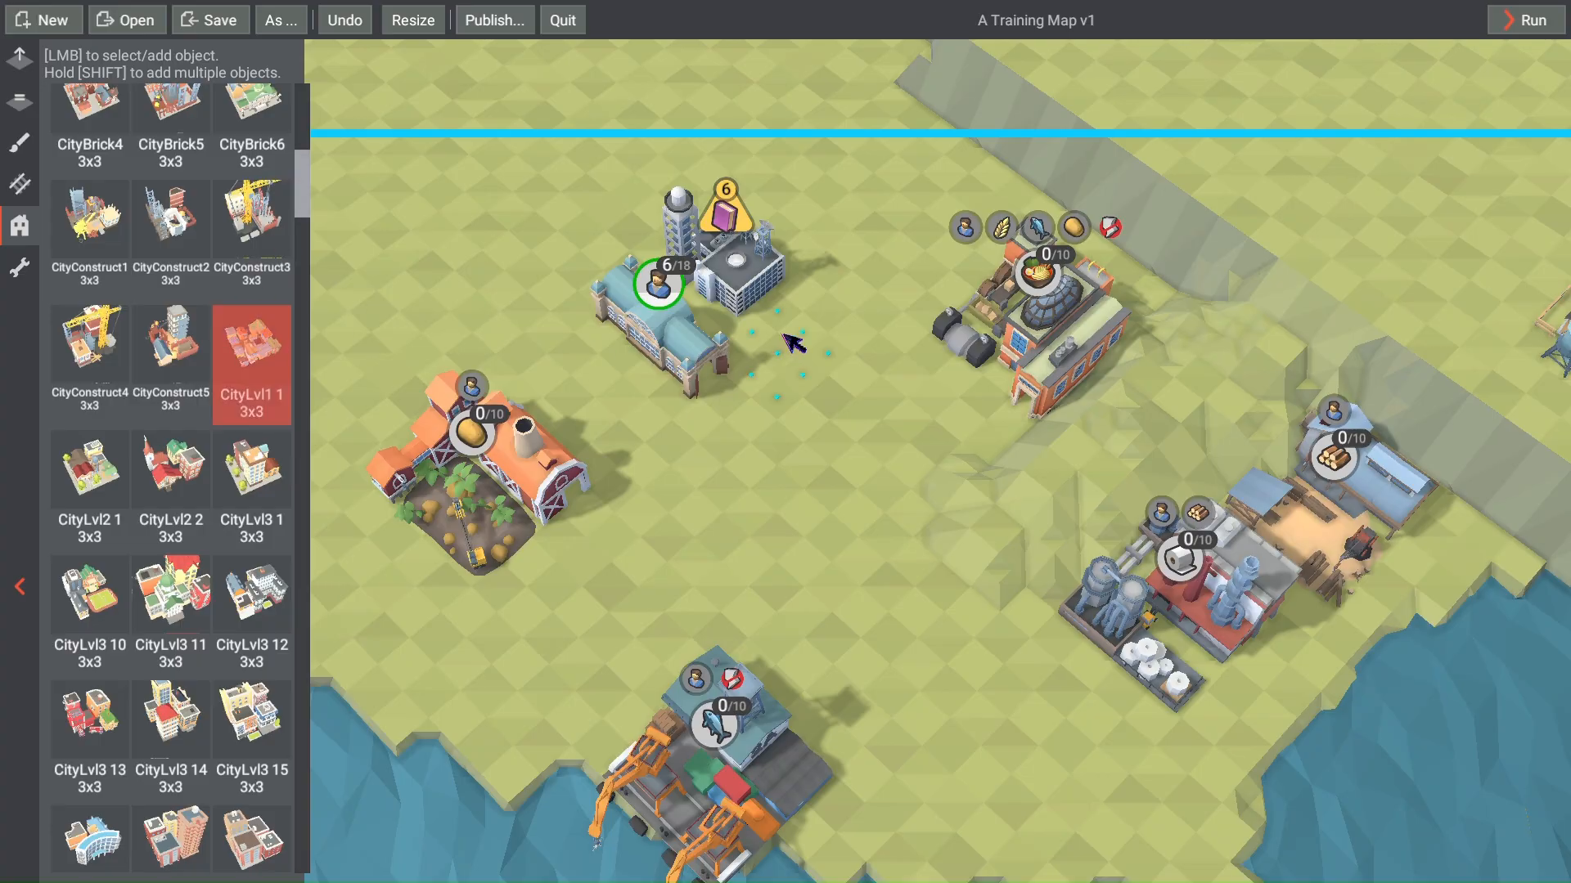
click(810, 347)
scroll(843, 409, up, 3)
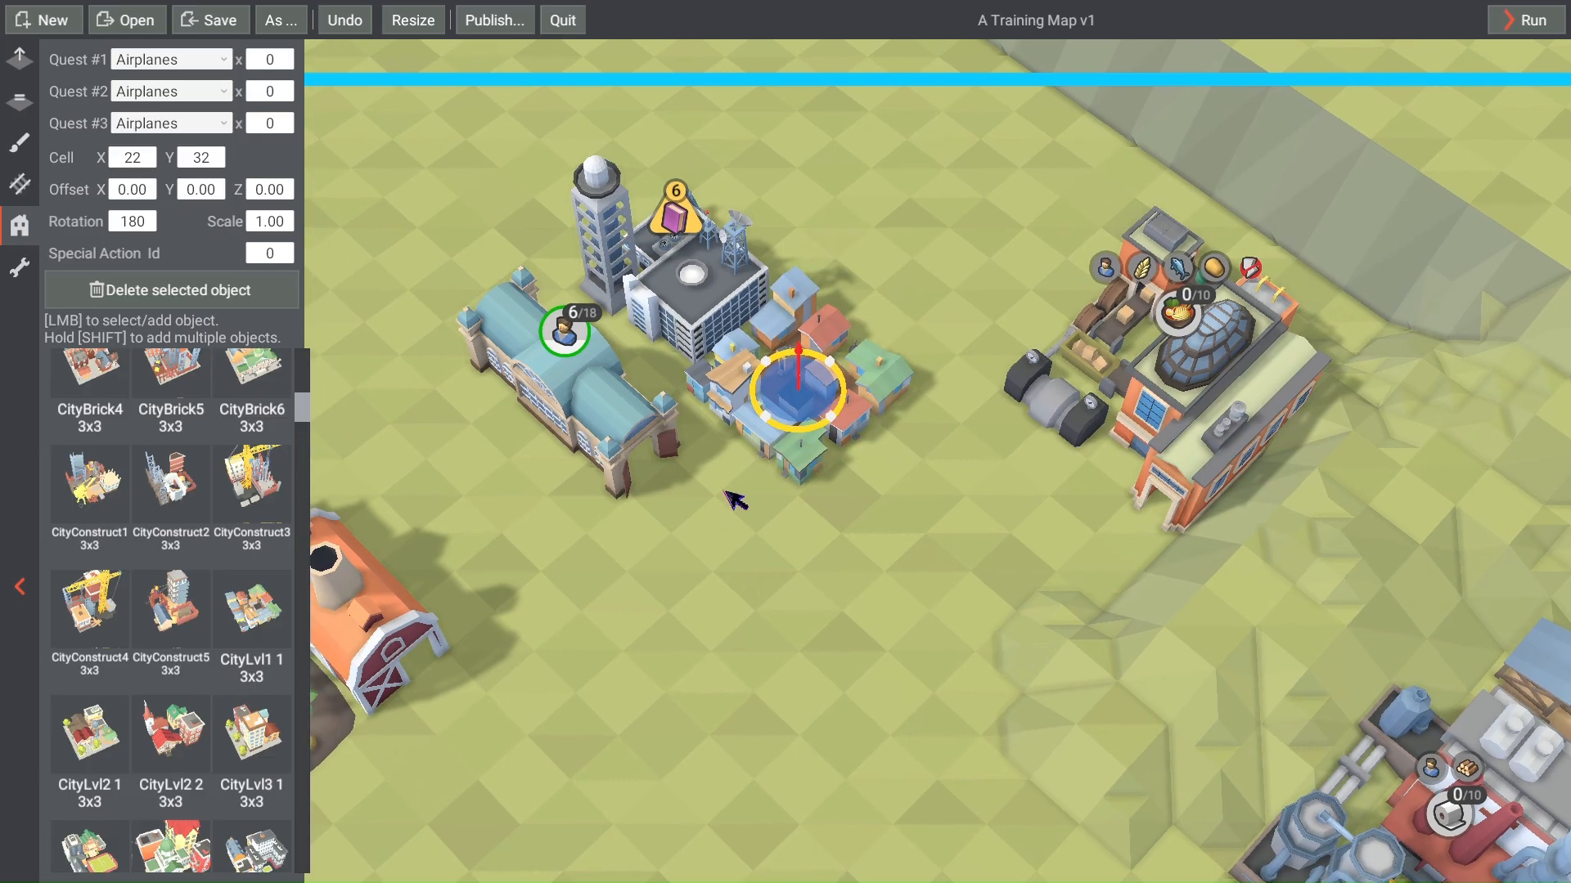
Step: Place a city construction block at cell 19, 26 with rotation 180, between the Potato Farm and the workers' station
right_drag(701, 430, 847, 398)
click(182, 379)
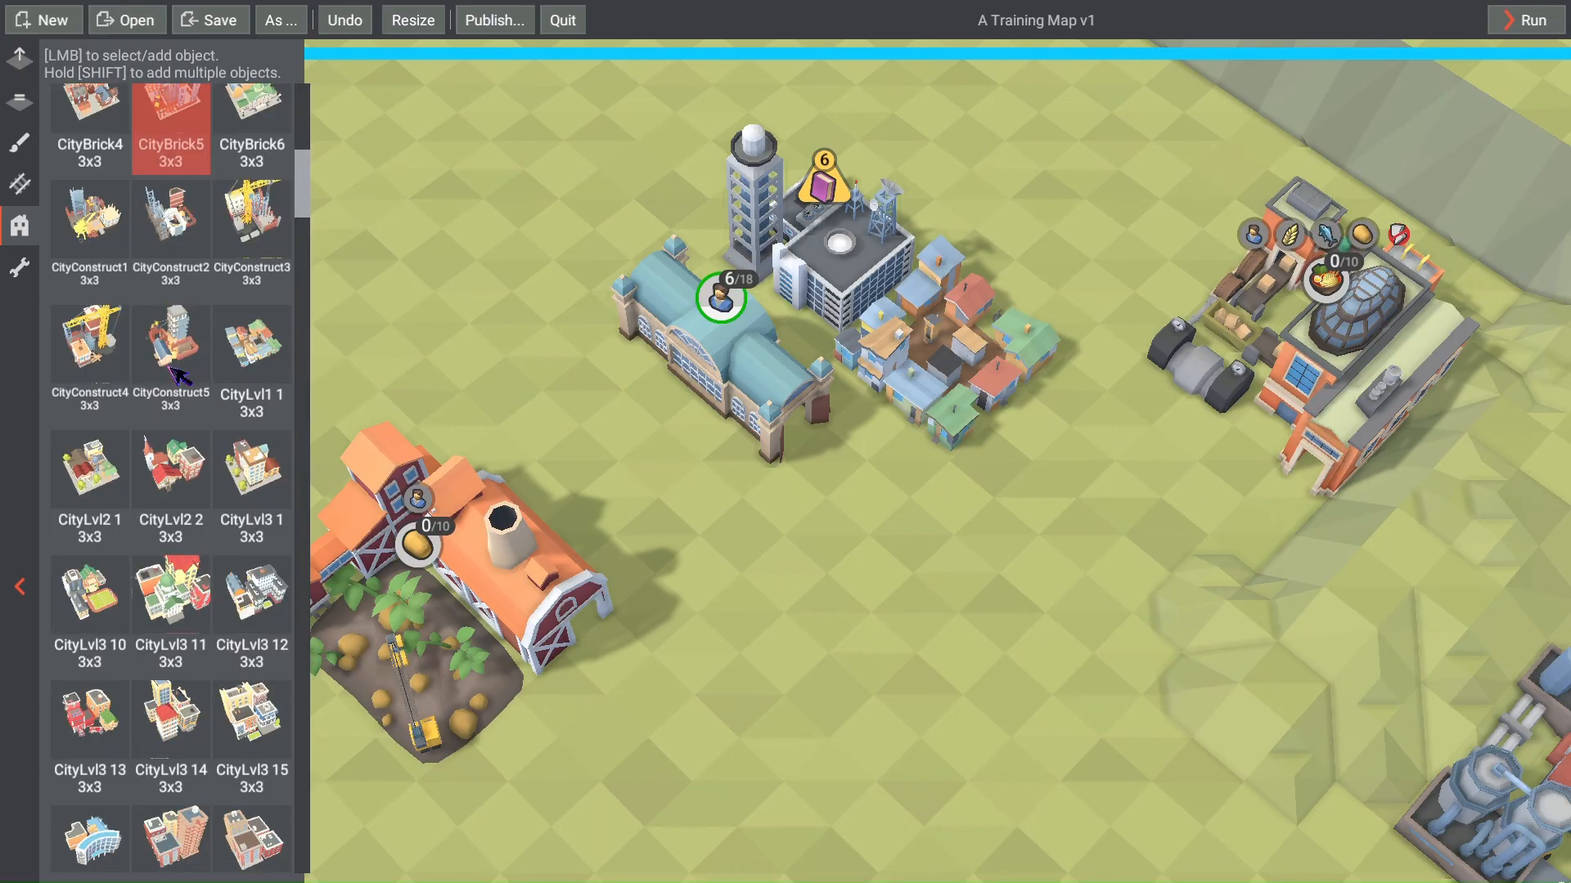
click(615, 456)
scroll(655, 515, up, 2)
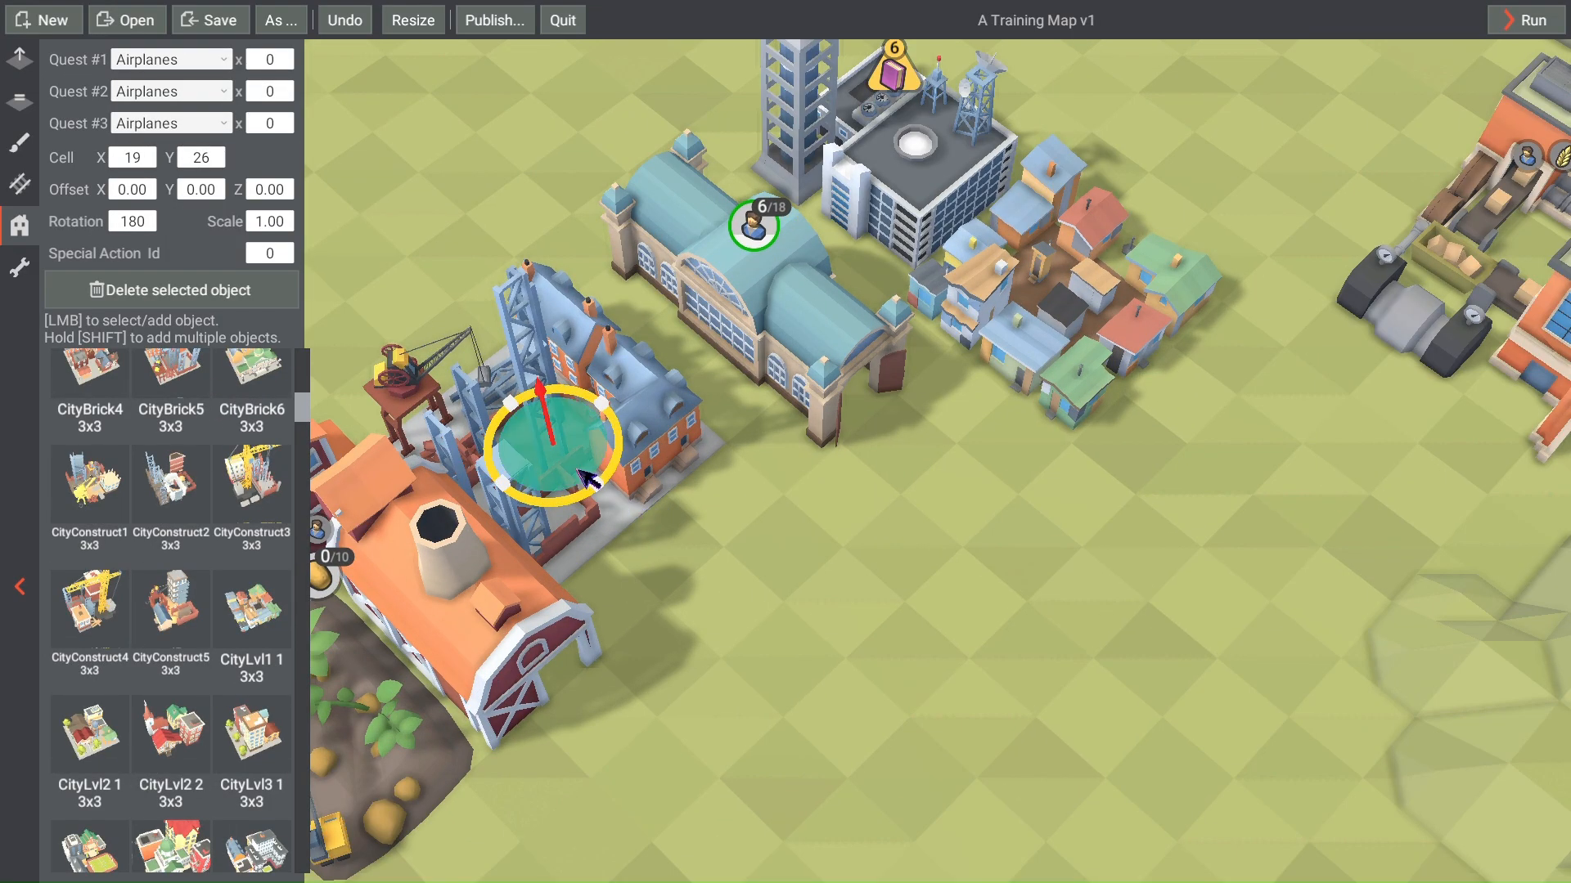
mouse_move(616, 453)
mouse_down()
mouse_move(635, 444)
mouse_move(605, 450)
mouse_up()
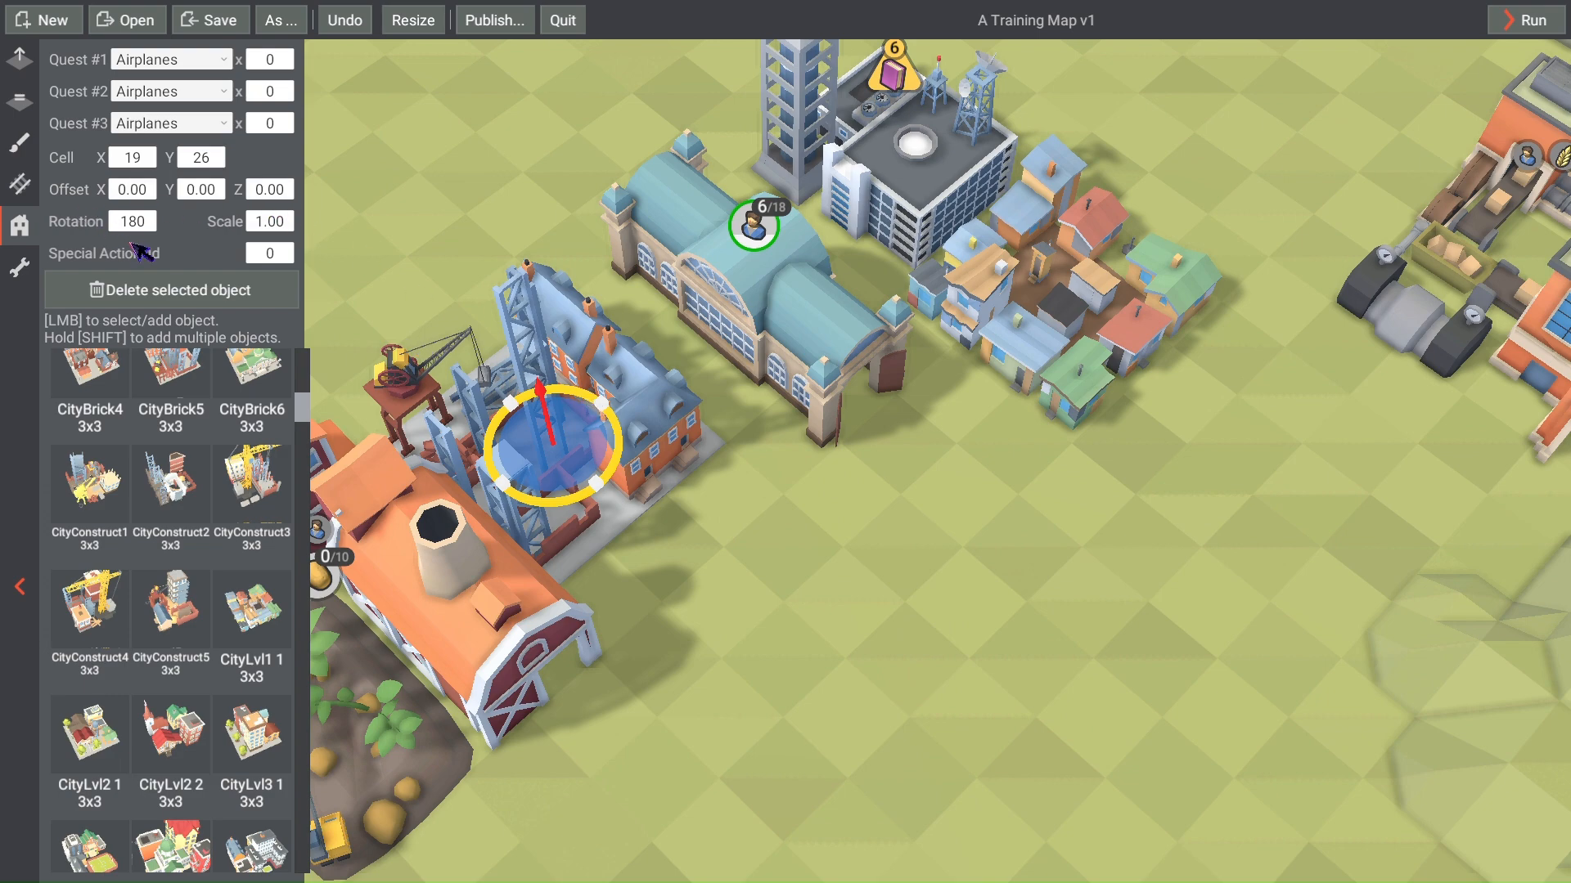
Step: Set the construction block's Z offset to 0.50 and deselect it
click(274, 189)
key(Return)
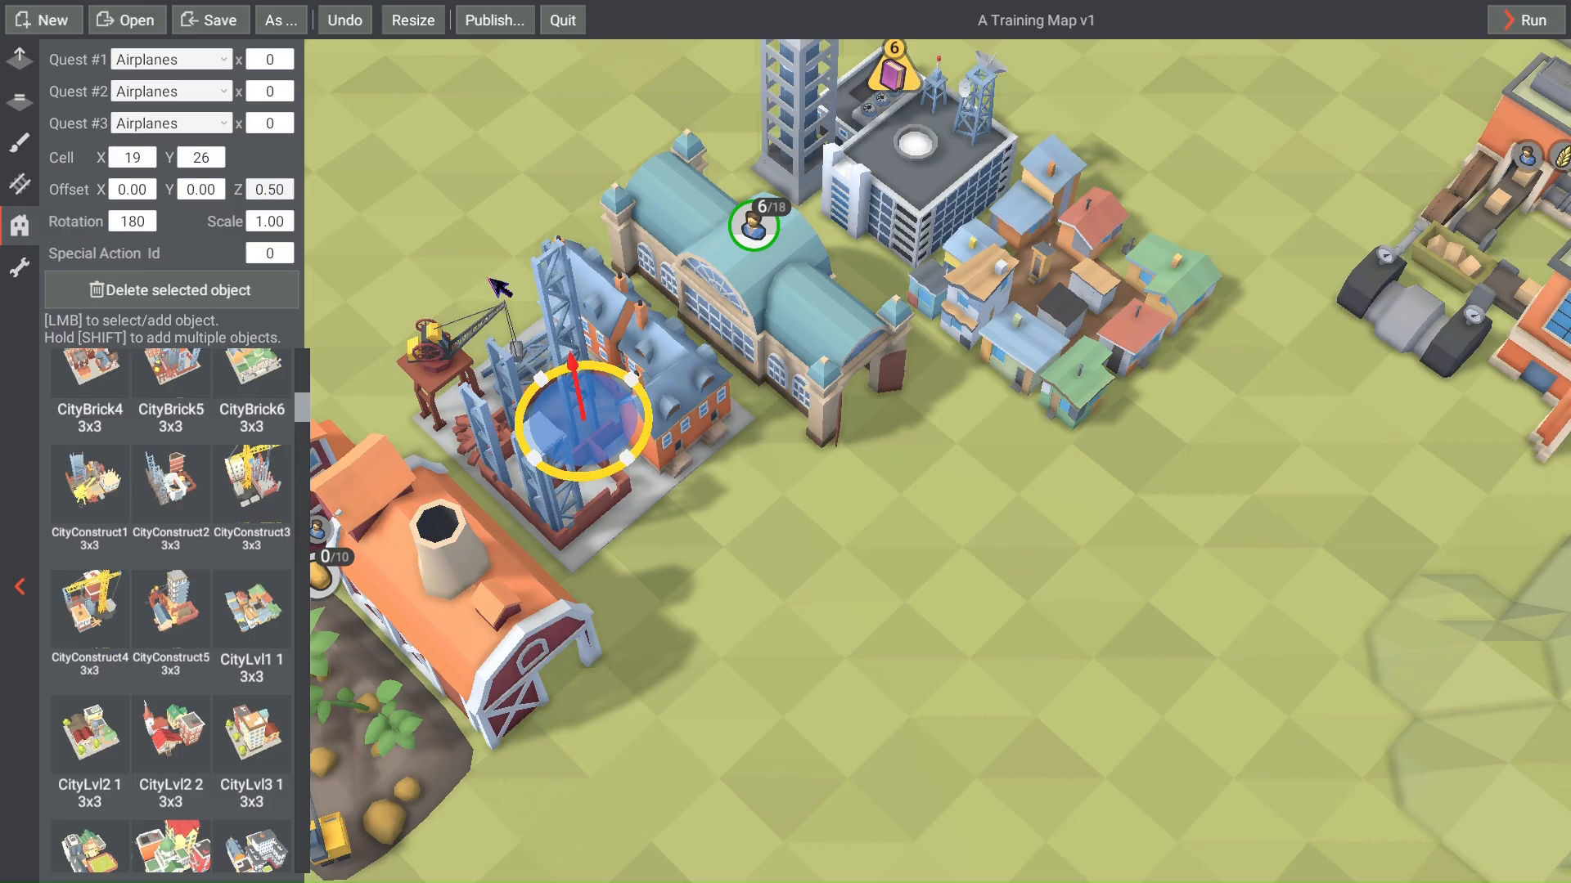
click(877, 575)
scroll(857, 555, down, 3)
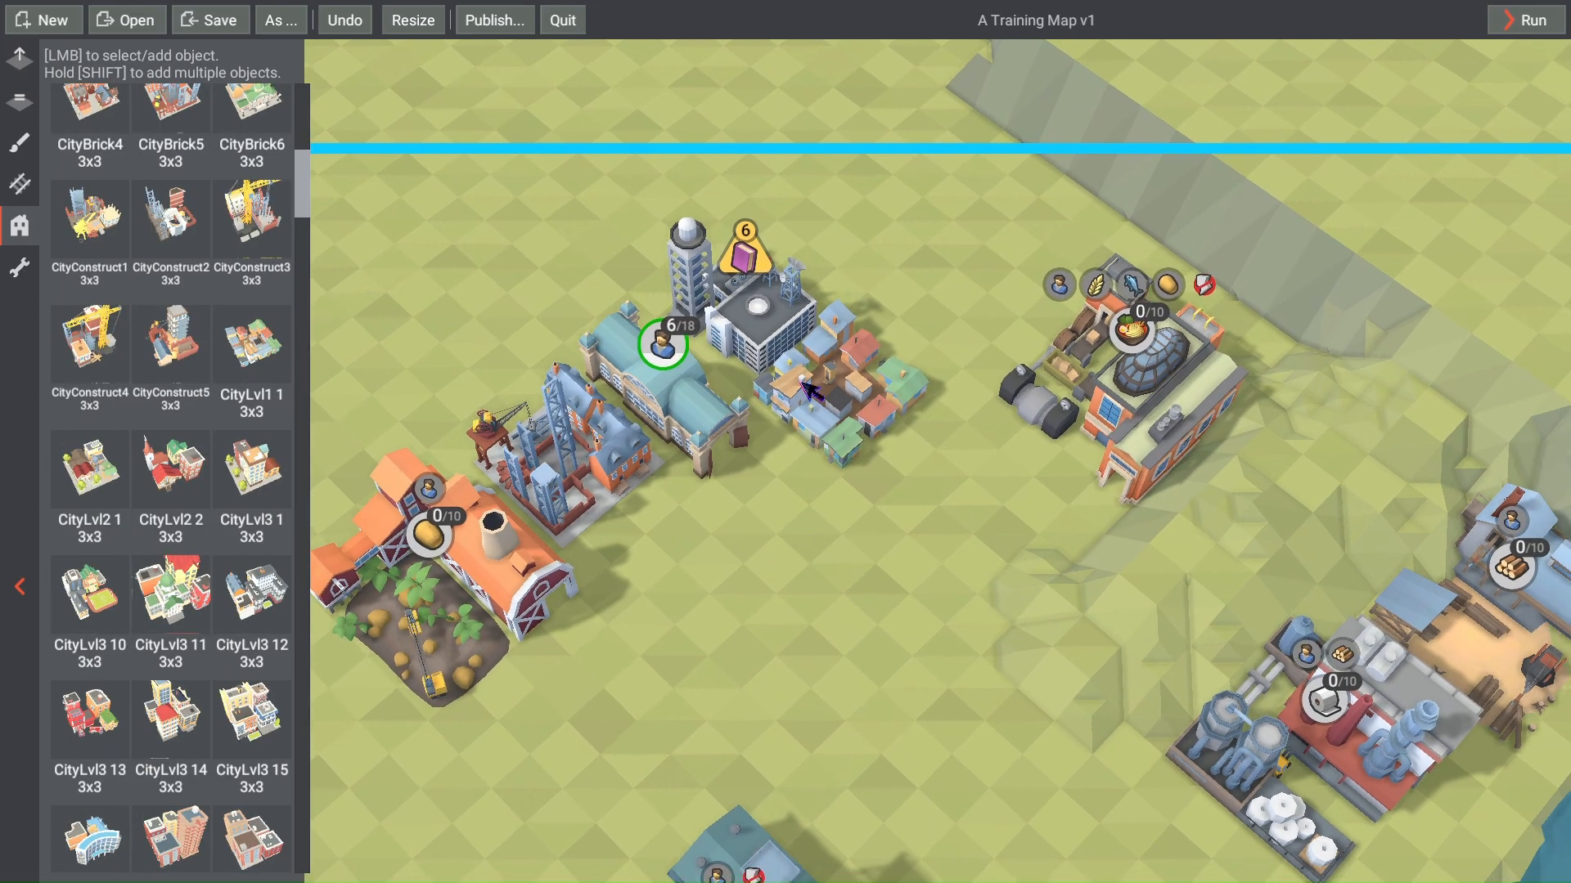
Step: Set the Book quest amount to 18 on the city at cell 19, 32 beside the workers' station
scroll(810, 391, down, 4)
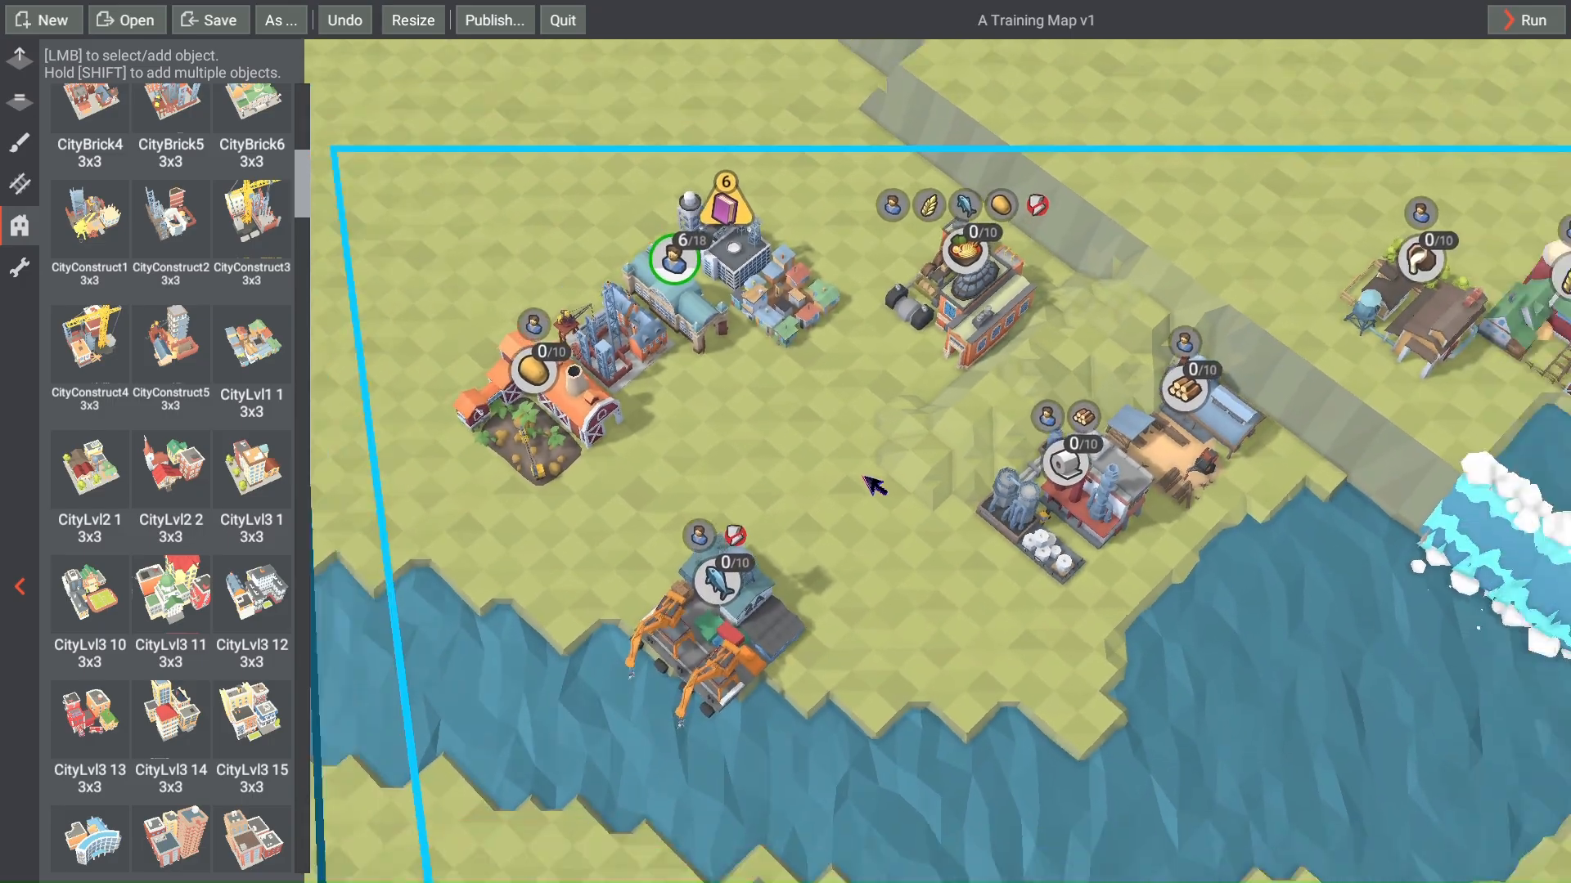
scroll(874, 486, down, 5)
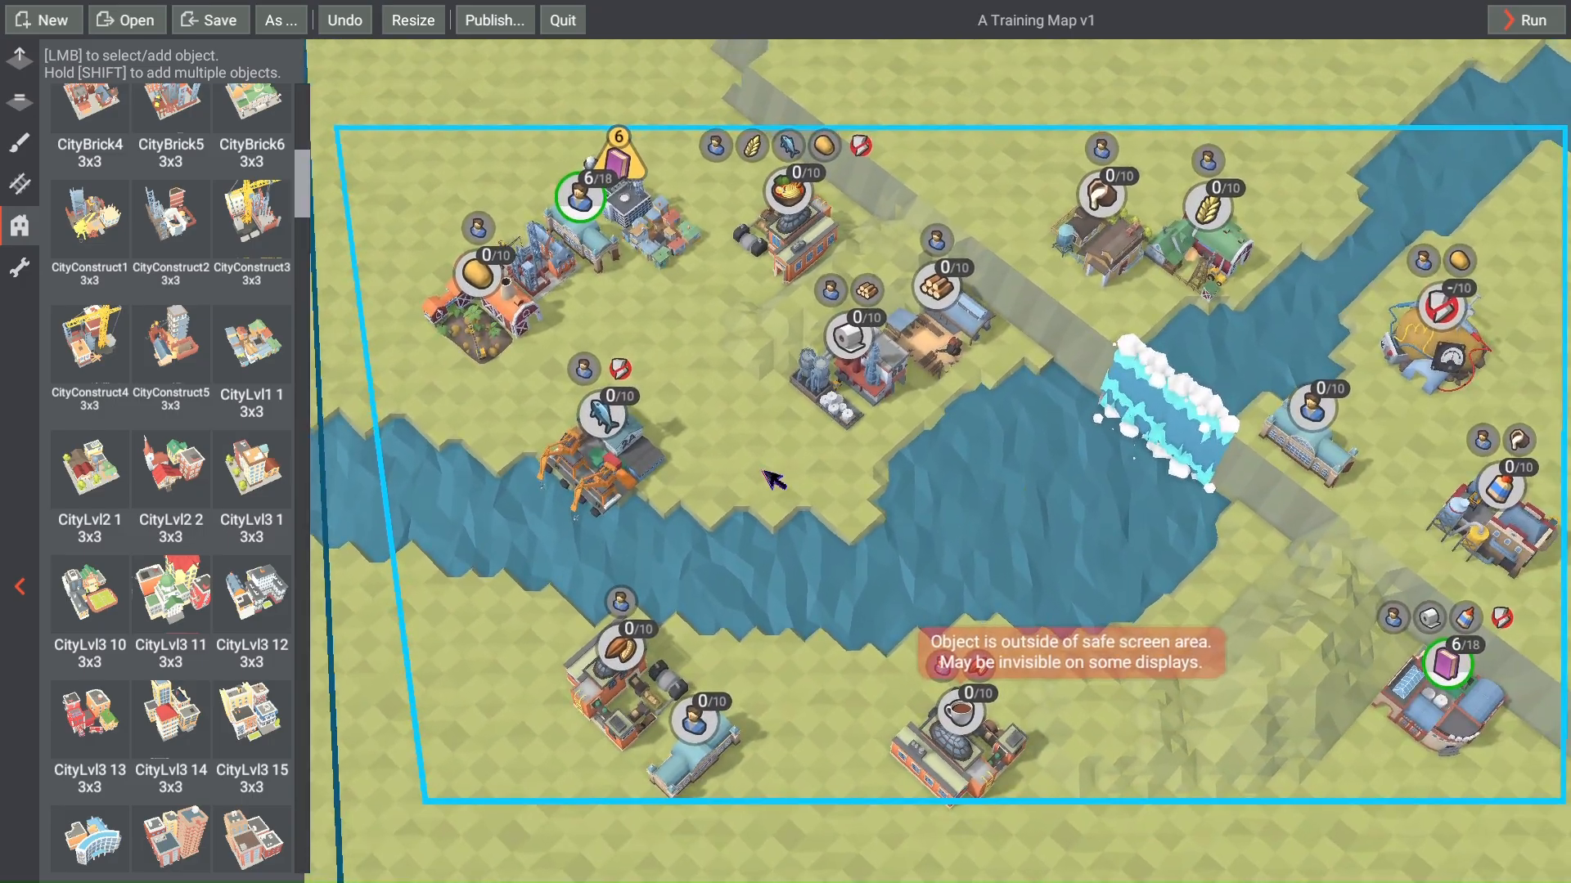
scroll(669, 255, up, 5)
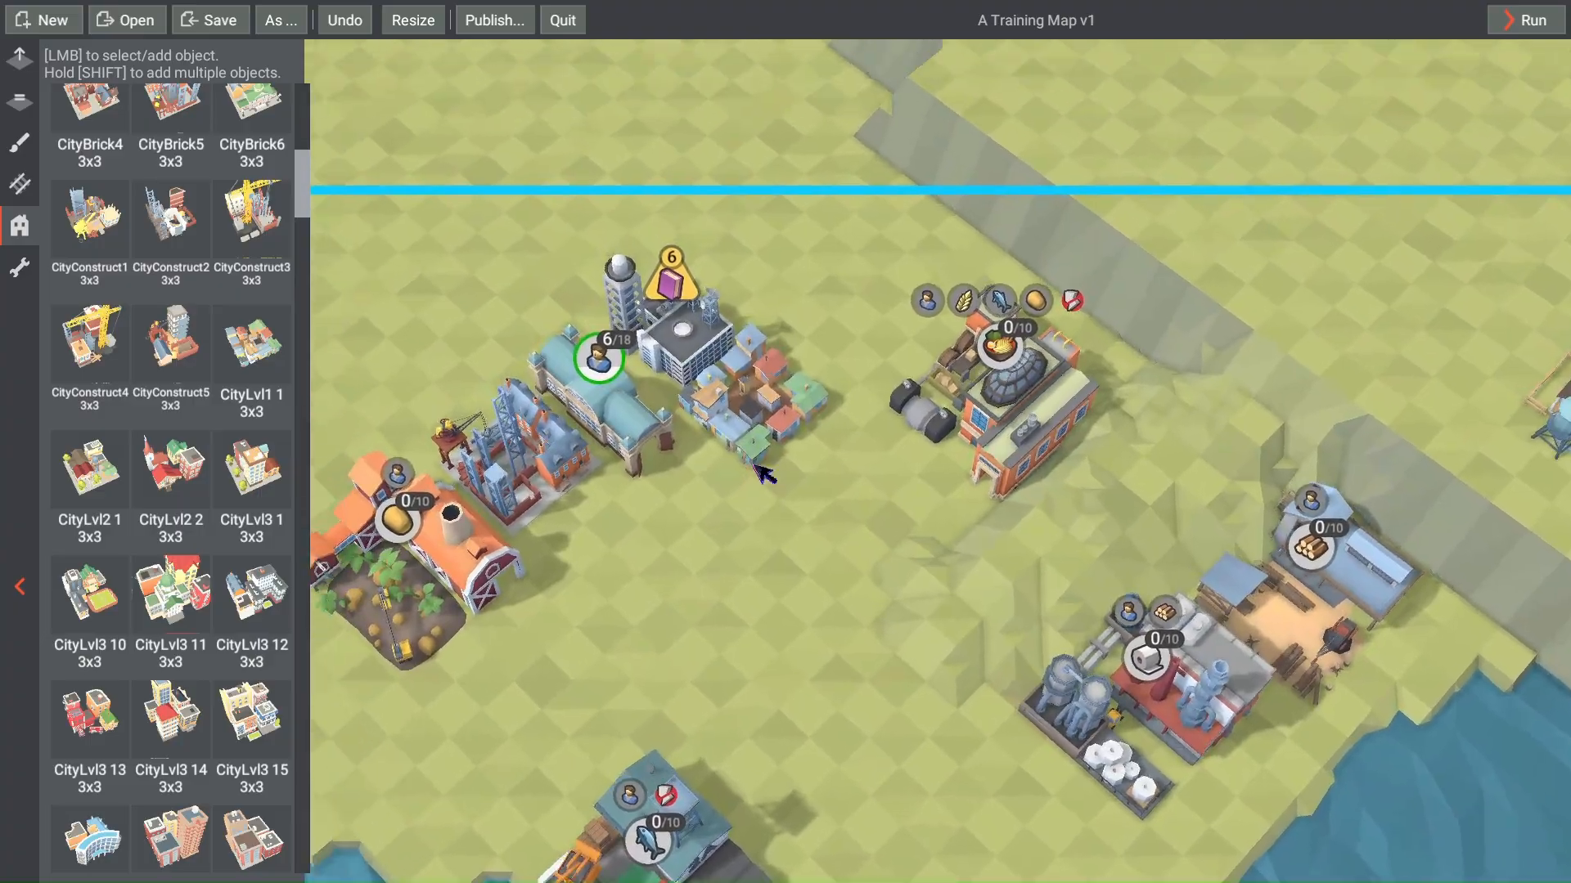
scroll(765, 474, up, 2)
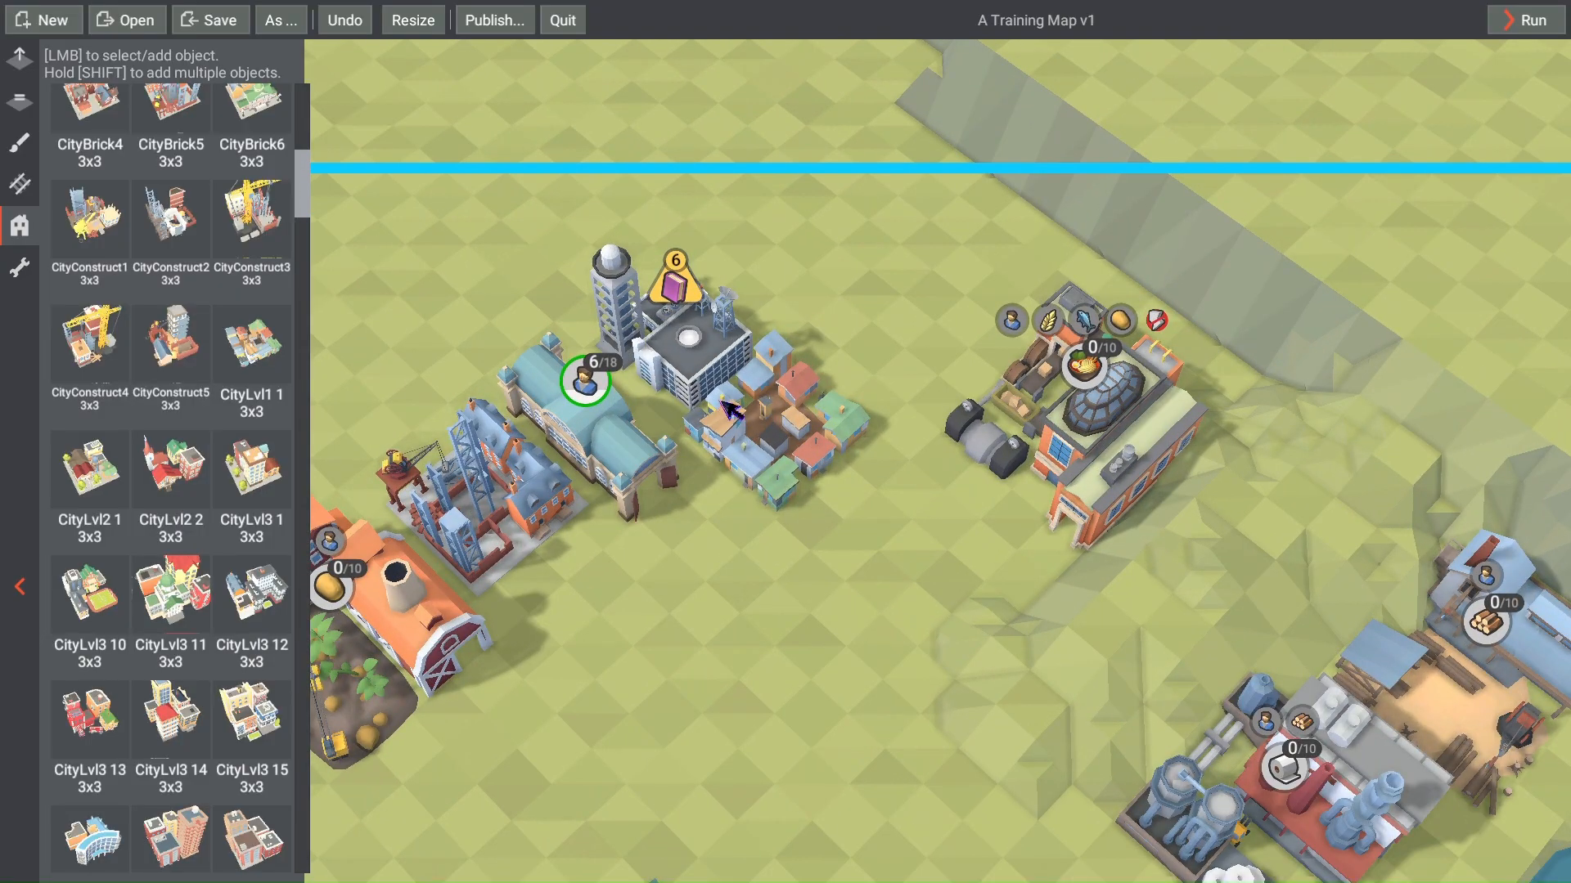
click(694, 356)
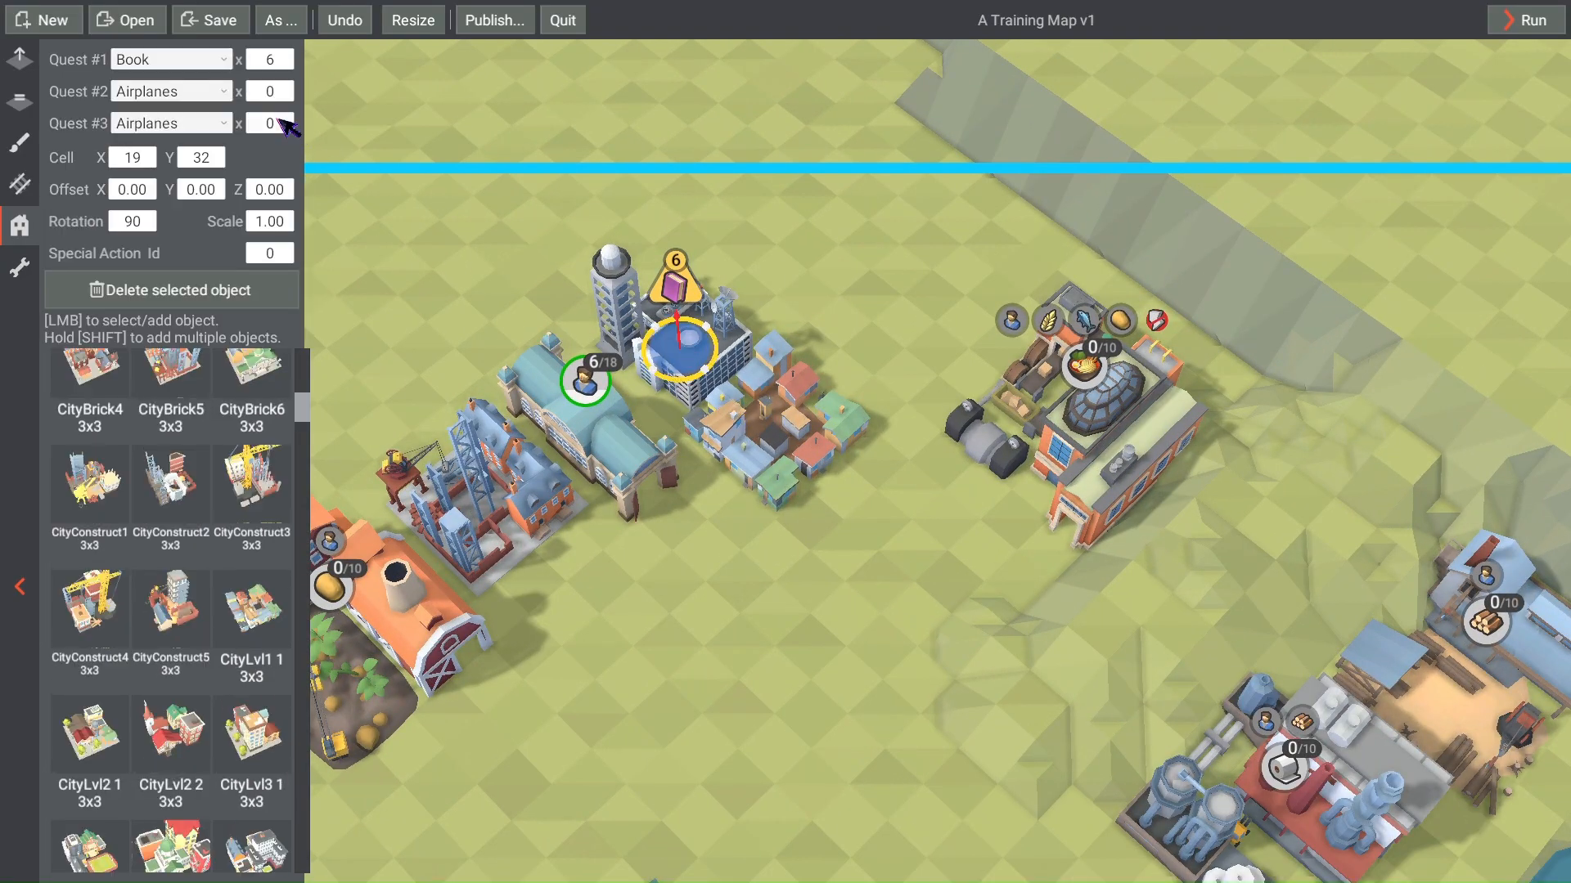
text(18)
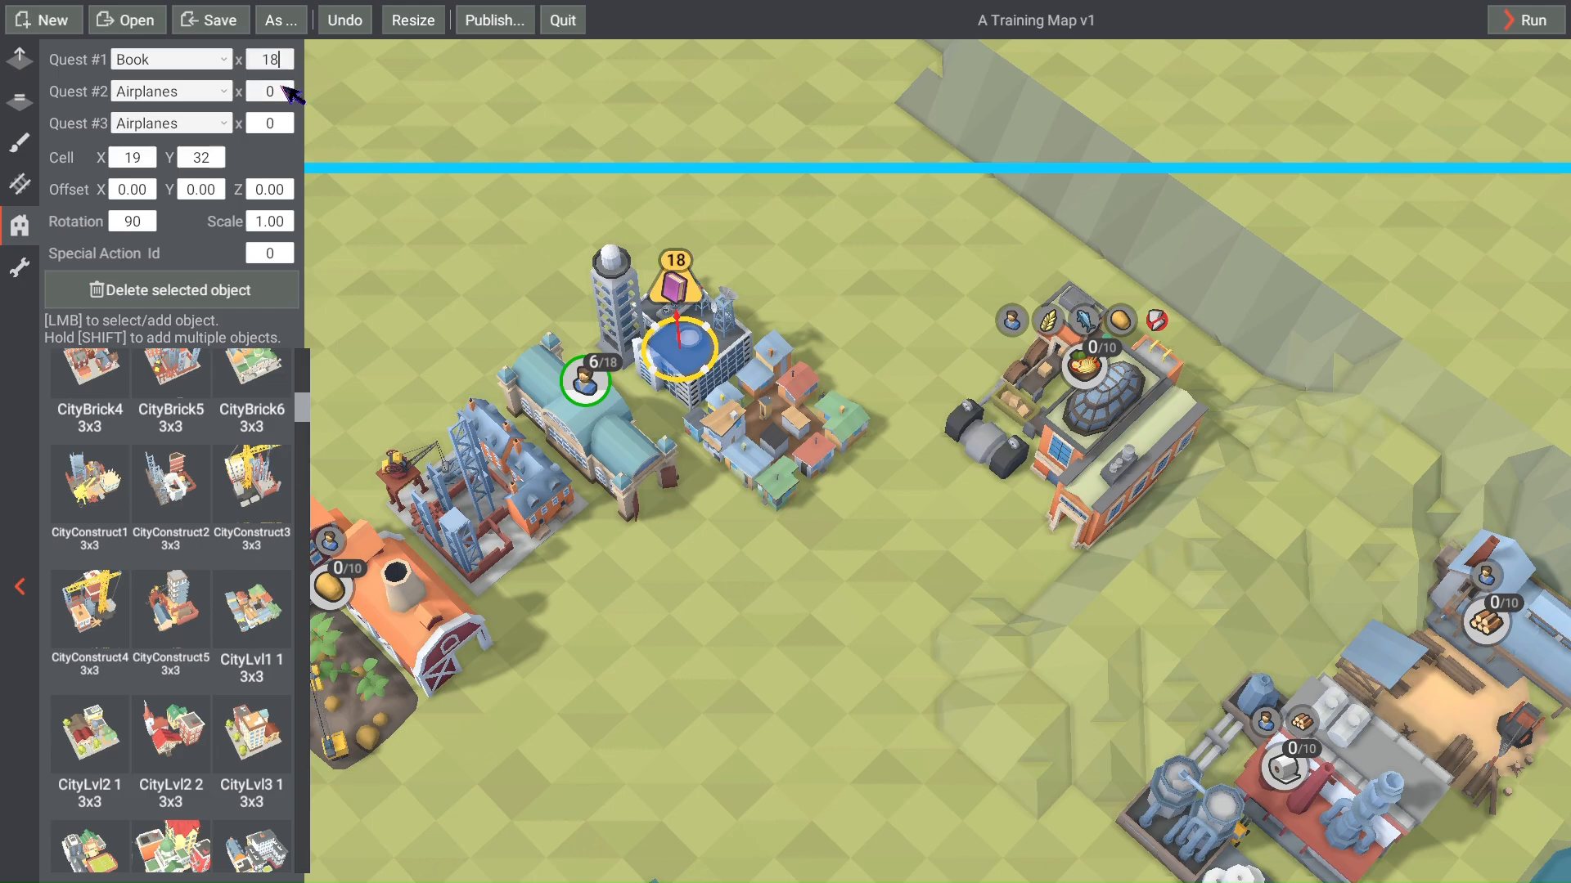
Step: Give the CityLvl1 1 block at cell 22, 32 a first quest for 18 Ramen
click(773, 452)
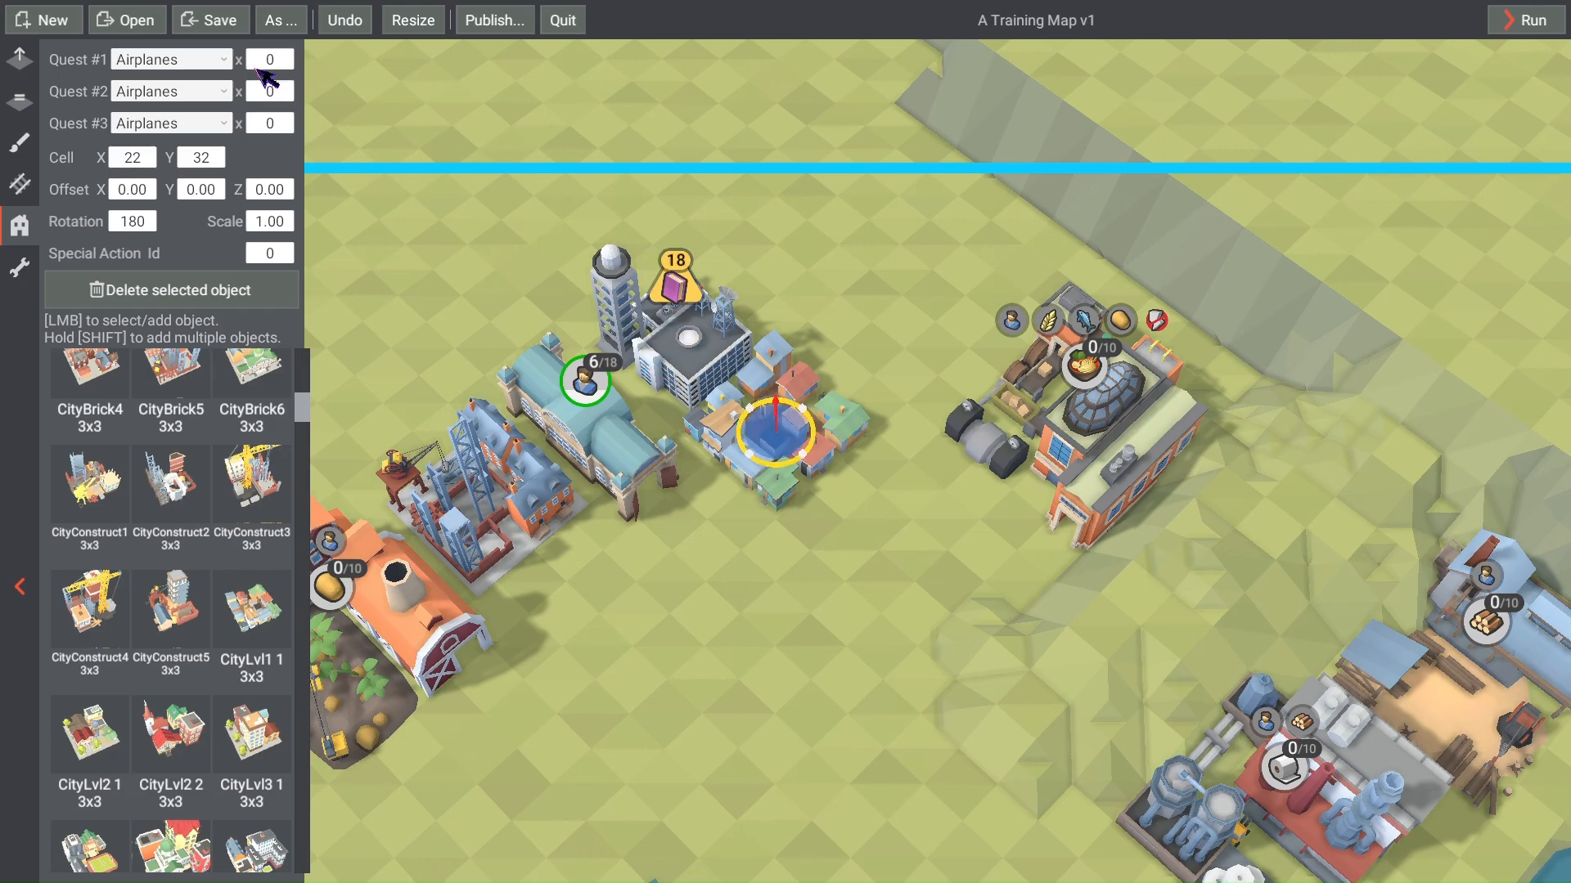
click(211, 60)
drag(232, 89, 228, 460)
scroll(161, 237, up, 4)
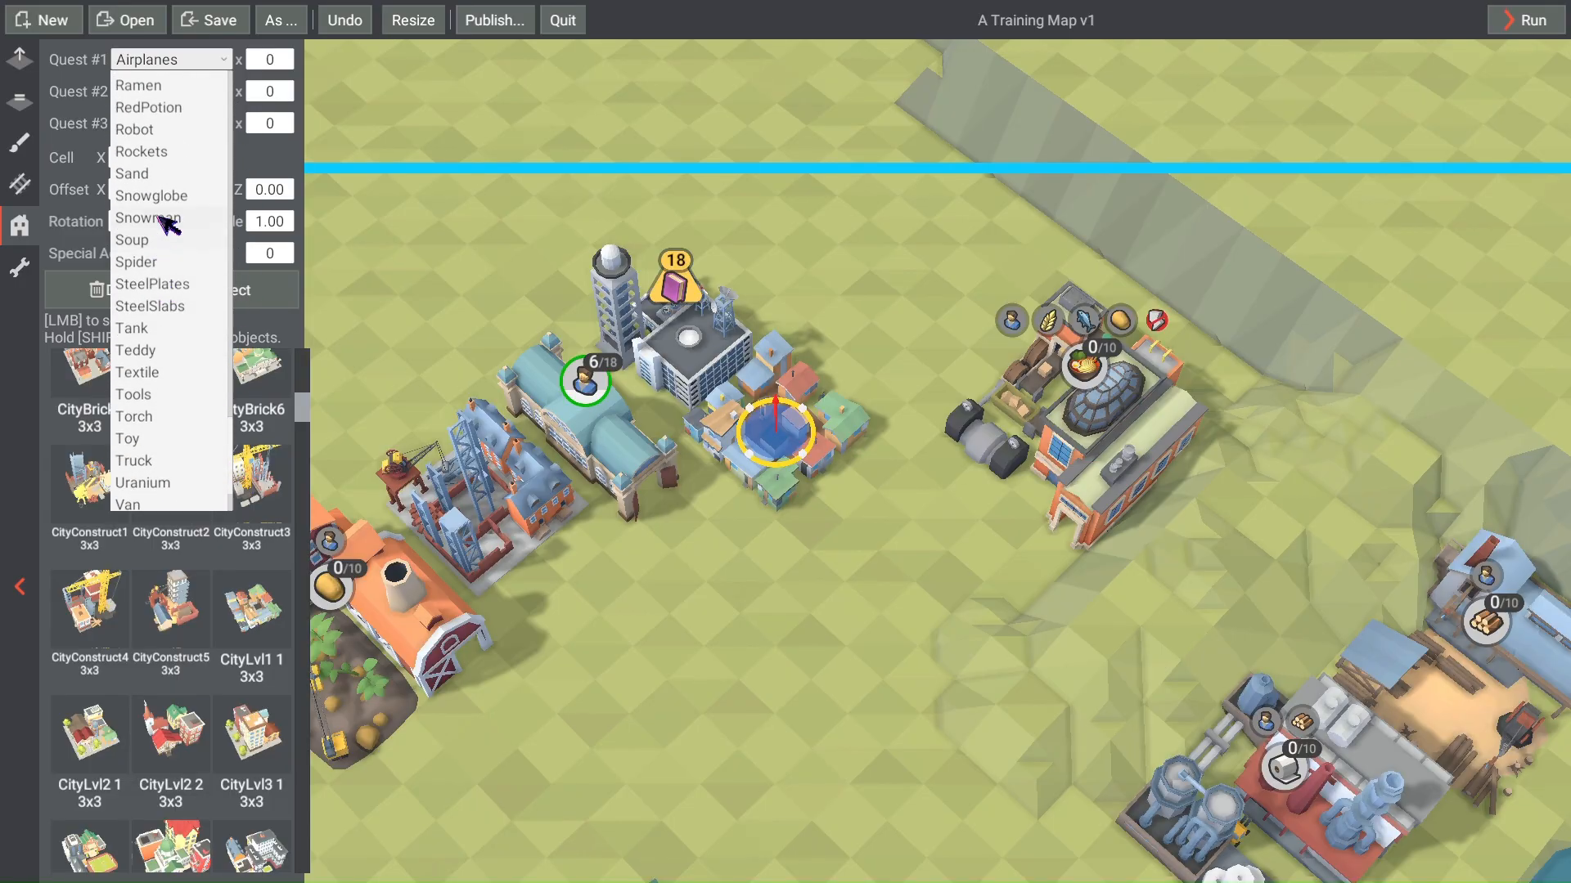
click(157, 148)
click(284, 60)
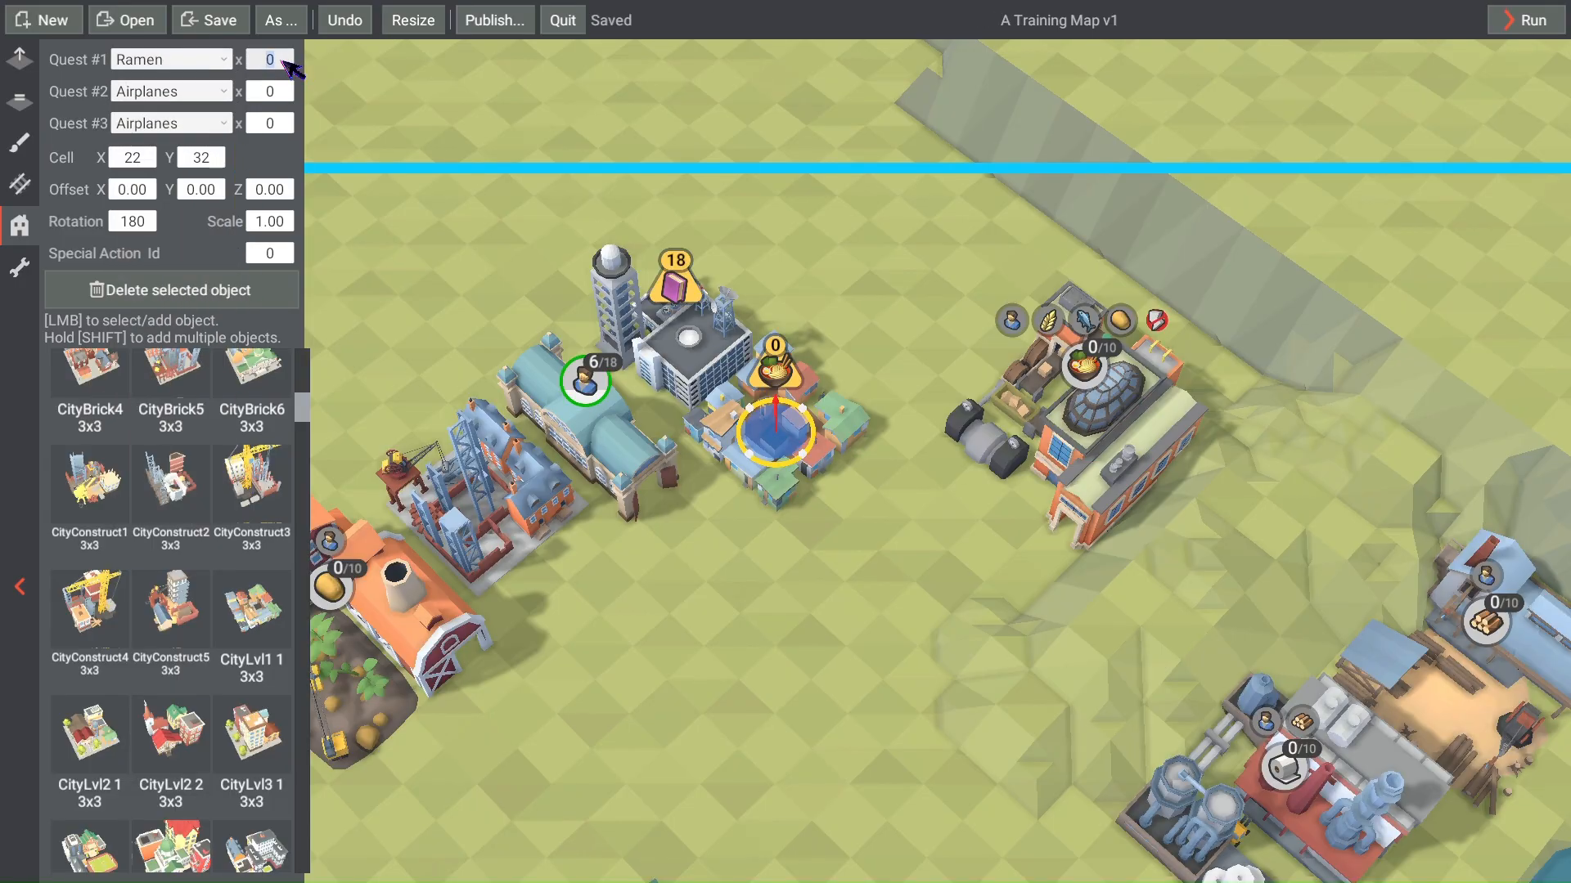
text(18)
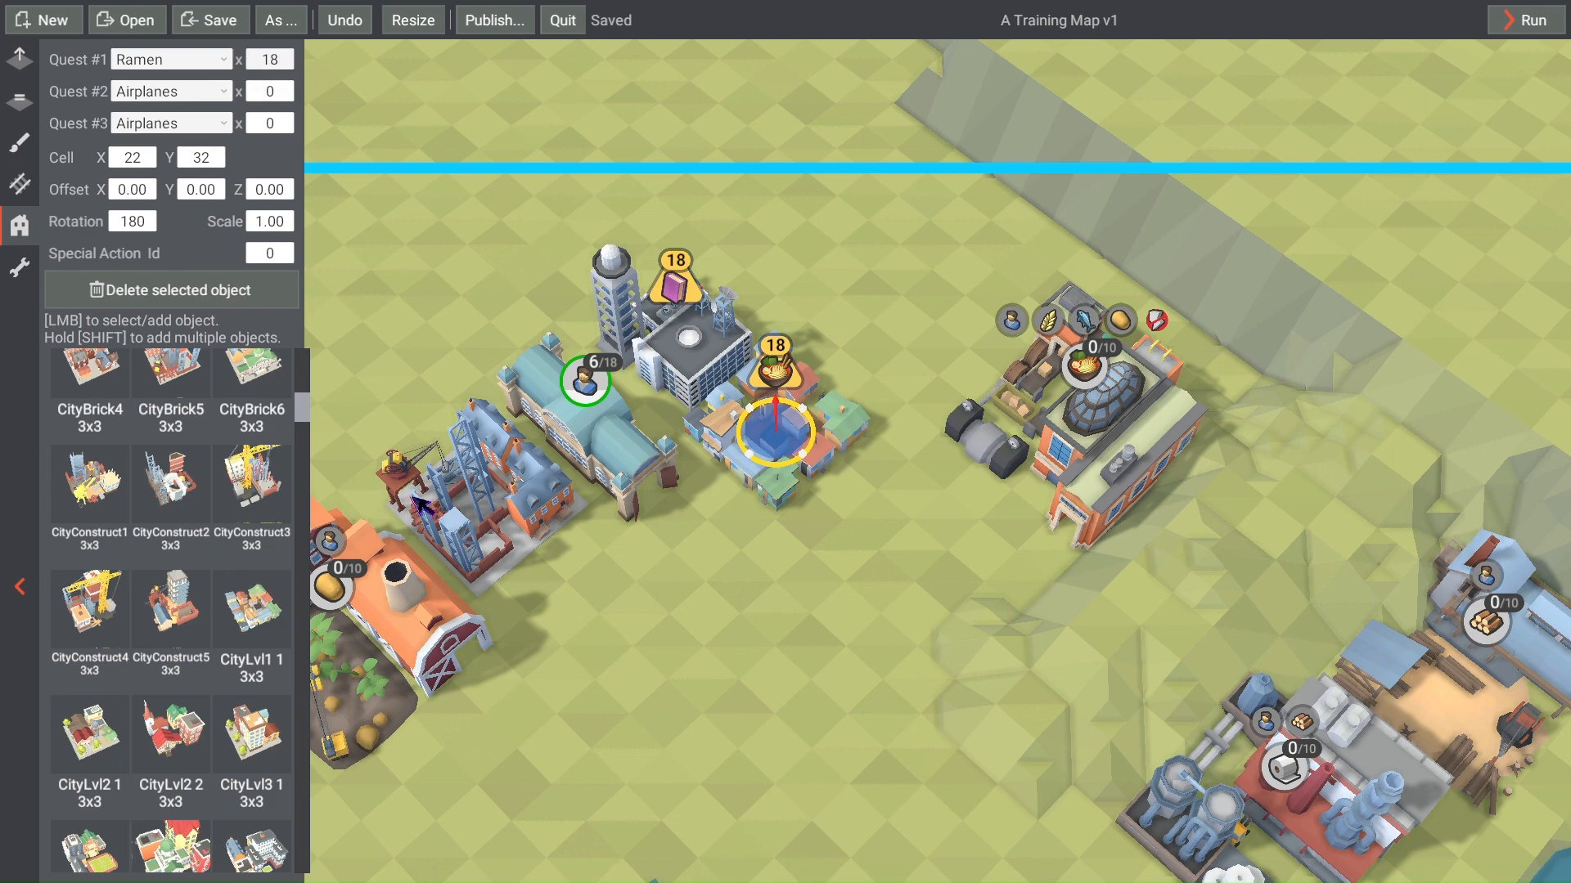
Step: Give the city construction block at cell 19, 26 a first quest for 18 HotDrink
click(465, 502)
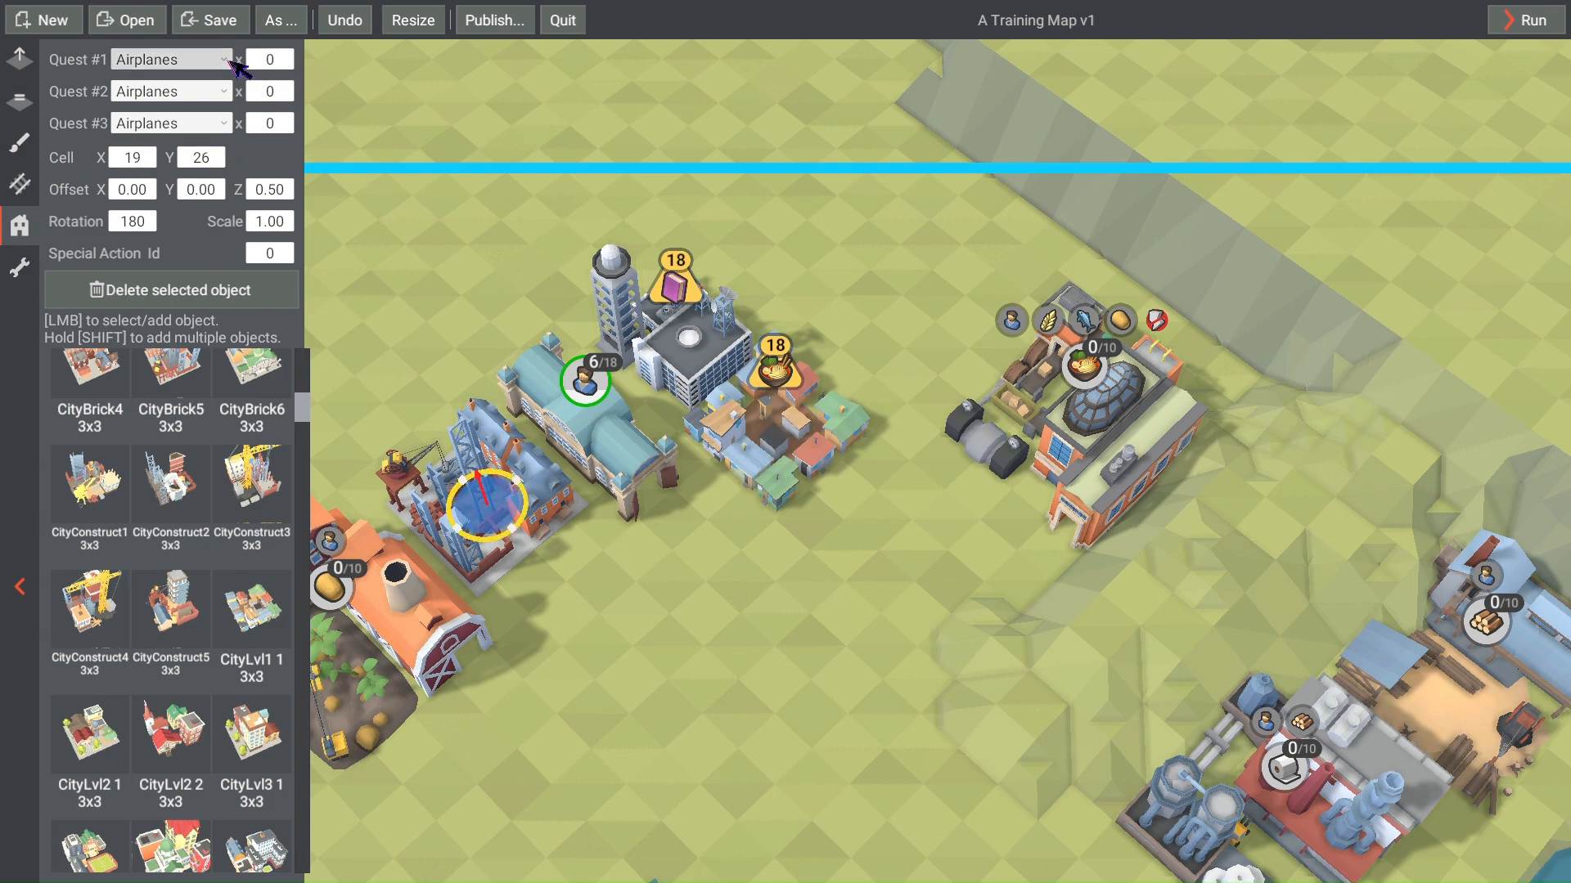
click(172, 59)
click(164, 333)
click(276, 60)
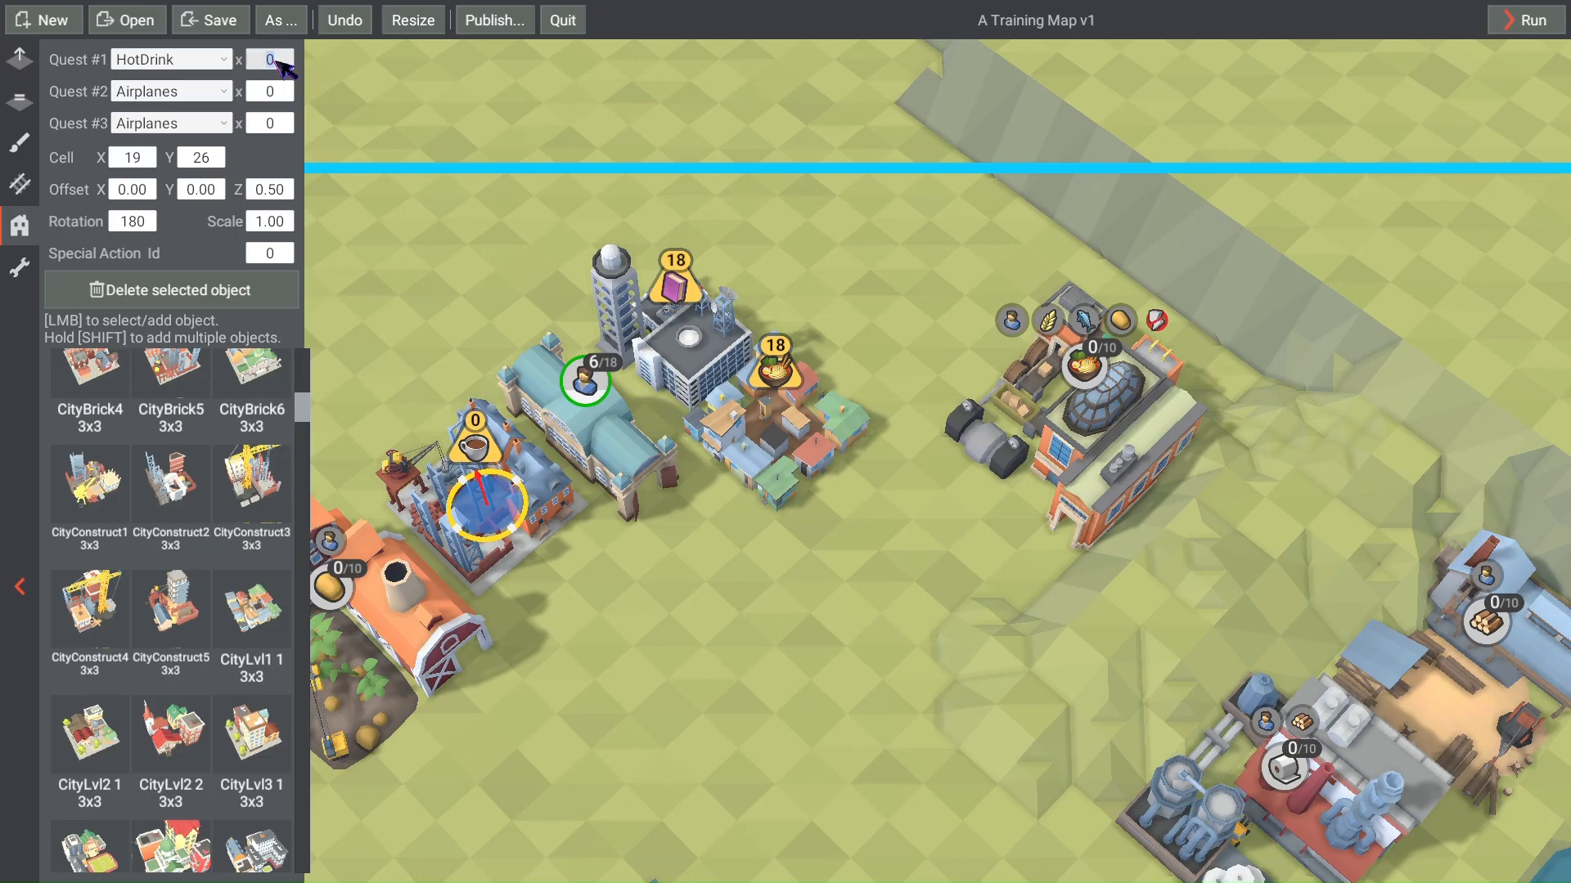
text(18)
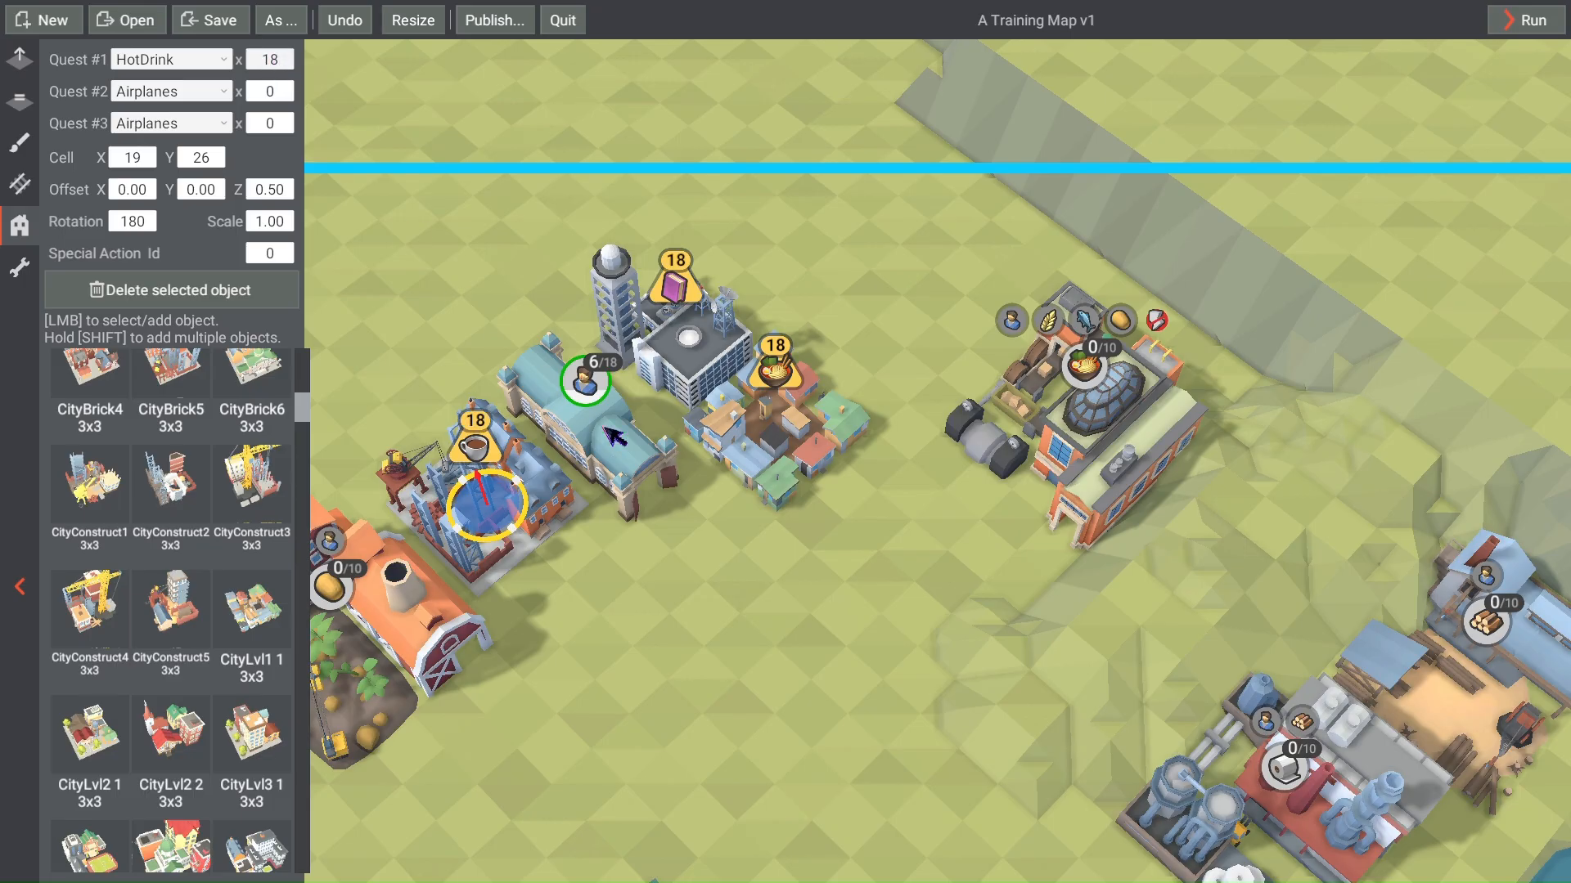
Step: Add a second quest for 18 Book and a third for 18 HotDrink to the CityLvl1 1 block
scroll(615, 438, down, 3)
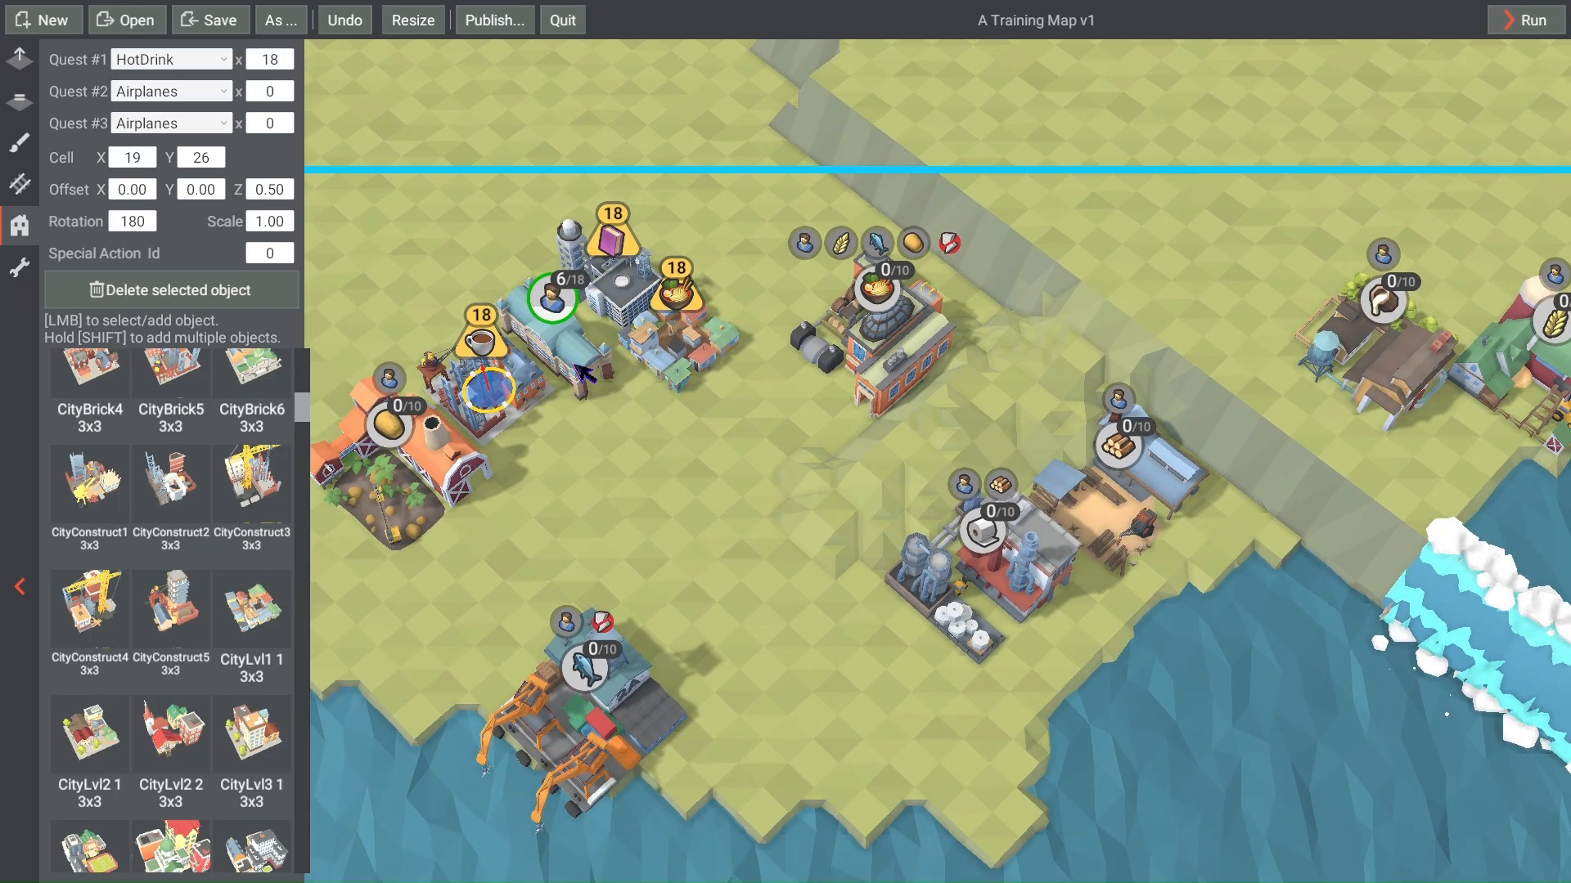
scroll(583, 360, up, 2)
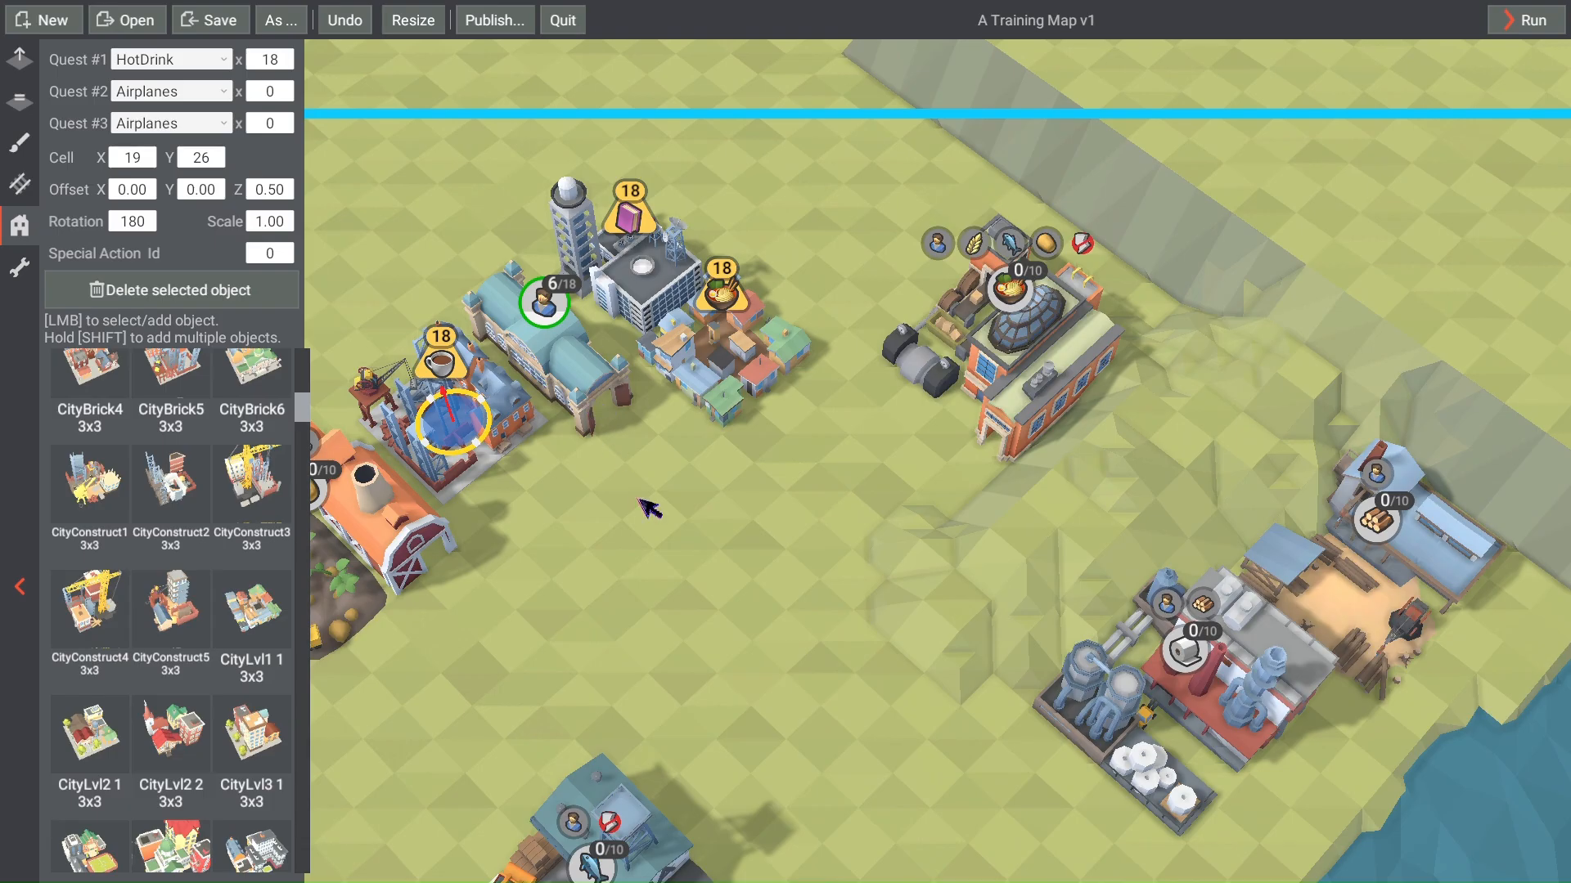
scroll(646, 515, down, 2)
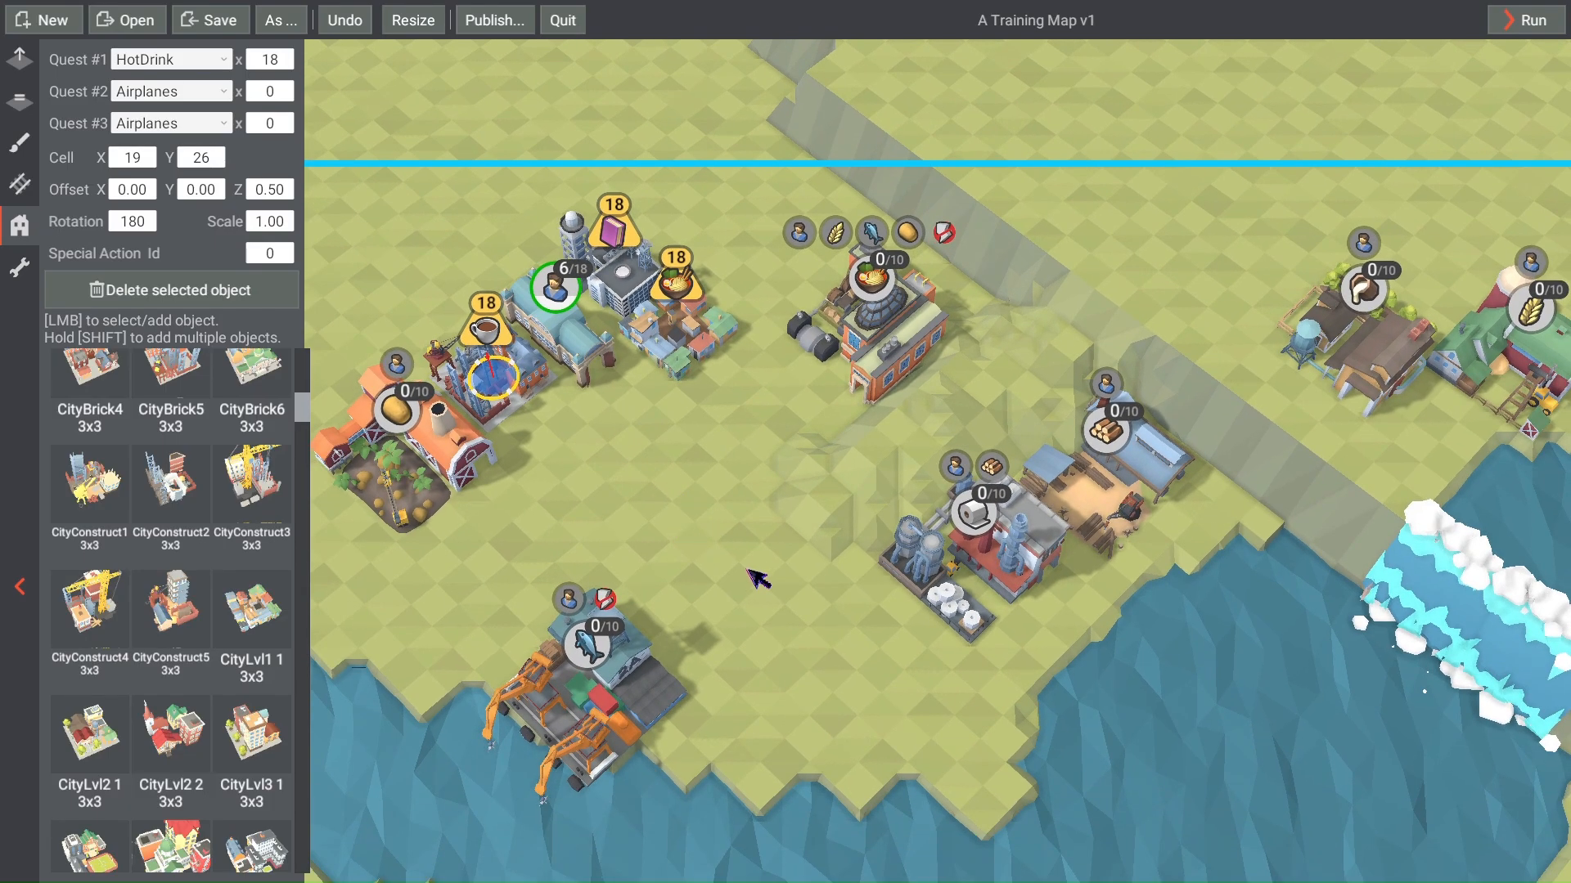
scroll(736, 557, up, 4)
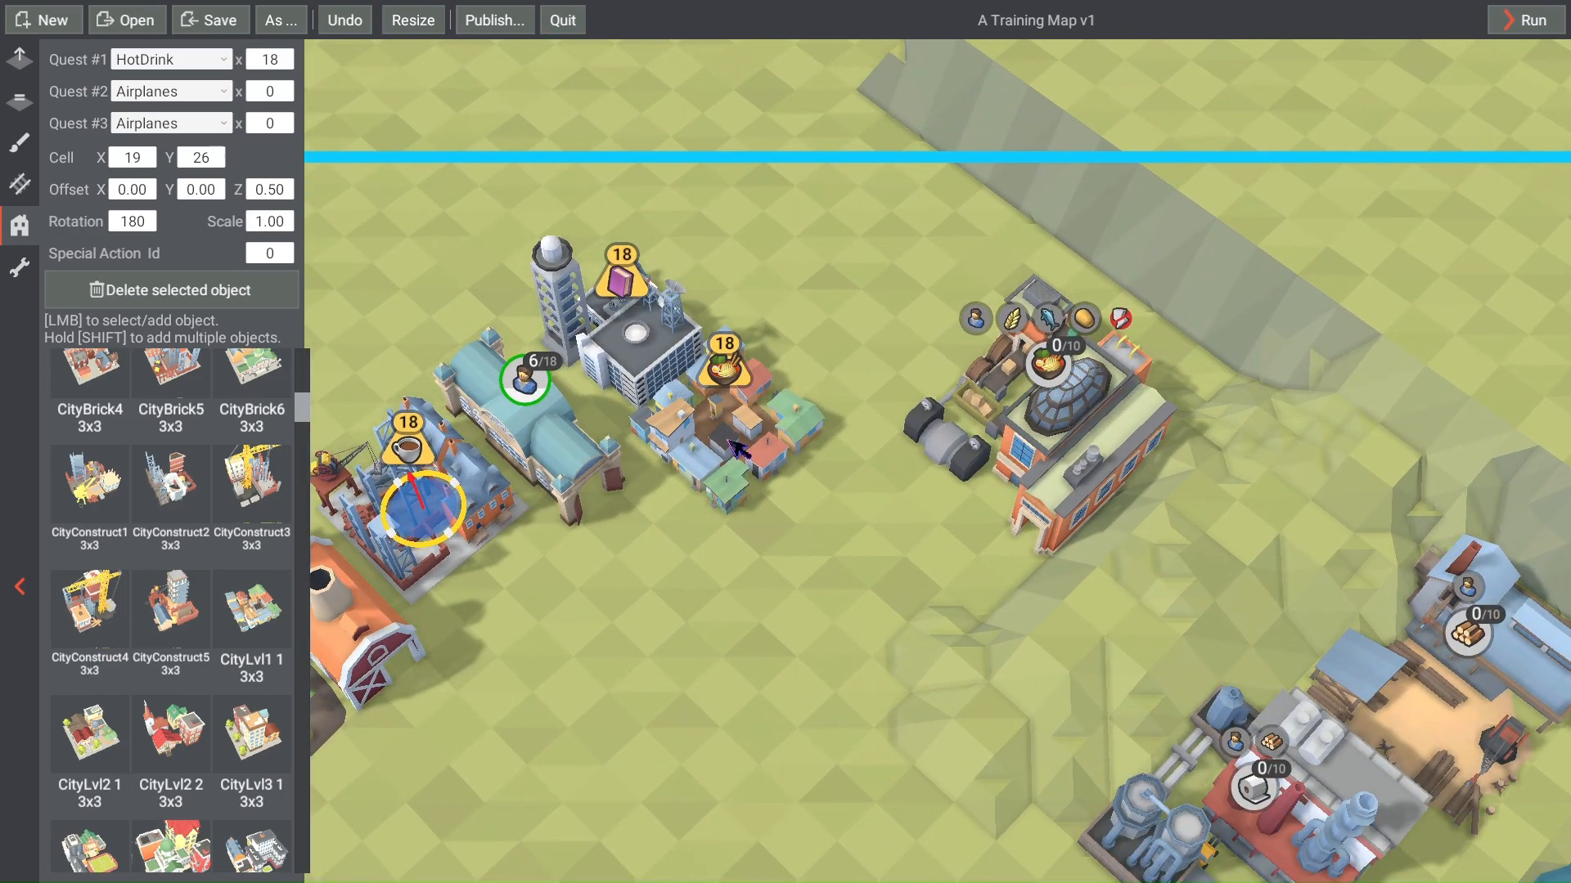
click(736, 448)
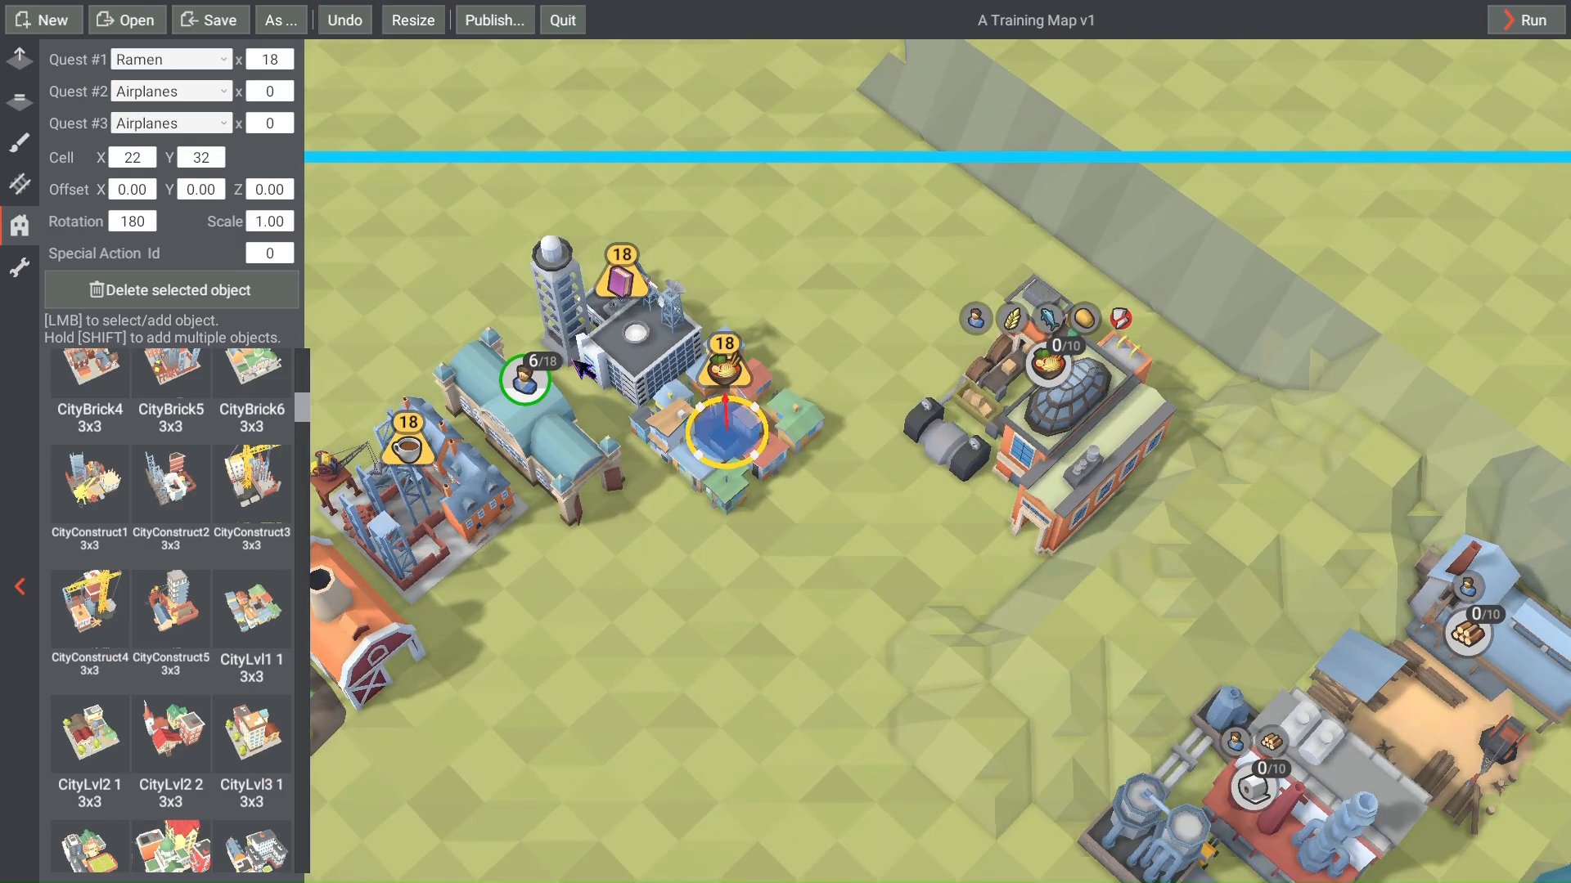
click(227, 92)
scroll(237, 132, down, 4)
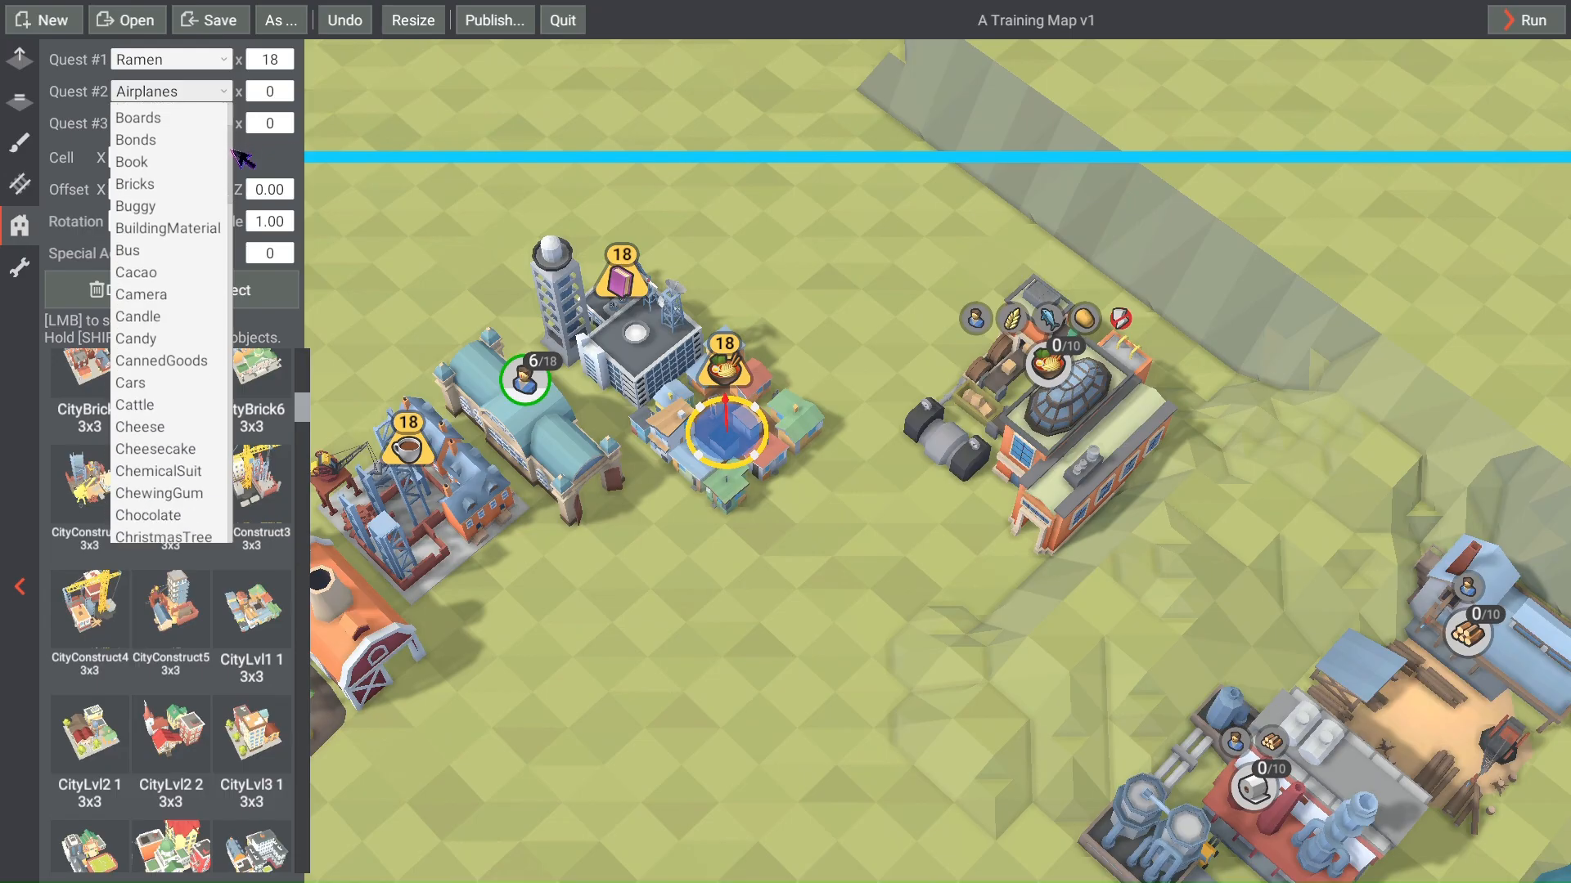
click(159, 141)
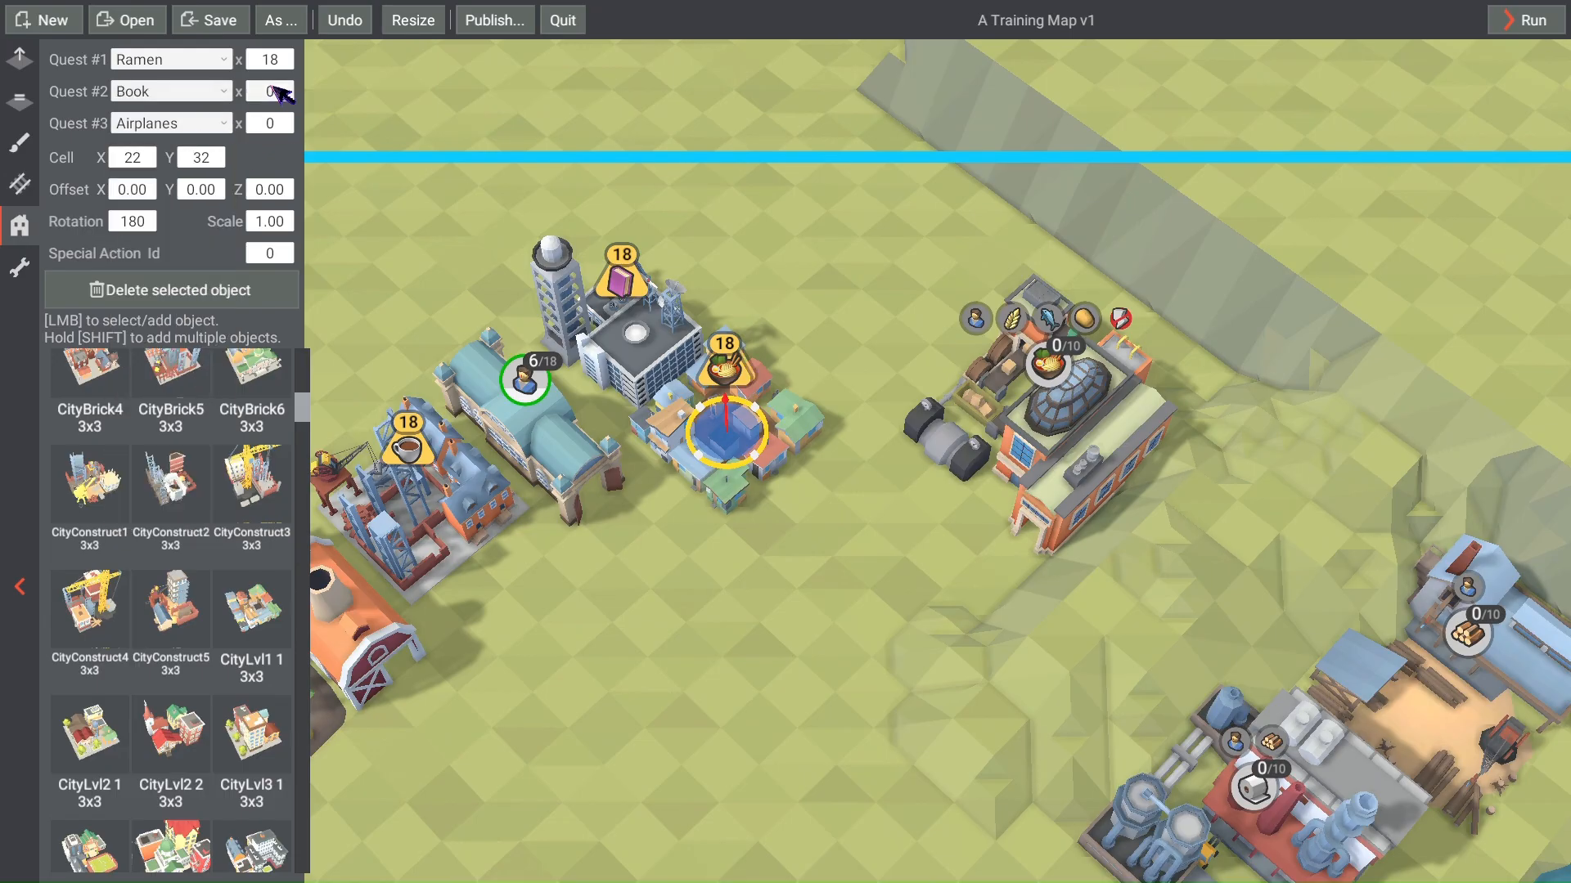
click(276, 88)
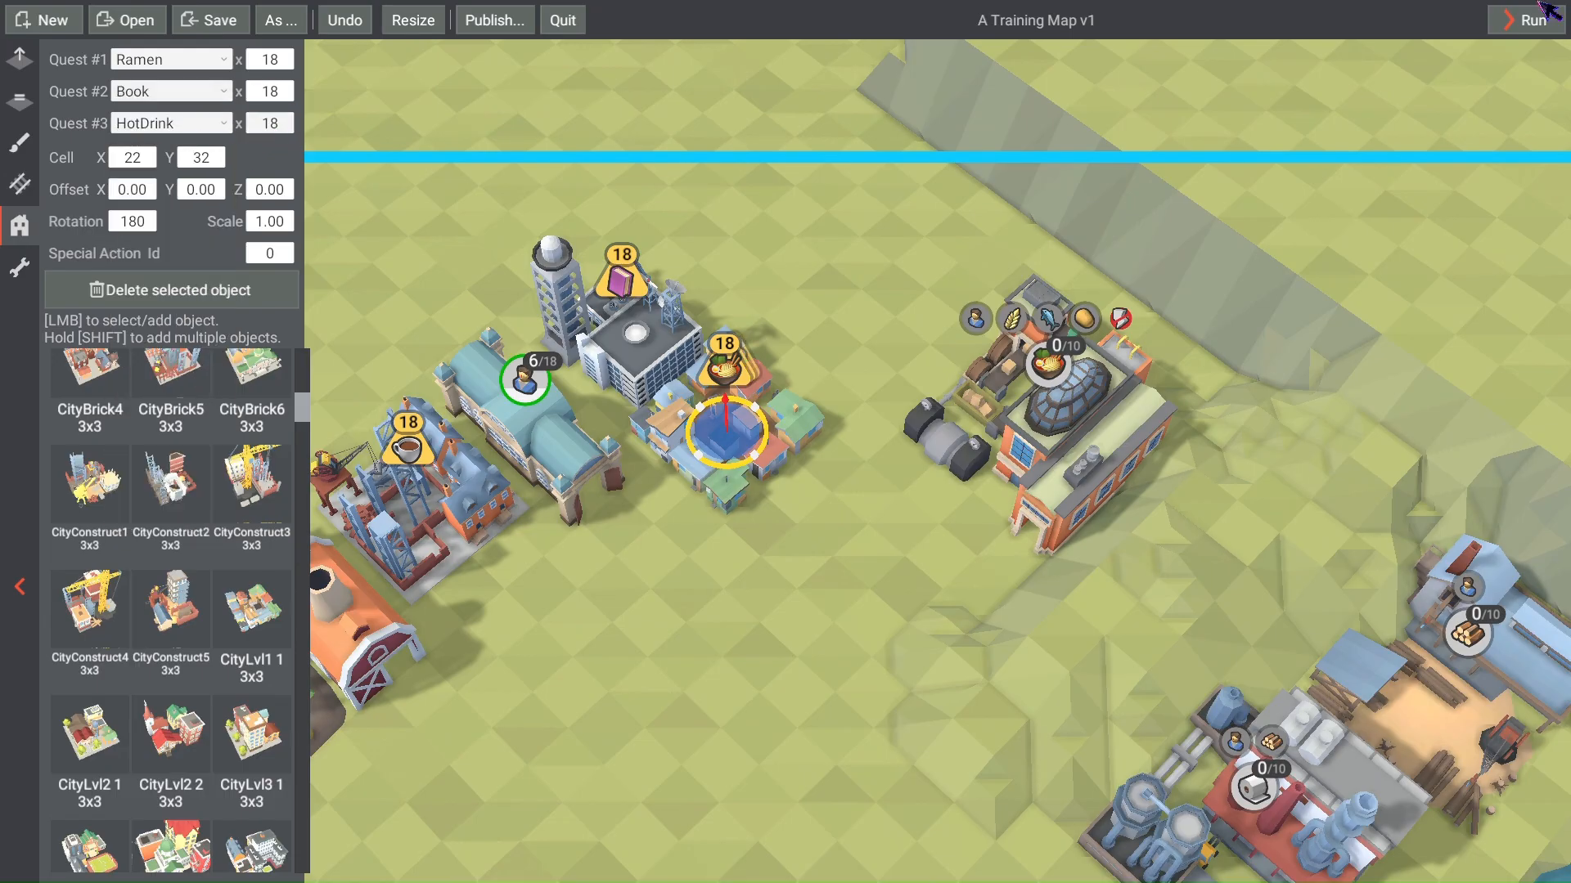
Step: Test-run the map, examine the quest markers above the city blocks, and return to the editor
click(1544, 15)
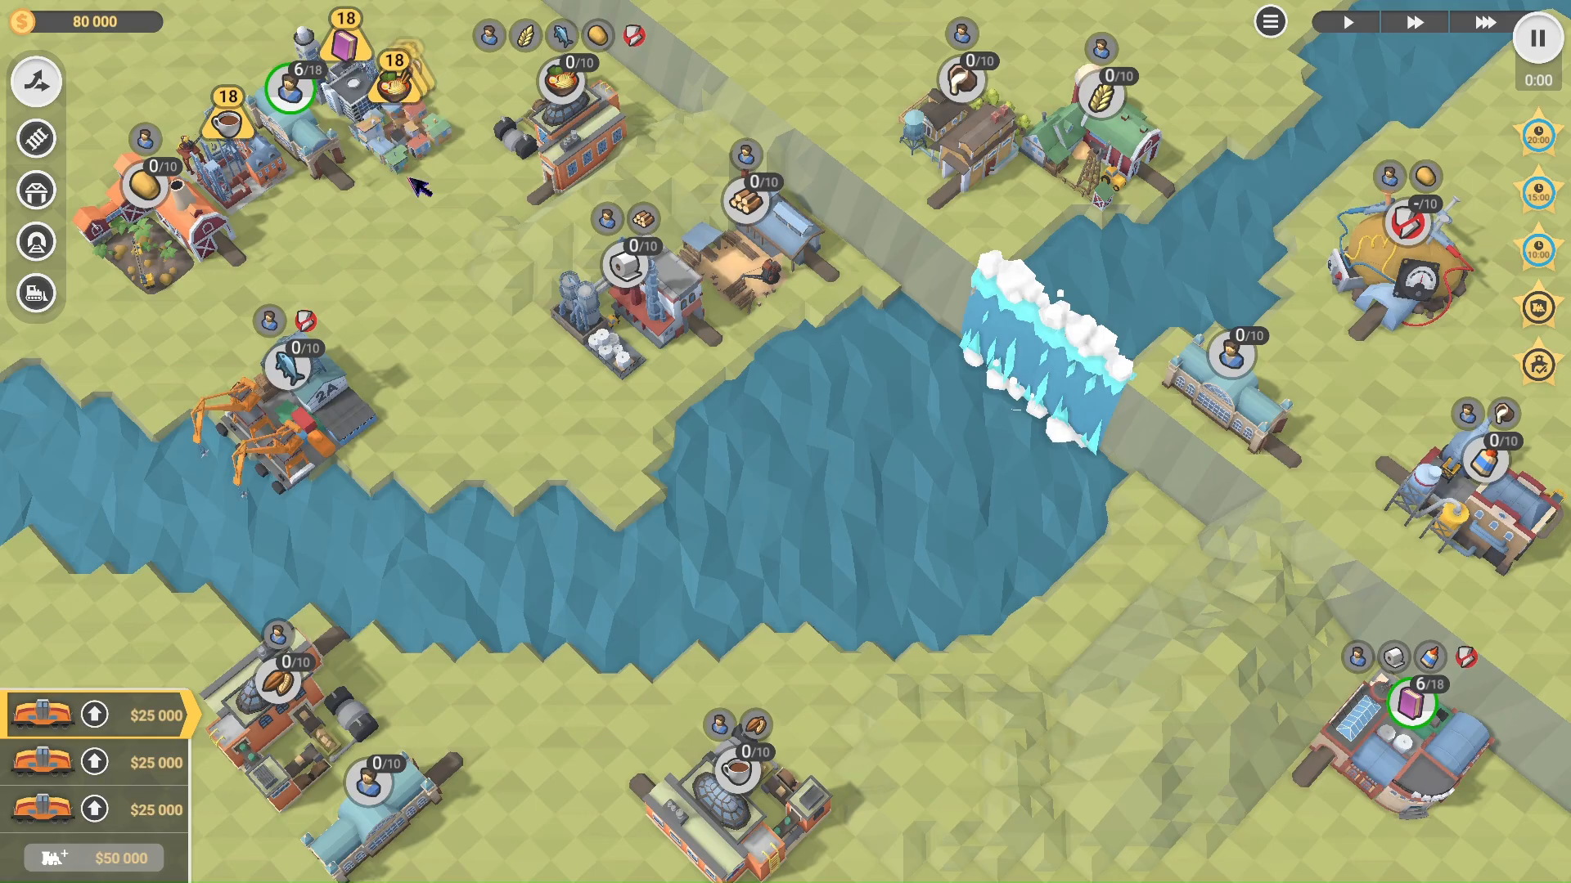
scroll(345, 140, up, 3)
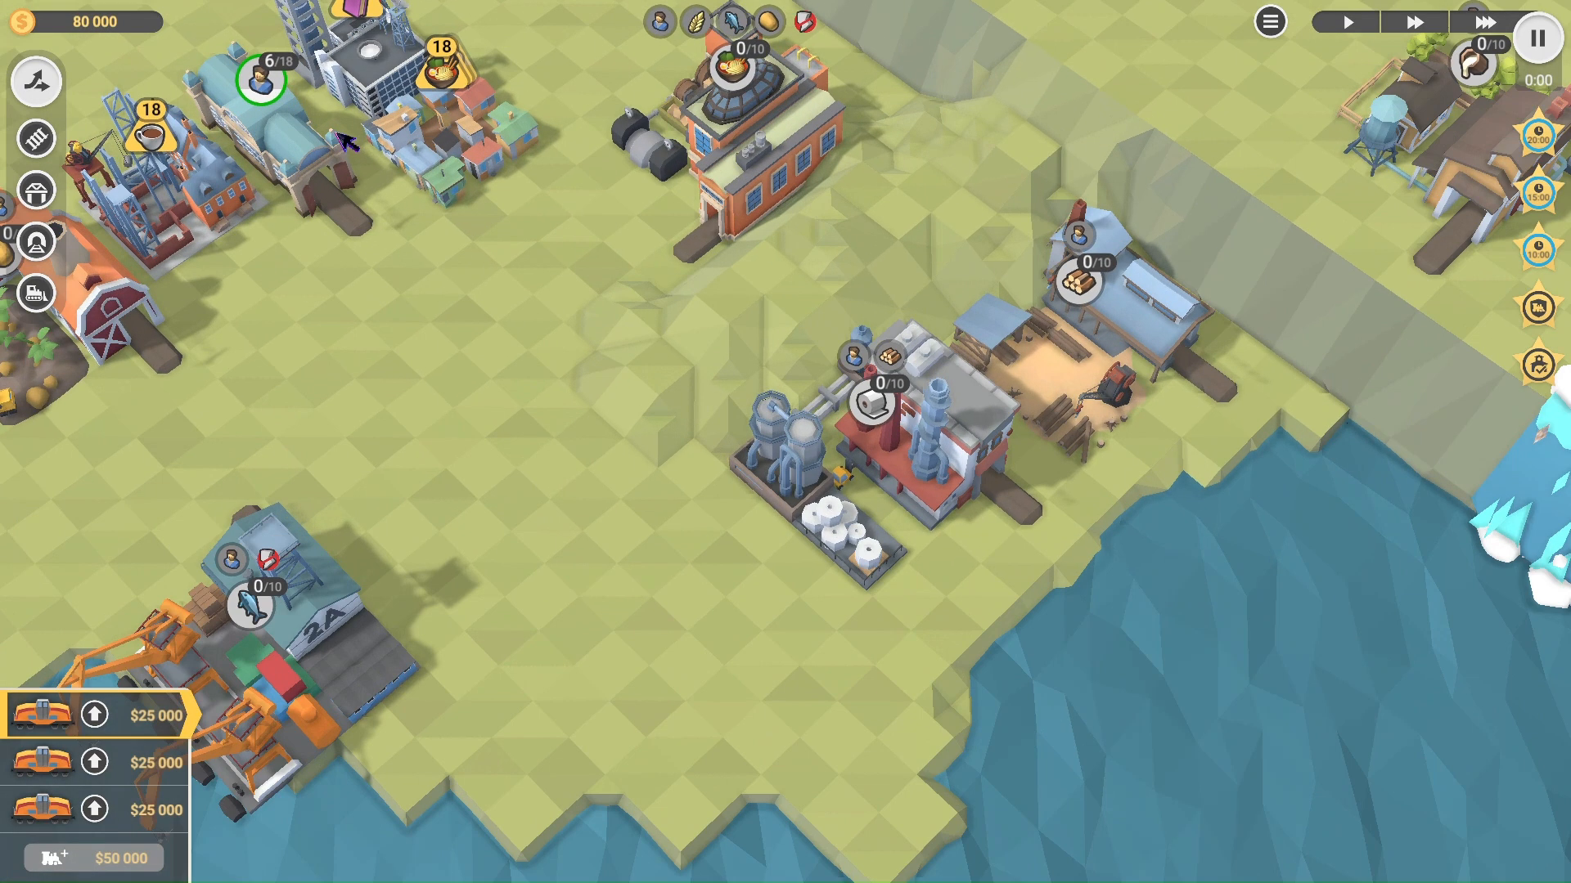
scroll(378, 178, down, 5)
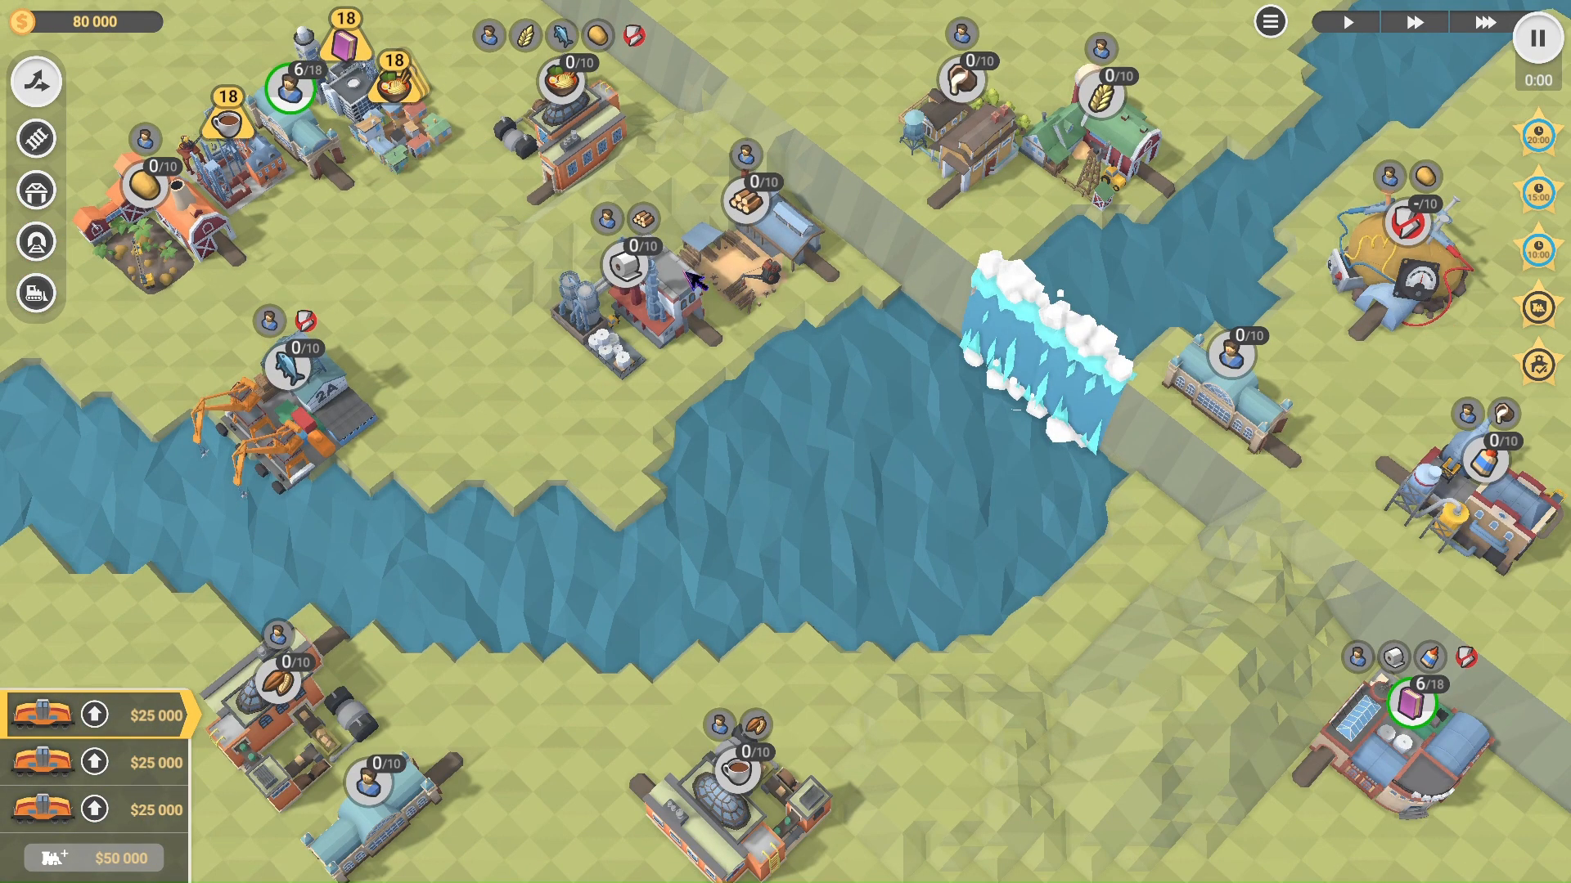
key(Escape)
Step: Remove the Book and HotDrink quests from the CityLvl1 1 block by setting their amounts to 0, and deselect it
scroll(753, 200, up, 6)
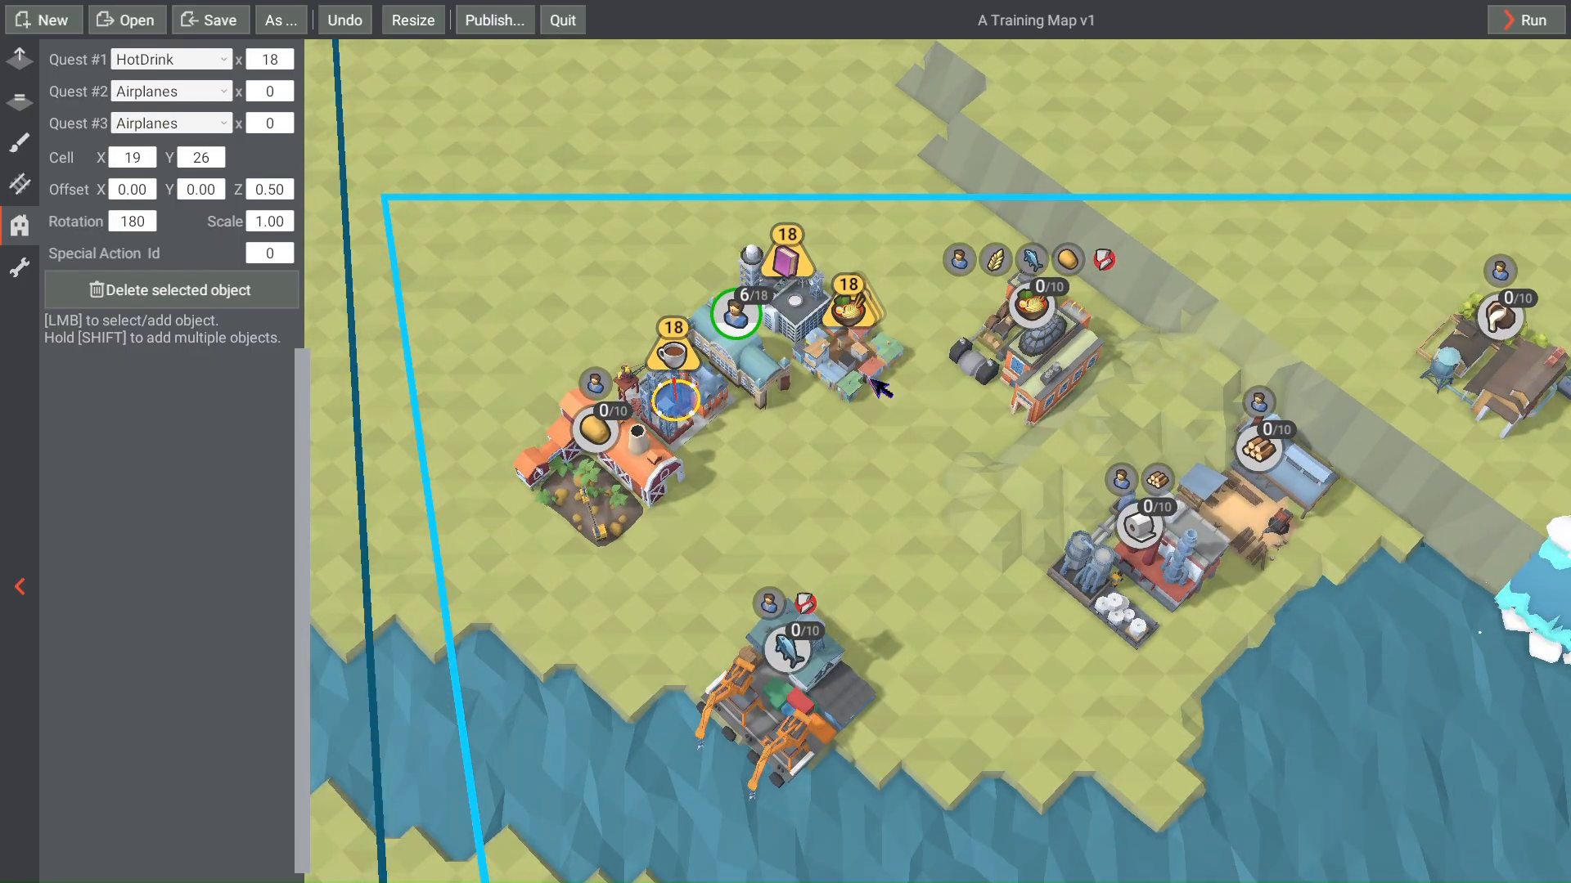
click(863, 373)
double_click(268, 90)
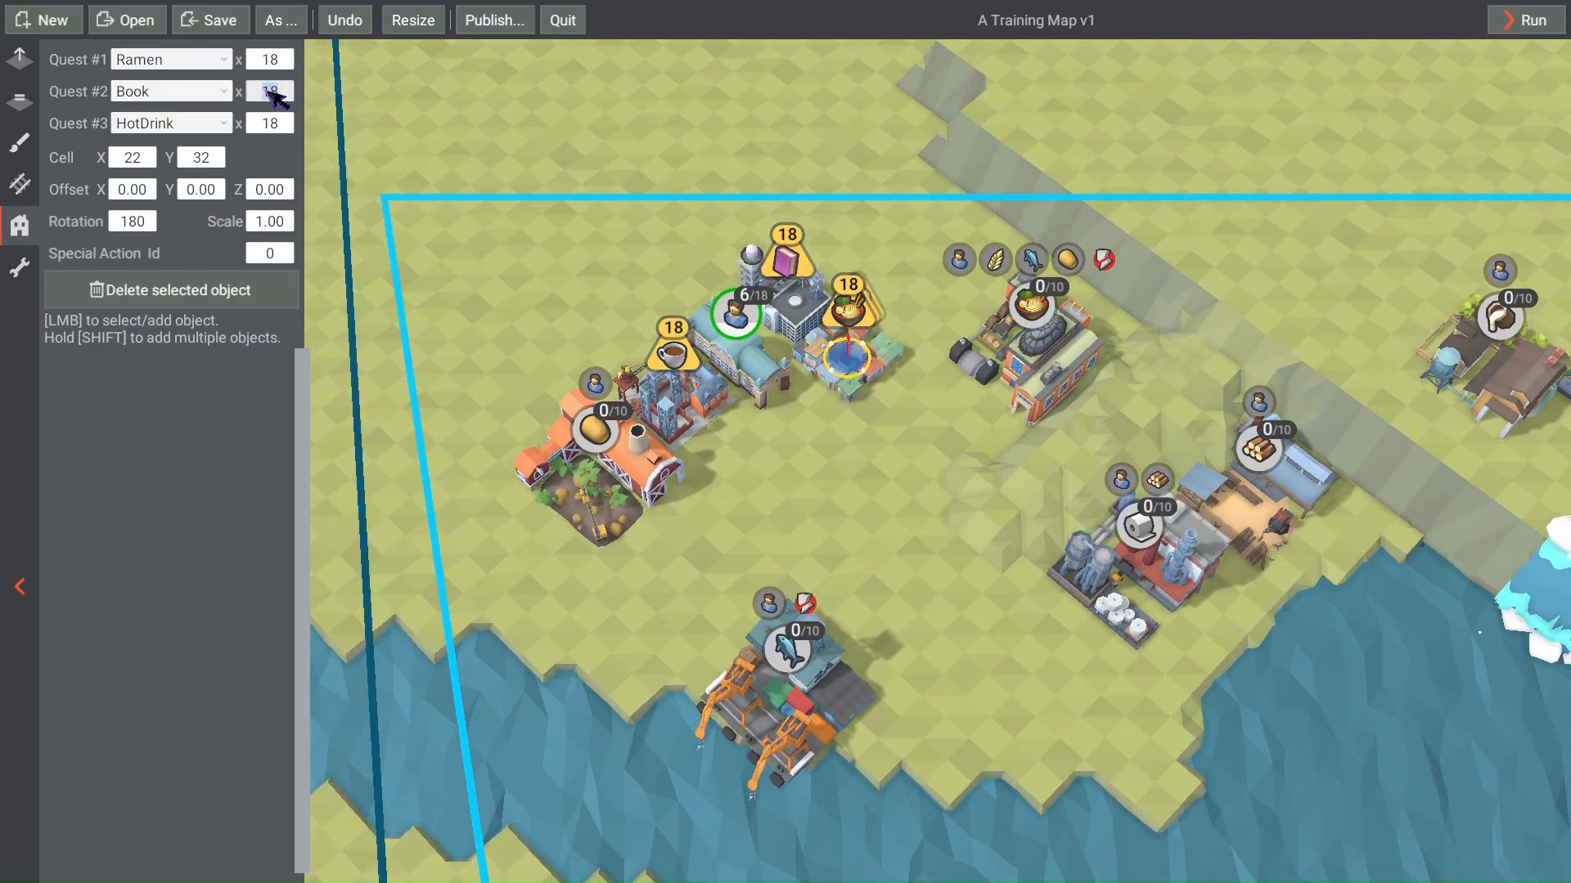
text(0)
double_click(272, 93)
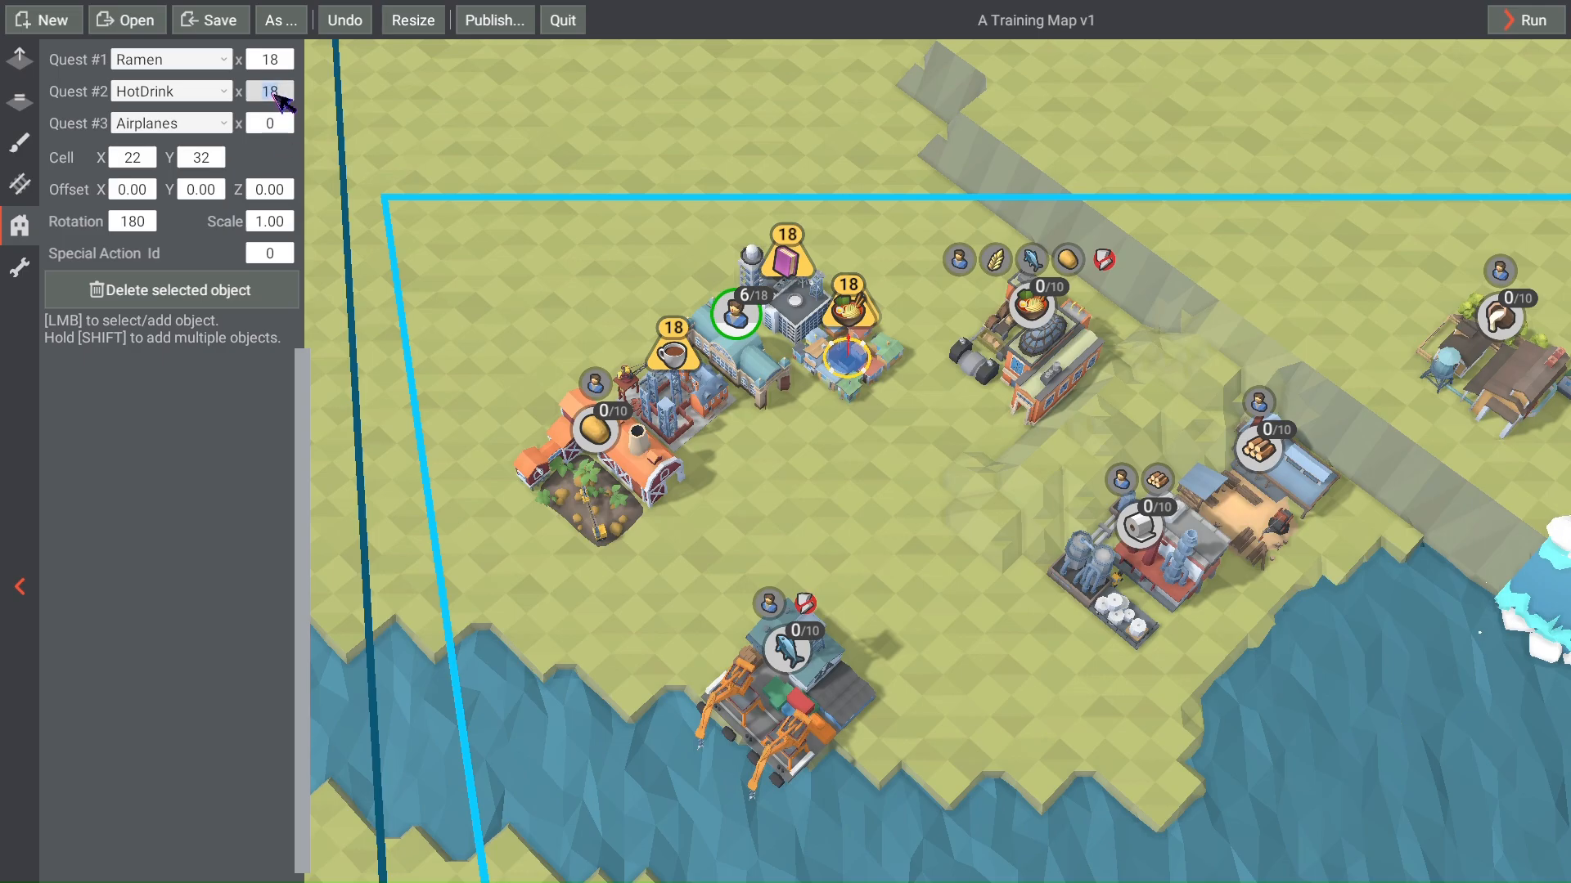
text(0)
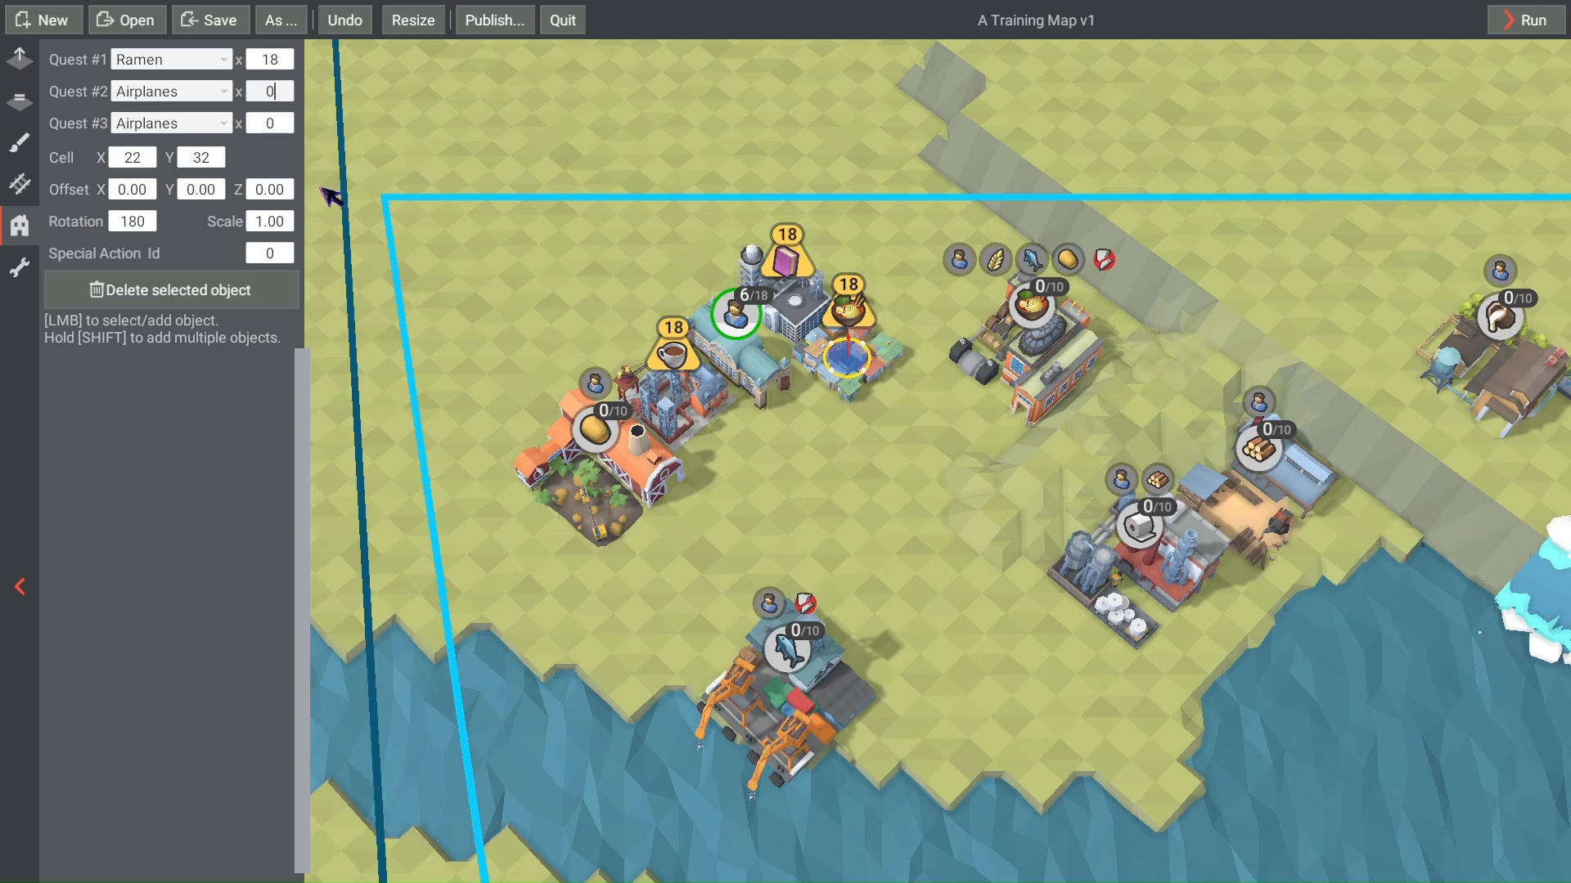
click(876, 518)
Step: Place a NorvegVillage1 city block at cell 46, 18 with rotation 180, between the southern workers' station and the hot drink factory
scroll(894, 512, down, 3)
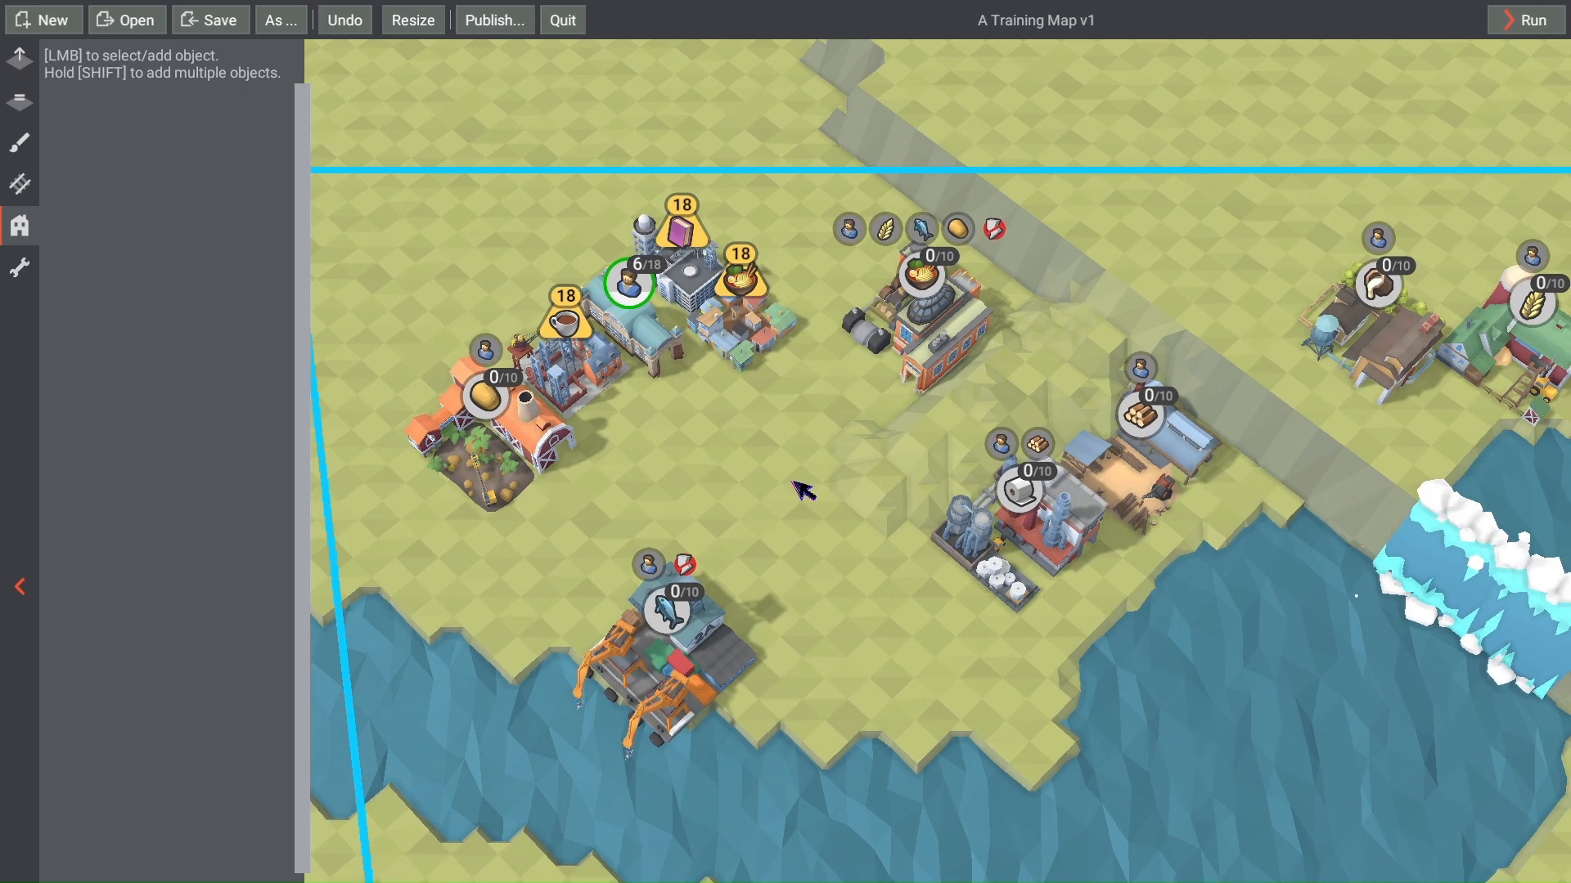
right_drag(864, 594, 799, 450)
scroll(865, 540, up, 3)
right_drag(862, 563, 818, 549)
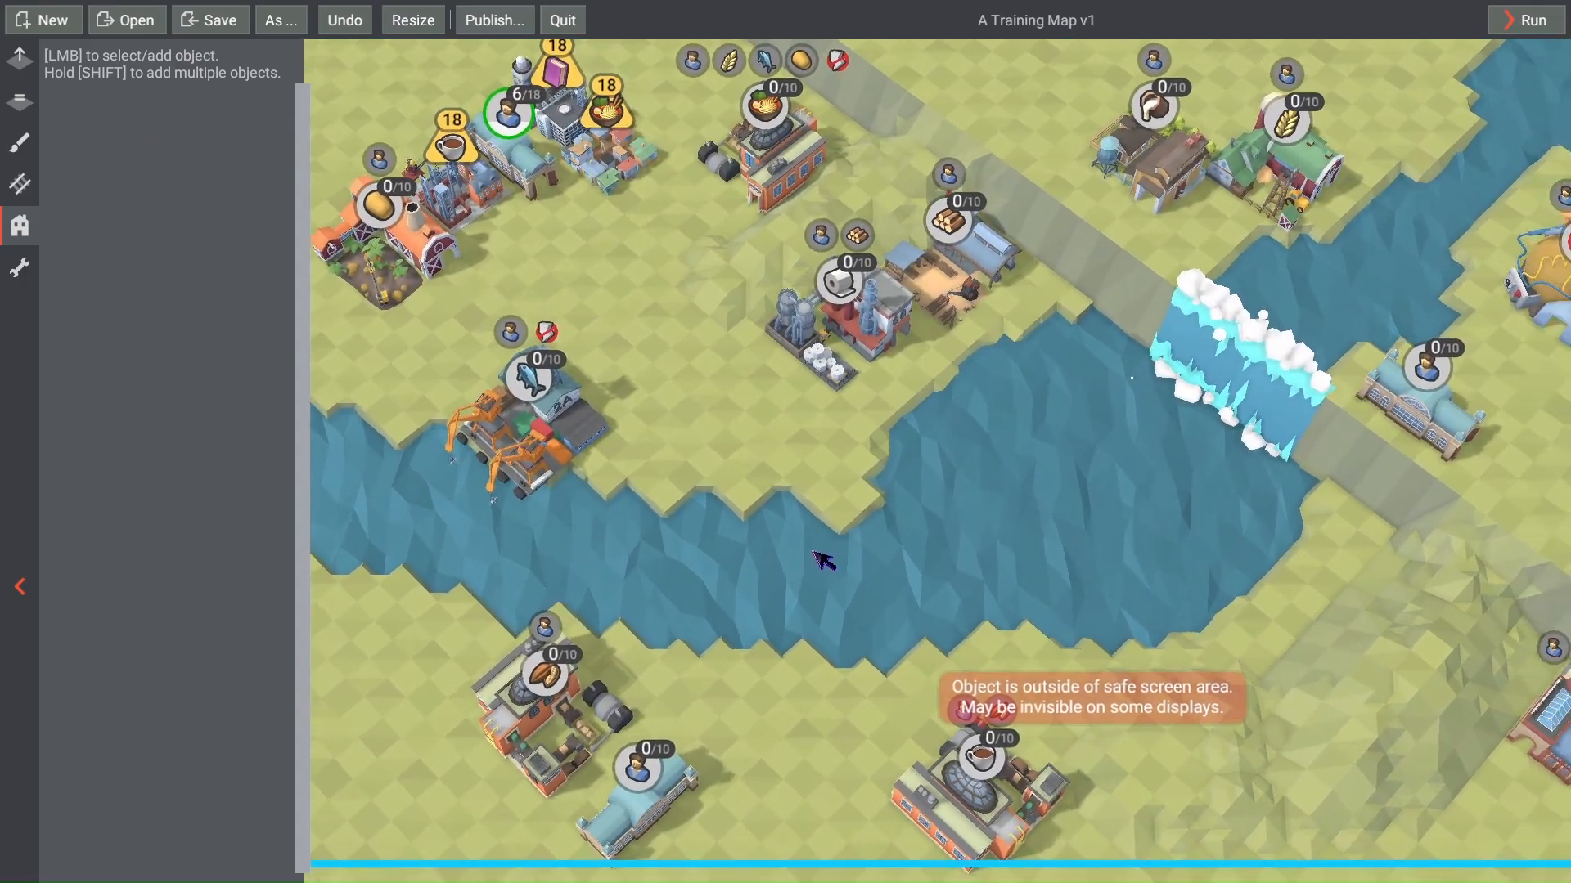
scroll(866, 495, down, 3)
scroll(837, 642, up, 3)
right_drag(822, 650, 813, 604)
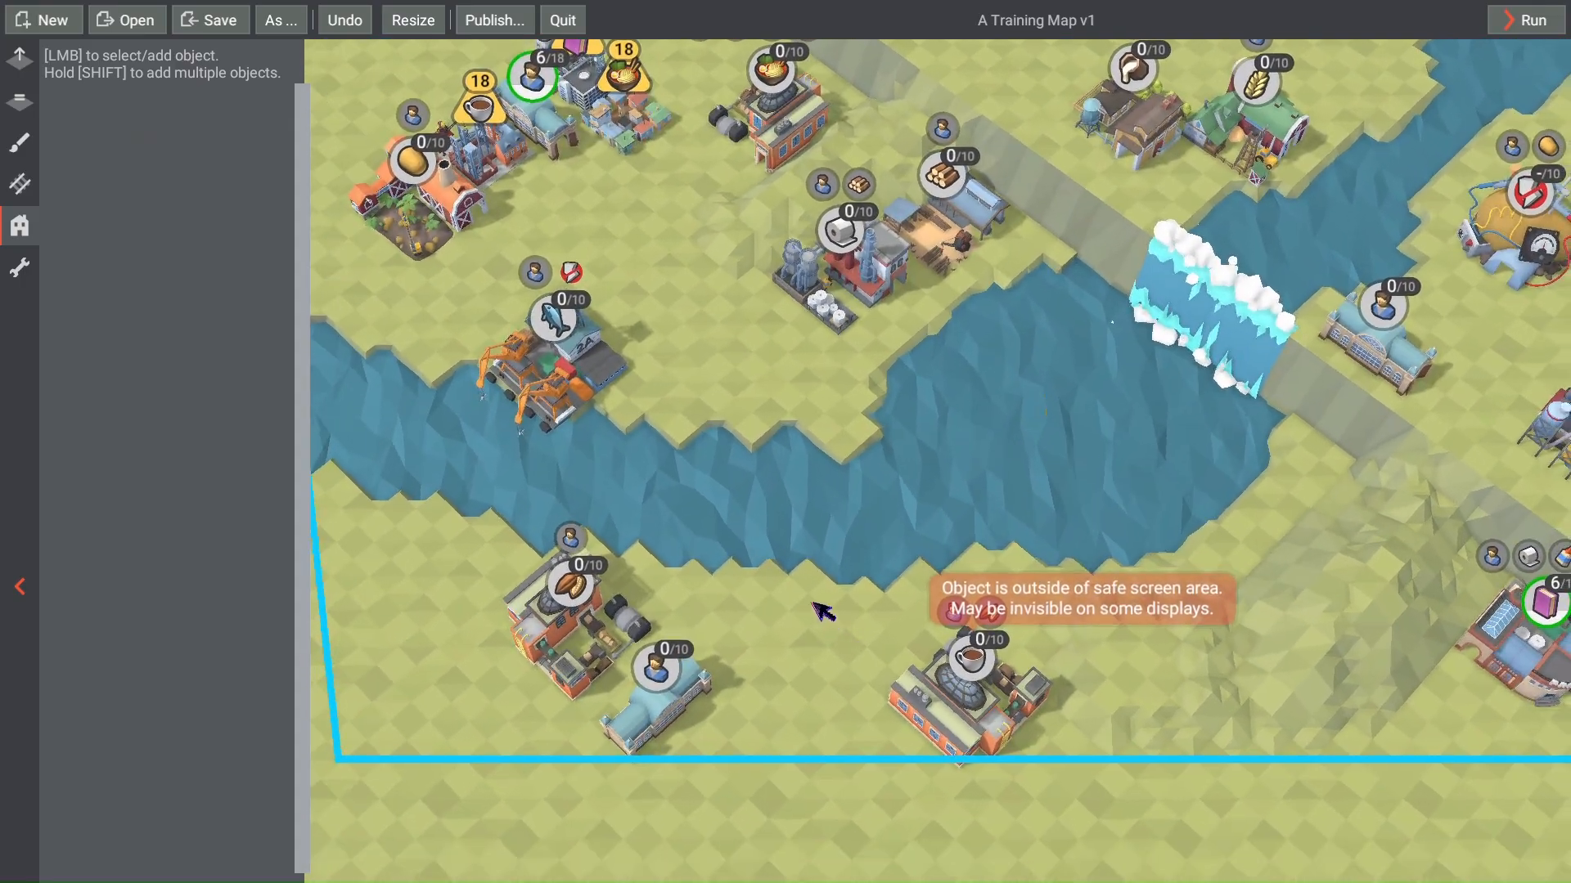
click(19, 267)
click(20, 226)
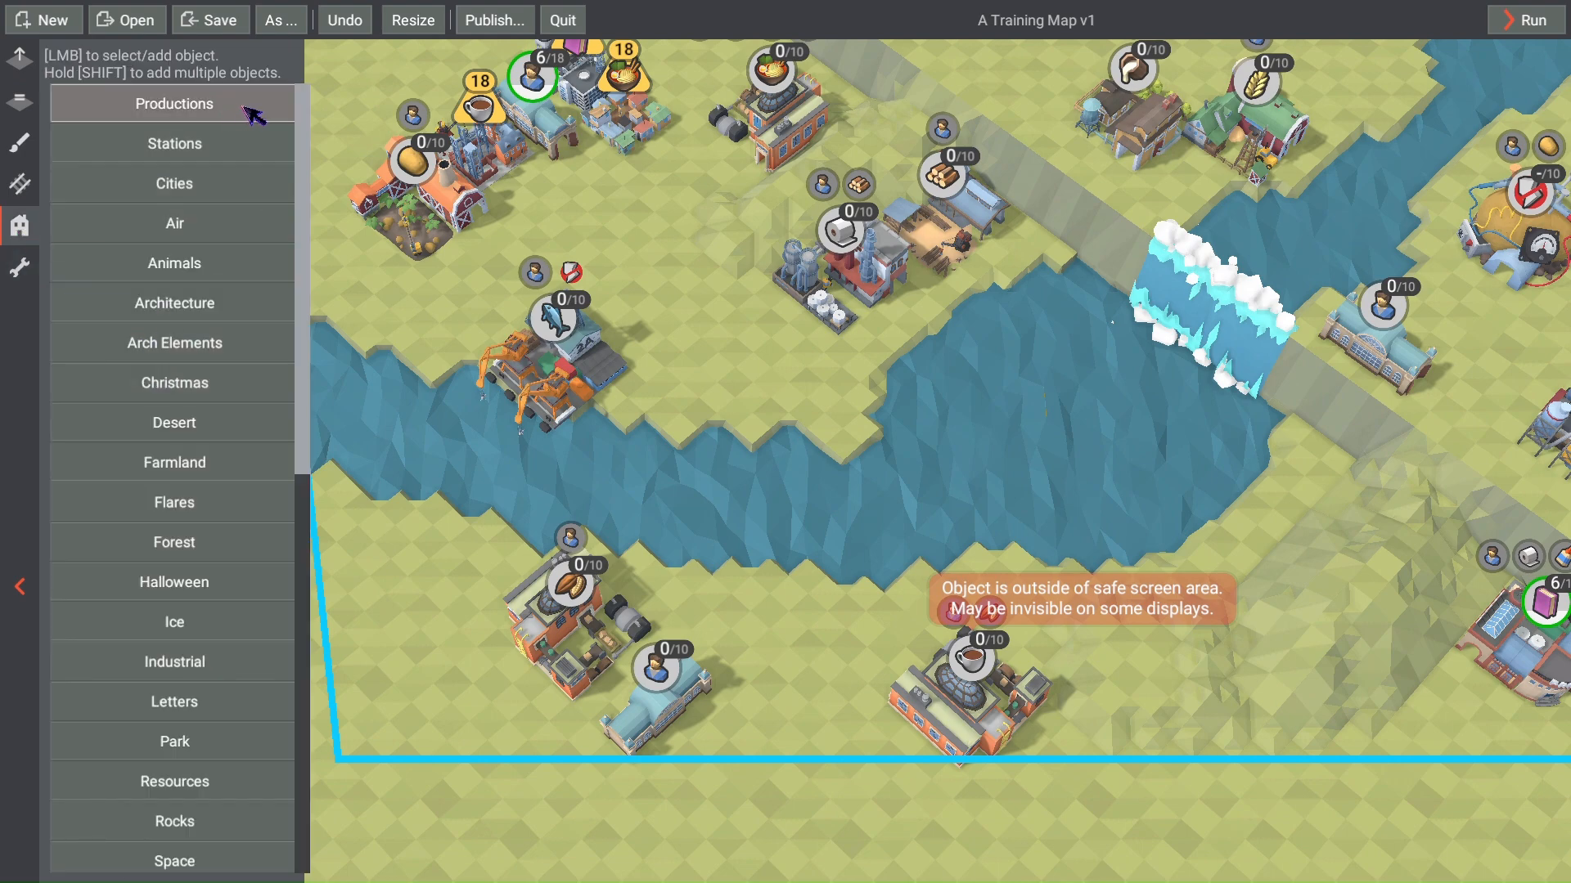
click(250, 147)
click(90, 344)
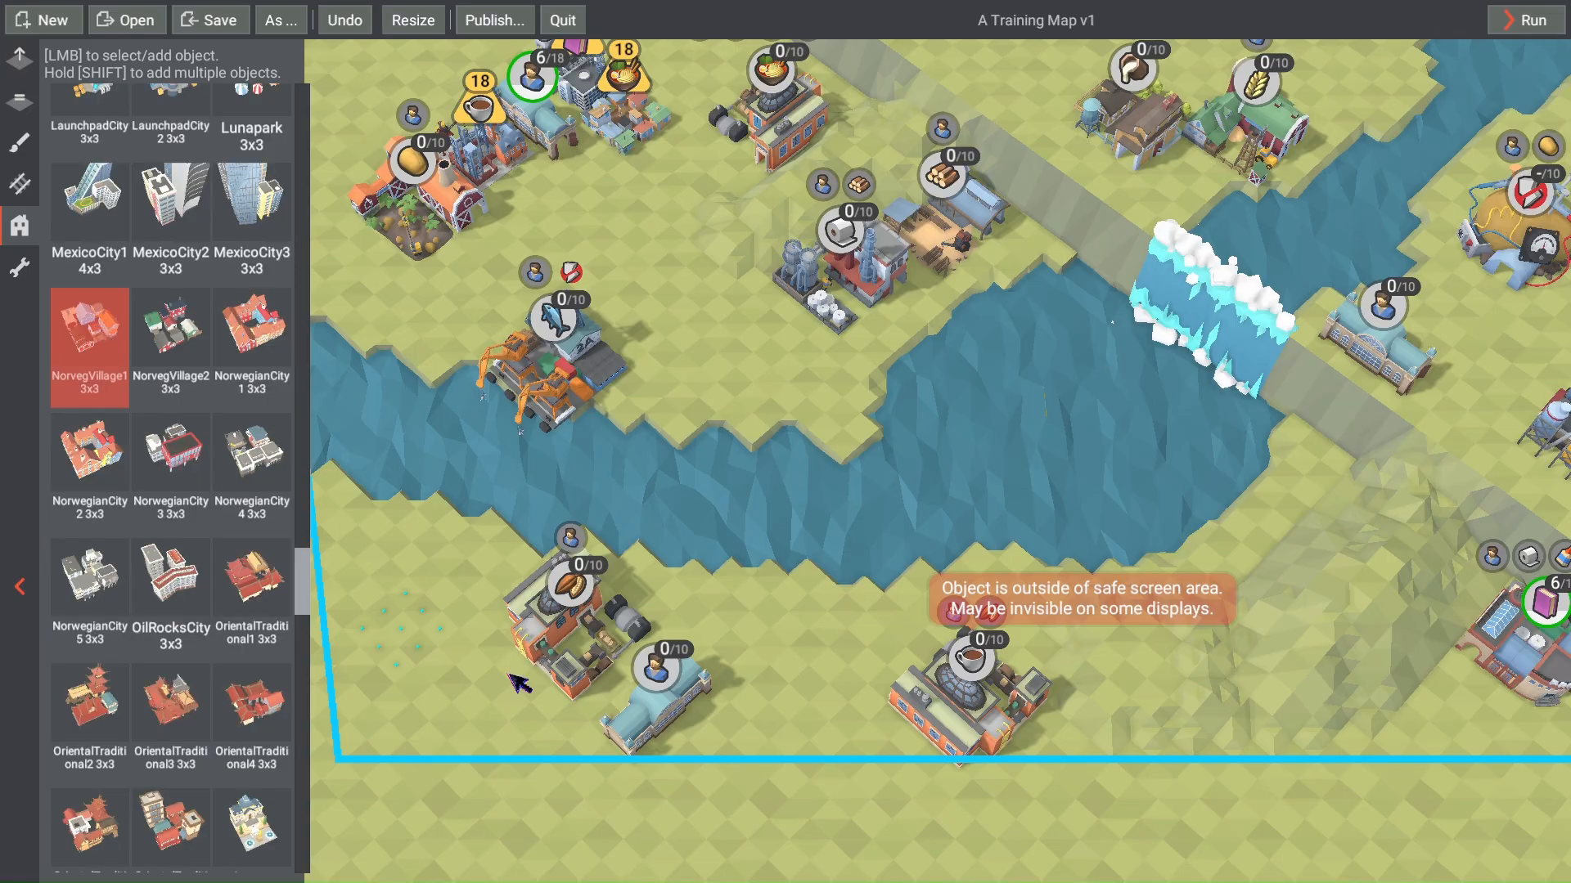
click(818, 720)
scroll(814, 720, up, 5)
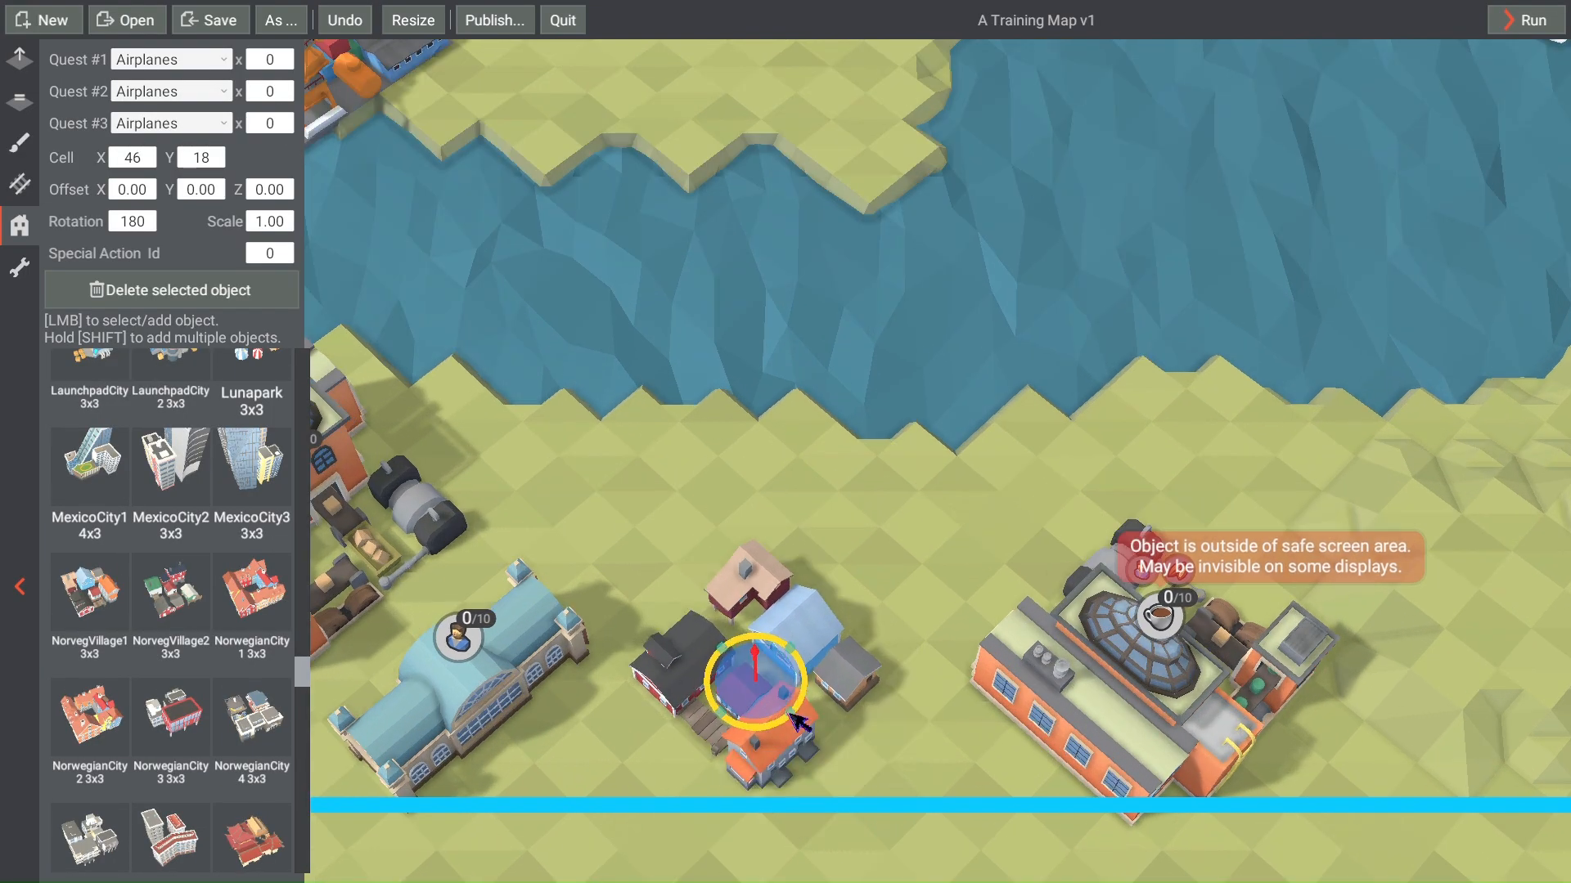
Step: Set the first quest of the NorvegVillage1 block to 15 HotDrink and deselect the block
click(271, 61)
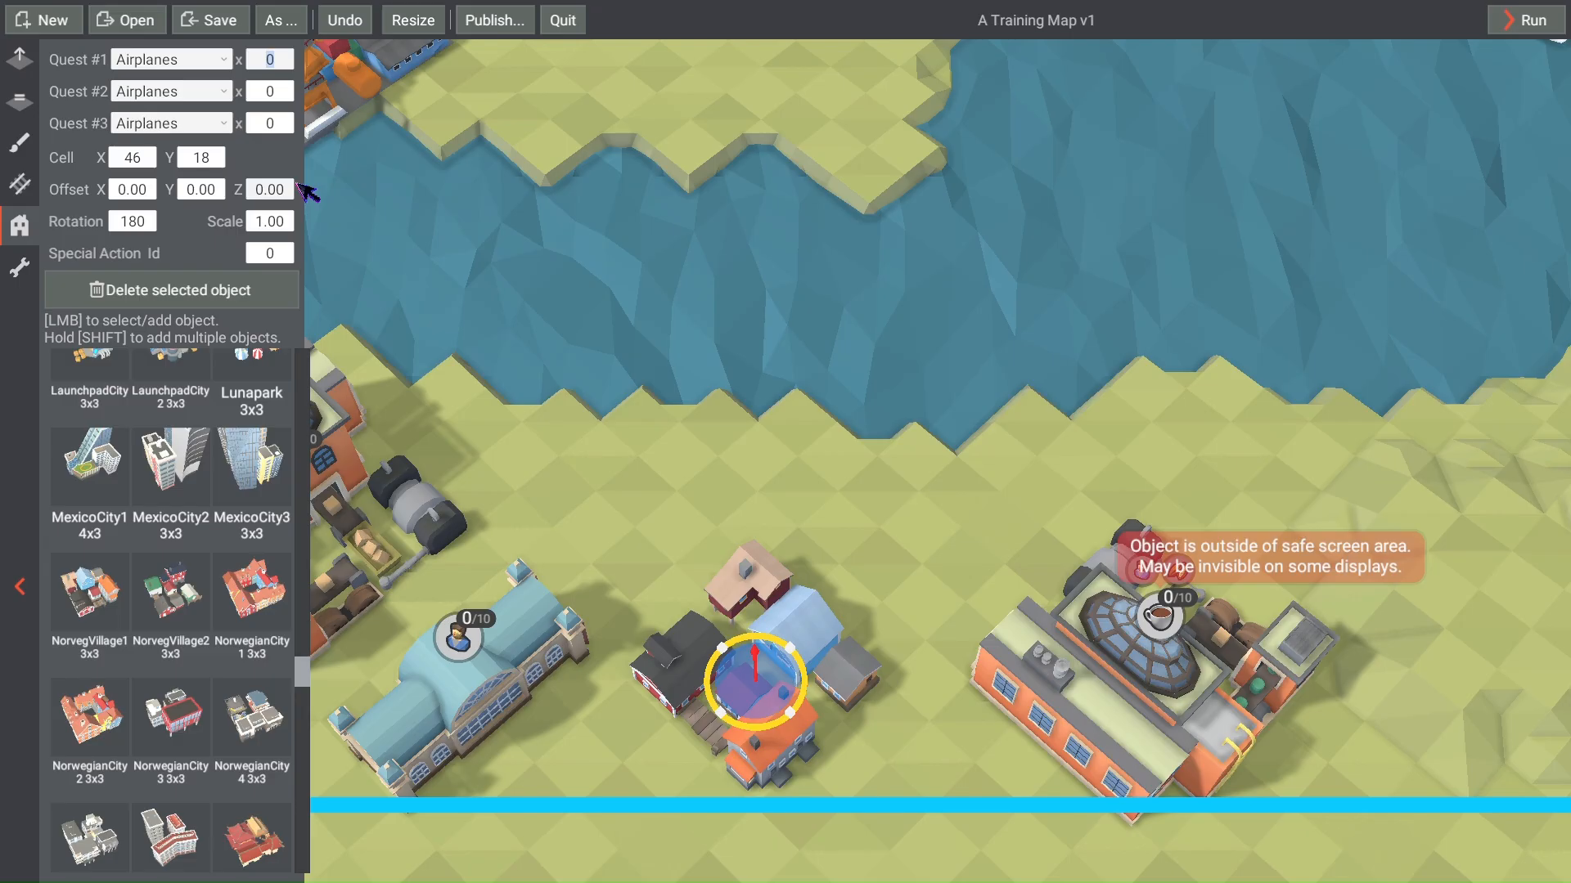
text(15)
click(223, 59)
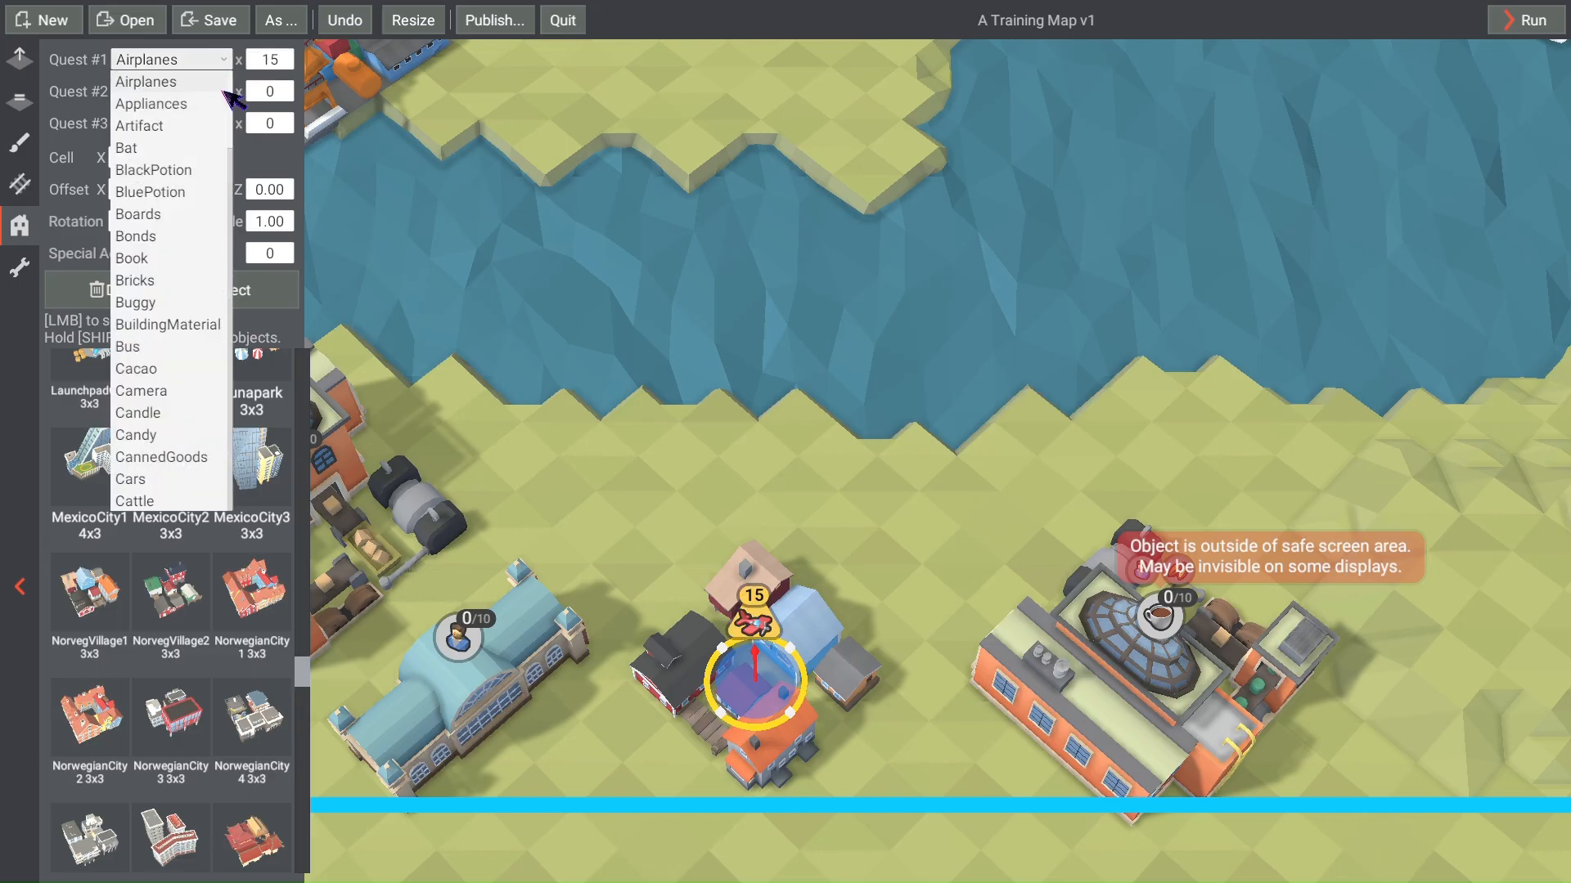
drag(238, 94, 237, 288)
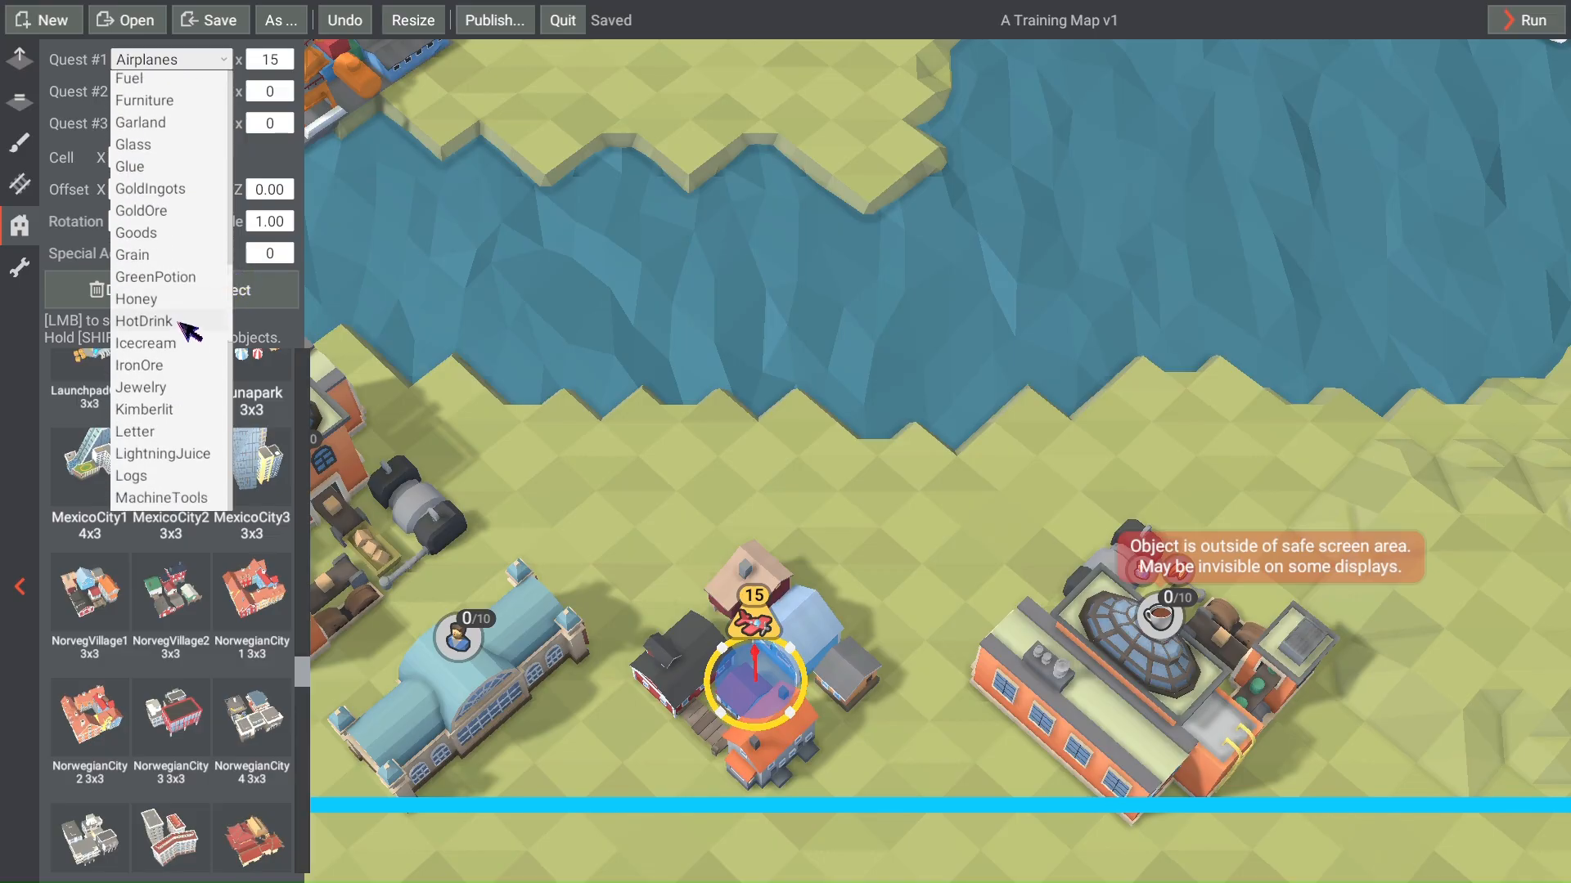
click(166, 324)
click(601, 501)
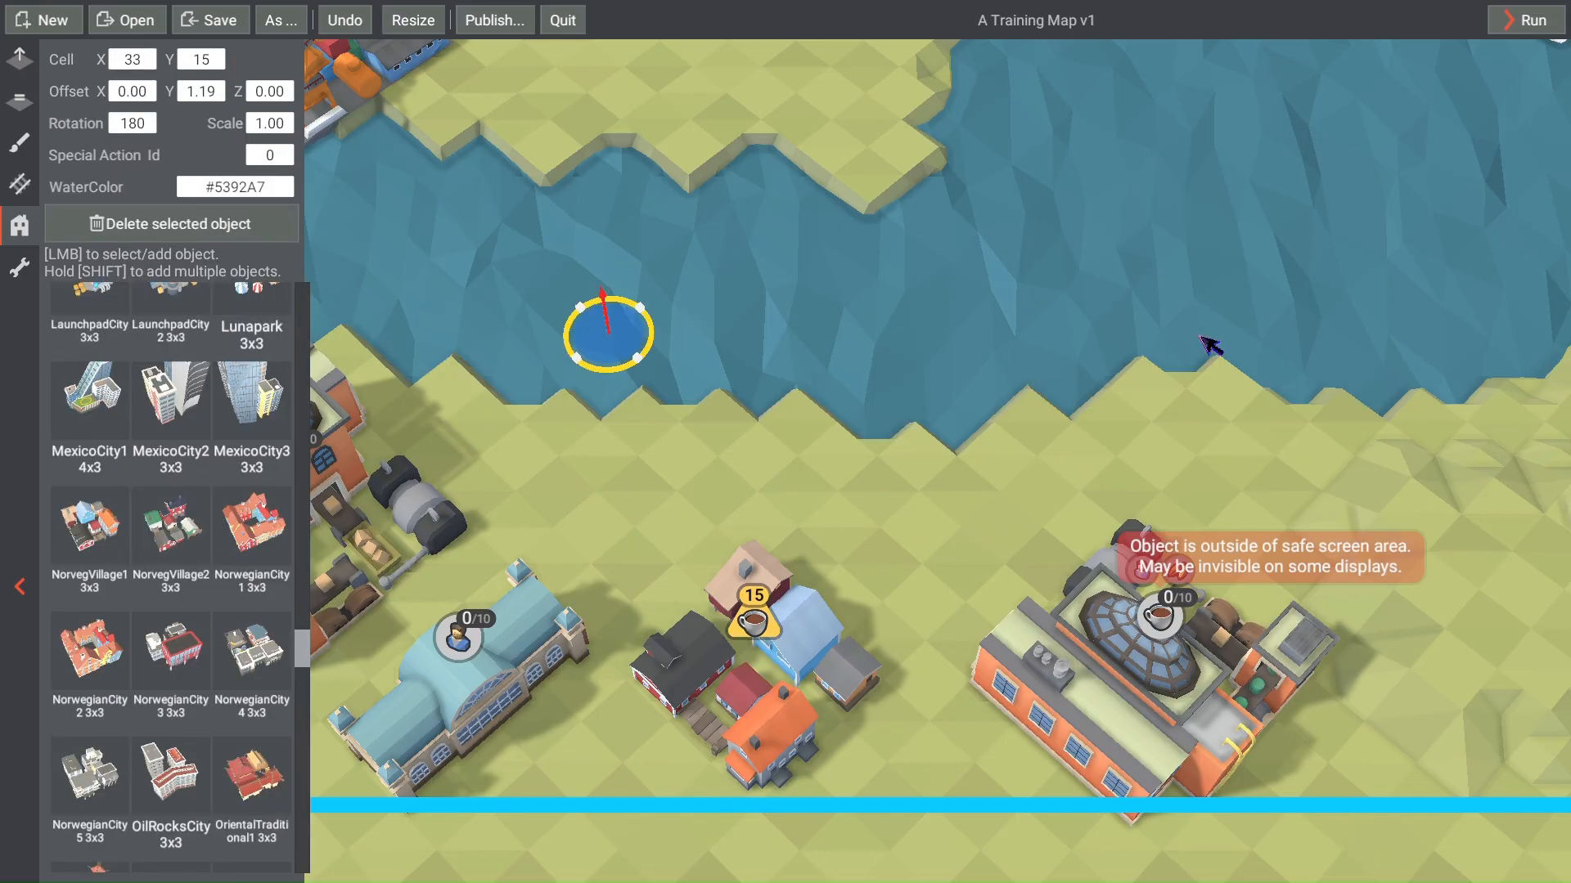
Step: Test-run the map, return to the editor and move the NorvegVillage1 block to cell 46, 17
click(1518, 31)
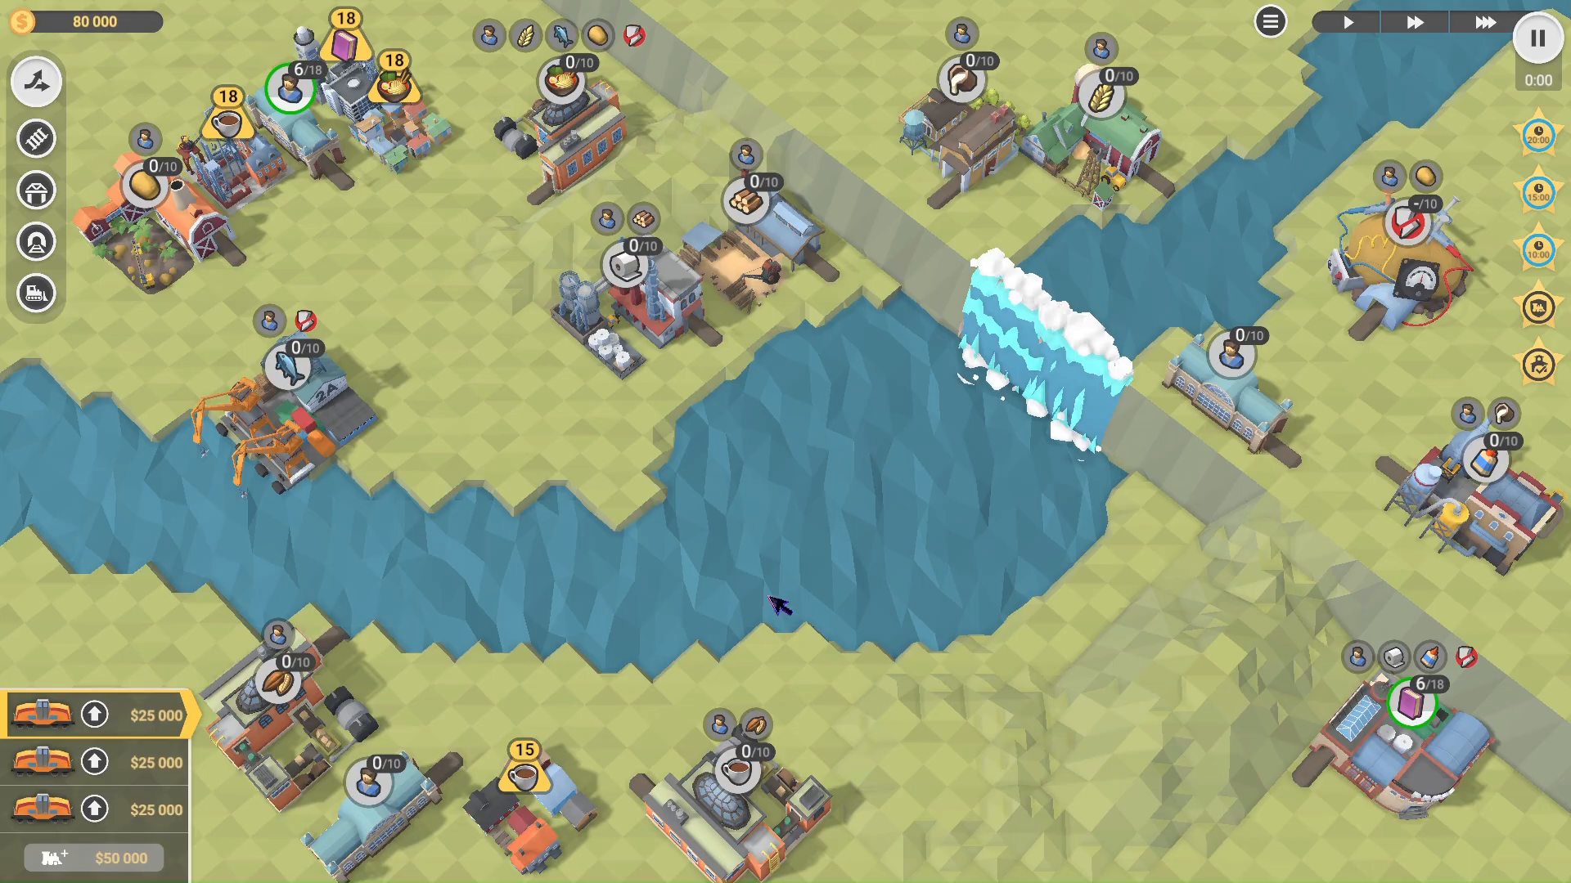
key(Escape)
scroll(900, 602, up, 8)
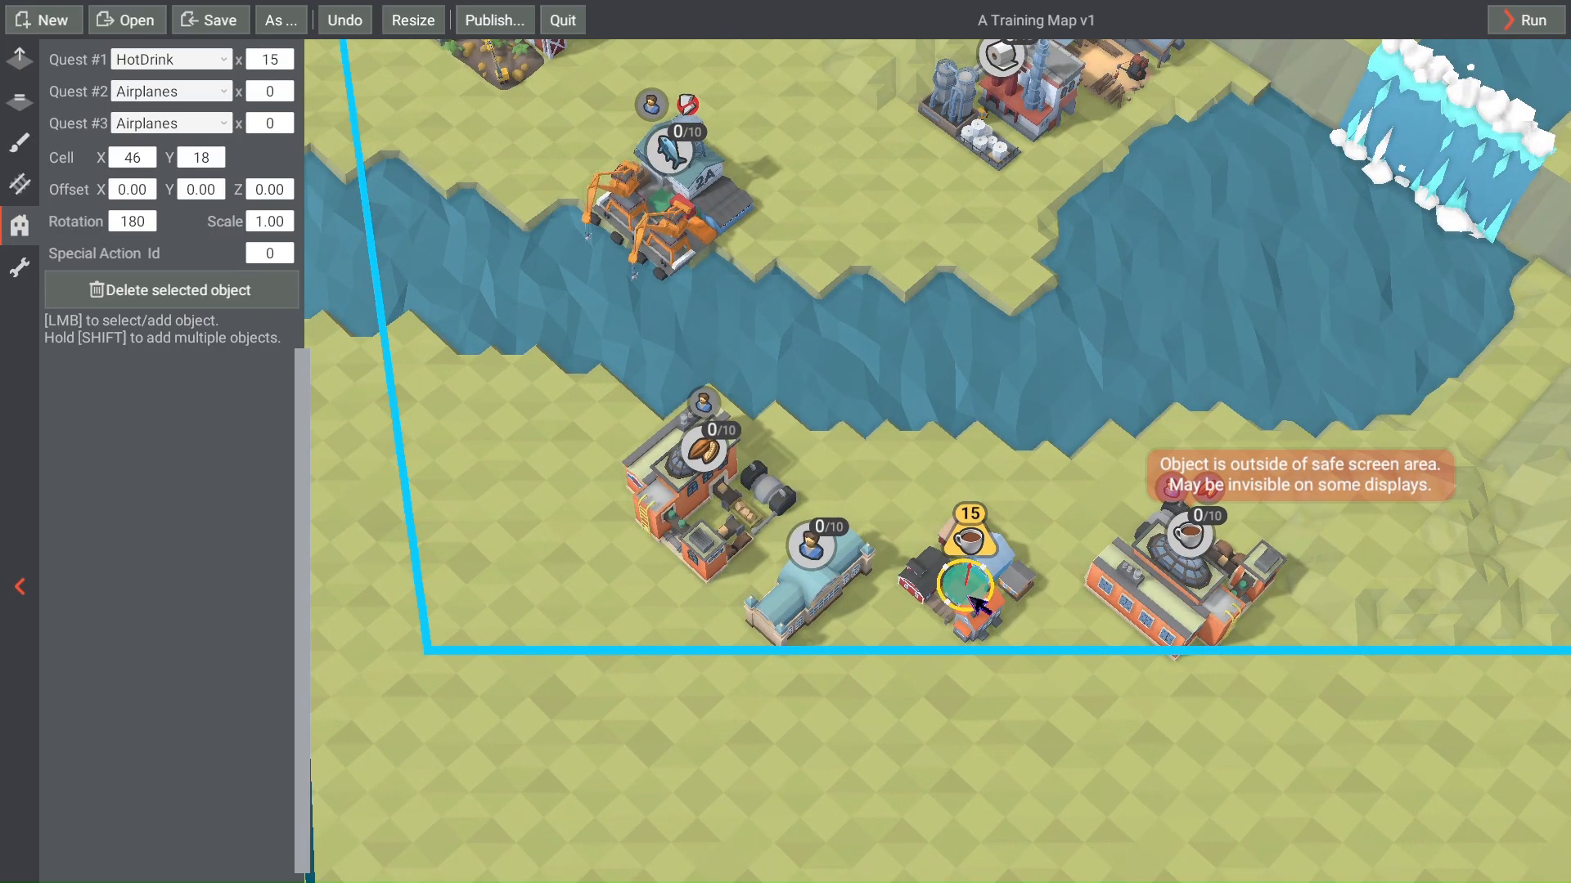
drag(969, 597, 959, 603)
Step: Test-run the map, try a track from the southern workers' station to the hot drink factory, and return to the editor
click(1523, 20)
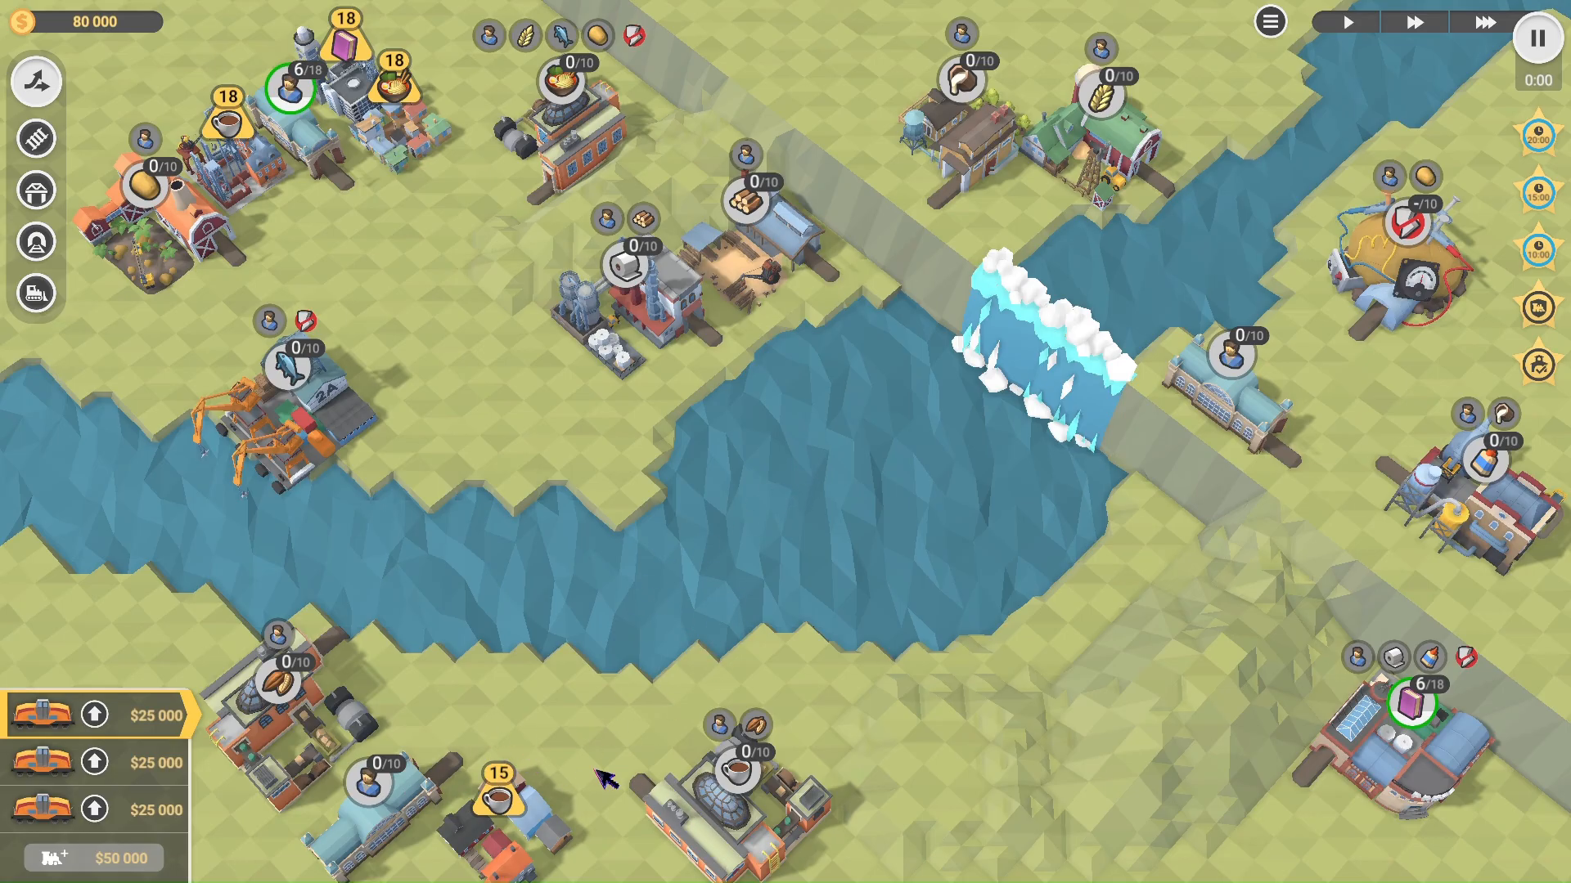
scroll(598, 764, up, 5)
key(2)
drag(338, 768, 679, 804)
scroll(634, 741, down, 5)
key(1)
key(Escape)
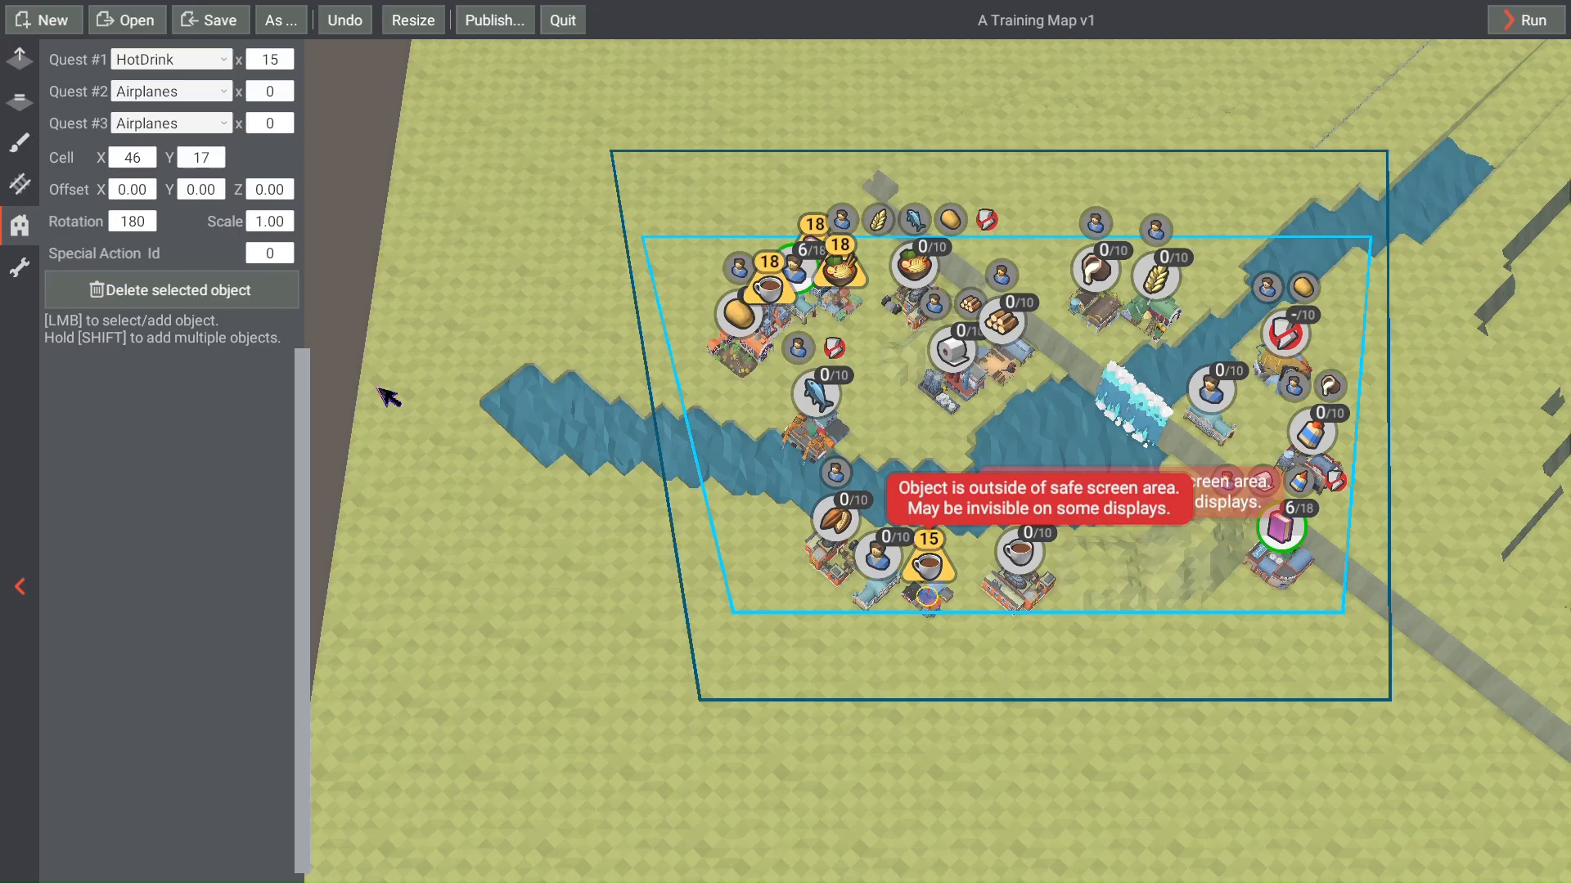
Step: Place a Cafe2 object from the Urban category at cell 26, 30 with rotation 180, on the open ground south of the Ramen block
click(21, 219)
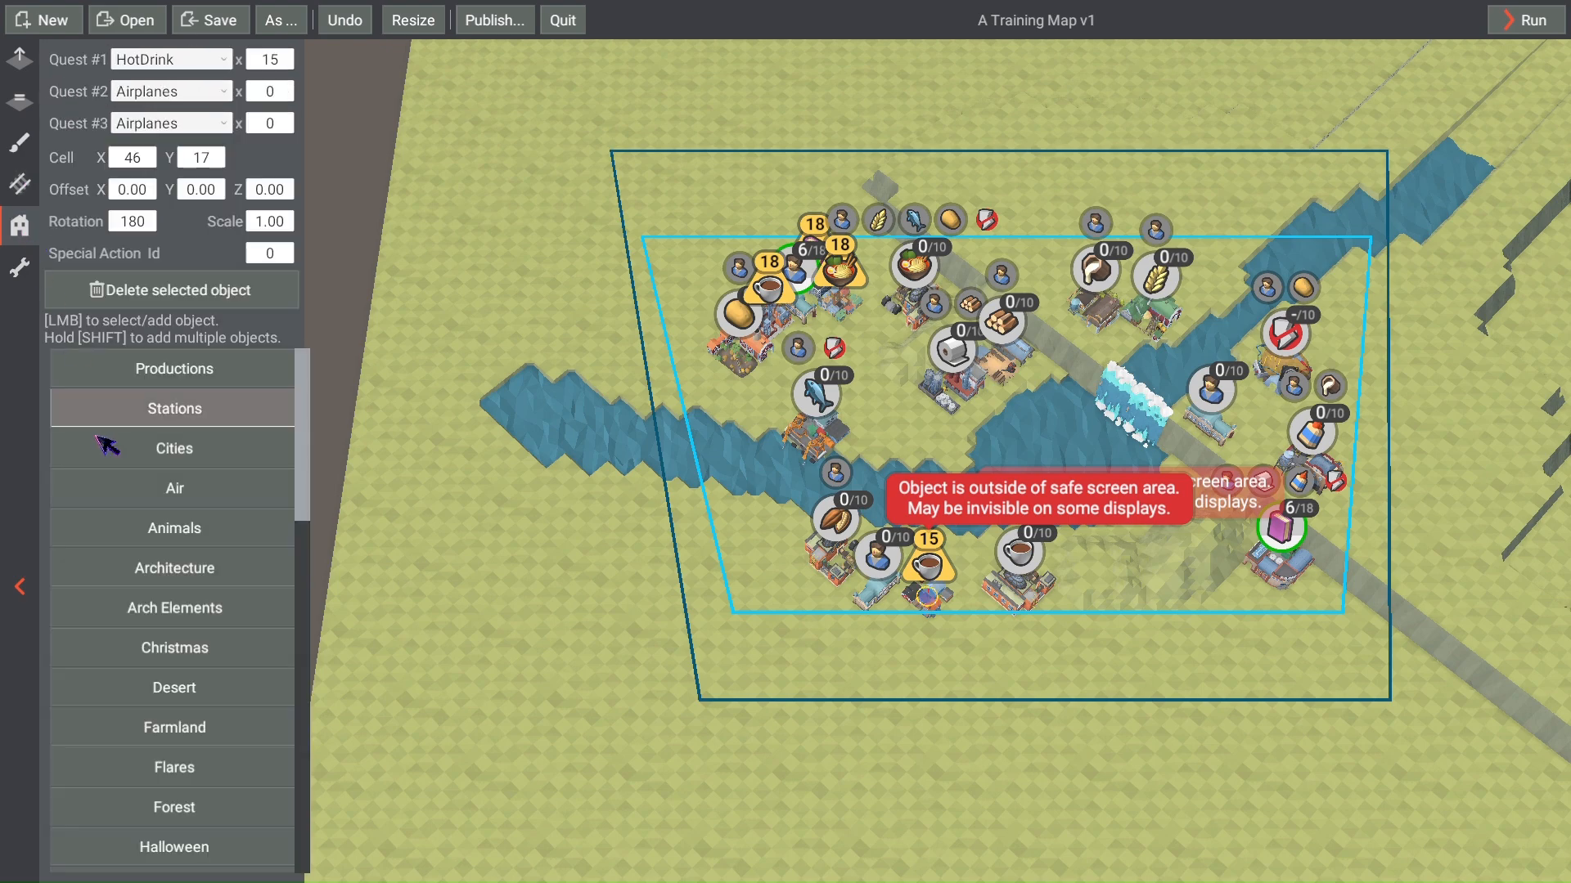
drag(308, 419, 304, 603)
scroll(227, 637, down, 1)
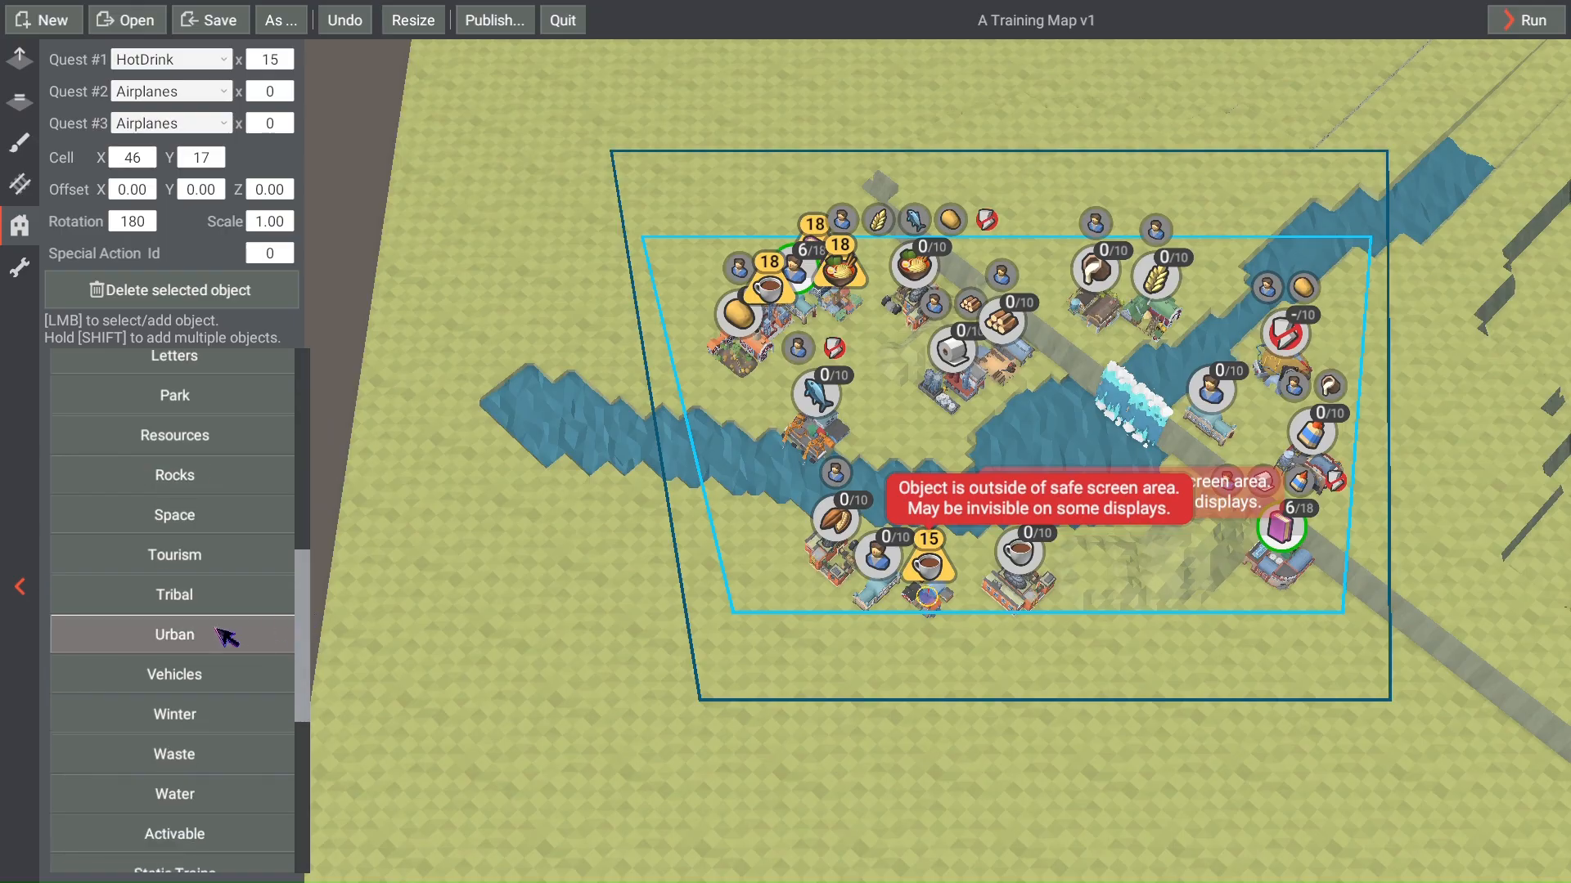
click(245, 636)
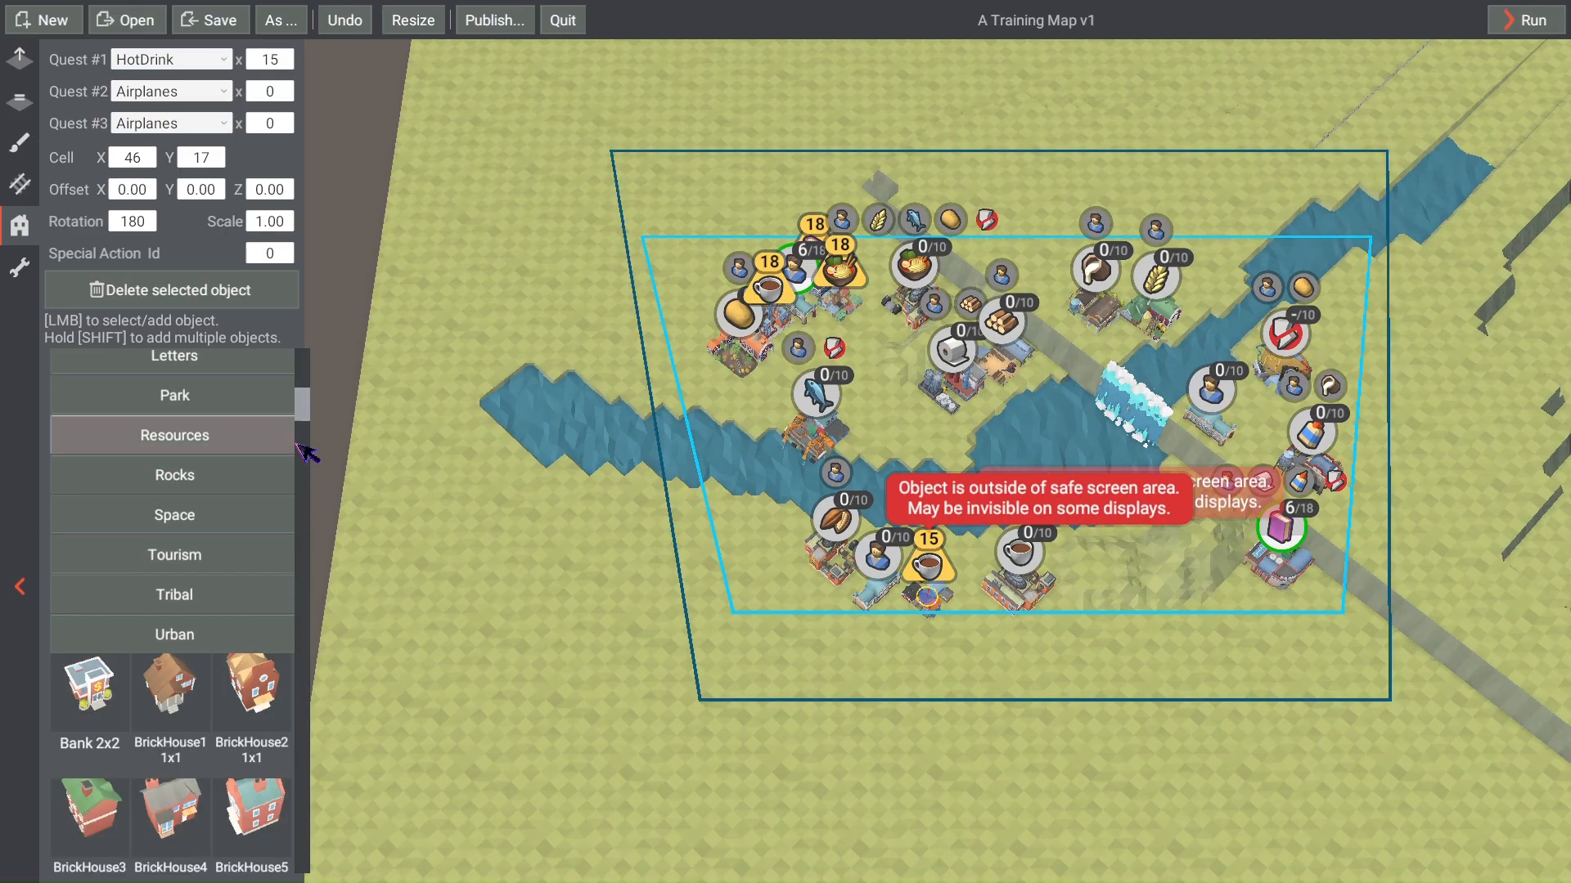
mouse_move(308, 410)
mouse_down()
mouse_move(309, 466)
mouse_move(301, 436)
mouse_up()
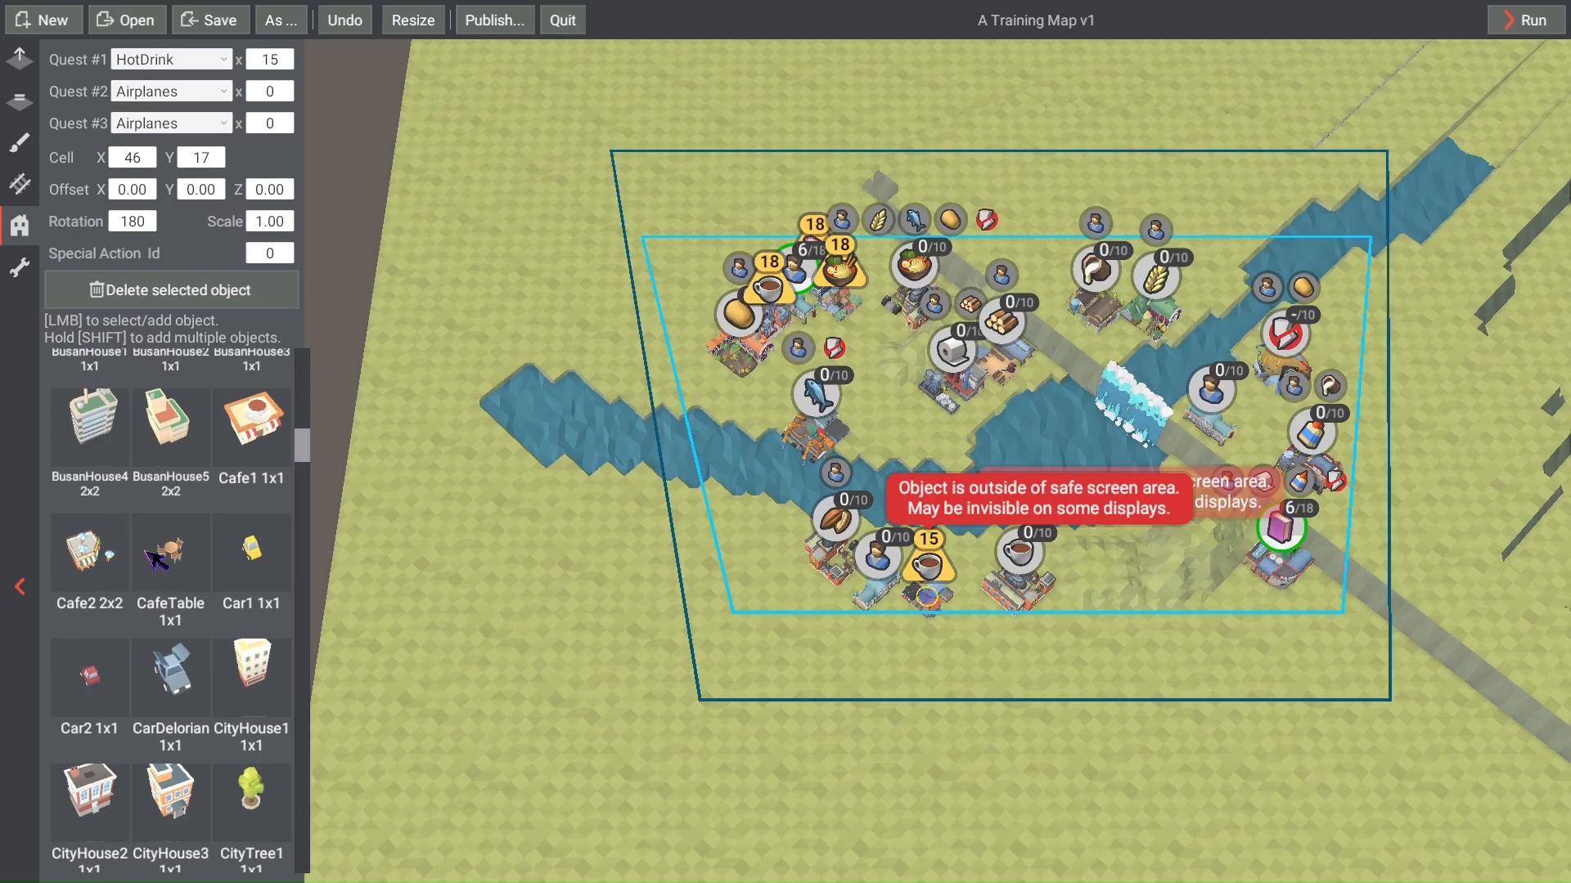
click(90, 556)
scroll(797, 358, up, 5)
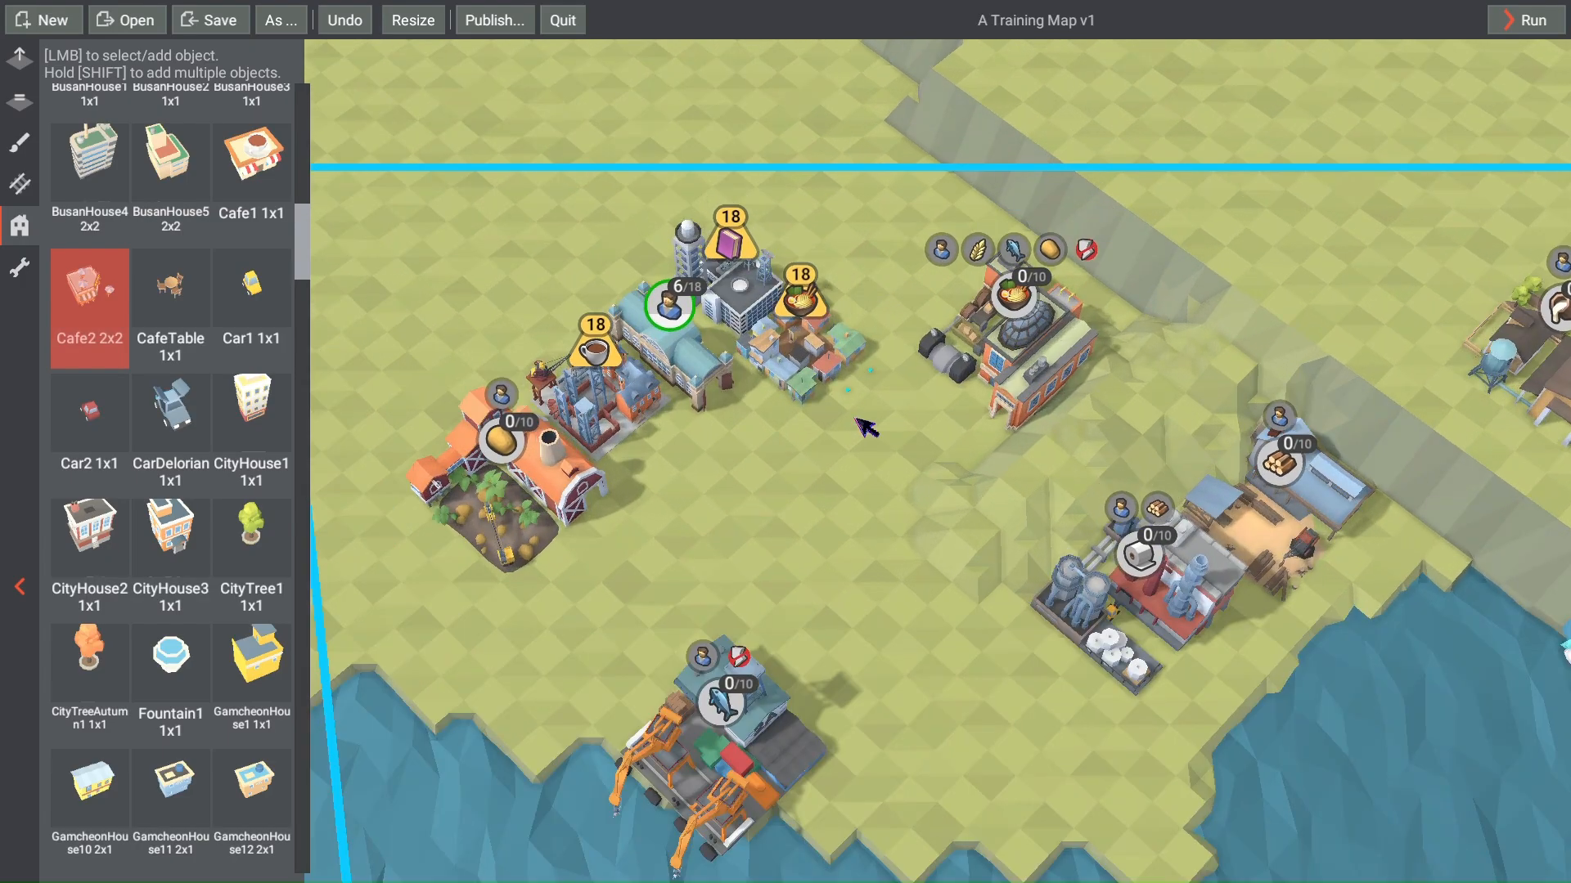
click(824, 483)
scroll(711, 494, up, 3)
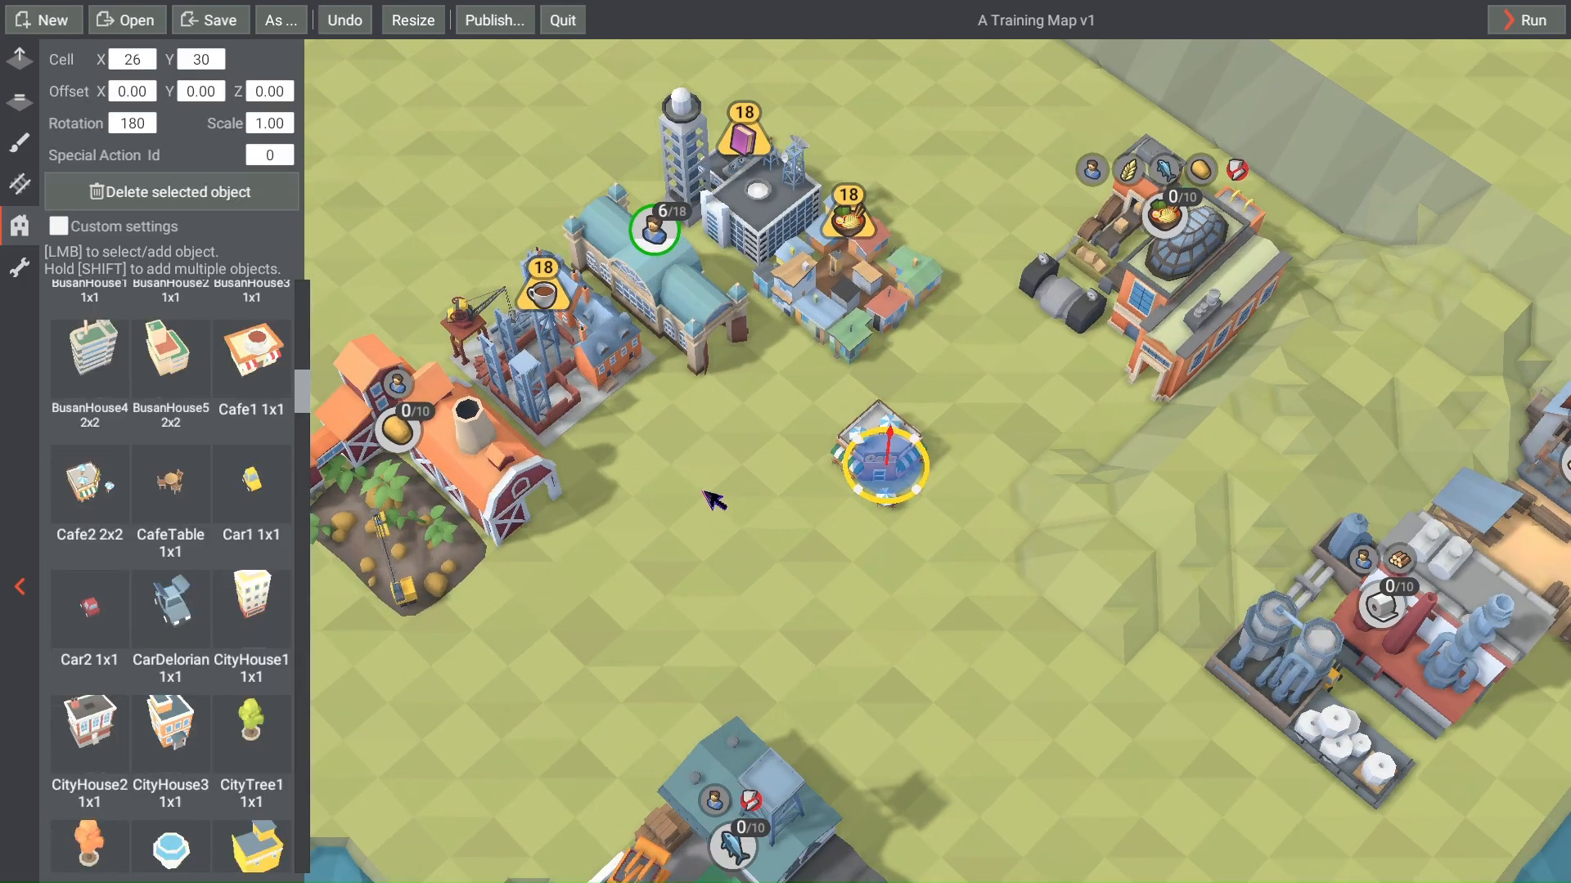
Step: Place two CafeTable objects in front of the café, one at cell 27, 28 and one at cell 28, 30
click(170, 487)
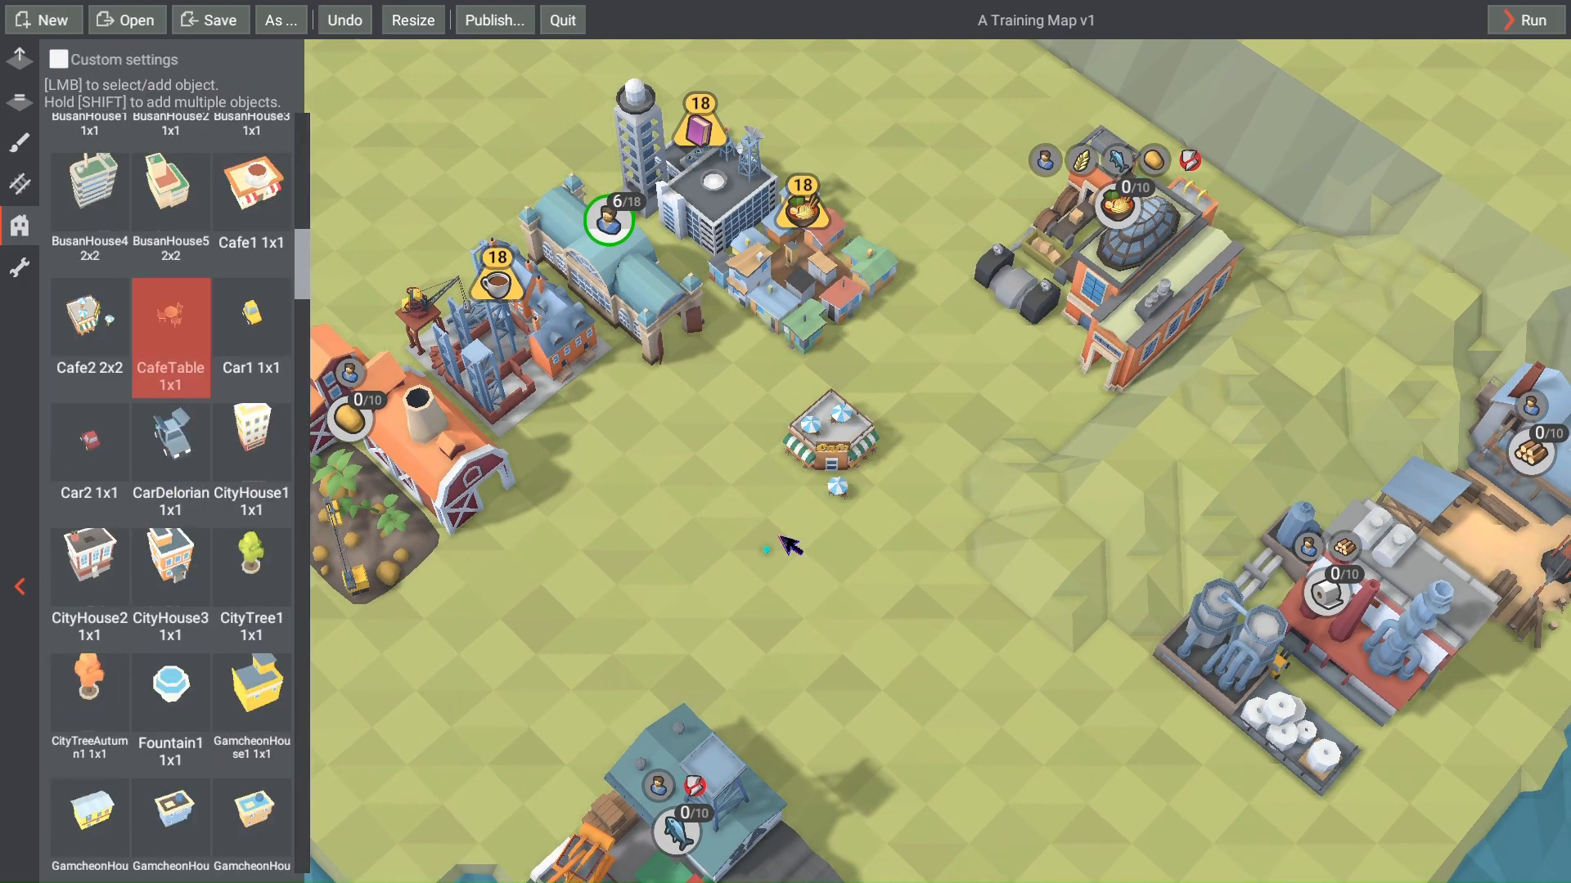
click(776, 536)
click(201, 490)
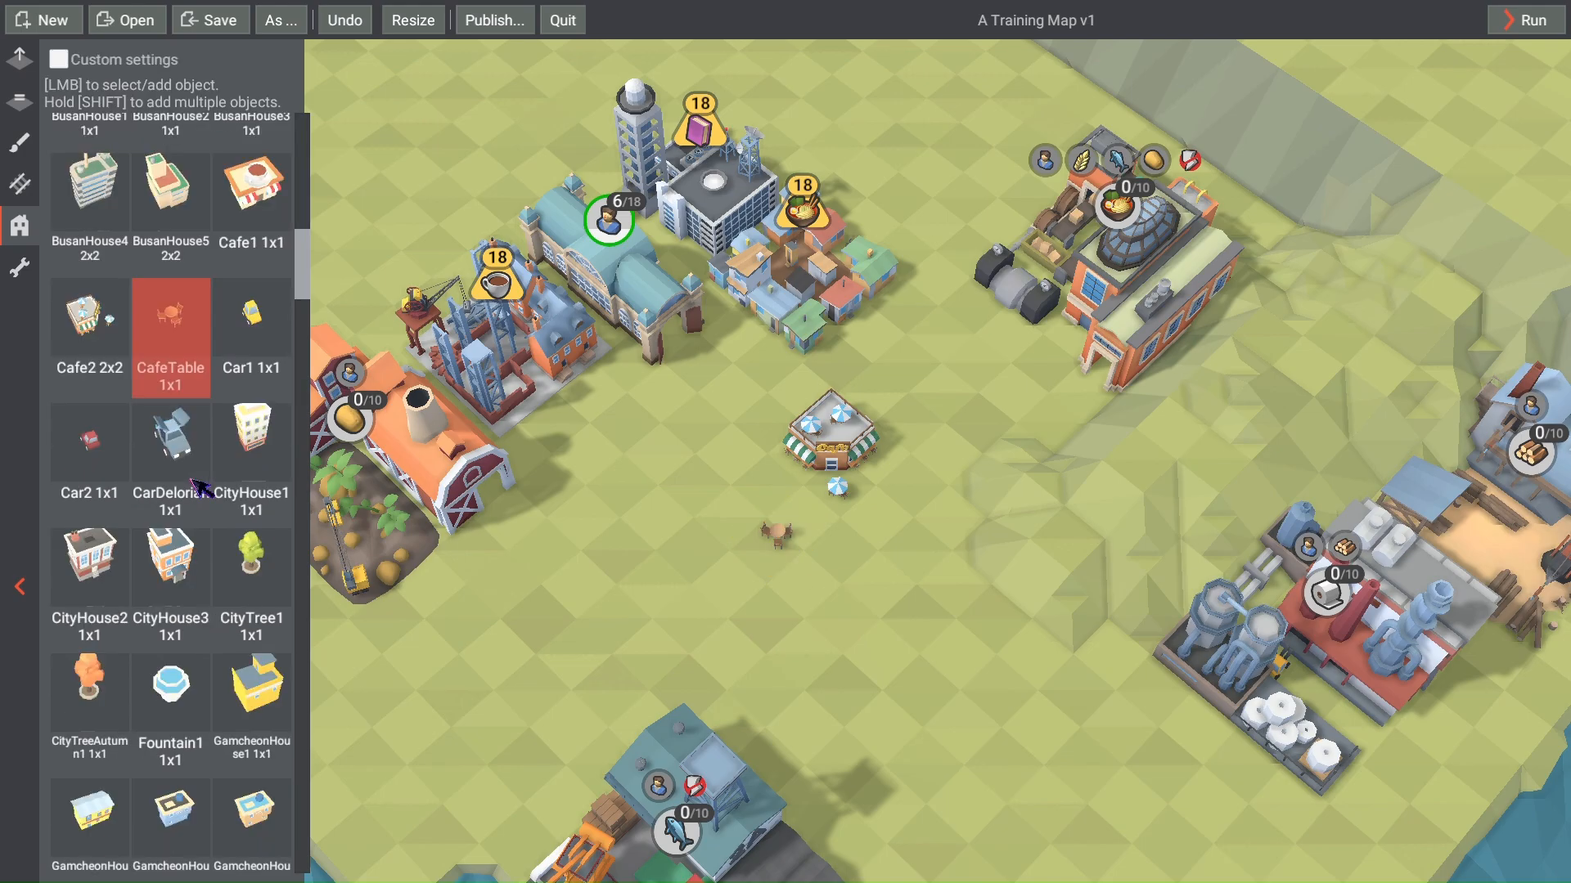
click(888, 546)
middle_drag(971, 435, 908, 498)
scroll(866, 466, up, 2)
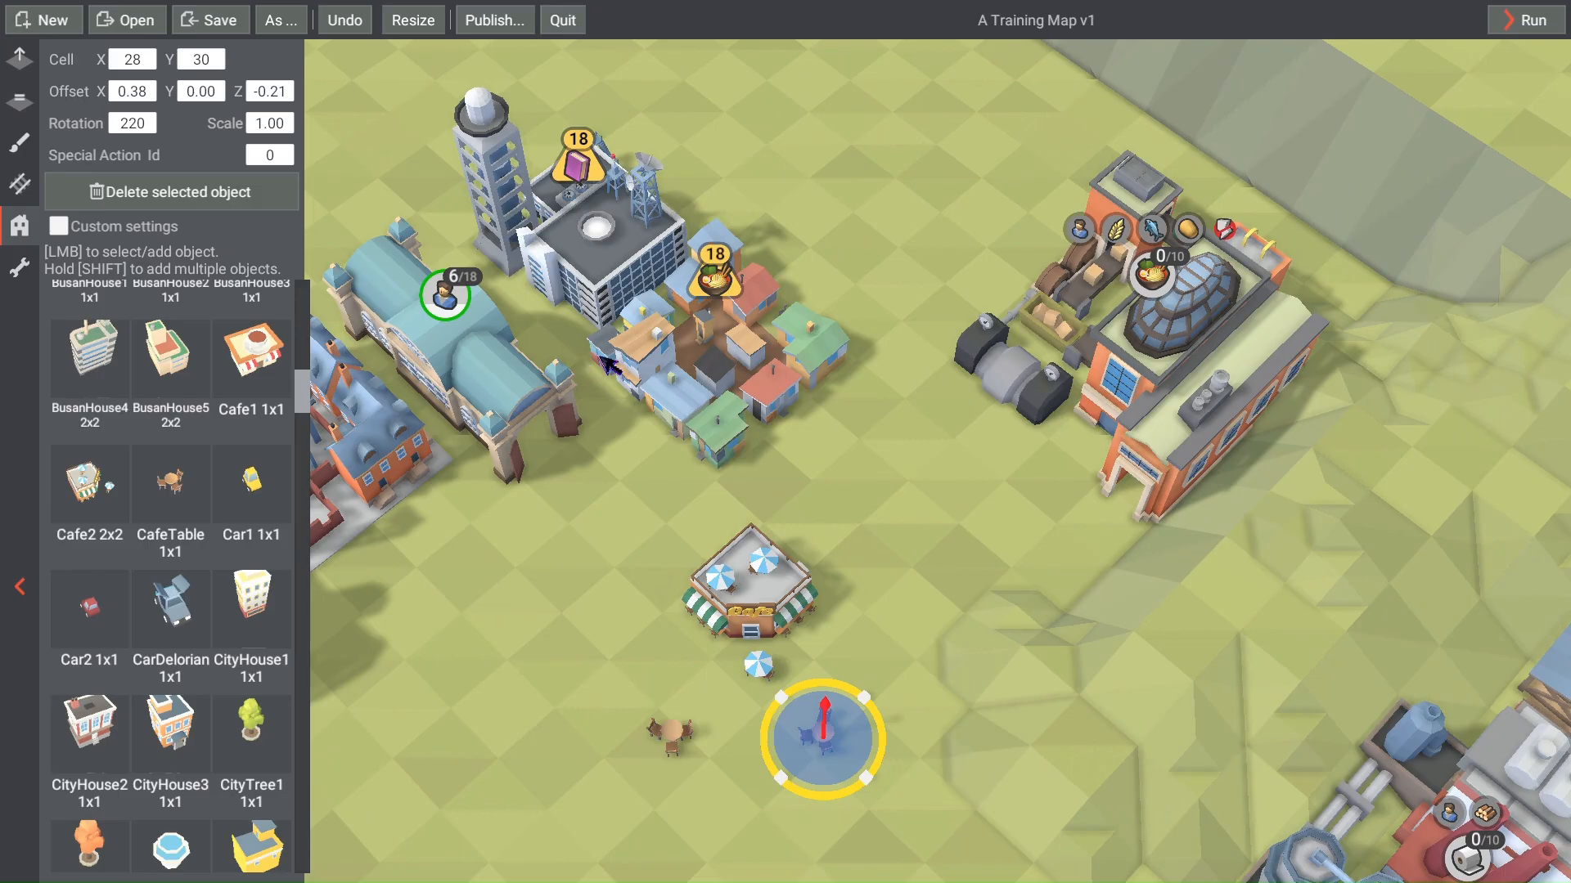
scroll(605, 372, up, 2)
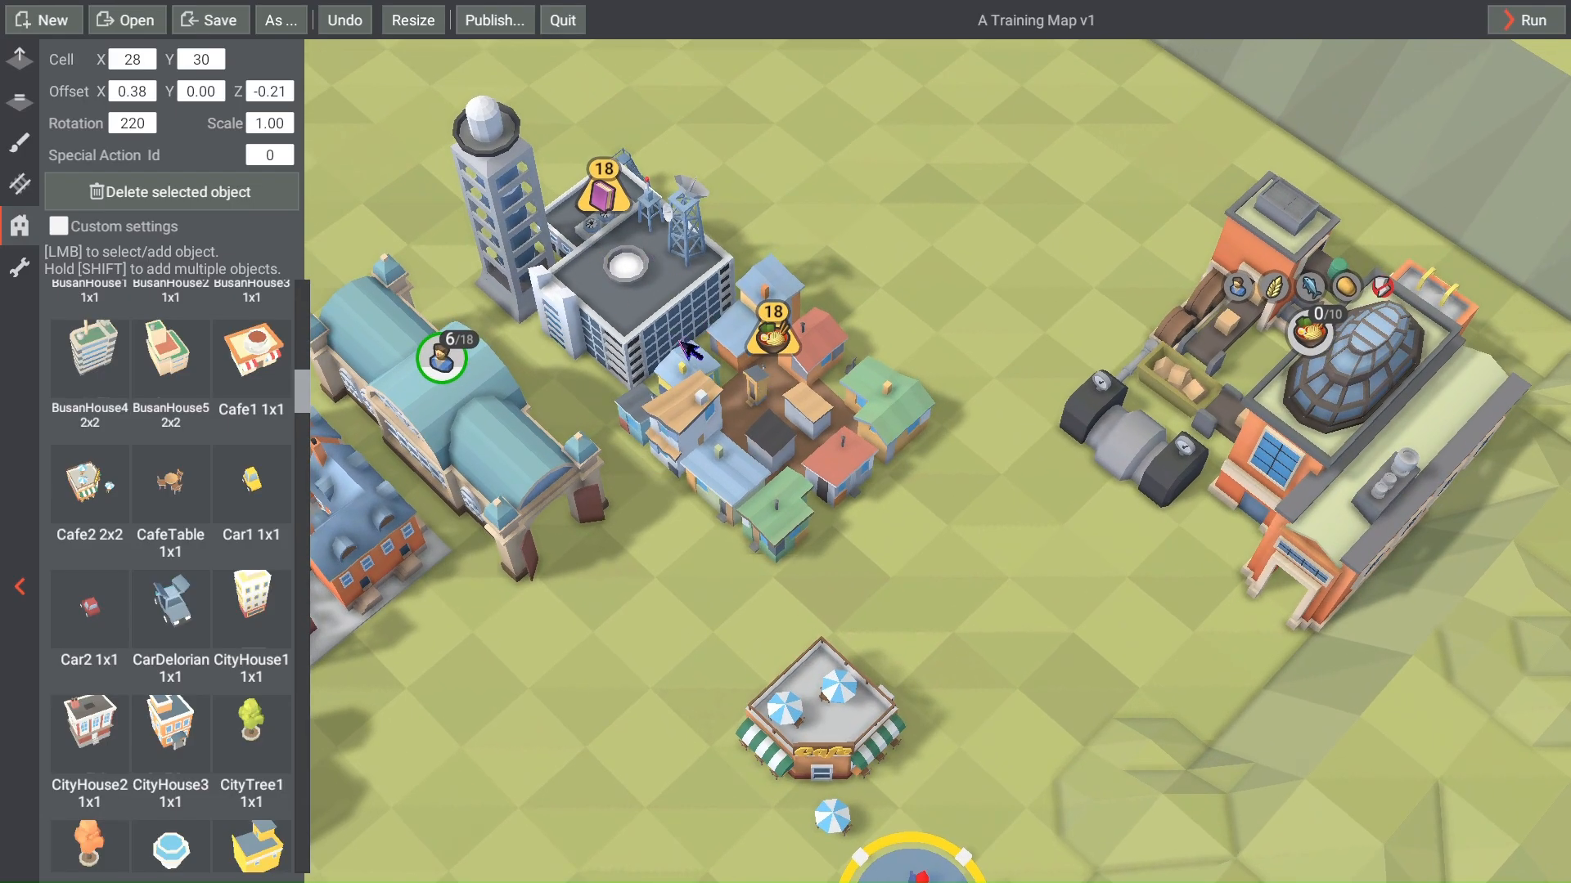
Step: Move the Book city block from beside the workers' station toward the Ramen block and deselect it
click(635, 272)
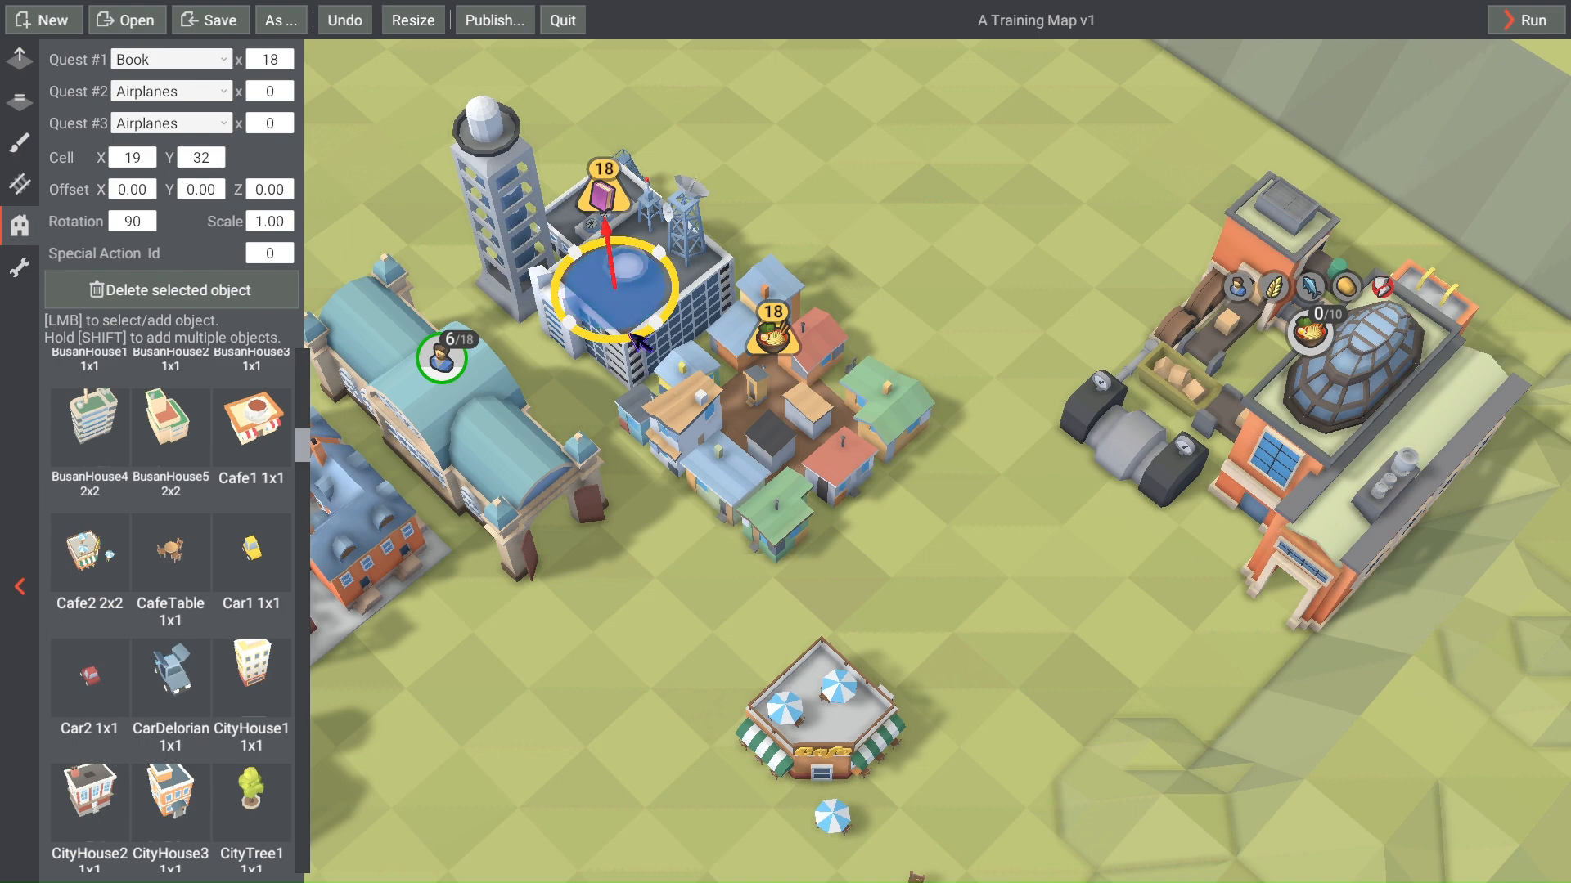
drag(638, 342, 648, 352)
click(697, 554)
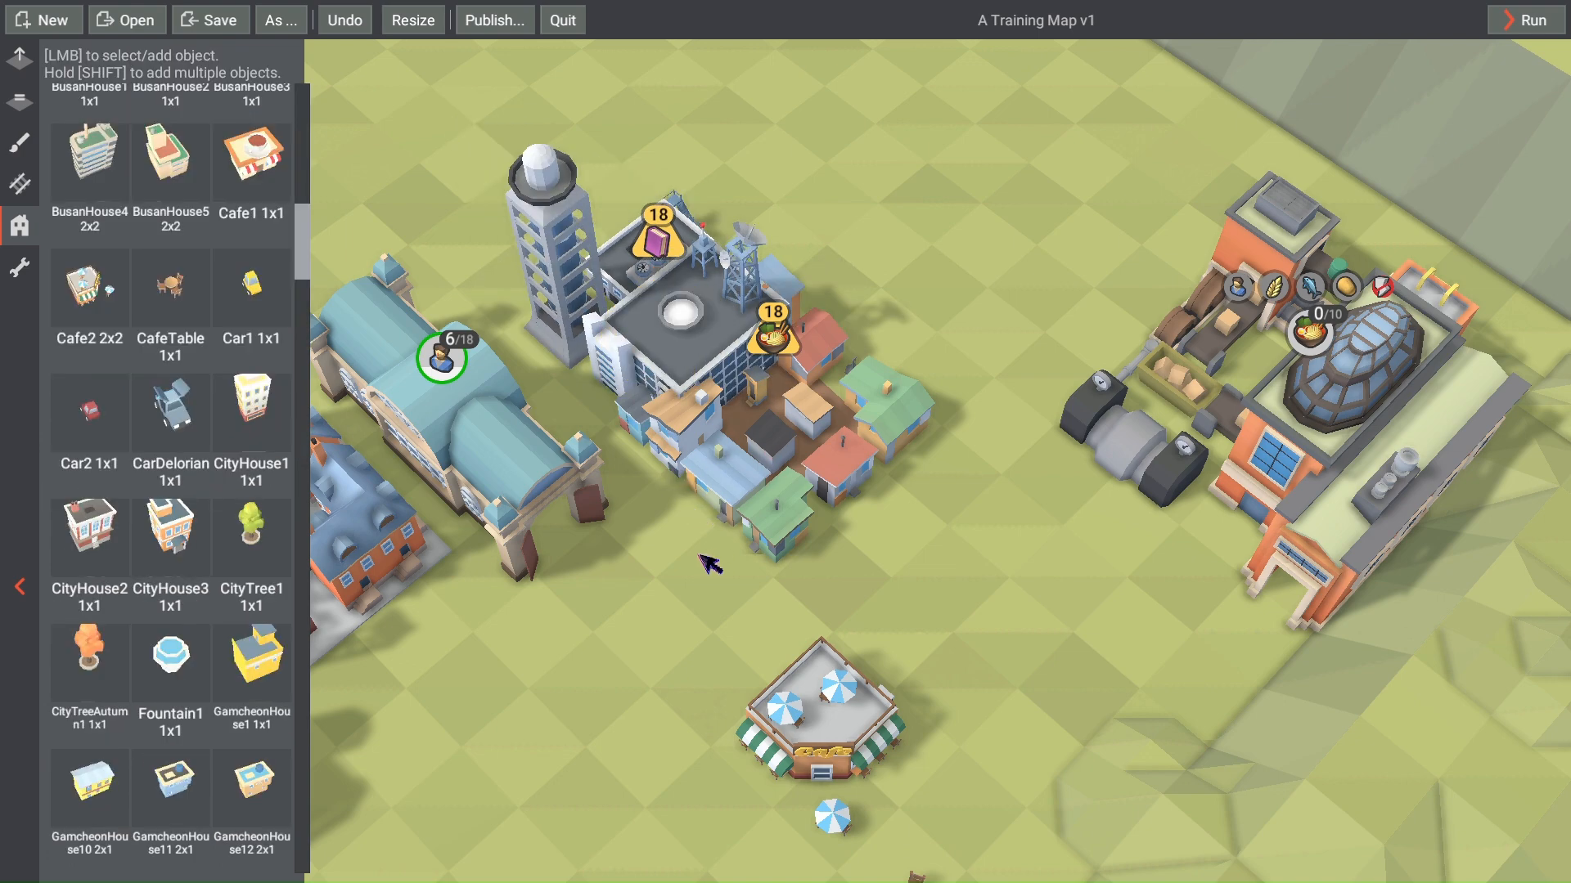
Step: Sink the Ramen city block beneath the terrain to a Y offset of -1.50, leaving its quest marker above ground
click(804, 462)
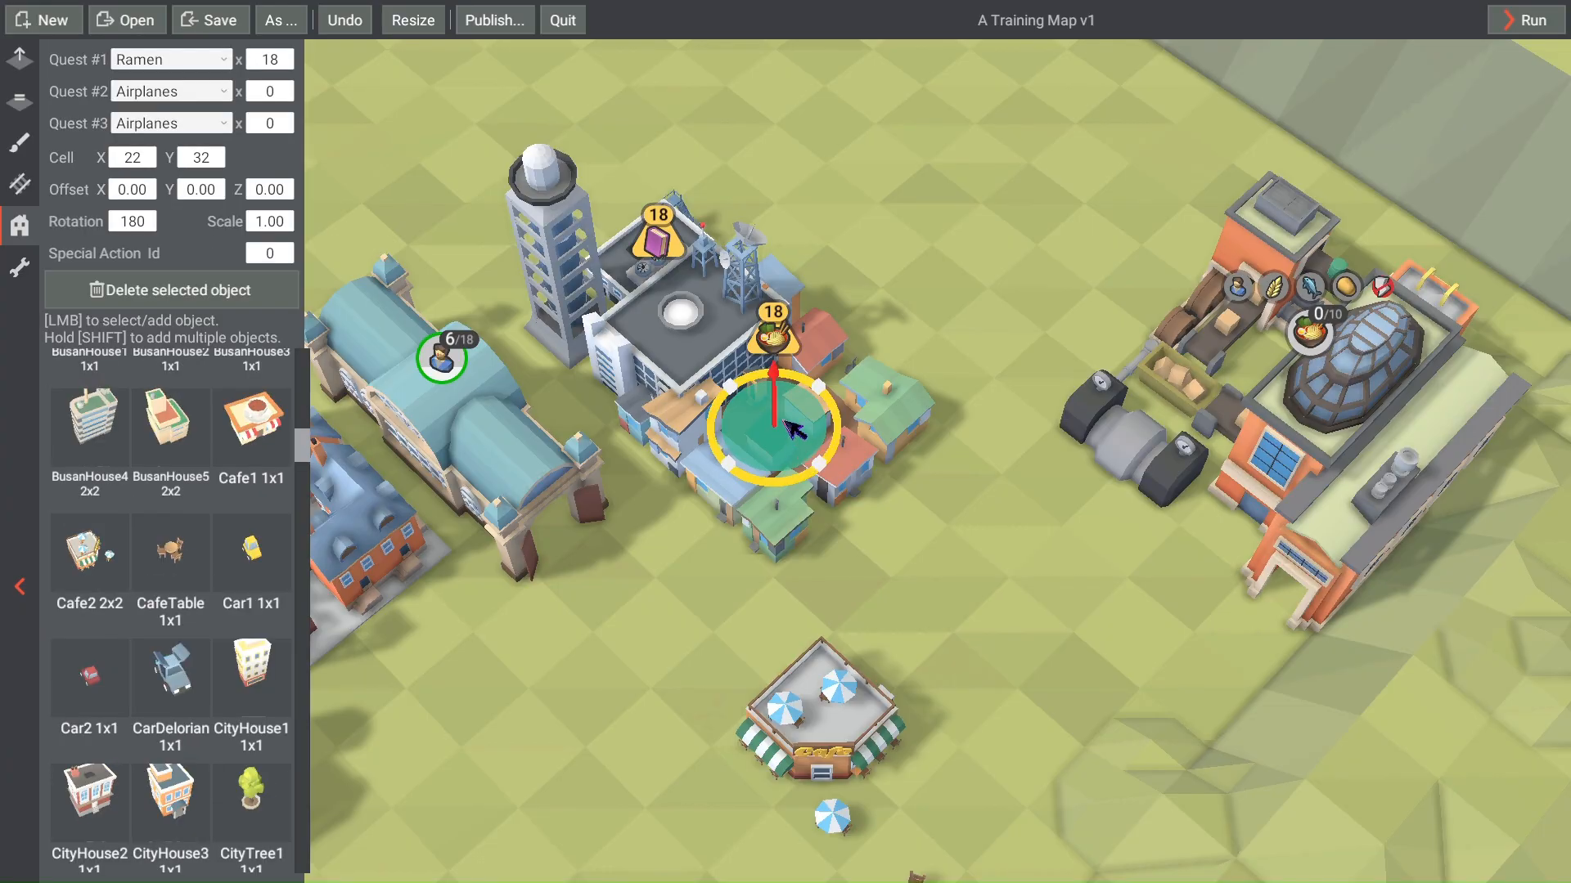
drag(785, 396, 792, 449)
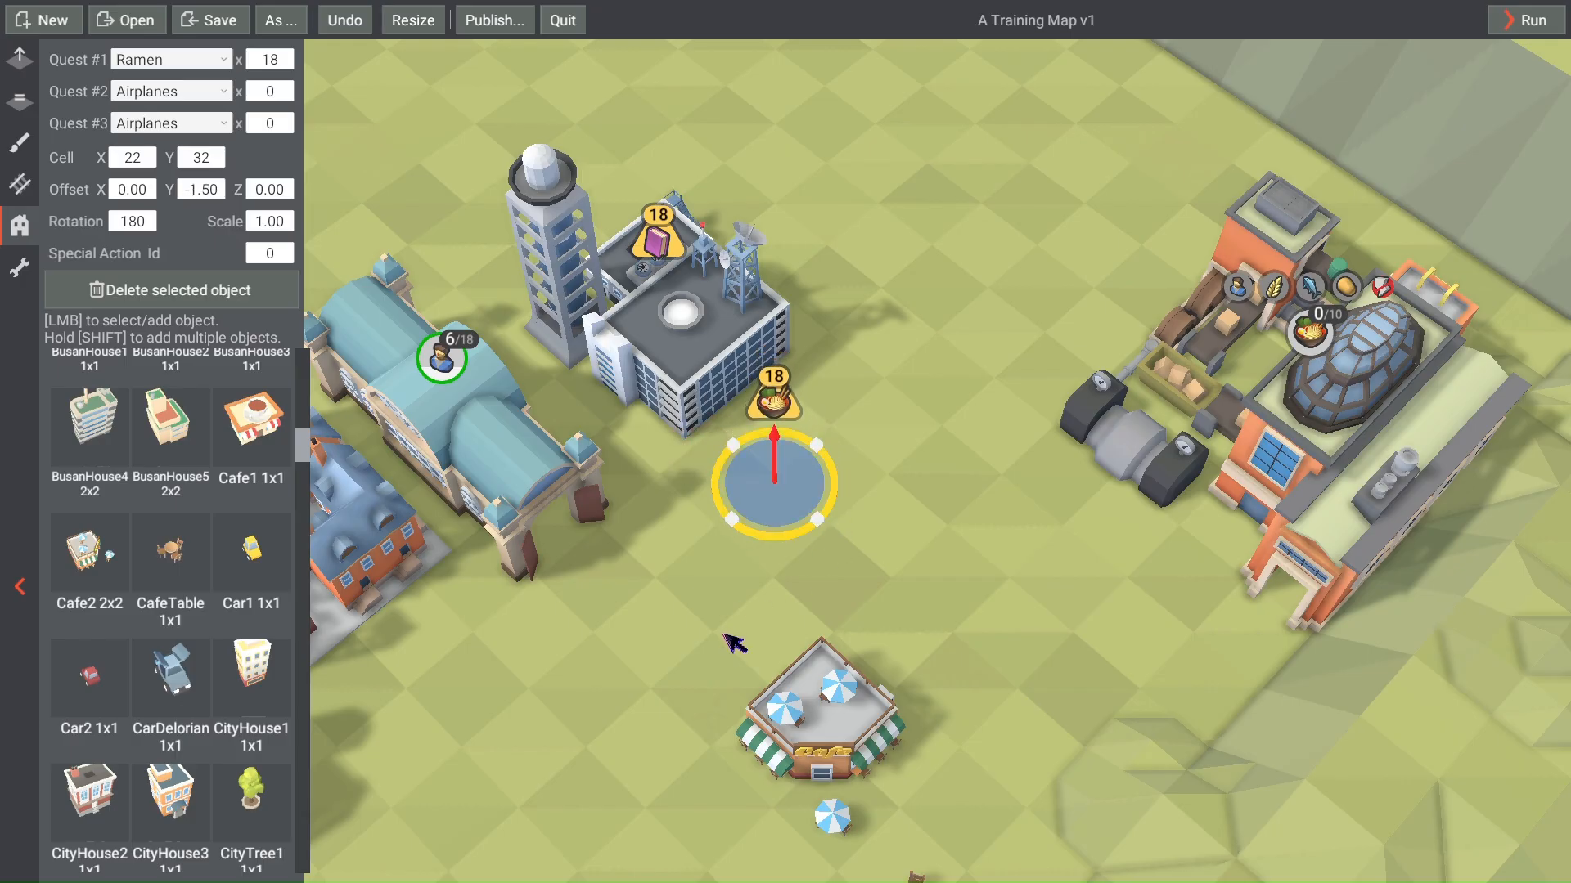
right_drag(704, 618, 655, 539)
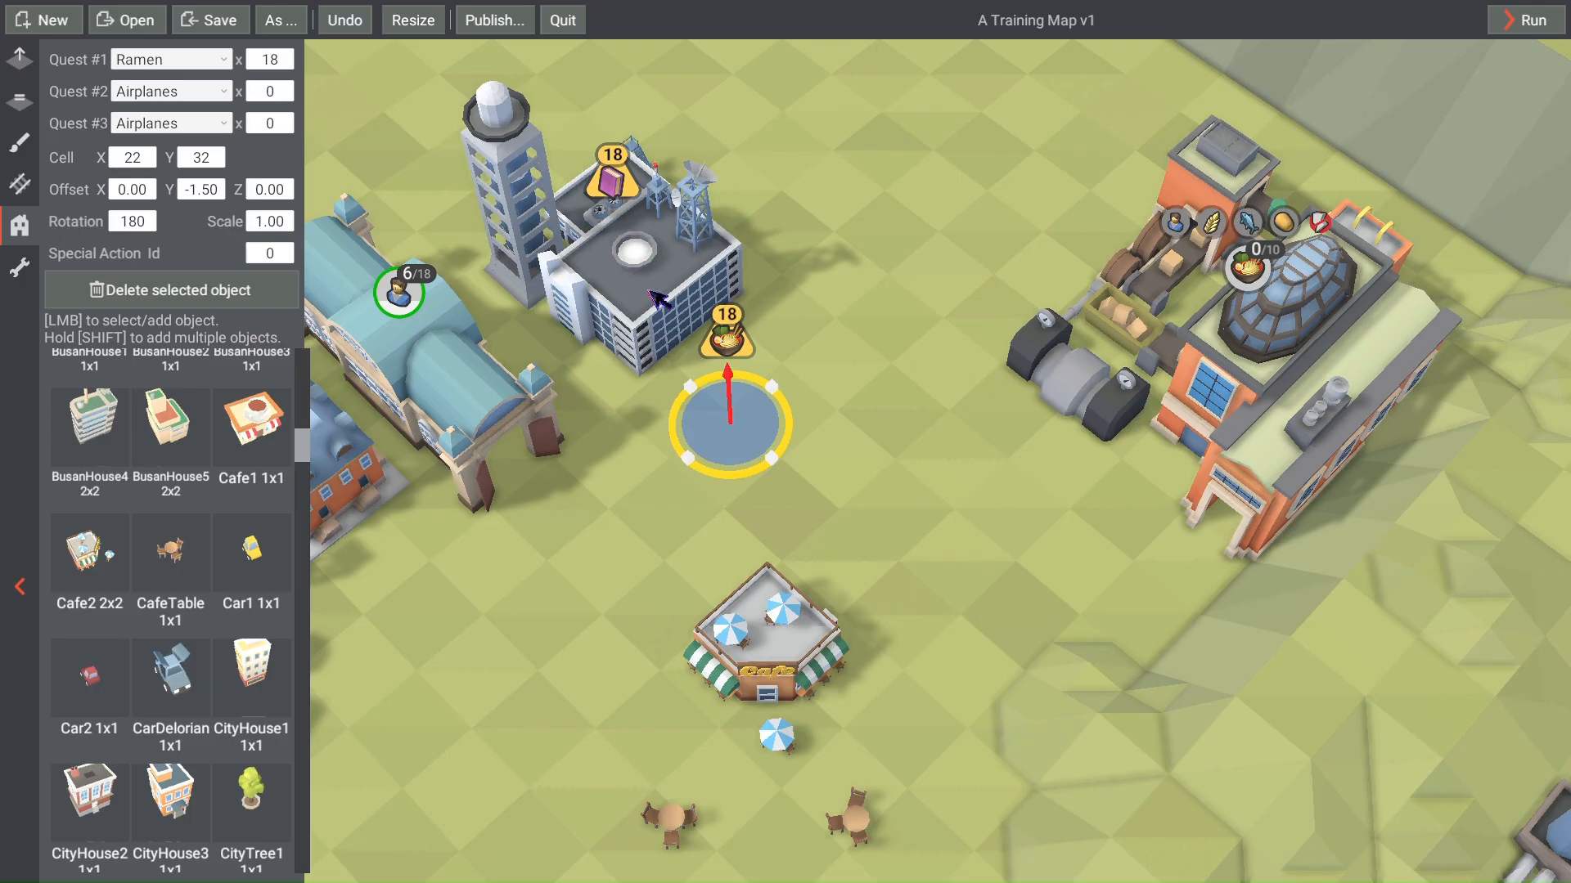
Step: Test-run the map, return to the editor and move the Cafe2 building to cell 23, 32, under the ramen quest marker
click(1527, 19)
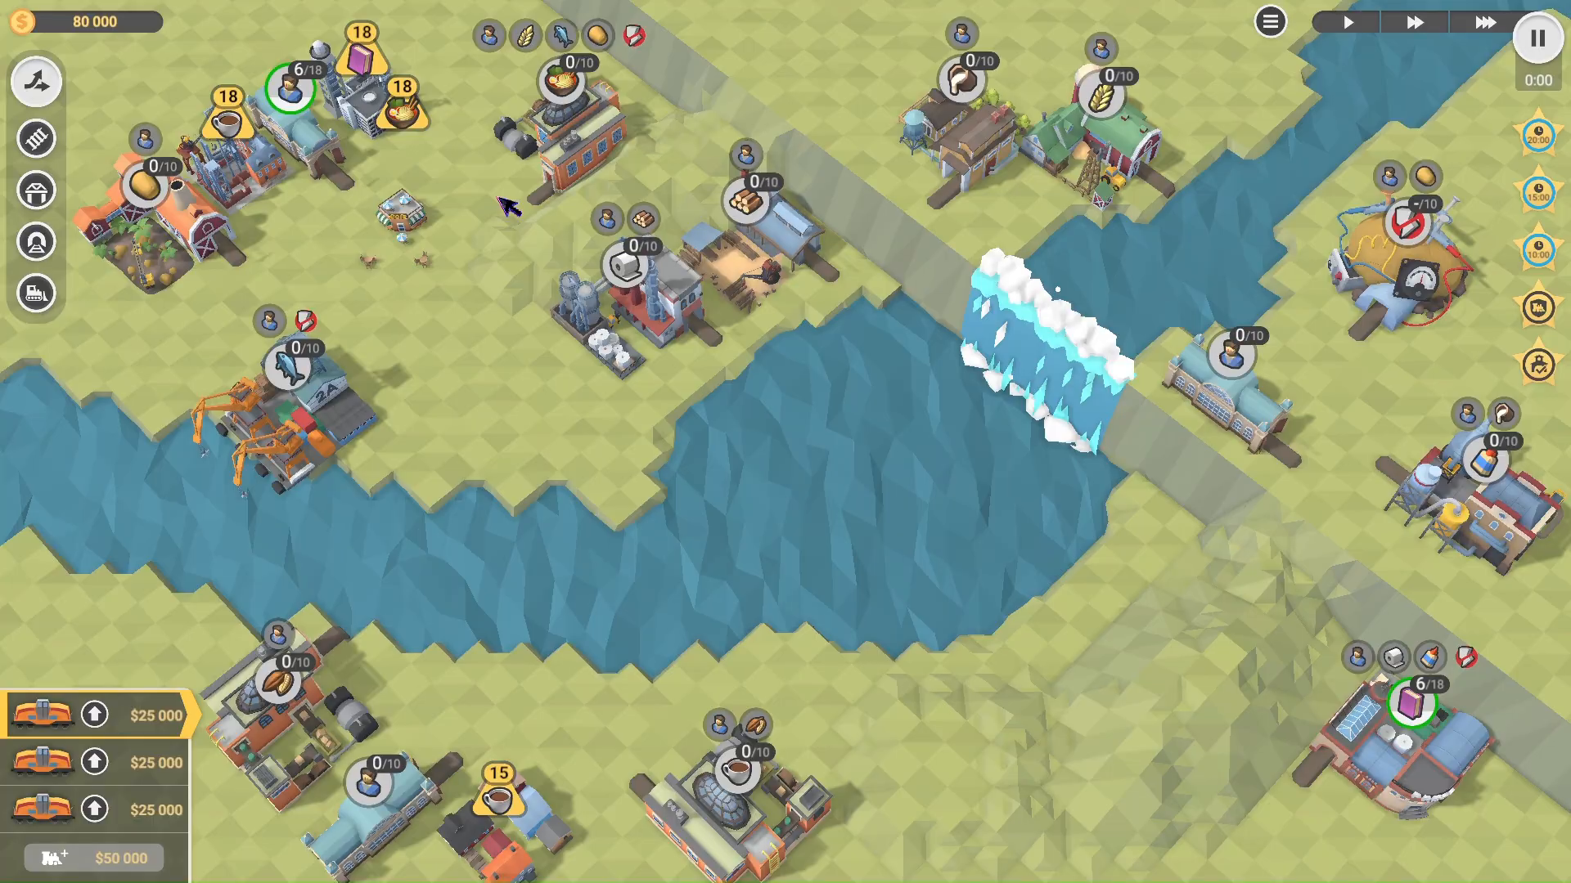
key(Escape)
scroll(795, 288, up, 10)
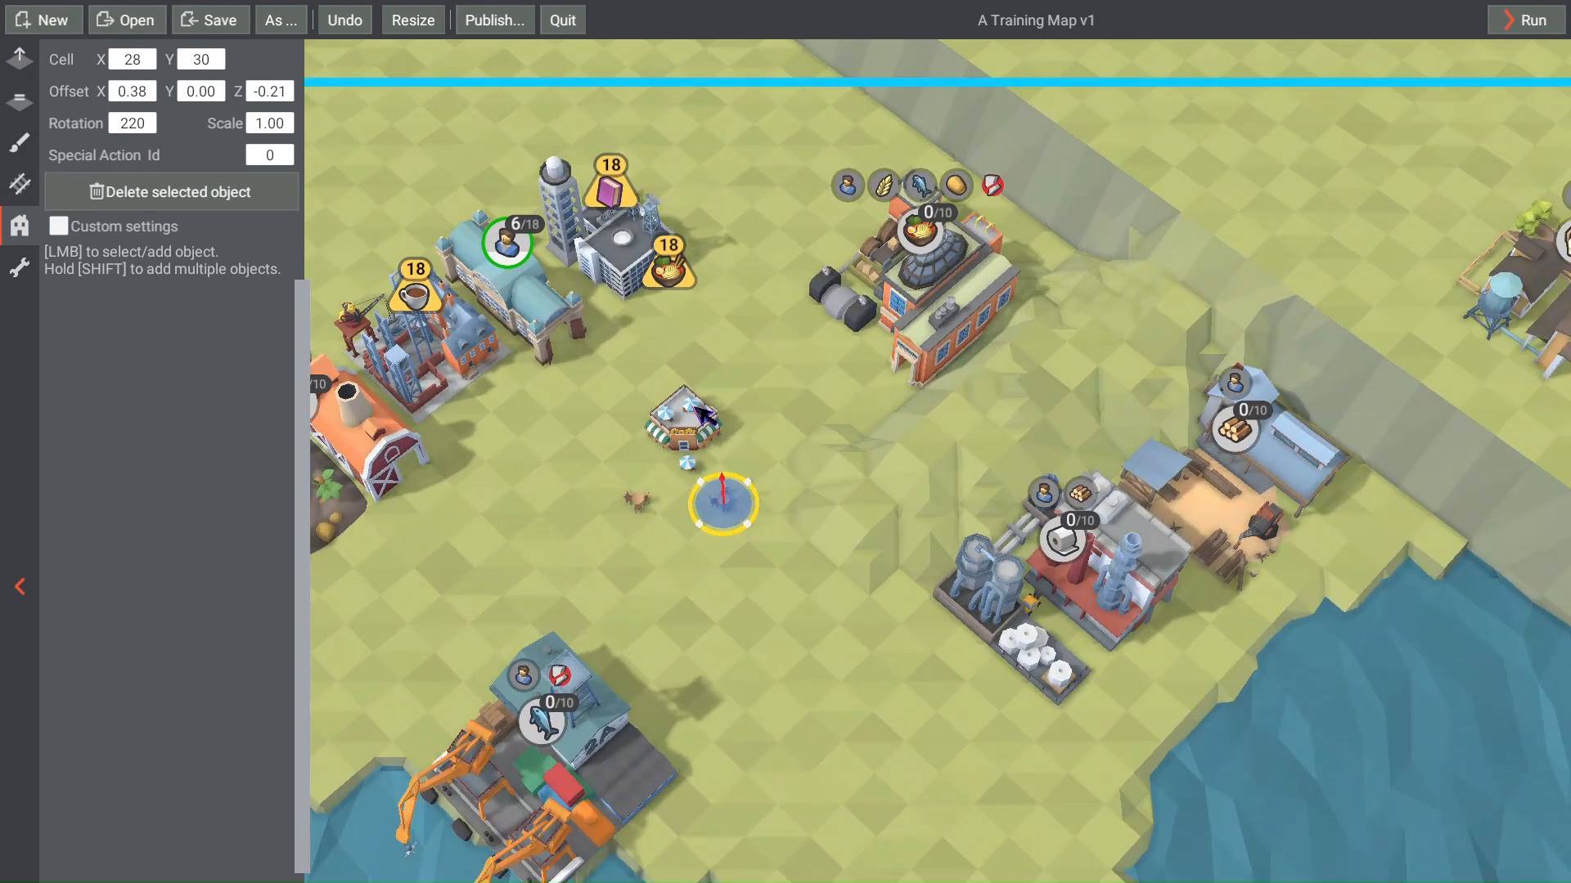
scroll(704, 417, up, 4)
click(712, 551)
drag(711, 550, 680, 329)
right_drag(682, 331, 864, 475)
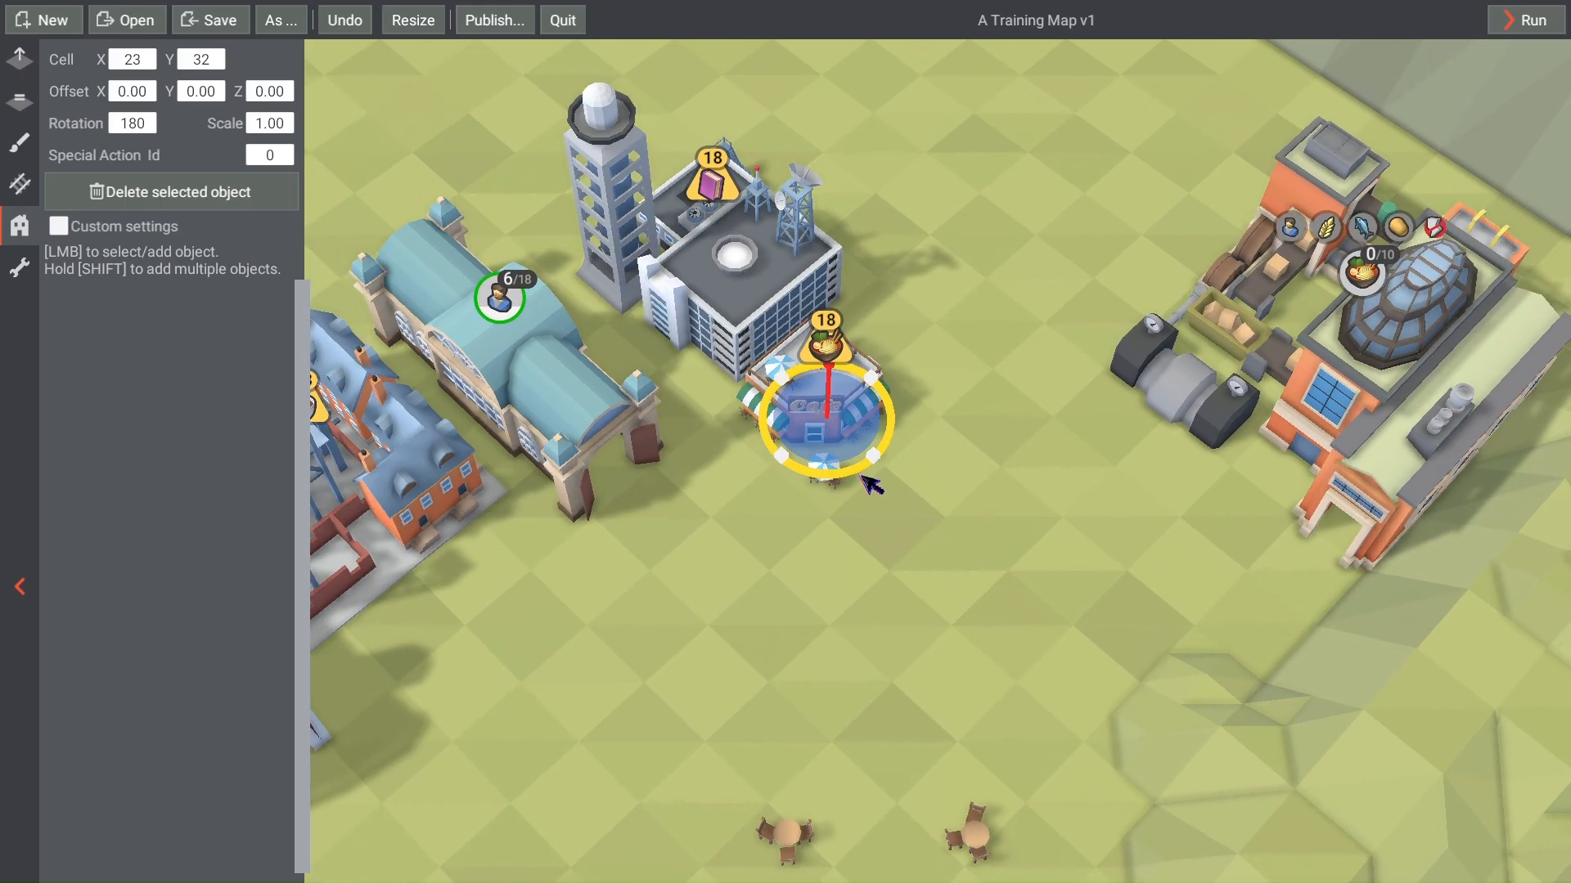
Step: Set the café's X offset to 0.50 and its scale to 1.25
scroll(872, 458, up, 3)
click(133, 91)
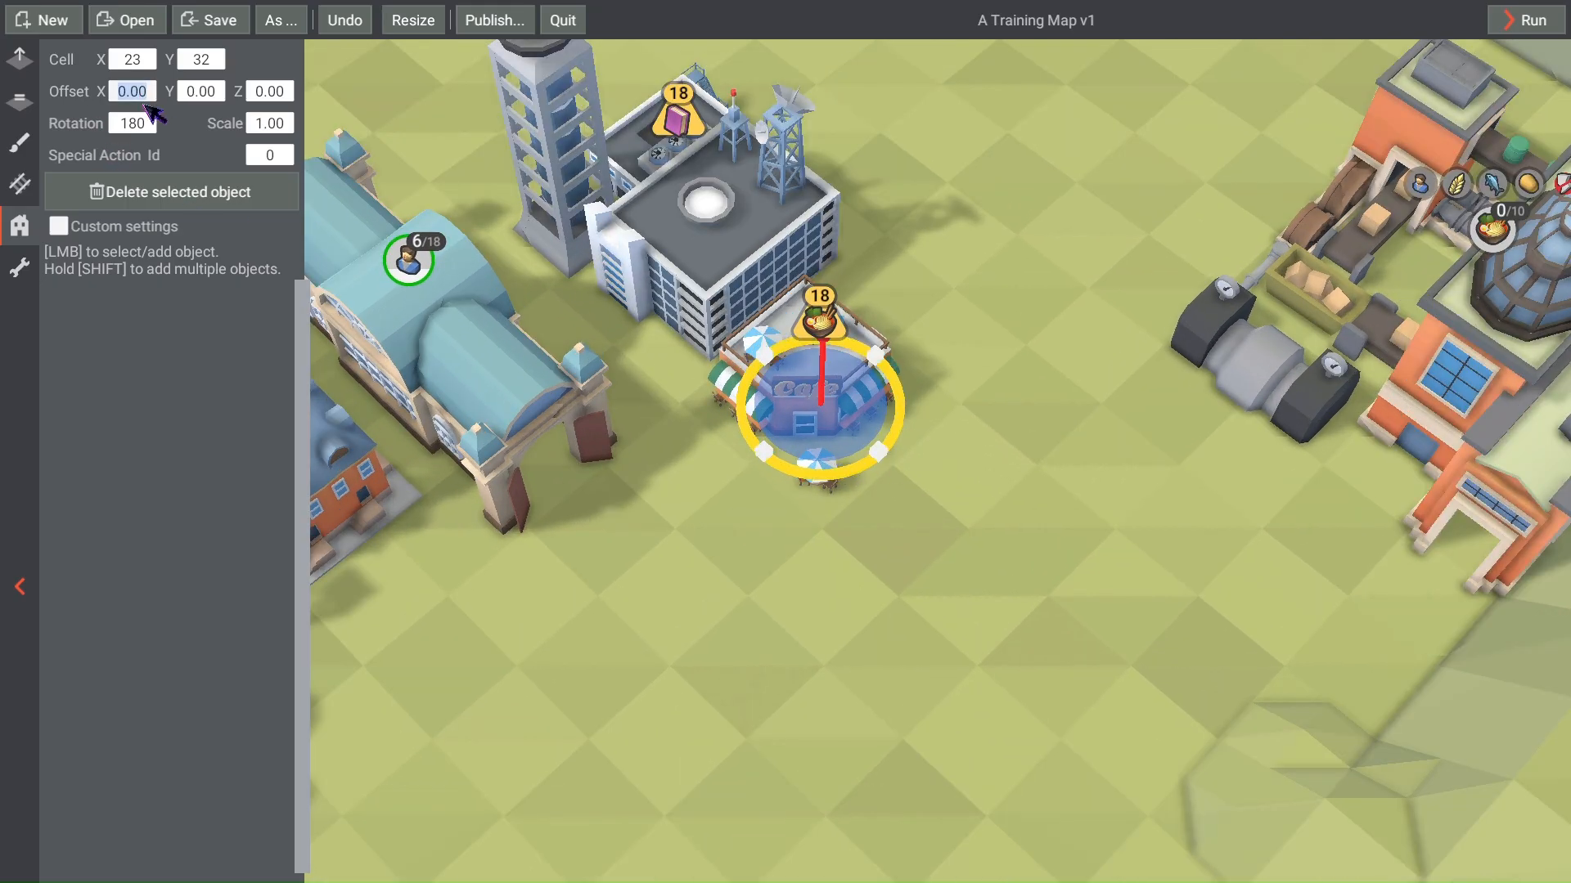
text(.5)
key(Return)
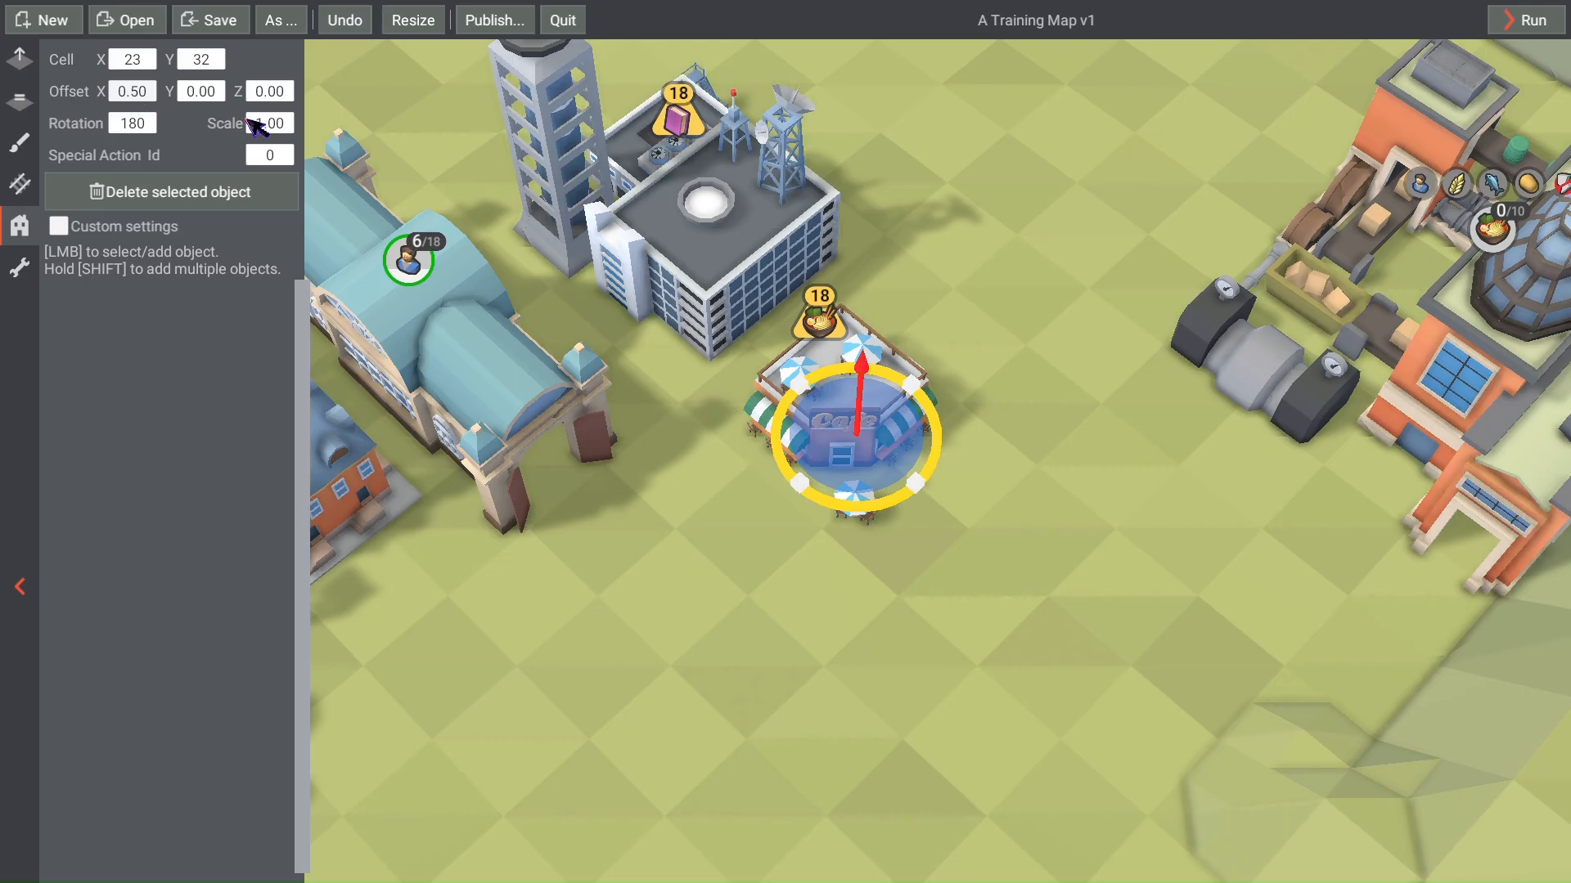
click(278, 124)
key(Return)
key(s)
key(d)
key(w)
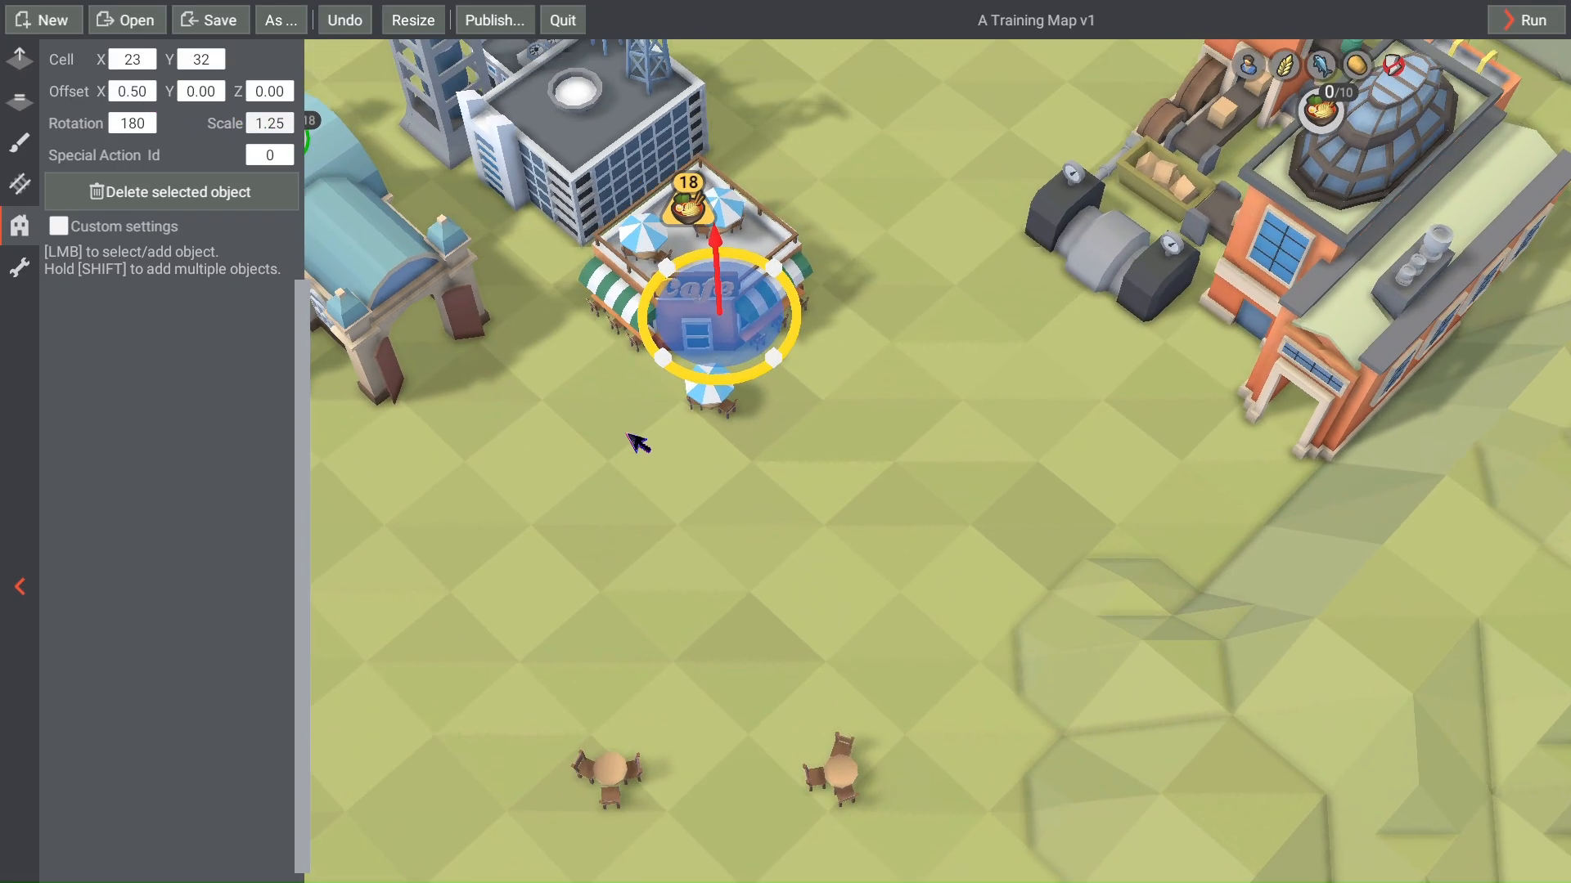
Step: Move the two café tables beside the café, one to cell 25, 33 and the other to cell 24, 31
key(s)
click(641, 684)
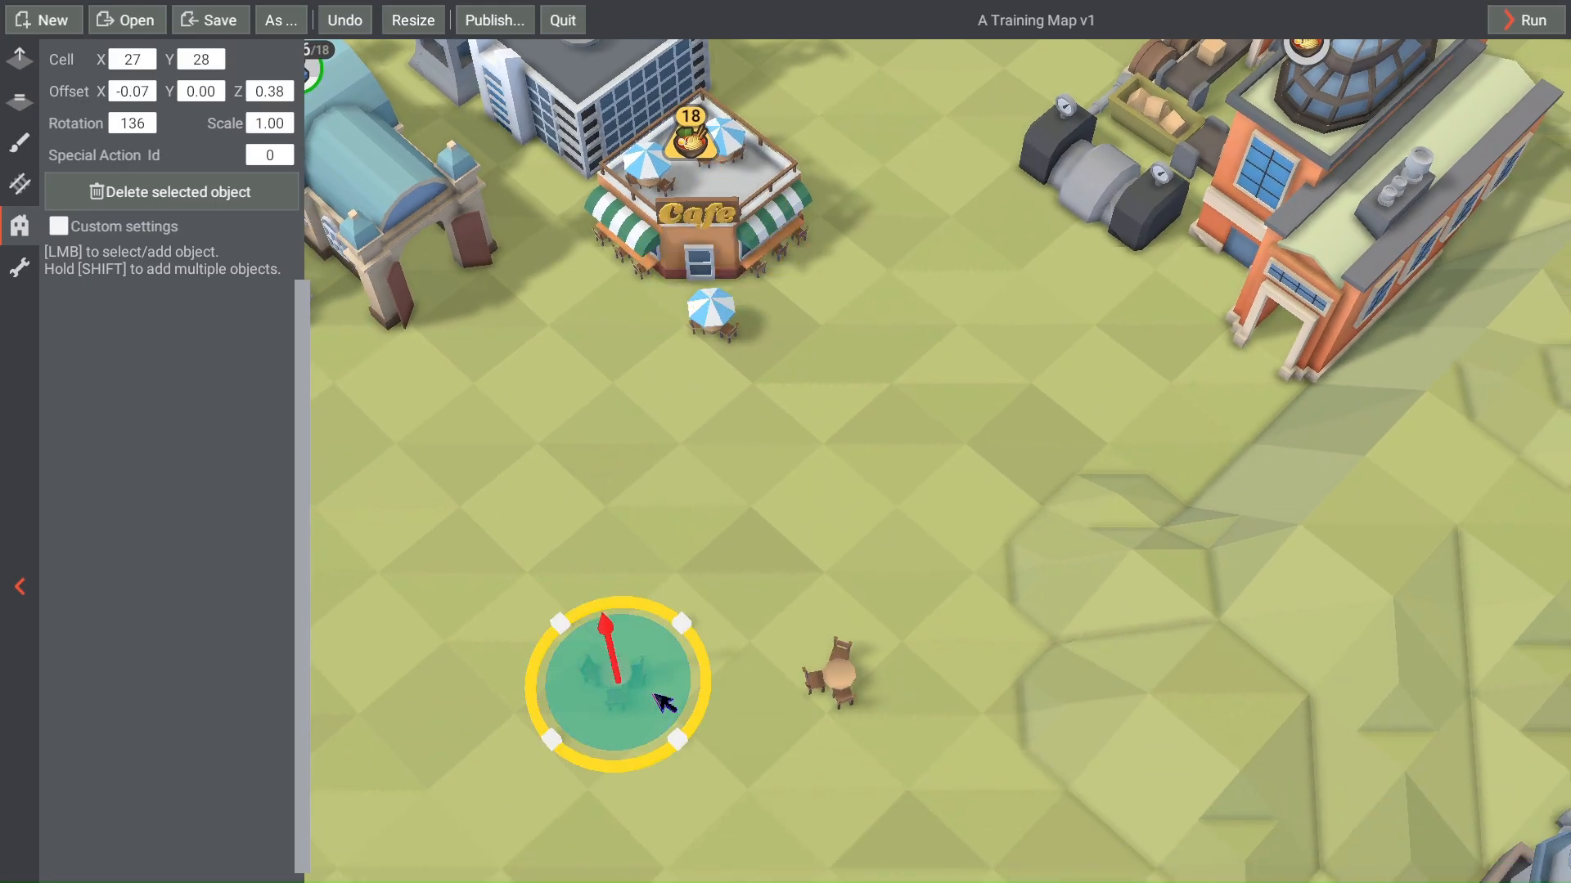
drag(662, 701, 863, 337)
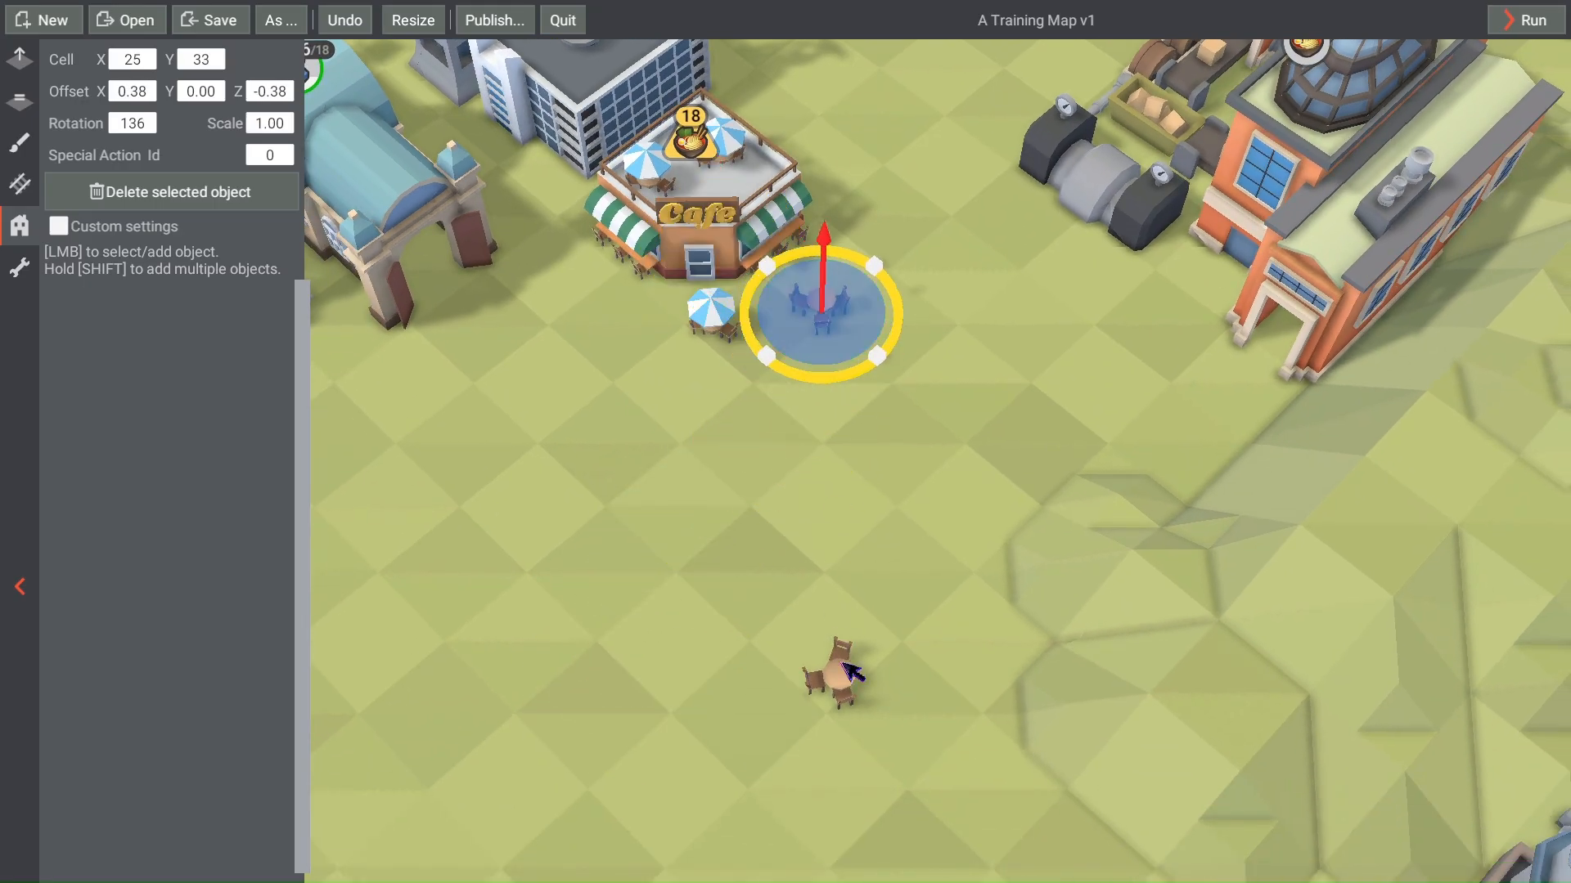
click(850, 672)
drag(873, 726, 662, 368)
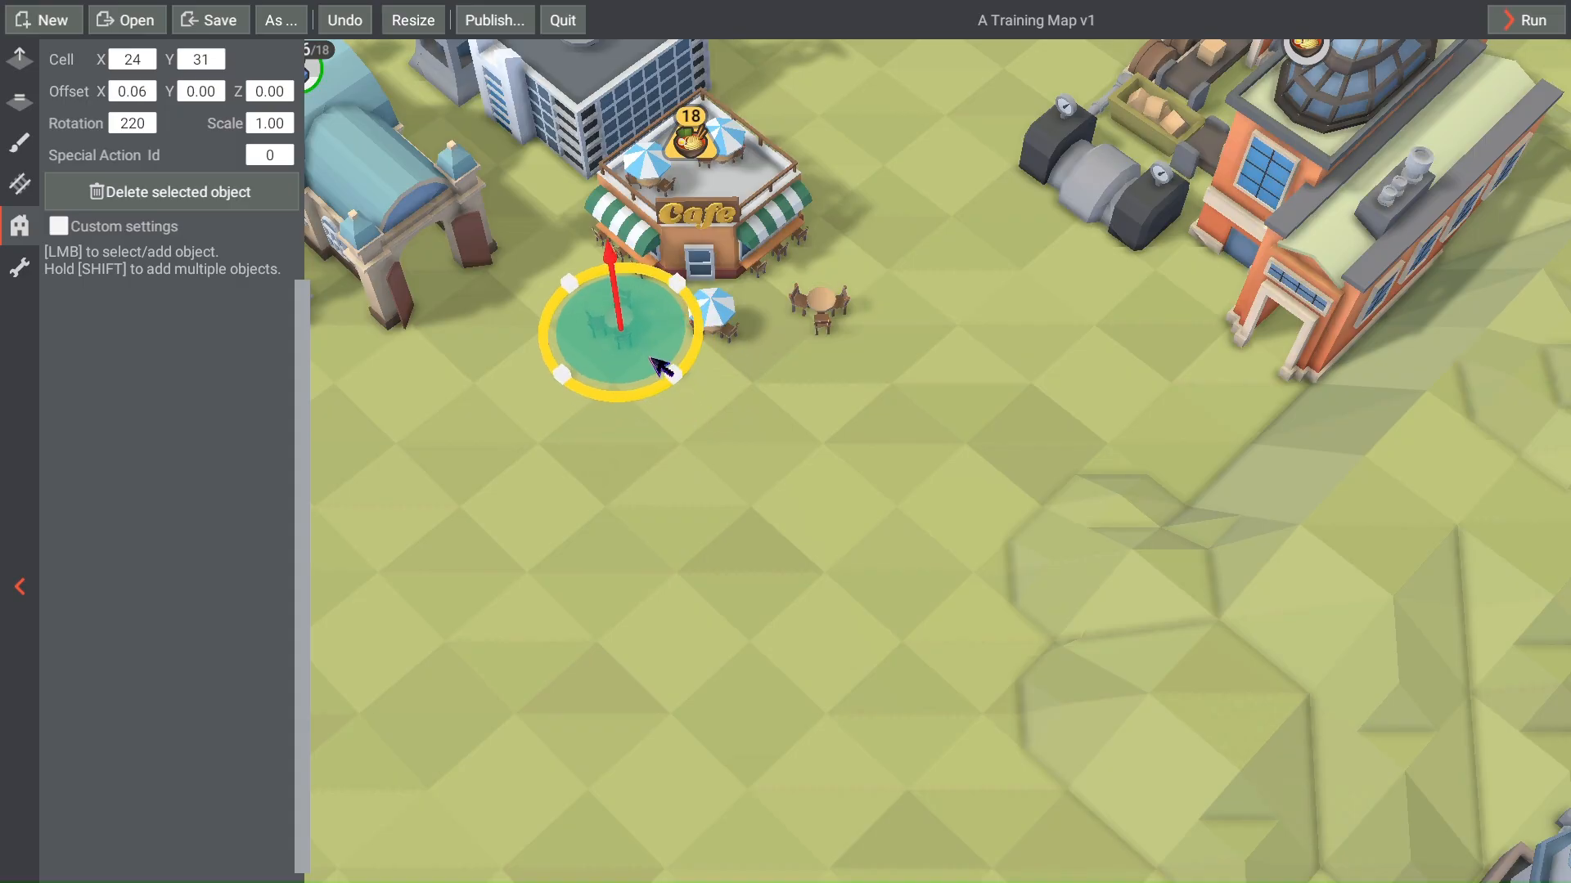
Step: Deselect the table, test-run the map and examine the café with its tables next to the Book city block
click(792, 543)
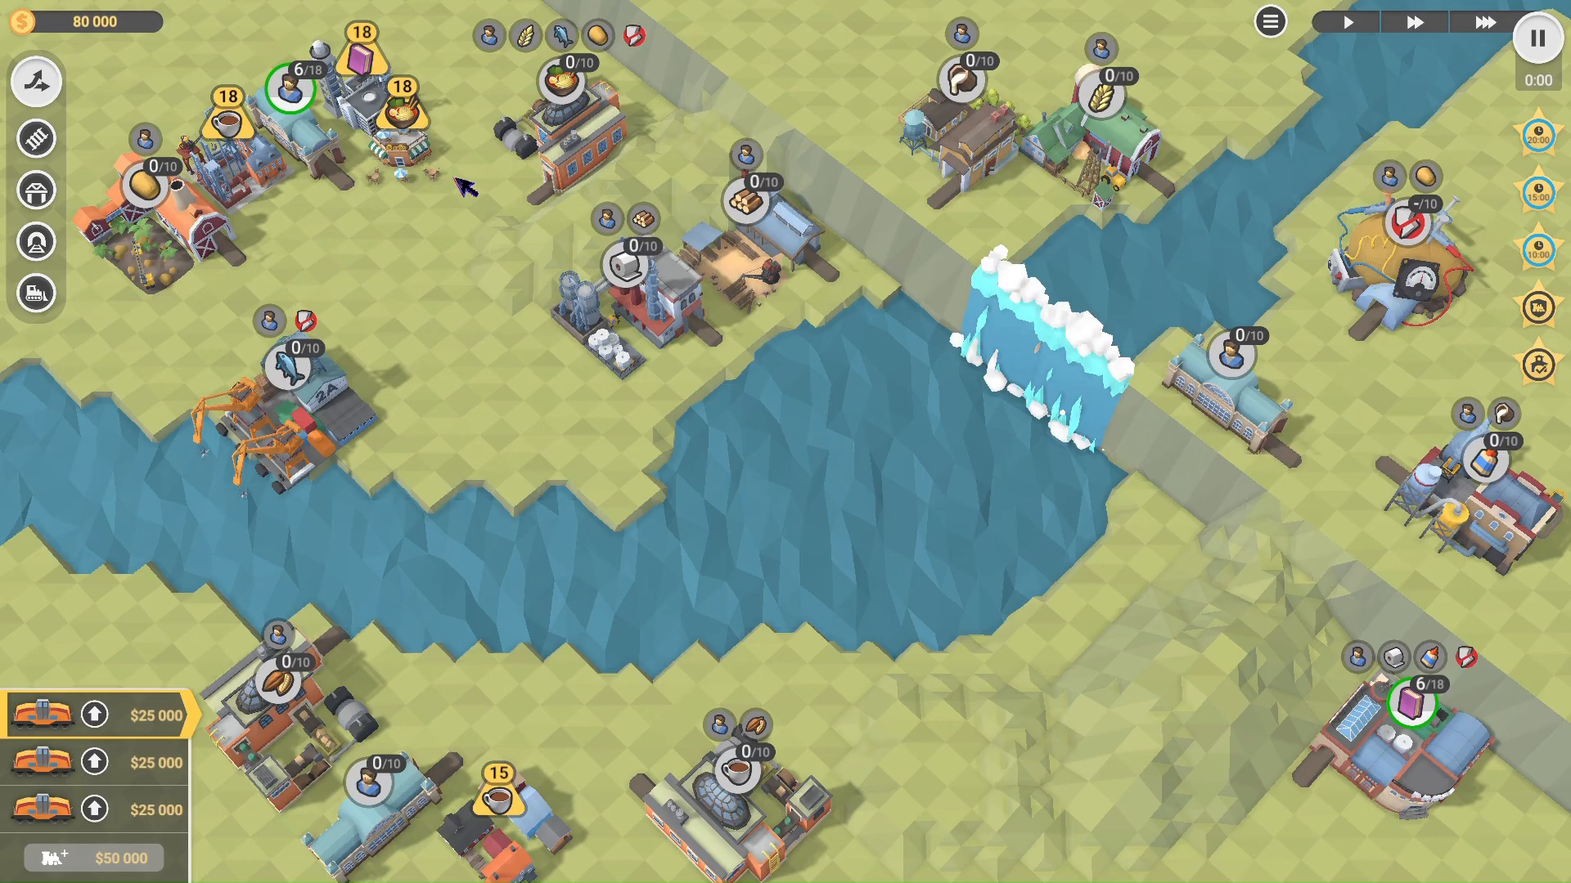
scroll(449, 193, up, 5)
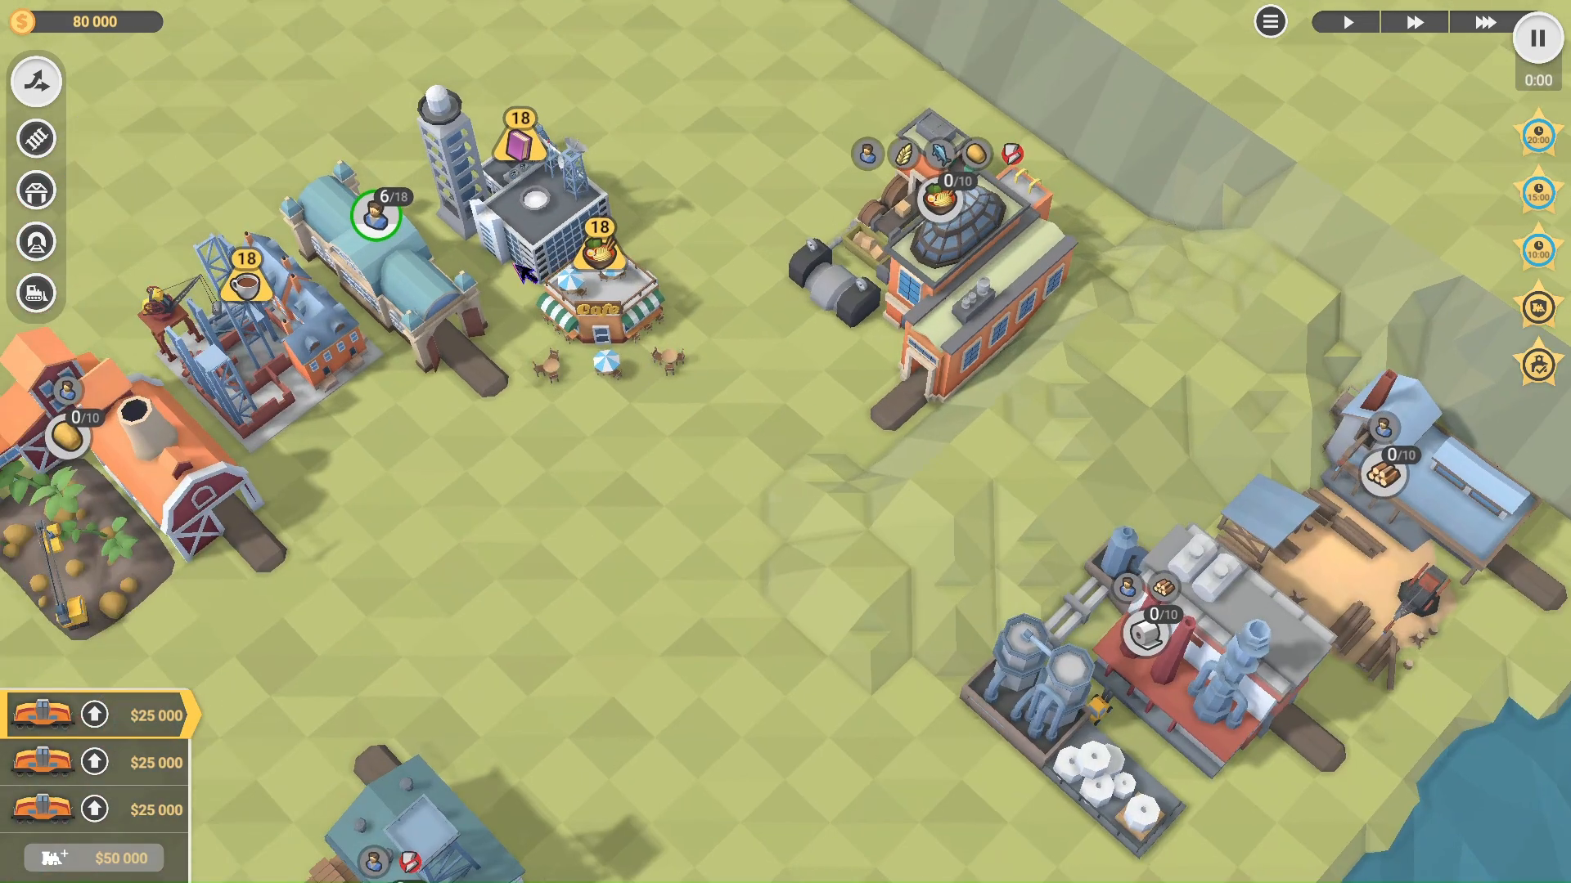
scroll(507, 260, down, 5)
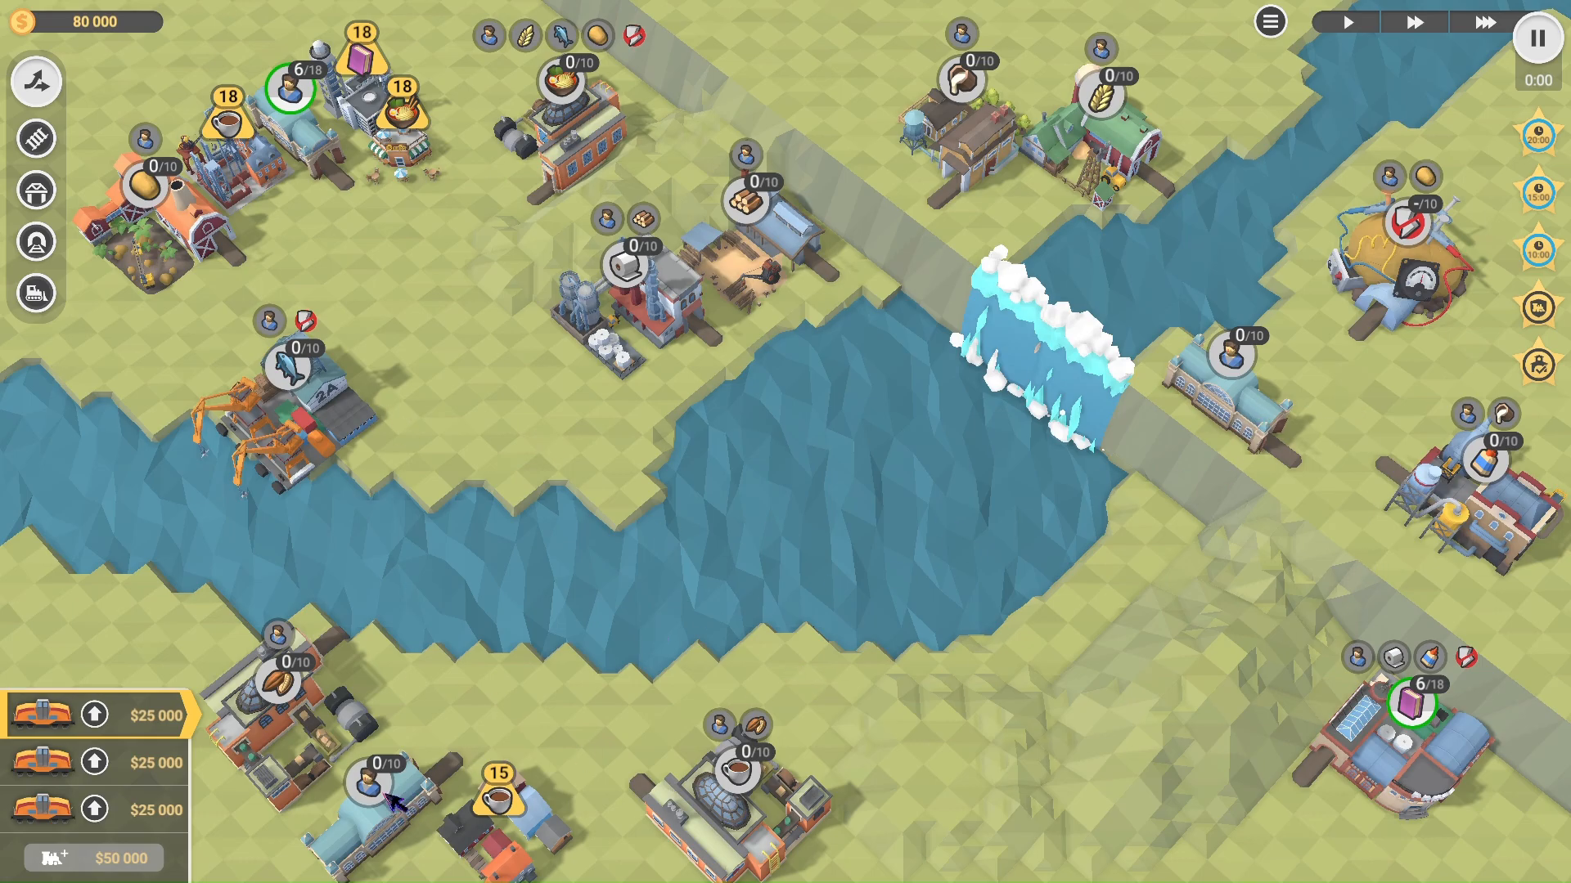
Step: Return to the editor and give the worker stations at cells 44, 14 and 52, 44 a store size of 18 with 6 initial resources
key(Escape)
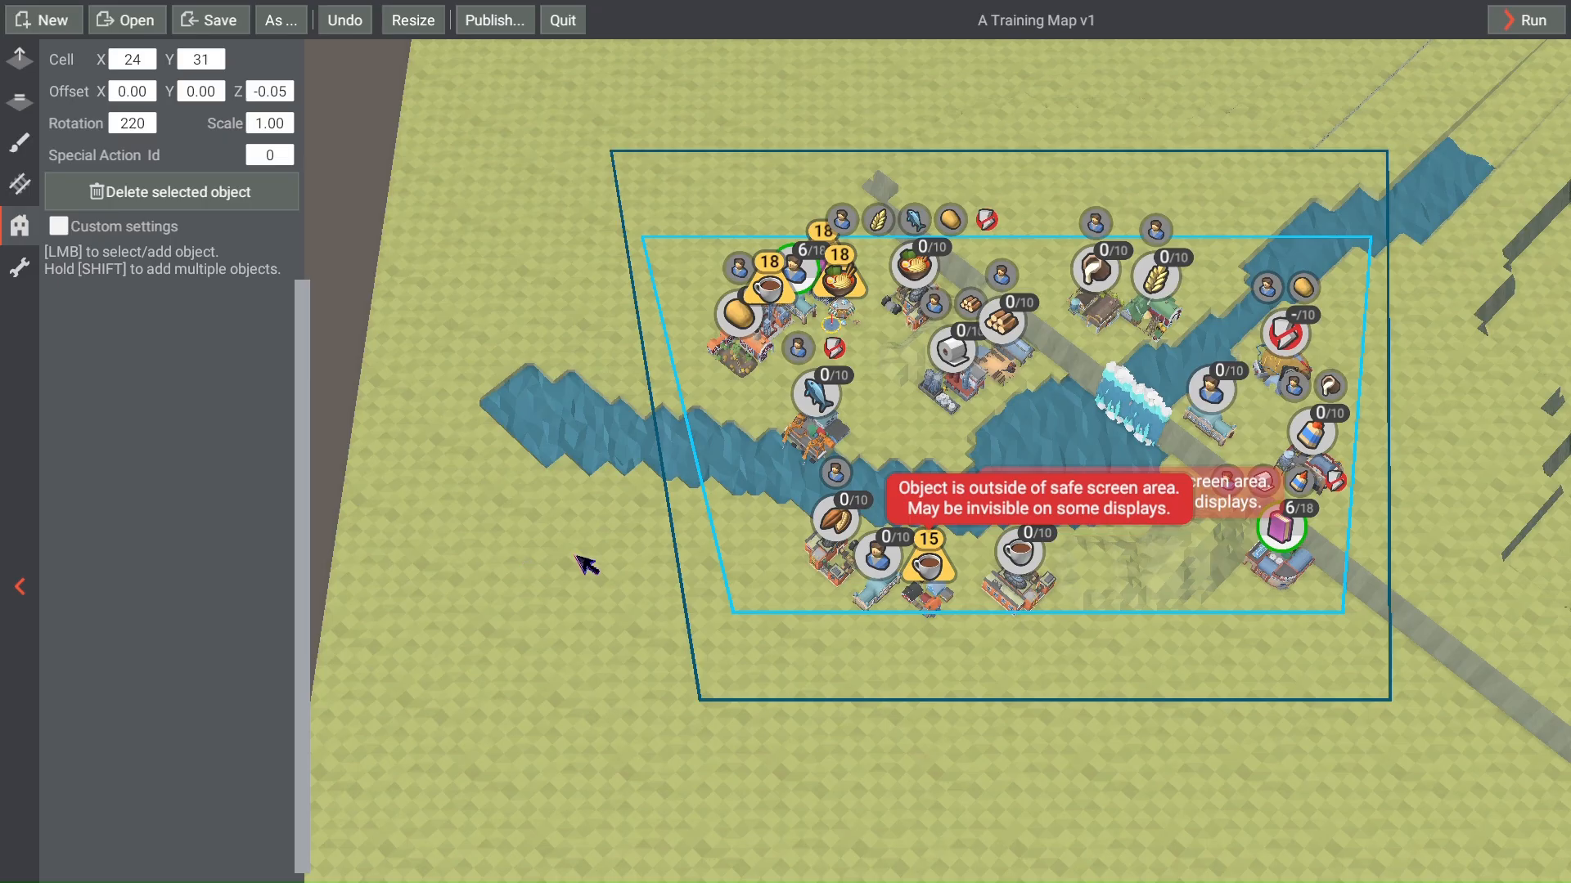
scroll(859, 585, up, 6)
click(904, 604)
click(256, 58)
text(18)
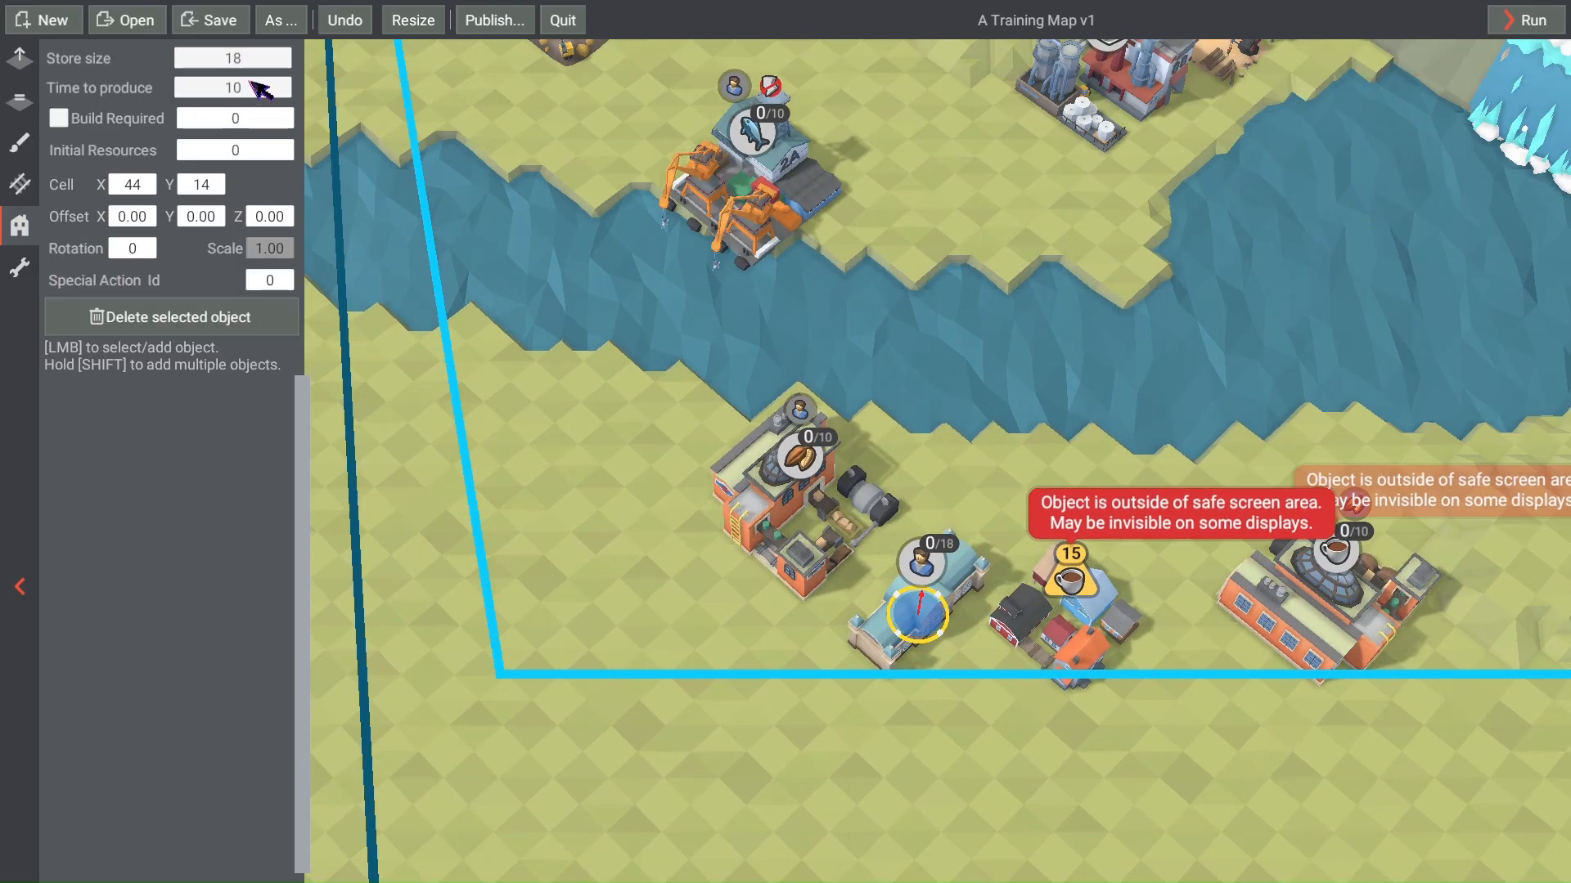
click(258, 90)
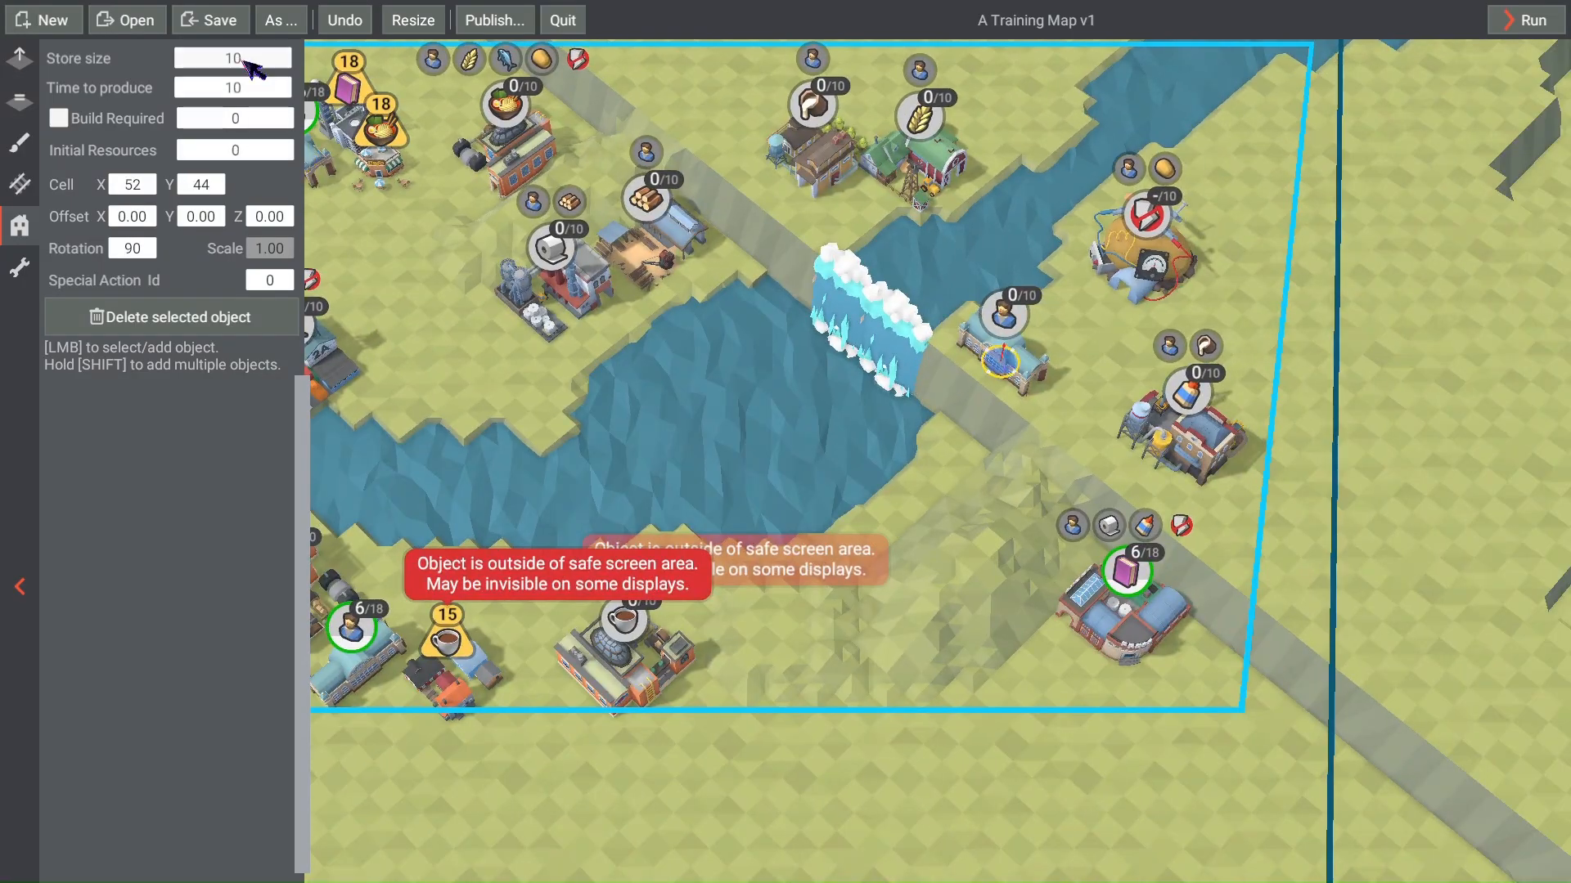
click(246, 59)
text(18)
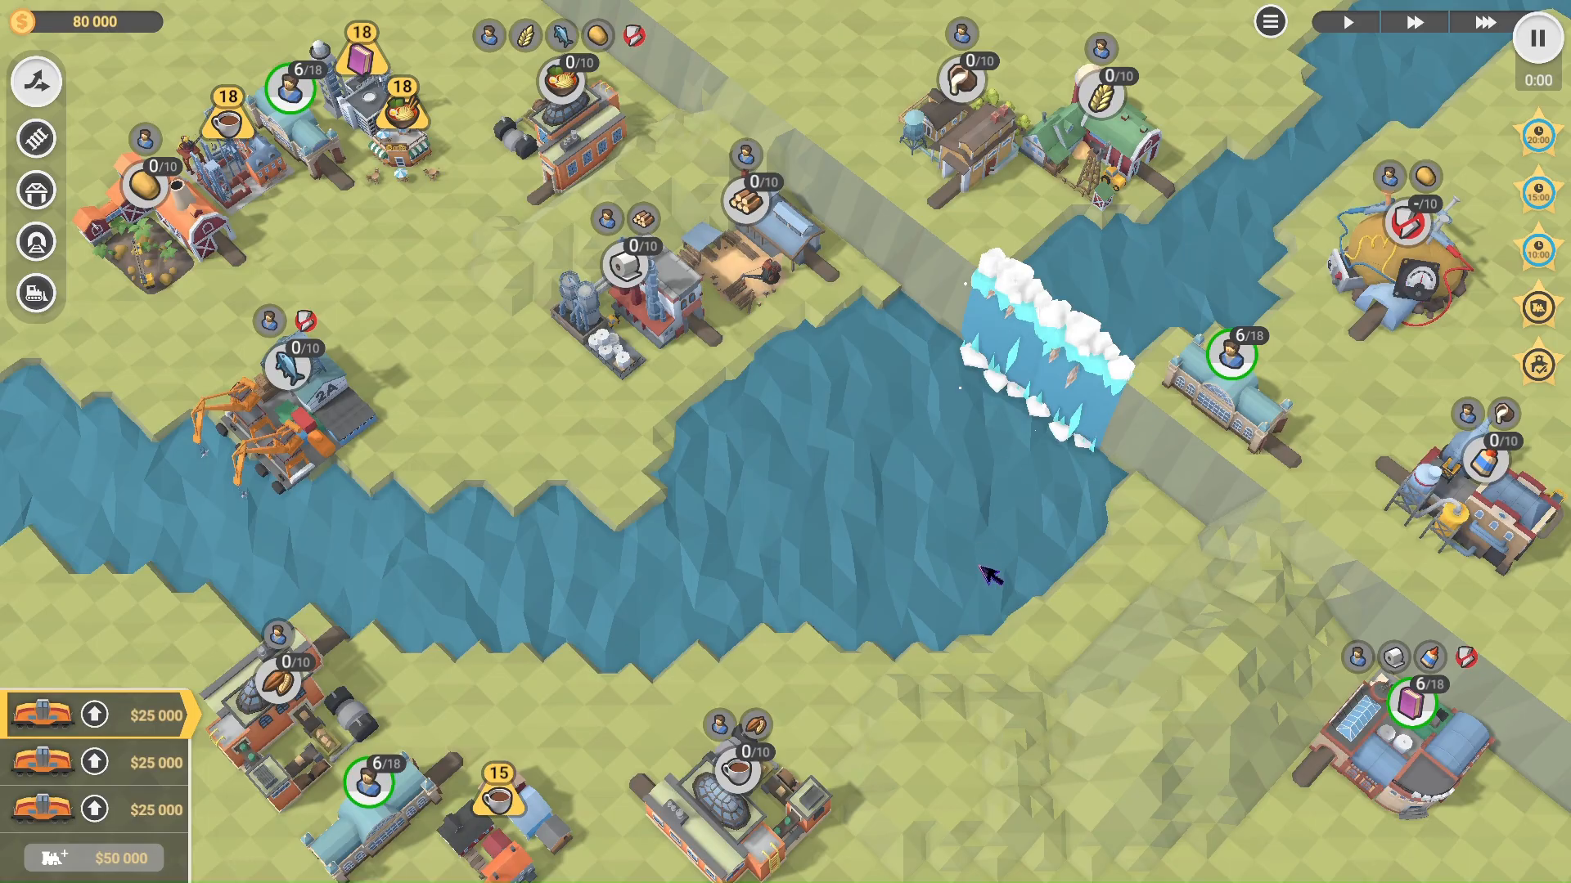
Step: Leave the test run and set the potato farm's store size to 54 and its time to produce to 5
key(Escape)
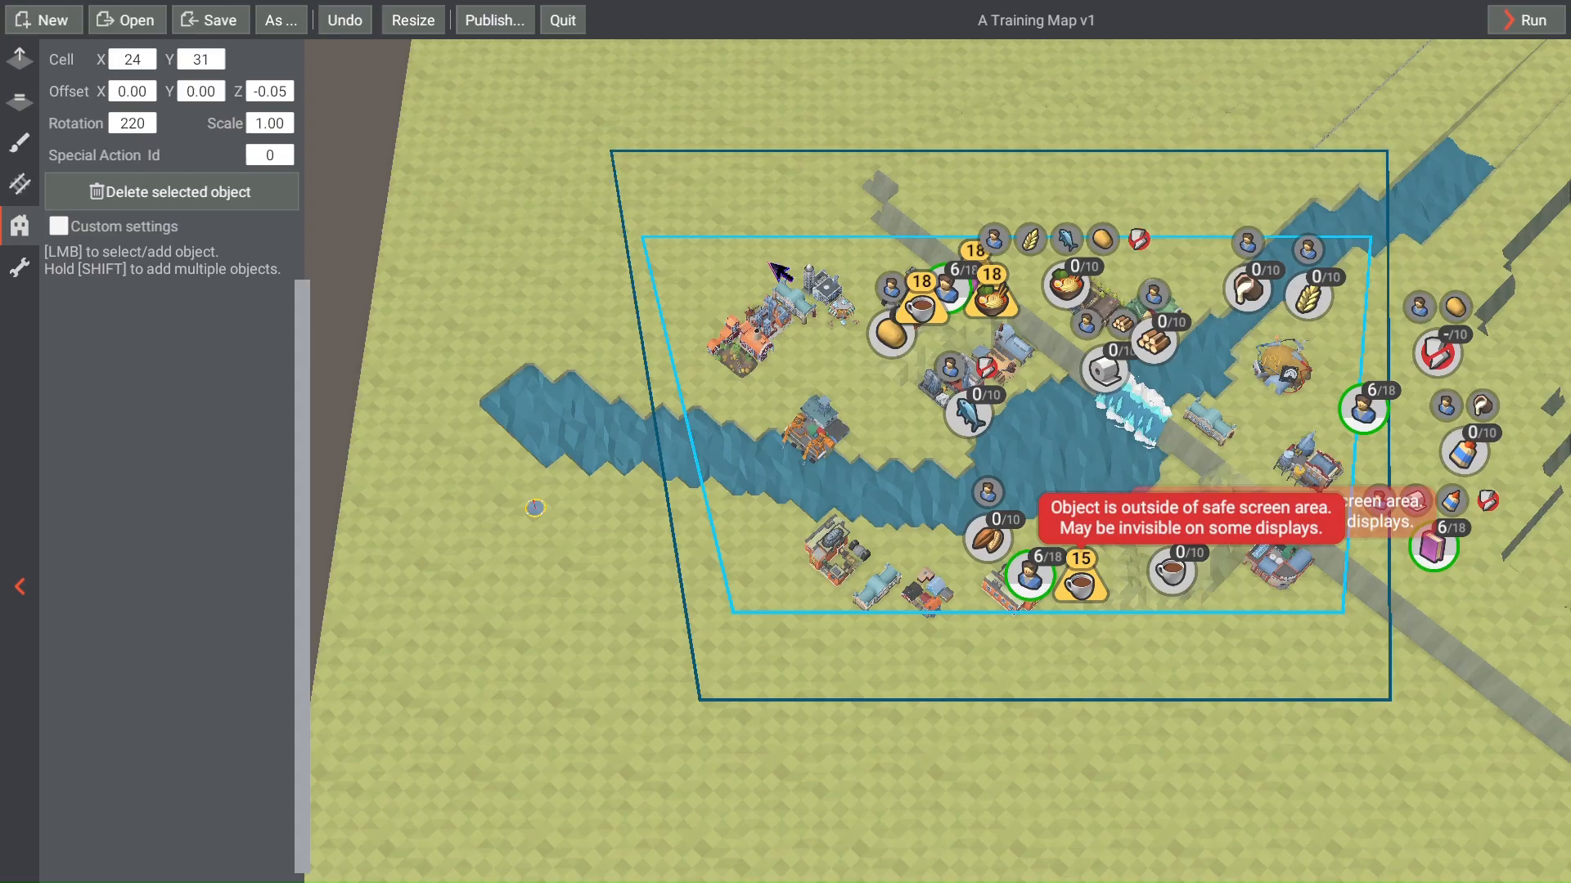
scroll(859, 266, up, 5)
scroll(818, 344, up, 3)
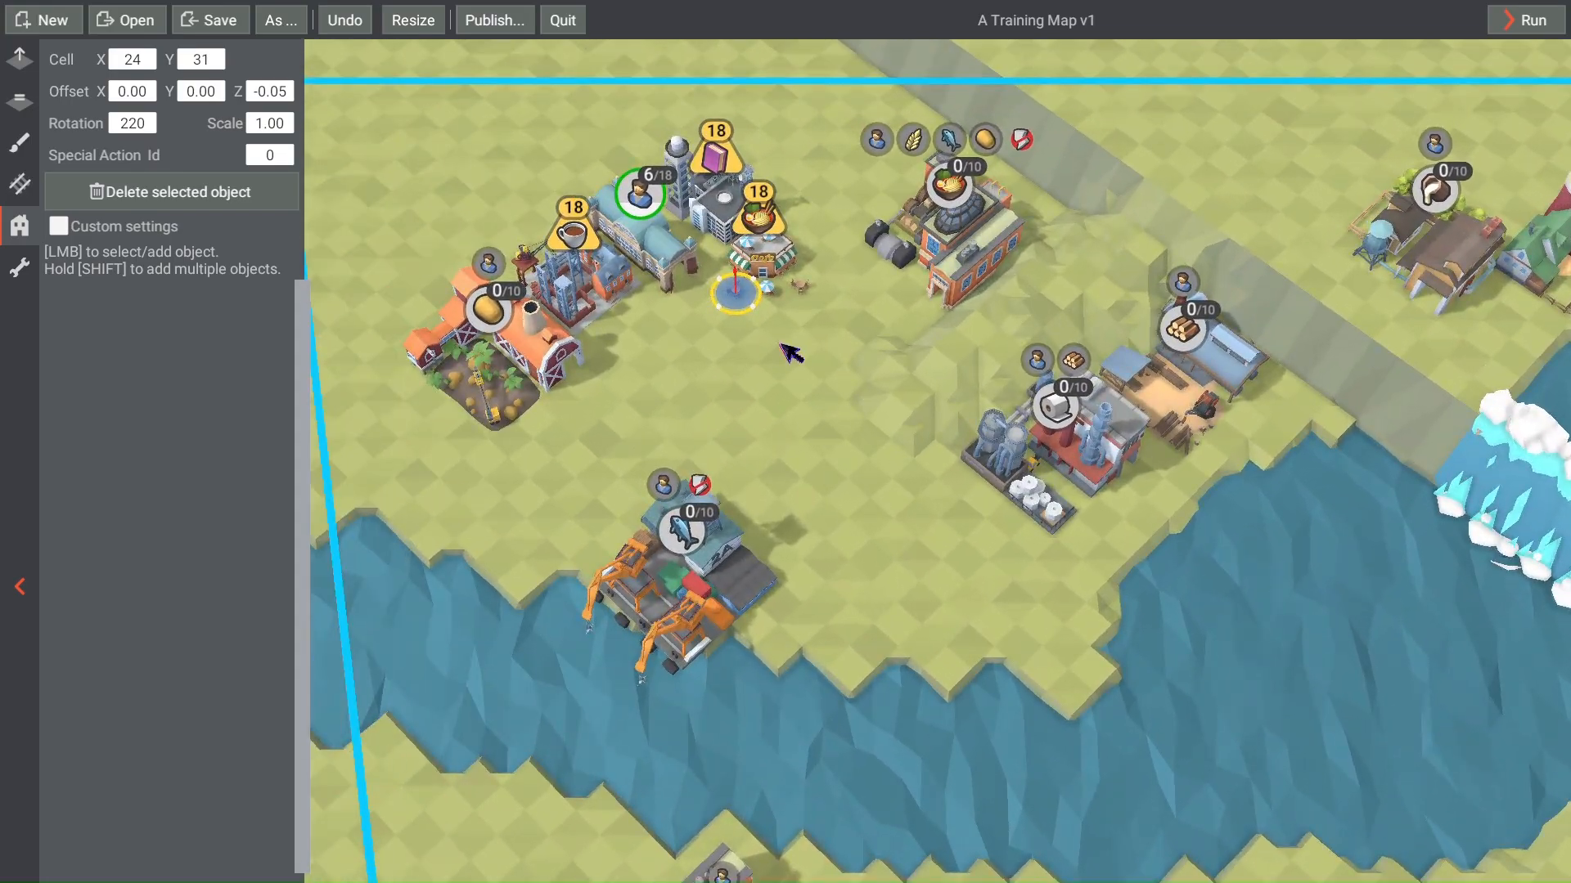
scroll(761, 372, up, 4)
click(556, 425)
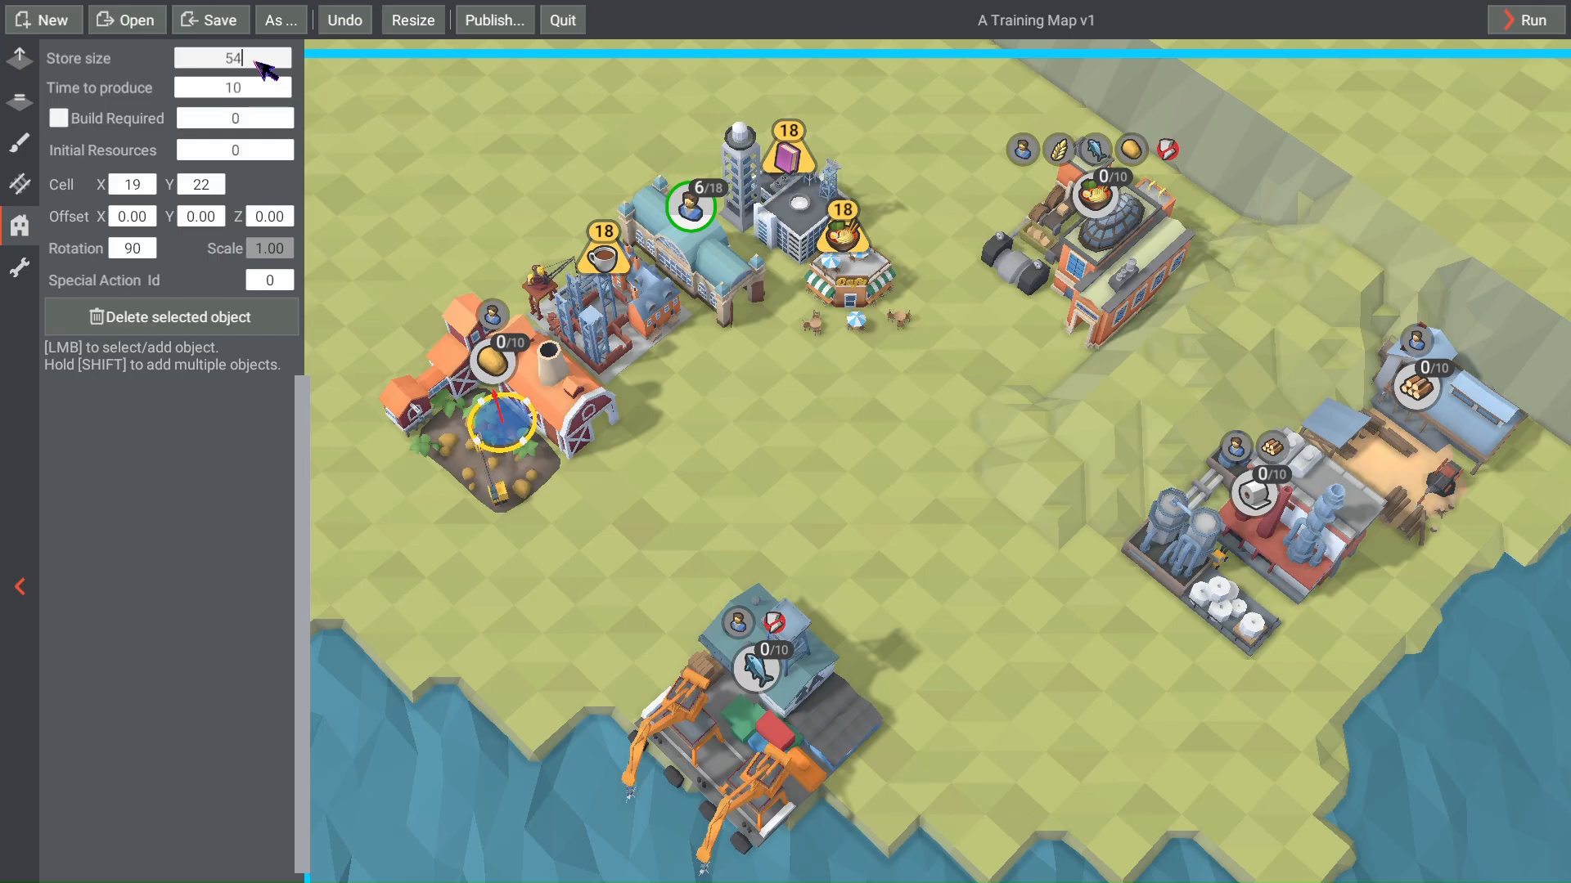
click(252, 87)
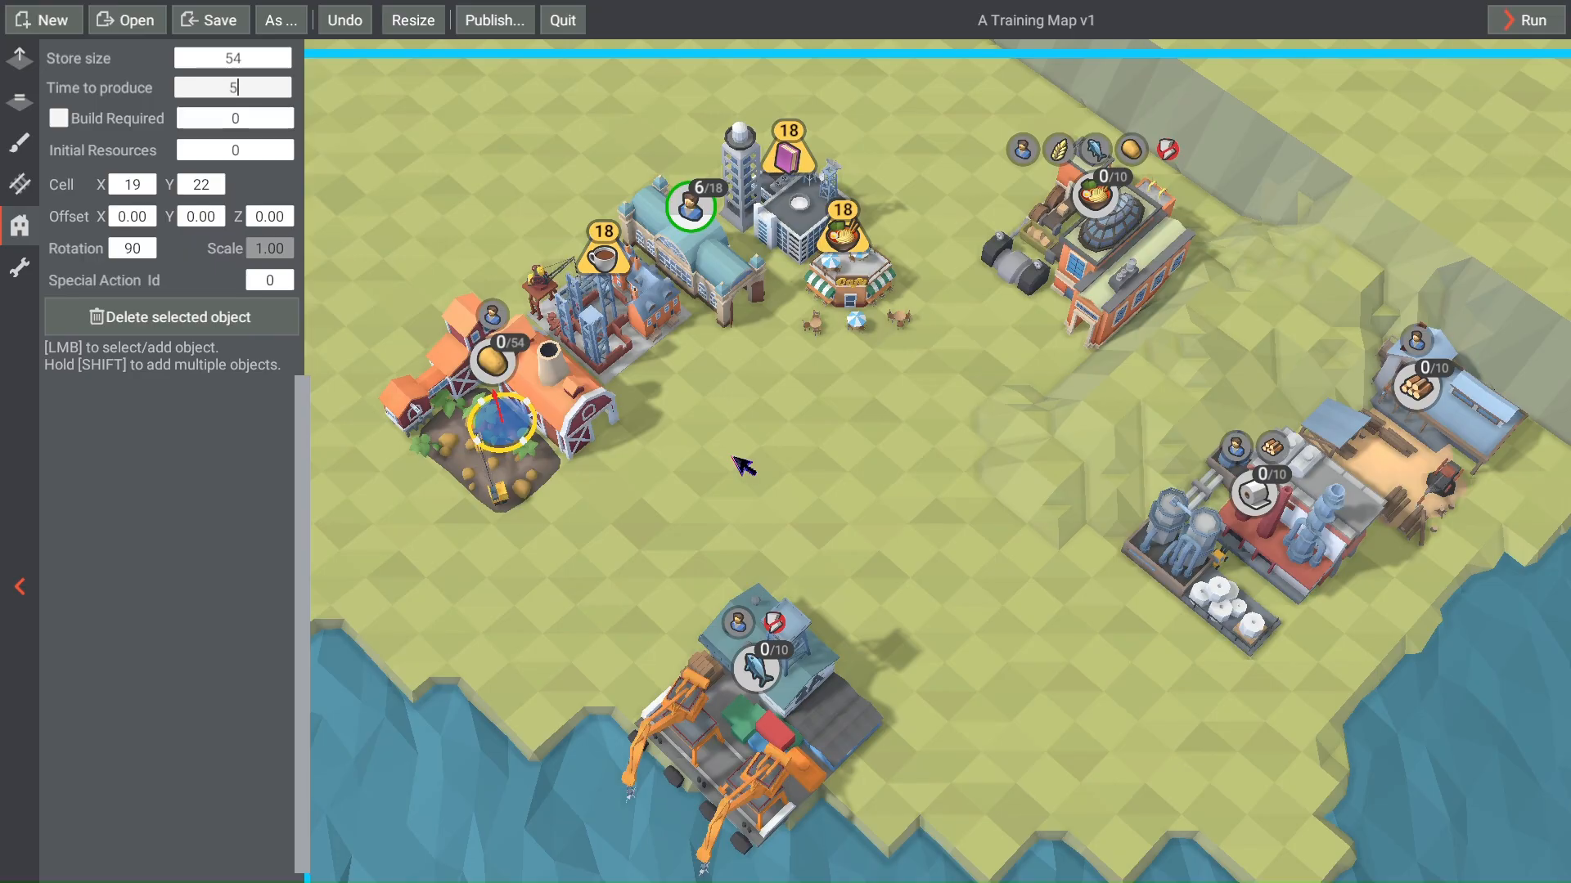
Step: Set the time to produce of the worker station at cell 19, 30 to 3 and save the map
click(726, 272)
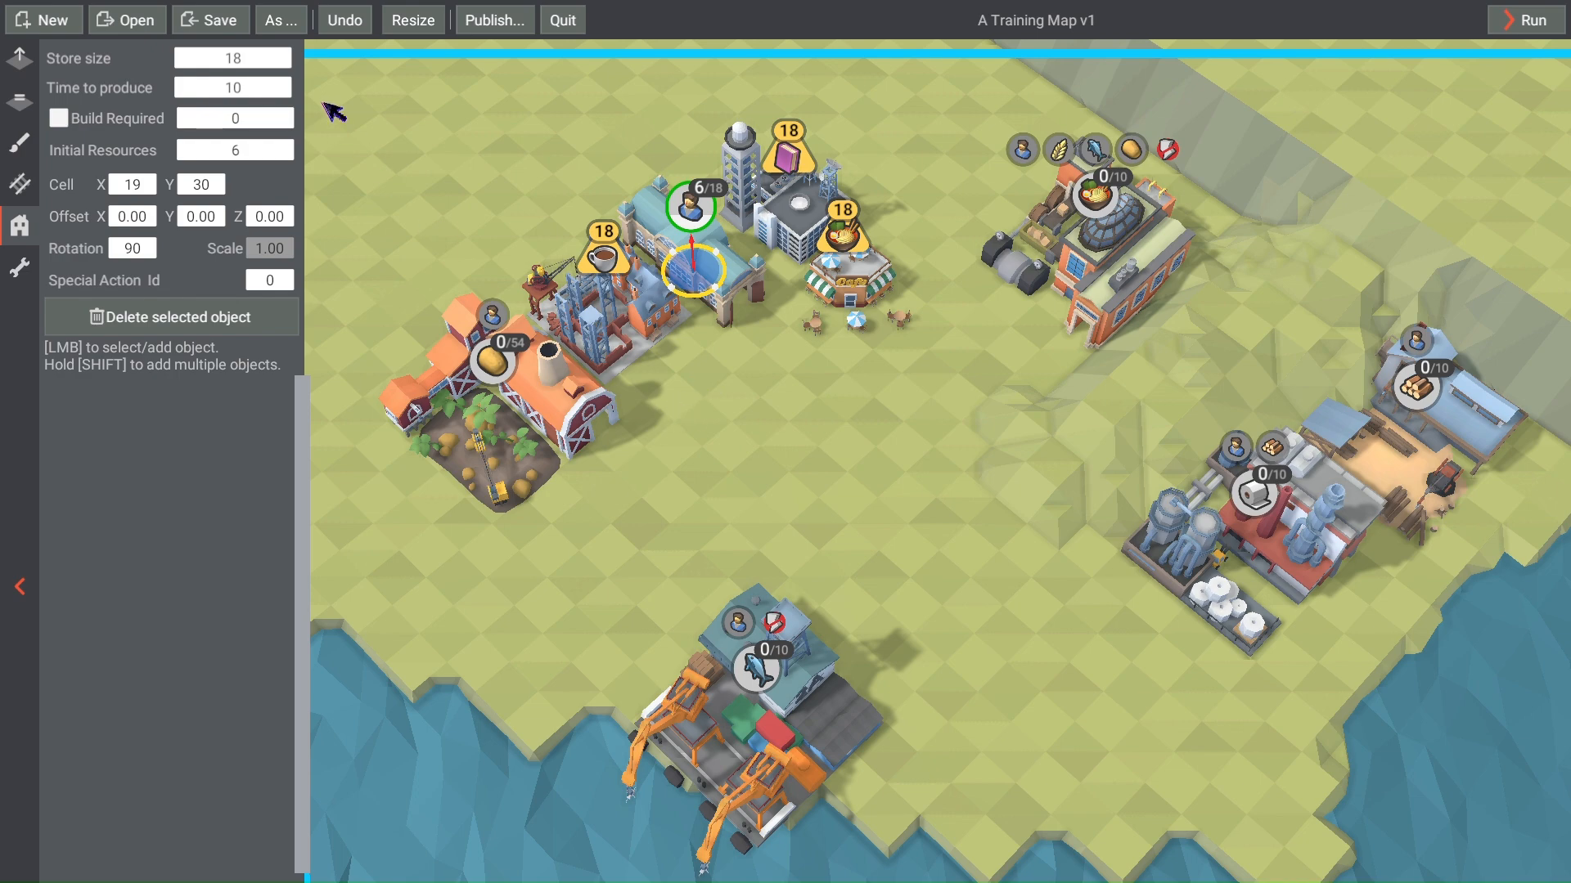
click(253, 88)
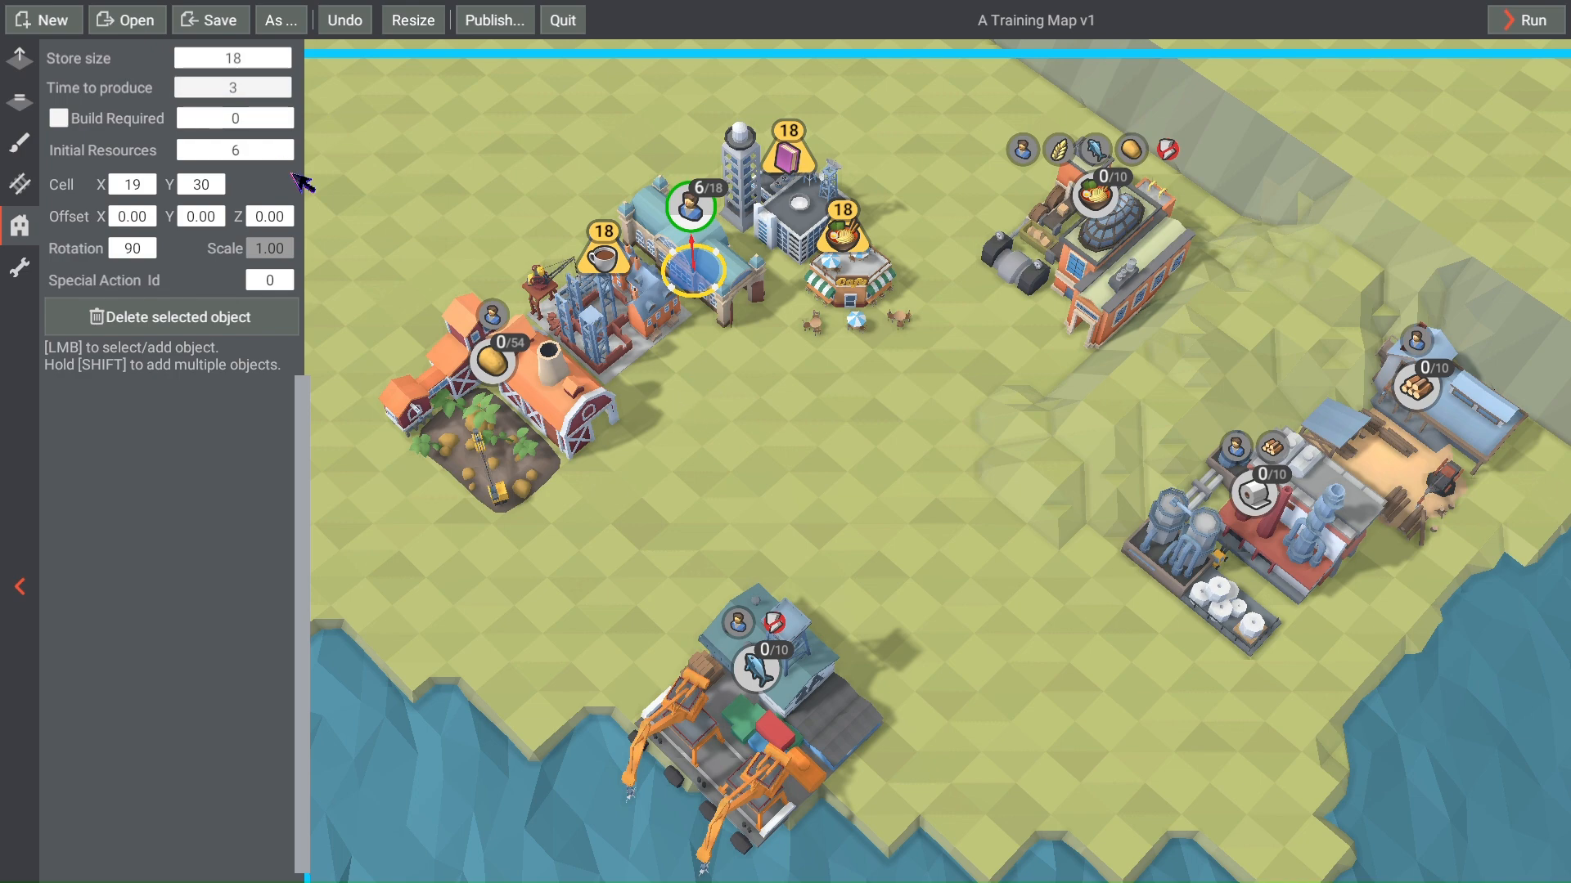
click(796, 430)
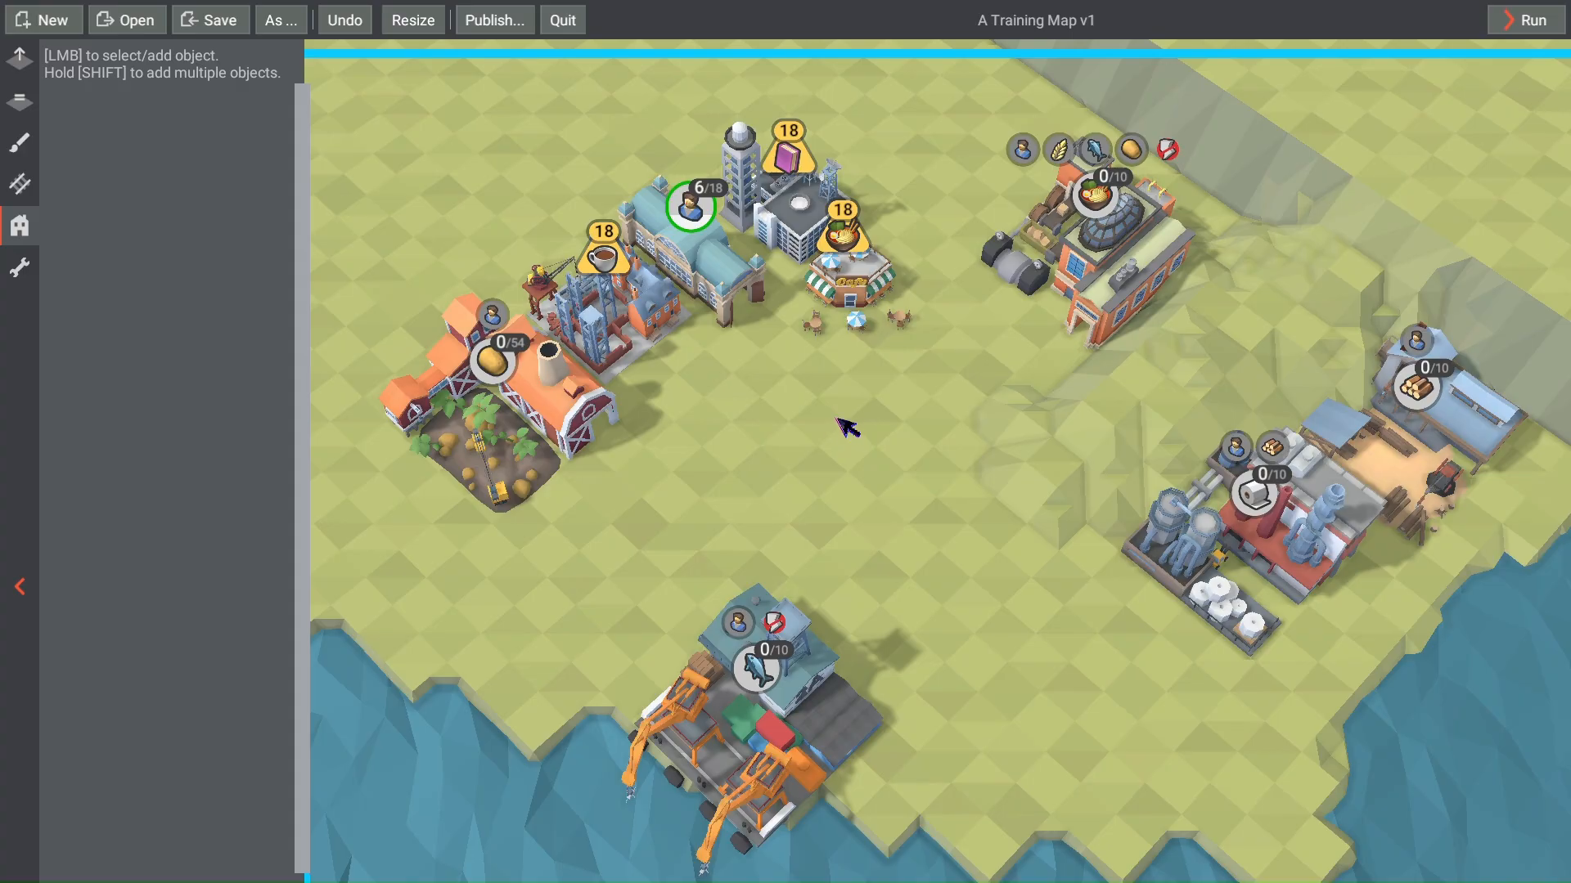
key(ctrl+s)
Step: Set the ramen factory's store size to 18 and its time to produce to 5
click(591, 414)
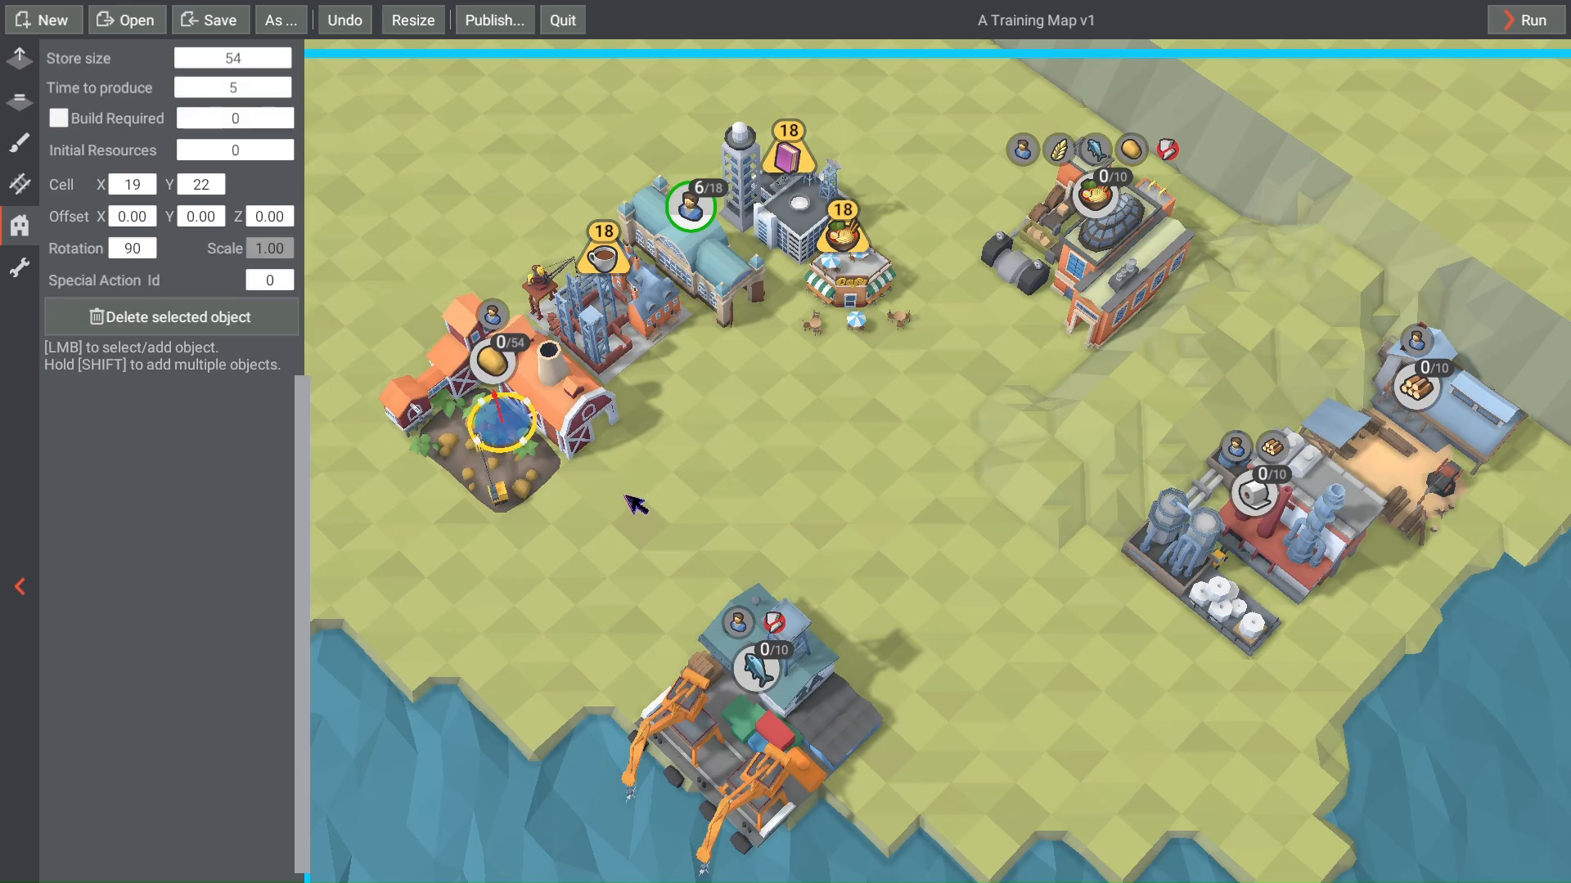
click(1044, 287)
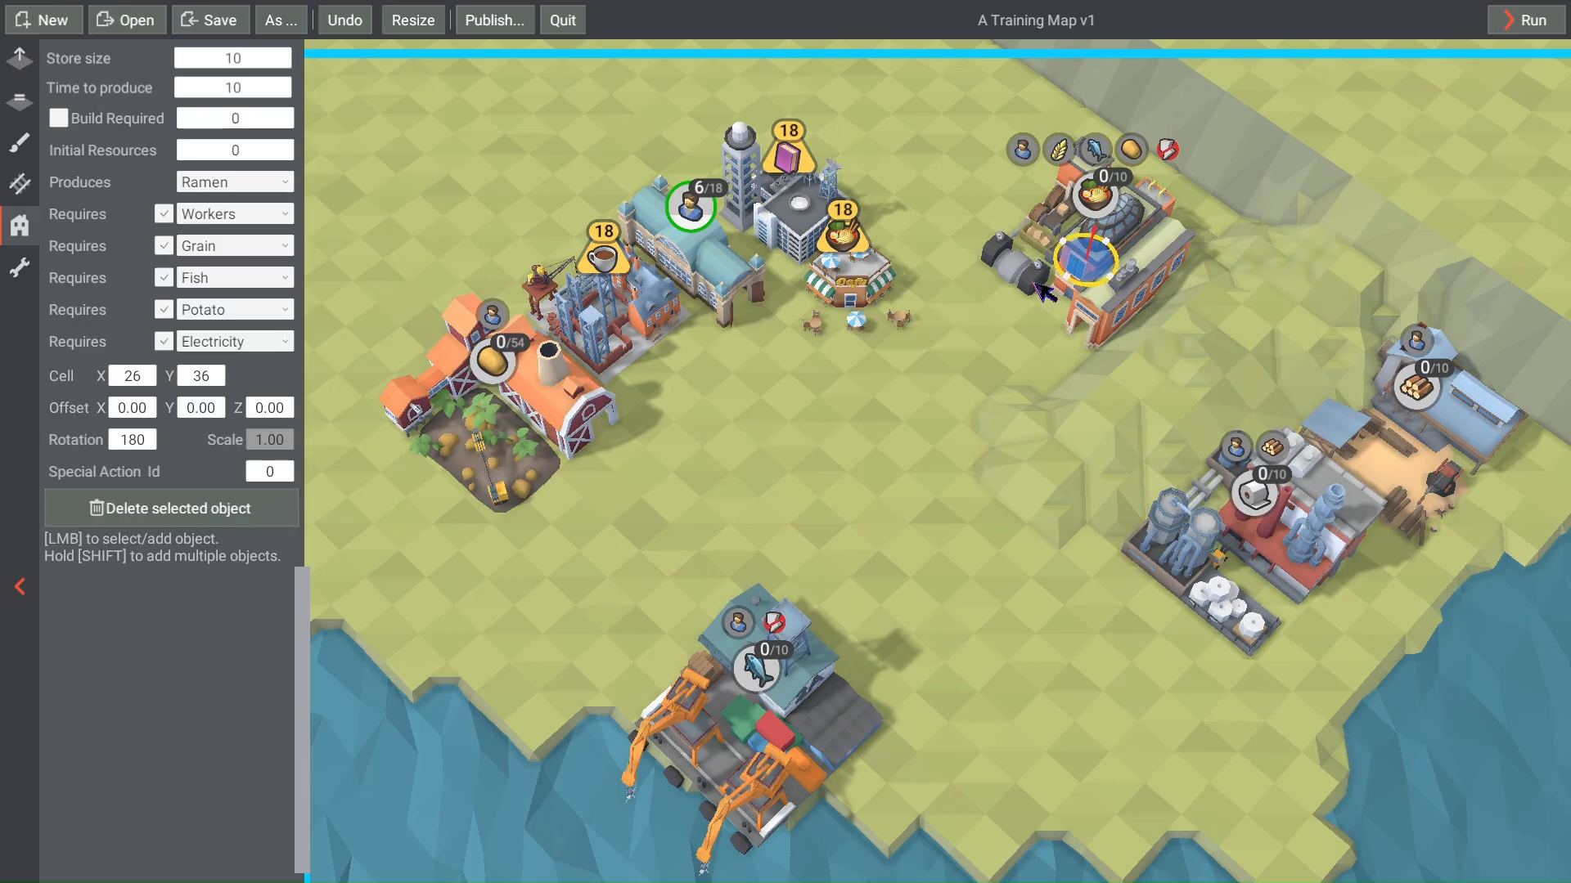
click(253, 63)
text(18)
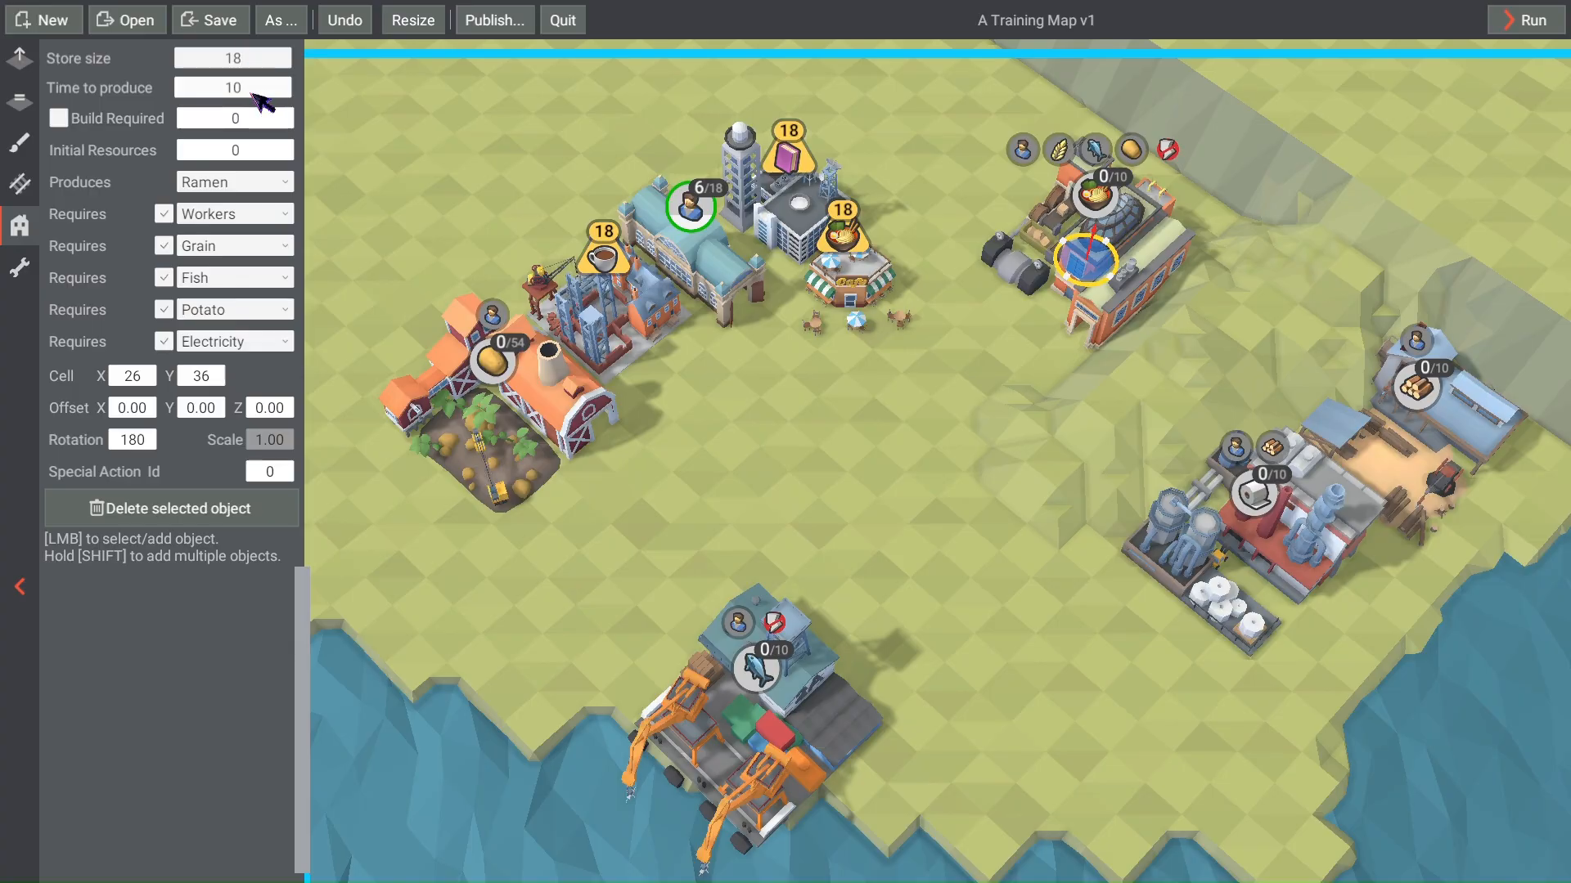
click(255, 90)
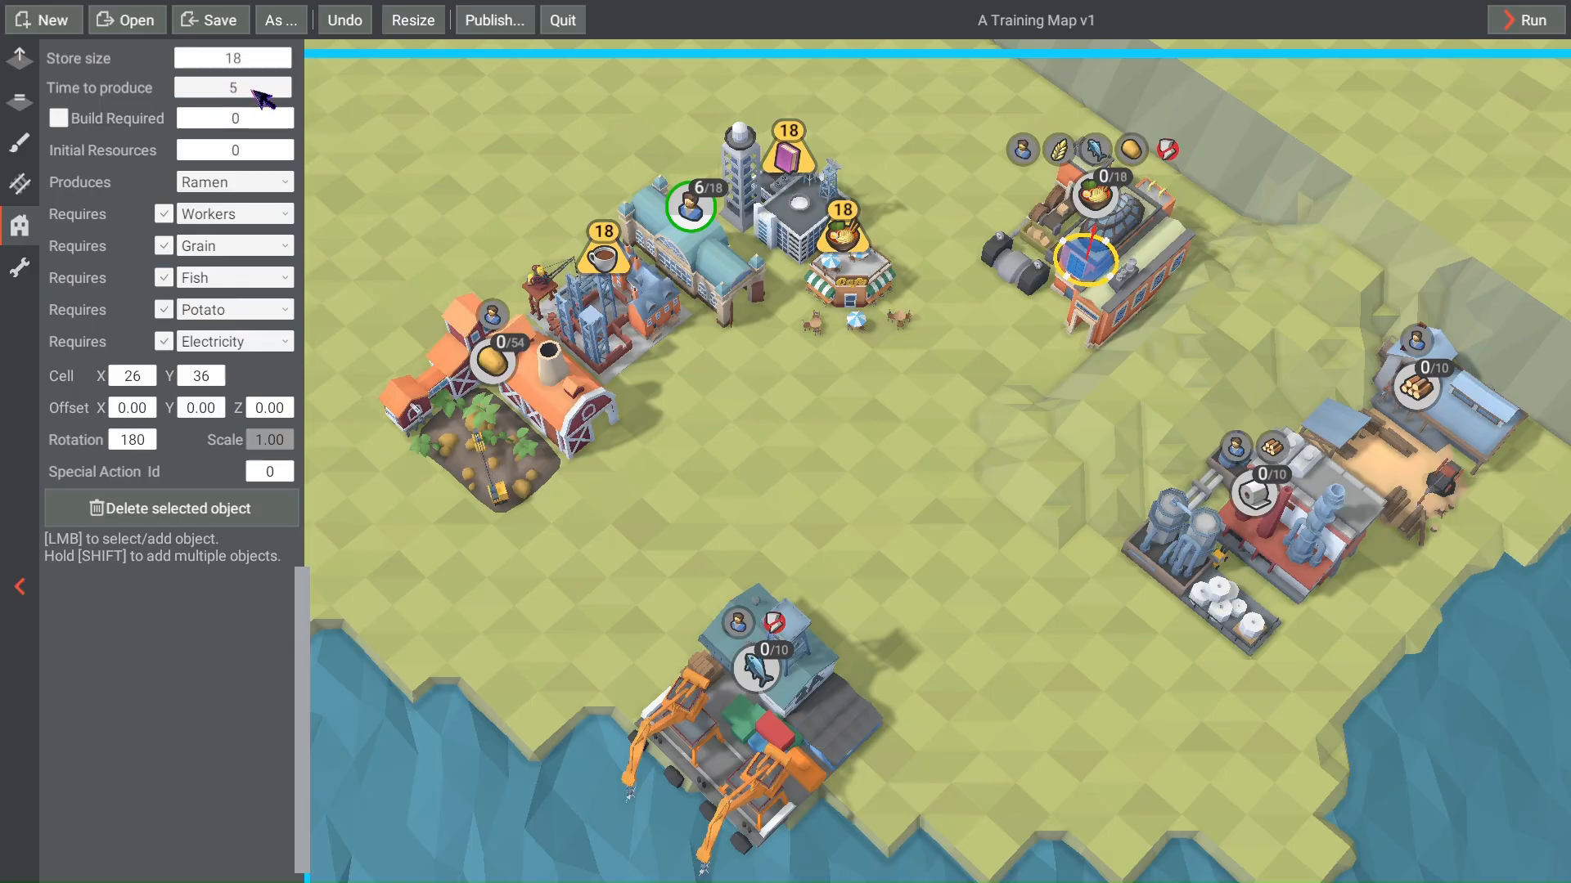
text(5)
Step: Set the store size to 18 for the factory at cell 34, 32 and the neighbouring wood producer, giving the latter a time to produce of 5
scroll(995, 554, down, 5)
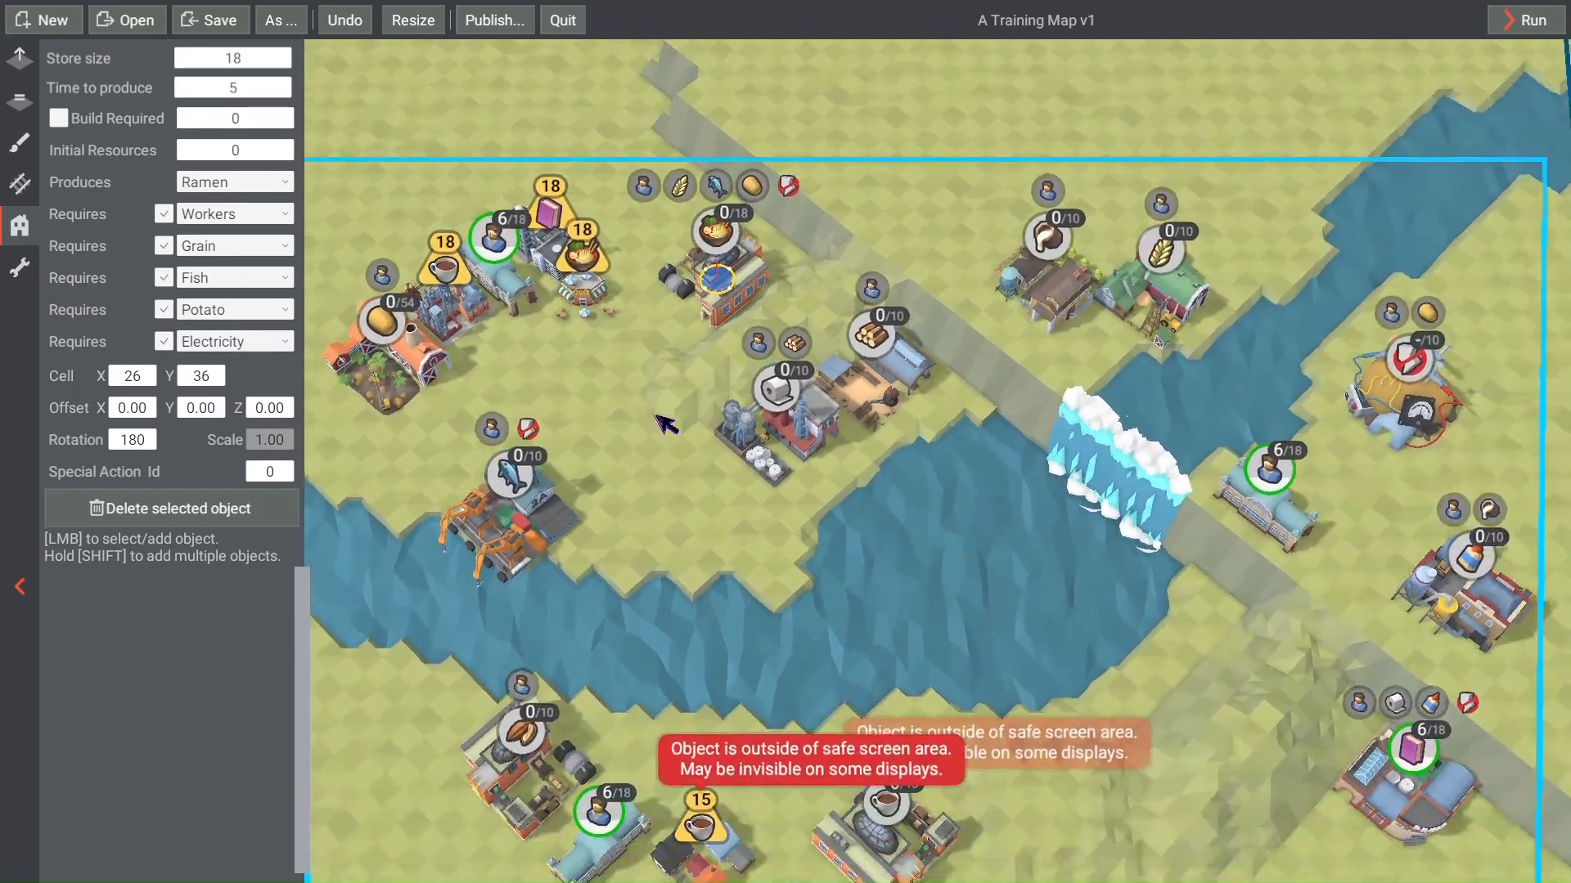
click(763, 378)
click(253, 62)
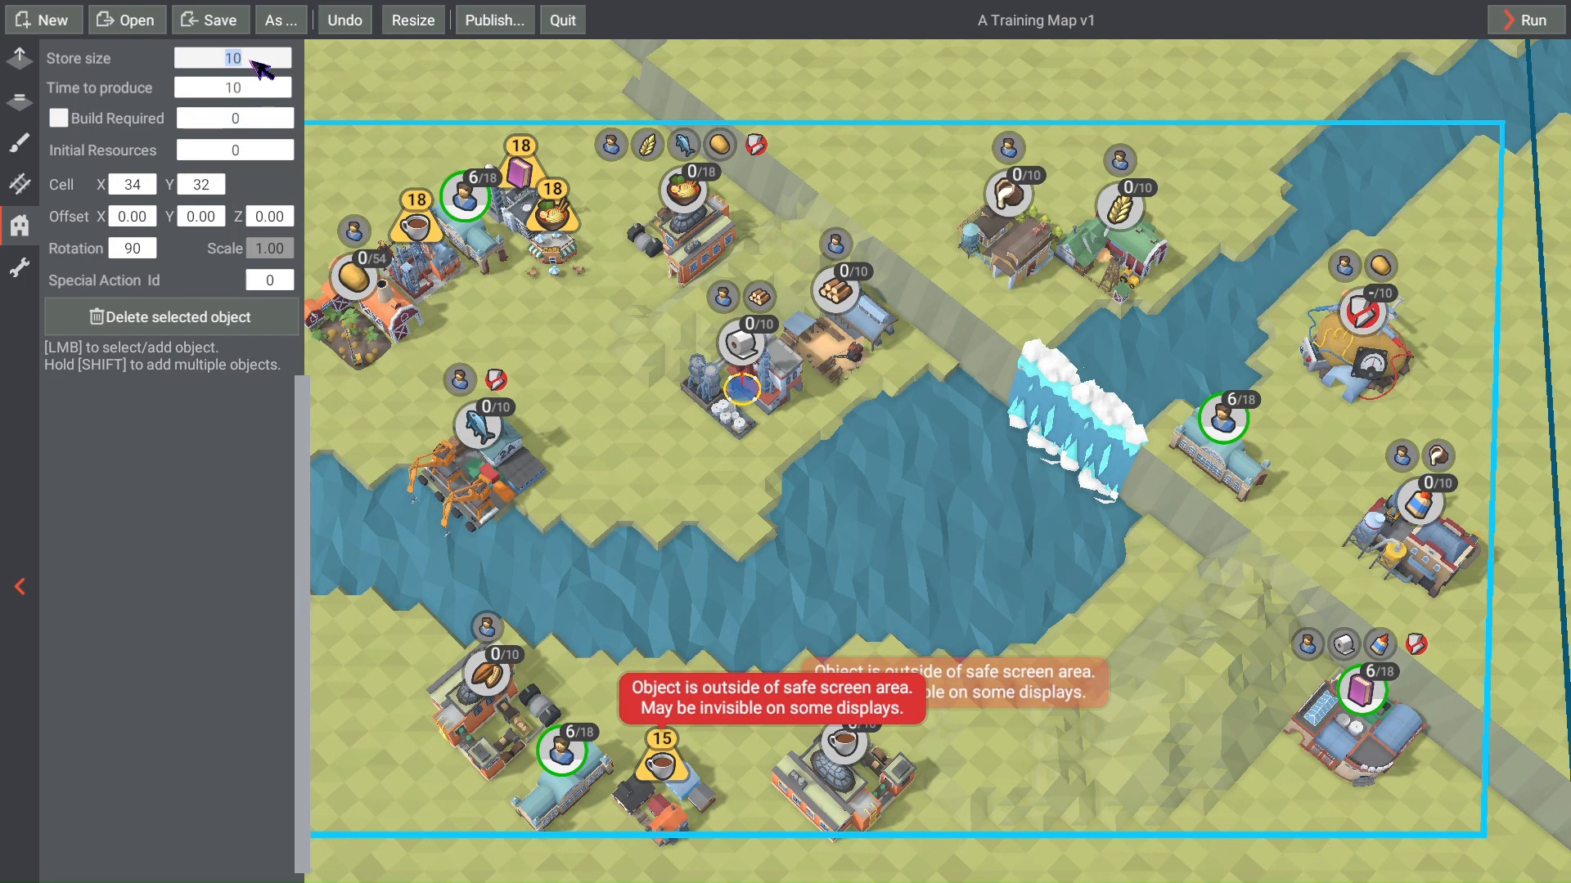
click(253, 88)
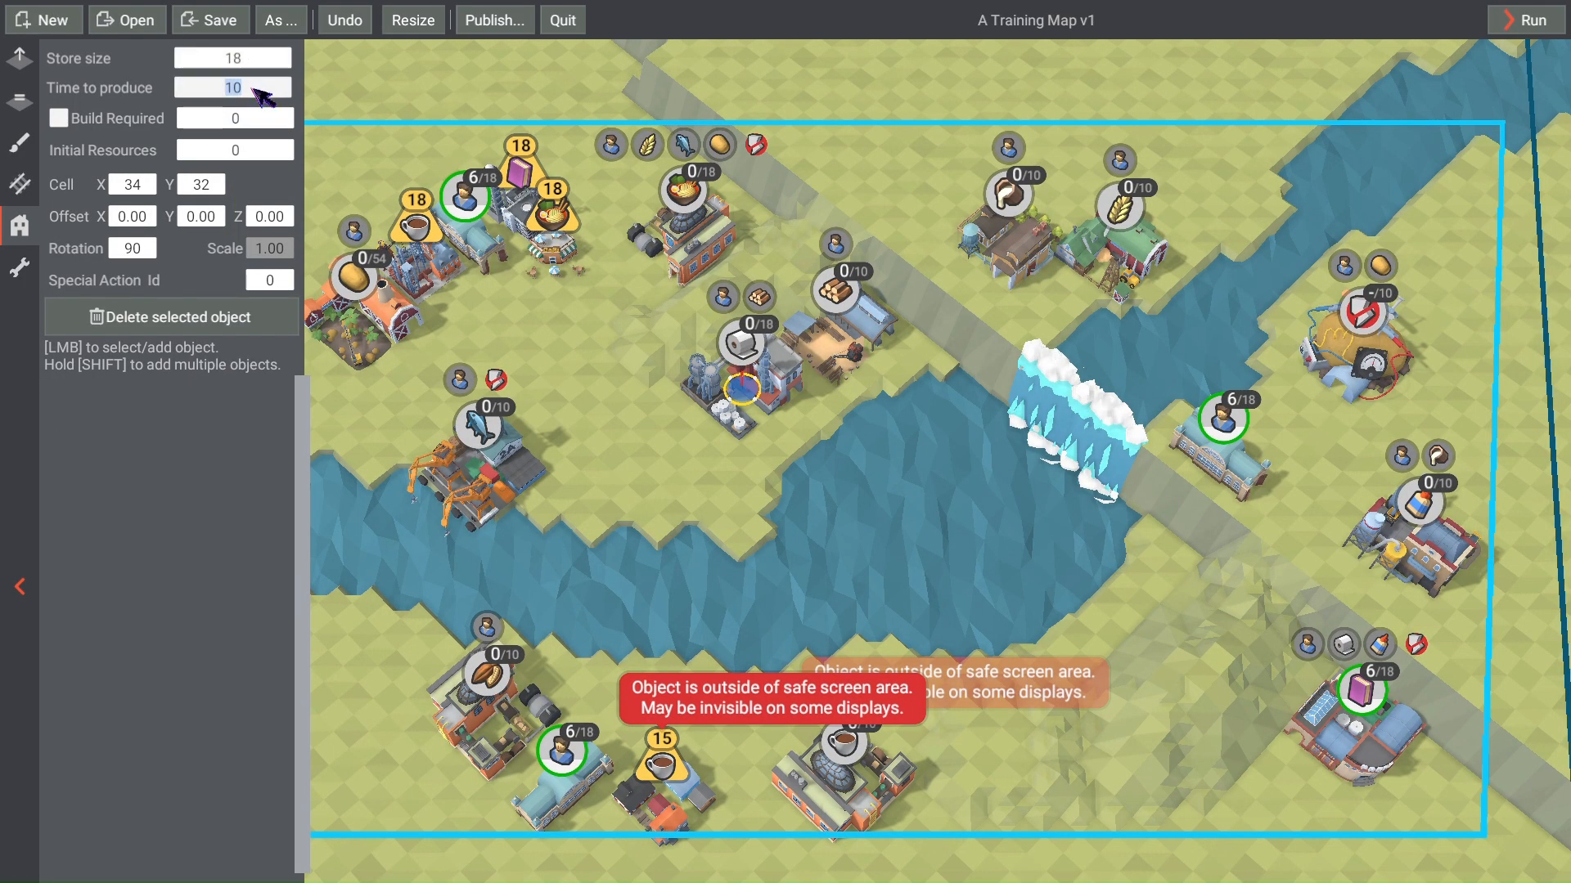
click(840, 350)
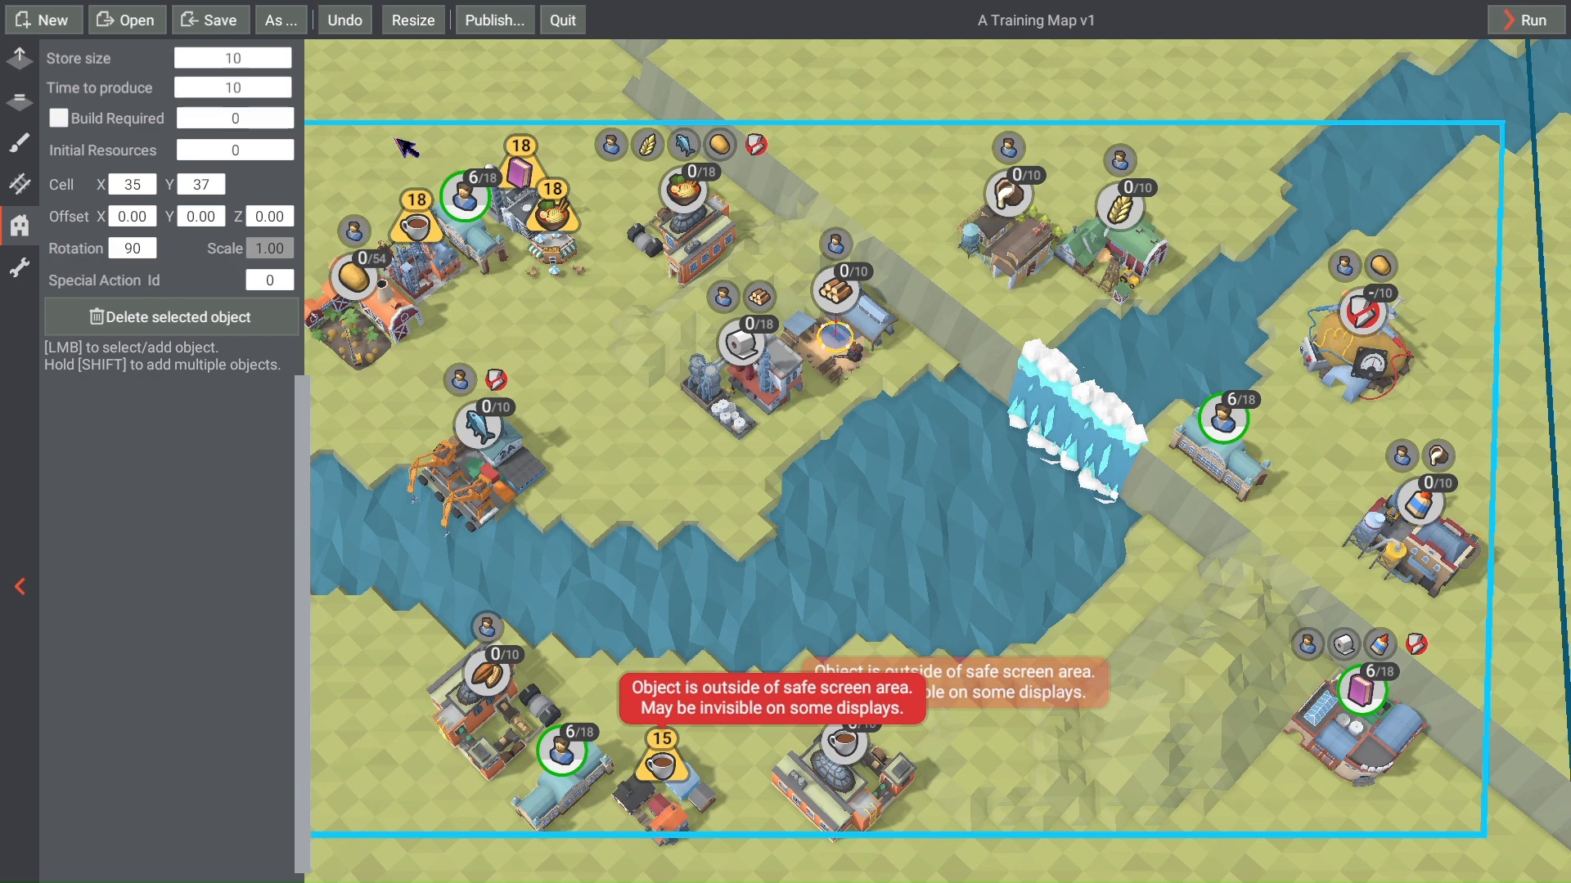
click(272, 66)
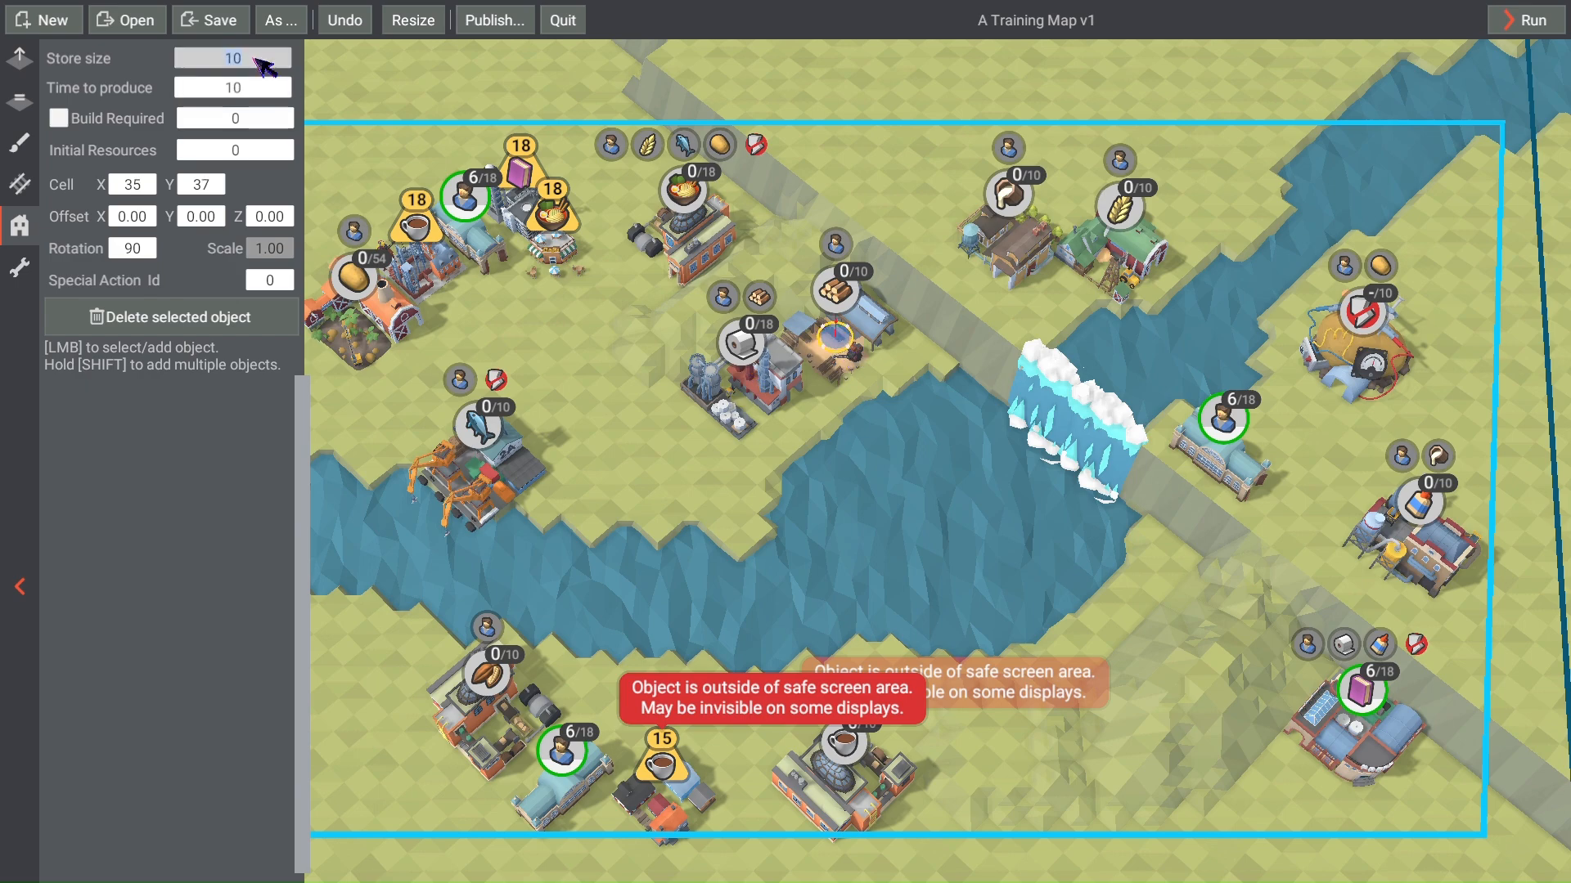
click(282, 94)
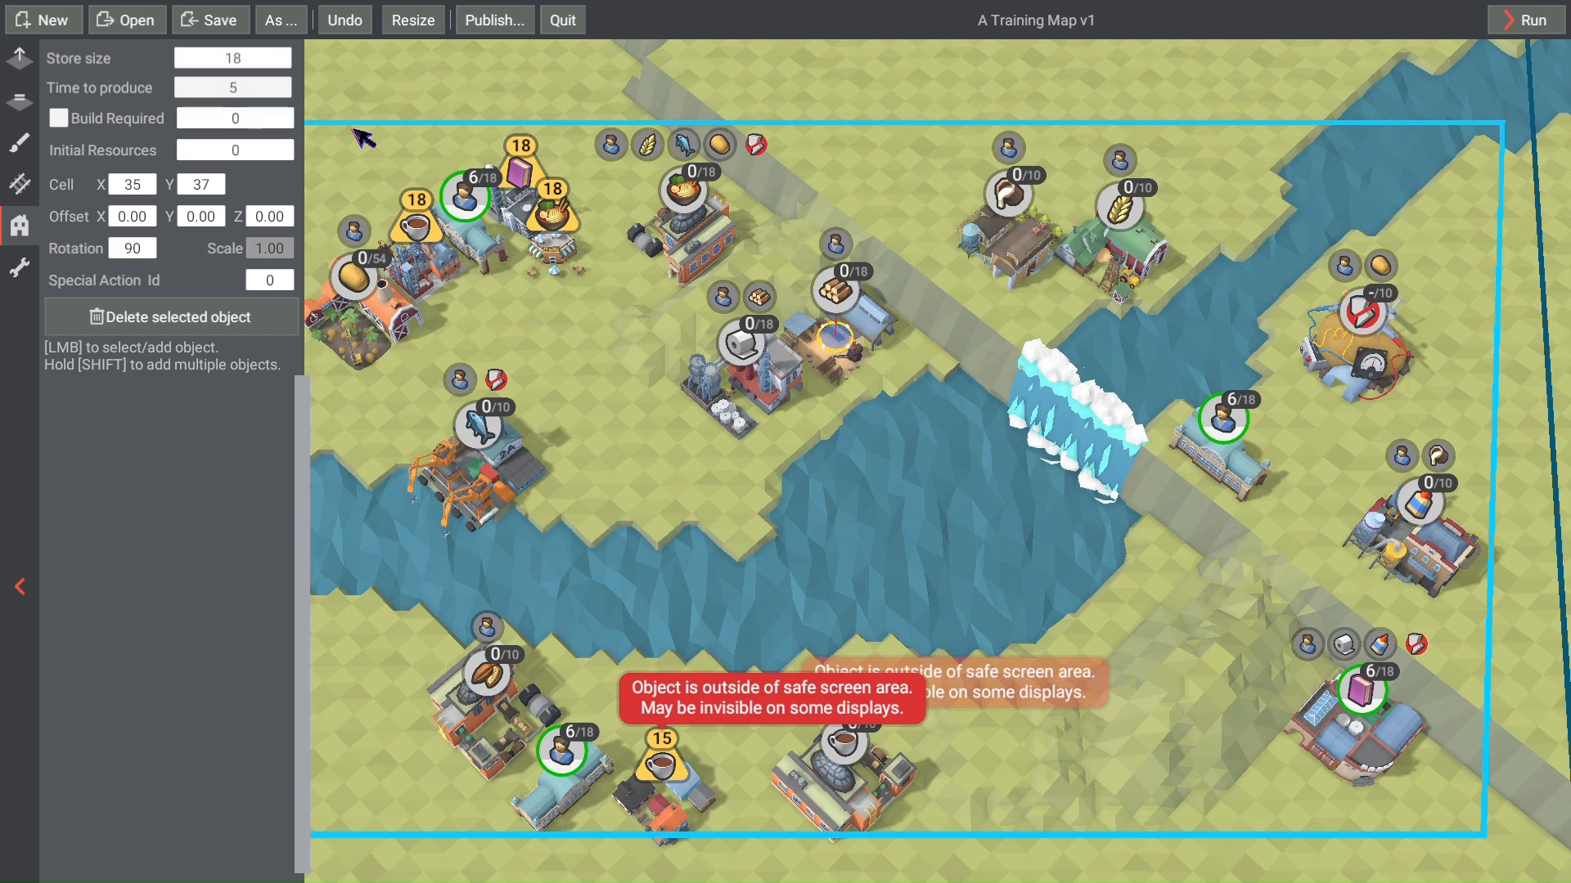
Step: Set the fish harbour's store size to 18 and edit its time to produce
click(484, 483)
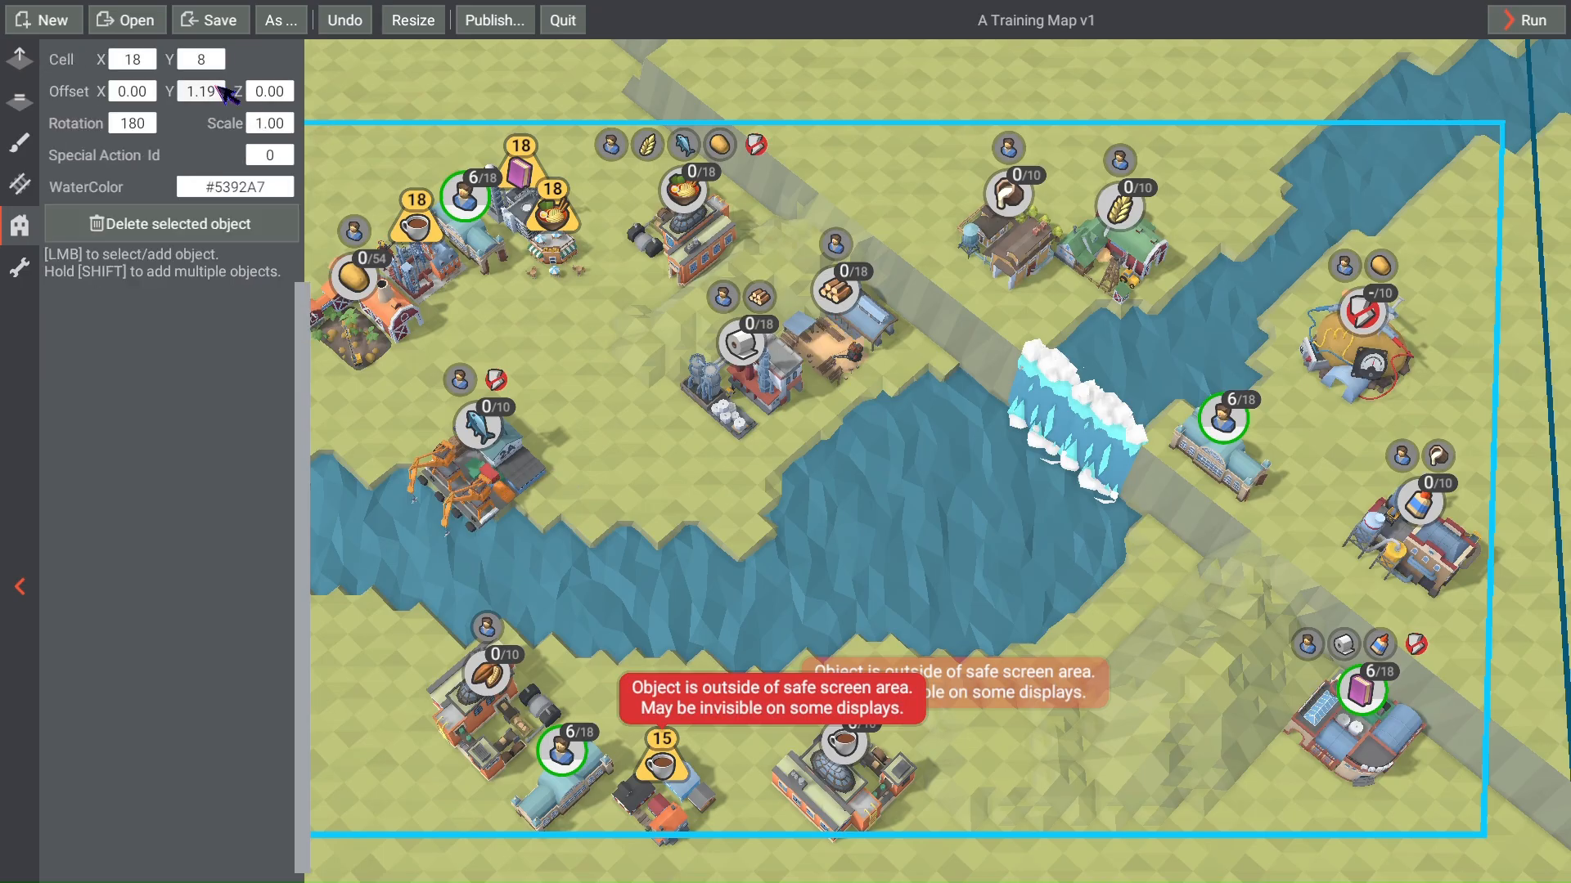
click(497, 440)
click(242, 61)
text(18)
click(253, 92)
click(458, 694)
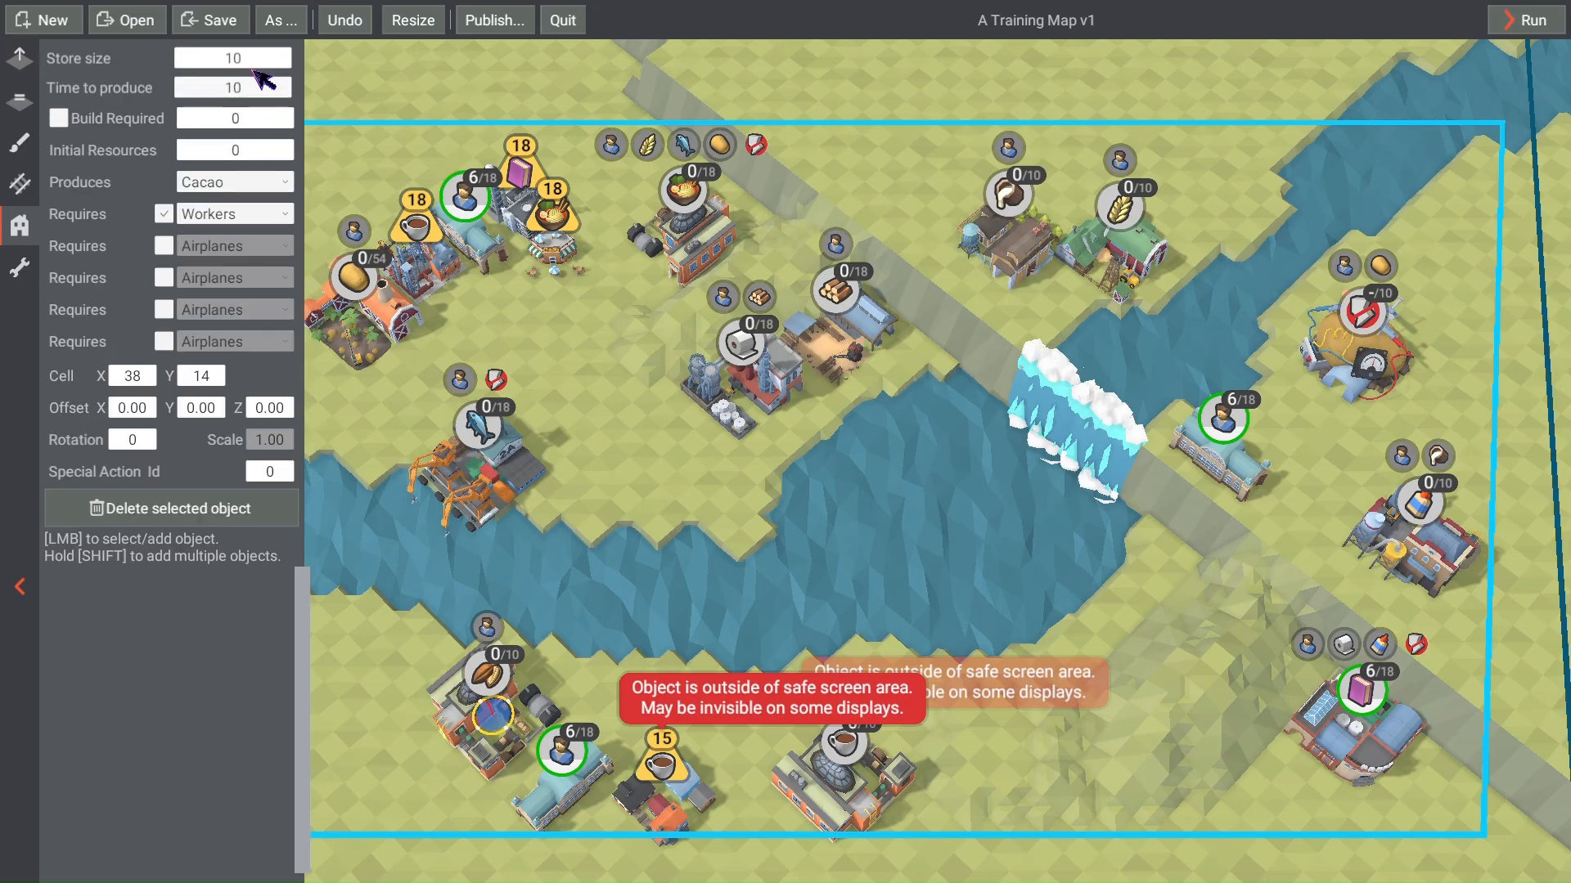
Step: Set store size 18 and time to produce 5 for the grain farm at cell 42, 48 and the production building beside it
click(1032, 247)
click(255, 57)
text(18)
click(255, 87)
text(5)
click(1151, 274)
click(252, 55)
text(18)
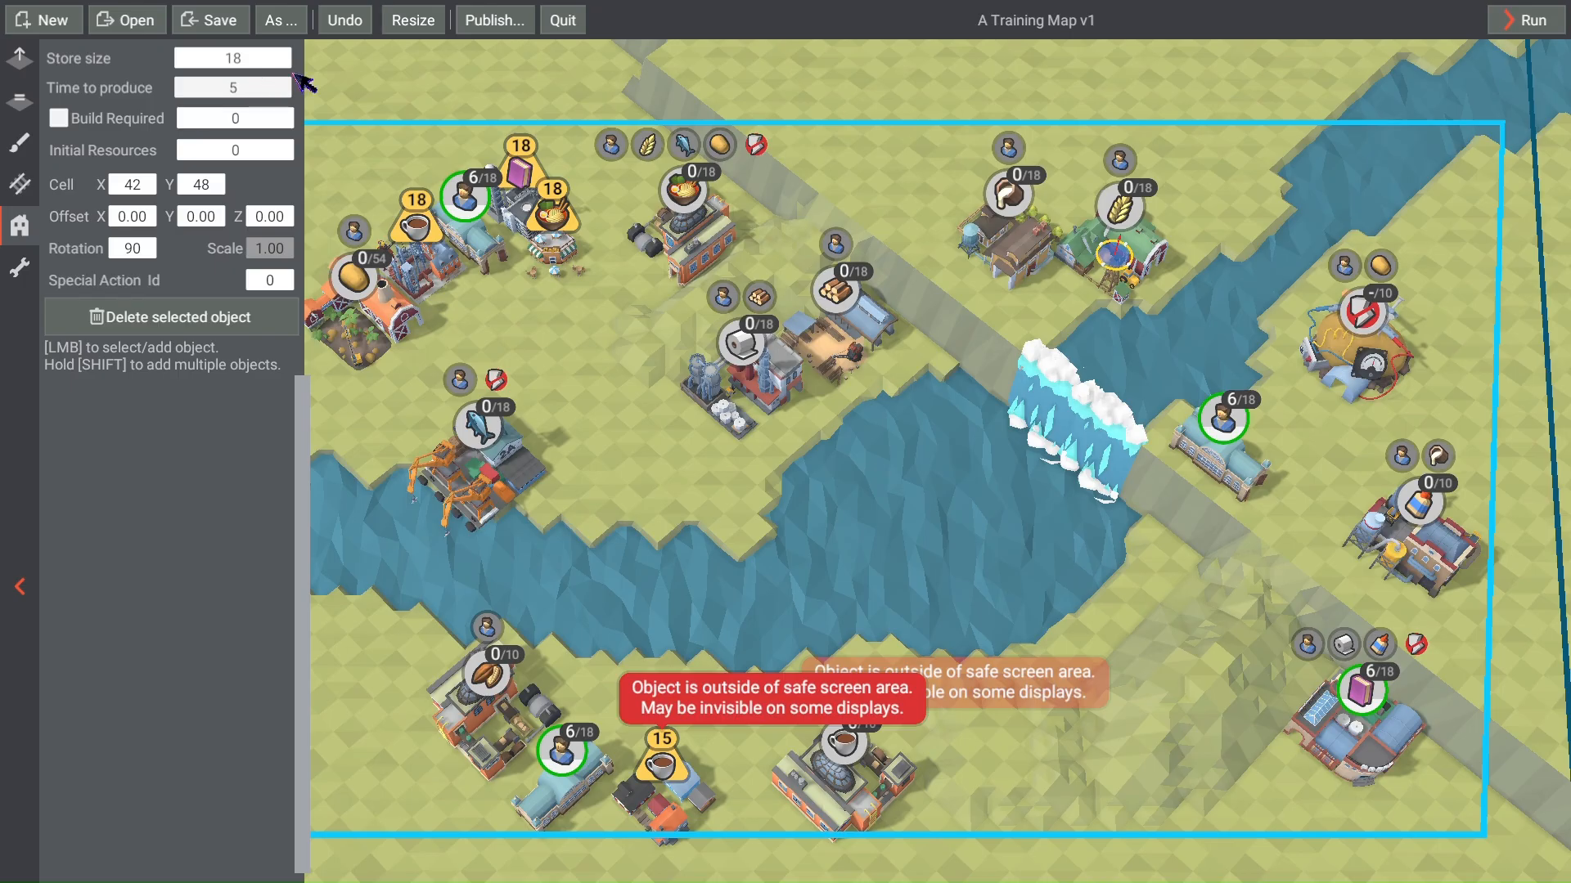
Step: Set the power plant's store size to 36 and open its time to produce for editing
click(1354, 357)
click(263, 64)
text(36)
click(273, 89)
Step: Give the factory at cell 60, 45 store size 18 and time to produce 5, set the book factory to time 5 with 0 initial resources, and save
click(1409, 546)
click(262, 61)
text(18)
click(260, 85)
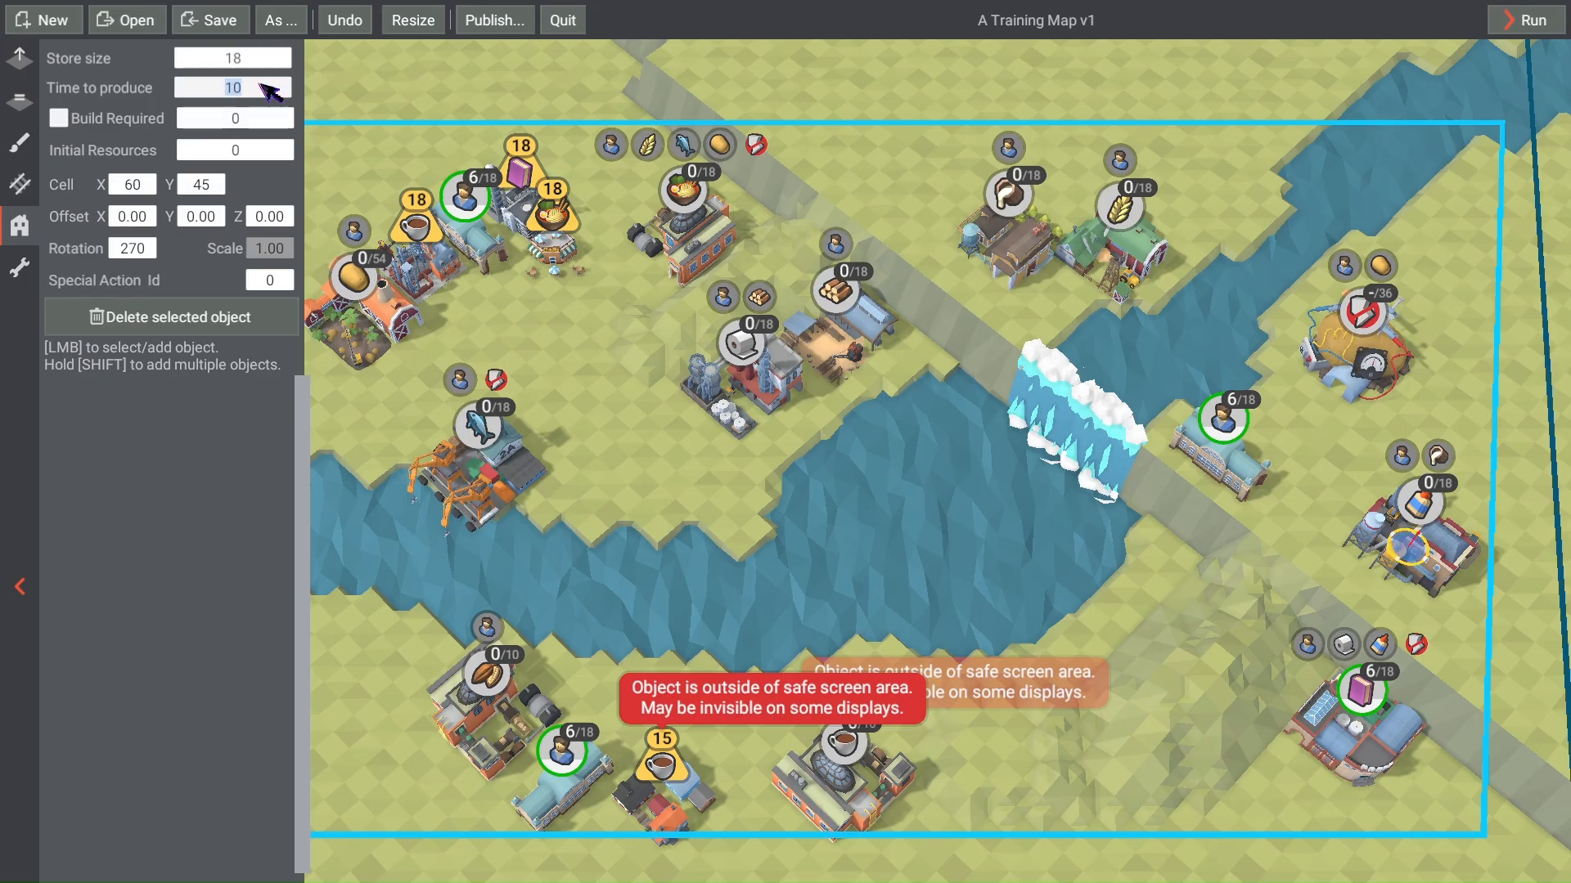
text(5)
click(1352, 733)
key(ctrl+s)
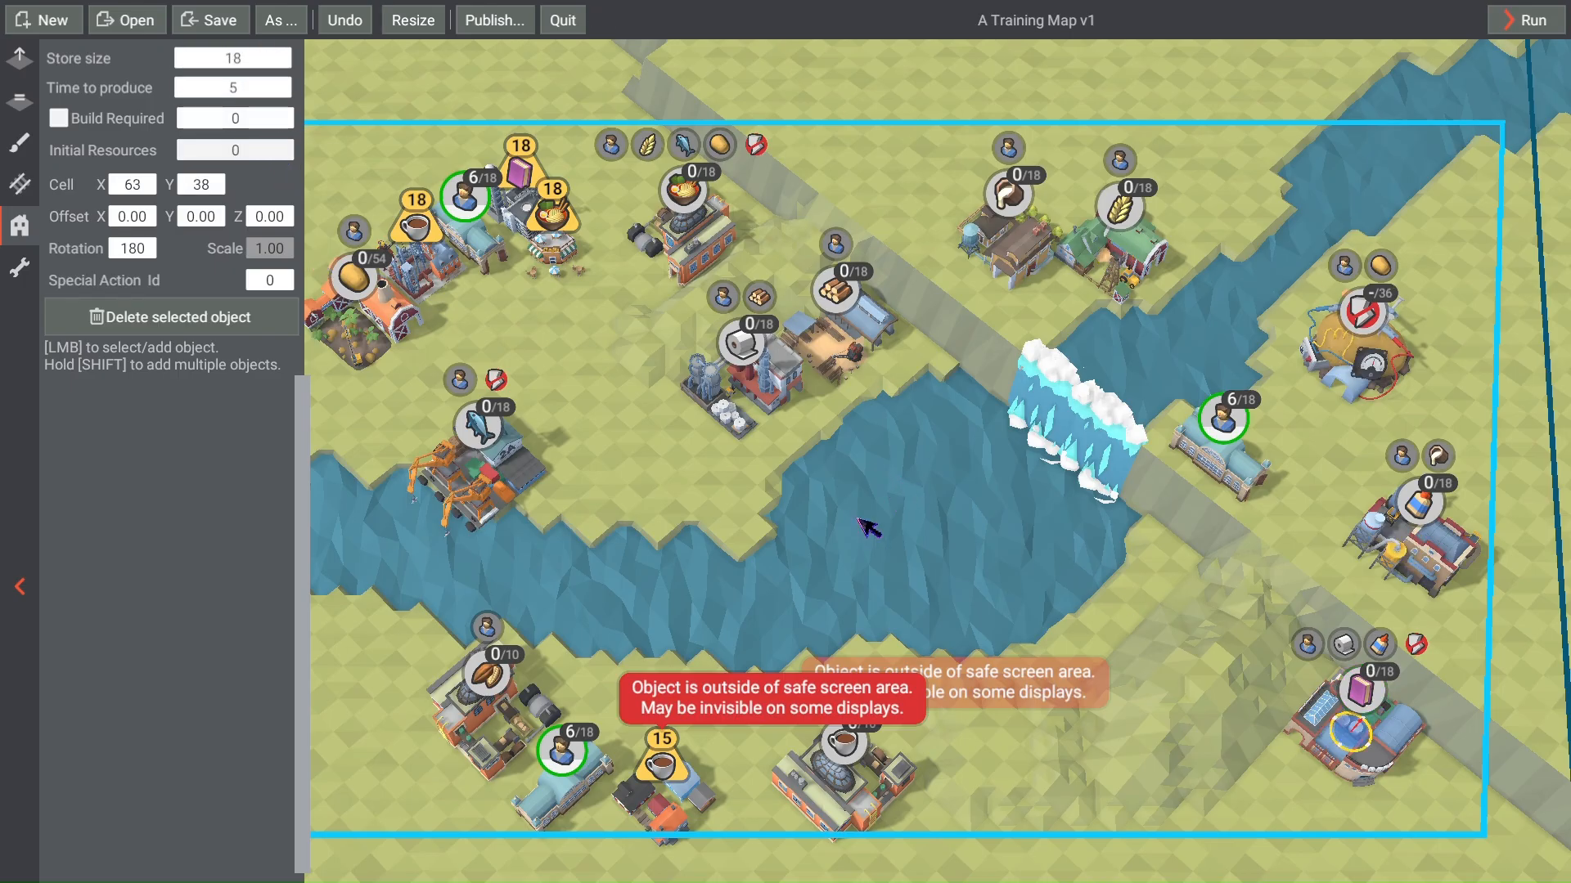
Step: Set the cacao plant's store size to 33 and its time to produce to 5
click(485, 720)
click(252, 61)
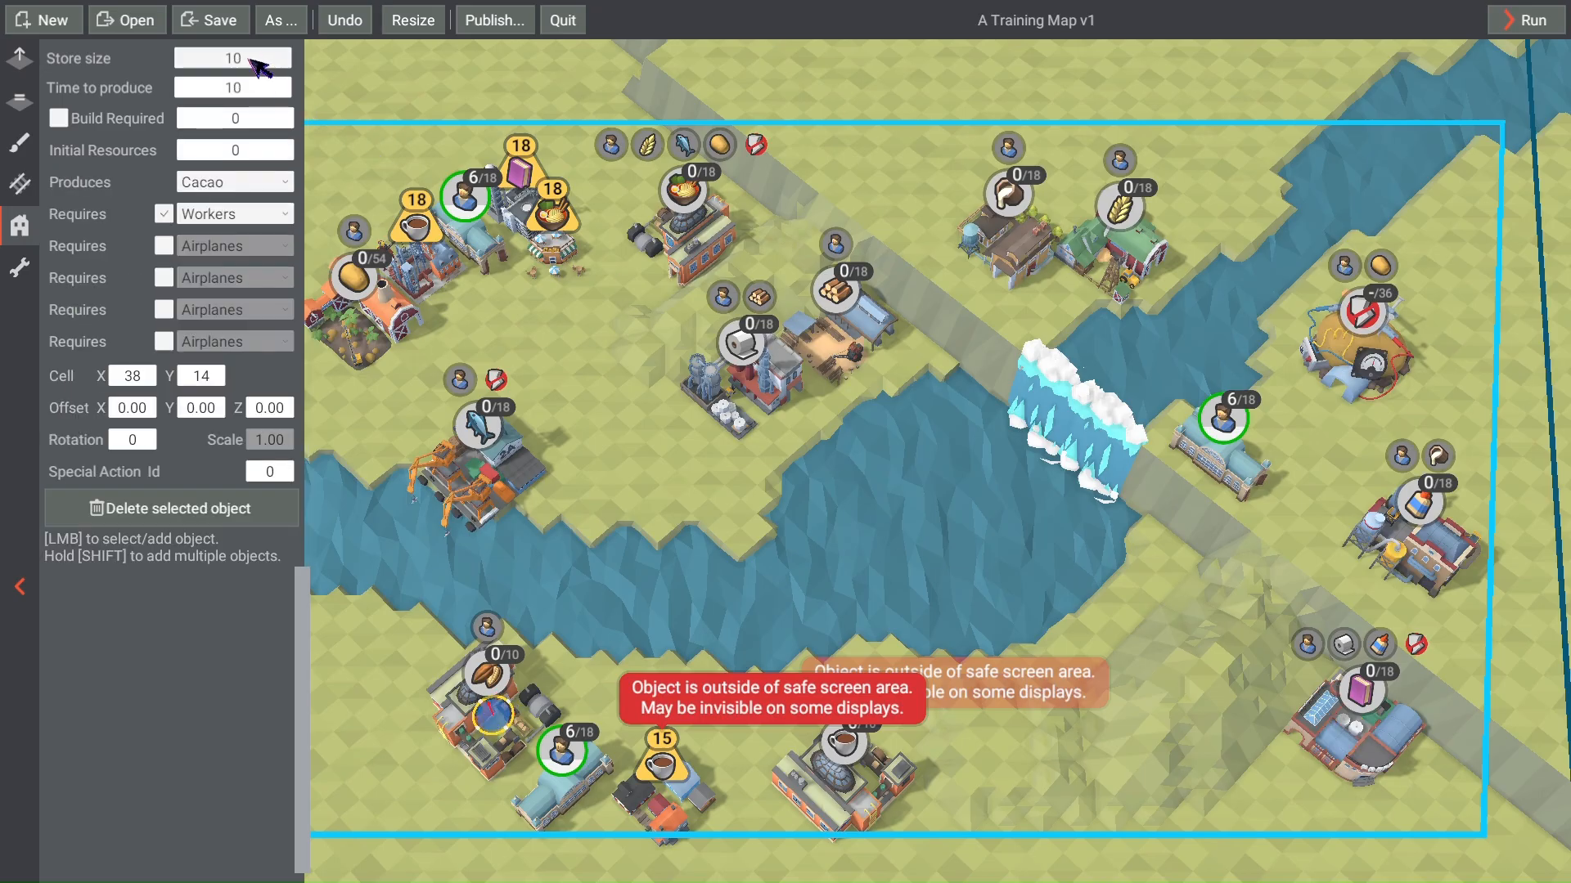
click(254, 61)
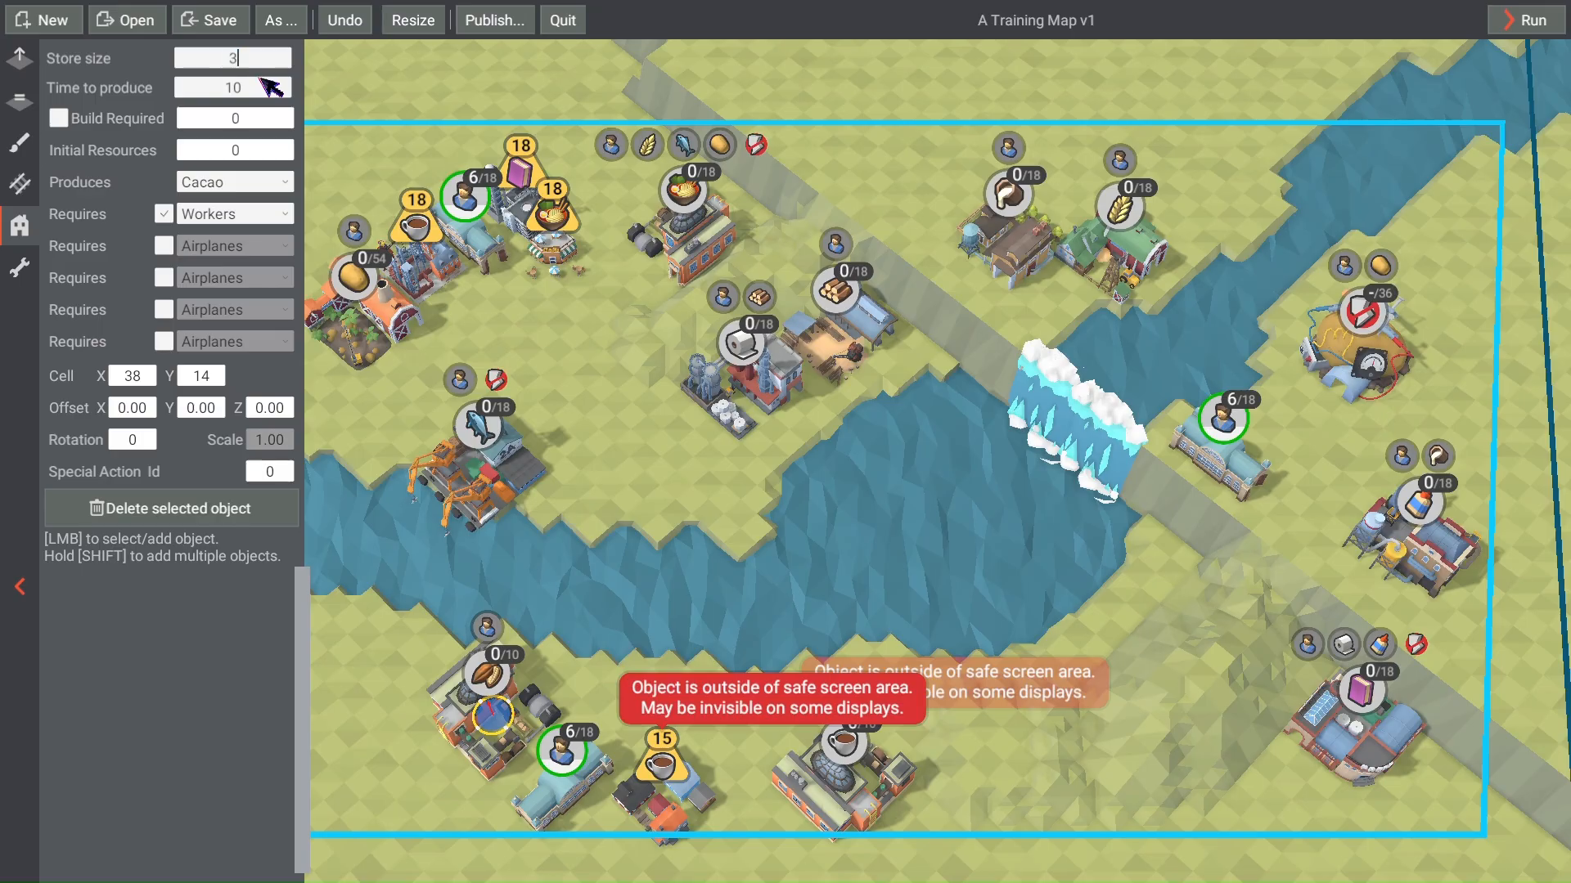
click(263, 87)
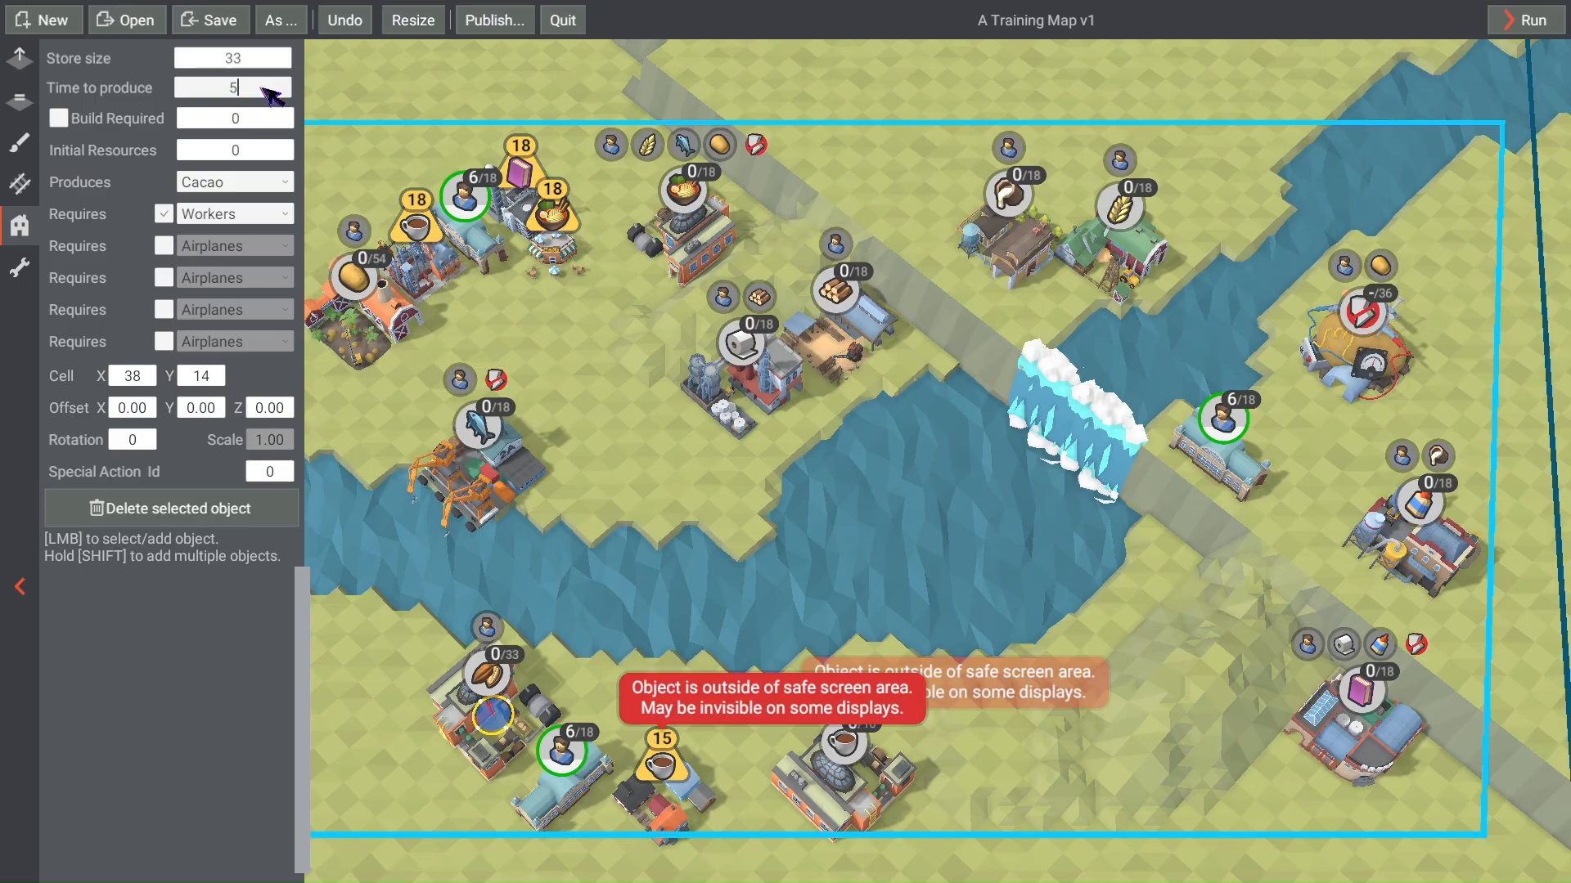
Step: Set the HotDrink factory's store size to 33 and its time to produce to 5, and deselect it
click(849, 788)
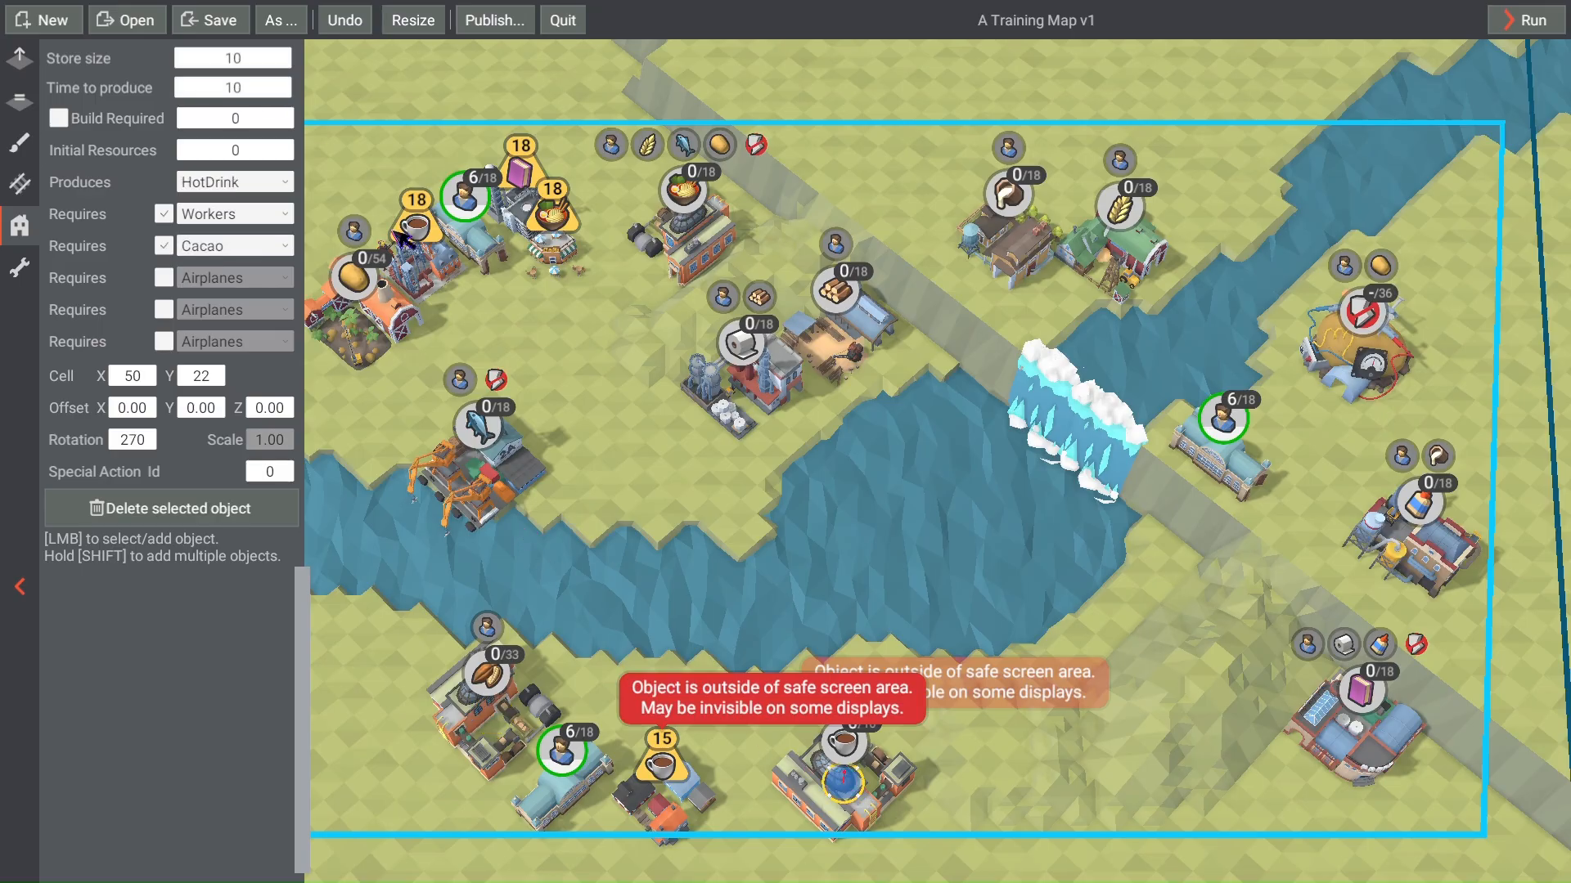
click(259, 62)
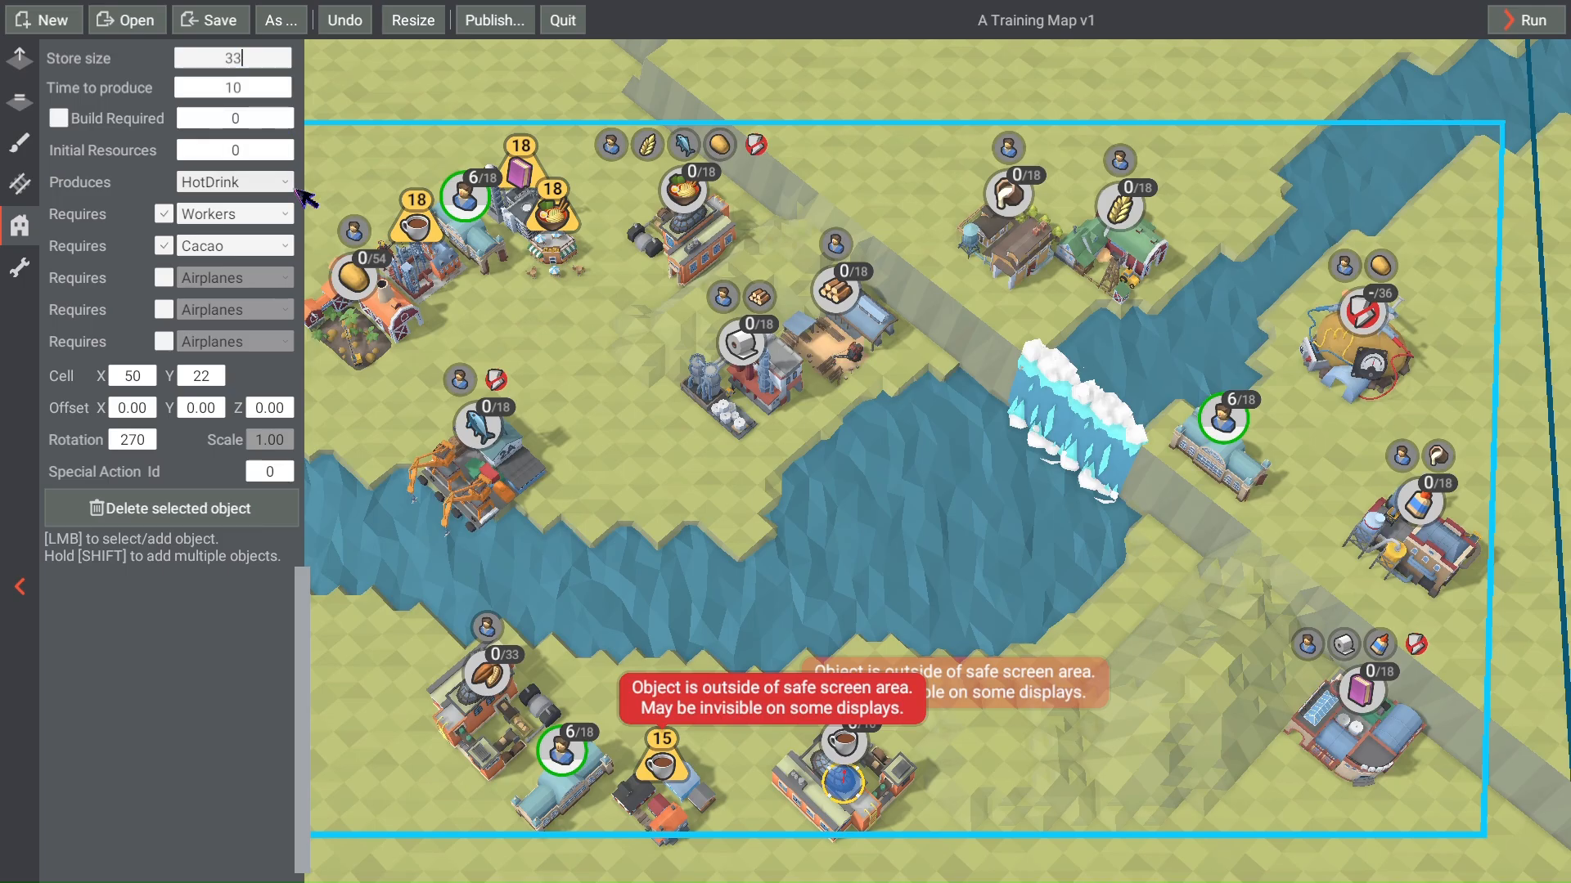
text(33)
key(Tab)
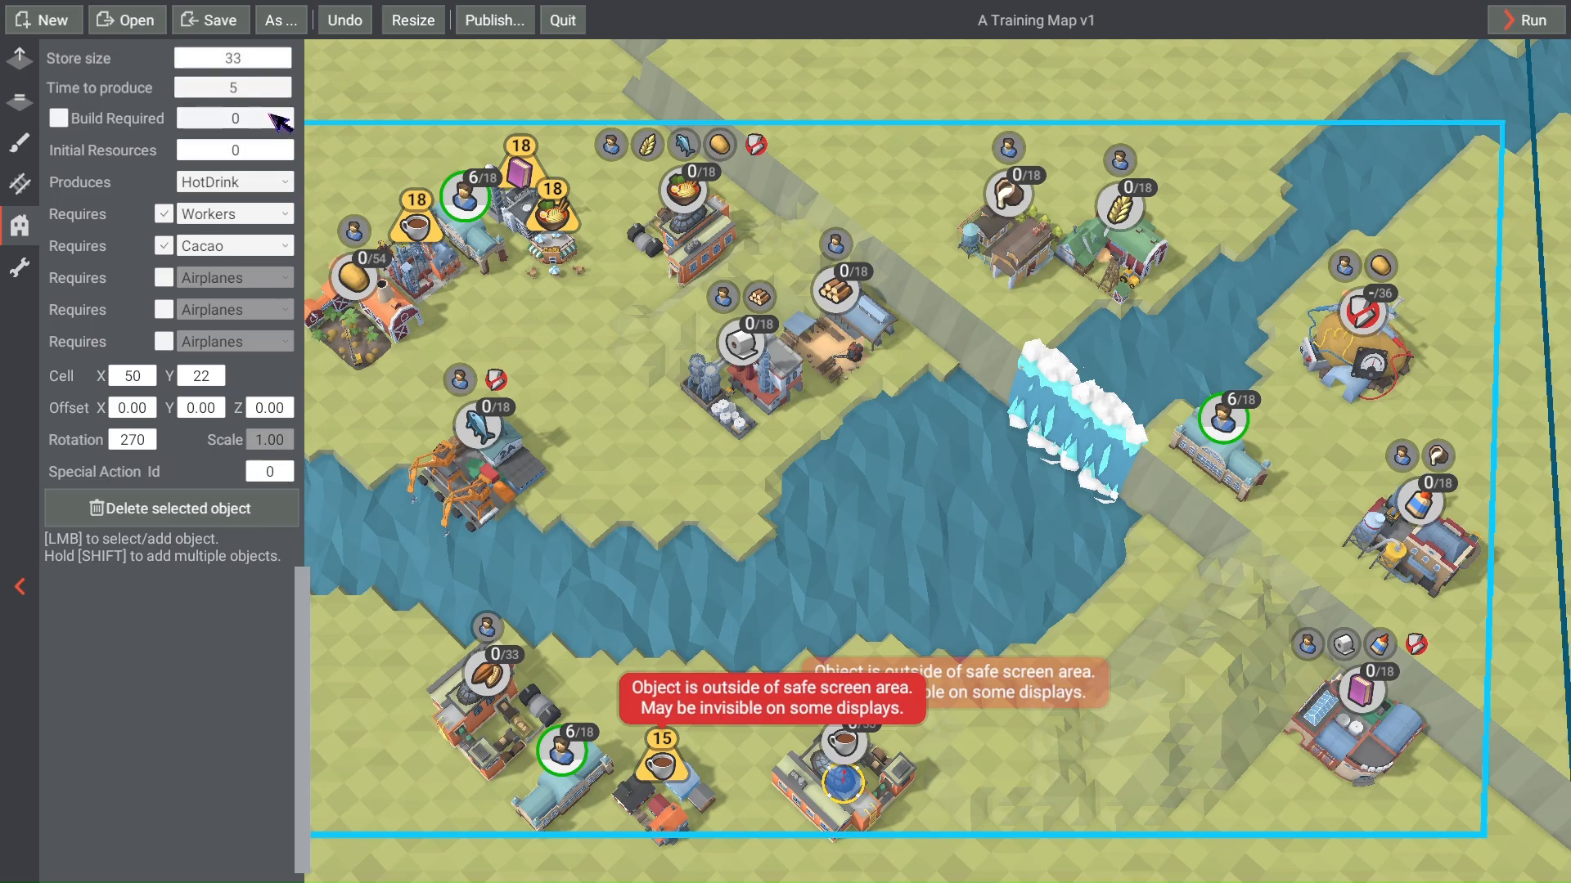
click(1096, 626)
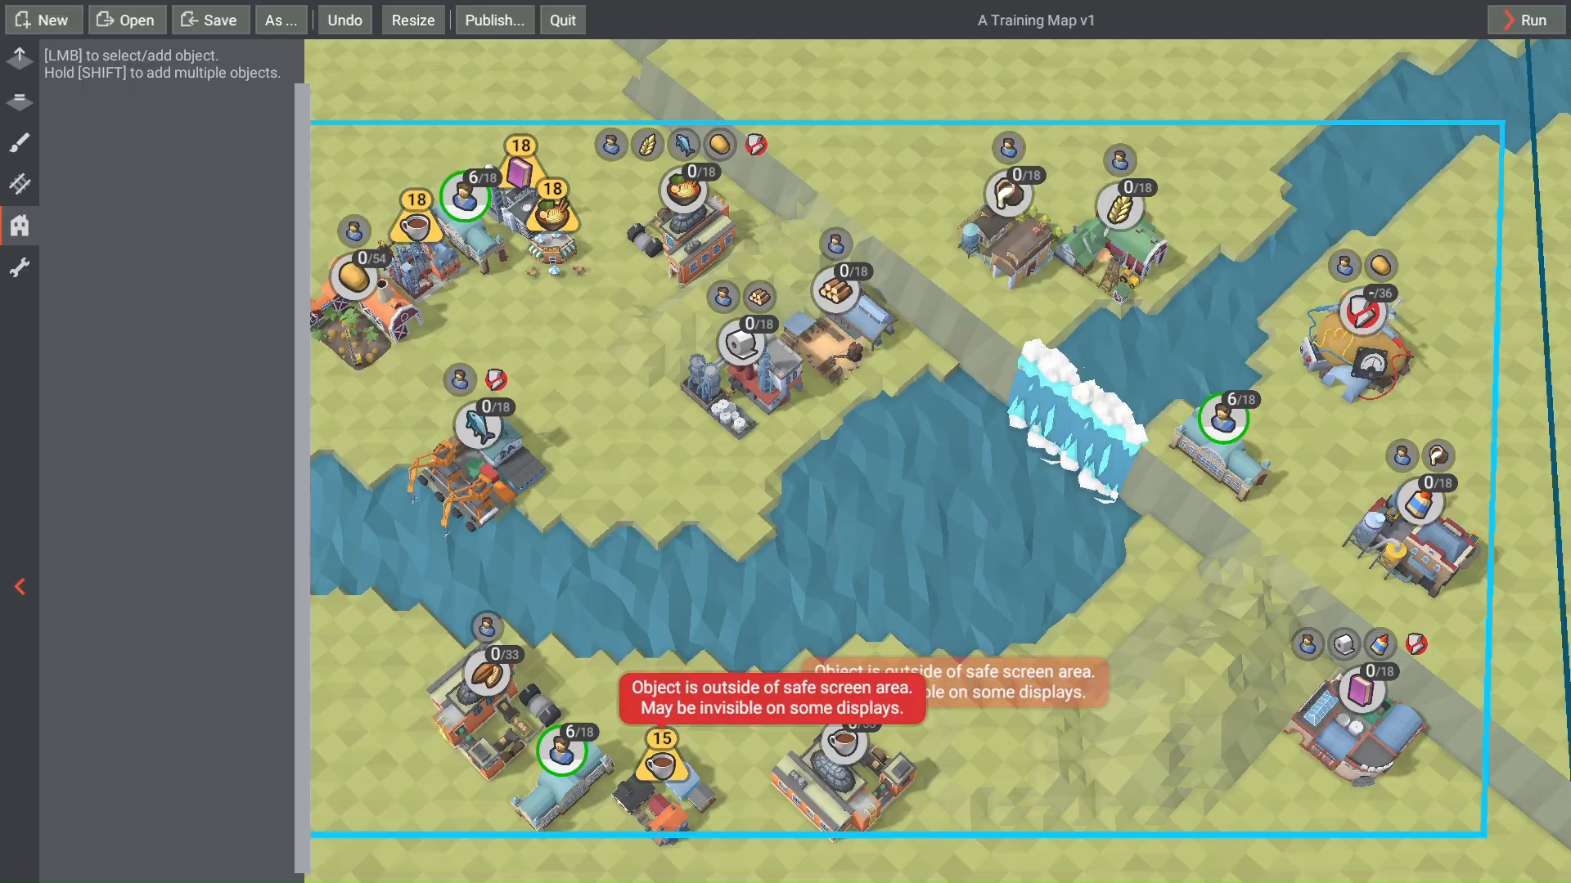
Step: Test-run the map to check the new store sizes and return to the editor near the potato farm
click(1527, 20)
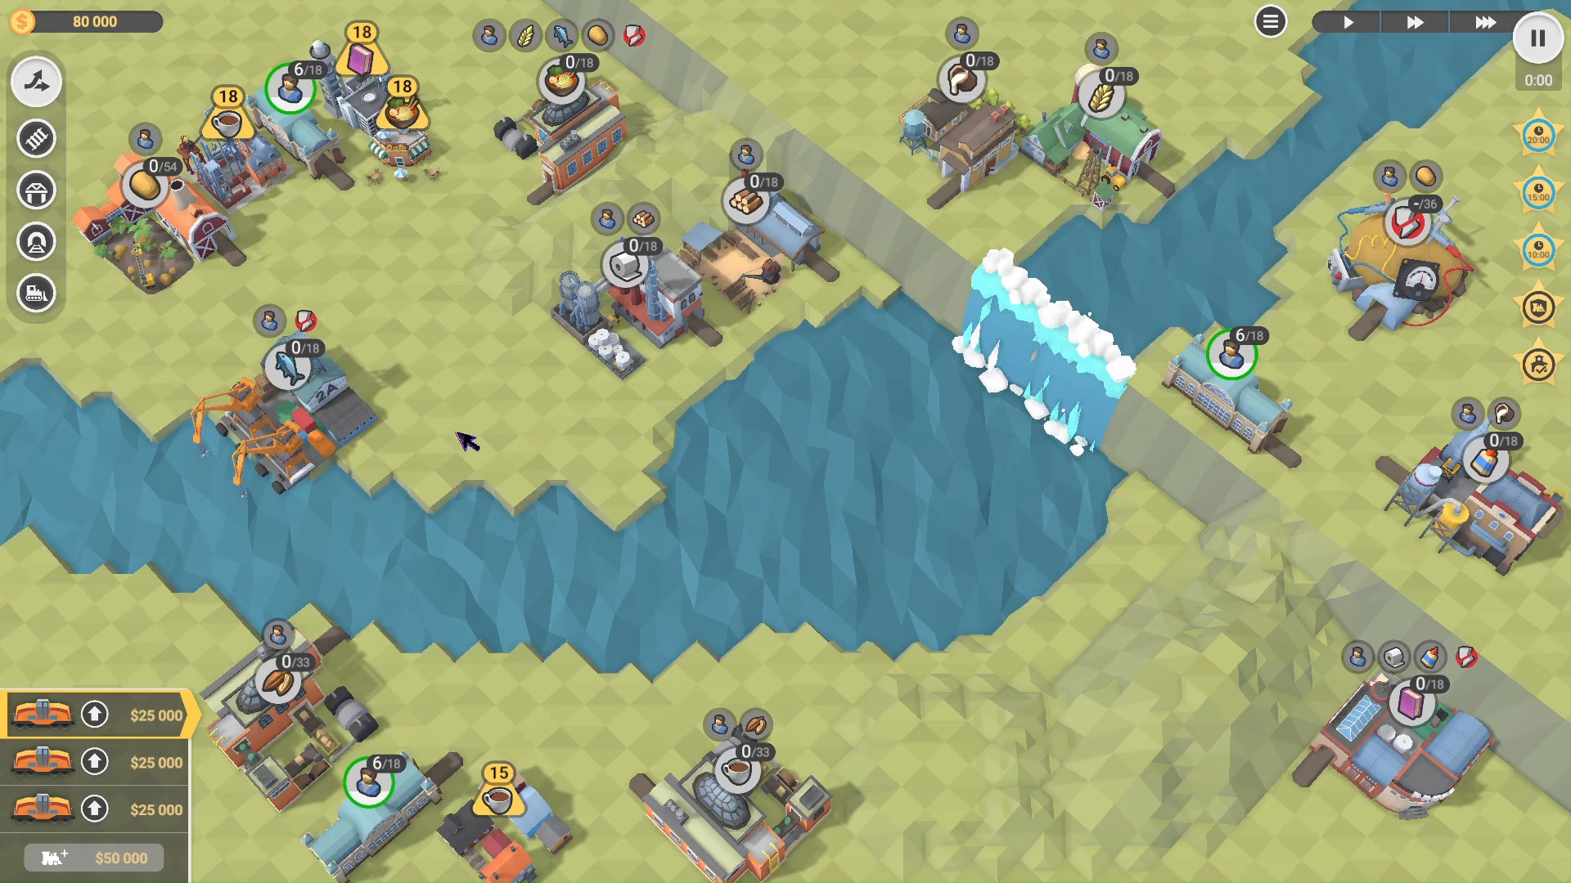
key(Escape)
scroll(795, 367, up, 8)
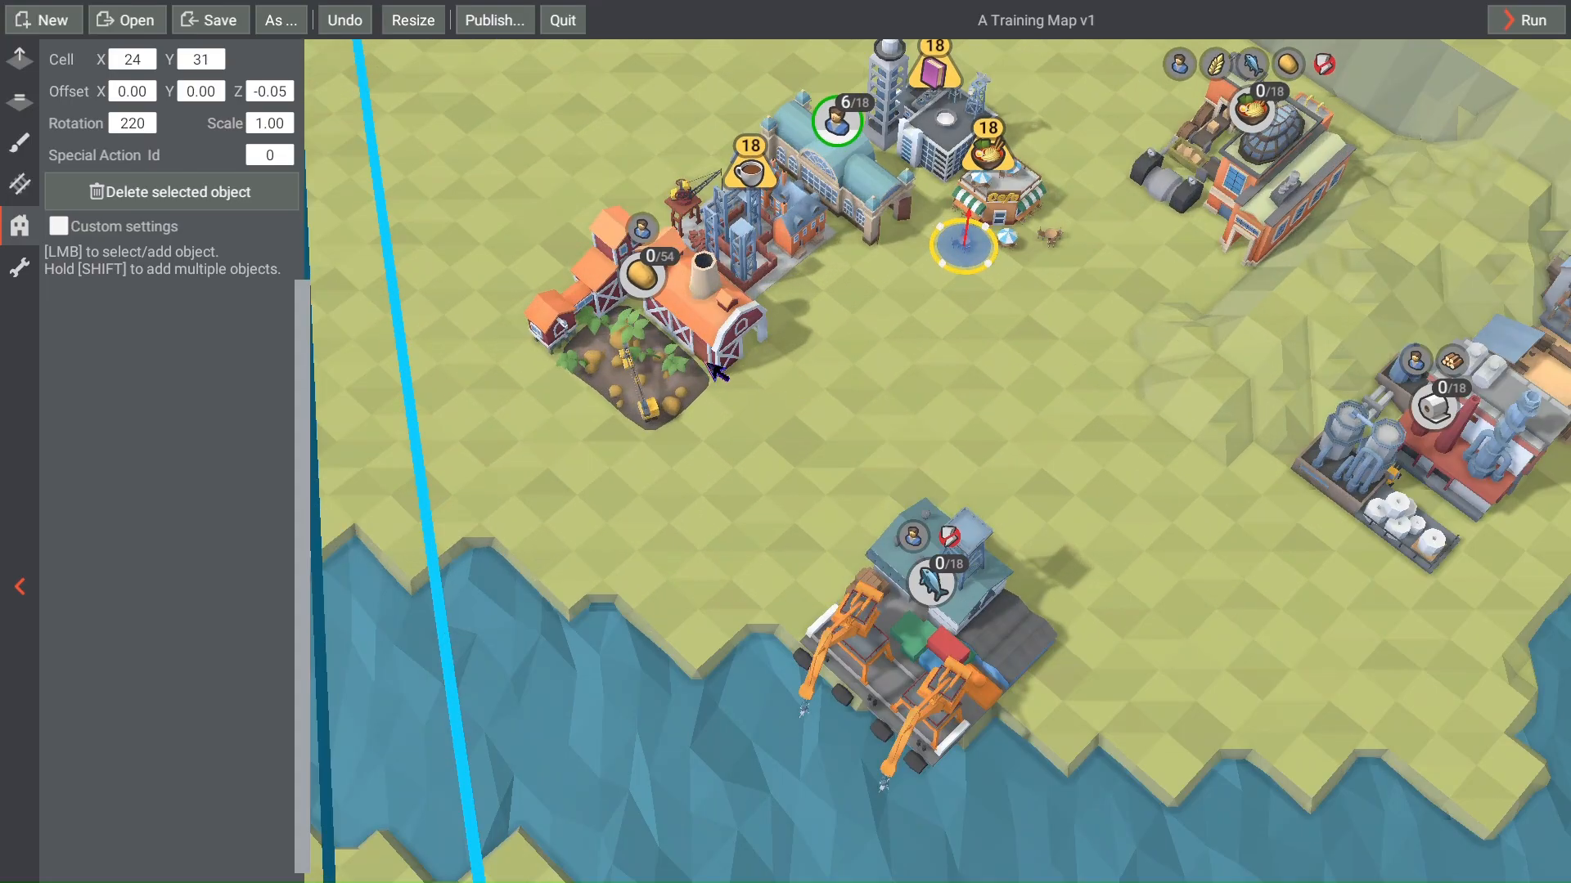
Step: Move the potato farm near the shore to cell 23, 20 and rotate it to 0
scroll(705, 362, up, 4)
click(646, 358)
drag(639, 357, 700, 564)
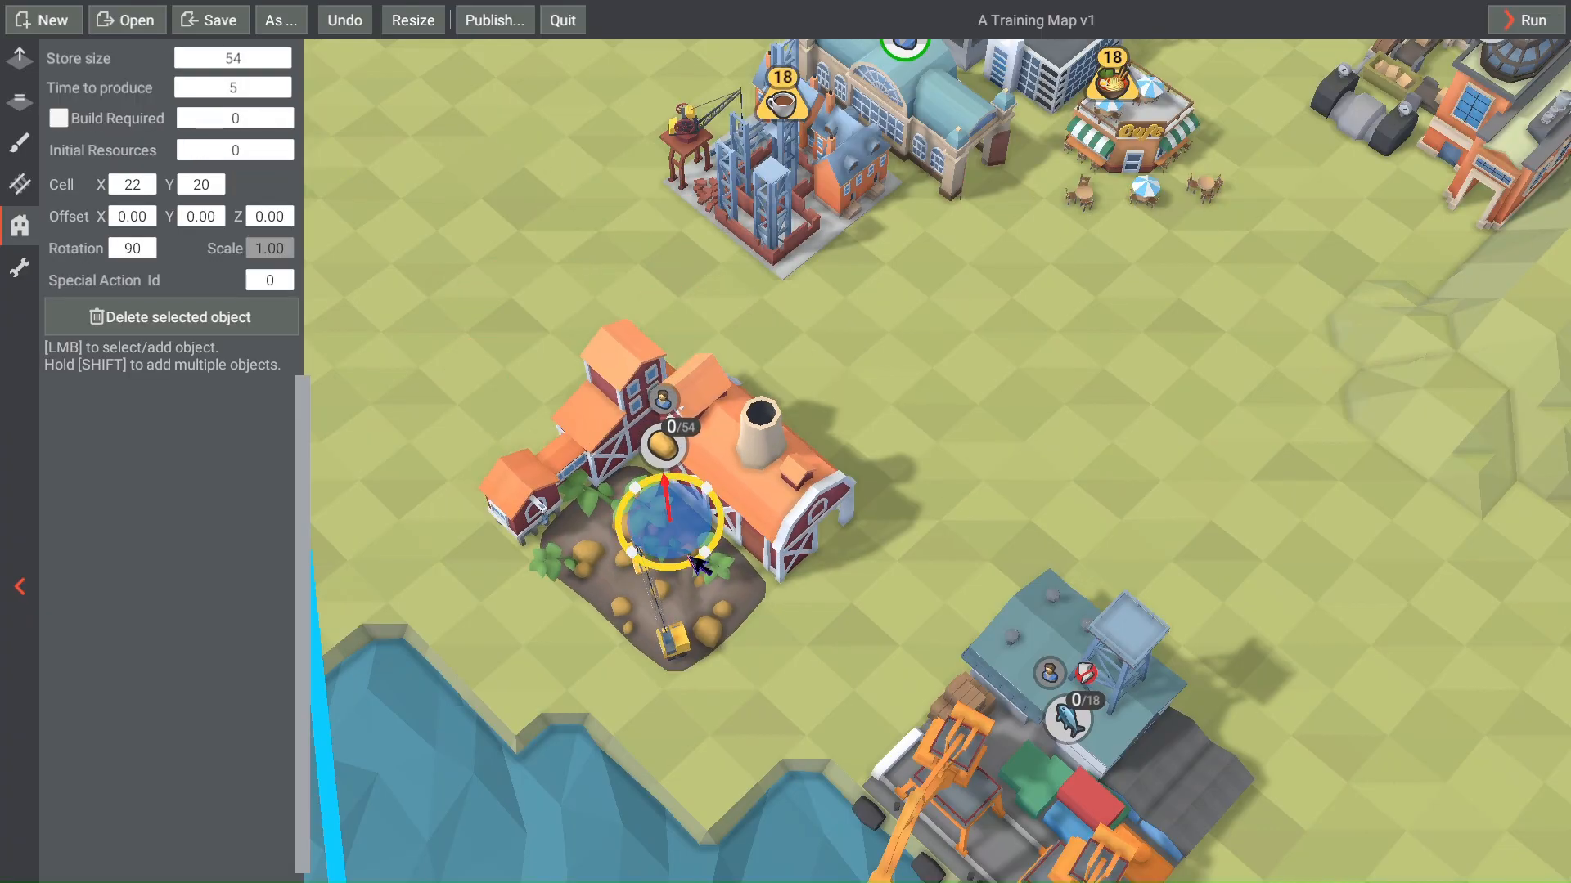
click(700, 552)
drag(692, 531, 735, 553)
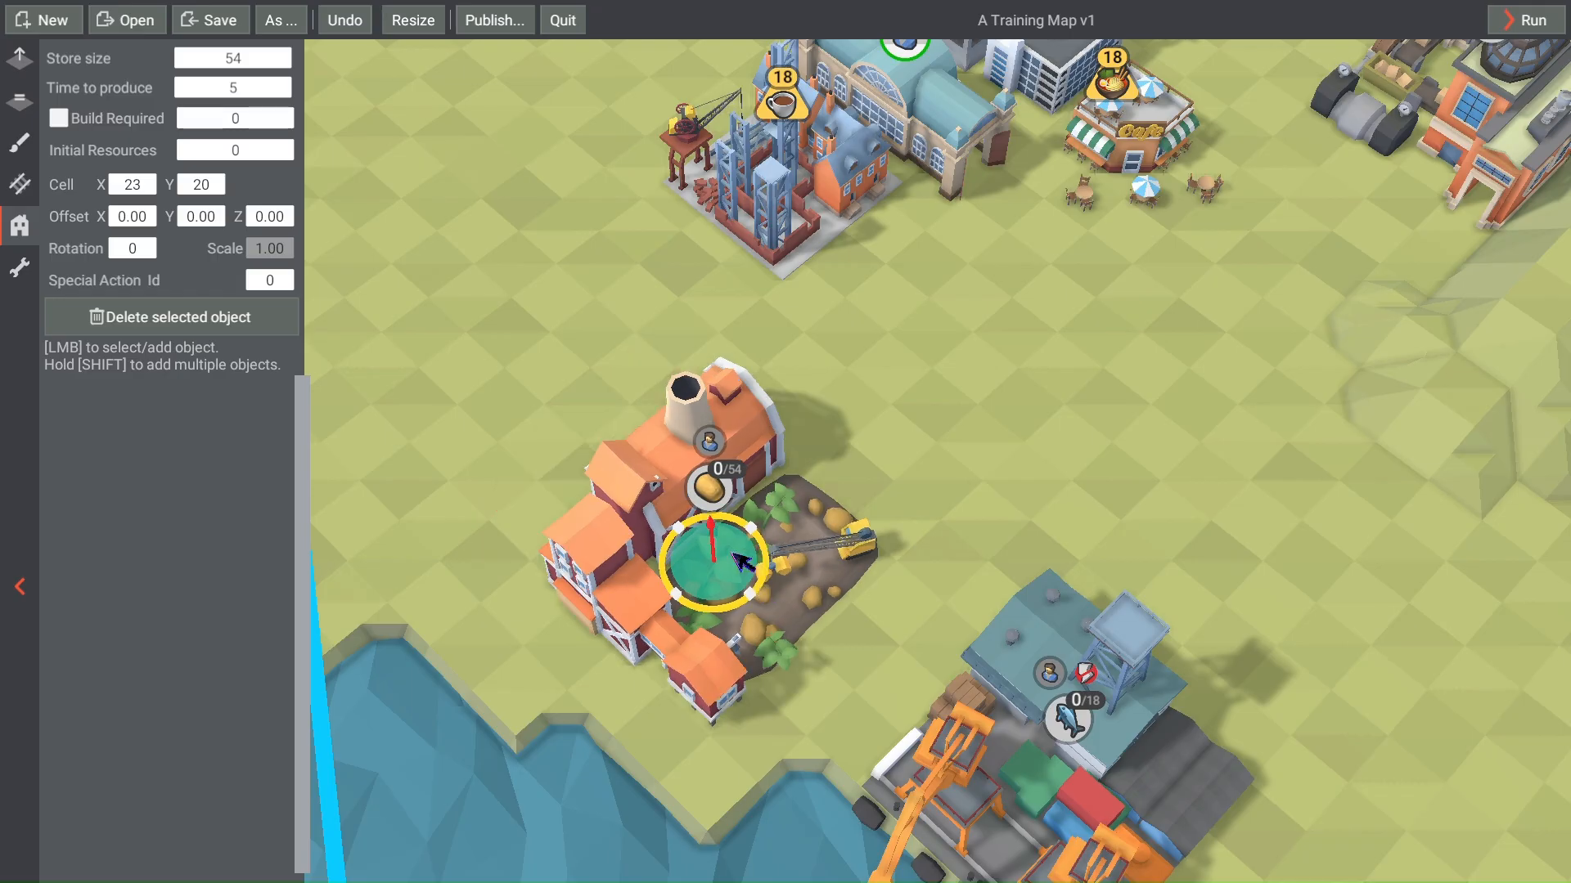
Step: Move the HotDrink quest construction site and the neighbouring passenger station closer to the potato farm
right_drag(883, 364, 739, 577)
click(636, 401)
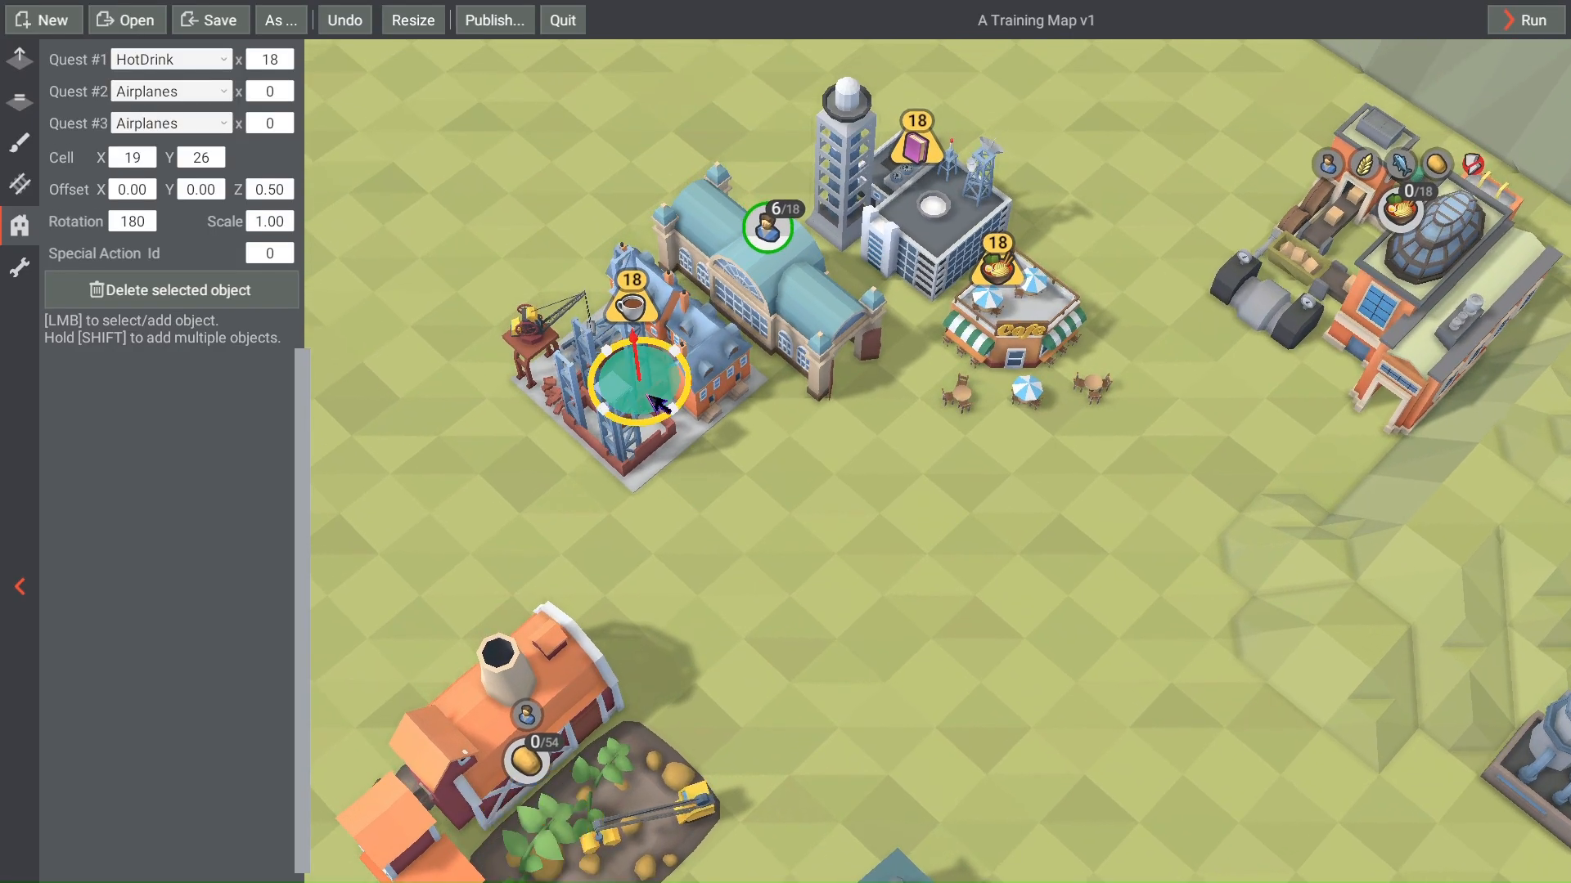
drag(659, 403, 534, 513)
click(777, 331)
drag(776, 326, 732, 386)
Step: Move the Book quest office building to cell 20, 30 and the Ramen quest marker to cell 22, 30
drag(904, 238, 872, 313)
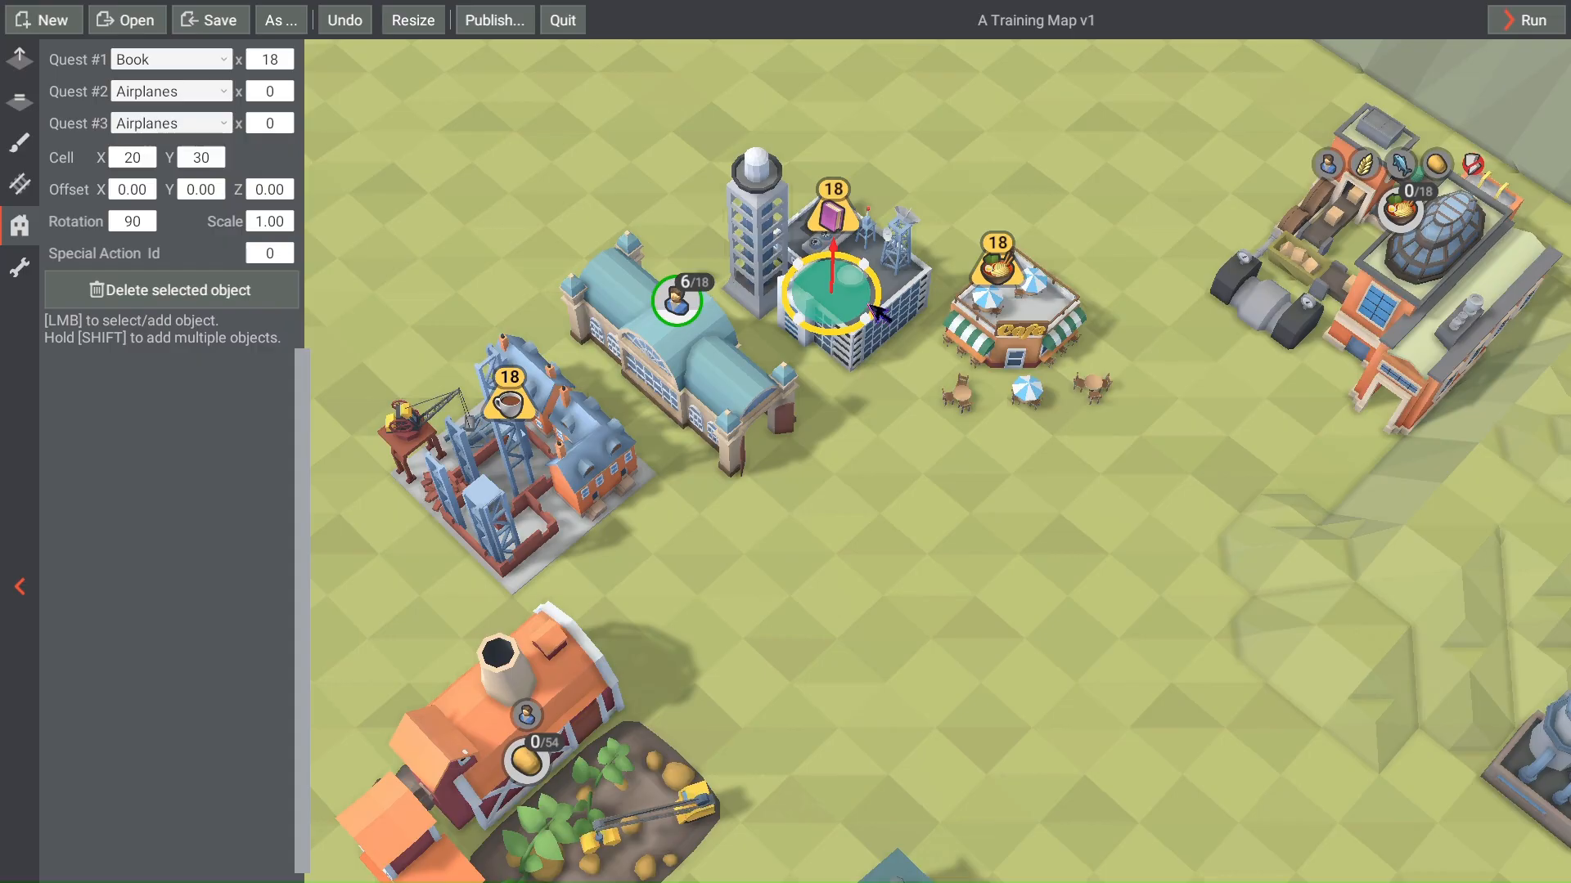
click(933, 374)
drag(1006, 386, 948, 427)
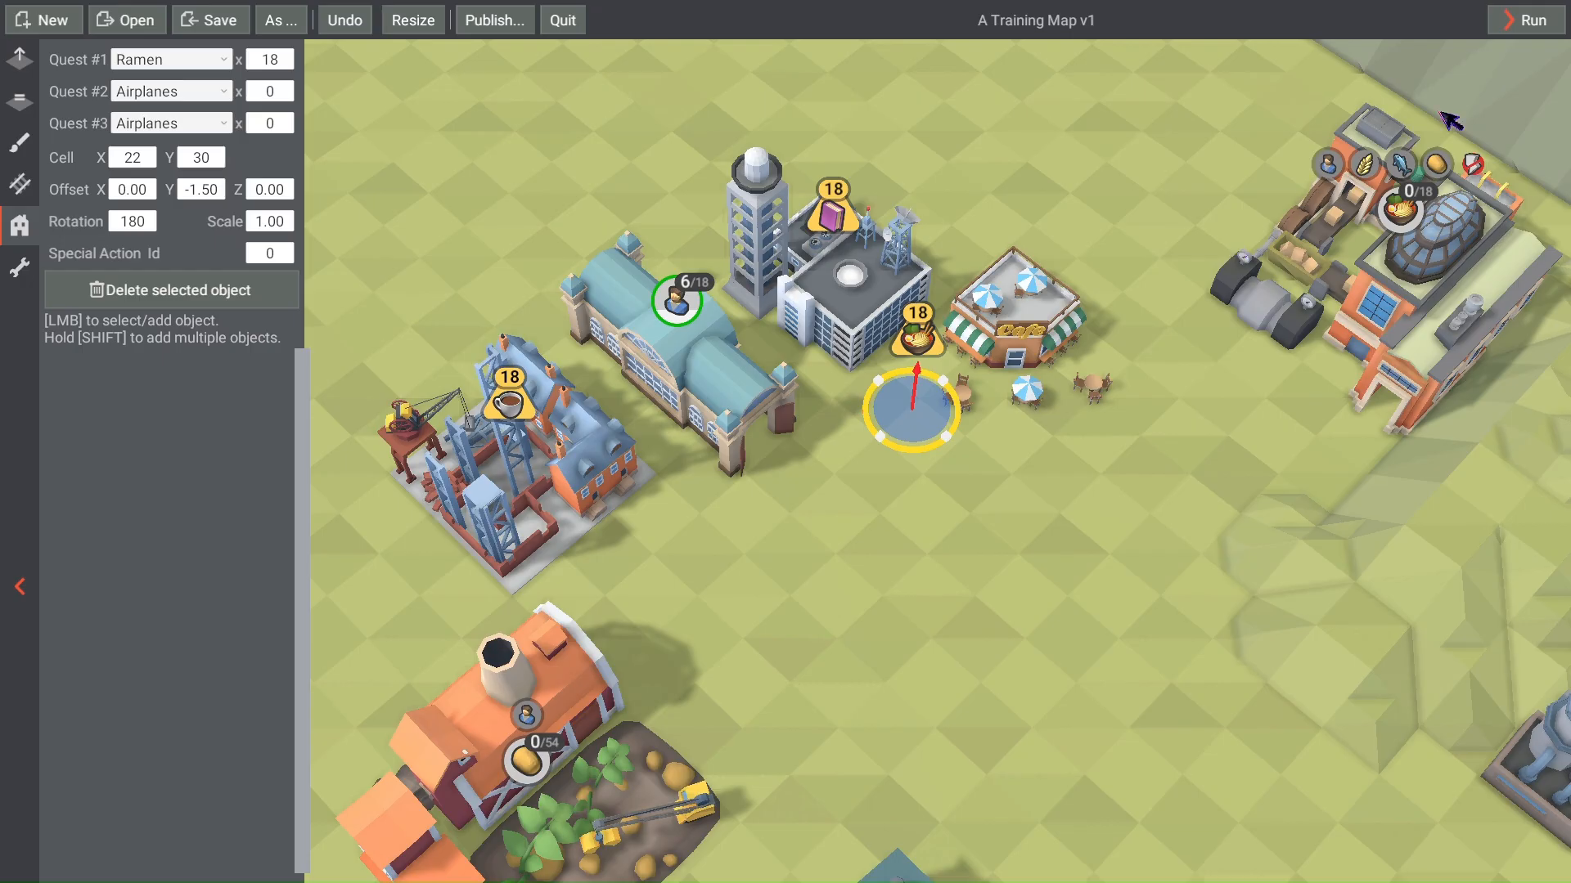
Step: Test-run the map and examine the track-building grid around the station, office building and cafe
click(1525, 20)
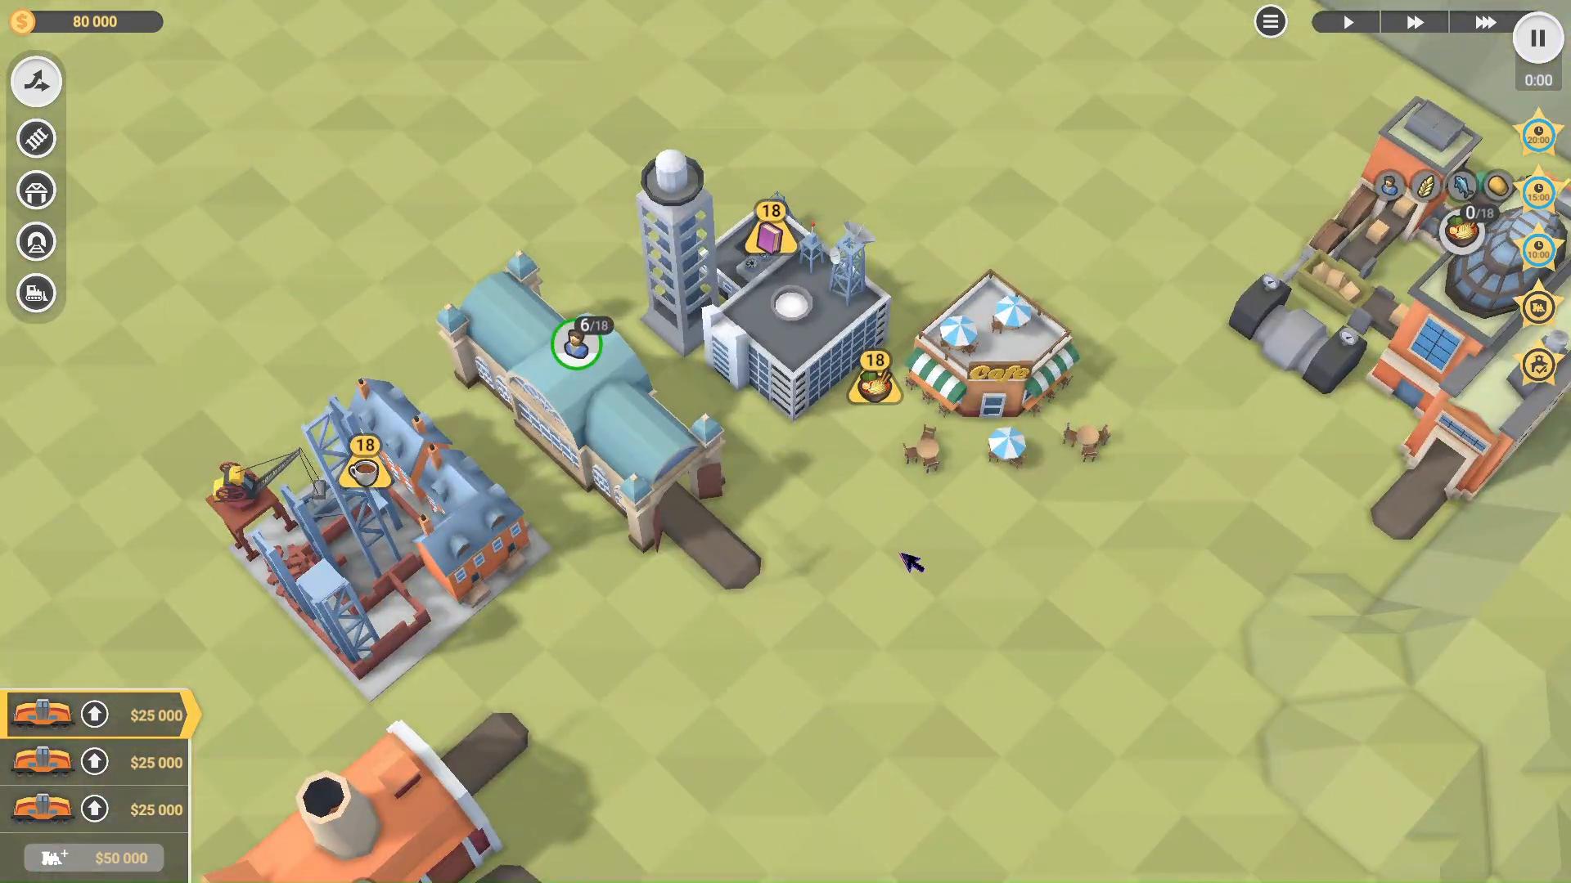
right_click(903, 544)
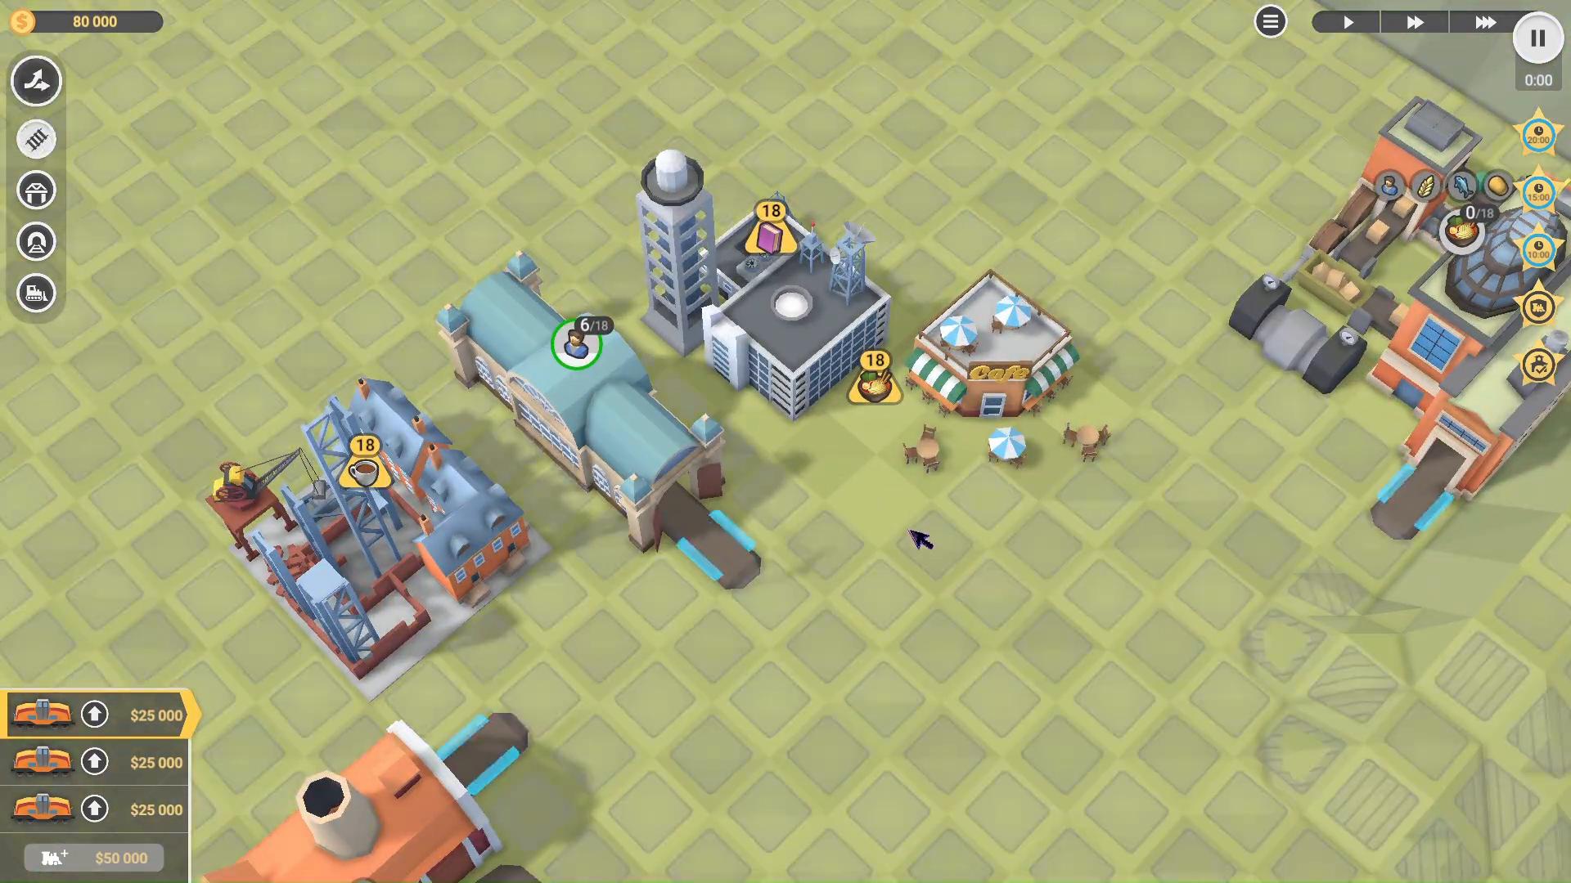
scroll(908, 531, up, 3)
key(d)
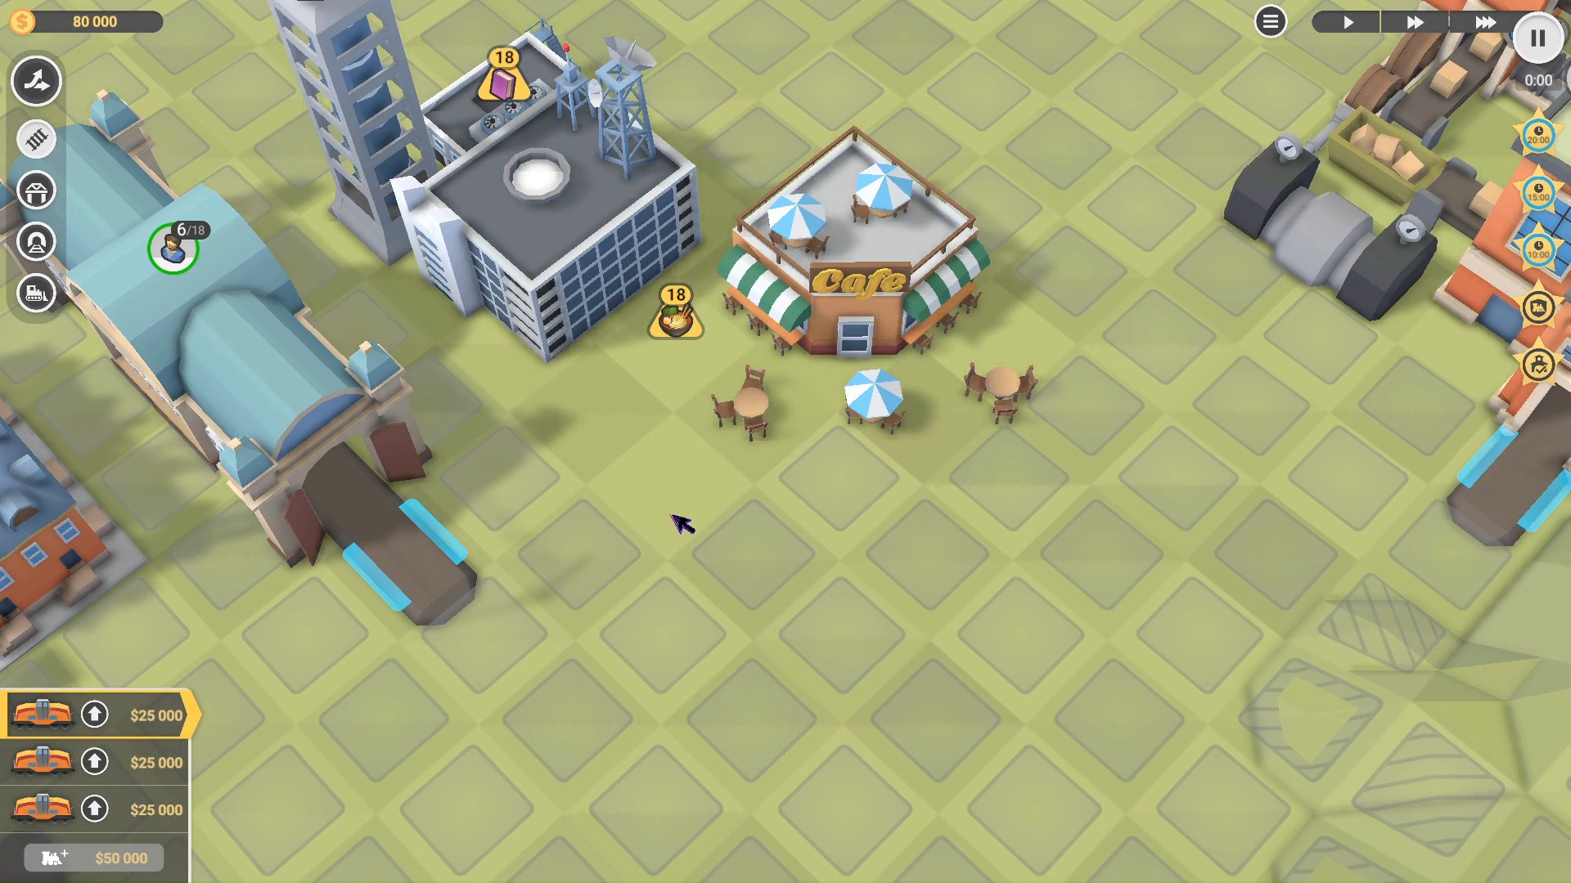
key(w)
key(a)
key(s)
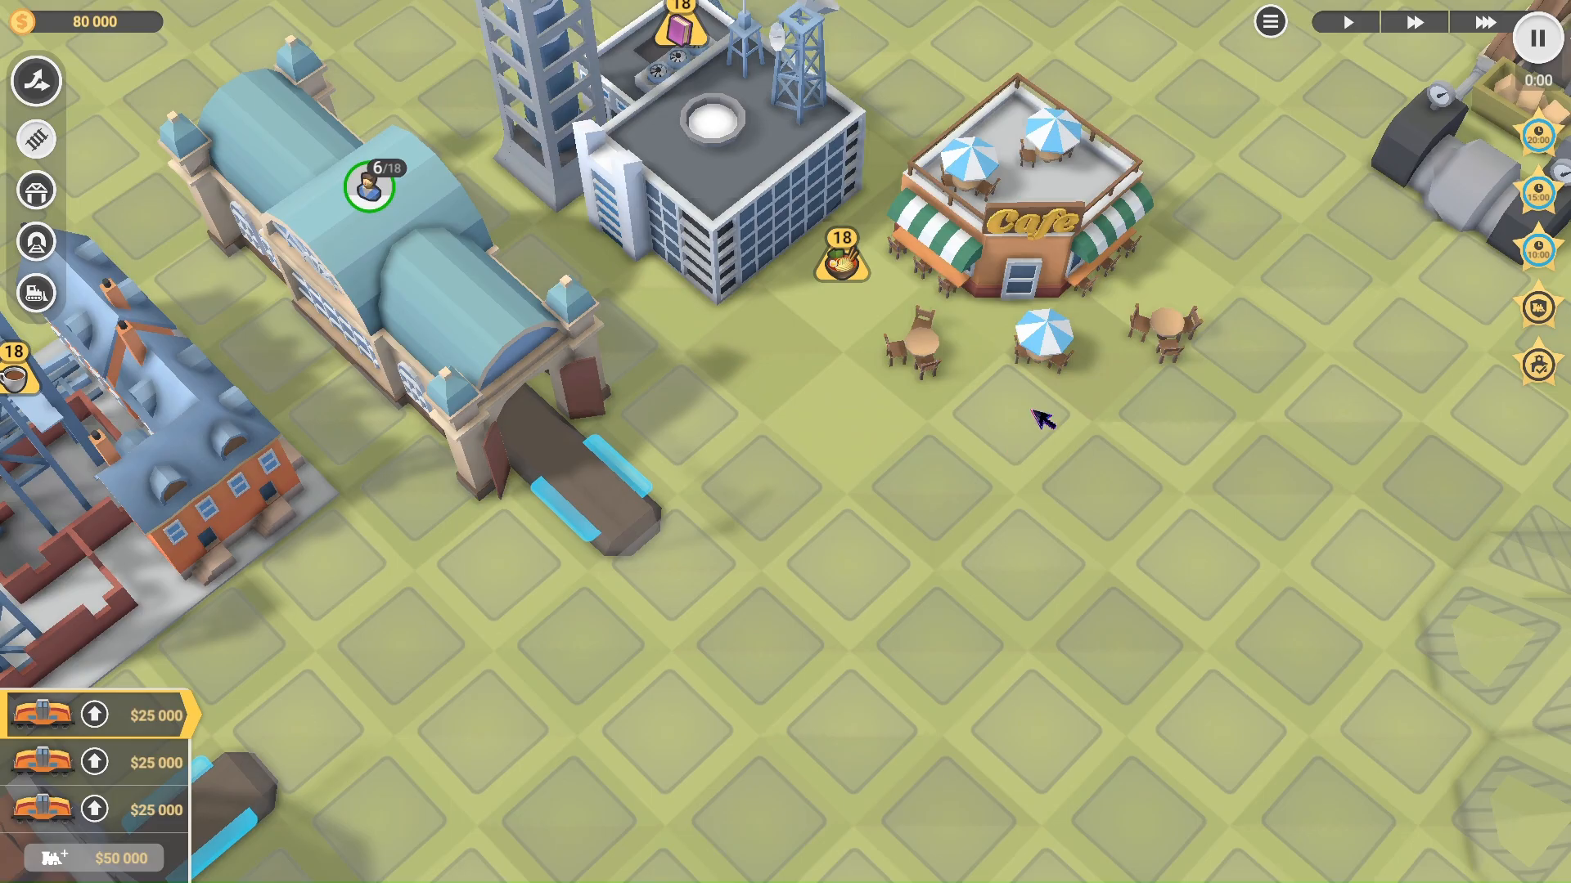
key(d)
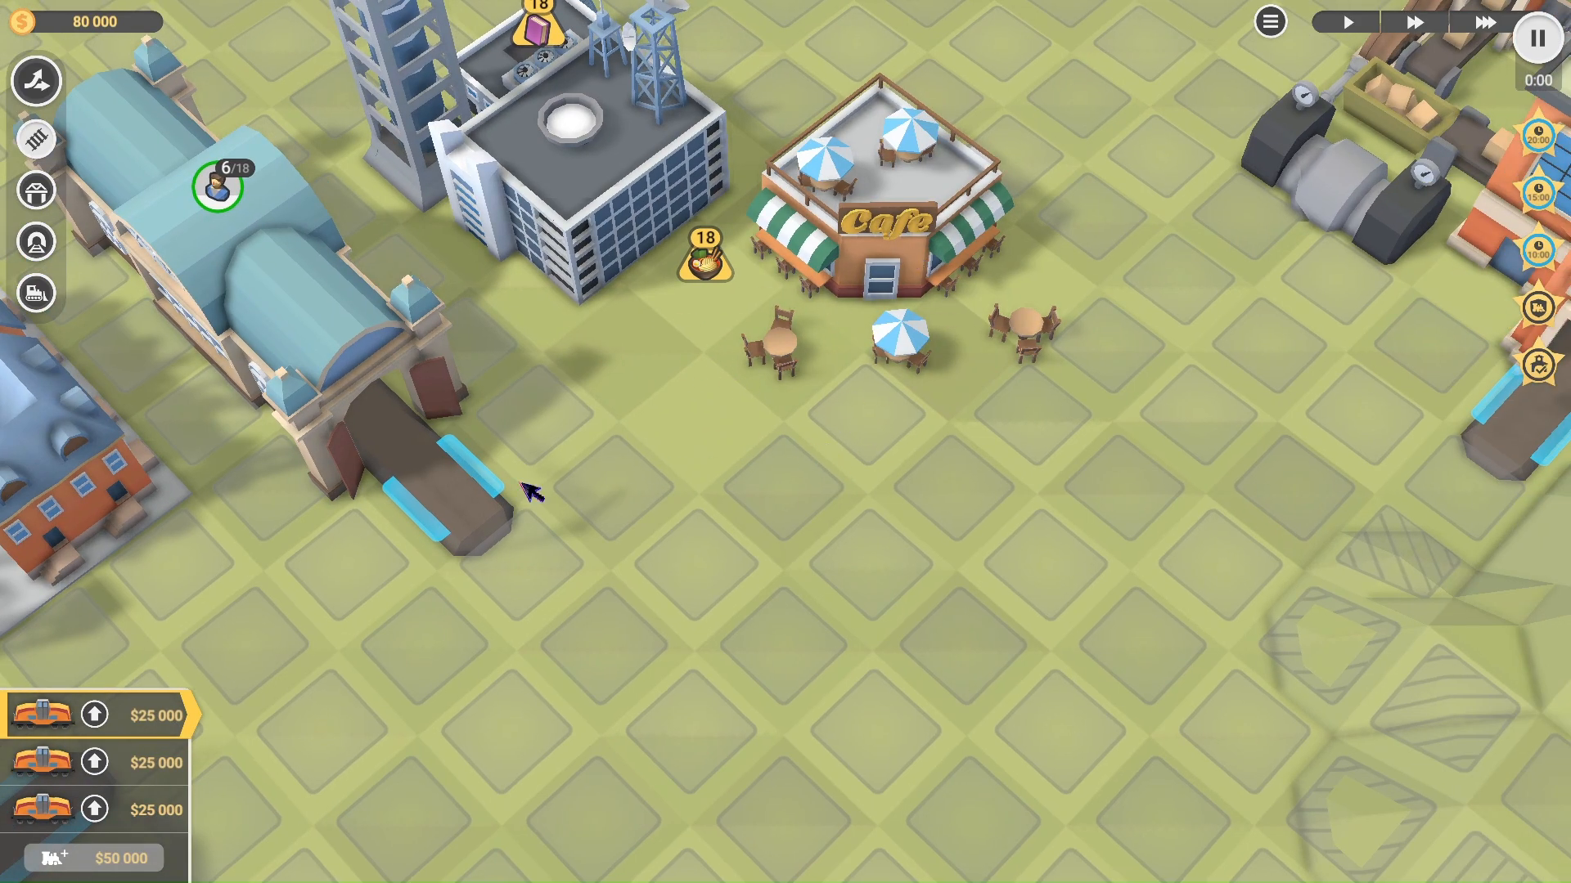
drag(499, 496, 561, 474)
Step: Examine the building layout across the whole map and return to the editor
scroll(631, 463, down, 3)
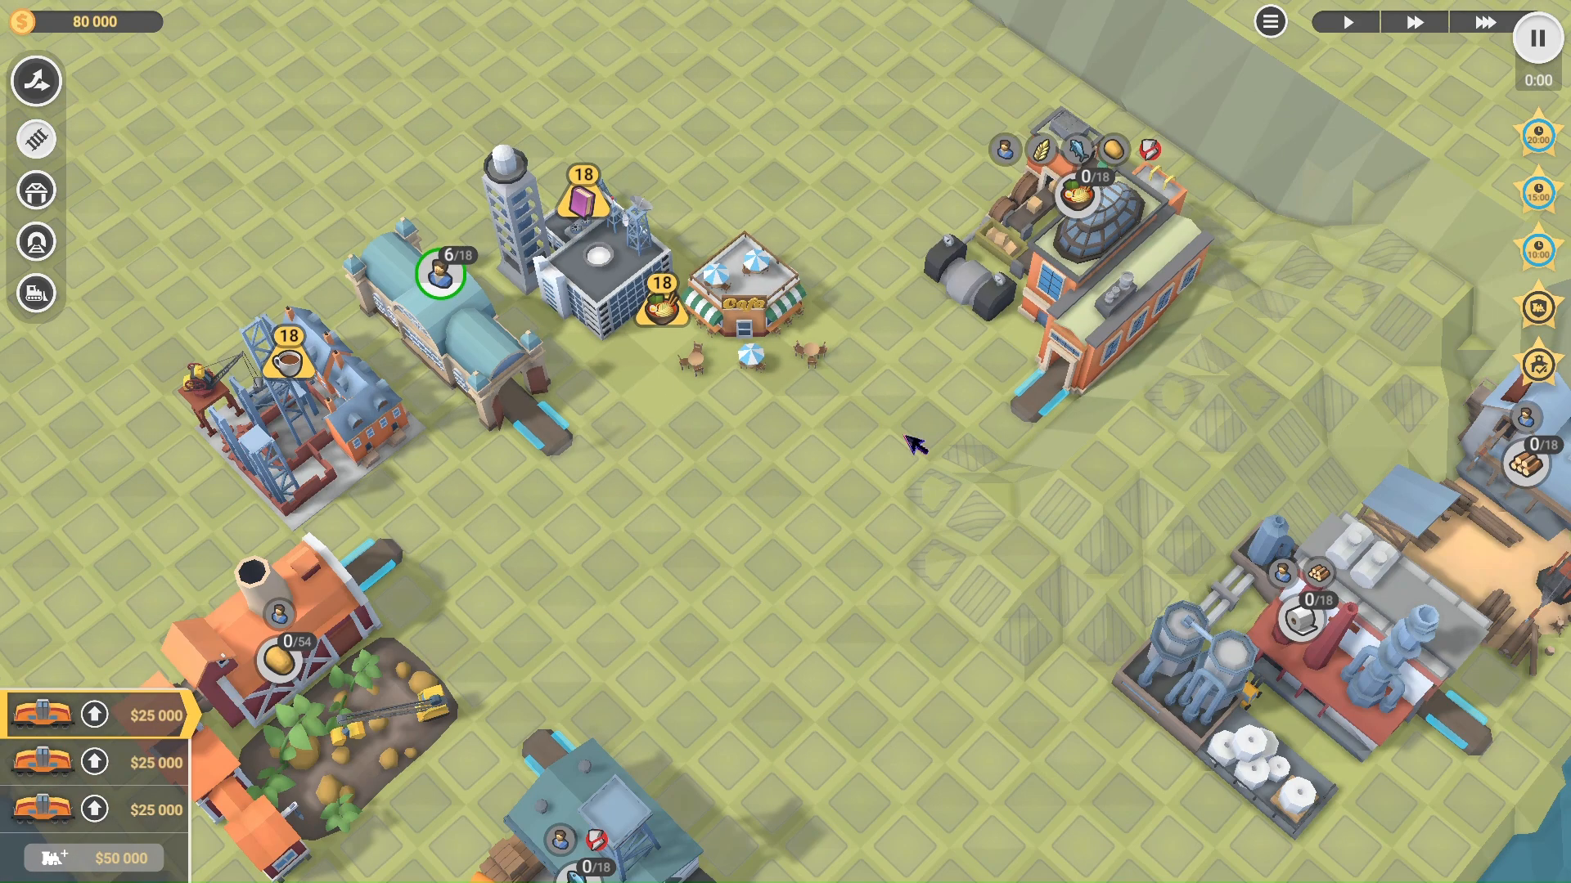
scroll(878, 455, down, 3)
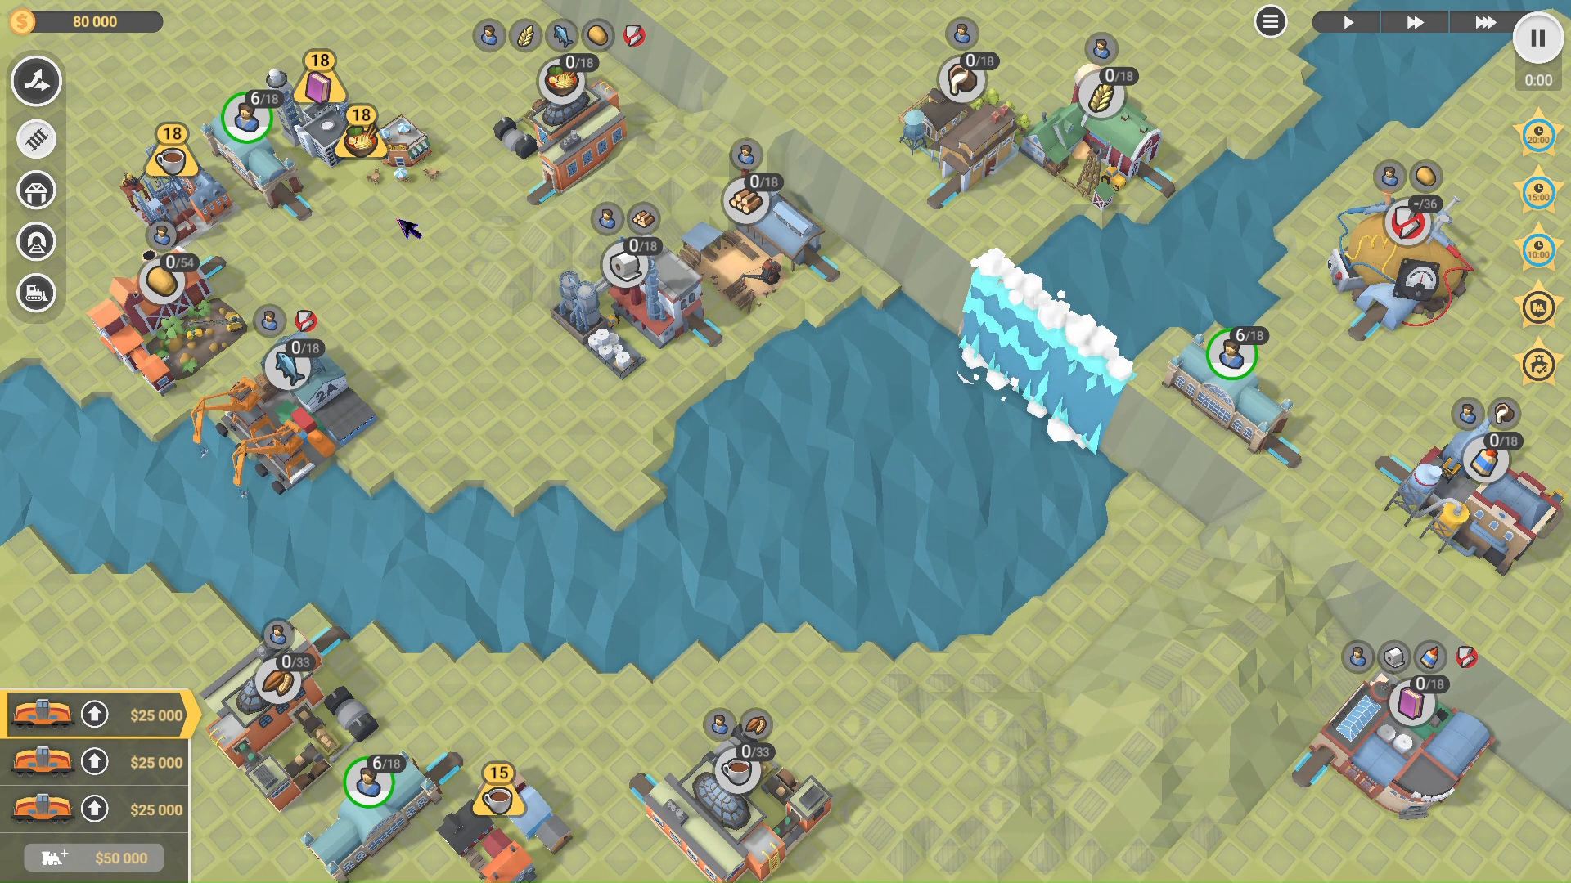
scroll(374, 175, up, 2)
scroll(375, 174, down, 2)
scroll(310, 133, up, 3)
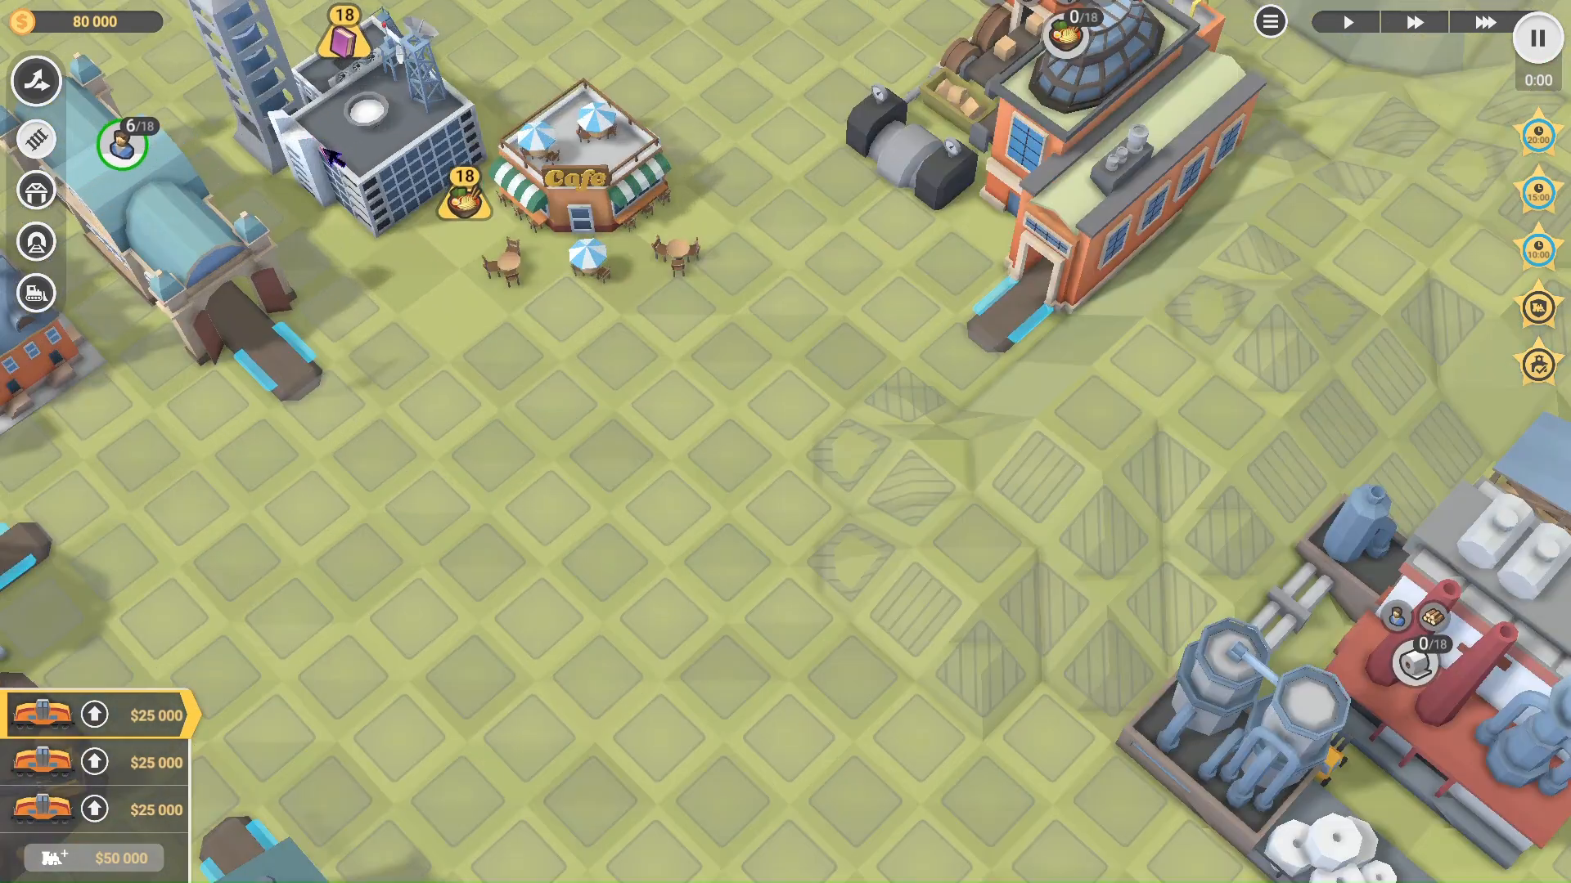
scroll(358, 226, down, 3)
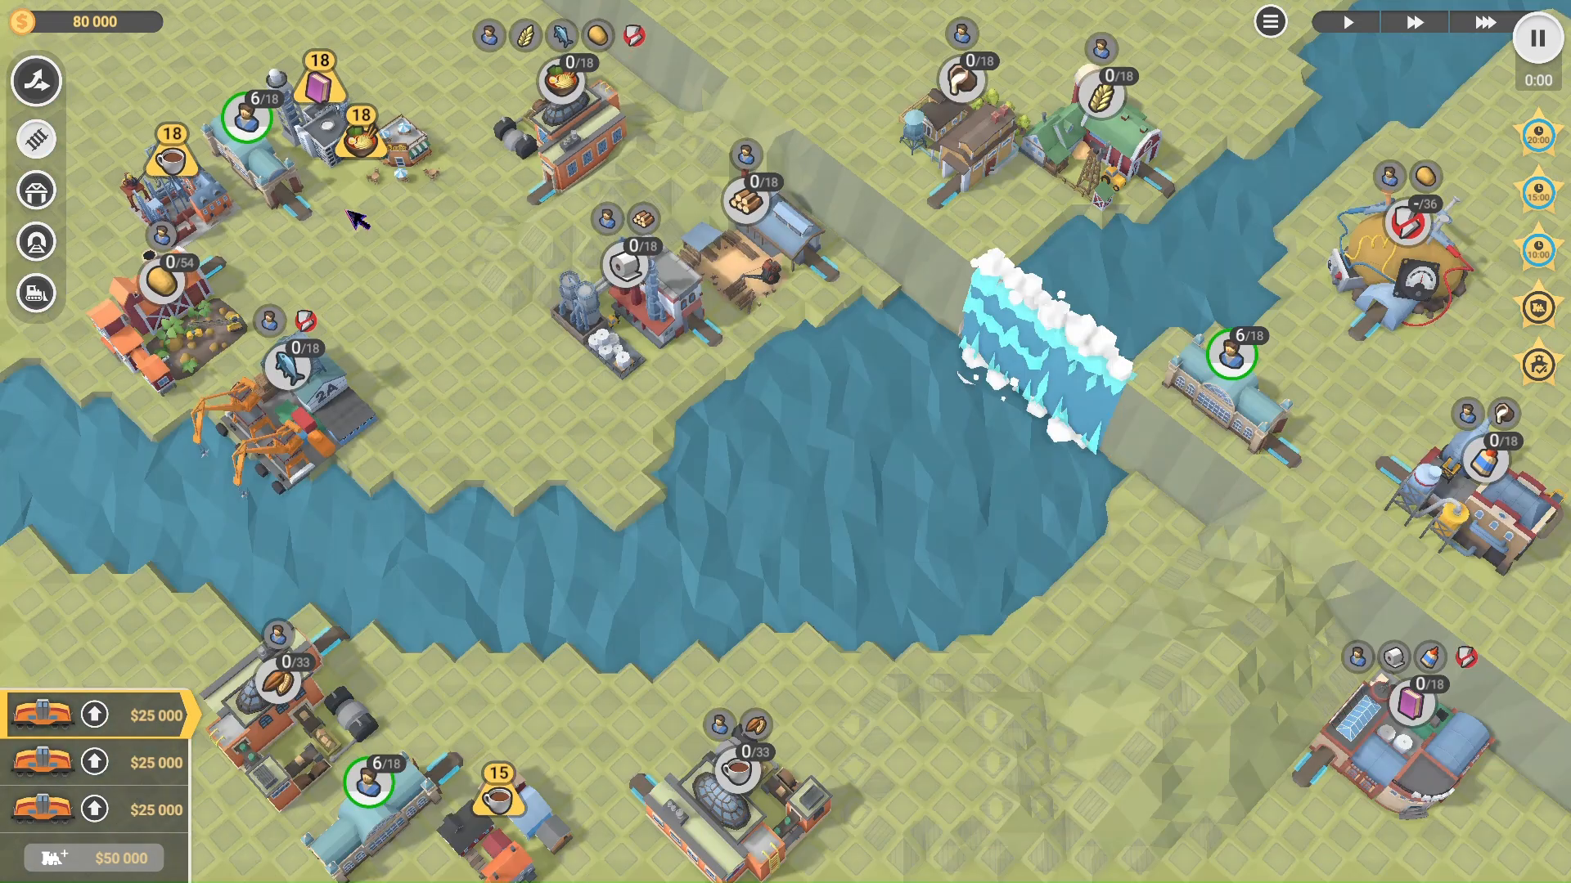
key(Escape)
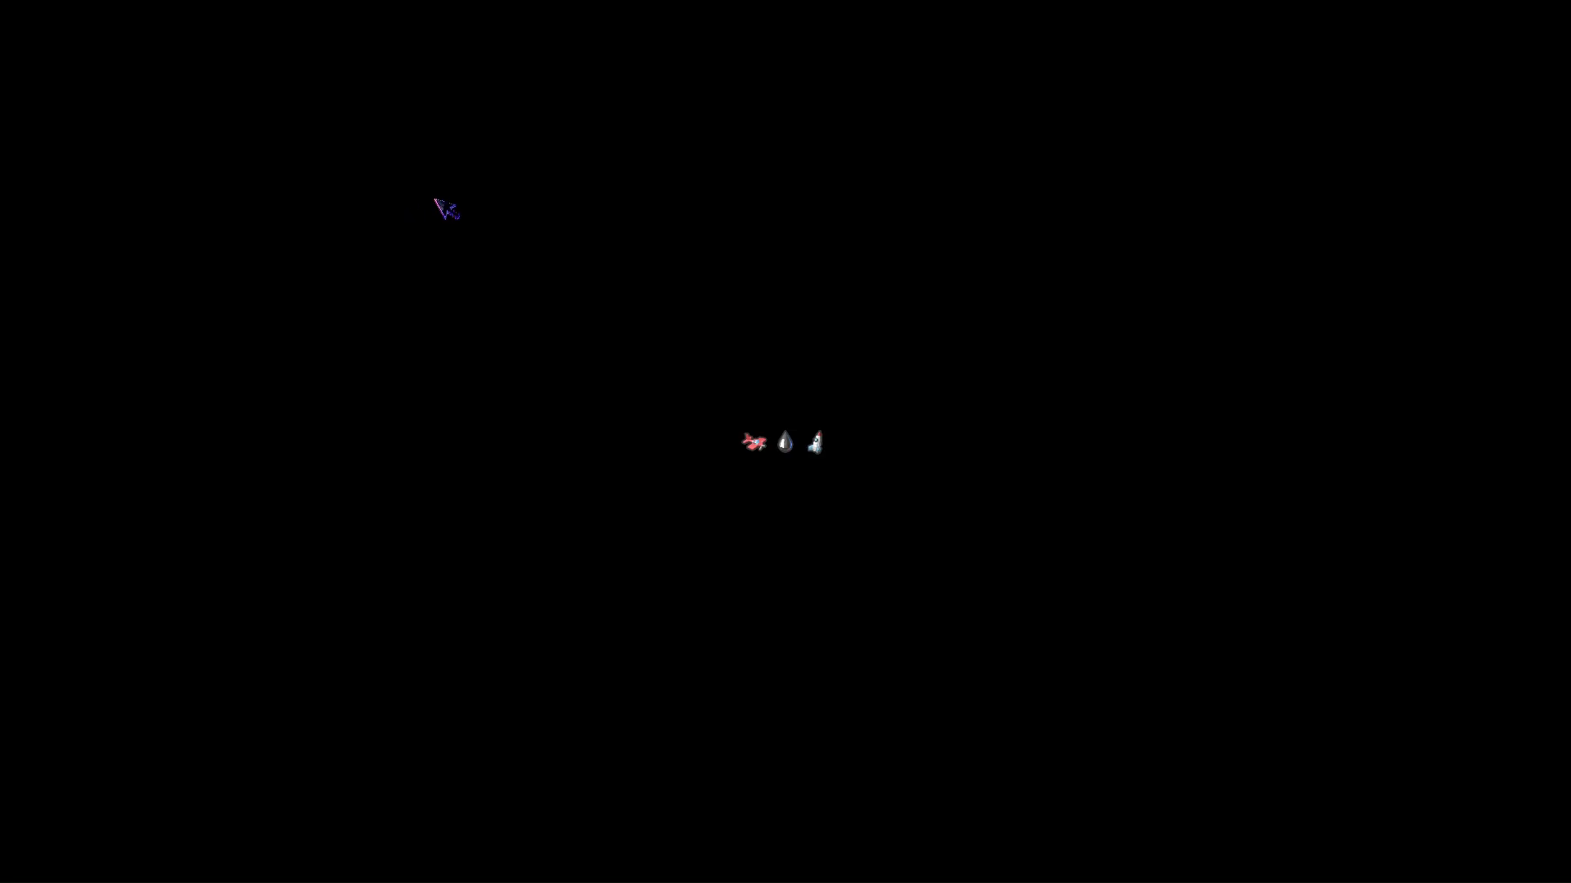
Step: Set the Z offset of the Book quest office building to 0.49
scroll(724, 168, up, 4)
scroll(753, 327, up, 5)
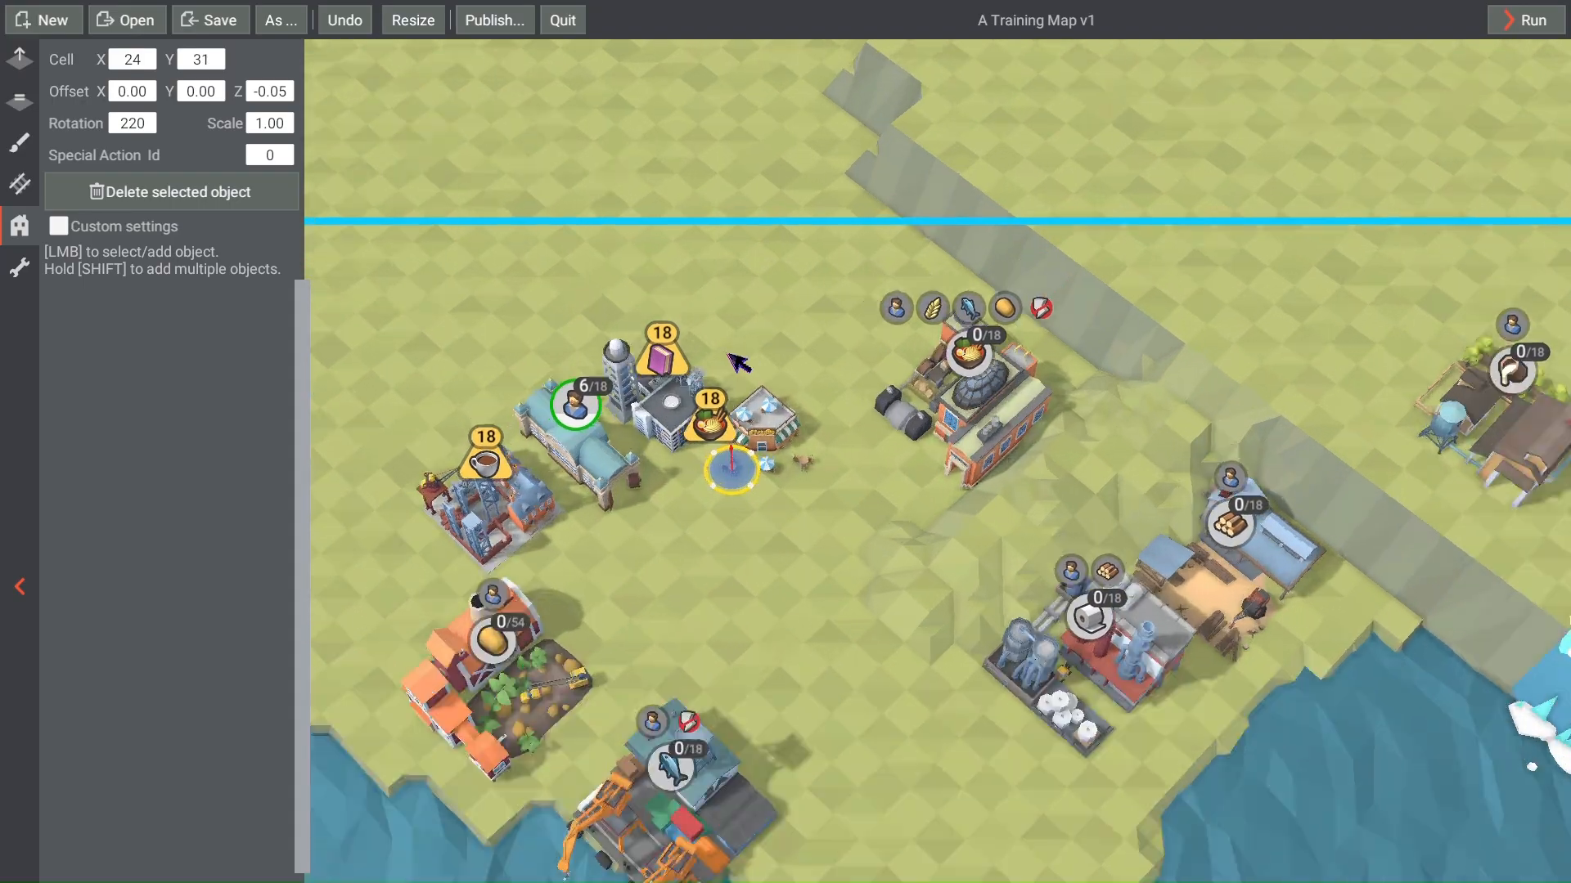
click(605, 478)
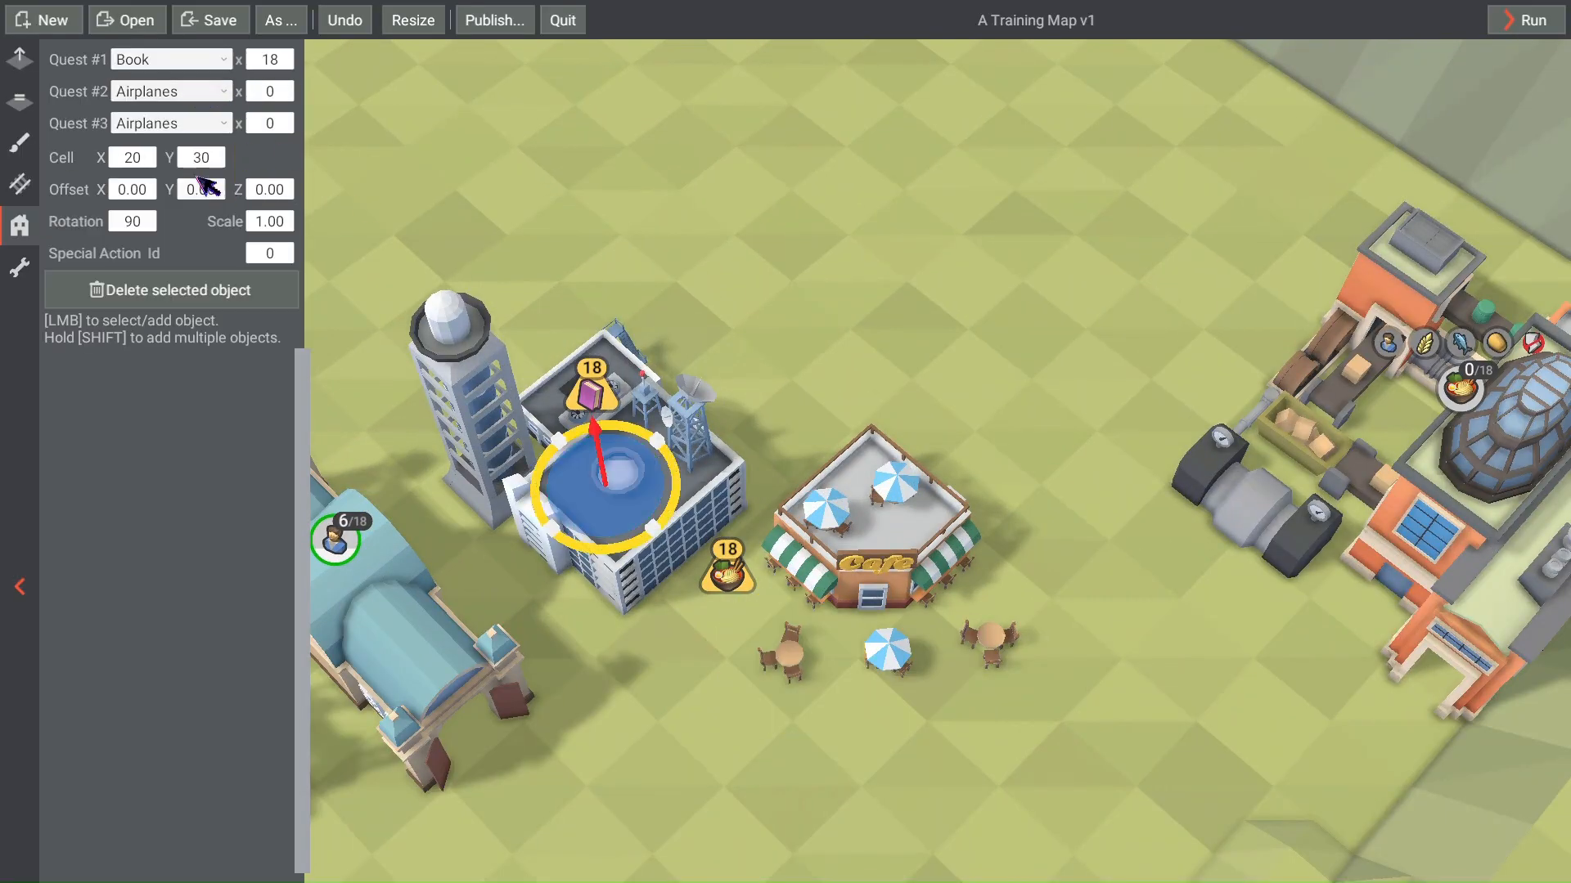
click(276, 192)
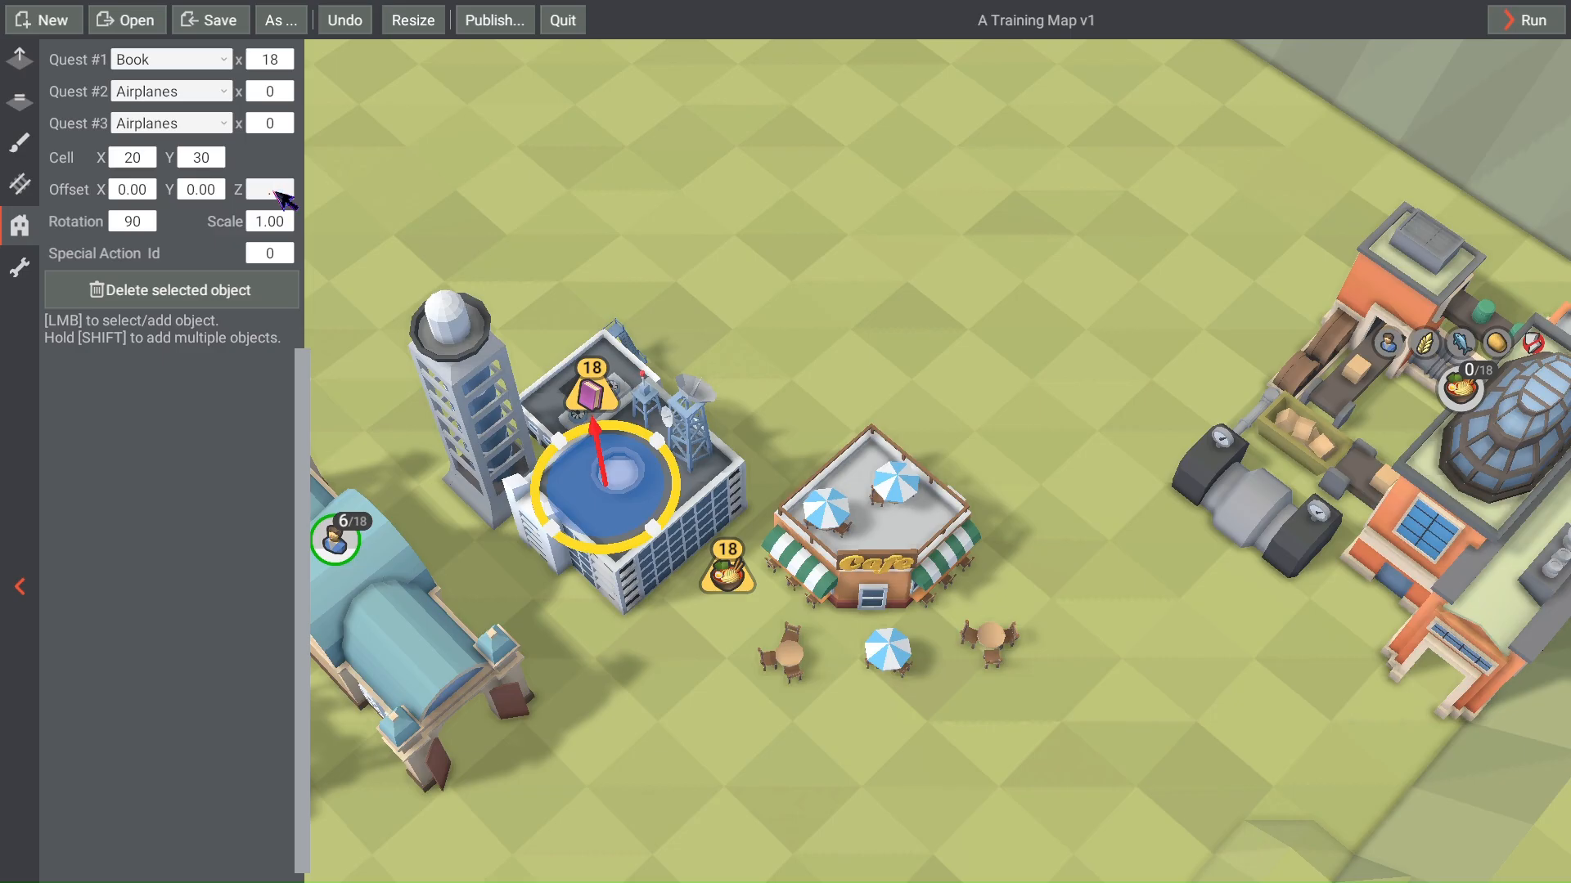
key(Return)
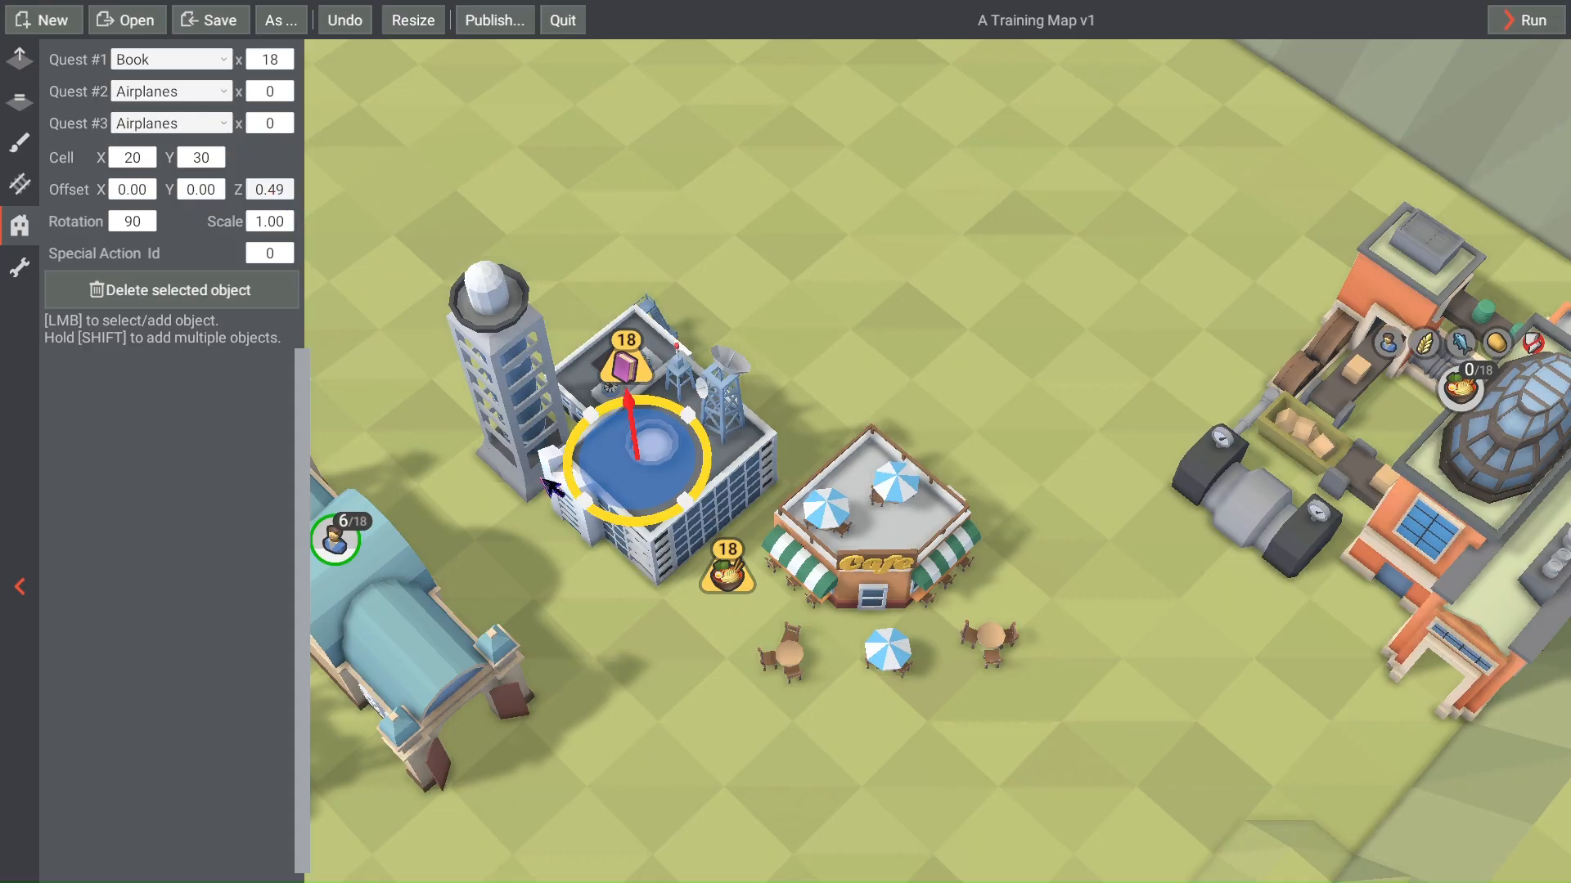
Step: Set the X offset of the Ramen quest marker beside the cafe to 0.49
click(729, 640)
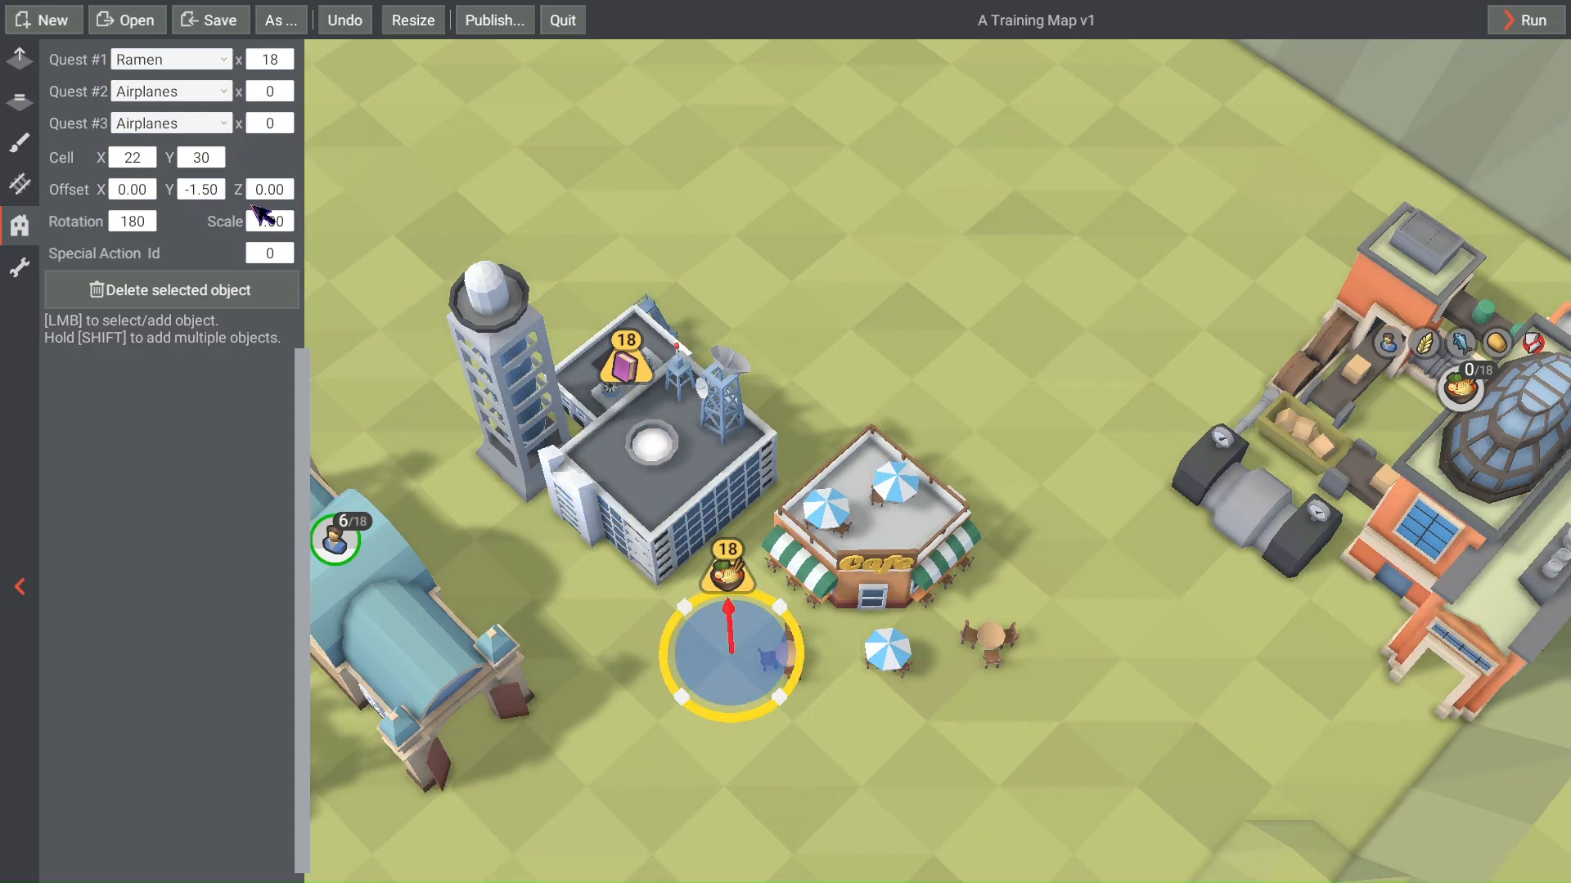
click(140, 196)
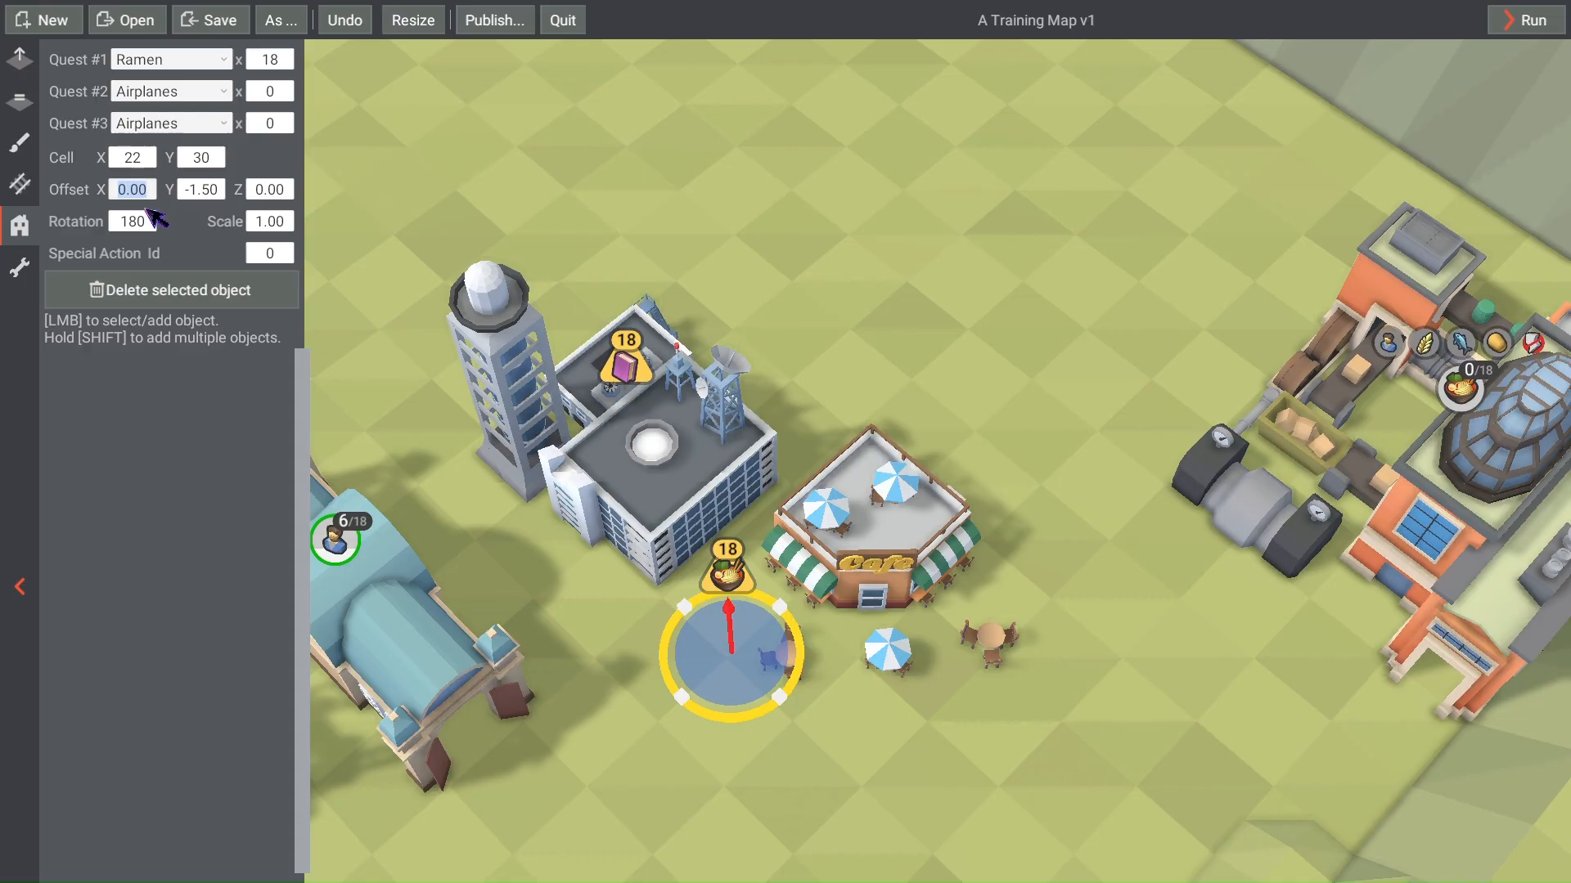
text(.49)
key(Return)
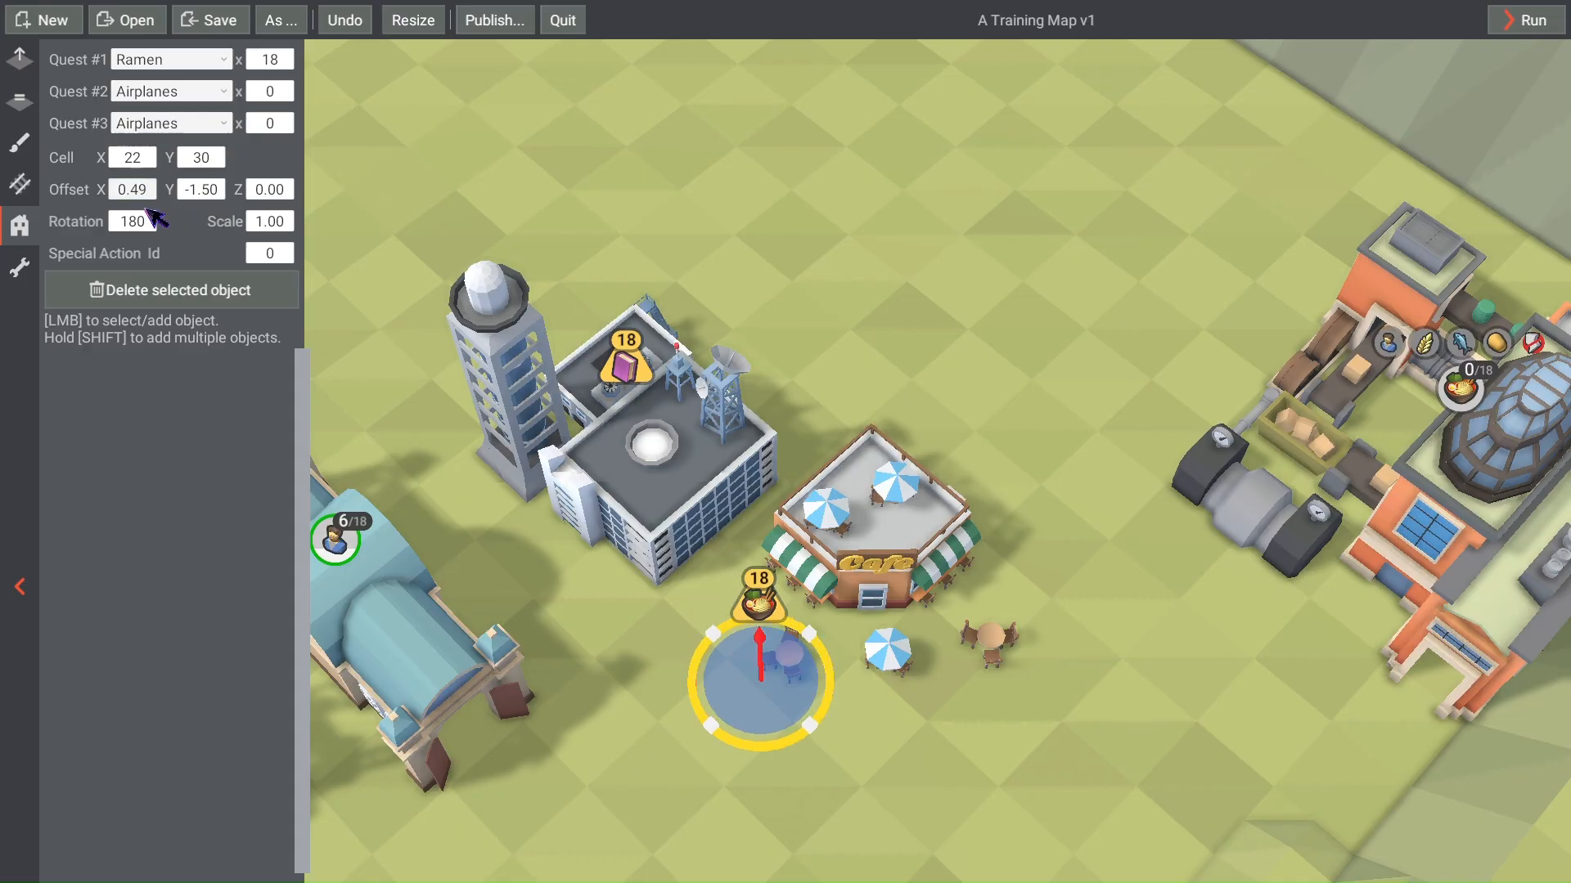
Step: Move the table set nearest the Ramen quest marker away from the cafe, toward the passenger station
key(s)
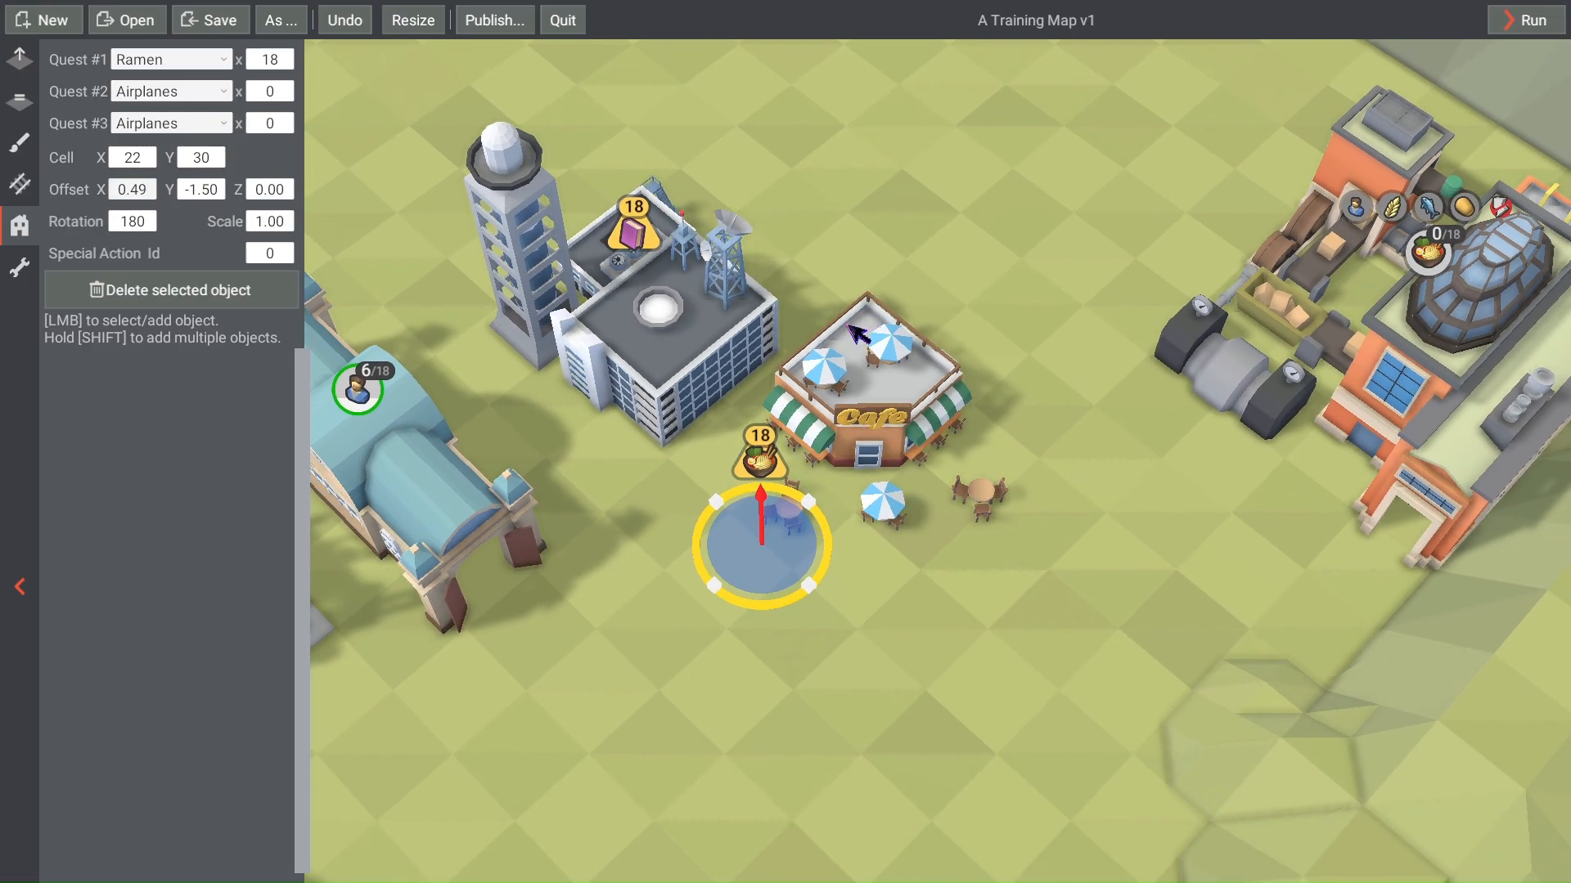
key(d)
key(s)
key(d)
click(738, 364)
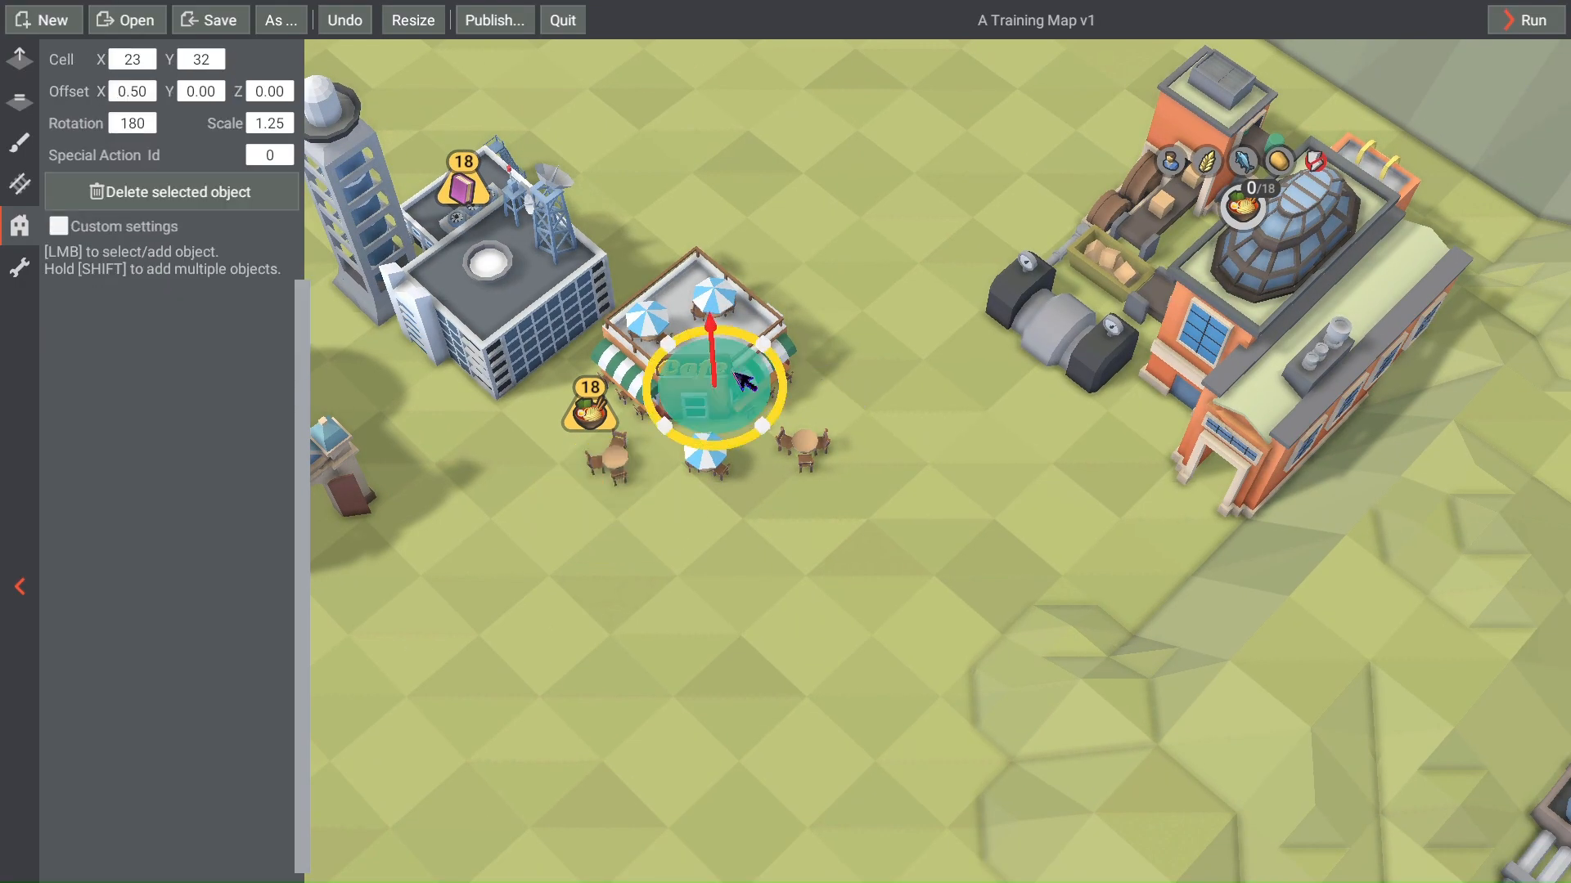
click(623, 469)
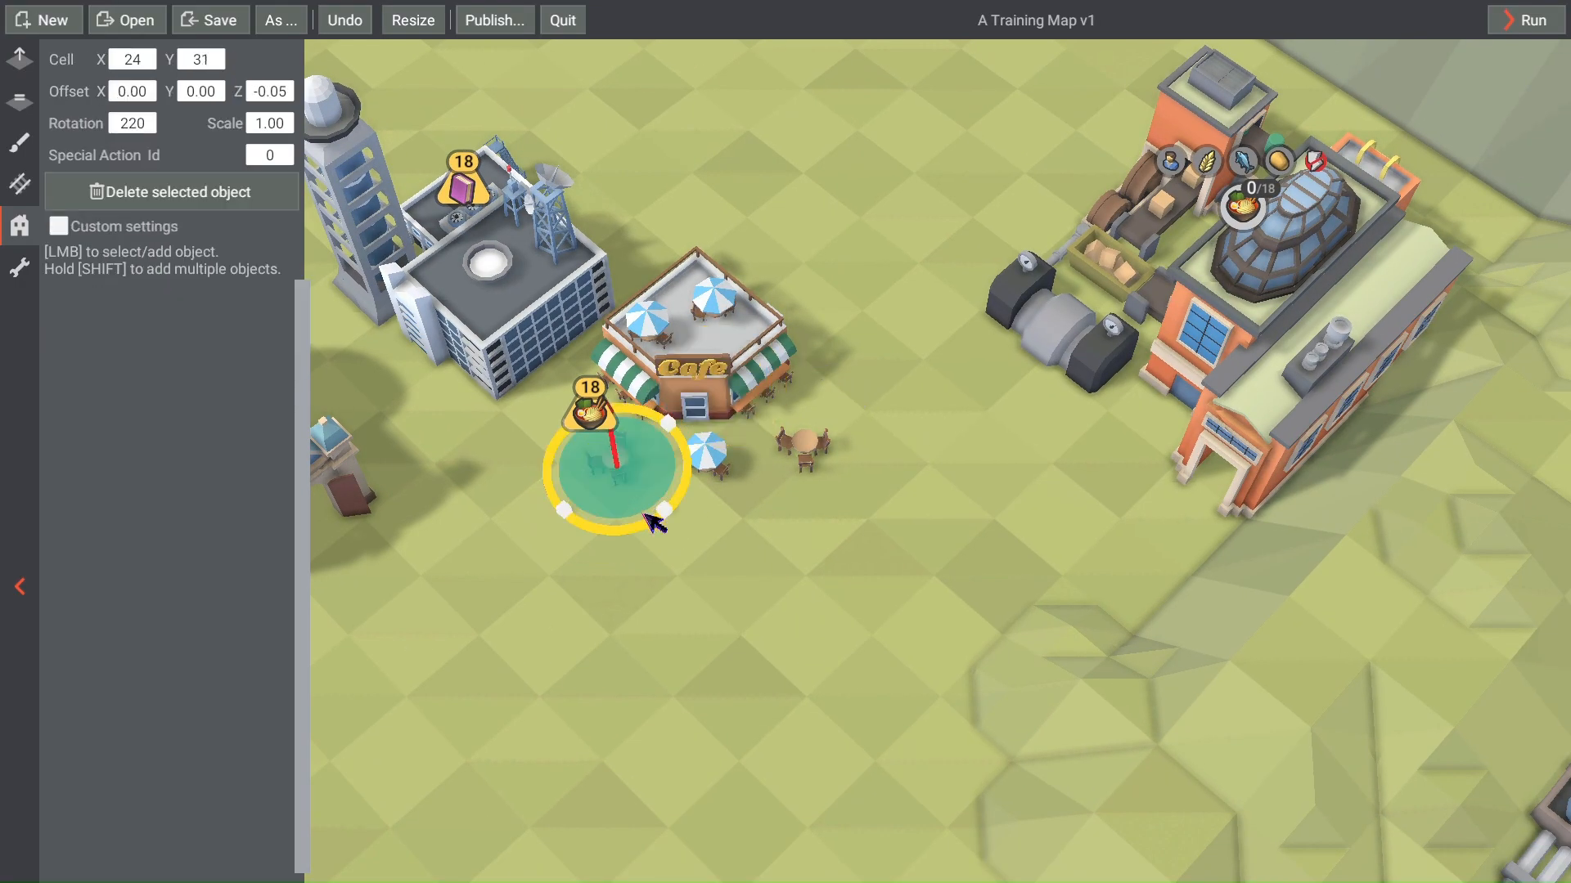
right_drag(642, 515, 766, 446)
drag(765, 420, 699, 463)
Step: Move the cafe to cell 23, 31 and set its scale to 1.5
click(825, 373)
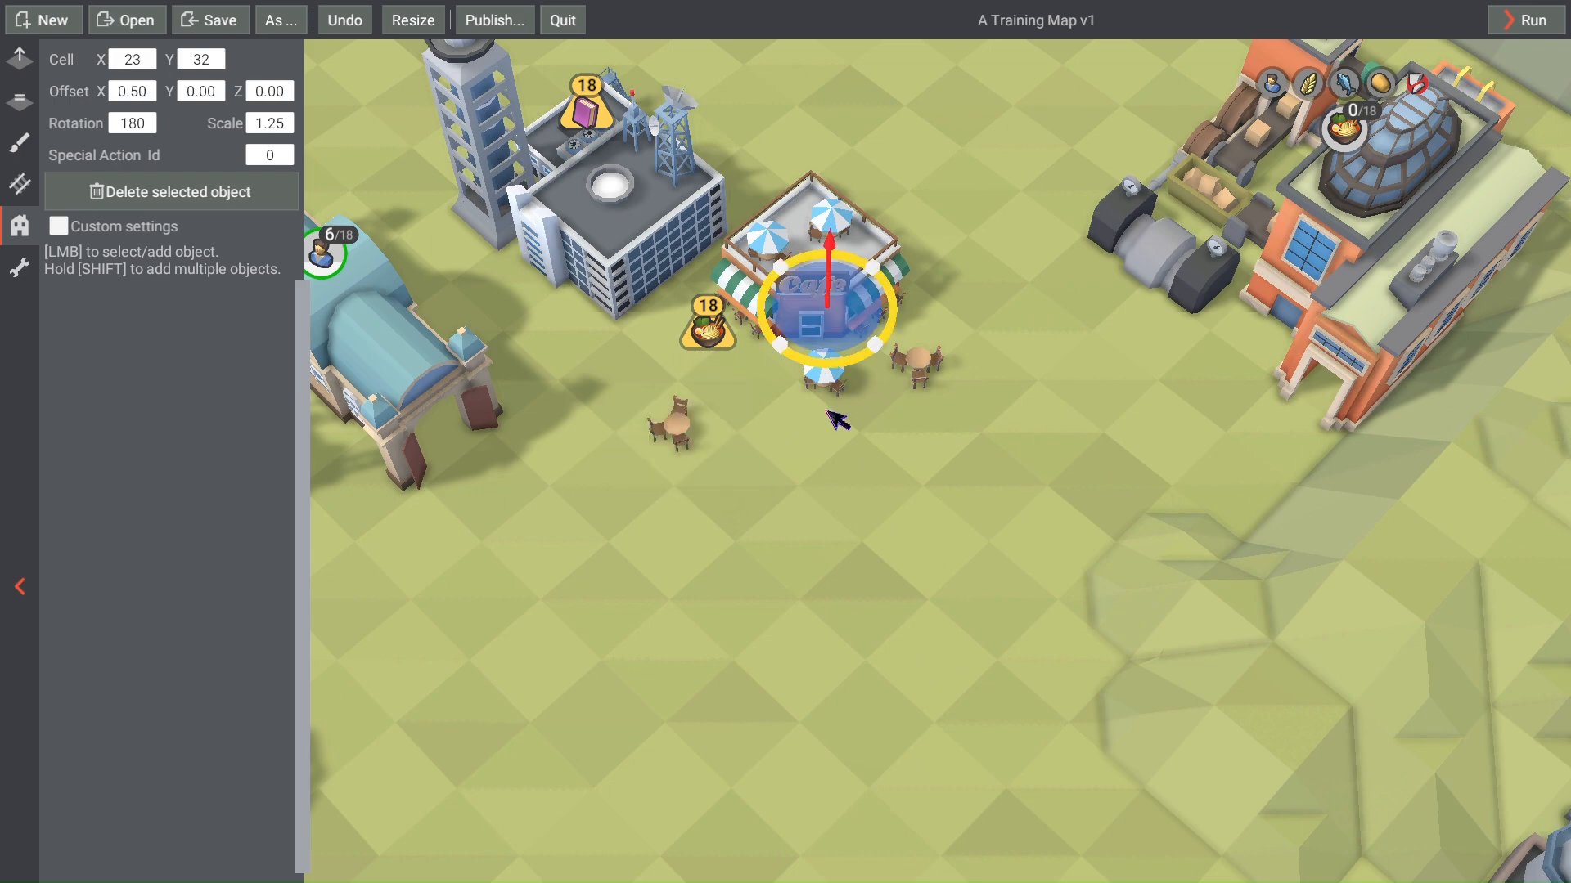
drag(841, 328, 796, 371)
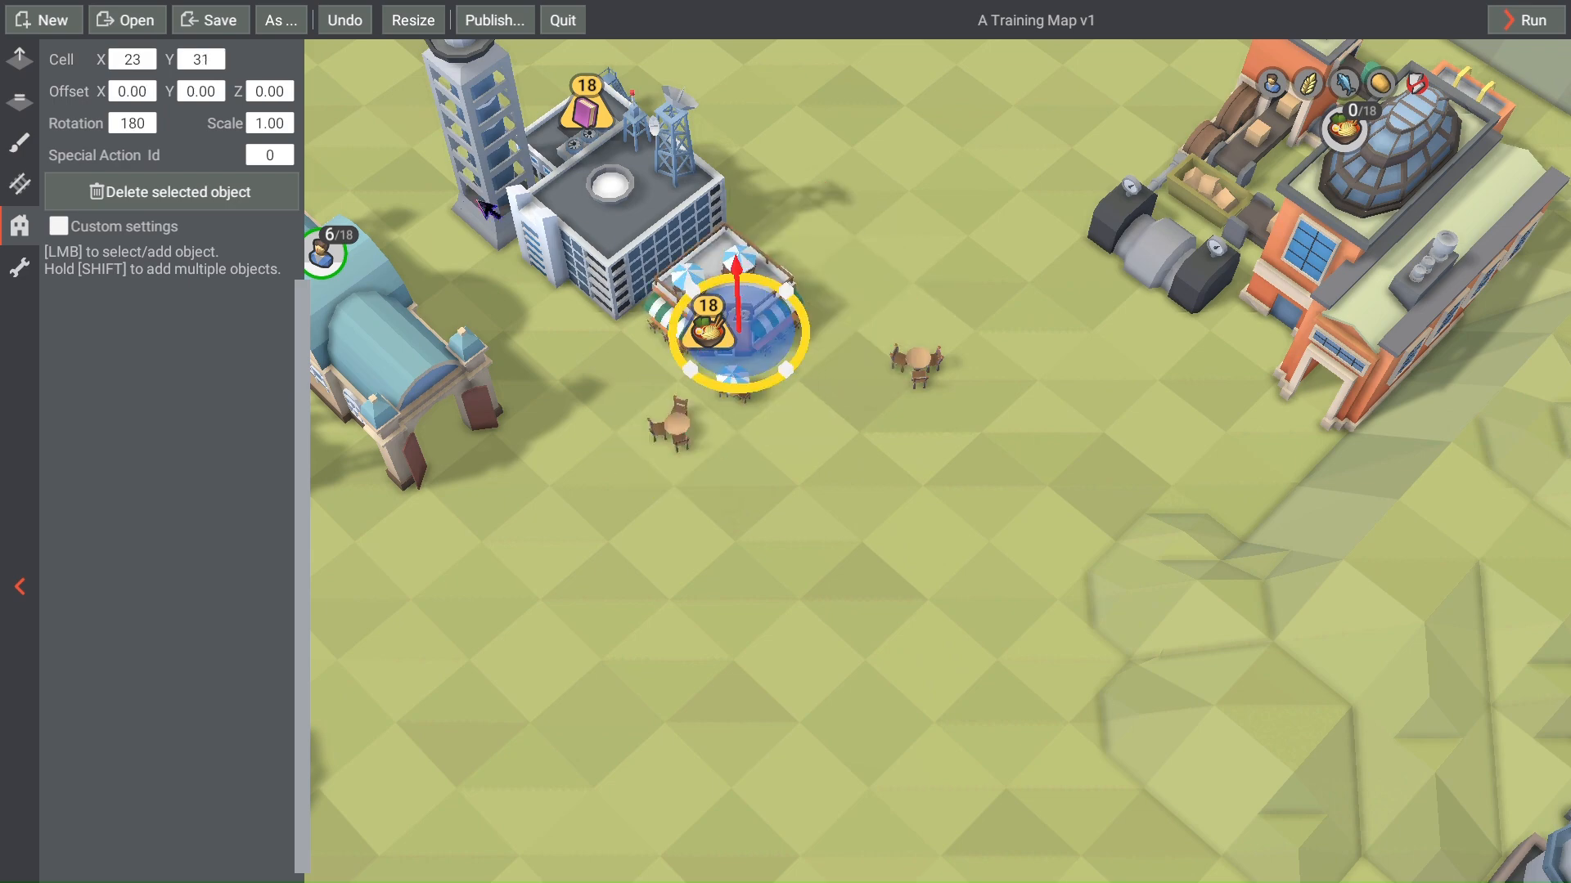
click(278, 124)
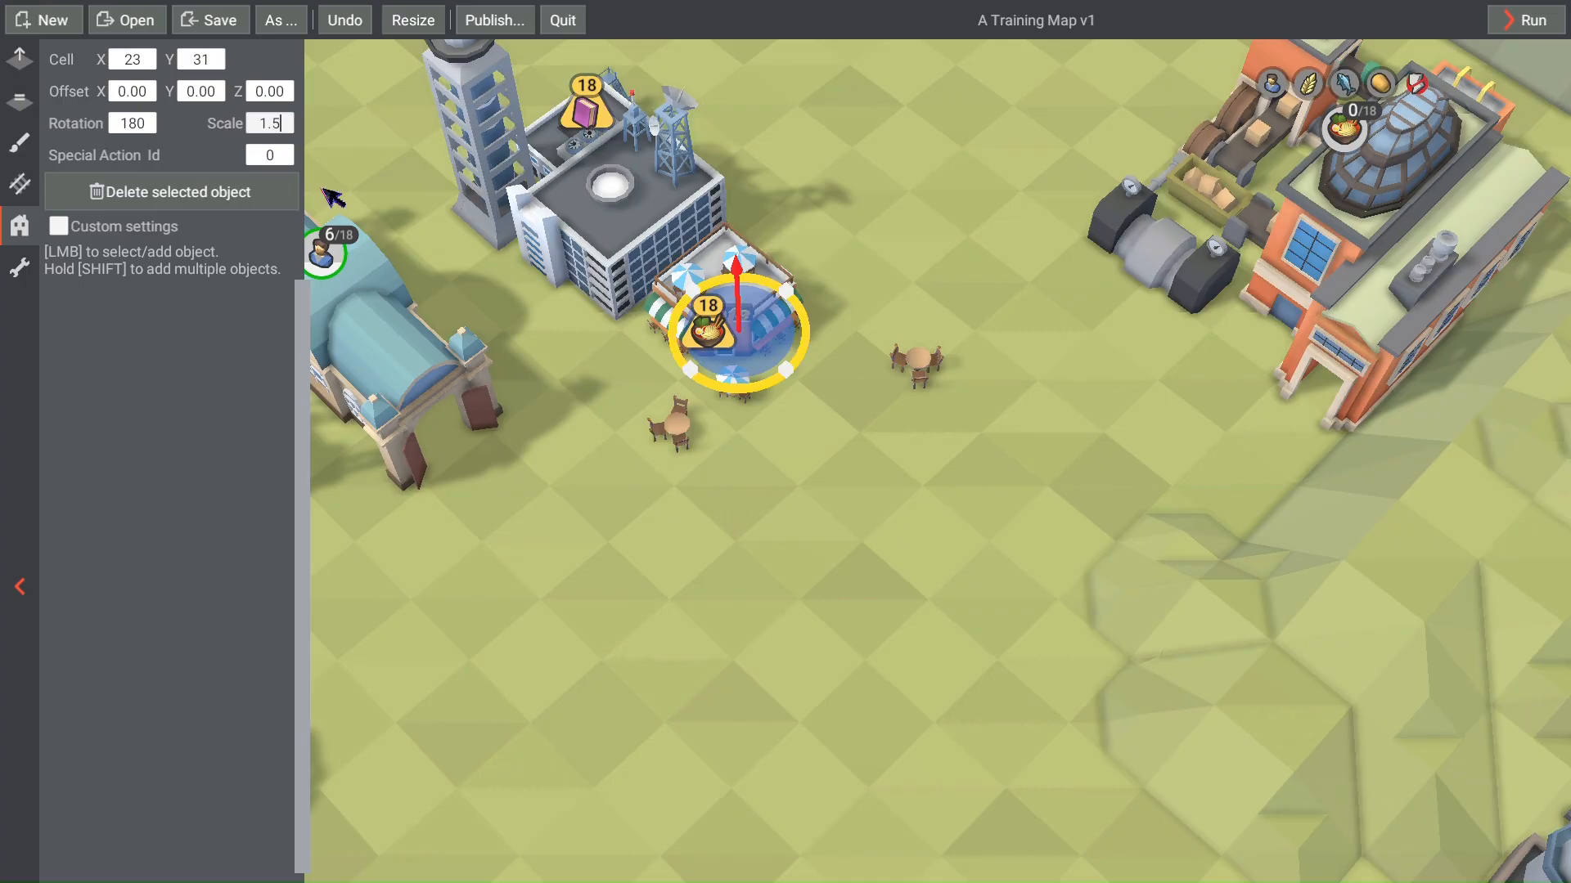
key(Return)
Step: Adjust the cafe's X offset, trying 1.00 and 0.50 before settling on a value between them
click(130, 92)
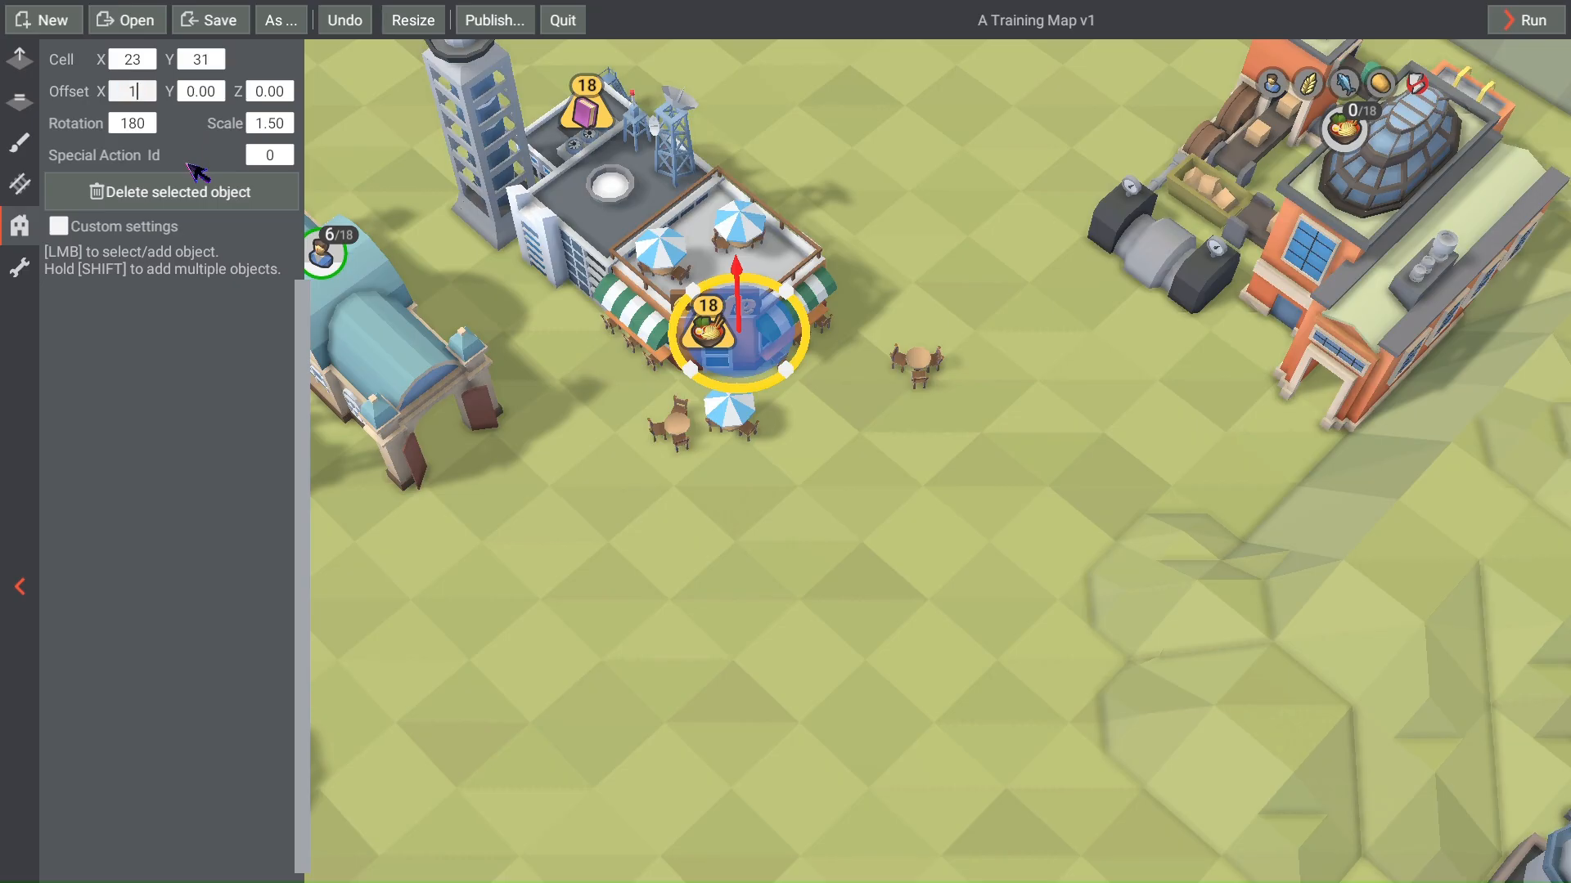
key(Return)
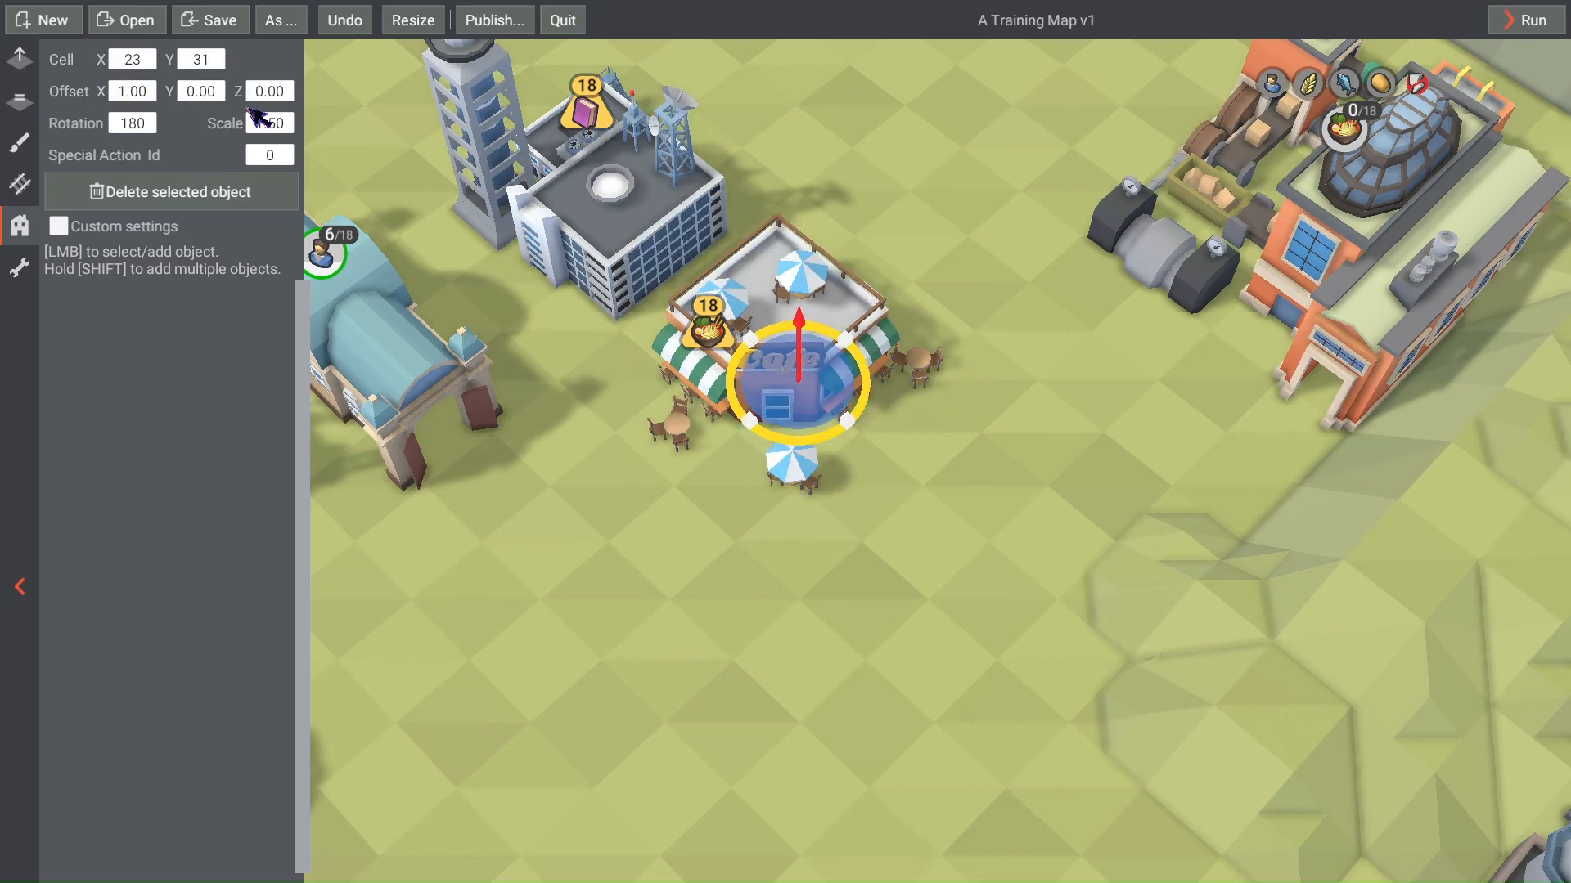
click(134, 90)
text(.5)
key(Return)
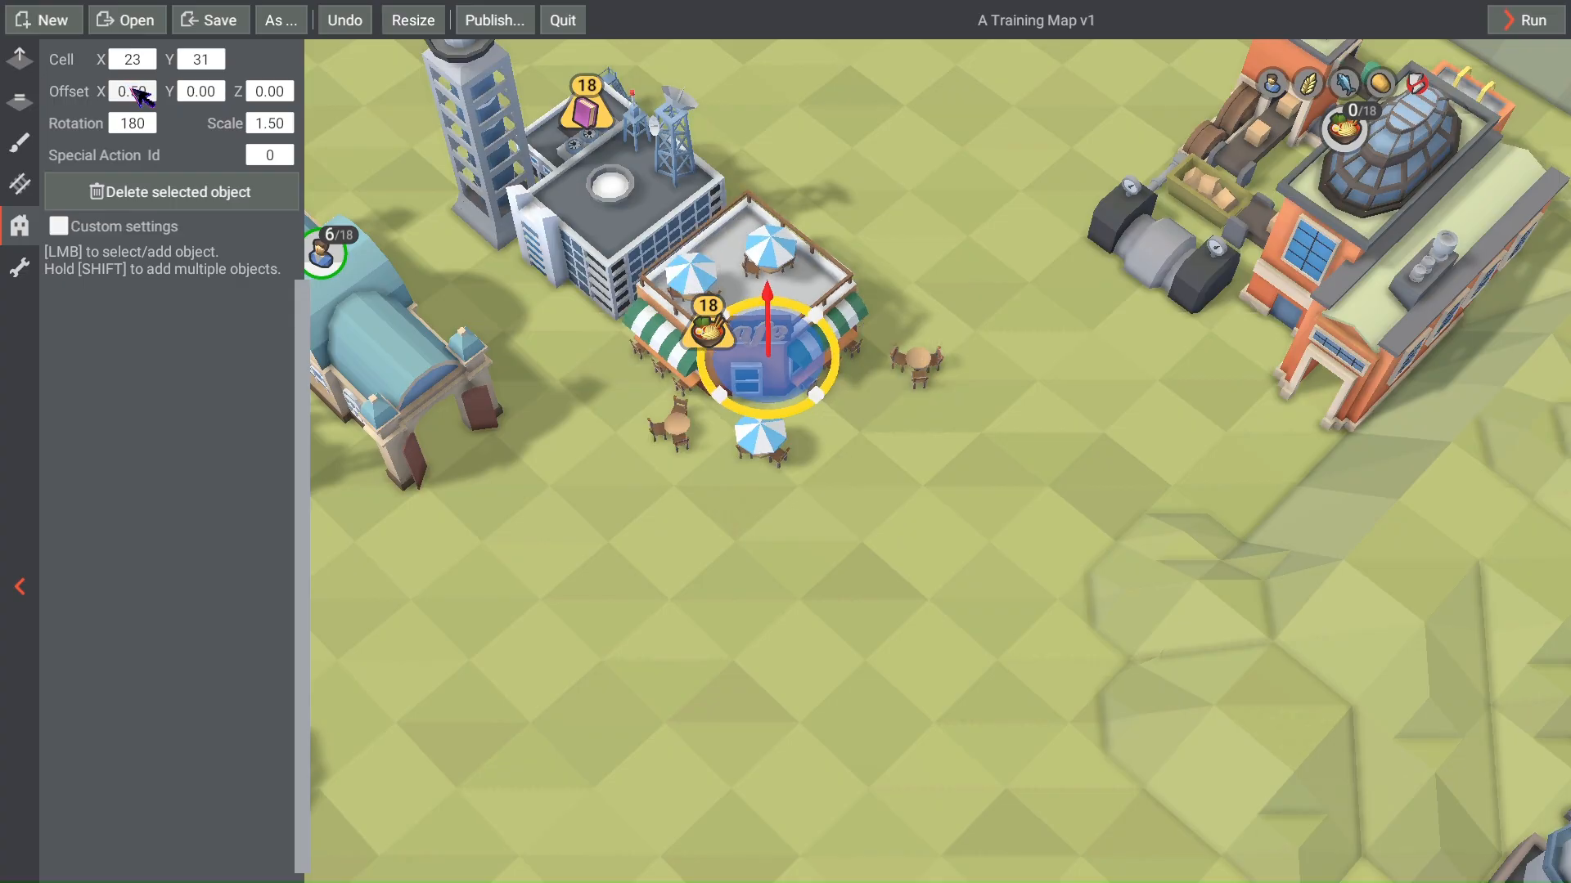
click(129, 92)
key(Return)
Step: Move the table set on the cafe's far side from the passenger station to cell 26, 32 and test-run the layout
click(944, 409)
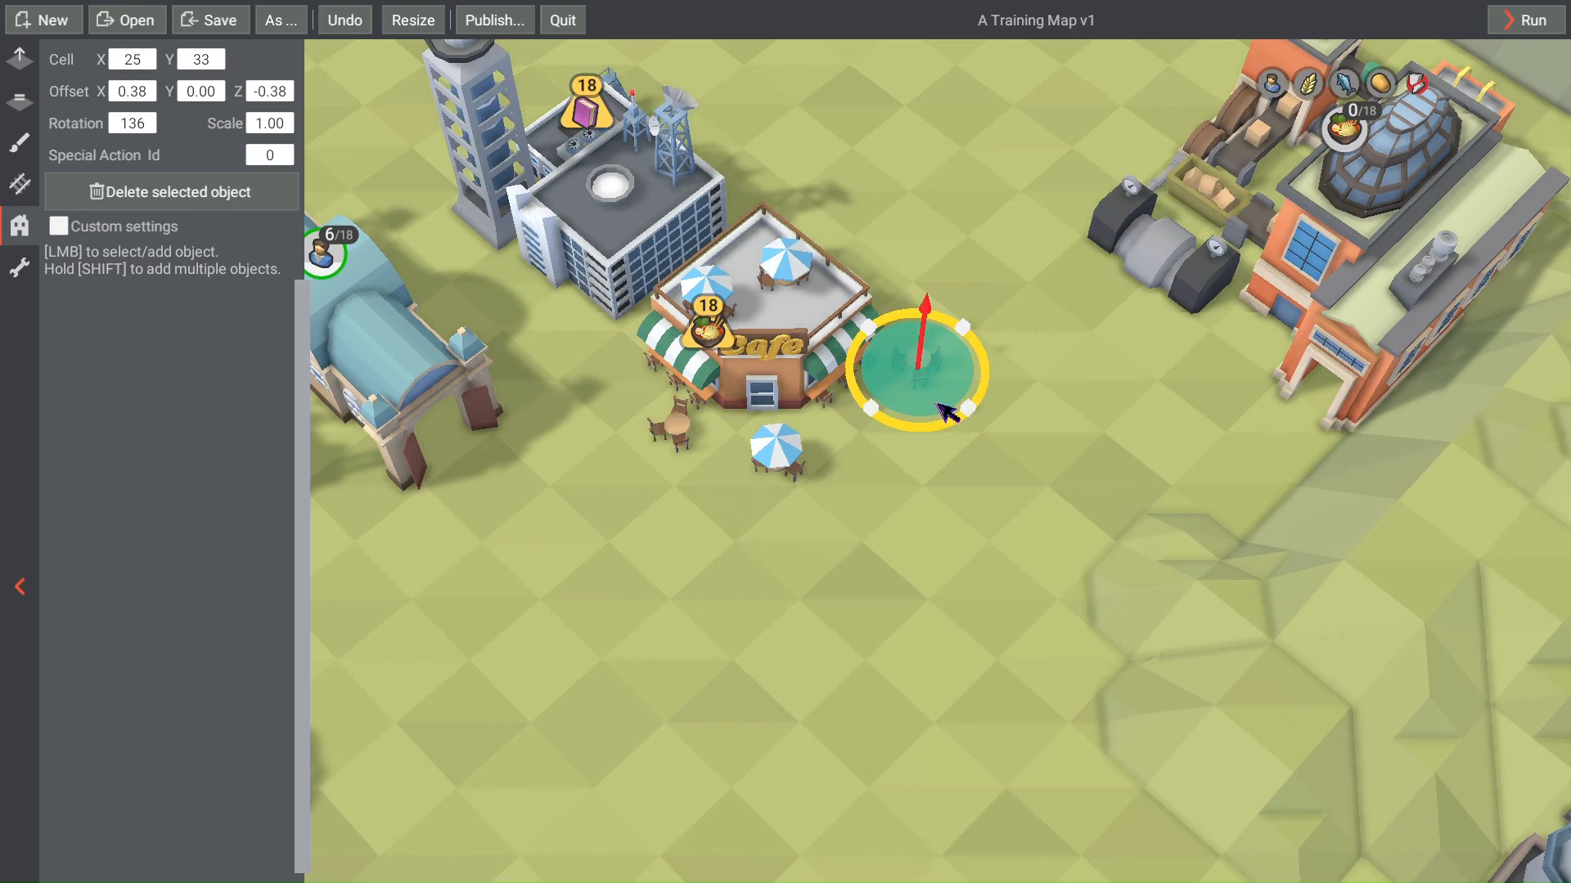
drag(939, 413, 905, 468)
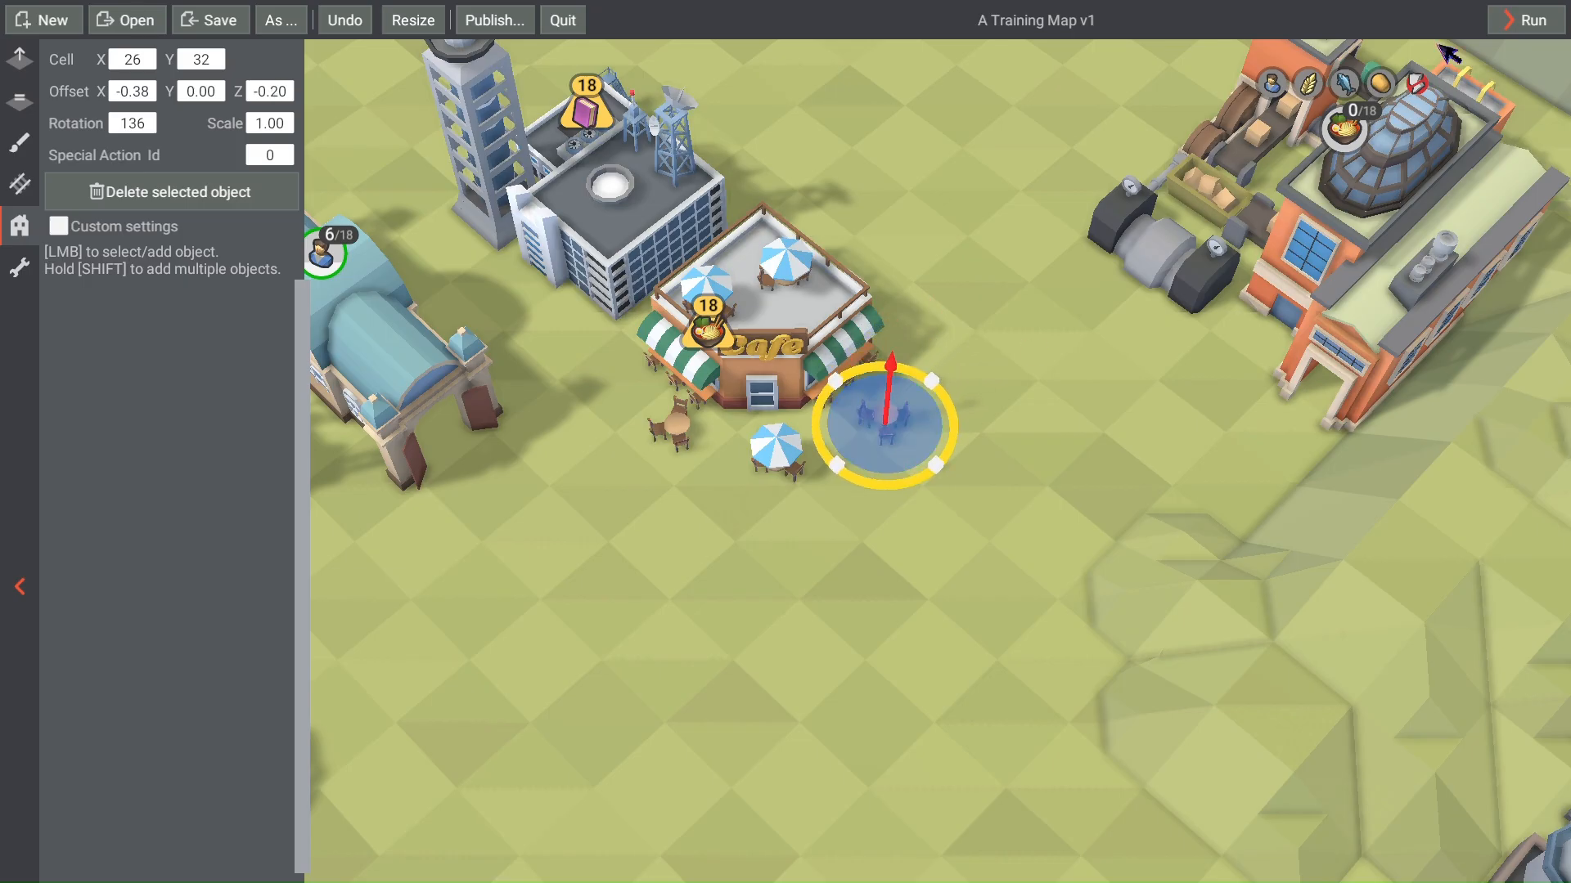
click(1509, 20)
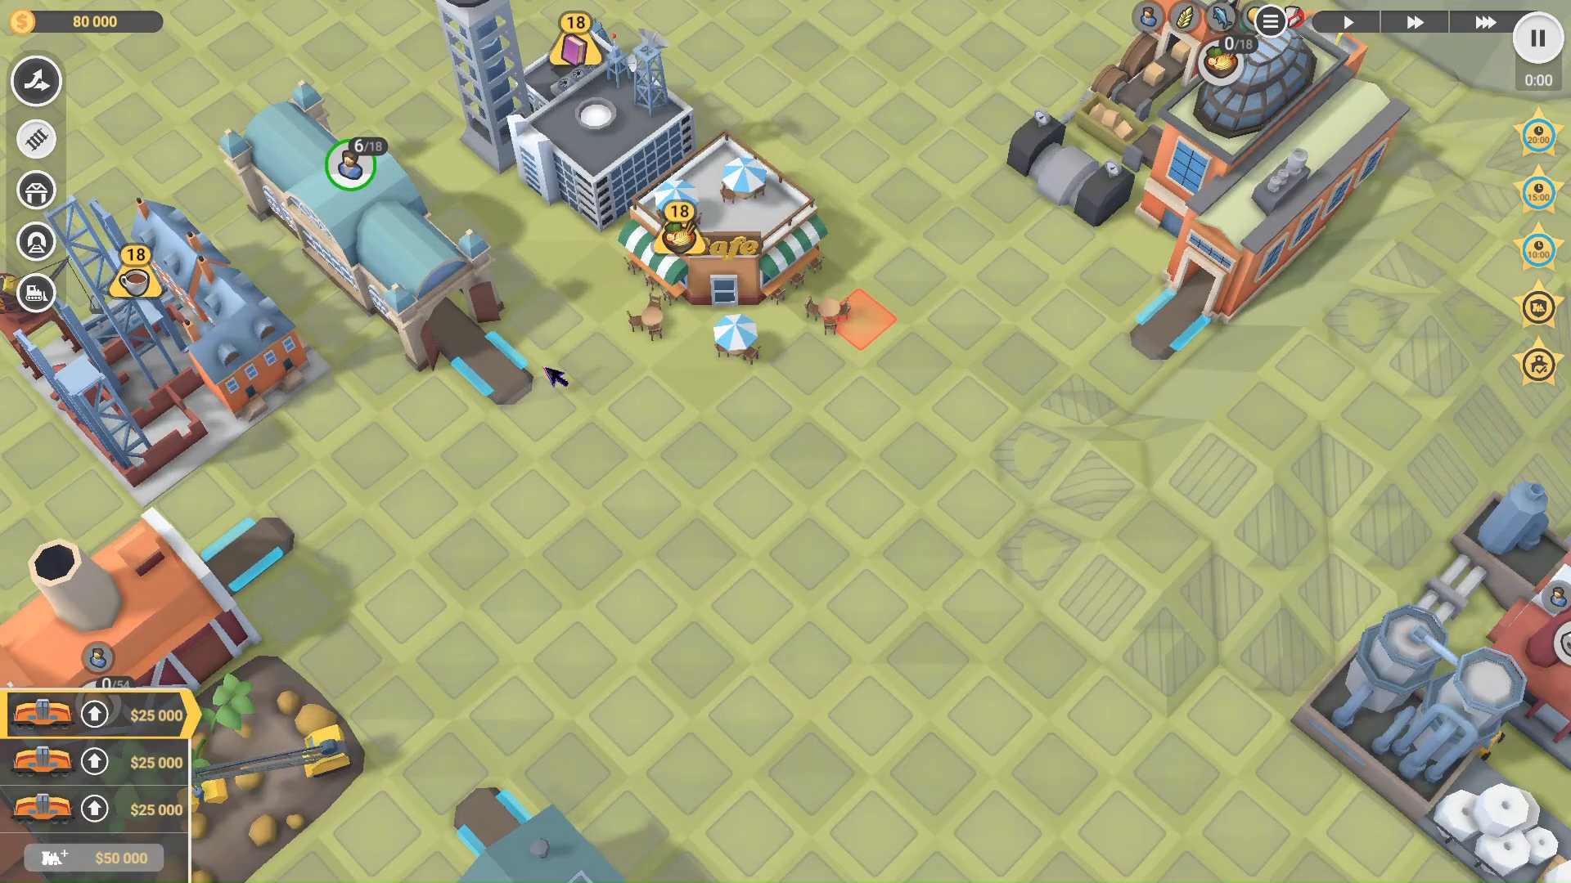
scroll(625, 374, up, 3)
key(d)
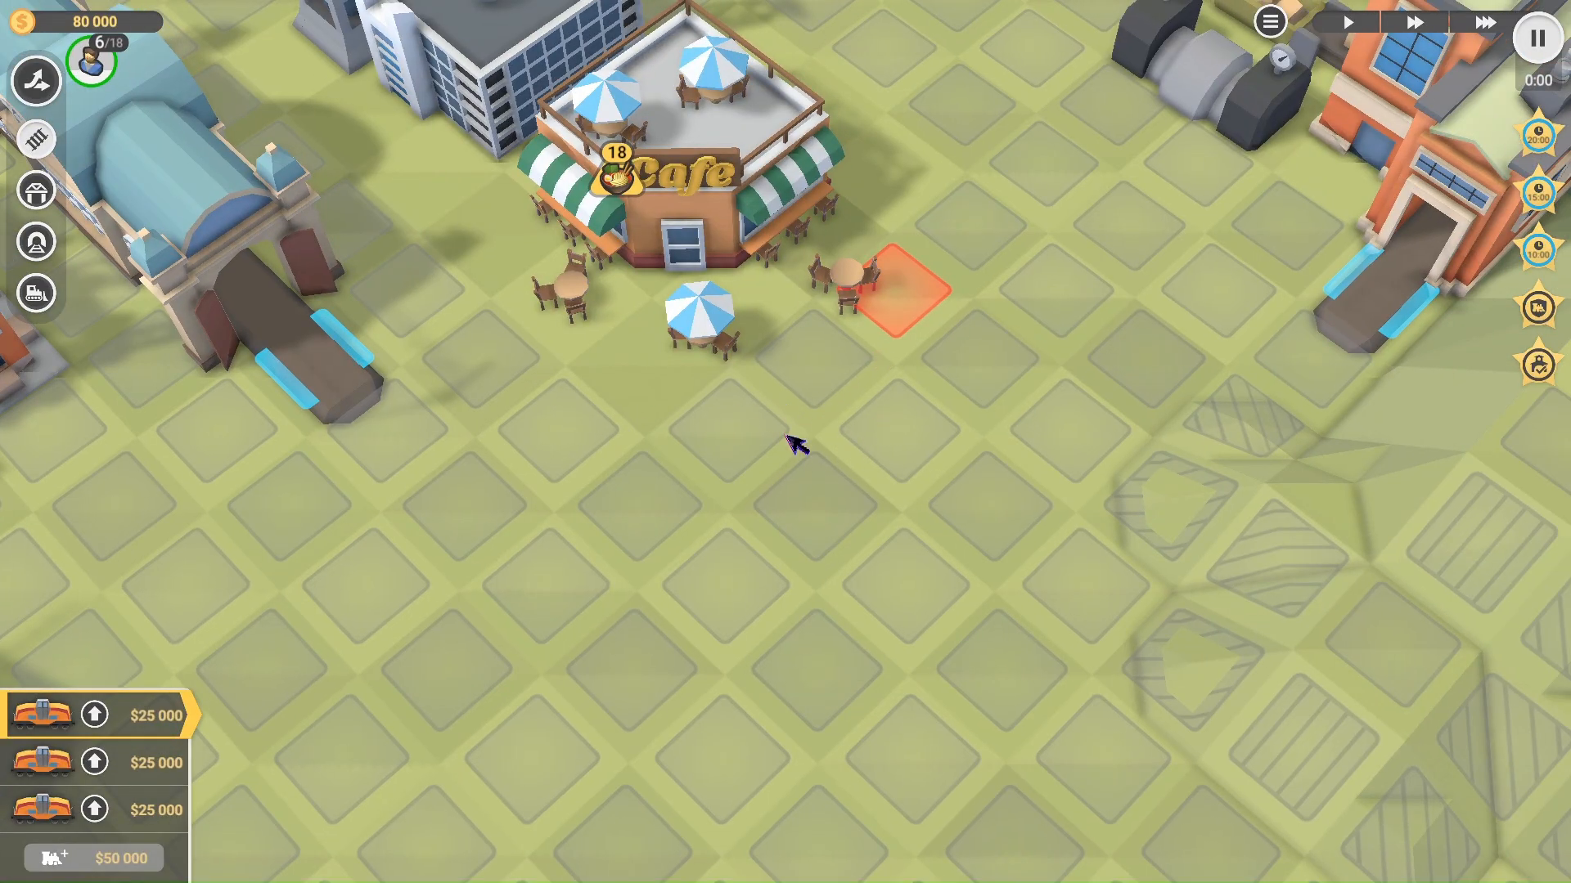
scroll(798, 444, down, 5)
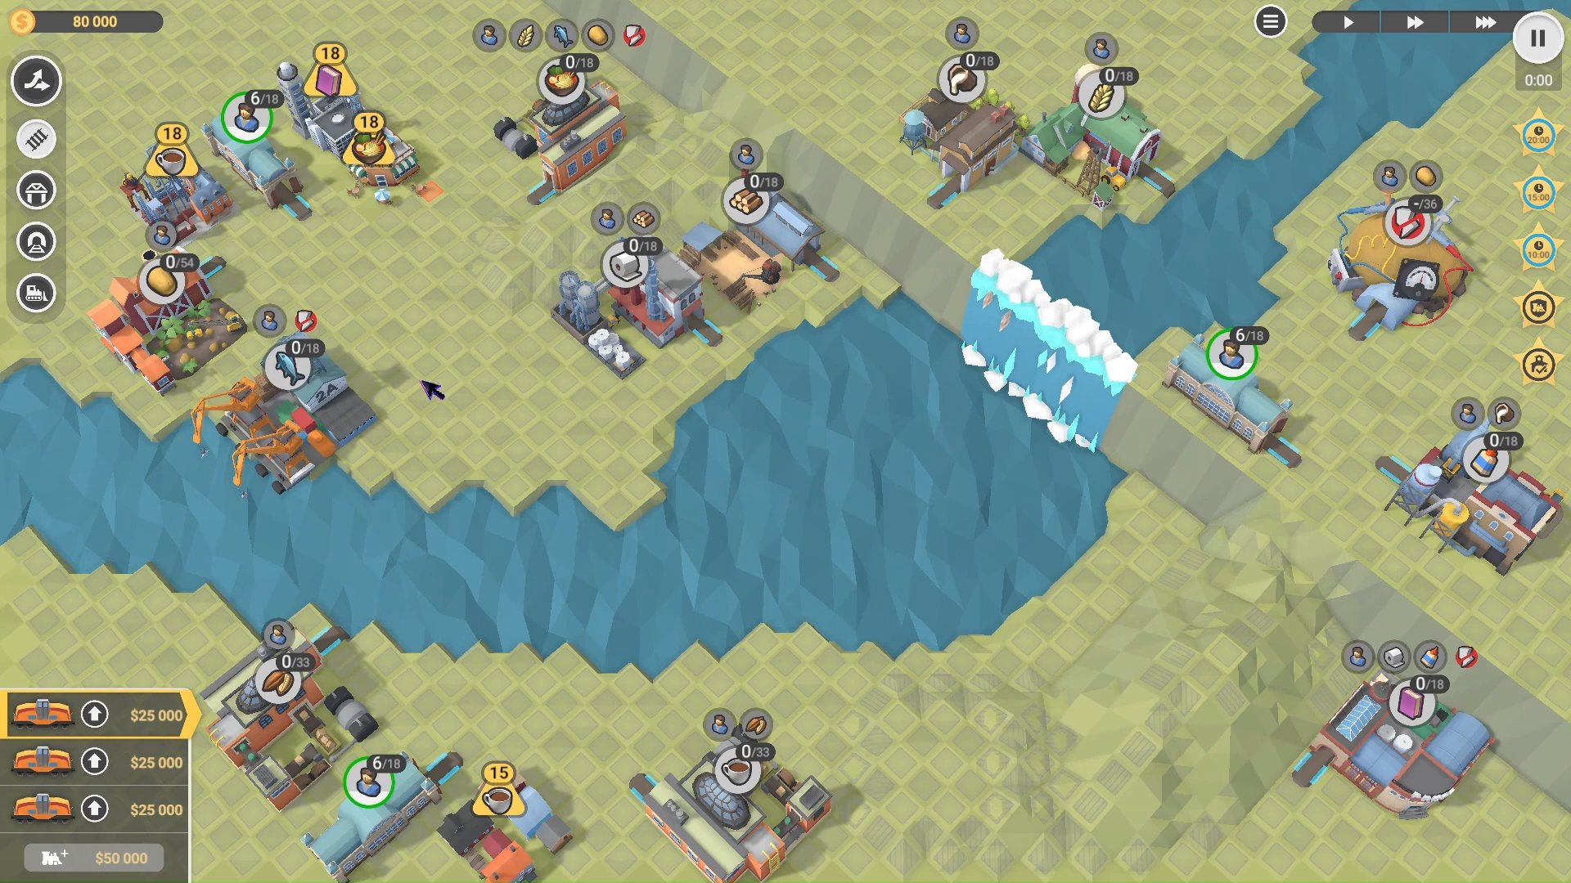
Step: Move the farm with the 54-unit store slightly away from the fishing dock and test-run the map
key(Escape)
scroll(769, 417, up, 5)
click(815, 449)
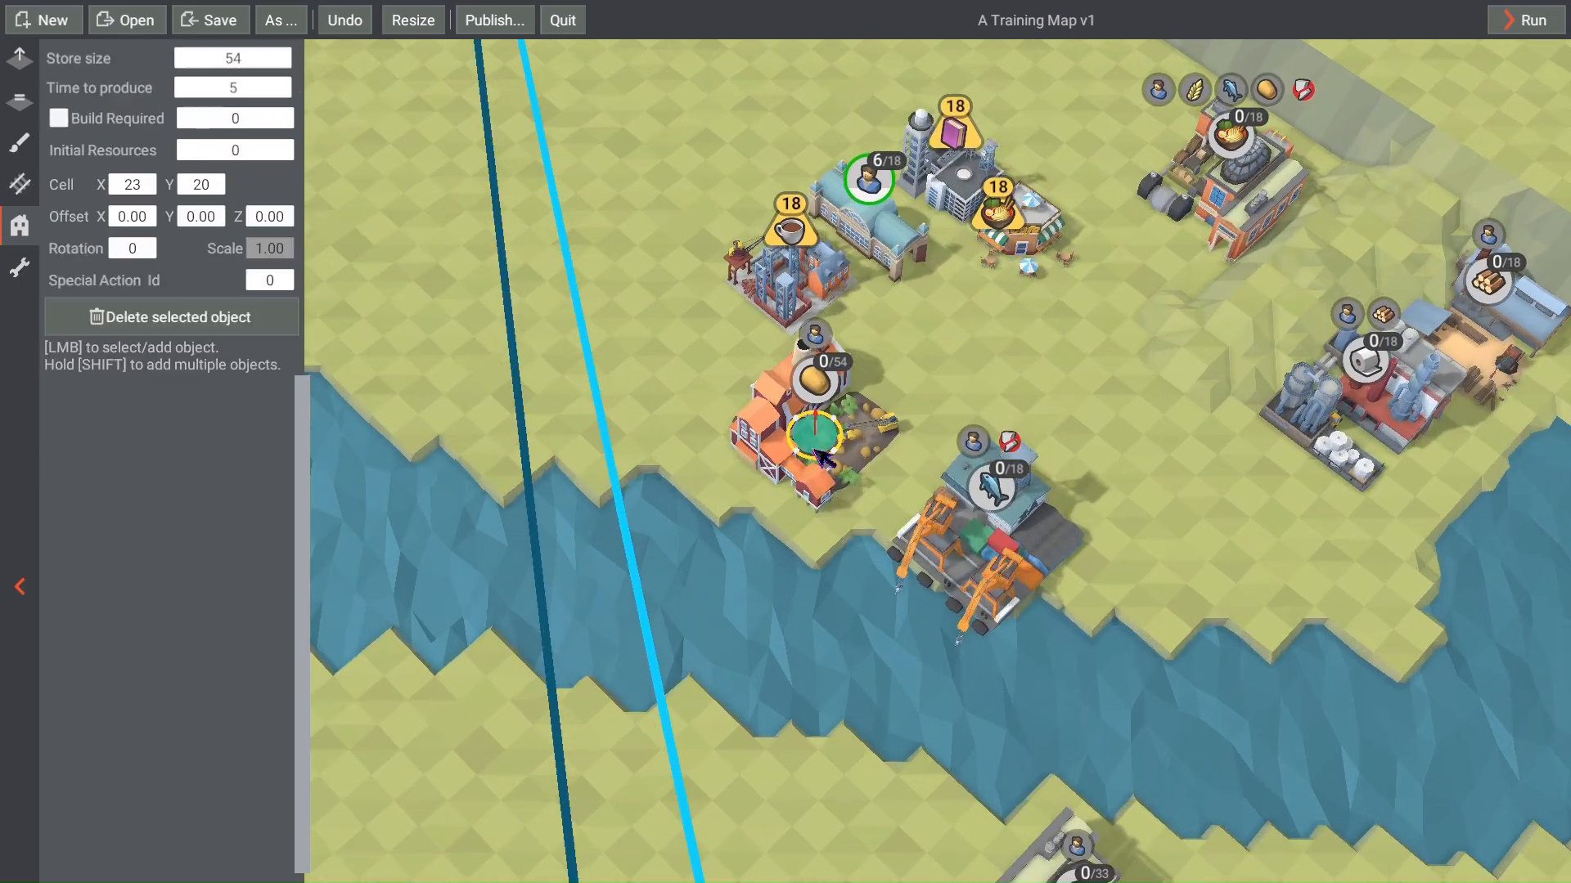
click(1523, 19)
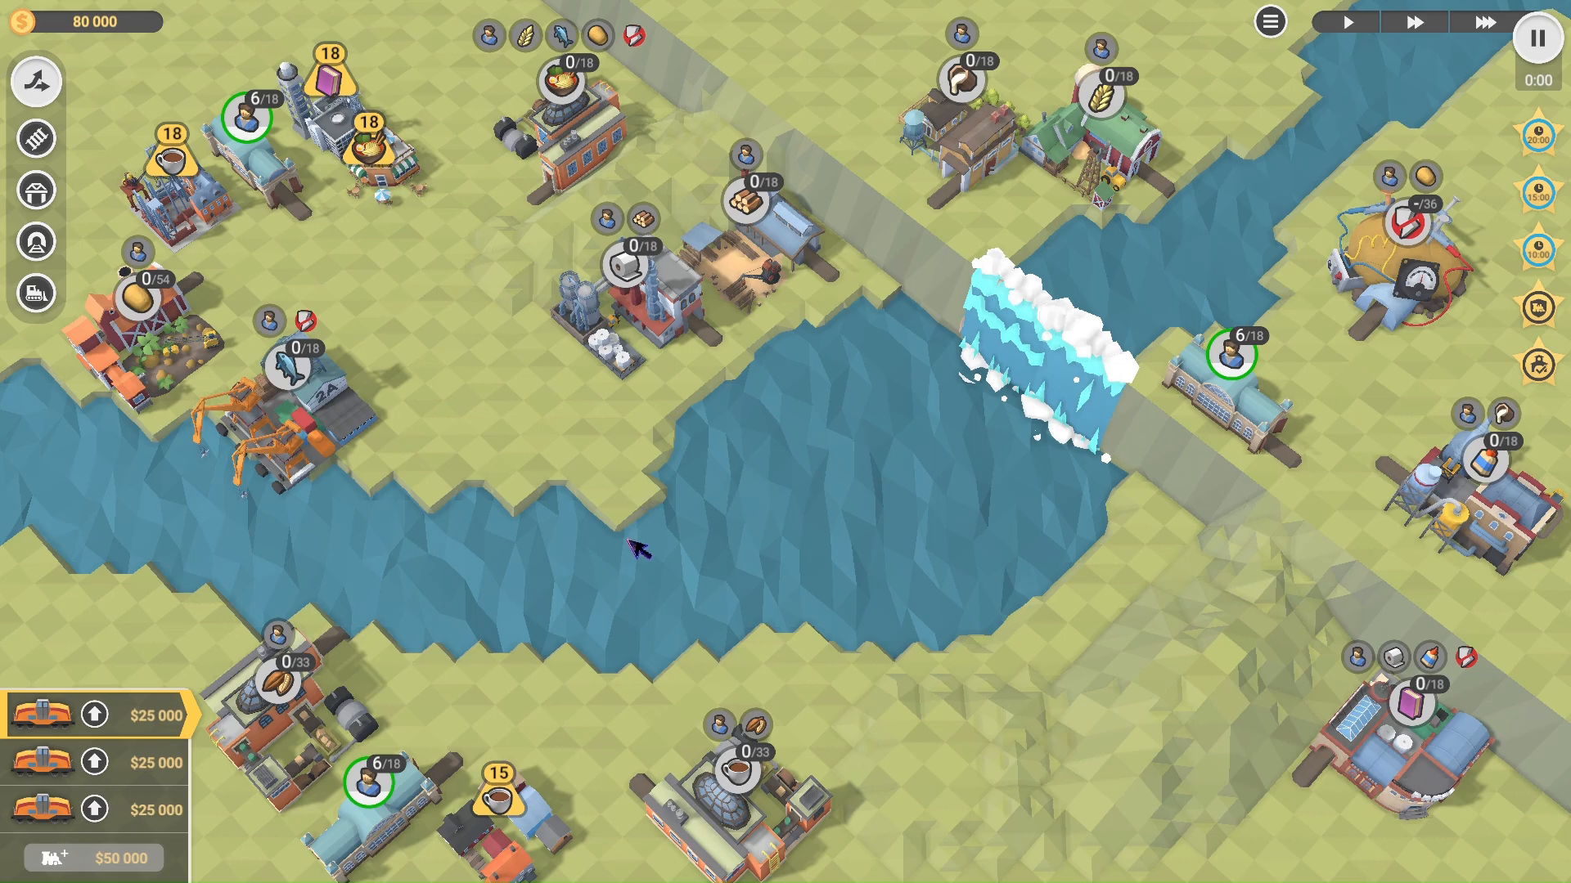
Step: Move the fishing dock along the riverbank, away from the farm, to cell 31, 22 and test-run the map
key(Escape)
scroll(851, 445, up, 8)
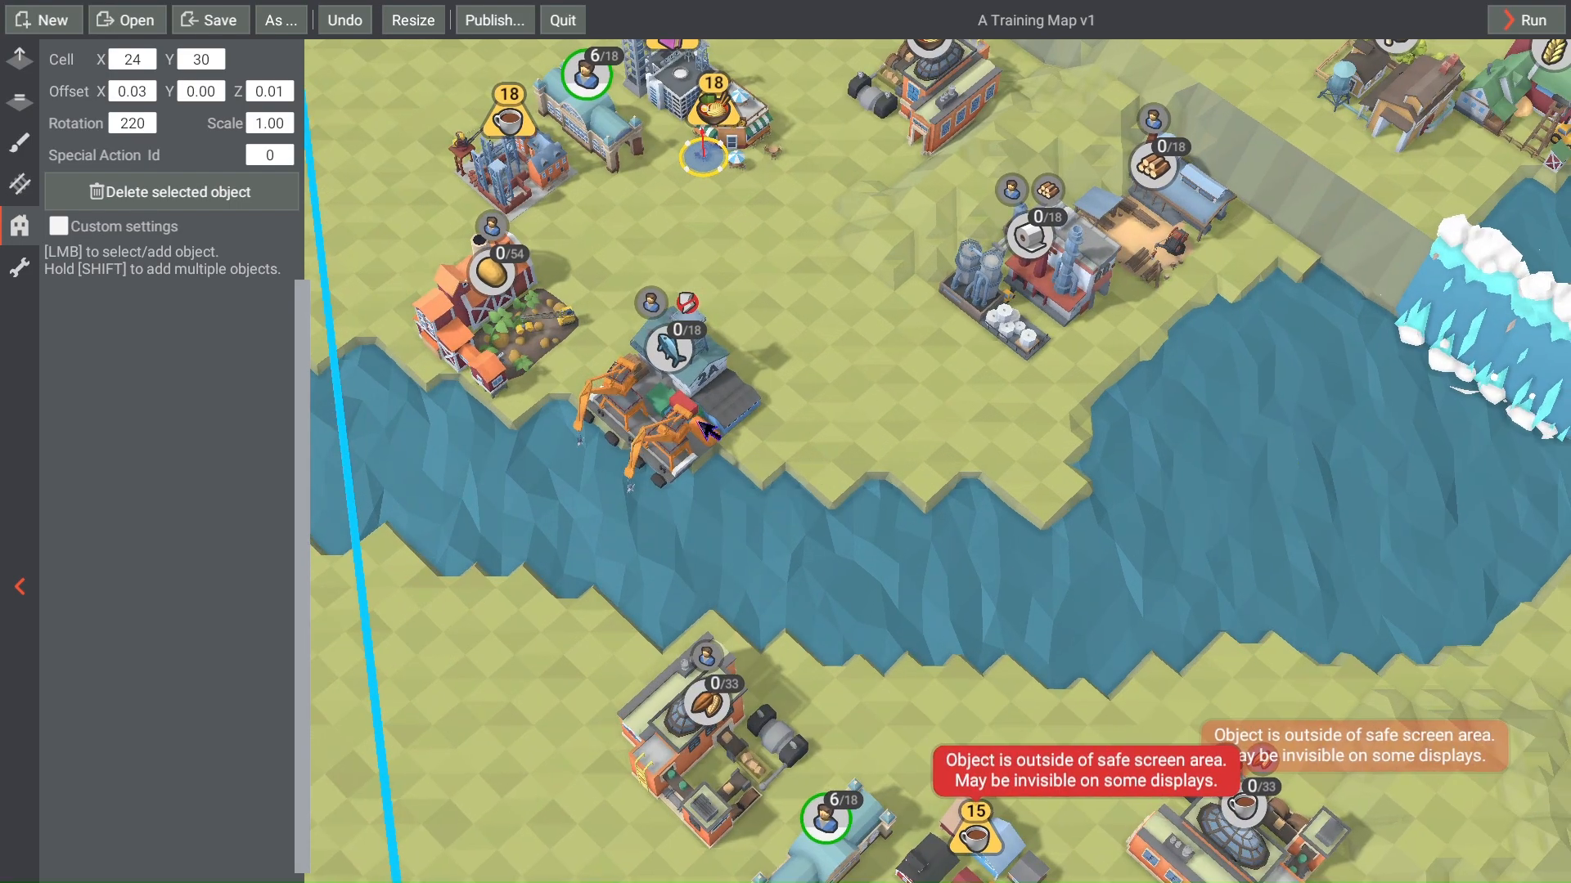
click(709, 413)
scroll(710, 413, up, 3)
click(680, 406)
click(702, 383)
click(688, 393)
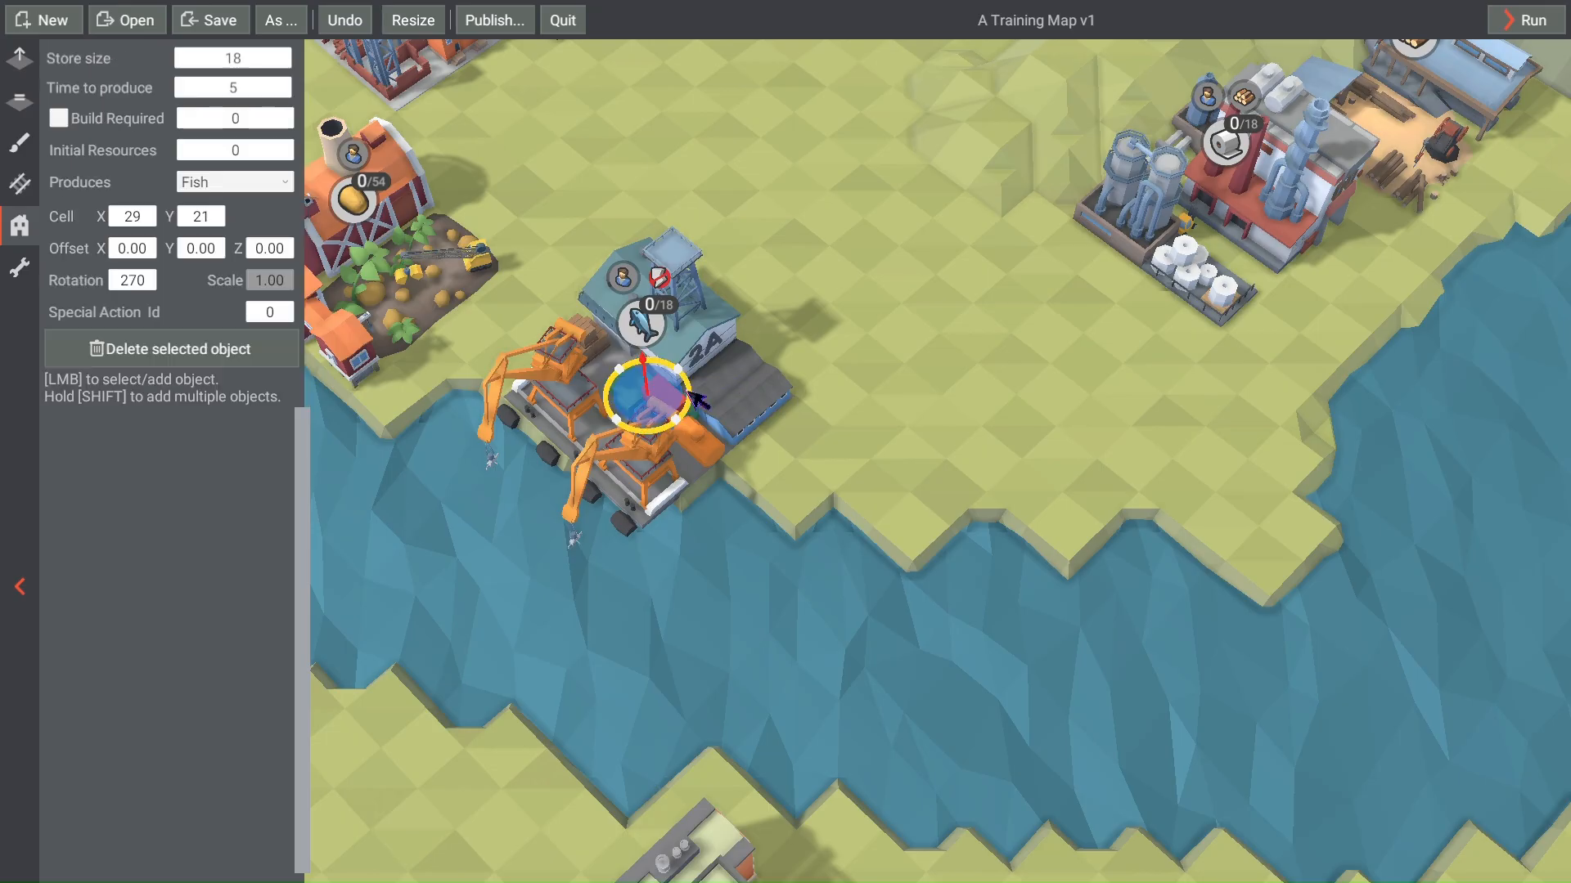
drag(696, 398, 799, 428)
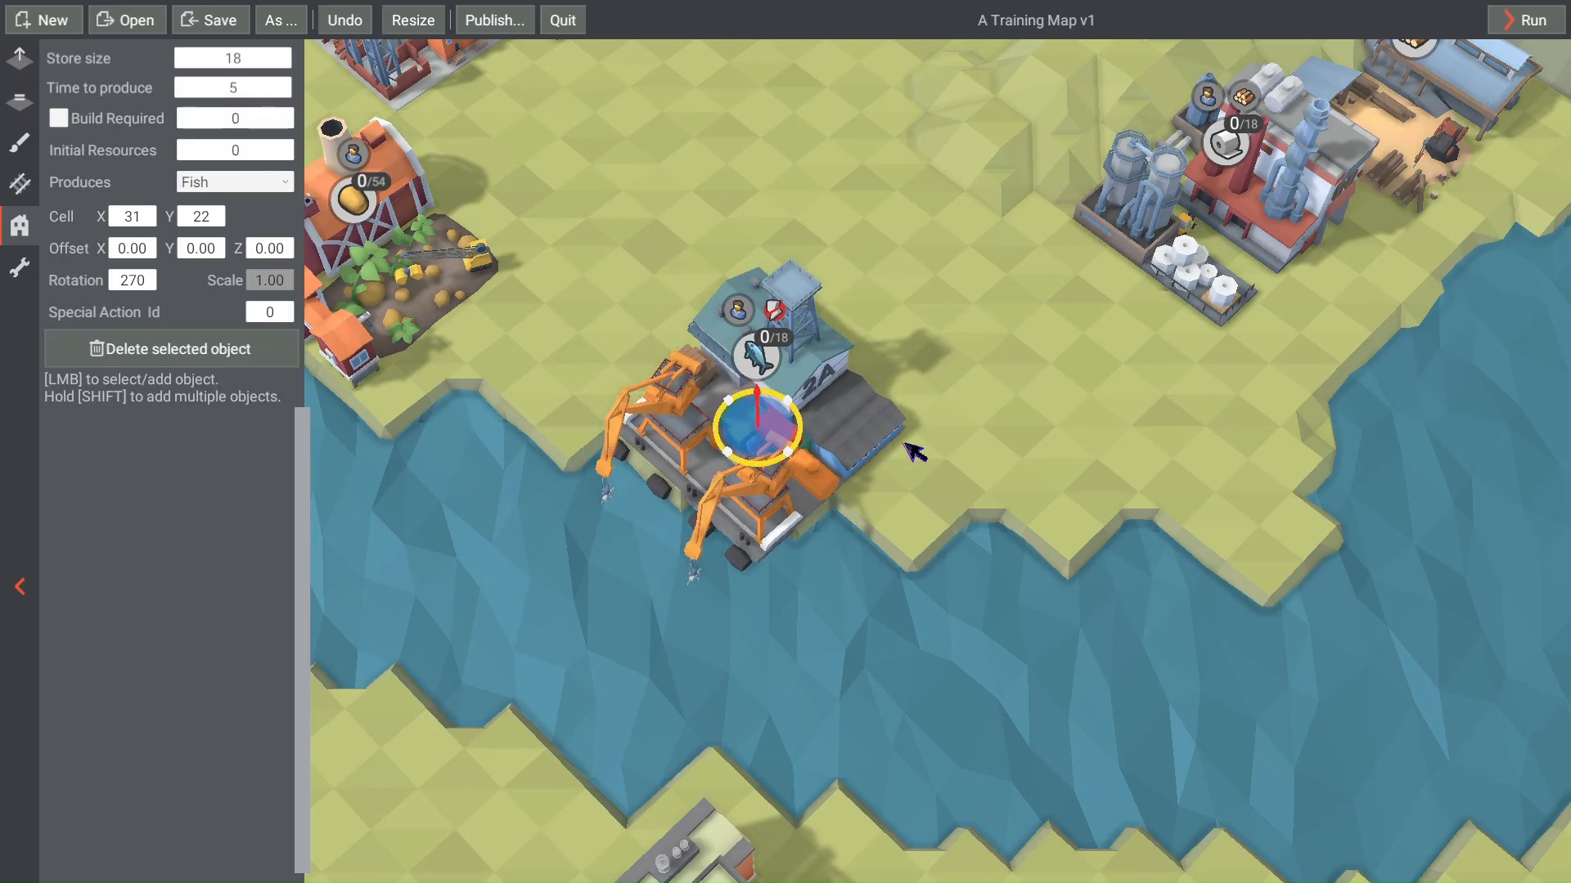
scroll(911, 449, down, 5)
click(1545, 17)
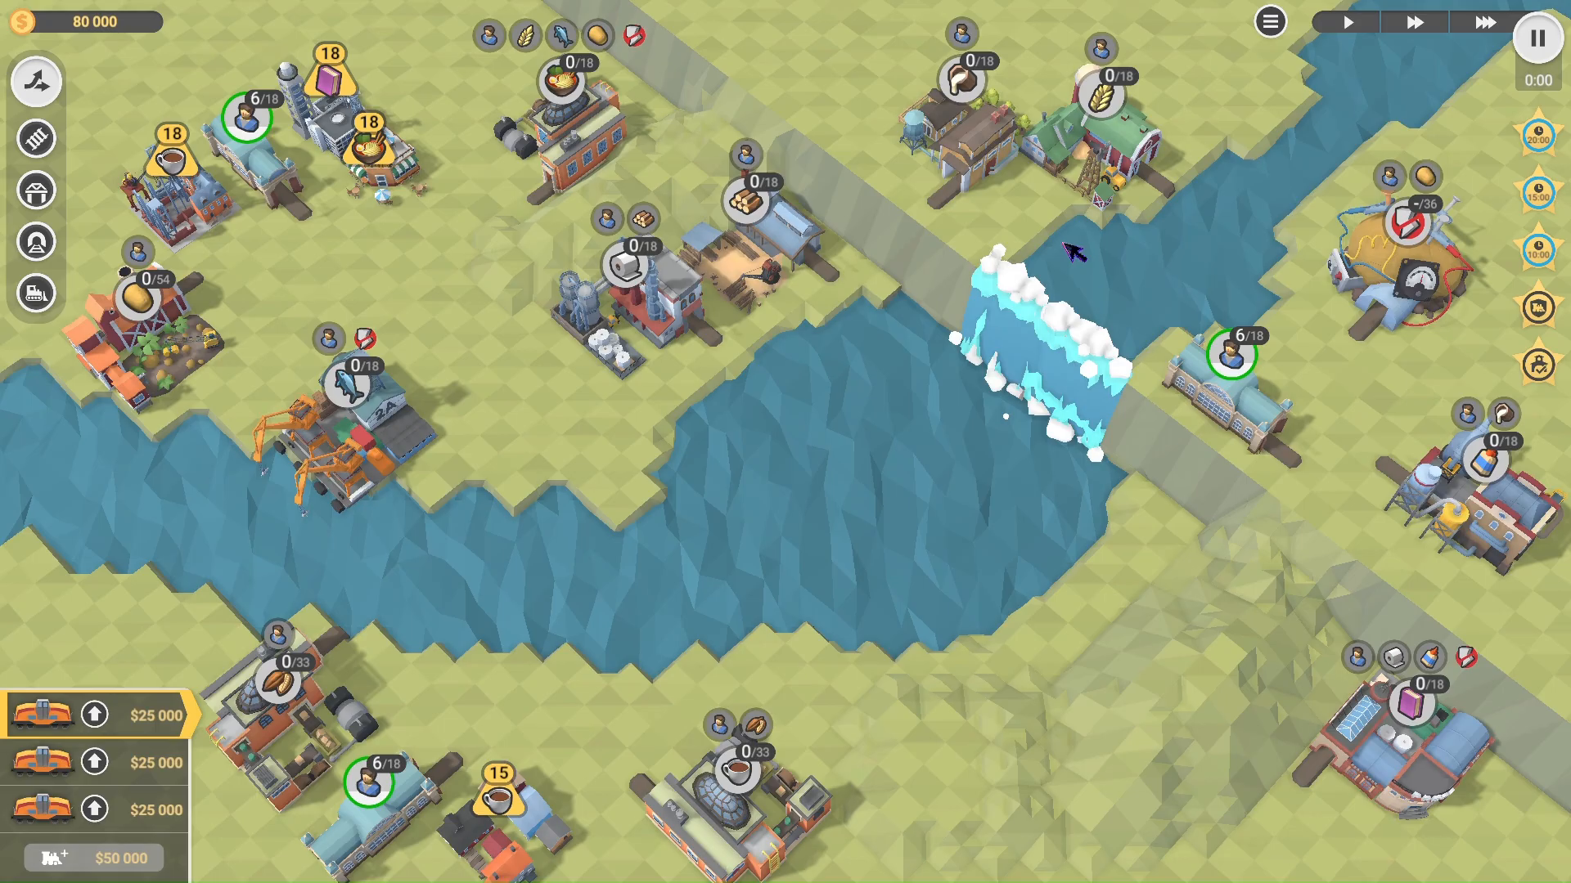
Step: Move the HotDrink quest building to cell 18, 24 and the passenger station beside it to cell 18, 28
key(Escape)
scroll(769, 352, up, 8)
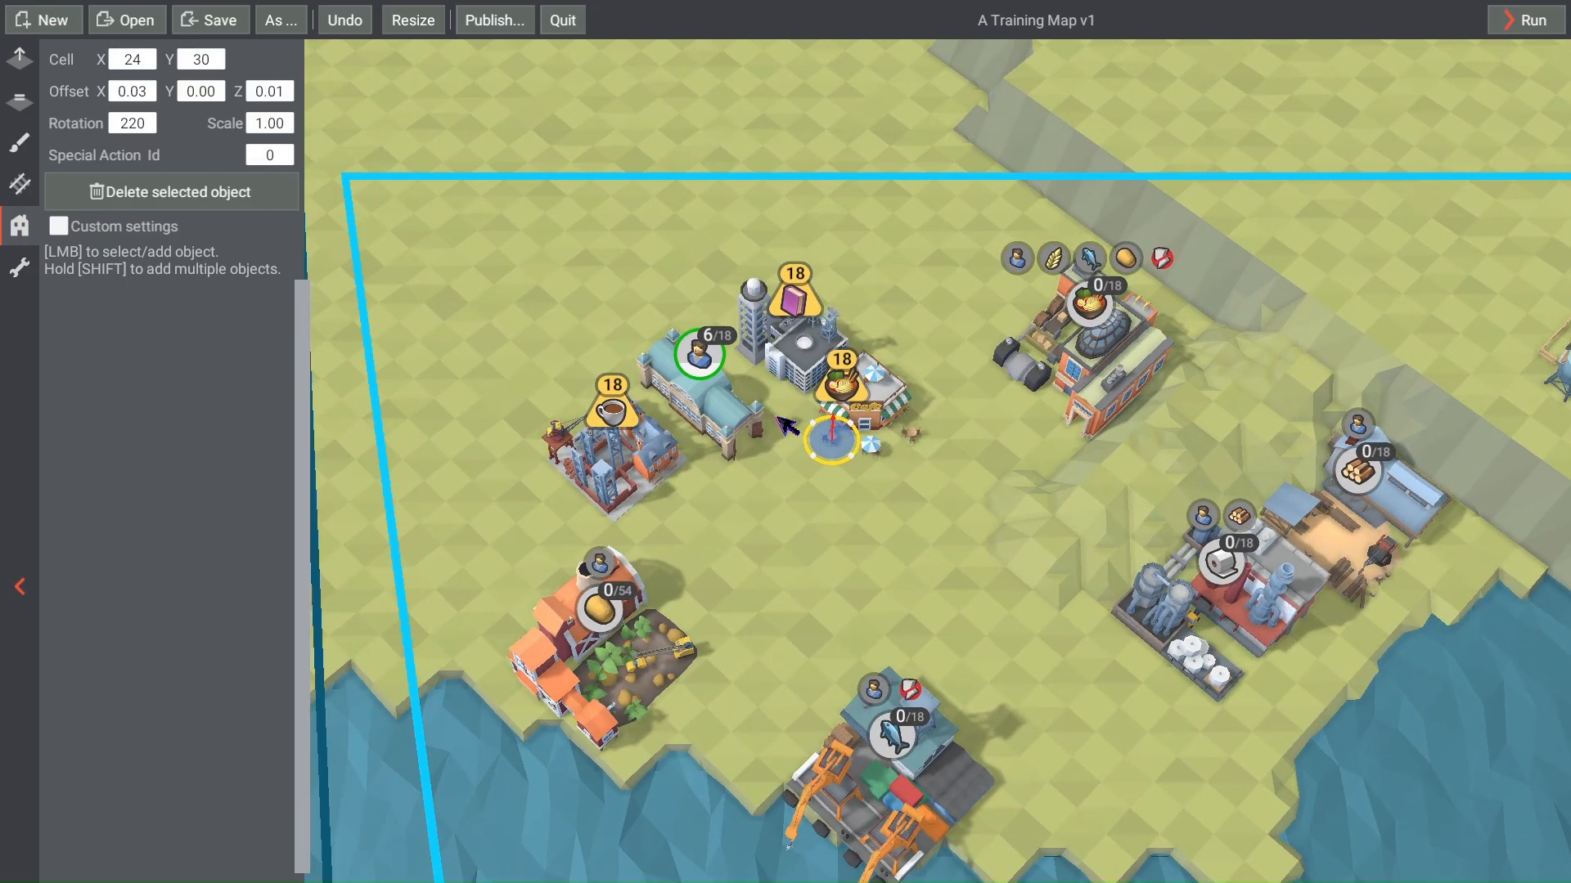
scroll(787, 426, up, 3)
click(577, 464)
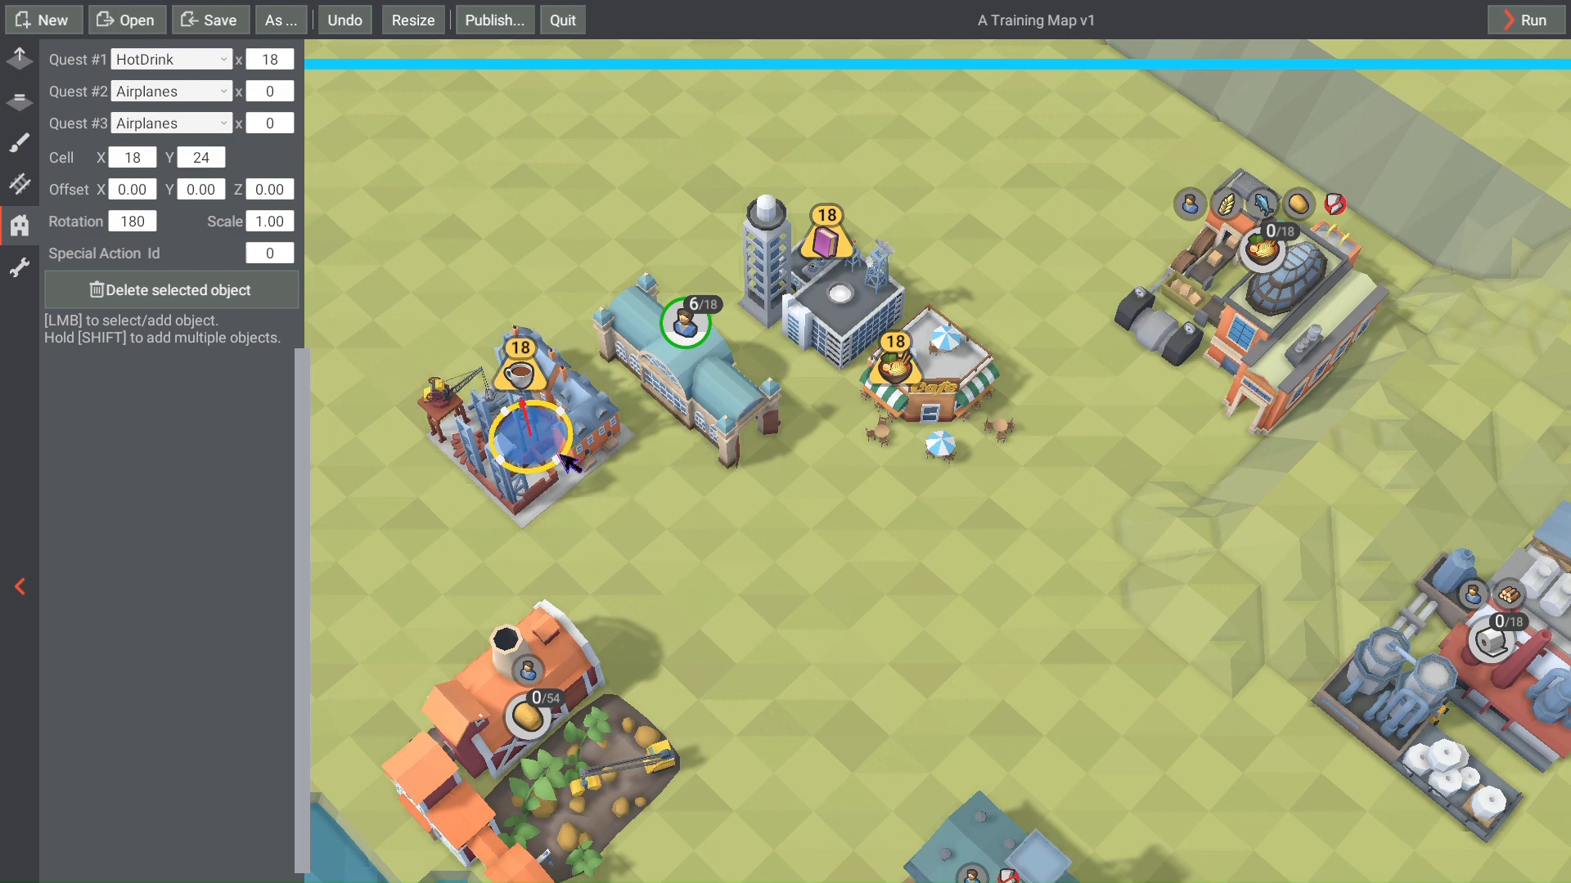
click(713, 412)
drag(714, 412, 679, 382)
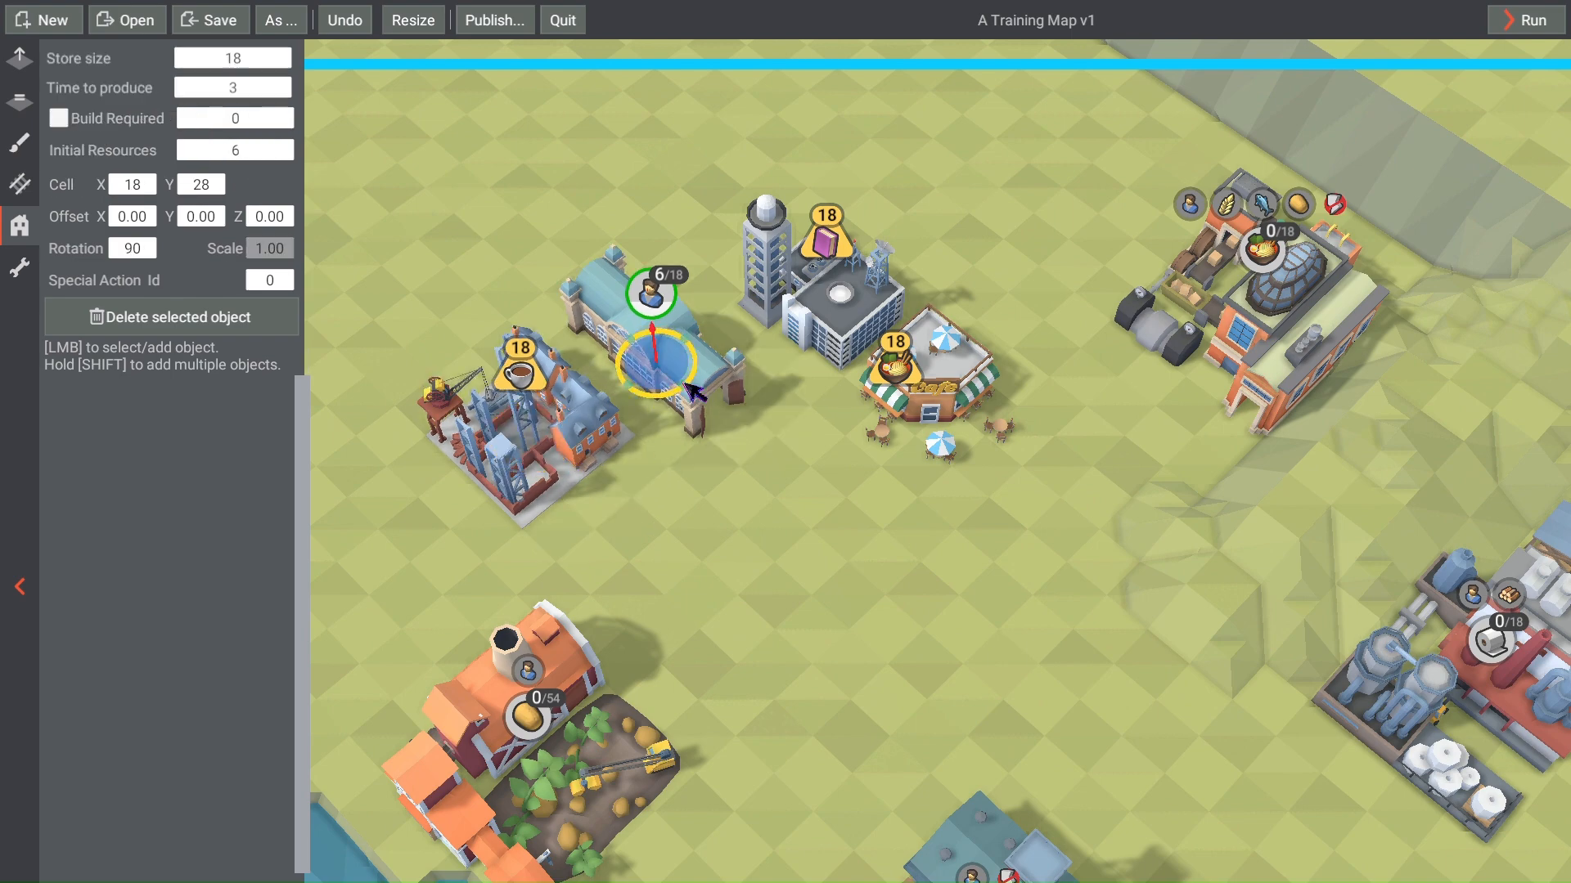
Step: Move the Book quest building to cell 19, 30 and set its Z offset to 0.50
click(806, 332)
drag(805, 331, 816, 311)
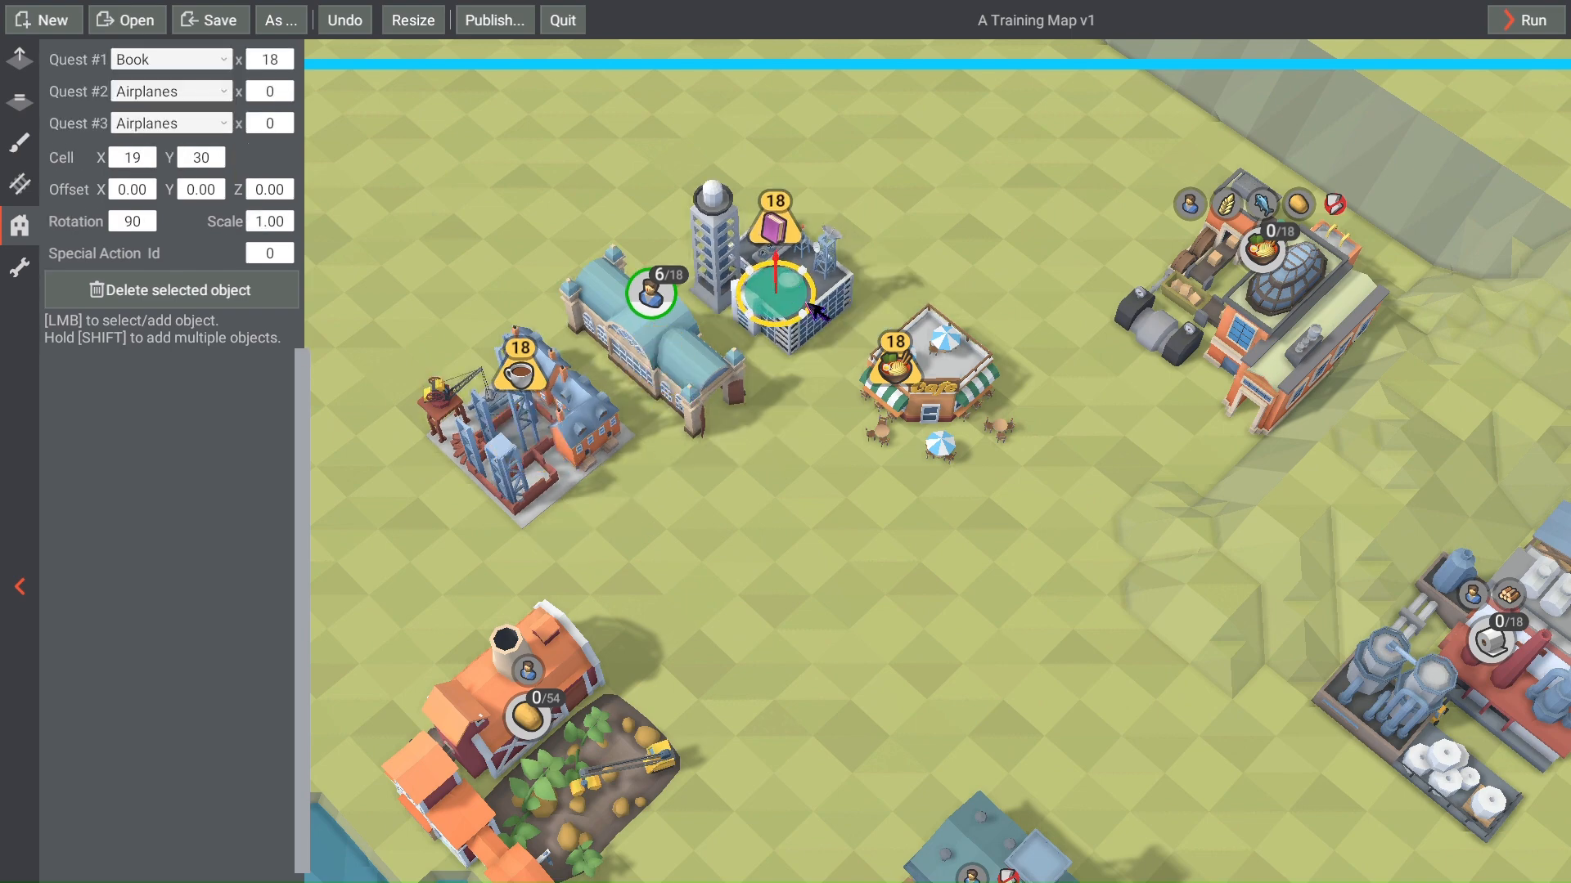
click(288, 192)
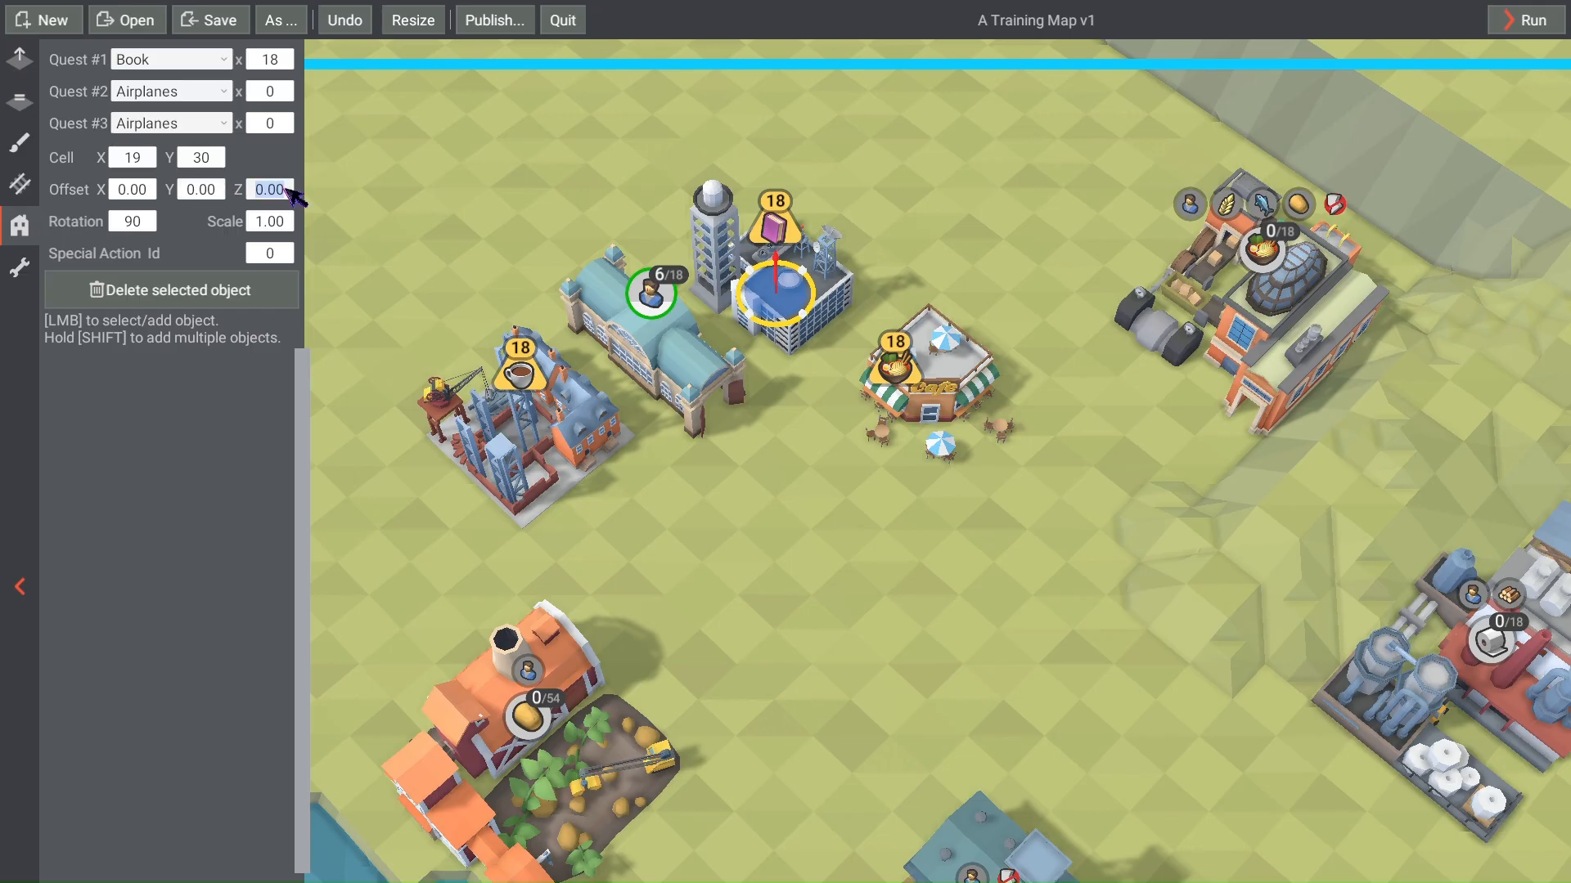
text(0.50)
Step: Set the cafe's cell X to 22 to bring it closer to the Book quest building
scroll(937, 303, up, 3)
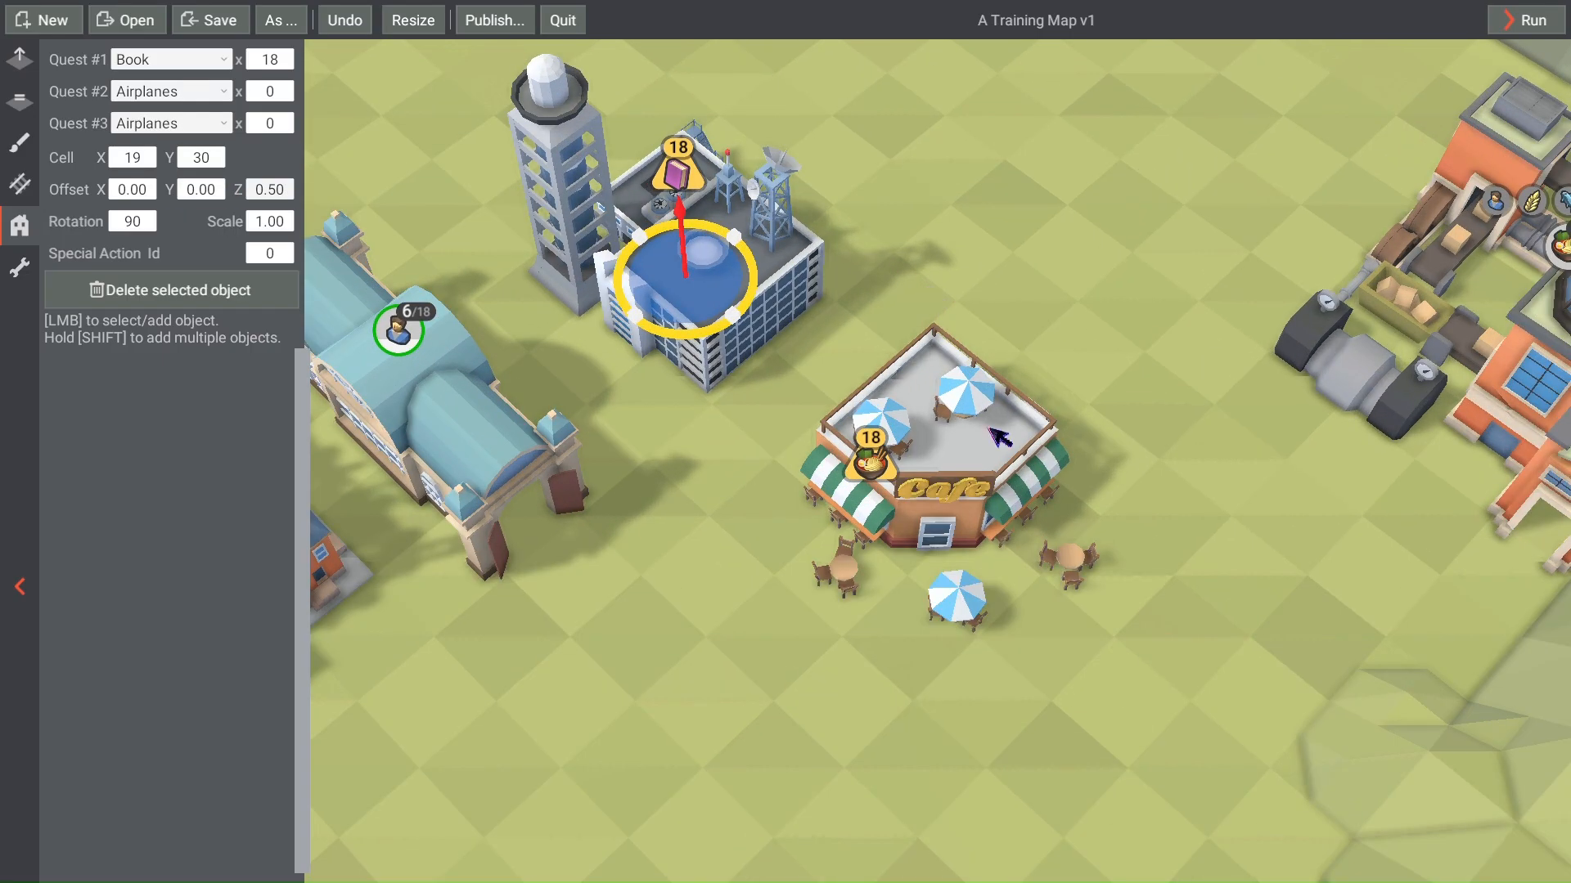
click(1000, 437)
click(142, 65)
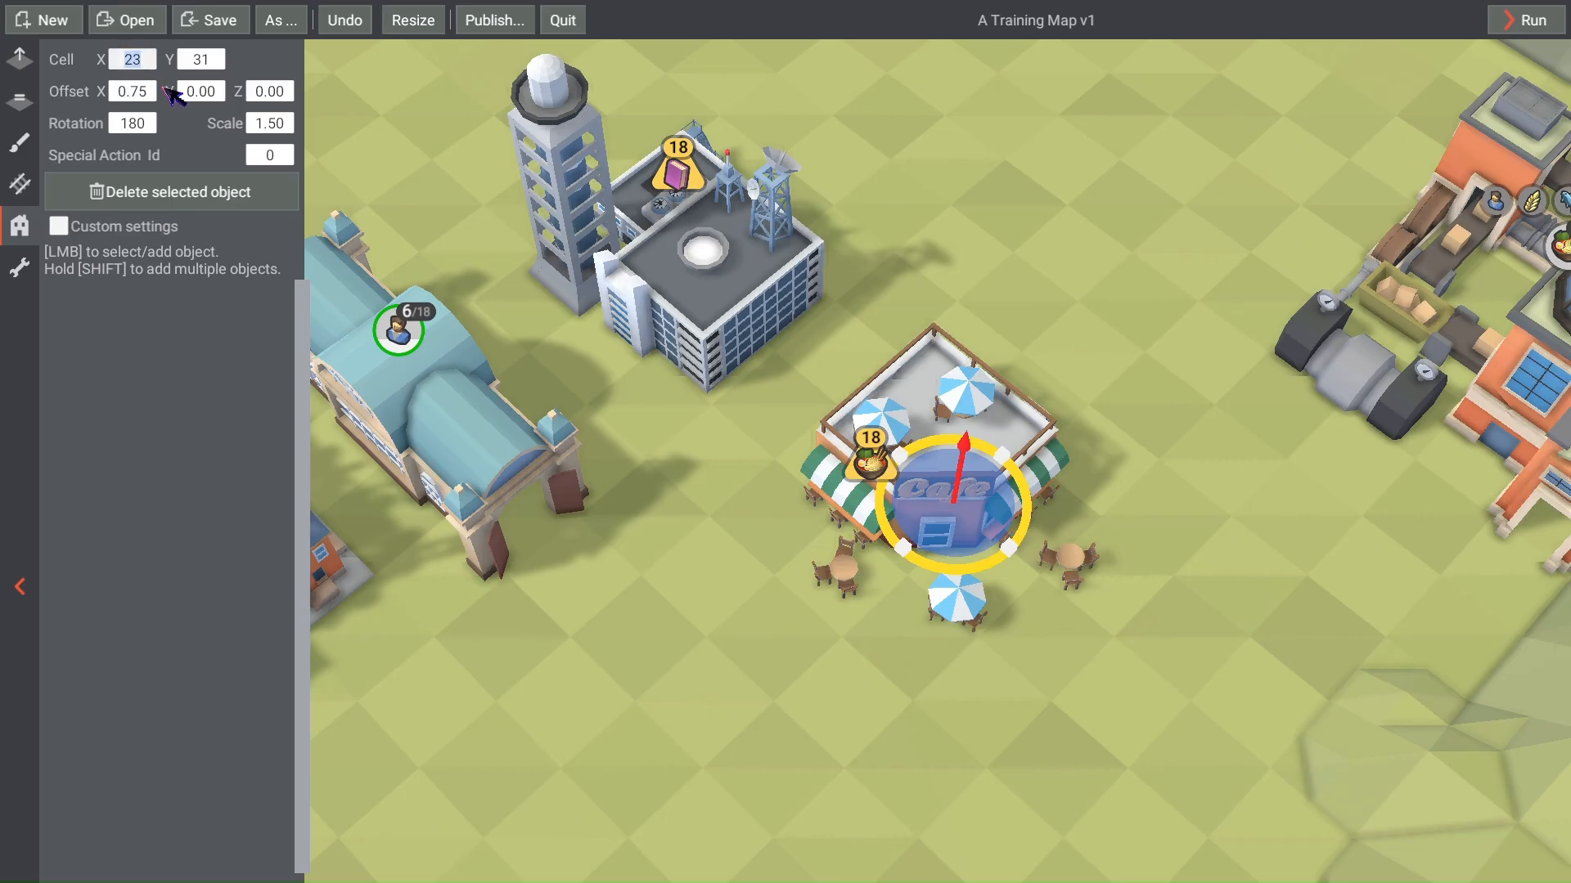
text(22)
key(Return)
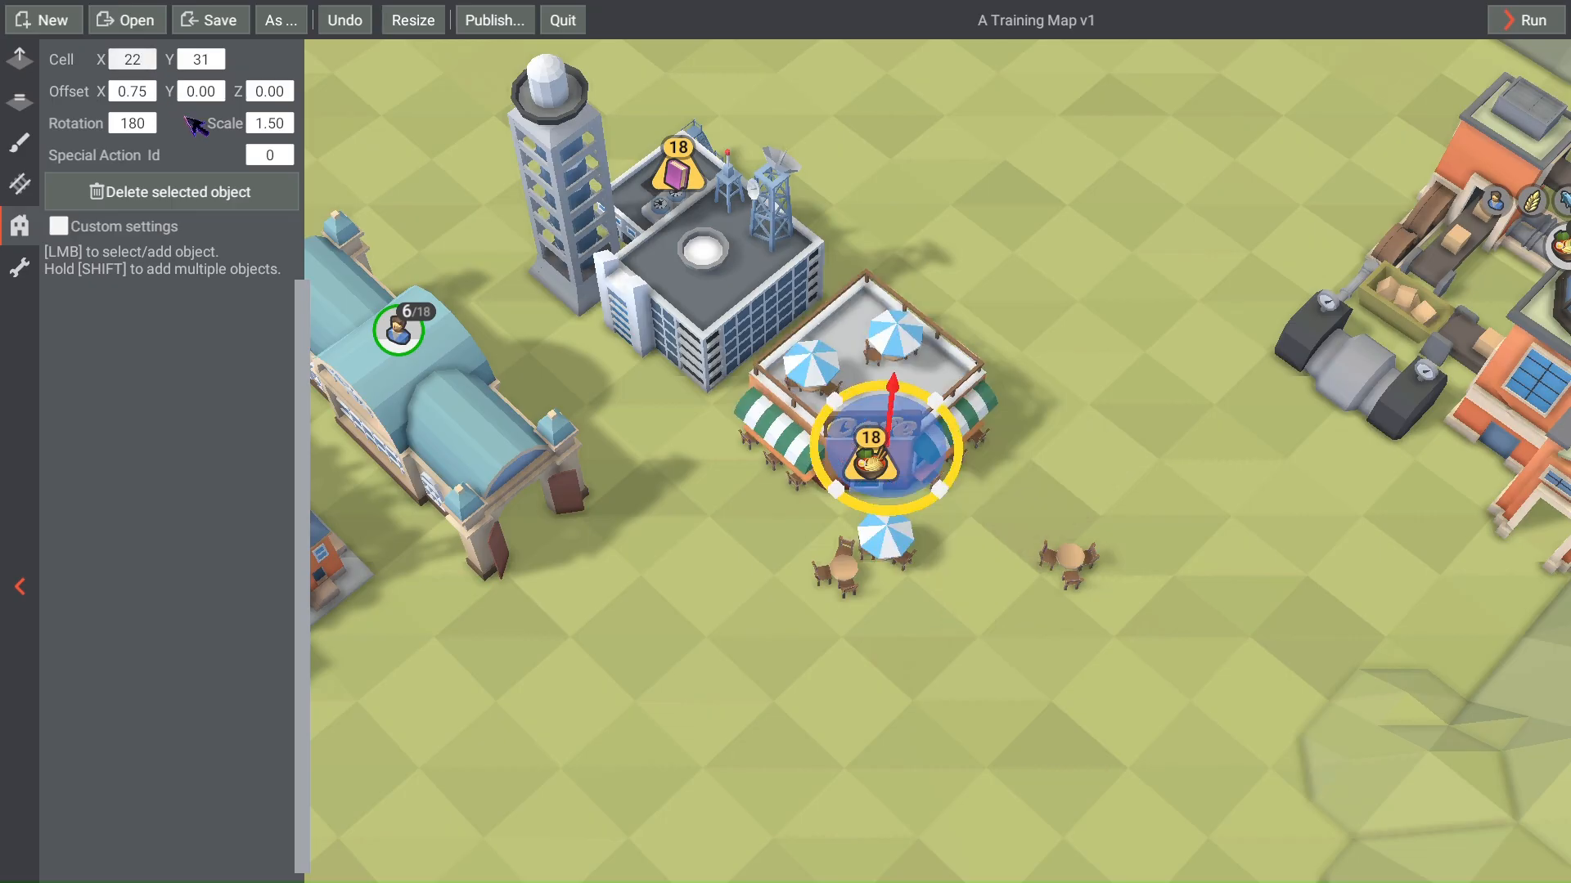
Step: Shift the two table sets without umbrellas beside the cafe to cell X 23 and cell X 25
click(829, 587)
click(137, 64)
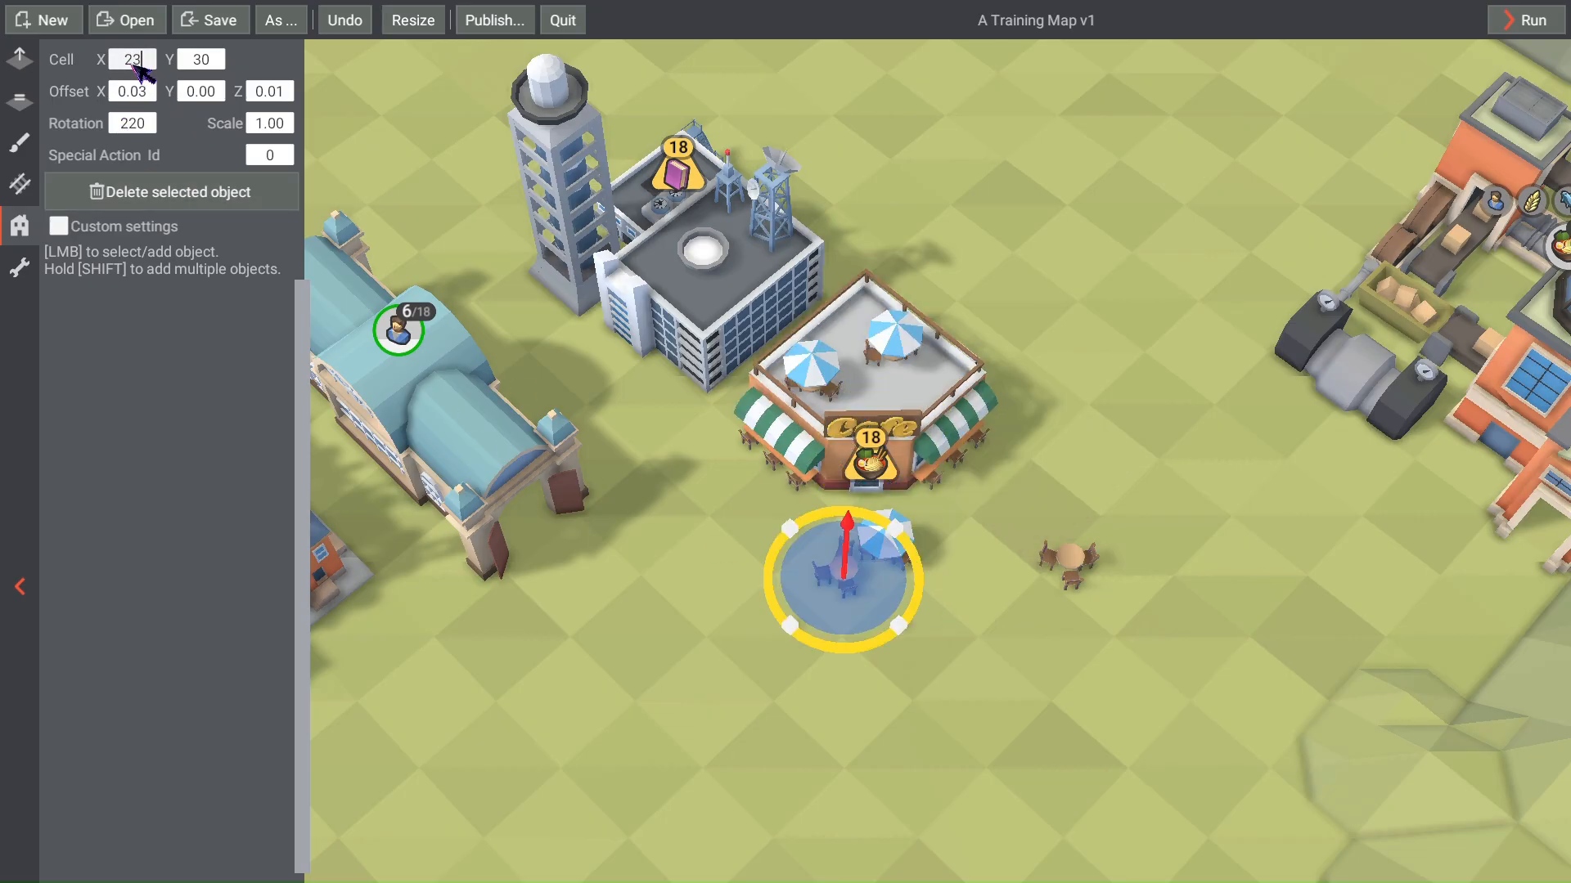
text(23)
key(Return)
click(1087, 571)
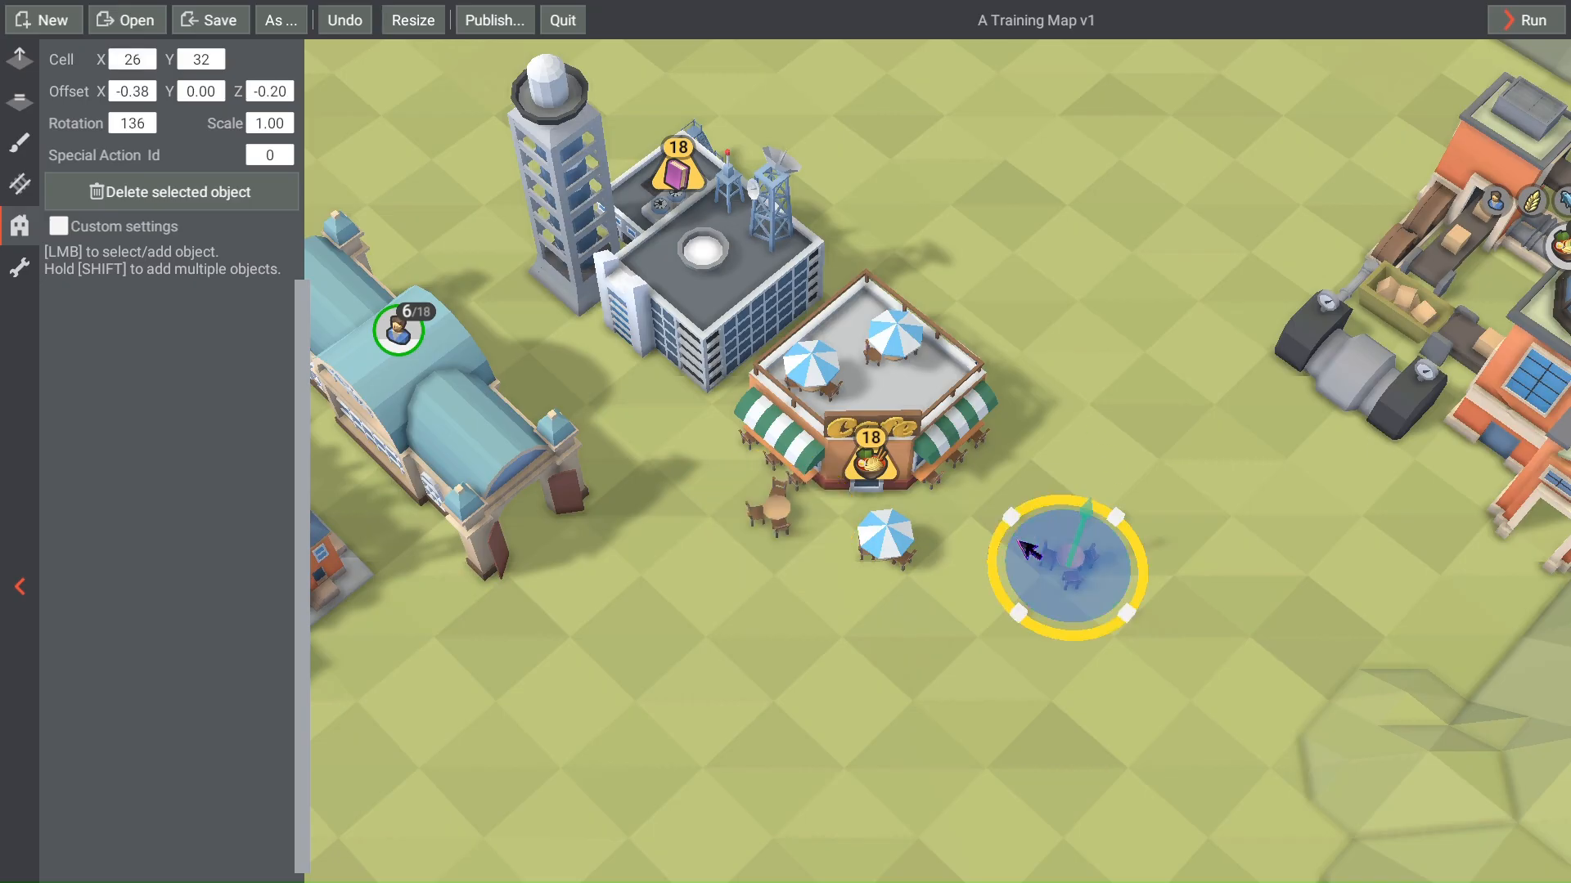
click(151, 65)
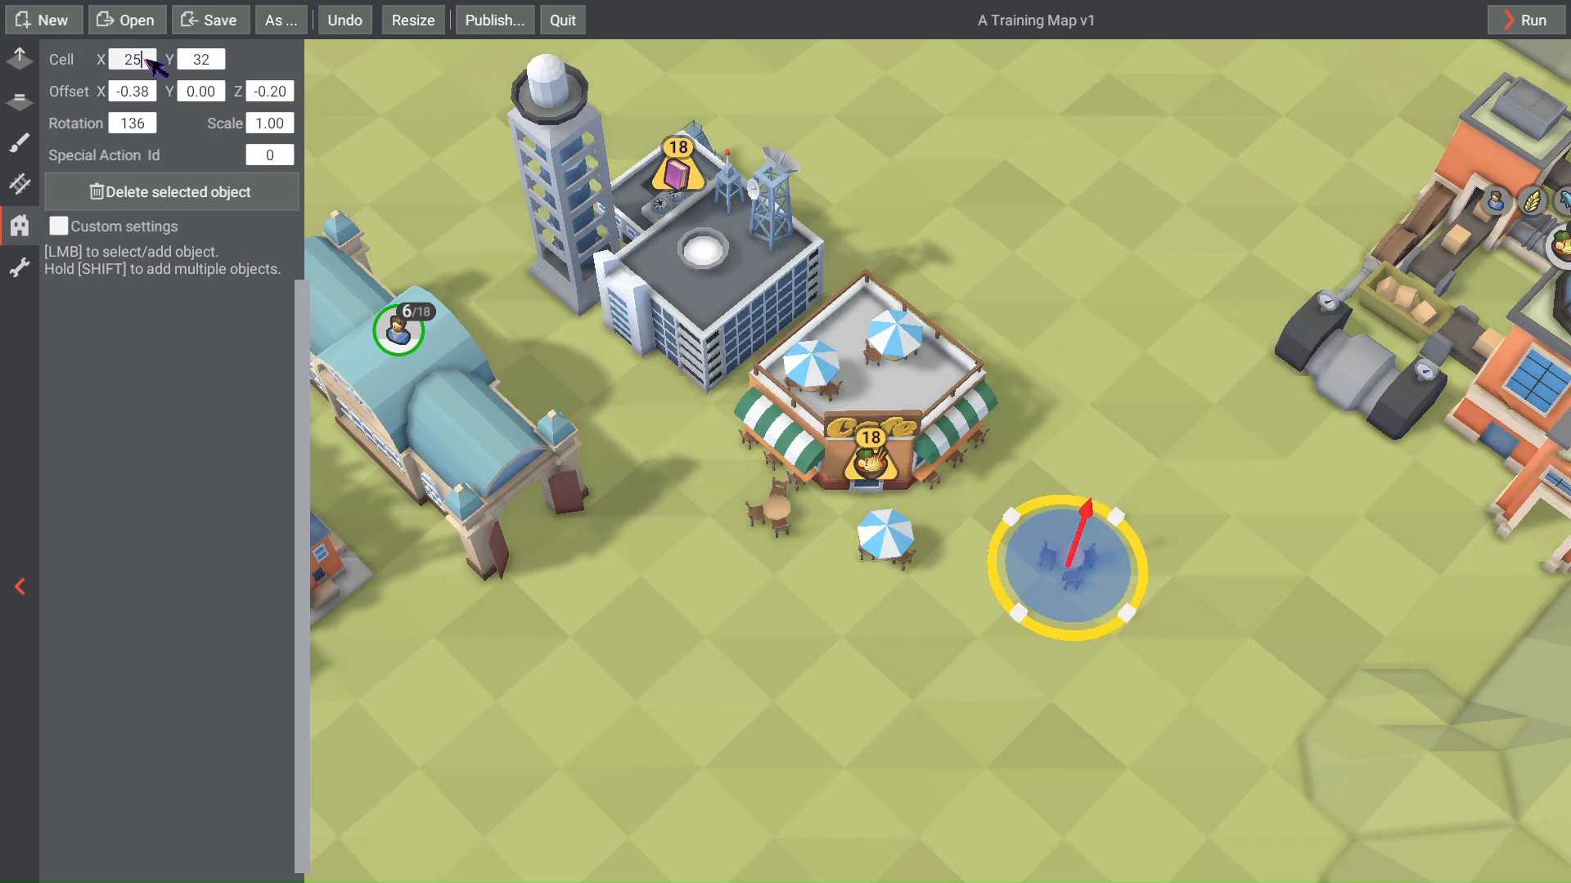
key(Return)
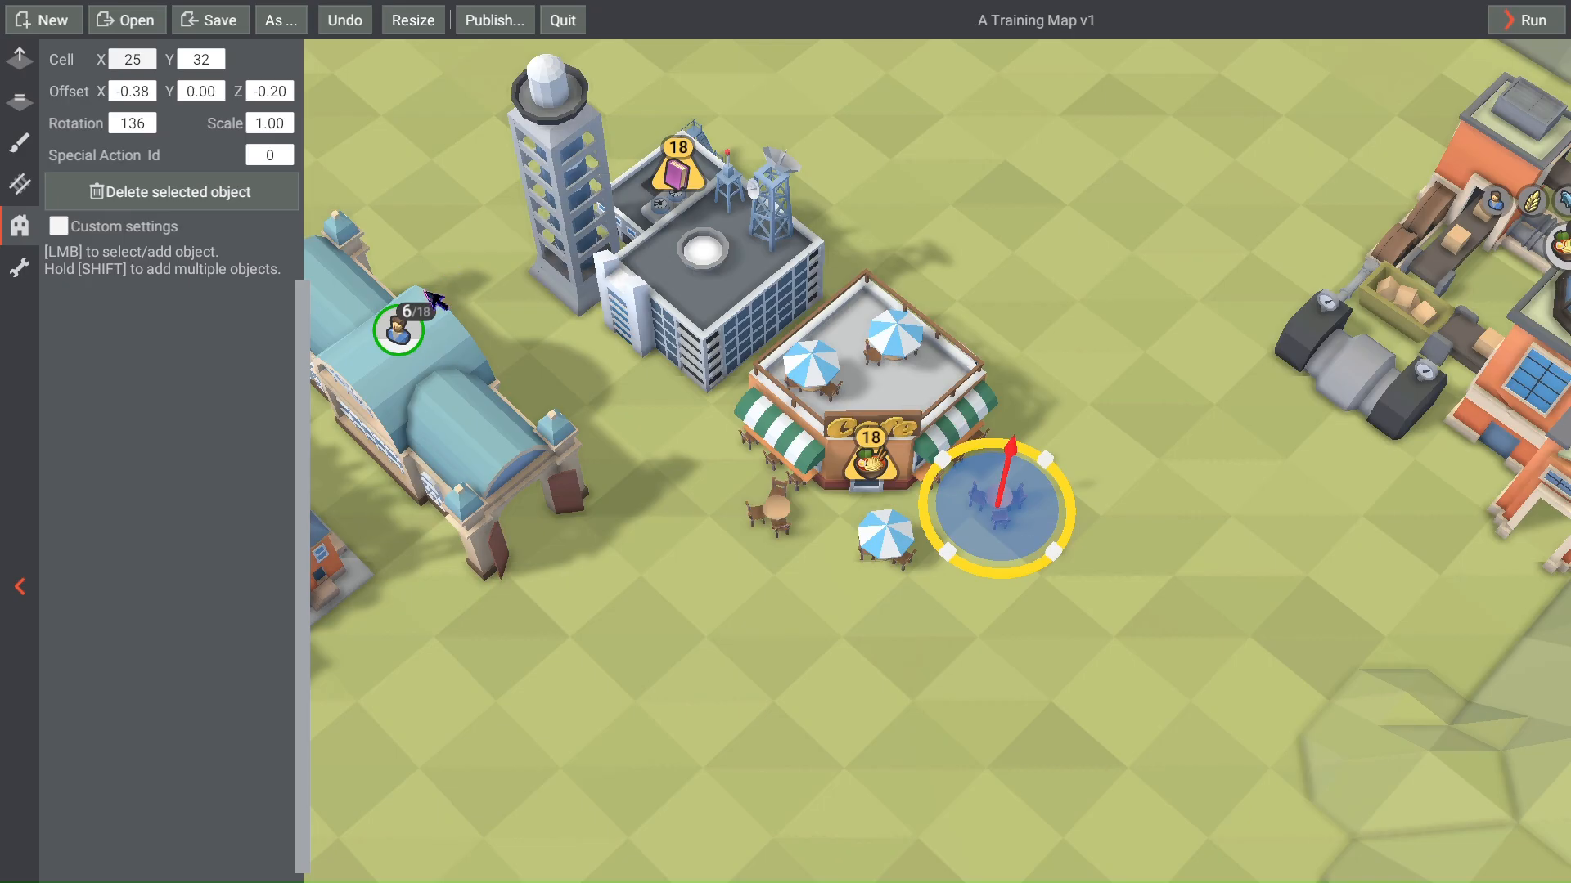
click(1155, 360)
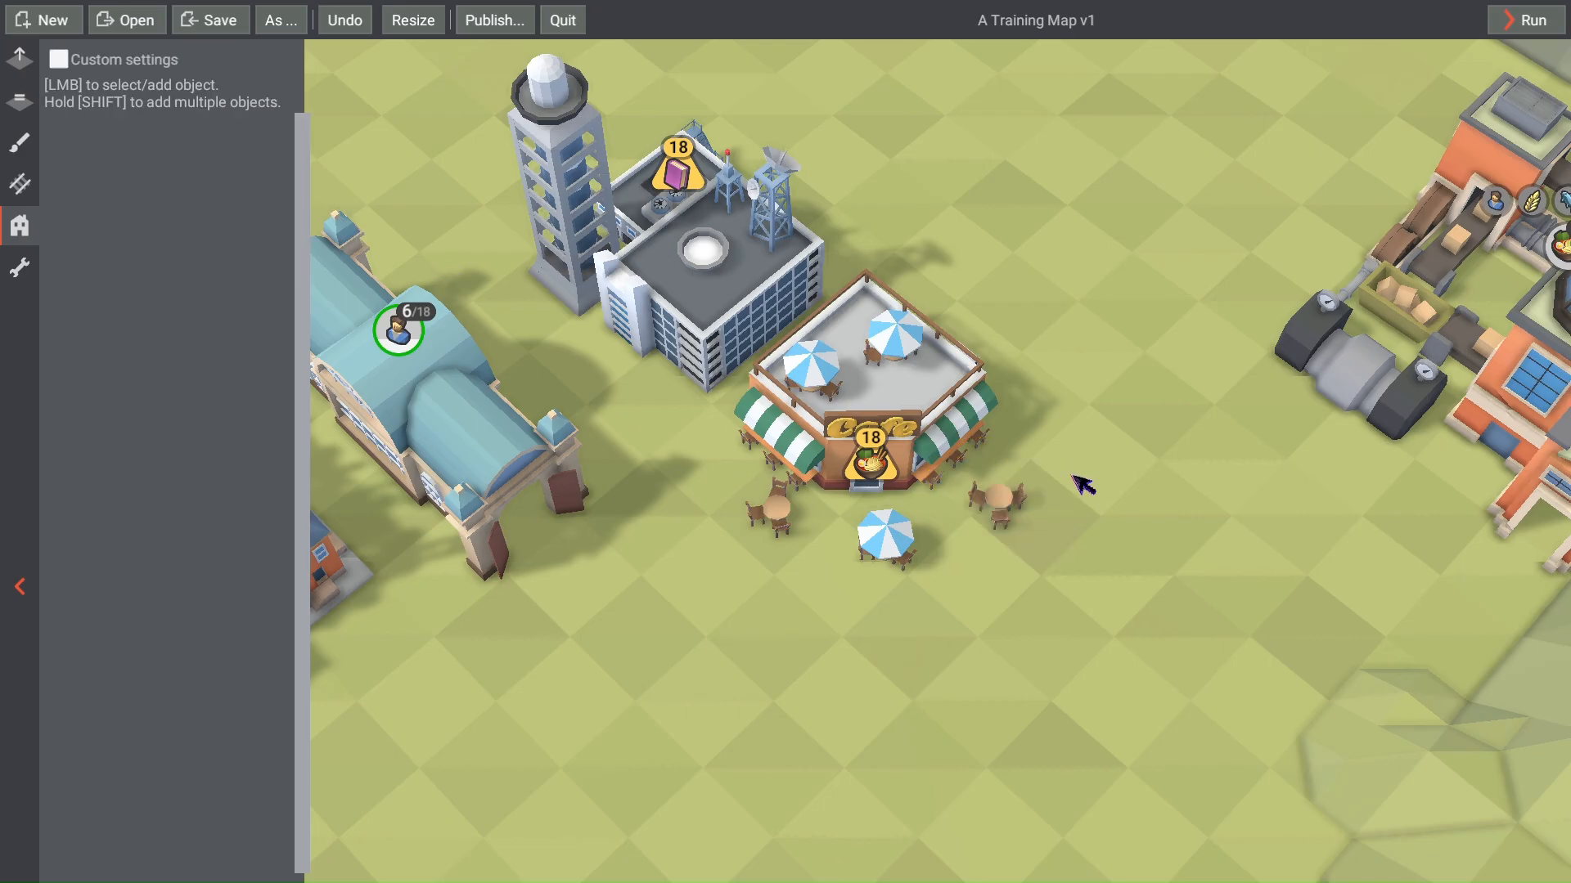
Step: Test-run the map to check the spacing of the station, city buildings and table sets around the cafe
click(1509, 23)
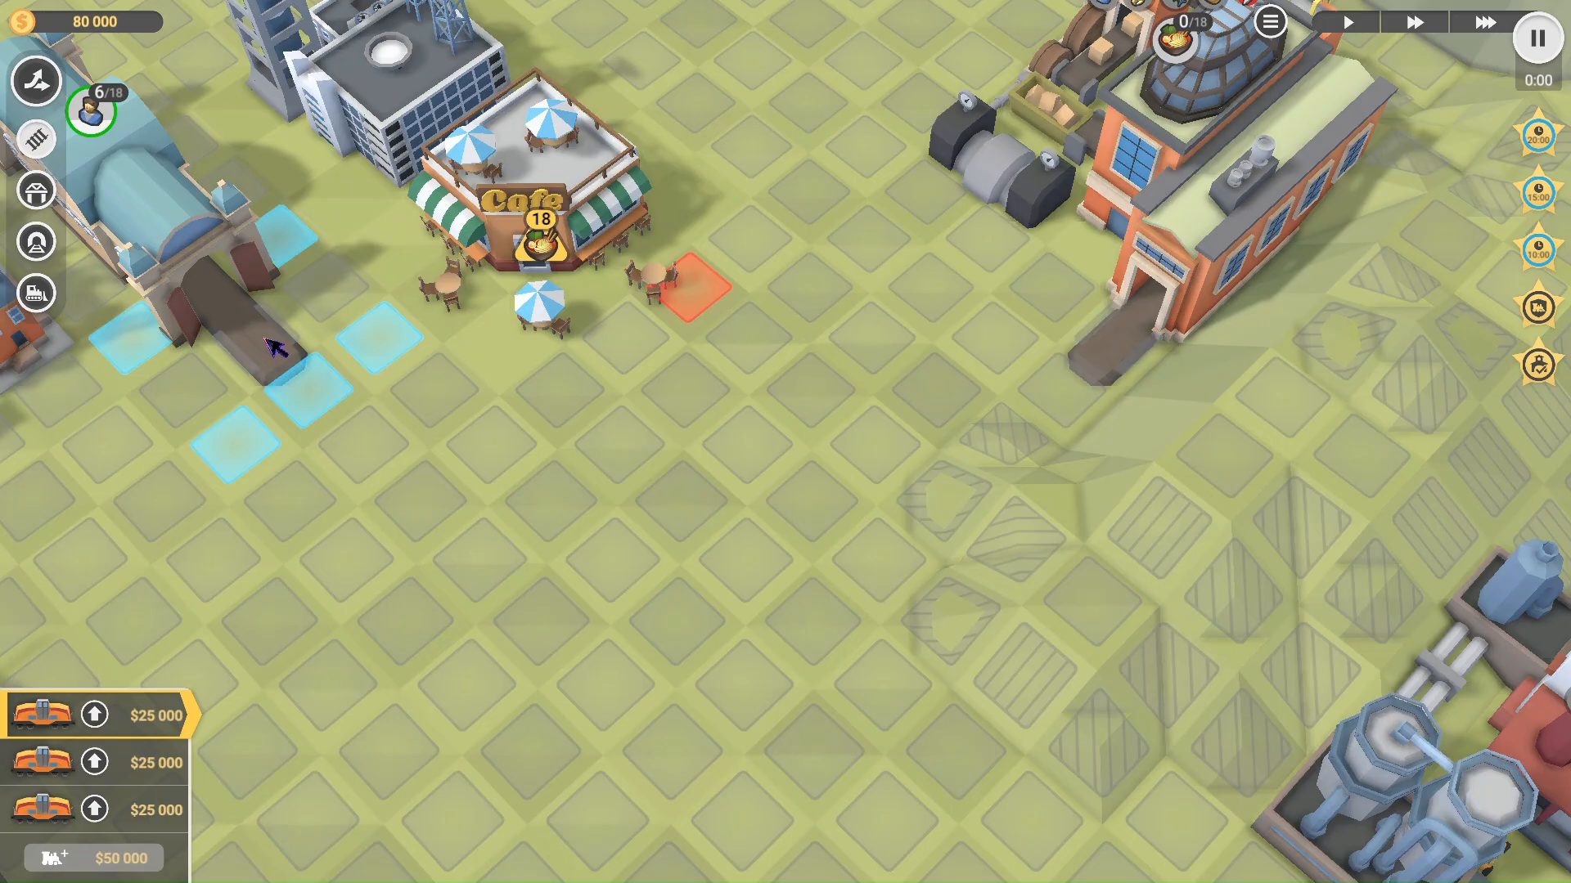
mouse_move(276, 348)
mouse_down()
mouse_move(1088, 360)
mouse_move(437, 385)
mouse_move(1084, 351)
mouse_up()
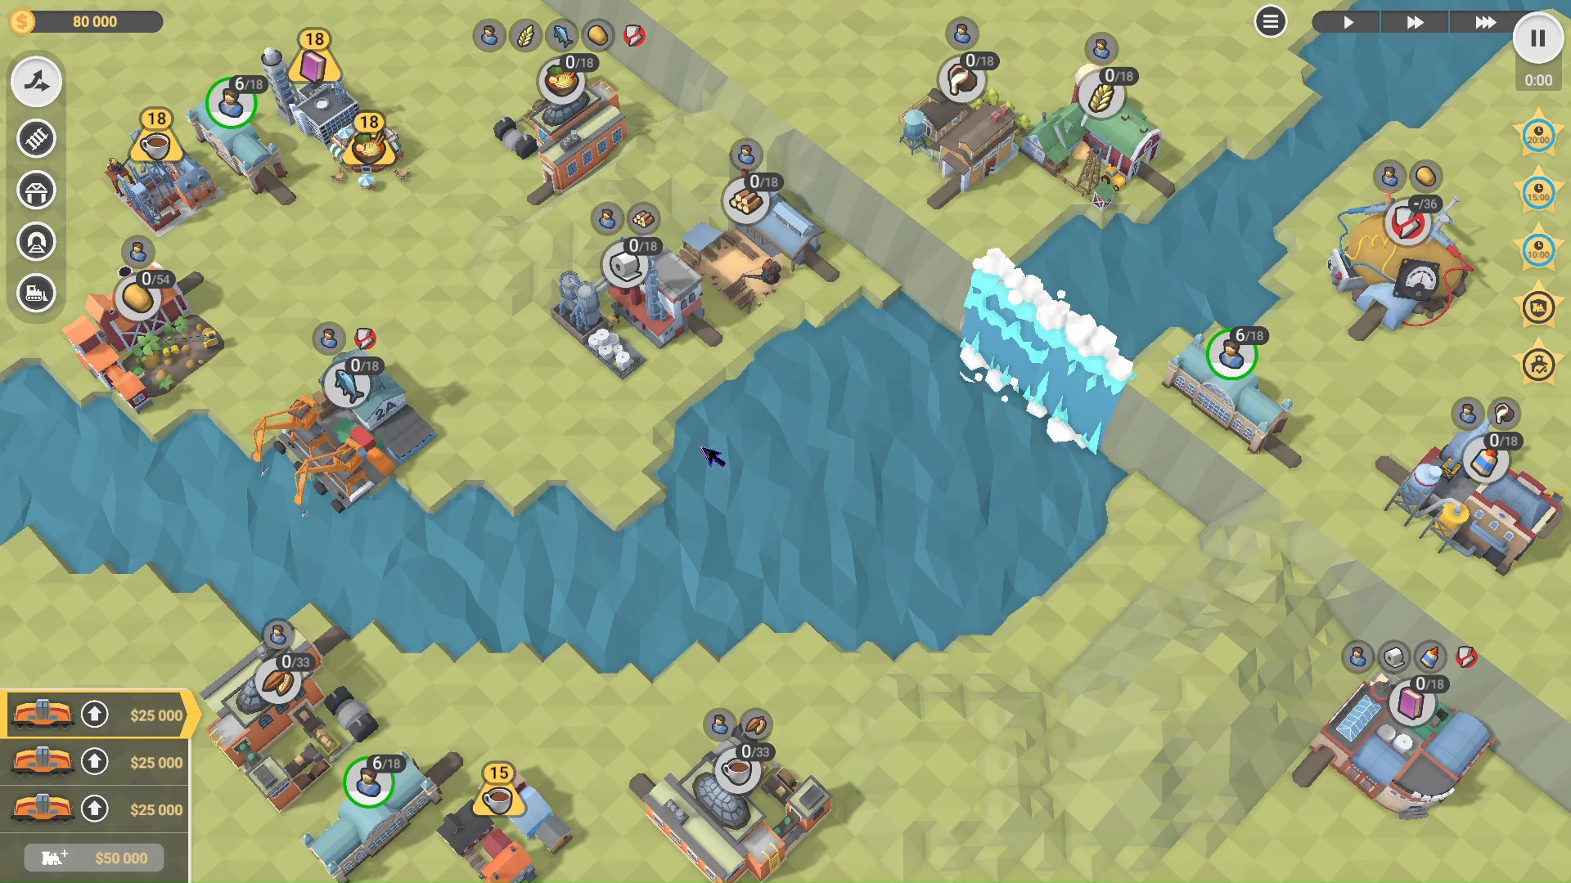
key(Escape)
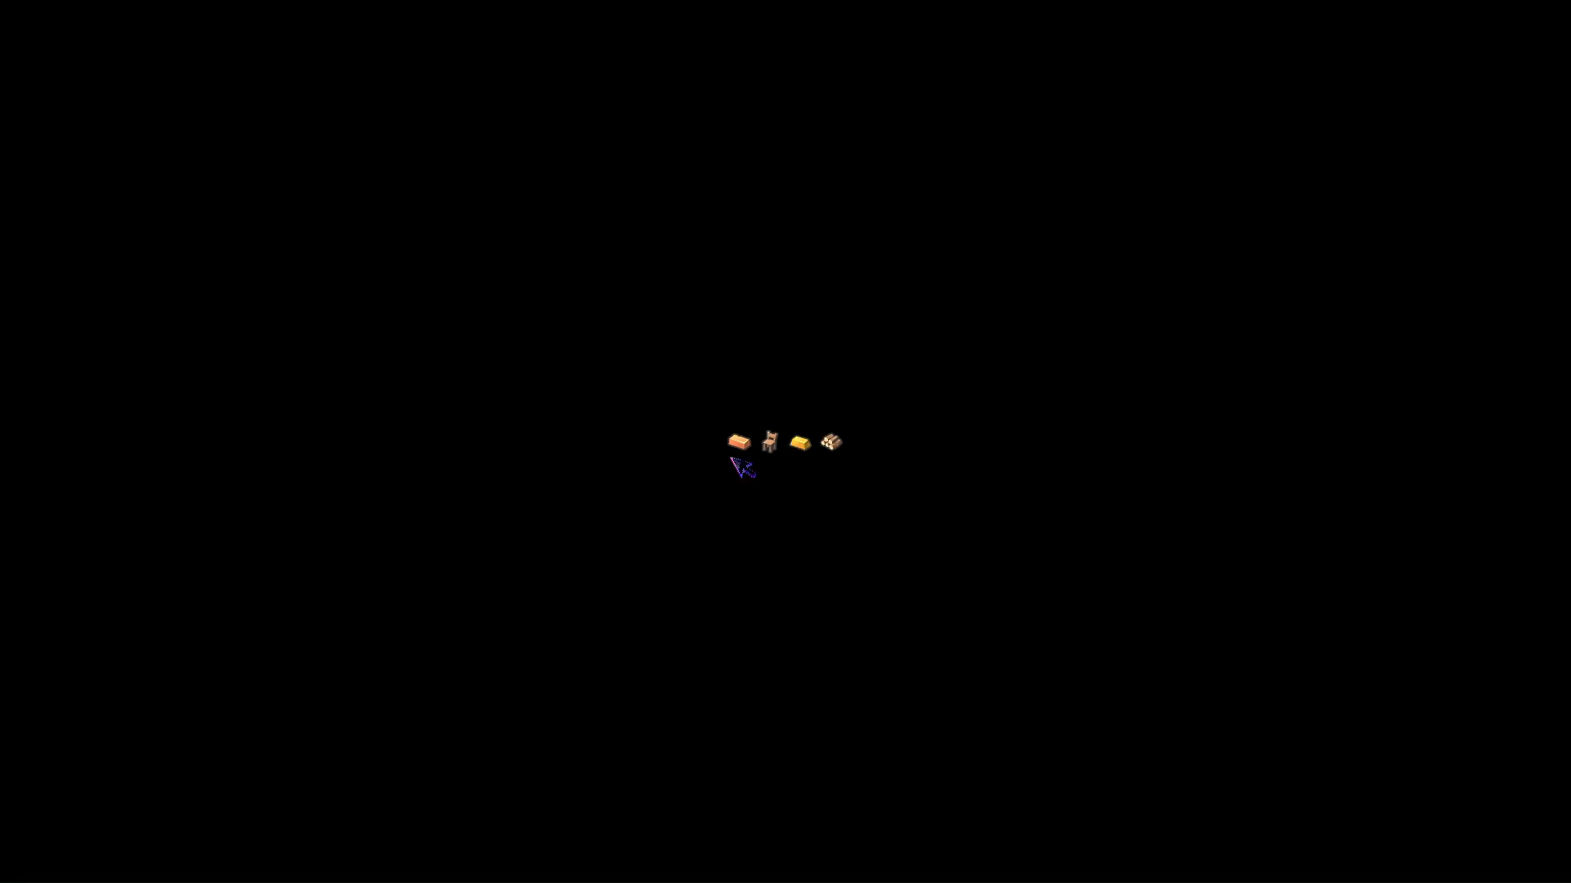
Step: Set up the landscape levelling brush as a square of size 1 with target level 5
scroll(974, 468, up, 3)
scroll(919, 473, up, 5)
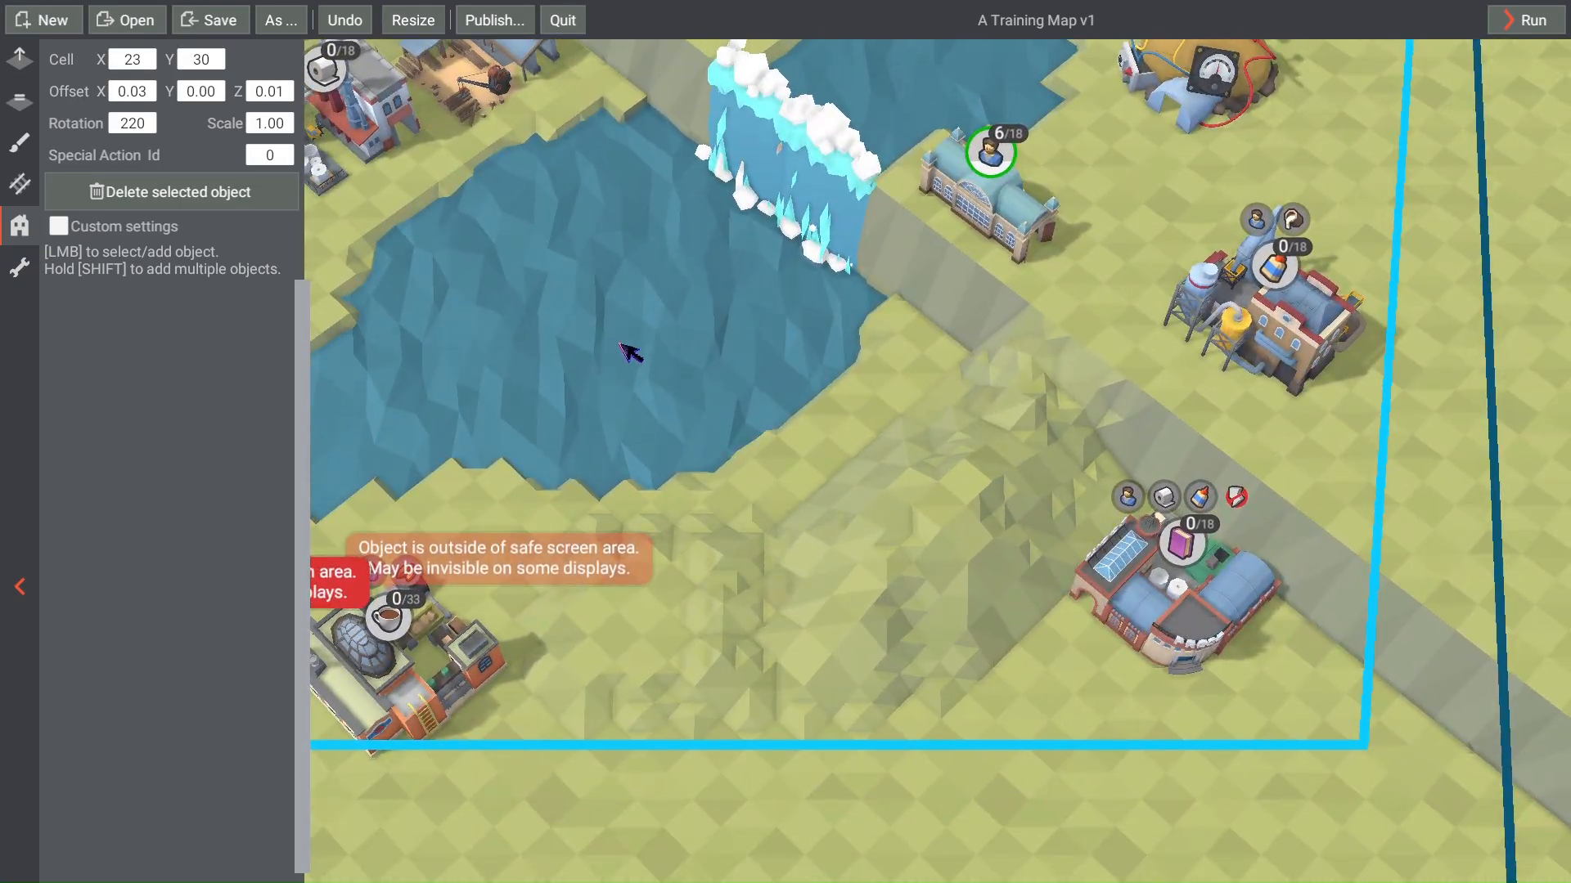
click(20, 102)
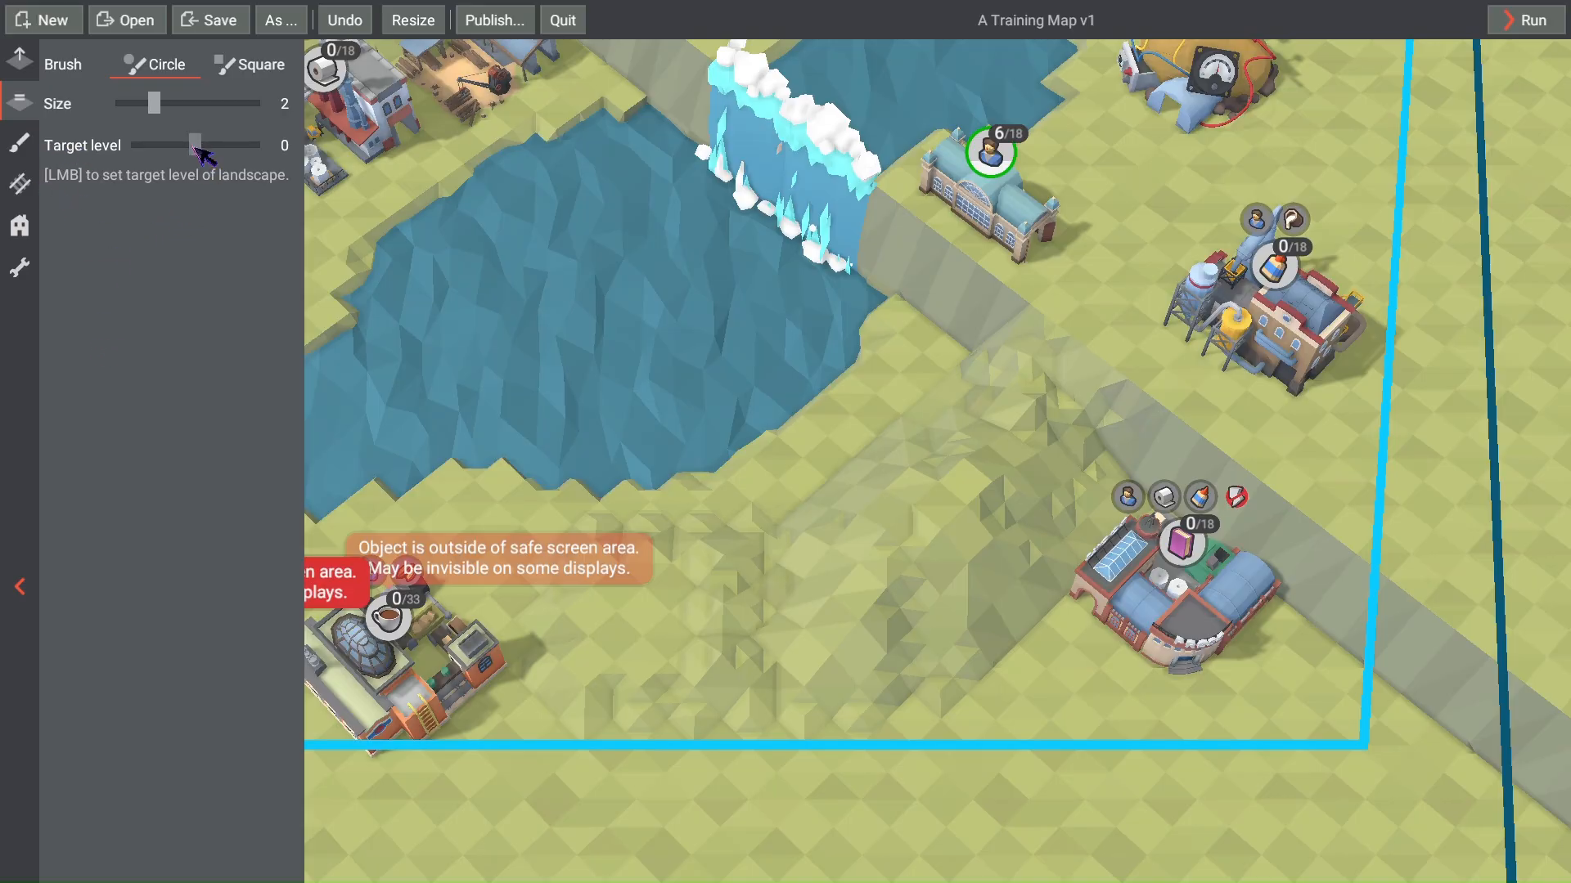
drag(195, 148, 215, 149)
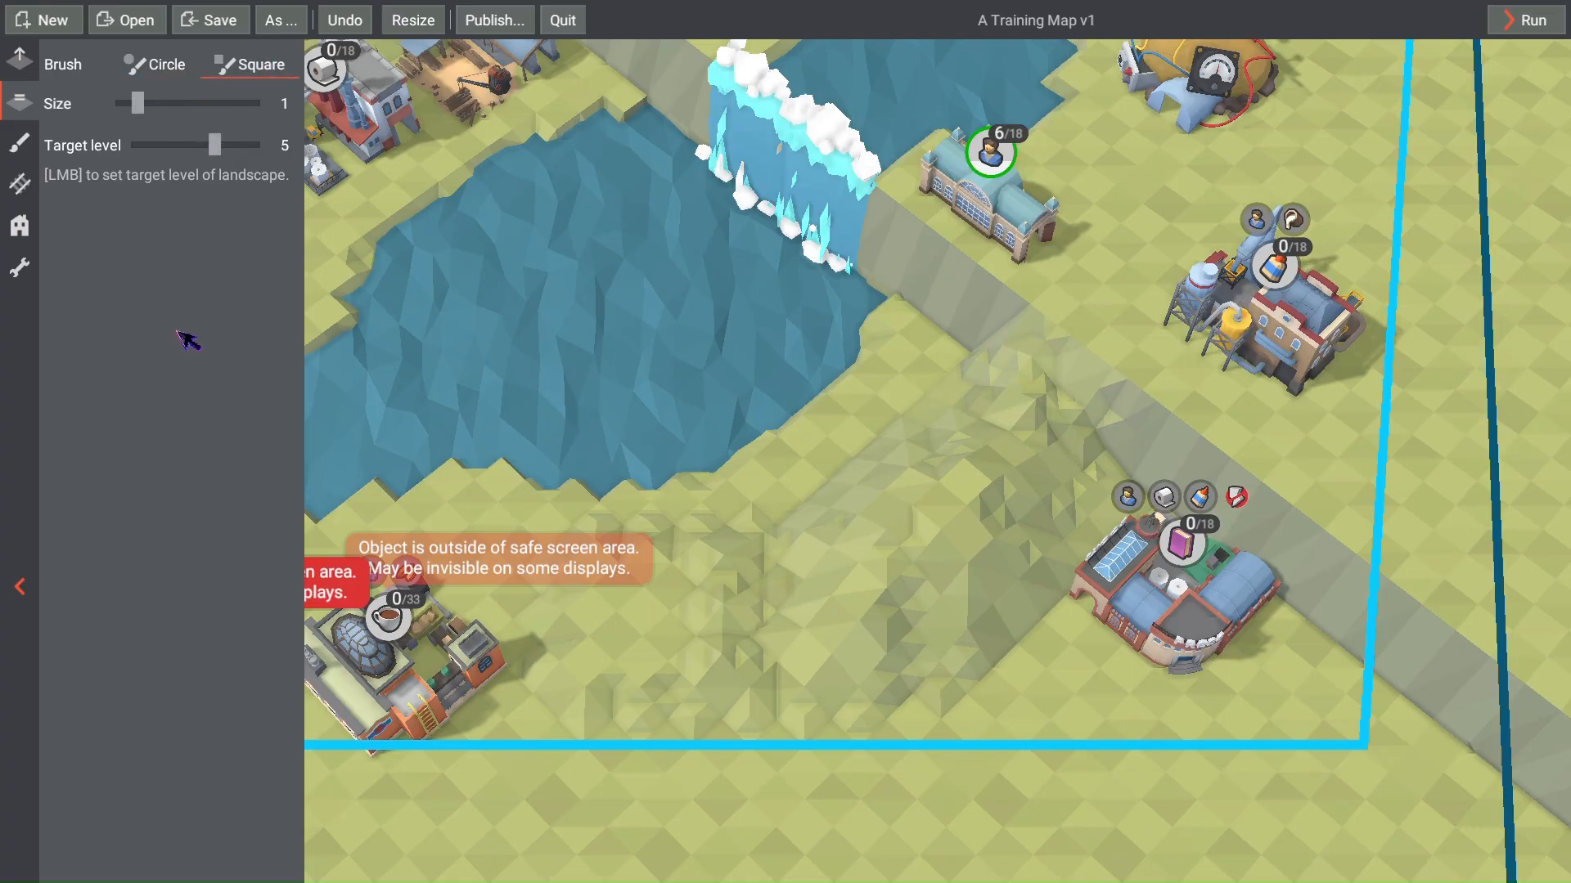
Step: Level the cliff edge between the station and the Book building to level 5, starting the top of a ramp
scroll(954, 376, up, 3)
scroll(891, 410, up, 3)
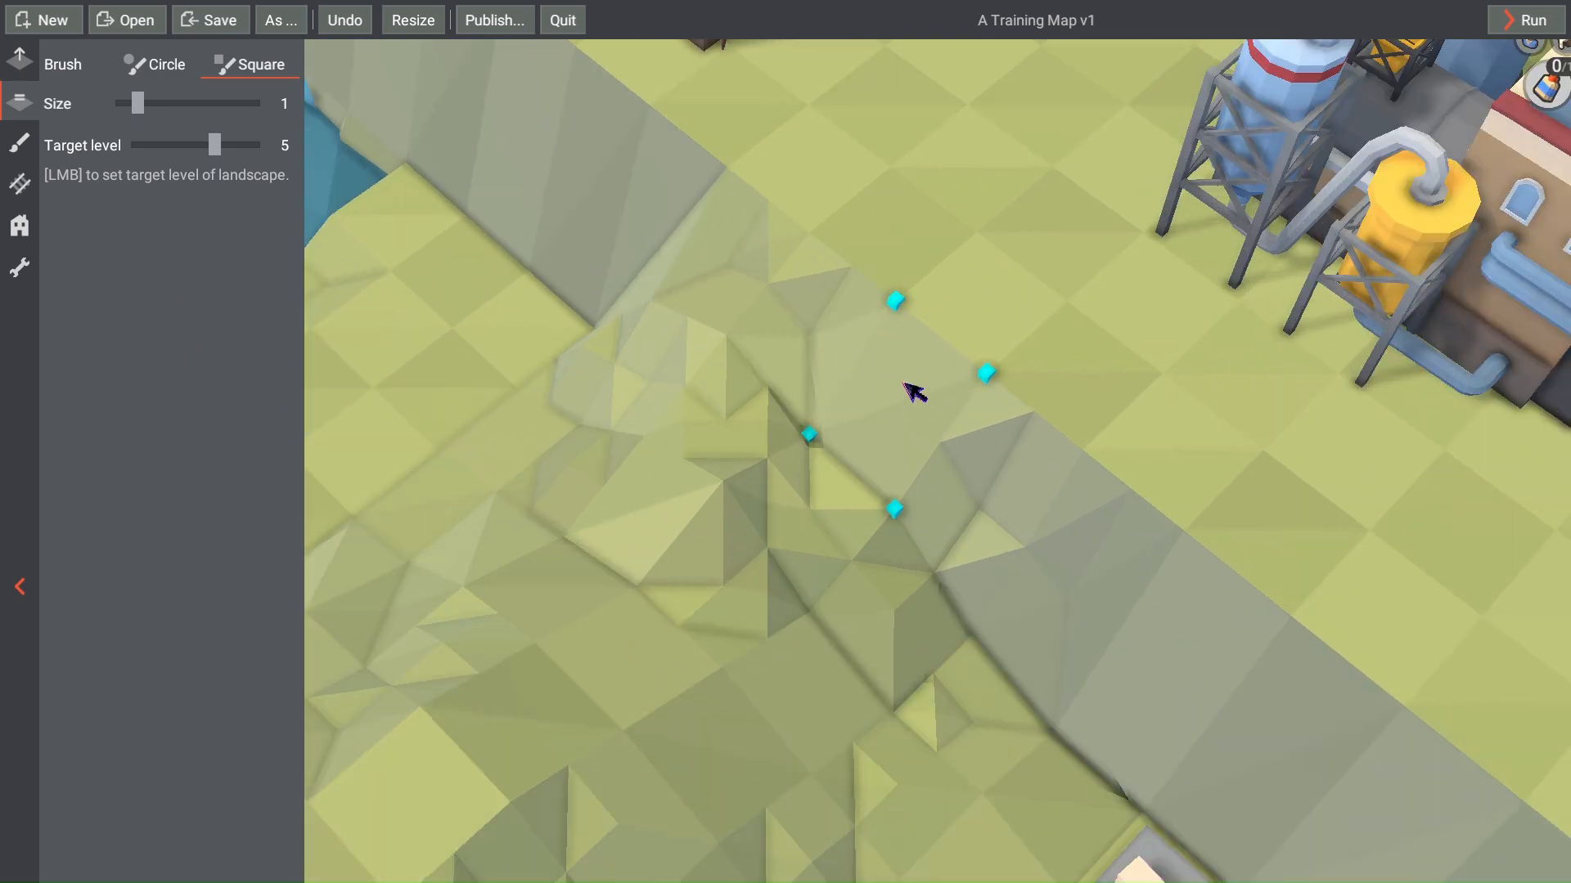
scroll(1048, 508, down, 5)
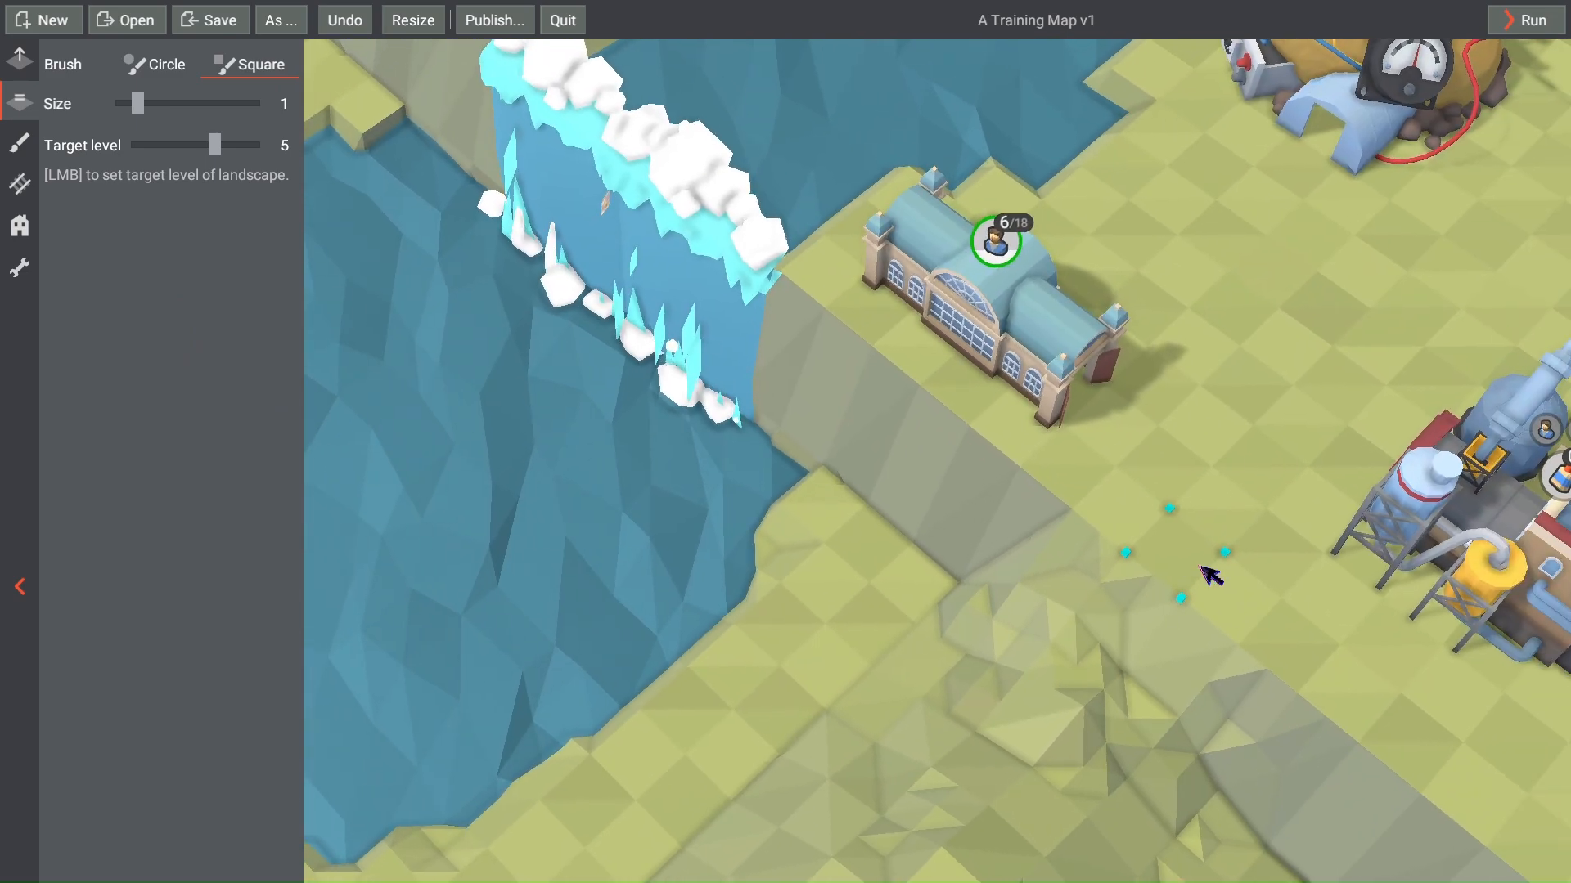
middle_drag(1199, 566, 1242, 490)
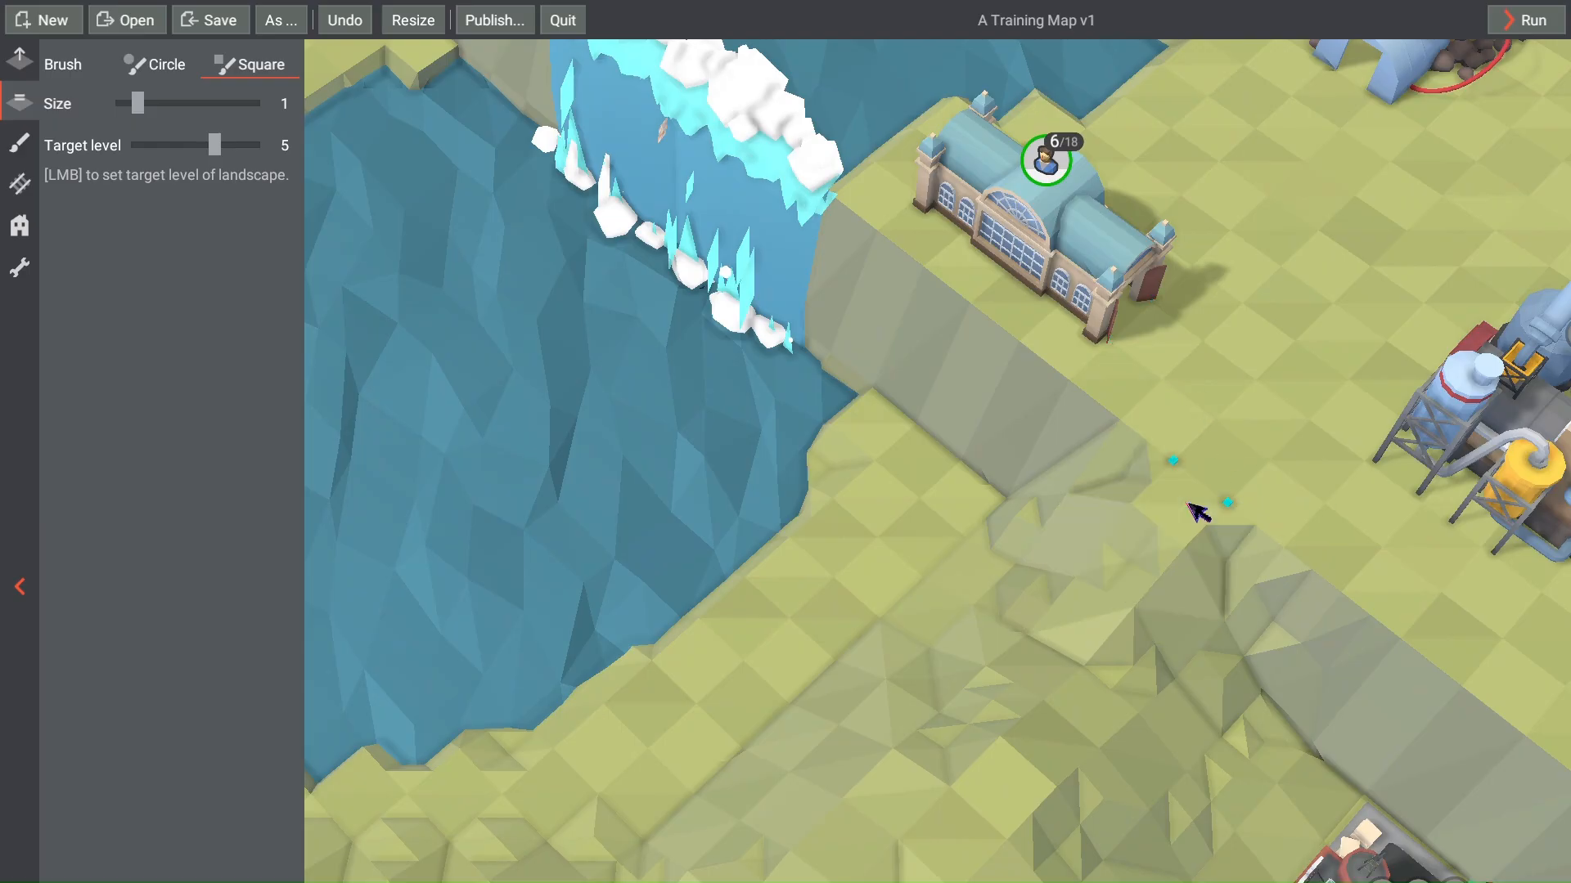
middle_drag(1290, 481, 1094, 480)
scroll(1038, 431, up, 4)
scroll(1038, 432, down, 6)
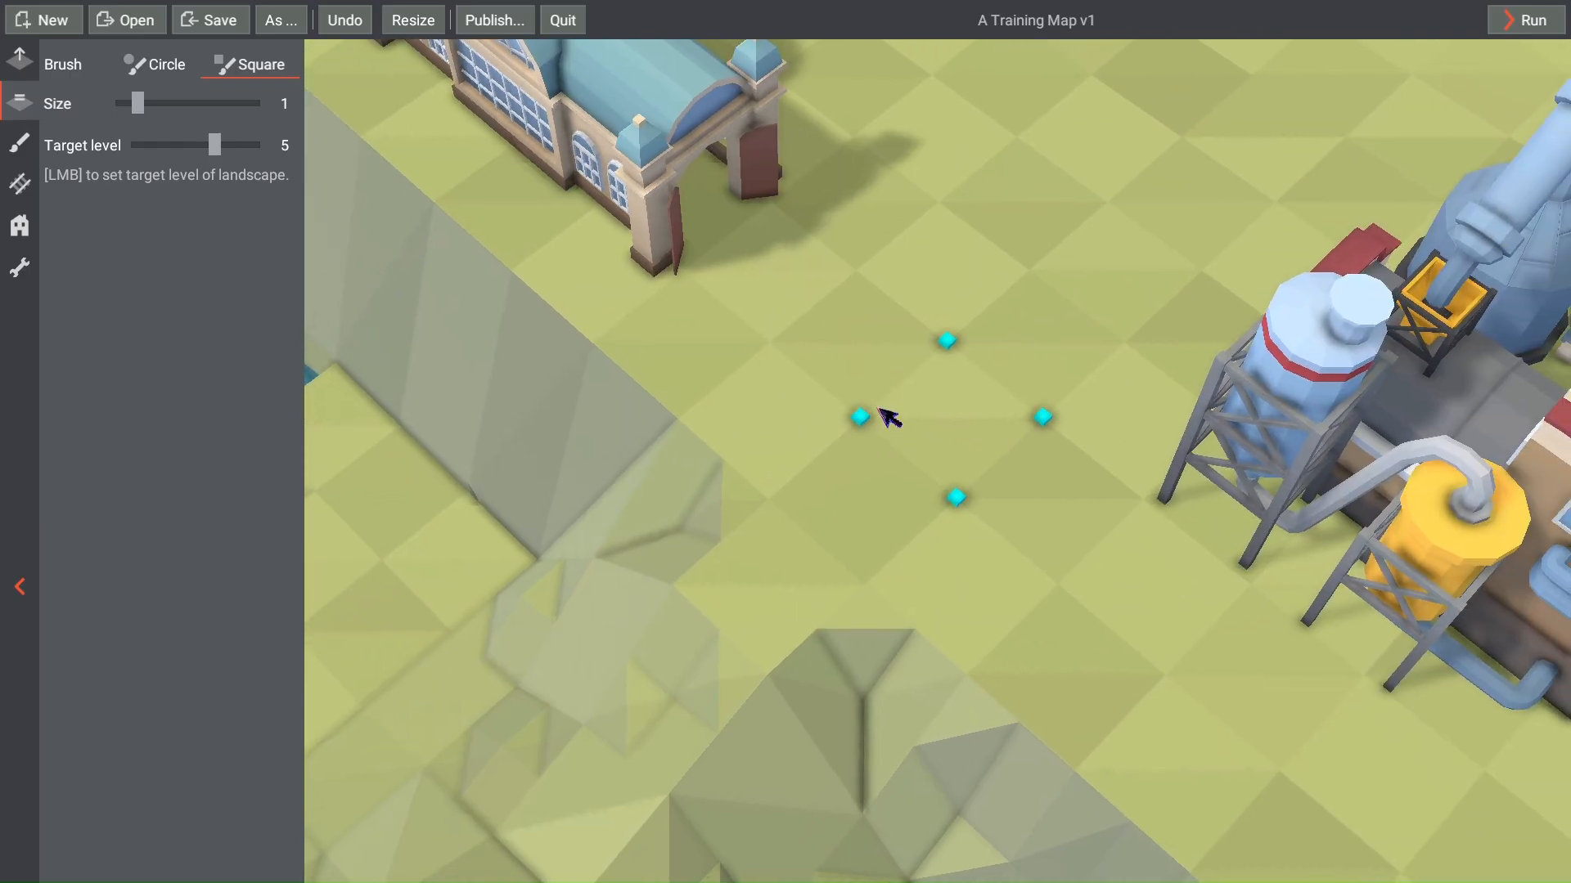
Step: Extend the level 5 ground from the cliff edge onto the upper part of the rough slope
scroll(1174, 465, up, 2)
scroll(1186, 516, down, 3)
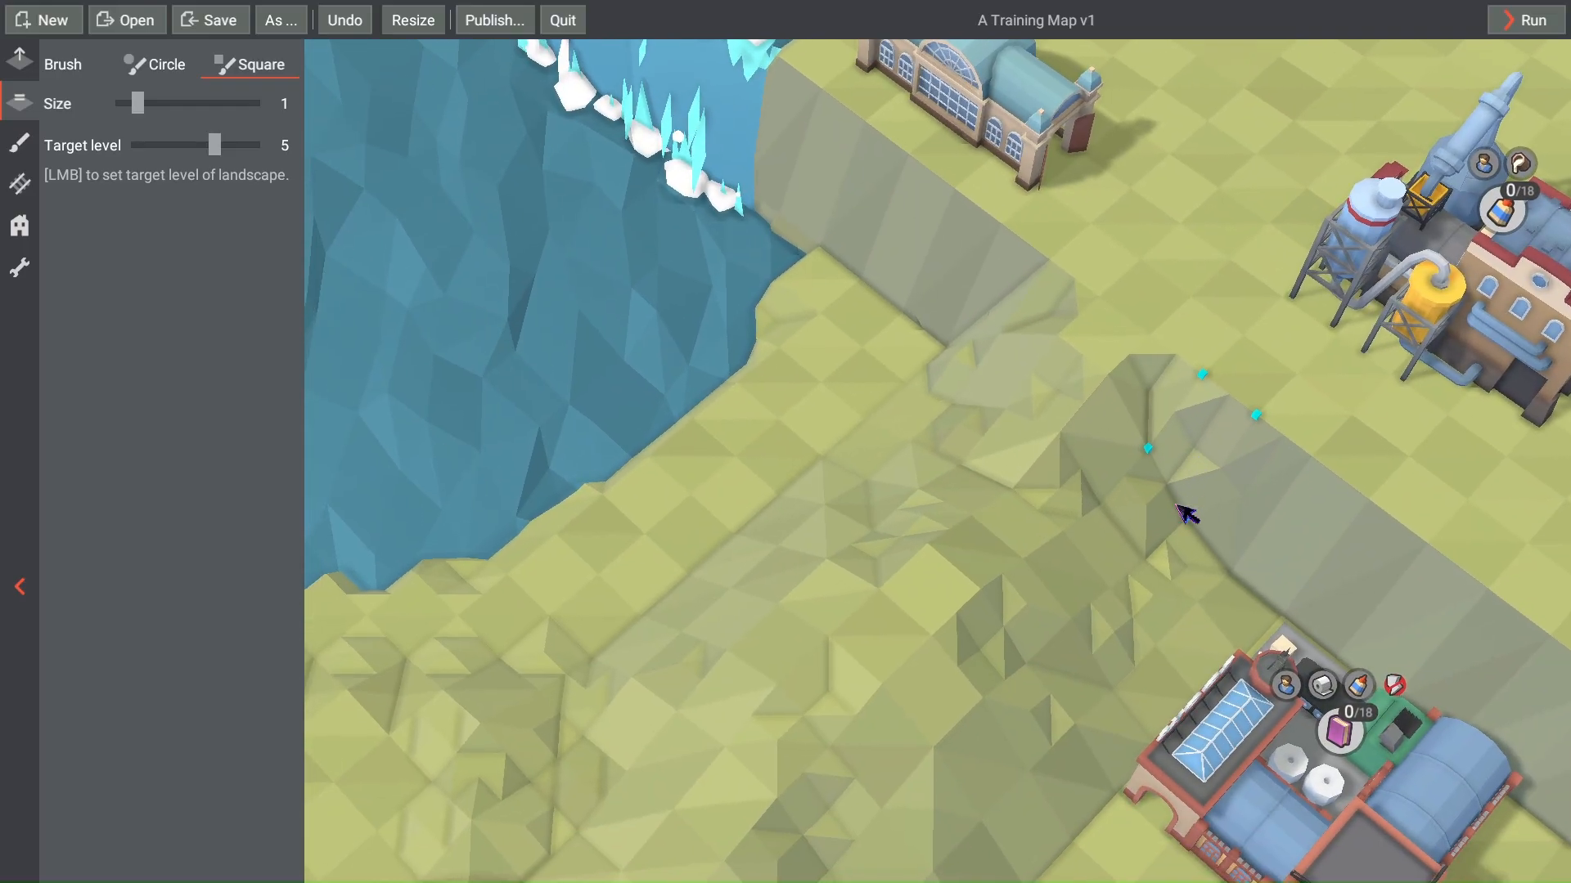
scroll(1044, 491, up, 5)
scroll(1185, 467, down, 5)
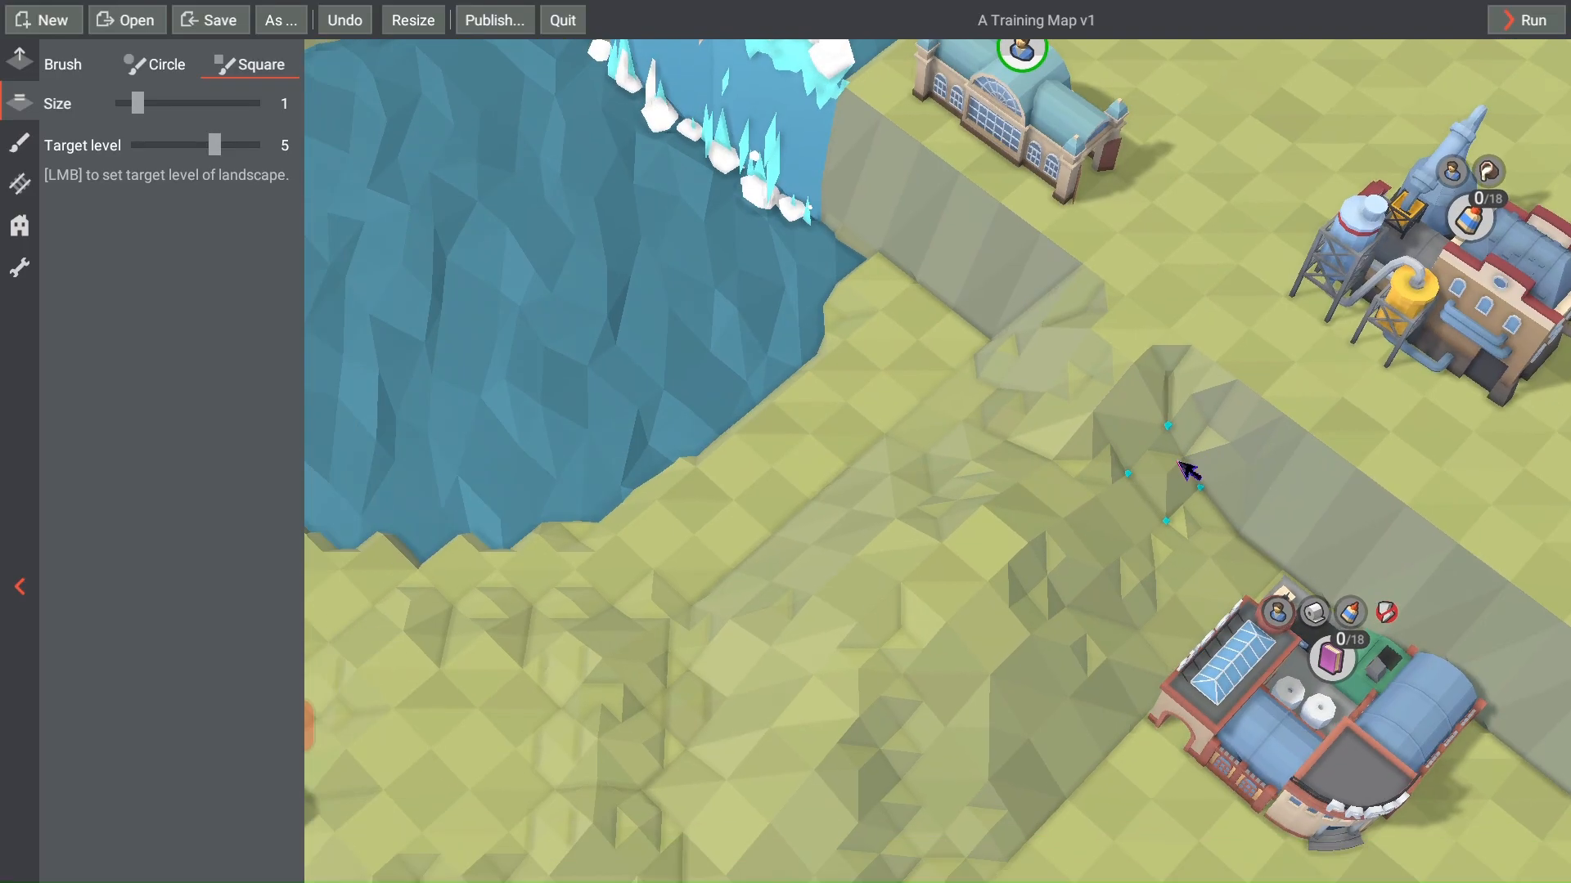
scroll(1045, 505, up, 3)
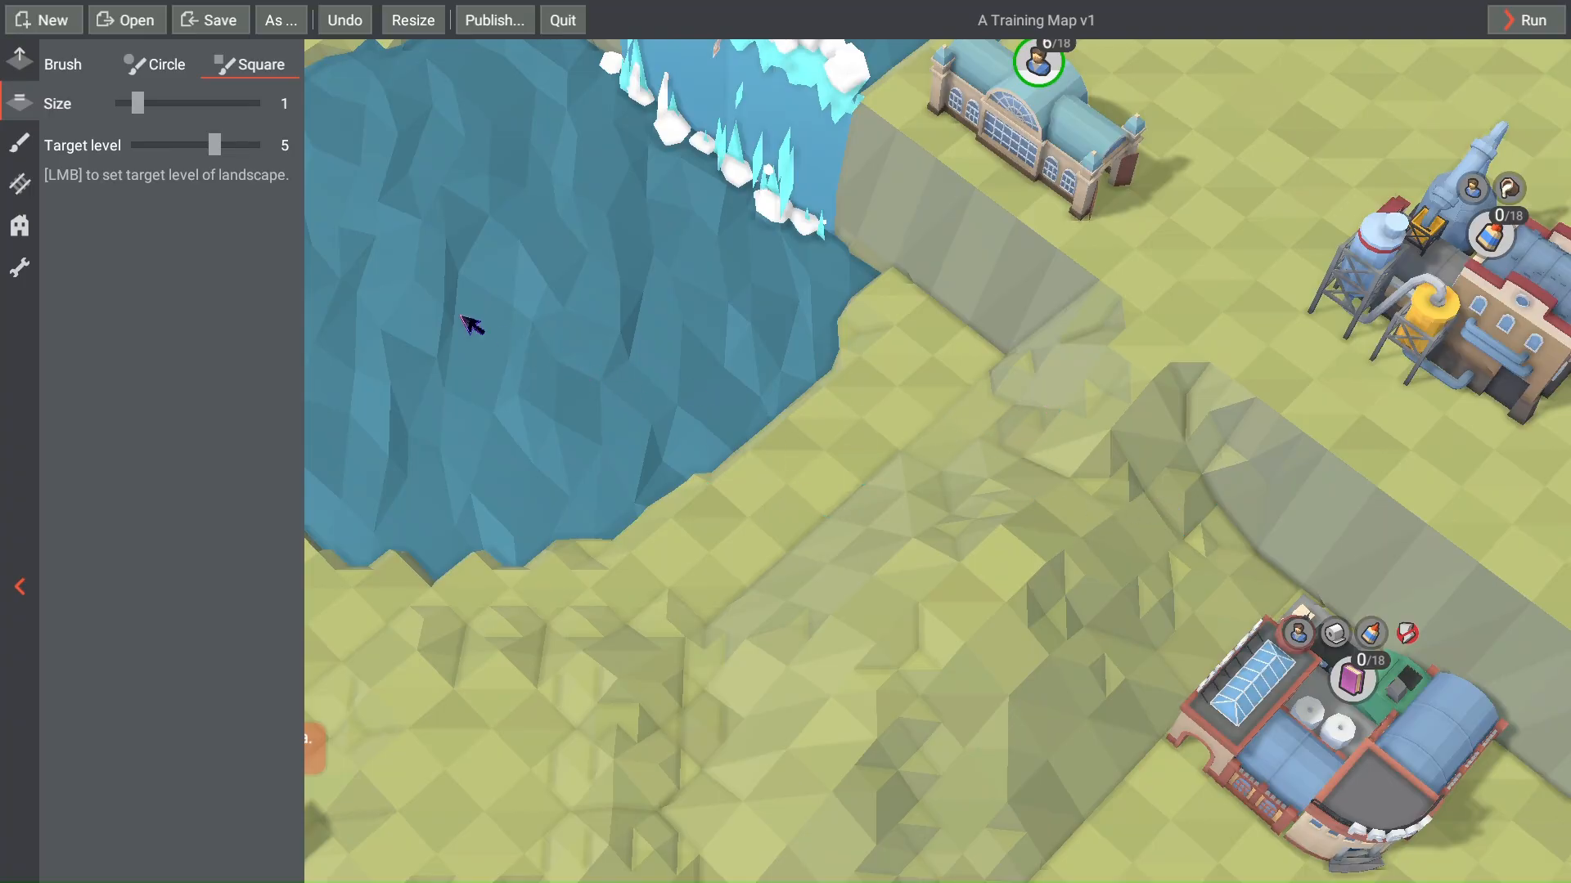
click(1068, 387)
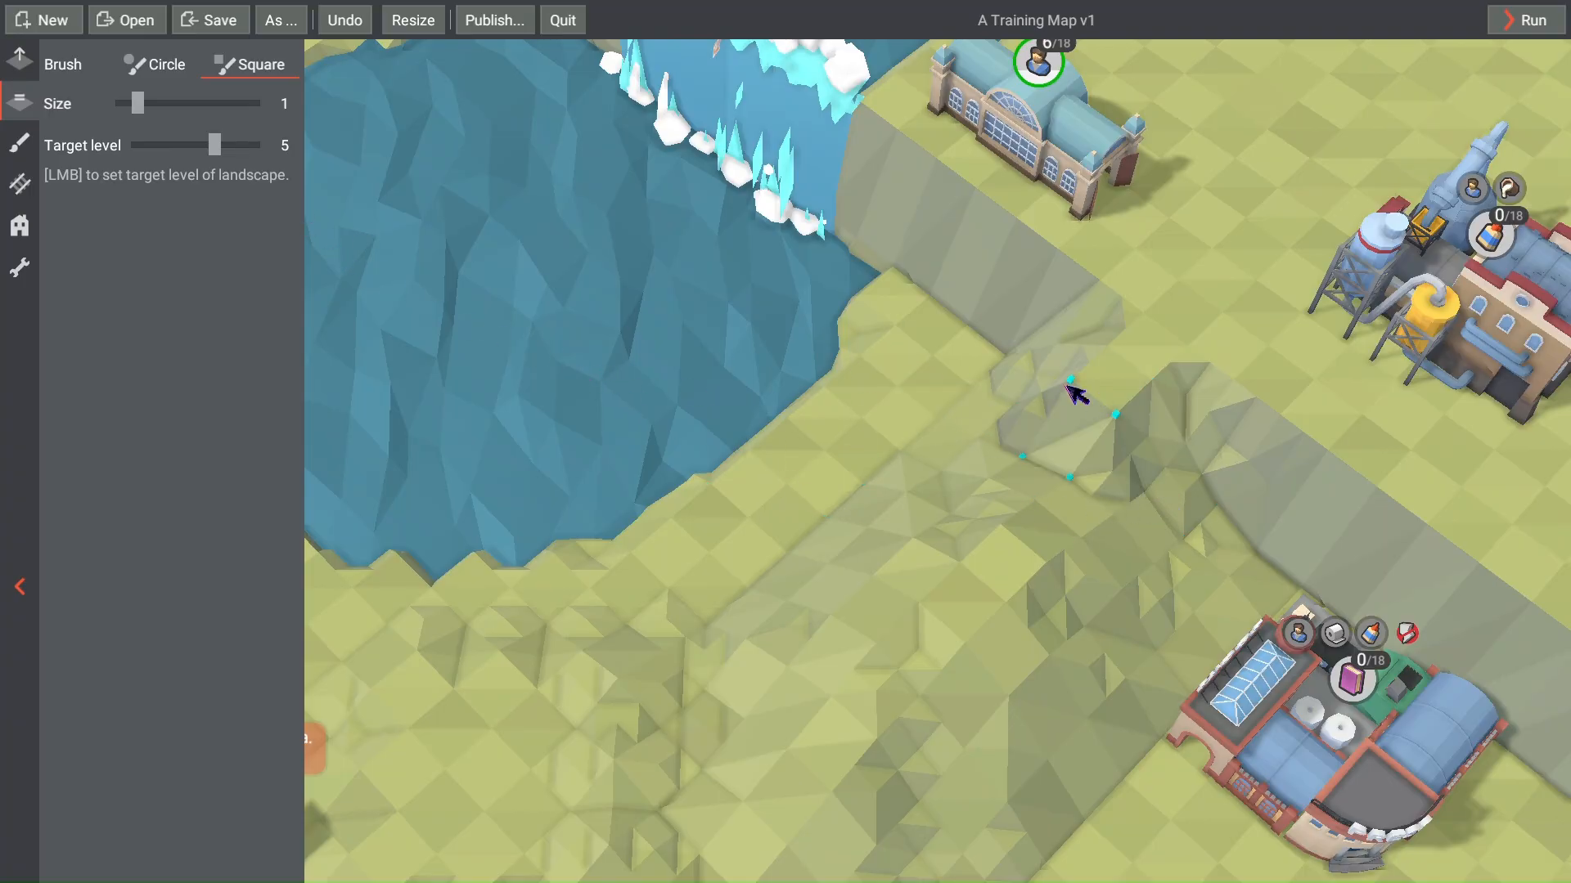
mouse_move(1062, 389)
middle_down()
mouse_move(874, 488)
mouse_move(830, 548)
mouse_move(1060, 420)
middle_up()
Step: Set the brush's target level to 4 and level the slope directly below the level 5 ground
click(833, 563)
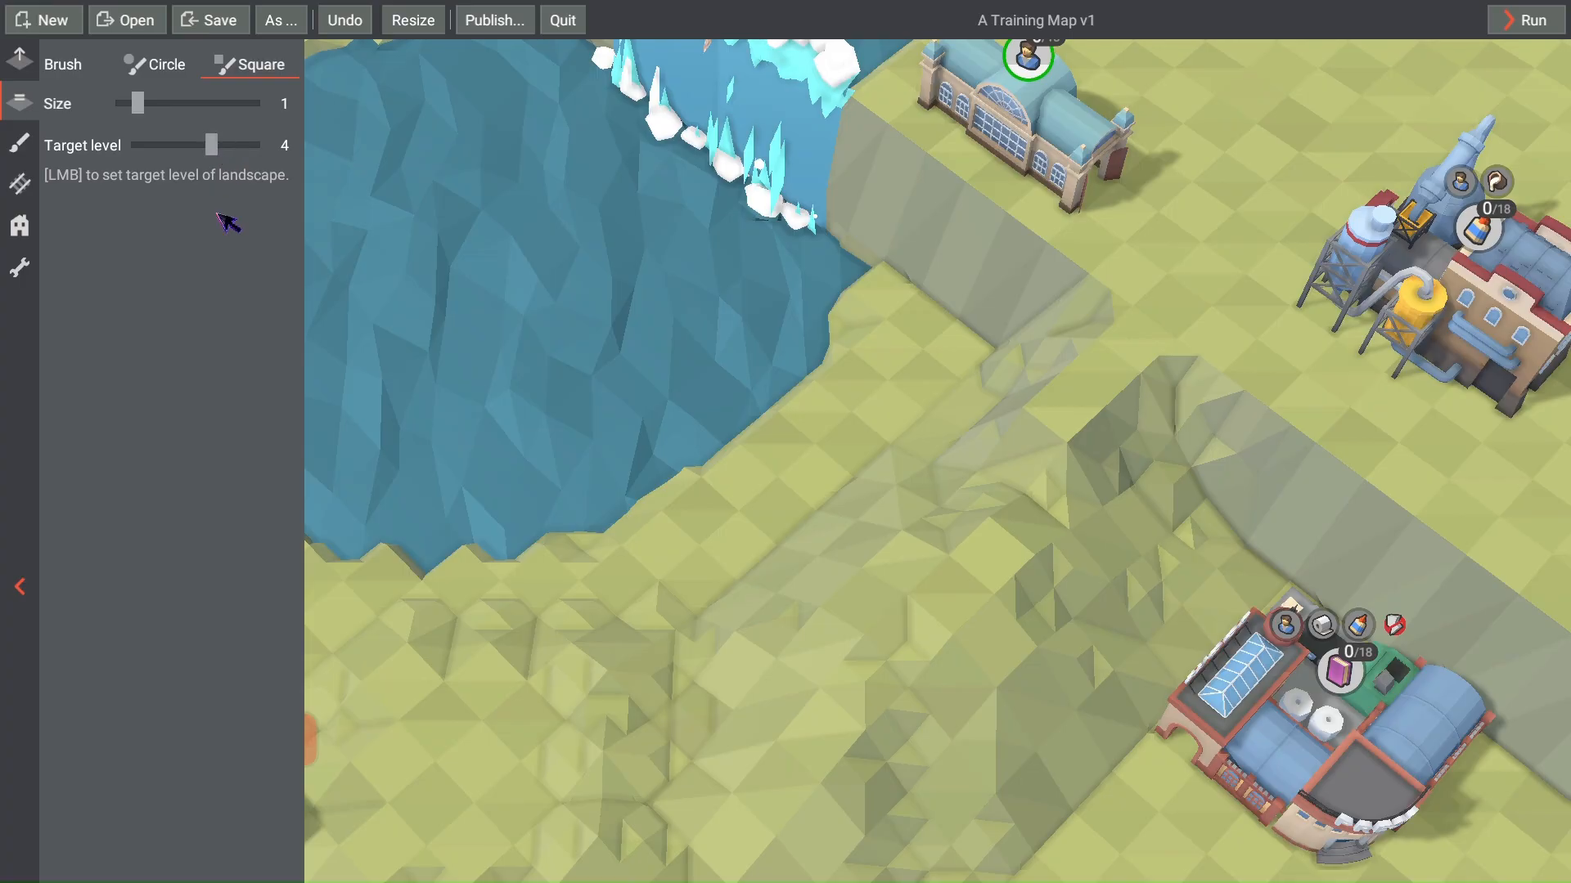
middle_drag(965, 450, 642, 417)
scroll(661, 440, up, 5)
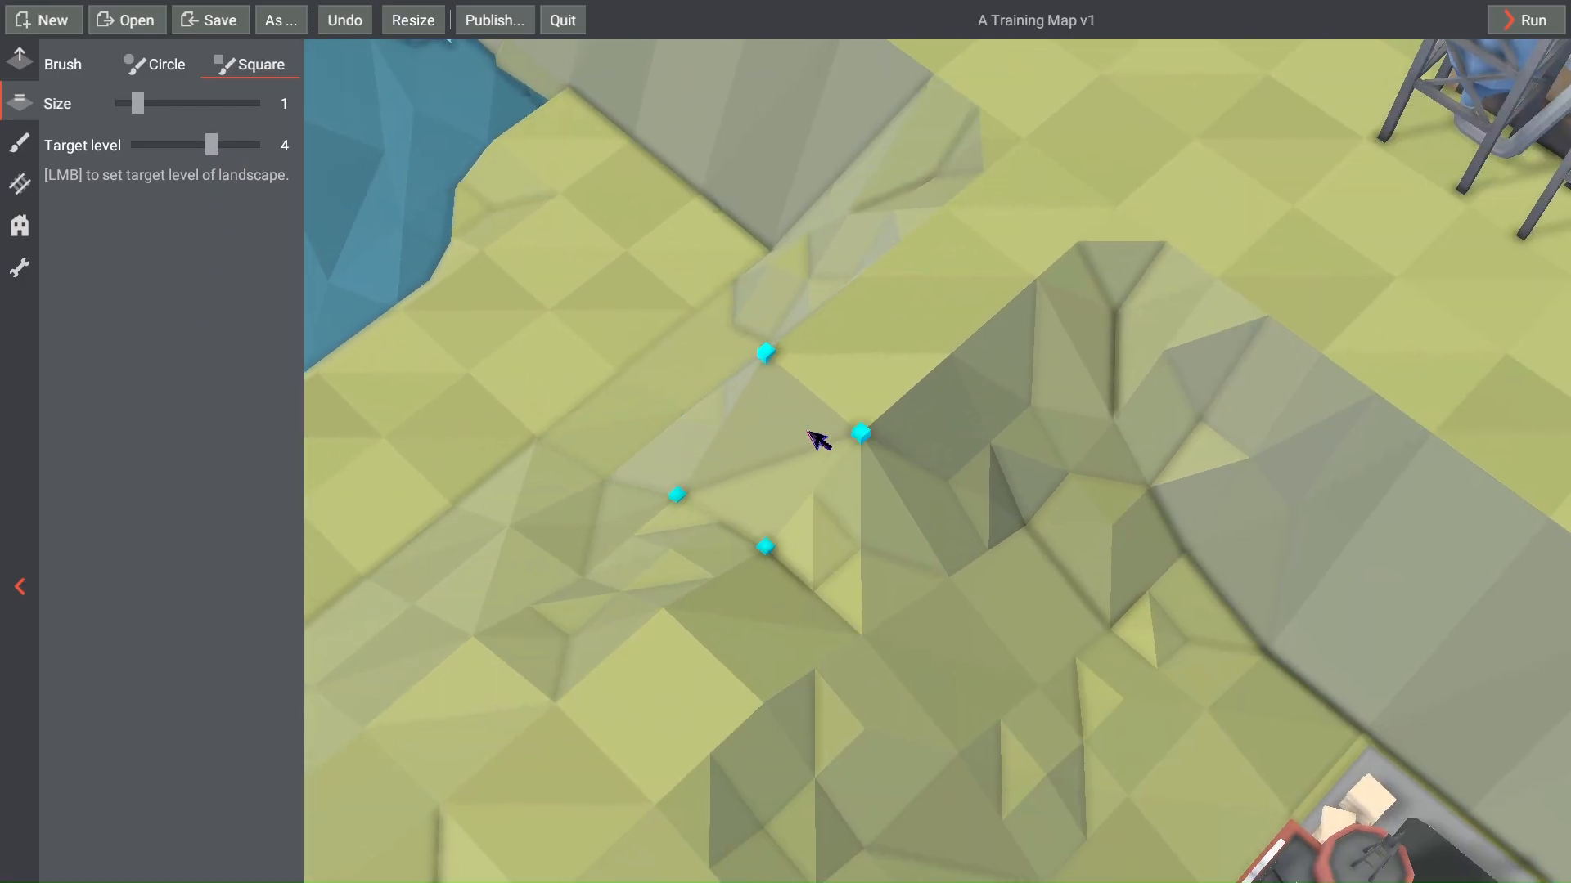
click(810, 433)
mouse_move(816, 446)
middle_down()
mouse_move(728, 572)
mouse_move(988, 519)
mouse_move(1034, 420)
mouse_move(1106, 490)
mouse_move(1031, 400)
mouse_move(932, 445)
mouse_move(1227, 319)
mouse_move(1045, 286)
middle_up()
scroll(1047, 290, down, 5)
scroll(1093, 335, up, 3)
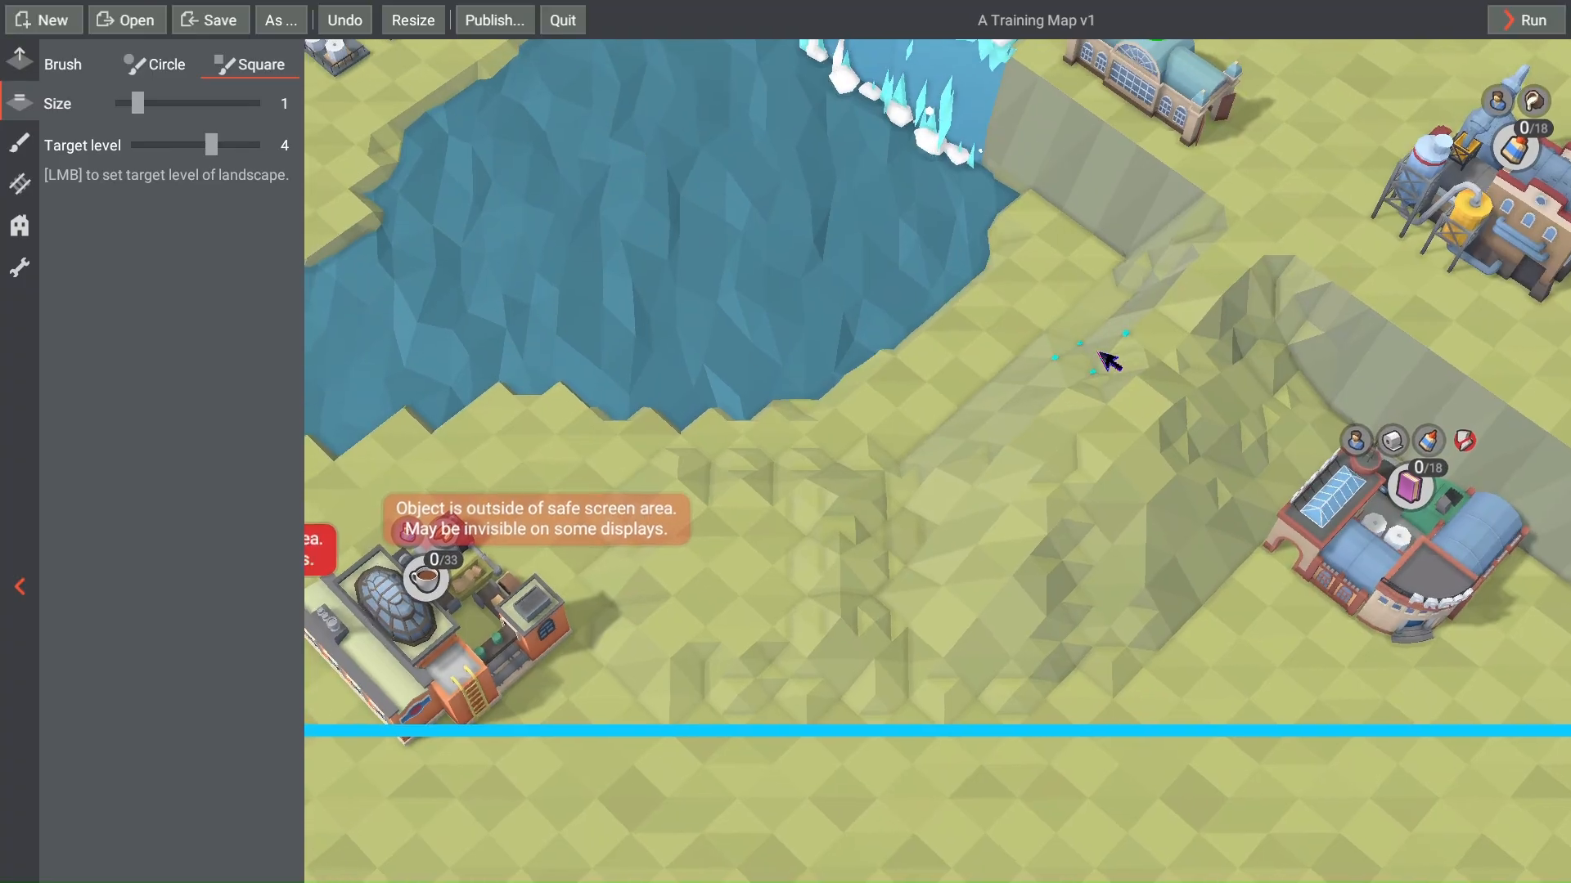
Step: Extend the level 4 ground farther down the slope alongside the lake and save the map
scroll(1153, 433, up, 3)
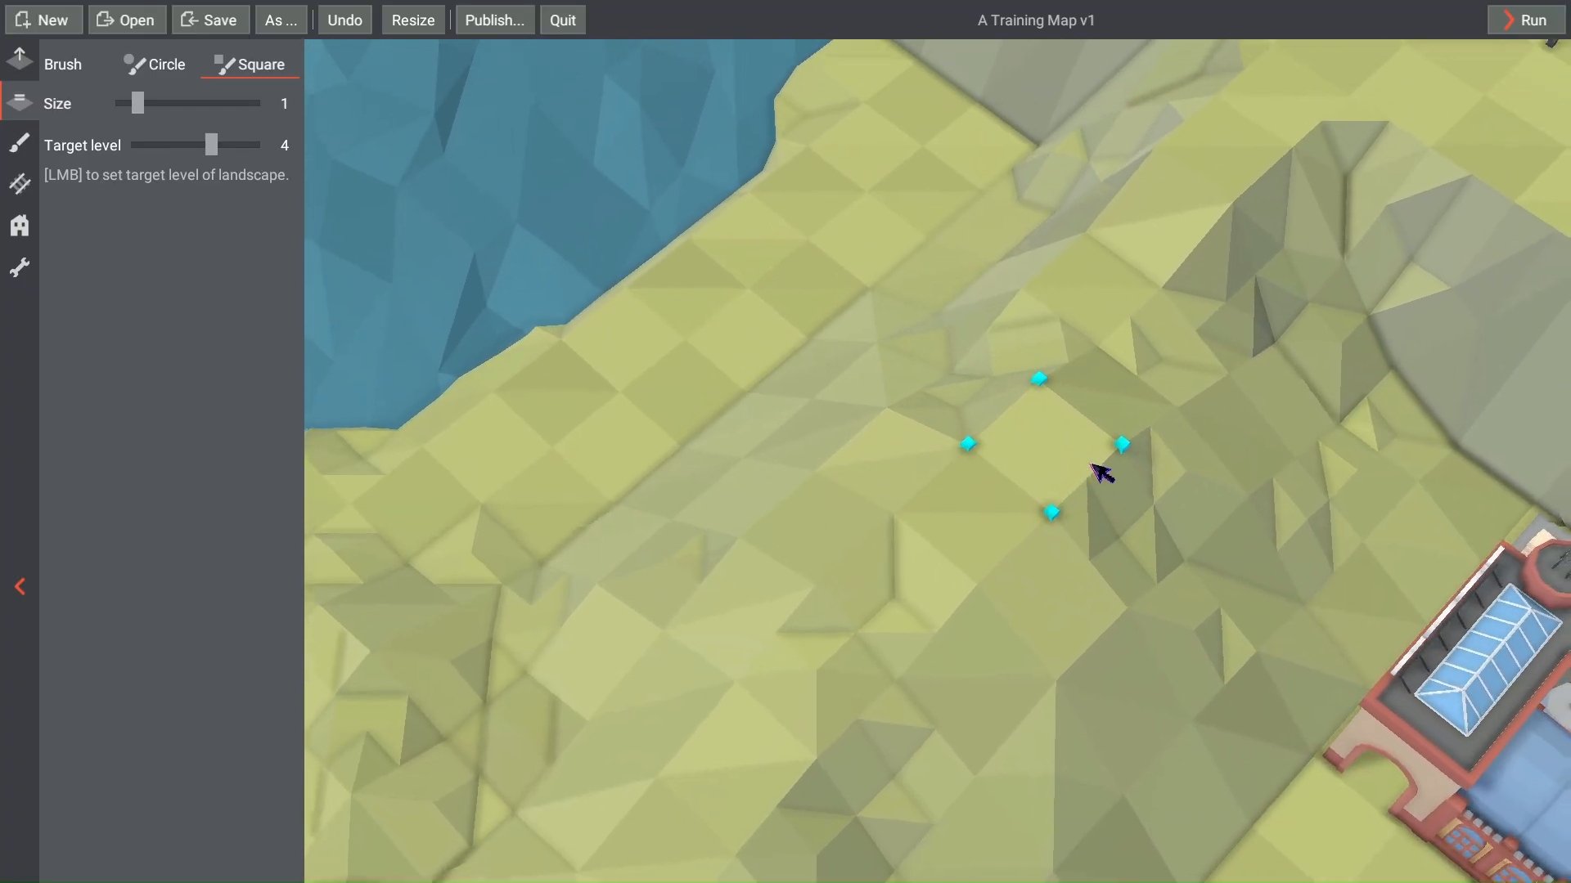
scroll(1118, 393, up, 2)
click(1032, 456)
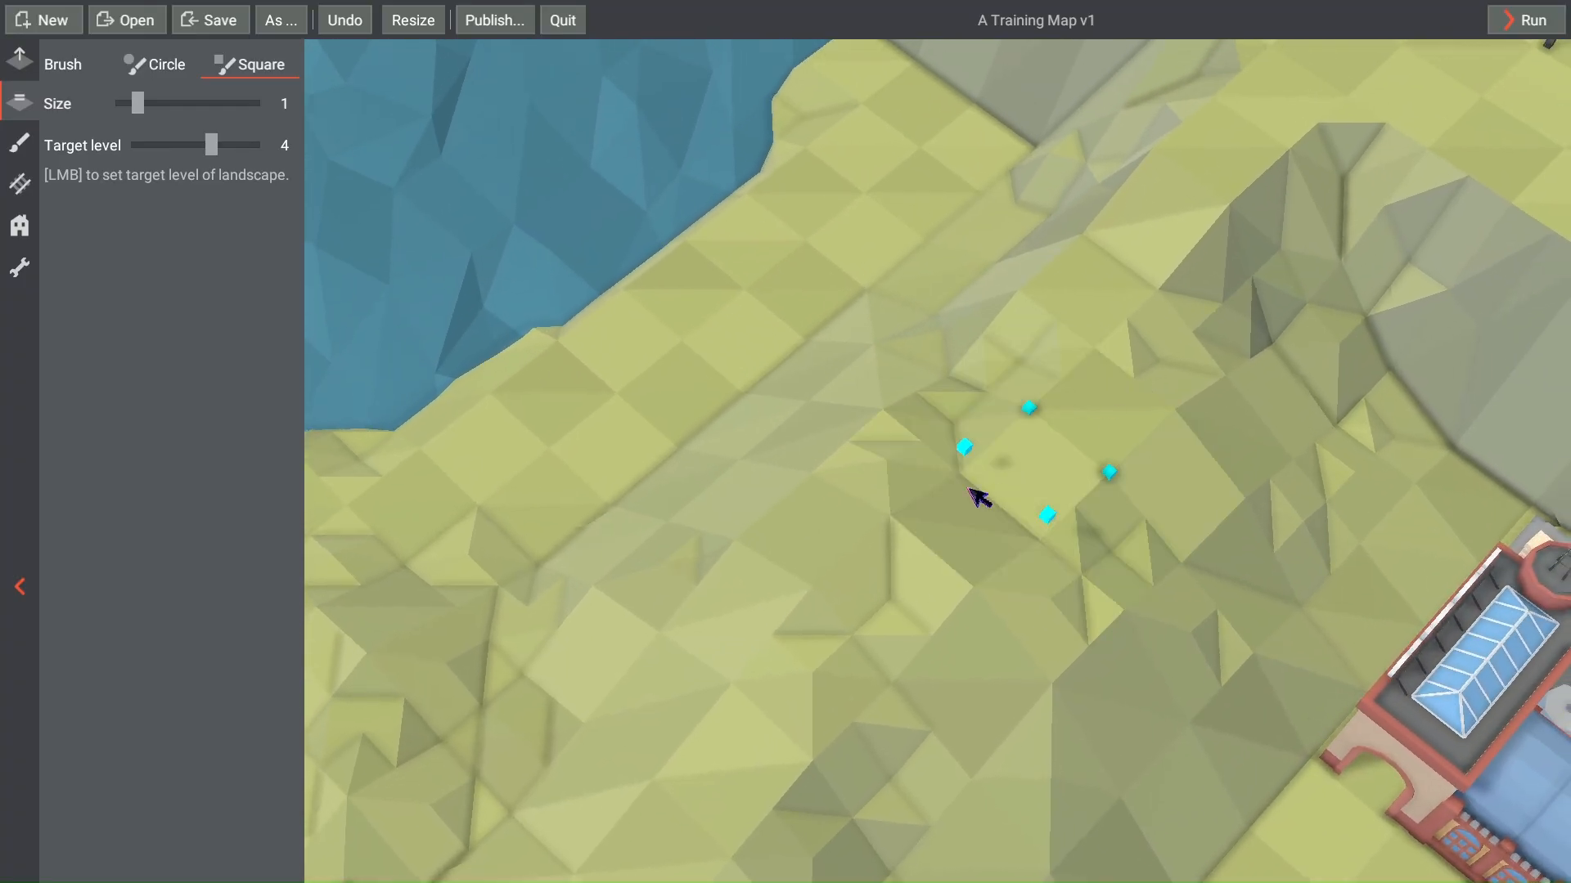
mouse_move(890, 505)
middle_down()
mouse_move(814, 502)
mouse_move(764, 543)
mouse_move(1024, 471)
middle_up()
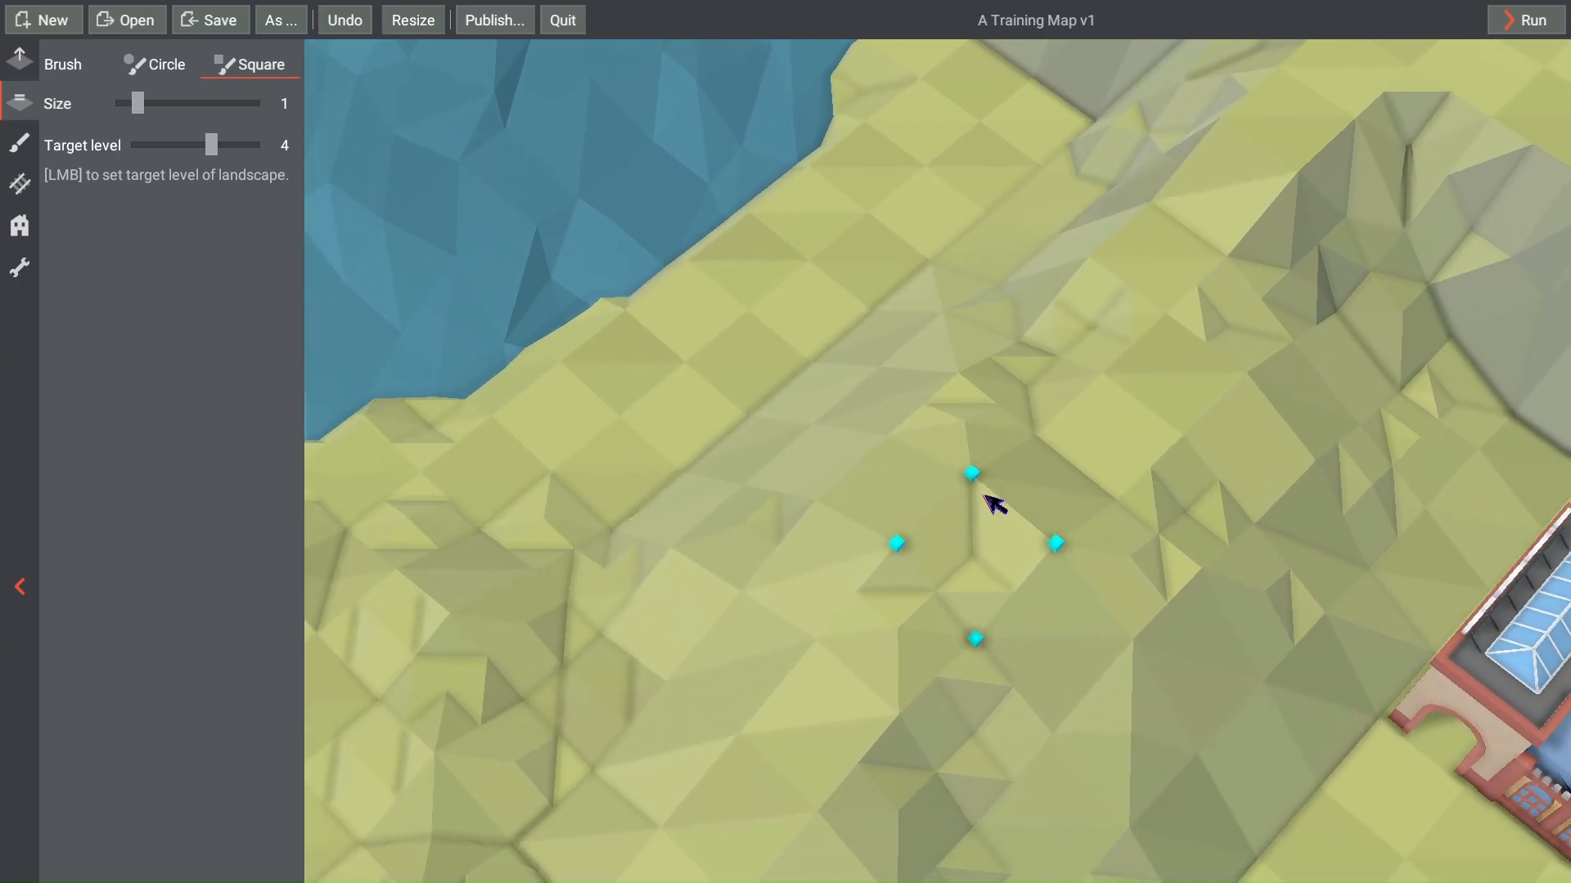
key(ctrl+s)
click(855, 450)
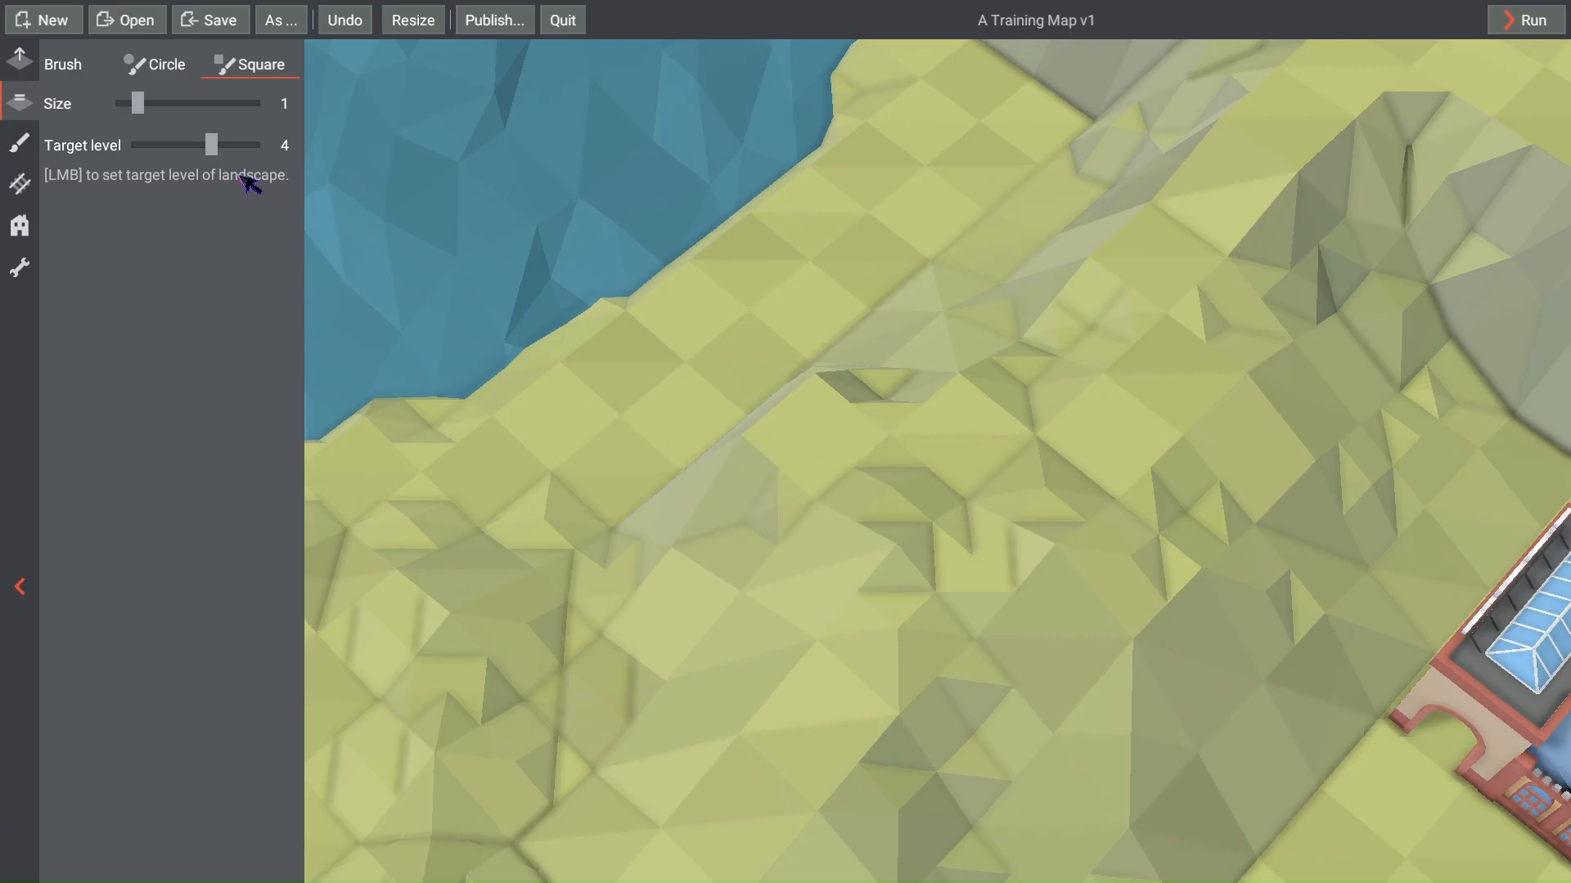
Step: Set the target level to 3 and level the next stretch of the slope from the level 4 ground toward the coffee building
click(832, 427)
right_drag(1214, 219, 1076, 368)
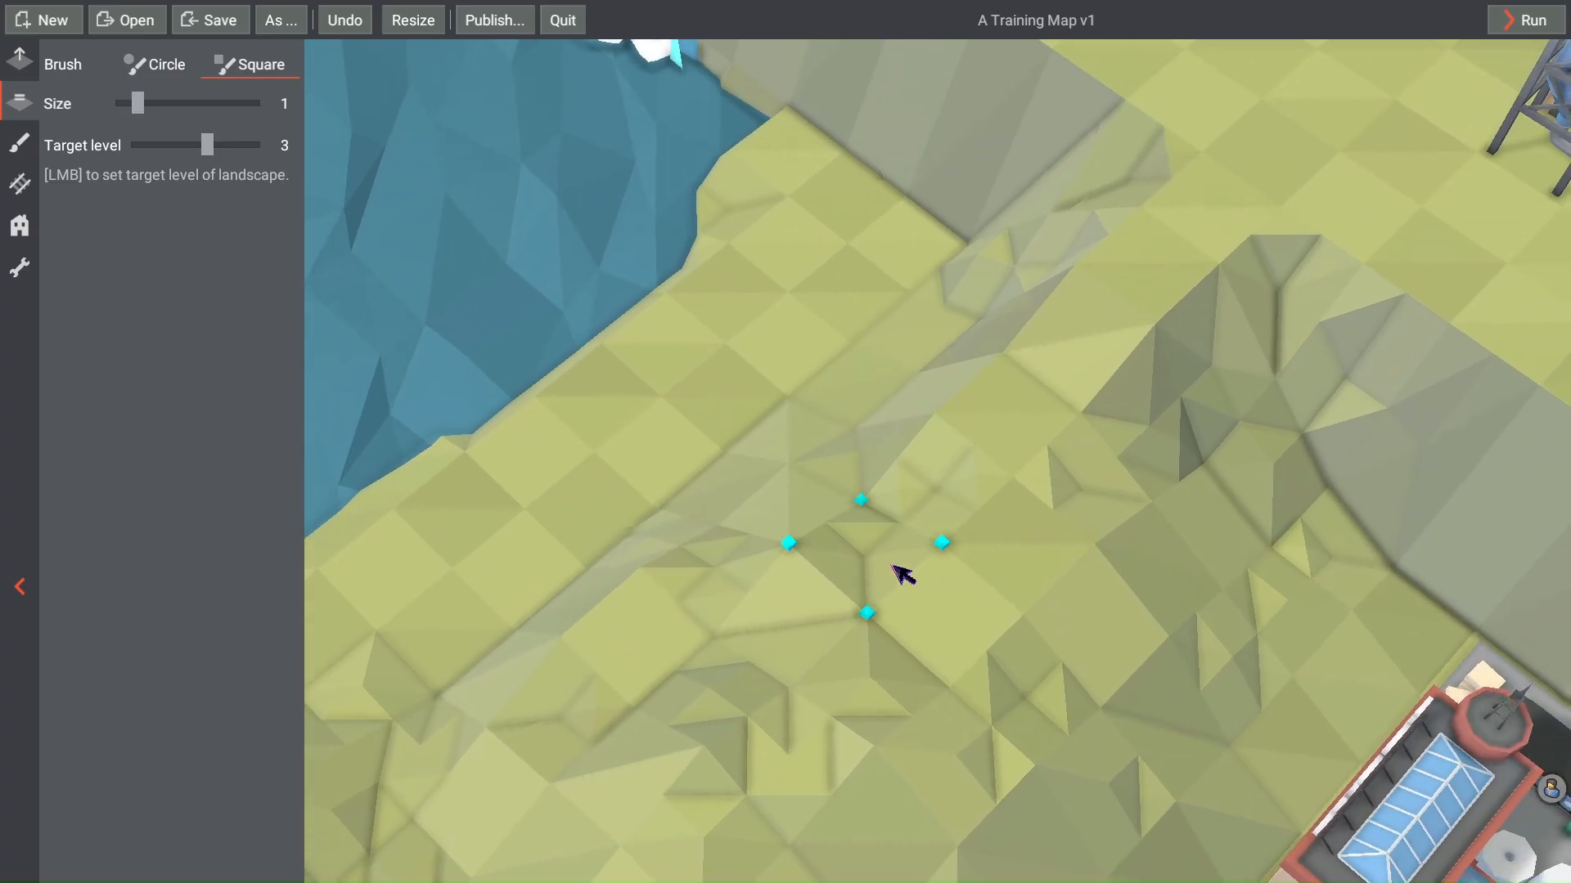
mouse_move(744, 576)
right_down()
mouse_move(825, 513)
mouse_move(1251, 296)
right_up()
click(1135, 389)
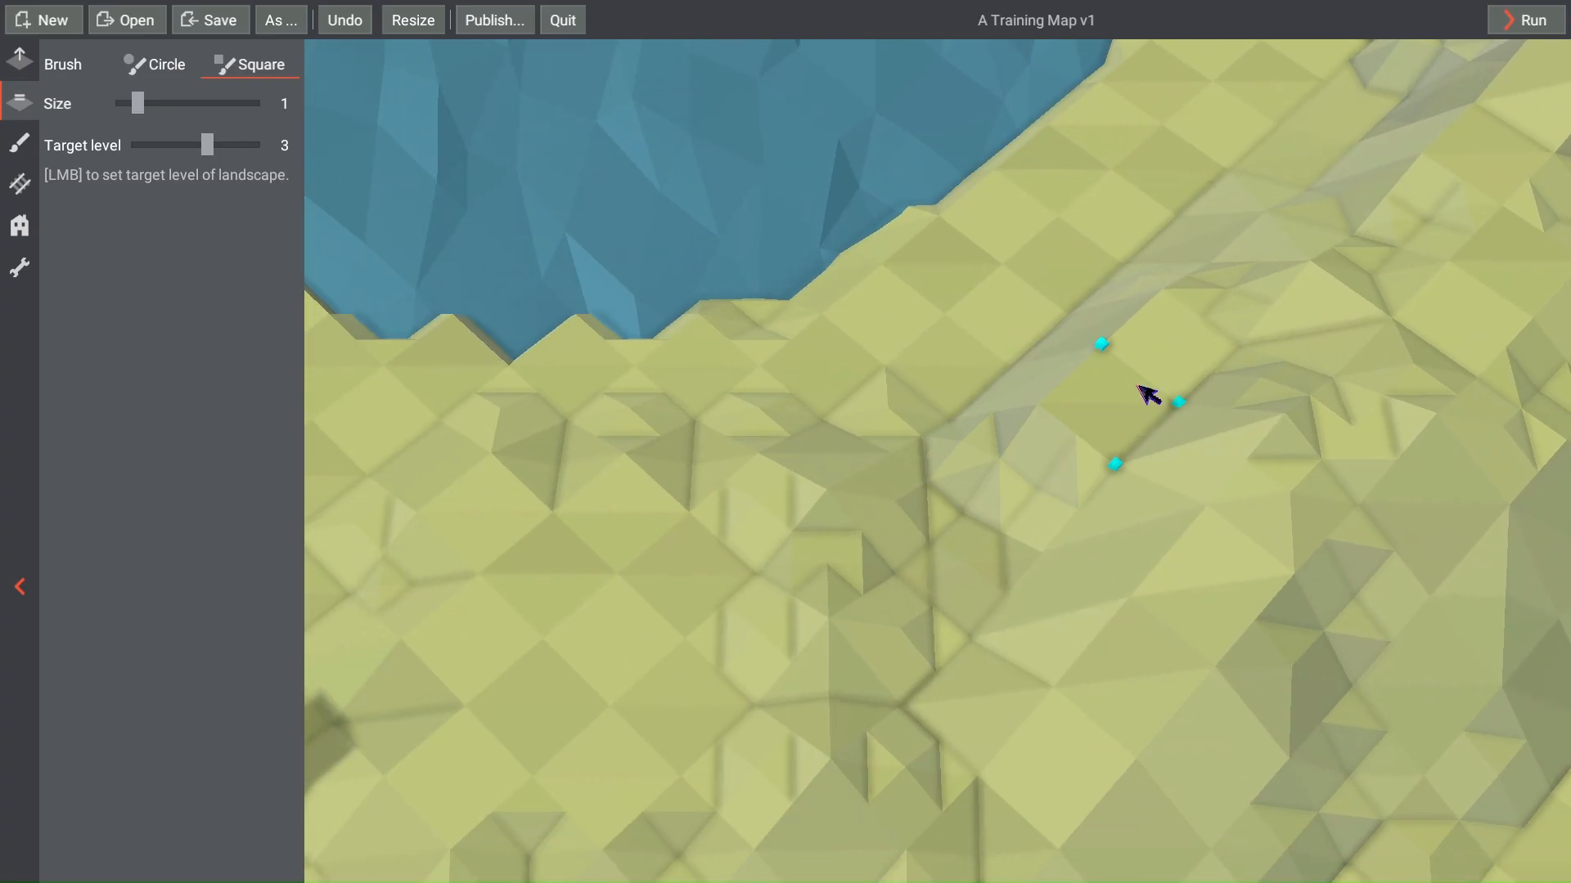
click(991, 423)
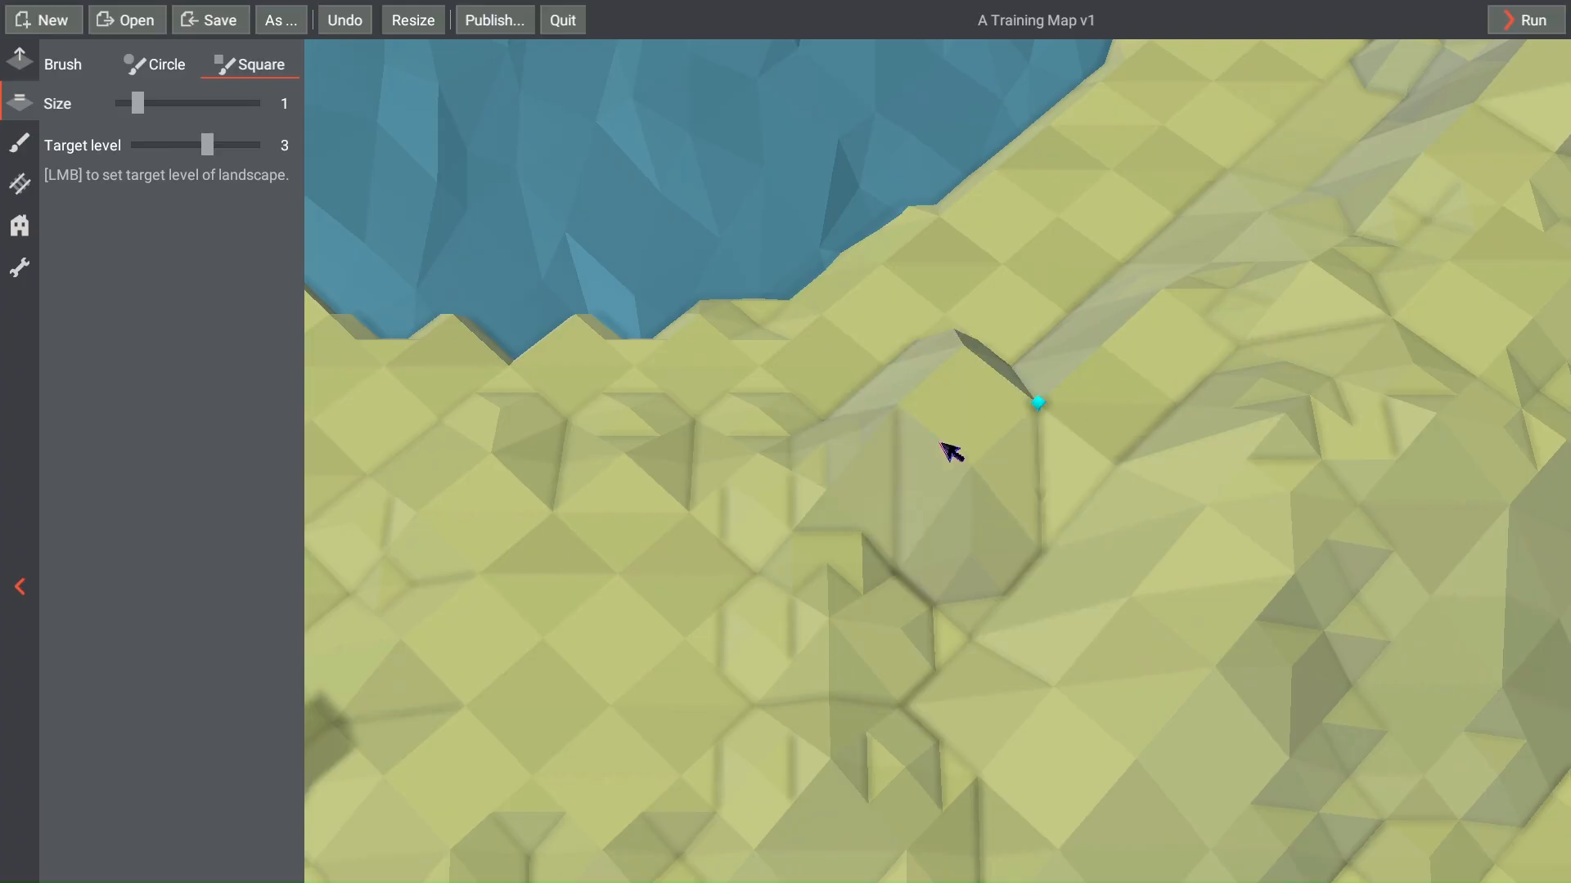
click(921, 464)
right_drag(875, 495, 1040, 394)
click(1023, 445)
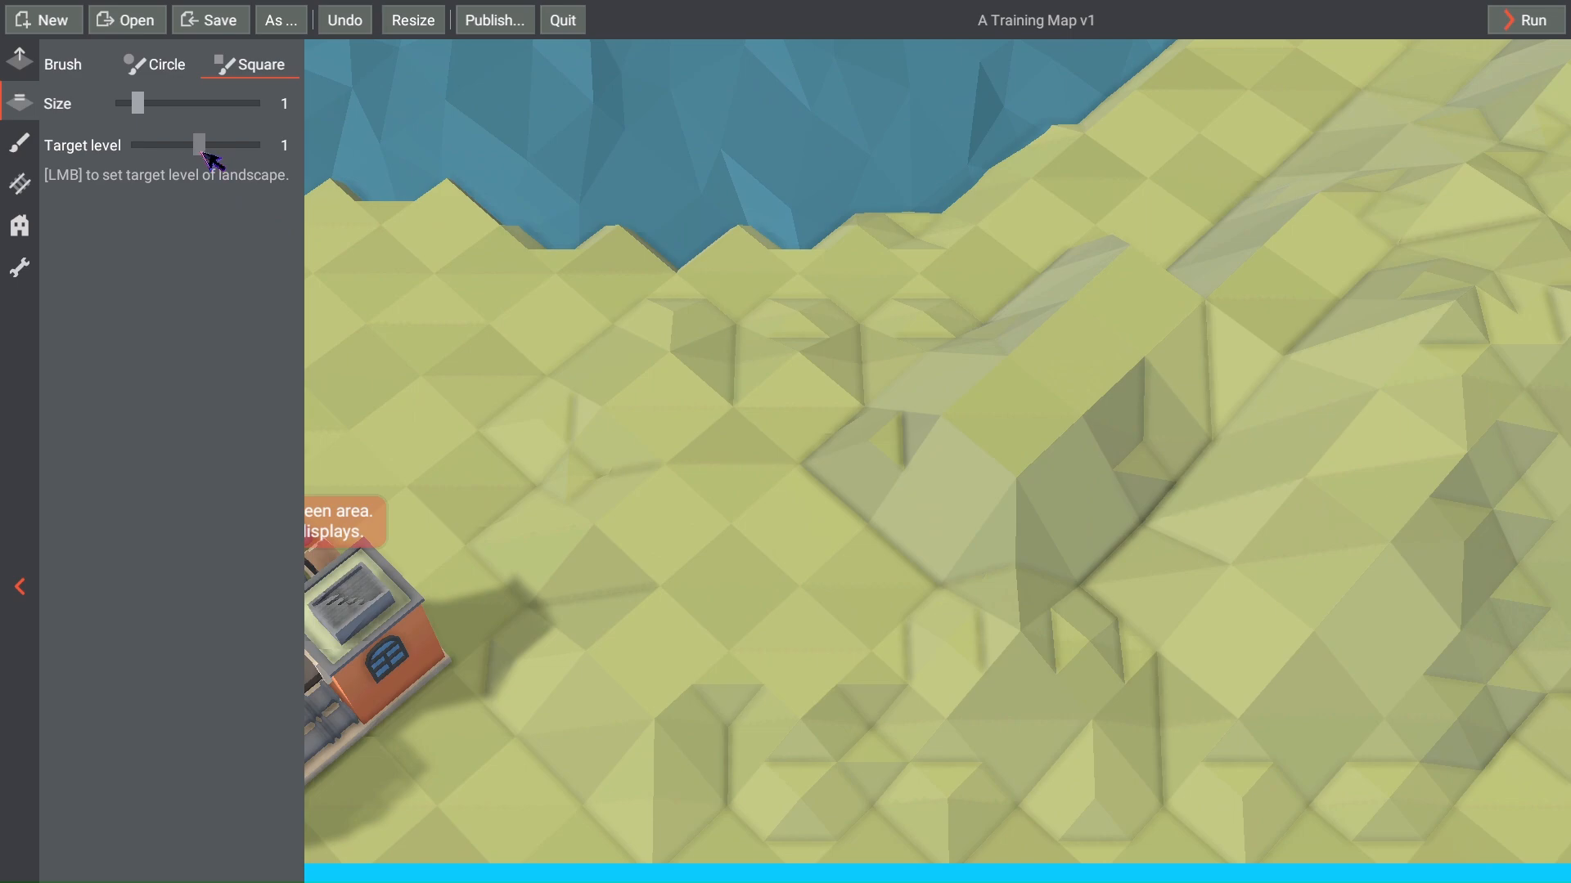
Step: Set the target level to 2 and level the lower end of the level 3 stretch and the ground beyond it
click(1003, 409)
mouse_move(1044, 469)
right_down()
mouse_move(943, 522)
mouse_move(1057, 467)
right_up()
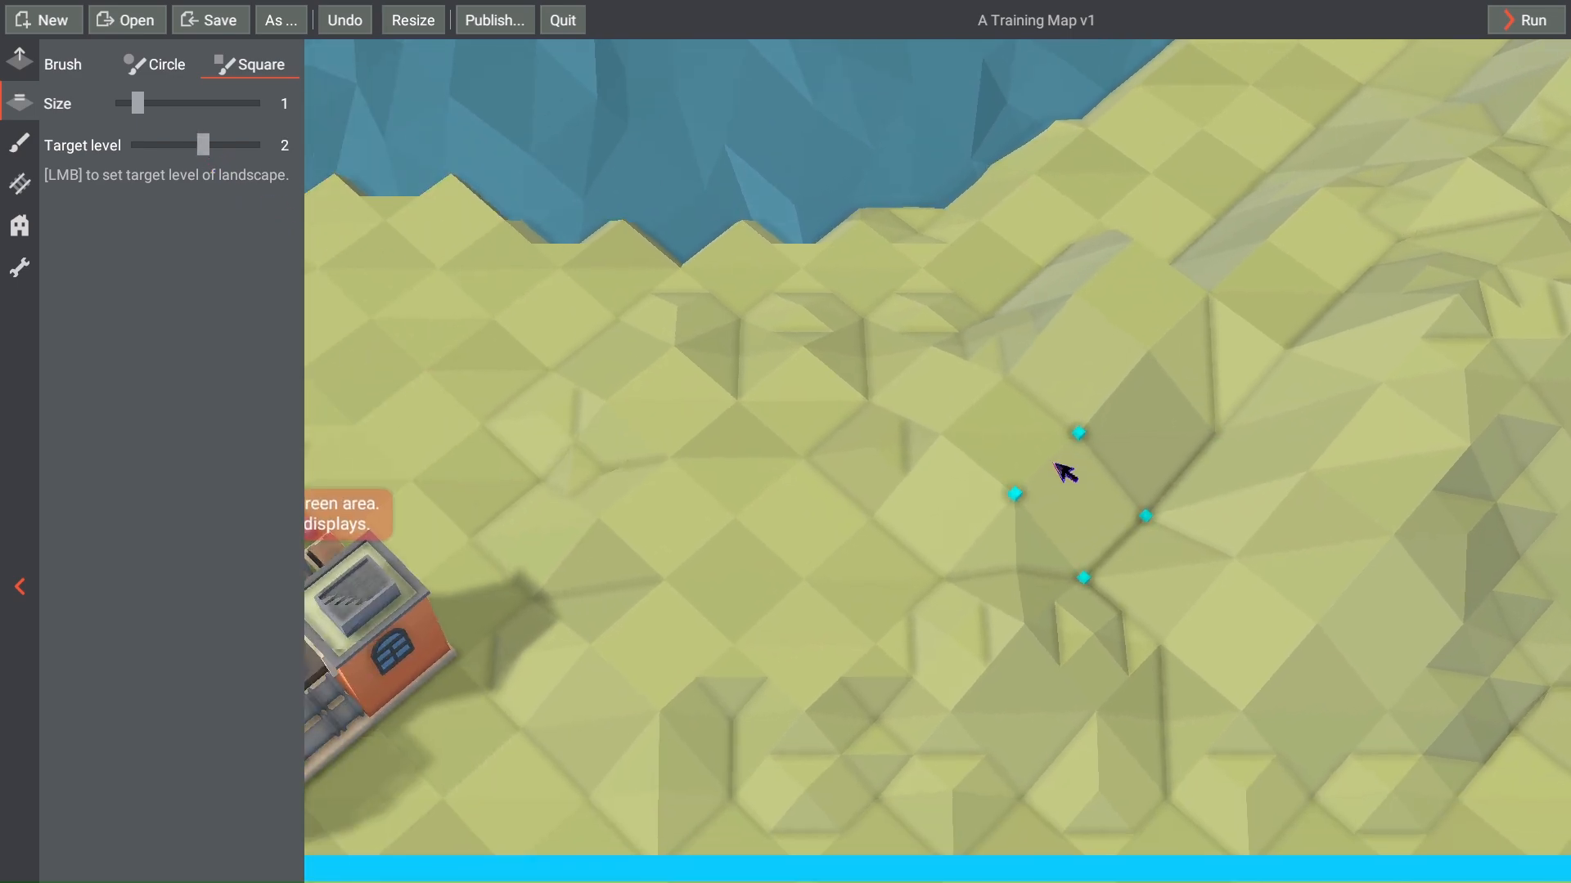
click(961, 484)
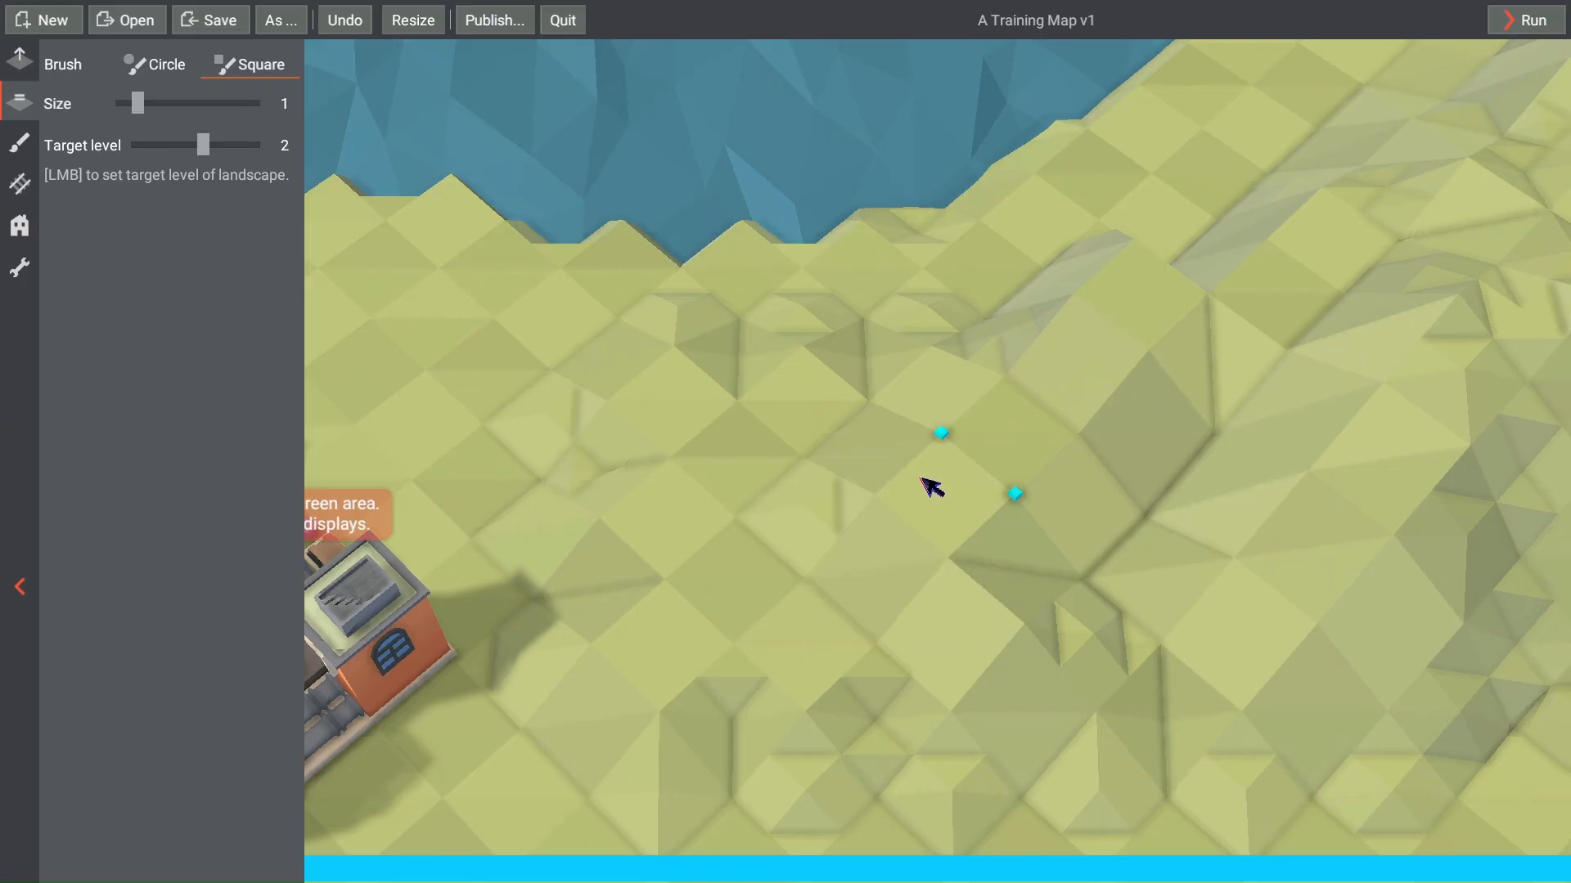
click(832, 491)
Step: Set the target level to 1 and level the ground at the foot of the ramp beside the coffee building
mouse_move(833, 491)
right_down()
mouse_move(998, 547)
mouse_move(886, 526)
right_up()
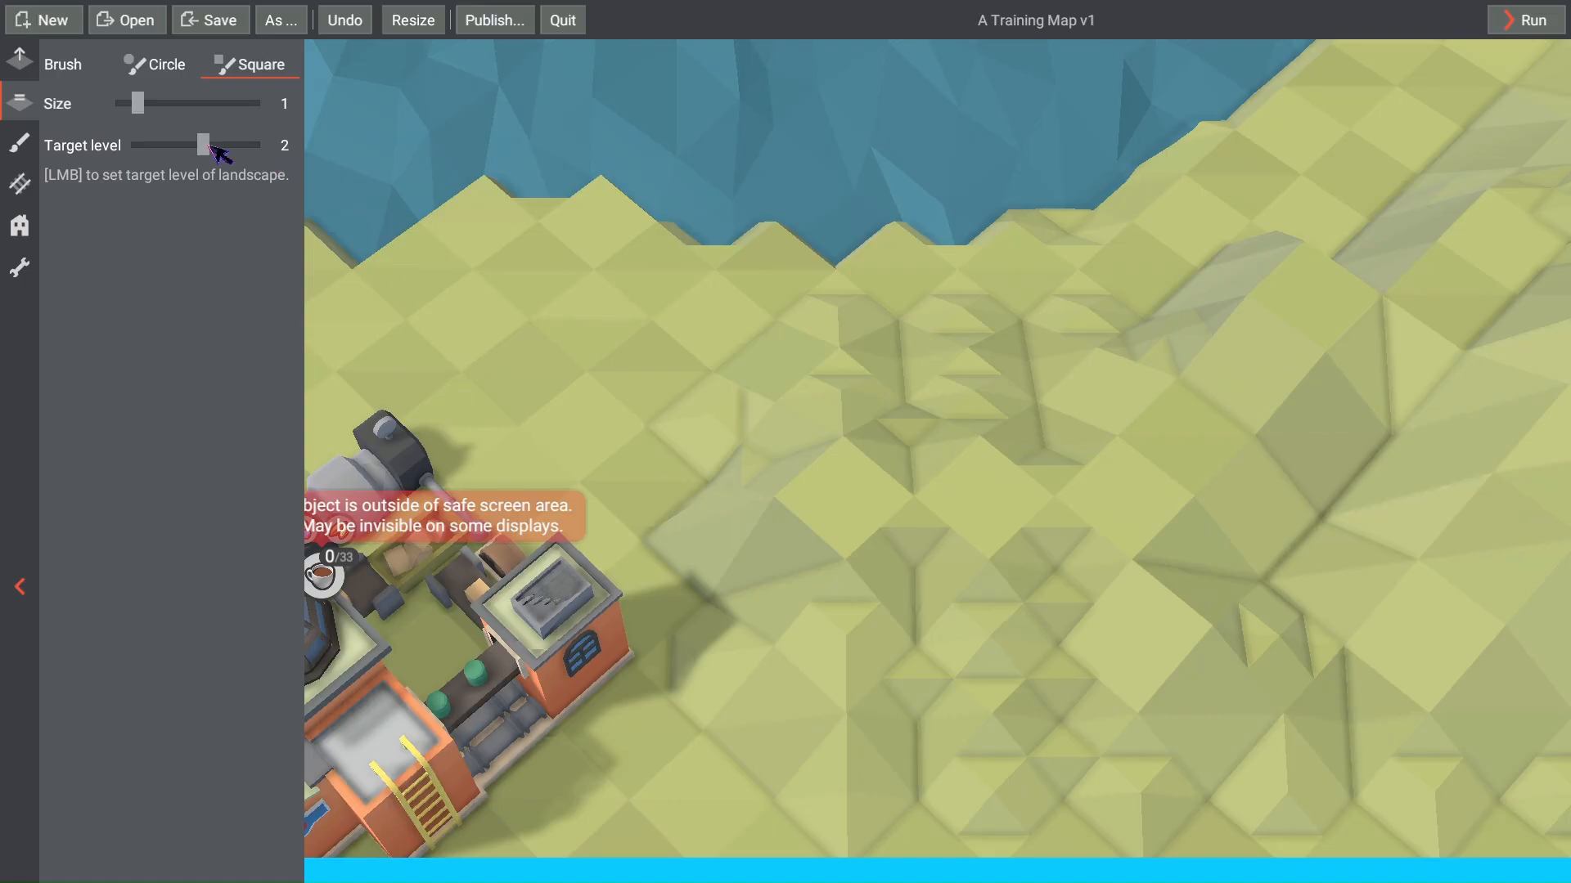
click(851, 484)
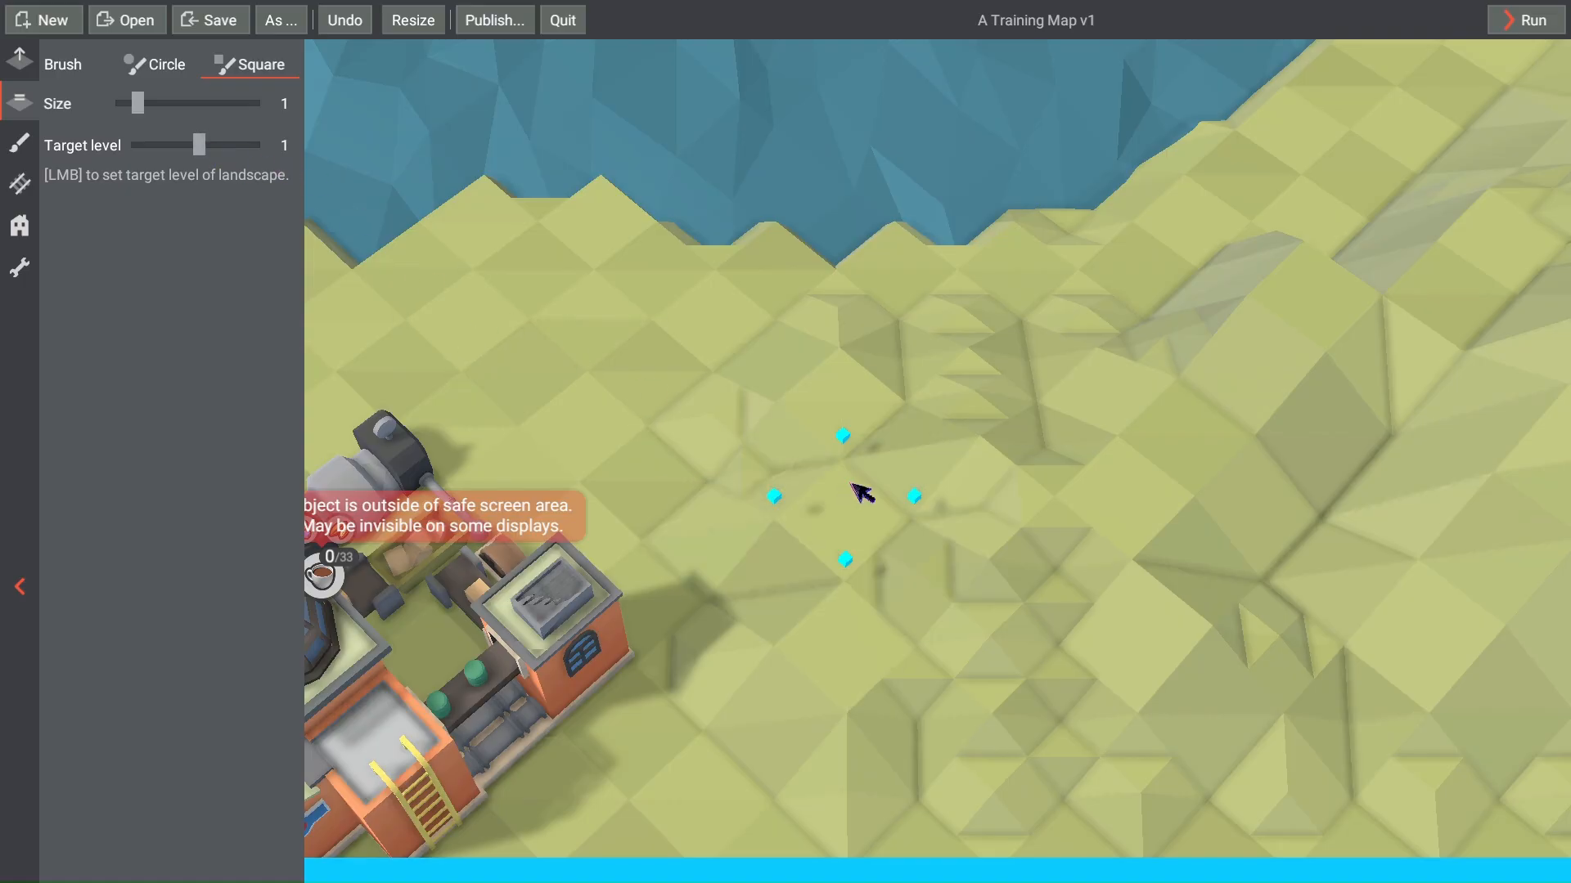
click(803, 475)
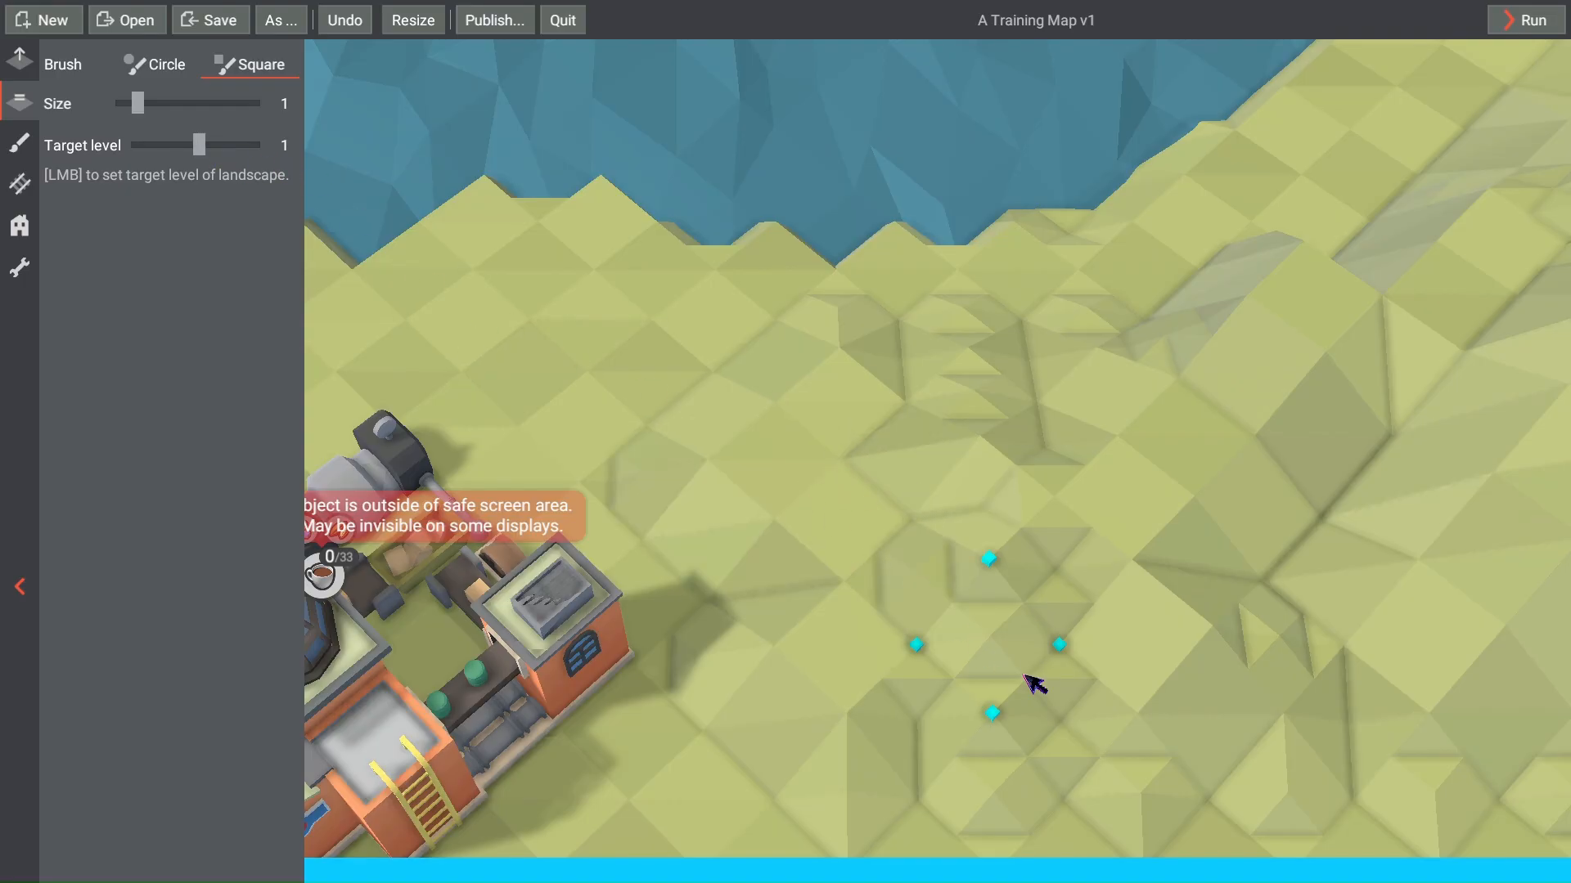
Step: Test-run the map and lay a trial track from the coffee factory along the lakeside slope up to the plateau
right_drag(990, 609, 792, 674)
scroll(769, 675, down, 3)
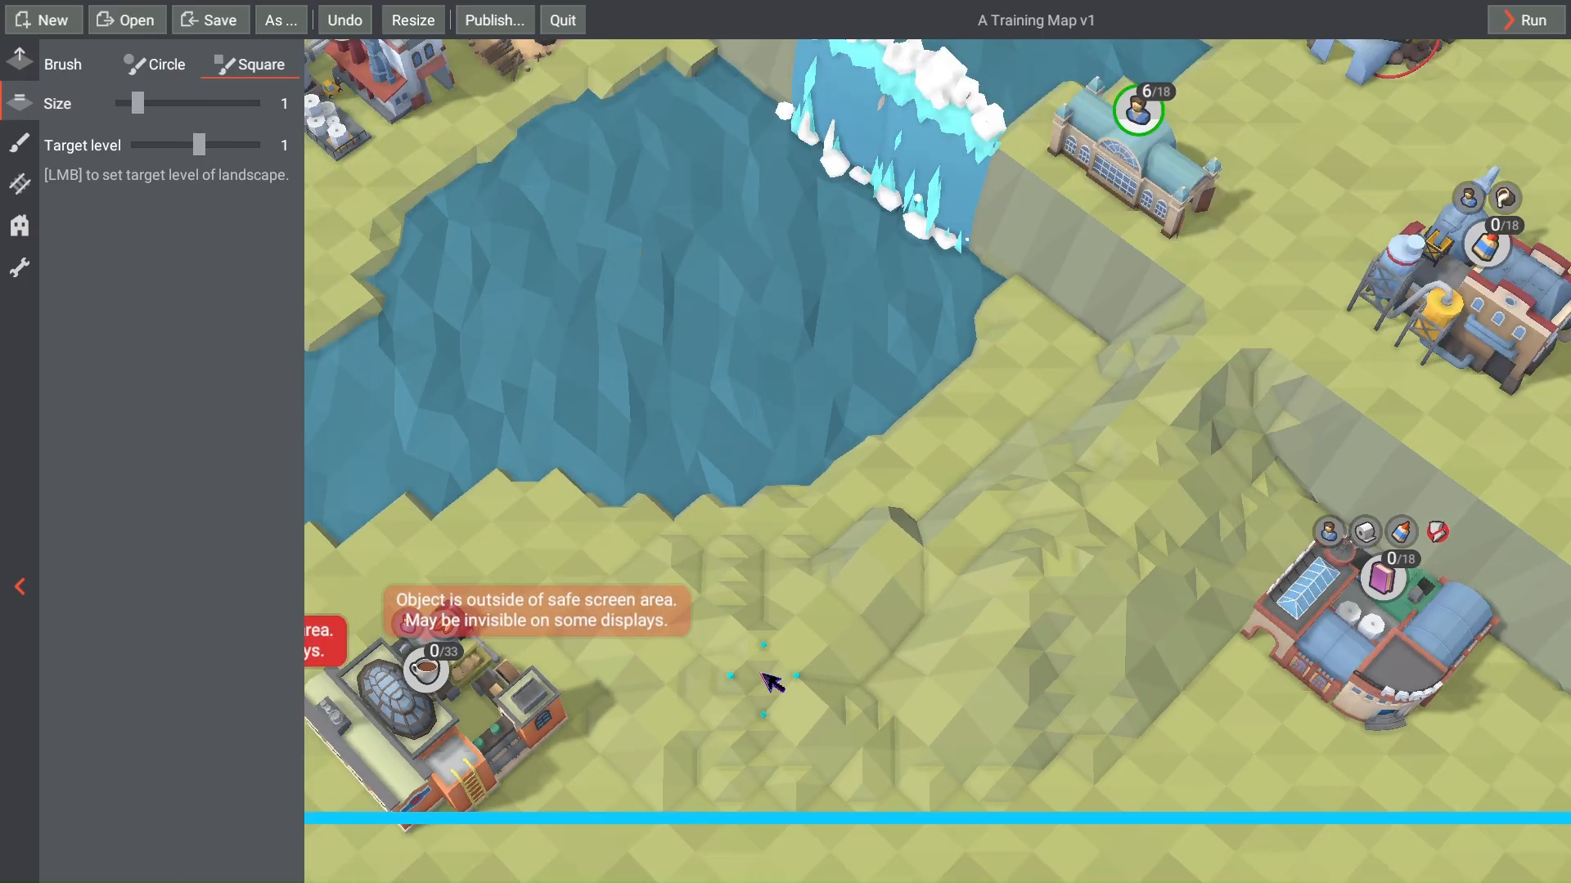
click(1524, 19)
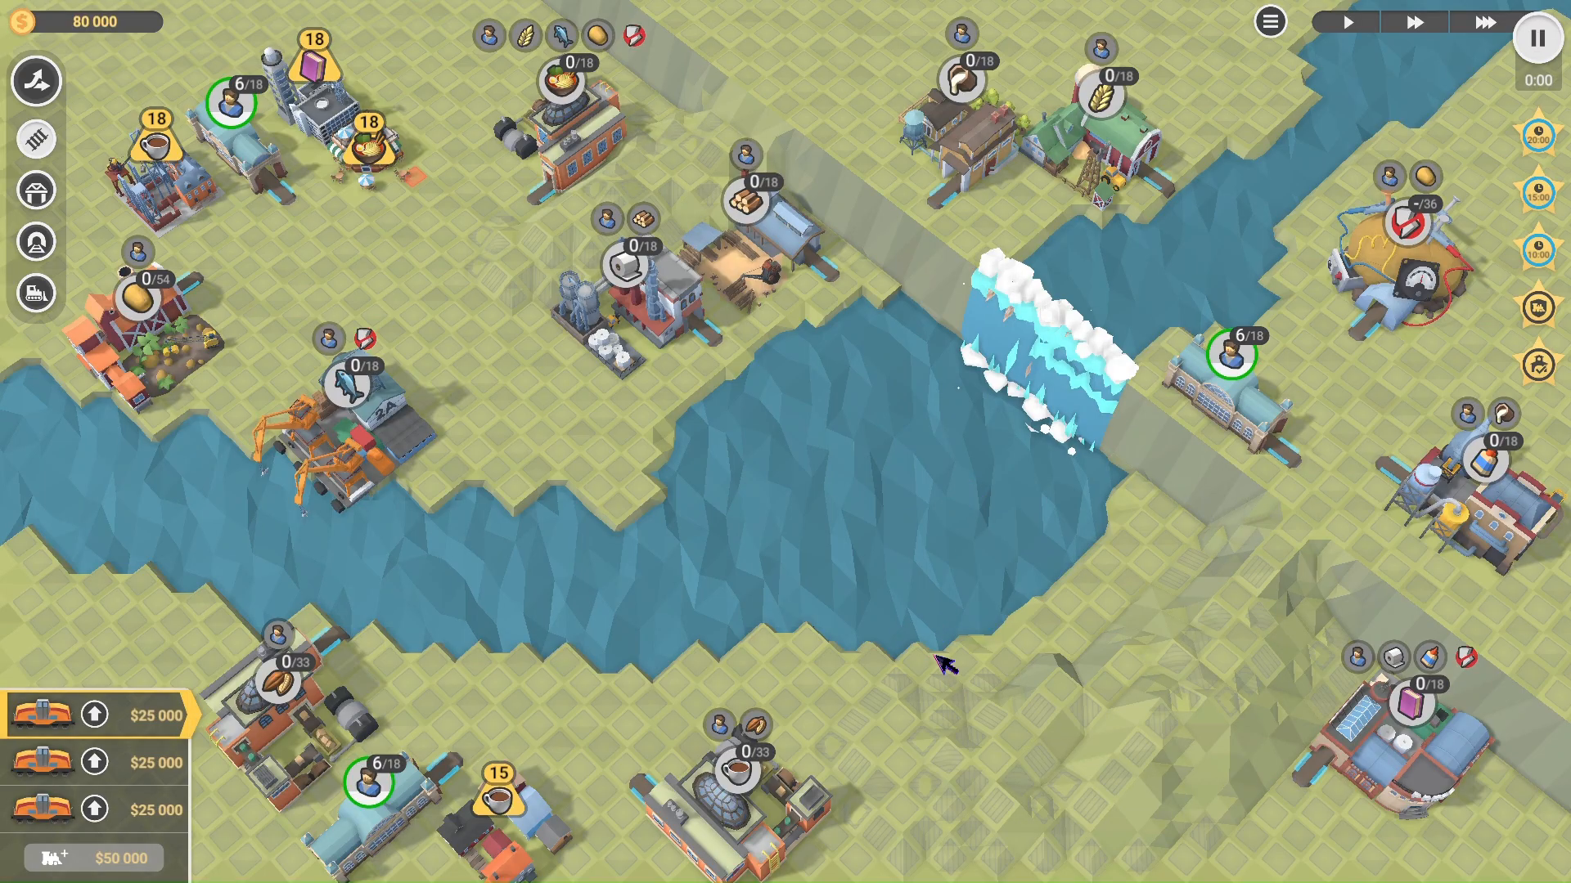
scroll(945, 664, up, 3)
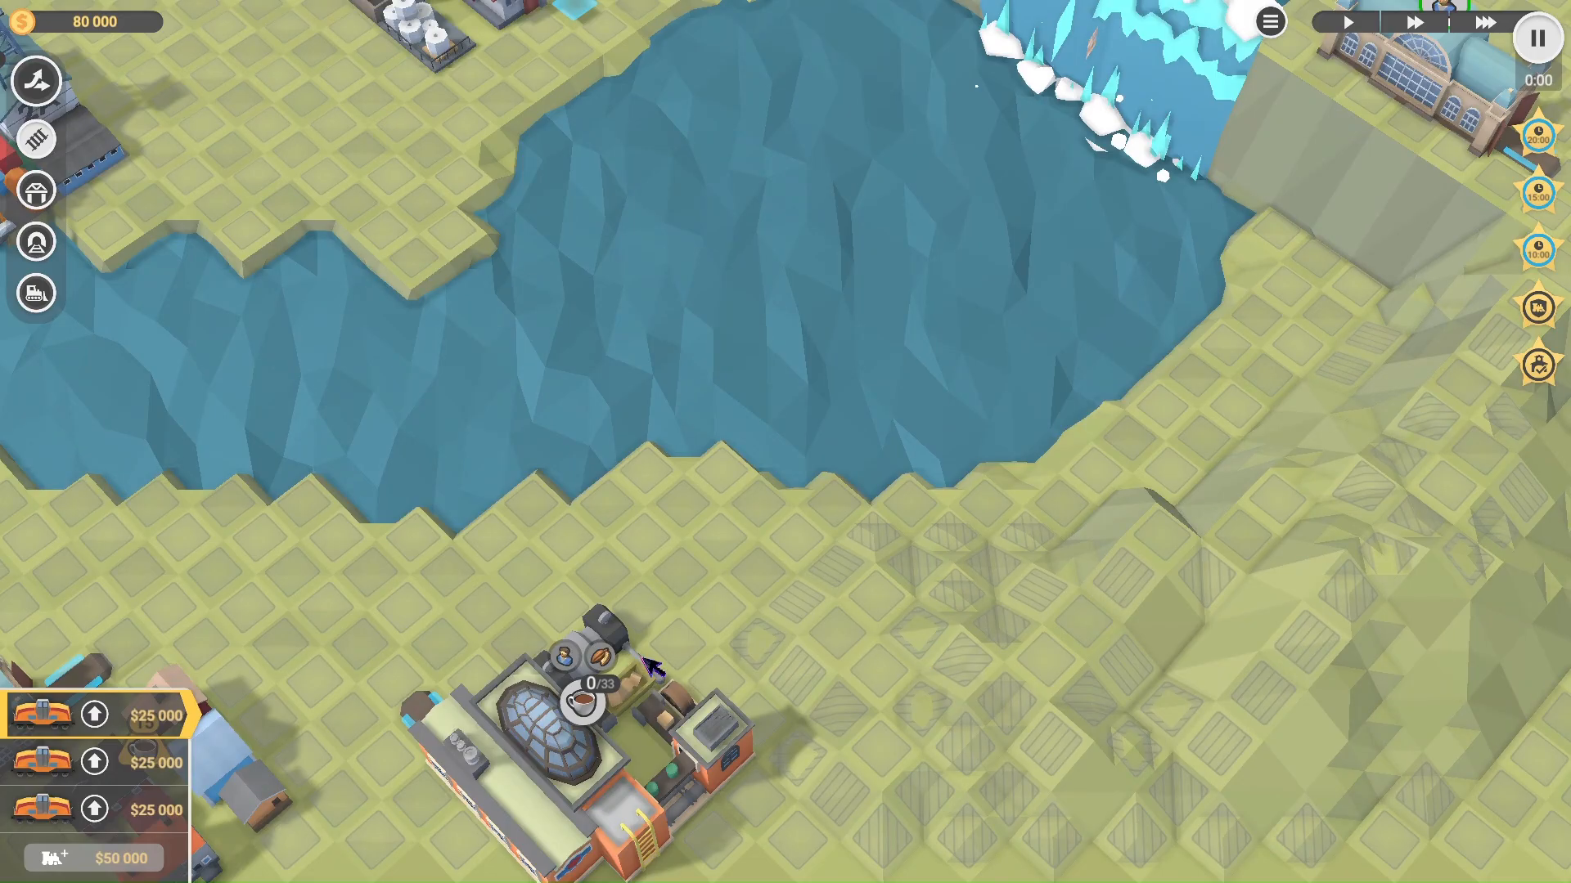
drag(441, 717, 1154, 222)
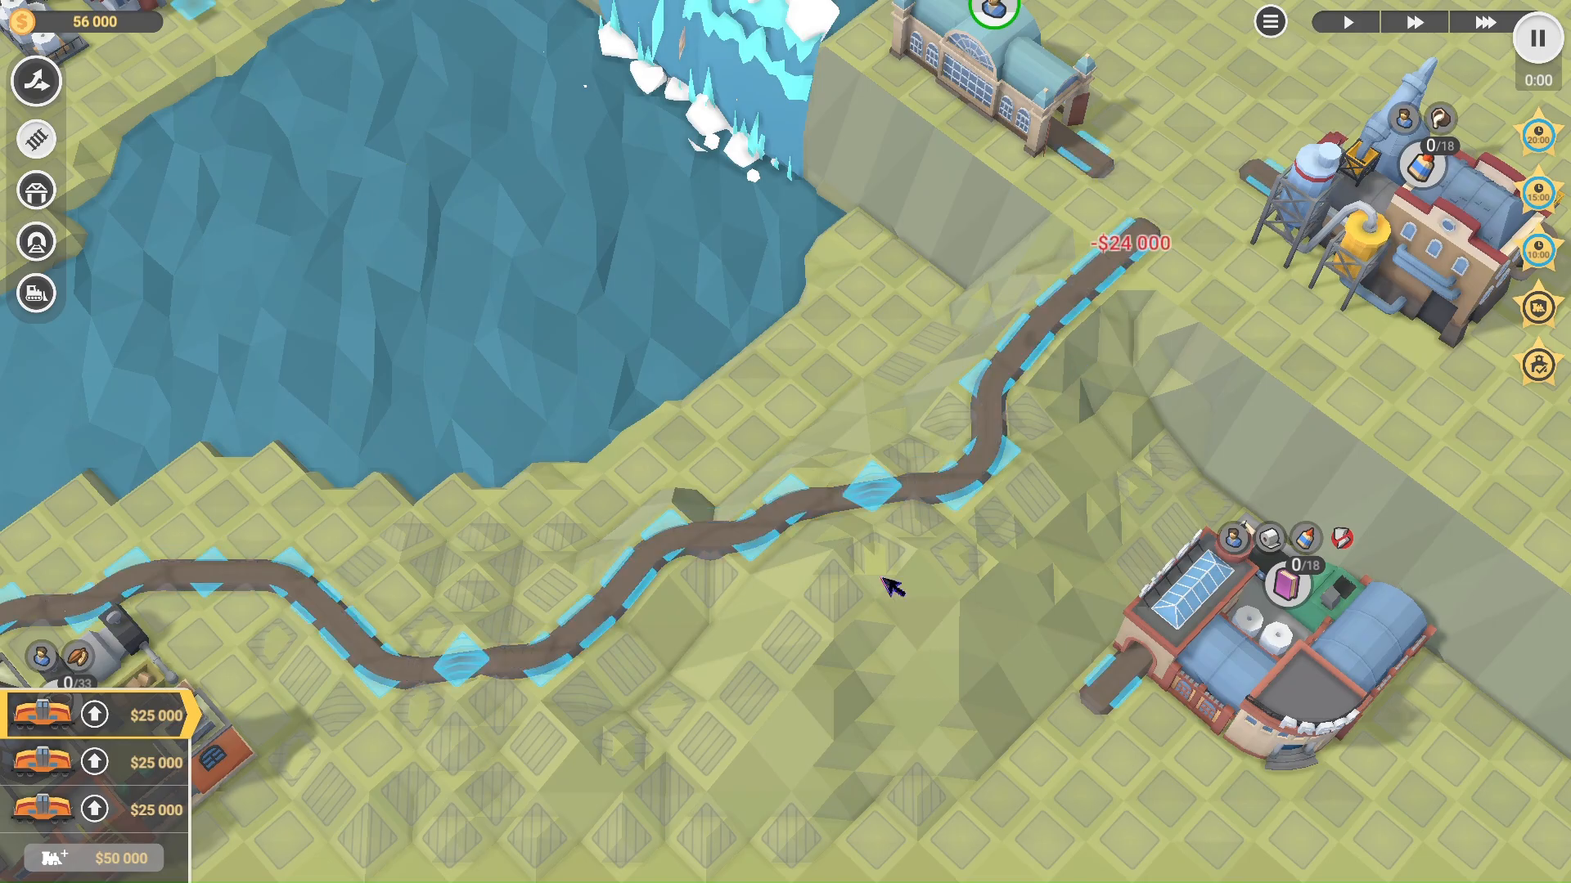
scroll(818, 622, down, 5)
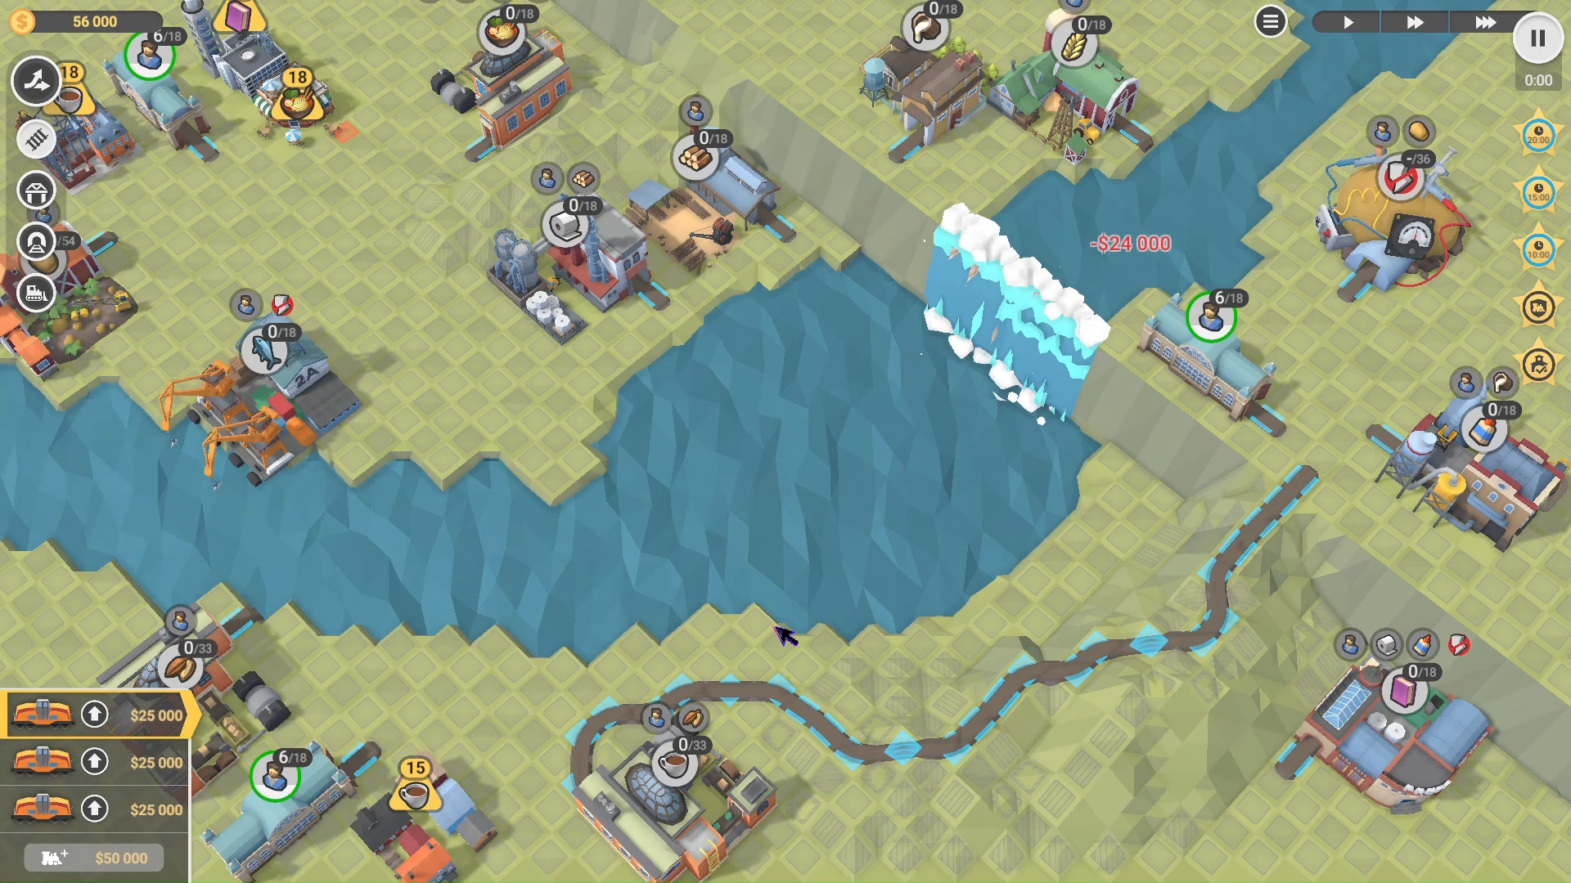
Step: Lay a second trial track close around the coffee factory that rejoins the first line at the foot of the slope
scroll(965, 752, up, 2)
scroll(1063, 711, up, 4)
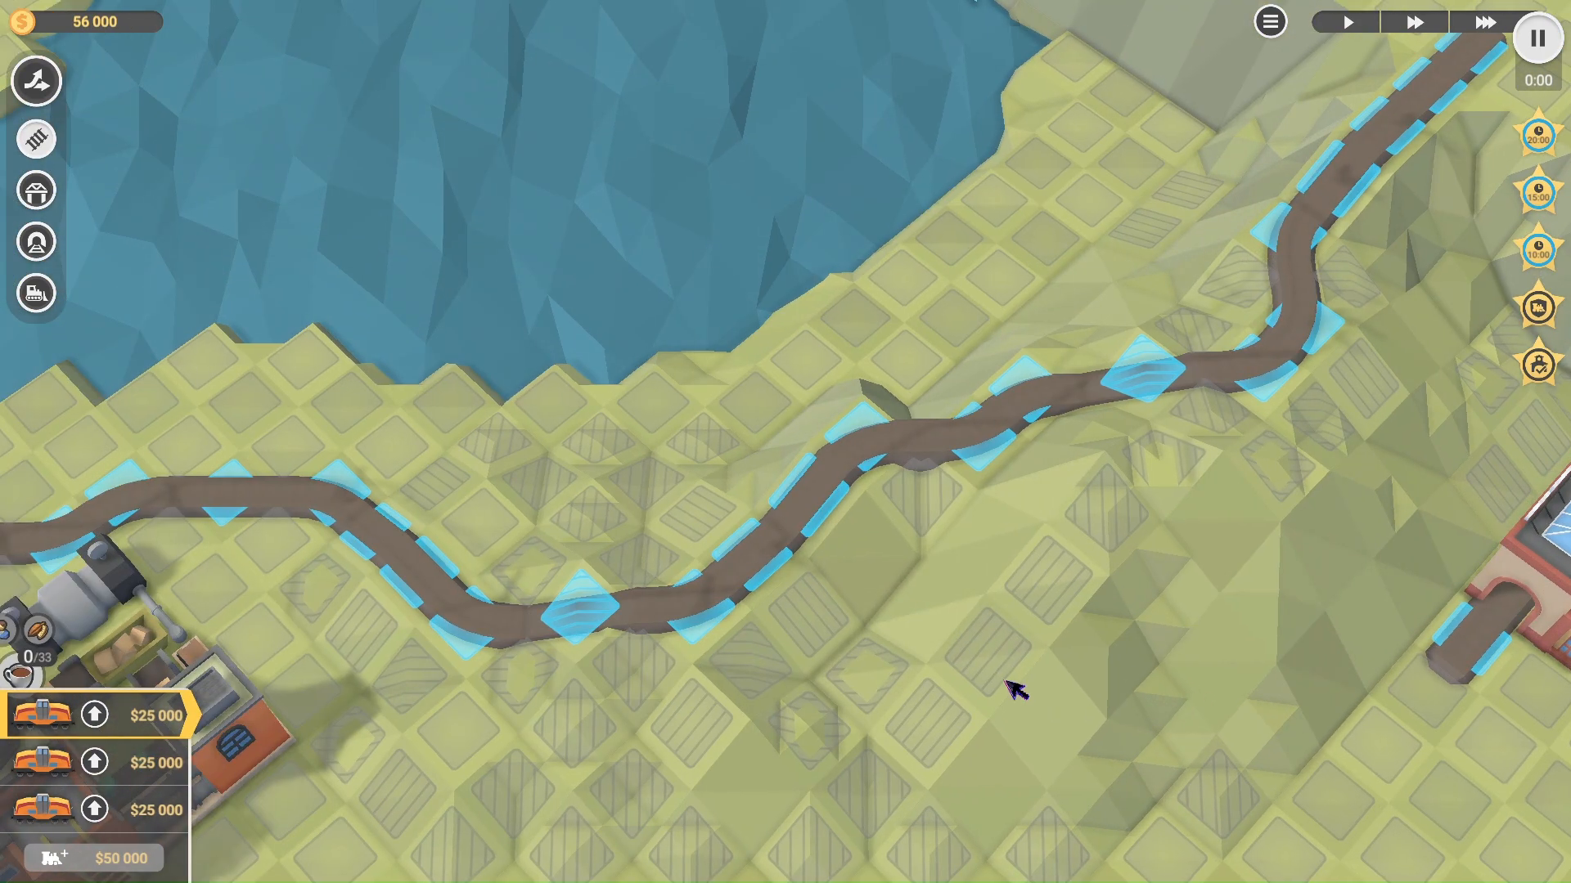
scroll(1014, 687, down, 3)
scroll(994, 683, up, 3)
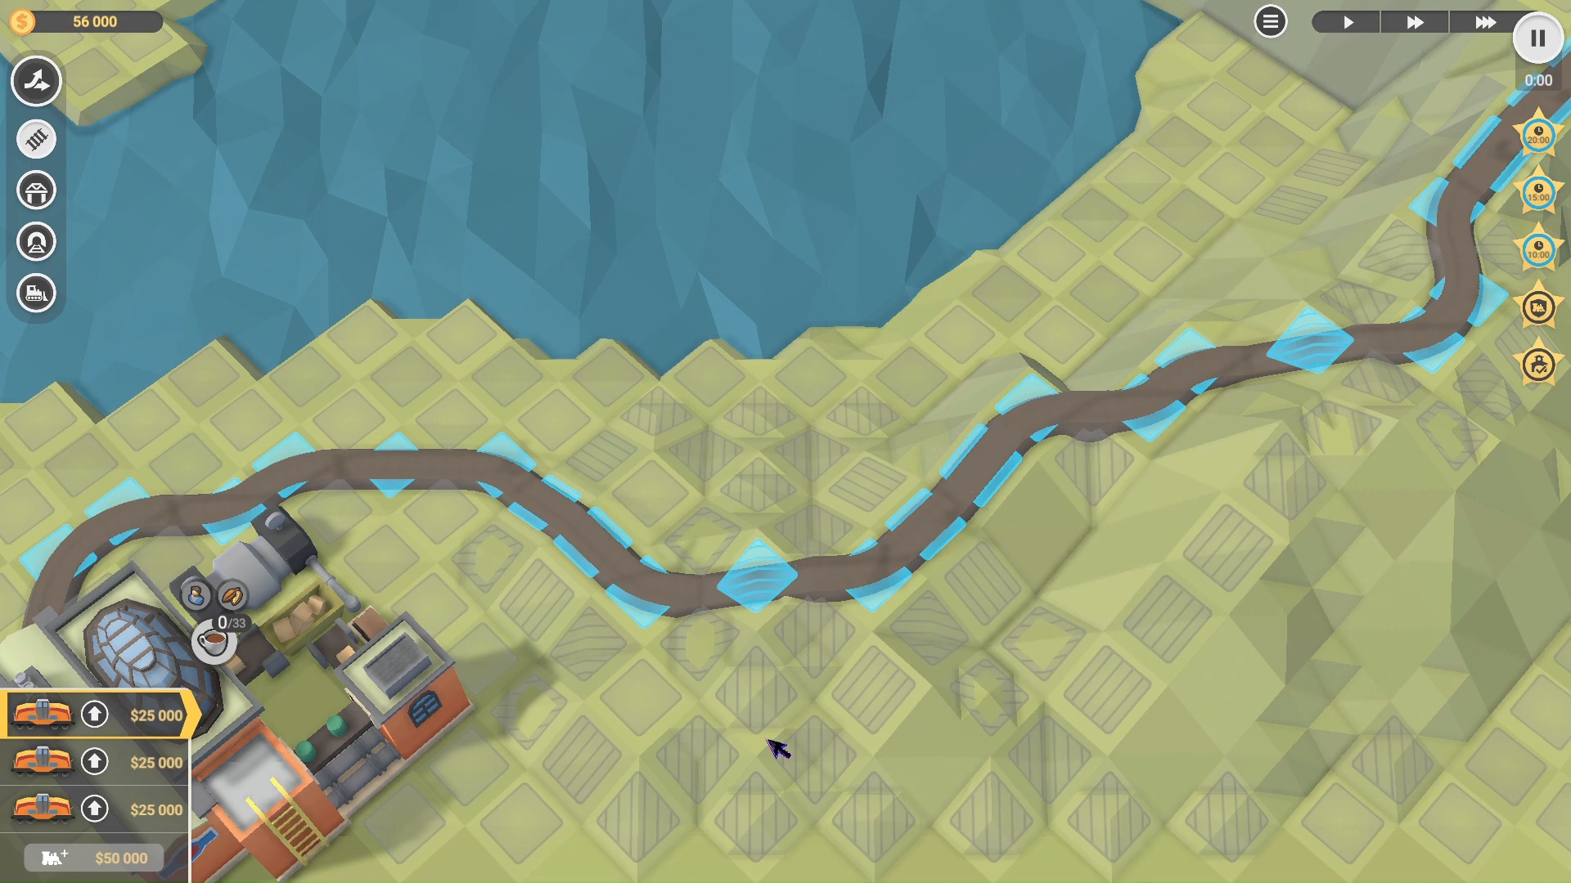
scroll(851, 660, down, 3)
scroll(1000, 629, up, 3)
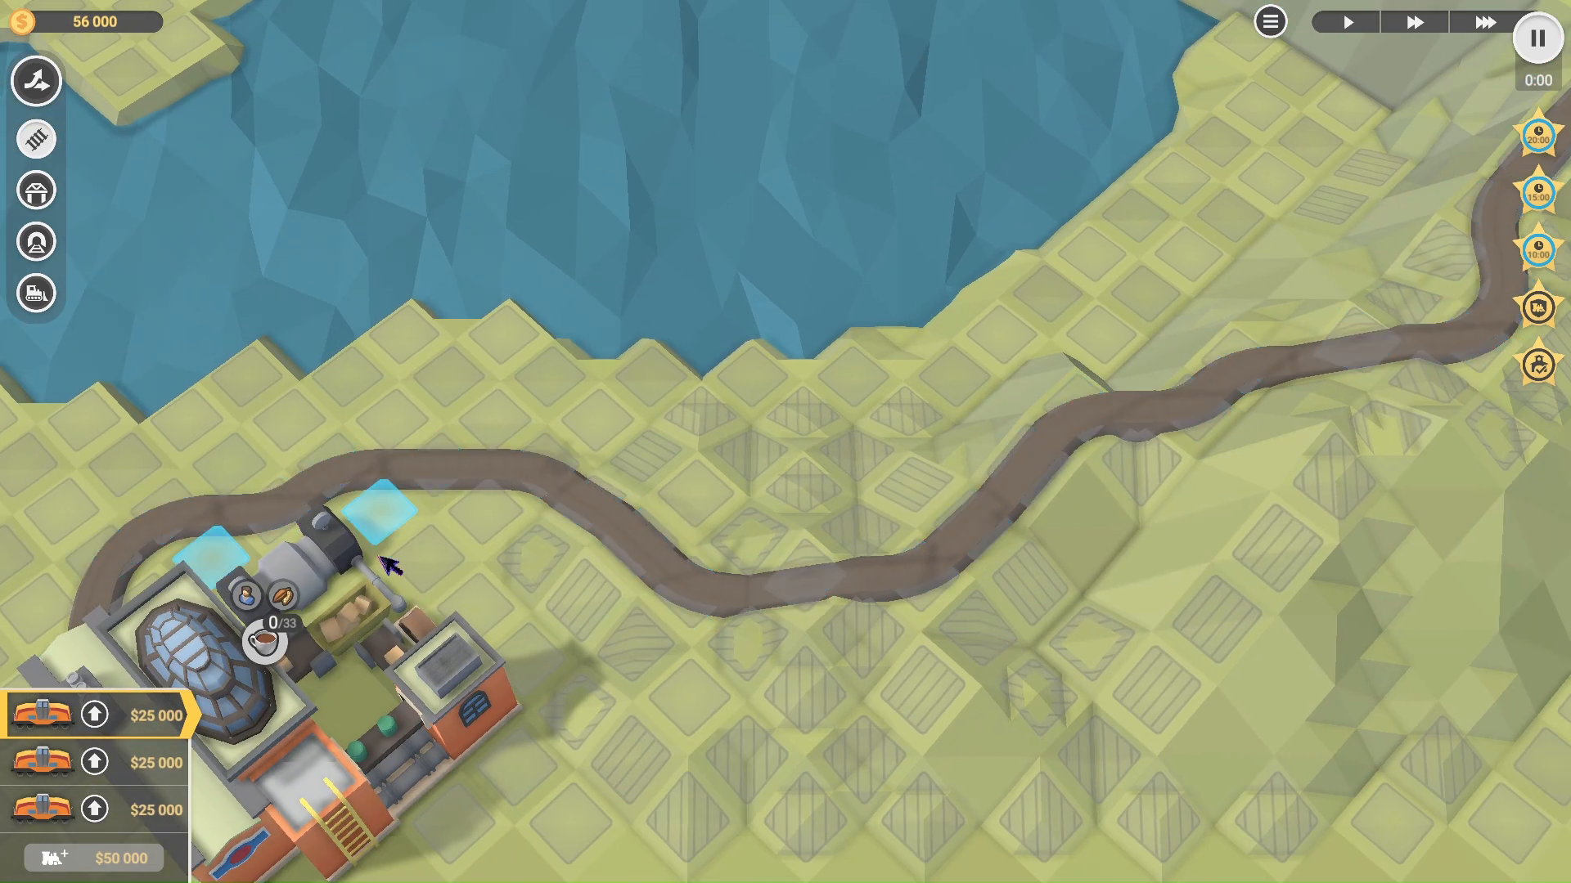
drag(385, 561, 640, 587)
Step: Examine which hillside tiles between the coffee factory and the press building accept track
key(d)
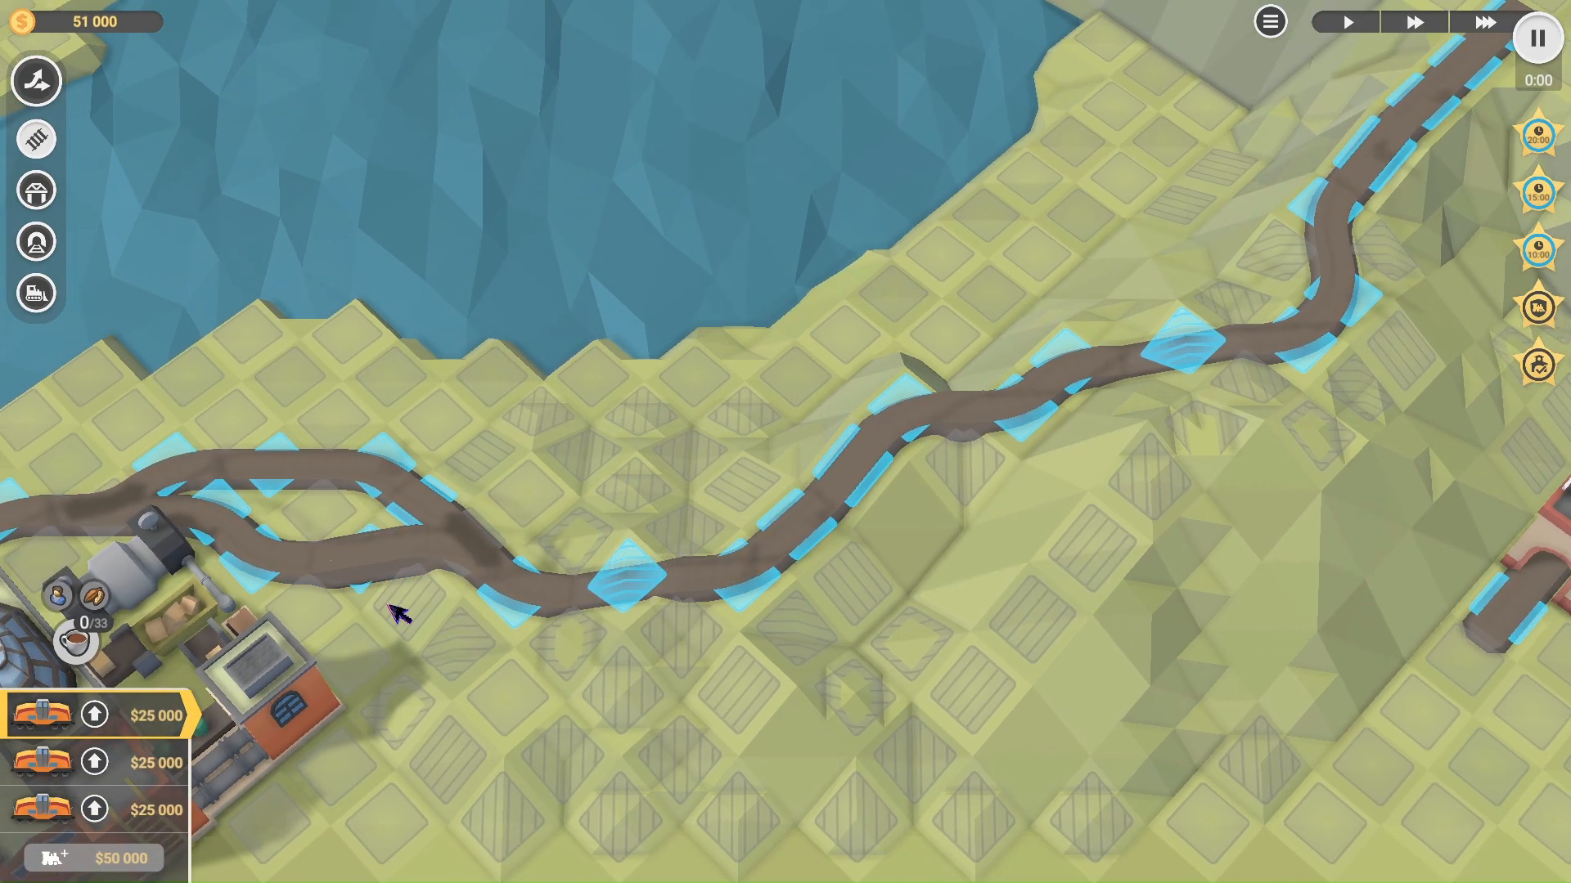
key(d)
key(w)
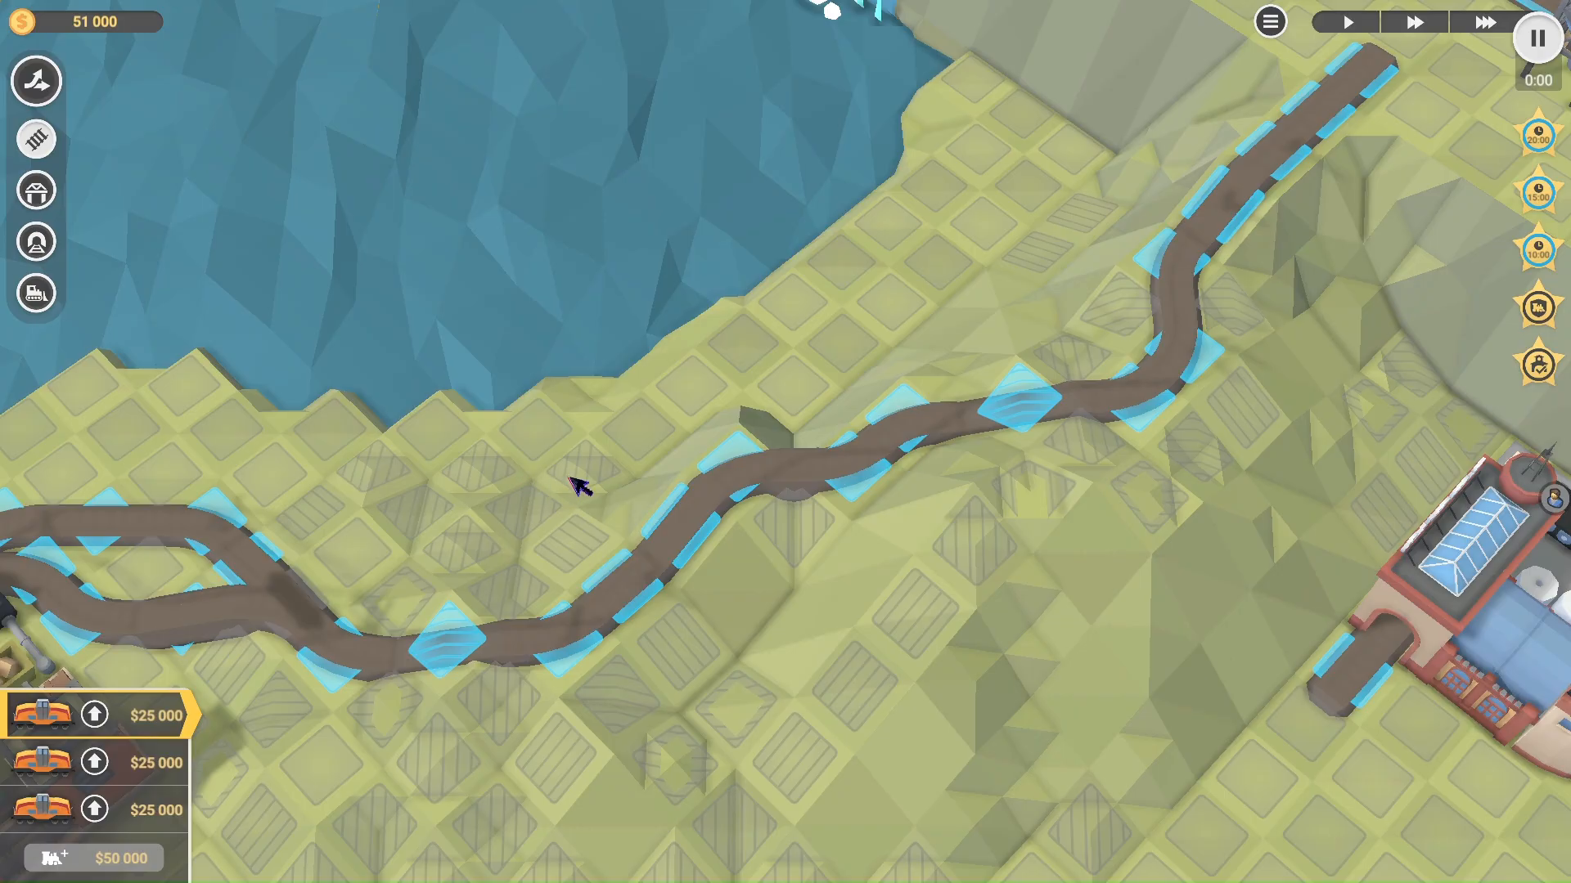
right_drag(570, 479, 360, 653)
right_drag(743, 498, 578, 263)
right_drag(758, 553, 1039, 475)
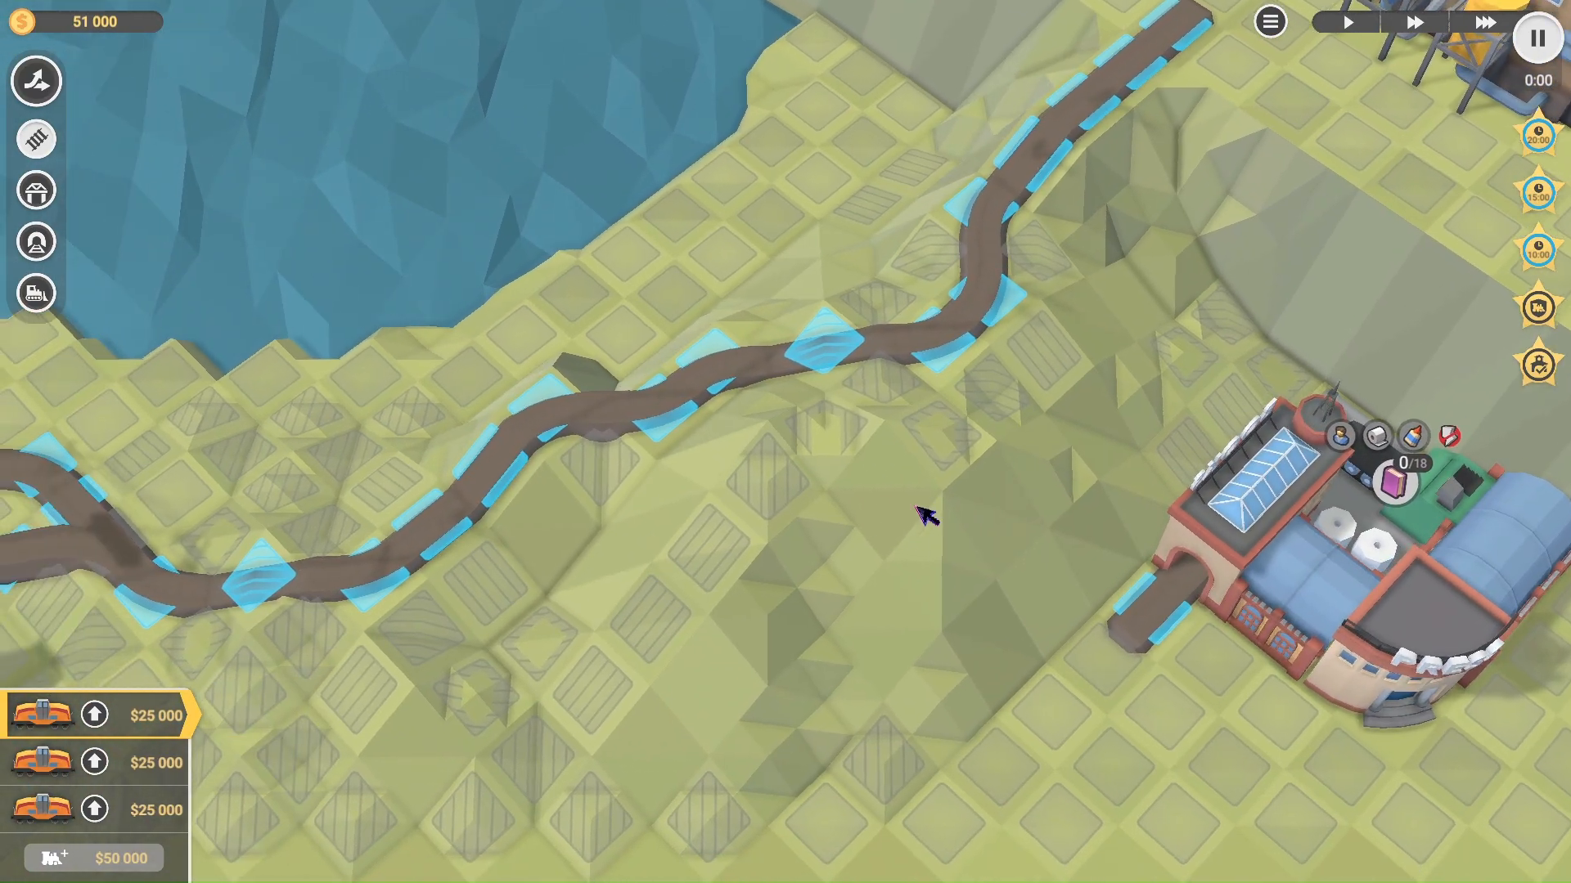
right_drag(785, 618, 1062, 551)
right_drag(867, 666, 803, 609)
right_drag(1060, 626, 915, 586)
right_drag(782, 675, 1051, 637)
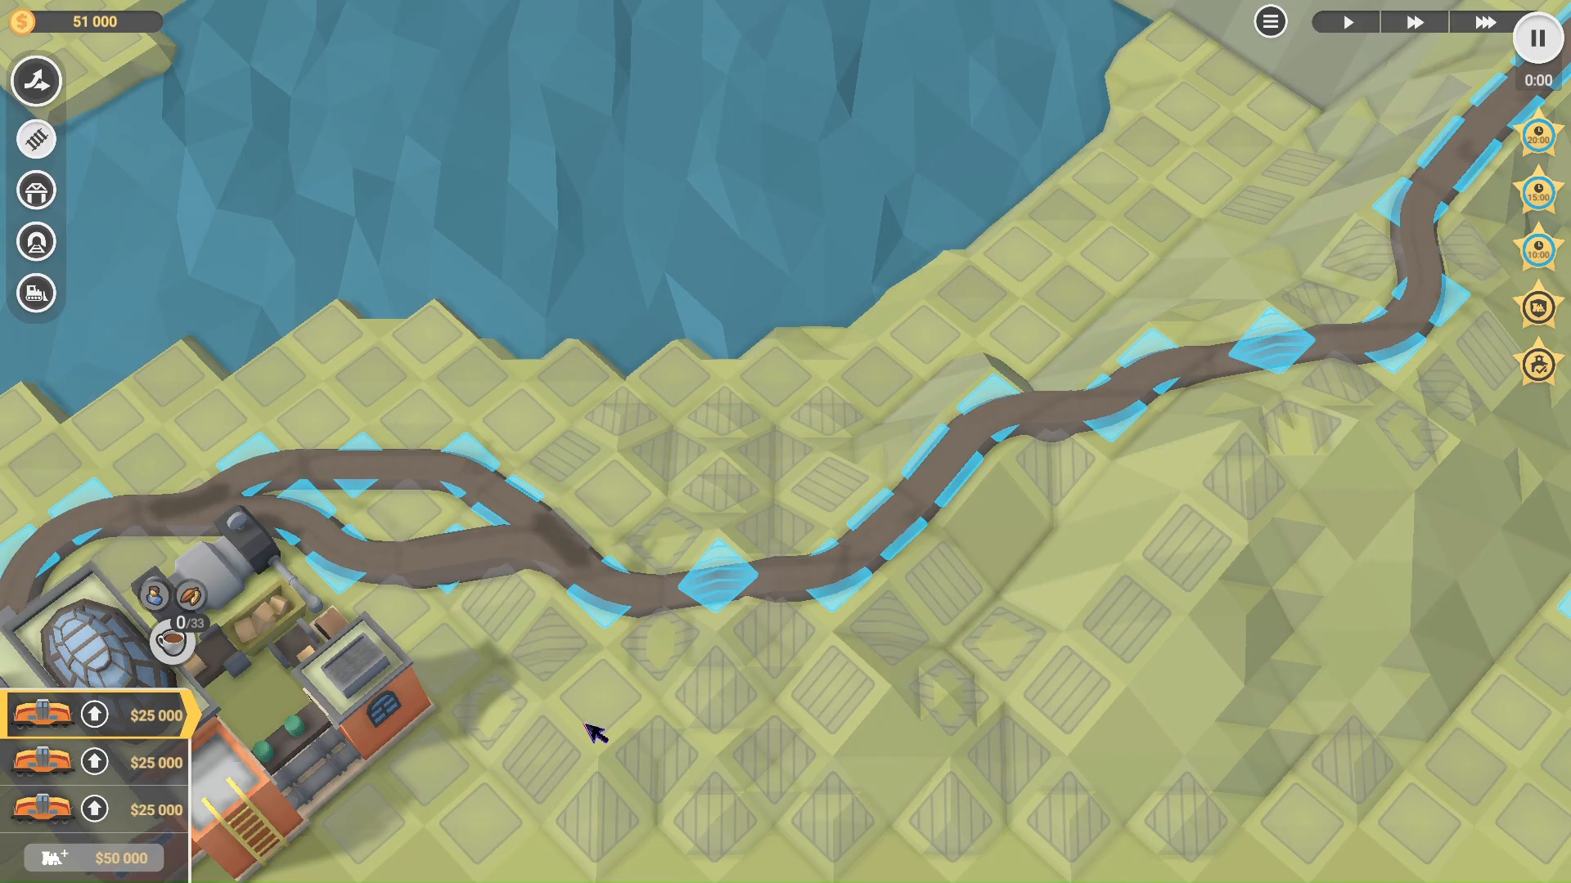
right_drag(585, 725, 995, 666)
right_drag(912, 751, 648, 706)
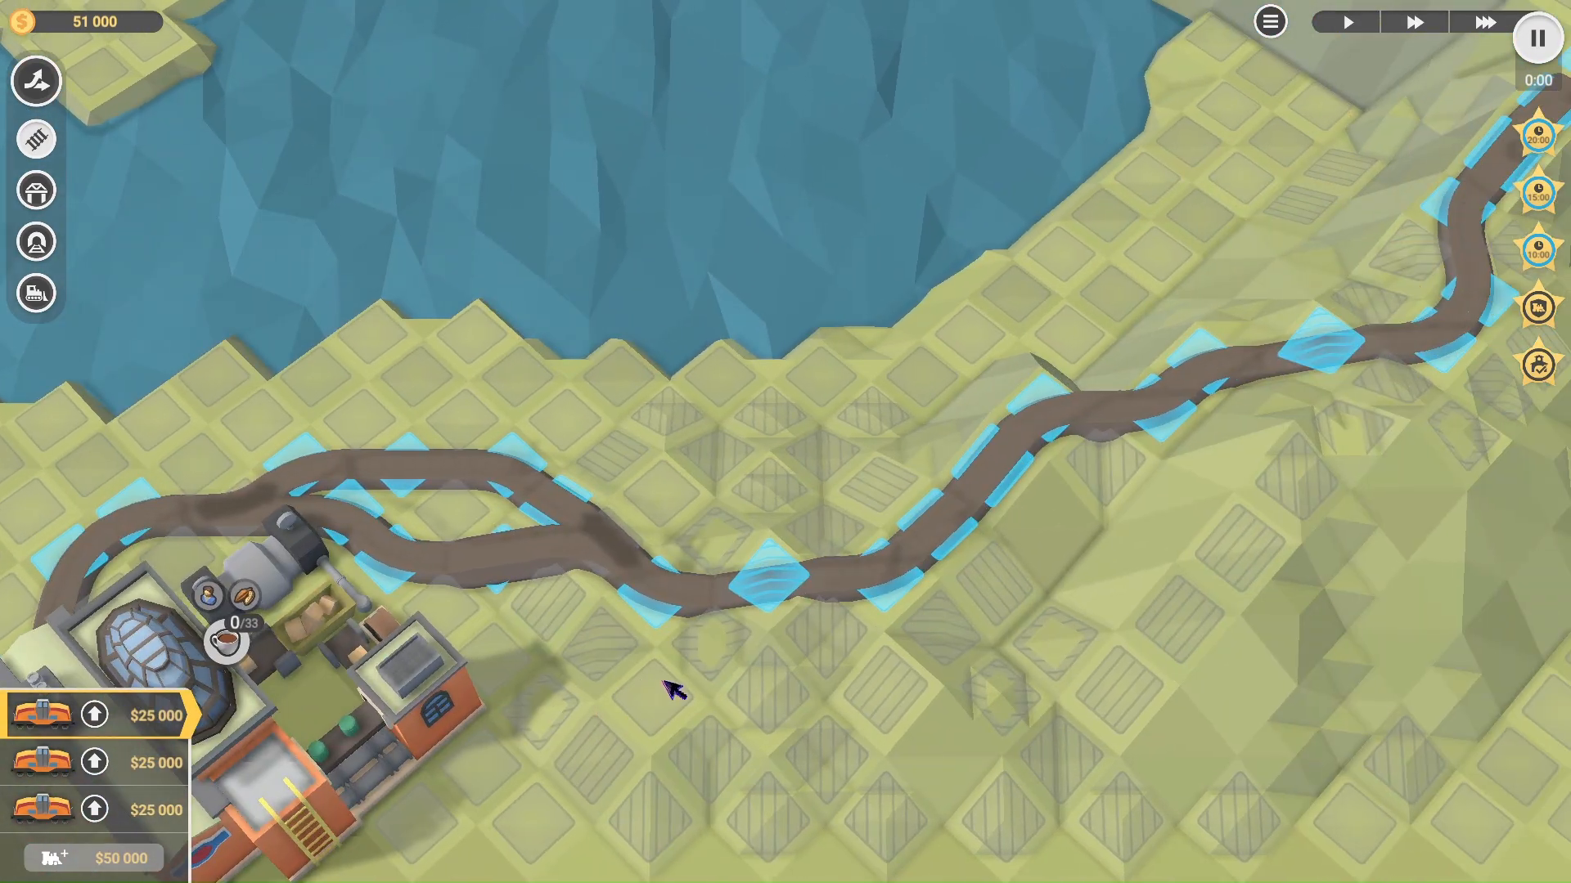
Step: Lay trial branches from the inner track around the coffee factory's far corner and eastward onto the lower hillside
mouse_move(440, 602)
mouse_down()
mouse_move(482, 720)
mouse_move(760, 871)
mouse_move(809, 841)
mouse_up()
right_drag(874, 815, 685, 756)
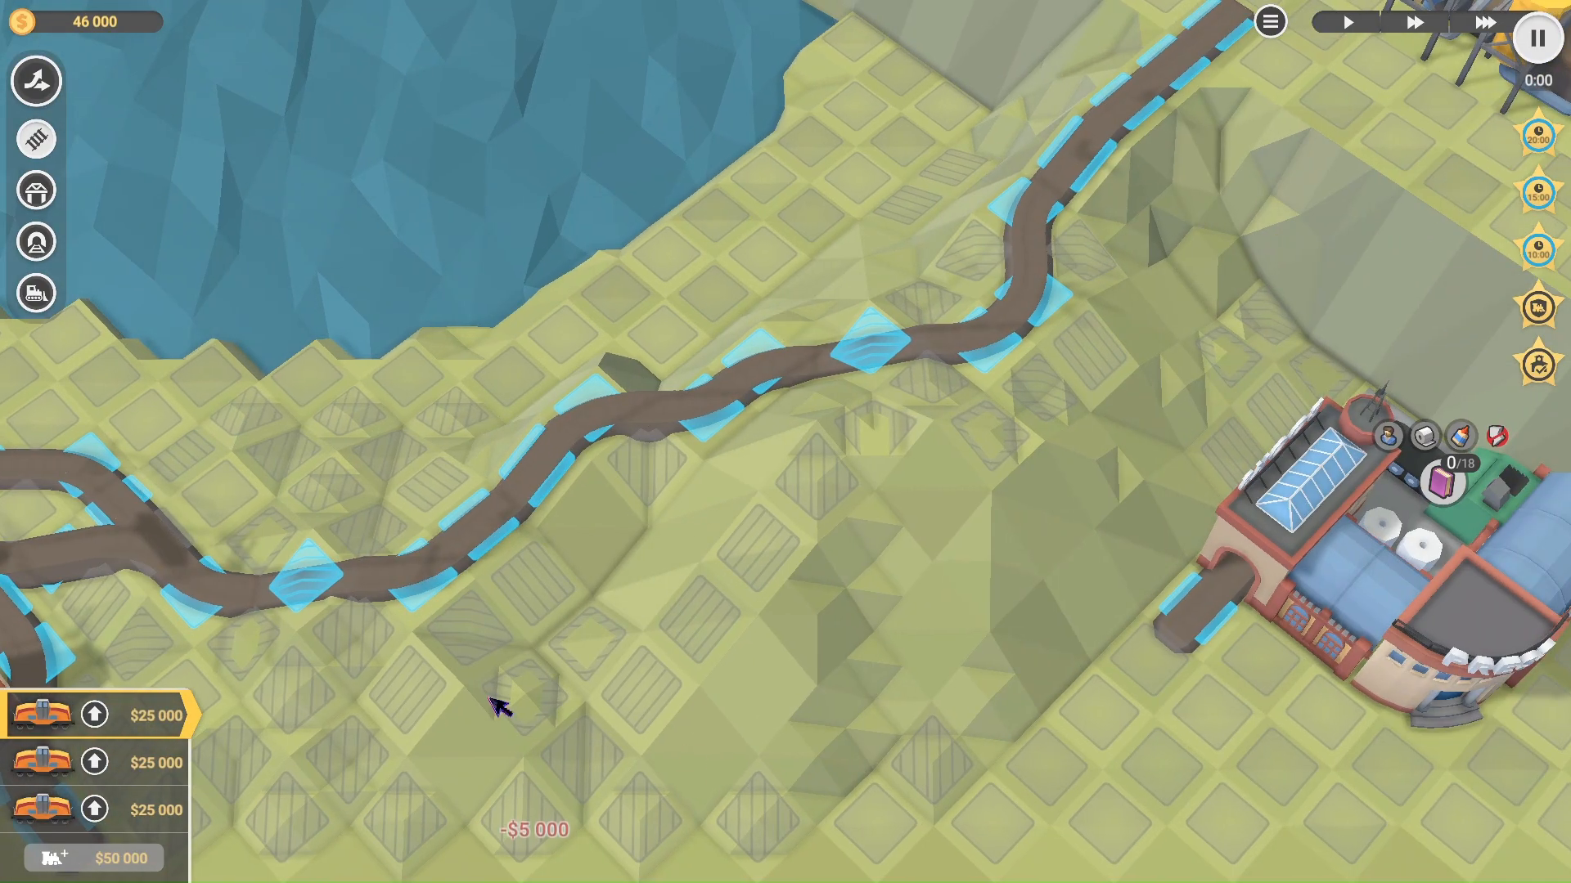
key(a)
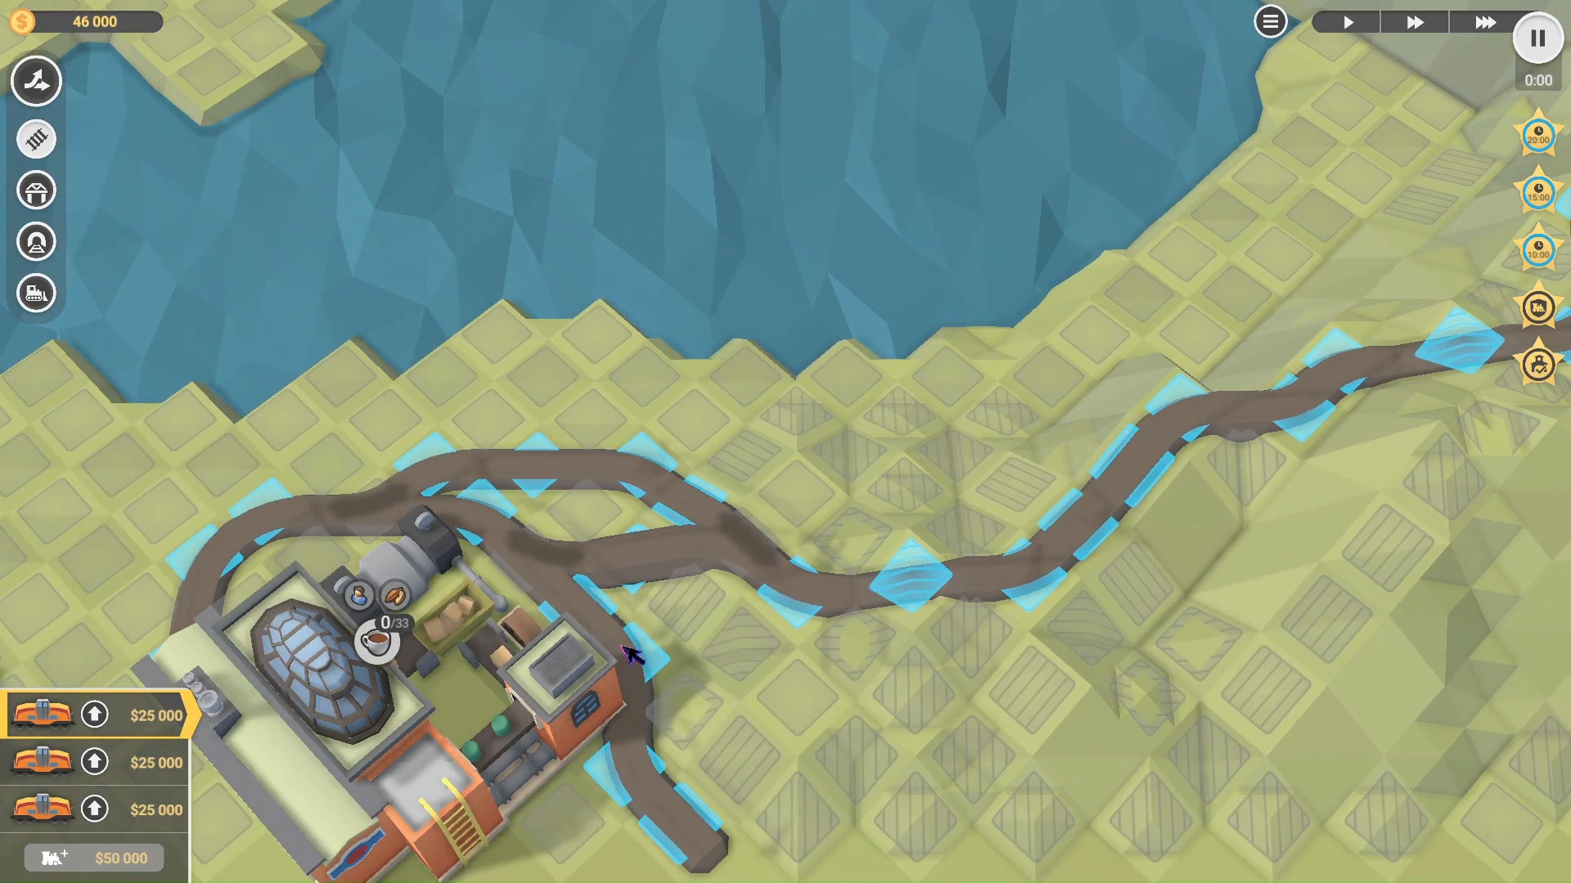
drag(624, 648, 1057, 663)
key(d)
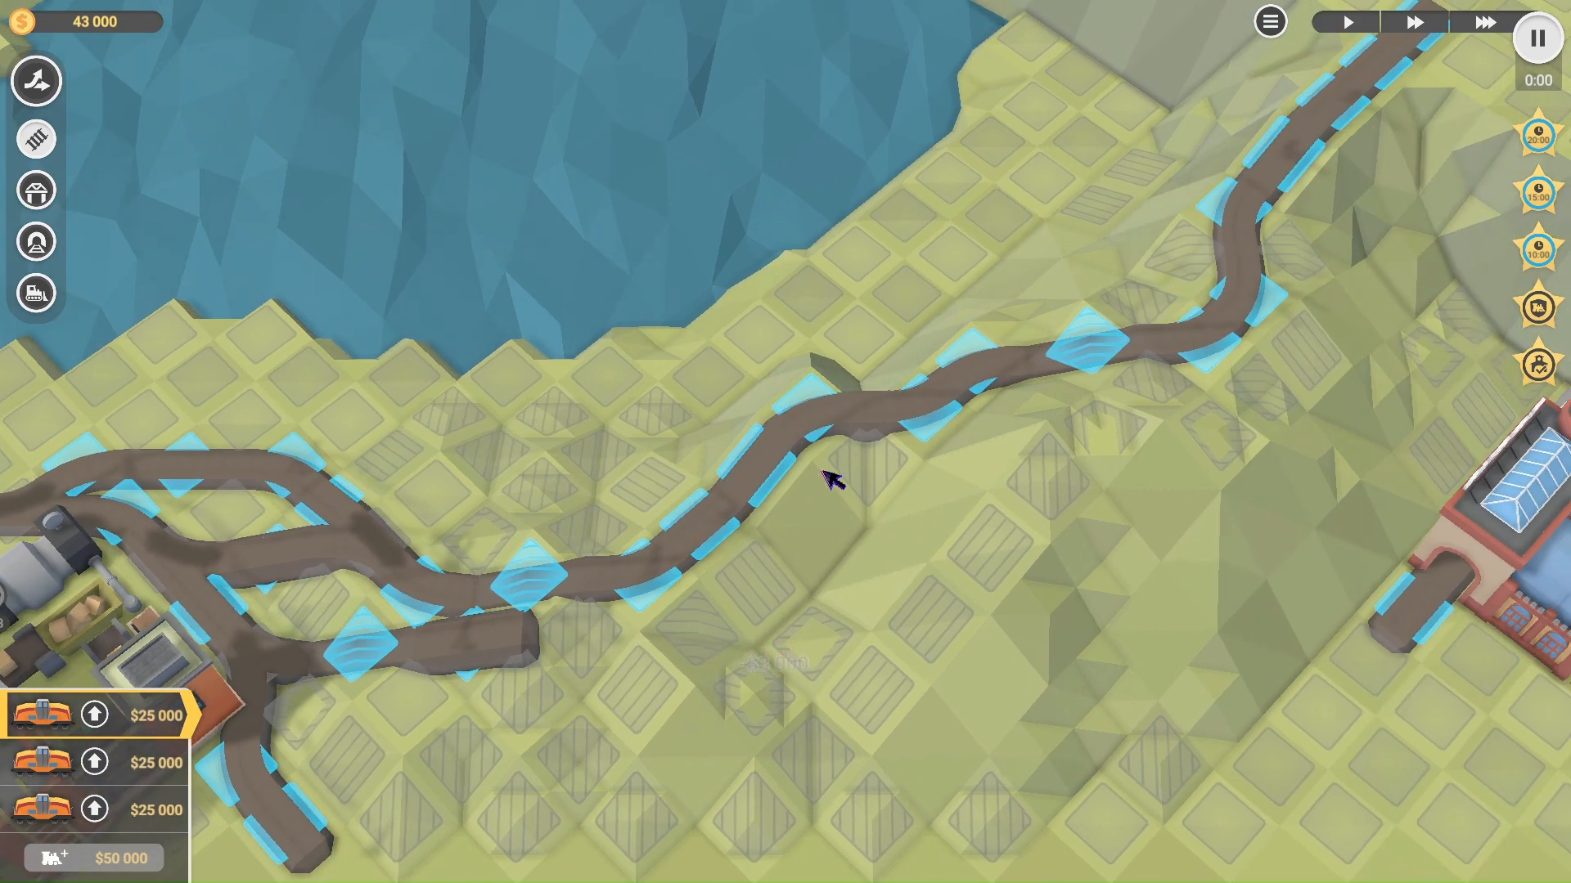
Step: Check the tunnel spots on the slope beside the press building, and end the test run
key(d)
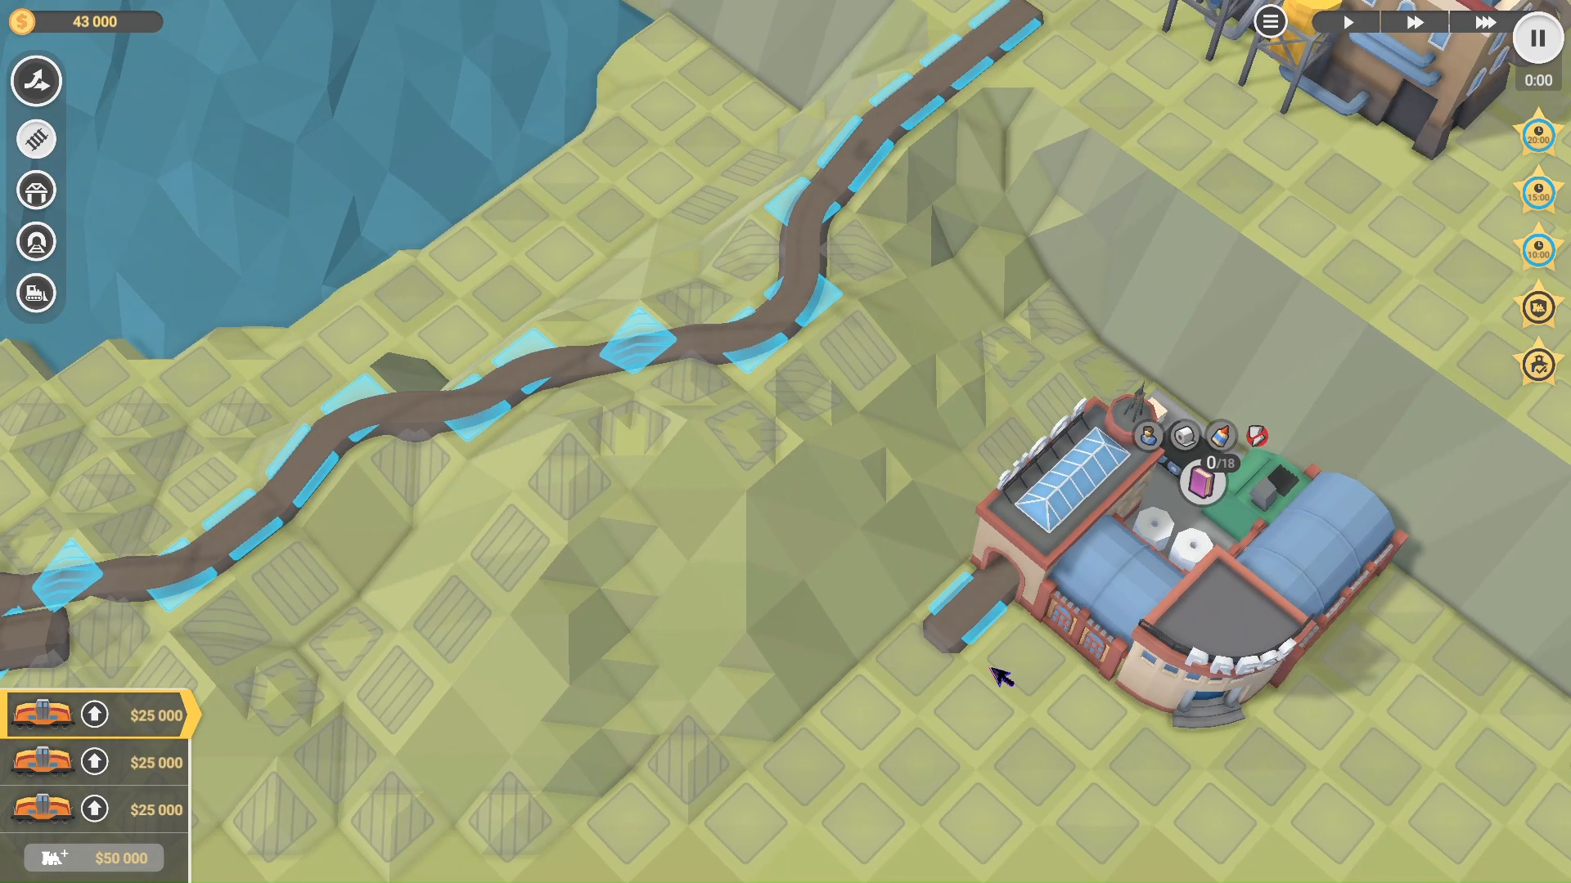
key(4)
key(a)
key(w)
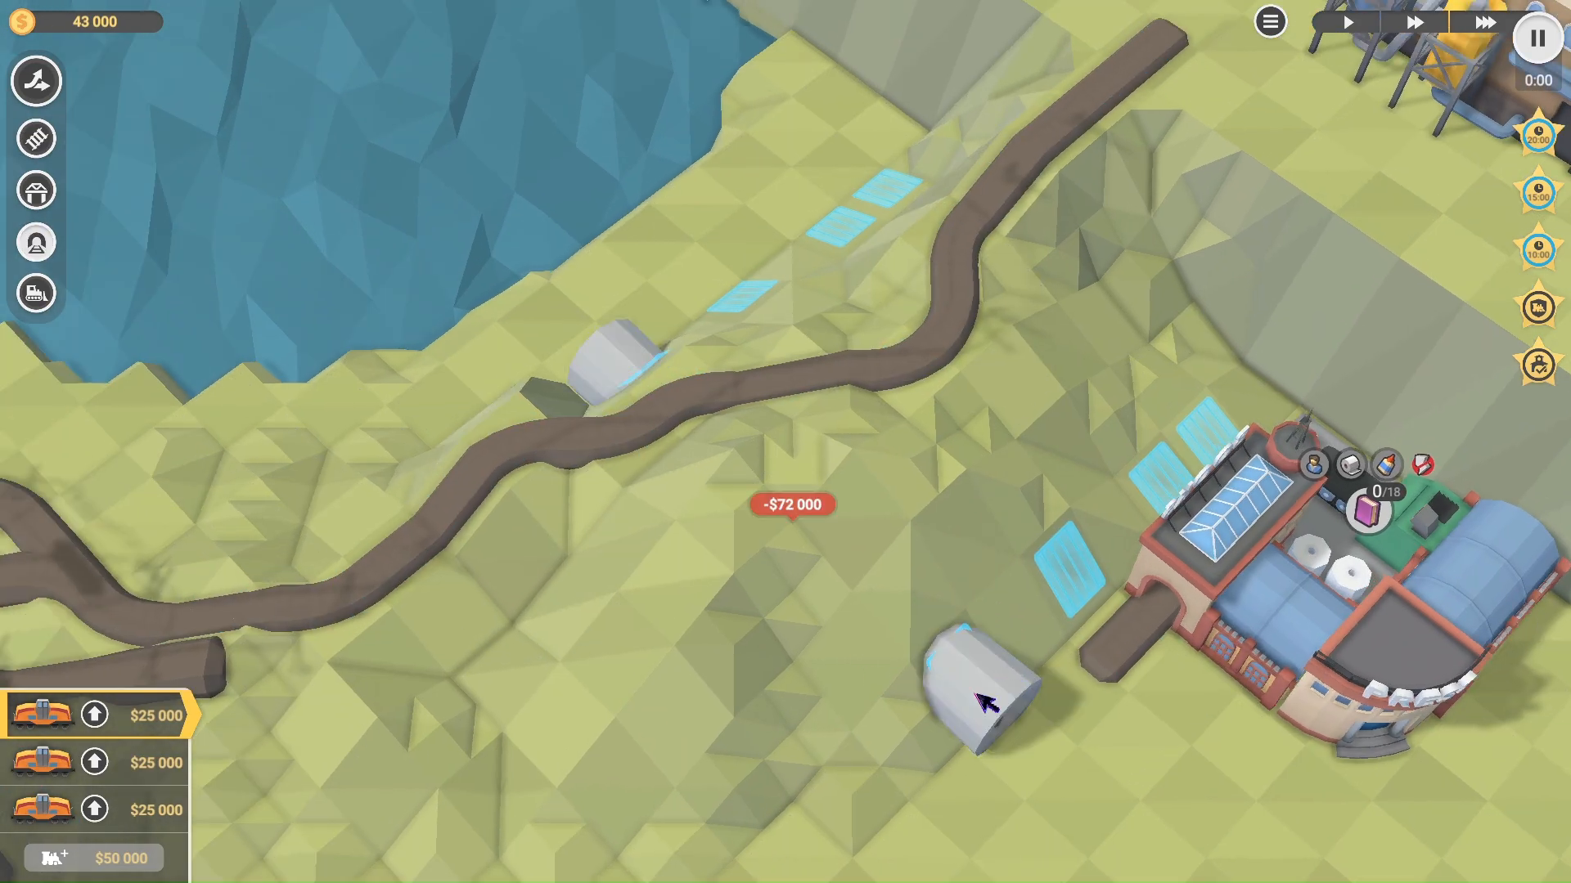
key(a)
key(a)
key(d)
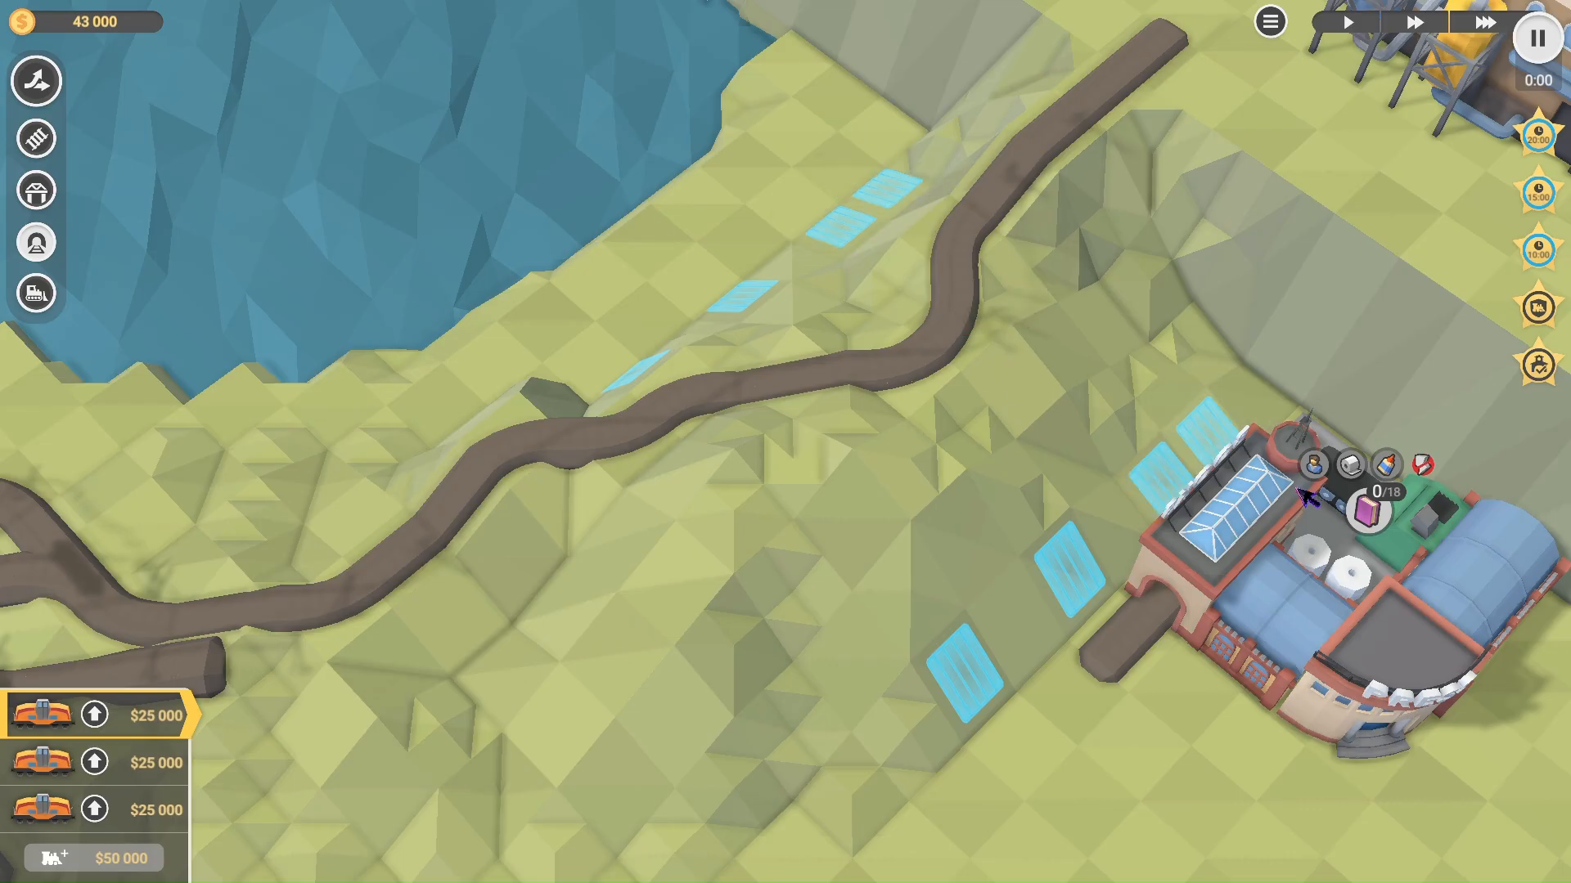
key(Escape)
Step: Flatten points on the slope beside the press building with a size 0 circle brush, at target levels 2 and 1
scroll(1341, 533, up, 5)
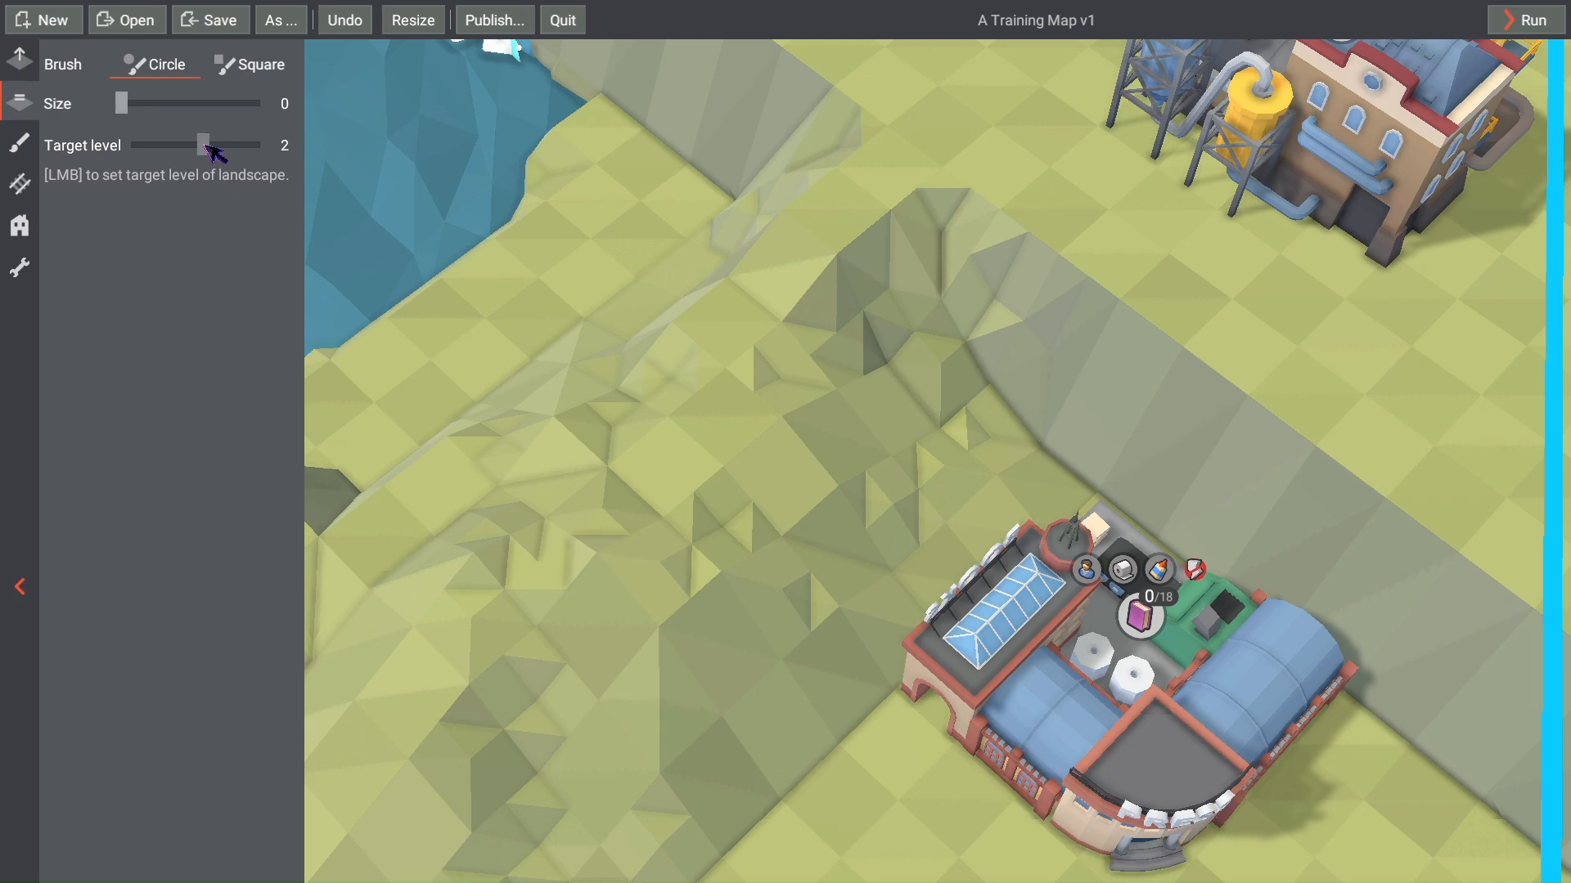
click(939, 520)
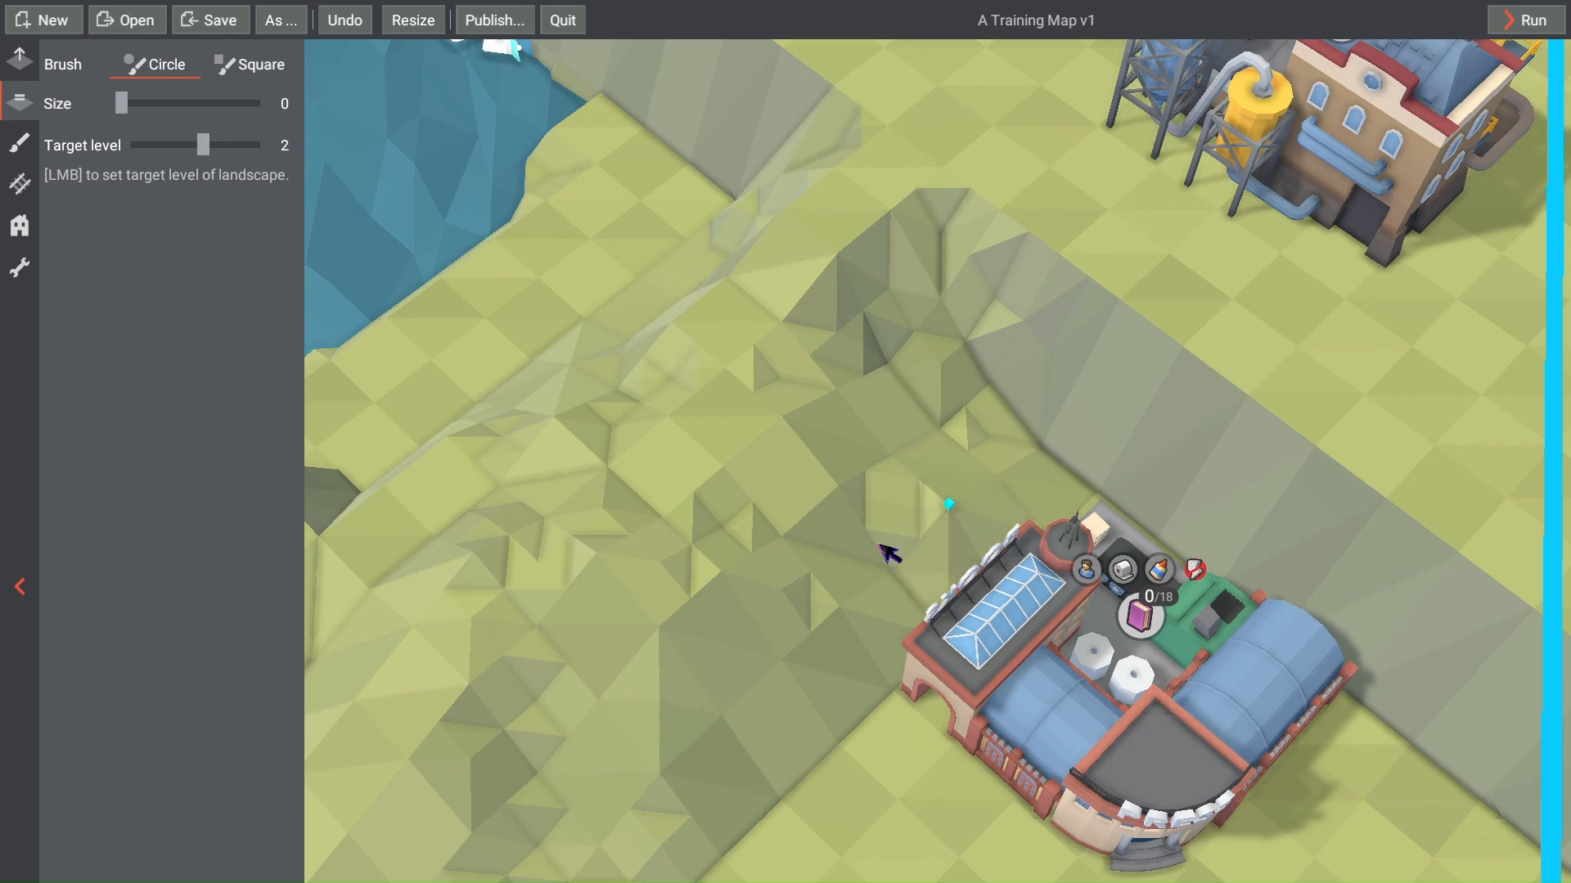
right_drag(779, 578, 831, 494)
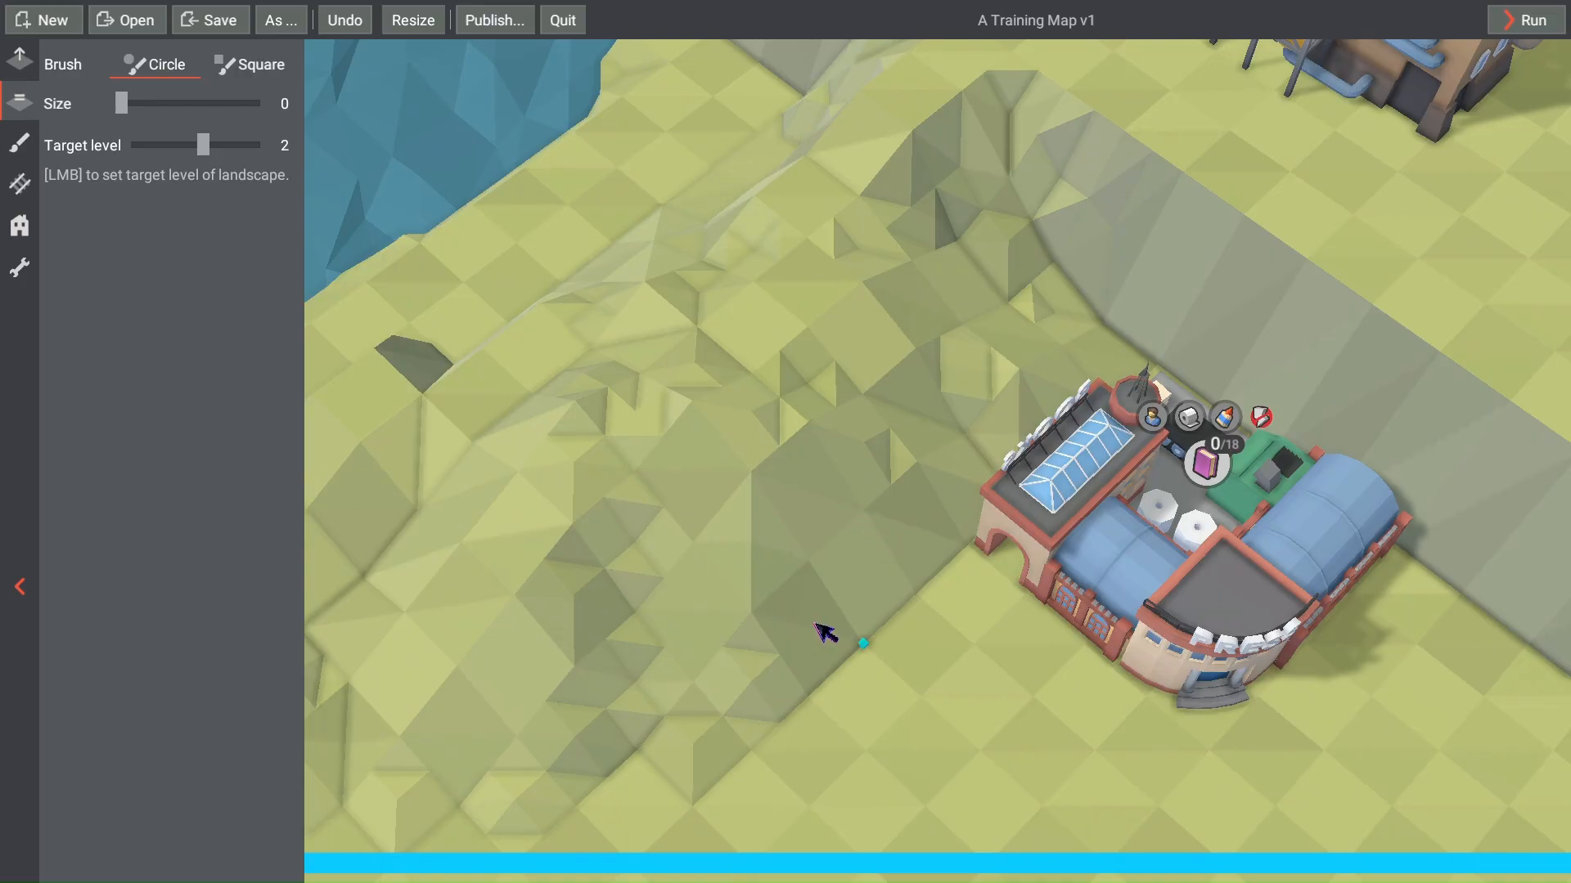
mouse_move(816, 623)
right_down()
mouse_move(712, 606)
mouse_move(714, 570)
right_up()
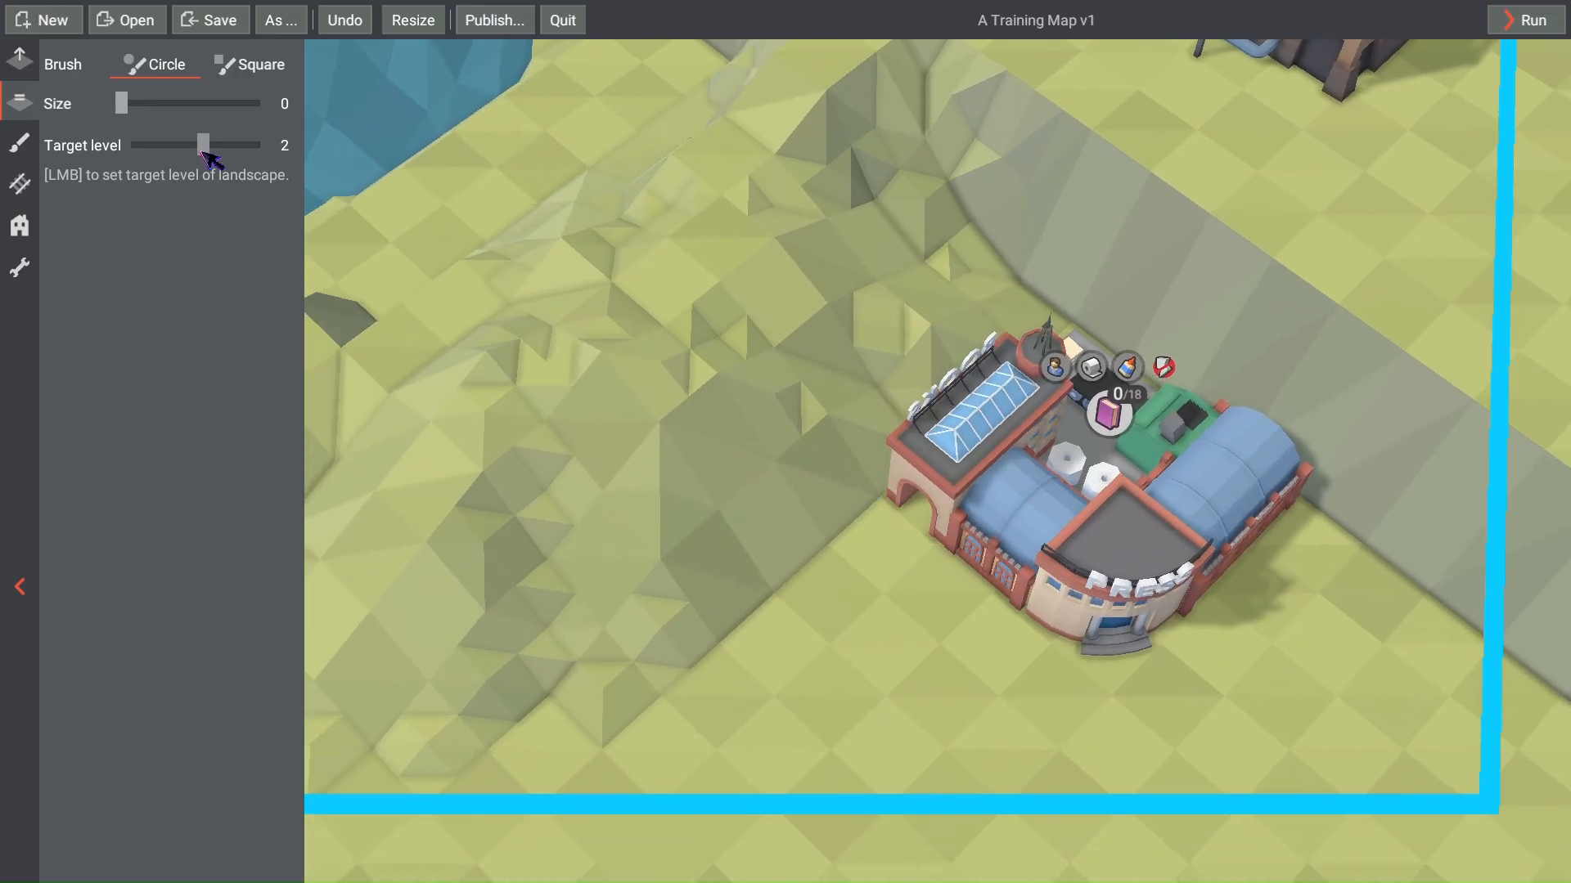
click(842, 427)
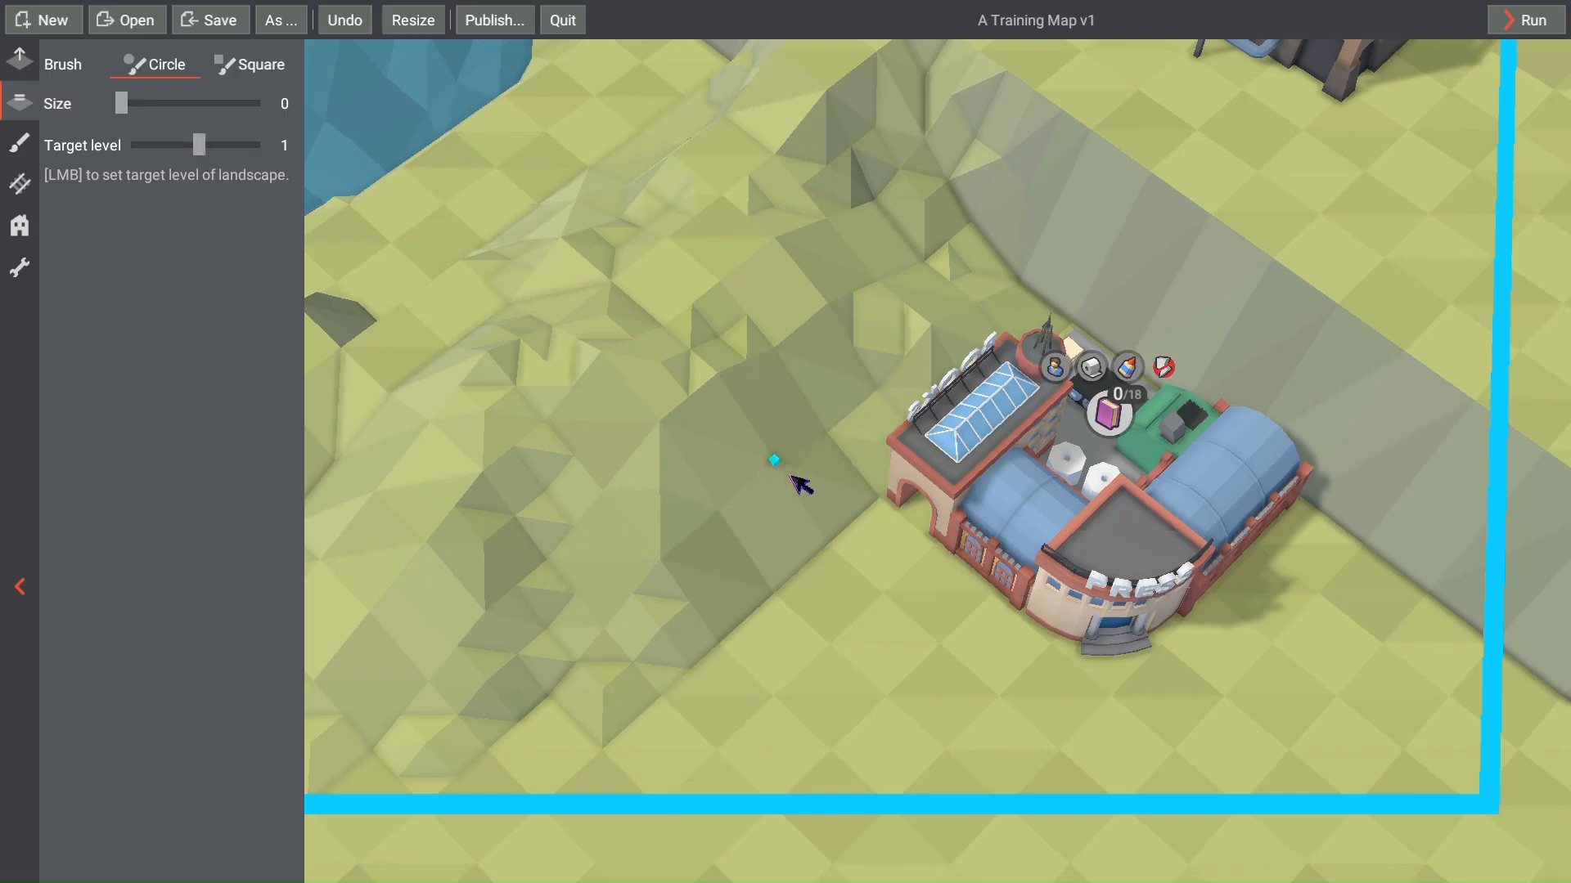
scroll(800, 484, up, 5)
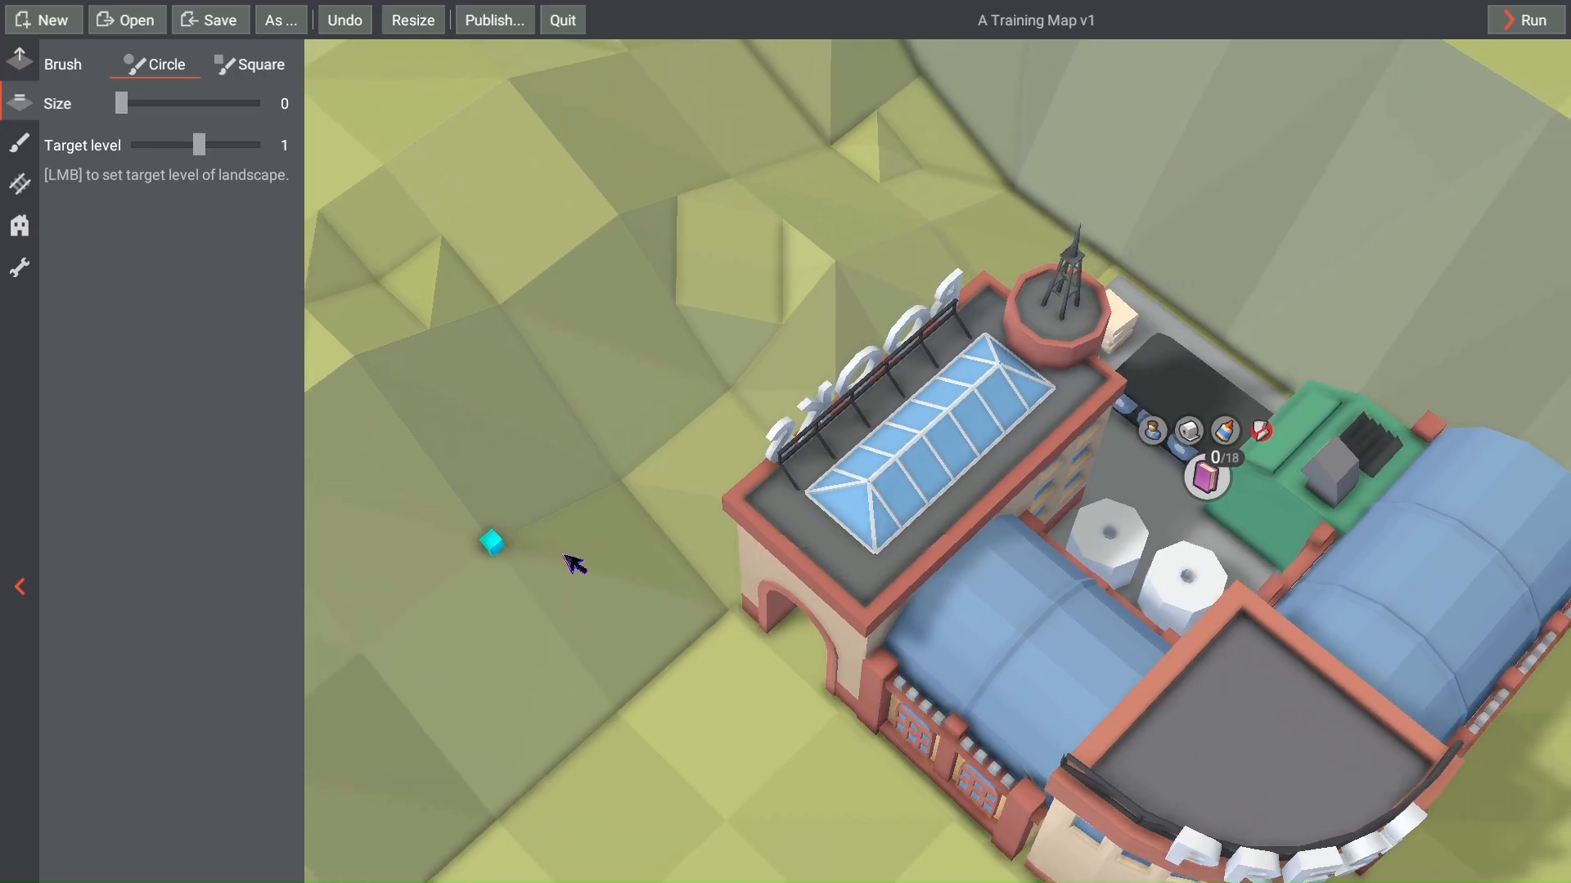
scroll(799, 512, down, 5)
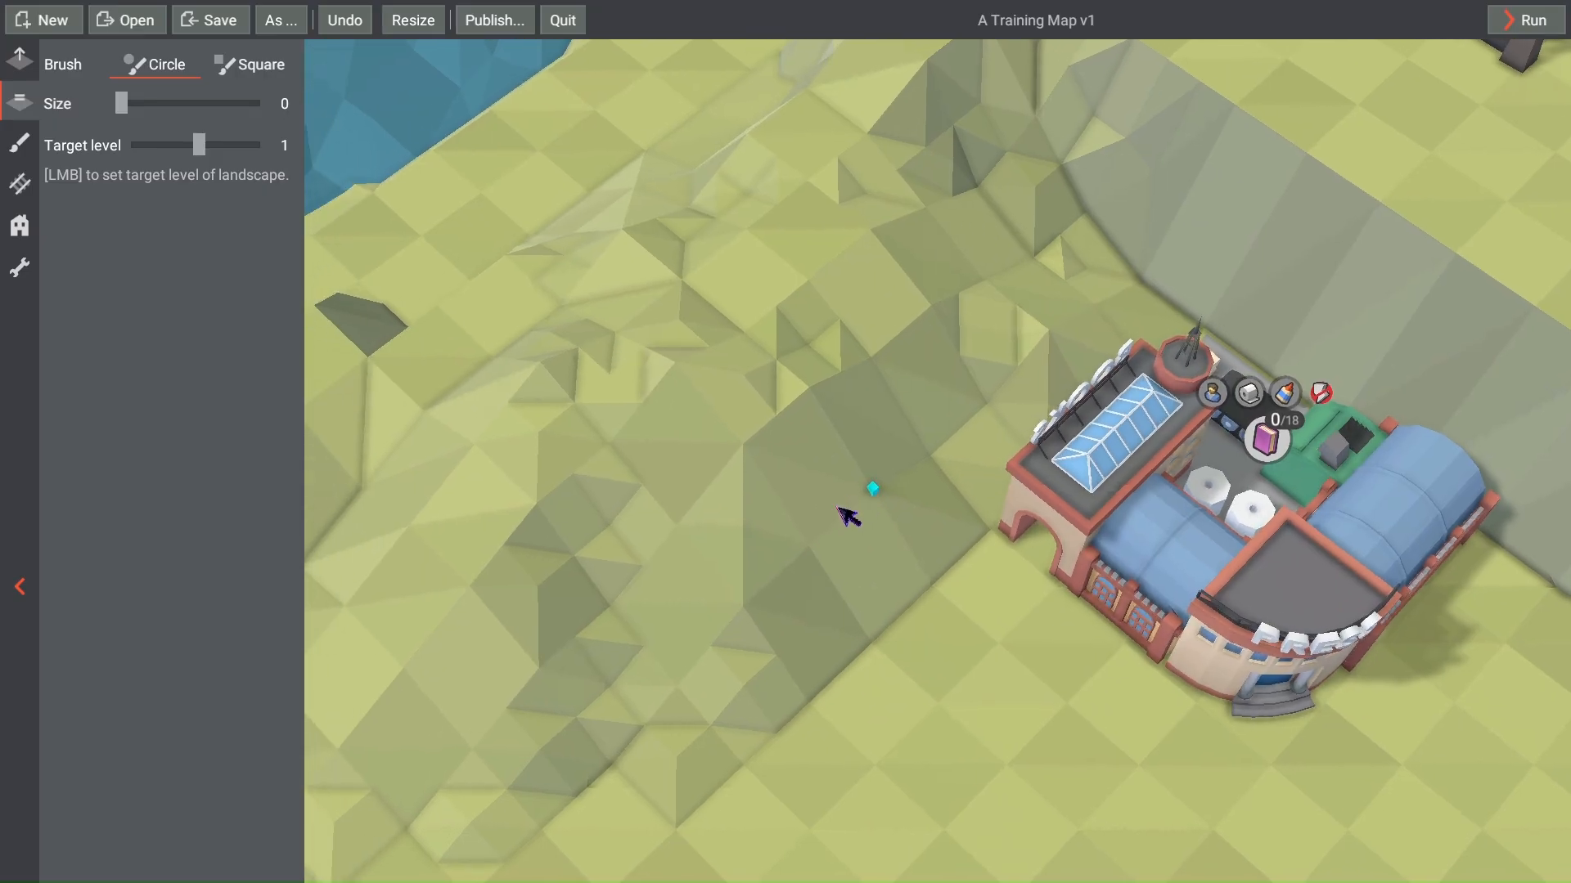
Step: Test-run the map again and build a tunnel from beside the press building through the hill to the lakeside slope
click(1528, 20)
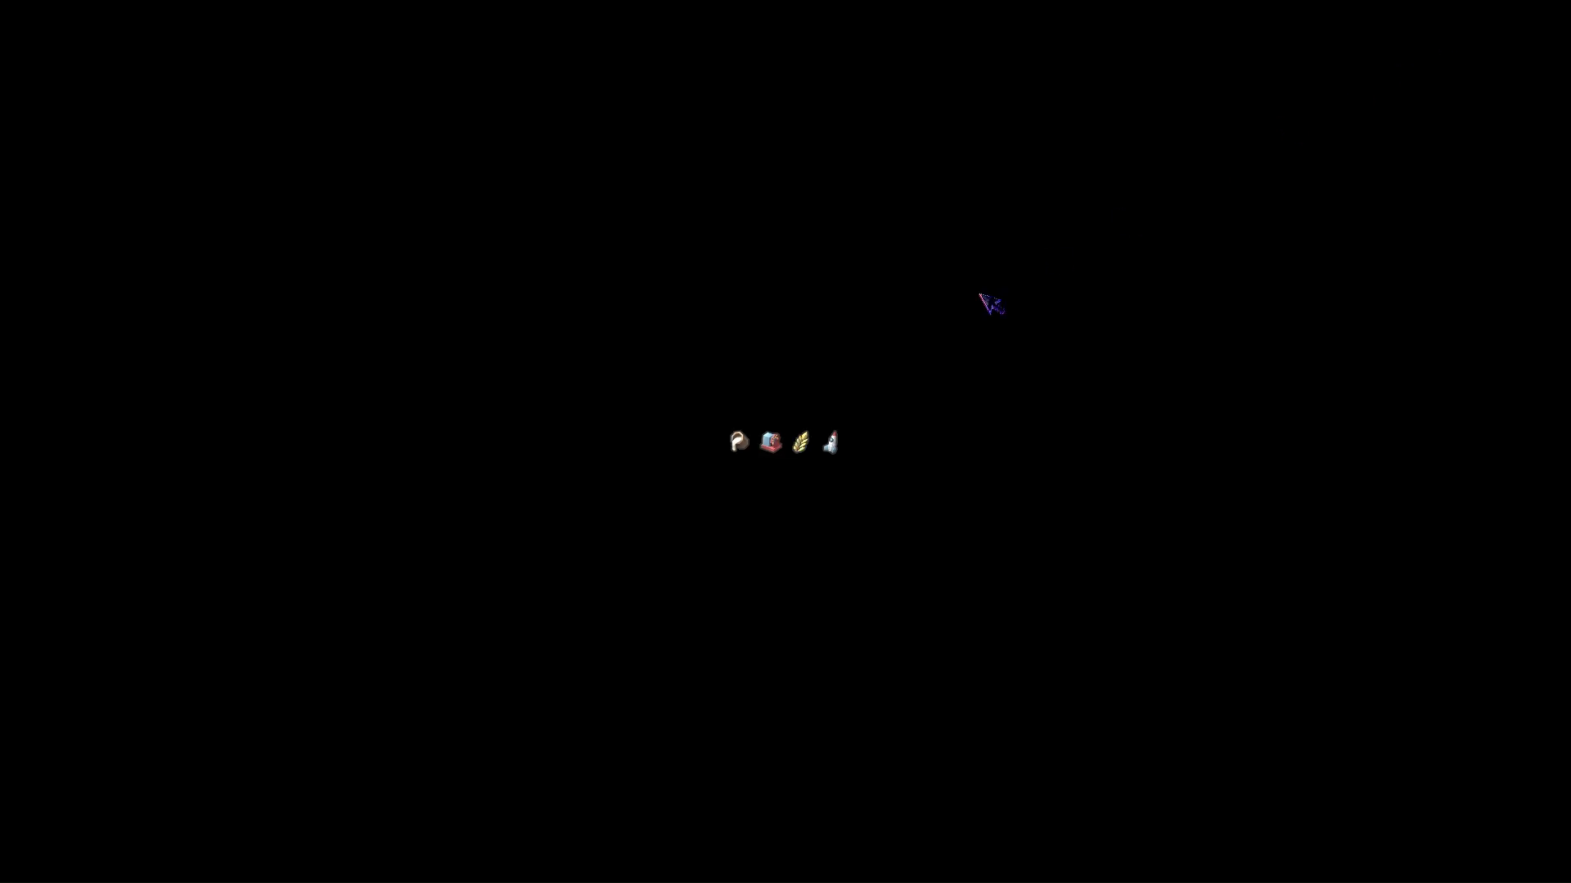
key(4)
scroll(1276, 802, up, 2)
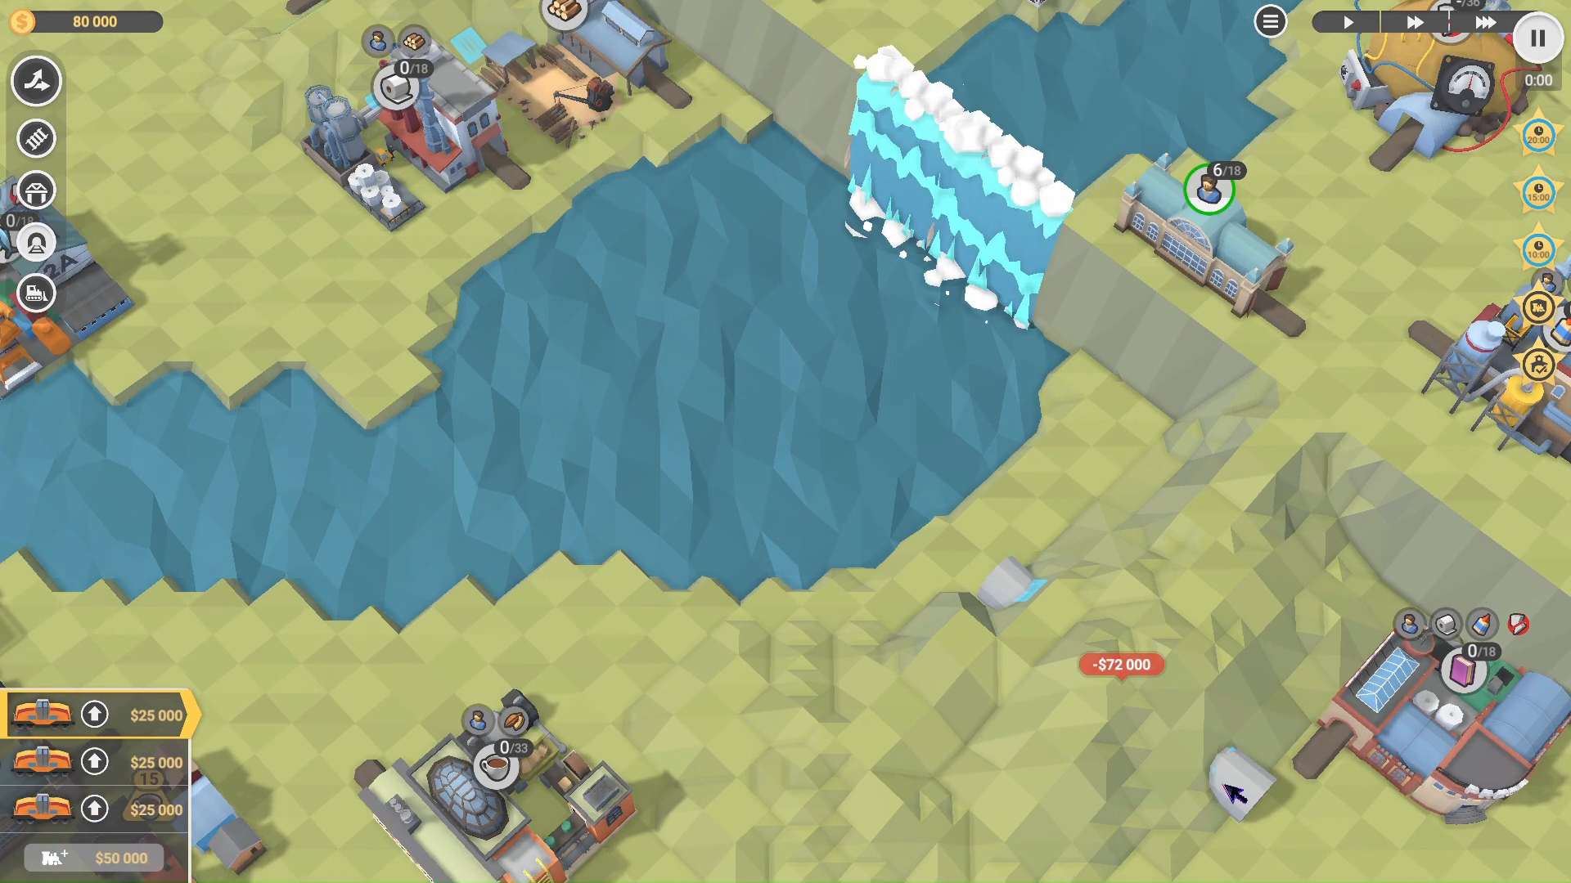
scroll(1220, 774, up, 3)
scroll(971, 627, down, 3)
scroll(752, 618, up, 3)
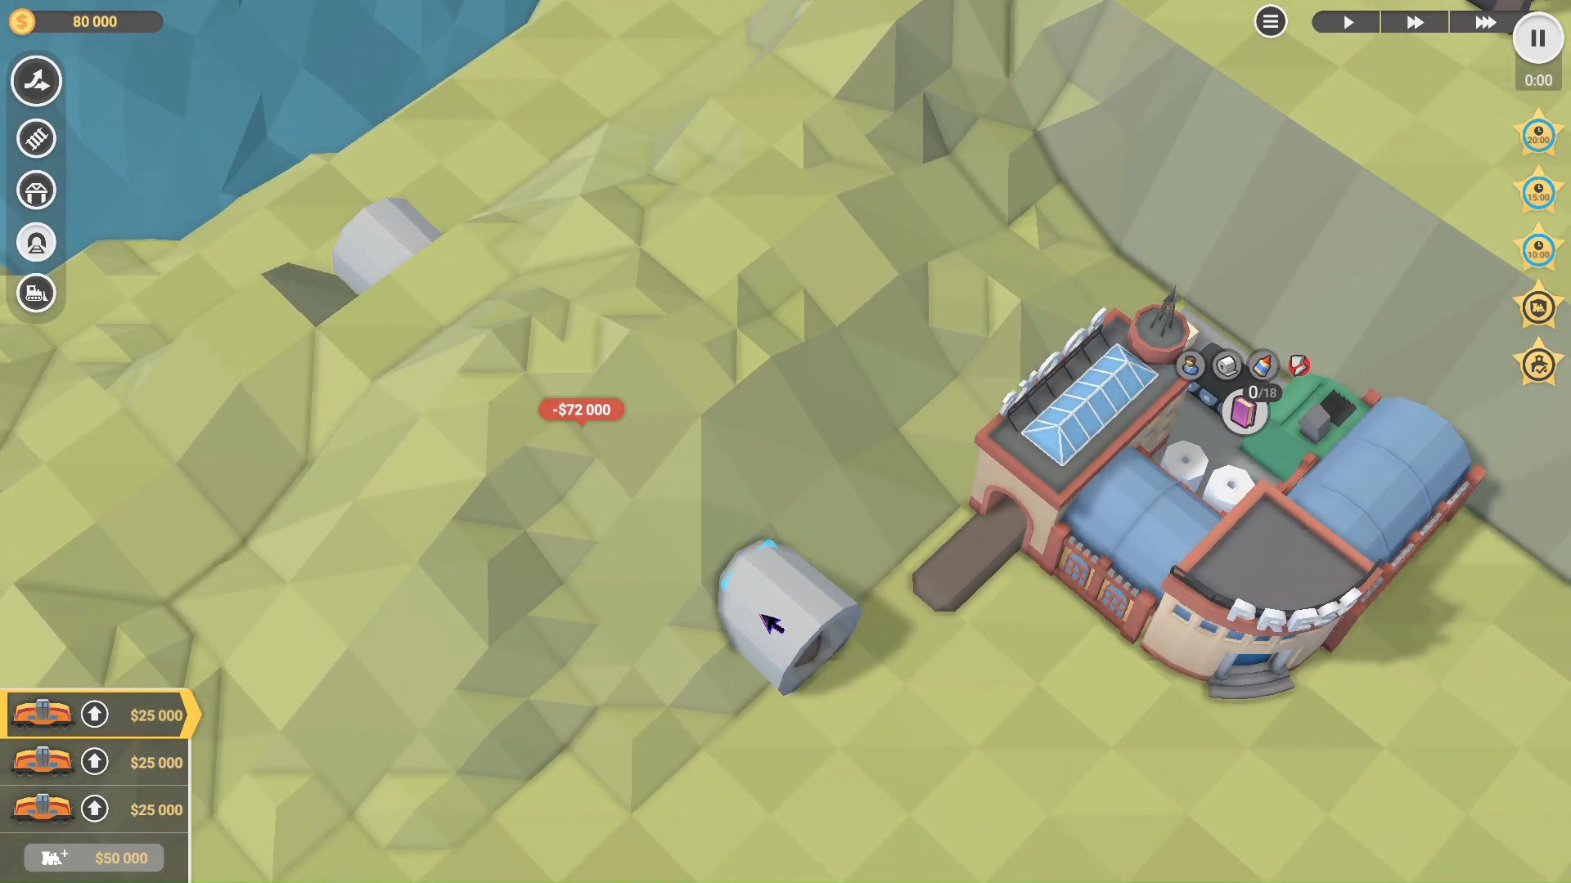
click(769, 623)
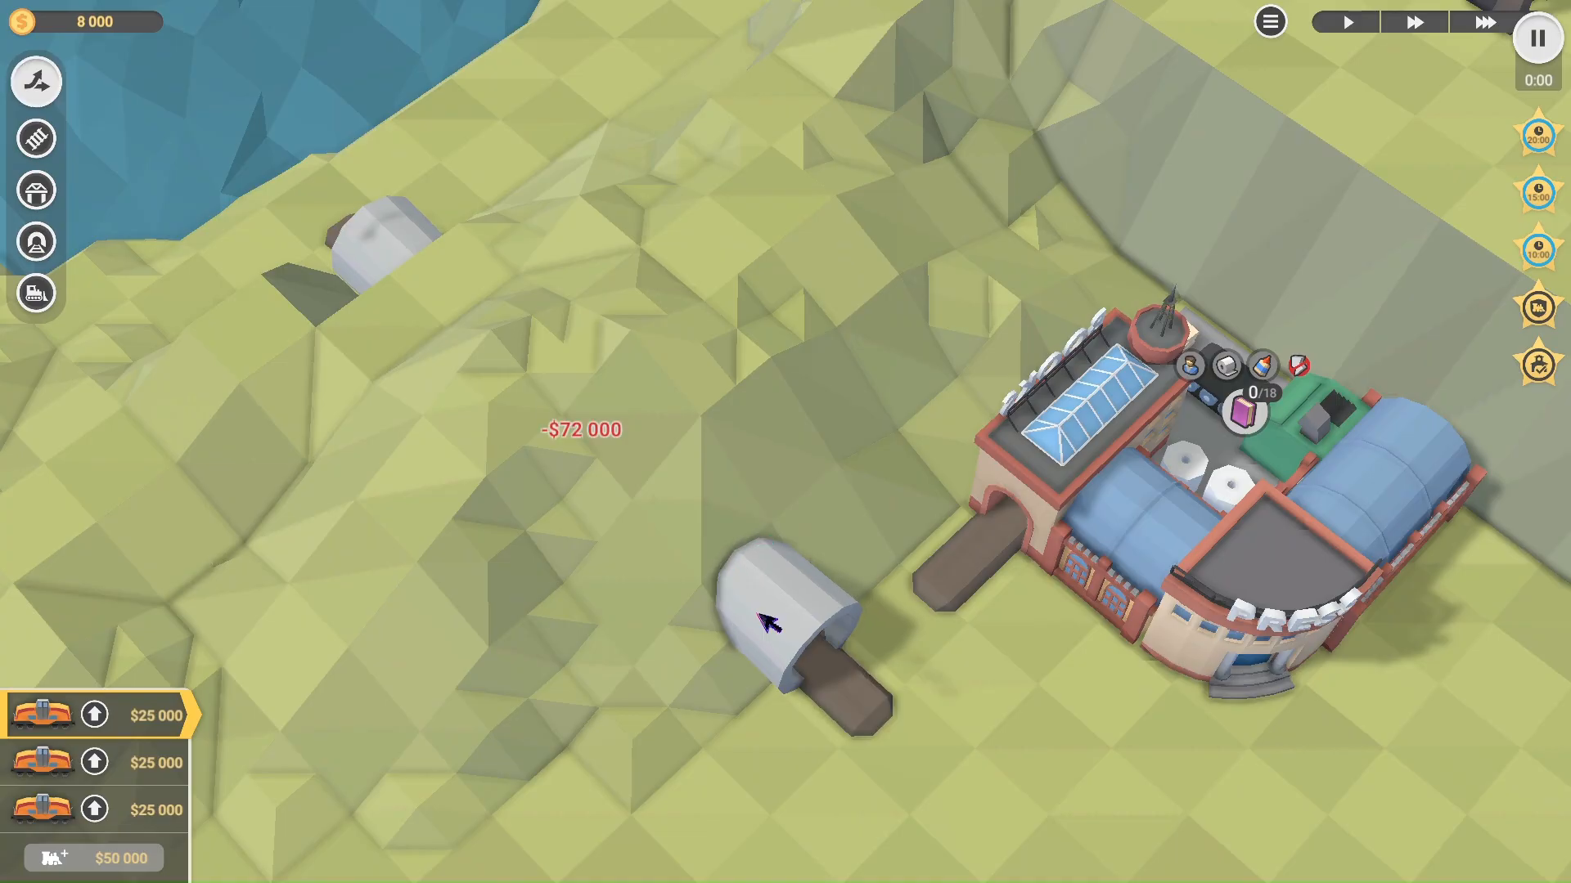
Step: Check the buildable track tiles around both tunnel portals and the press building, and return to the map editor
key(2)
drag(842, 694, 896, 715)
scroll(968, 661, down, 3)
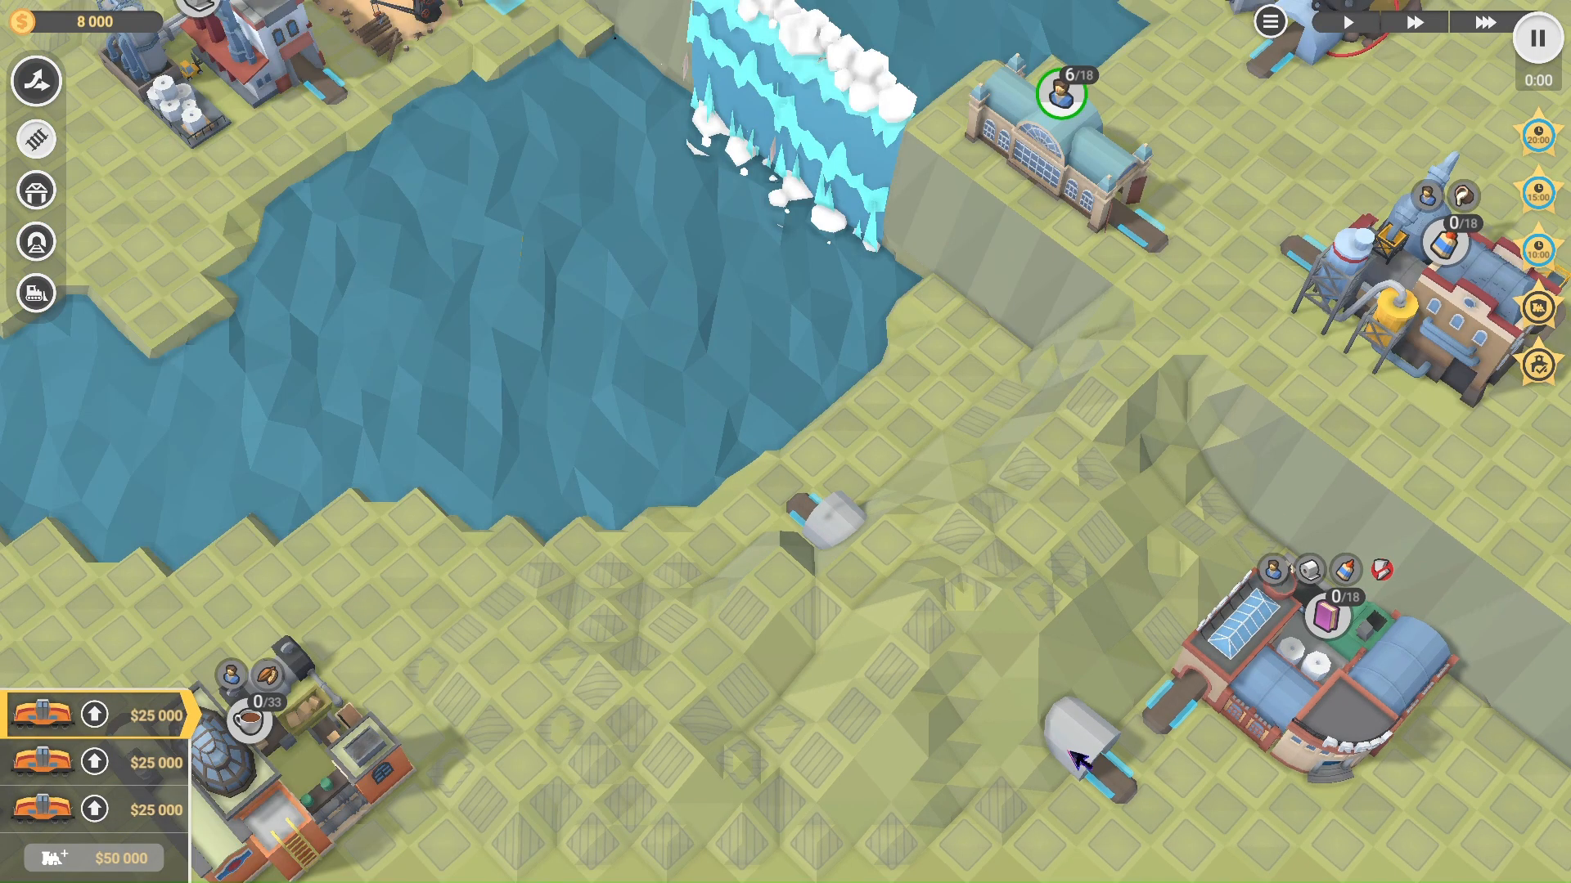
scroll(1112, 765, up, 5)
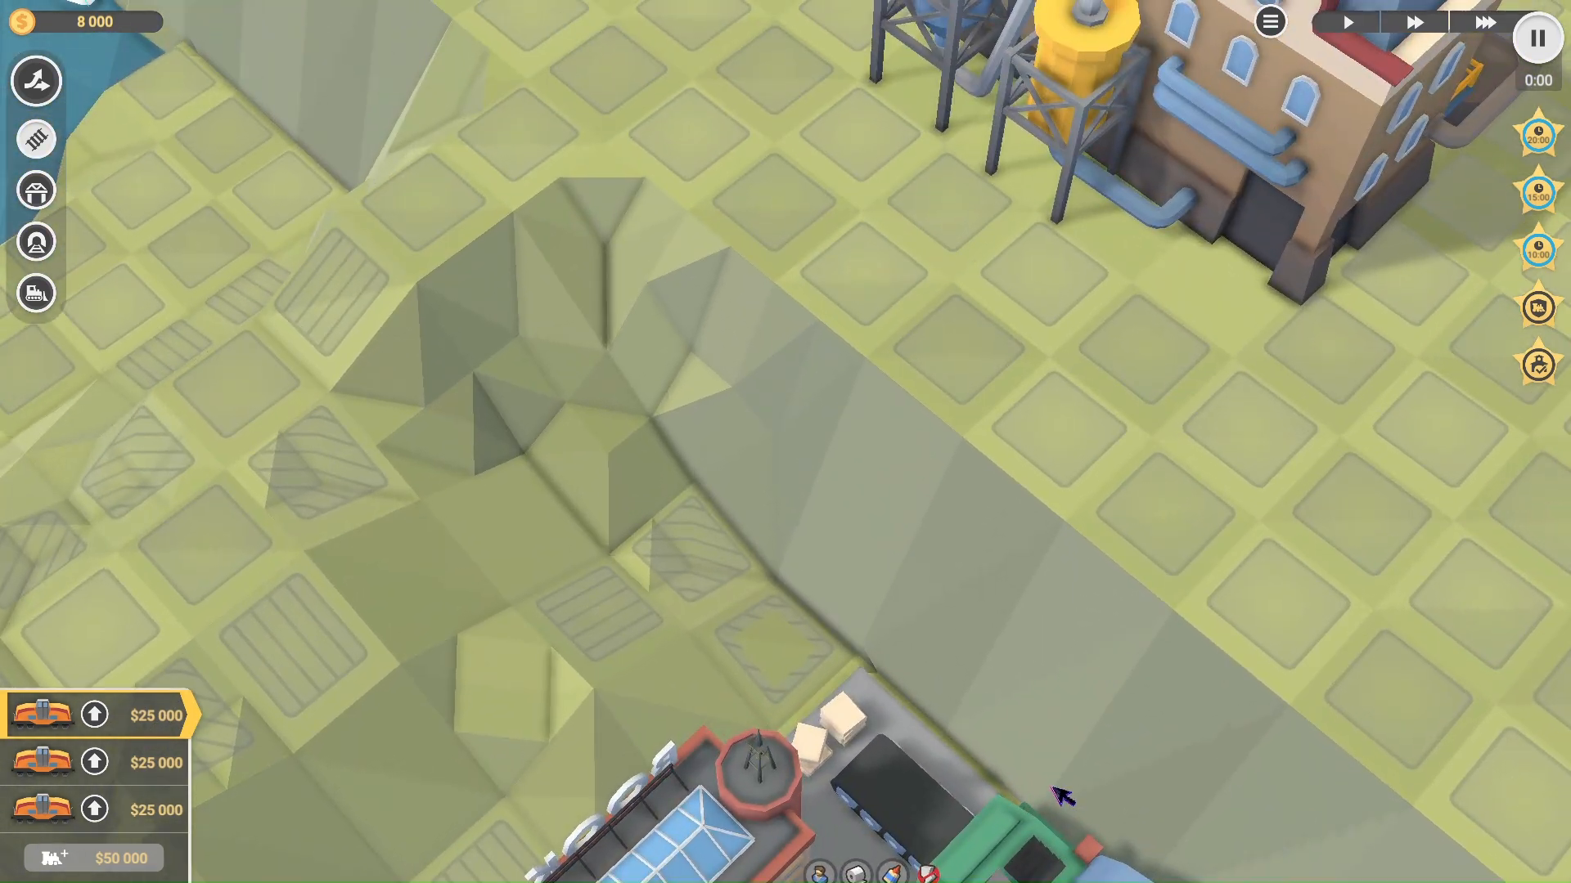
right_drag(1051, 788, 1147, 454)
right_drag(953, 643, 1155, 646)
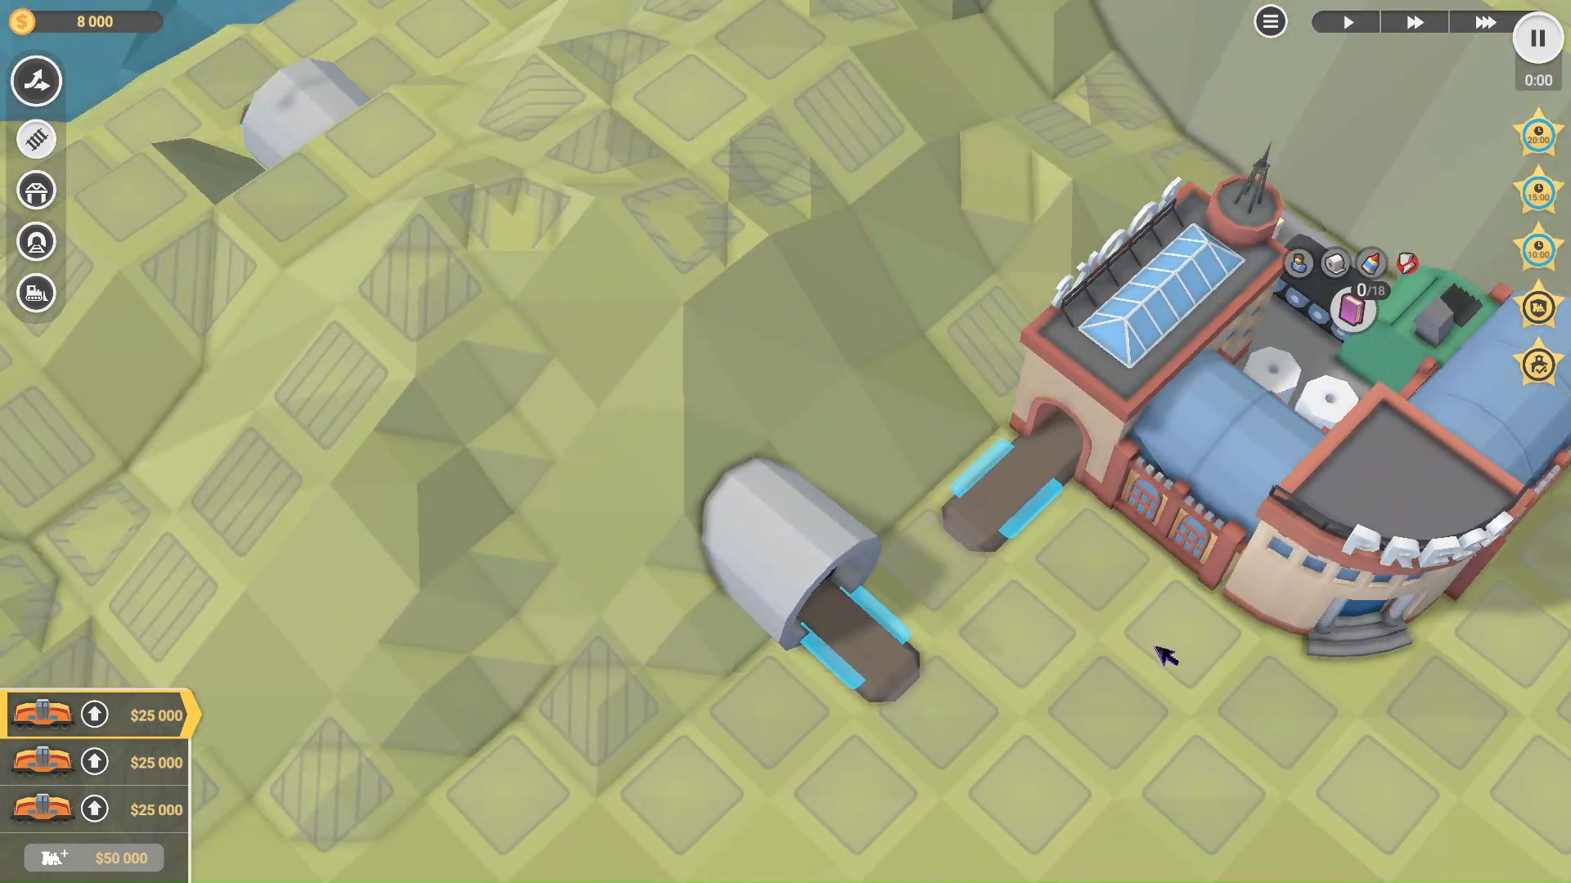
scroll(1088, 661, down, 4)
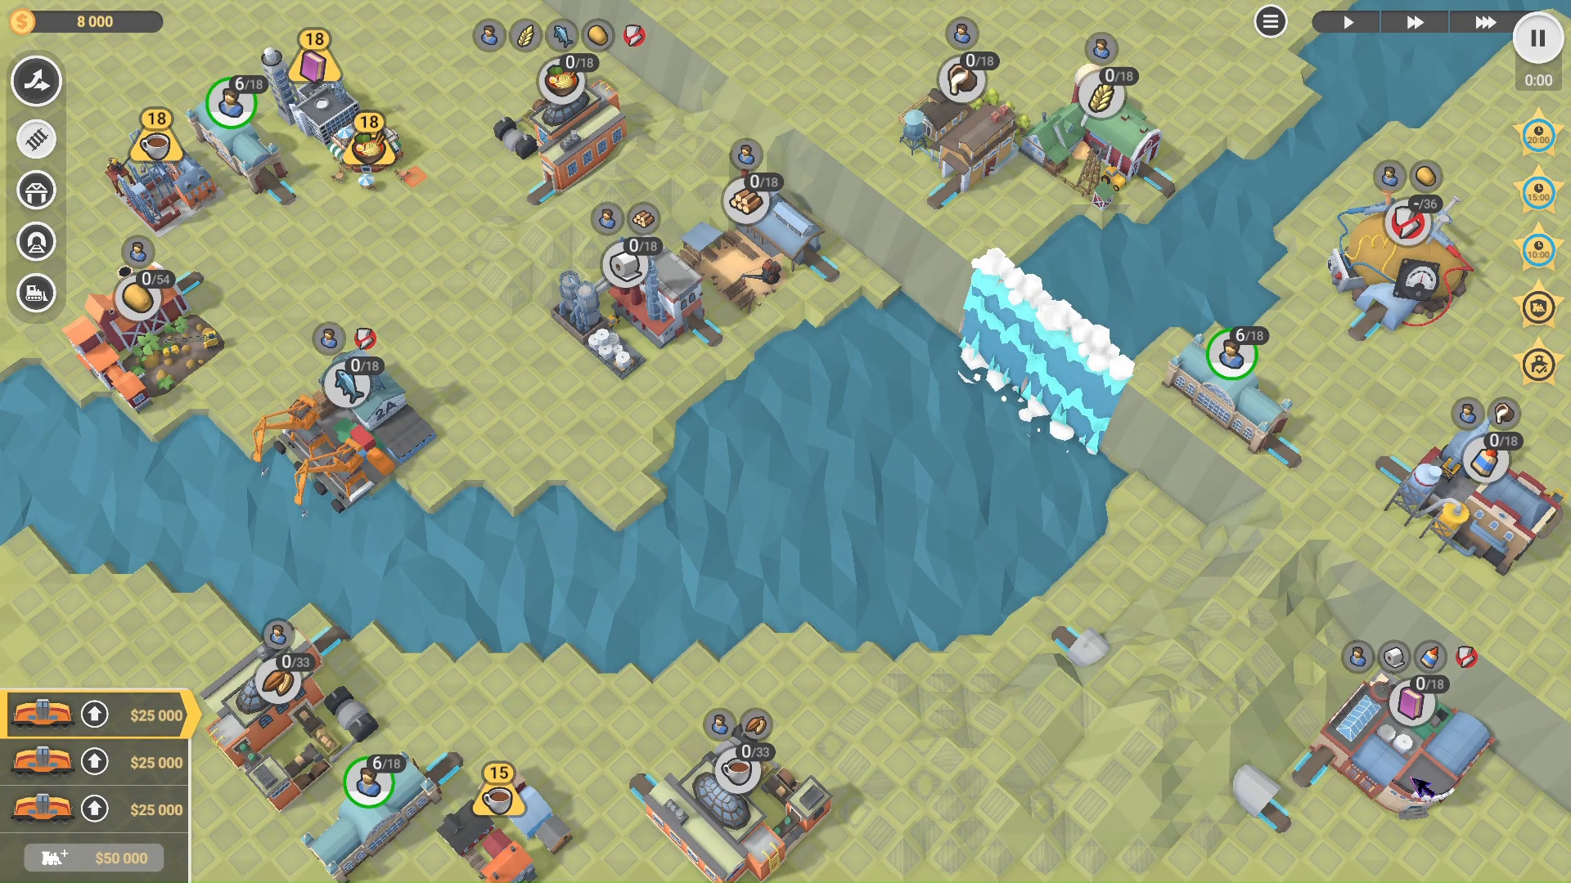
key(Escape)
scroll(1447, 669, up, 5)
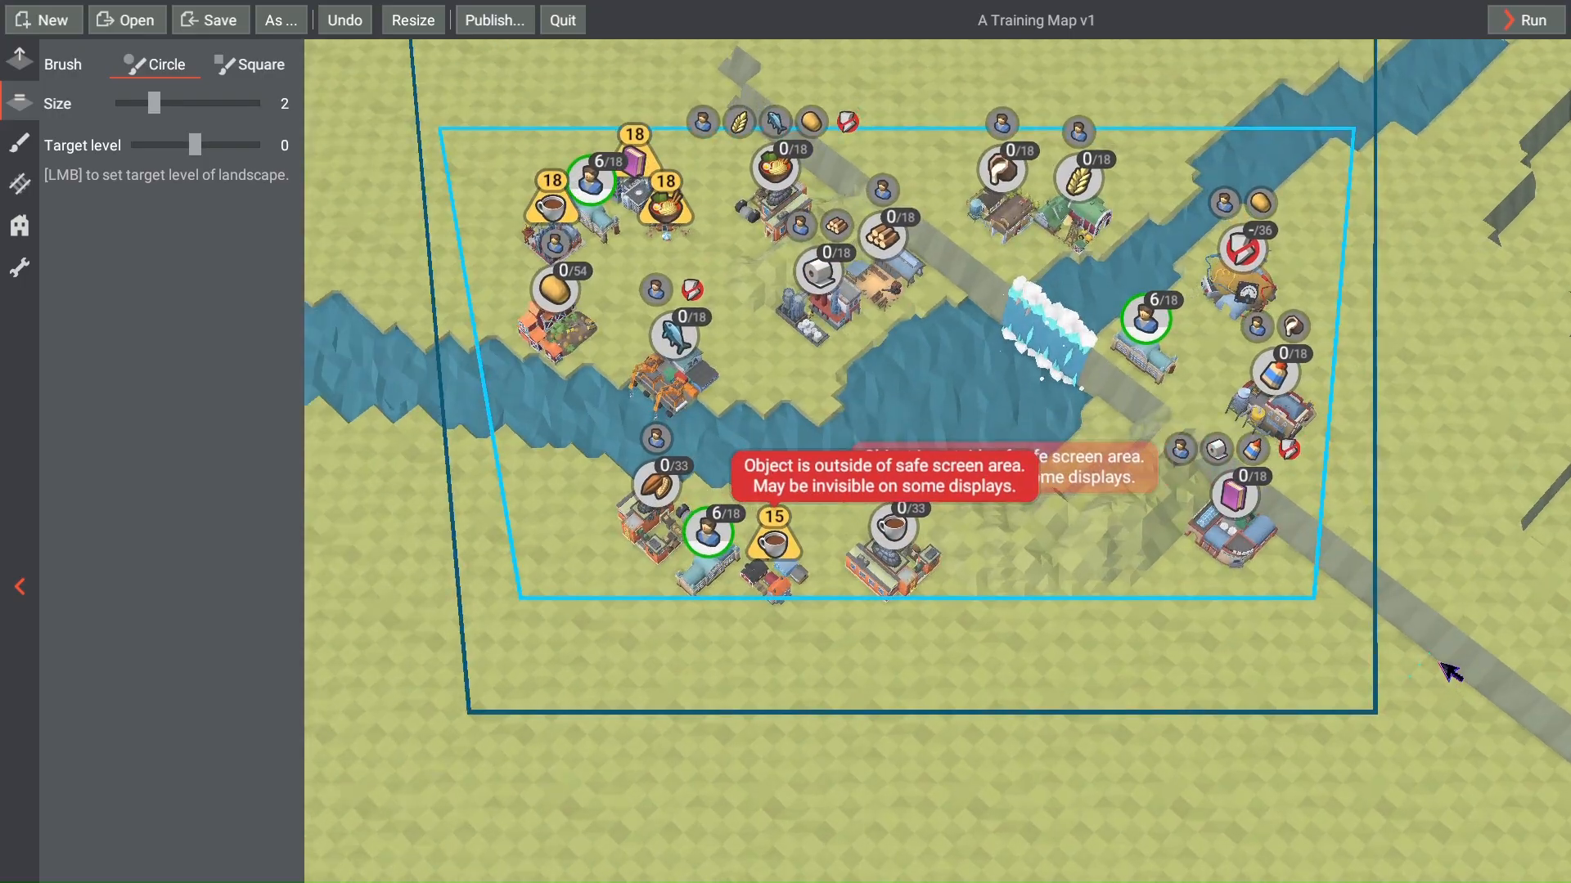
Step: Select the press building and move it slightly away from the hillside
click(19, 225)
scroll(1121, 336, up, 3)
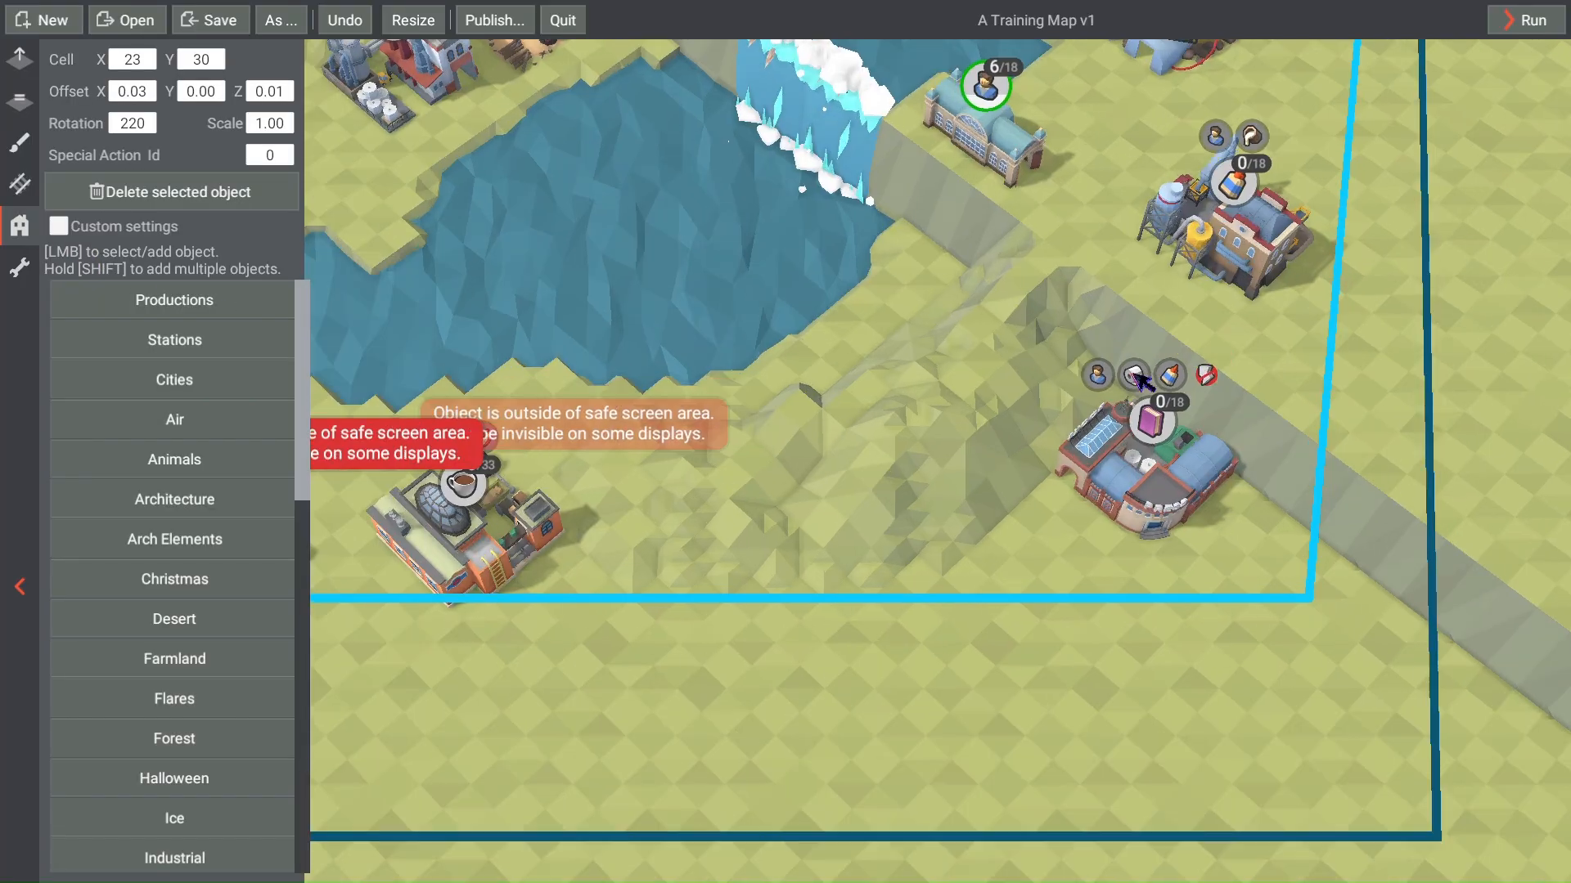
click(1162, 474)
drag(1193, 531, 1198, 533)
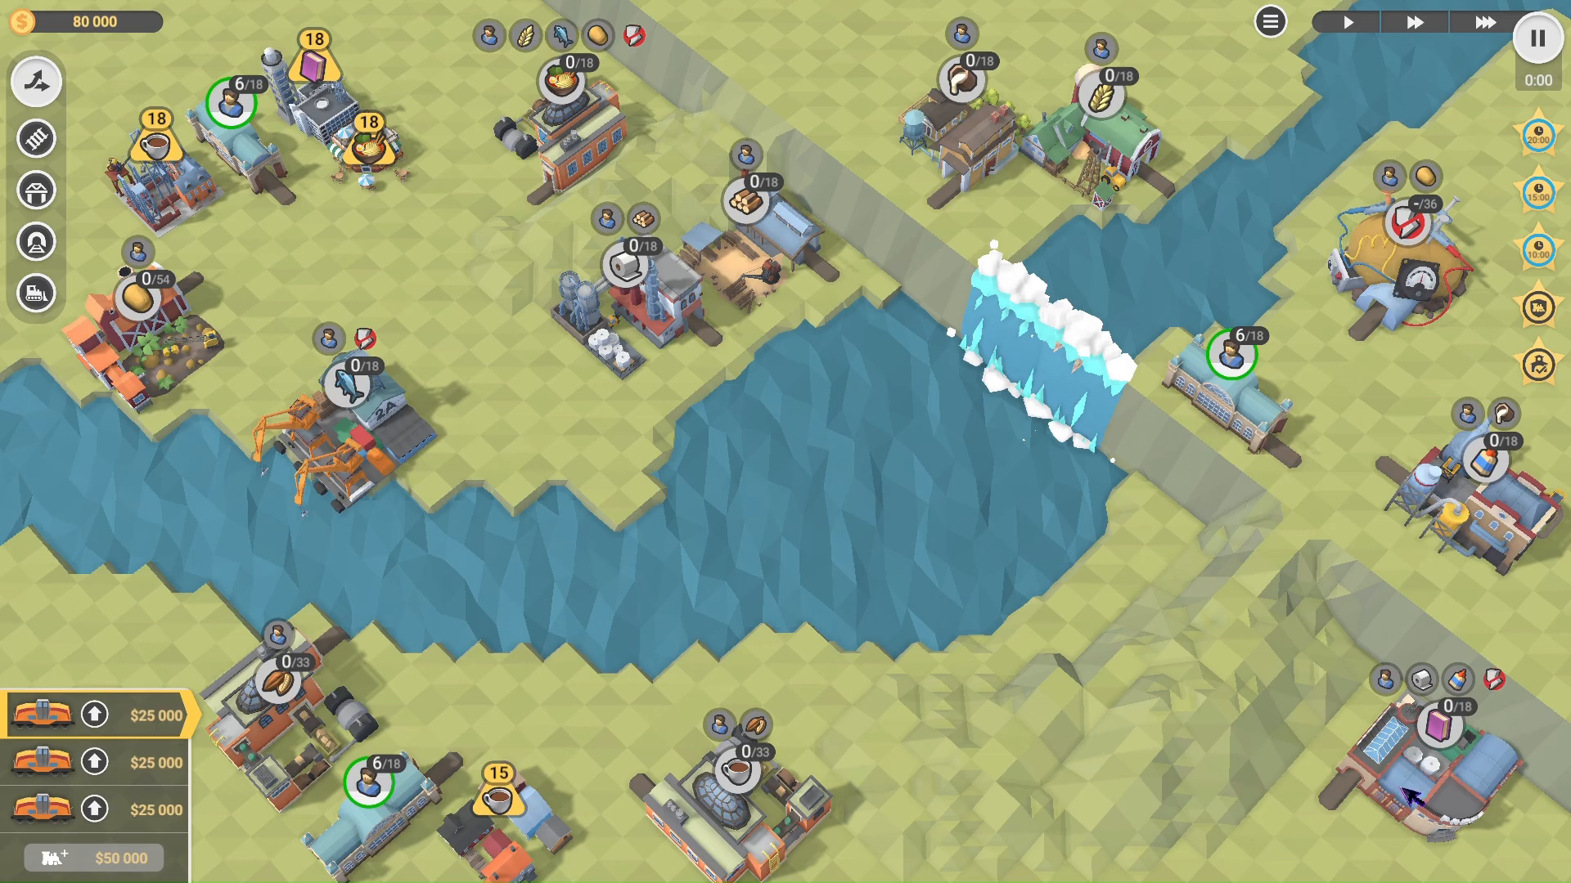
Step: Build a test tunnel from beside the press building through the hill to the lakeside, inspect both portals, and return to the map editor
key(4)
click(1245, 790)
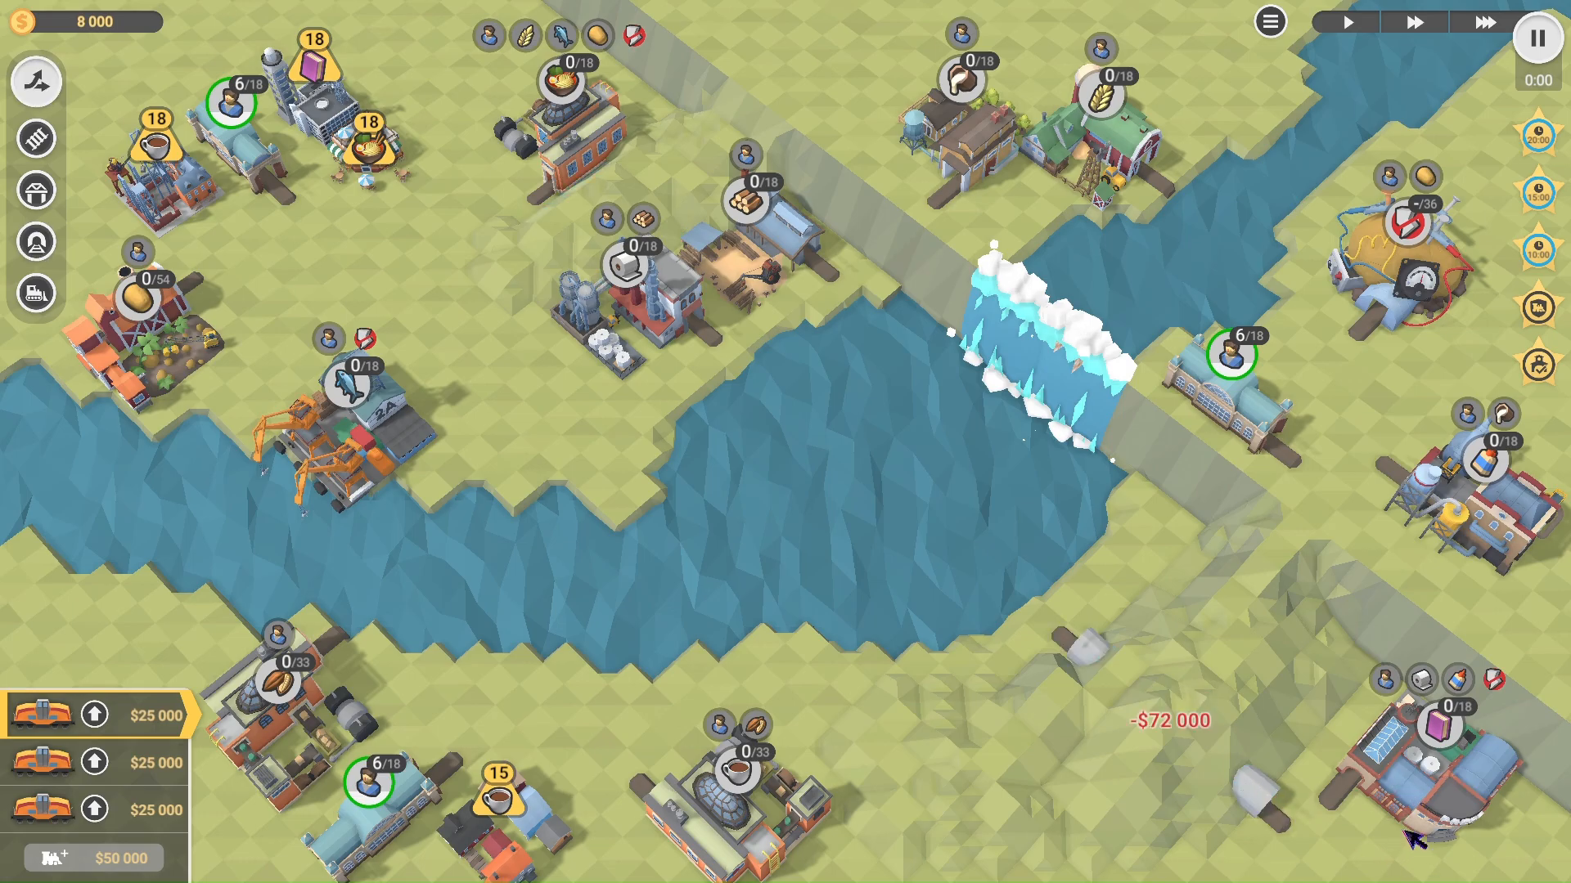
scroll(1403, 831, up, 4)
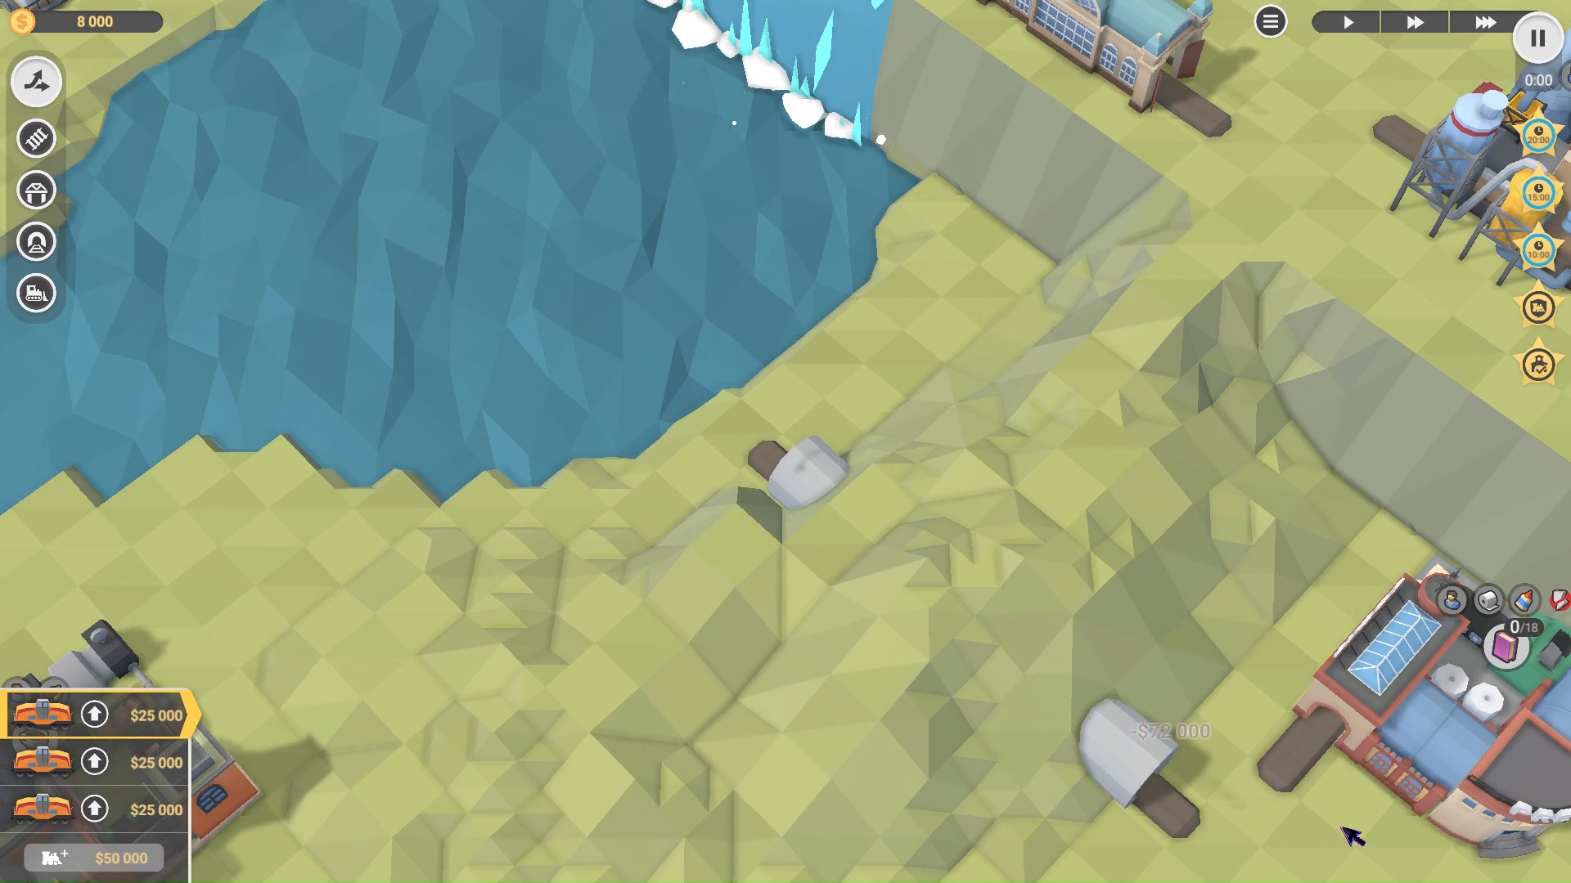
drag(836, 556, 992, 566)
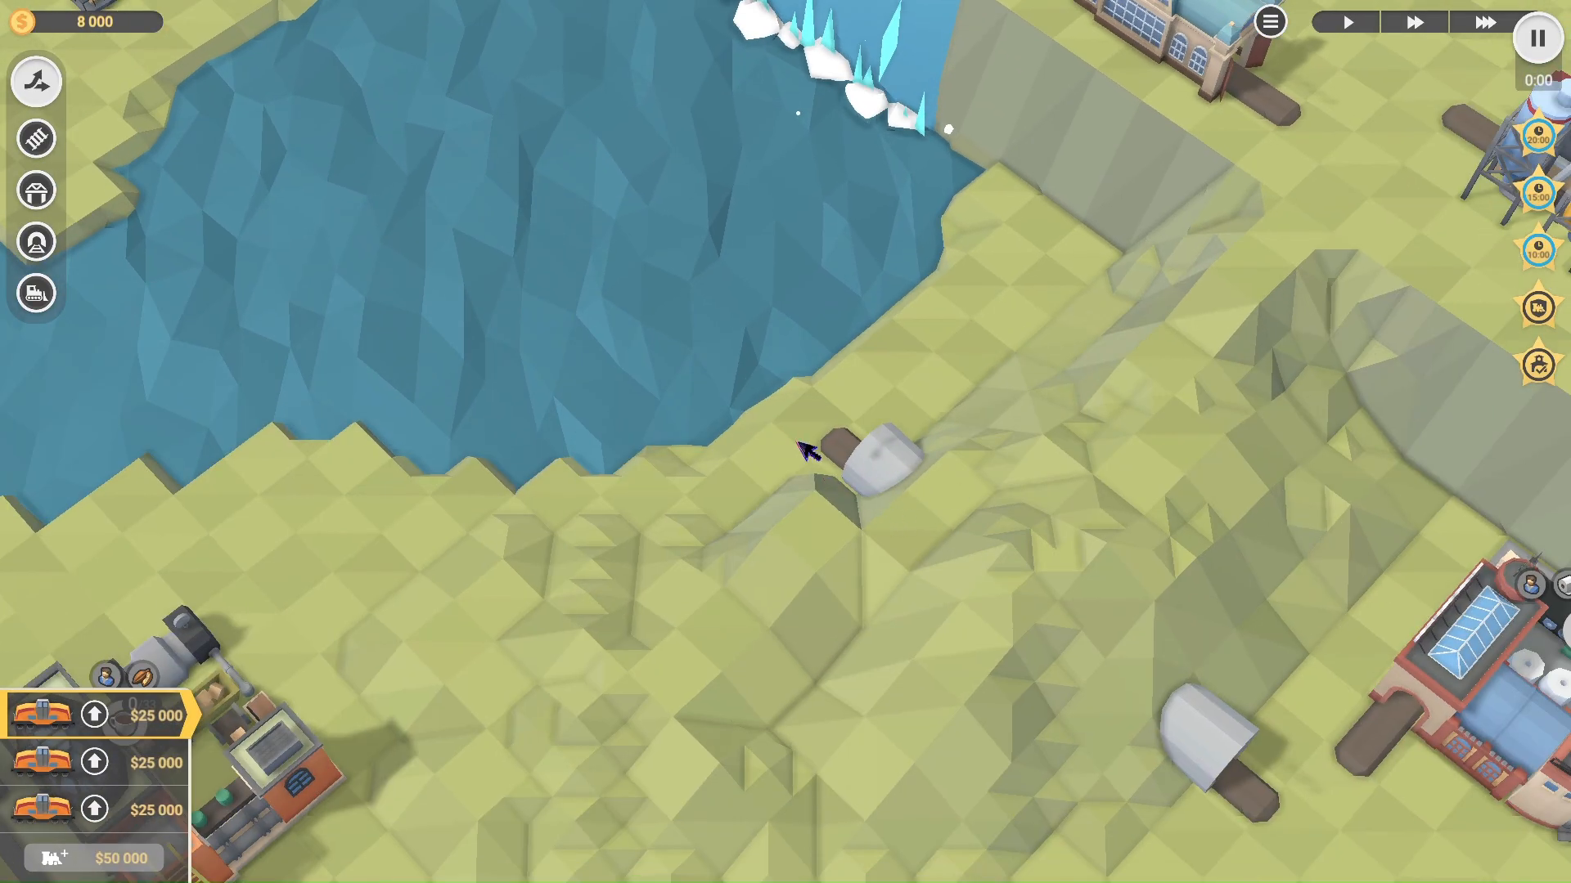
scroll(1044, 539, down, 4)
scroll(1052, 659, up, 4)
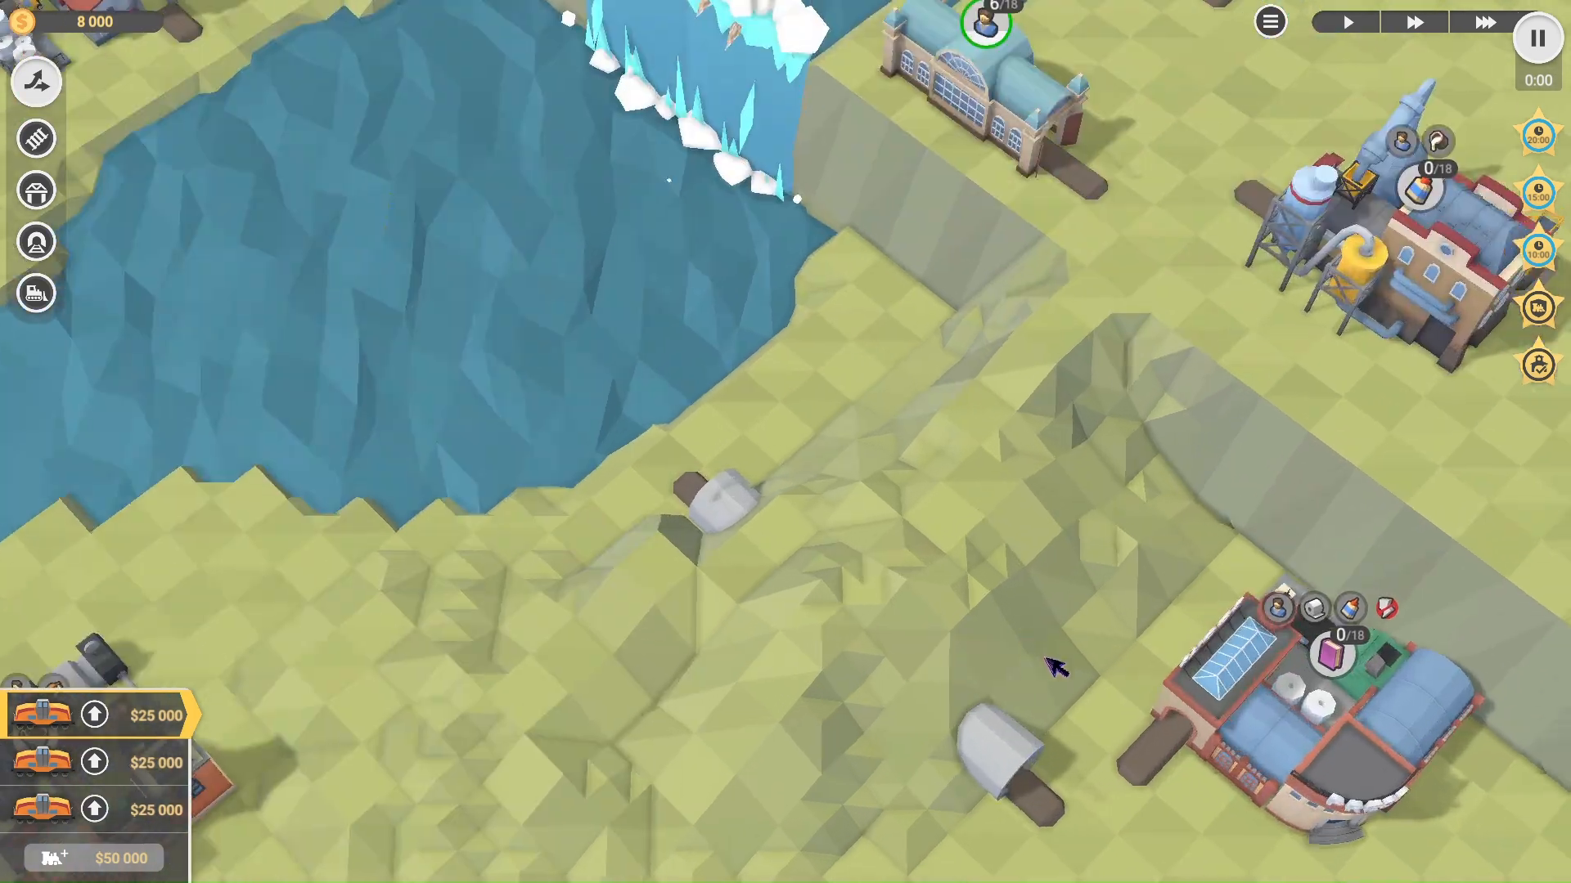
scroll(1043, 659, up, 3)
scroll(1034, 661, down, 2)
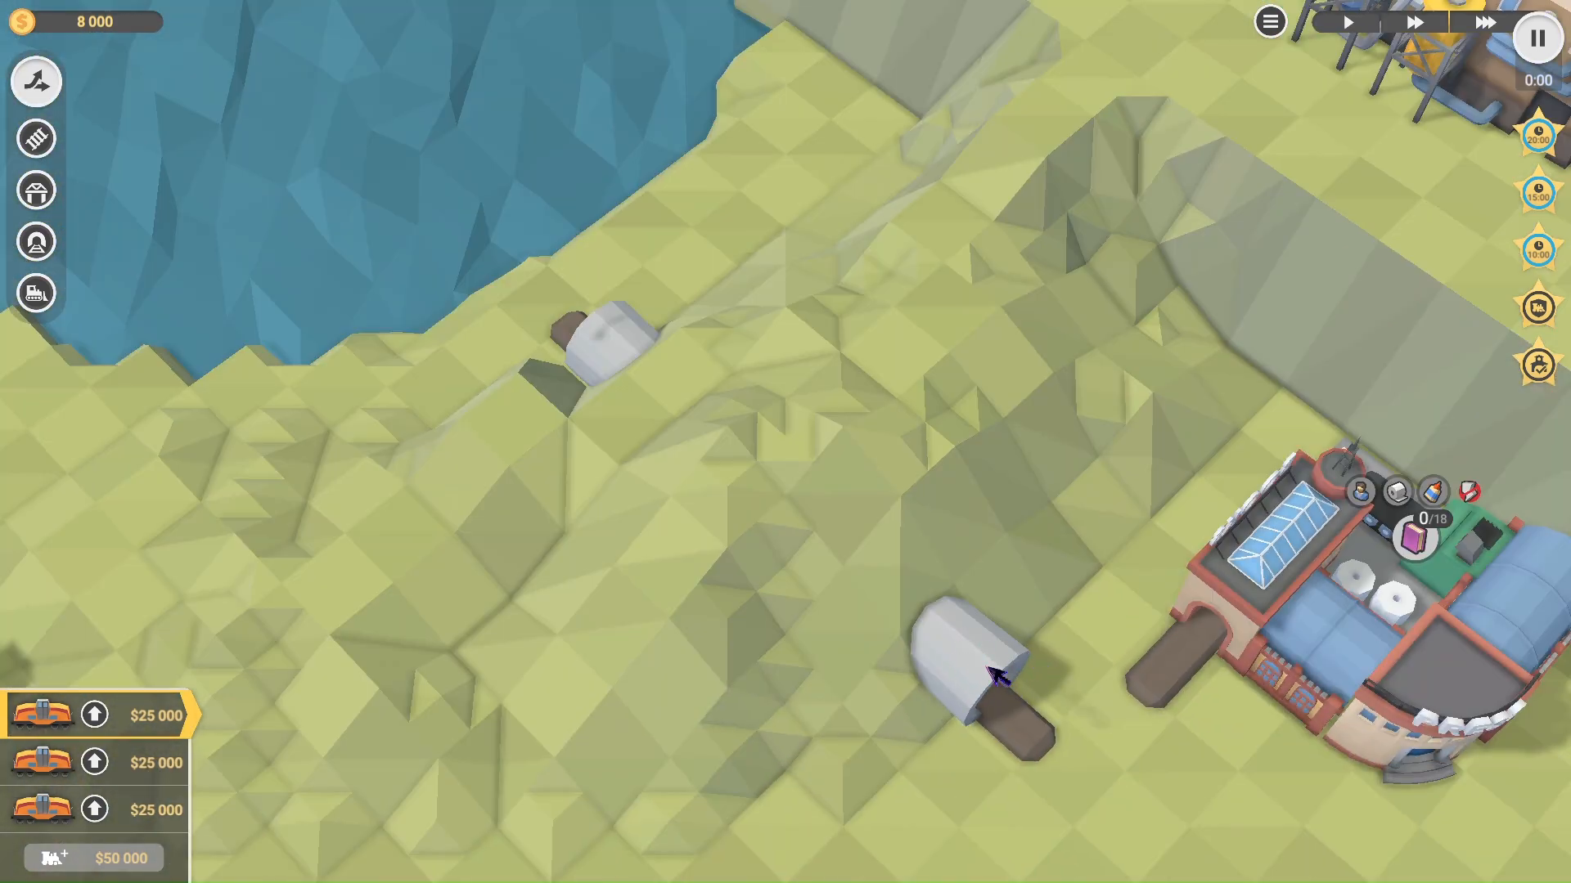
key(Escape)
Step: Flatten the foot of the slope facing the press building with a size 1 square brush at target level 0
scroll(1316, 525, up, 7)
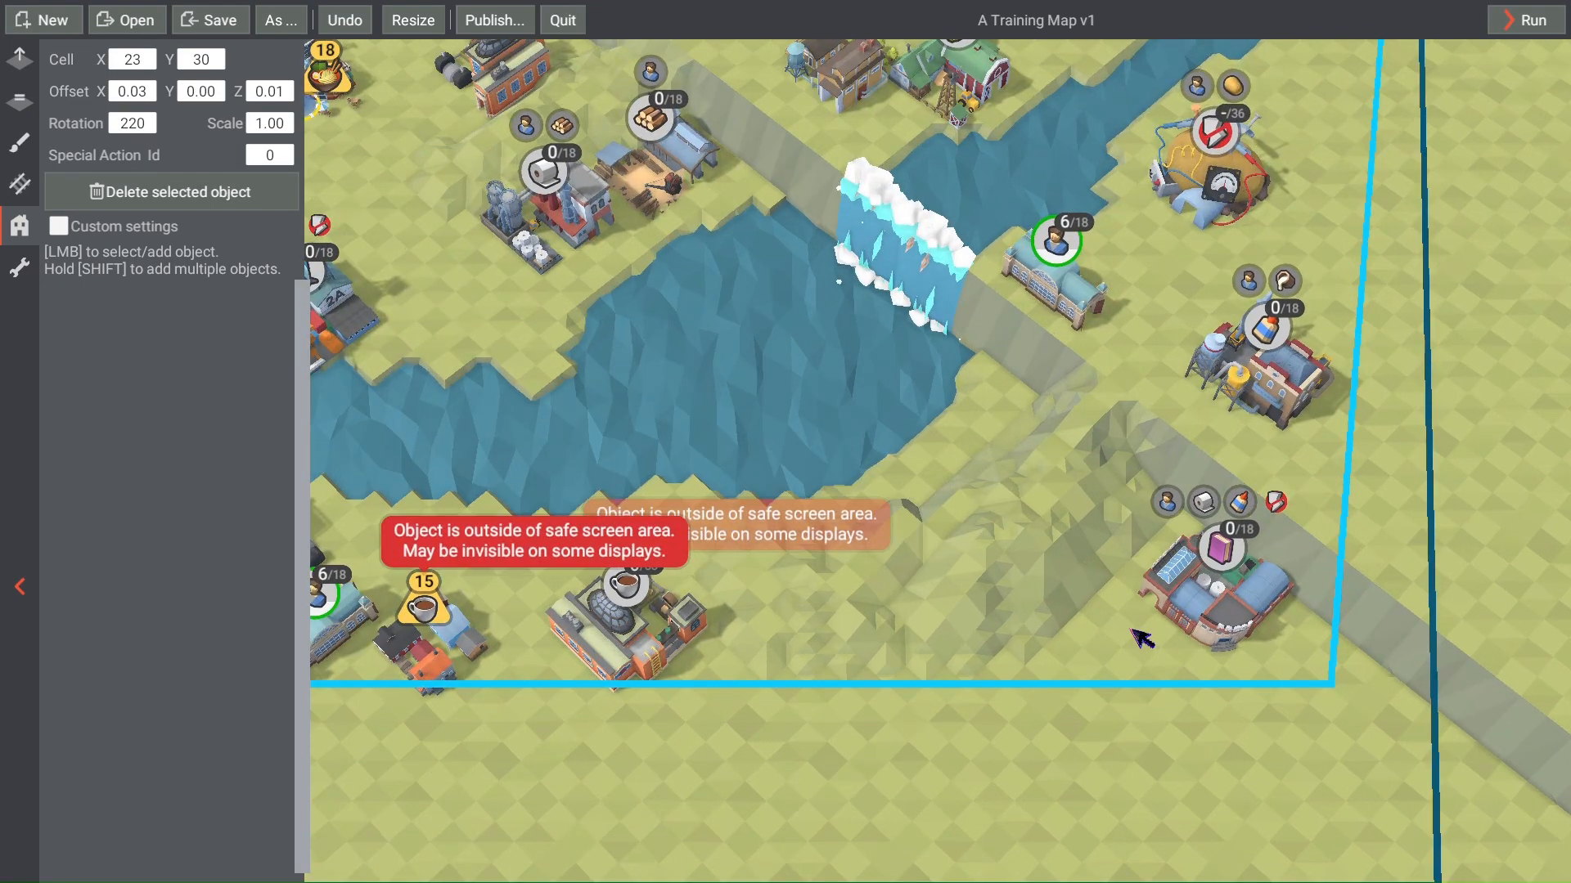
click(25, 106)
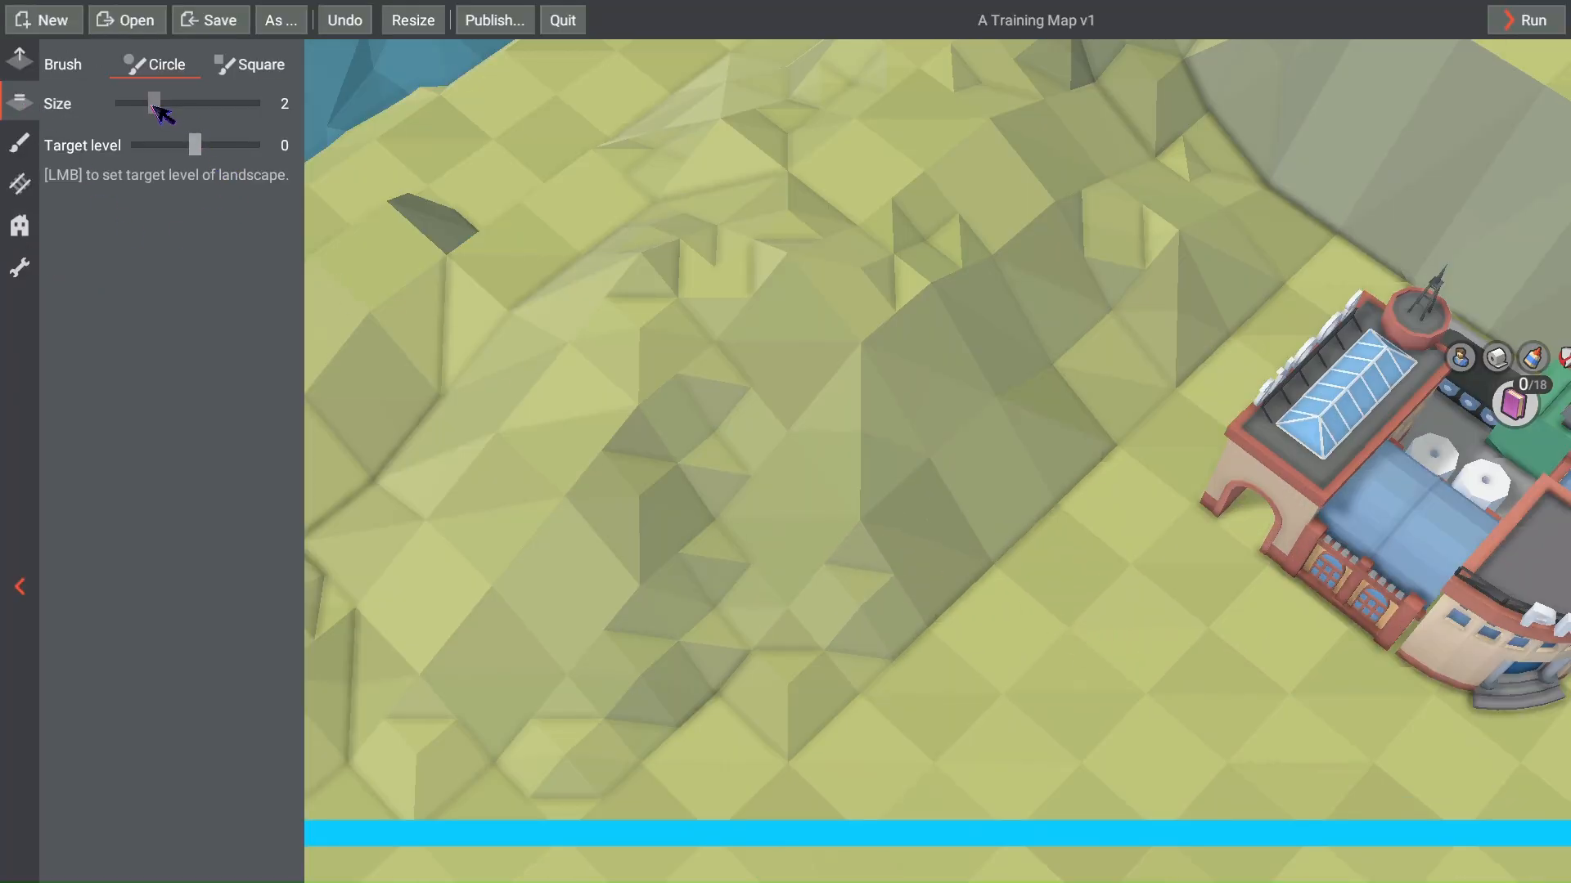
drag(154, 105, 143, 105)
click(249, 65)
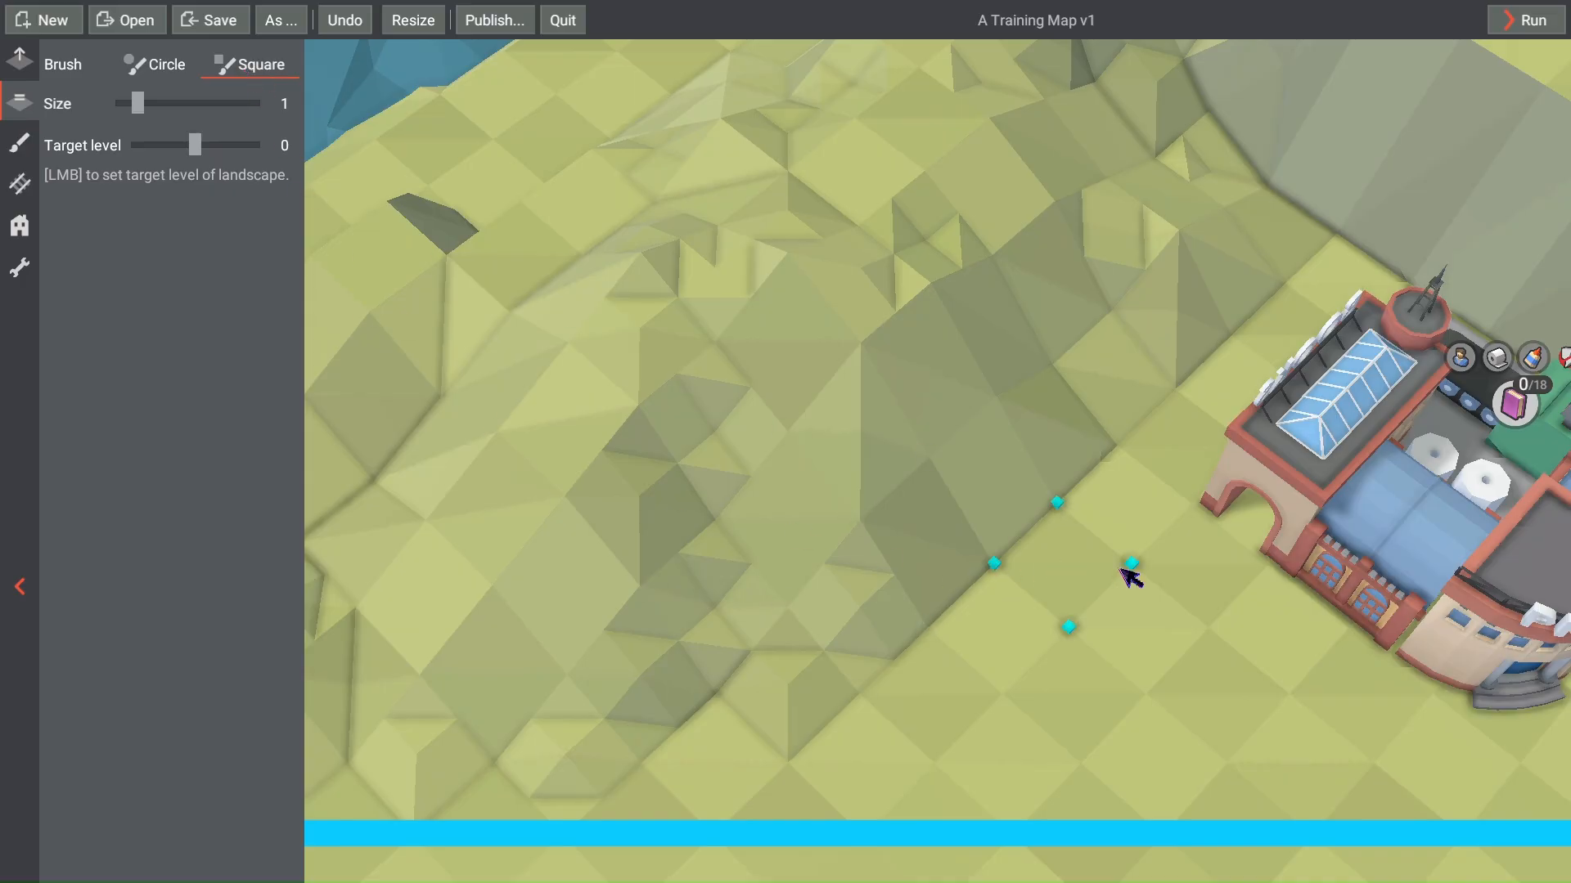
click(967, 583)
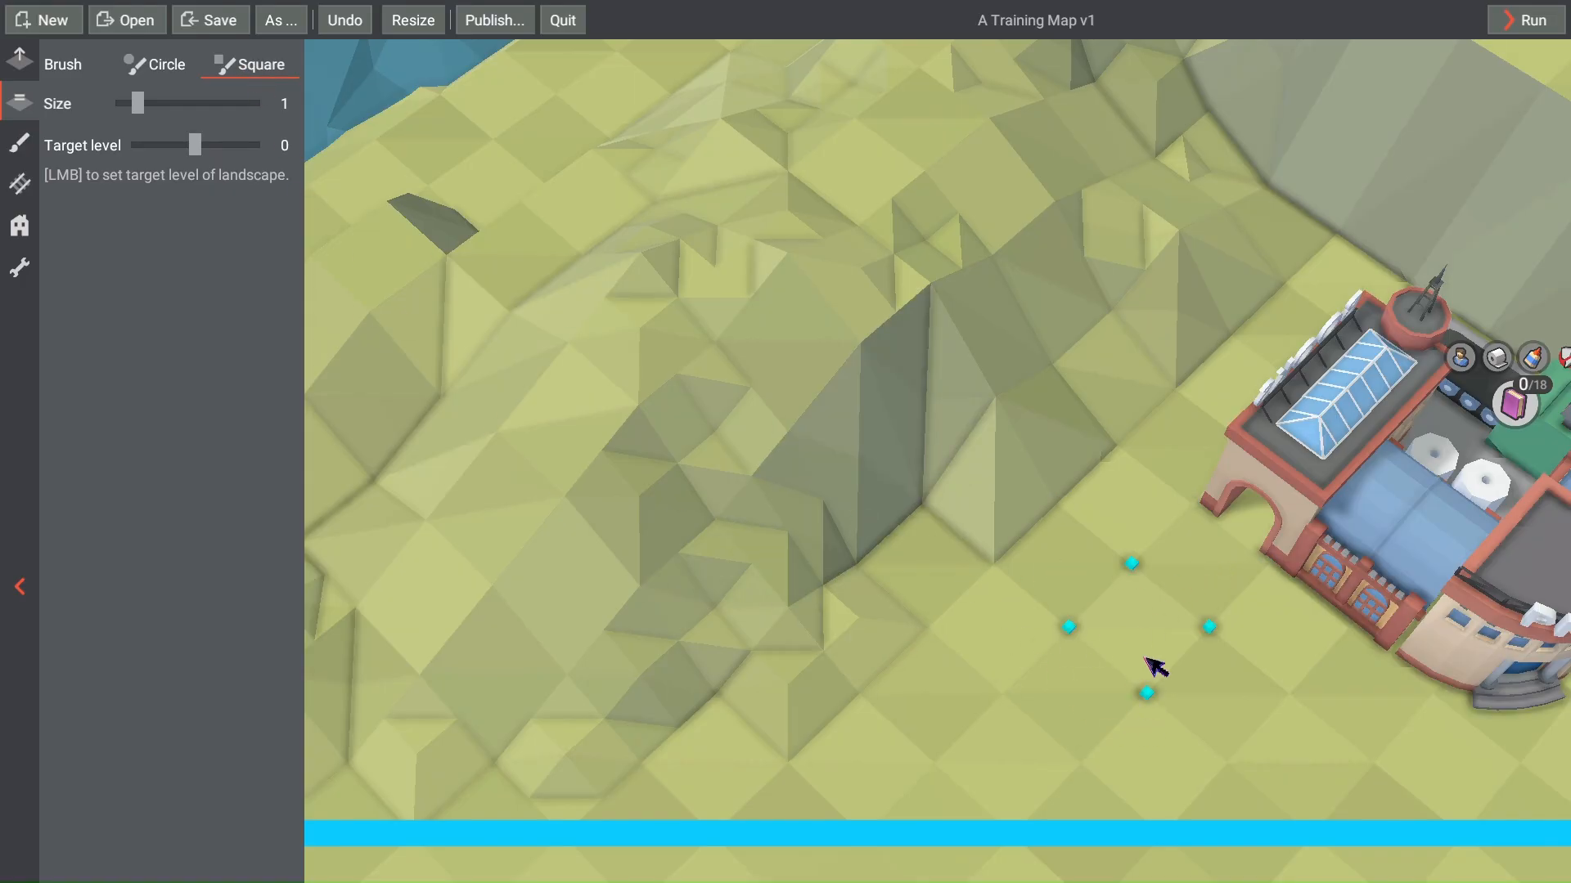
click(345, 19)
click(957, 570)
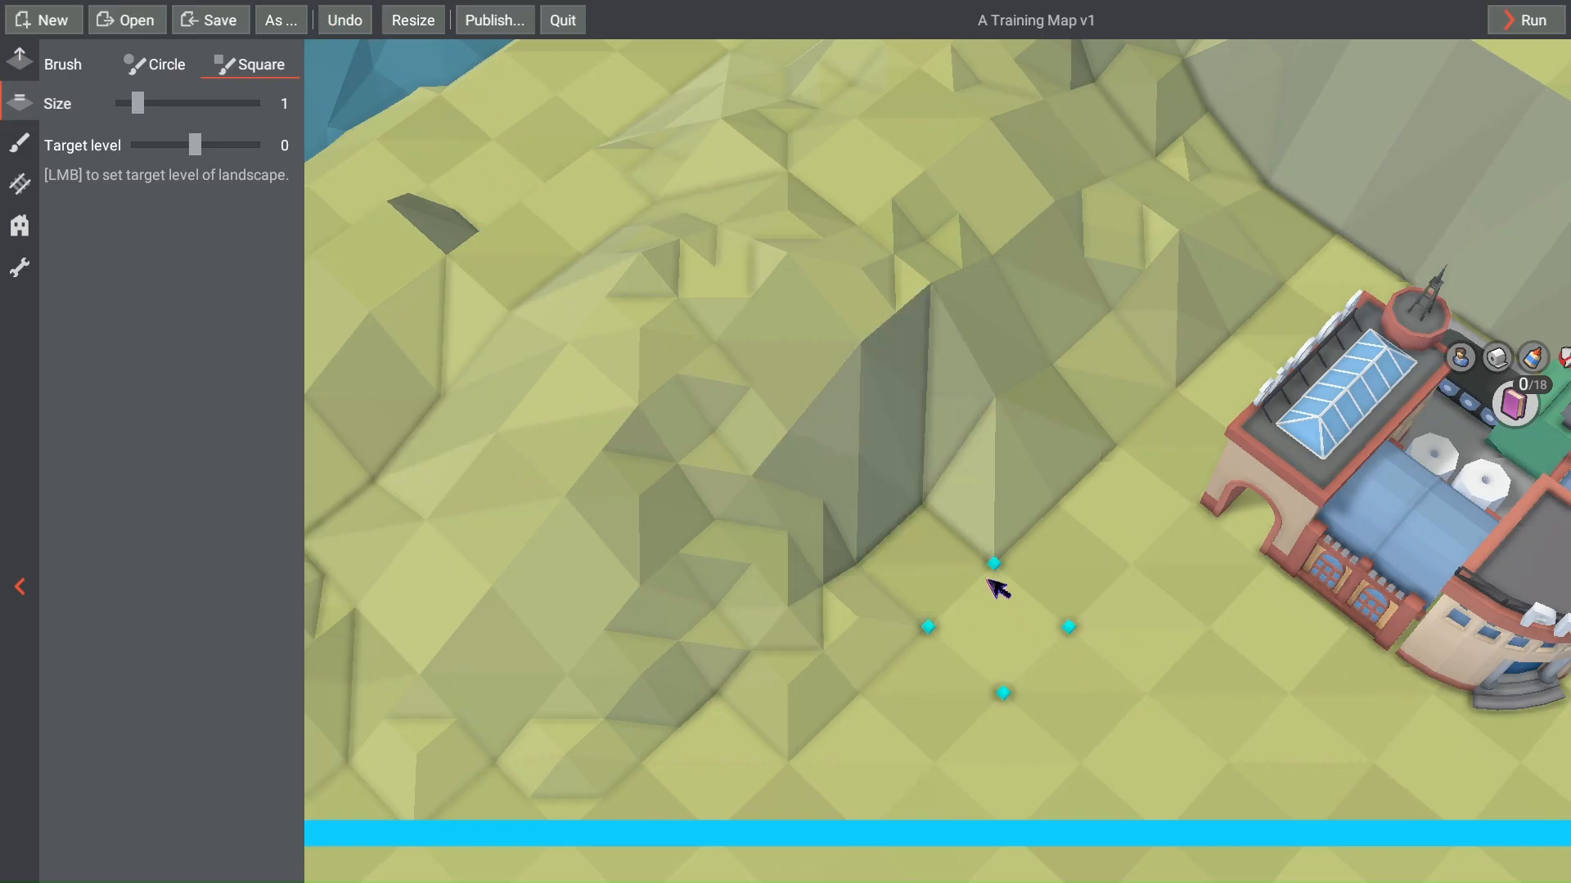
Step: Test-run the map, inspect the reshaped slope beside the press building, and return to the map editor
click(1532, 25)
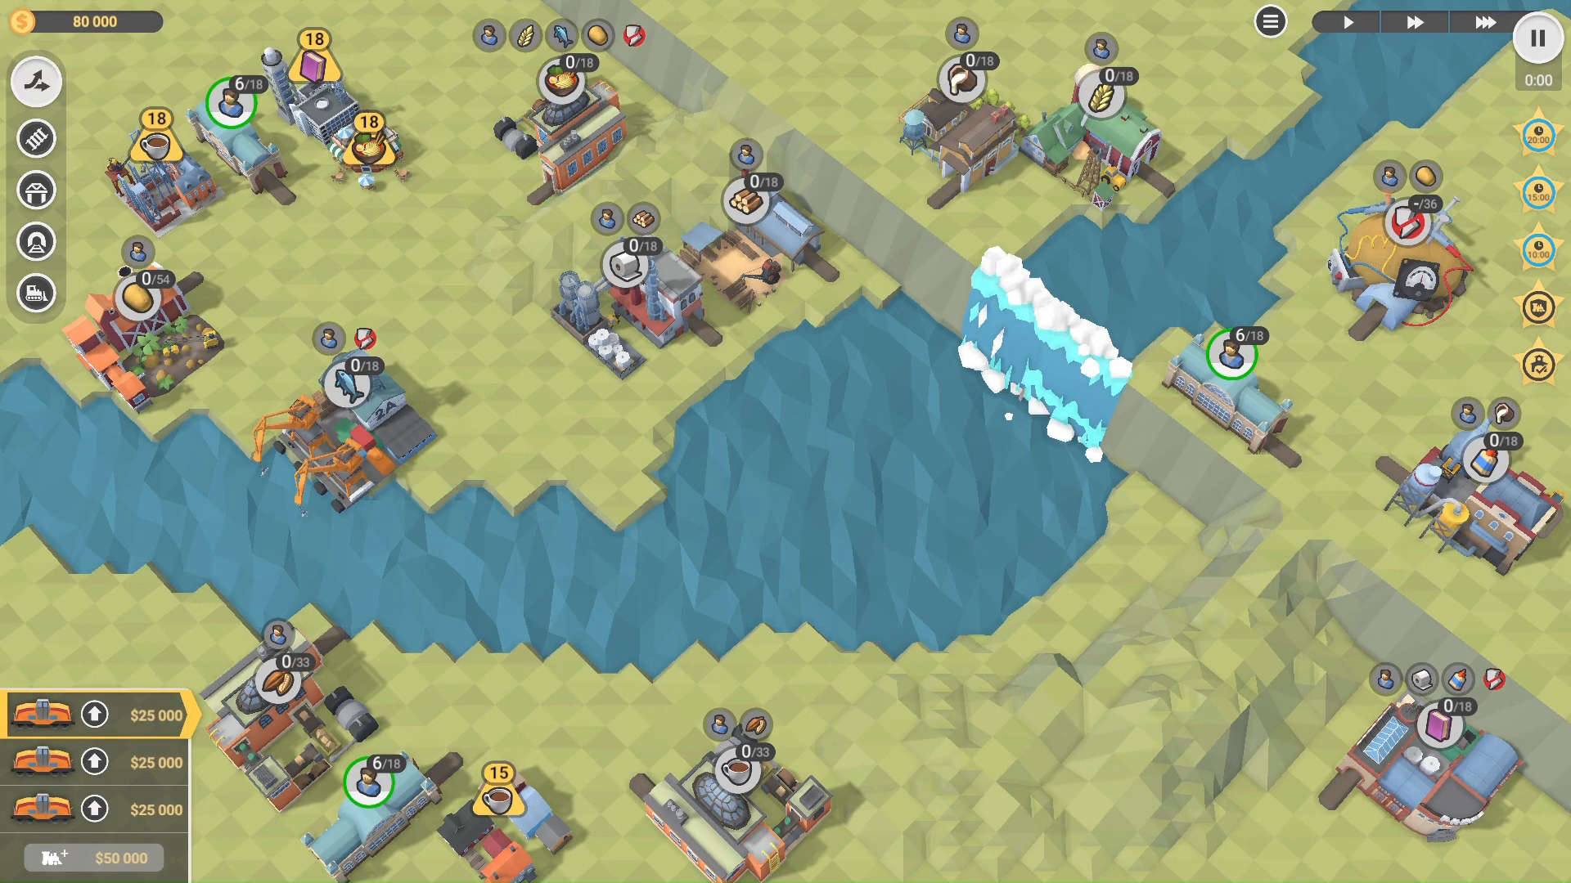
scroll(1186, 789, up, 5)
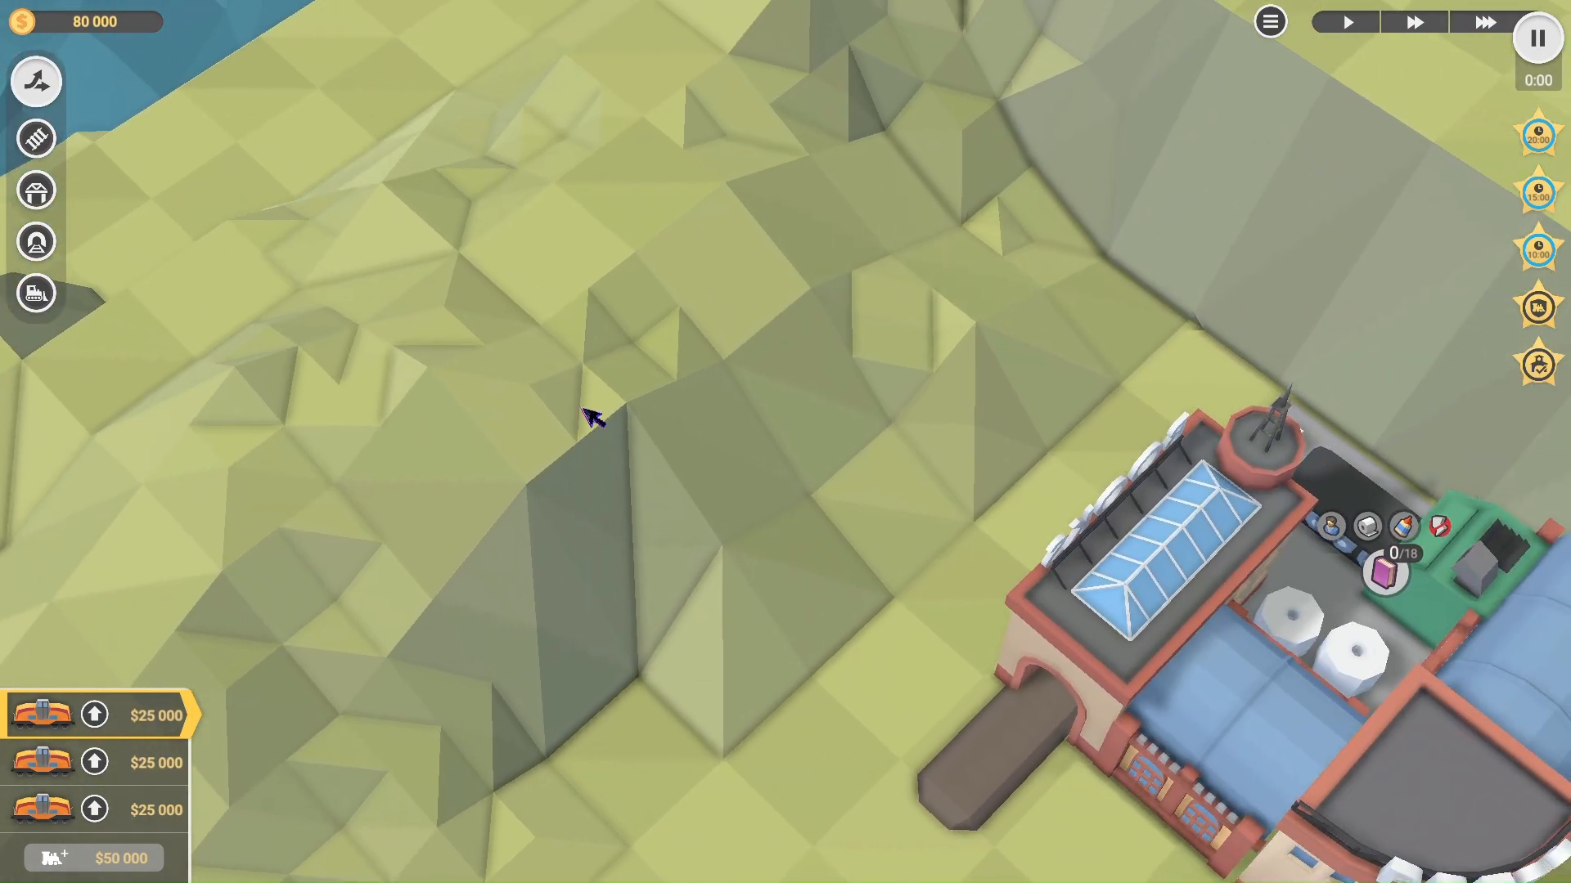
right_drag(583, 439, 728, 402)
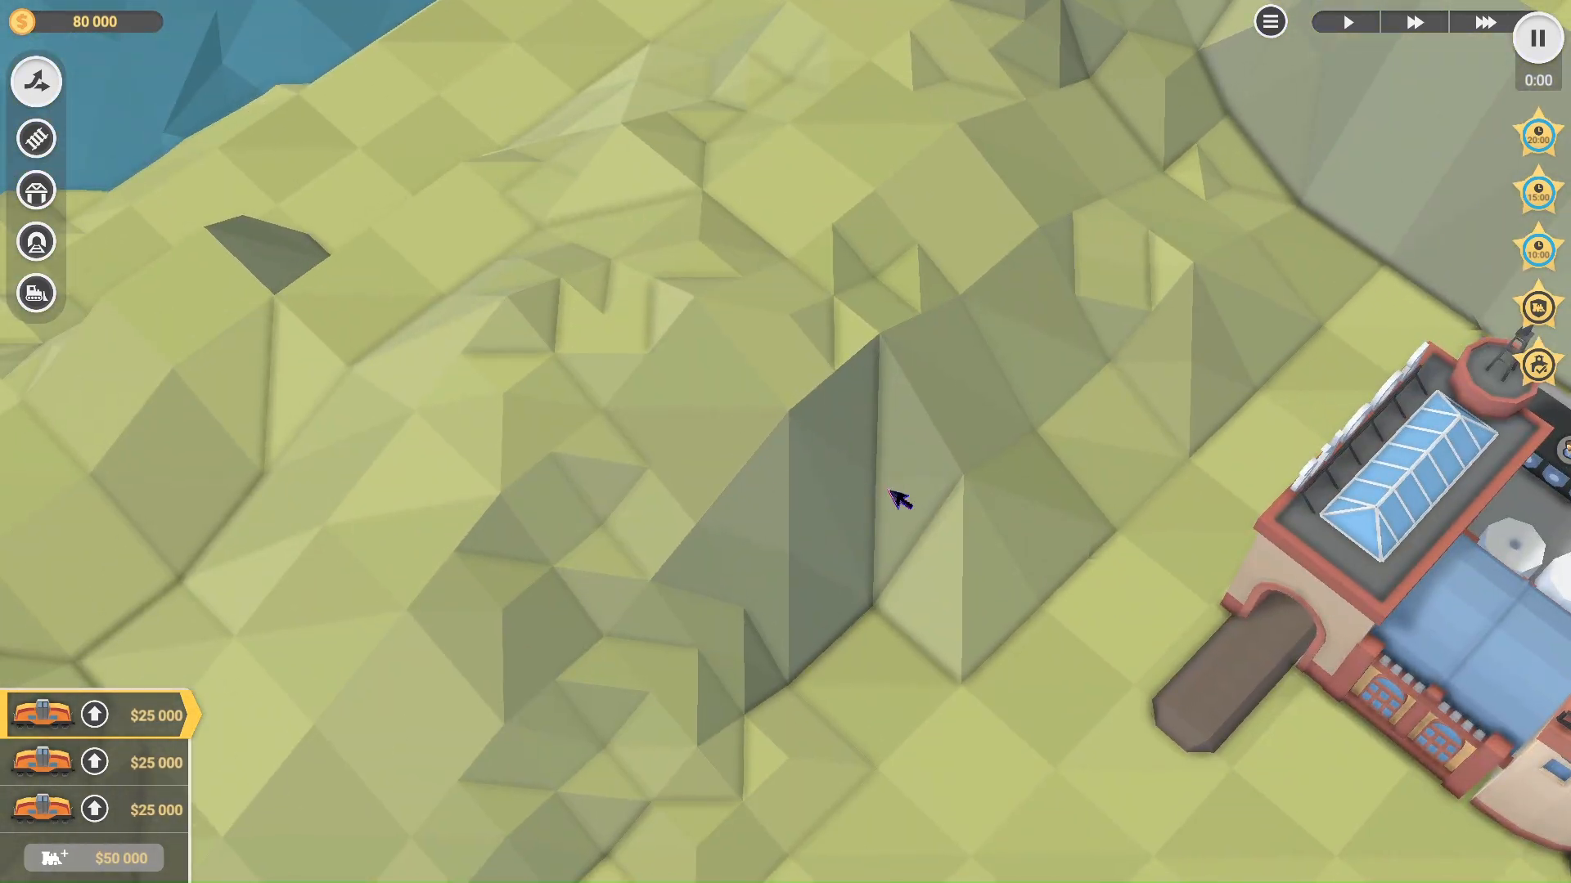
key(Escape)
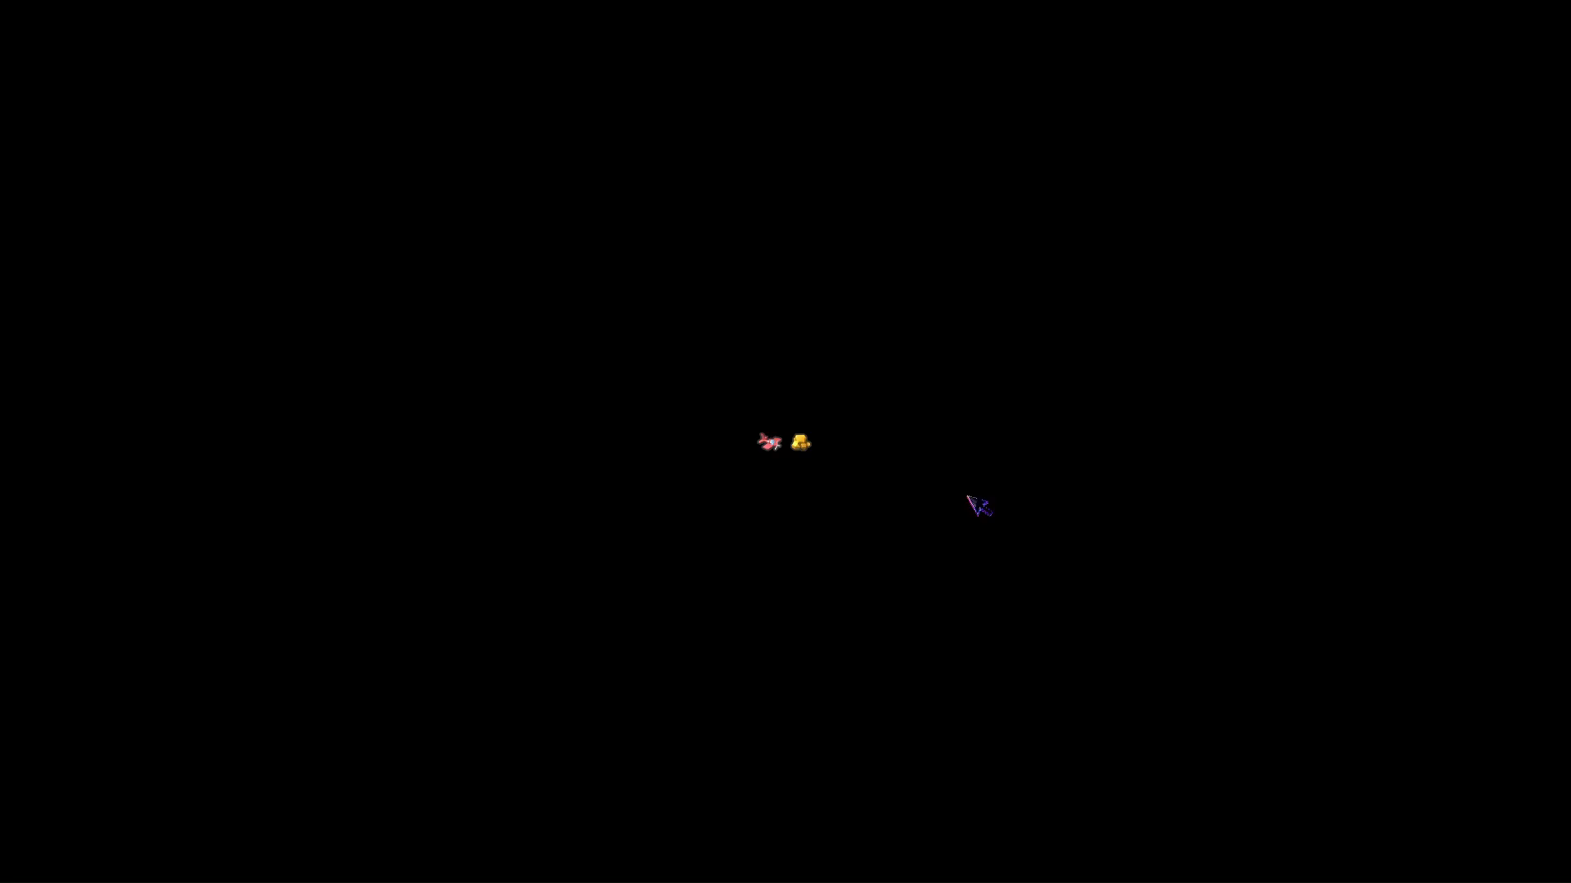
Step: Level two points on the slope beside the press building with a size 0 square brush at target level 2
scroll(1241, 564, up, 5)
scroll(1182, 593, up, 5)
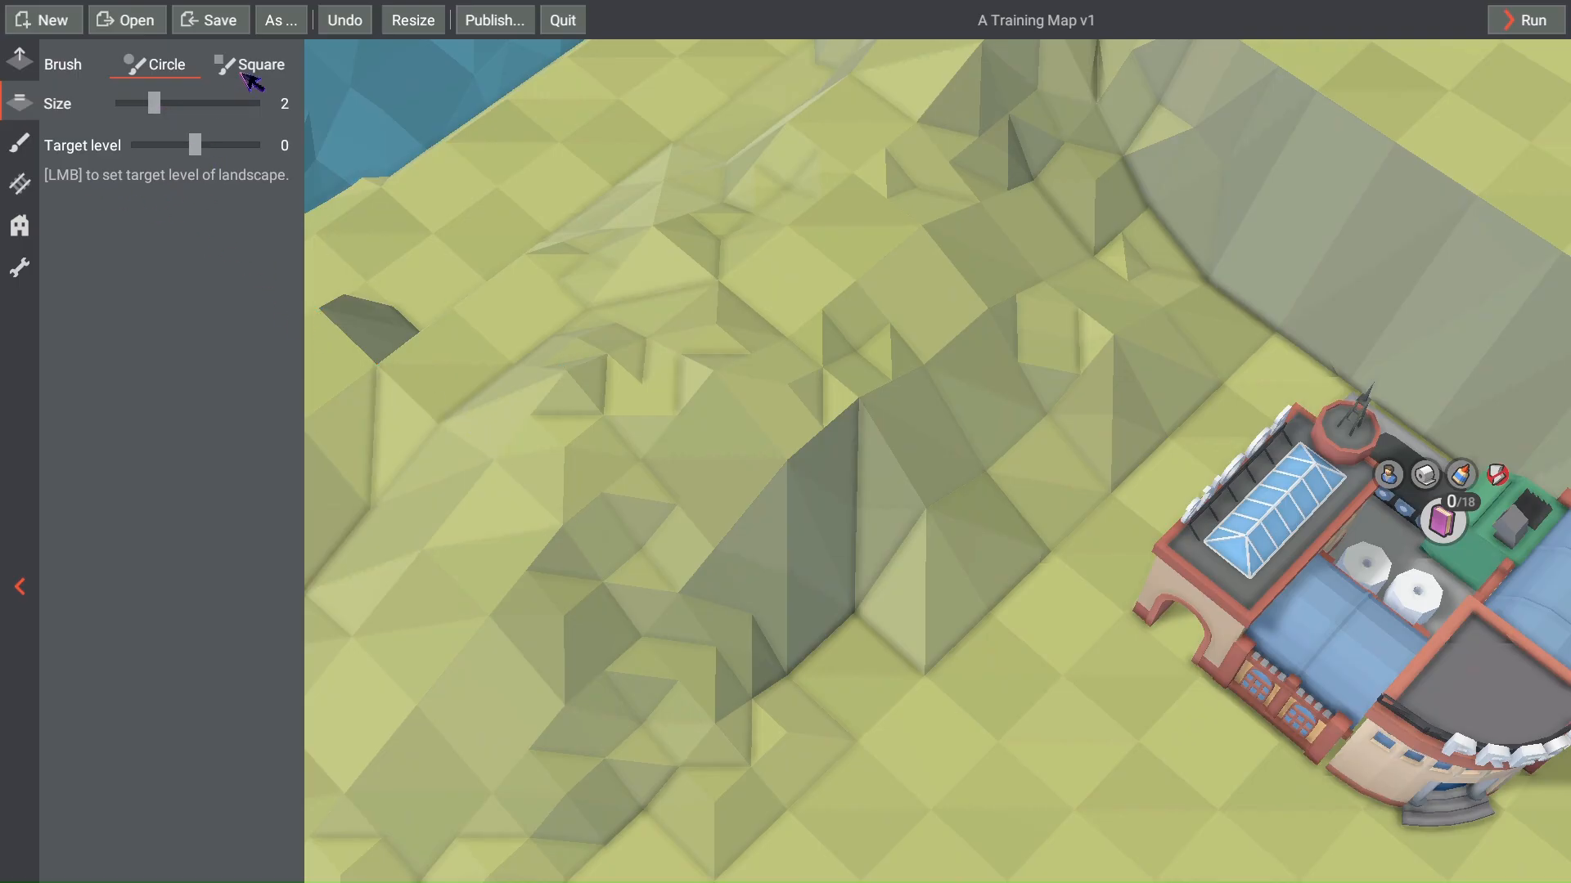
click(247, 70)
drag(155, 100, 109, 100)
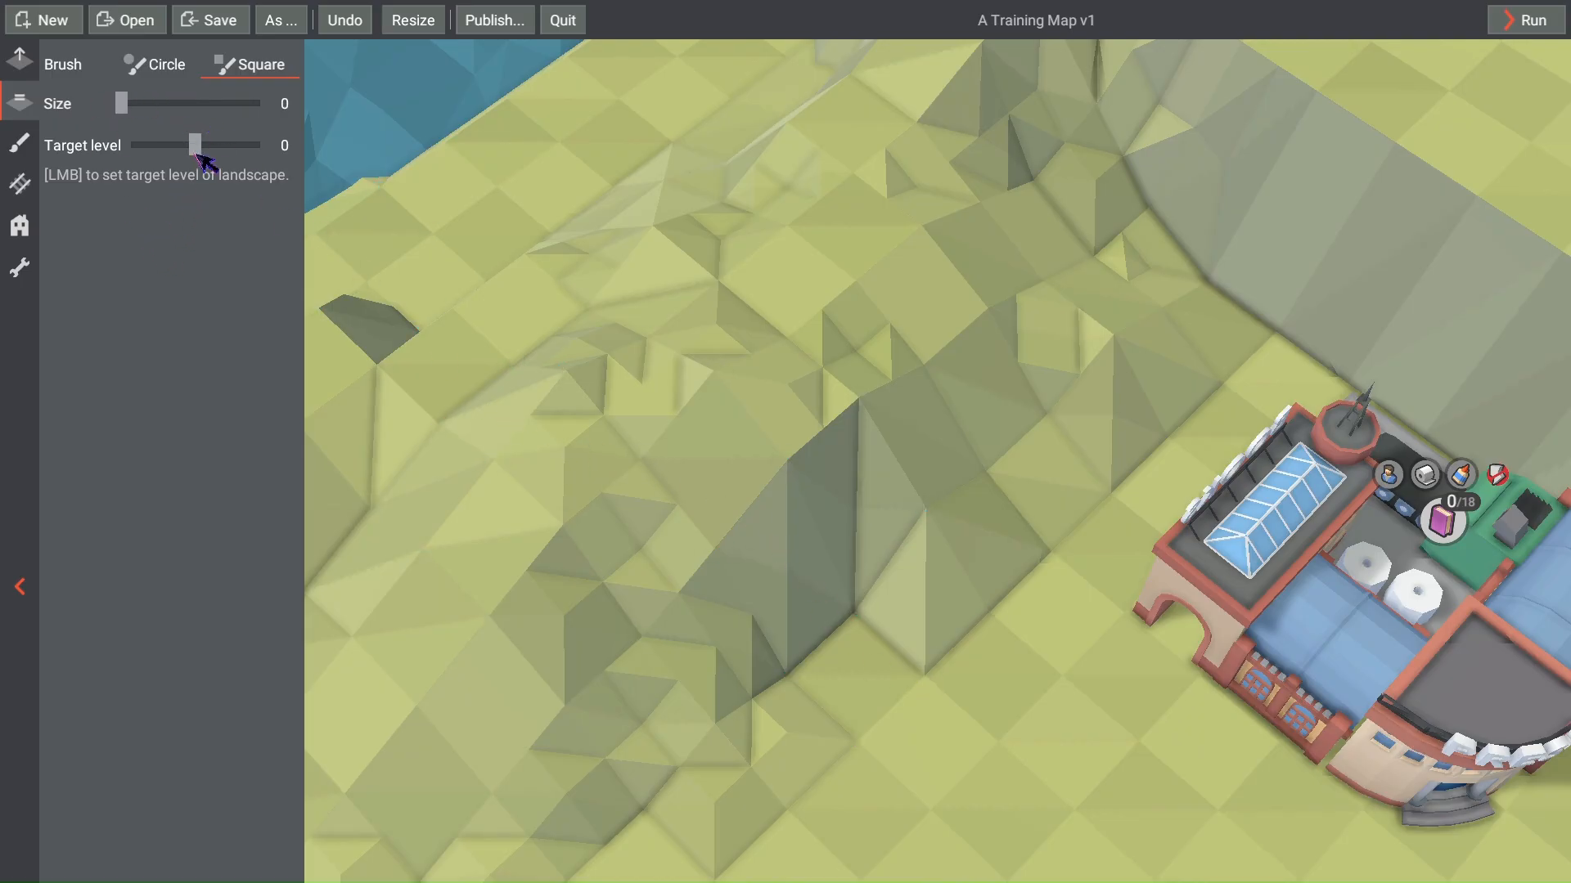
drag(198, 152, 210, 158)
click(787, 461)
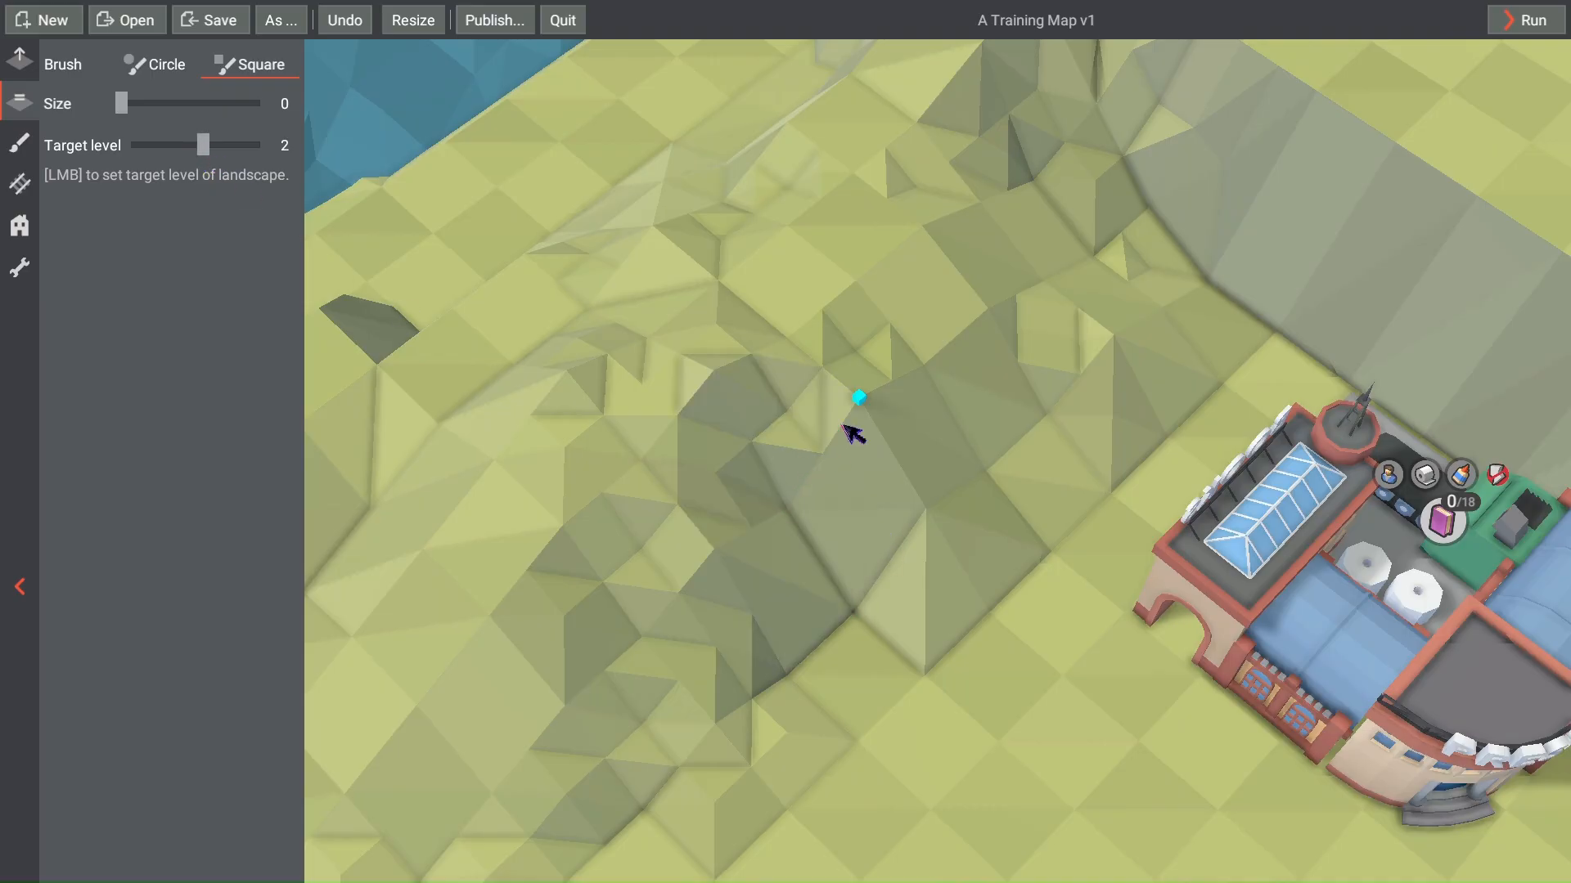
click(852, 433)
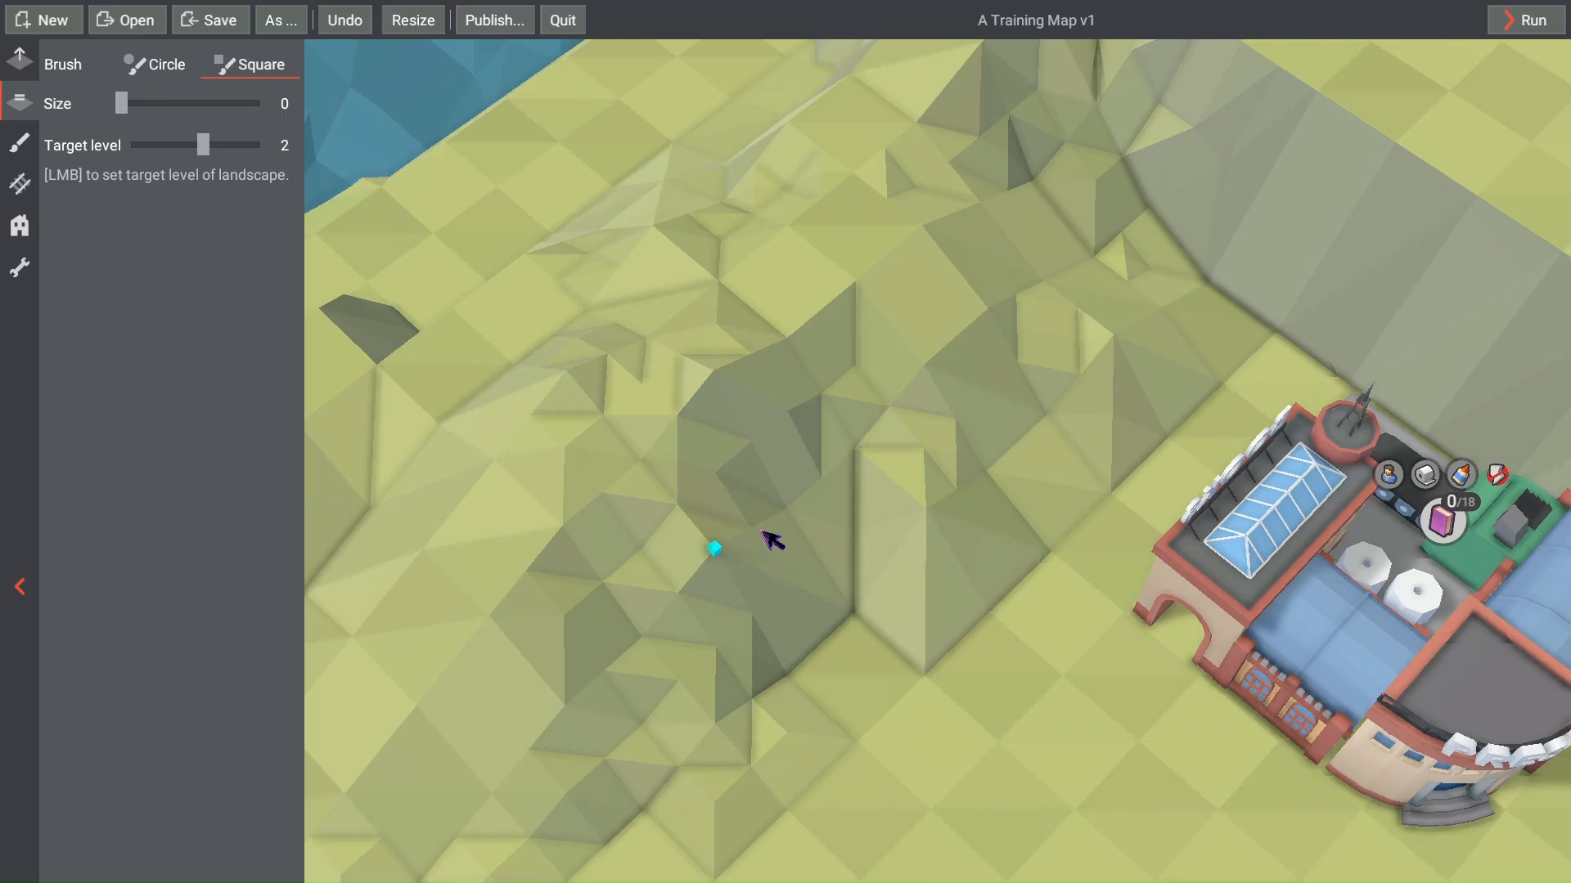
click(344, 19)
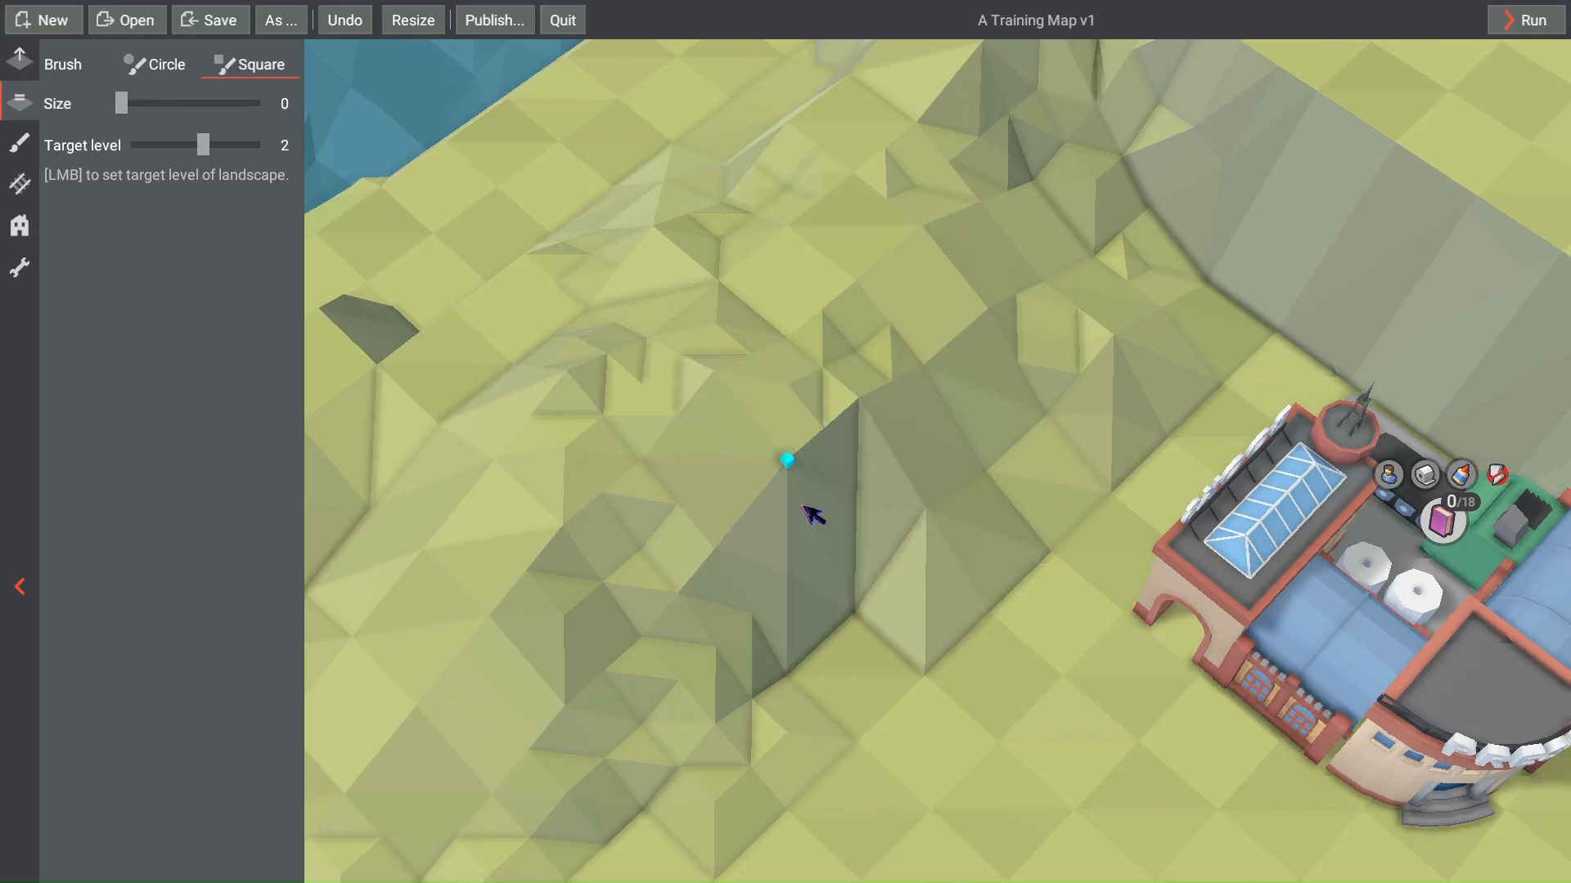
click(777, 480)
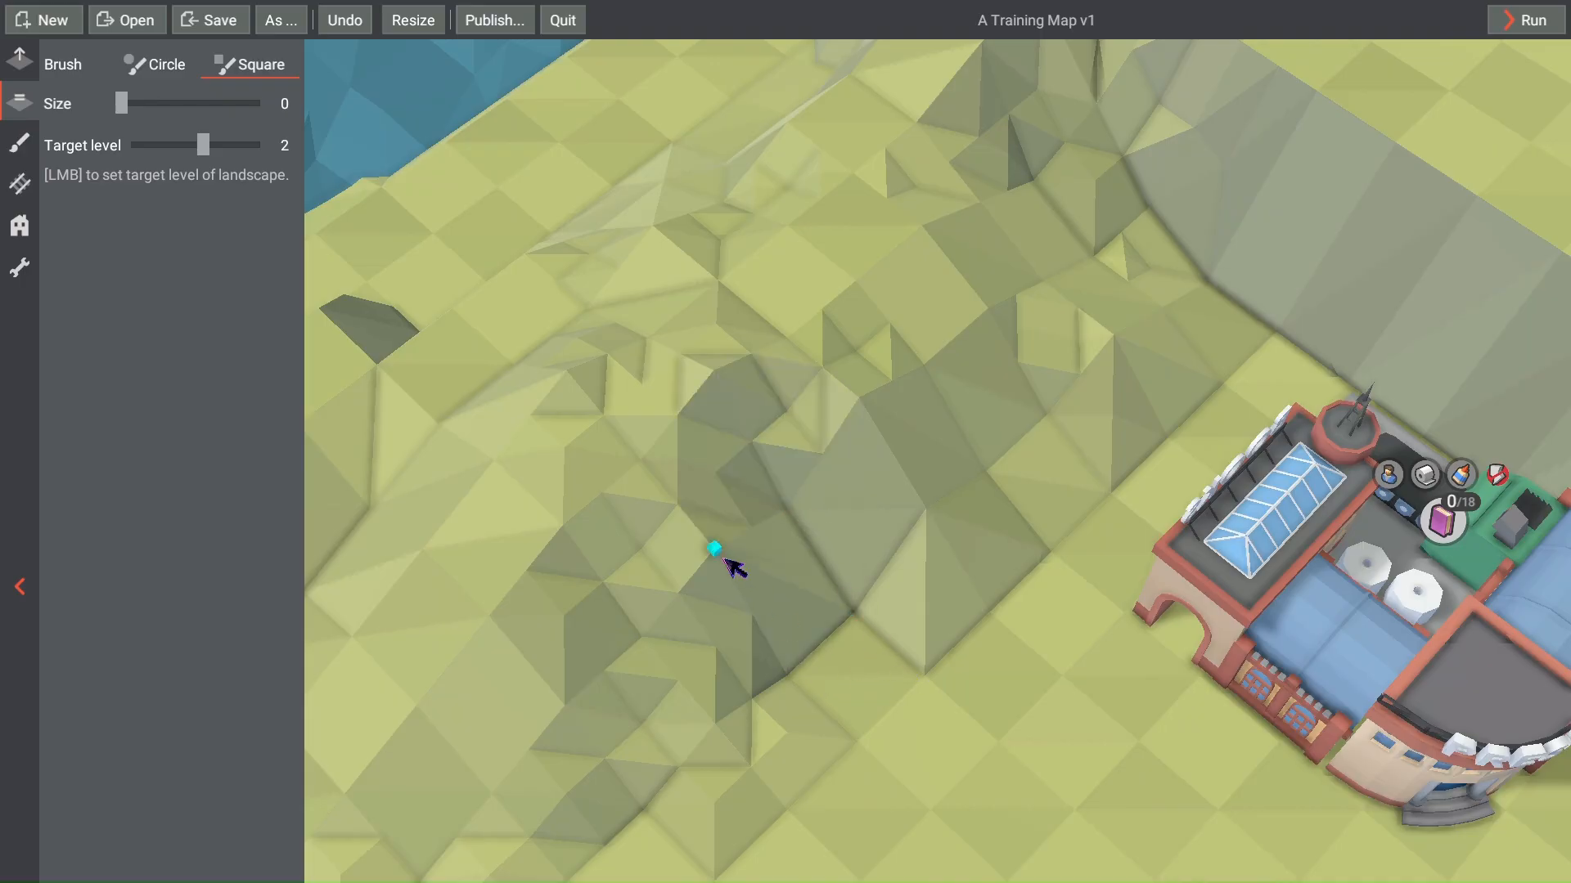
click(725, 561)
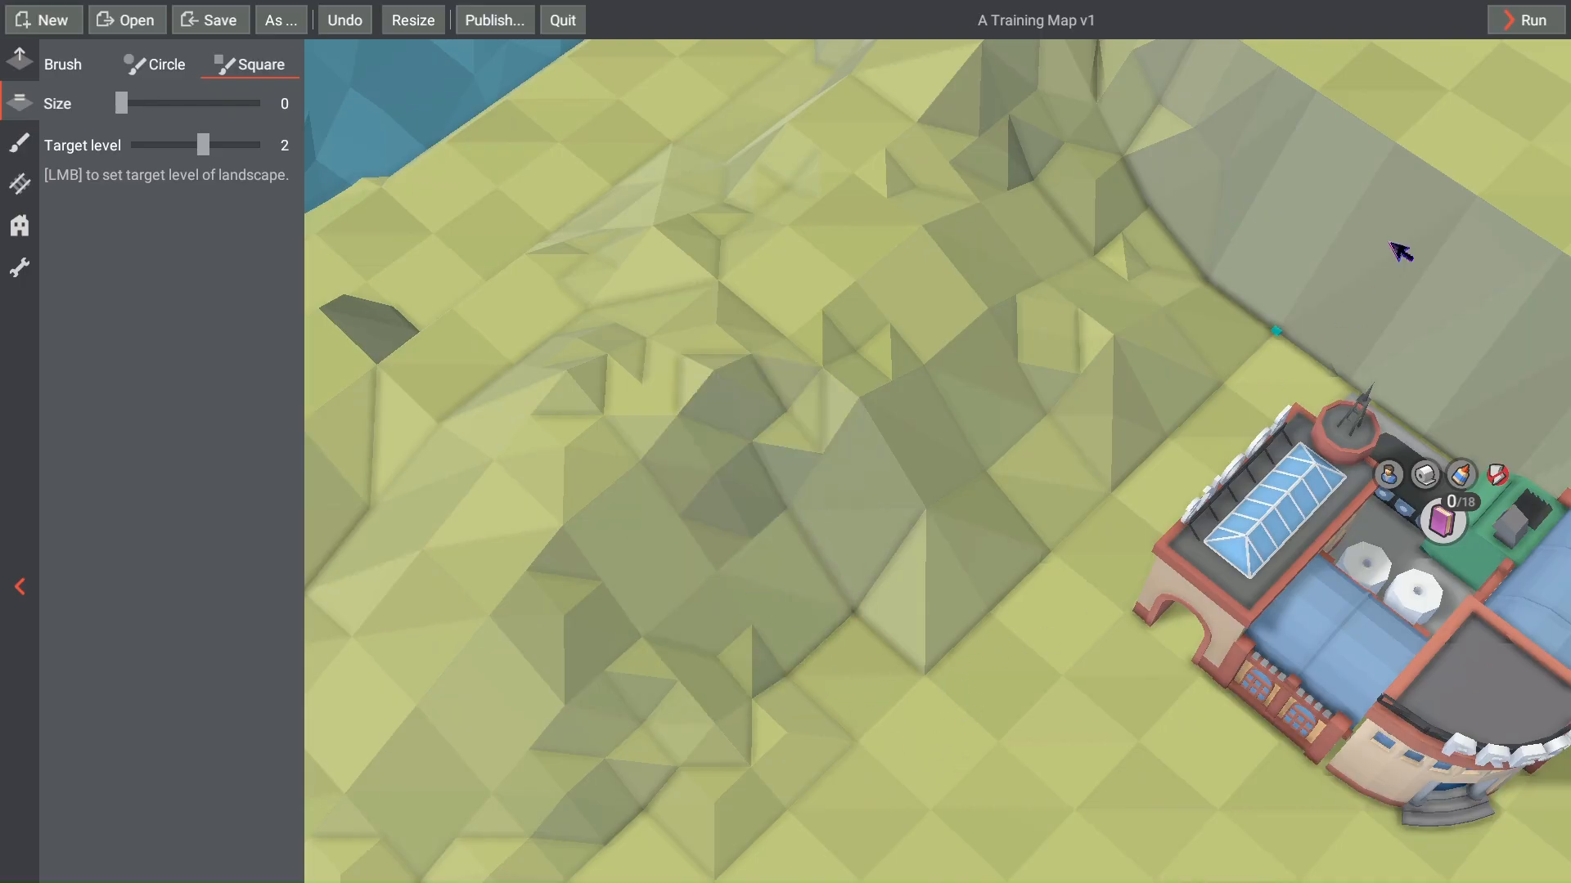
Step: Test-run the map and build a tunnel from the reshaped slope beside the press building through to the lakeside slope
click(1526, 19)
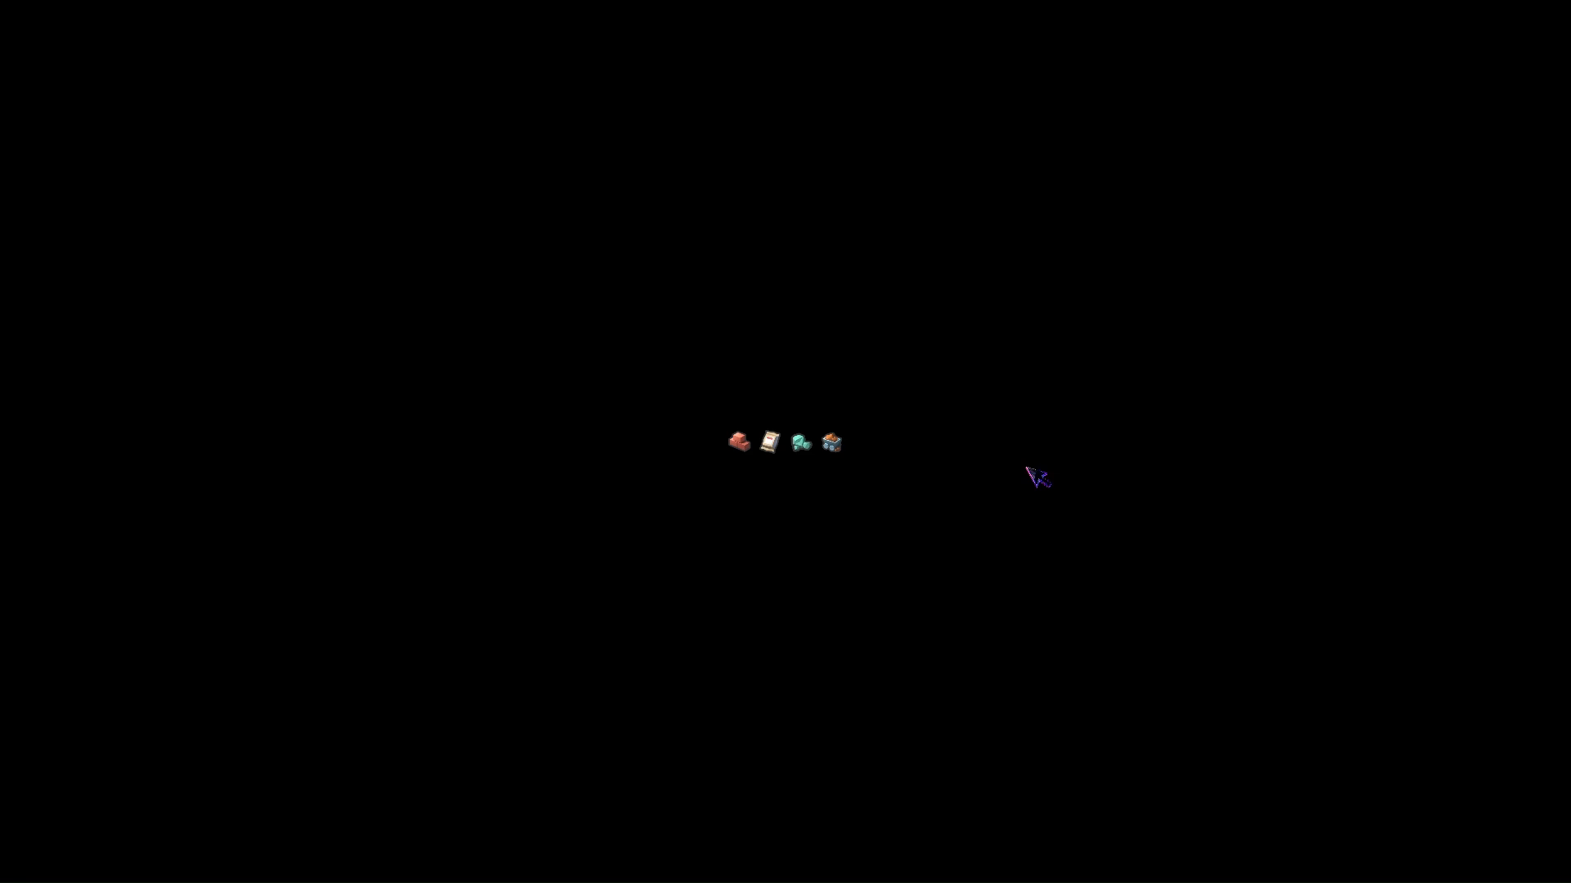
key(4)
scroll(1219, 774, up, 5)
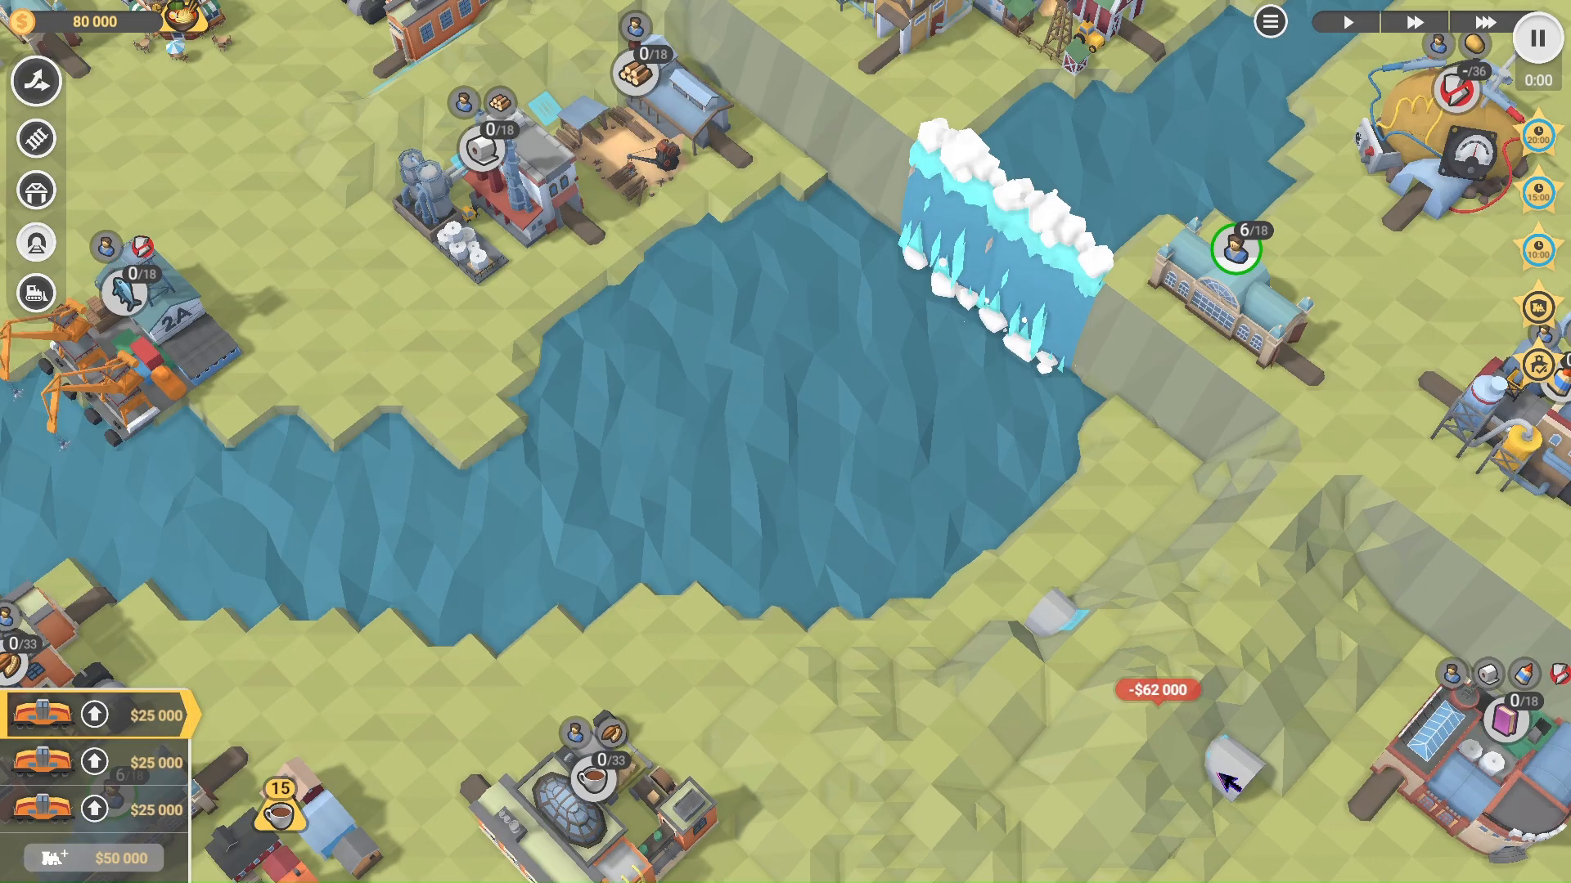
right_drag(1374, 741, 1097, 586)
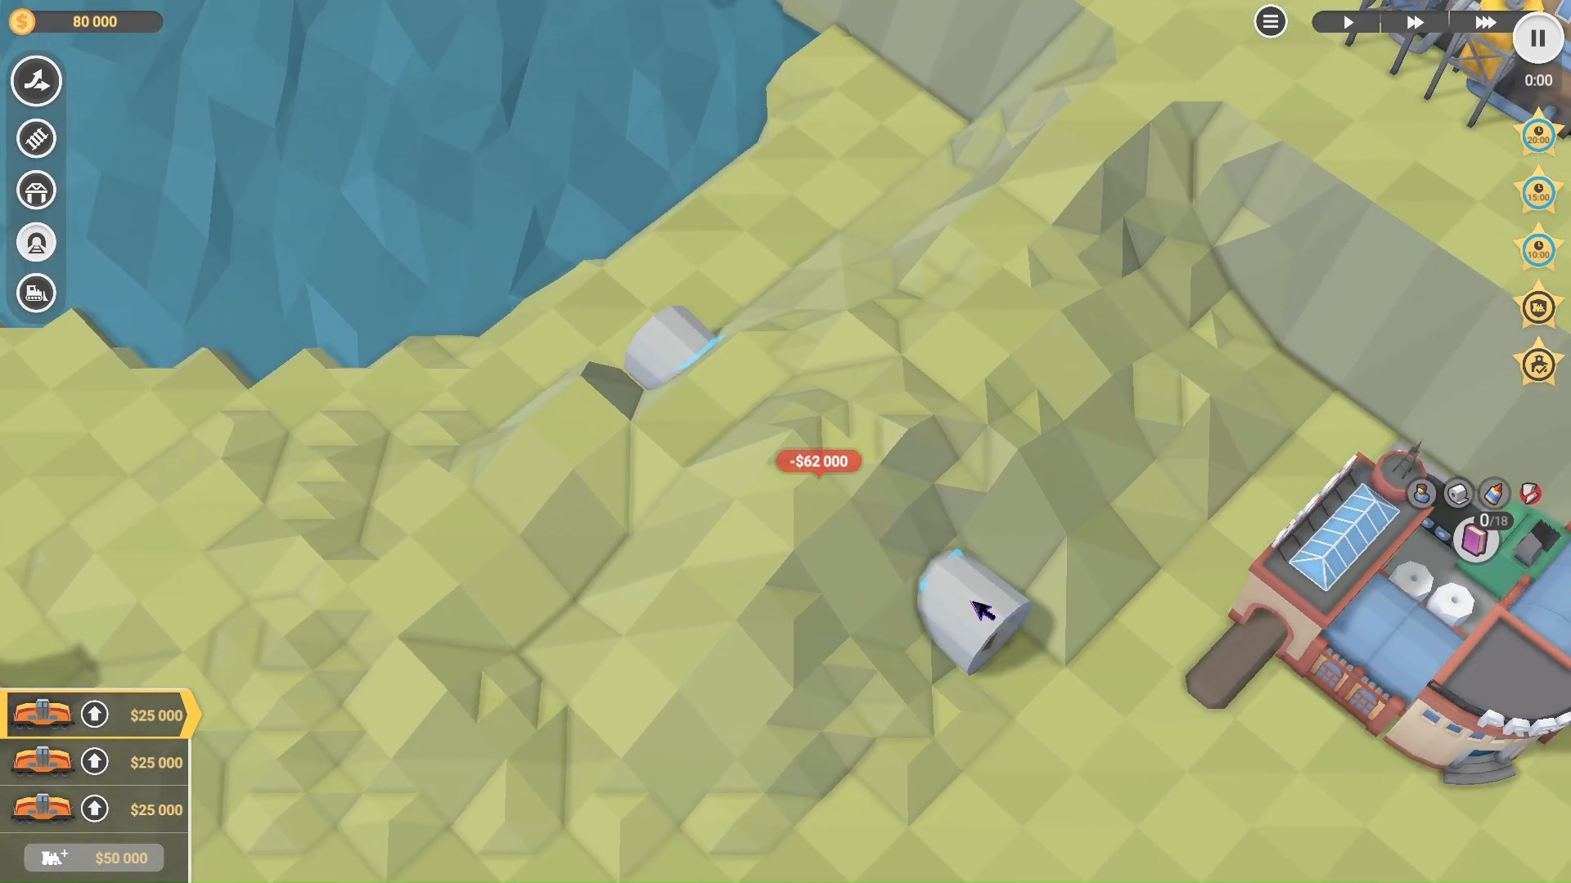
click(971, 604)
Step: Lay test track from the press building to its tunnel portal, and from the lakeside portal along the shore towards the coffee factory
key(2)
drag(1222, 671, 1042, 692)
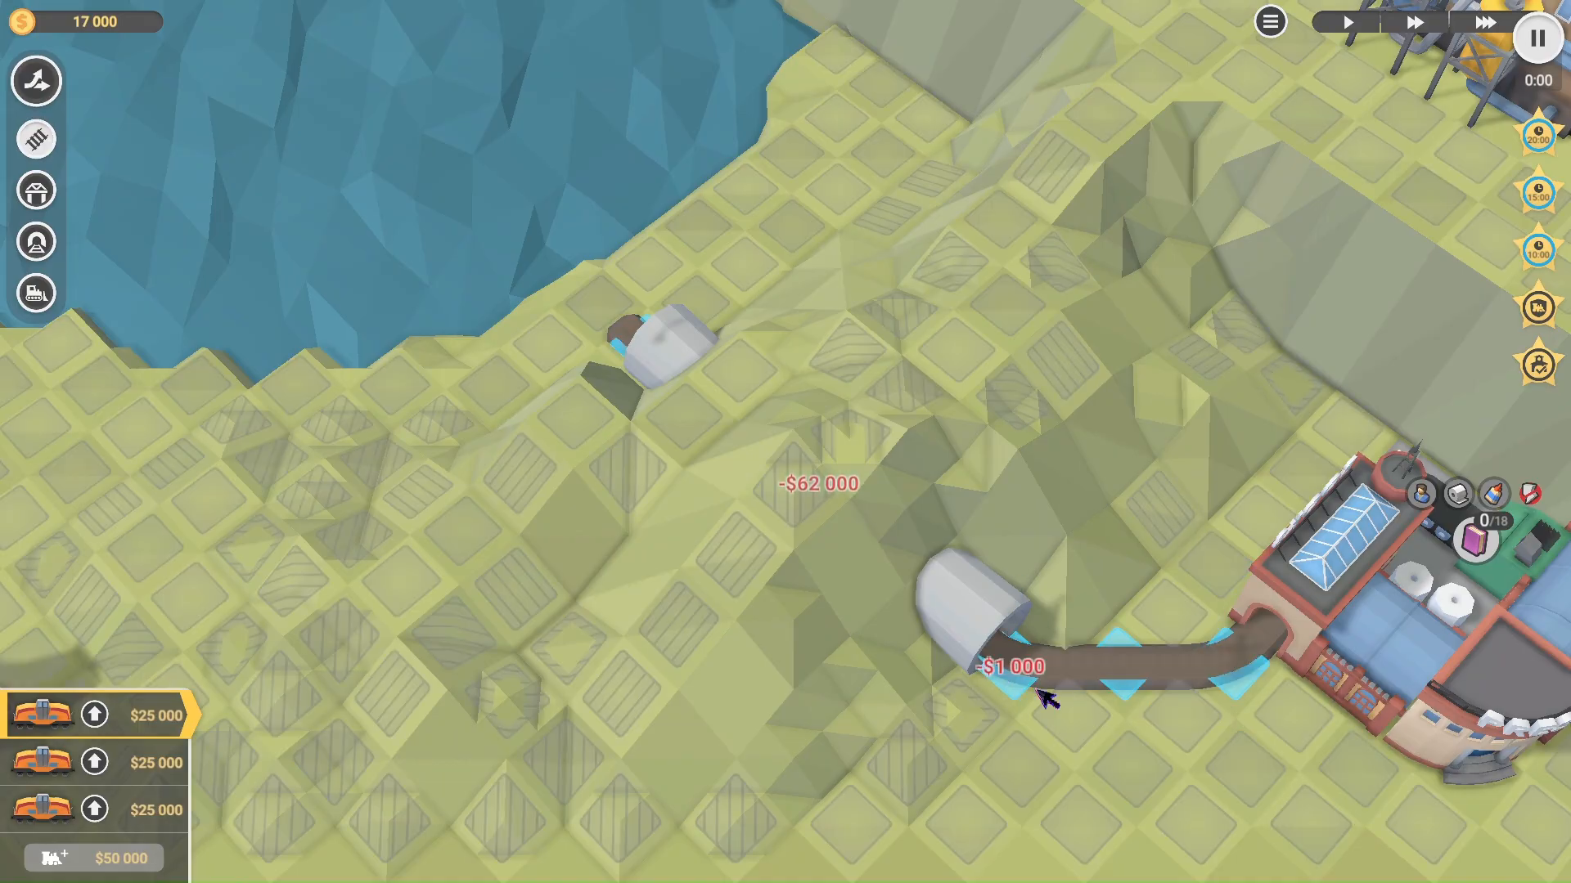
scroll(1043, 692, down, 5)
scroll(1014, 642, up, 3)
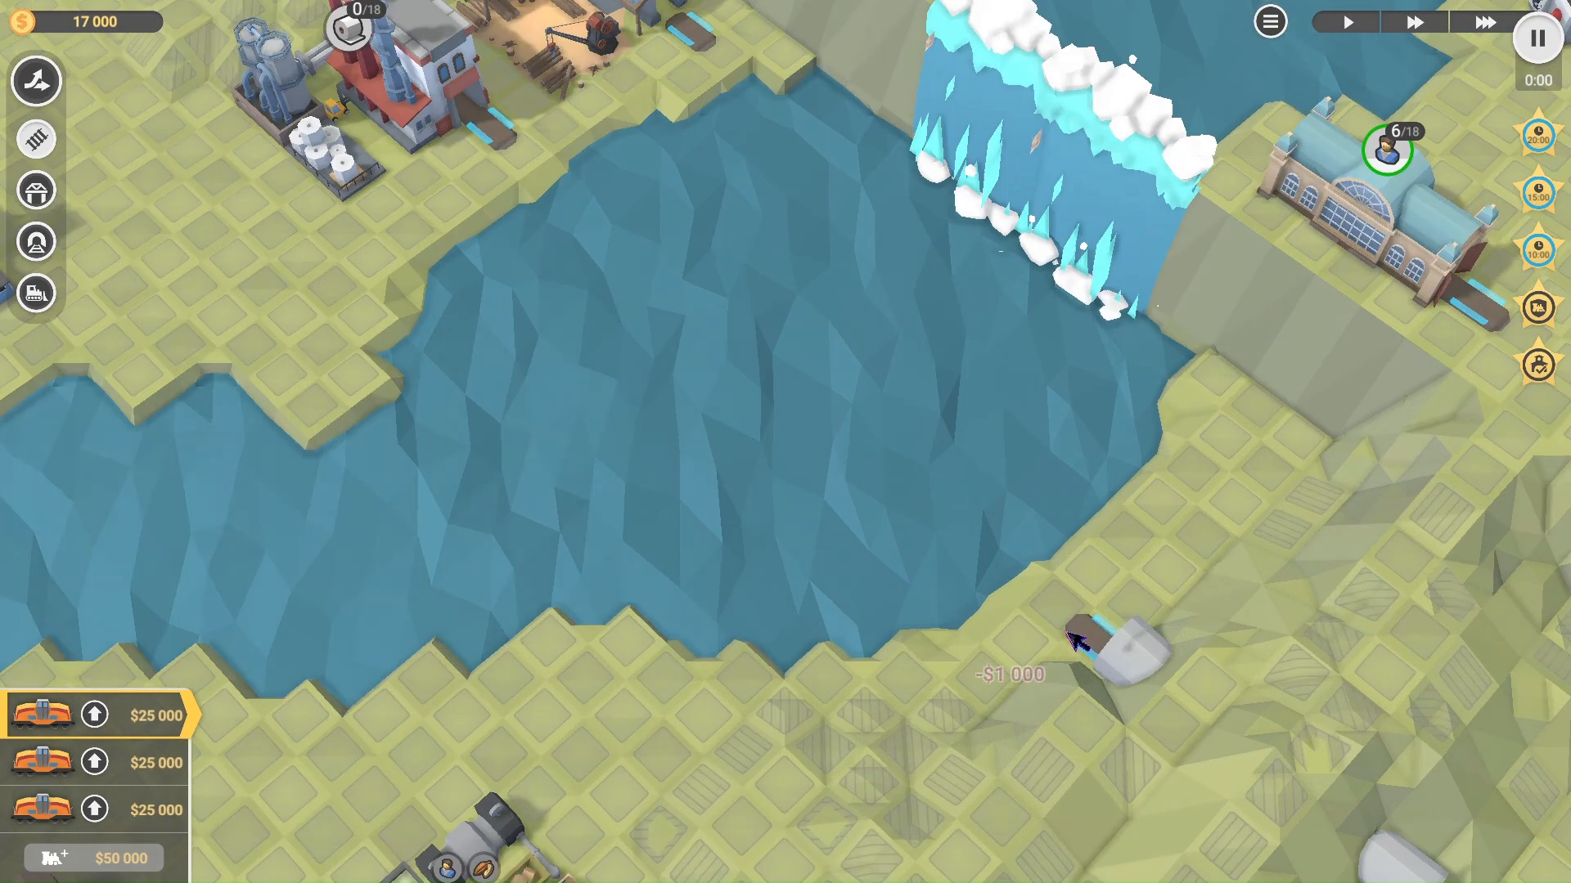
drag(937, 661, 449, 778)
scroll(777, 744, down, 5)
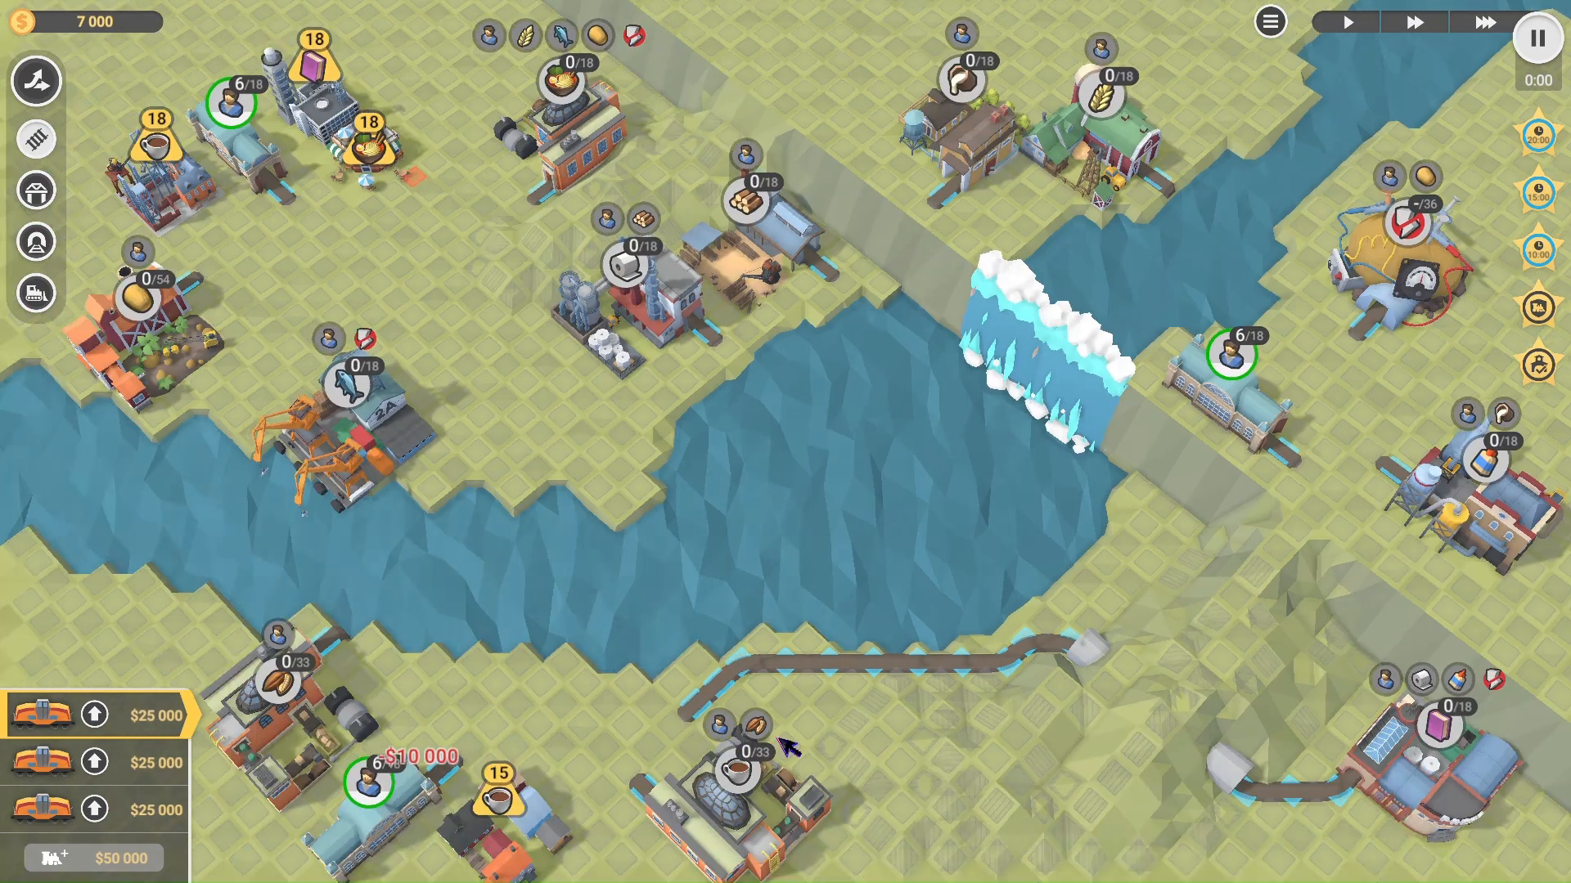
Step: Try to branch track off the shoreline line across the uneven slope beside the coffee factory, and end the test run
key(2)
scroll(996, 813, up, 3)
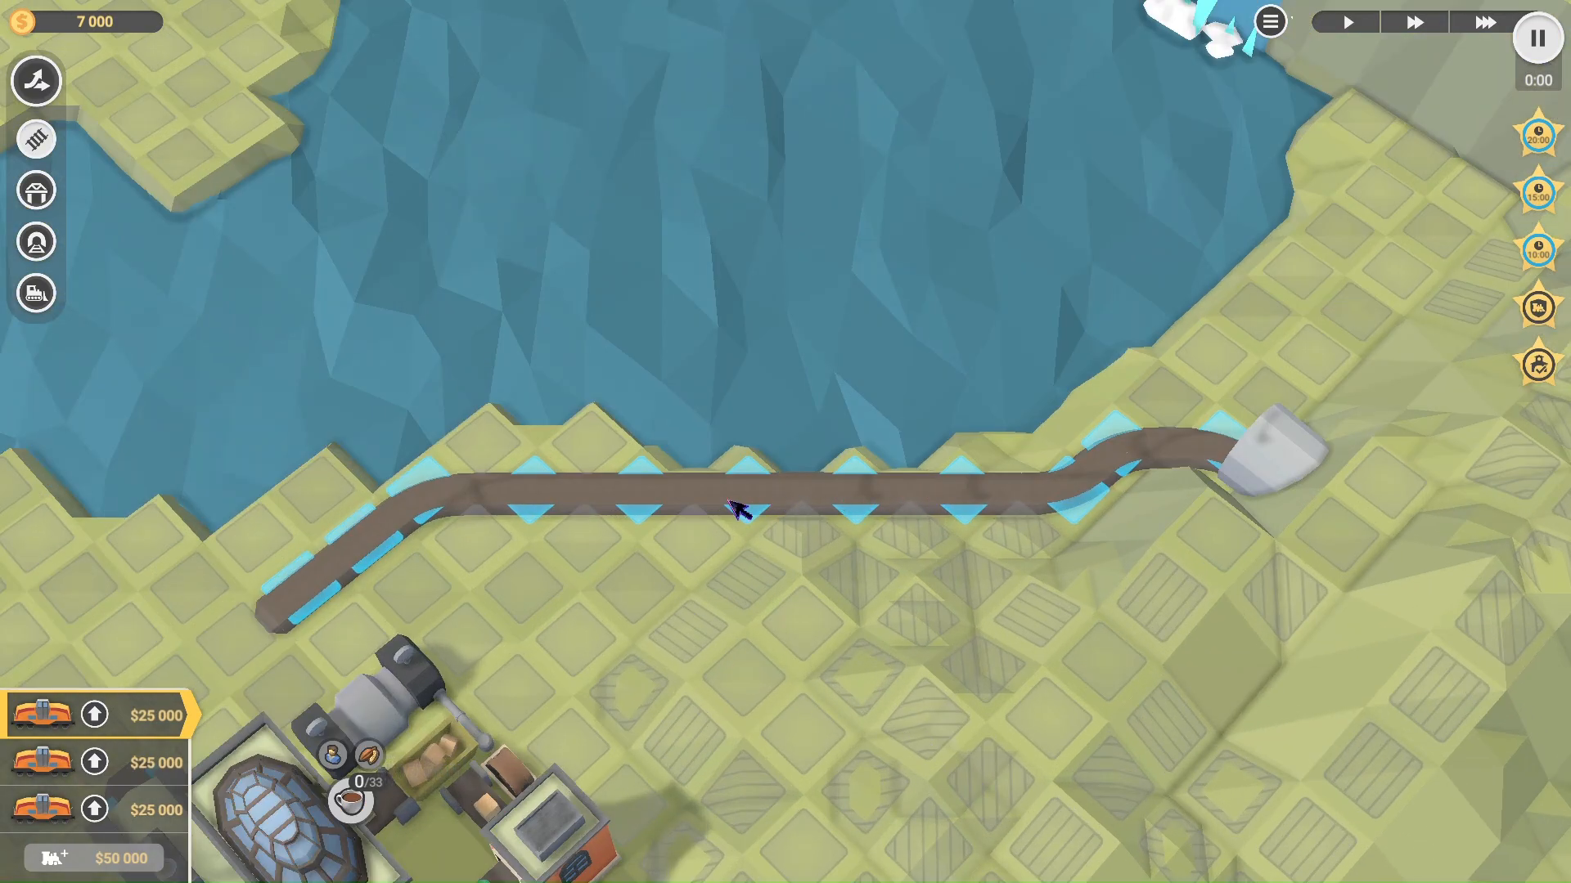
drag(649, 508, 720, 570)
drag(757, 493, 610, 566)
drag(619, 506, 507, 612)
mouse_move(530, 513)
mouse_down()
mouse_move(483, 625)
mouse_move(652, 673)
mouse_move(1051, 667)
mouse_up()
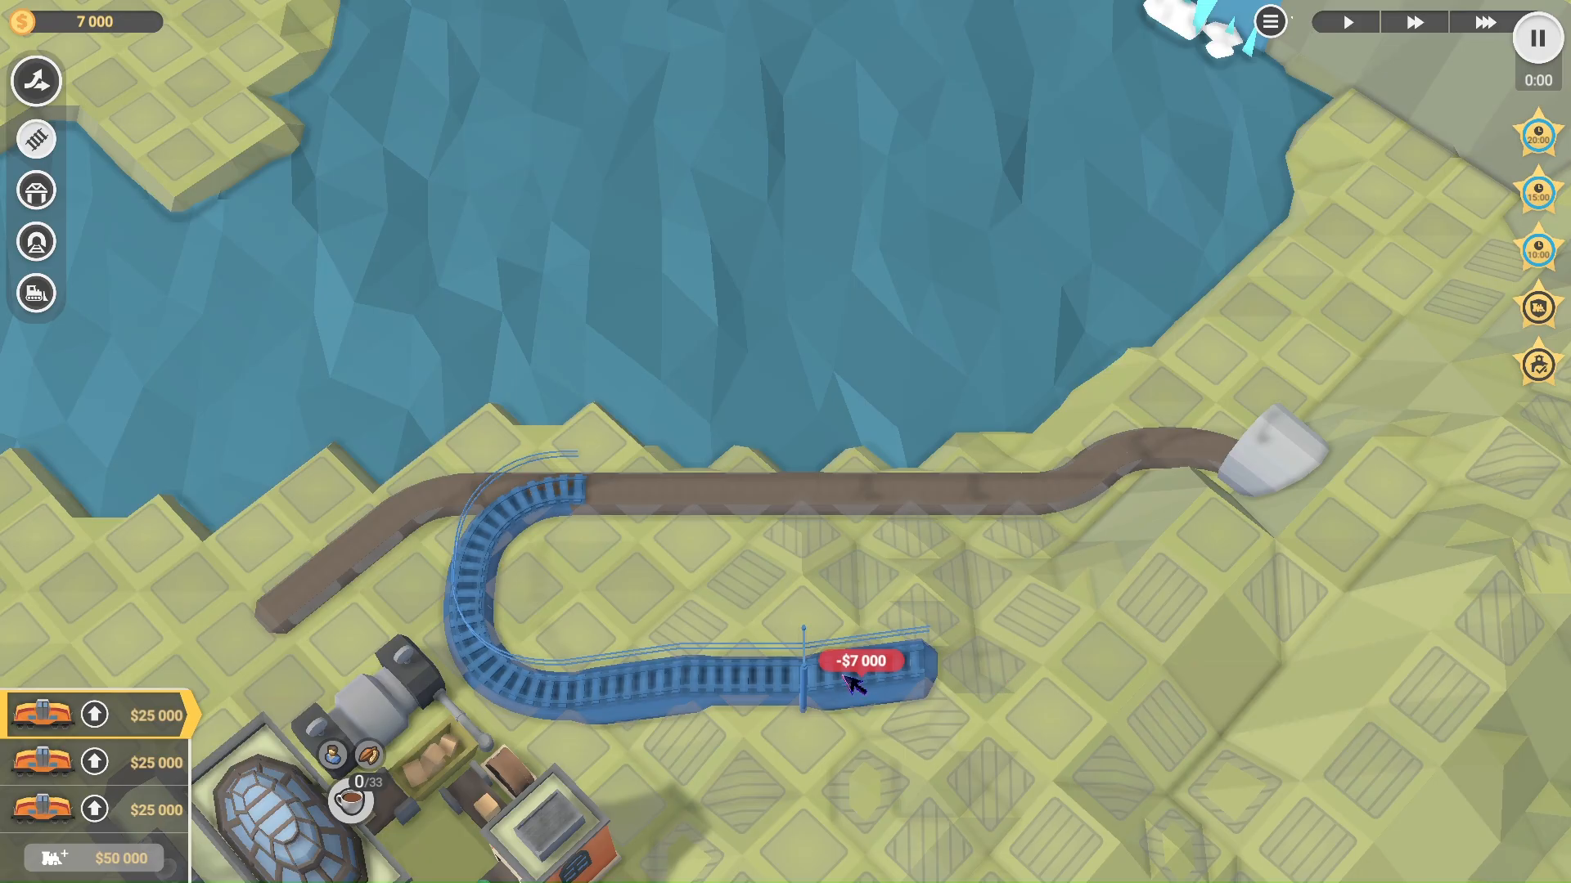
drag(851, 681, 1100, 640)
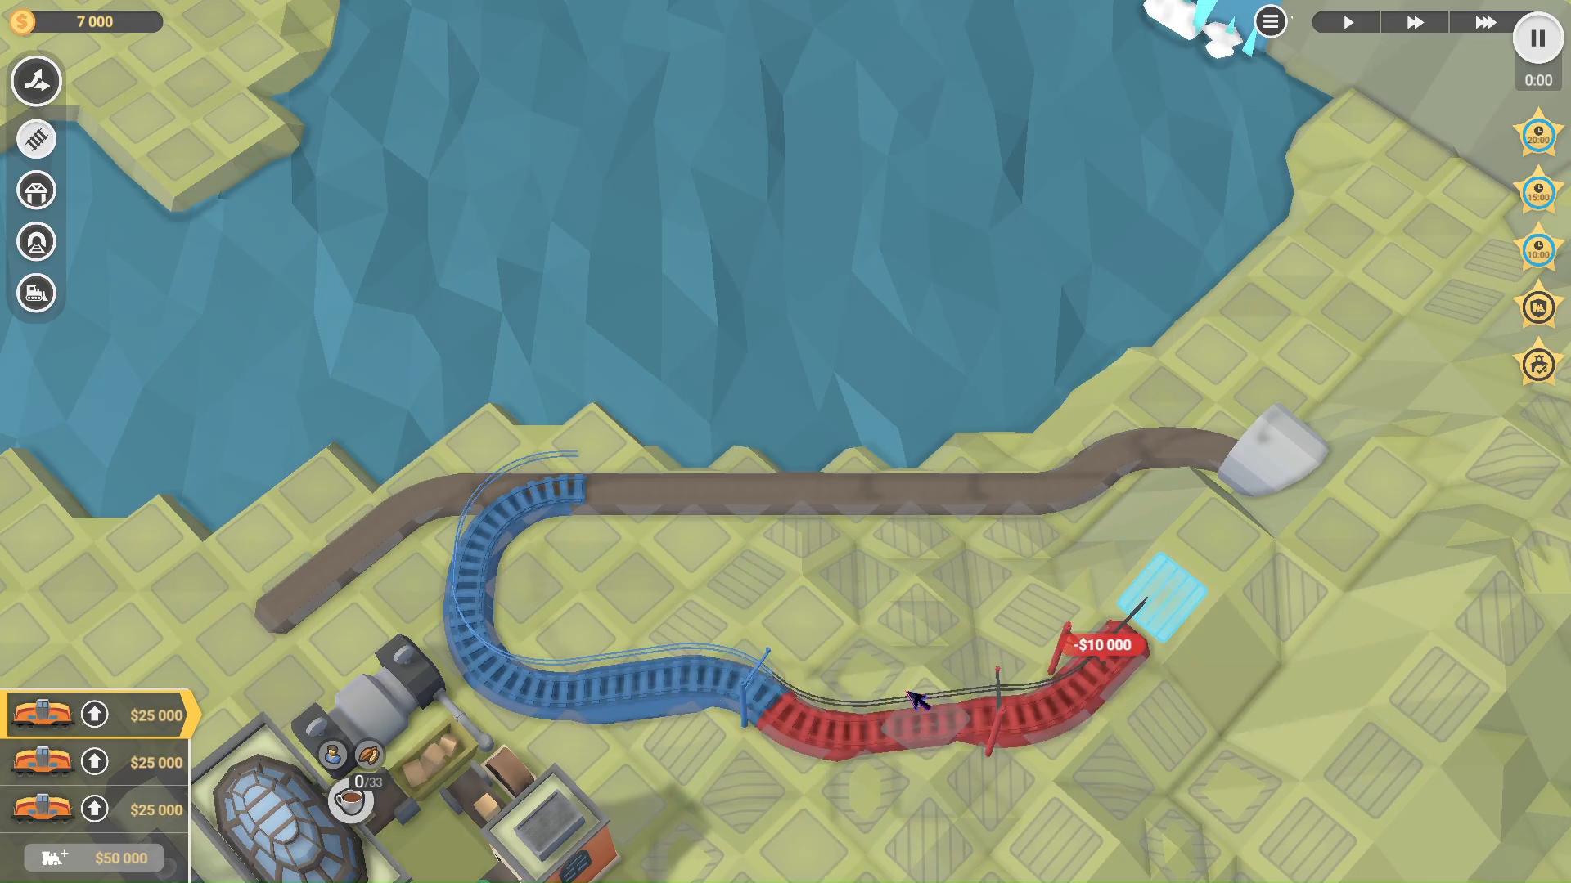
drag(916, 700, 772, 725)
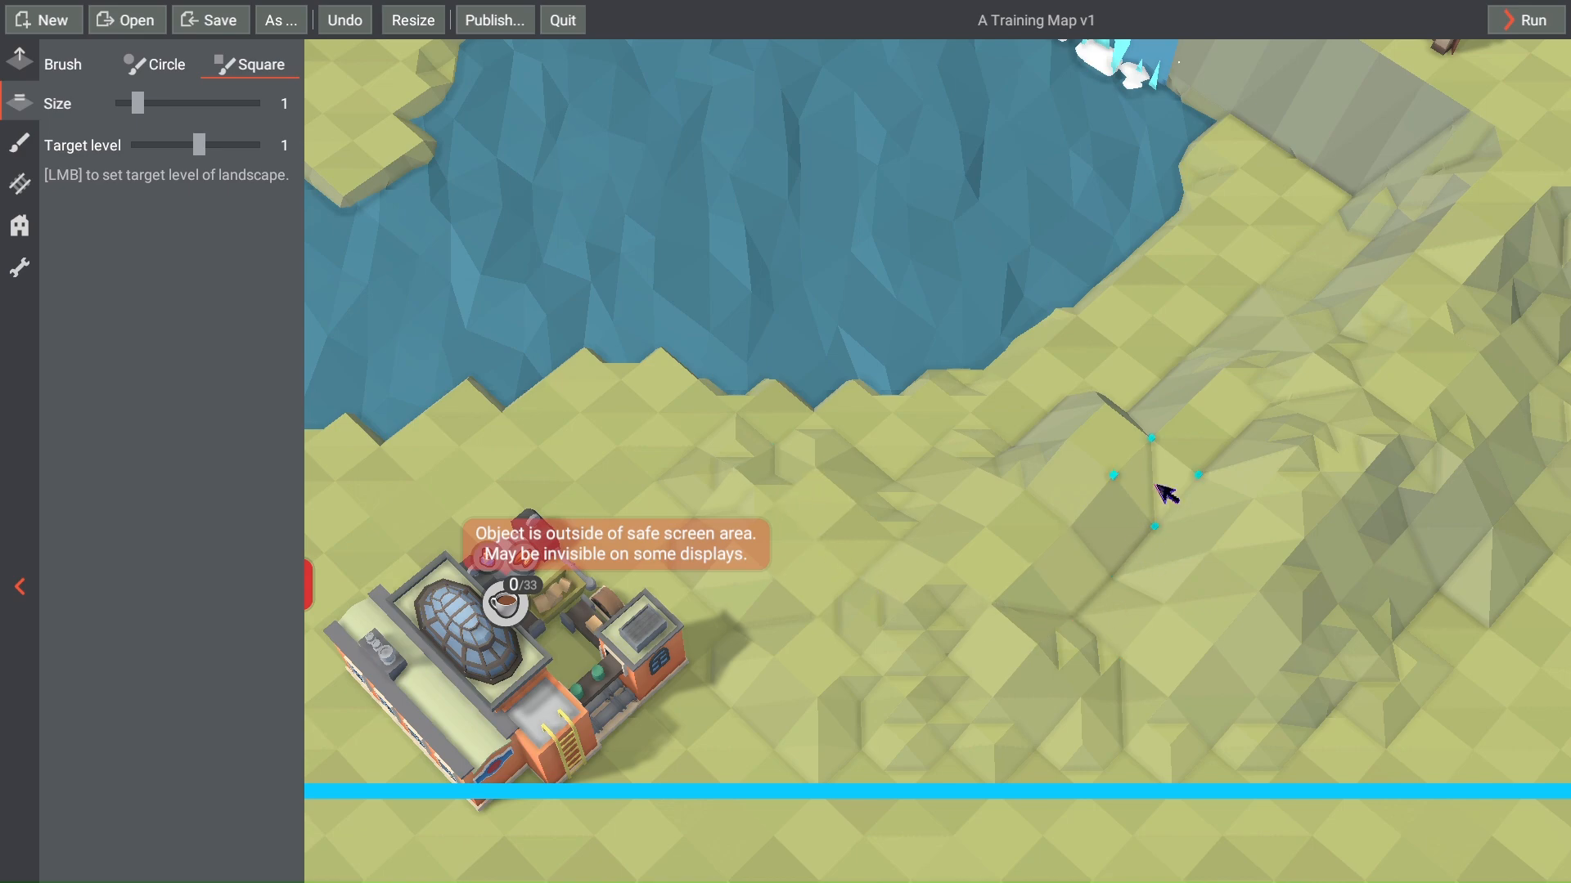
Step: Level a patch of the hill beside the lakeside tunnel spot with a size 1 square brush at target level 3
click(206, 145)
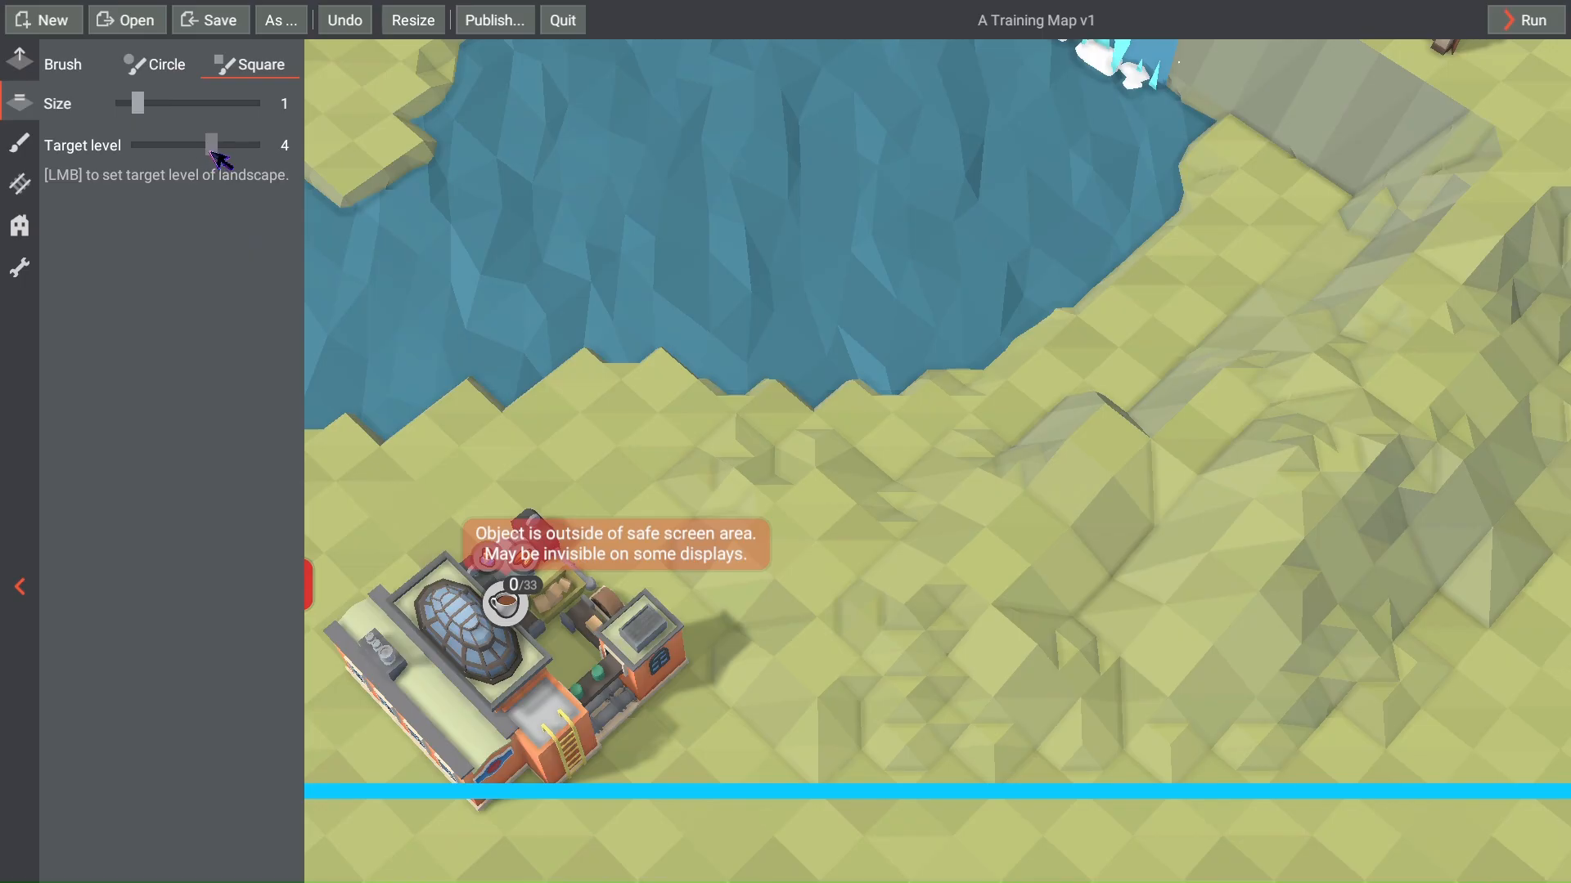
click(1145, 503)
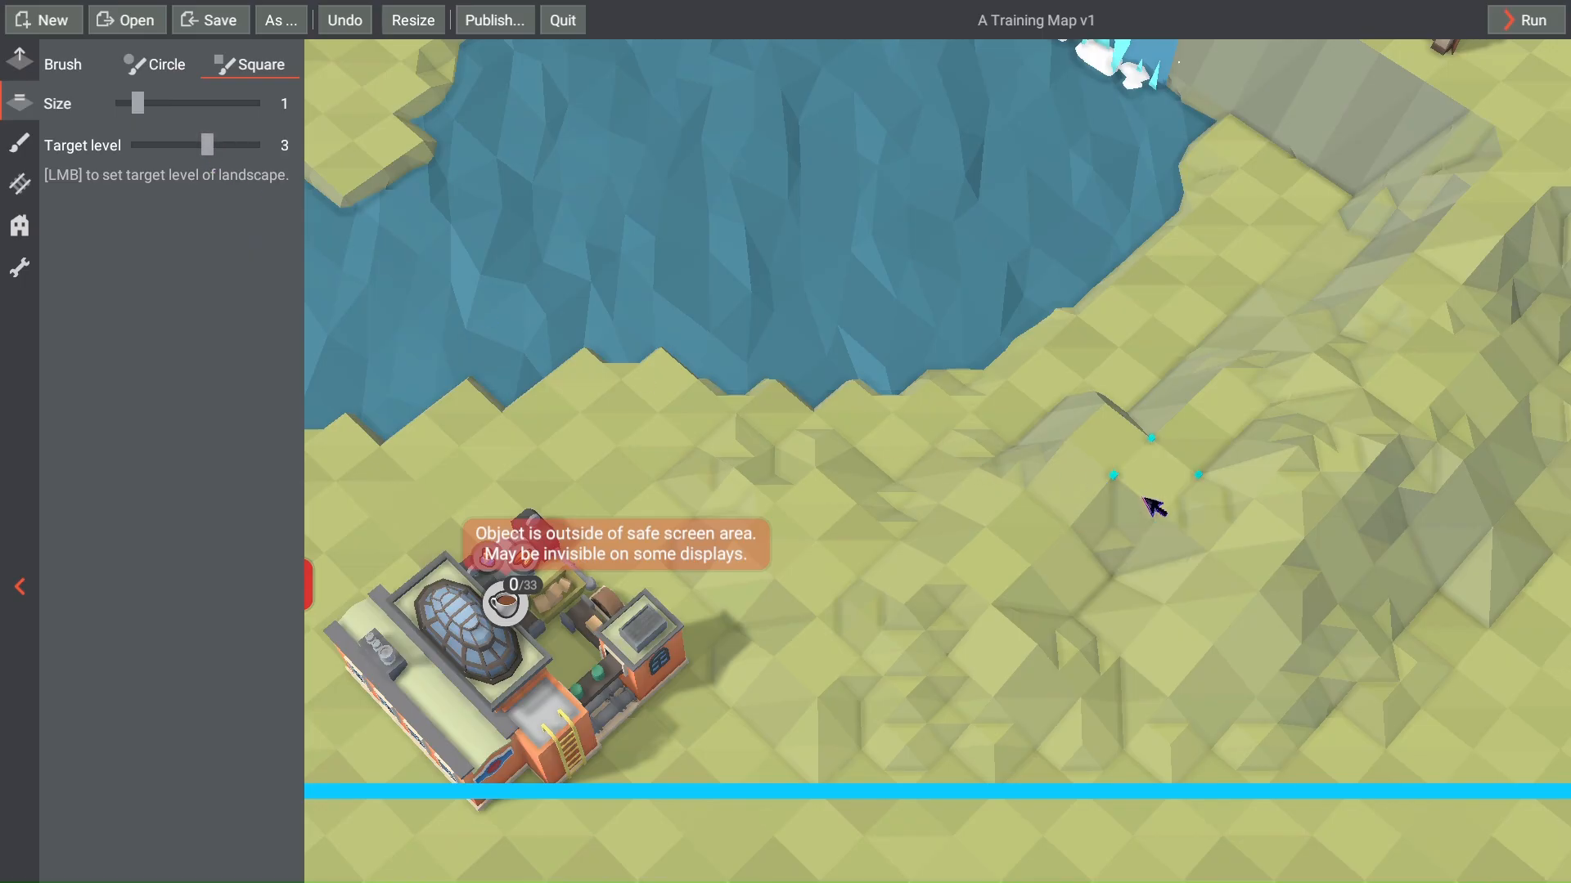
Step: Level patches of the hillside from the lakeside tunnel spot towards the coffee factory with the size 1 square brush at target level 2
click(1137, 522)
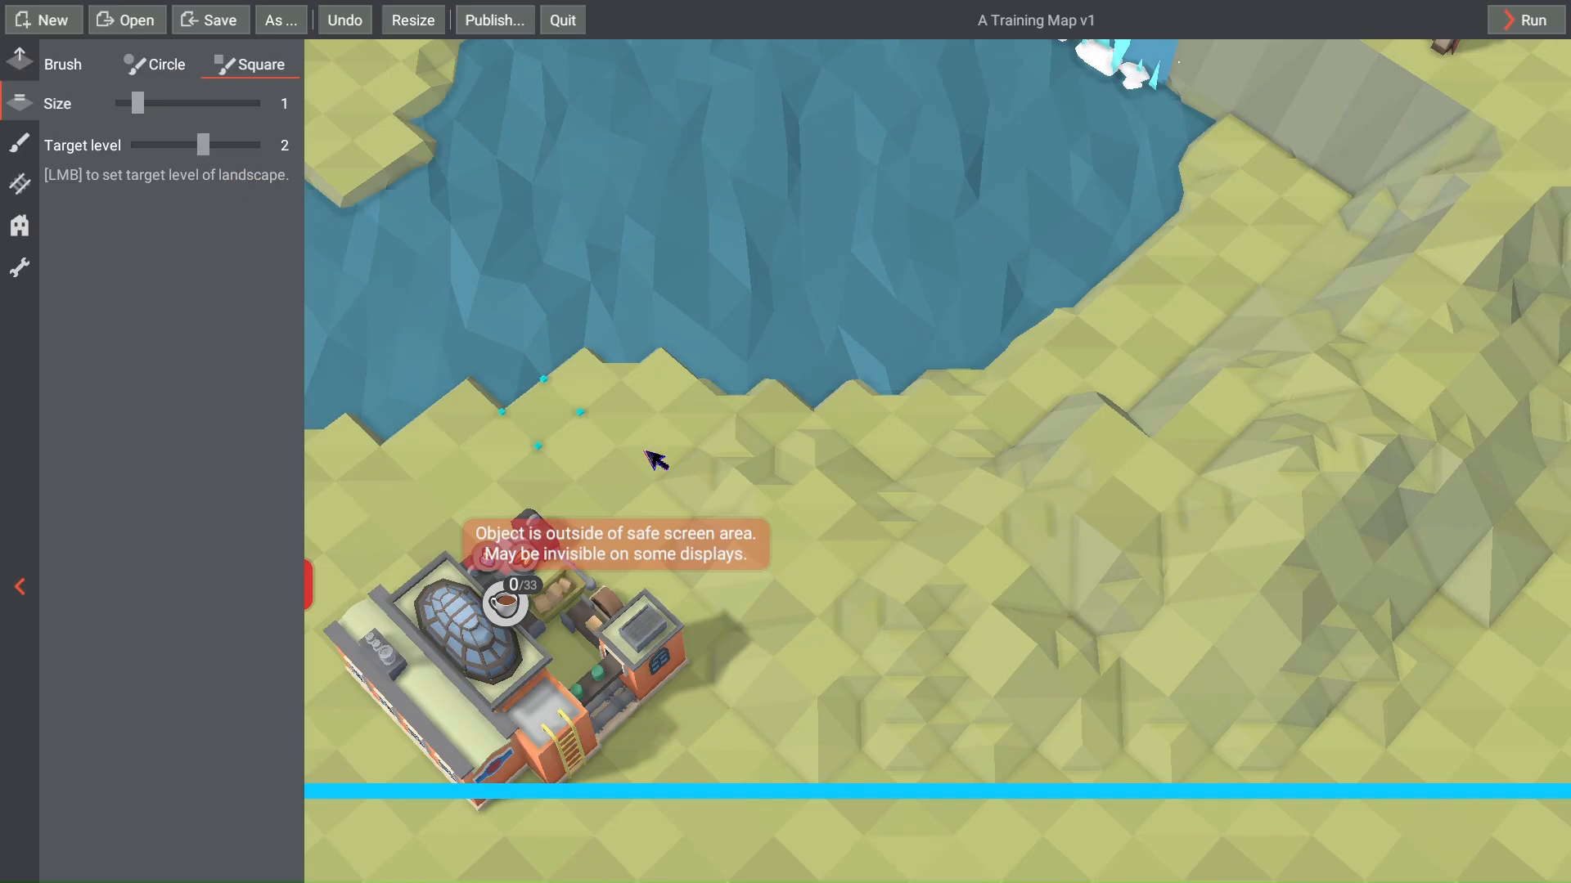
click(1092, 555)
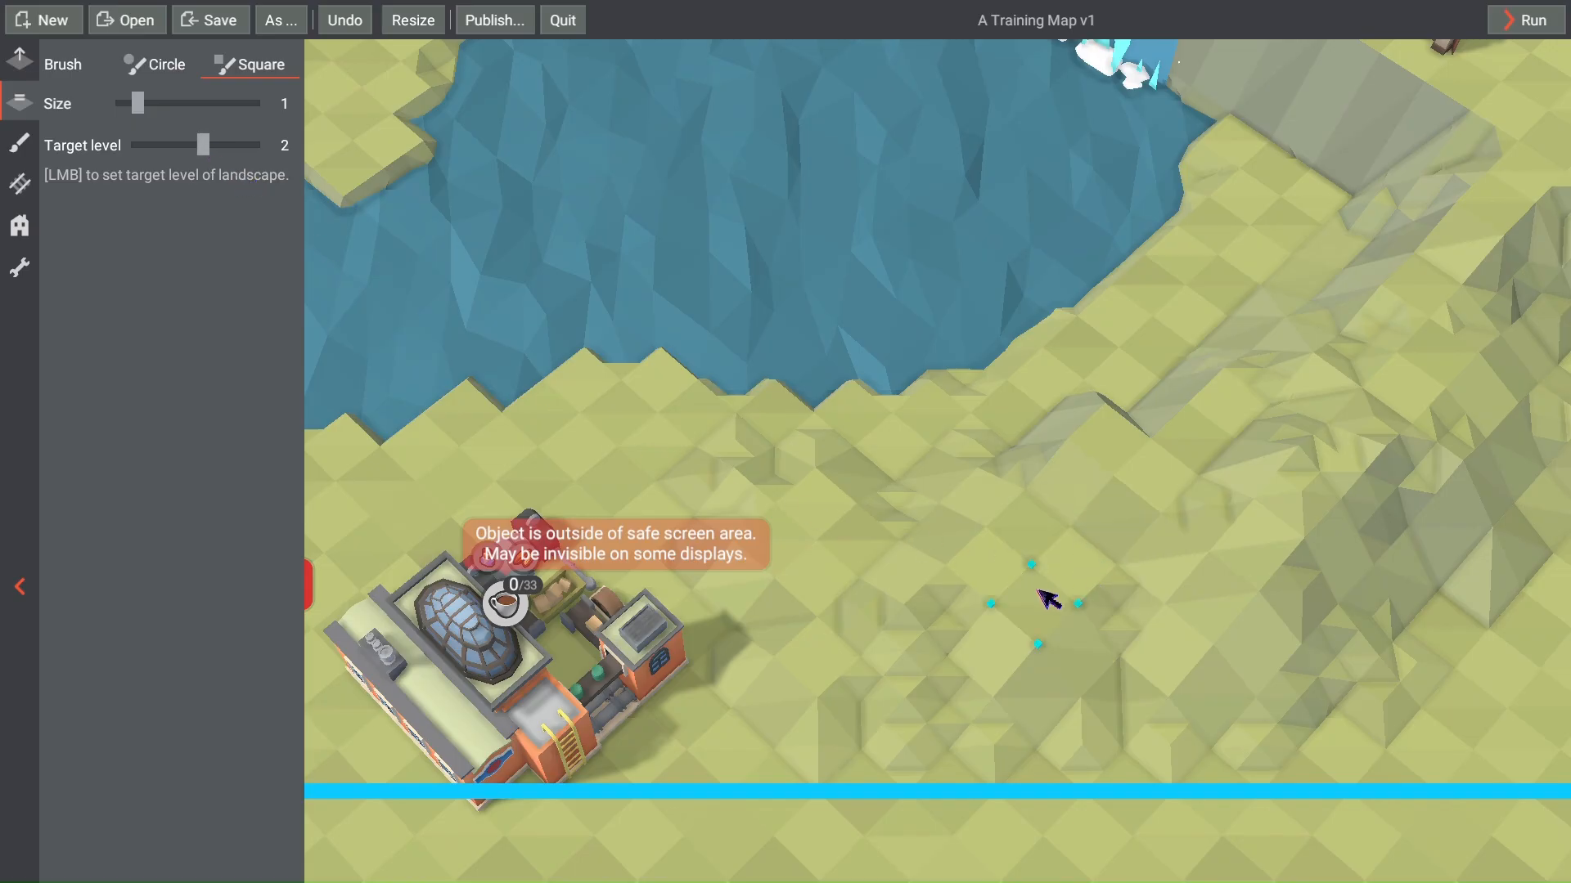
click(968, 609)
click(910, 613)
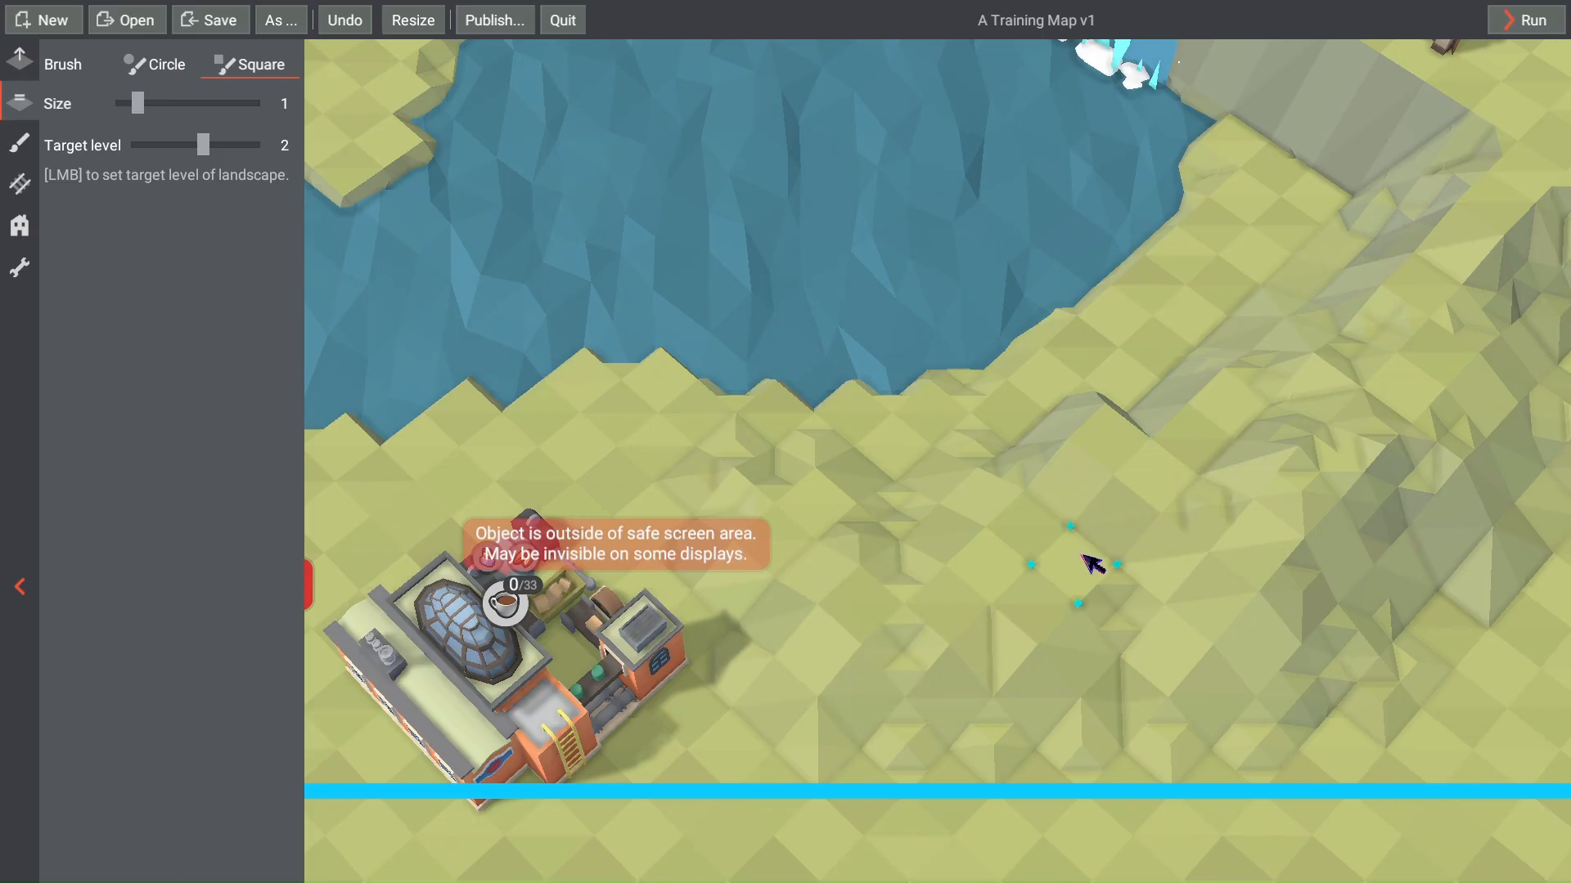
Step: Smooth the slope beside the coffee factory with the size 1 square brush, alternating between target levels 2 and 1
click(199, 148)
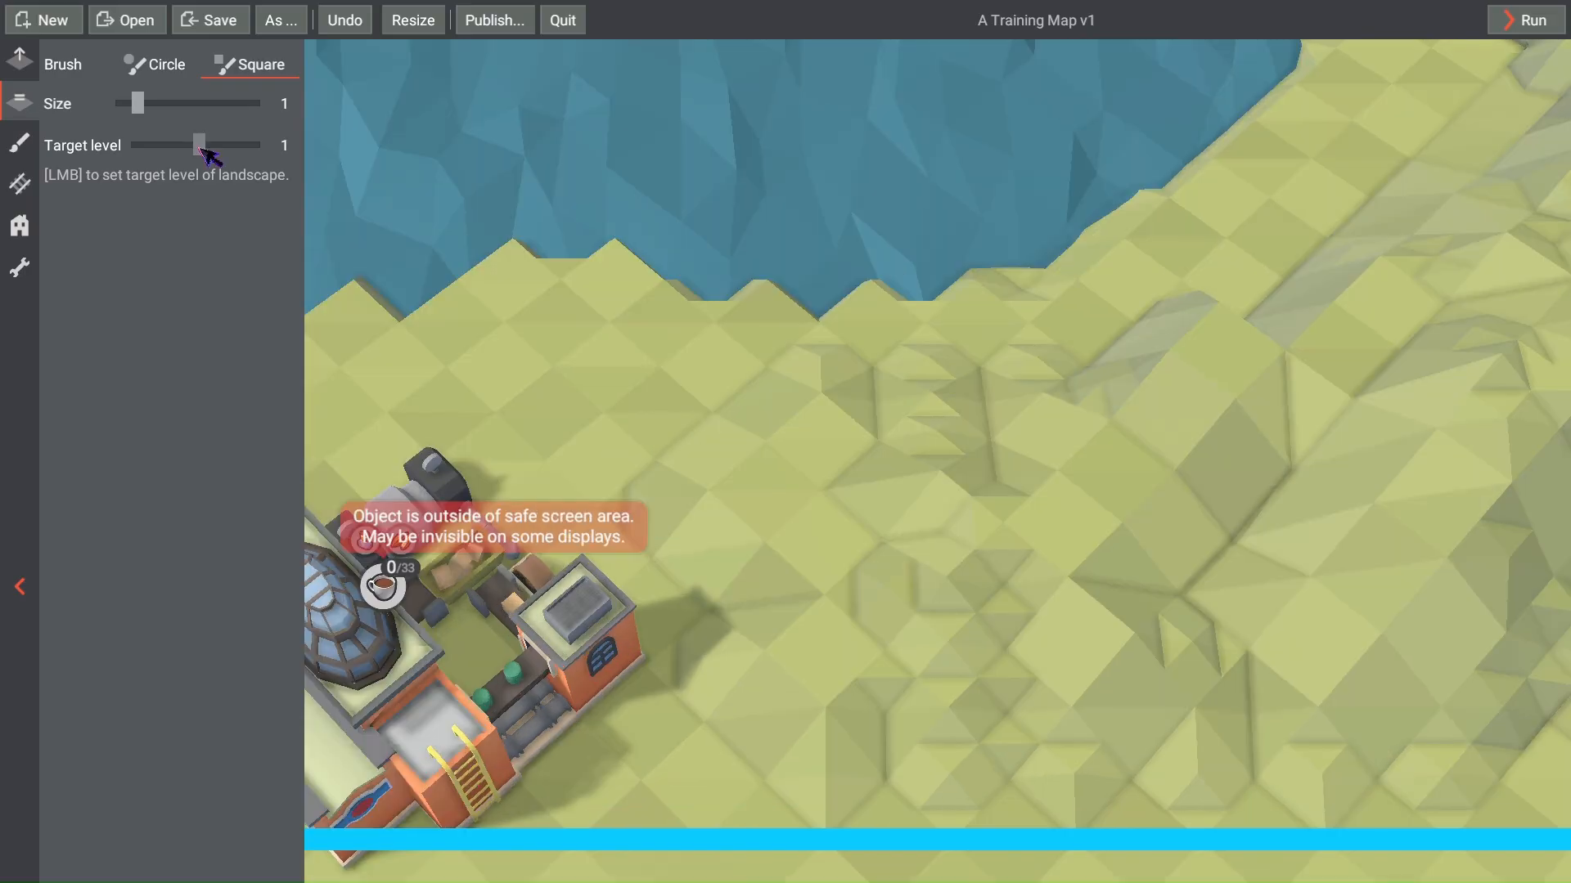
click(1019, 555)
click(885, 573)
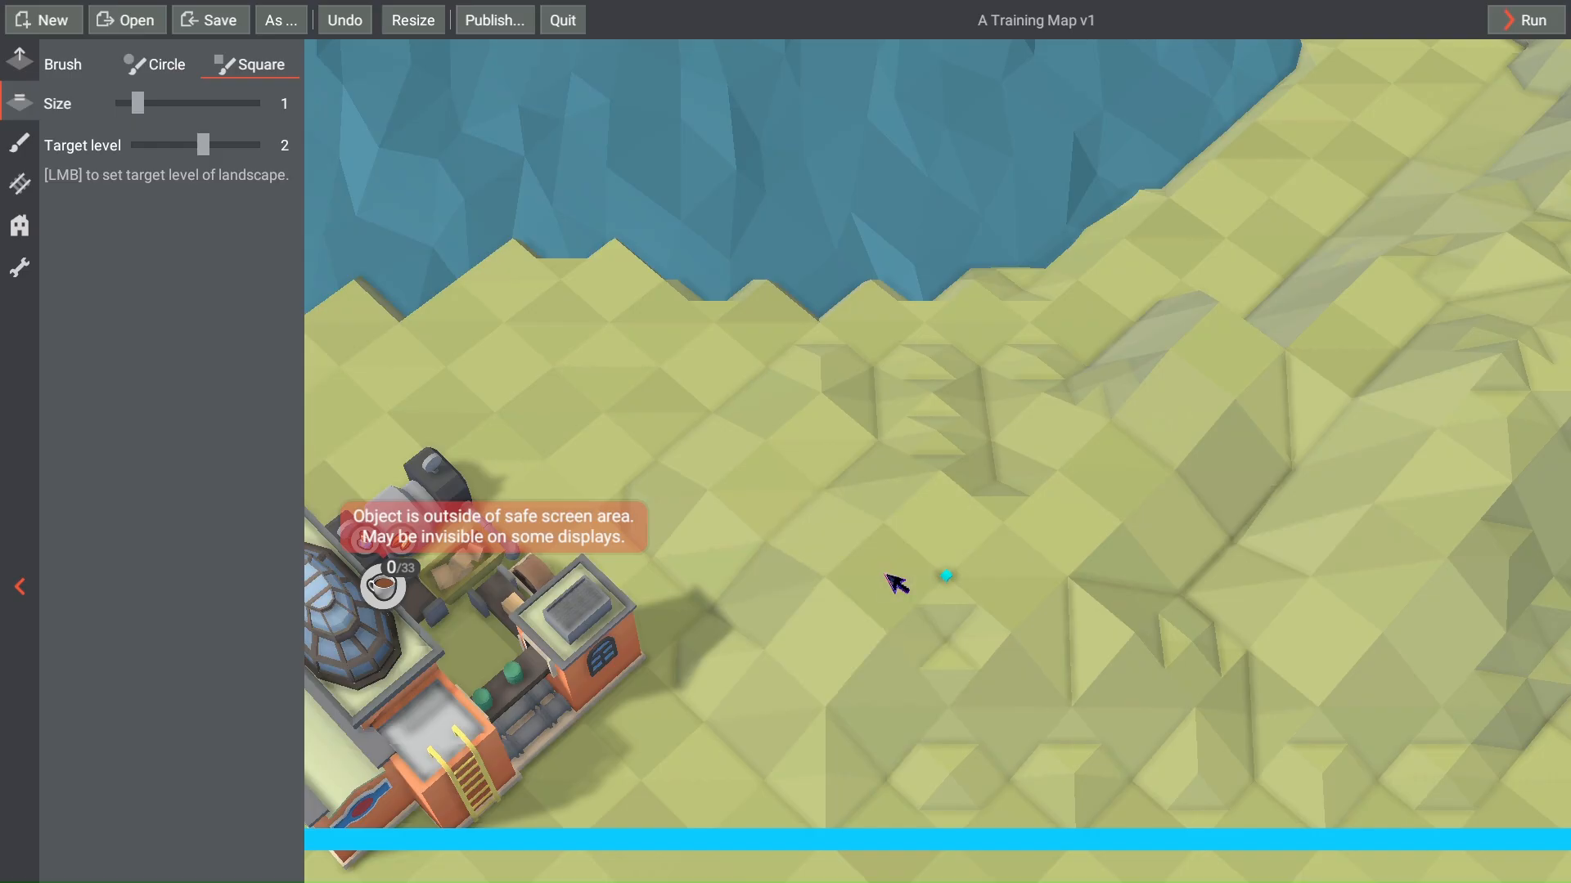
click(799, 576)
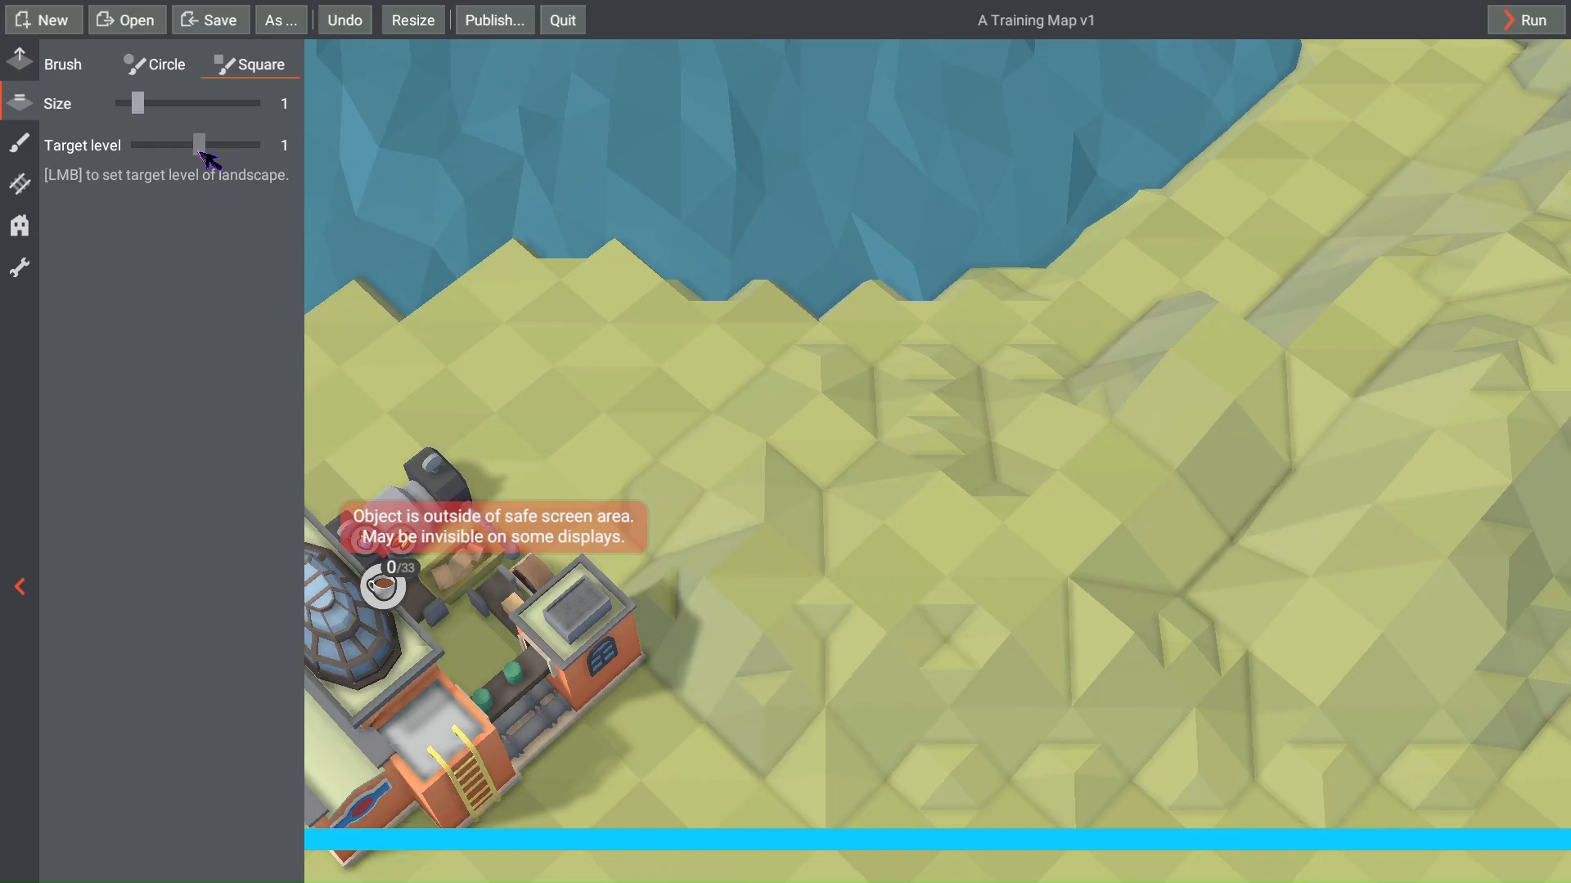
click(764, 582)
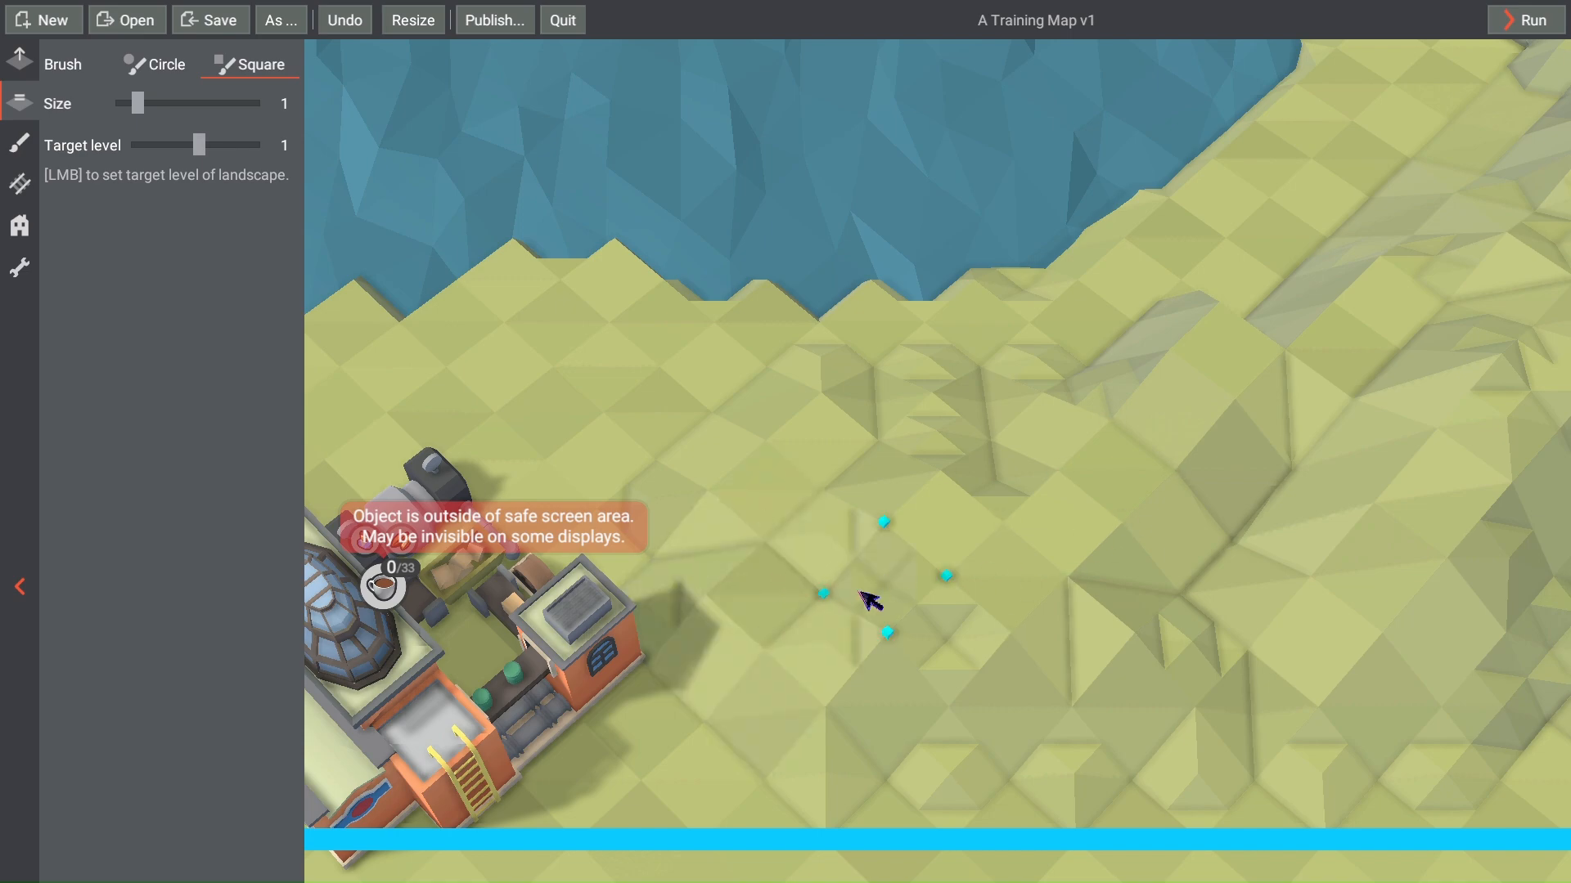
click(710, 554)
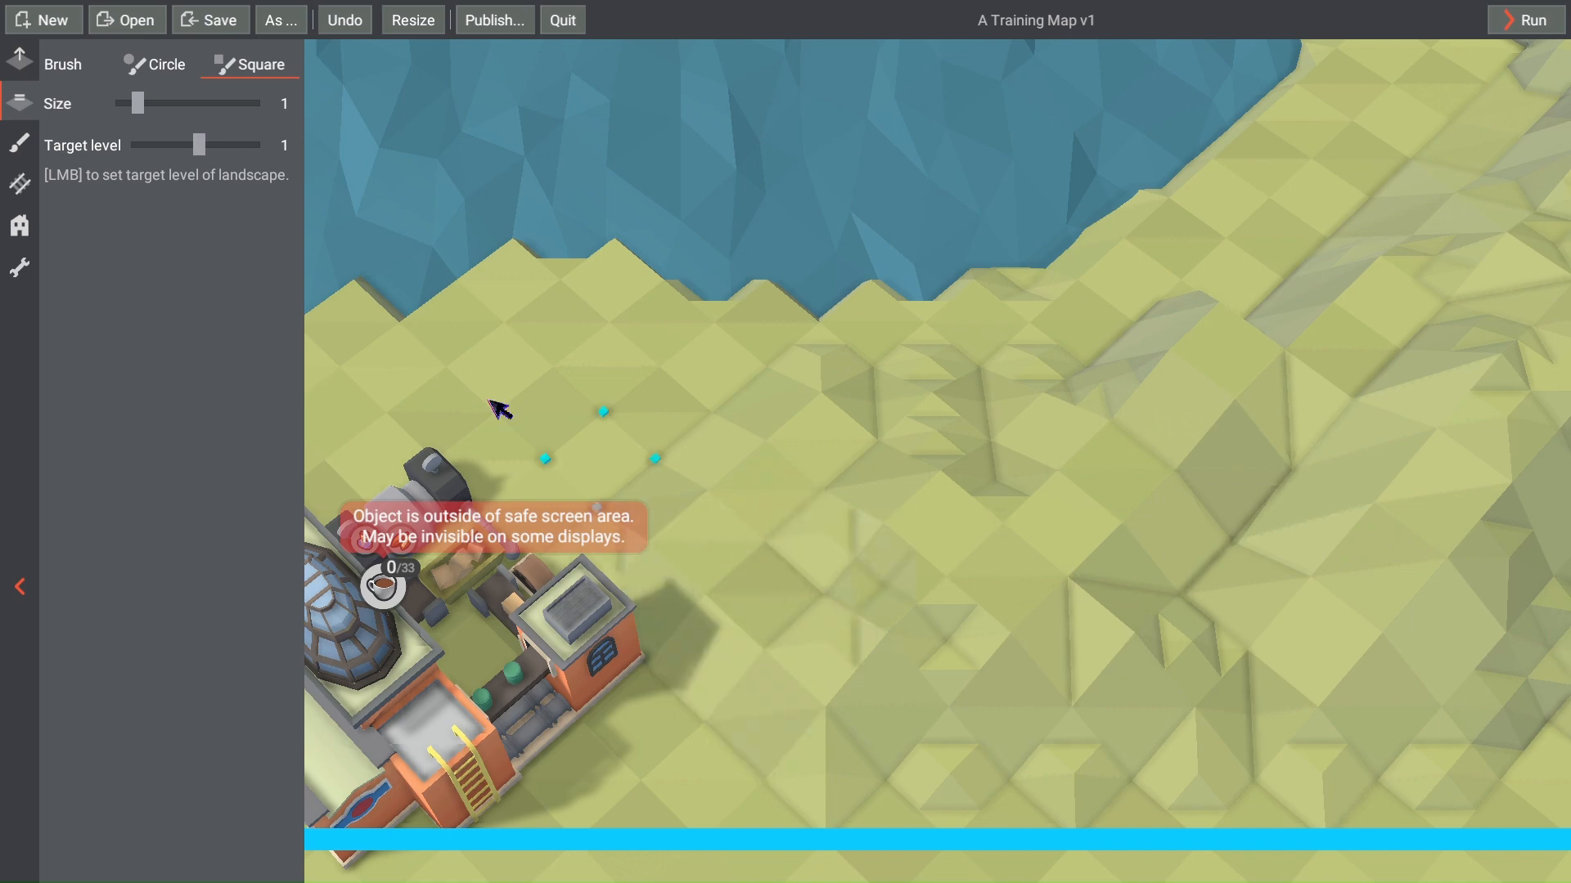
Step: Save the map and level the lake-facing edge of the slope near the coffee factory at target level 0
key(ctrl+s)
mouse_move(654, 492)
mouse_down()
mouse_move(811, 357)
mouse_move(842, 373)
mouse_move(930, 347)
mouse_move(1096, 352)
mouse_move(1034, 340)
mouse_move(719, 434)
mouse_move(818, 372)
mouse_up()
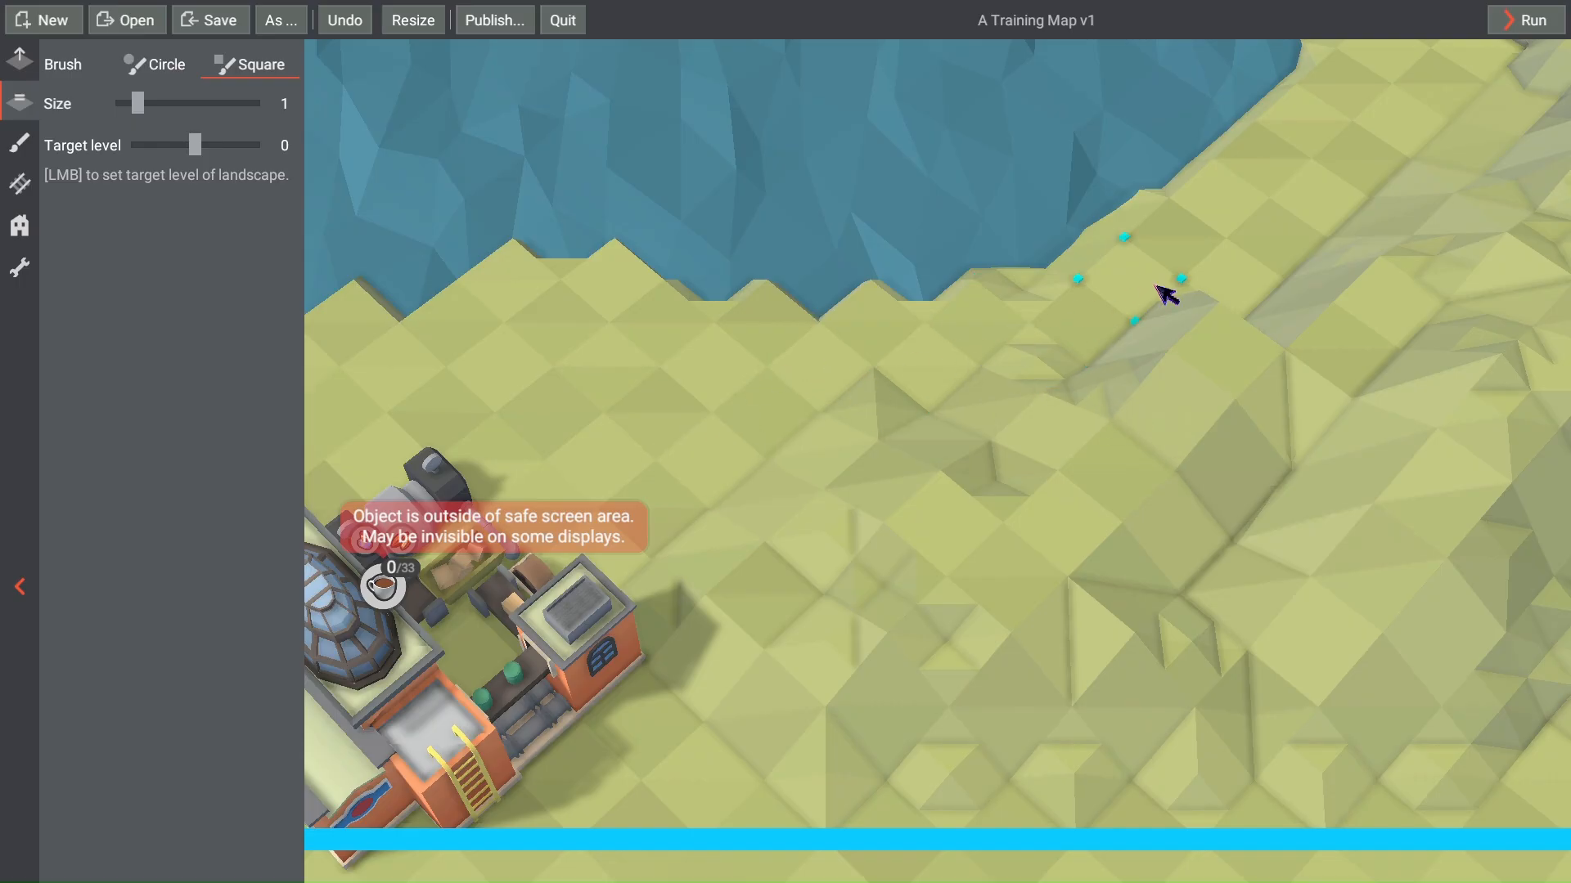
click(20, 183)
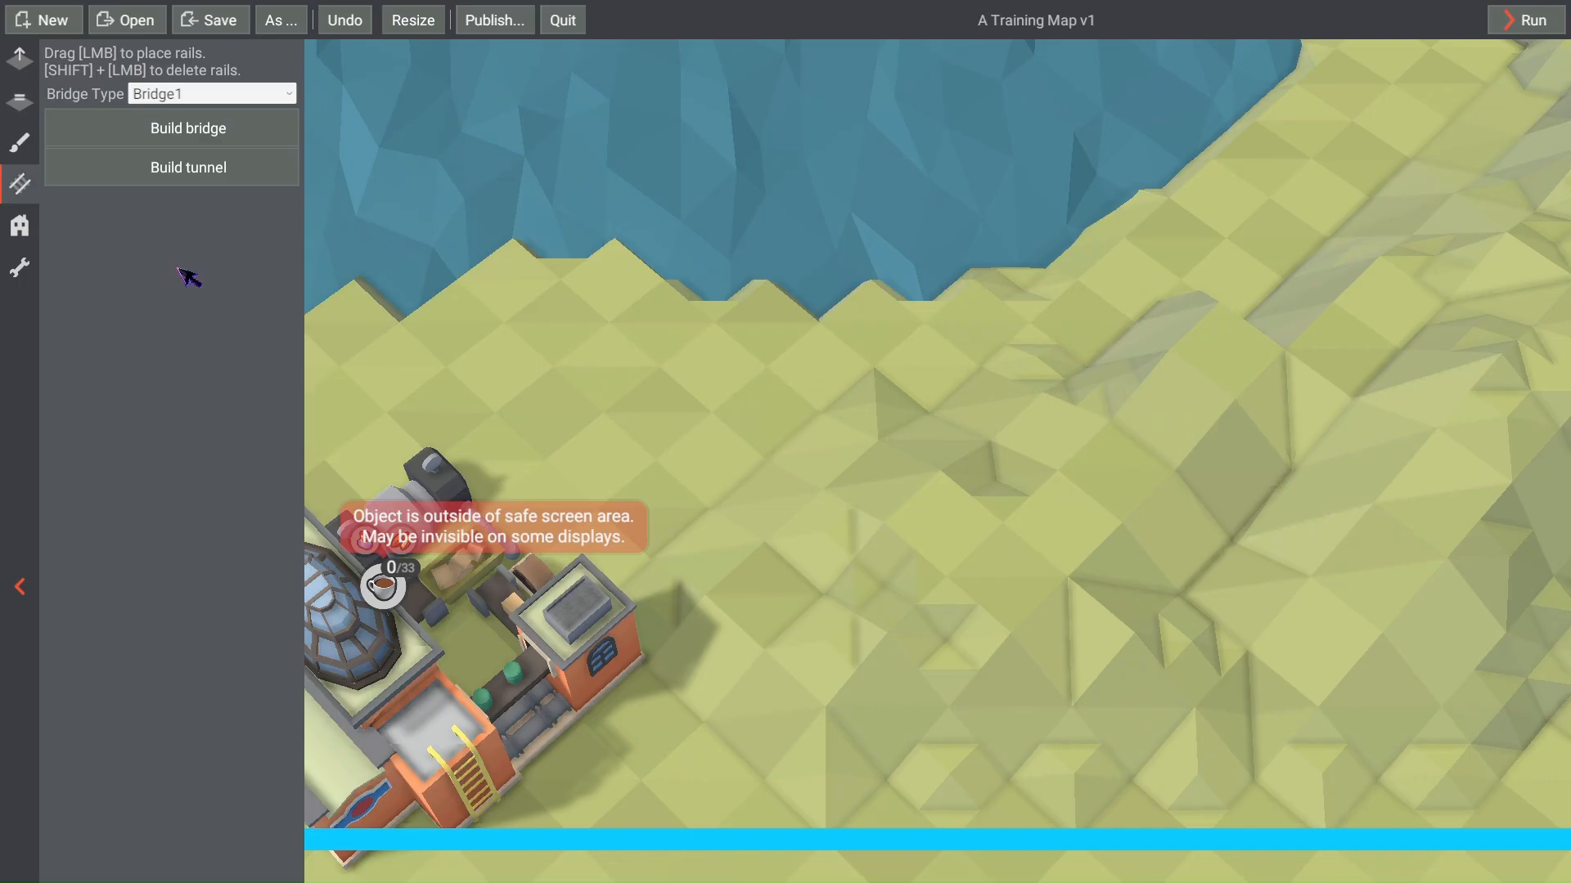
scroll(606, 347, down, 3)
scroll(715, 423, up, 2)
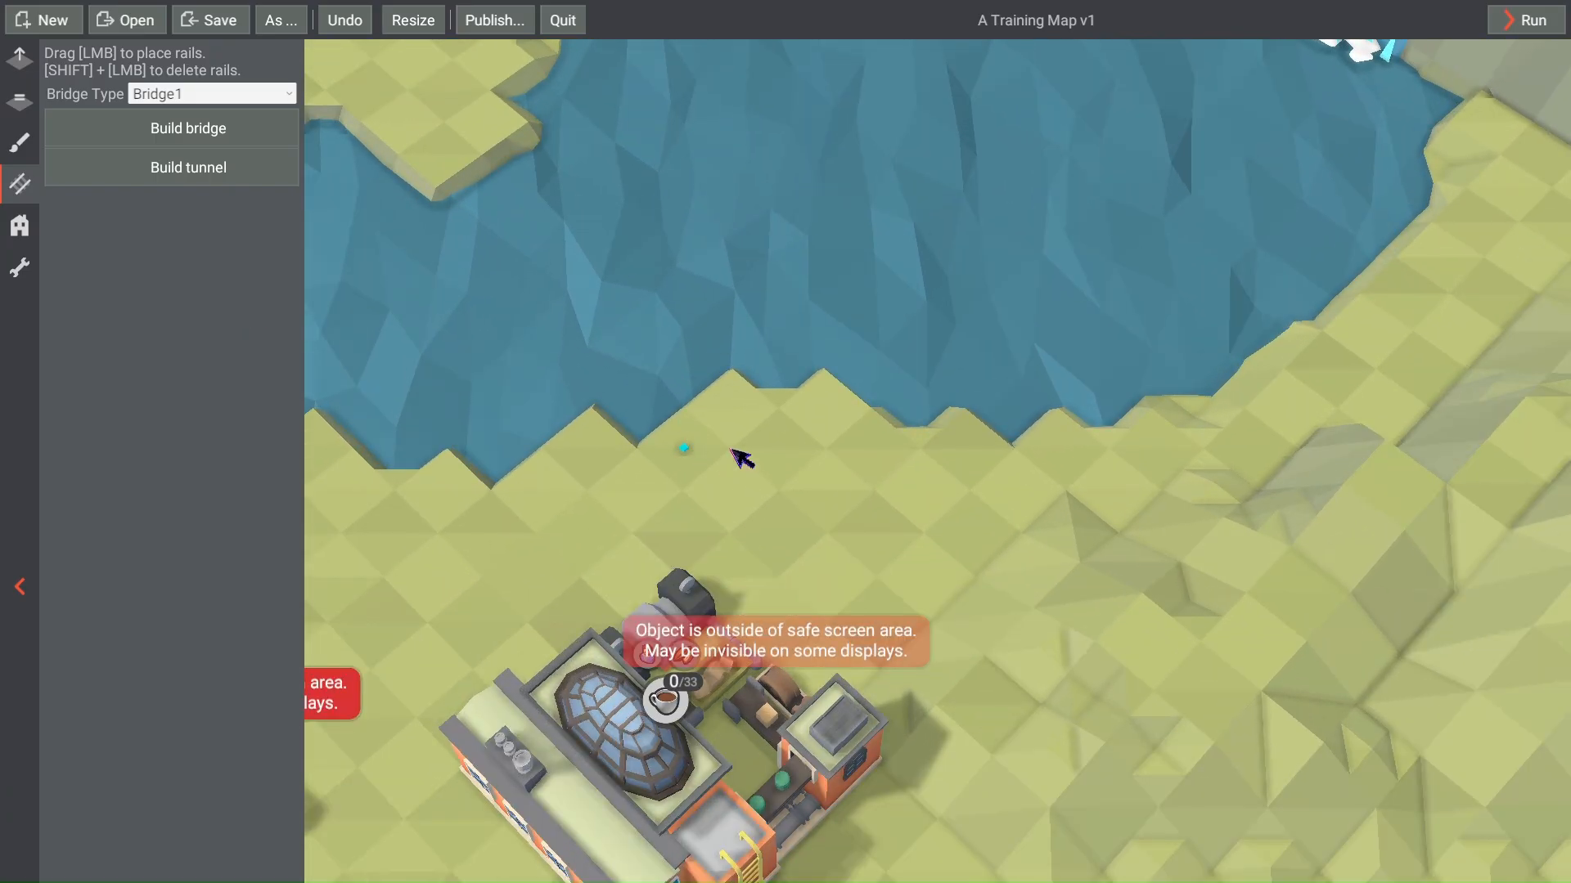
Step: Test-run the map and lay track from the coffee factory across the reshaped slope up to the plateau near the waterfall station
click(1530, 19)
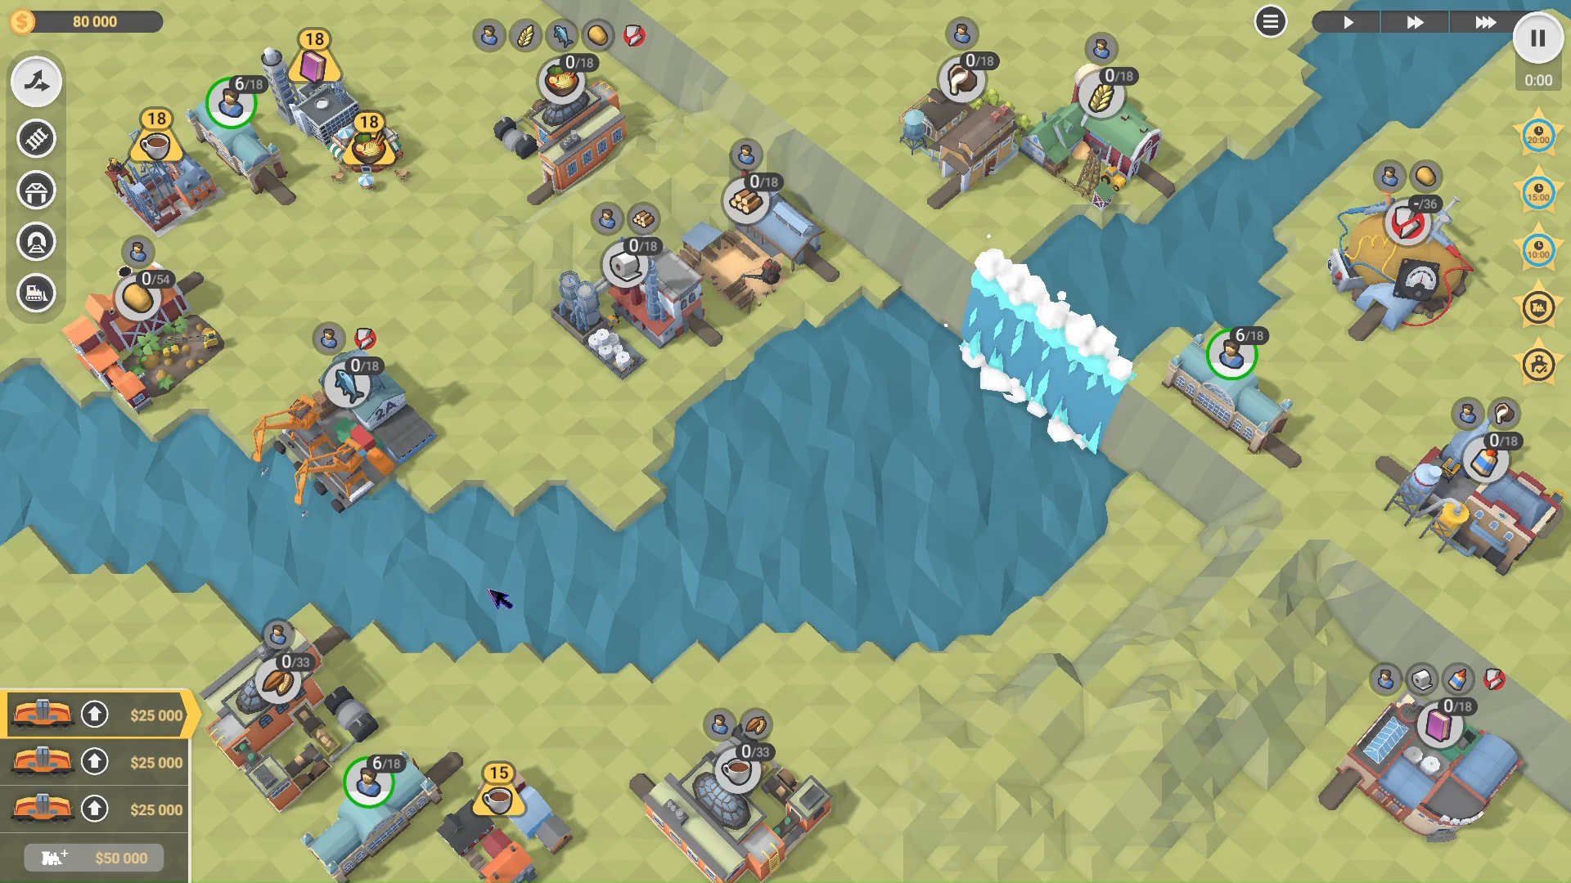
key(2)
scroll(908, 713, up, 3)
key(a)
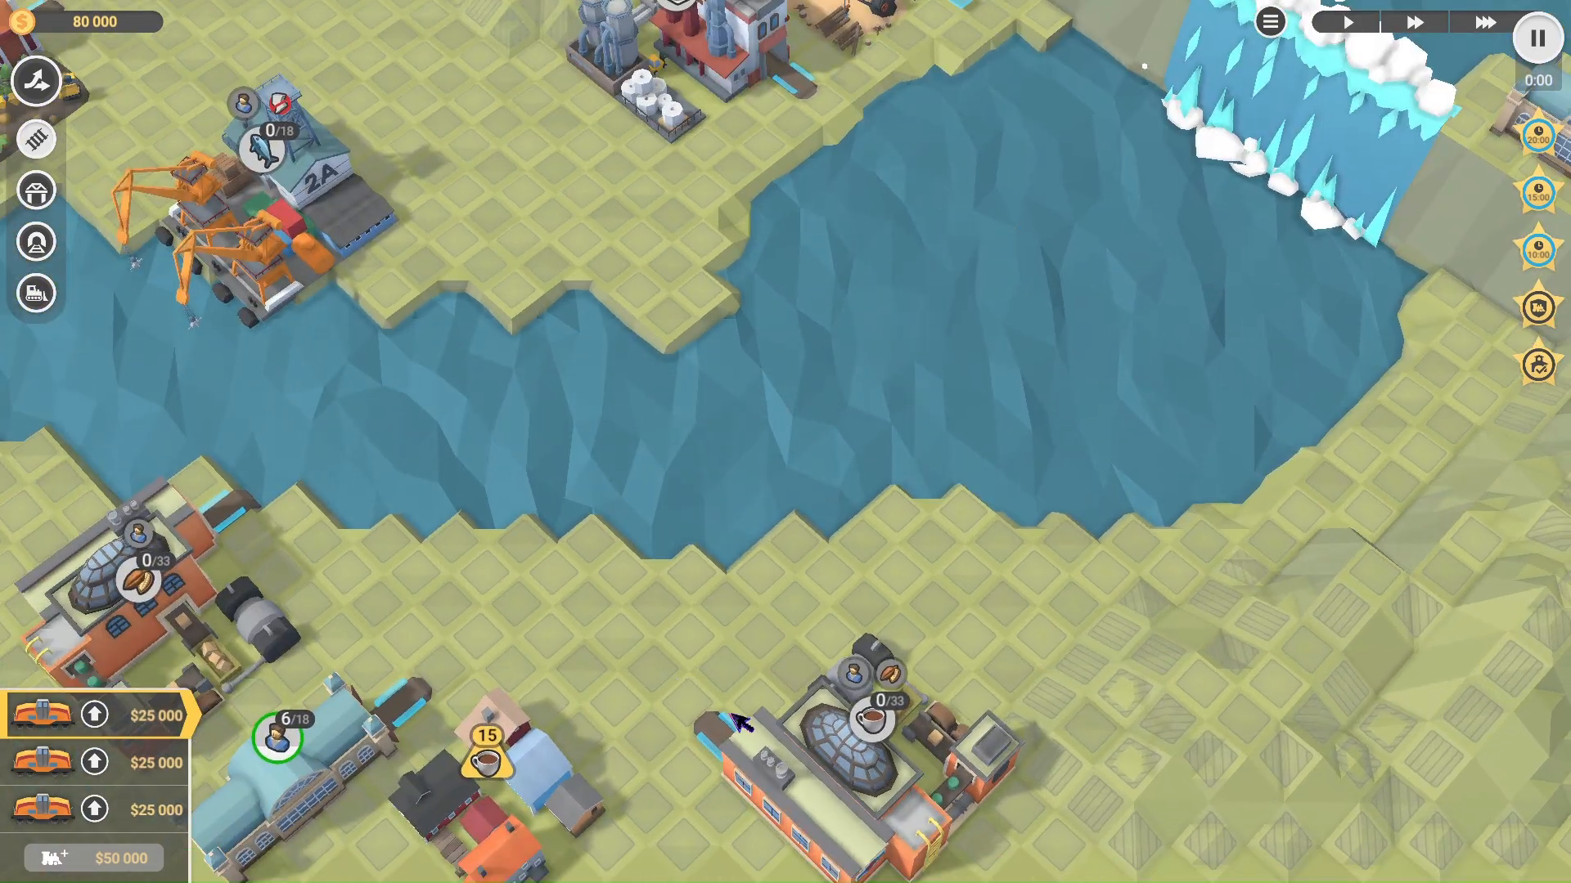
drag(740, 723, 865, 702)
key(d)
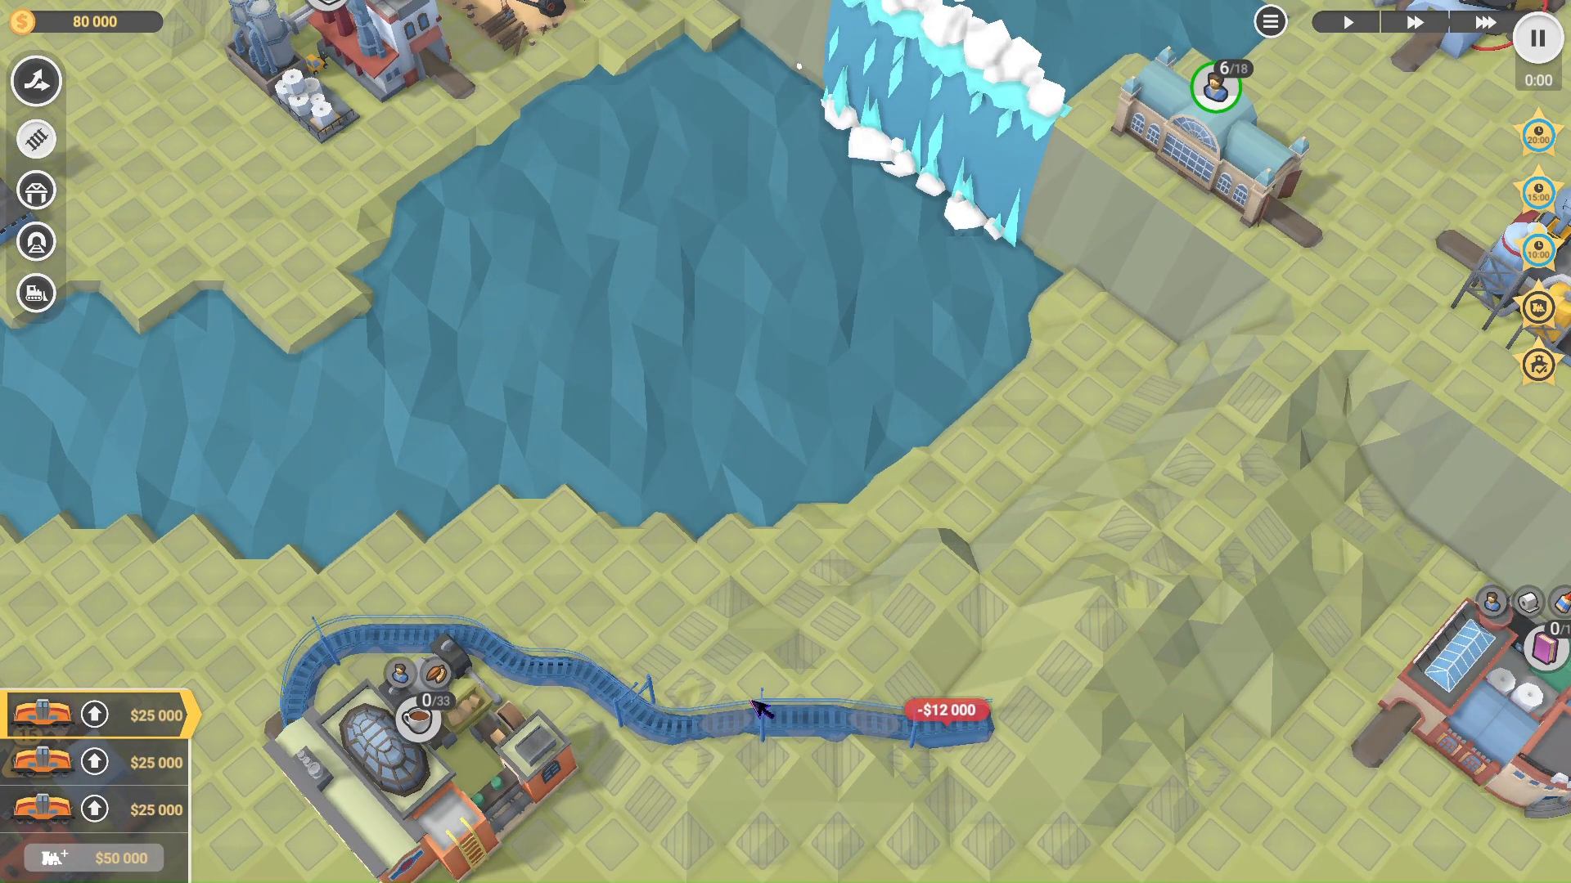
drag(687, 708, 1350, 298)
Step: Branch track off the line beside the coffee factory and run it along the lakeshore to the foot of the hill
key(a)
scroll(945, 657, up, 3)
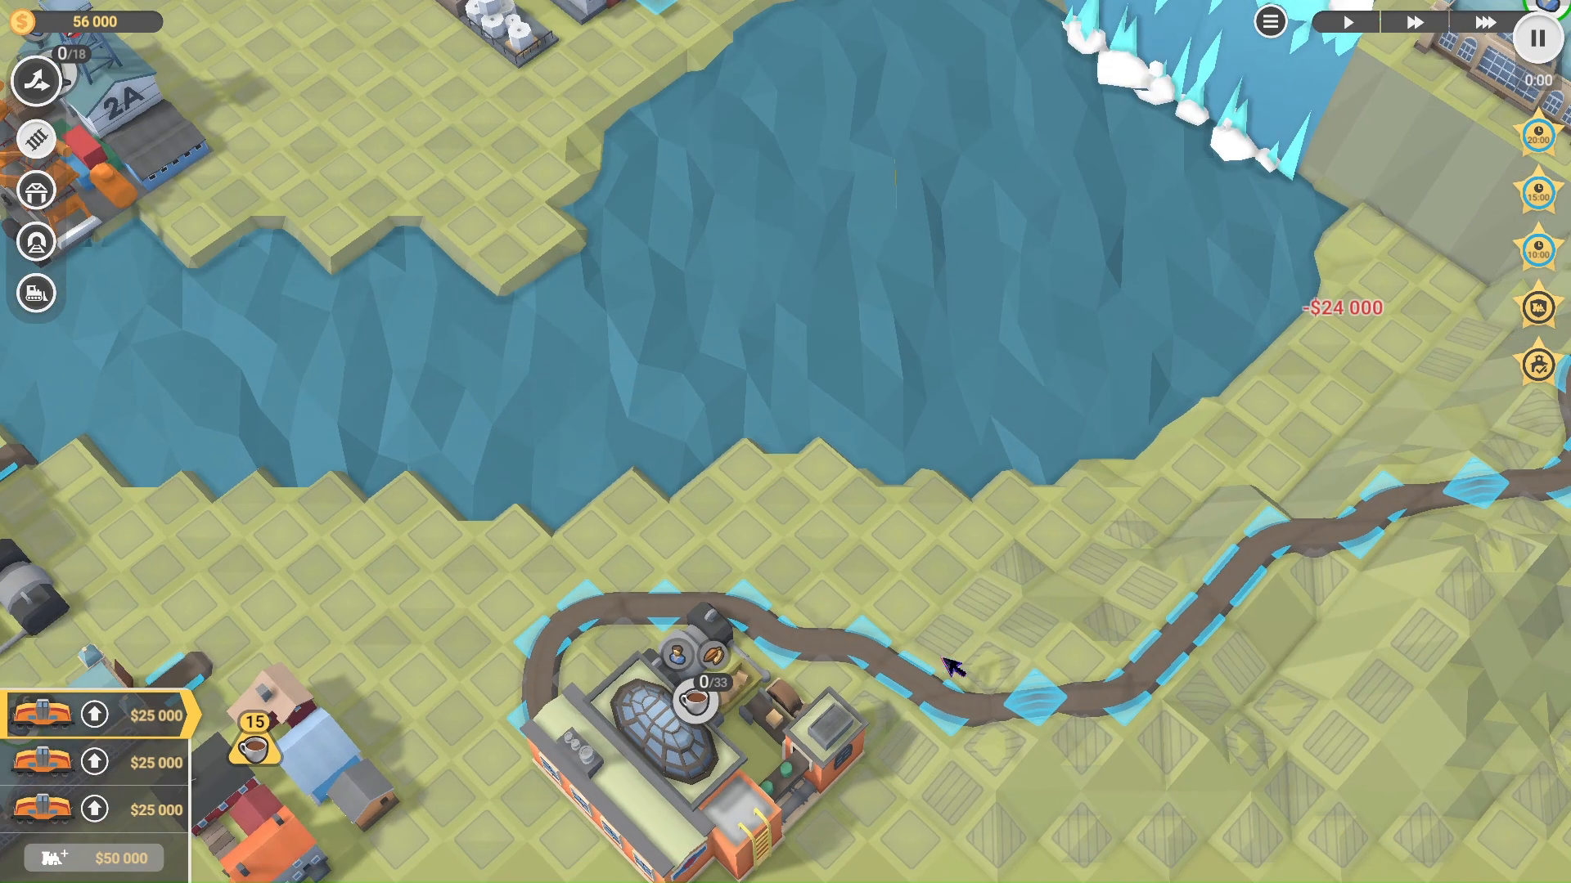
drag(838, 649, 662, 459)
key(d)
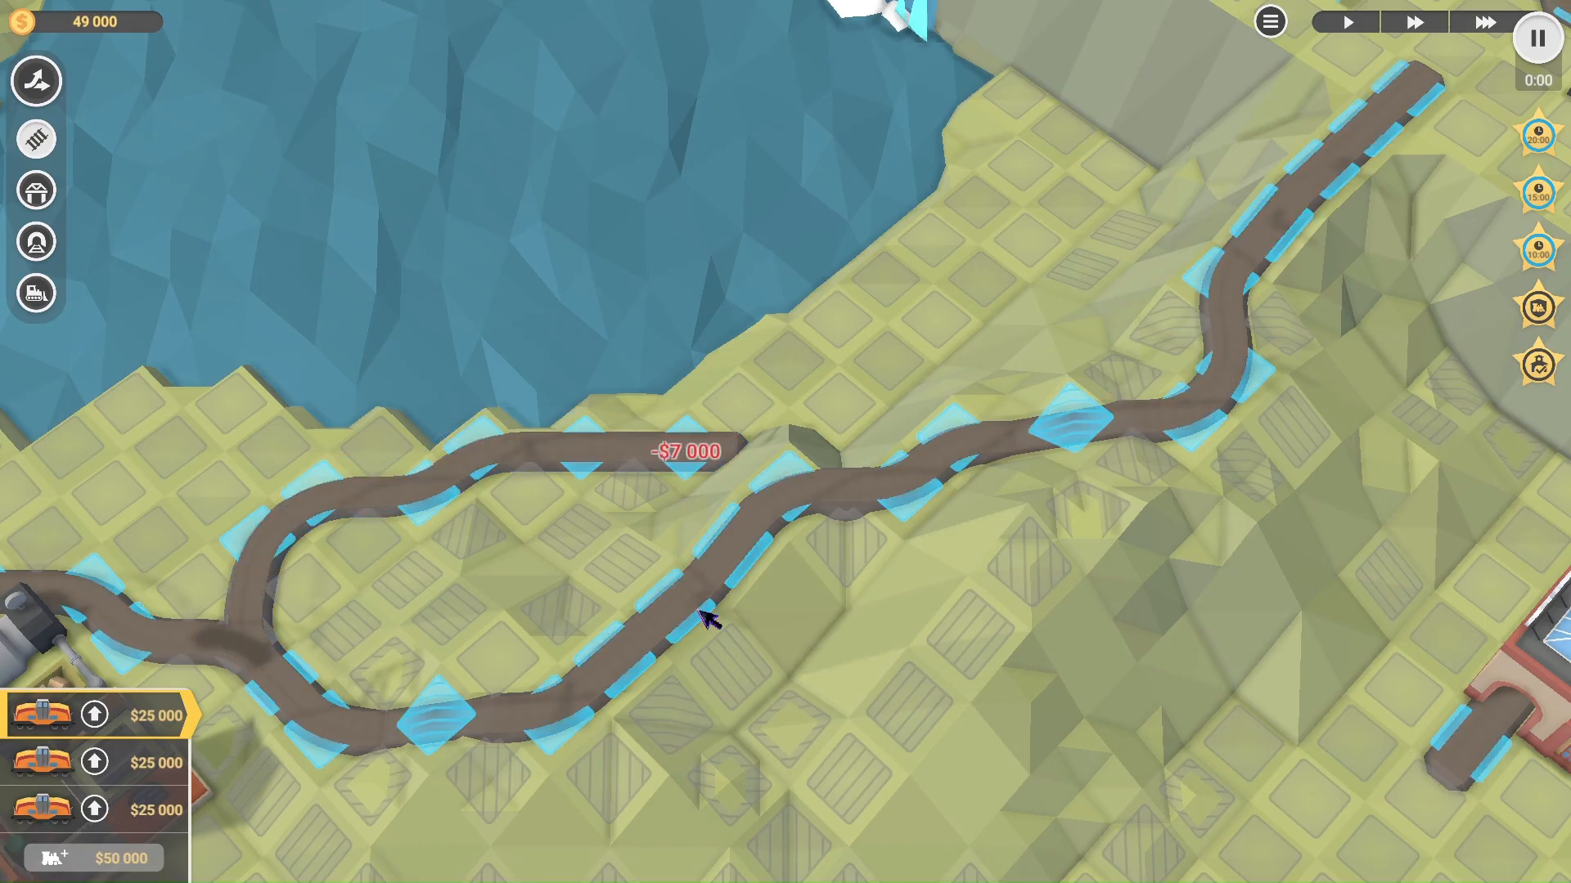
Step: Check the tunnel positions through the hill between the lakeside slope and the slope beside the press building
key(4)
key(w)
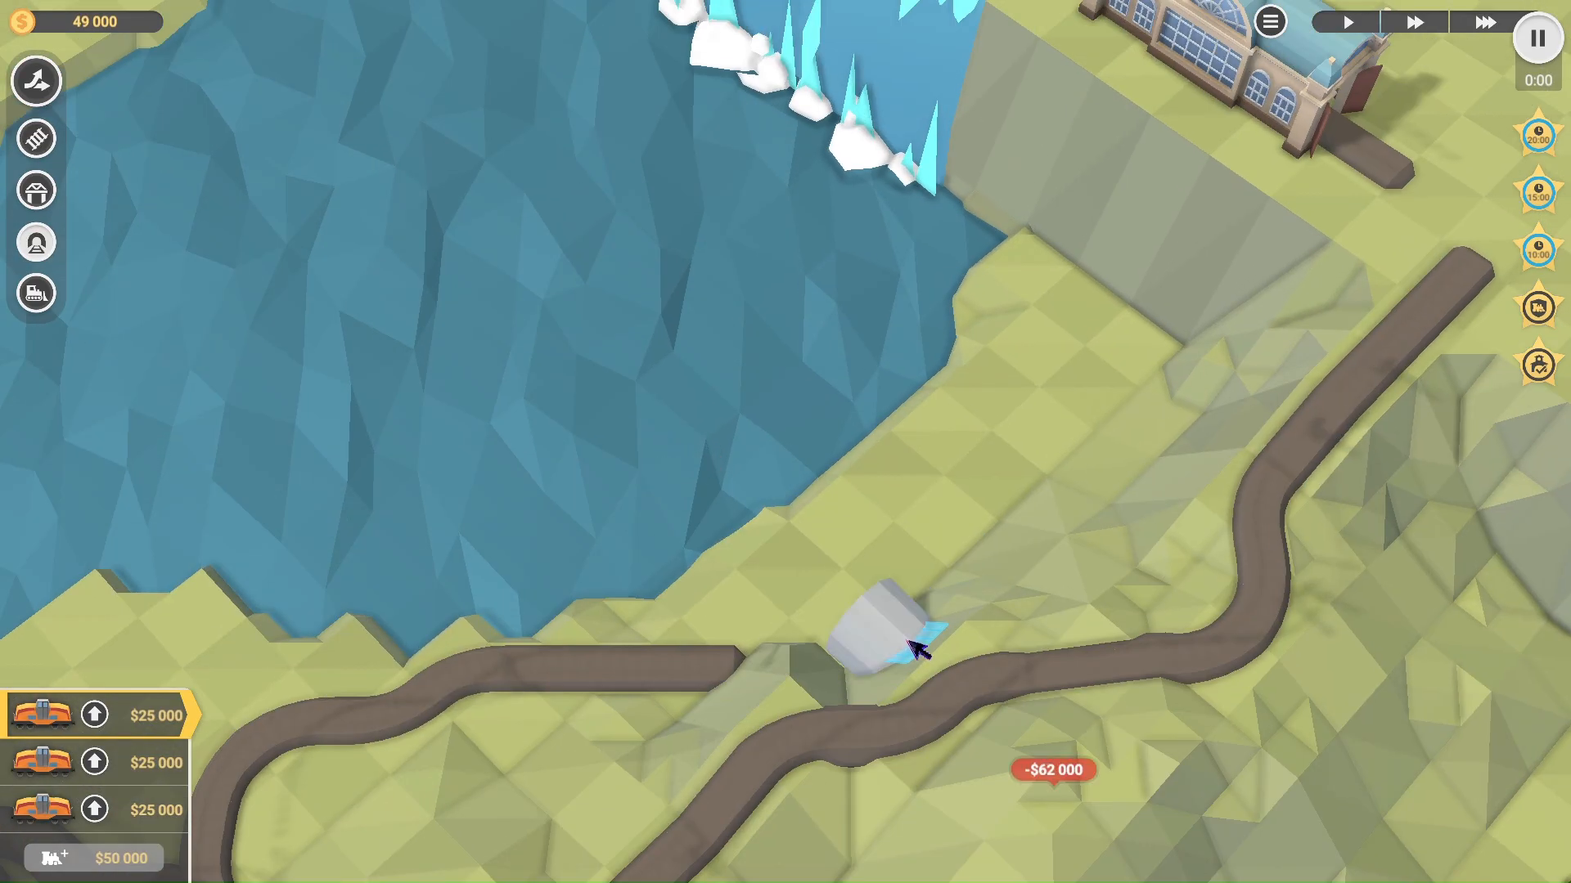
key(s)
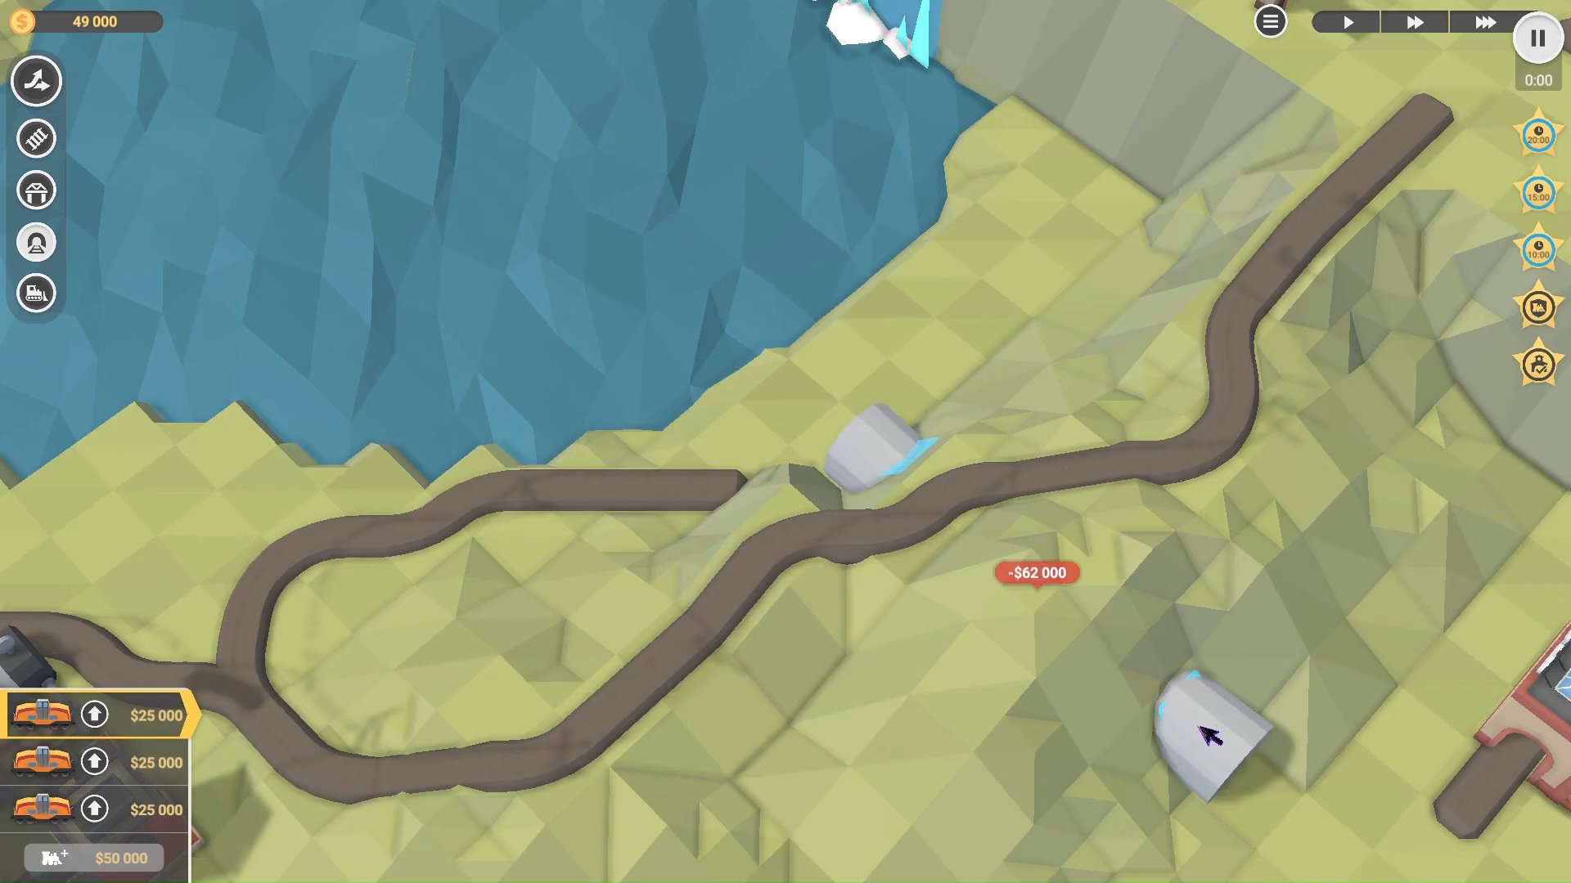
key(w)
key(s)
key(d)
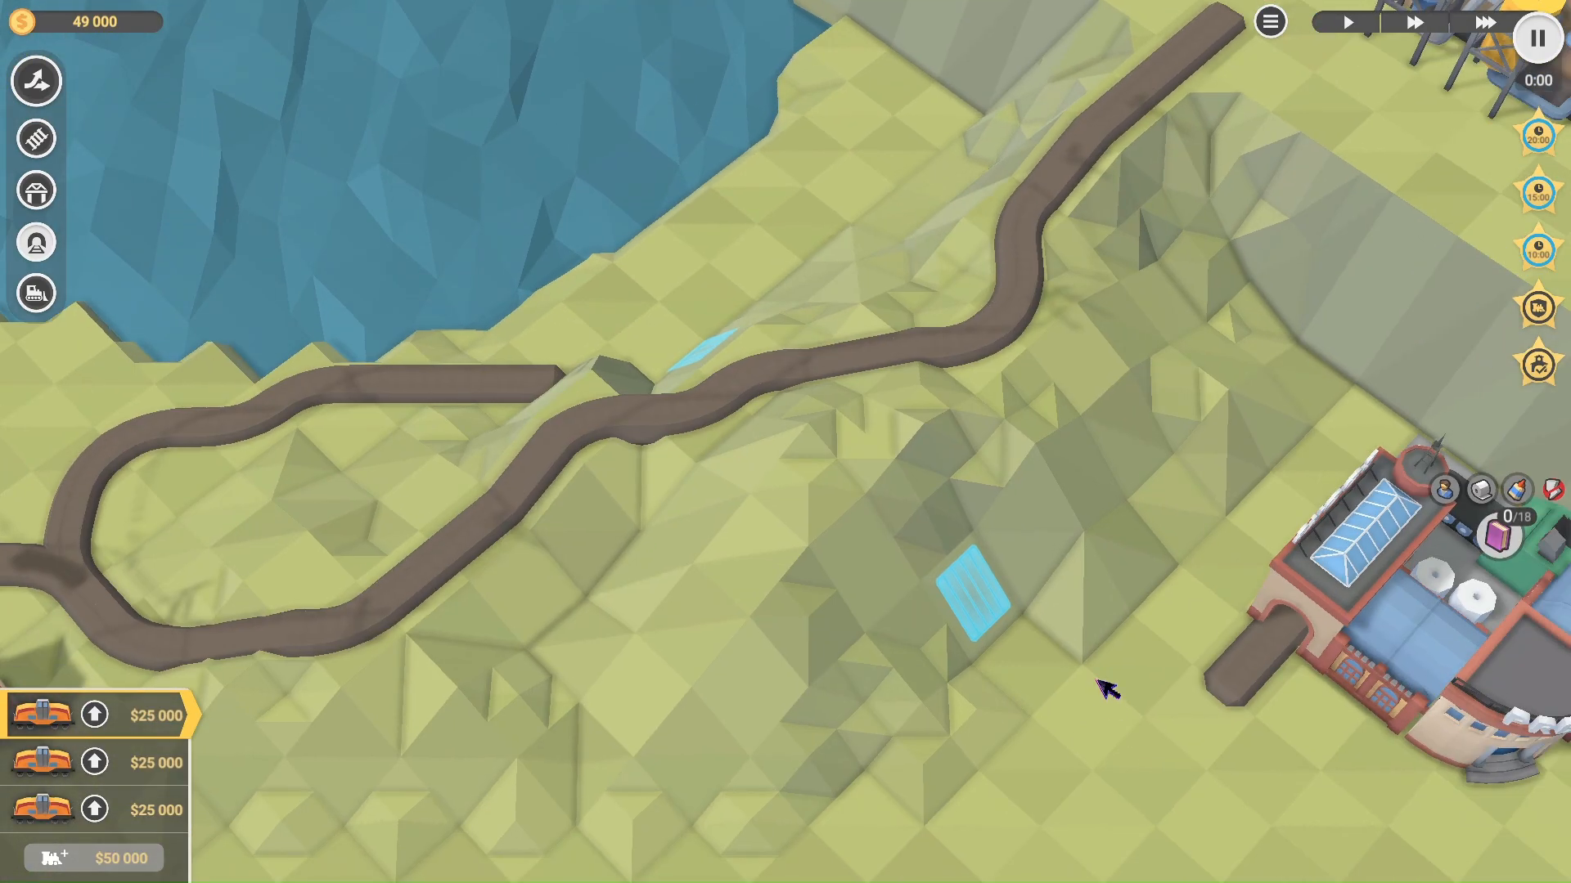
key(w)
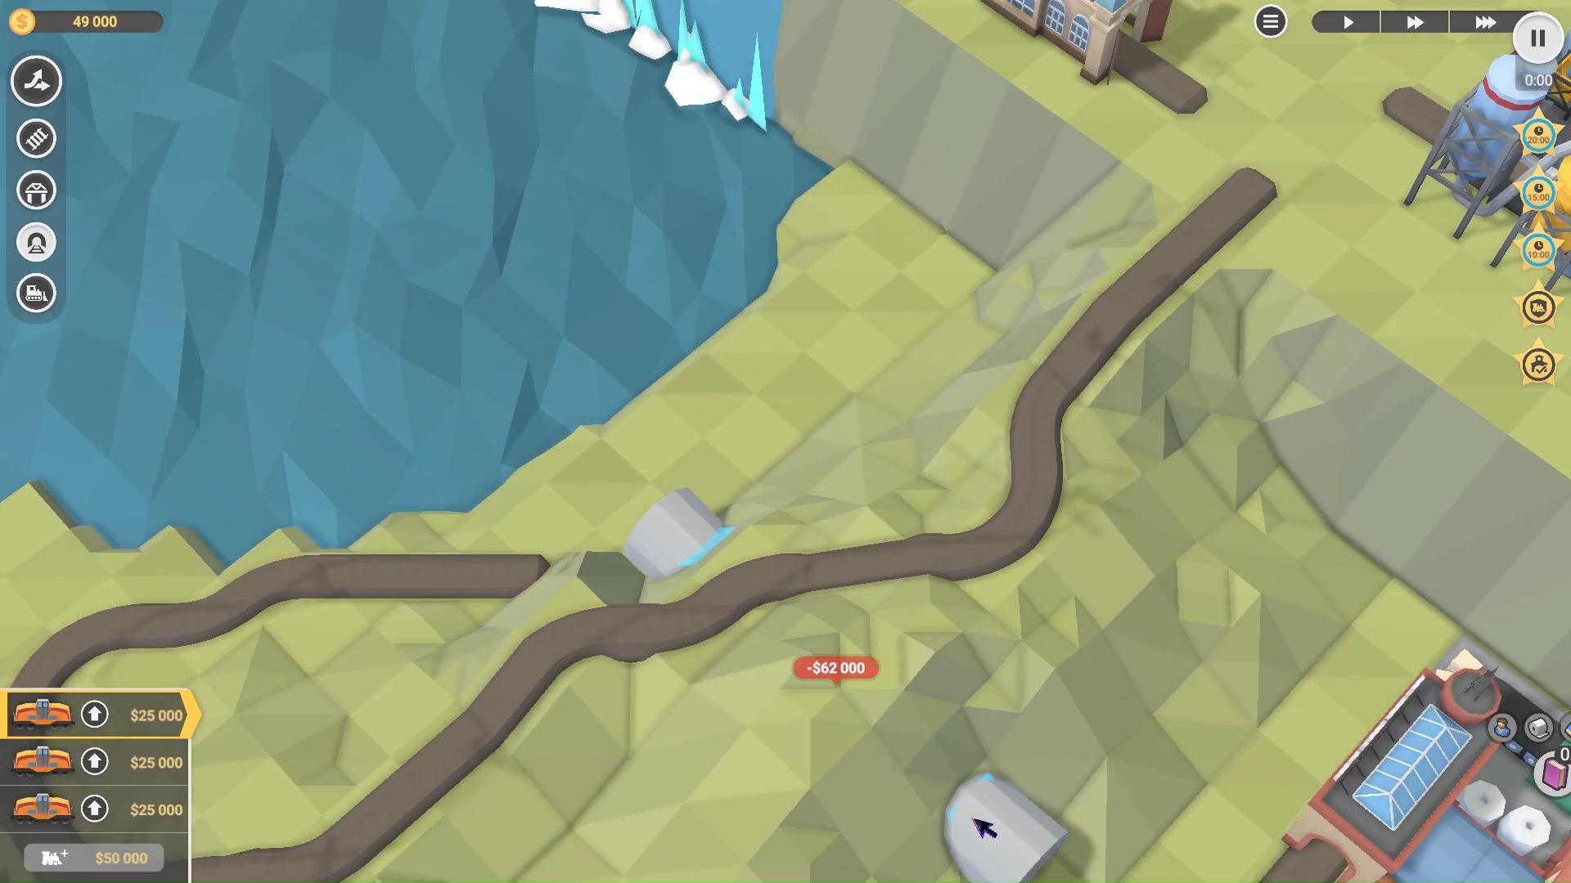
key(a)
key(w)
key(s)
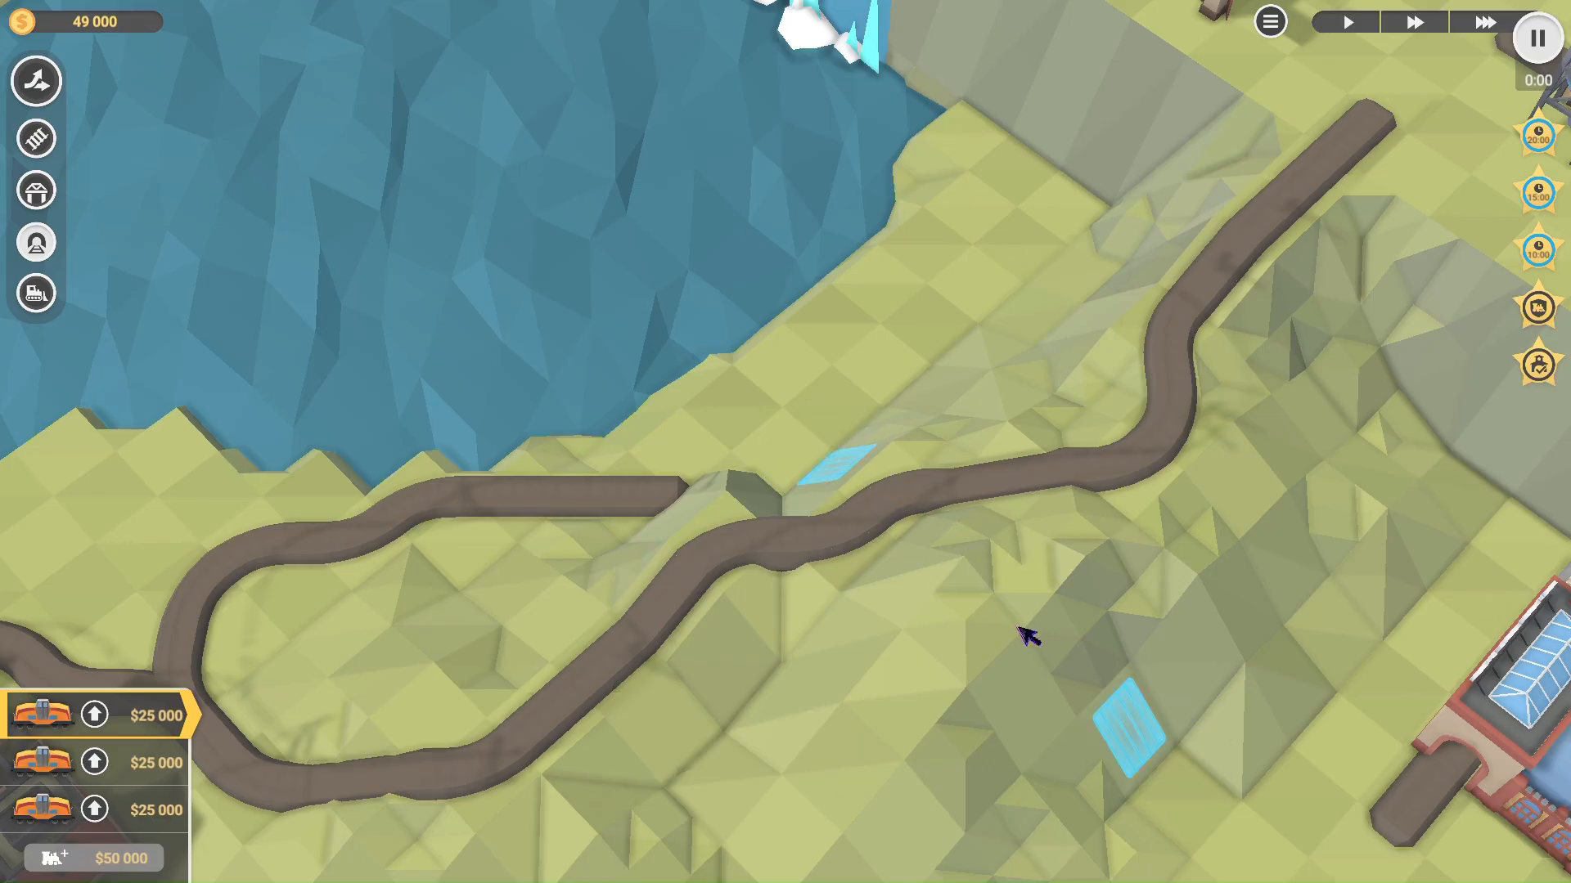
right_drag(335, 527, 603, 393)
right_drag(1202, 515, 1072, 711)
scroll(925, 589, down, 3)
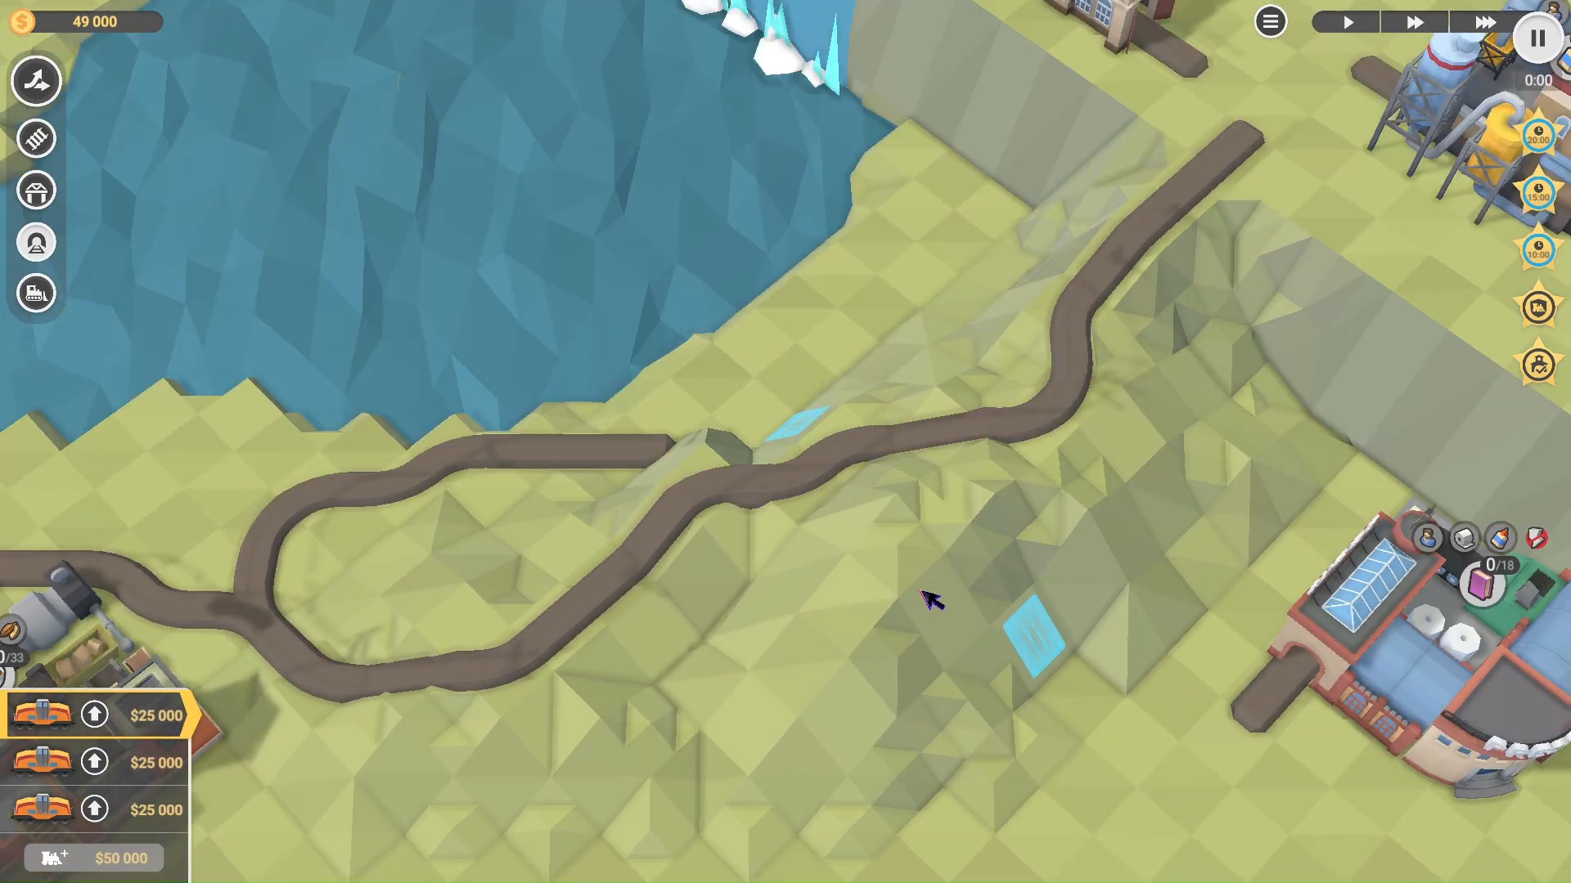
scroll(1093, 727, up, 2)
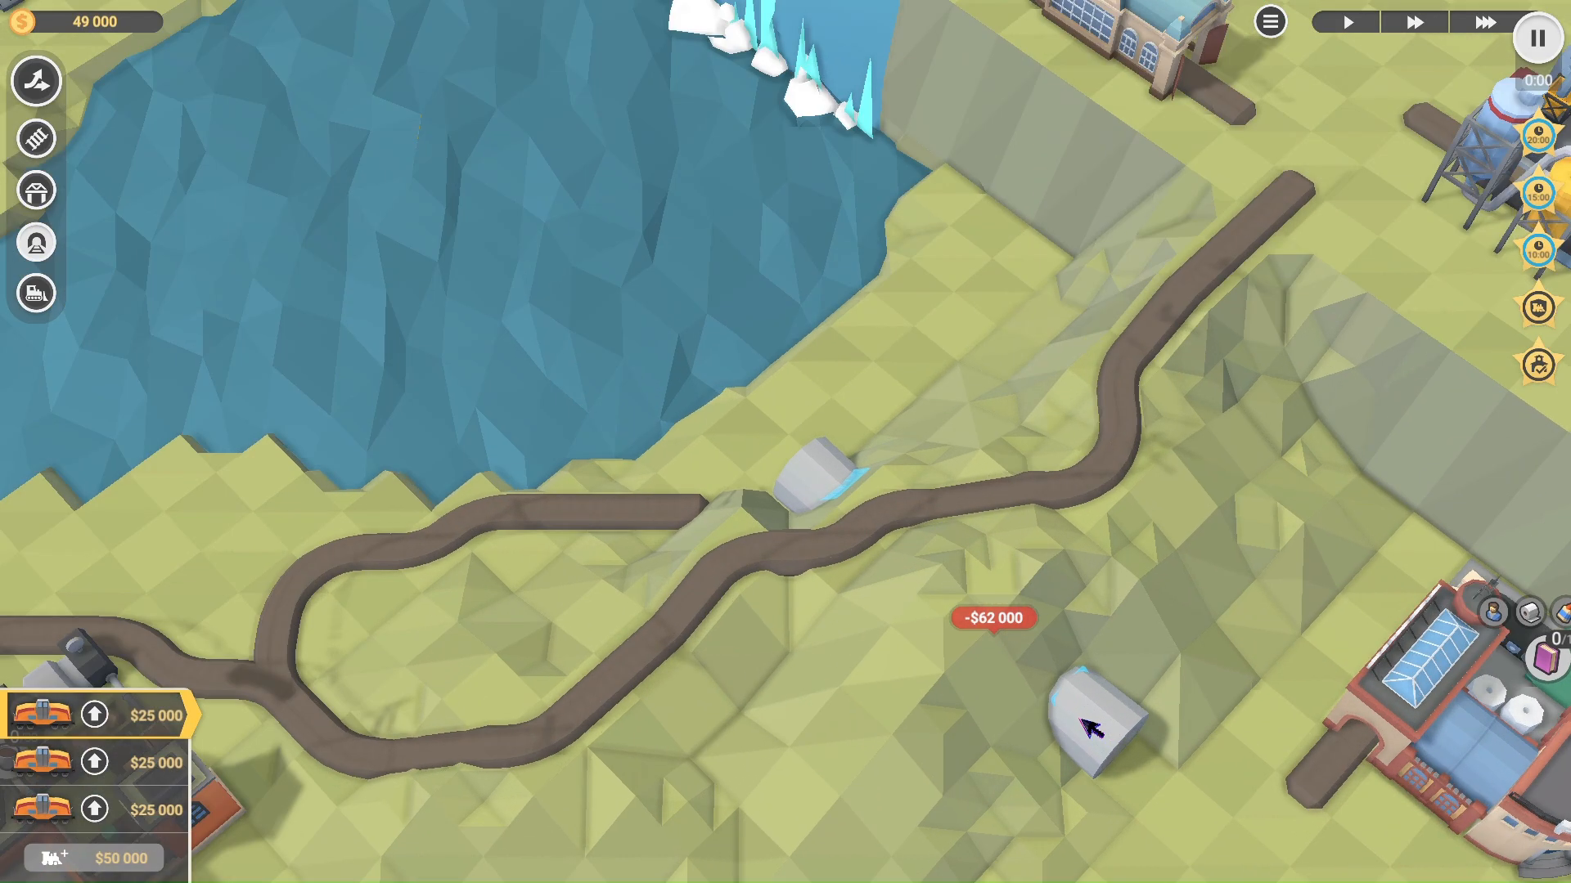
scroll(1076, 692, down, 3)
Step: Connect the hillside track to the passenger station beside the waterfall and build a bridge across the lake's narrow part
right_drag(785, 708, 982, 727)
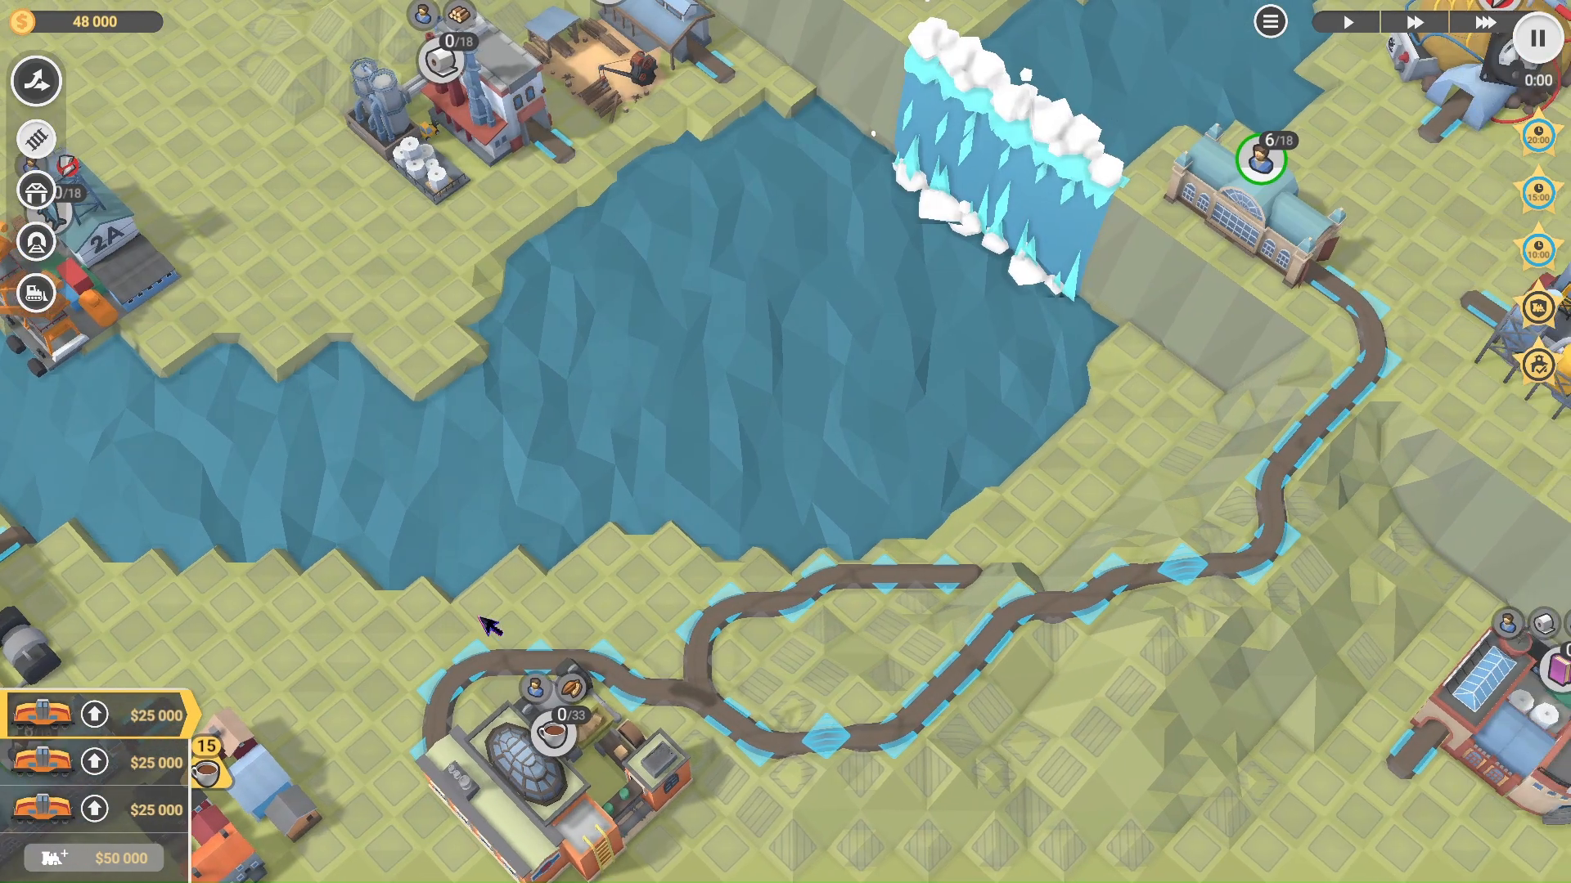
scroll(490, 626, down, 3)
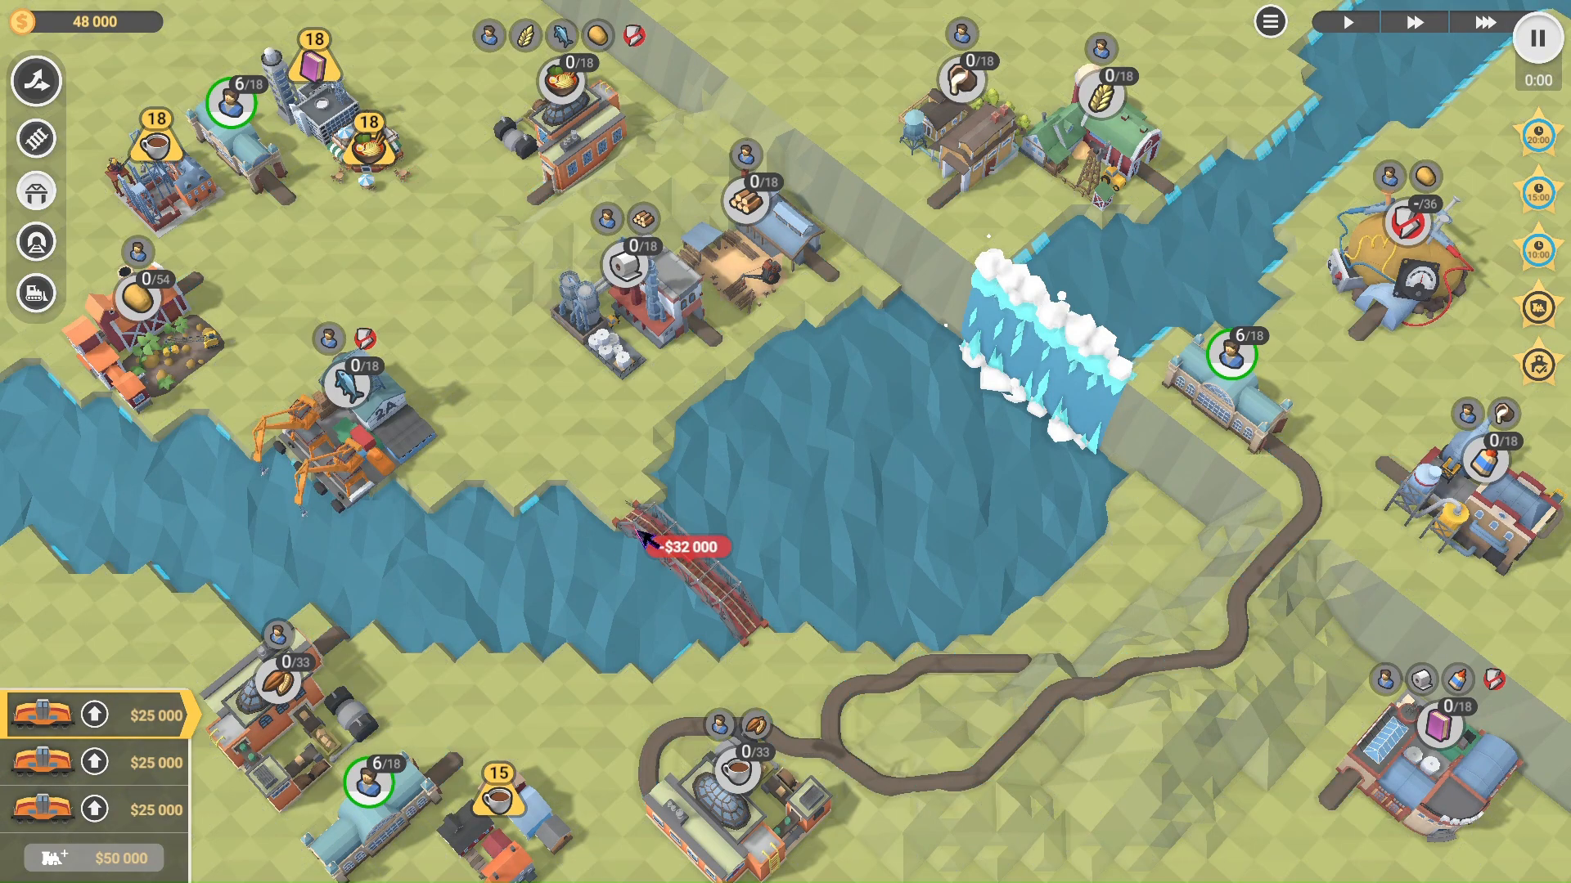
click(628, 522)
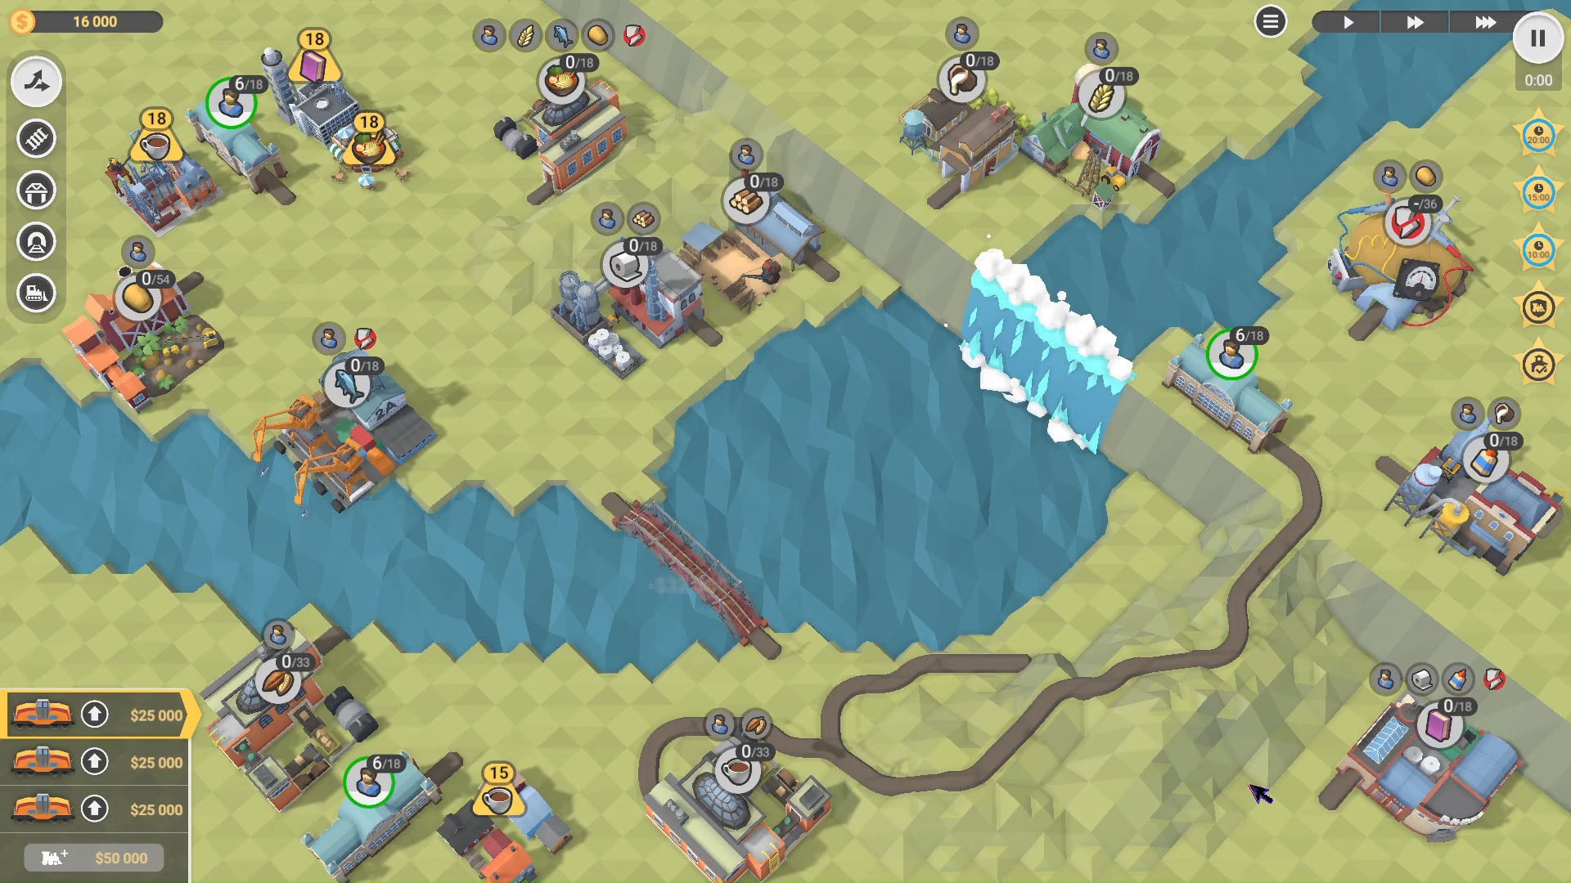
key(4)
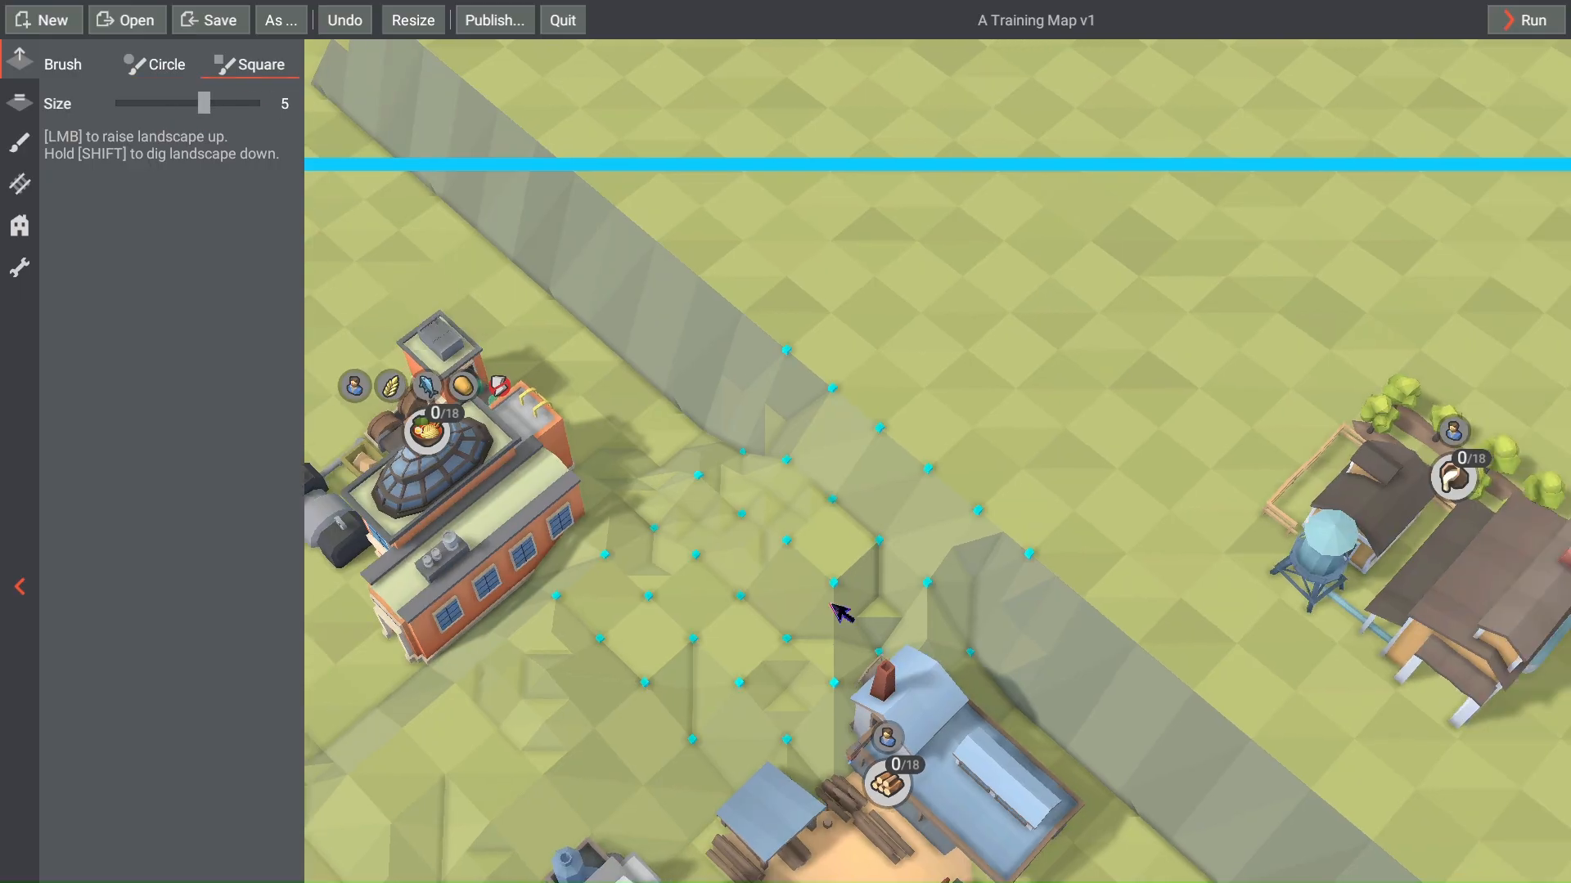
Step: Shape the ridge between the food factory and the sawmill with the square level brush, reducing the target level from 5 to 3
key(2)
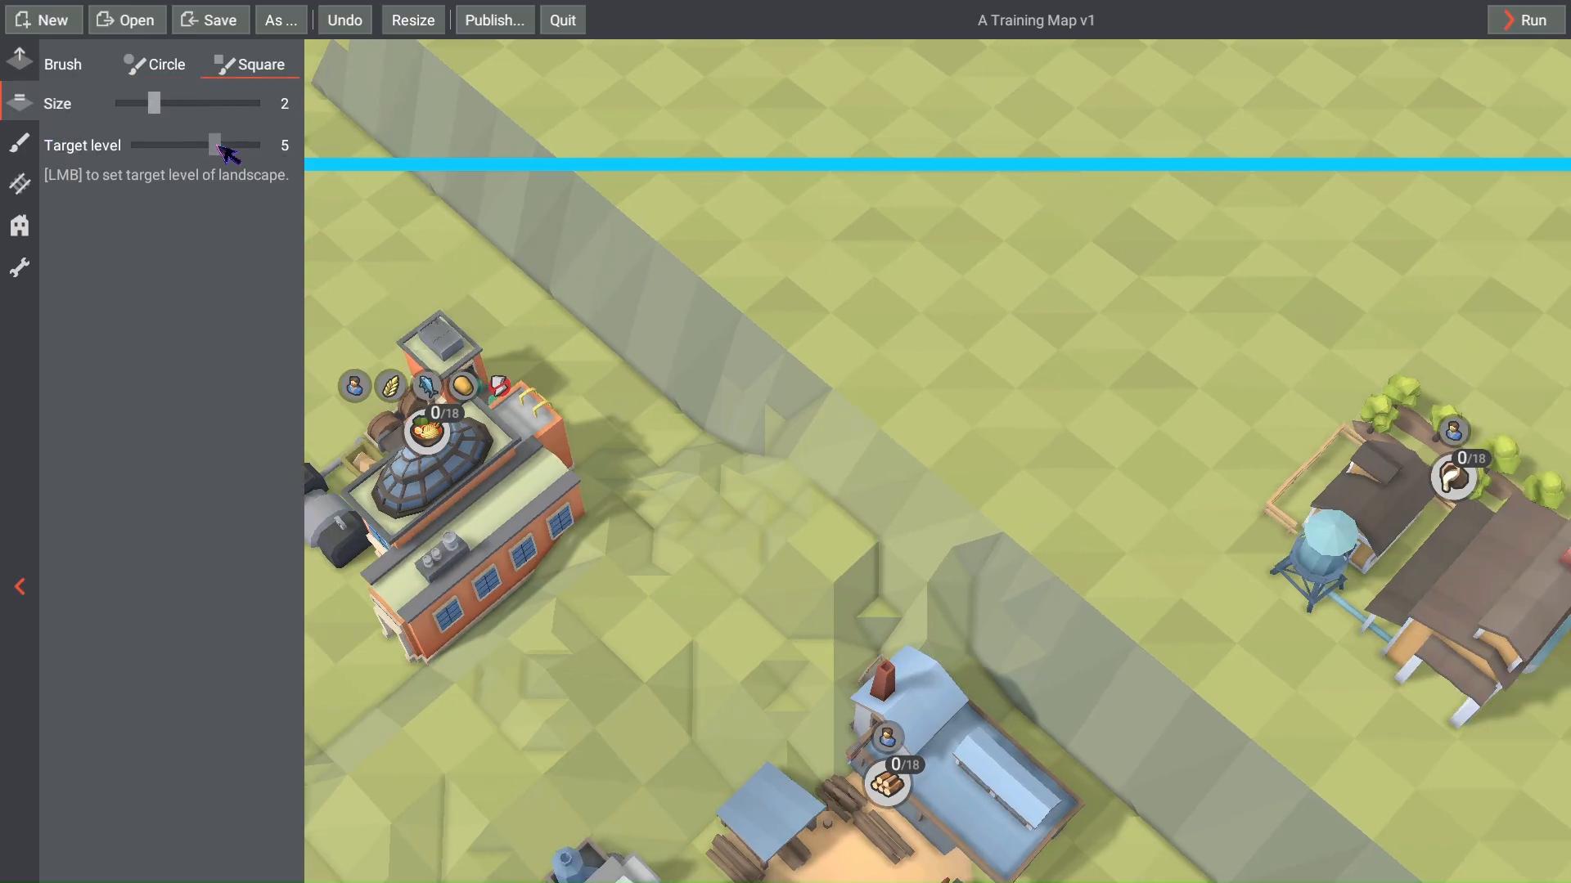
scroll(822, 600, up, 2)
scroll(813, 589, up, 2)
drag(813, 565, 673, 656)
click(841, 459)
drag(215, 145, 207, 145)
scroll(841, 459, down, 2)
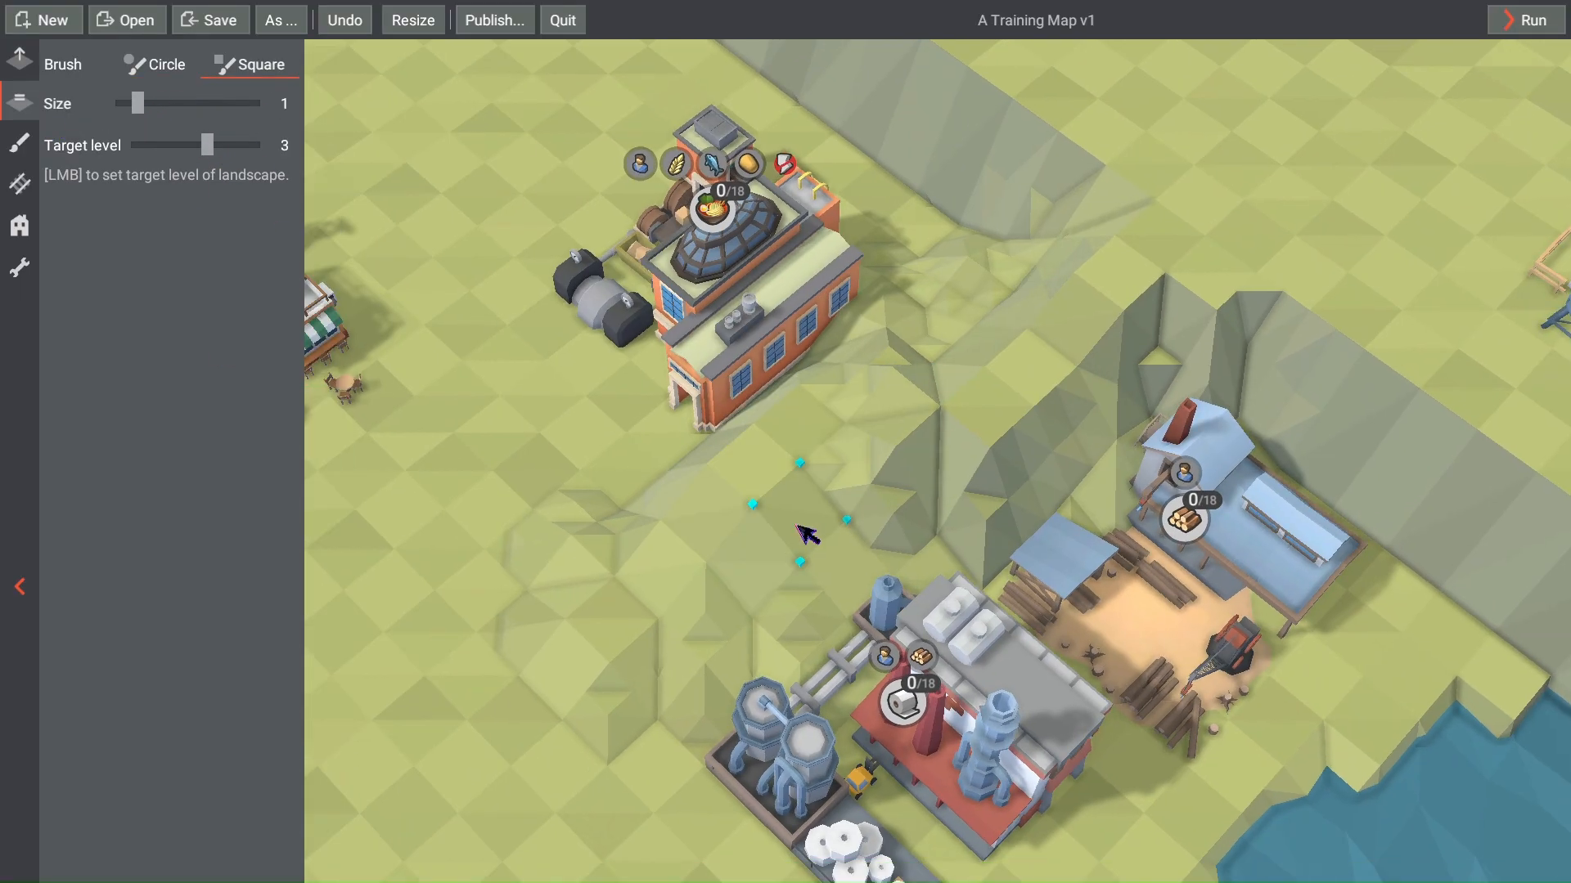
Step: Grade the foot of the ridge beside the paper mill with the size 1 square brush at target levels 2 and 1
right_drag(551, 625, 798, 465)
drag(207, 144, 203, 145)
right_drag(765, 433, 901, 437)
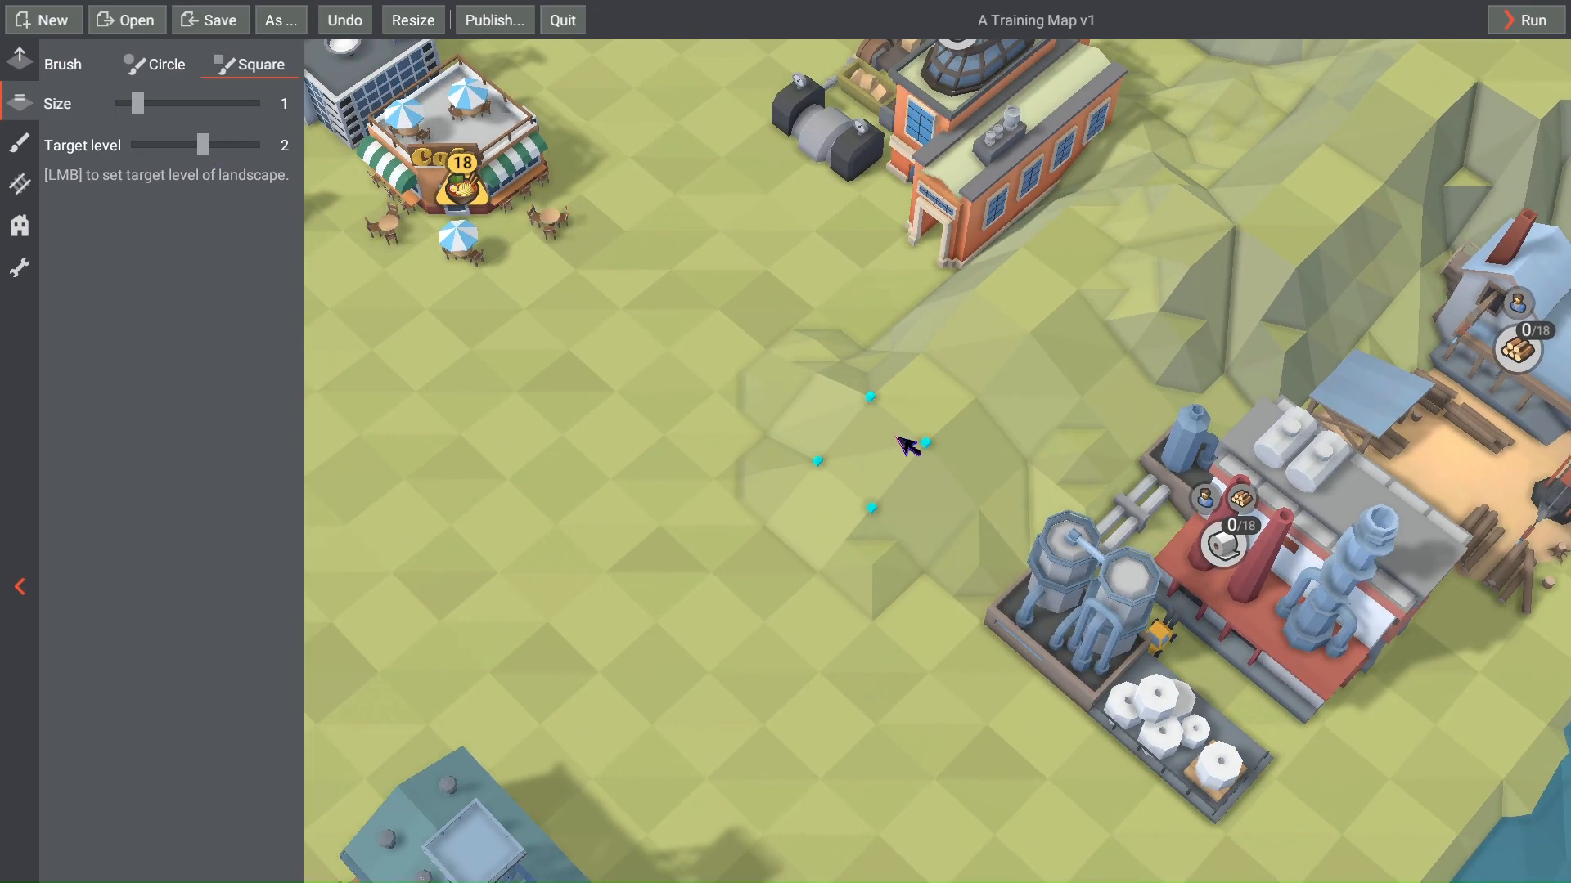
drag(203, 145, 199, 144)
click(844, 513)
scroll(715, 403, down, 3)
Step: Run the map and check where a bridge can span the river above the waterfall, beginning beside the passenger station
click(1526, 20)
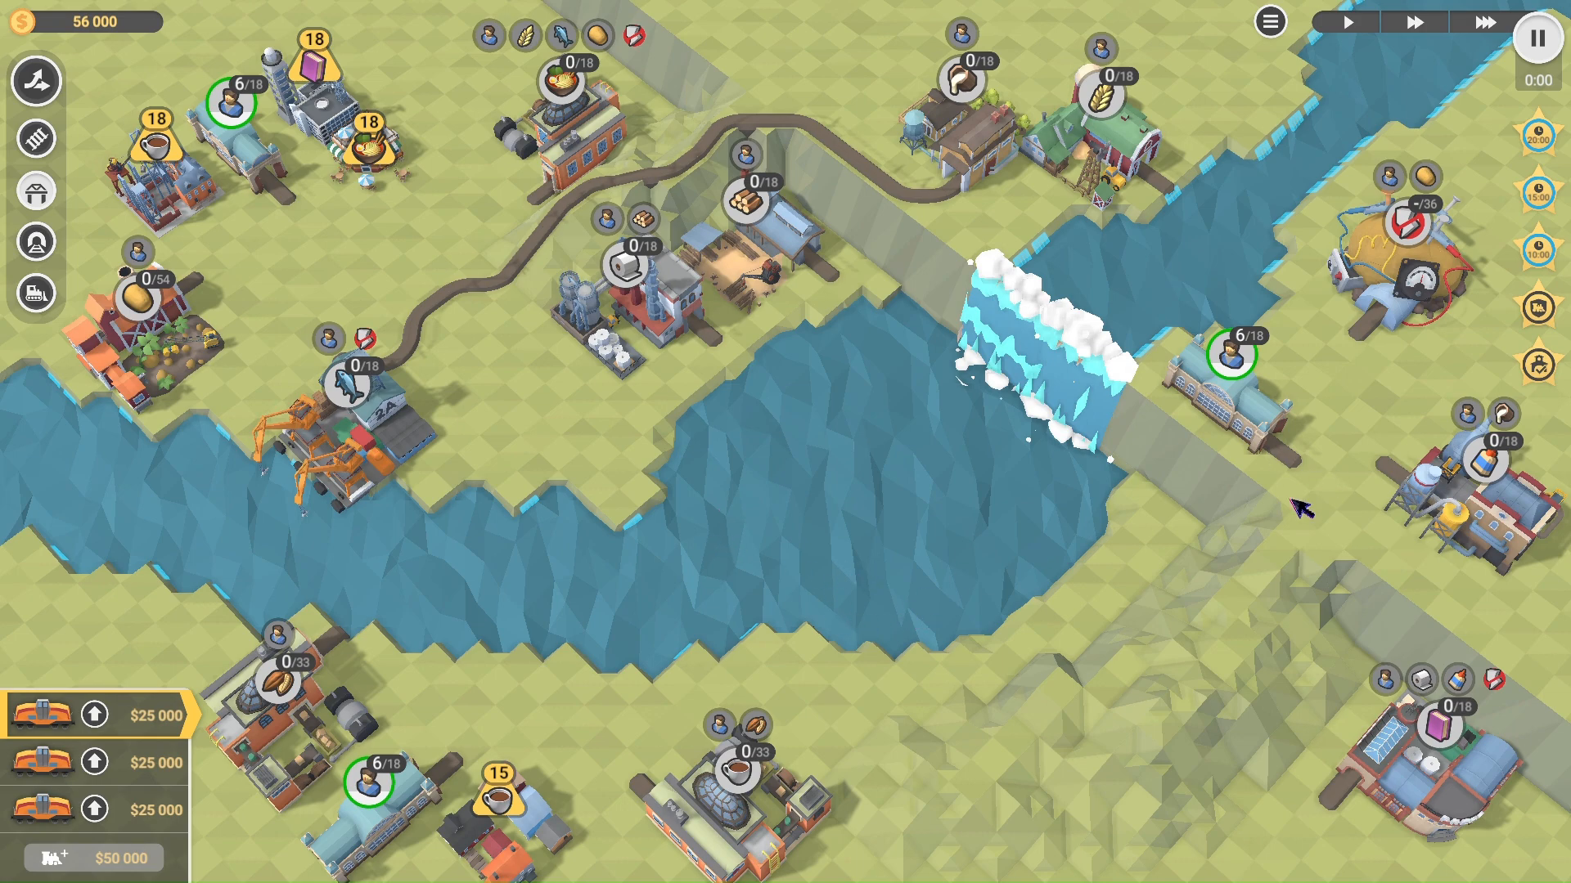
right_click(1239, 350)
scroll(1243, 357, up, 5)
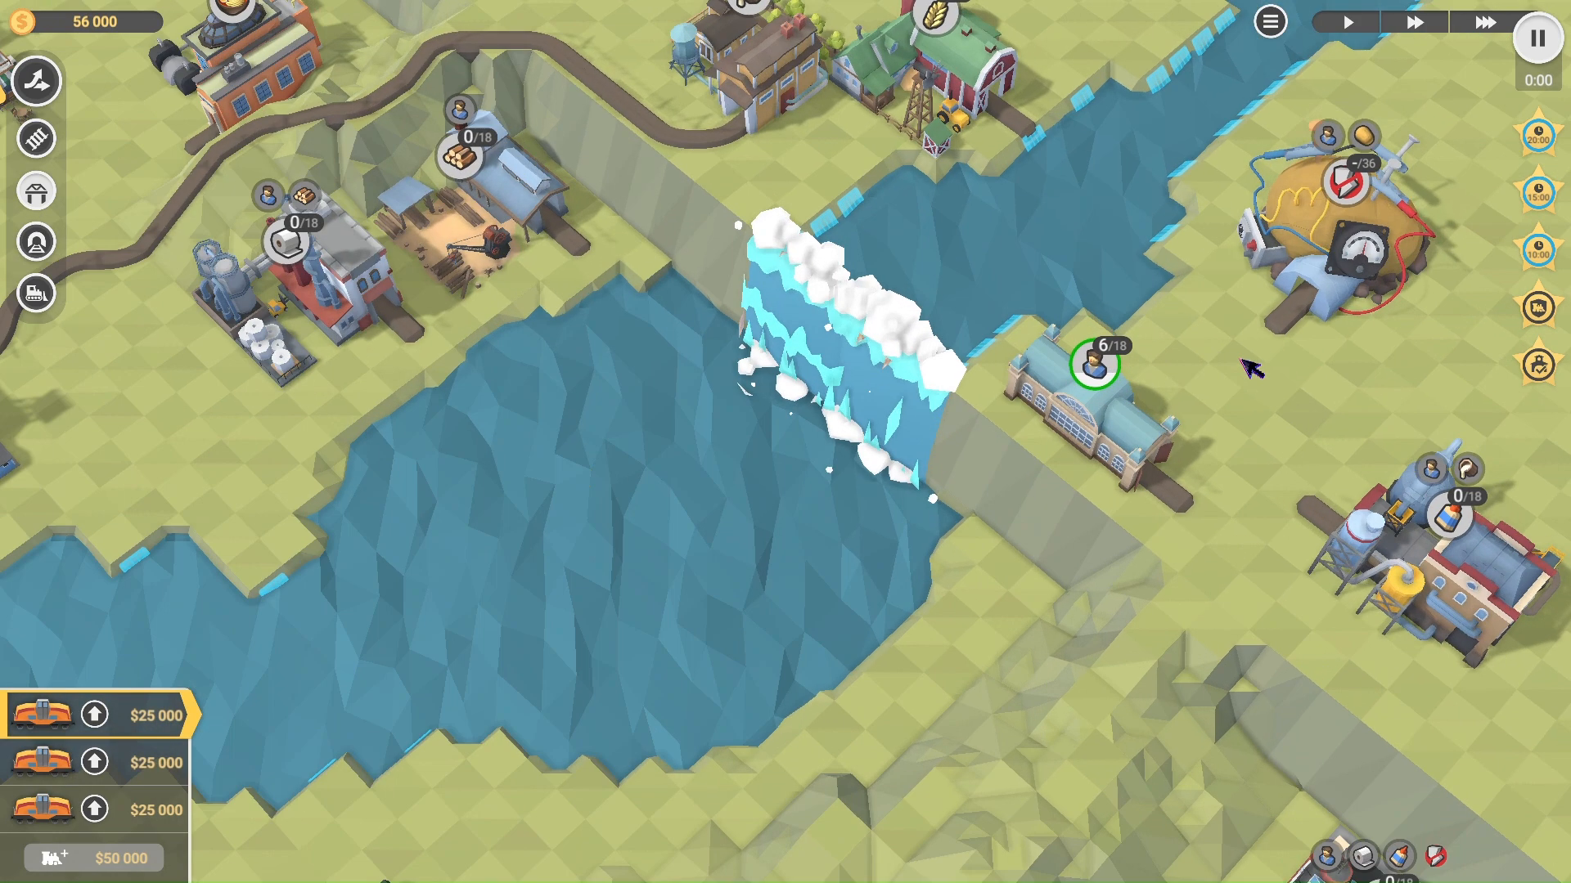
right_click(986, 475)
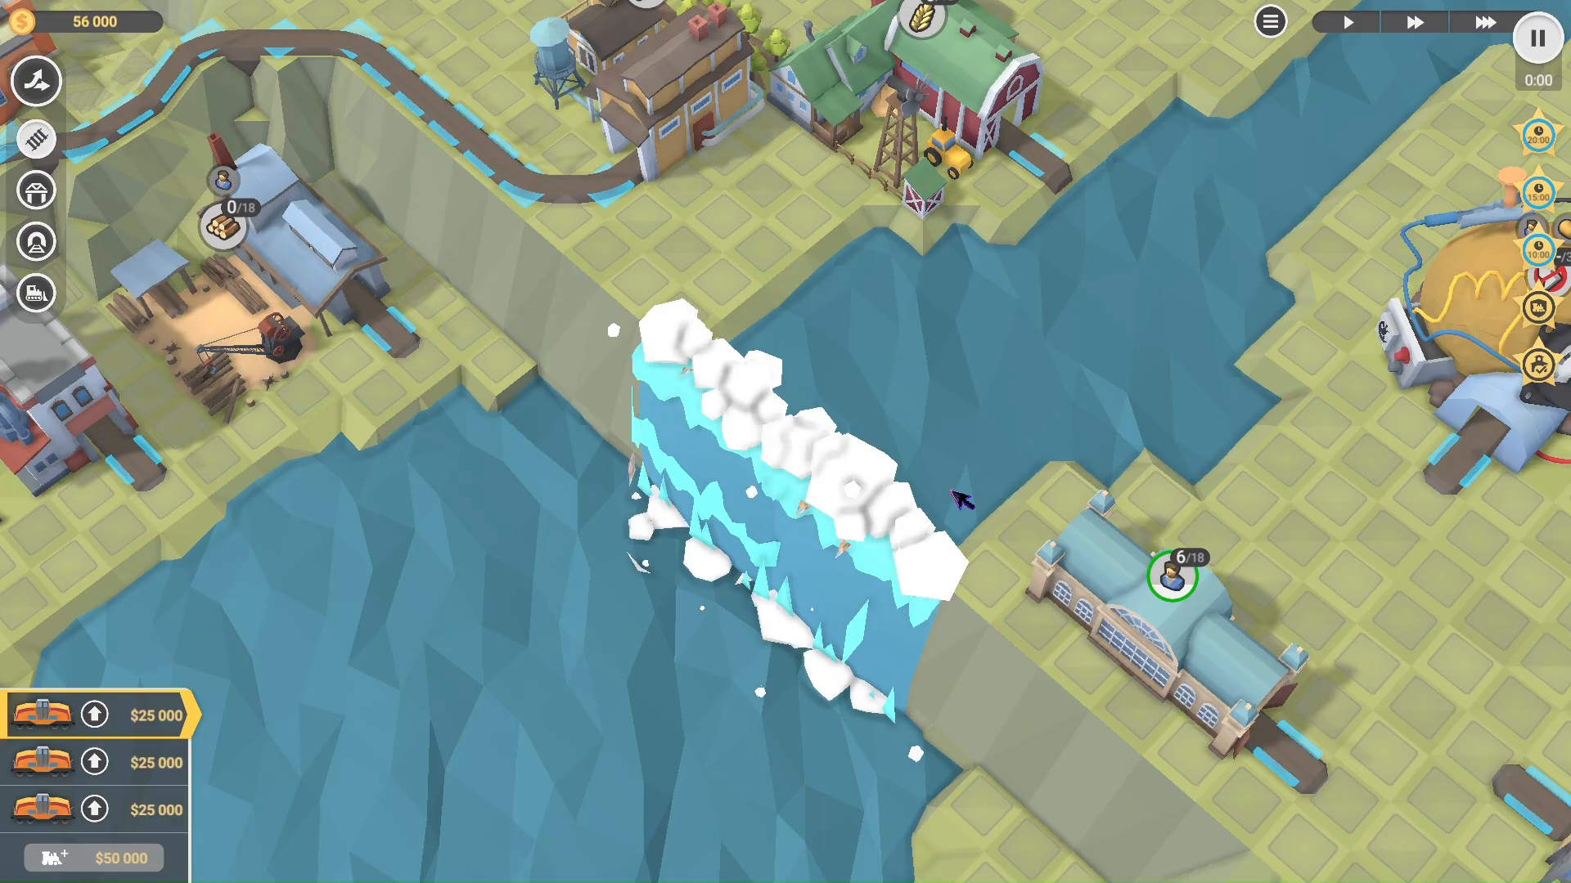
key(3)
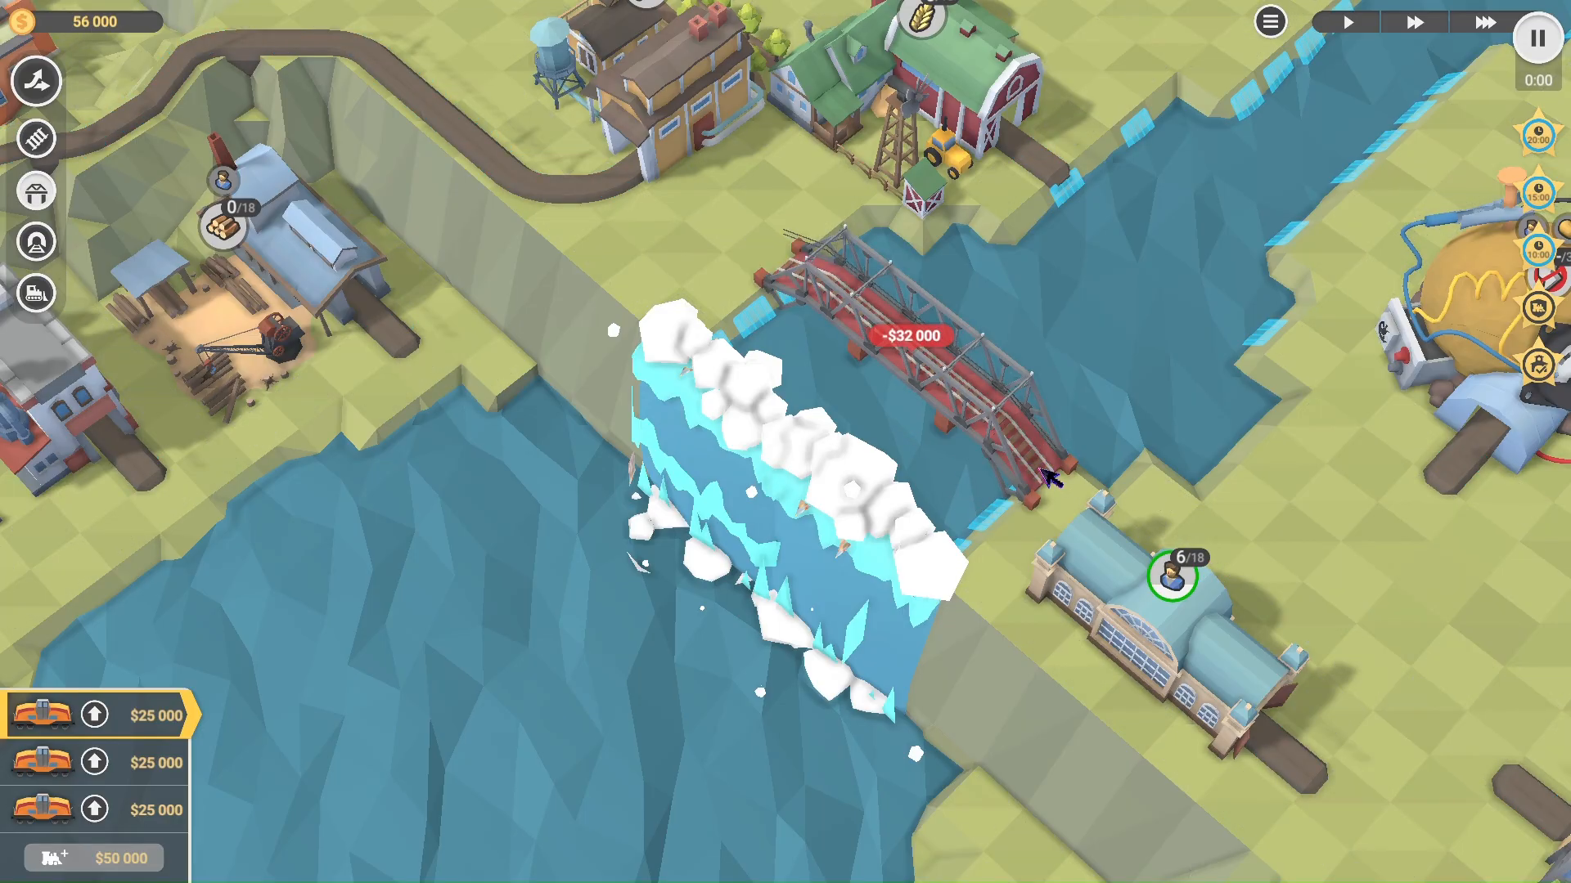
scroll(1047, 475, down, 5)
scroll(1047, 466, up, 5)
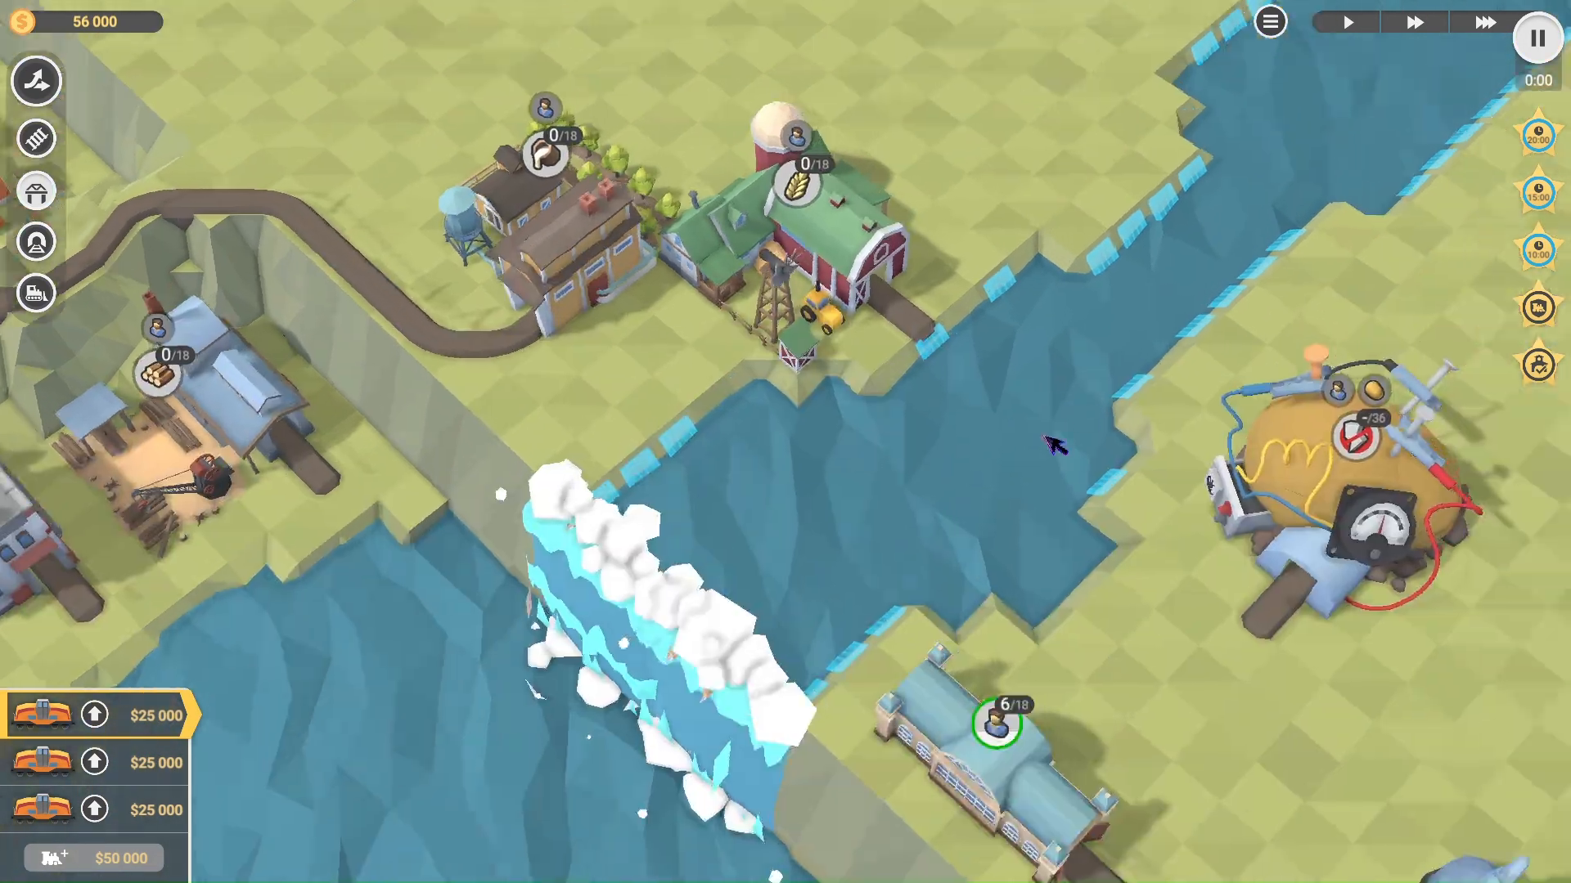
scroll(904, 623, down, 3)
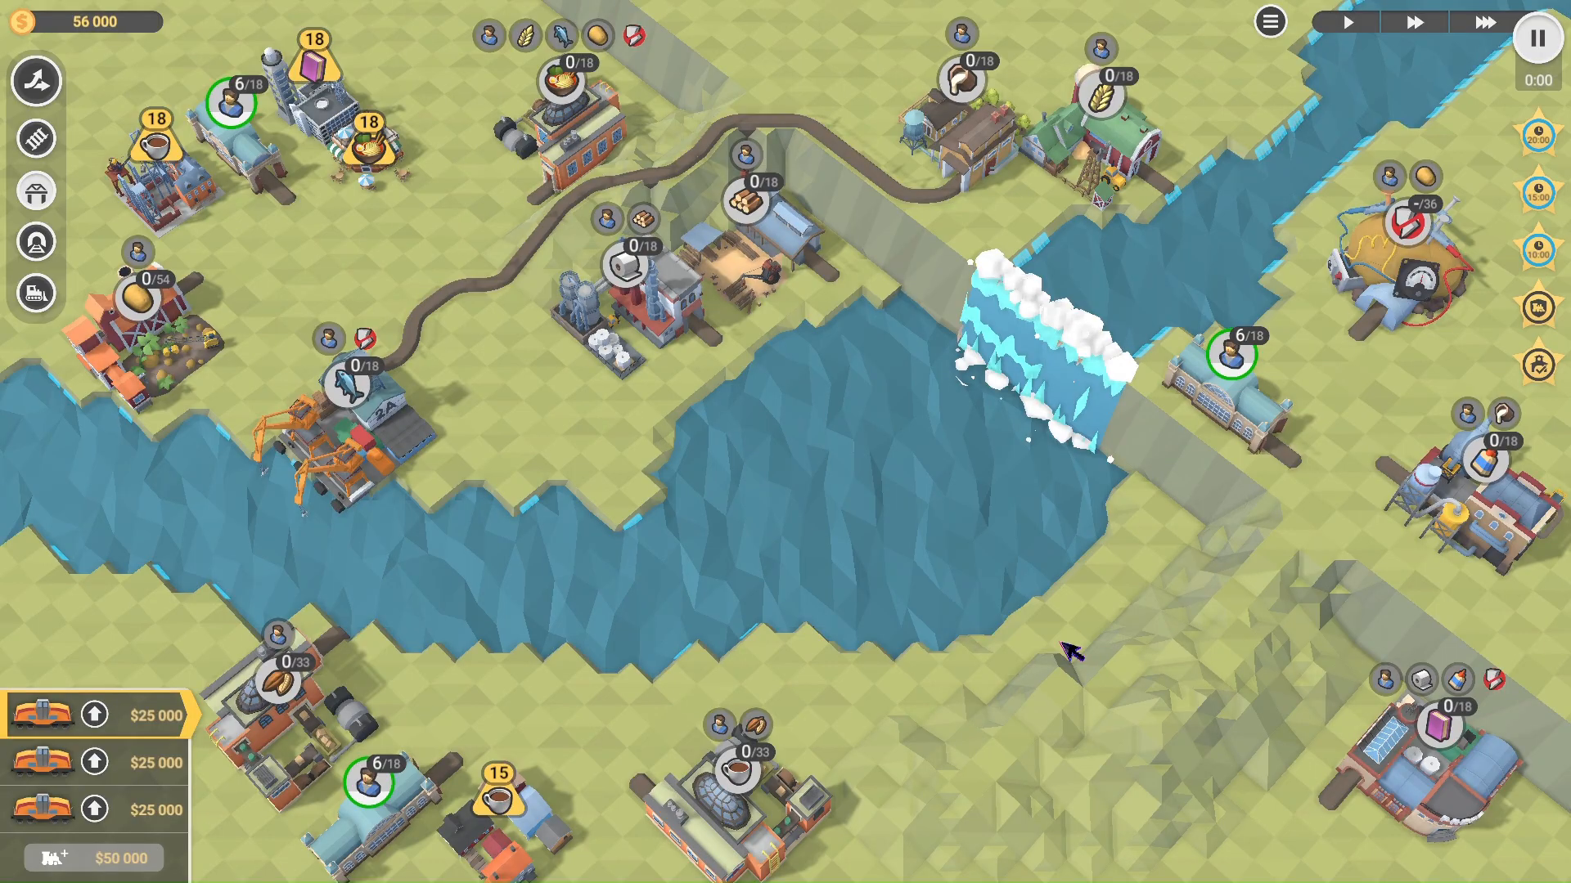
key(Escape)
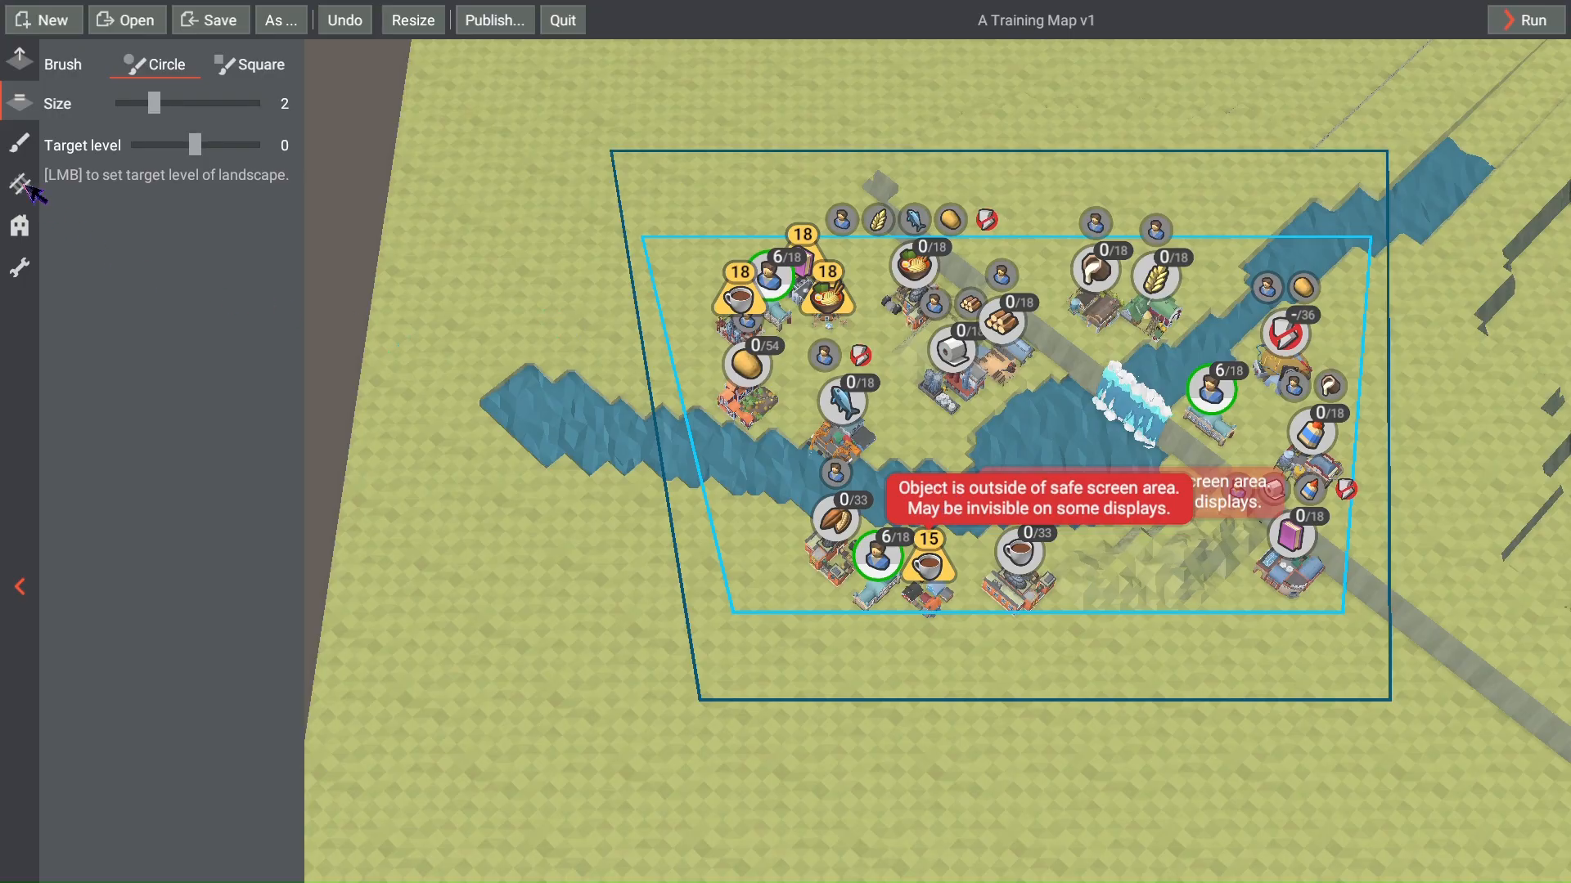
Step: Lay a curved rail track from the passenger station beside the restaurant towards the ridge and check it in a test run
click(19, 184)
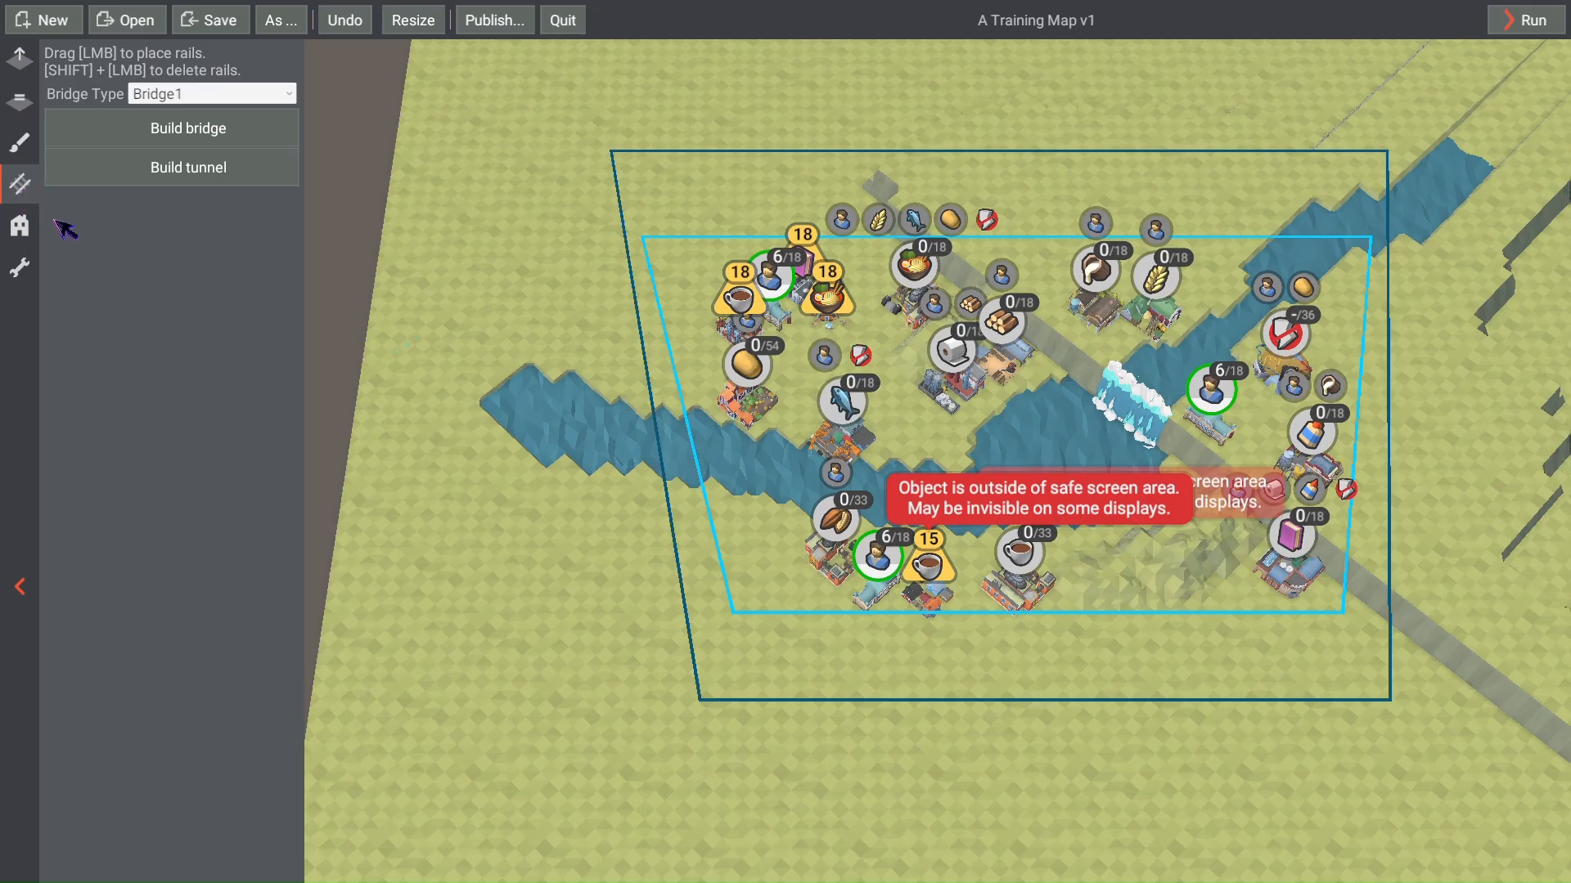
scroll(833, 420, up, 8)
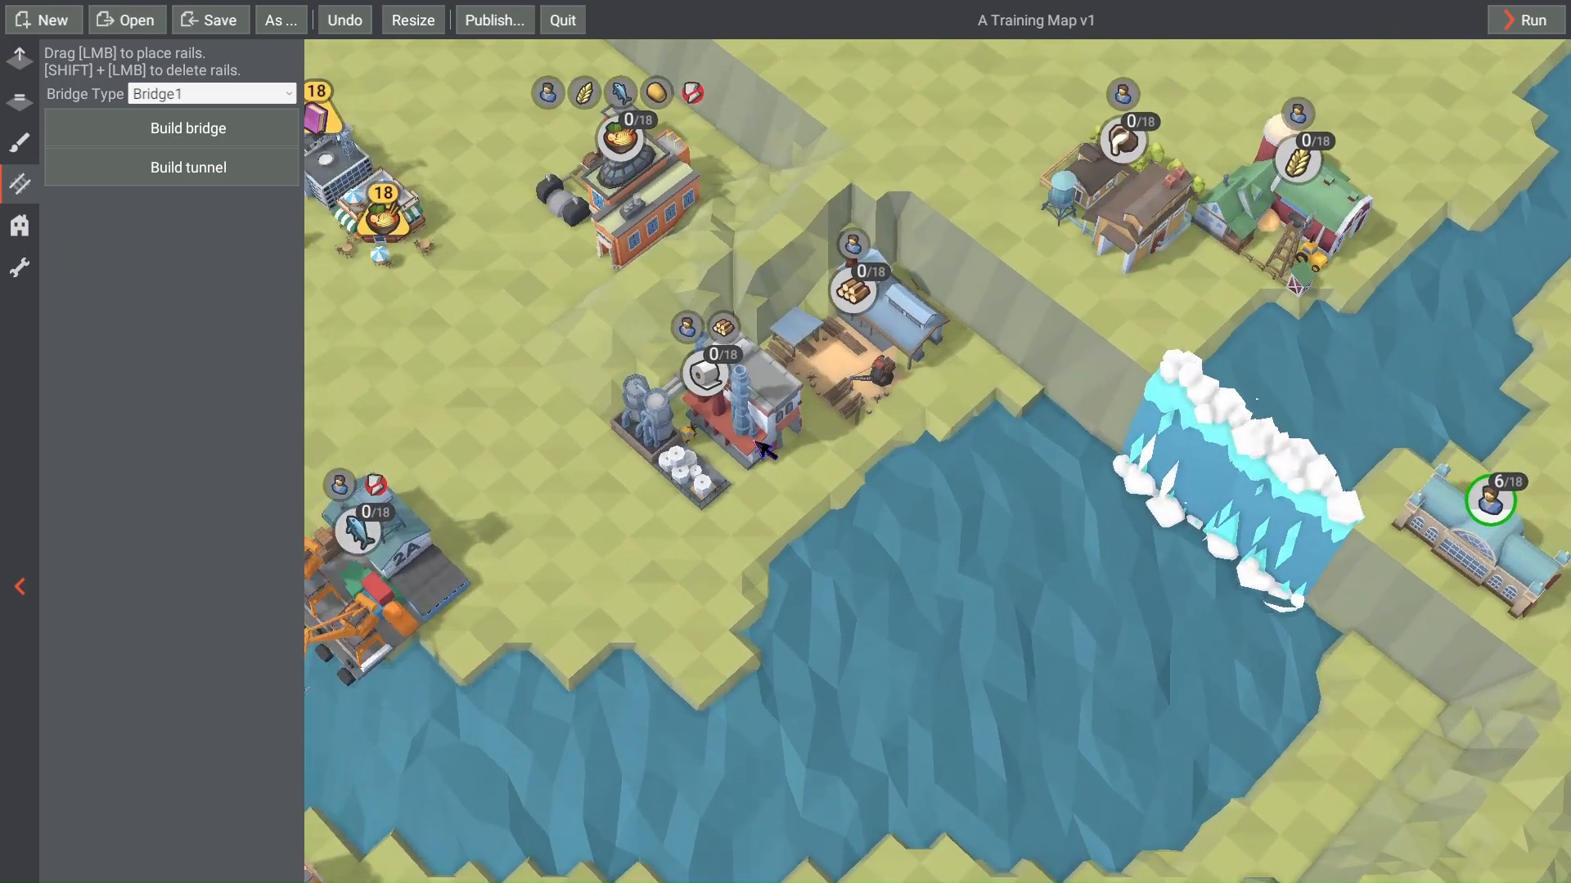
scroll(777, 472, up, 3)
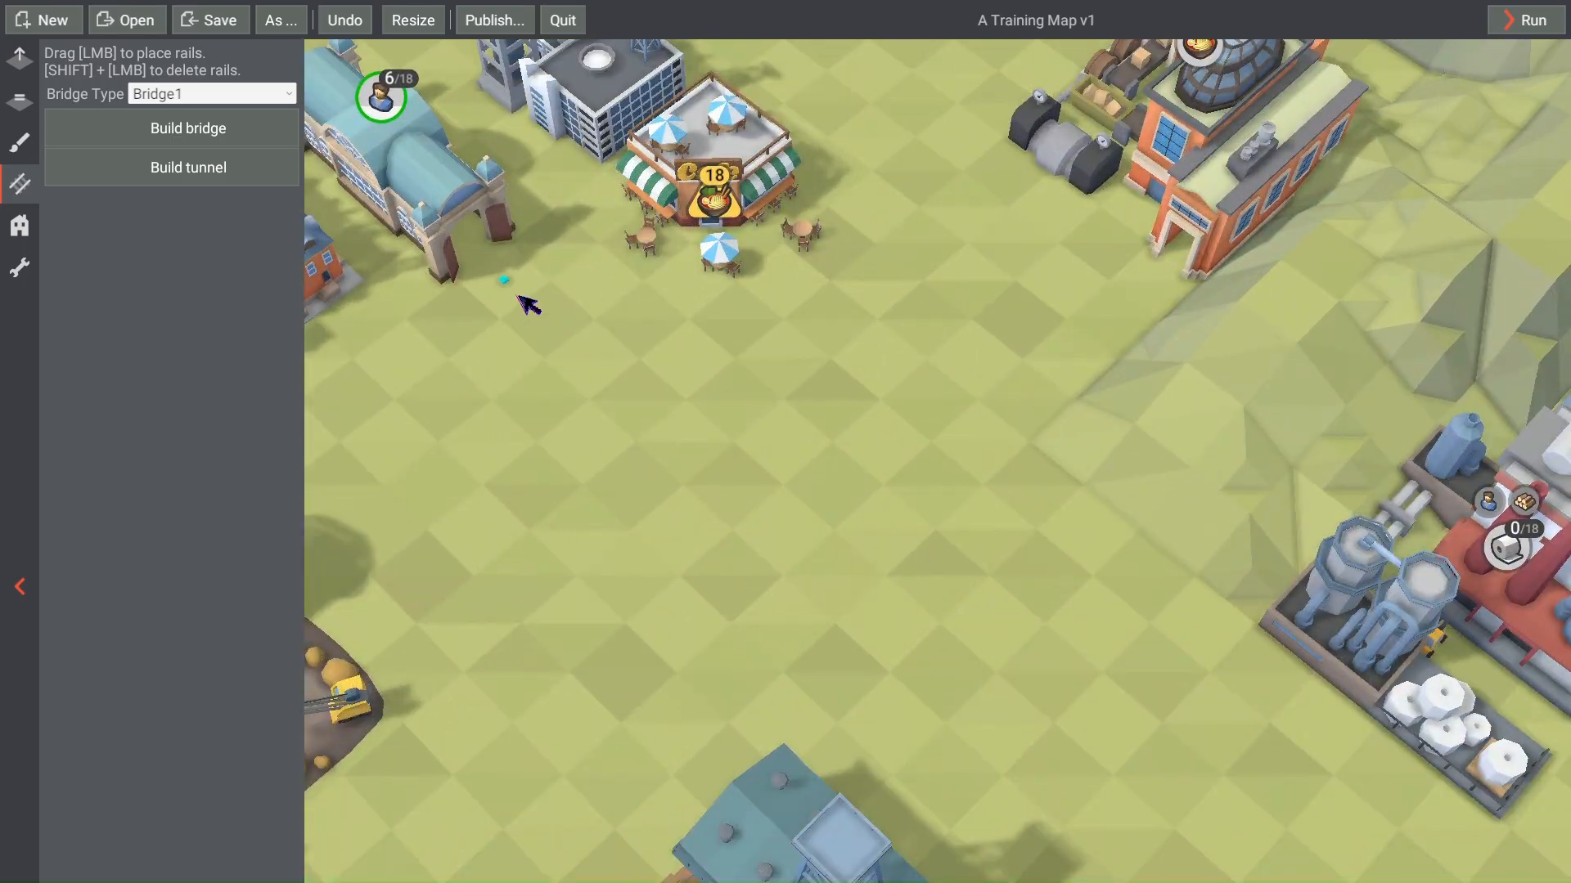
drag(517, 294, 961, 405)
scroll(676, 414, down, 3)
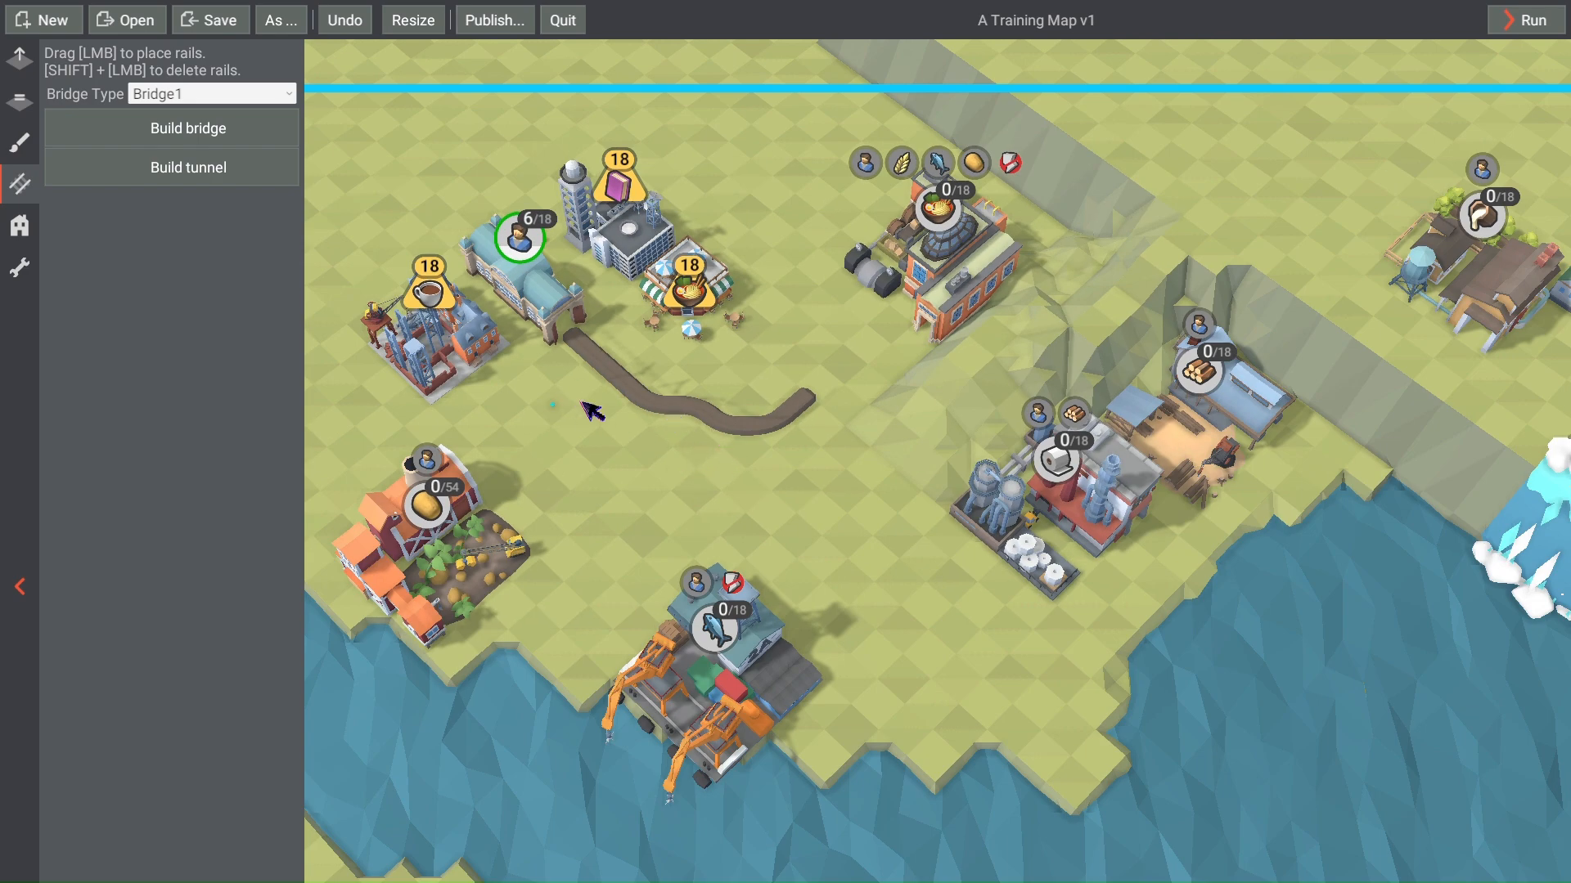
click(1526, 21)
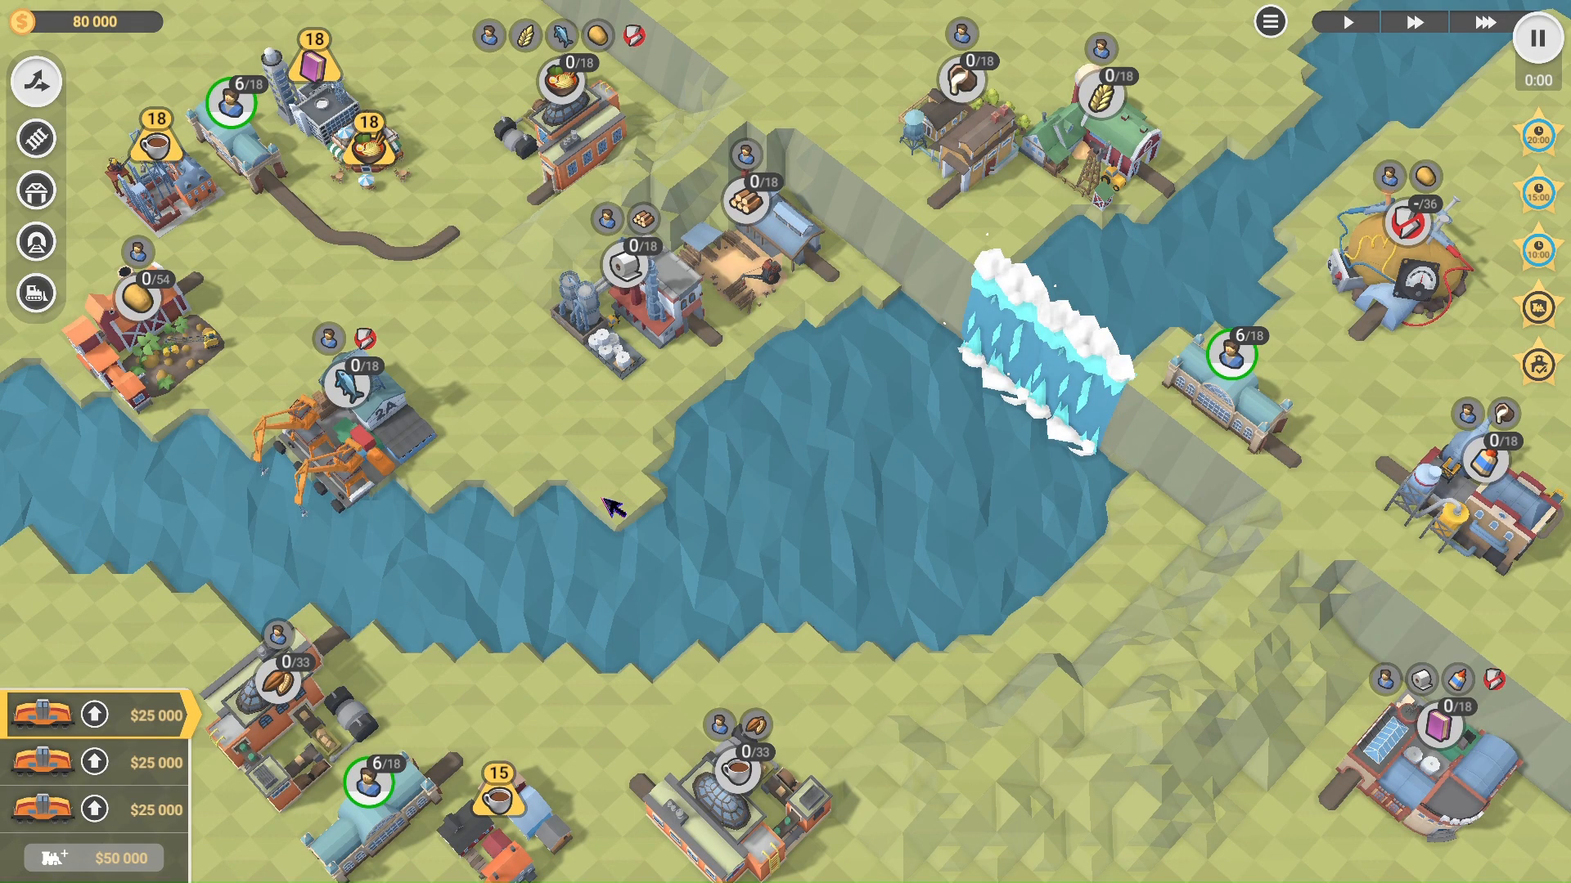
key(Escape)
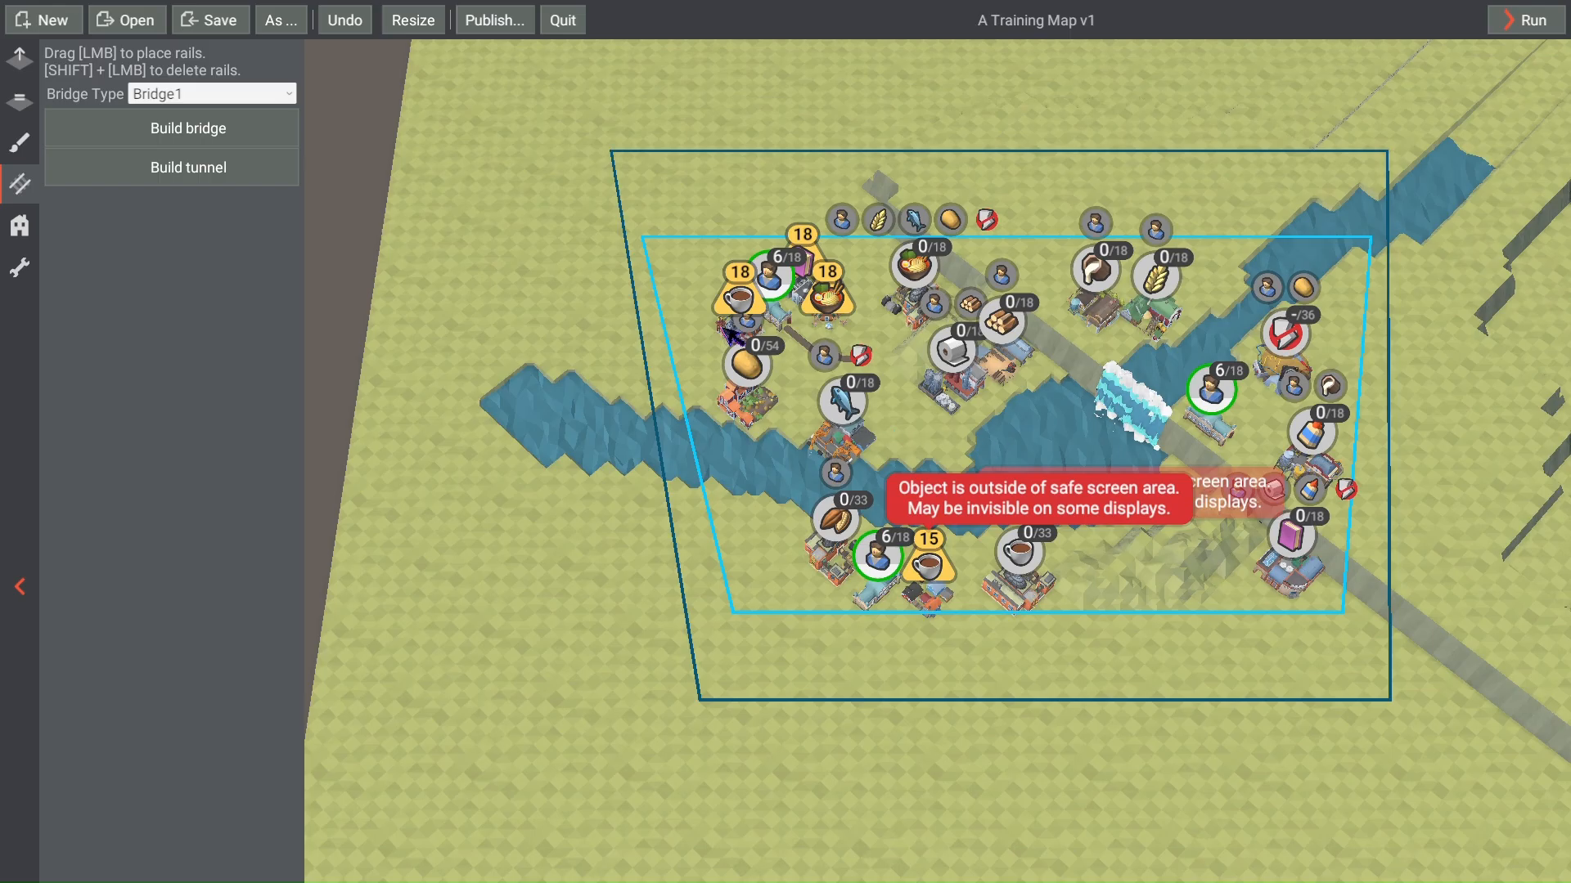
Step: Build a tunnel through the hill between the lakeside slope and the press building, and check it in a test run
click(200, 172)
scroll(1211, 613, up, 5)
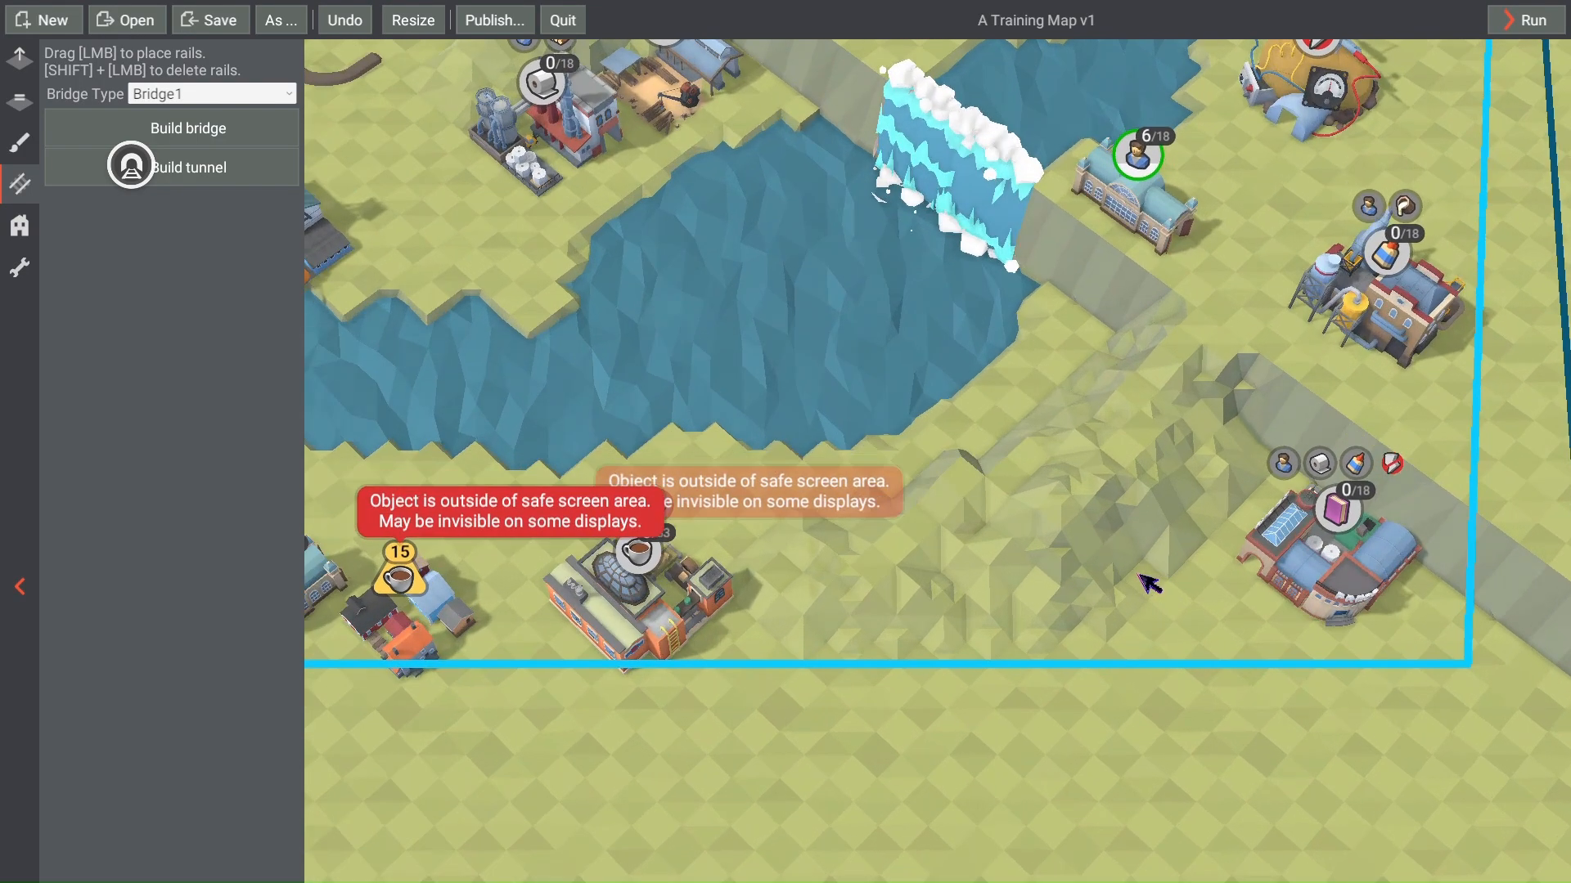
click(1132, 550)
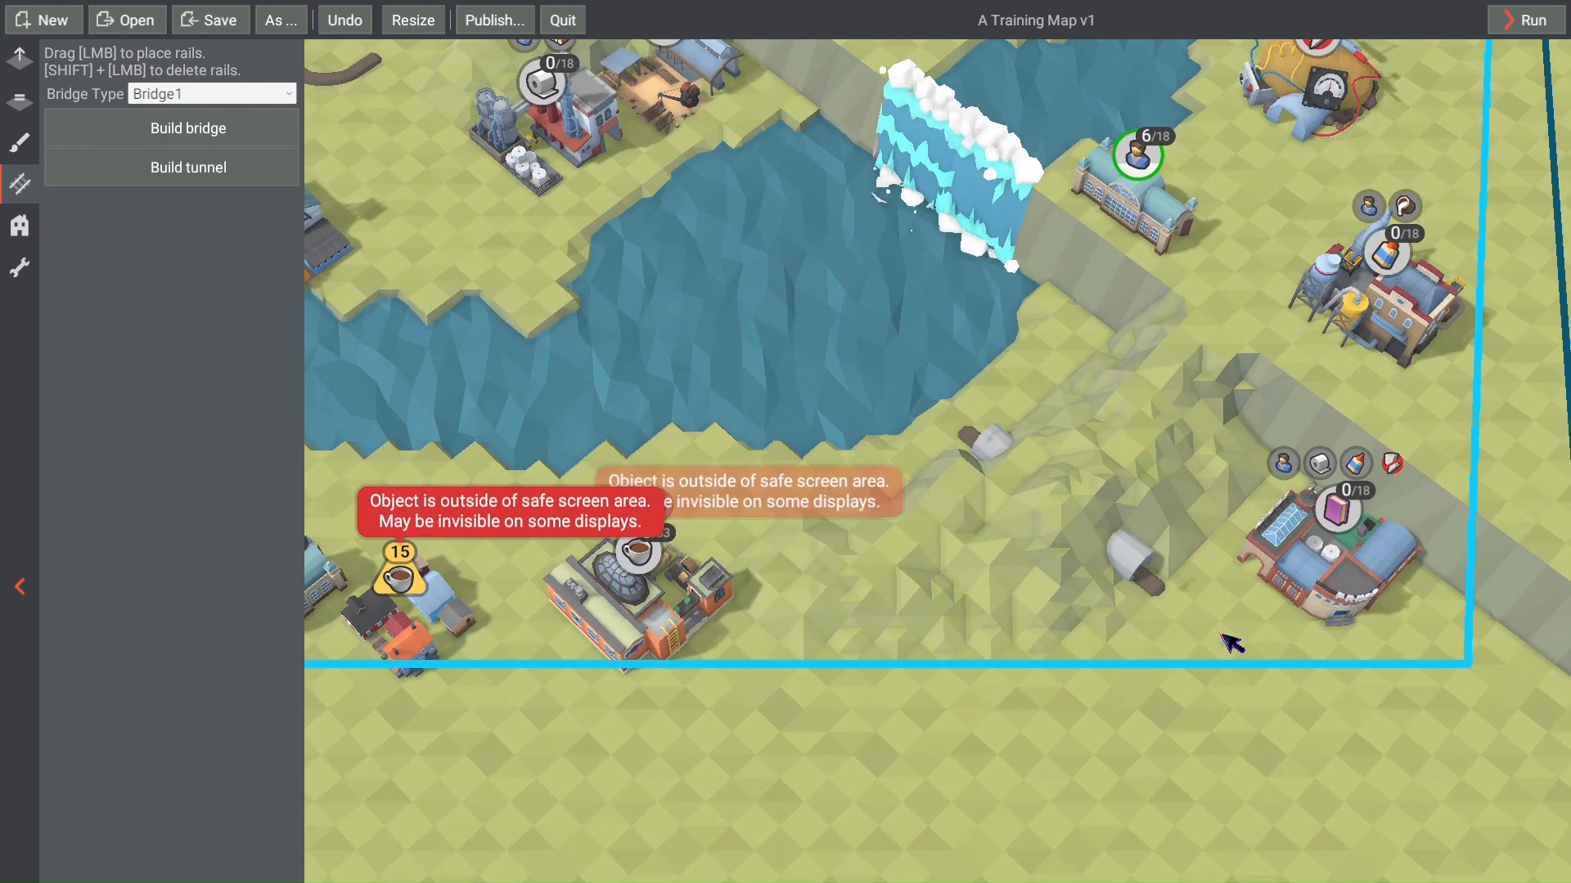
click(1523, 21)
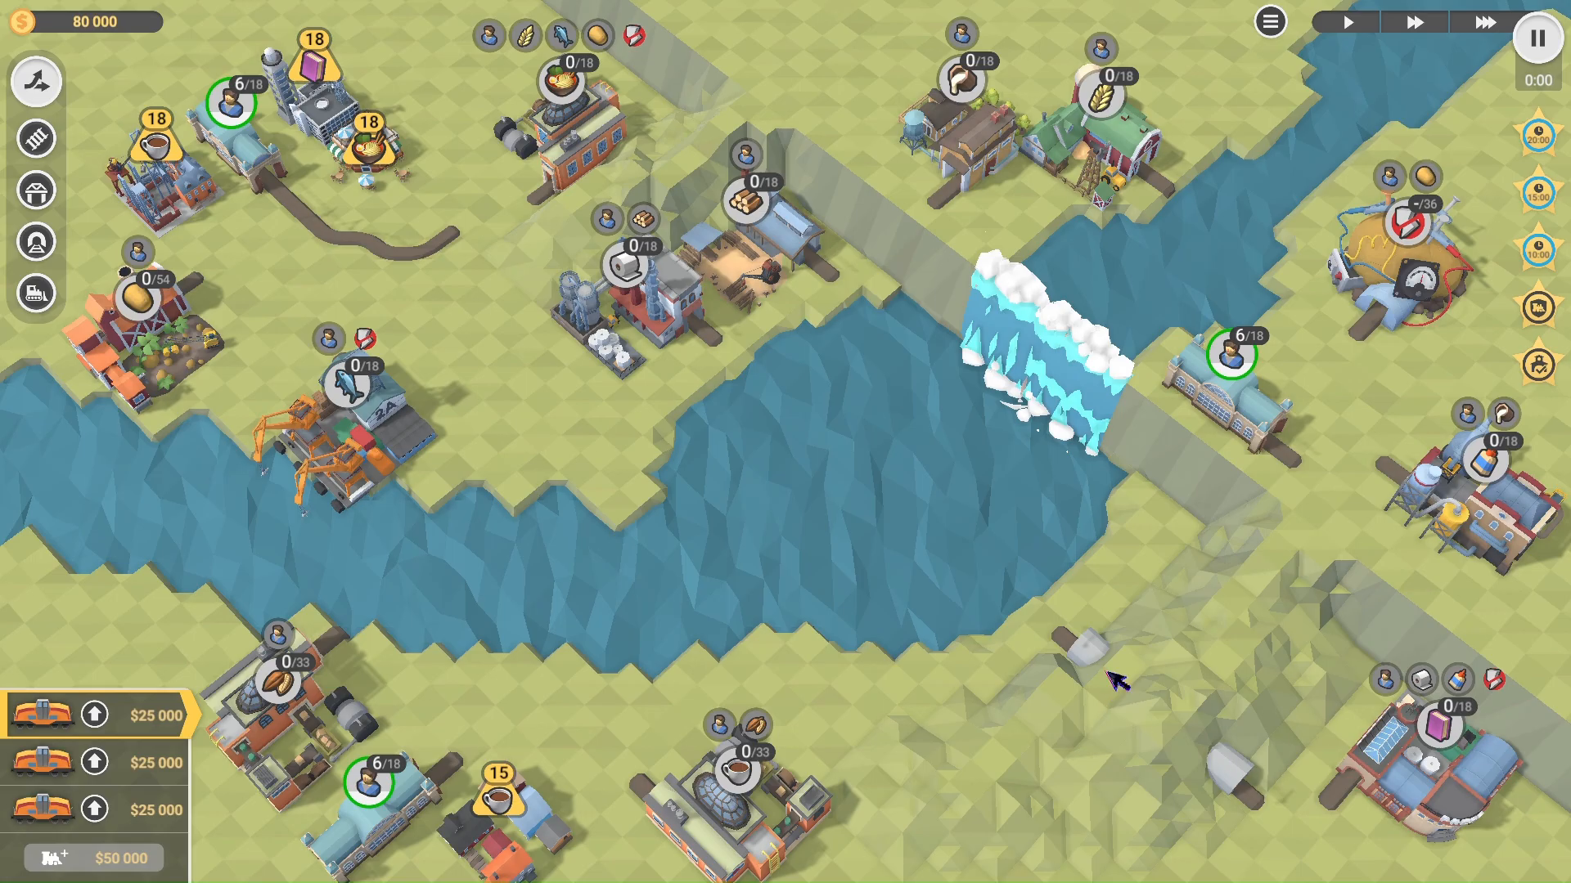
key(Escape)
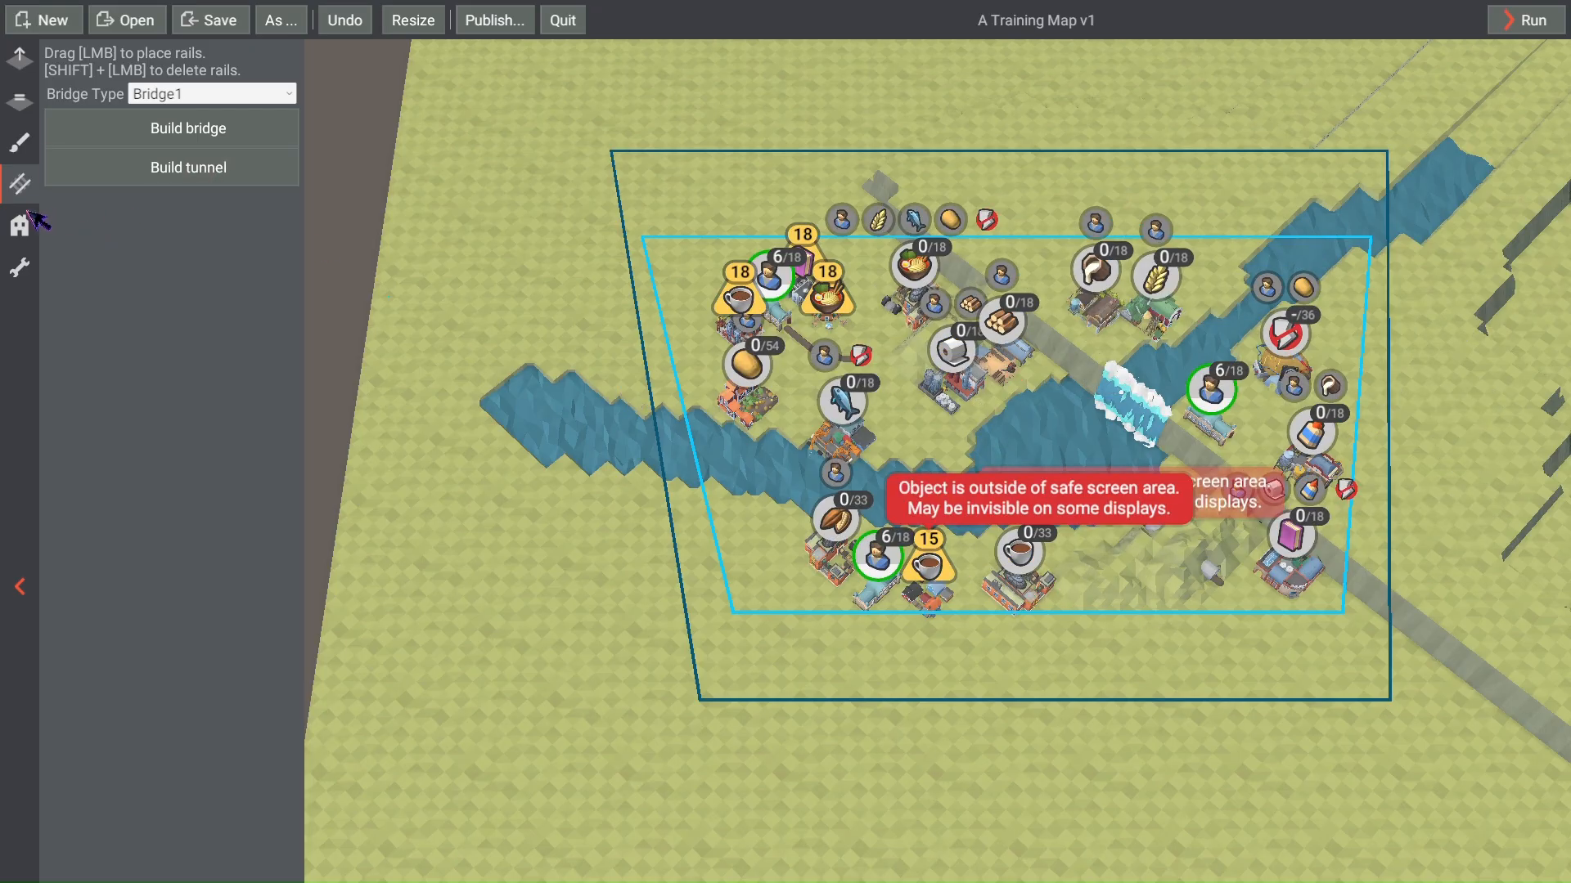
Step: Delete the tunnel through the hill together with the rail pieces left at both of its ends
click(21, 229)
scroll(1227, 584, up, 5)
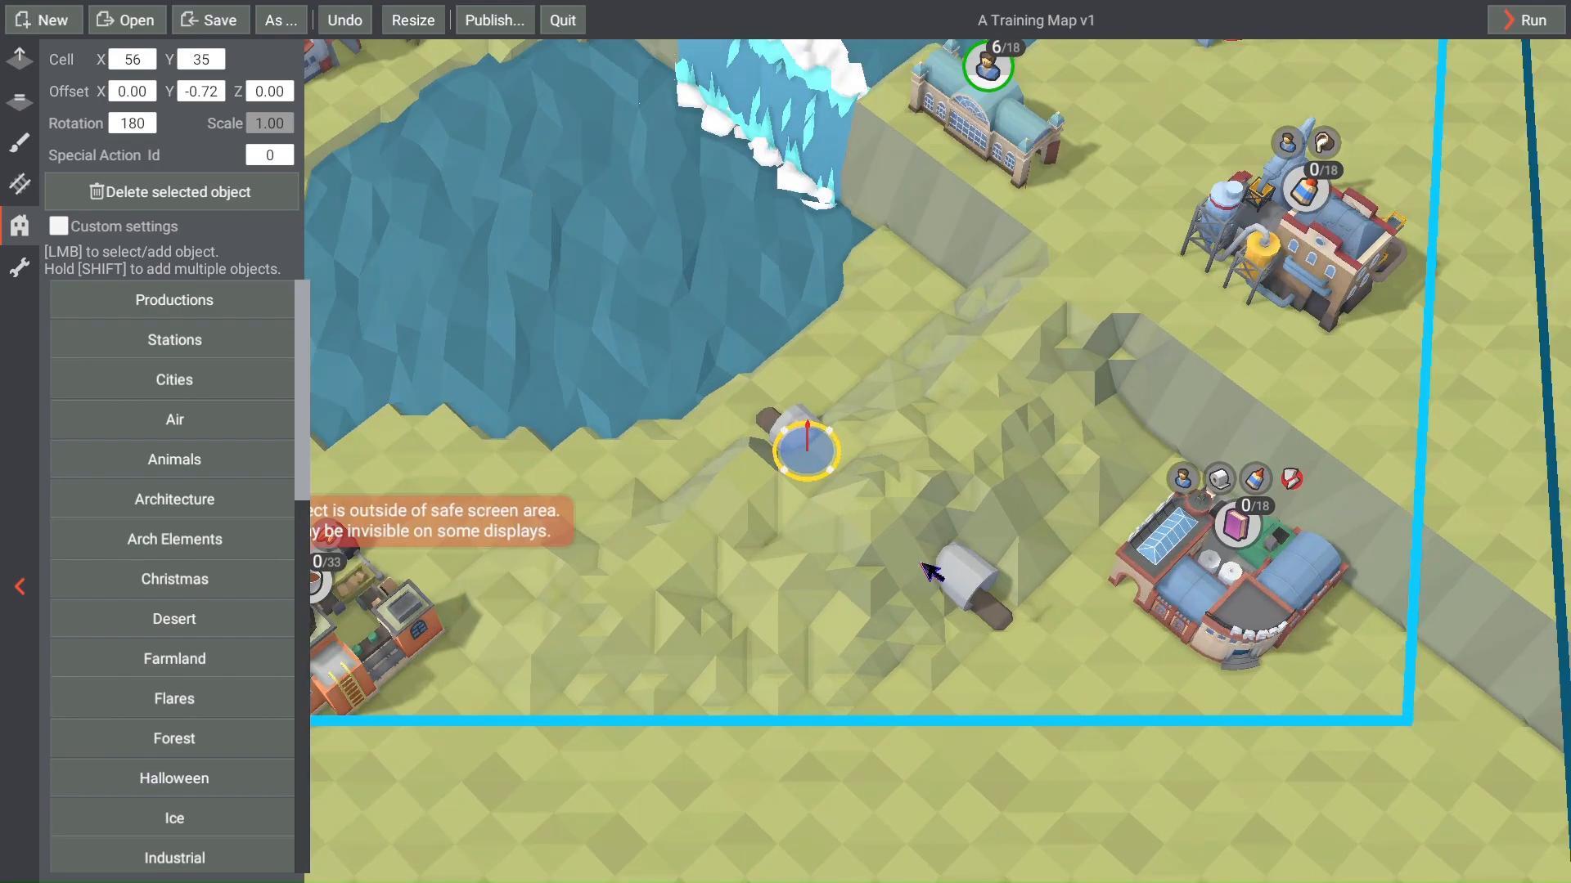
key(Delete)
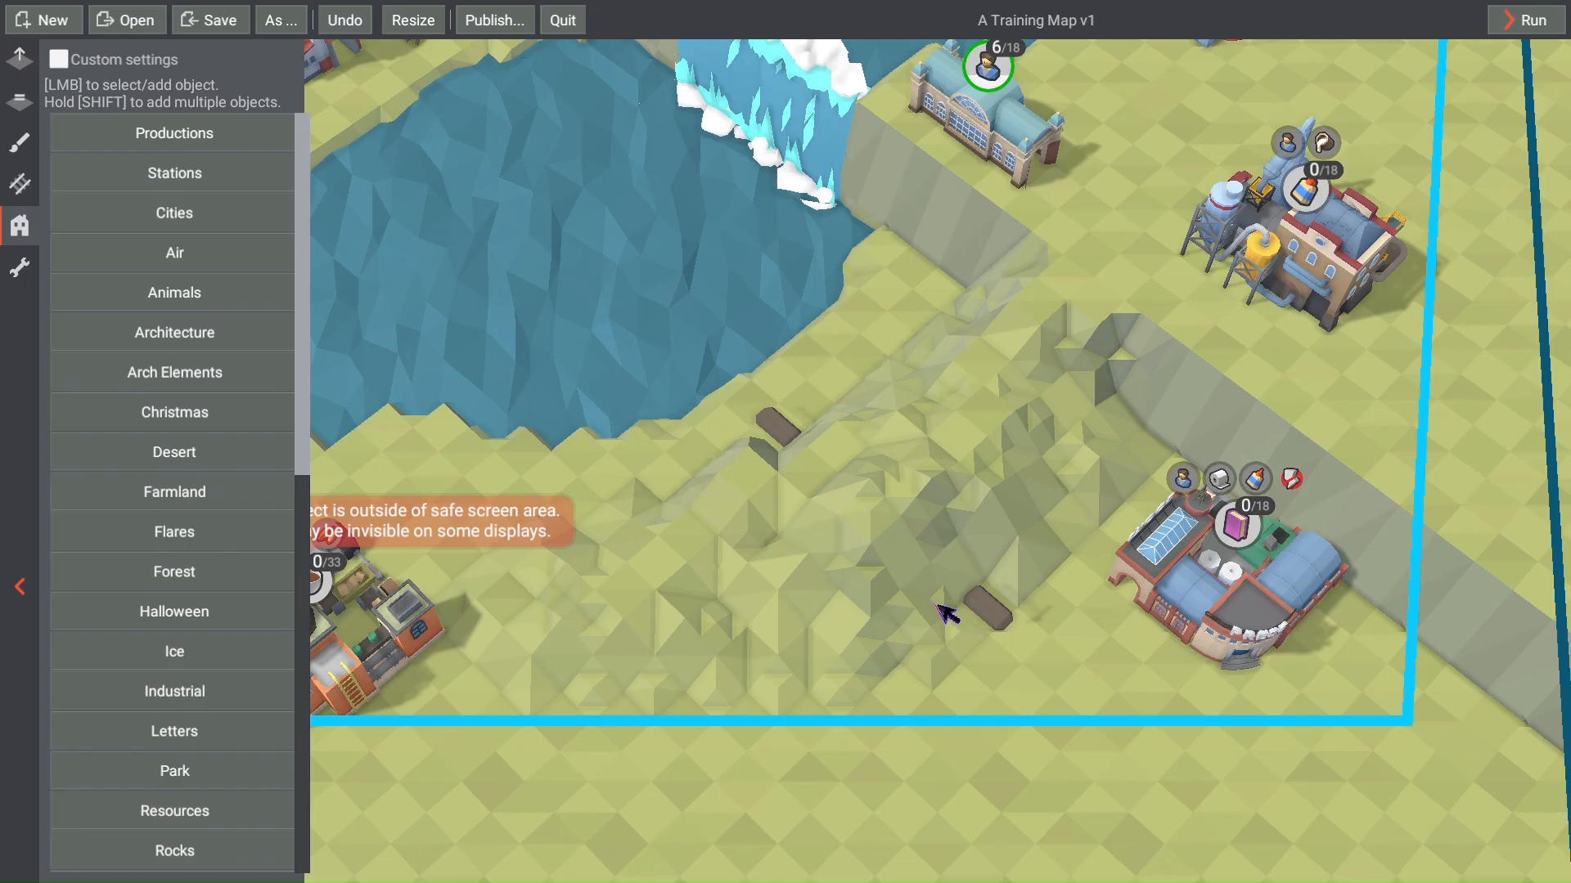
click(21, 186)
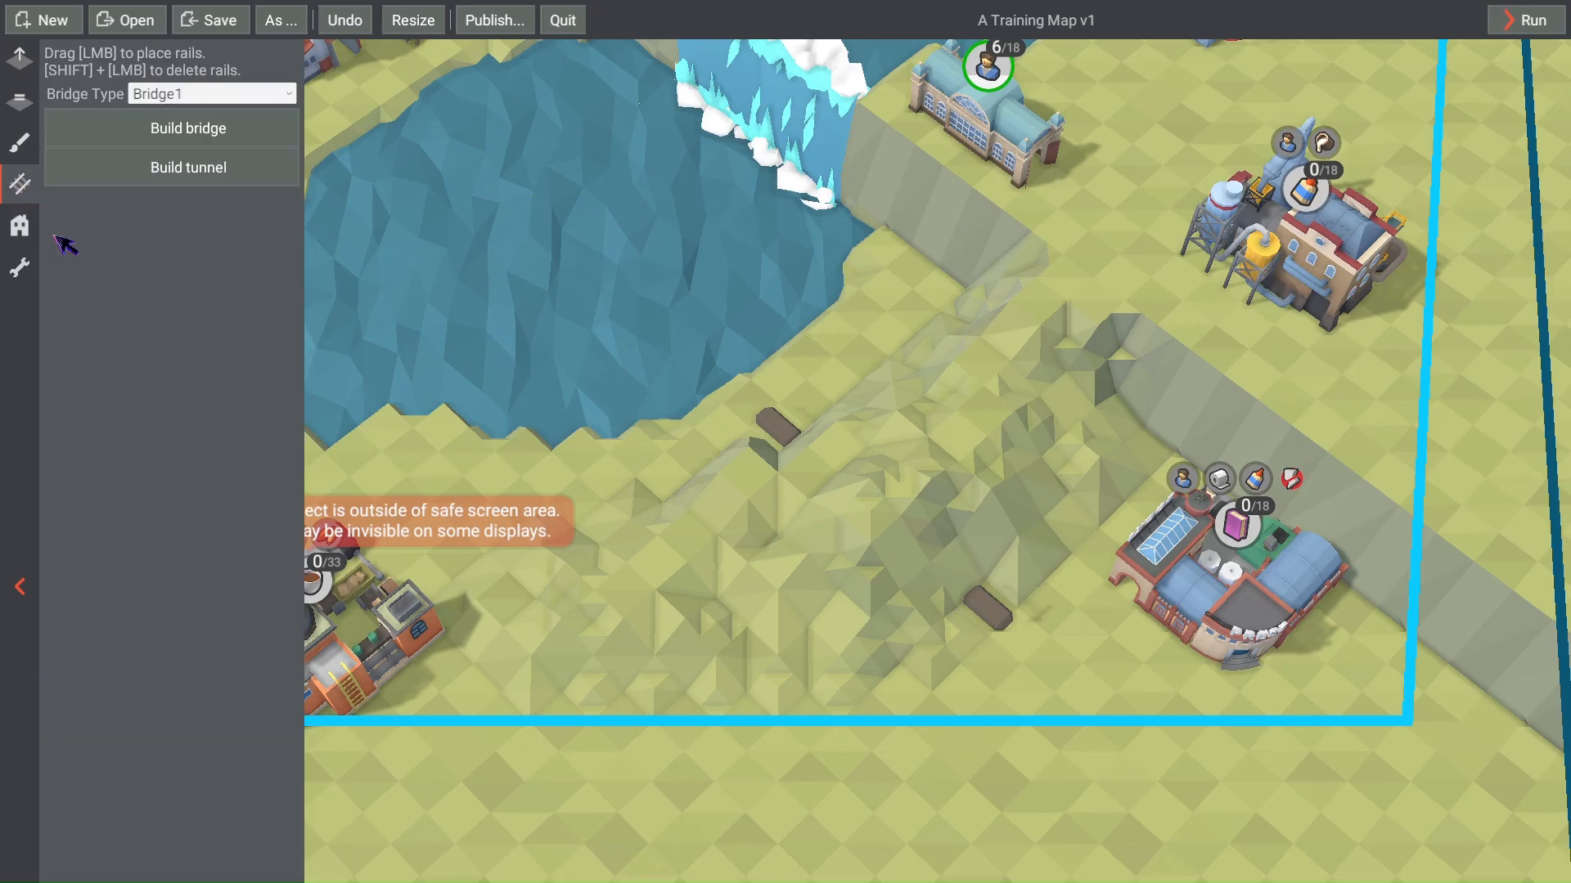
shift+click(784, 433)
shift+click(990, 609)
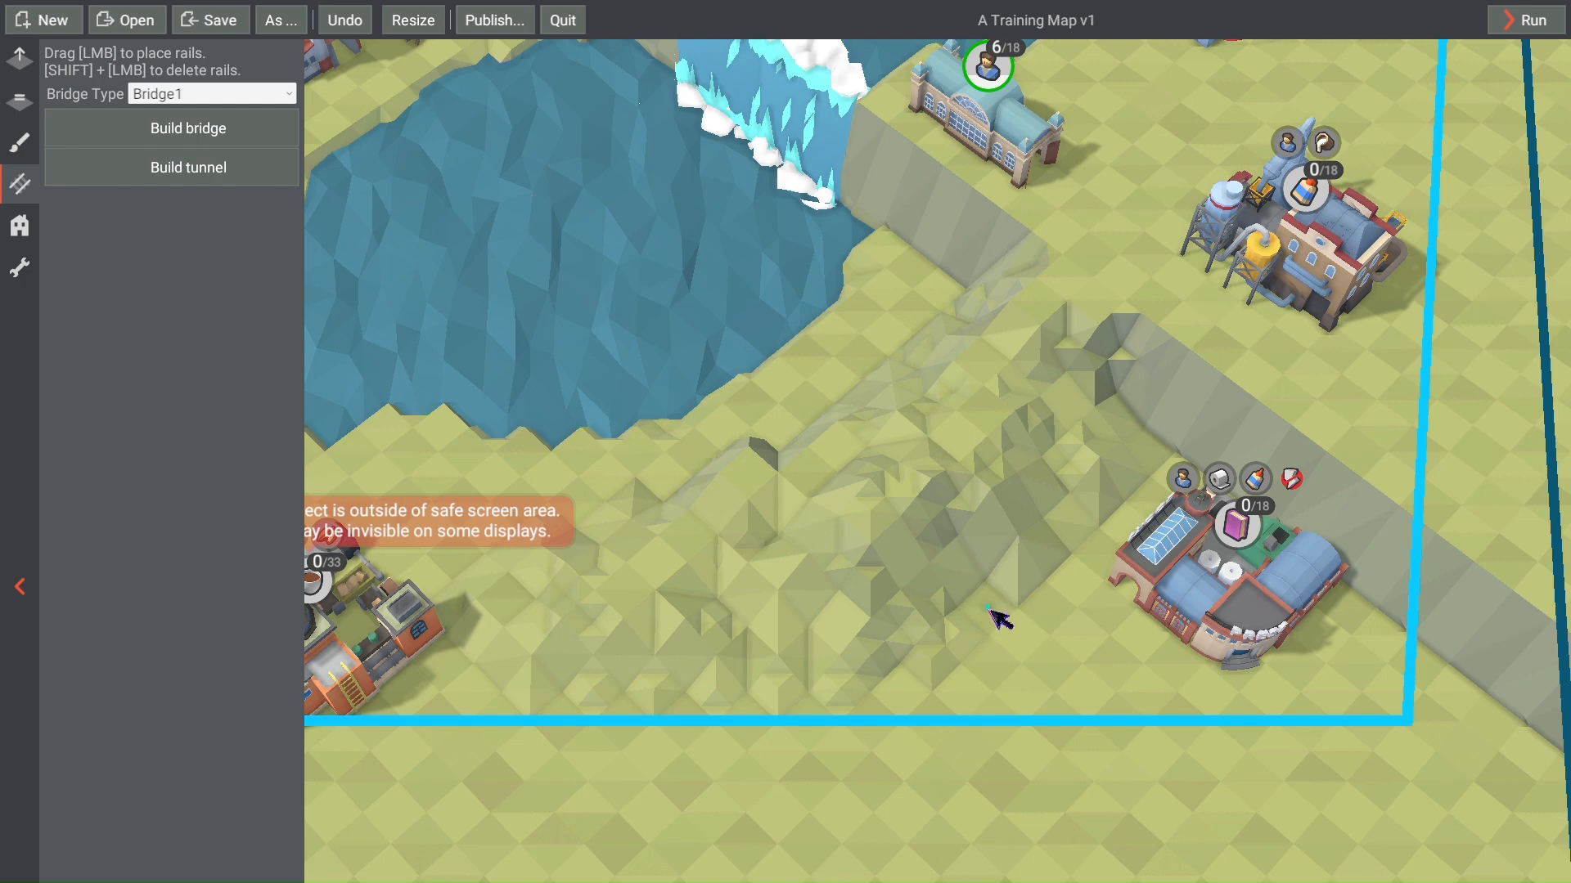
scroll(886, 571, down, 3)
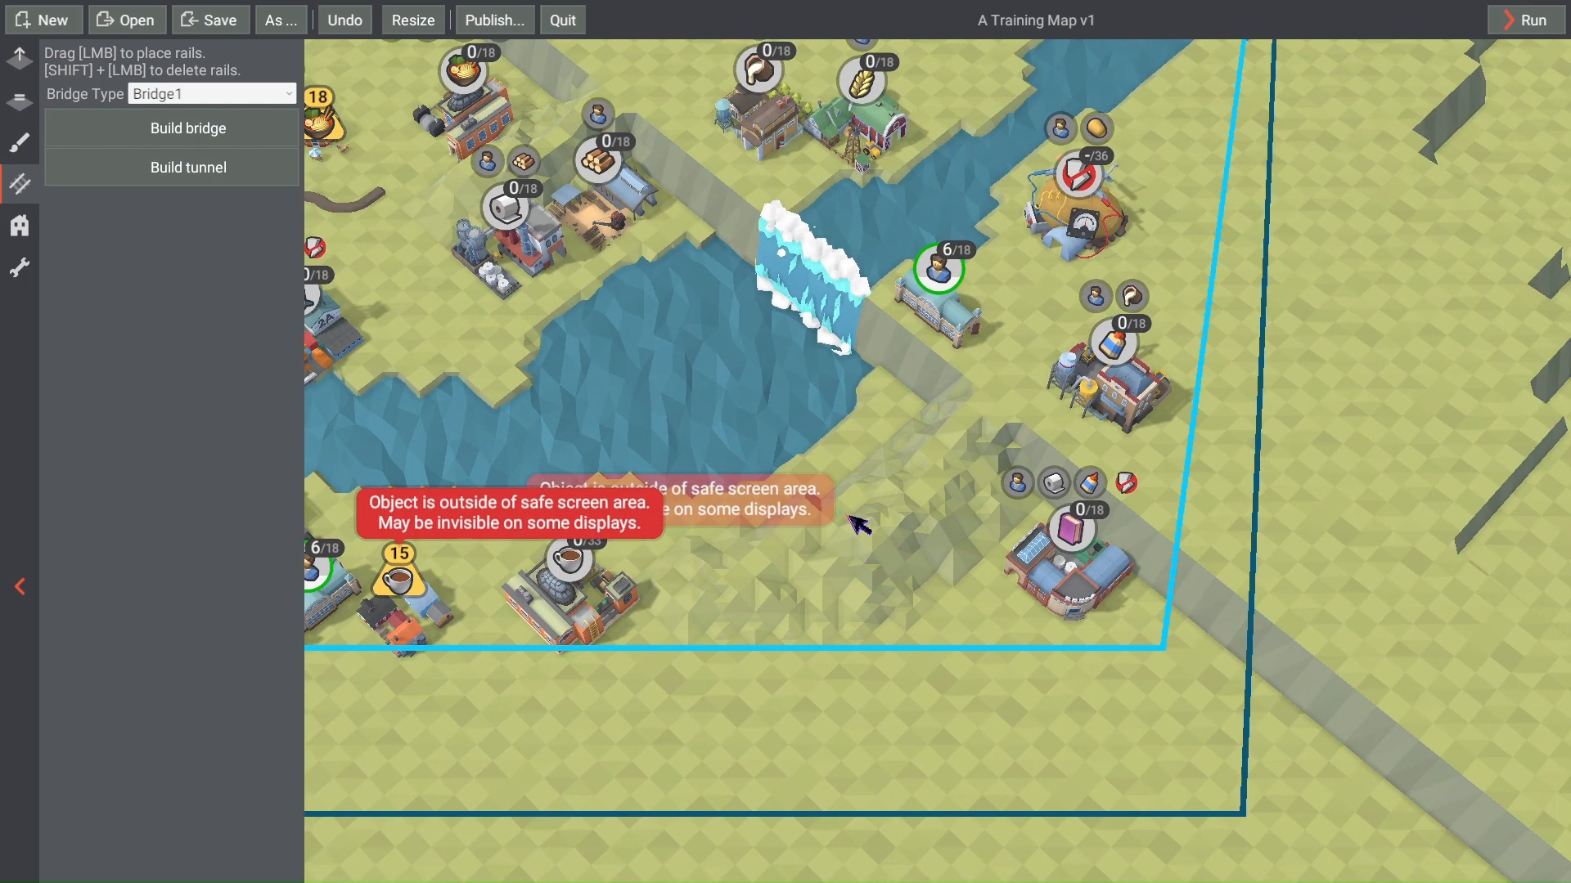
Step: Build a bridge of type Bridge1 across the river directly behind the waterfall
click(220, 97)
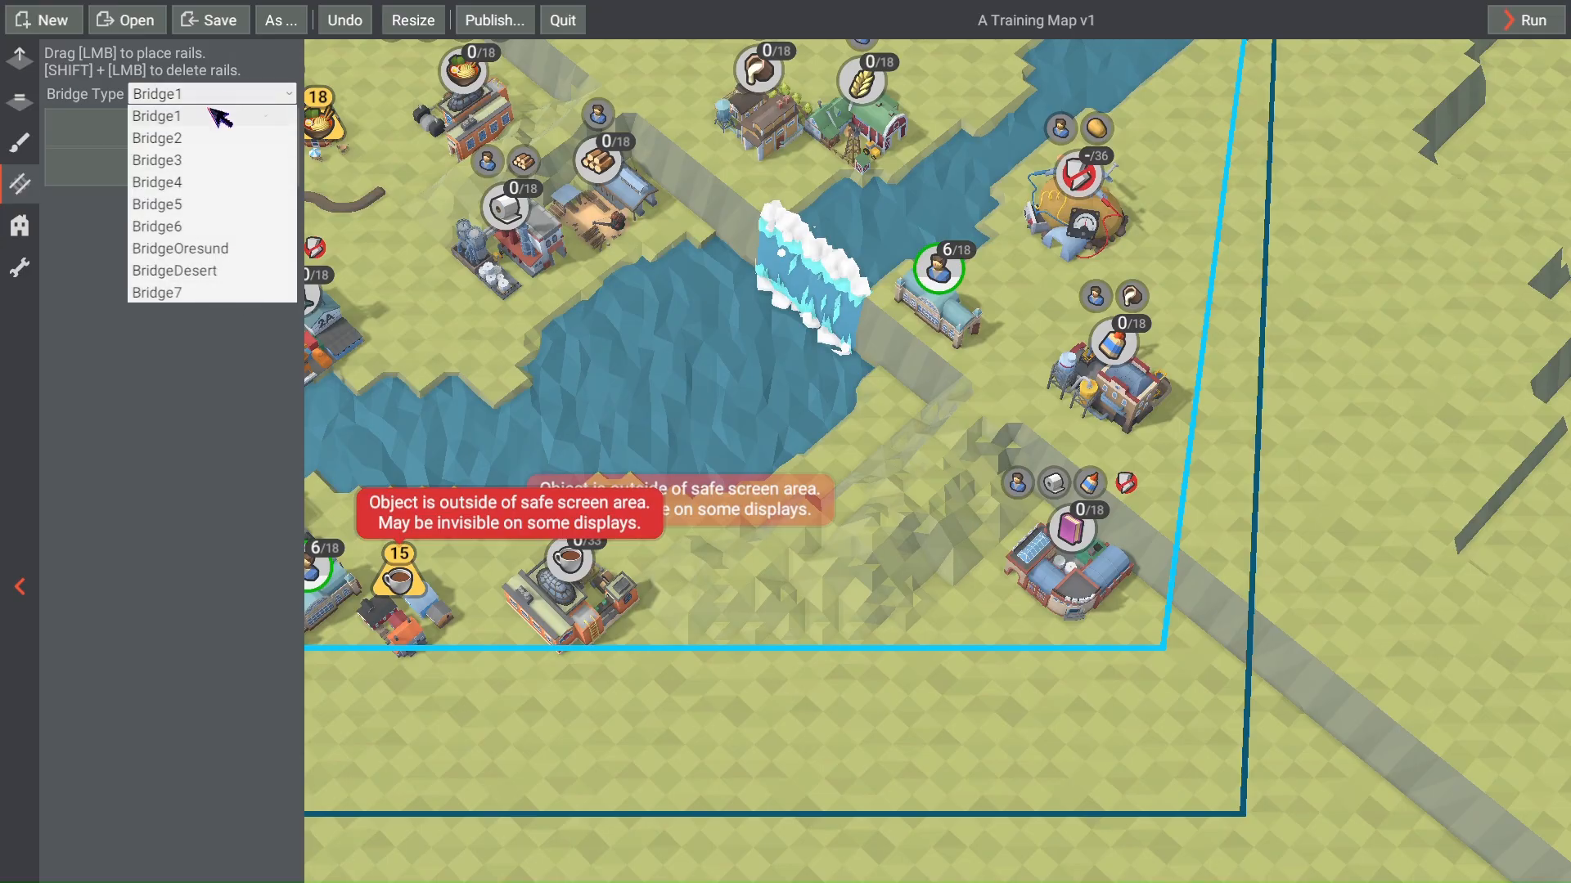
click(216, 113)
click(194, 126)
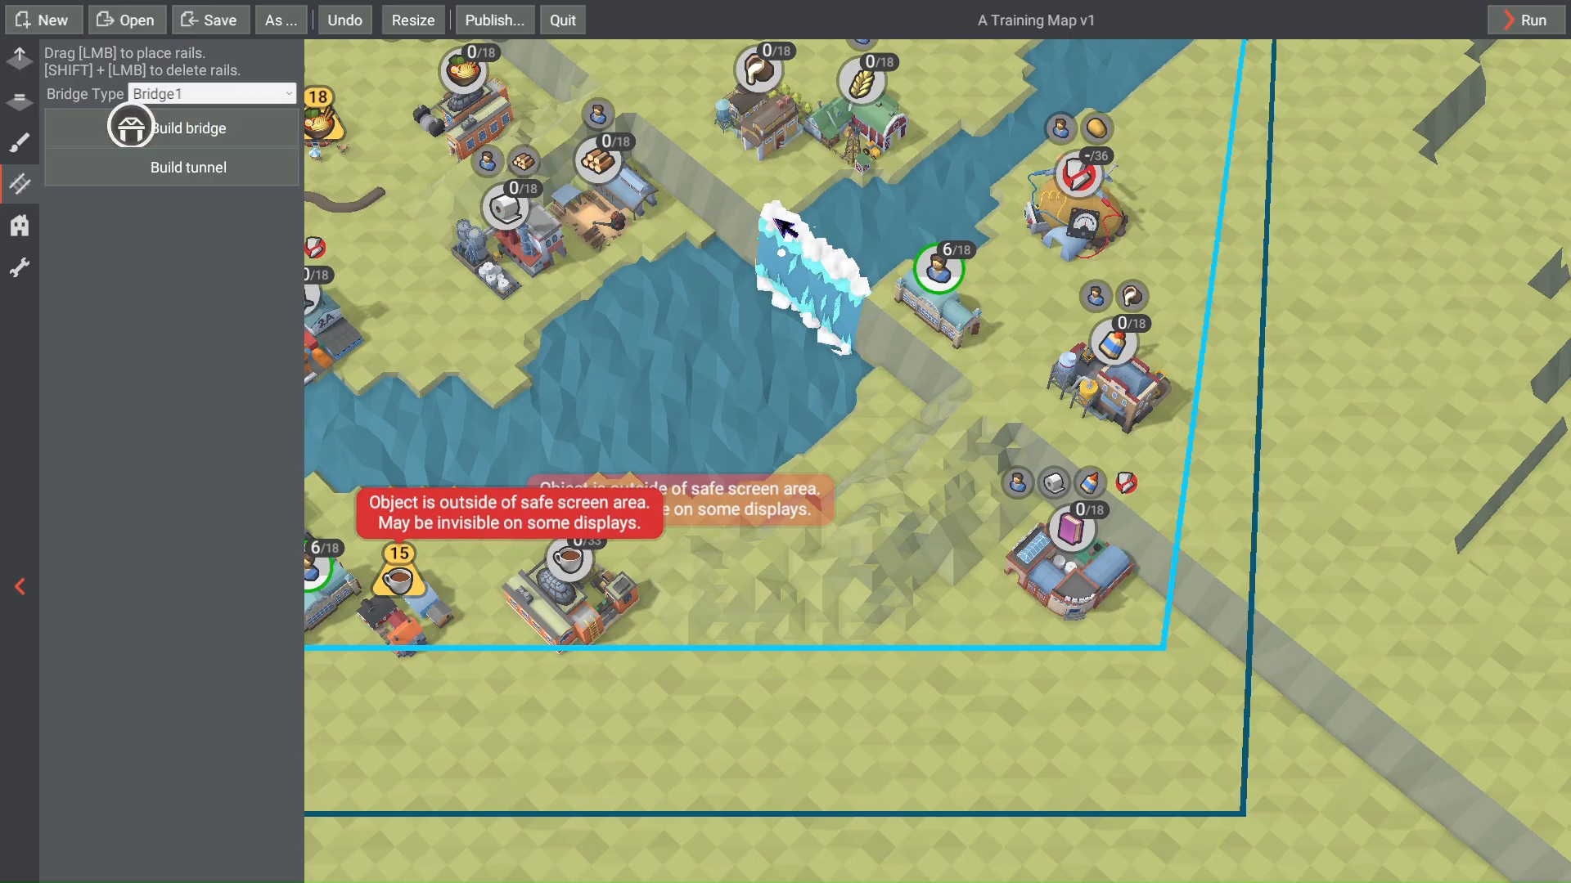
scroll(790, 232, up, 5)
right_drag(834, 245, 584, 328)
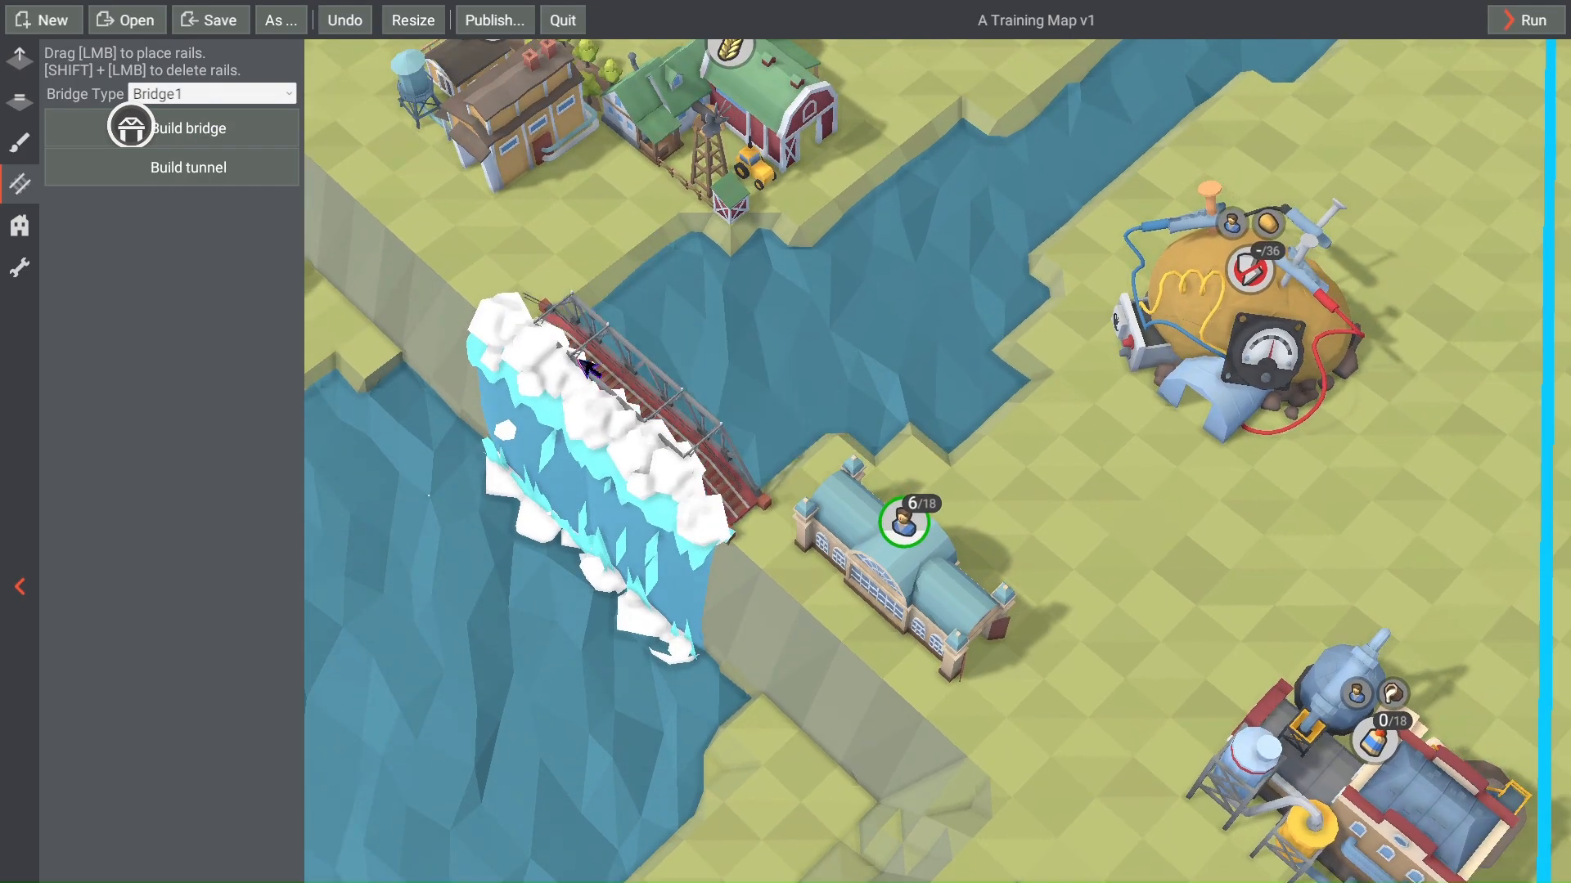
click(587, 369)
Step: Add a Bridge2 and a Bridge3 across the river, side by side with the bridge behind the waterfall
click(211, 94)
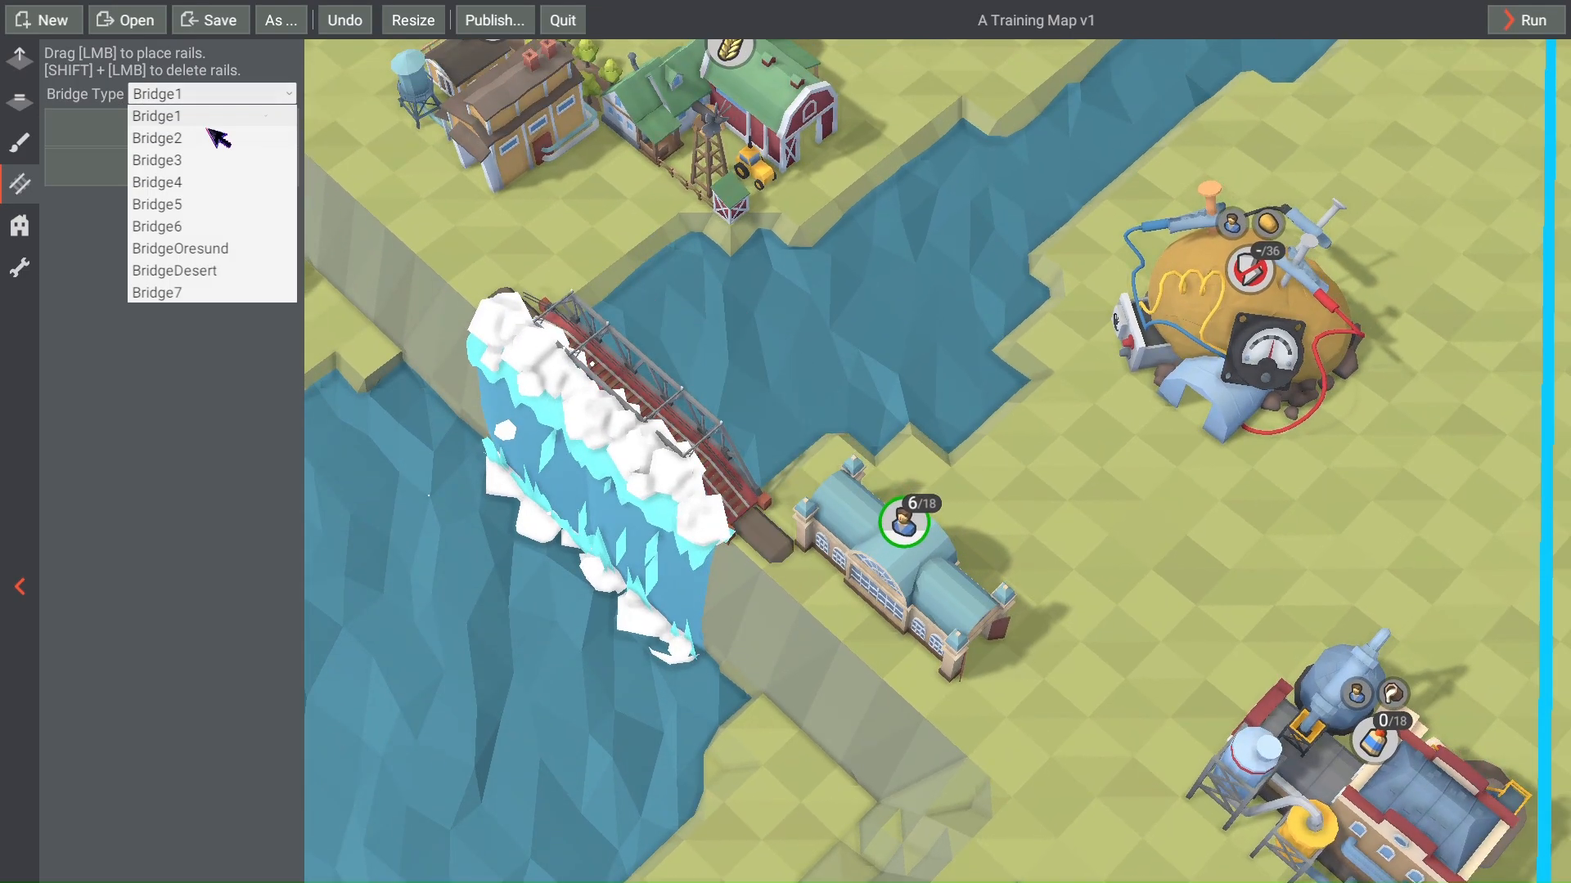
click(199, 138)
click(208, 131)
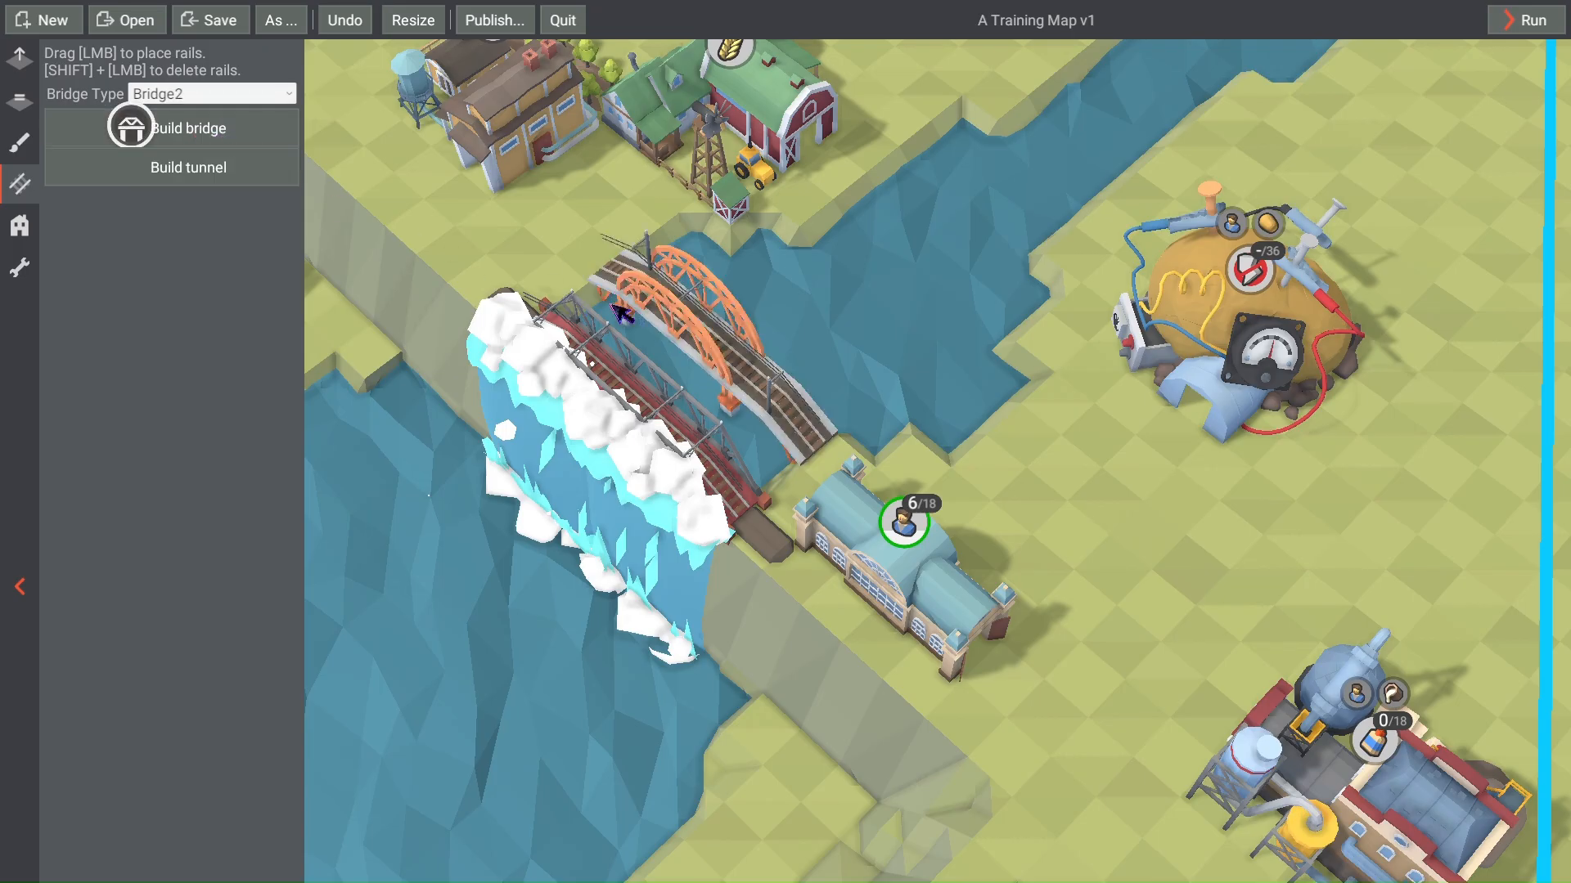
click(211, 94)
click(189, 160)
click(203, 131)
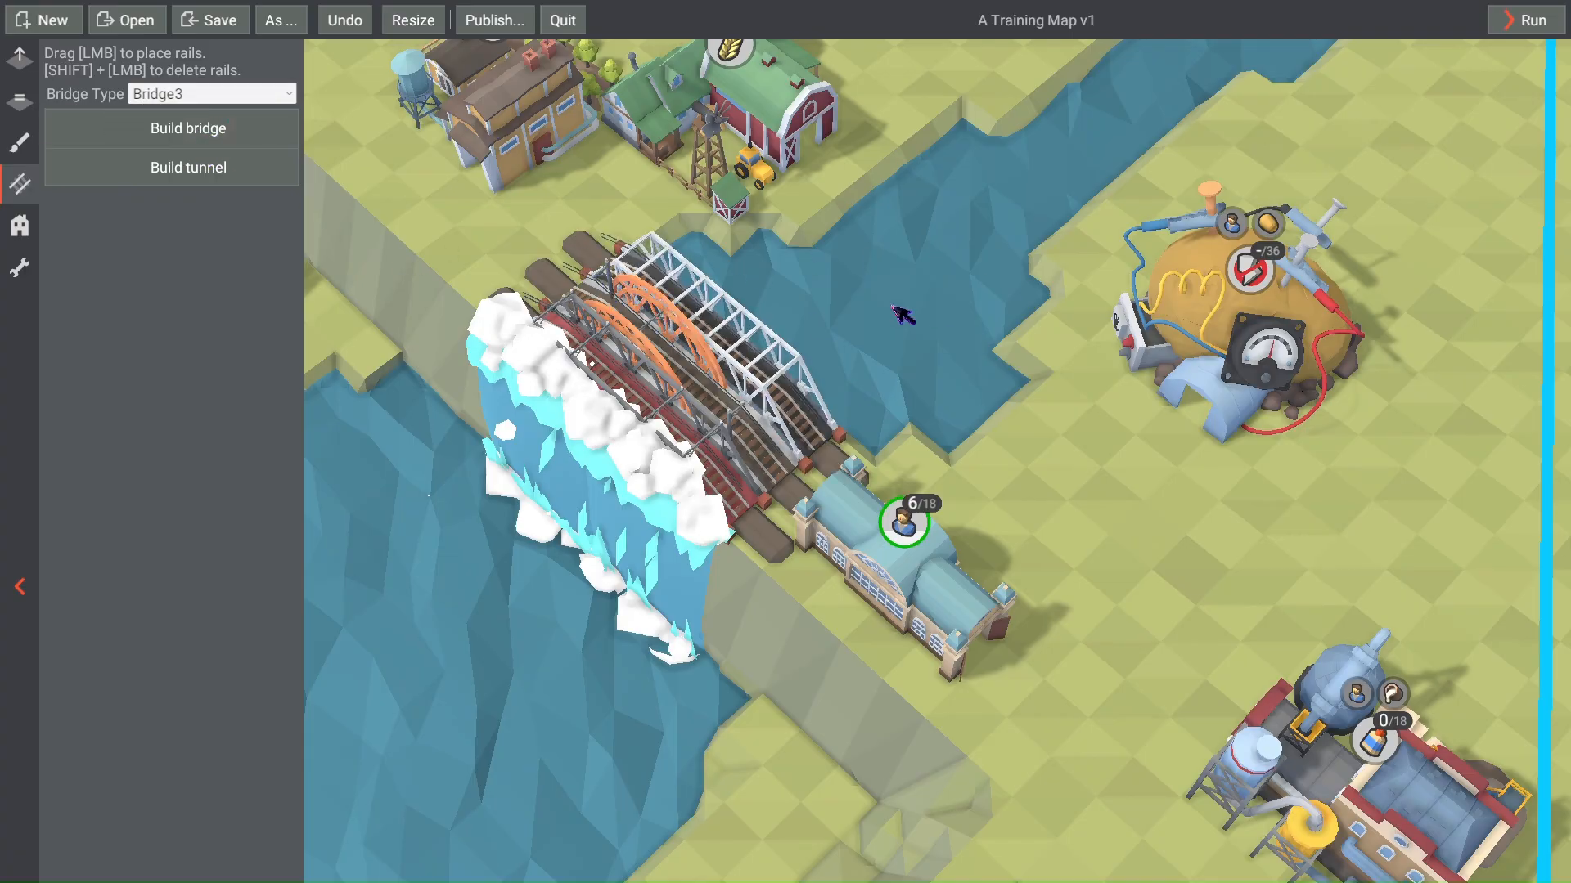
Step: Replace the three trial bridges with a single Bridge5 spanning the river from the farm bank to the passenger station
scroll(818, 311, down, 5)
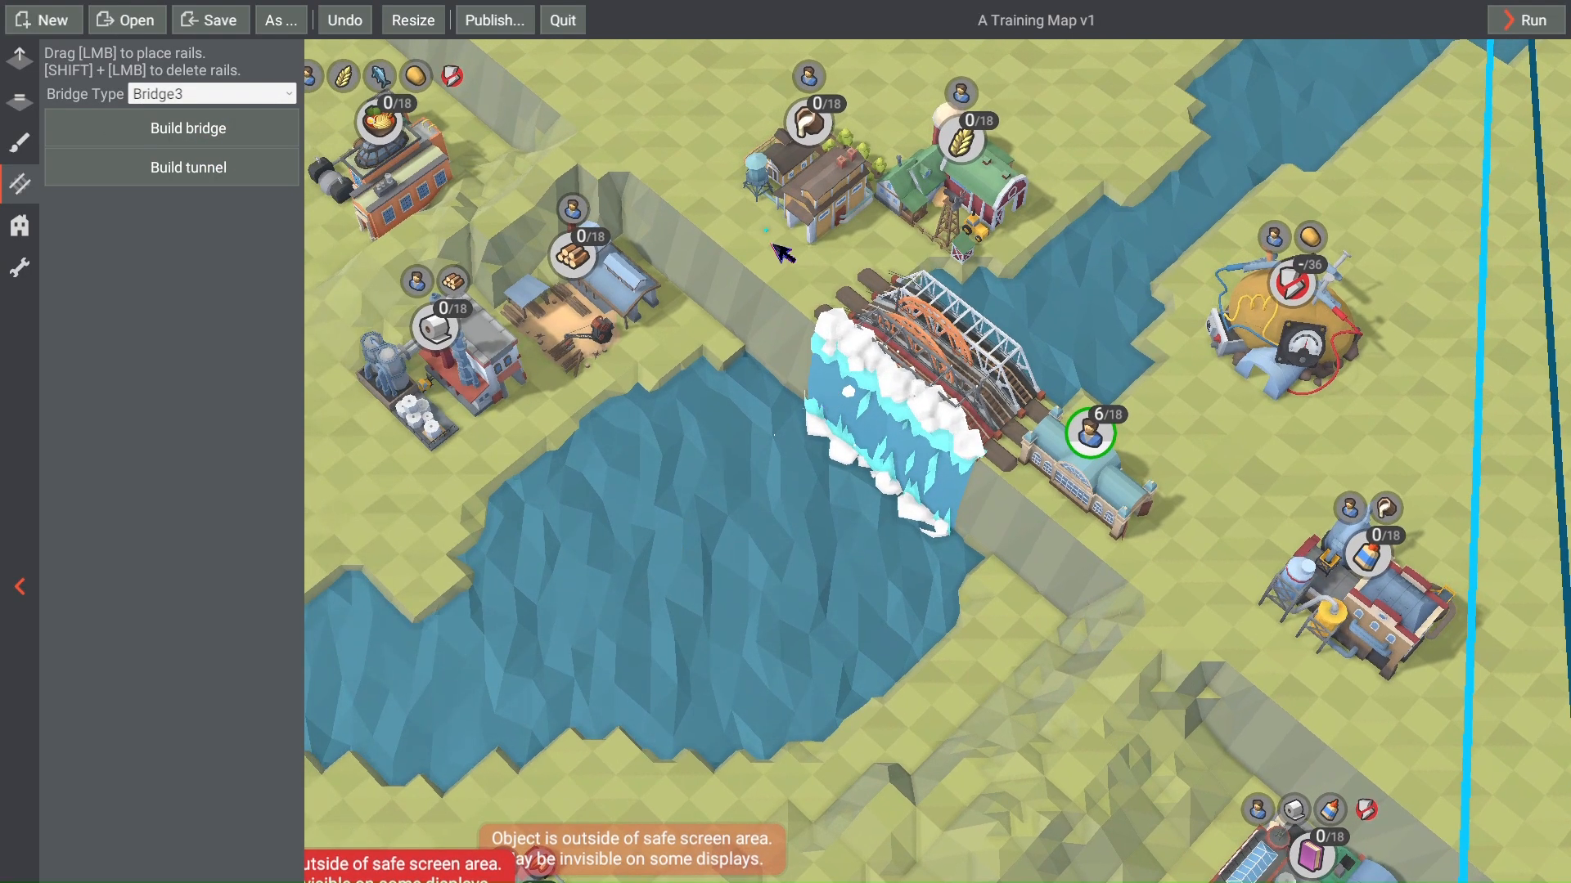
right_drag(773, 244, 852, 348)
right_drag(858, 423, 951, 330)
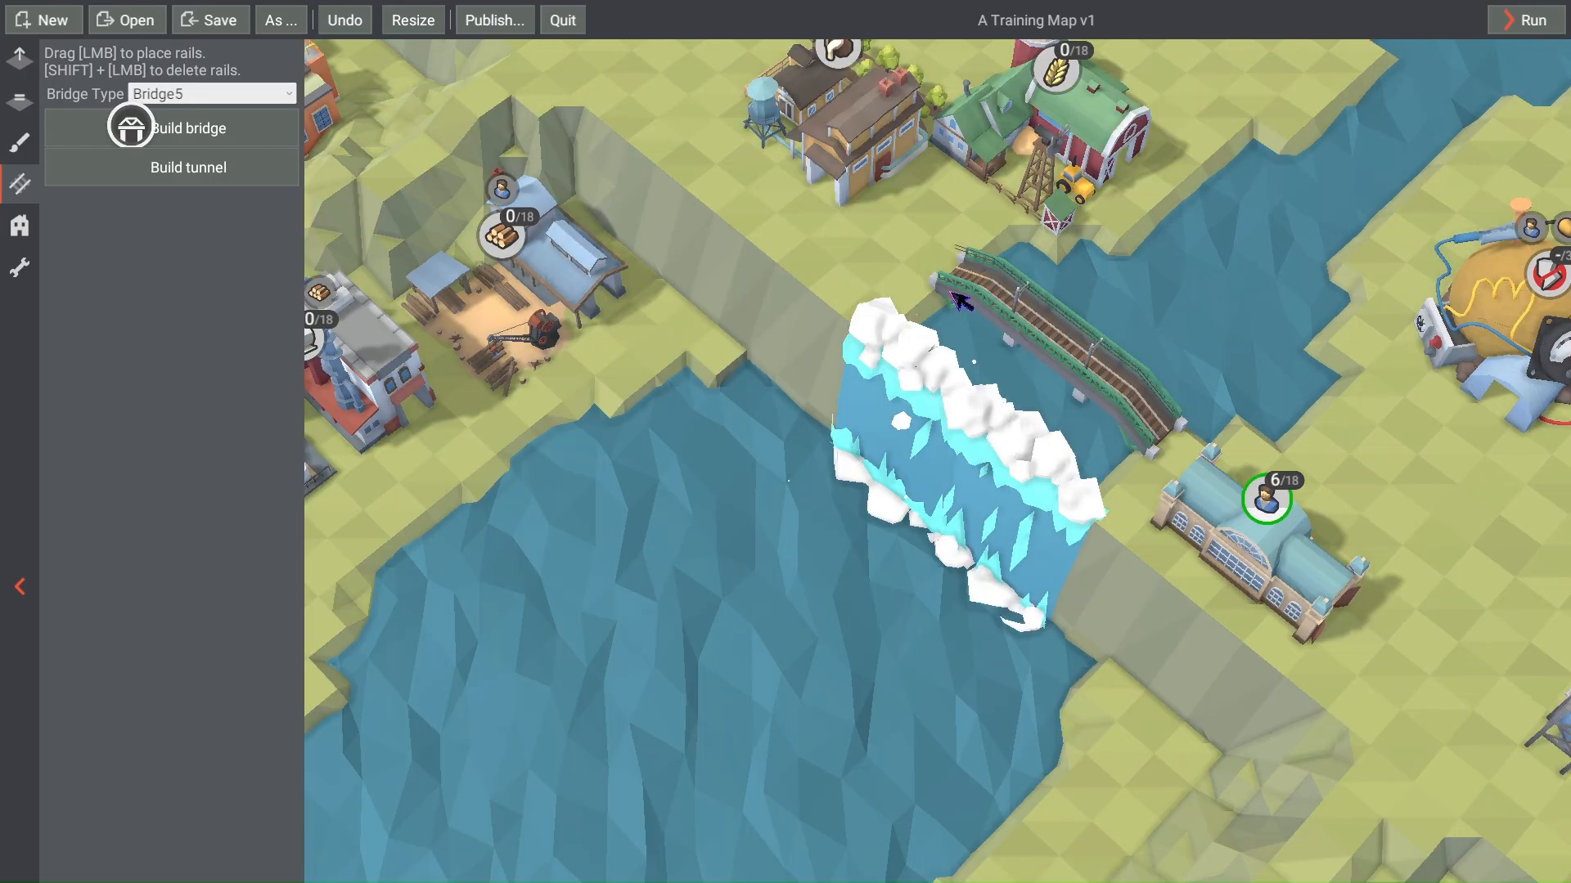
right_drag(1200, 346, 925, 298)
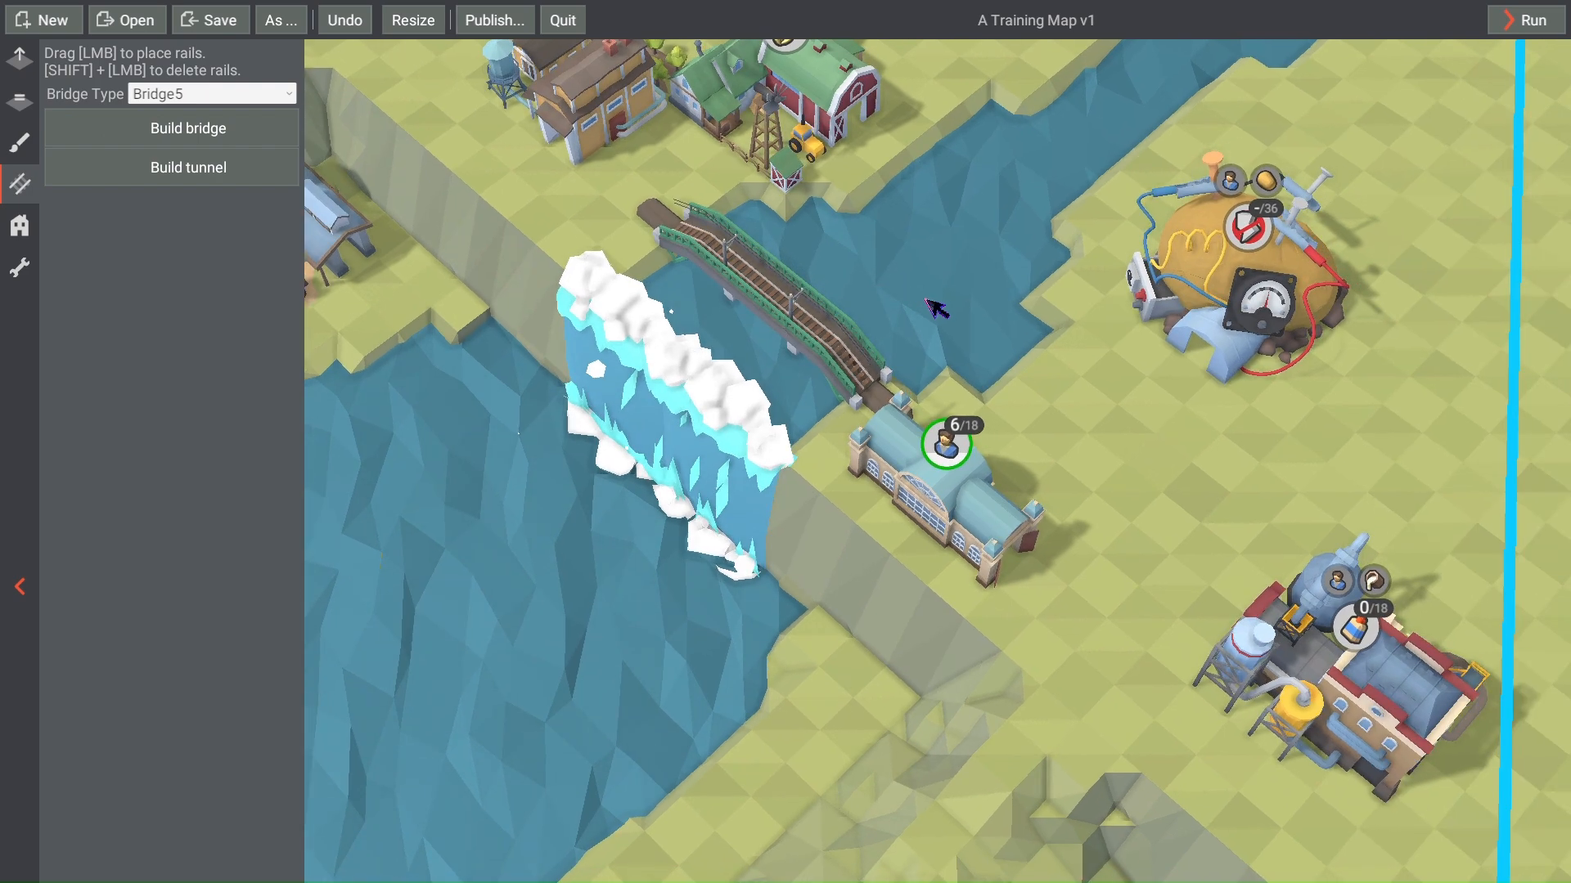
Step: Select the bridge object at the passenger station end and examine how the bridge sits across the river
click(16, 229)
right_drag(428, 375, 634, 444)
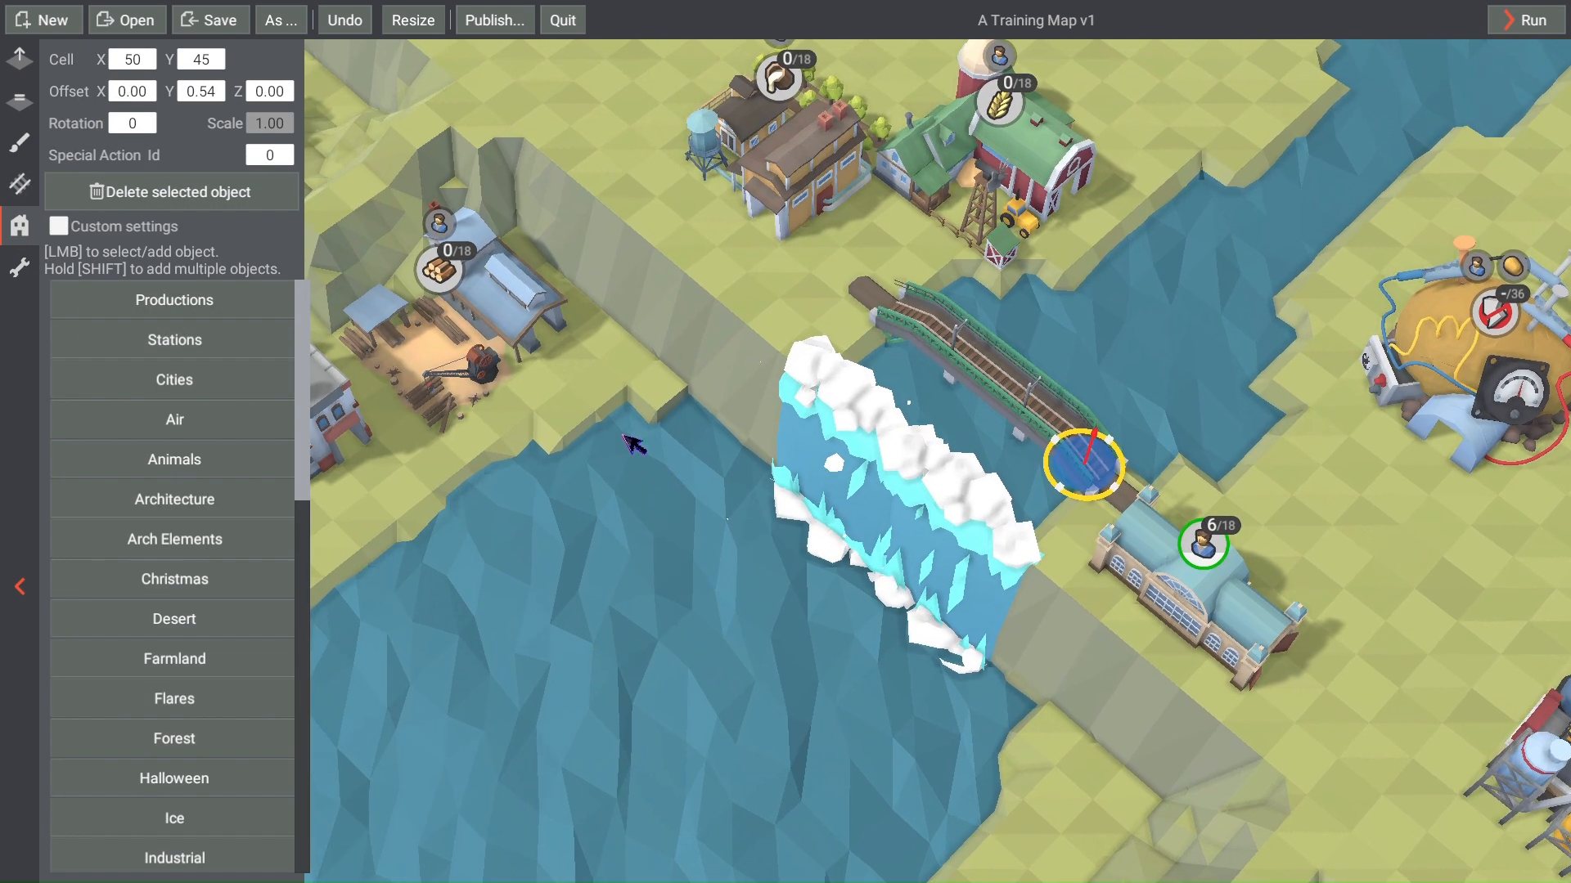
scroll(1037, 438, down, 2)
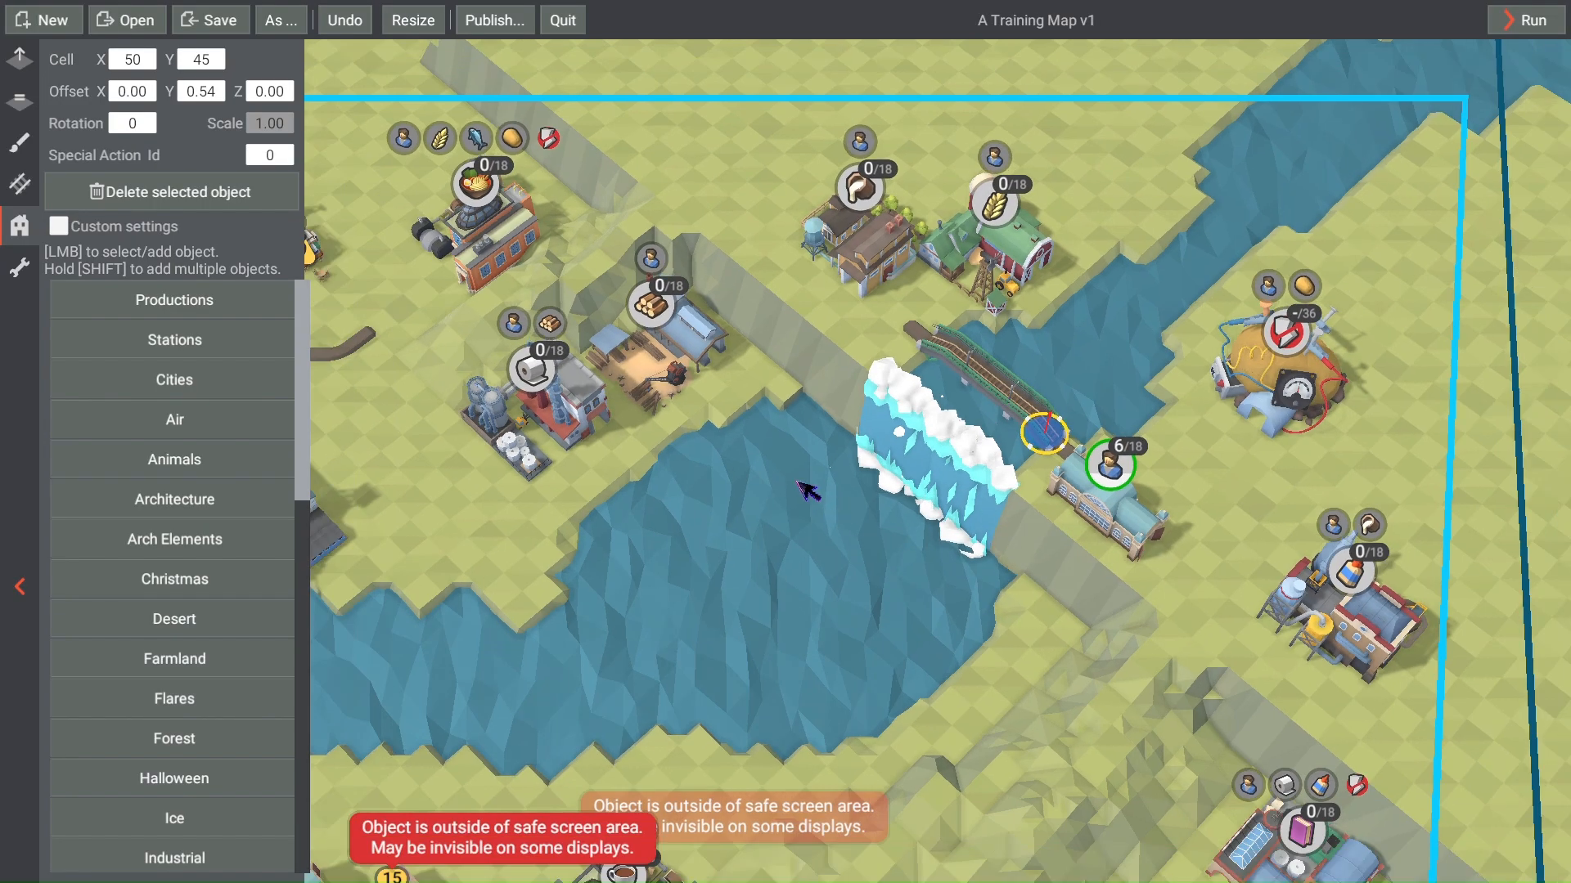
mouse_move(806, 490)
right_down()
mouse_move(1010, 368)
mouse_move(778, 480)
right_up()
scroll(1010, 369, up, 1)
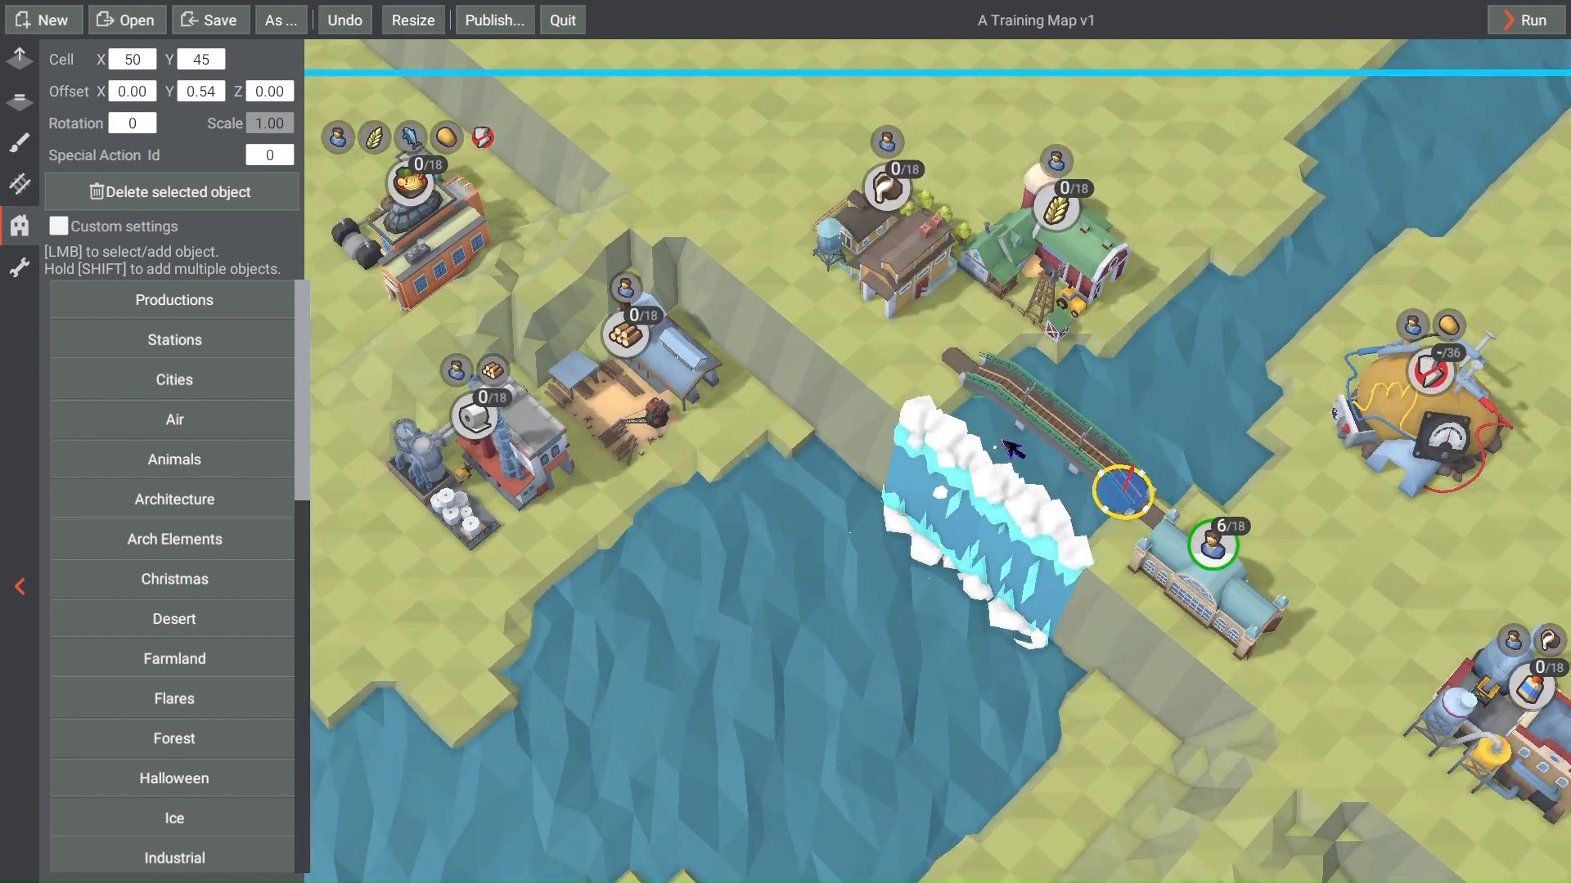
scroll(1004, 444, up, 2)
right_drag(1017, 439, 847, 458)
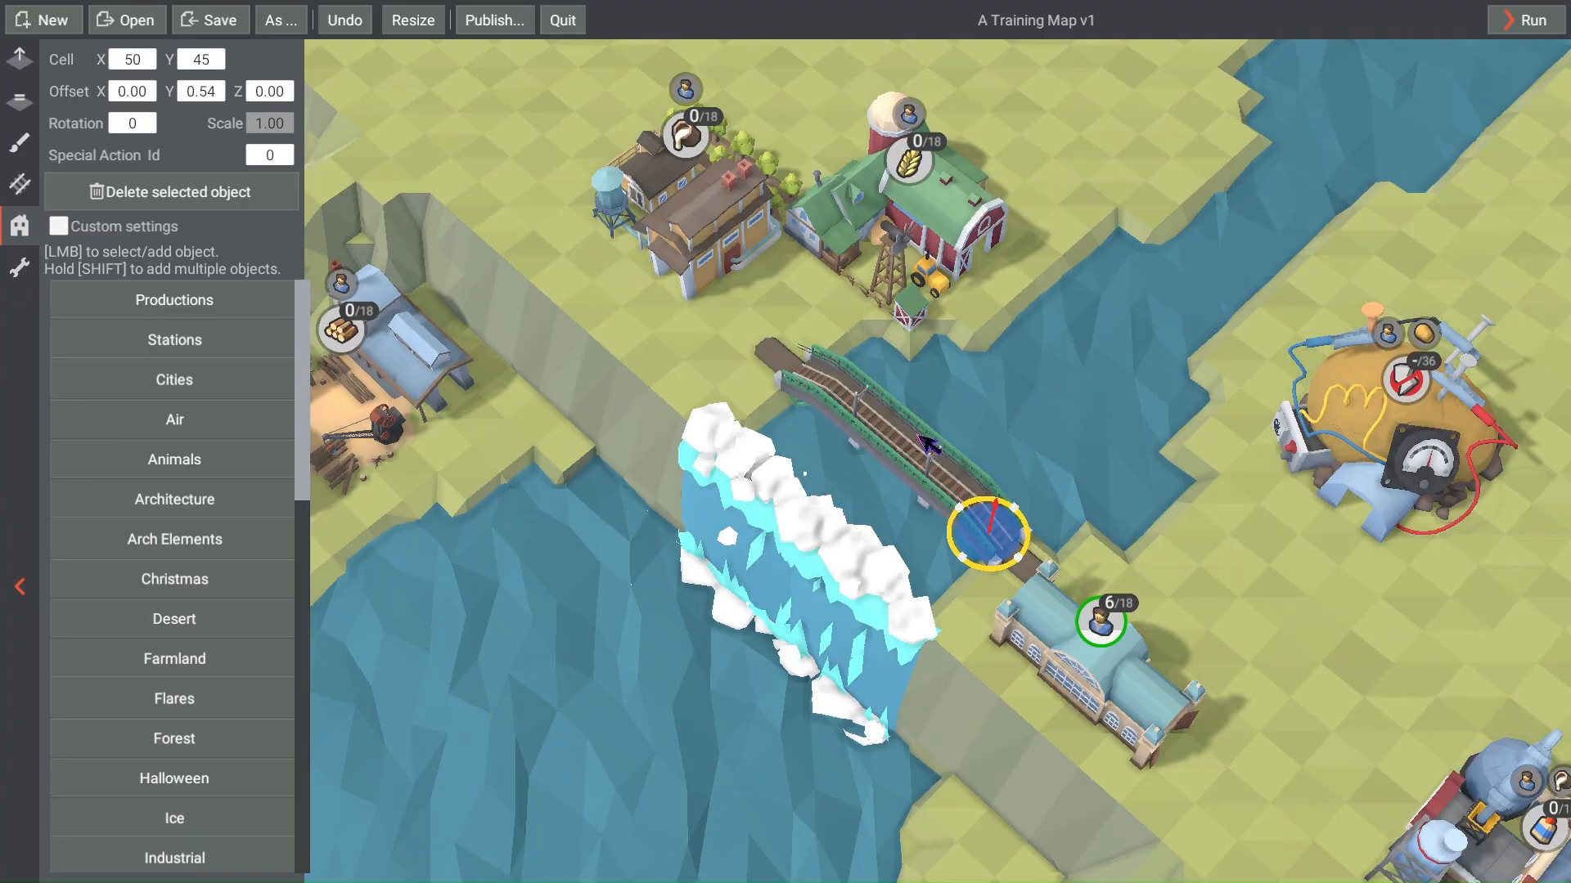
Step: Enable custom settings for the bridge section at the passenger station end and make it non-deletable
scroll(684, 368, down, 5)
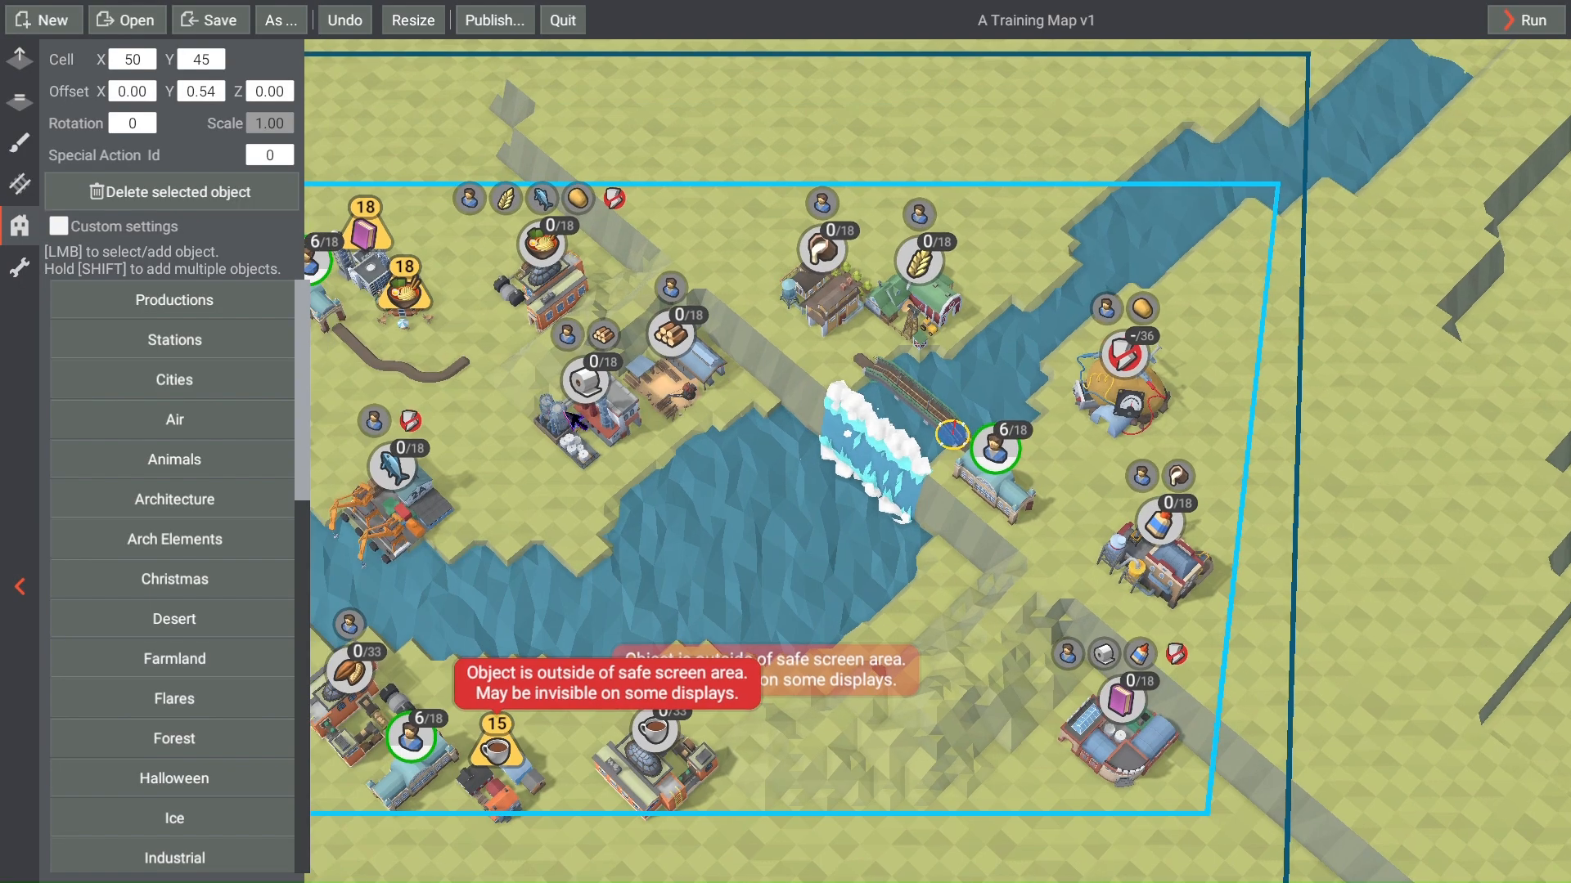
scroll(1074, 340, up, 5)
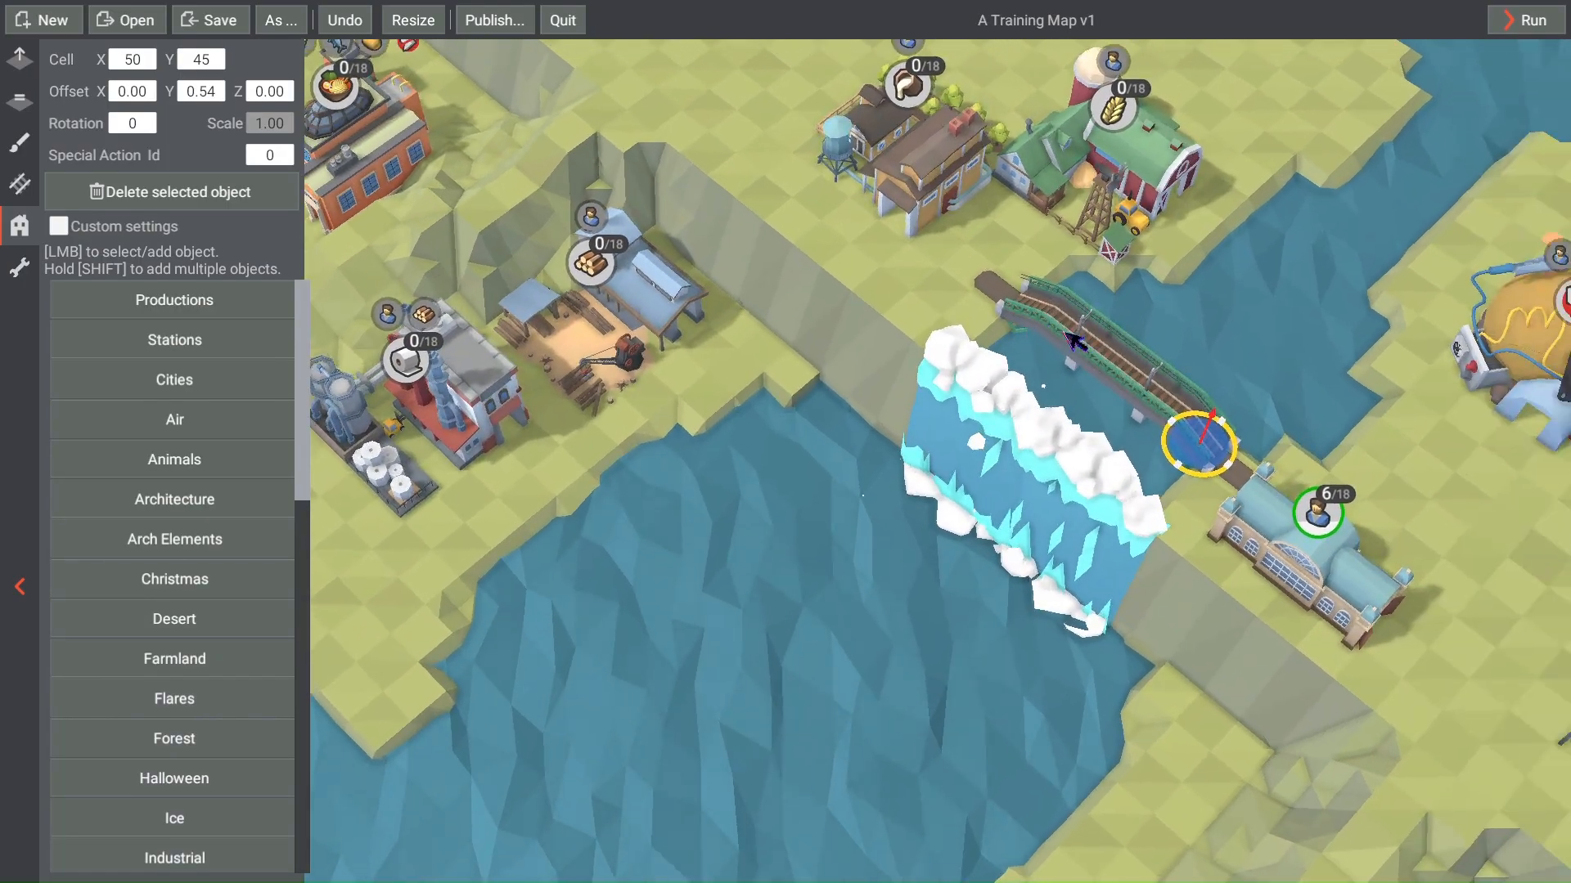
scroll(1065, 333, up, 3)
right_drag(1065, 333, 902, 305)
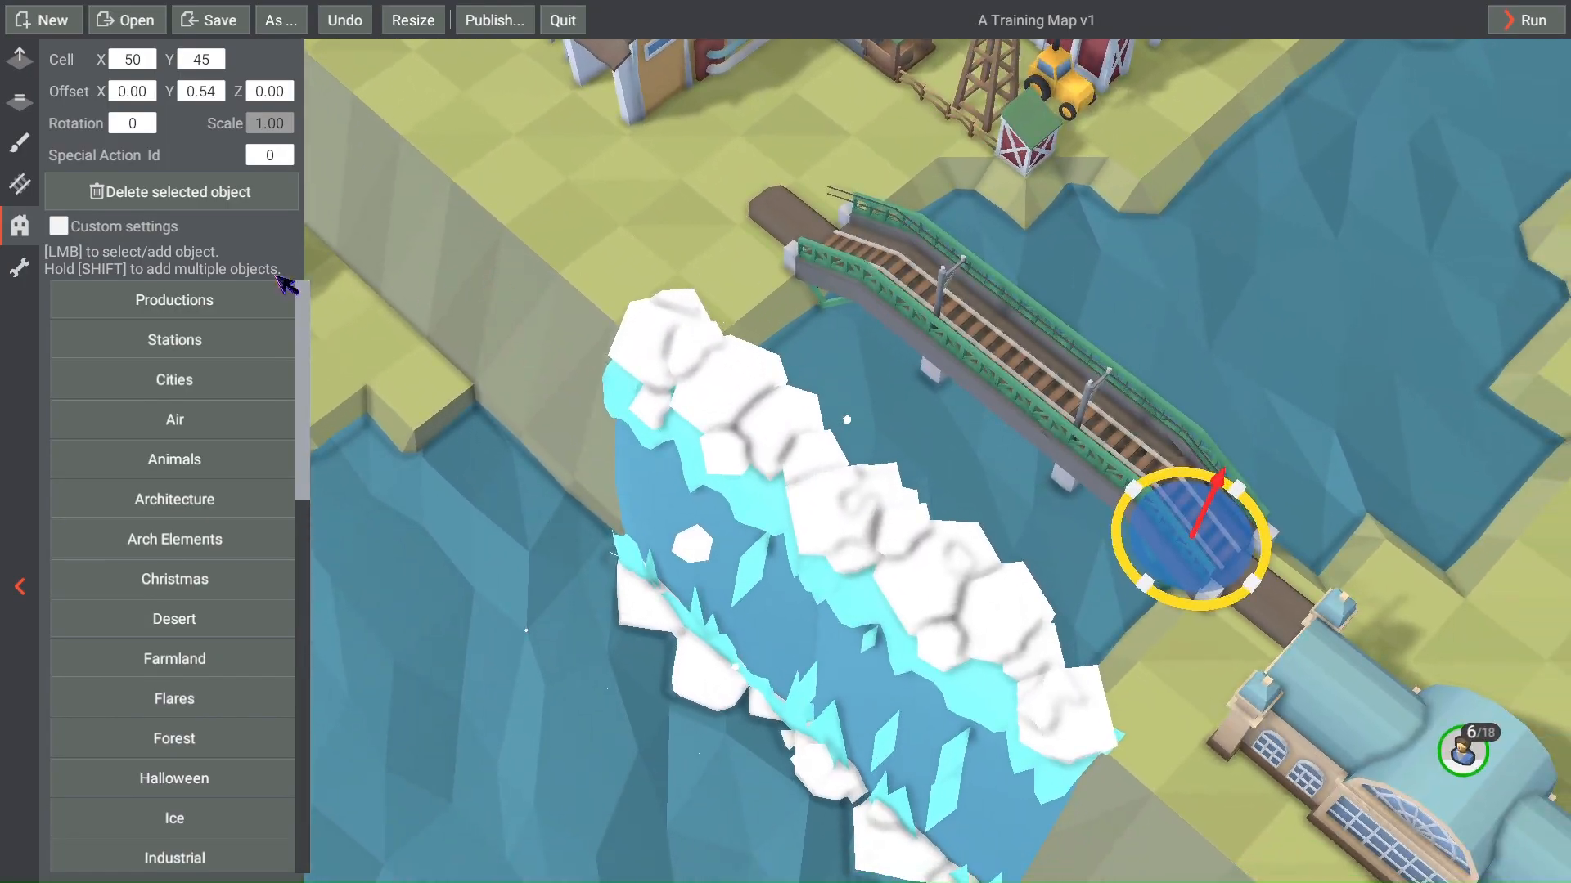
click(59, 227)
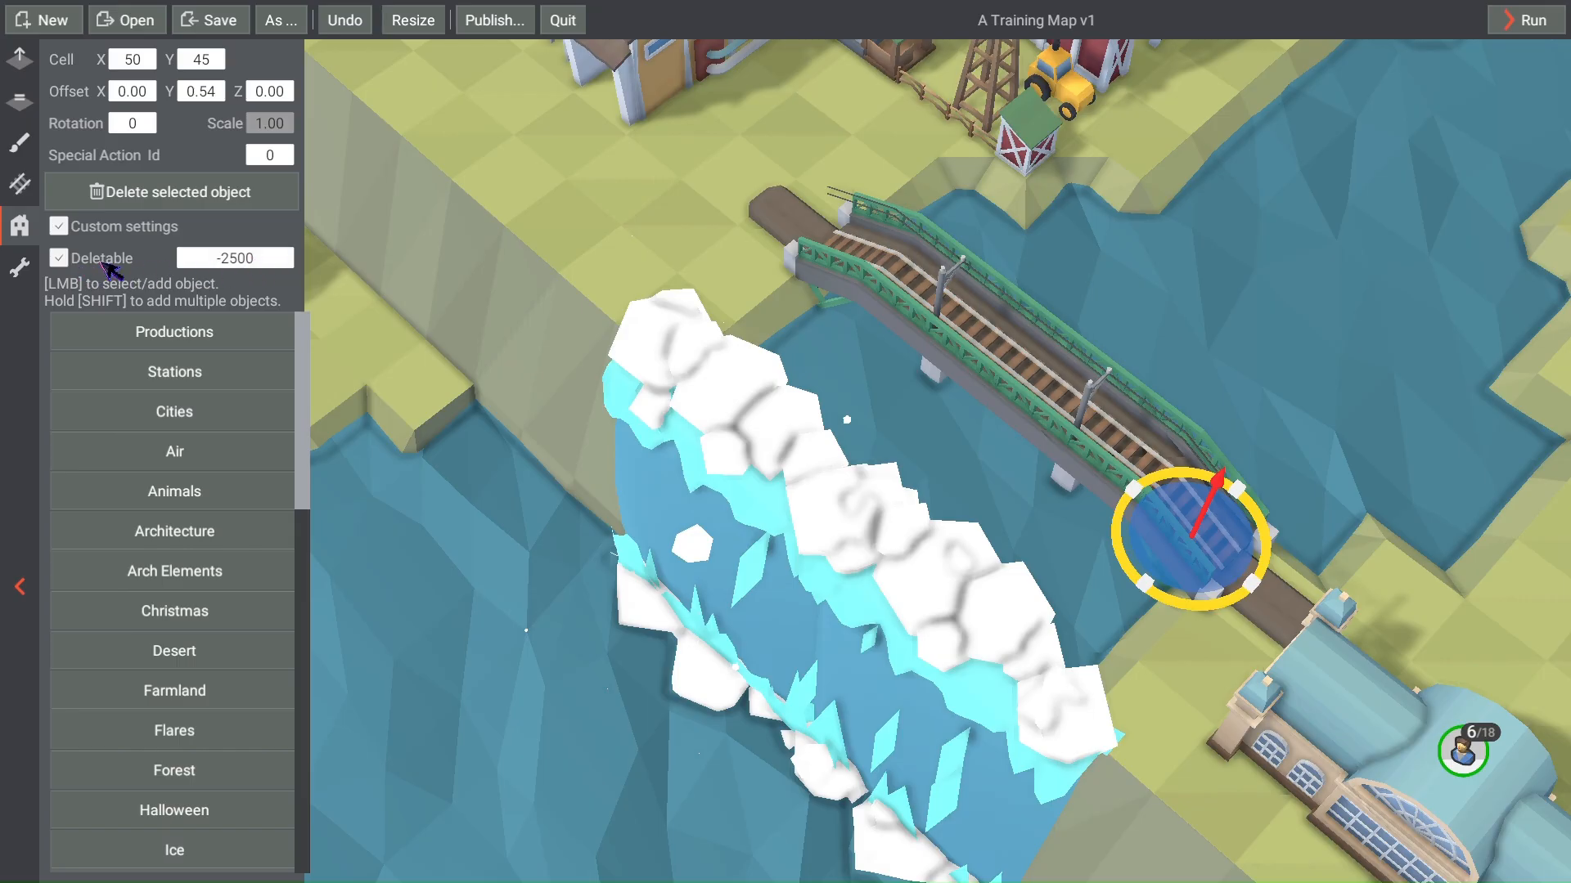
click(69, 261)
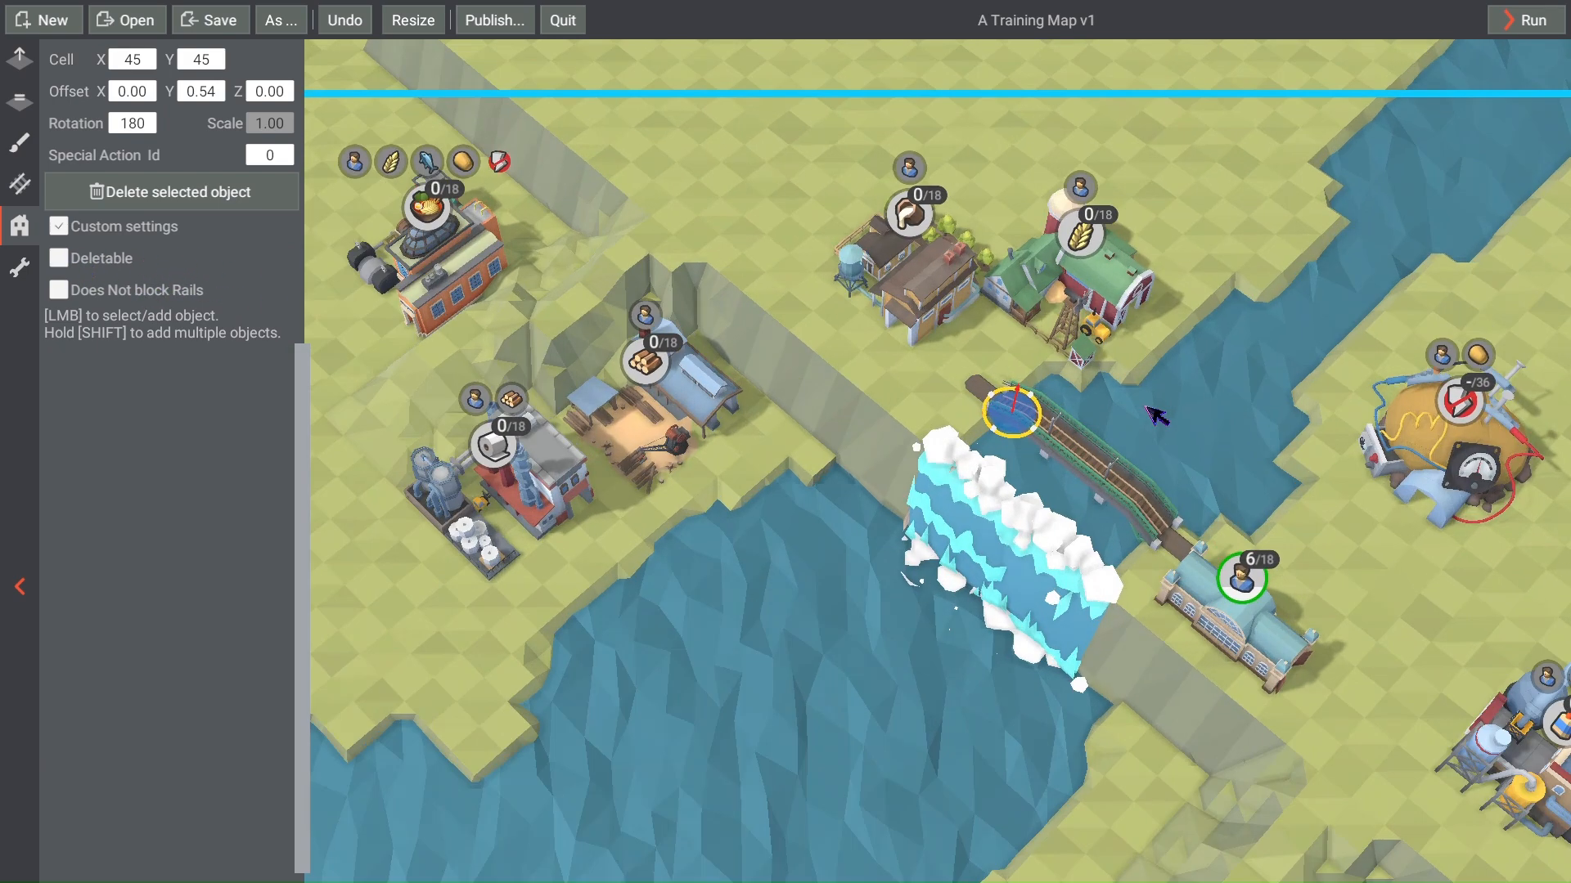
Step: Select each section of the bridge in turn to check its custom settings and its deletable option
scroll(1128, 393, up, 5)
right_drag(1097, 395, 1035, 391)
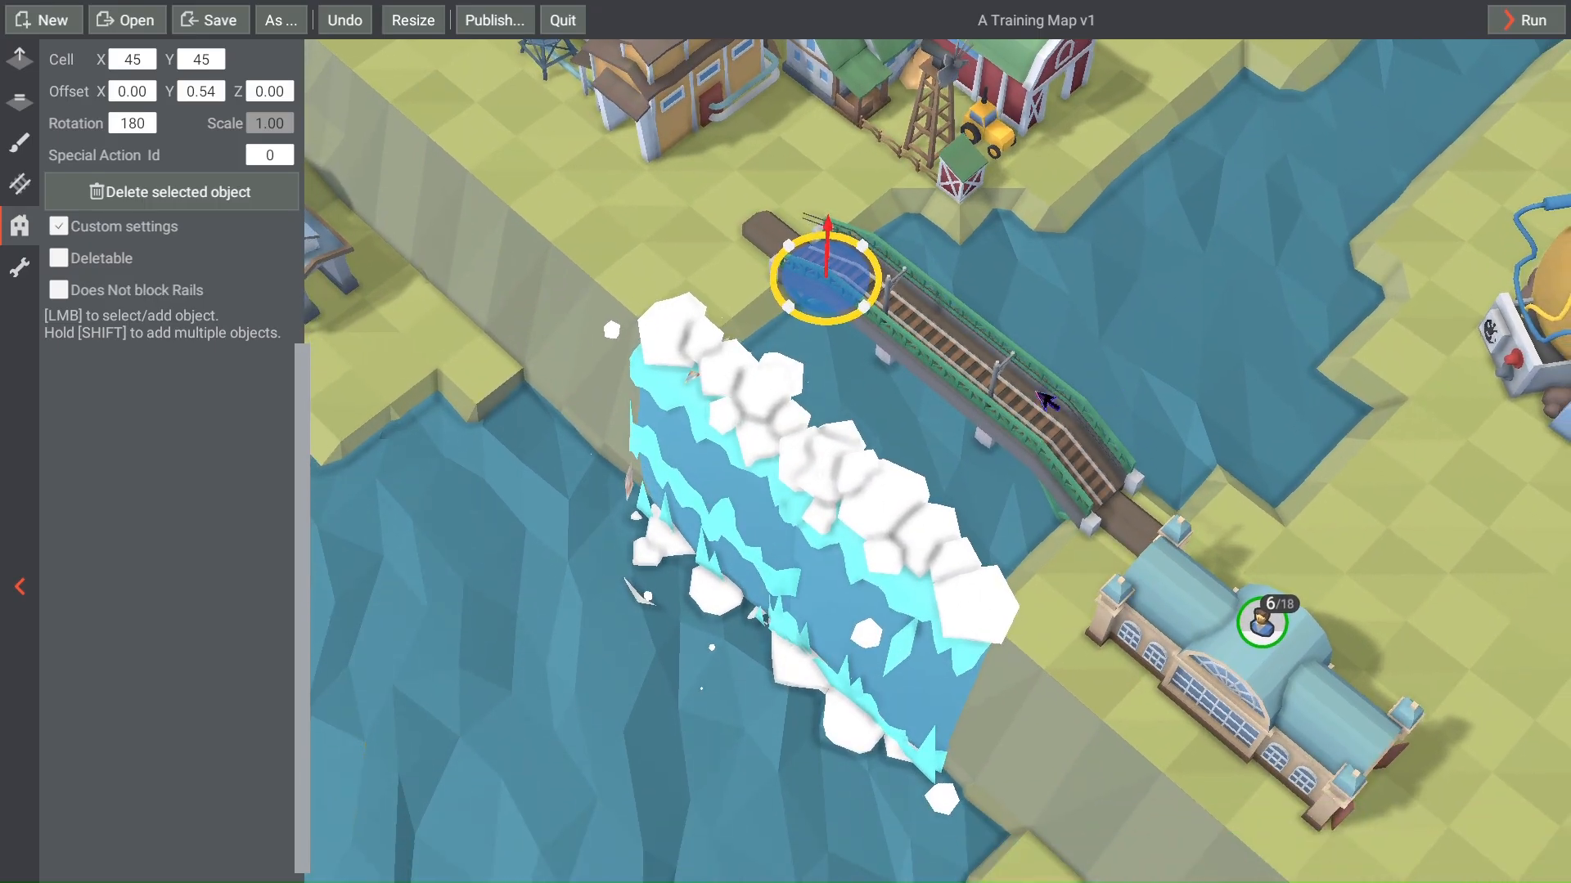
scroll(580, 366, up, 5)
right_drag(685, 366, 655, 323)
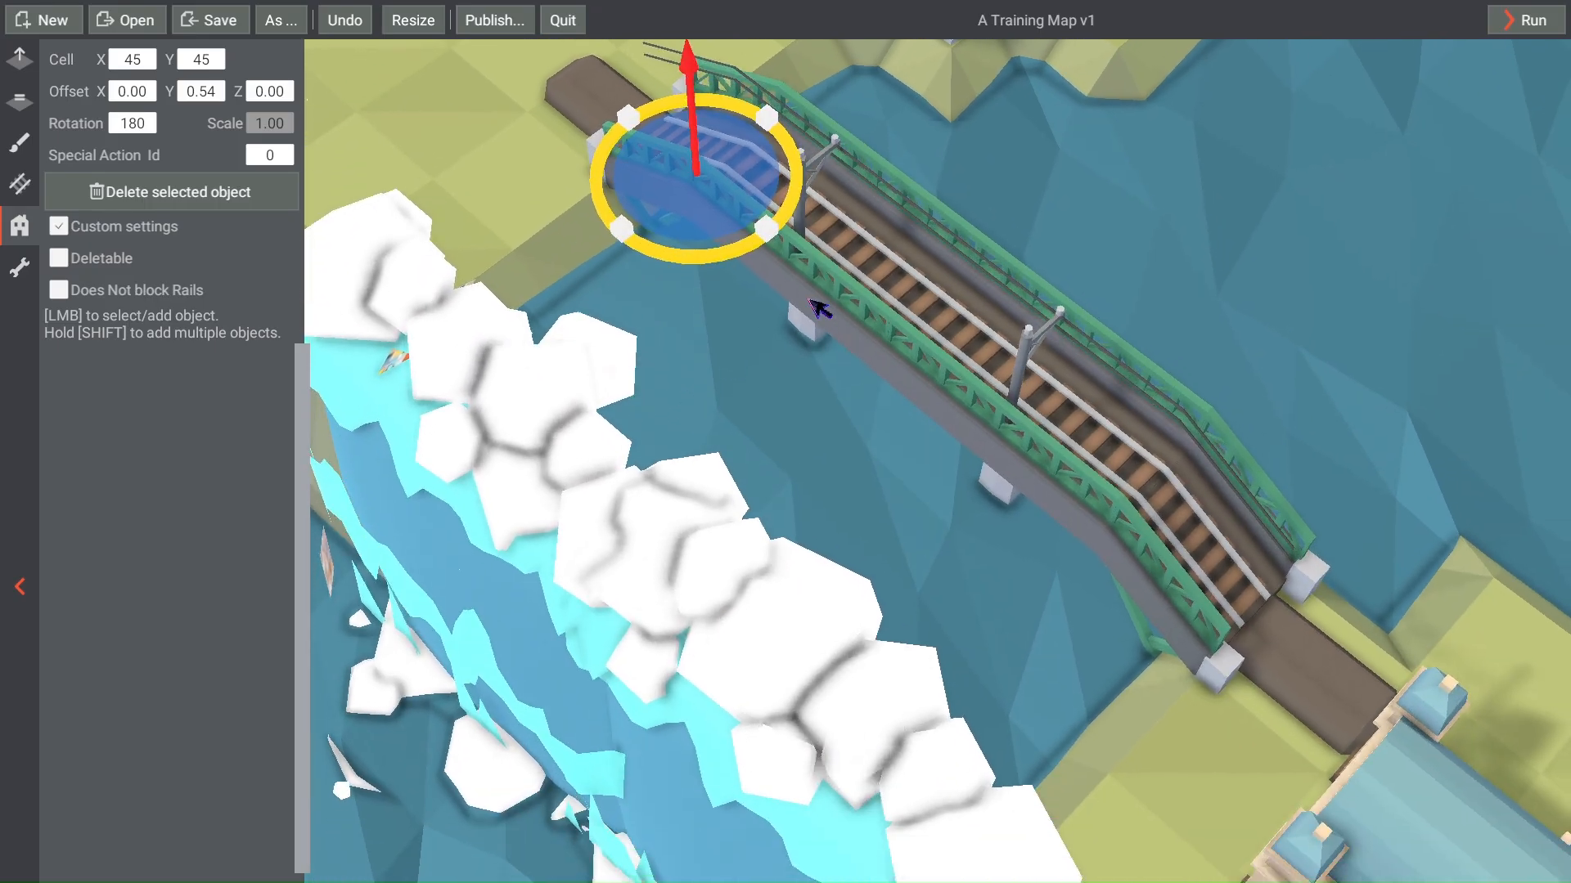
click(861, 283)
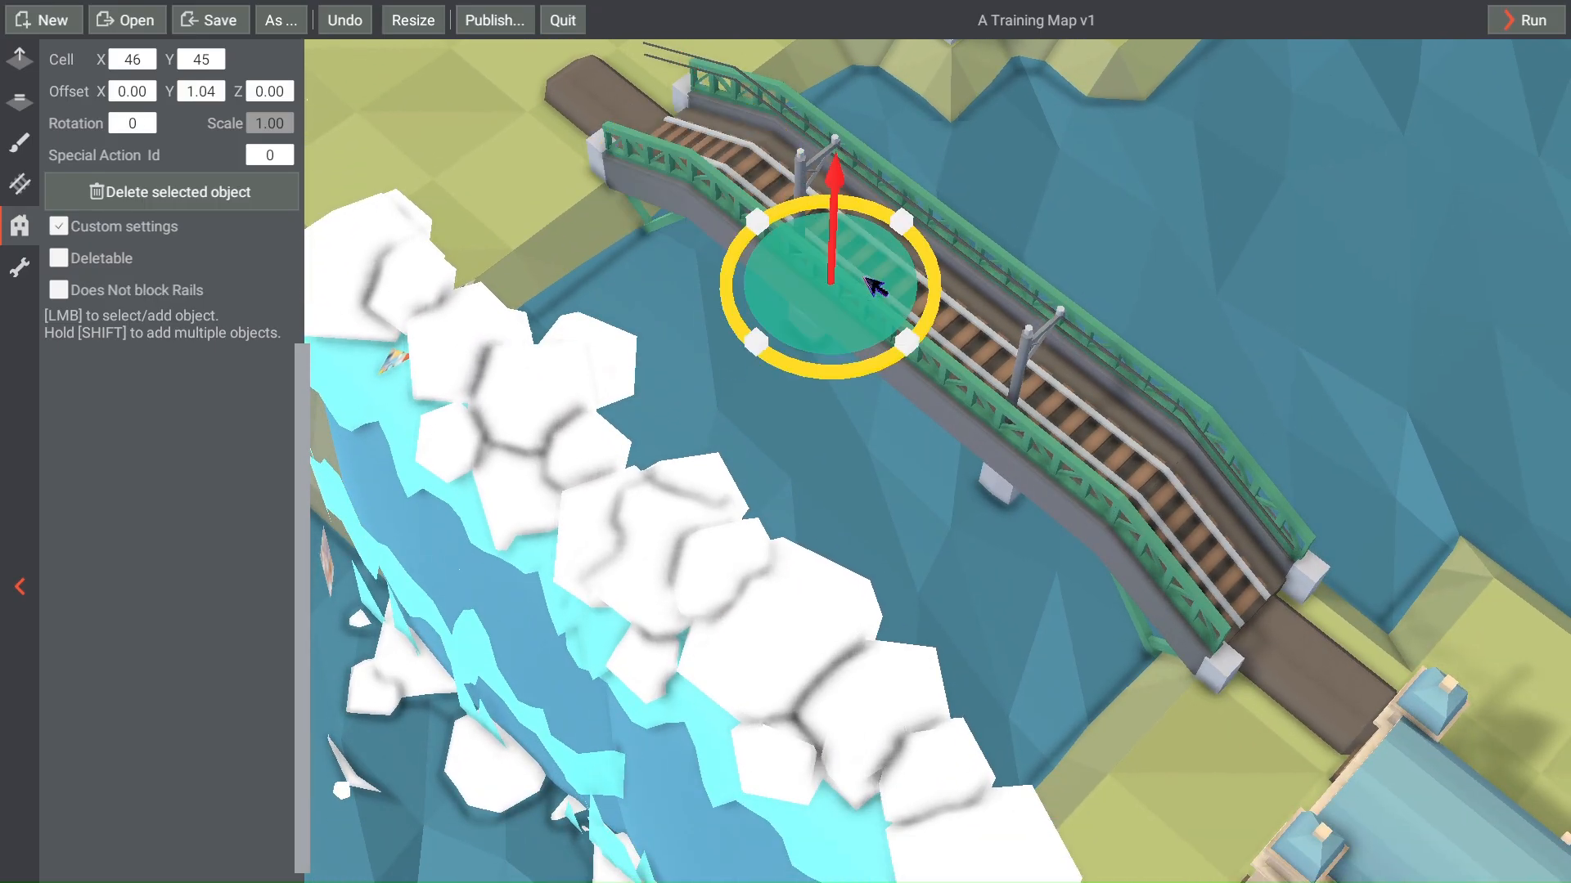
click(1016, 382)
click(1188, 552)
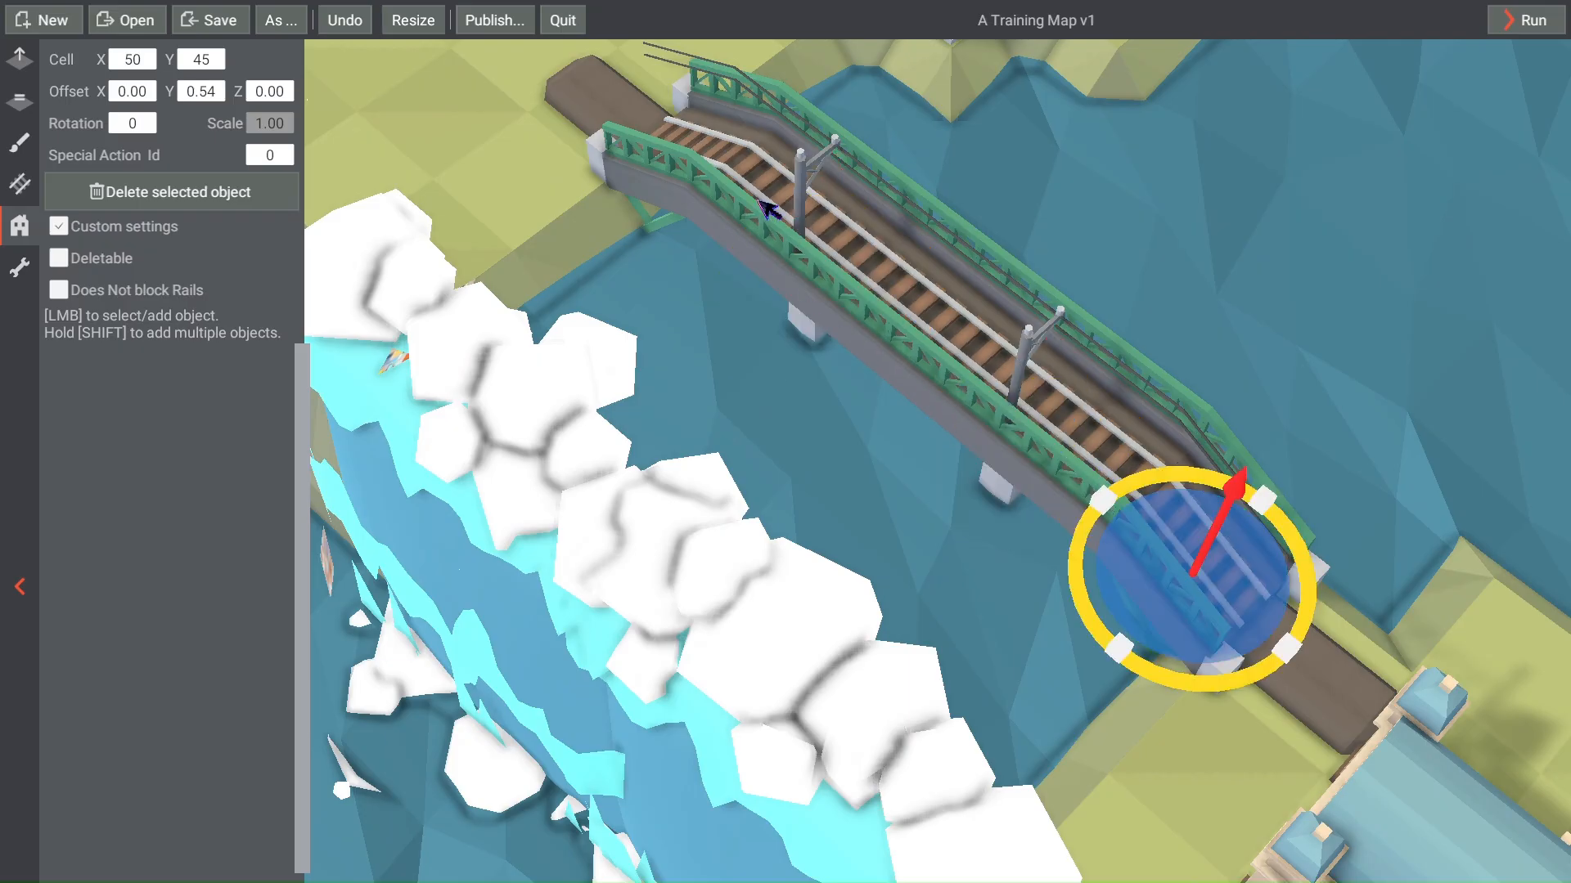
click(849, 278)
click(1004, 395)
click(1192, 557)
click(756, 163)
click(869, 276)
click(1011, 393)
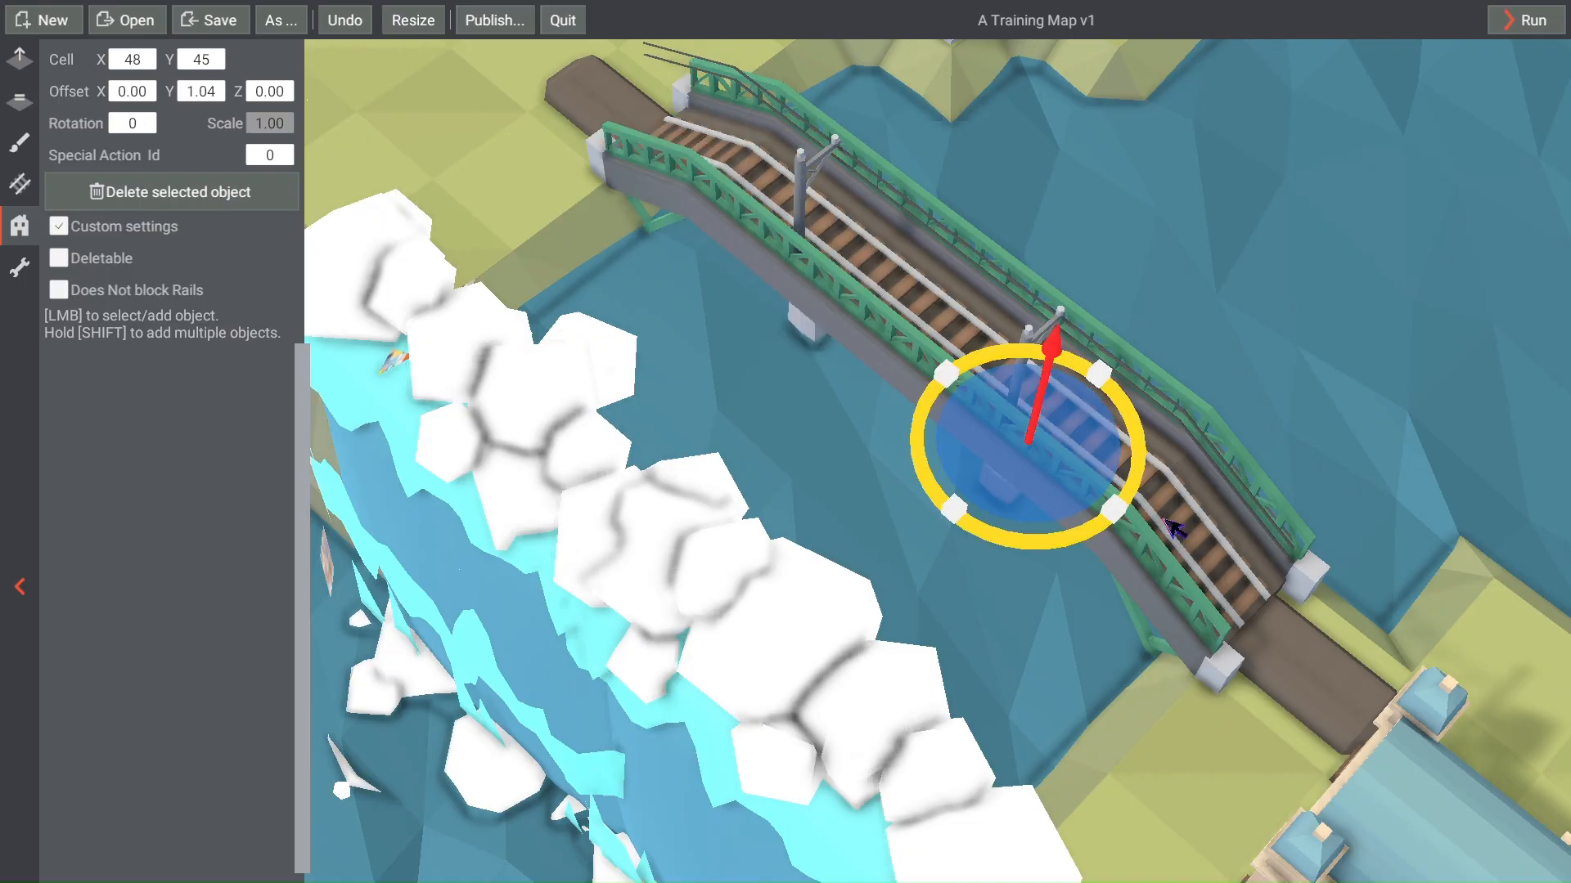
click(1175, 529)
click(747, 185)
Step: Recheck the deletable option of the bridge sections, going from the farm bank to the passenger station
scroll(748, 190, down, 5)
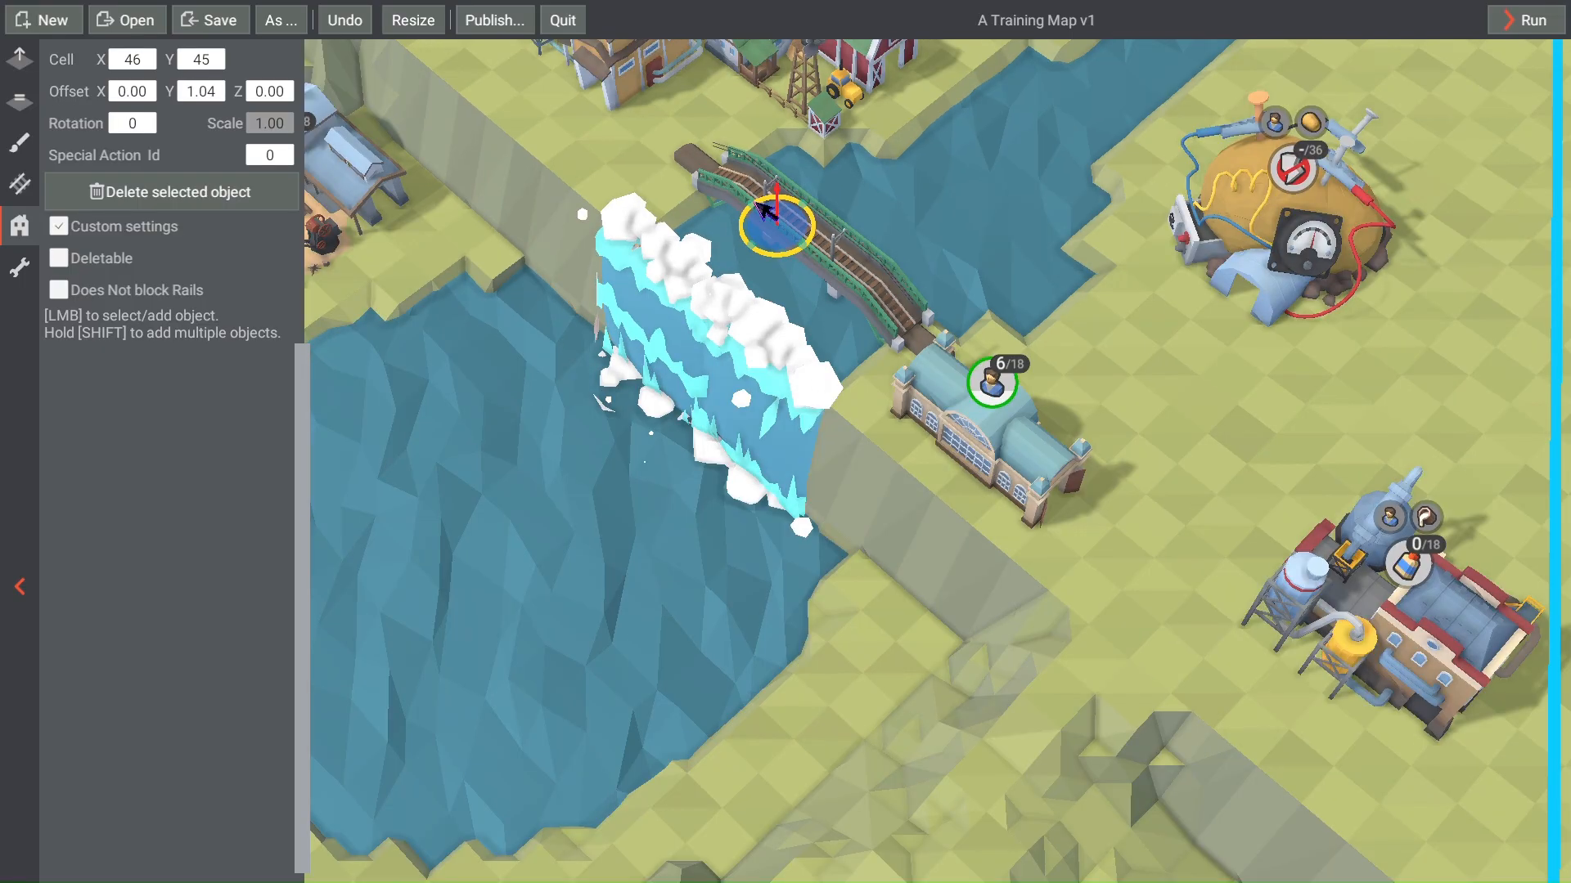
right_drag(565, 196, 824, 271)
right_drag(952, 164, 958, 337)
scroll(959, 337, up, 4)
right_drag(1061, 470, 946, 349)
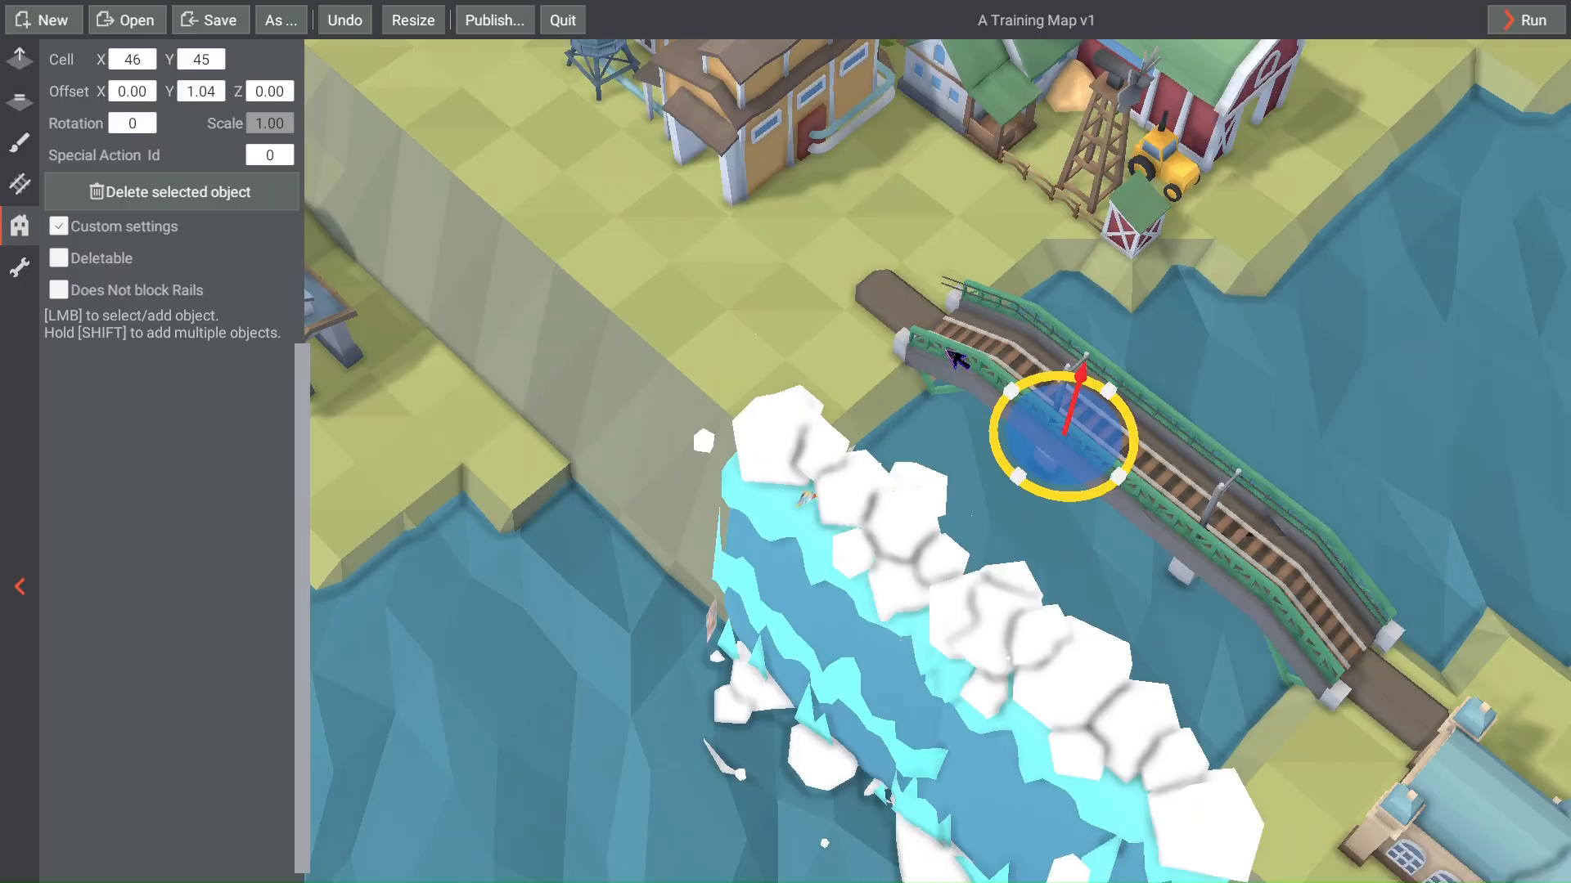
scroll(986, 351, up, 2)
click(990, 350)
scroll(999, 343, up, 3)
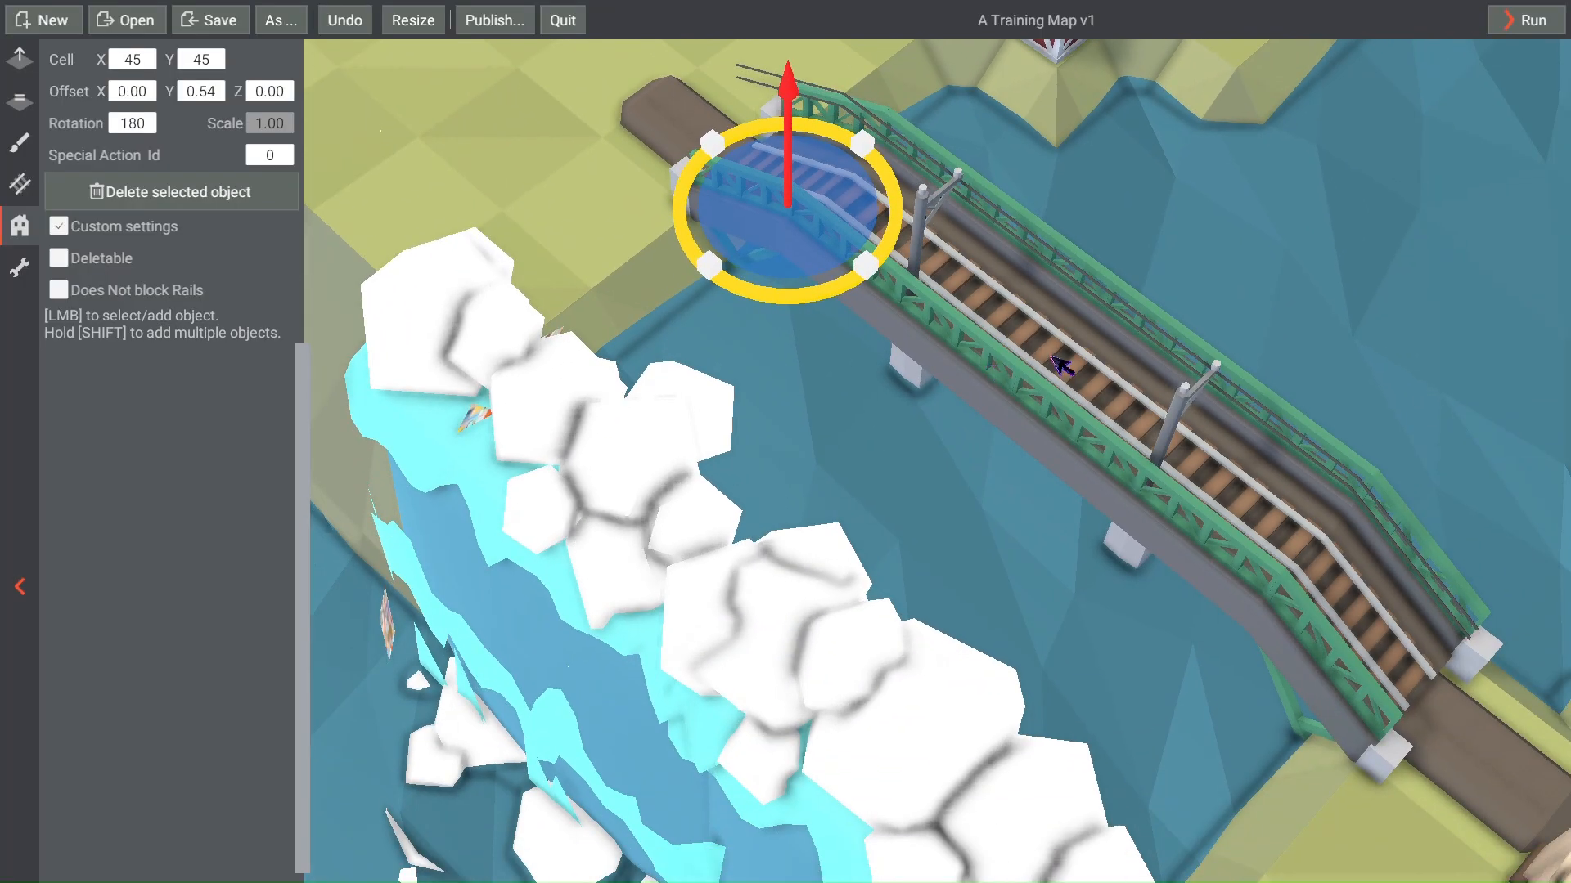
click(1053, 360)
click(1194, 516)
click(1346, 612)
scroll(1145, 499, down, 4)
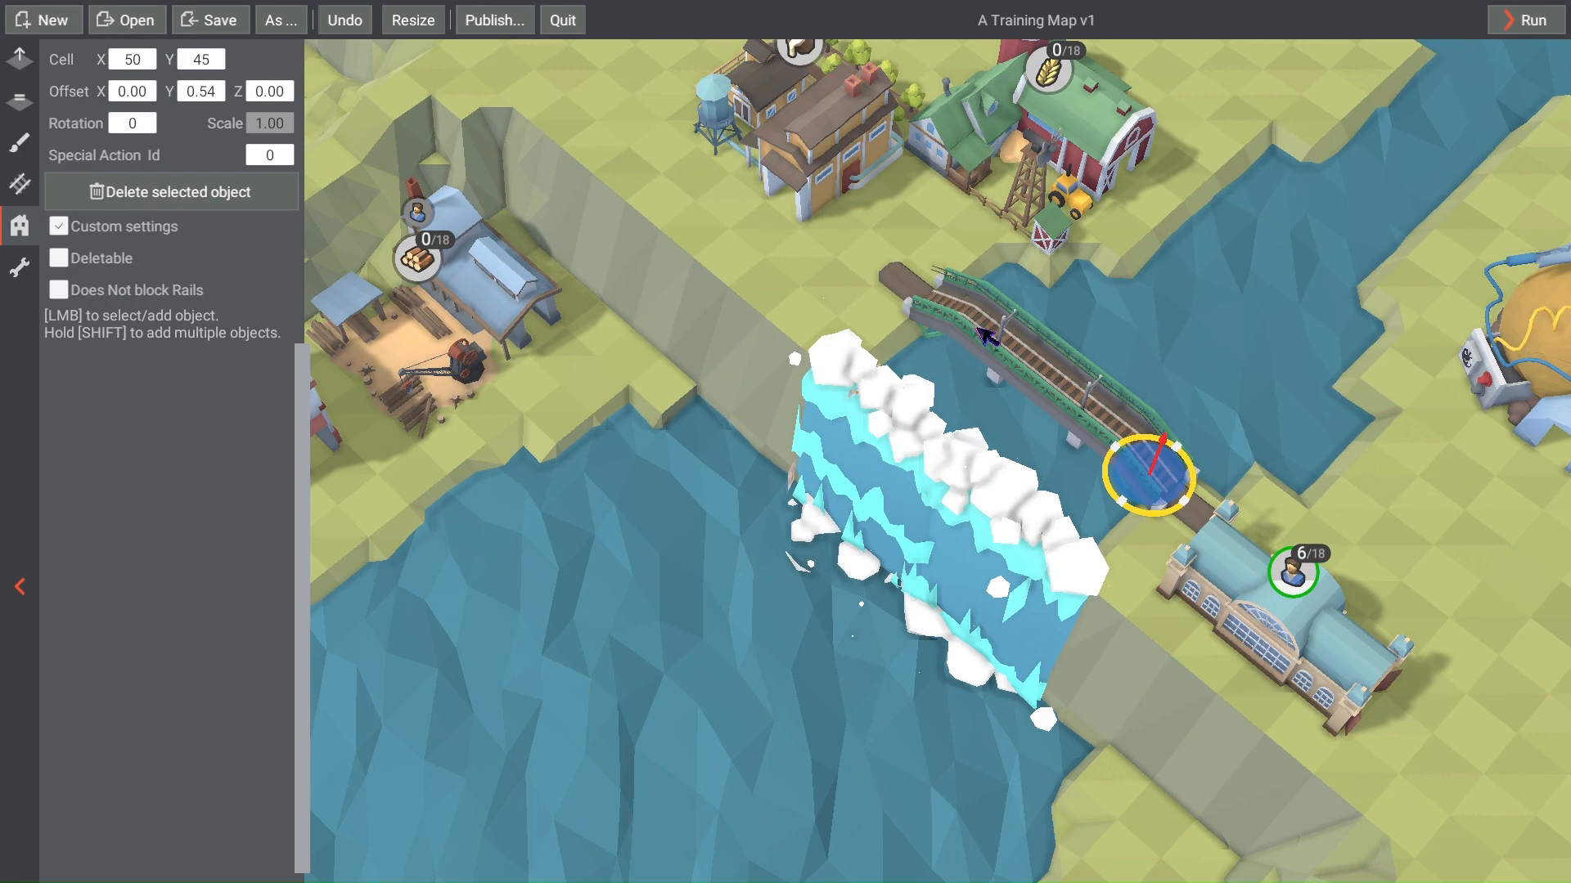
Step: Test-run the map, demolish two end pieces of the pre-placed track and check whether the bridge can be demolished
click(1524, 25)
scroll(1173, 341, up, 5)
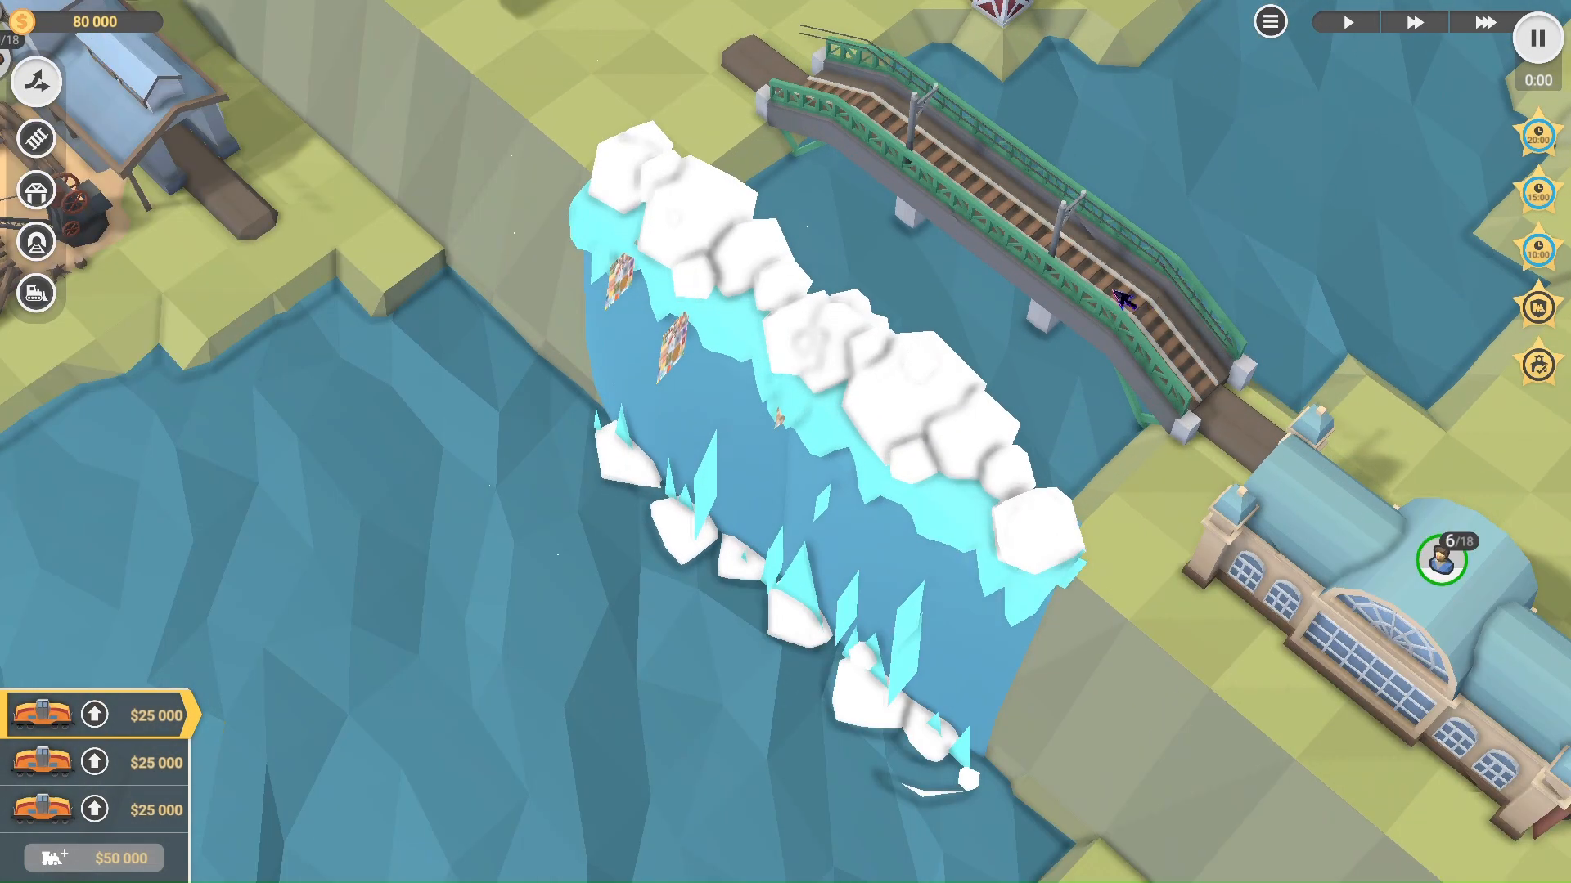
right_drag(983, 80, 999, 317)
scroll(952, 391, down, 5)
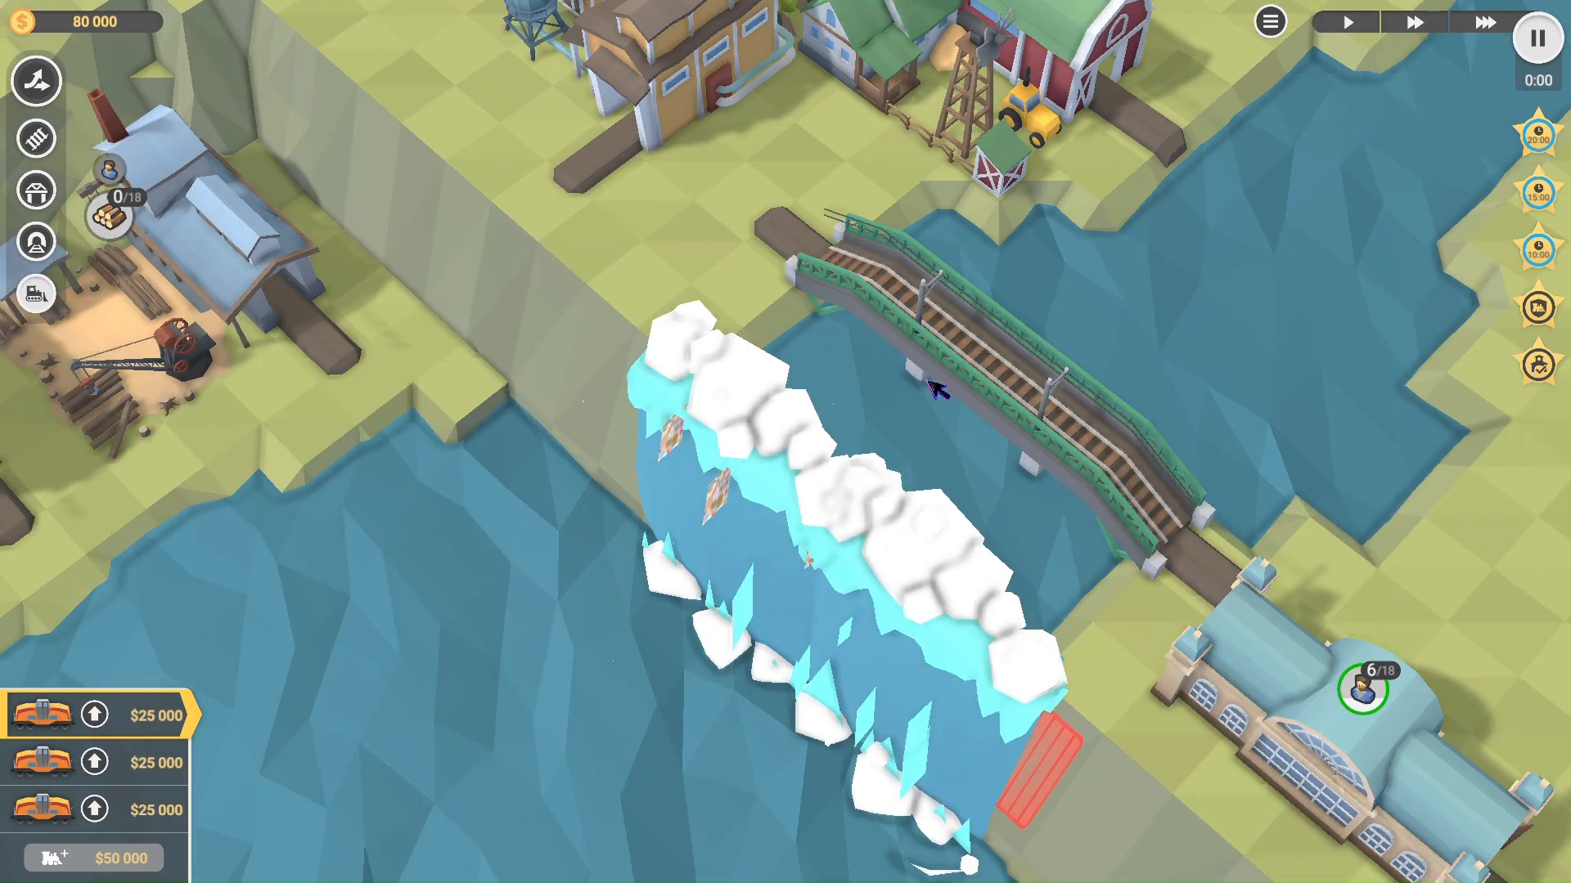
right_drag(99, 507, 561, 404)
click(521, 243)
click(544, 235)
right_drag(1135, 461, 392, 461)
scroll(754, 238, up, 4)
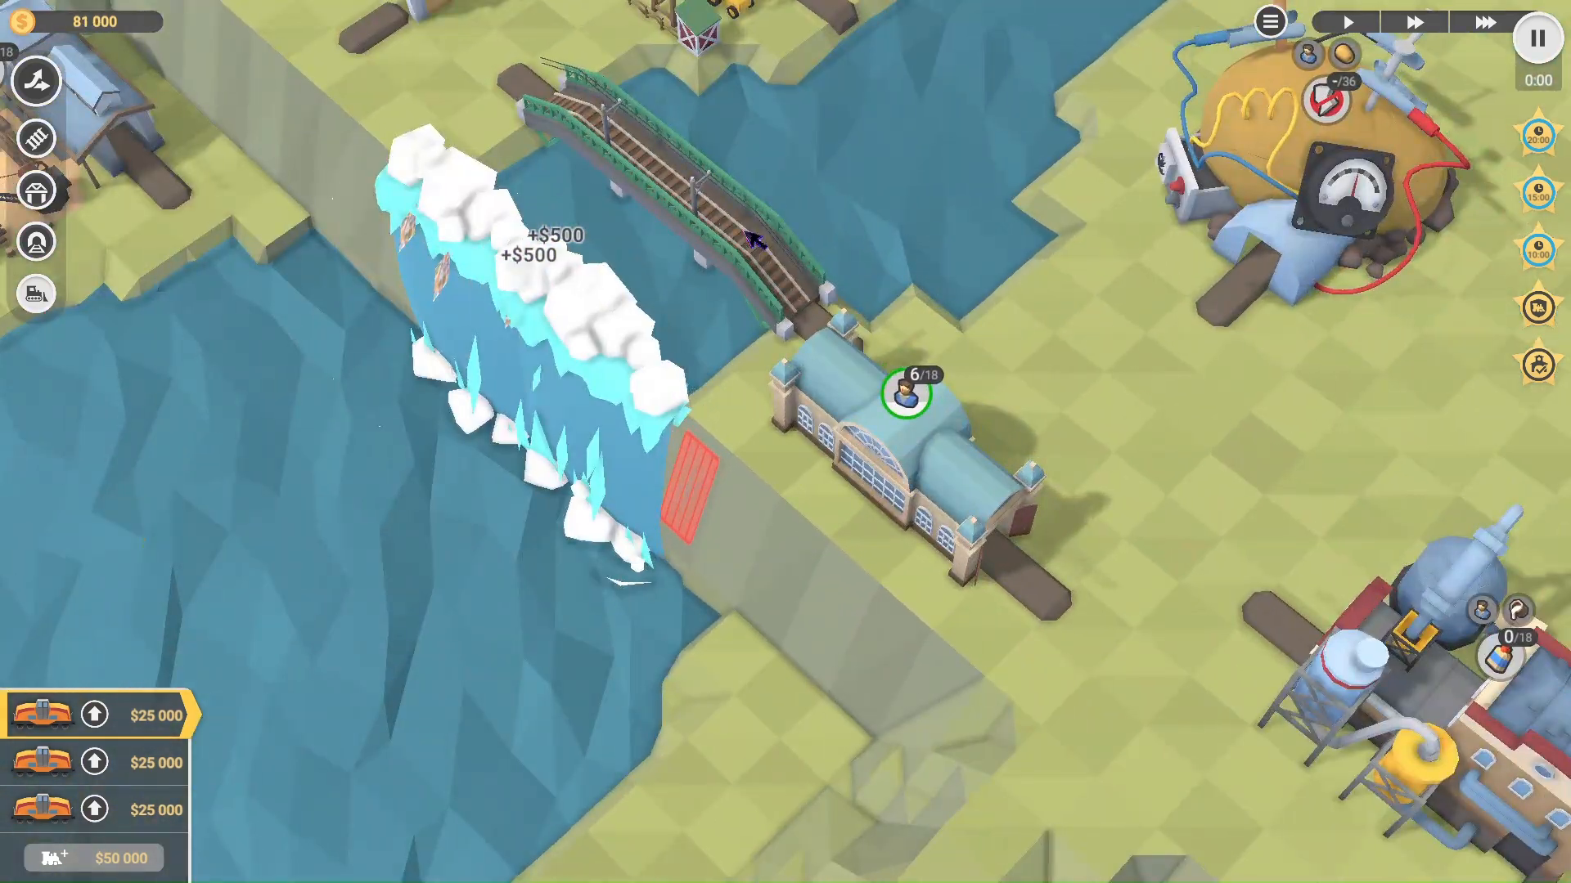
right_drag(664, 173, 993, 530)
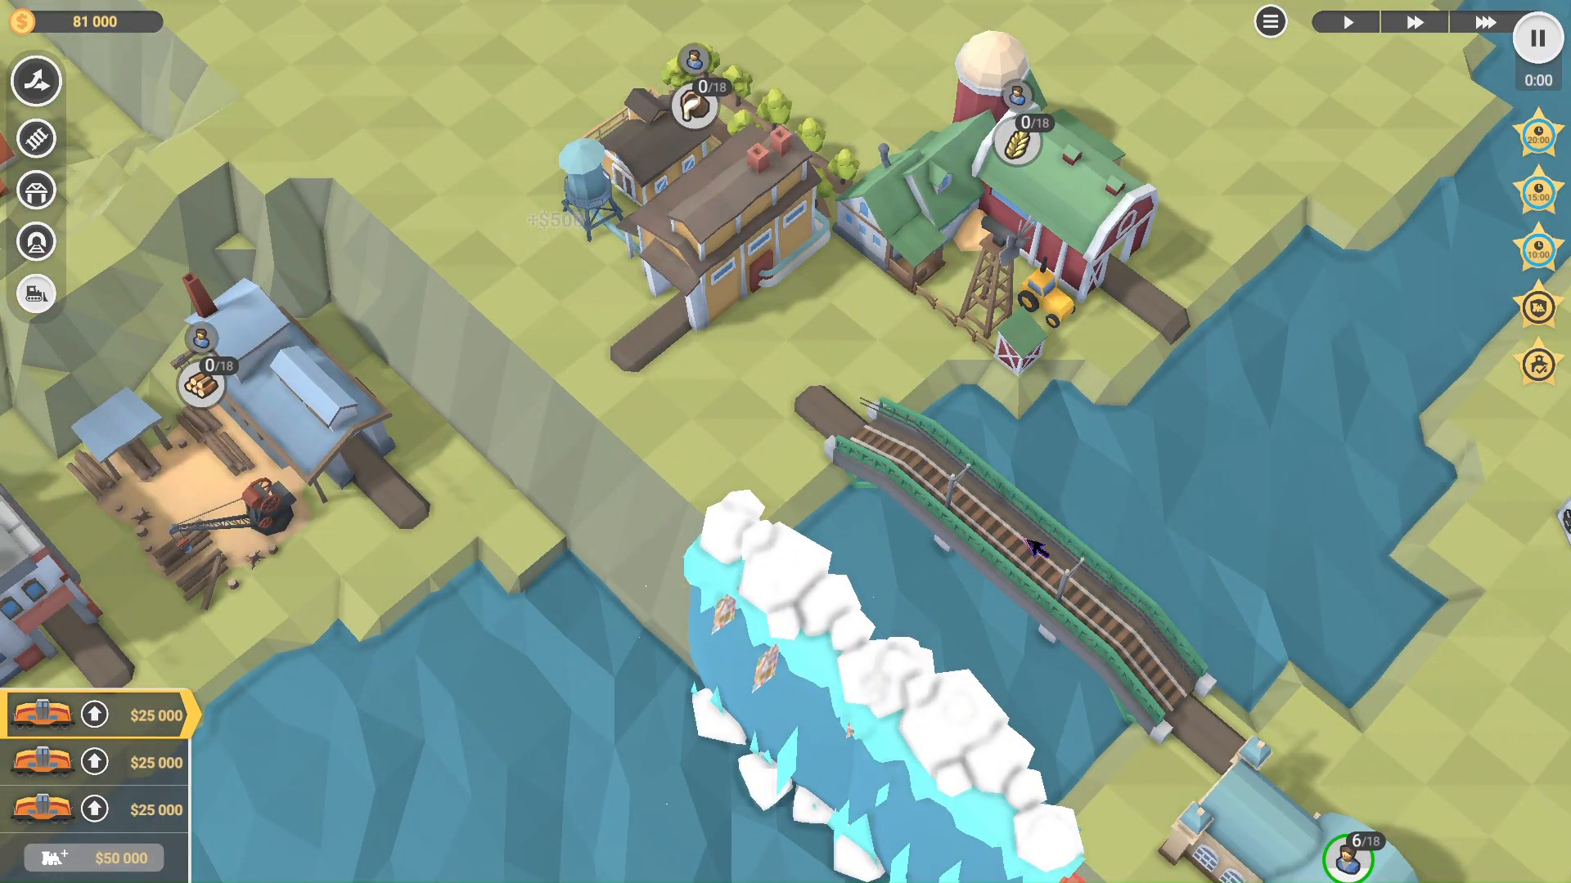
Step: Demolish the waterfall section nearest the passenger station in the test run, and return to the editor
scroll(1331, 235, down, 5)
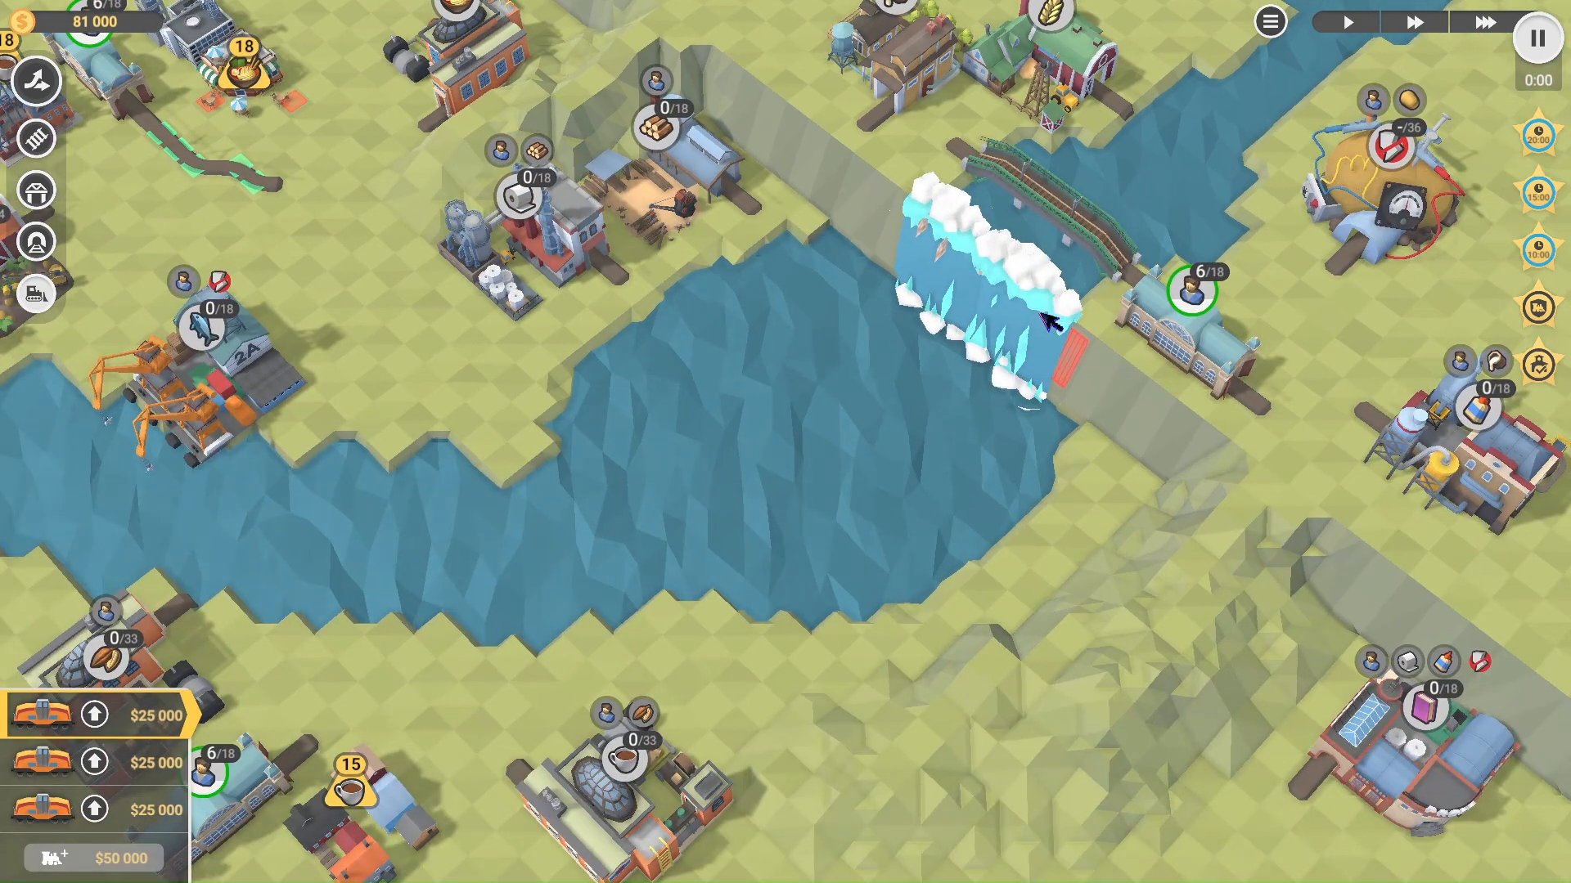
scroll(1032, 347, up, 3)
scroll(1072, 376, up, 4)
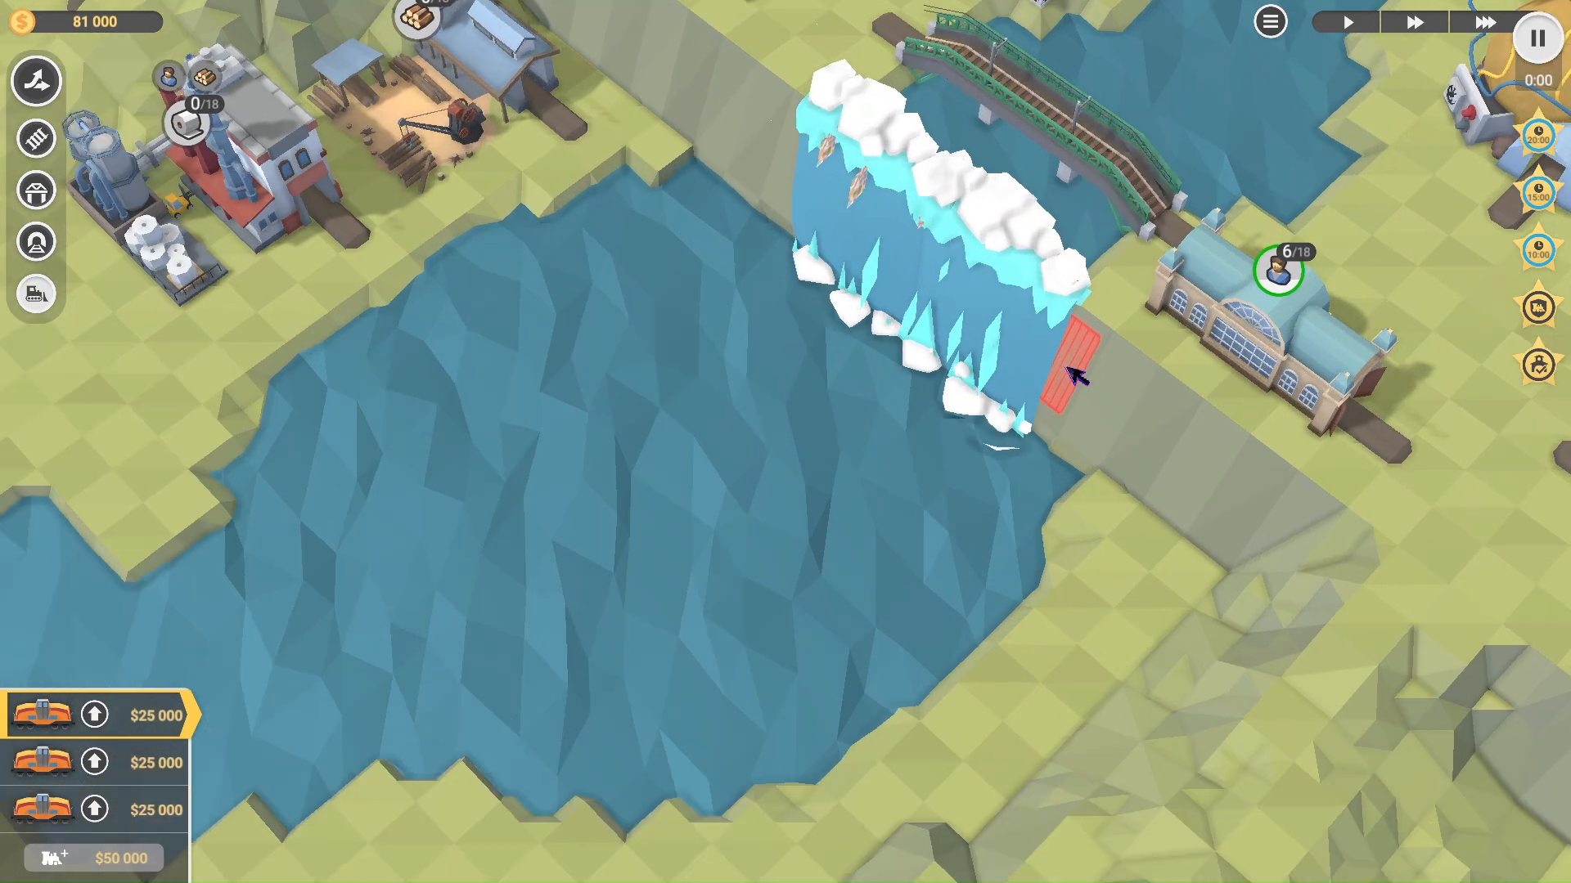
right_drag(720, 356, 921, 470)
scroll(1142, 616, down, 3)
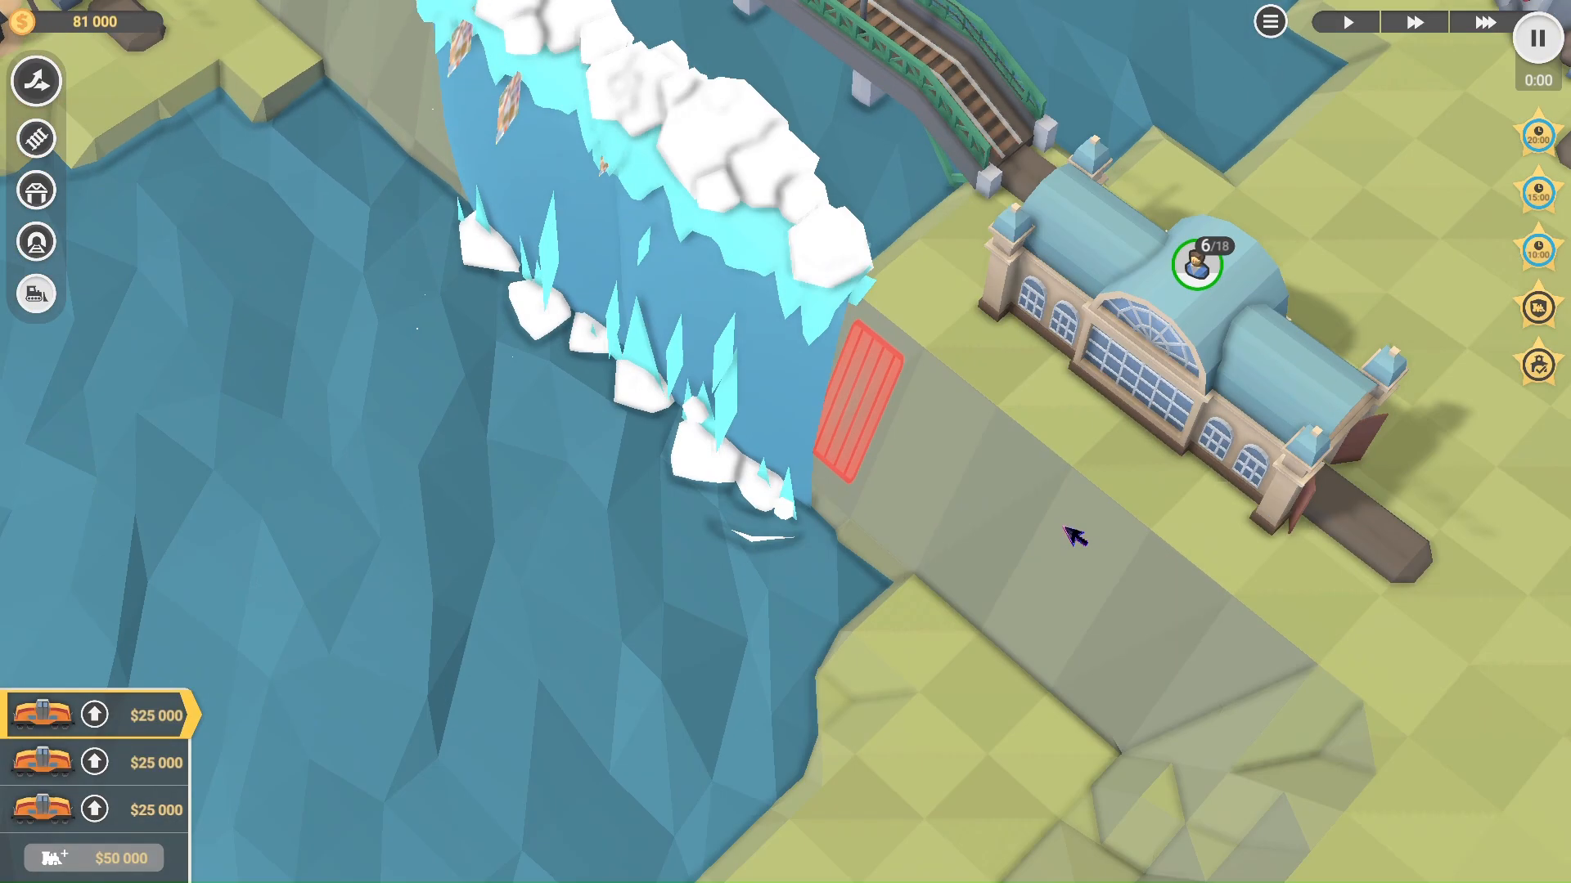
scroll(1066, 526, up, 4)
click(667, 396)
right_drag(686, 372, 758, 411)
scroll(778, 420, down, 6)
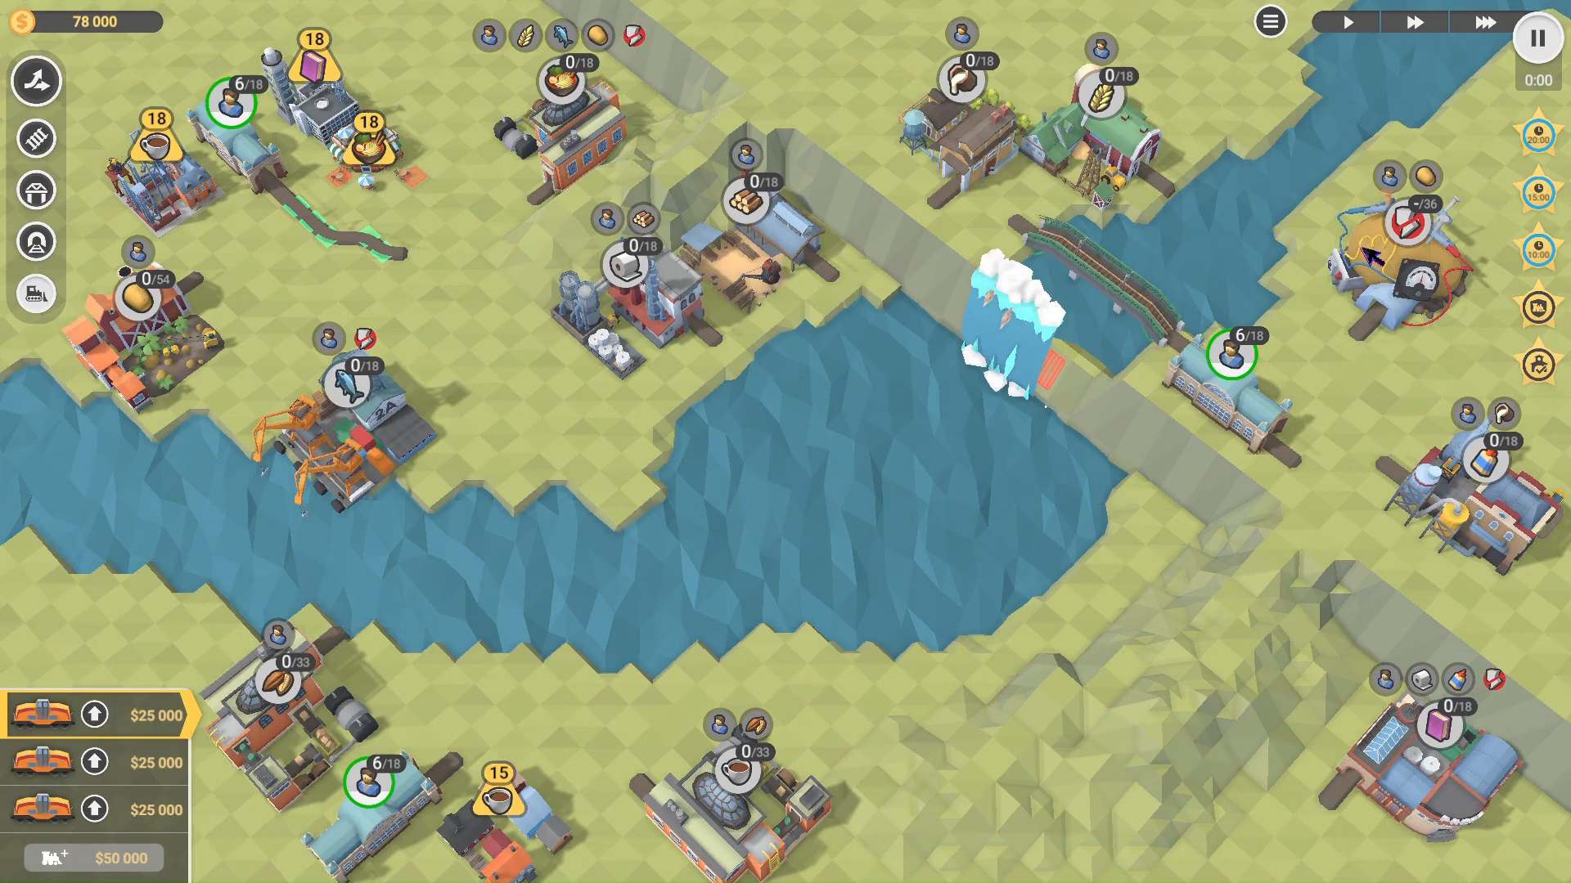
key(Escape)
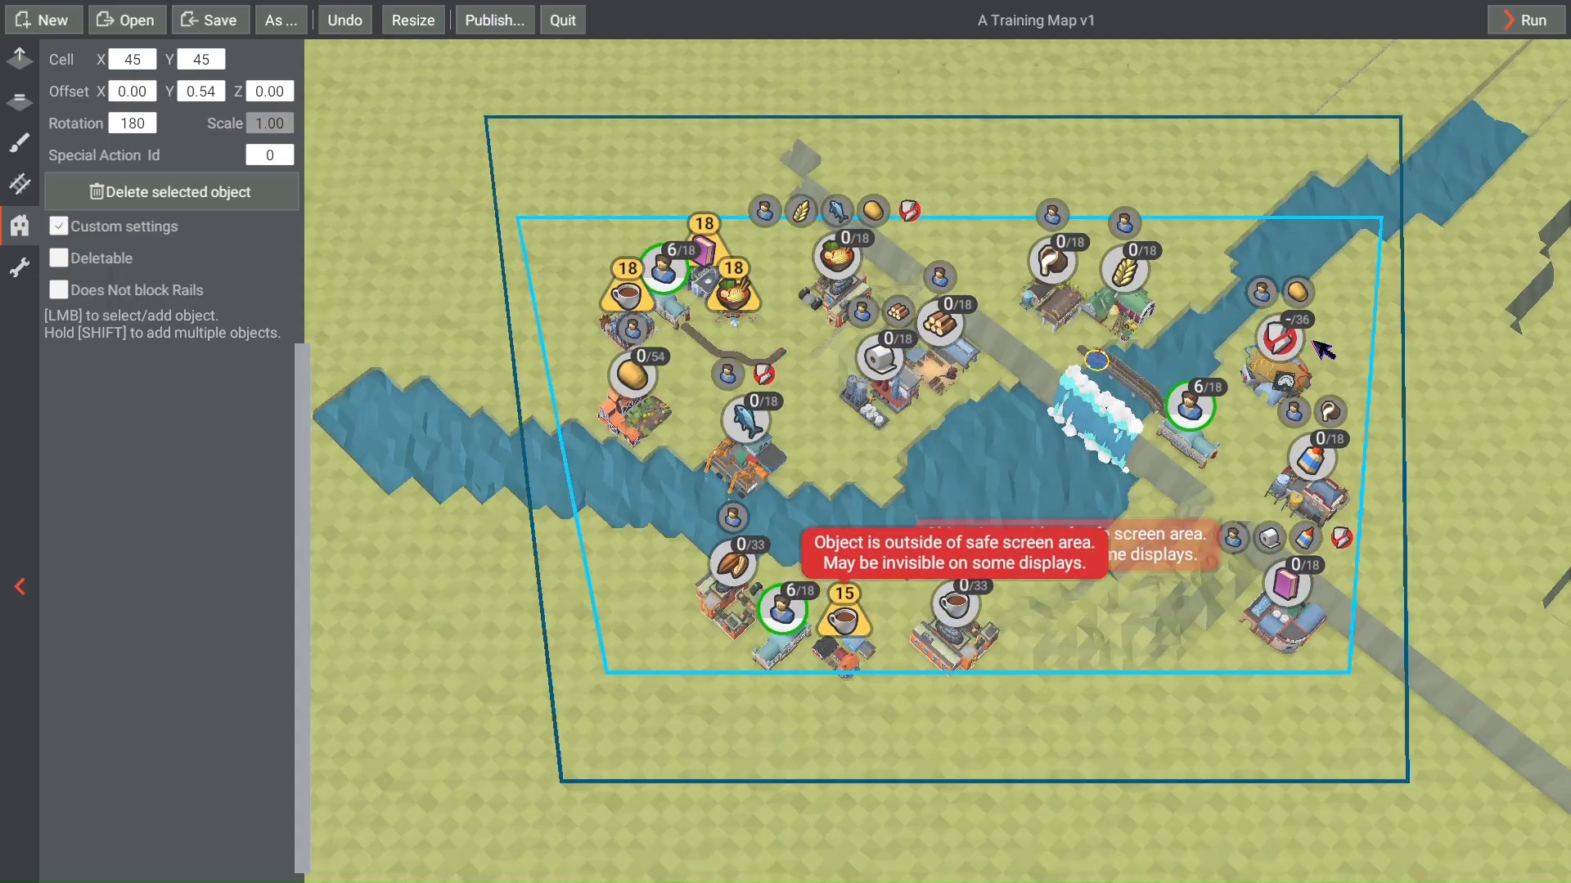
Step: Enable custom settings for both waterfall sections behind the lake and make them non-deletable
scroll(1210, 378, up, 5)
key(a)
key(s)
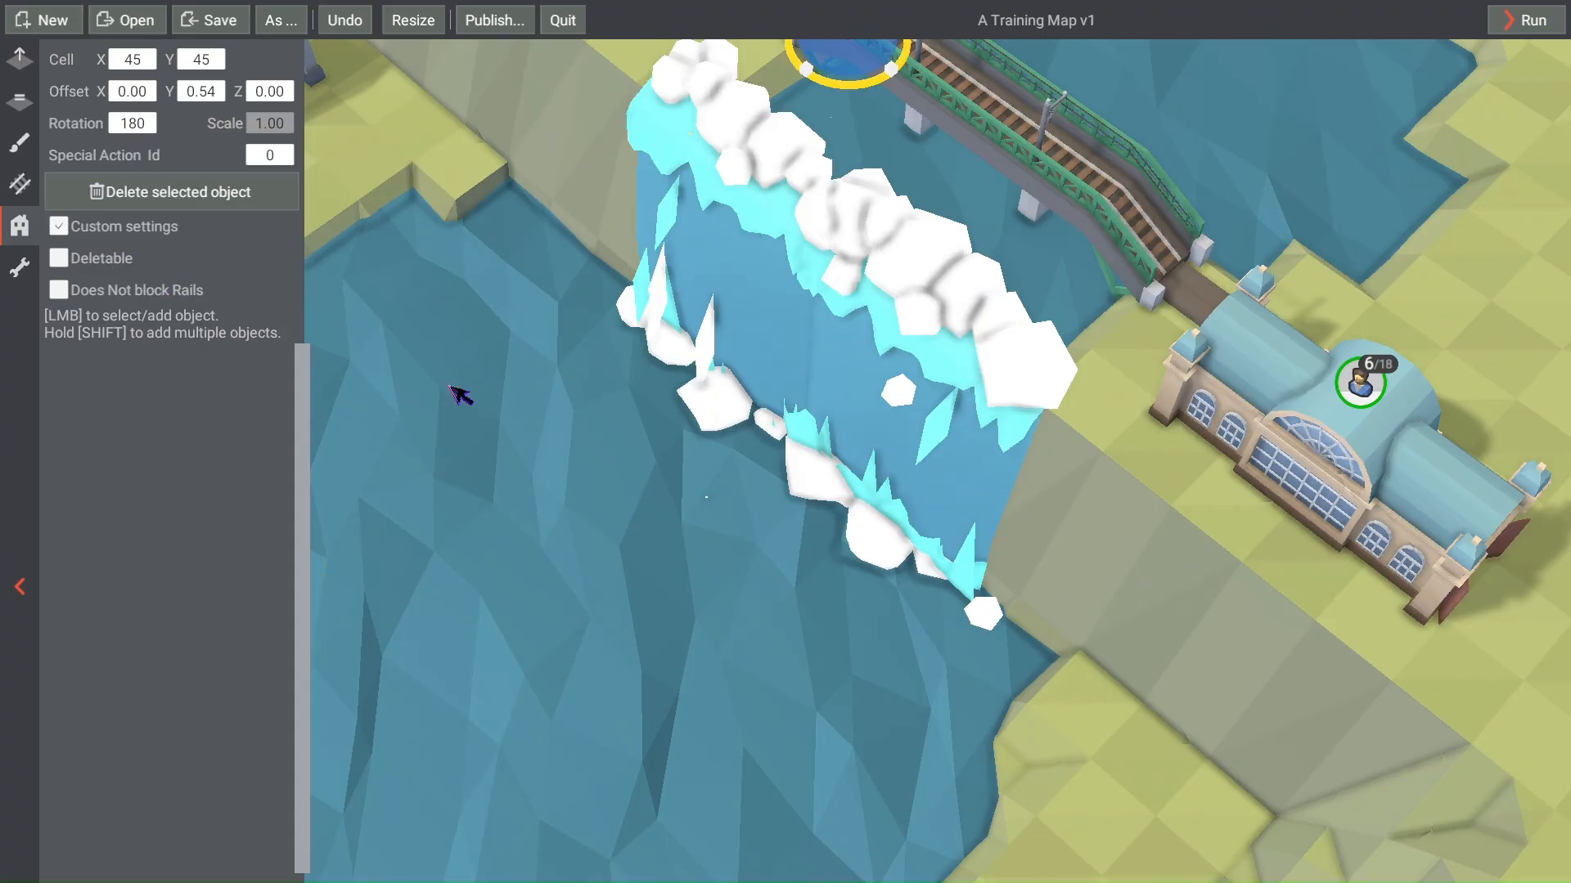
click(887, 378)
click(972, 463)
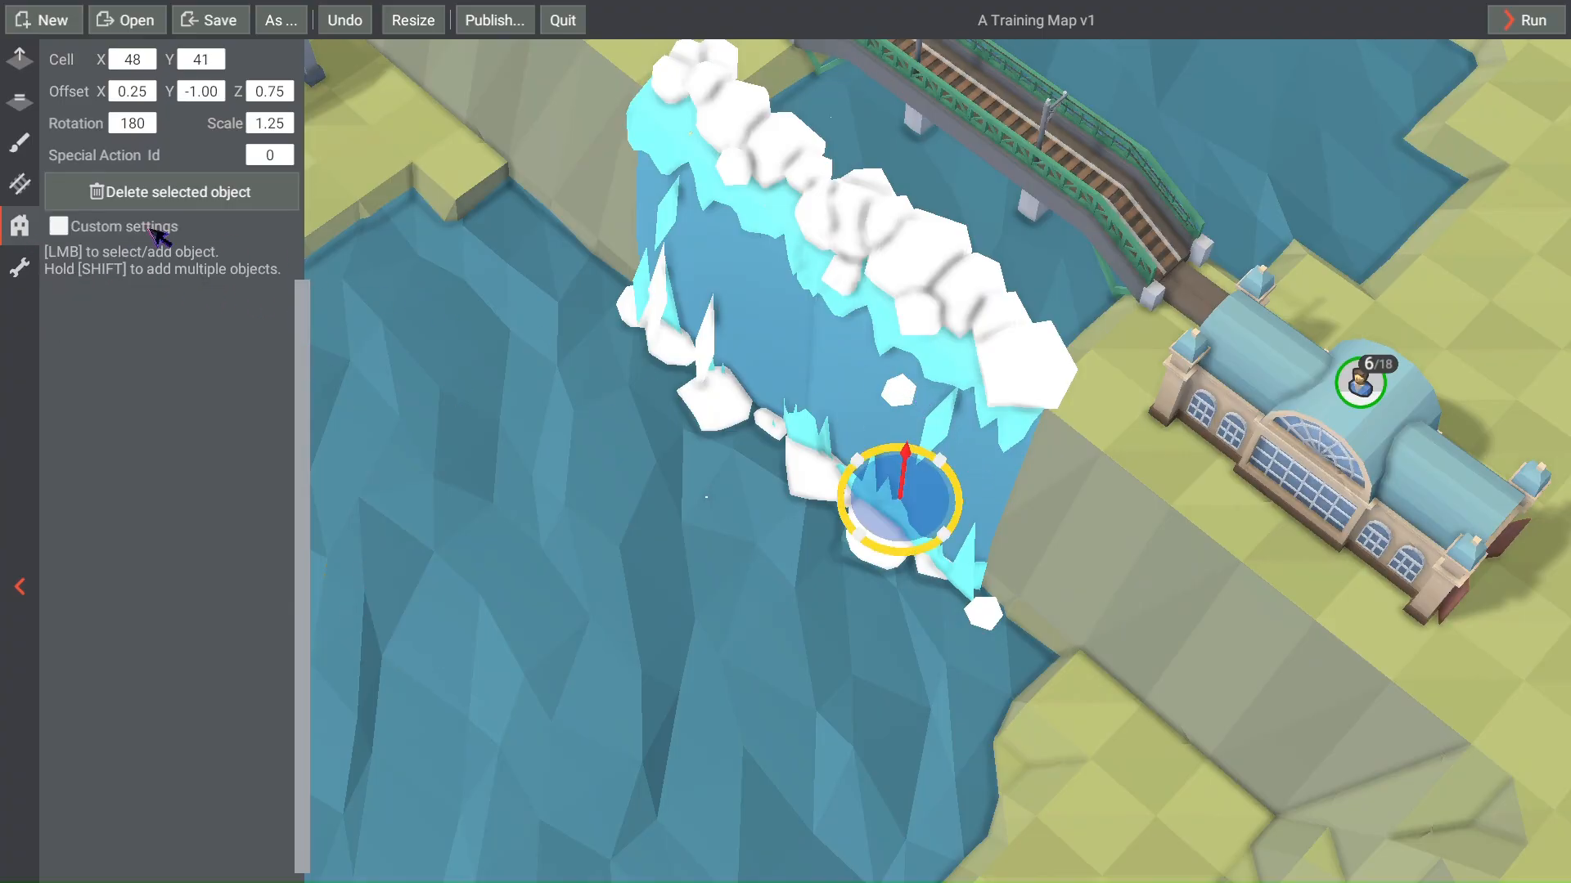
click(59, 226)
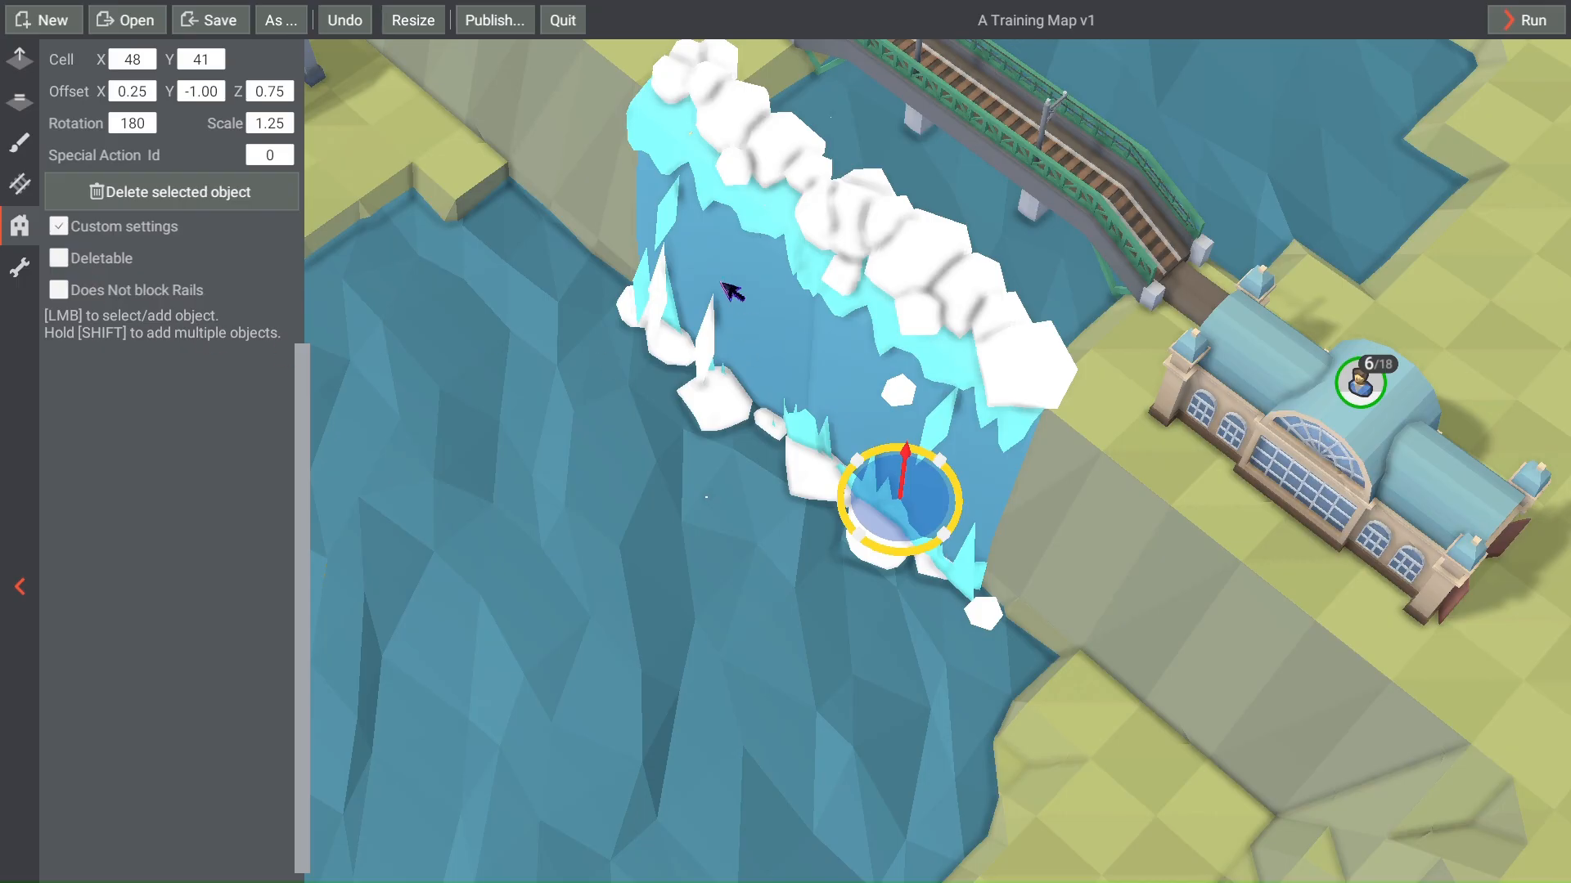
click(694, 319)
click(57, 229)
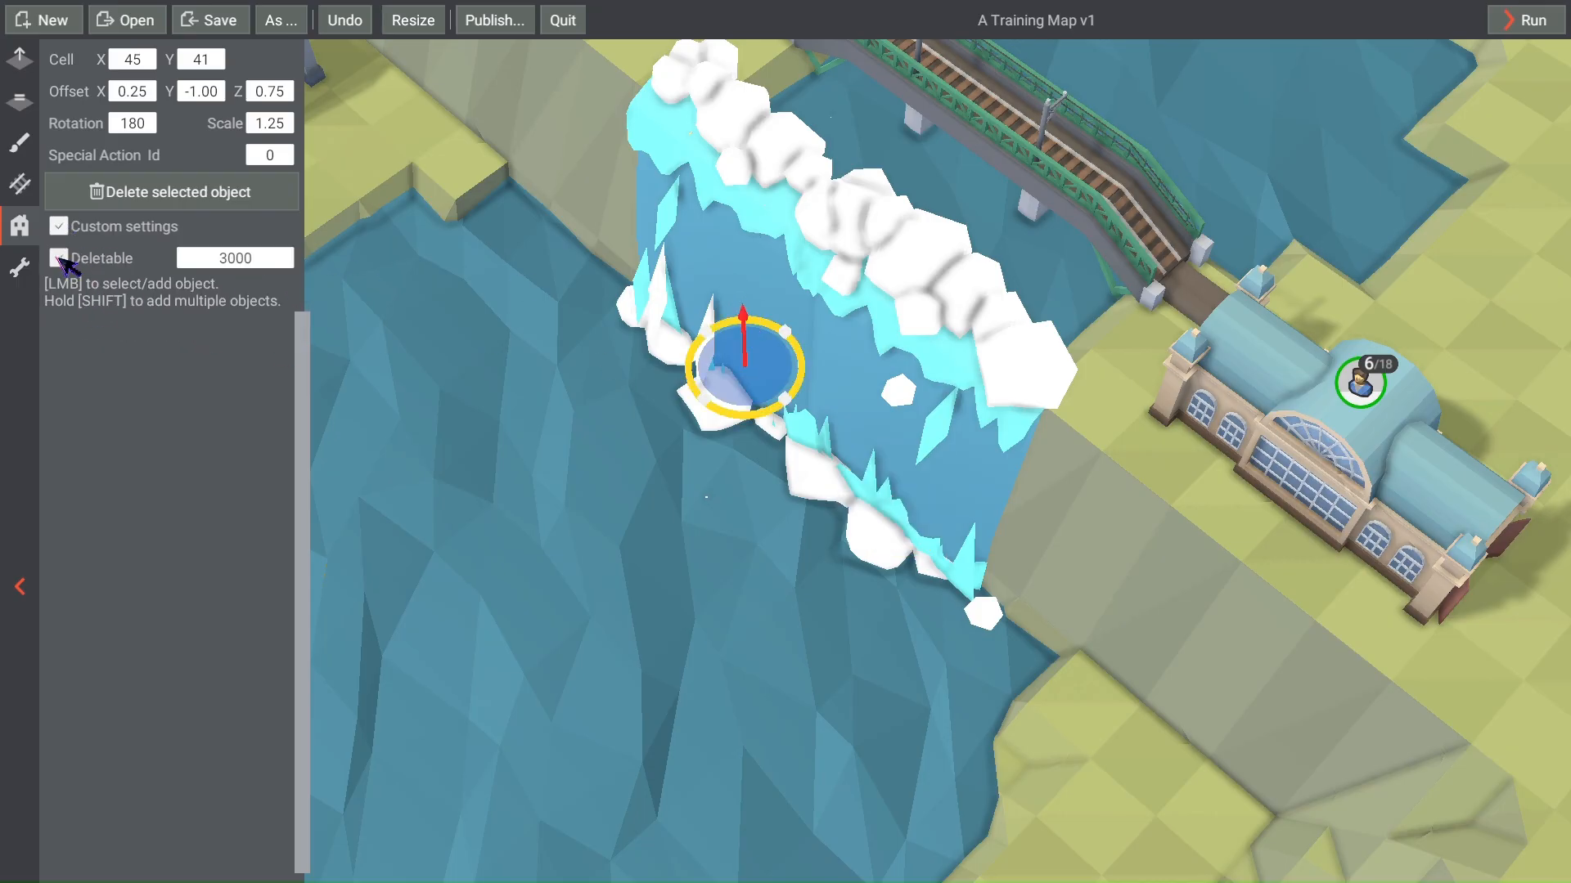
click(59, 259)
scroll(1063, 572, down, 6)
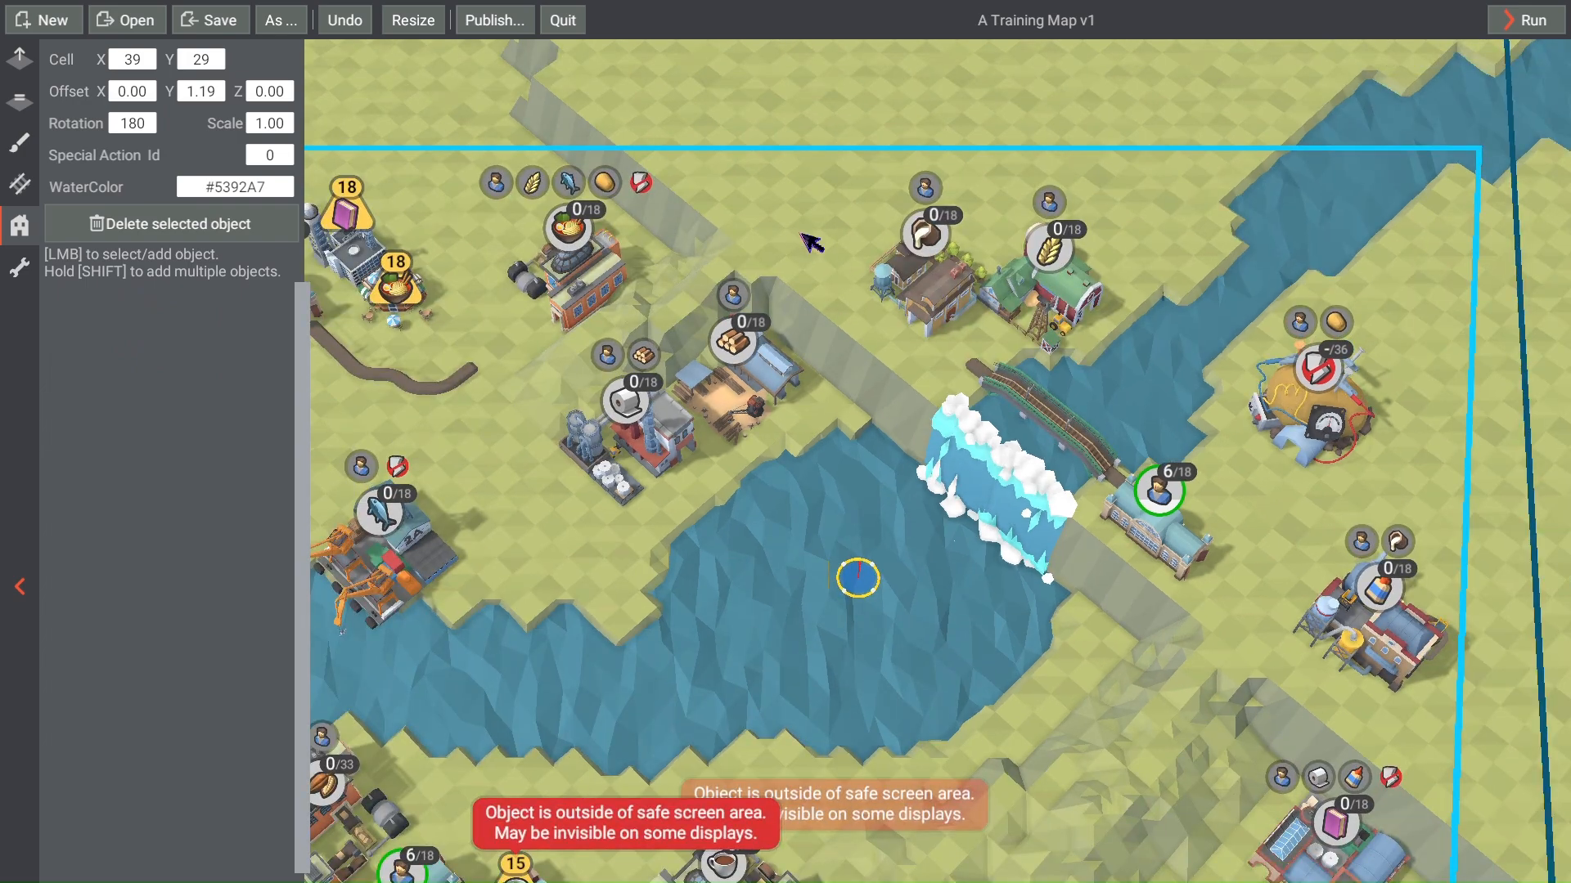
click(949, 575)
scroll(1014, 603, down, 4)
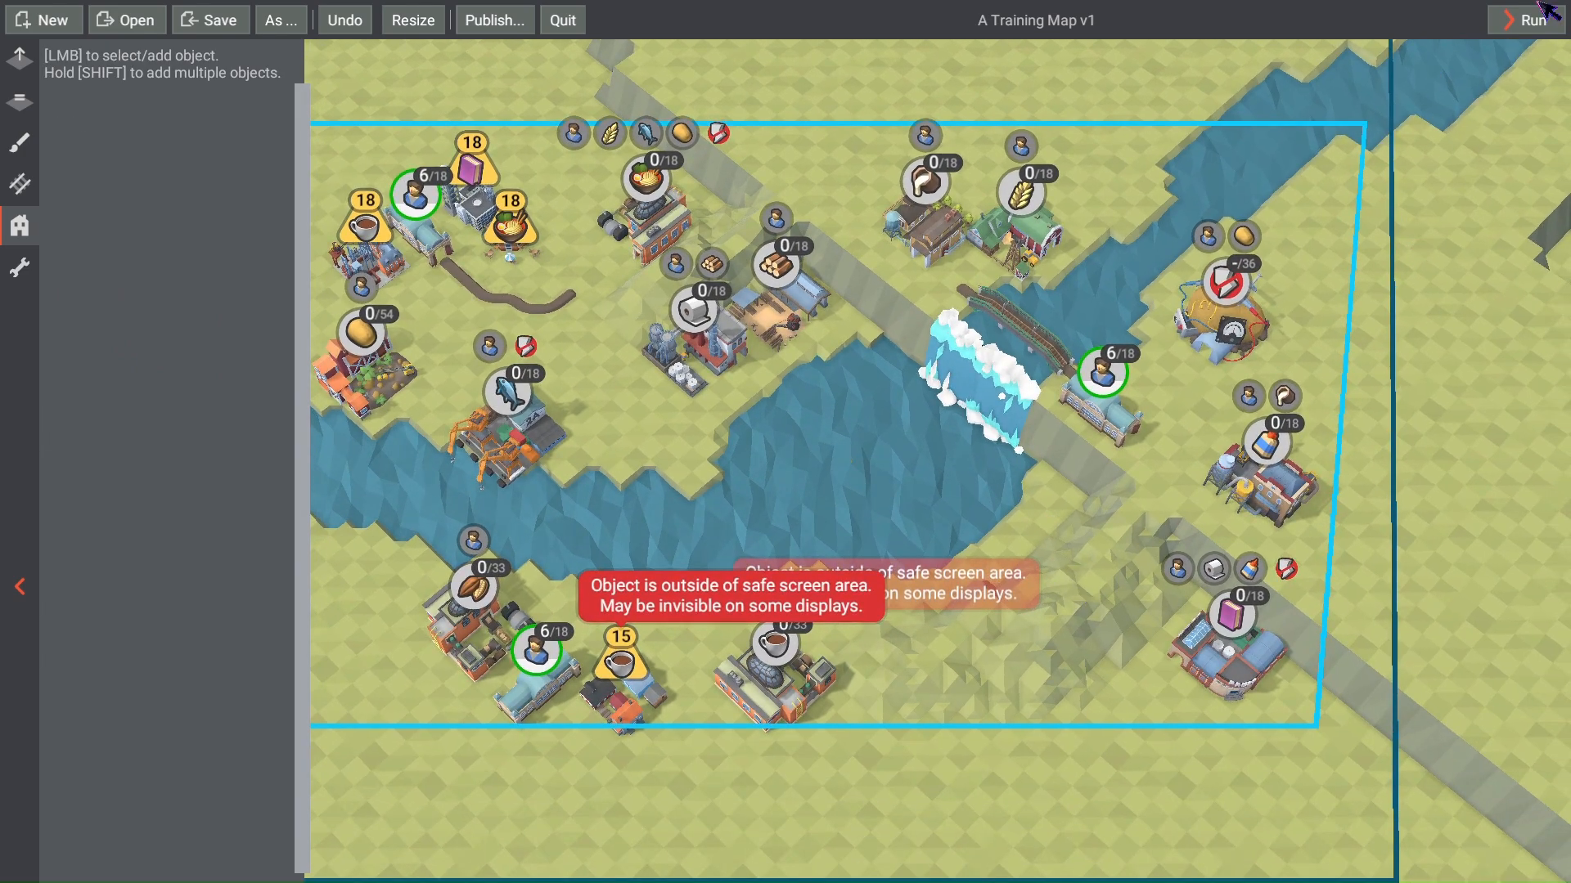
Step: Test-run the map again, switching between track building and demolishing to check whether the waterfall, bridge and pre-placed track can be removed
click(1515, 23)
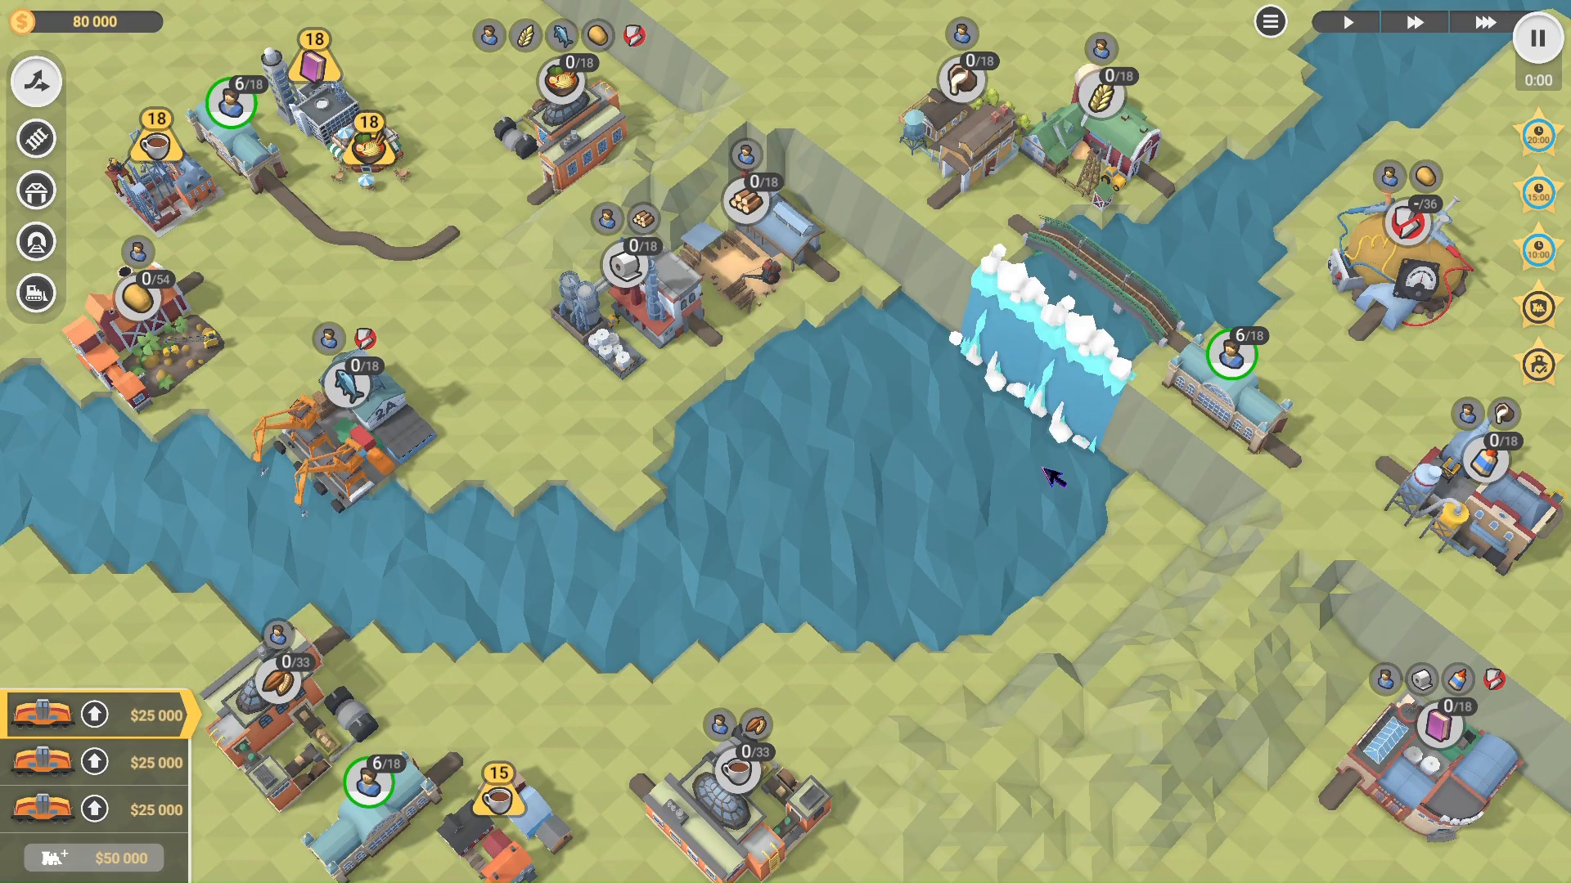
right_click(1135, 309)
scroll(1135, 310, up, 3)
right_click(1120, 463)
scroll(1092, 448, down, 3)
right_click(965, 400)
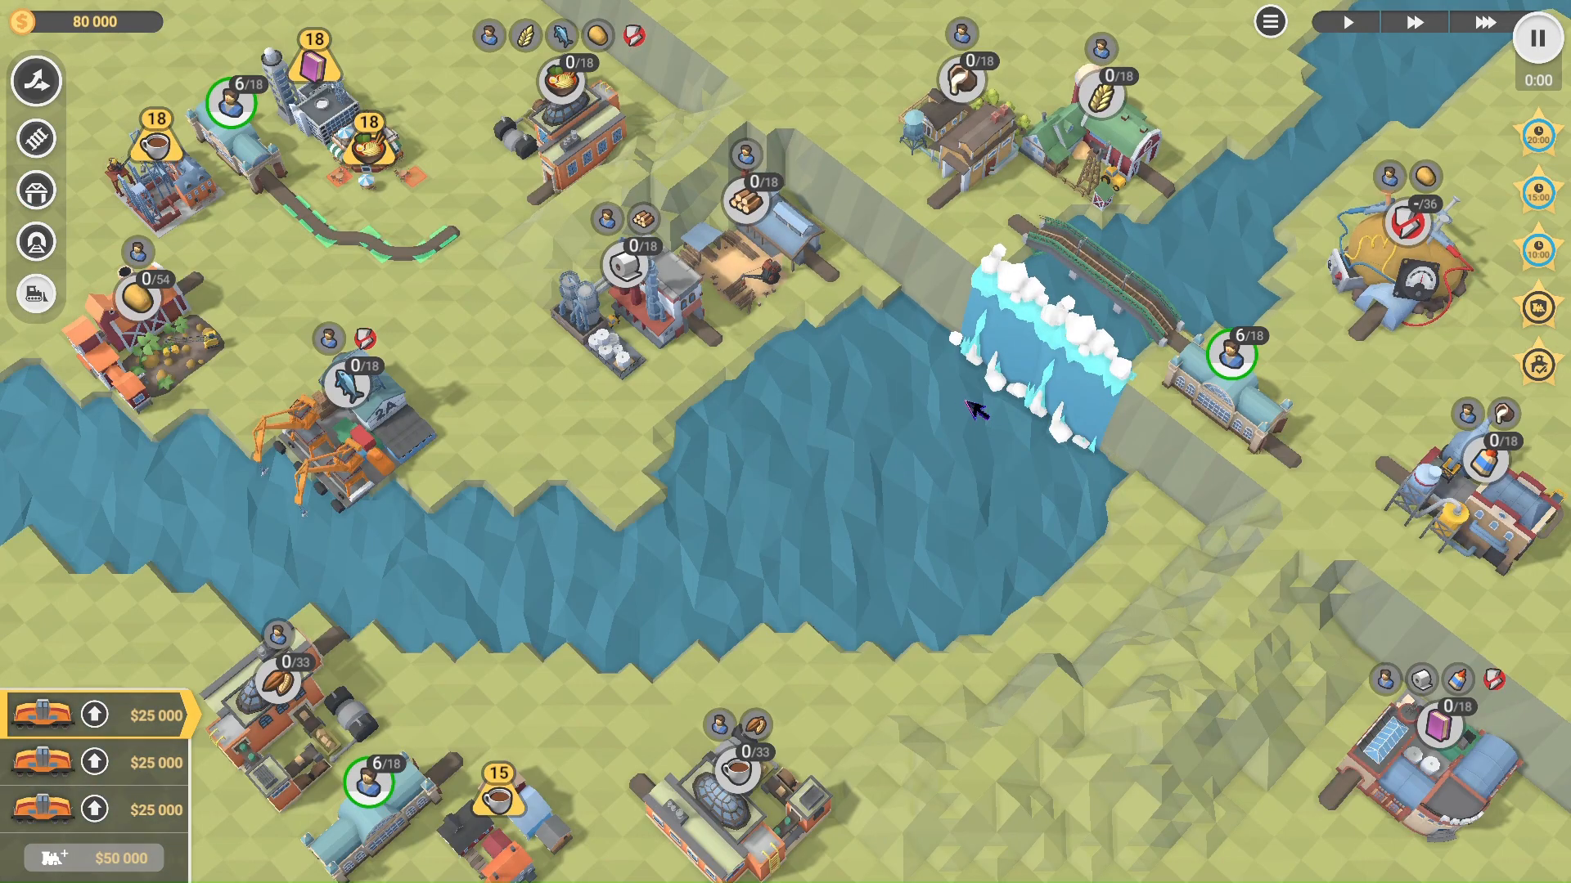
right_click(964, 400)
right_click(910, 396)
right_click(622, 348)
right_click(597, 347)
right_click(642, 409)
right_click(610, 368)
right_click(511, 258)
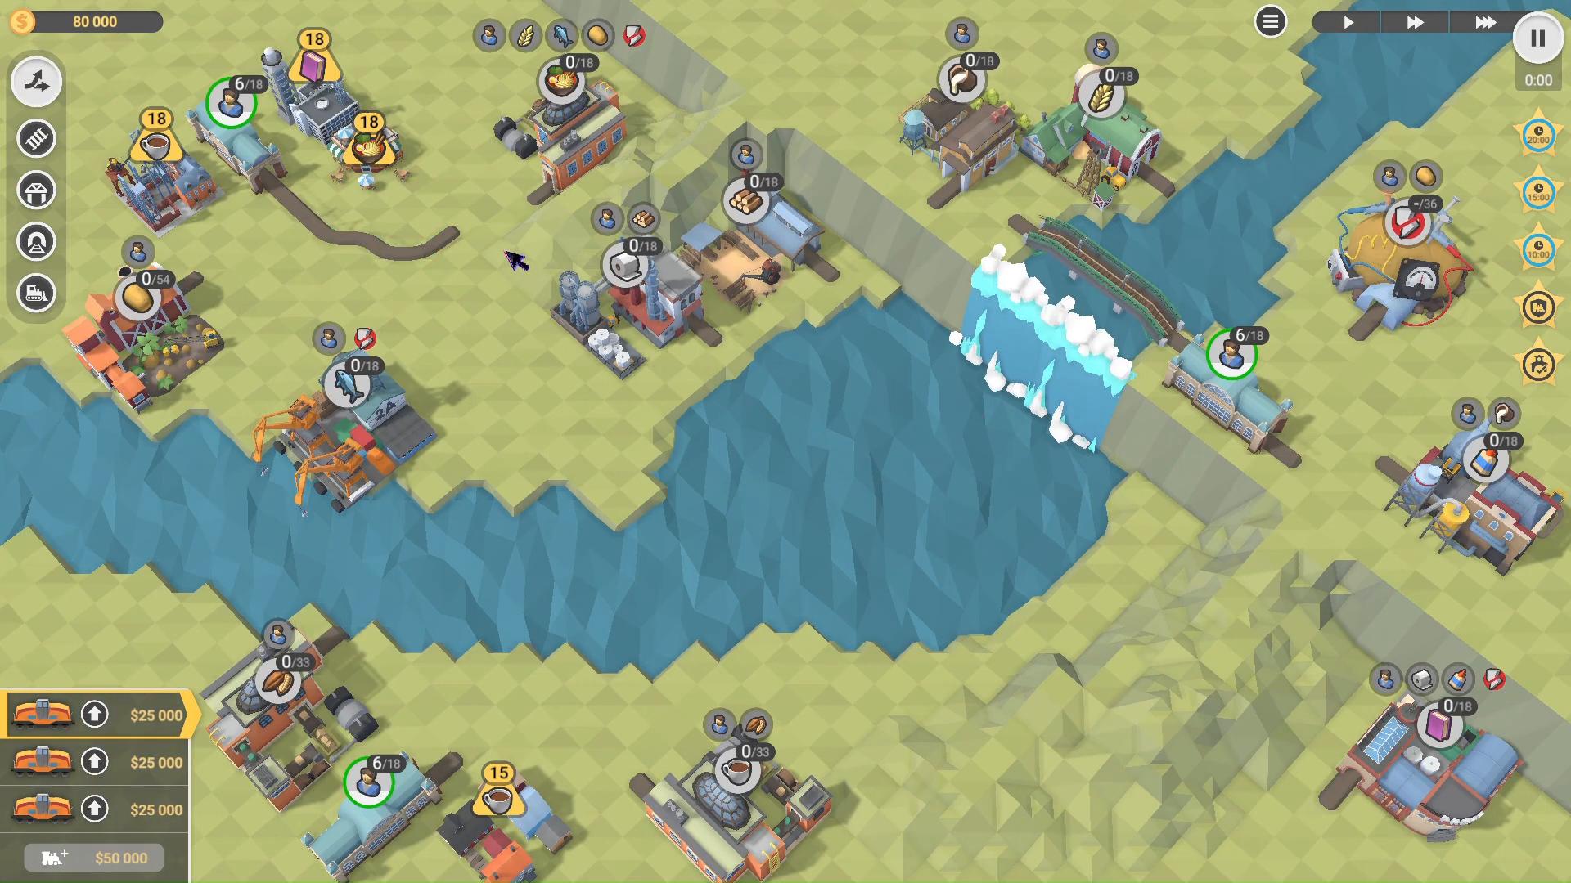
right_click(420, 193)
right_click(417, 191)
right_click(415, 191)
right_click(413, 189)
right_click(1099, 285)
right_click(724, 309)
right_click(705, 319)
right_click(315, 250)
right_click(295, 248)
Step: Check in the test run where bridges can be built, previewing one beside the pre-placed bridge, and return to the editor
scroll(1078, 436, up, 3)
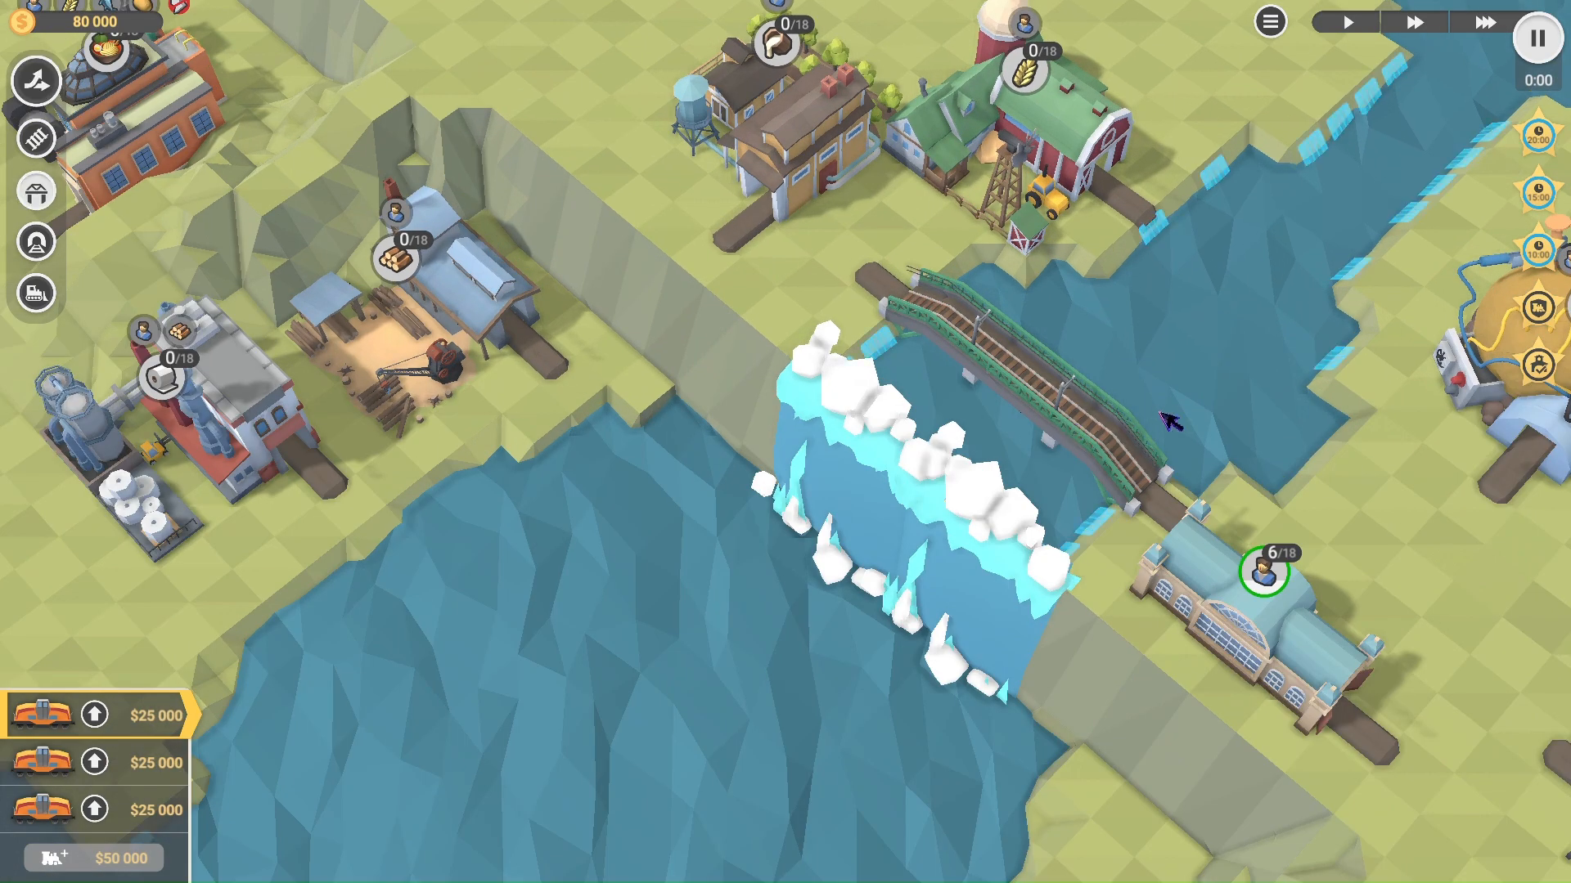
scroll(992, 501, up, 5)
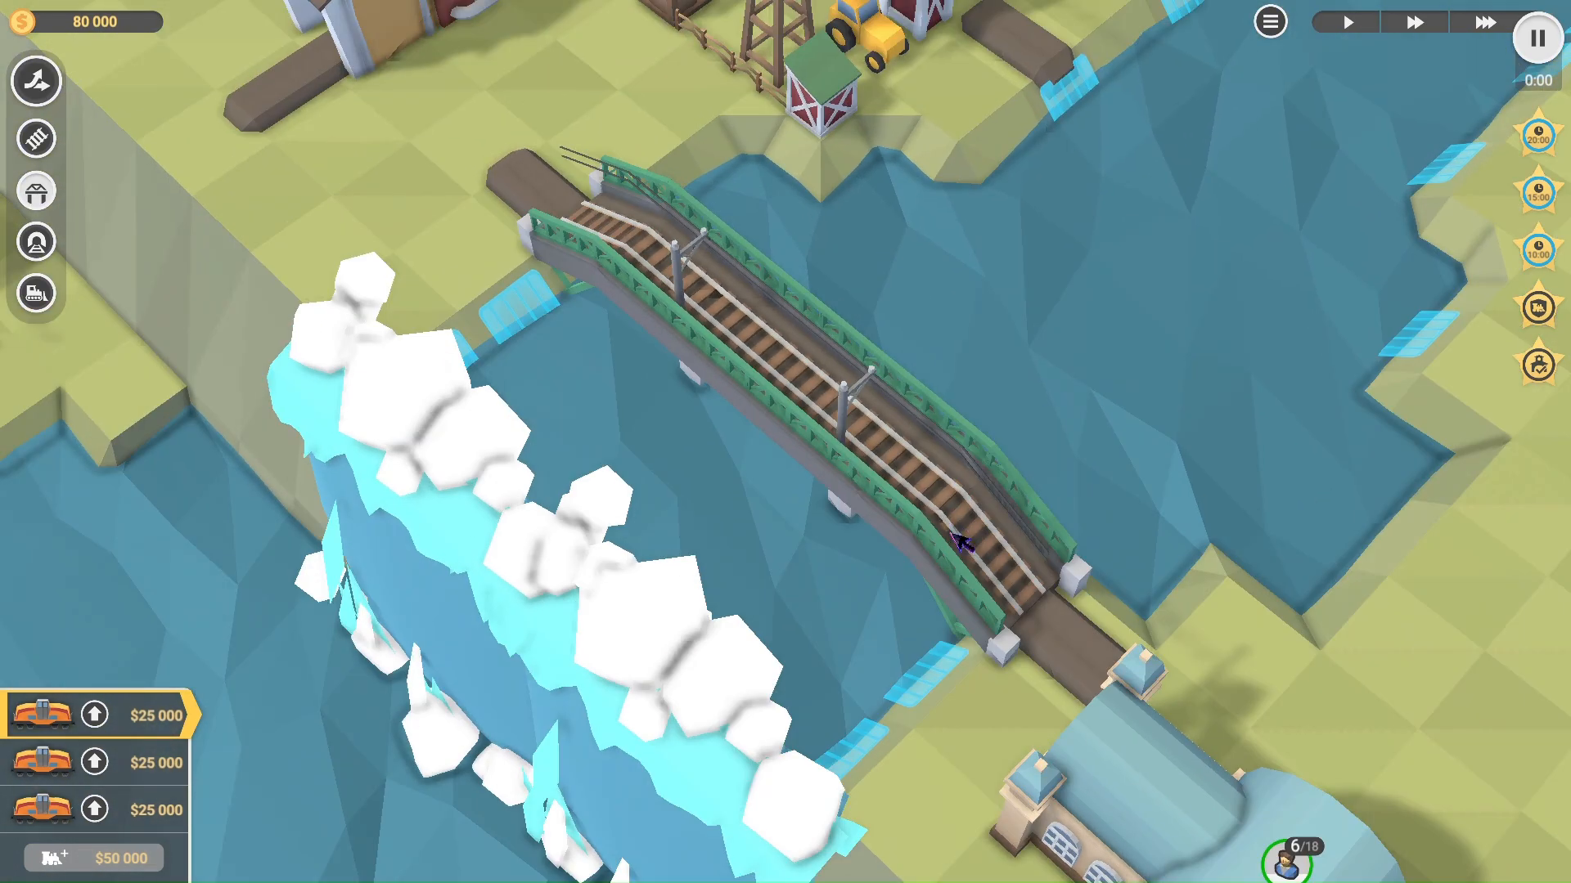
key(w)
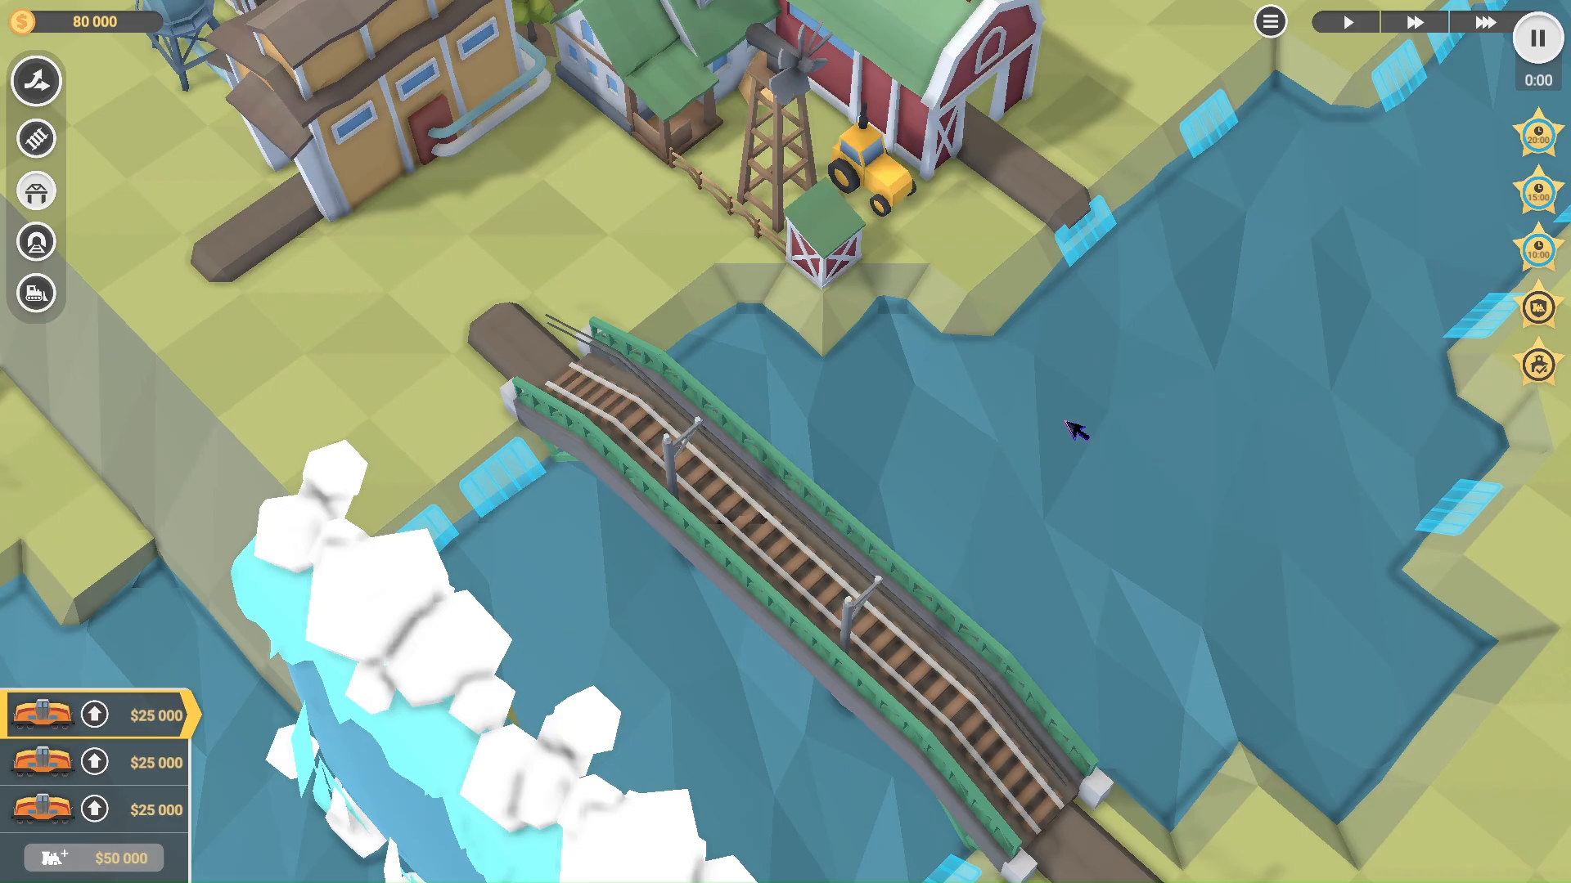
scroll(813, 518, down, 5)
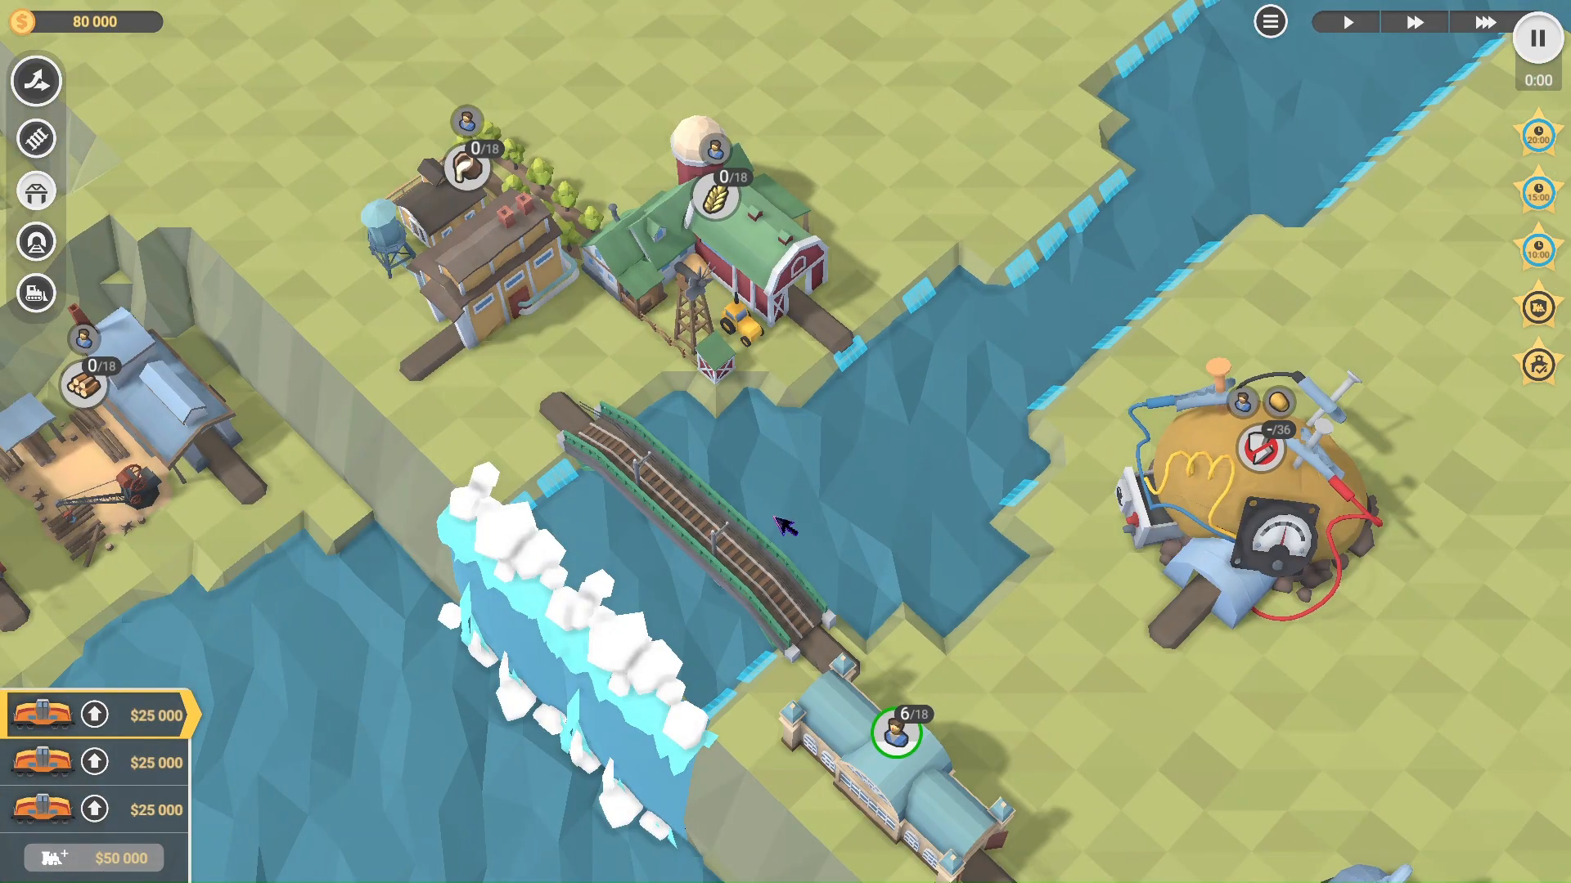
scroll(757, 547, up, 2)
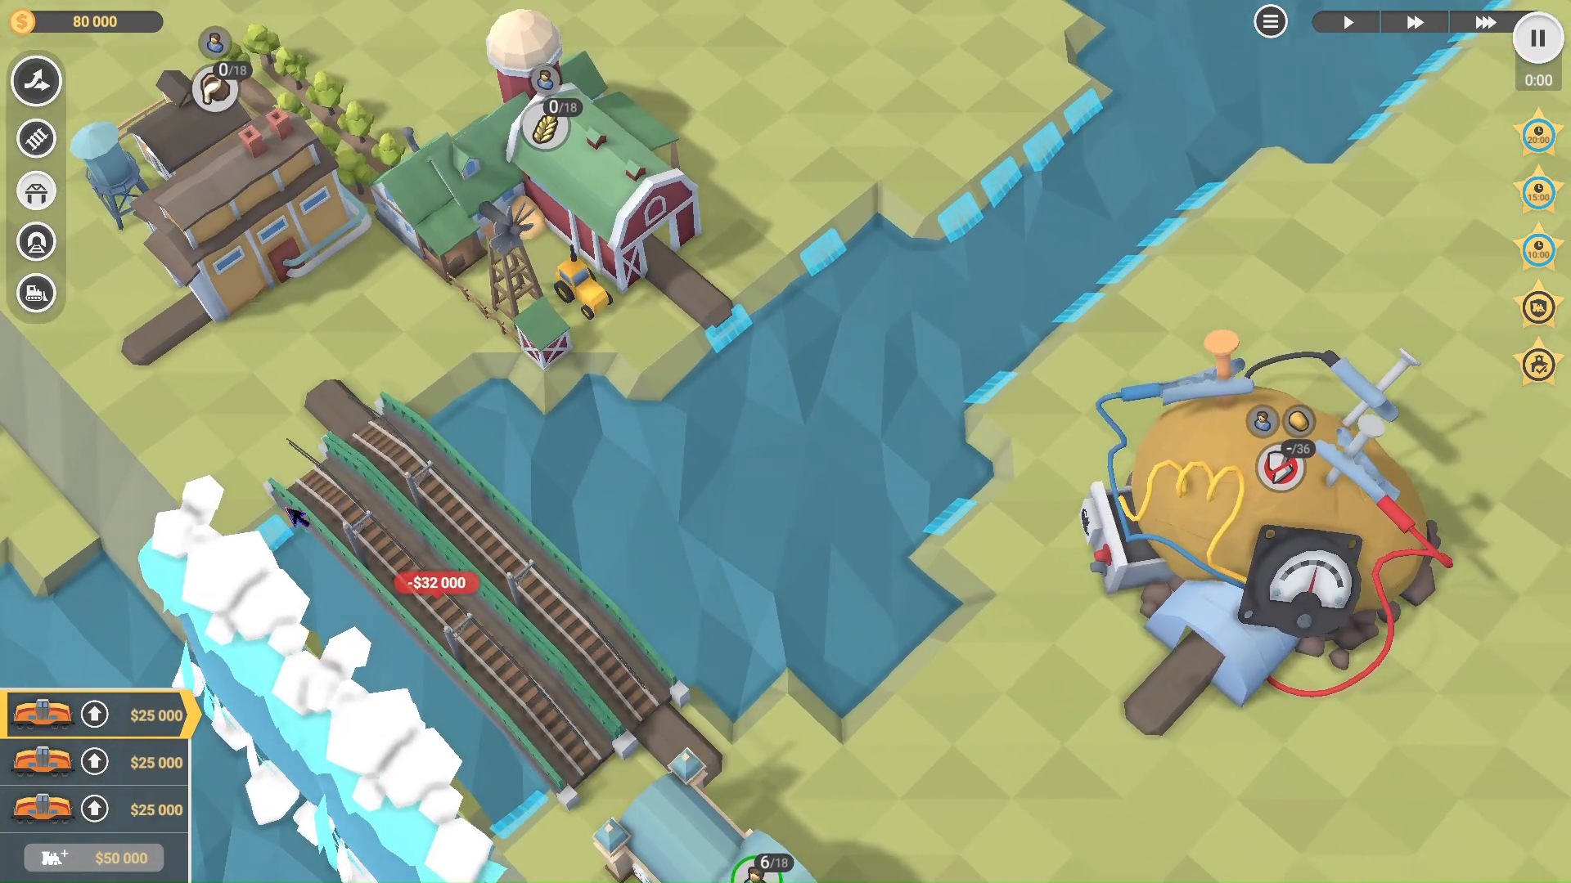
right_click(765, 557)
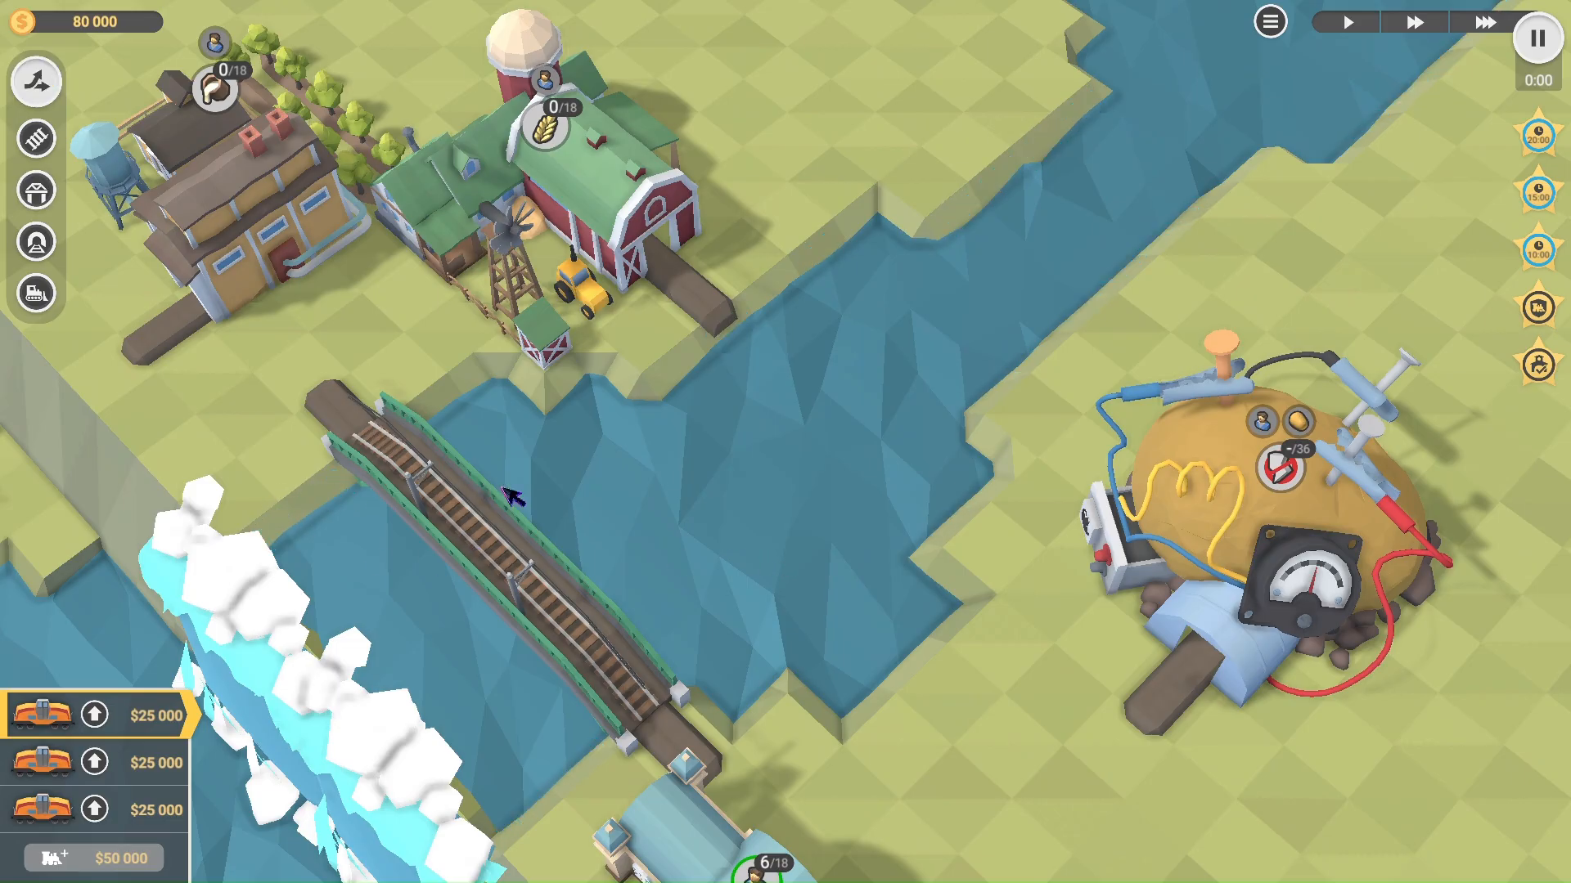
key(3)
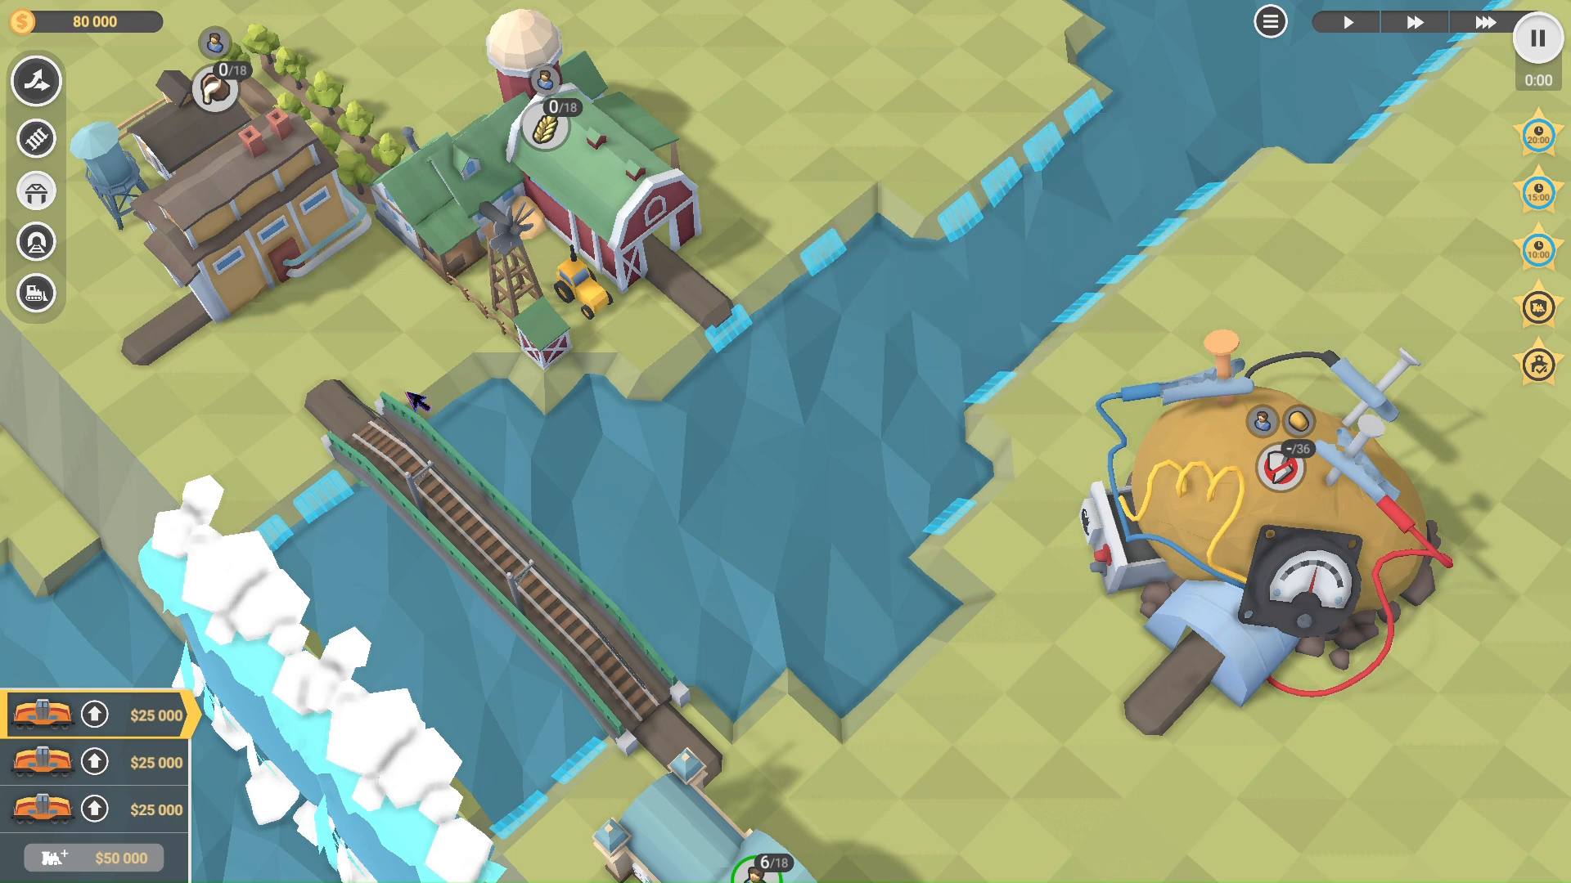
drag(1065, 366, 851, 283)
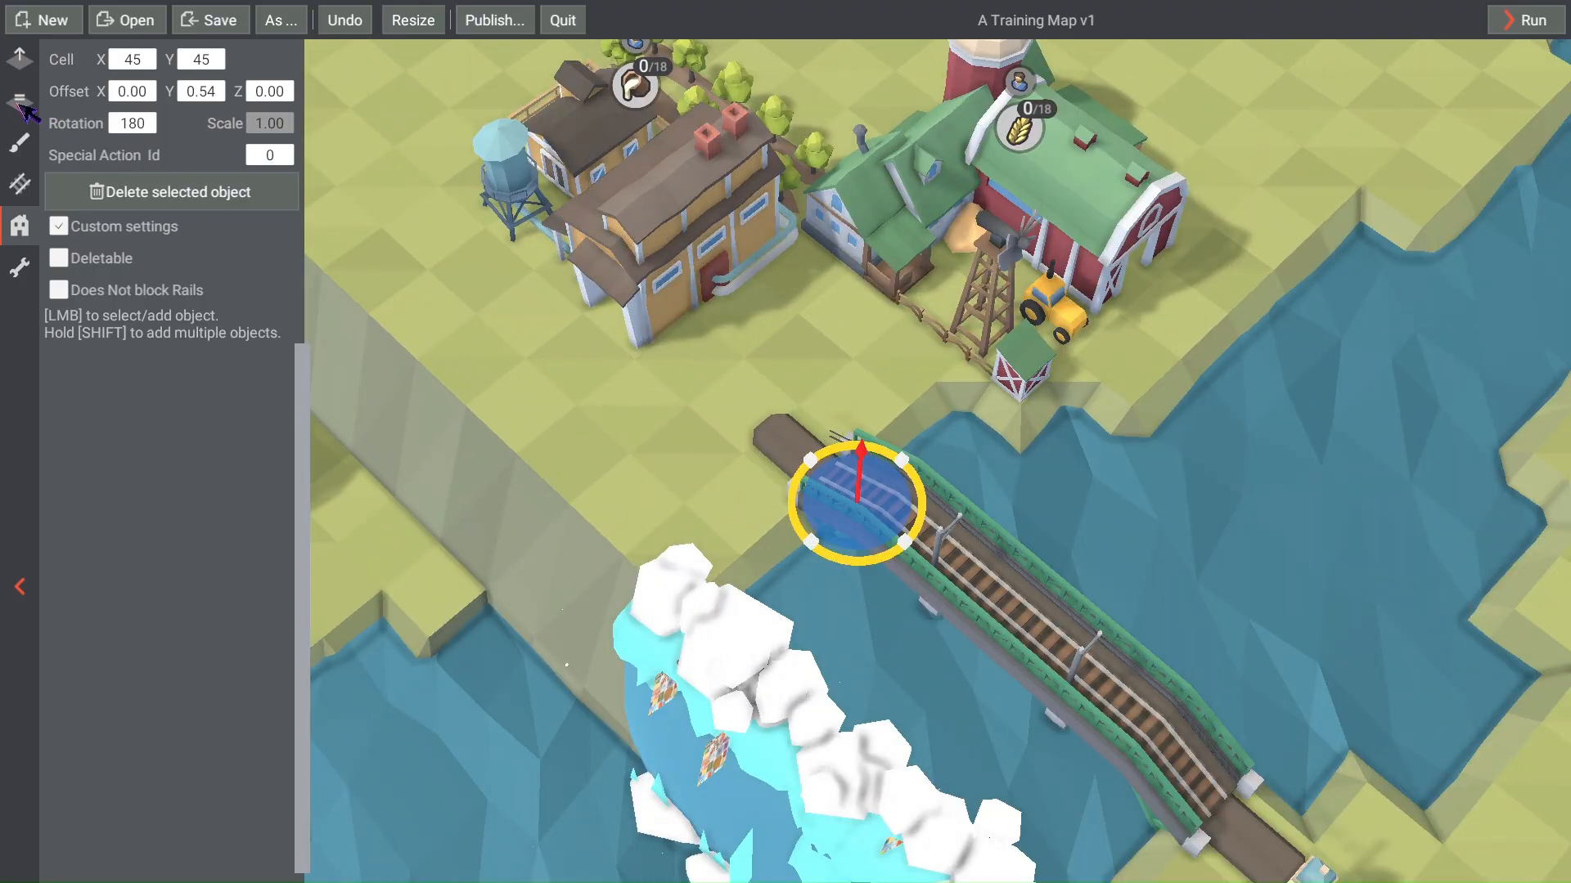
Step: Set the terrain-raising circle brush to size 0
click(20, 102)
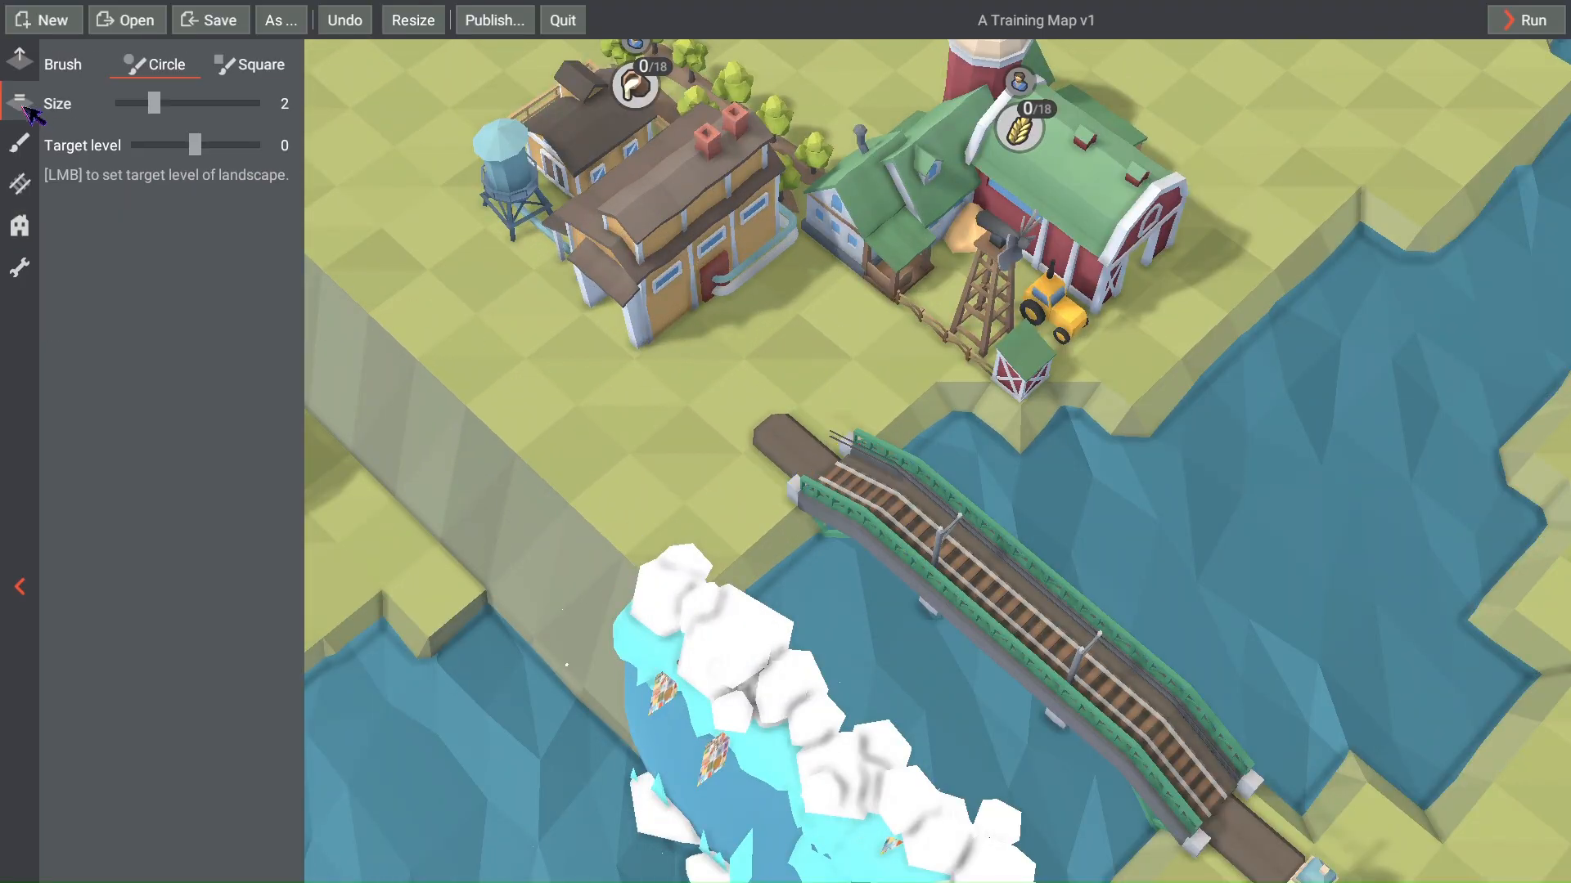
click(23, 66)
drag(157, 109, 115, 104)
Step: Examine the riverbanks at both ends of the pre-placed bridge and beside the waterfall
scroll(533, 533, up, 8)
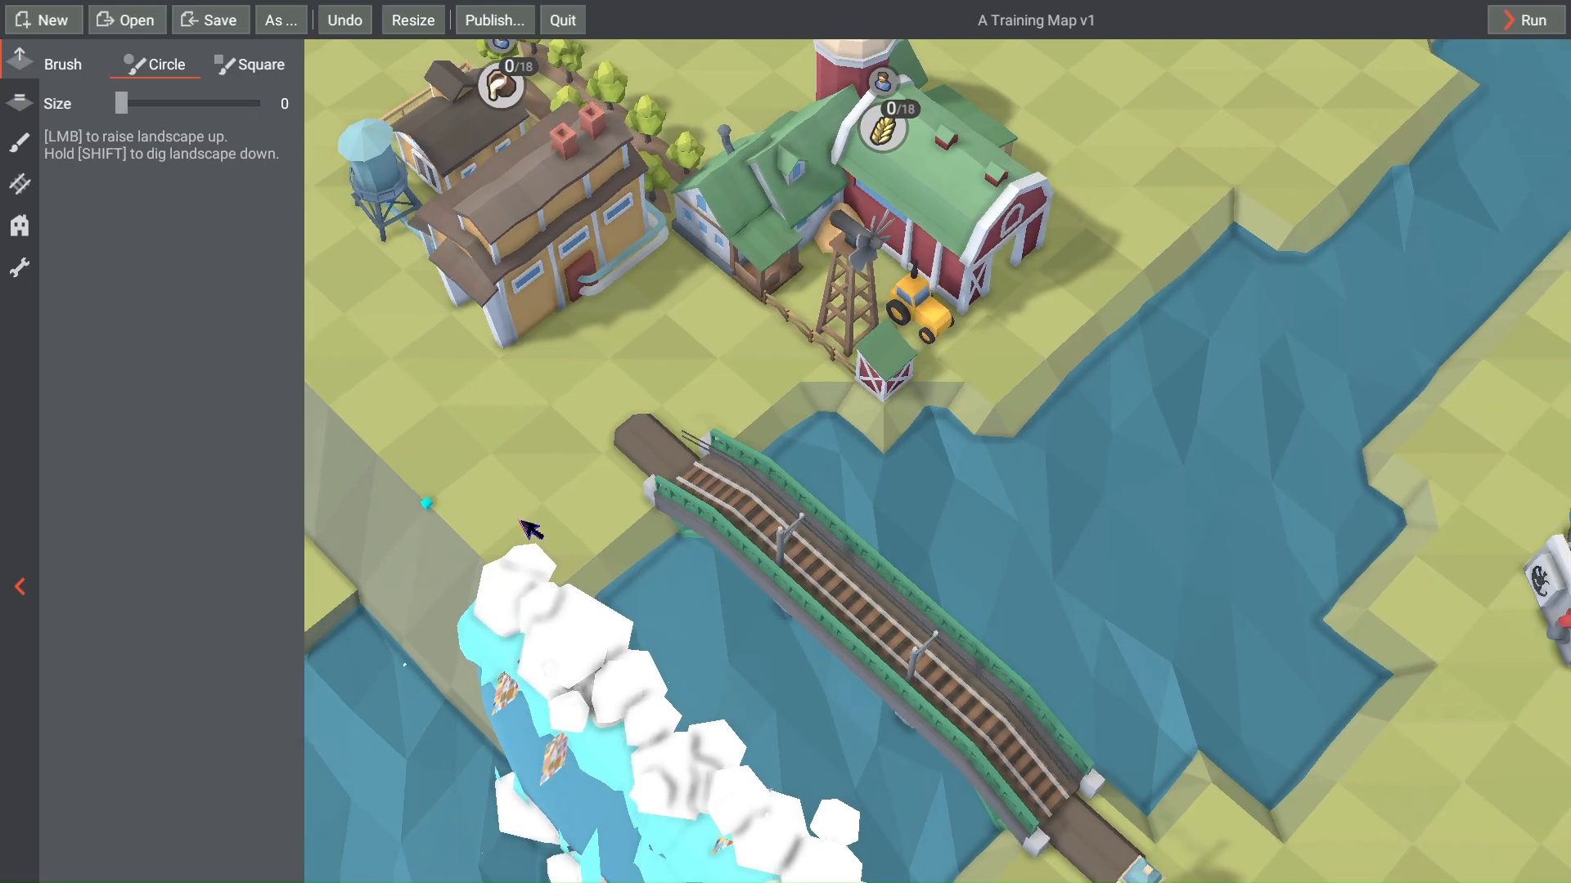
scroll(589, 560, down, 3)
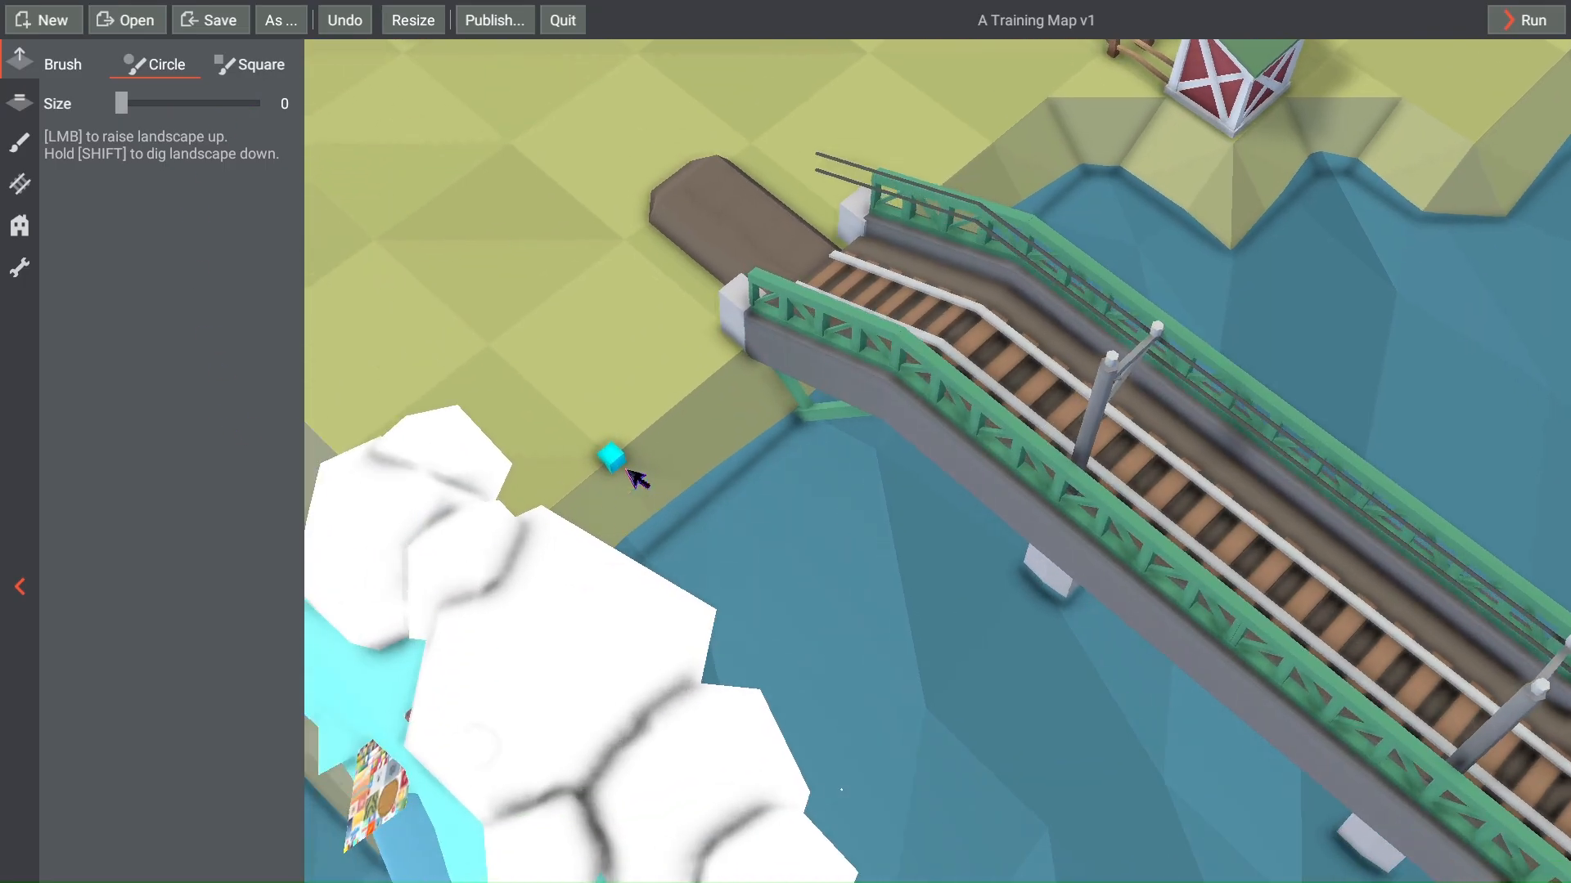
scroll(634, 466, down, 5)
scroll(740, 582, up, 5)
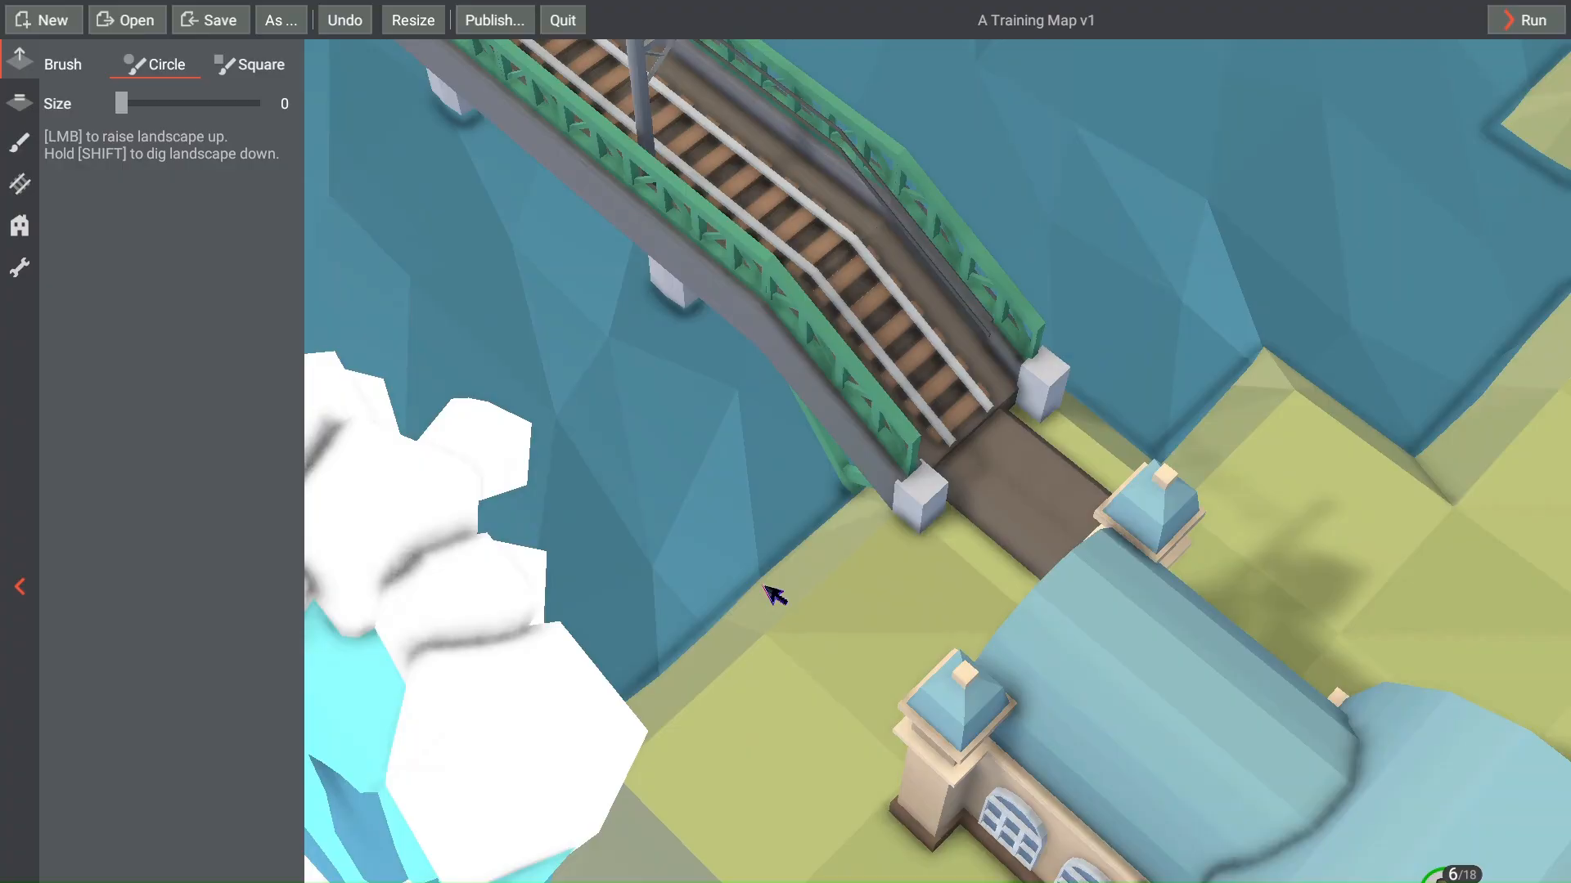
scroll(778, 635, down, 5)
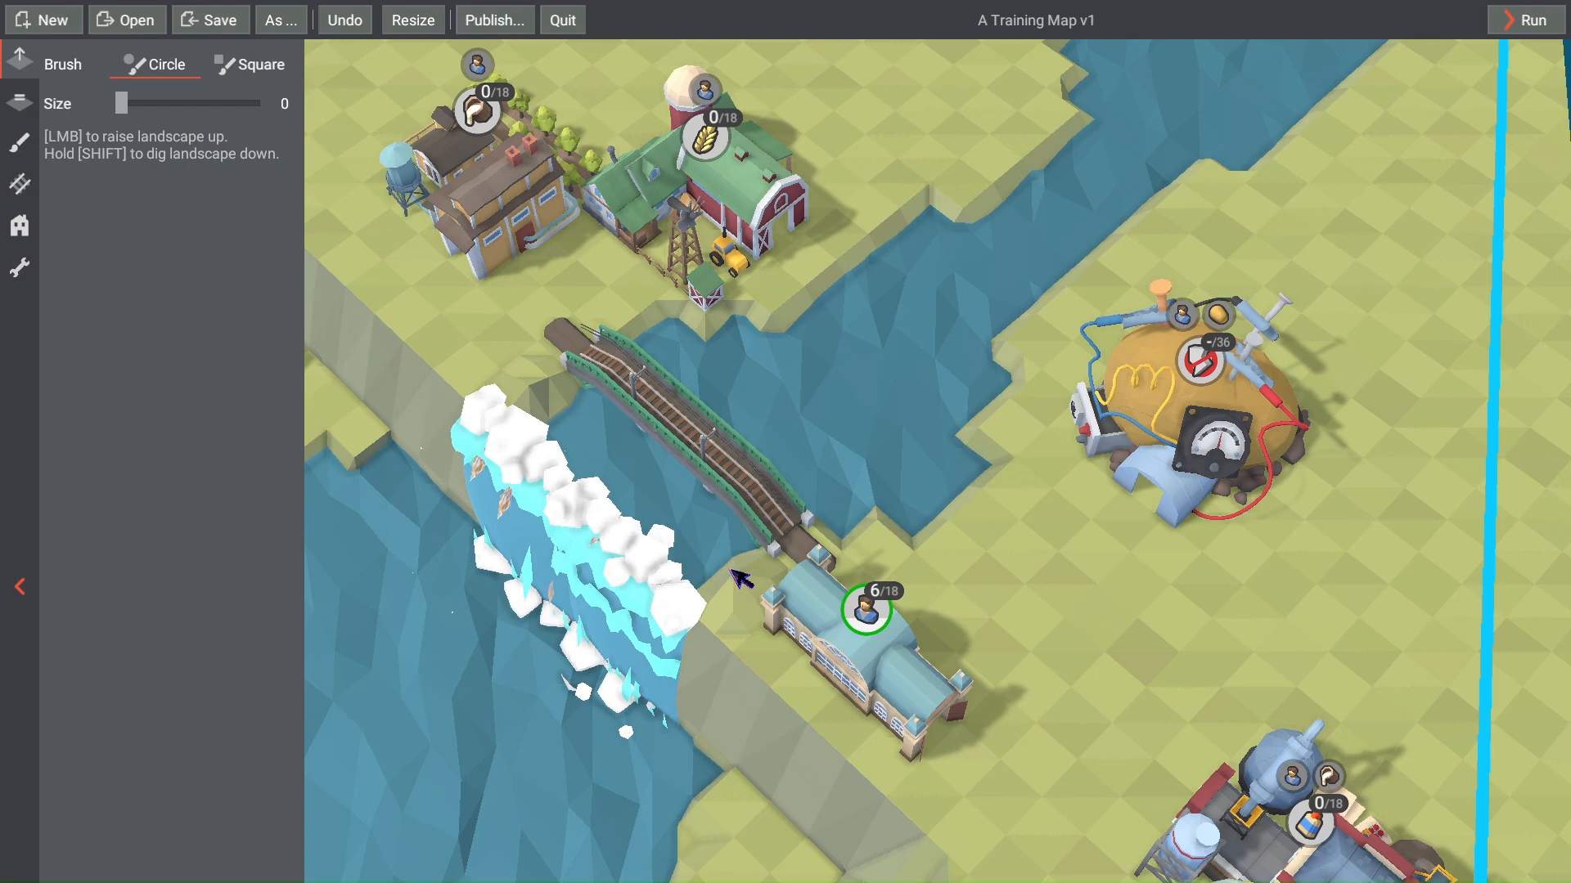
scroll(711, 561, up, 3)
scroll(728, 570, up, 1)
key(w)
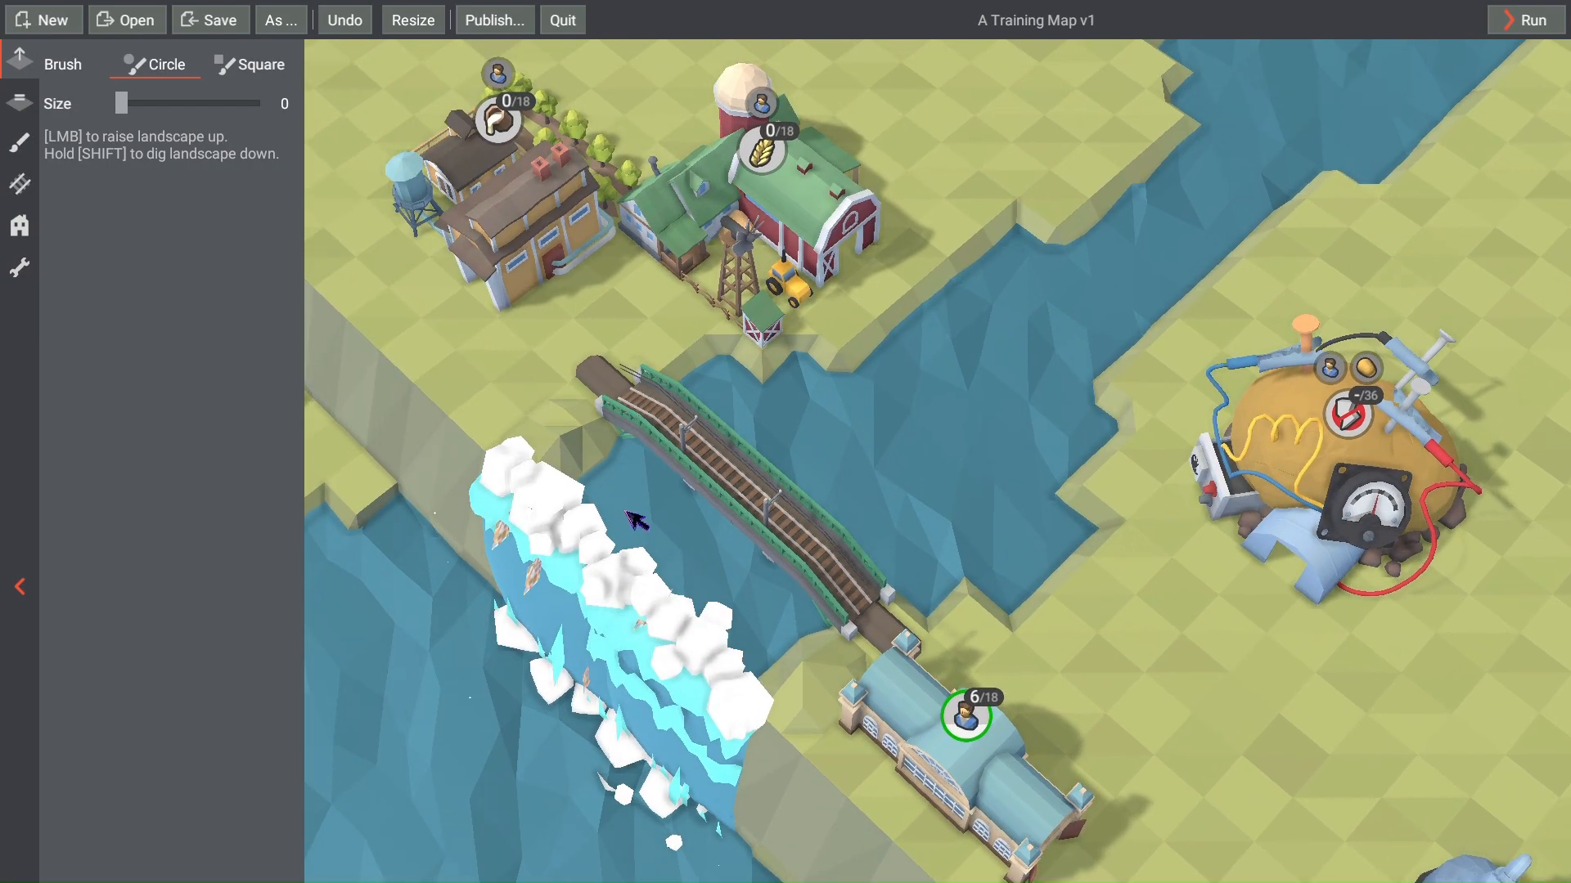
key(d)
key(s)
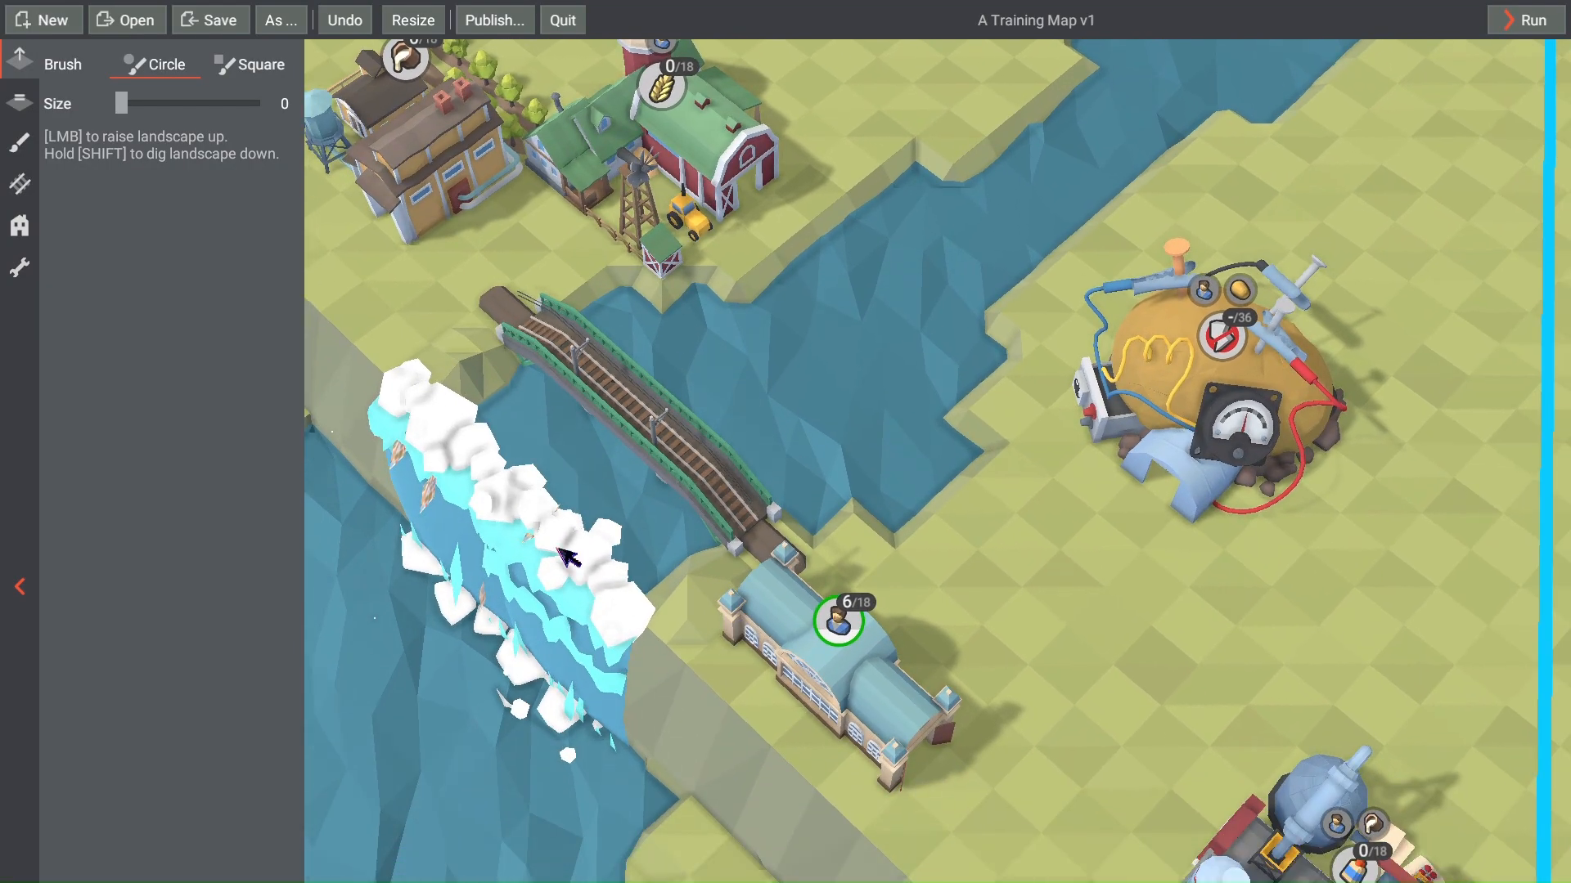
scroll(645, 576, up, 1)
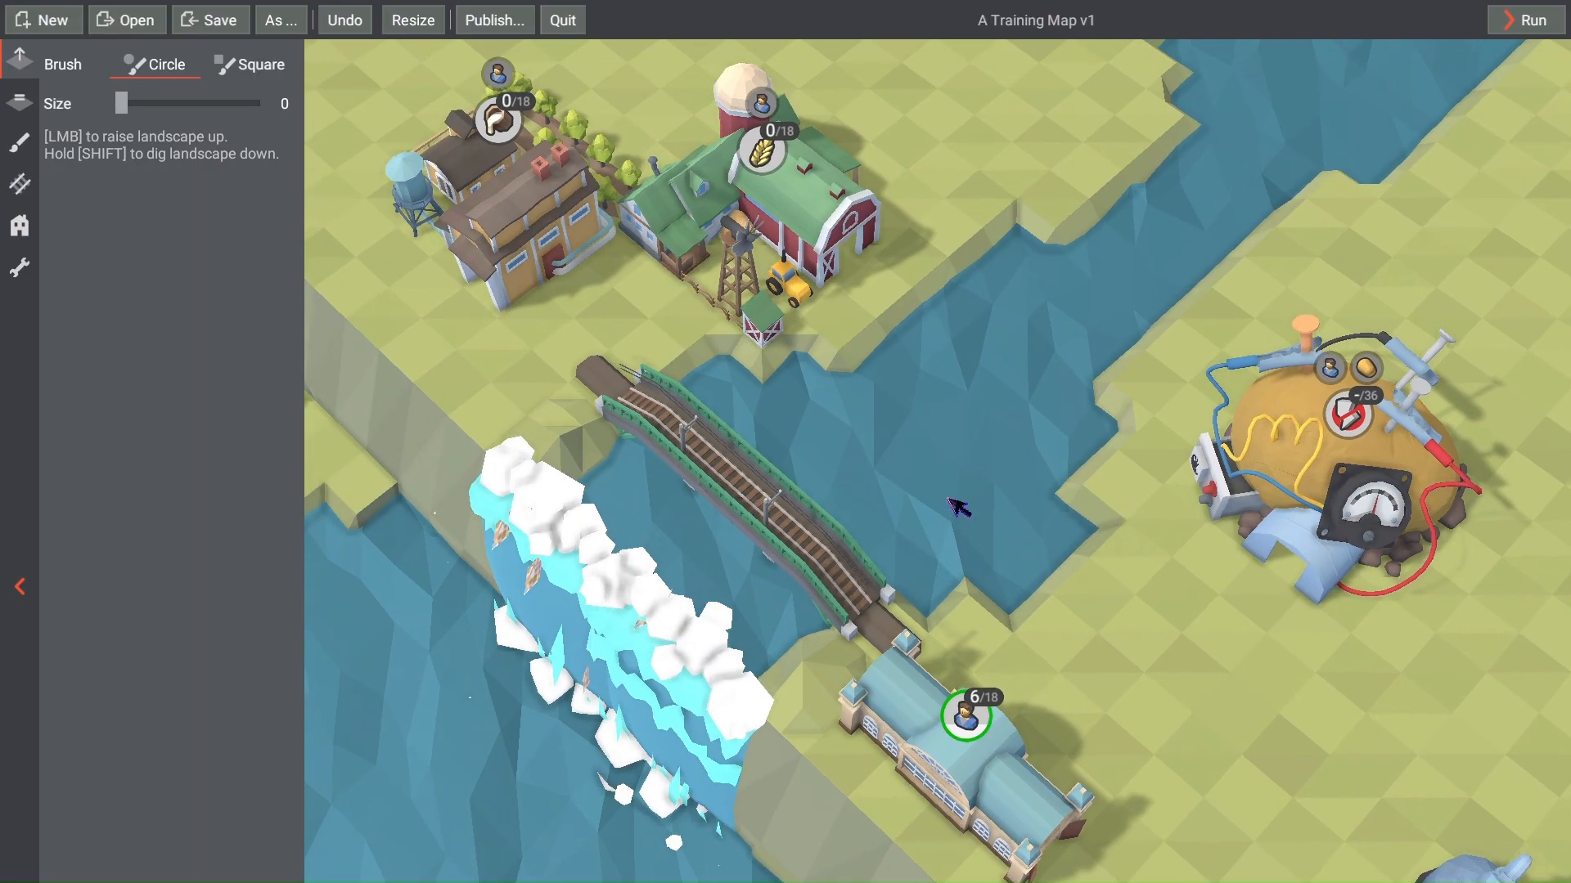
Step: Raise three small mounds on each bank of the river upstream of the farm and the potato battery
scroll(803, 536, up, 3)
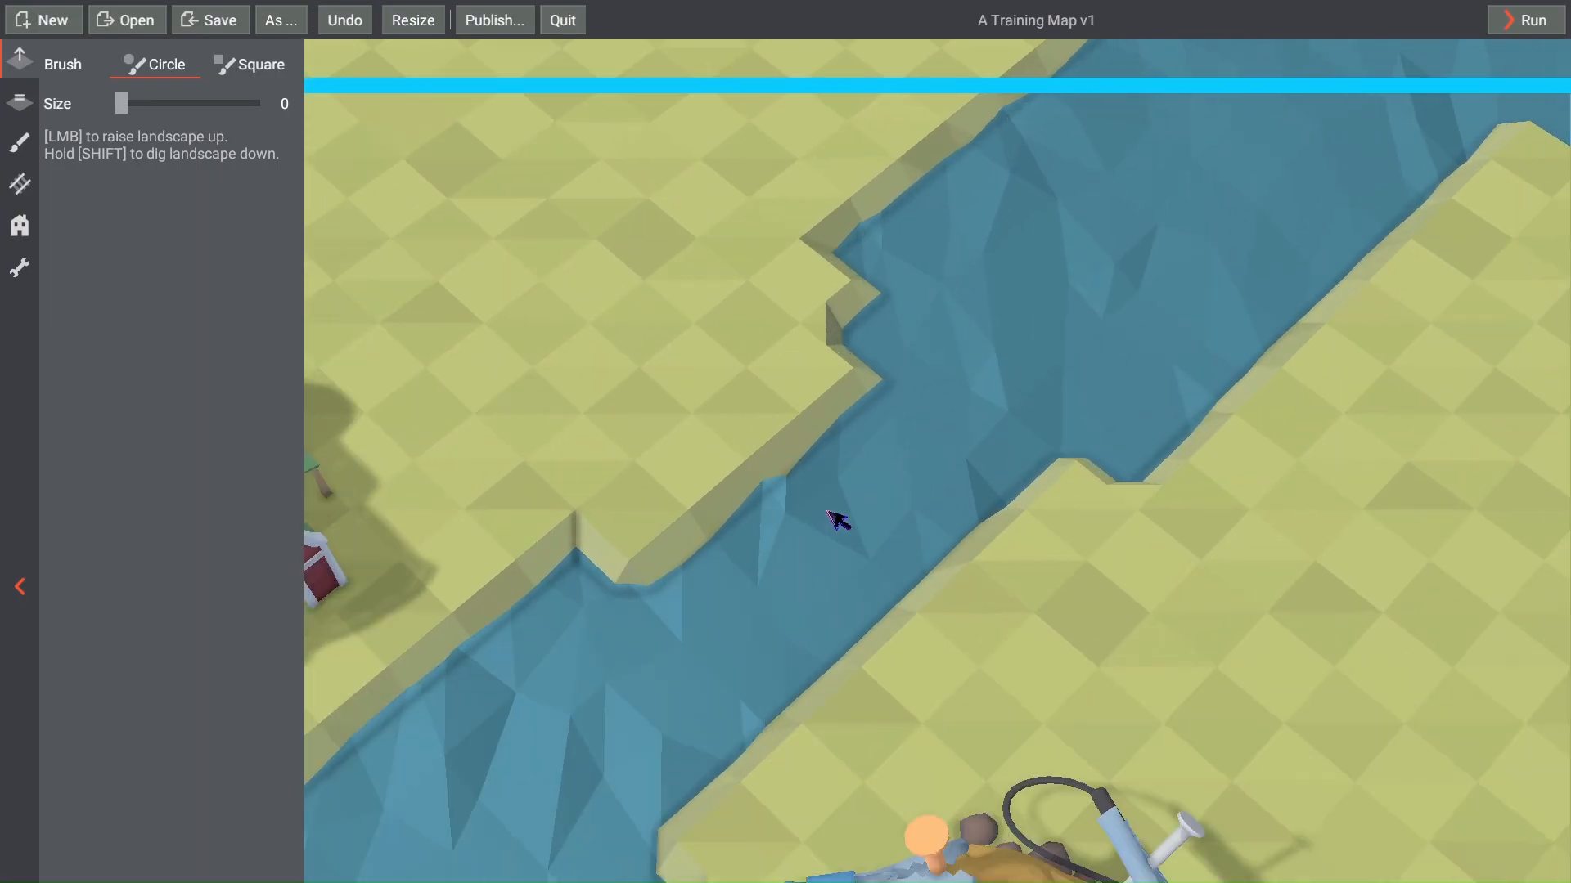
click(682, 512)
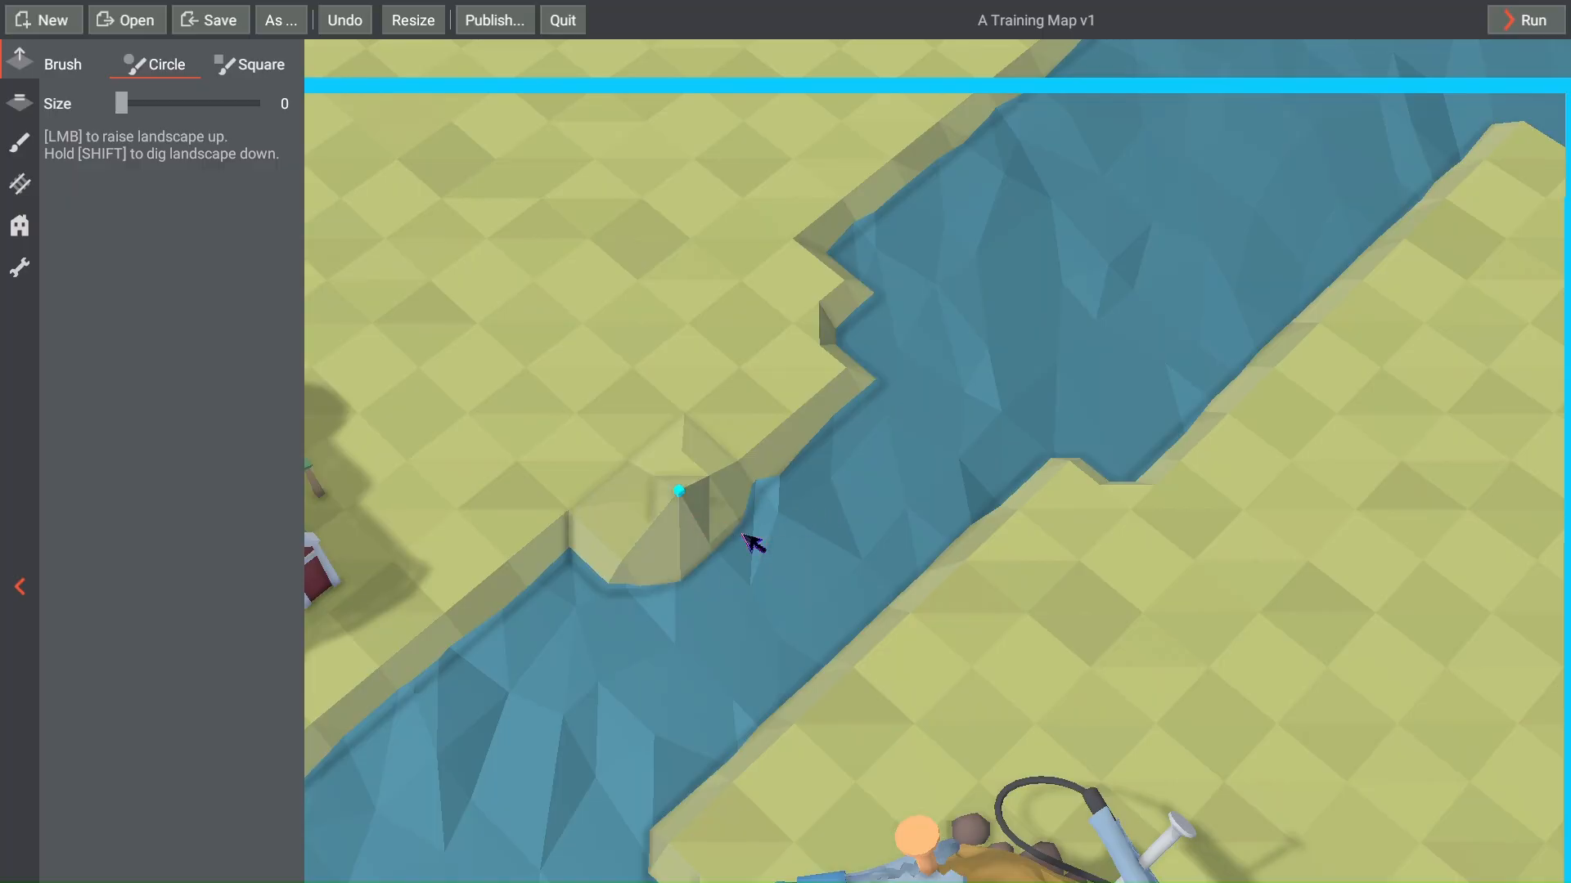
click(980, 566)
key(w)
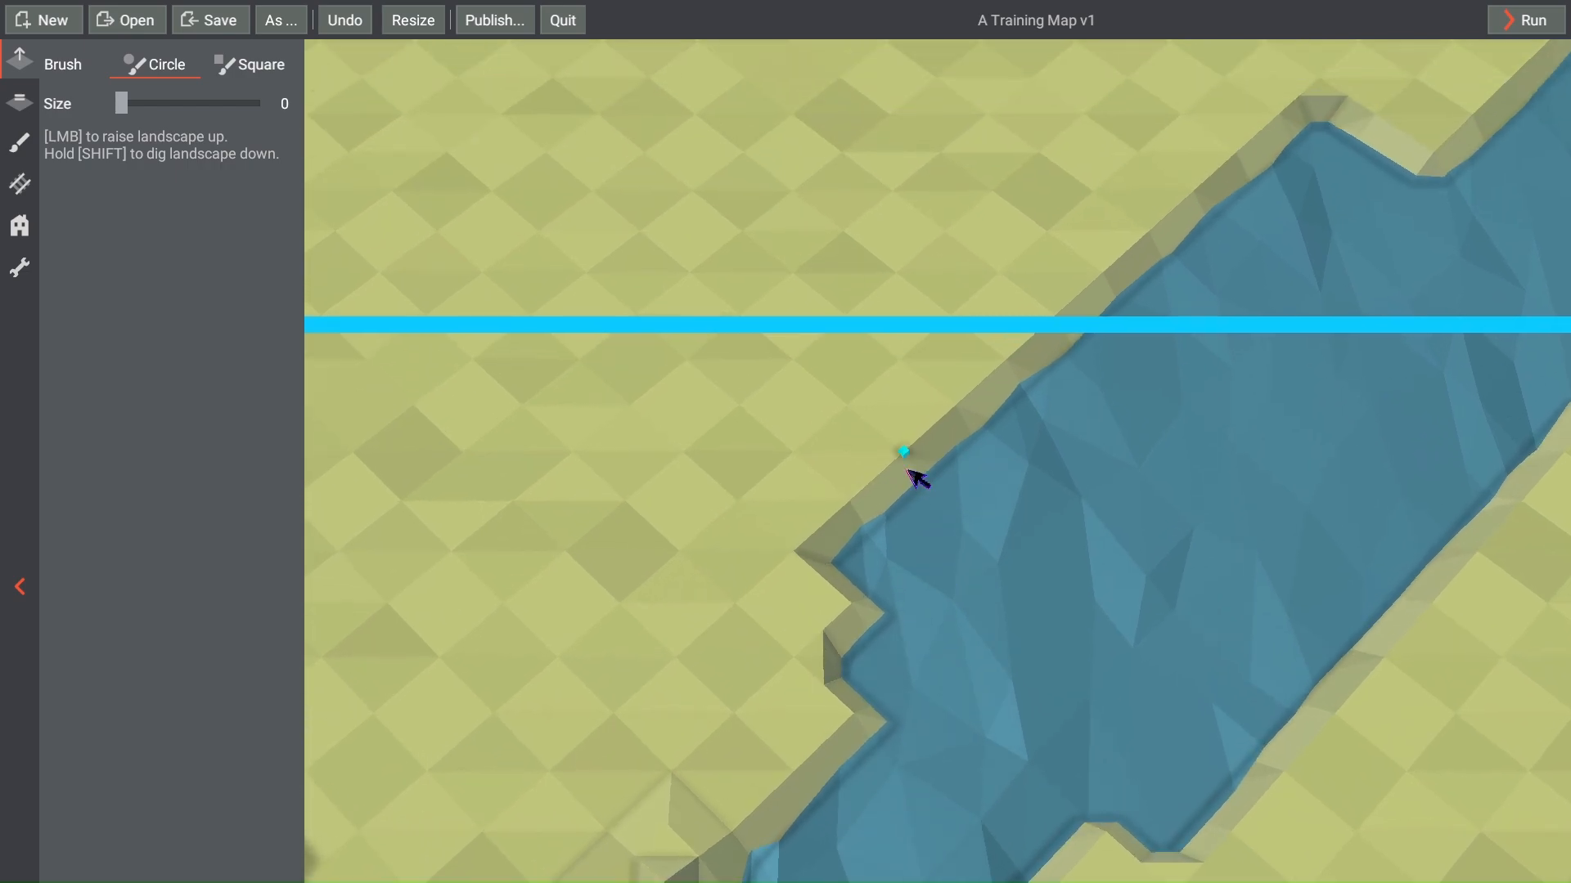
click(909, 471)
key(d)
click(1129, 659)
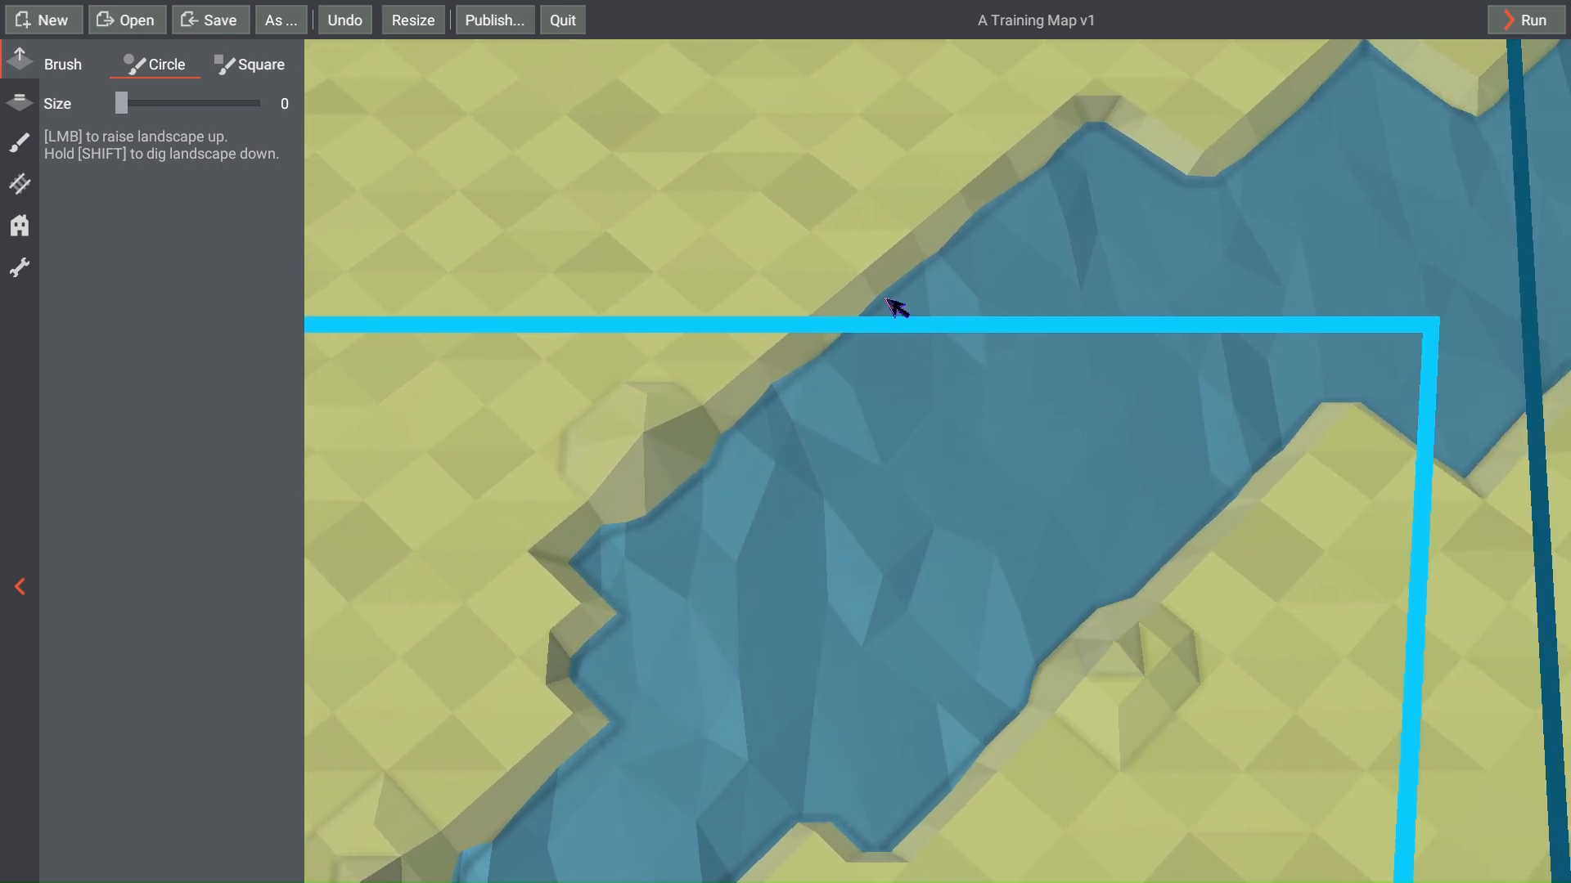
click(869, 287)
click(1312, 463)
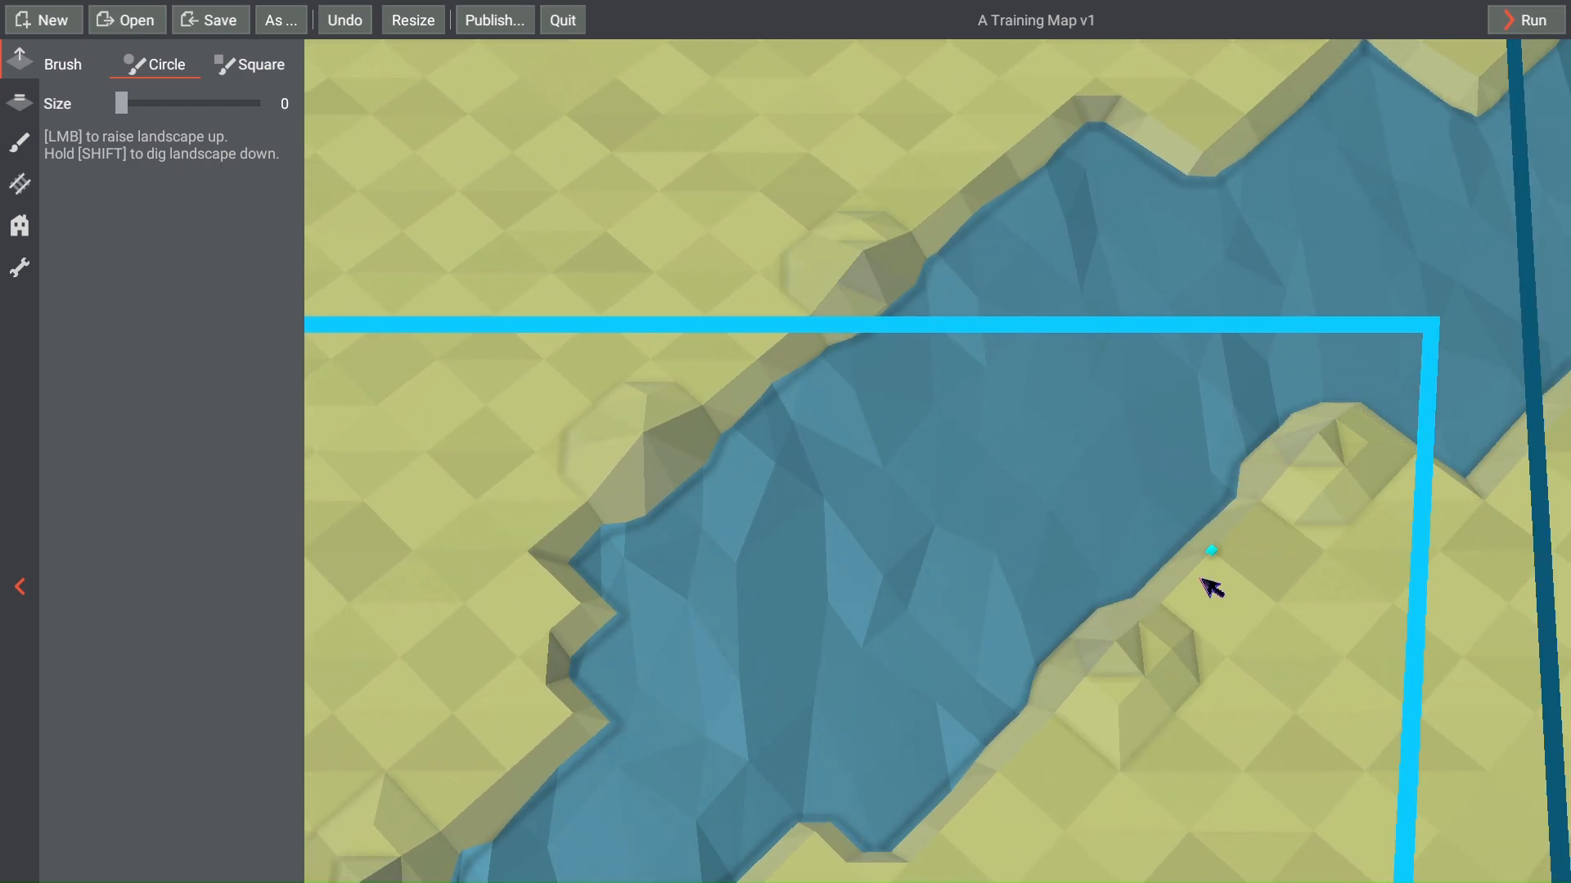
Step: Test-run the map and preview a bridge over the river between the farm and the potato battery
key(s)
key(a)
key(a)
key(s)
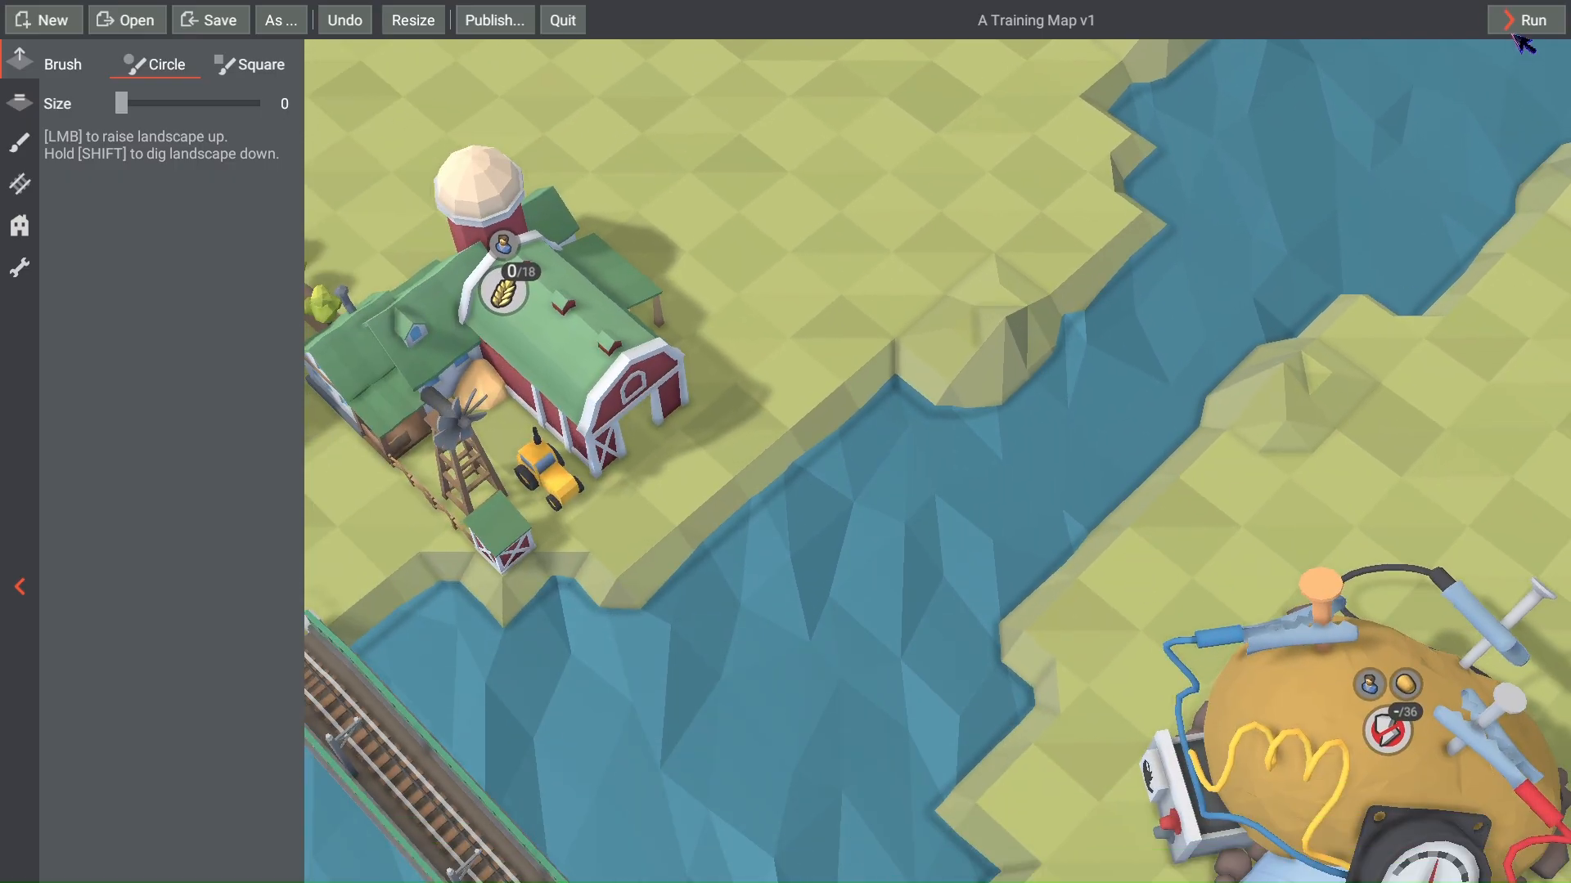
click(1518, 25)
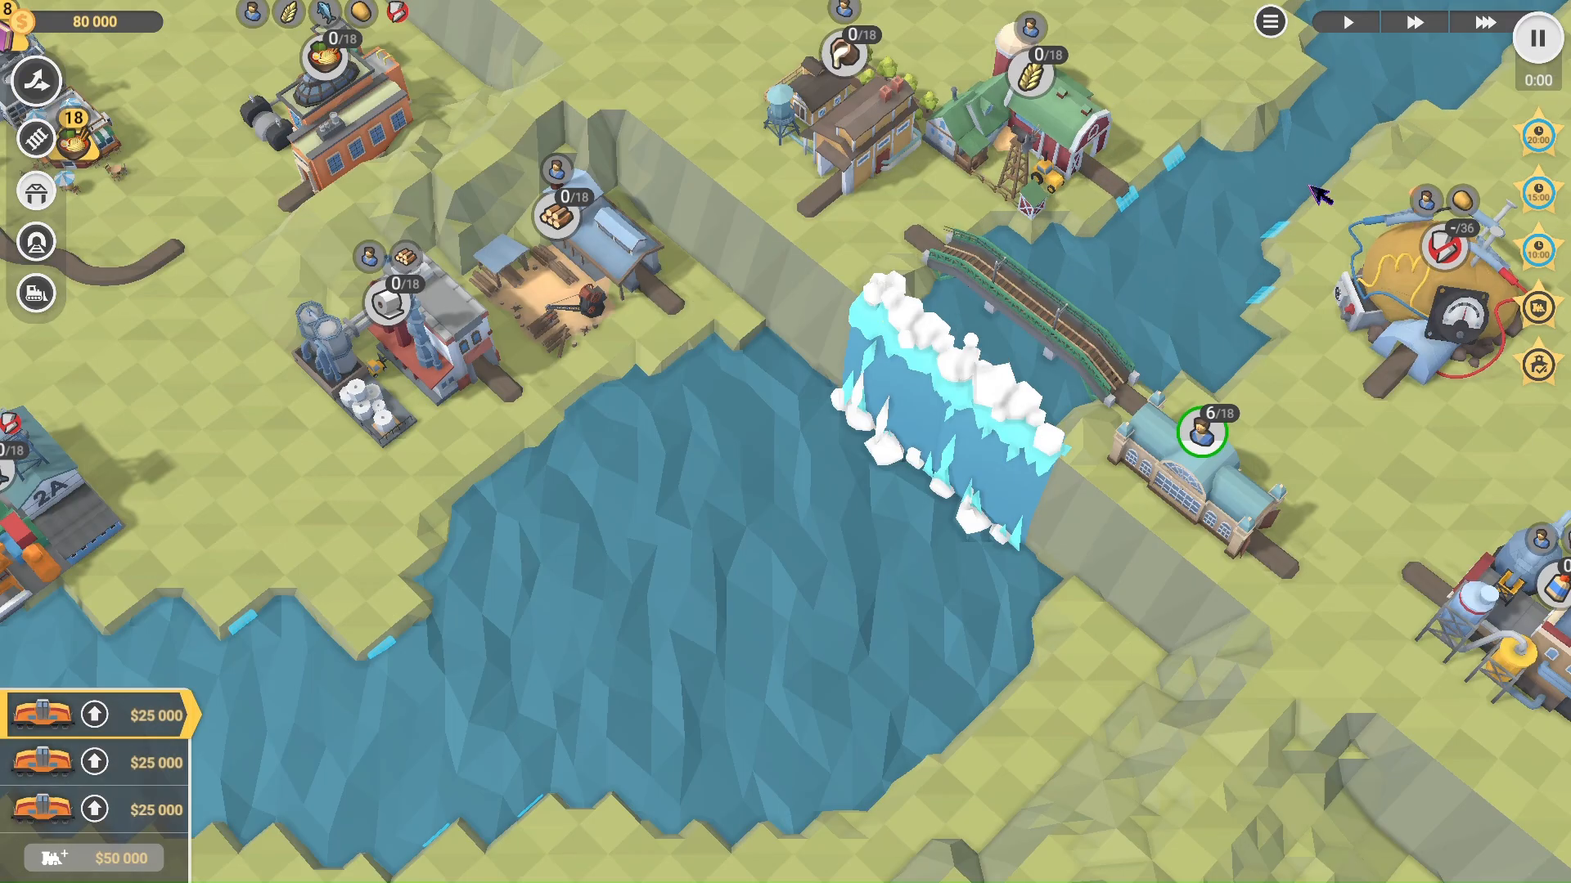
scroll(1311, 187, up, 3)
right_drag(1276, 221, 1046, 440)
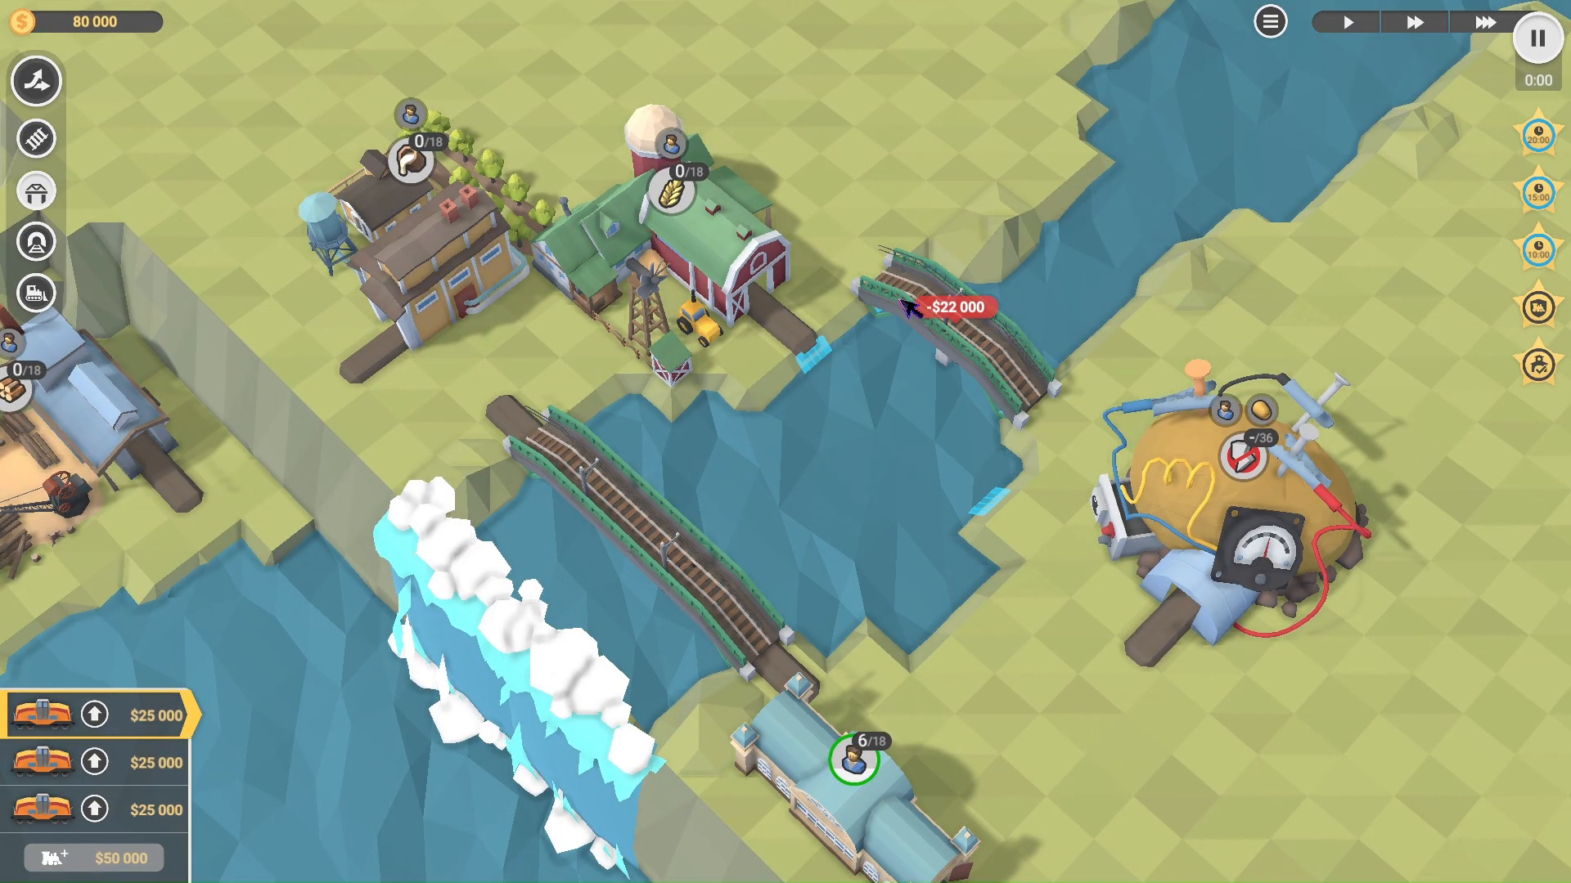
key(2)
Step: Check the remaining bridge spots across the map, previewing a bridge by the fishing dock, and return to the editor
scroll(990, 352, down, 5)
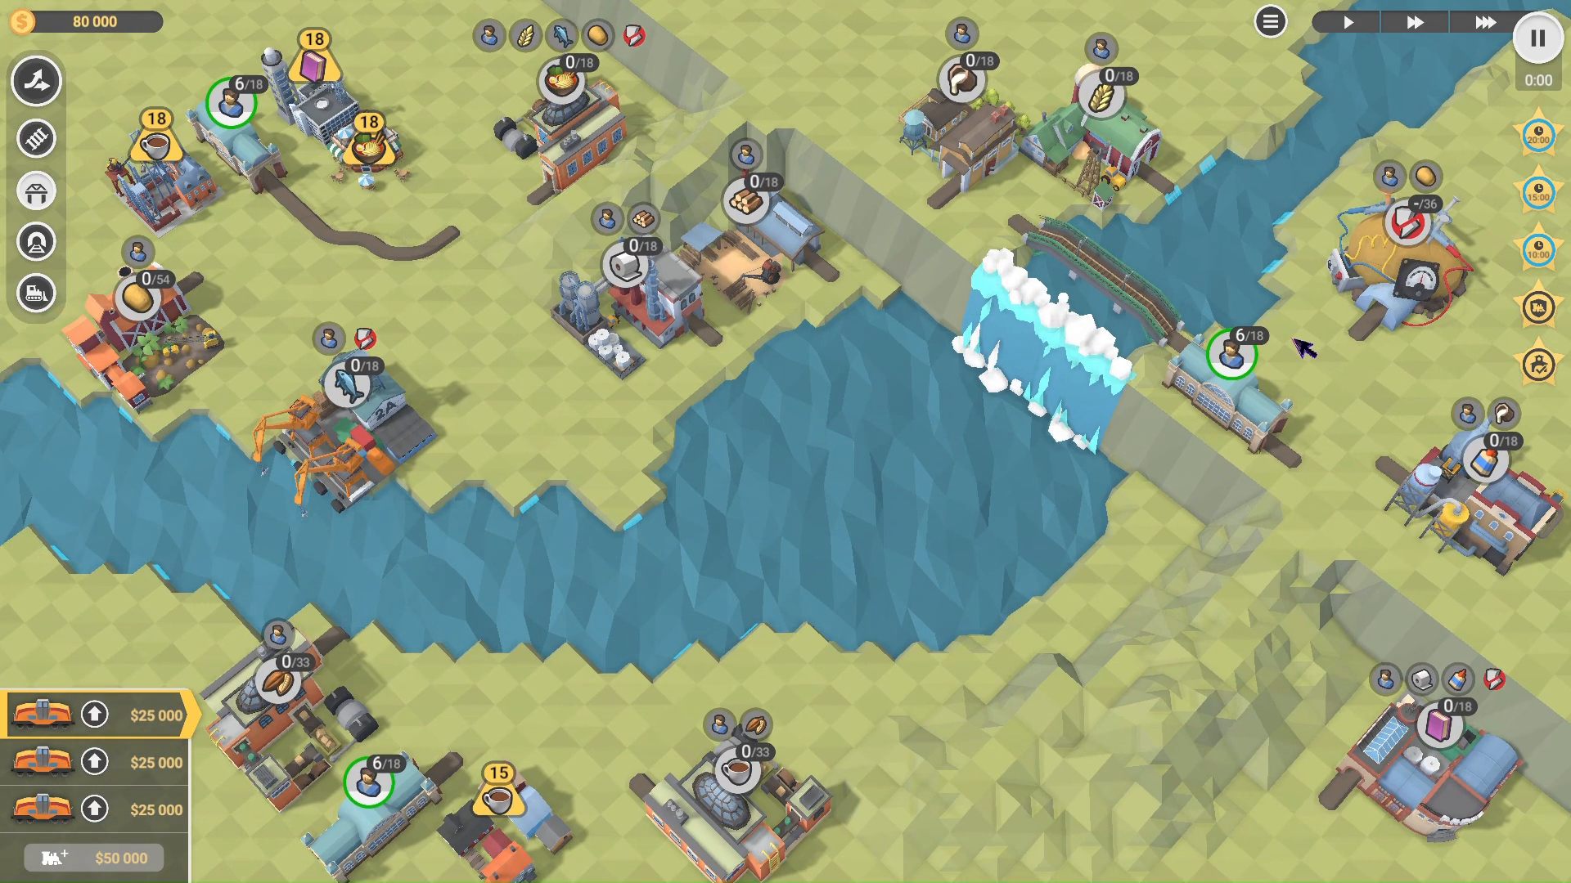
scroll(1273, 245, up, 5)
scroll(1313, 266, down, 2)
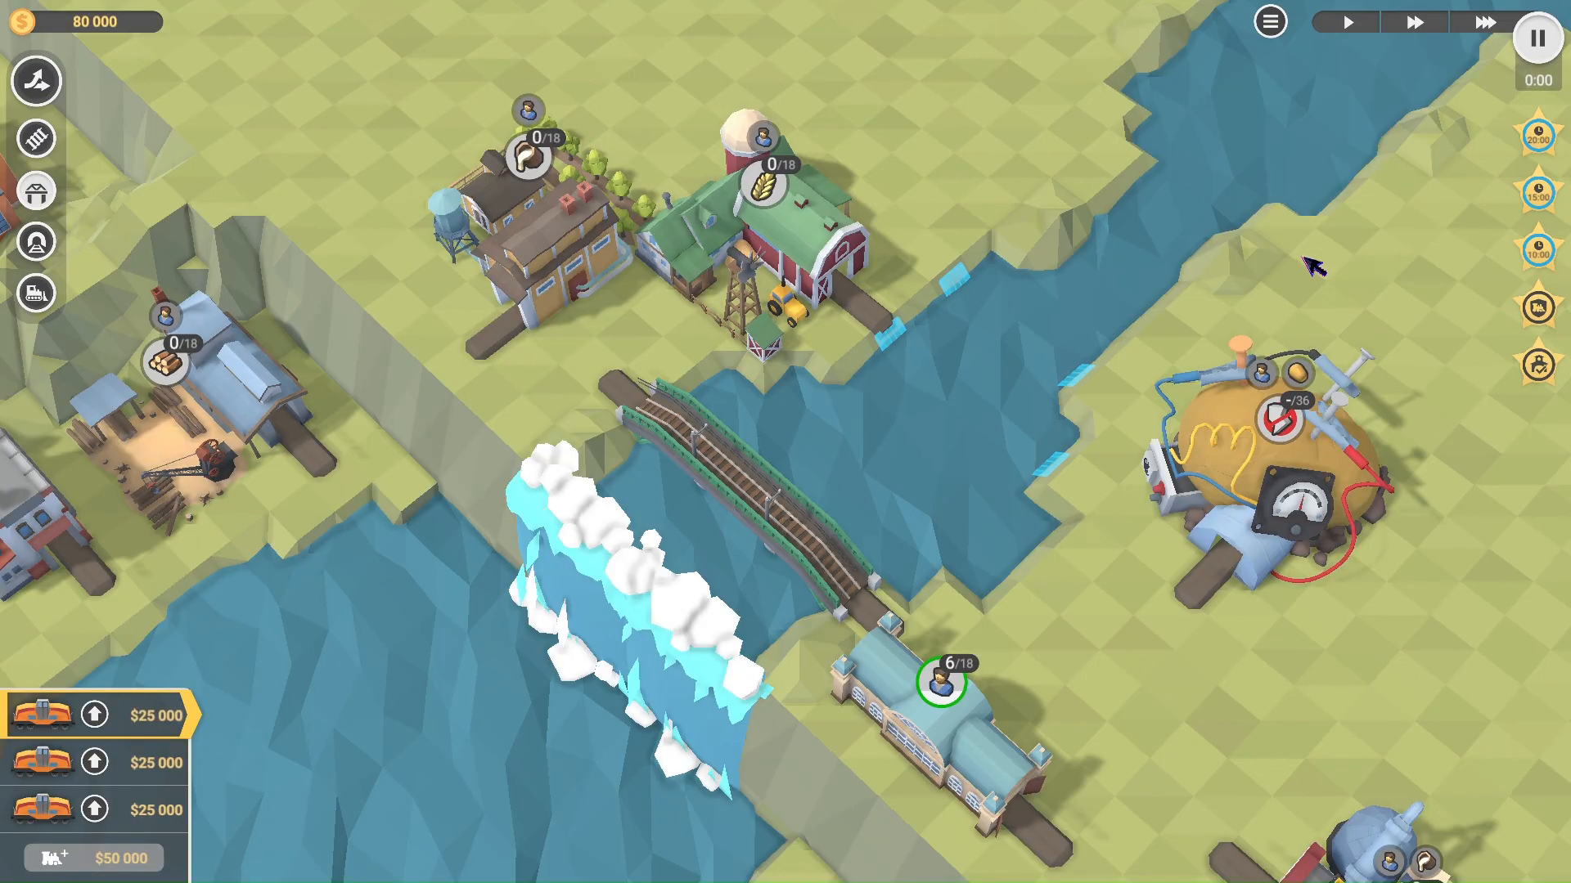
scroll(1290, 207, down, 3)
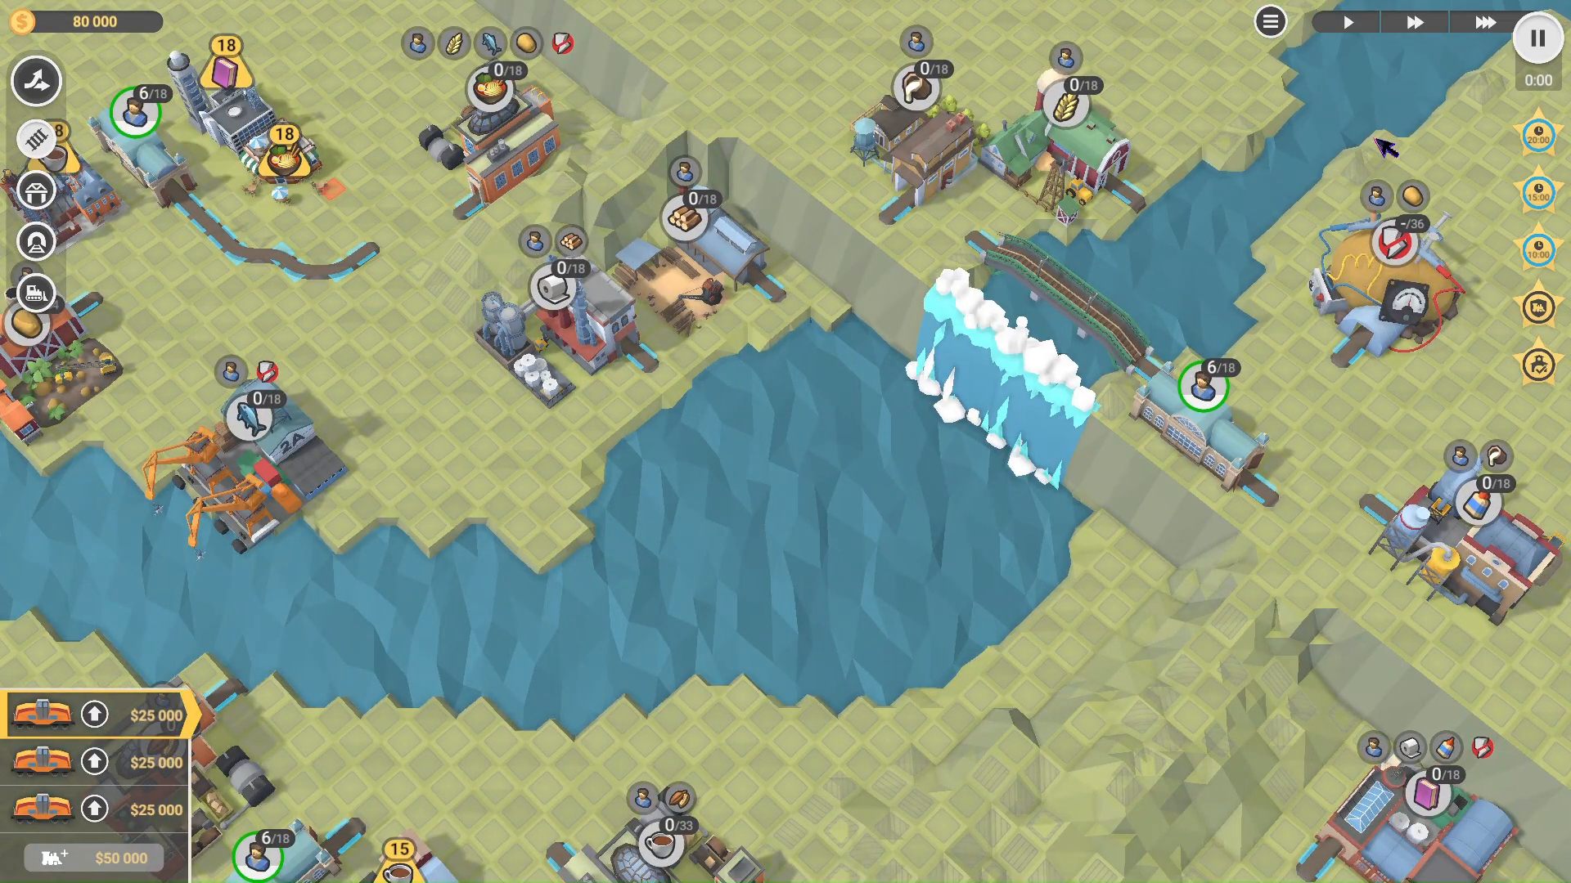
scroll(1386, 123, up, 5)
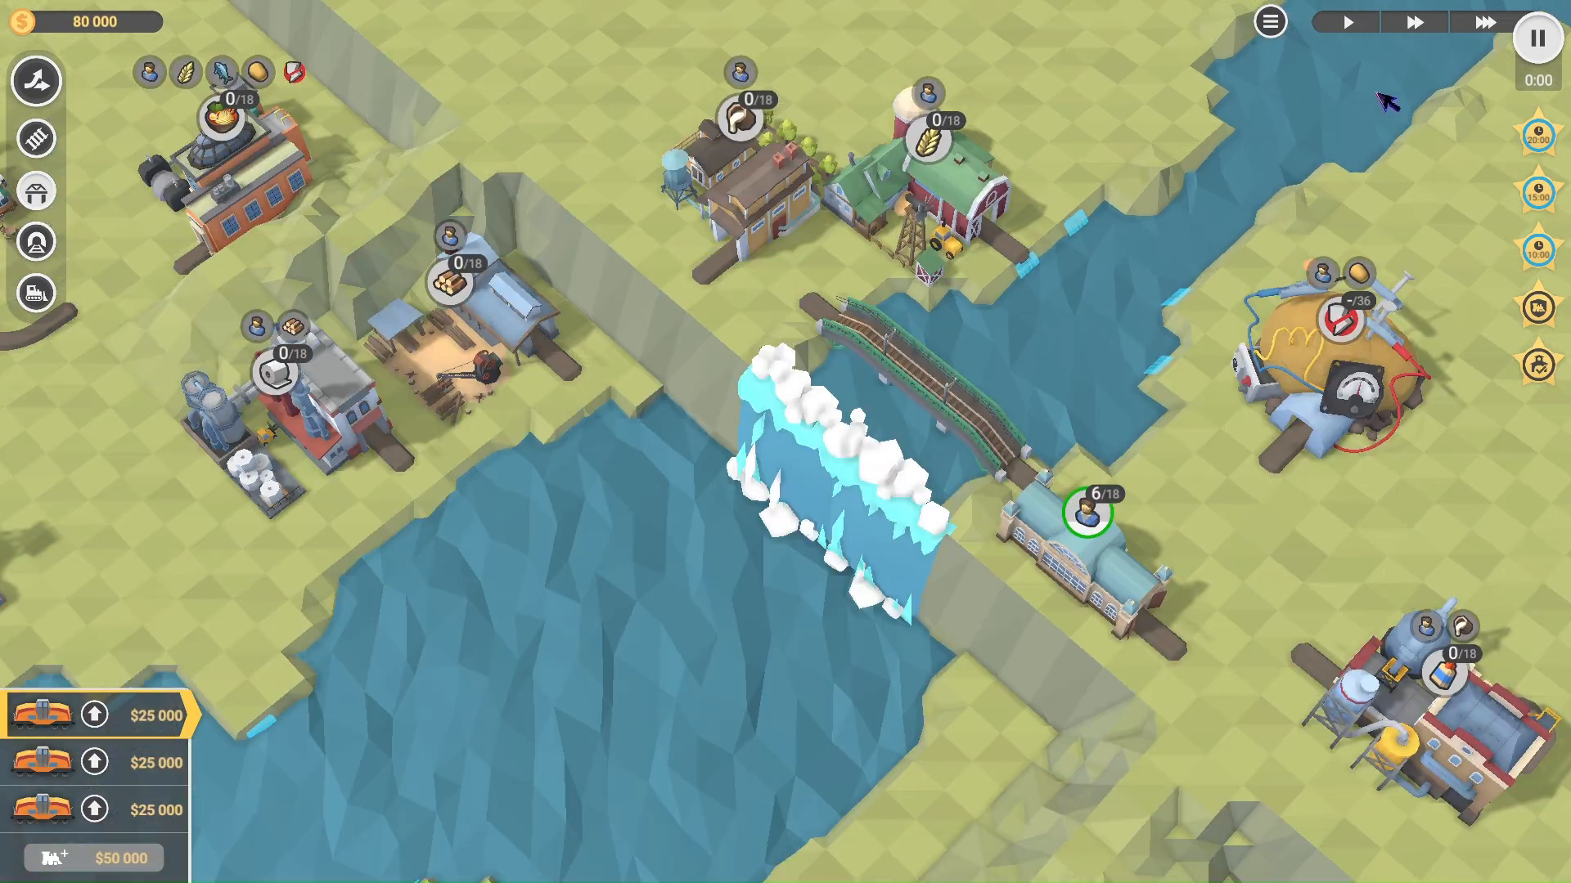
scroll(1211, 204, down, 5)
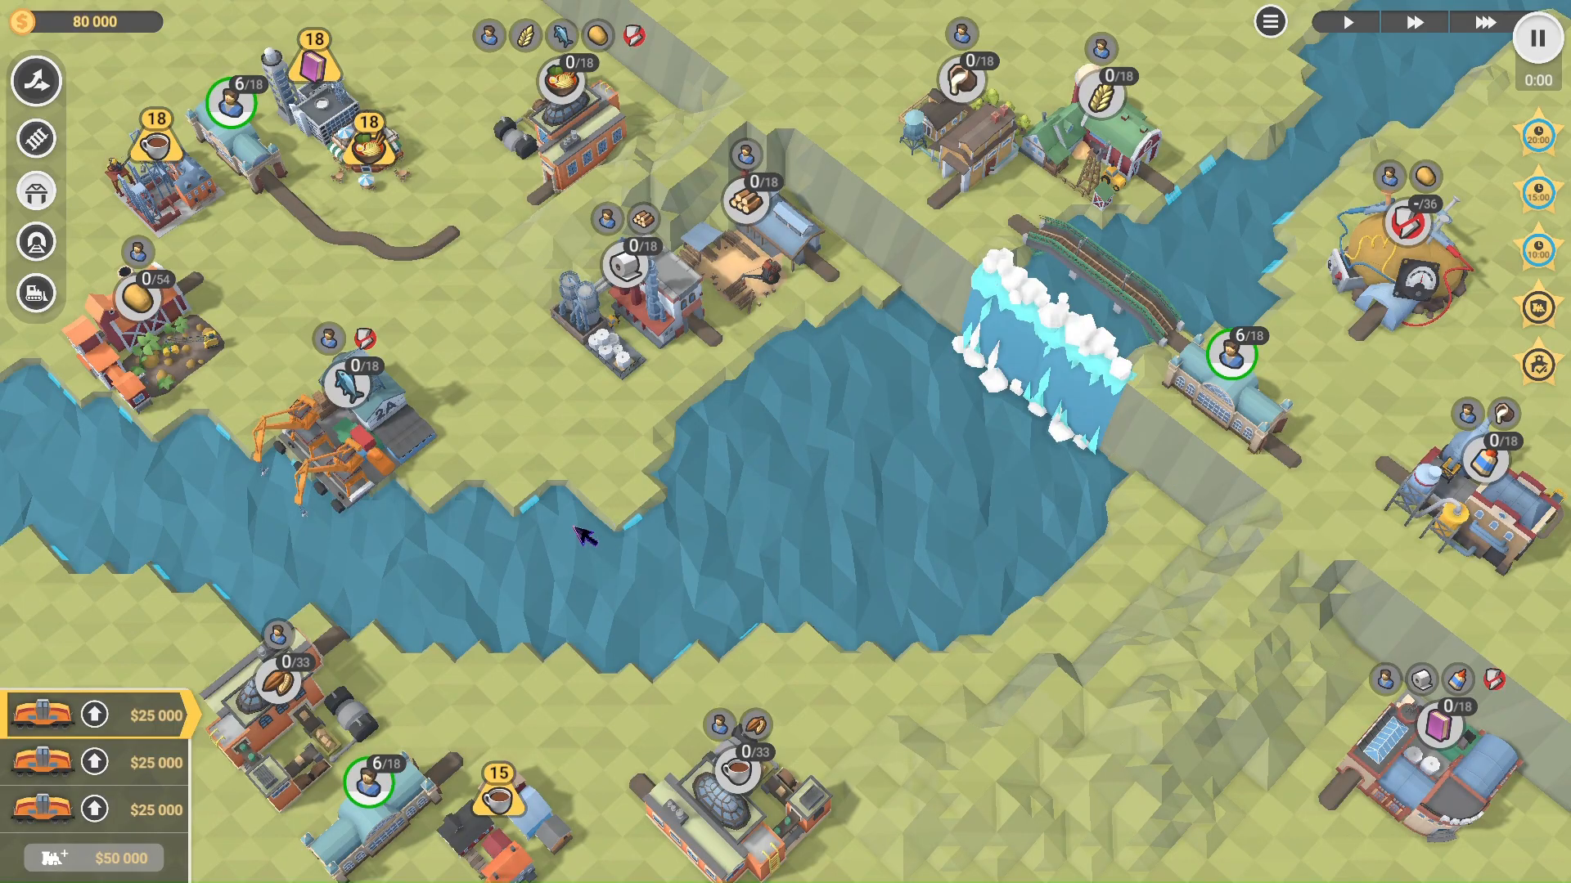
mouse_move(554, 516)
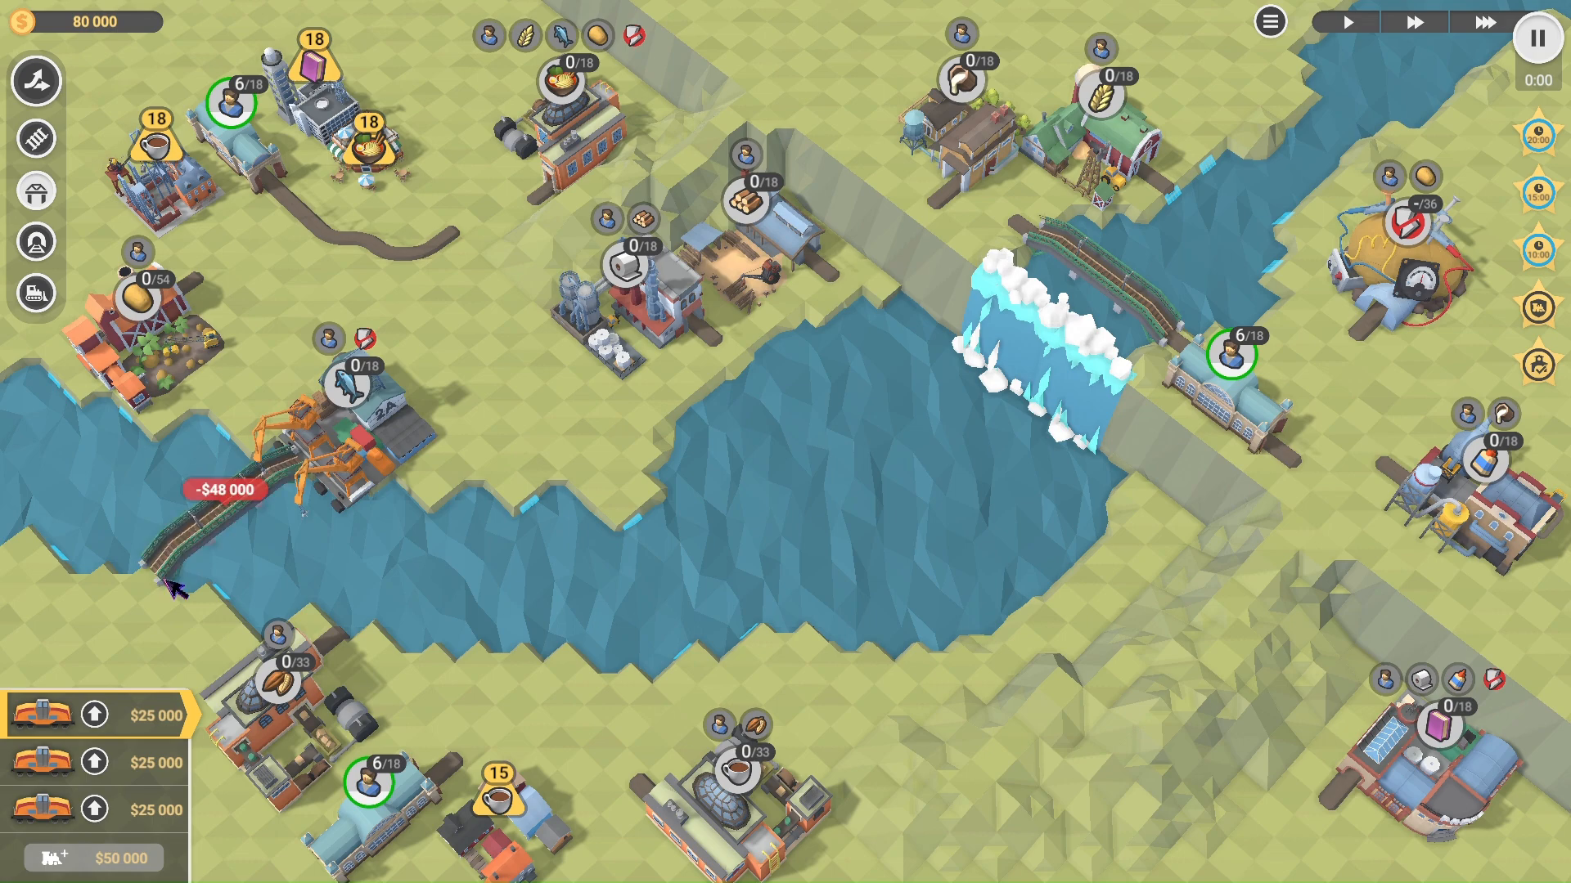
scroll(232, 603, up, 2)
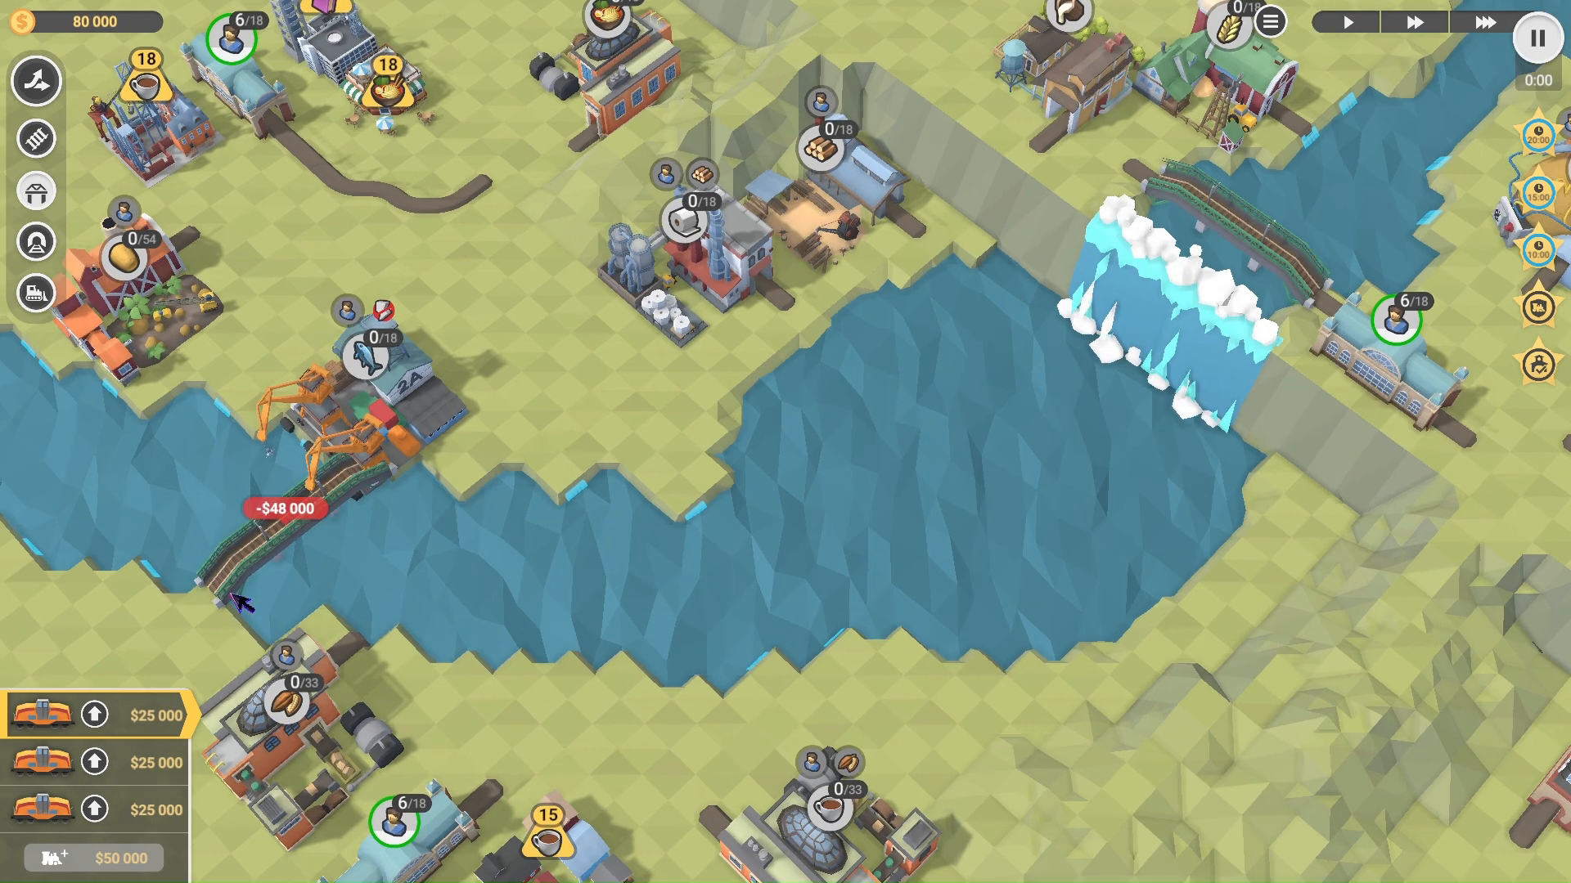
scroll(234, 602, down, 2)
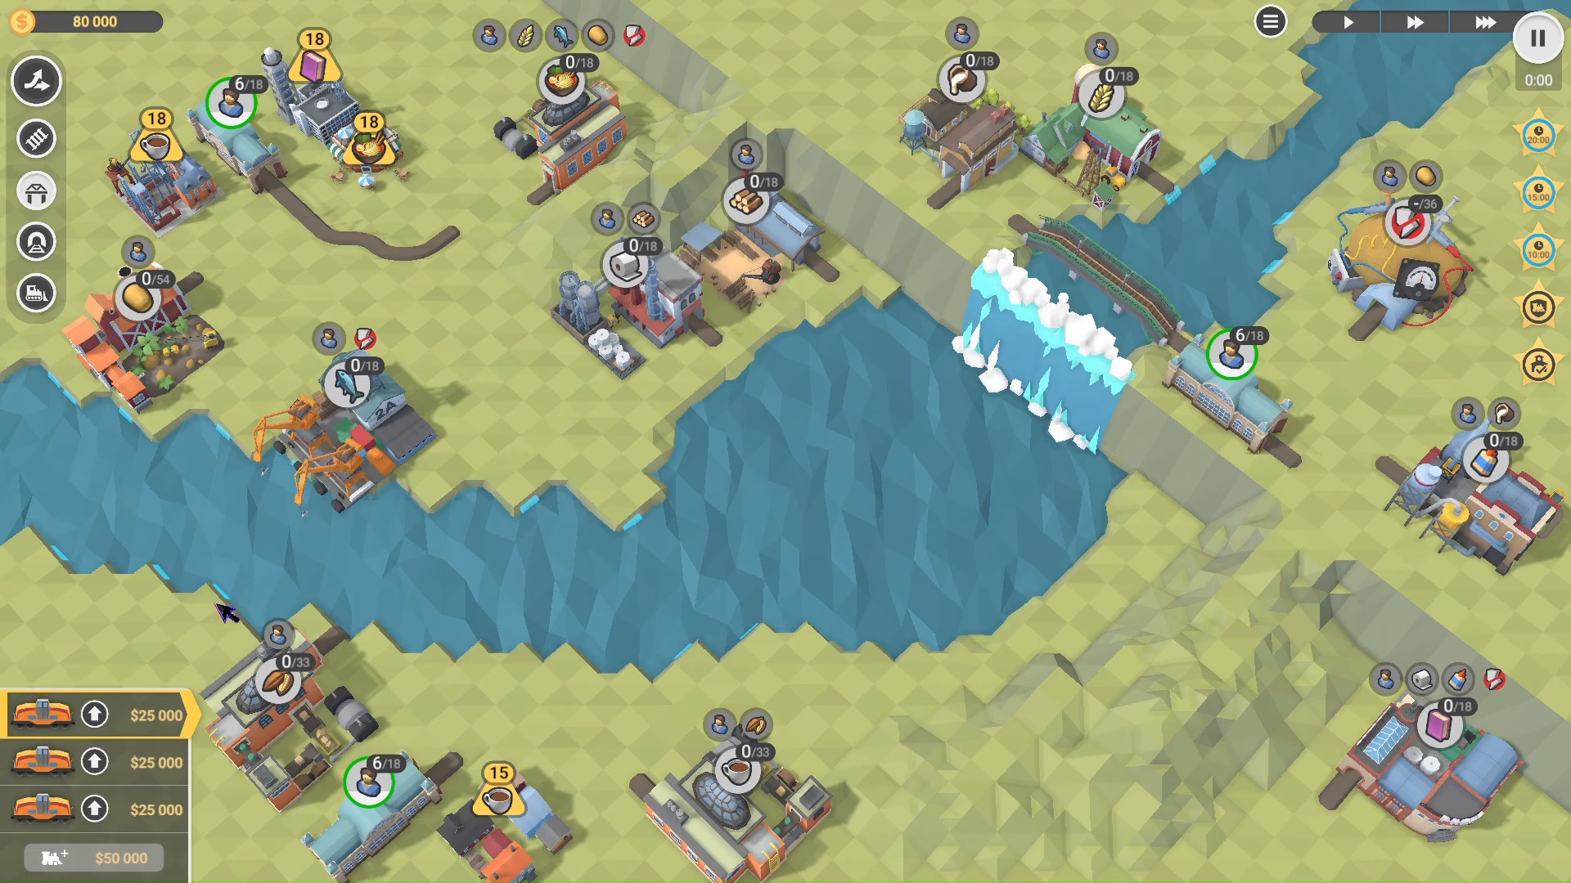
key(Escape)
Step: Flatten two spots of riverbank beside the bean plant opposite the fishing dock to level 0, using a size 1 square brush
scroll(753, 532, up, 5)
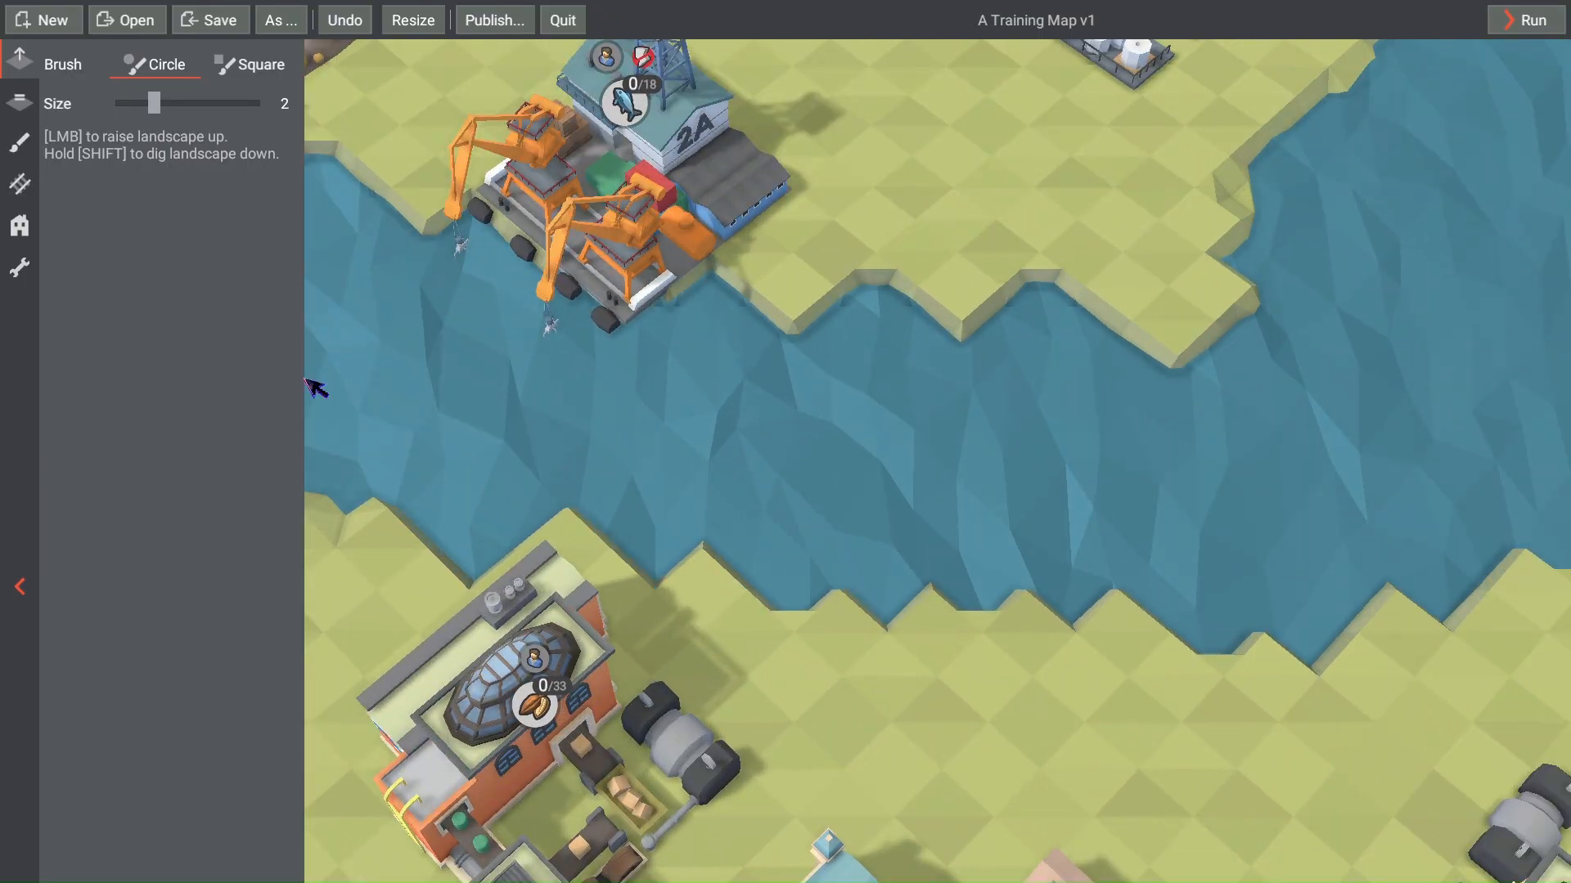
click(21, 105)
drag(152, 105, 138, 104)
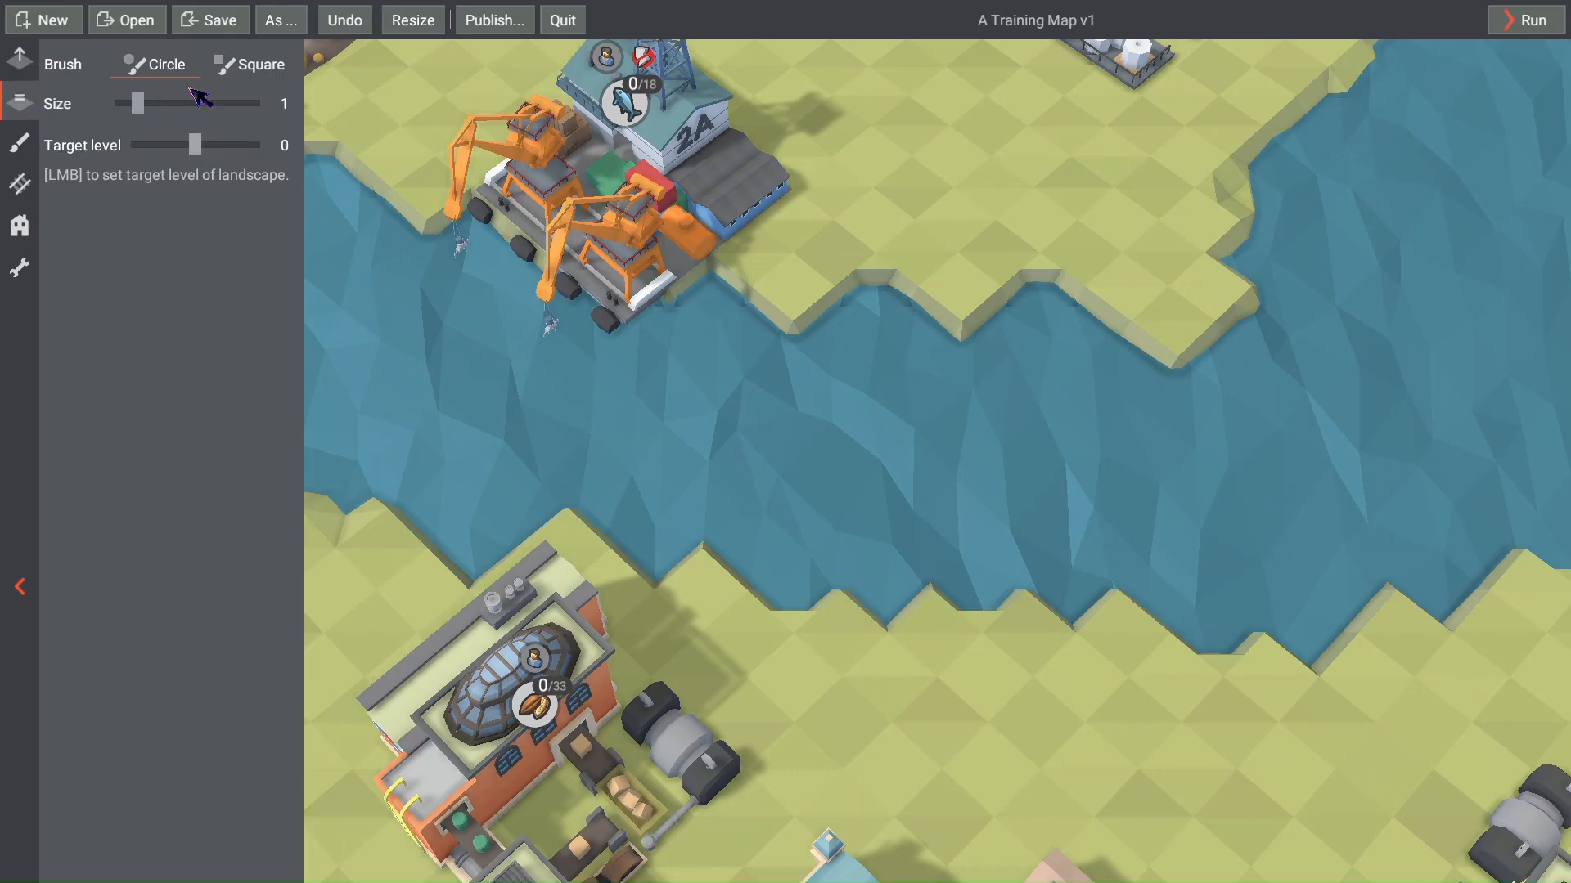
click(254, 67)
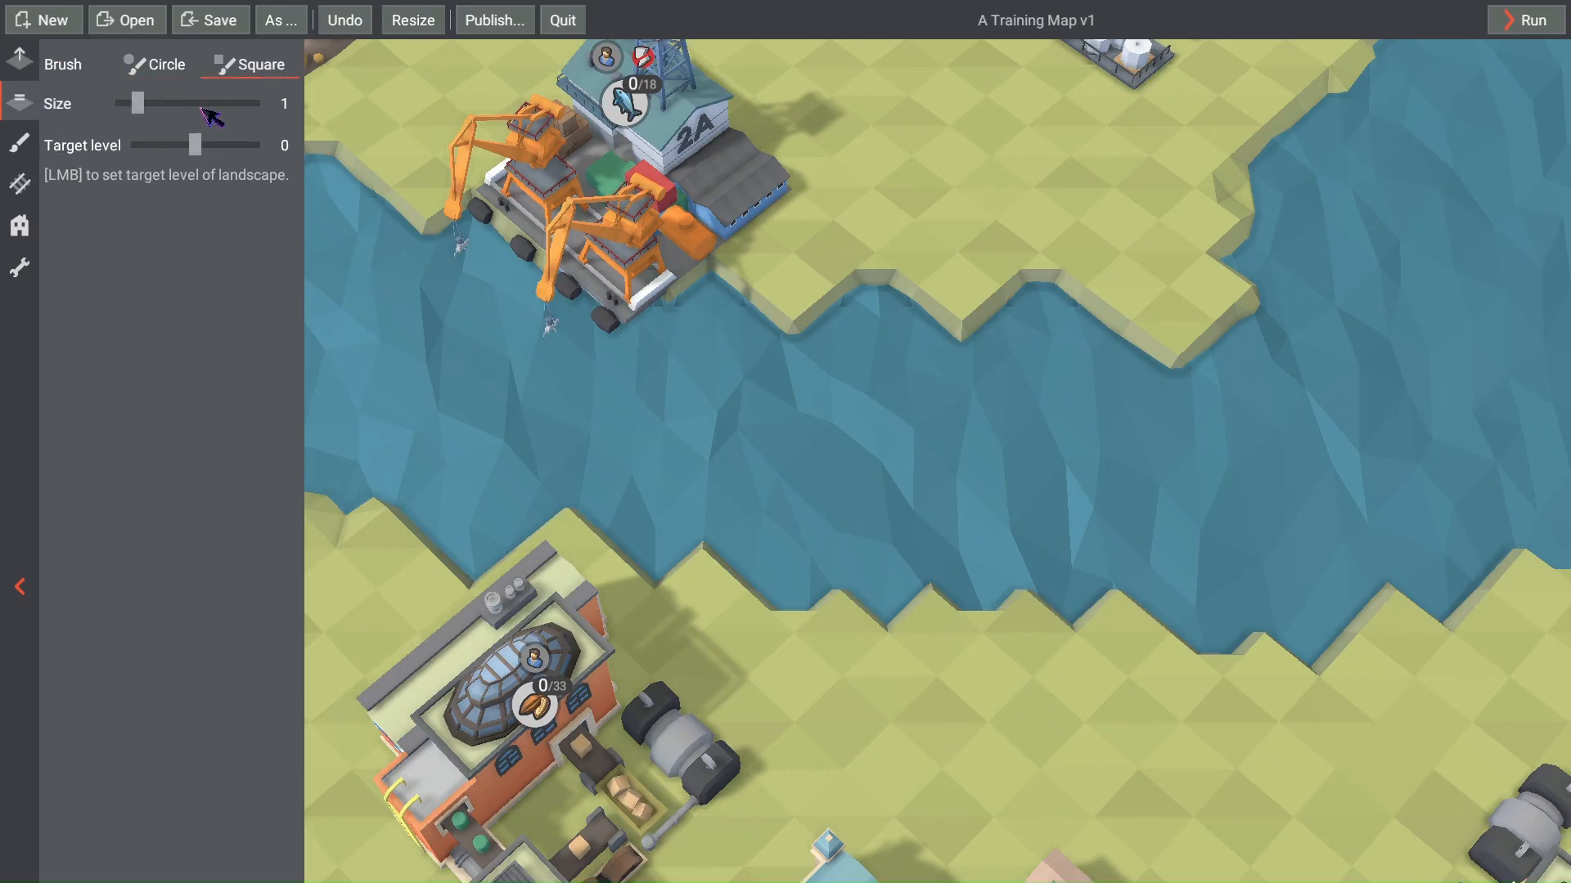
click(667, 562)
click(478, 564)
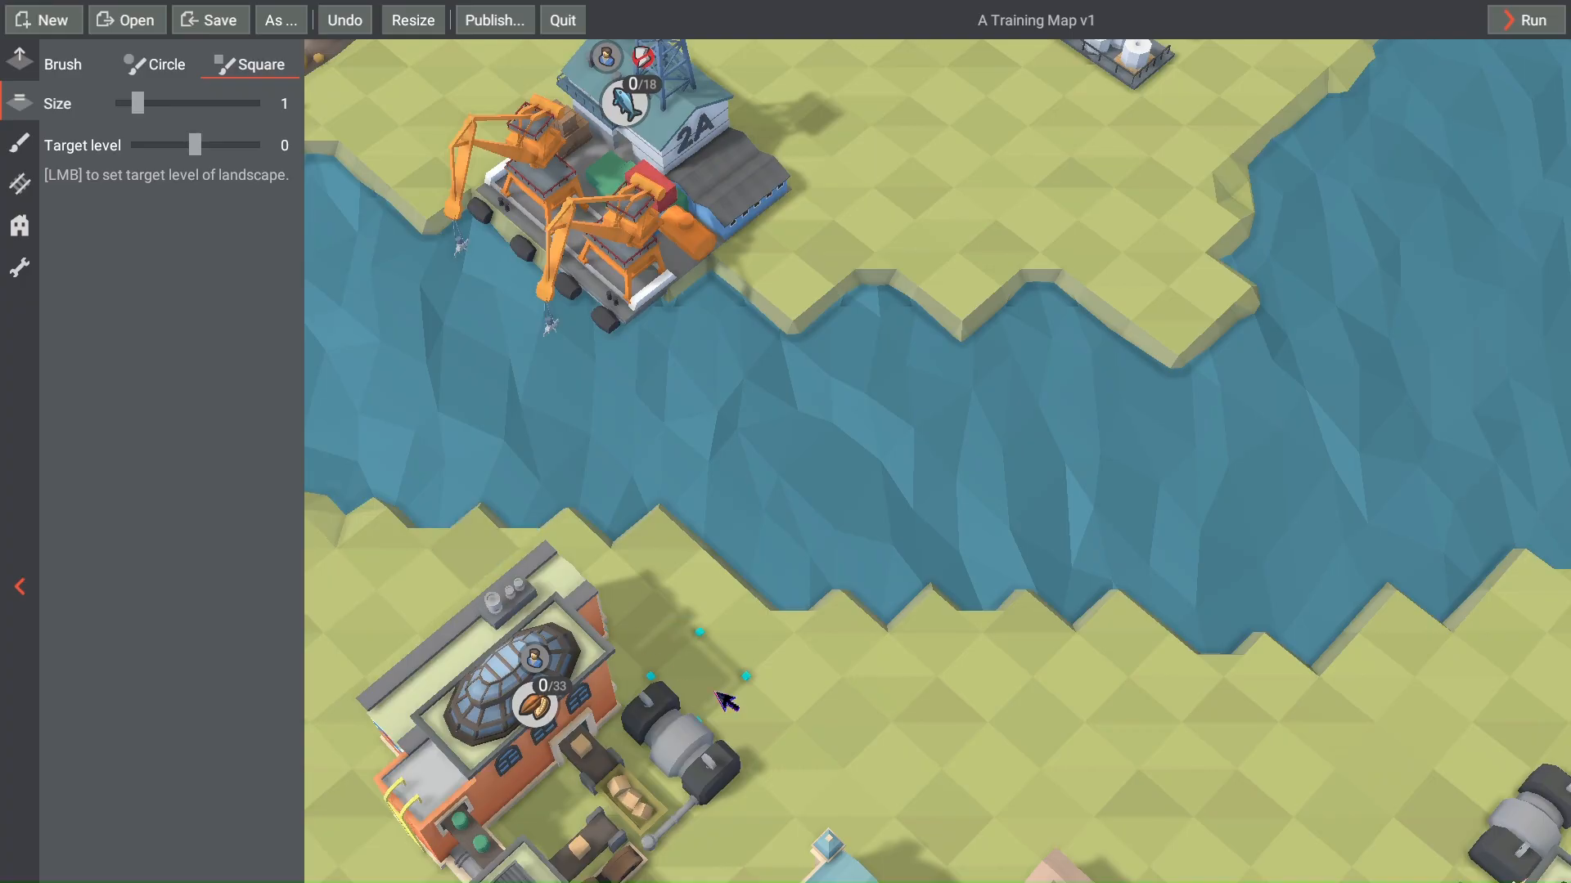
Step: Flatten the notch in the riverbank just below the lumber yard to level 0 with the size 1 square brush
right_drag(761, 699, 702, 670)
scroll(712, 679, down, 5)
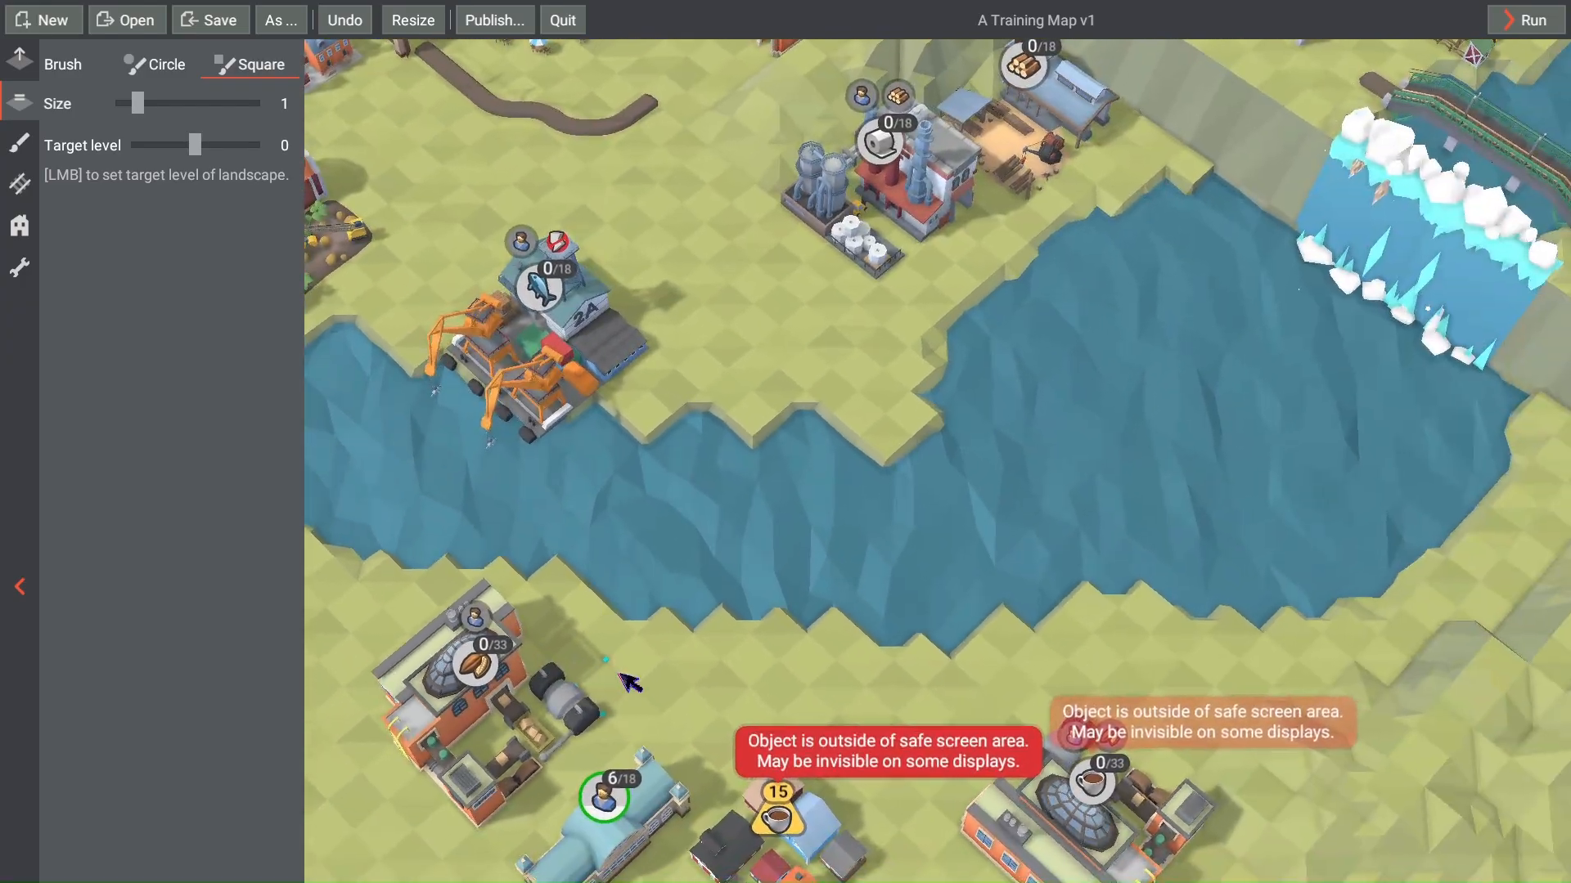
right_drag(782, 710, 673, 659)
scroll(673, 659, down, 2)
right_drag(933, 278, 737, 567)
scroll(876, 393, up, 4)
scroll(746, 575, up, 5)
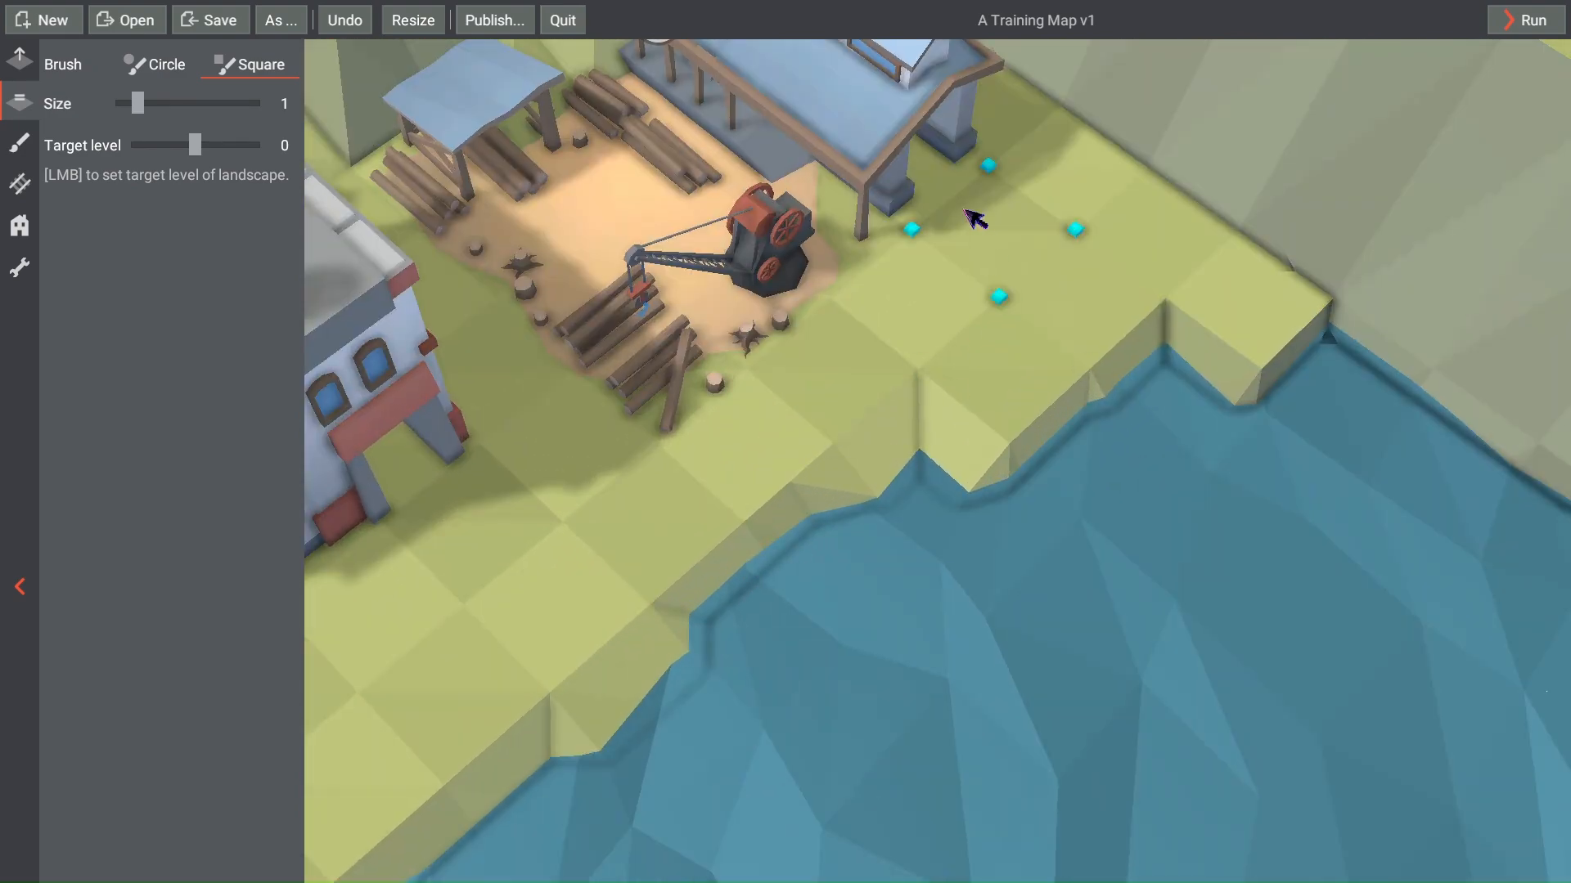
click(939, 430)
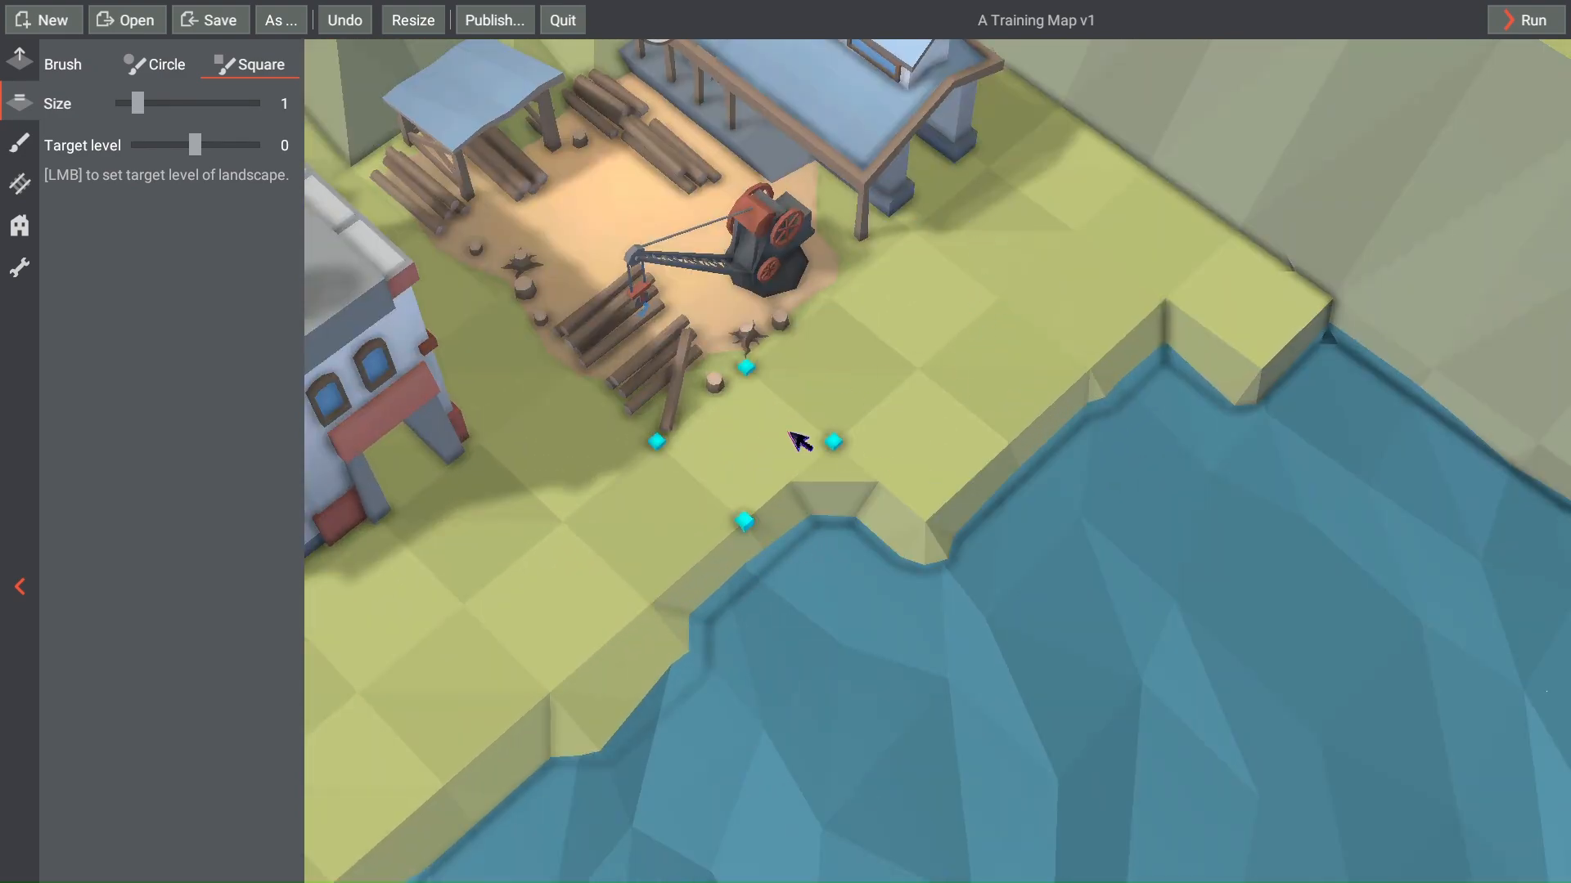
Step: Test-run the map, bridge the river between the fishing dock and bean plant, and link the southern station and coffee plant to it by track
scroll(949, 491, down, 8)
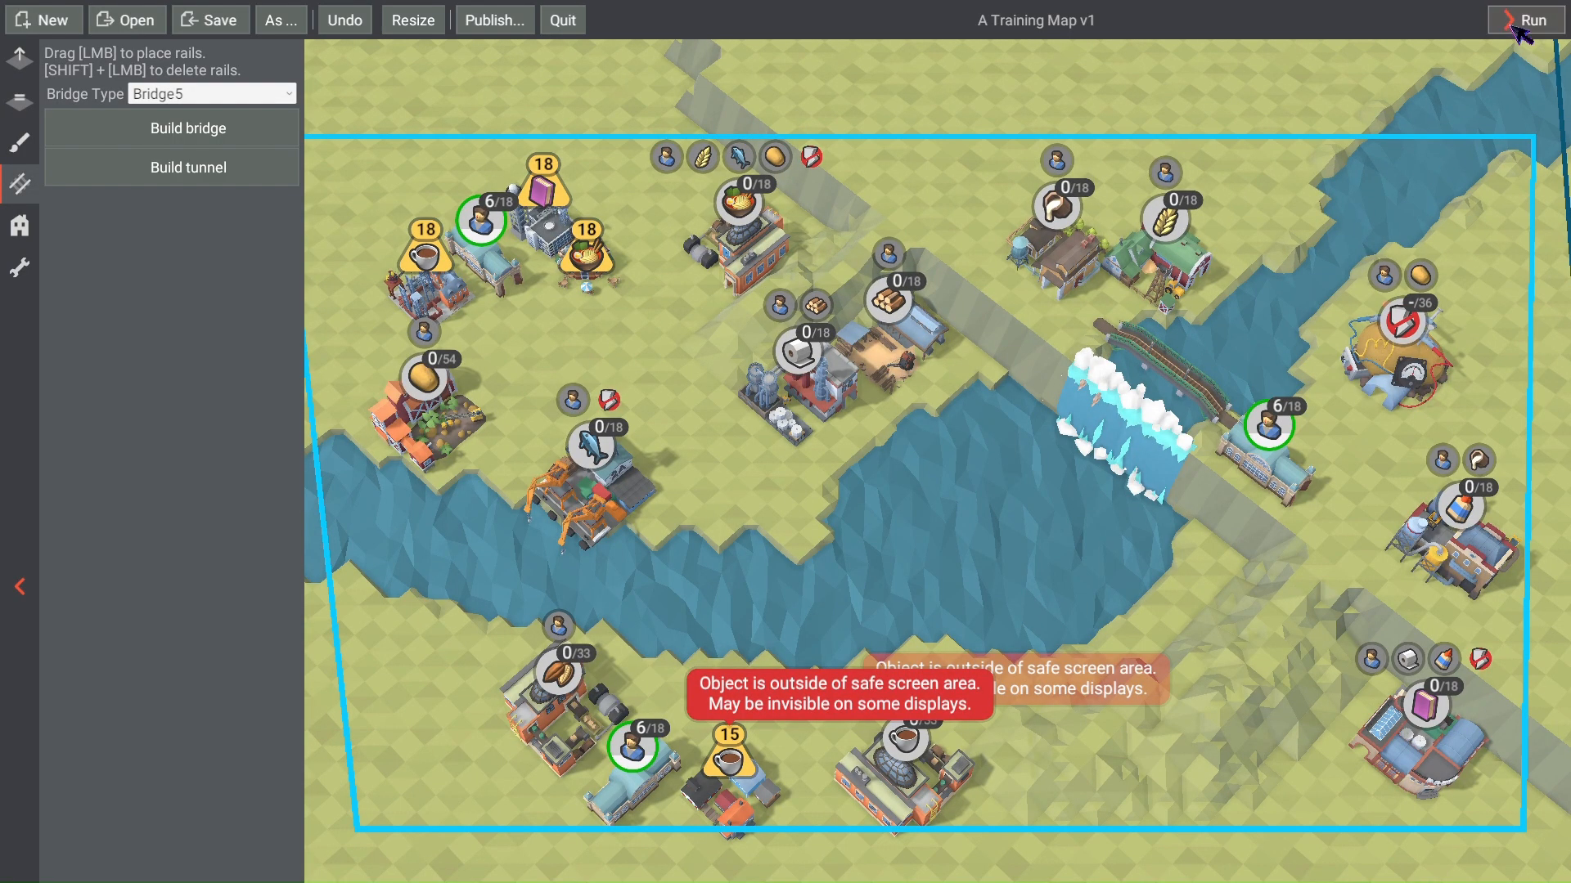
click(1527, 20)
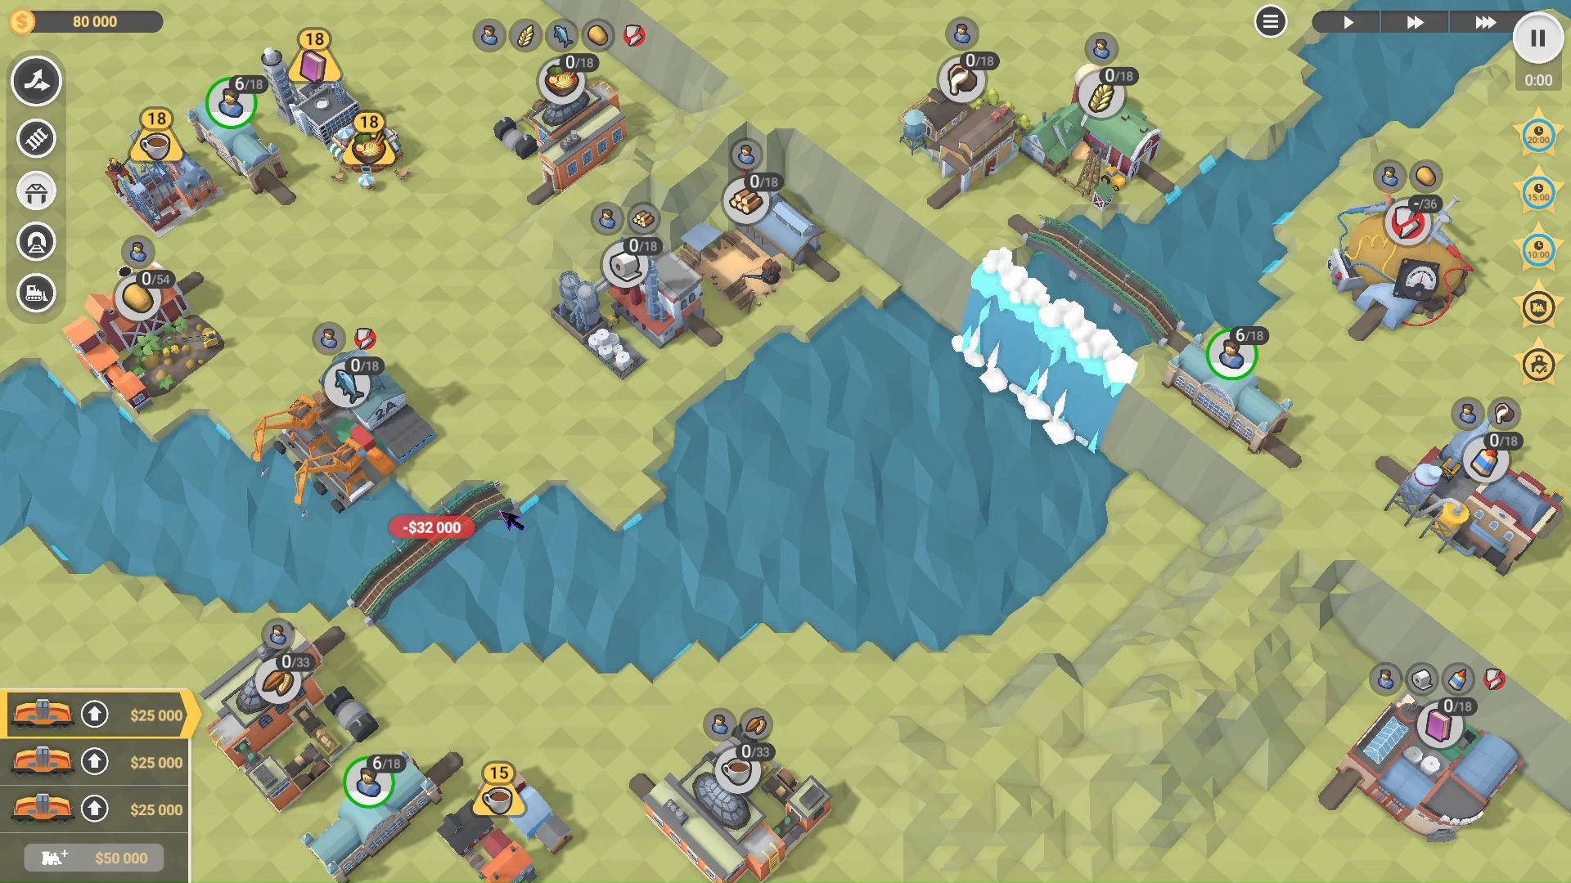
click(511, 519)
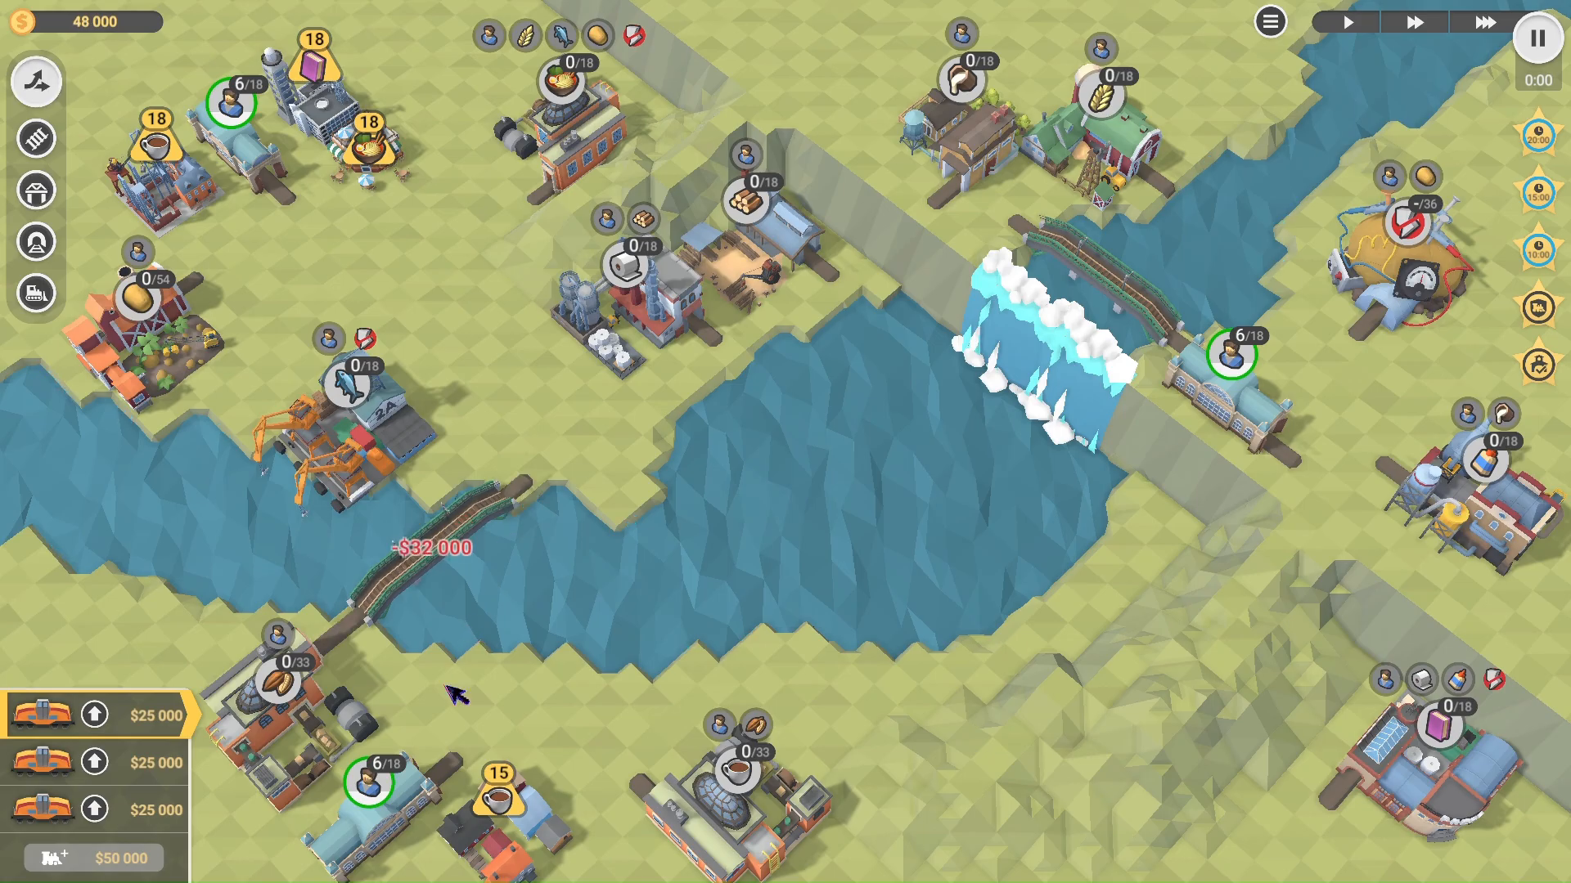
key(Escape)
drag(446, 781, 350, 627)
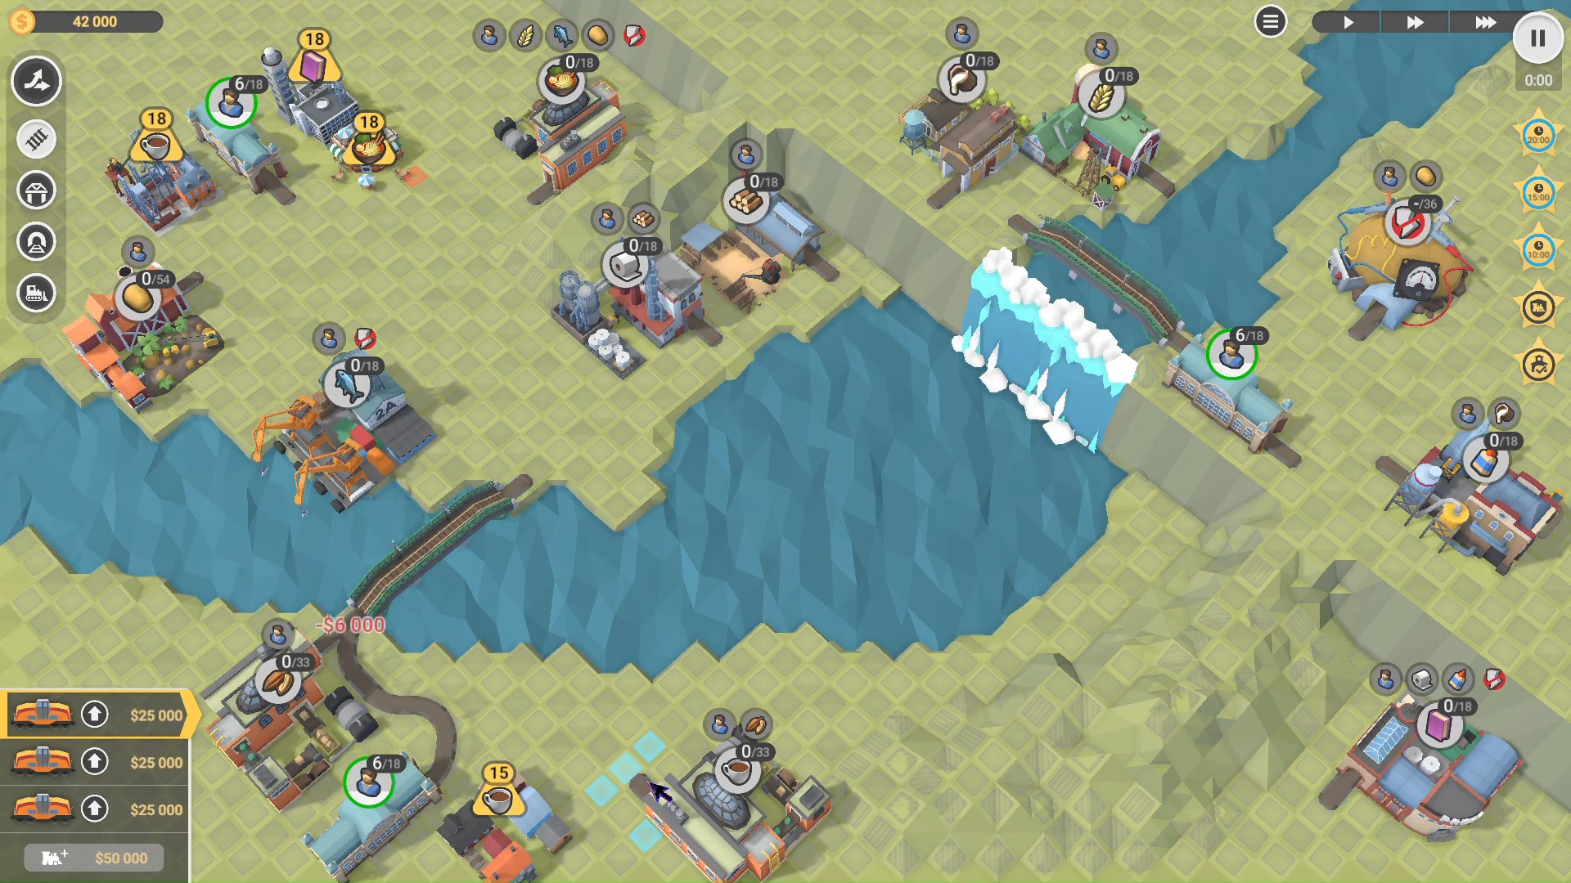
drag(652, 788, 446, 724)
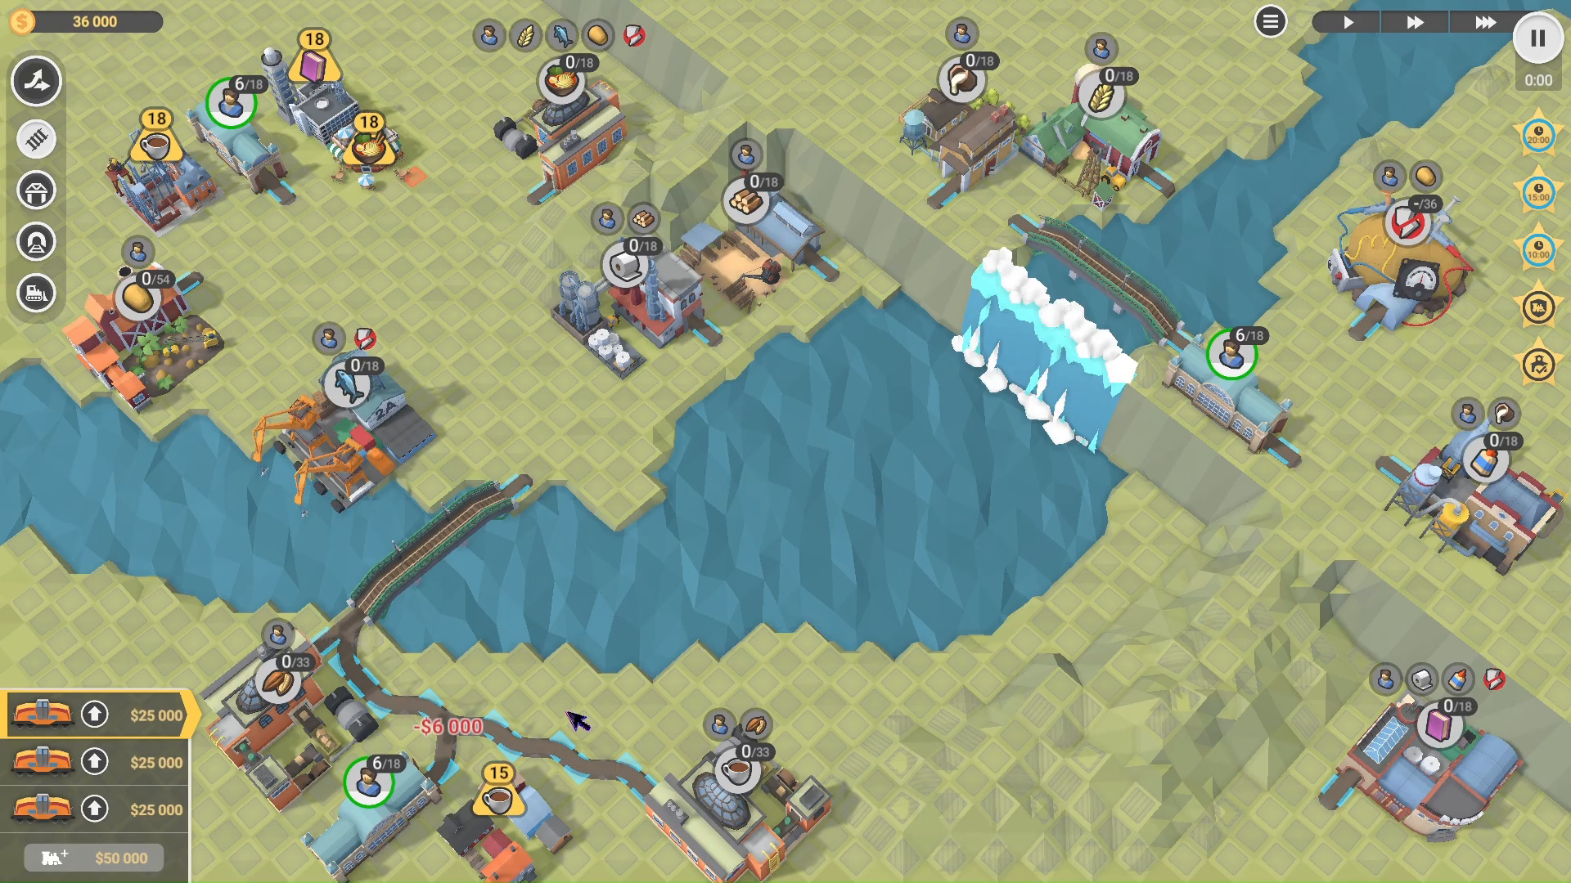
Step: Try a second bridge from the north bank toward the coffee plant with a connecting track, and undo both test bridges
key(3)
click(630, 525)
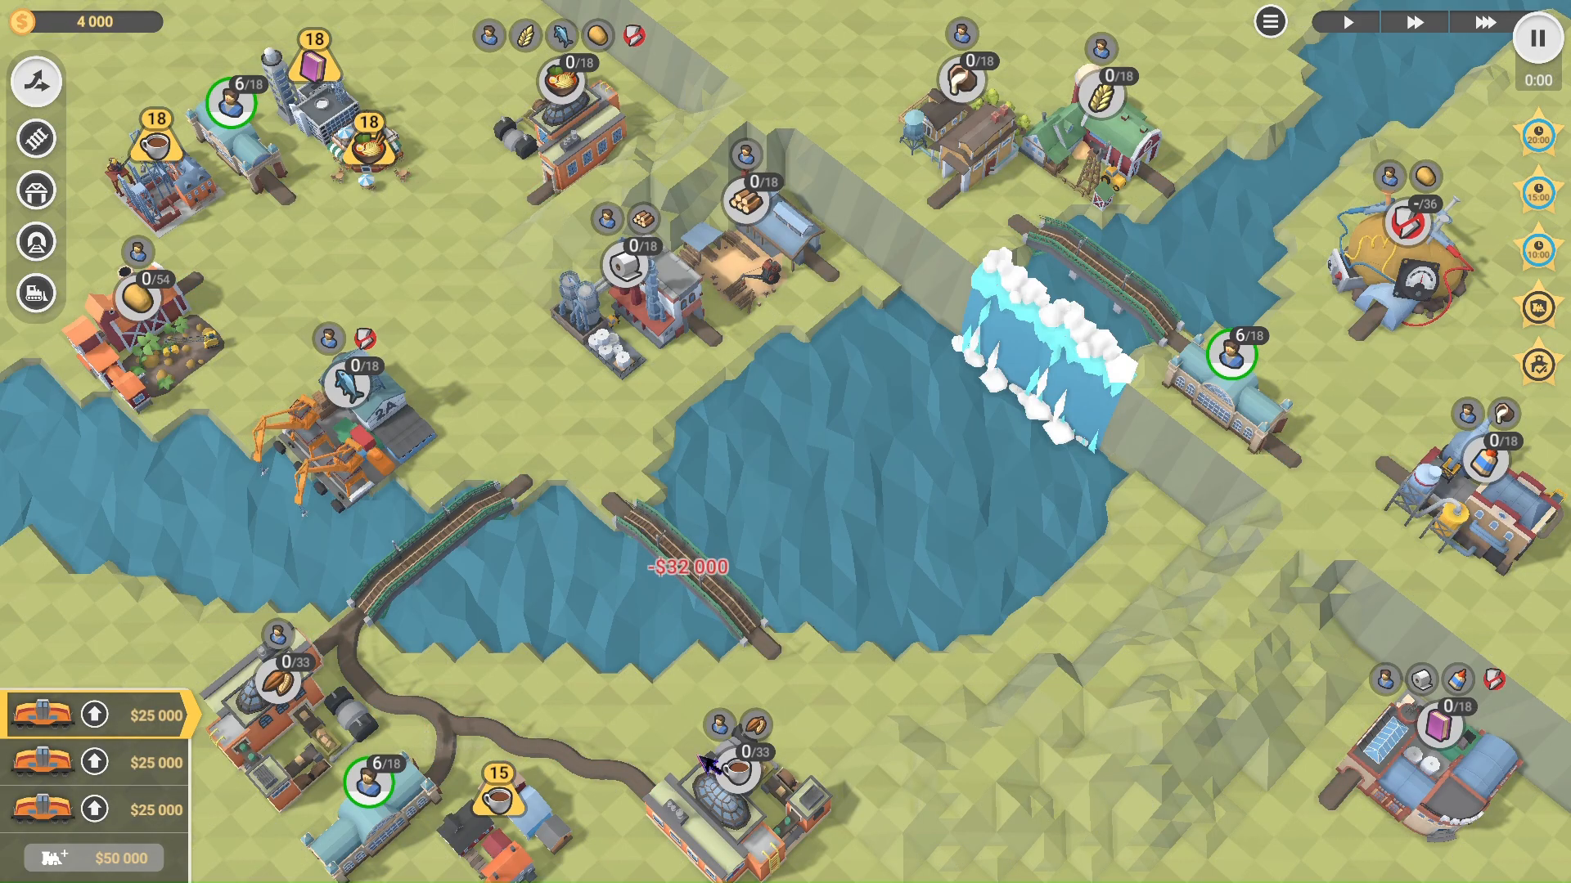
key(2)
drag(657, 790, 778, 655)
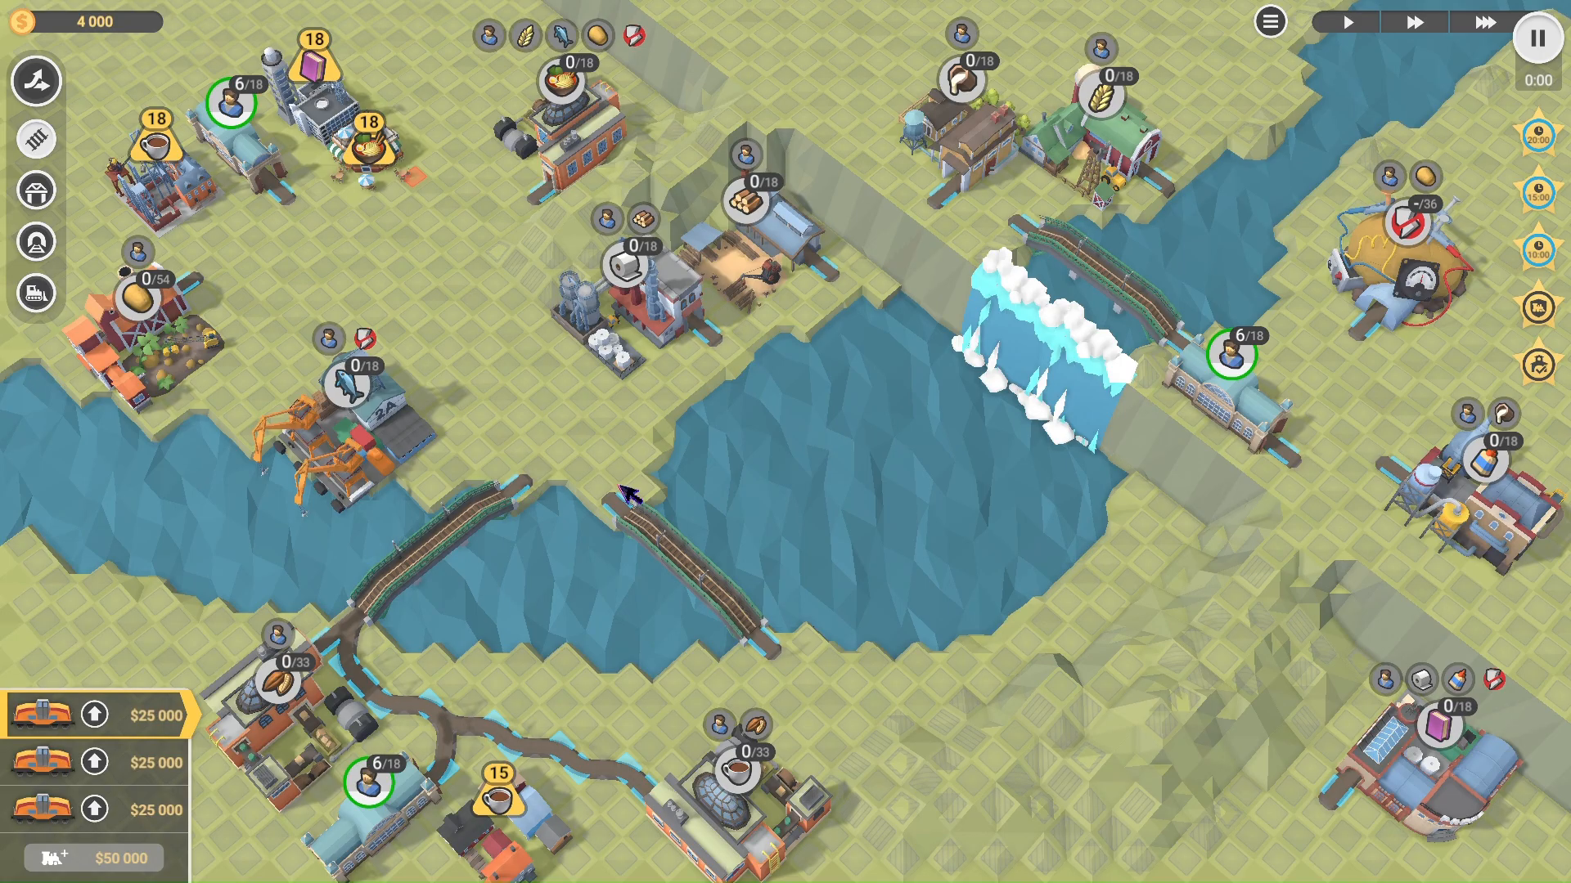
key(e)
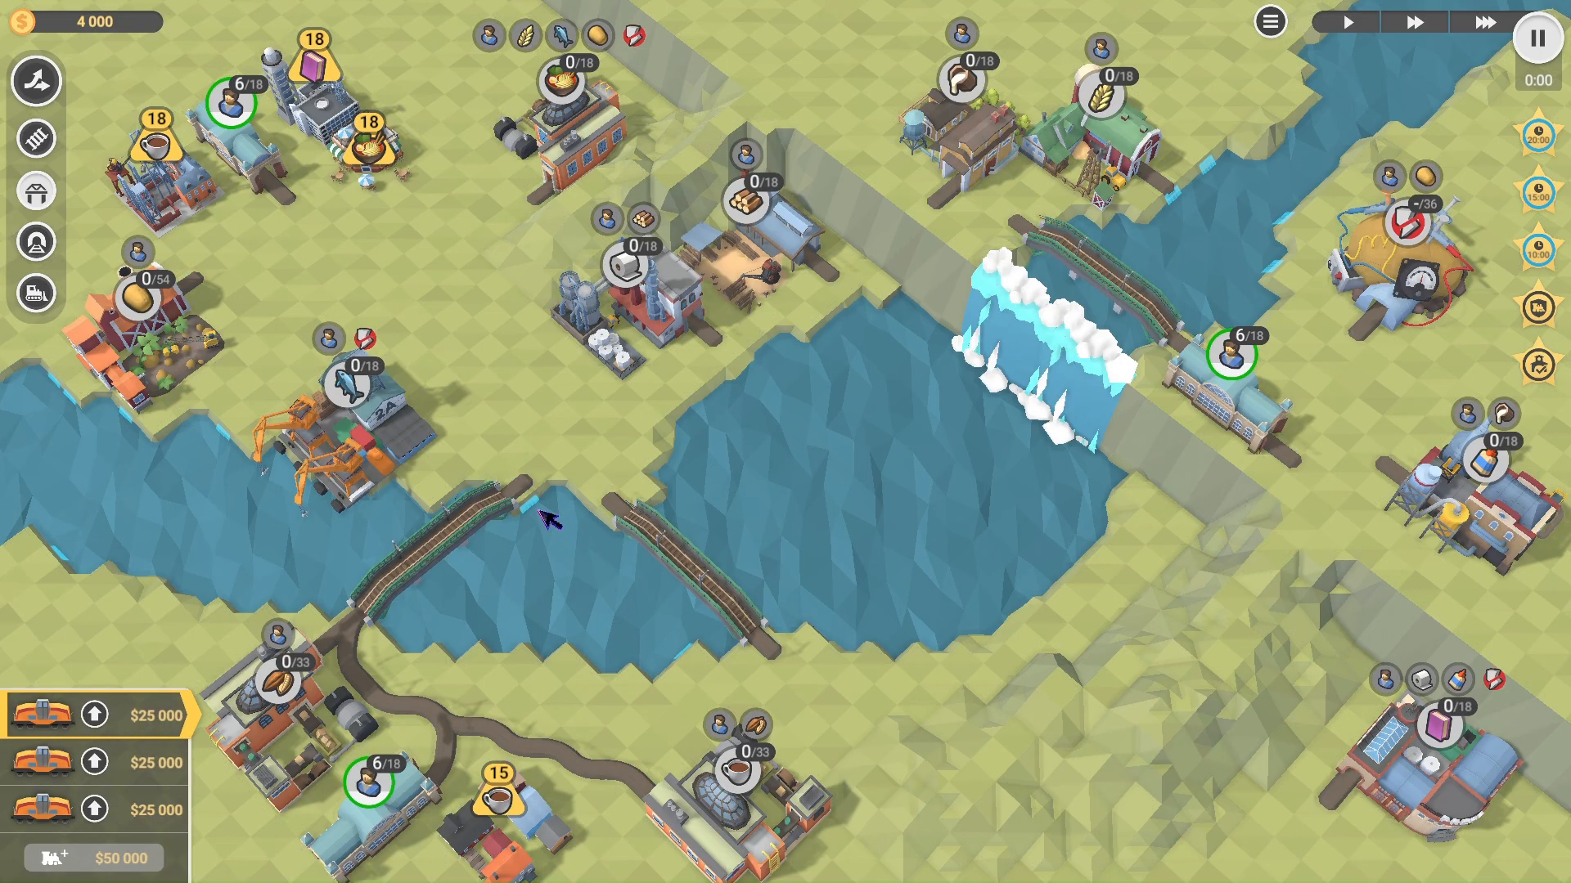
key(ctrl+z)
key(ctrl+z)
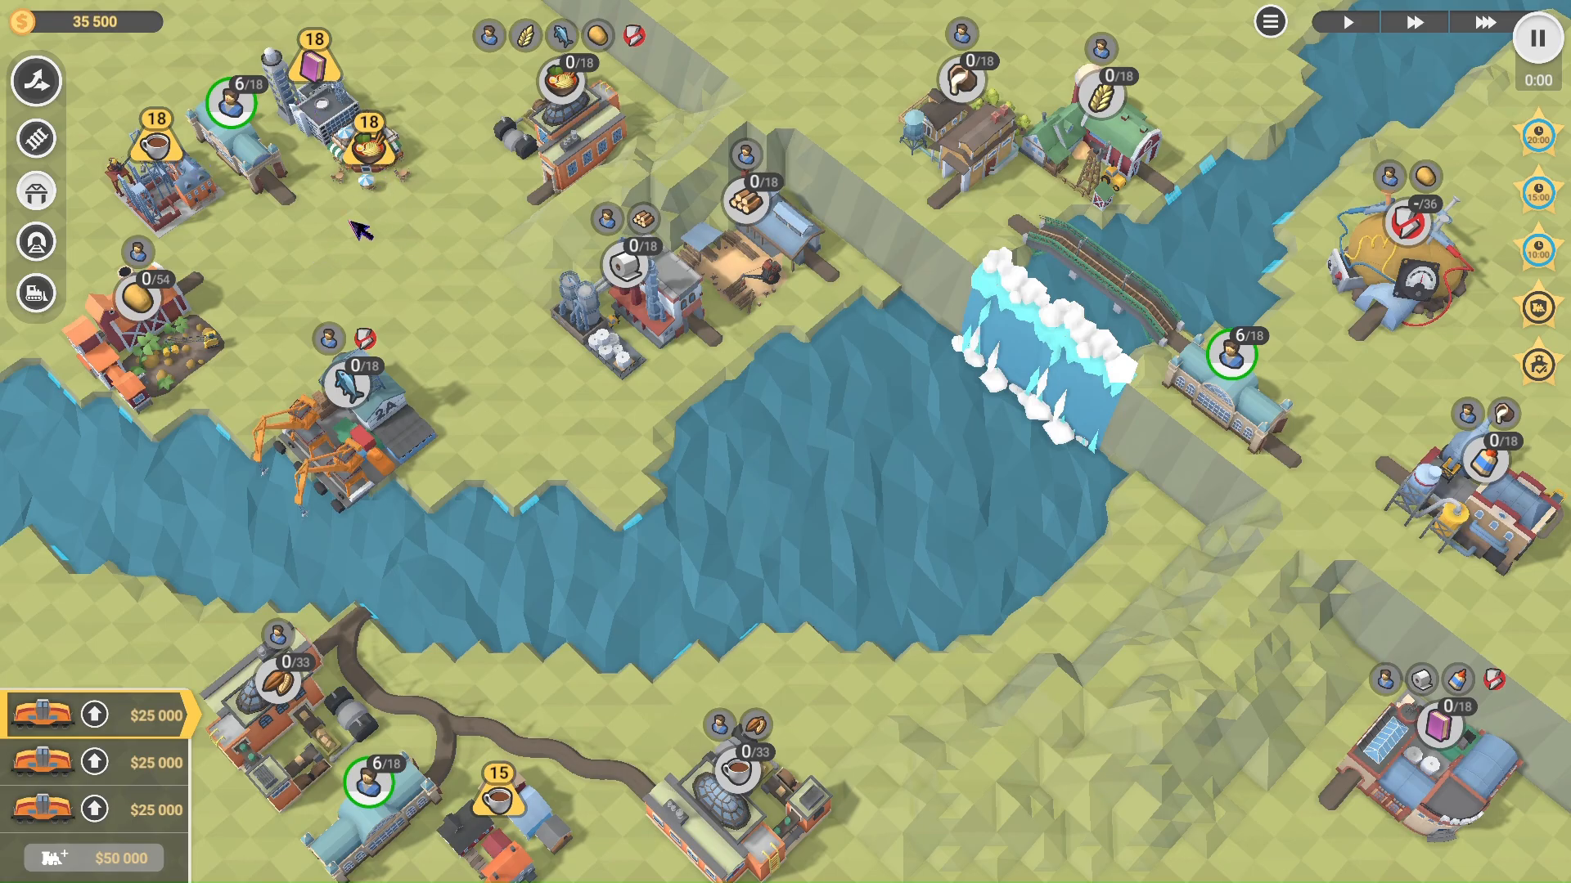
Step: Upgrade all three trains for $25 000 each in a test run with warehouses connected to the northwest station
scroll(356, 213, up, 5)
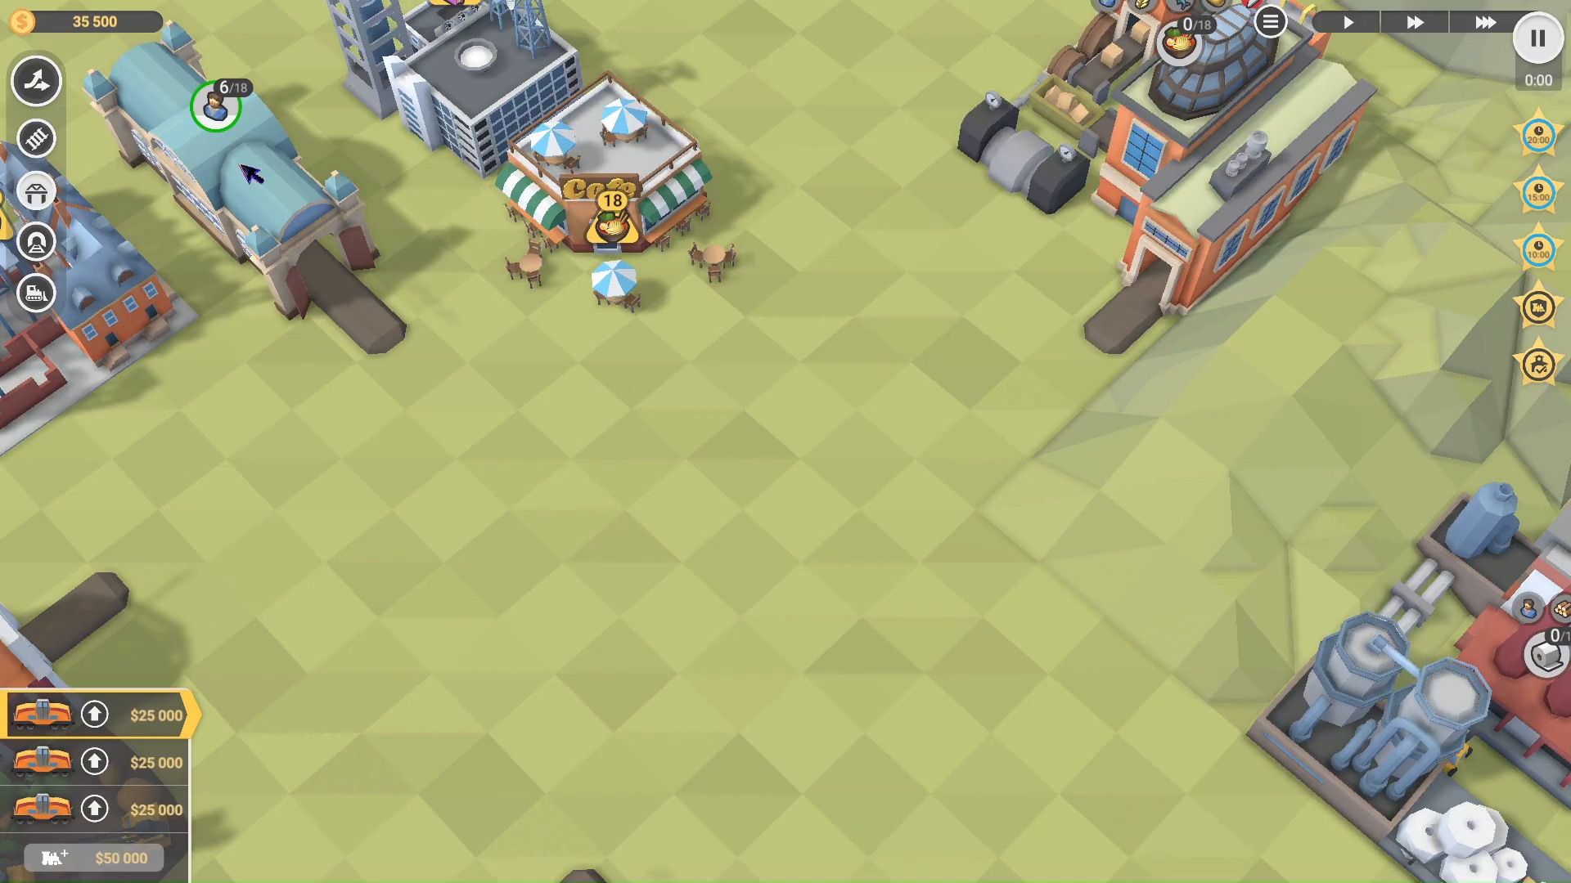
scroll(249, 173, down, 5)
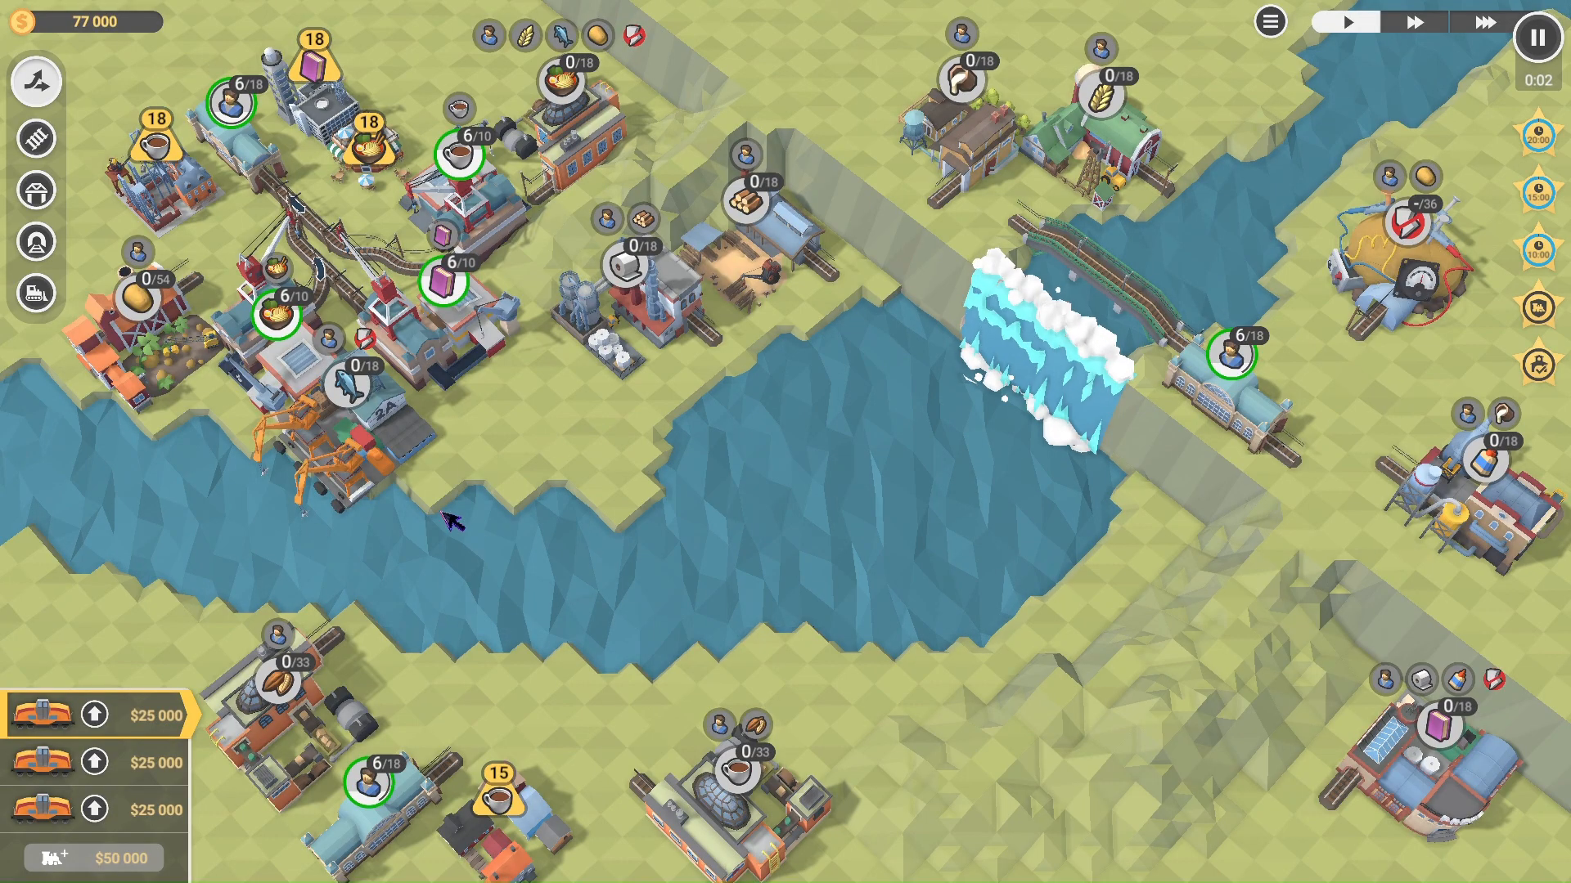
click(95, 715)
click(95, 763)
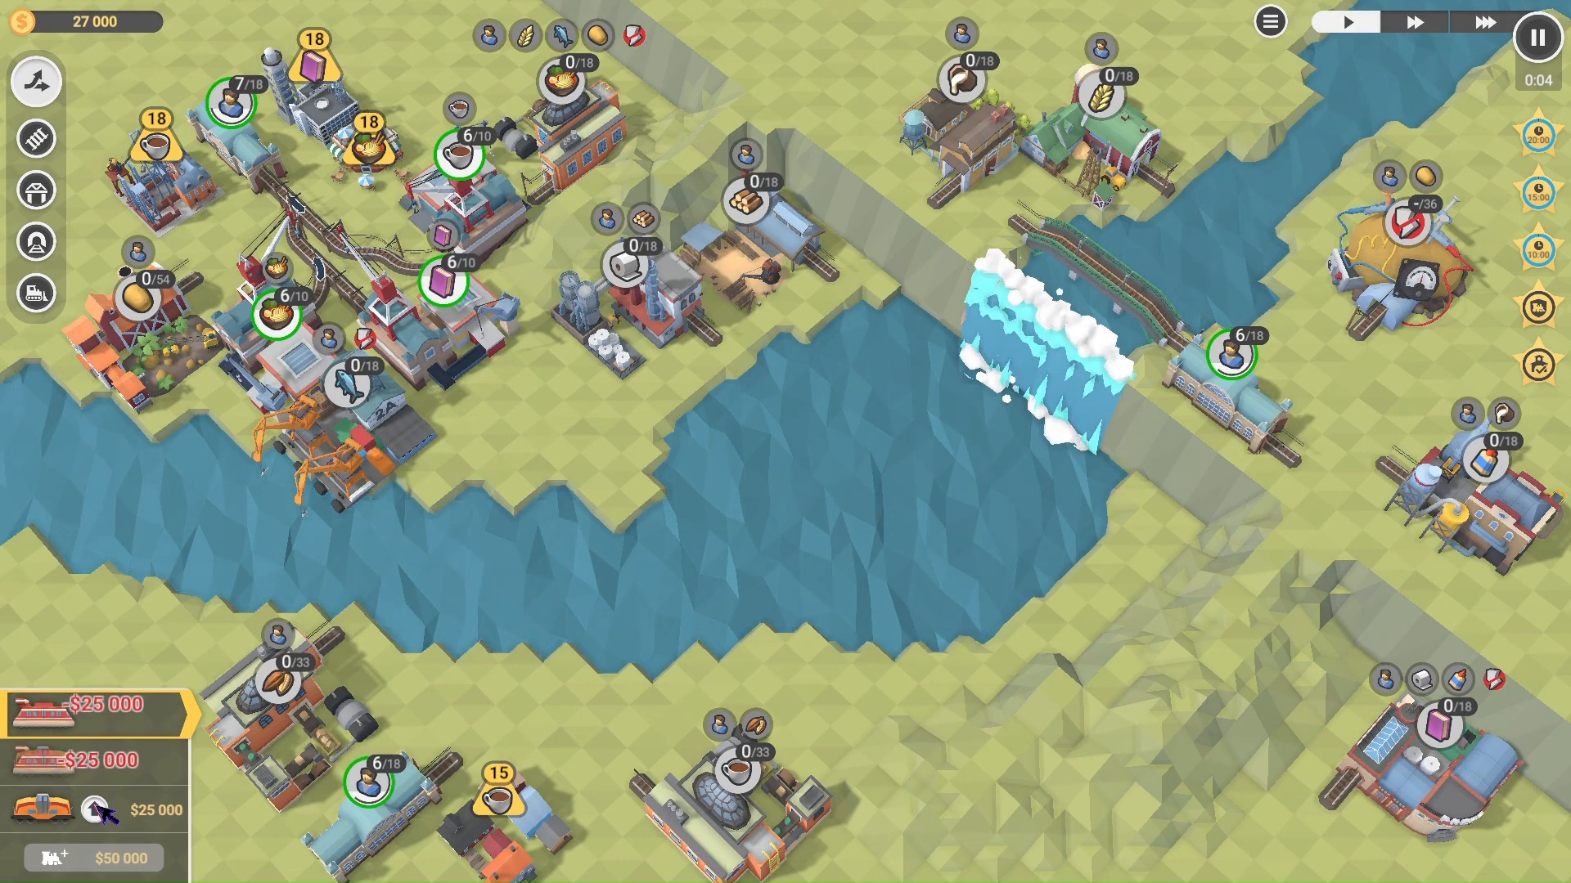
click(95, 809)
Step: Follow the trains carrying coffee, books and meals from the three warehouses to the northwest station
scroll(679, 507, up, 5)
scroll(679, 507, down, 3)
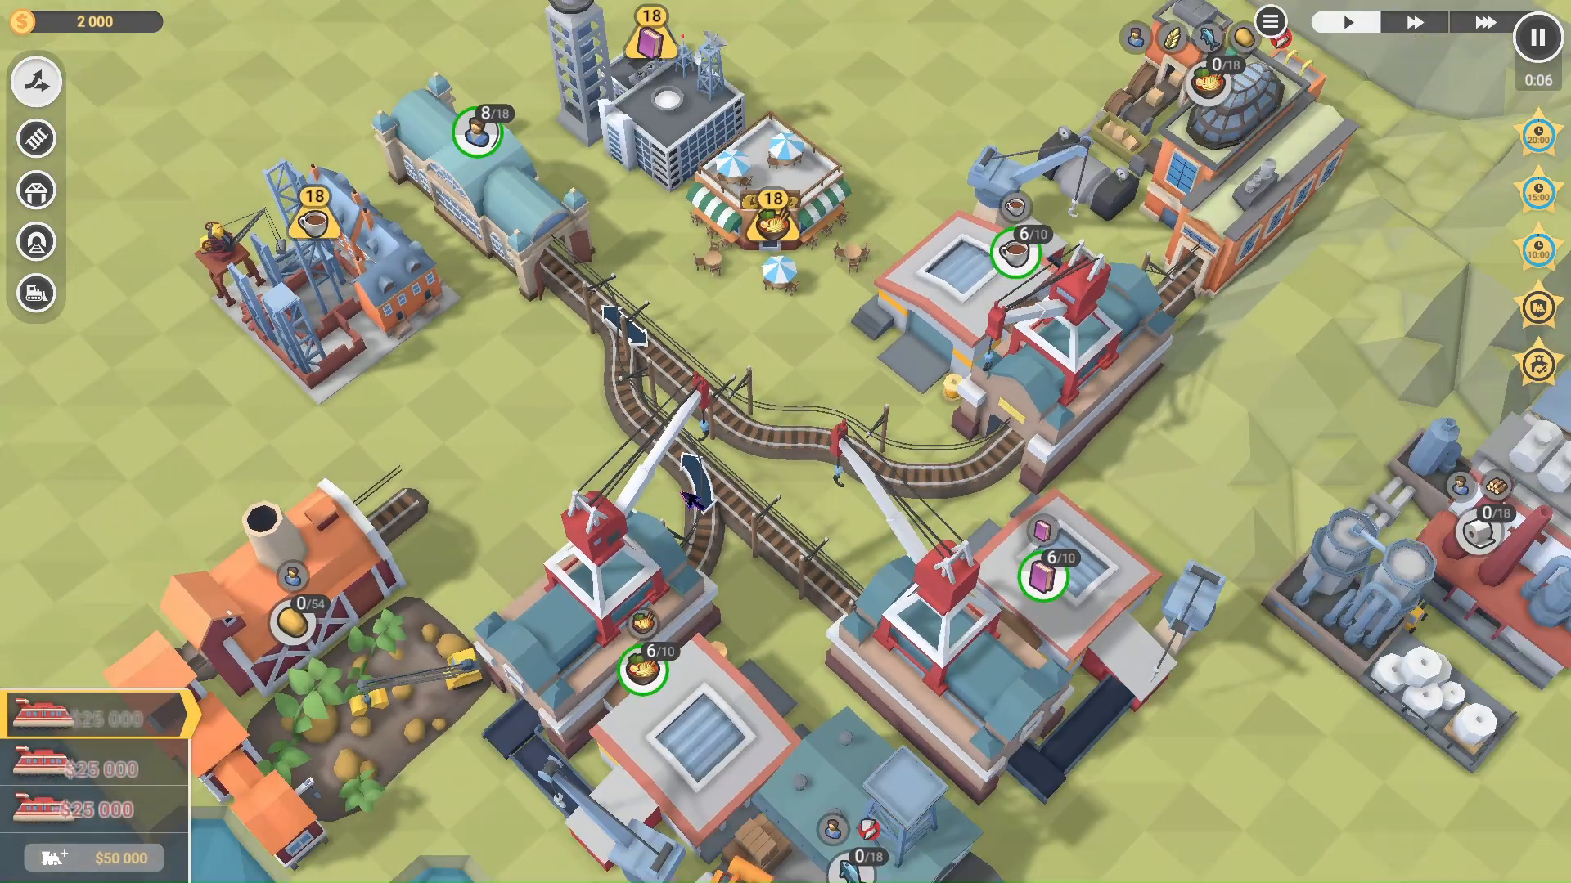
scroll(687, 503, up, 3)
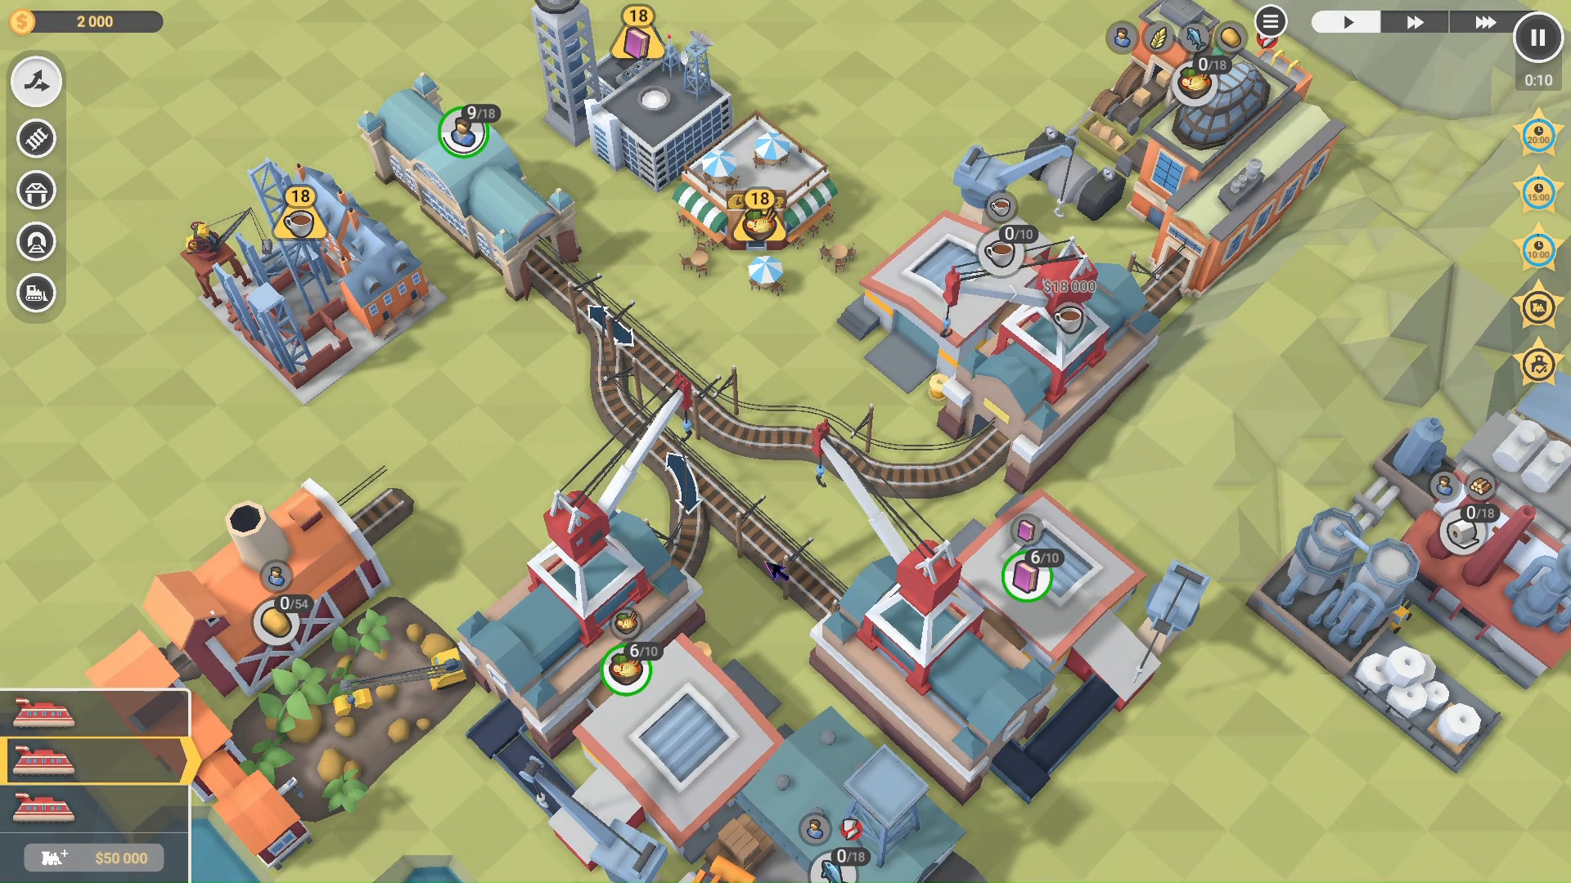
key(w)
scroll(597, 293, down, 2)
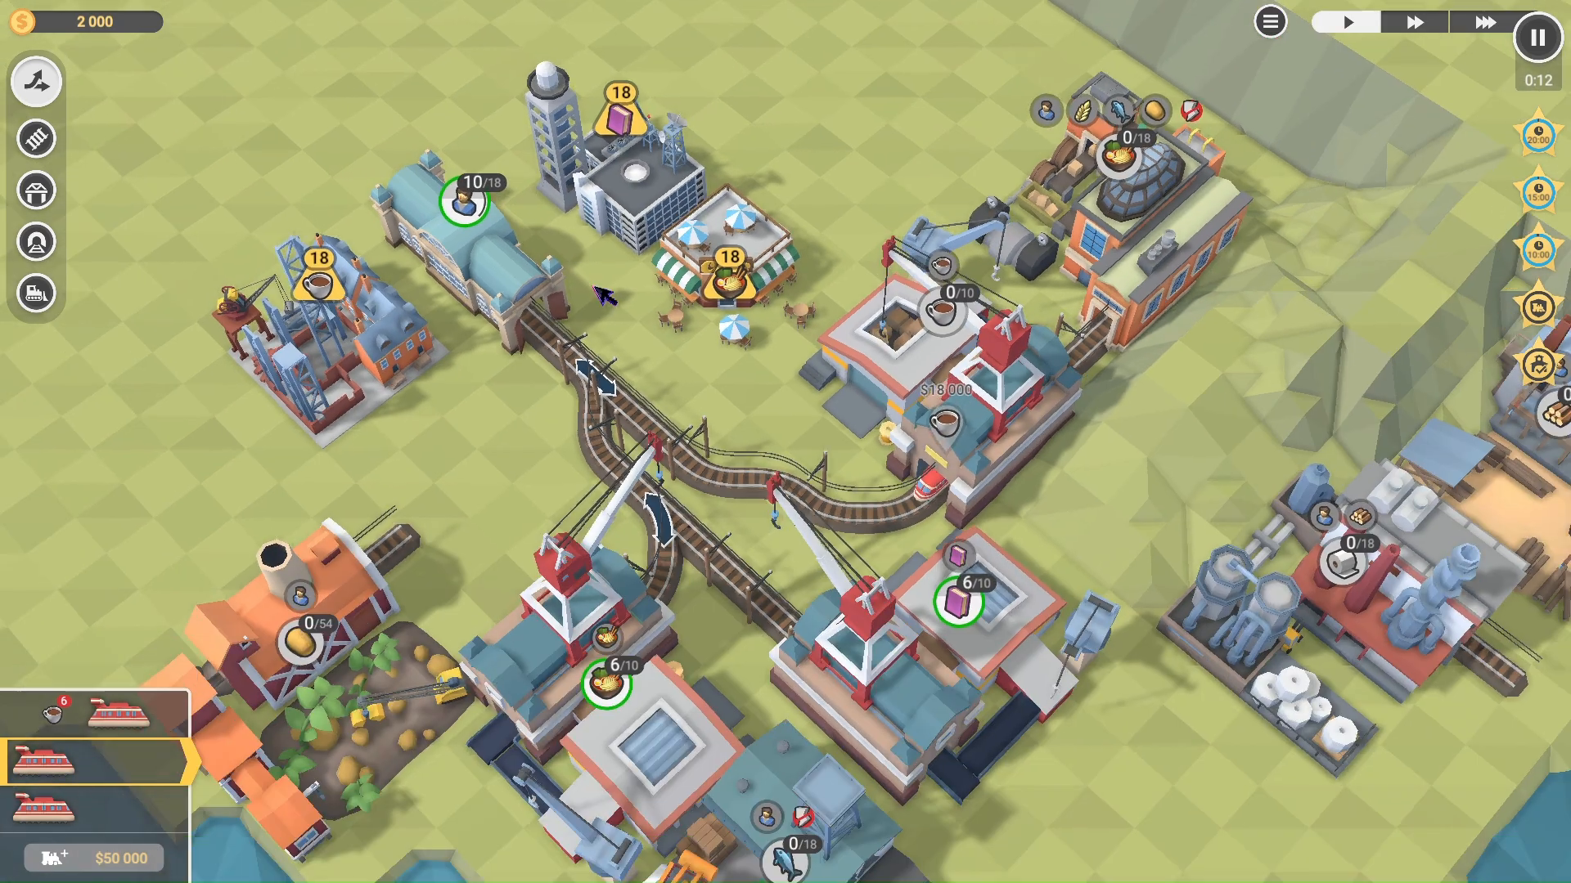
key(s)
key(w)
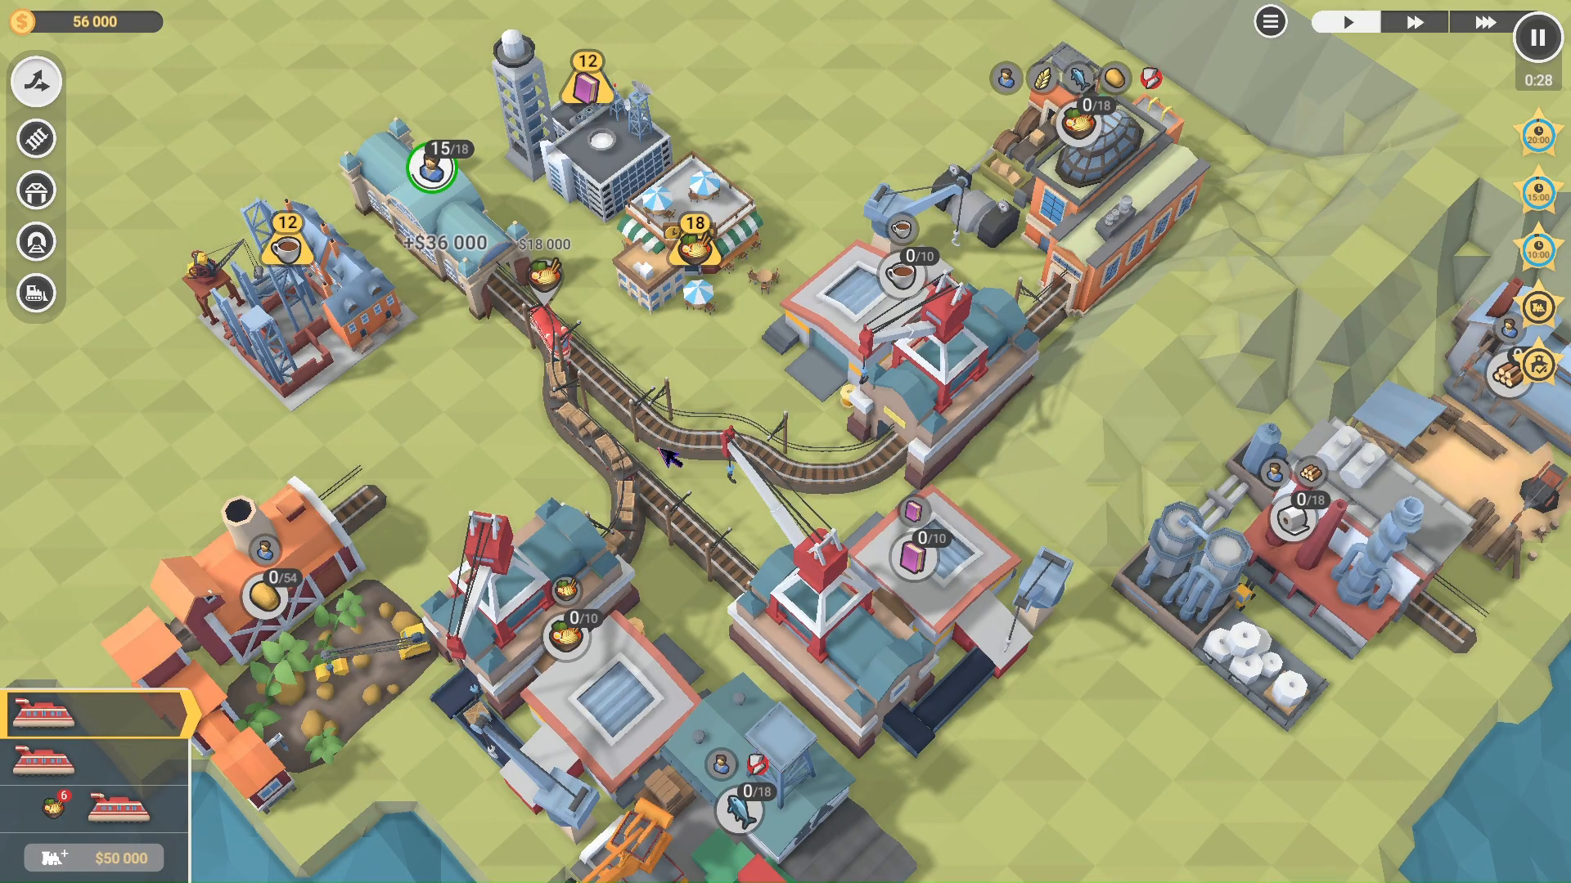
key(2)
key(1)
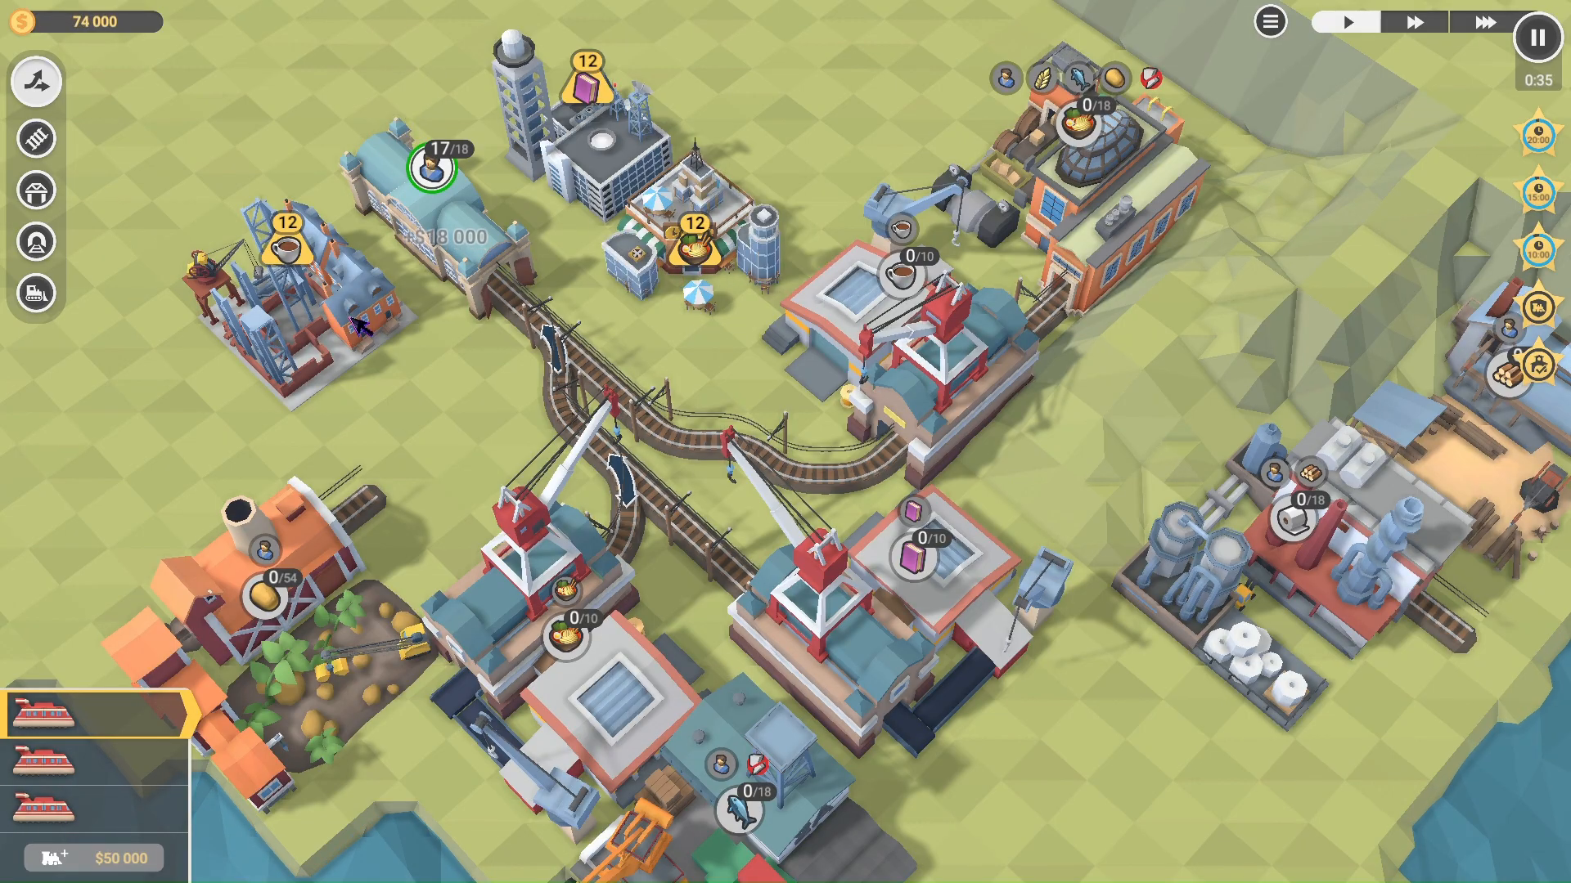
Step: Examine the café and the other buildings around the northwest station for changes from the deliveries
scroll(695, 295, up, 3)
scroll(638, 335, up, 2)
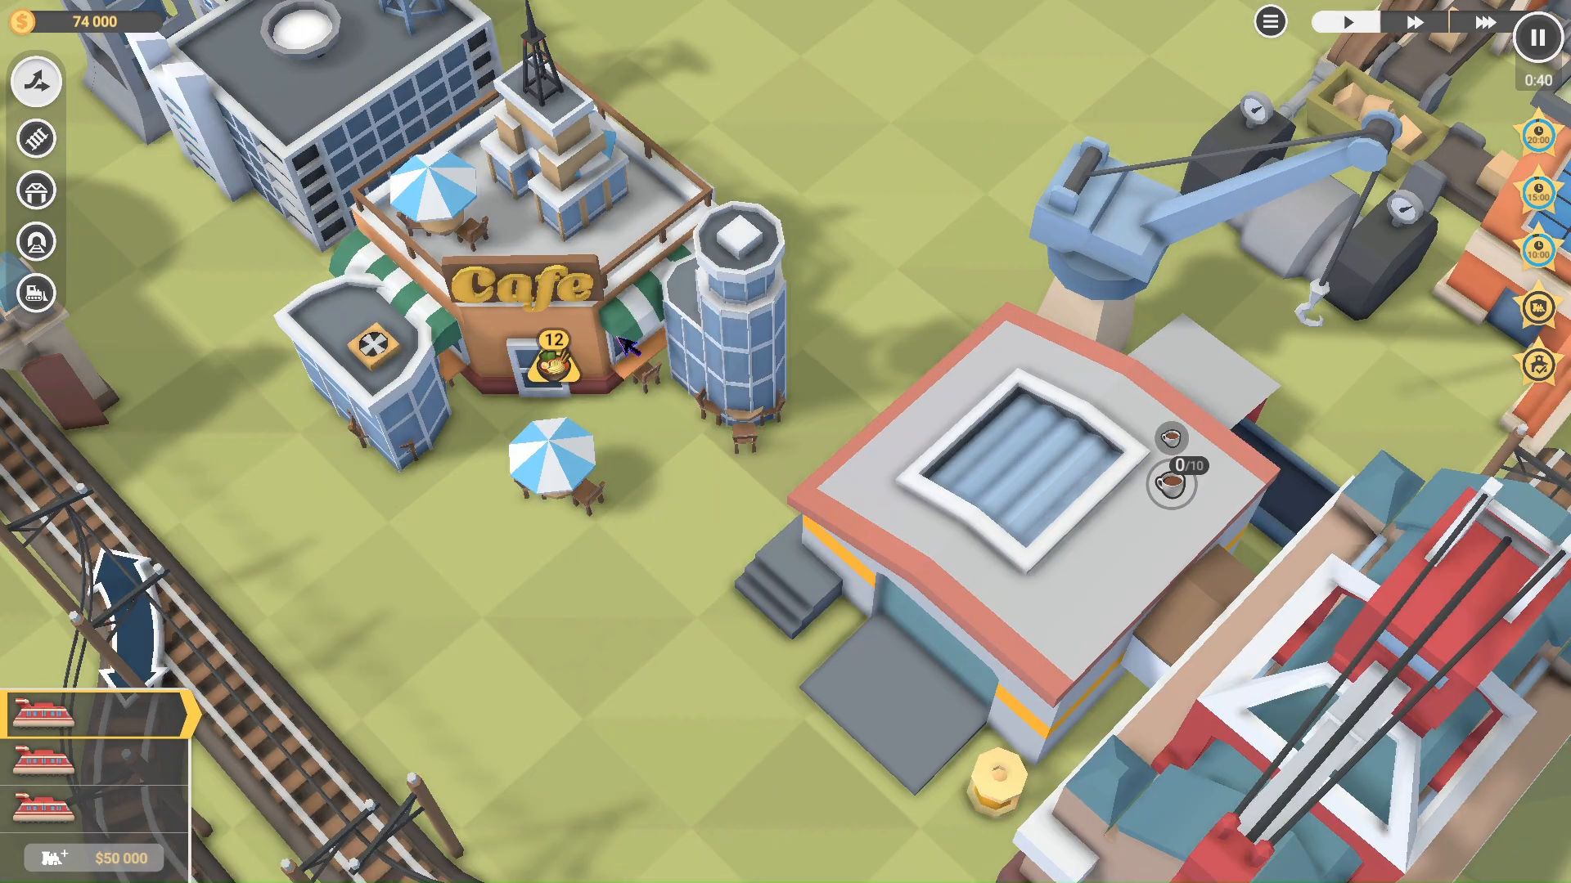
scroll(398, 273, down, 5)
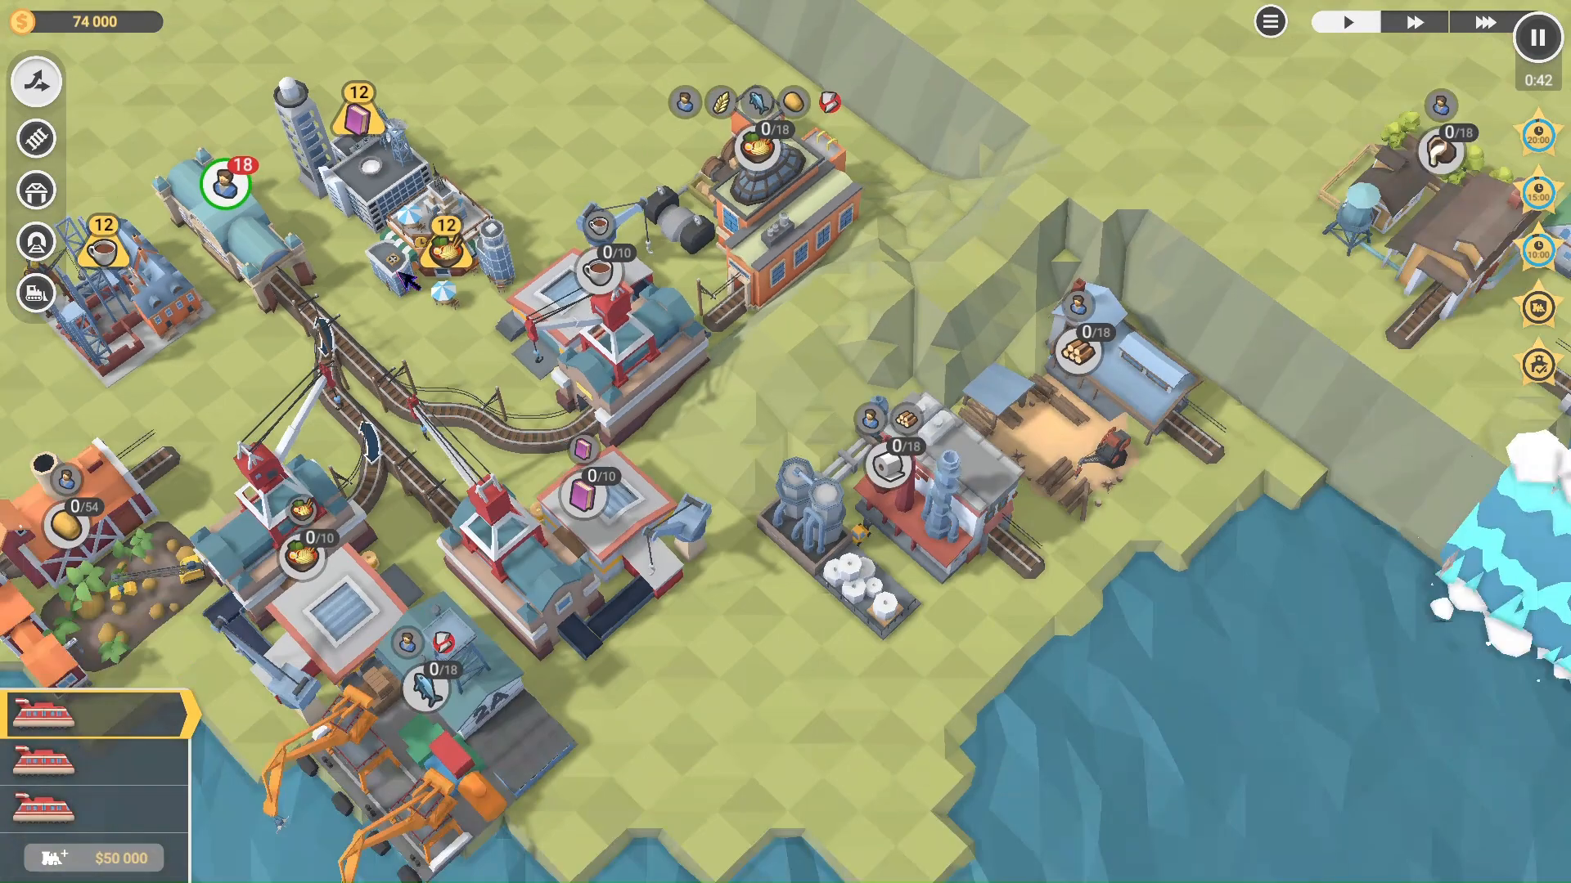
scroll(409, 261, up, 3)
scroll(614, 281, down, 2)
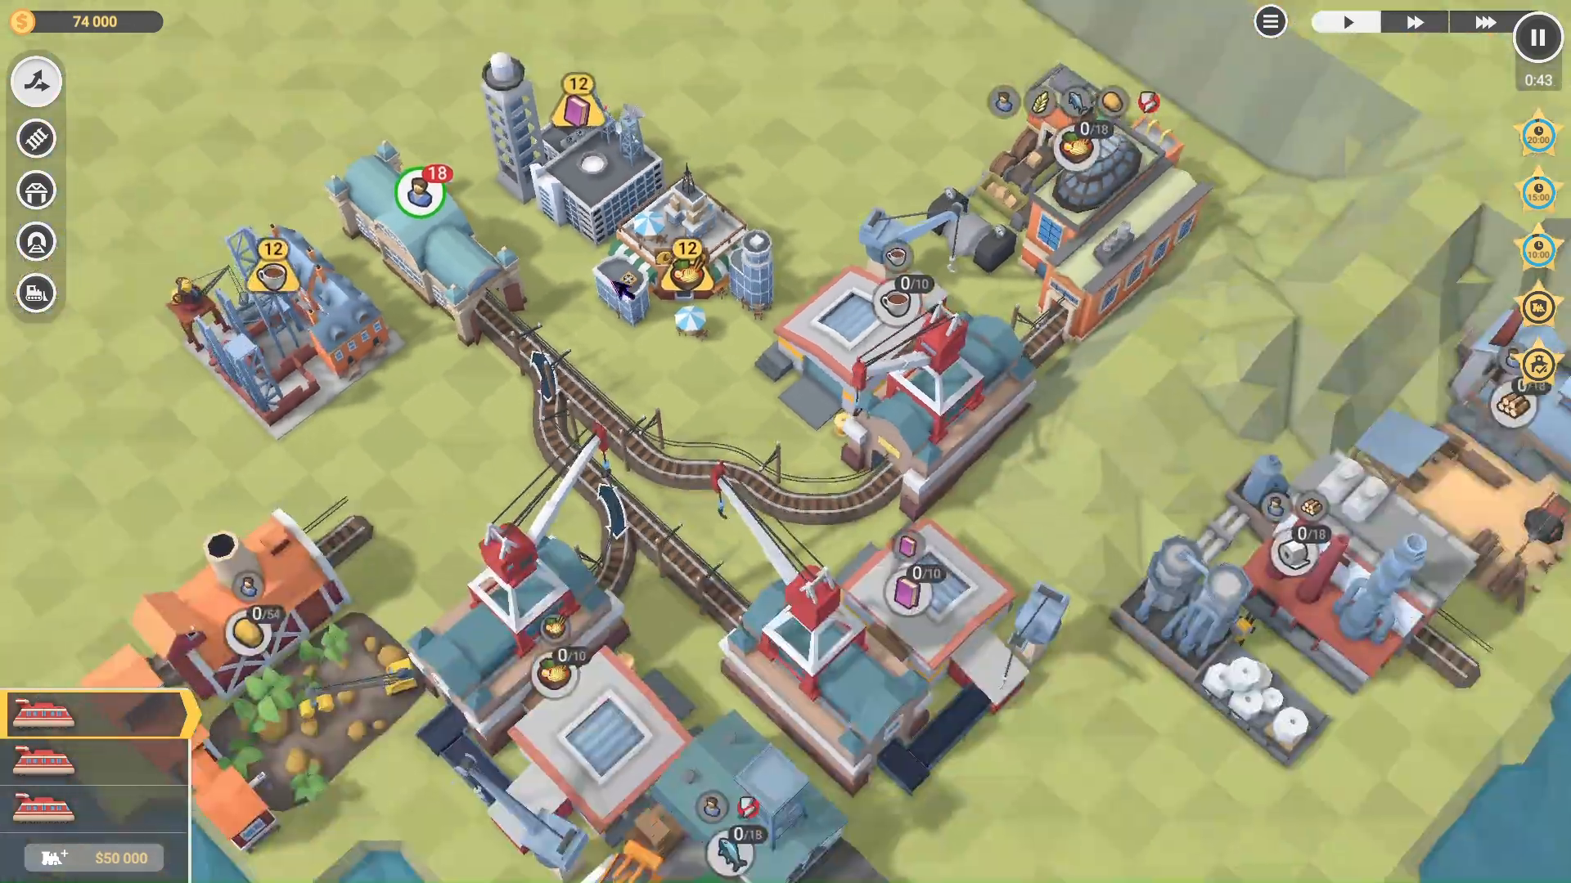
scroll(620, 288, up, 4)
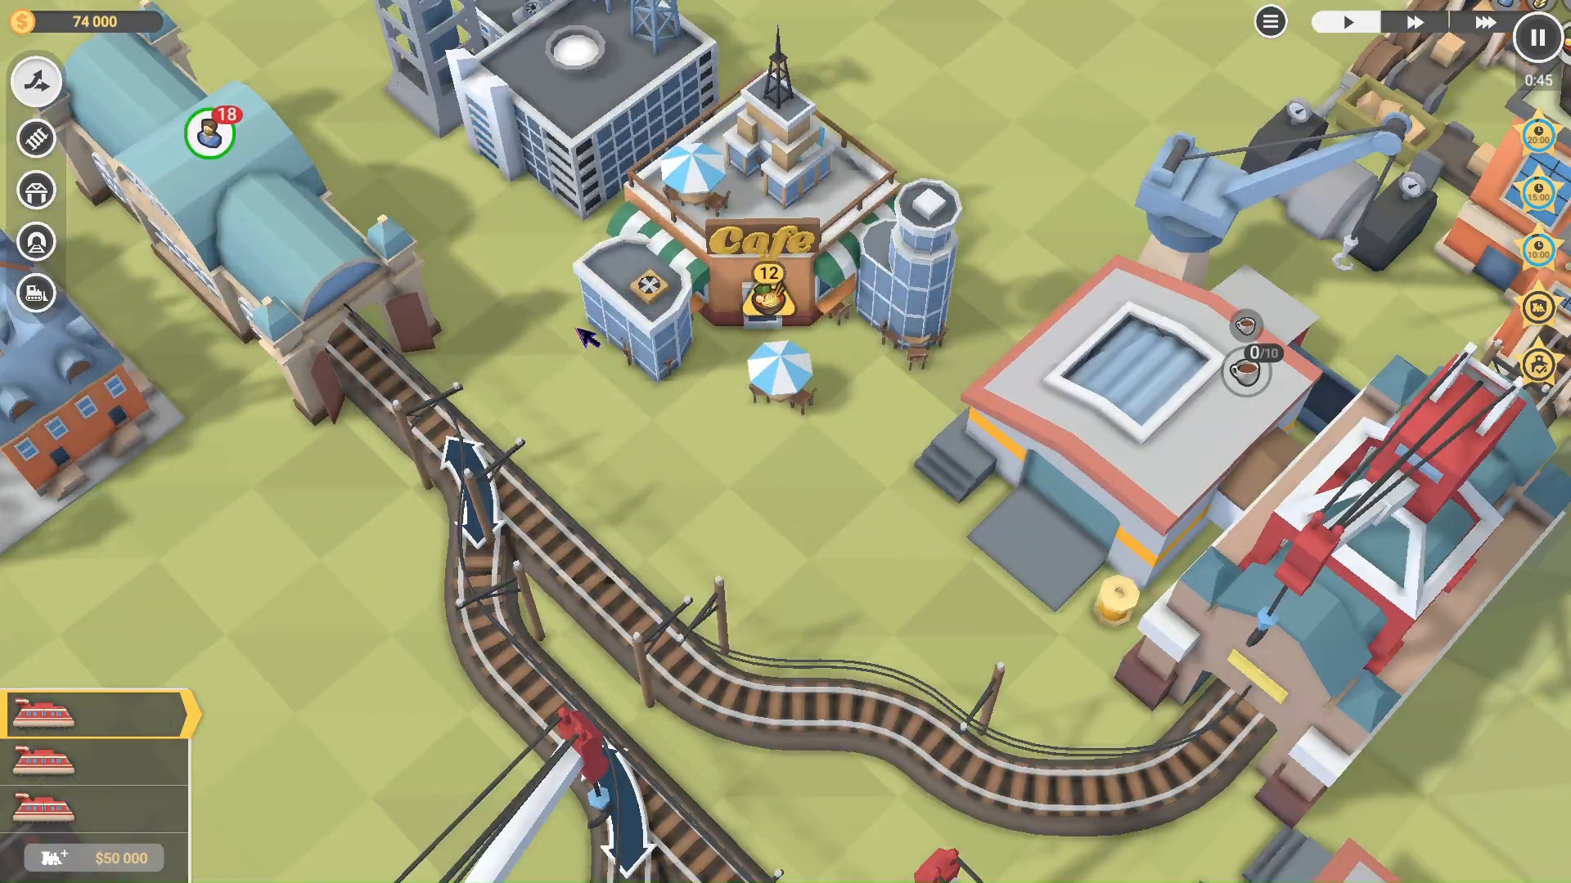
scroll(556, 323, down, 5)
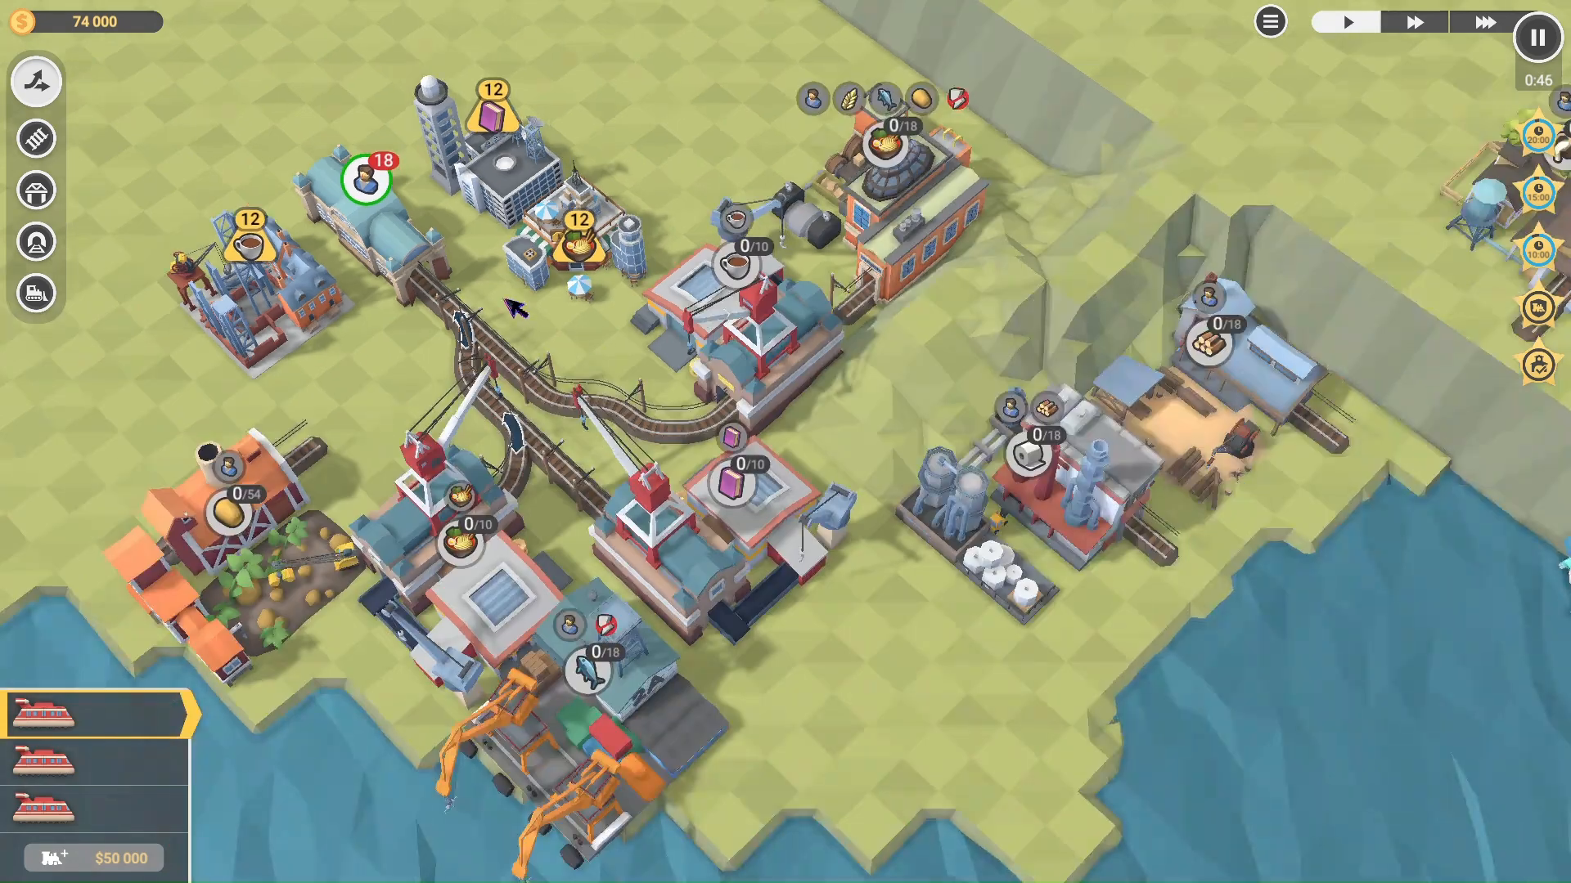
scroll(491, 286, up, 4)
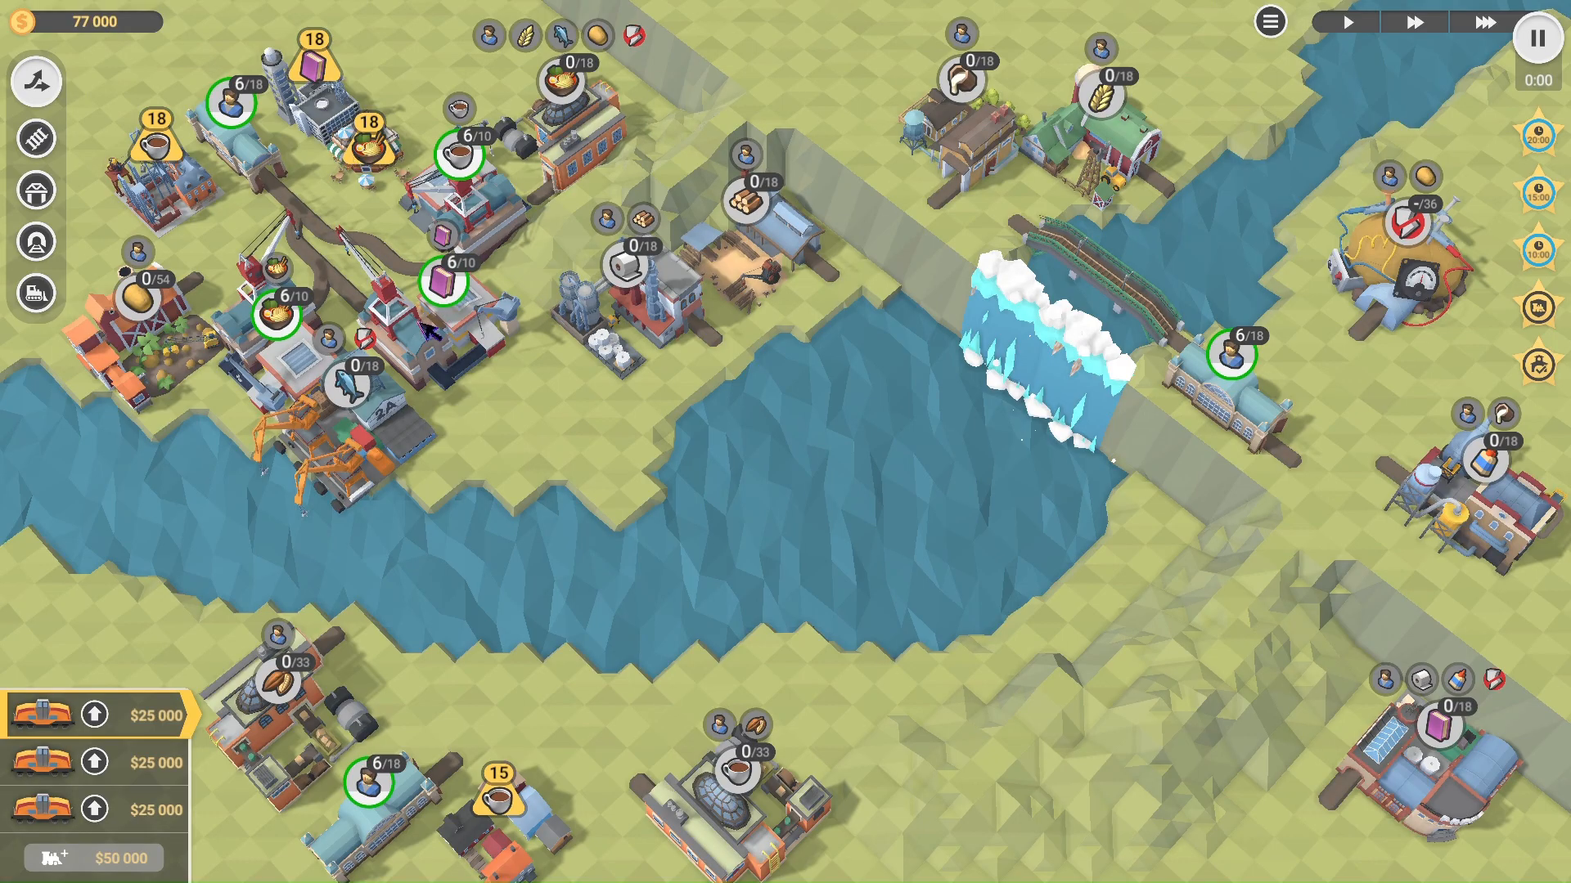
Step: Upgrade the three trains in a fresh test run and dispatch trains to the books and meals warehouses
scroll(454, 196, up, 3)
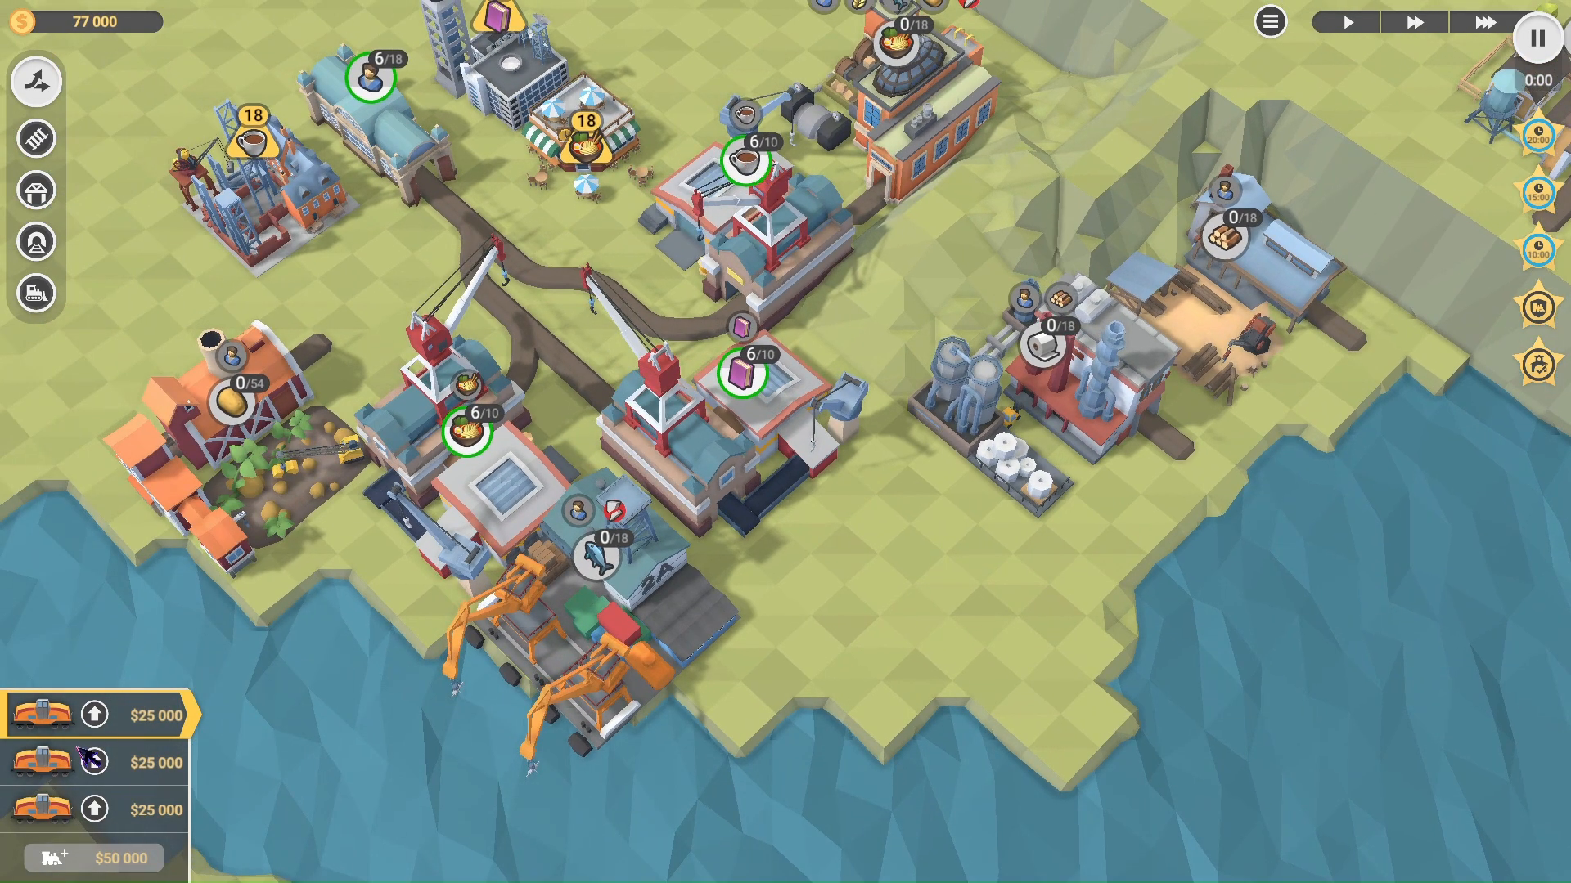
click(94, 714)
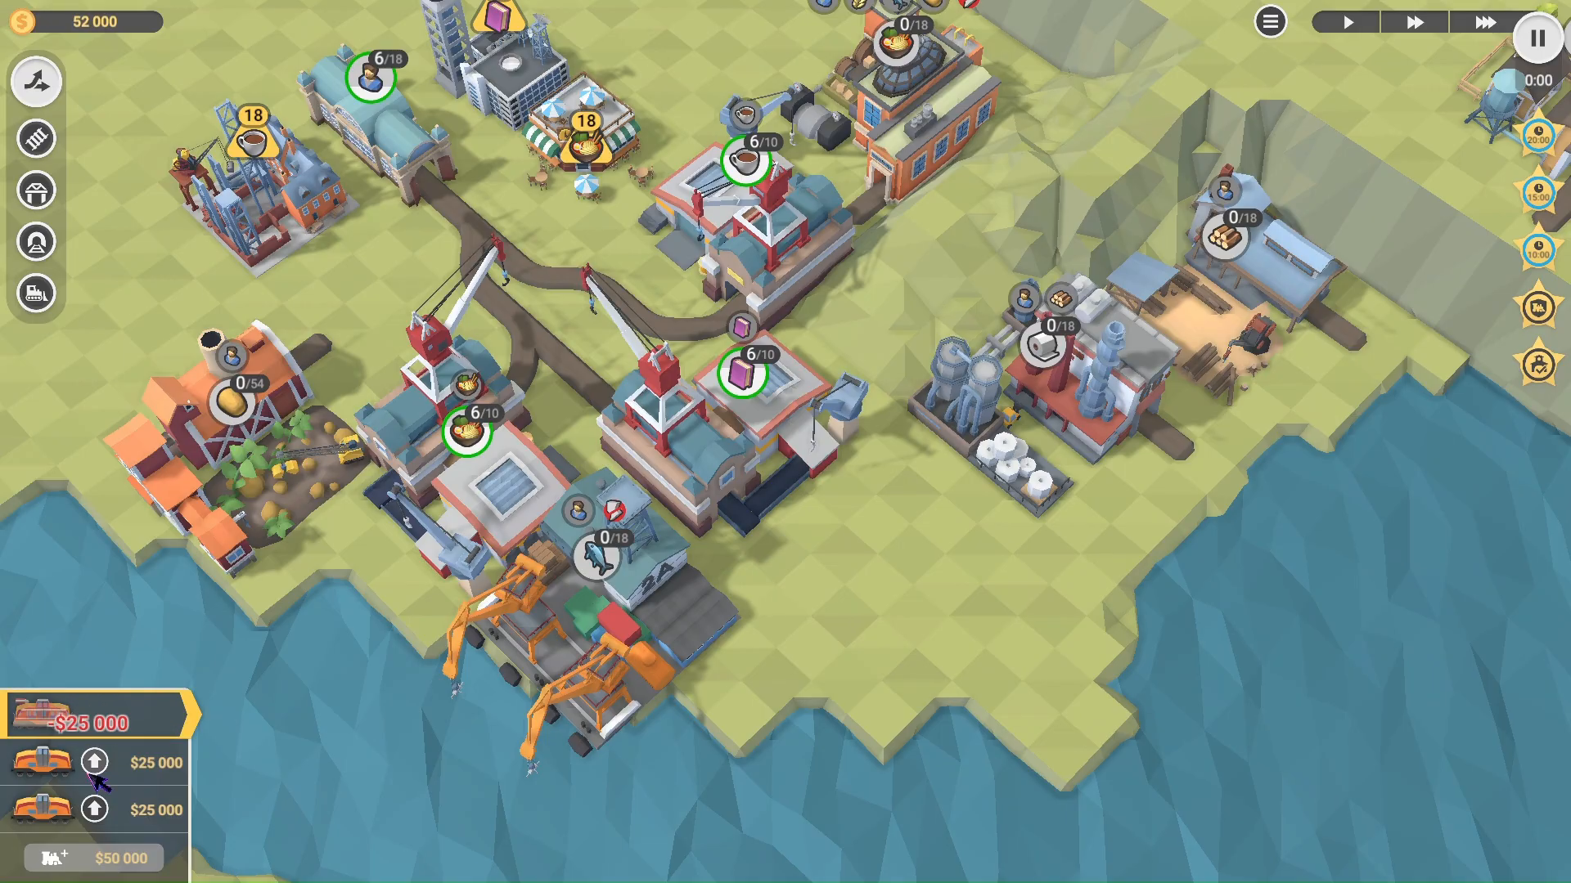
click(94, 762)
click(94, 809)
key(2)
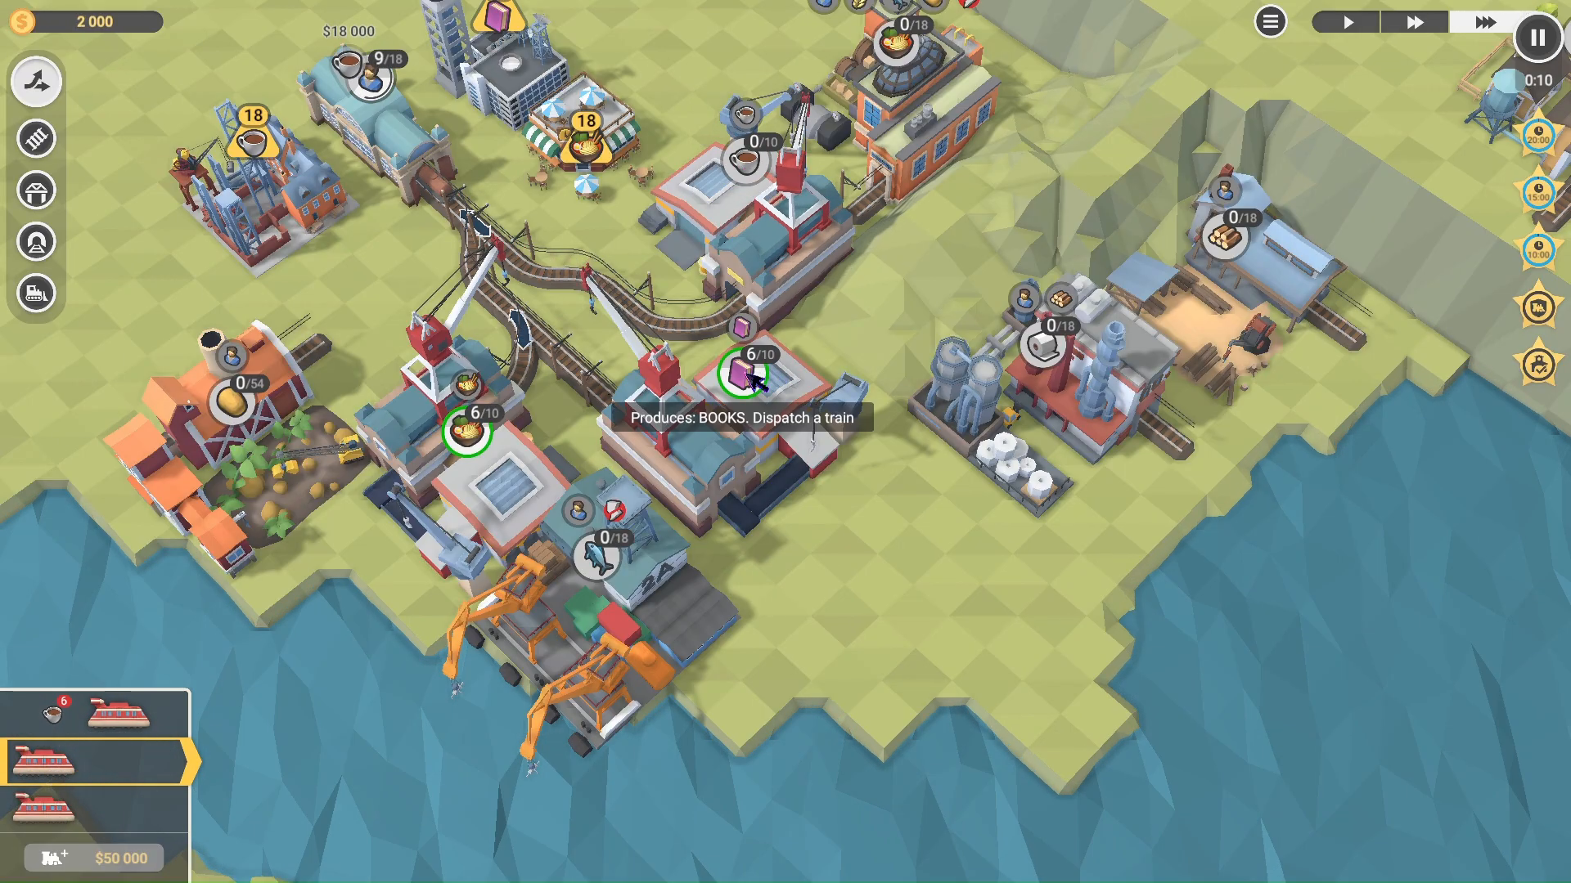
click(742, 374)
click(468, 431)
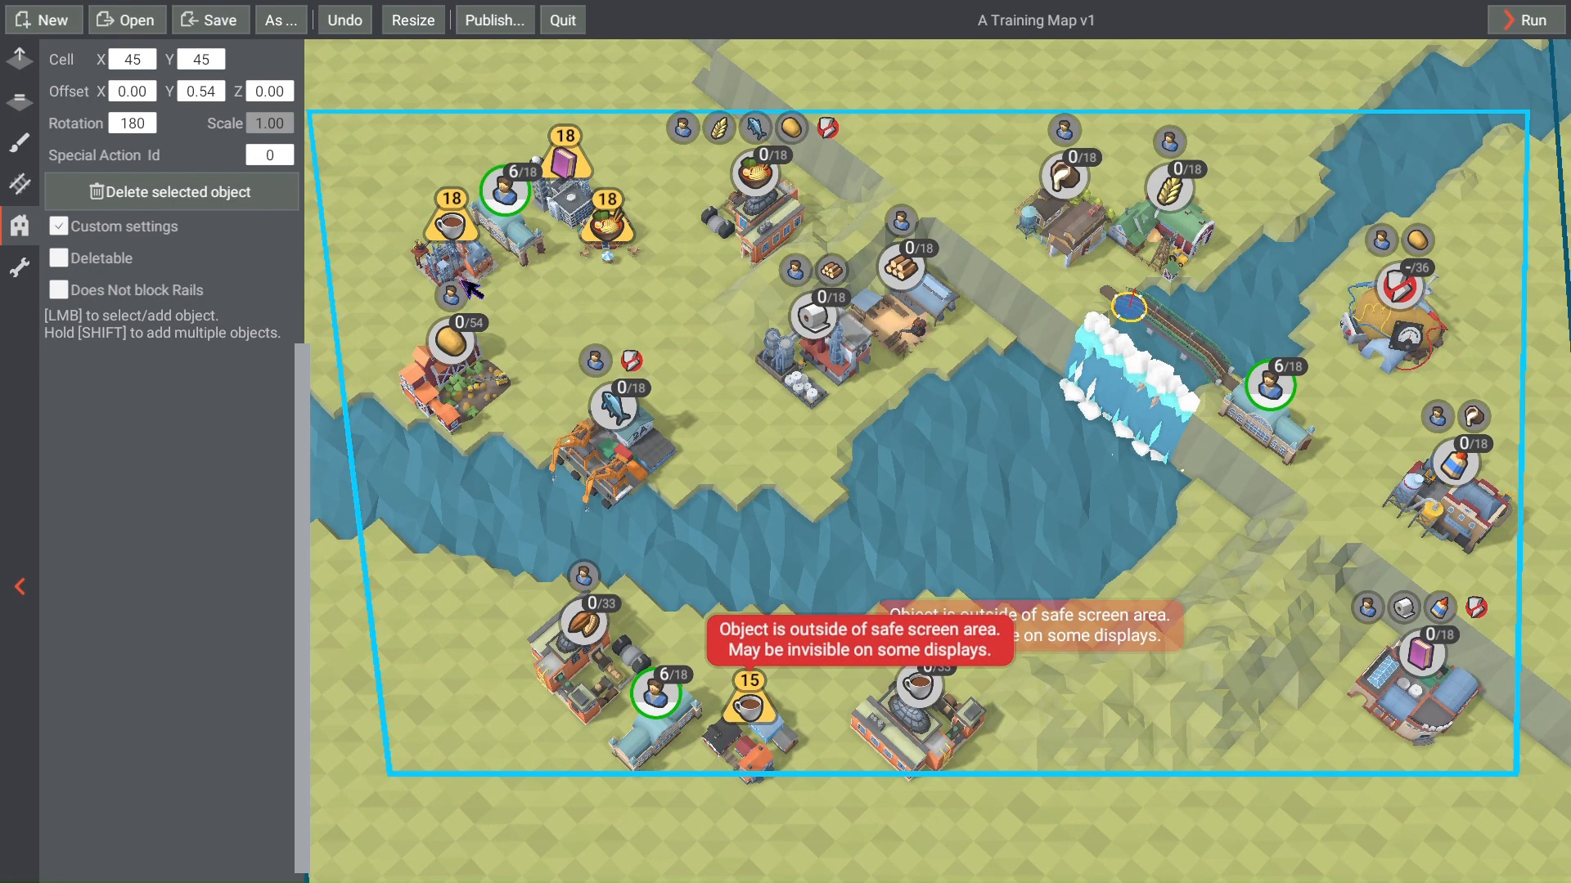
Step: Set the northwest station's store size to 30 and its initial resources to 15
click(536, 243)
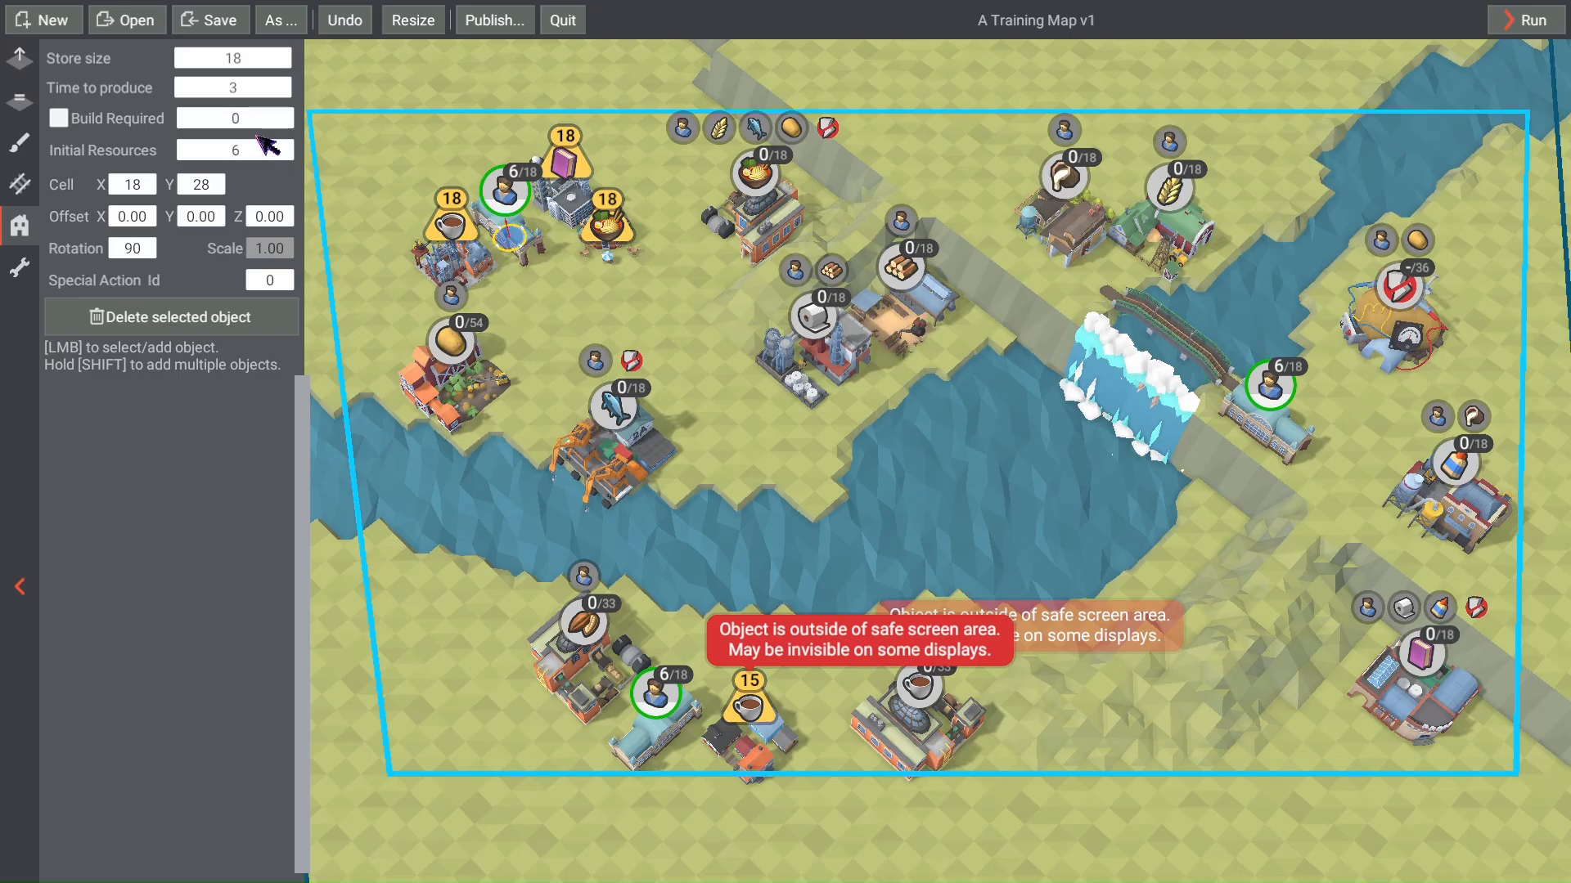
click(265, 58)
text(30)
click(266, 151)
text(15)
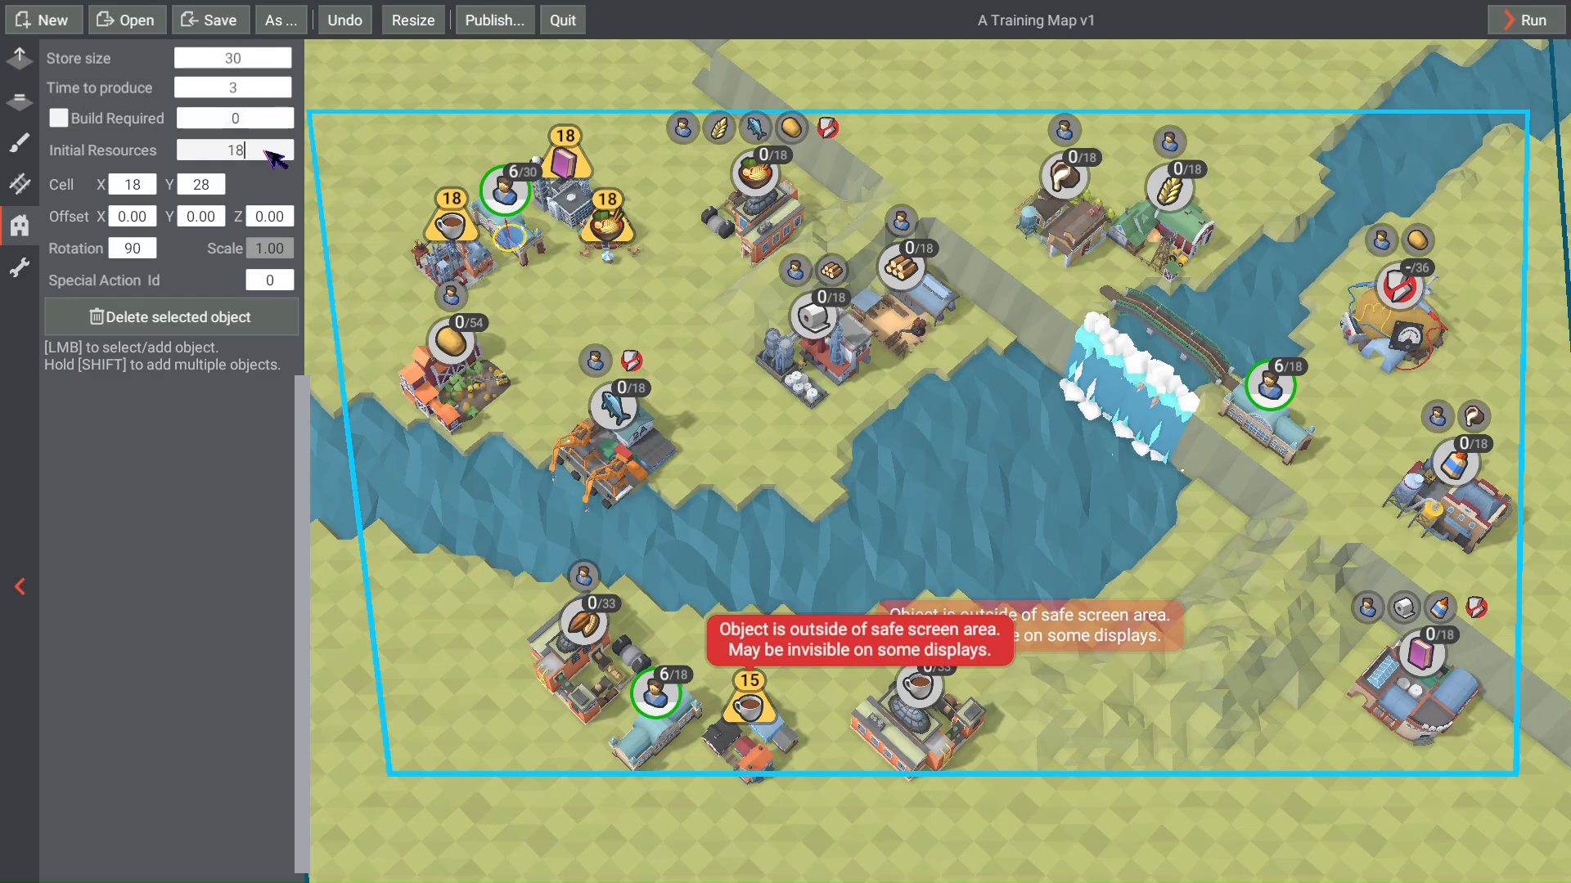
Step: Give the southern and eastern stations a store size of 30 and 15 initial resources each
click(655, 735)
click(229, 57)
text(30)
click(264, 150)
click(262, 61)
text(30)
click(257, 151)
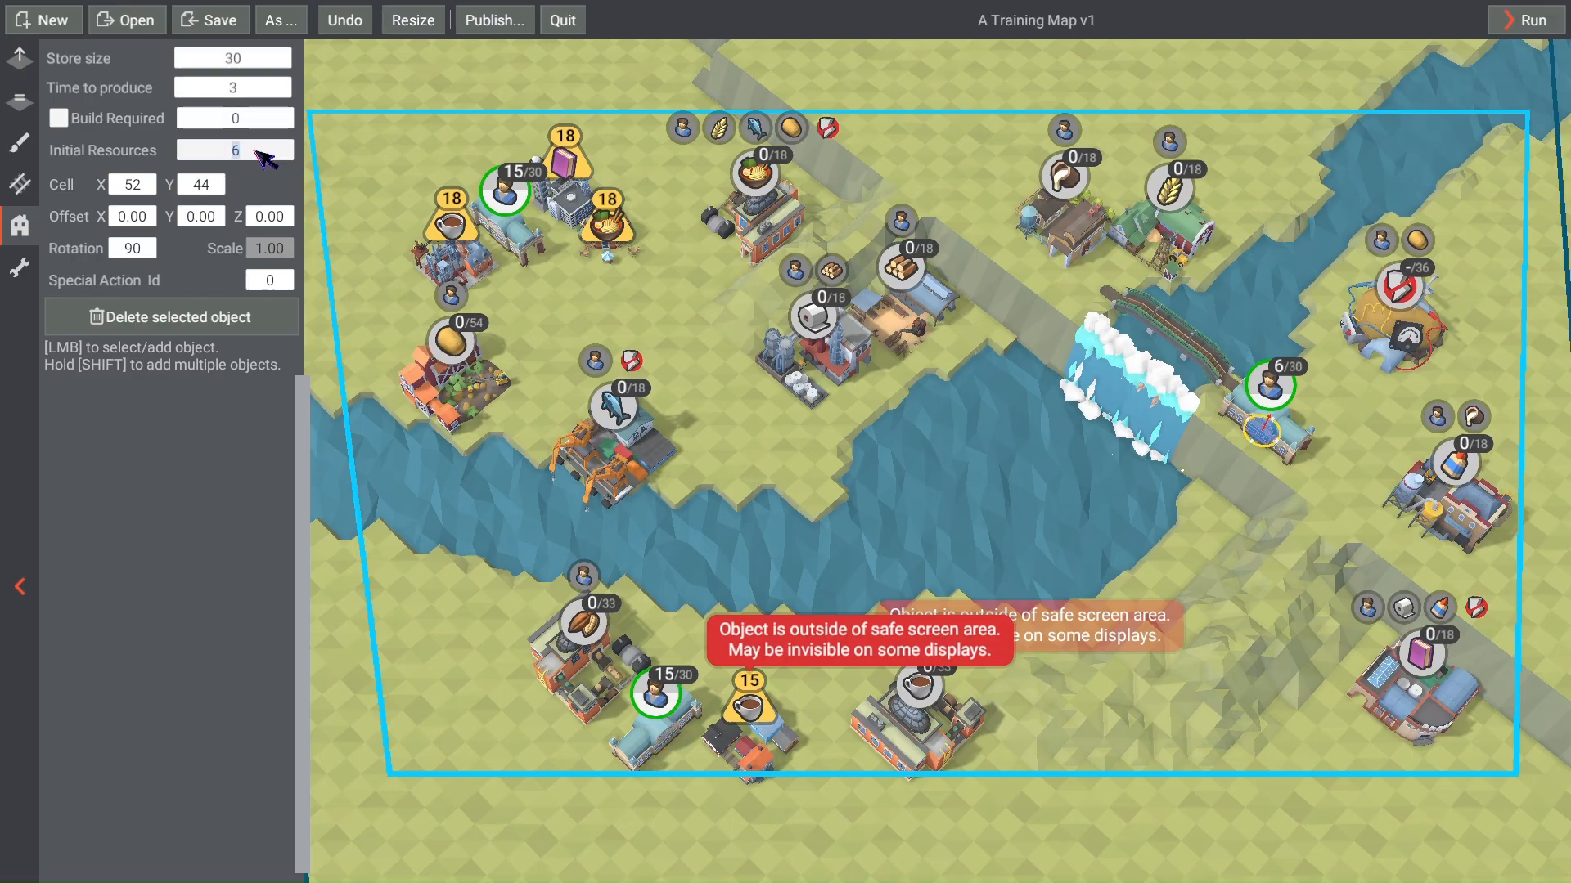
text(15)
Step: Set the level's starting funds to 22000
click(19, 267)
click(219, 62)
text(22000)
Step: Save the level as a new copy named "A Training Map v2"
click(236, 20)
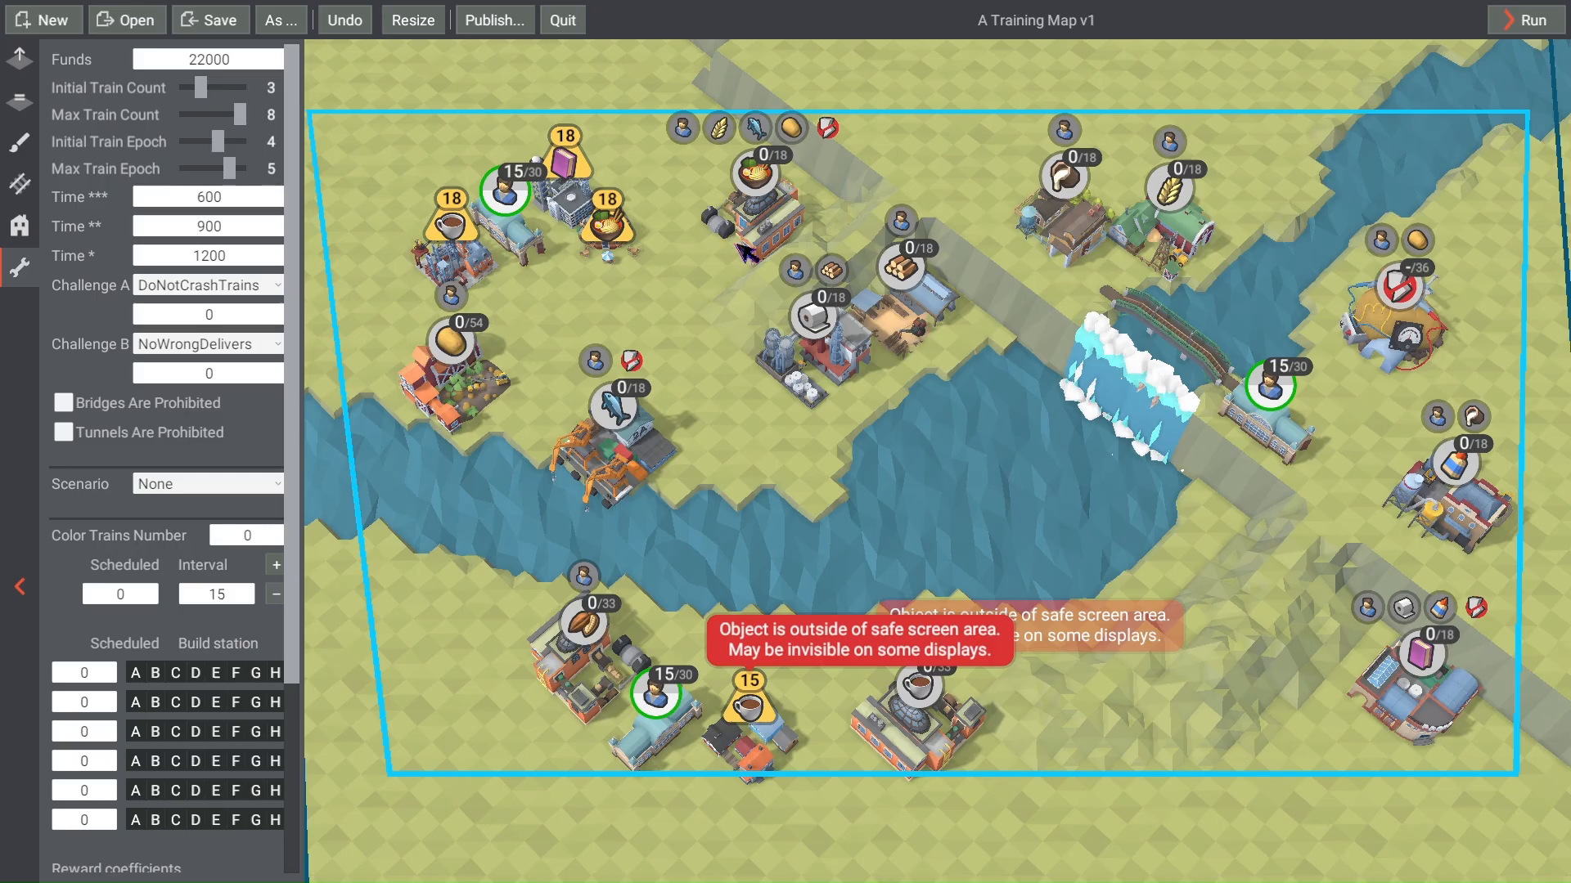
click(281, 19)
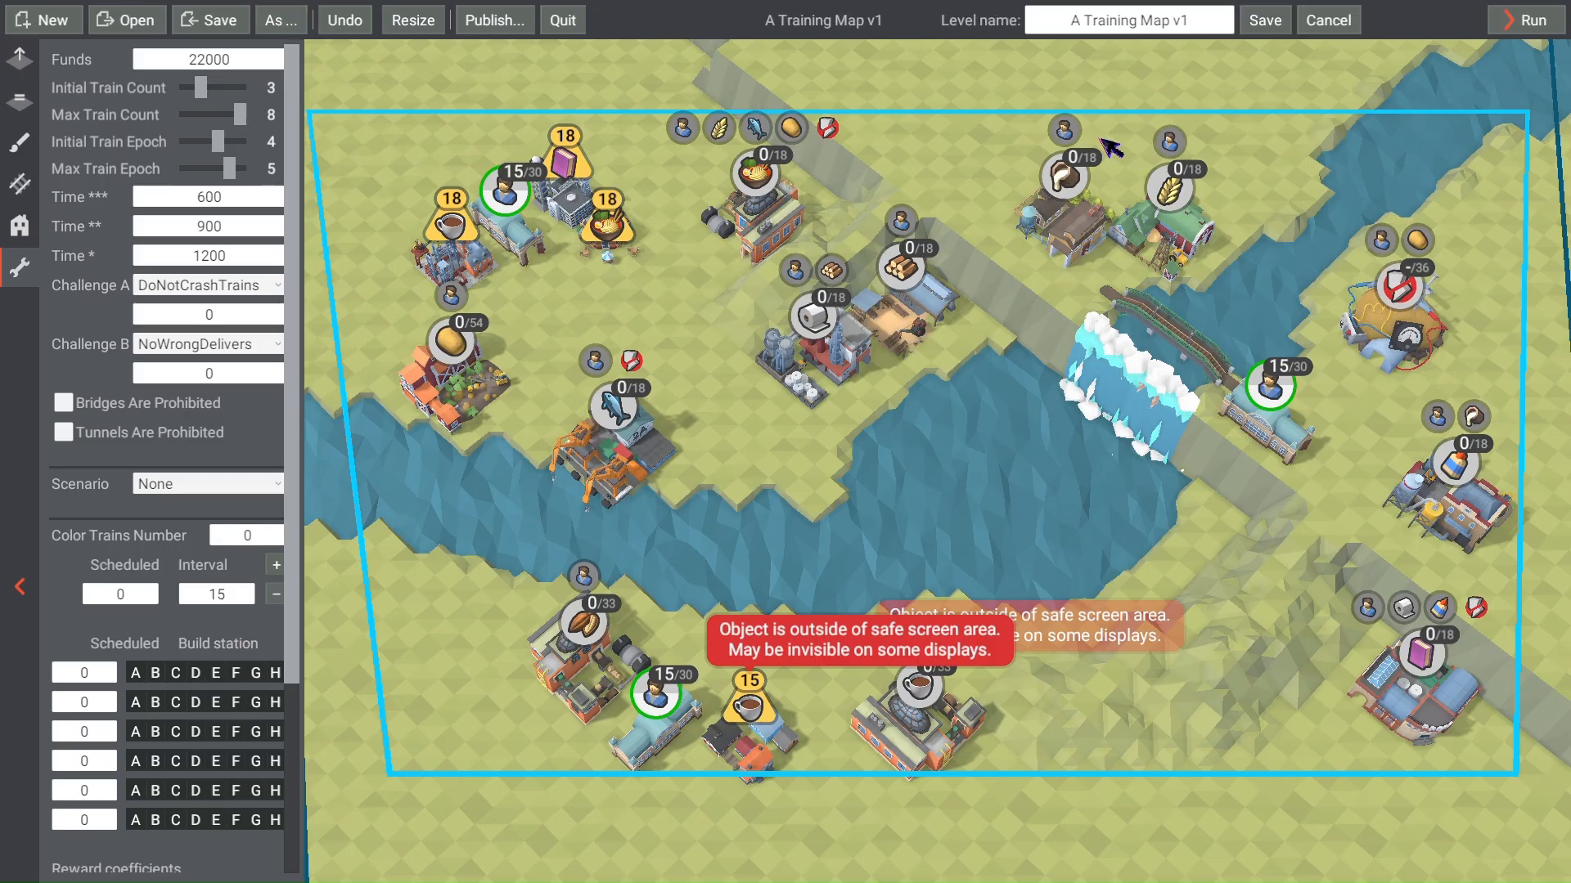
click(1219, 23)
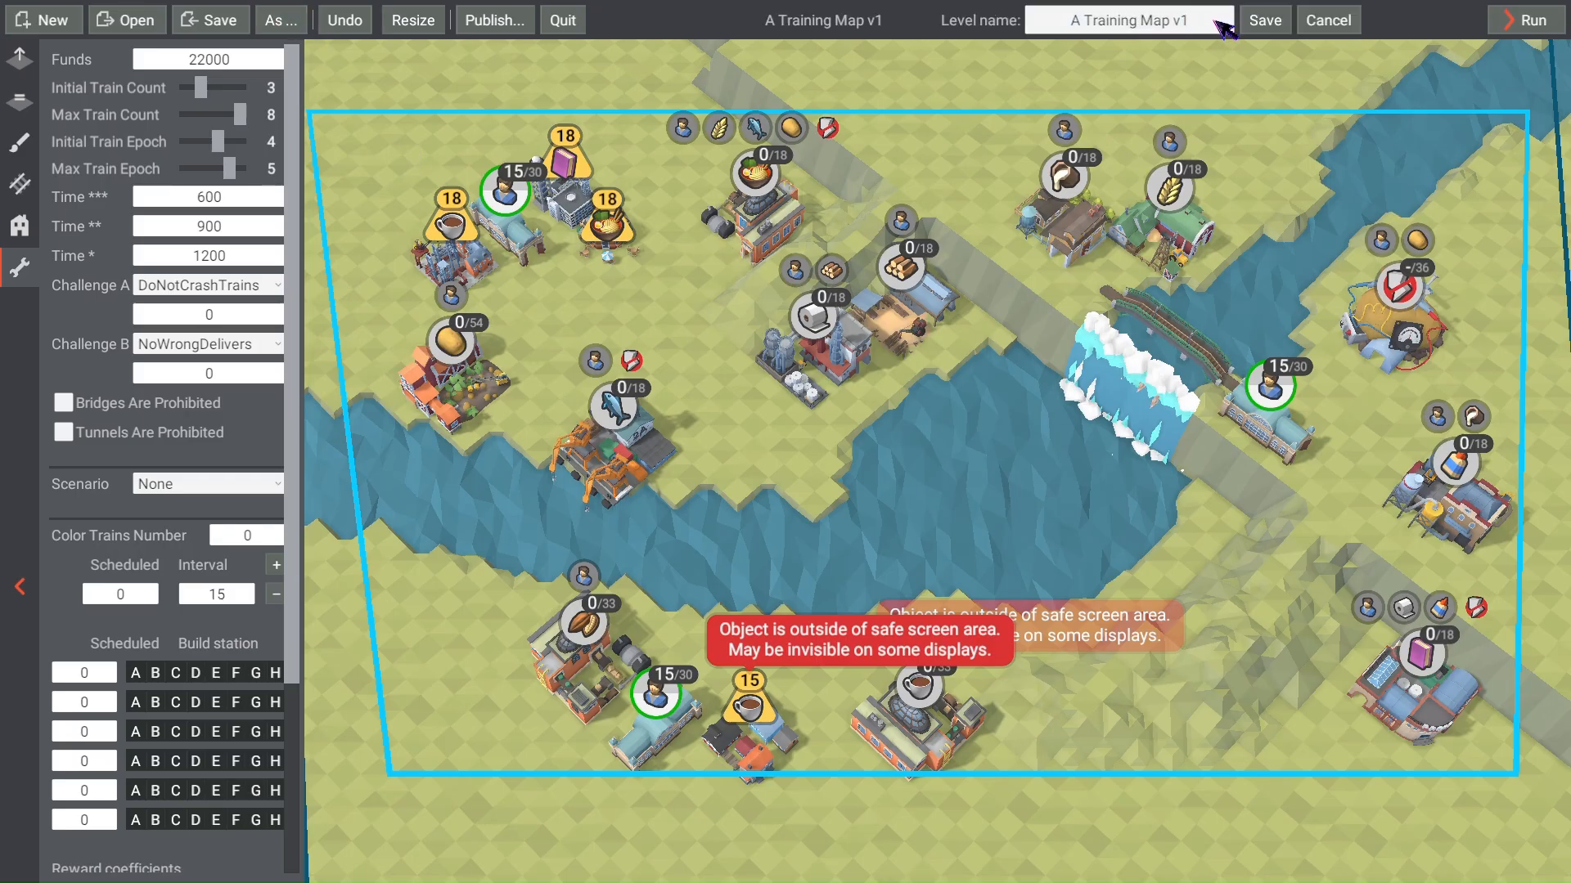
key(BackSpace)
text(2)
click(1265, 21)
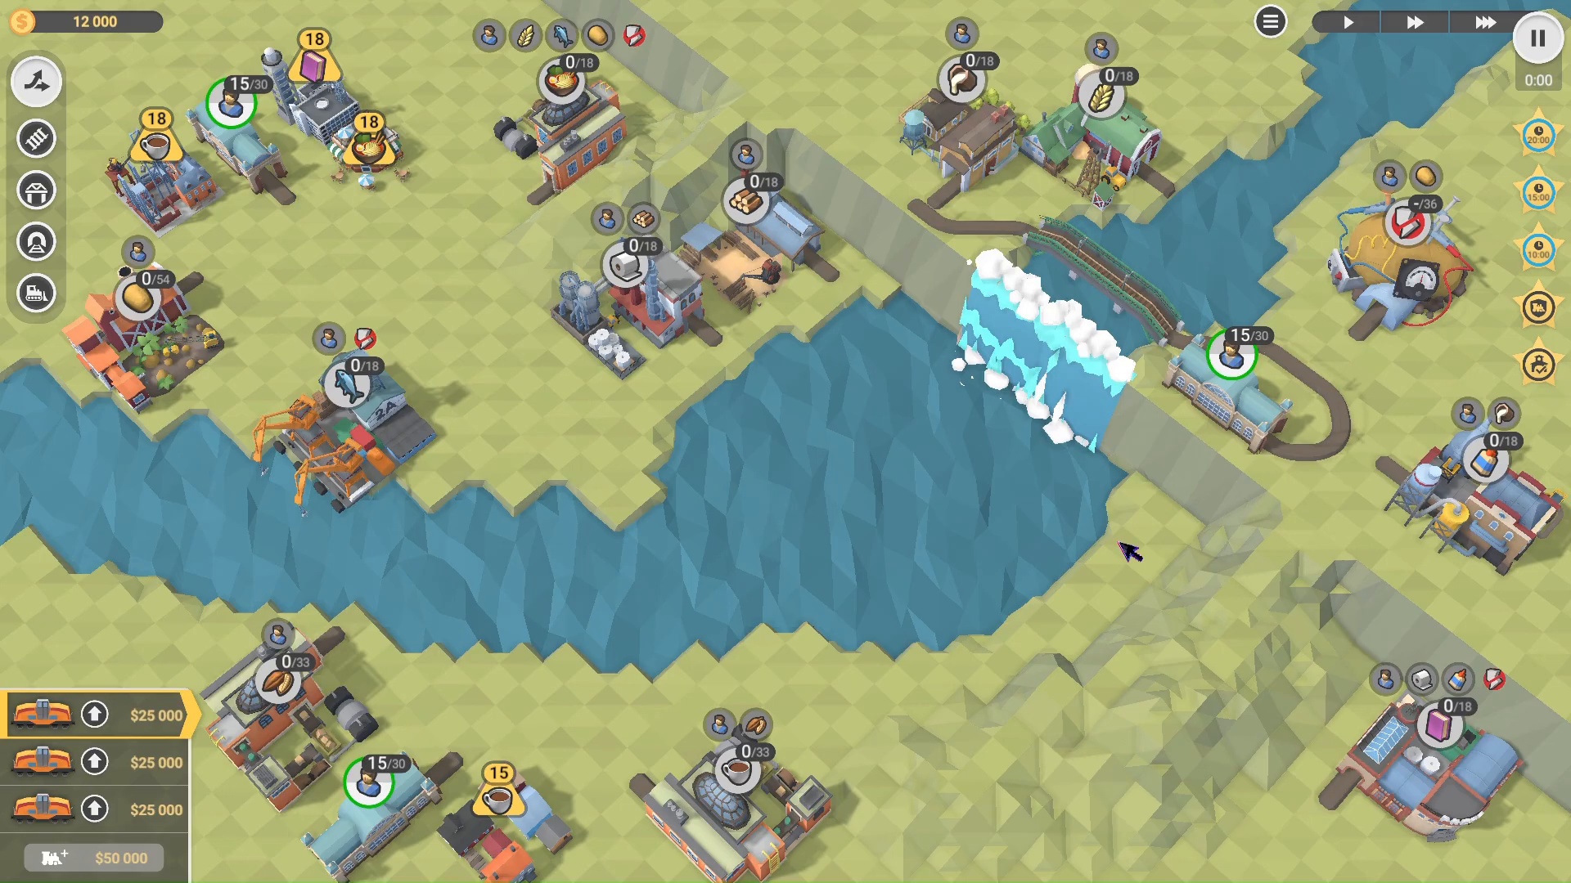
Step: Examine the prebuilt bridge behind the waterfall and the track bed leading to the eastern station in a test run
scroll(1185, 333, up, 1)
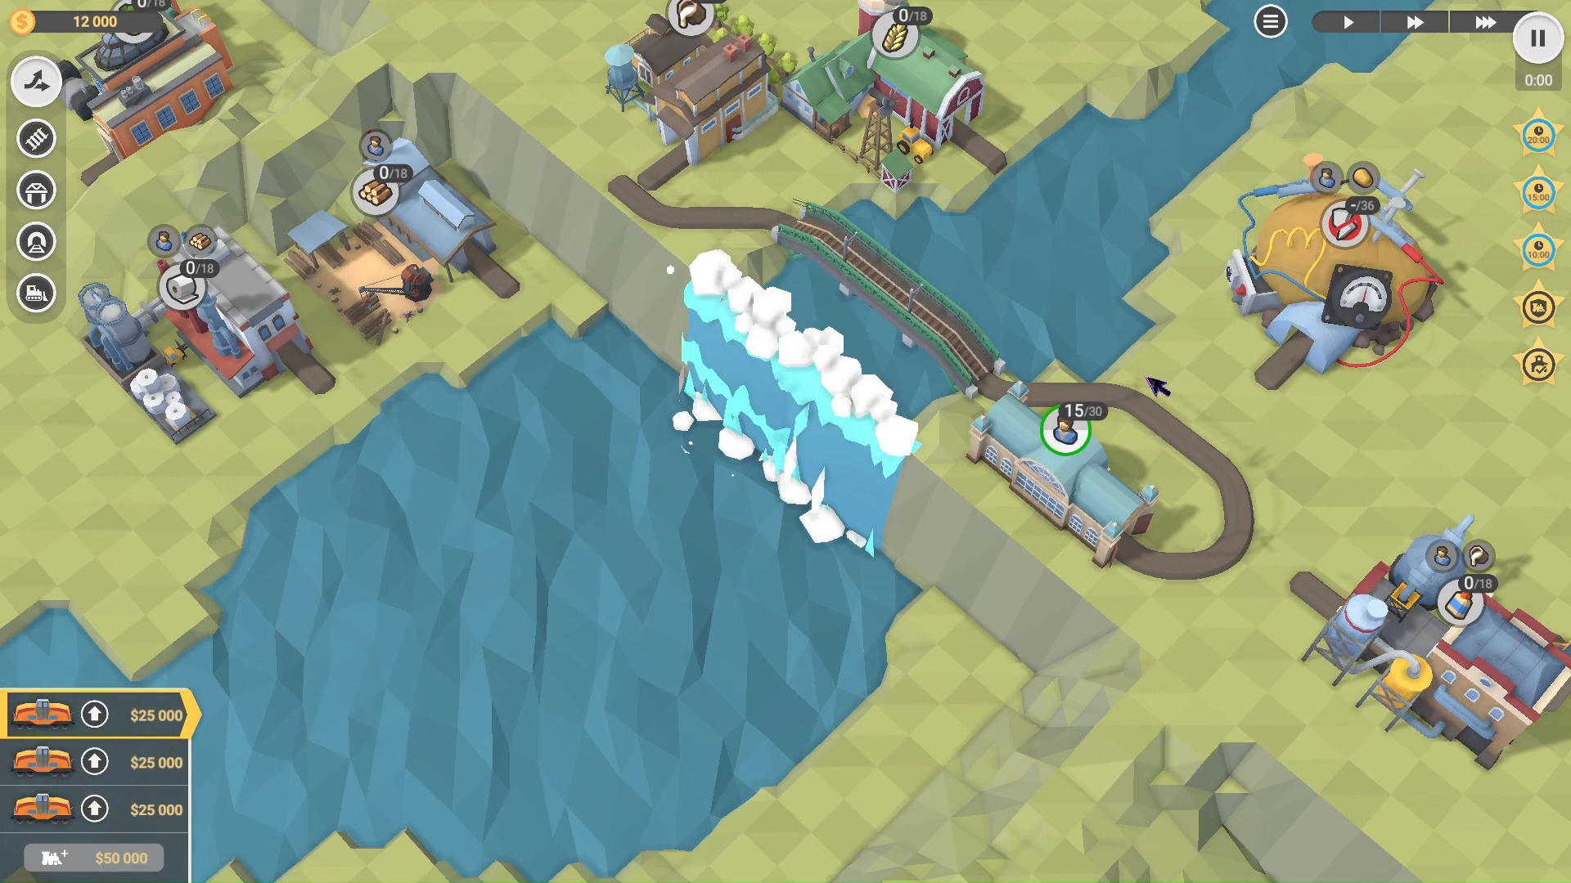
scroll(1156, 385, up, 1)
right_drag(1193, 382, 1126, 395)
scroll(1232, 404, up, 3)
scroll(1123, 355, down, 1)
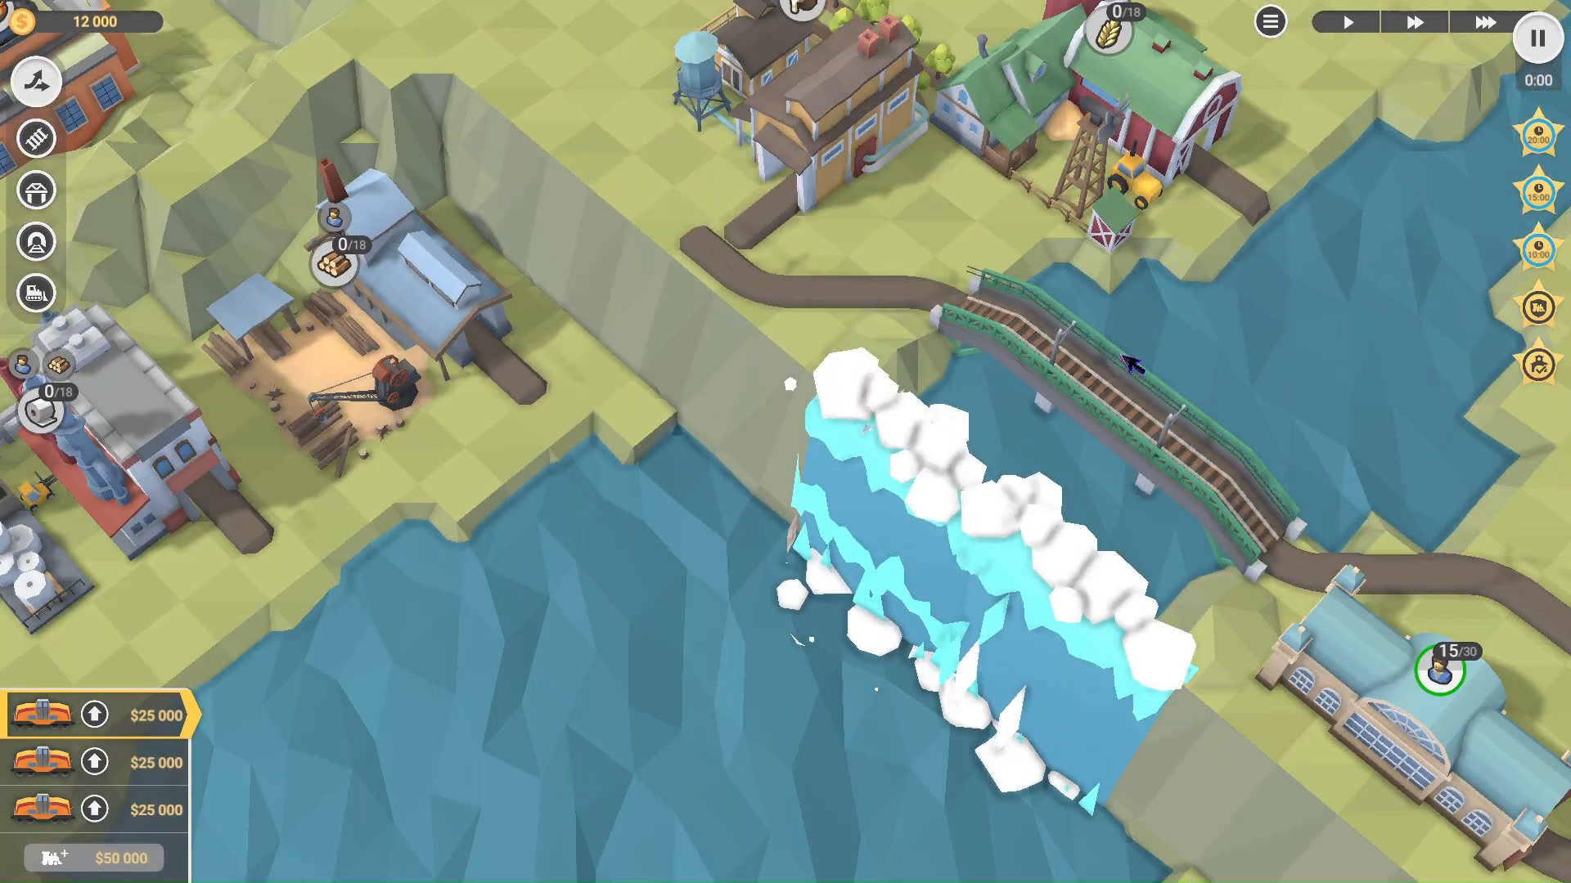
scroll(1131, 364, down, 3)
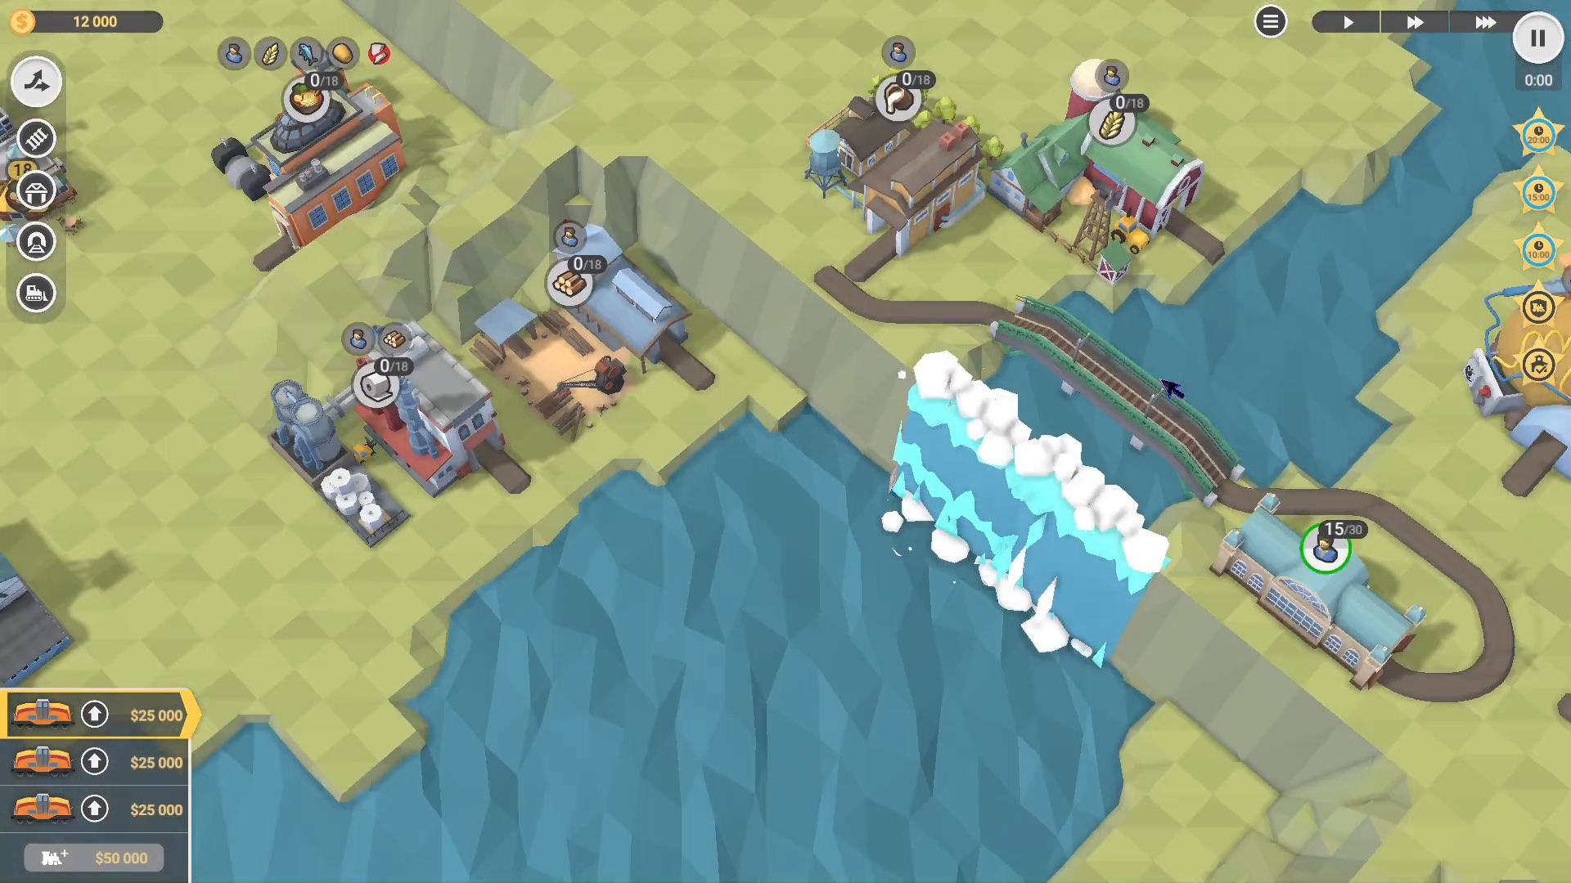
scroll(1162, 386, up, 1)
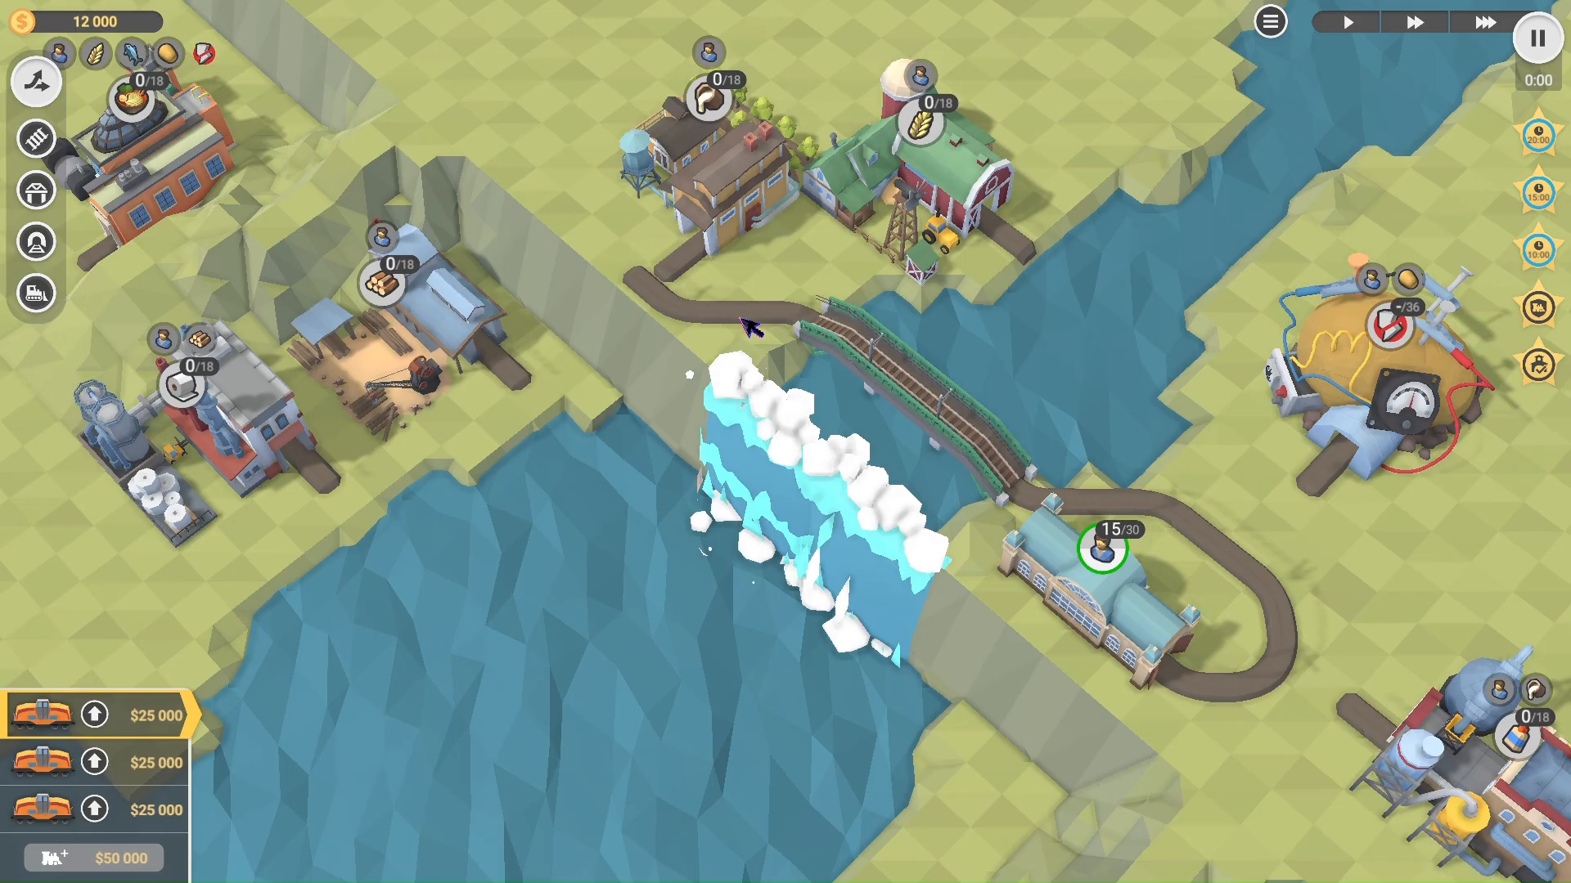
Step: Inspect the track connection points and buildable ground around the waterfall bridge and the neighbouring farms in rail-building mode
scroll(792, 404, down, 3)
scroll(813, 333, up, 4)
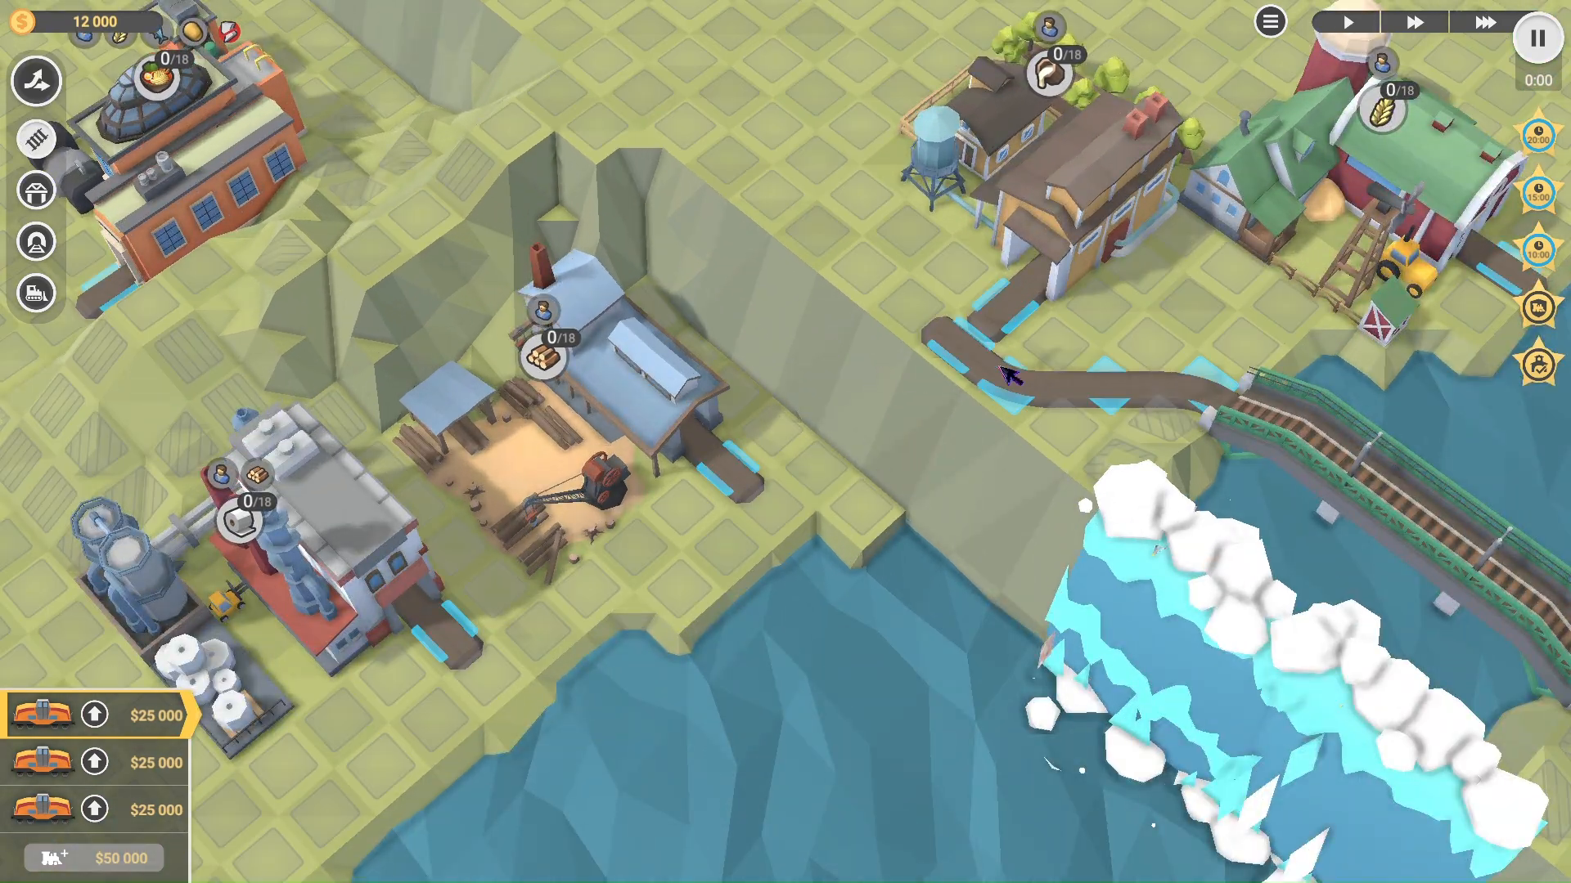
scroll(1002, 380, up, 2)
scroll(1042, 387, down, 3)
scroll(1042, 386, up, 4)
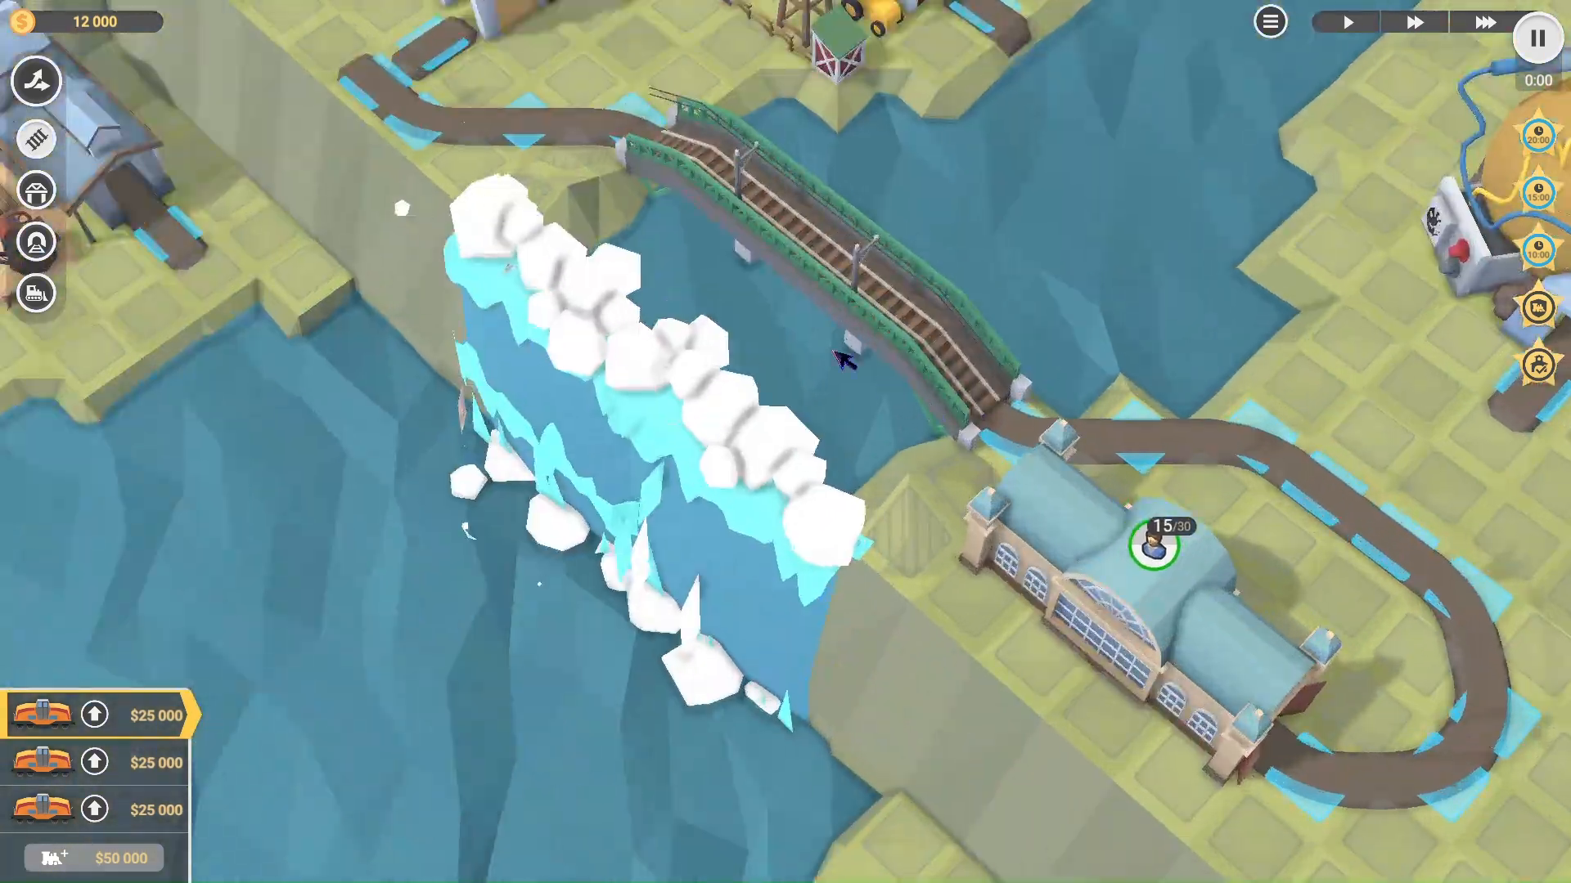
key(w)
key(a)
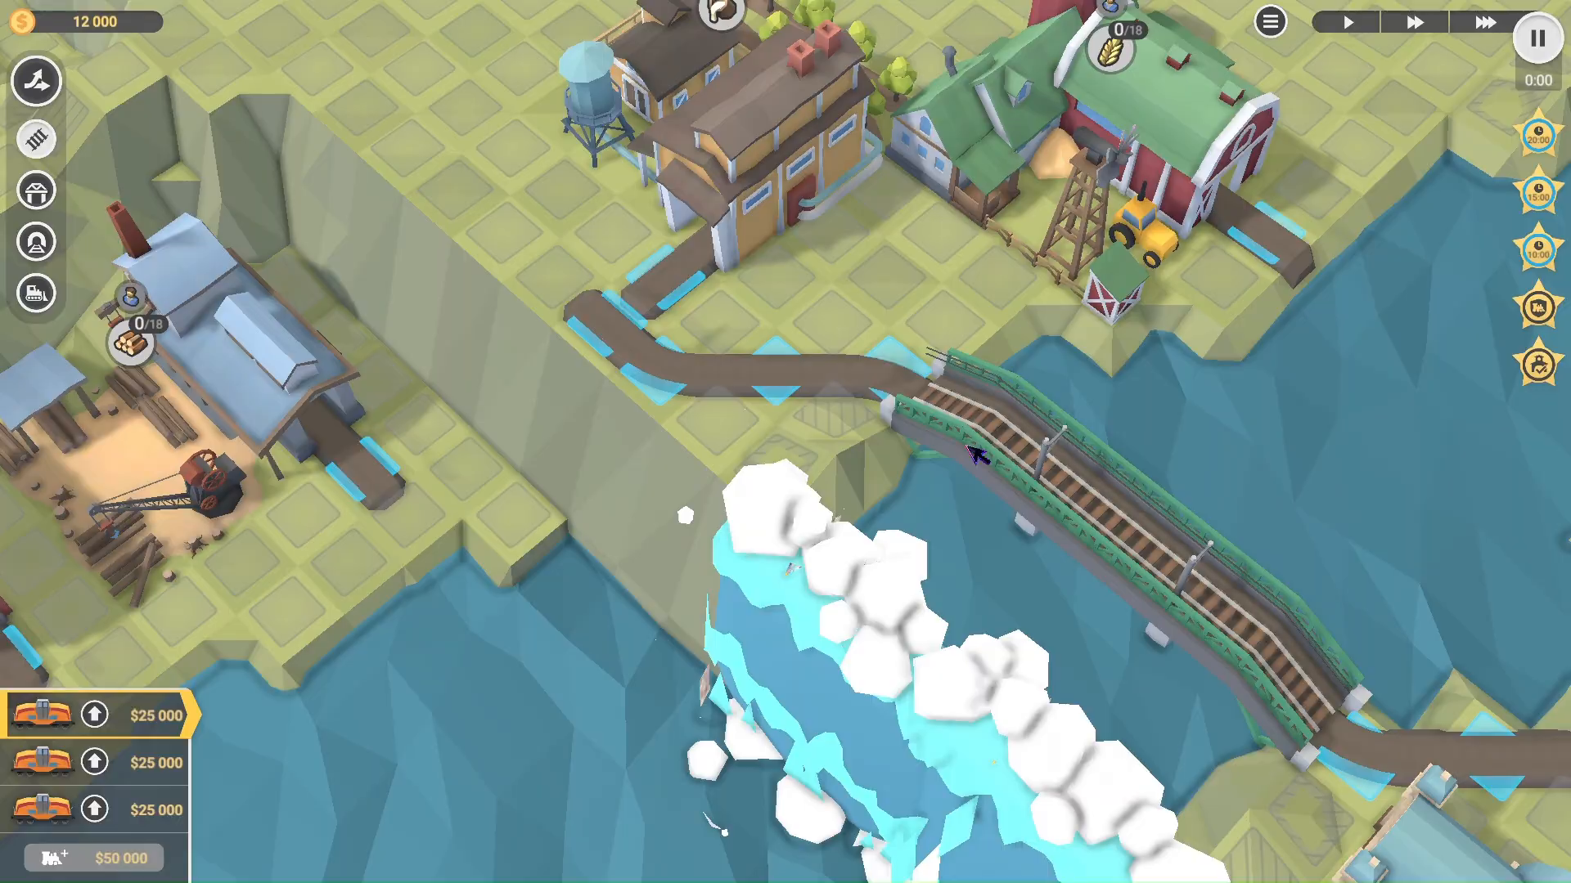
key(d)
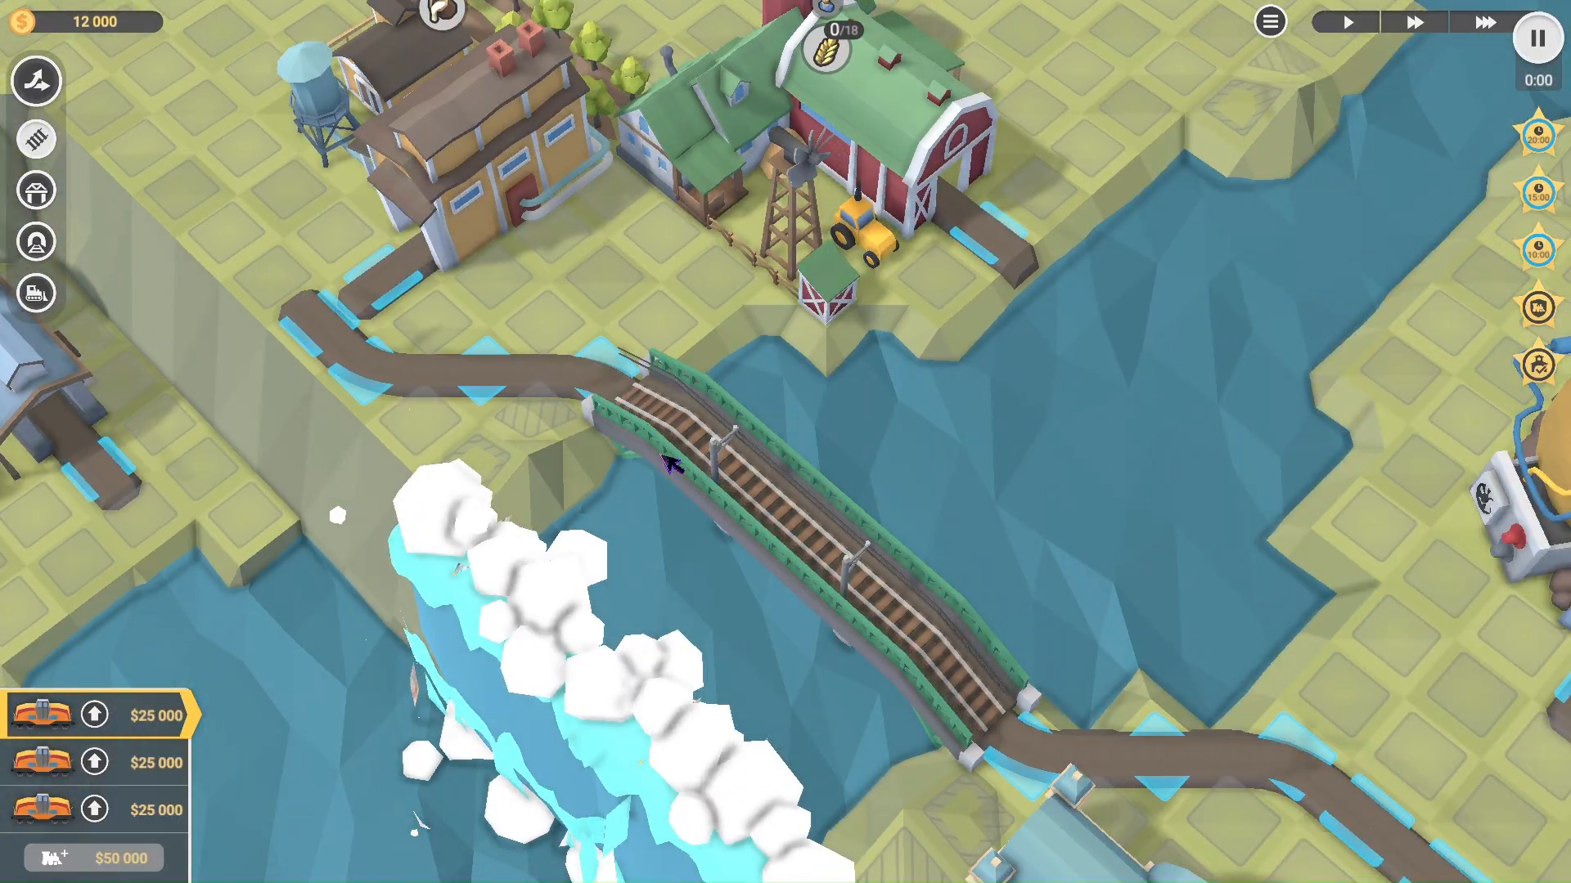
scroll(669, 463, down, 5)
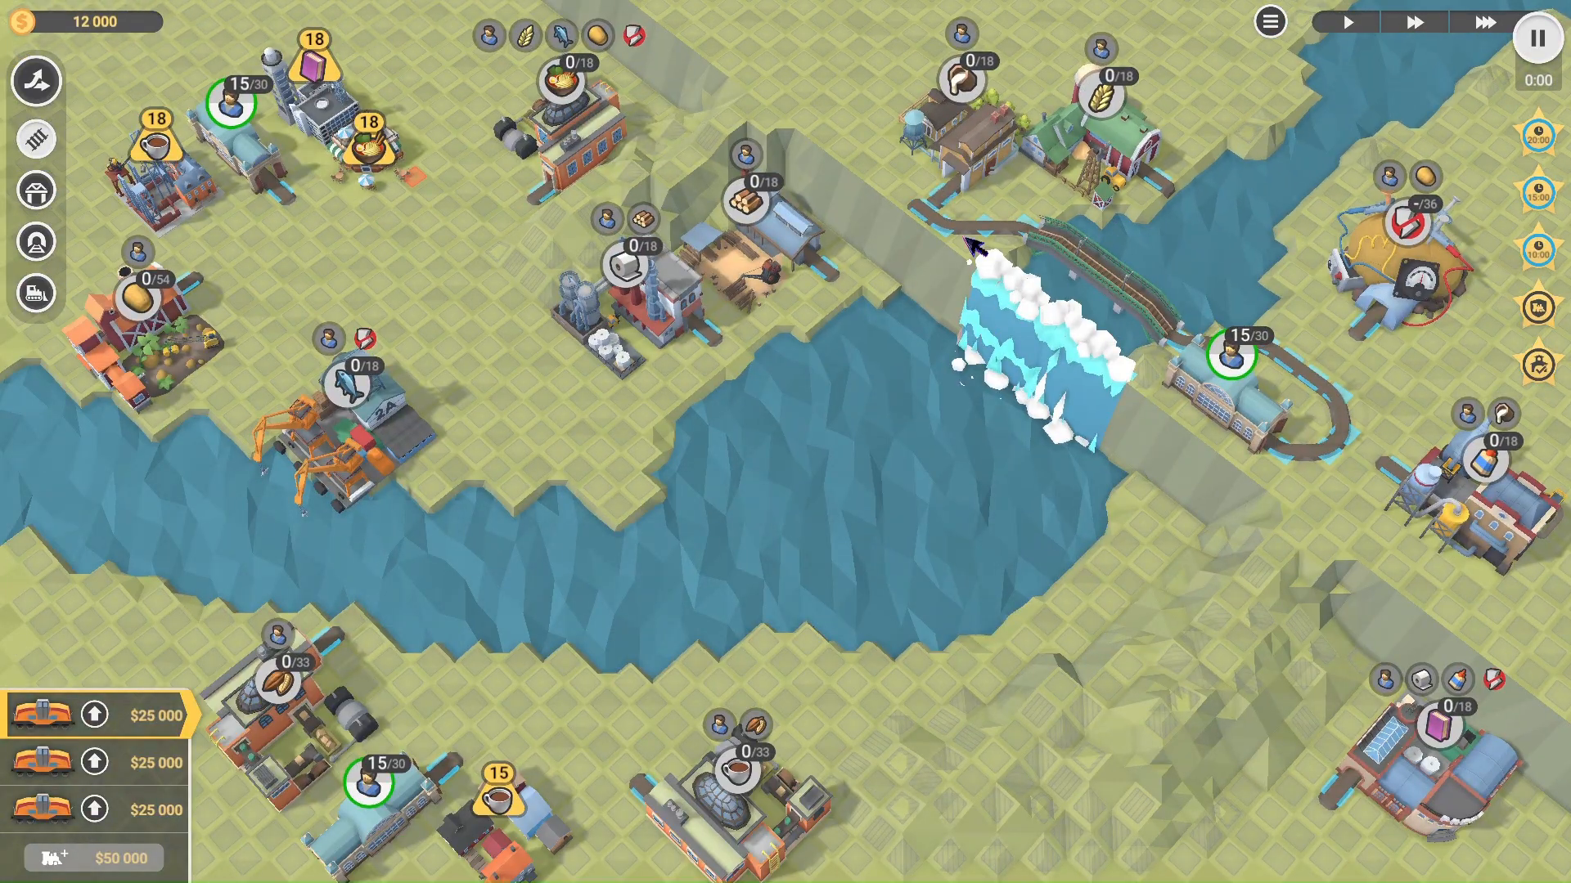
scroll(982, 250, up, 3)
scroll(859, 159, down, 1)
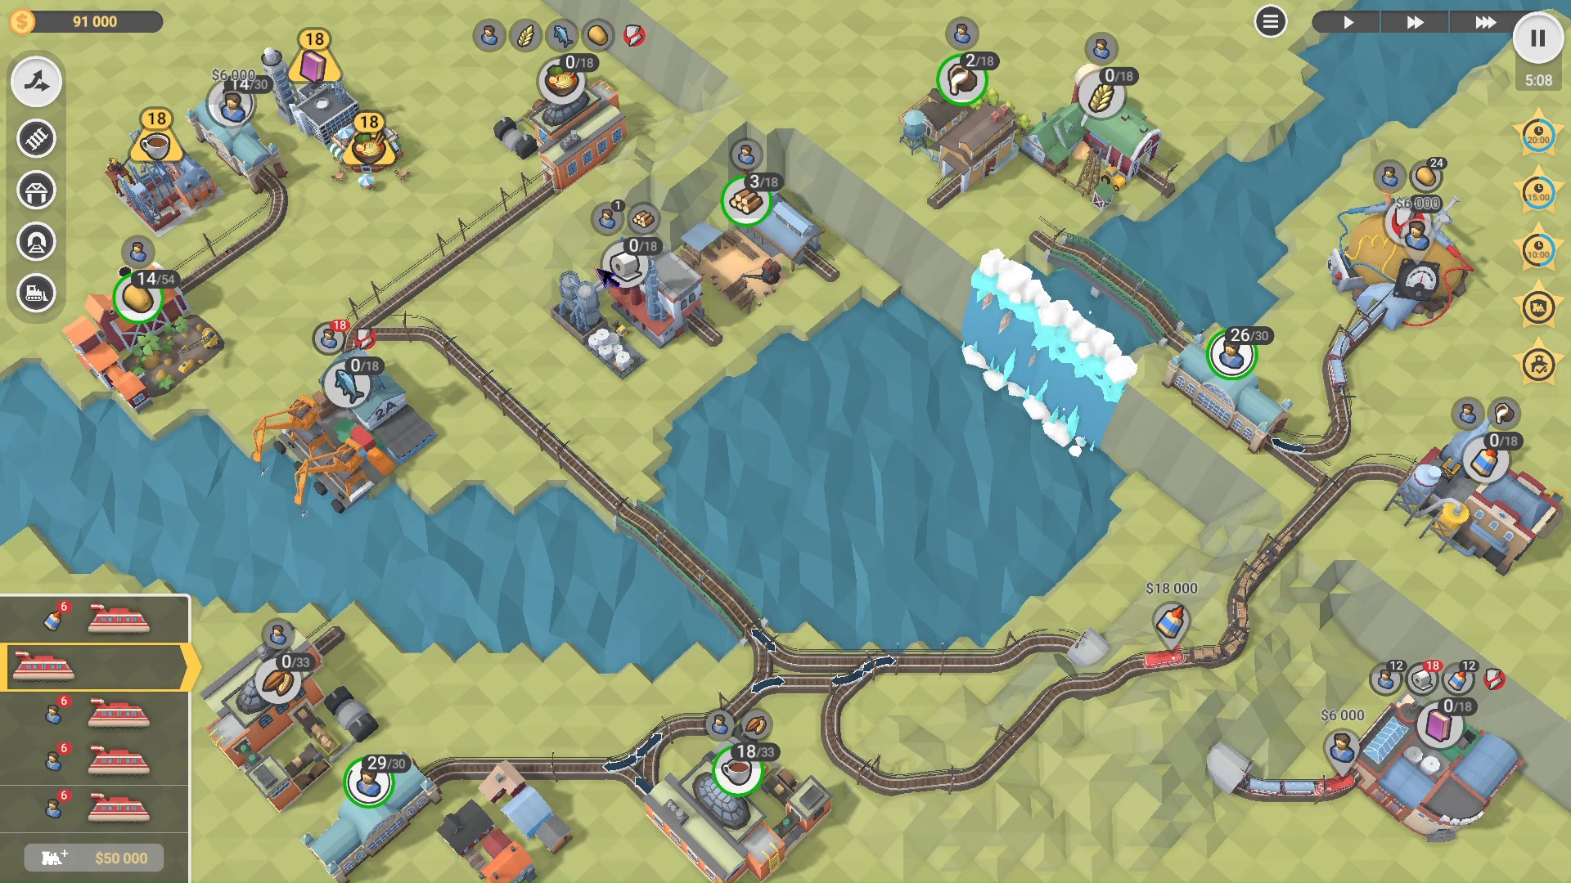
Step: Try routing a track from the western farm across the northern land to the bridge behind the waterfall
scroll(551, 203, up, 5)
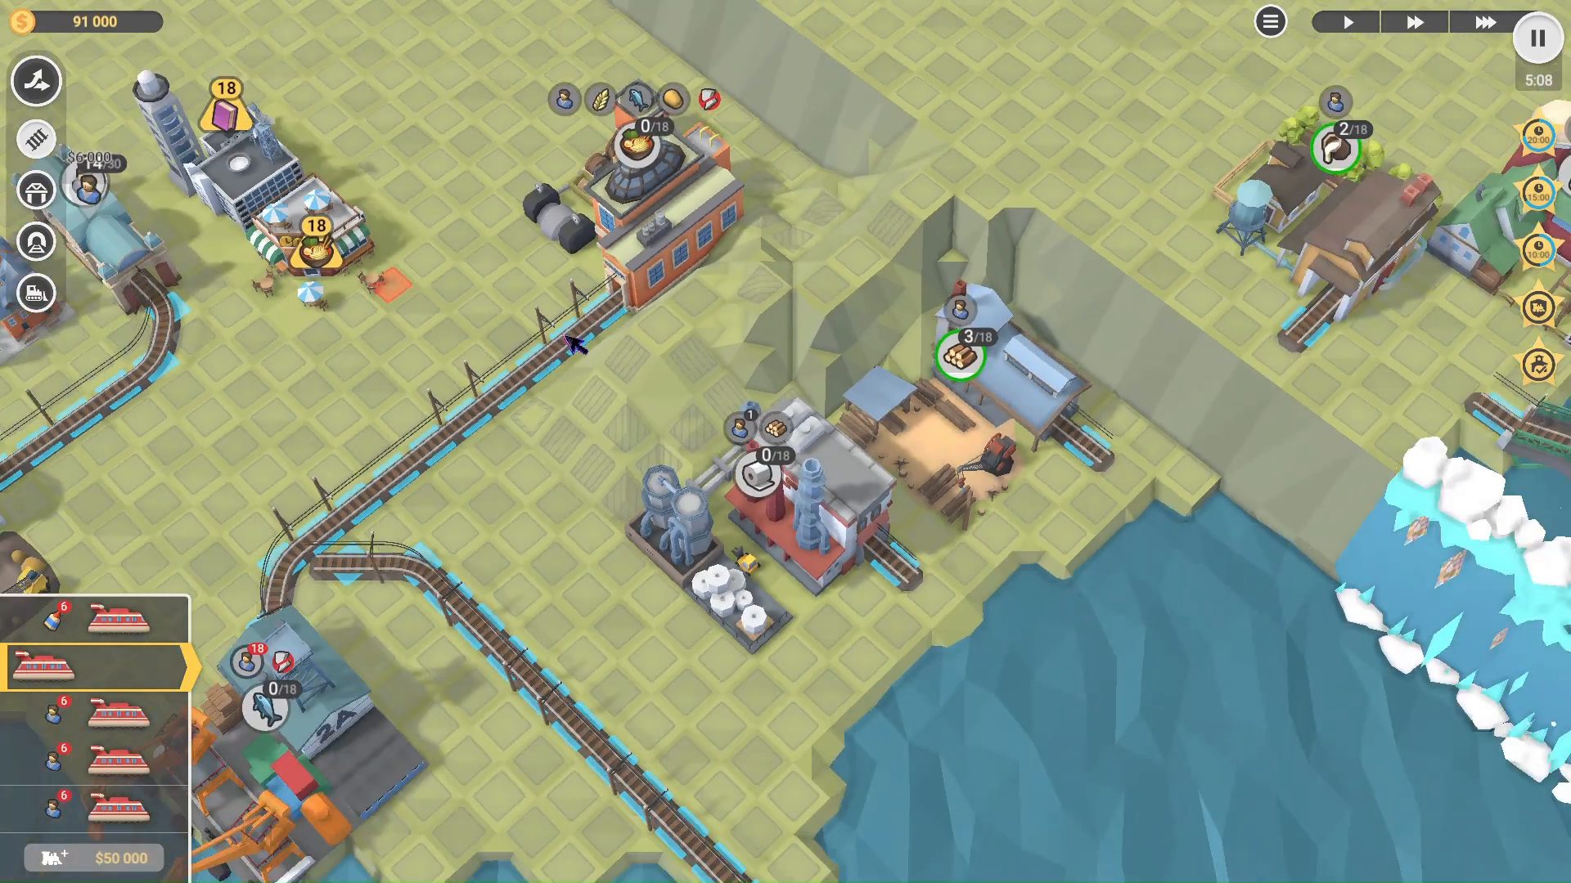
scroll(575, 344, down, 5)
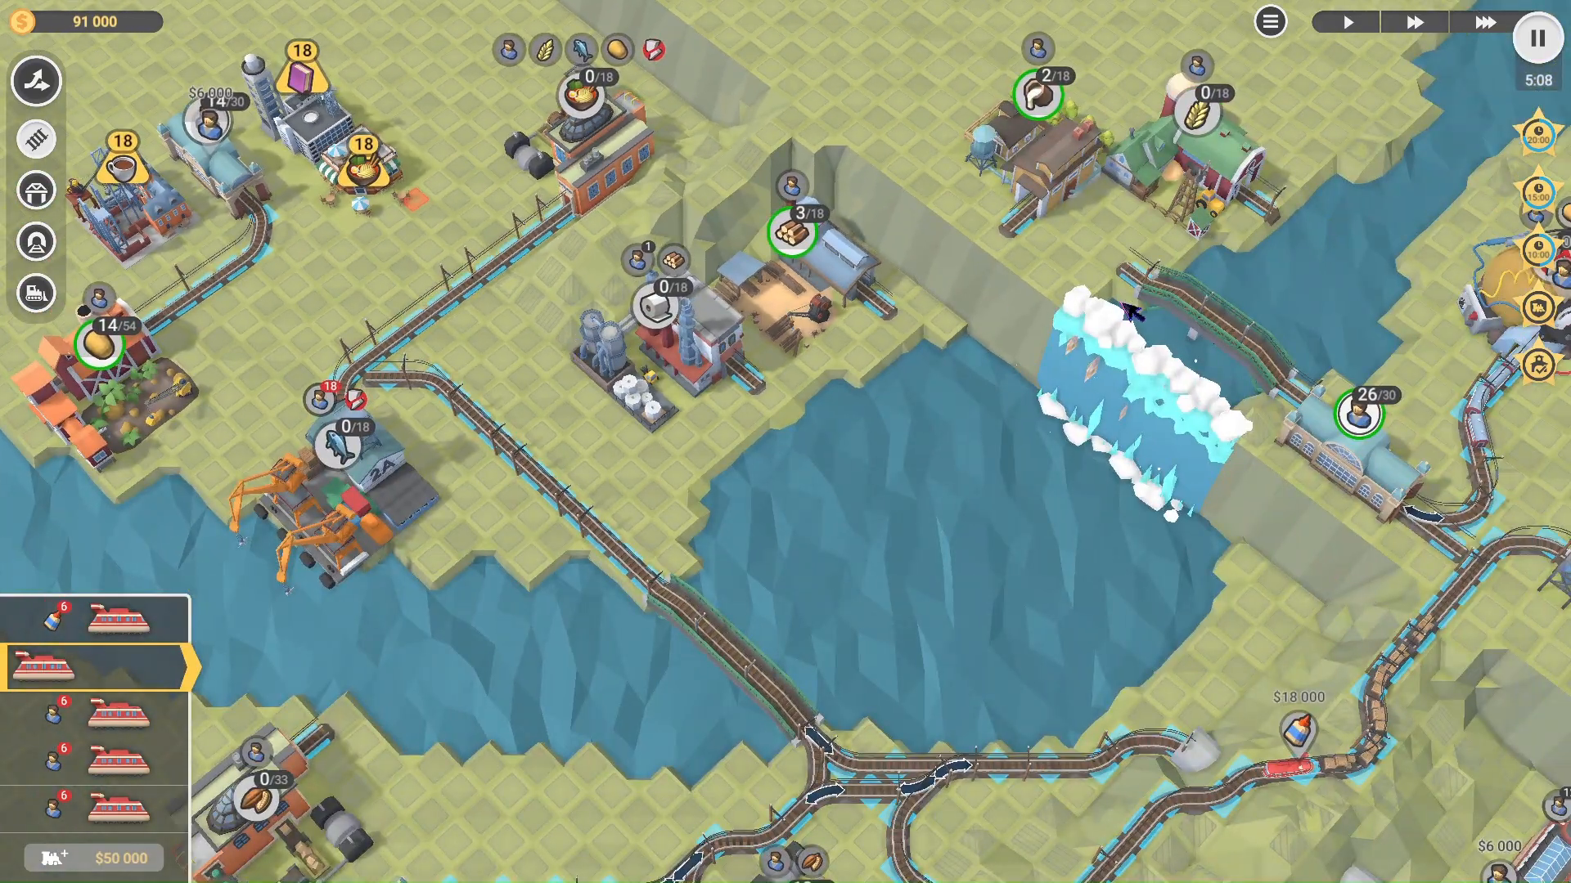
scroll(871, 307, down, 3)
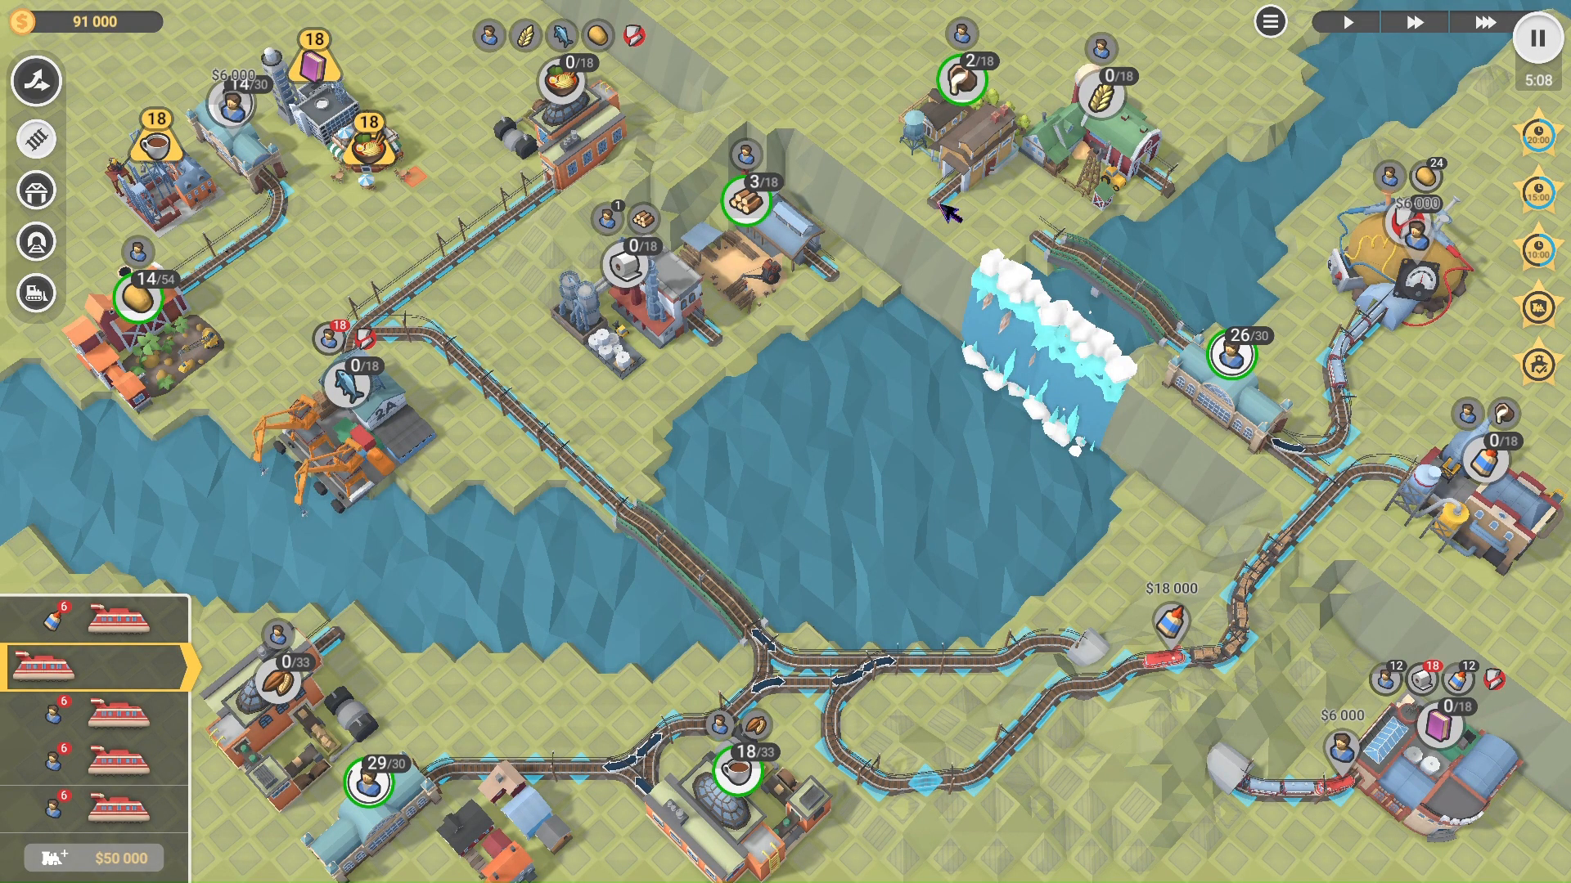
drag(217, 283, 1063, 262)
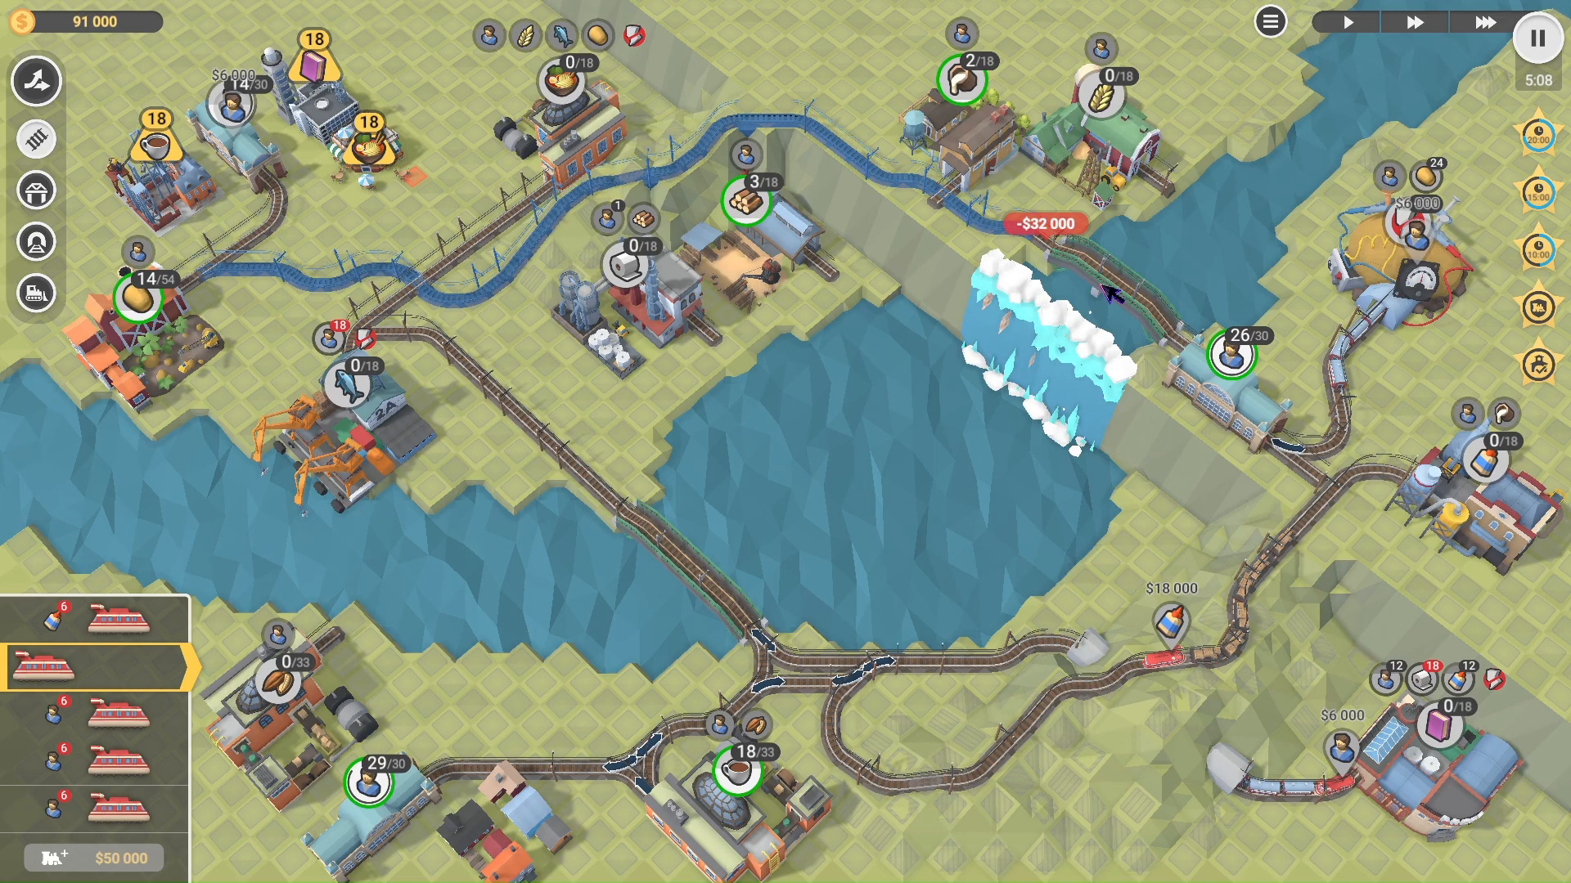
right_click(1101, 284)
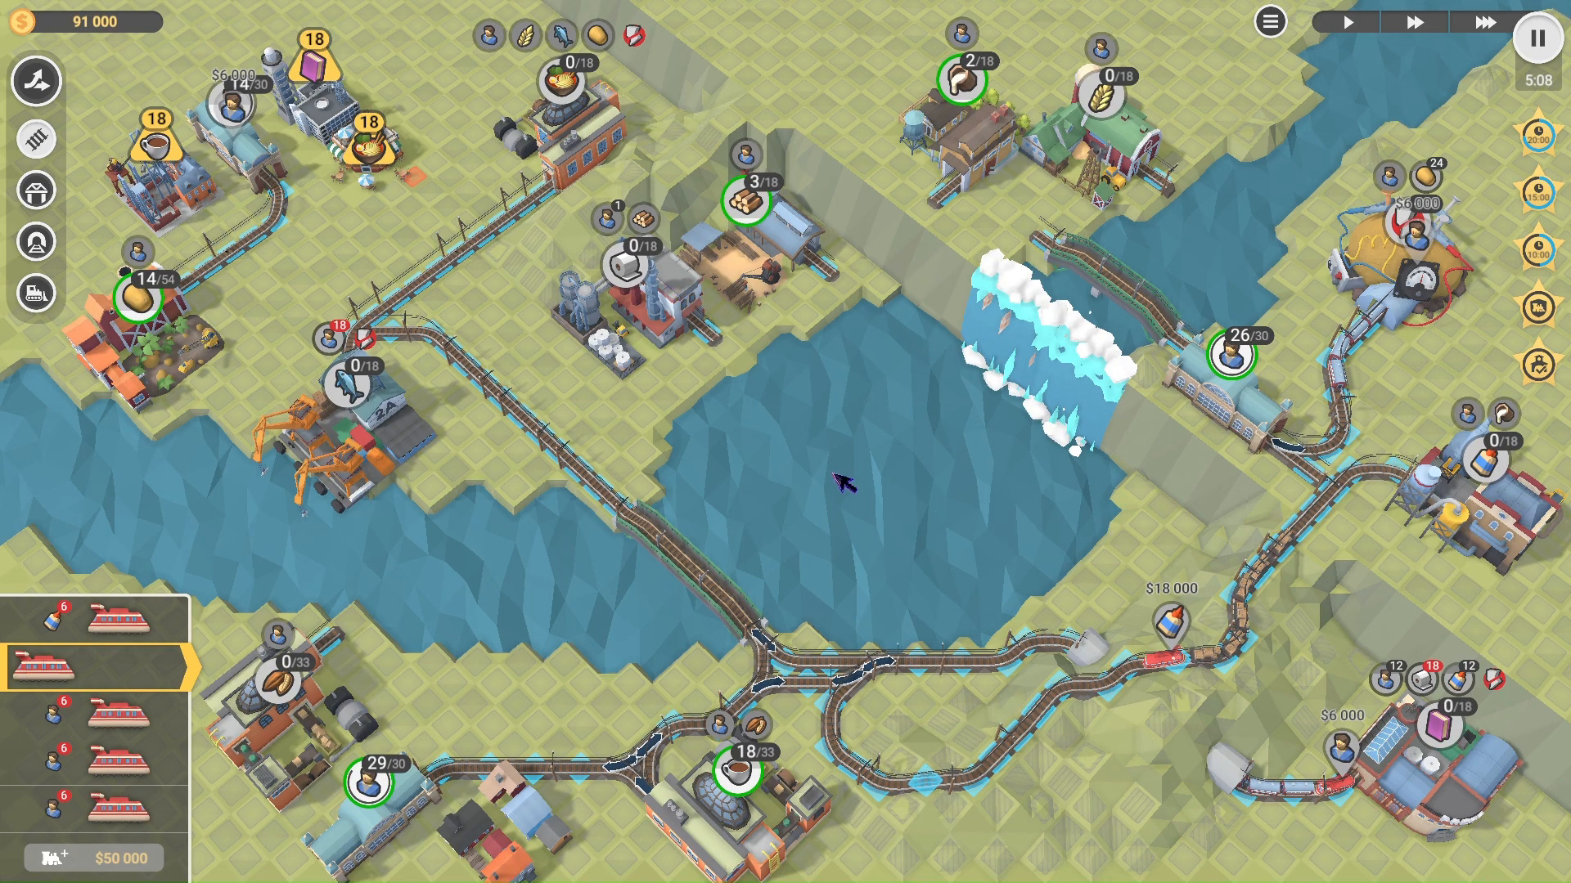
key(Escape)
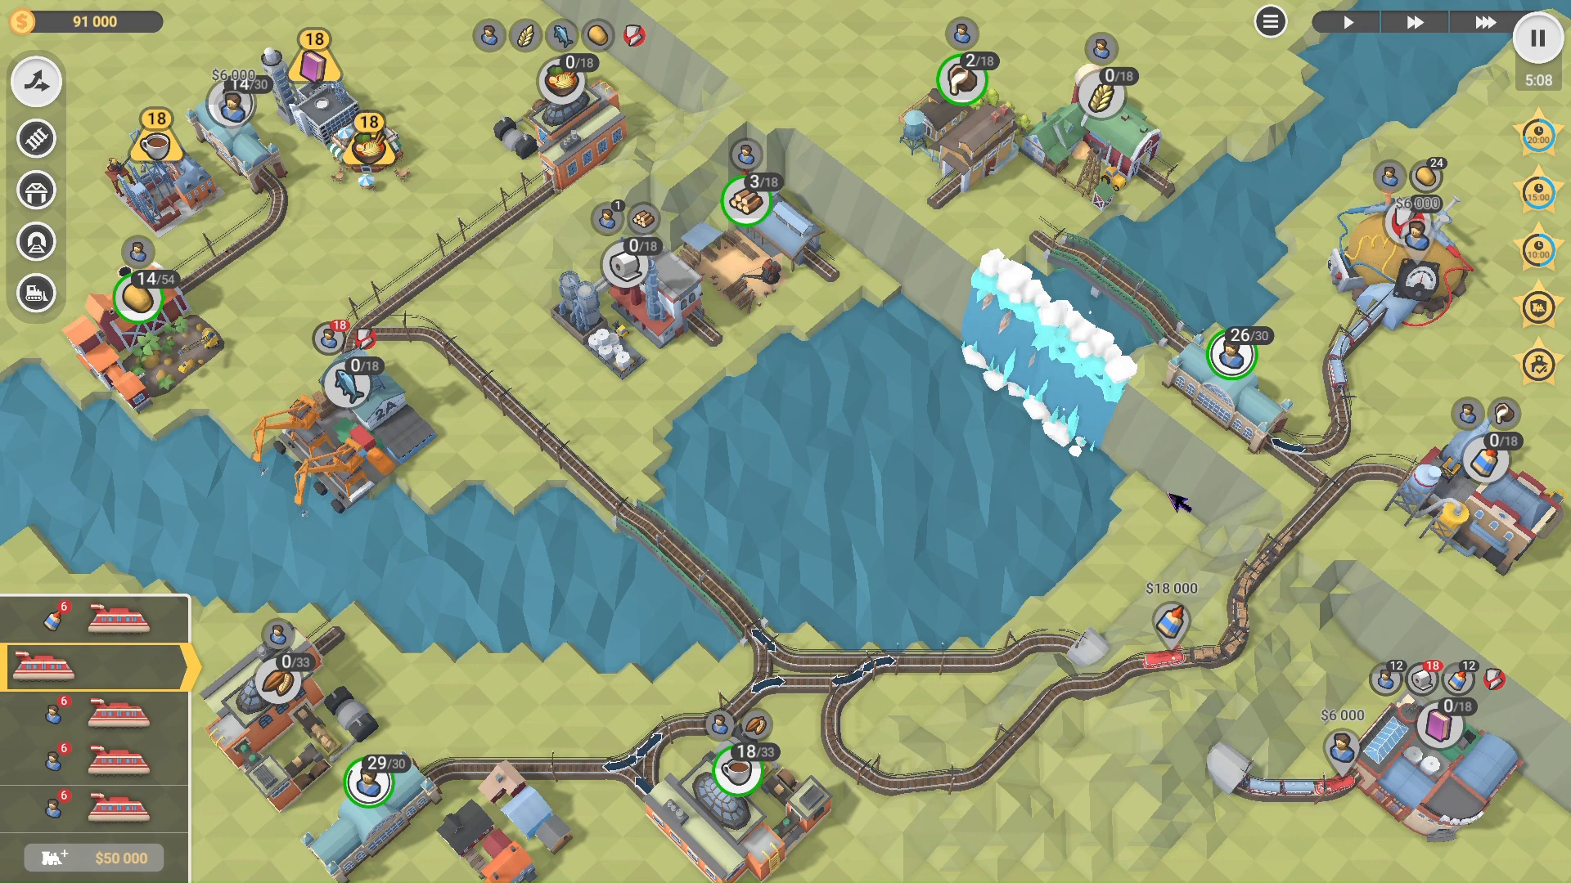
Step: Try a second bridge across the river from the grain farm to the east bank
key(3)
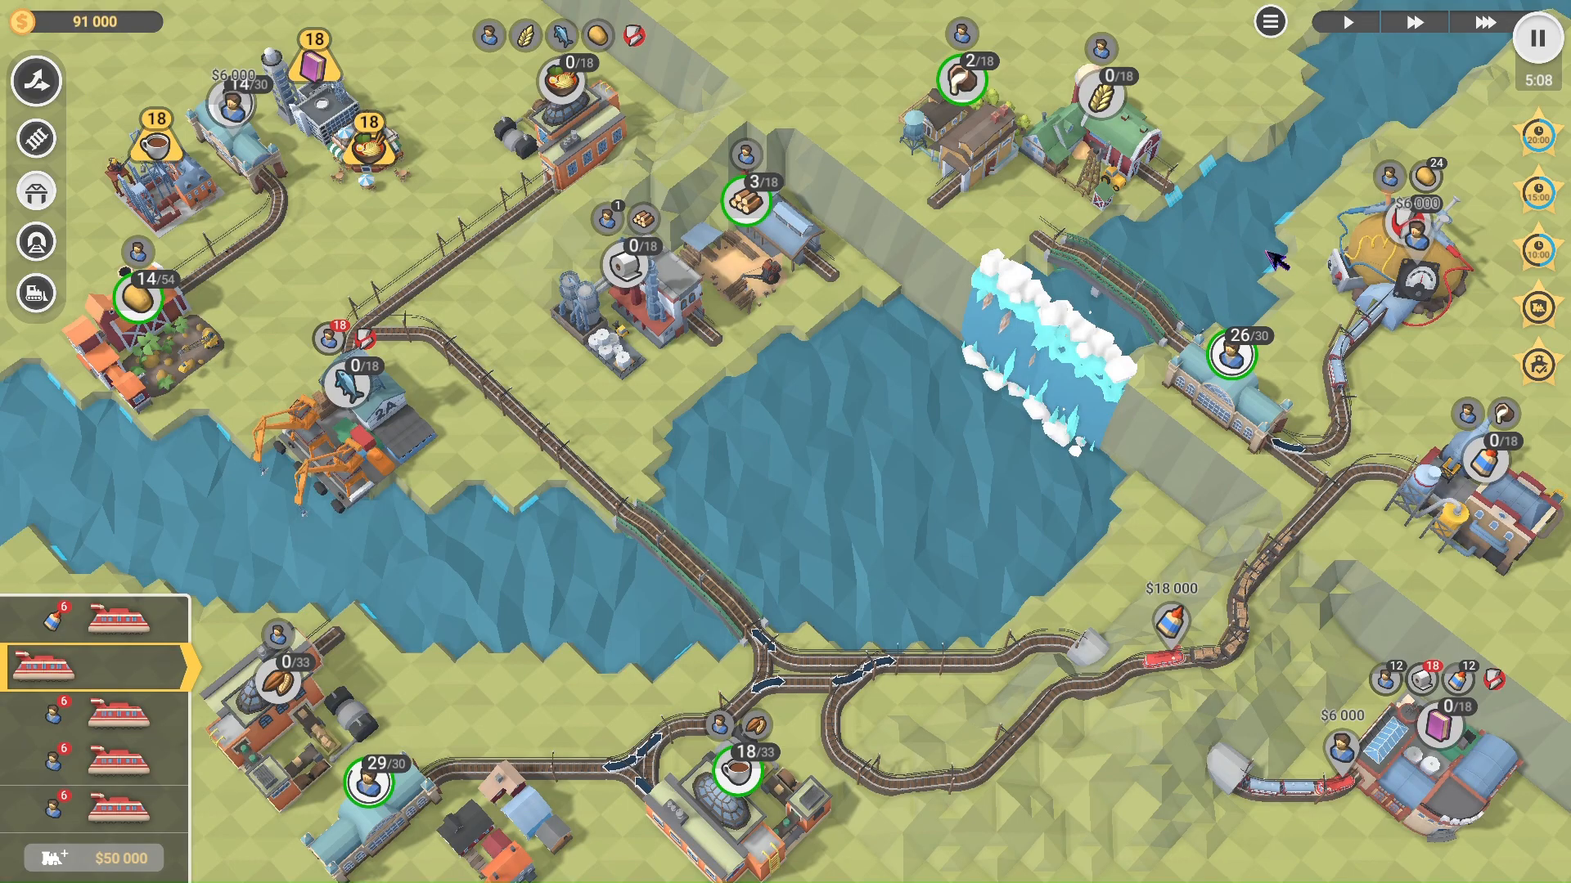
scroll(1276, 270, up, 3)
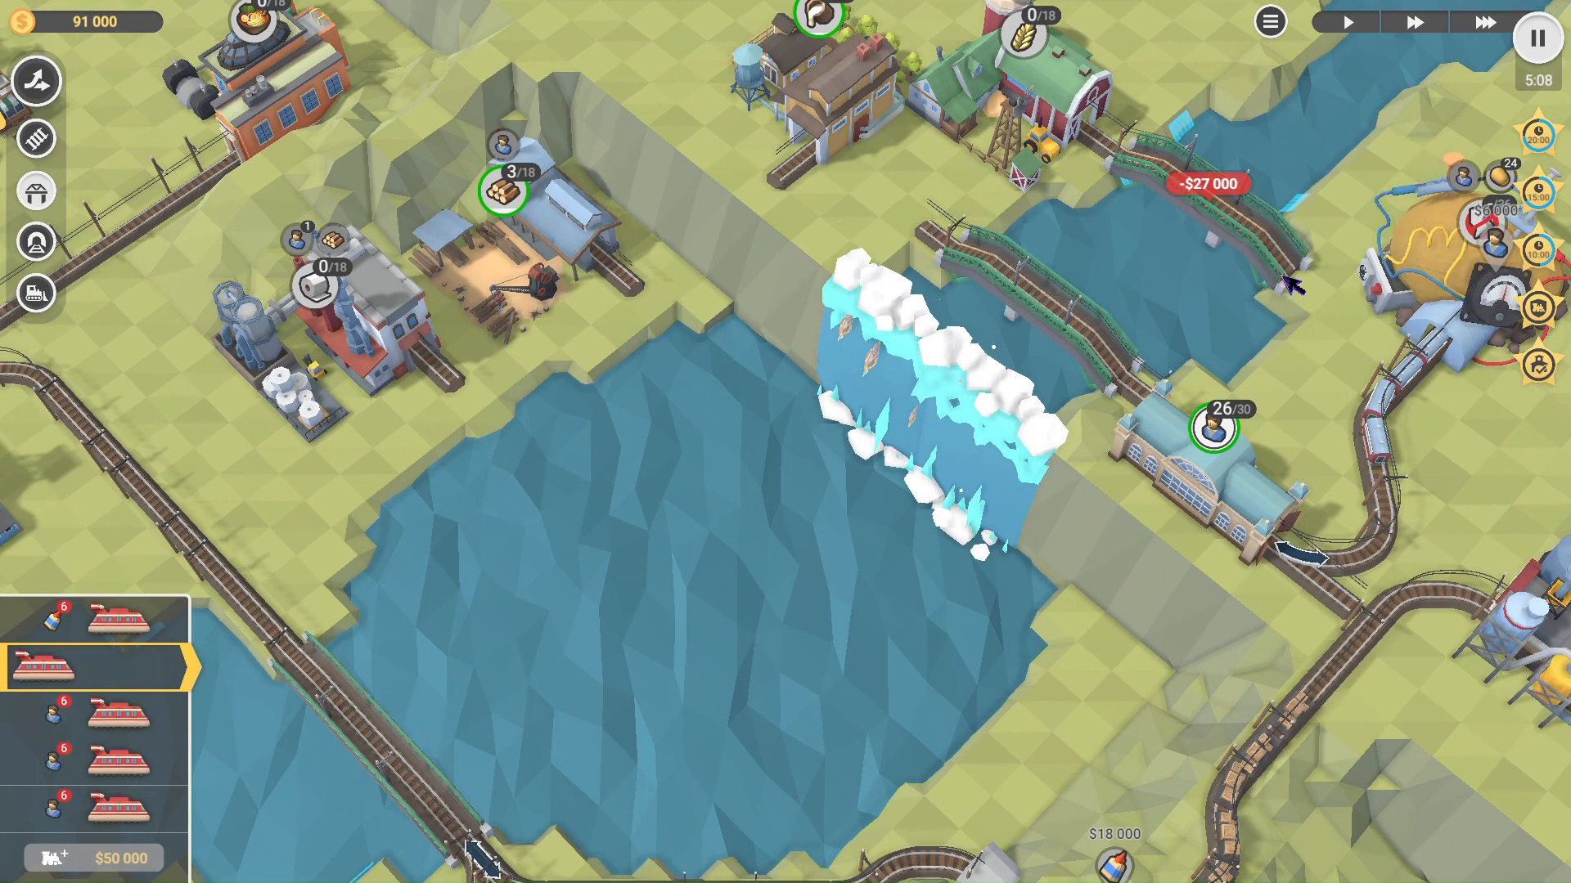
scroll(1290, 285, down, 3)
scroll(1276, 274, up, 2)
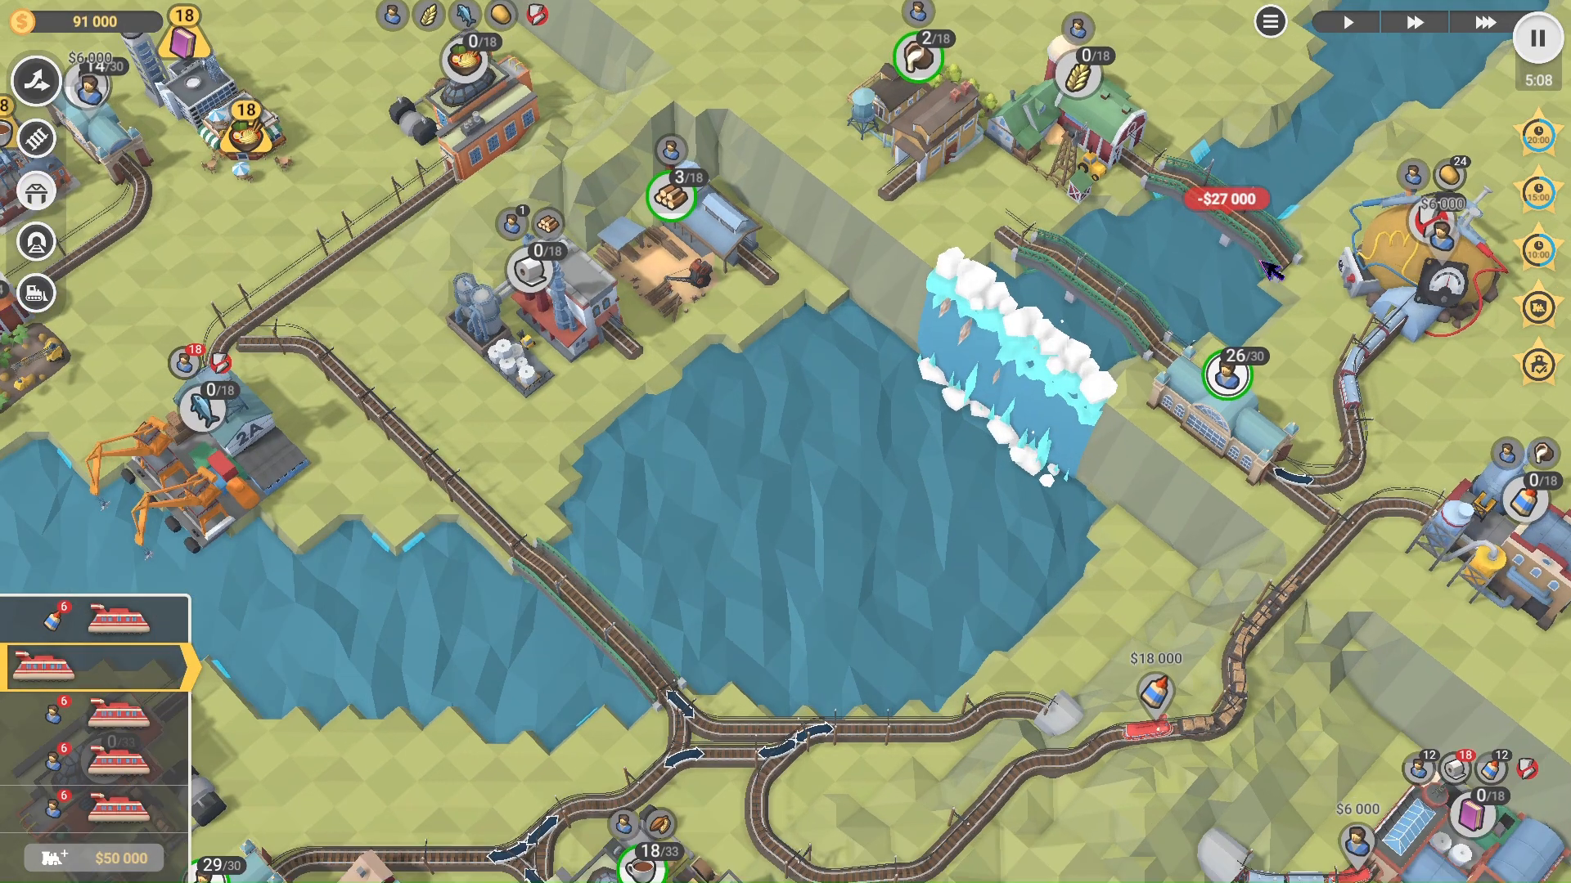
scroll(1275, 272, down, 1)
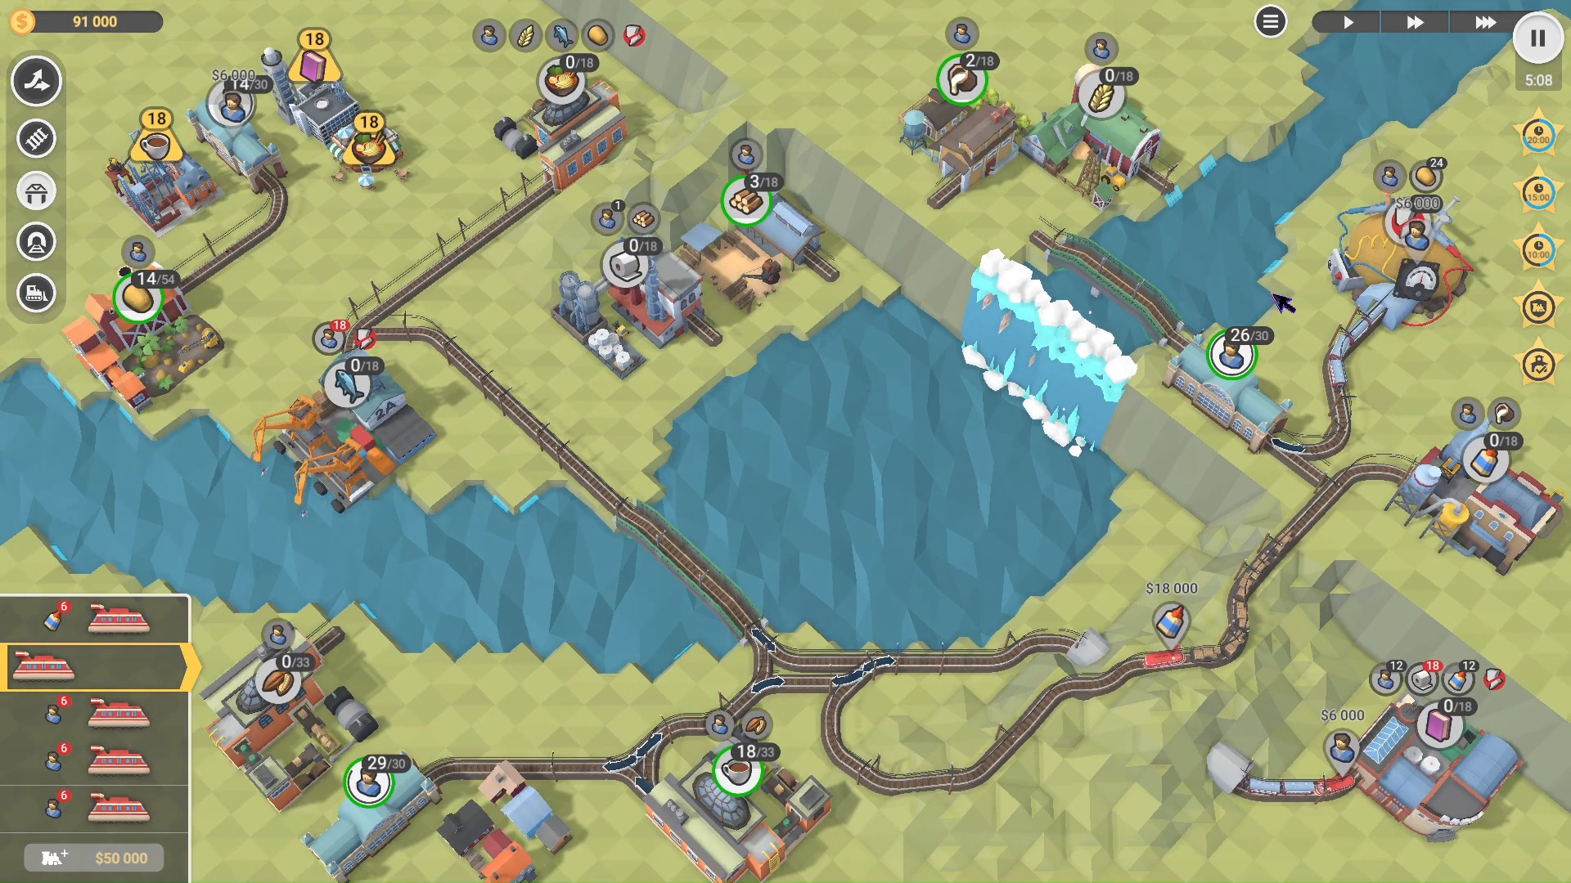
key(2)
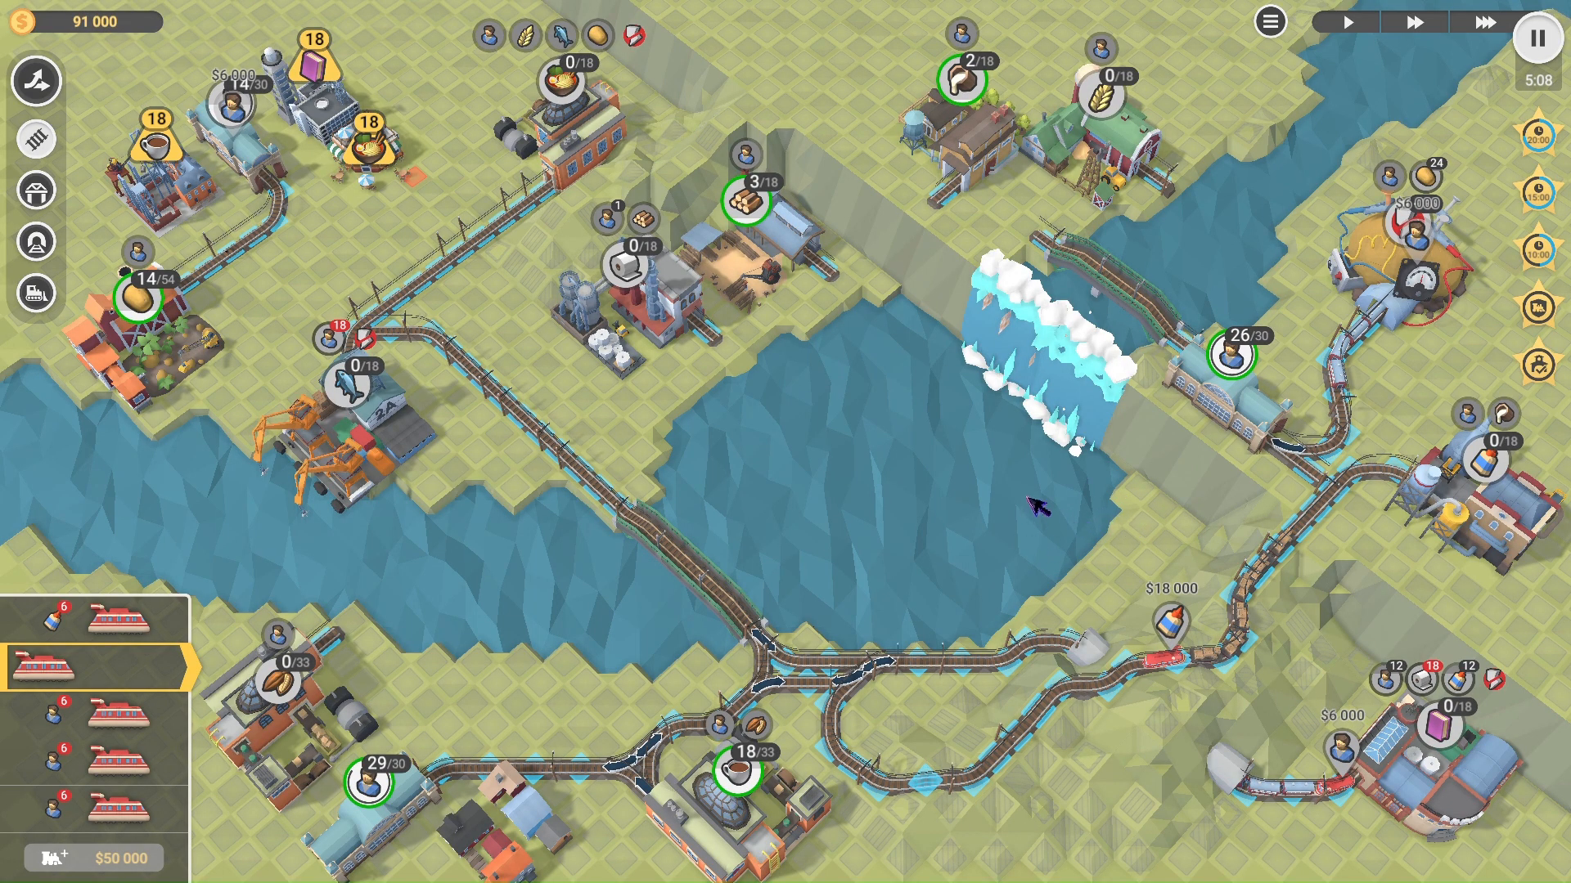
key(1)
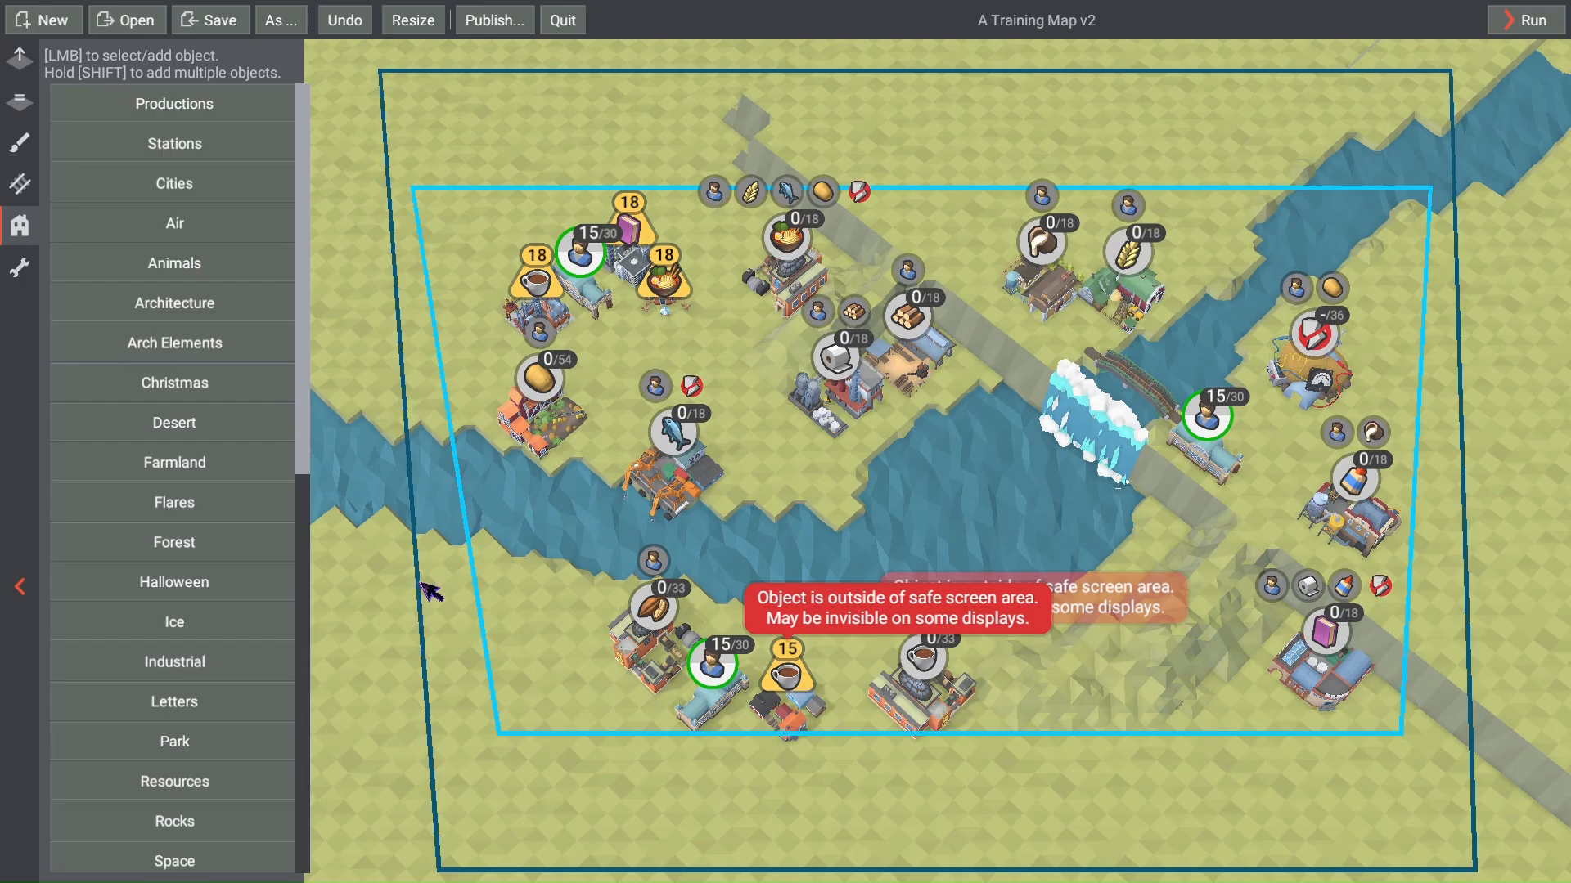
Step: Lower the level's maximum train count
click(18, 274)
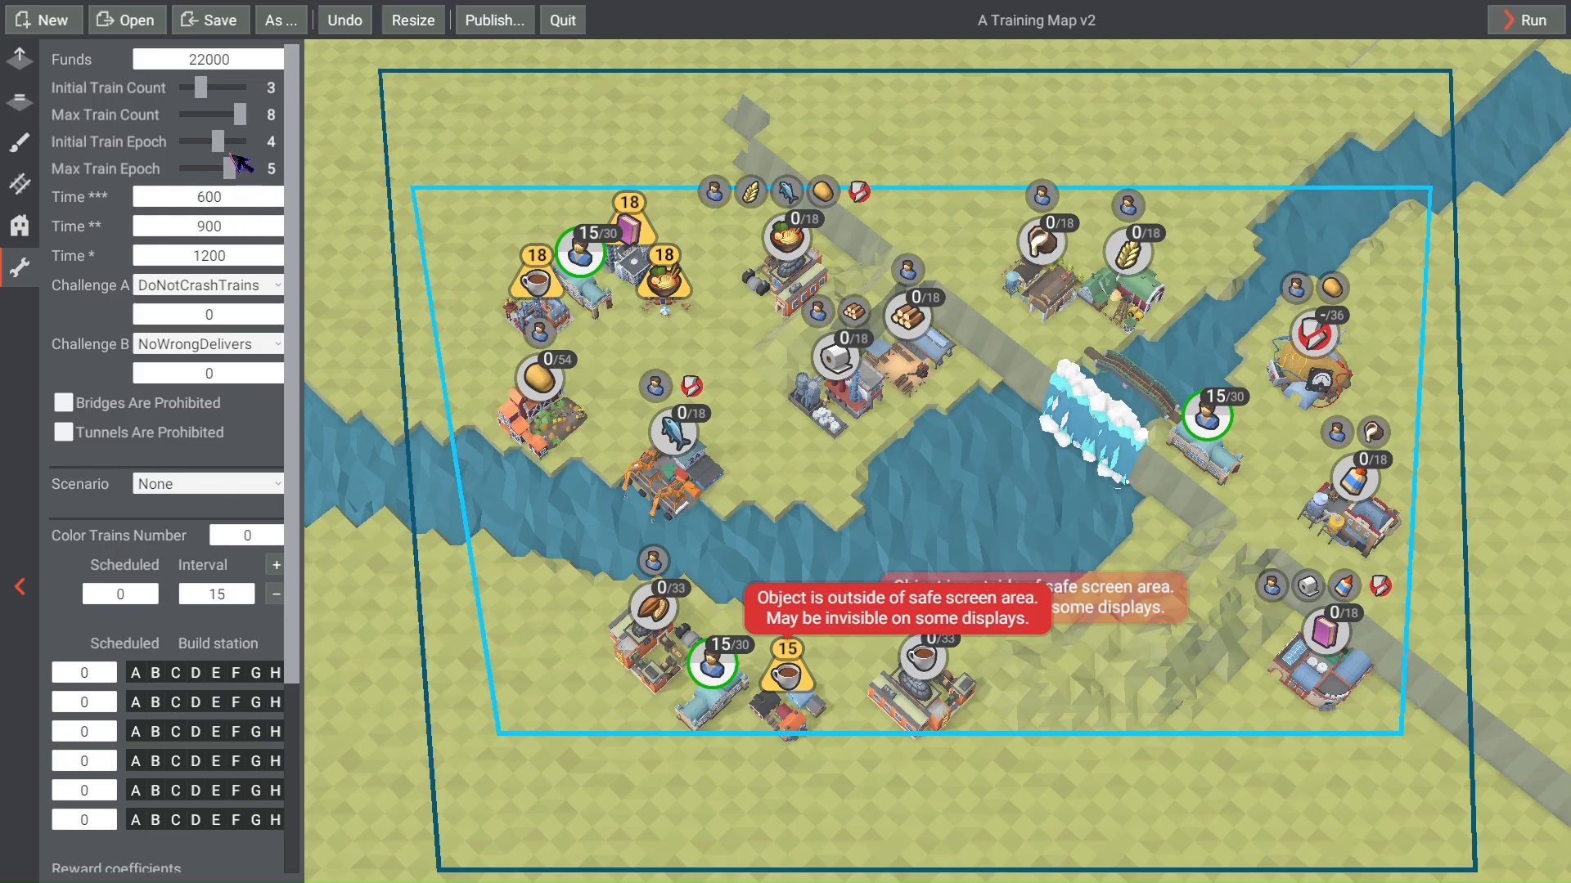
drag(239, 116, 221, 116)
Step: Place an Embargo Station on the northern land west of the brown-roofed farm and rotate it to 270
click(20, 225)
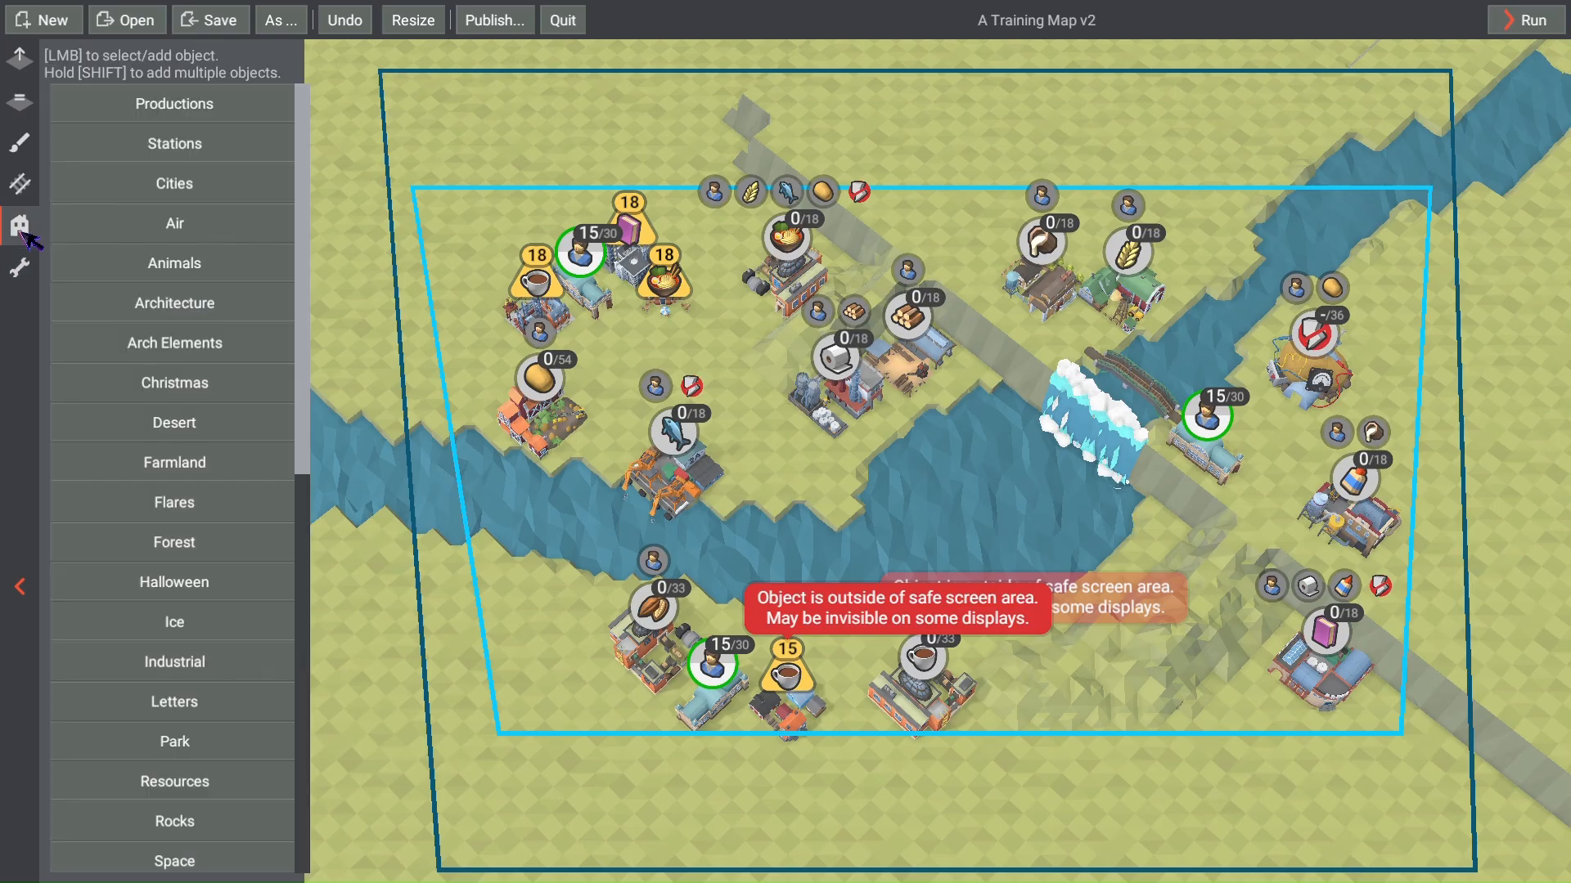
click(226, 154)
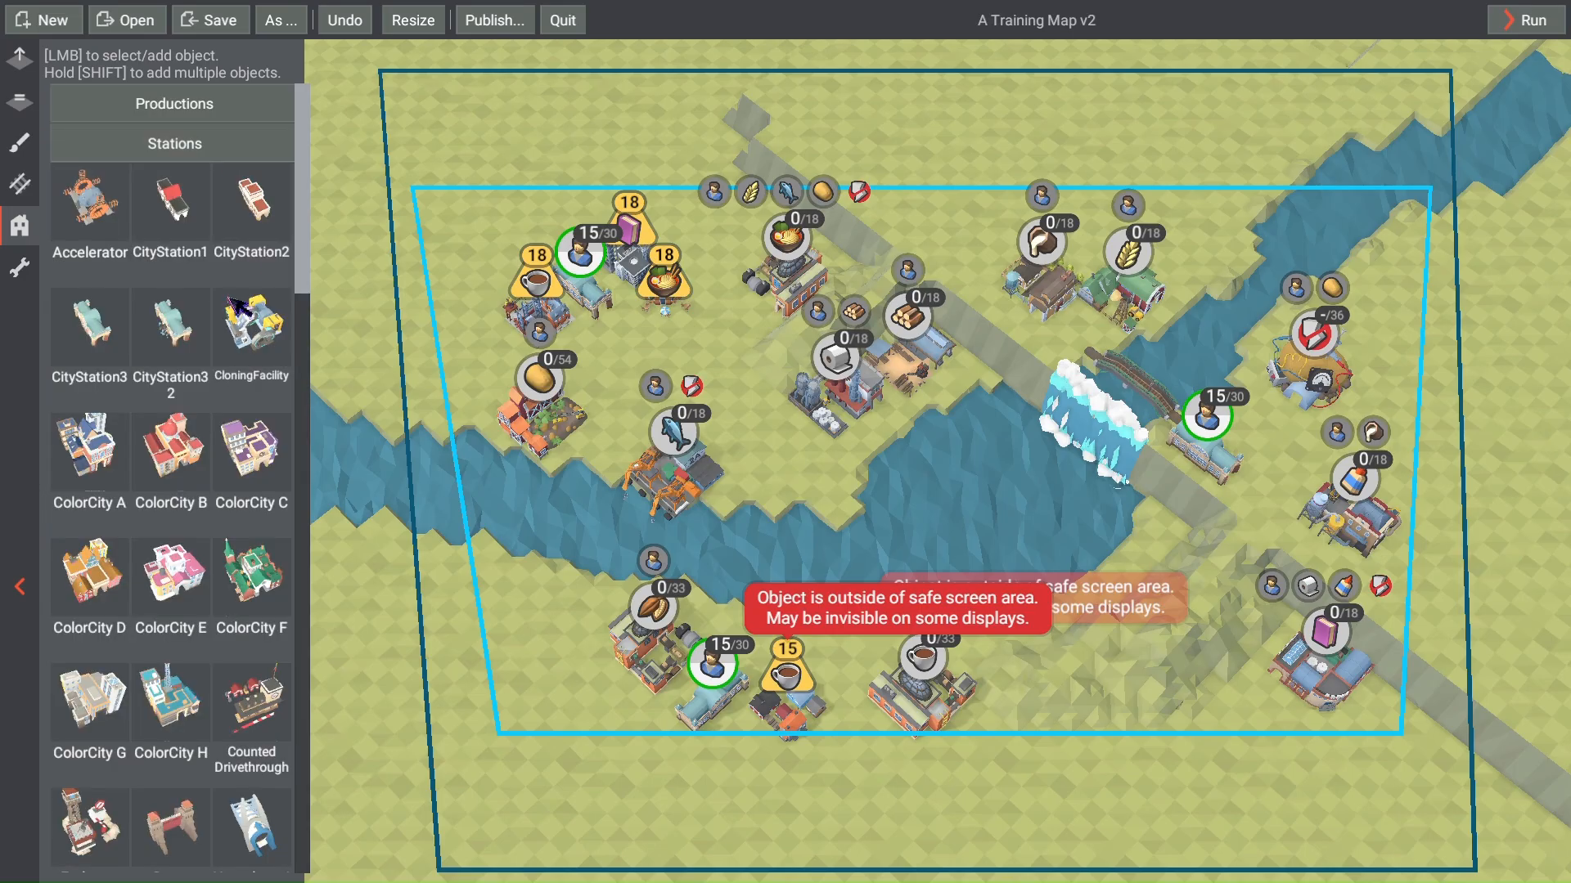
drag(309, 190, 312, 318)
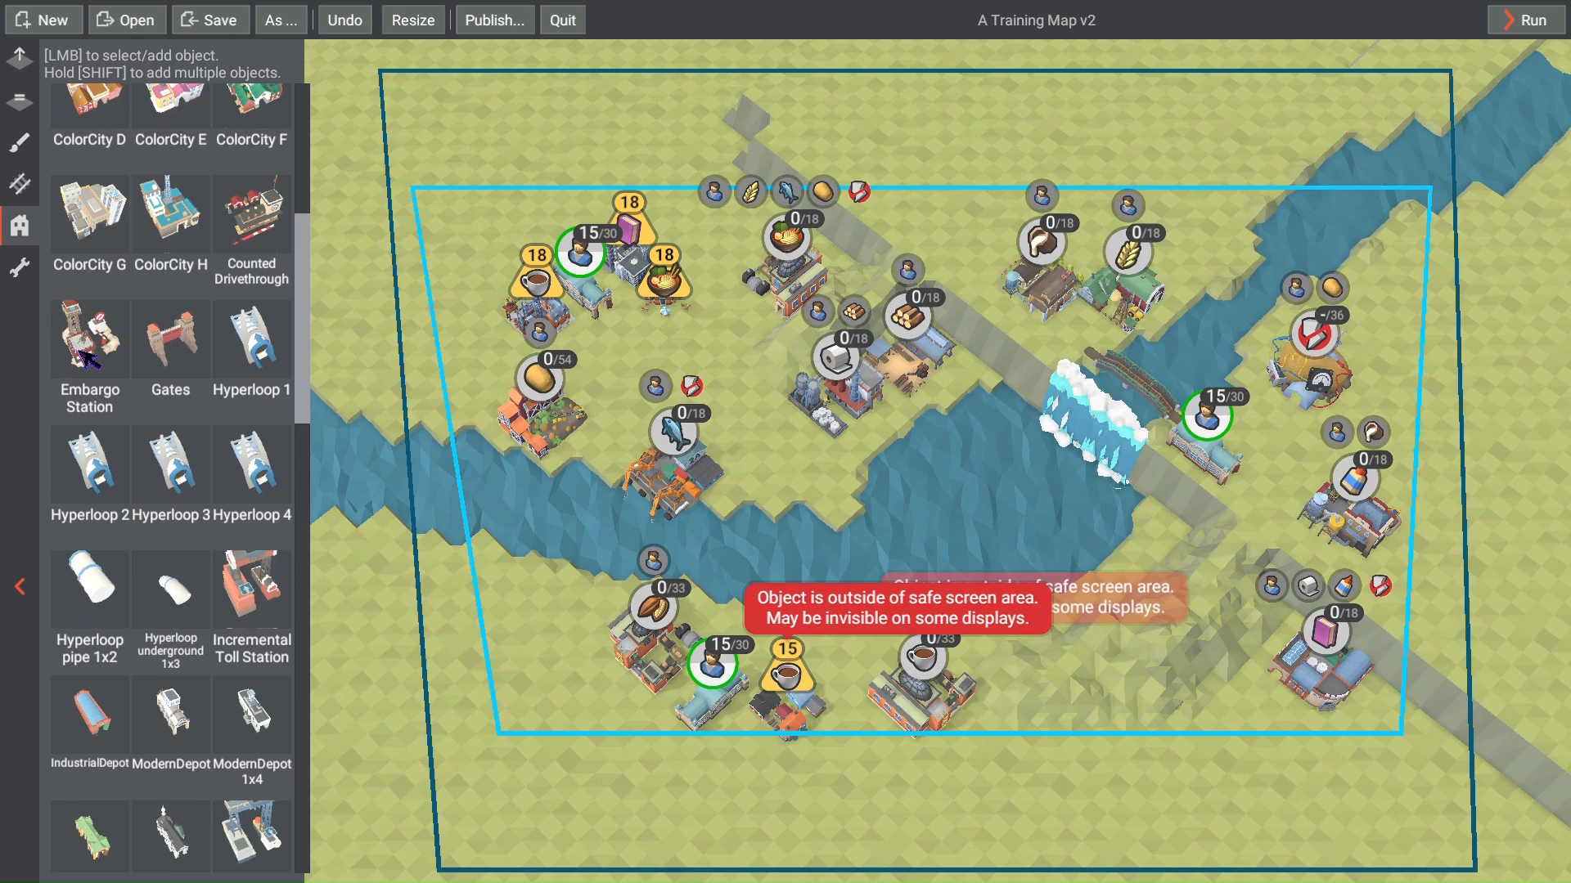
click(106, 342)
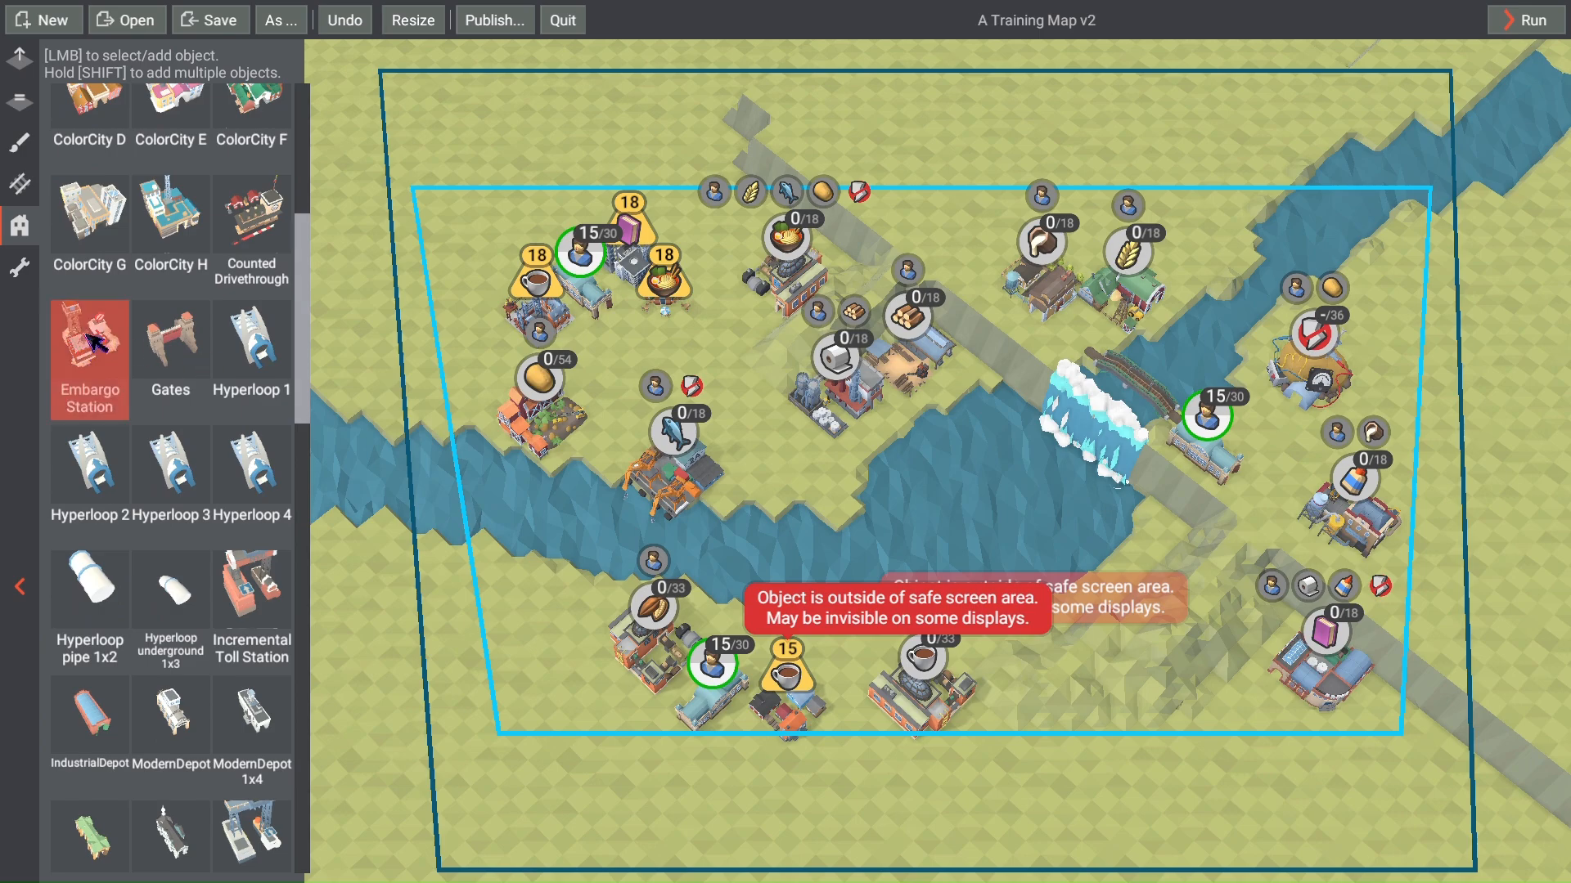
scroll(679, 360, up, 3)
scroll(851, 347, up, 2)
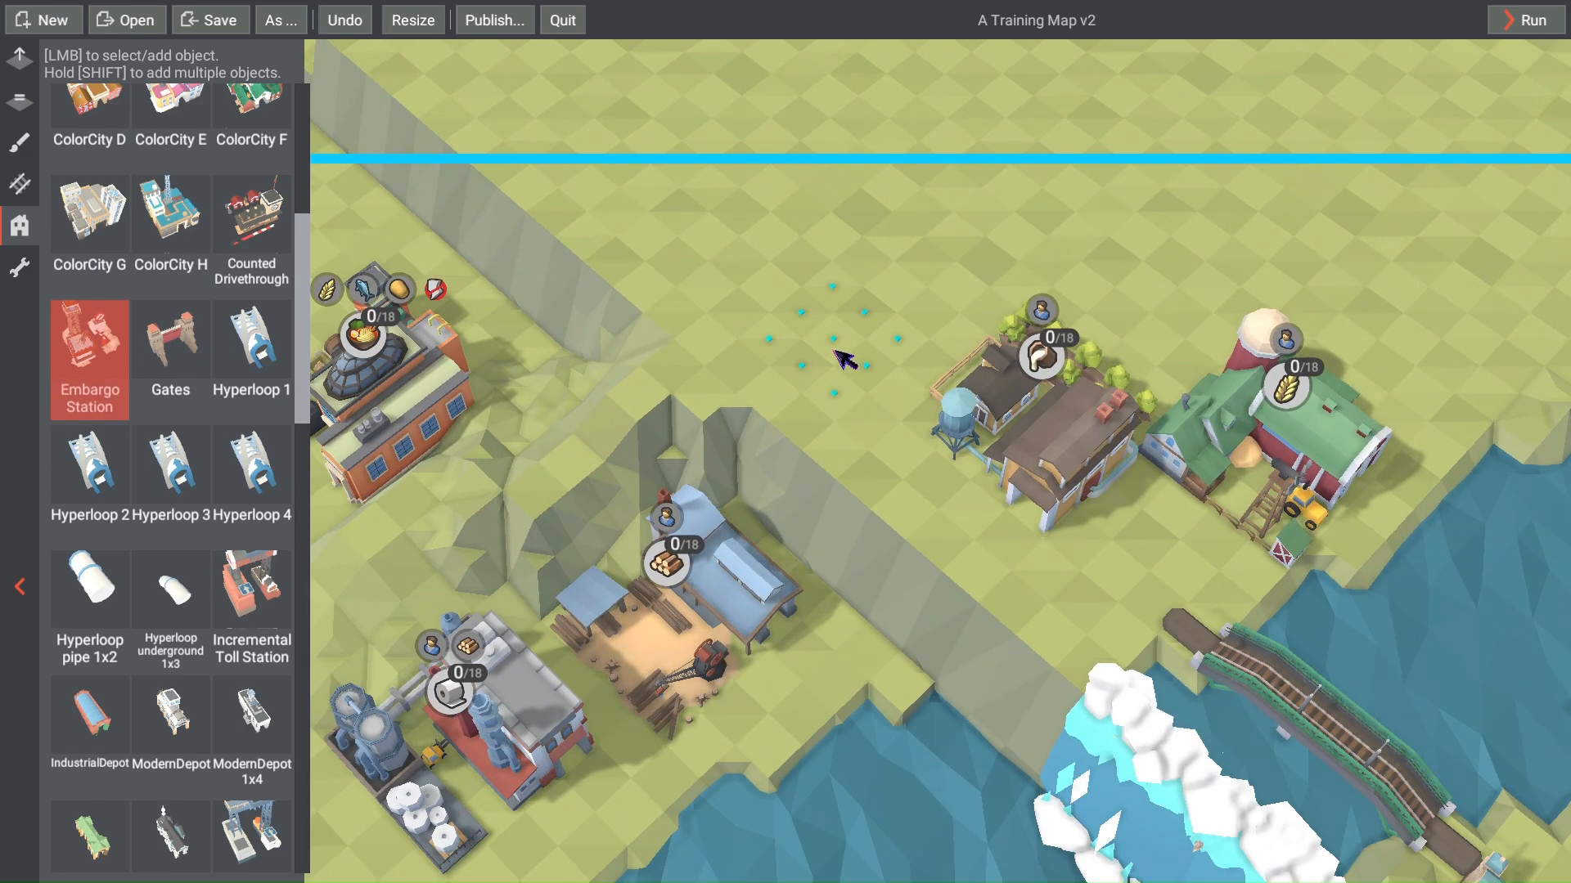
click(818, 401)
scroll(905, 350, up, 3)
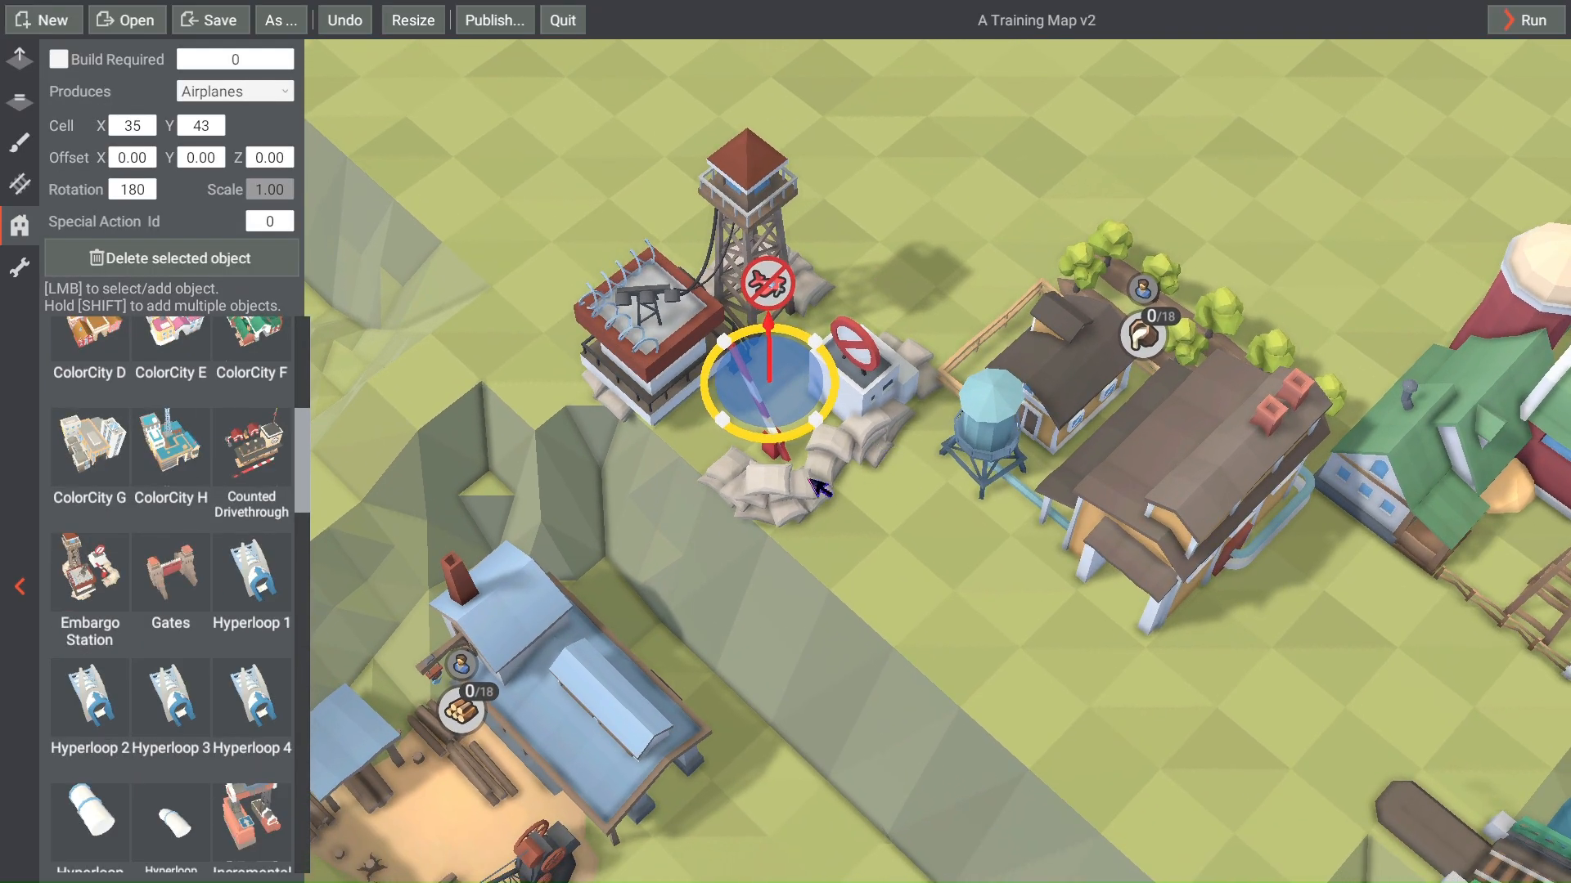
drag(797, 447, 720, 442)
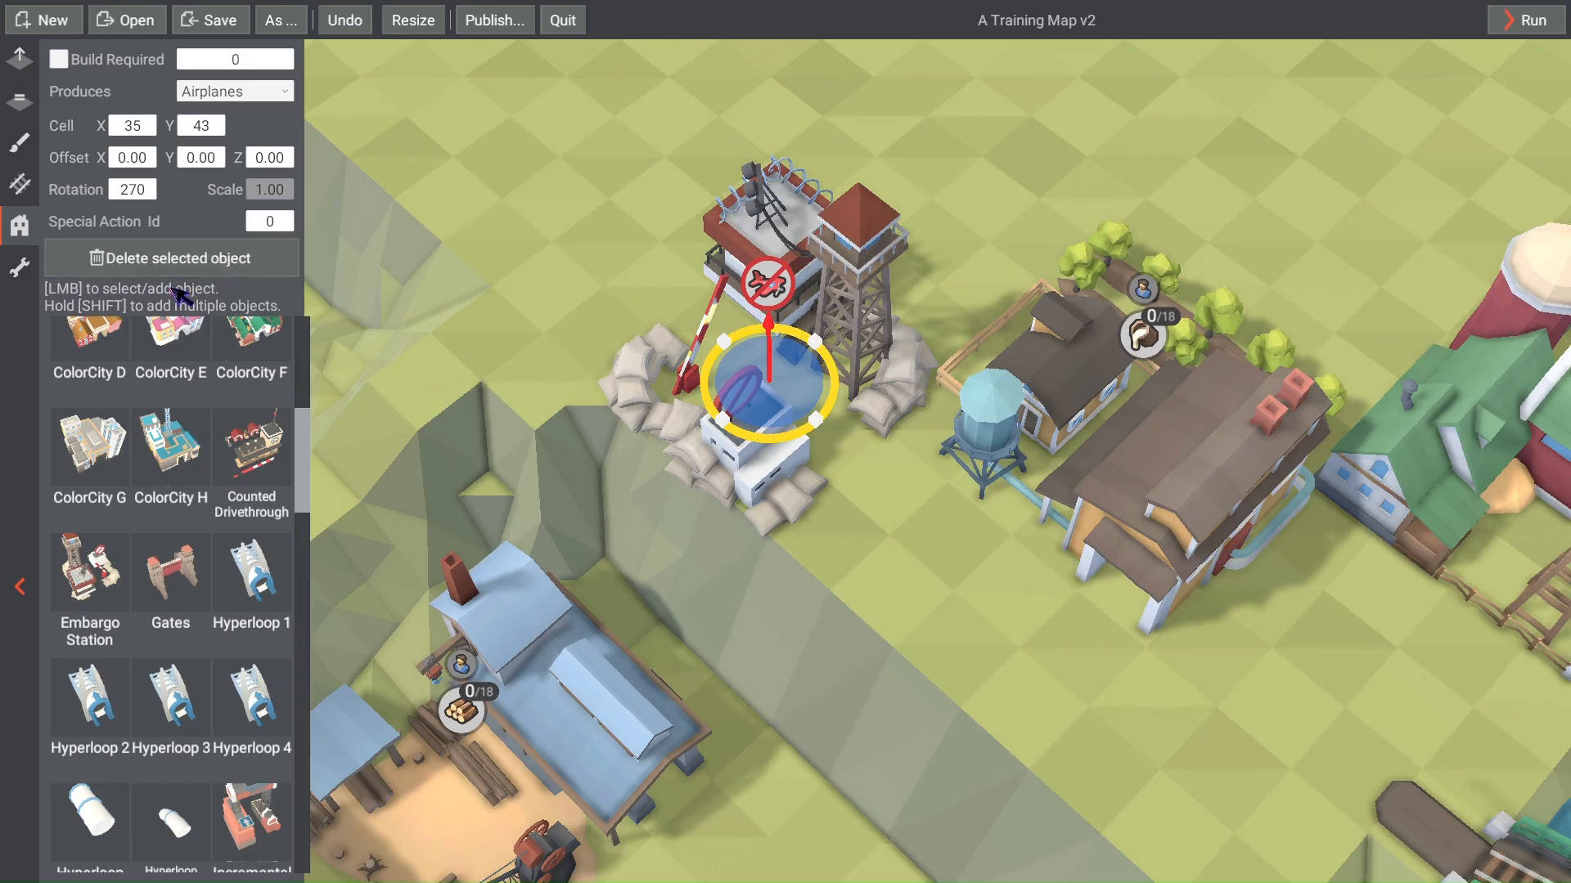
Step: Set the Embargo Station's embargoed resource to Potato
click(273, 102)
drag(298, 123, 300, 392)
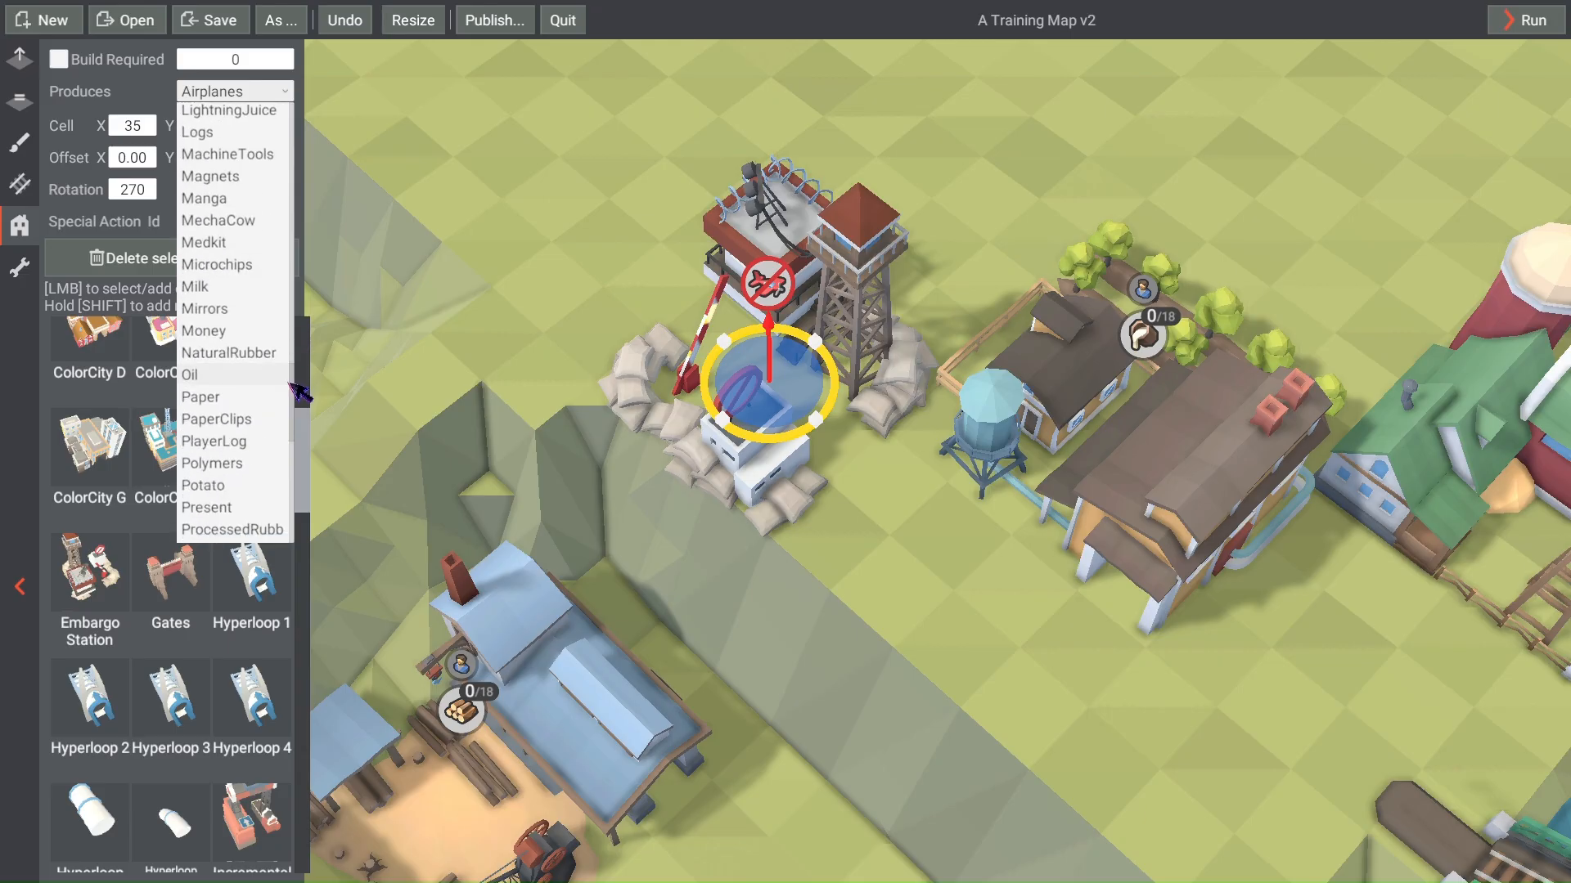
click(229, 490)
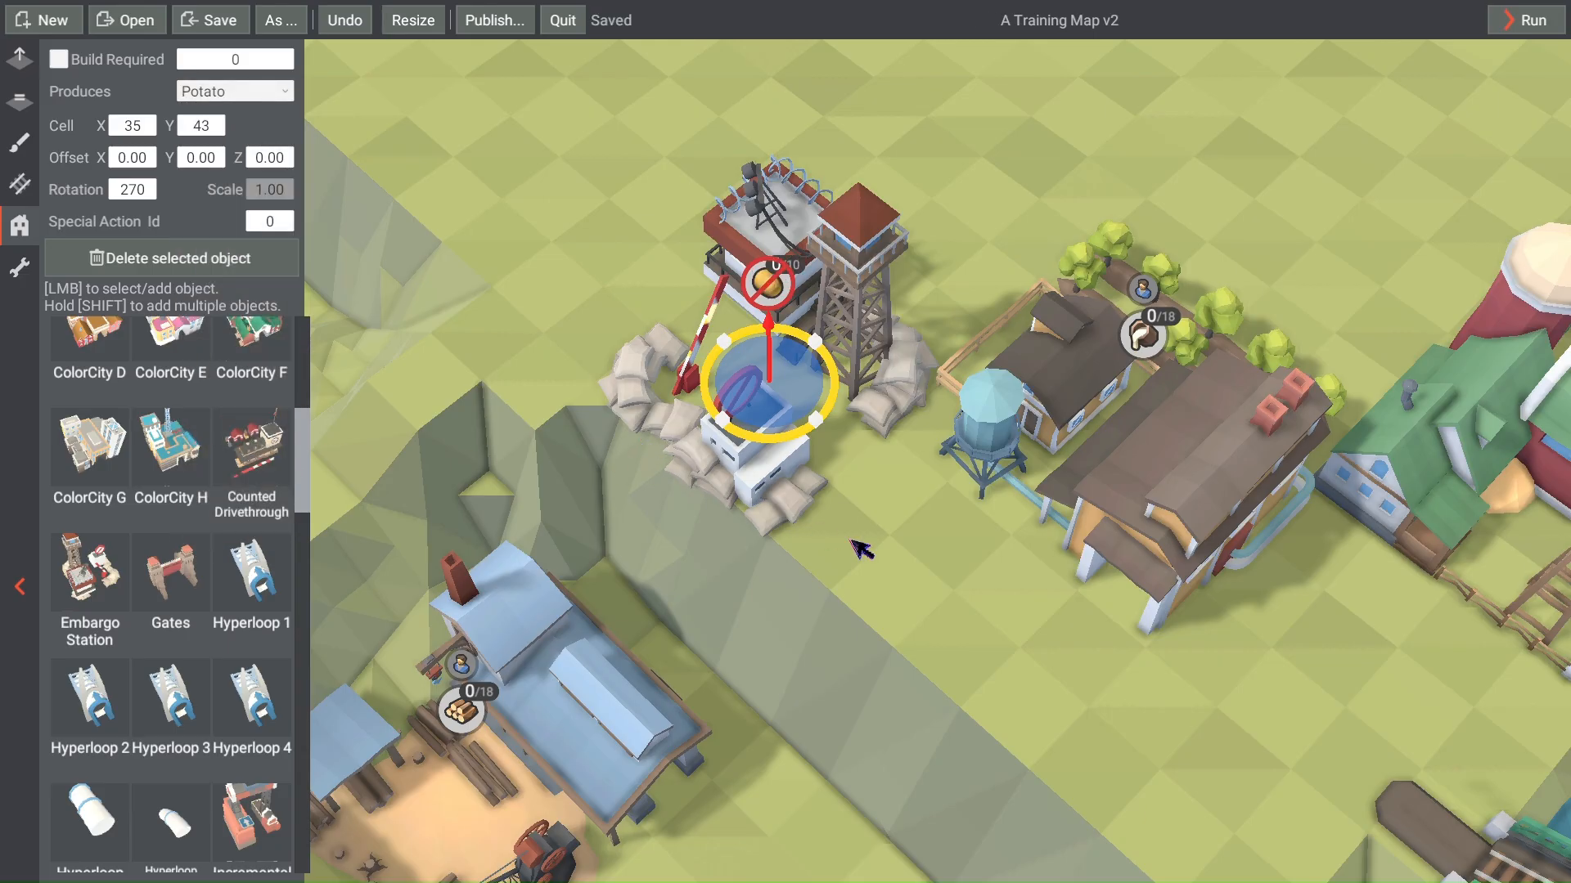
Step: Examine the Embargo Station's position relative to the neighbouring farms, the waterfall bridge and the river banks
scroll(930, 572, down, 2)
scroll(932, 482, down, 3)
right_drag(937, 459, 916, 333)
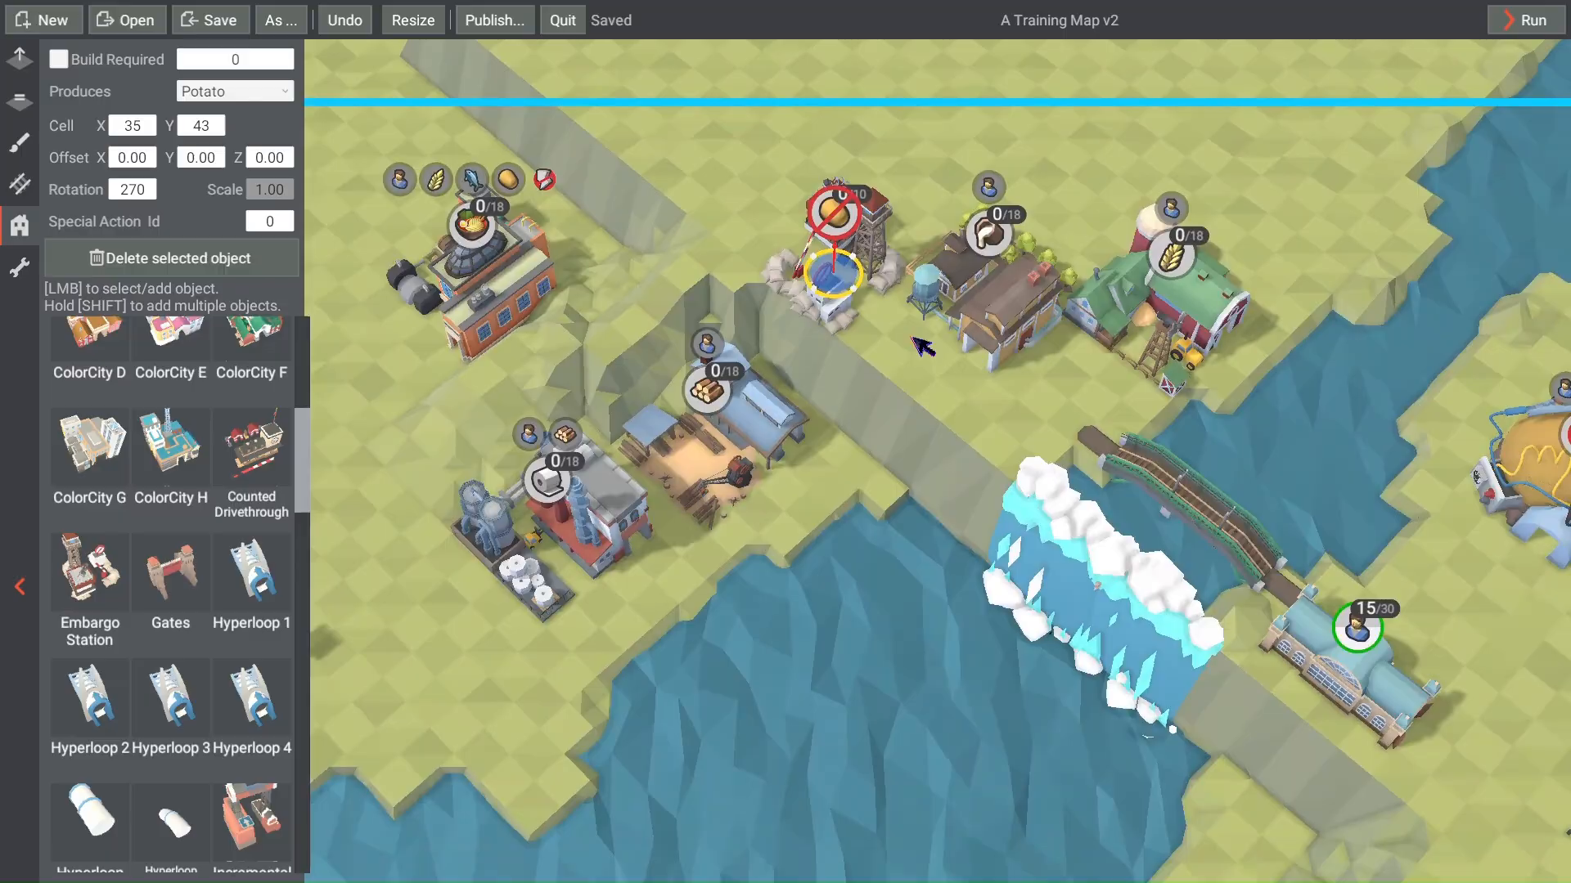
scroll(978, 442, down, 3)
right_drag(977, 434, 806, 536)
scroll(788, 457, down, 3)
scroll(897, 451, up, 5)
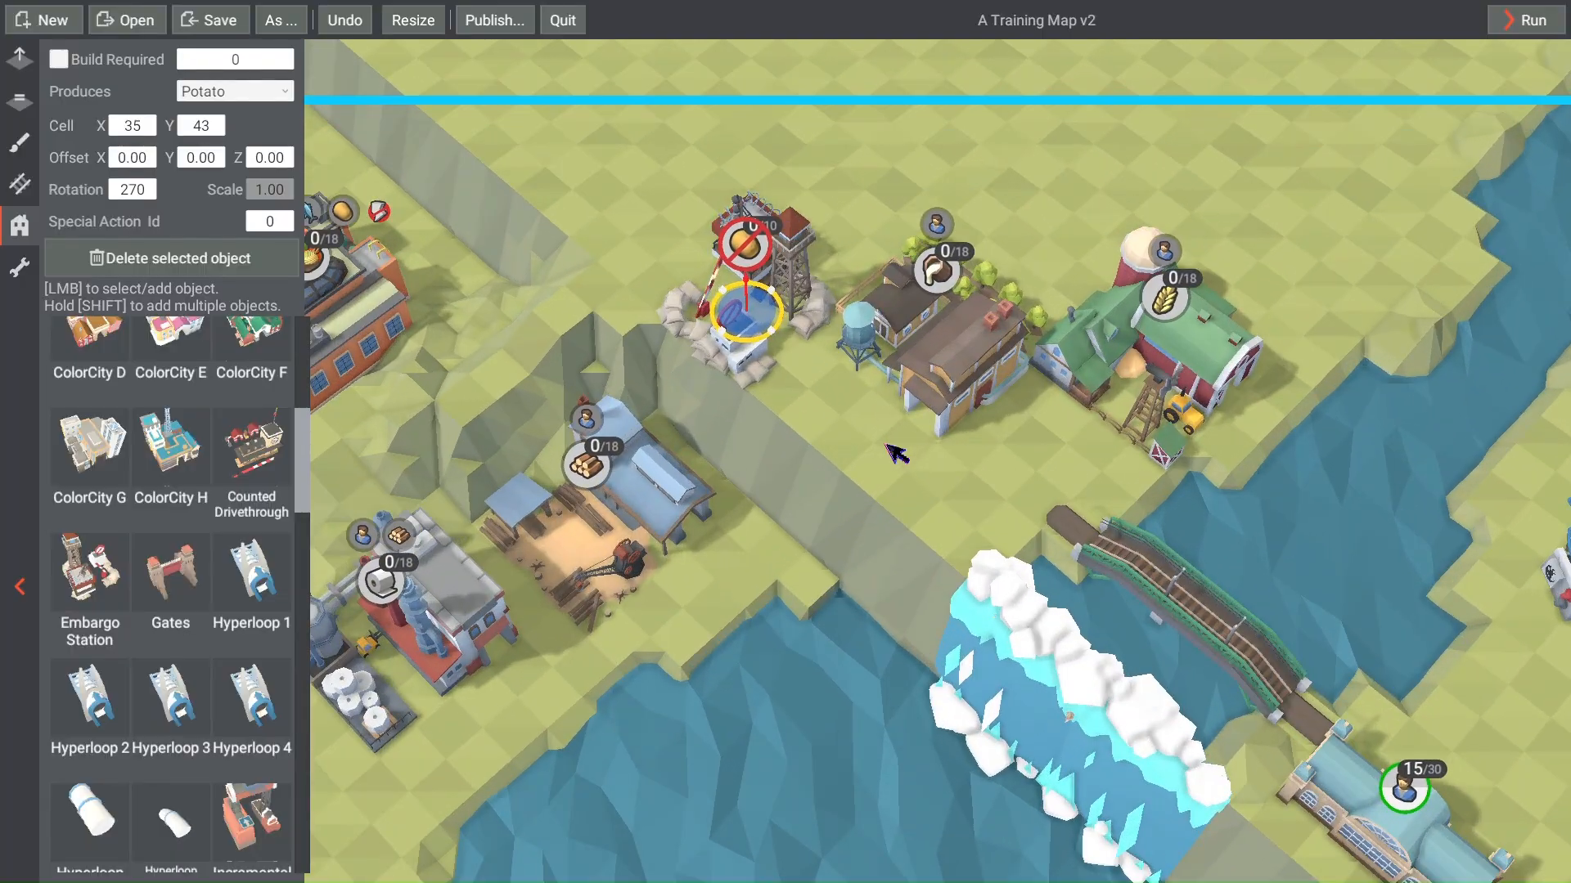
scroll(814, 456, down, 4)
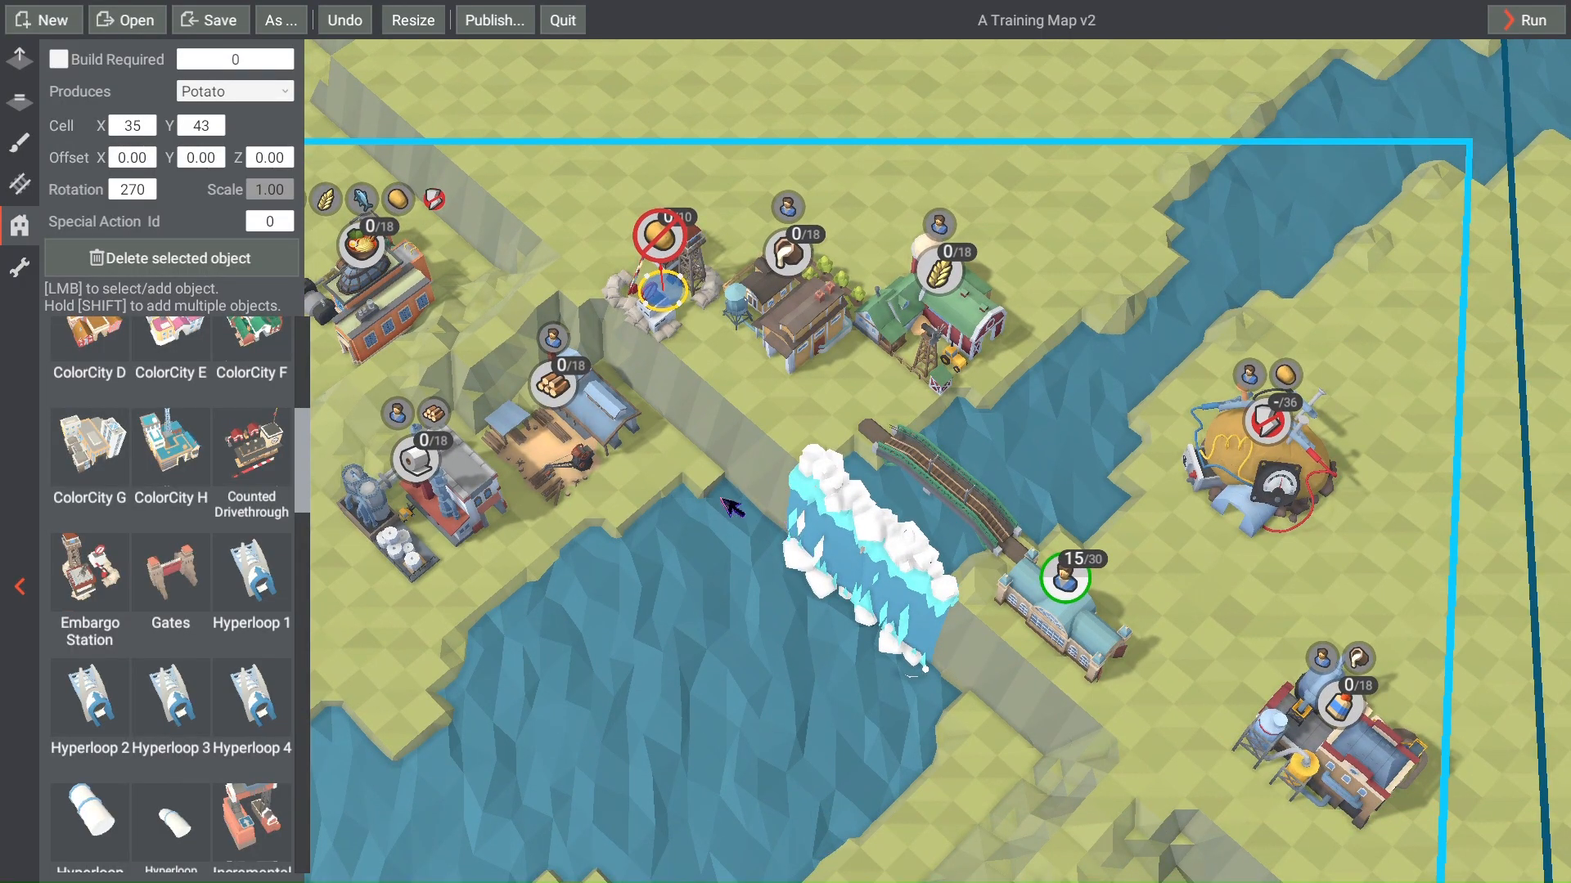
scroll(764, 434, up, 2)
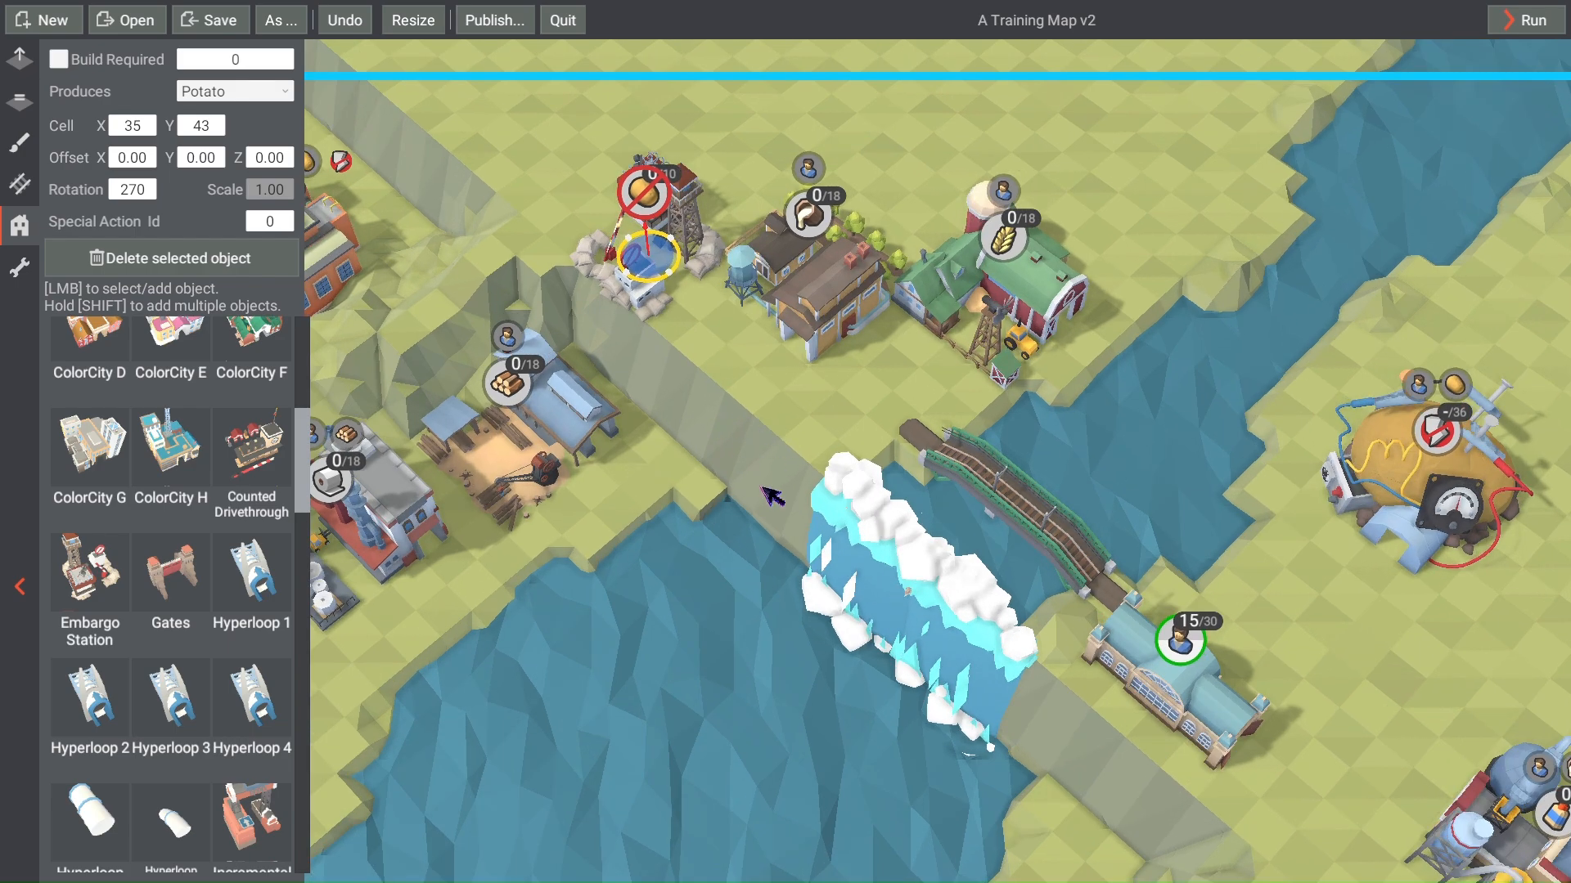
key(d)
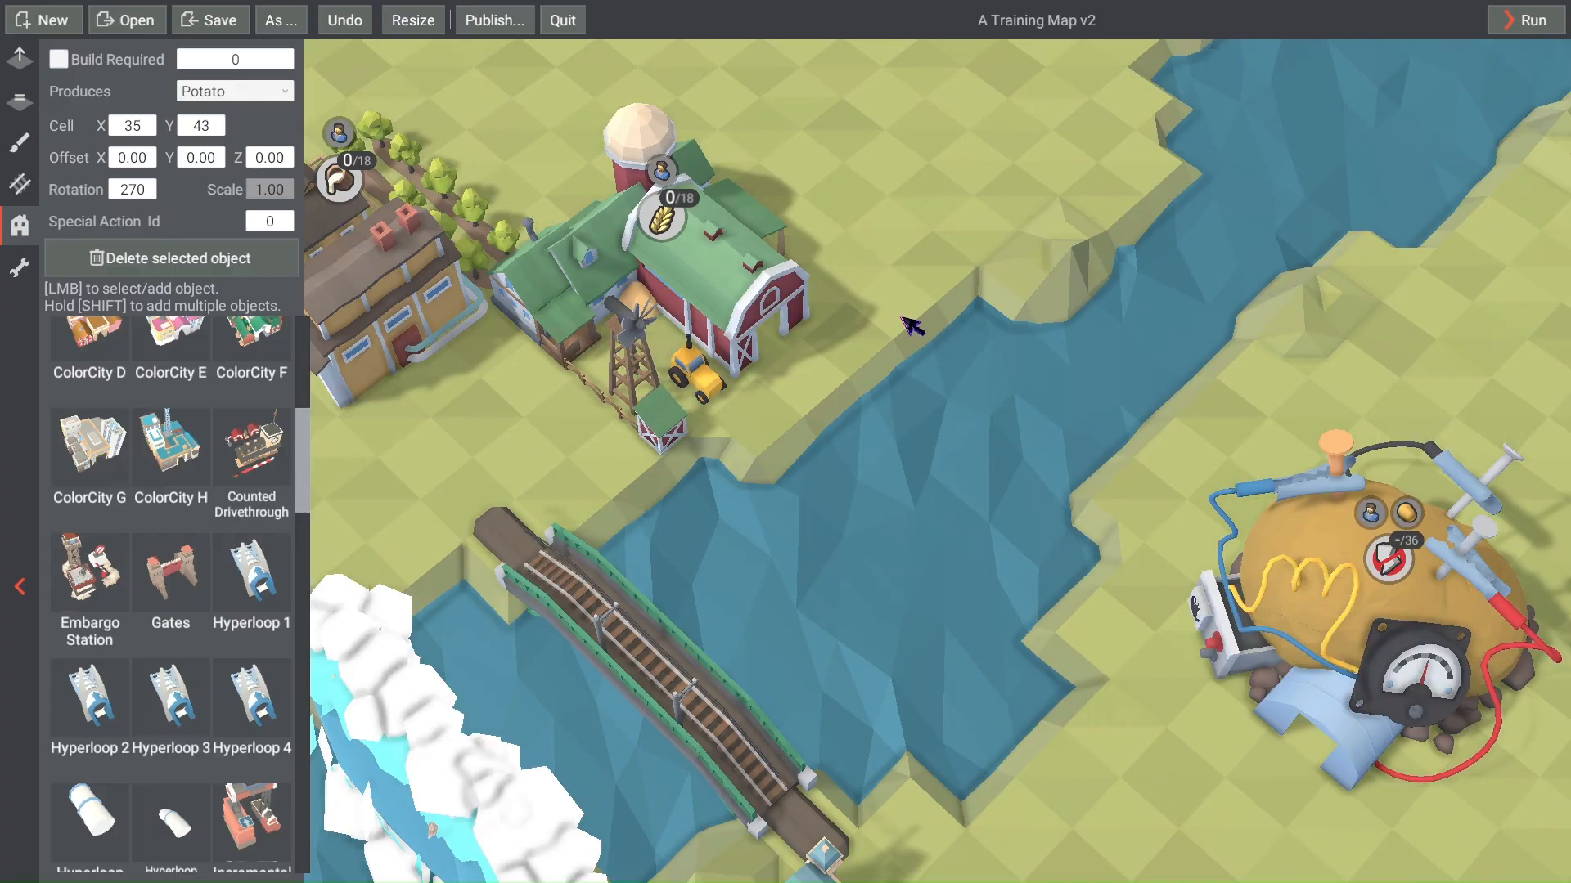
scroll(912, 326, down, 5)
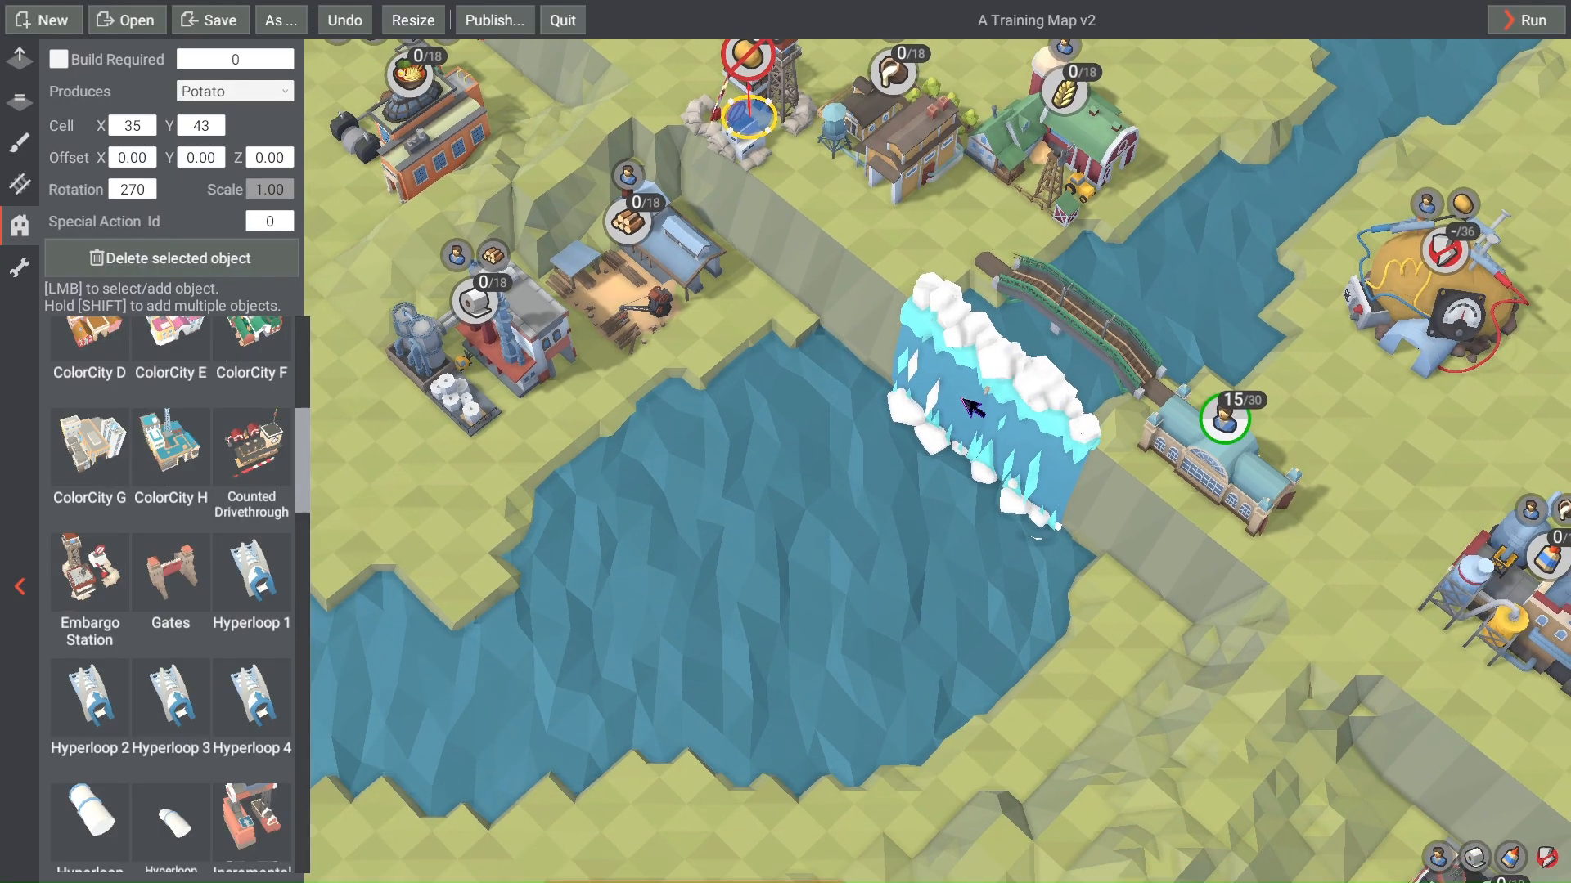
scroll(972, 406, down, 3)
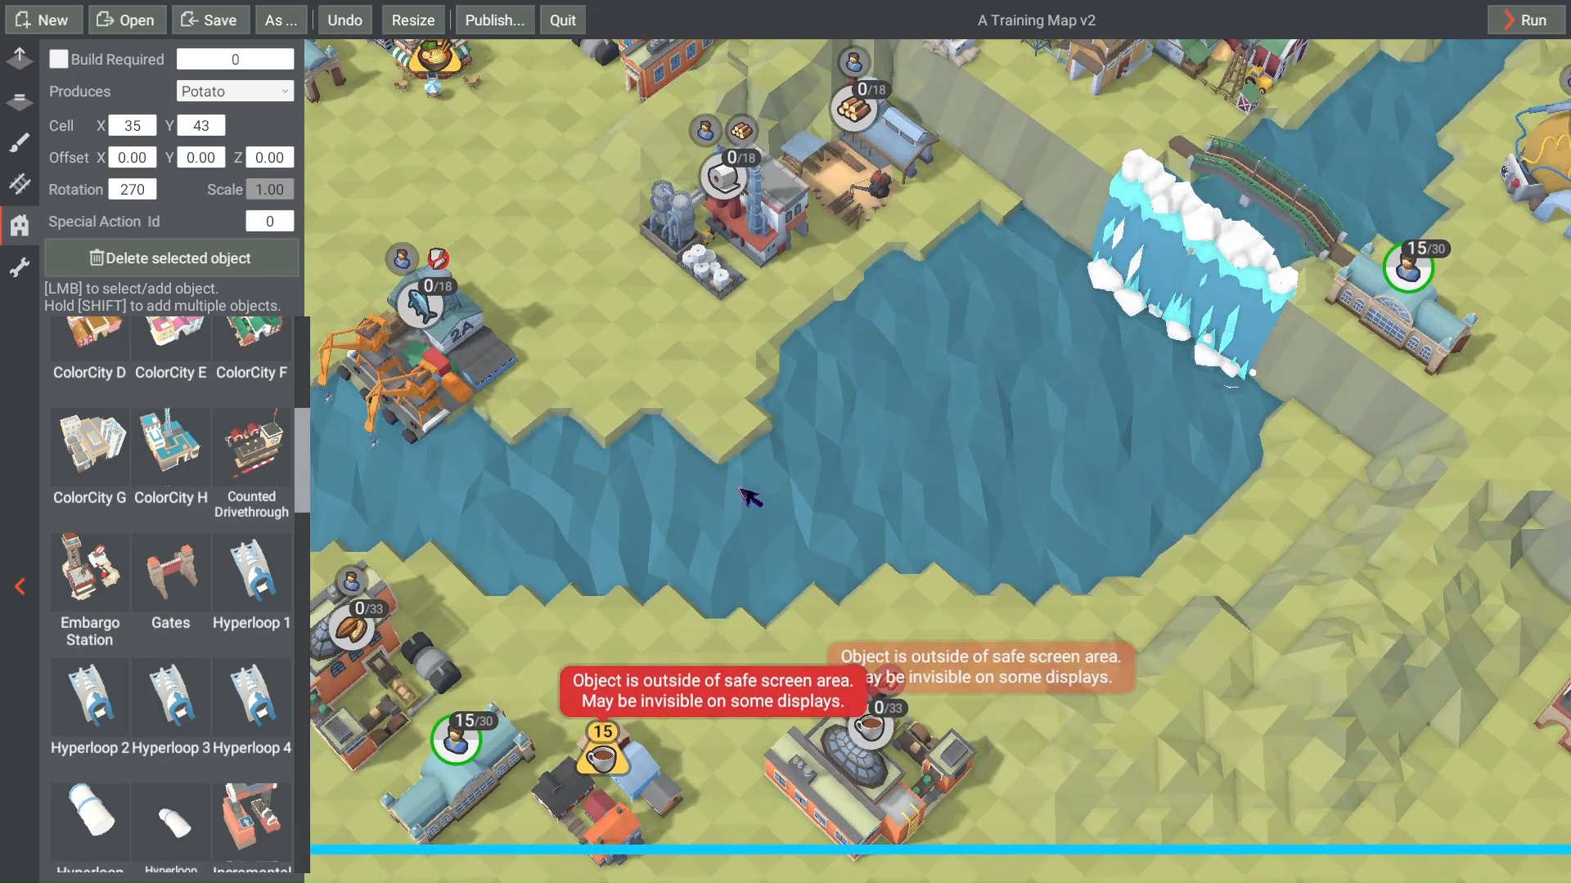
right_drag(999, 358, 872, 492)
right_drag(920, 344, 915, 509)
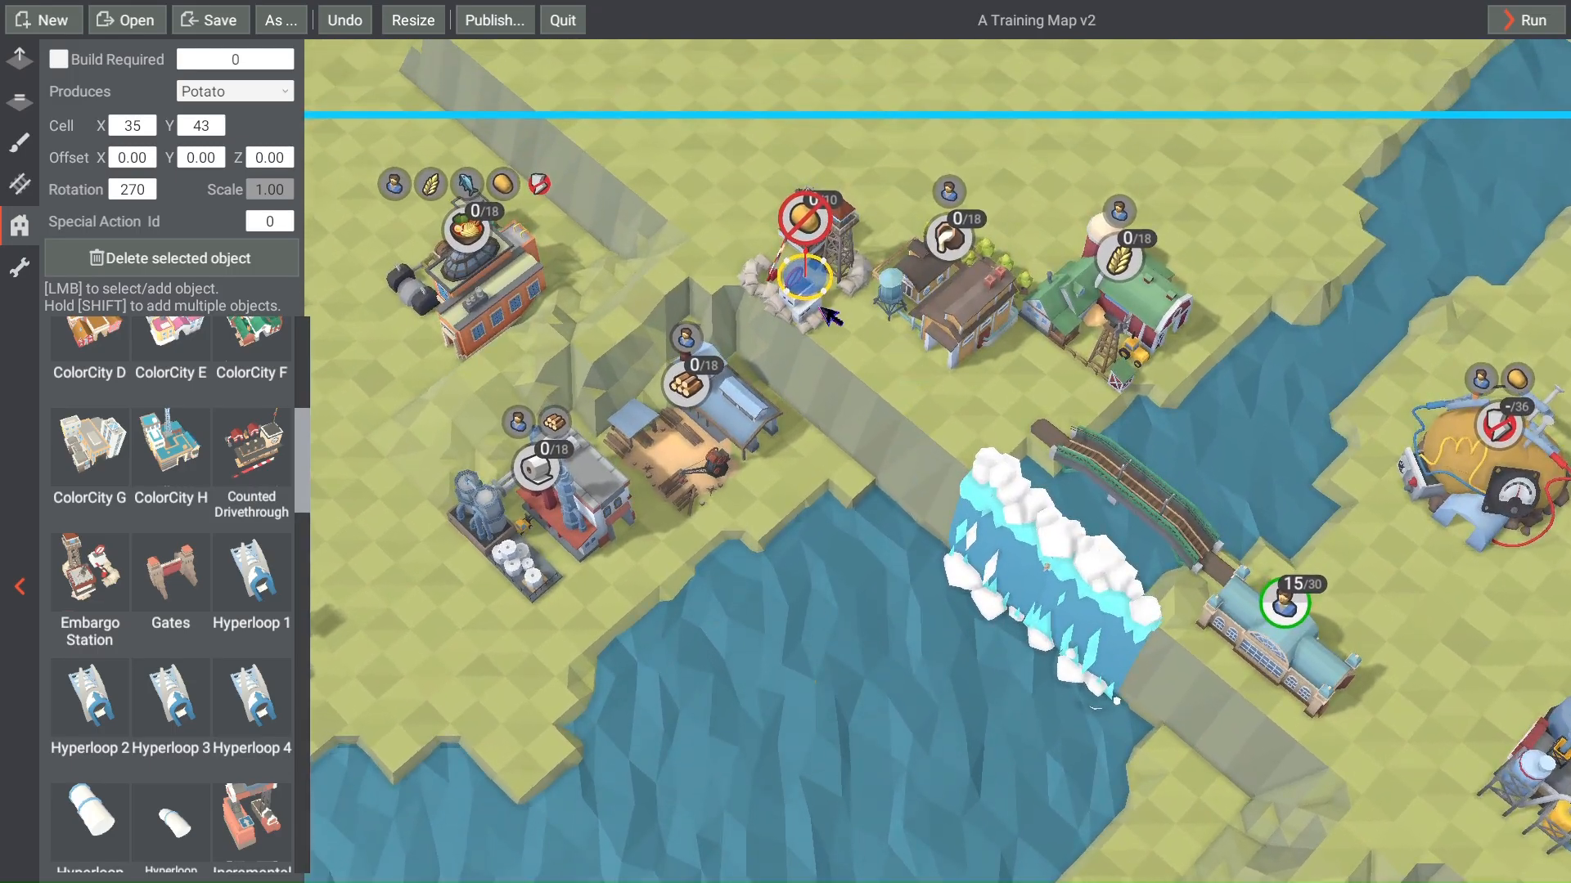
scroll(897, 278, up, 2)
scroll(907, 287, up, 1)
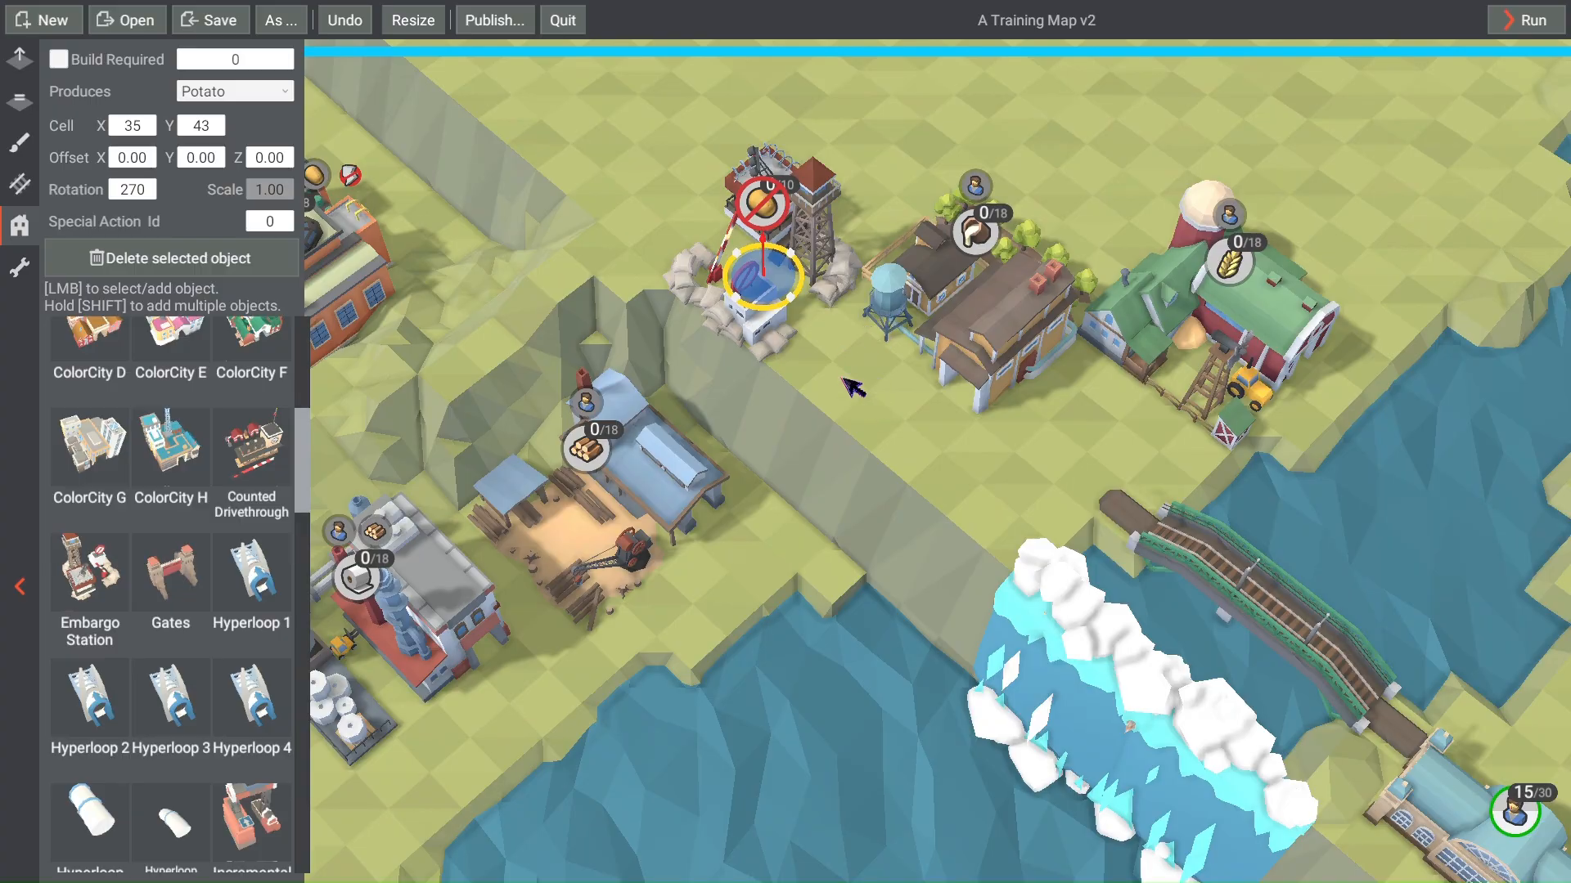
Step: Run the level and lay track from the Embargo Station east to the brown-roofed farm and west down the slope above the lumber camp
click(1527, 21)
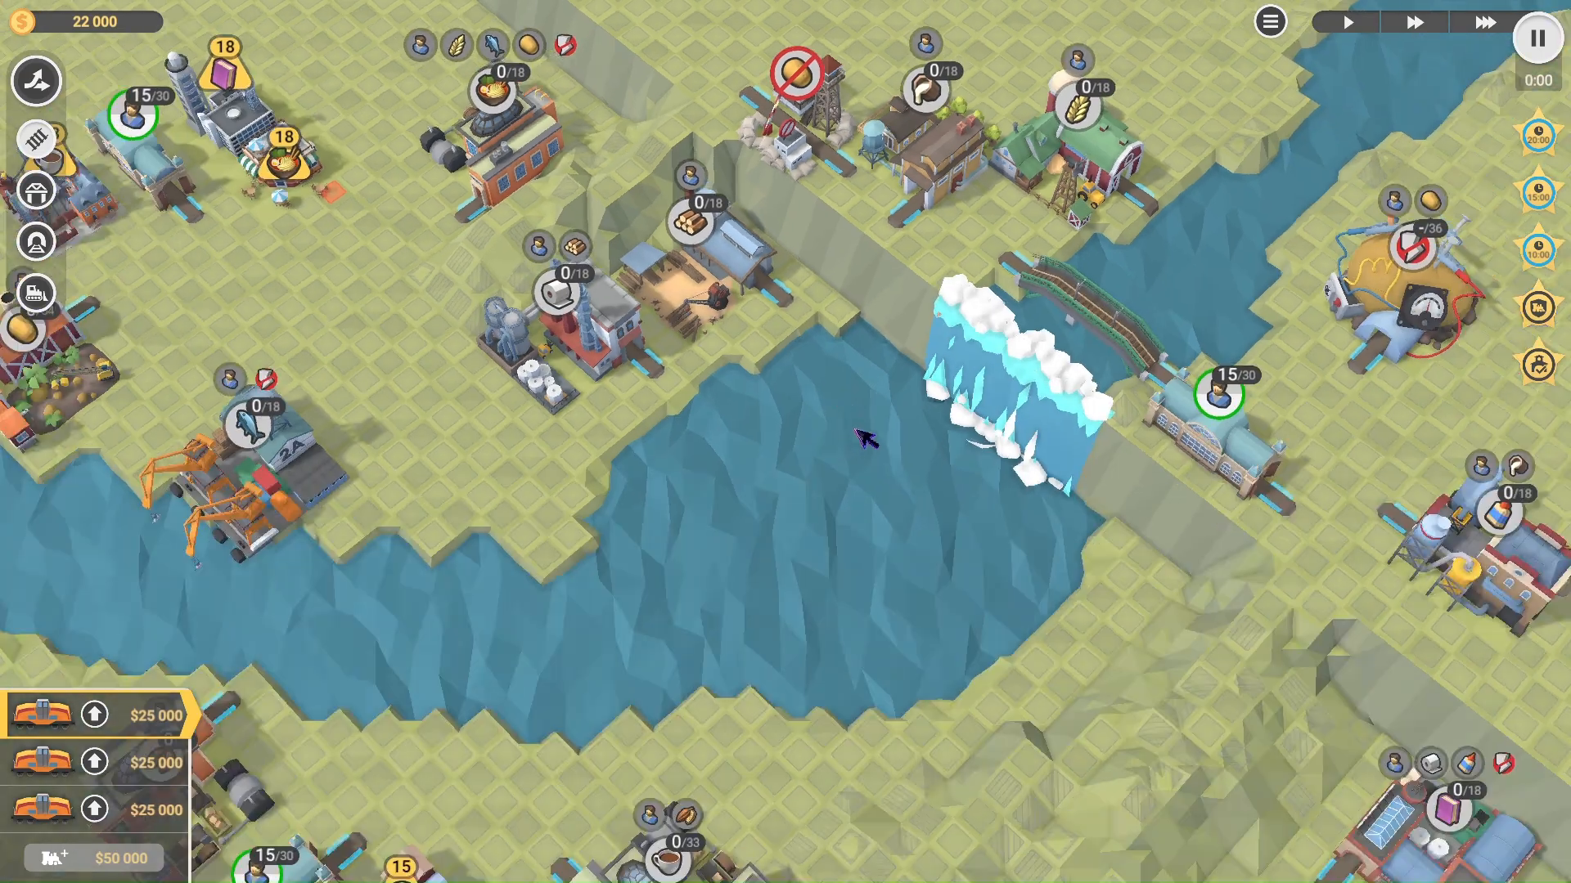
scroll(859, 164, up, 5)
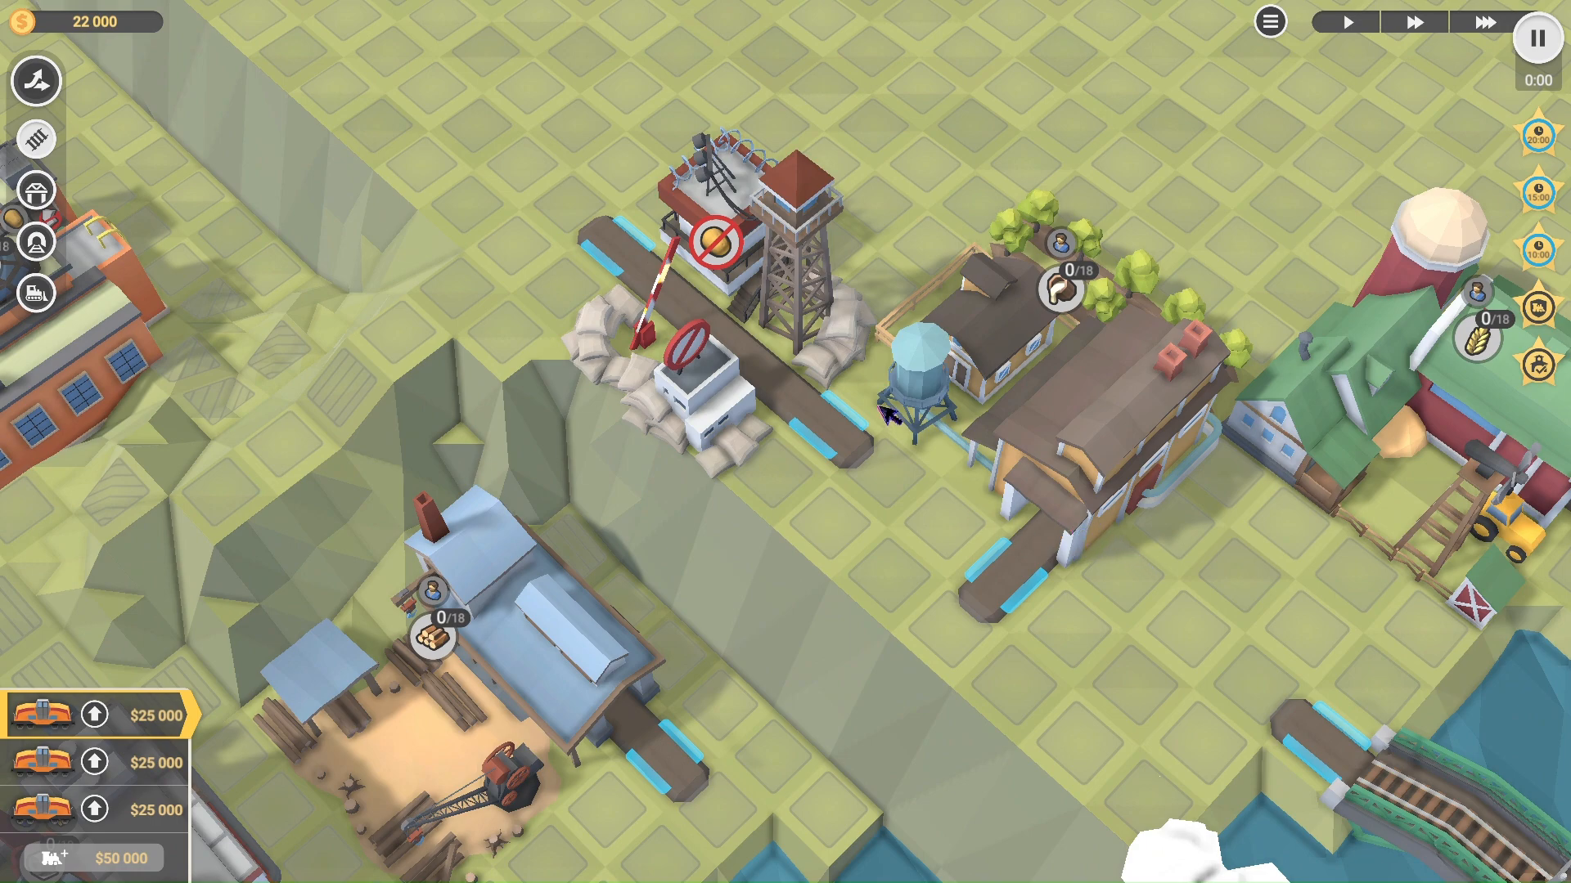
key(d)
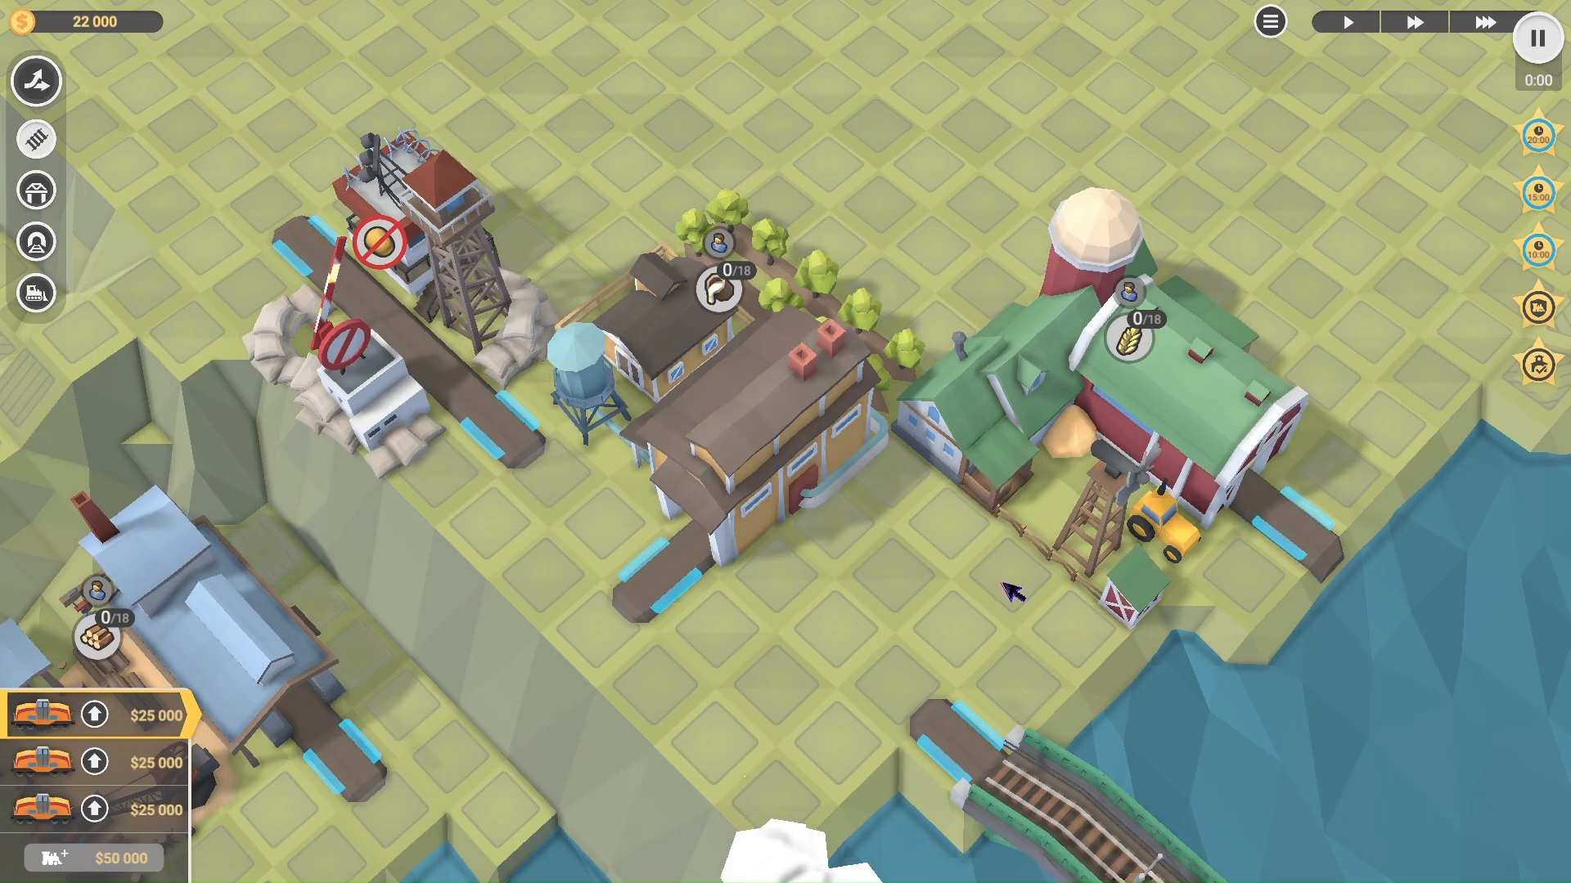
key(a)
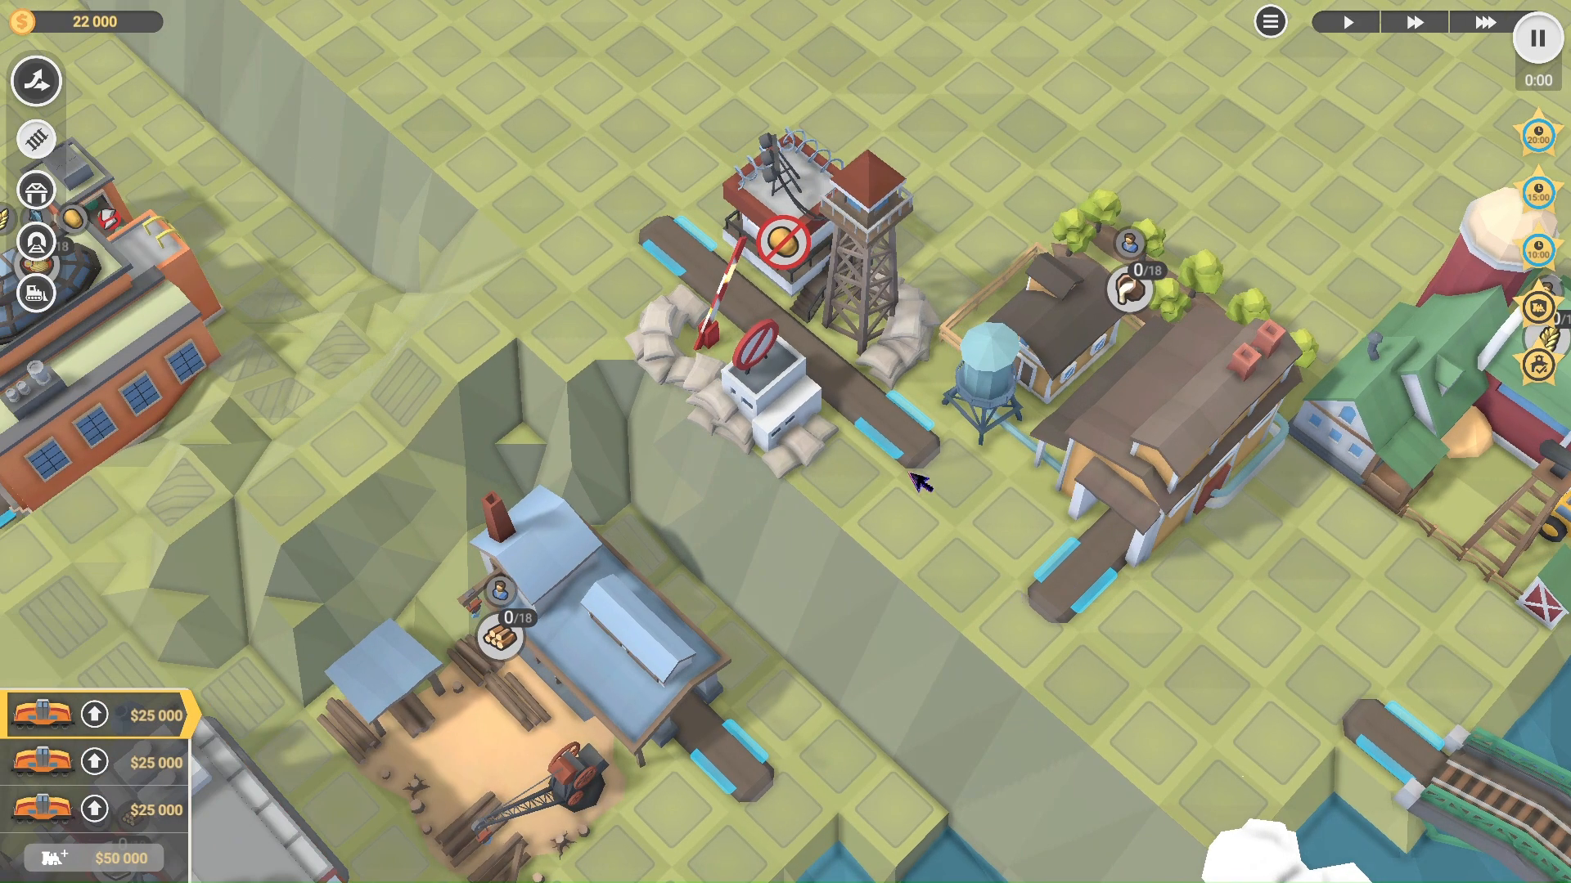
drag(911, 448, 1094, 564)
key(a)
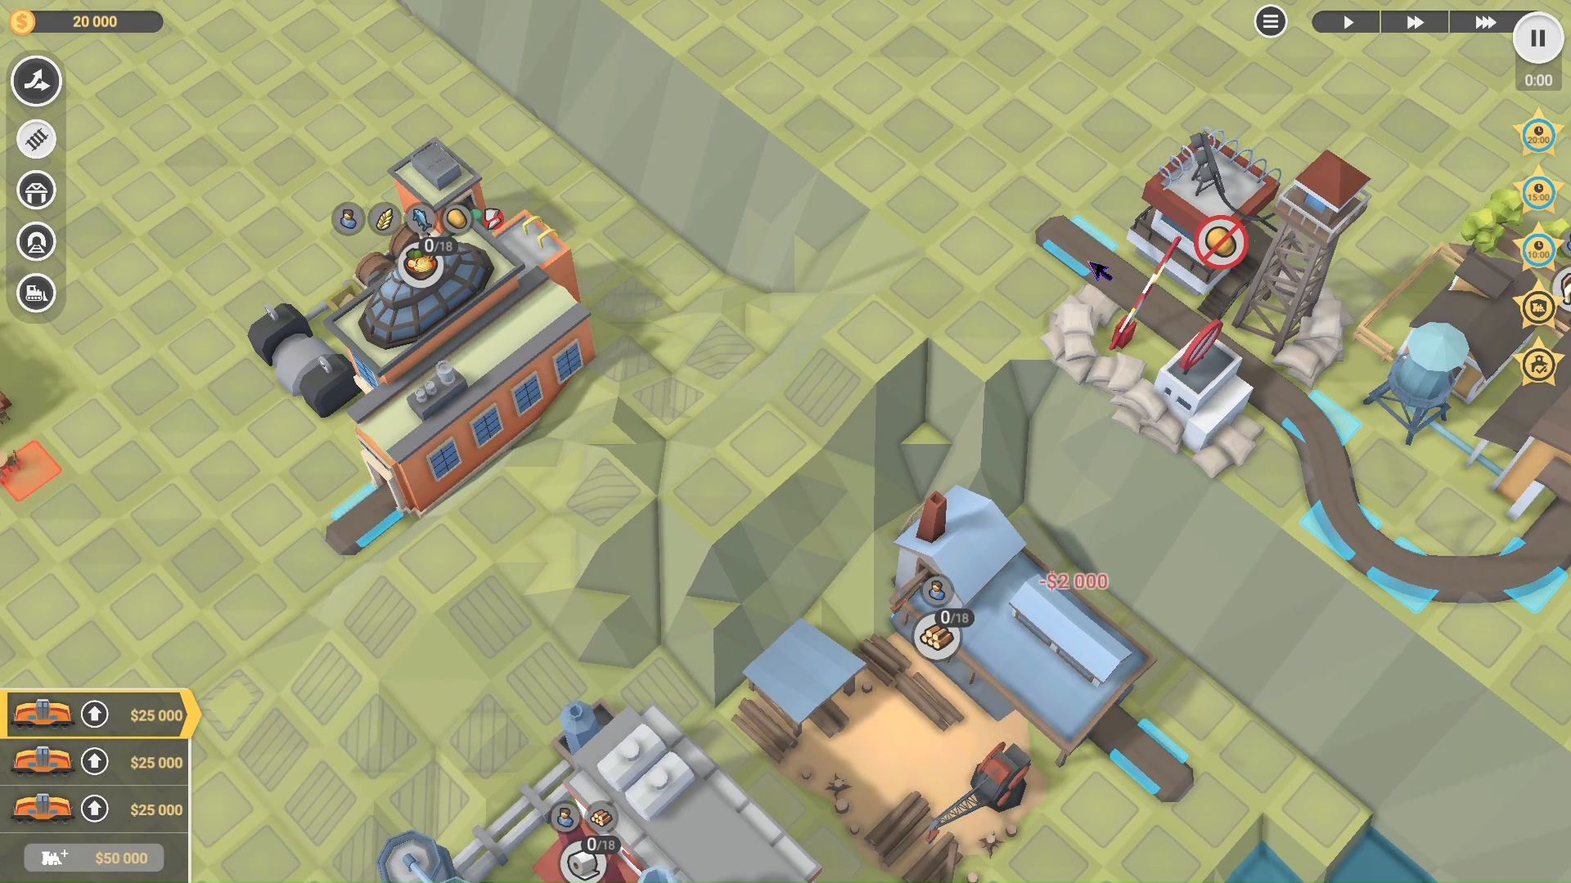
drag(1086, 259, 698, 554)
Step: Connect the waterfall bridge's west end to the brown-roofed farm and add a direct link from the bridge to the Embargo Station track
scroll(710, 554, down, 5)
key(d)
key(s)
scroll(751, 458, up, 2)
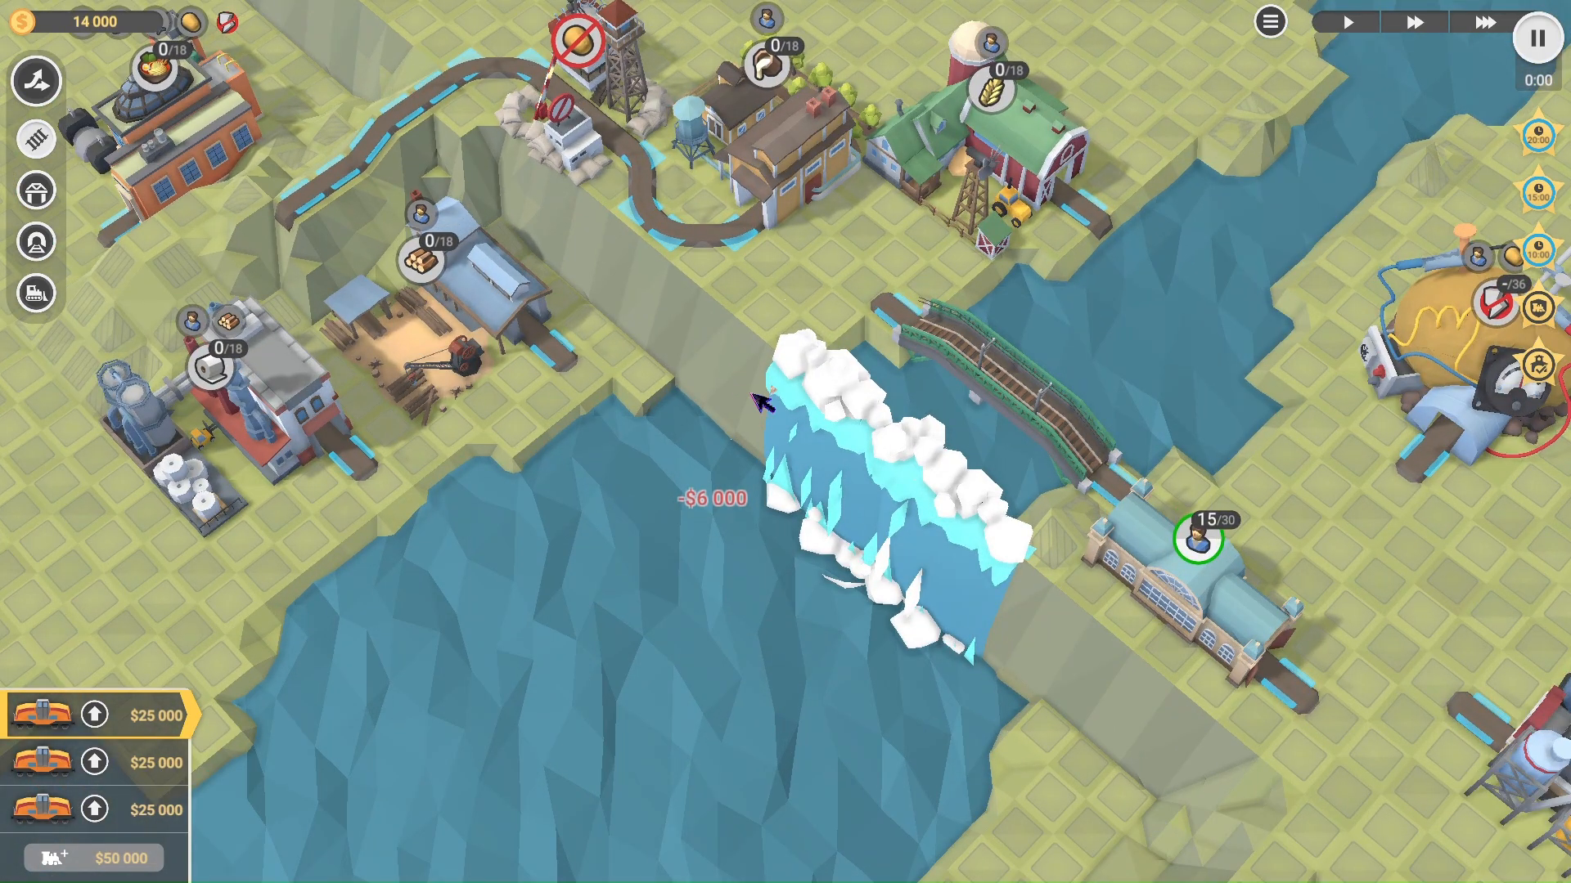
key(d)
key(w)
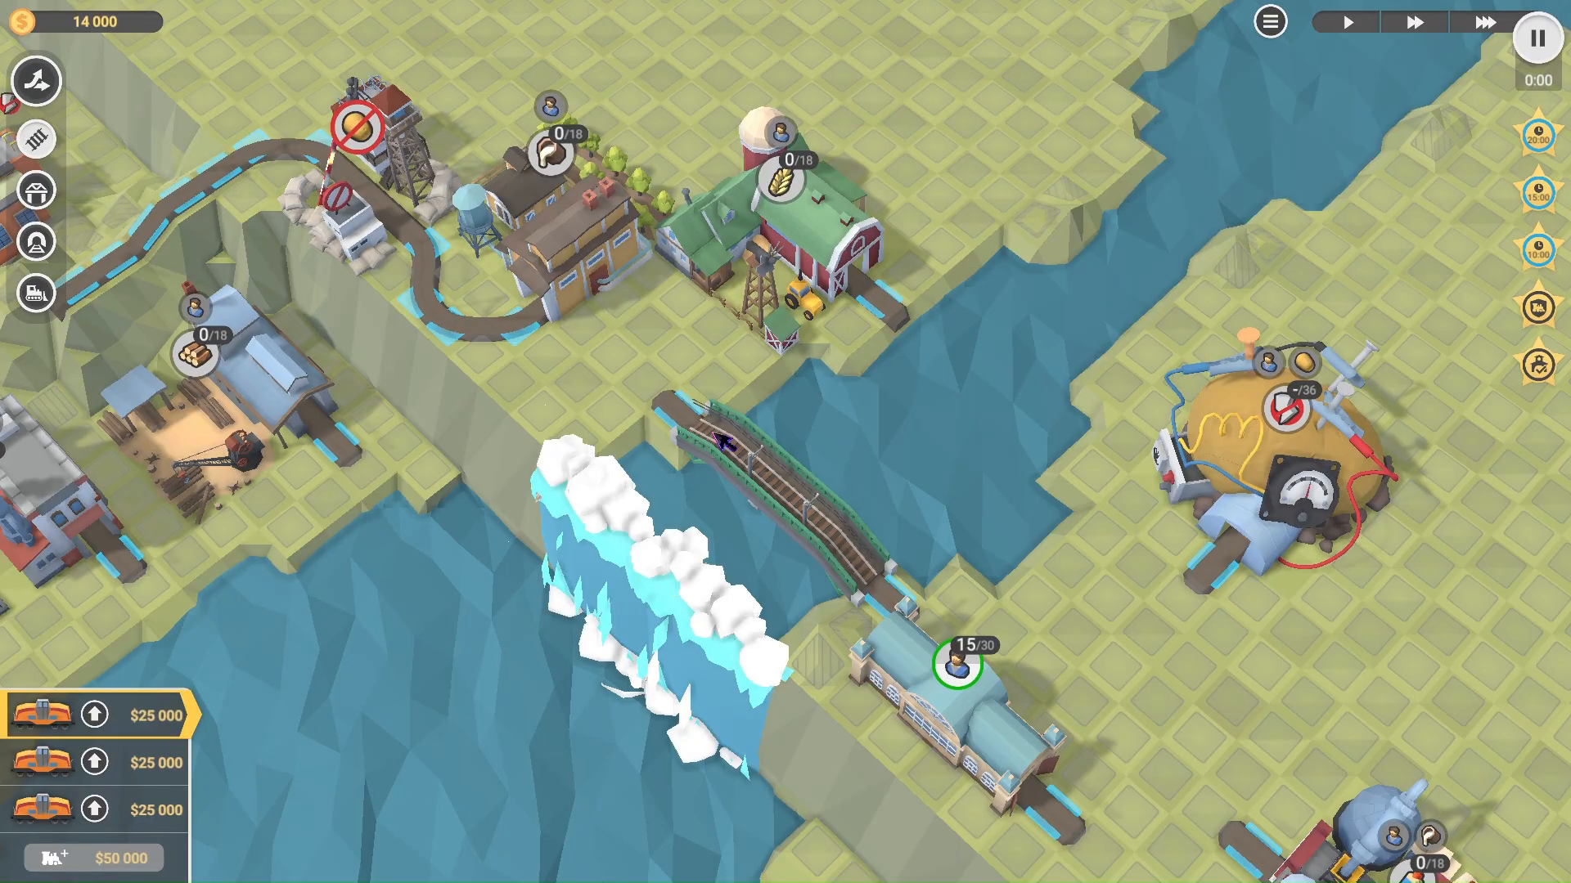
drag(696, 422, 511, 323)
key(a)
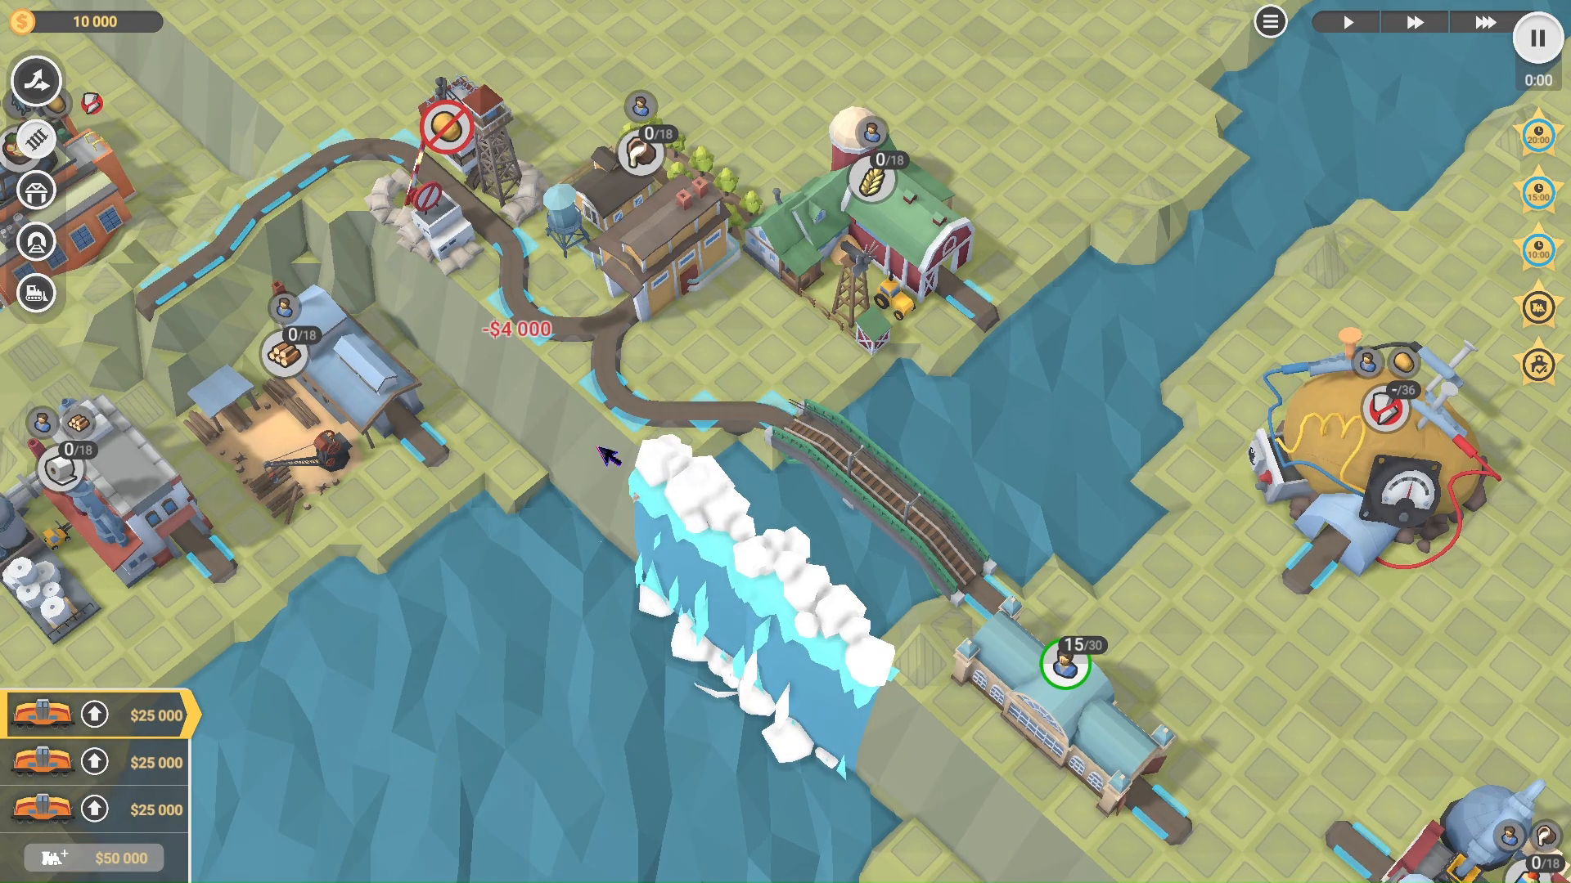
drag(658, 324, 767, 405)
key(a)
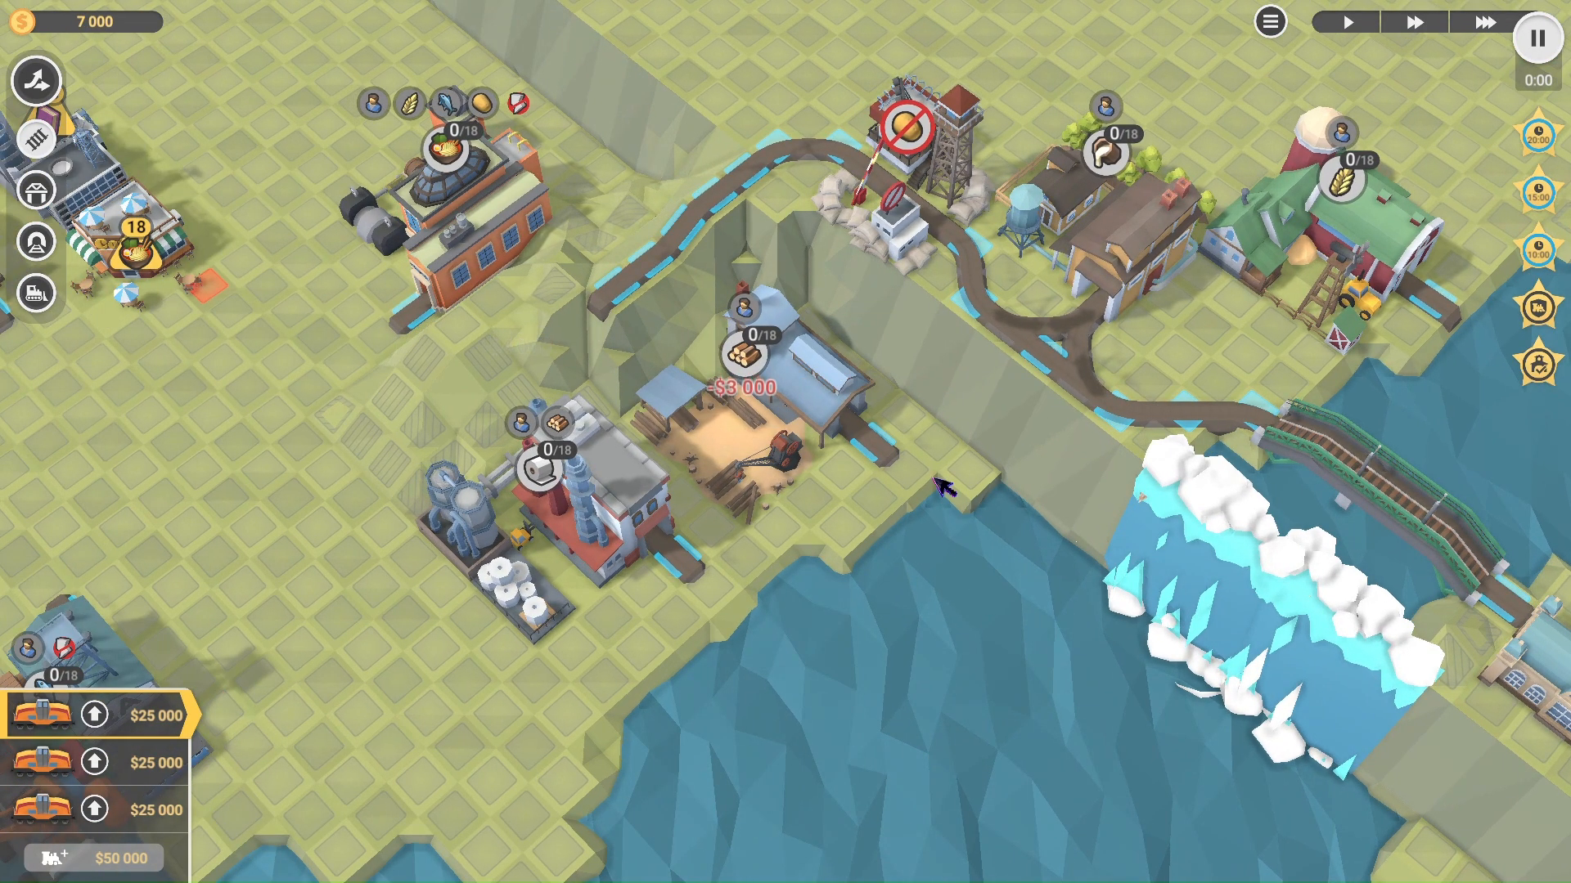
Step: Branch track from the bridge approach north between the two farms, and add a spur east toward the grain farm's riverside edge
scroll(842, 360, up, 3)
key(d)
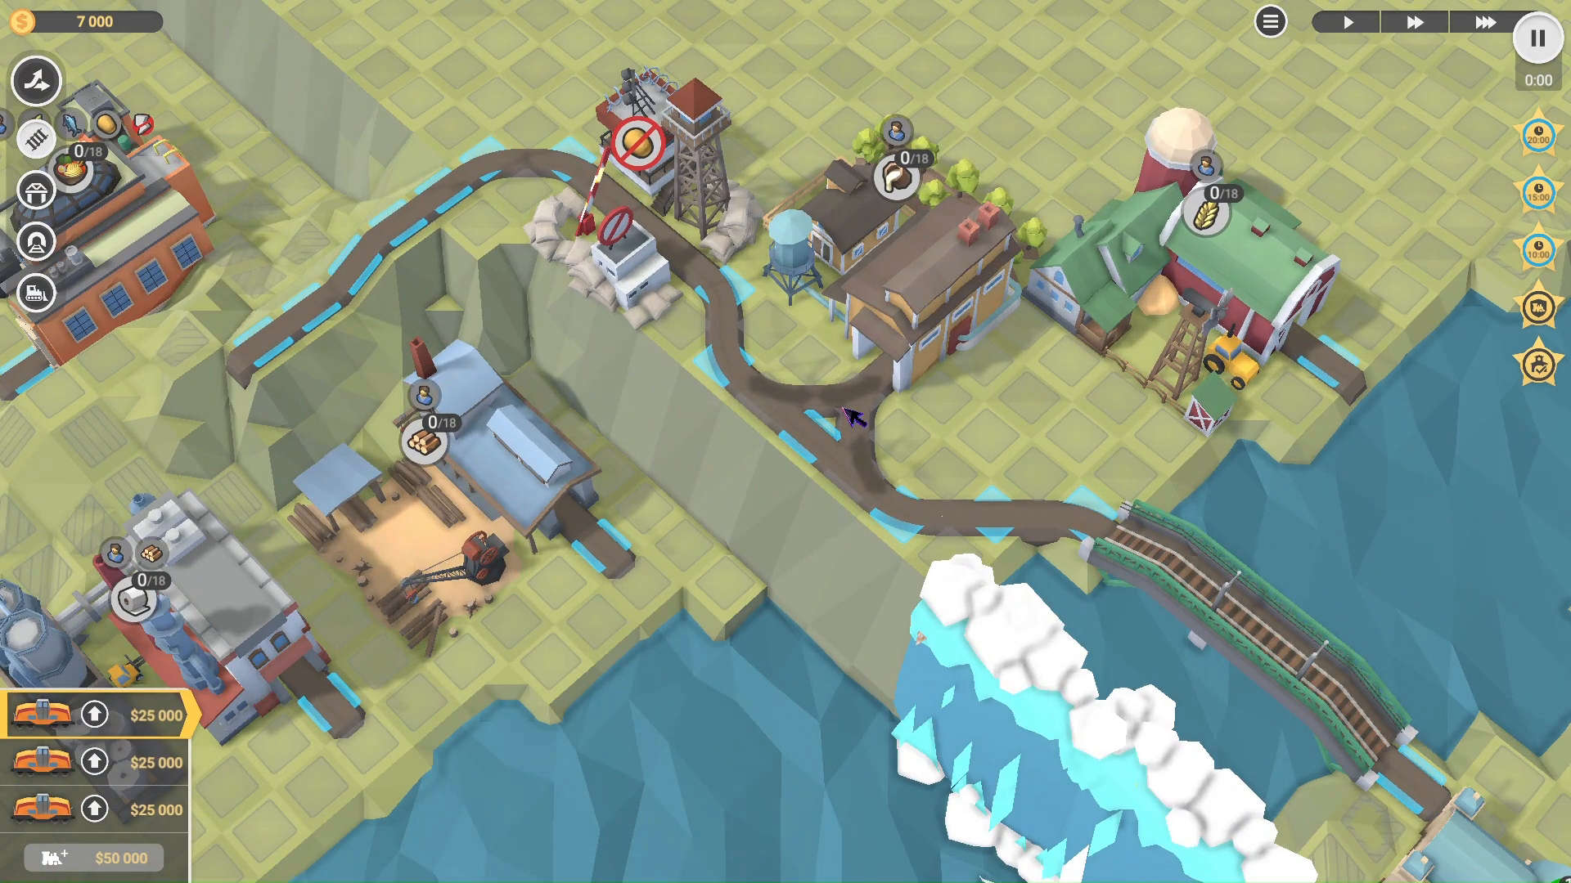
key(a)
scroll(1015, 397, down, 2)
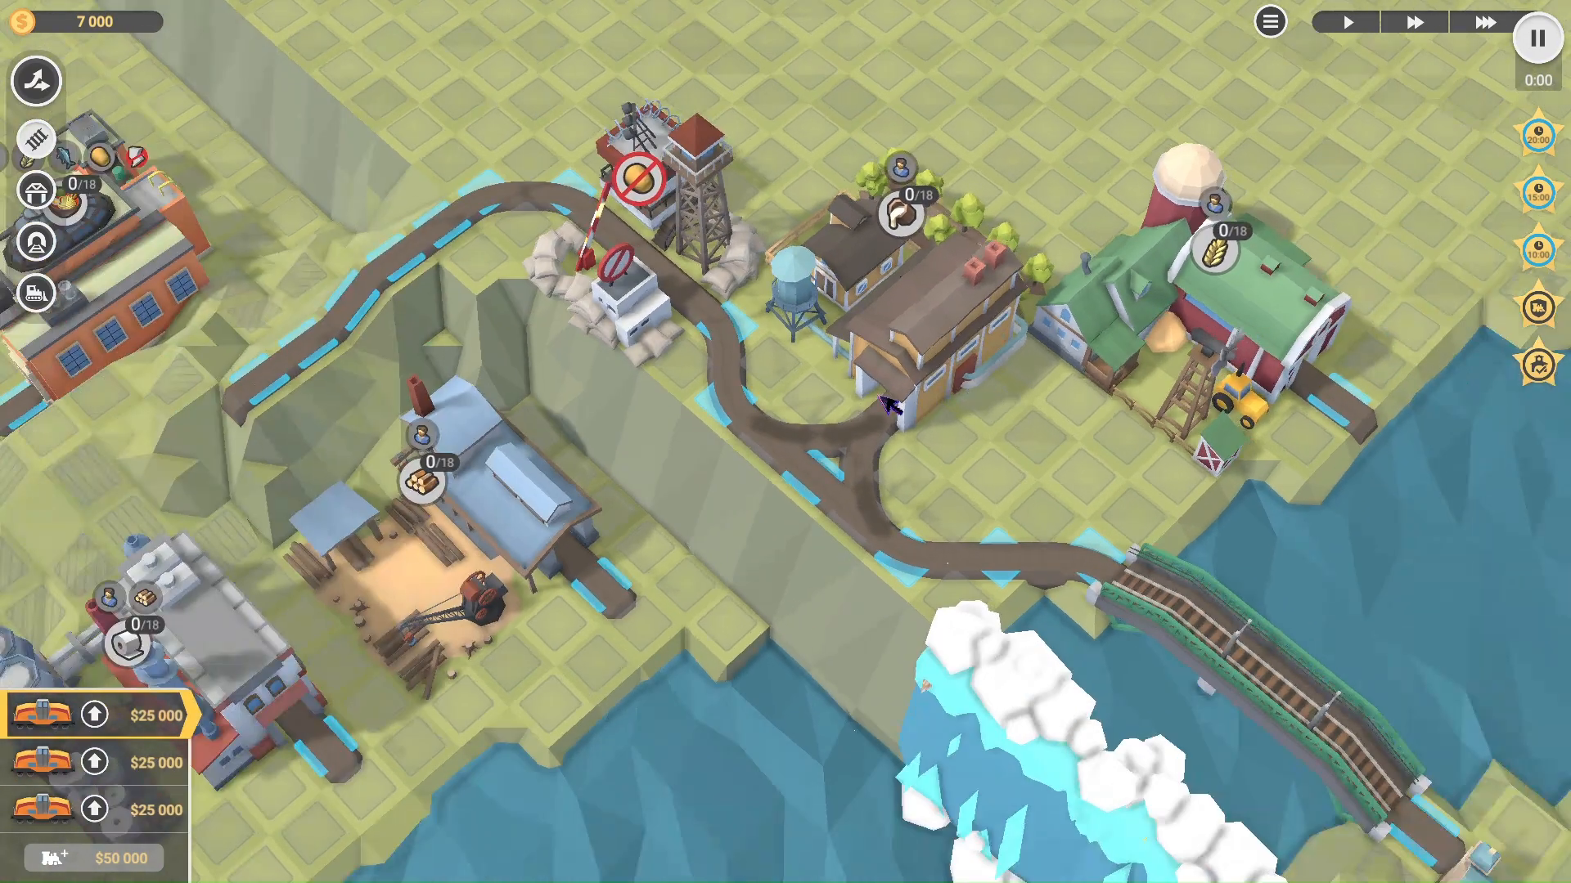
scroll(892, 406, up, 4)
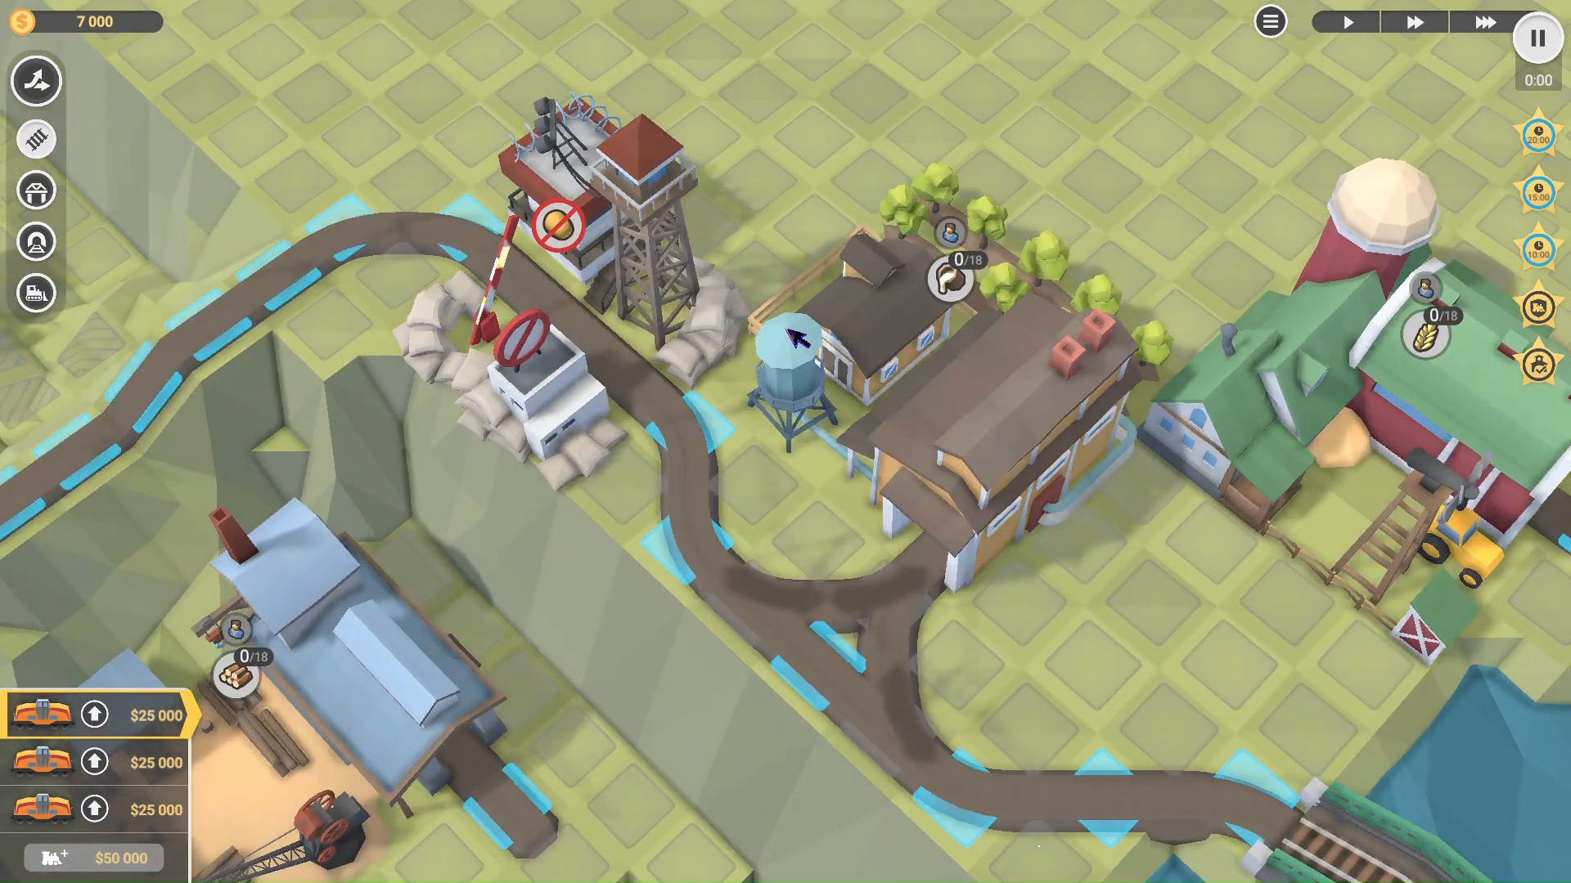
key(d)
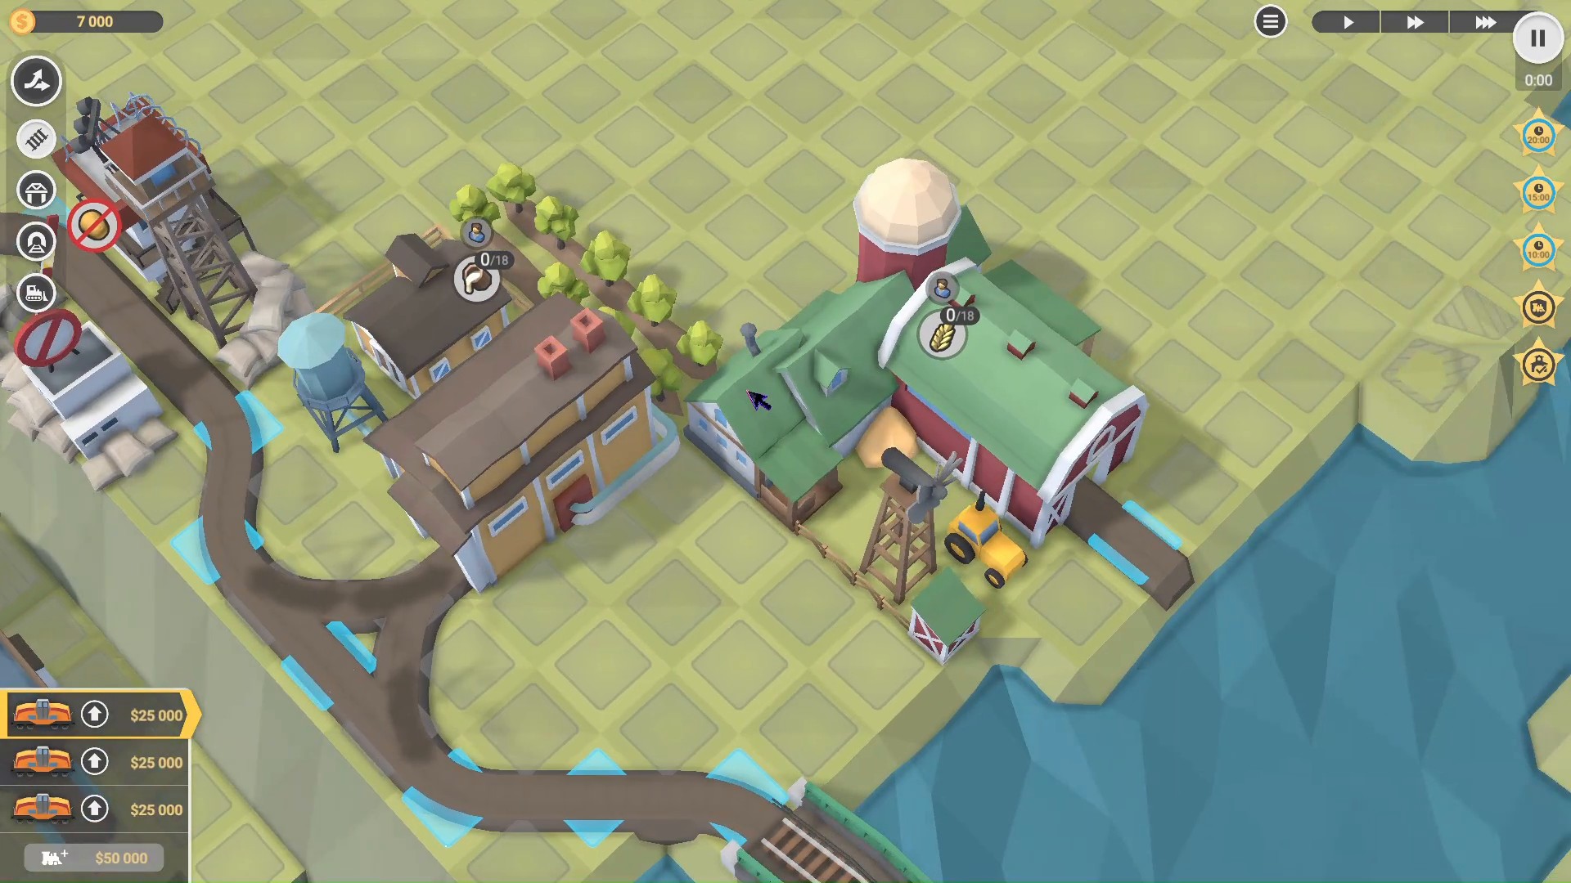
key(s)
drag(595, 510, 687, 124)
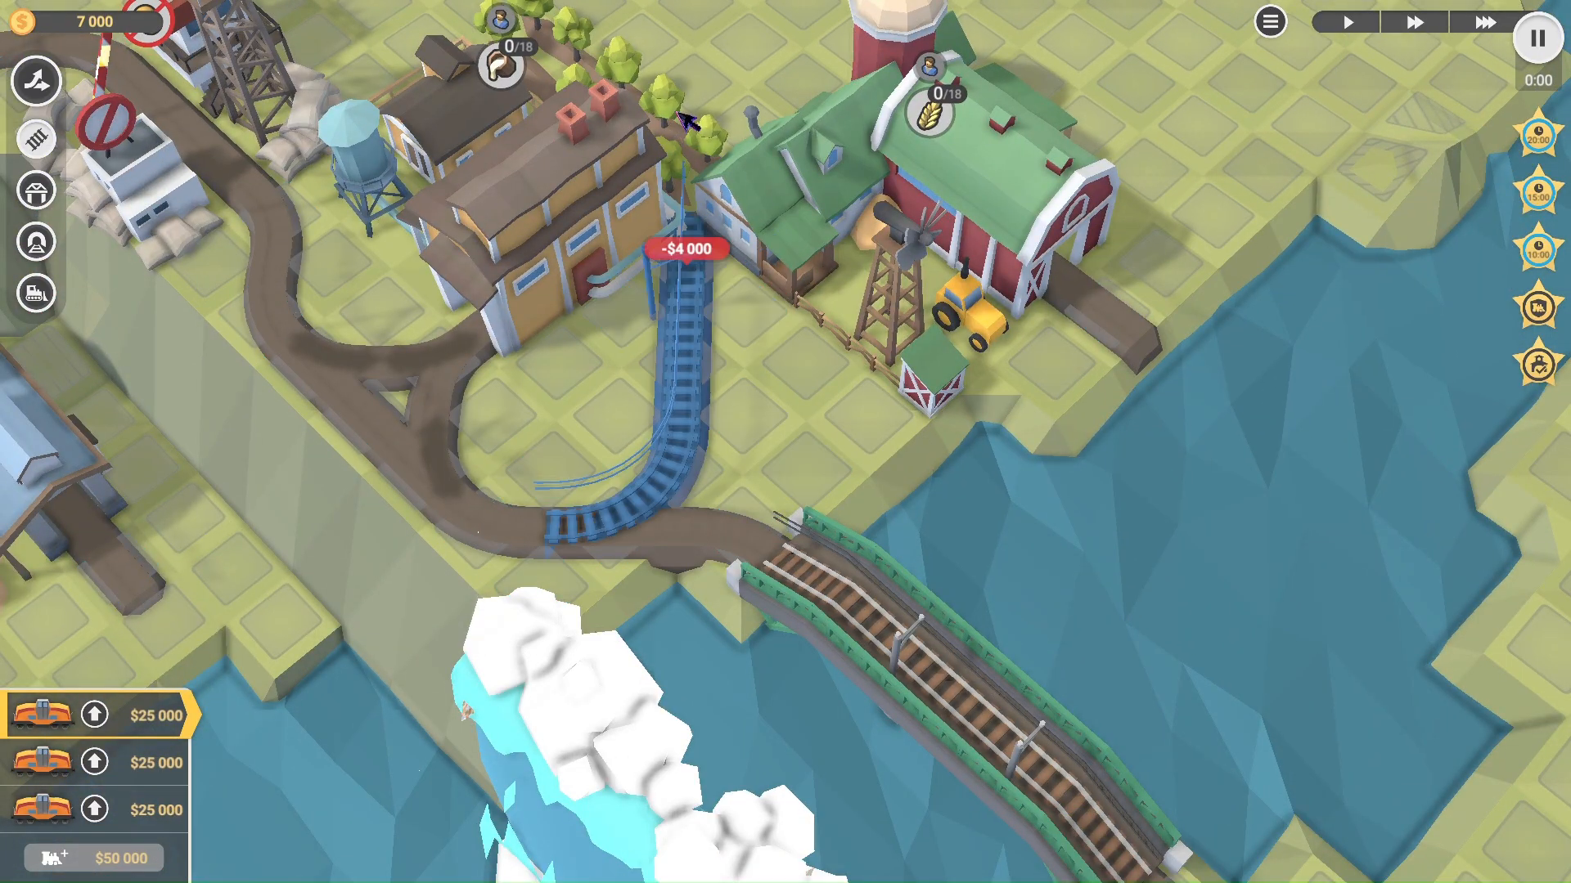
drag(697, 474, 999, 388)
Step: Survey the whole map in bridge-building mode to examine the possible bridge points along the river
key(d)
key(w)
key(a)
key(s)
scroll(883, 413, down, 5)
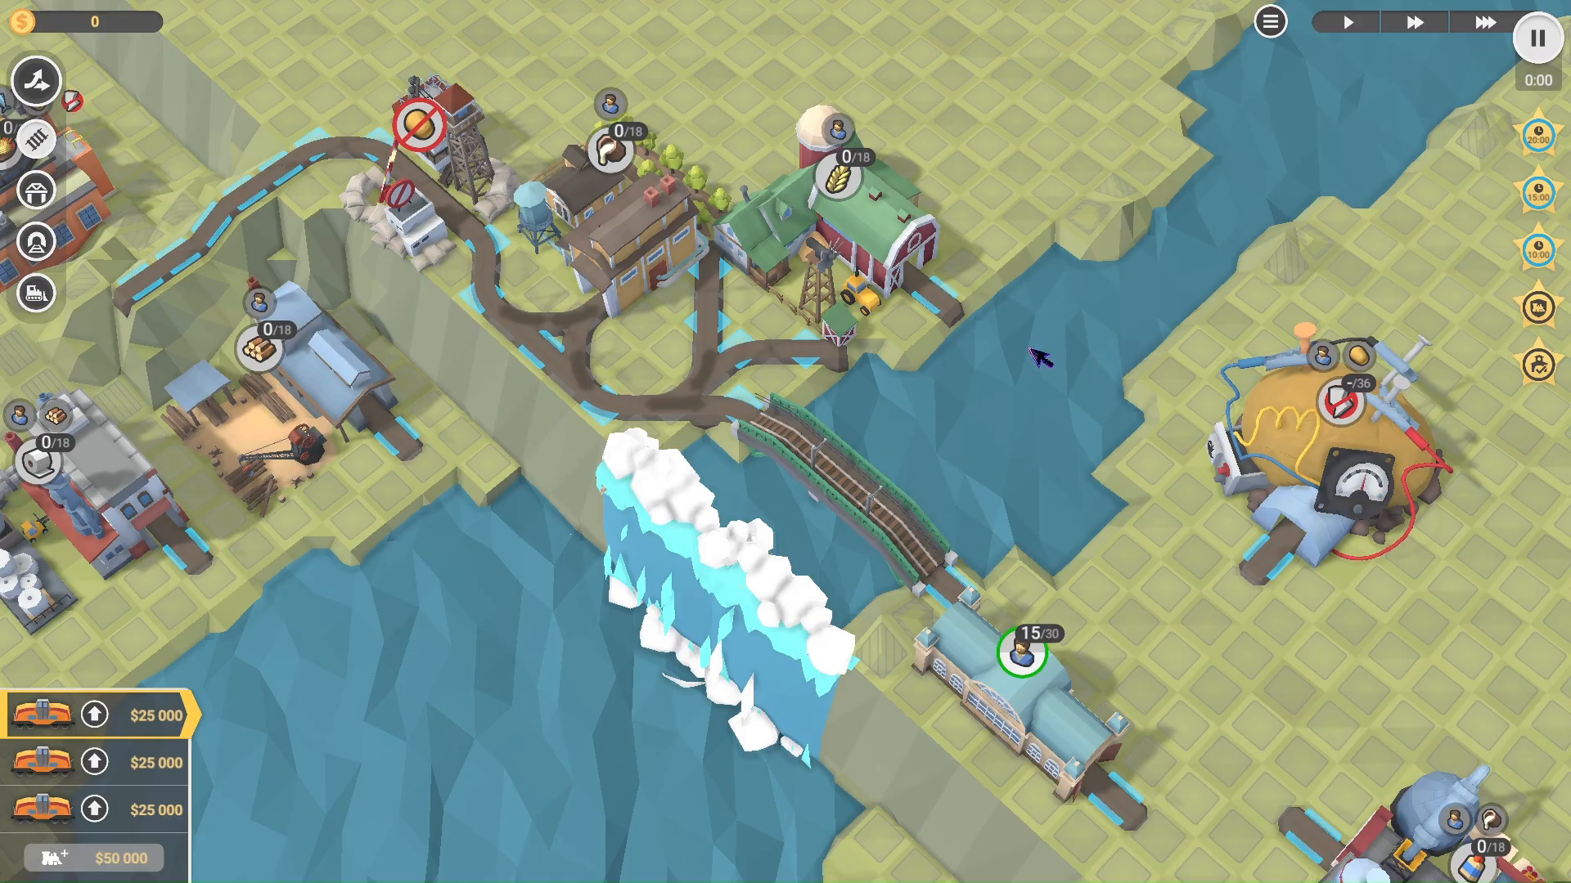
scroll(1032, 364, down, 5)
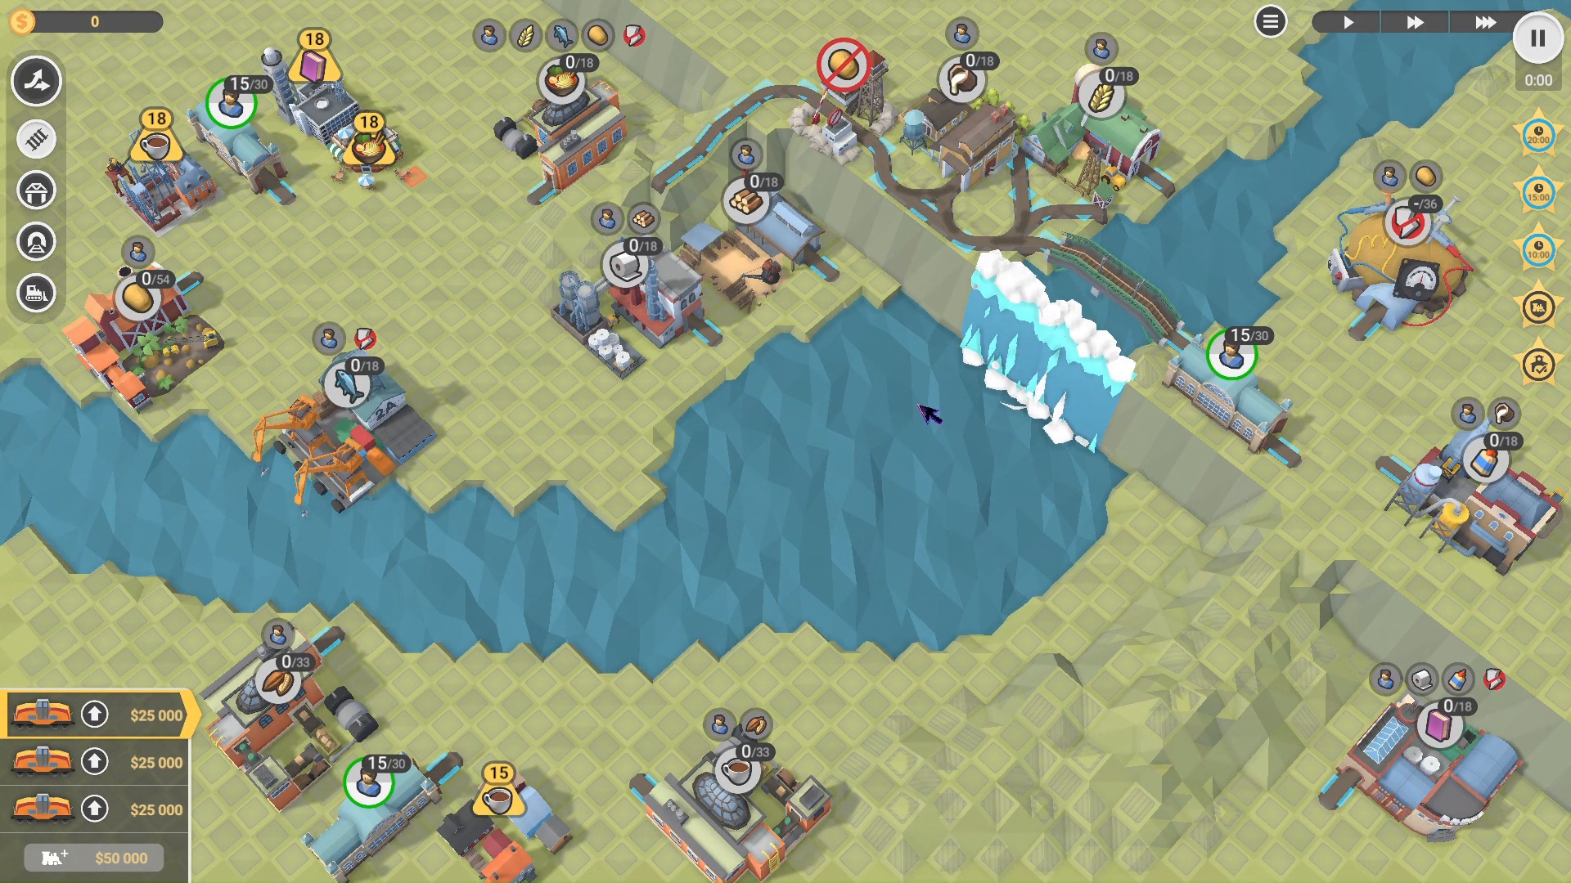
key(3)
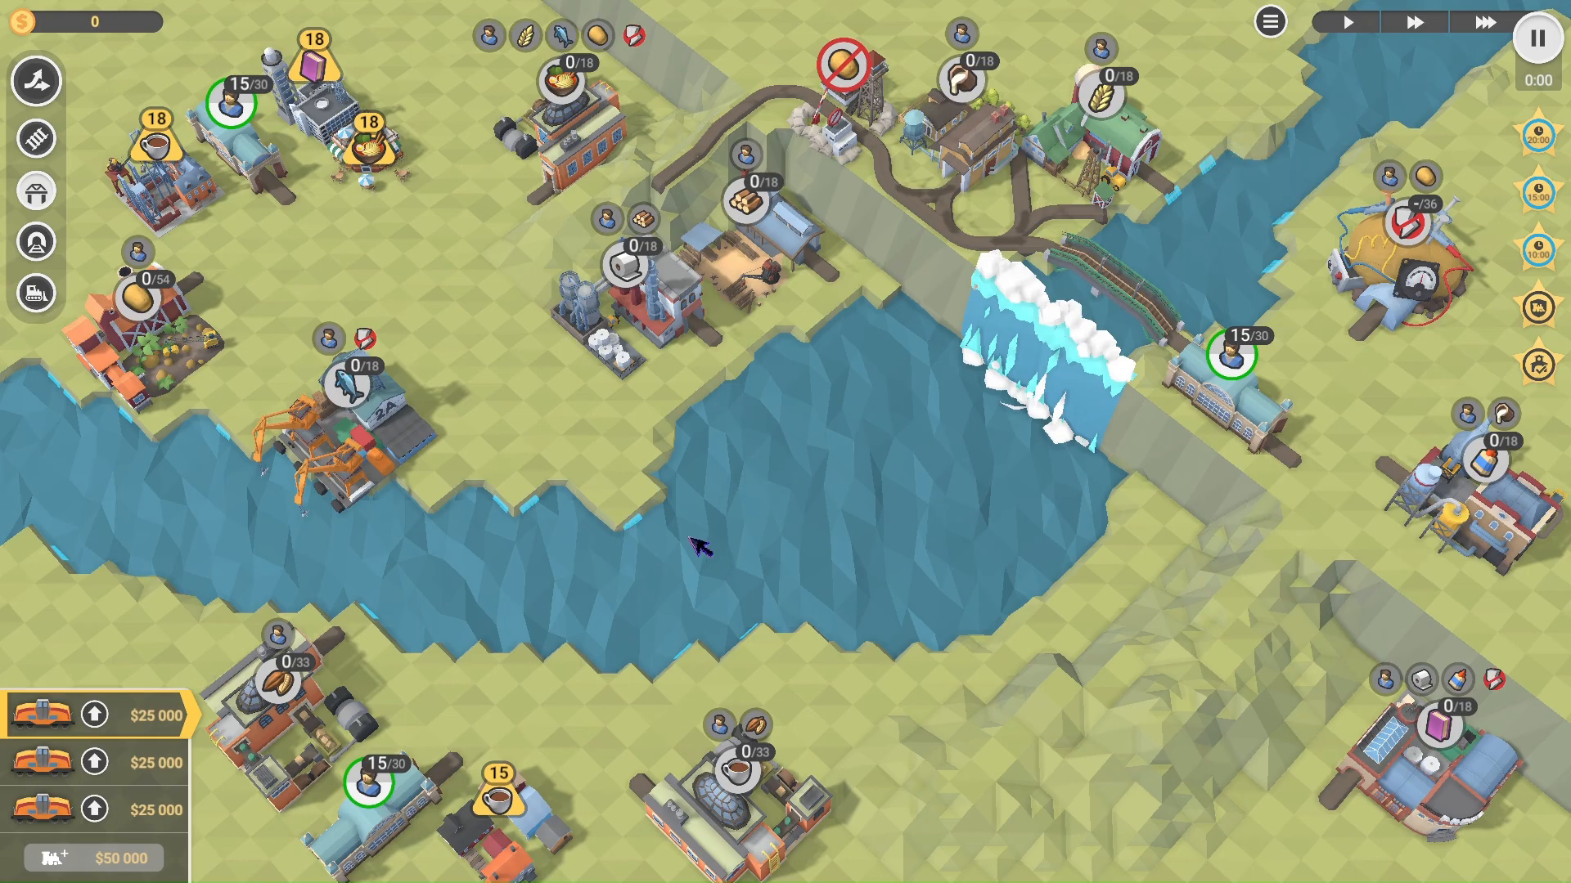
Step: End the test run and place a Whiterock3 rock on the riverbank beside the green-roofed grain farm
key(Escape)
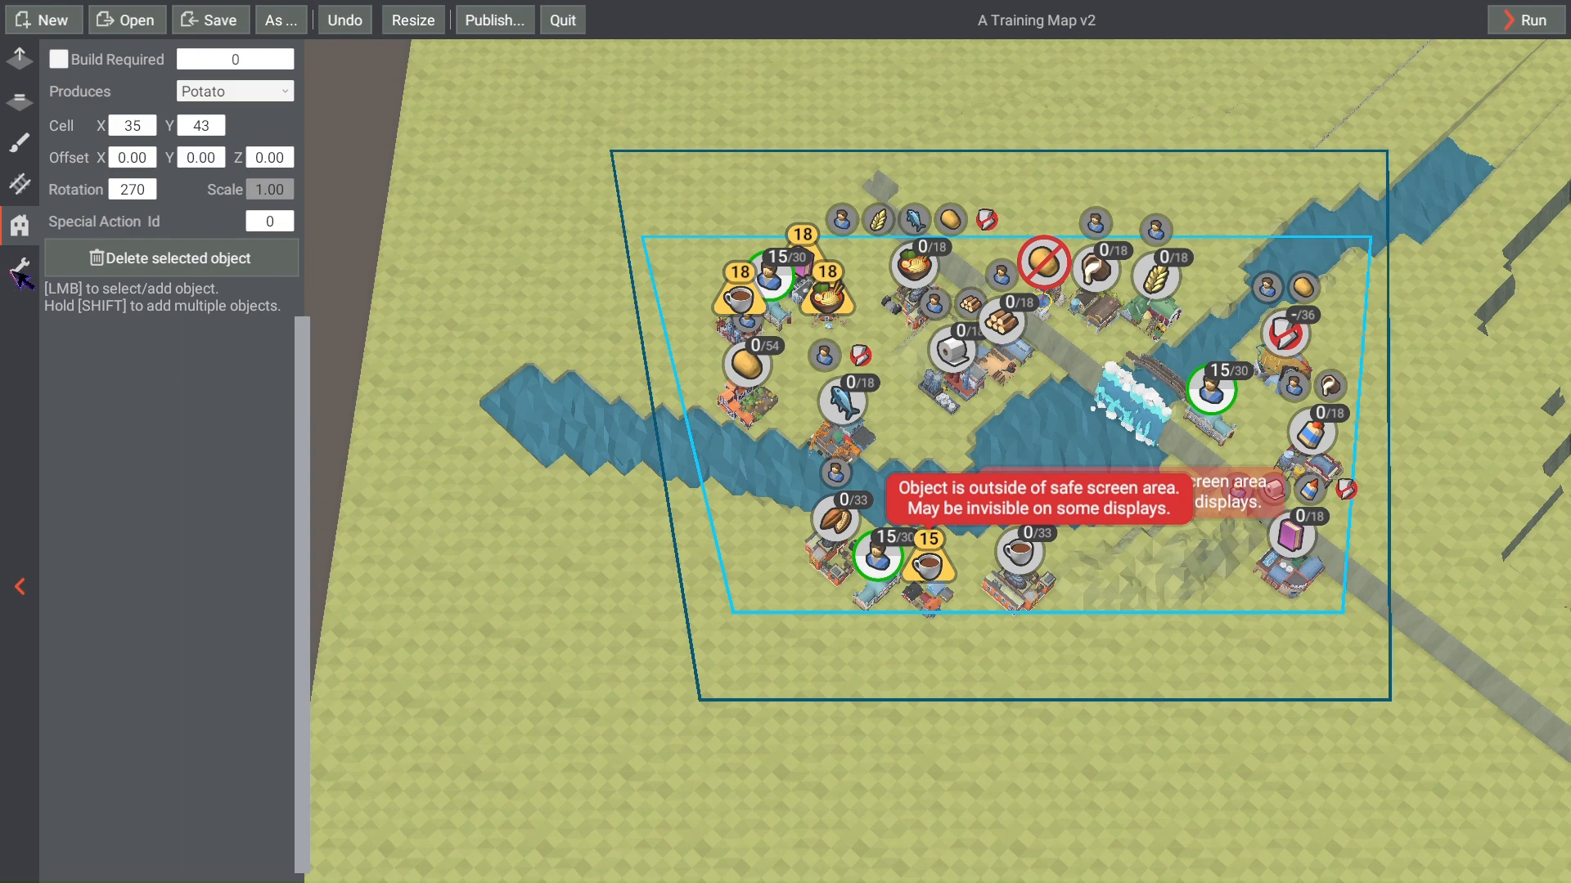
click(20, 267)
click(20, 268)
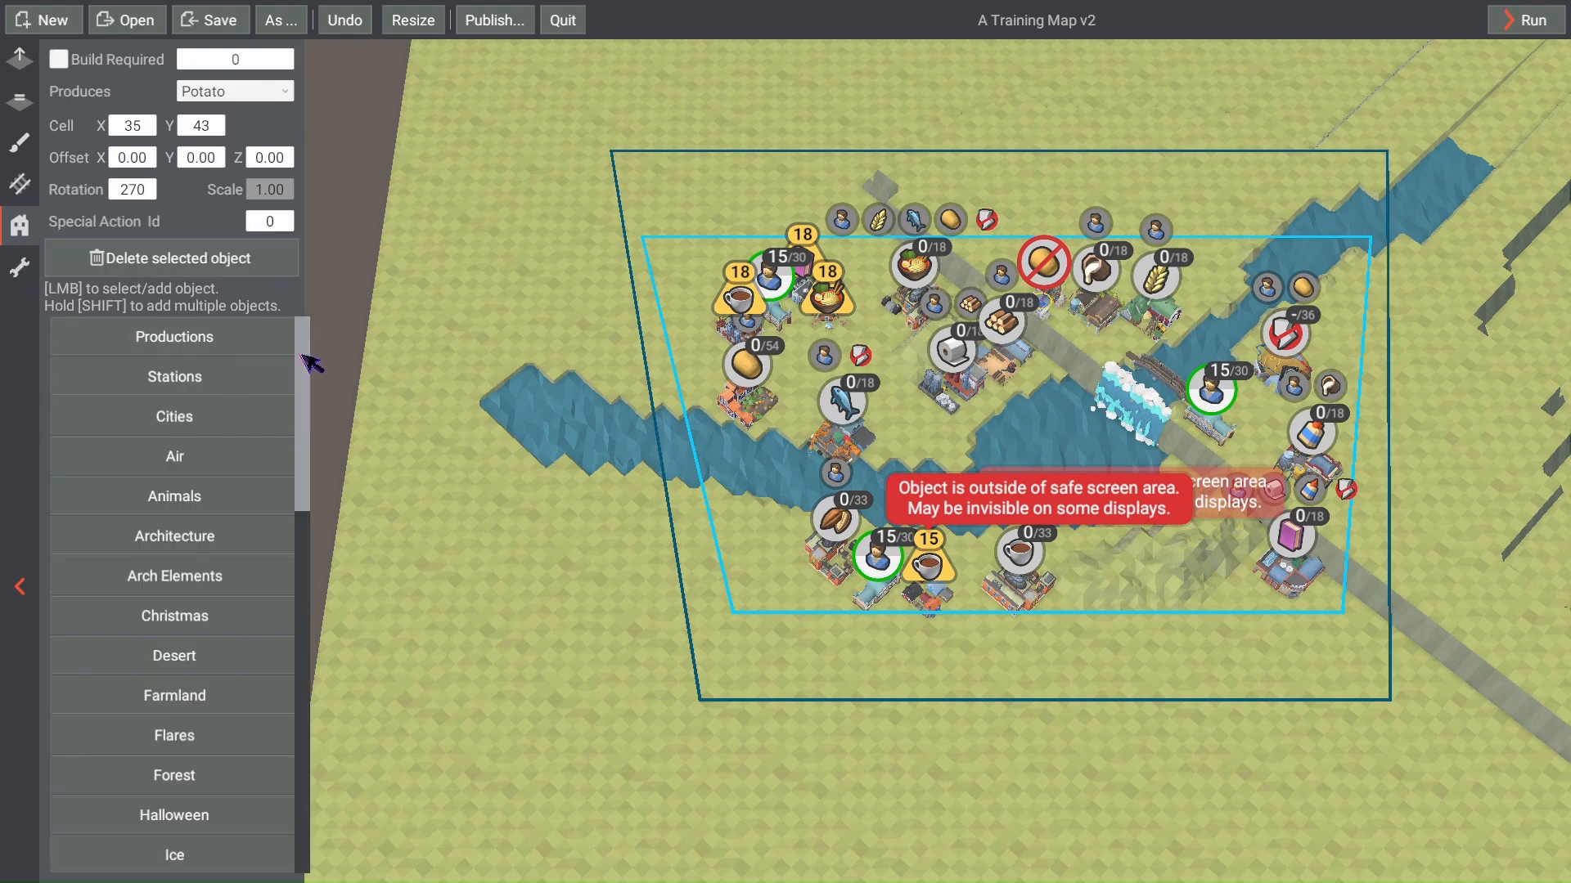
drag(311, 362, 300, 550)
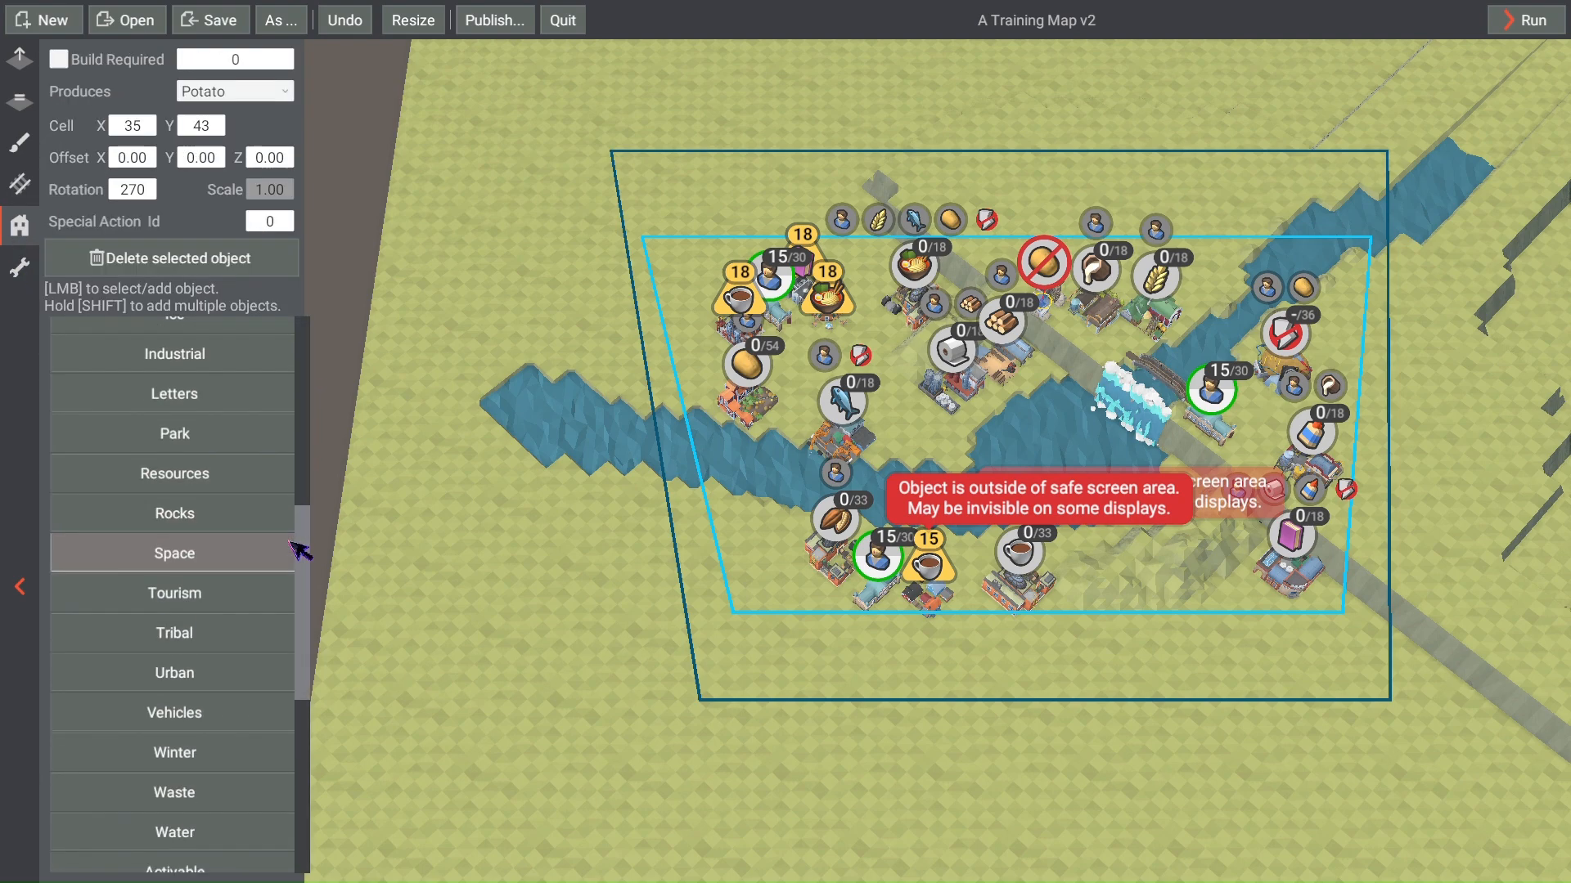
click(182, 513)
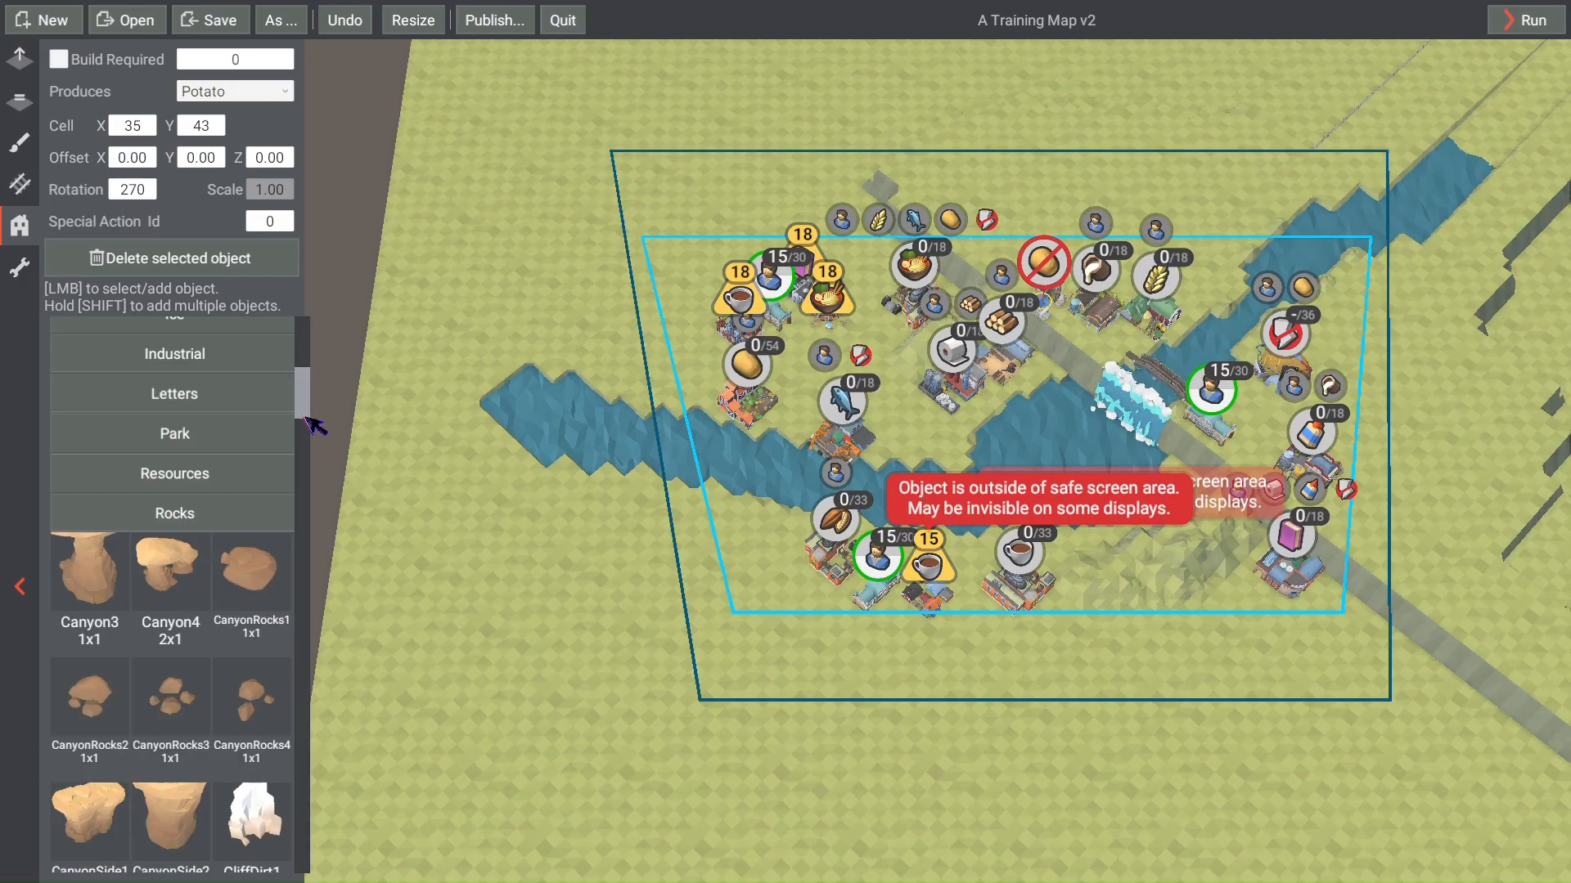
drag(313, 401, 303, 768)
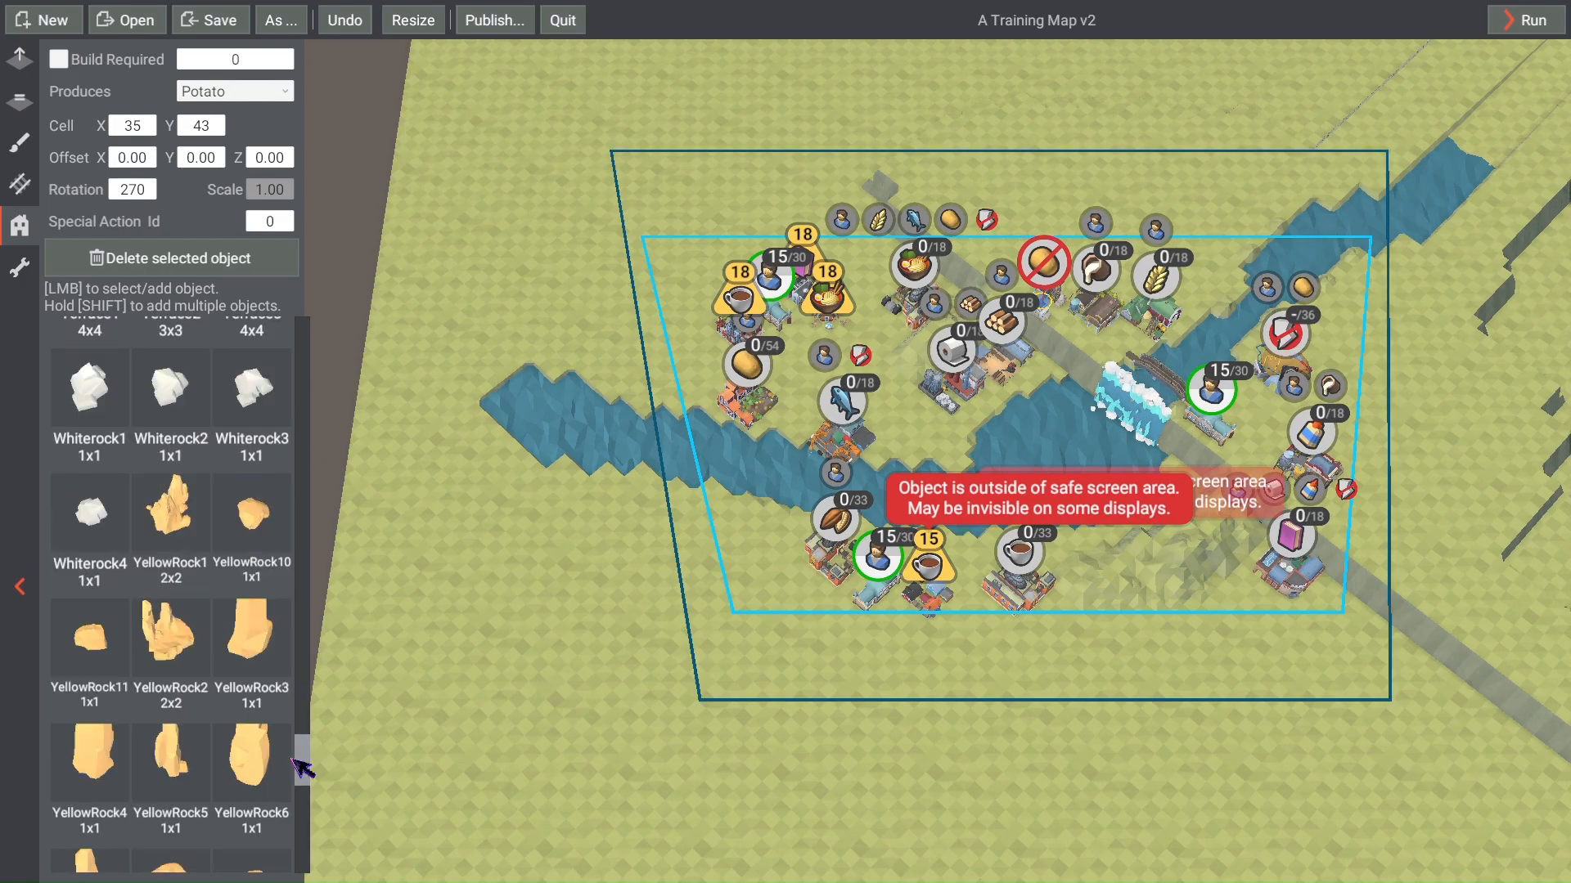
click(260, 392)
scroll(1145, 454, up, 5)
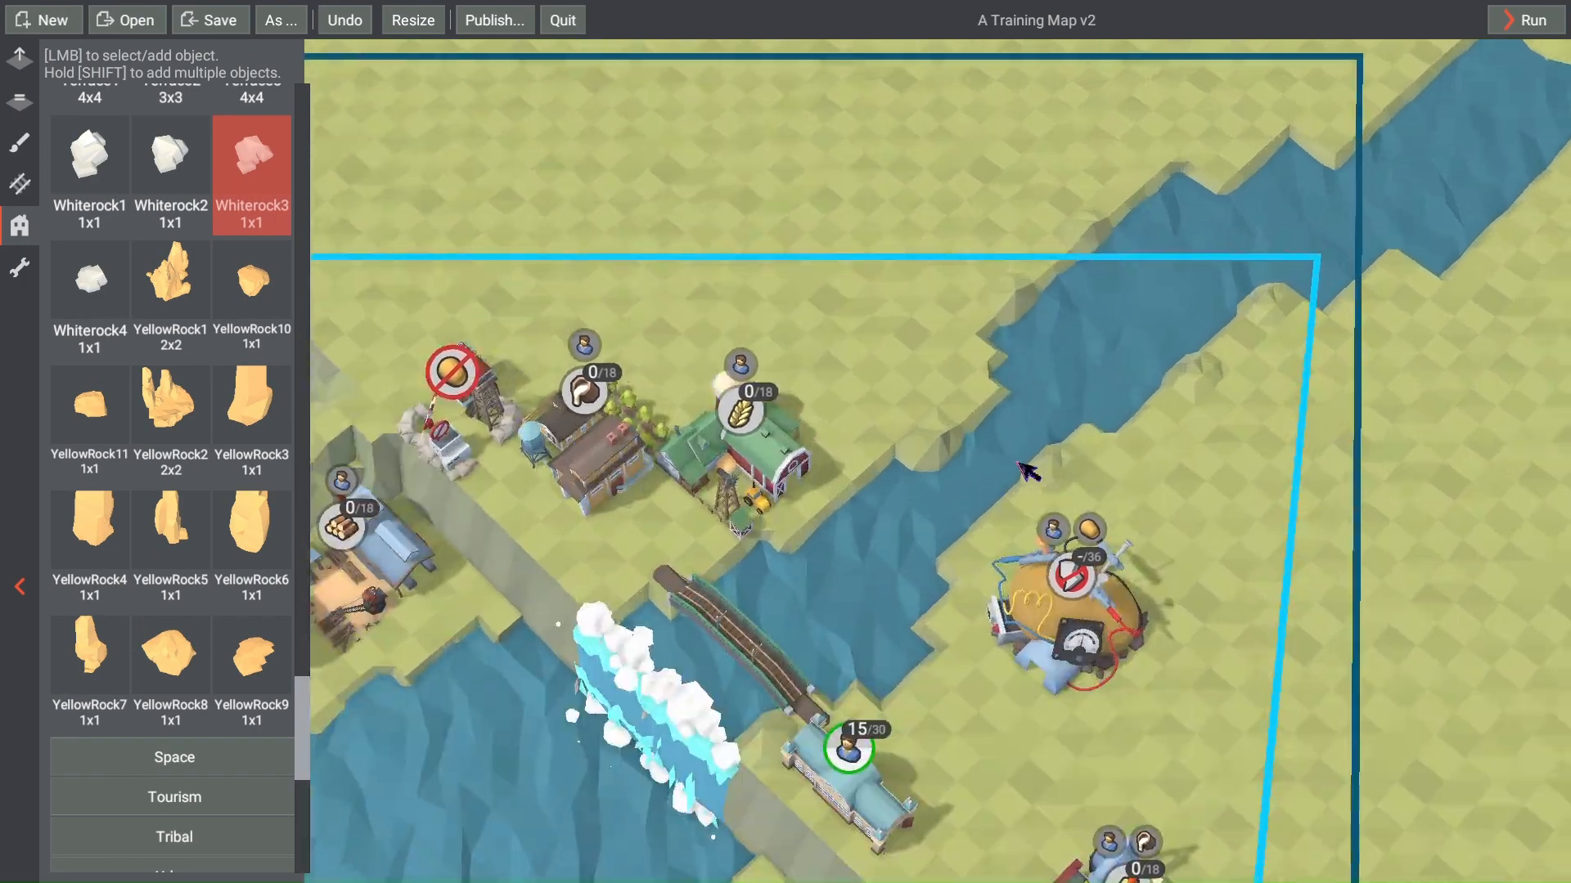
scroll(982, 483, up, 2)
scroll(820, 524, up, 3)
click(802, 501)
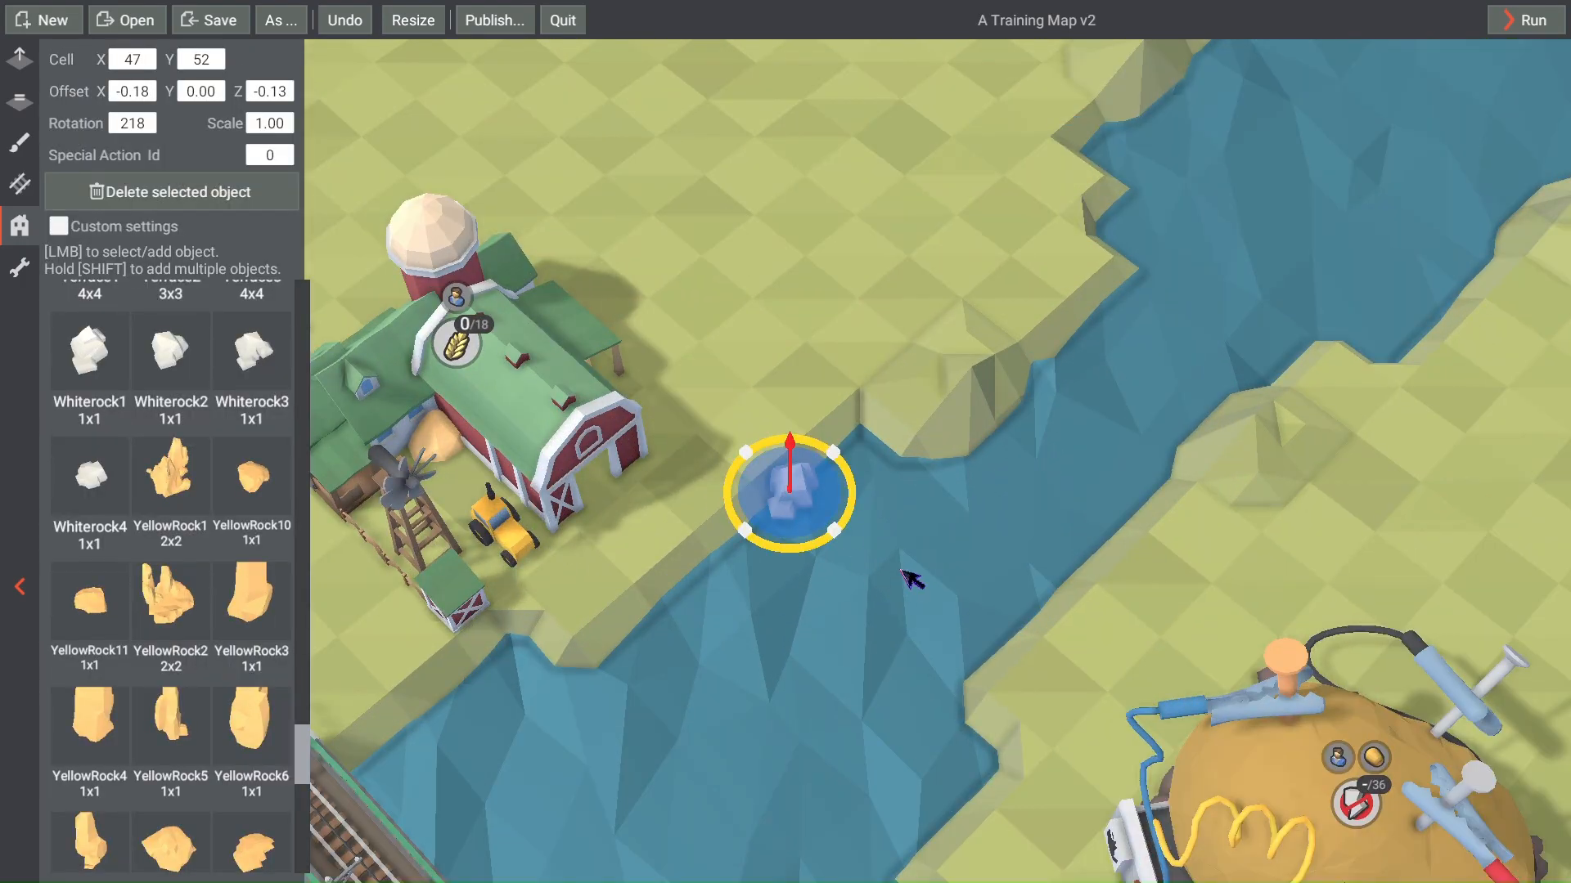
Step: Rotate the rock beside the grain farm to about 249 and give it custom settings making it deletable for 20000
scroll(908, 577, up, 3)
drag(755, 550, 701, 538)
drag(756, 493, 768, 483)
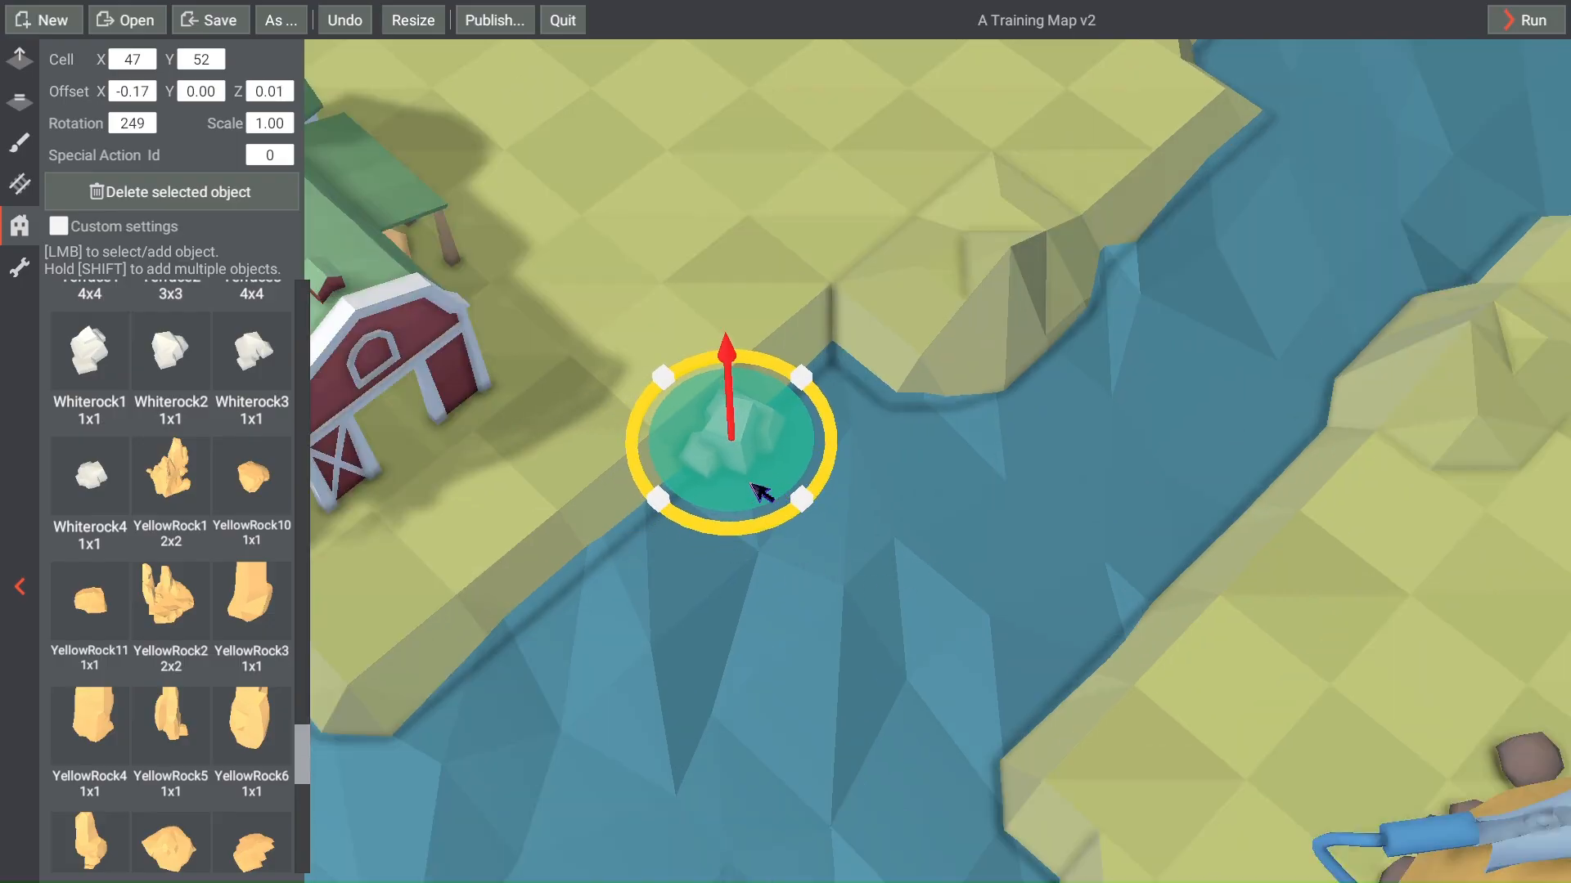
click(59, 227)
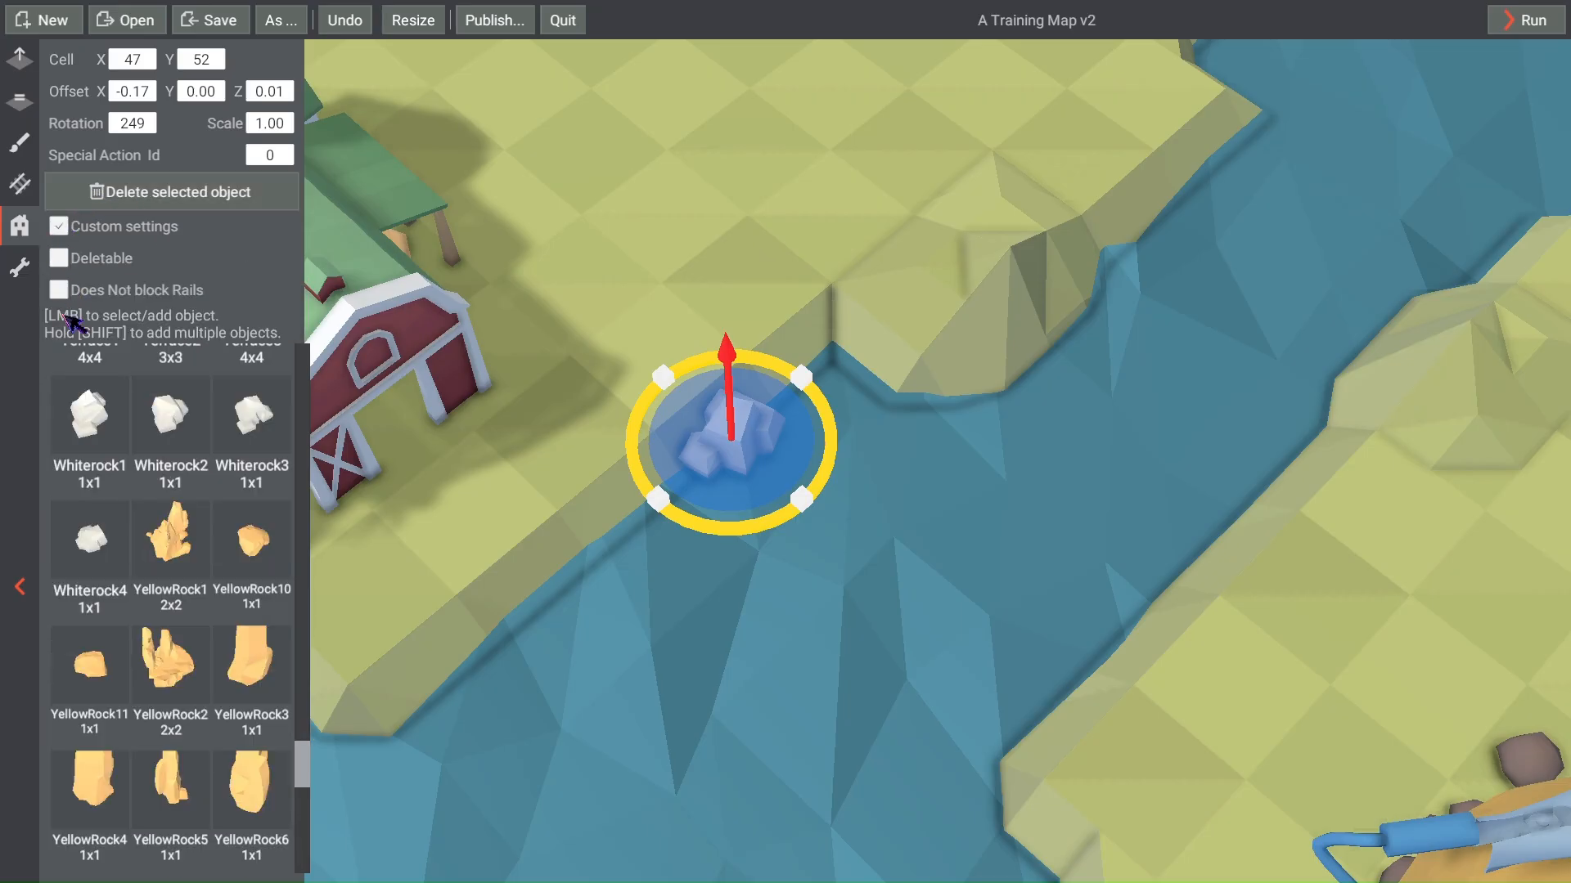
click(59, 258)
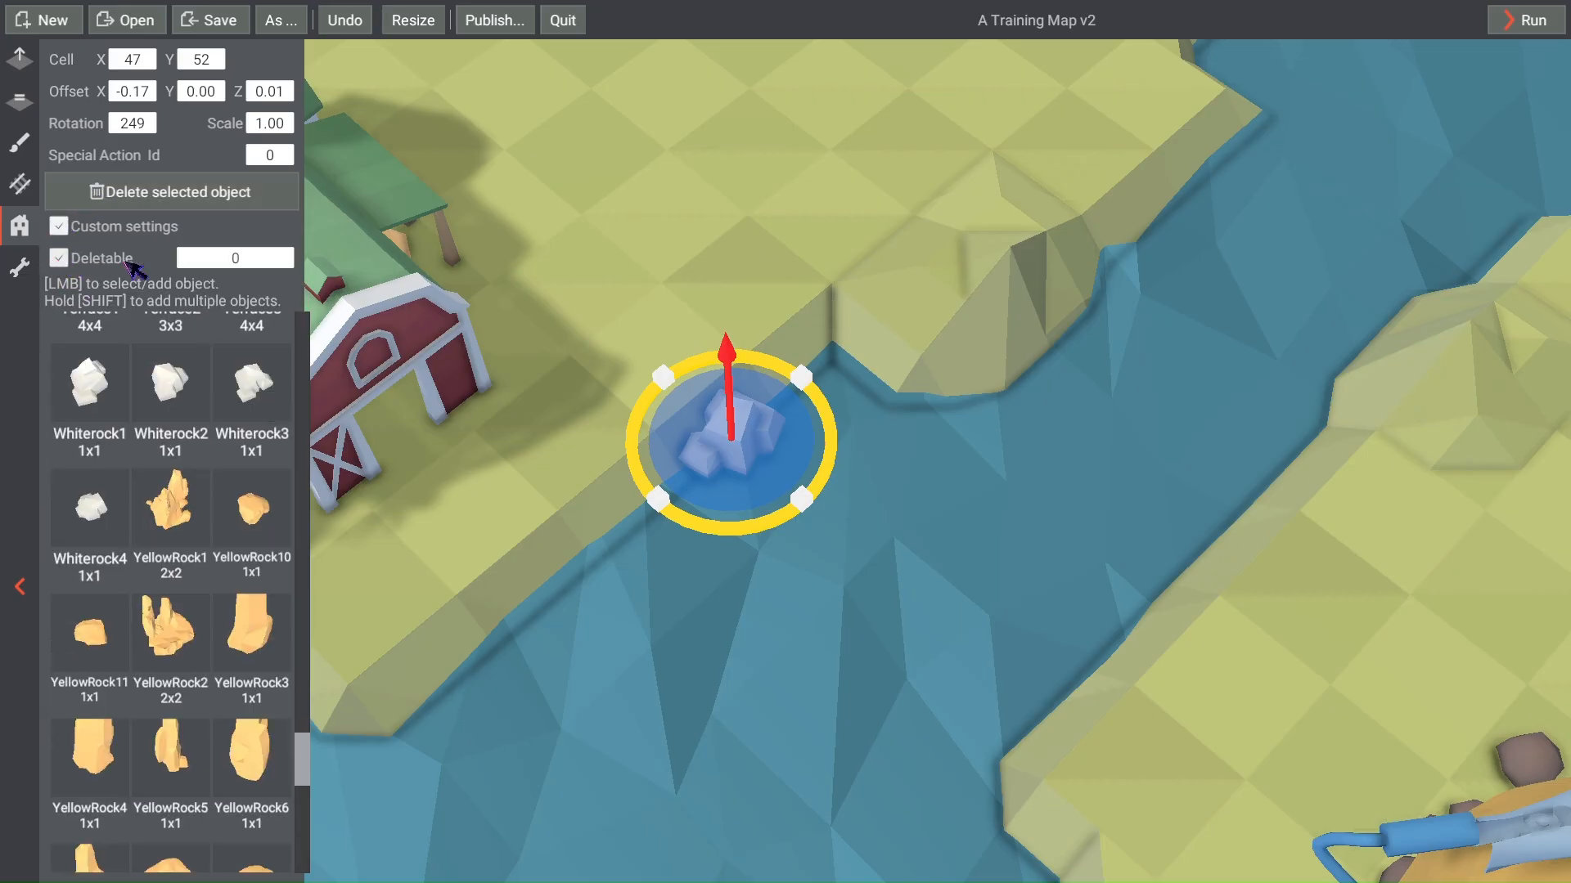
click(258, 265)
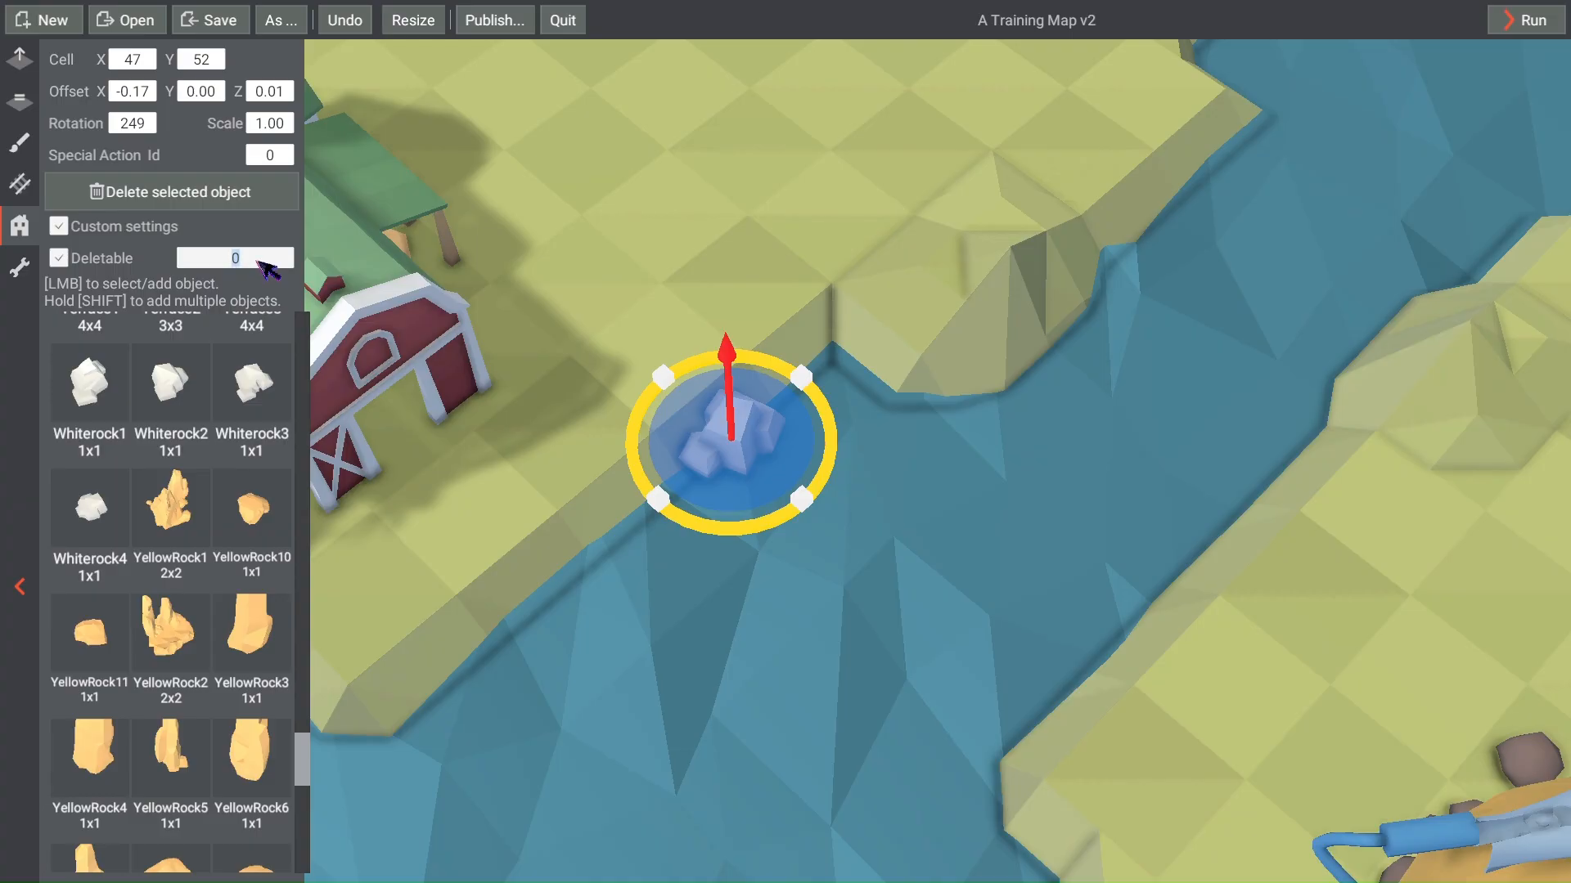
text(20000)
Step: Place a Whiterock2 rock on the south riverbank above the bean factory, at cell 38, 20, rotated to about 196
scroll(671, 305, down, 8)
key(s)
key(a)
scroll(677, 348, up, 4)
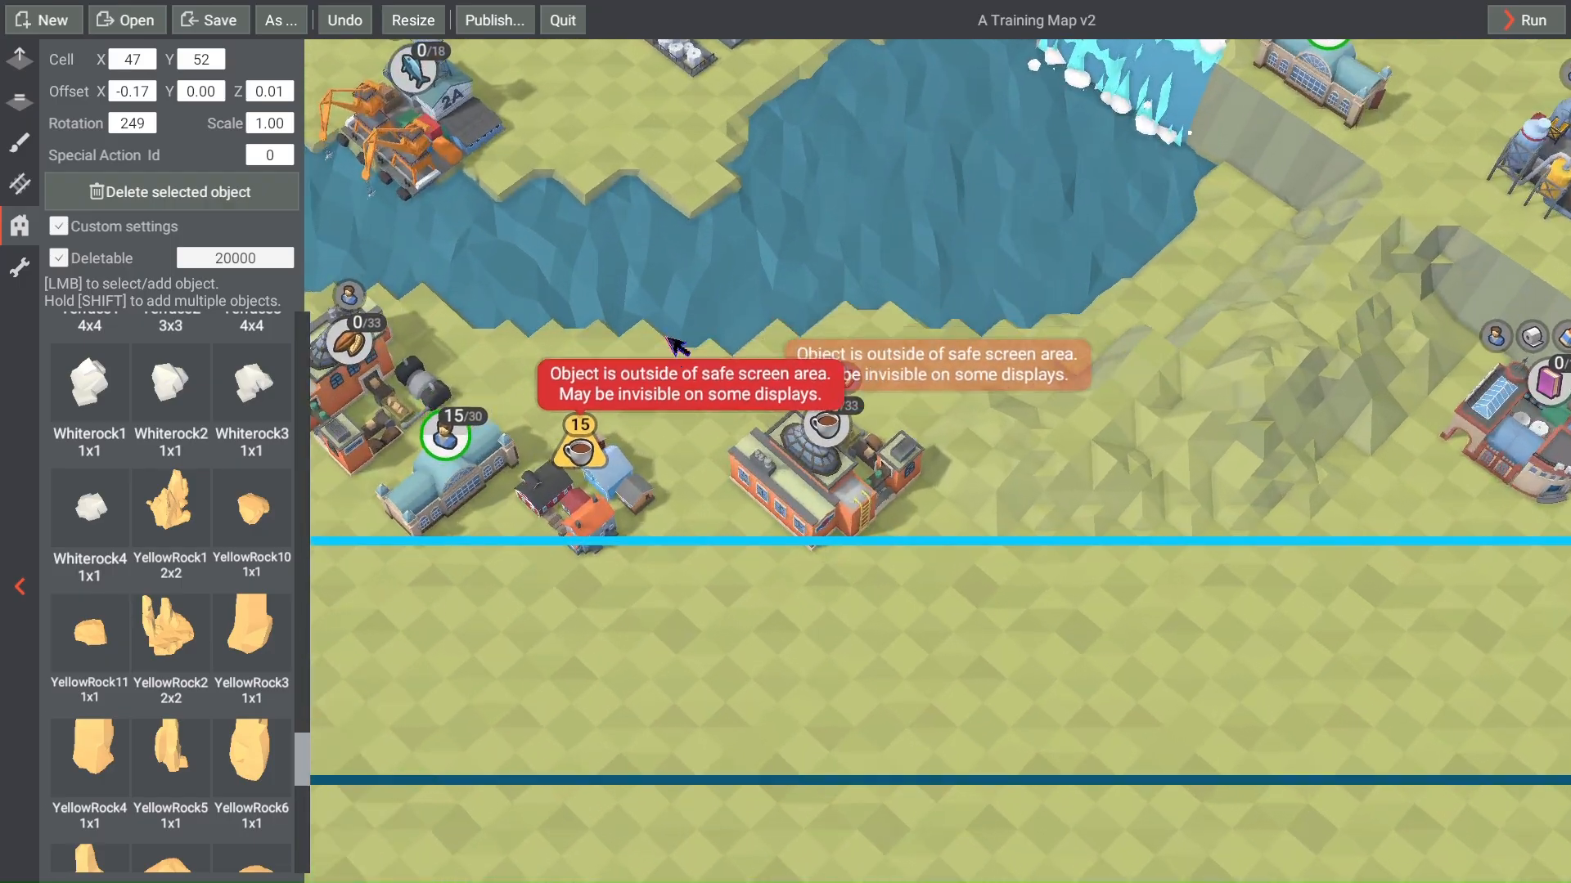
key(w)
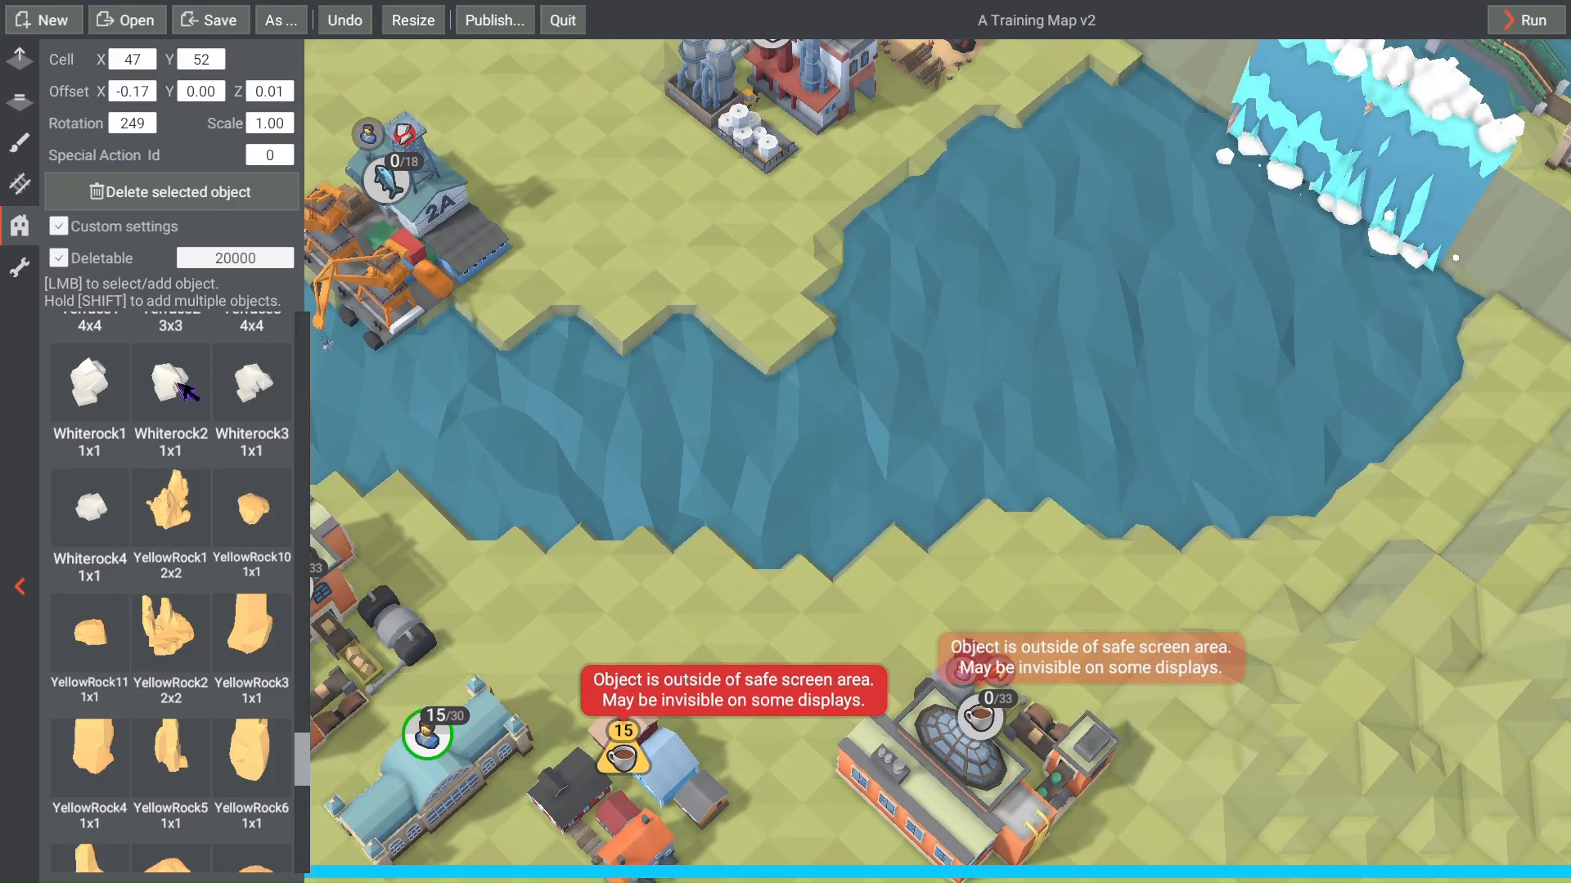
click(177, 382)
scroll(564, 396, up, 3)
key(a)
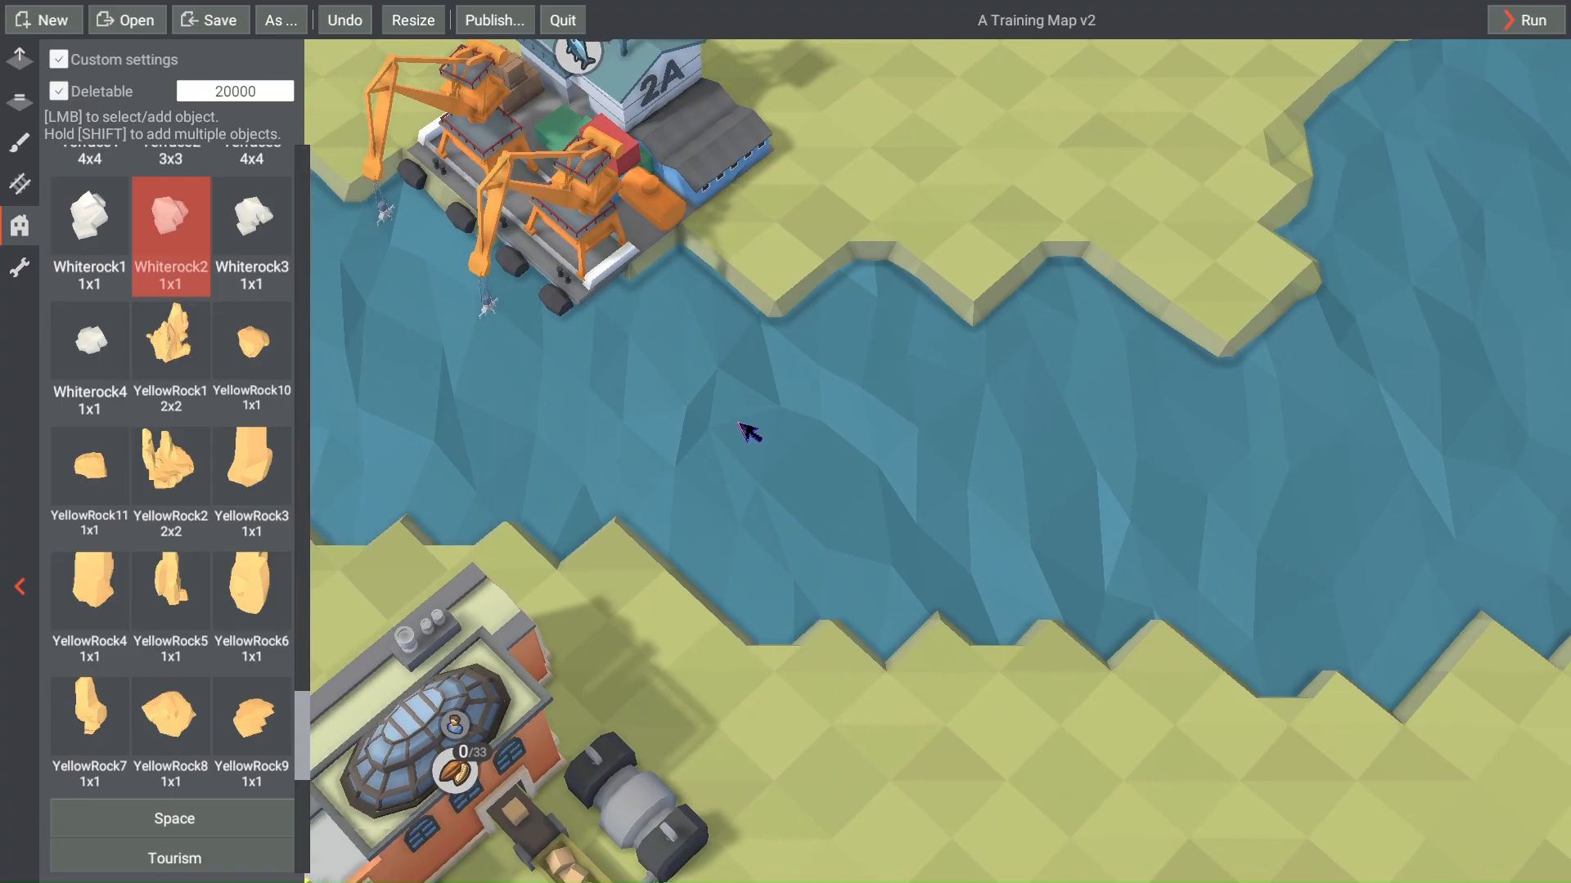
scroll(818, 409, up, 1)
scroll(546, 591, up, 3)
click(540, 573)
drag(535, 523, 532, 476)
drag(543, 584, 545, 626)
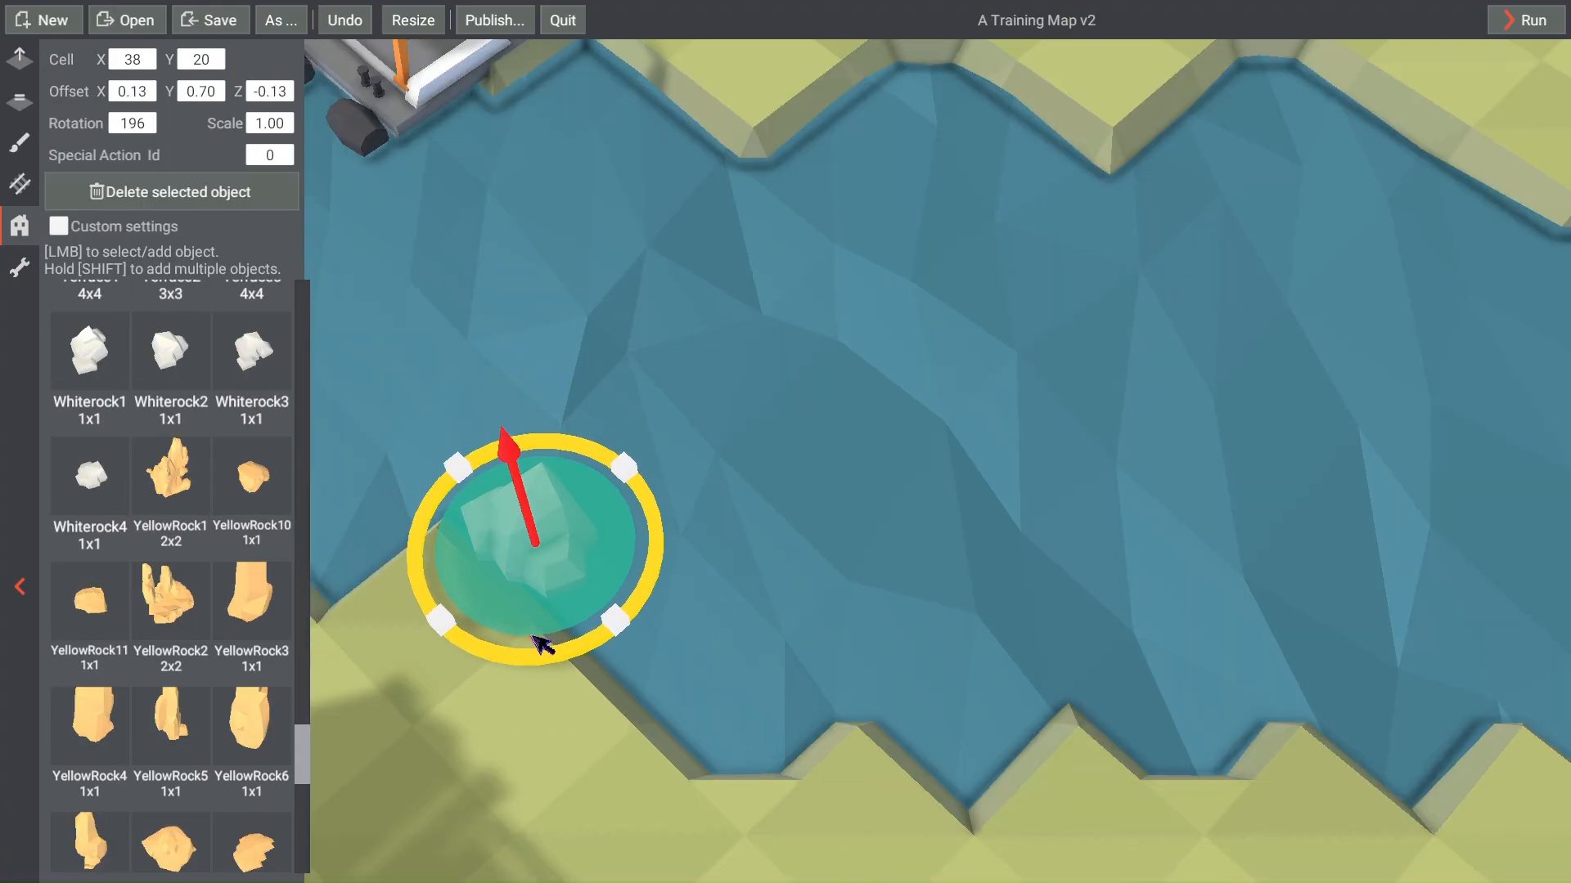
Step: Lower the rock above the bean factory, shift it to a Z offset of -0.25, and enable its custom settings
click(674, 742)
click(544, 577)
scroll(271, 92, down, 1)
key(s)
scroll(209, 95, down, 4)
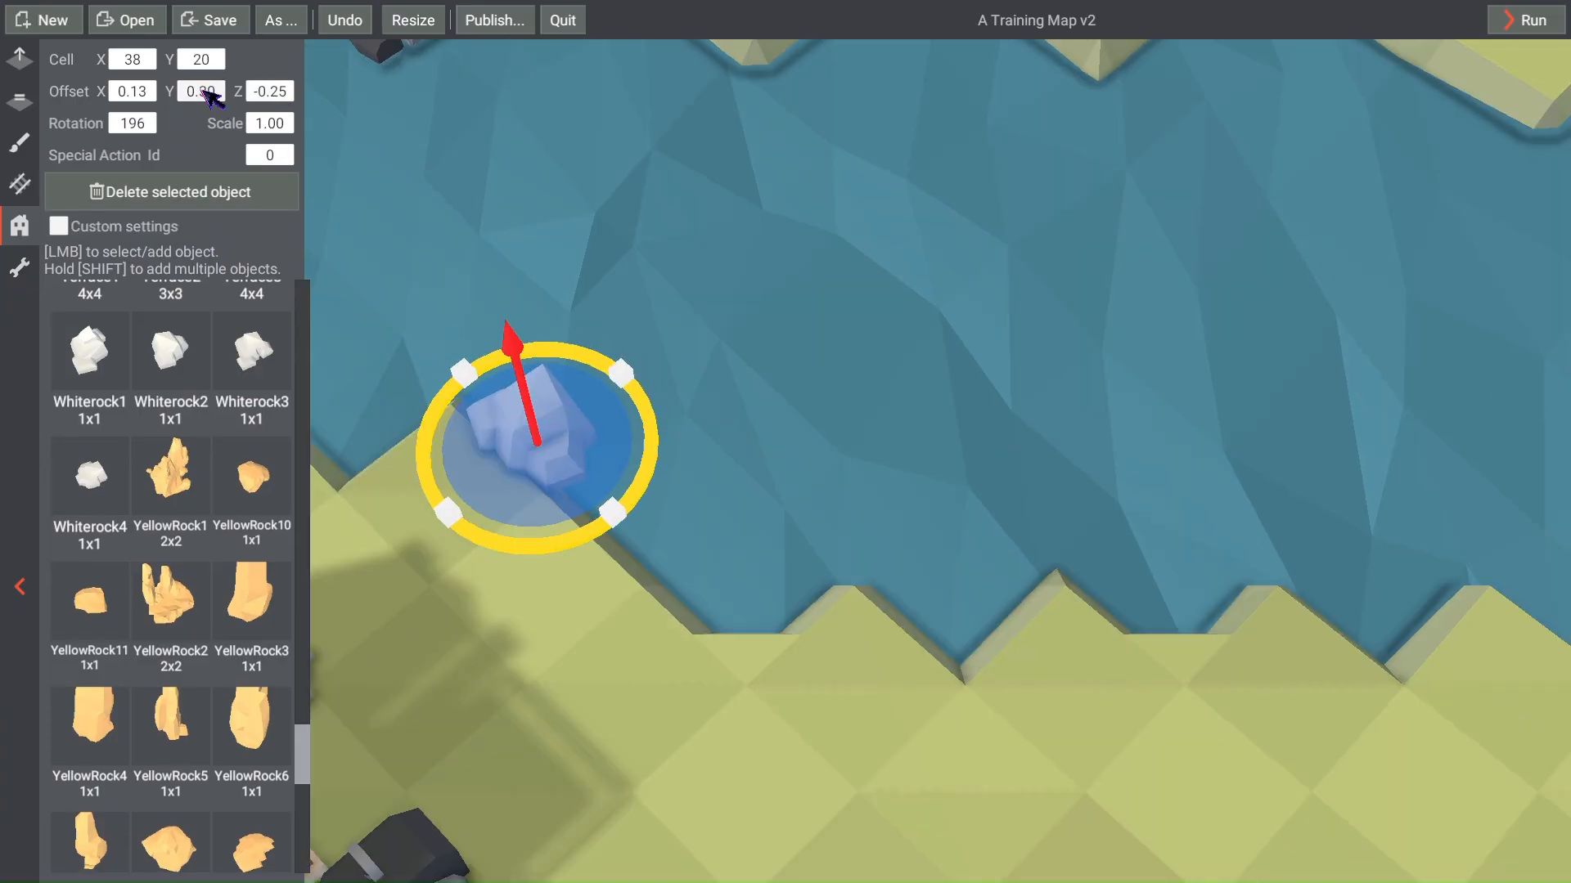
click(58, 225)
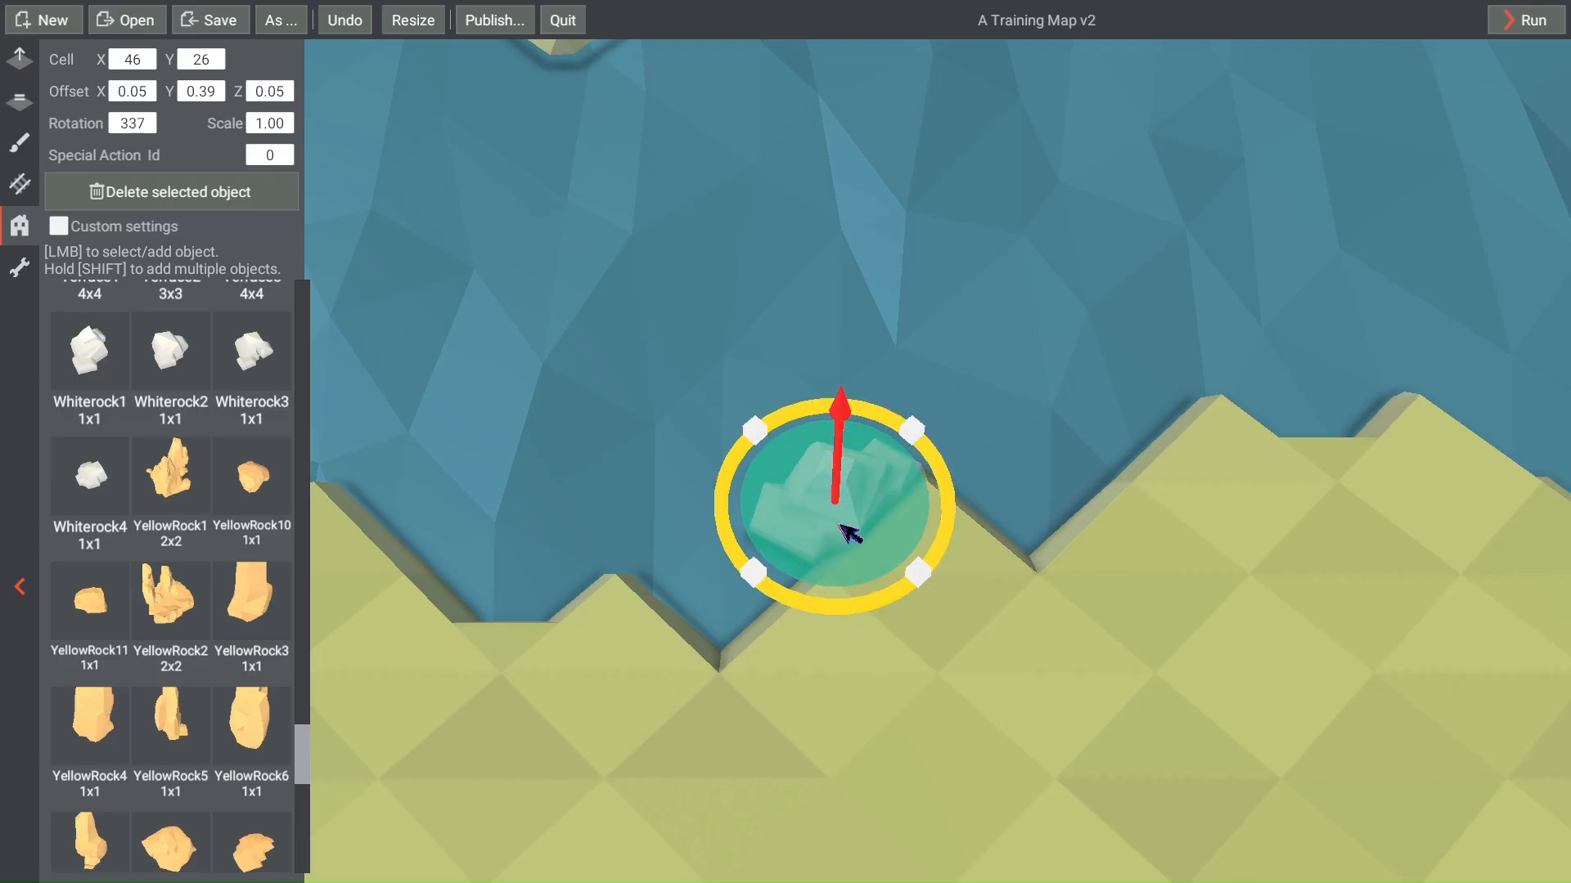
Step: Adjust the second south-bank rock at cell 46, 26, rotated to 337, and make it deletable for 10000
scroll(147, 93, up, 2)
scroll(147, 93, down, 1)
click(58, 226)
click(238, 262)
text(10000)
scroll(1325, 322, down, 10)
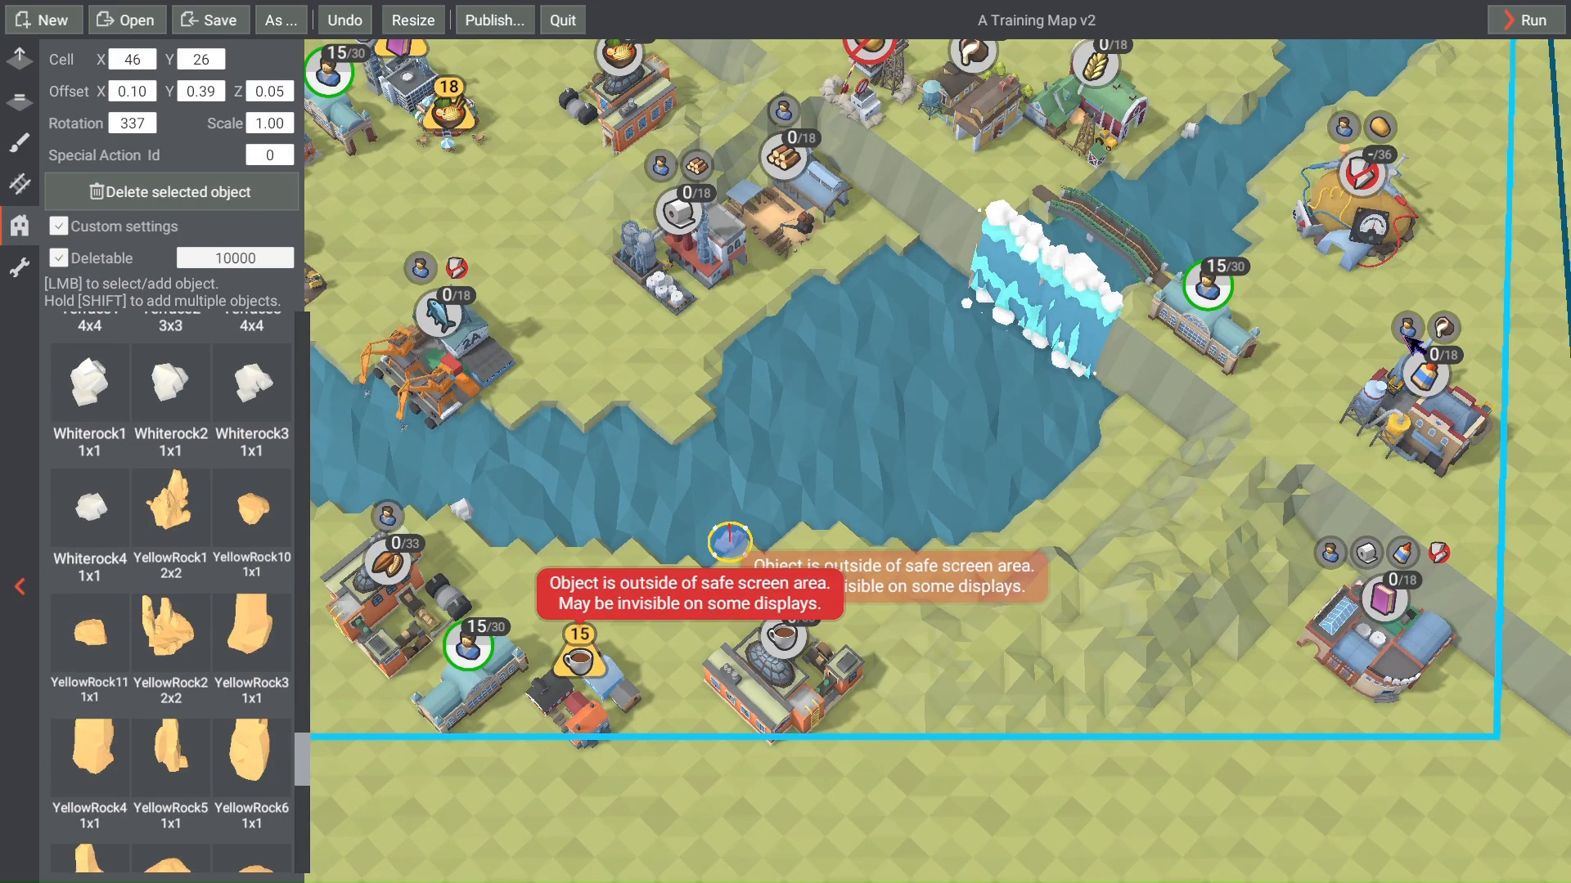
Step: Run the level and examine which bridge points along the river the new rocks block
click(1526, 22)
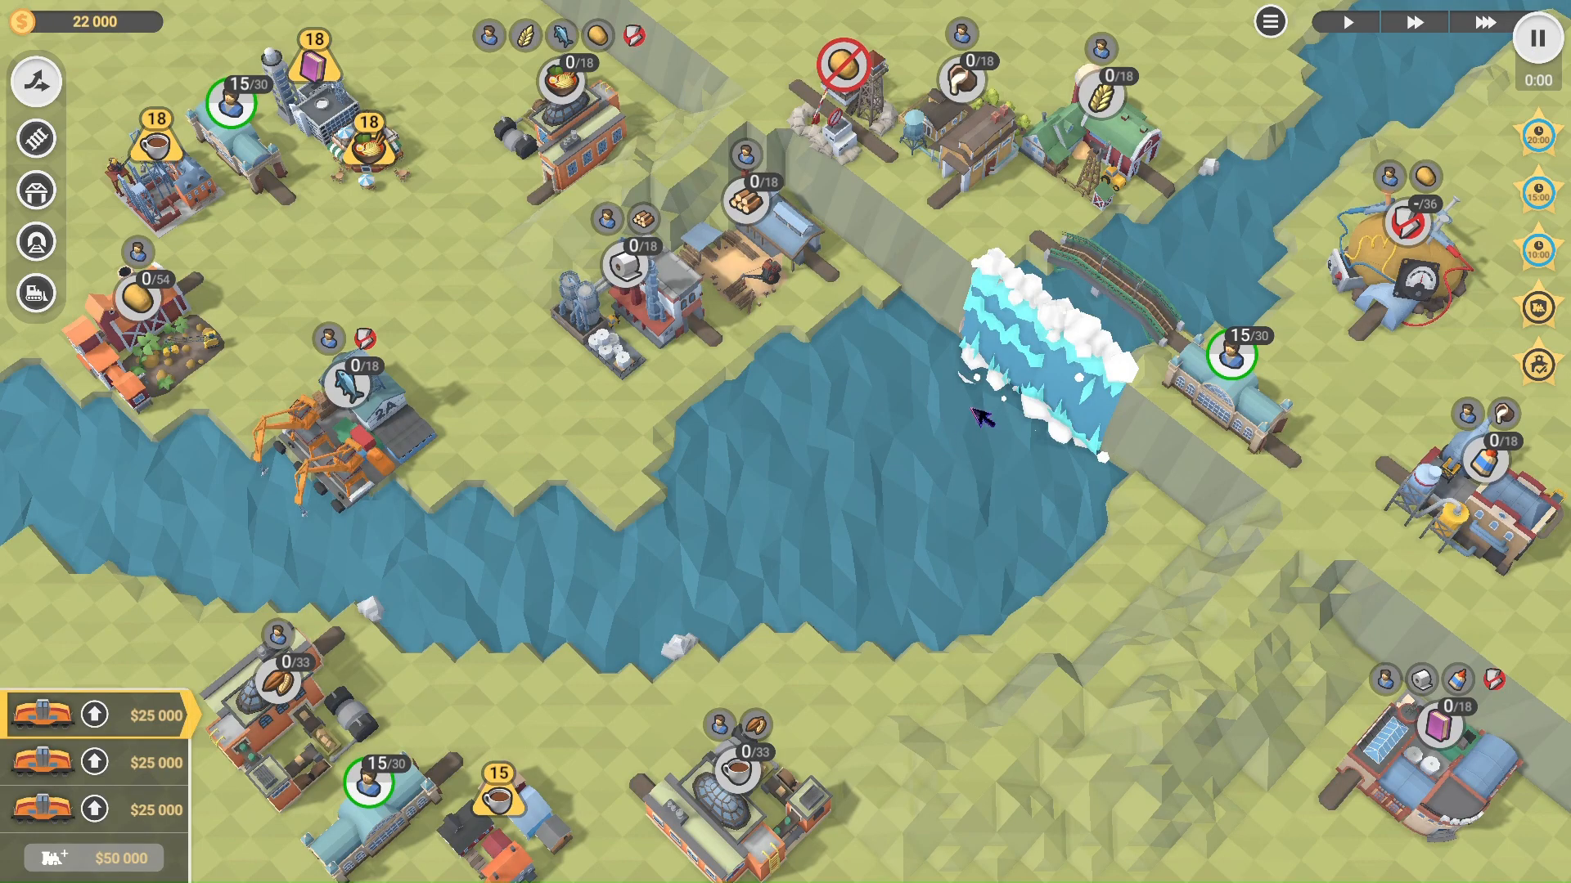
key(3)
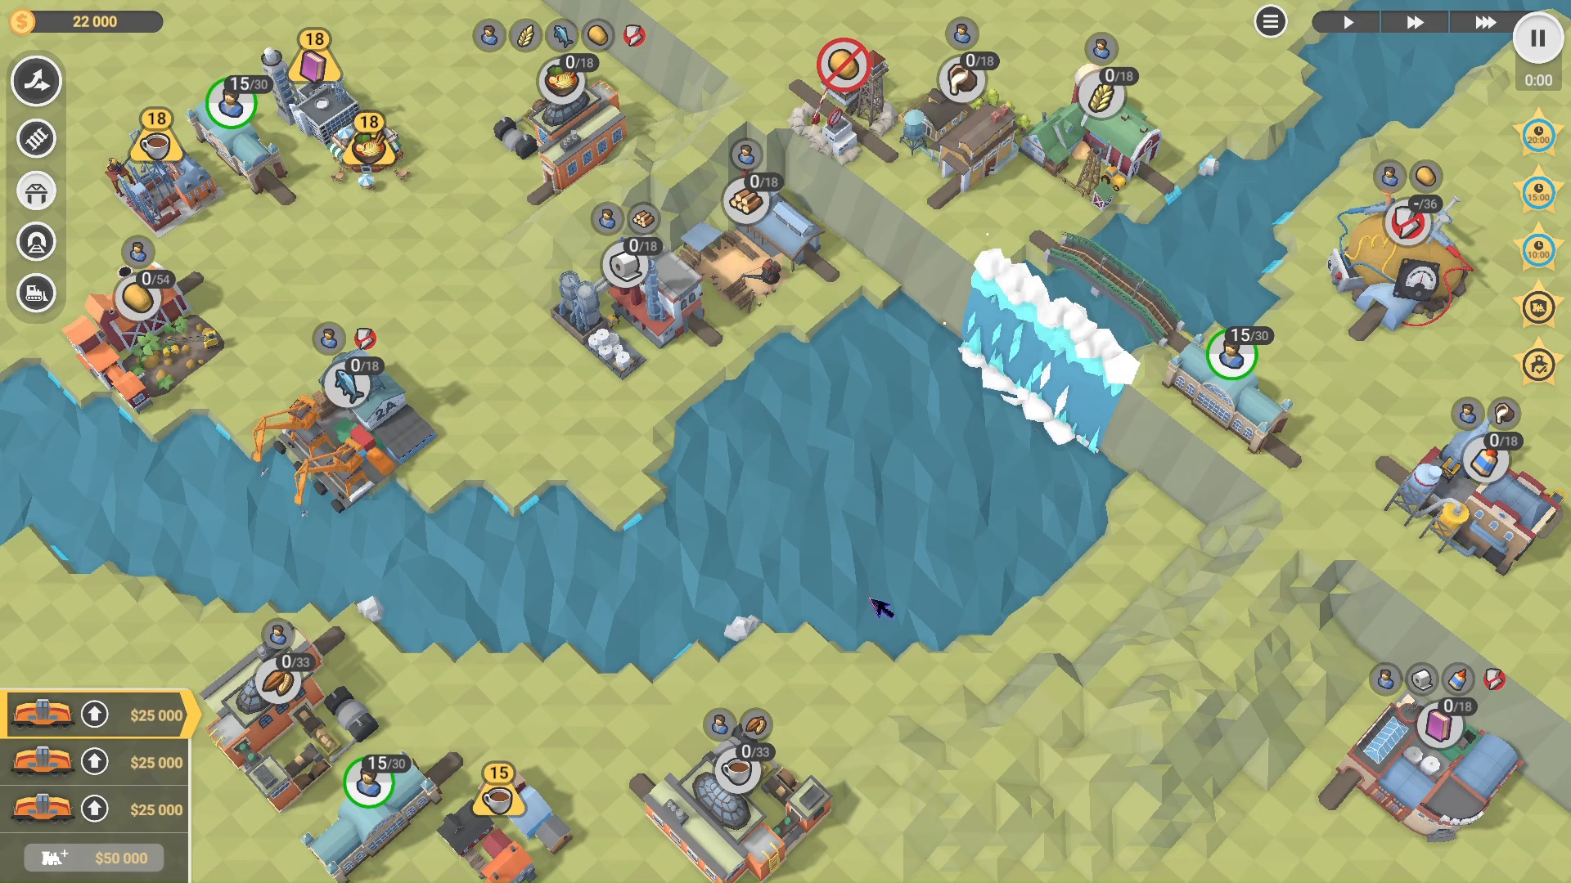
key(Escape)
Step: Place a white rock on the east riverbank beside the potato power station at cell 51, 50, rotated to about 110
scroll(1325, 317, up, 6)
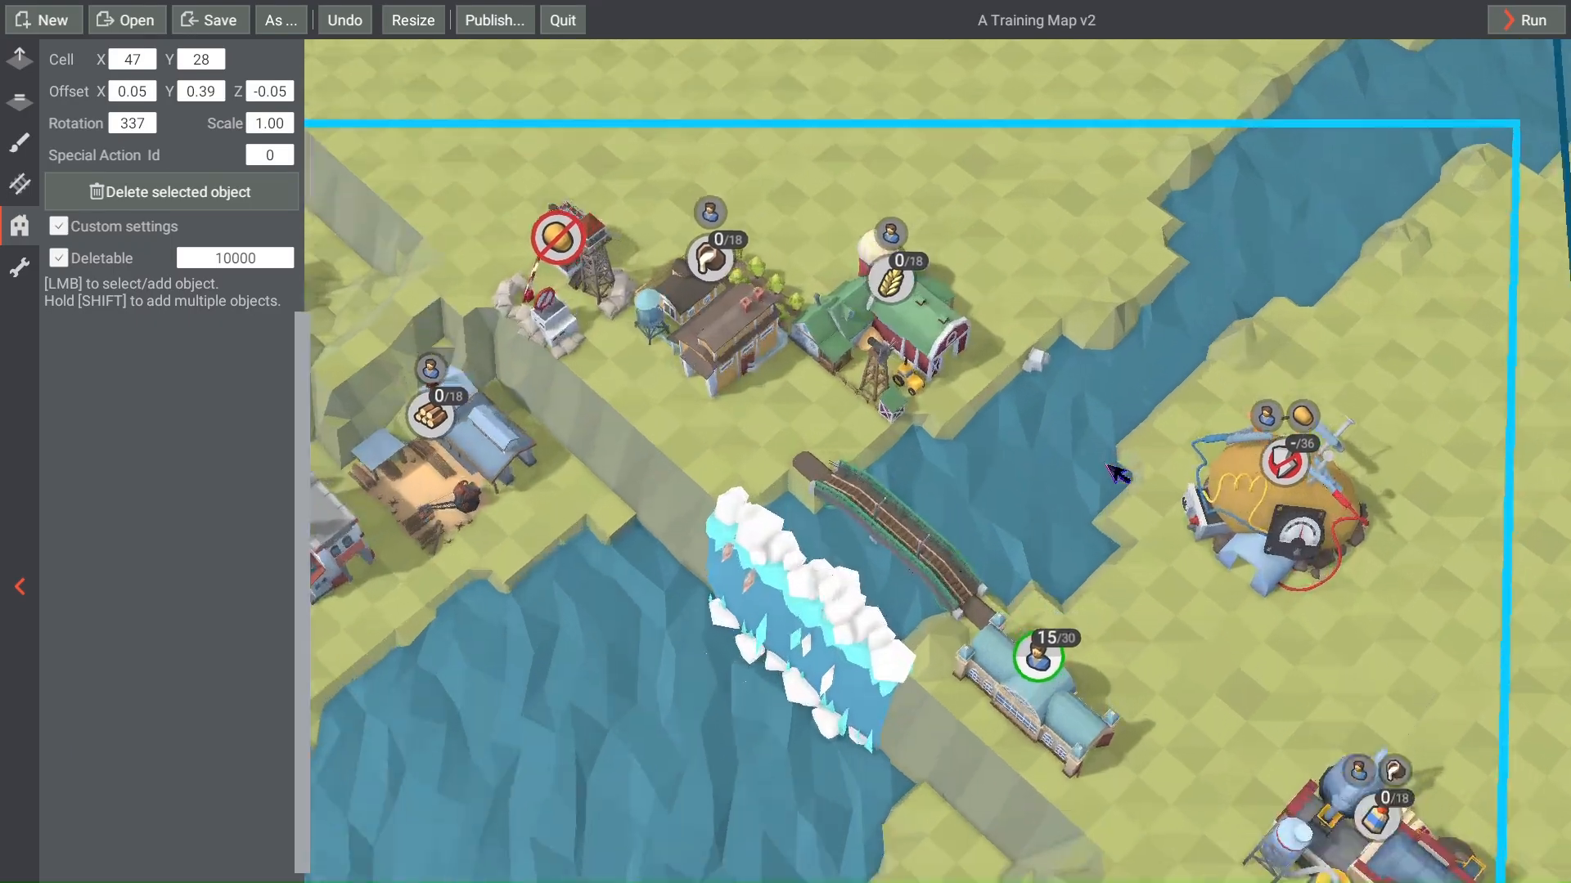
scroll(1117, 472, up, 3)
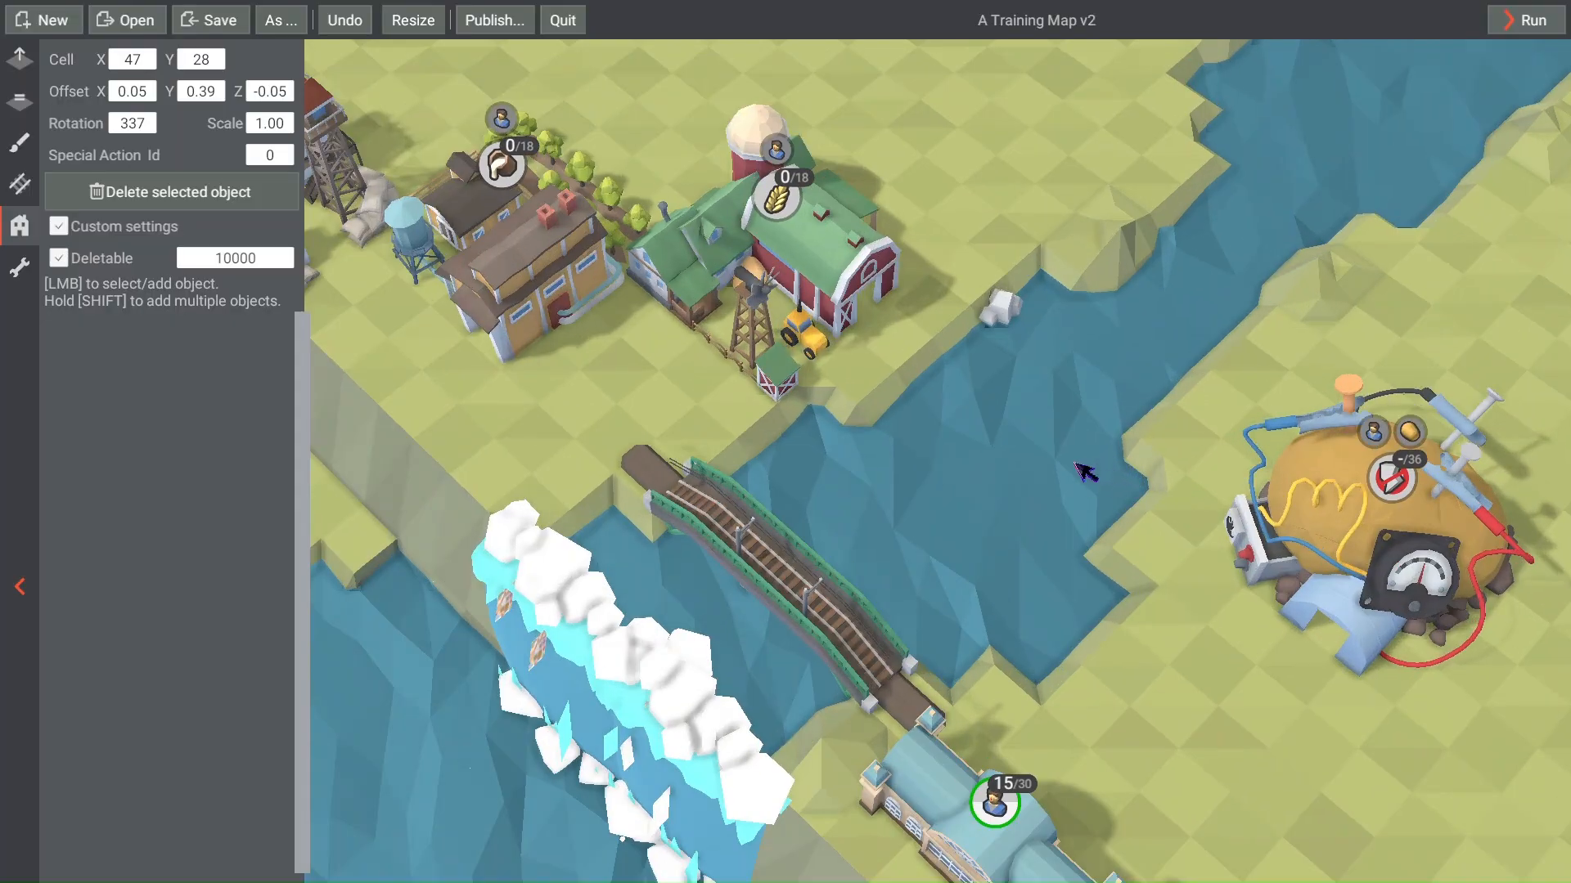
click(19, 268)
click(19, 225)
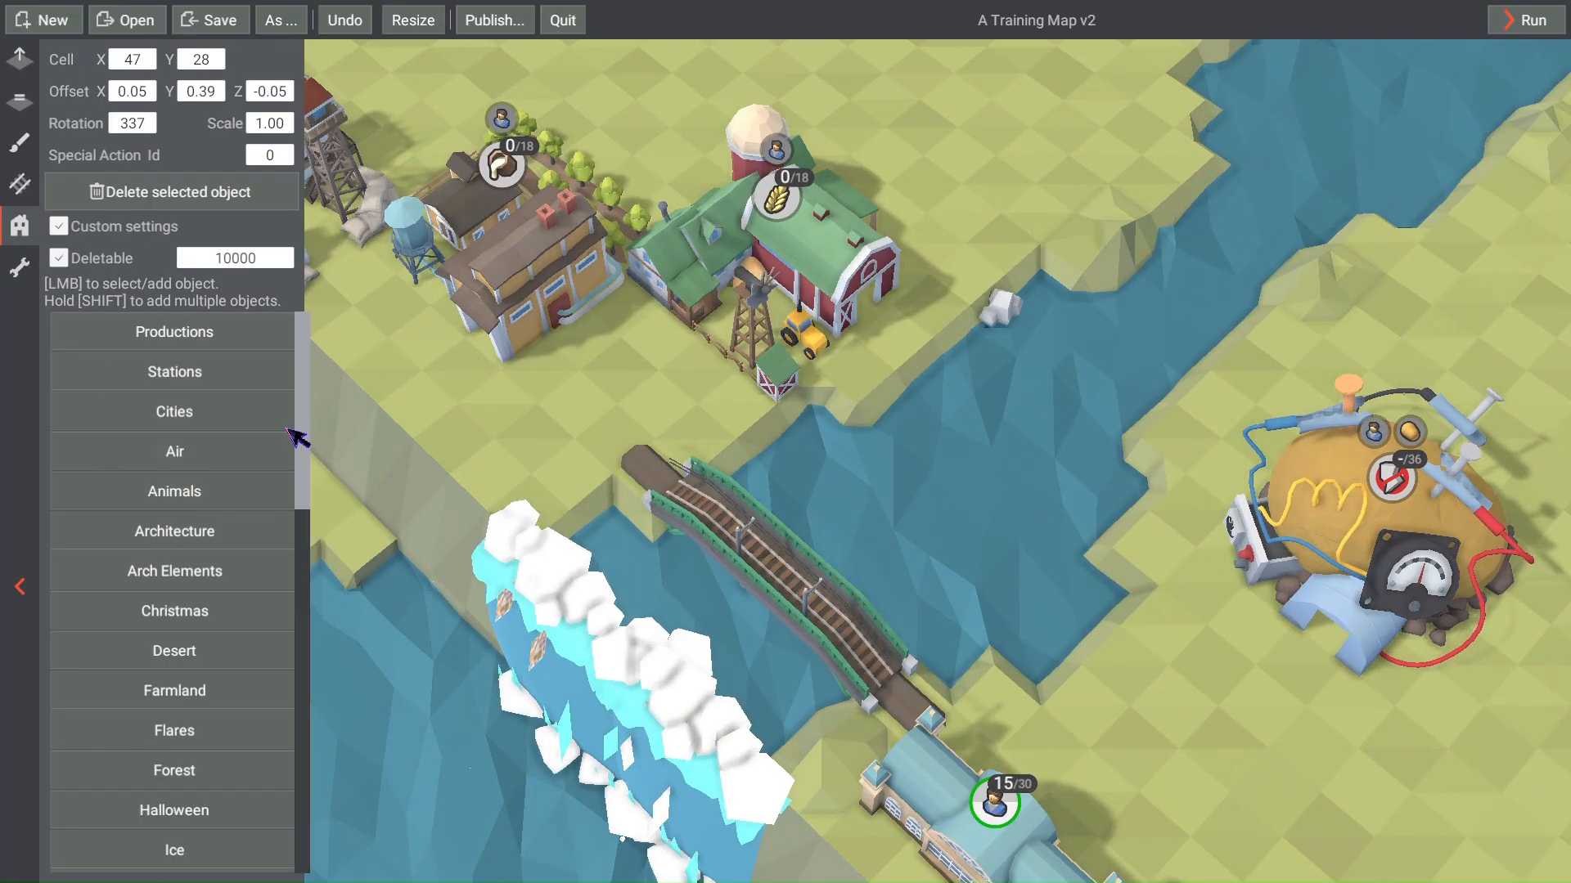
drag(309, 417, 312, 589)
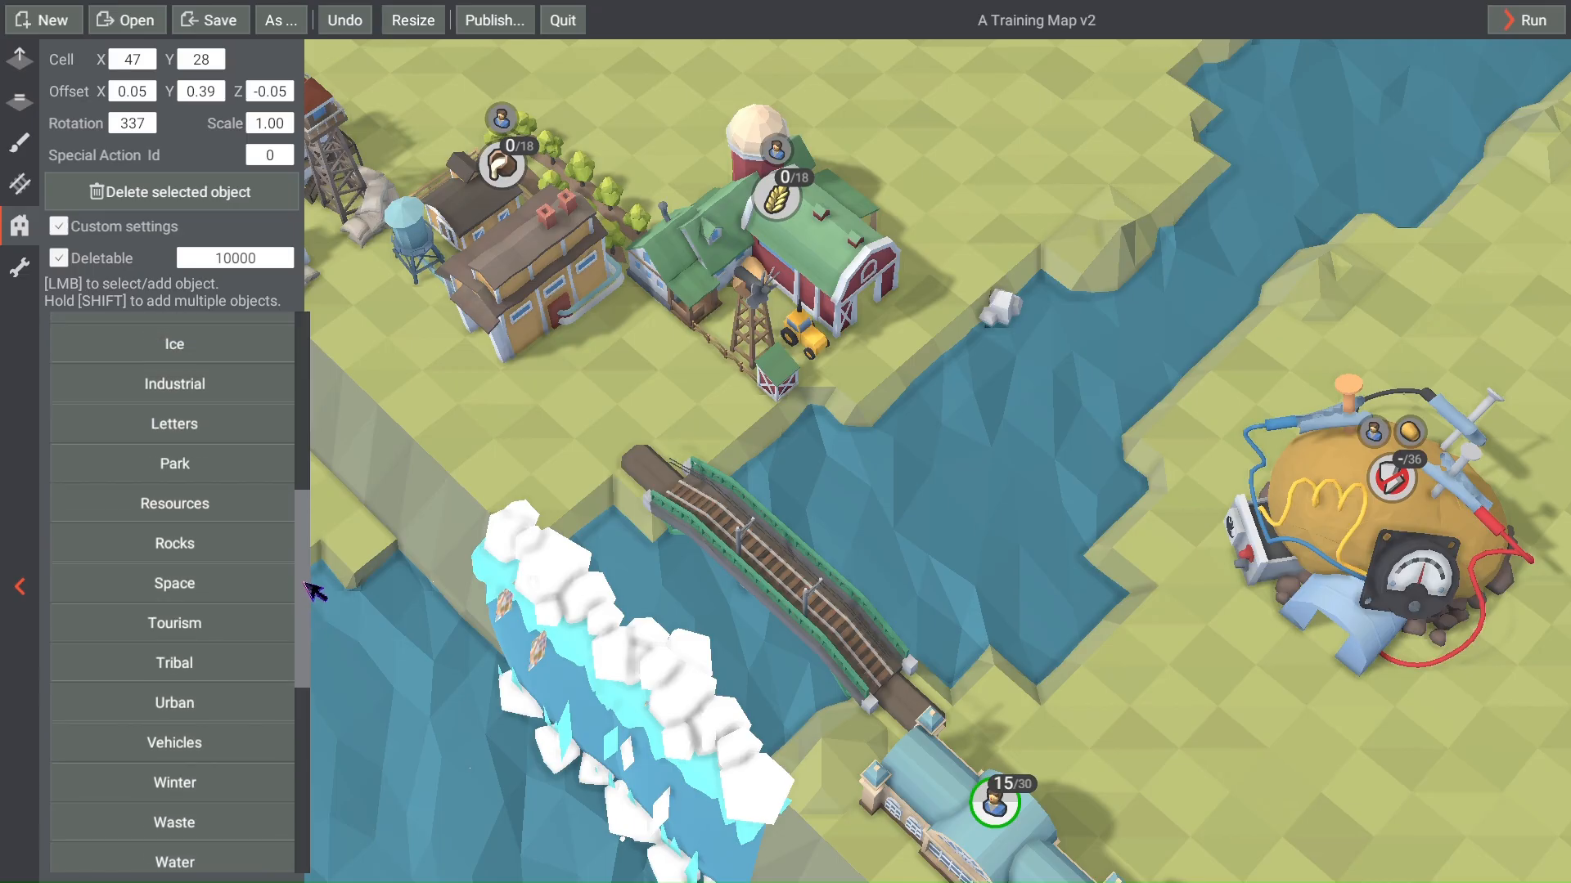
click(211, 550)
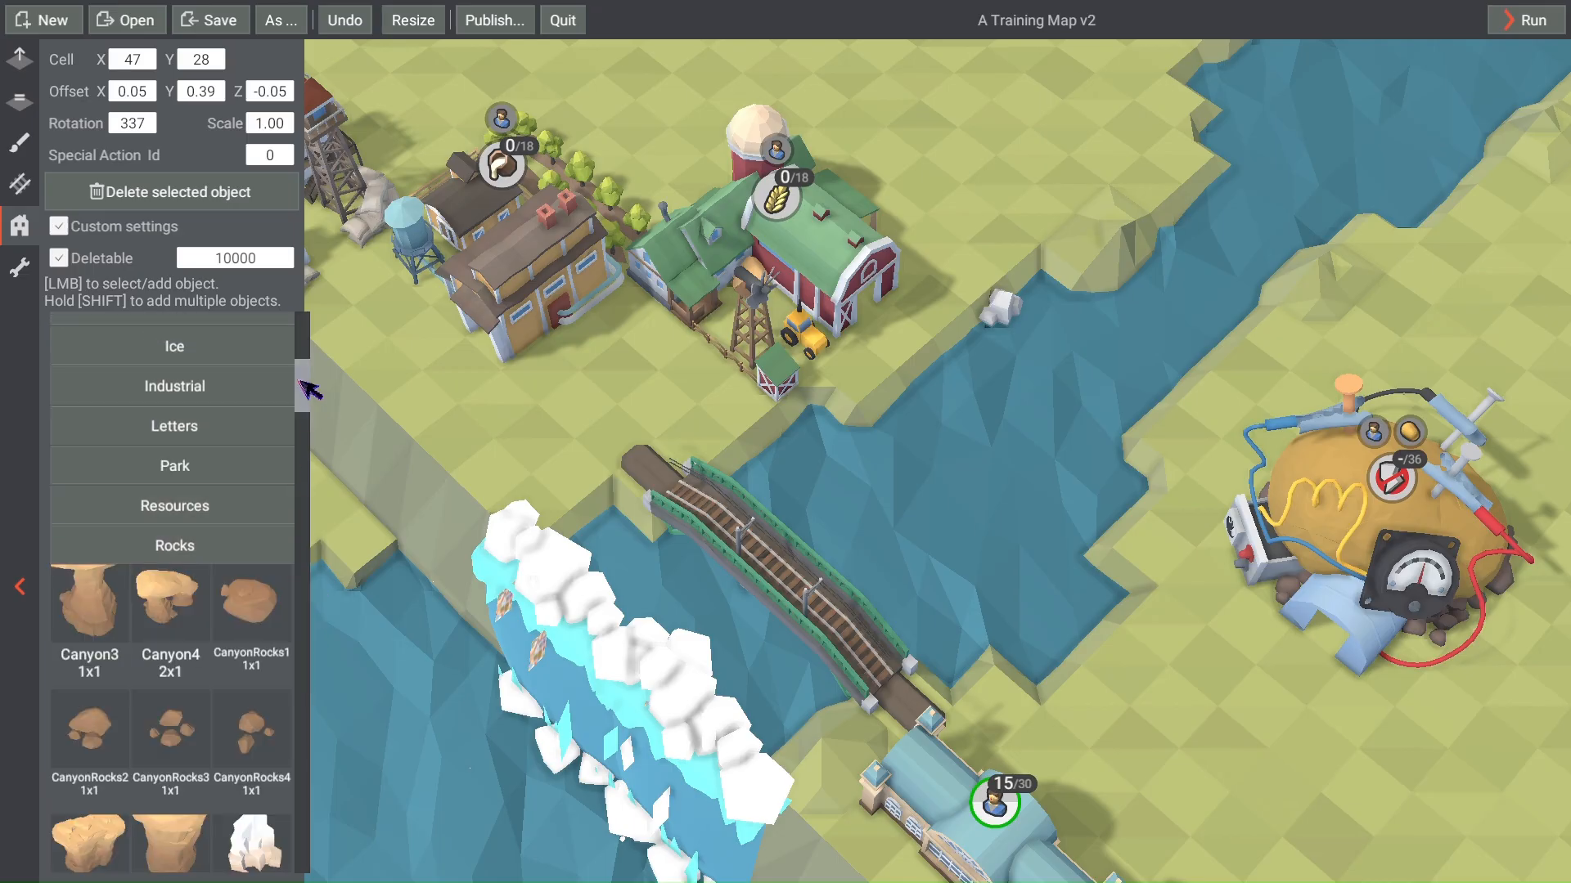
drag(308, 396, 307, 433)
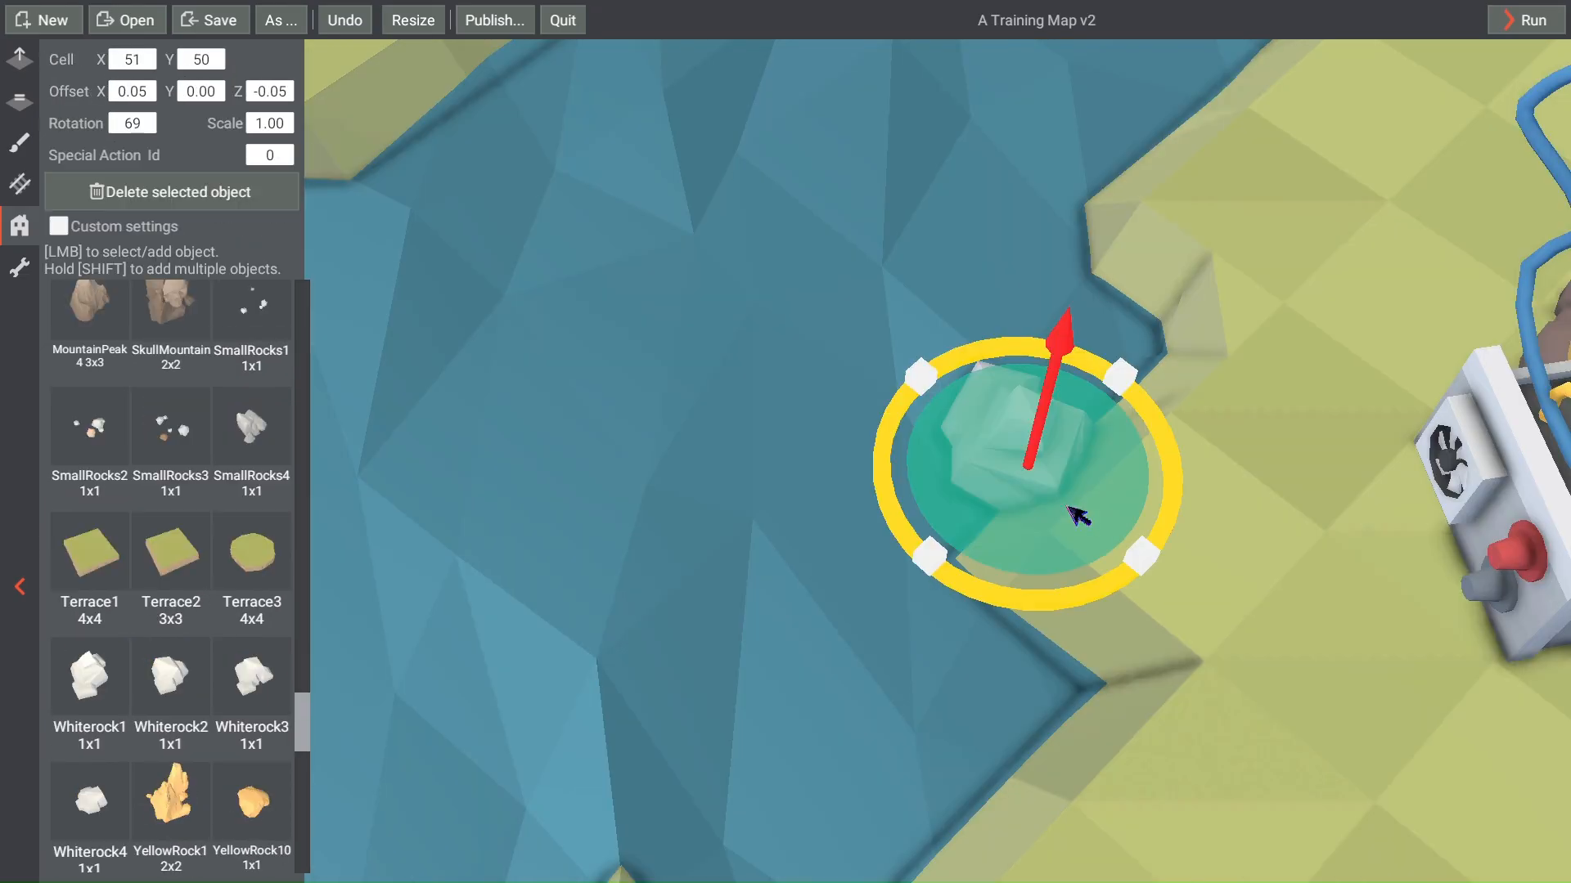
click(1004, 597)
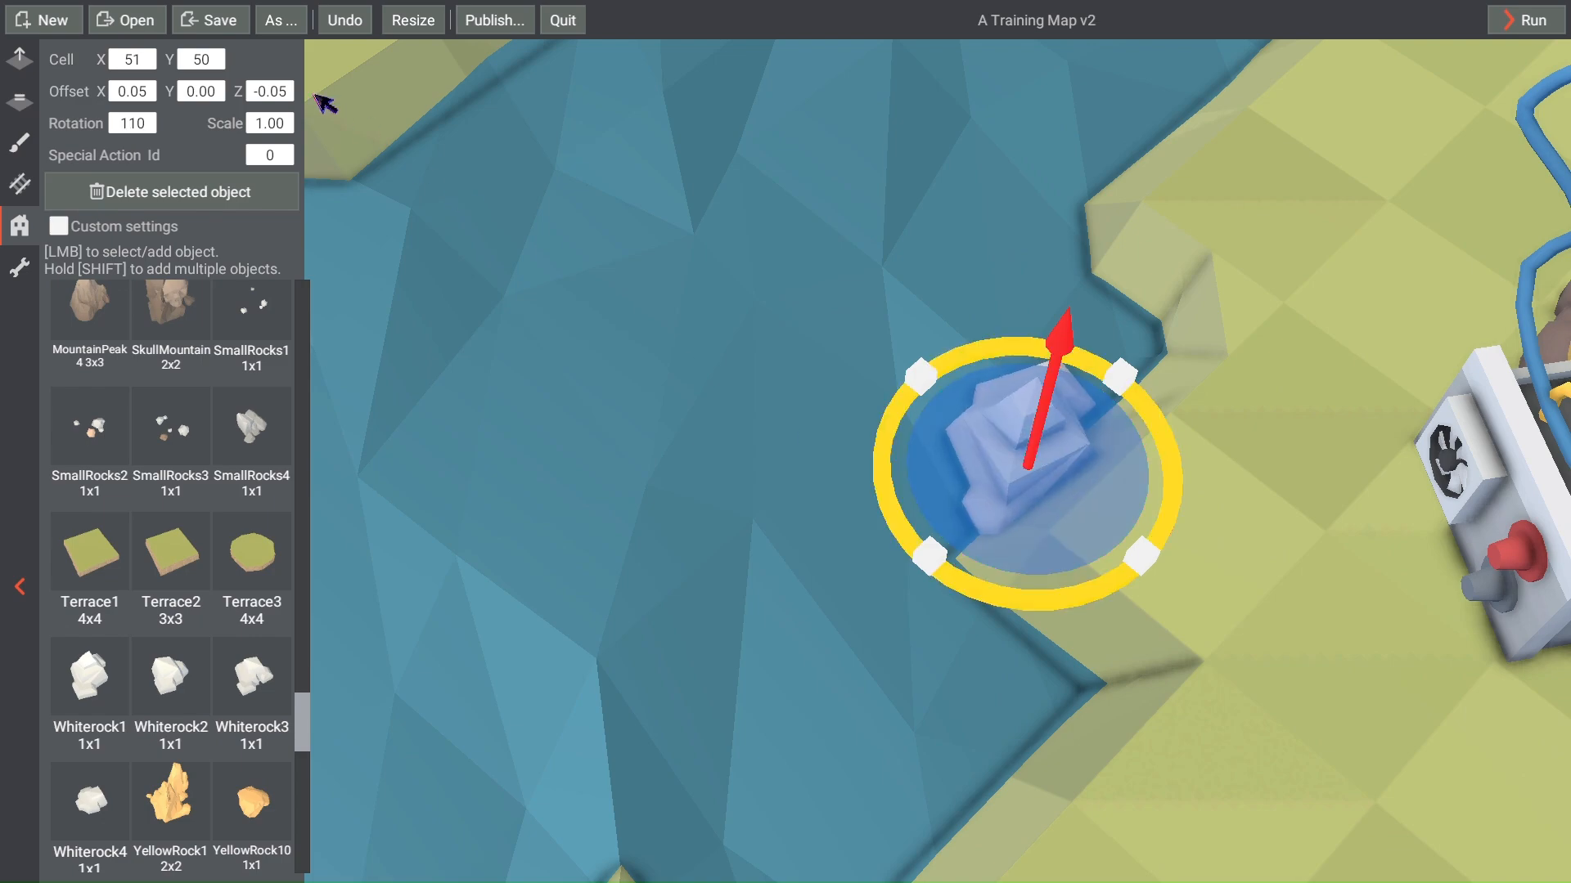
Step: Scale the east-bank rock to 1.5 and make it deletable for 73000
click(283, 131)
text(1.5)
key(Return)
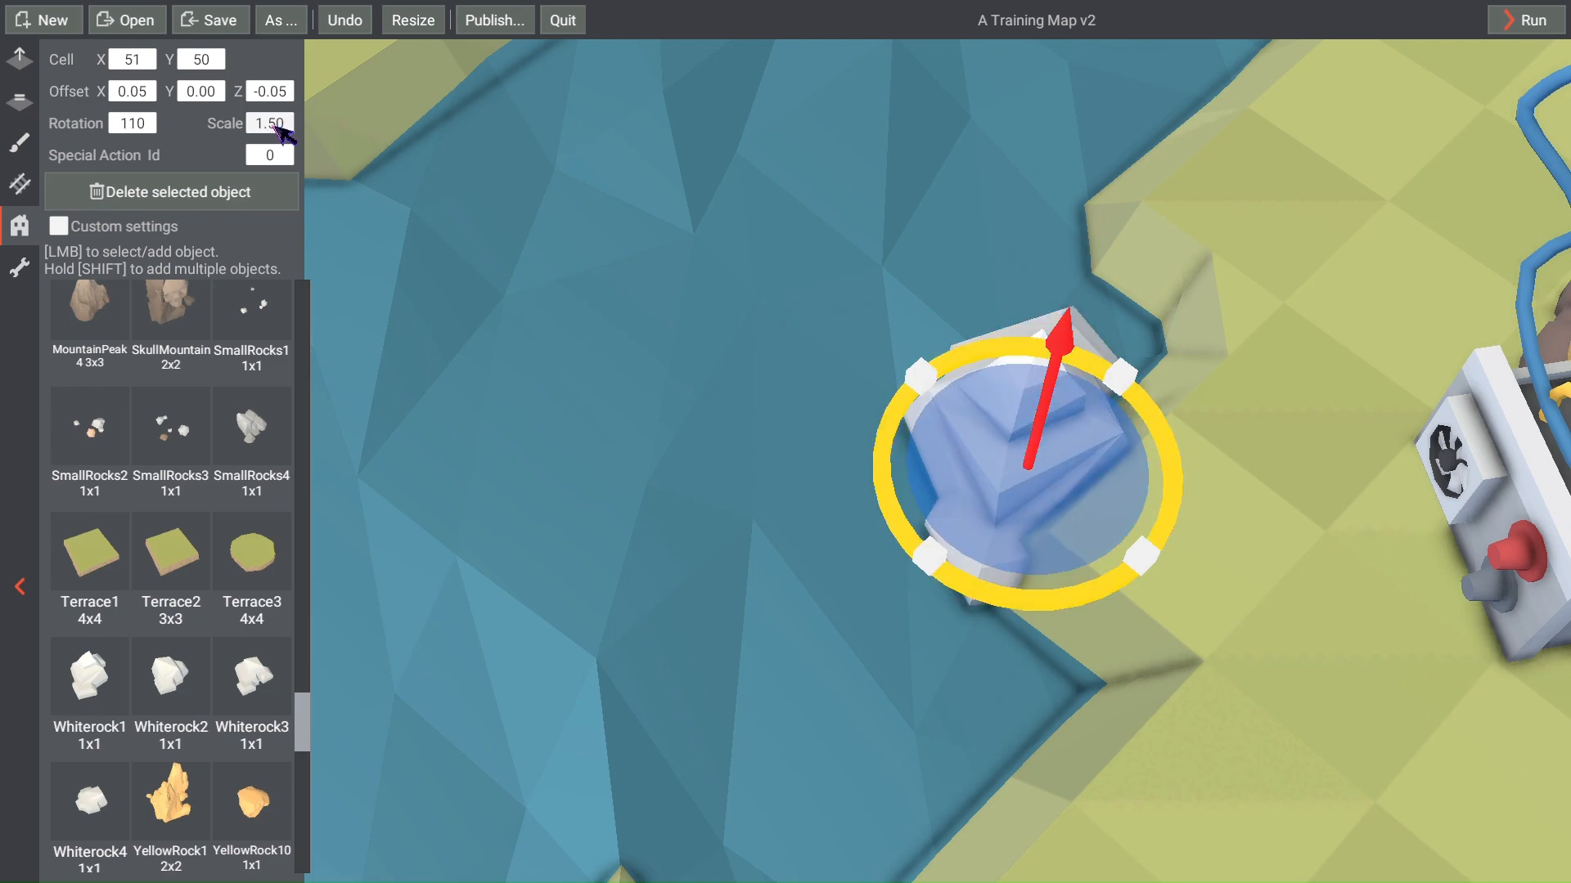
click(60, 227)
click(59, 259)
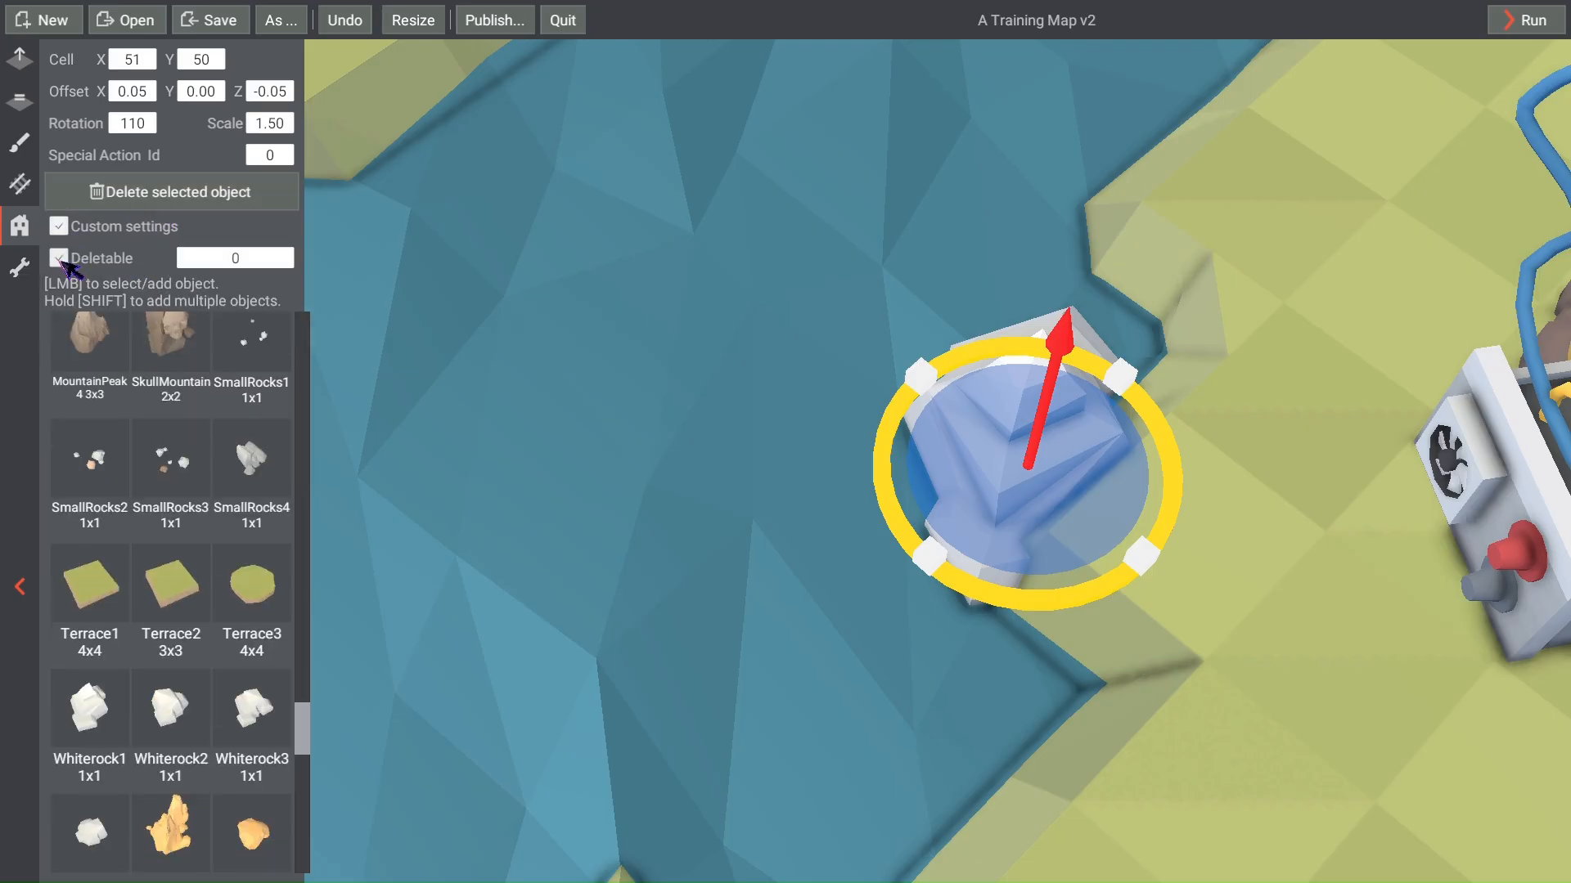
click(238, 257)
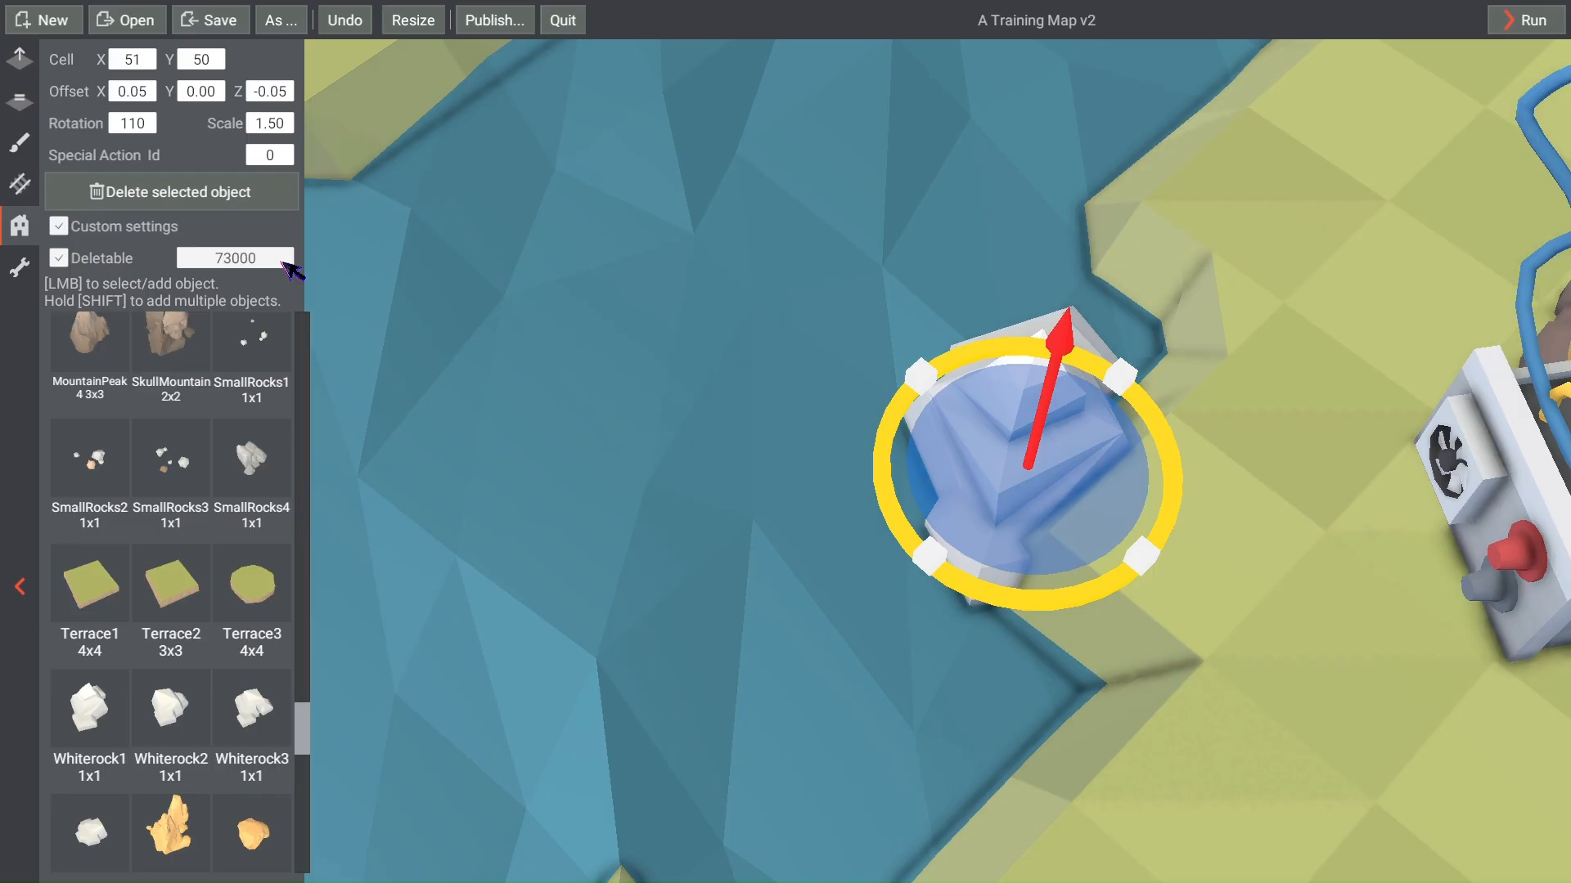
Step: Run the level, preview a bridge from the grain farm across the river, inspect the rocks there, and return to editing
click(1526, 20)
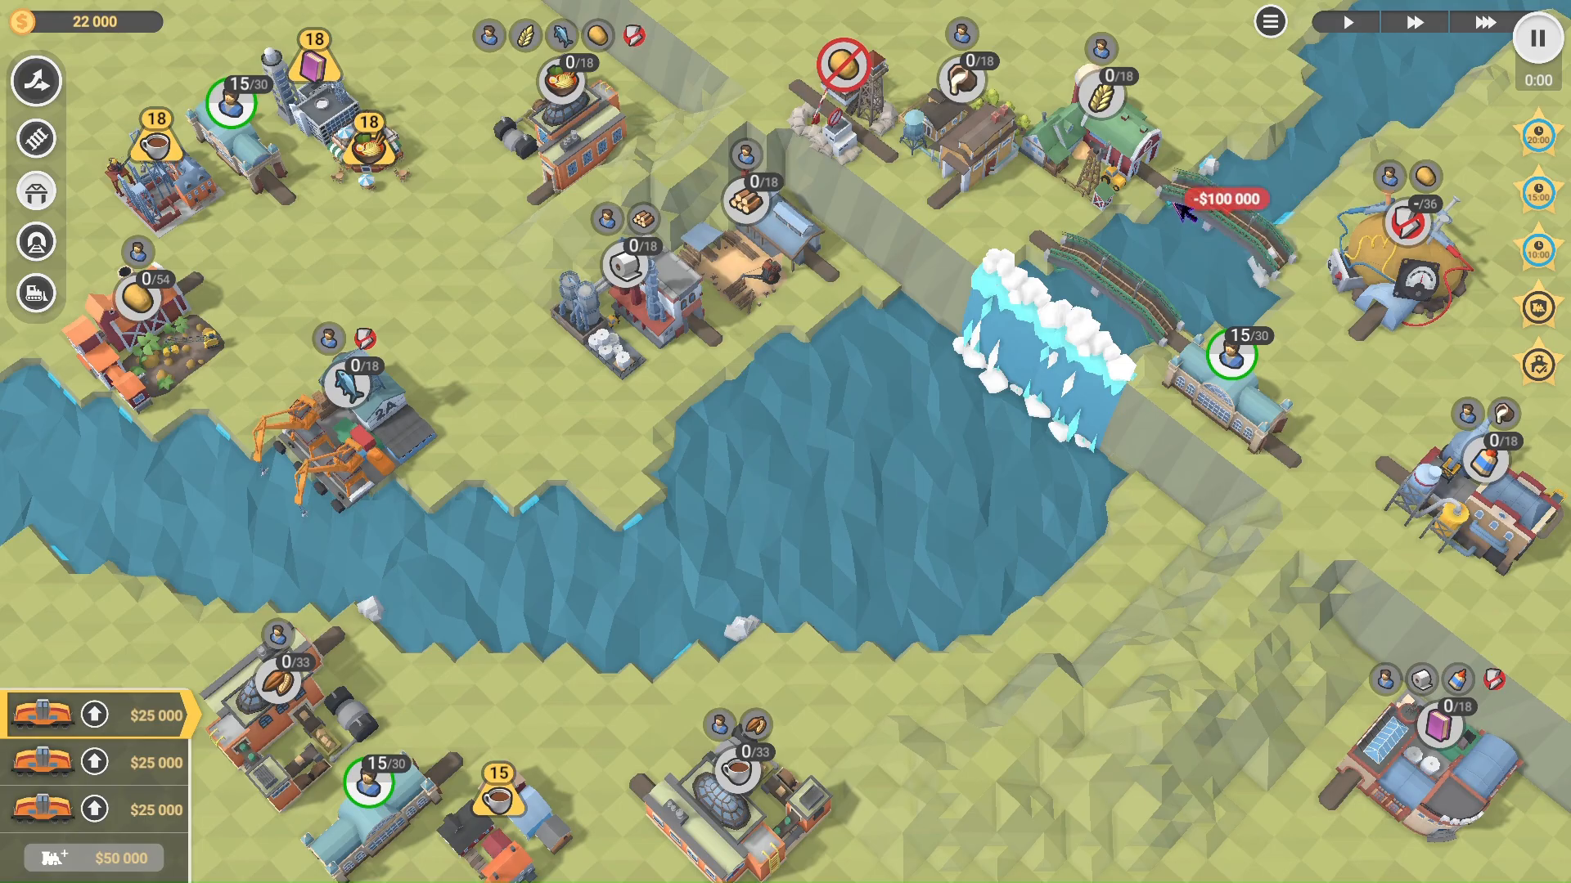
scroll(1297, 231, up, 5)
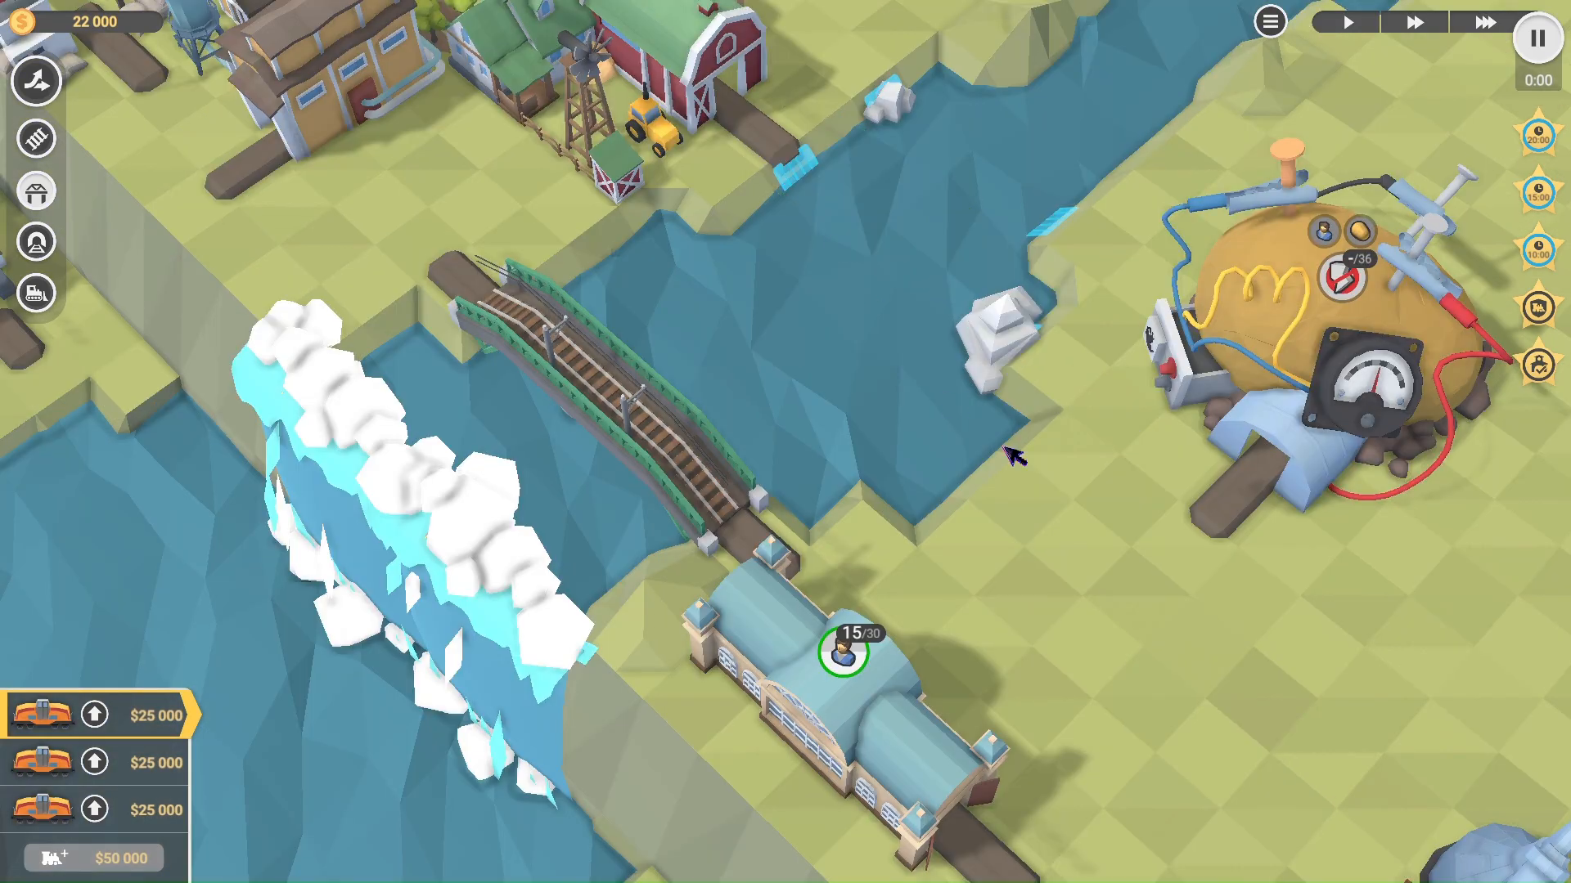
scroll(1014, 457, down, 5)
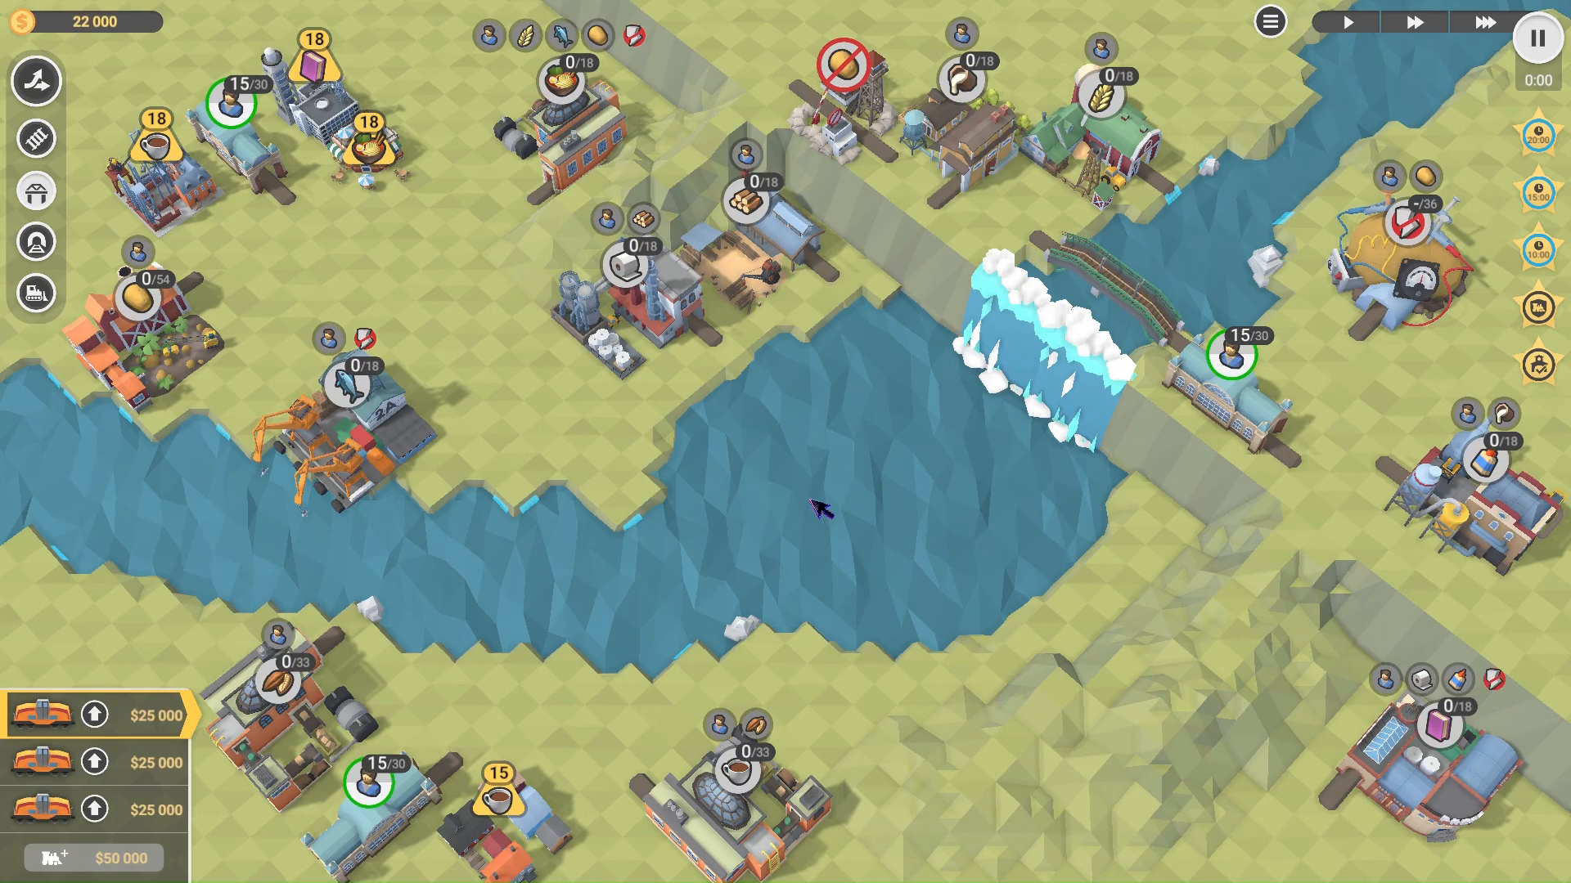
key(Escape)
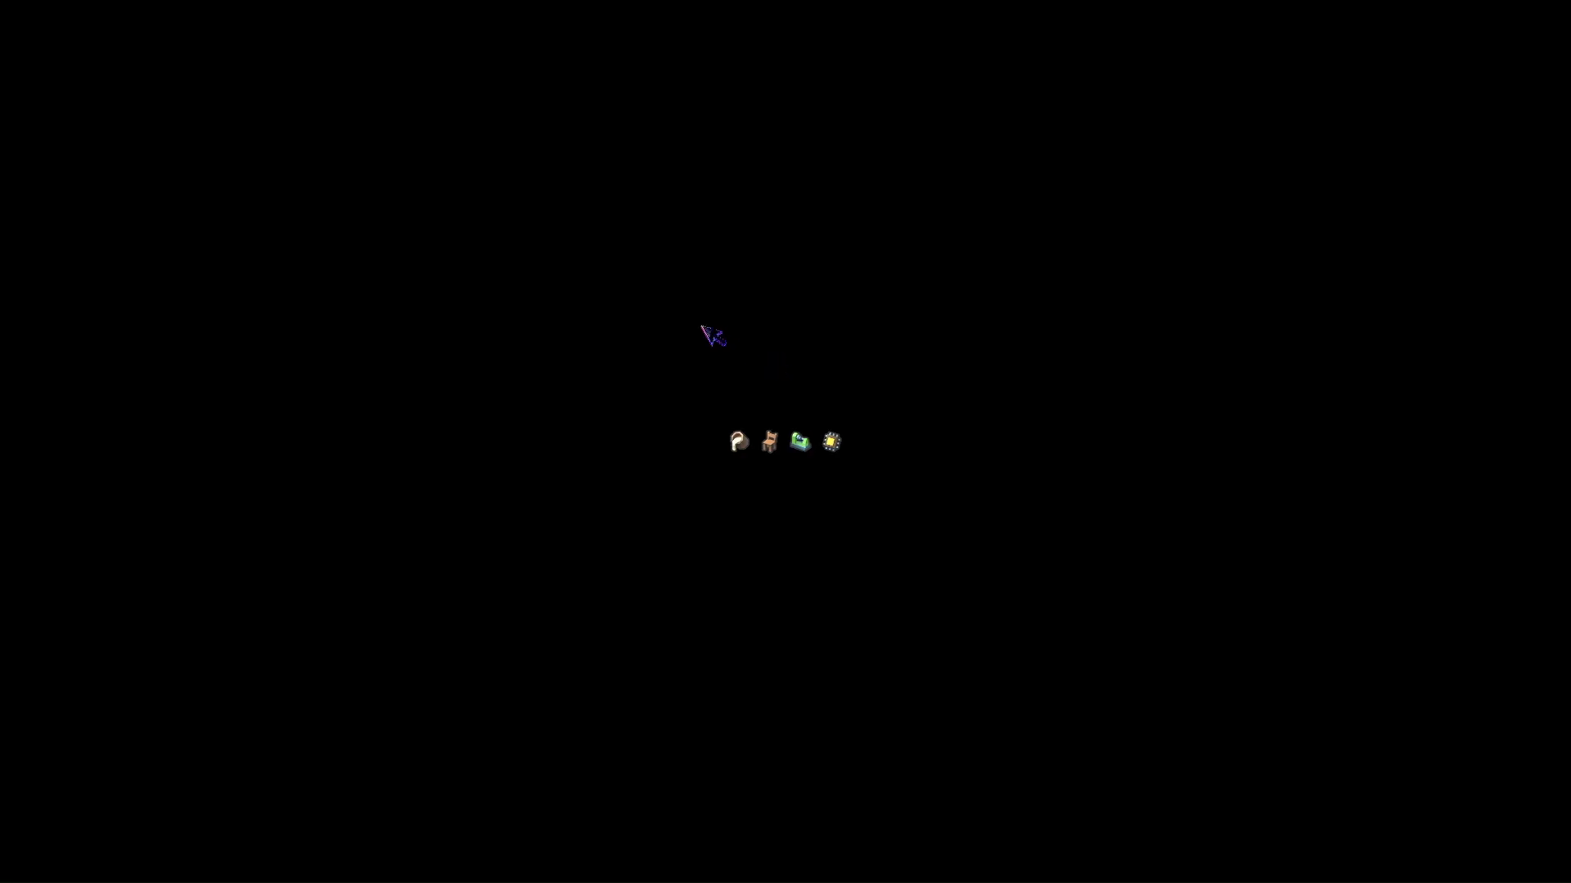
scroll(900, 317, up, 7)
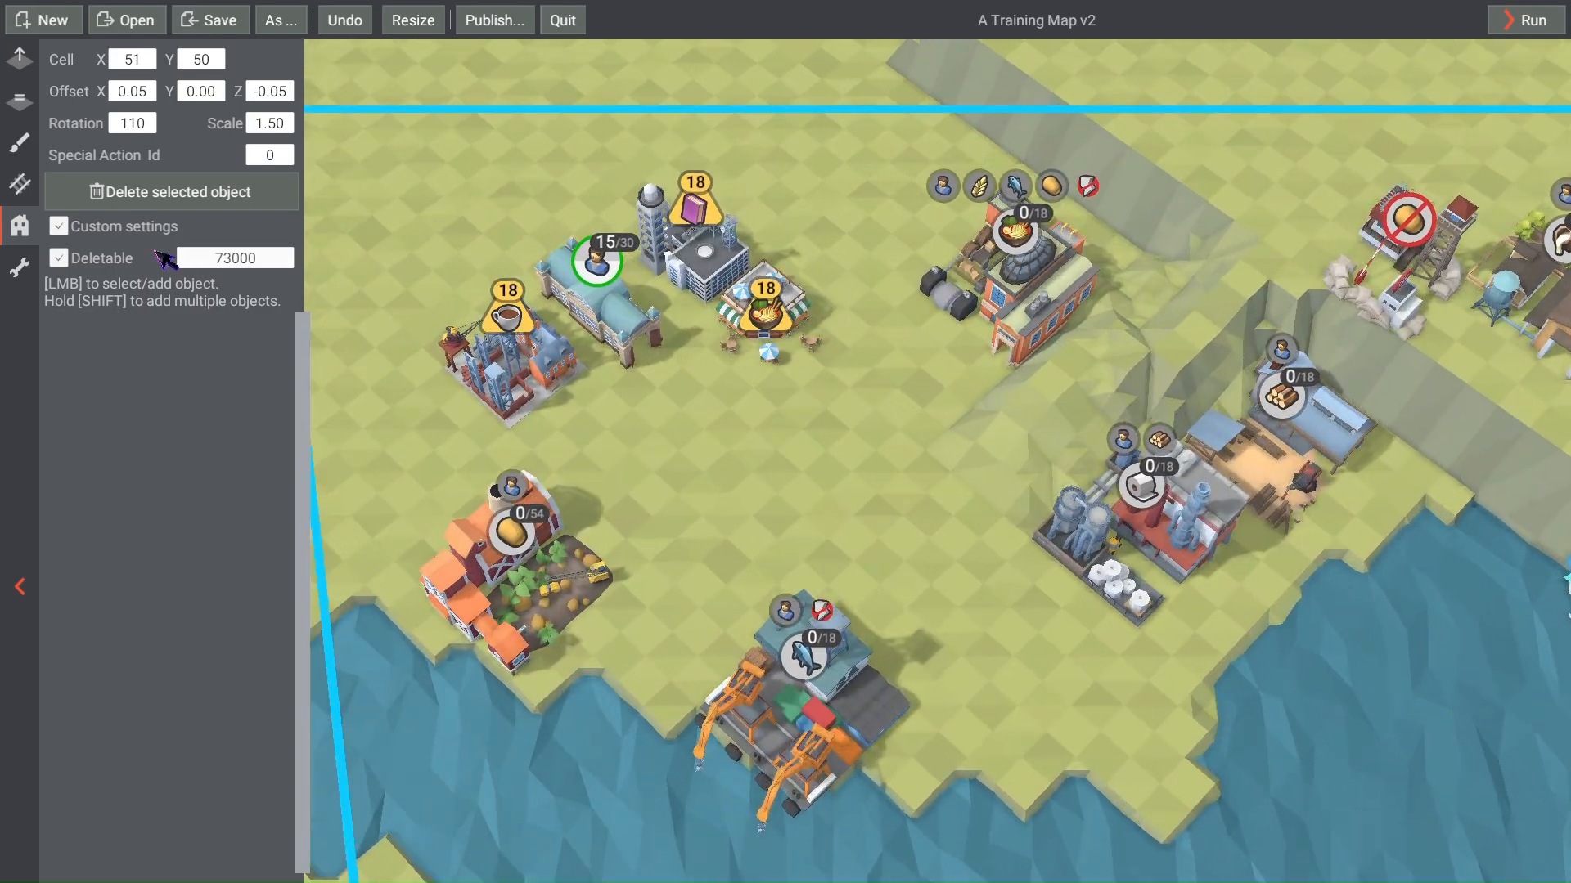
Step: Set the hot drink, book and ramen quests at the three delivery buildings around the northwest workers' station to 24 each
scroll(450, 340, up, 2)
click(449, 340)
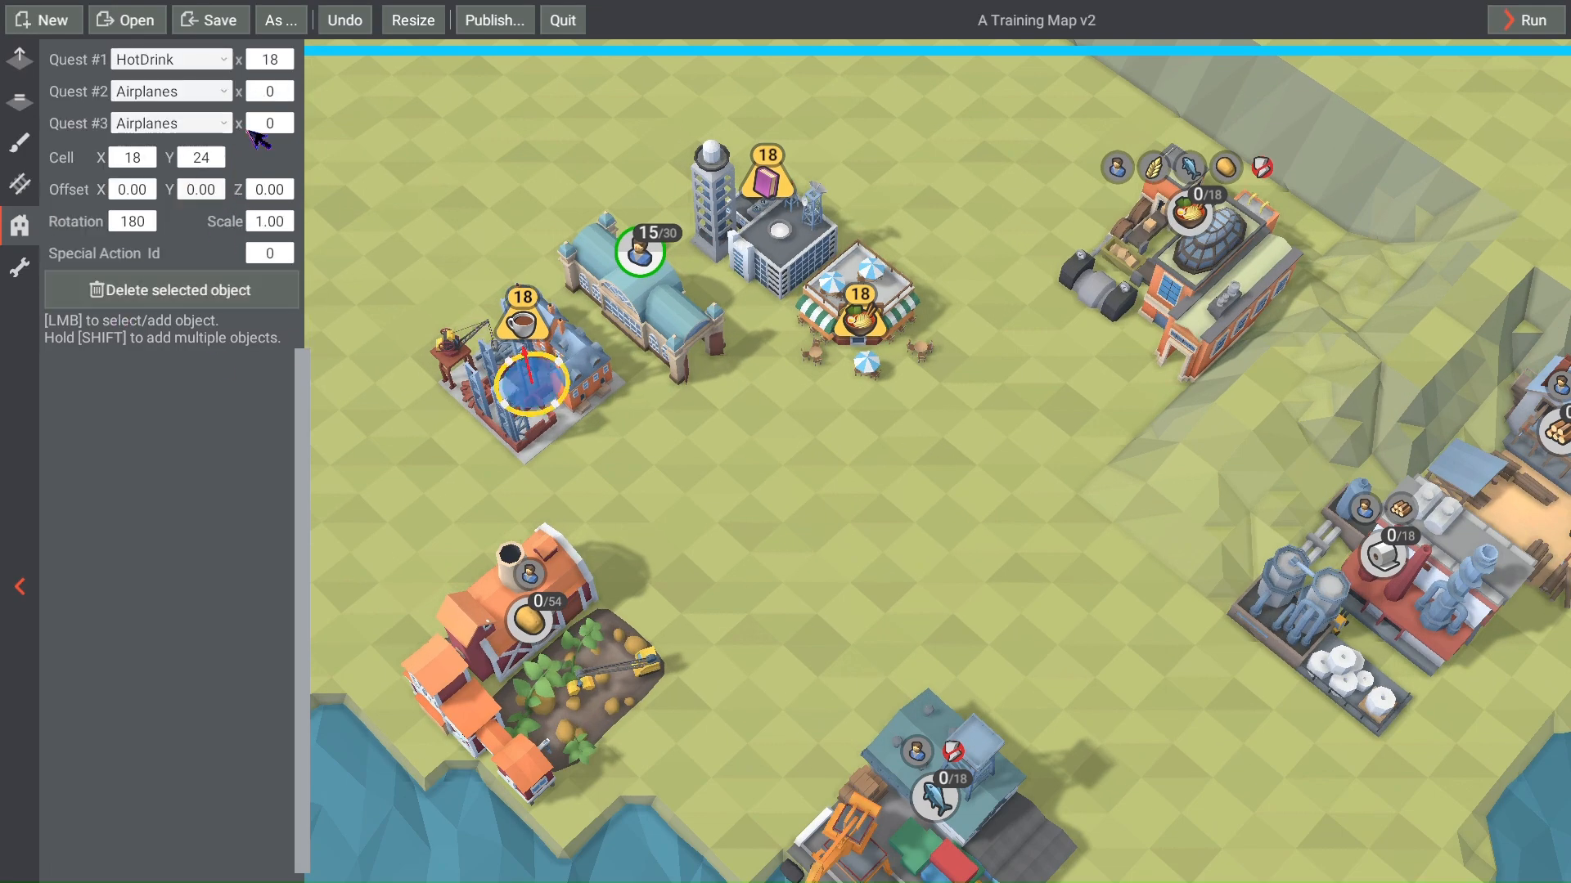
click(279, 62)
text(24)
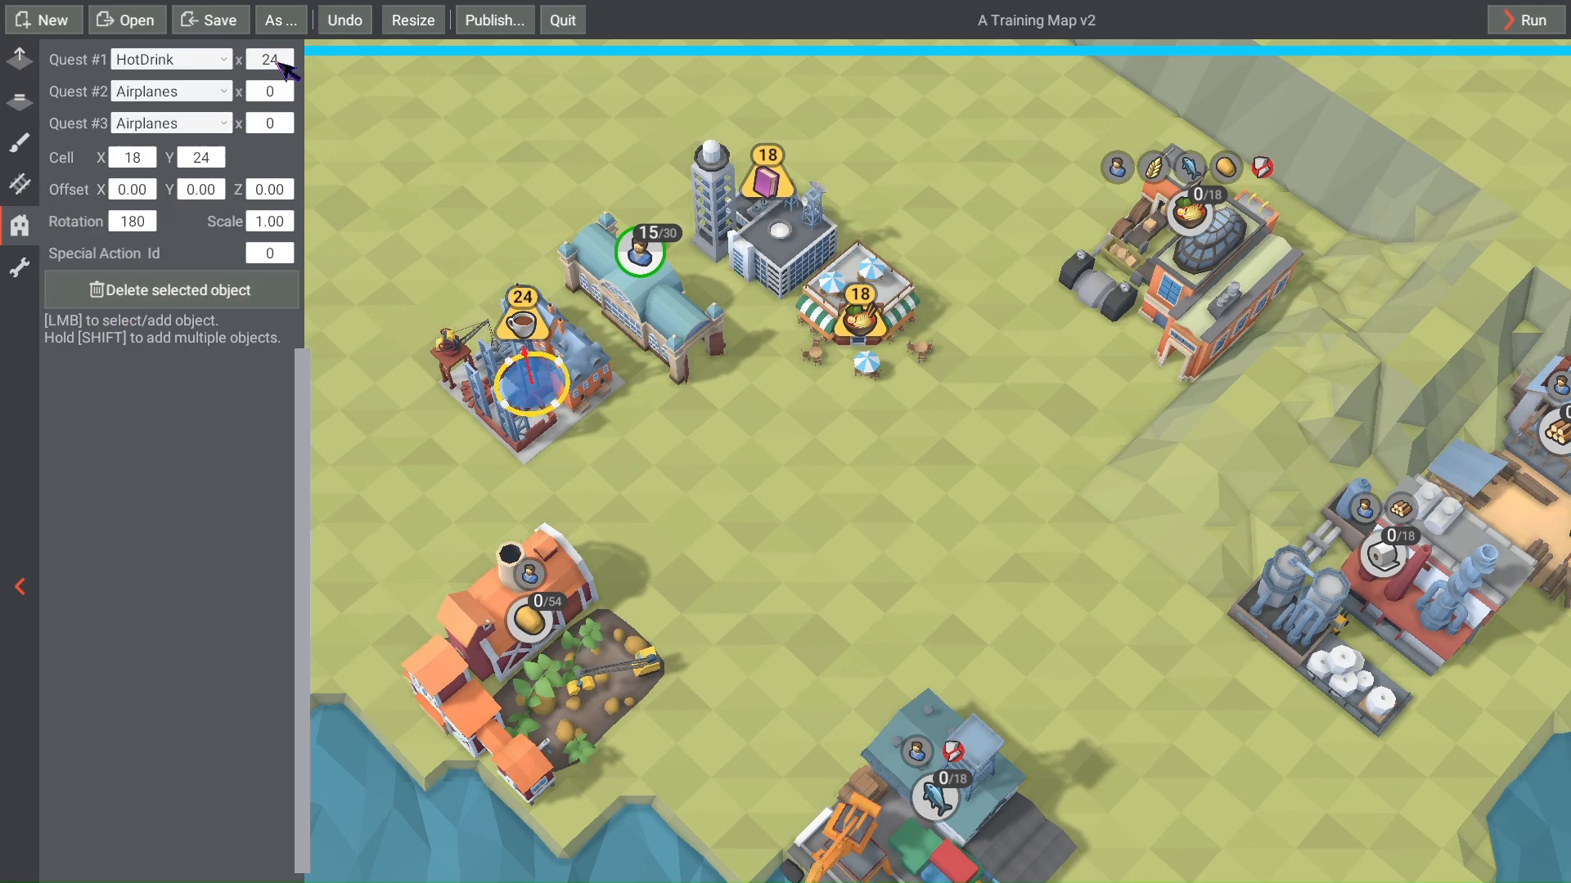
click(779, 232)
click(275, 64)
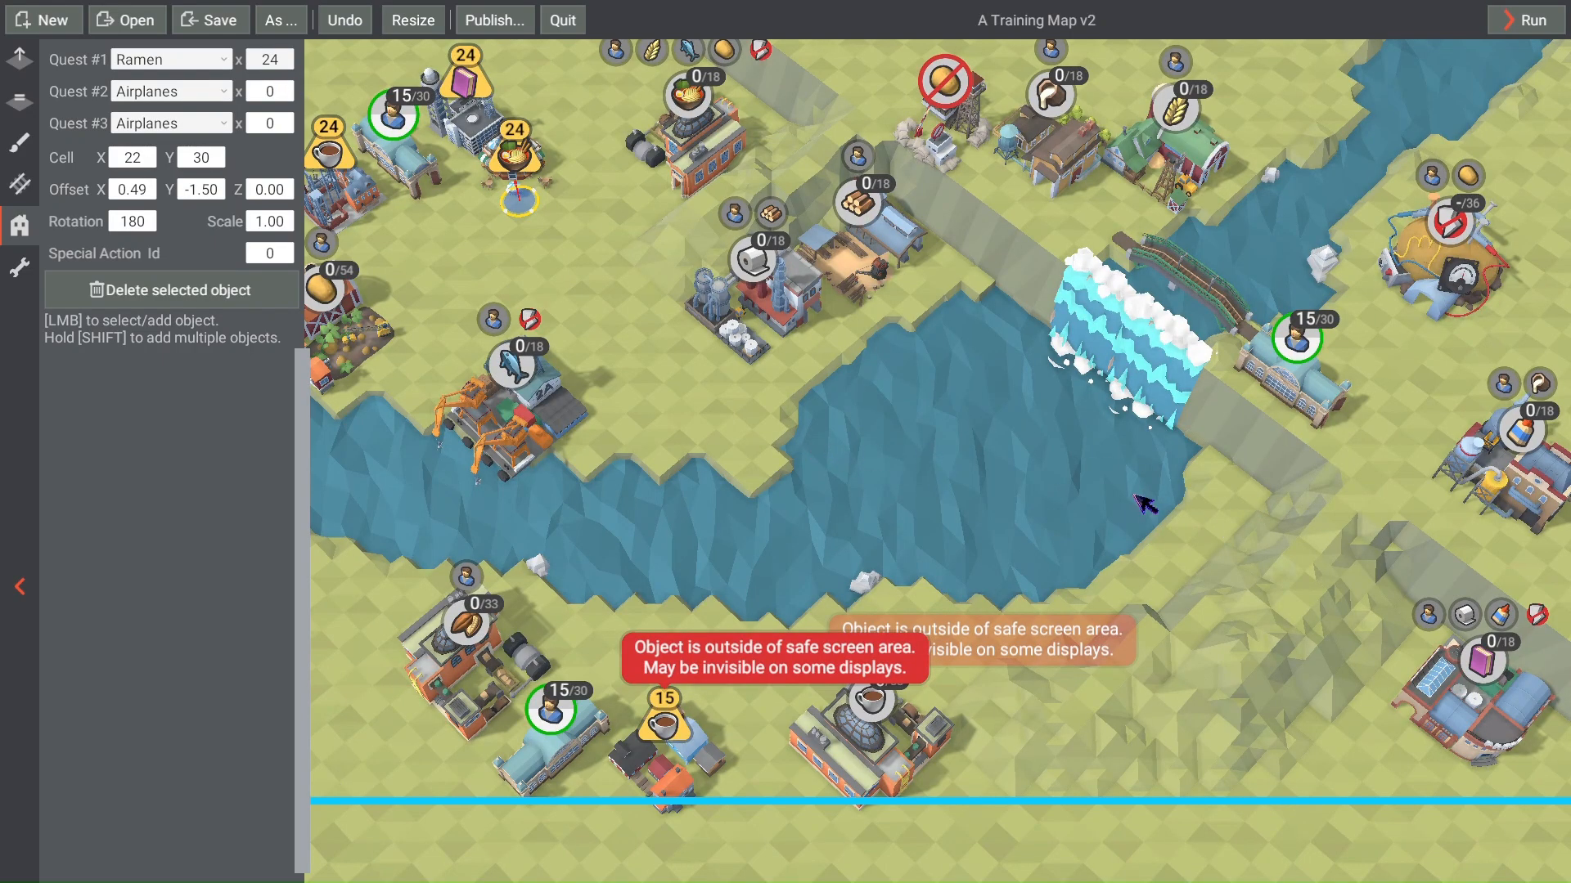
Step: Examine the layout of factories, stations and river crossings across the whole map
key(s)
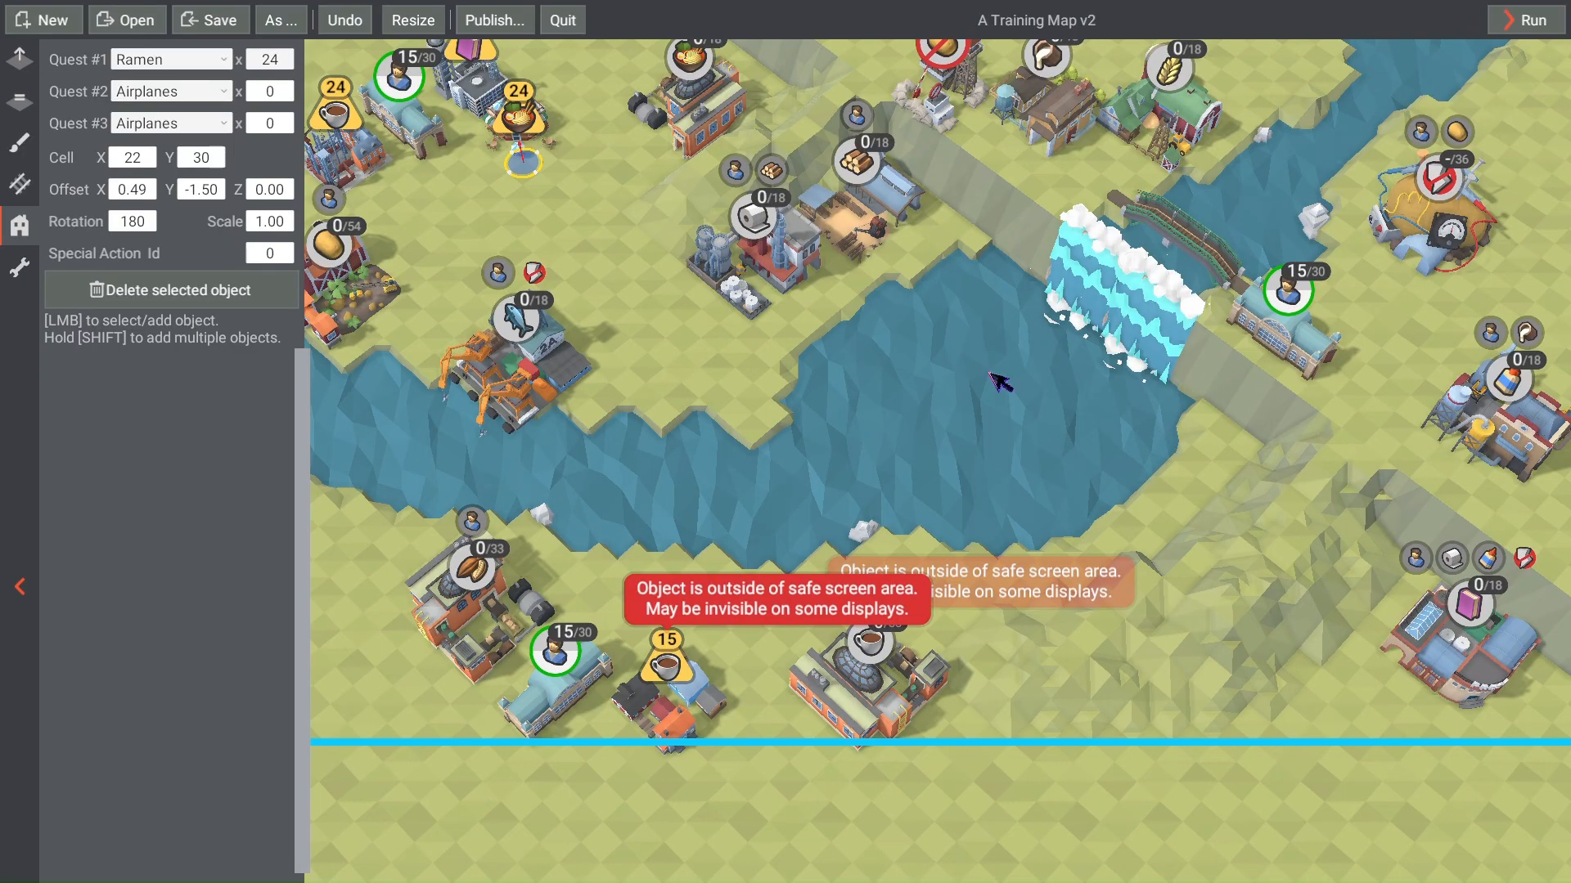
key(w)
key(a)
scroll(965, 385, down, 4)
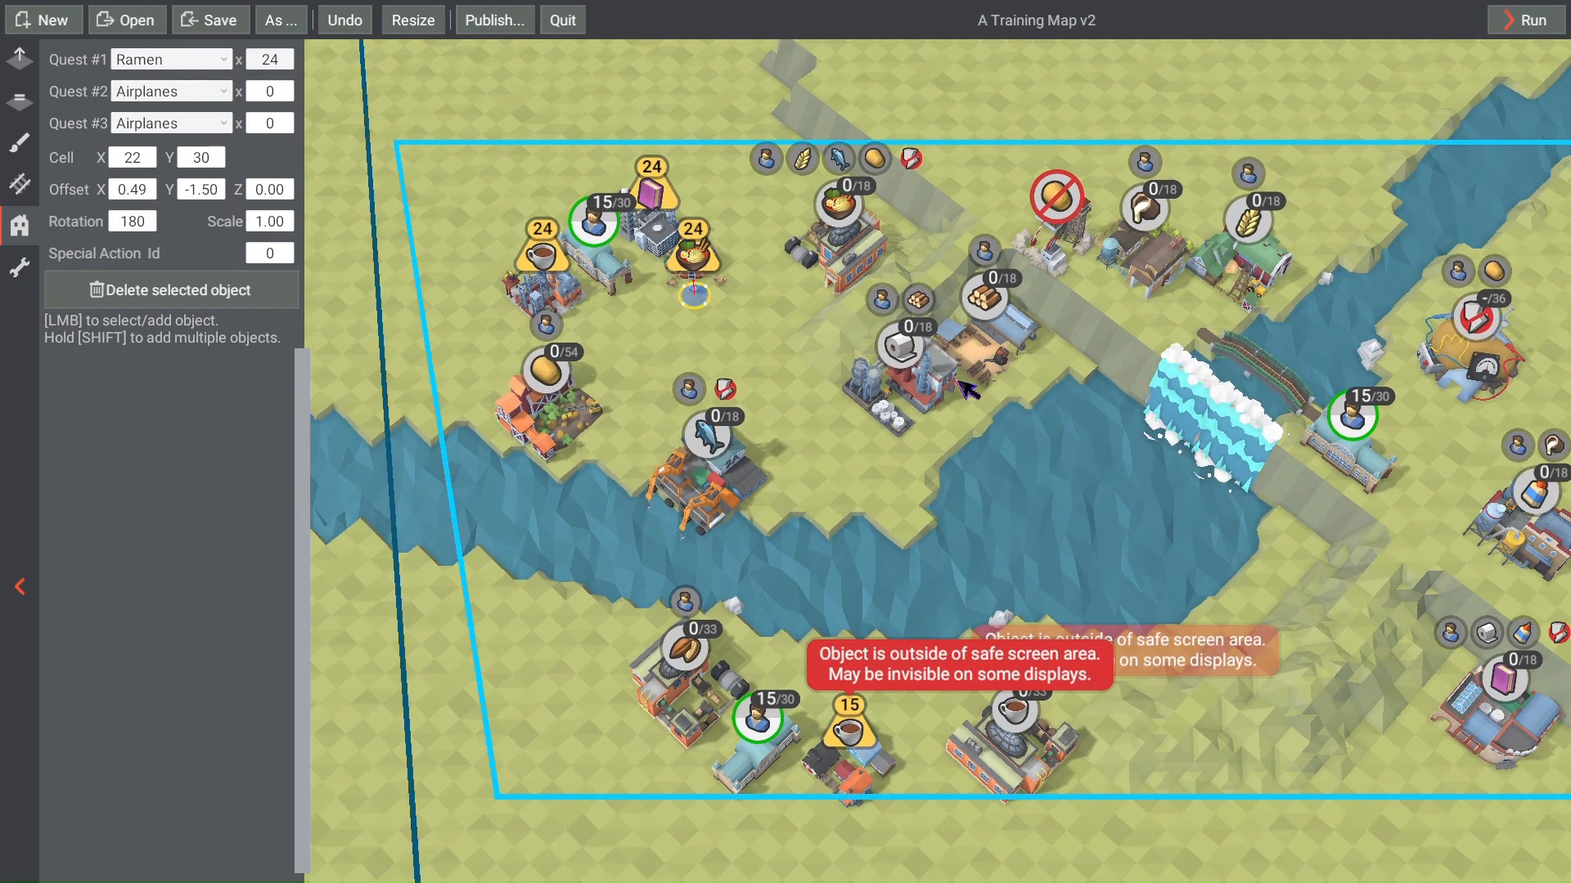
scroll(959, 440, up, 2)
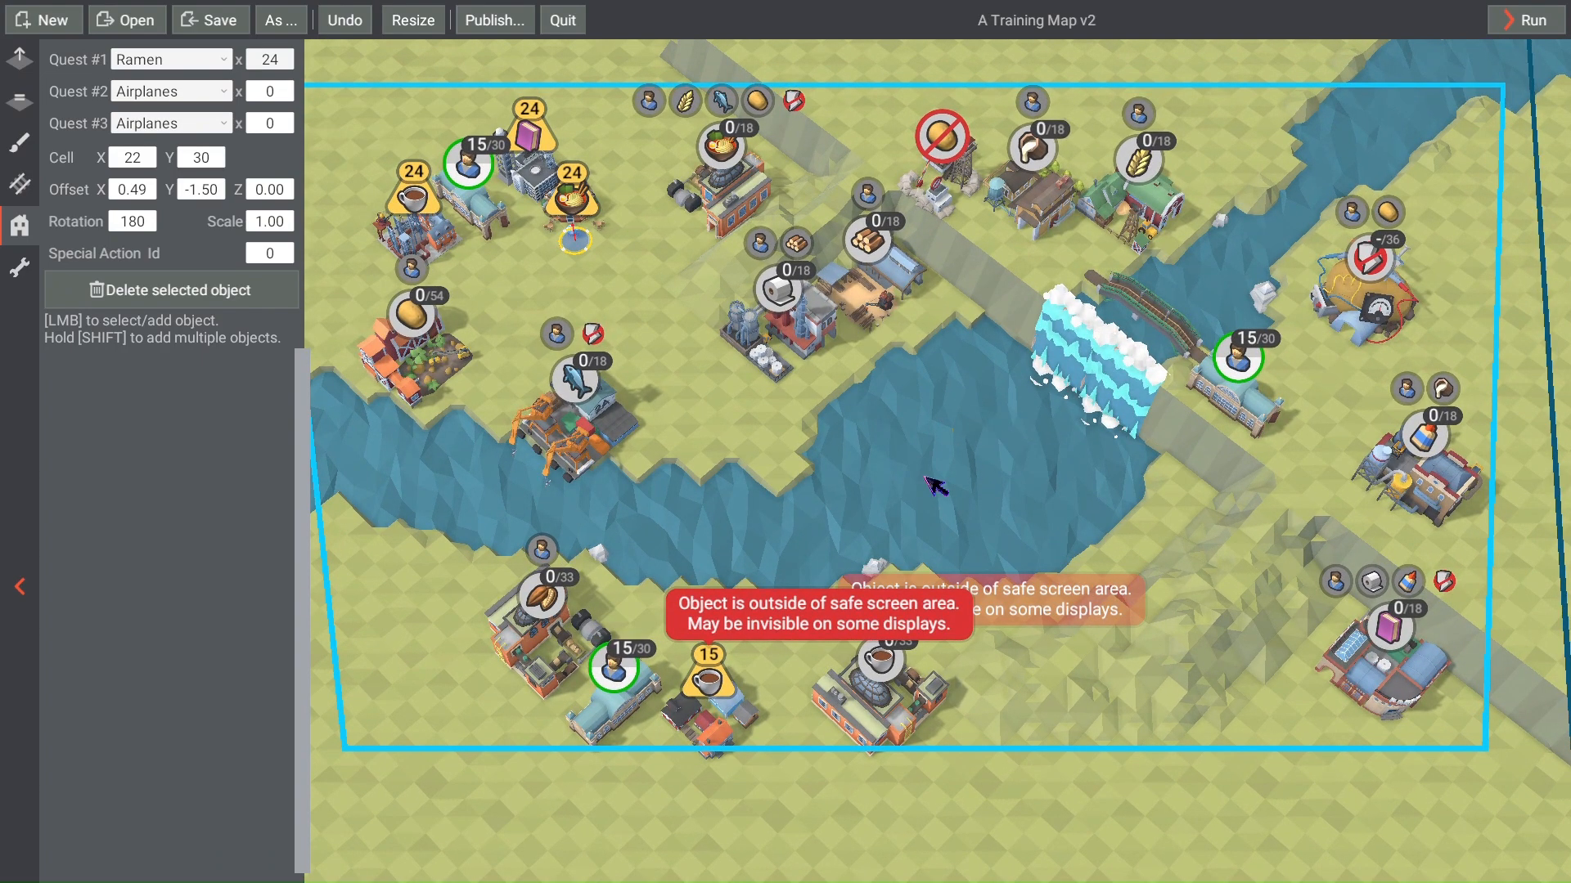
scroll(933, 434, up, 2)
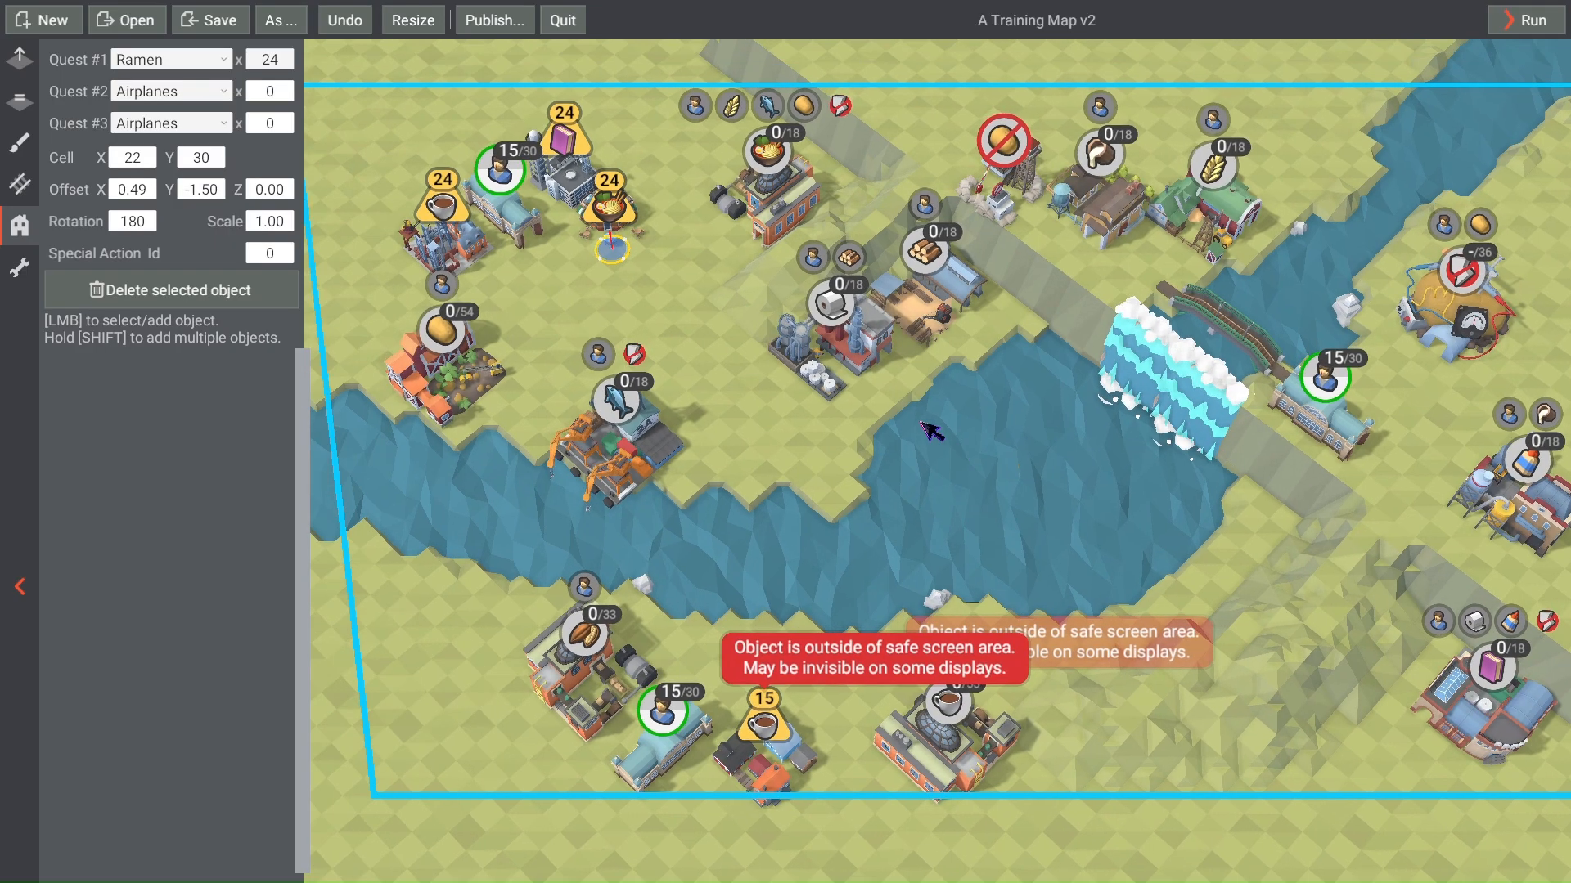
scroll(941, 436, down, 2)
scroll(1006, 427, up, 1)
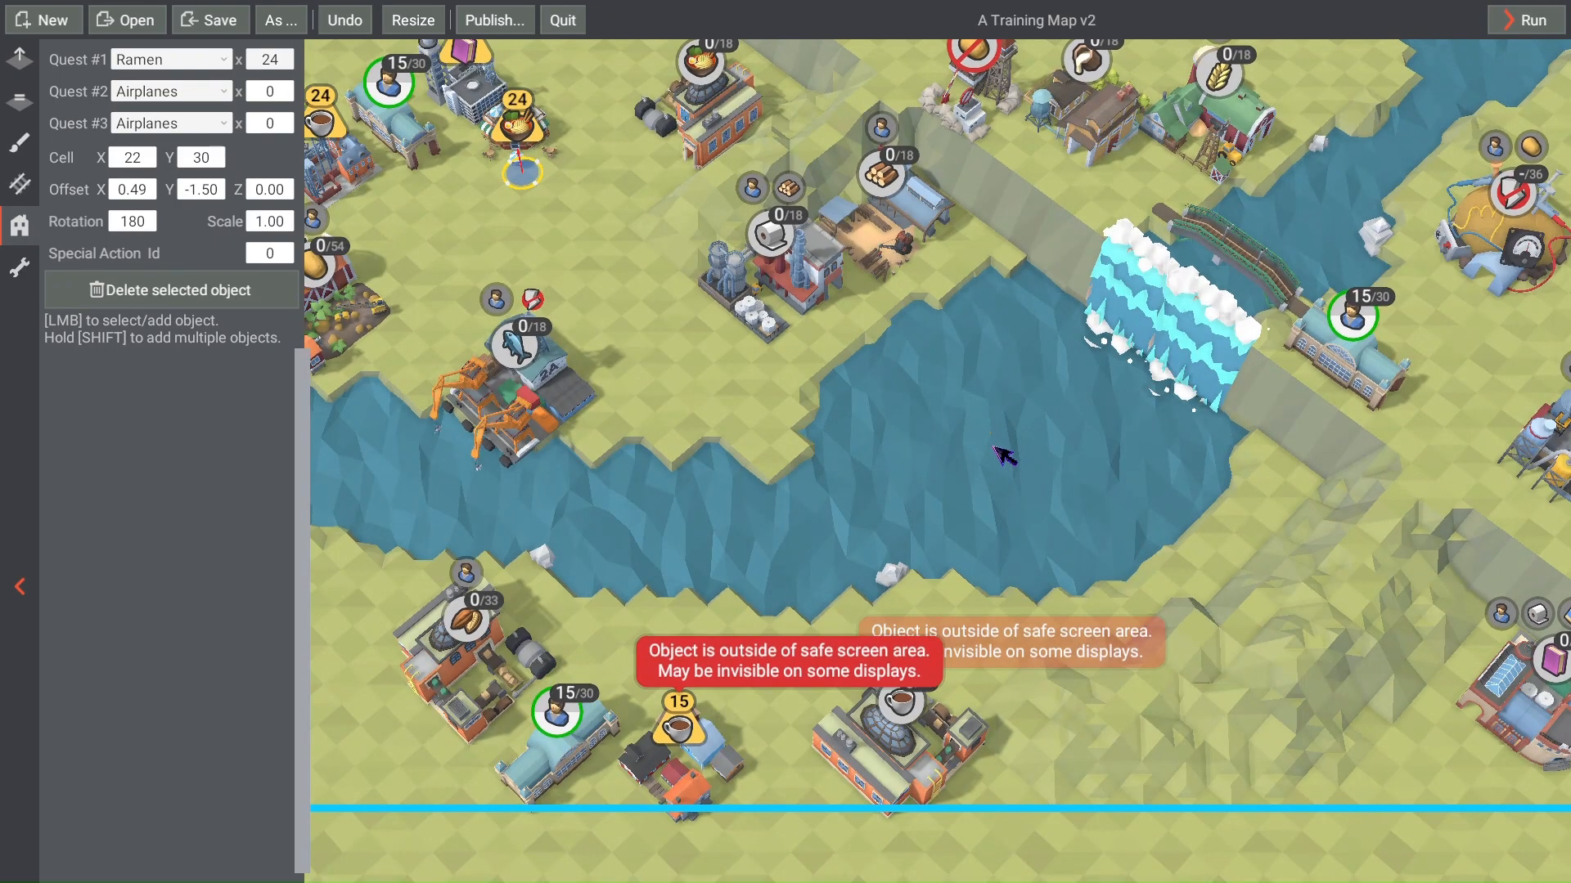
scroll(1006, 449, up, 1)
scroll(1078, 479, down, 2)
scroll(986, 483, up, 2)
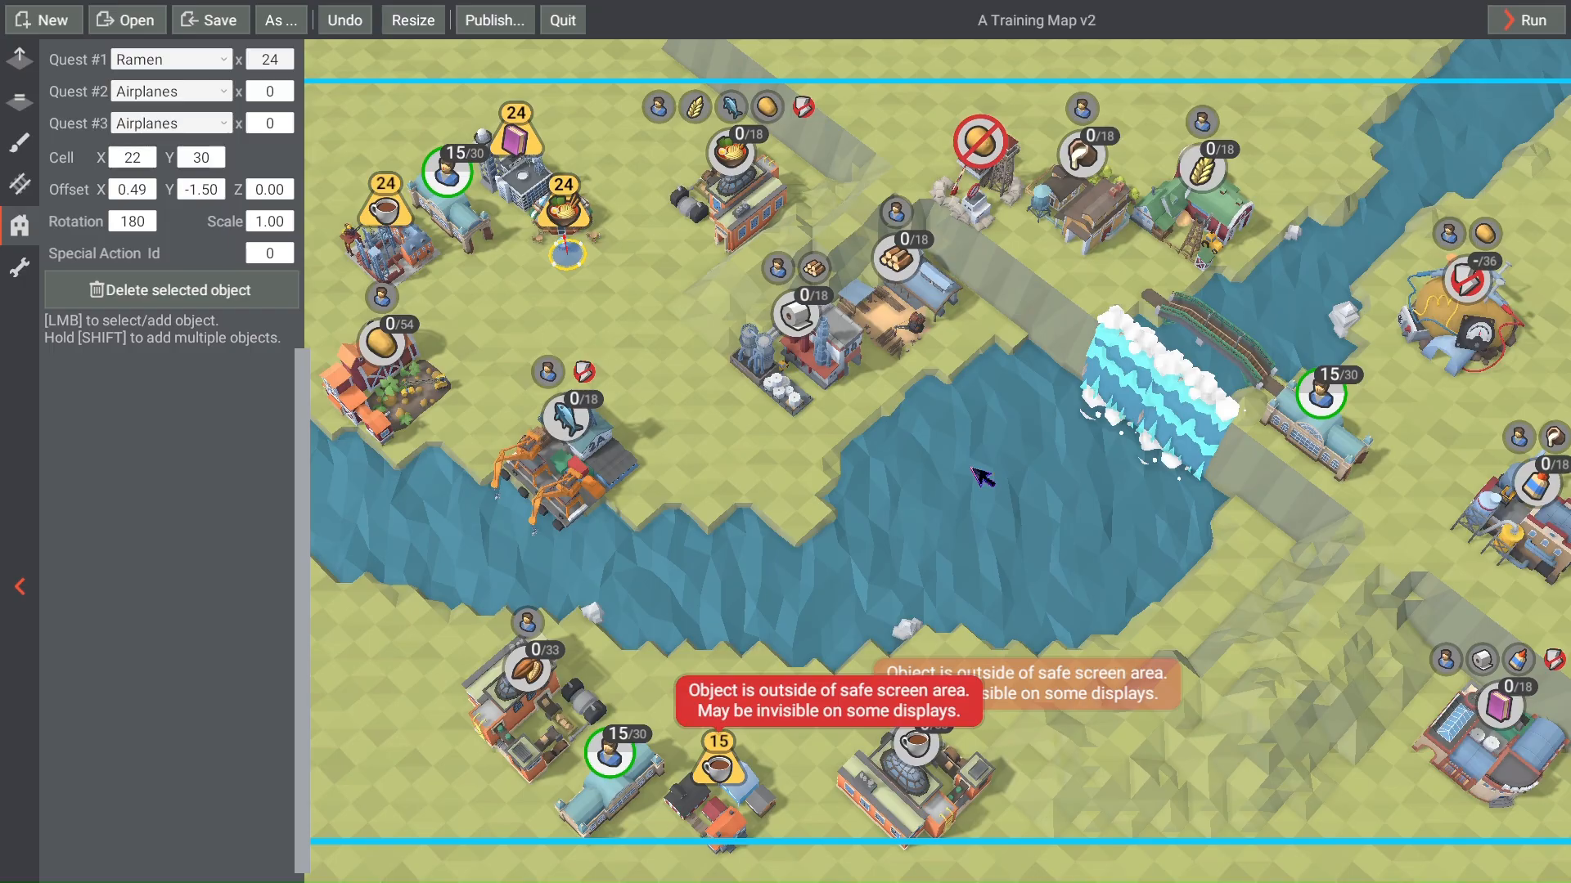
Step: Save the map with the updated quest amounts
key(ctrl+s)
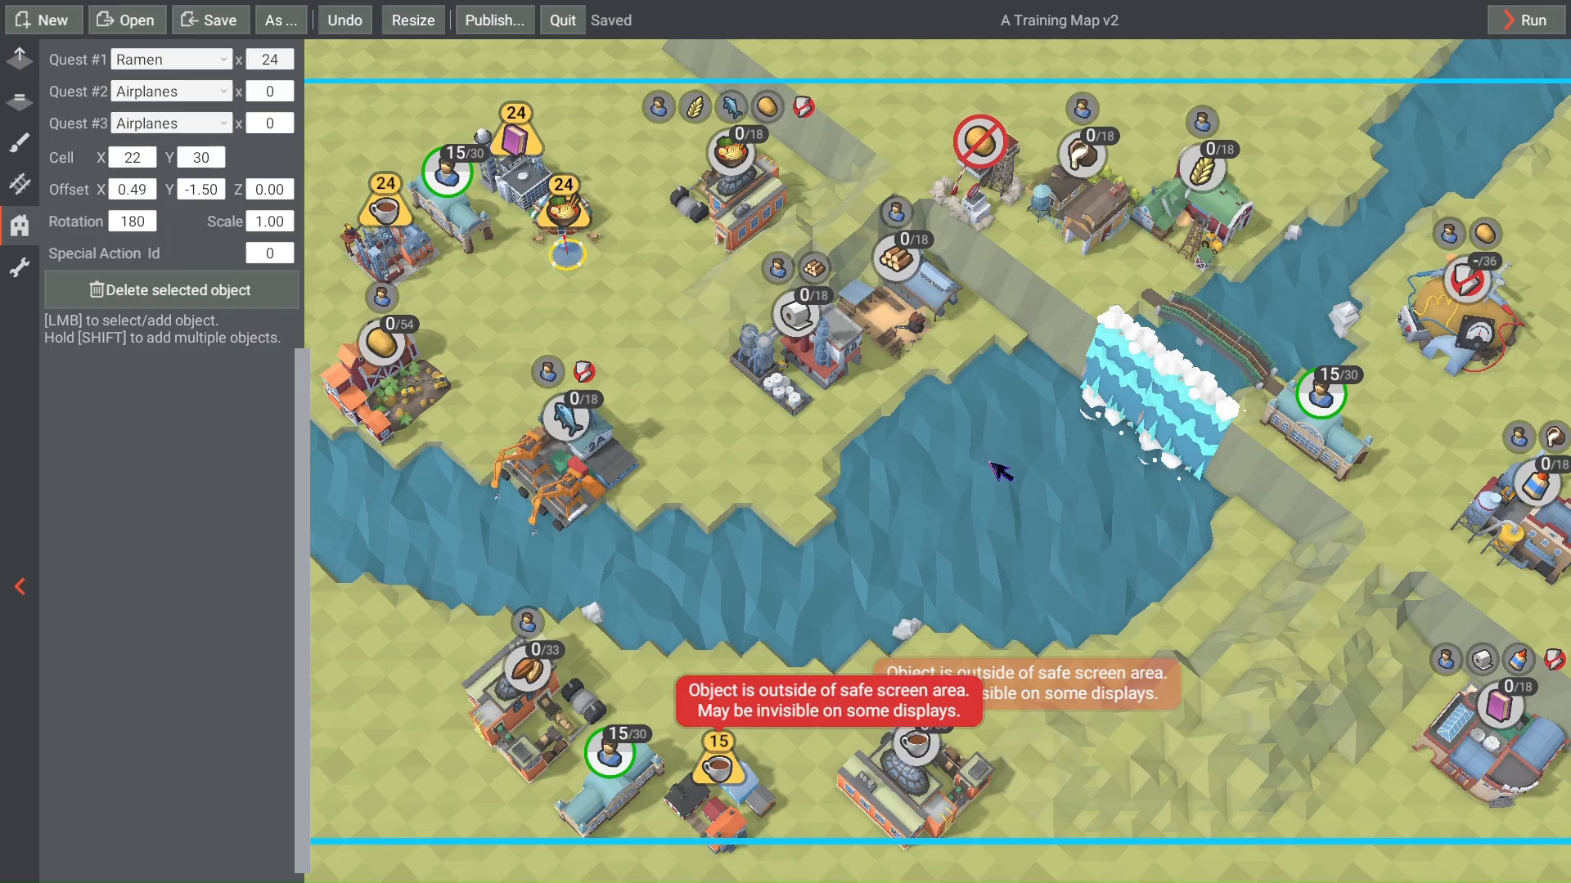
scroll(1101, 501, down, 5)
scroll(1130, 509, up, 4)
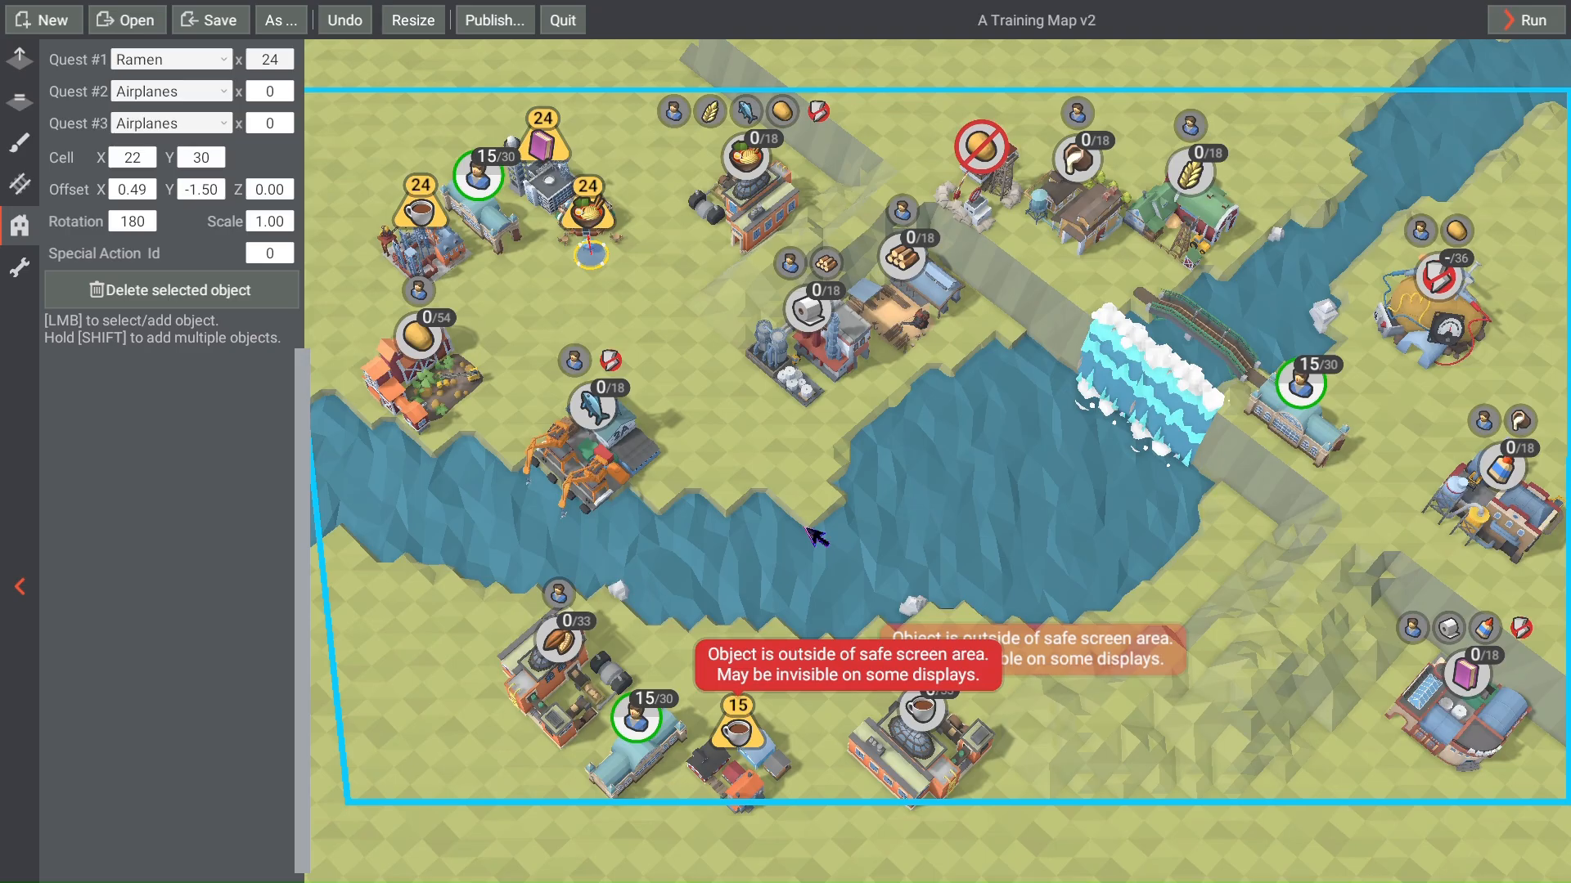
key(ctrl+s)
scroll(826, 531, down, 3)
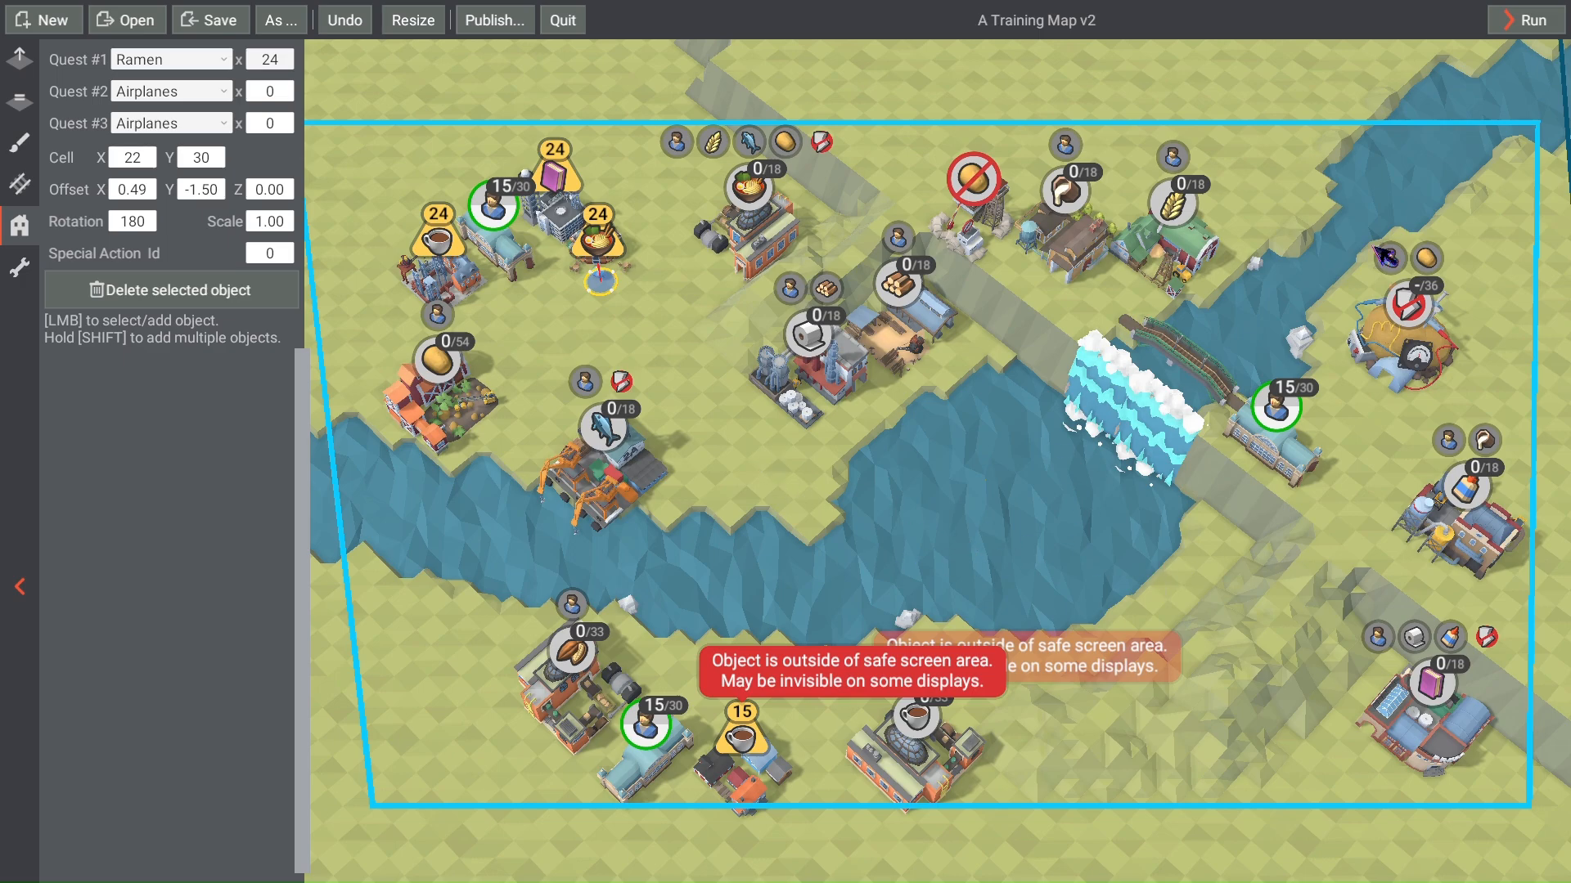
Step: Set the ramen factory's store size to 24
click(1299, 339)
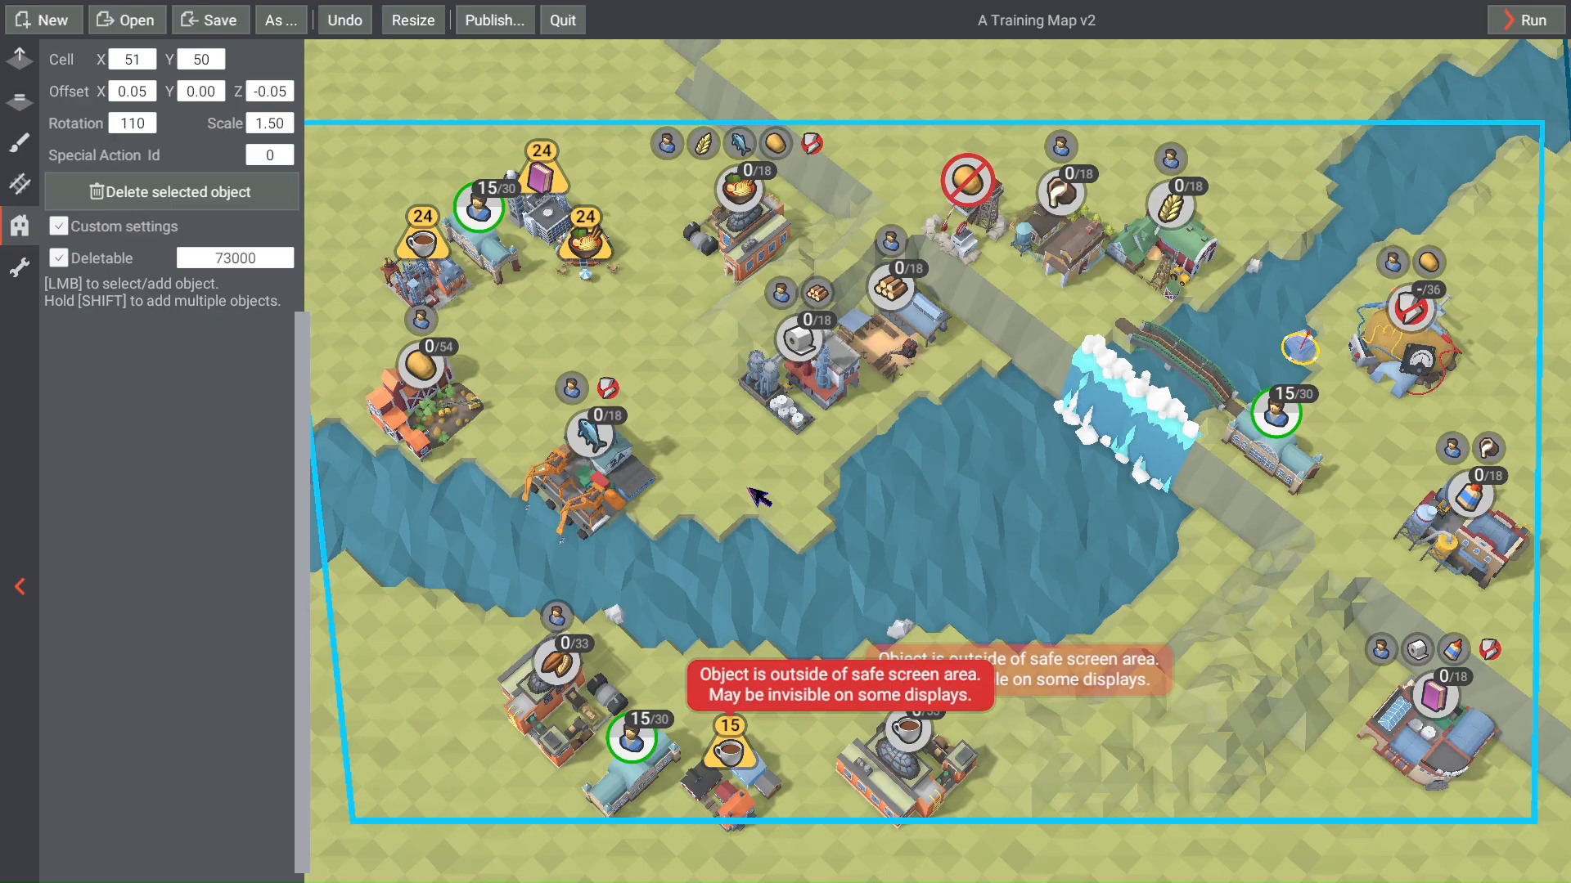
scroll(643, 360, up, 2)
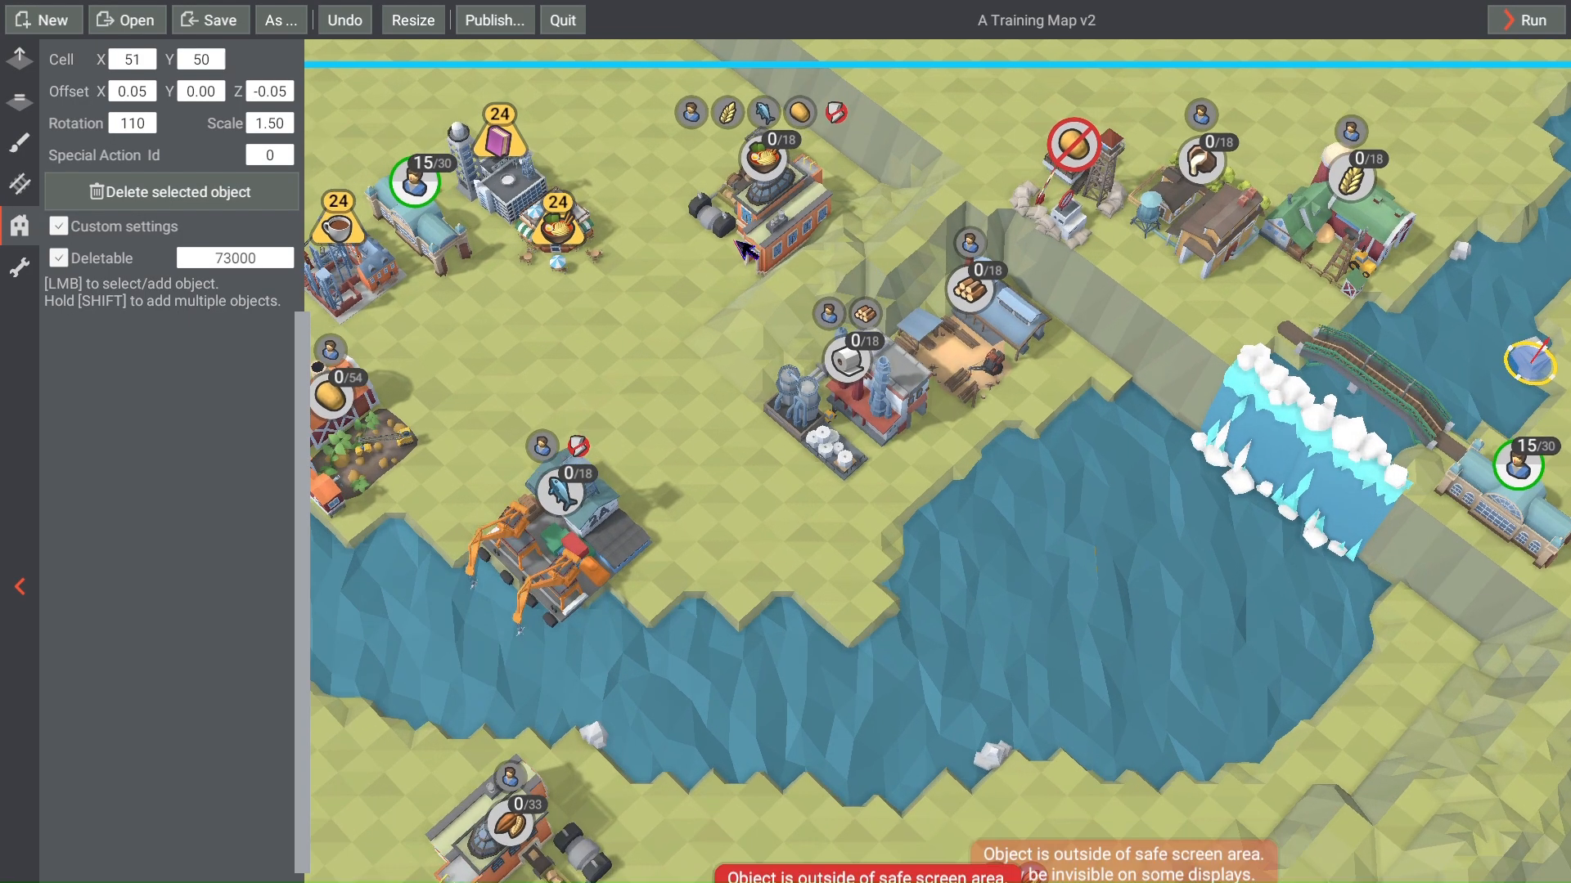
click(814, 219)
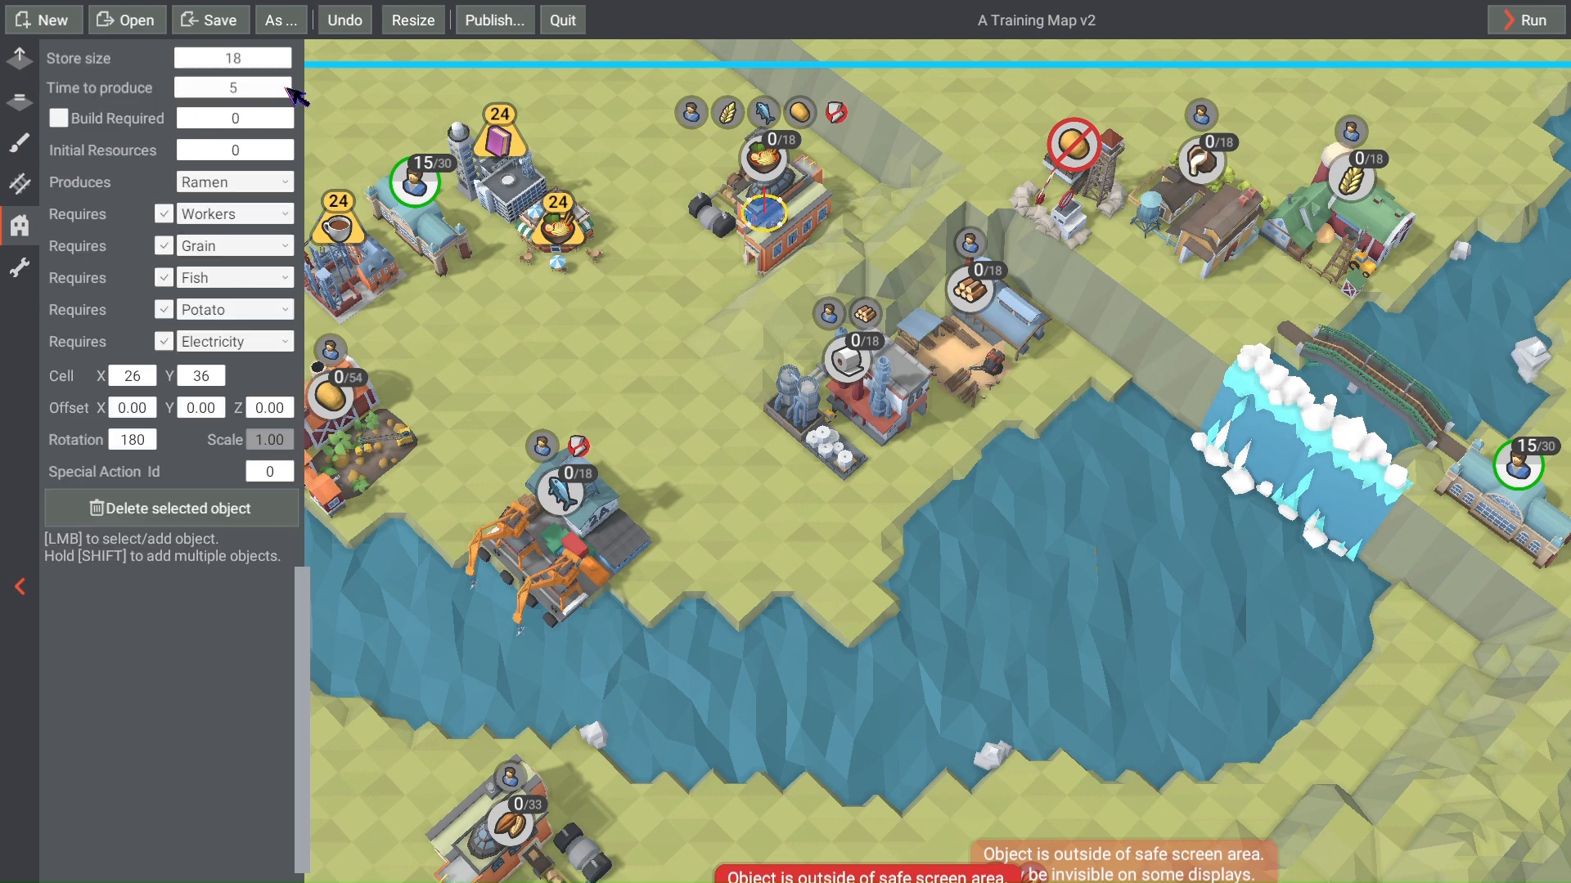
click(261, 60)
text(24)
key(Return)
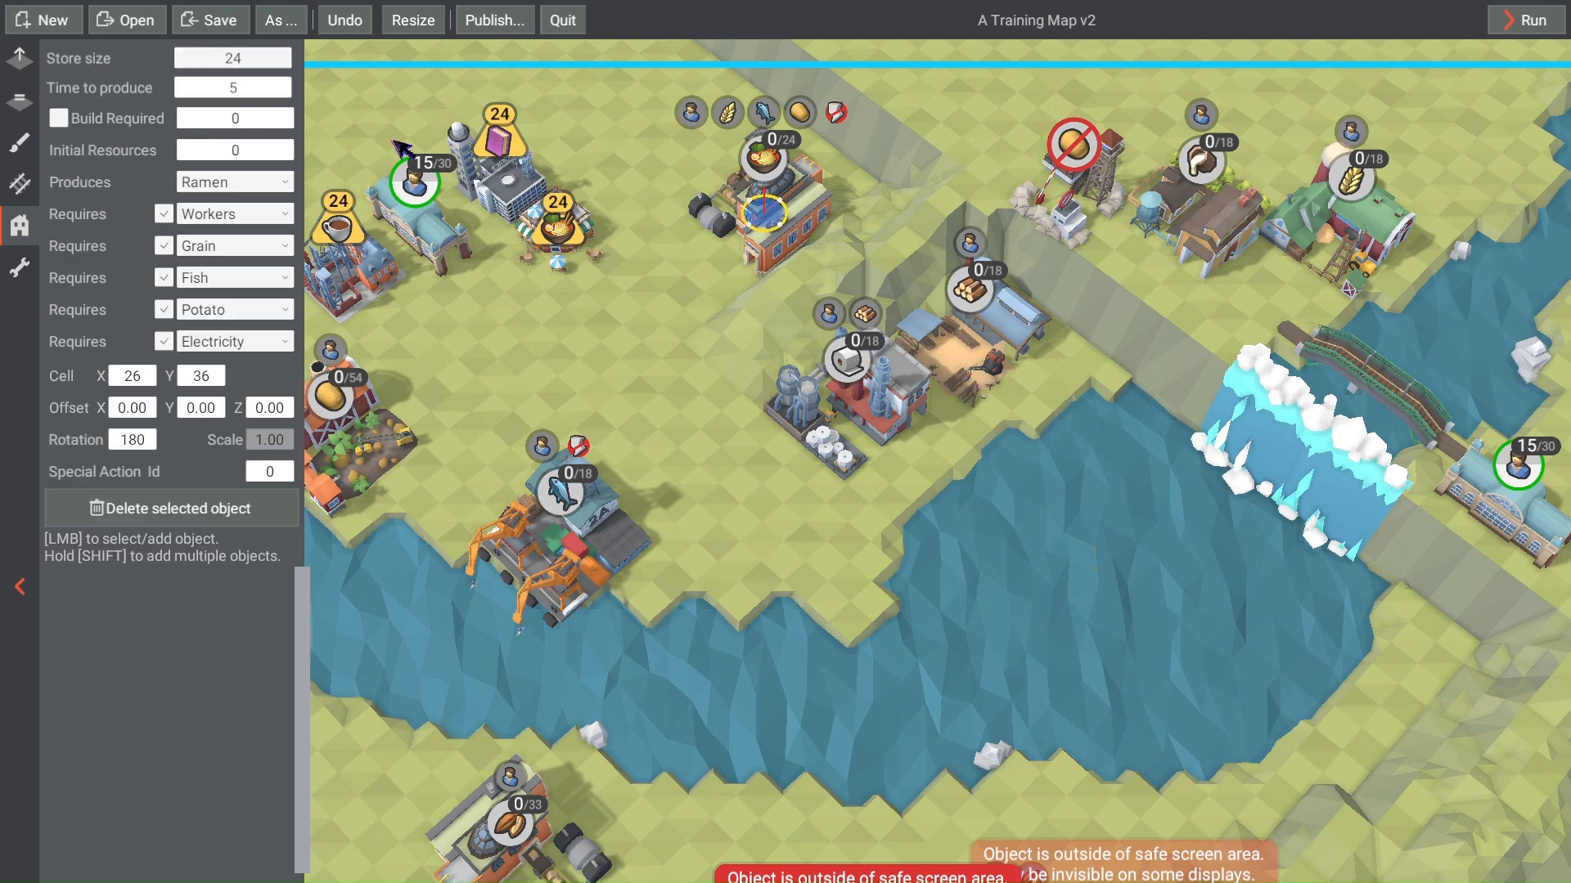
Step: Set the store sizes of the log yard, paper mill and fishing dock to 24, and the potato farm's to 60
click(965, 340)
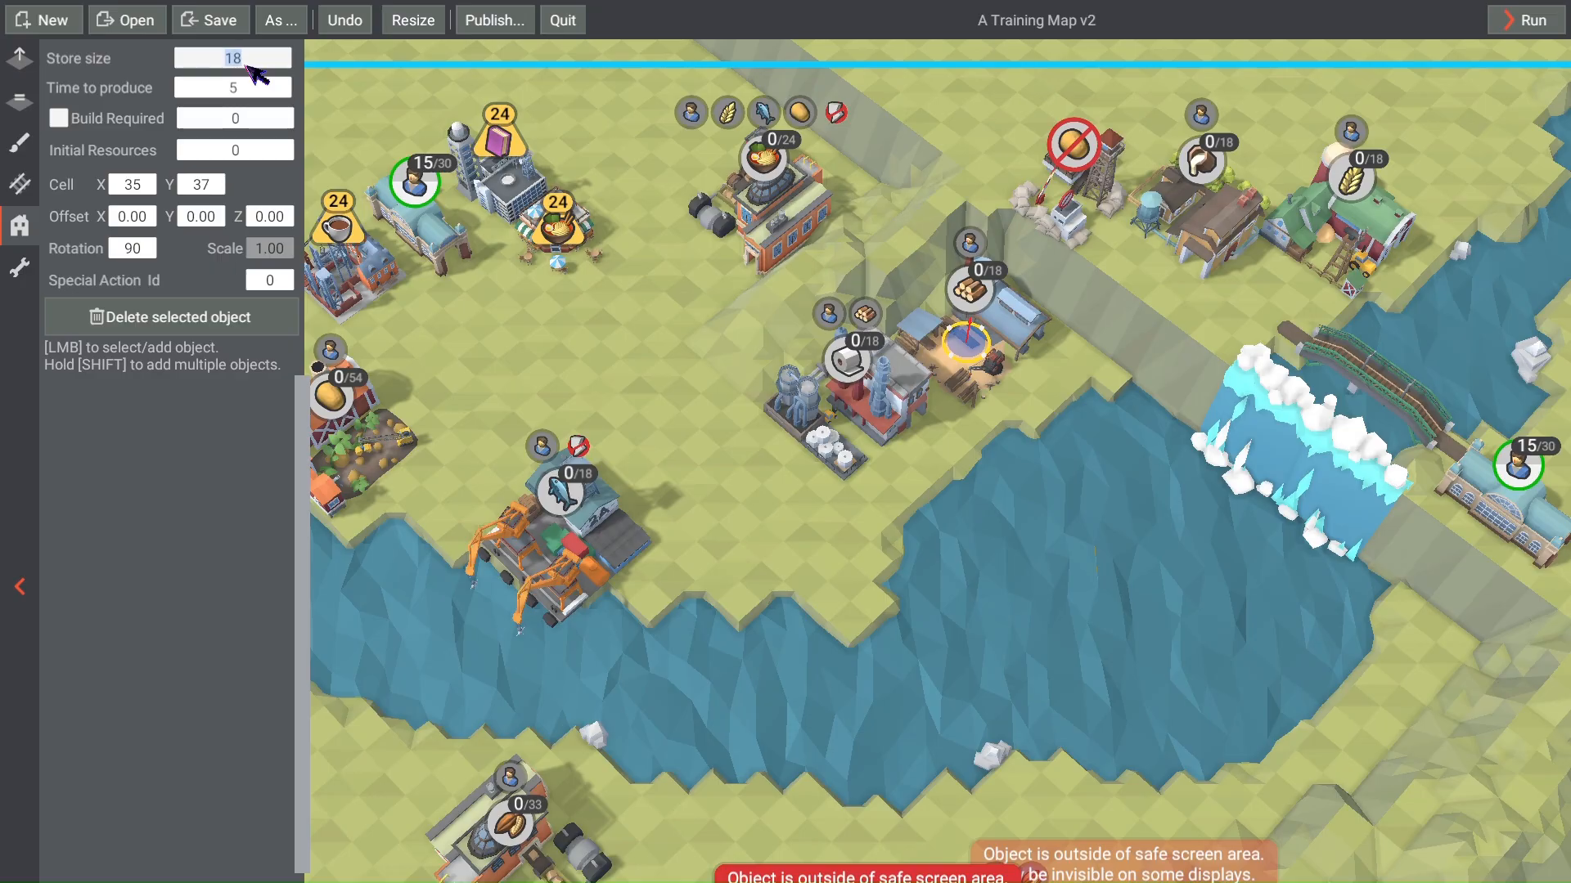
text(24)
click(845, 413)
click(352, 452)
text(60)
click(569, 544)
text(24)
Step: Set the store sizes of the cacao plant and the hot drink factory south of the river to 39
click(539, 635)
click(264, 68)
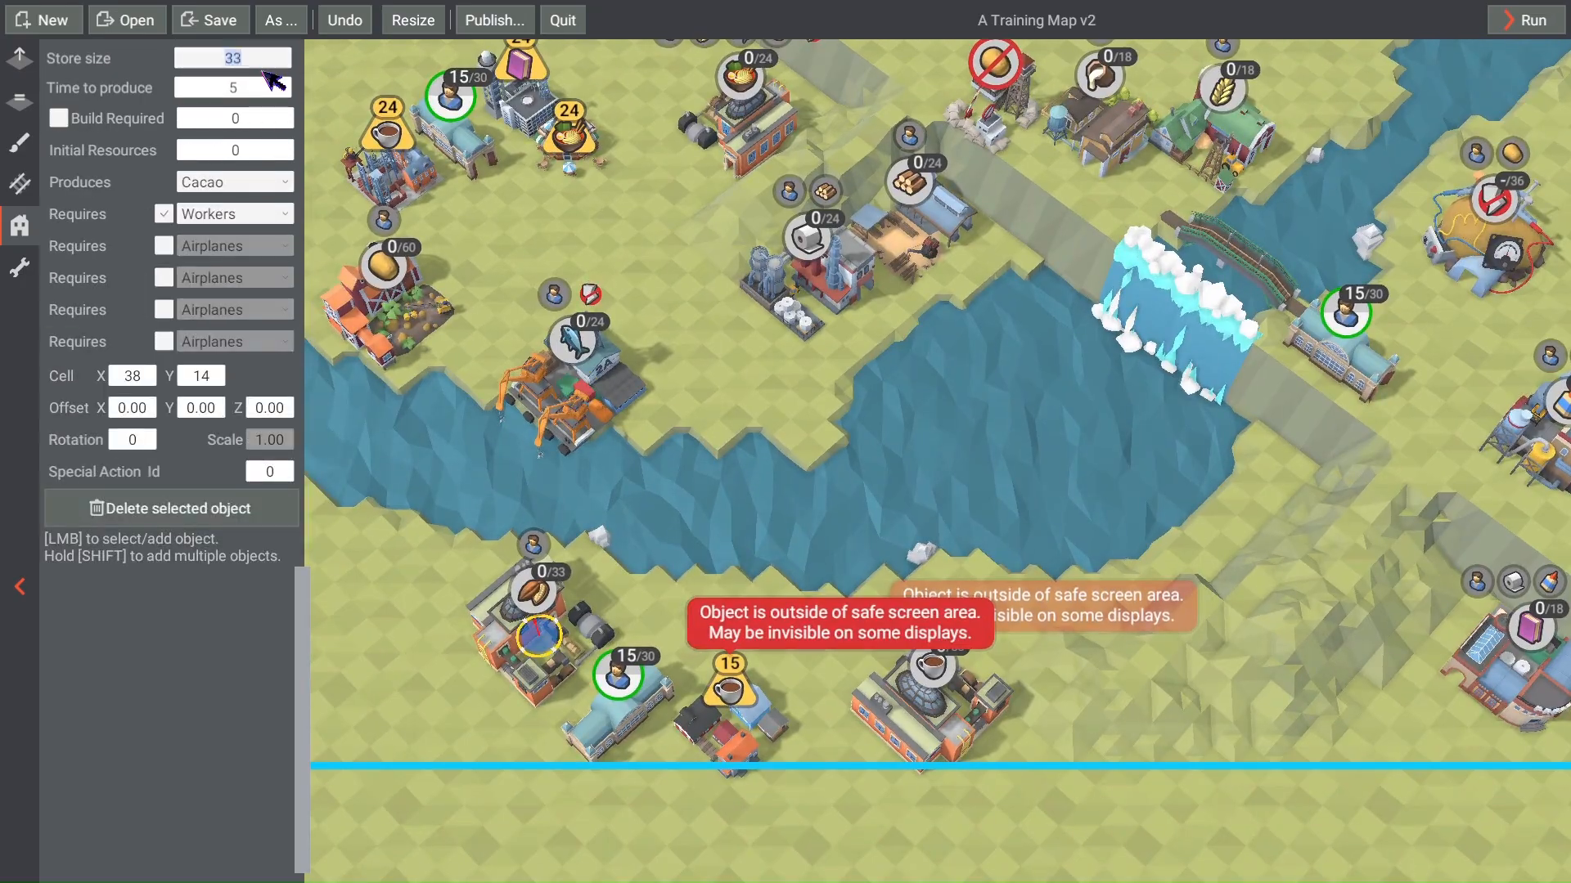
text(39)
click(933, 713)
Step: Set the store sizes of the grain farm and the farm beside it to 24, and the potato power station's to 48
click(727, 190)
text(24)
click(841, 201)
click(1084, 314)
text(48)
Step: Set the store sizes of the bottle-producing factory at cell 60, 45 and the book factory southeast of it to 24
click(1123, 513)
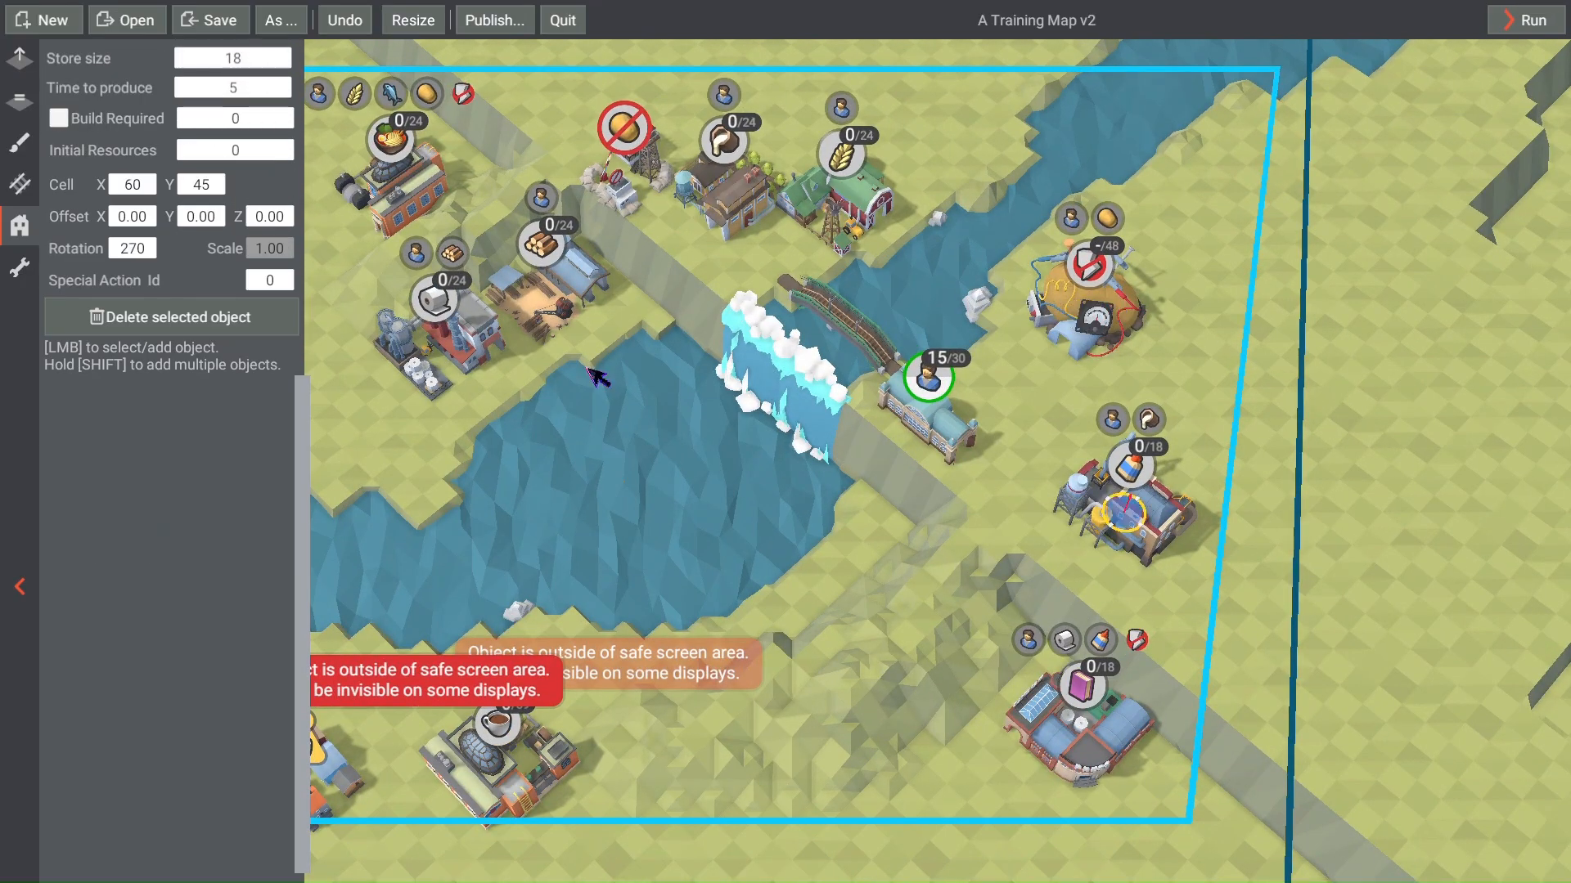
click(233, 58)
text(24)
click(1076, 728)
click(237, 58)
text(24)
Step: Raise the potato farm's store size to 72
scroll(797, 493, down, 2)
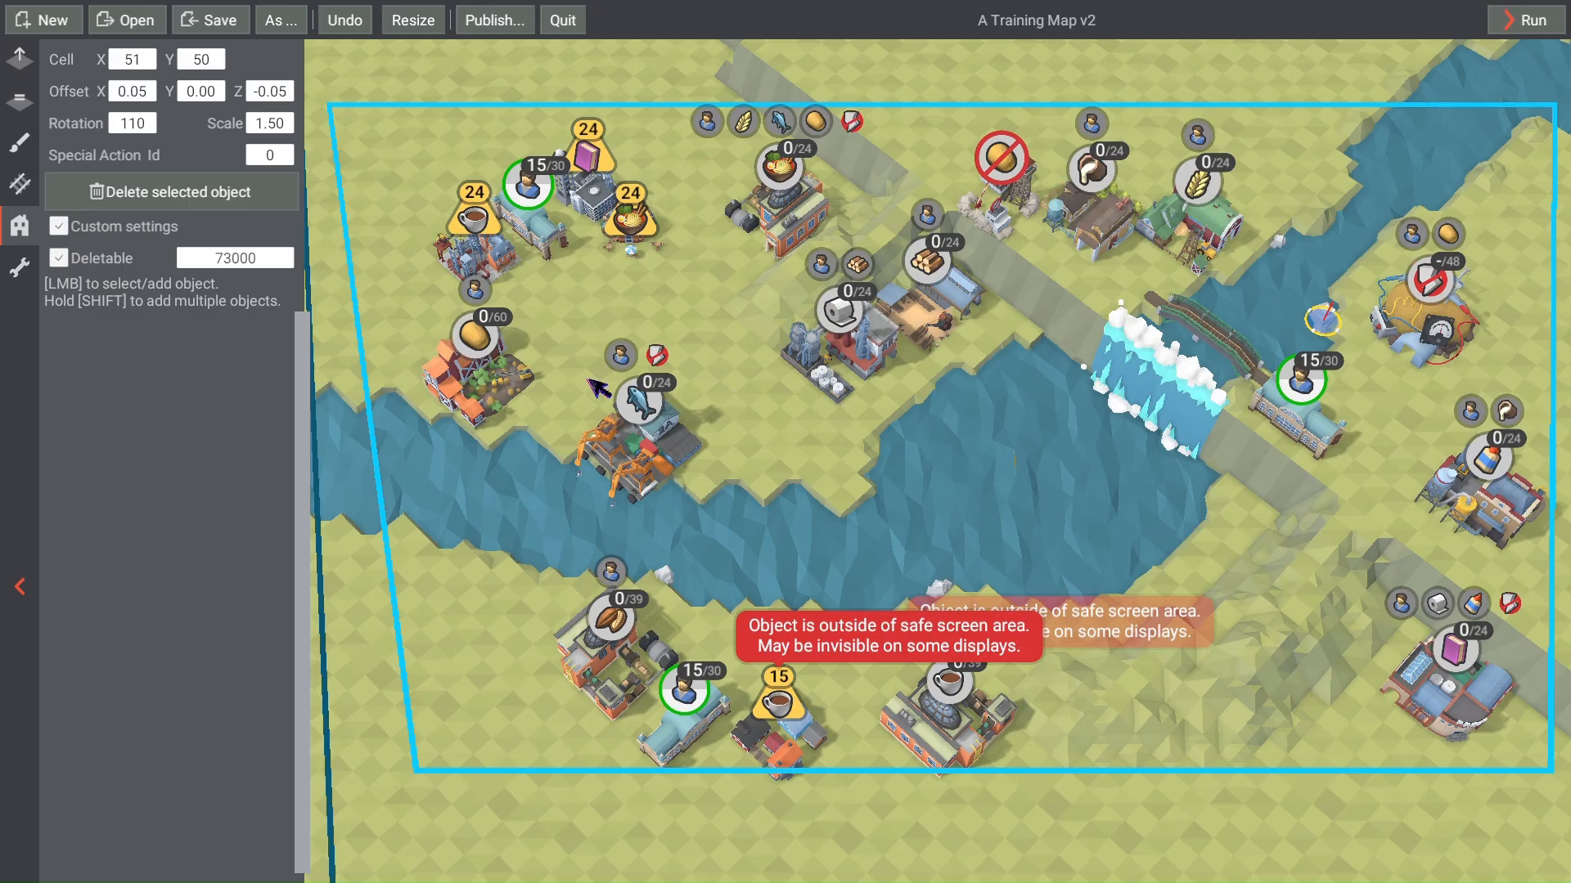
scroll(543, 385, up, 5)
click(480, 382)
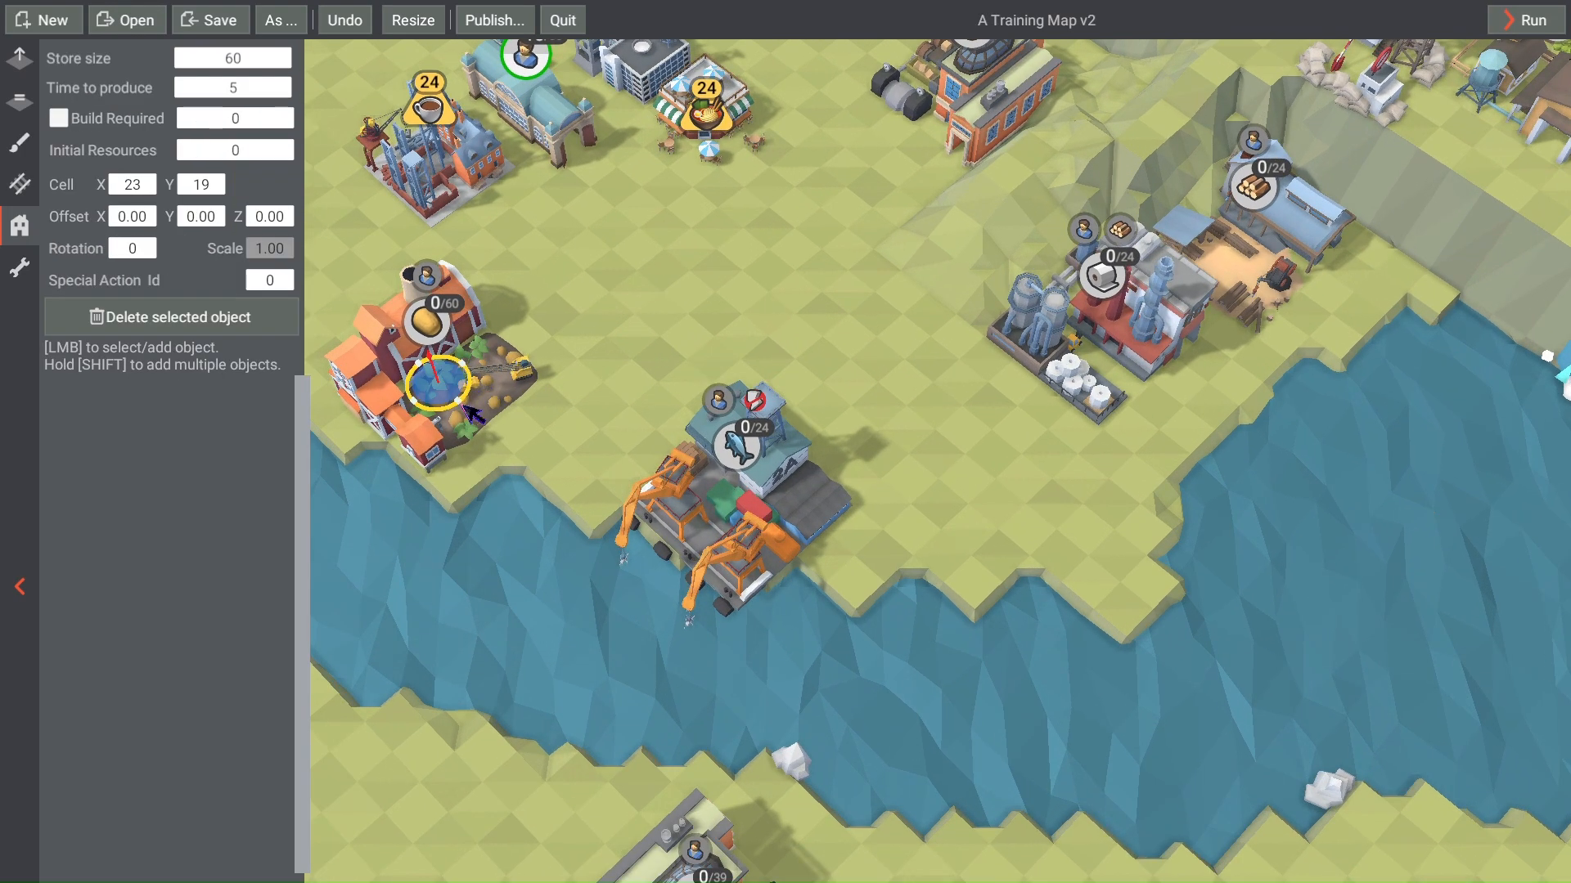
click(243, 61)
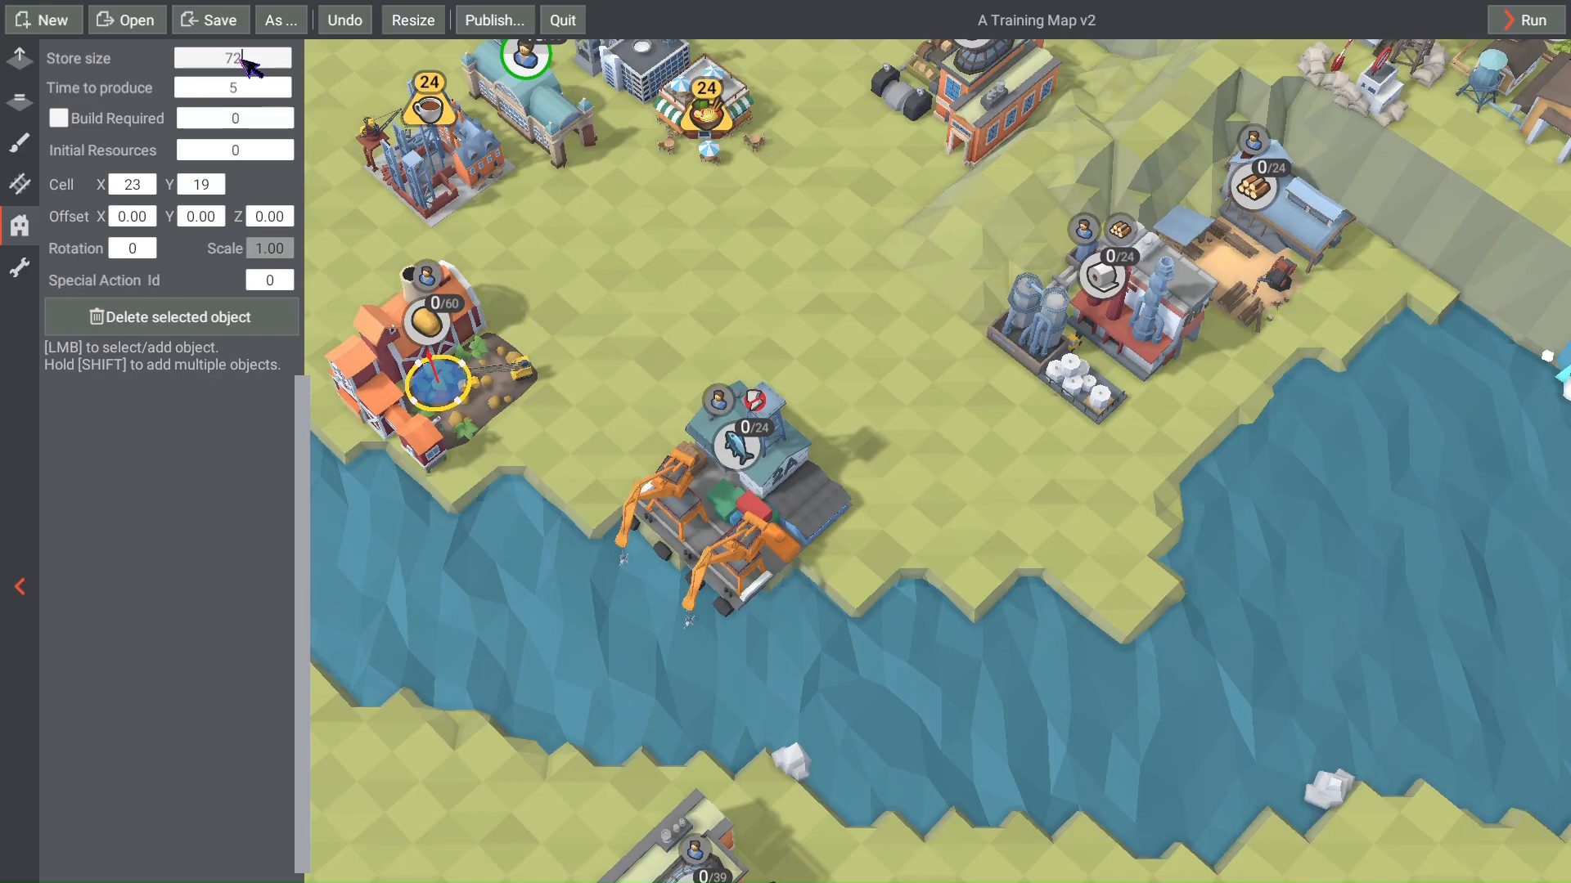
text(72)
Step: Review the supply routes between the resource sites, and inspect the book factory at cell 63, 38
scroll(572, 409, down, 4)
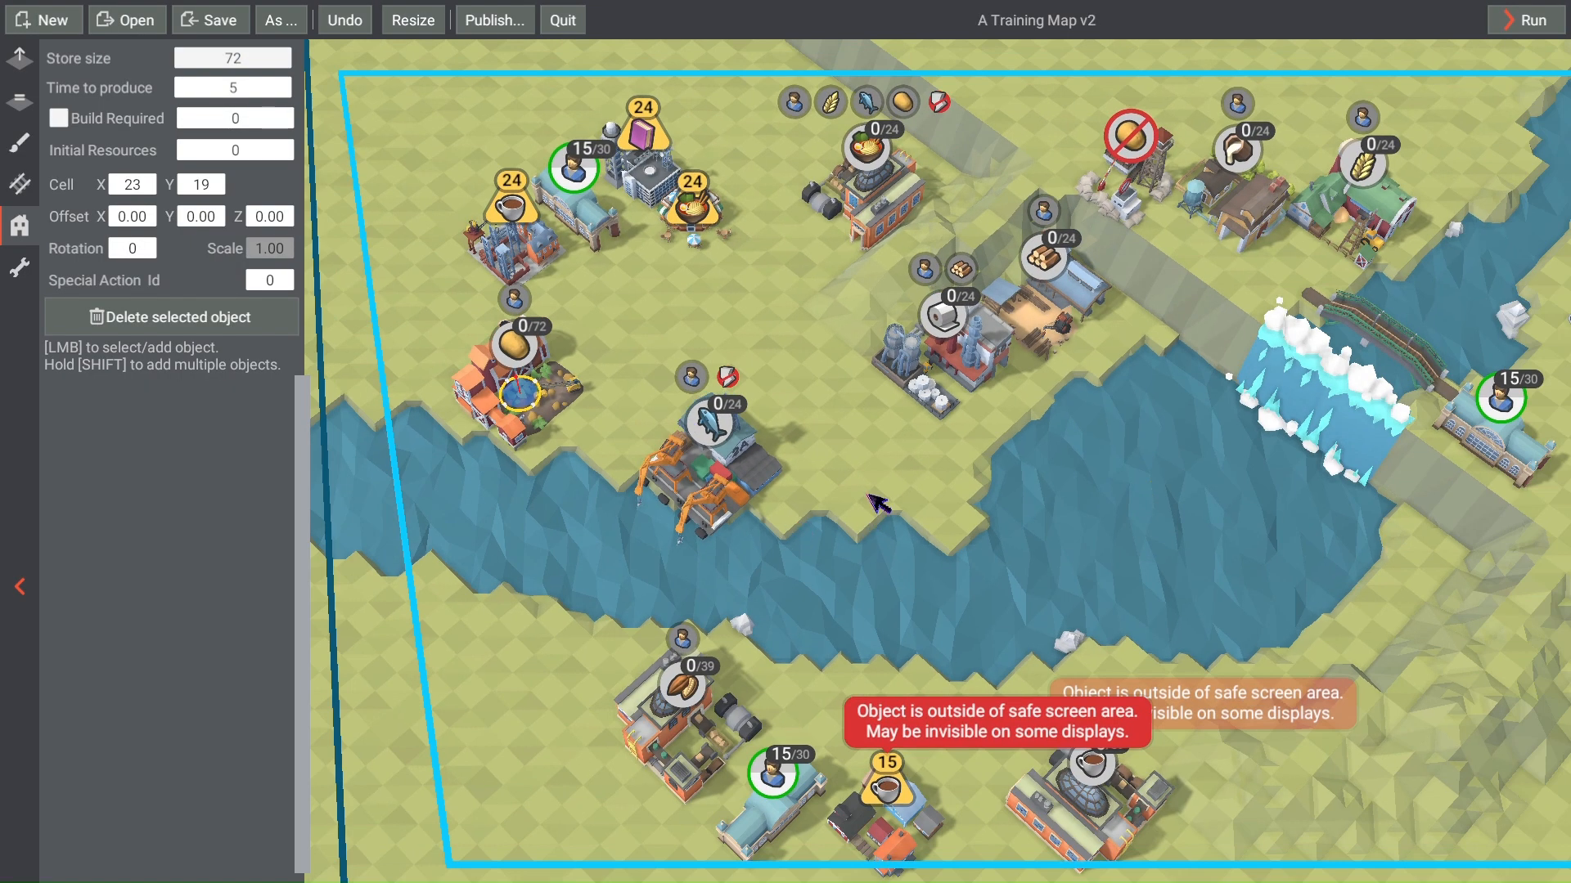
middle_drag(841, 462, 722, 529)
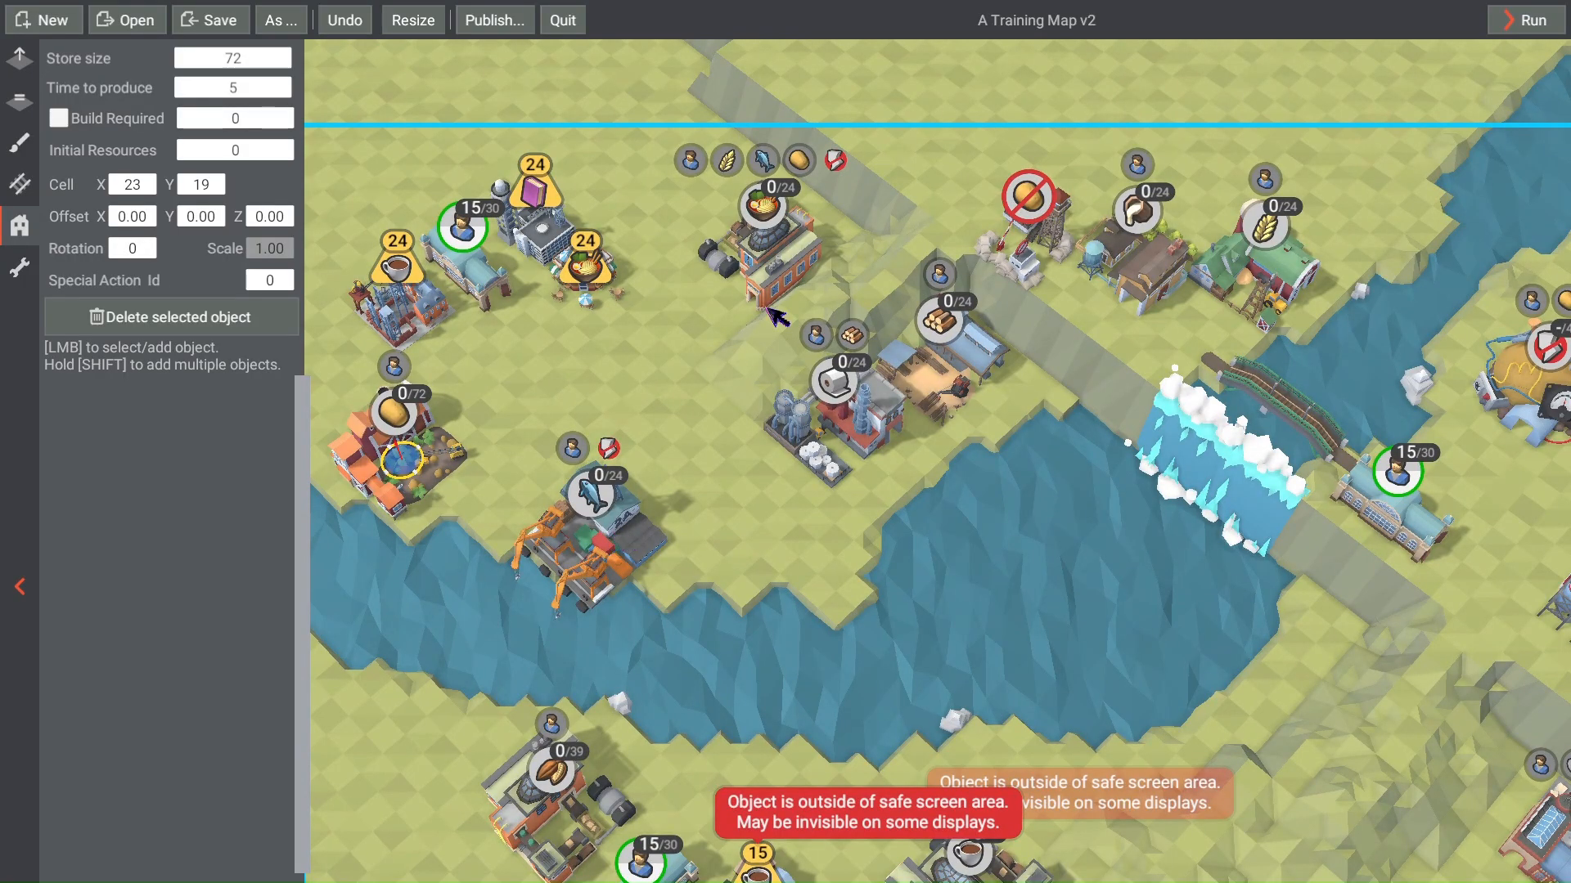
middle_drag(1066, 559, 893, 487)
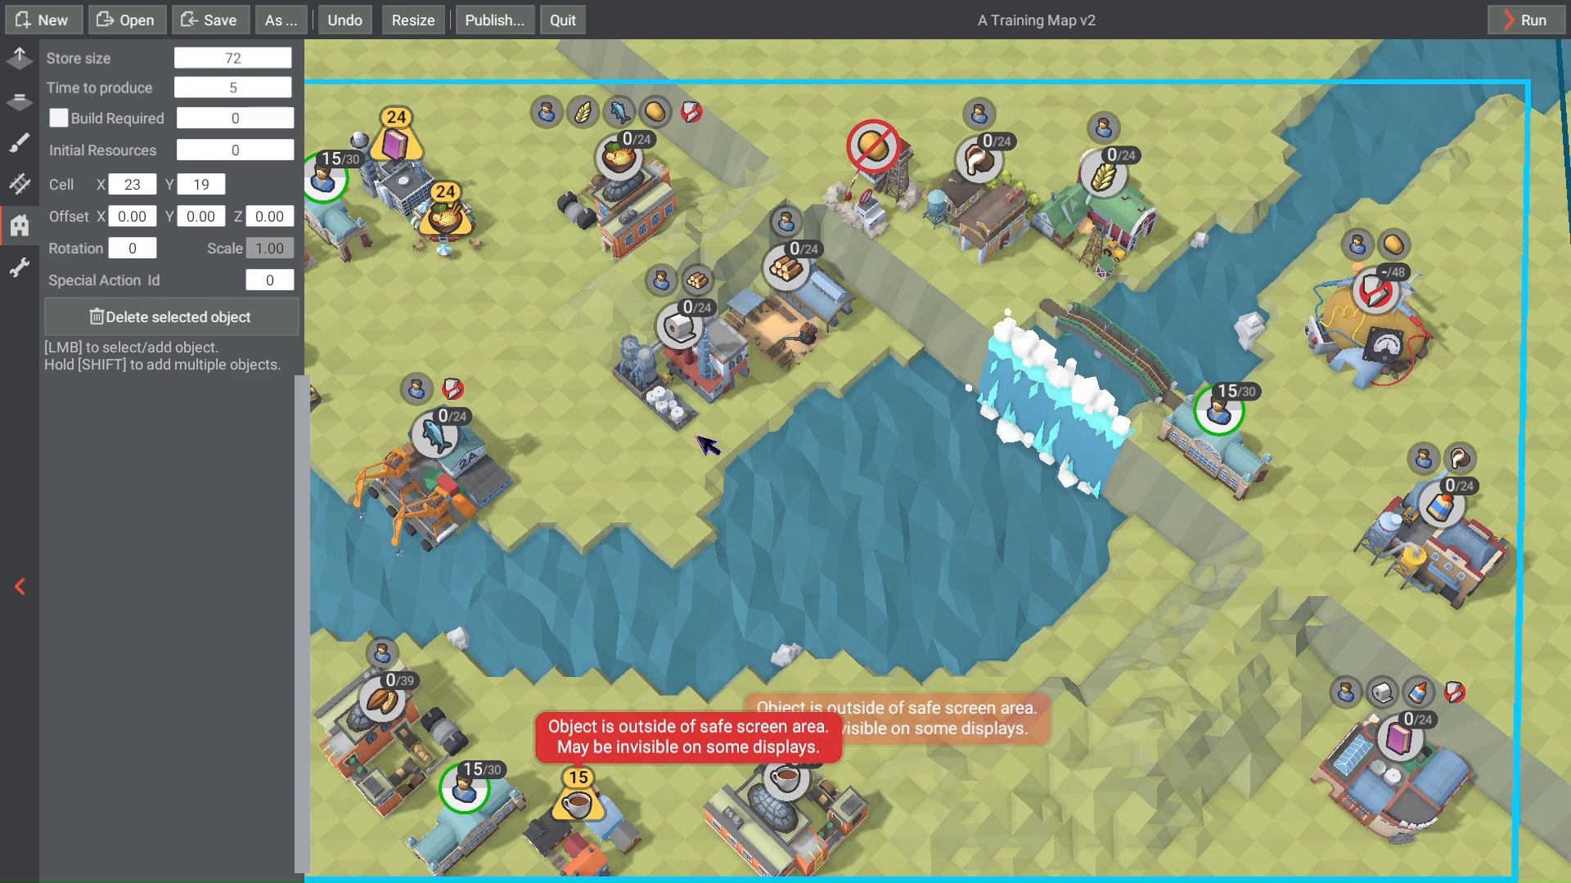
middle_drag(687, 459, 845, 486)
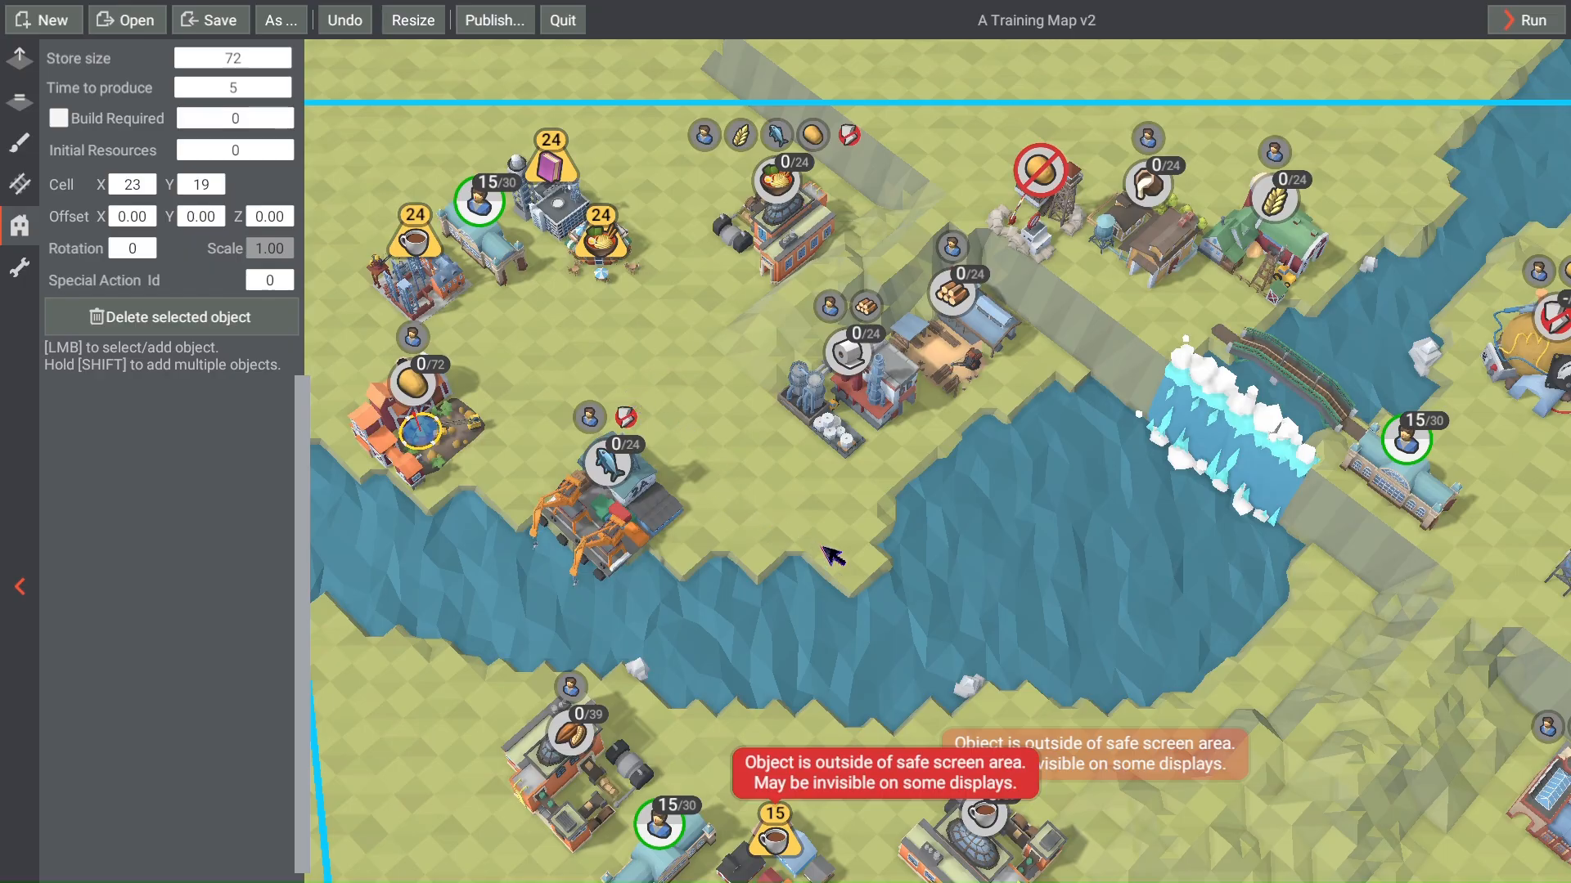
right_drag(1028, 647, 741, 425)
scroll(1154, 658, up, 3)
scroll(1233, 672, up, 2)
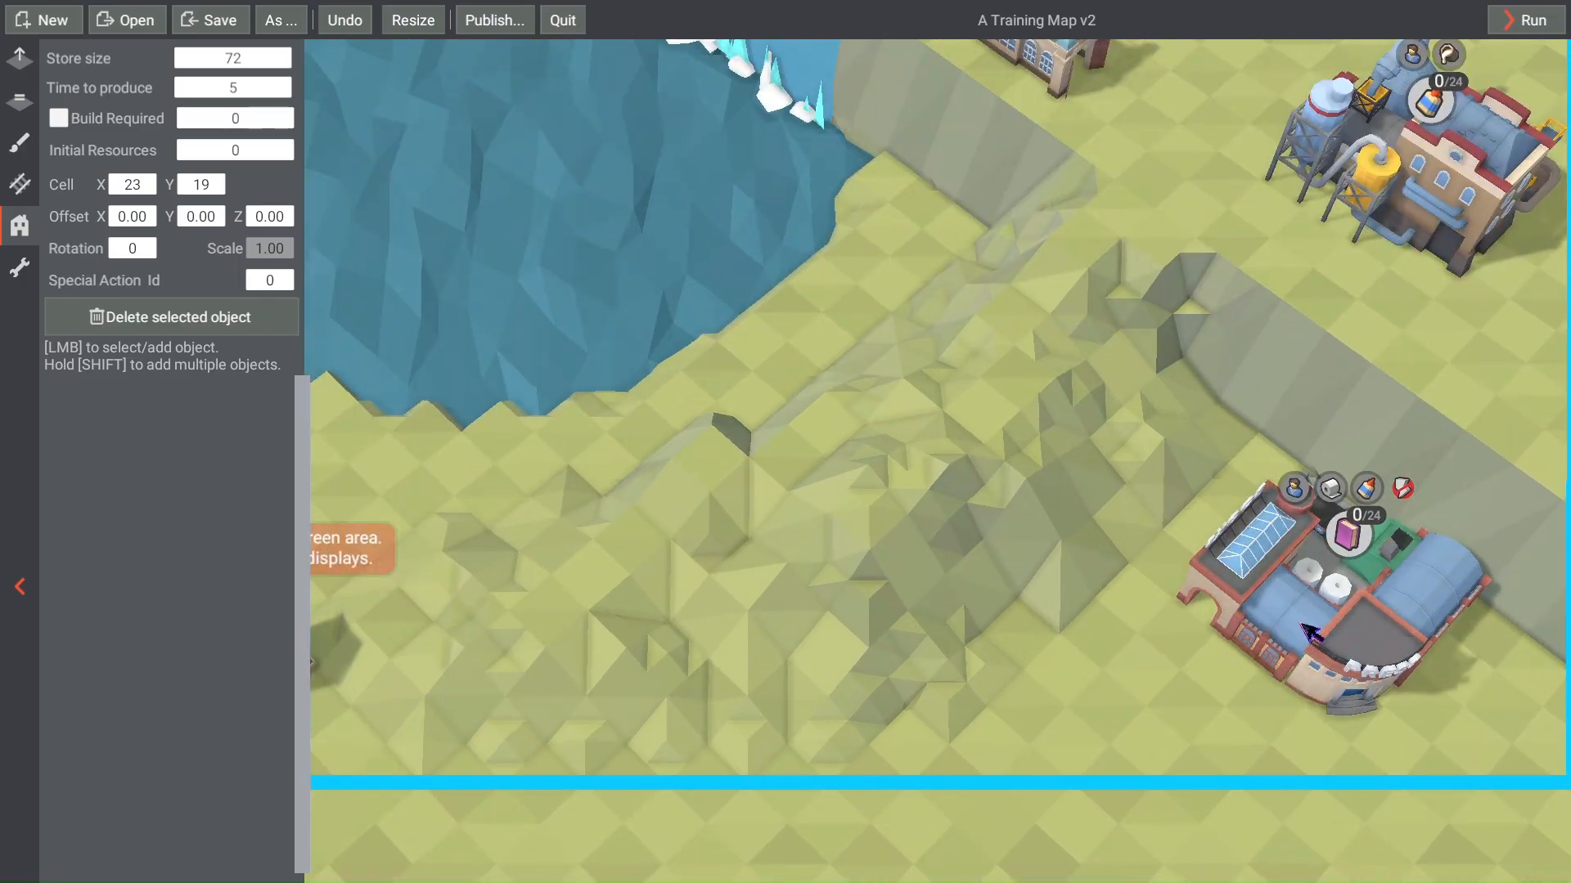
click(1269, 638)
drag(1345, 636, 1297, 610)
scroll(1018, 614, down, 3)
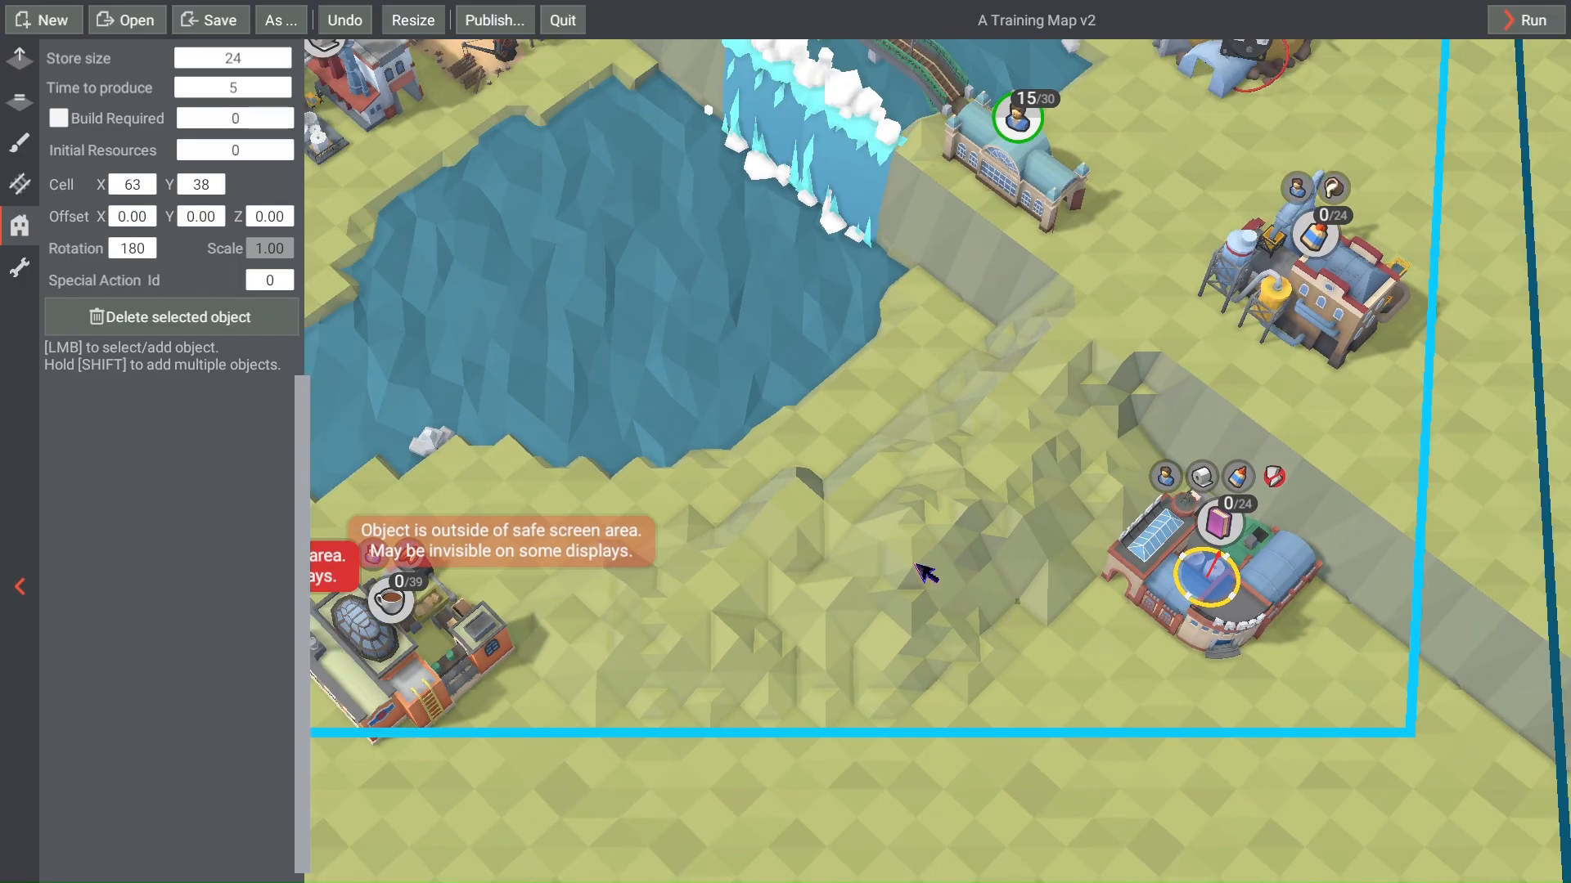
right_drag(918, 562, 1128, 629)
click(1058, 638)
Step: Run the level to check the updated quest amounts and store sizes, and return to editing
scroll(993, 625, down, 2)
scroll(1146, 641, down, 2)
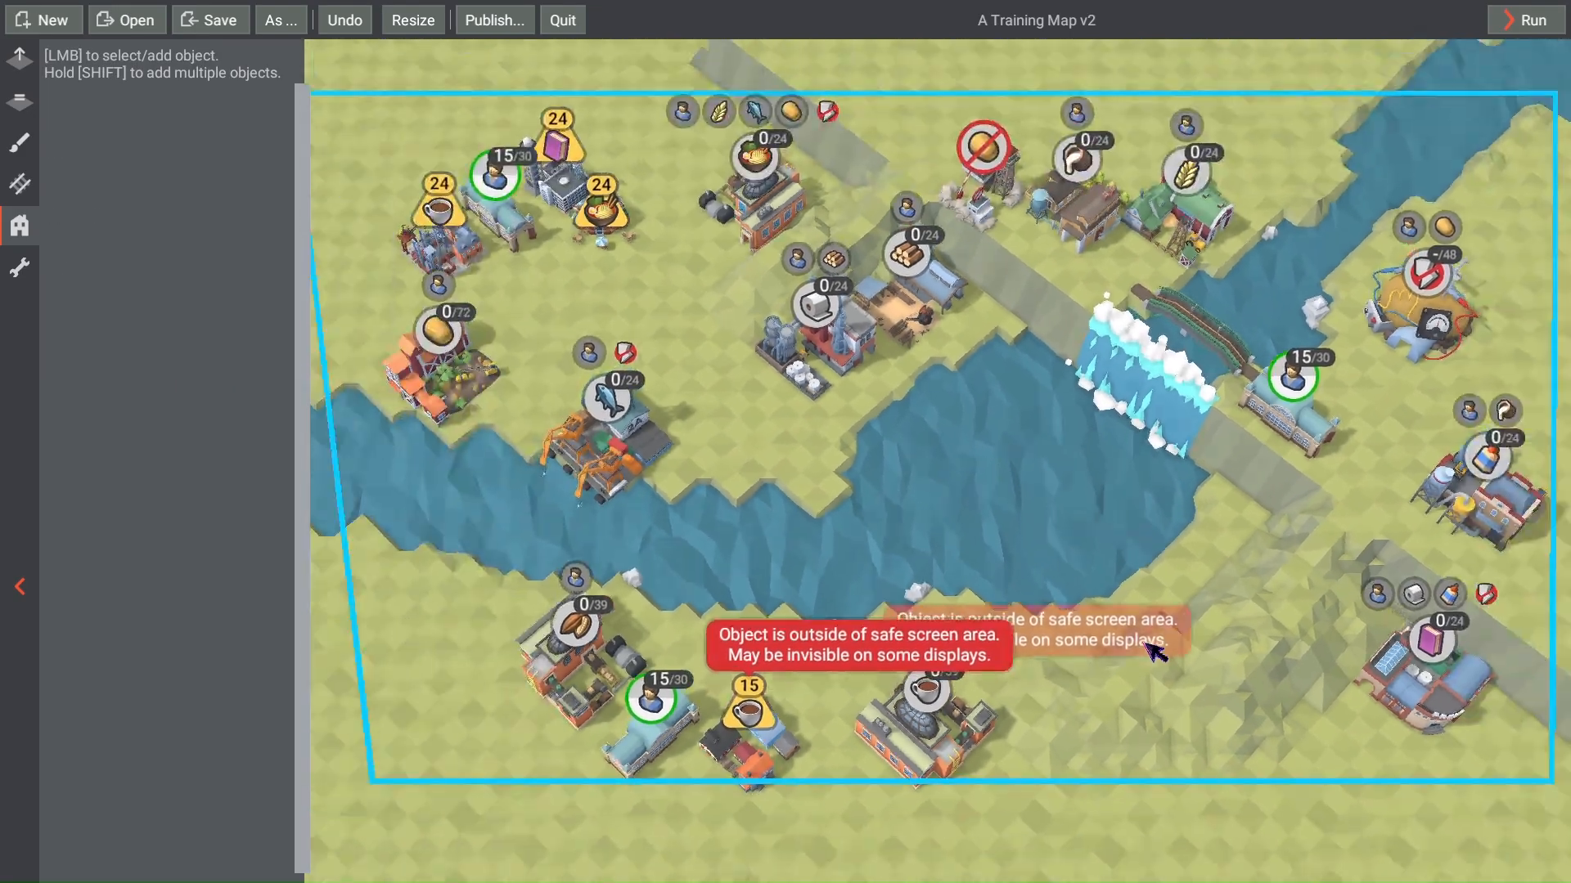
scroll(1181, 677, up, 1)
scroll(1126, 659, down, 1)
click(1525, 20)
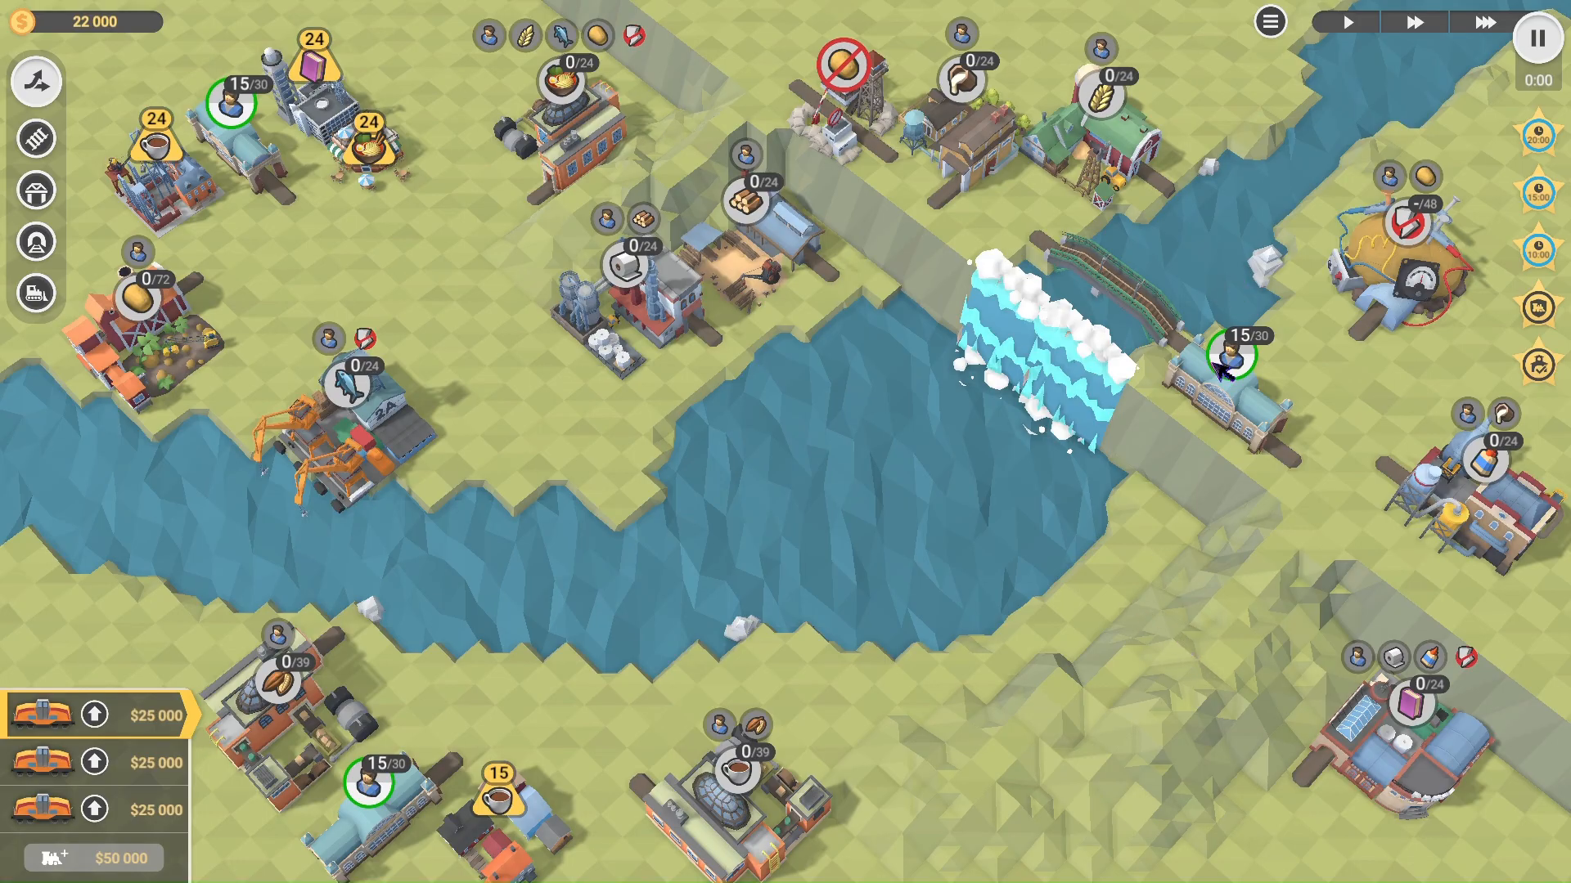
key(Escape)
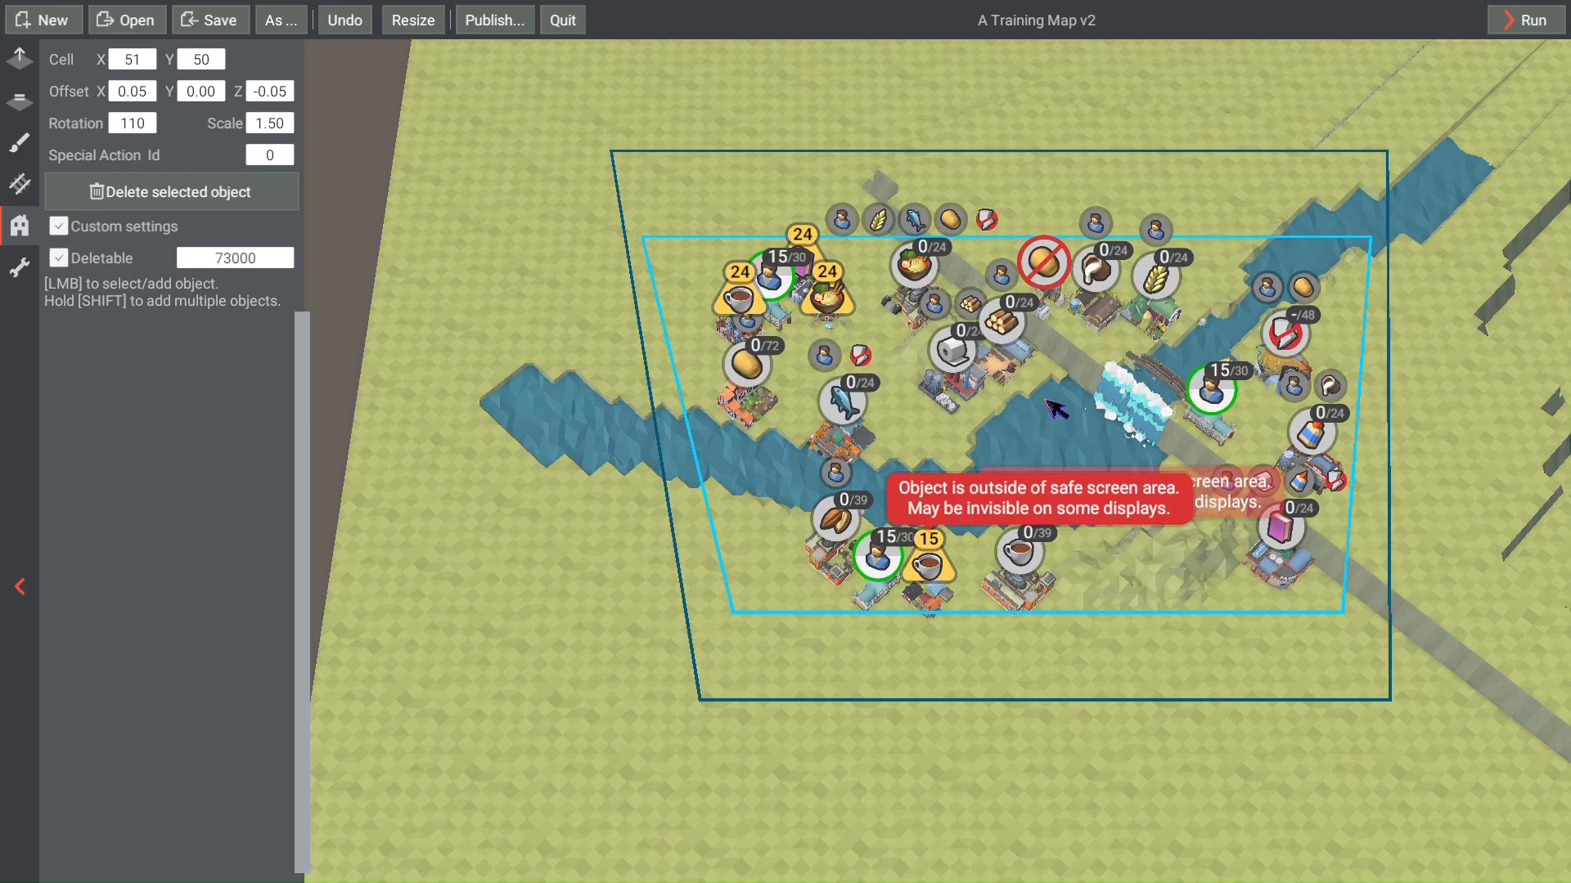
Step: Paint the land around the buildings on both sides of the river muted green with a square brush of size 8
click(20, 145)
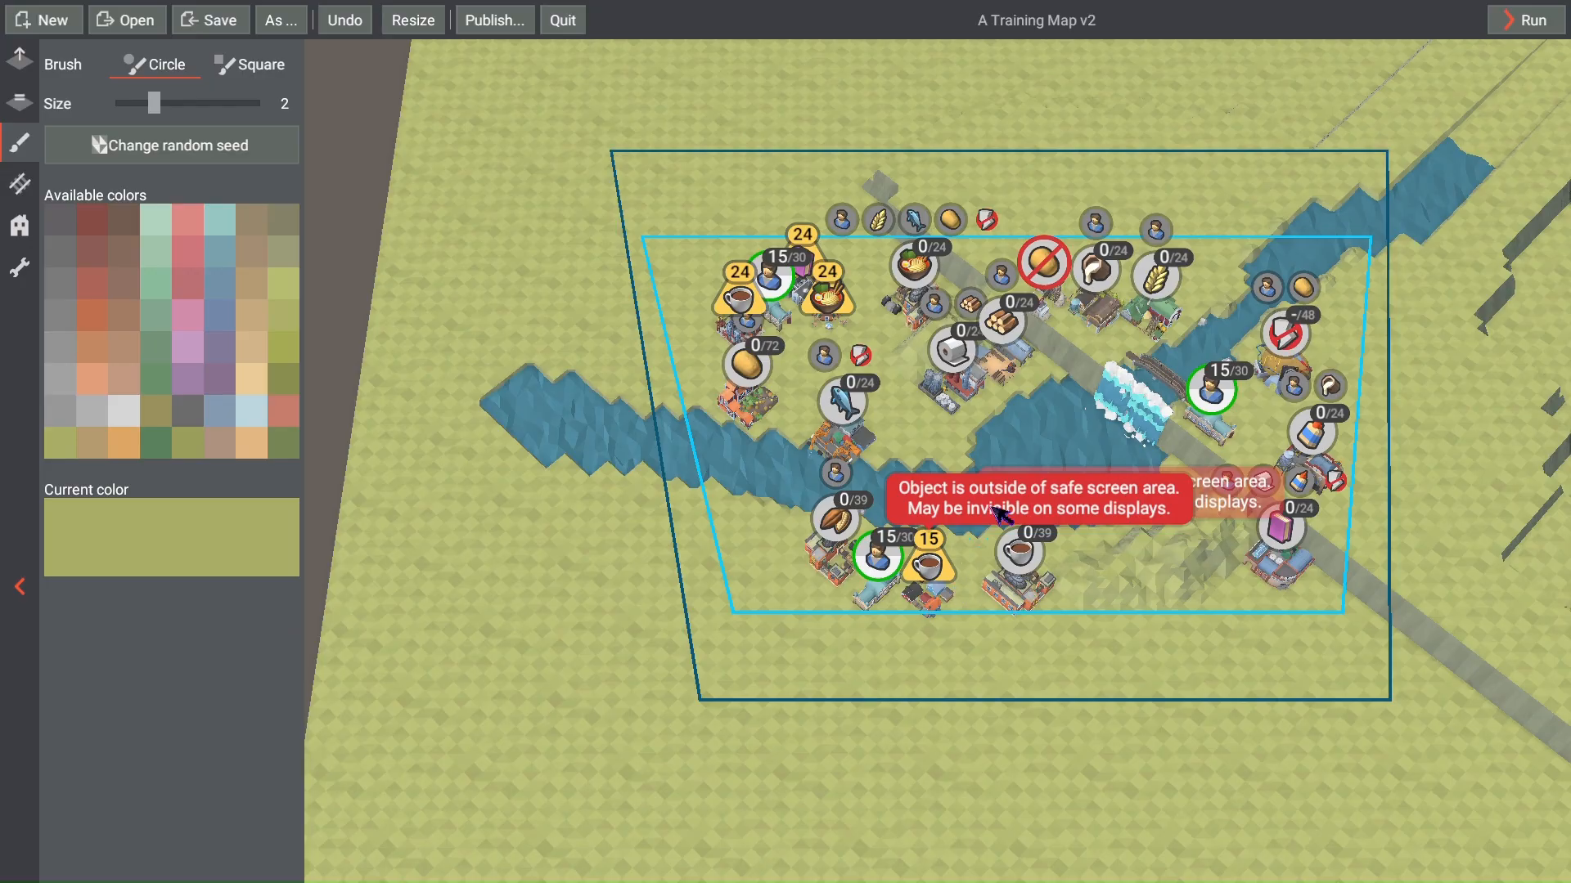
scroll(1052, 597, up, 3)
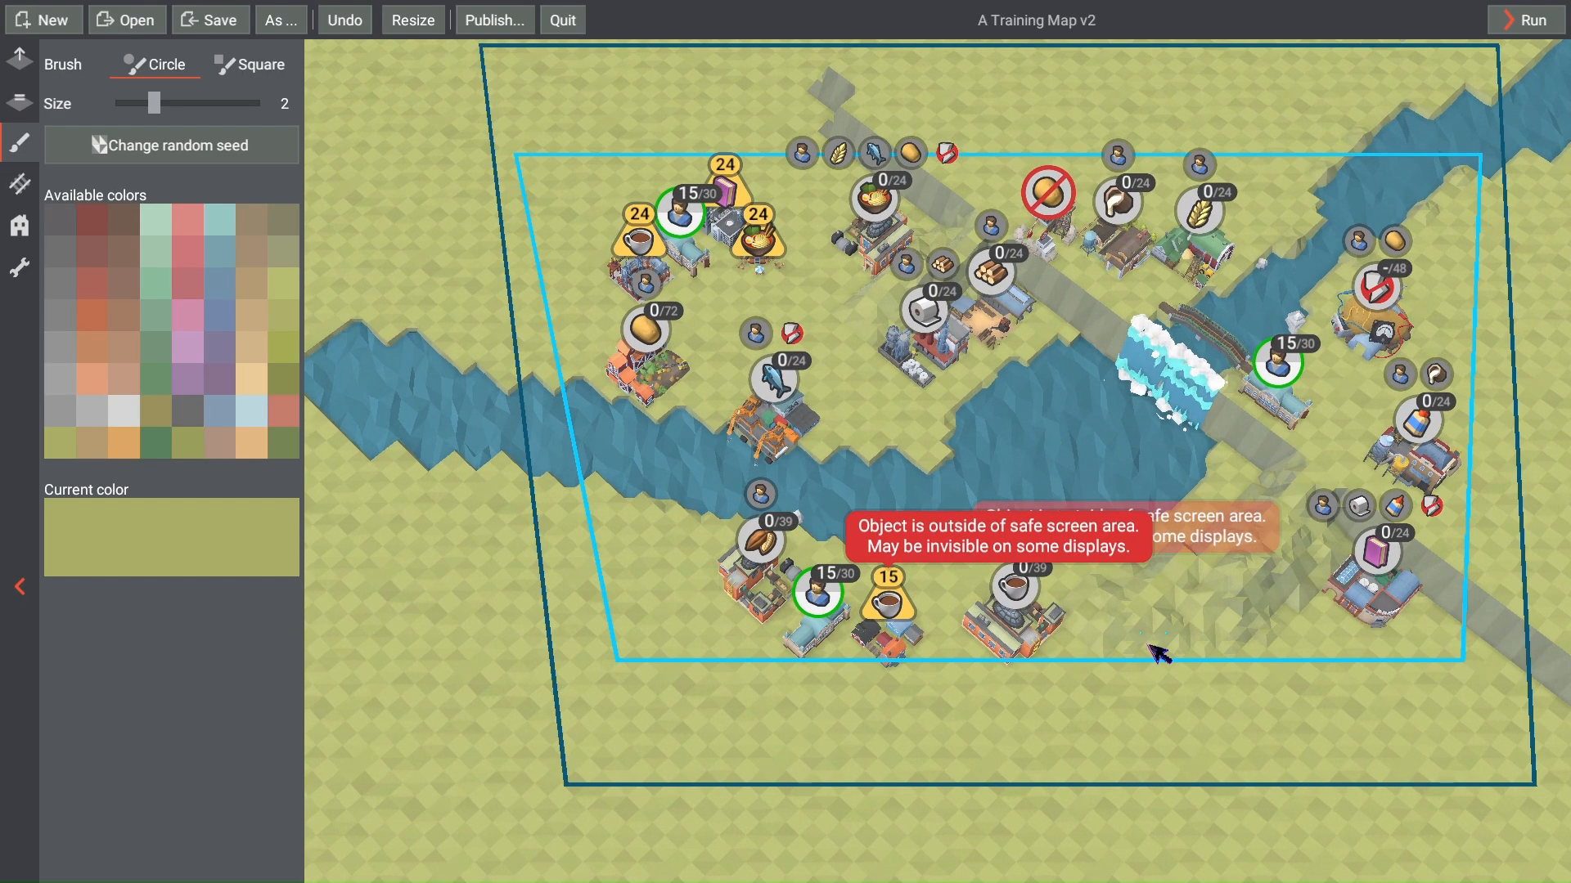
scroll(1157, 652, up, 5)
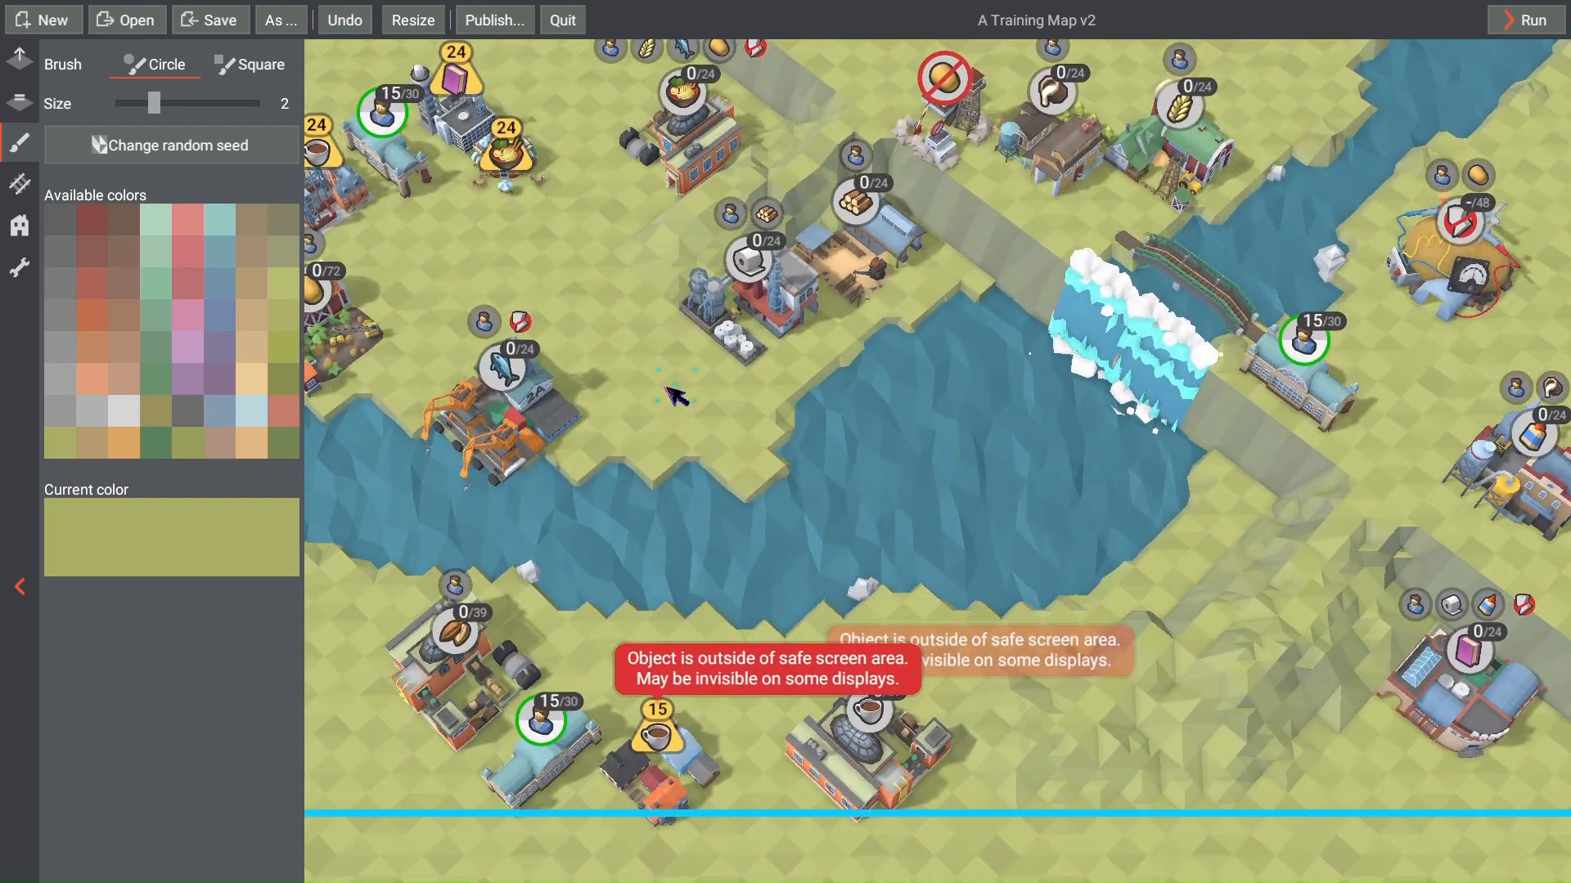
mouse_move(667, 389)
right_down()
mouse_move(792, 386)
mouse_move(661, 500)
right_up()
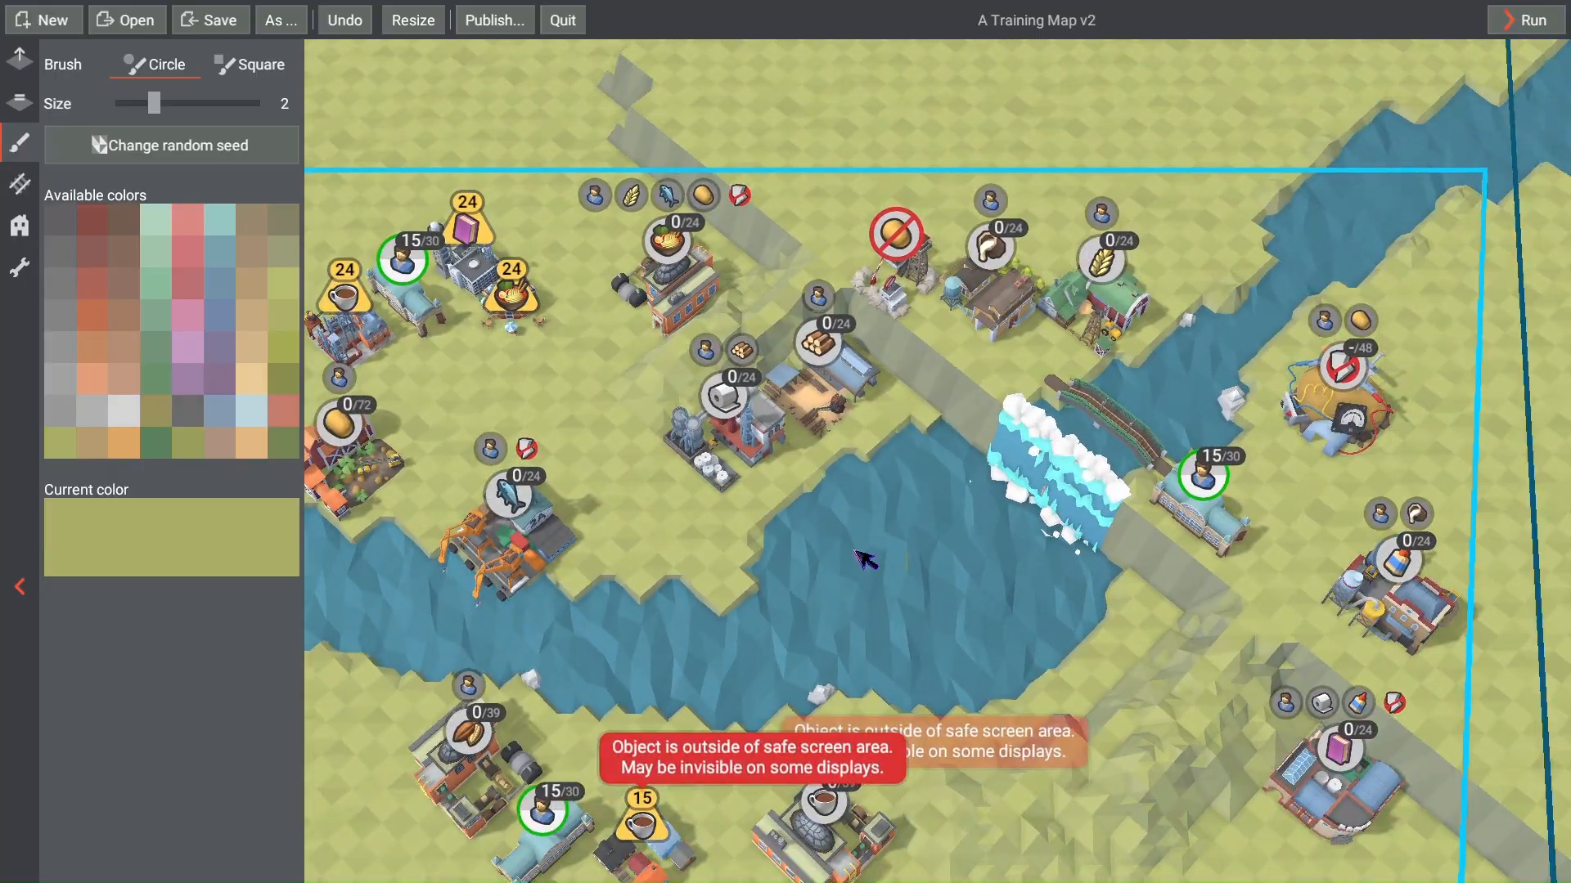
scroll(862, 554, down, 3)
right_drag(894, 410, 764, 536)
right_drag(942, 546, 1158, 507)
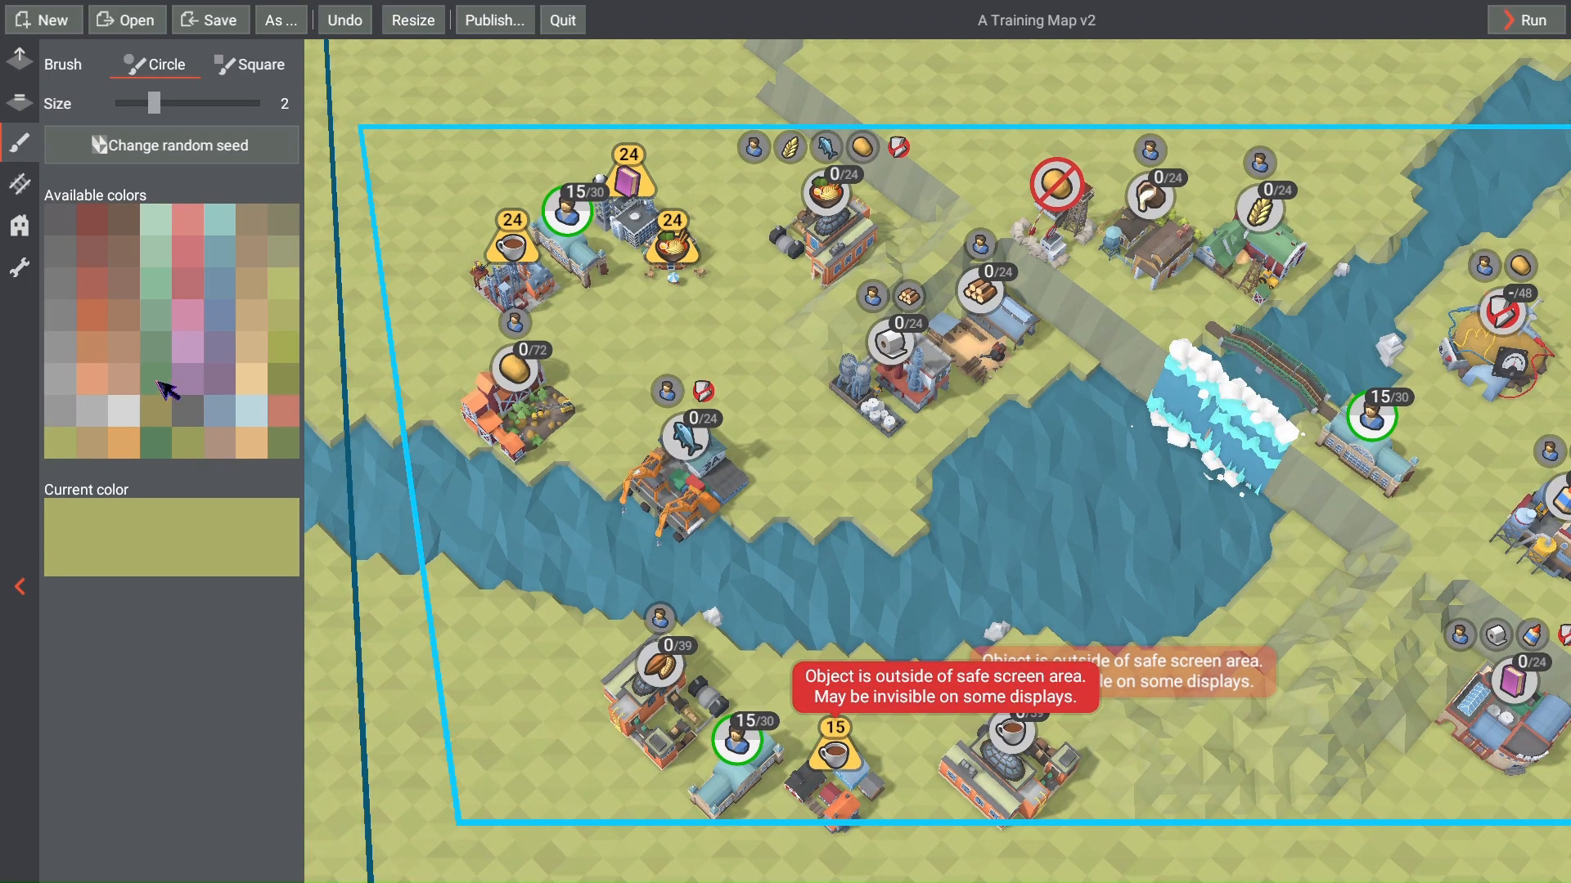
click(162, 383)
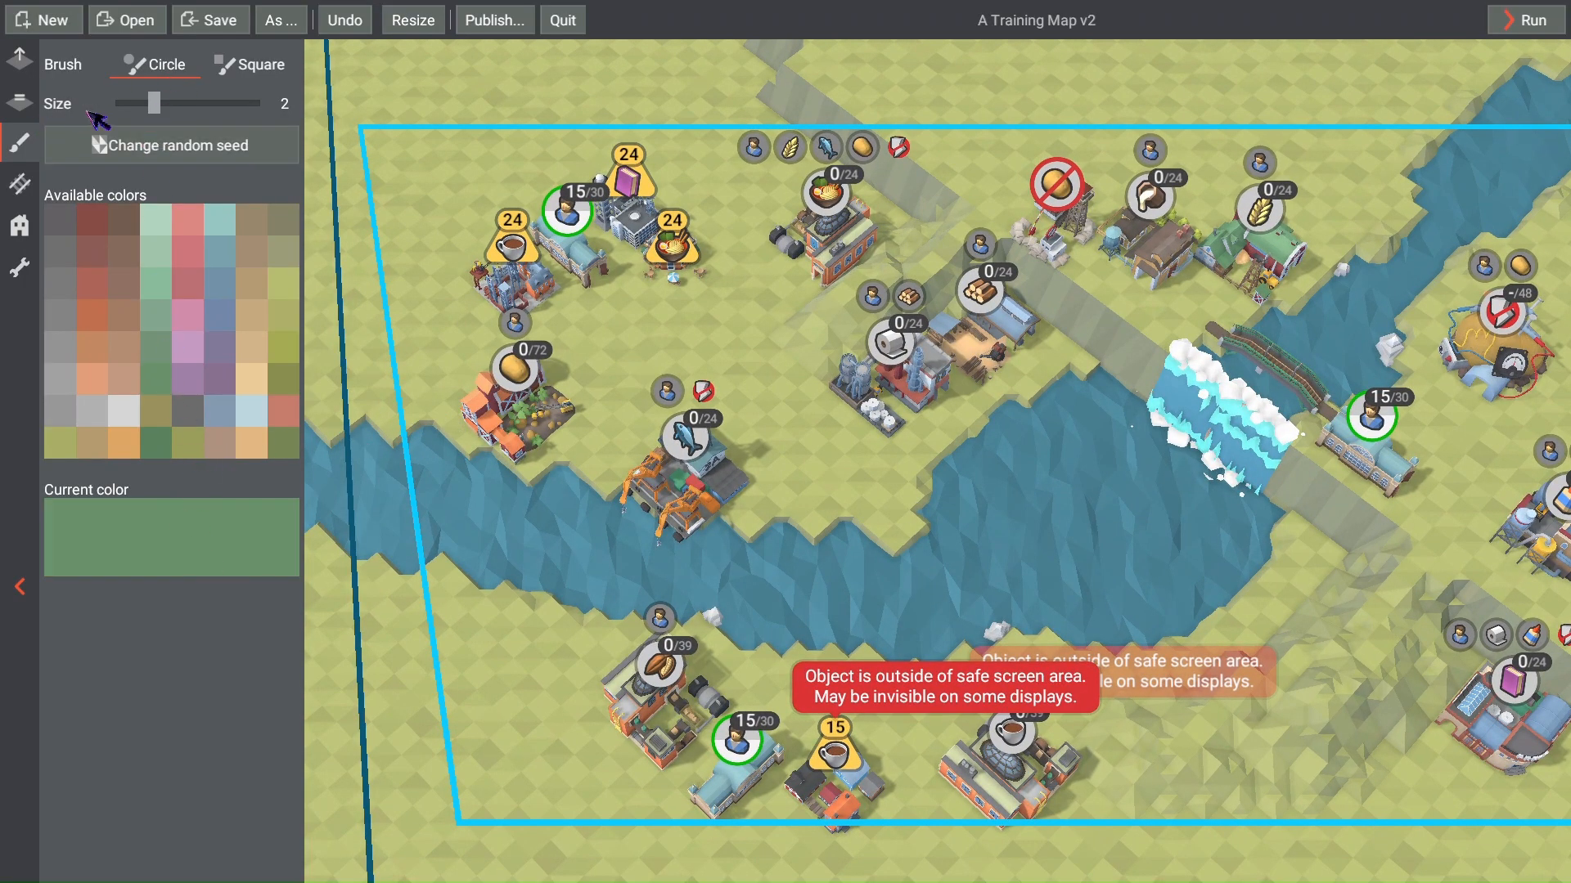
drag(153, 104, 326, 103)
click(261, 75)
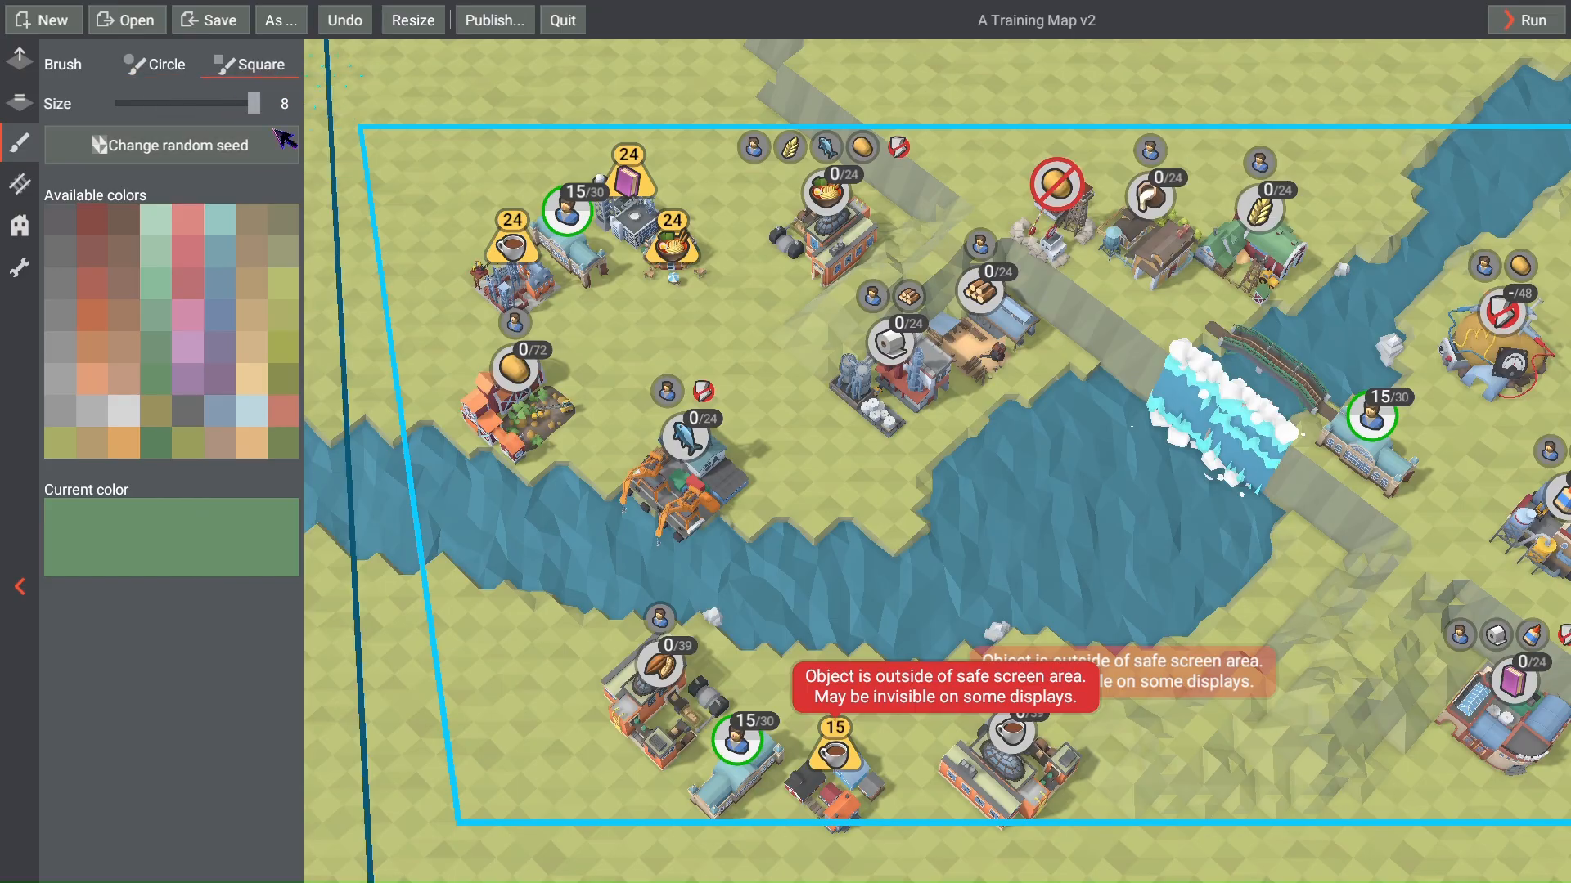
mouse_move(759, 377)
mouse_down()
mouse_move(722, 351)
mouse_move(511, 352)
mouse_move(621, 434)
mouse_move(927, 455)
mouse_move(1022, 344)
mouse_move(848, 544)
mouse_move(939, 501)
mouse_move(912, 250)
mouse_move(725, 130)
mouse_move(523, 148)
mouse_move(400, 341)
mouse_move(393, 381)
mouse_move(409, 139)
mouse_move(660, 82)
mouse_move(858, 95)
mouse_move(1006, 145)
mouse_up()
scroll(1009, 150, down, 3)
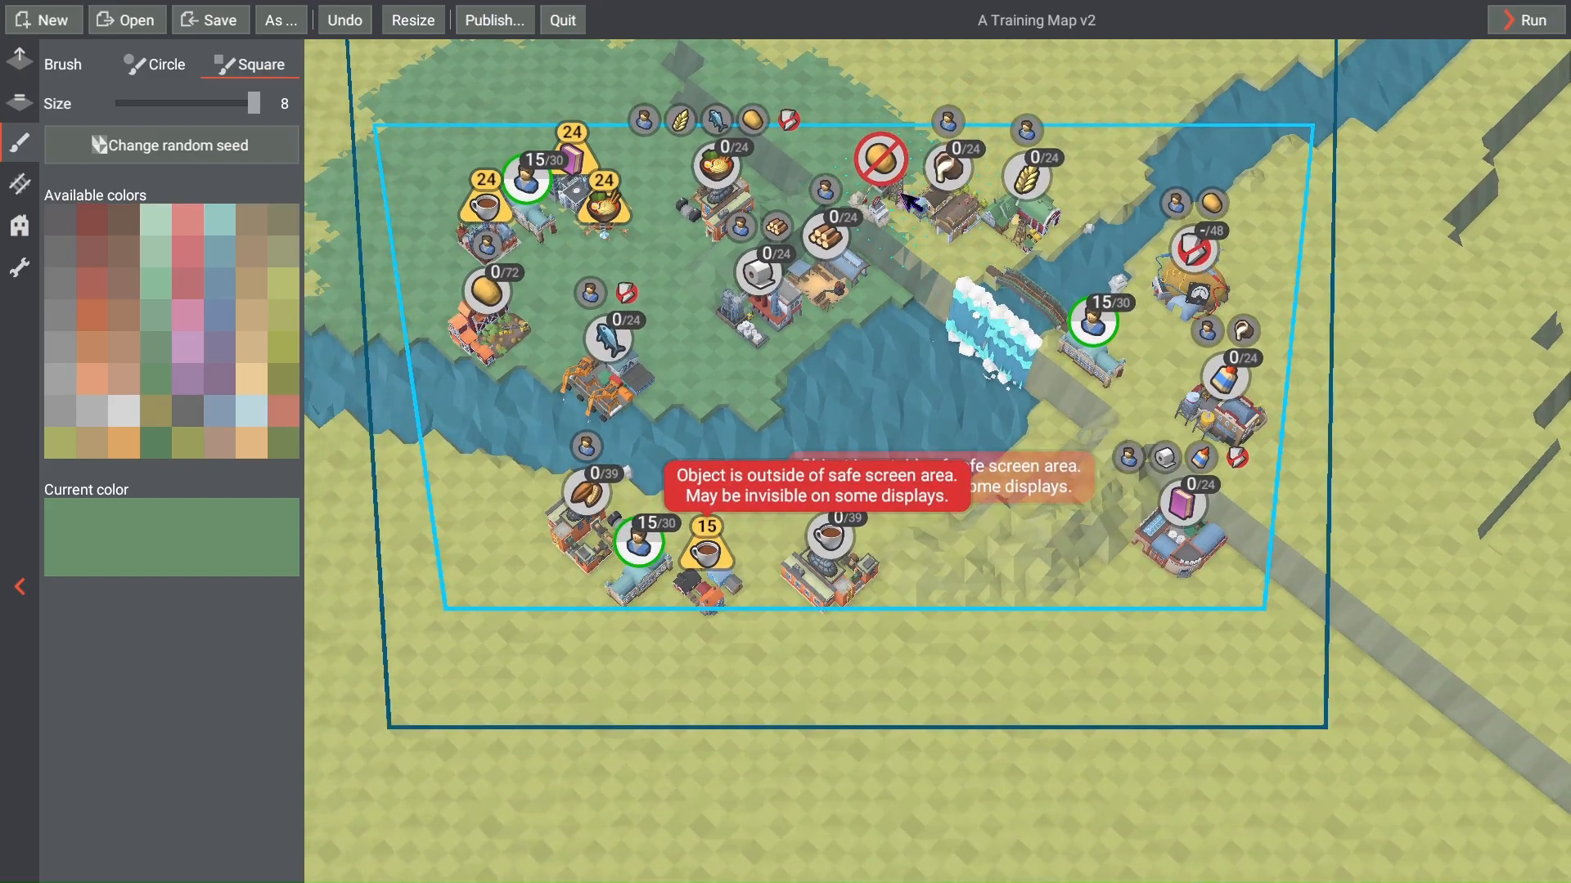
mouse_move(945, 231)
mouse_down()
mouse_move(1134, 393)
mouse_move(999, 518)
mouse_move(671, 525)
mouse_move(372, 463)
mouse_move(424, 543)
mouse_move(528, 607)
mouse_move(701, 589)
mouse_move(935, 606)
mouse_move(1125, 571)
mouse_move(1194, 491)
mouse_move(1249, 384)
mouse_up()
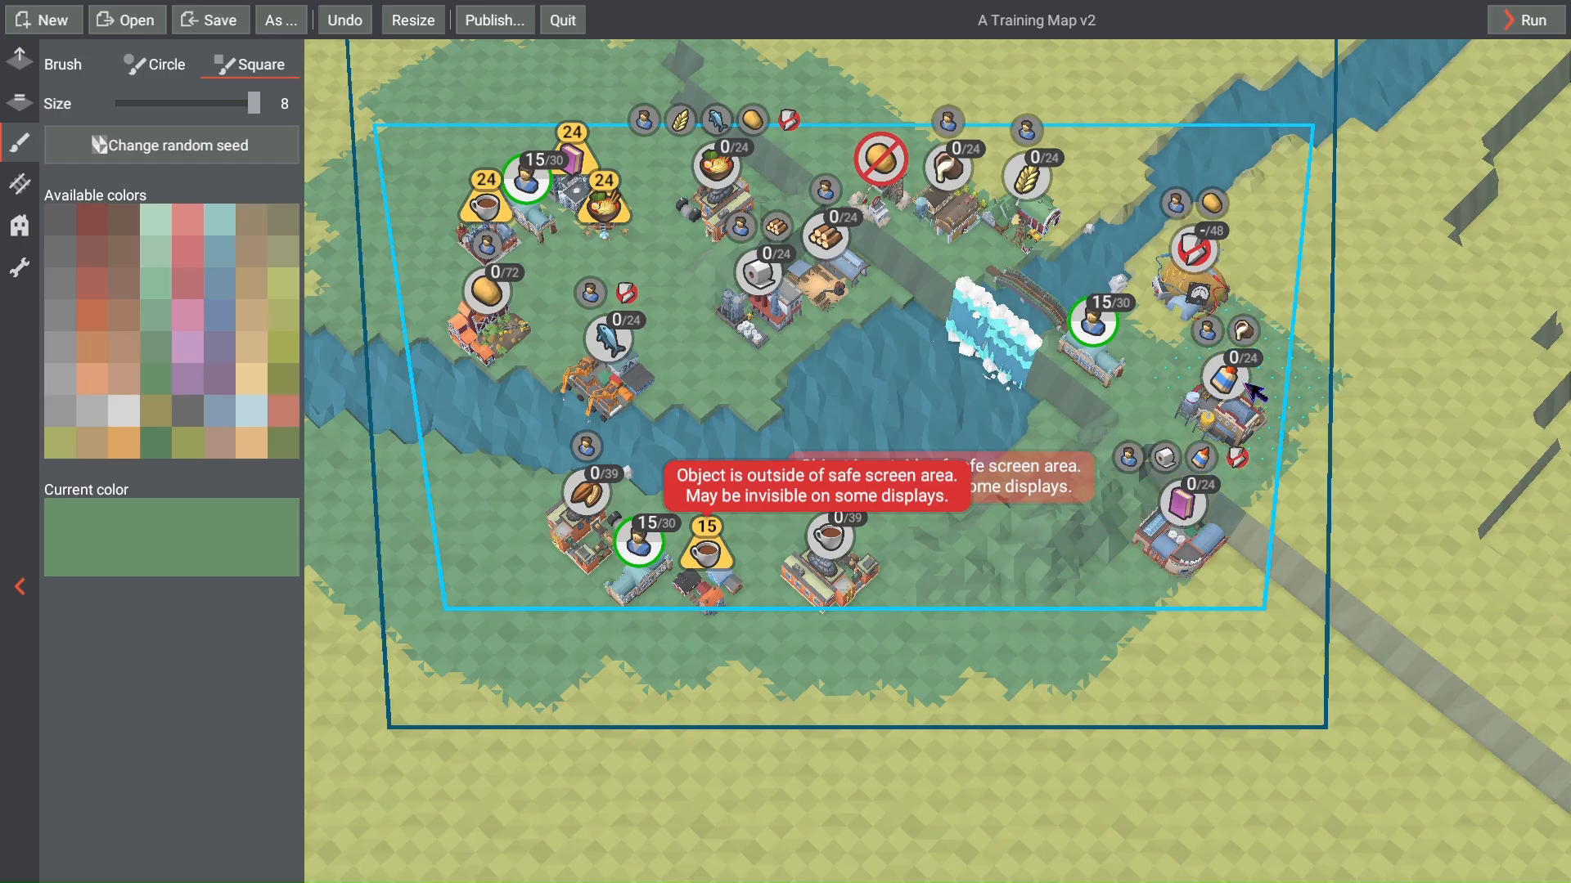
Step: Run the level to check the green terrain paint, and return to editing
click(1527, 19)
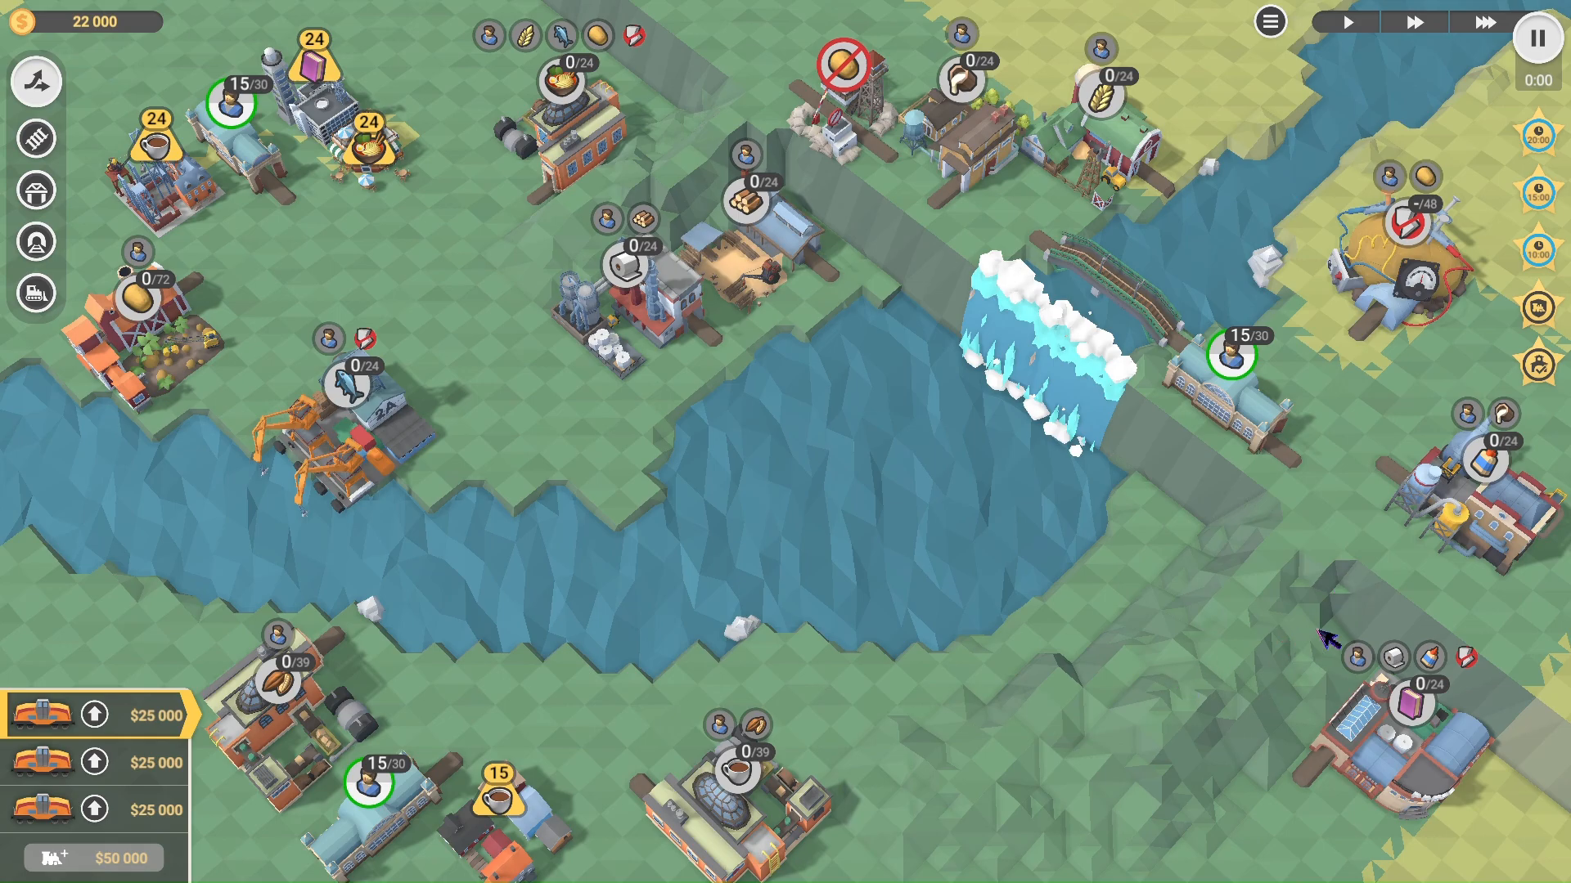
key(Escape)
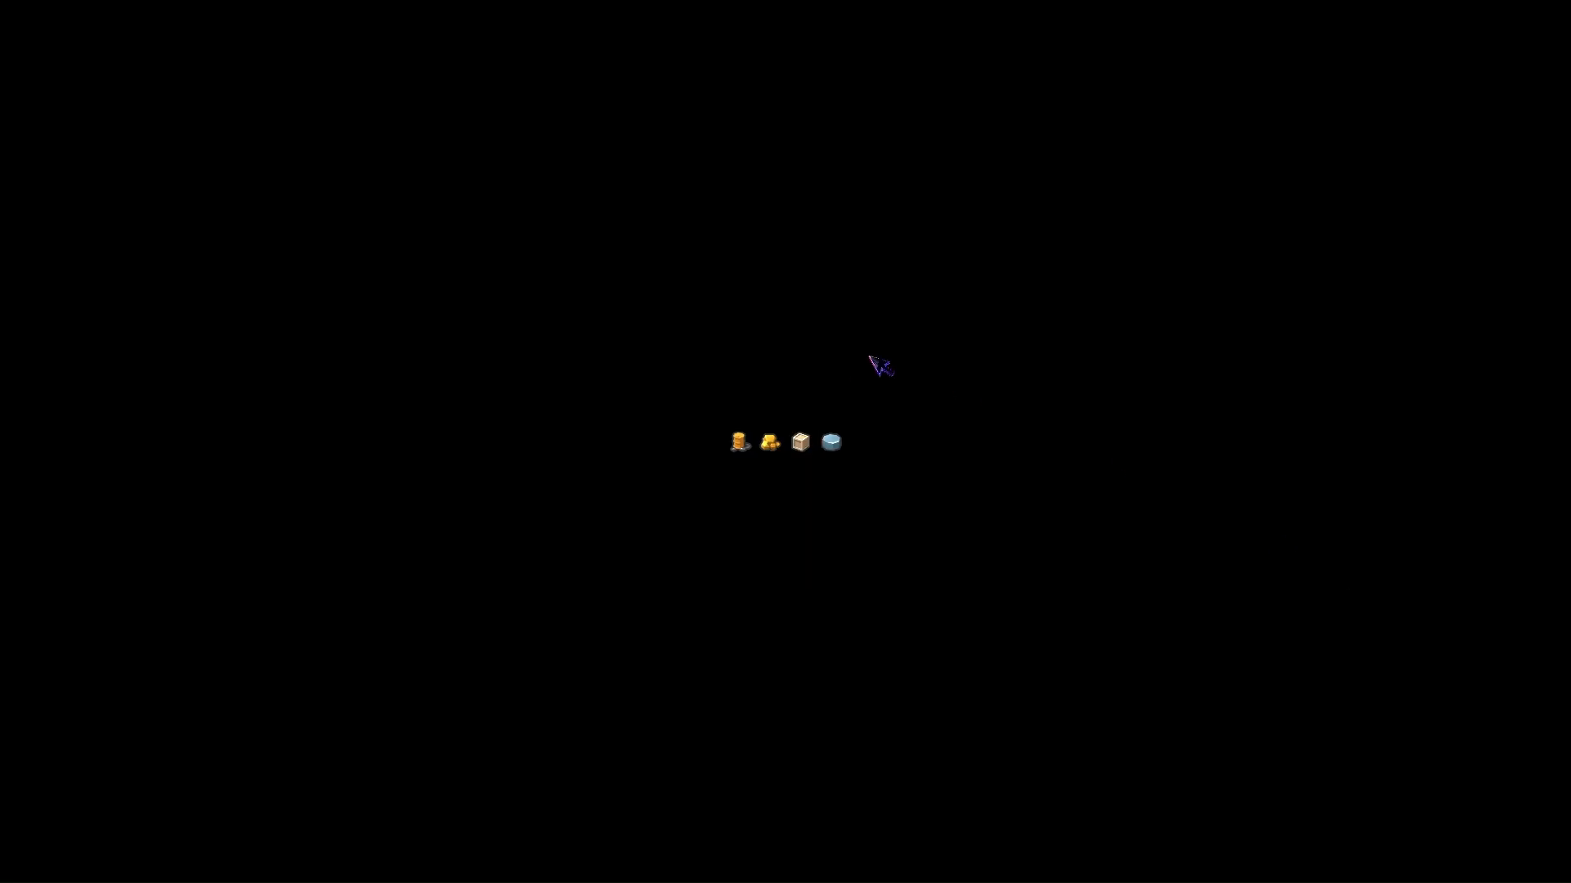
Step: Paint a pale green strip over the slope northwest of the lumber site with a circle brush of size 2
click(161, 317)
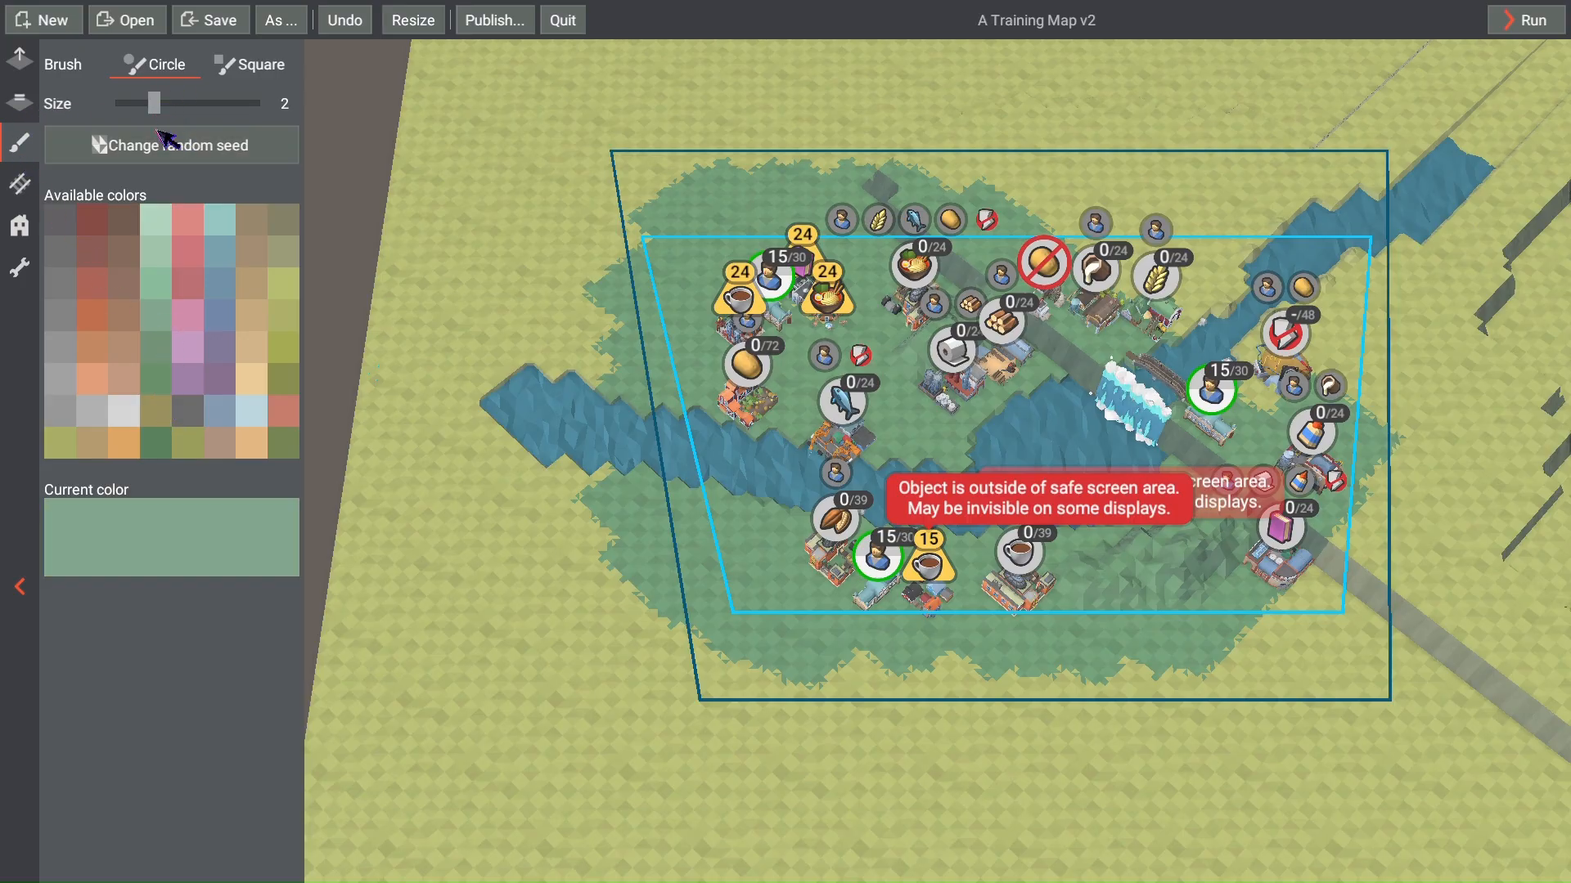
scroll(834, 409, up, 5)
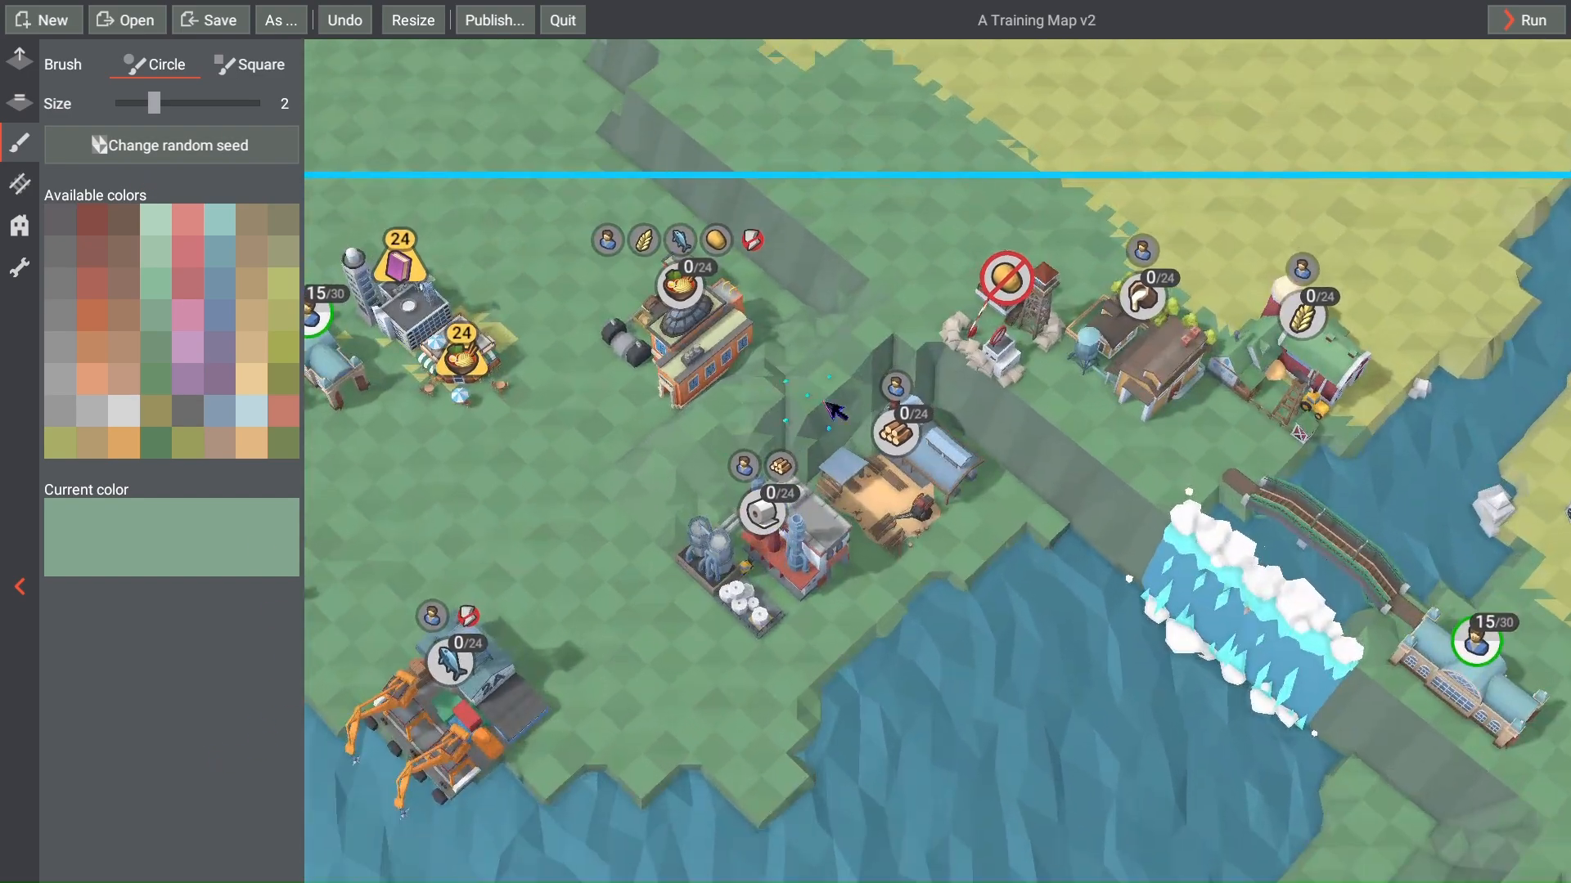
drag(892, 330, 636, 471)
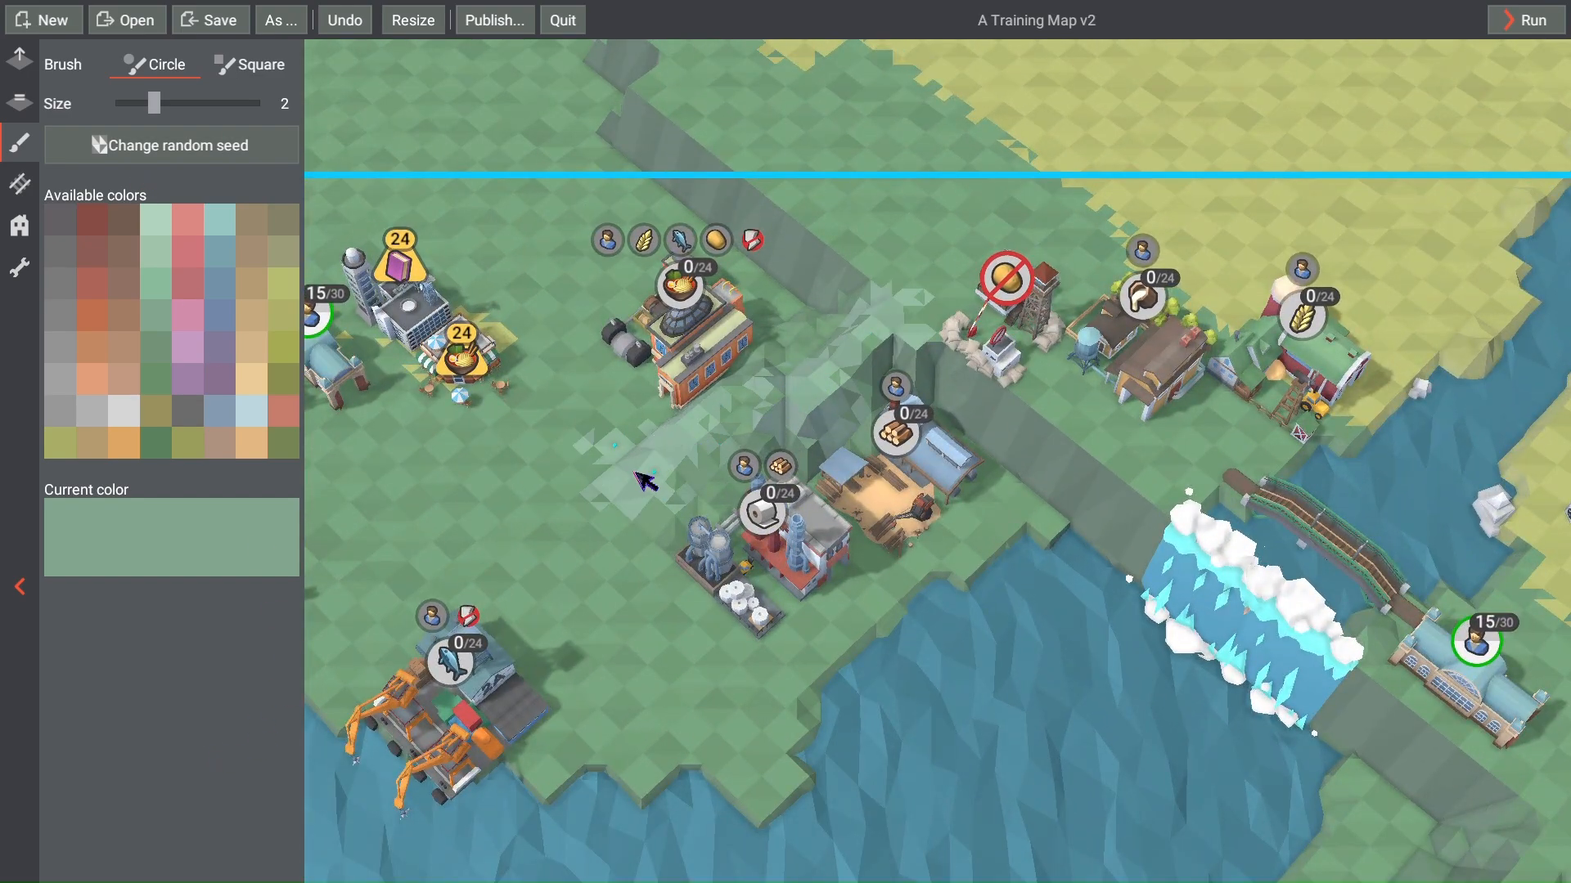
scroll(638, 473, down, 5)
Step: Paint pale green highlights along the rocky ridge southeast of the lake, up to the wall beside the book factory
scroll(1021, 546, up, 4)
mouse_move(1150, 428)
mouse_down()
mouse_move(947, 551)
mouse_move(787, 615)
mouse_move(672, 596)
mouse_up()
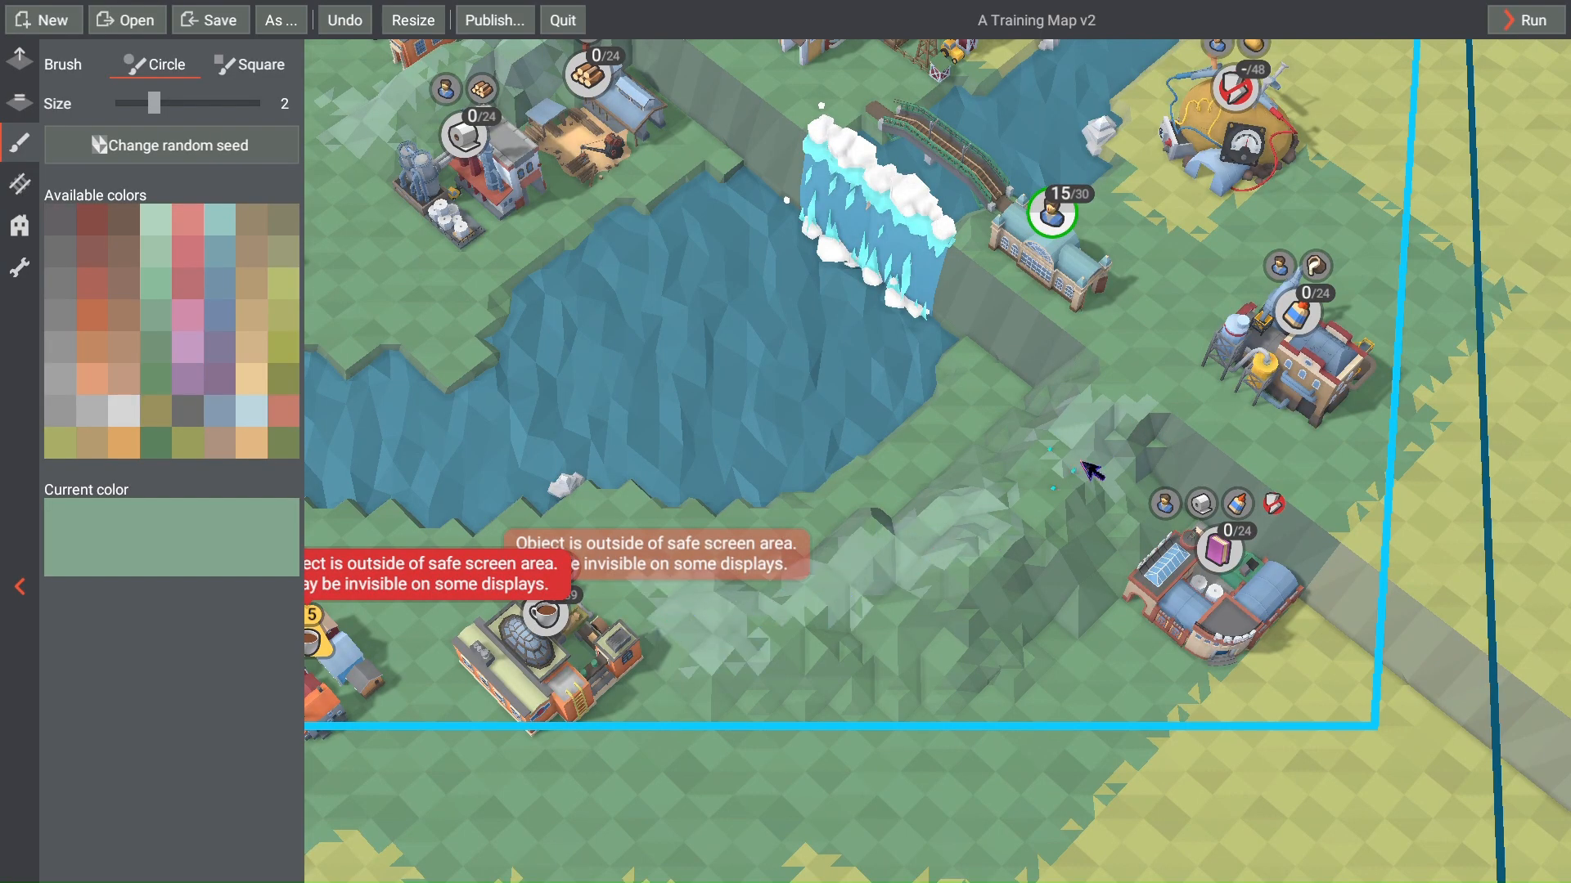
click(1116, 367)
scroll(1129, 491, down, 3)
scroll(1145, 556, down, 3)
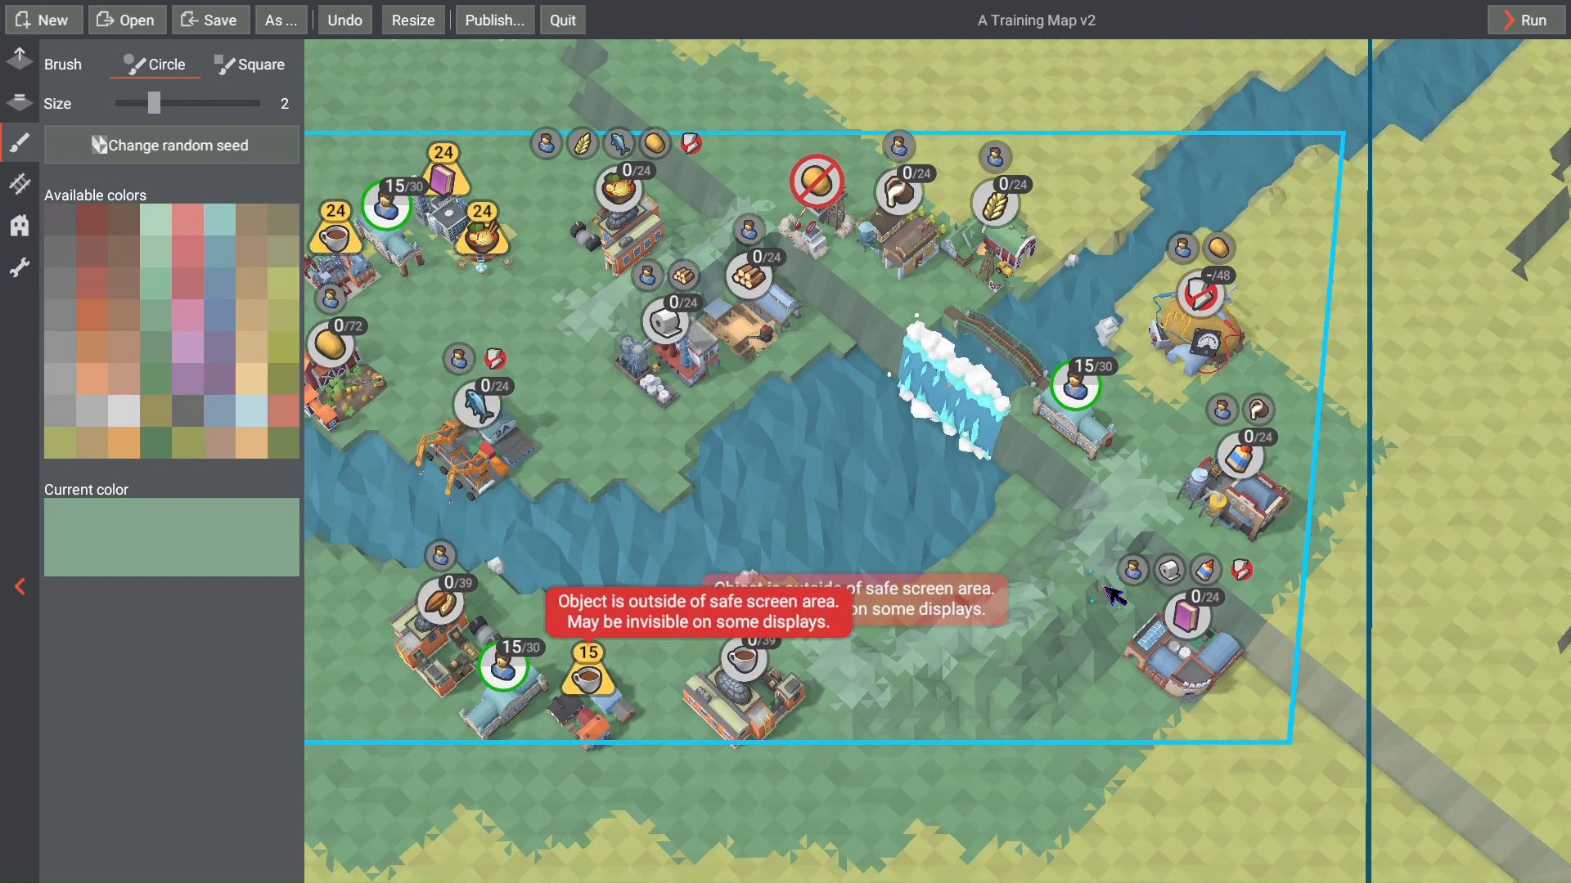
Step: Shade the ridge's slope beside the book factory with a darker green
scroll(1186, 572, up, 3)
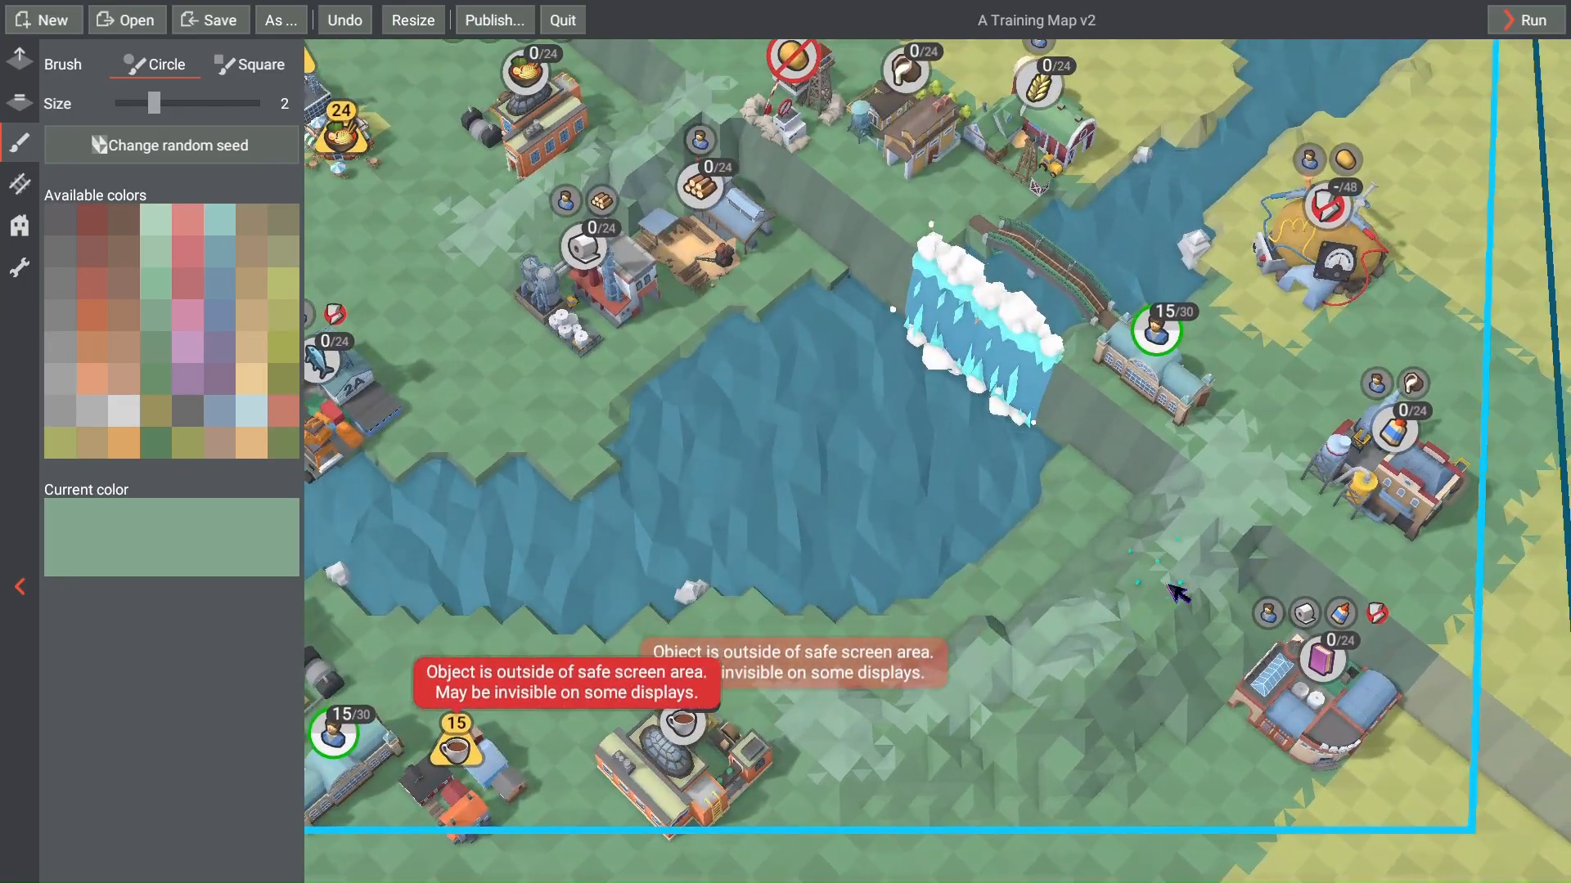
click(157, 442)
scroll(773, 562, up, 3)
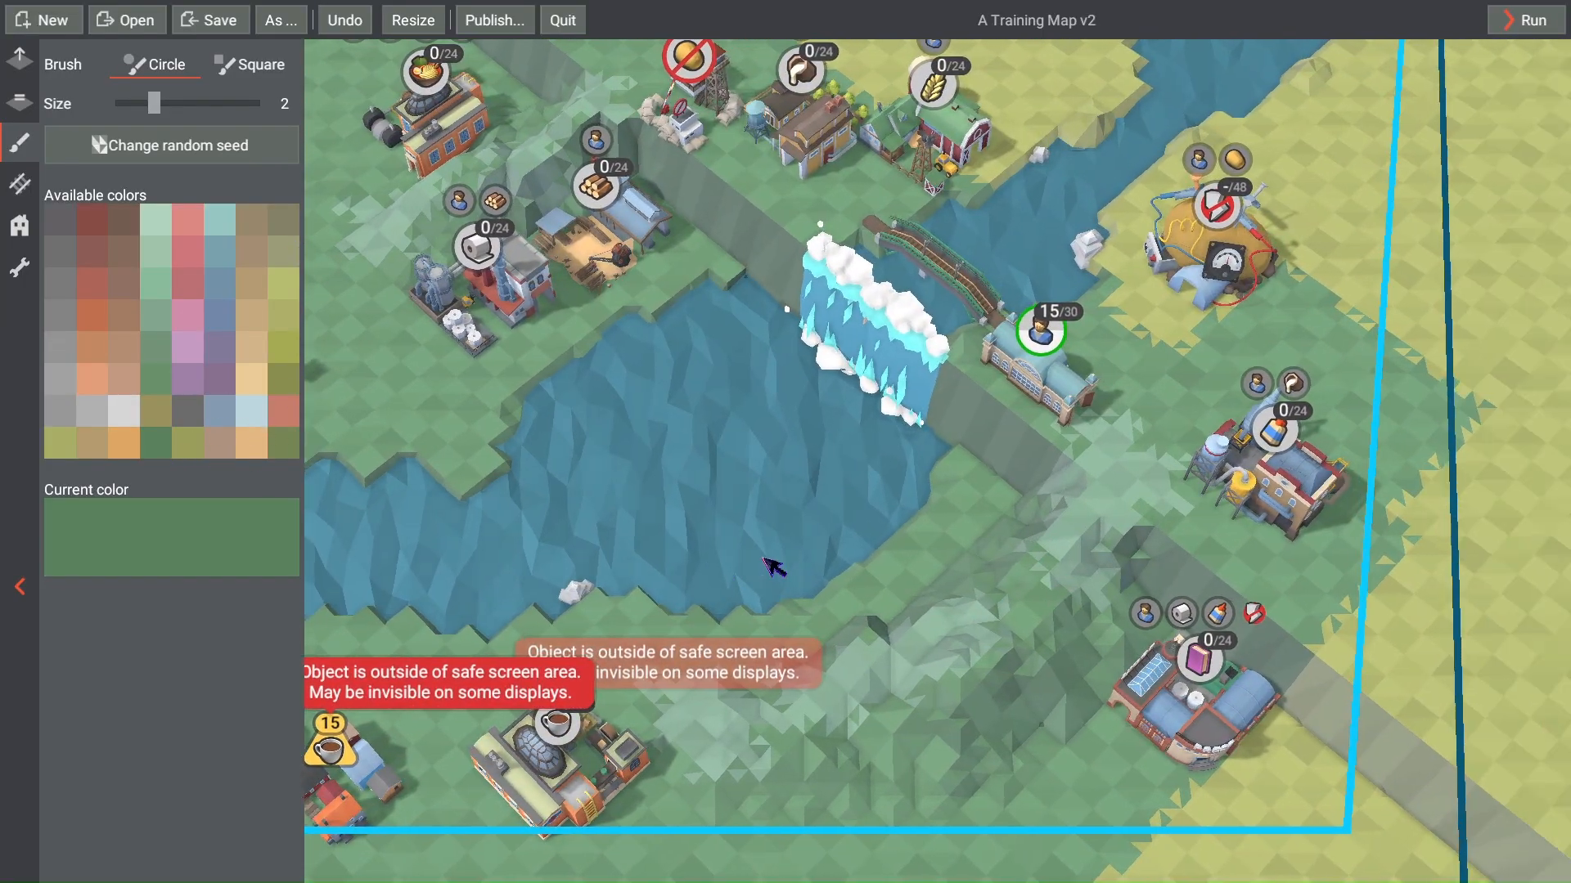
key(s)
key(d)
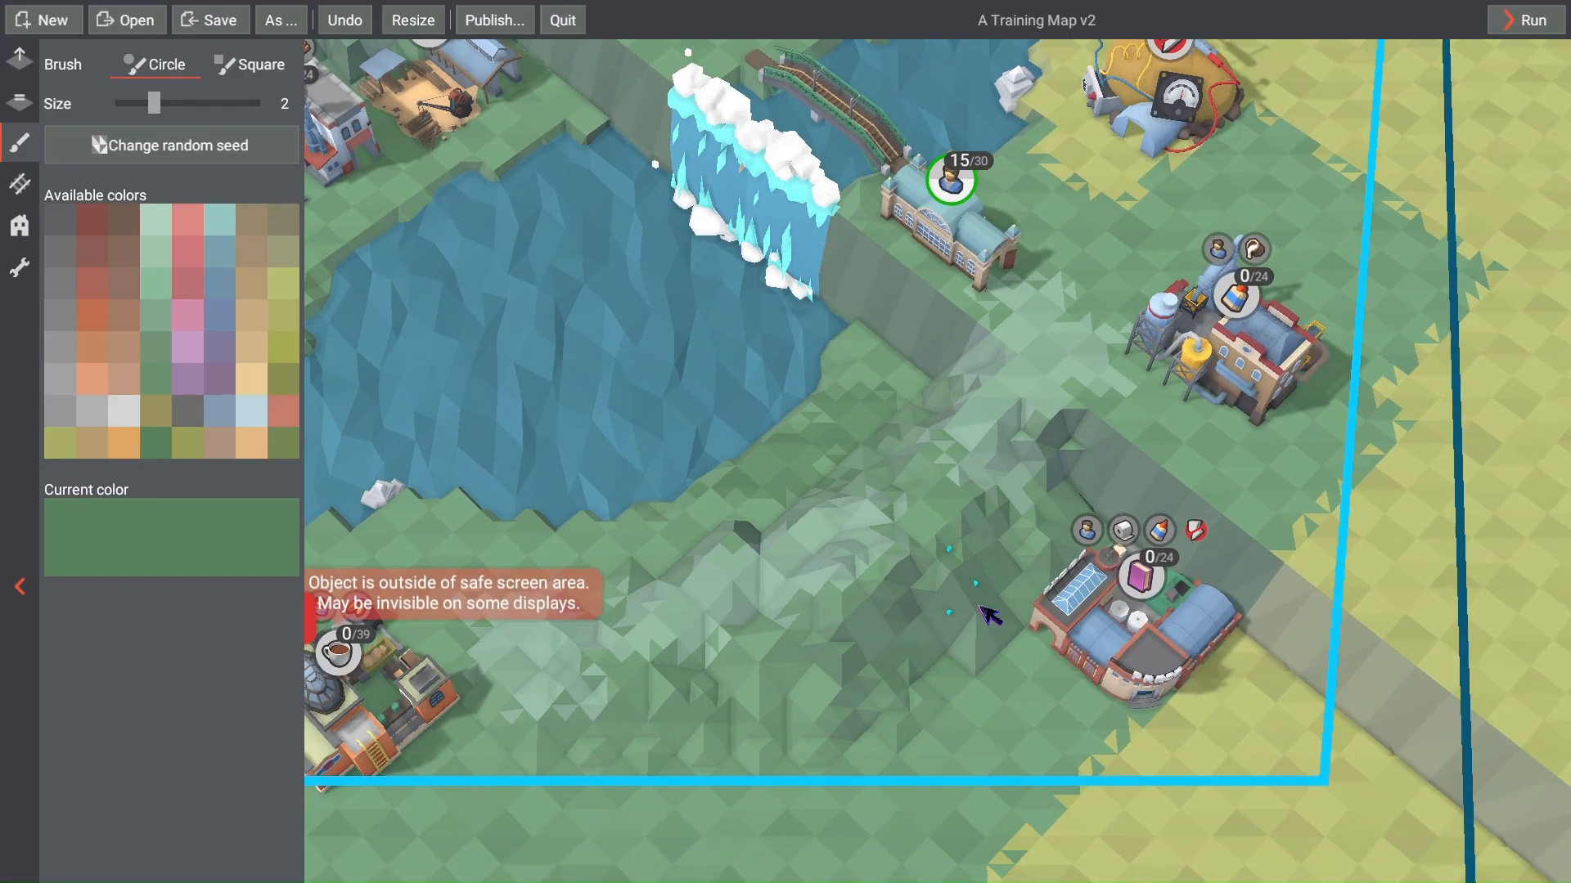
drag(939, 699, 954, 684)
Step: Recolor the remaining yellow ground around the map green
key(w)
key(a)
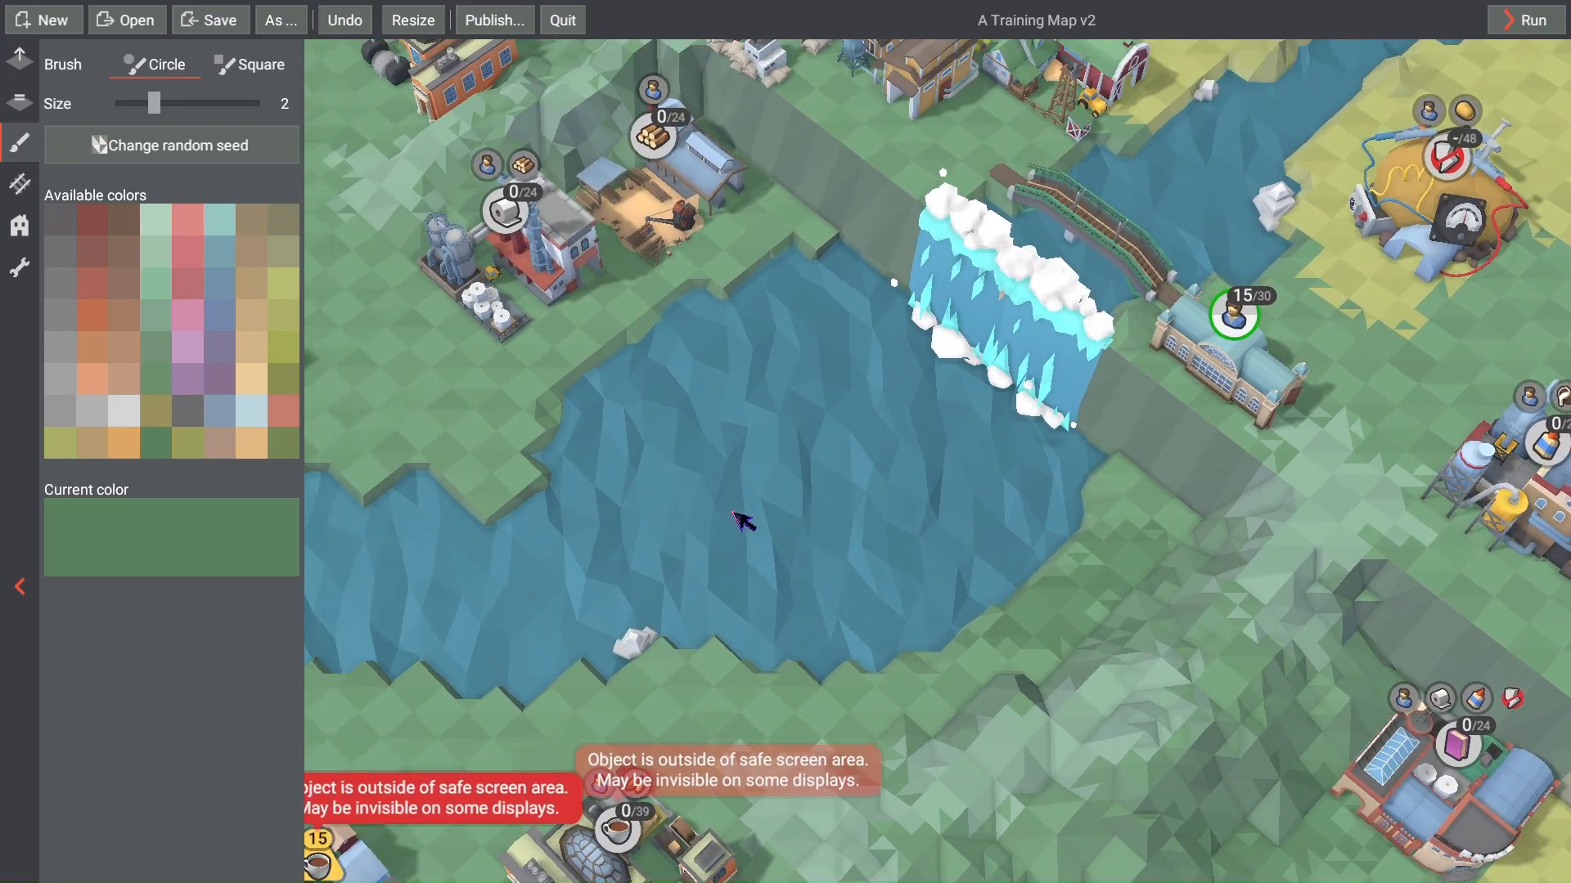
scroll(845, 554, down, 3)
key(a)
key(s)
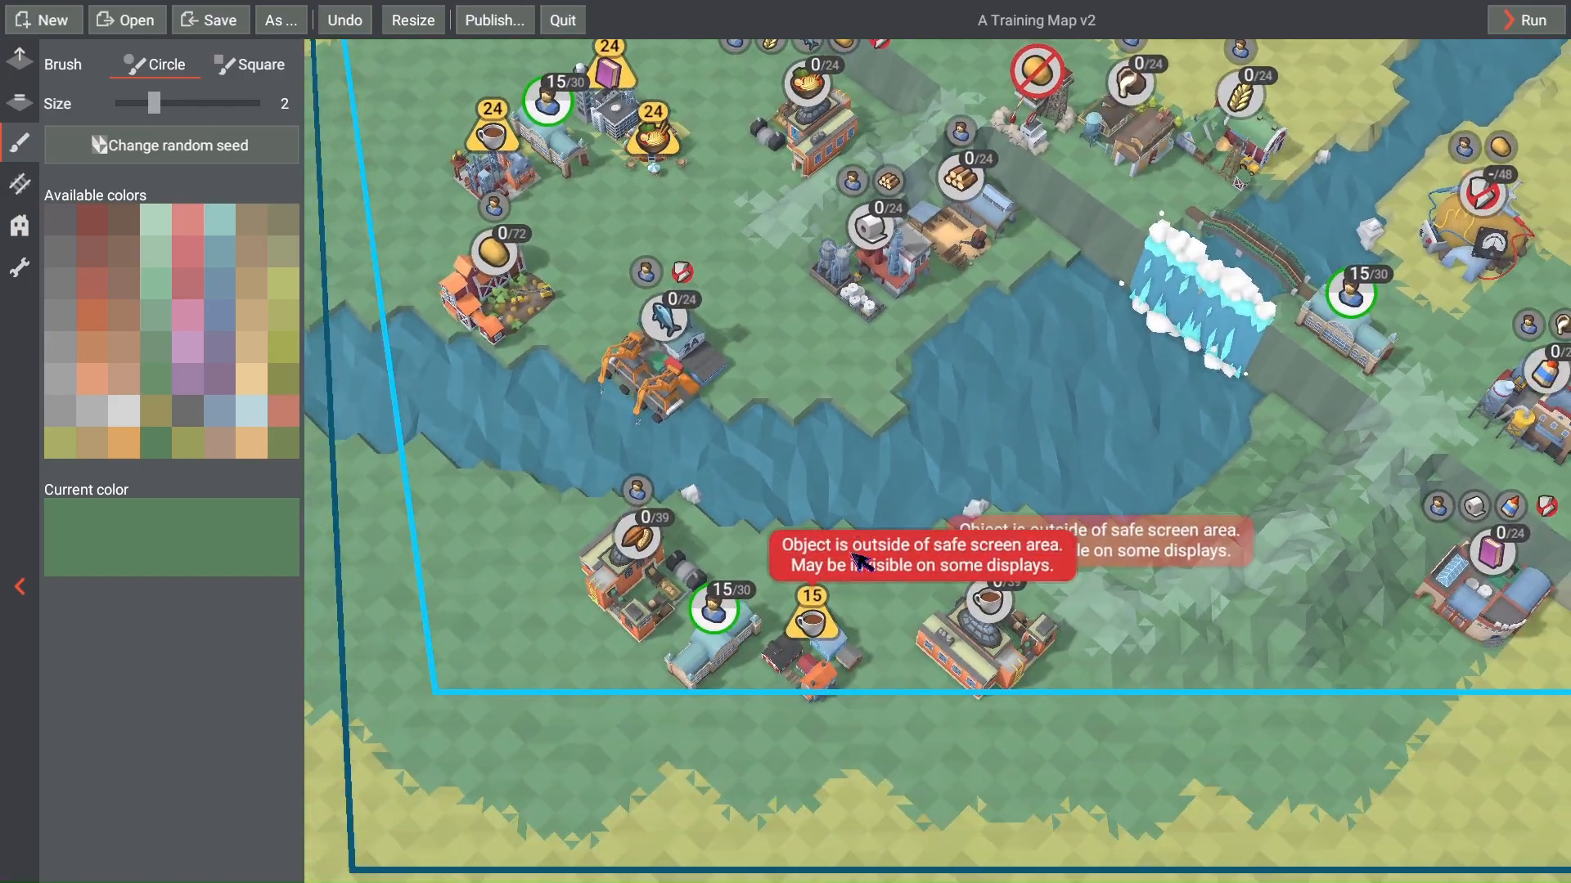
key(w)
key(d)
scroll(864, 561, down, 3)
key(d)
key(s)
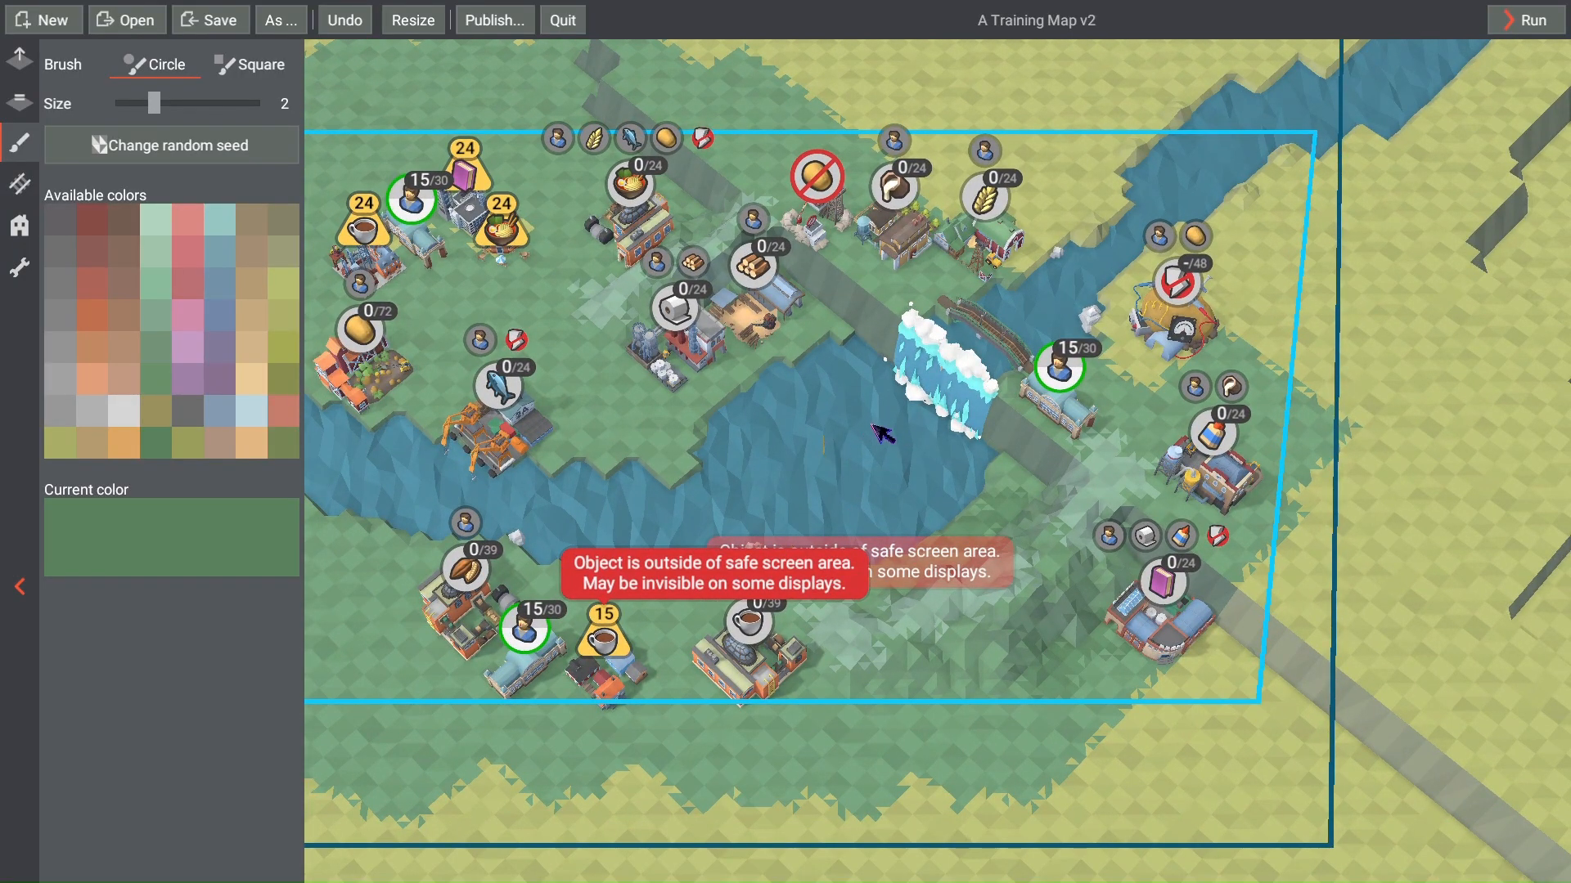
key(a)
scroll(764, 431, down, 1)
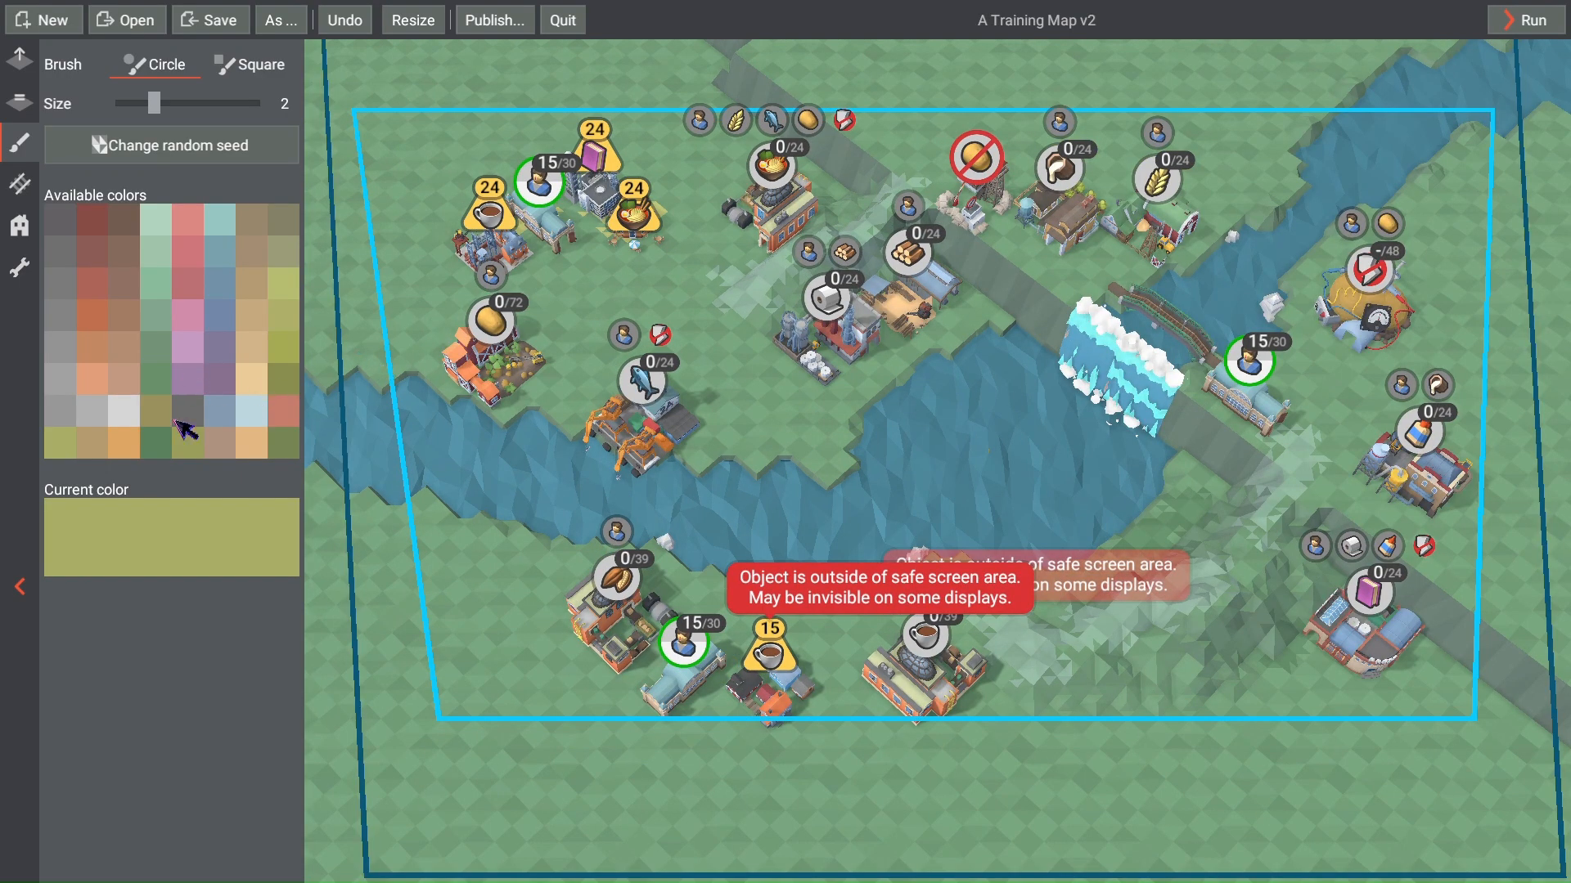
Step: Paint dark gray rocky edges along the north and south banks of the river with the circle brush of size 2
click(192, 414)
scroll(622, 499, up, 3)
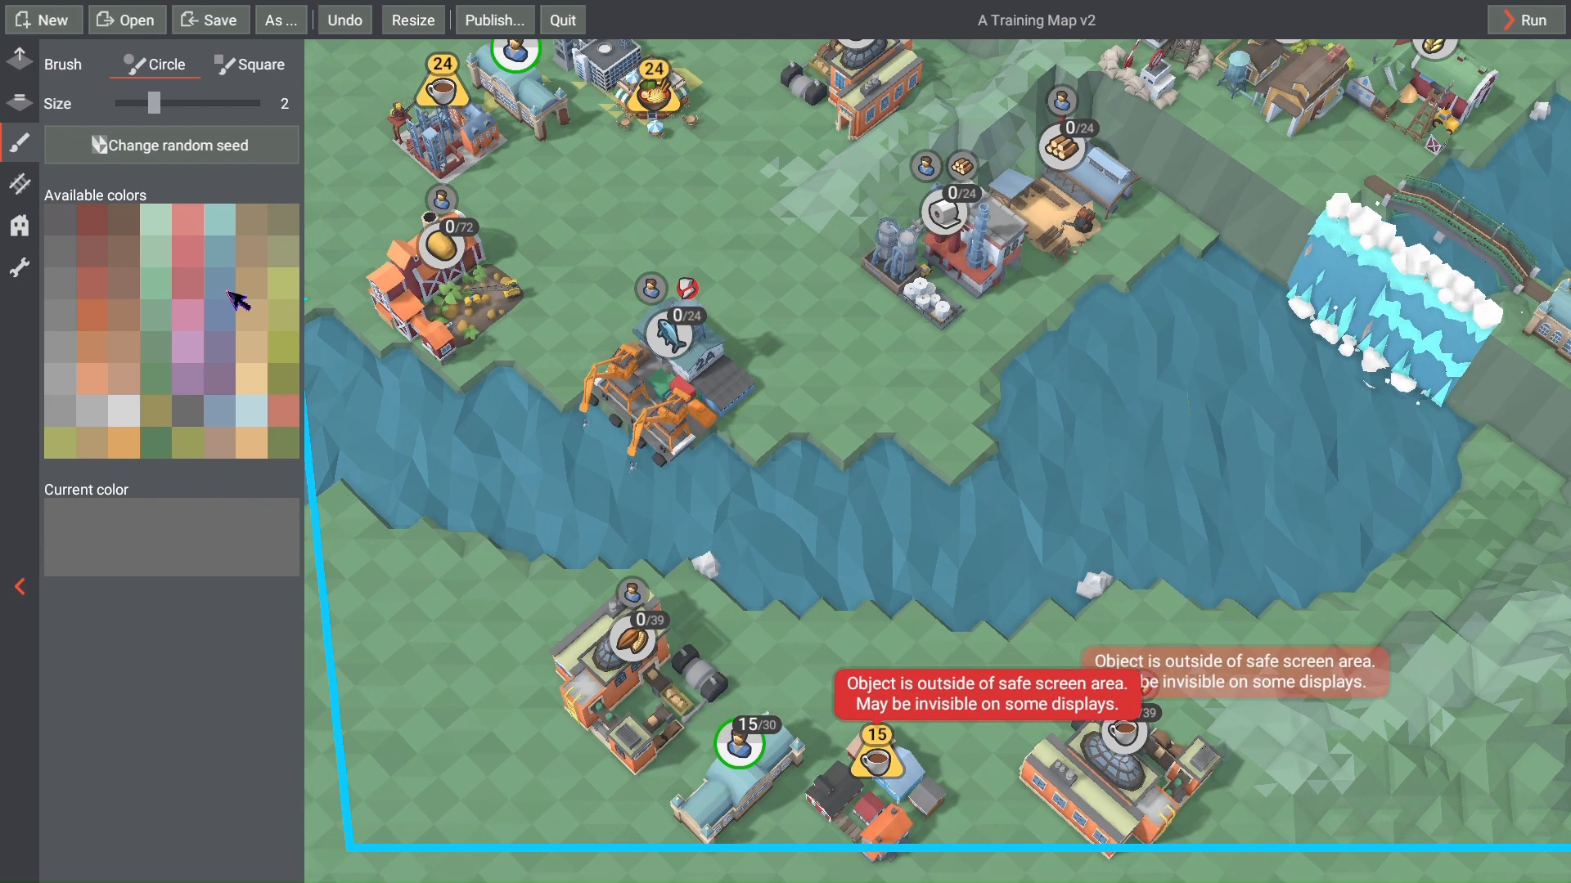
mouse_move(774, 464)
mouse_down()
mouse_move(552, 418)
mouse_move(717, 425)
mouse_up()
mouse_move(845, 450)
mouse_down()
mouse_move(845, 468)
mouse_move(484, 400)
mouse_move(477, 424)
mouse_up()
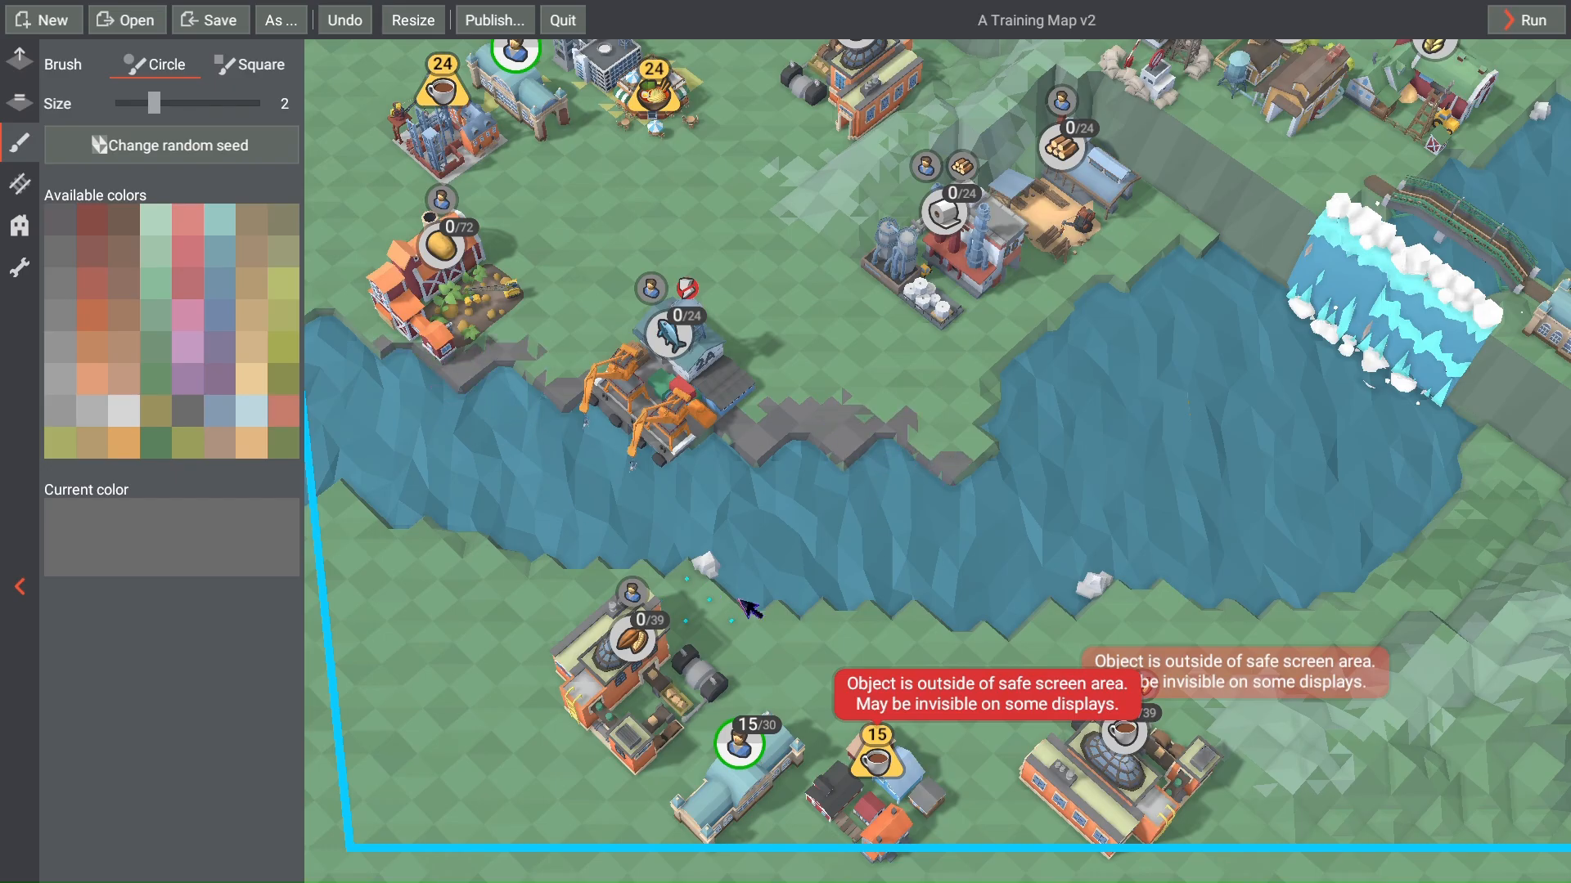
mouse_move(749, 607)
mouse_down()
mouse_move(537, 557)
mouse_move(1045, 617)
mouse_move(1141, 581)
mouse_up()
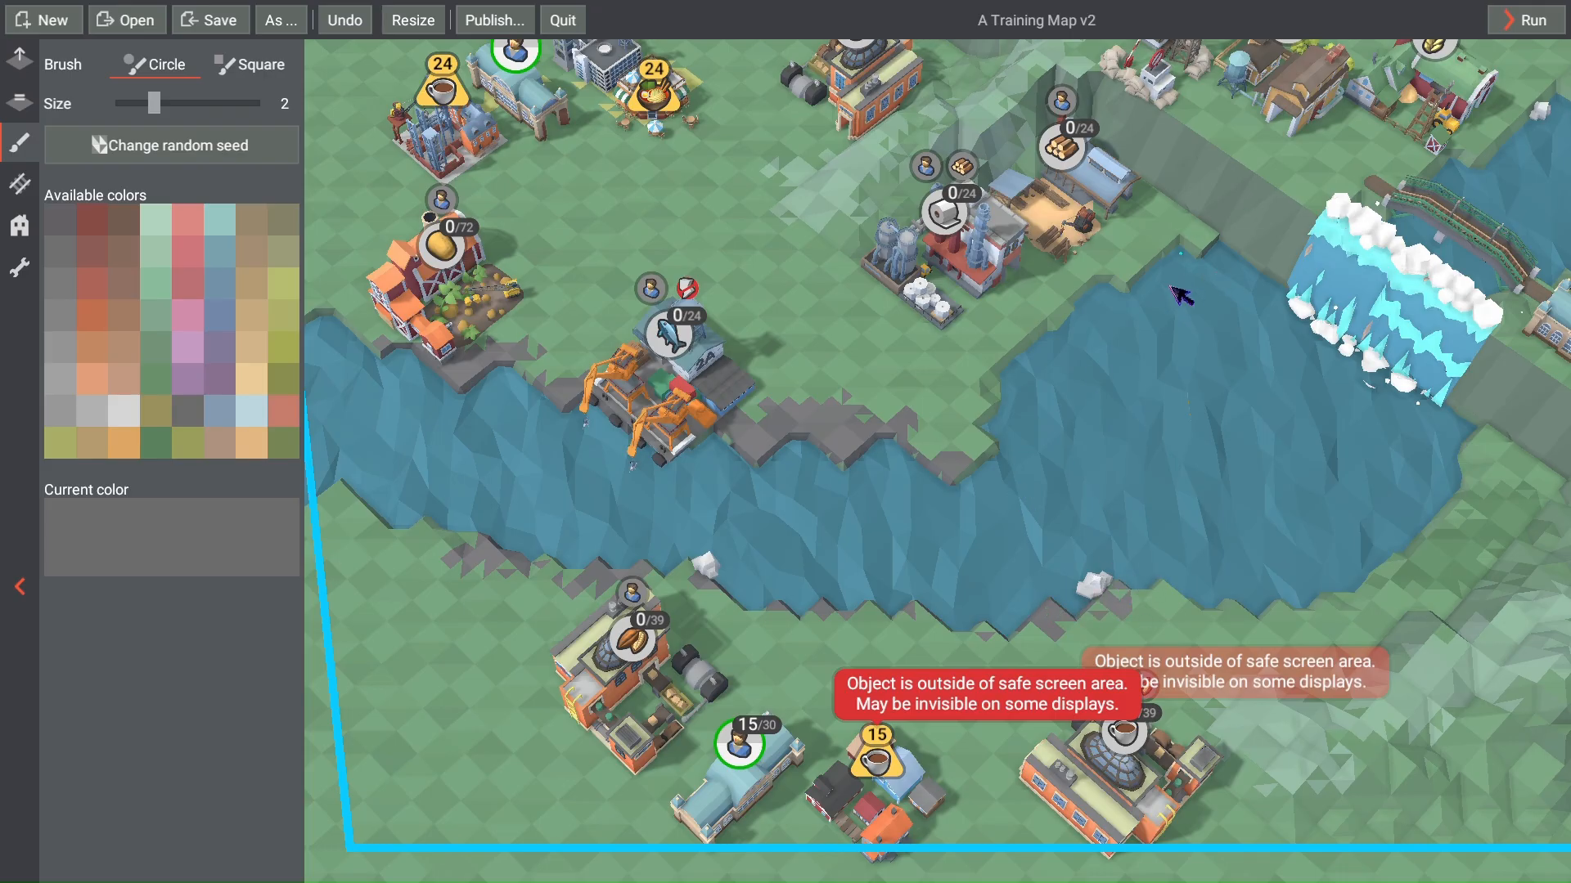
Step: Paint the lake shore dark grey with the circle brush at size 2
drag(1181, 295, 1065, 361)
mouse_move(1033, 456)
mouse_down()
mouse_move(1190, 588)
mouse_move(1329, 591)
mouse_move(1447, 447)
mouse_up()
scroll(1080, 442, down, 5)
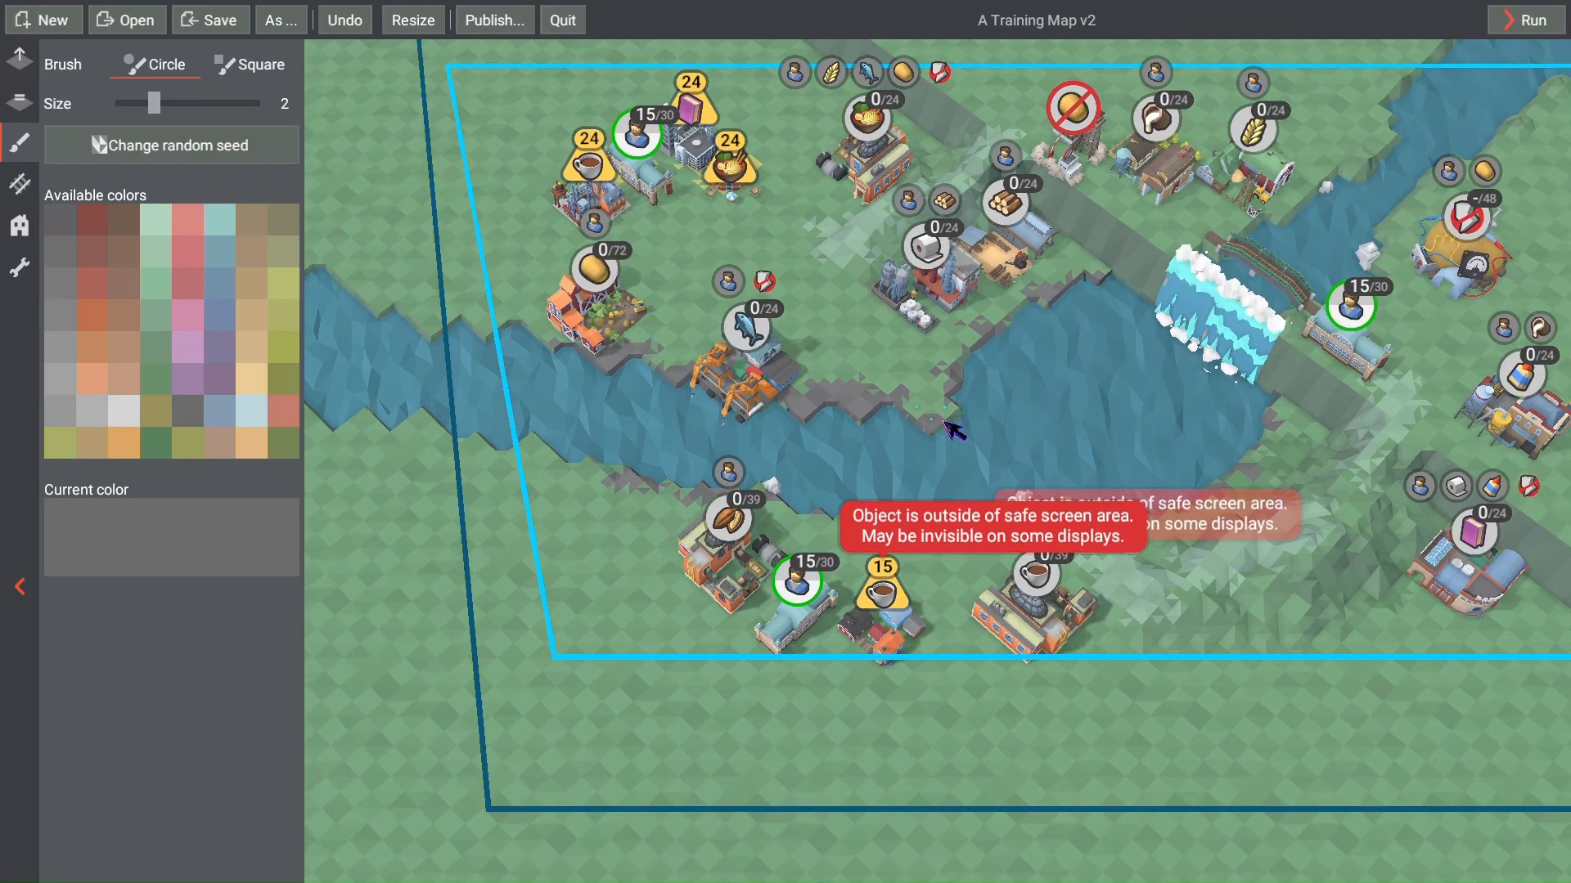
Step: Paint green over the excess grey along the river shore between the fishing dock and the peninsula's tip
right_drag(943, 422, 900, 505)
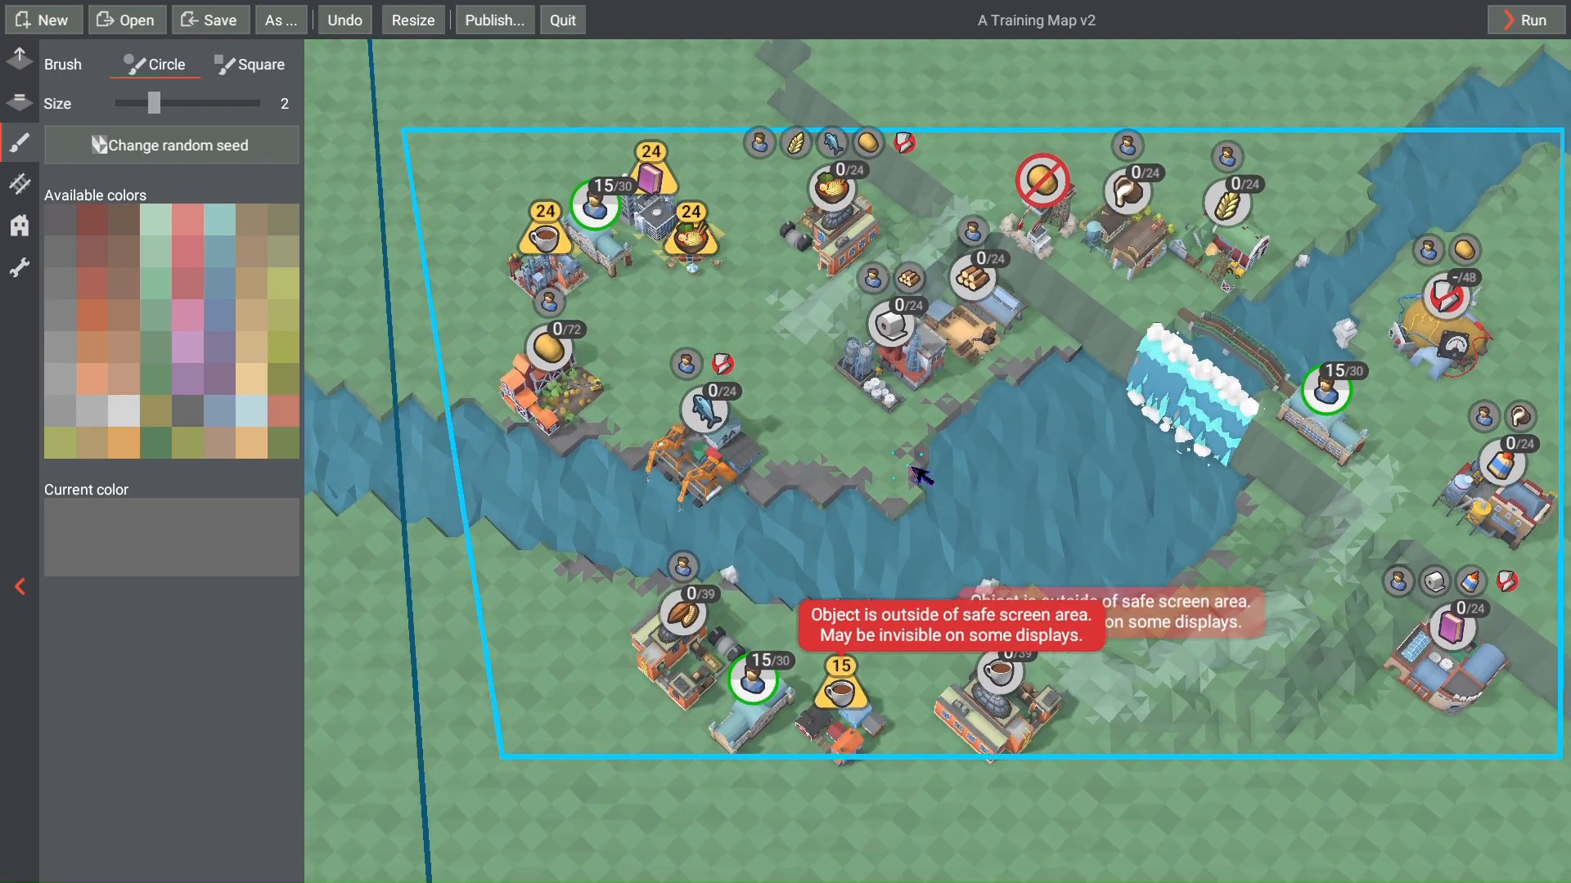
scroll(1034, 452, up, 2)
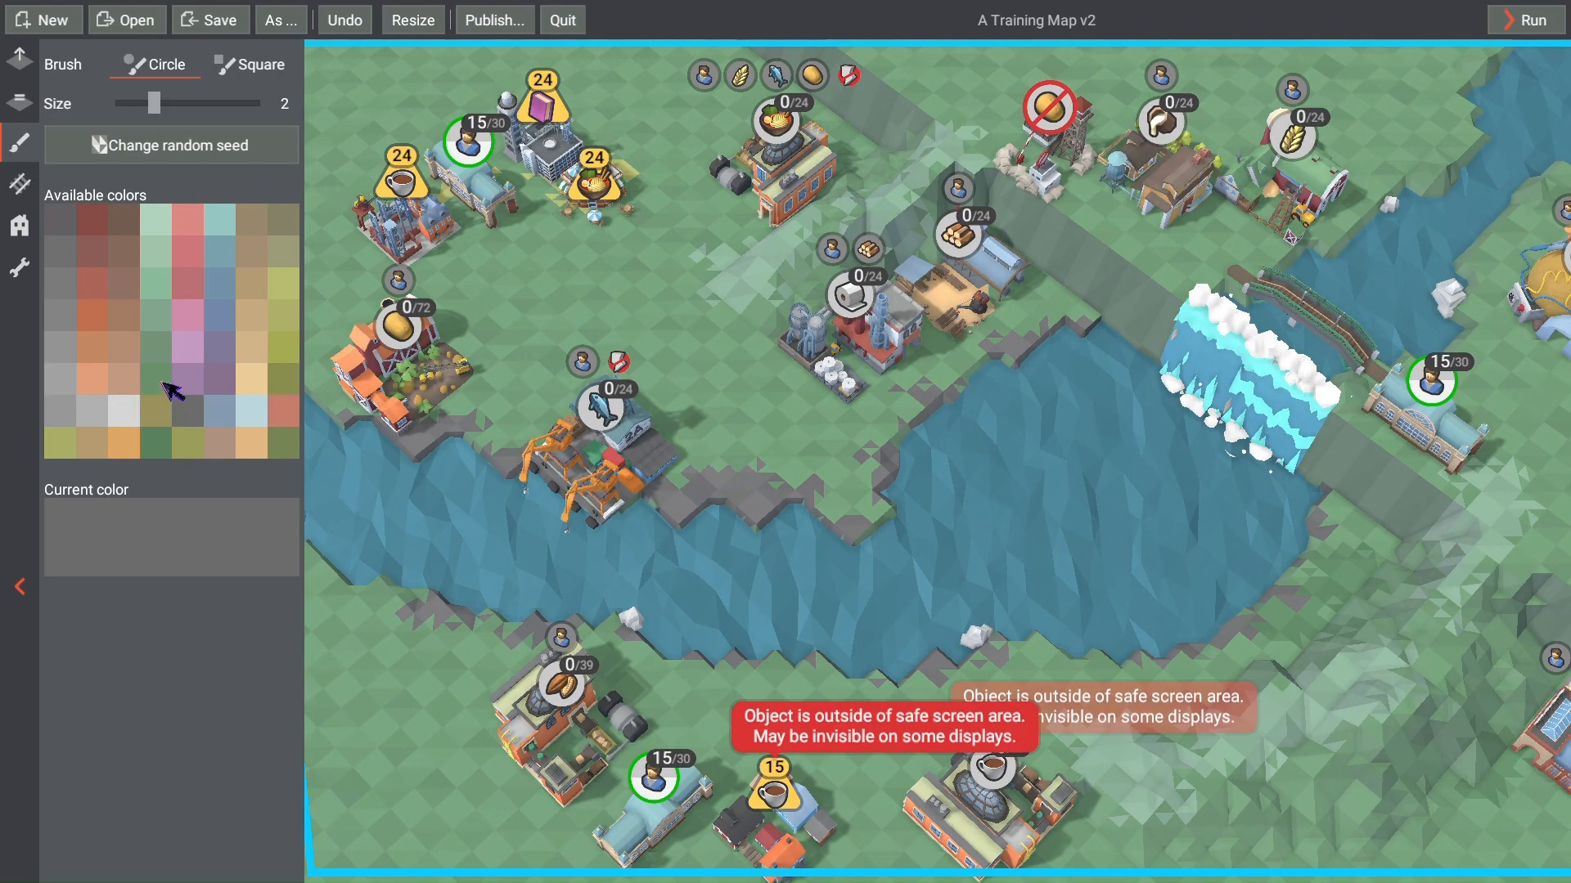
click(164, 385)
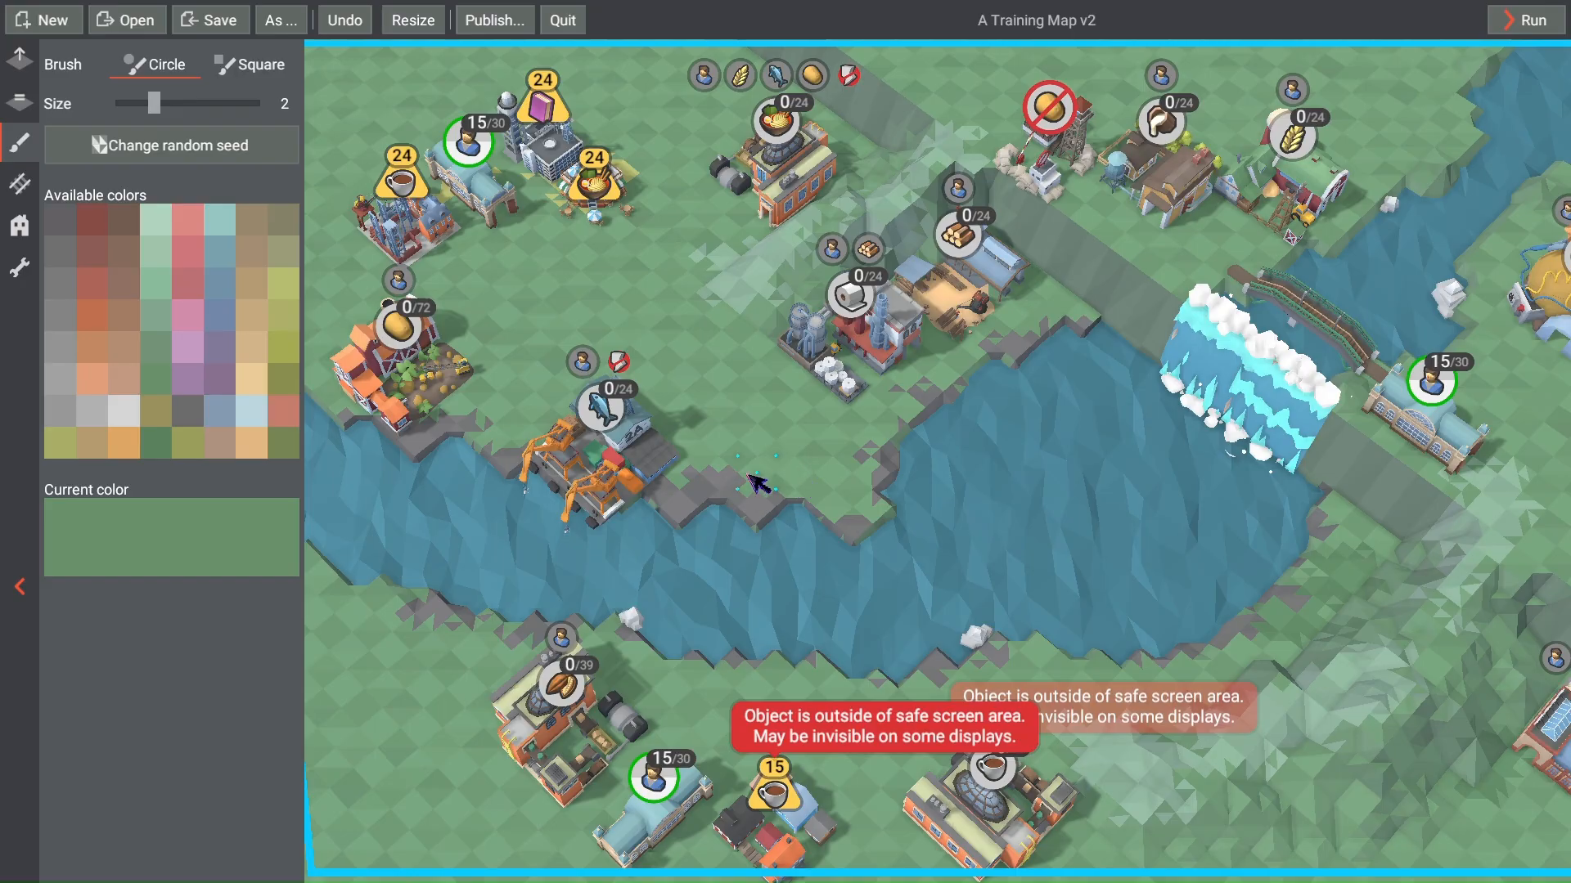
drag(757, 482, 884, 496)
scroll(1094, 581, down, 3)
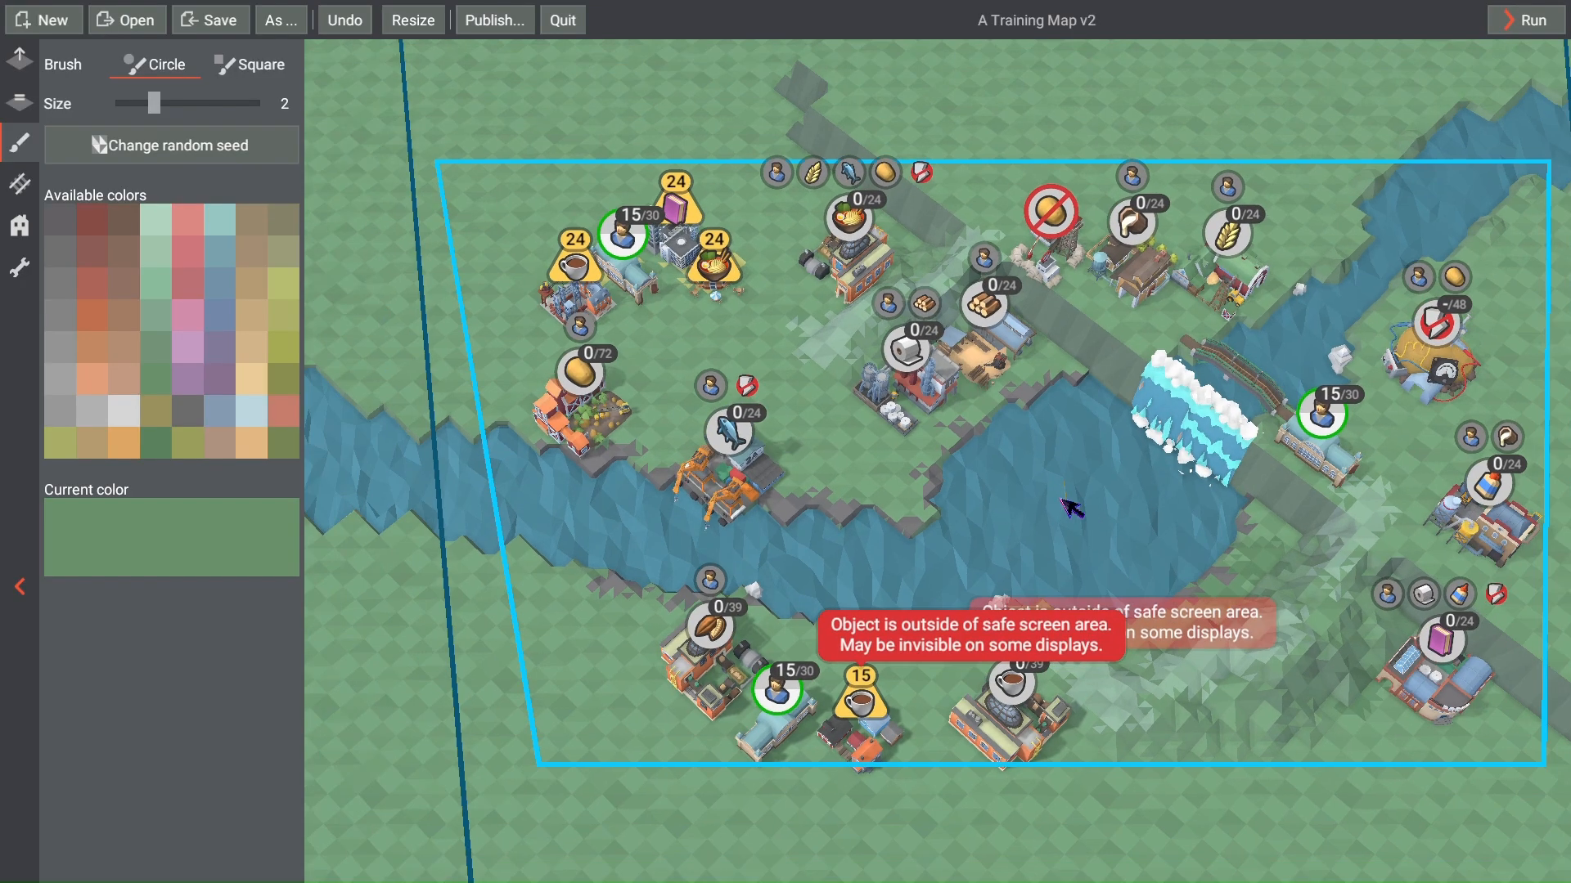
Step: Examine the light grey, orange, brown and red palette swatches as brush colors
key(s)
key(d)
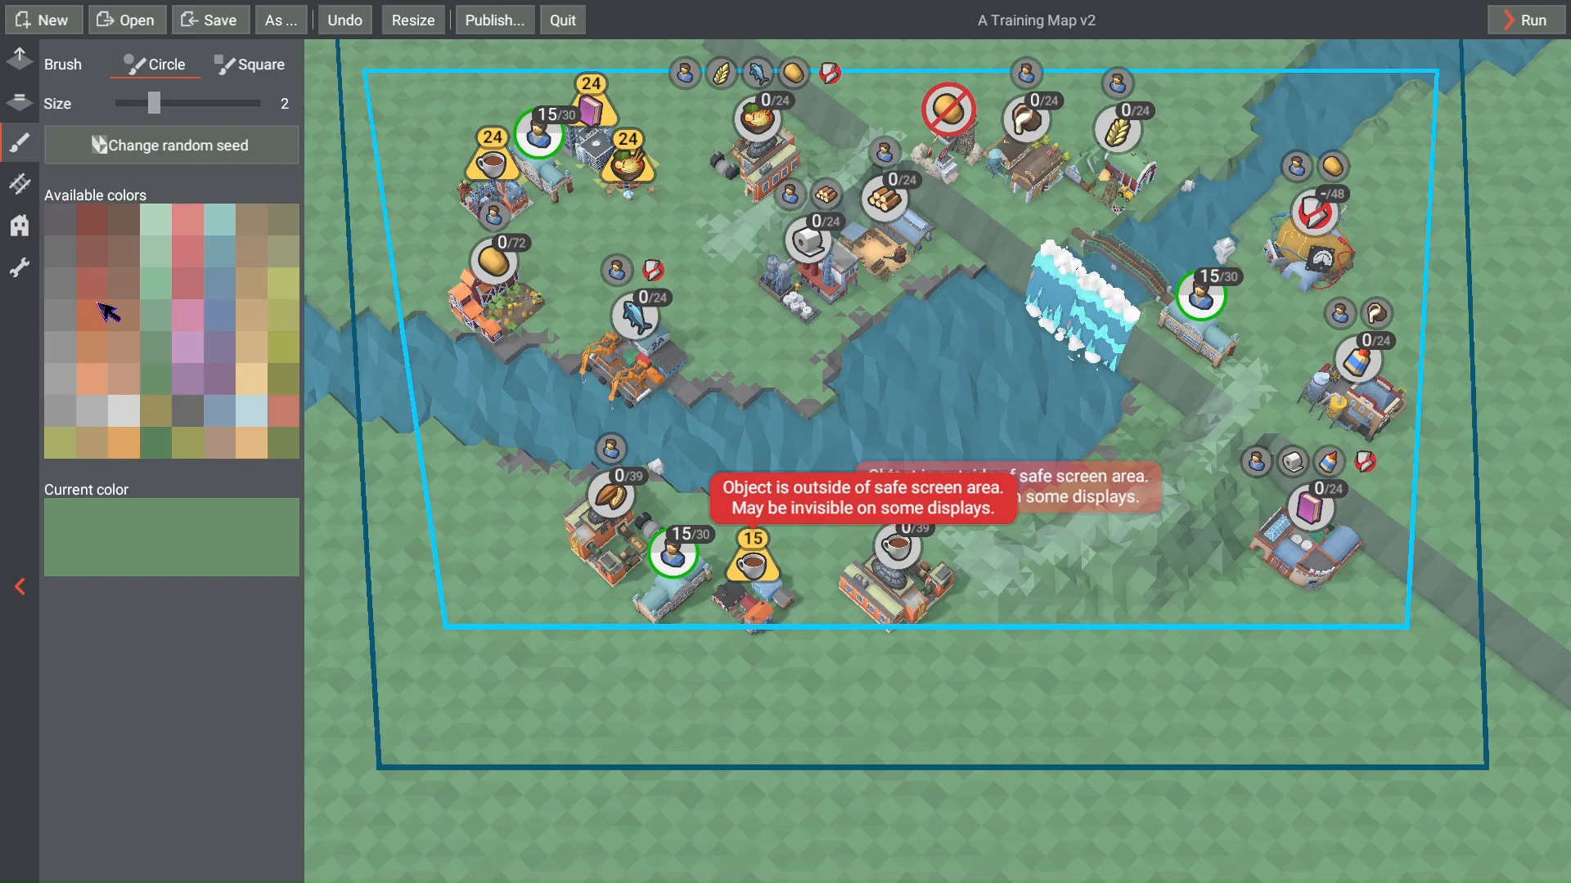
click(134, 417)
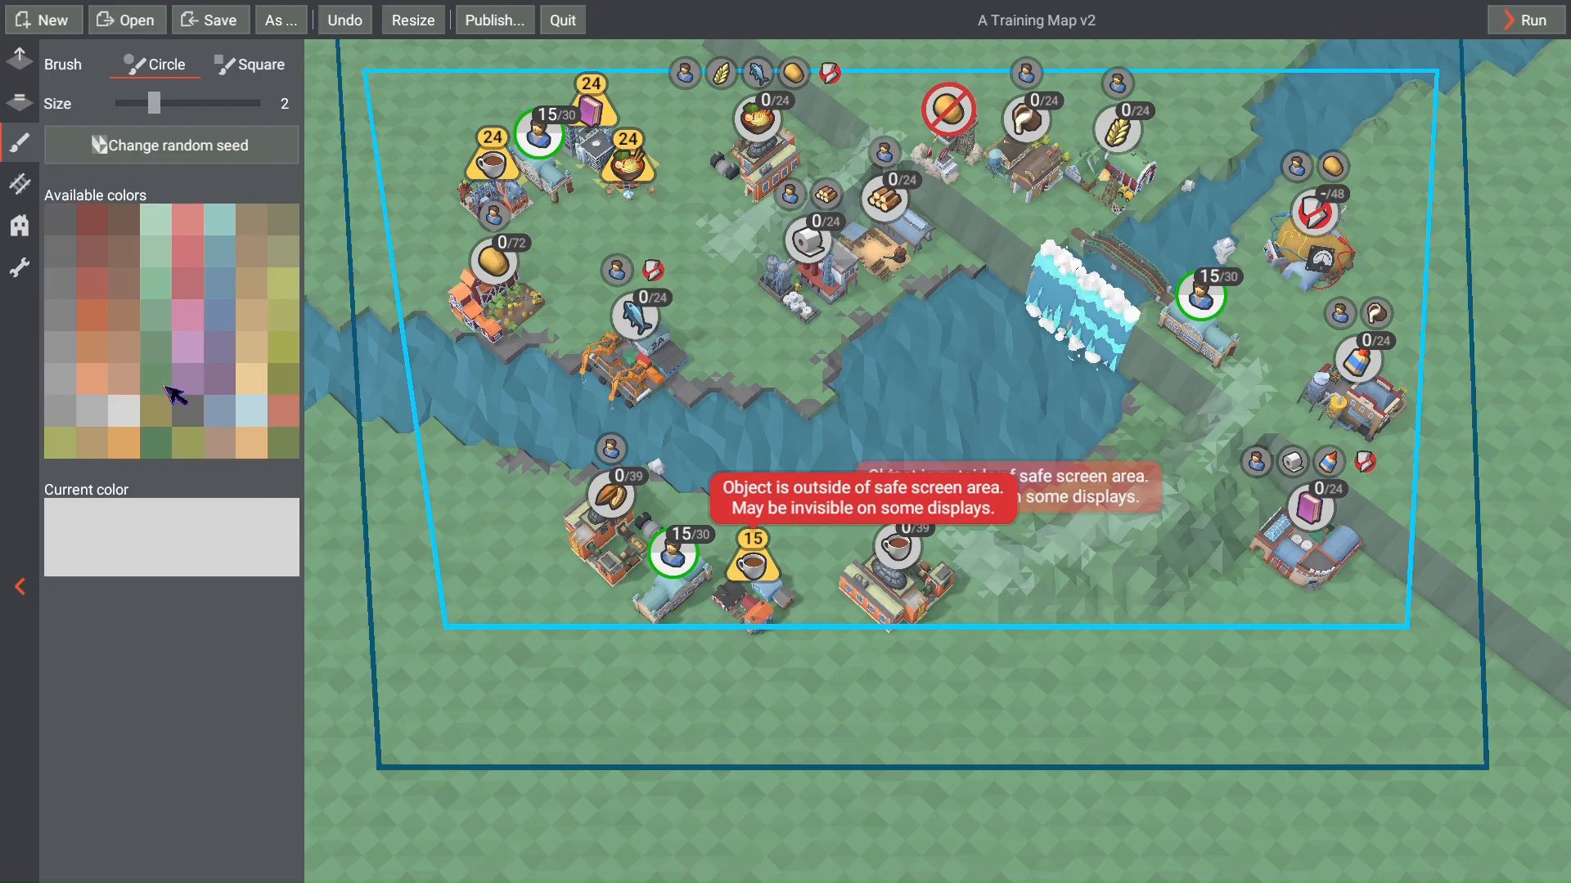
click(105, 352)
click(103, 323)
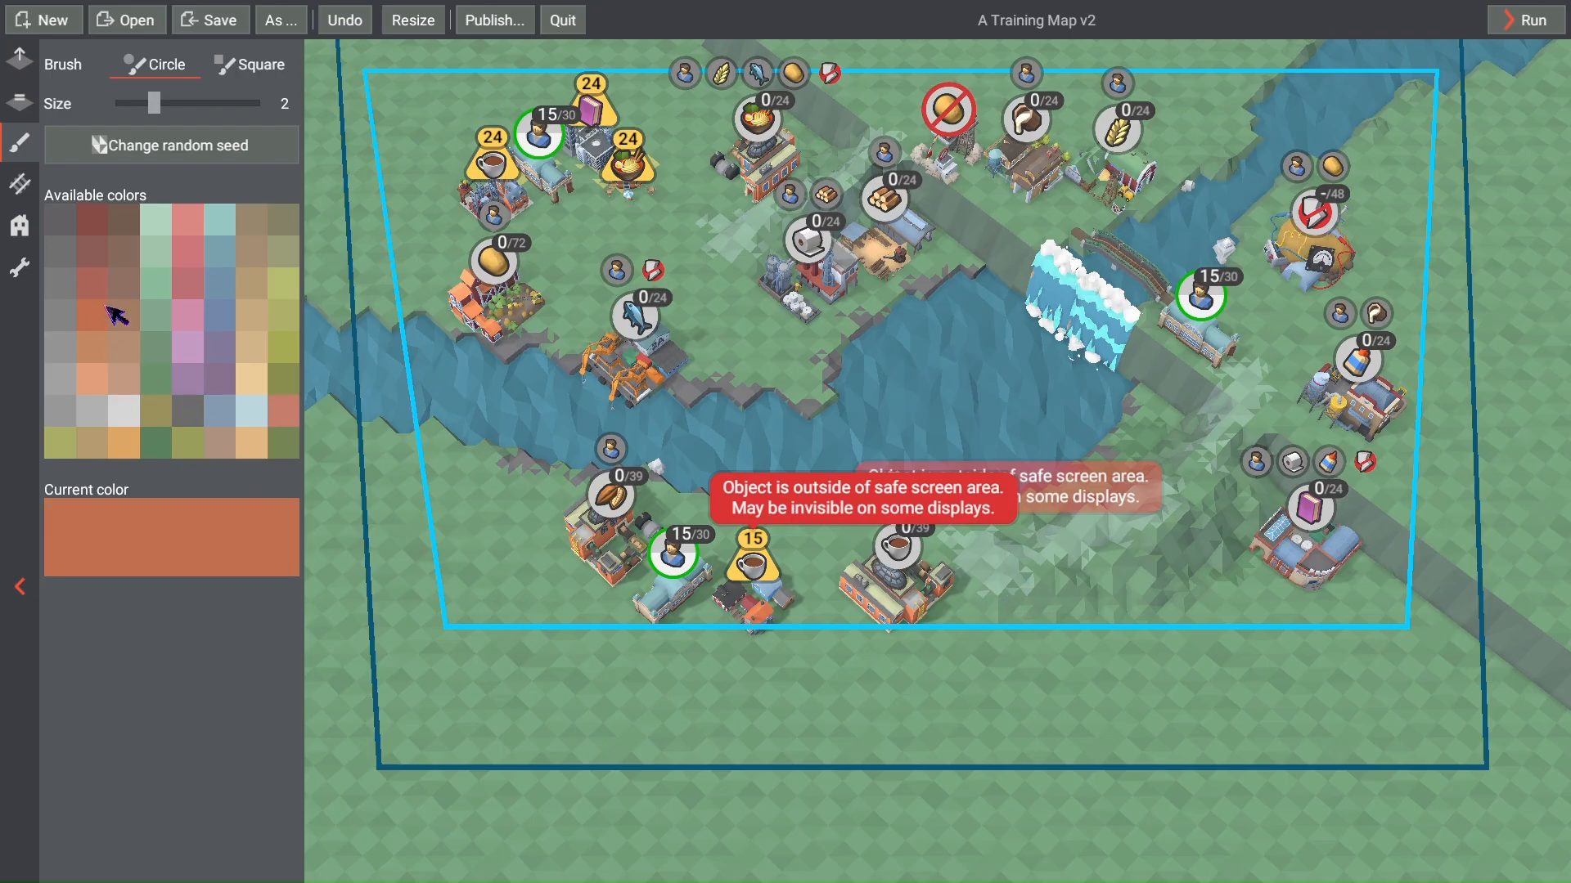
click(102, 282)
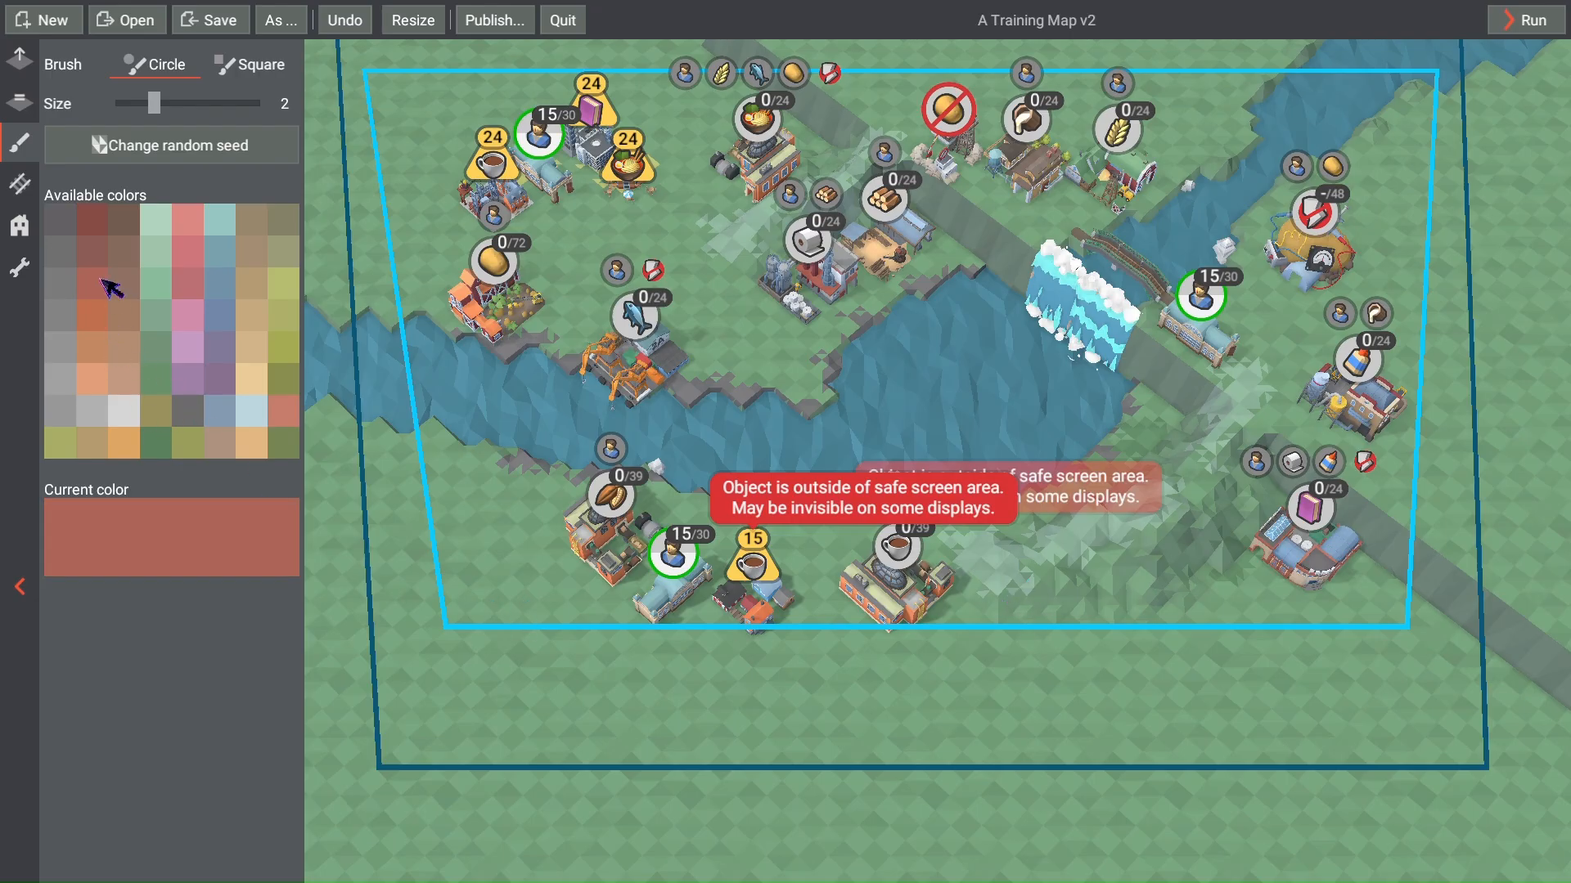
click(131, 356)
click(106, 237)
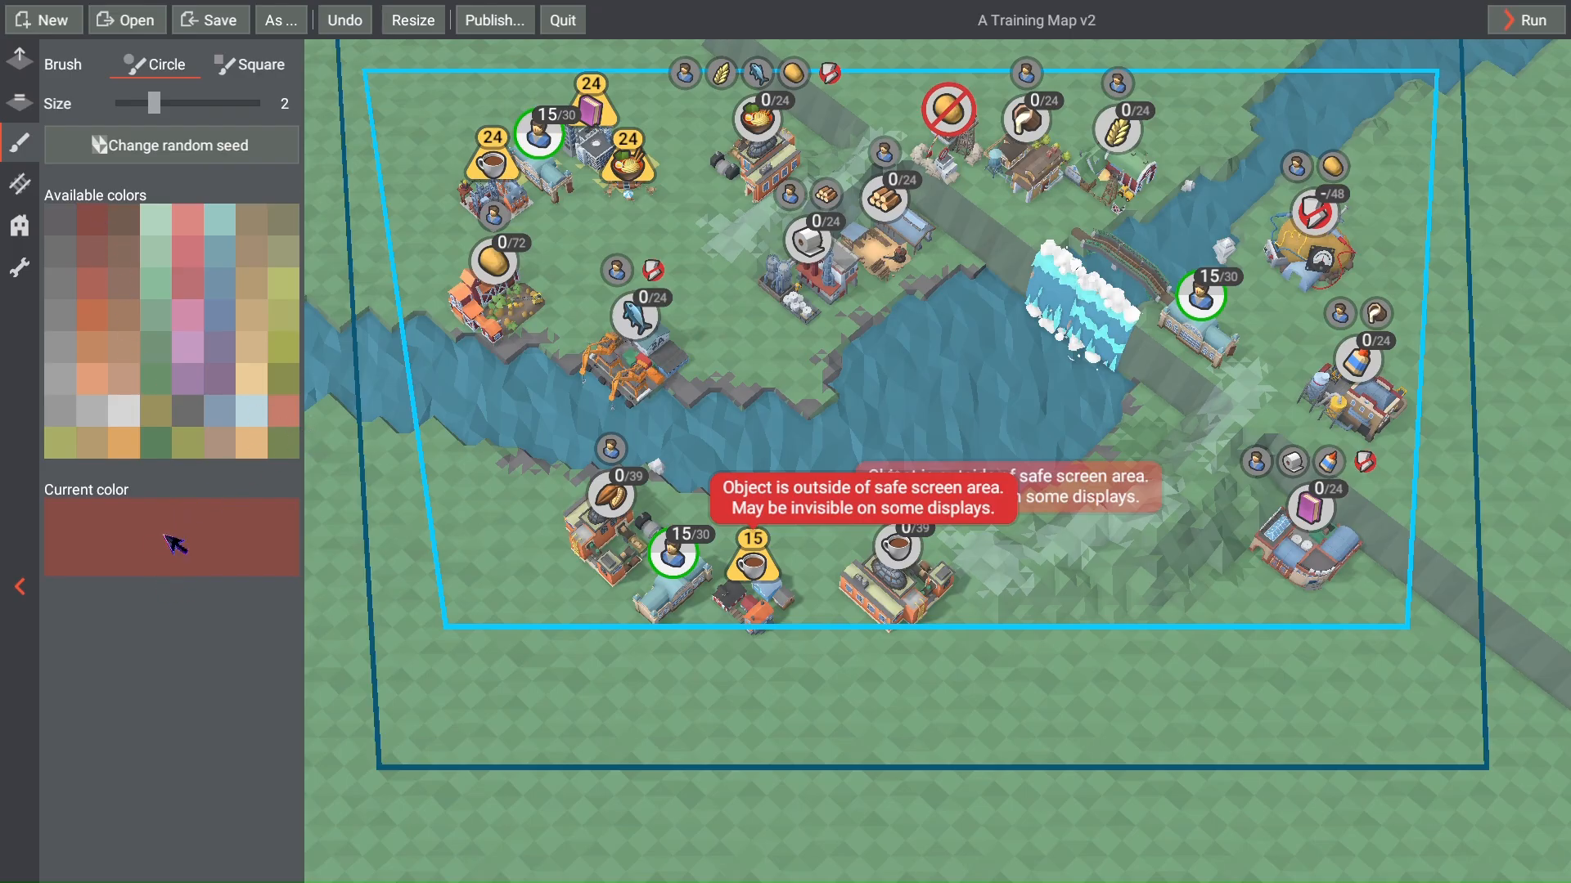
Step: Save the map and browse the categories of placeable objects
key(ctrl+s)
click(19, 225)
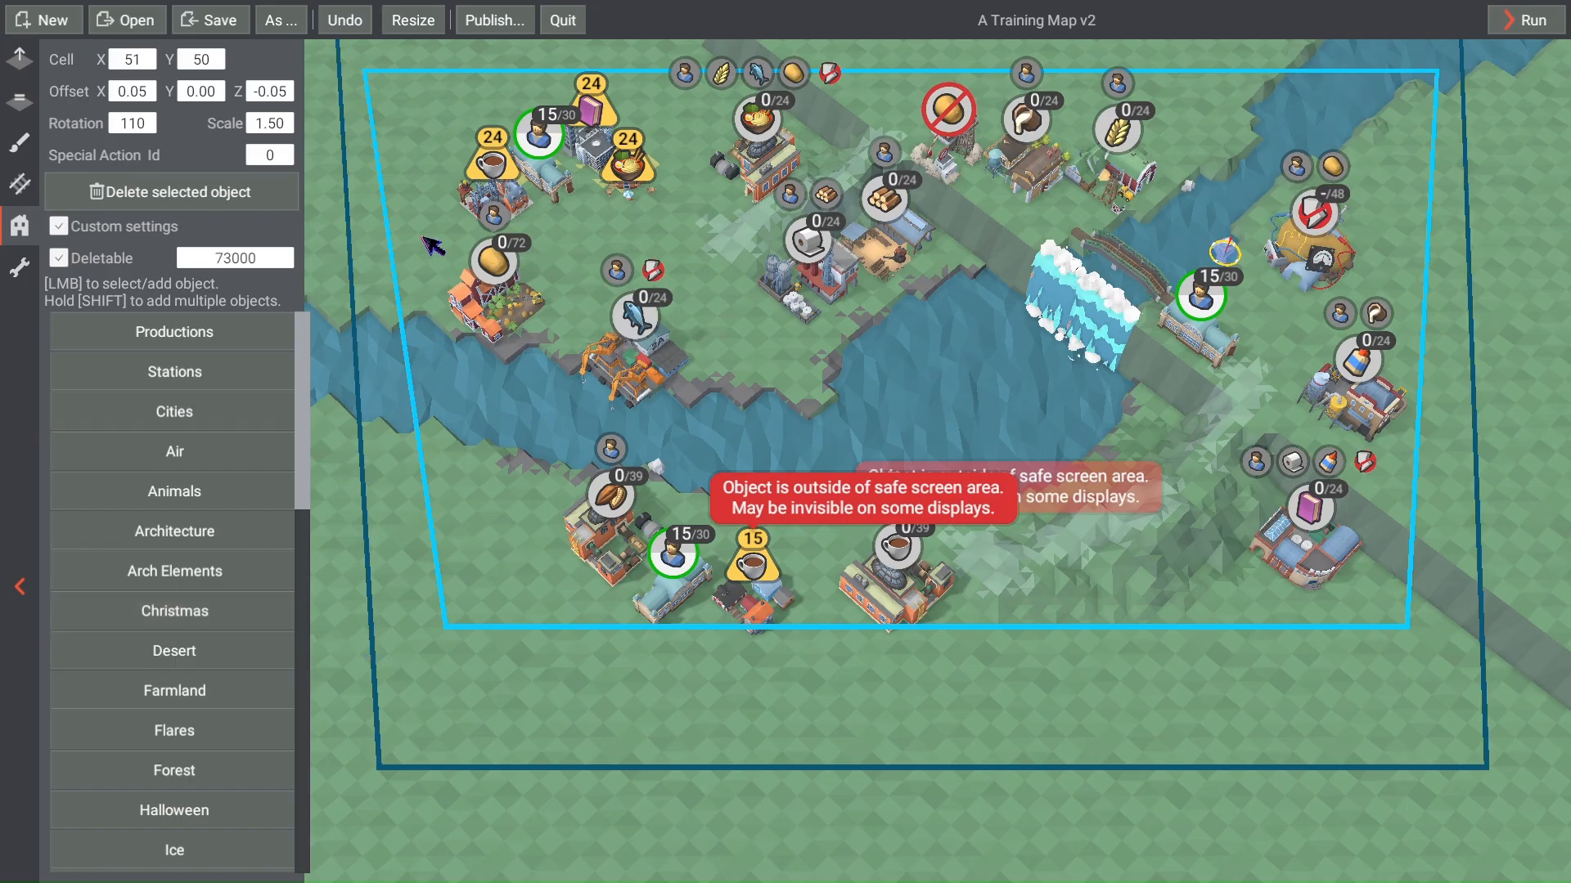
scroll(305, 263, down, 2)
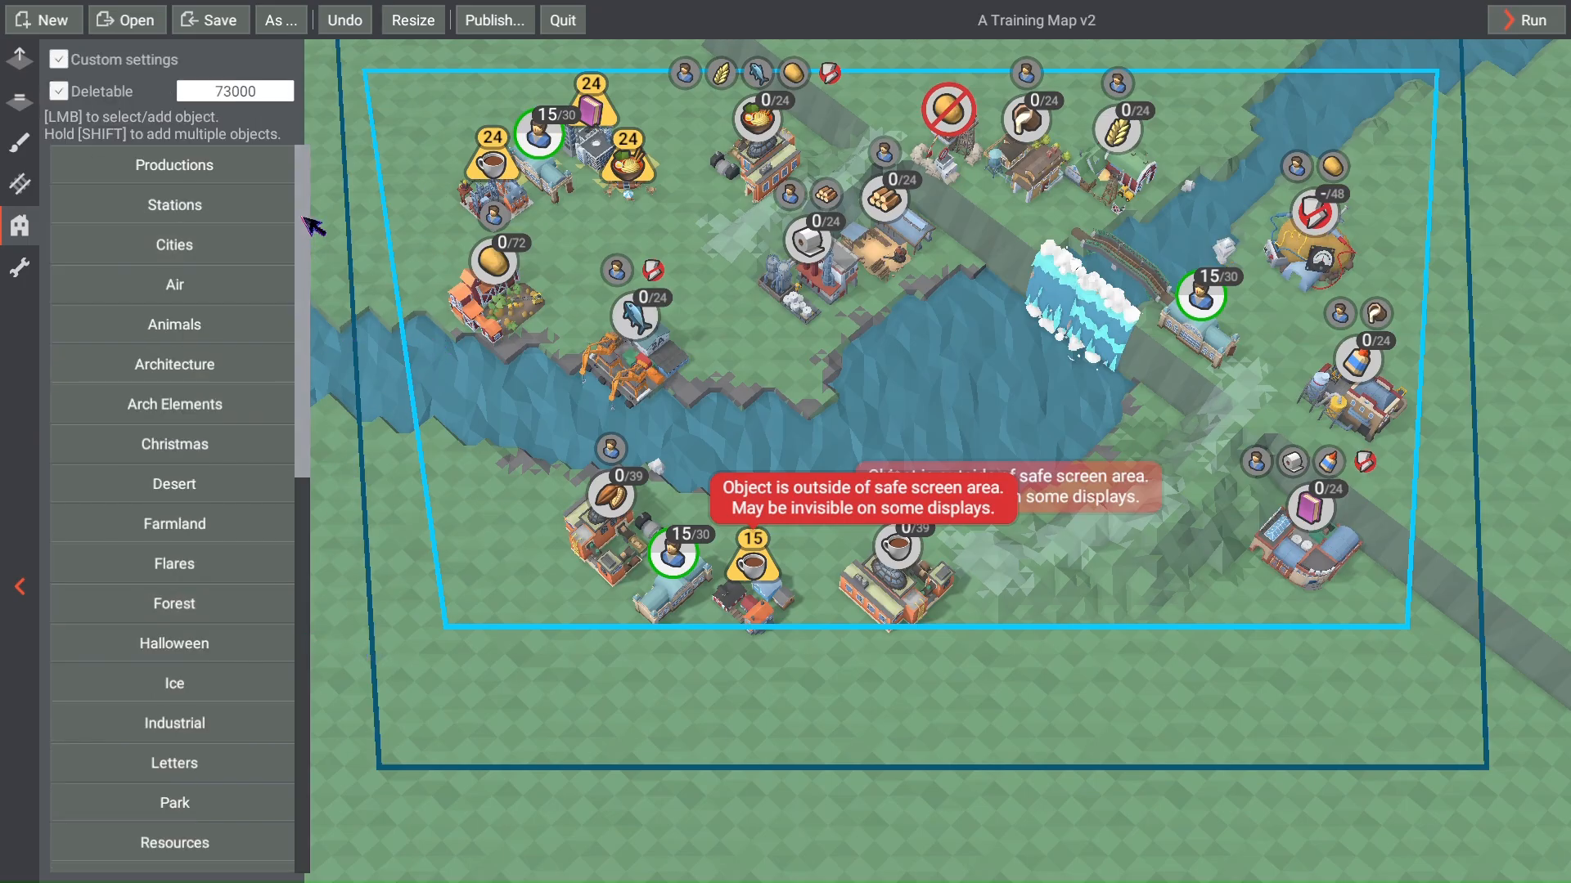
mouse_move(305, 219)
mouse_down()
mouse_move(295, 637)
mouse_move(327, 554)
mouse_move(333, 211)
mouse_up()
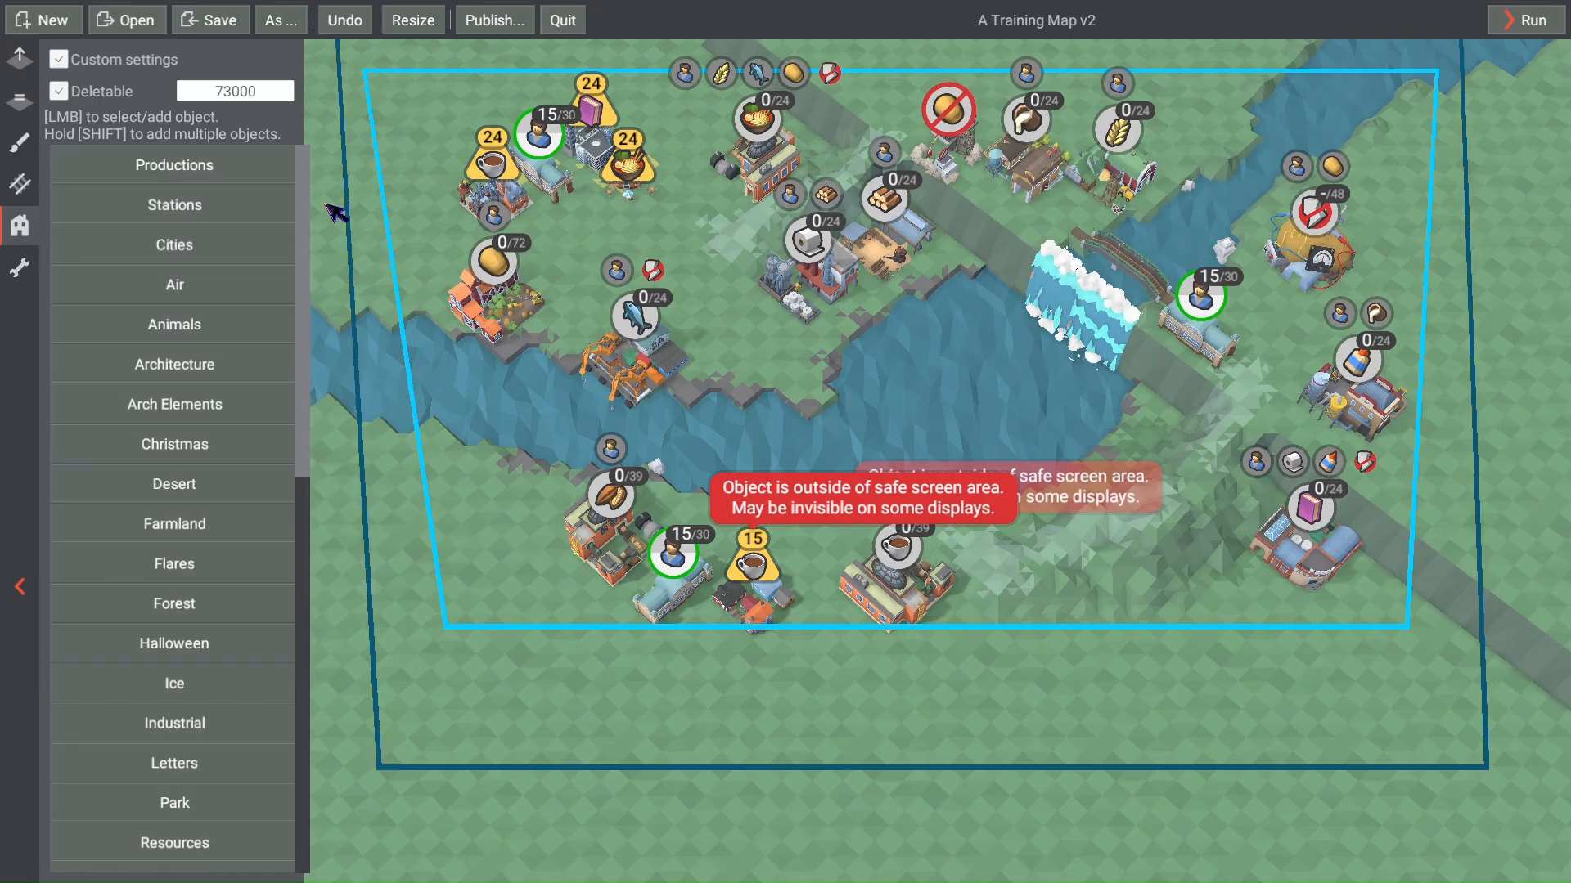
click(174, 325)
drag(305, 245, 322, 281)
click(238, 239)
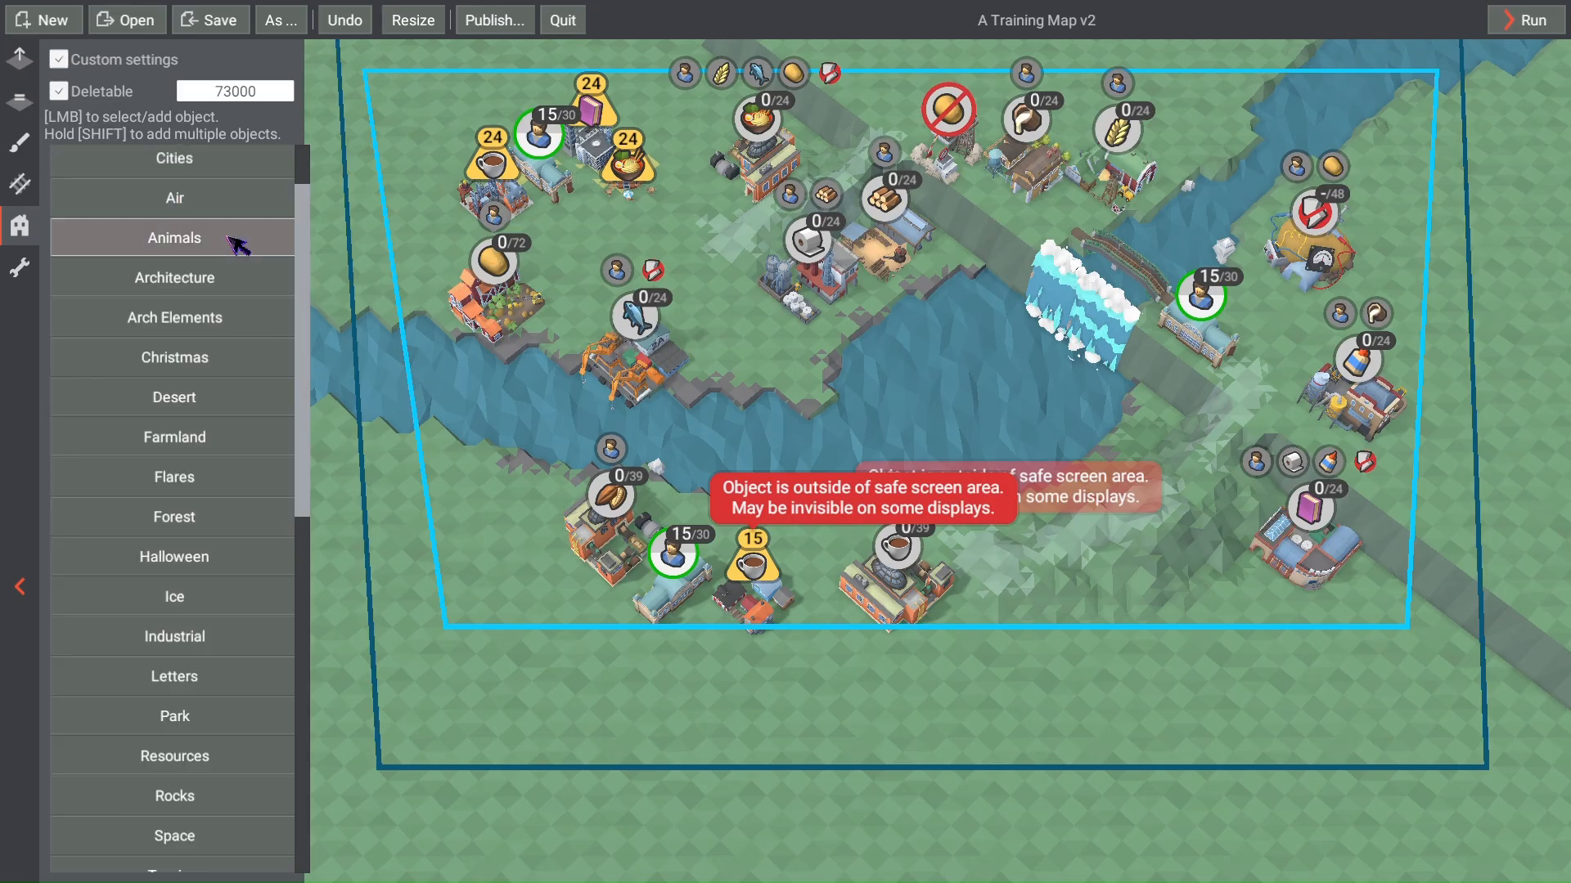
click(221, 279)
drag(305, 187, 314, 489)
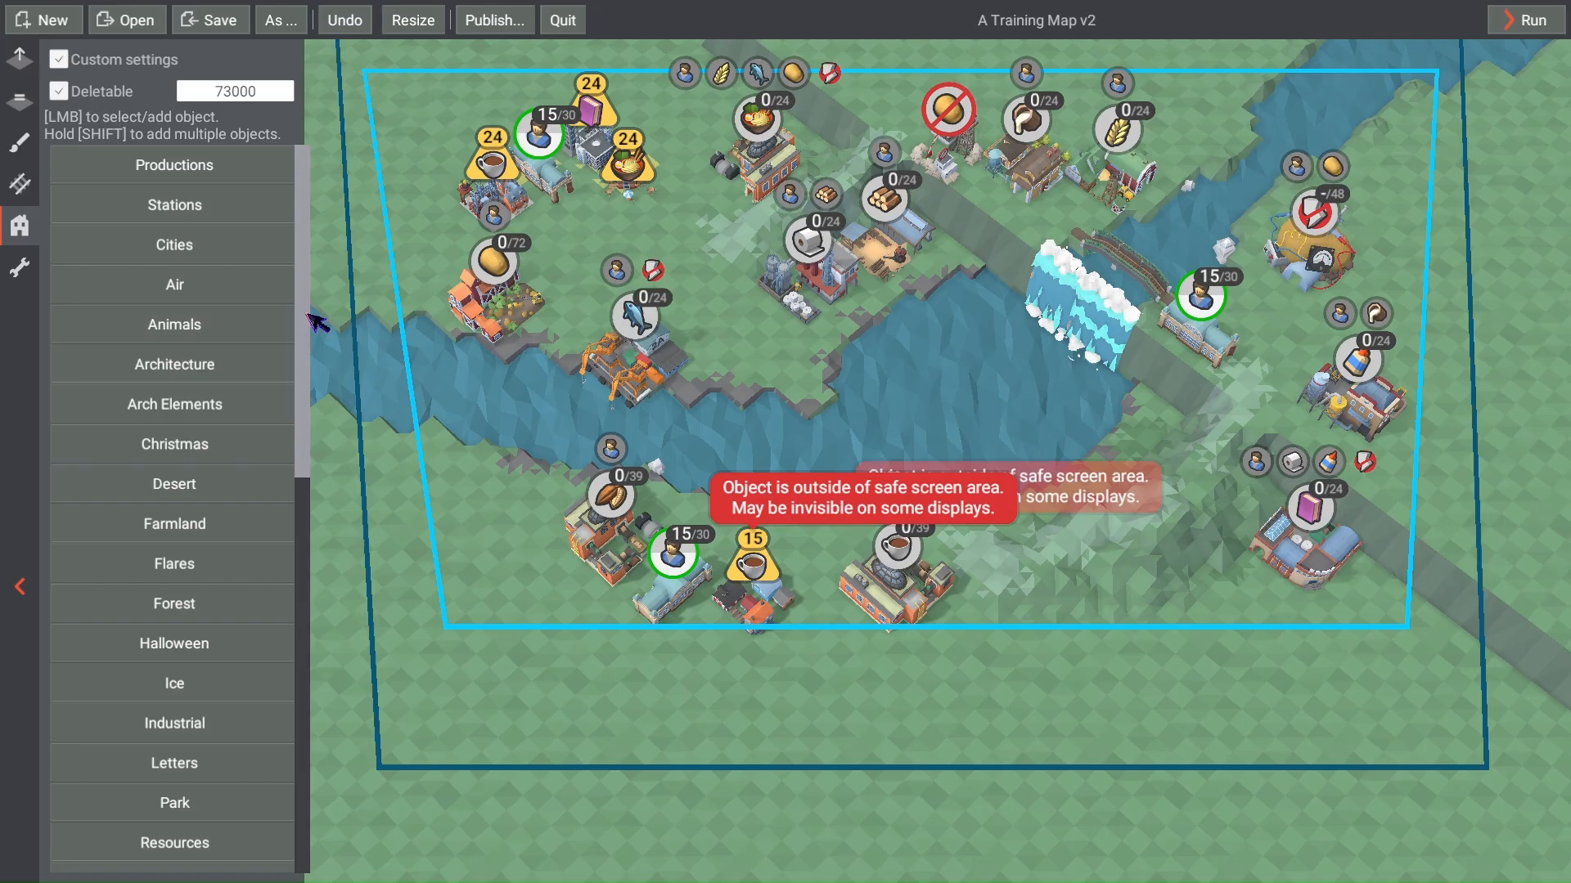
drag(310, 314, 307, 717)
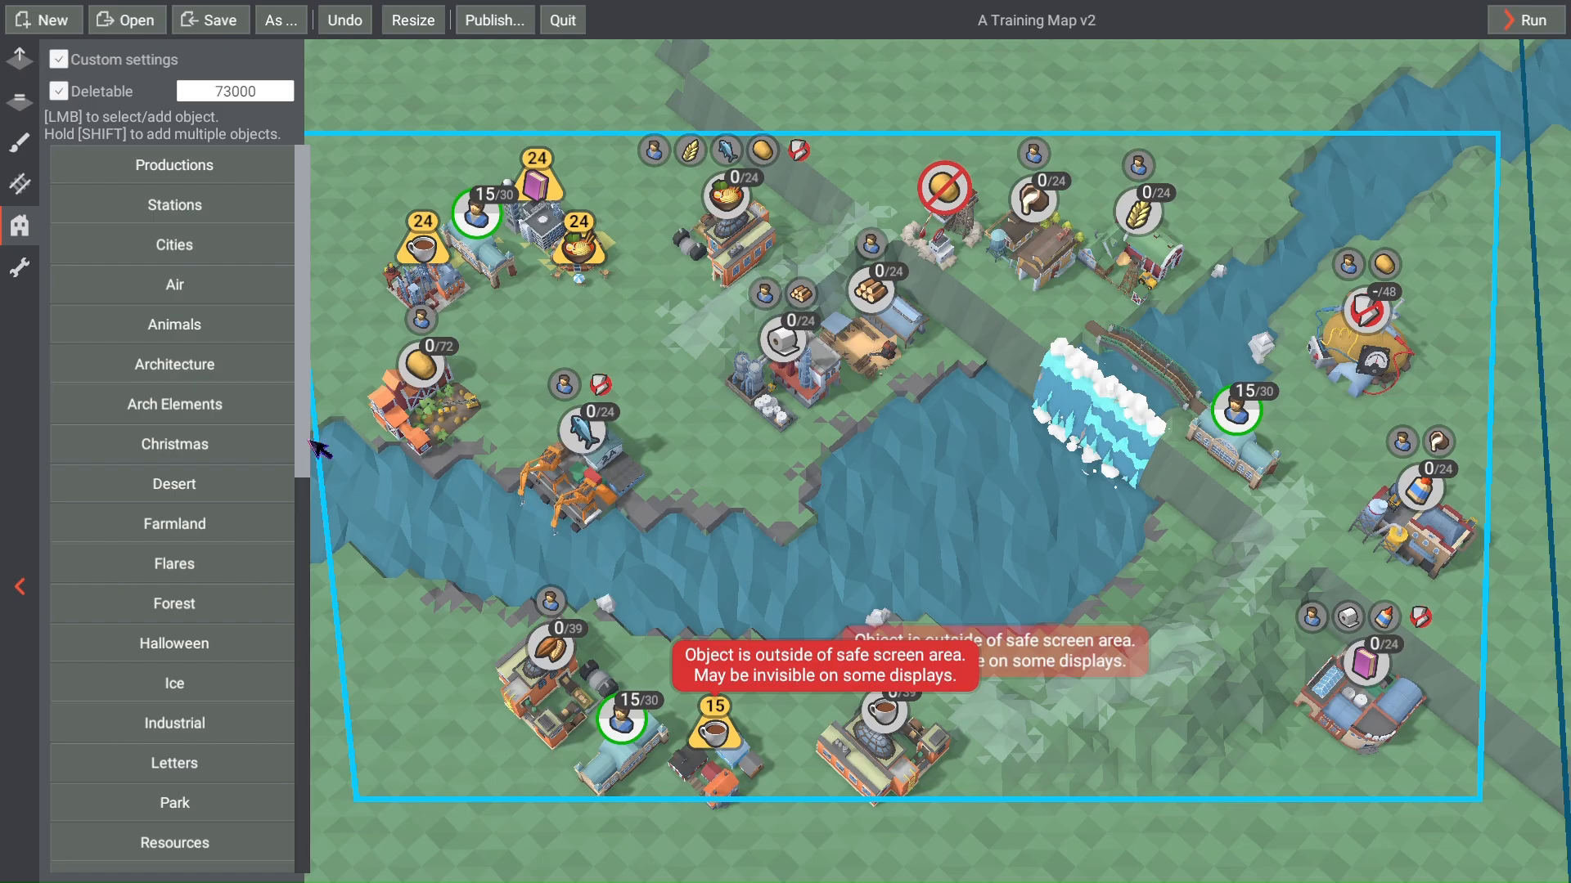
click(244, 381)
click(245, 379)
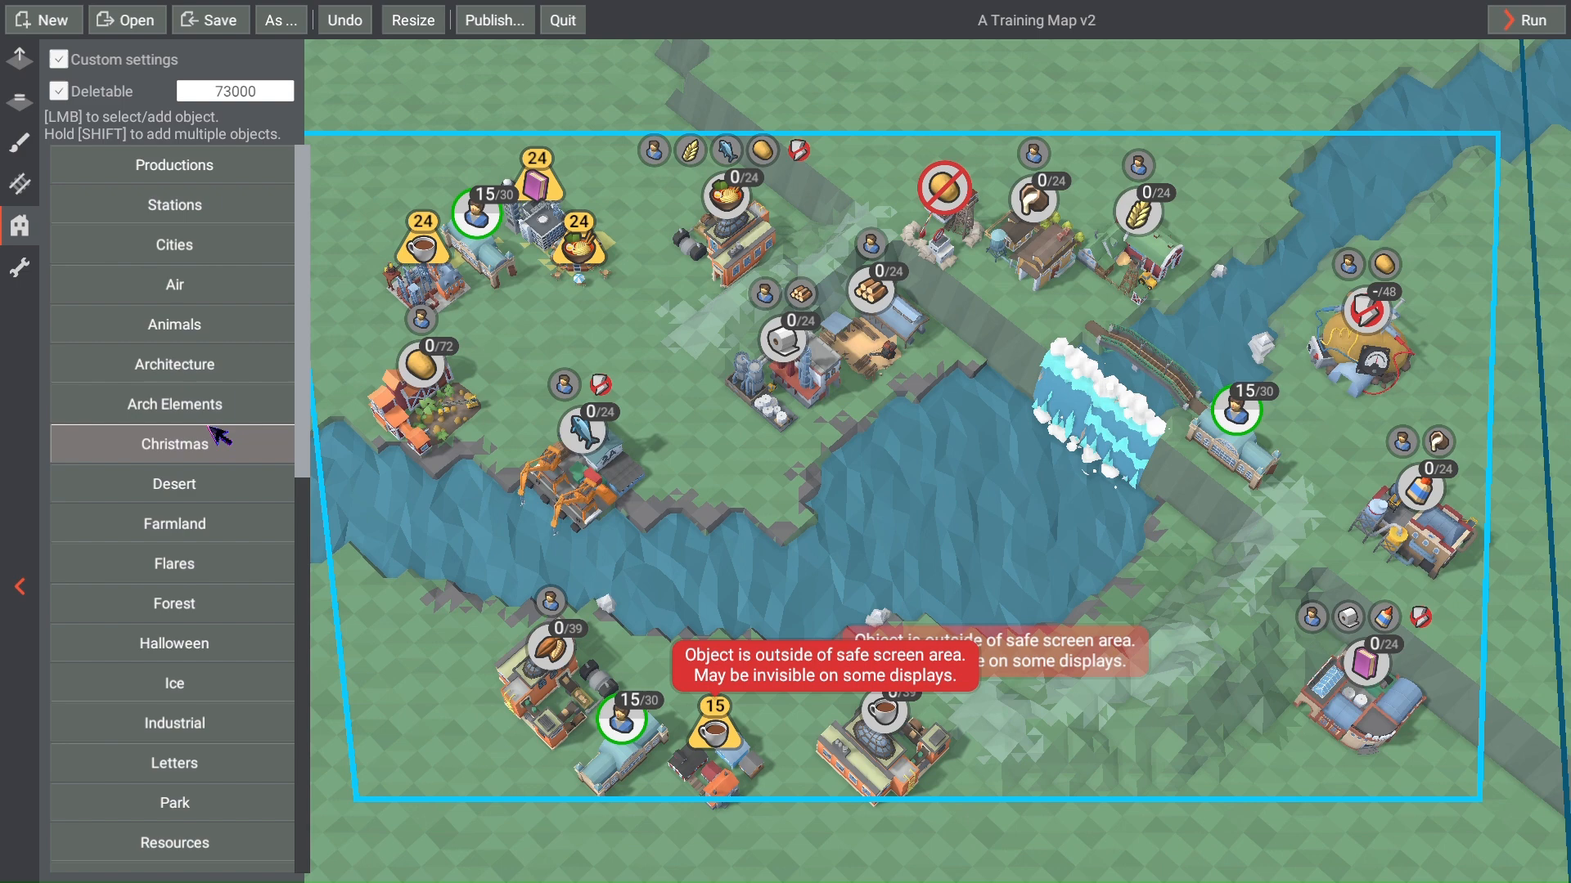
Step: Examine the models available in the Animals object category
click(236, 331)
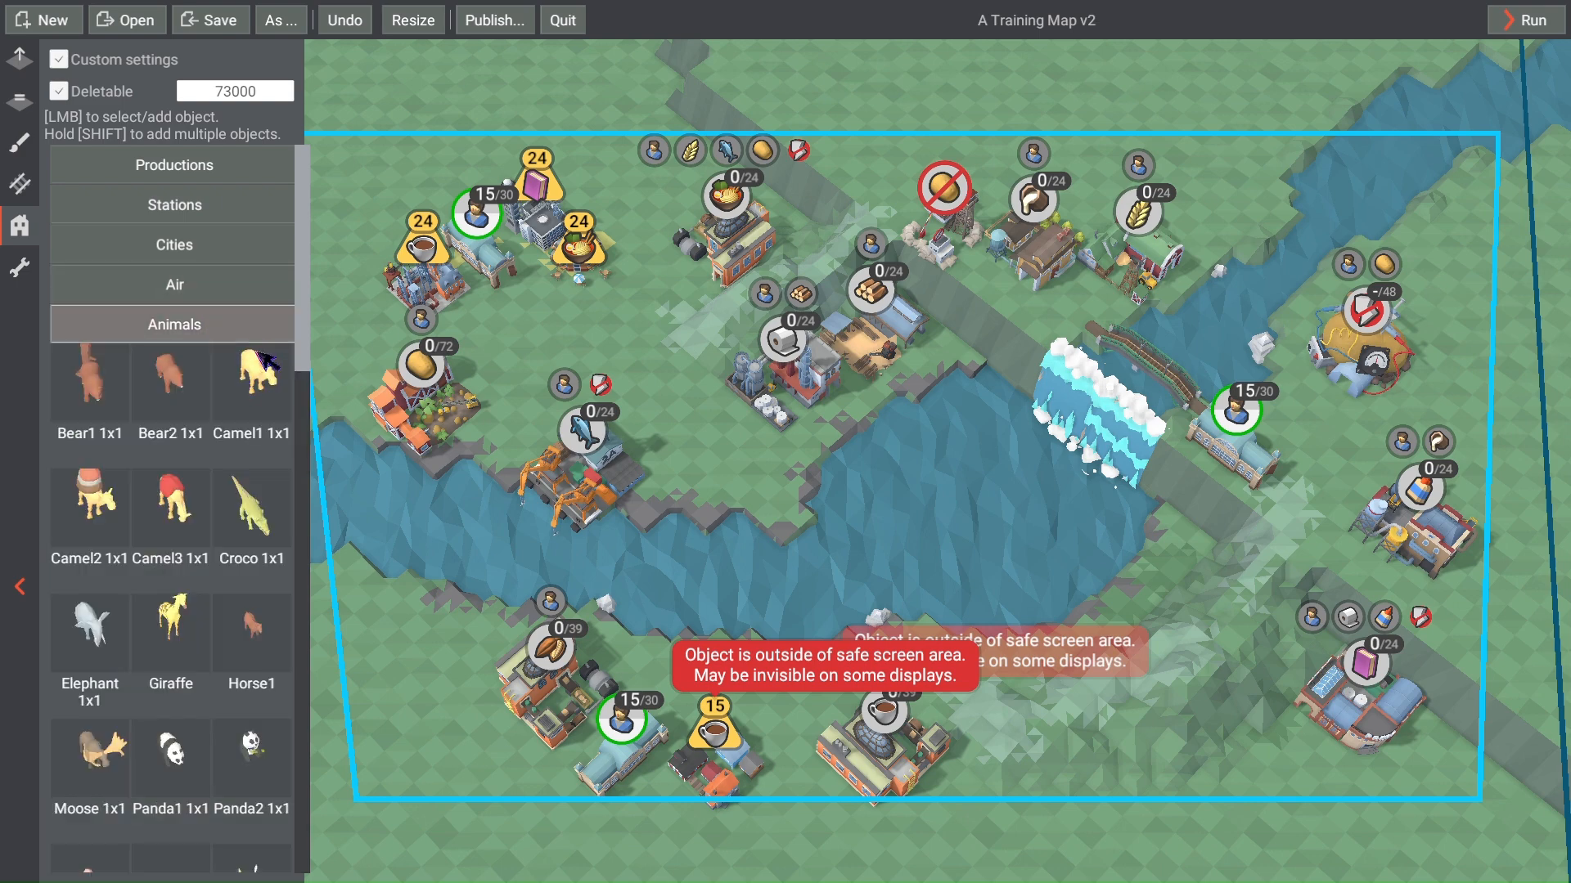
scroll(306, 324, down, 3)
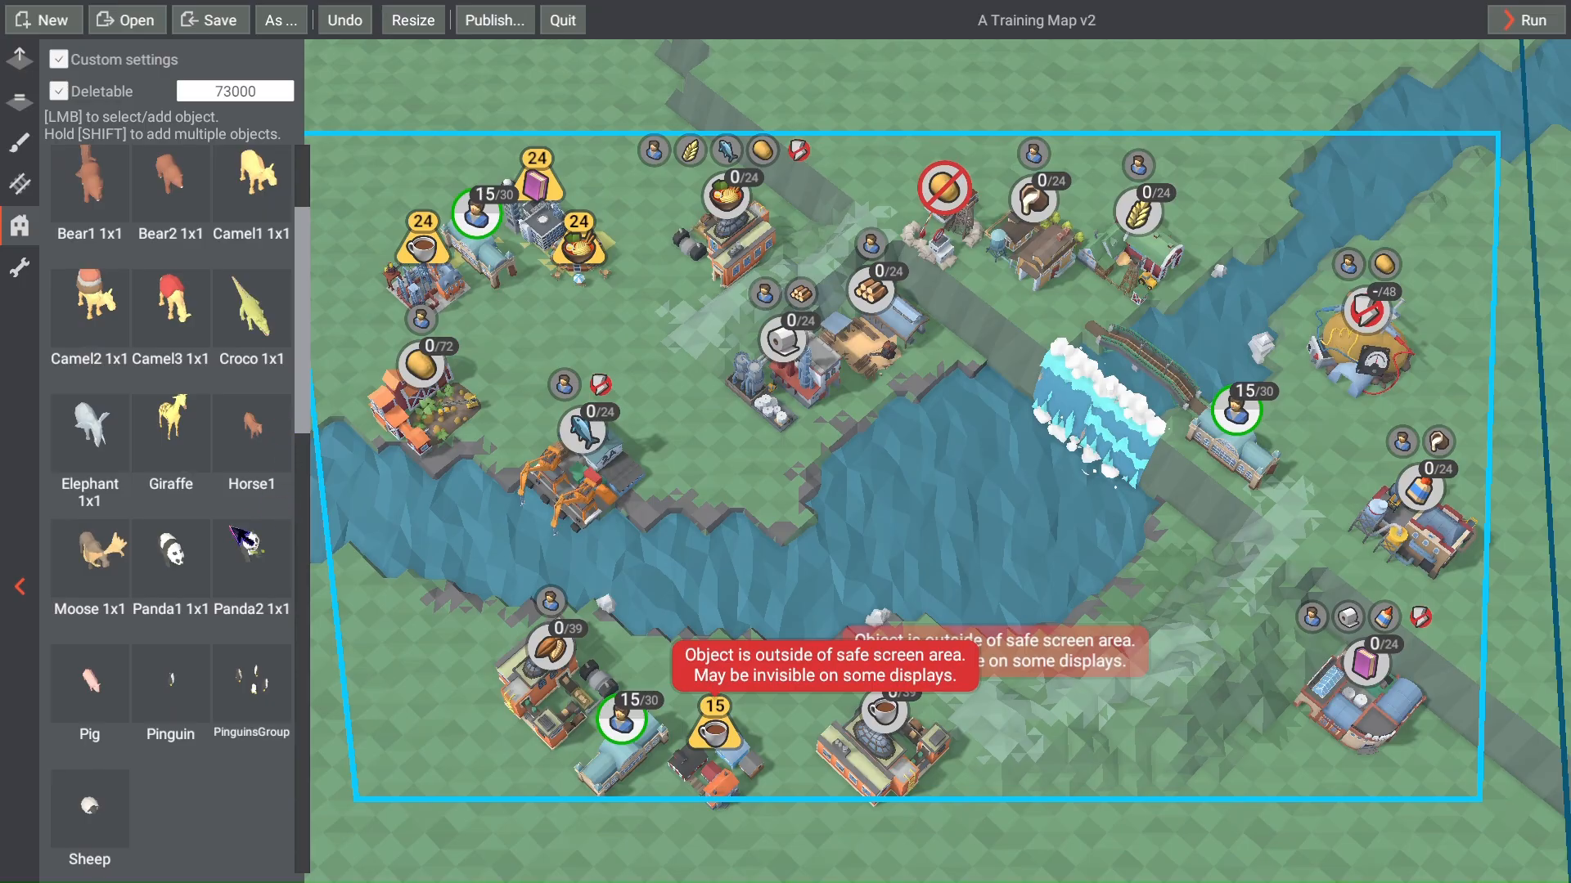
scroll(244, 608, up, 3)
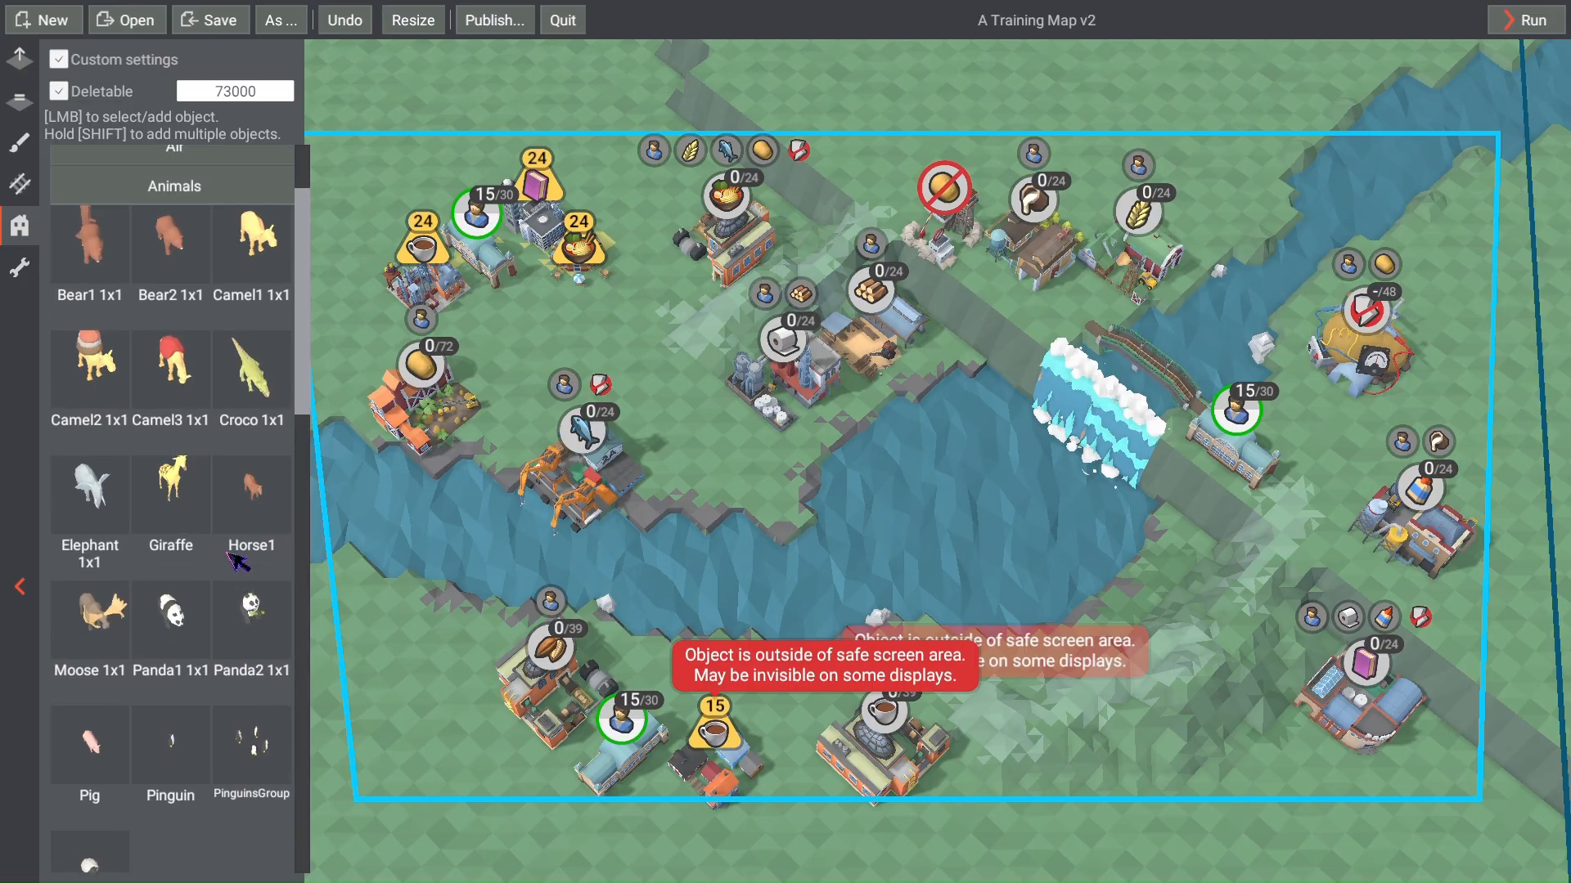
click(168, 195)
Step: Place an Architecture Church 1x1 on the grass beside the potato farm at cell 19, 19 and rotate it to 47
click(241, 235)
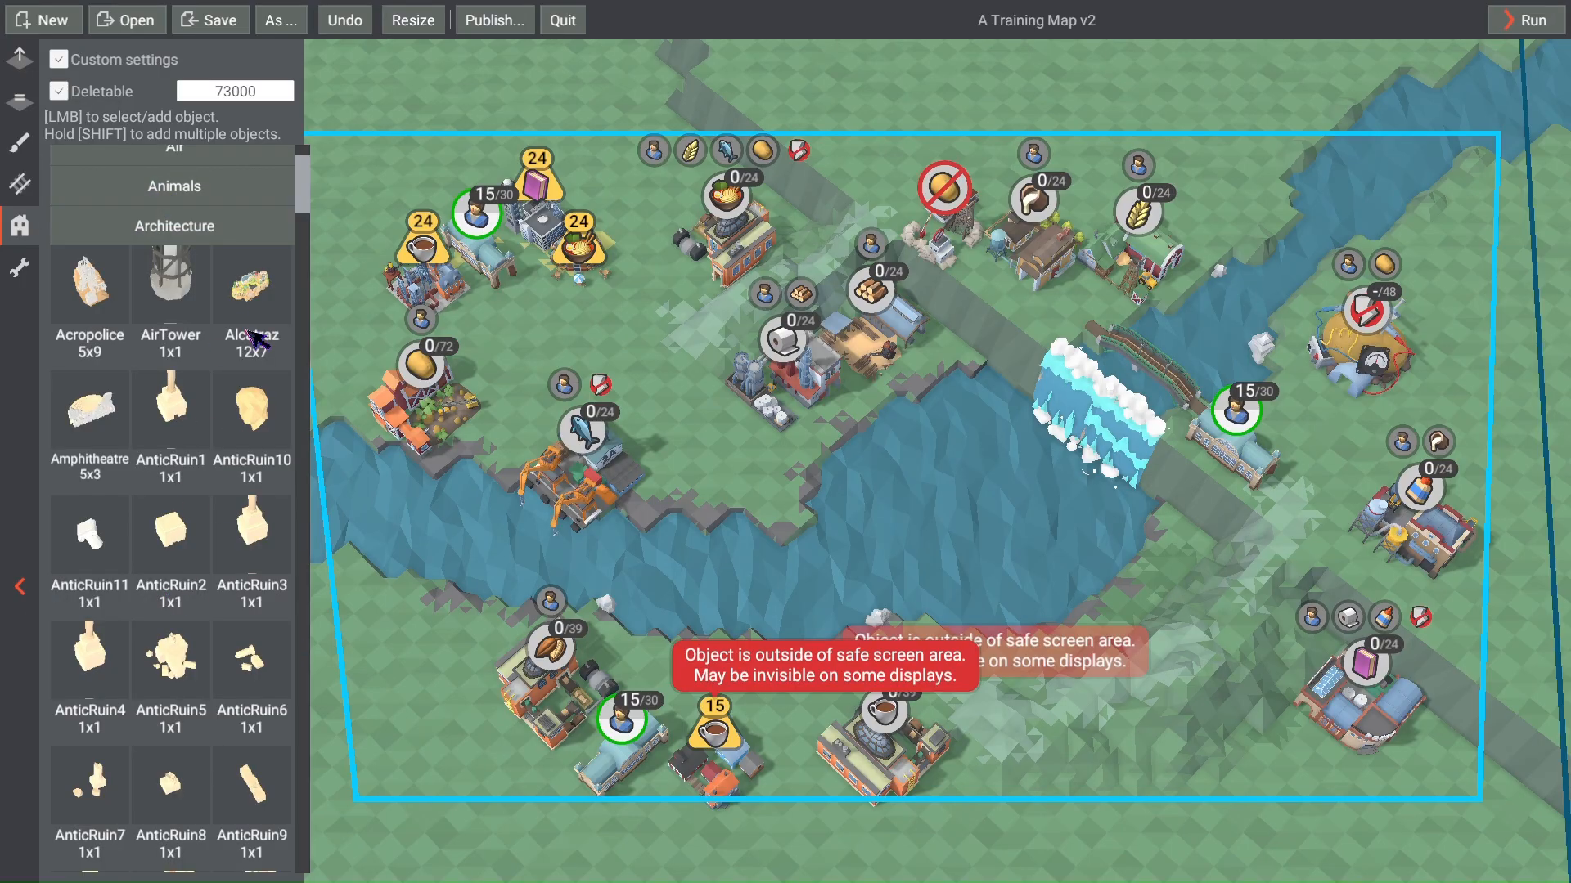
drag(309, 190, 318, 293)
click(276, 337)
scroll(474, 475, up, 3)
right_drag(475, 471, 852, 467)
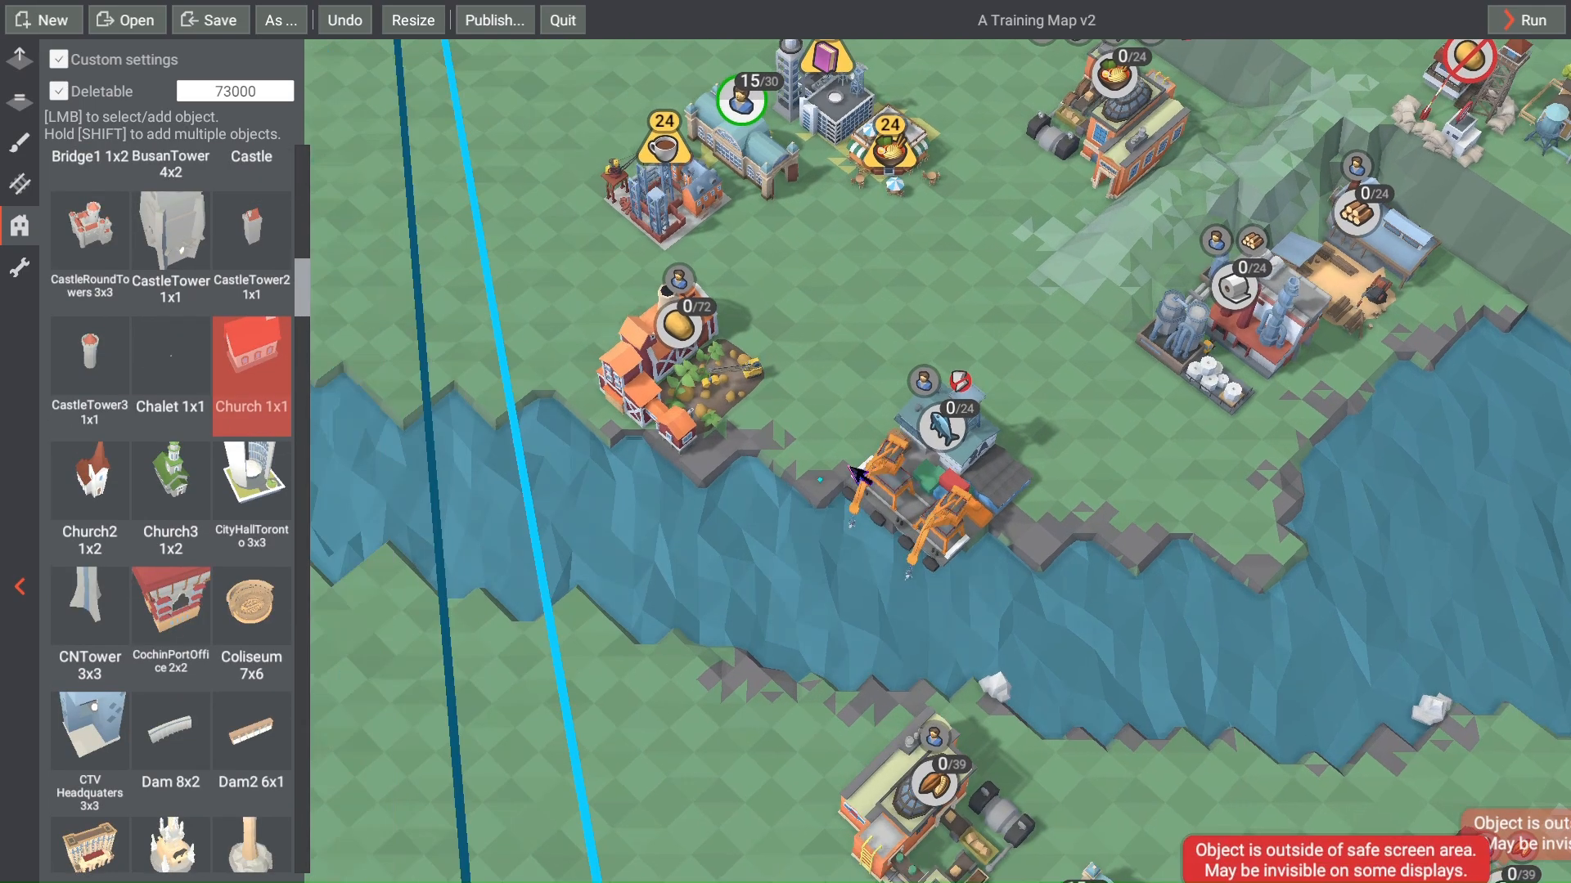
right_drag(466, 365, 564, 482)
click(675, 407)
scroll(723, 553, up, 2)
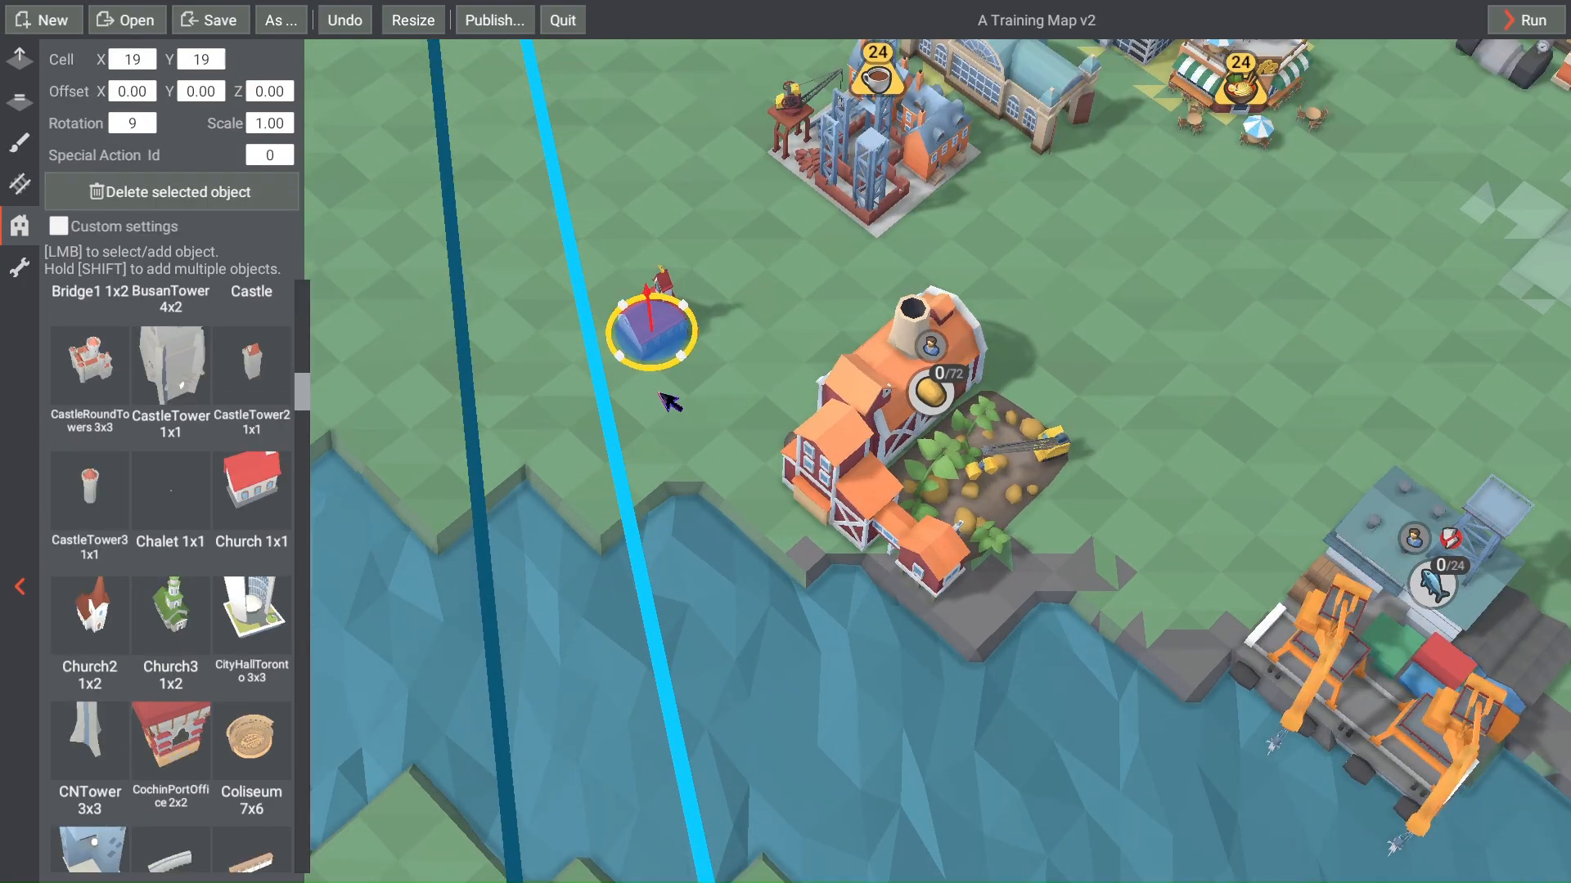
drag(655, 373, 614, 376)
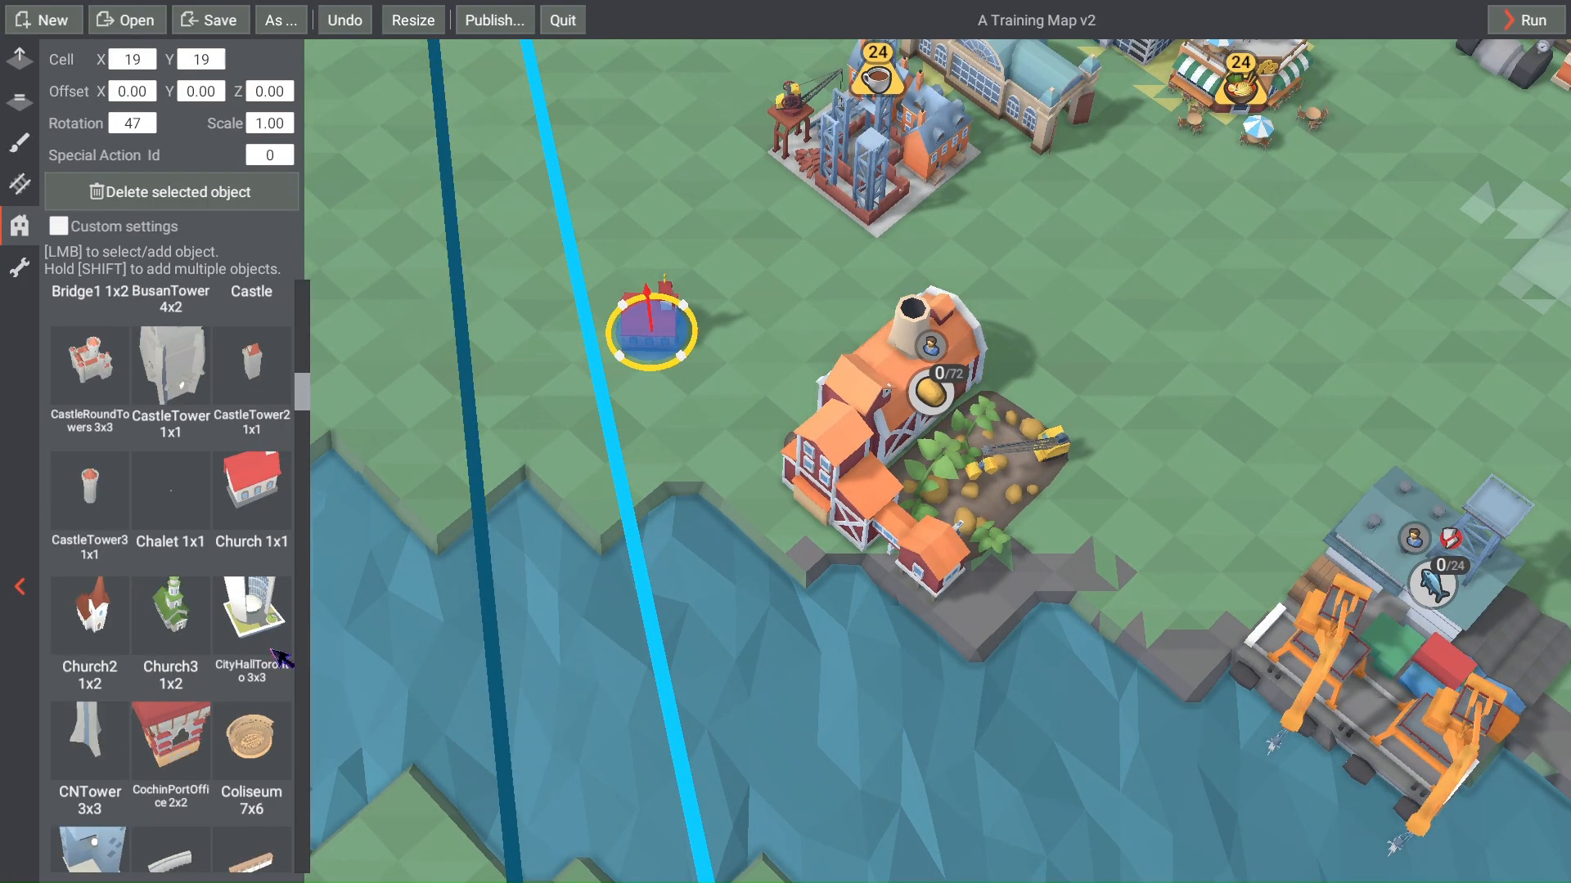
Step: Place a KeralaFolkloreMuseum 3x3 behind the church at cell 15, 20
scroll(214, 704, down, 3)
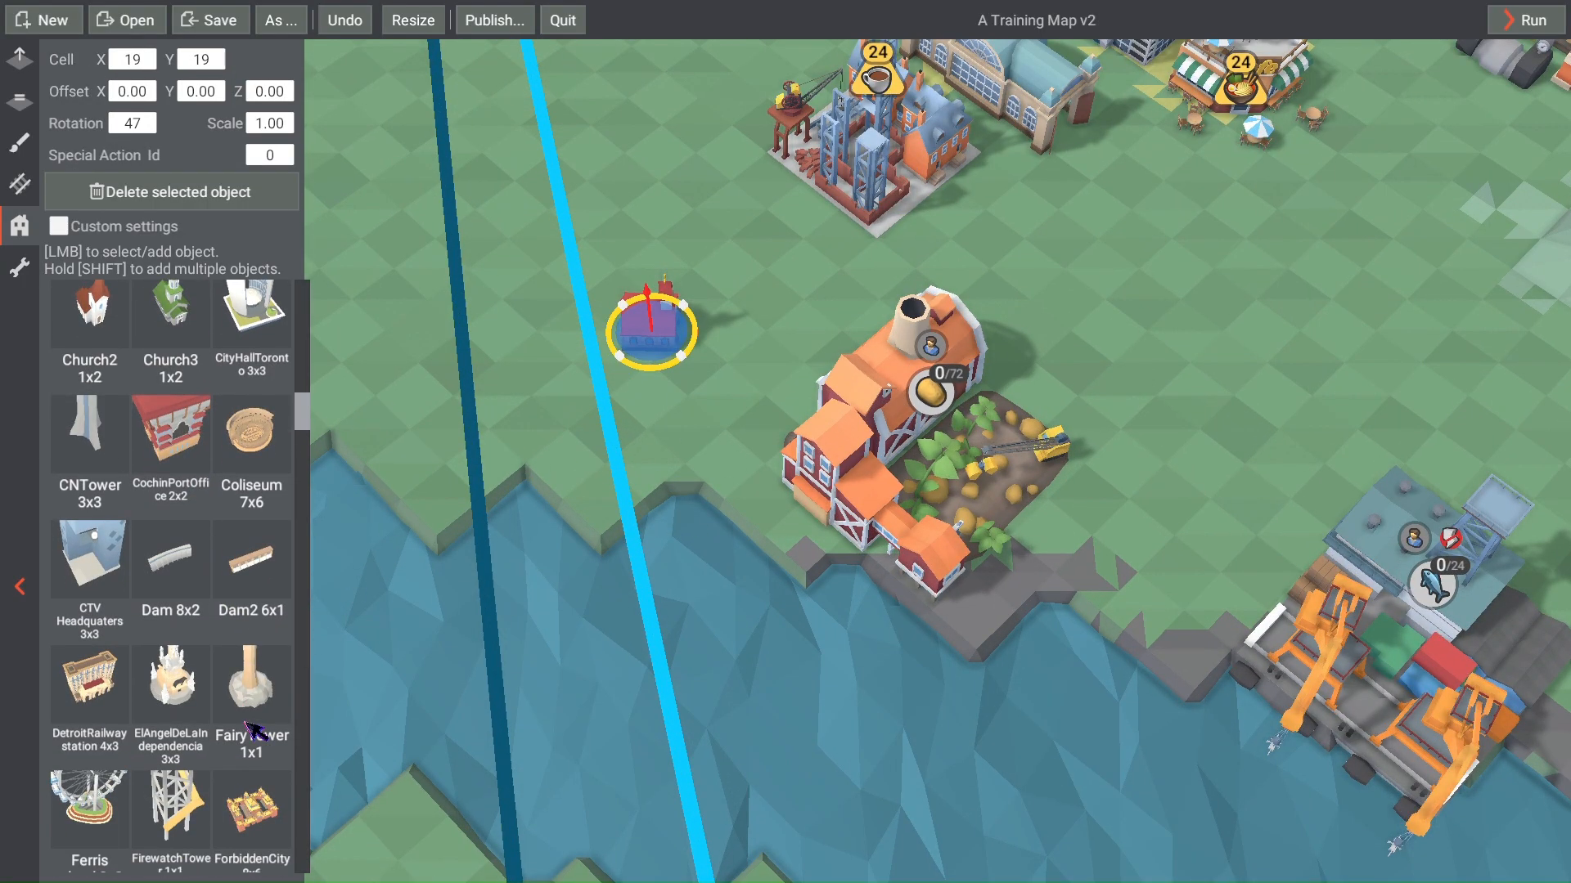
drag(297, 411, 308, 576)
click(178, 364)
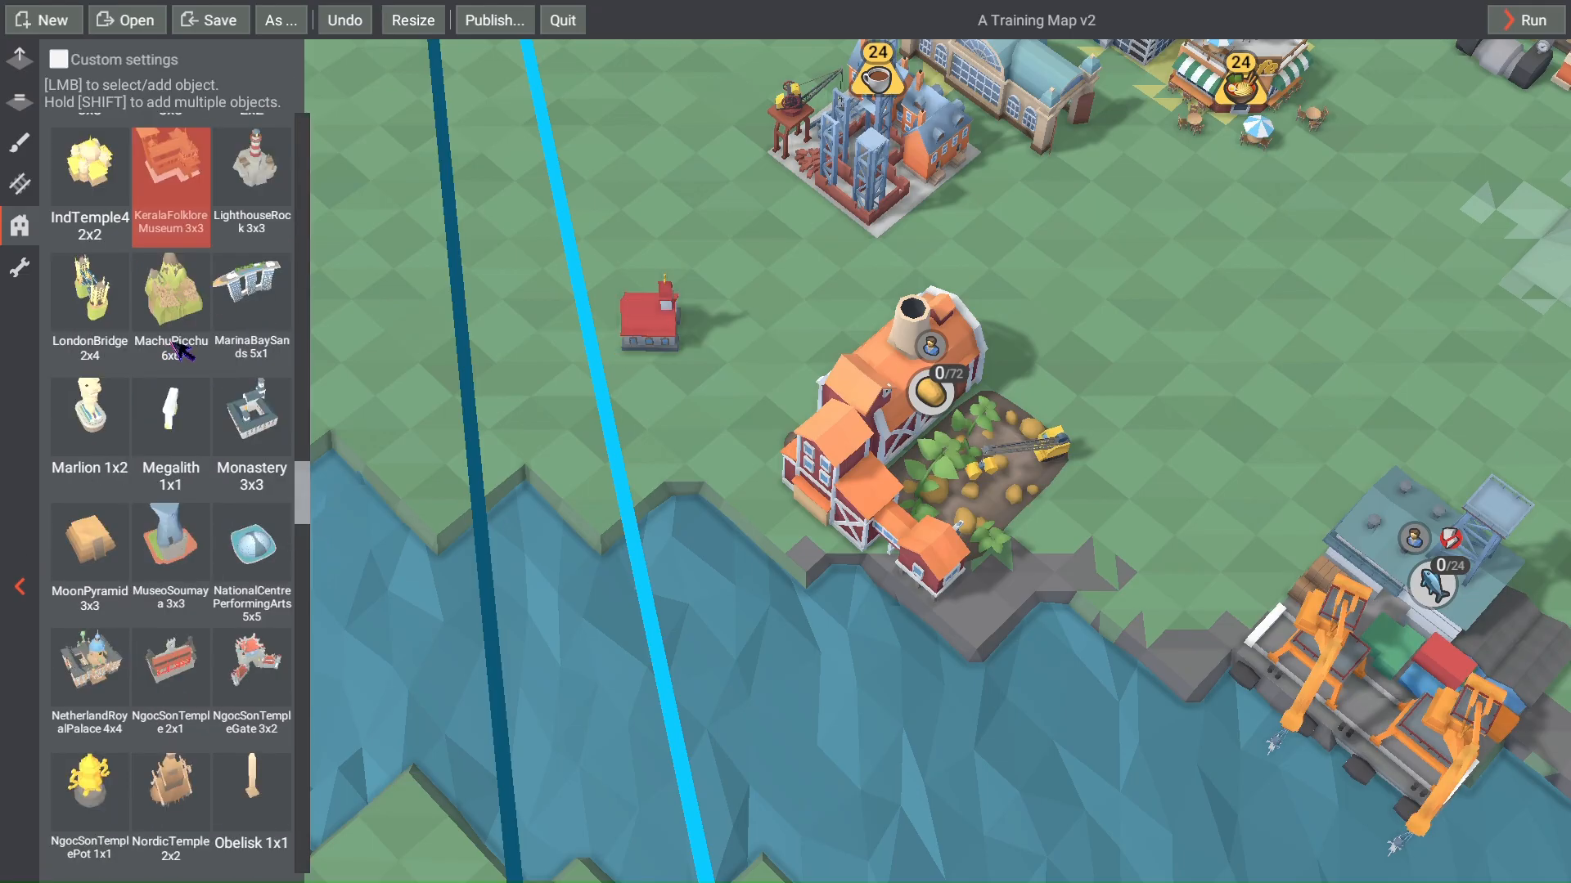
click(622, 200)
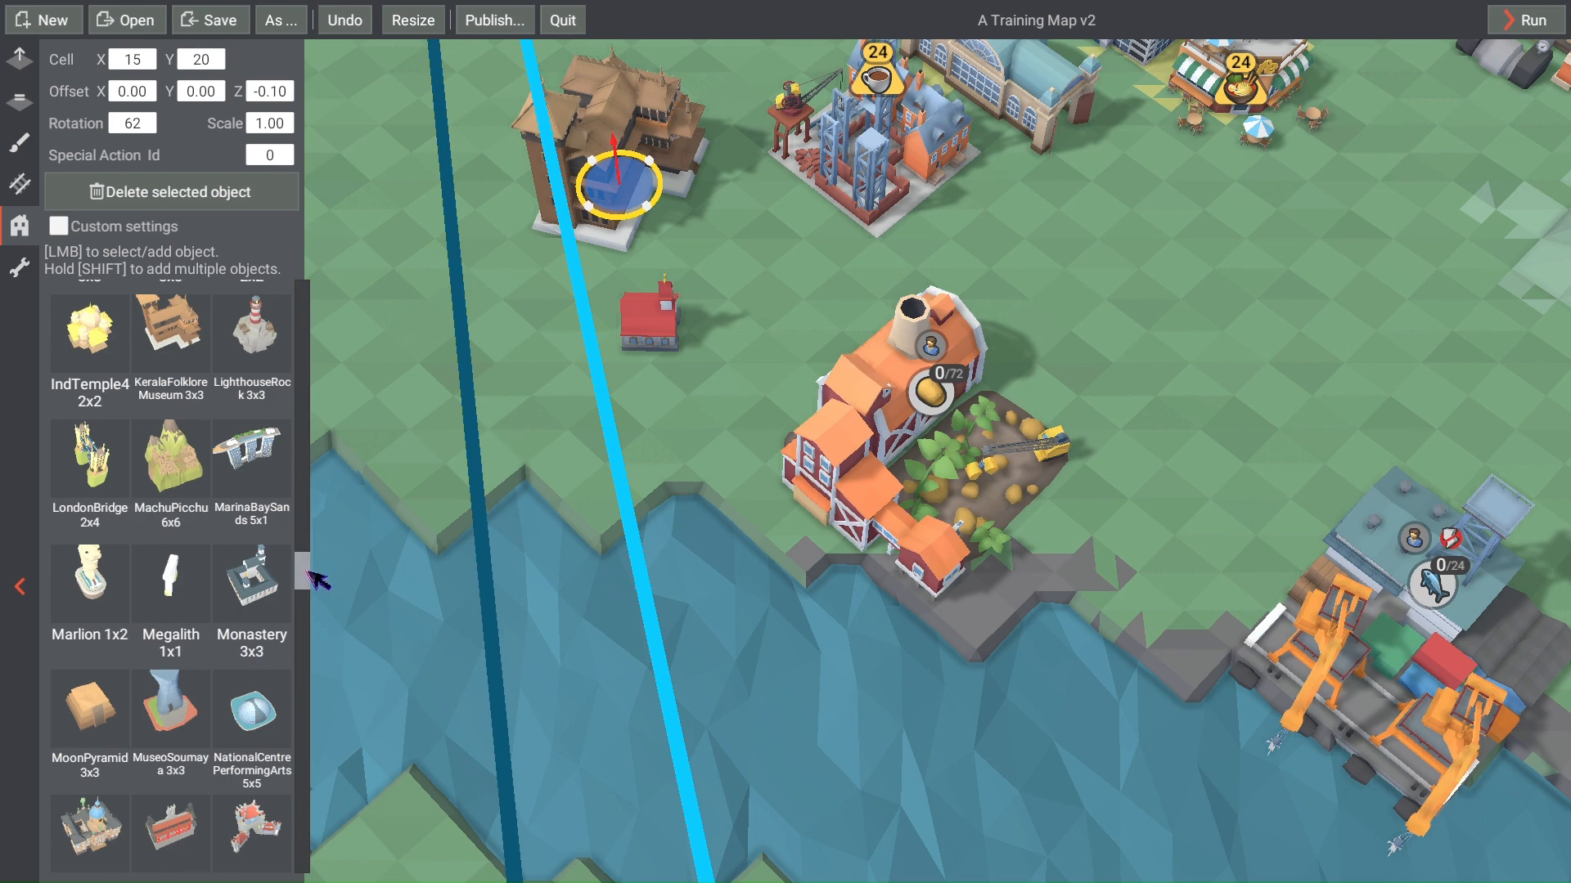
Step: Place an ArchElement18 1x1 stilt house from Arch Elements near the riverbank at cell 20, 16
drag(315, 579, 305, 789)
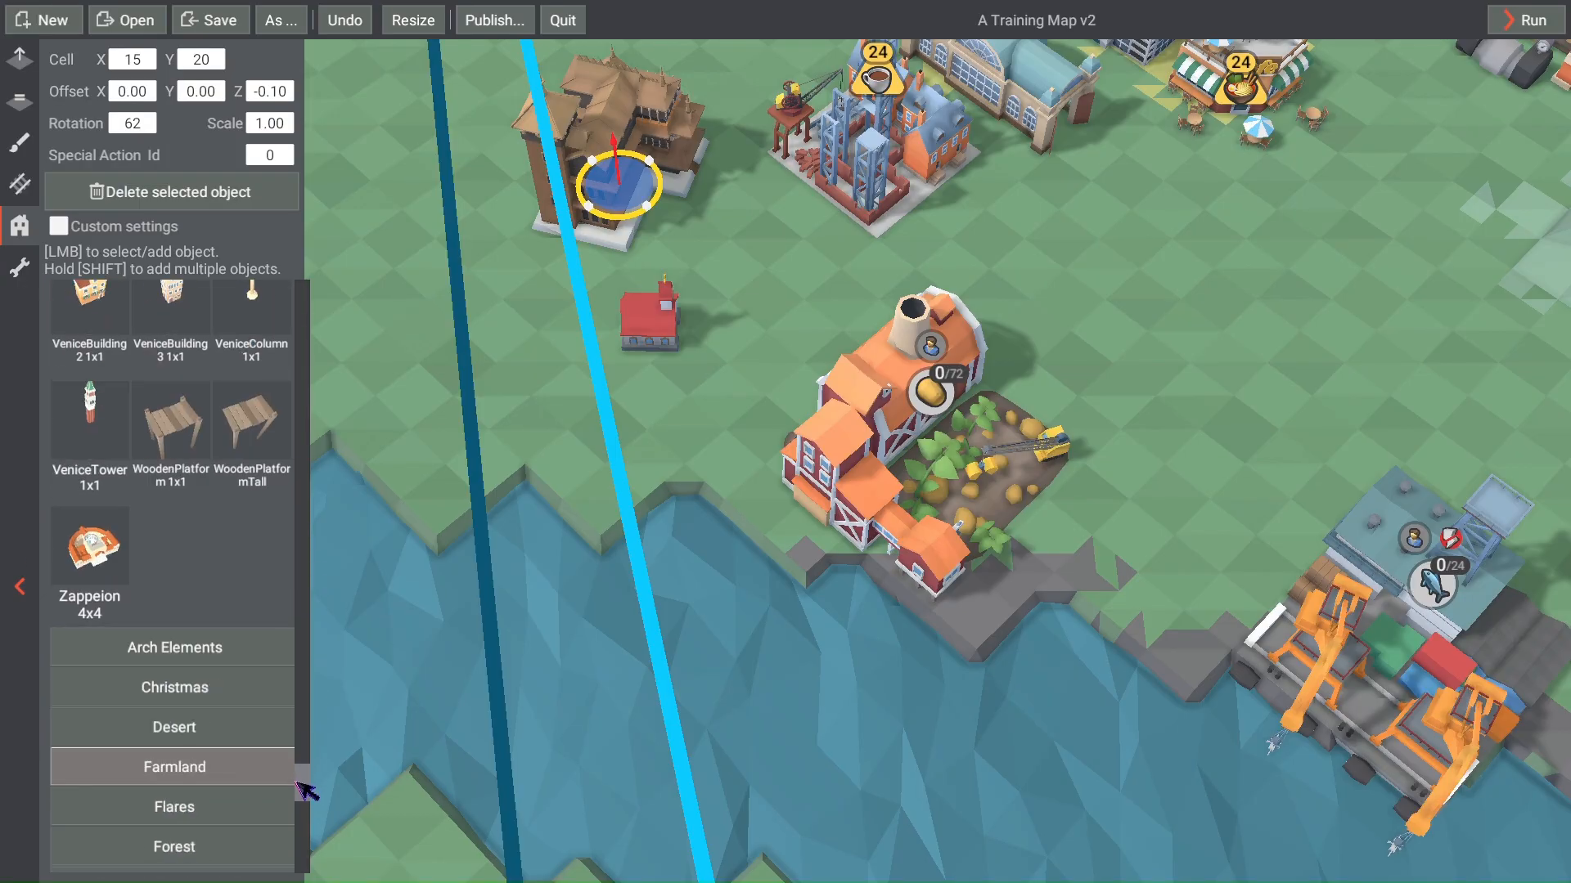
click(211, 651)
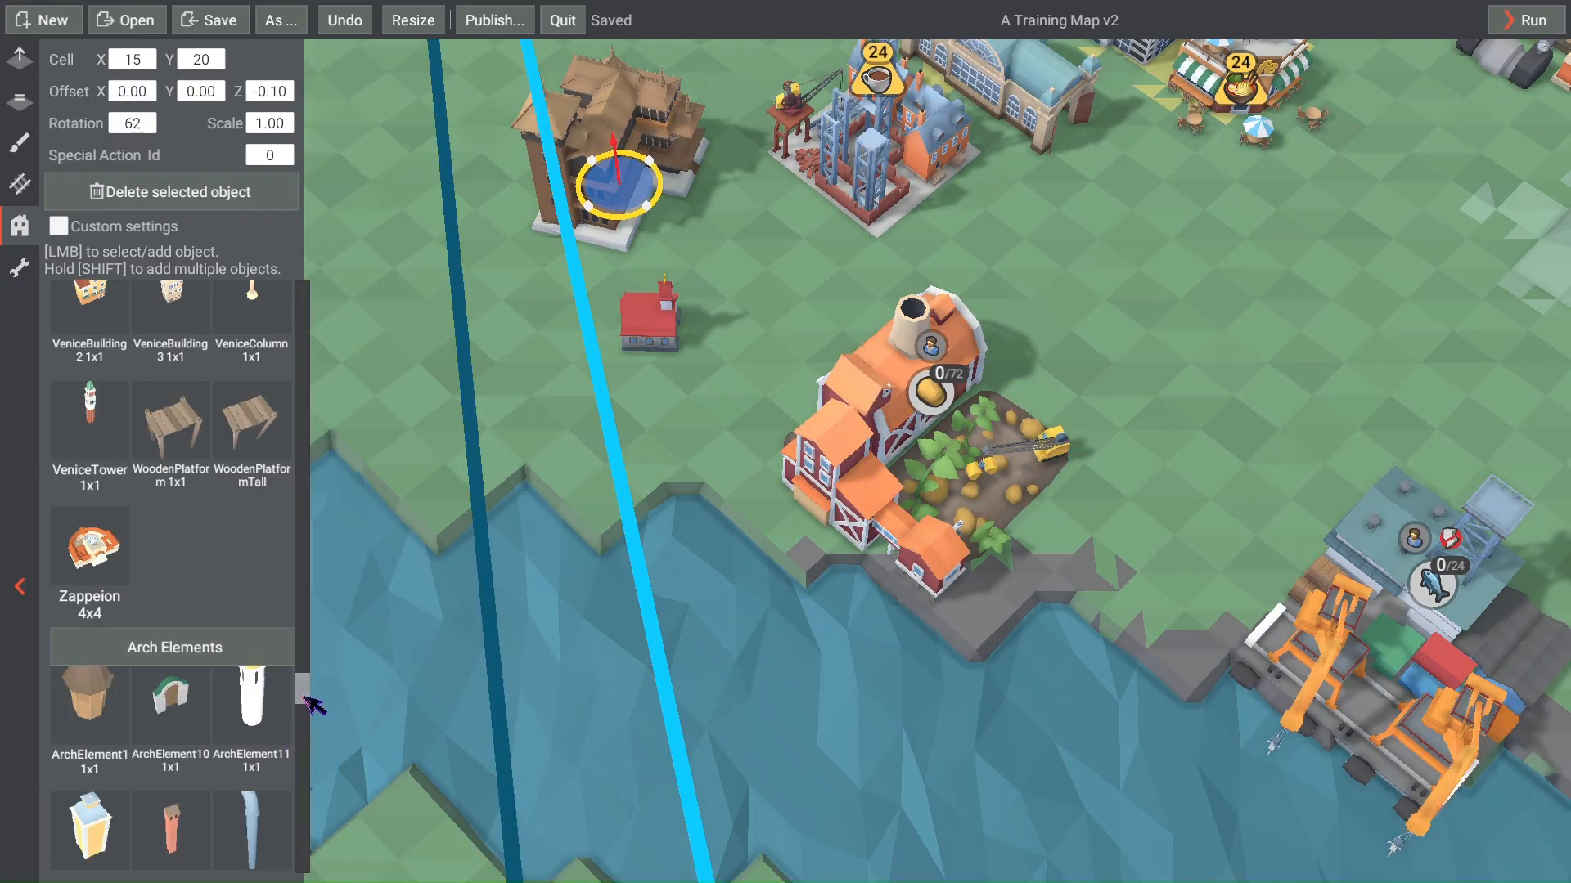
drag(313, 705, 315, 729)
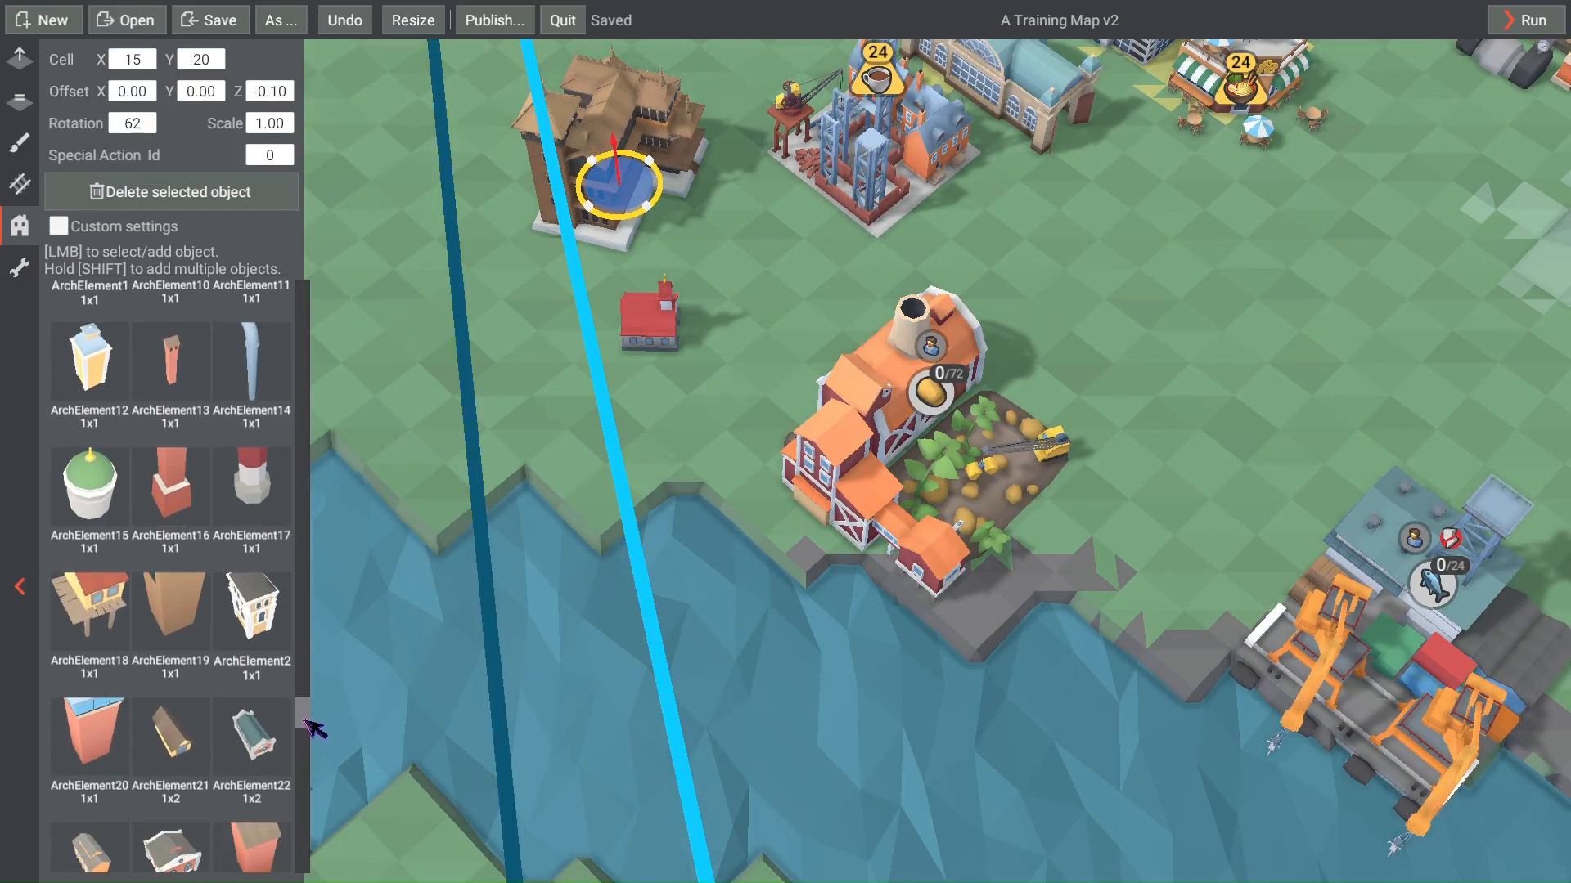
scroll(305, 725, down, 1)
click(85, 589)
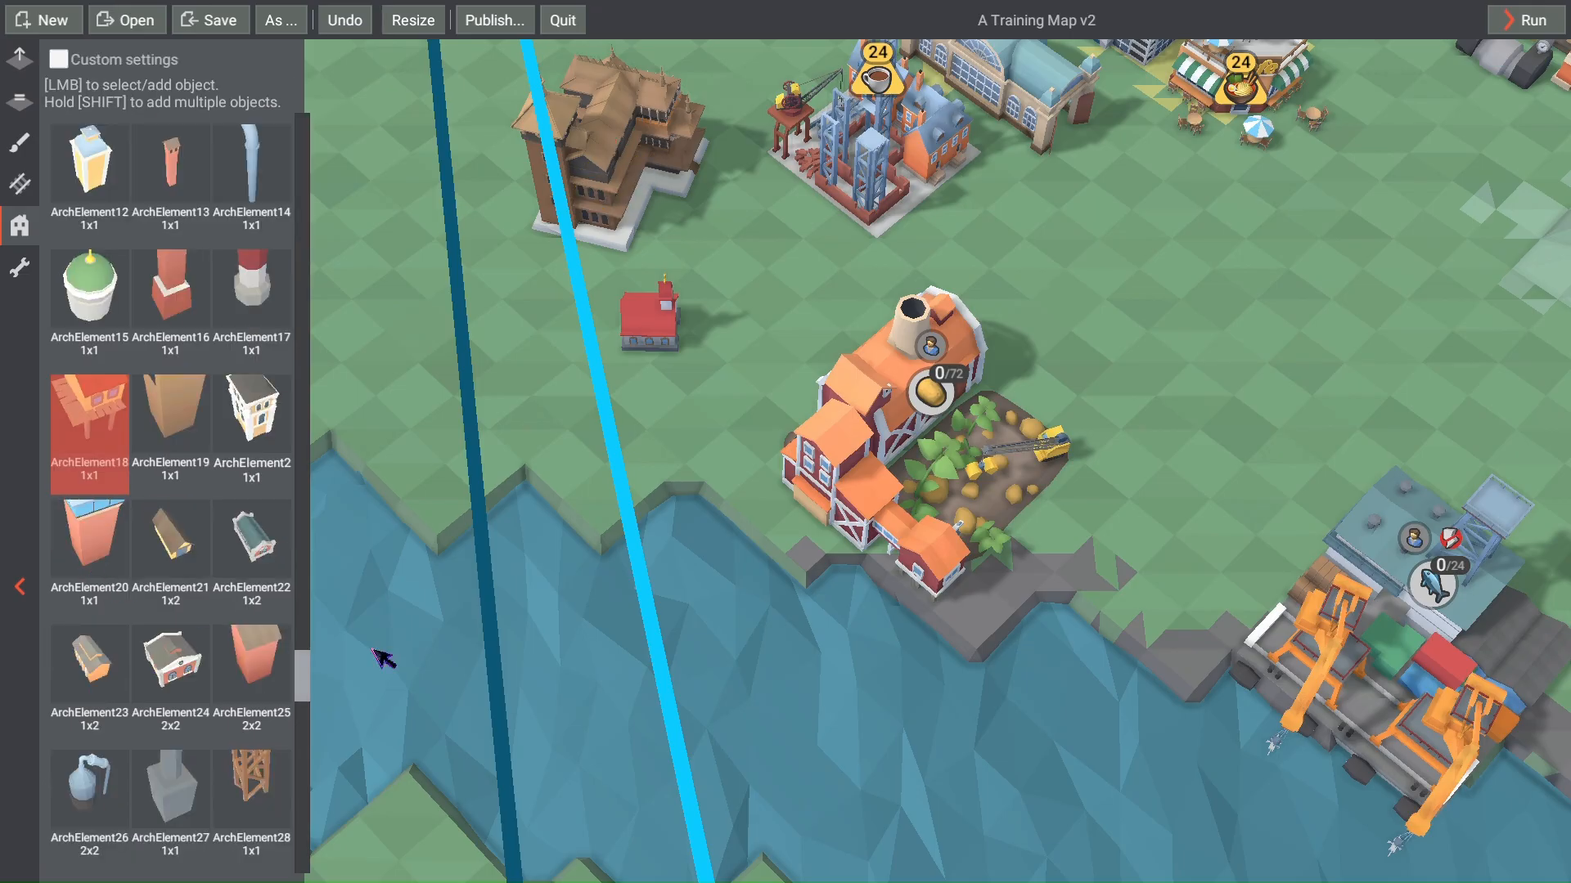
click(551, 466)
scroll(597, 503, up, 3)
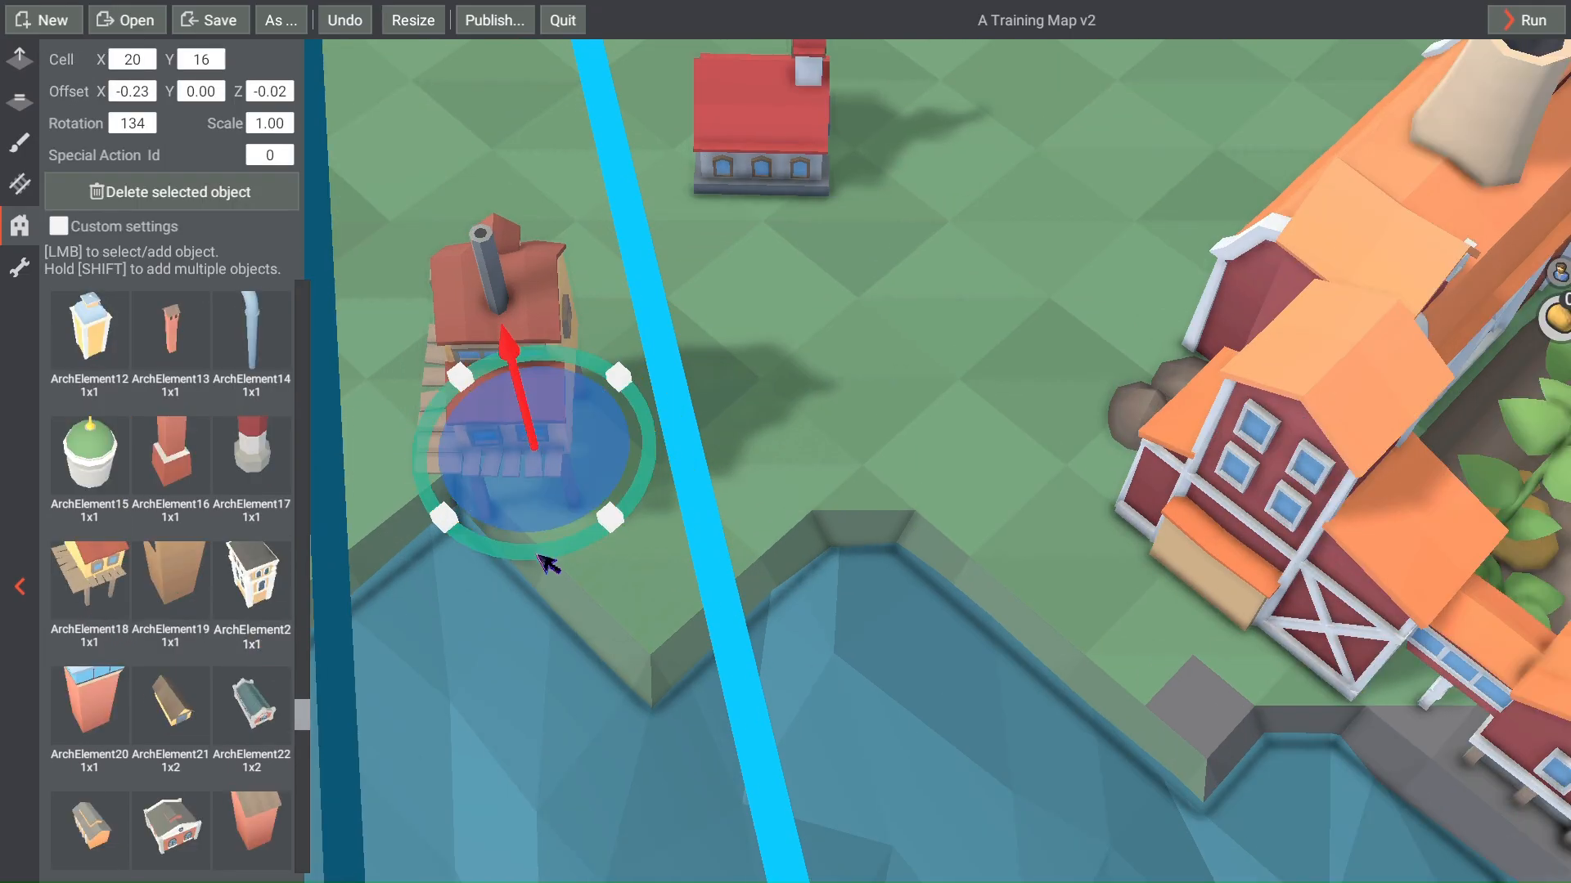
Step: Rotate the stilt house to 84 and move it to the riverbank so its deck overhangs the water's edge
drag(548, 565, 643, 515)
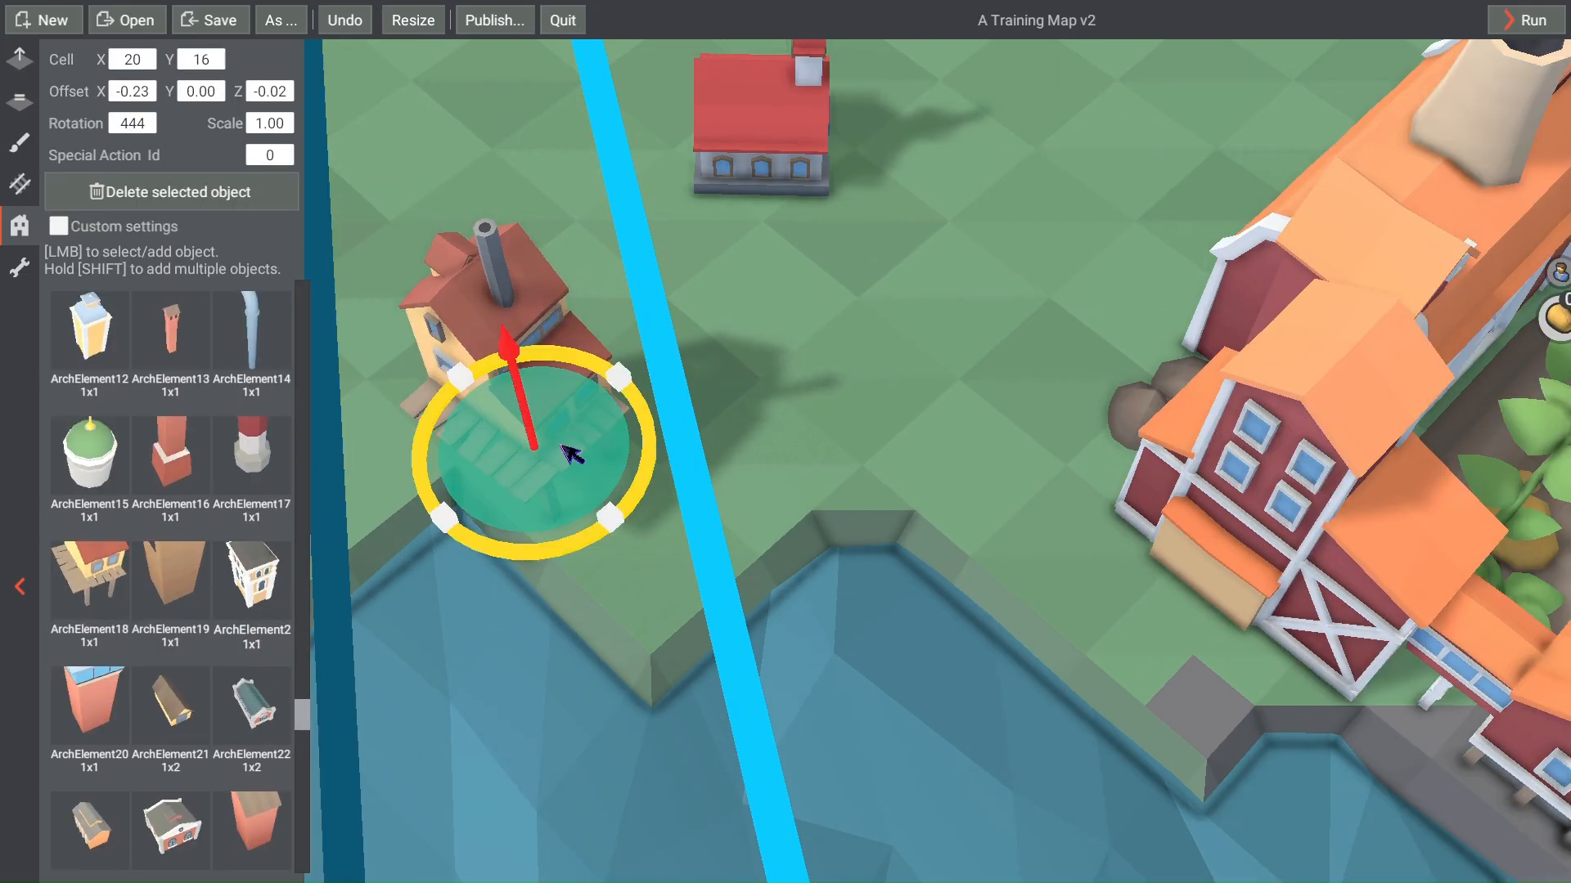
drag(521, 383, 528, 398)
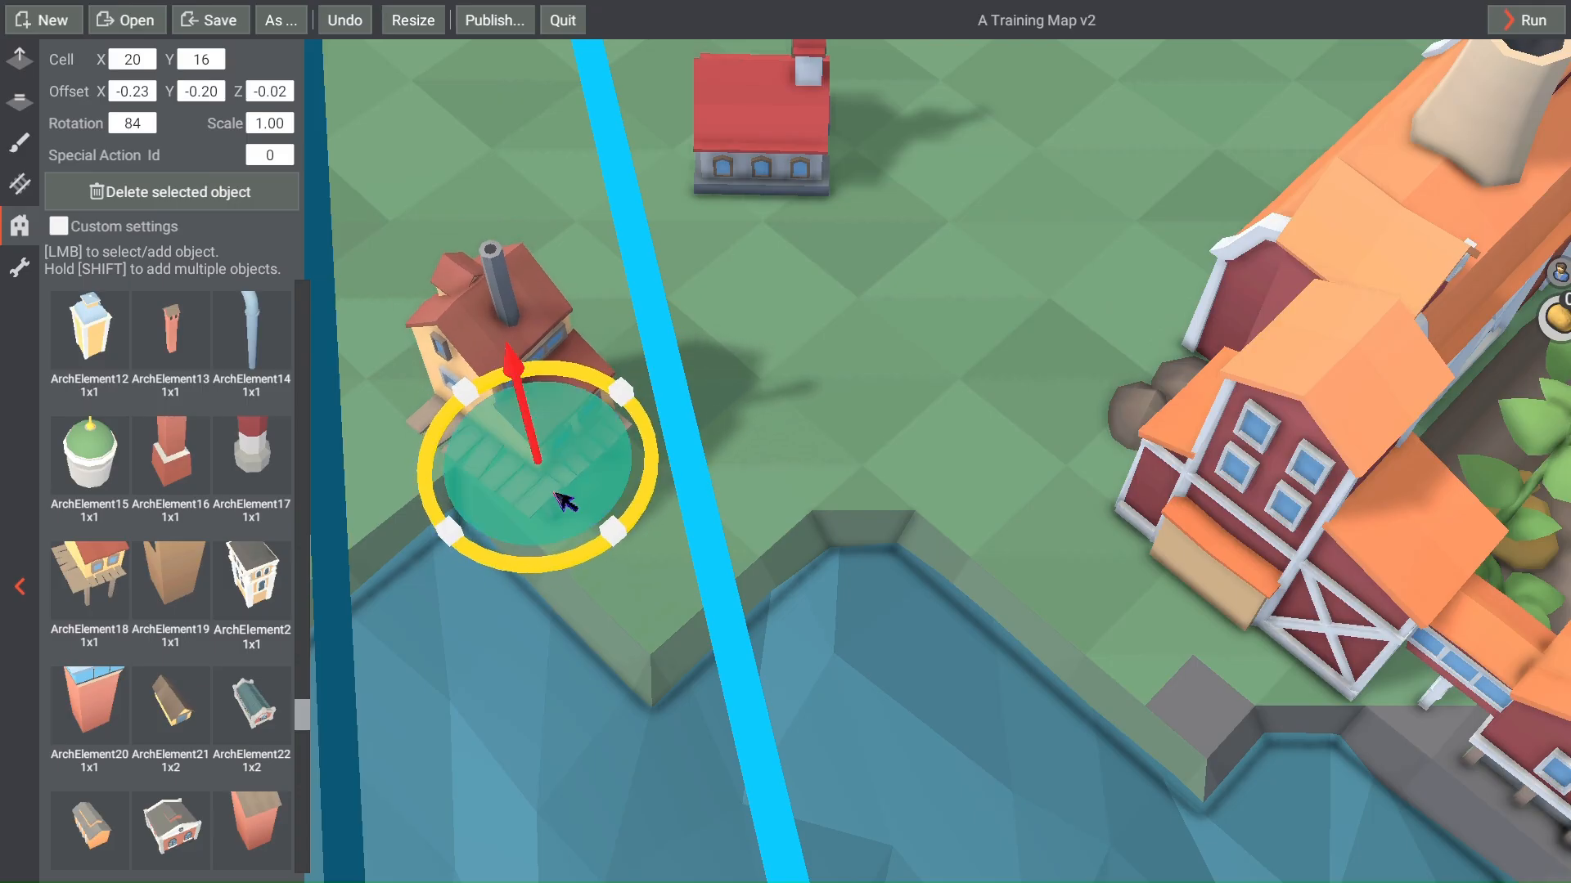
drag(550, 498, 471, 603)
click(647, 502)
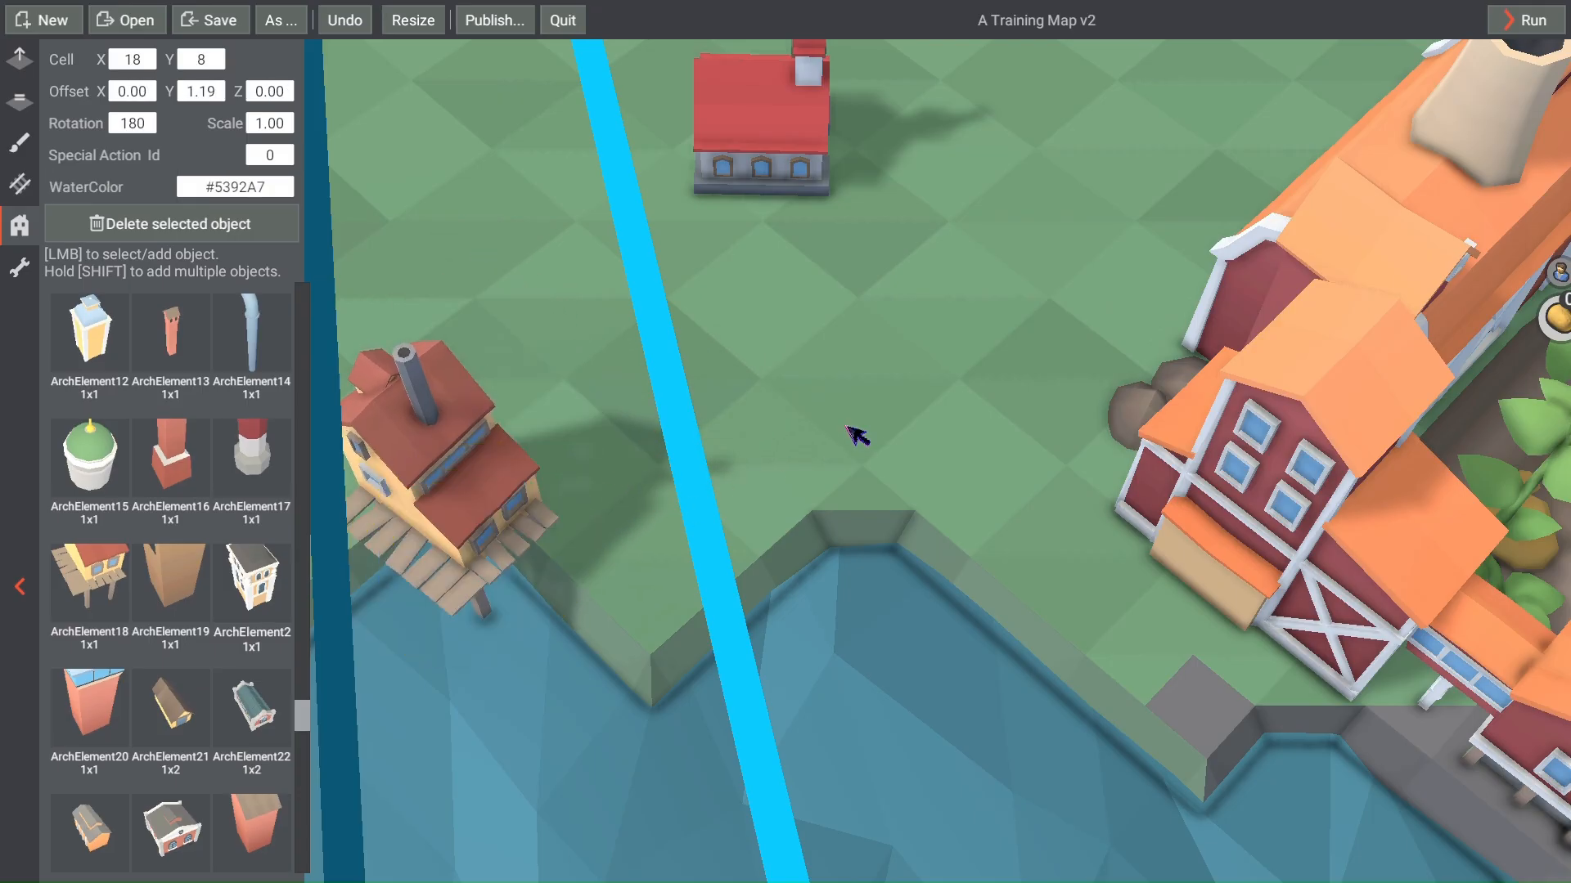
Step: Look through the Arch Elements and Farmland object sets for more scenery to place around the map
right_drag(845, 426, 851, 344)
scroll(1015, 389, down, 4)
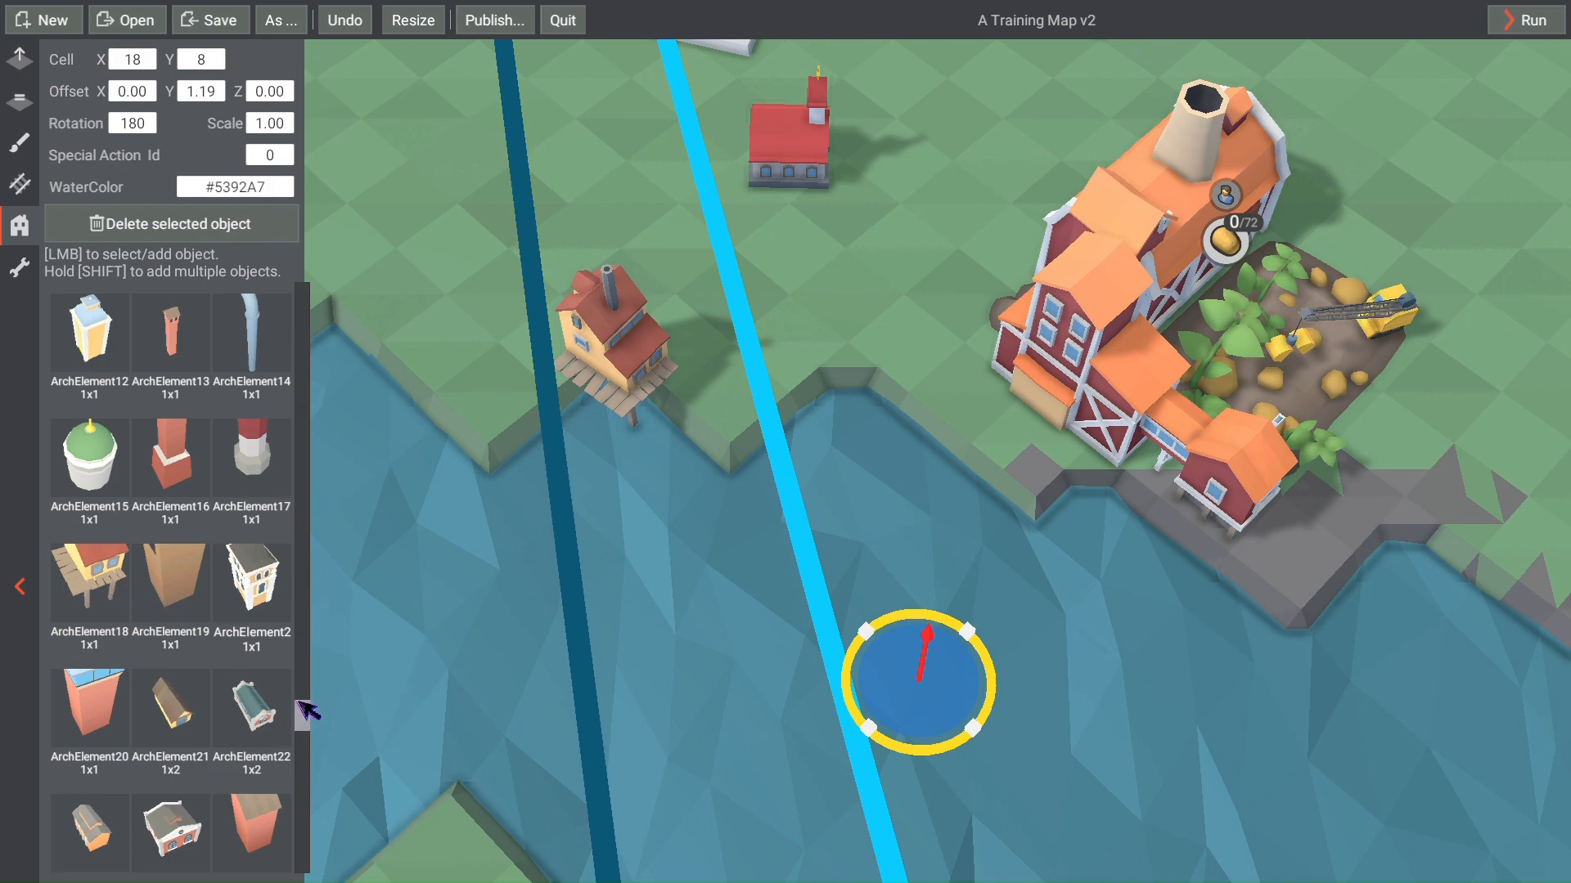
drag(306, 711, 305, 748)
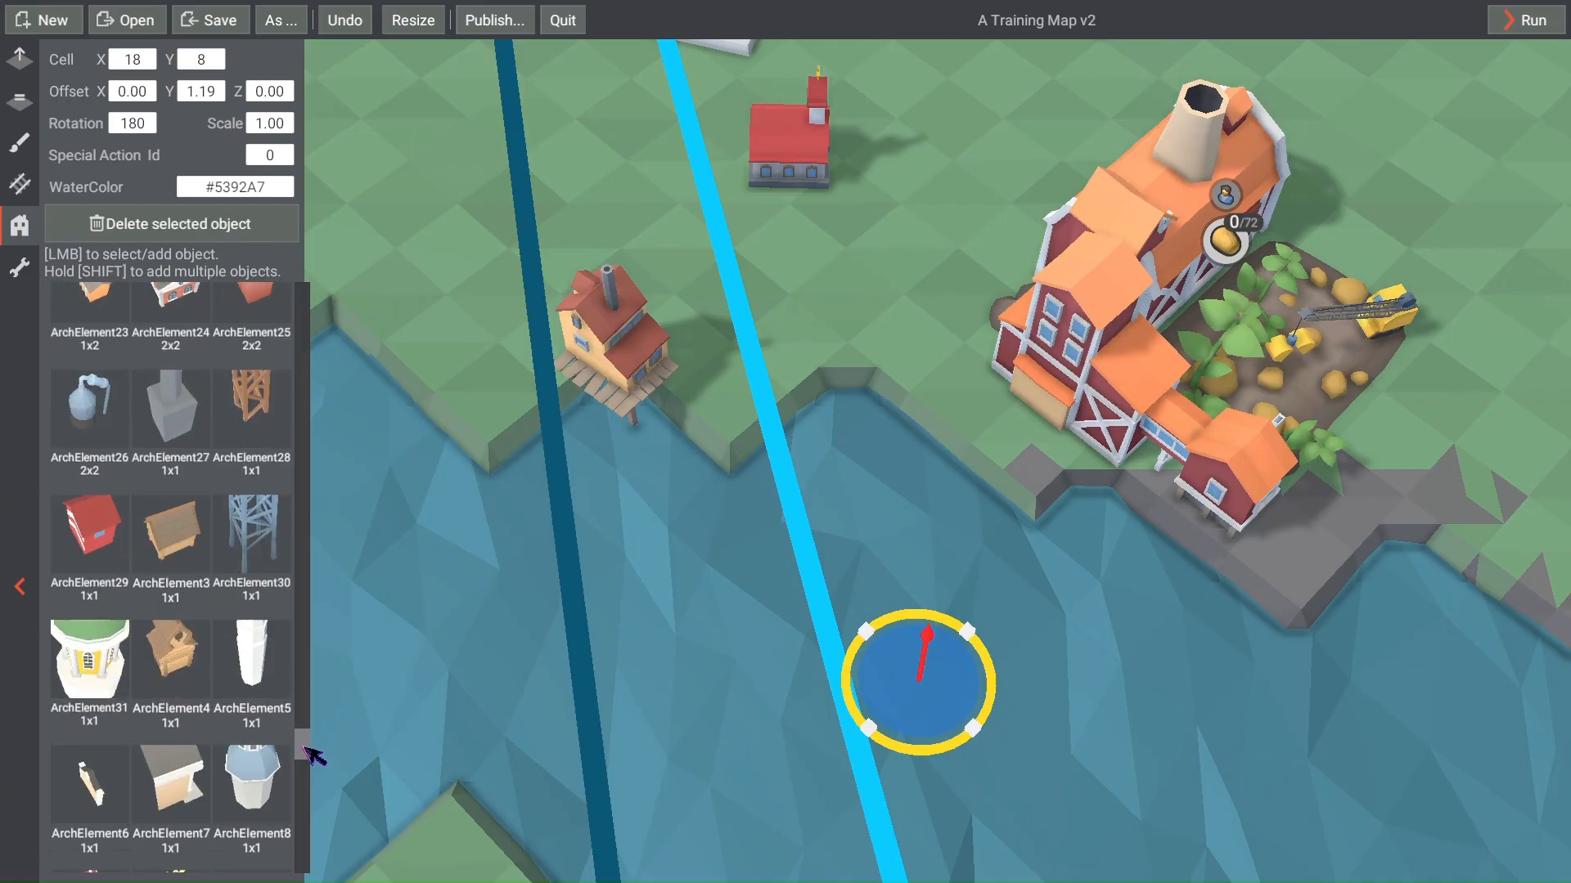
scroll(536, 727, down, 6)
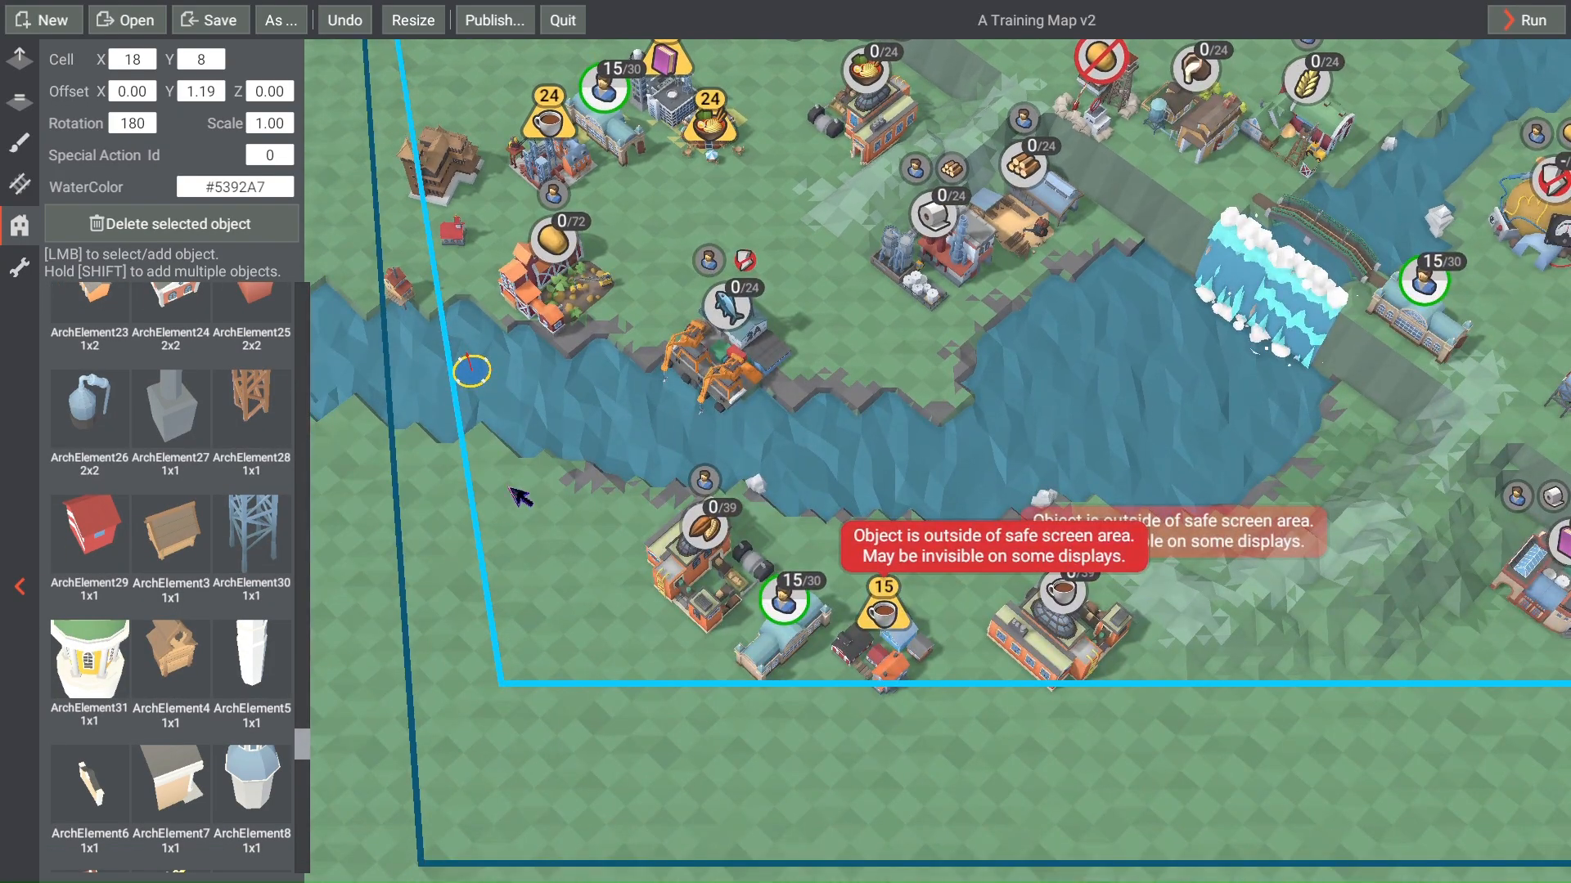
drag(306, 731, 307, 743)
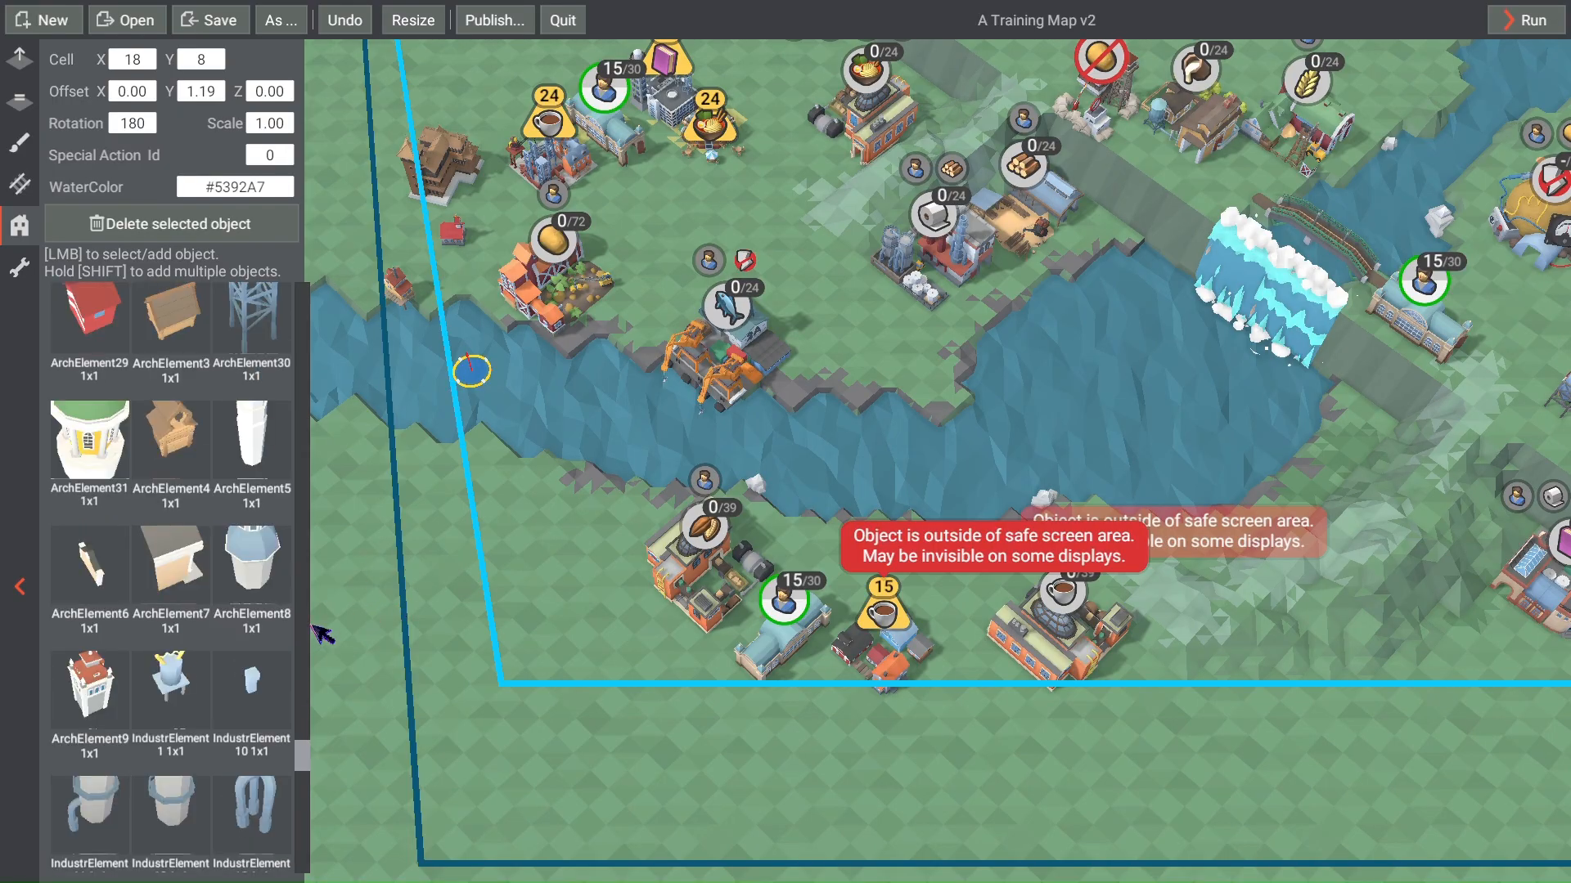
drag(299, 763, 307, 787)
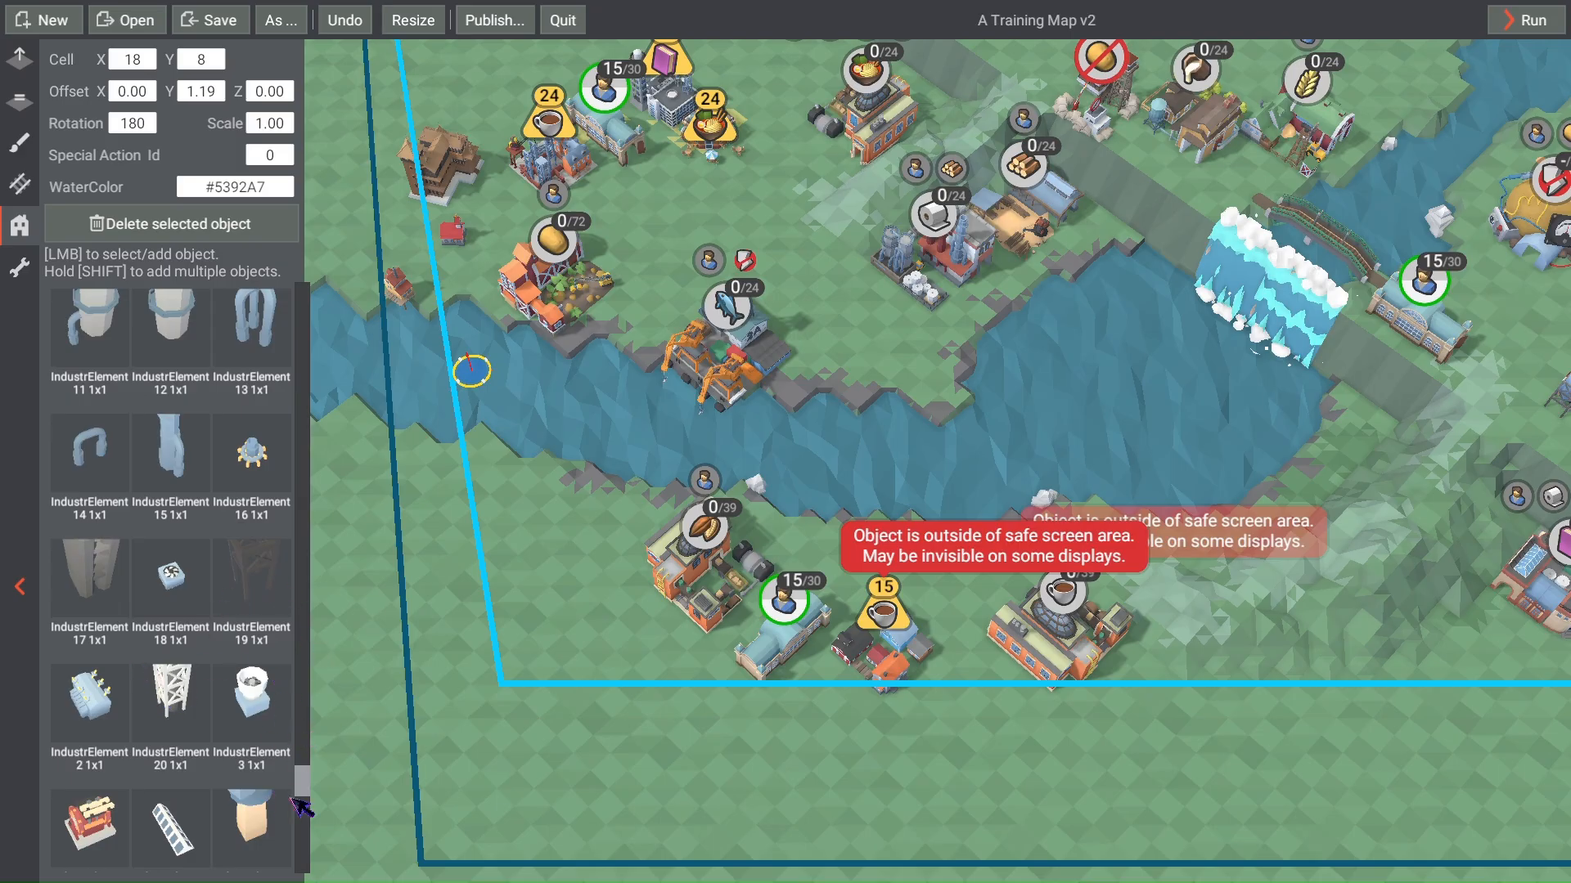
scroll(459, 742, down, 5)
scroll(280, 666, up, 12)
scroll(281, 666, down, 8)
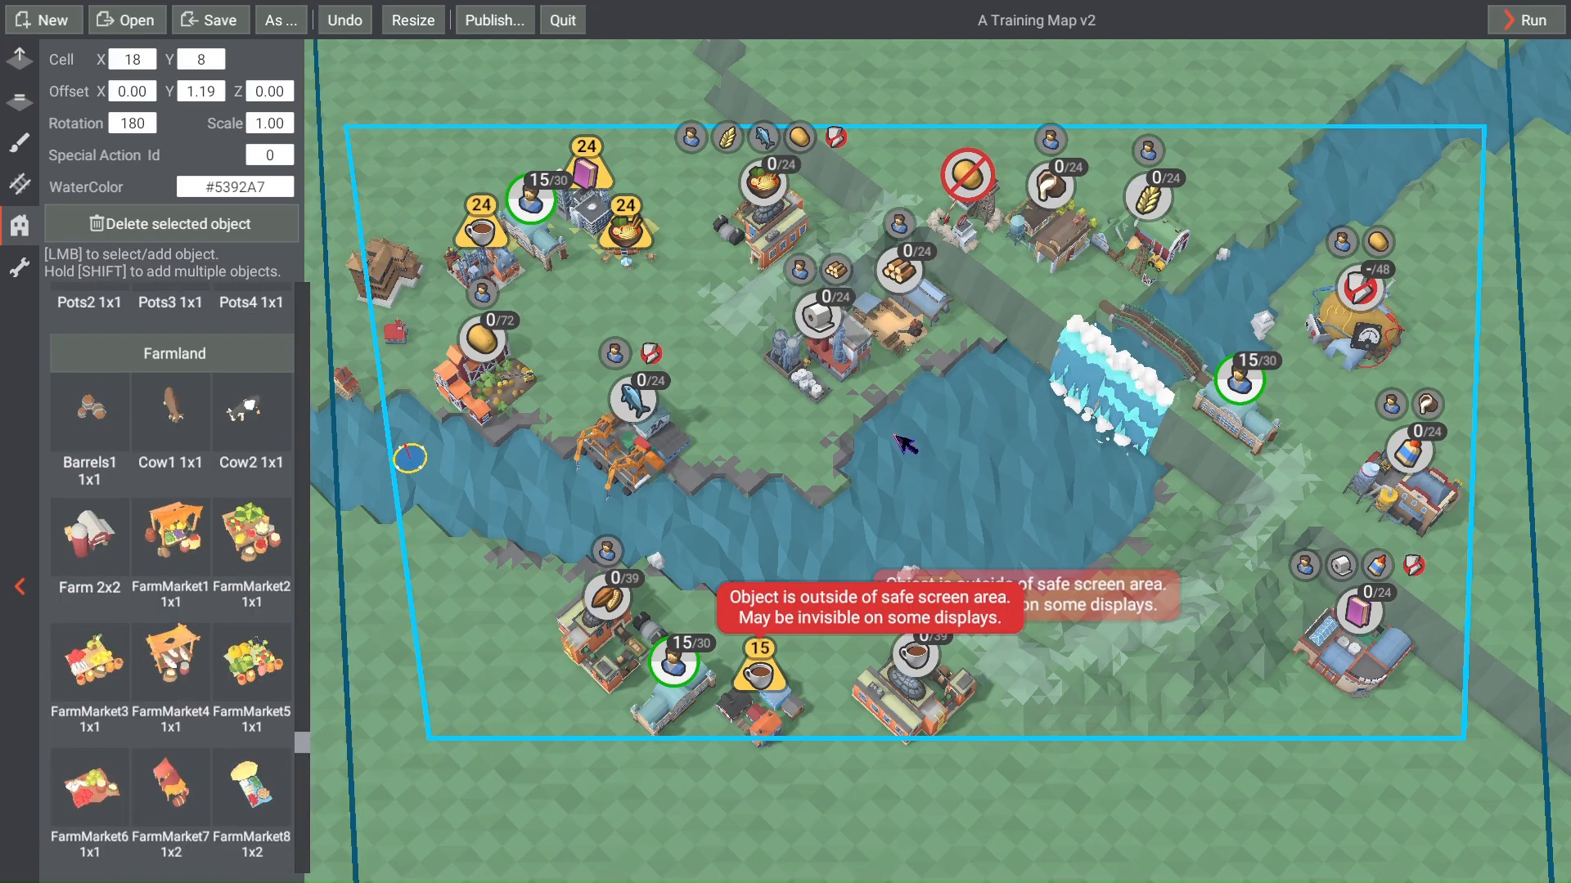
Step: Place a Farm 2x2 and a Cow2 1x1 on the grass behind the wheat farm near the river
scroll(901, 441, up, 5)
scroll(133, 536, down, 1)
click(89, 494)
click(1106, 307)
click(252, 366)
click(1021, 287)
Step: Place a Stack1 1x1 from the Farmland set beside the new barn at cell 44, 57
drag(303, 744, 306, 823)
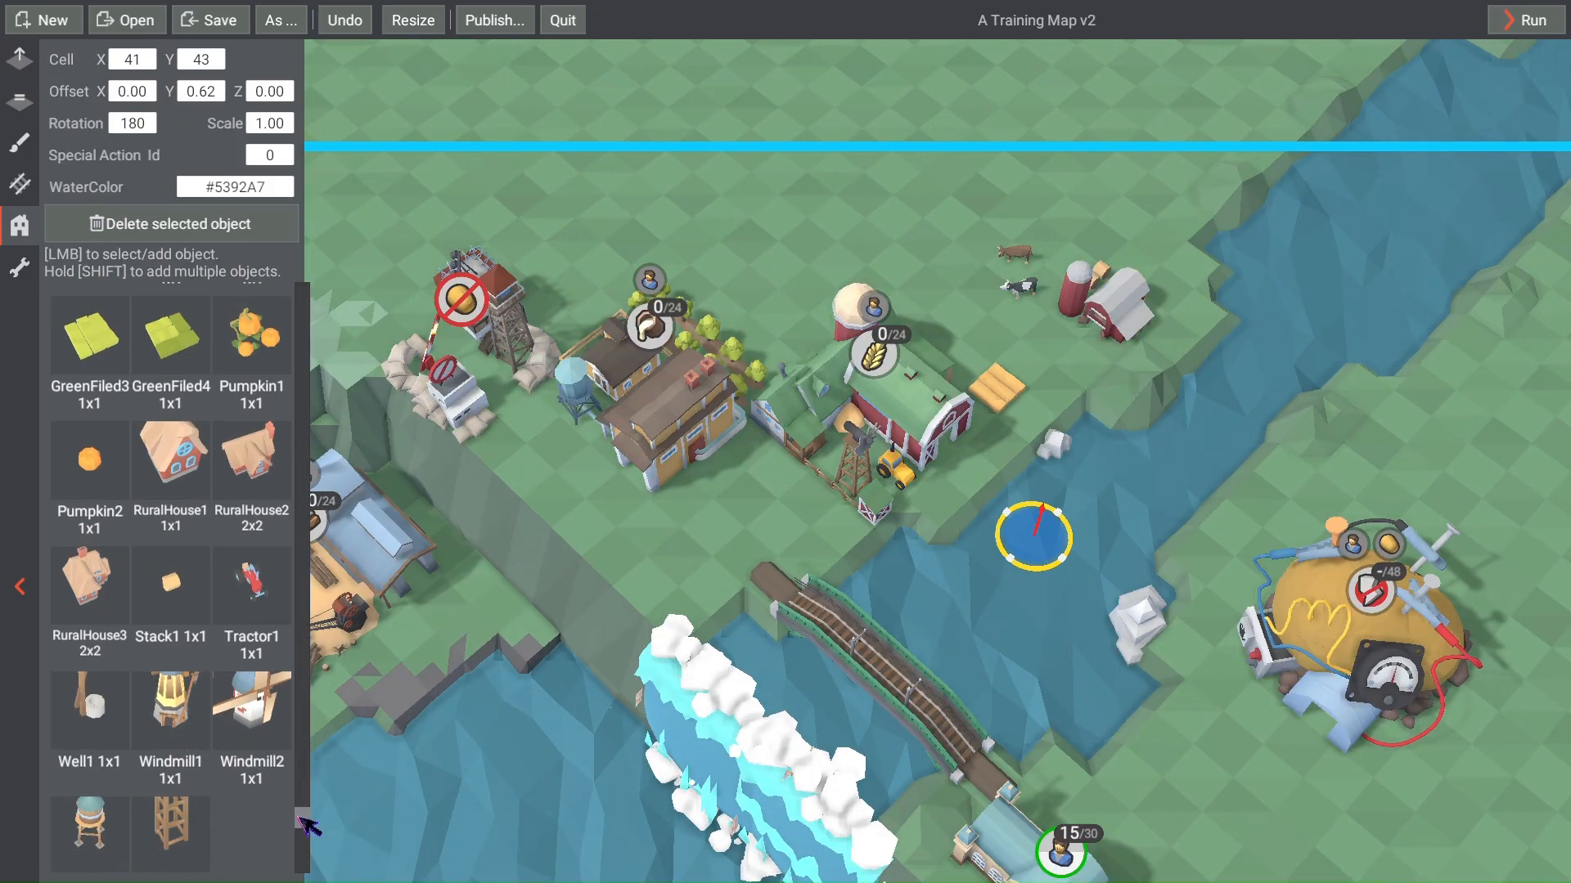
click(171, 575)
click(1089, 235)
Step: Place plants from the Forest set on the grass behind the mine, including one at cell 32, 47 rotated to 192
click(174, 828)
scroll(174, 818, down, 10)
scroll(434, 729, down, 5)
right_drag(434, 729, 882, 577)
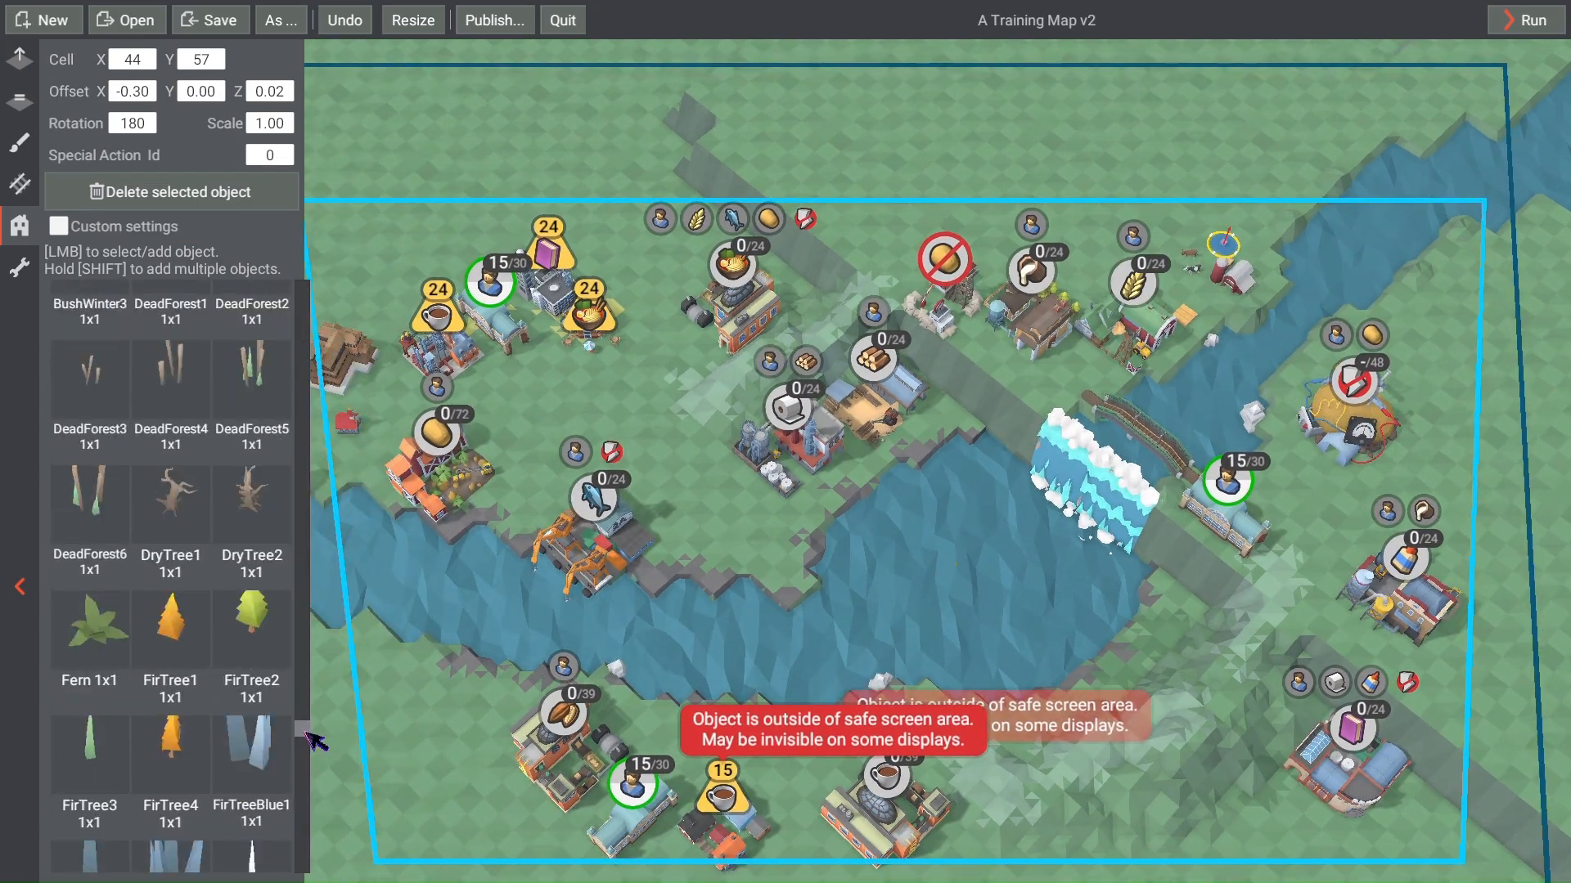
click(89, 384)
scroll(982, 327, up, 5)
drag(304, 734, 304, 866)
click(684, 148)
scroll(818, 245, down, 3)
click(976, 200)
scroll(982, 327, down, 3)
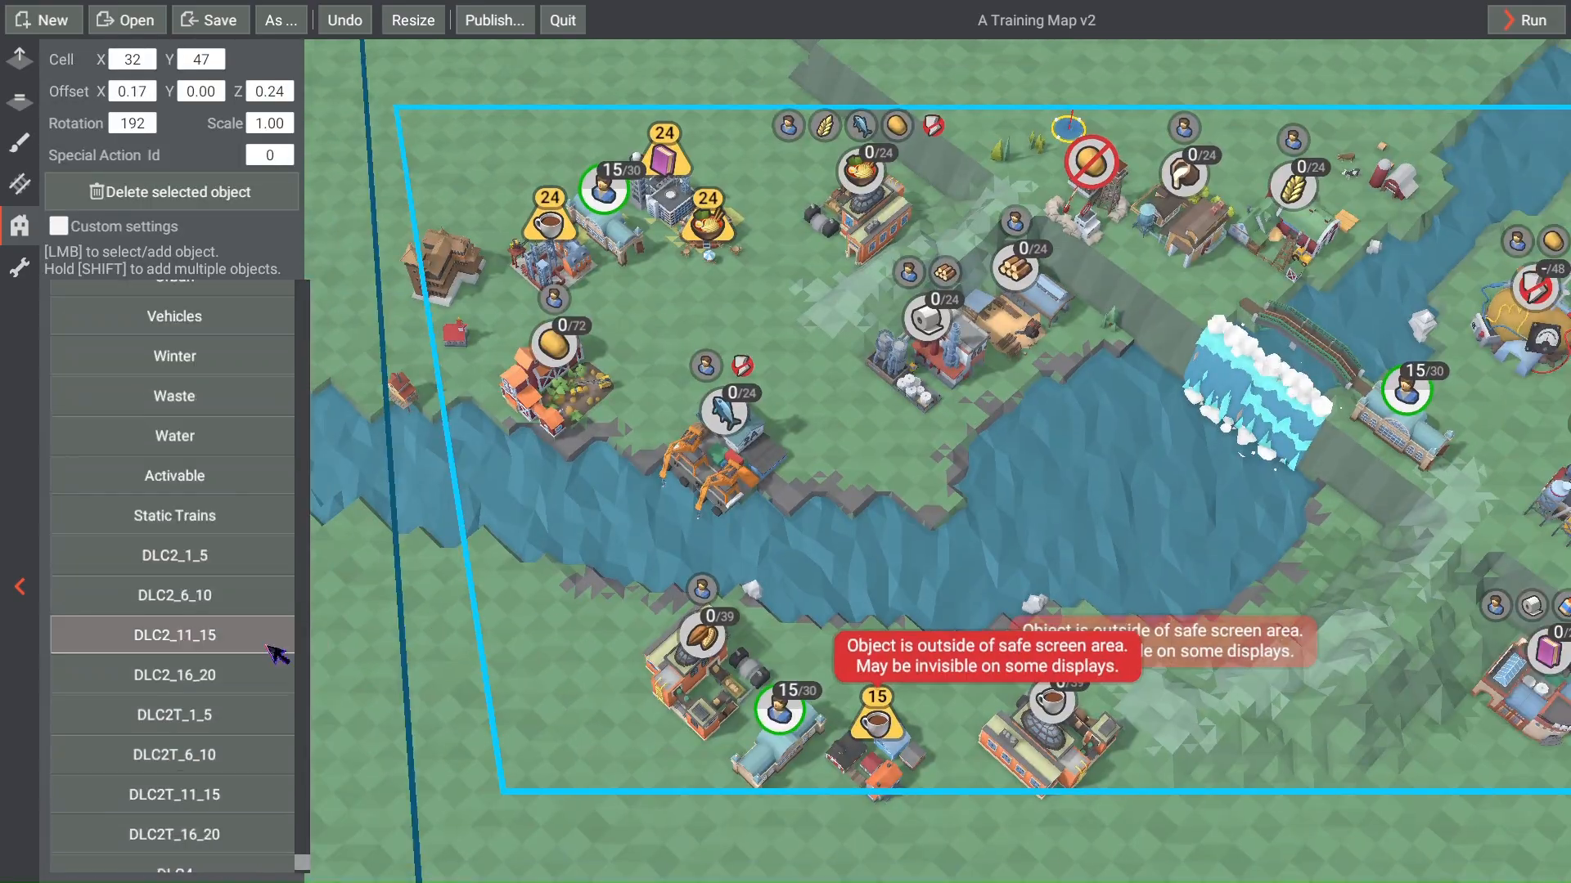
Step: Save the map and place a scenery object from the Industrial set near the production buildings
click(174, 303)
key(ctrl+s)
drag(304, 311, 303, 409)
click(190, 381)
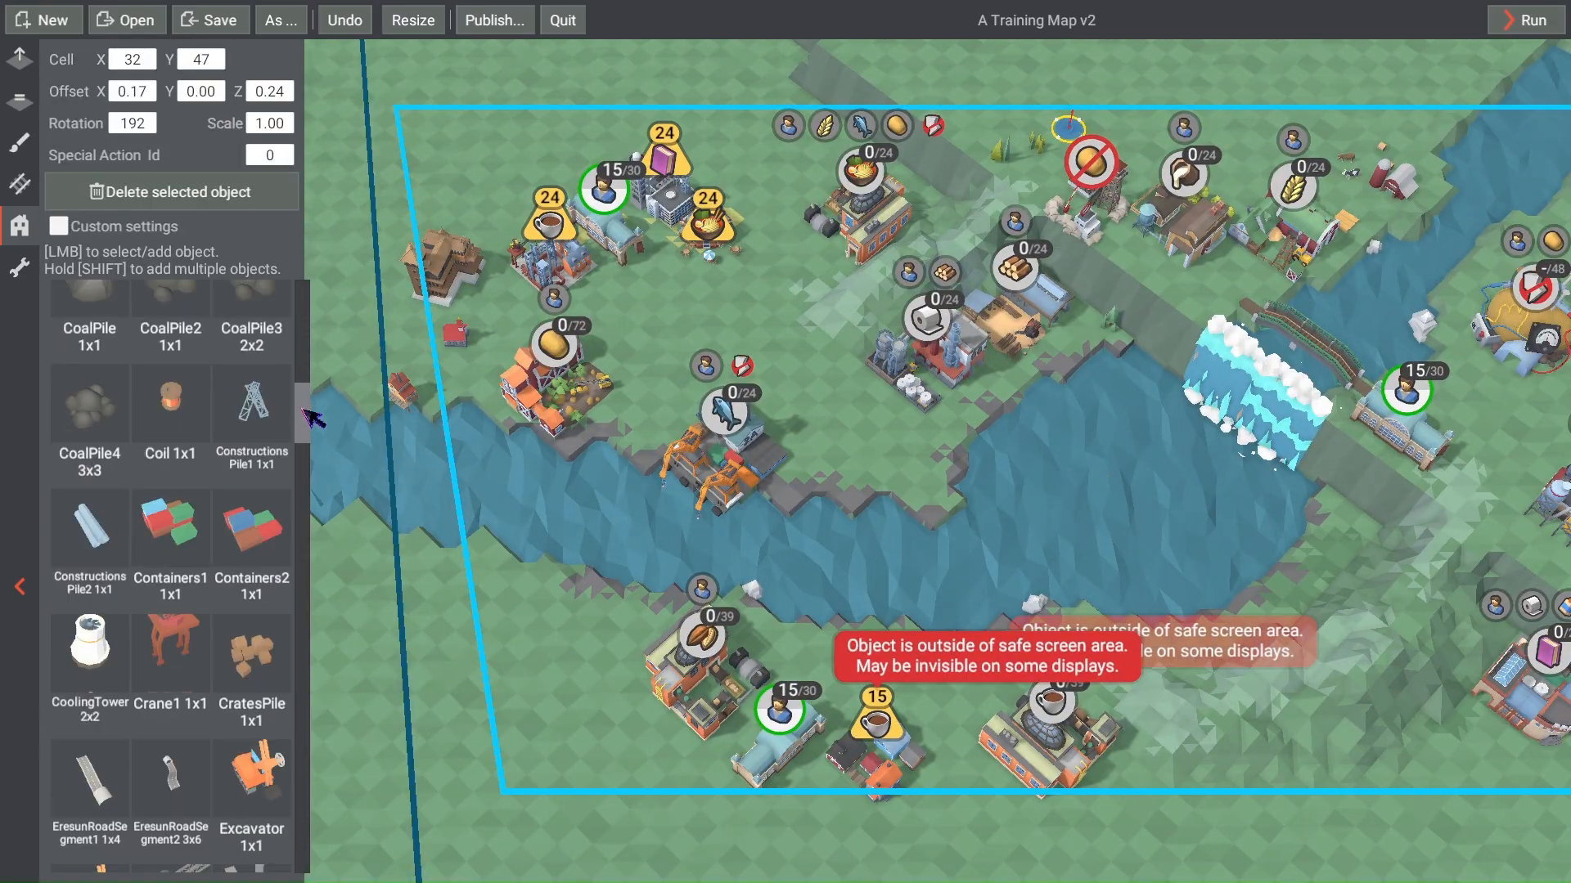
drag(303, 480, 302, 688)
click(258, 624)
scroll(852, 307, up, 5)
click(852, 308)
Step: Place another Industrial object beside the cacao factory on the south bank at cell 36, 15, rotated to 191
scroll(852, 309, down, 5)
click(171, 422)
scroll(565, 470, up, 3)
click(564, 470)
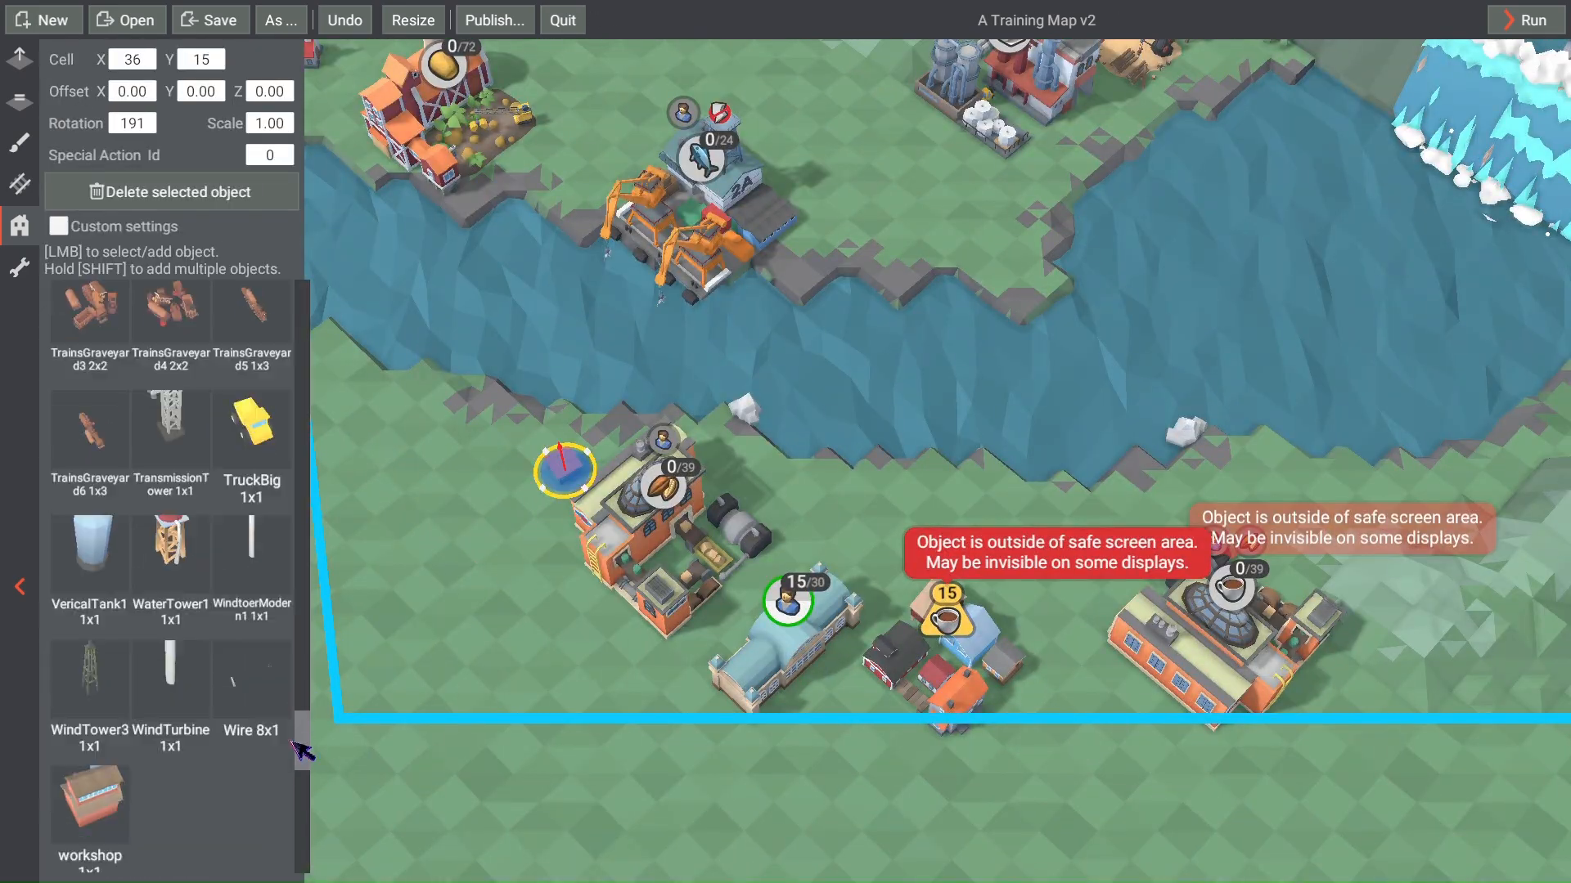
Step: Place a Park1 3x3 garden and a ParkBridge 3x1 on the grass between the city buildings and the food factory
drag(302, 751, 302, 785)
scroll(704, 409, down, 5)
click(175, 400)
click(255, 356)
click(700, 306)
click(89, 445)
scroll(710, 258, up, 5)
click(818, 393)
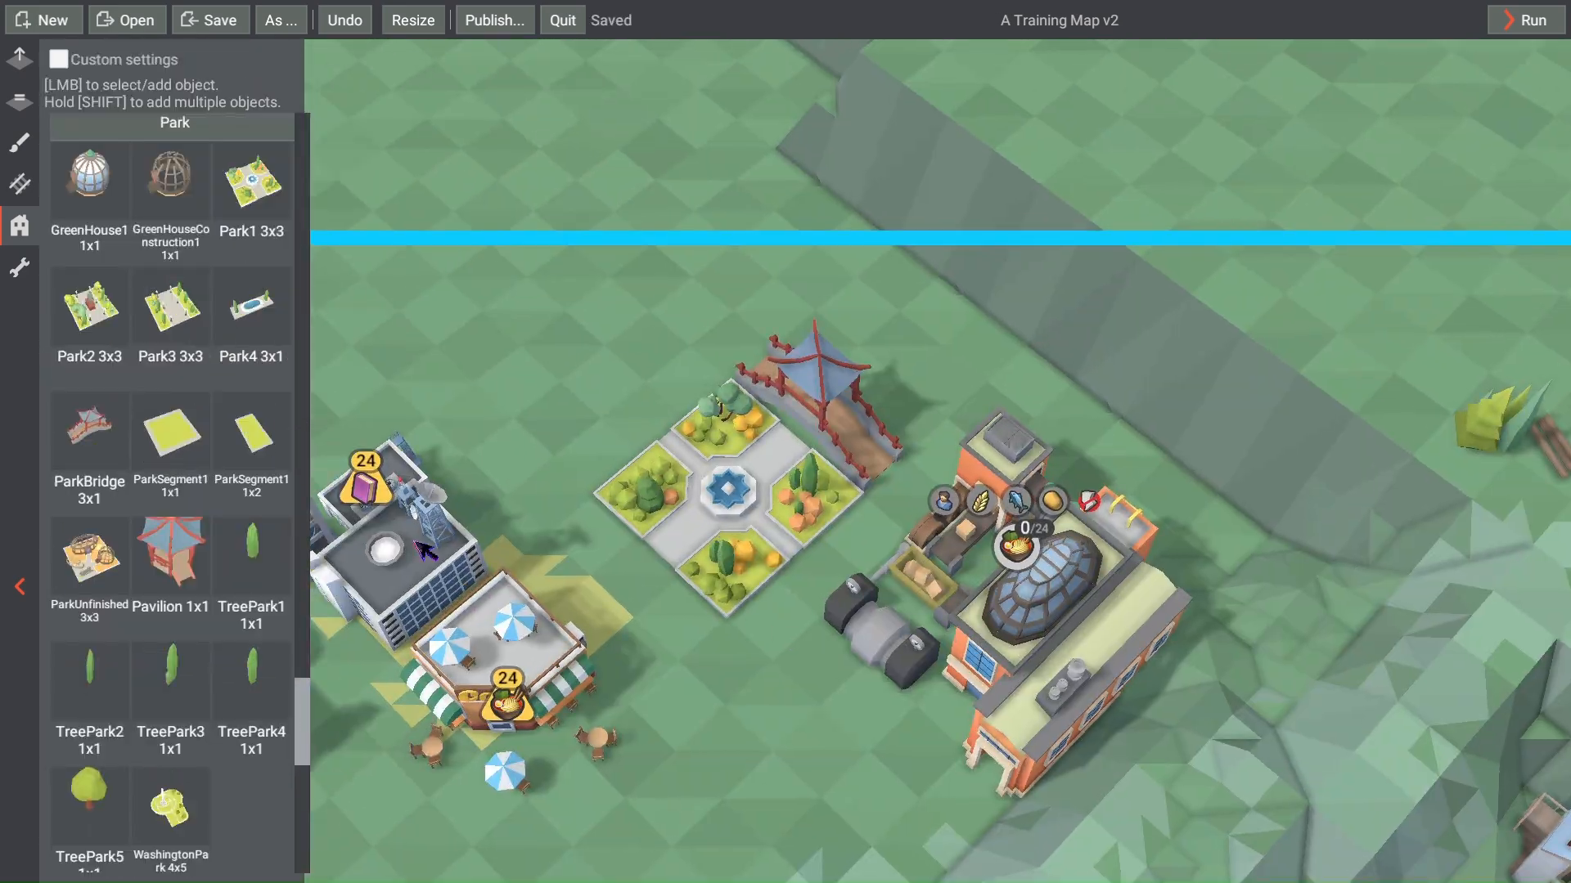
Step: Place a Pavilion 1x1 on the grass beyond the park garden
click(170, 556)
click(606, 353)
scroll(736, 652, down, 5)
click(778, 247)
Step: Place a PaperPile 1x1 from the Resources set beside the book factory at cell 65, 36, rotated to 328
drag(303, 747, 303, 822)
click(175, 304)
click(170, 486)
click(1267, 774)
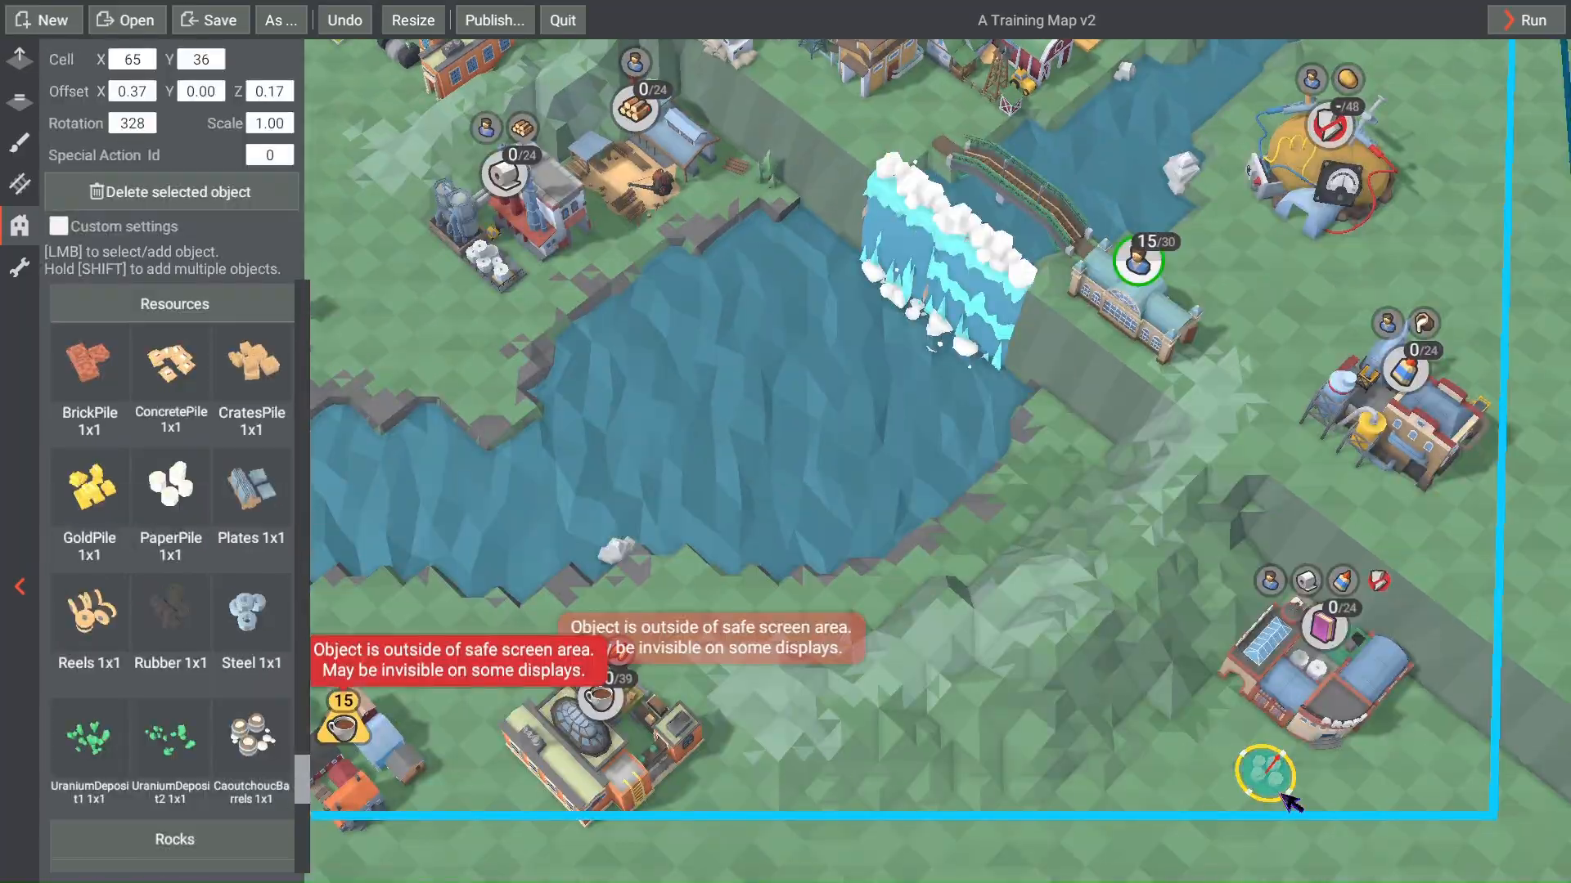
Step: Place a space rover, a base module and a lander on the grass beyond the northern boundary line
right_drag(747, 385, 798, 576)
click(174, 275)
click(89, 482)
scroll(854, 255, down, 4)
click(854, 256)
drag(307, 762, 304, 806)
click(252, 807)
click(922, 256)
click(75, 598)
scroll(892, 255, up, 3)
click(953, 205)
Step: Place a WaterRipple 1x1 on the river beside the fishing dock at cell 30, 18, rotated to 54
click(174, 609)
scroll(818, 532, down, 2)
right_drag(818, 572, 868, 278)
drag(306, 723, 304, 850)
click(252, 601)
click(515, 515)
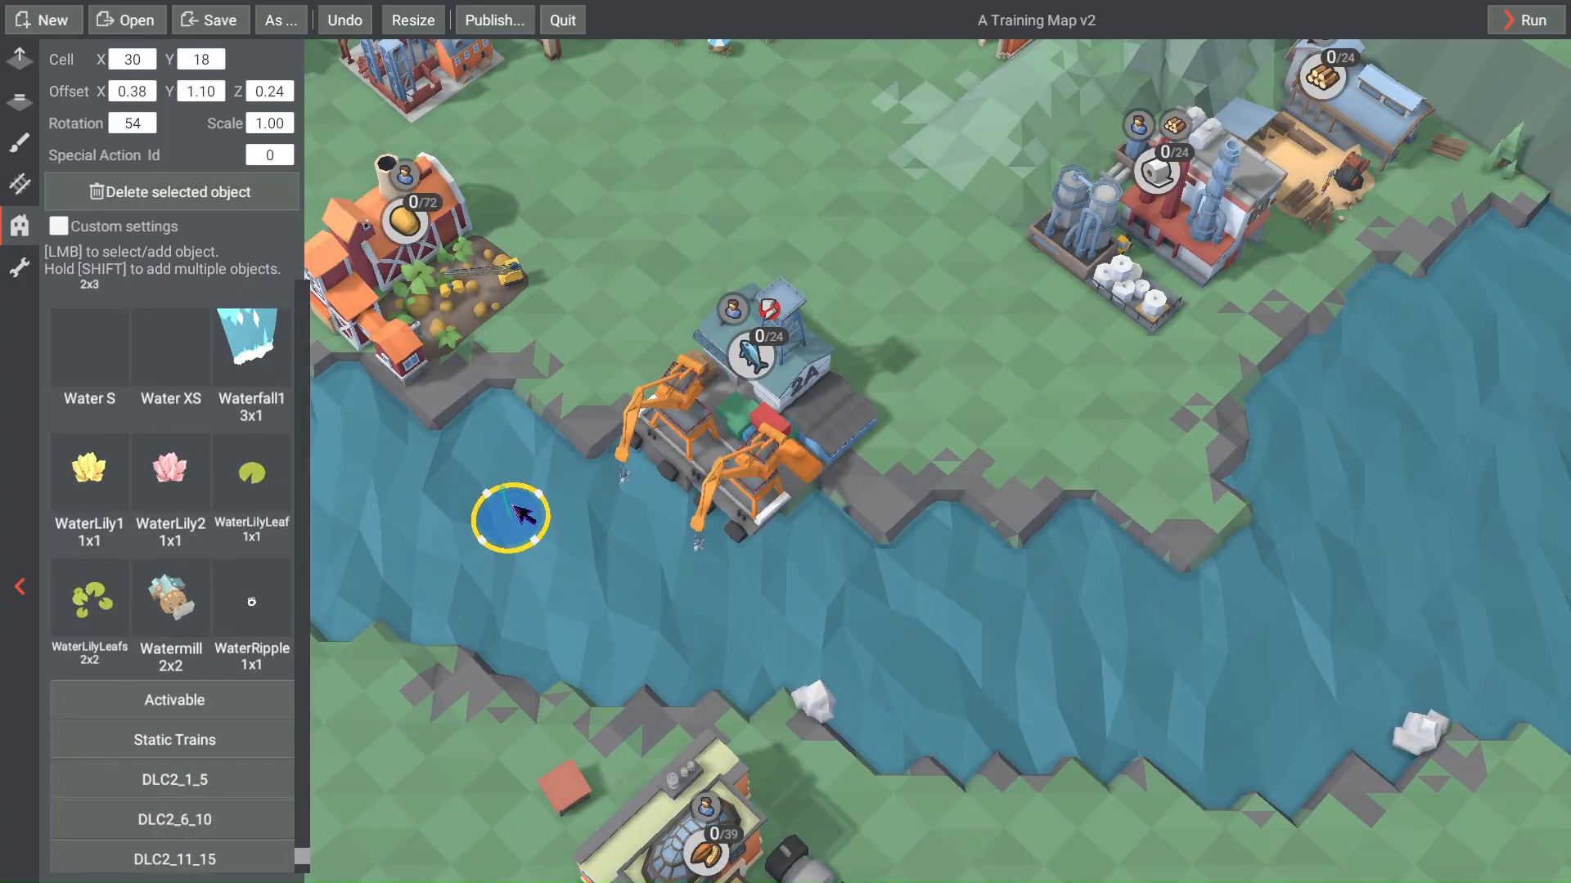
Step: Place WaterLilyLeaf 1x1 pads on the lake below the waterfall
click(1150, 502)
click(252, 472)
click(848, 561)
Step: Place a Watermill 2x2 on the south riverbank at cell 28, 13, with rotation 2, scale 1.23 and vertical offset 0.25
click(170, 598)
click(484, 336)
drag(486, 336, 589, 341)
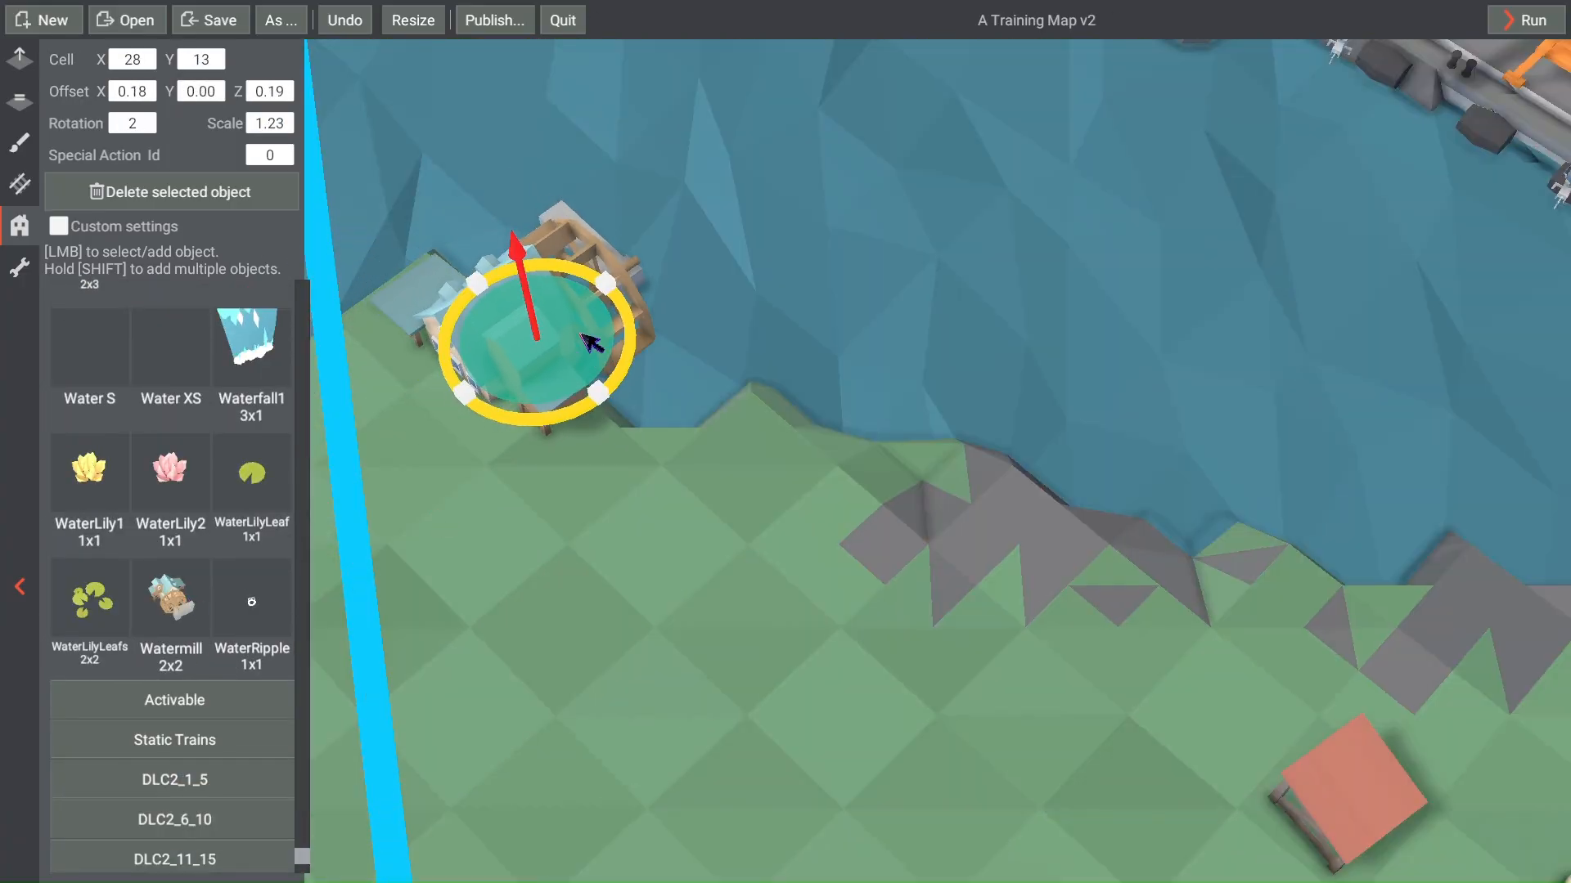
click(205, 92)
text(0.25)
Step: Place an object from the DLC2_1_5 set near the south riverbank
scroll(737, 409, down, 8)
click(778, 629)
click(174, 780)
drag(301, 724, 302, 301)
click(175, 665)
scroll(184, 693, down, 10)
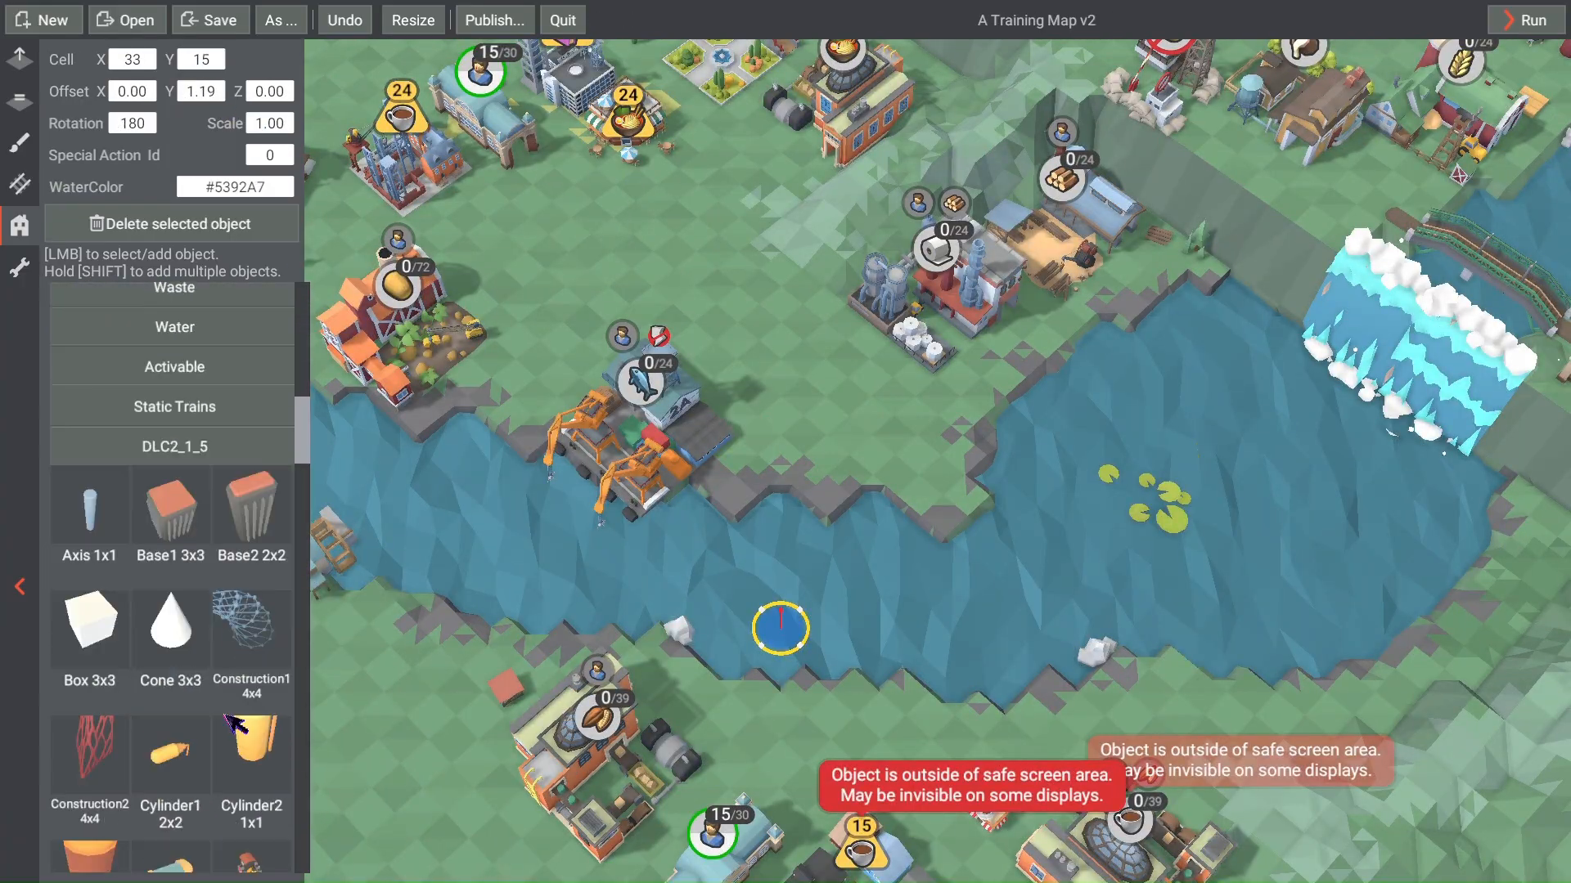
drag(303, 454, 302, 741)
click(170, 749)
scroll(704, 572, up, 5)
click(698, 698)
Step: Place further DLC scenery, including a leafy bush beside the cacao factory at cell 36, 13, rotated to 184
click(170, 623)
click(1171, 425)
drag(1120, 474, 1064, 409)
scroll(826, 417, down, 8)
click(652, 446)
scroll(182, 724, down, 5)
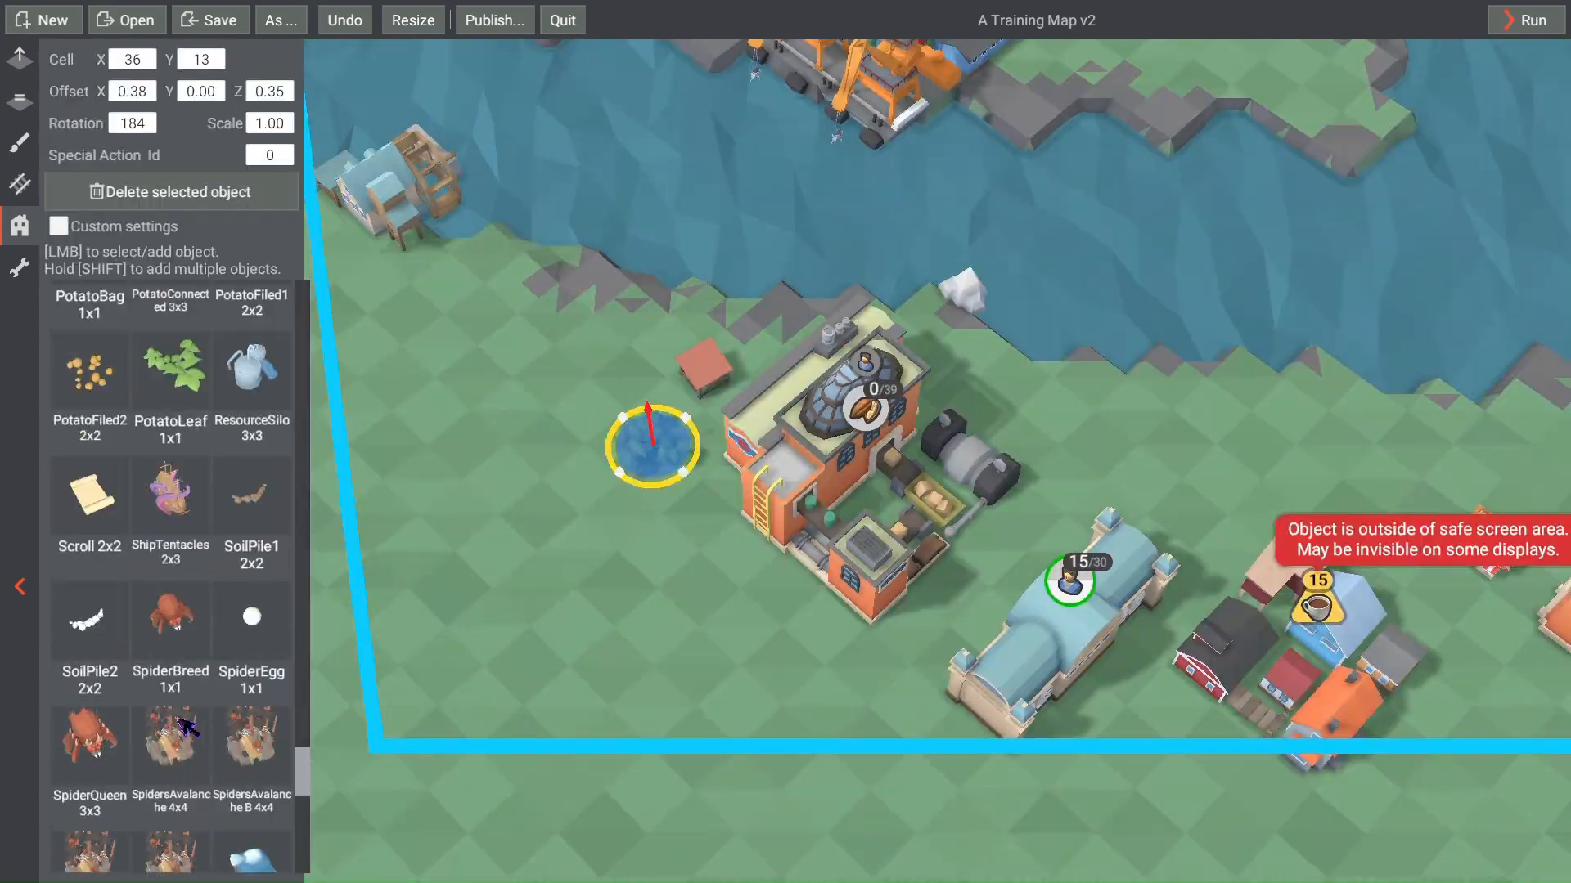
scroll(244, 661, down, 10)
click(237, 698)
scroll(227, 737, down, 8)
drag(302, 846, 301, 773)
scroll(1113, 493, down, 8)
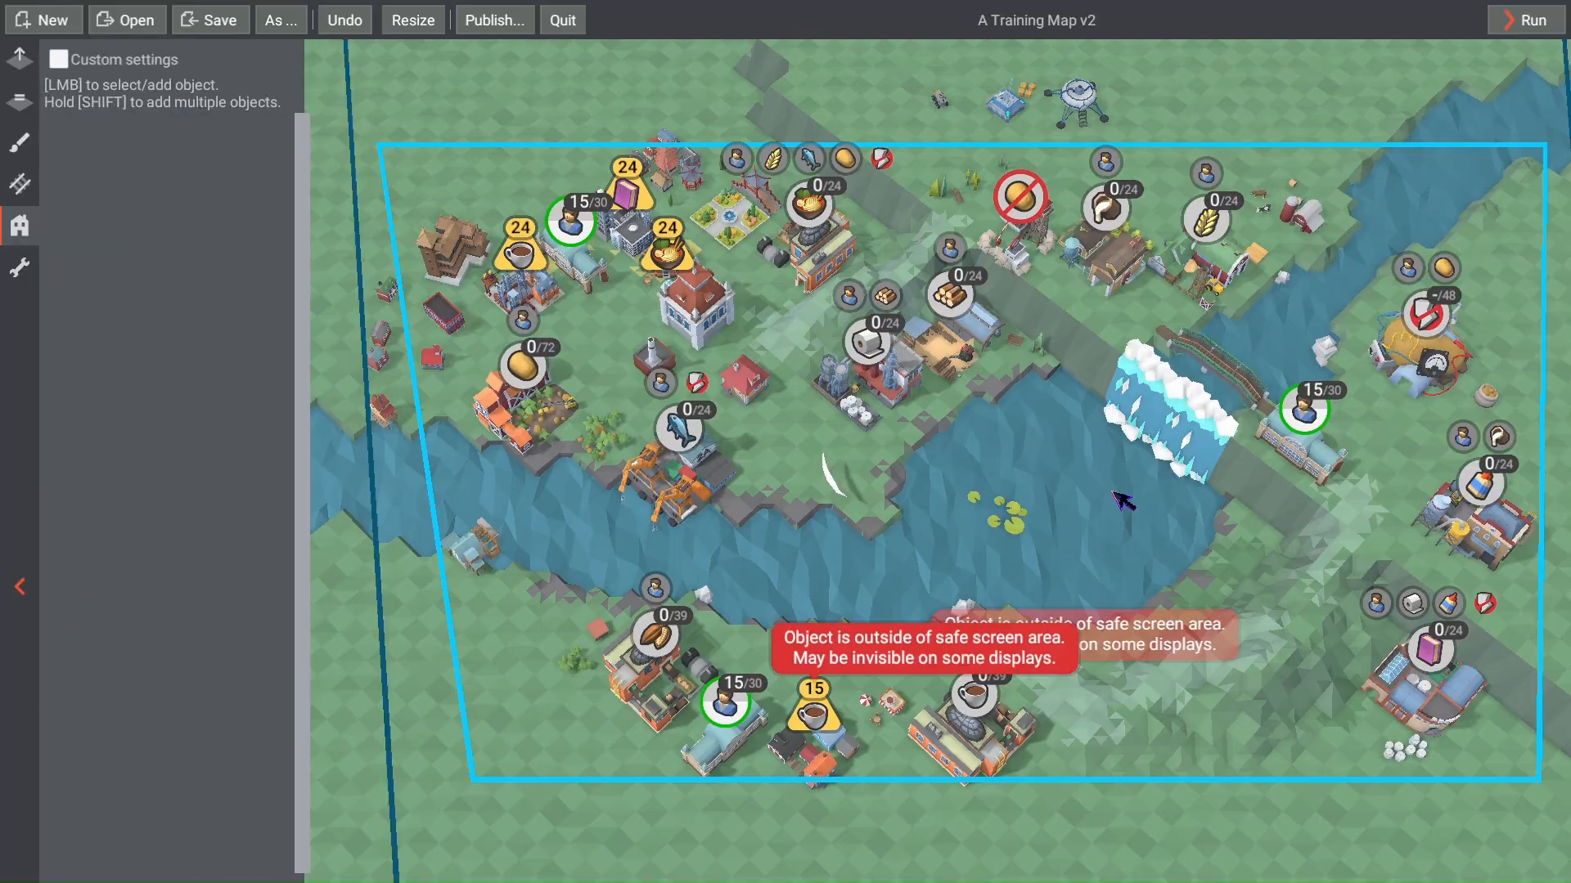
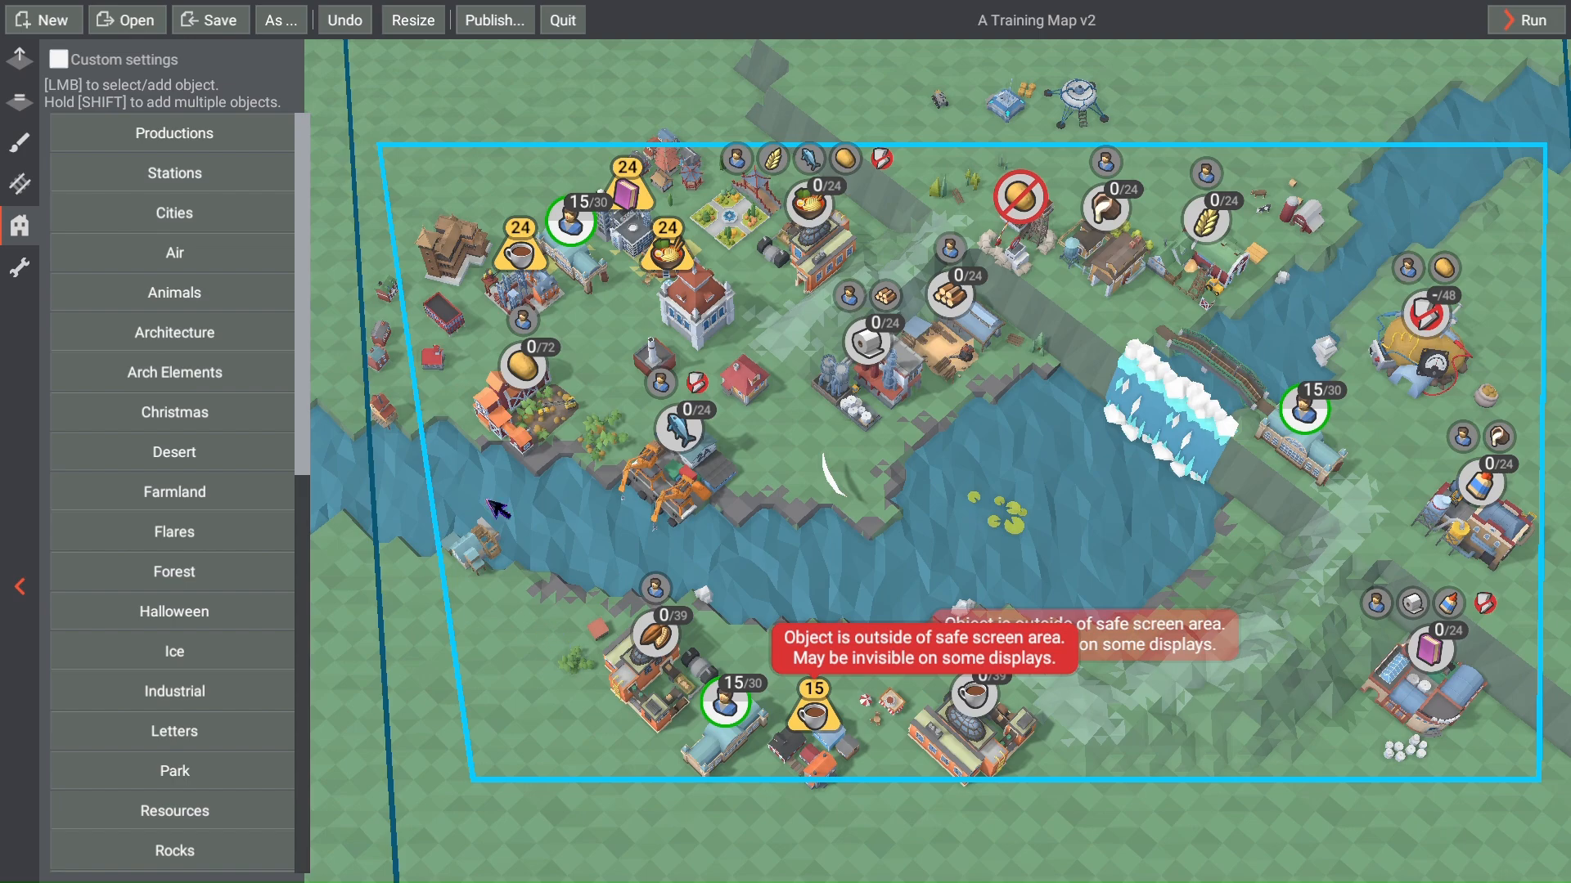
Step: Move the KeralaFolkloreMuseum behind the upper-left station to cell 15, 28 and rotate it to 91
scroll(498, 509, up, 4)
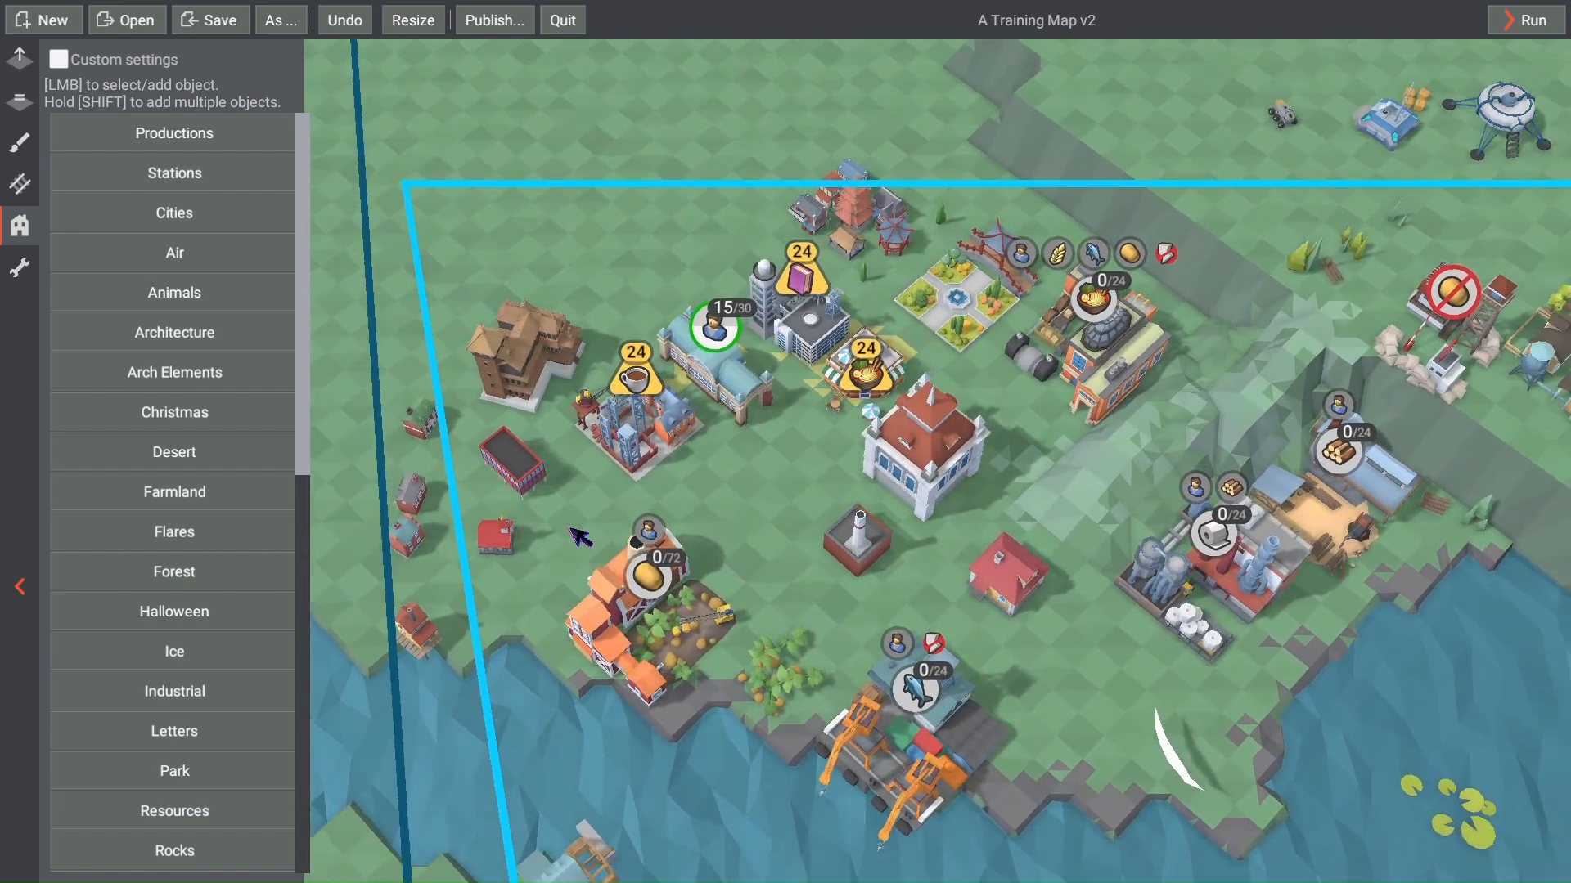
scroll(580, 537, up, 5)
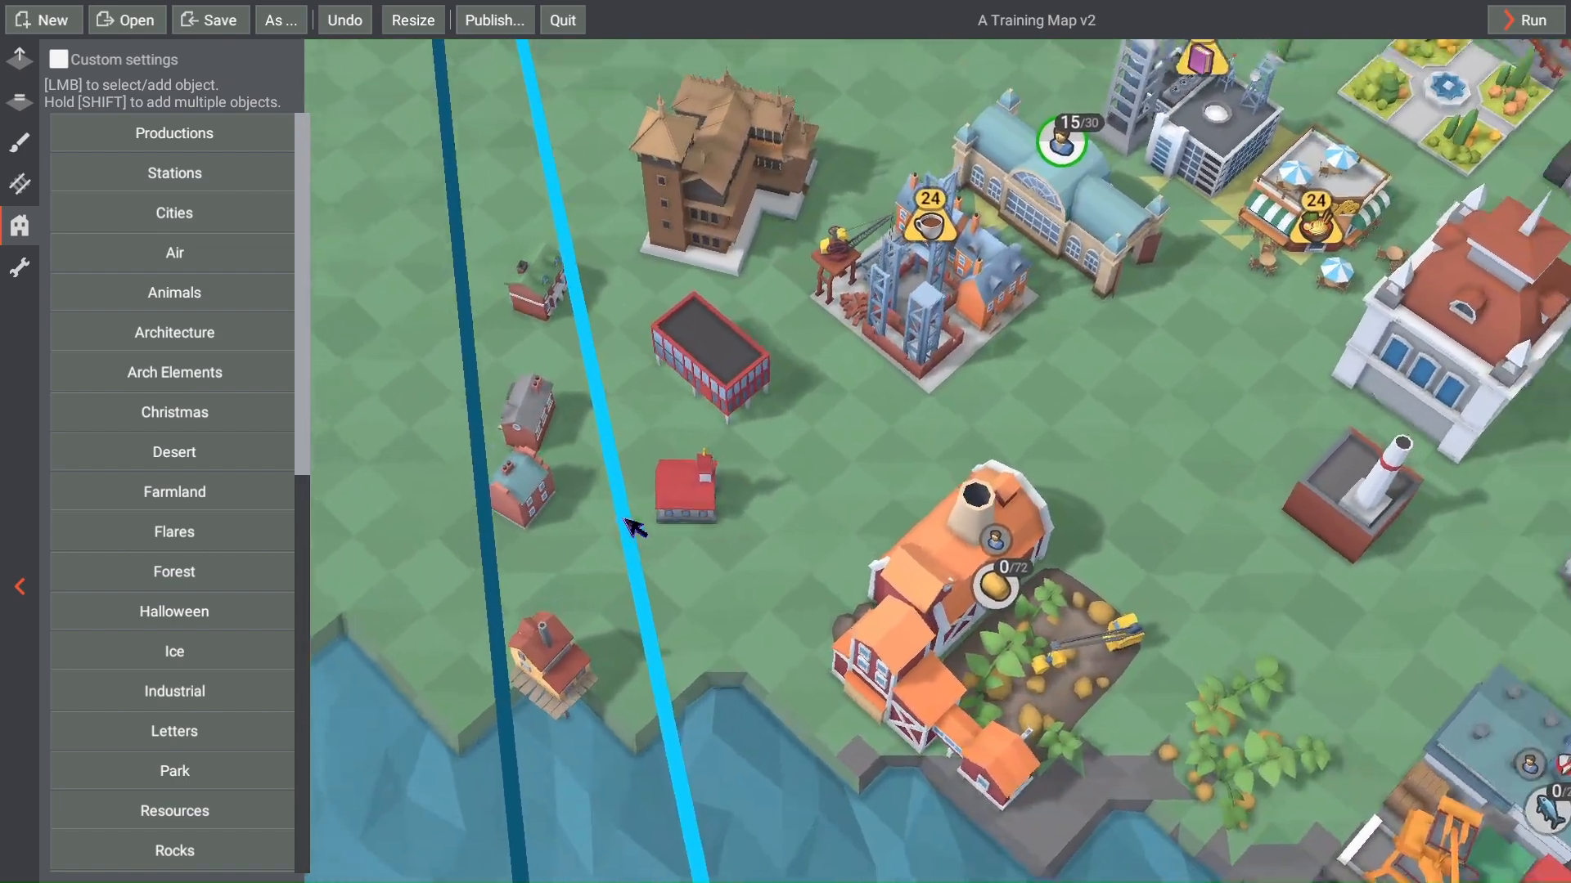
scroll(601, 556, up, 5)
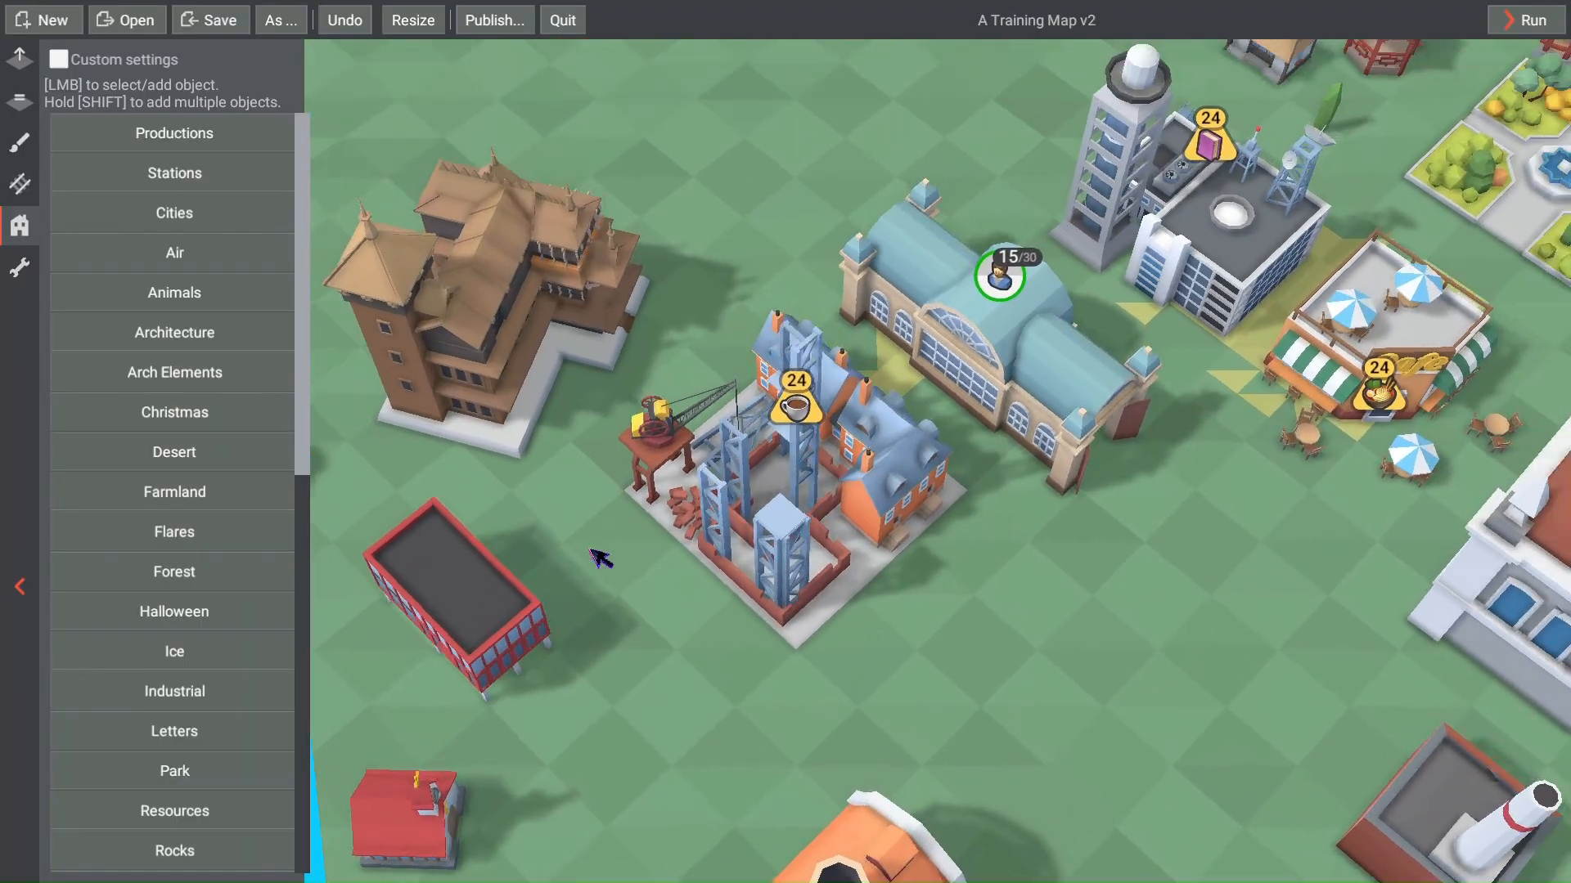
scroll(602, 558, down, 3)
click(546, 452)
scroll(573, 491, up, 2)
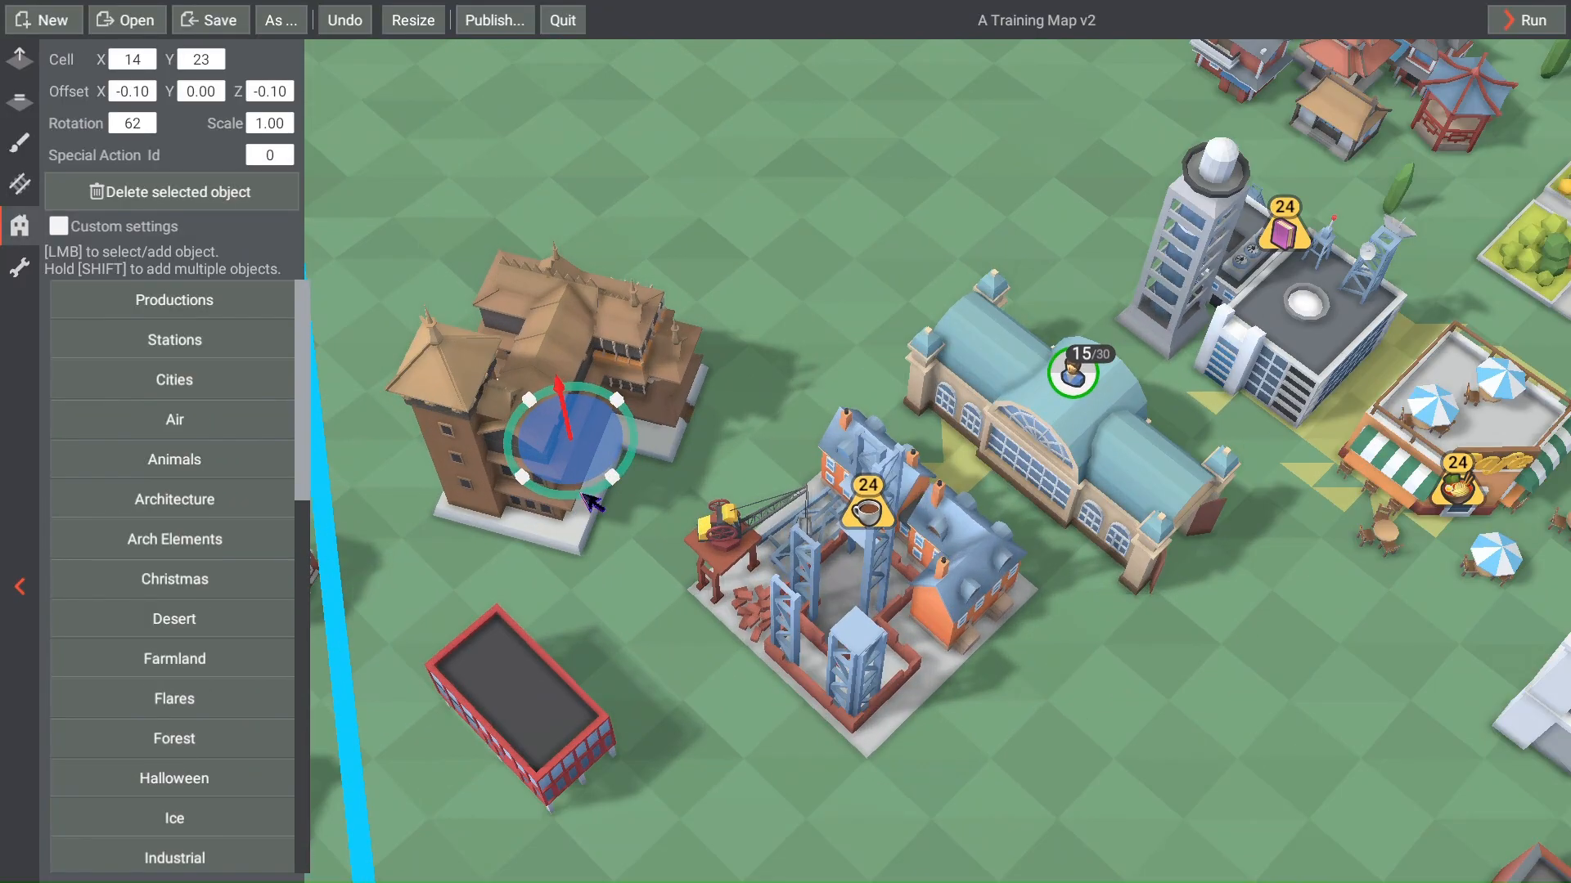
drag(582, 495, 922, 273)
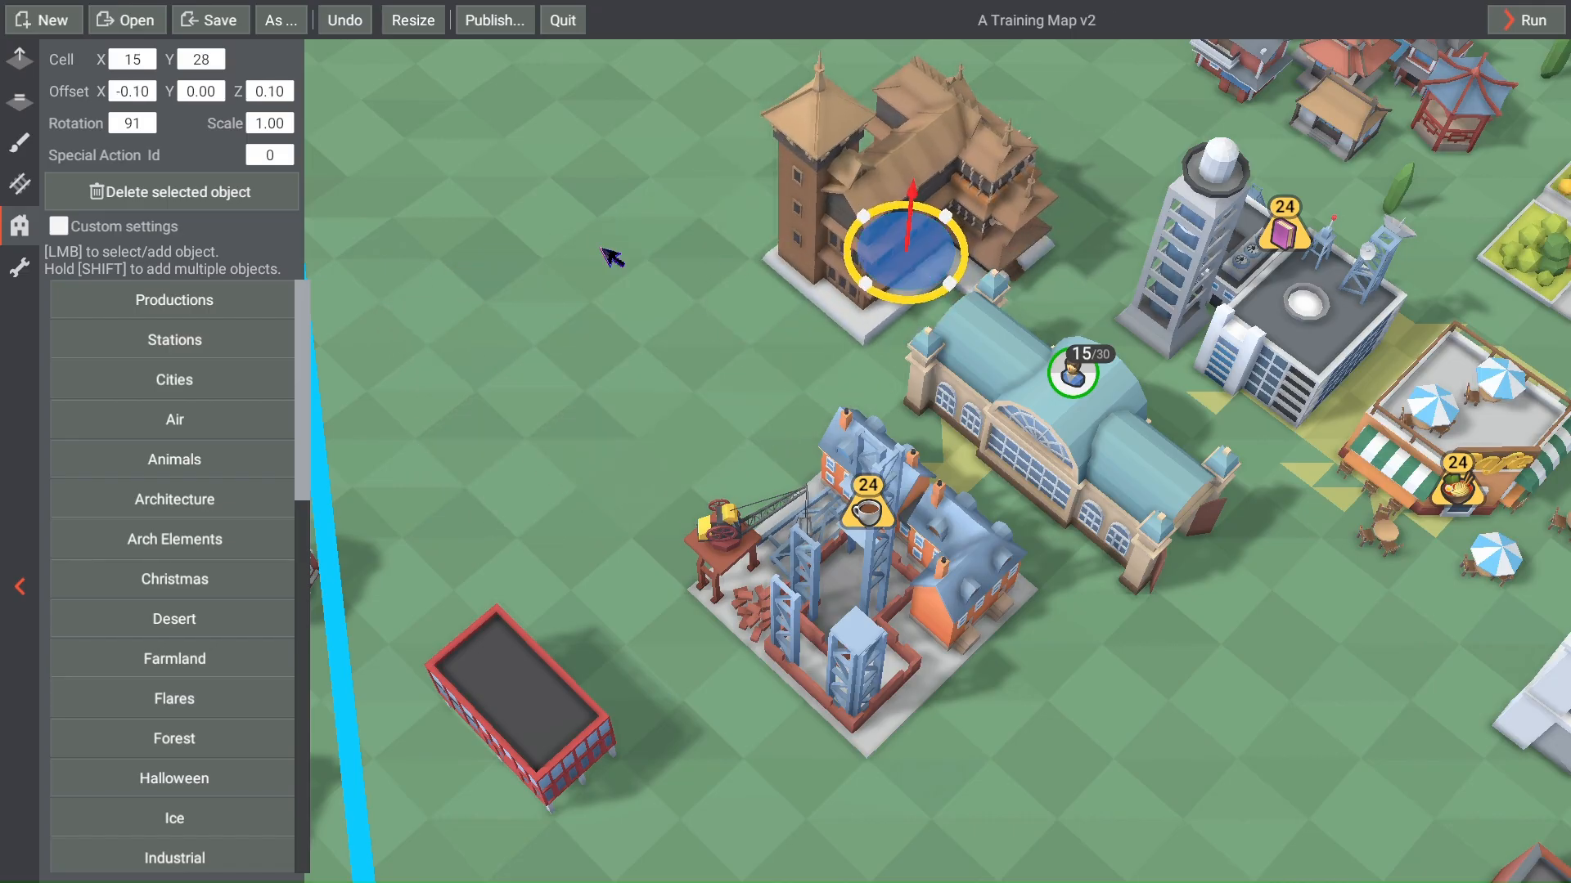
Step: Set the museum's scale to 0.75
click(270, 124)
text(.75)
key(Return)
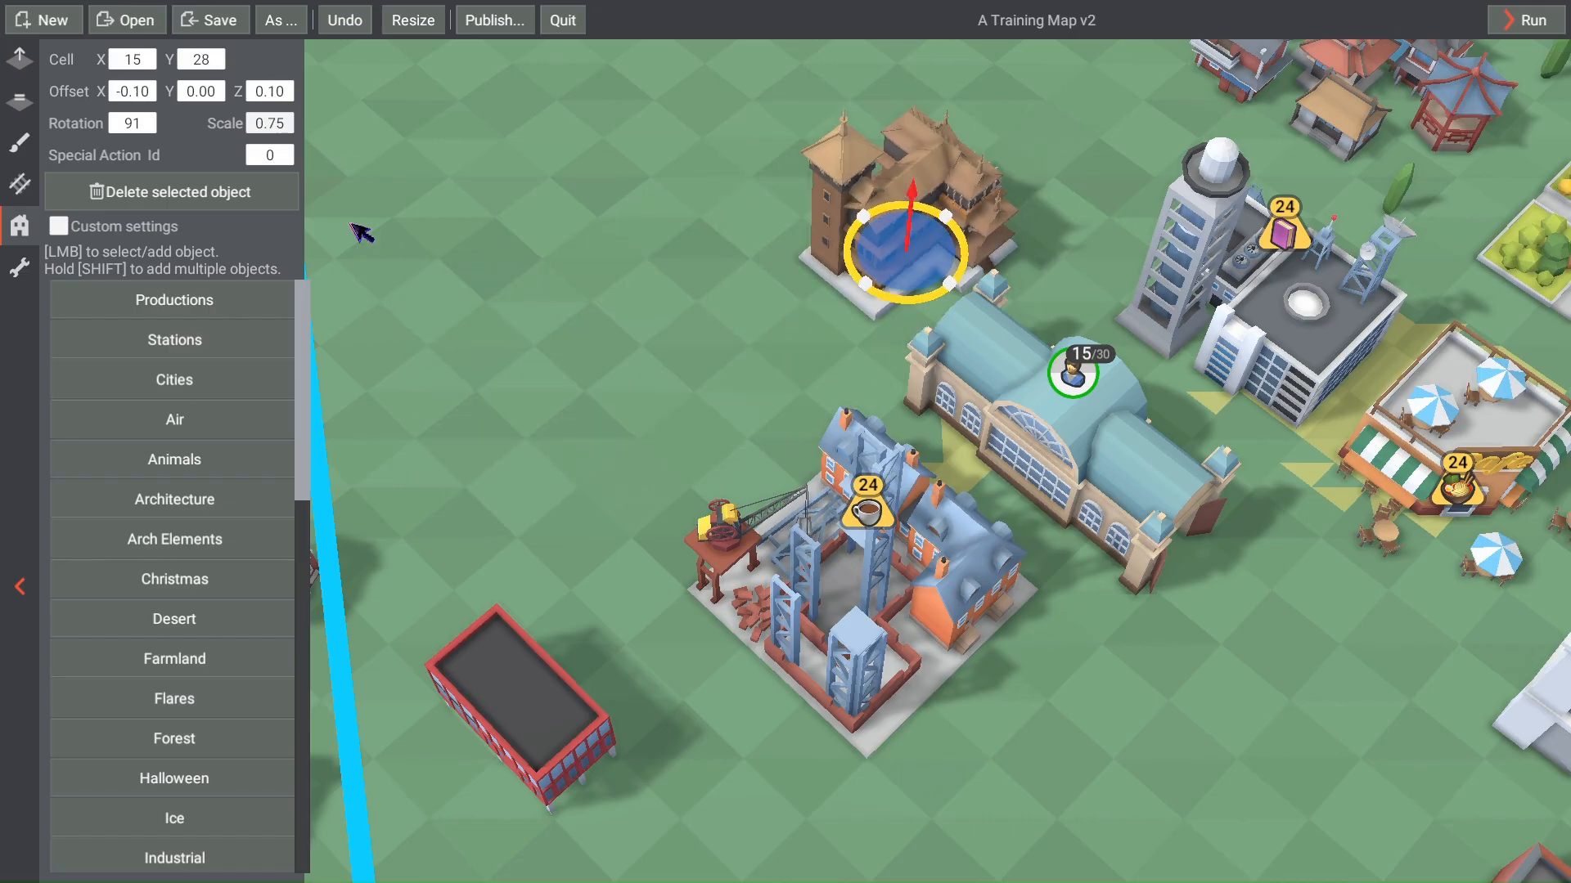
Step: Rotate the red flat-roofed building to 90 and move it behind the construction site at cell 16, 25
key(s)
key(d)
key(a)
click(658, 493)
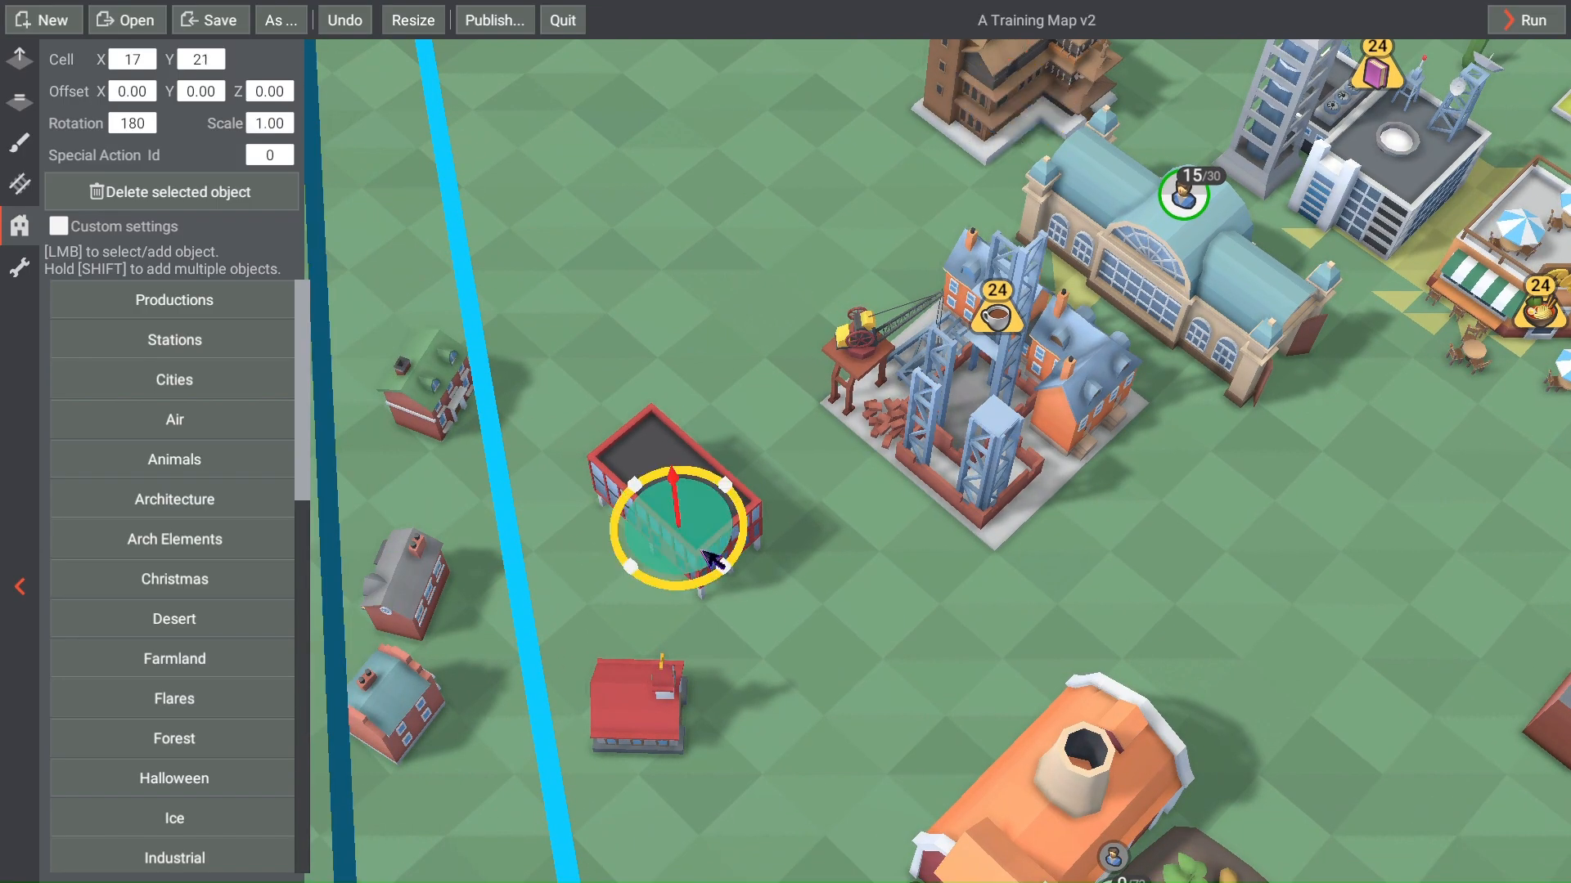
drag(702, 580, 769, 501)
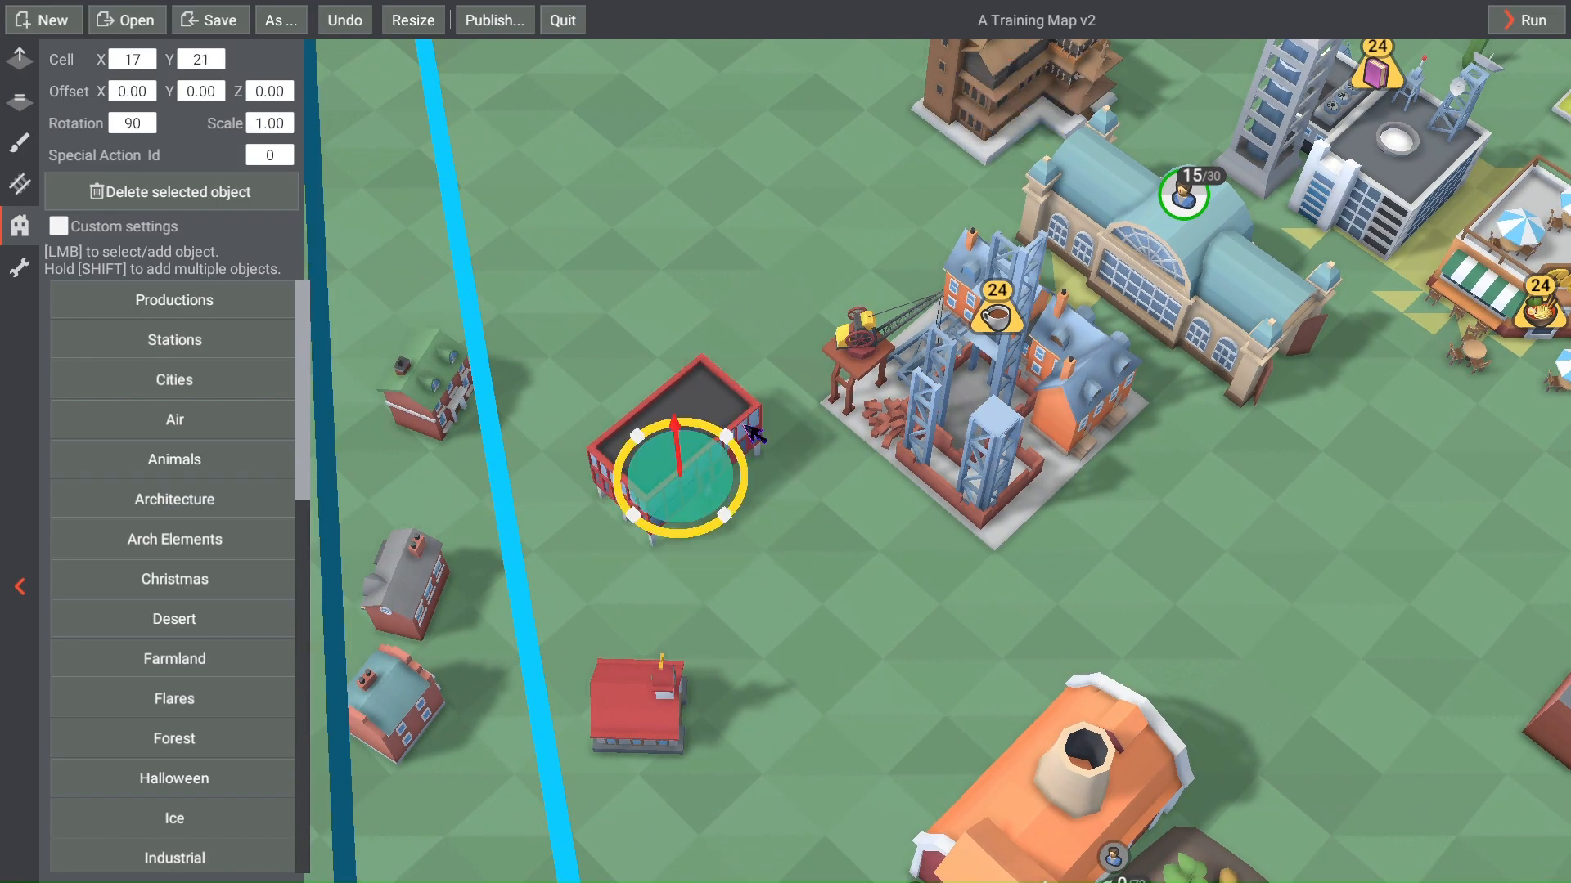
drag(754, 421, 877, 298)
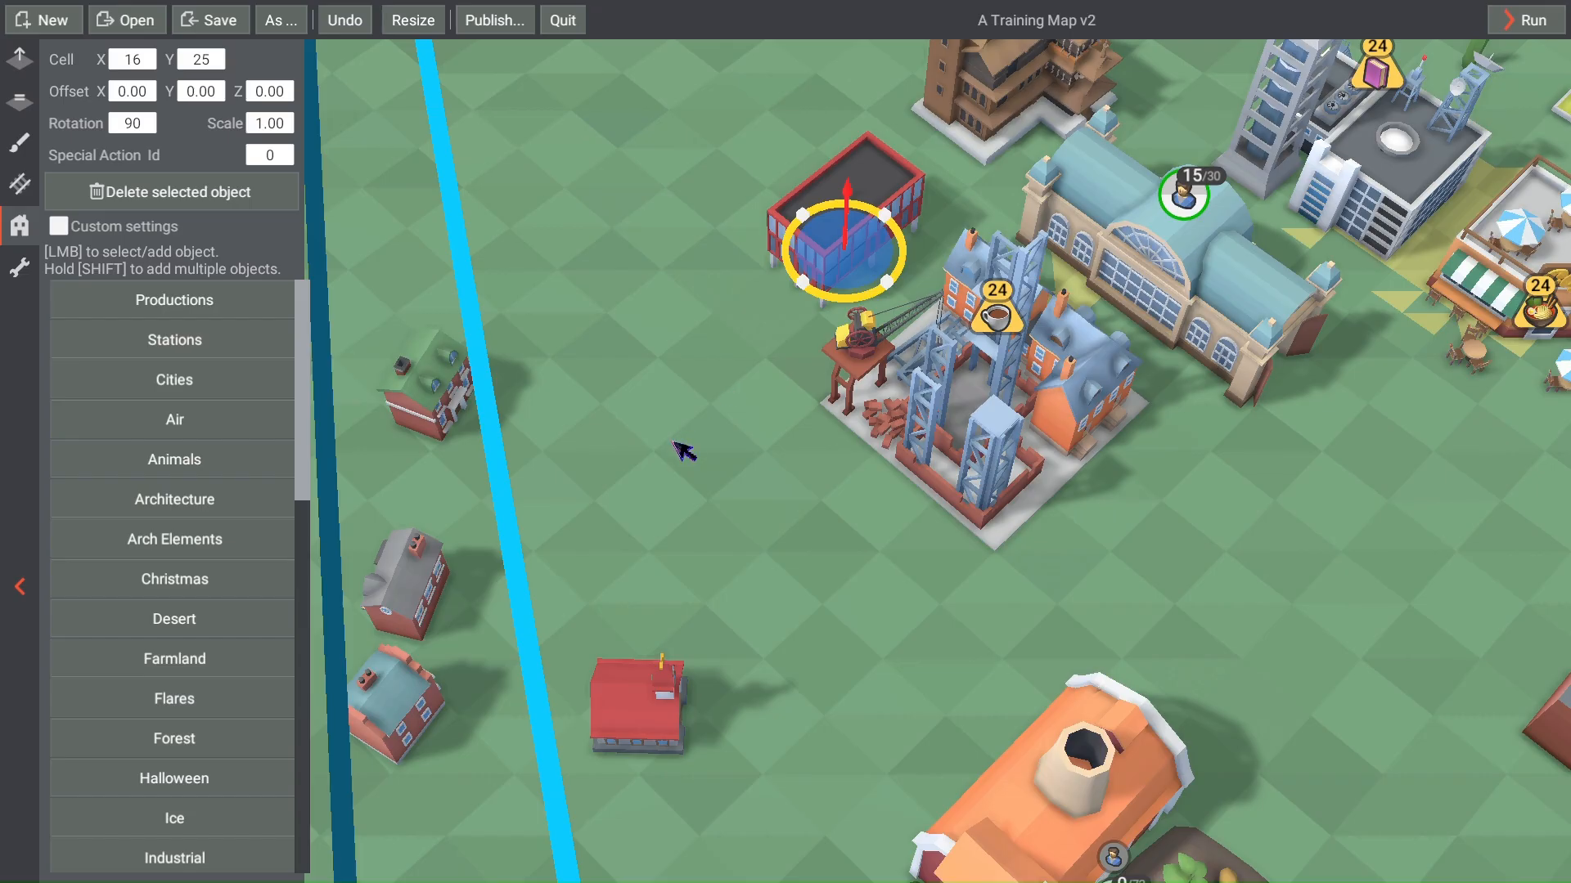
Step: Move the green-roofed and grey-roofed houses inside the light blue safe-area line, above the church
key(s)
click(484, 288)
drag(484, 288, 690, 369)
drag(434, 429, 640, 419)
Step: Rotate the church to 363 and move the blue-roofed house between it and the potato farm at cell 21, 19
click(641, 570)
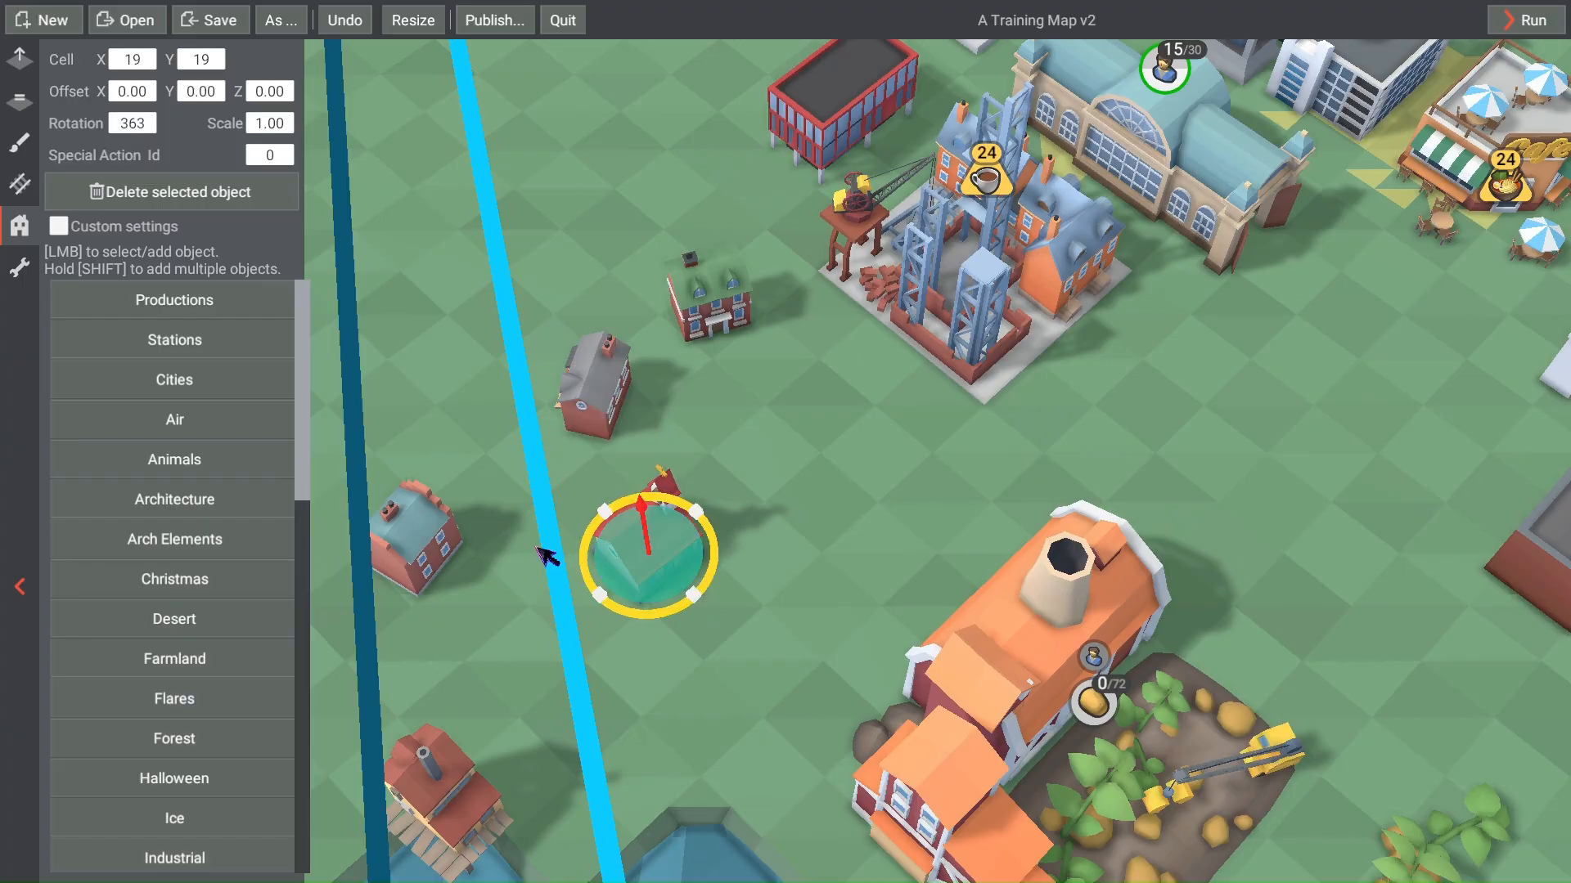
click(442, 561)
drag(439, 577, 797, 664)
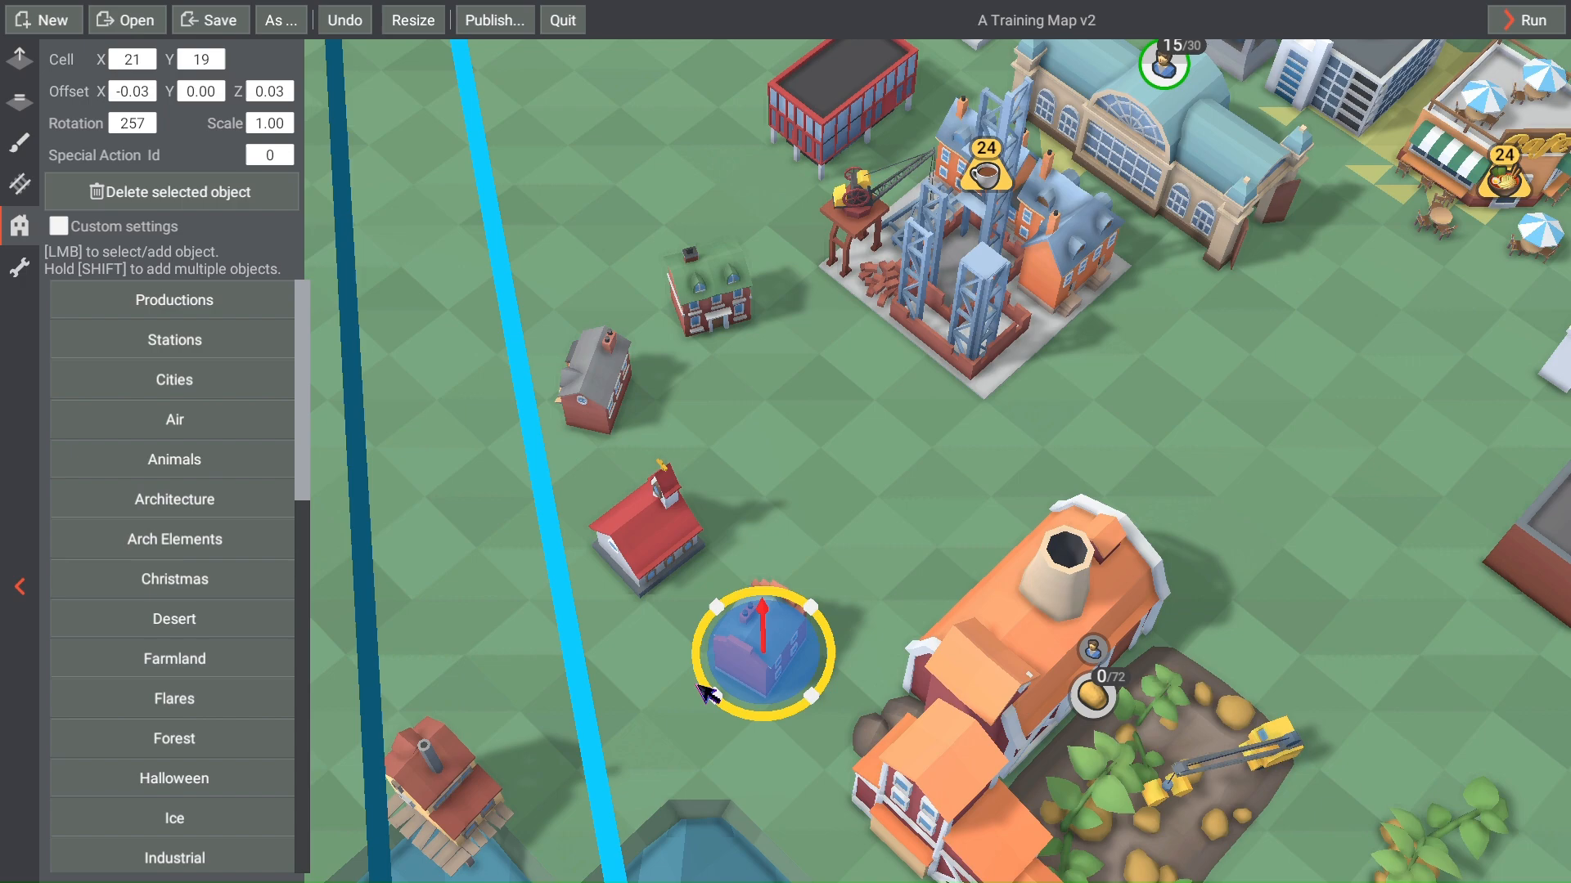
Step: Examine the scenery around the park, the central factories and the south riverbank, including the hot drink factory
right_drag(701, 687, 695, 633)
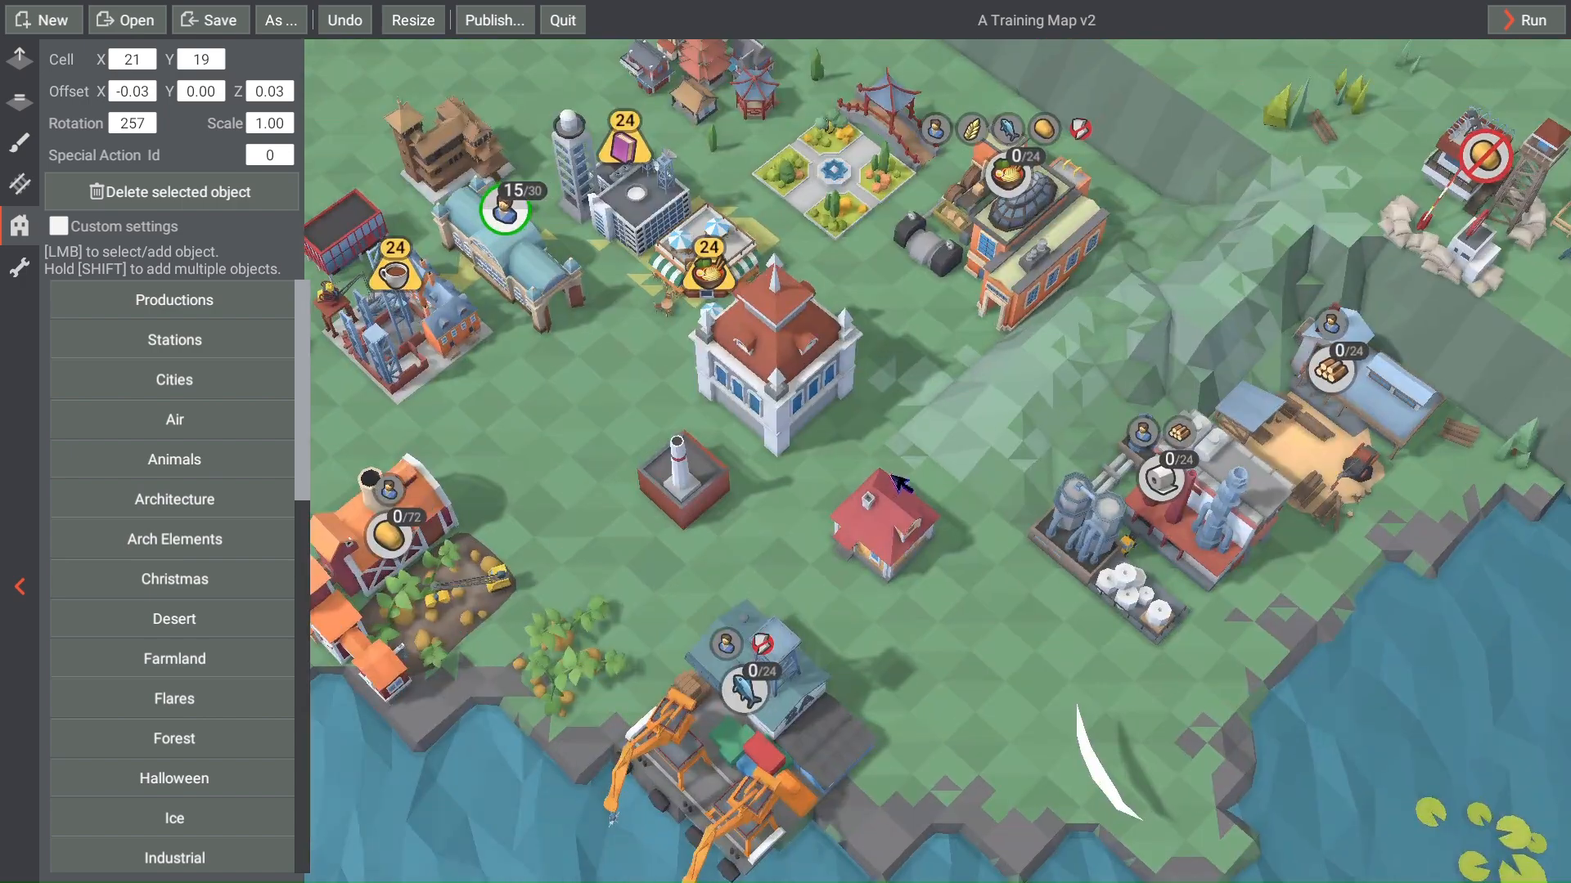
key(d)
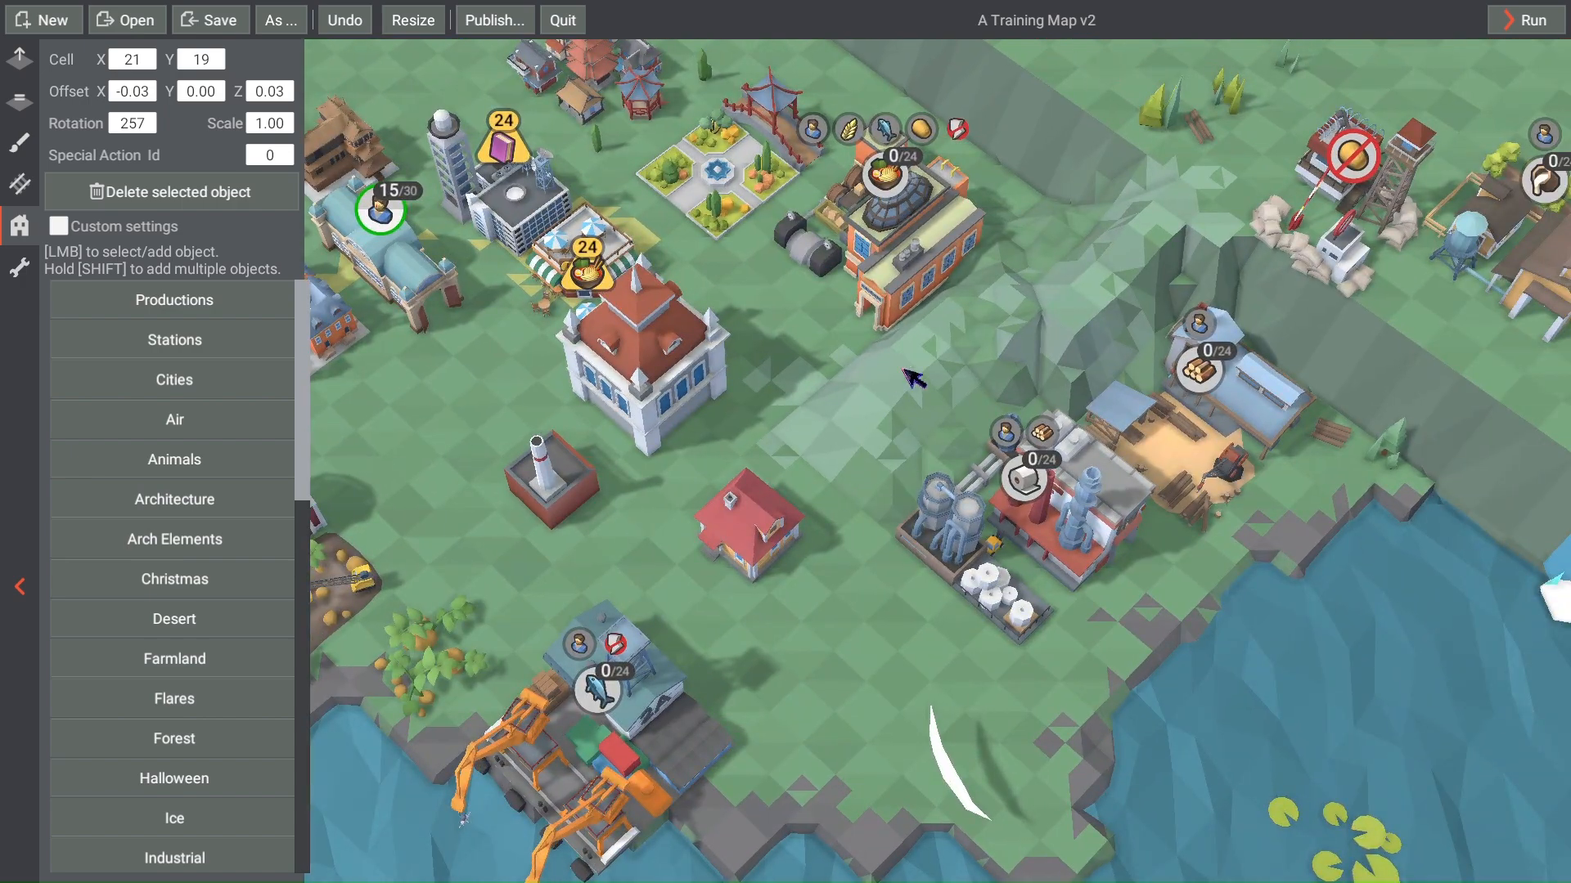
key(w)
scroll(935, 433, up, 1)
key(w)
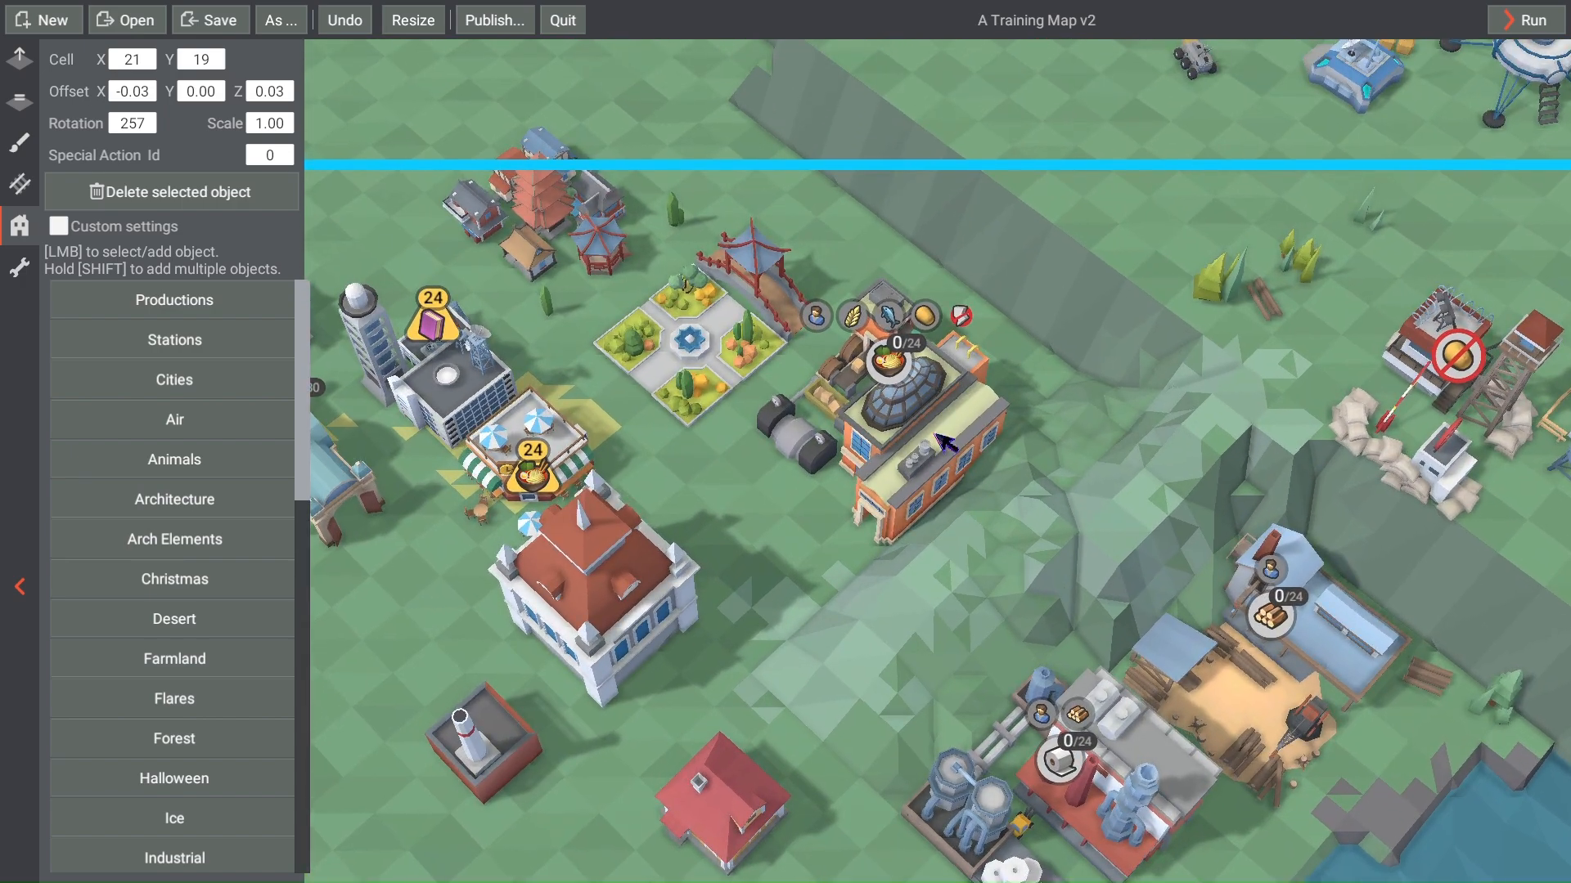
key(d)
scroll(899, 469, down, 2)
key(s)
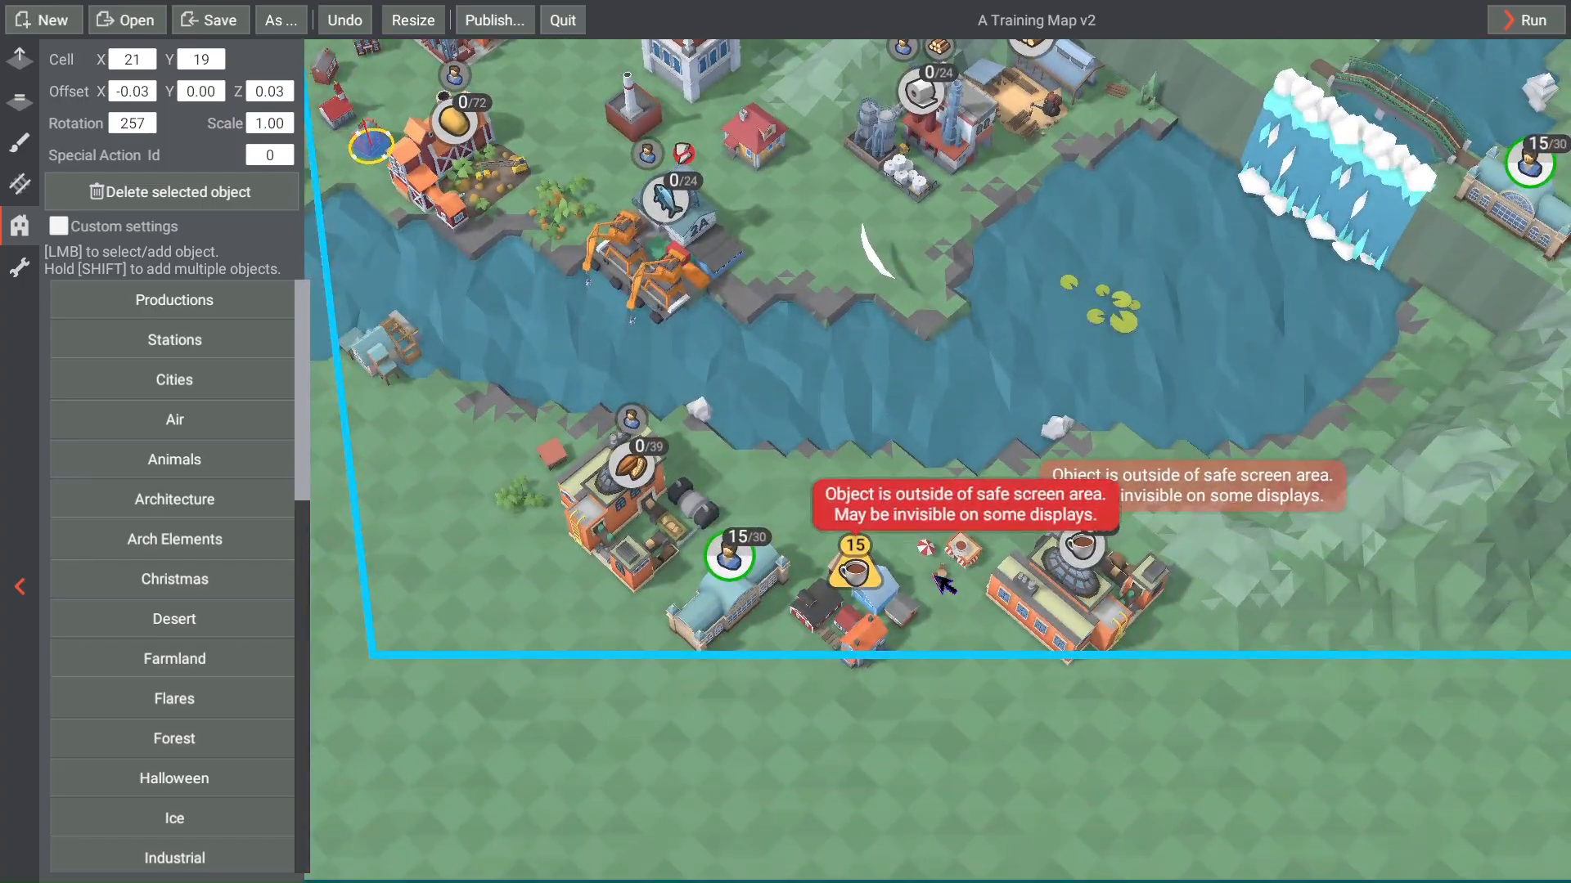
scroll(944, 583, up, 2)
click(1105, 597)
key(a)
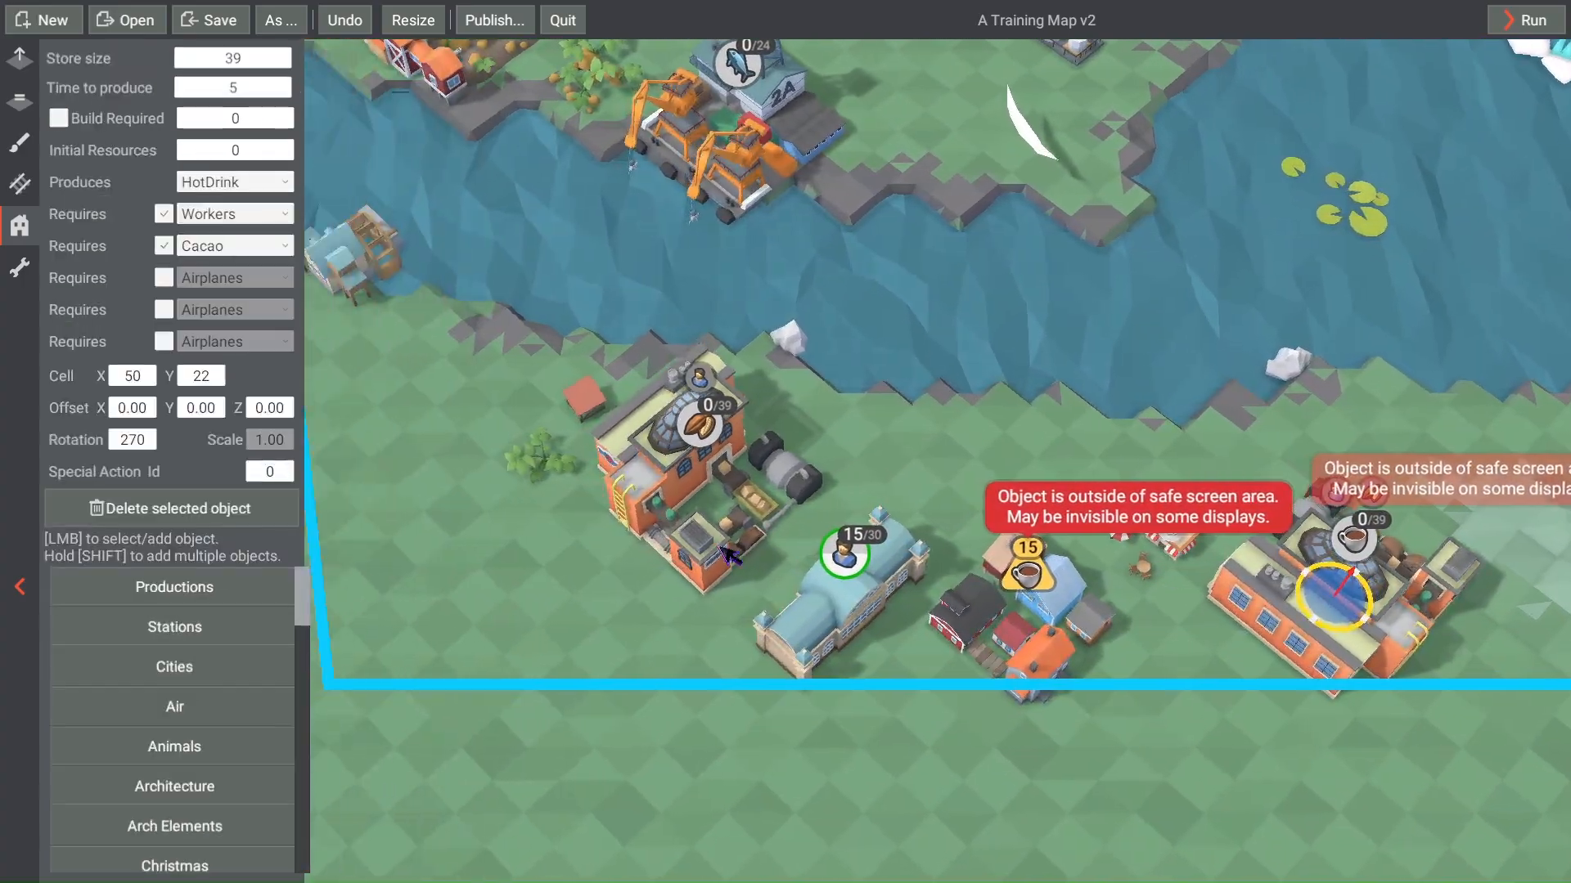
Step: Examine the ramen factory beside the park and compare it with the factories on the south riverbank
key(w)
click(694, 559)
key(d)
click(1162, 705)
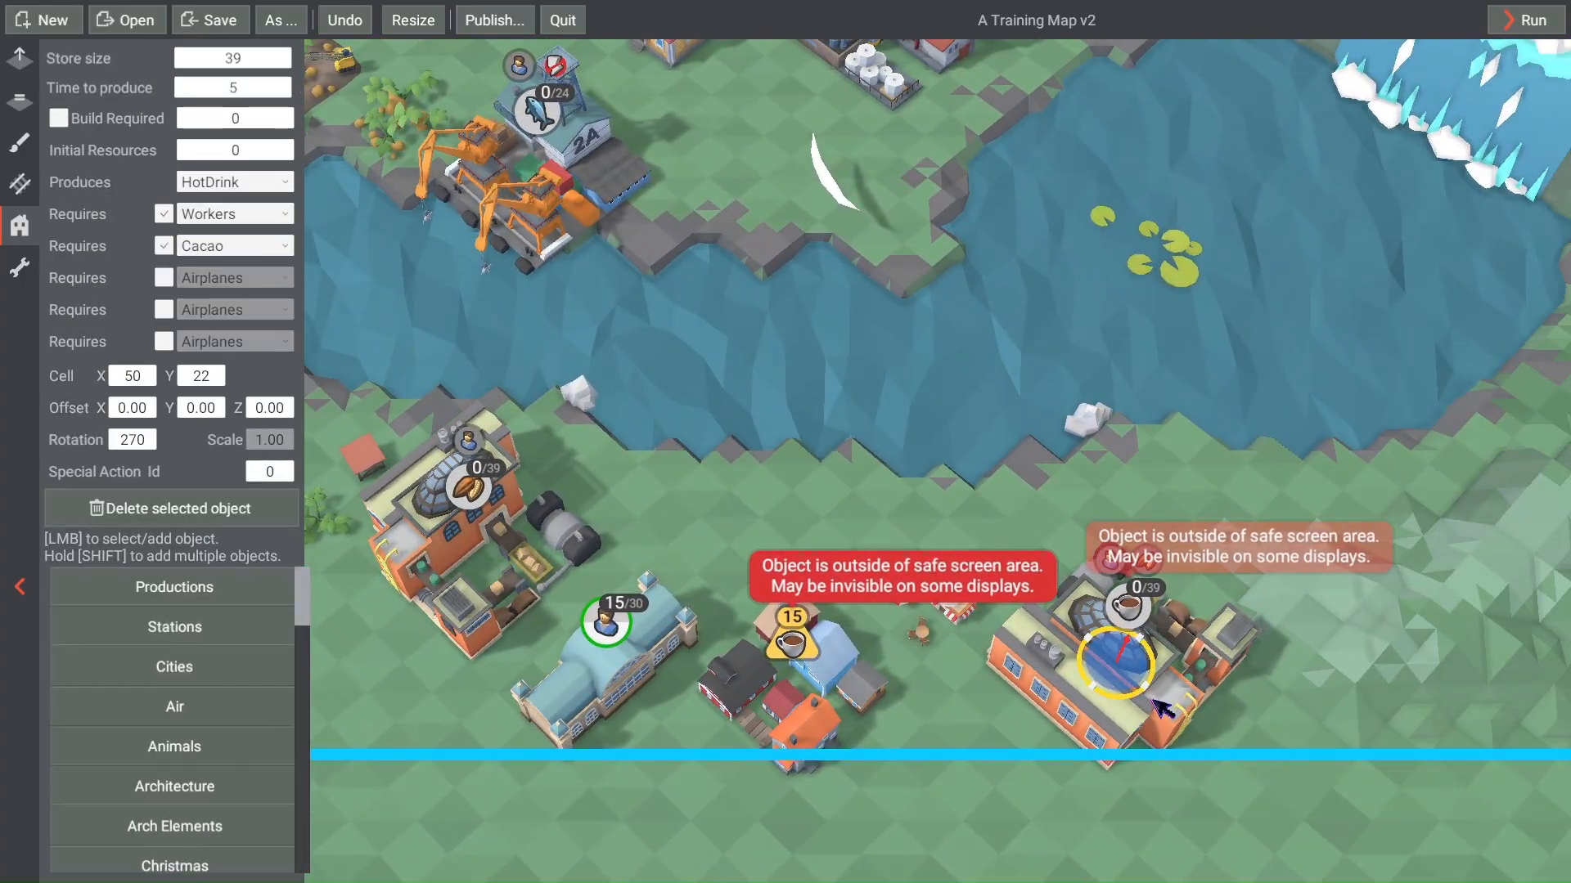
key(w)
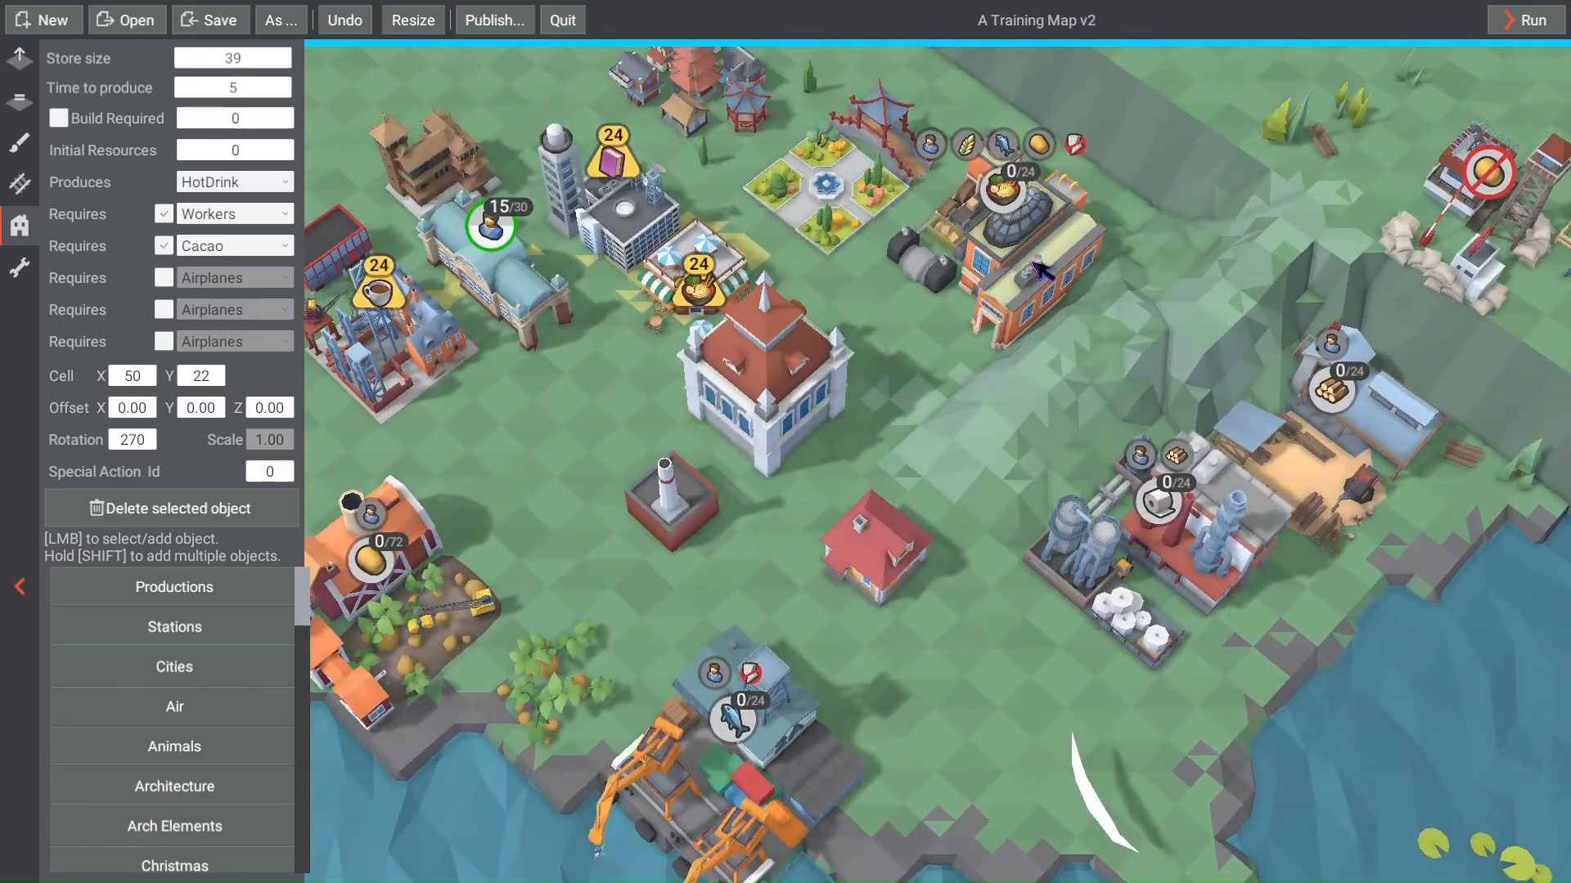
click(1041, 270)
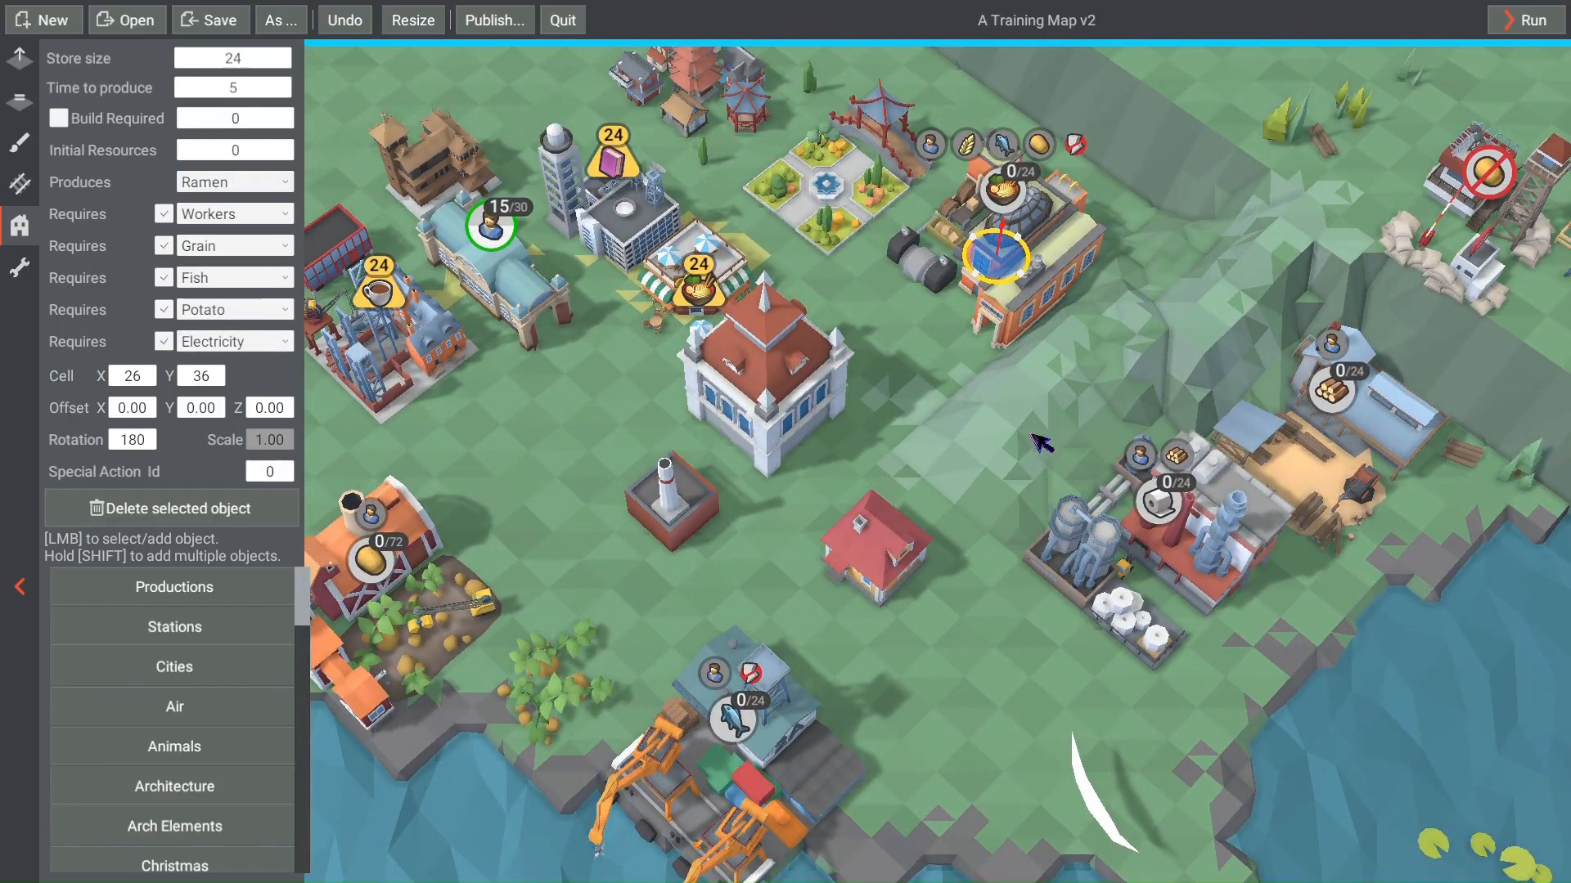
key(s)
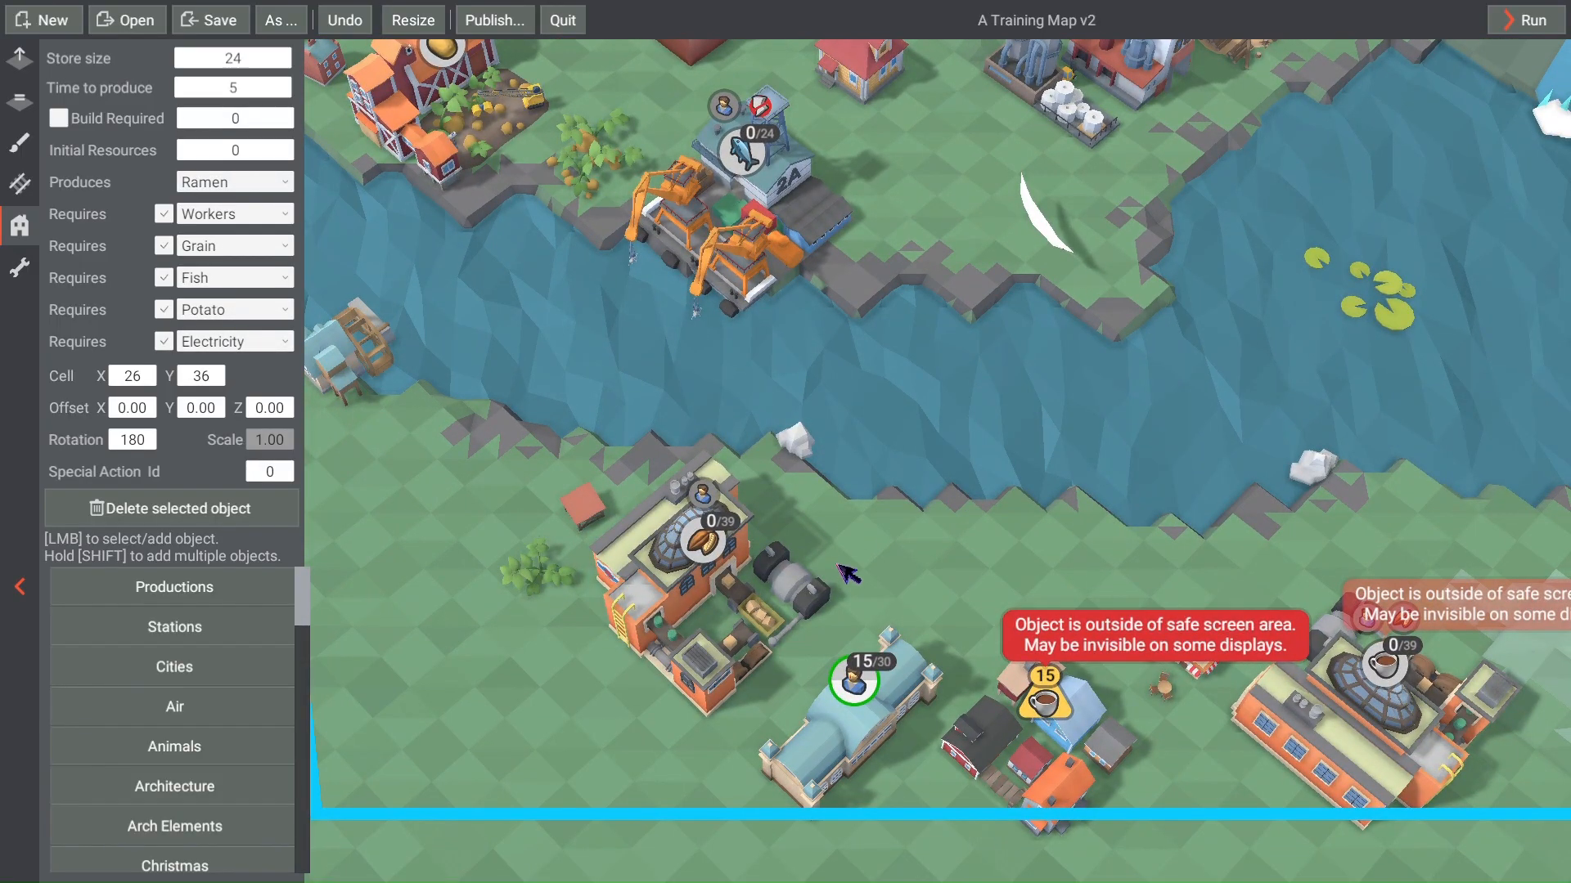
key(w)
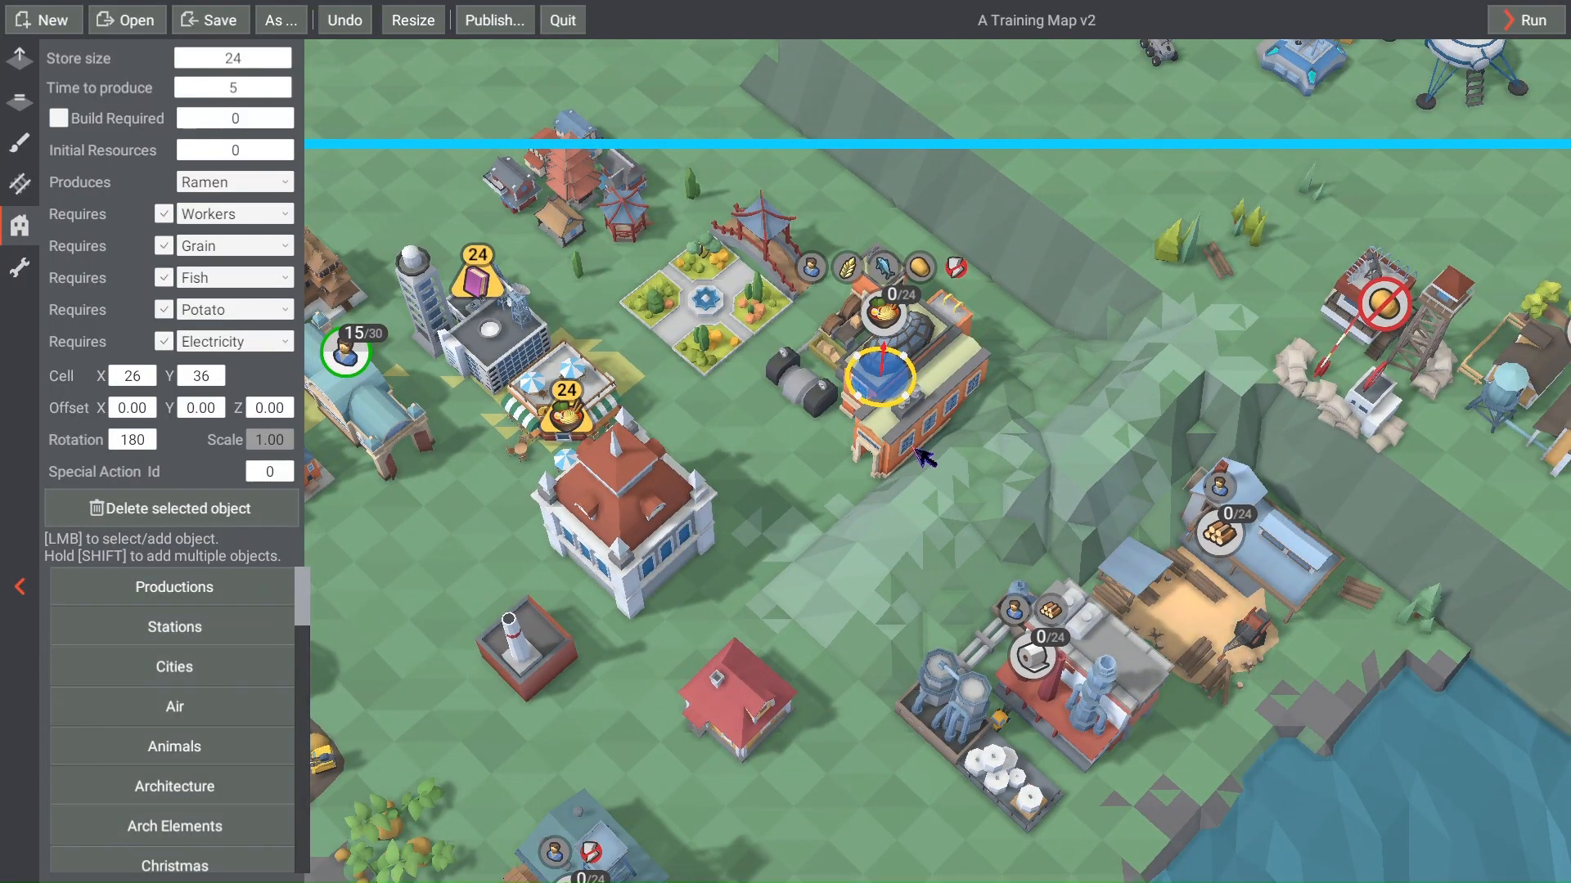
scroll(906, 425, up, 3)
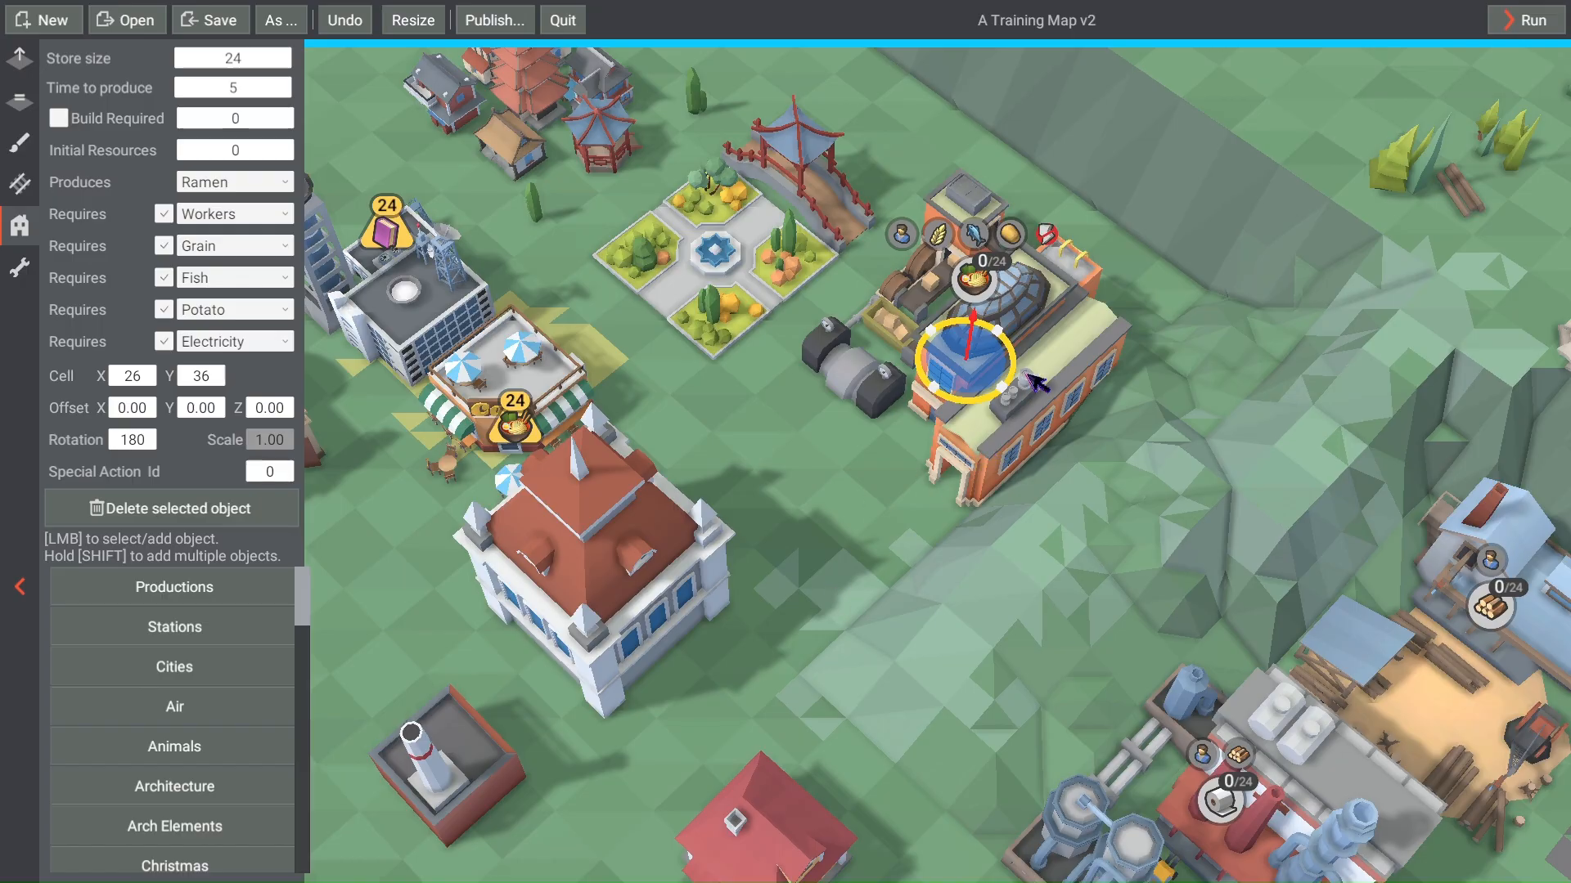
scroll(919, 466, down, 3)
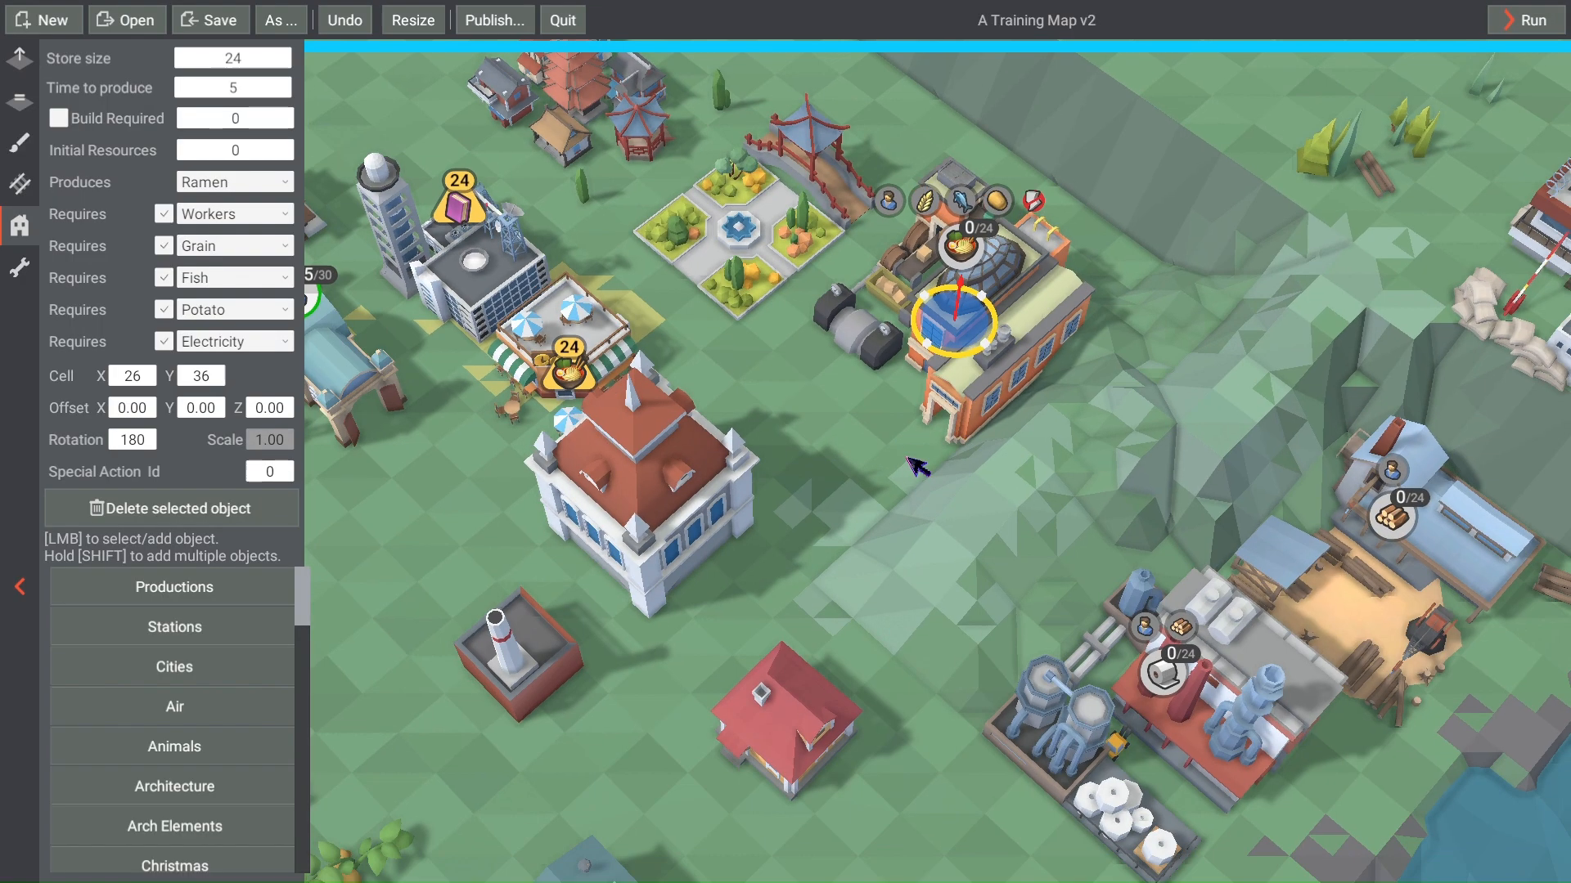
Step: Save the map and look over the ground around the chimney building and the red-roofed house
key(ctrl+s)
scroll(940, 499, up, 4)
key(w)
key(a)
key(w)
key(a)
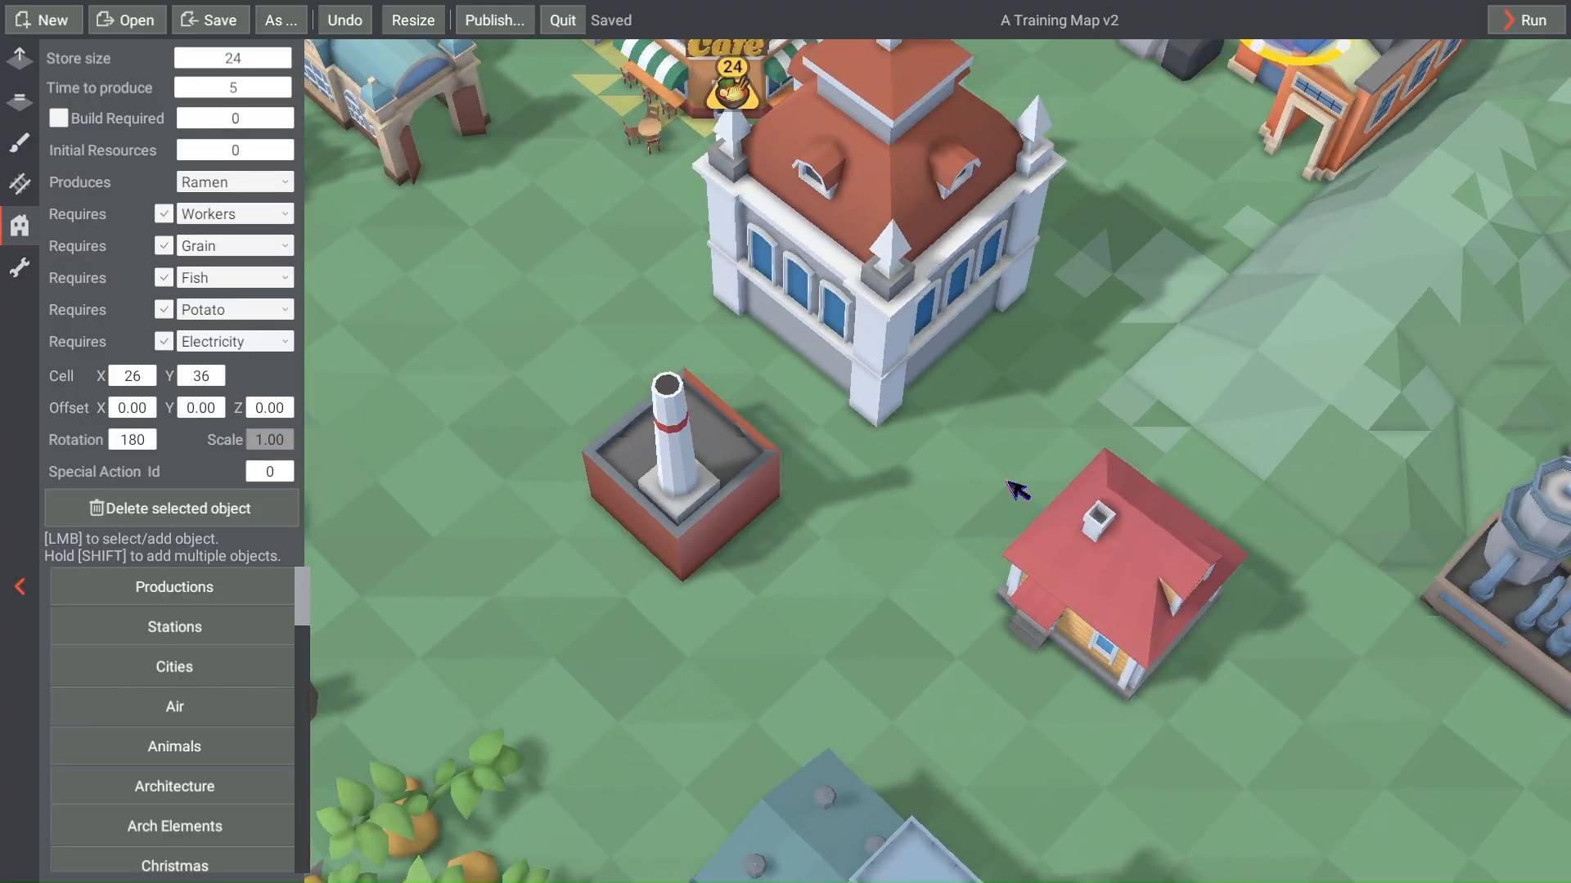
key(w)
key(a)
key(d)
Step: Sink the ramen factory beside the park into the ground to a Y offset of -2.58
scroll(1018, 522, down, 4)
key(w)
key(w)
key(d)
scroll(1000, 442, up, 3)
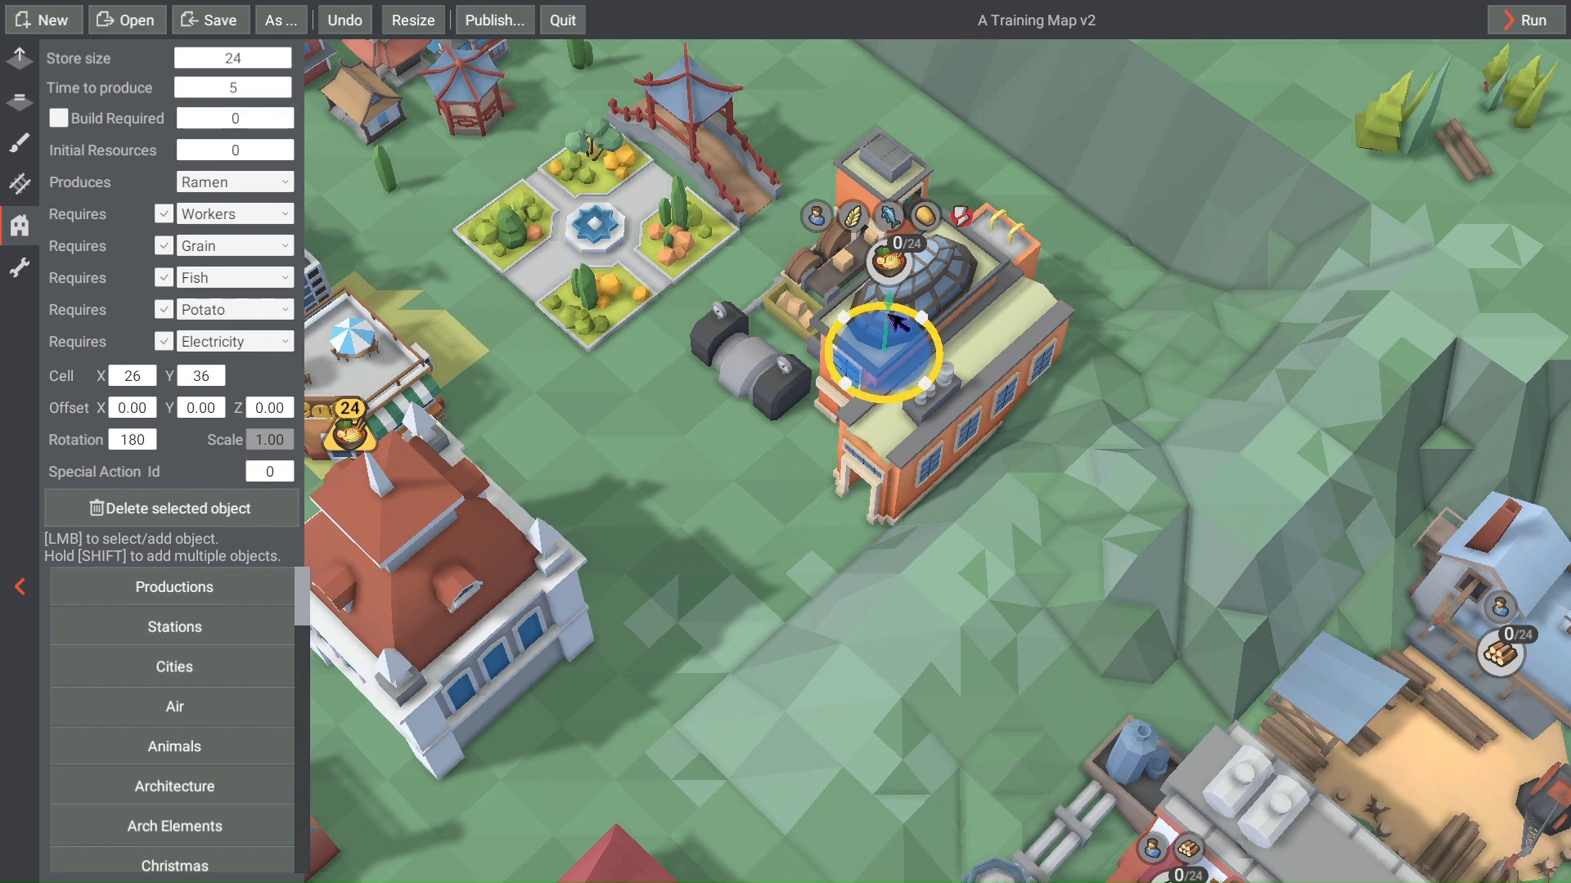
mouse_move(903, 322)
mouse_down()
mouse_move(877, 406)
mouse_move(893, 337)
mouse_up()
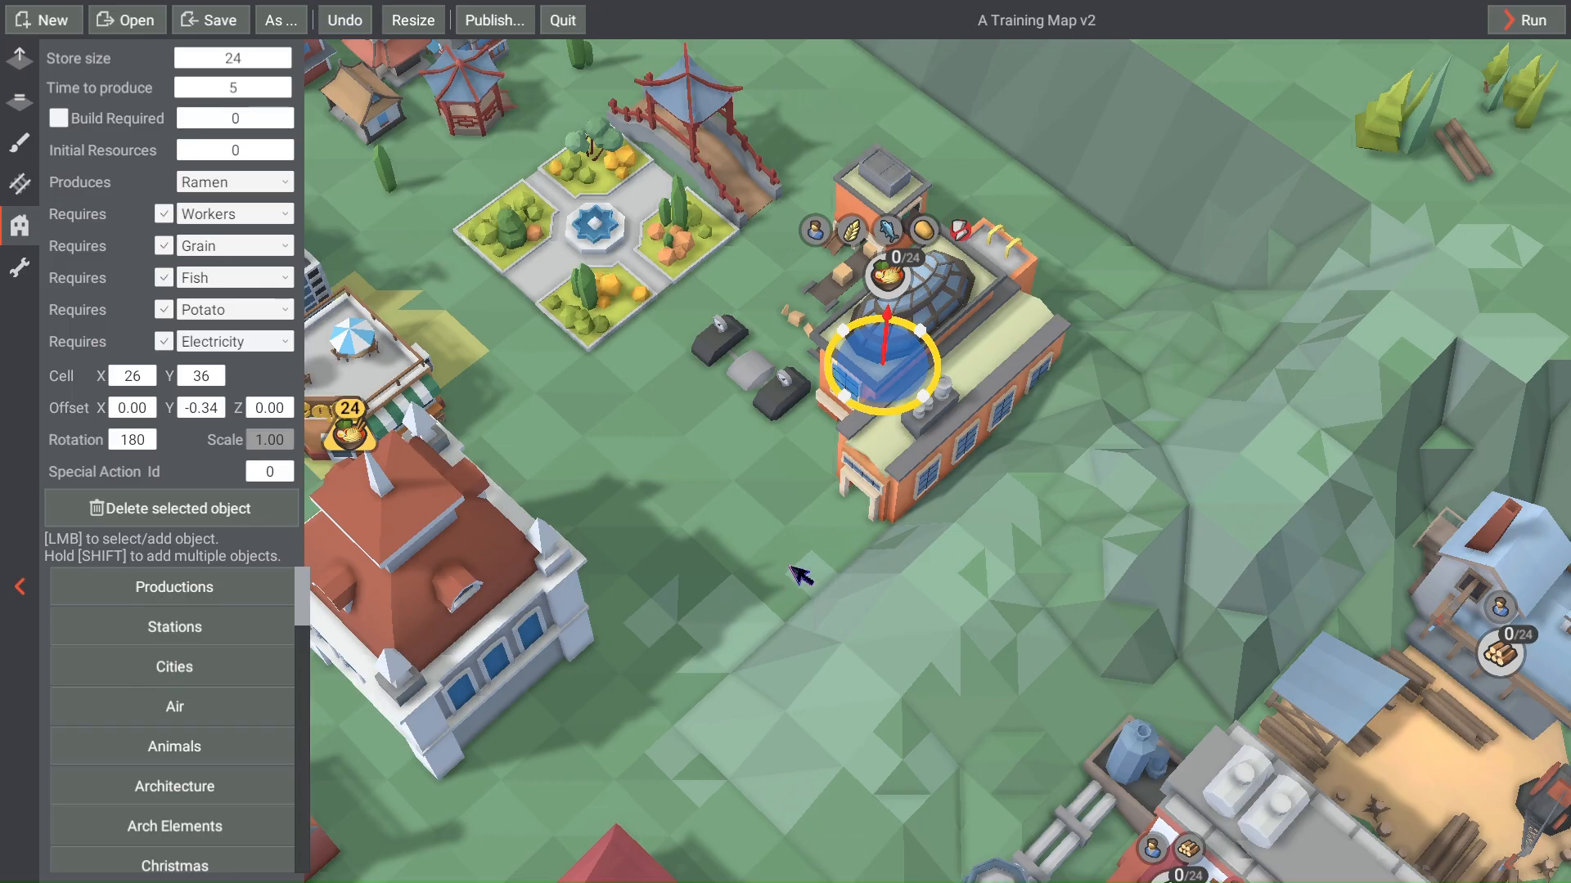
drag(900, 337, 894, 386)
drag(890, 401, 886, 420)
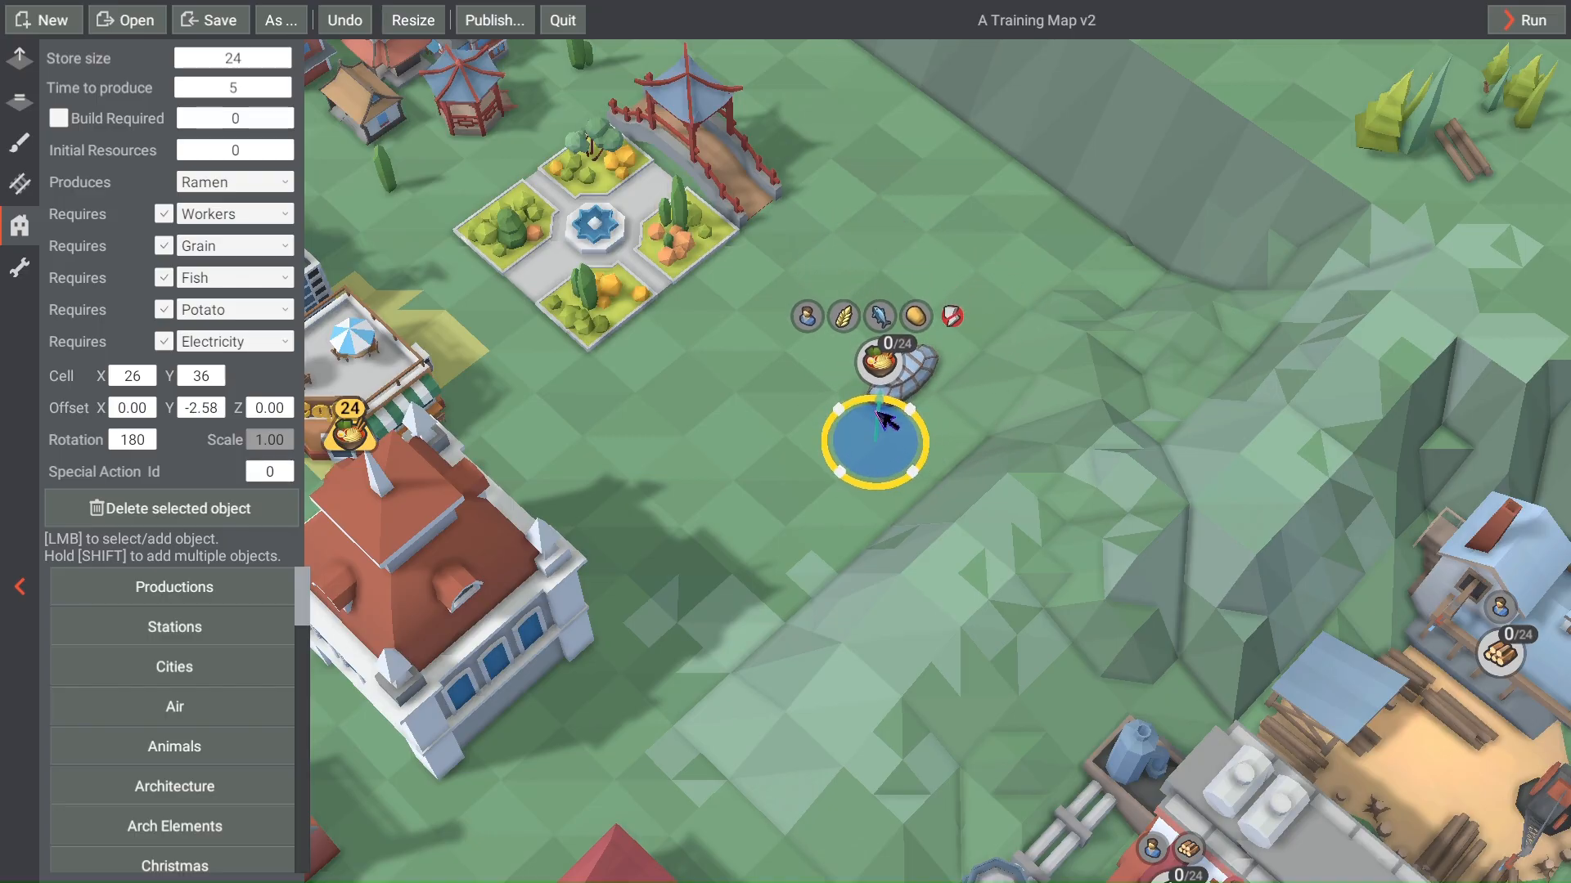
Step: Move the large white red-roofed building over the sunken ramen factory at cell 28, 36 and scale it to 4.5
click(471, 604)
right_drag(600, 515, 696, 430)
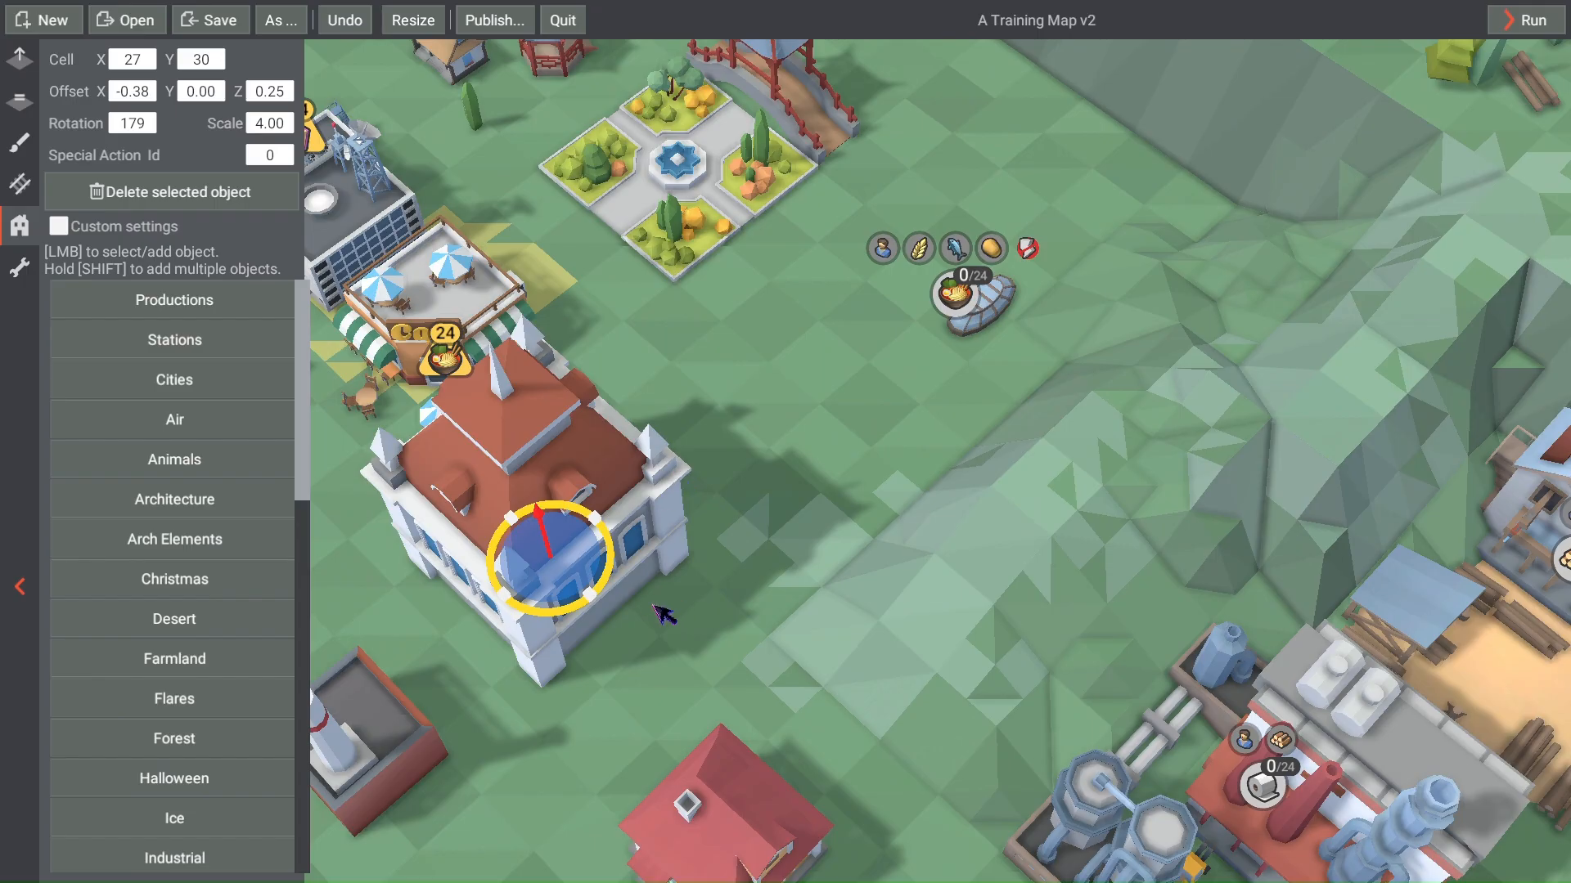
drag(578, 591, 965, 380)
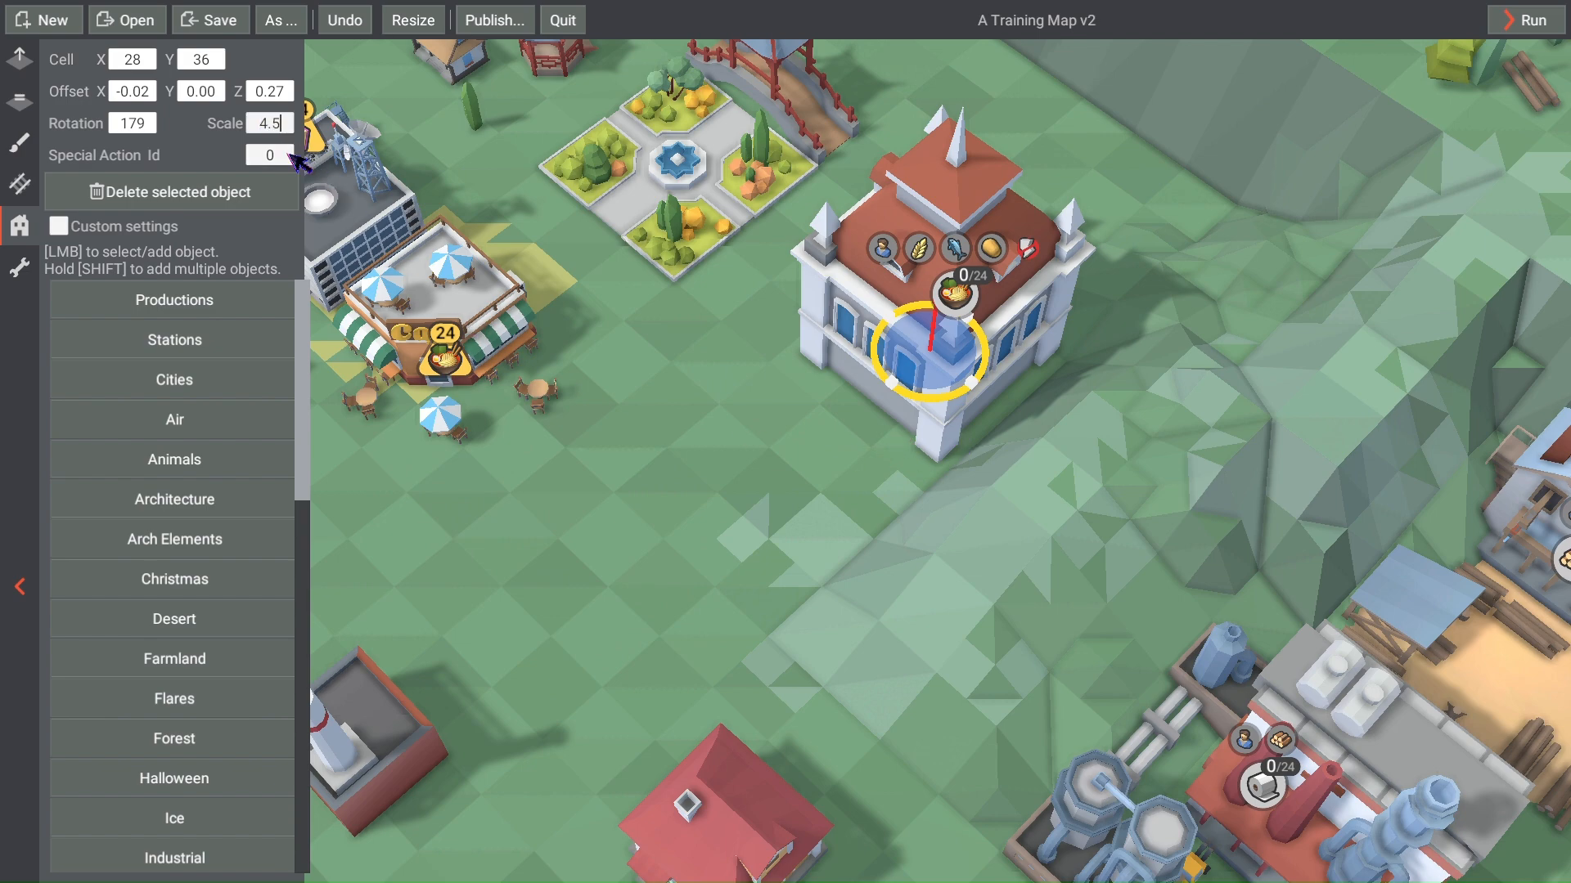
key(Return)
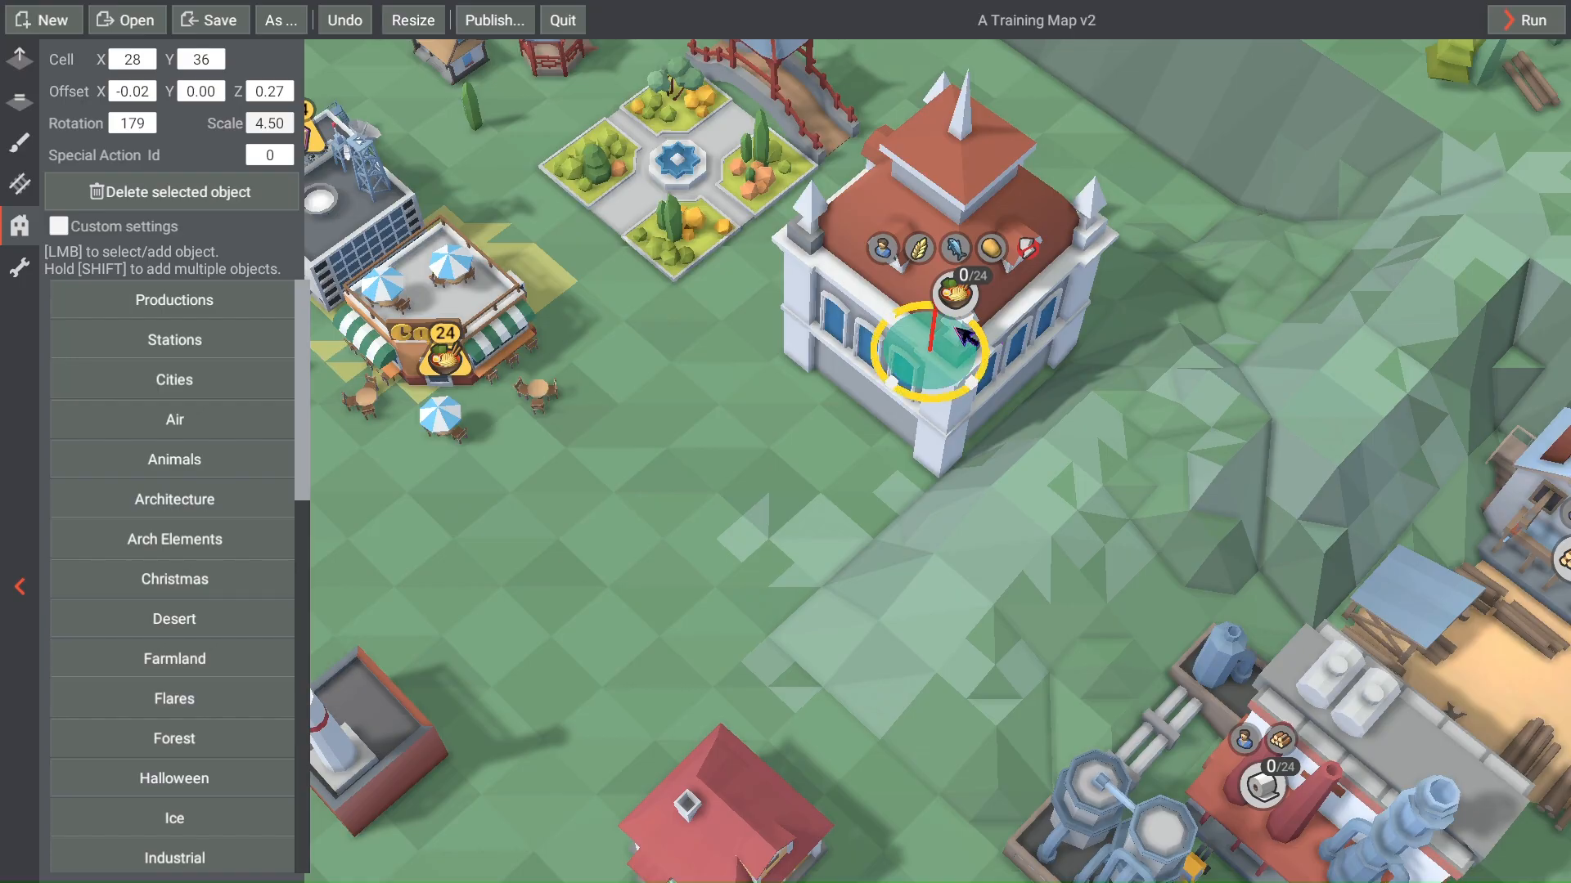
Step: Lower the white red-roofed building to a Y offset of -0.92 and set its scale to 4.50
drag(938, 326, 949, 375)
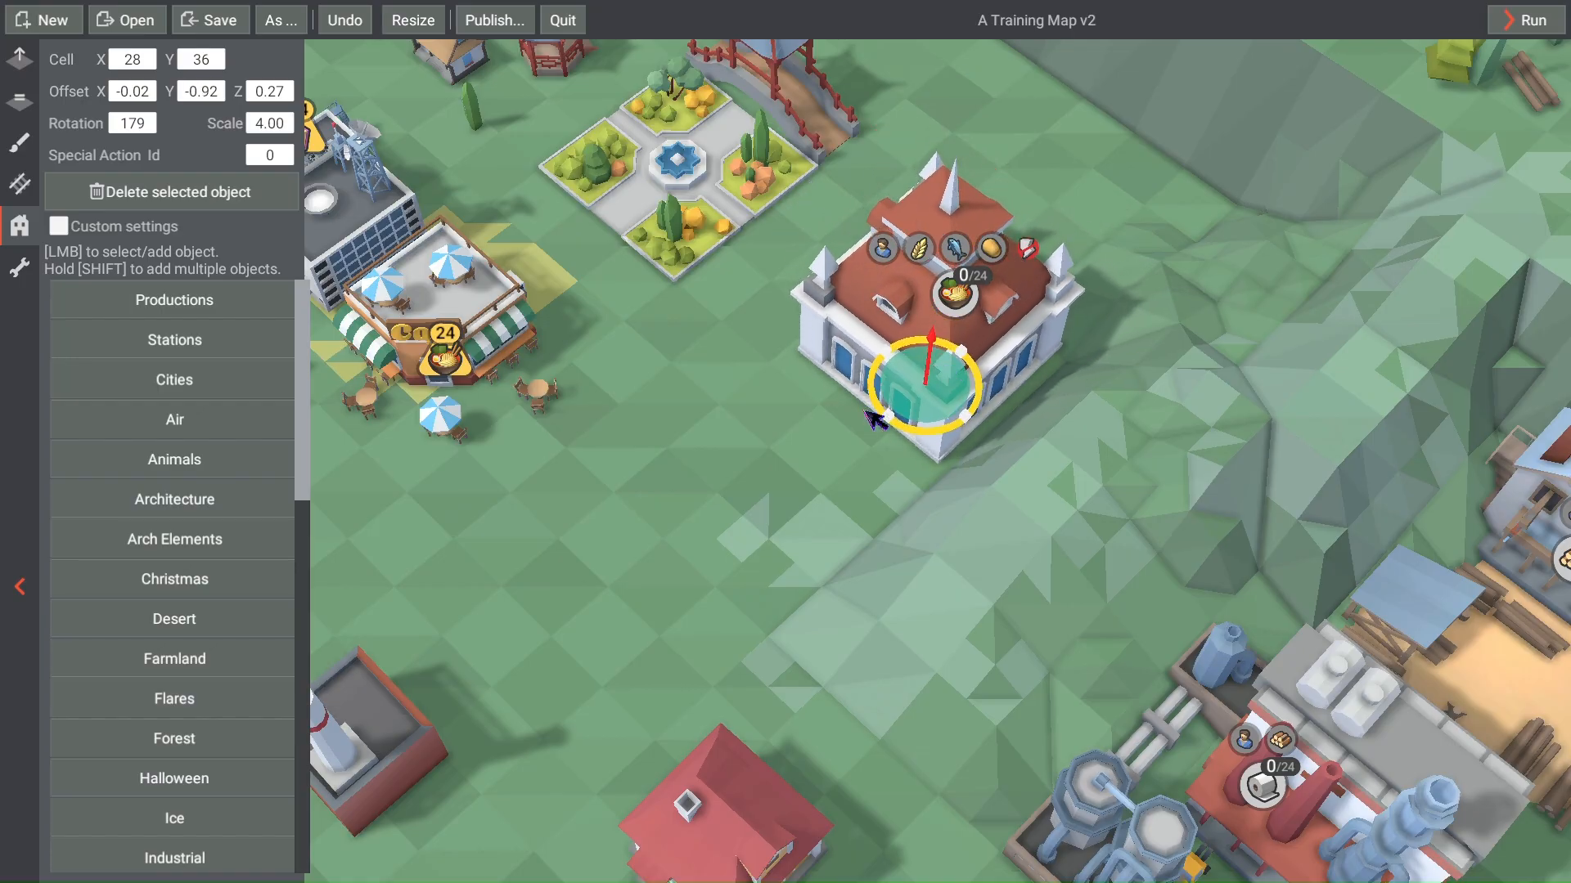
scroll(867, 414, up, 3)
scroll(828, 444, down, 3)
scroll(785, 450, up, 2)
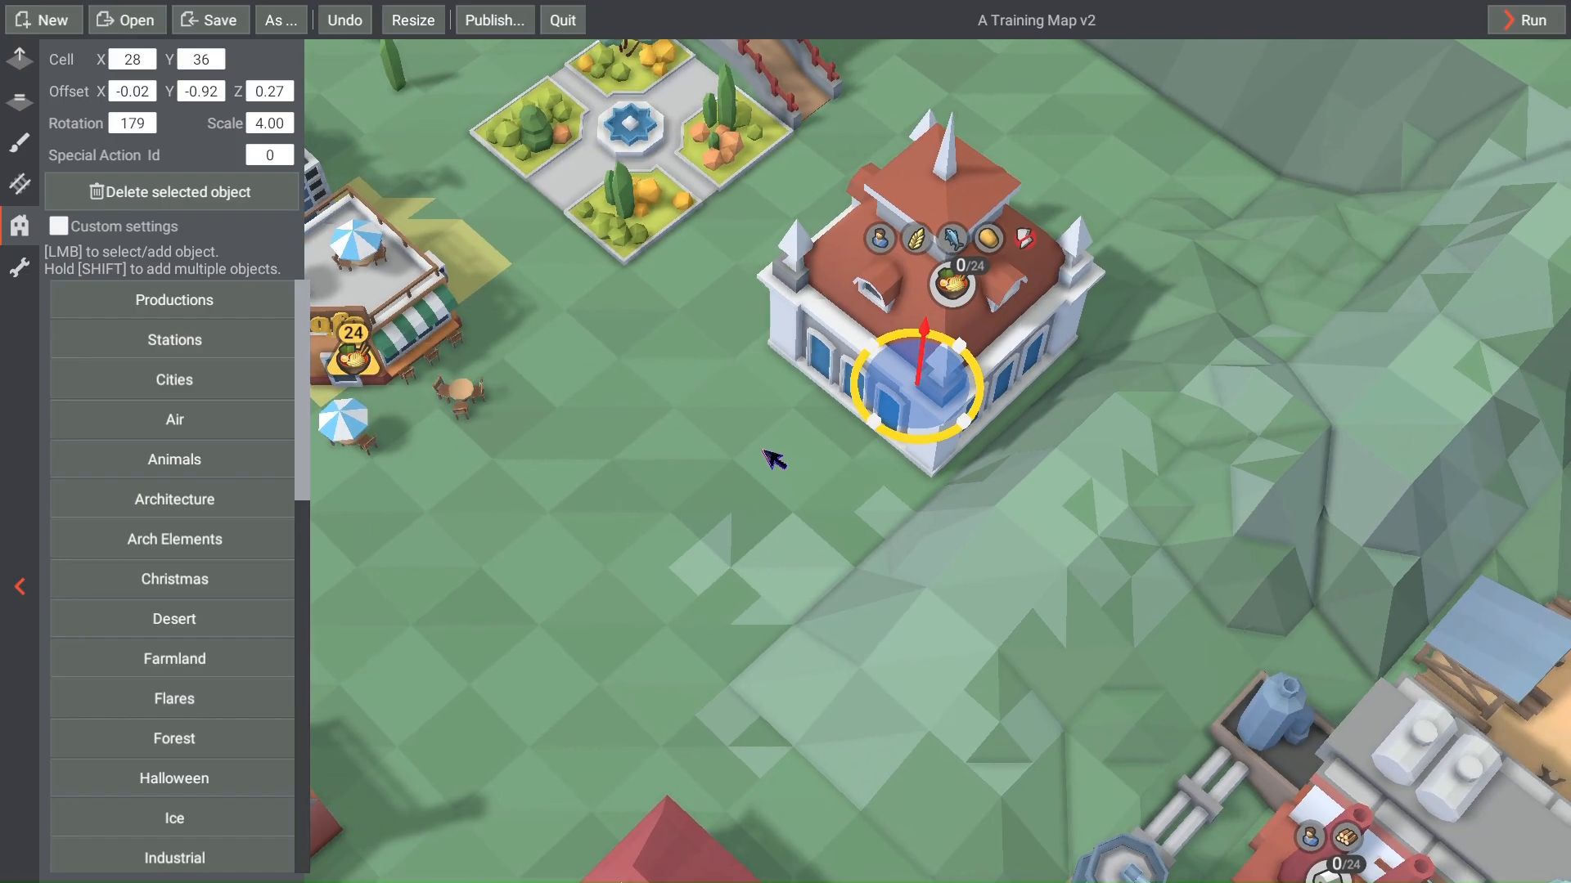
click(271, 127)
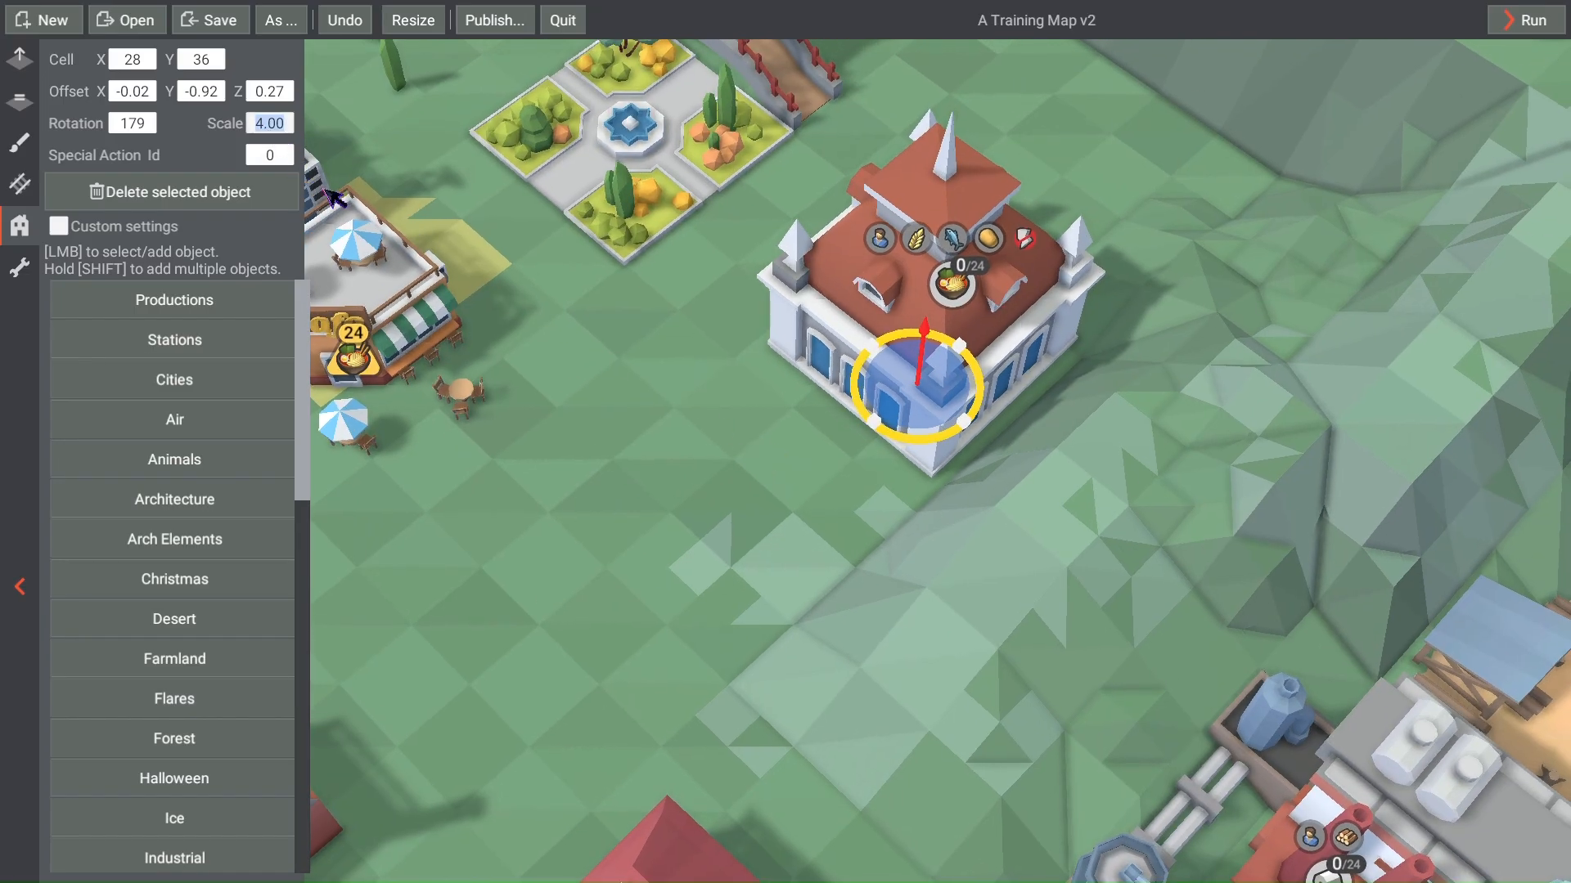
key(Return)
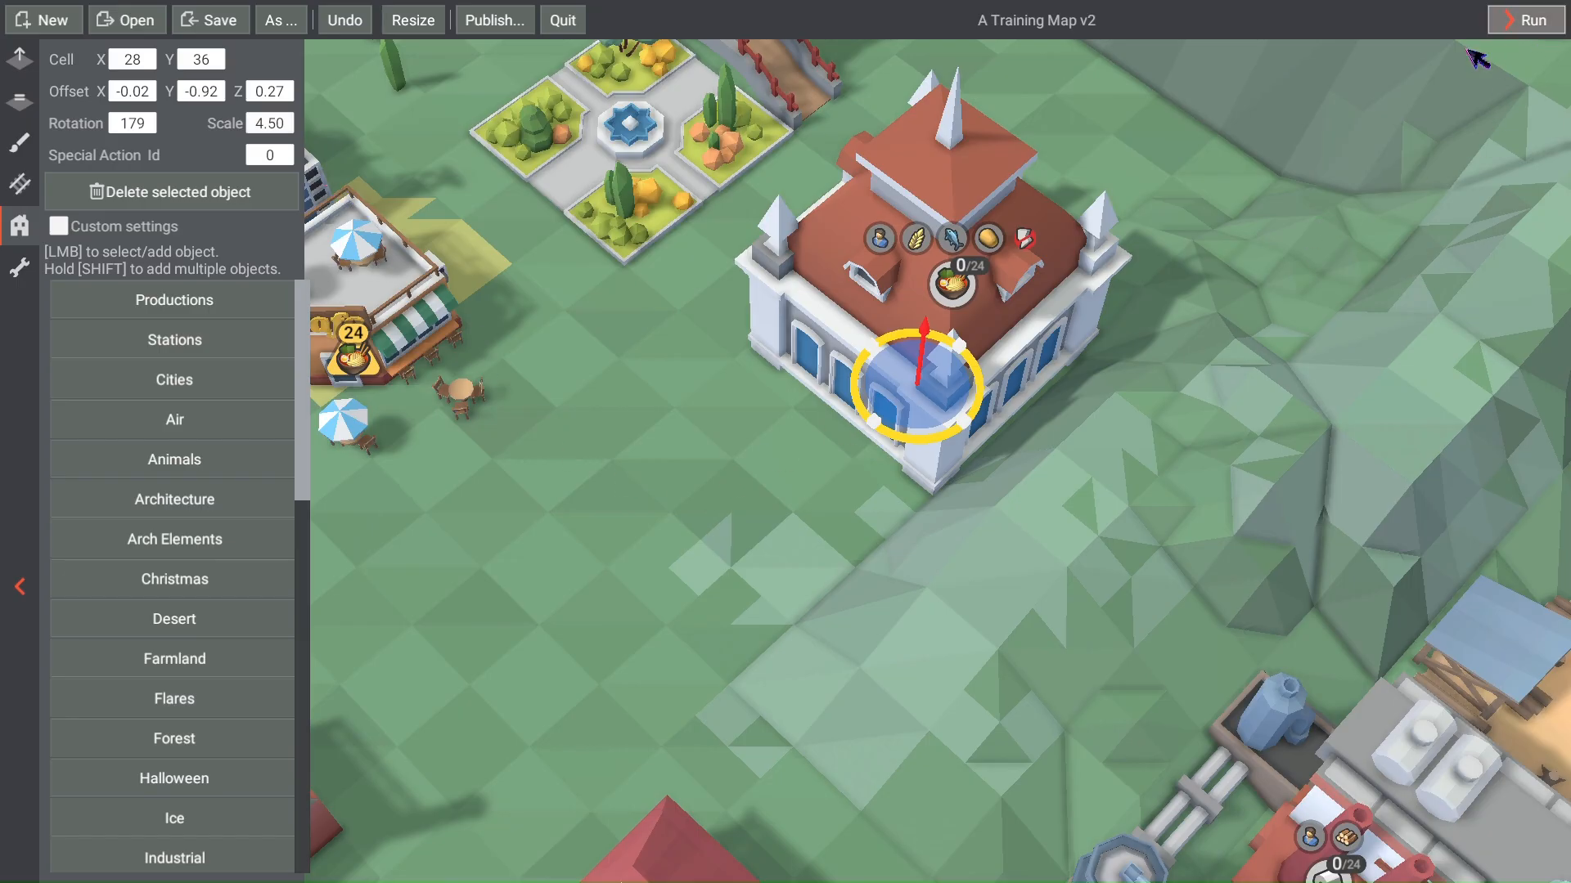
Step: Run the map to check how the white building sits over the ramen factory, and return to the editor
click(1526, 23)
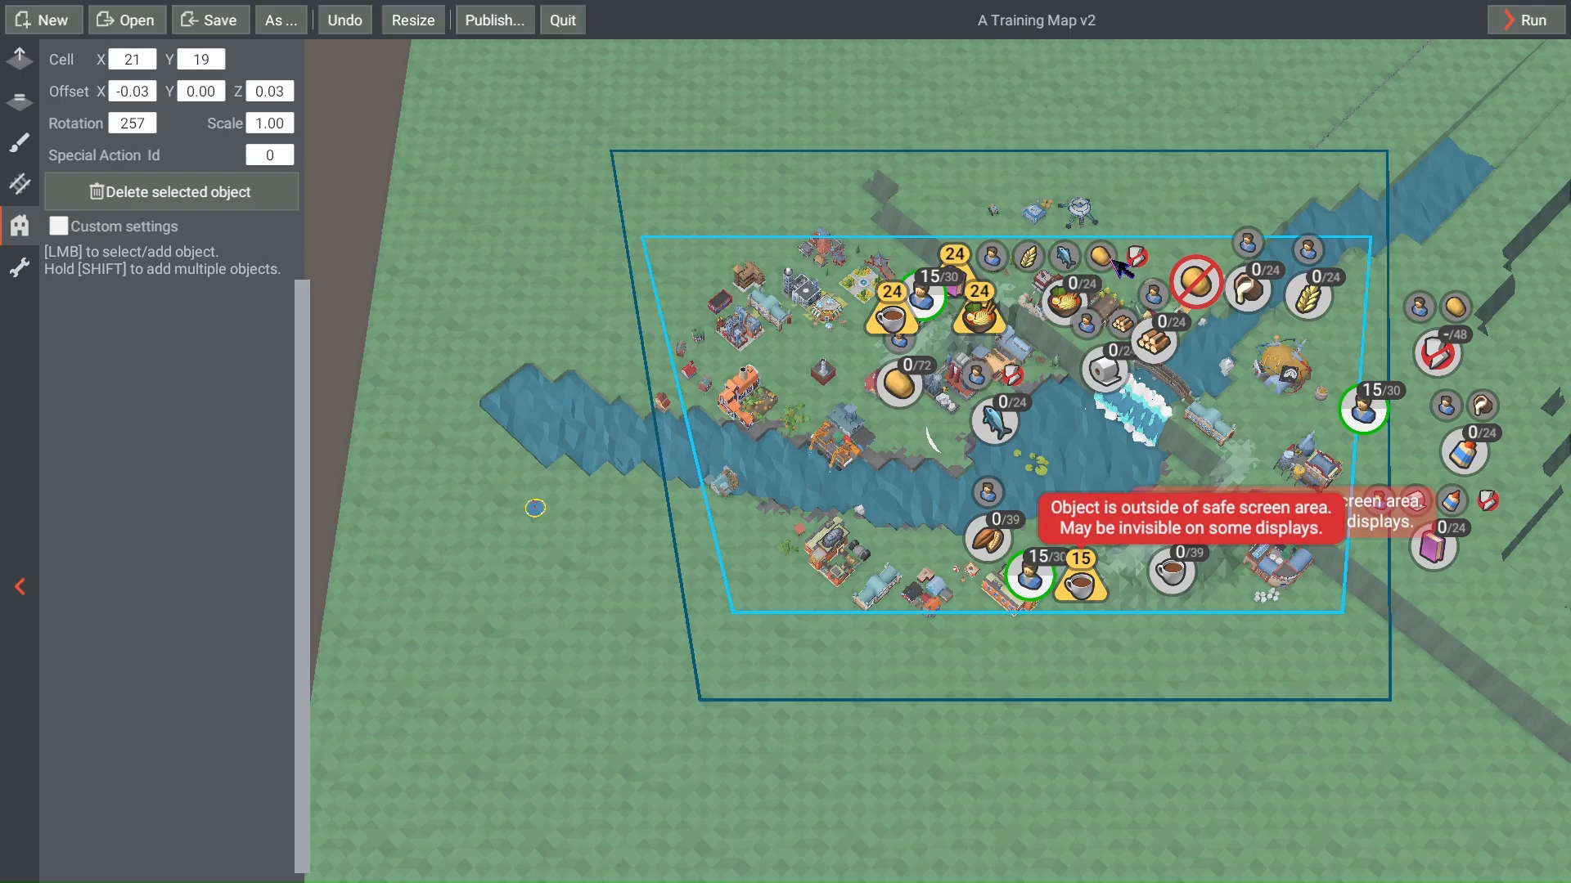
scroll(946, 413, up, 5)
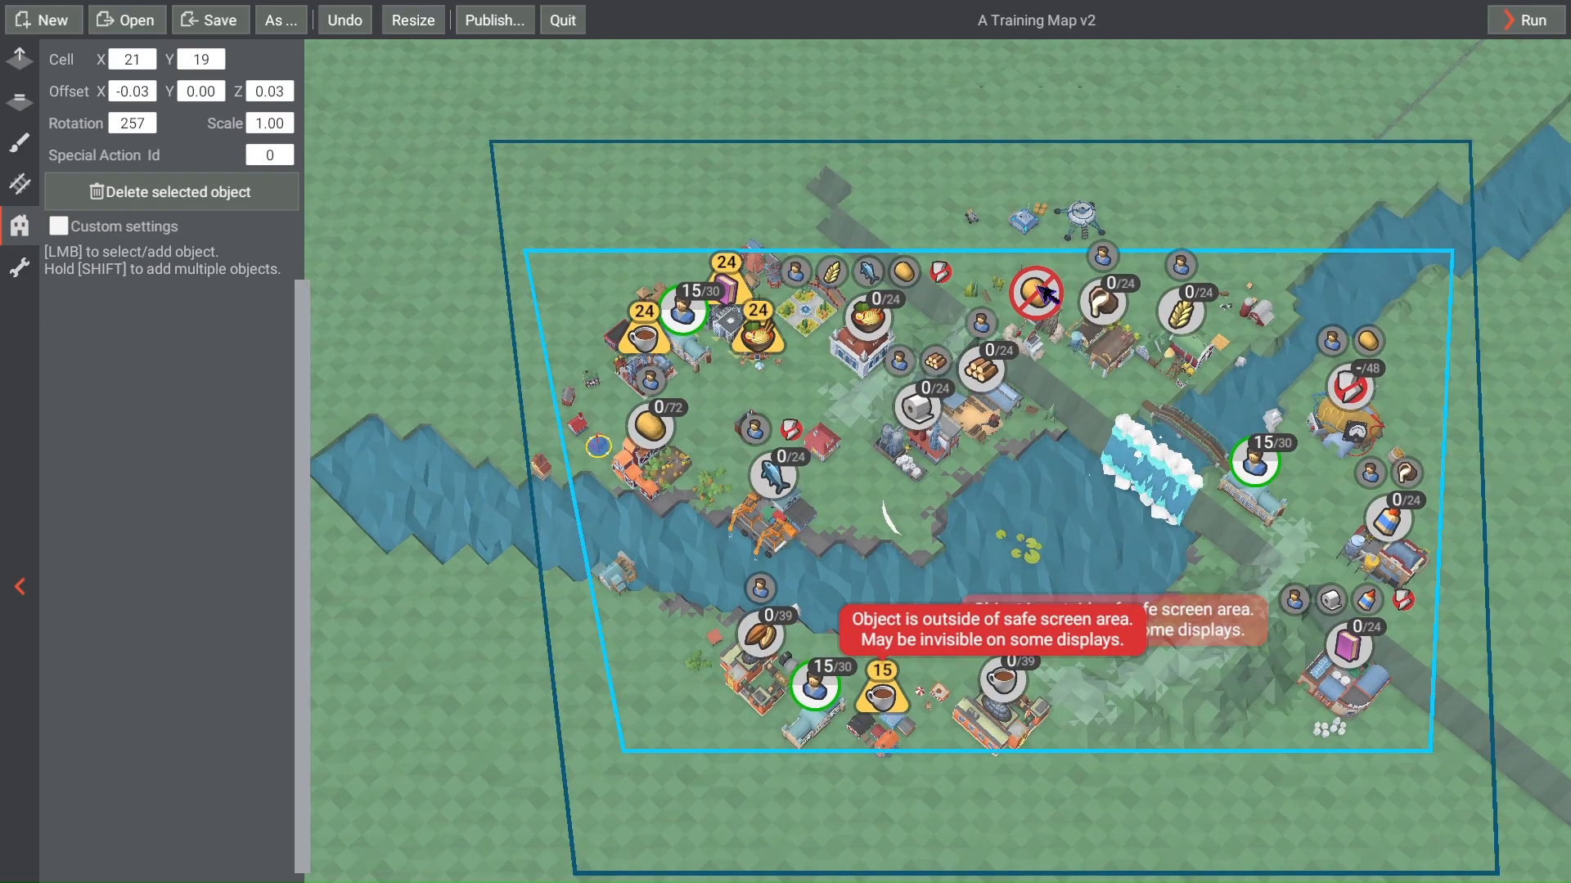
scroll(946, 413, up, 5)
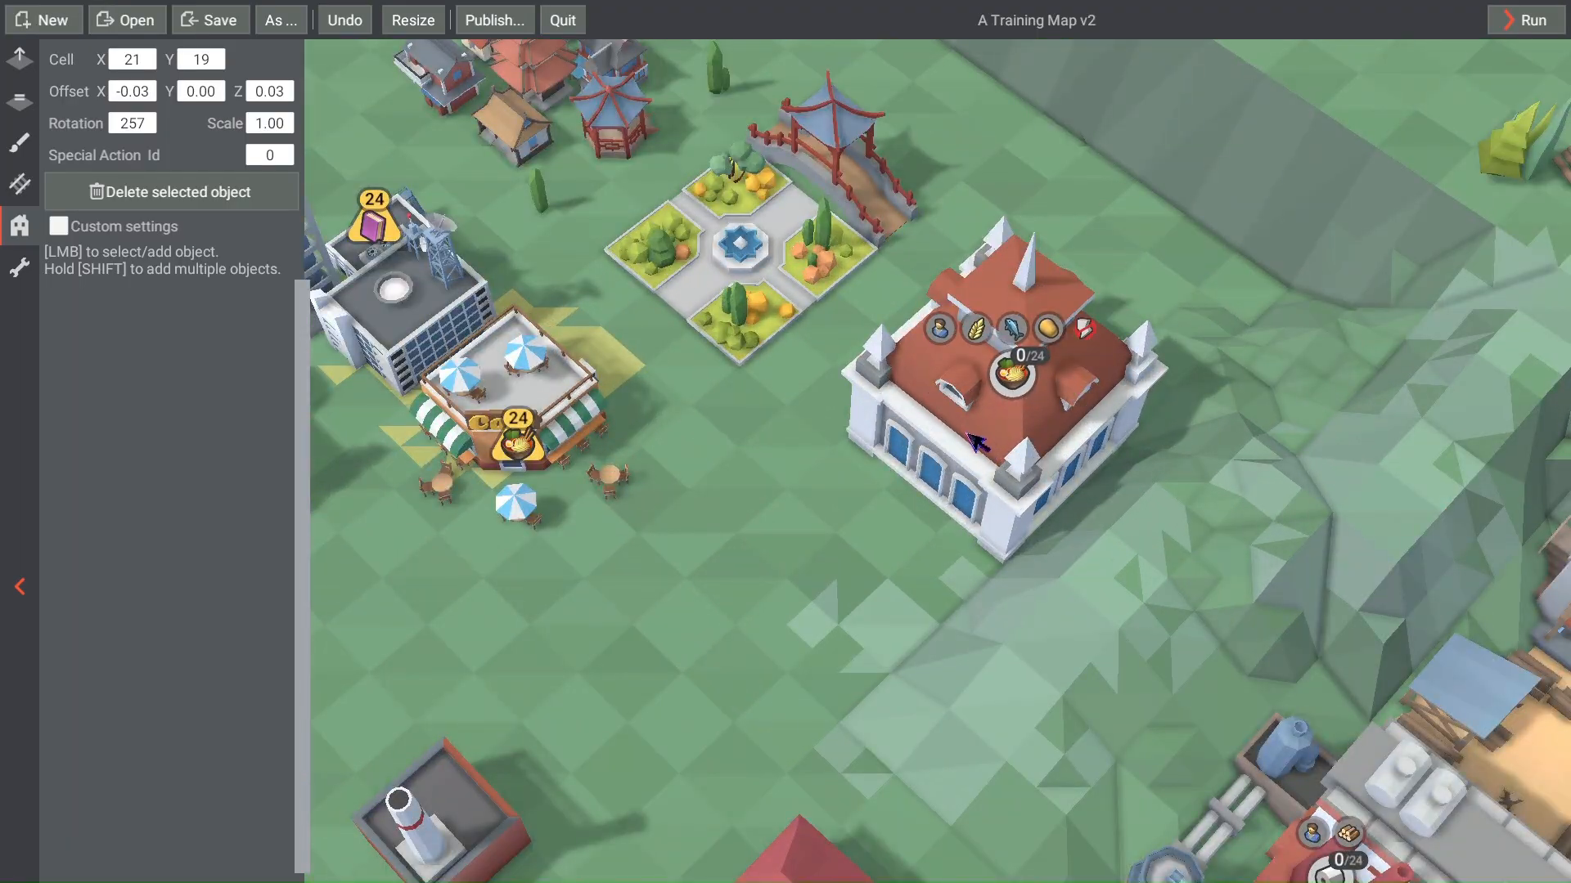
Step: Set the Z offset of the white building over the ramen factory to 1.25
click(976, 442)
drag(275, 92, 819, 610)
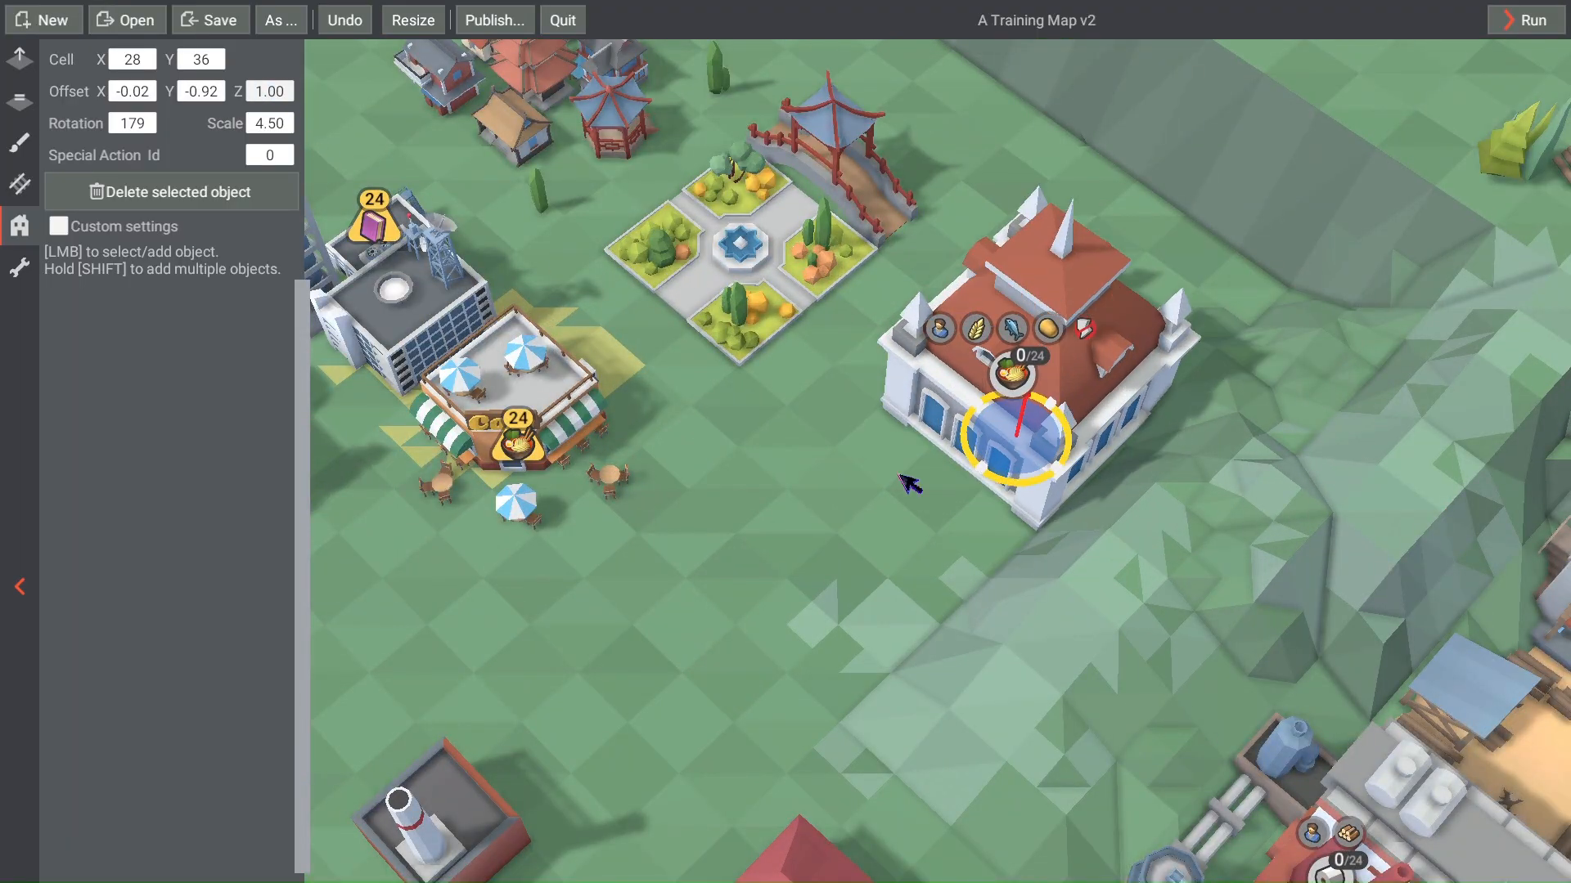
scroll(992, 528, up, 3)
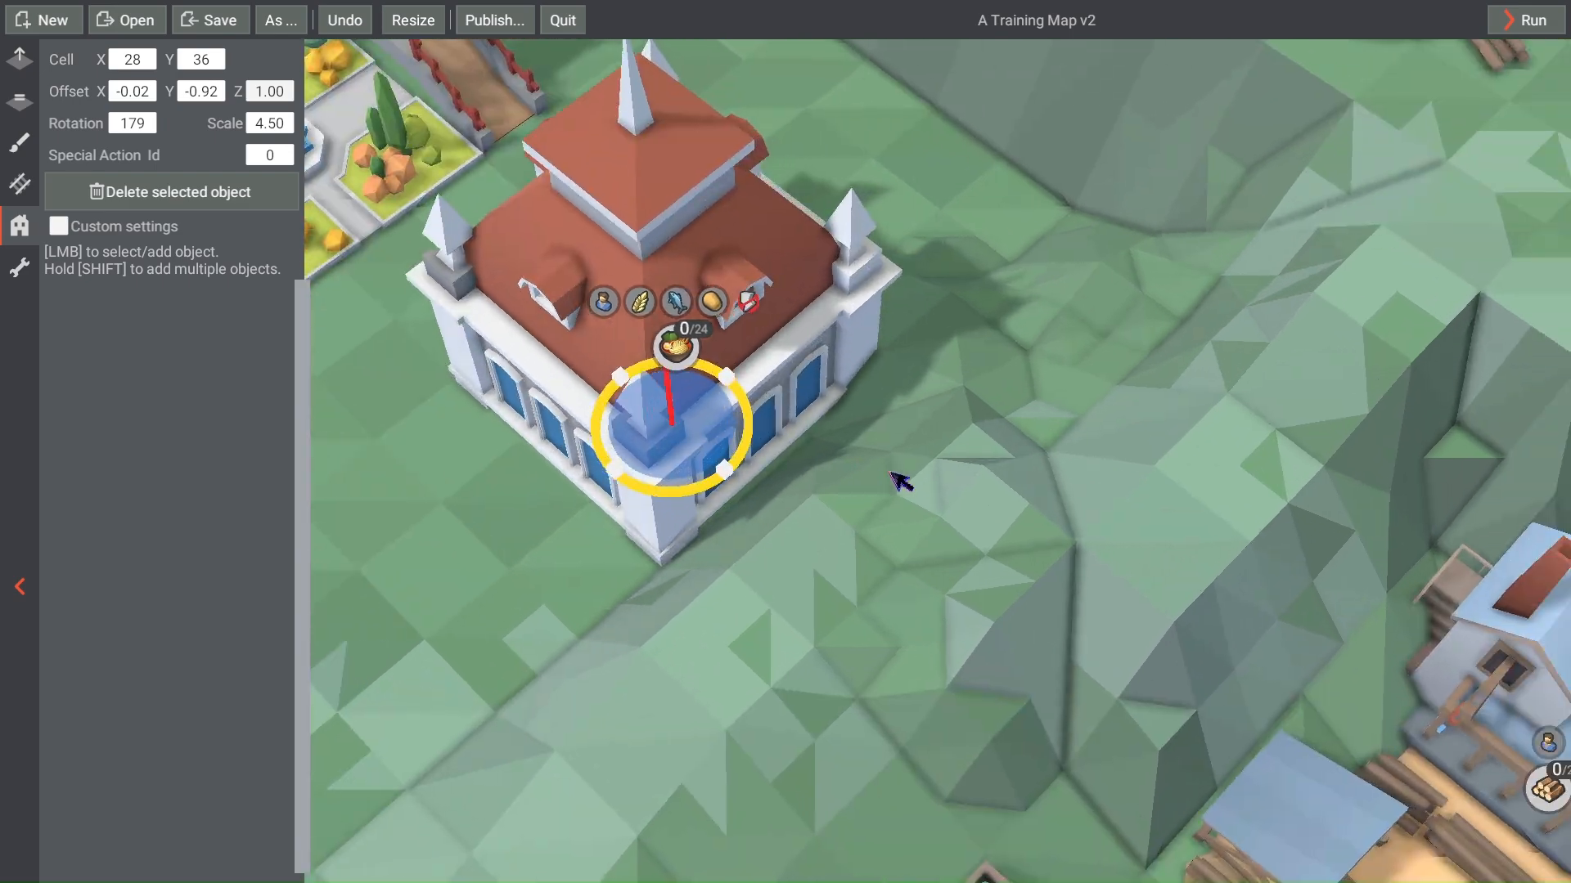
key(w)
key(a)
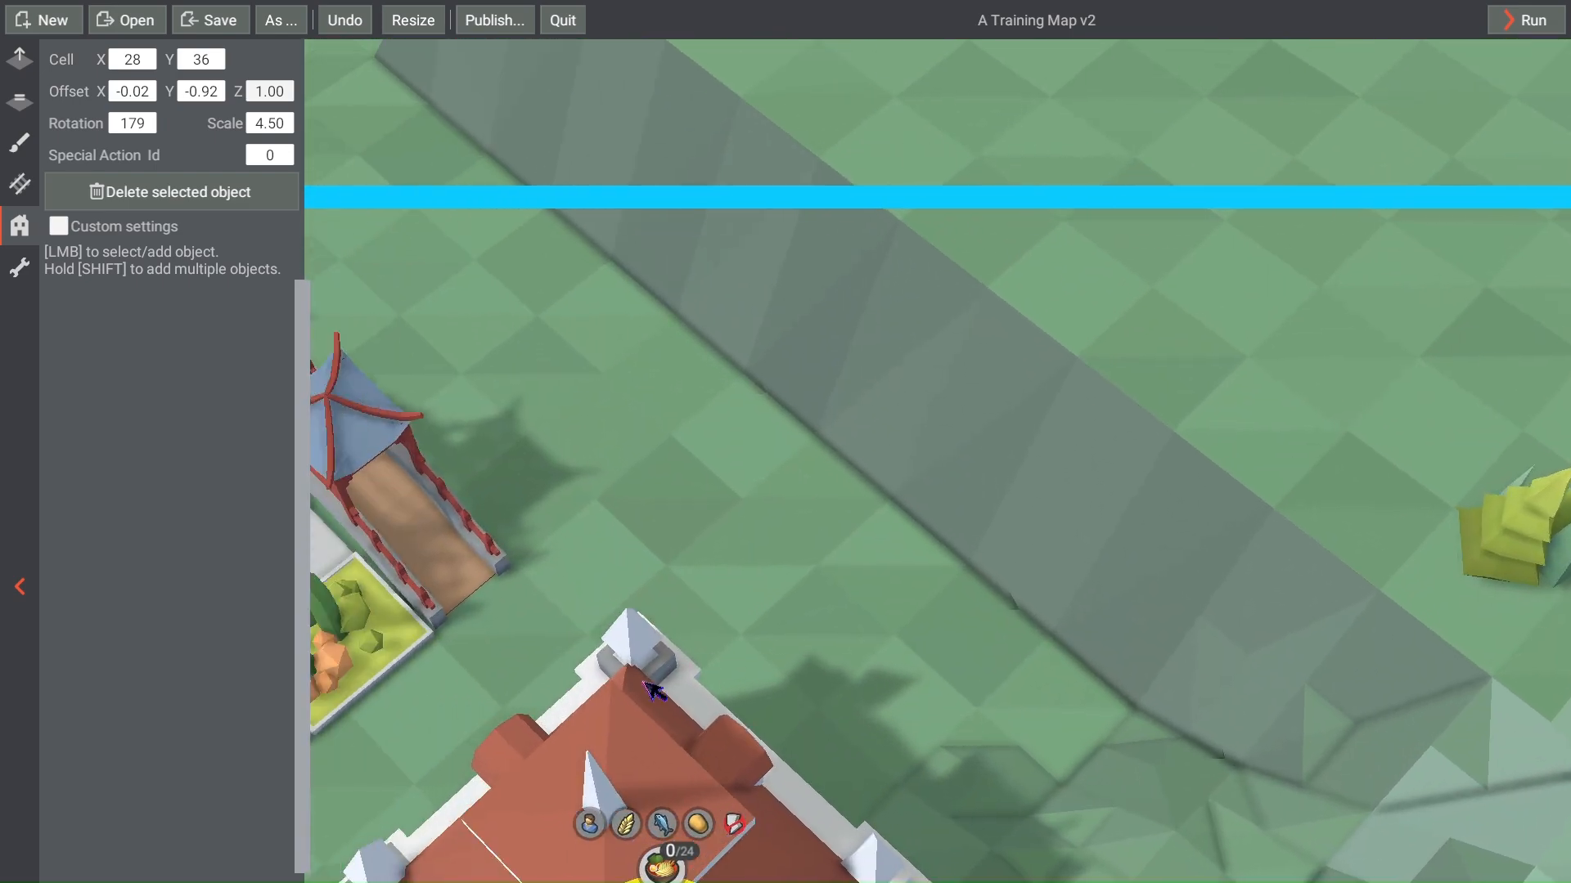
key(s)
key(s)
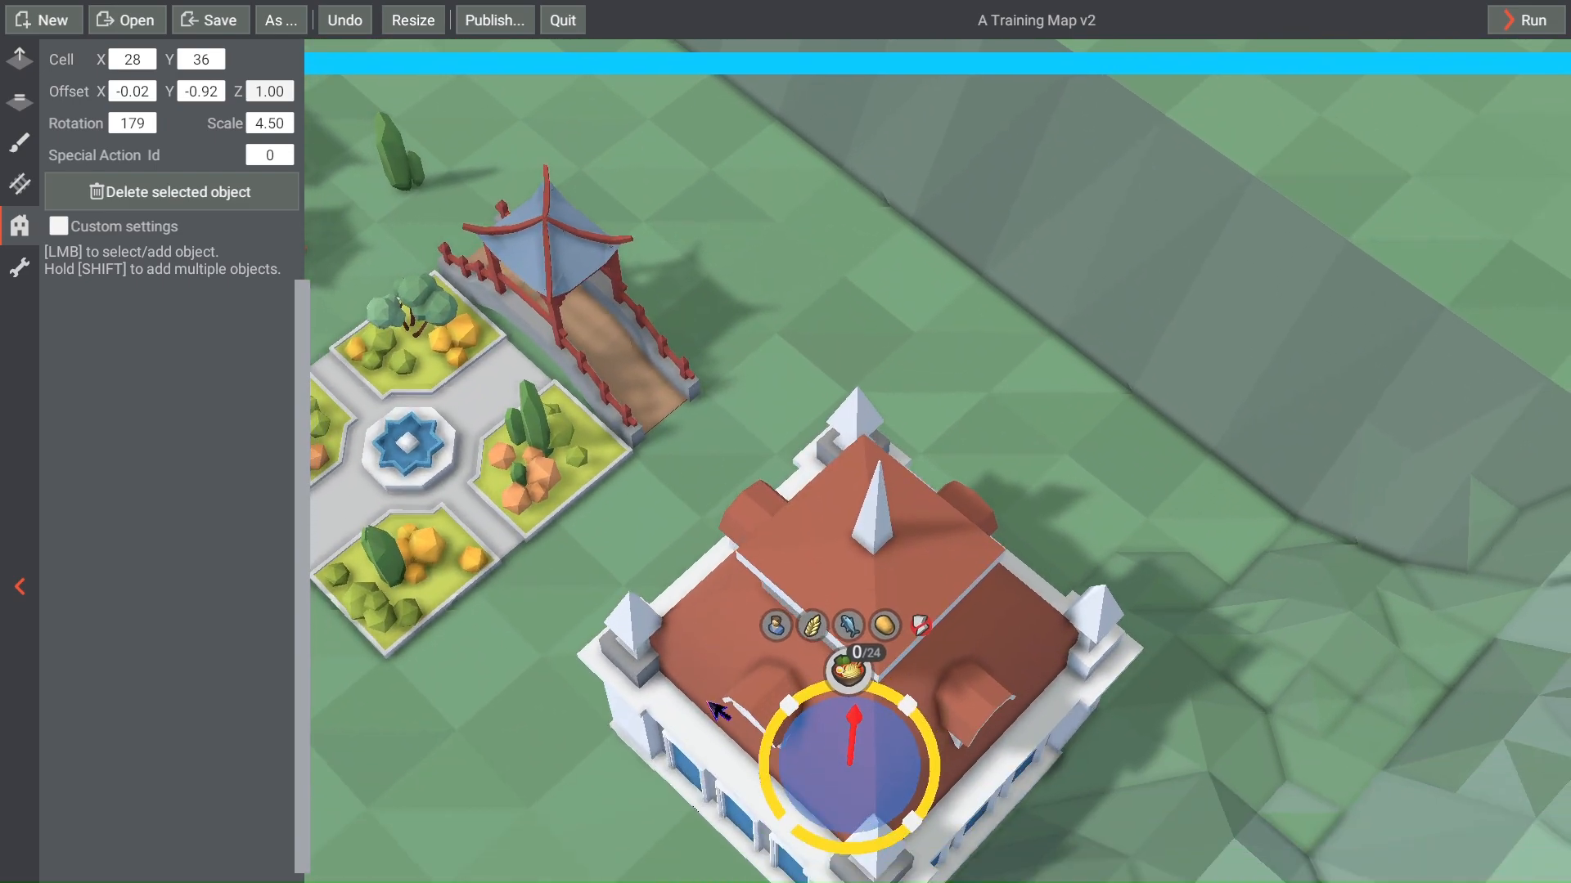
key(d)
key(s)
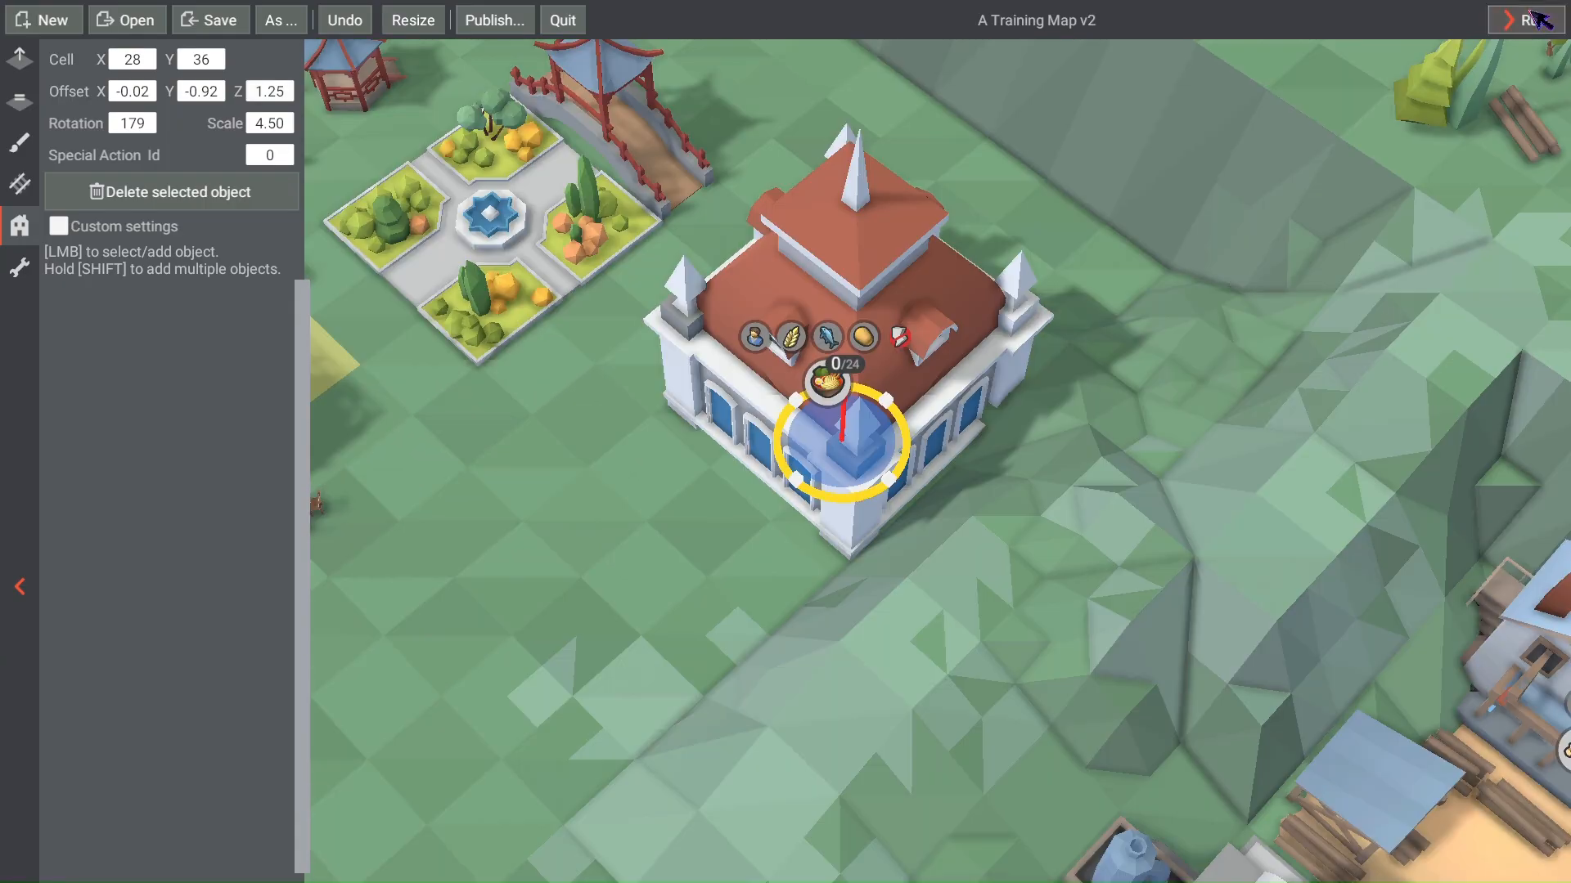
Step: Test-run the map and build a track from the station near the café to the ramen factory entrance
click(1535, 20)
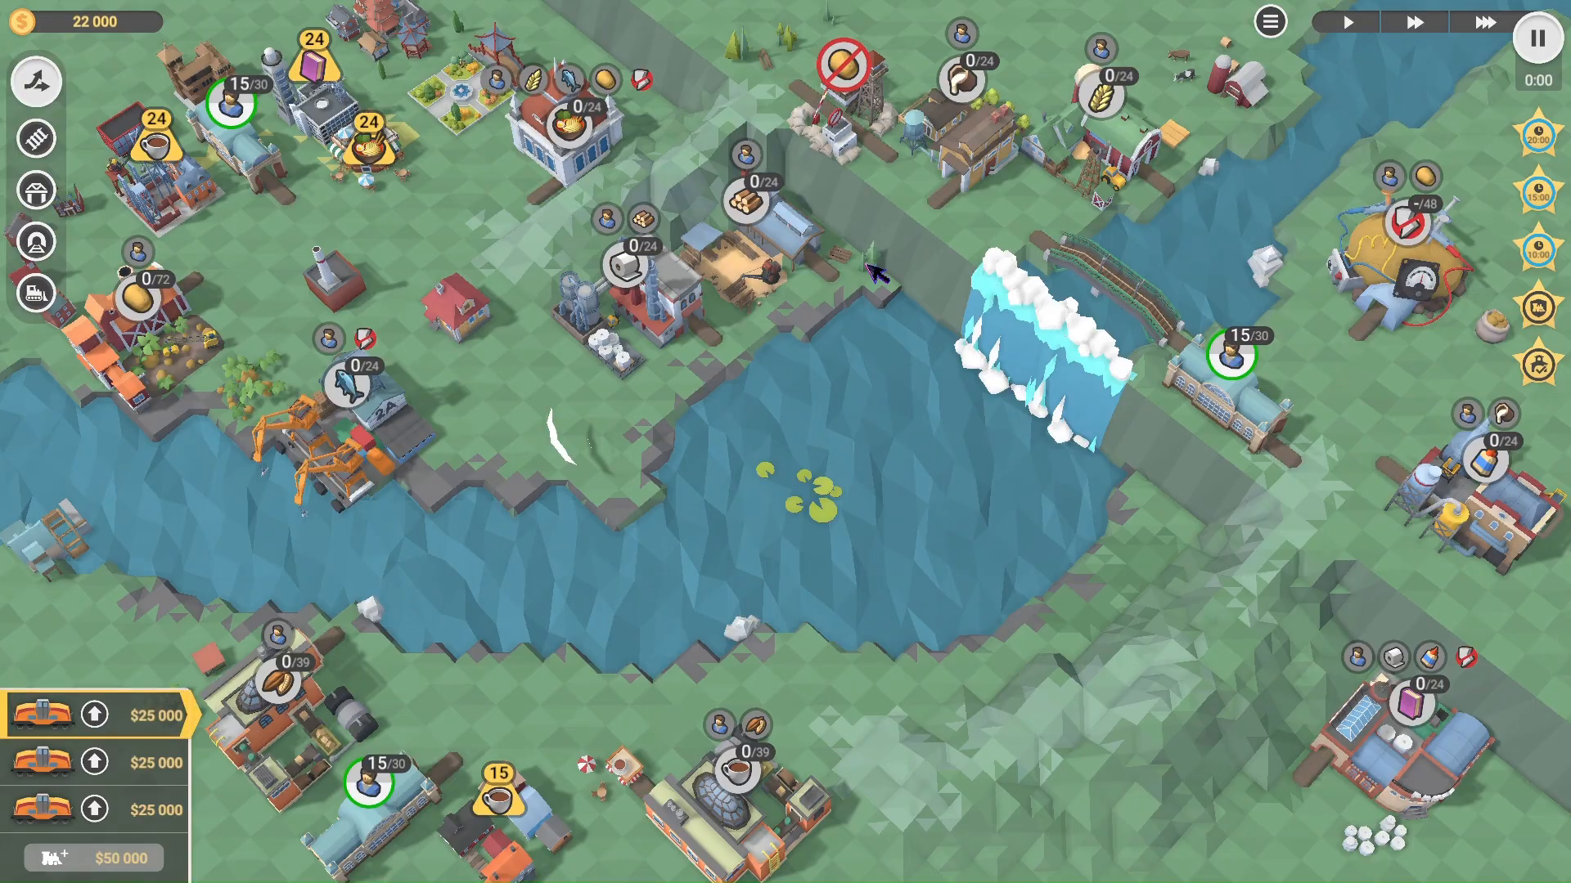
scroll(1044, 338, up, 3)
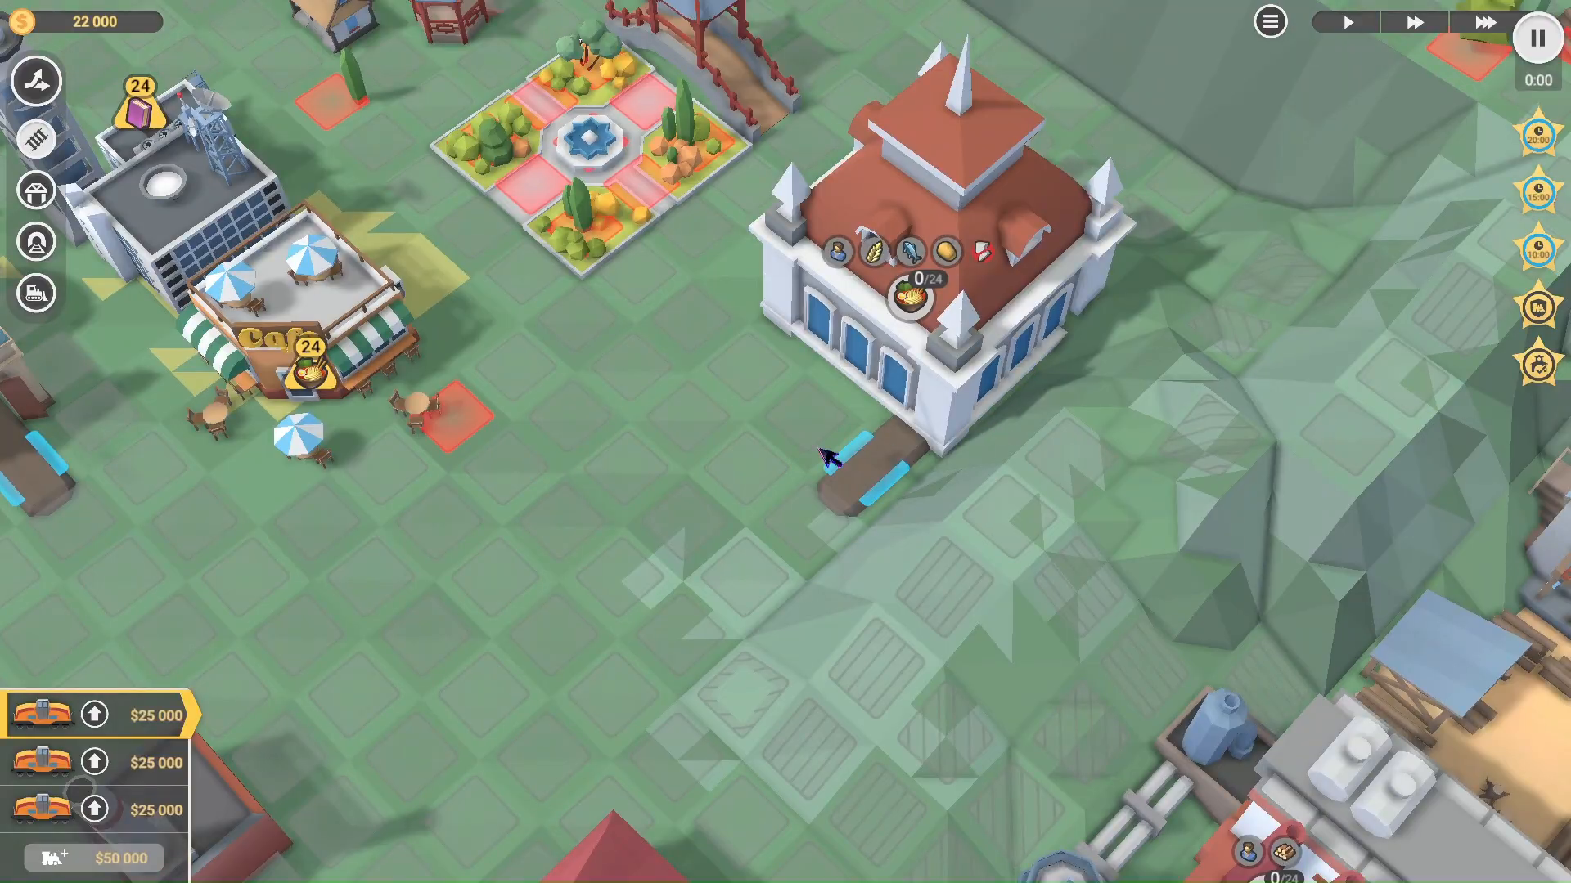
key(a)
key(s)
click(520, 250)
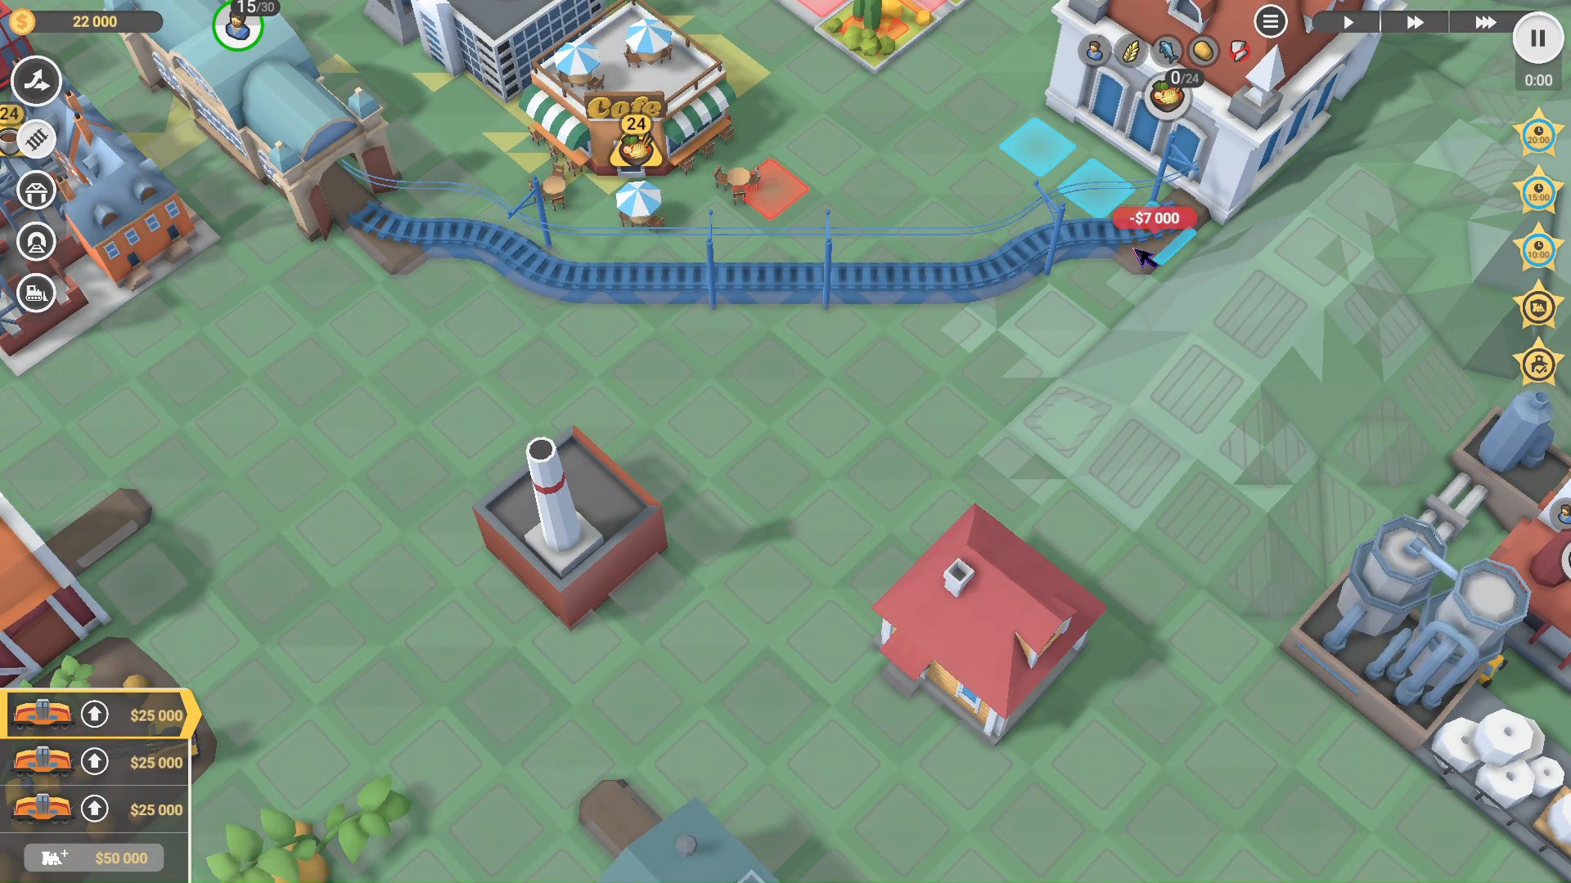
click(1143, 257)
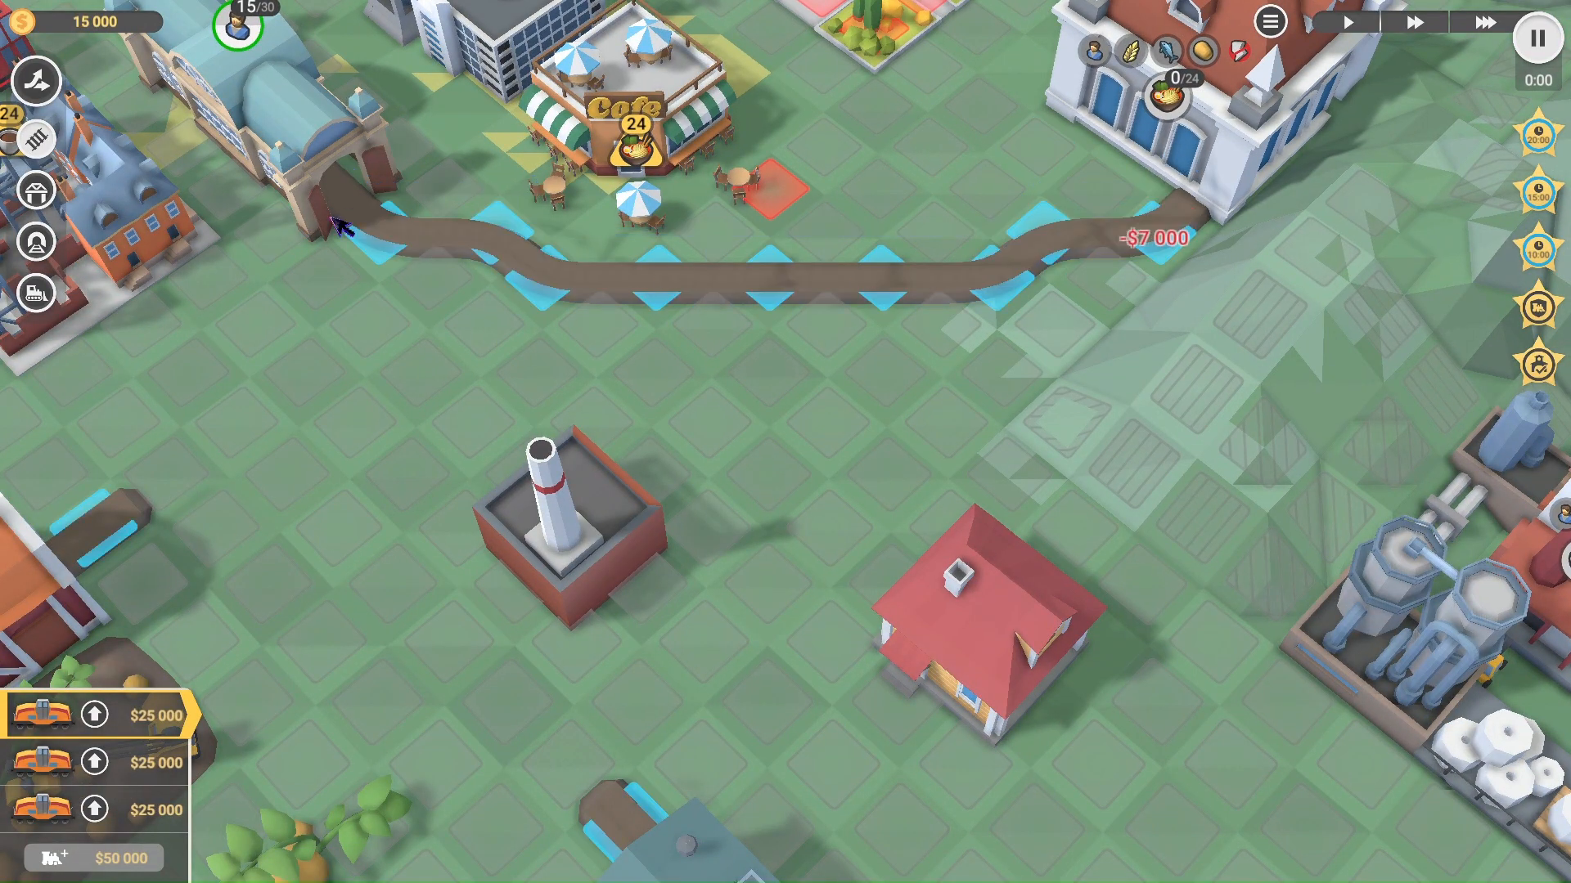
Step: Send a train from the station to the ramen factory and vary the game speed while following it
click(246, 35)
key(2)
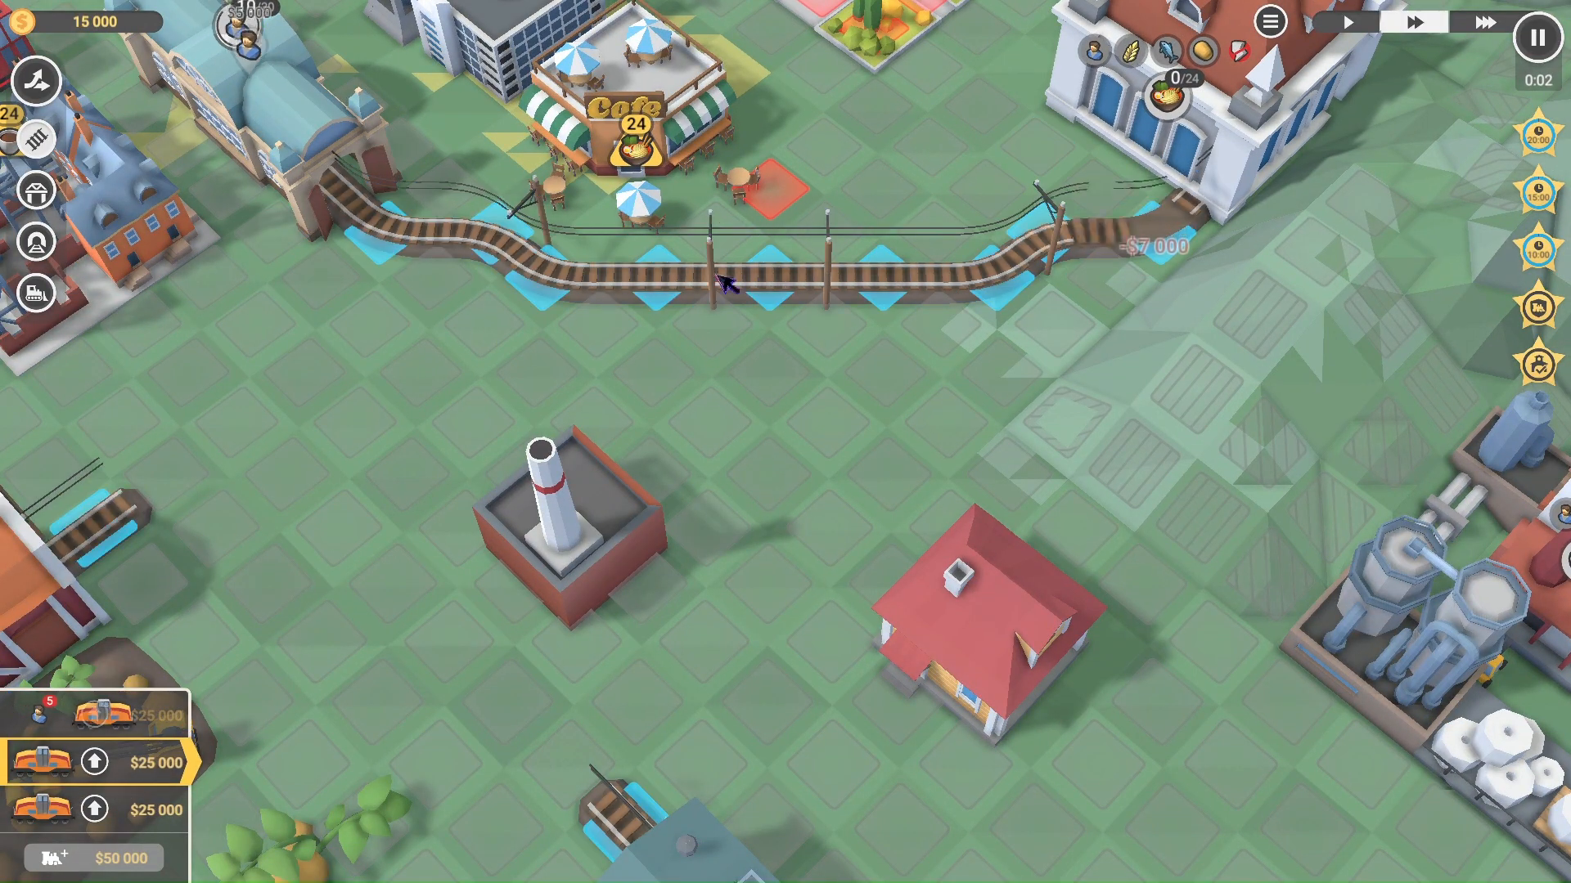
right_drag(823, 254, 631, 348)
key(3)
key(1)
right_drag(730, 346, 587, 448)
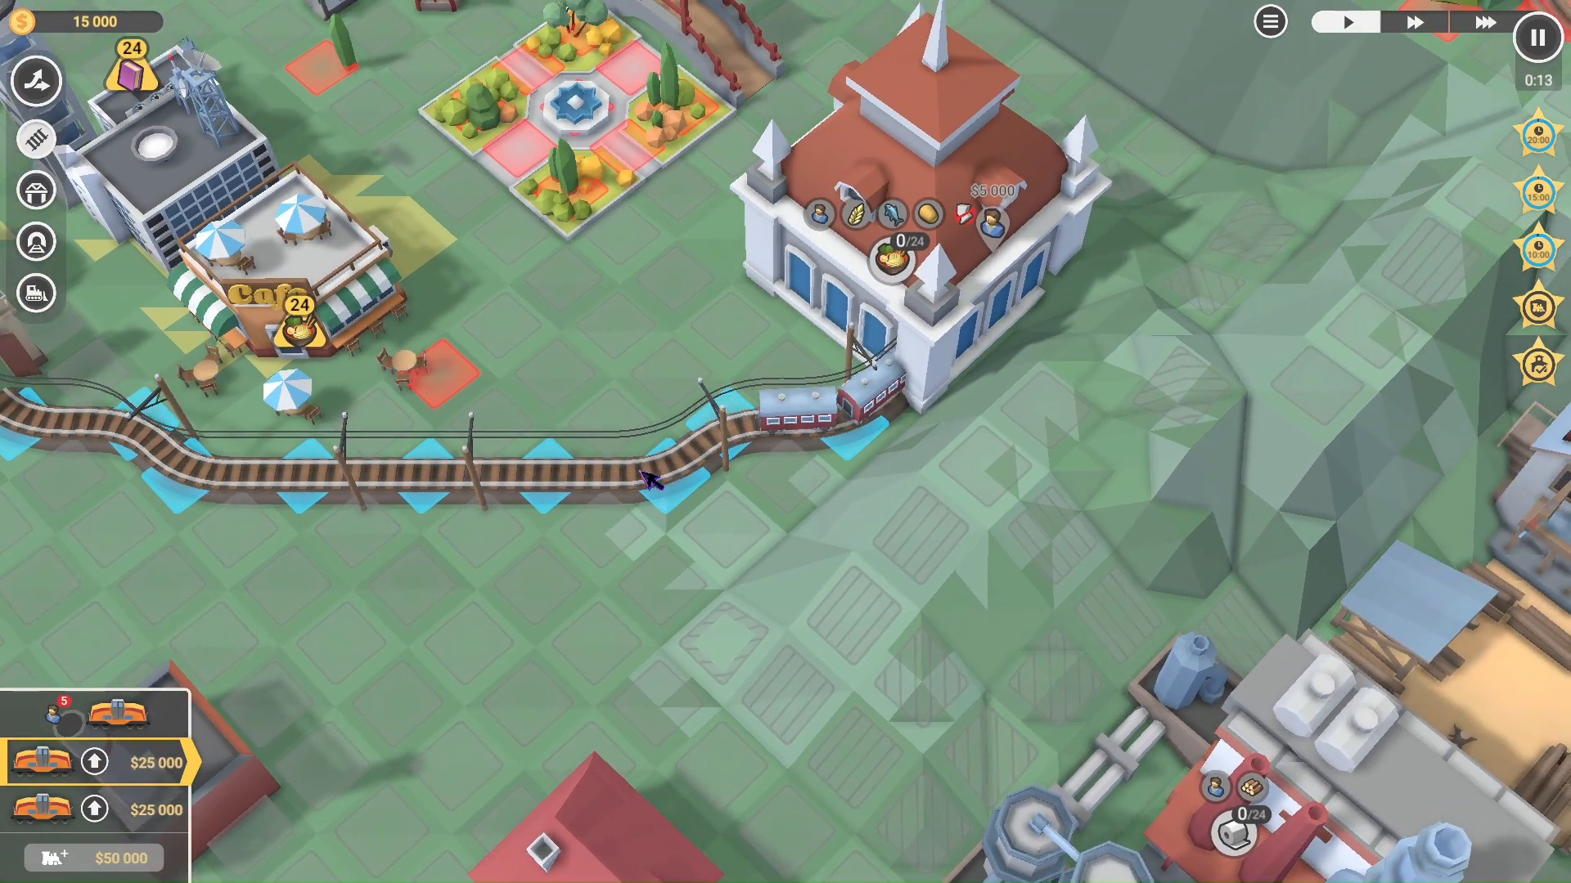
Step: Pause the test run, inspect the train at the factory entrance and return to the map editor
key(space)
right_drag(923, 496, 1153, 635)
right_drag(1032, 564, 918, 527)
key(Escape)
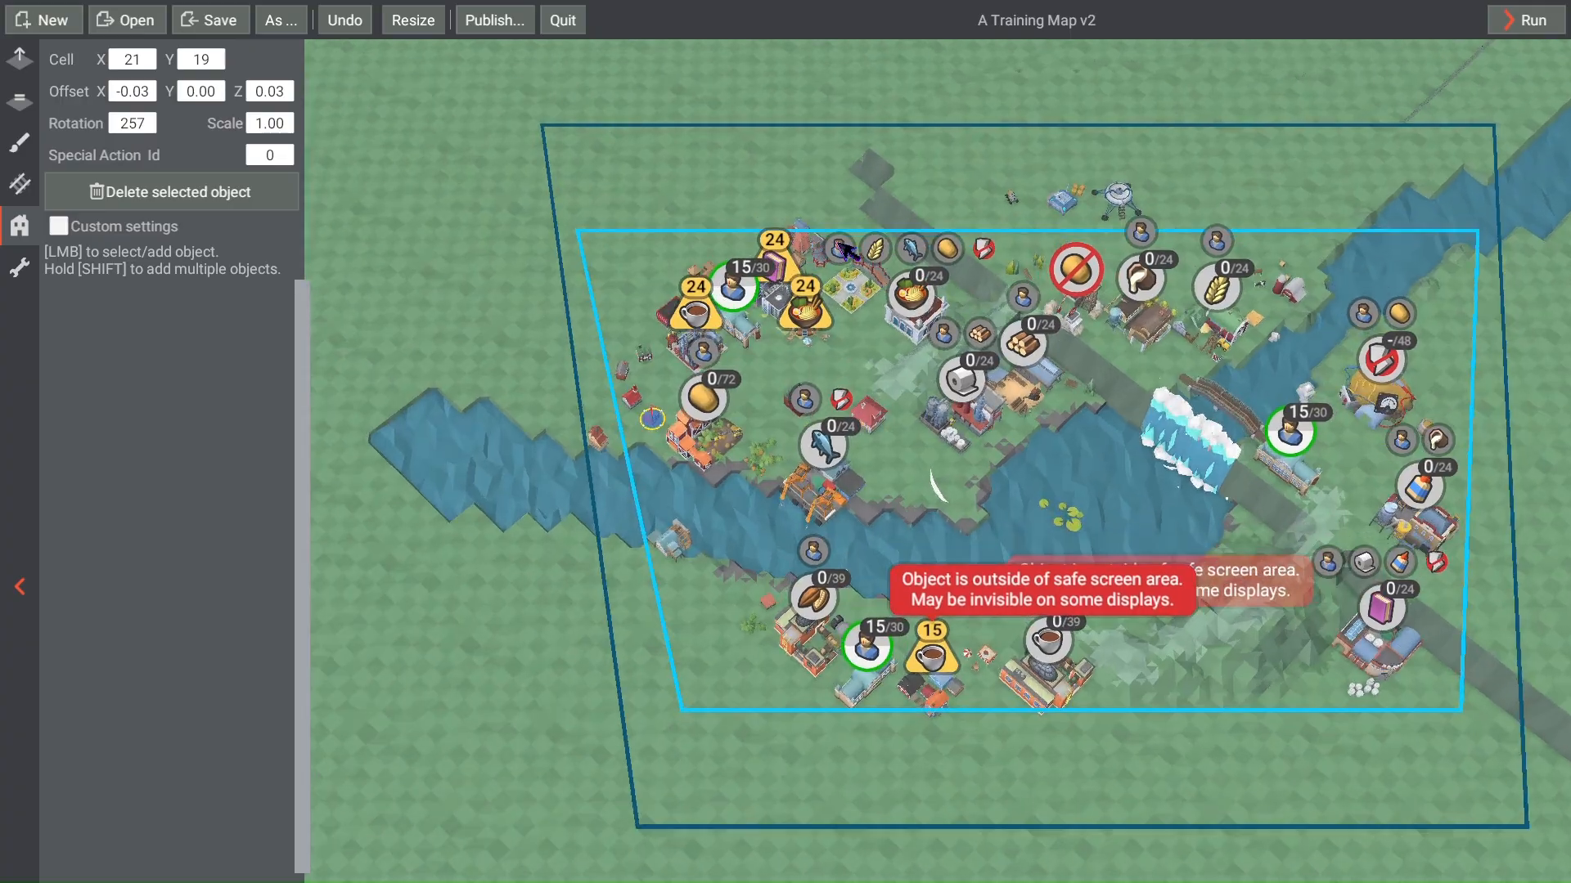
Step: Select the white building covering the ramen factory and set its scale to 4.75
scroll(1061, 445, up, 10)
click(1004, 472)
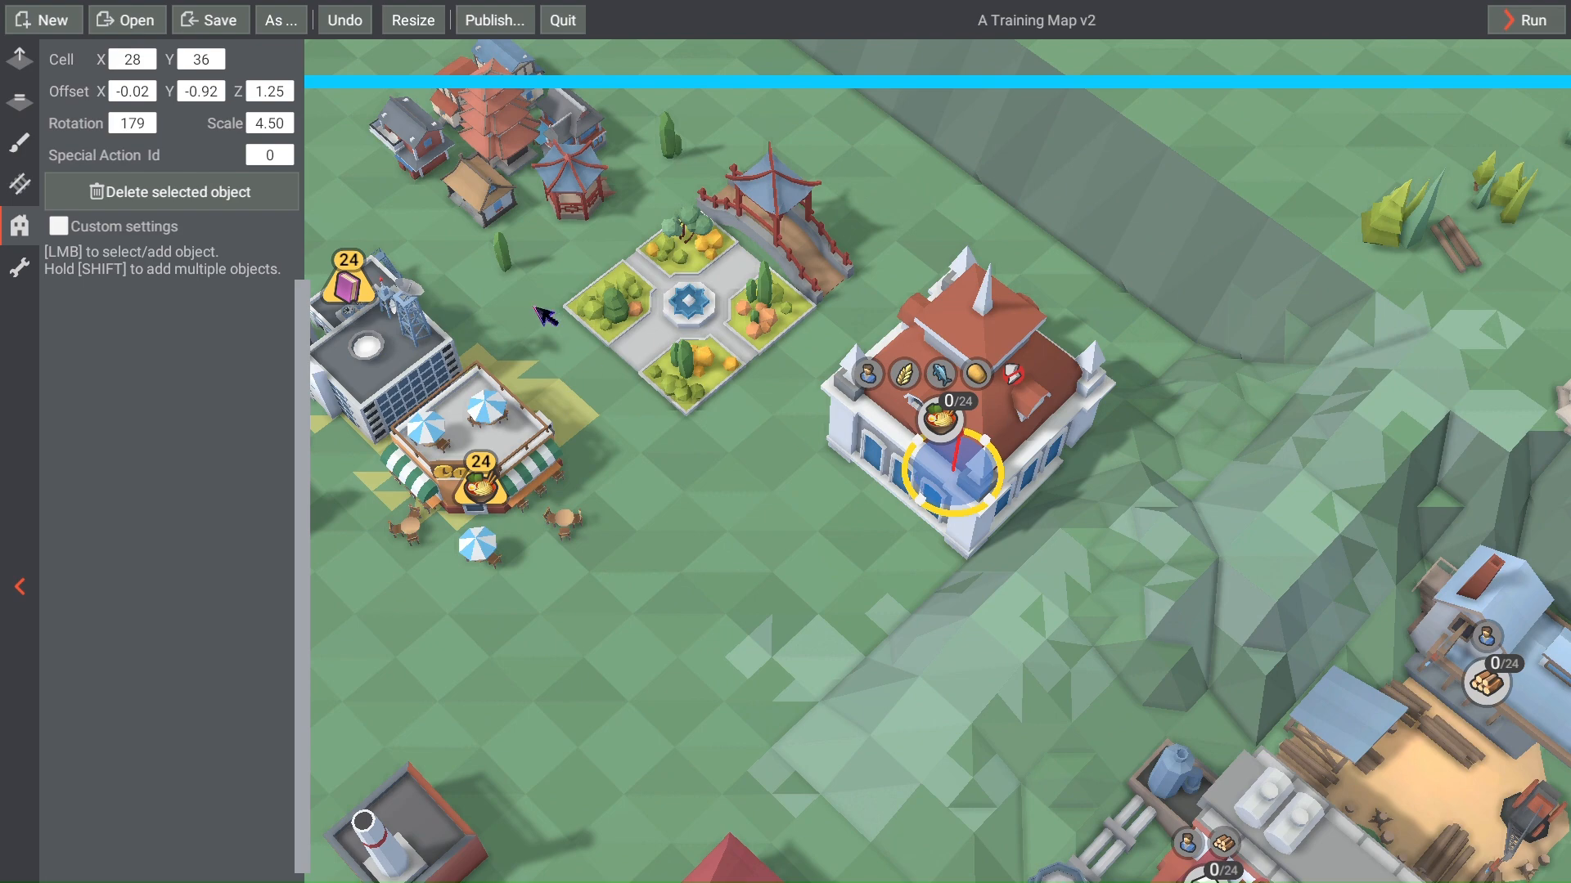
click(275, 125)
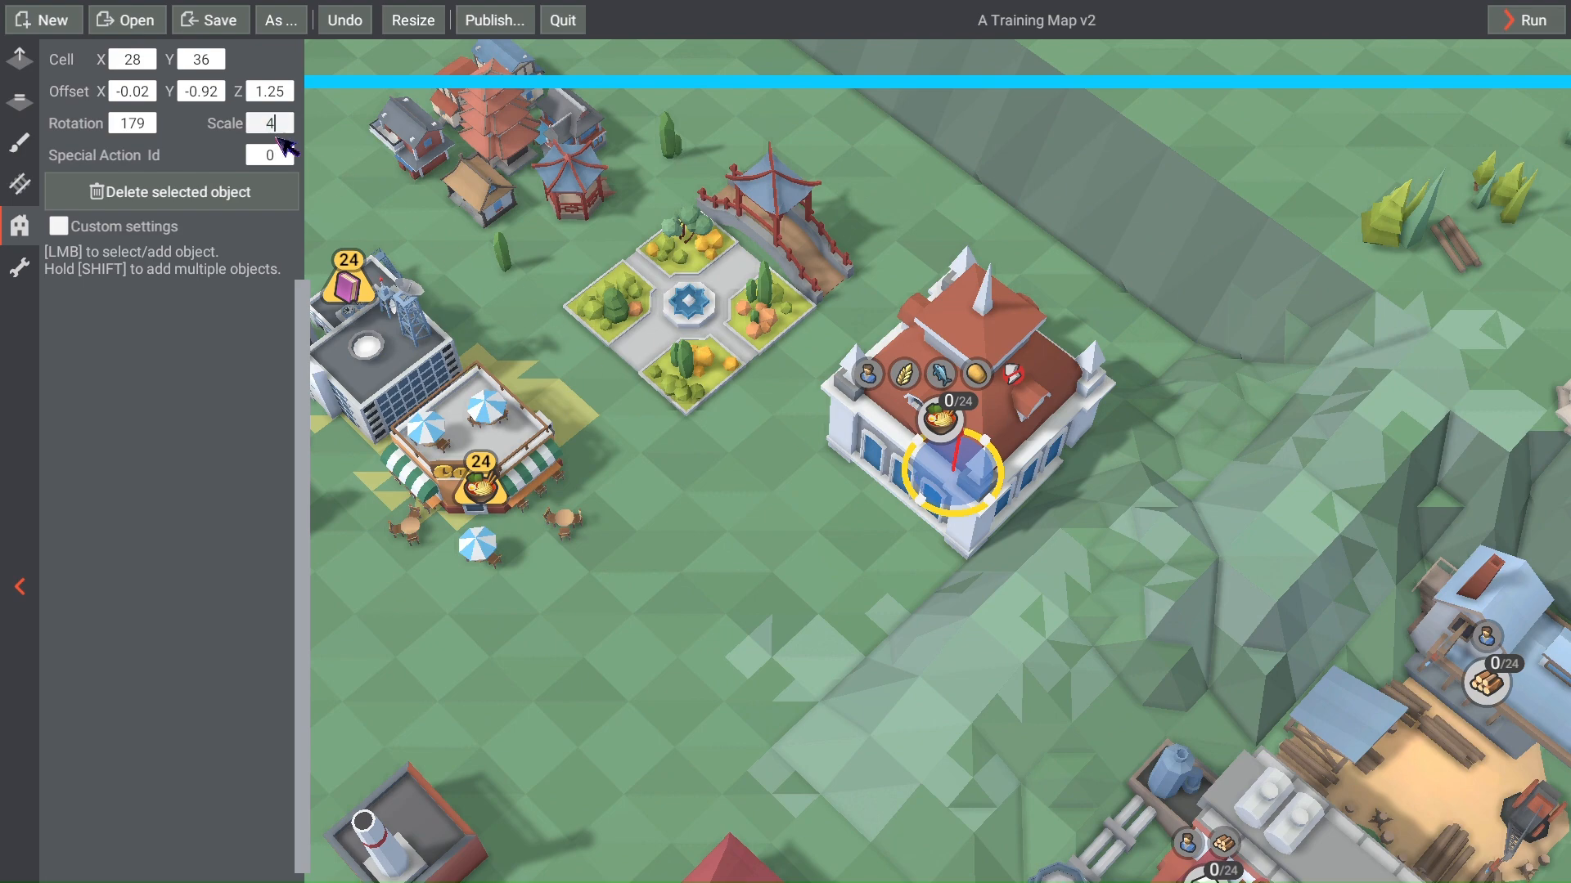
text(4.75)
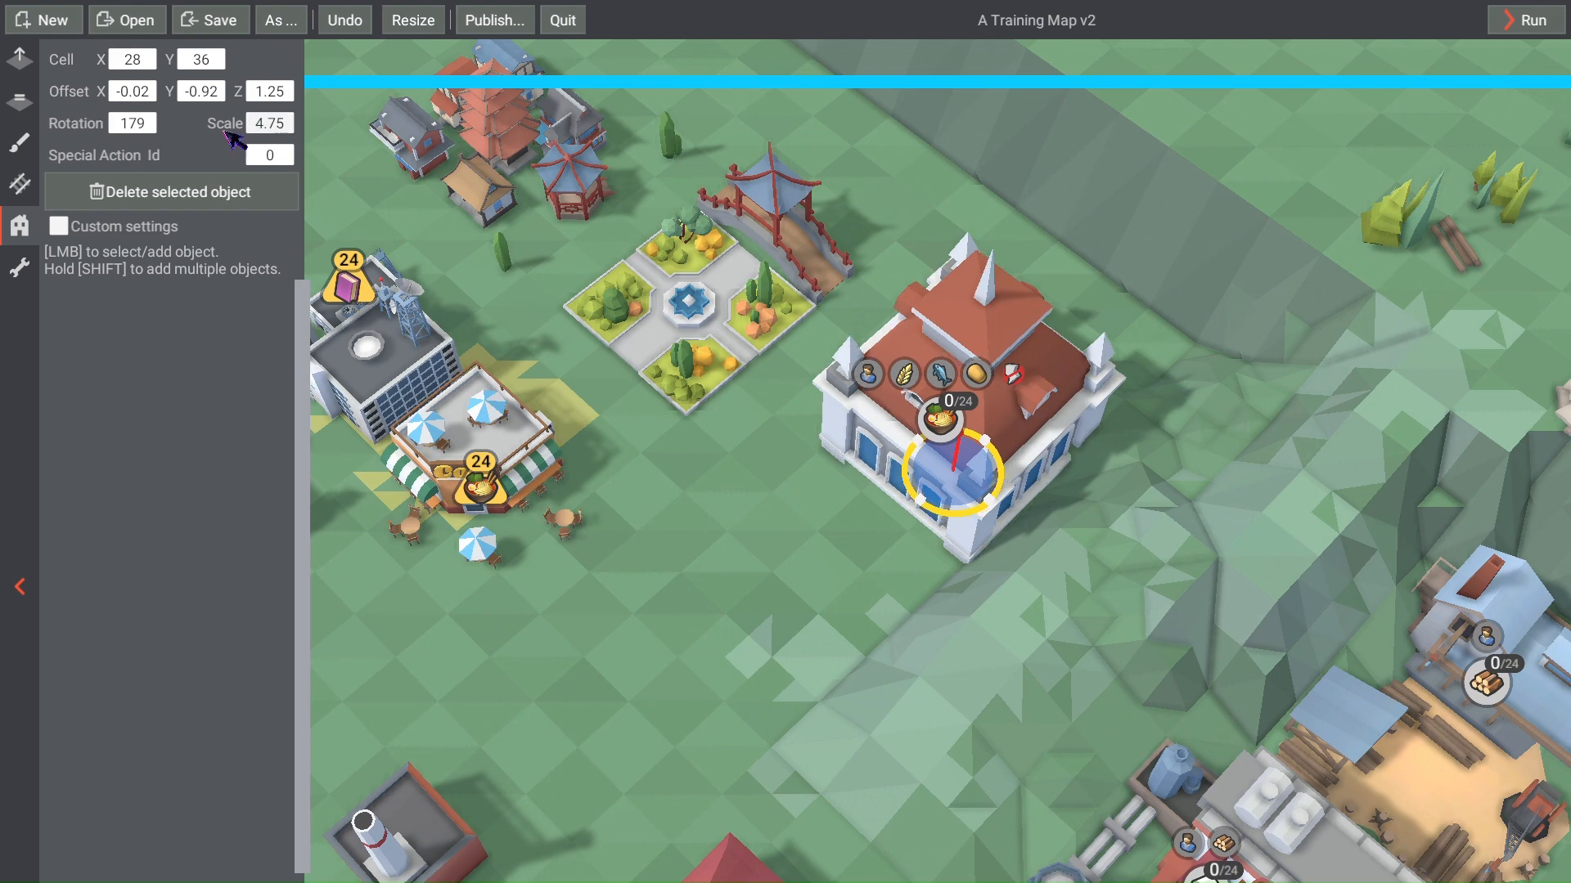
Step: Set the white building's X offset to 0.50, refine it to 0.35, and deselect the building
click(129, 89)
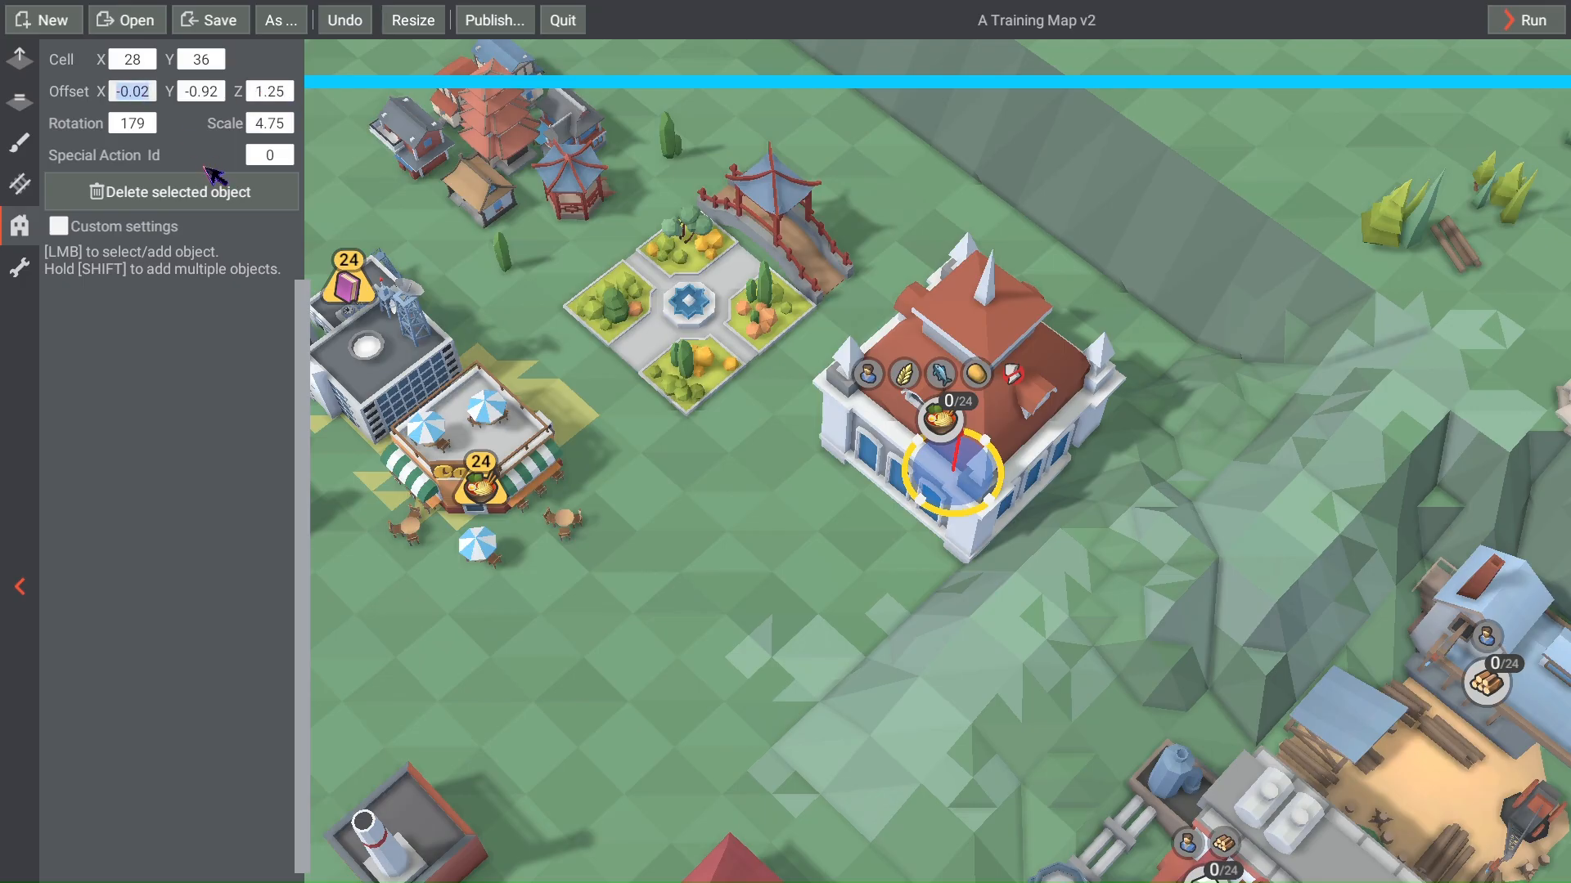
text(.5)
key(Return)
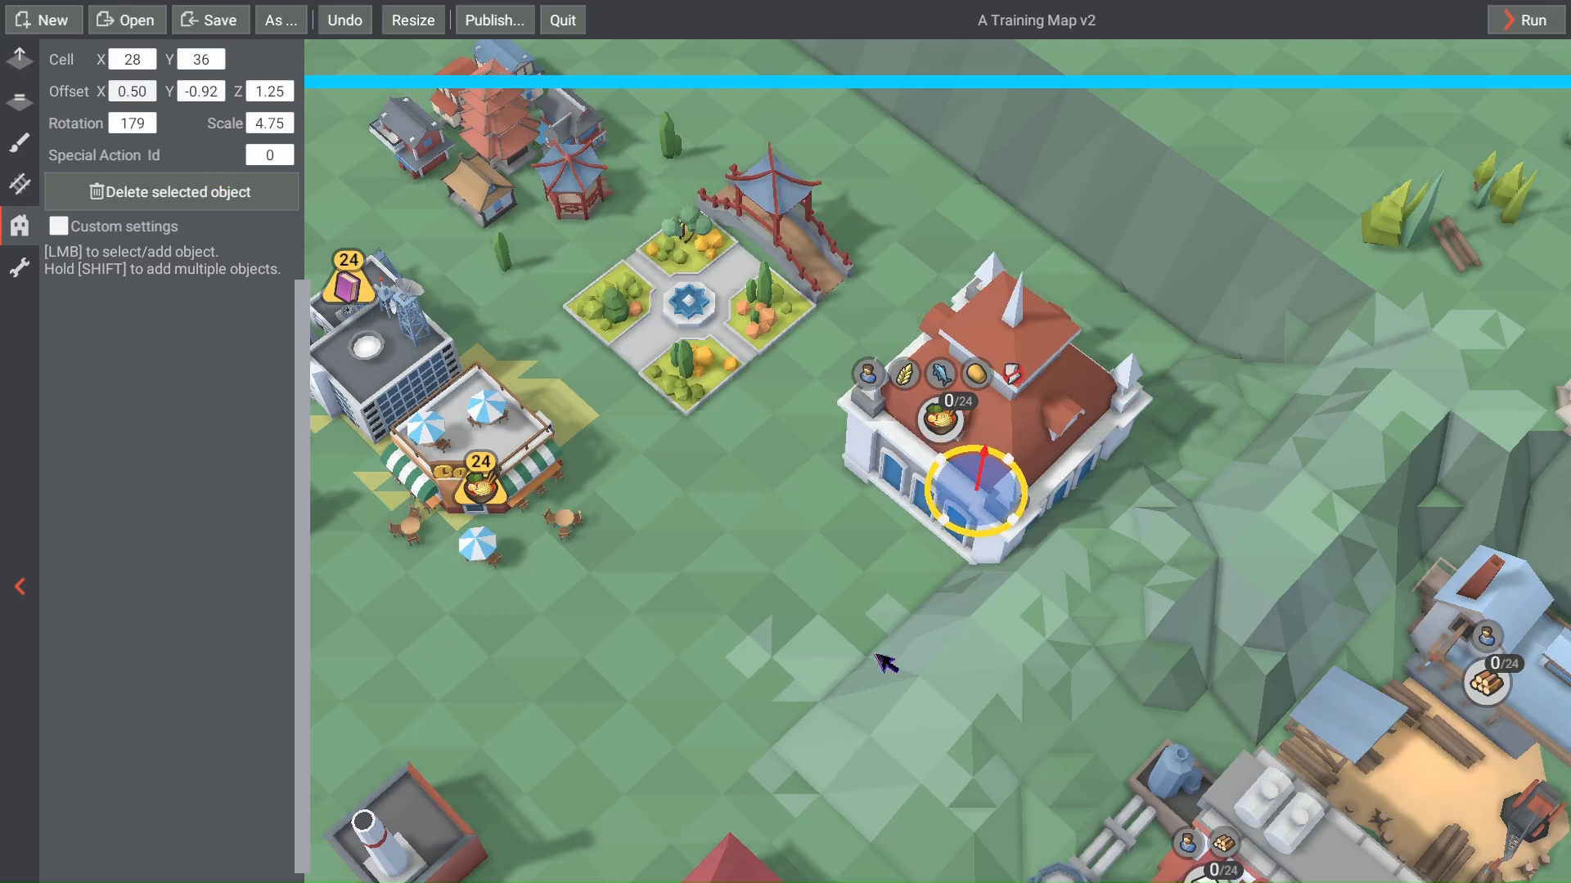
scroll(885, 663, up, 5)
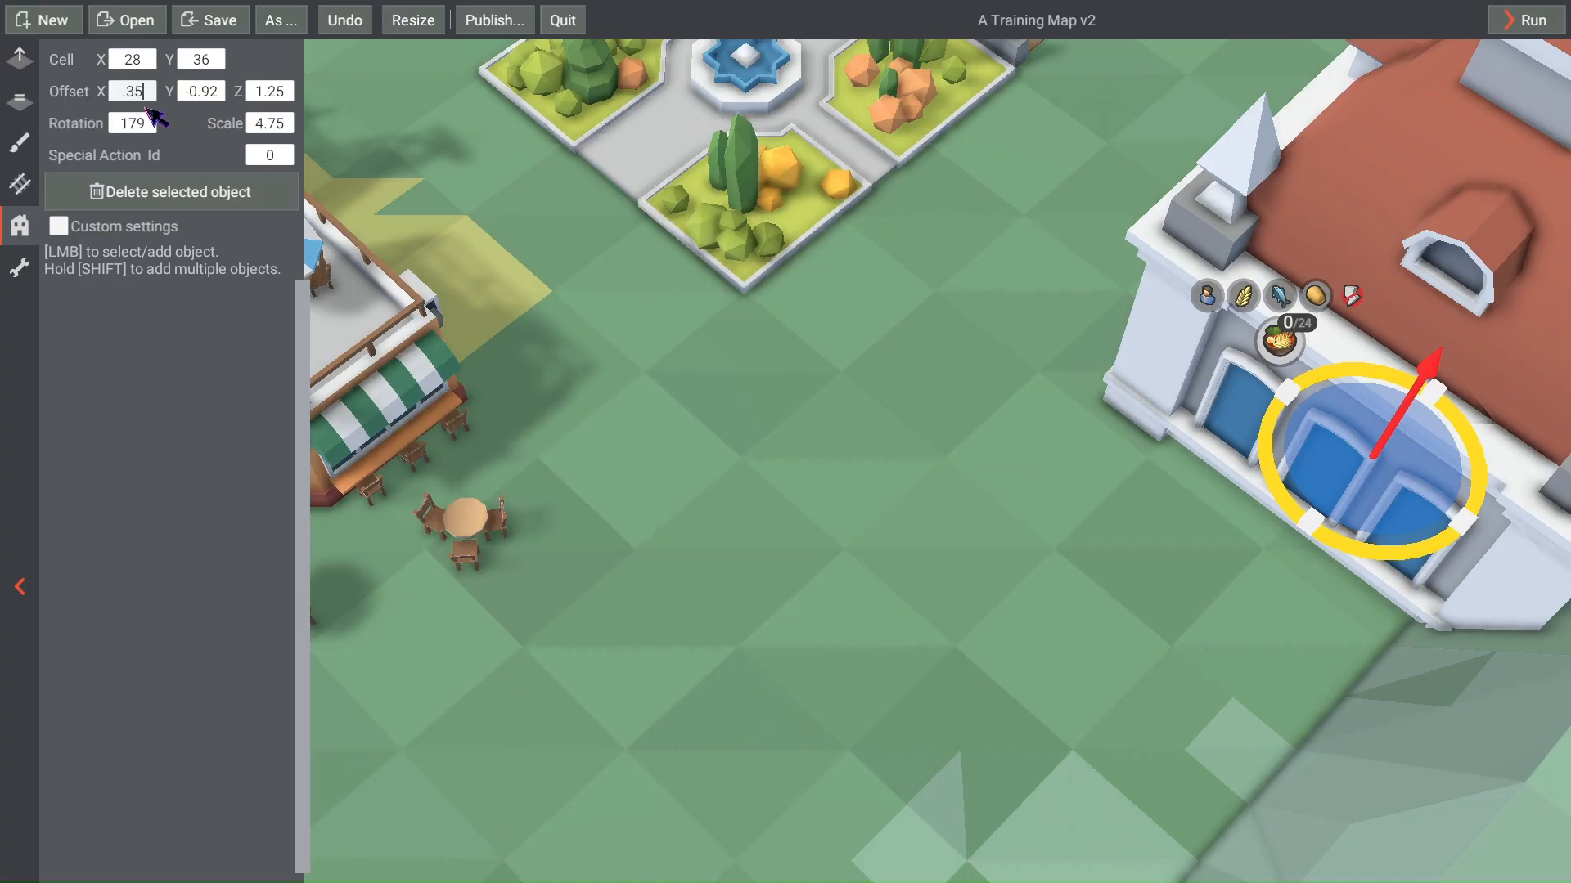
key(Return)
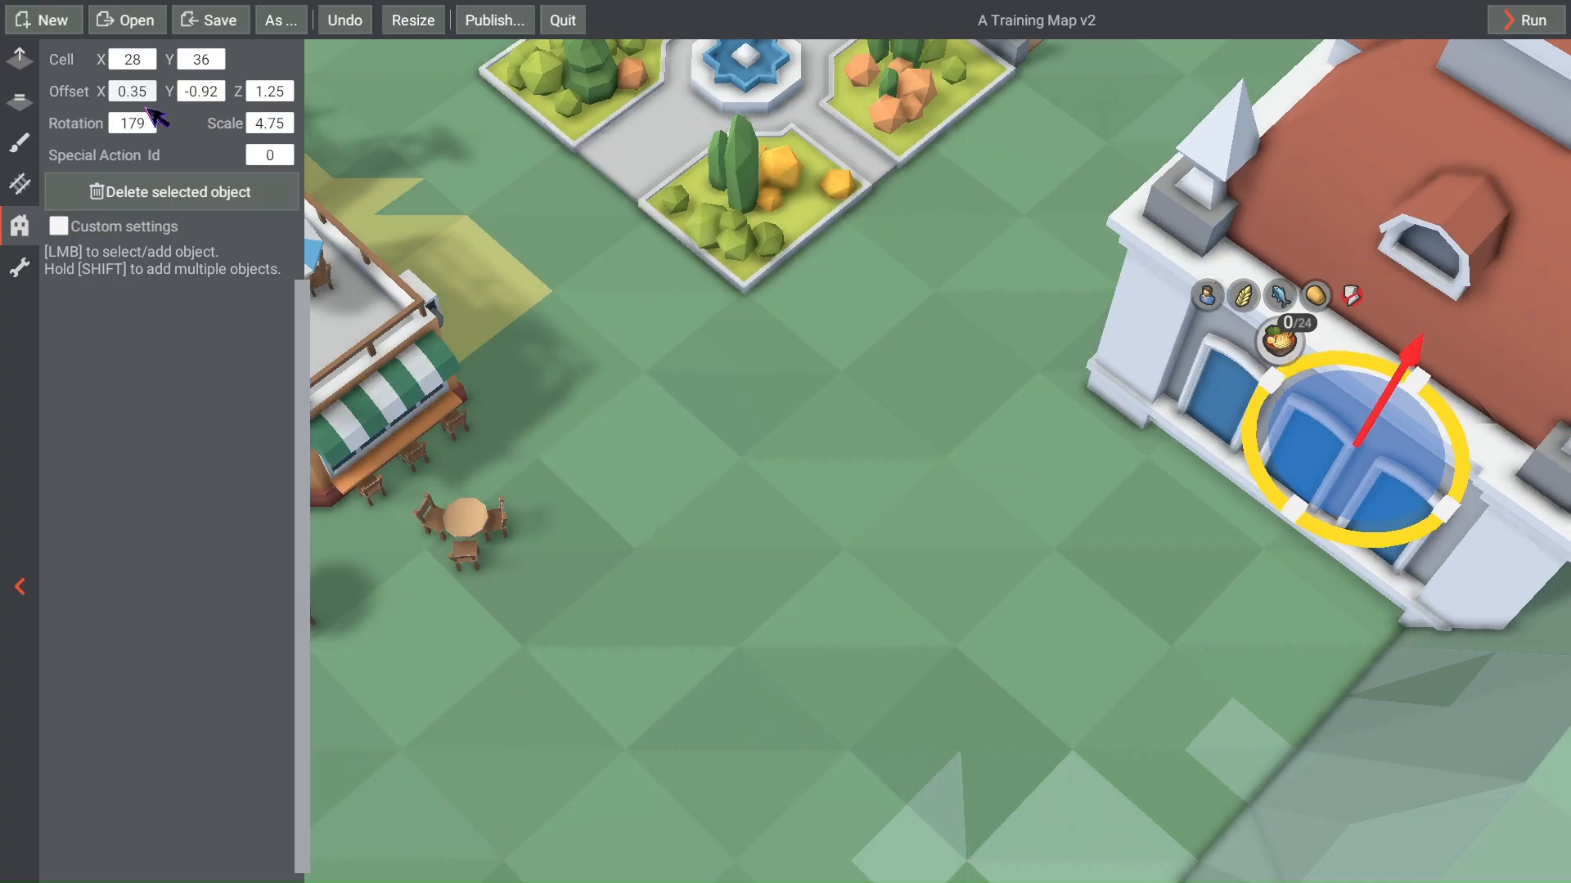
scroll(311, 335, down, 3)
scroll(499, 420, down, 3)
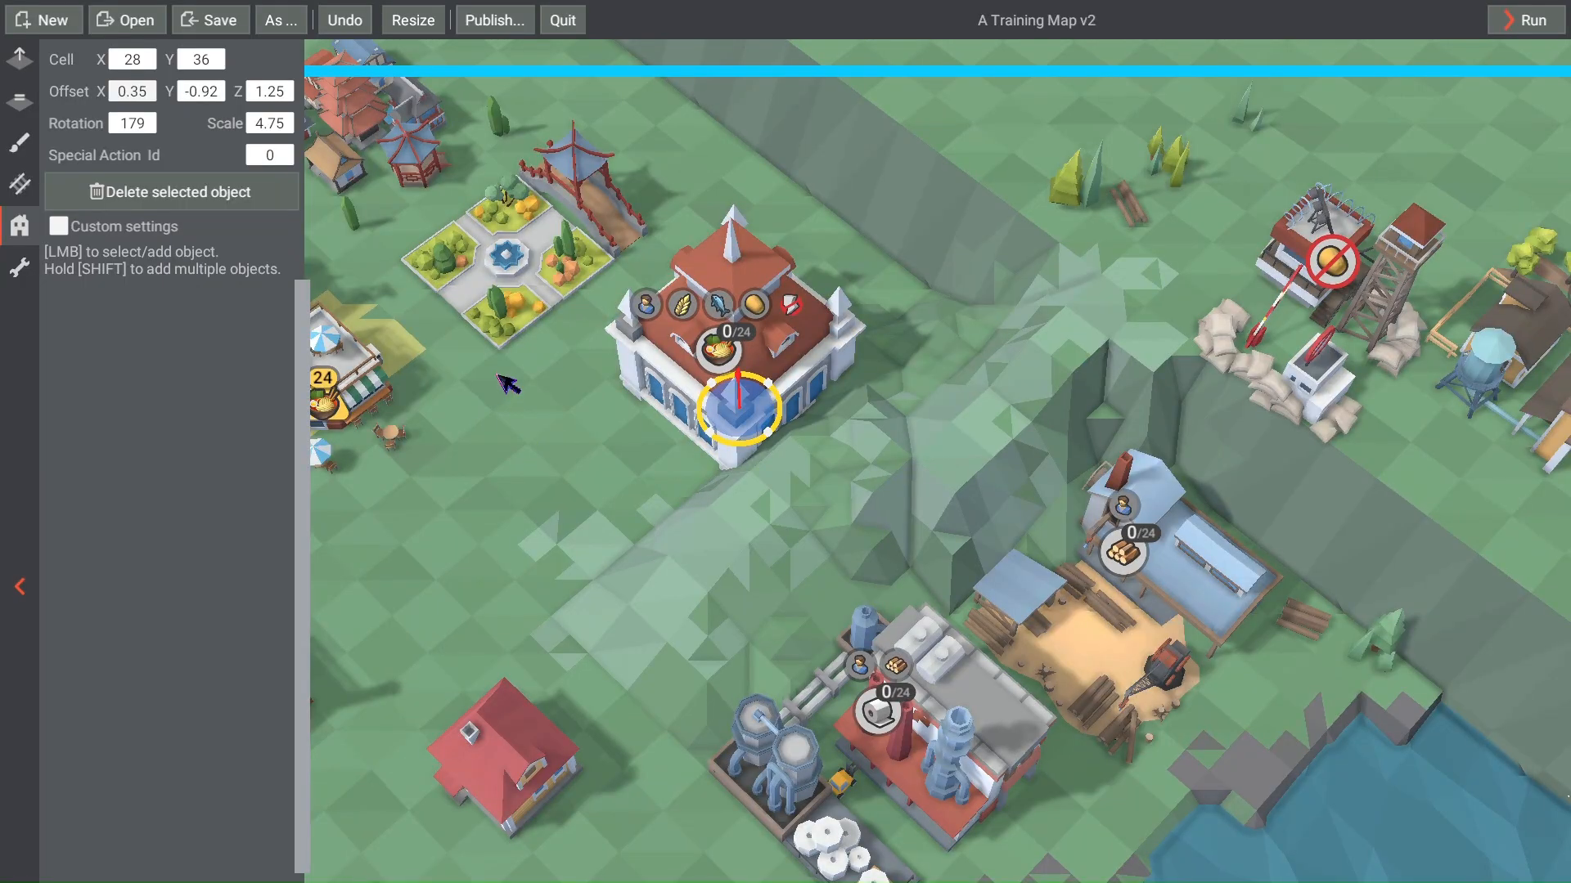
click(590, 524)
Step: Move the chimney building beside the red house into the white building's rear corner, with scale 1.23 and Z offset -0.10
key(a)
key(d)
key(w)
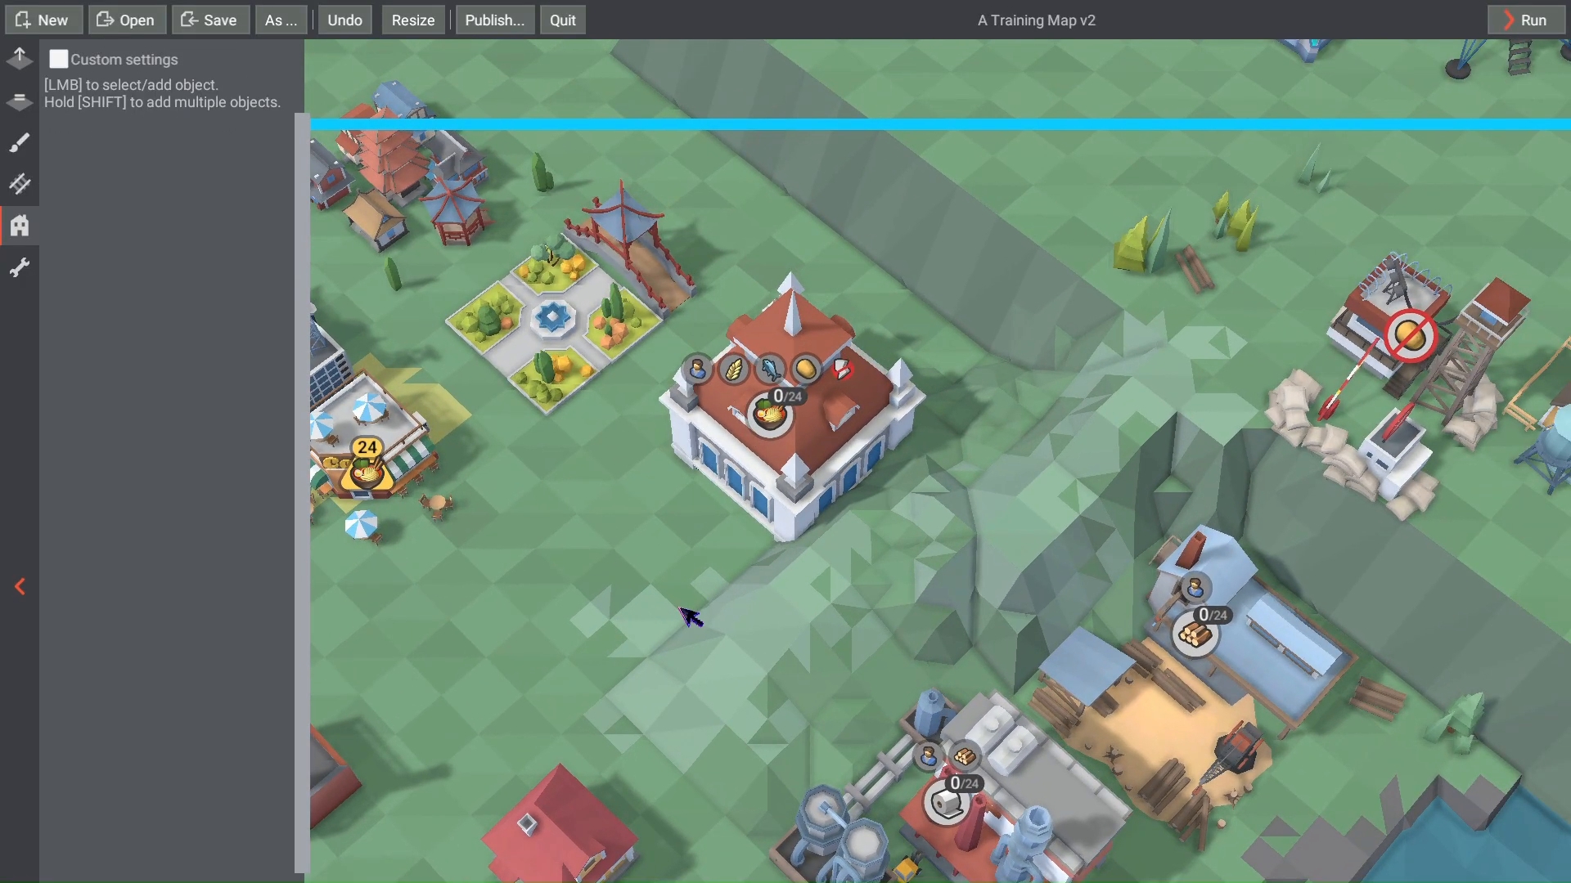
scroll(691, 607, down, 4)
key(s)
key(a)
key(w)
scroll(769, 501, up, 2)
key(s)
key(a)
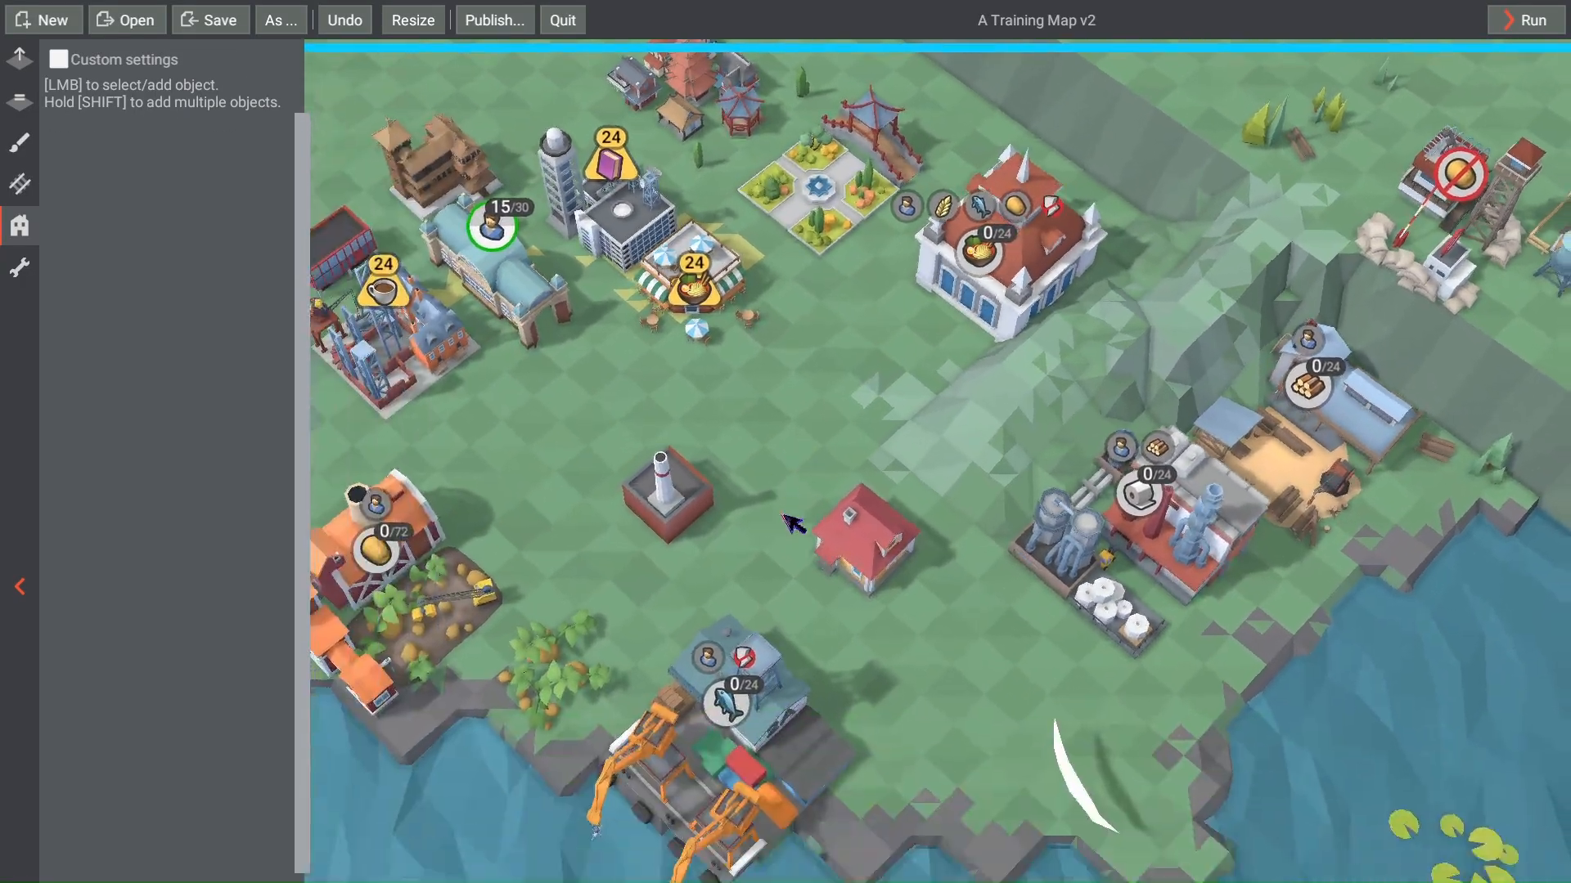
key(s)
key(d)
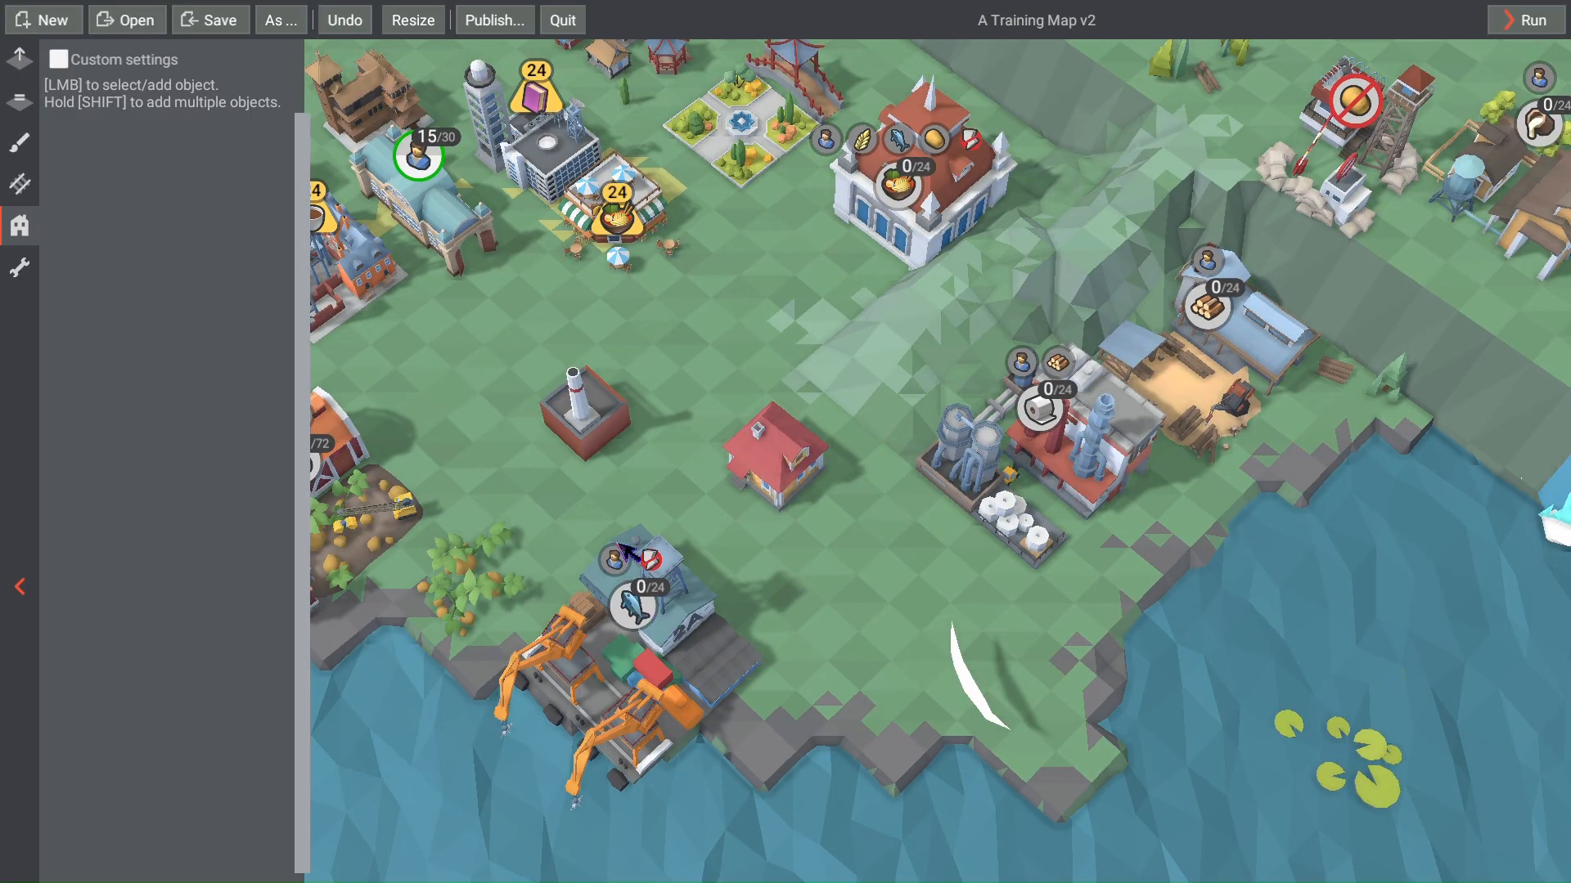
click(600, 423)
scroll(605, 438, up, 3)
key(w)
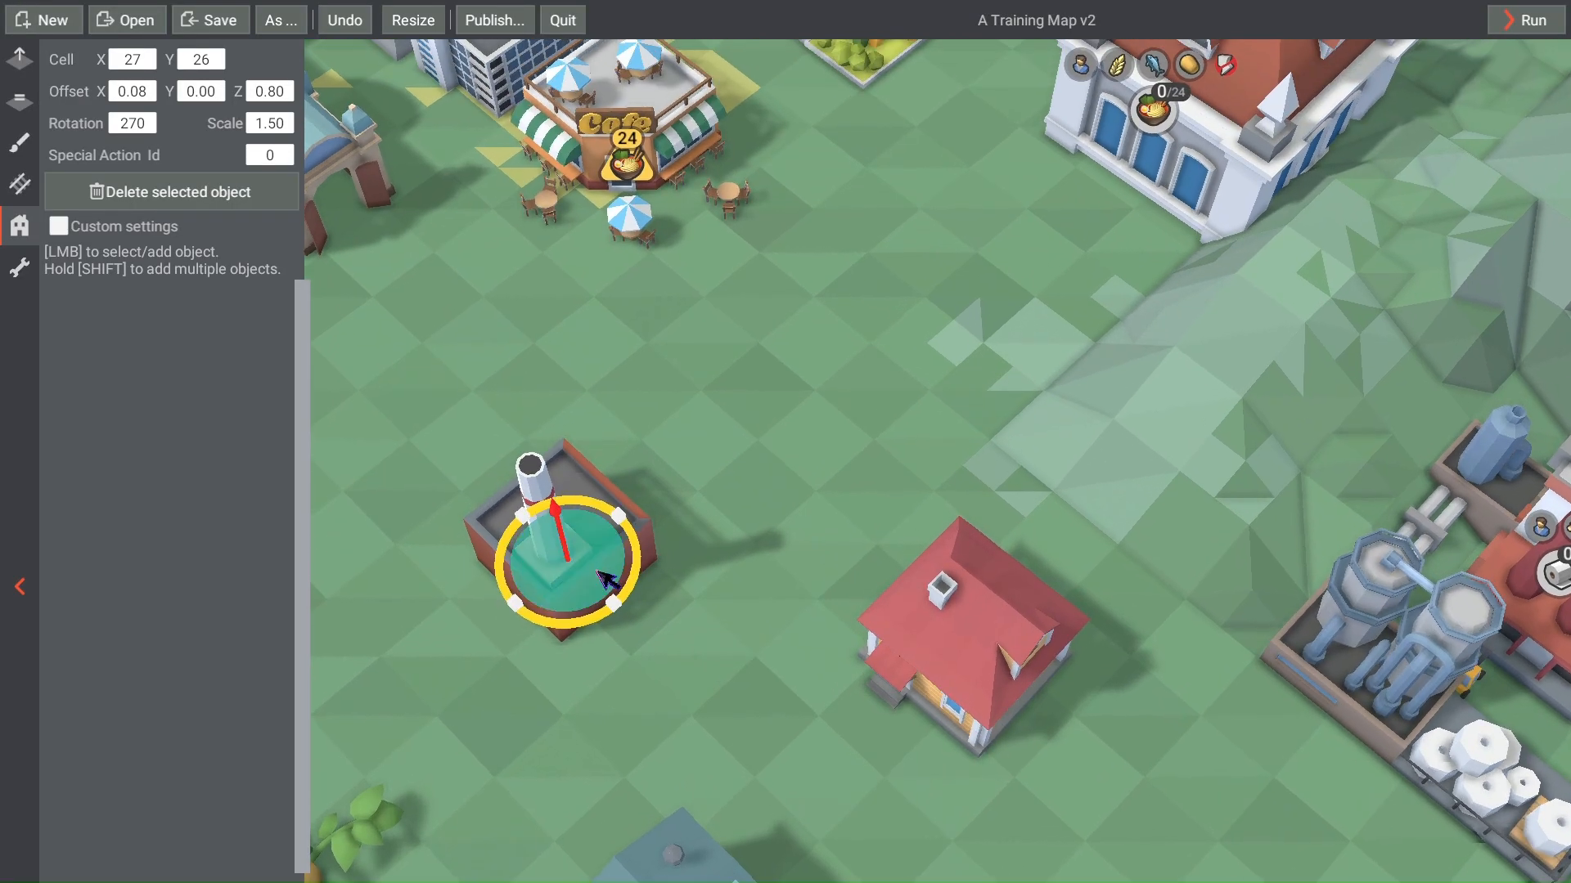
key(d)
key(w)
drag(600, 570, 883, 387)
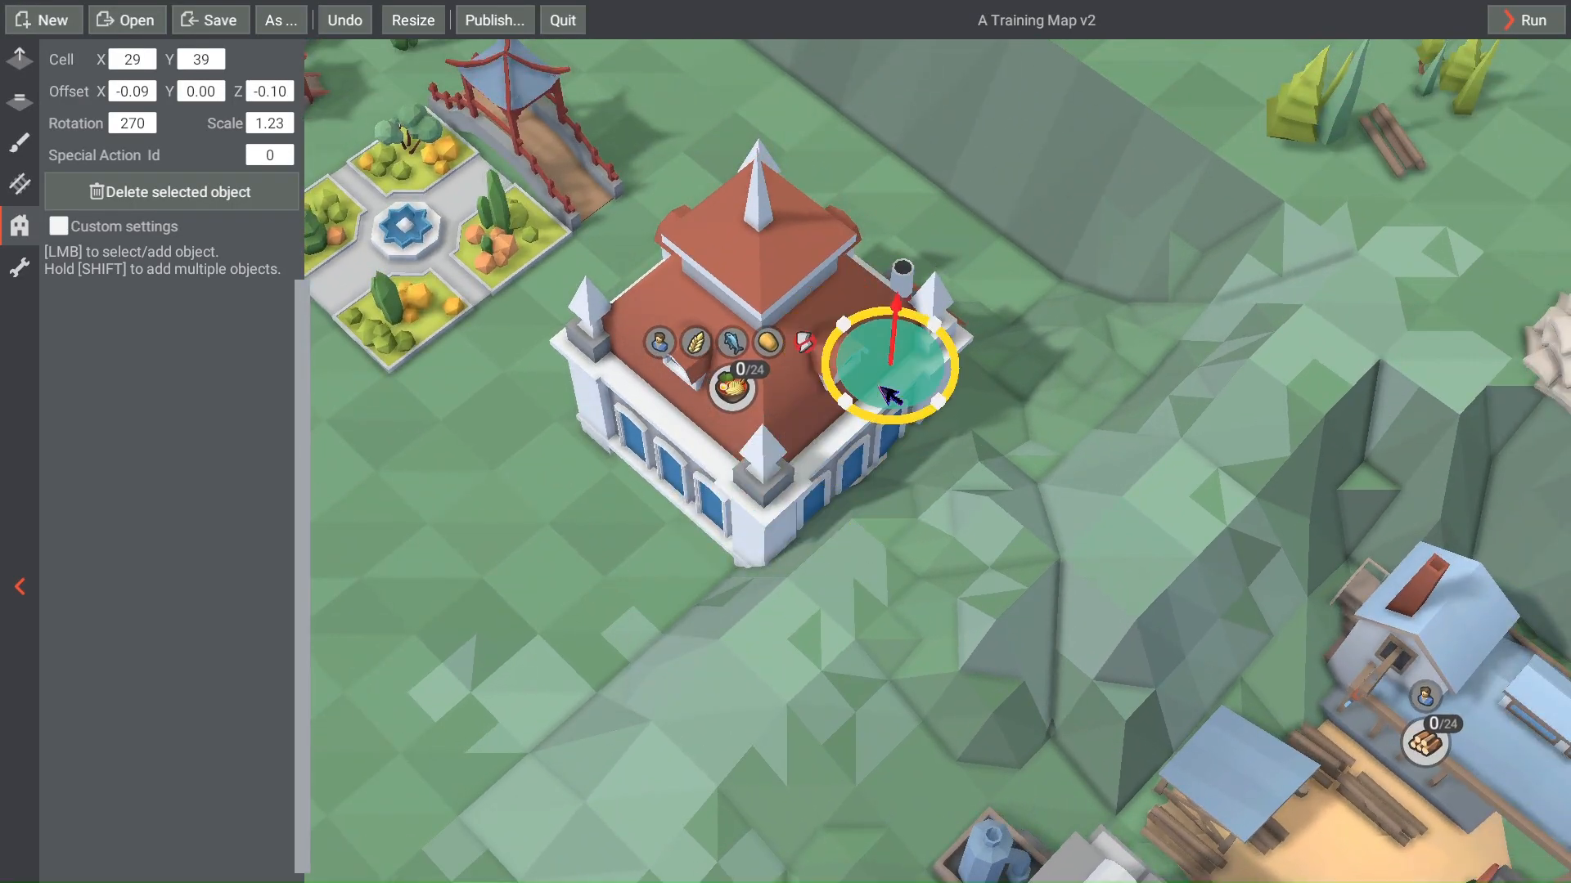
Step: Set the chimney building's rotation to 180 and adjust its Z offset so only the chimney rises through the white building's roof
key(d)
scroll(867, 430, up, 3)
key(d)
key(w)
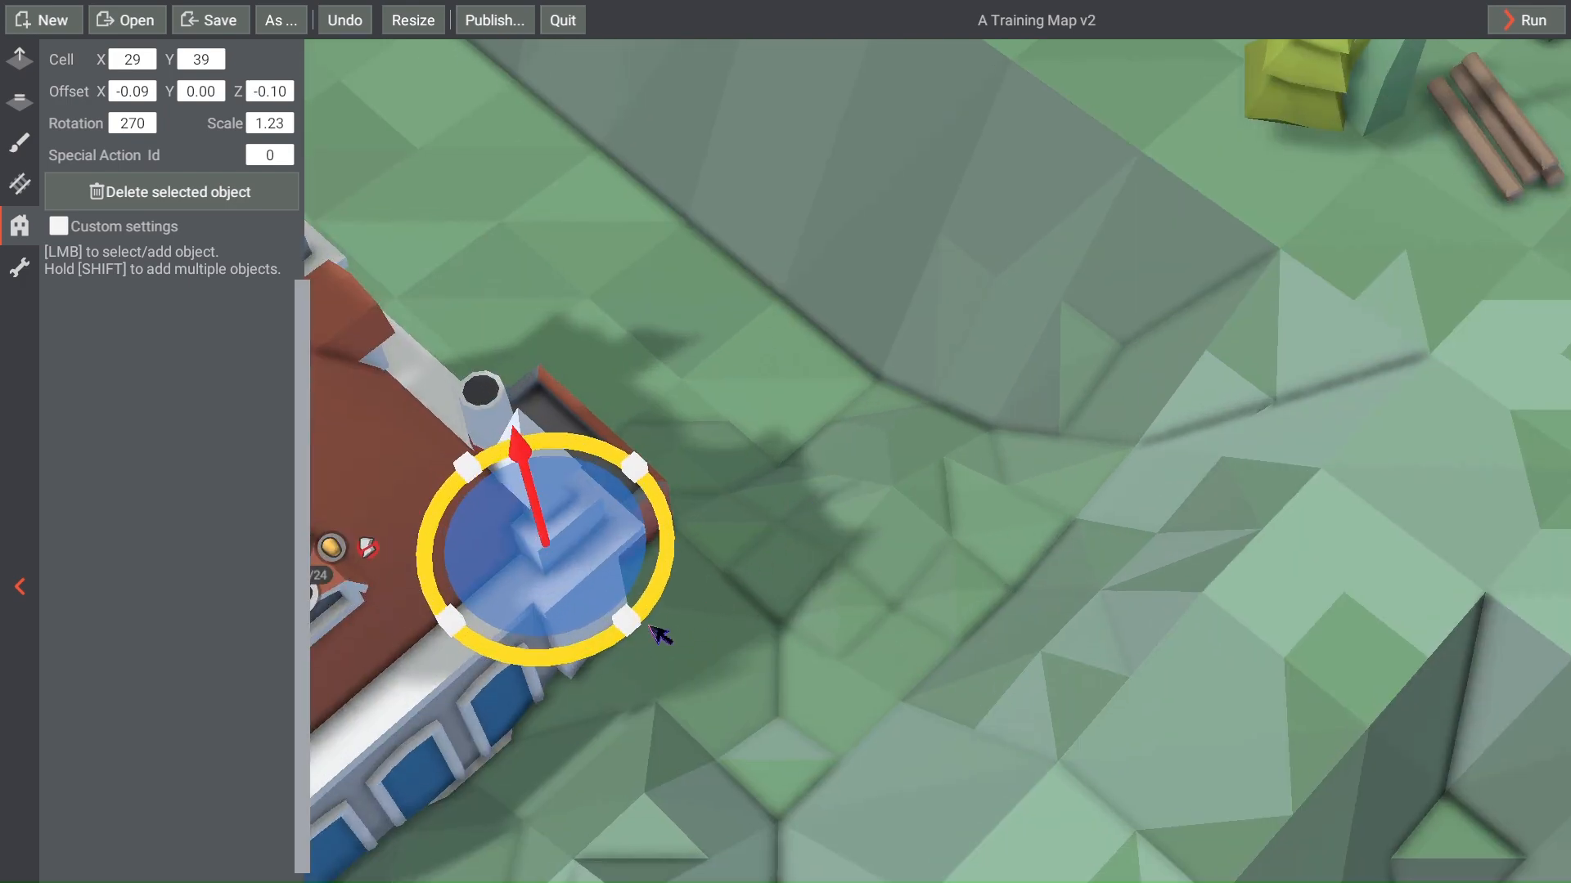
drag(659, 634, 674, 524)
click(141, 126)
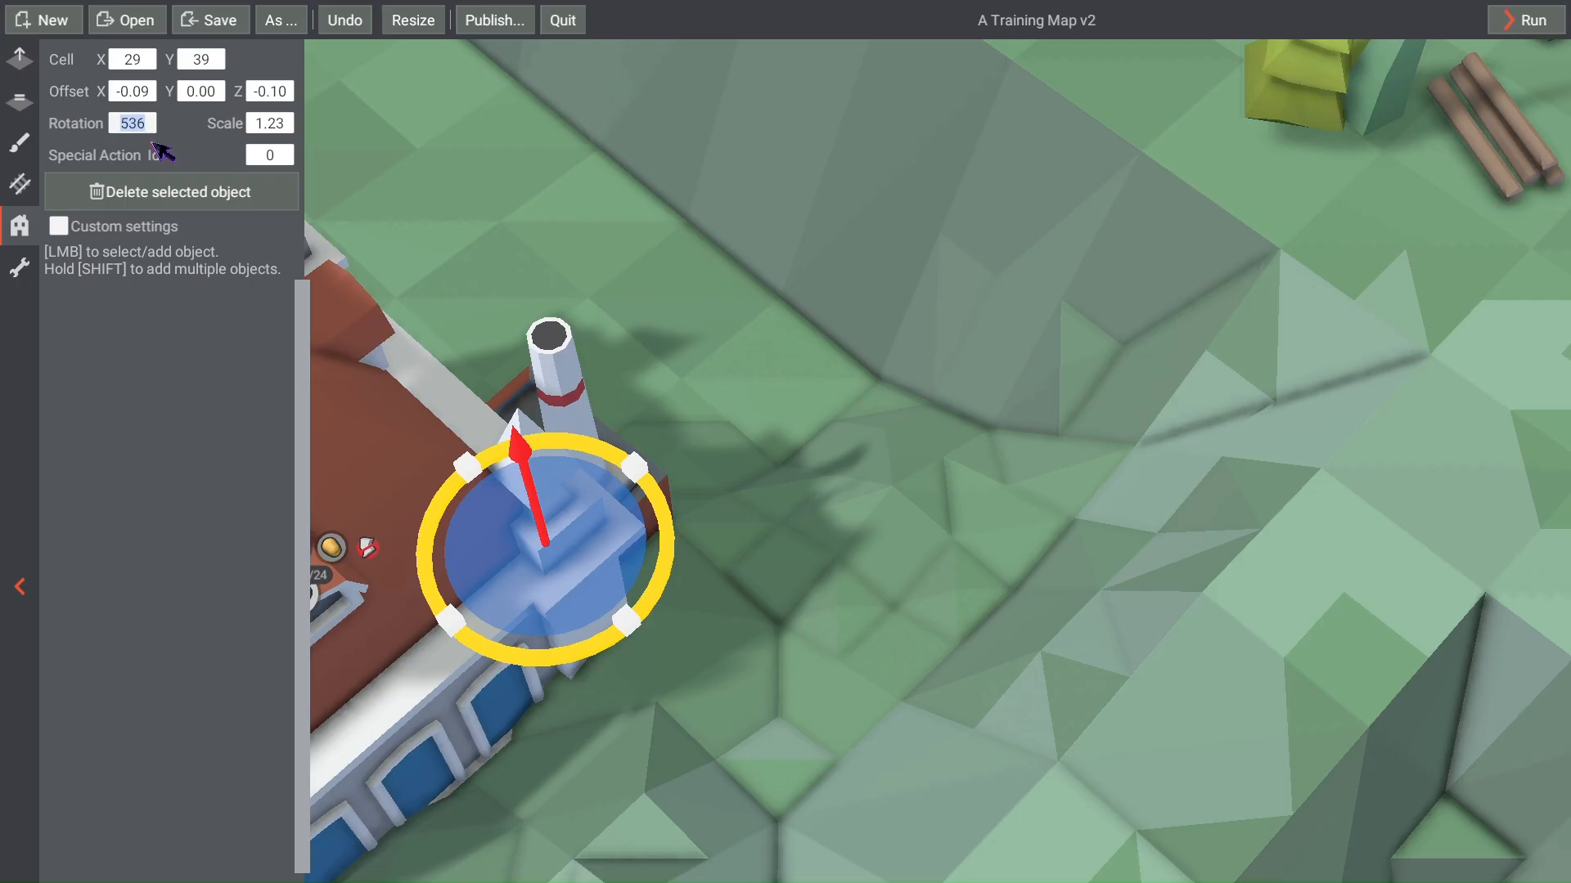
key(Return)
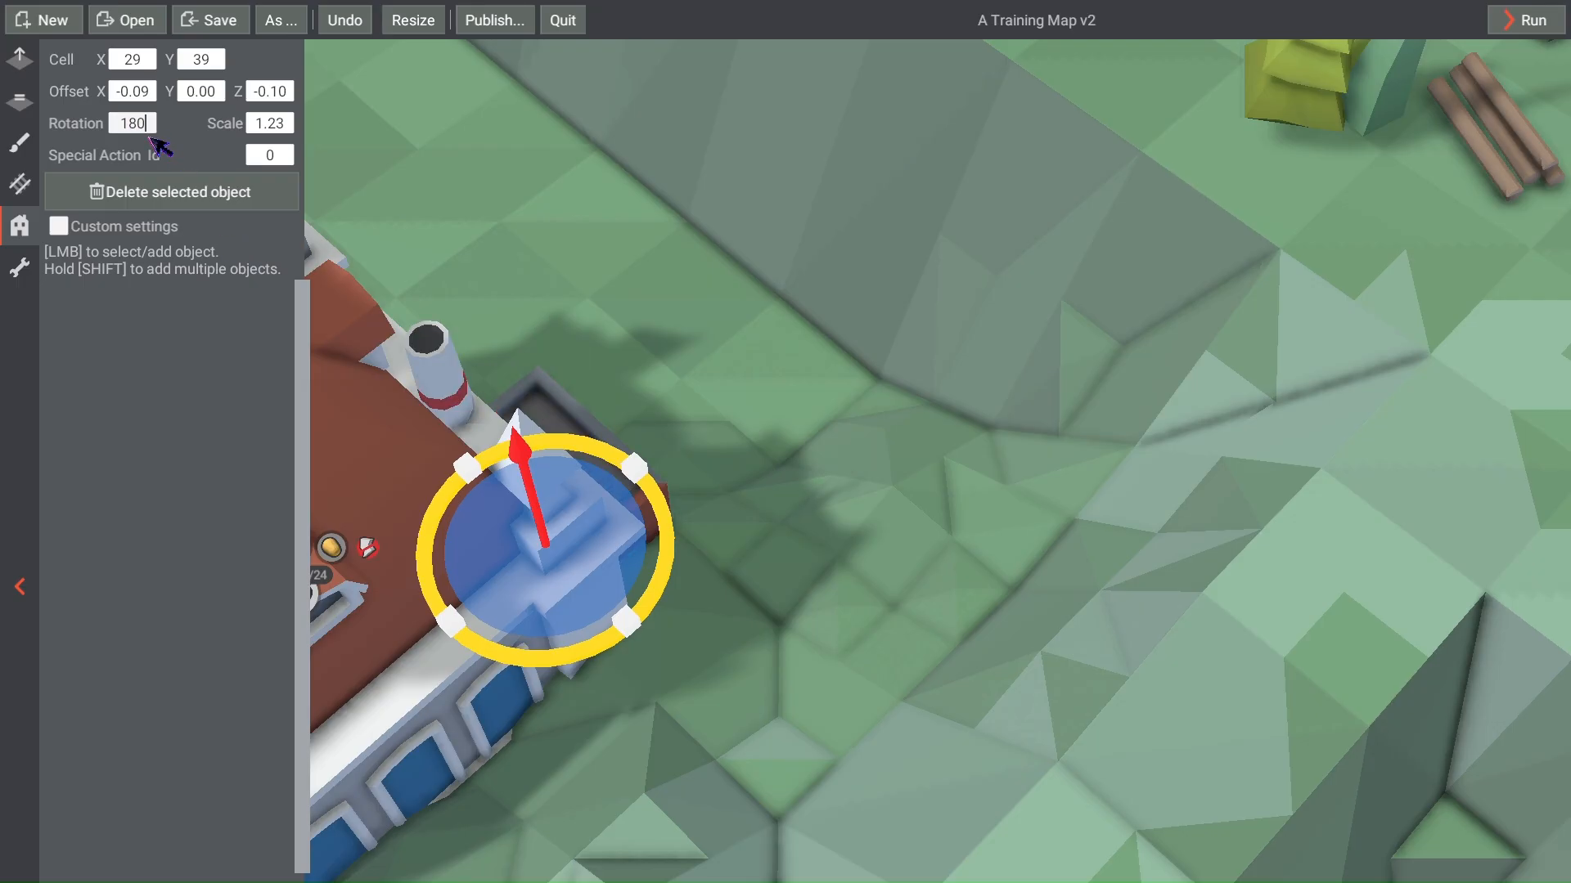
text(180)
key(Return)
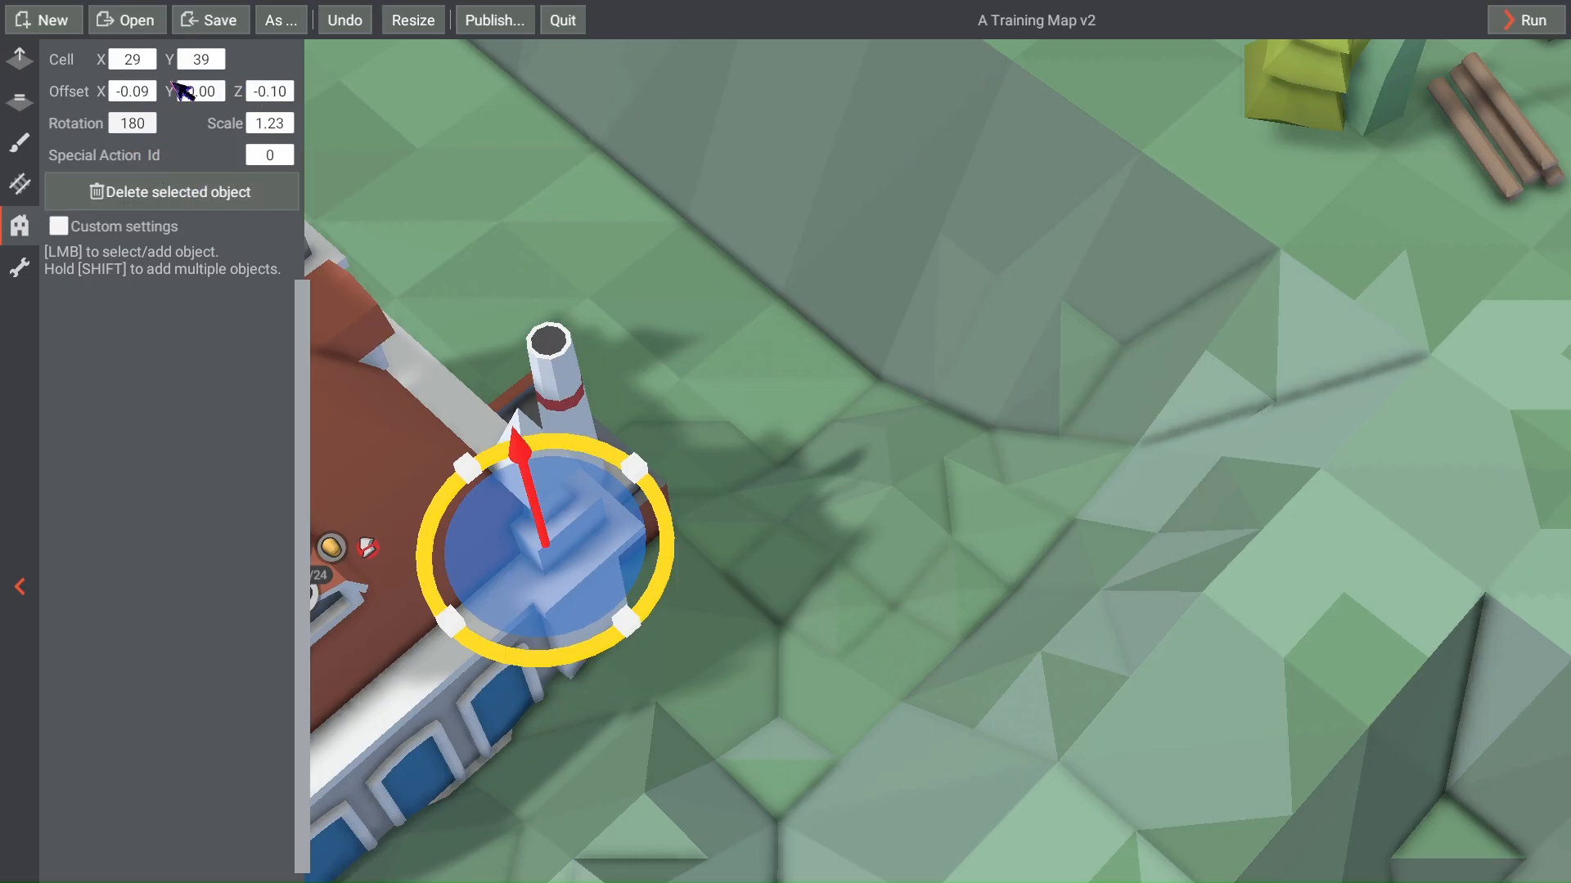
click(276, 95)
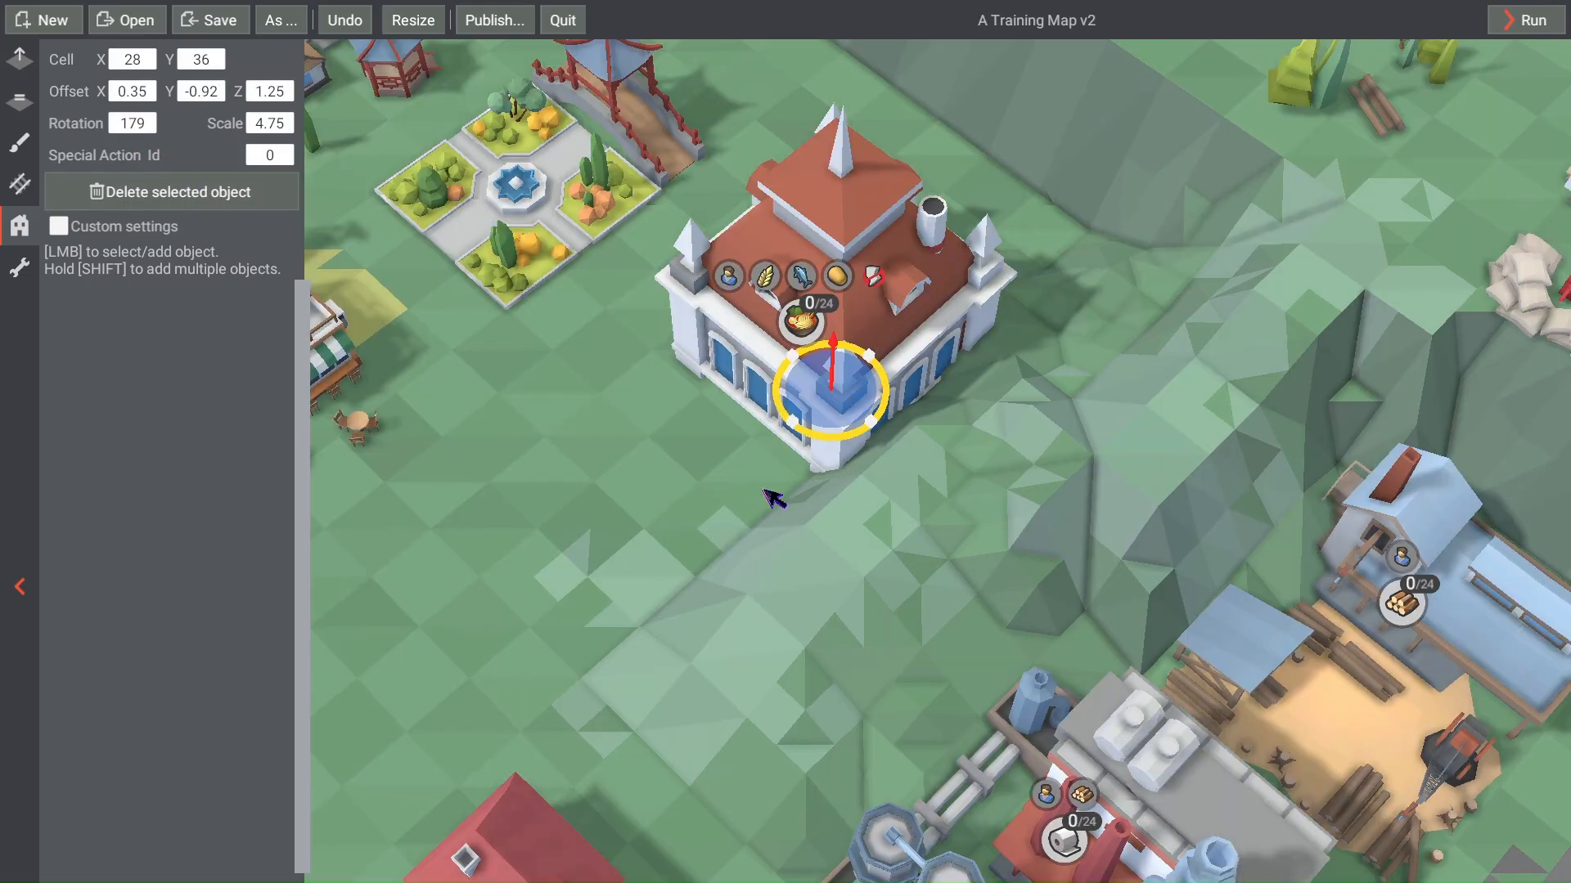
Step: Examine the white building and its roof chimney in the editor and in a test run, and return to the map editor
key(w)
key(a)
click(715, 606)
key(s)
key(w)
key(d)
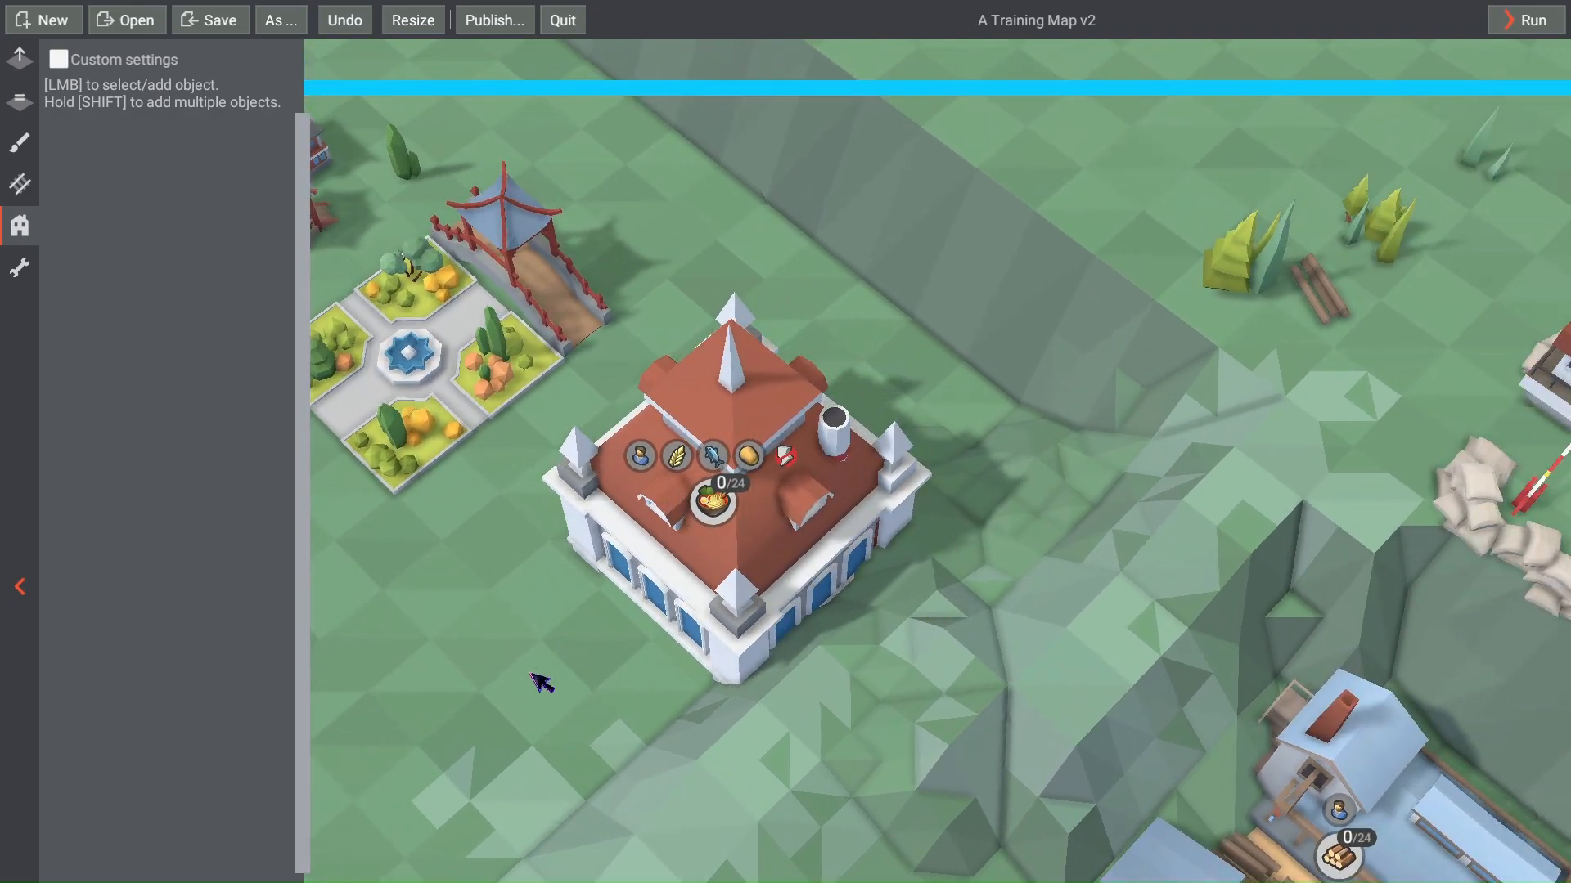
scroll(542, 681, down, 3)
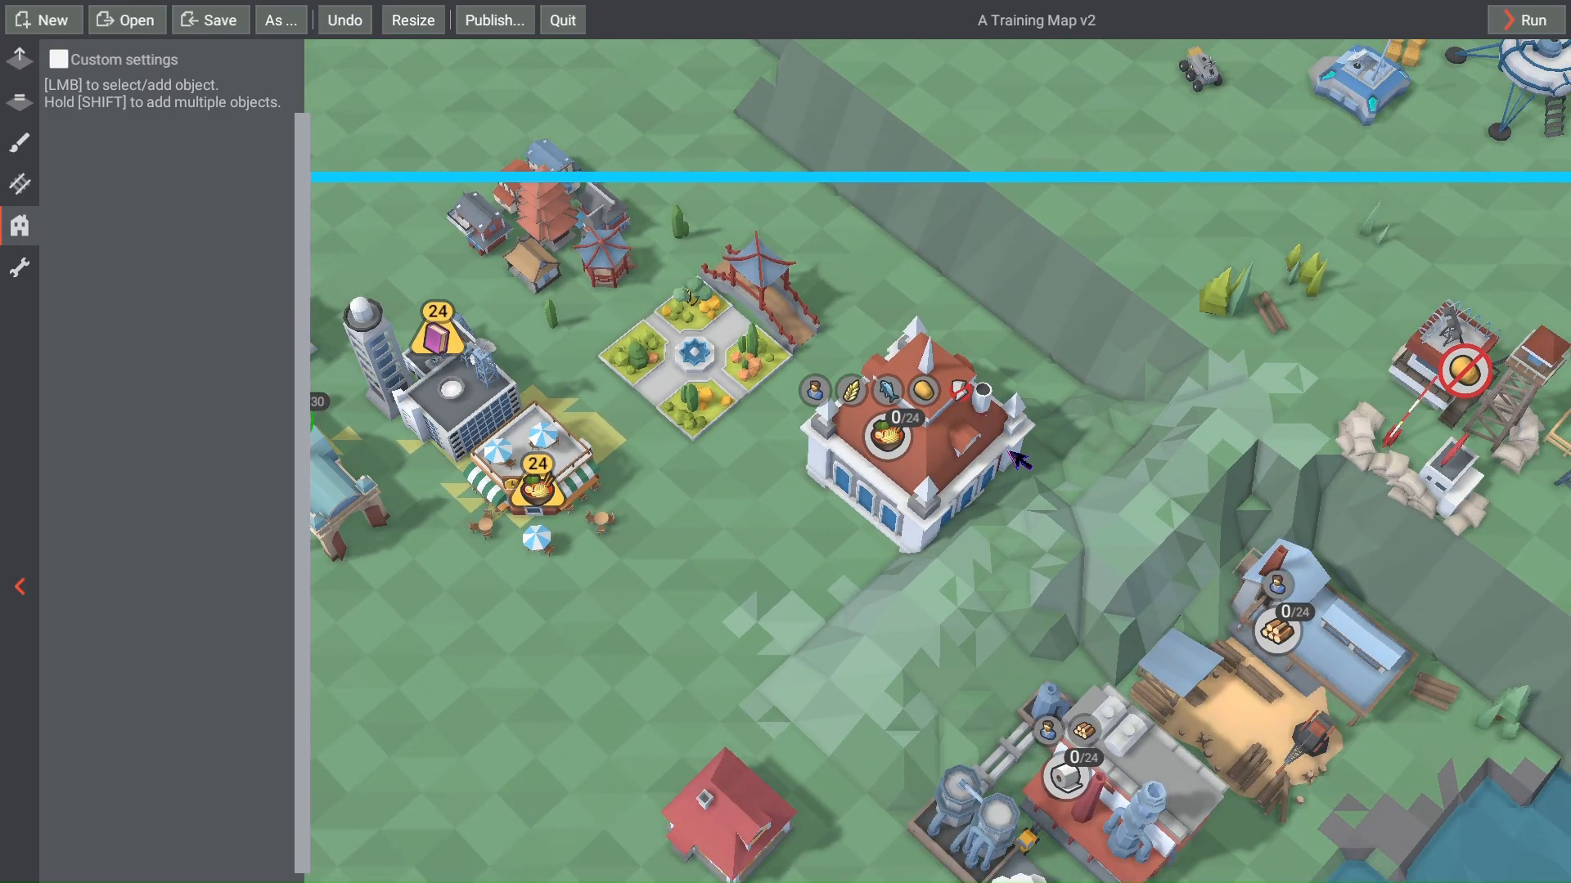
click(1525, 20)
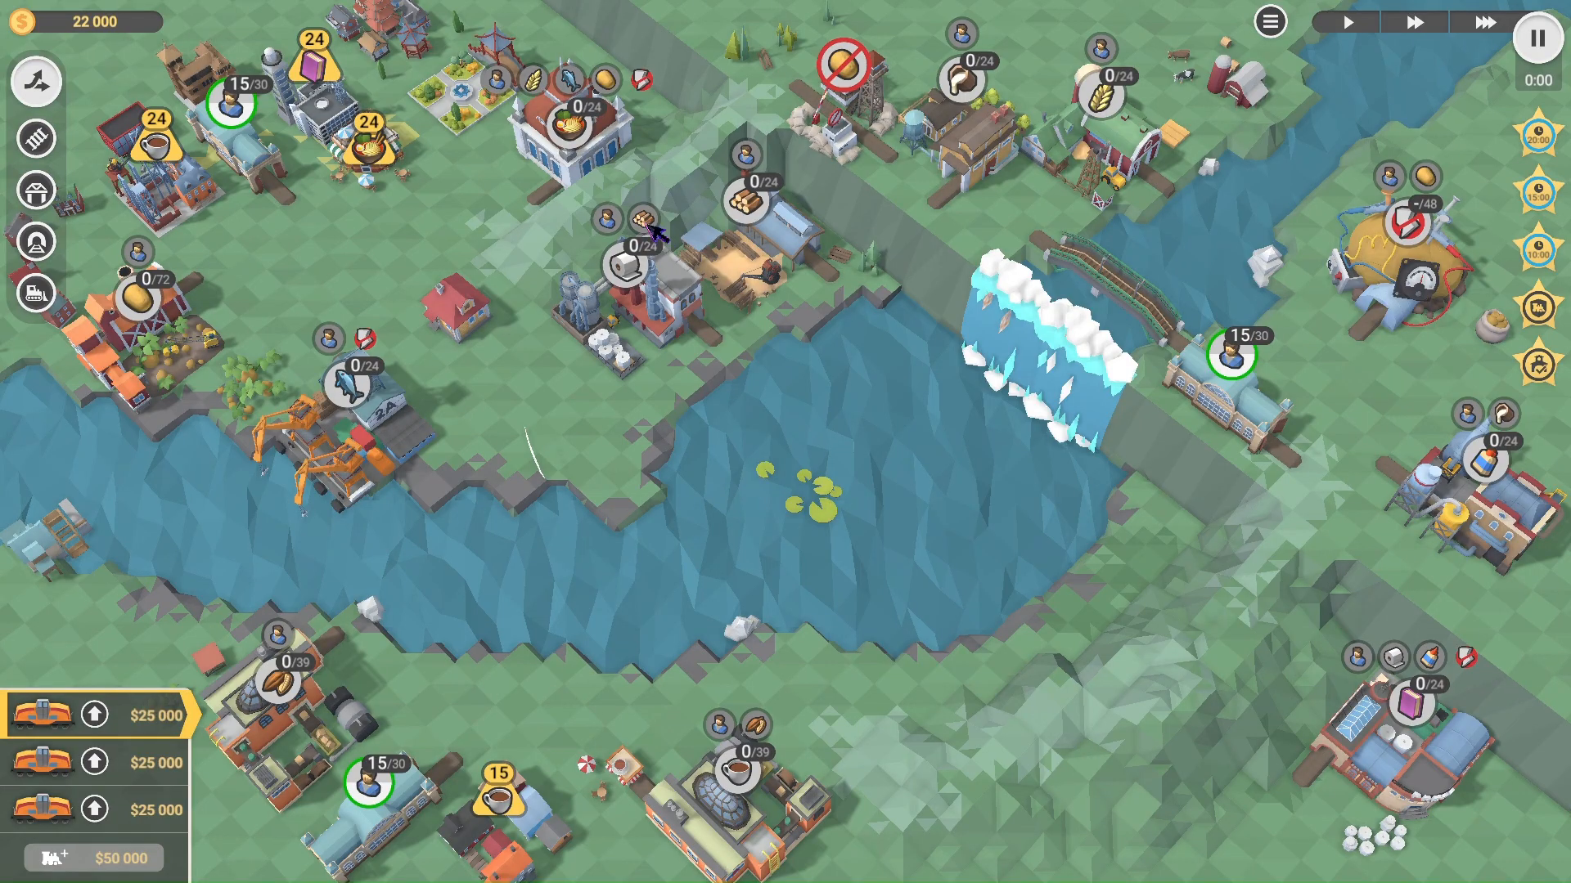
scroll(577, 103, up, 5)
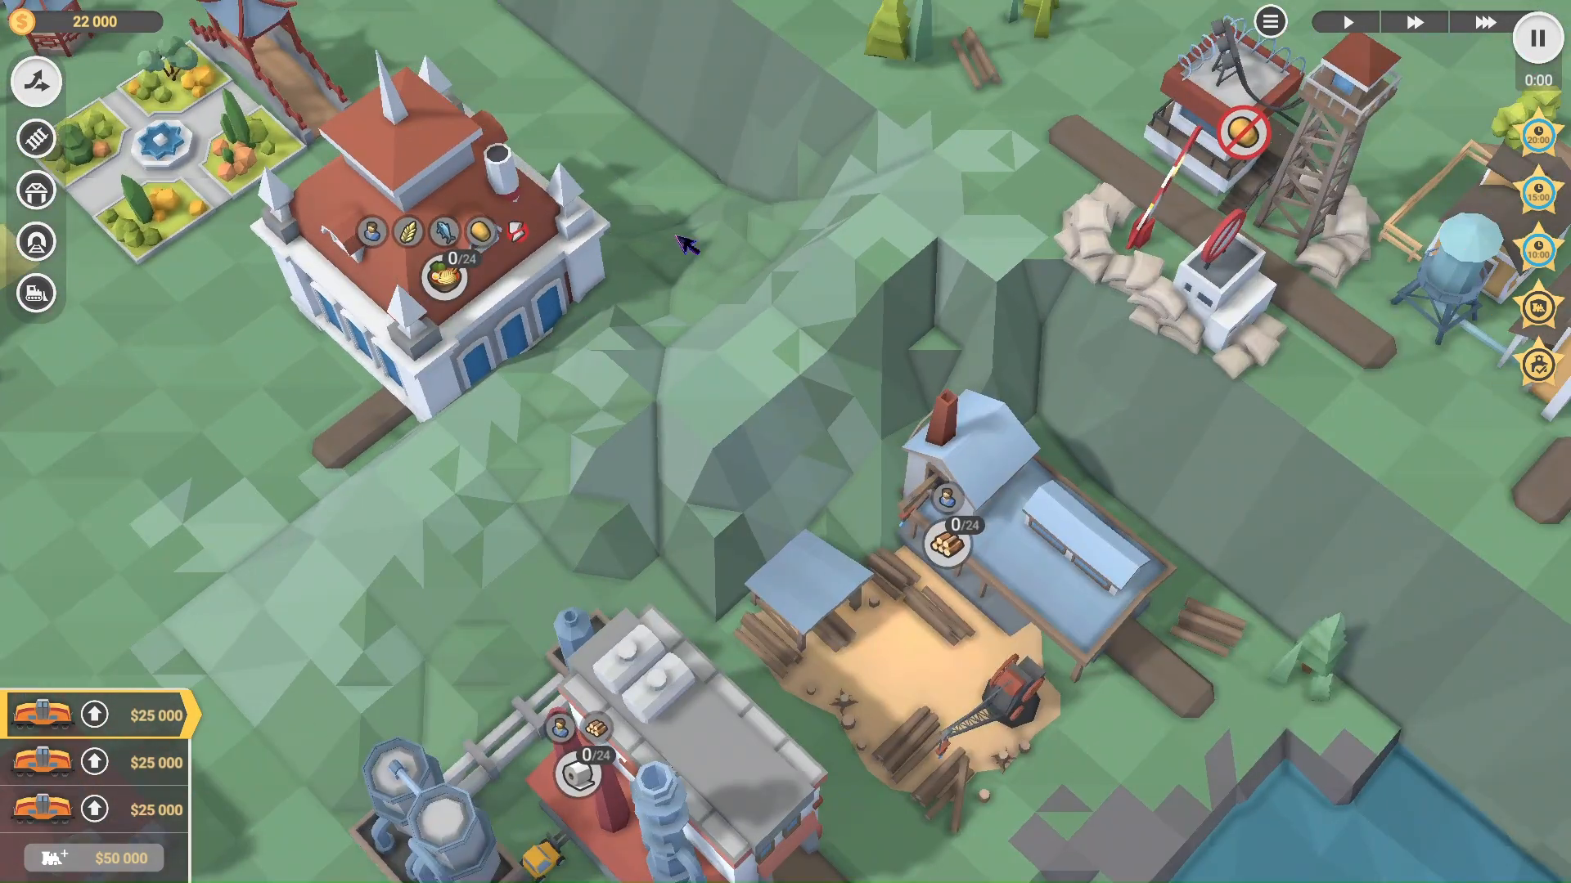
scroll(655, 274, down, 5)
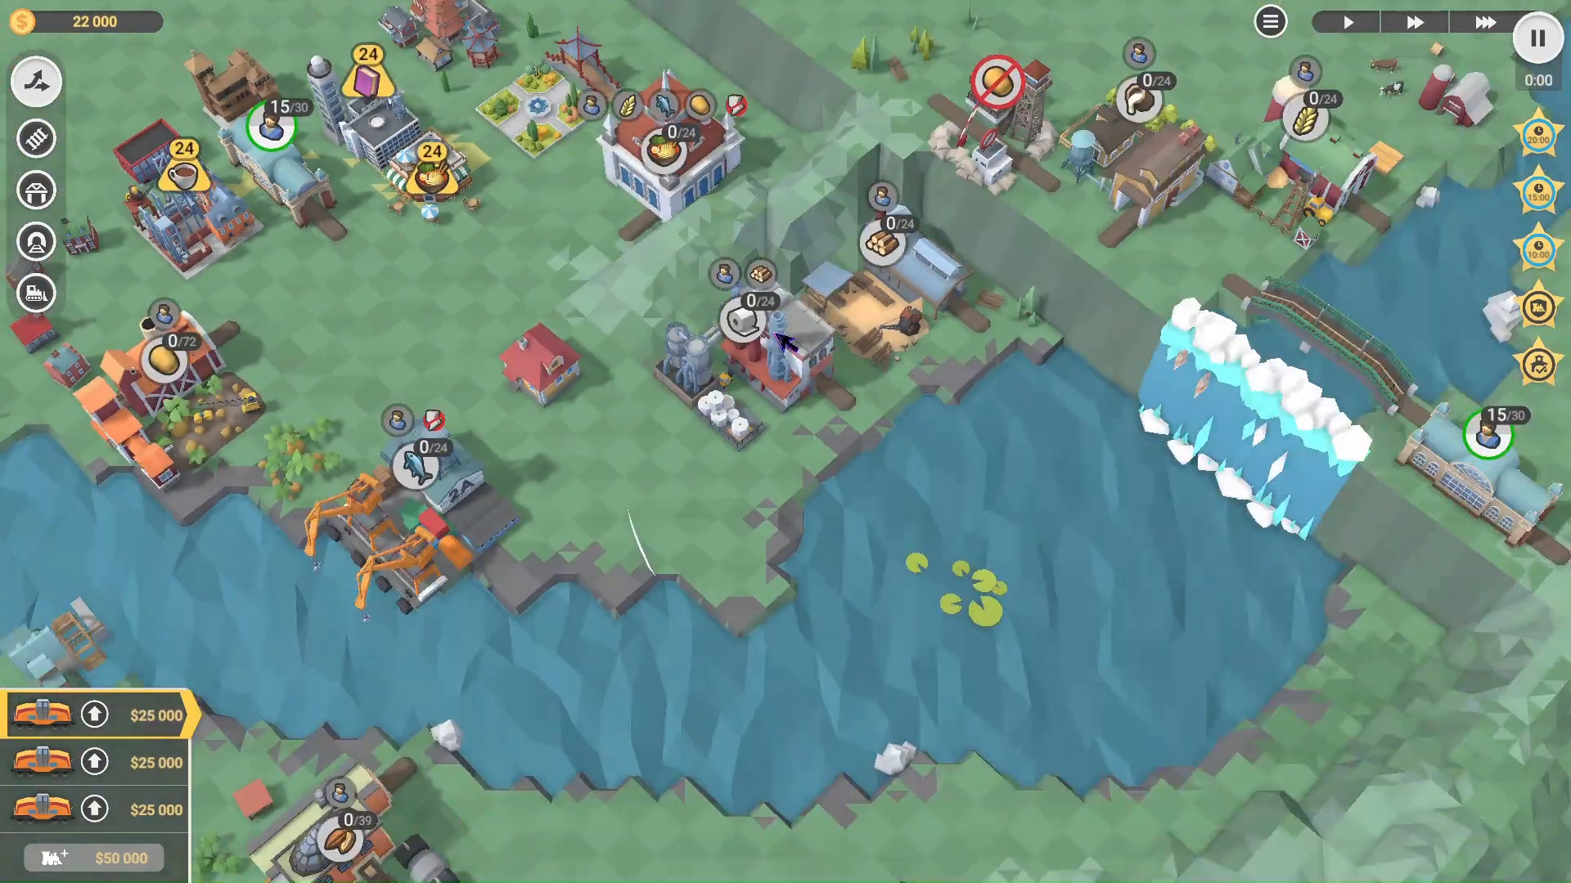
scroll(486, 256, up, 5)
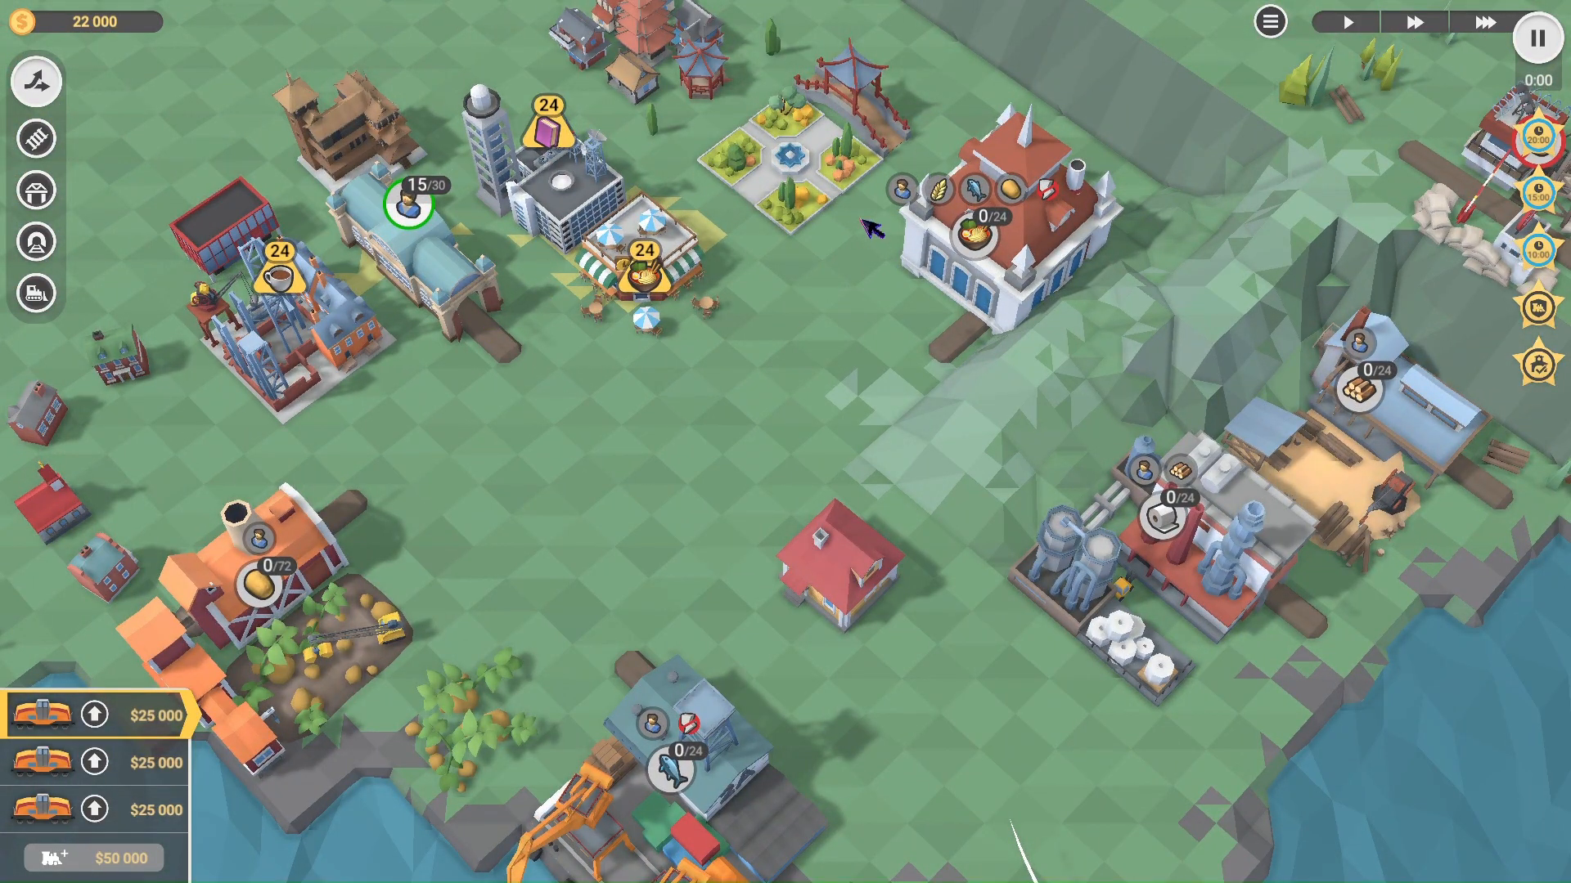
key(Escape)
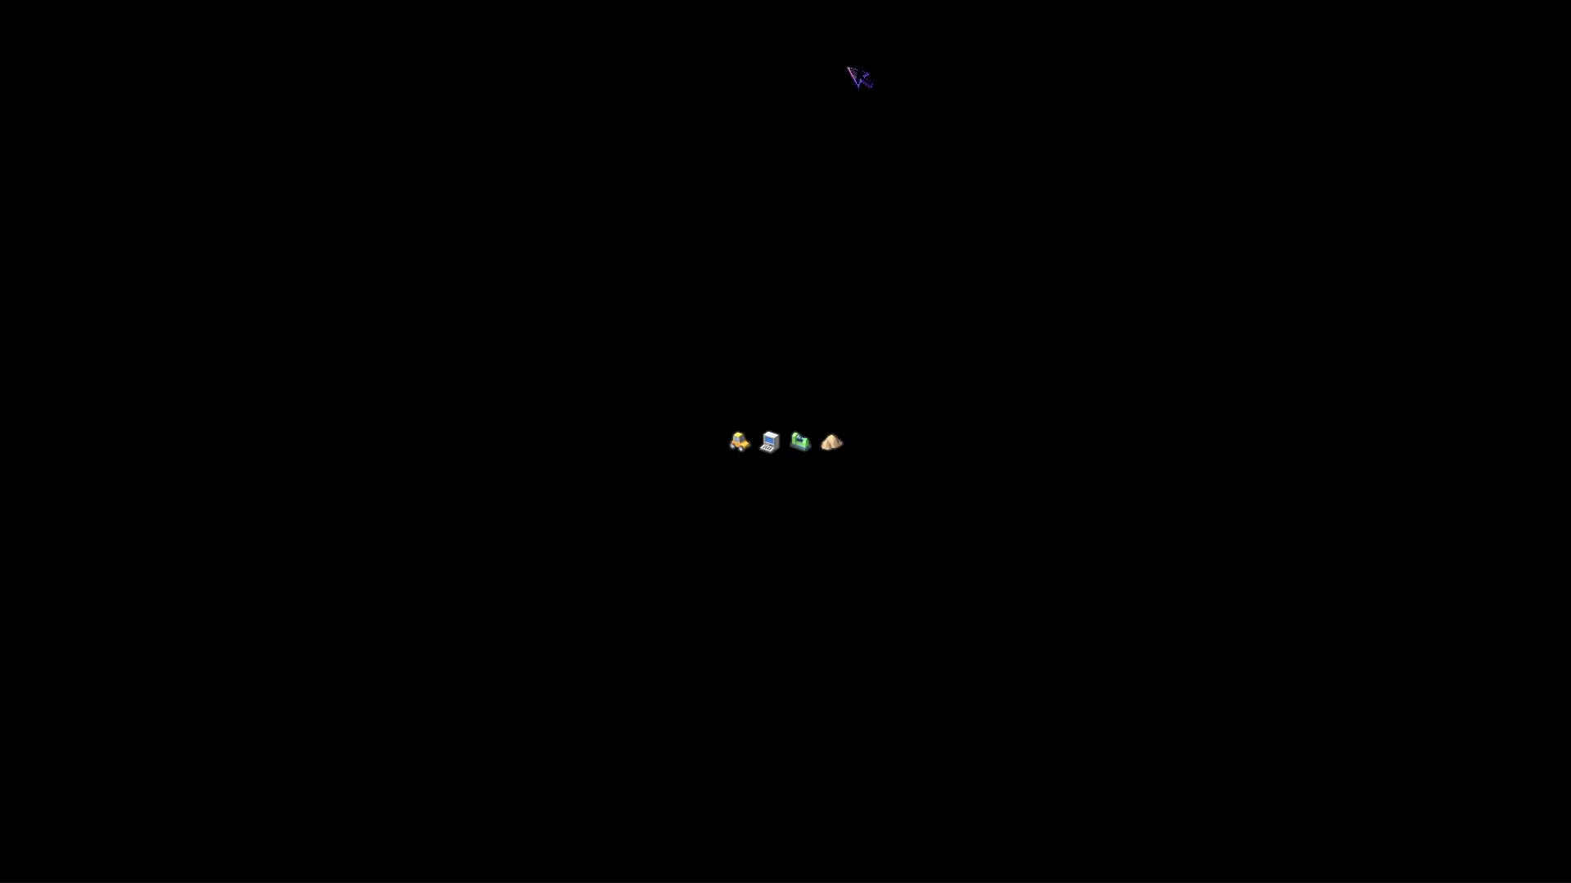
Step: Remove the roofed bridge beside the flower garden and move the small pavilion from the temple group to its place
scroll(908, 307, up, 5)
scroll(949, 371, up, 3)
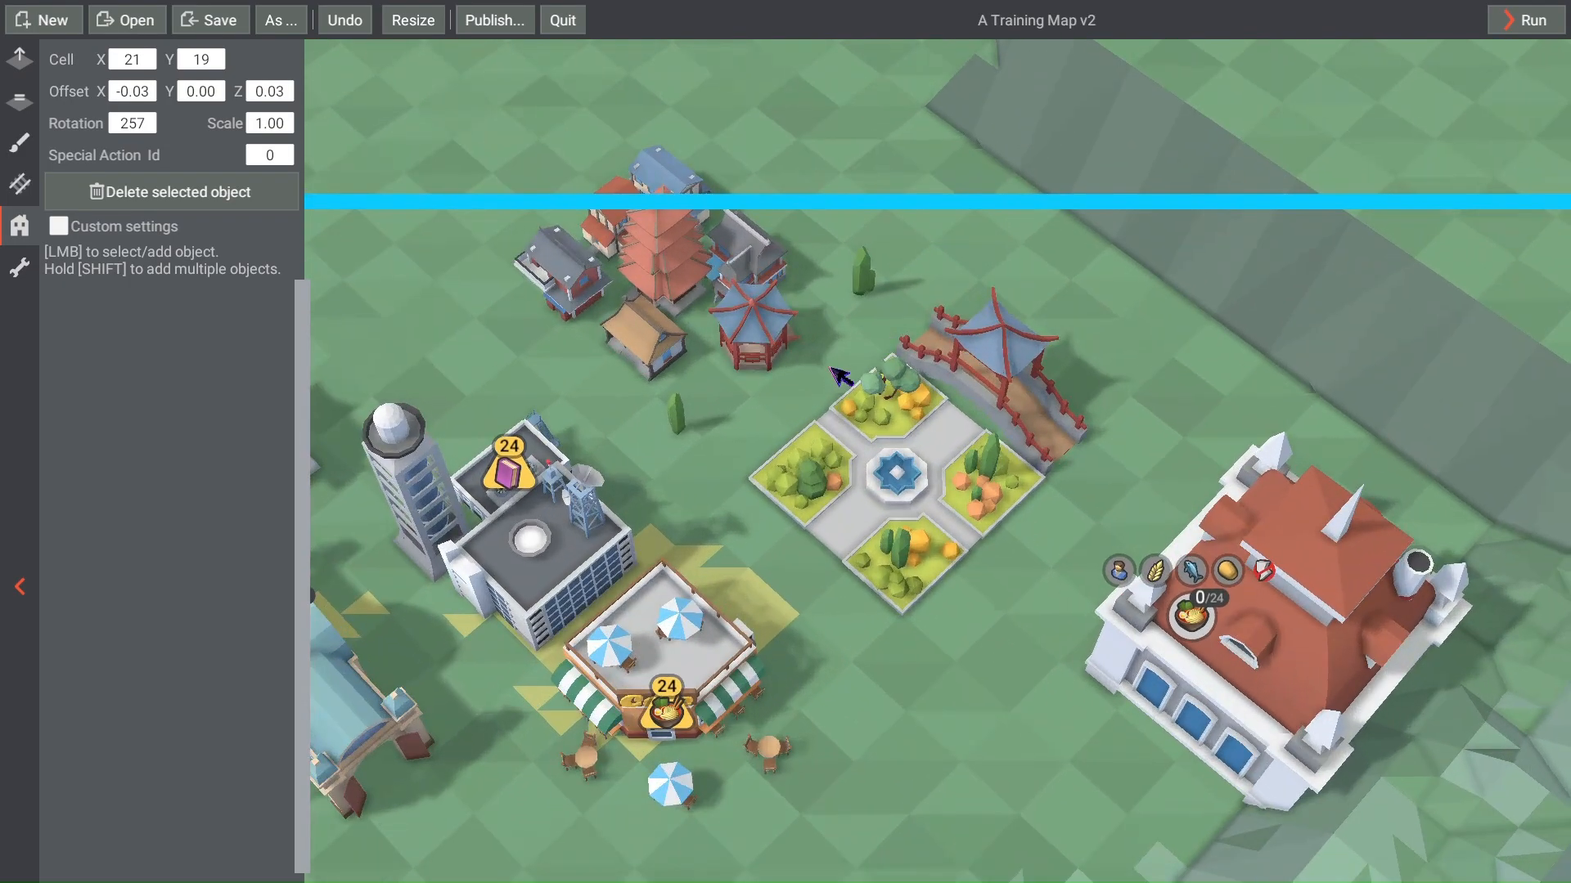
click(787, 358)
click(941, 377)
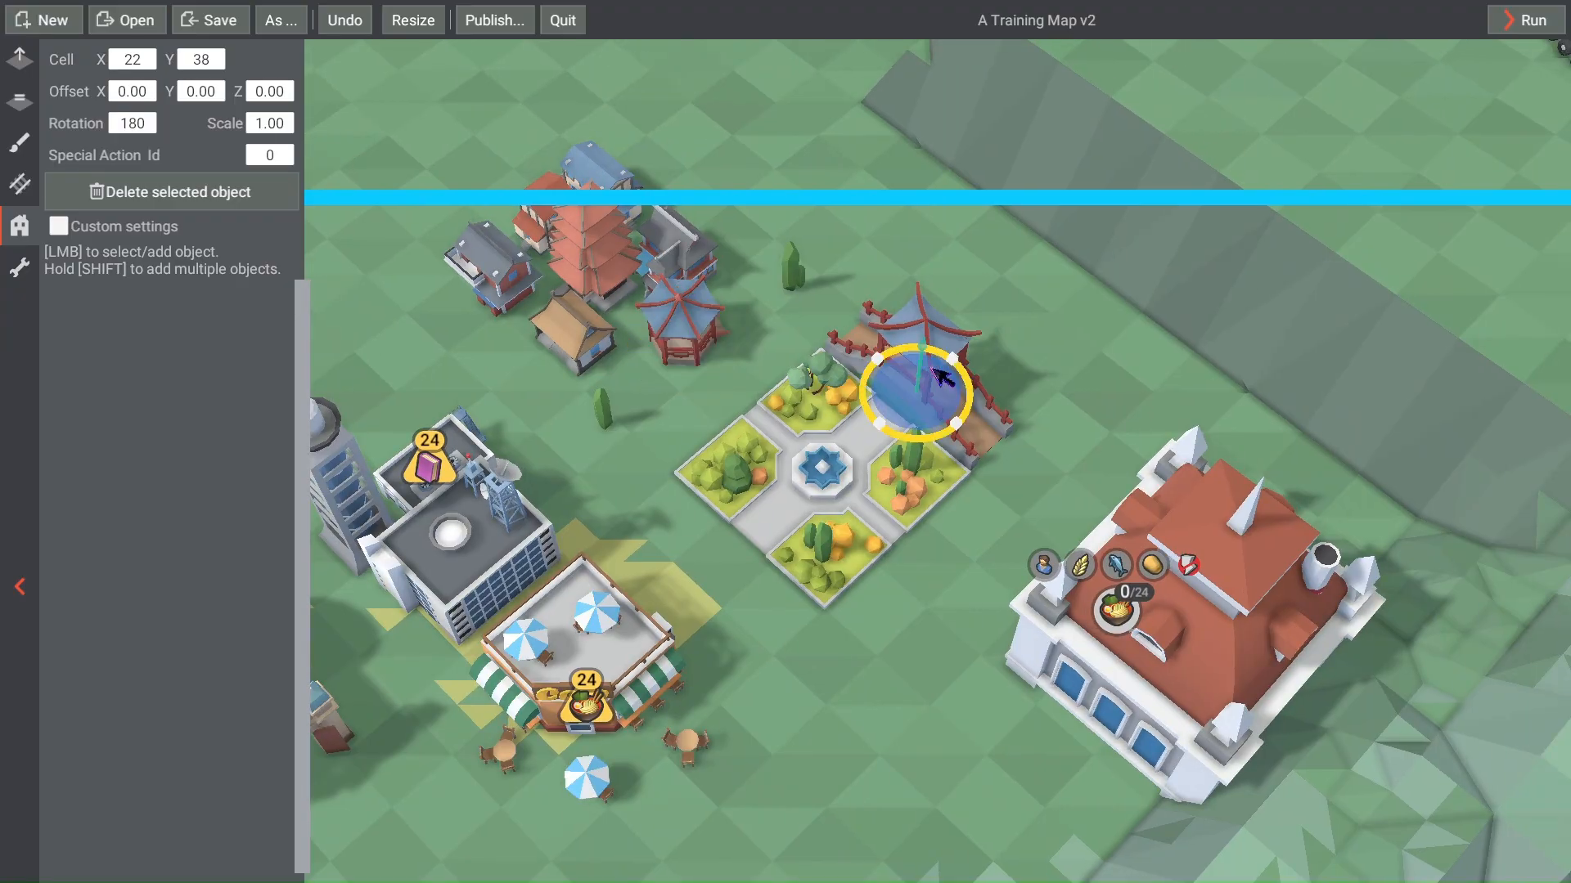
drag(957, 413, 950, 361)
Step: Examine the surroundings of the white building, the station and the farm for spots that need more scenery
click(1149, 679)
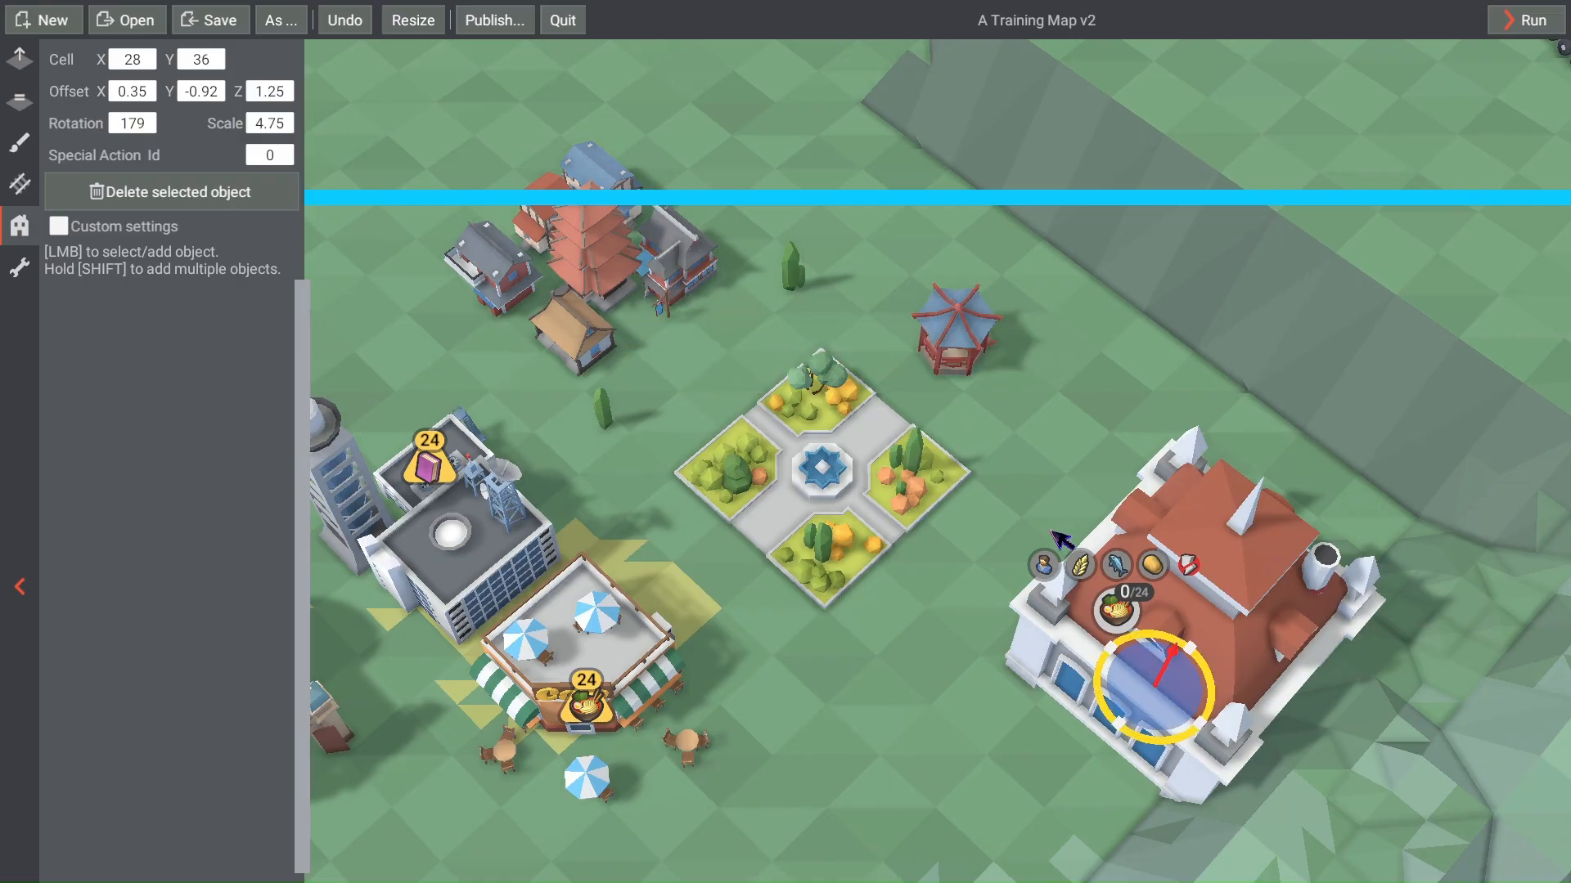
right_drag(1138, 436, 1161, 393)
scroll(1039, 601, down, 1)
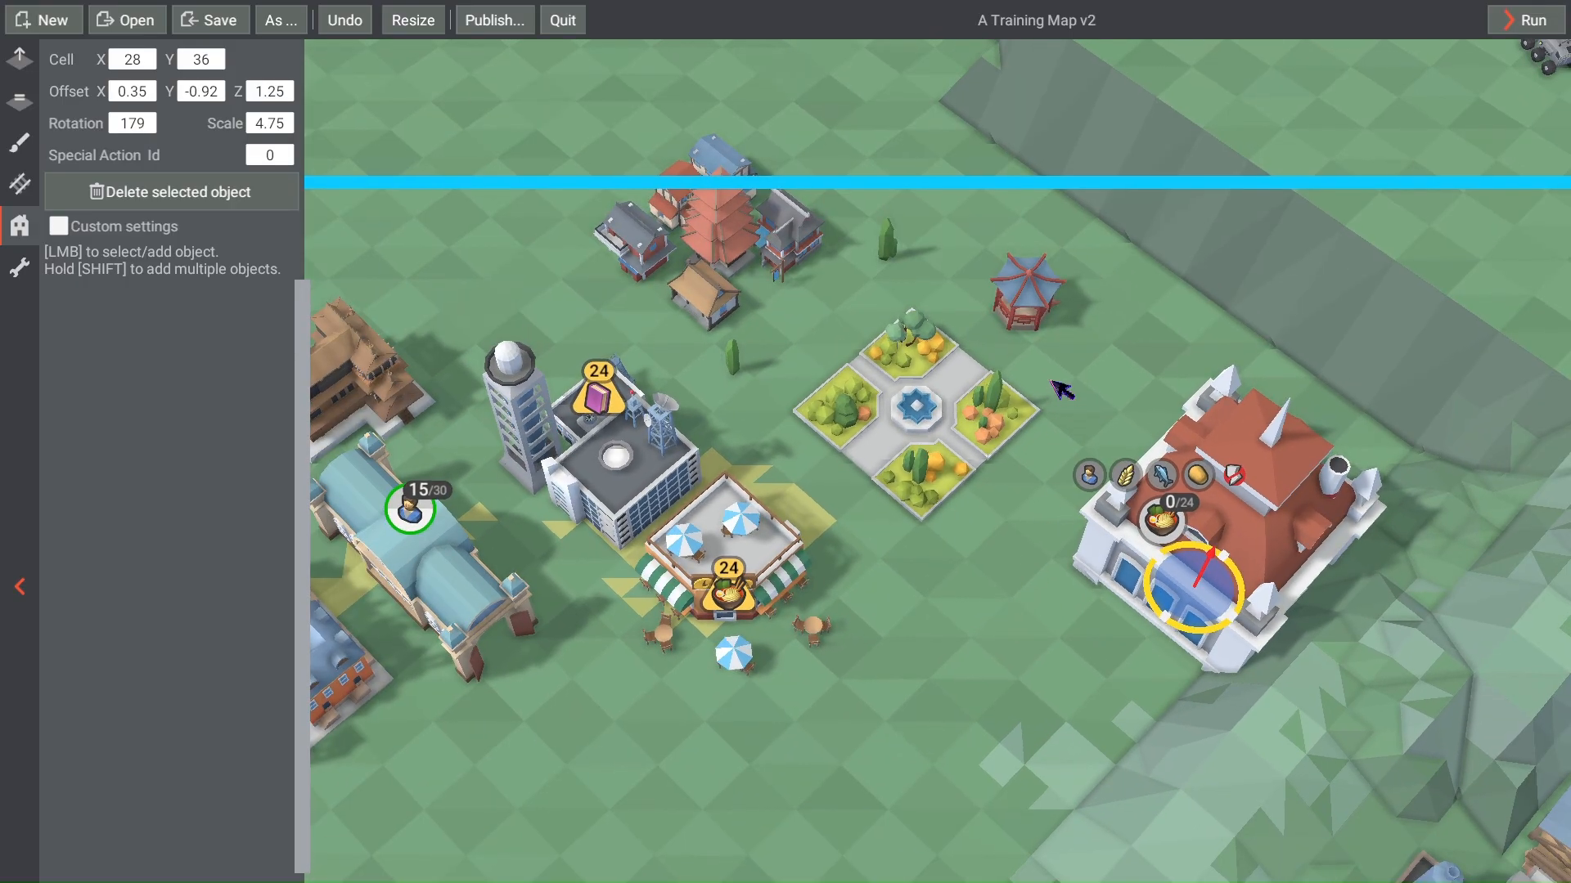
click(836, 712)
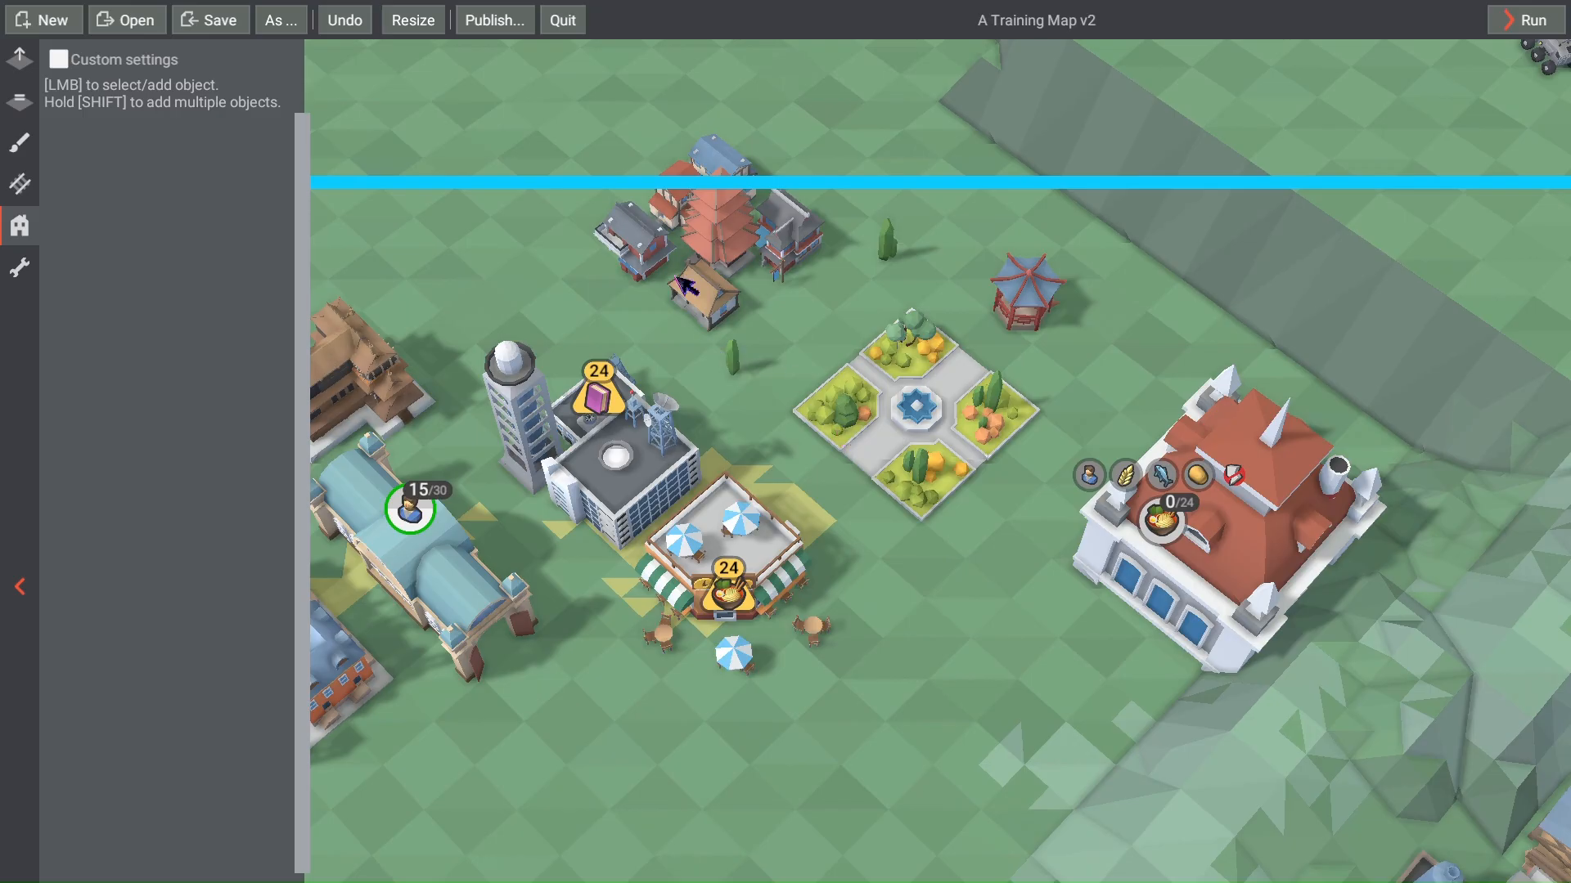
right_drag(654, 688, 829, 598)
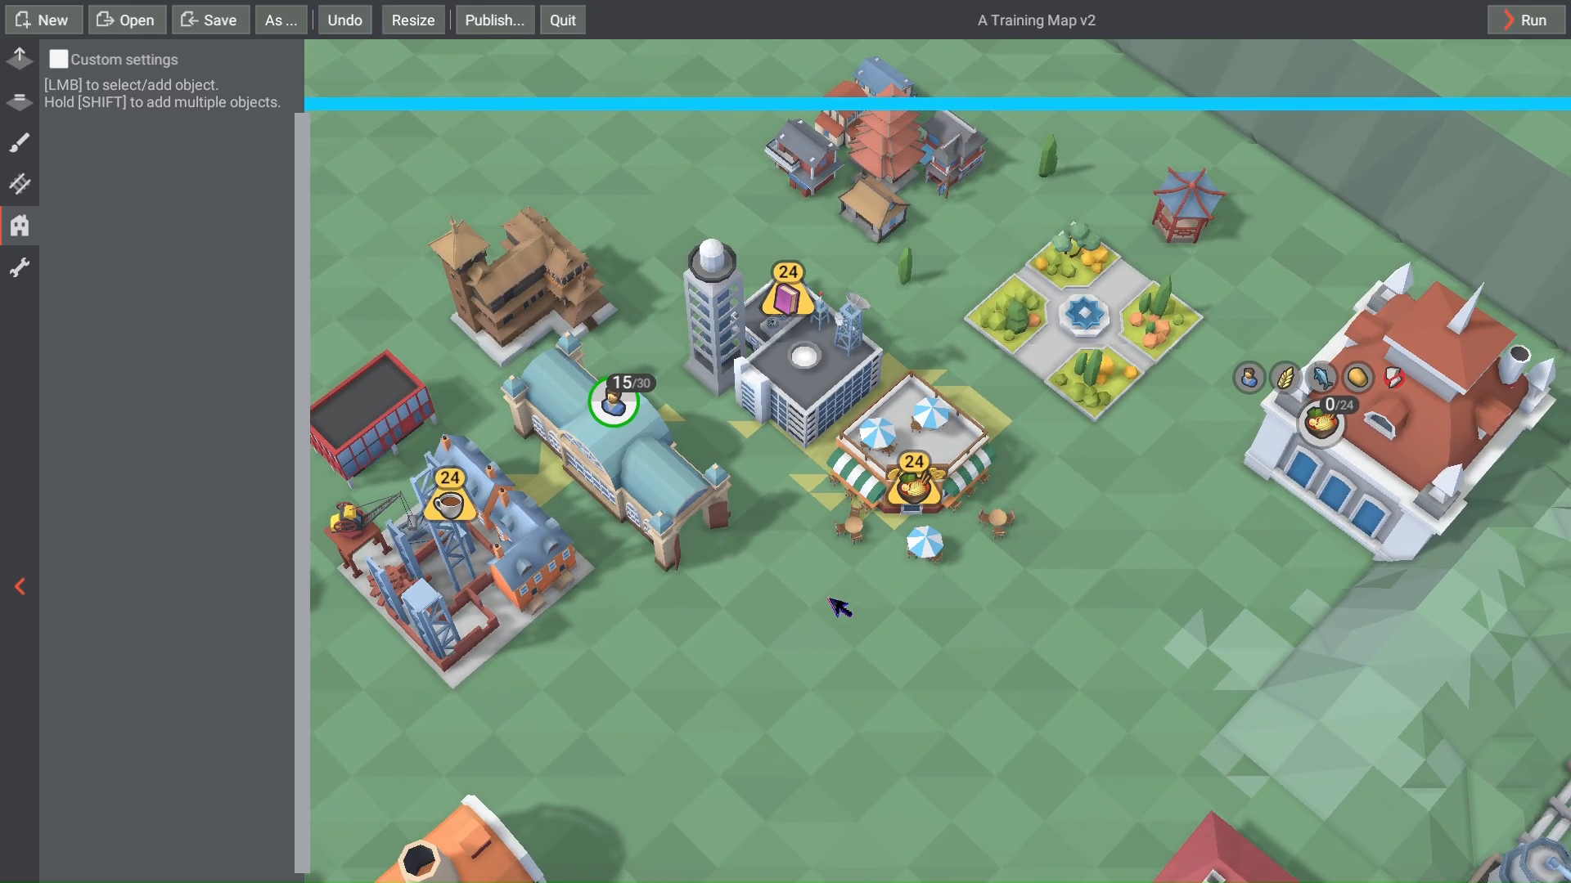
right_drag(787, 646, 903, 503)
scroll(903, 503, down, 2)
right_drag(867, 566, 934, 512)
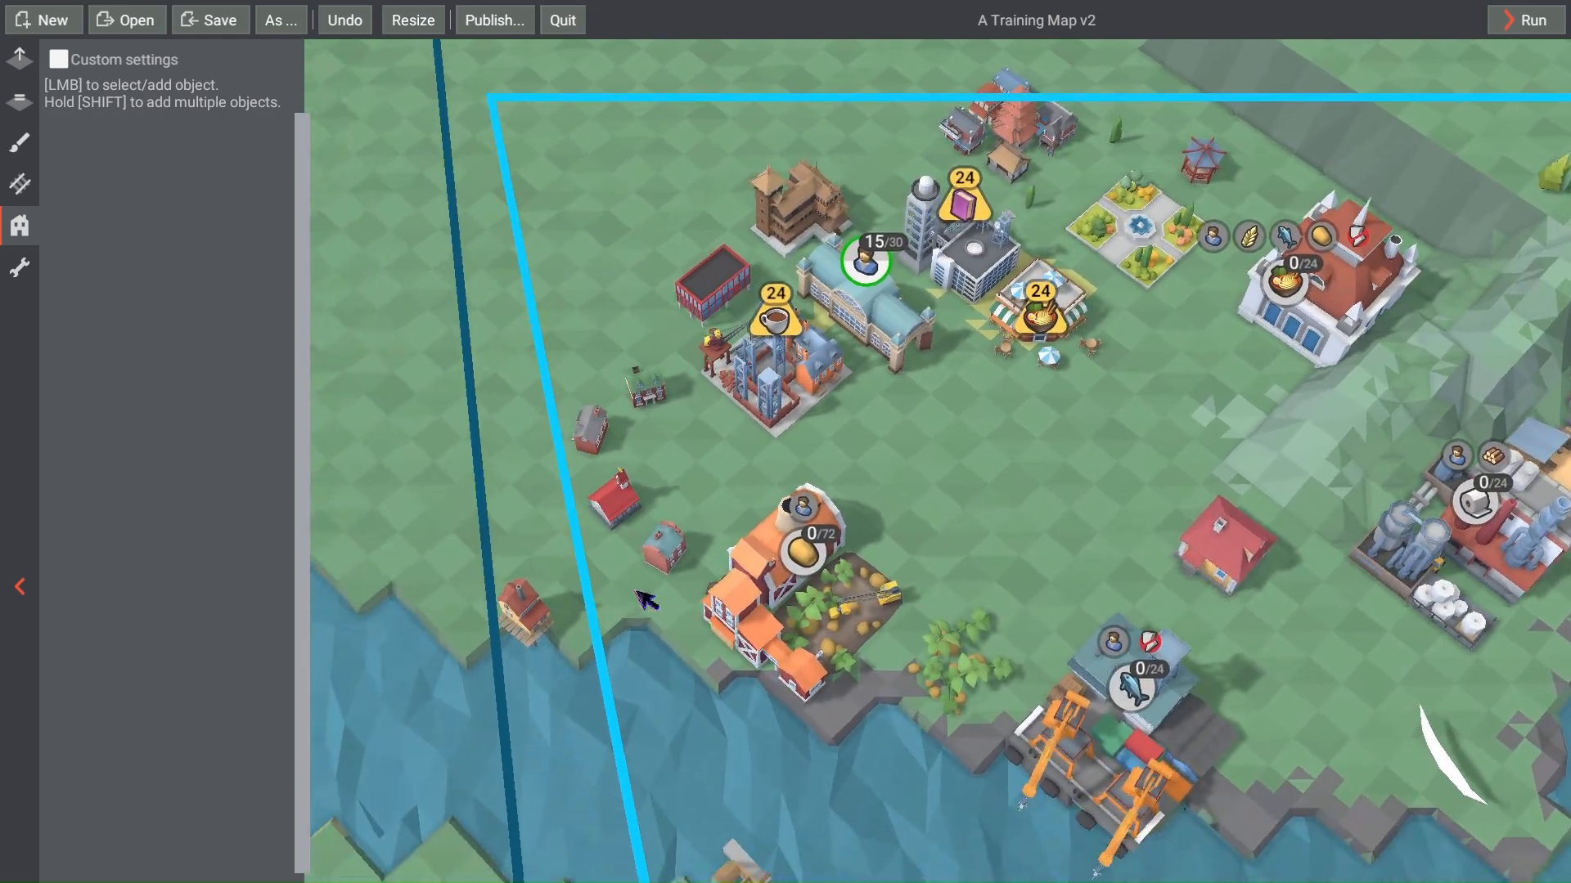
right_drag(833, 732, 621, 503)
Step: Extend the potato plants beside the farm toward the fishing dock, placing one group at rotation 42 with Z offset -0.26
scroll(695, 503, up, 3)
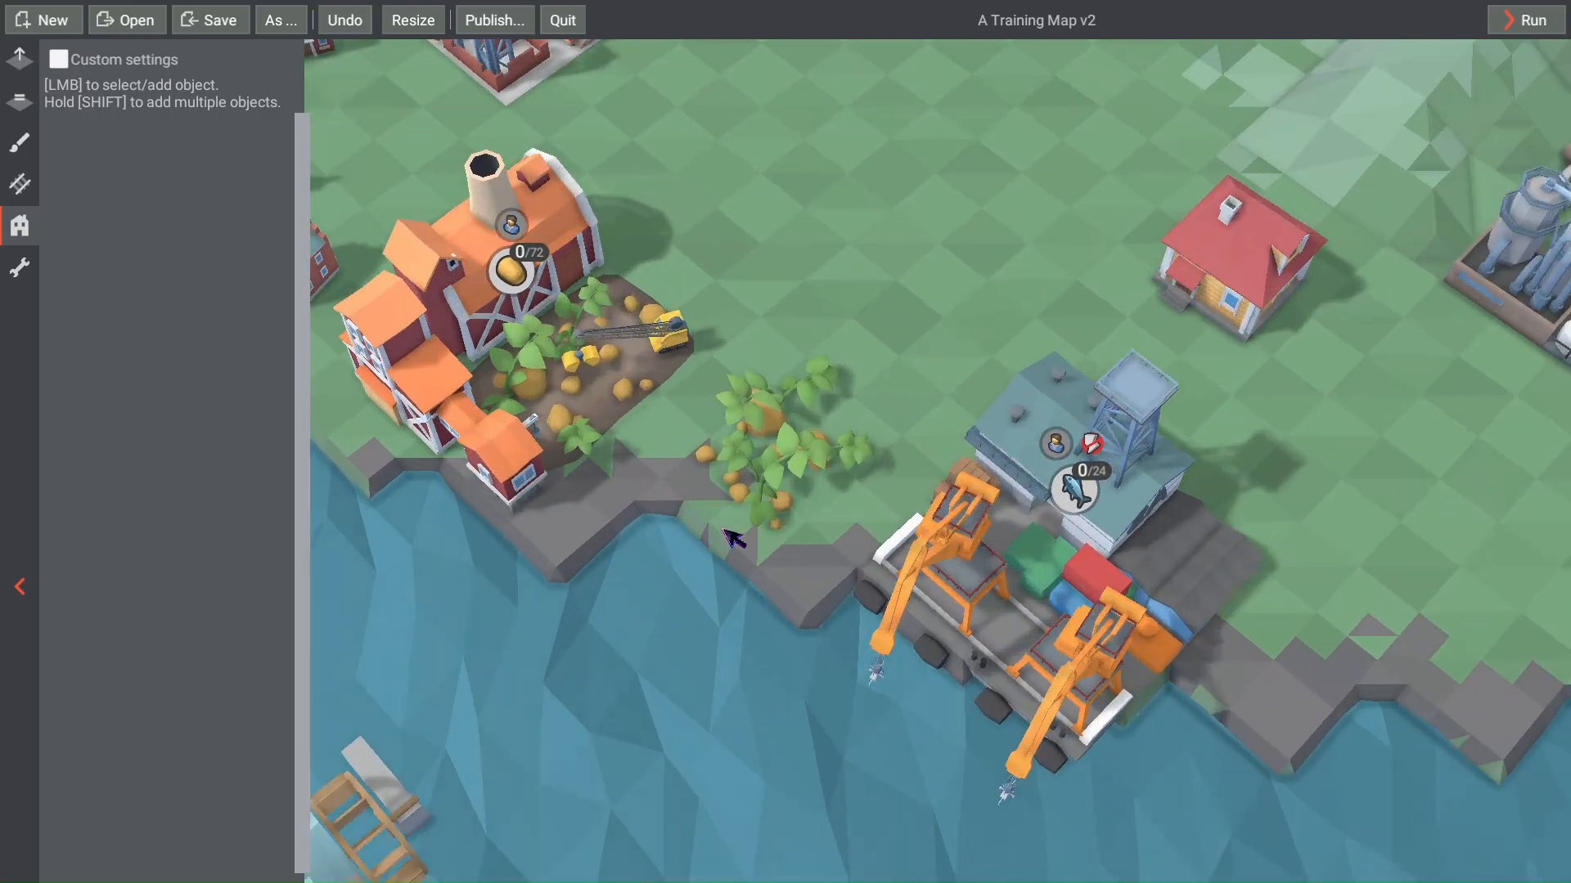
right_drag(771, 447, 891, 553)
click(892, 554)
scroll(892, 607, up, 3)
drag(899, 592, 1113, 551)
drag(978, 683, 1082, 669)
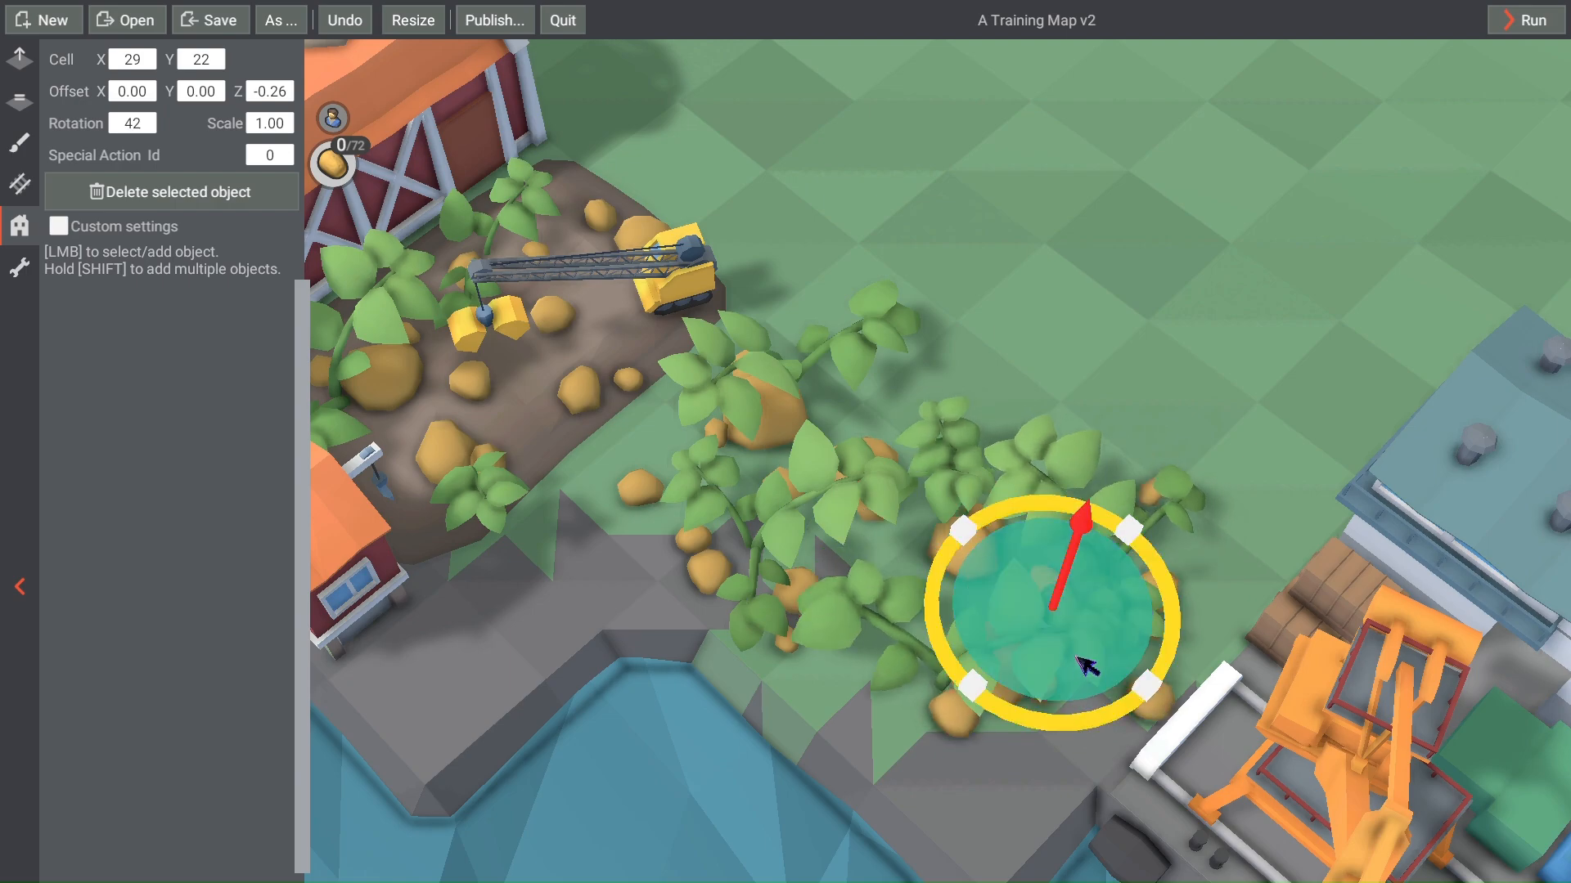
scroll(1082, 669, down, 5)
scroll(1063, 536, up, 2)
right_drag(1077, 504, 887, 428)
scroll(887, 428, down, 4)
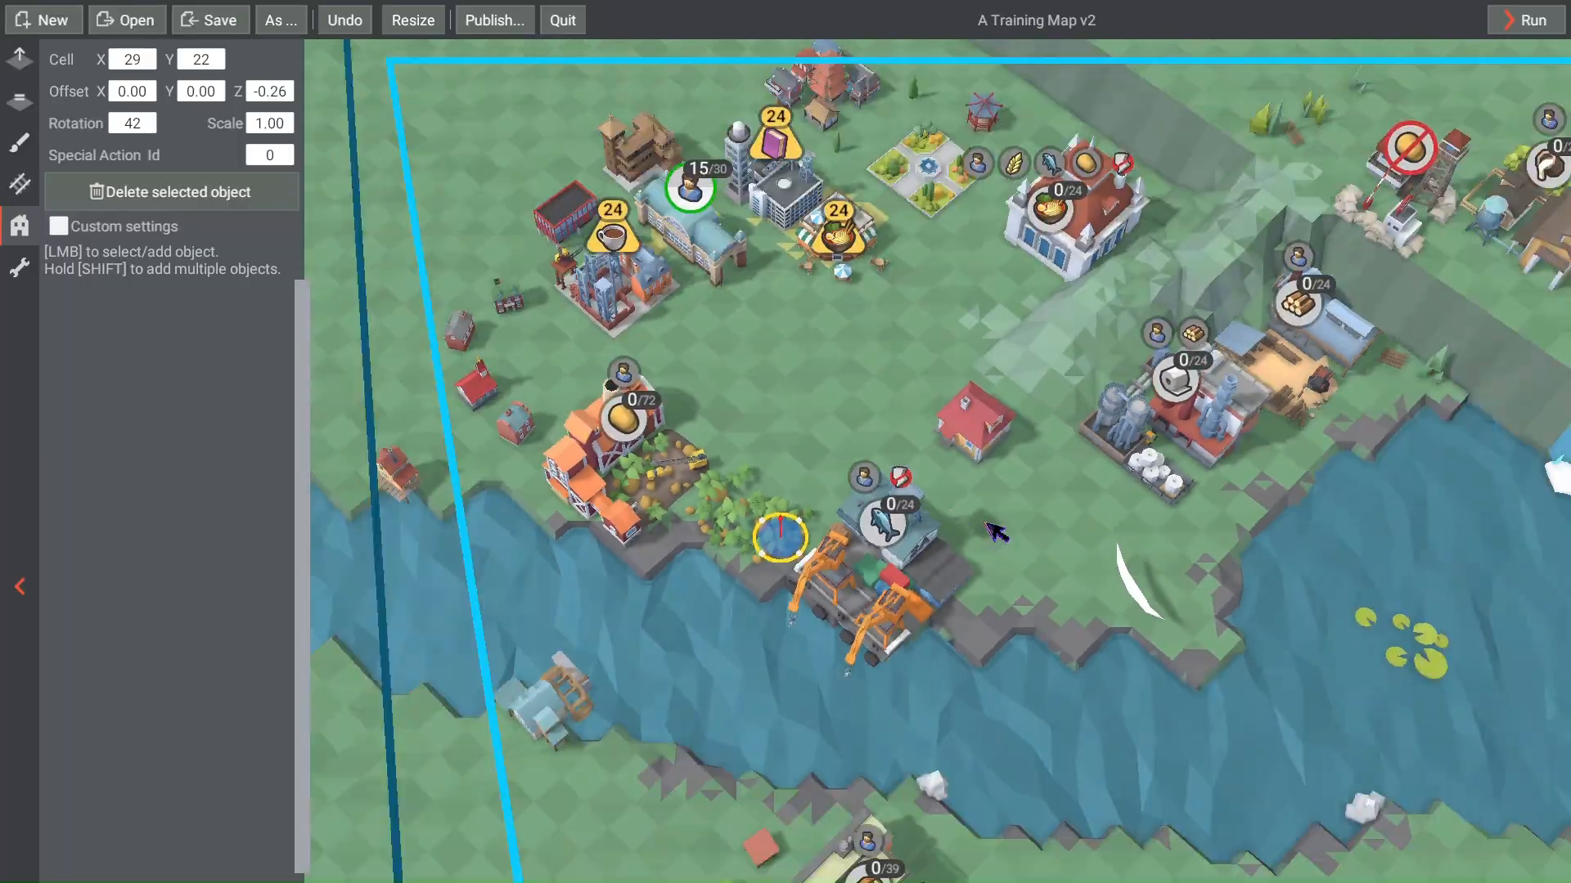
Step: Place a copy of the potato sack right next to the original sack beside the giant potato
right_drag(1104, 531, 706, 528)
right_drag(1243, 348, 903, 329)
scroll(1265, 399, up, 5)
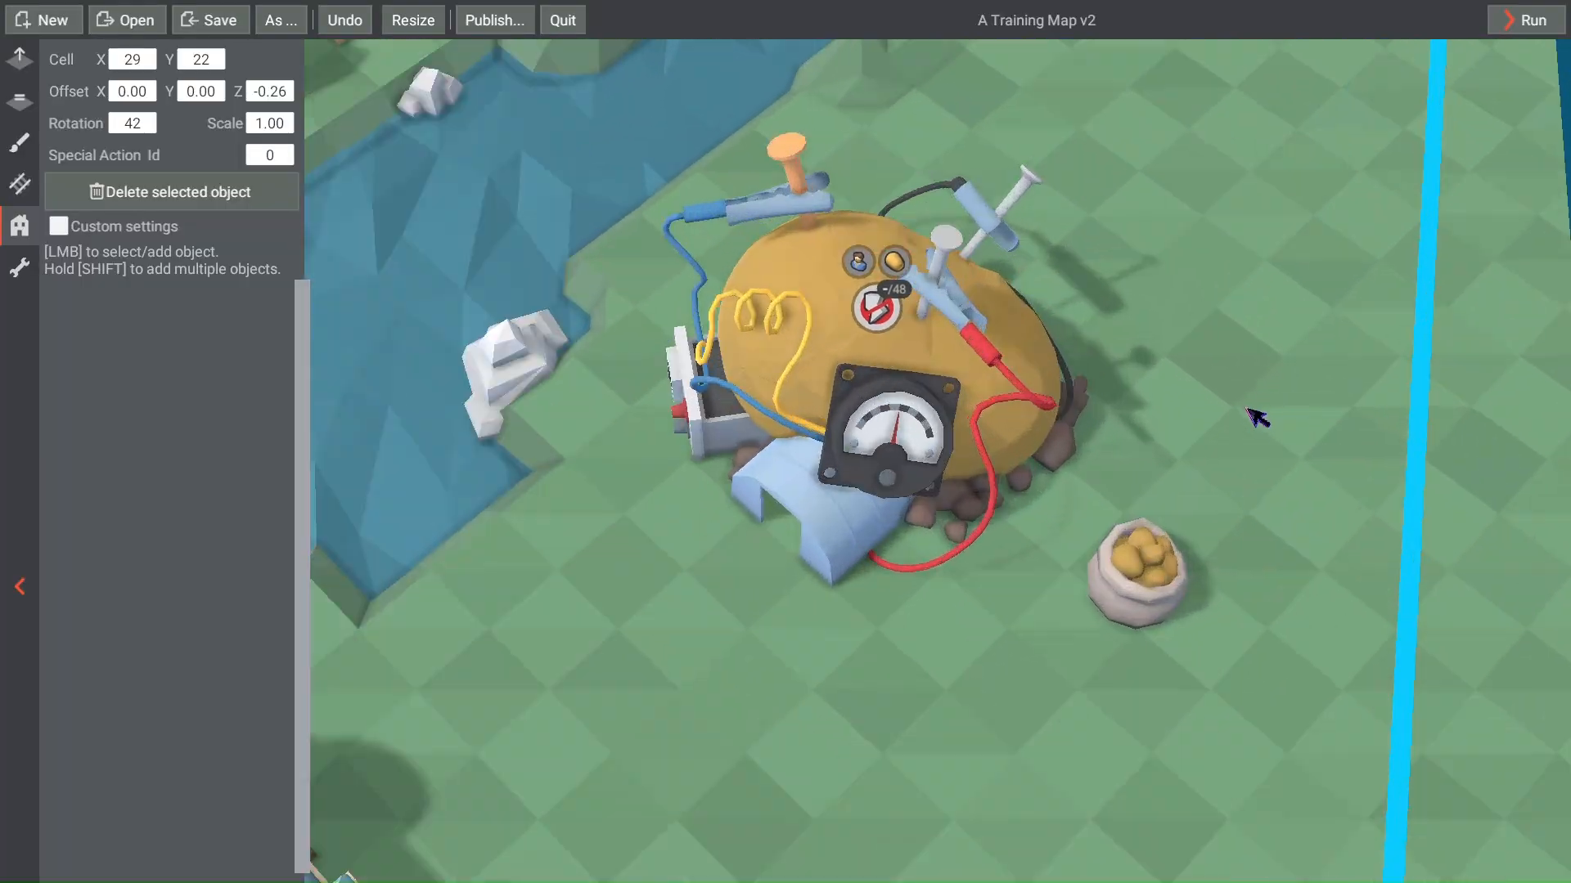
click(1151, 568)
scroll(1162, 578, up, 3)
drag(1129, 624, 1006, 554)
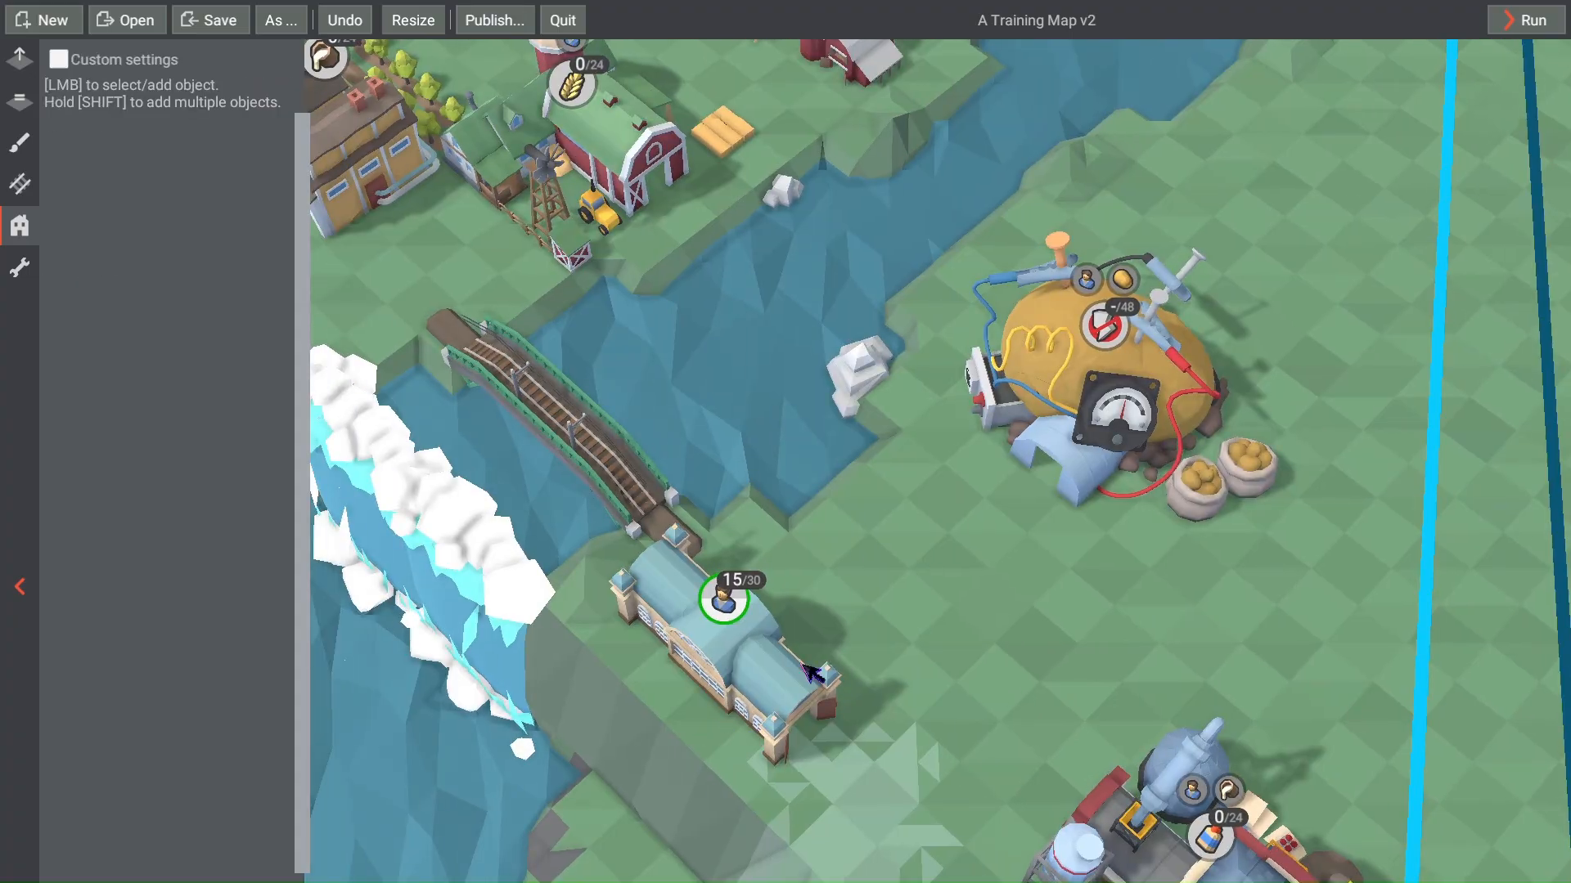
Step: Extend the wheat field behind the green-roofed barn with copies of the field tile at rotation 180
right_drag(618, 757, 835, 661)
right_drag(827, 237, 847, 526)
scroll(878, 565, up, 3)
right_drag(874, 323, 828, 618)
click(828, 620)
click(856, 603)
right_drag(969, 637, 889, 708)
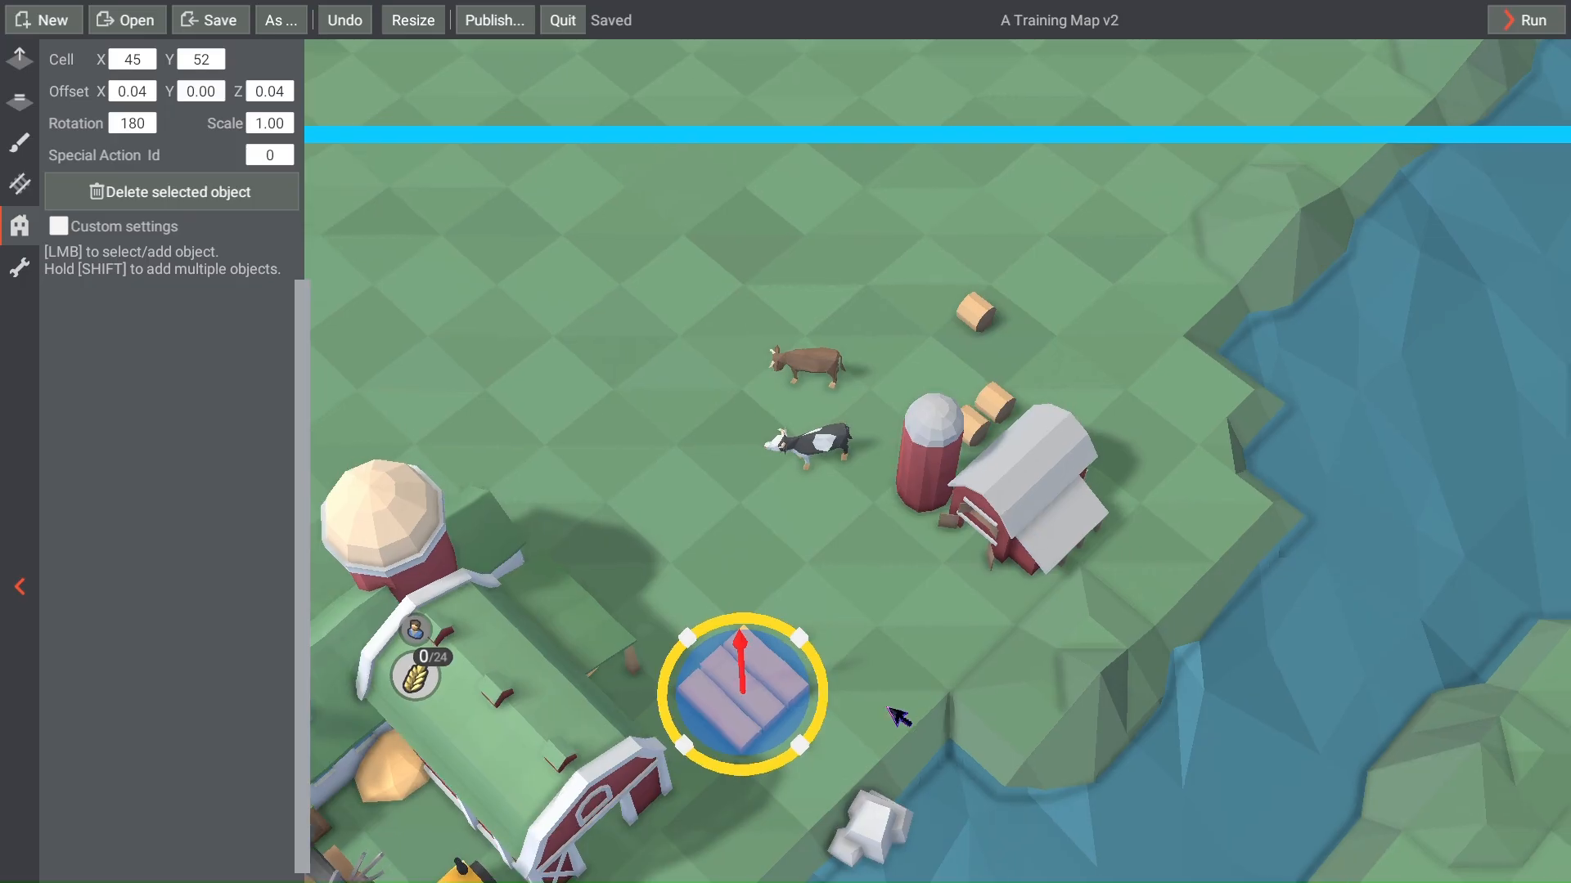
drag(782, 737, 815, 650)
right_drag(564, 513, 778, 372)
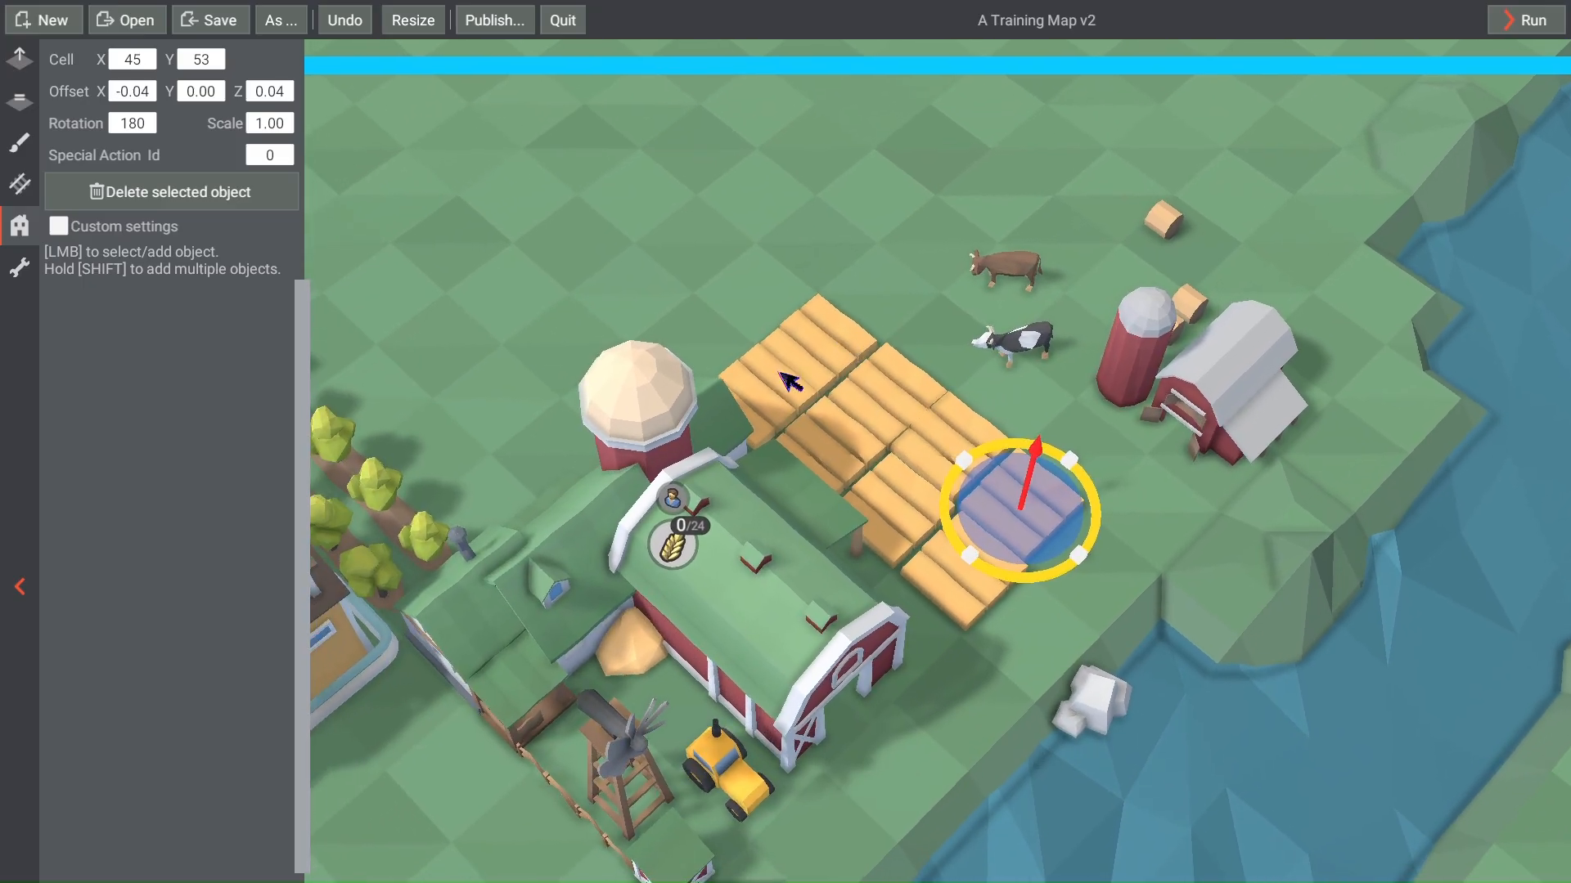
Step: Add further rows of wheat tiles around the barn's silo, with an end tile at cell 40, 53
right_drag(635, 402, 829, 558)
shift+drag(1207, 684, 892, 401)
right_drag(1064, 507, 768, 562)
right_drag(1149, 461, 1038, 508)
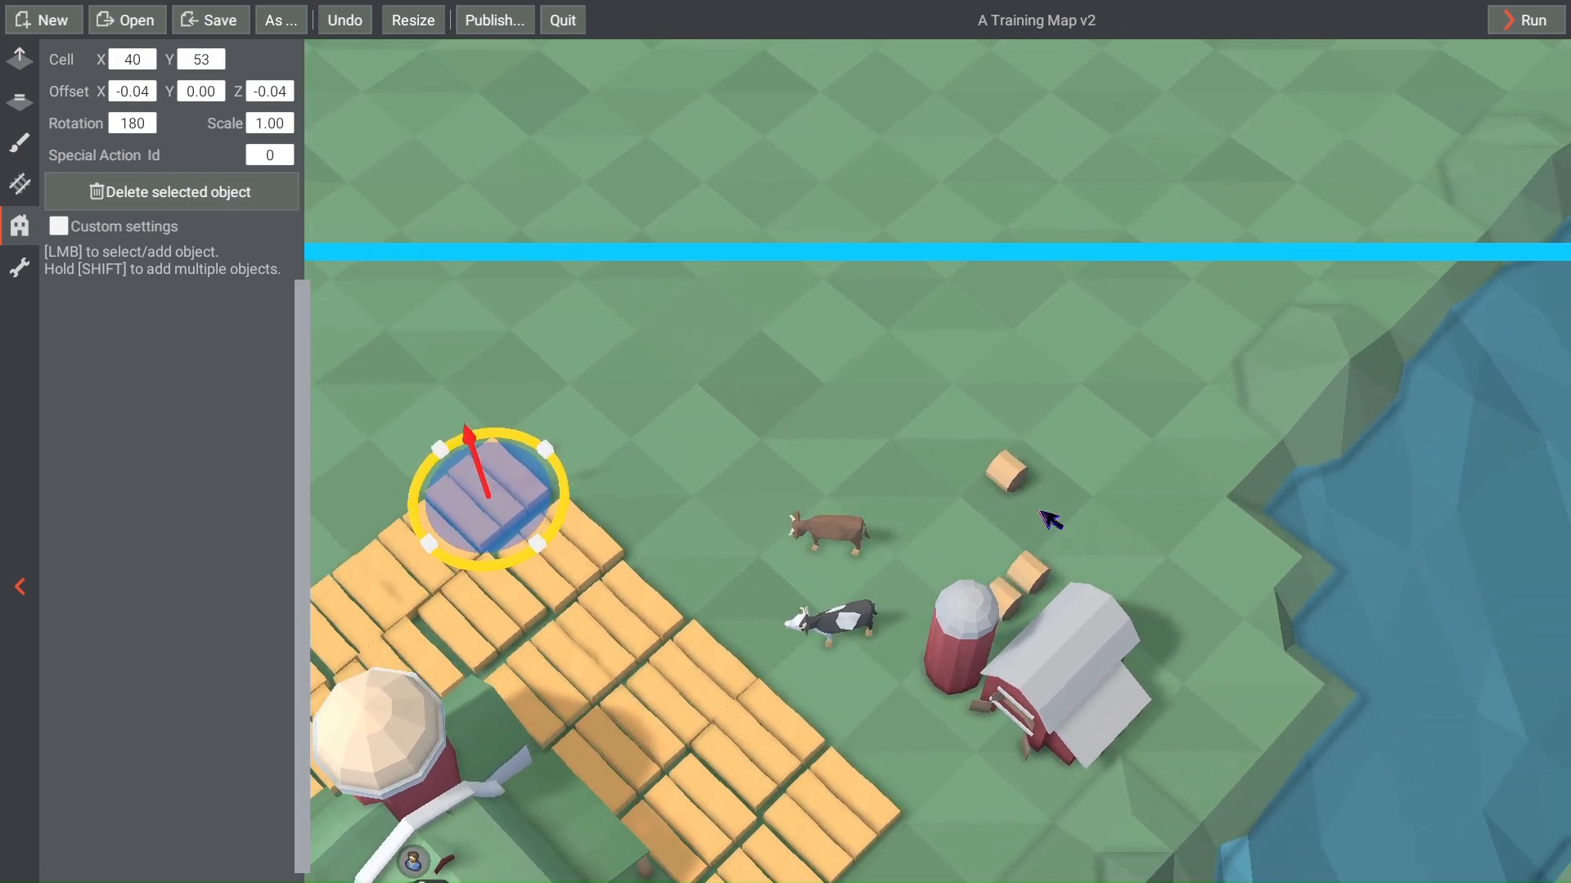
Step: Scatter copies of the hay bale beside the small barn and add a third cow turned away from the other two
click(1014, 475)
scroll(1063, 511, up, 3)
scroll(1094, 530, up, 3)
shift+drag(987, 476, 1011, 610)
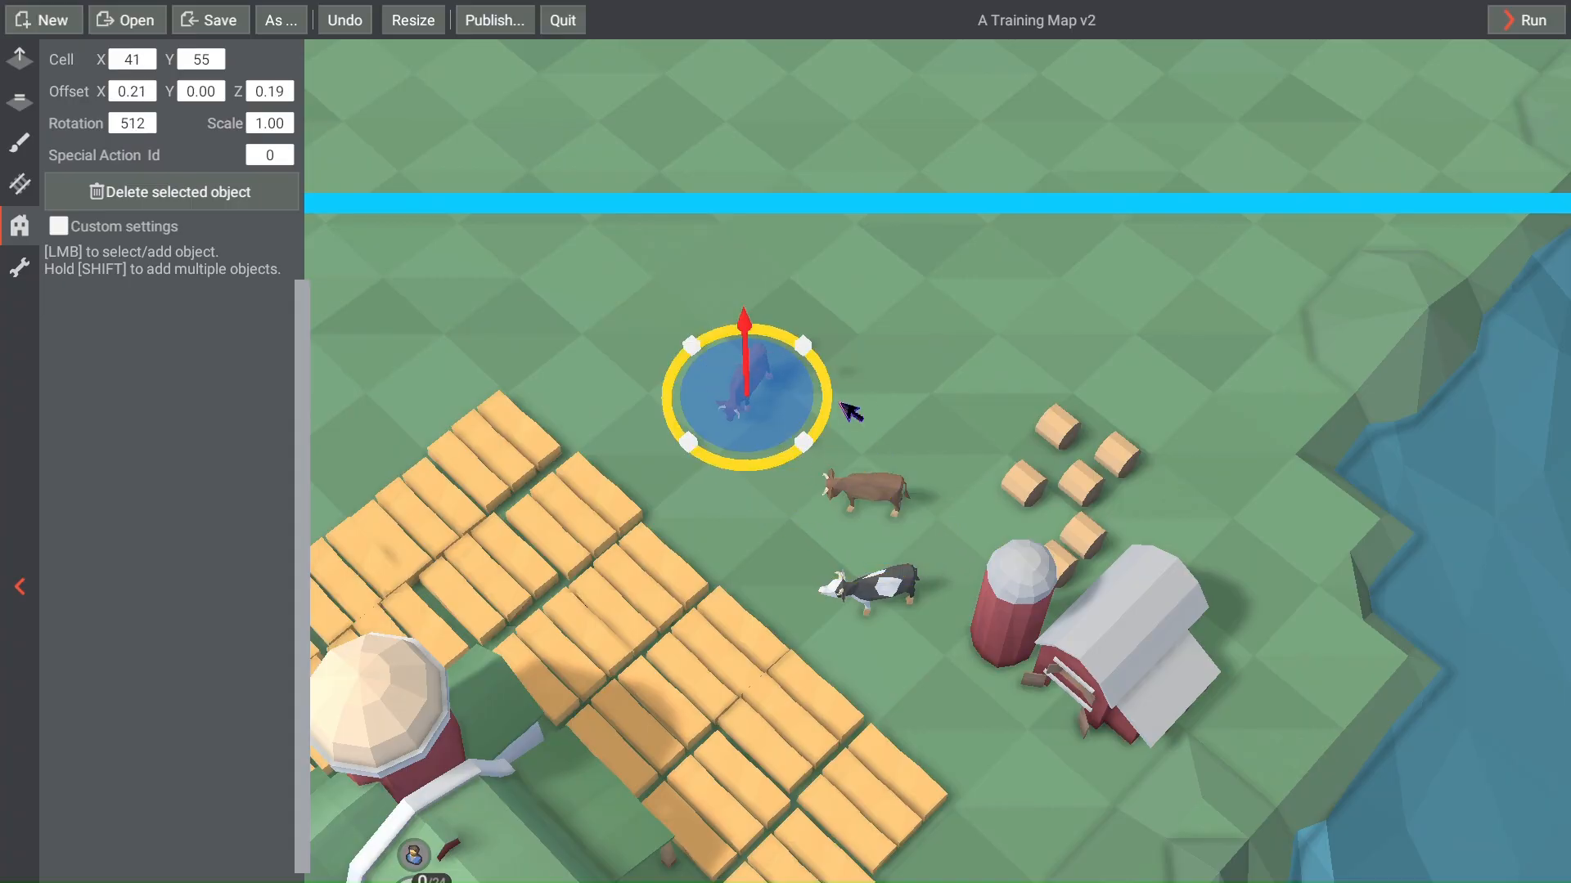
drag(841, 405, 891, 380)
click(967, 364)
Step: Examine the riverbanks, the railway bridge, the station and the waterfall area for spots that need more scenery
scroll(949, 524, down, 5)
right_drag(1047, 526, 1217, 440)
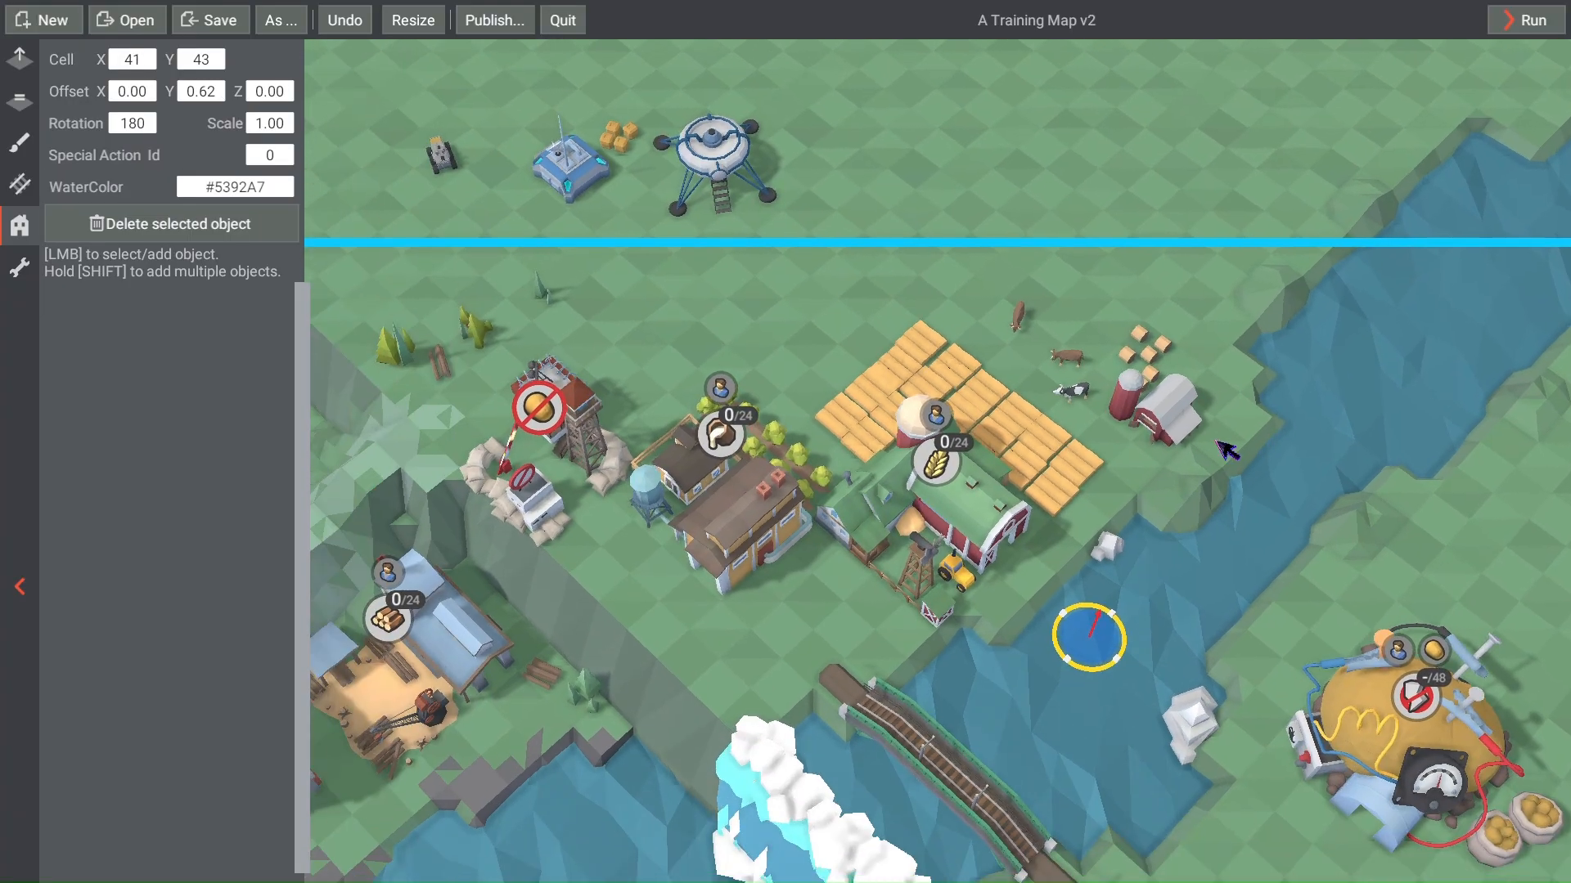
right_drag(1037, 775, 826, 366)
scroll(862, 505, down, 5)
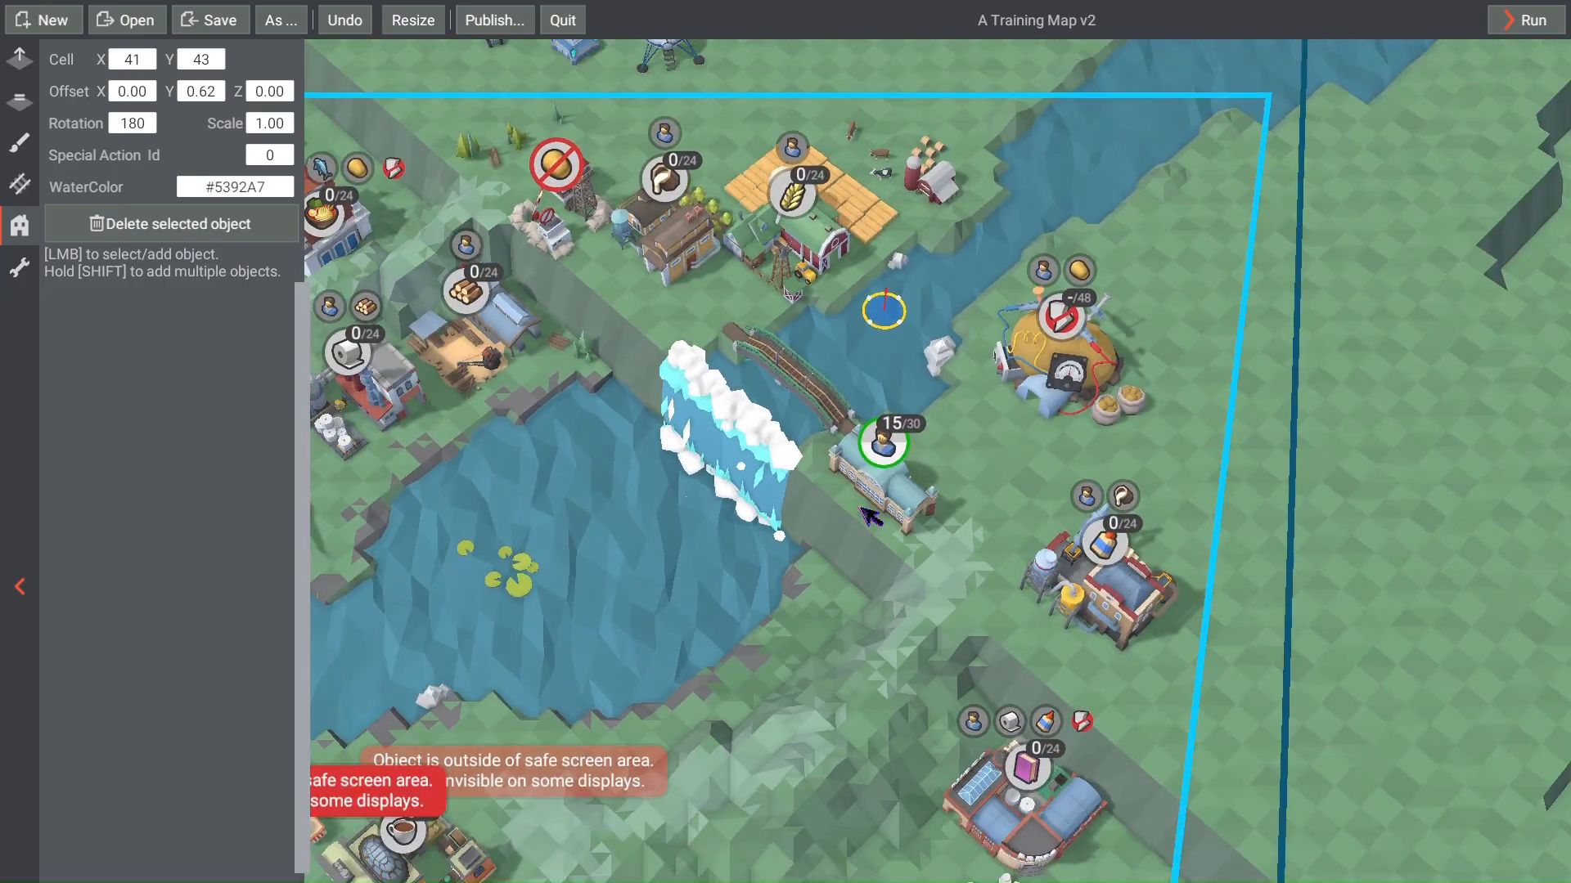
right_drag(862, 506, 992, 375)
right_drag(935, 557, 881, 336)
scroll(1012, 507, up, 3)
right_drag(923, 526, 1067, 585)
right_drag(626, 432, 903, 536)
right_drag(798, 491, 965, 561)
scroll(934, 517, up, 3)
right_drag(859, 499, 918, 498)
Step: Scatter copies of the lily pad across the lake, placing one at cell 50, 34 with rotation 164
click(890, 311)
scroll(1002, 396, up, 4)
scroll(1022, 422, down, 3)
right_drag(1033, 476, 743, 428)
click(986, 336)
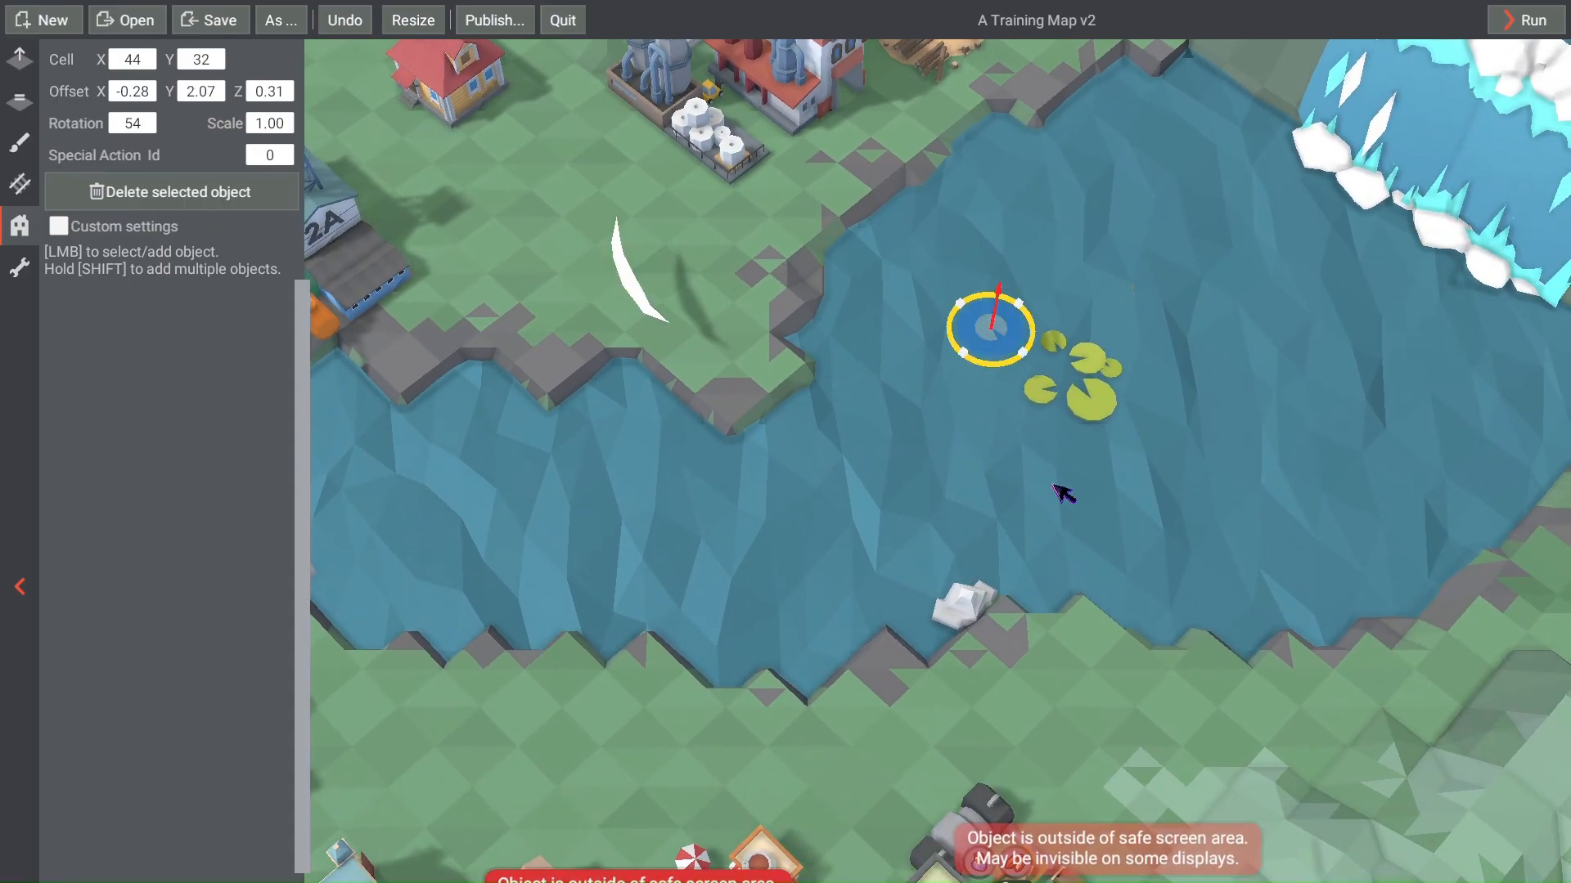
right_drag(1054, 478, 928, 553)
shift+drag(871, 435, 1210, 603)
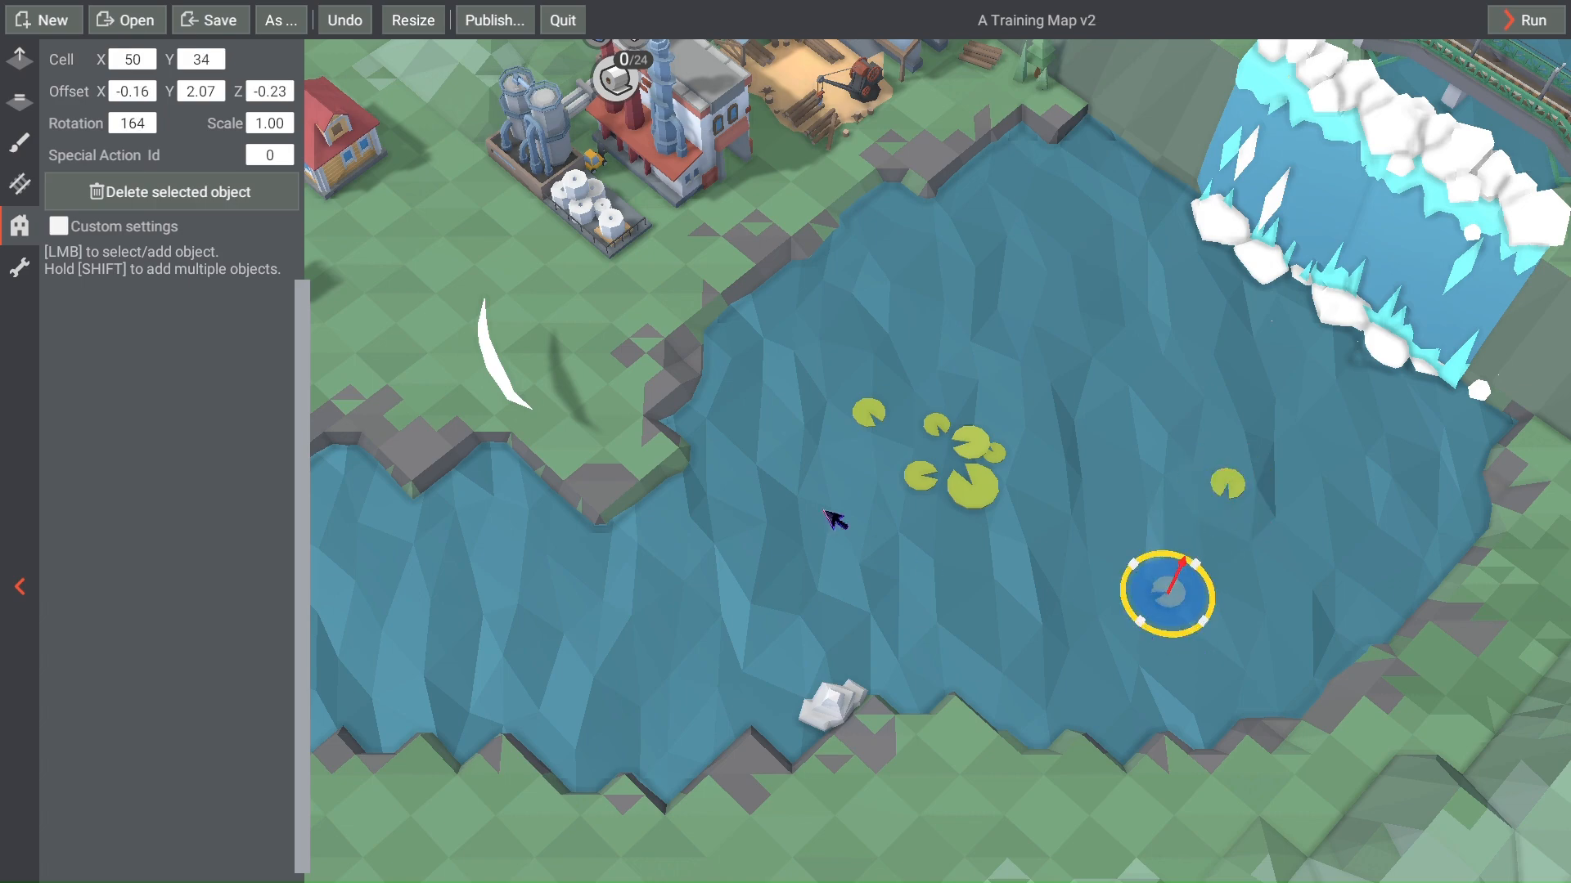
Step: Place two copies of the white bird over the river, at cell 44, 27 with rotation 203 and cell 39, 22 with rotation 232
right_drag(834, 519, 1104, 389)
shift+drag(851, 265, 1012, 463)
right_drag(841, 355, 1222, 353)
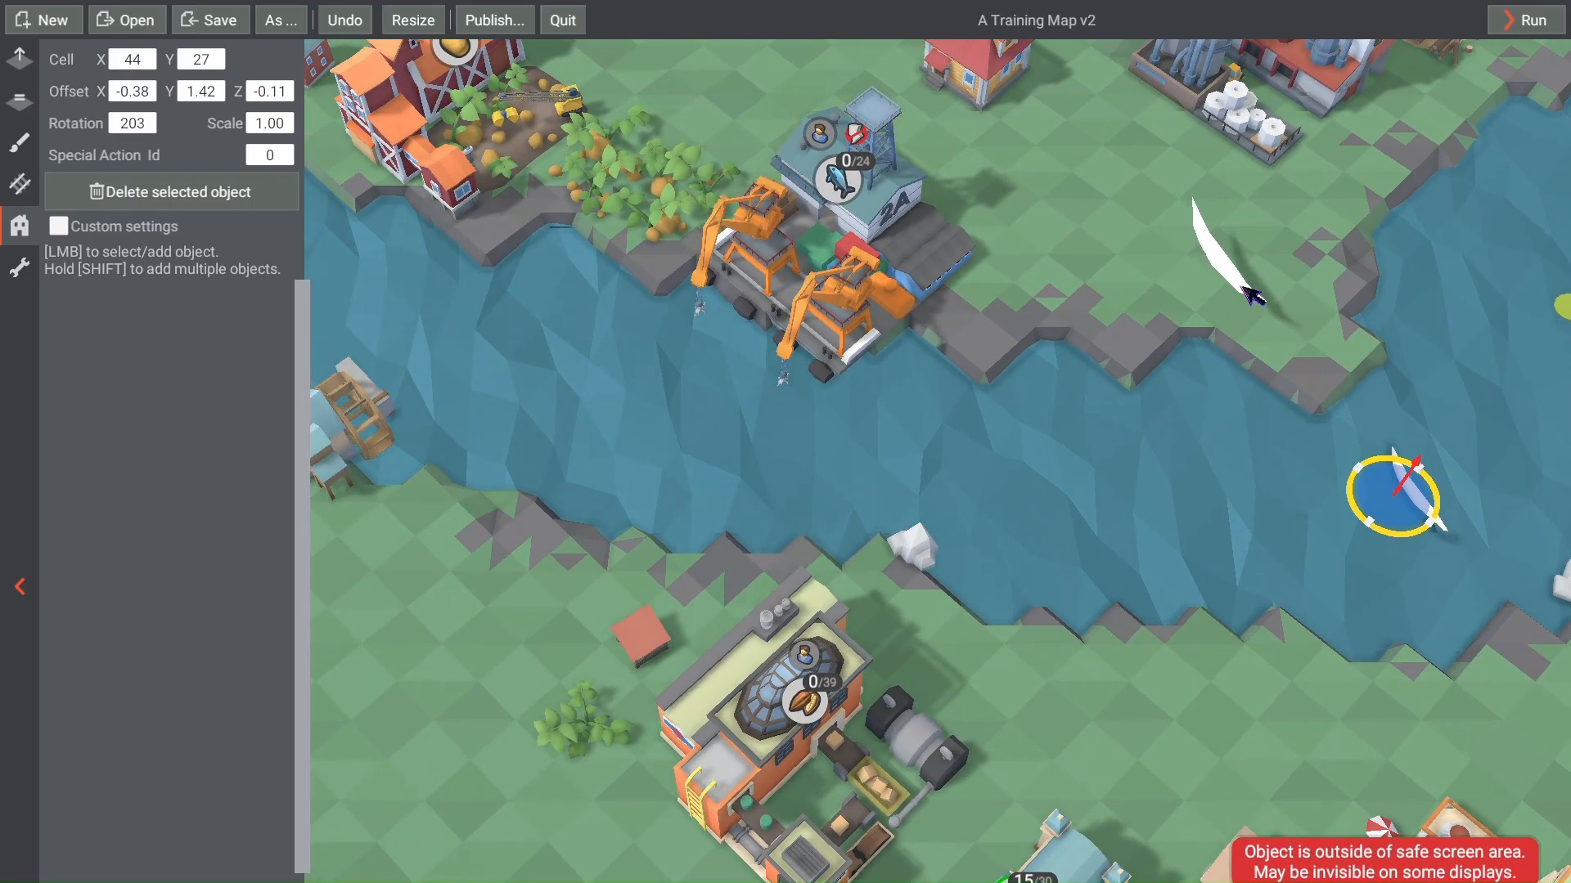
click(1211, 310)
click(1237, 250)
shift+drag(1231, 278, 1045, 500)
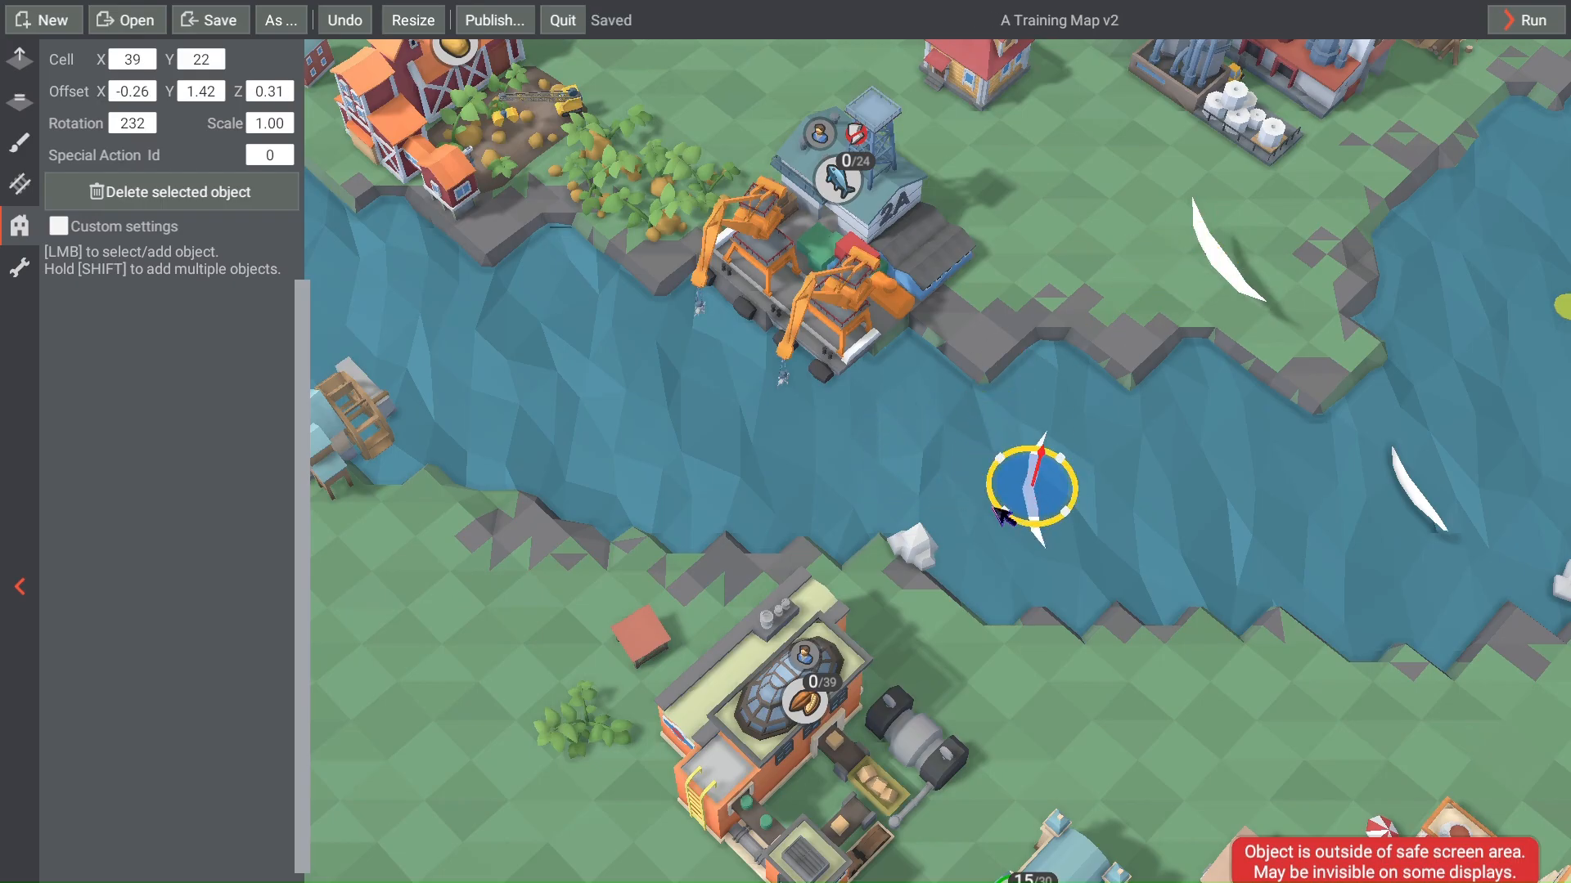
Step: Place another white bird over the river below the fishing dock at cell 31, 18 with rotation 251
right_drag(904, 409, 1287, 484)
right_drag(1558, 327, 1290, 333)
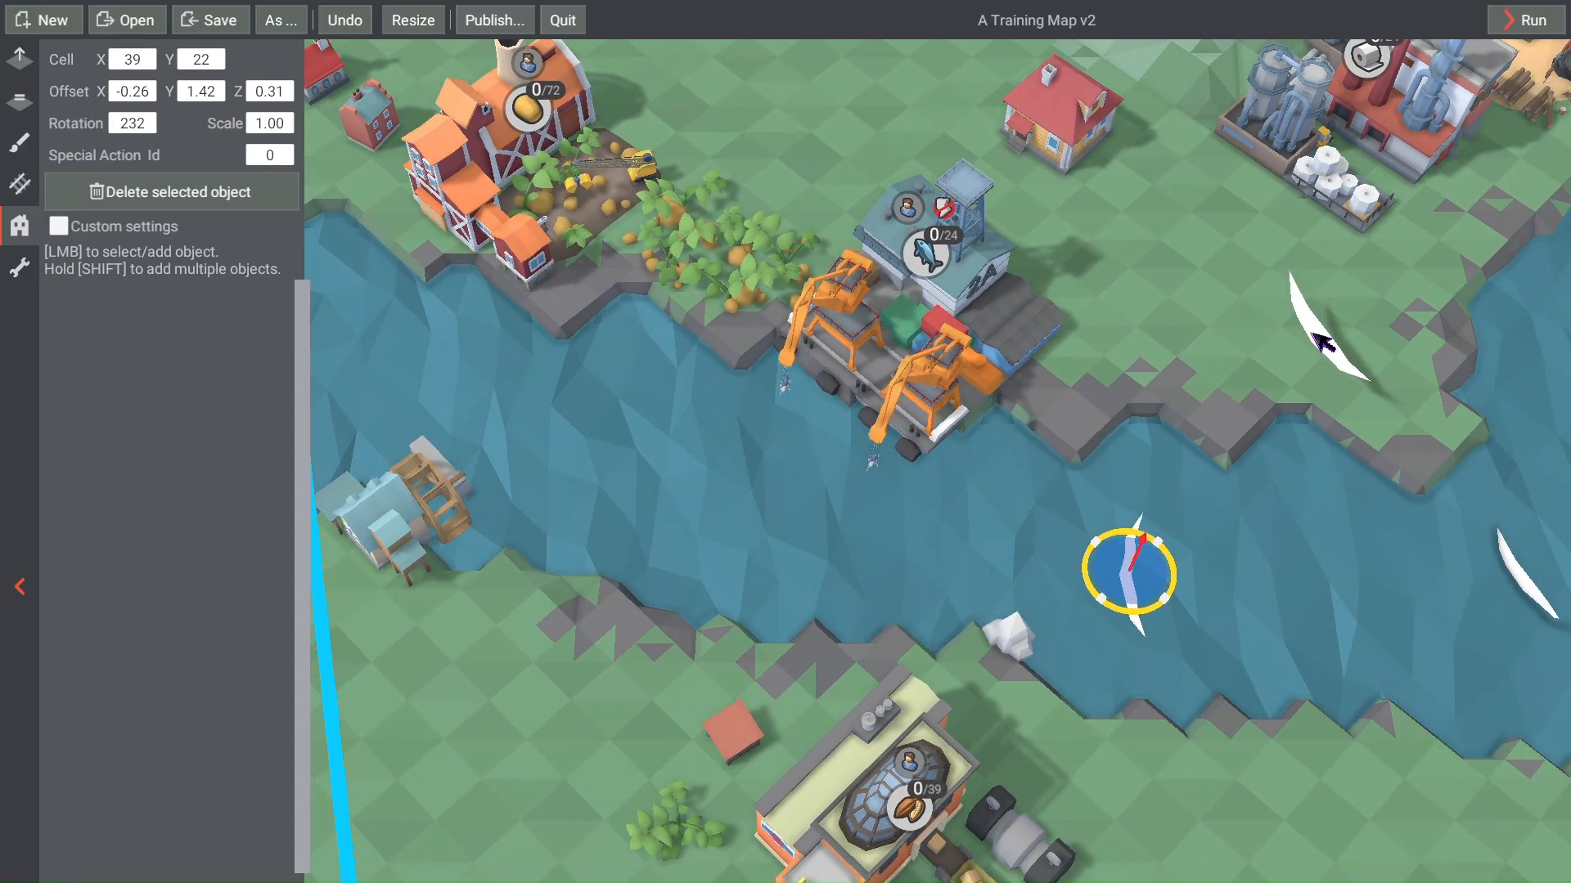
click(1324, 348)
drag(1324, 364, 710, 515)
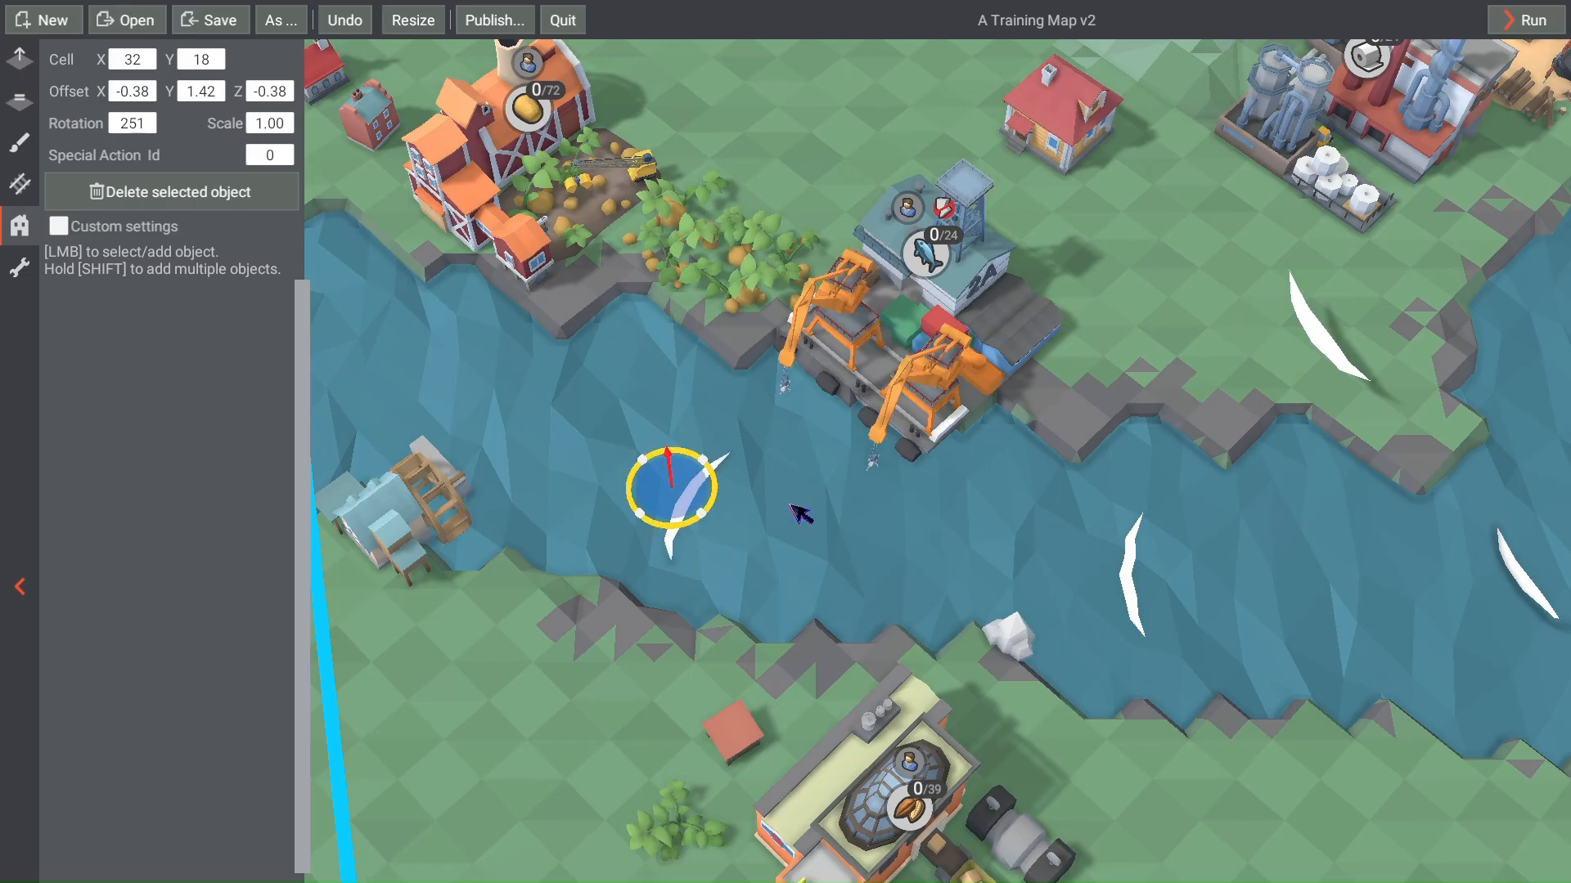
right_drag(790, 506, 1072, 434)
drag(969, 425, 972, 406)
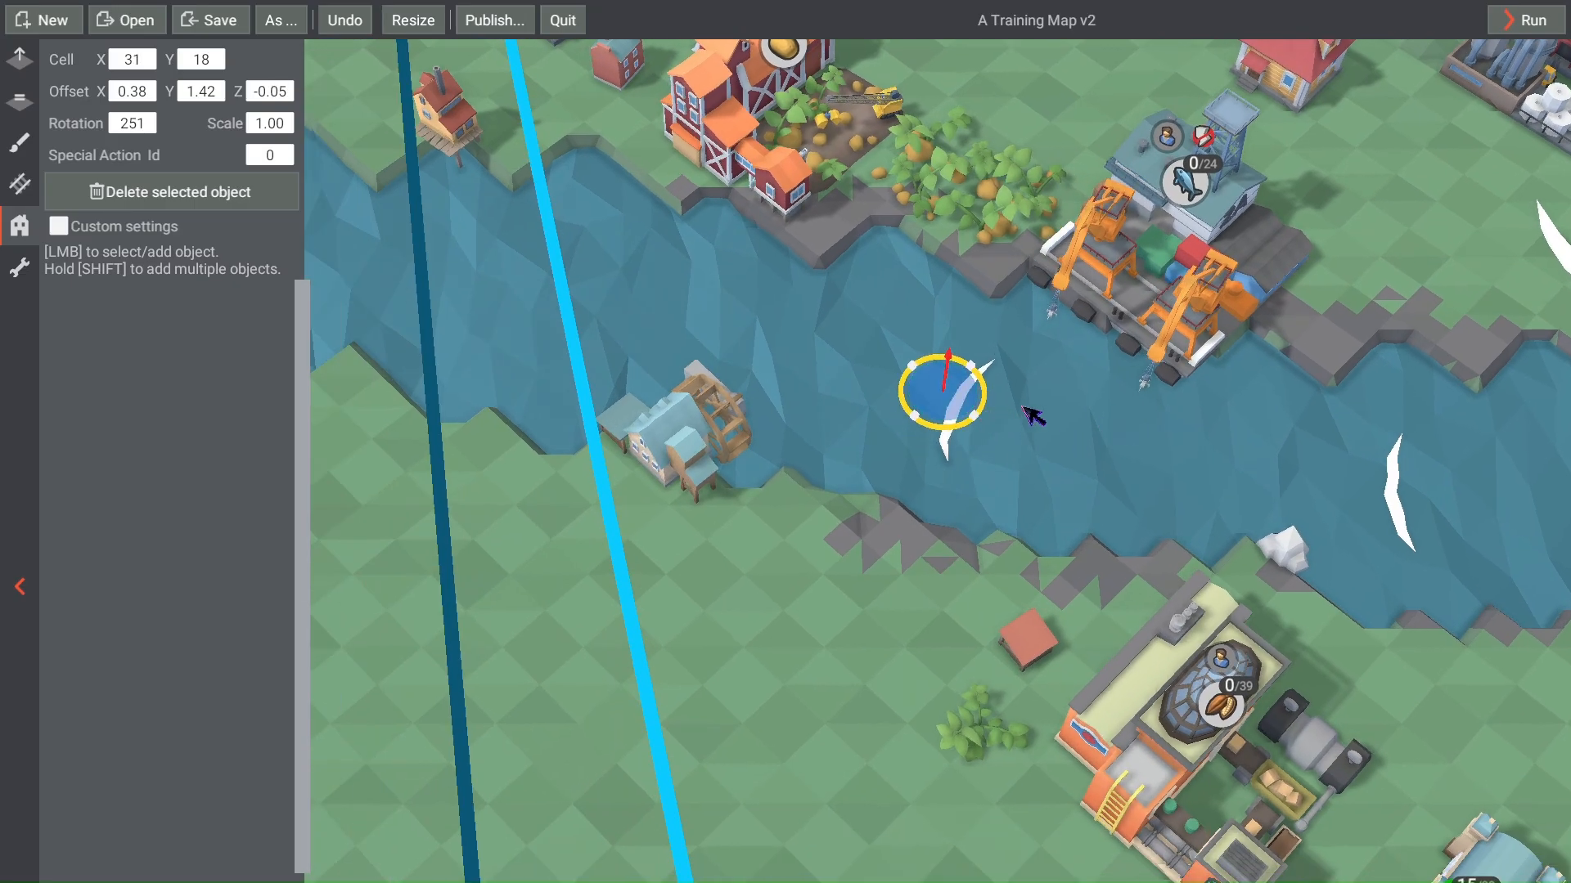
Step: Add a white bird over the river near the watermill at cell 24, 14 and turn it to rotation 228
scroll(1025, 405, down, 1)
right_drag(1027, 408, 1074, 488)
drag(1509, 364, 711, 382)
scroll(708, 401, up, 2)
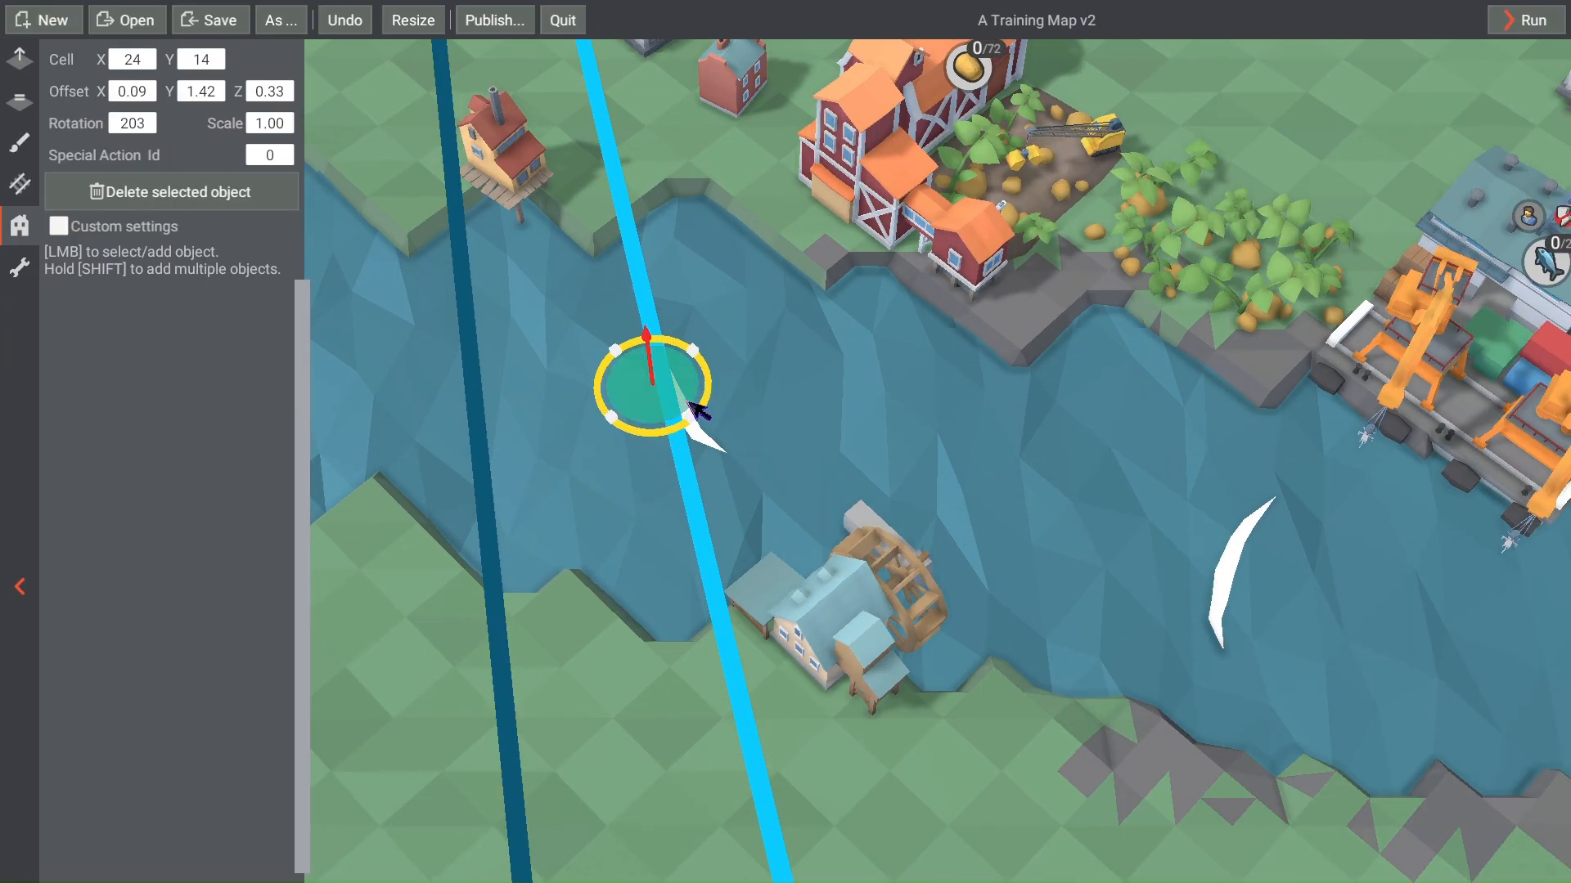
scroll(1016, 456, down, 4)
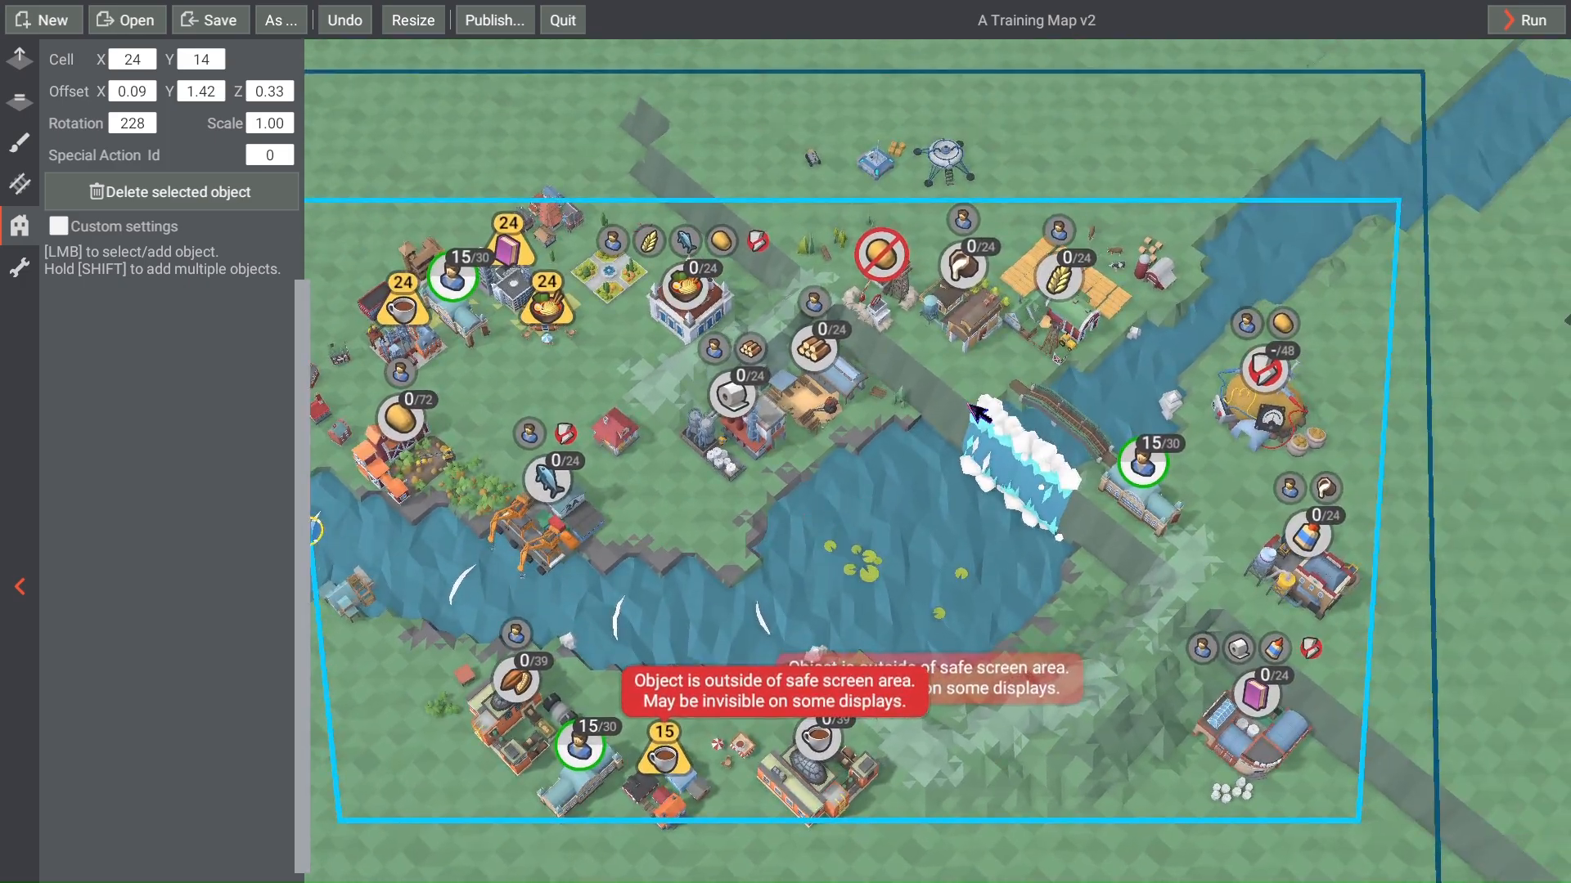
Step: Place a white bird above the river beside the railway bridge with rotation 188 and scale 1.50
mouse_move(971, 406)
right_down()
mouse_move(873, 472)
mouse_move(813, 452)
mouse_move(949, 311)
mouse_move(1046, 308)
mouse_move(955, 402)
right_up()
right_drag(859, 405, 1213, 321)
scroll(1215, 319, up, 4)
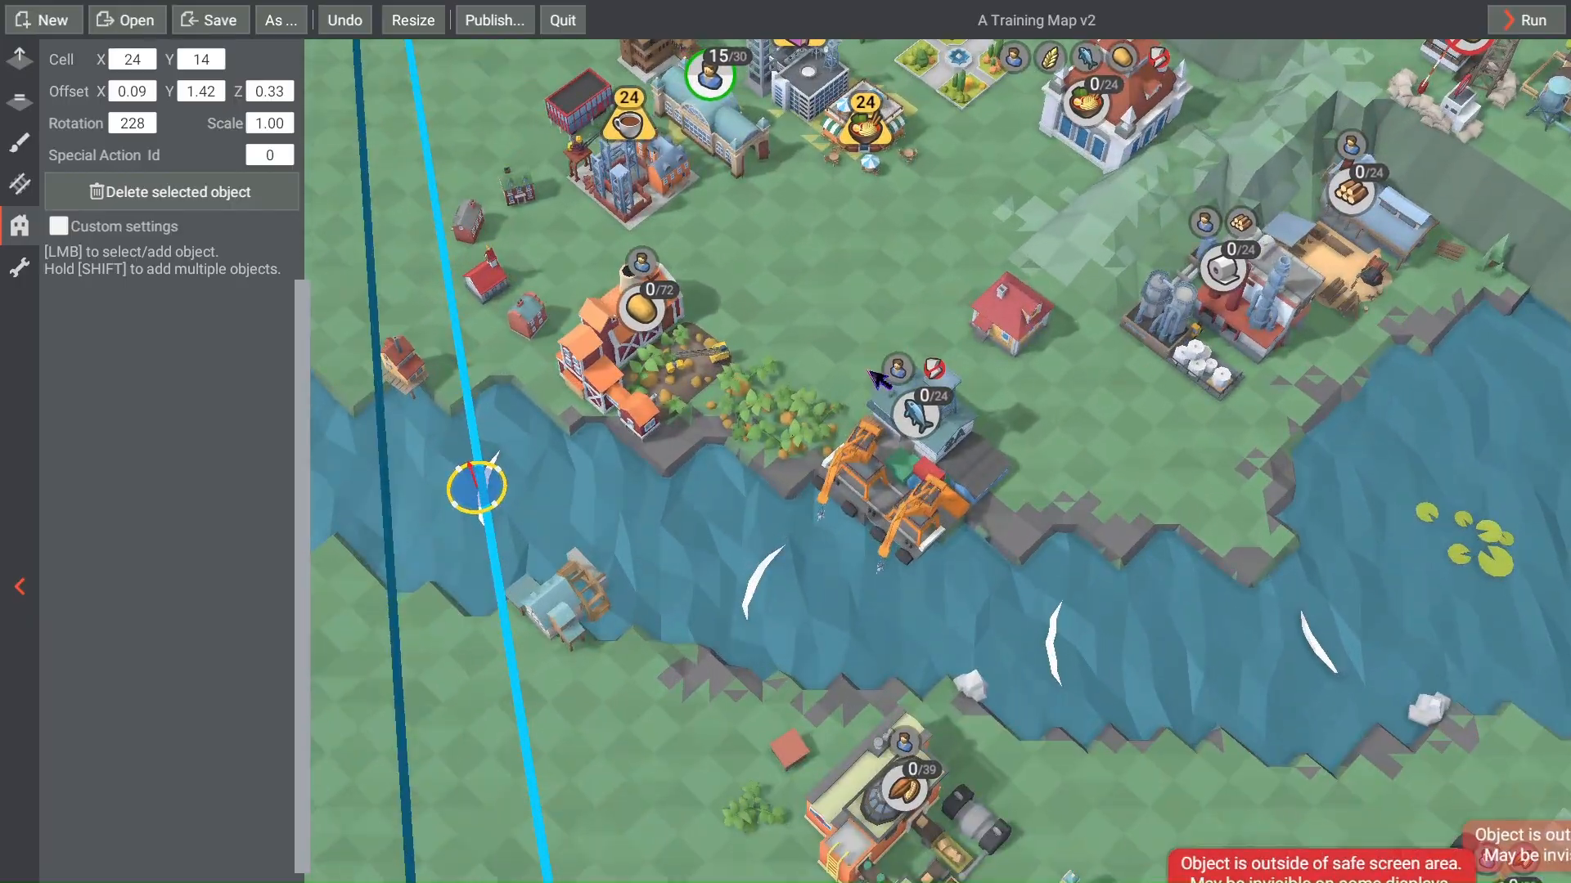
right_drag(592, 435, 828, 431)
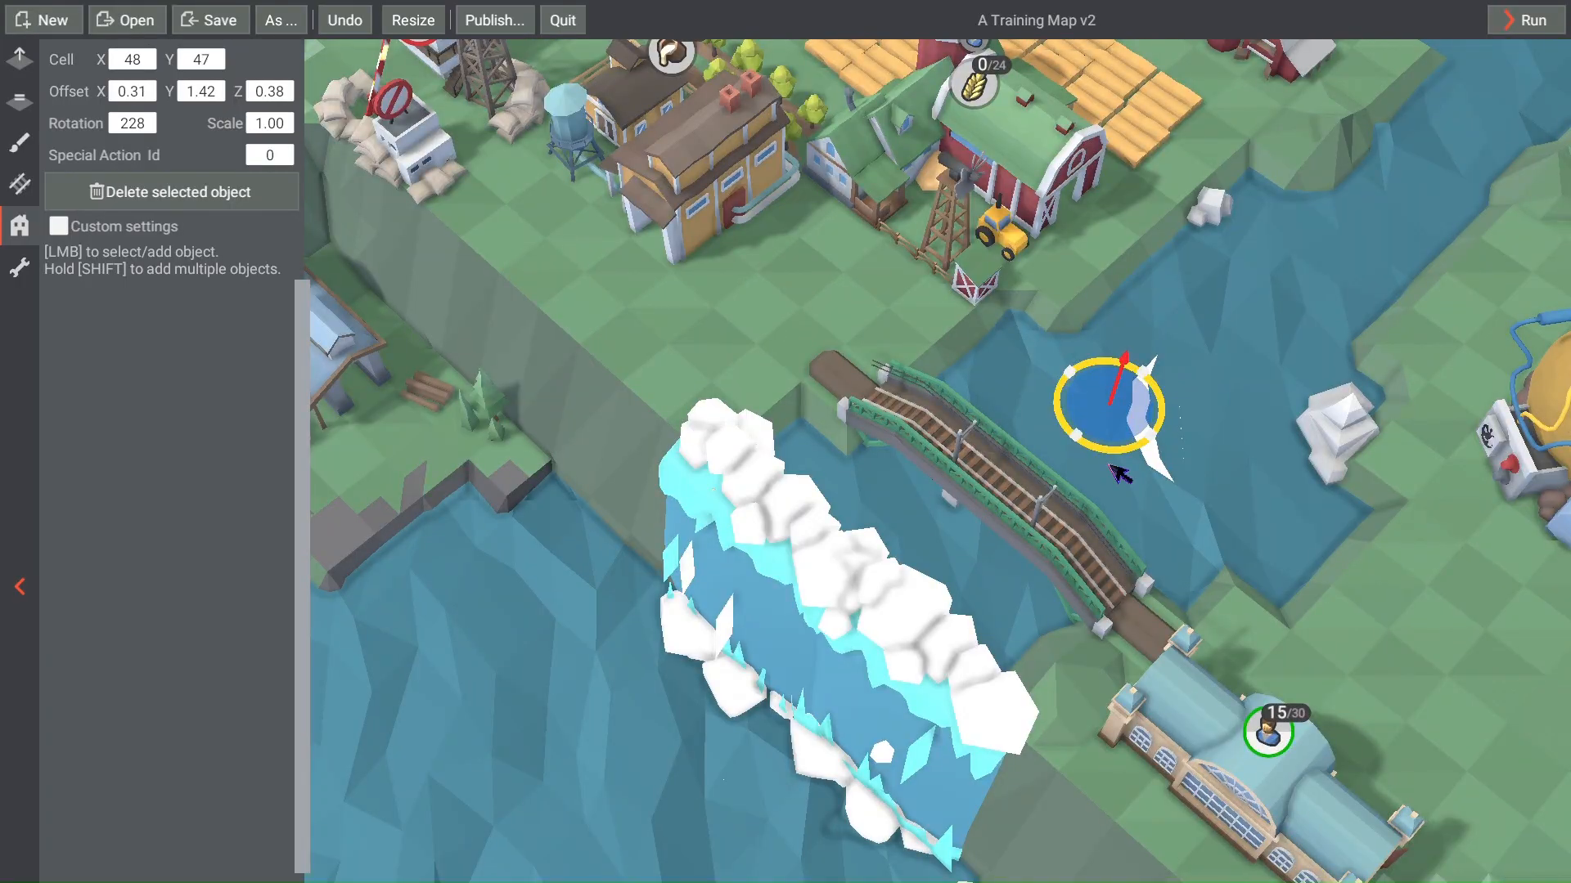
mouse_move(1127, 463)
mouse_down()
mouse_move(1160, 445)
mouse_move(1146, 438)
mouse_move(1133, 481)
mouse_up()
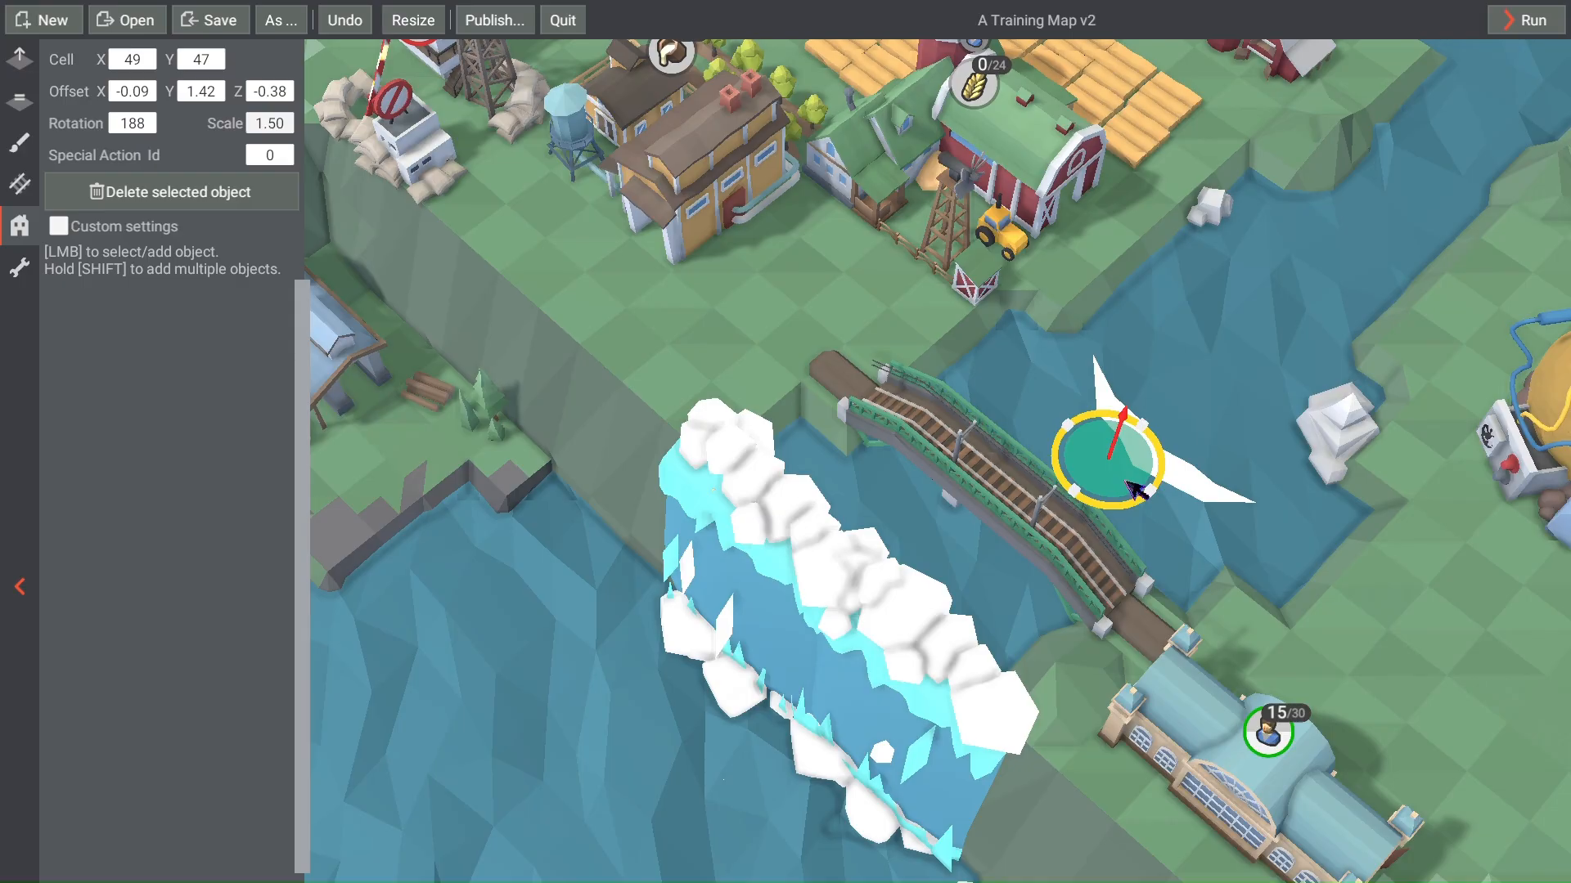
drag(1122, 482, 1100, 480)
click(719, 320)
Step: Delete the red-roofed house on the meadow near the fishing dock
scroll(805, 413, down, 4)
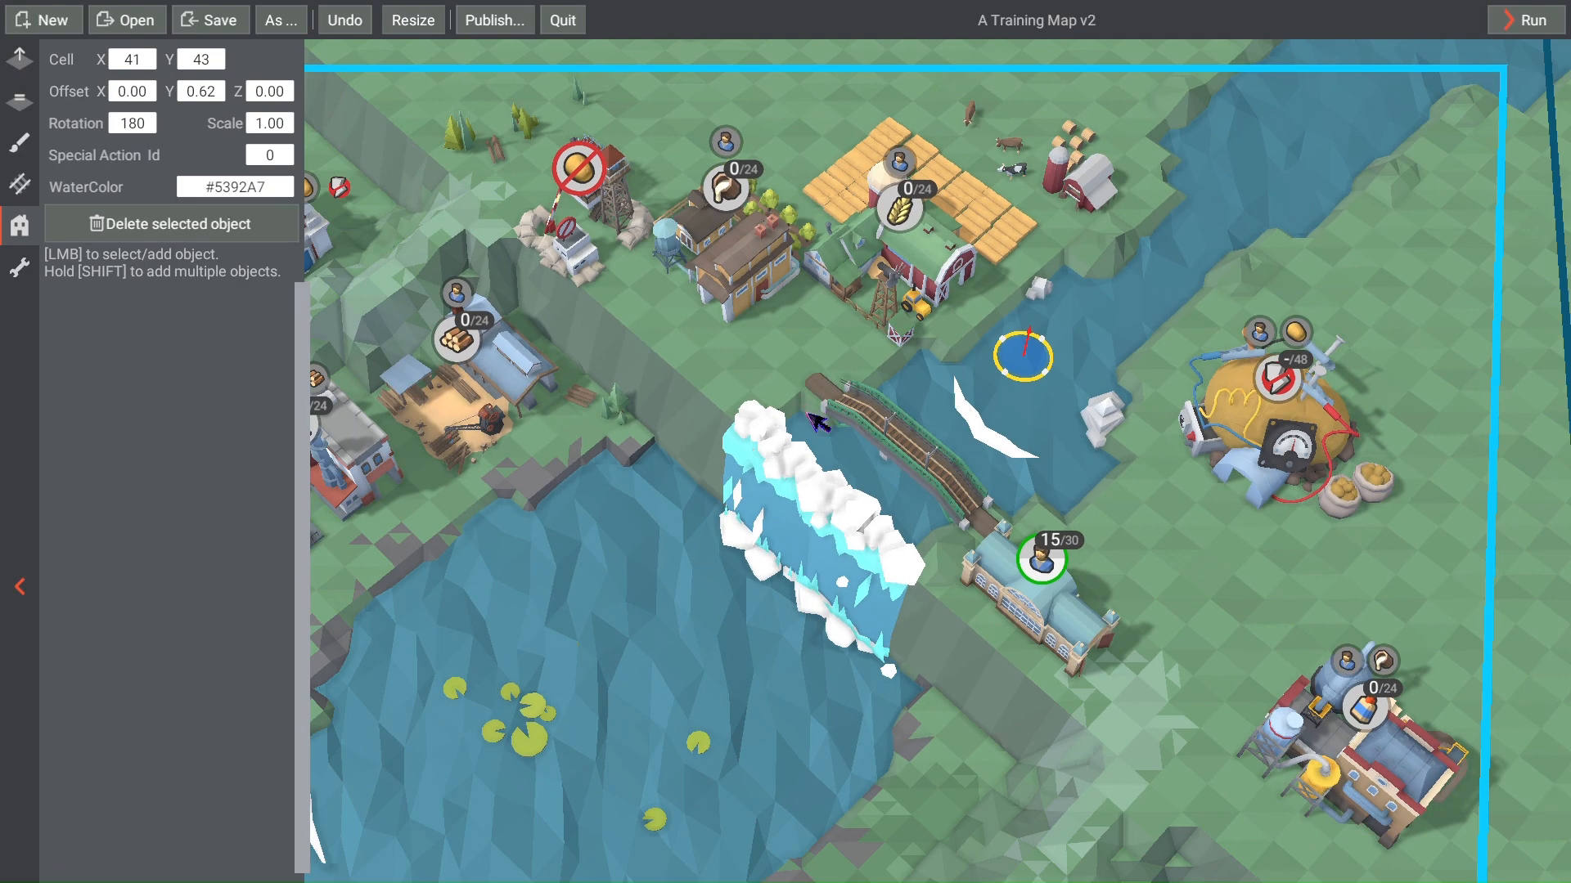
middle_drag(761, 451, 1121, 435)
scroll(1122, 434, down, 3)
middle_drag(719, 610, 956, 575)
middle_drag(849, 589, 1017, 501)
scroll(841, 378, up, 3)
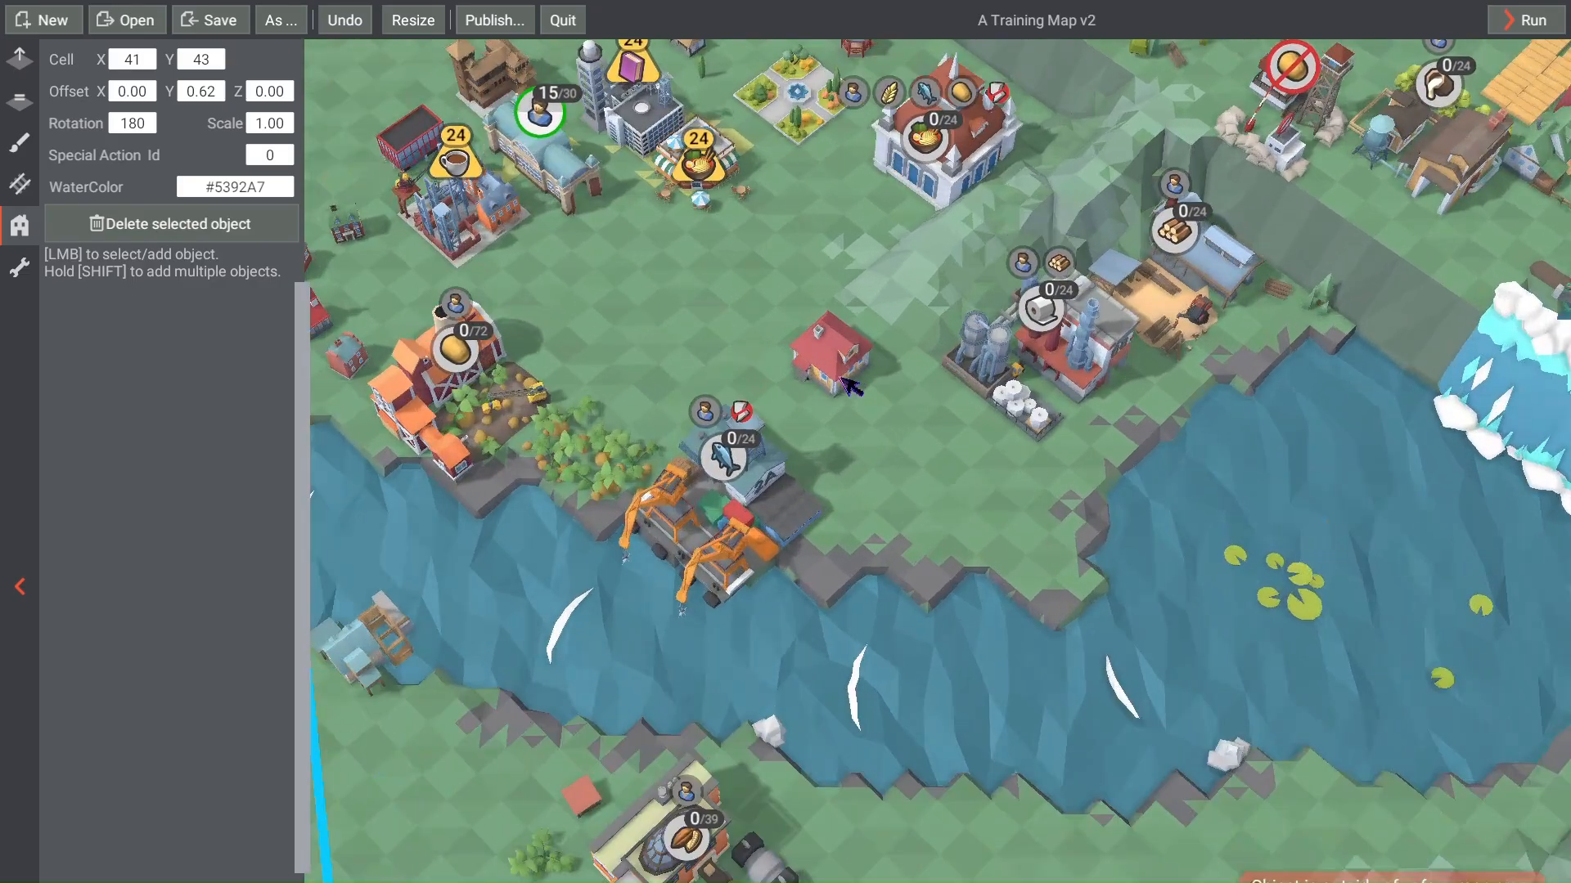
scroll(851, 386, up, 2)
click(846, 378)
key(Delete)
Step: Sink the cacao factory into the ground with a Y offset of -2.65, leaving its glass dome exposed
middle_drag(889, 463, 1125, 184)
scroll(986, 473, down, 3)
scroll(956, 550, up, 1)
scroll(958, 568, up, 3)
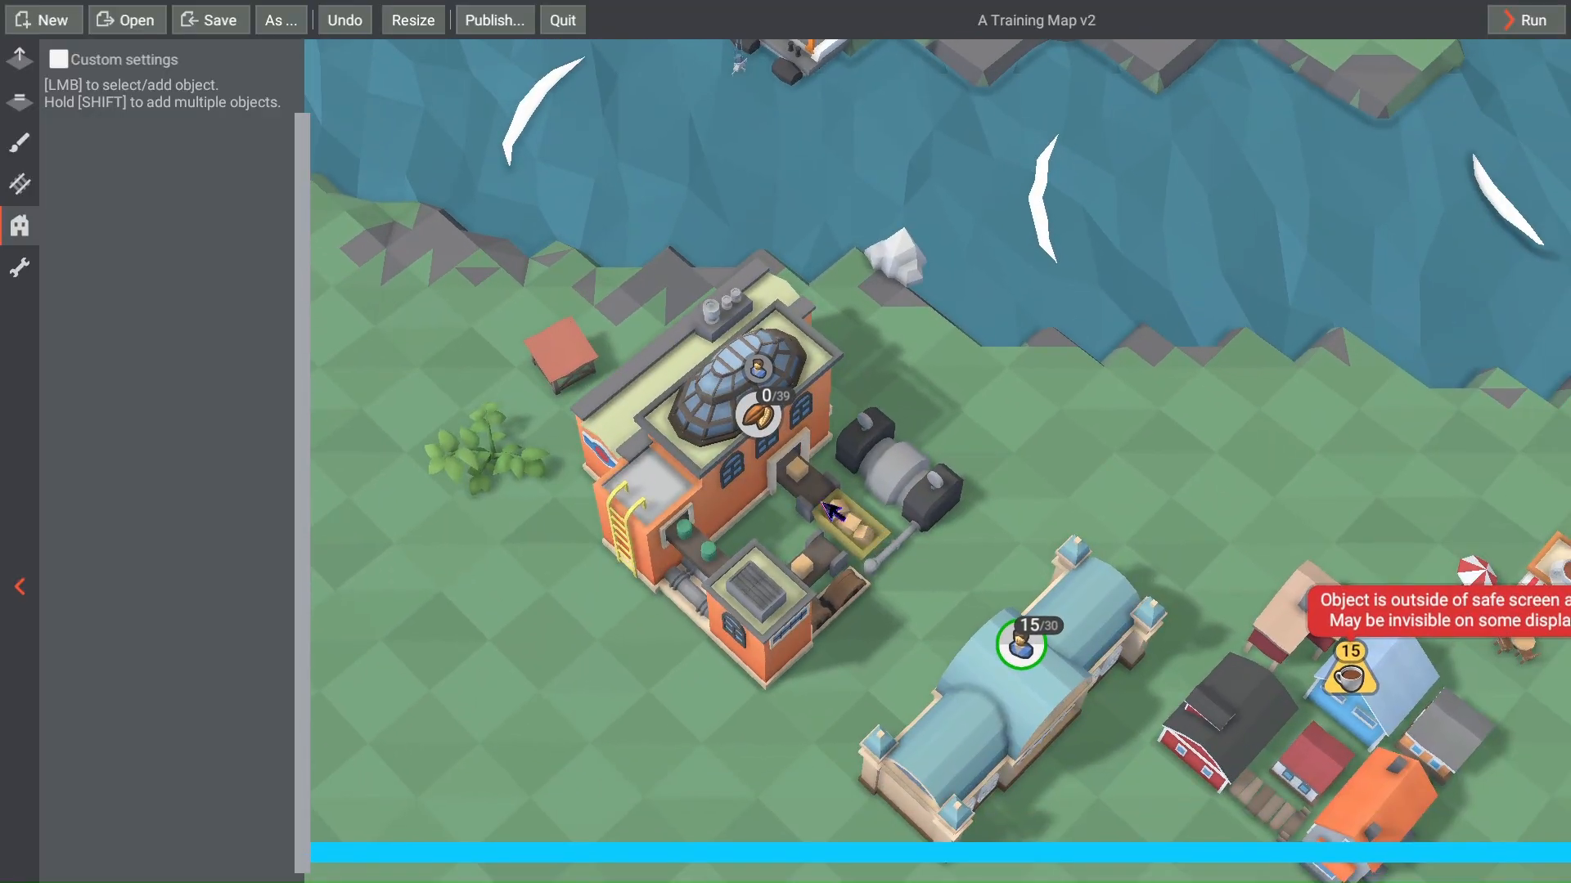
click(821, 509)
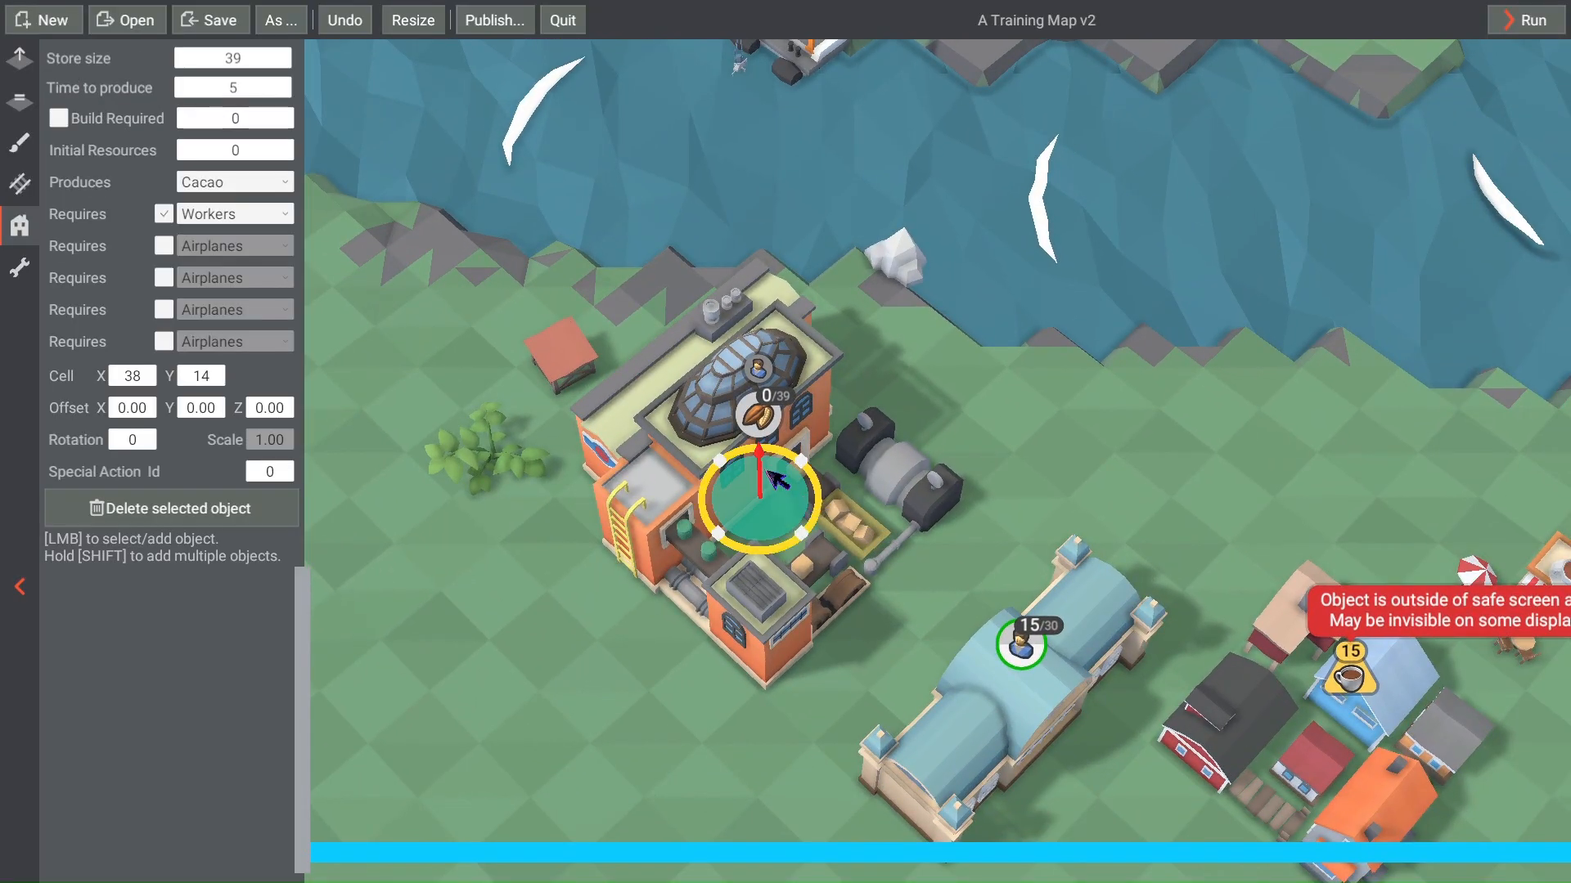
drag(761, 460, 765, 543)
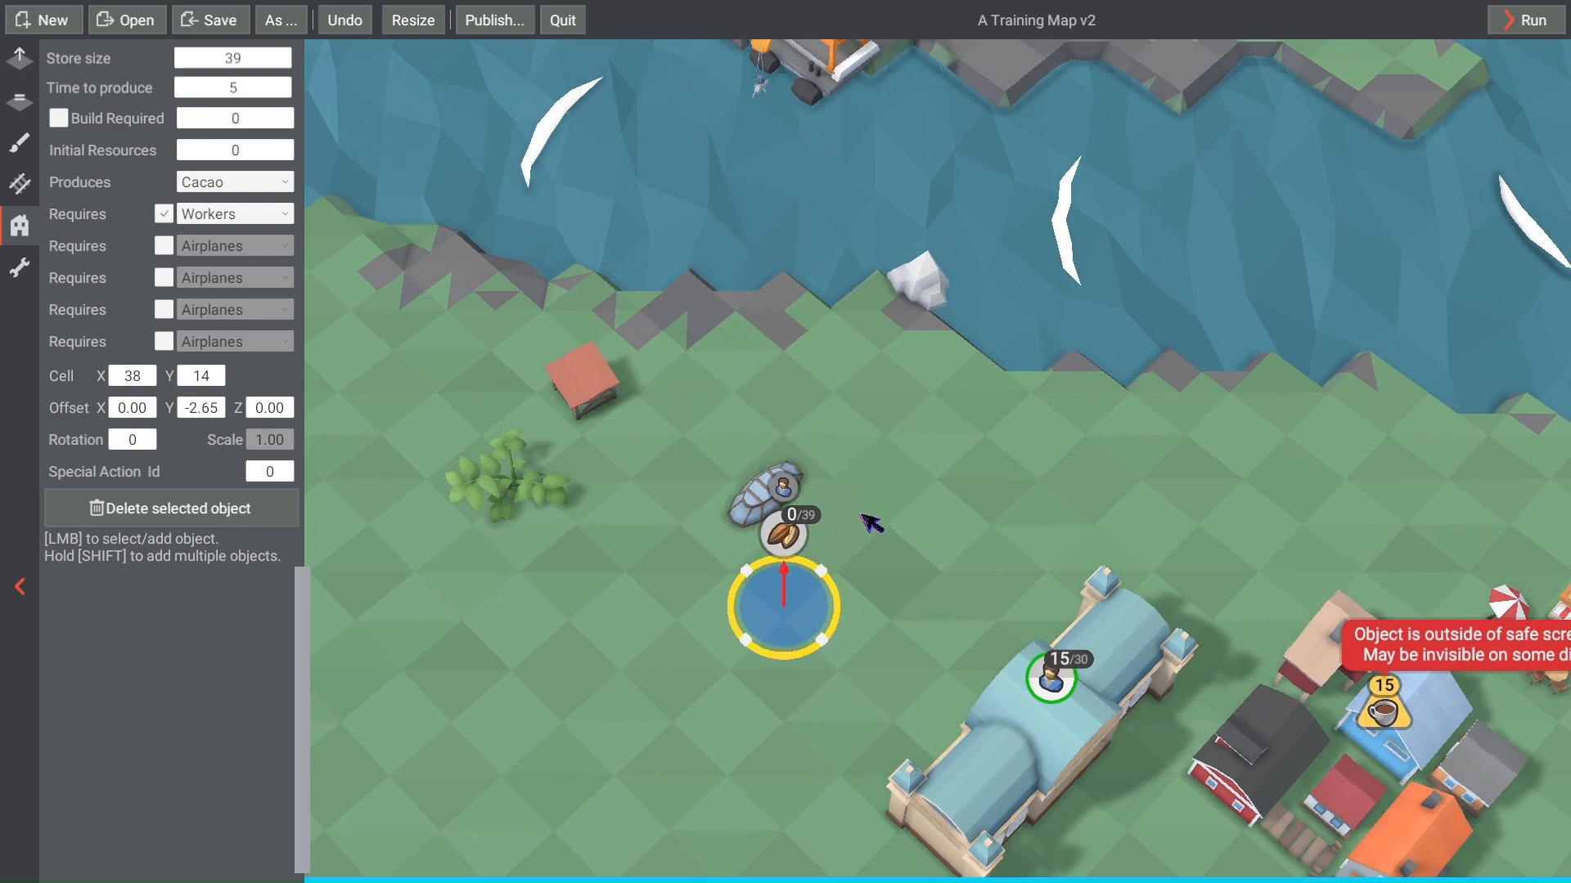
Step: Move the small red-roofed shelter next to the cacao factory's dome at cell 38, 16 and turn it to rotation 274
key(w)
click(601, 501)
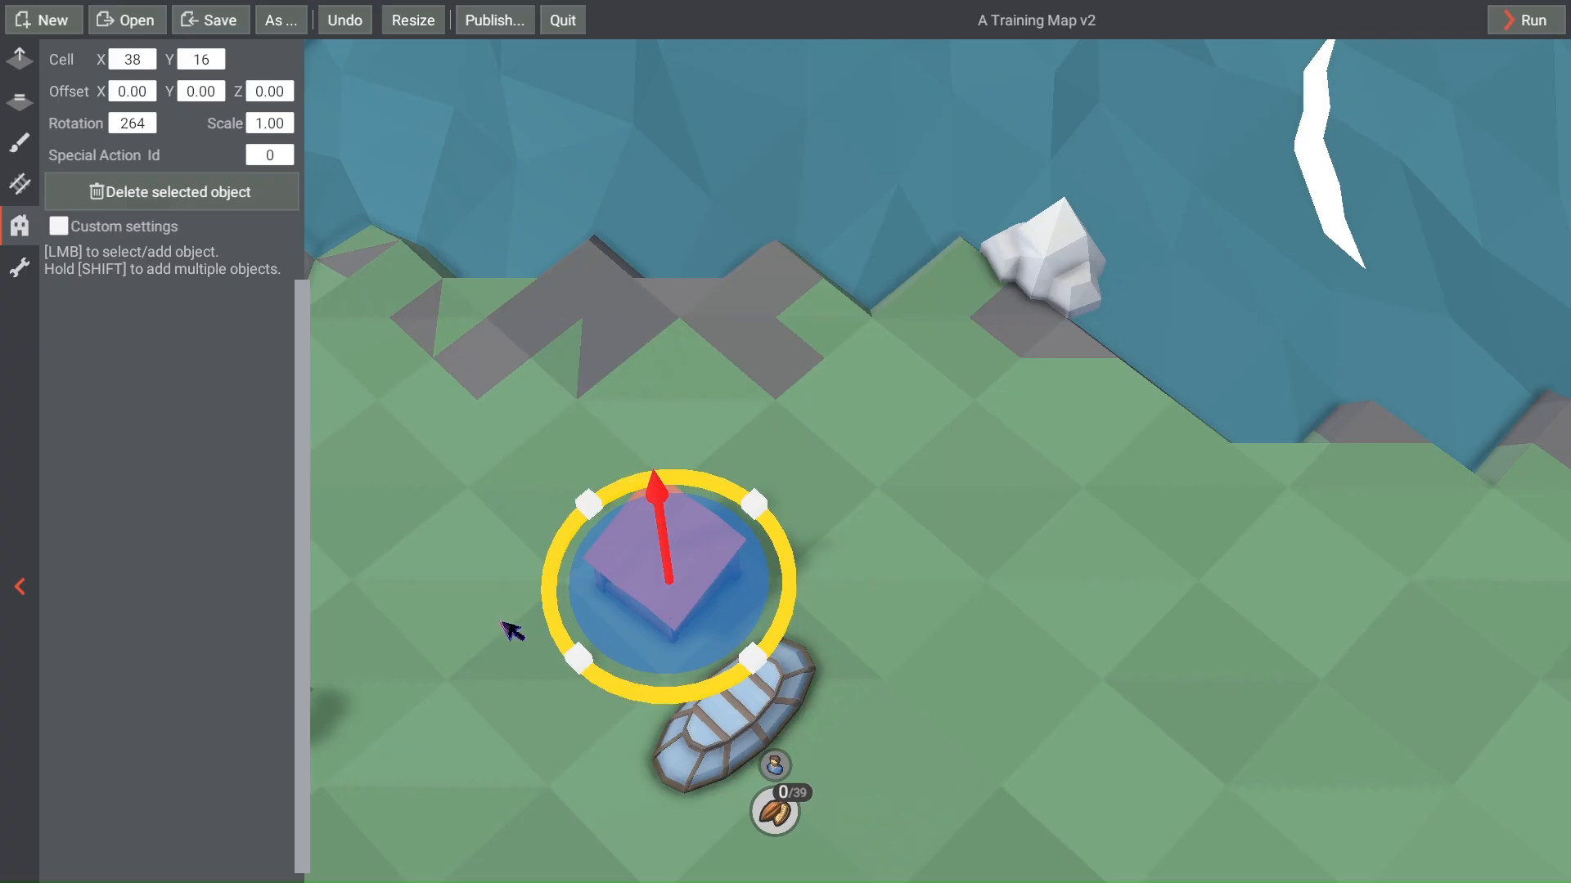
right_drag(949, 604, 1076, 466)
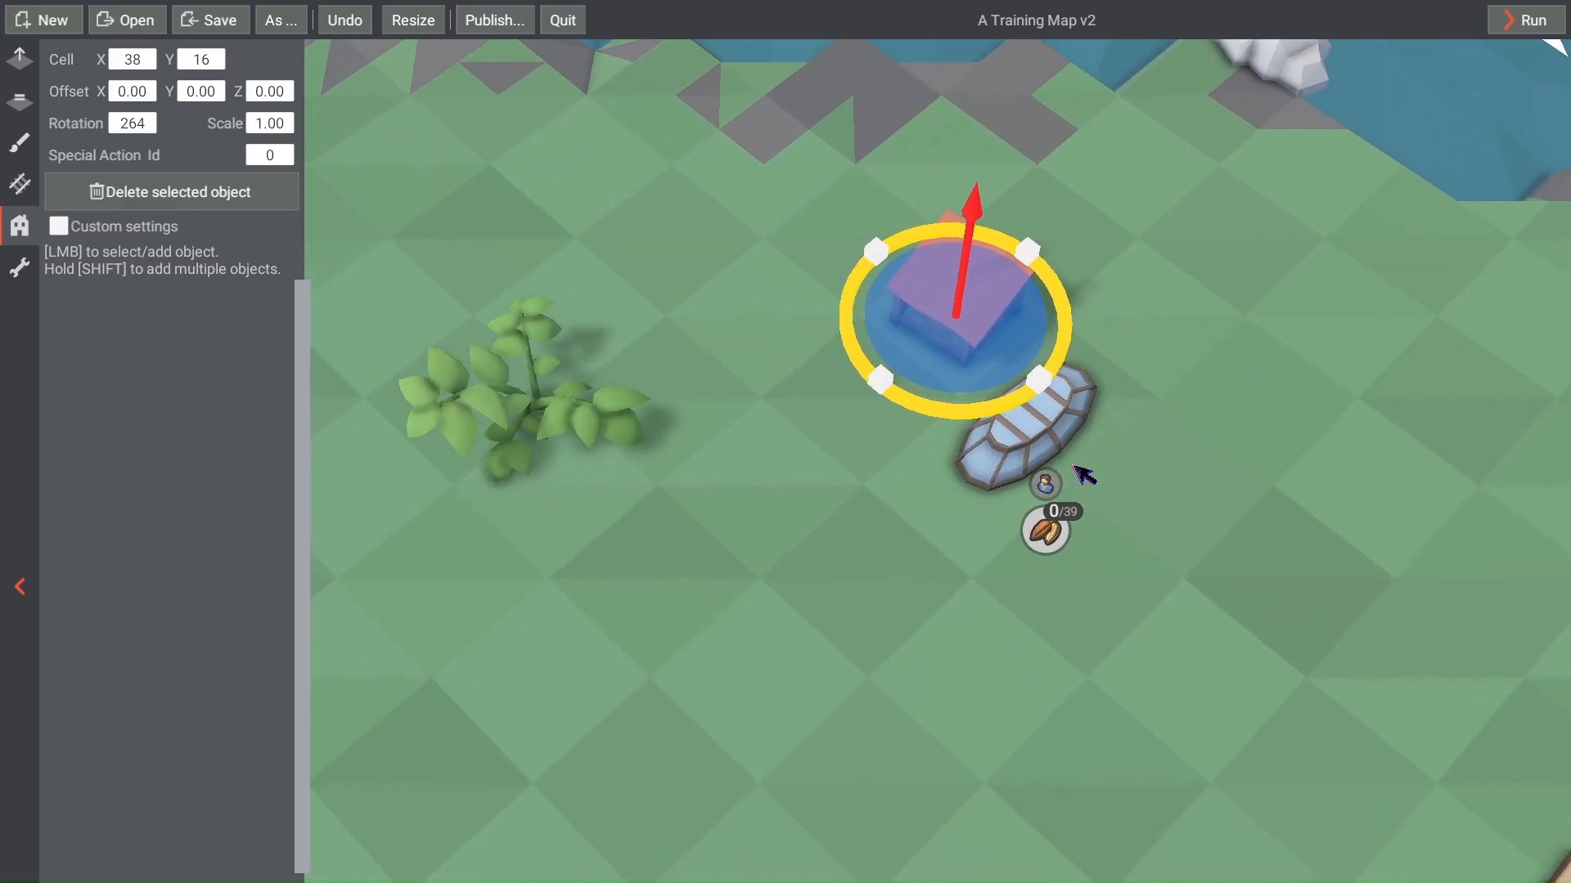
right_drag(977, 419, 785, 639)
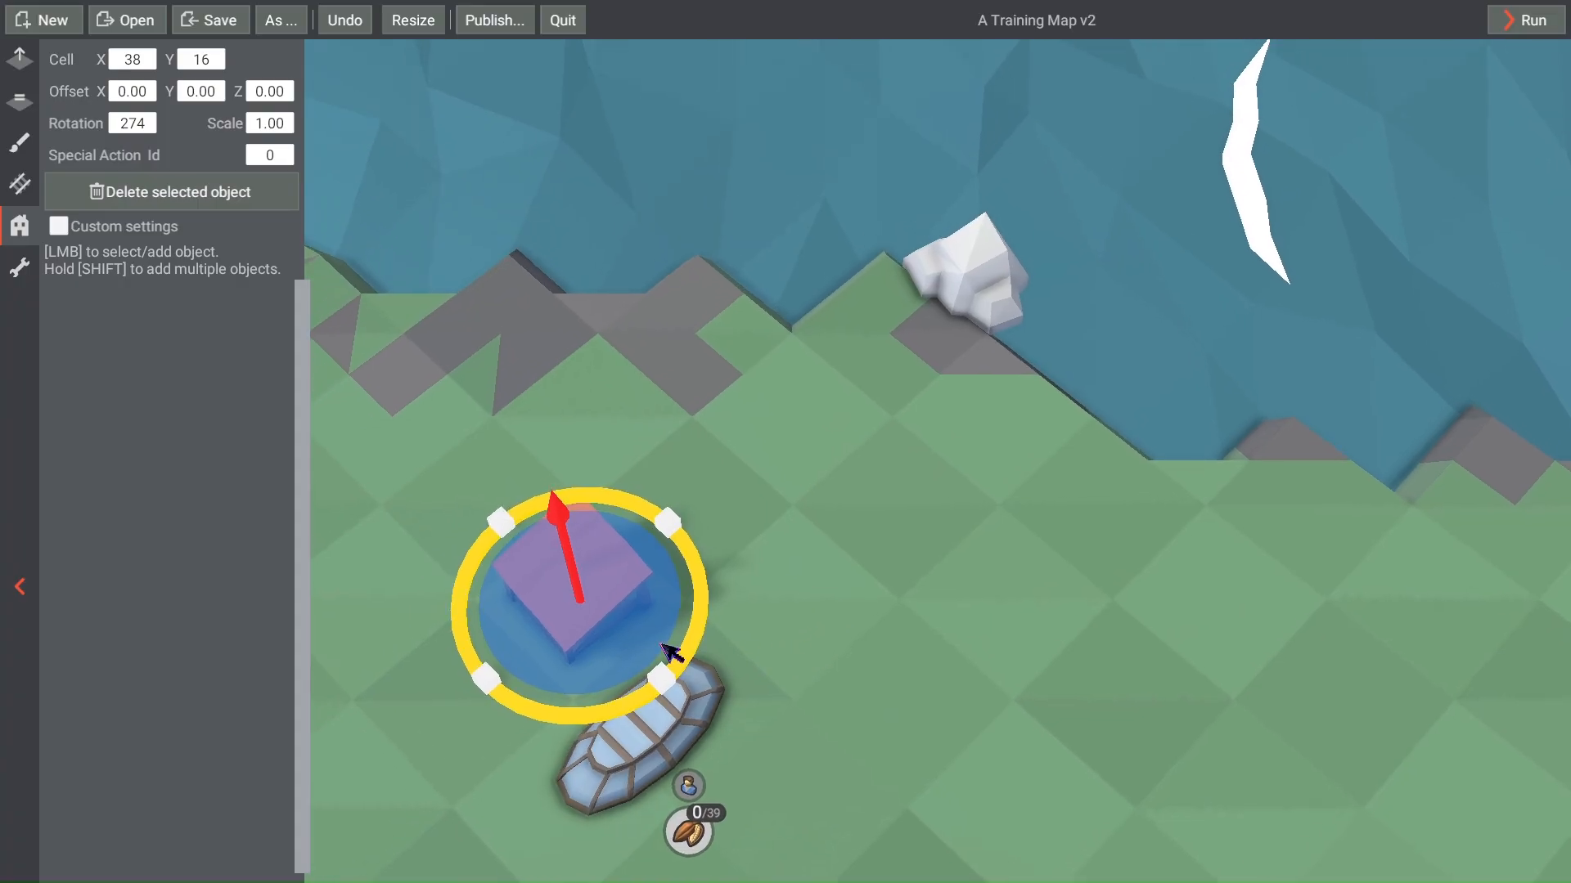
text(2)
key(Return)
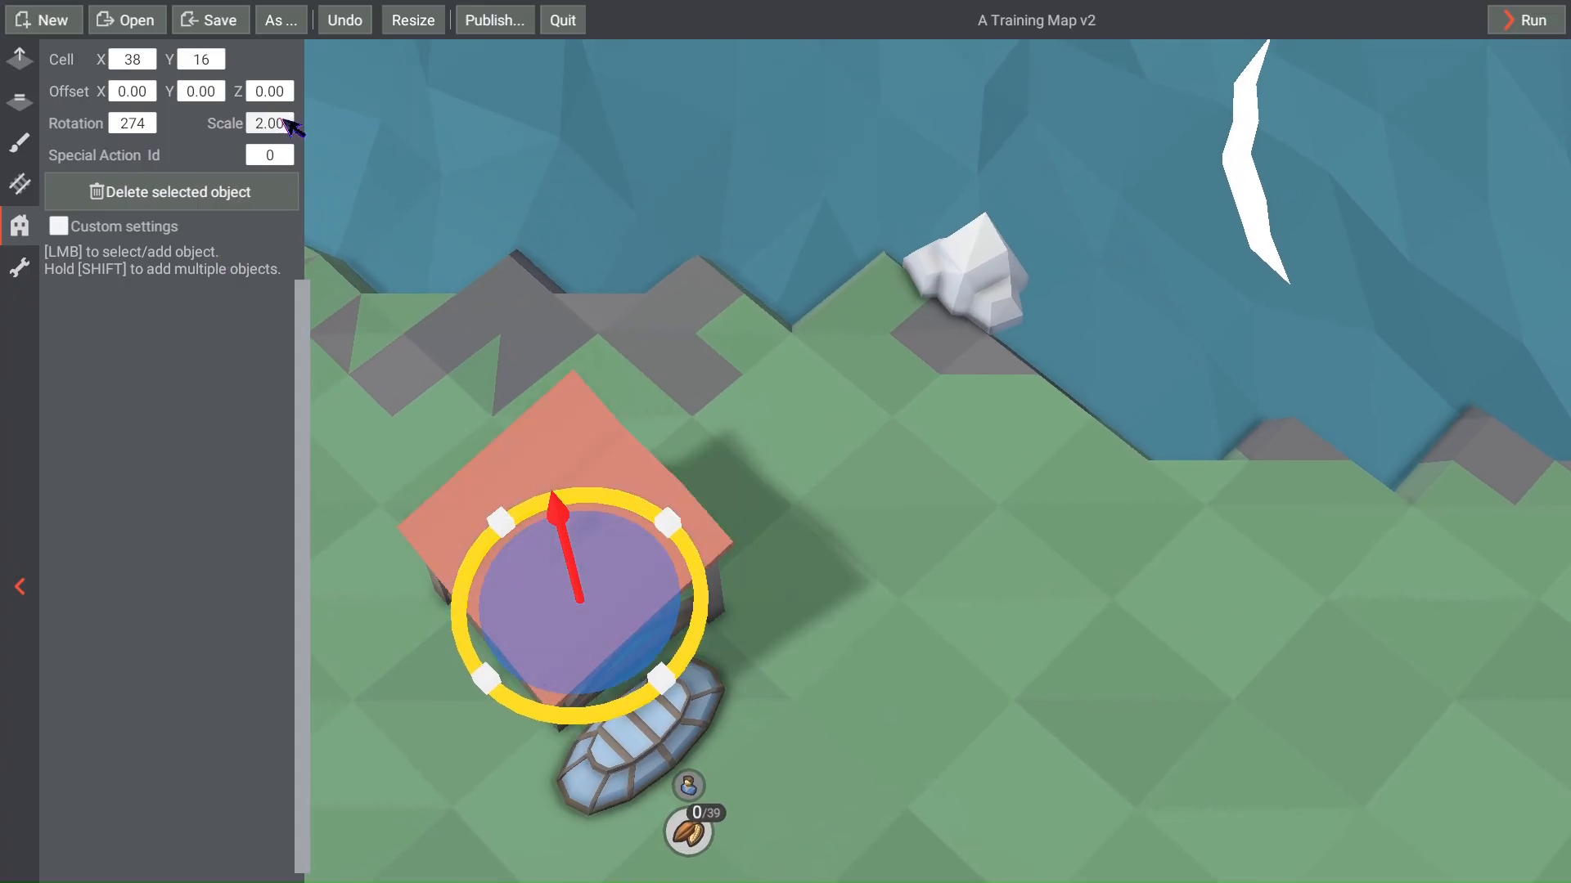
right_drag(552, 712, 631, 583)
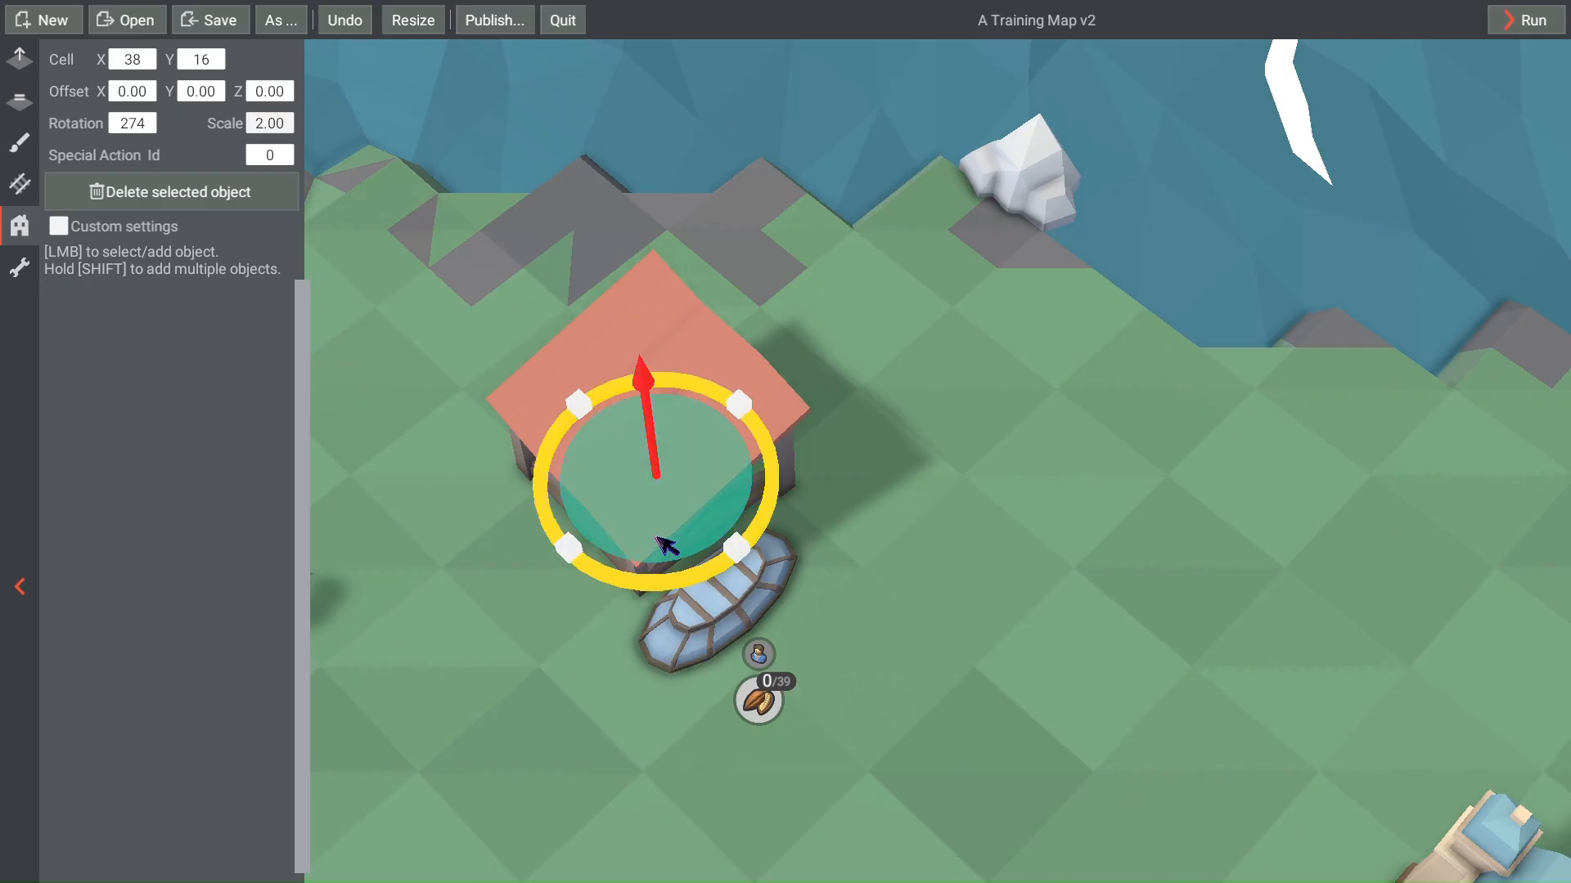
key(ctrl+z)
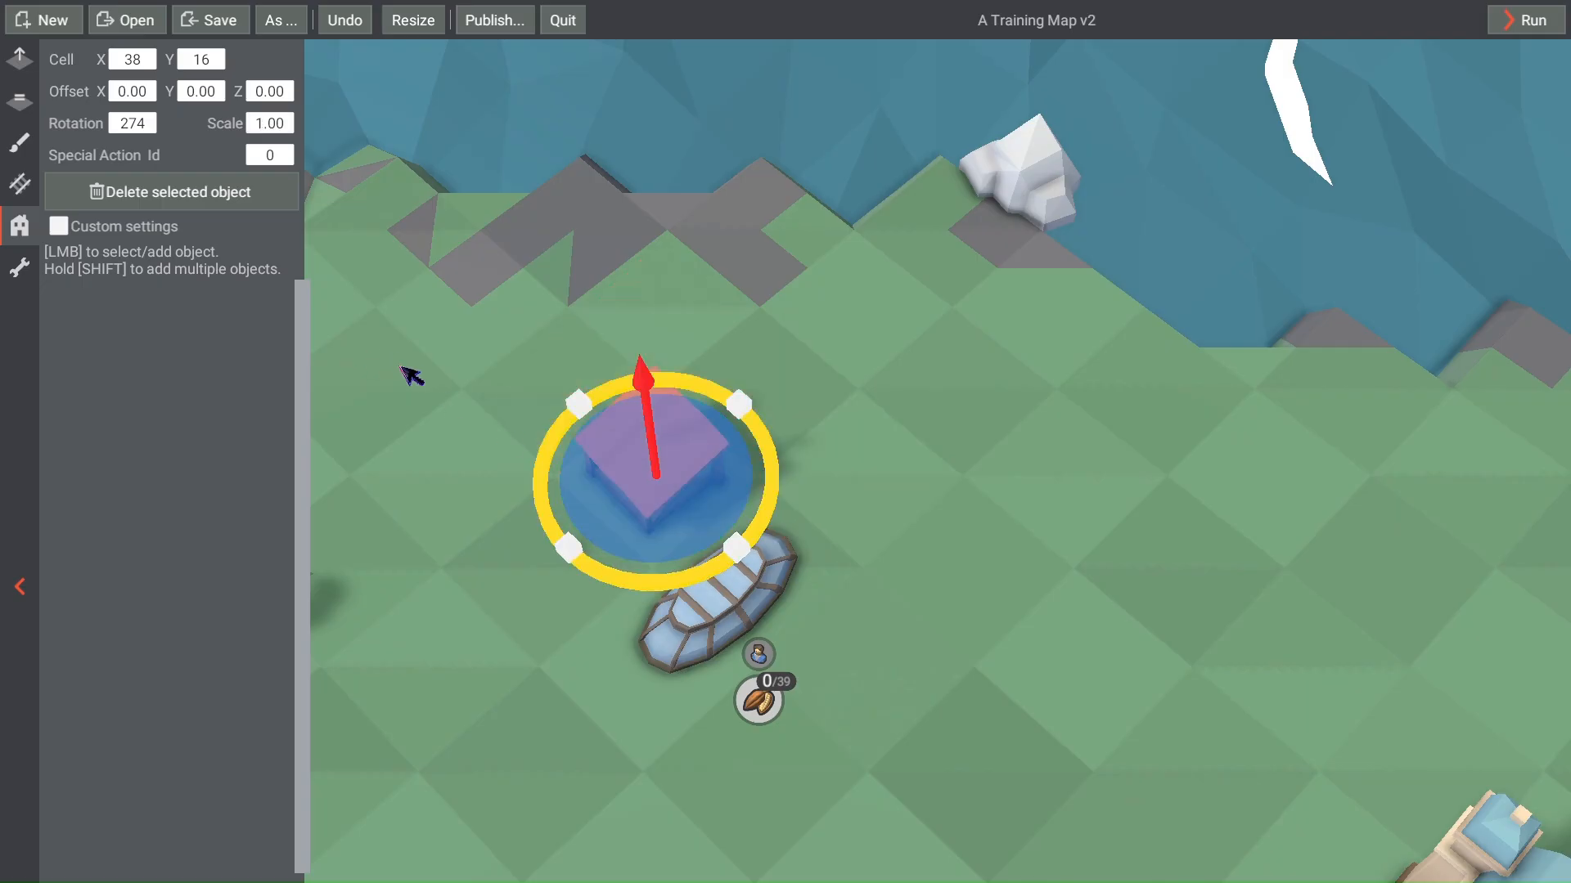
Step: Enlarge the red-roofed shelter to scale 2.50 and shift it over the glass dome with offsets X 0.50 and Z -0.65
click(270, 124)
text(2)
key(Return)
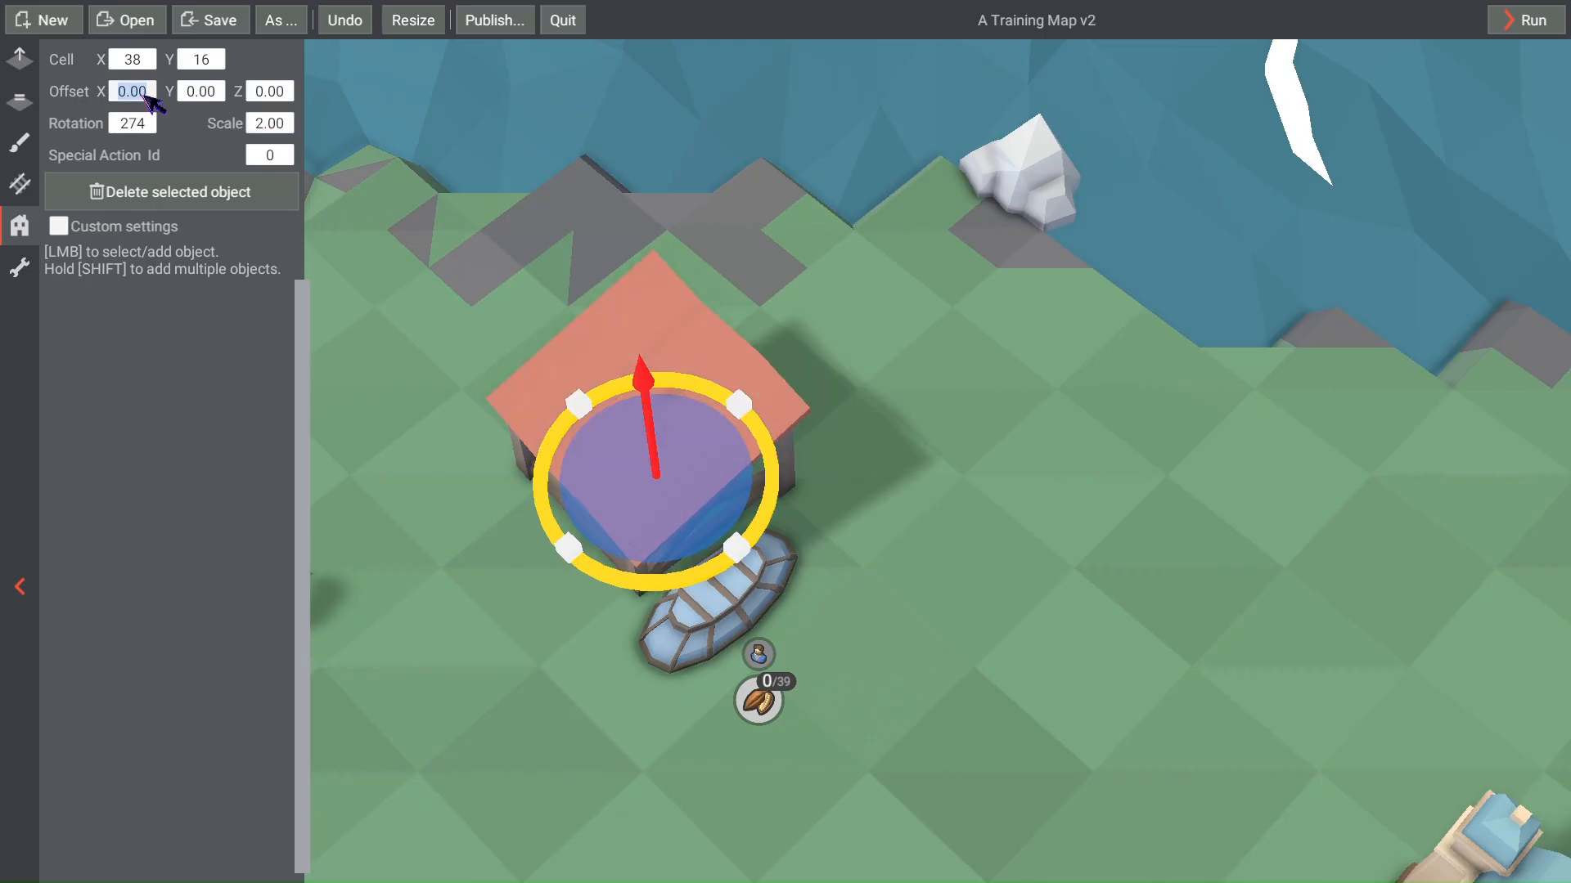
key(Return)
right_drag(401, 296, 543, 336)
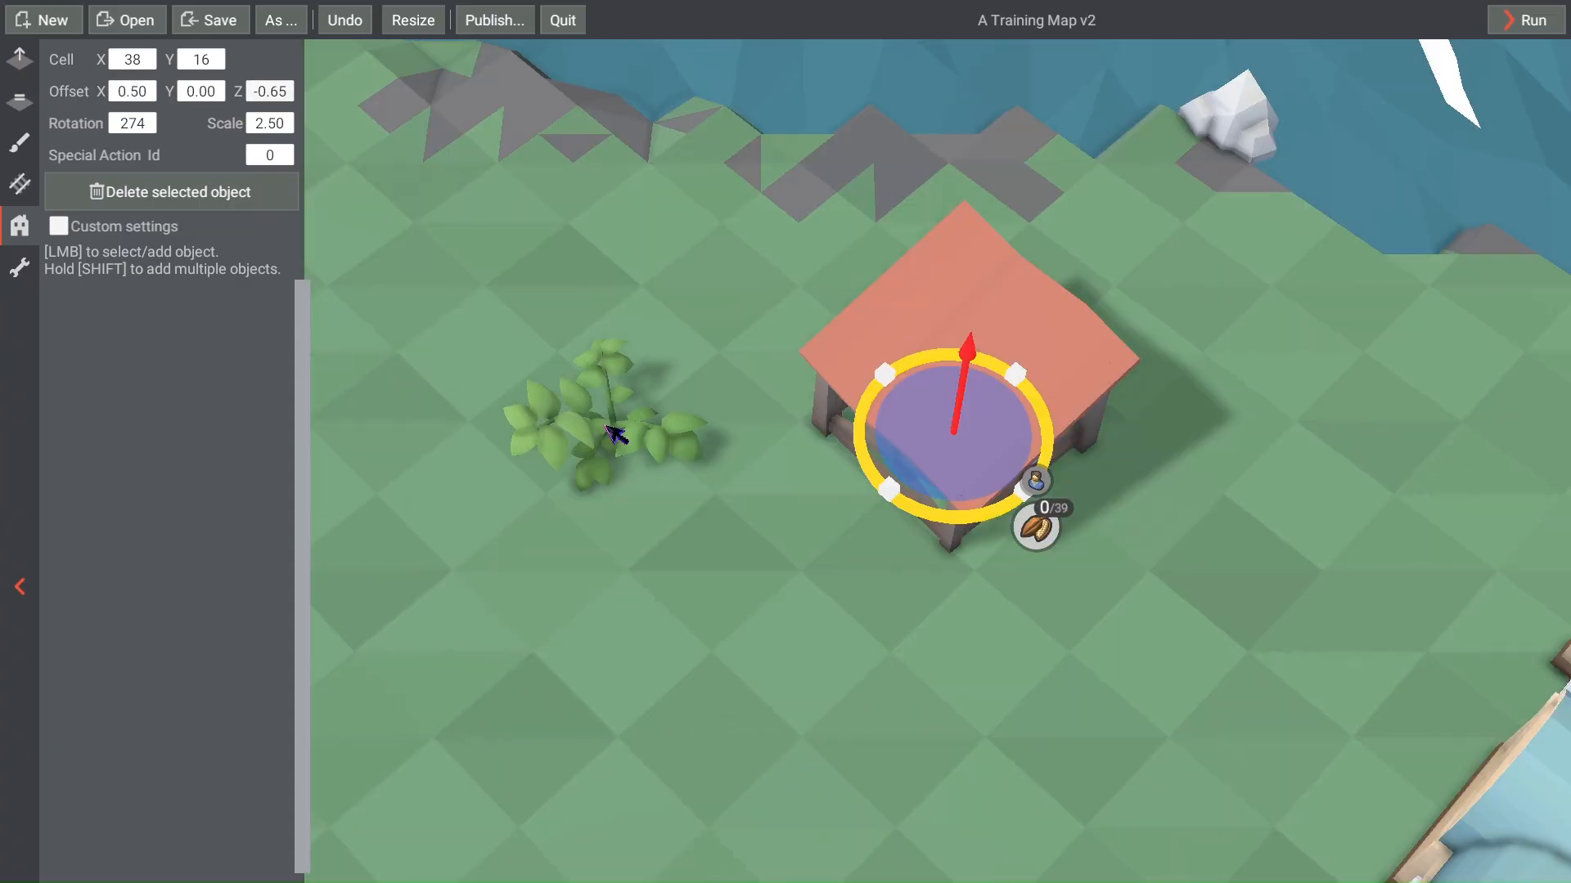
Step: Fill the area between the red-roofed shelter and the station with copies of the green plant to form a cacao plantation
click(613, 431)
right_drag(661, 483, 601, 325)
drag(589, 292, 684, 543)
click(540, 250)
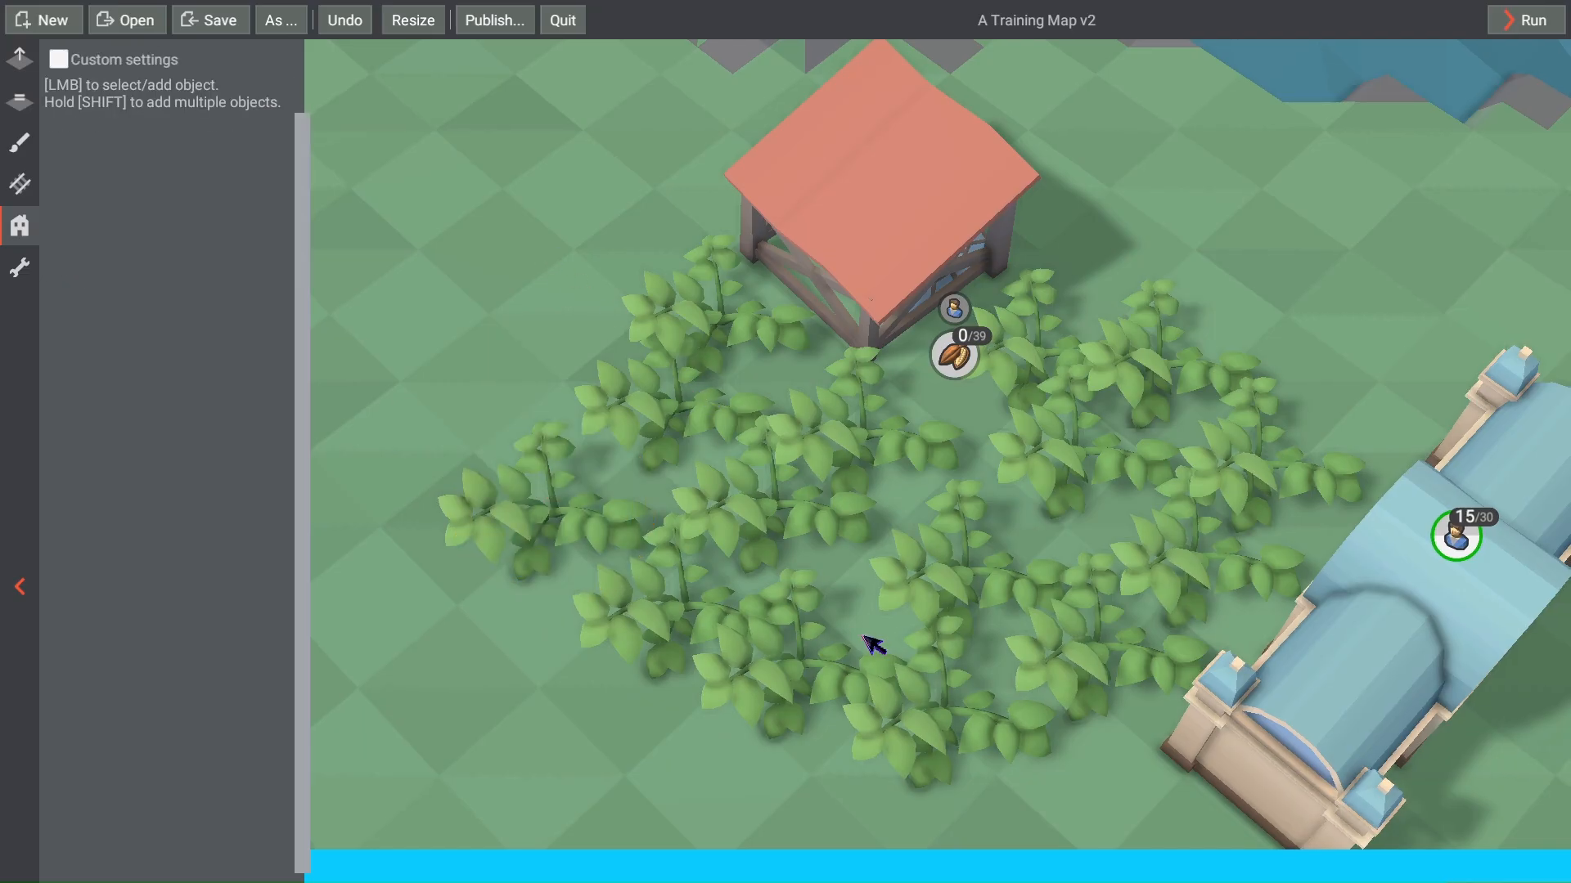
right_drag(878, 605, 949, 611)
scroll(870, 596, down, 6)
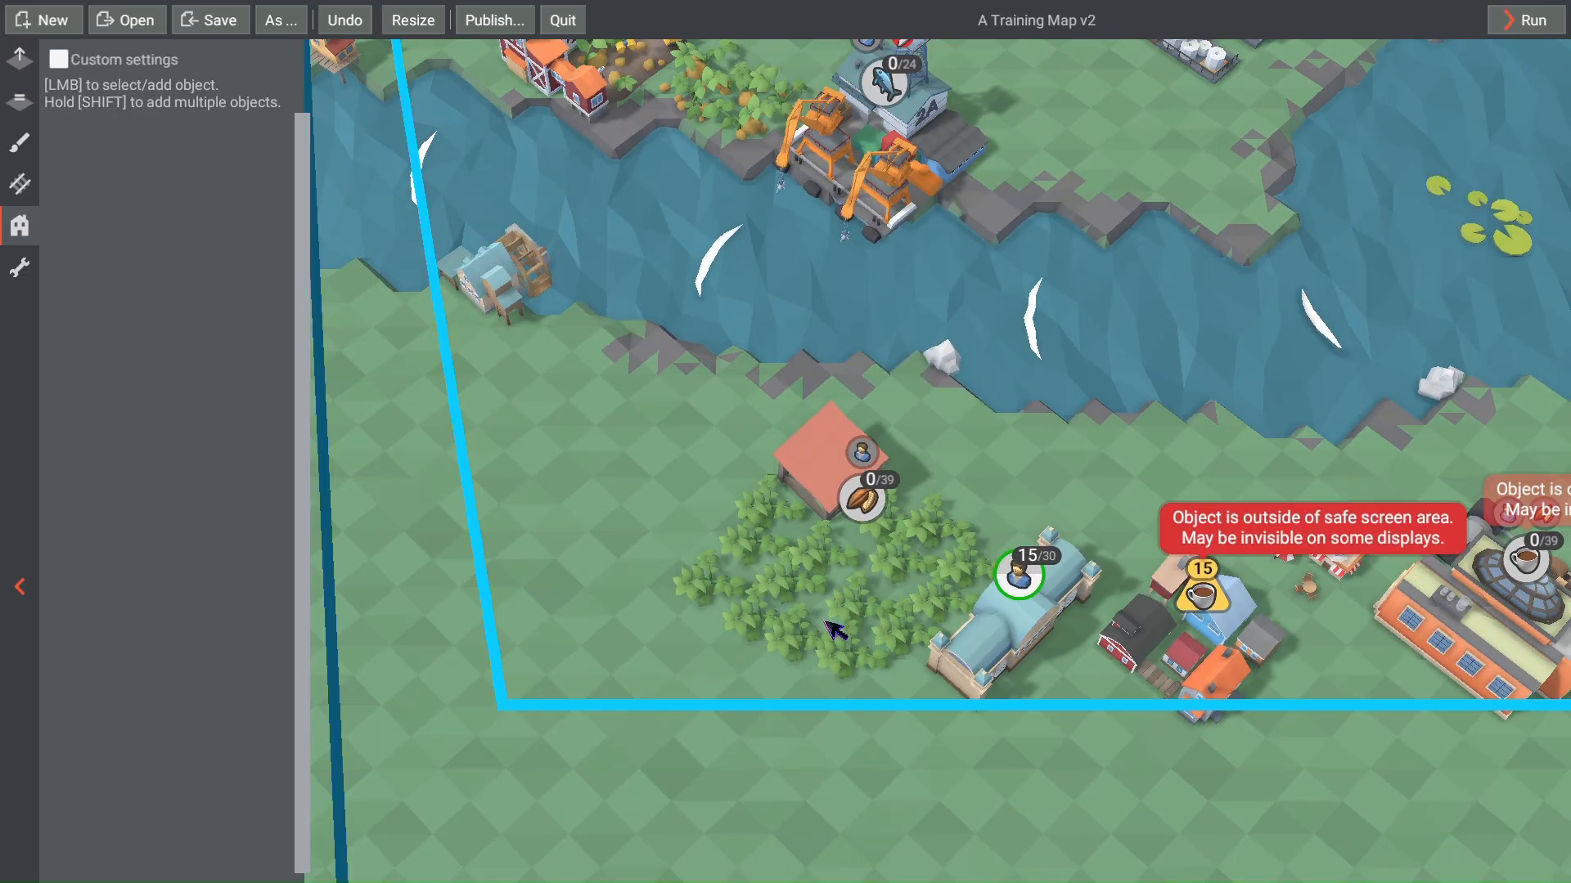
Step: Vary the rotation of four plants between the shelter and the station, turning the one at cell 42, 16 to 484
scroll(835, 630, up, 4)
click(905, 603)
scroll(941, 620, up, 2)
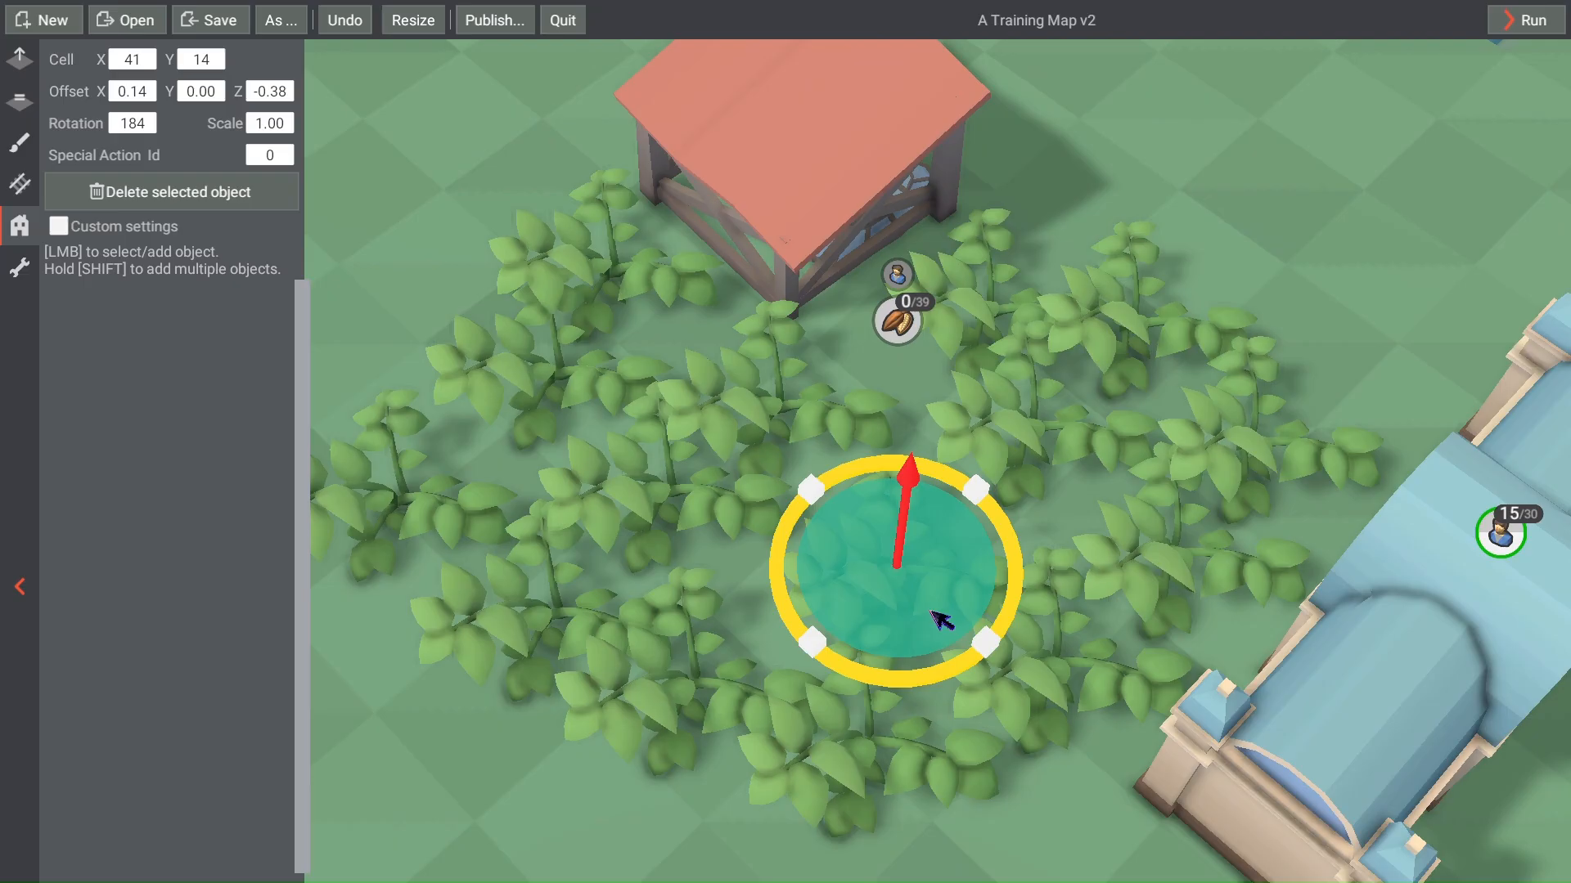
drag(919, 681, 914, 607)
click(615, 494)
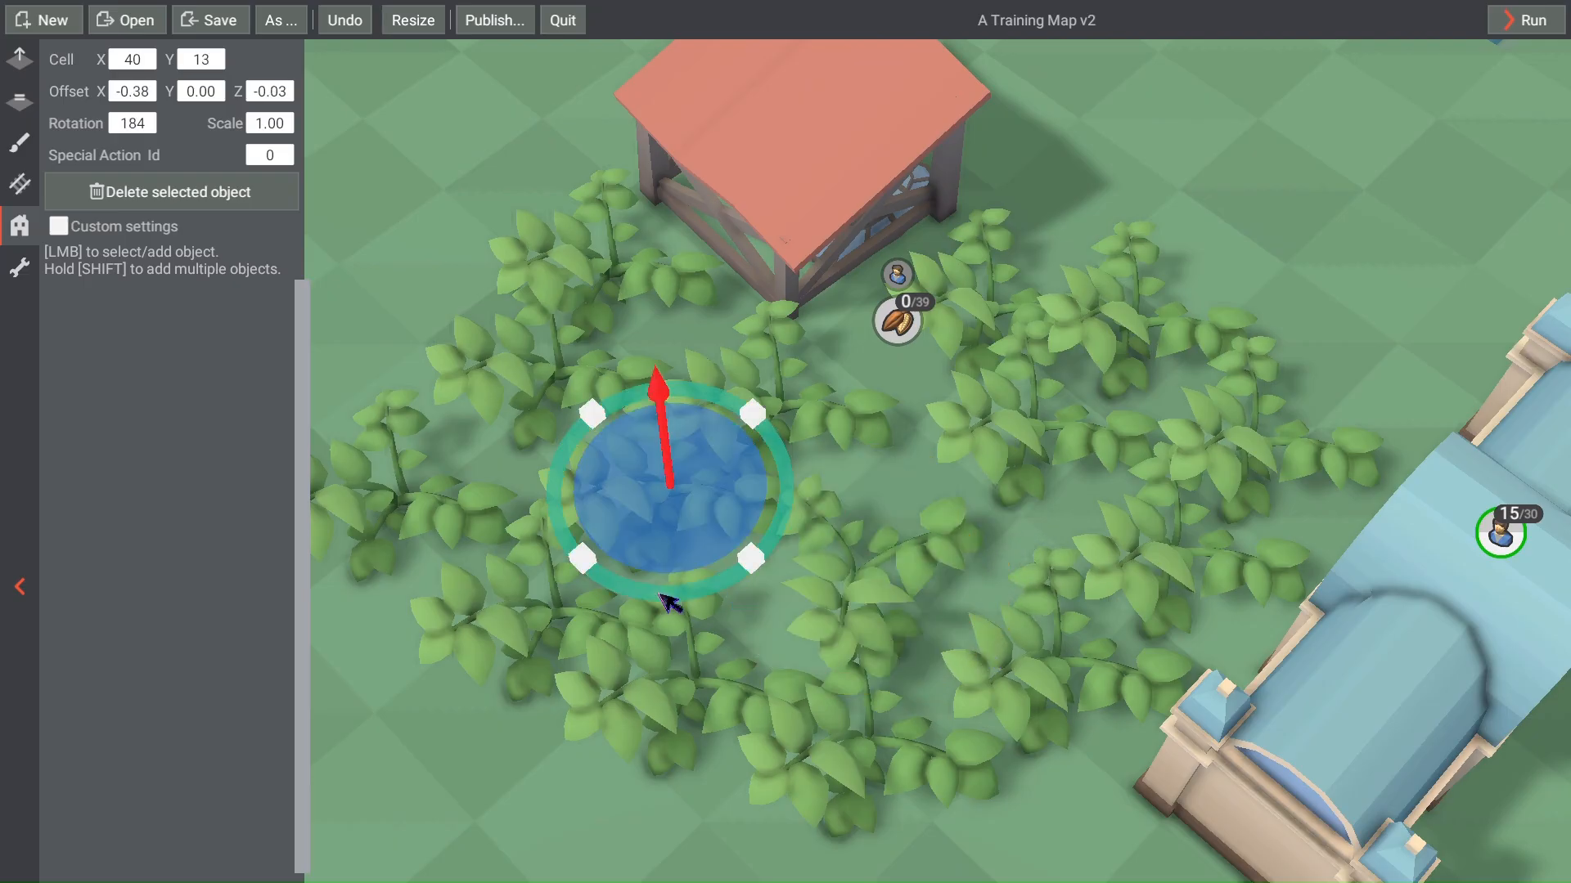
drag(657, 595, 609, 557)
click(1058, 376)
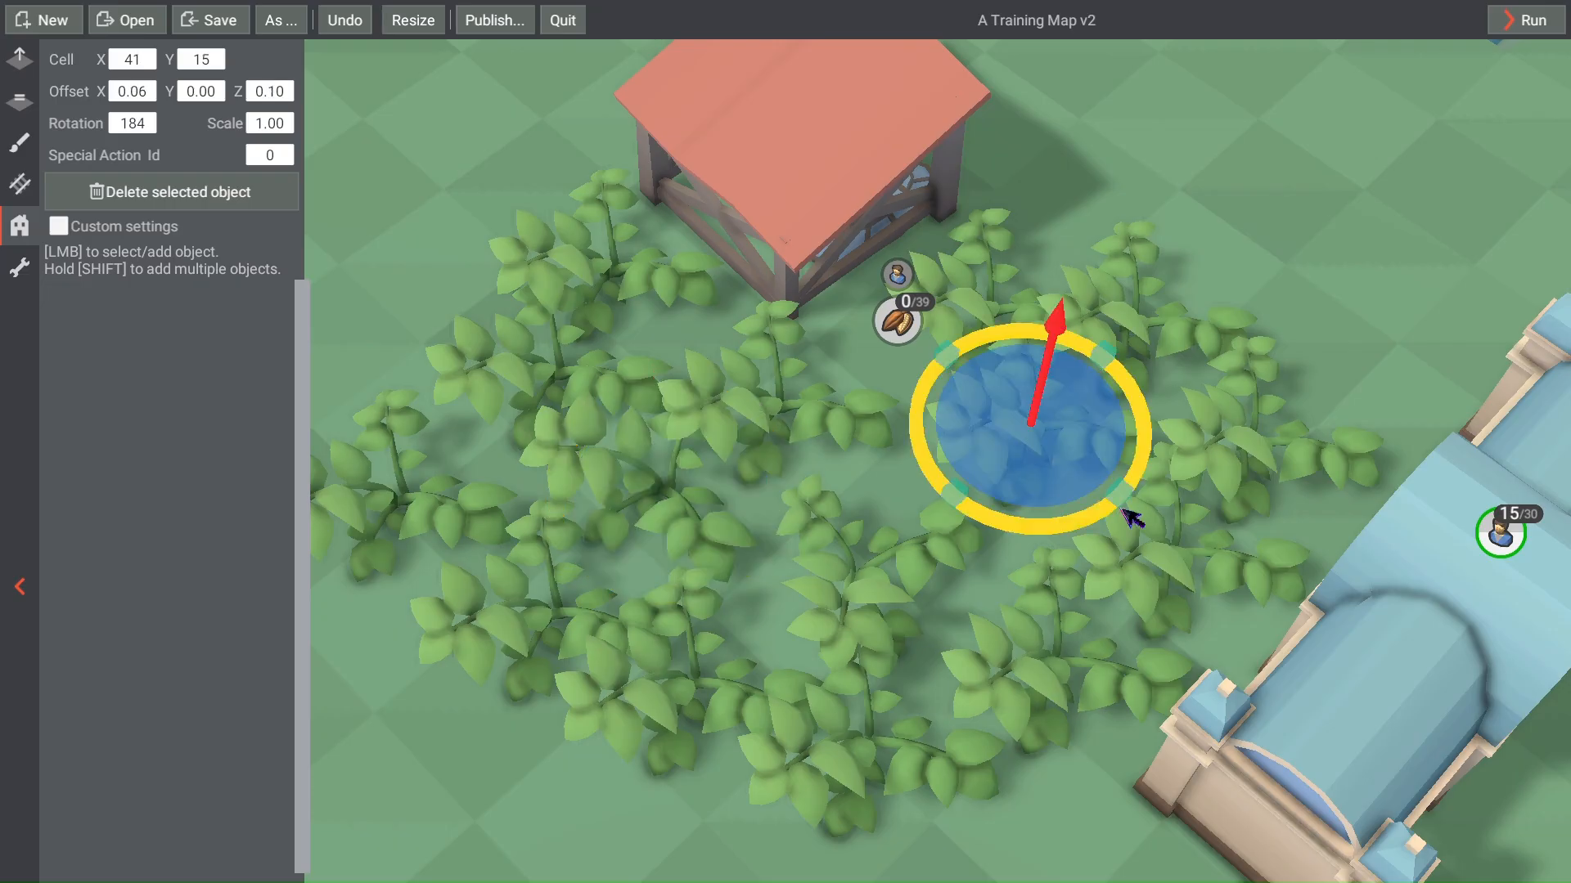
drag(1088, 520, 1025, 523)
click(1281, 431)
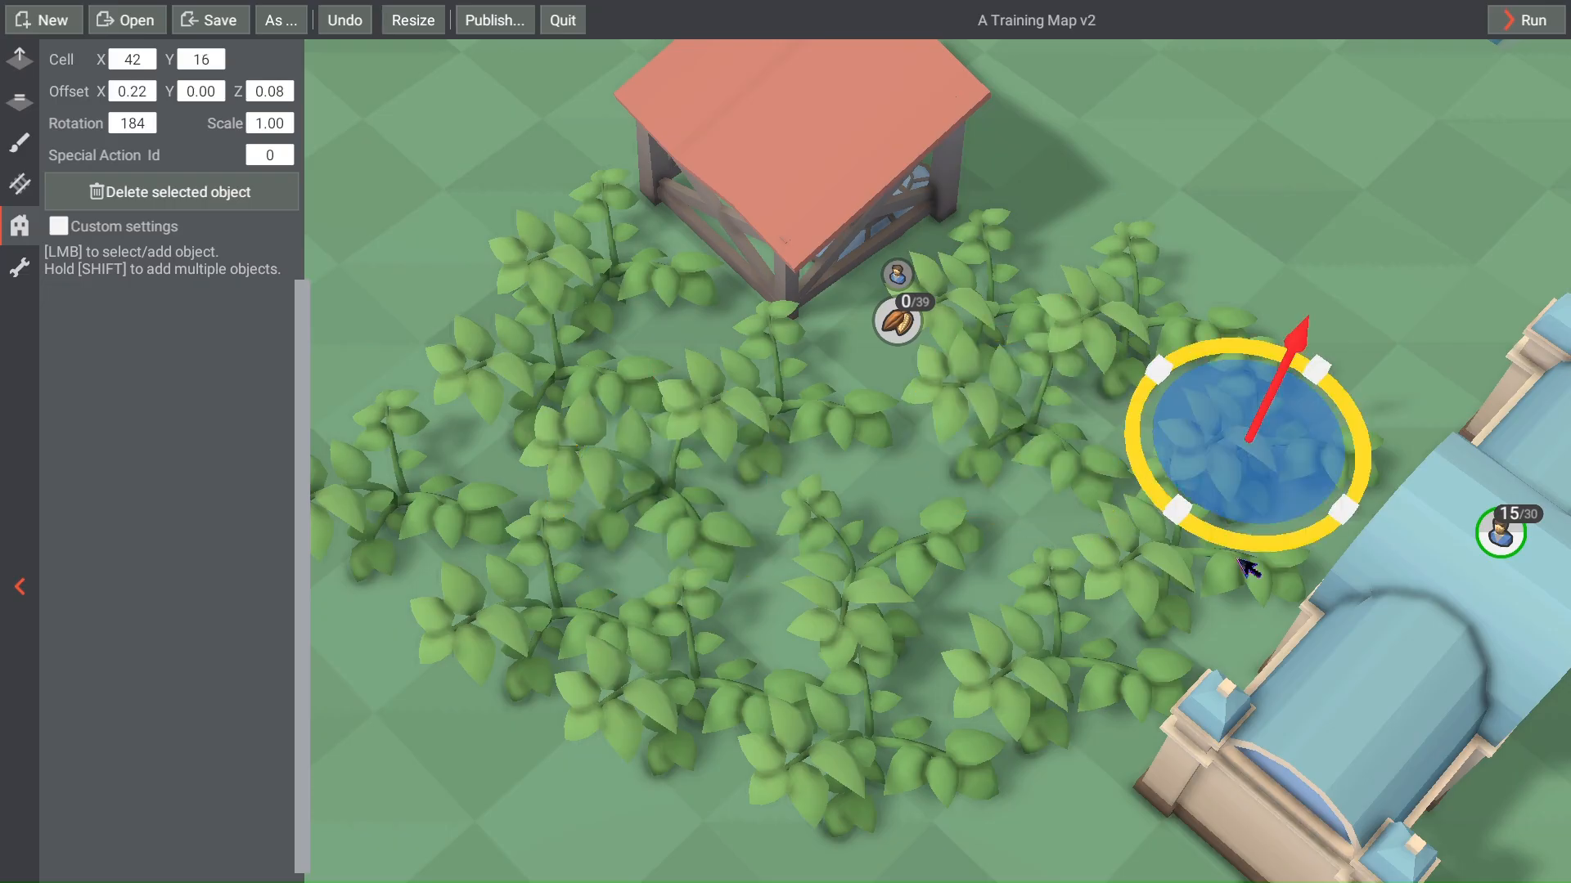
drag(1165, 548, 965, 762)
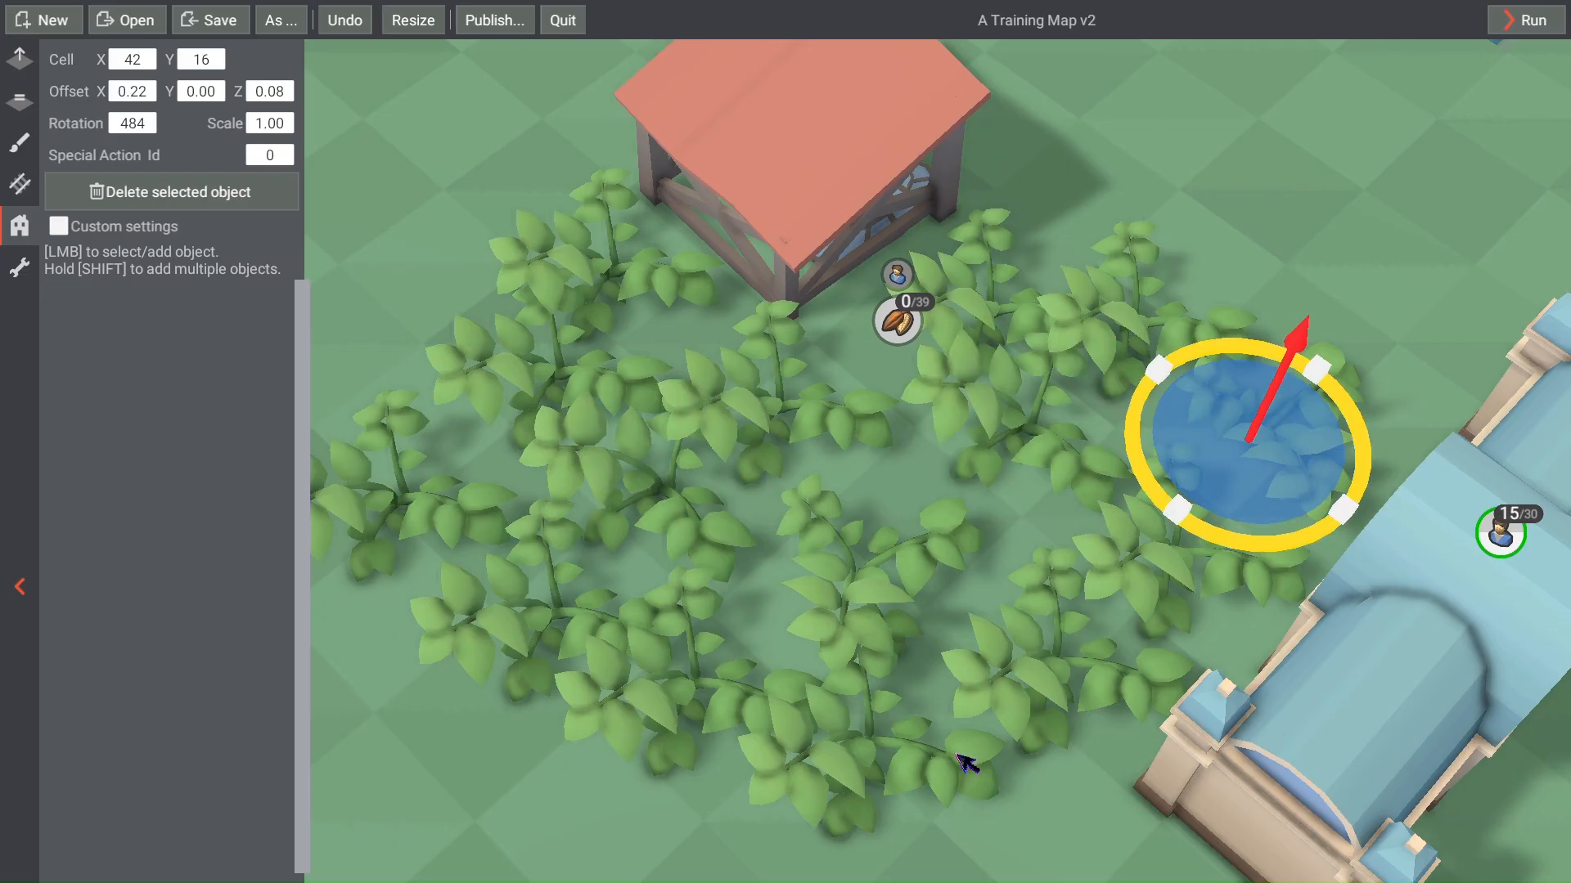
Step: Rotate three plants on the plantation's outer edge, with the one at cell 42, 13 at 155 and the one at 38, 12 at 158
click(857, 765)
drag(814, 858, 882, 852)
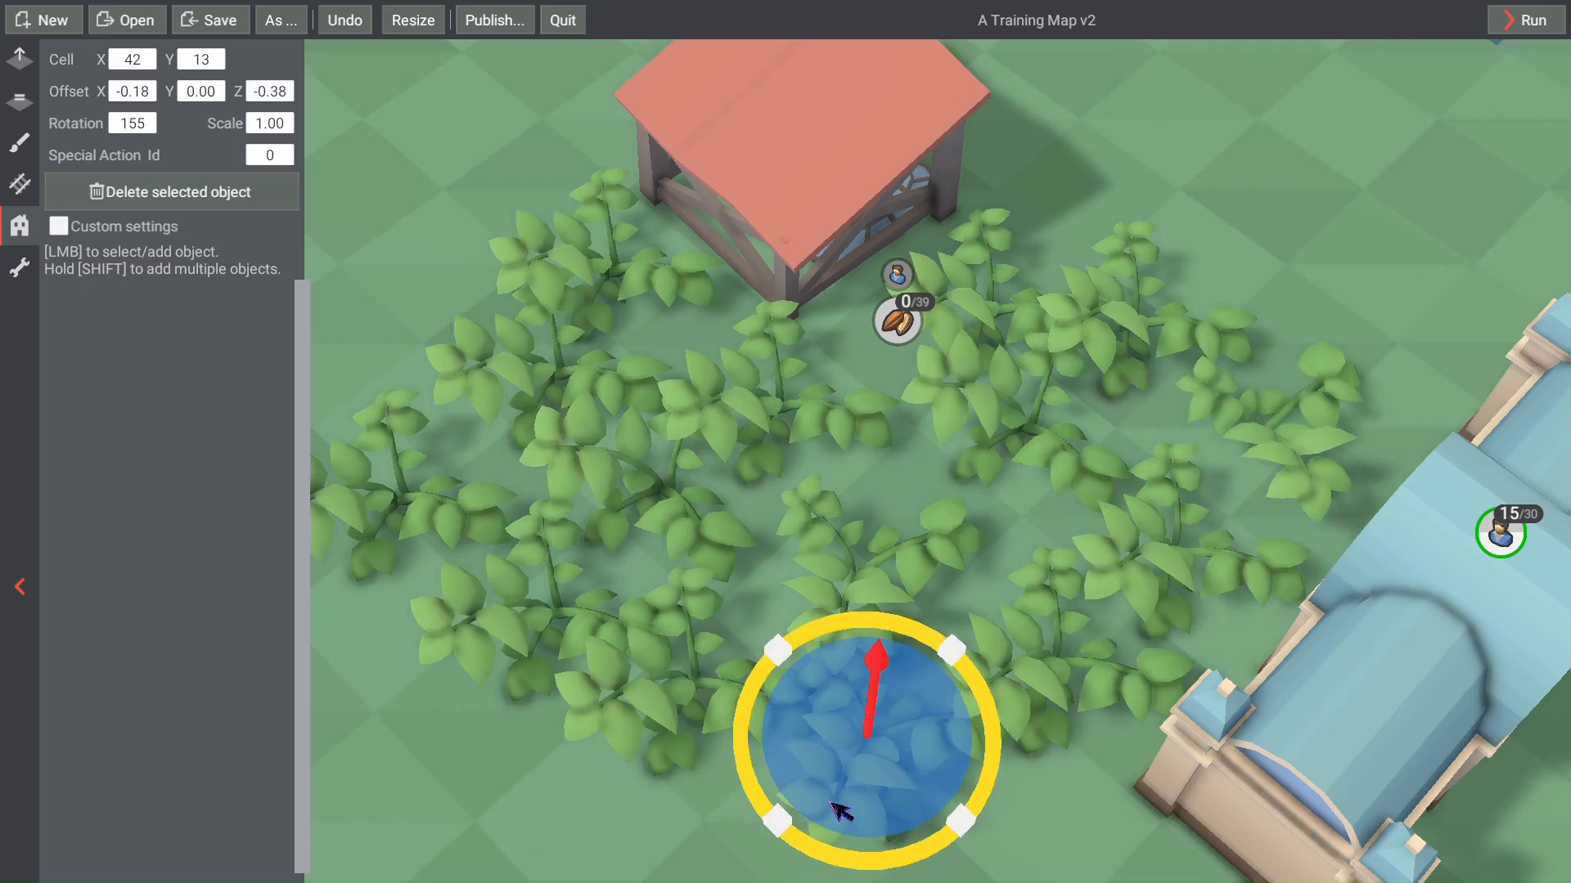
click(547, 638)
drag(514, 718, 563, 727)
click(400, 495)
right_drag(395, 543, 565, 641)
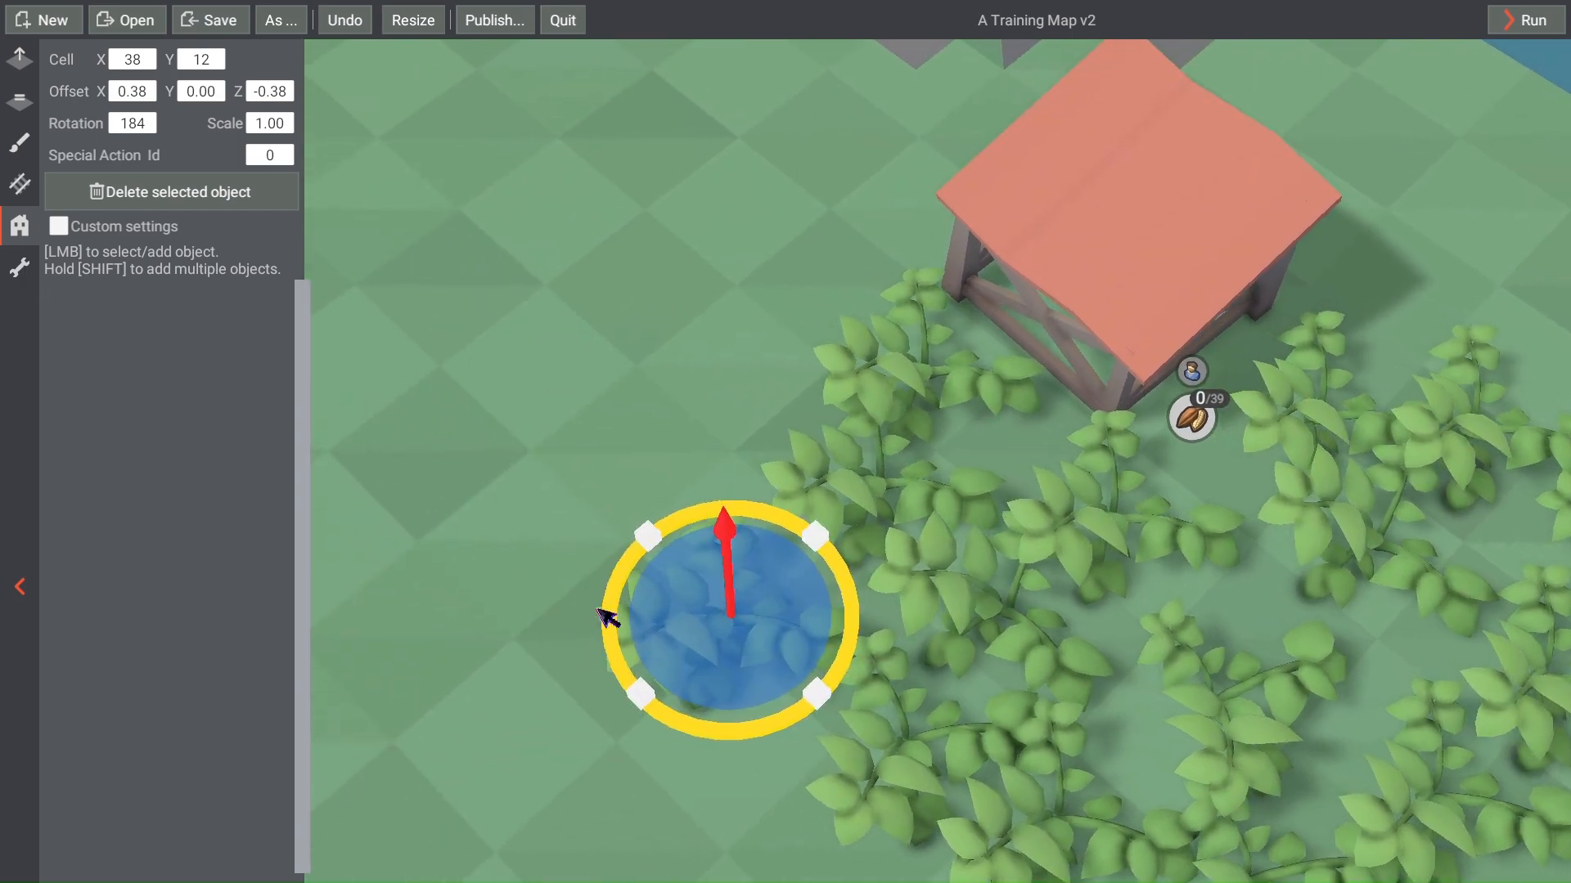
drag(618, 616, 617, 660)
scroll(537, 490, down, 5)
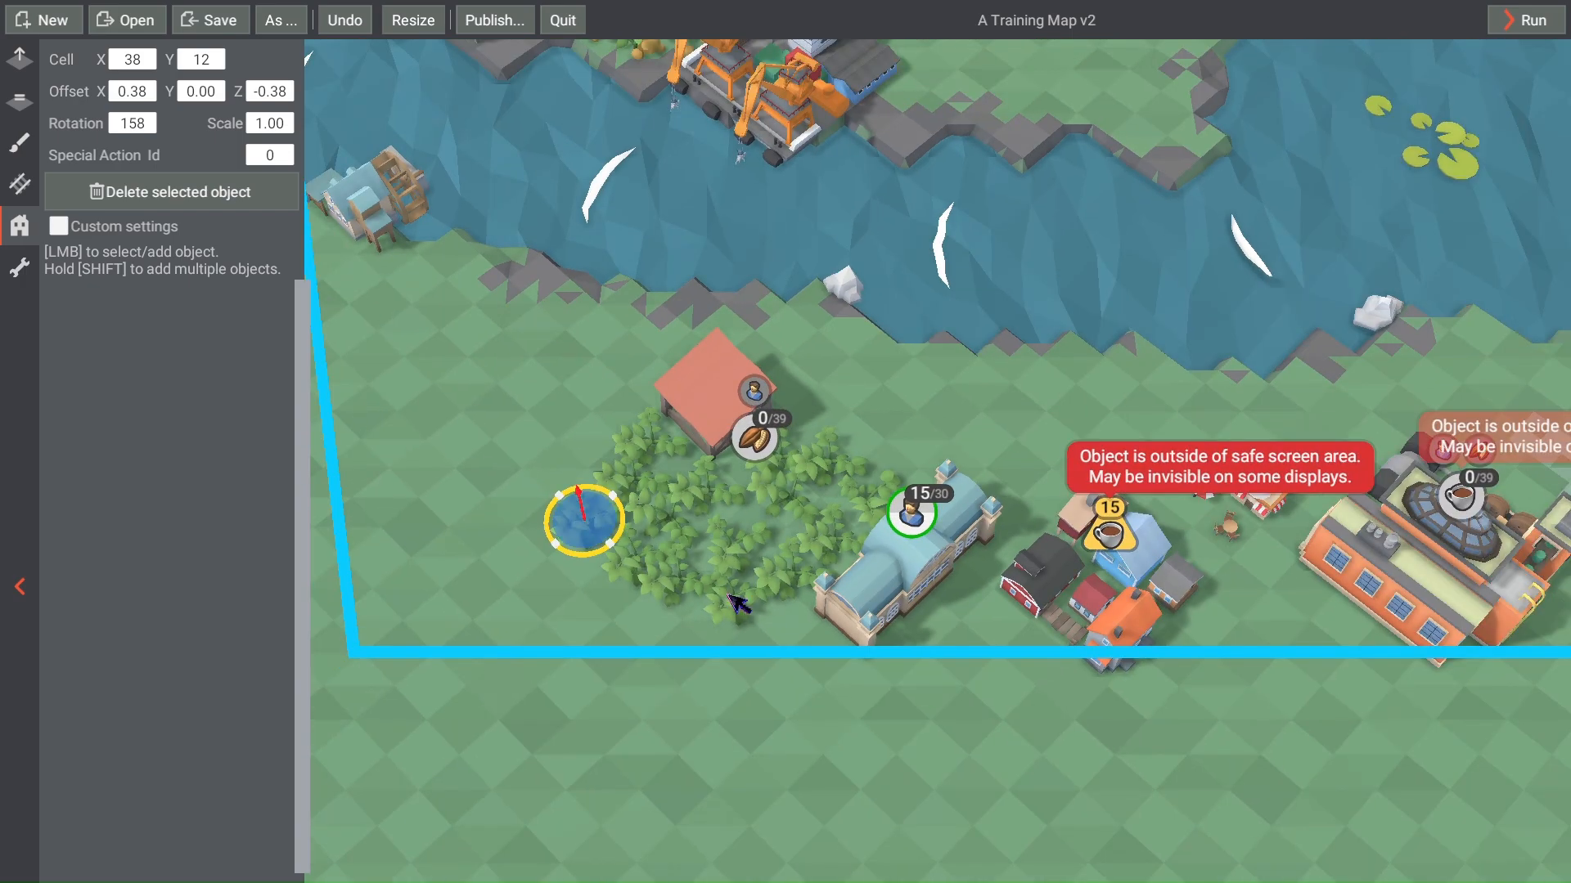
Step: Examine the cacao plantation and the surrounding river, town and farm scenery
scroll(985, 400, up, 3)
right_drag(964, 383, 825, 395)
scroll(884, 415, down, 3)
click(787, 417)
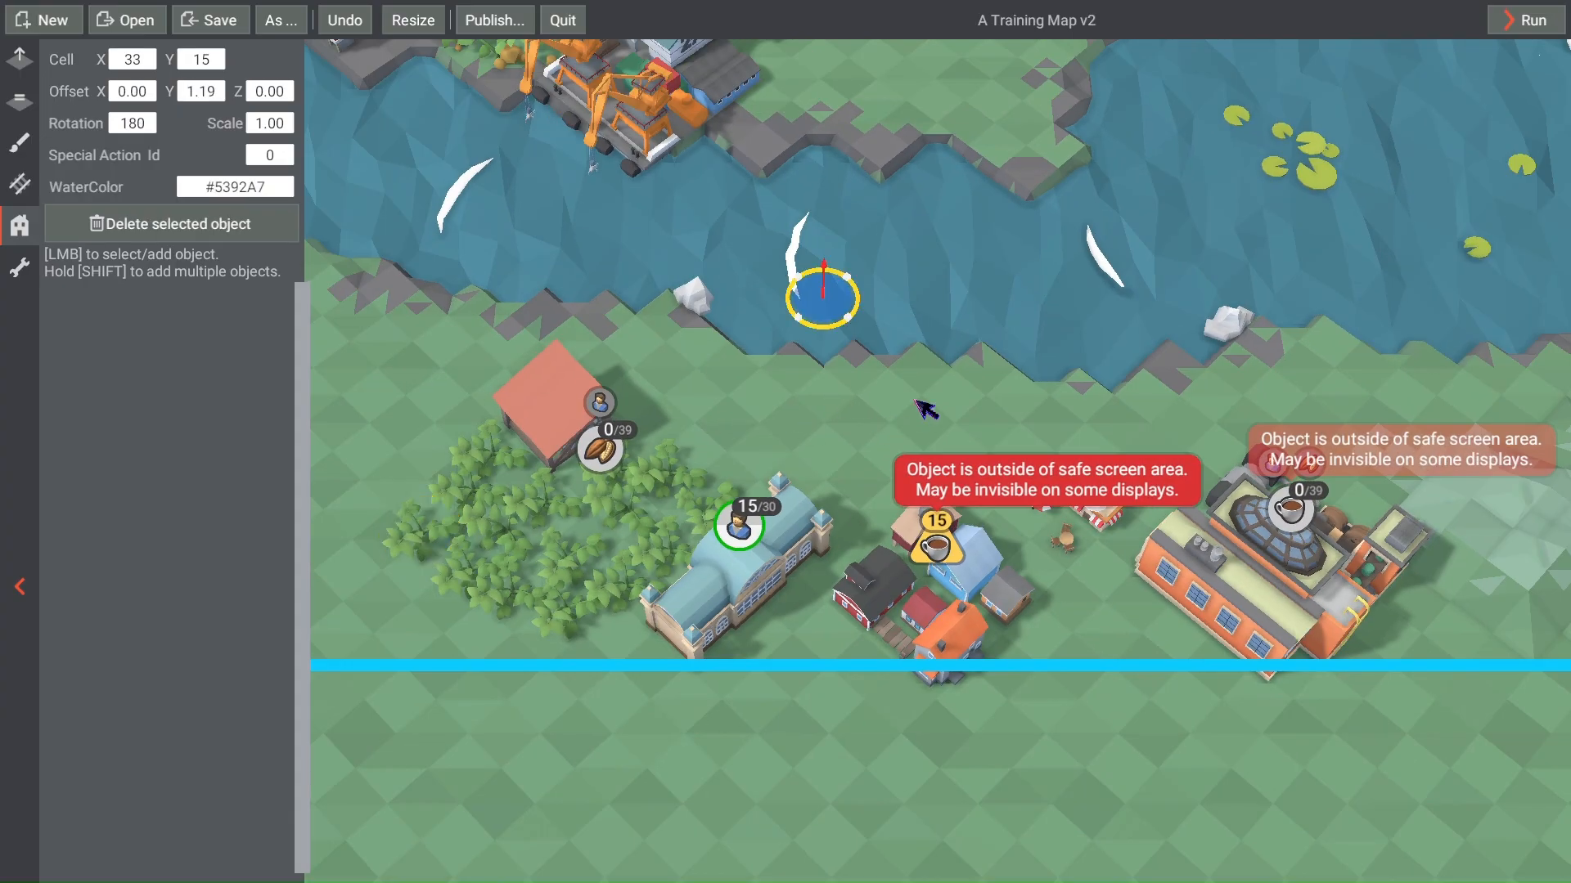
scroll(965, 403, down, 2)
scroll(778, 603, up, 5)
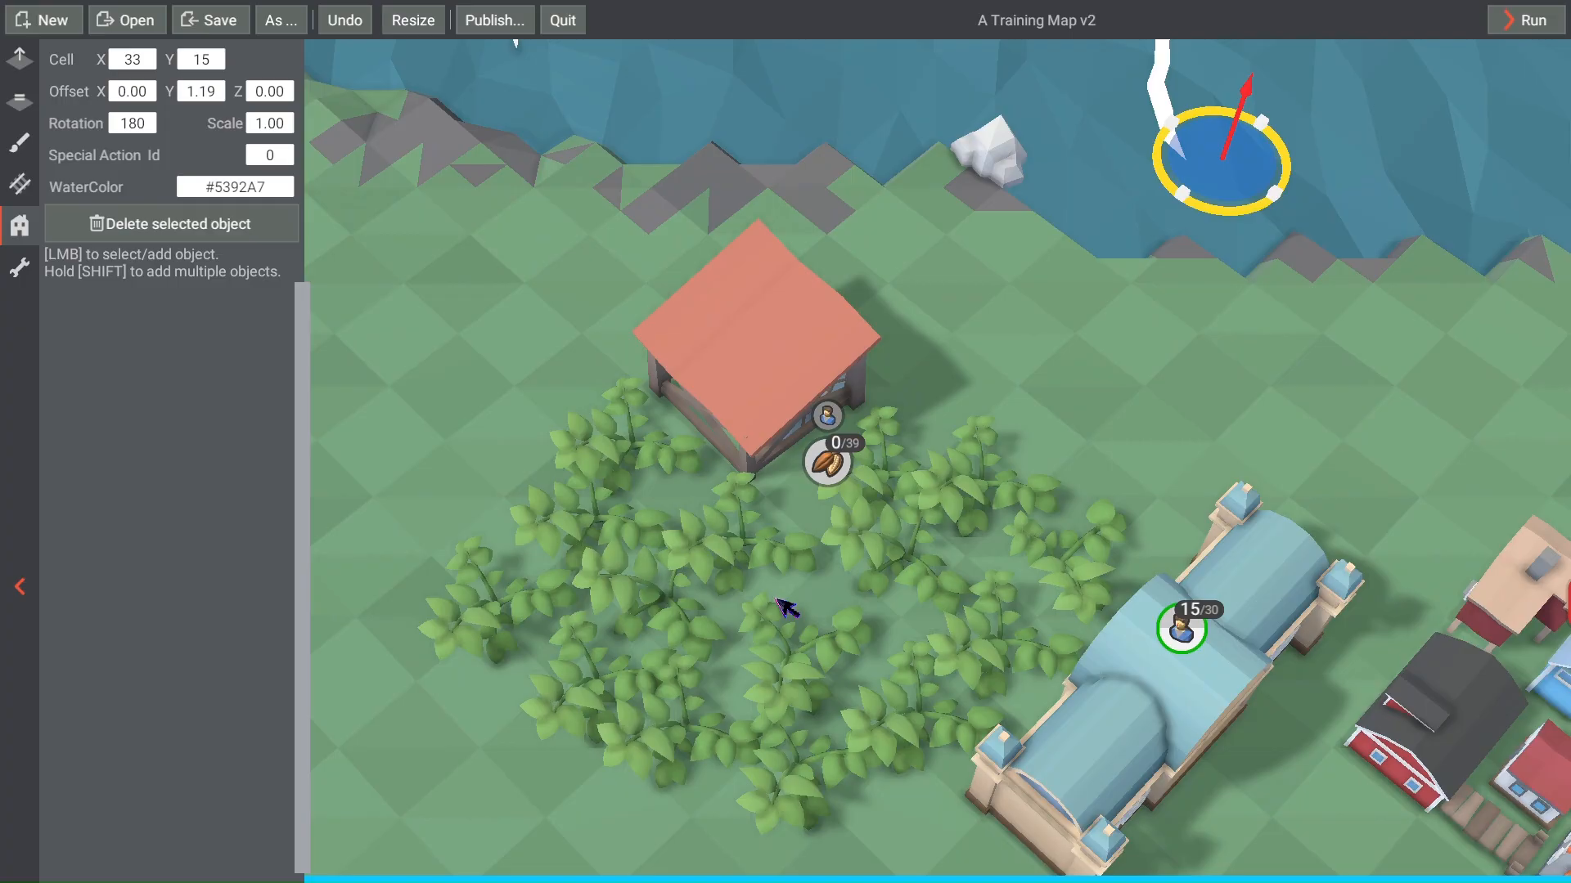
scroll(1096, 460, down, 5)
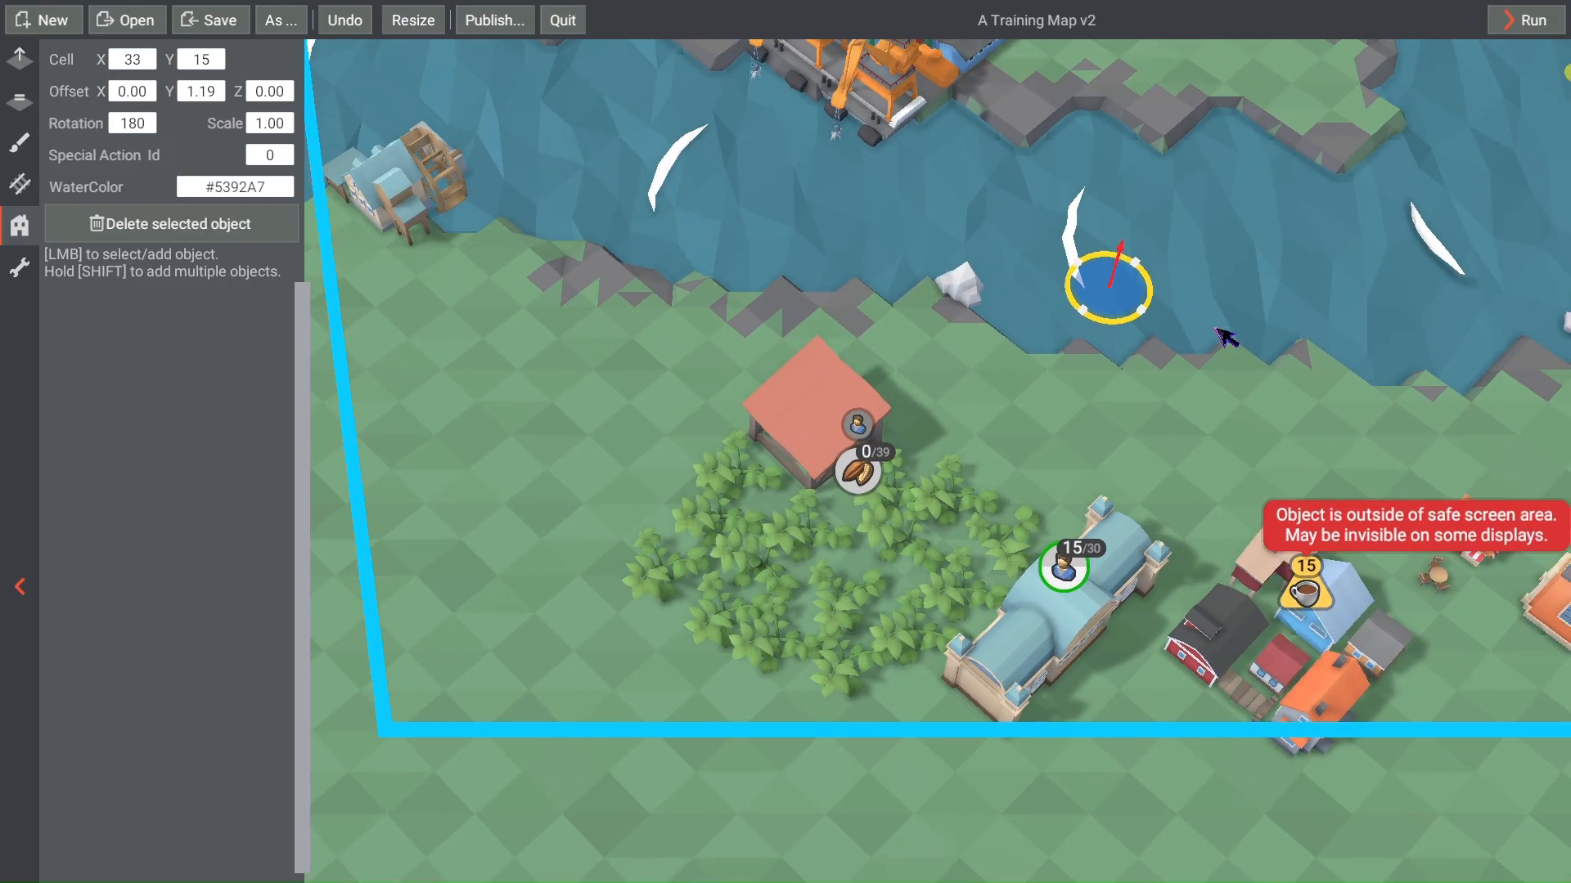
key(w)
key(d)
key(a)
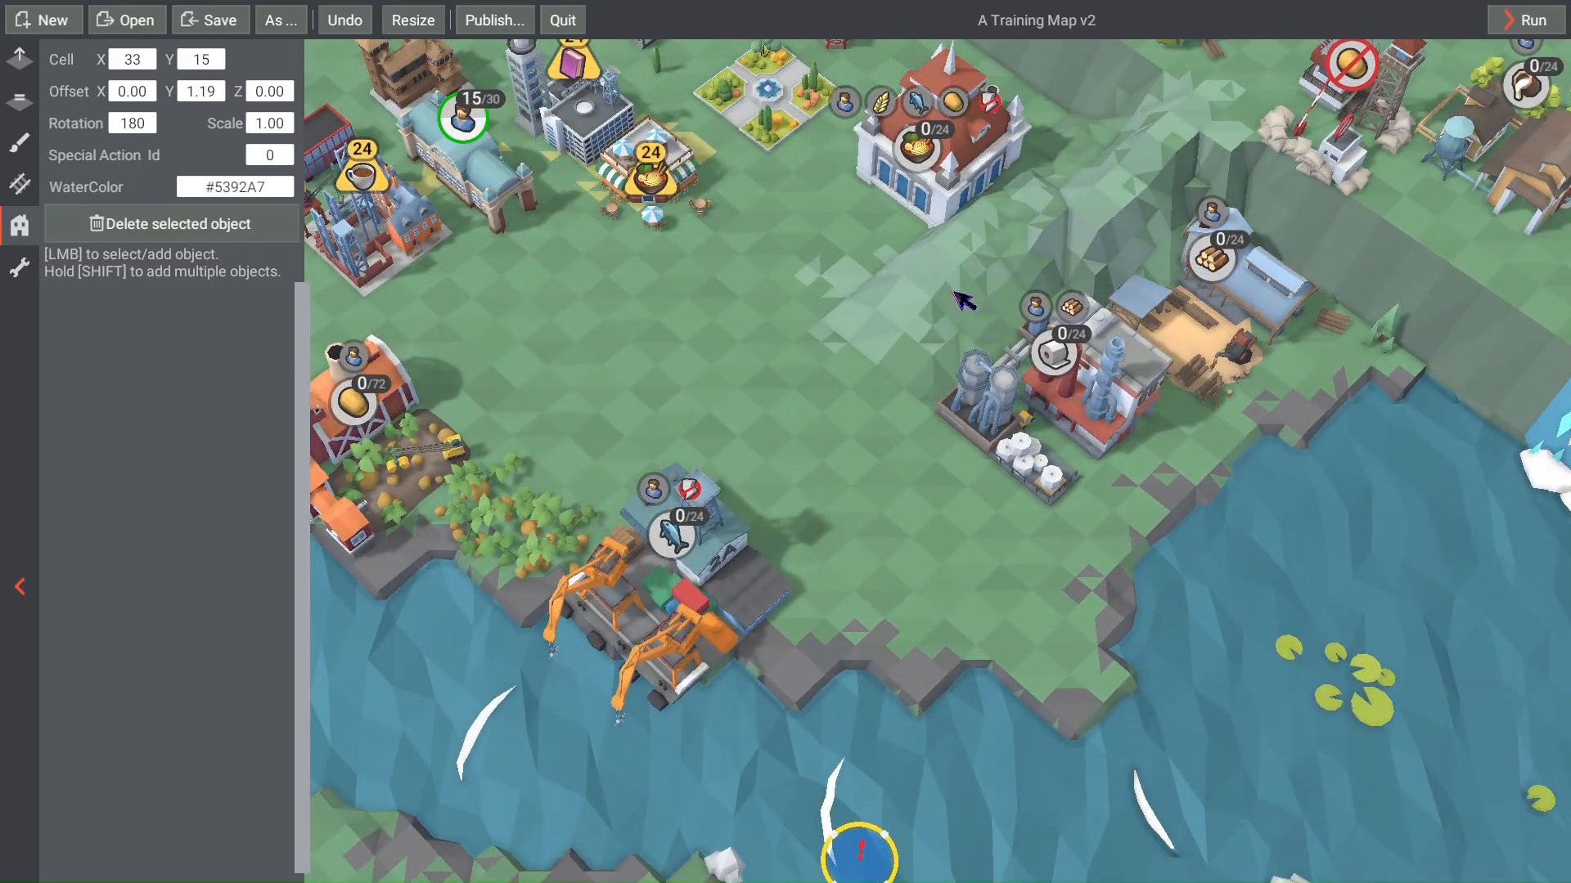
Step: Save the map and start a test run
key(ctrl+s)
key(d)
click(1523, 24)
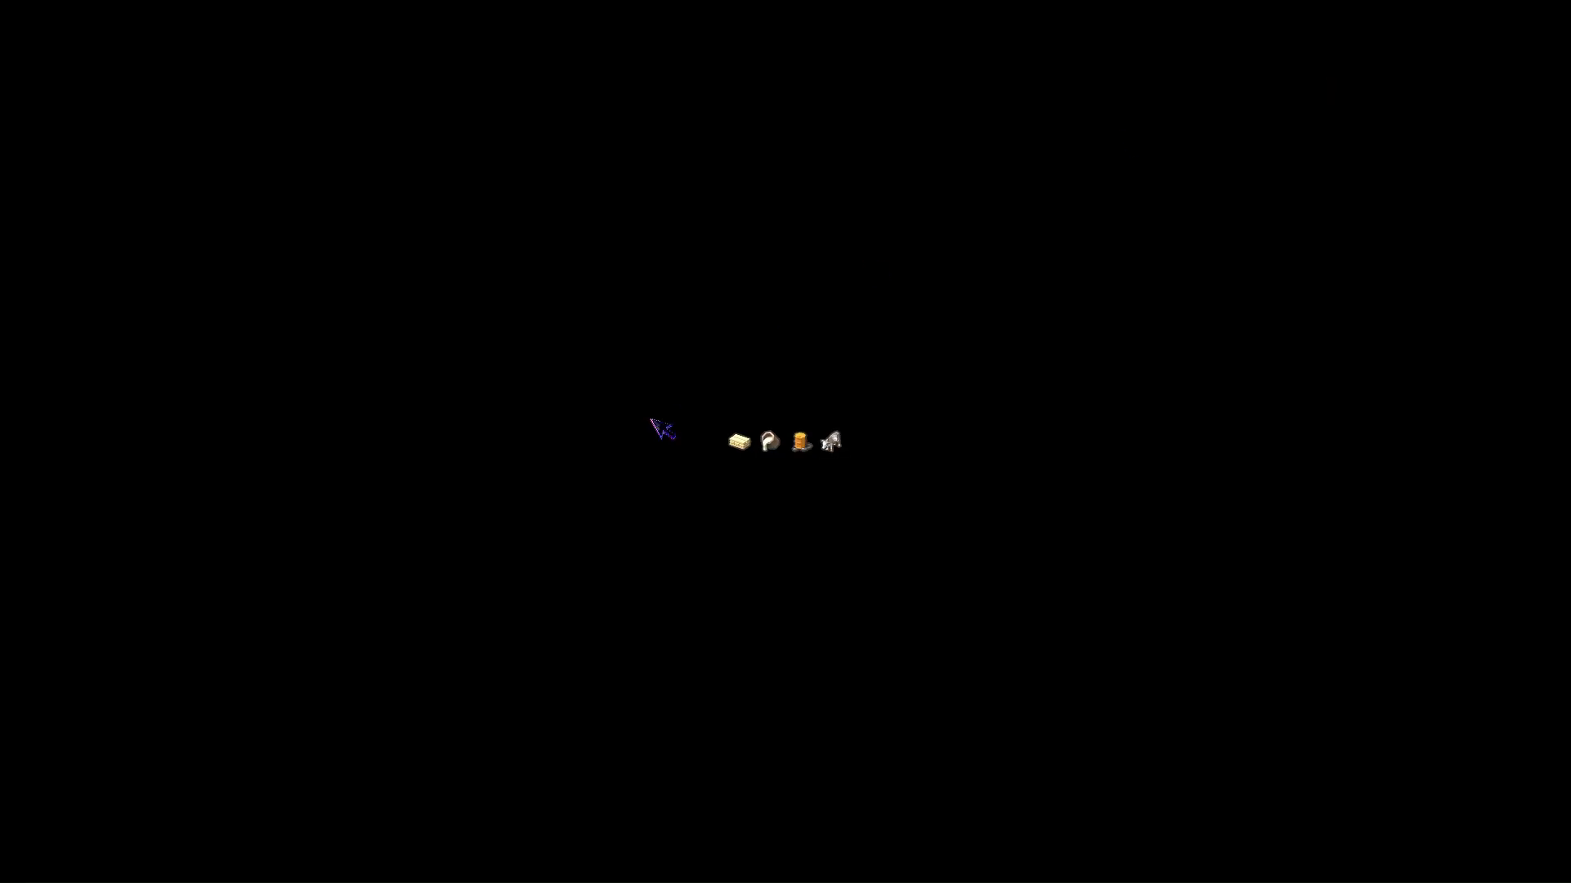
Step: Lay a track from the station to the red-roofed shelter and dispatch a worker train
scroll(572, 700, up, 5)
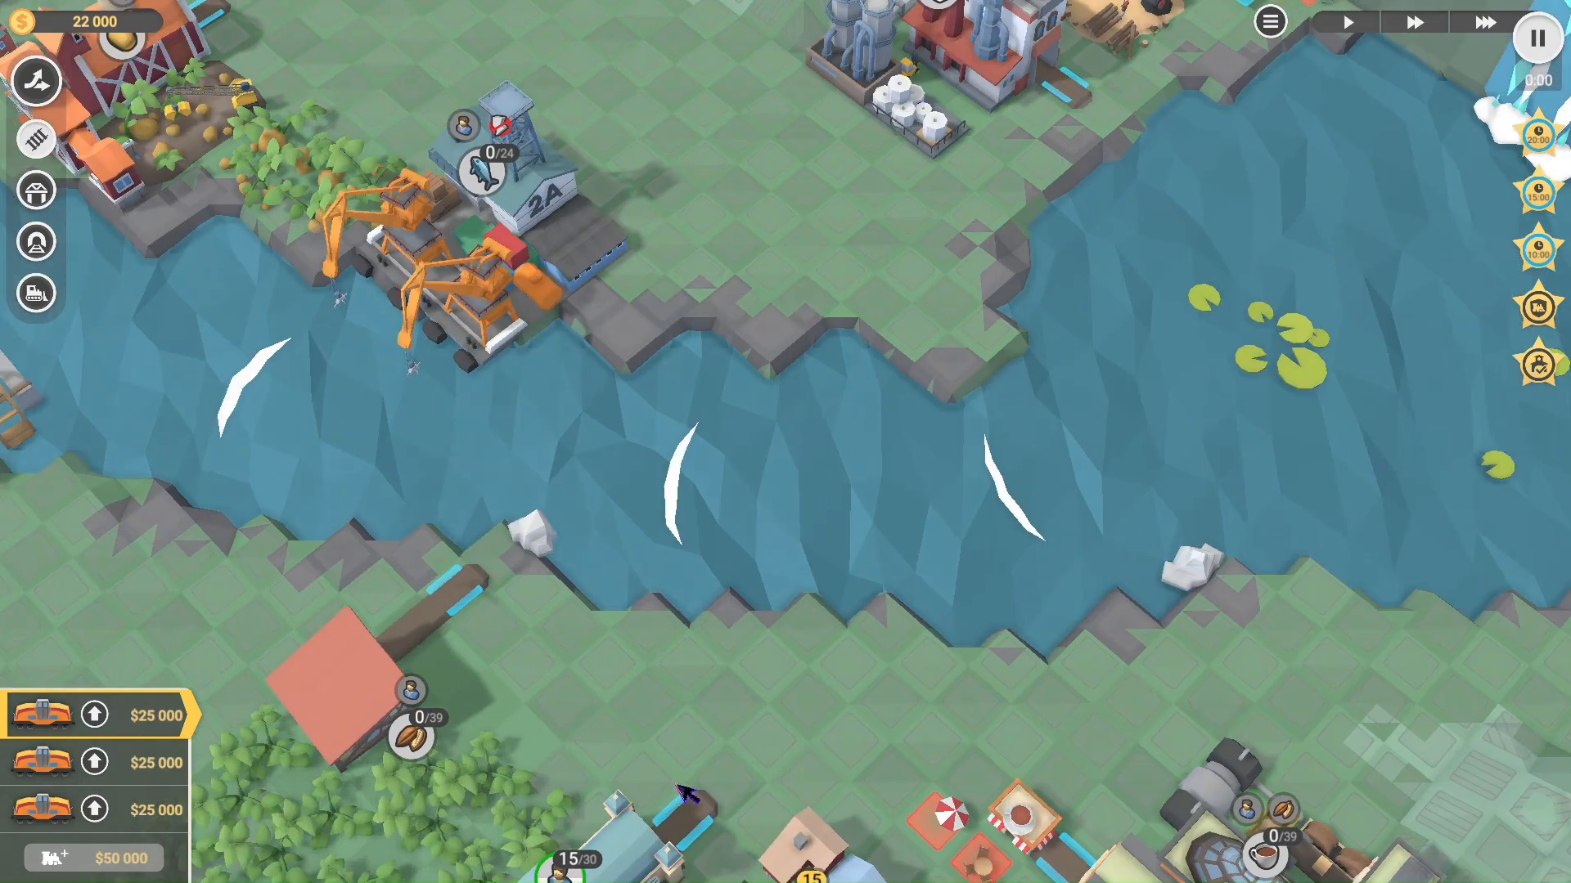
mouse_move(685, 826)
mouse_down()
mouse_move(701, 750)
mouse_move(556, 609)
mouse_up()
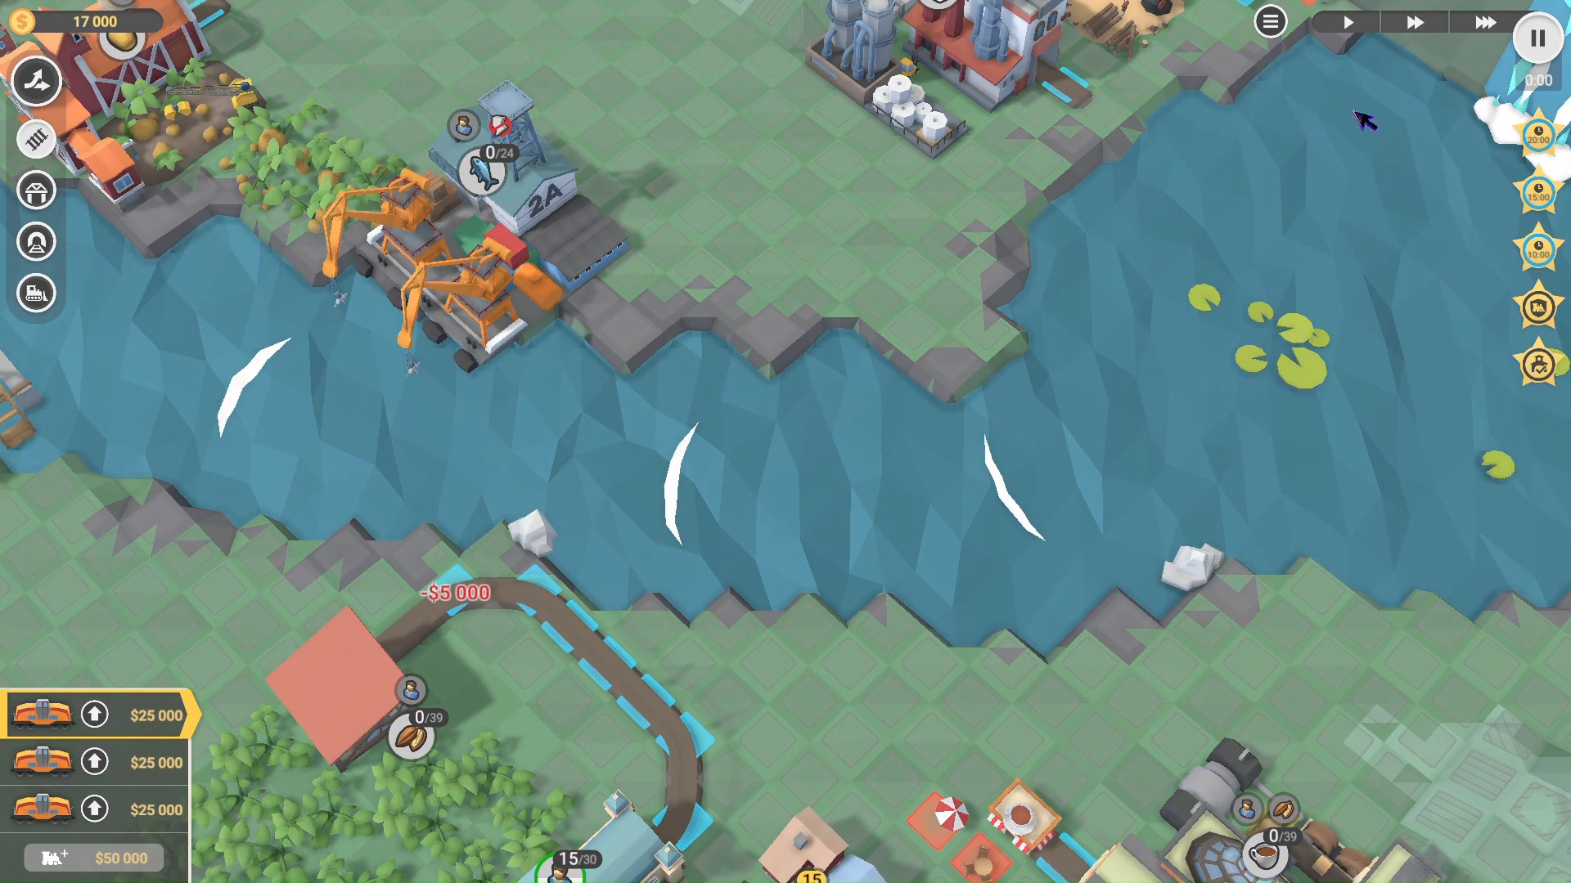
key(s)
click(580, 699)
key(3)
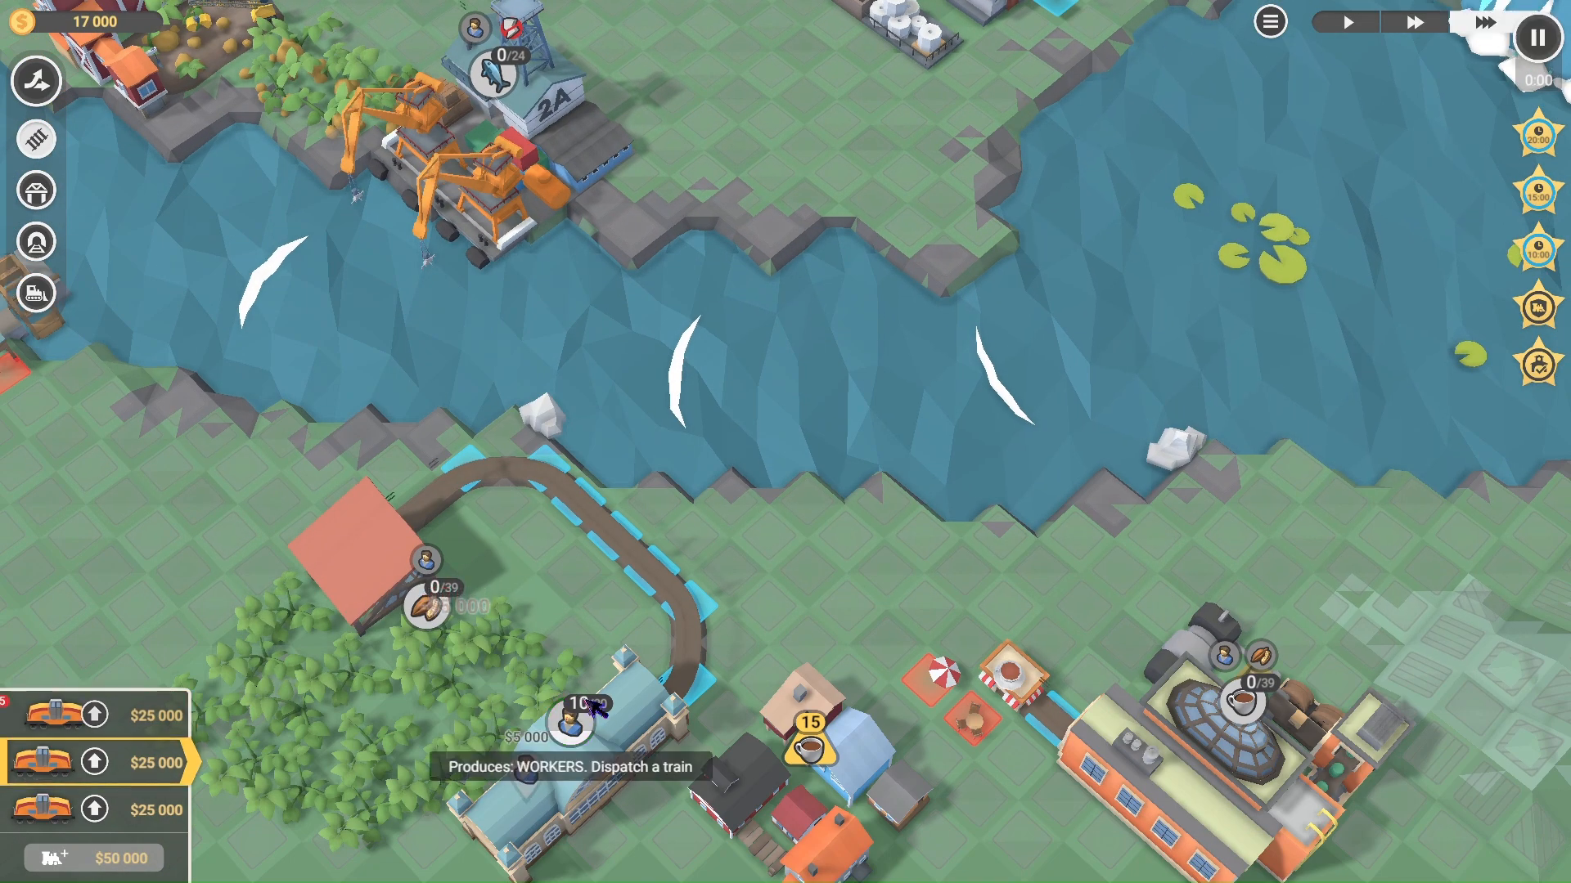
Step: Watch the worker train serve the shelter and inspect the plantation up close and within the whole map
scroll(765, 556, up, 3)
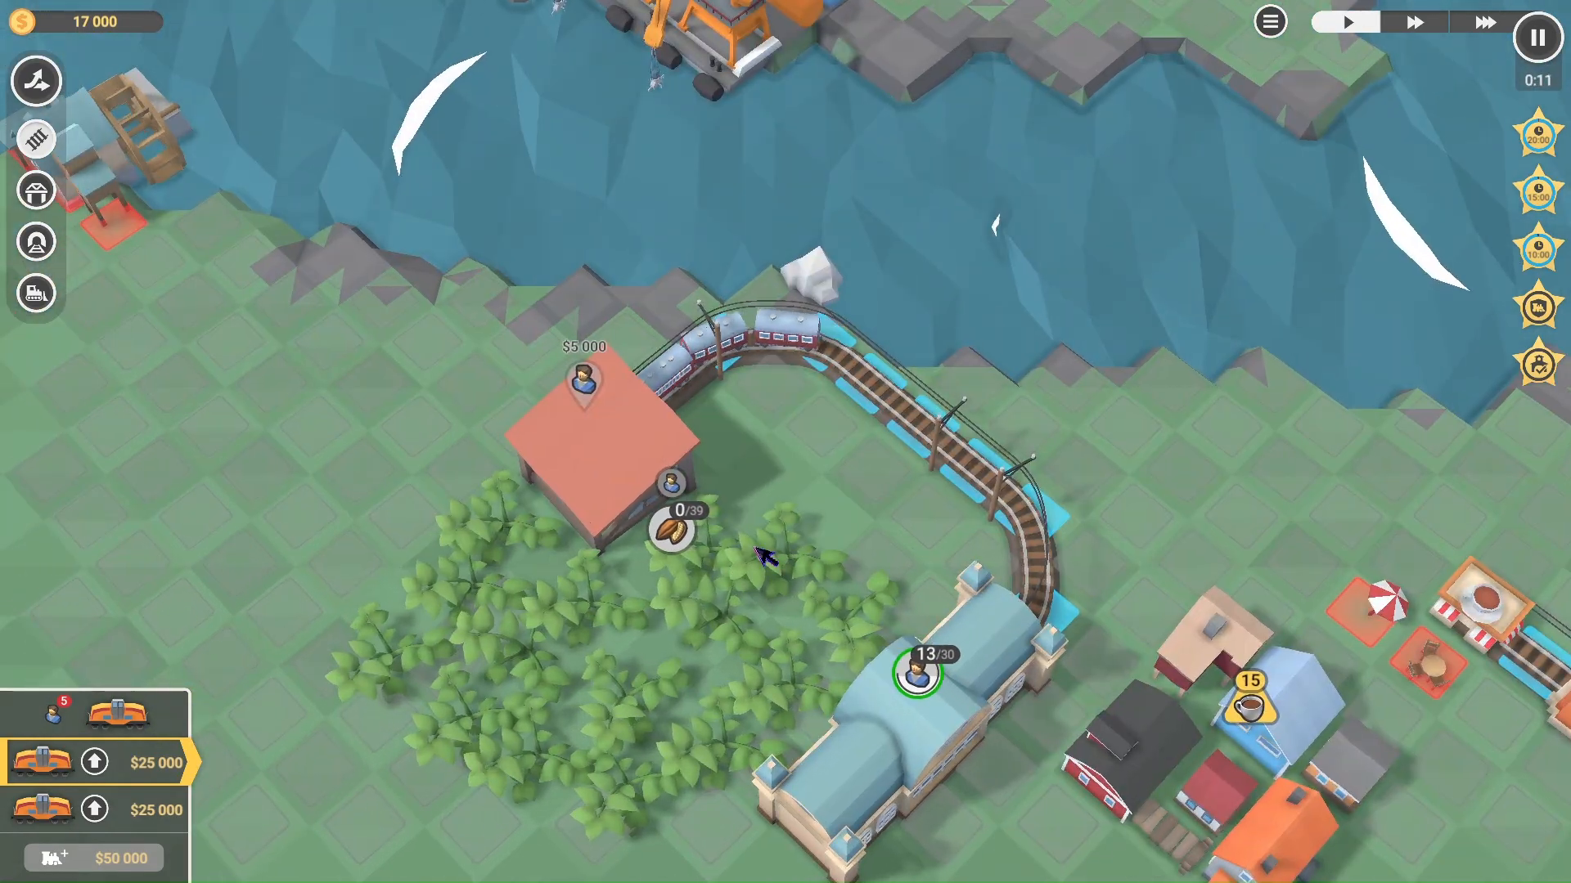
scroll(763, 551, up, 3)
right_drag(764, 550, 421, 699)
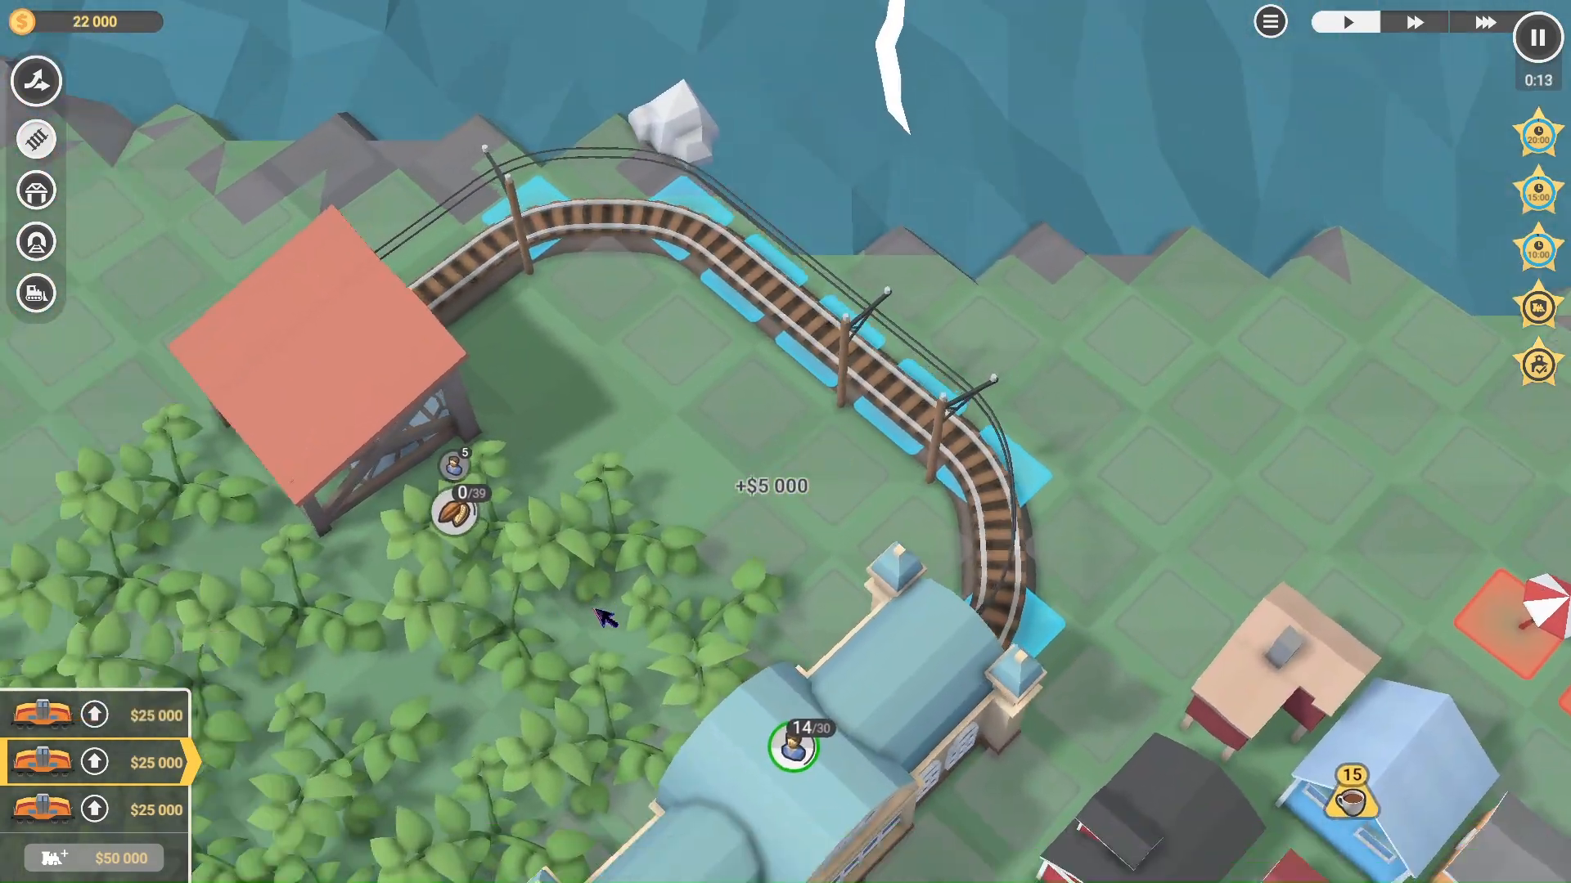
right_drag(596, 610, 733, 621)
scroll(655, 543, up, 2)
right_drag(655, 543, 730, 676)
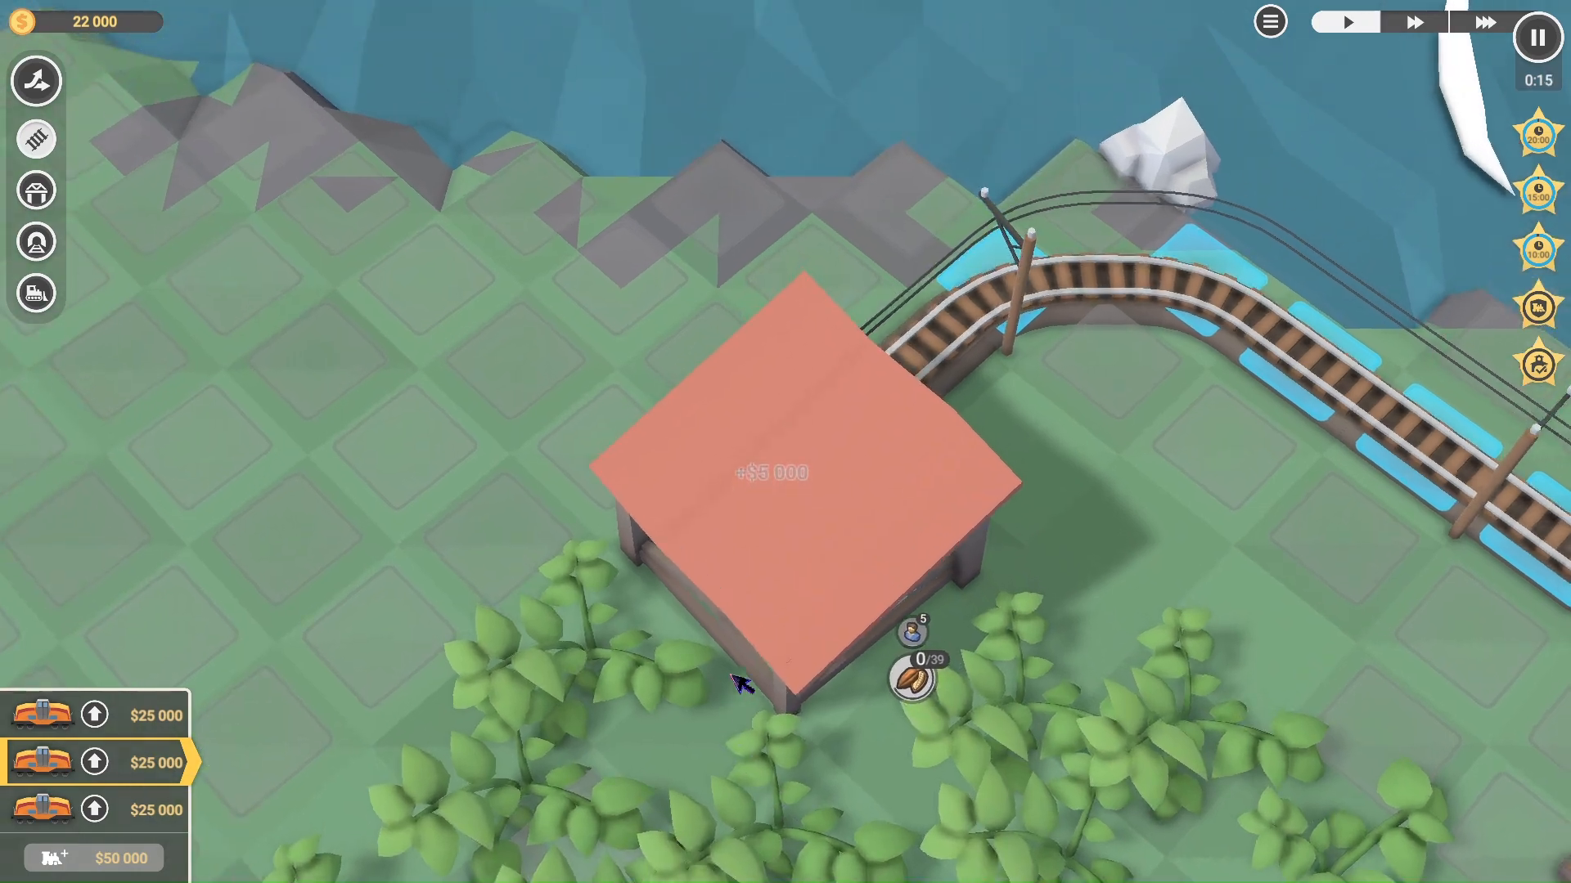
scroll(742, 684, down, 4)
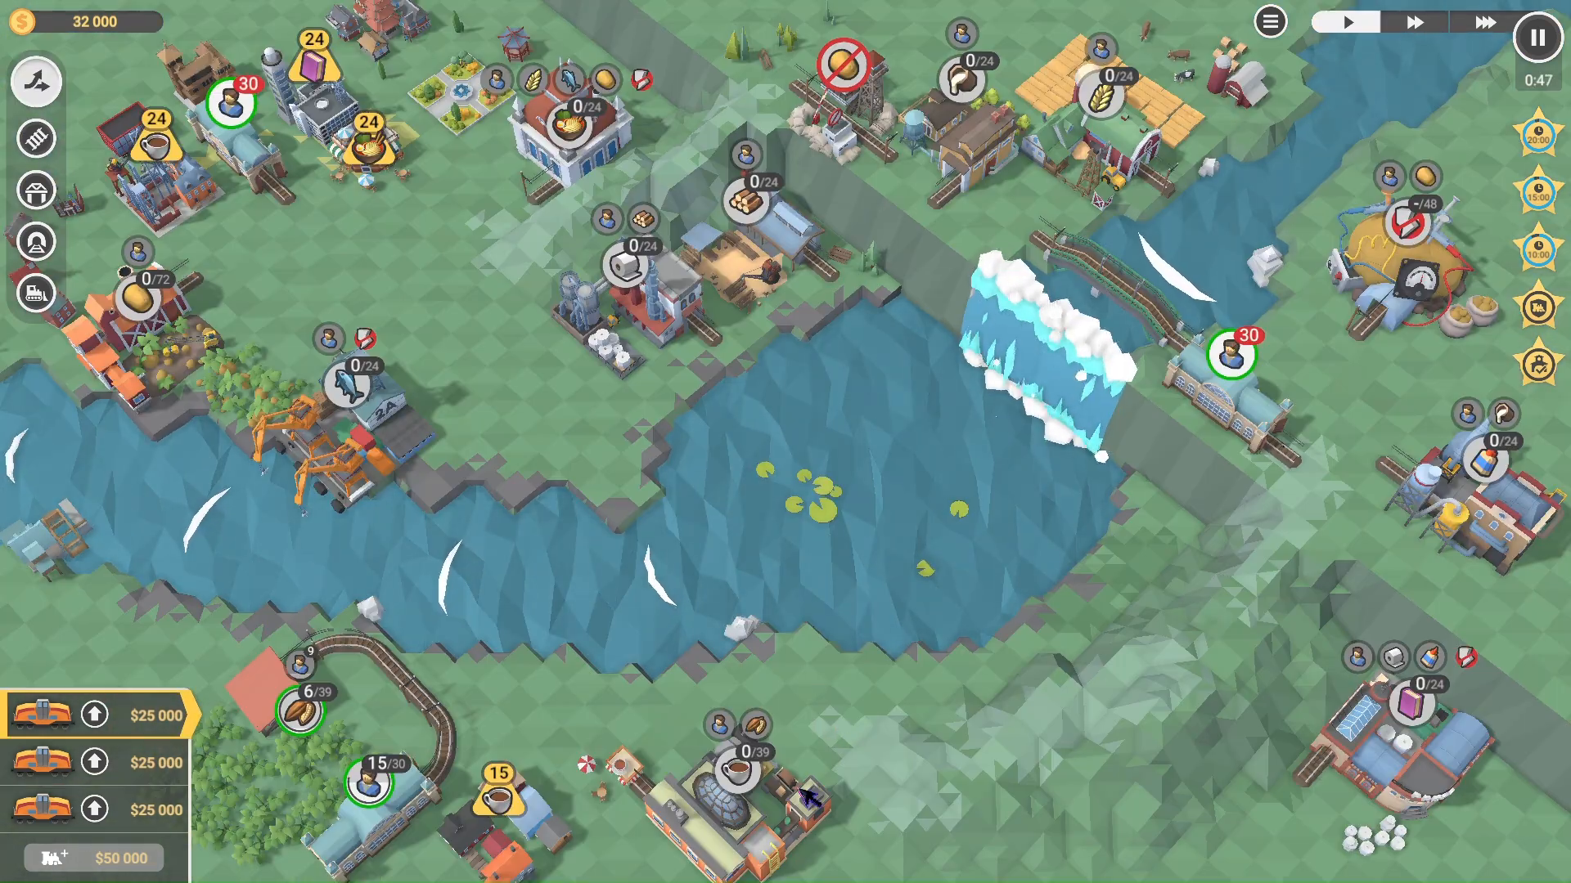
scroll(761, 785, up, 4)
right_drag(719, 777, 1049, 592)
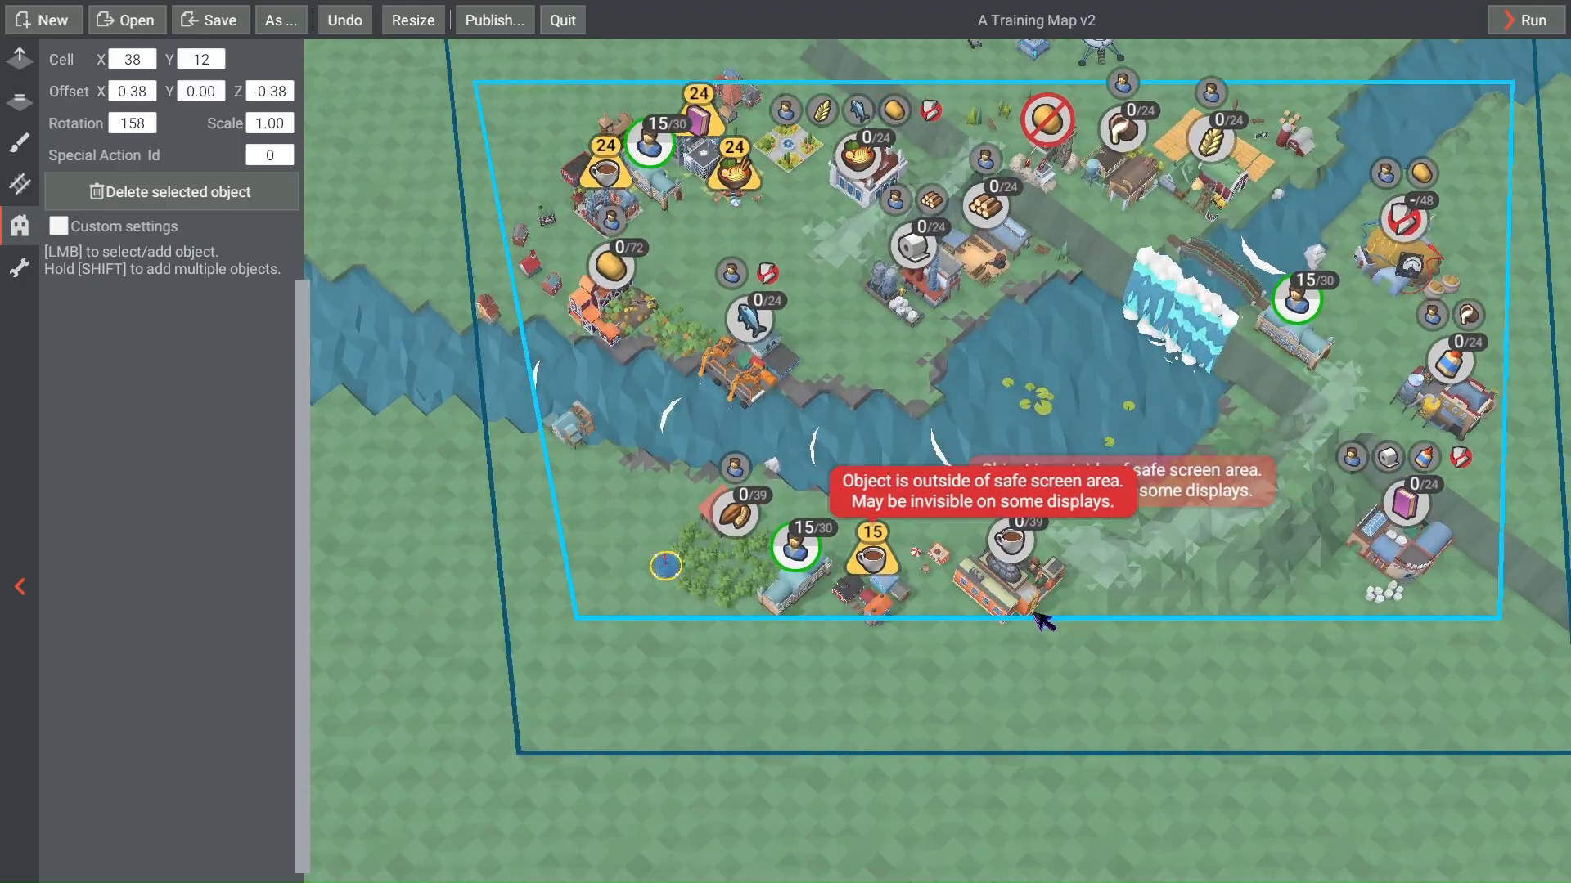
Step: Sink the hot drink factory at cell 50, 22 into the ground with a Y offset of -1.92
scroll(1045, 622, up, 6)
click(1006, 574)
scroll(1006, 574, up, 2)
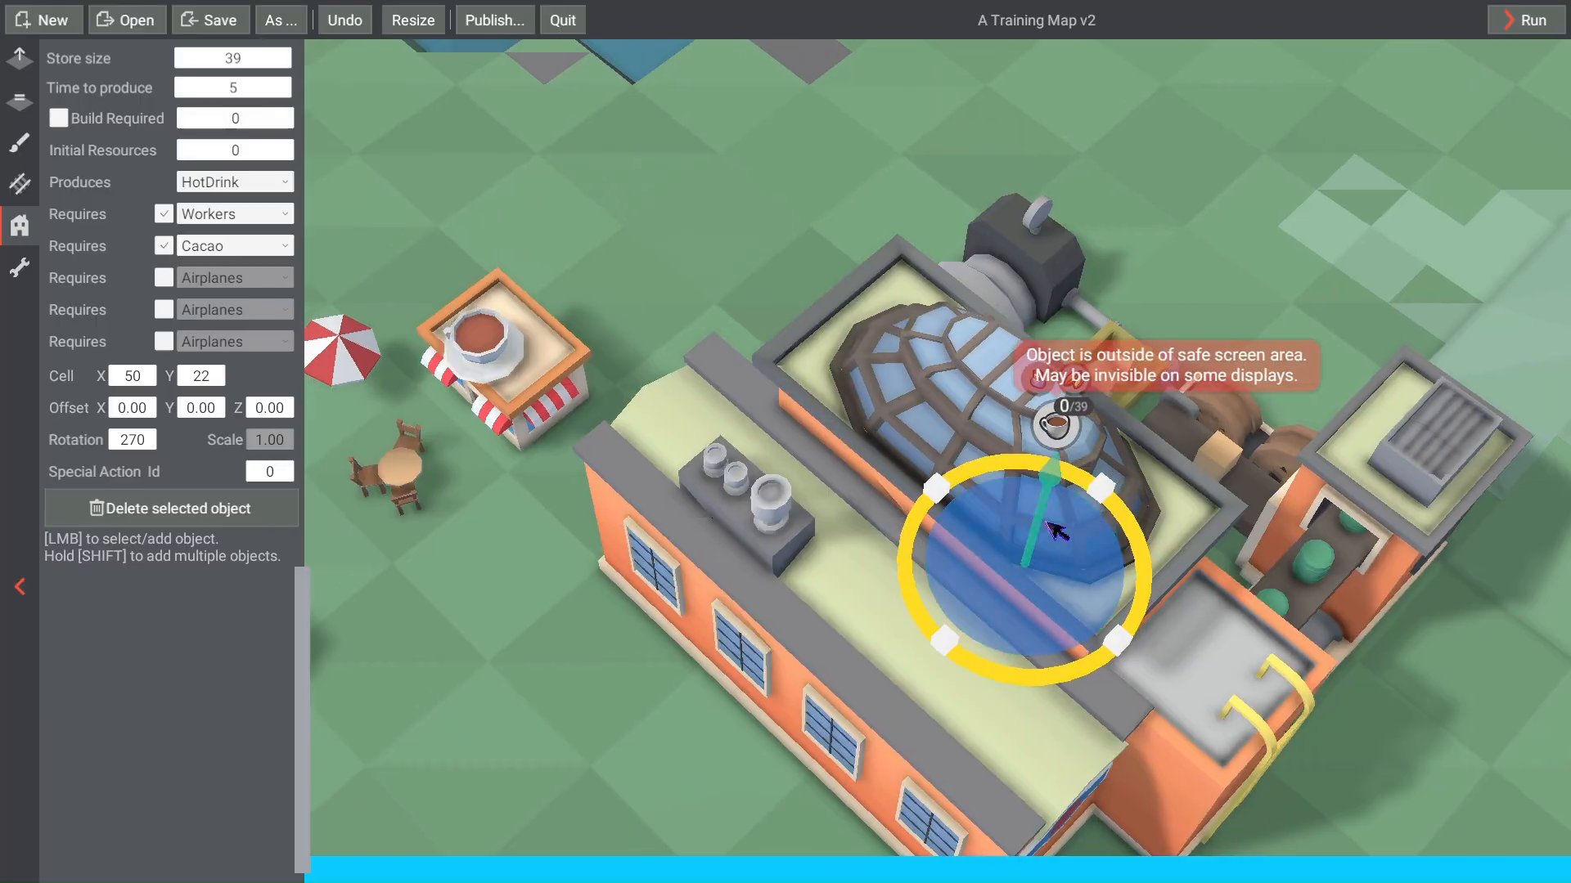
drag(1062, 493, 1020, 615)
Step: Move the coffee-cup kiosk next to the sunken factory's dome at cell 51, 22
right_drag(642, 459, 919, 551)
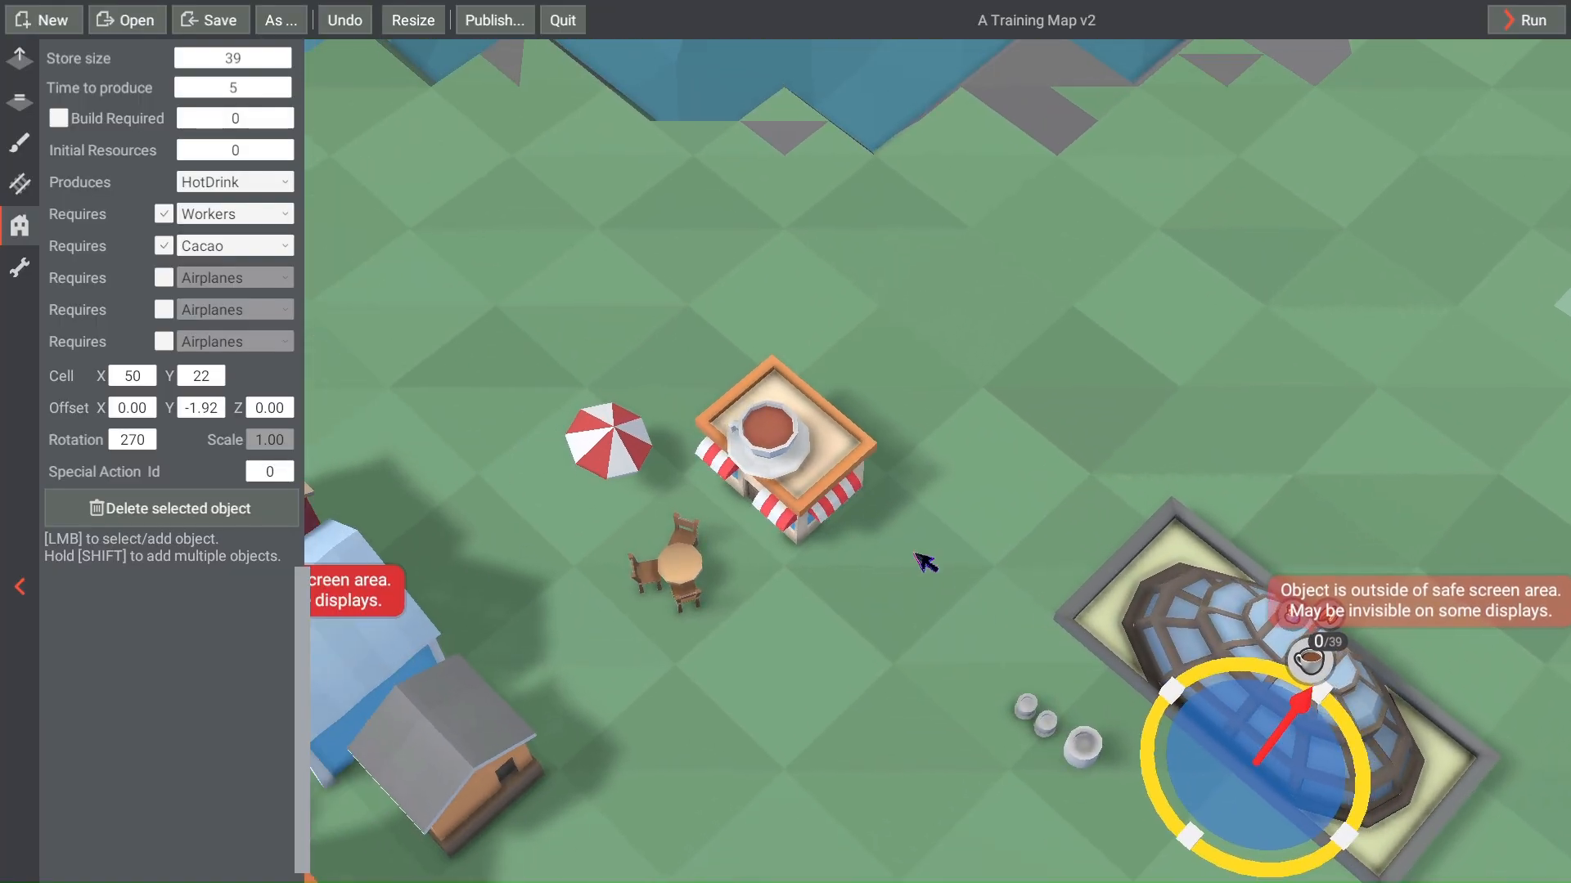
click(830, 486)
drag(852, 566, 726, 551)
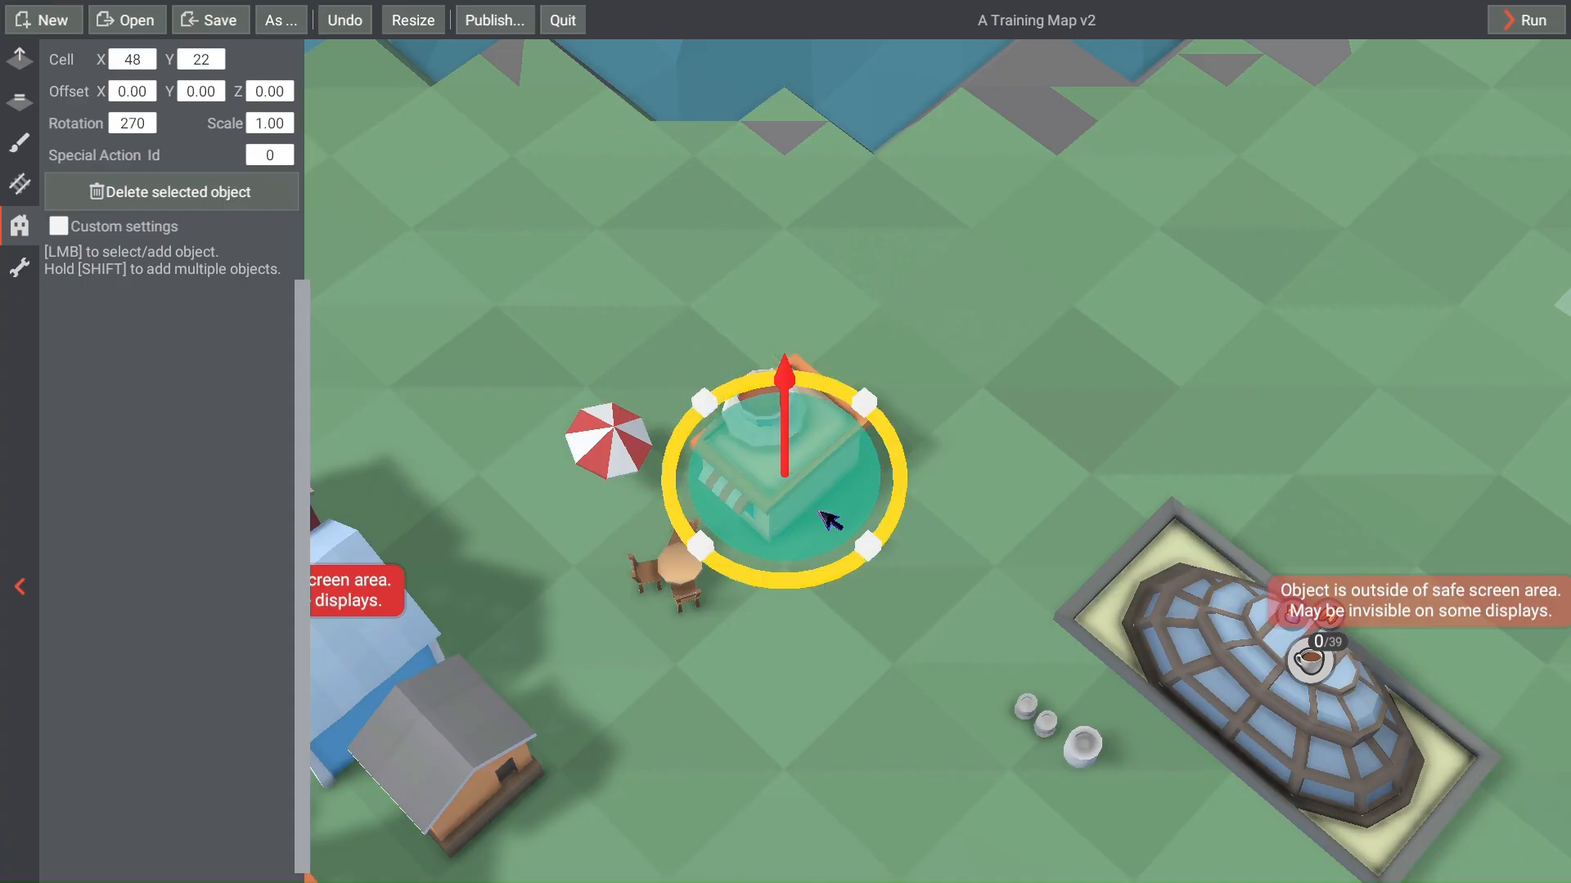
drag(822, 513, 1139, 749)
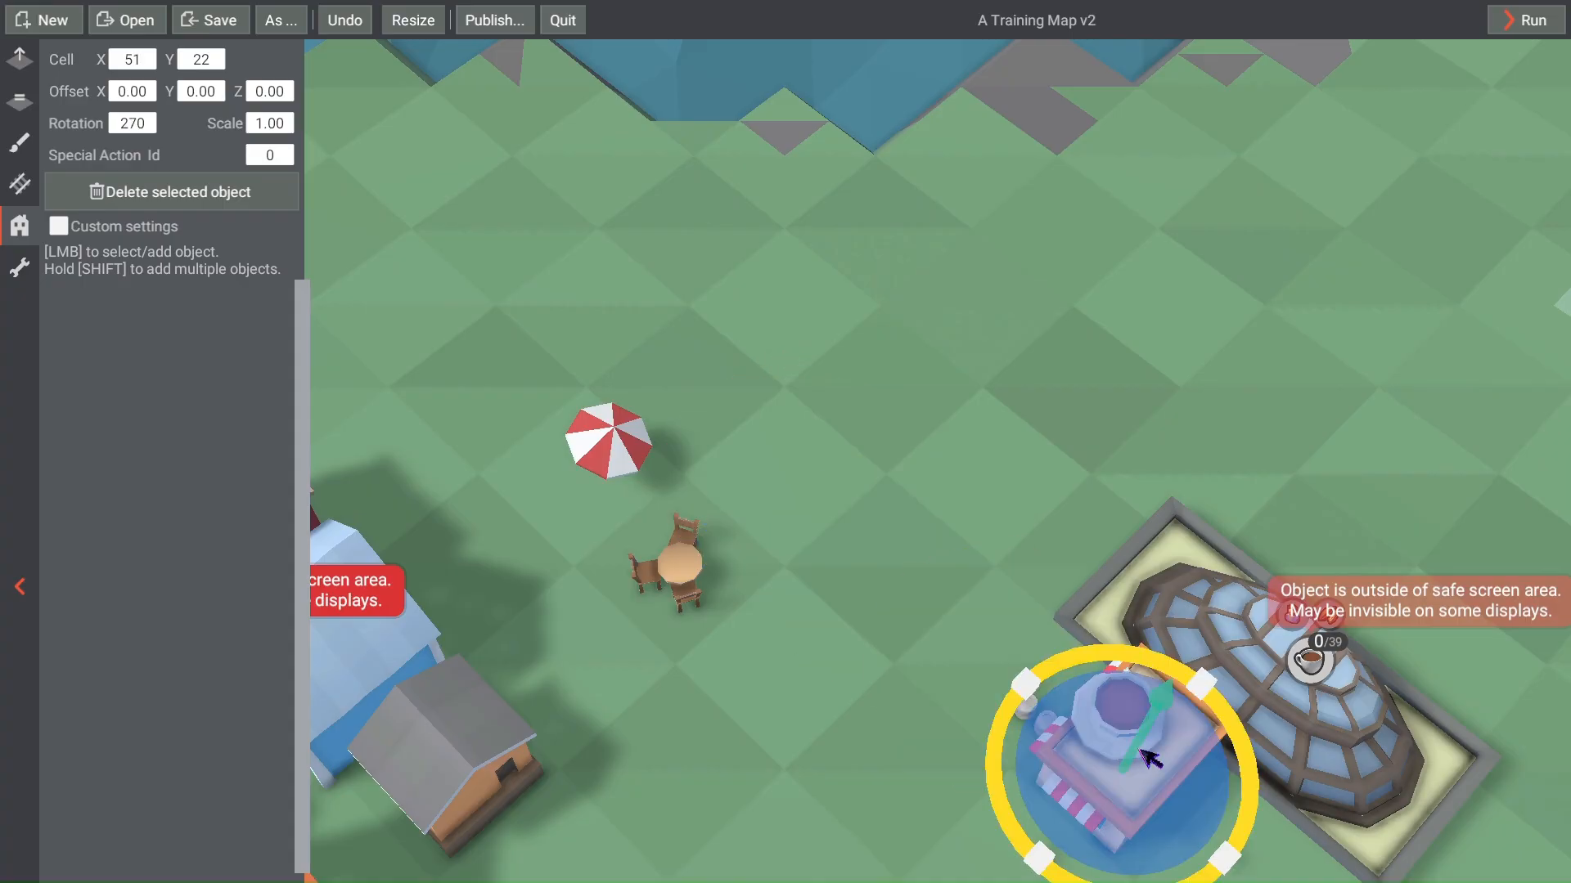
Step: Enlarge the coffee-cup kiosk to scale 2.50 and shift it over the factory's dome with an X offset of 0.50
right_drag(1140, 749, 1005, 615)
scroll(859, 531, down, 3)
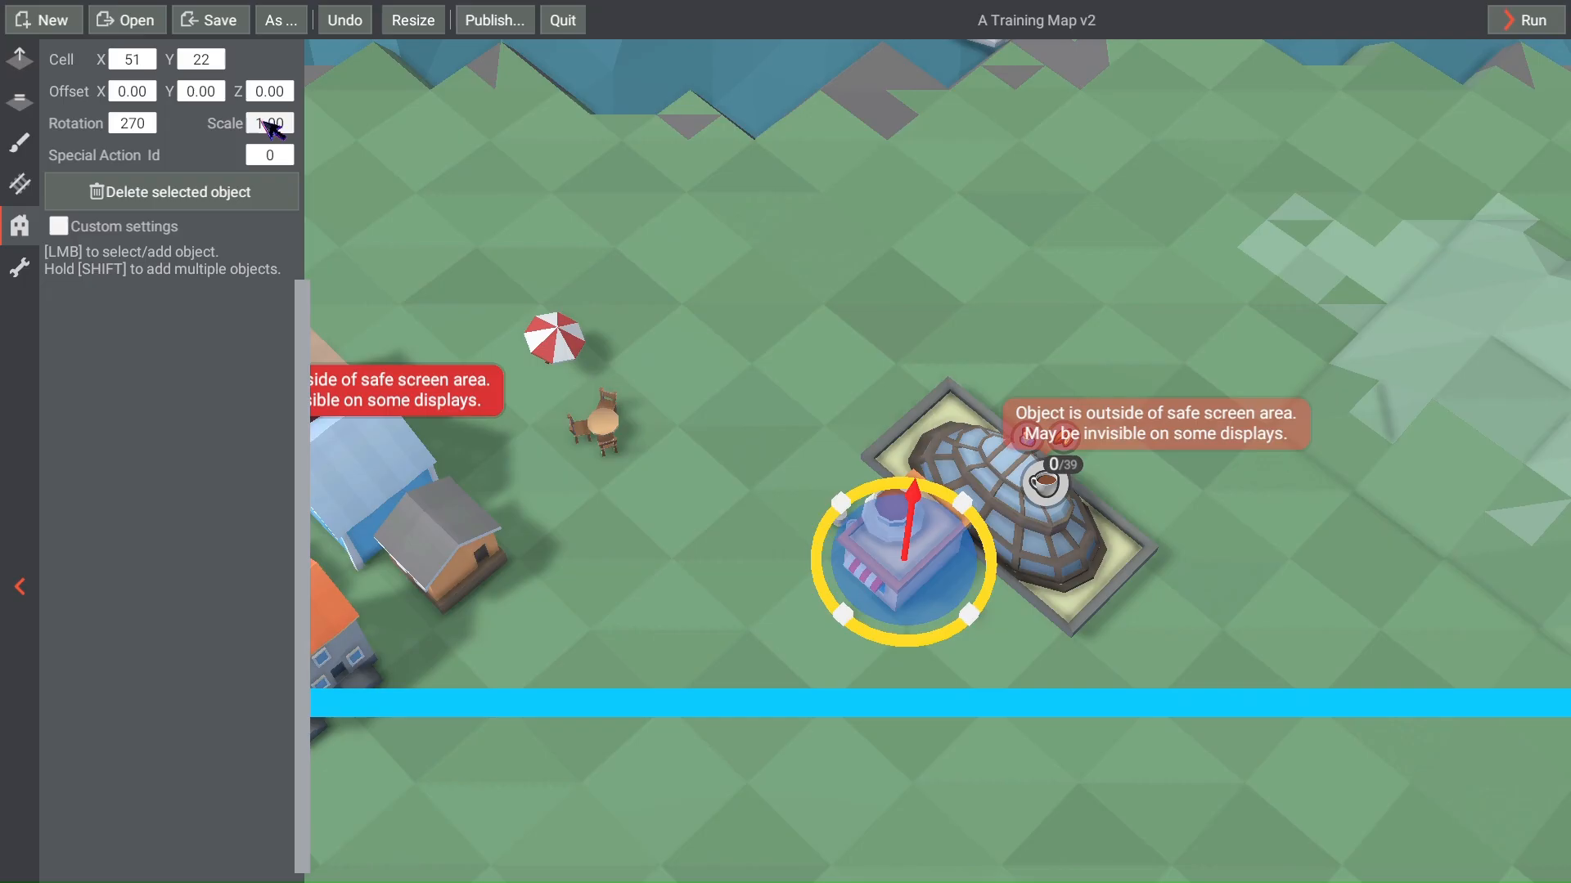
key(Return)
key(a)
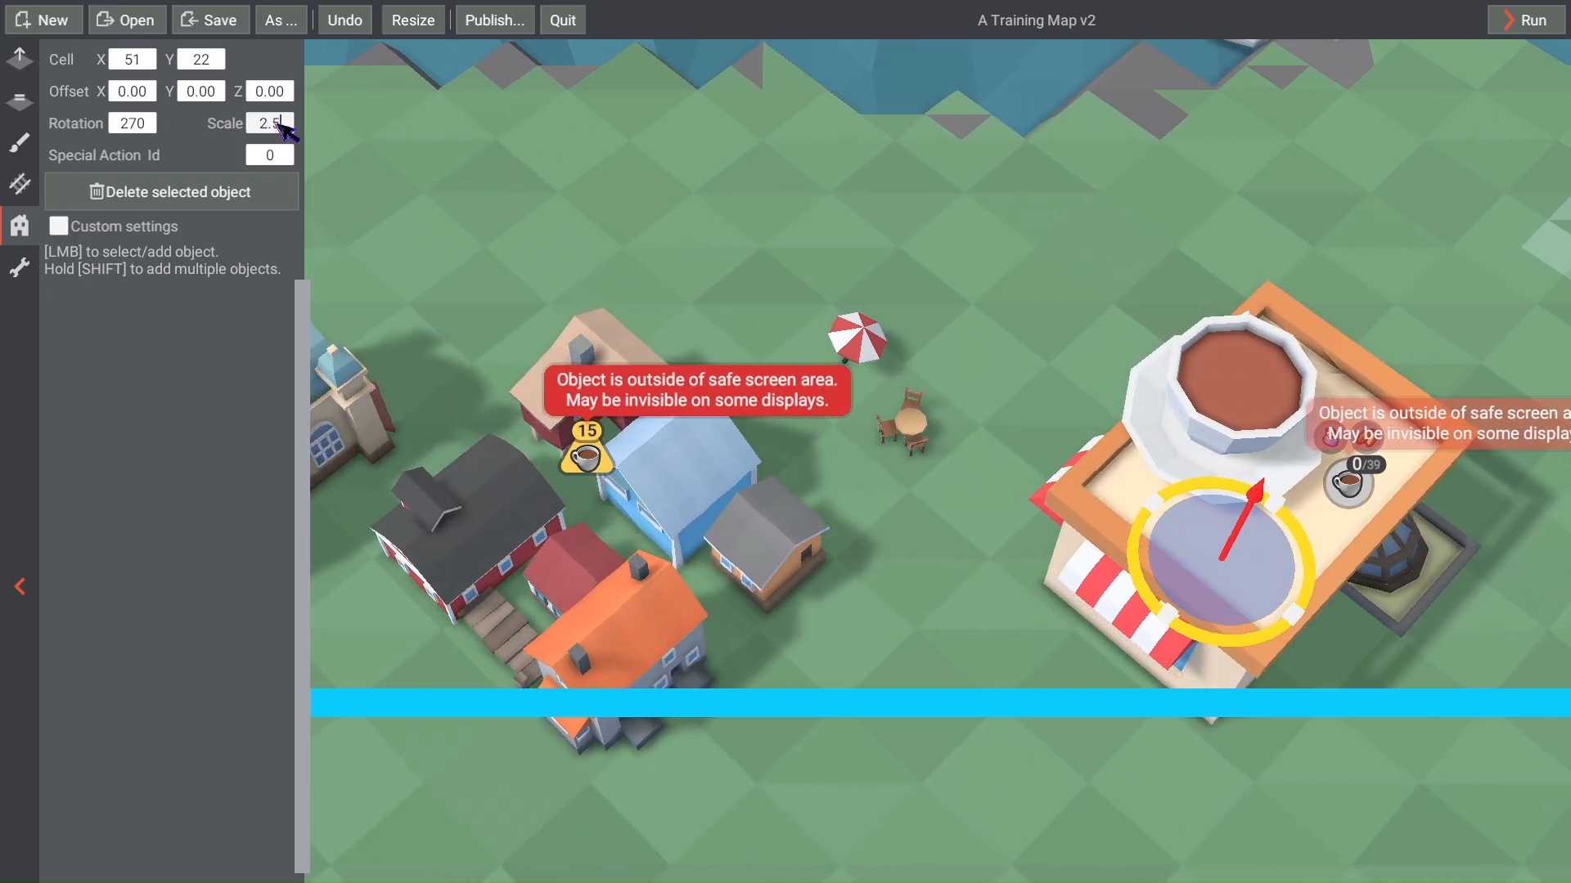
key(Return)
key(d)
right_drag(659, 386, 486, 256)
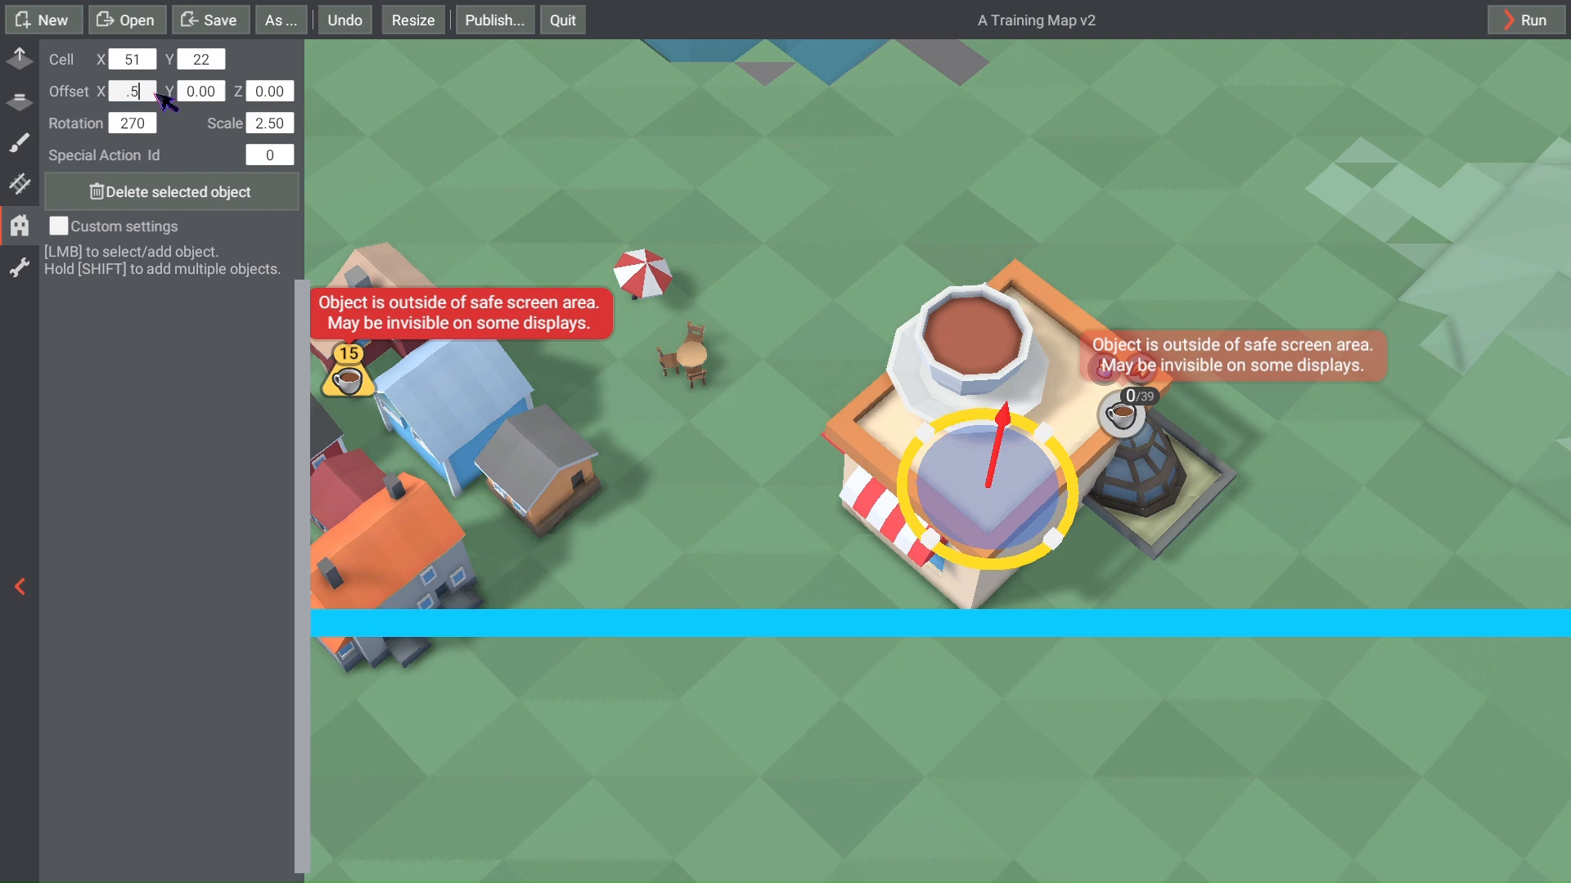
key(Return)
key(d)
key(a)
key(w)
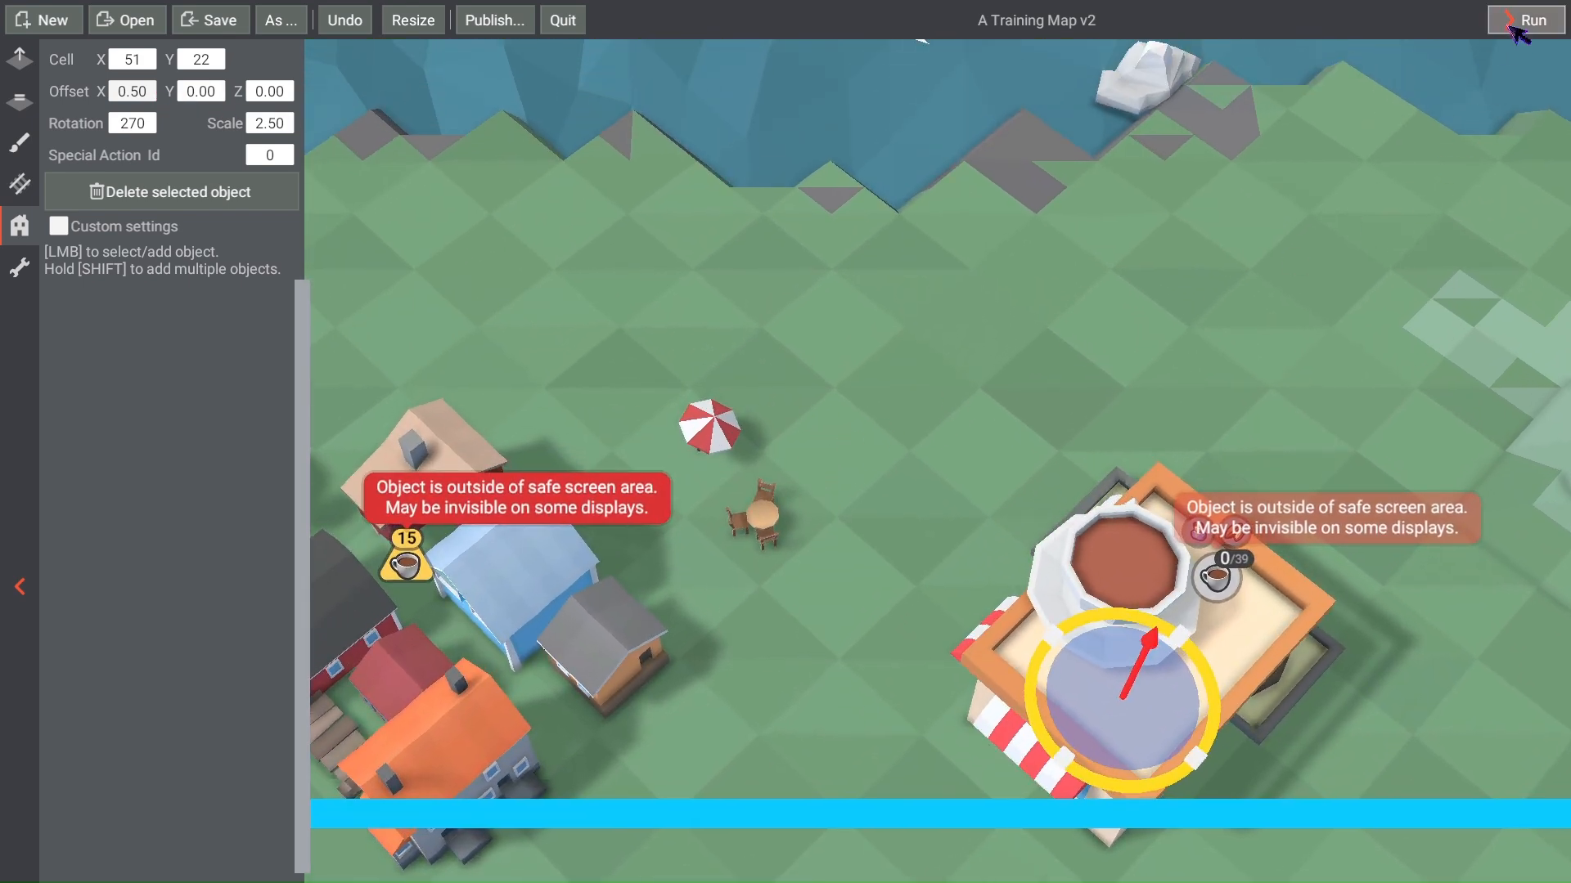
Step: Test-run the map by laying a track from the station to the coffee-cup kiosk and dispatching a worker train
click(1512, 28)
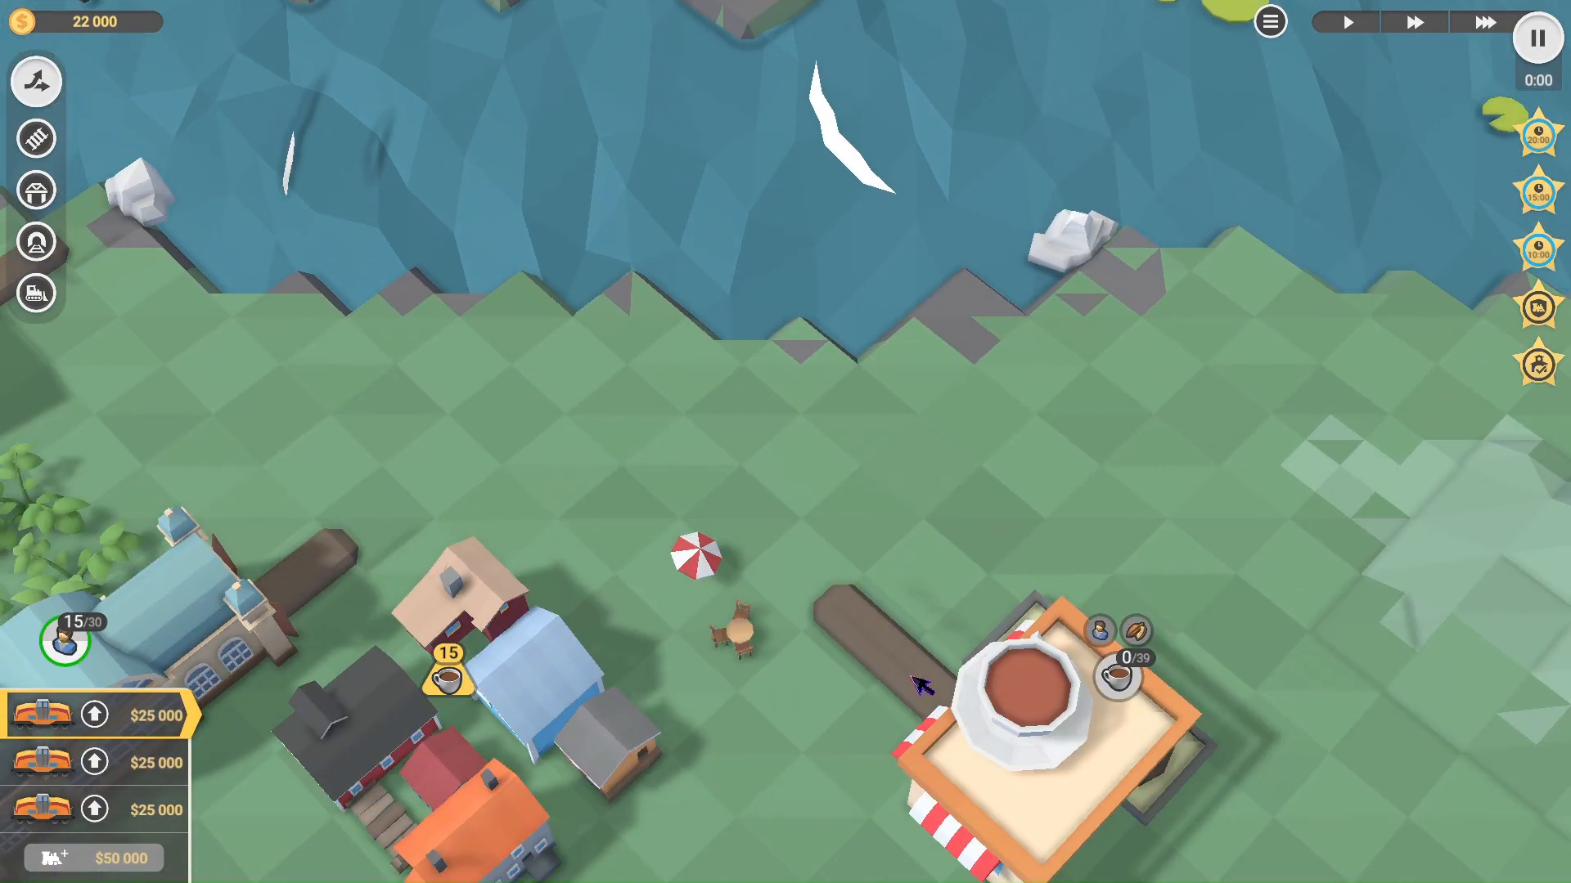
key(2)
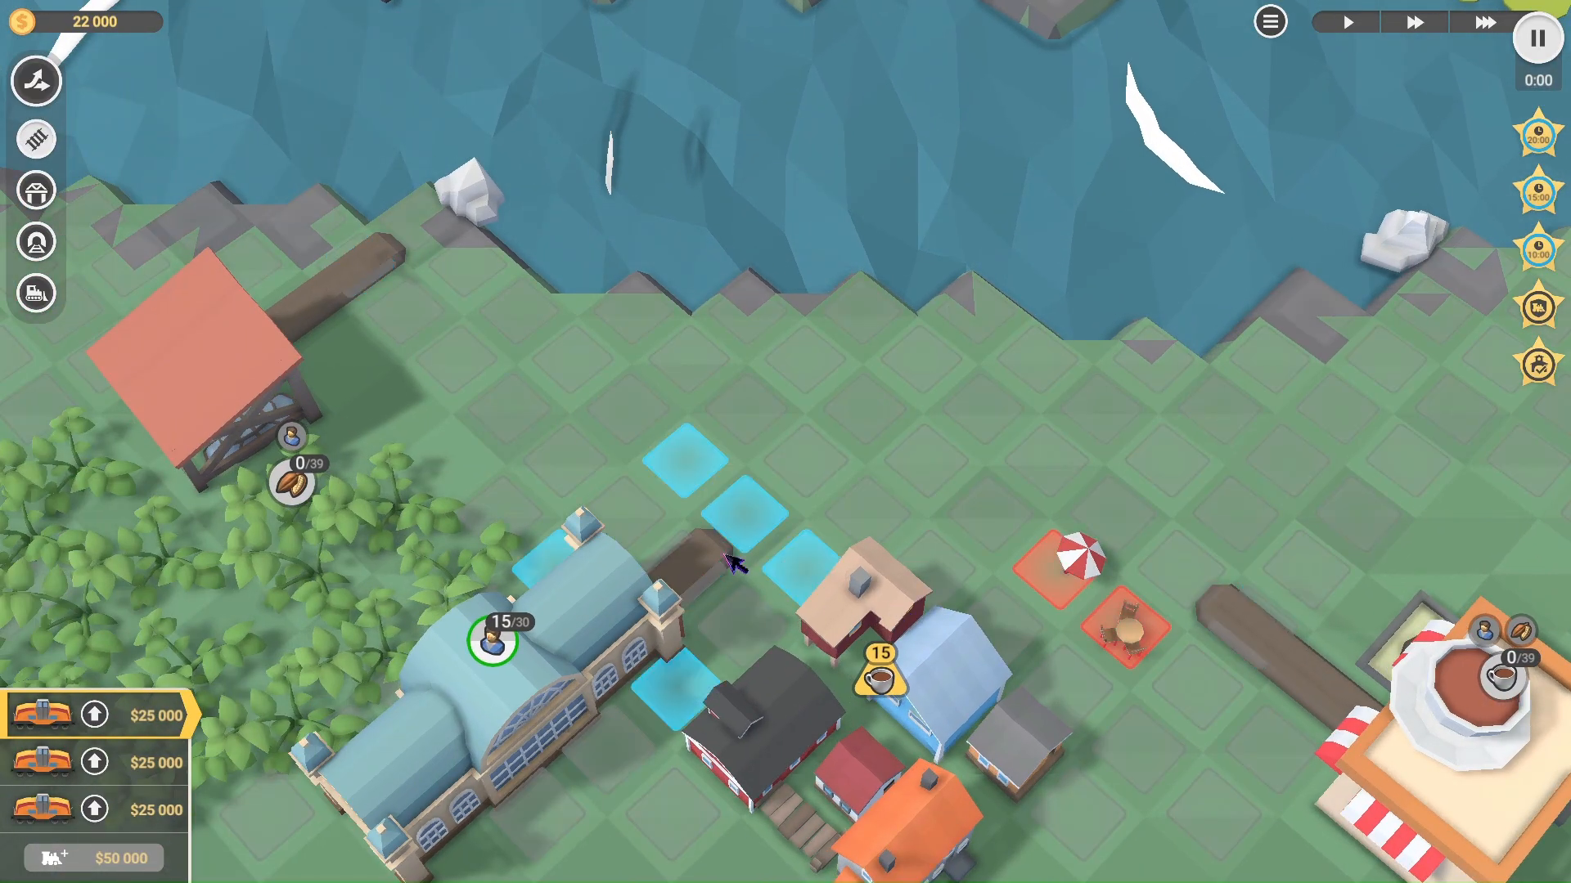
drag(730, 556, 1215, 595)
click(491, 640)
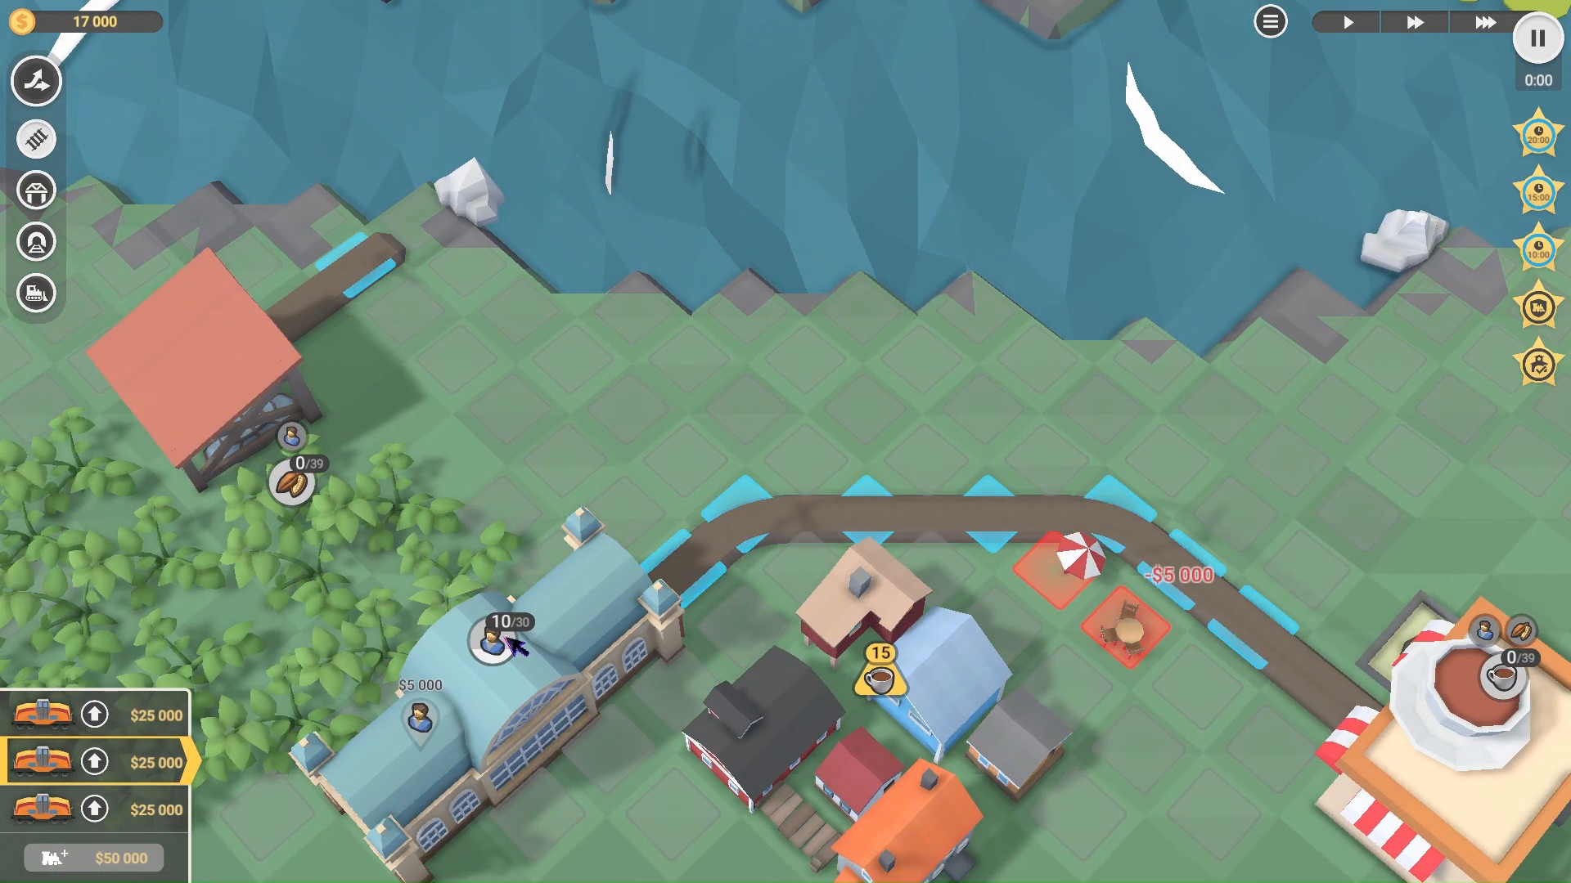
scroll(1018, 444, down, 1)
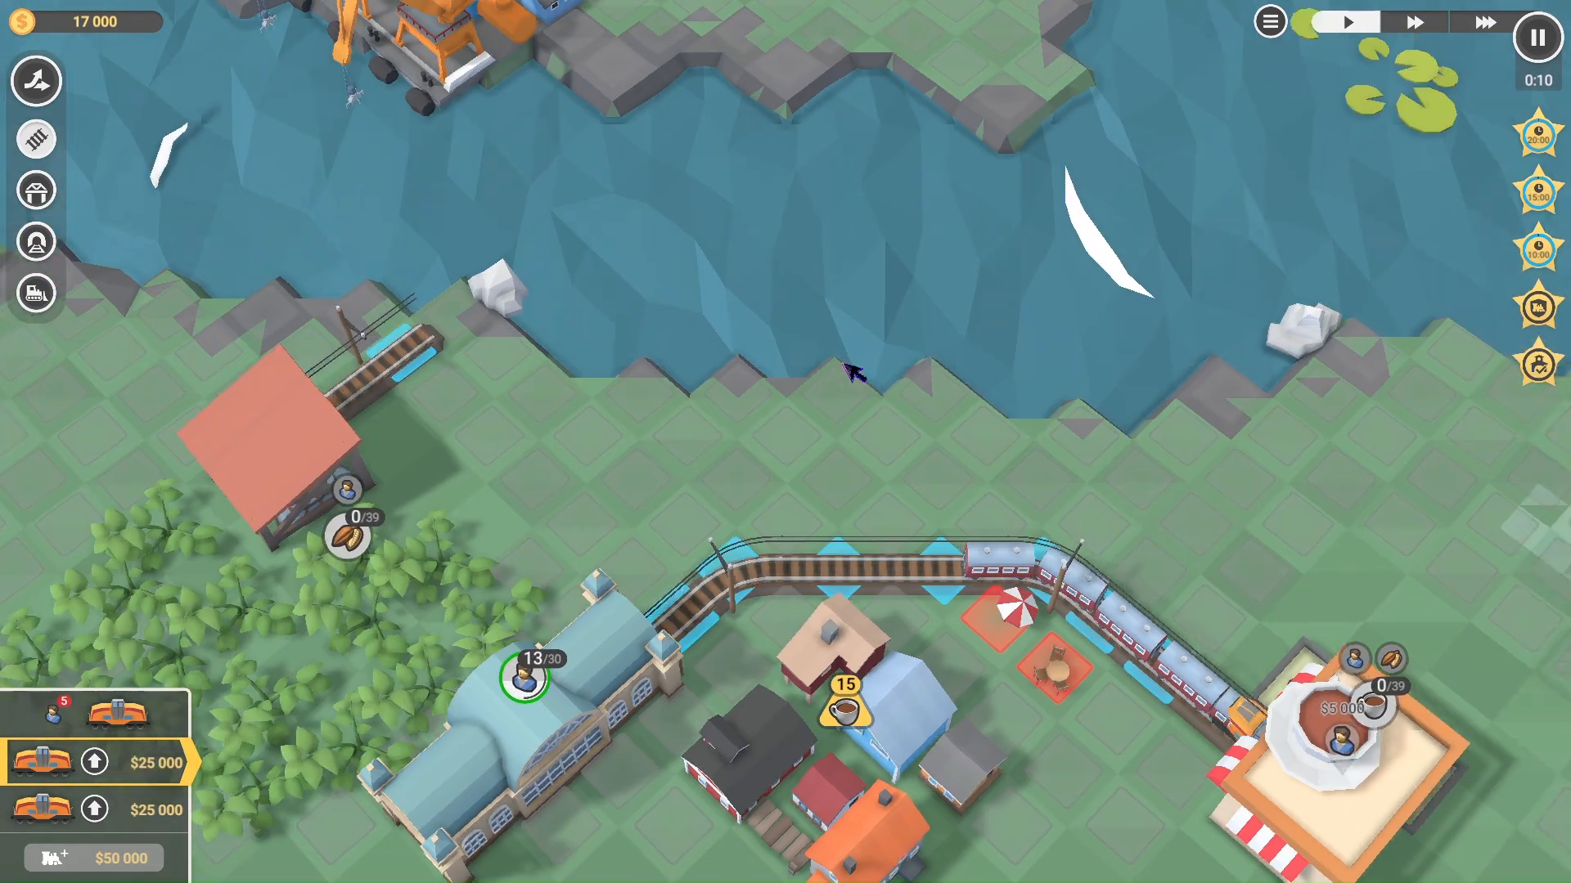
key(d)
scroll(712, 246, down, 1)
scroll(712, 246, down, 2)
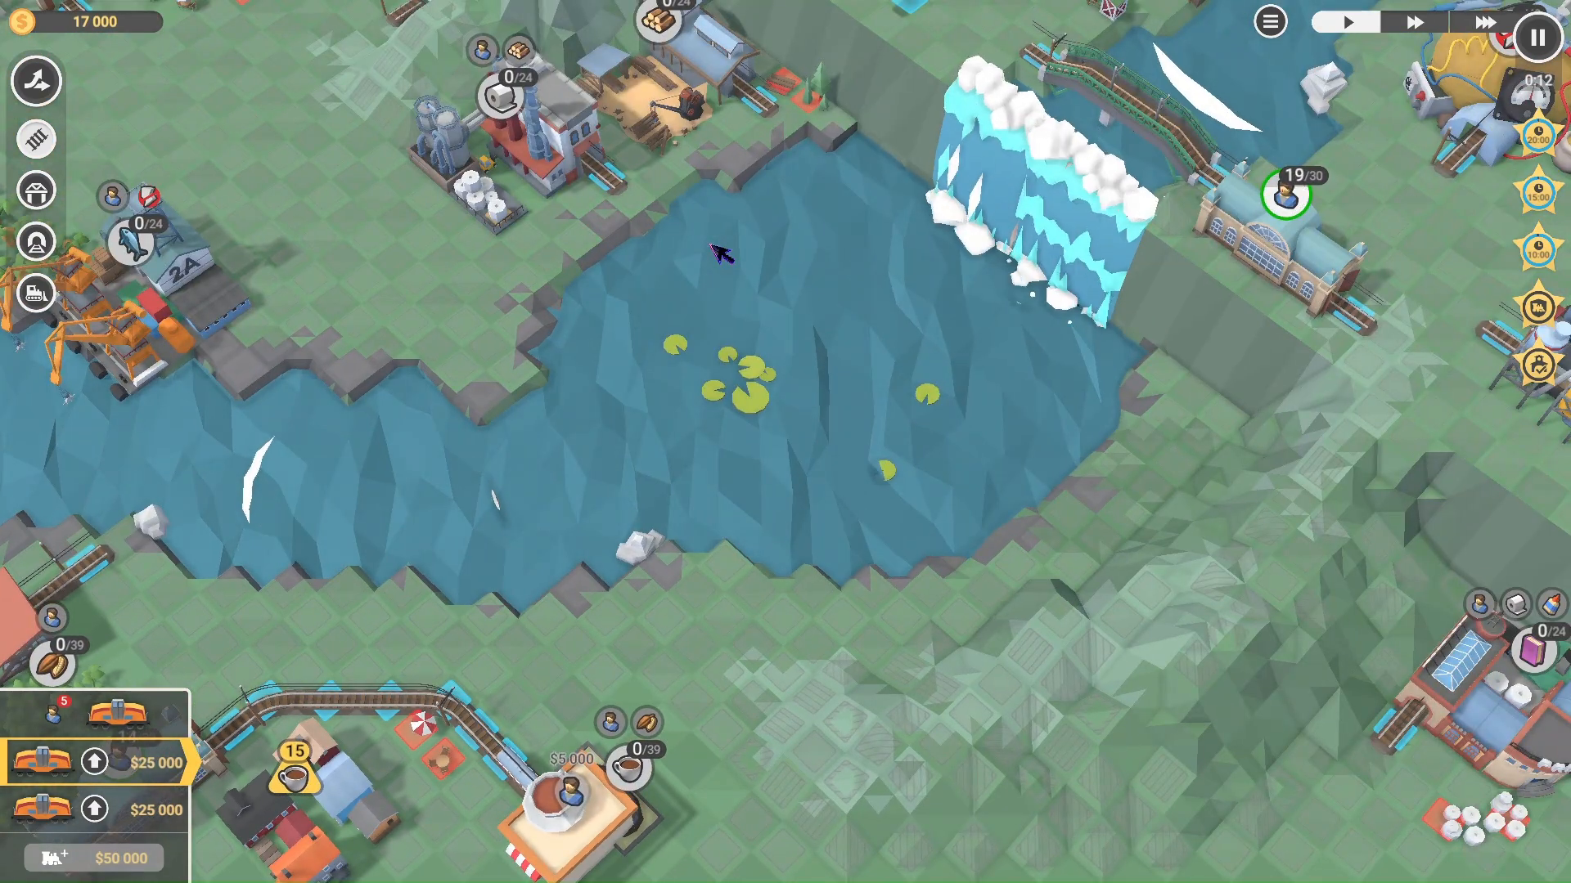
key(a)
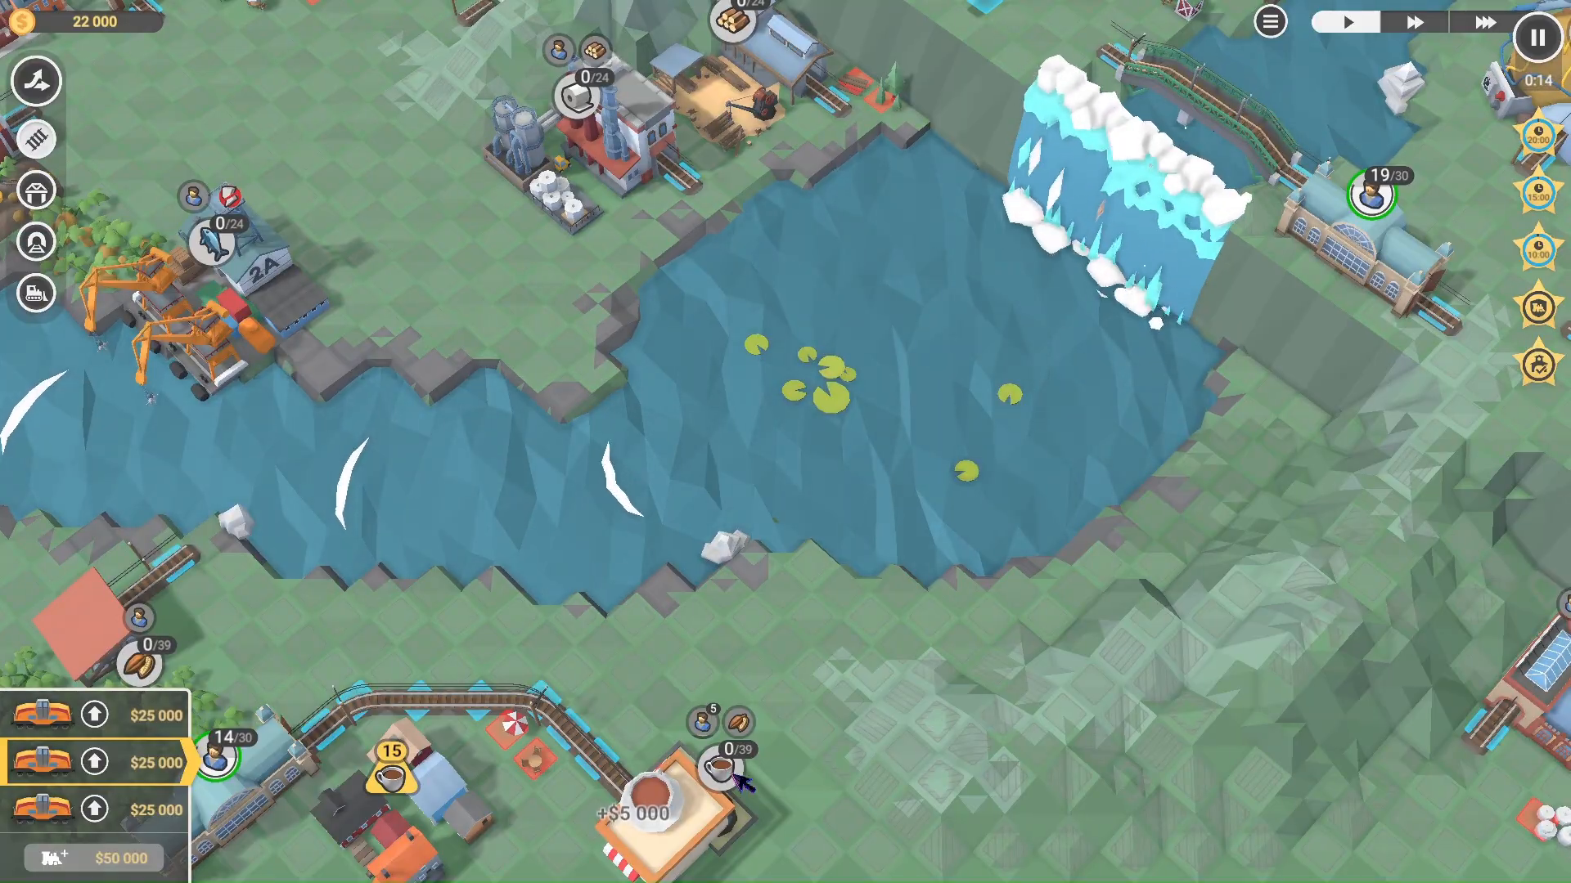
Step: Return to the map editor and sink the hot drink factory under the coffee-cup kiosk to a Y offset of -2.31
key(Escape)
scroll(984, 564, up, 3)
scroll(931, 659, up, 3)
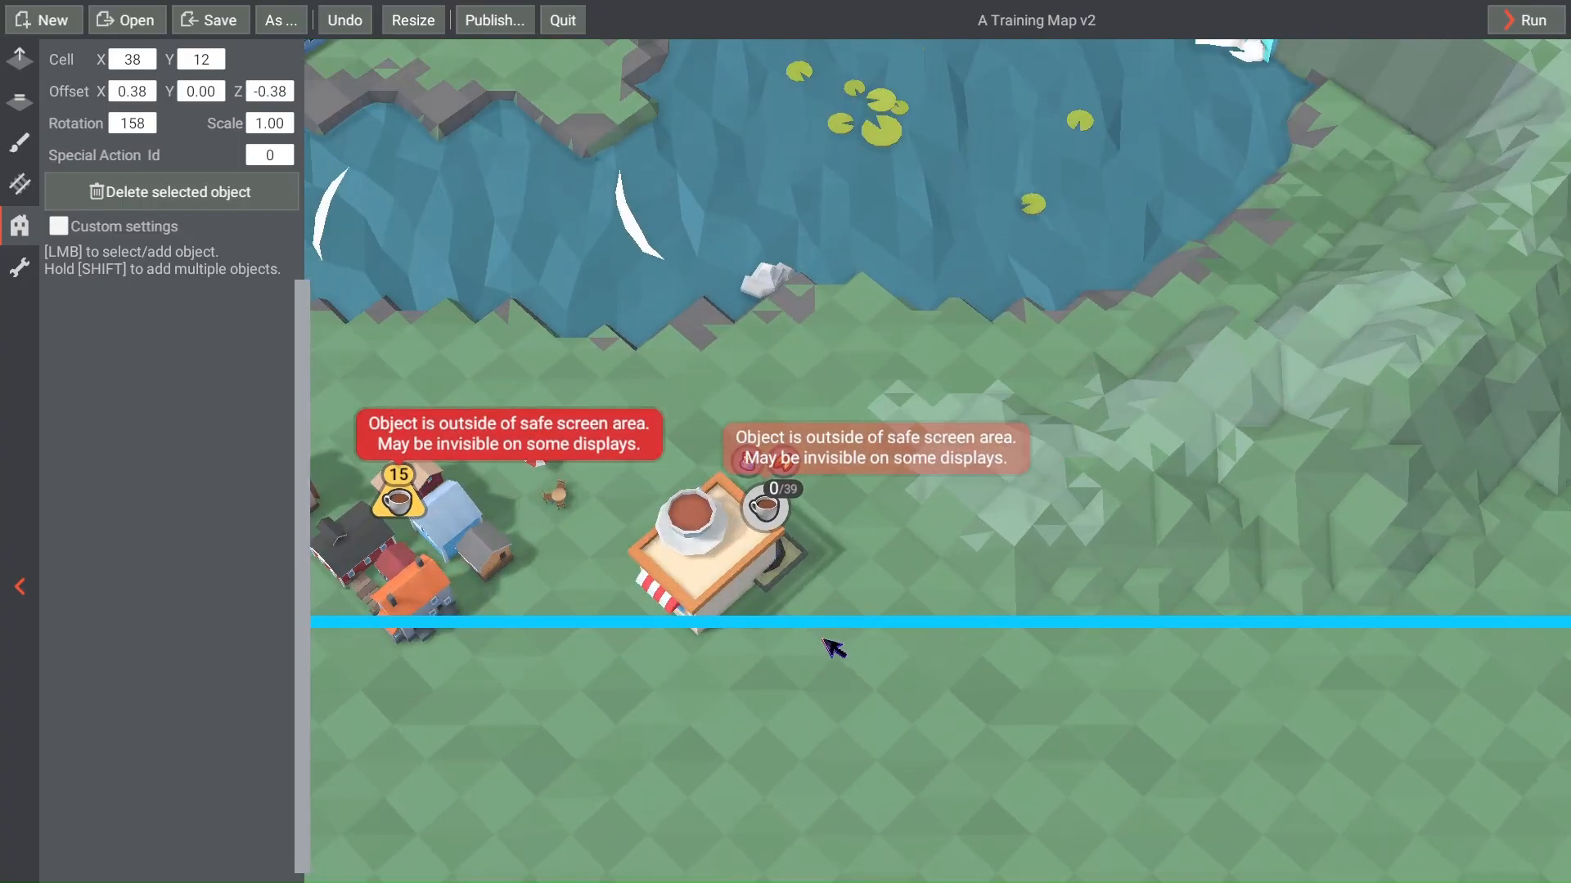
click(741, 642)
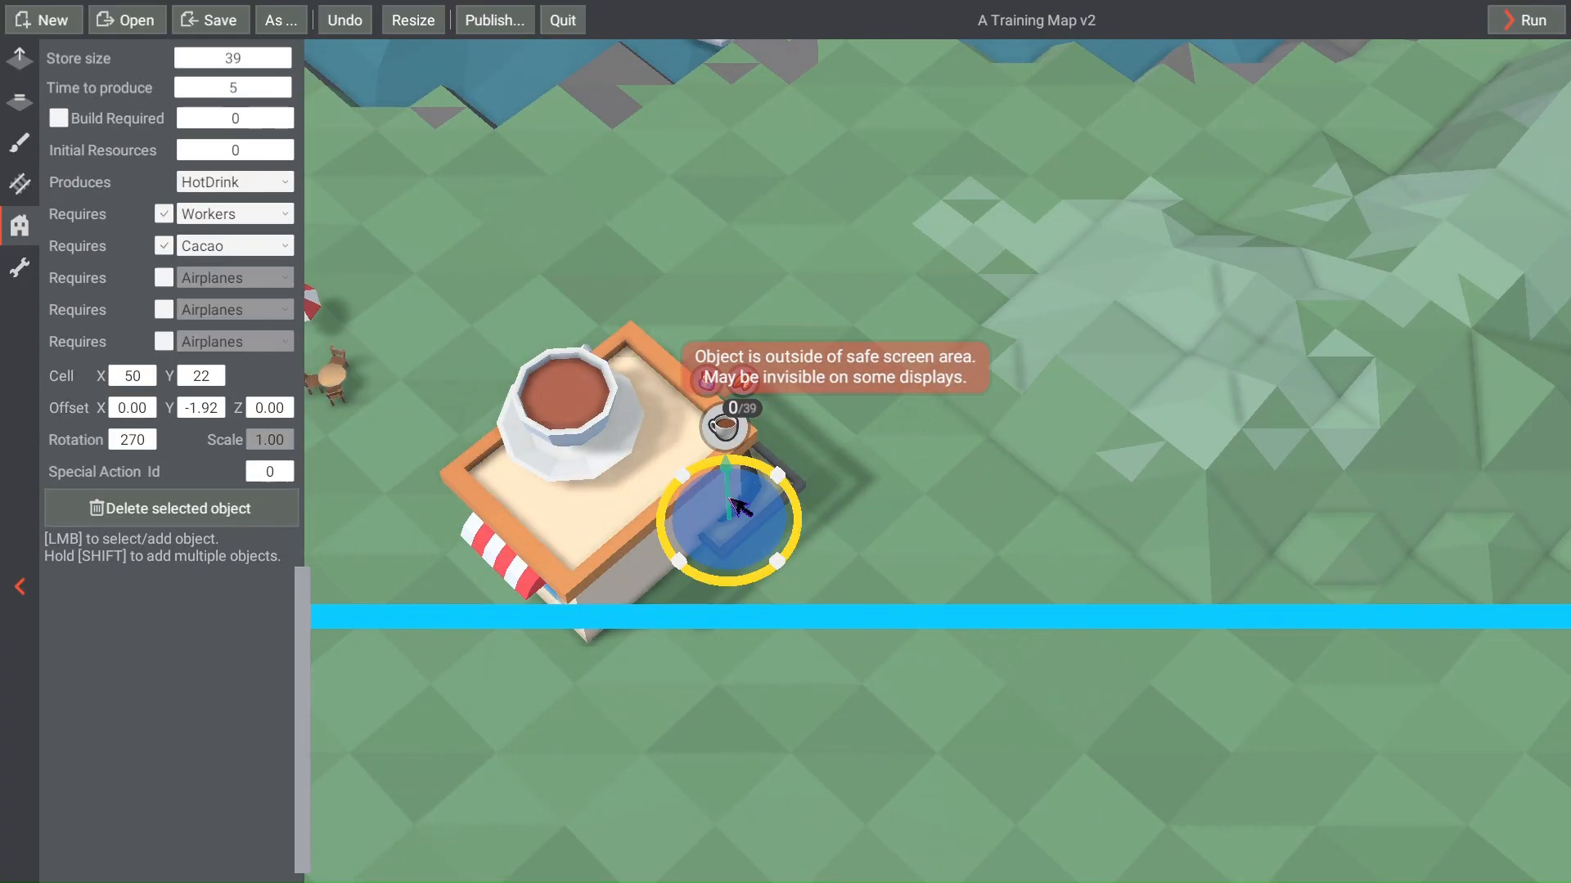
drag(739, 505, 742, 522)
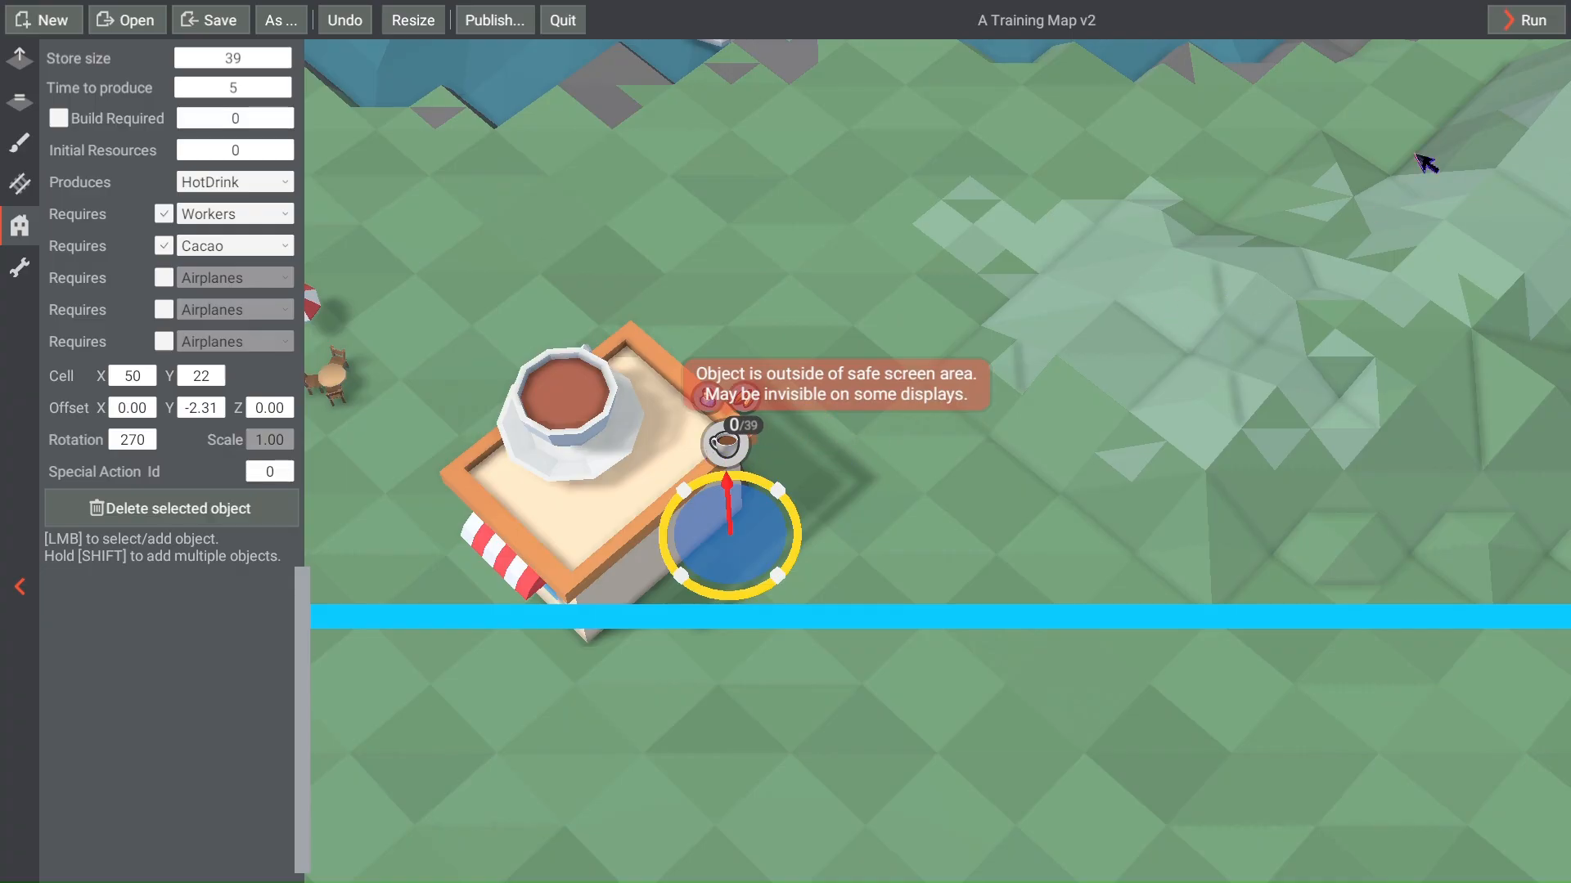
Step: Test-run the map to inspect the coffee-cup kiosk and the buildable ground around it
click(1539, 26)
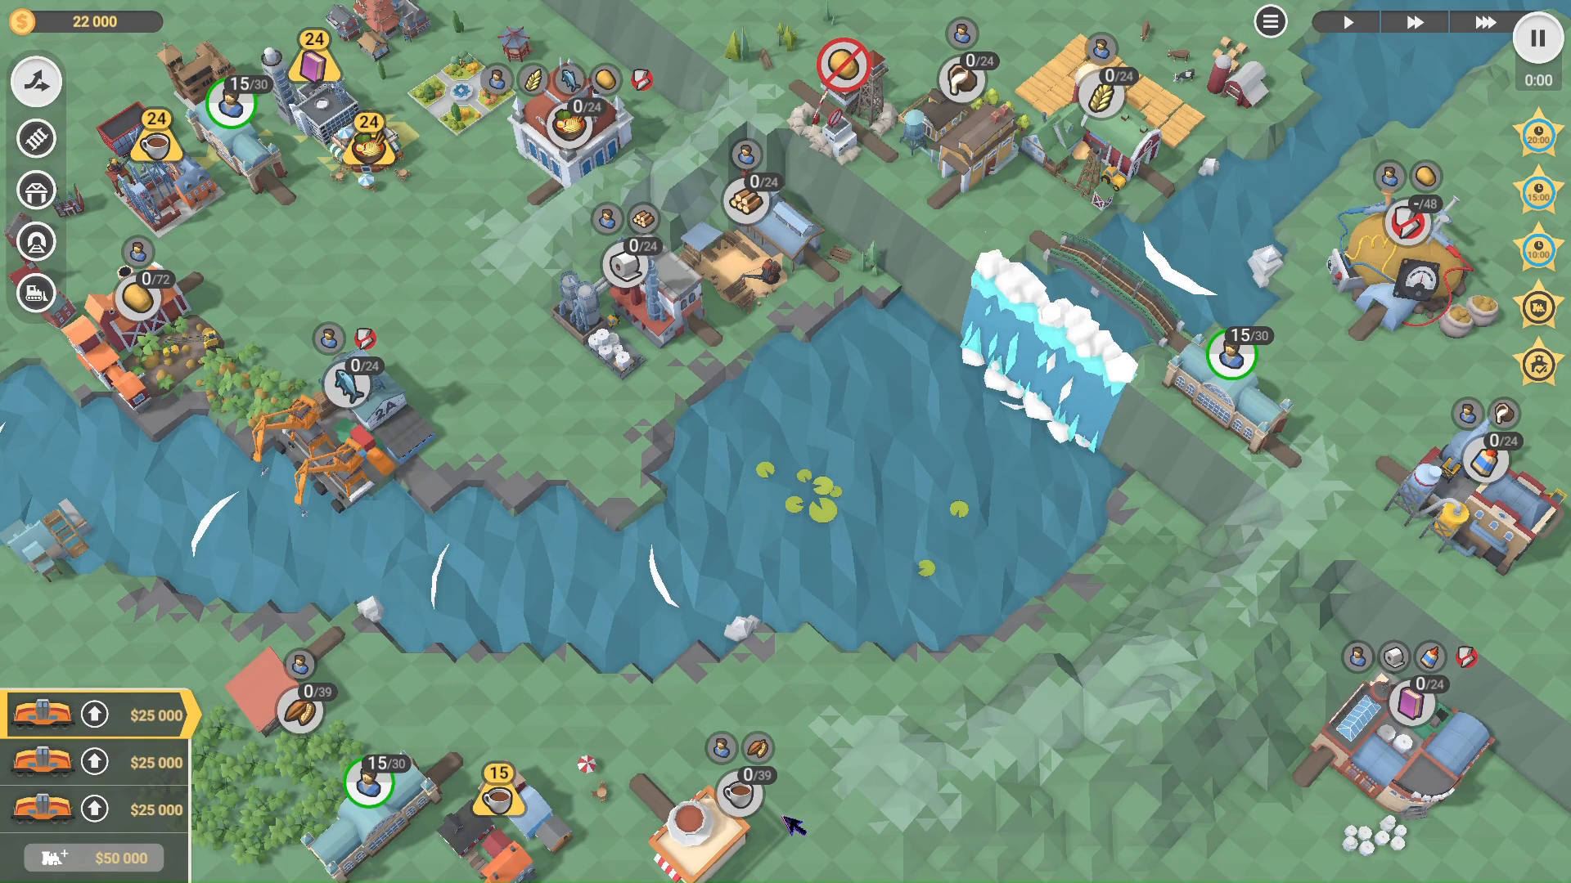
scroll(687, 828, up, 5)
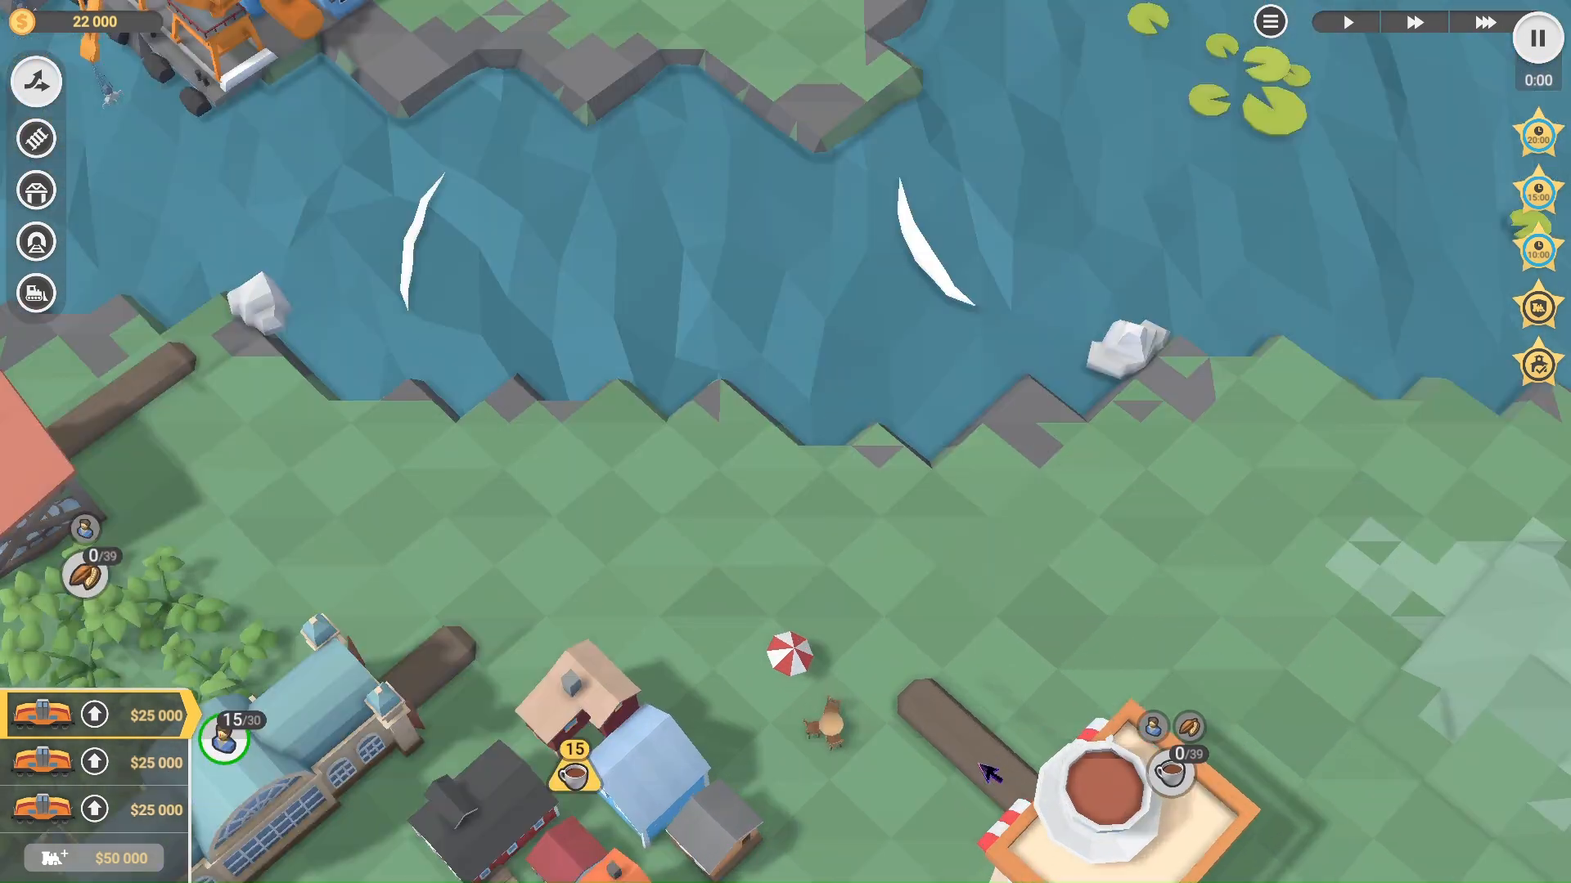
key(2)
key(d)
key(s)
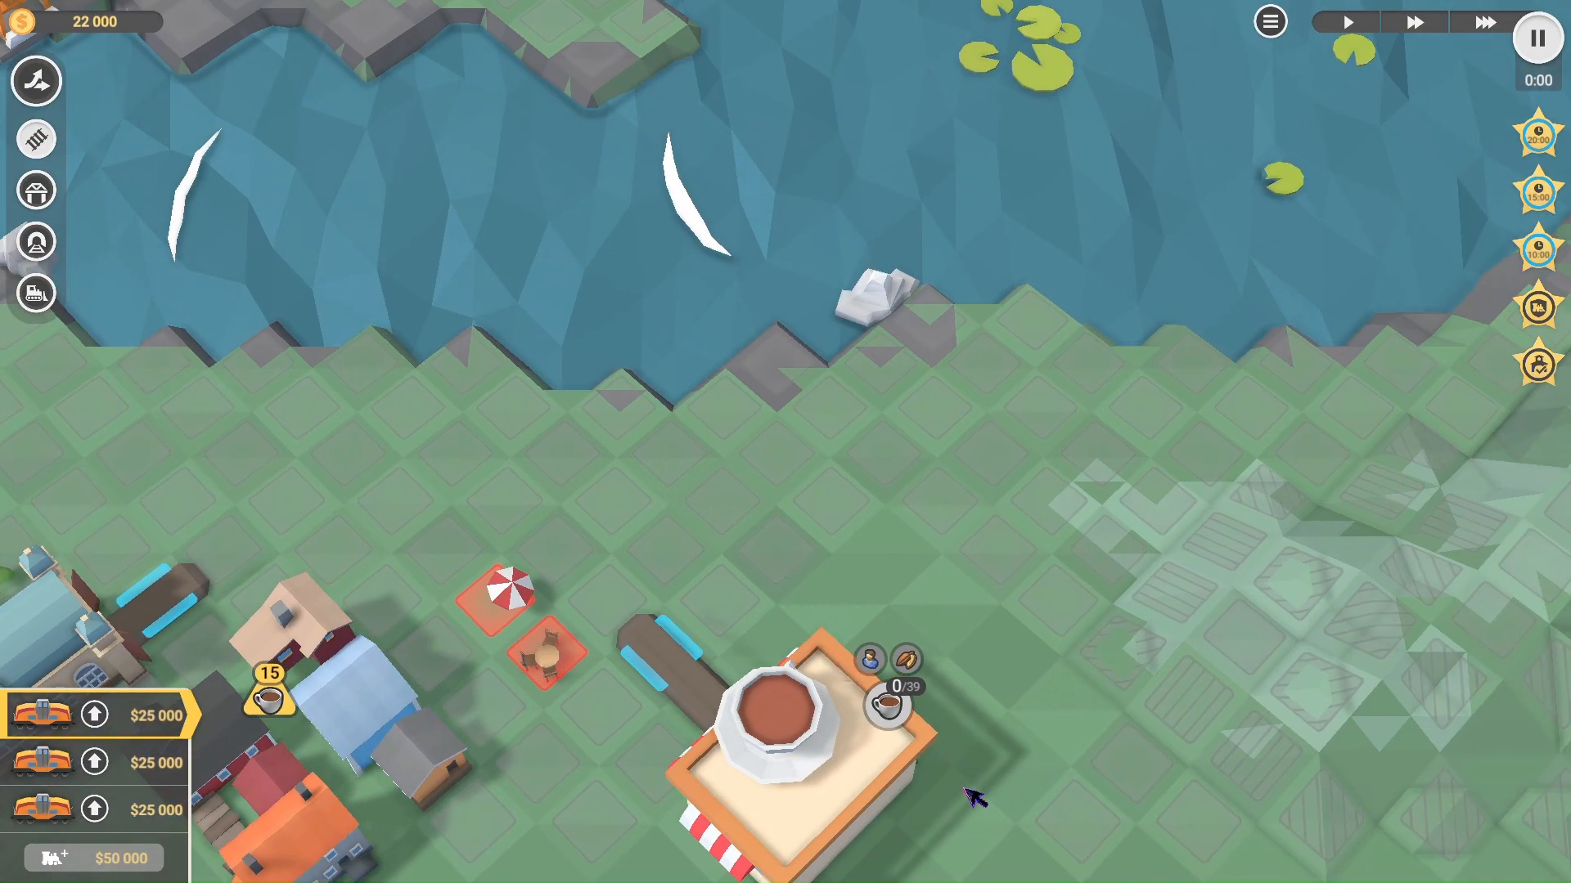
key(Escape)
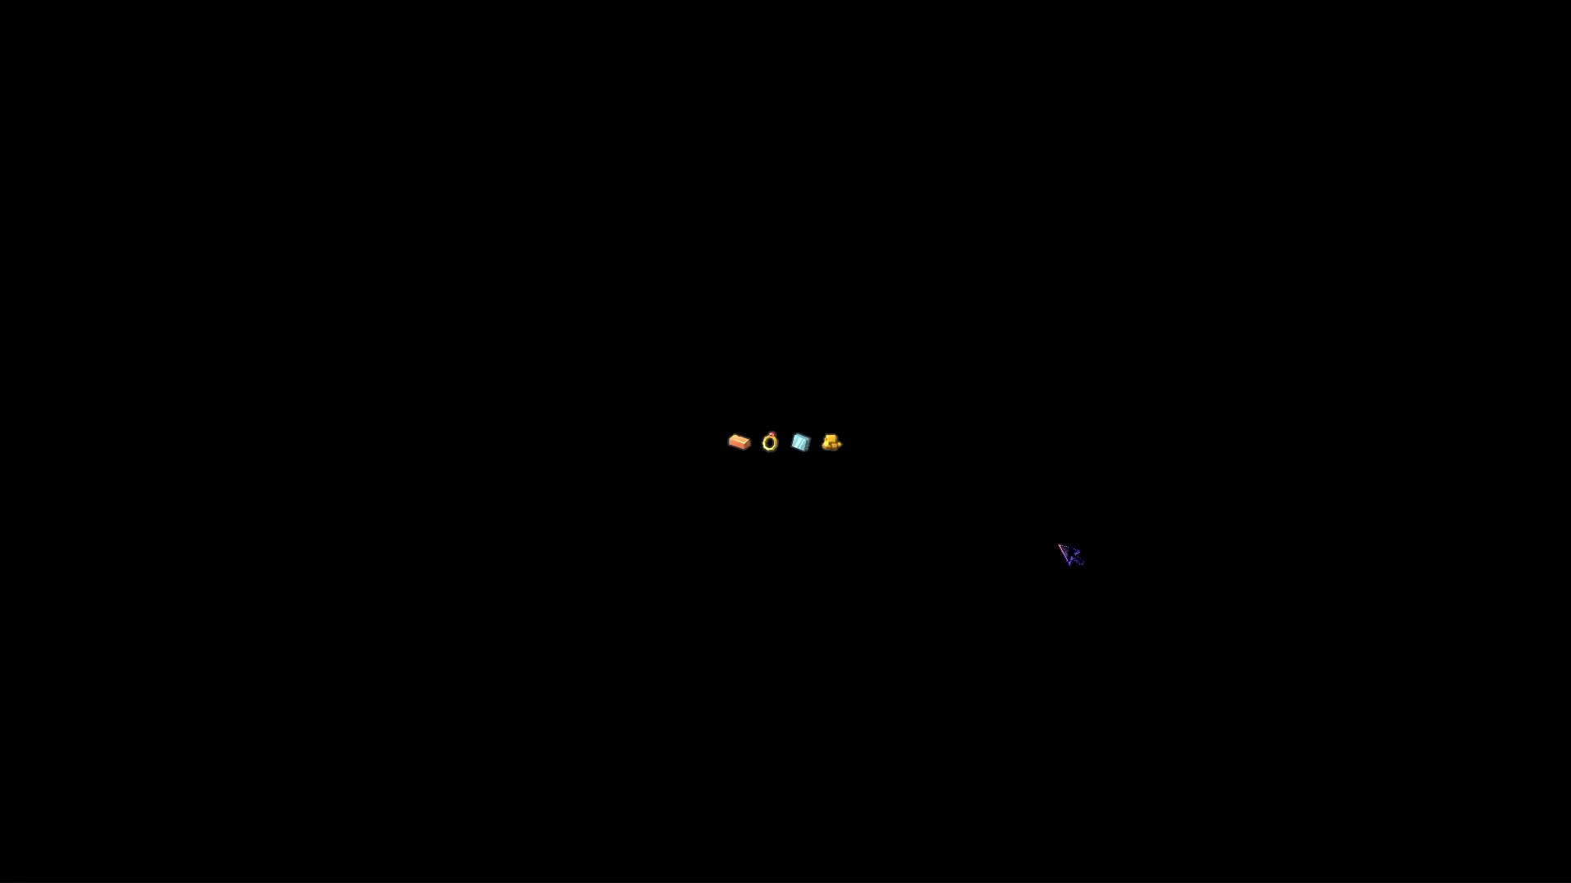
Step: Place a table set at cell 50, 23 and a parasol at cell 50, 24 beside the coffee-cup kiosk
scroll(1055, 554, up, 10)
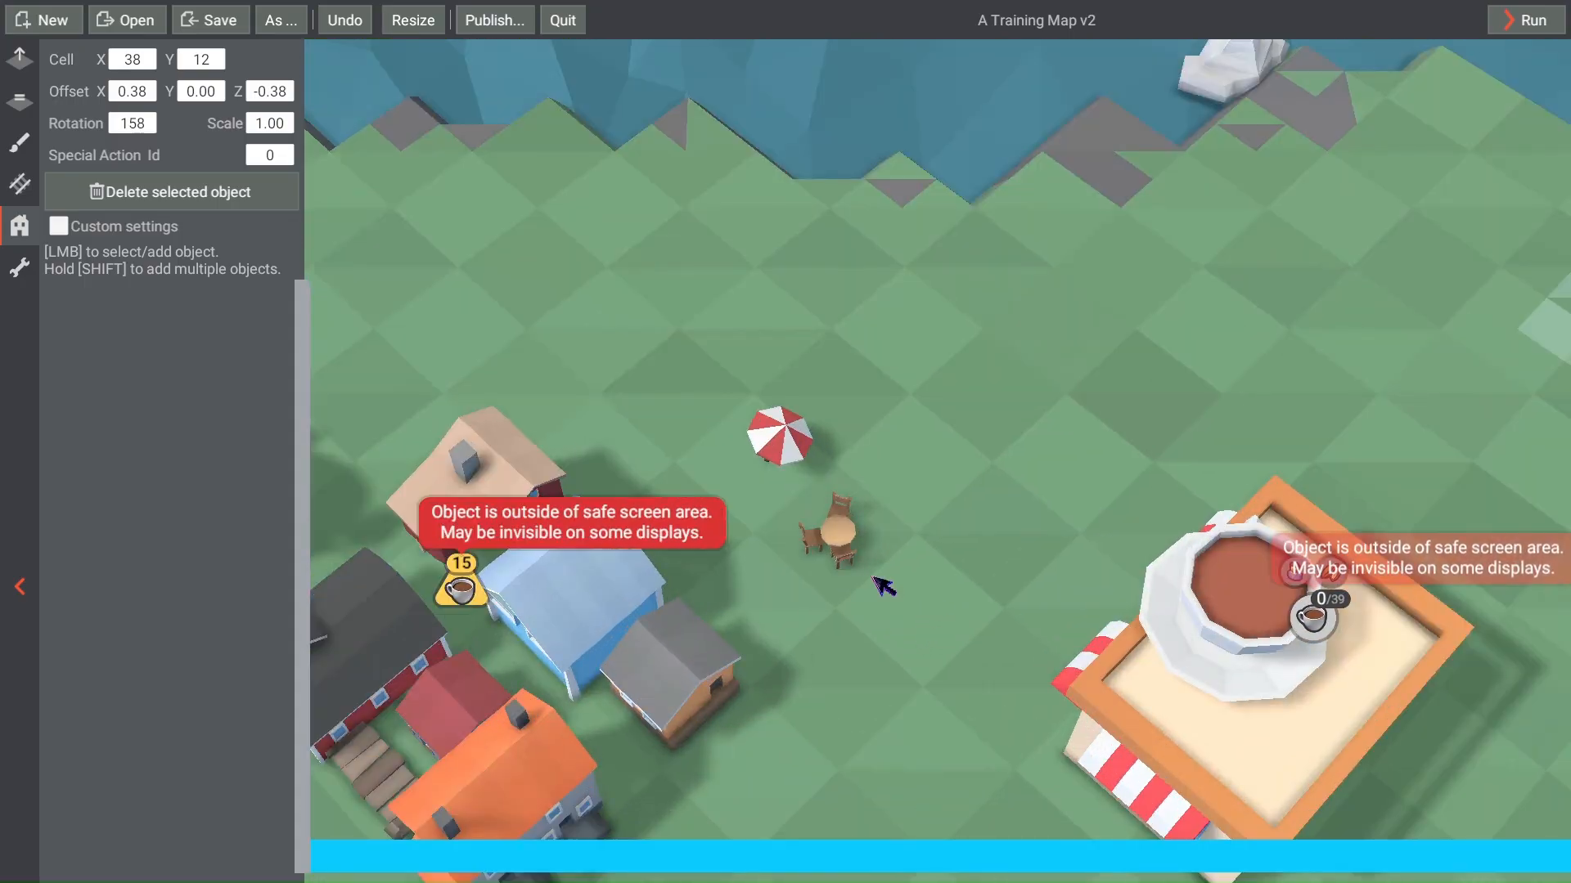
drag(883, 586, 1201, 579)
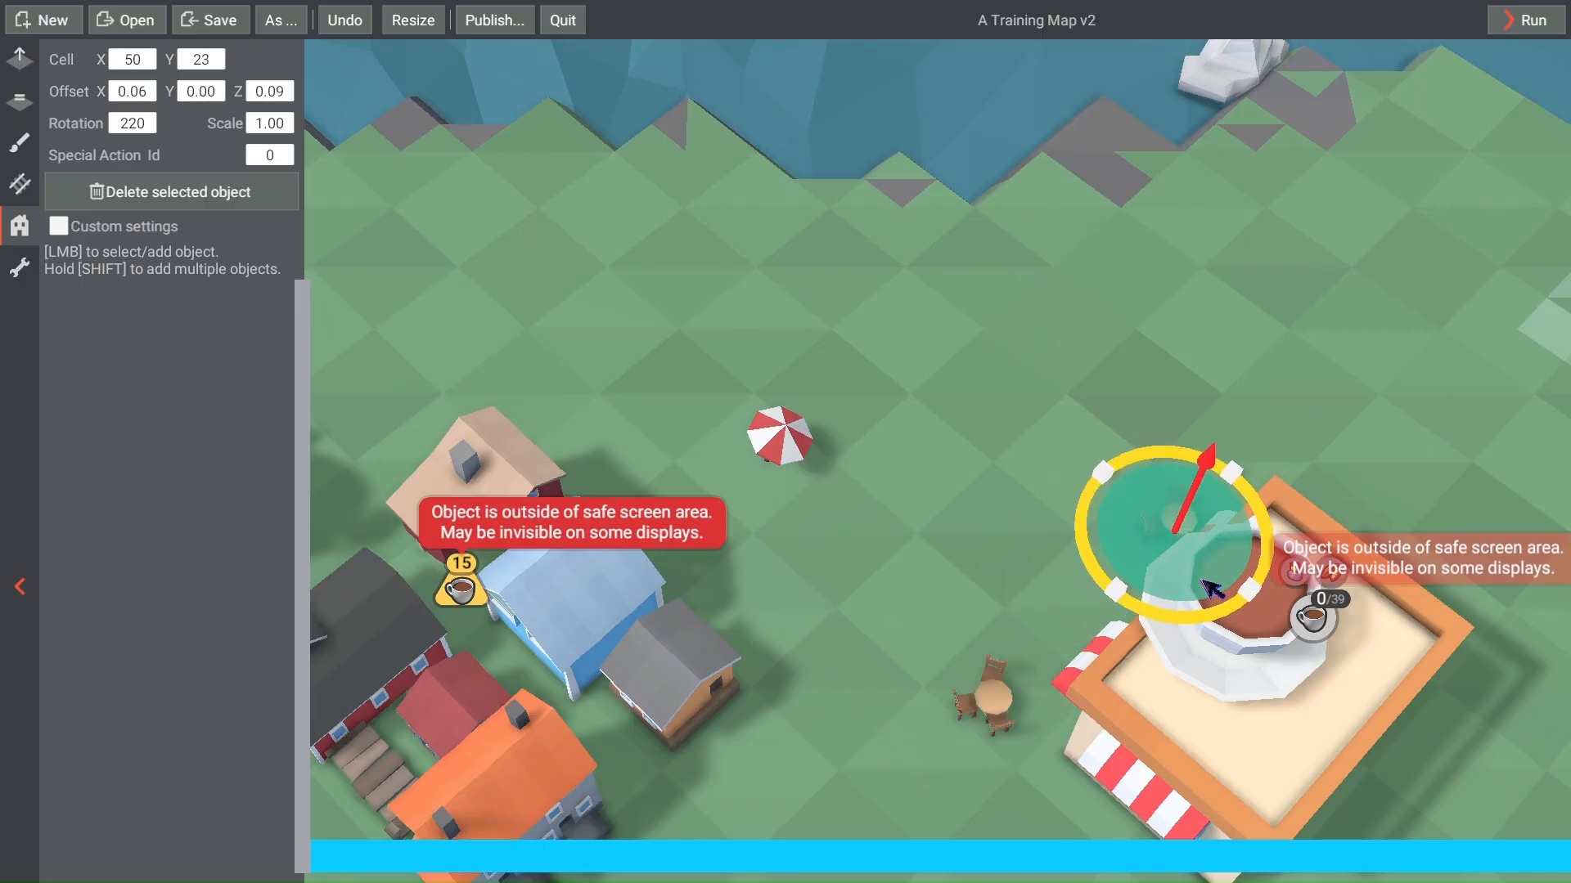
click(818, 457)
drag(816, 496, 1266, 528)
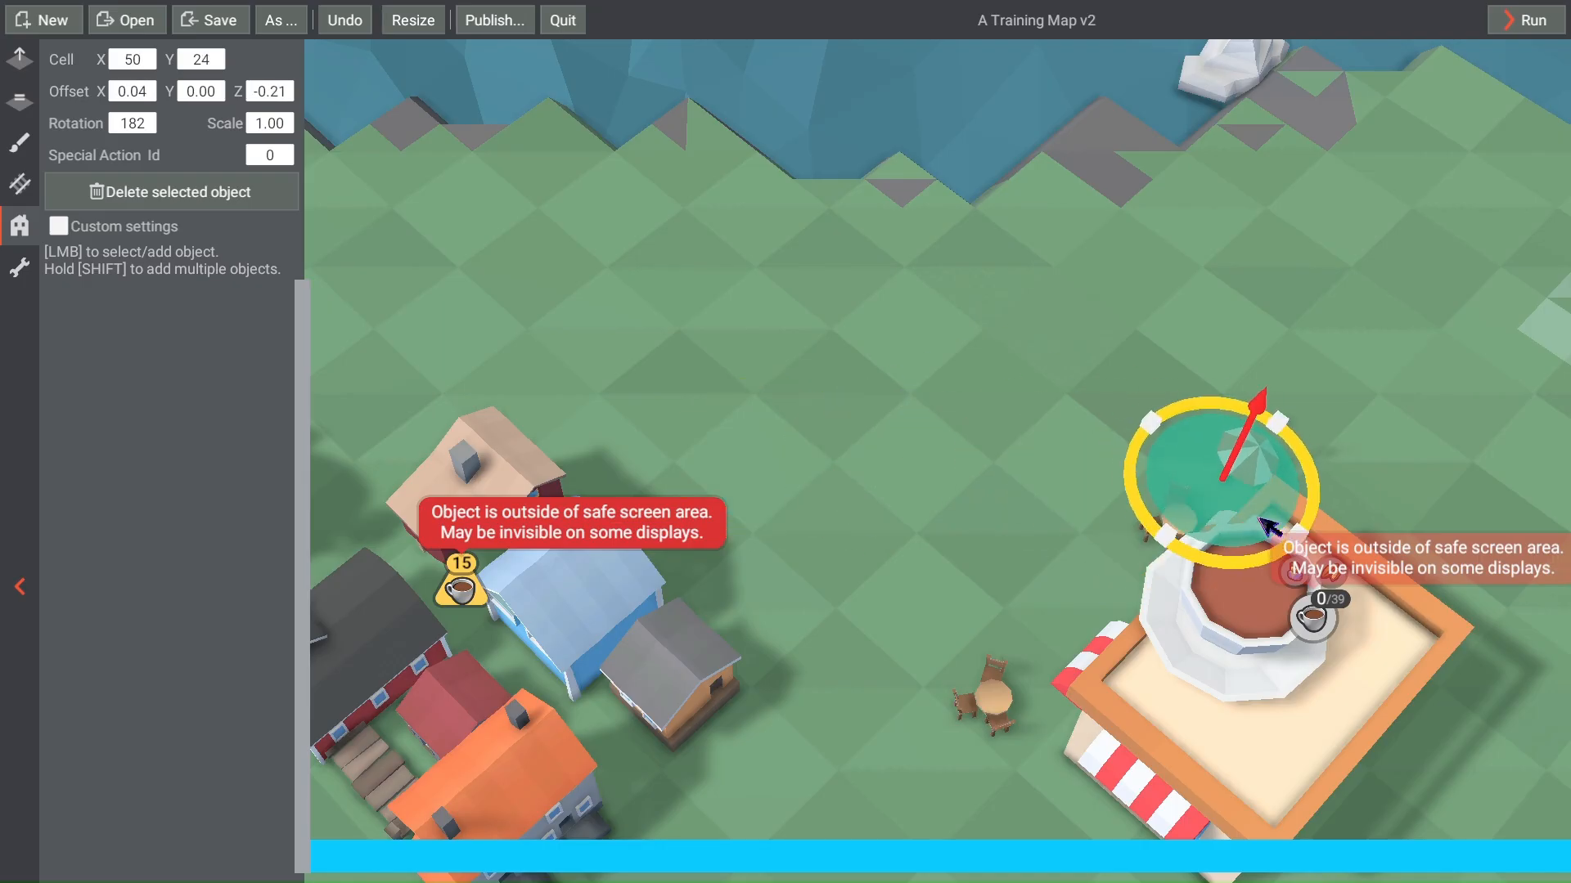
Step: Place another parasol by the kiosk's front table at cell 51, 20, with rotation 260, X offset -0.50 and Z offset 0.21
click(1039, 720)
drag(1029, 712, 957, 802)
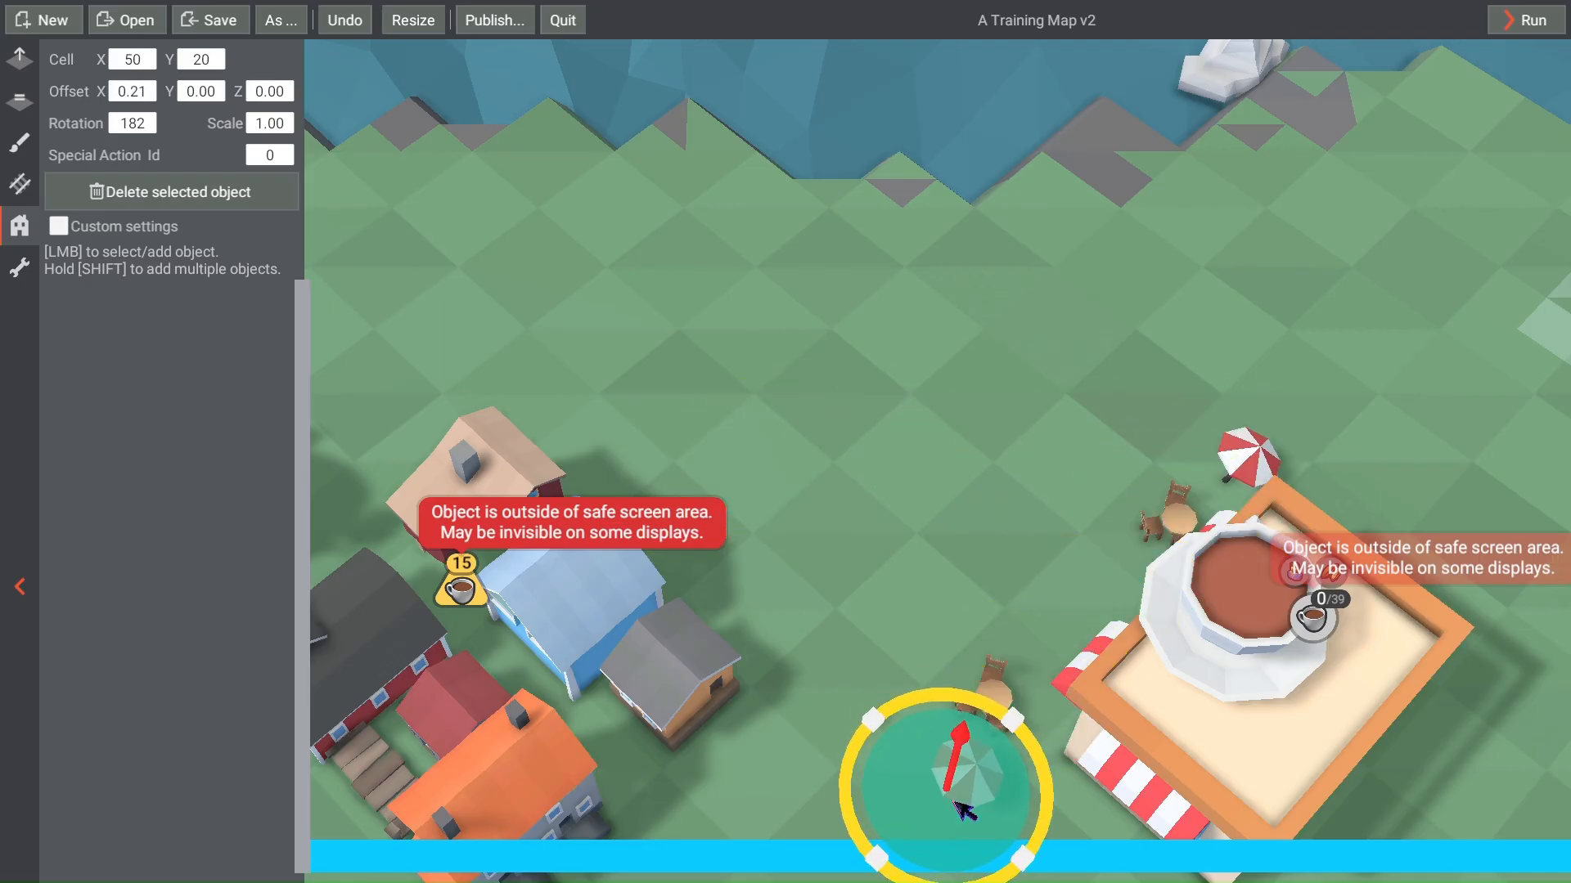
scroll(899, 577, up, 2)
middle_drag(899, 576, 817, 371)
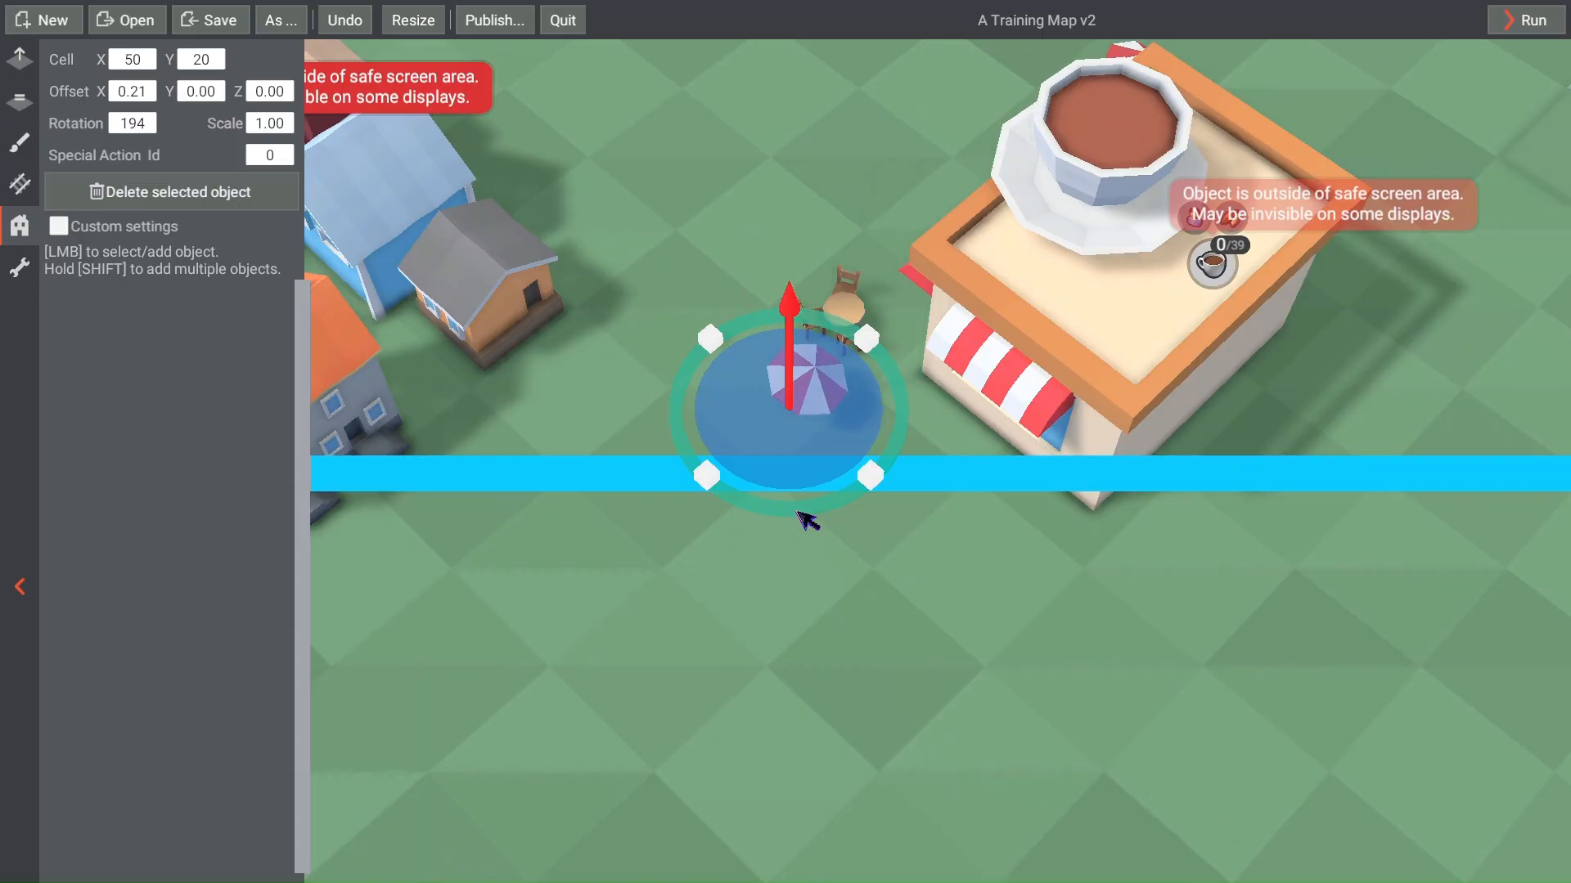
drag(796, 513, 728, 494)
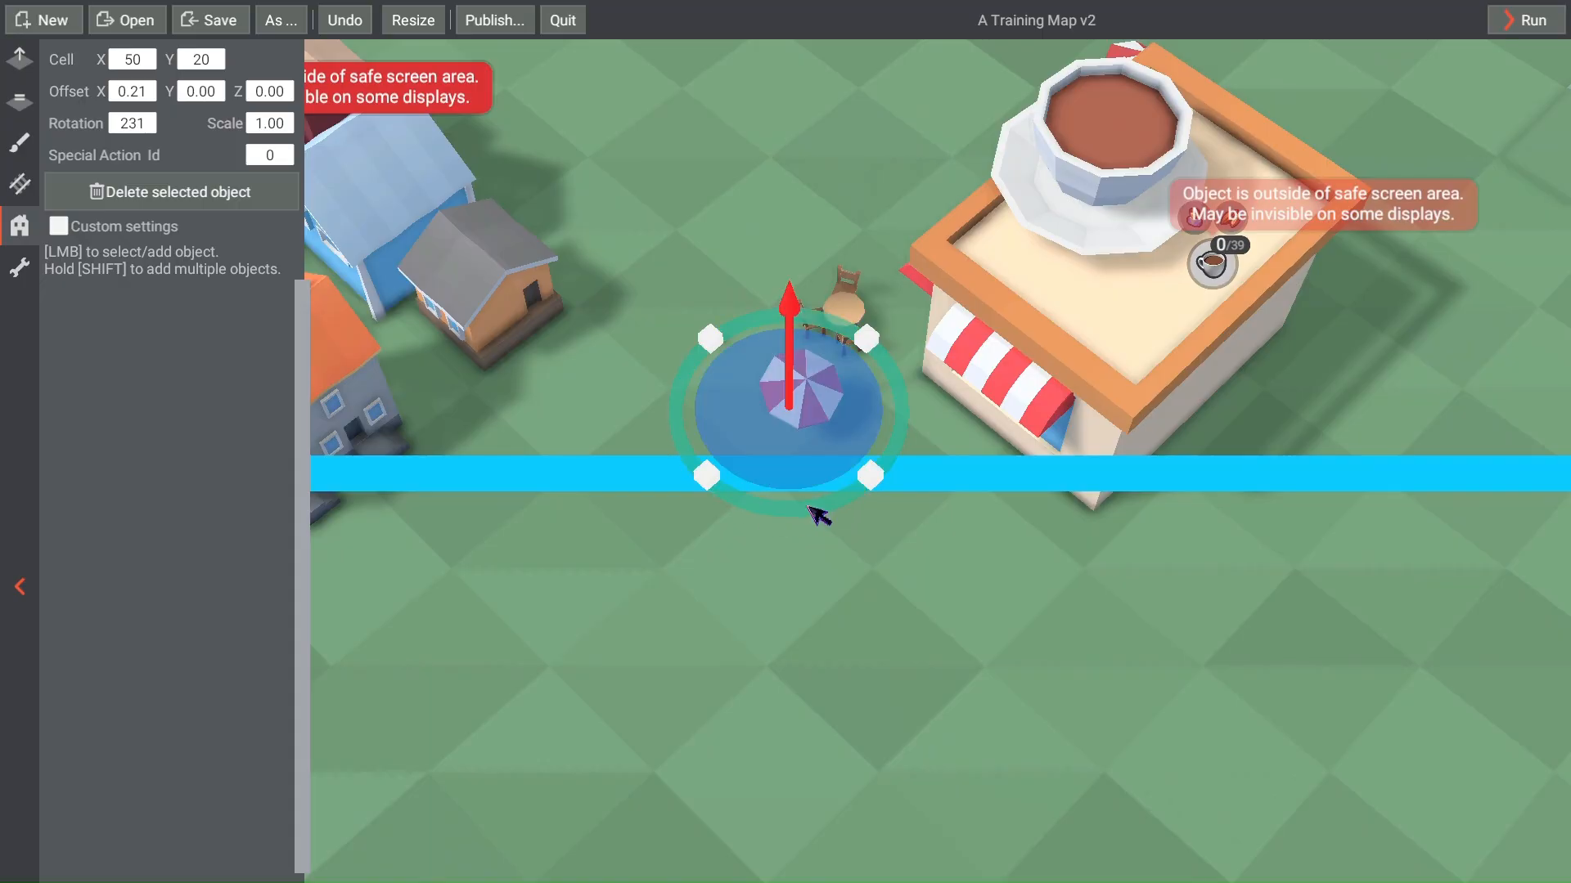
drag(818, 522, 754, 515)
drag(848, 439, 906, 452)
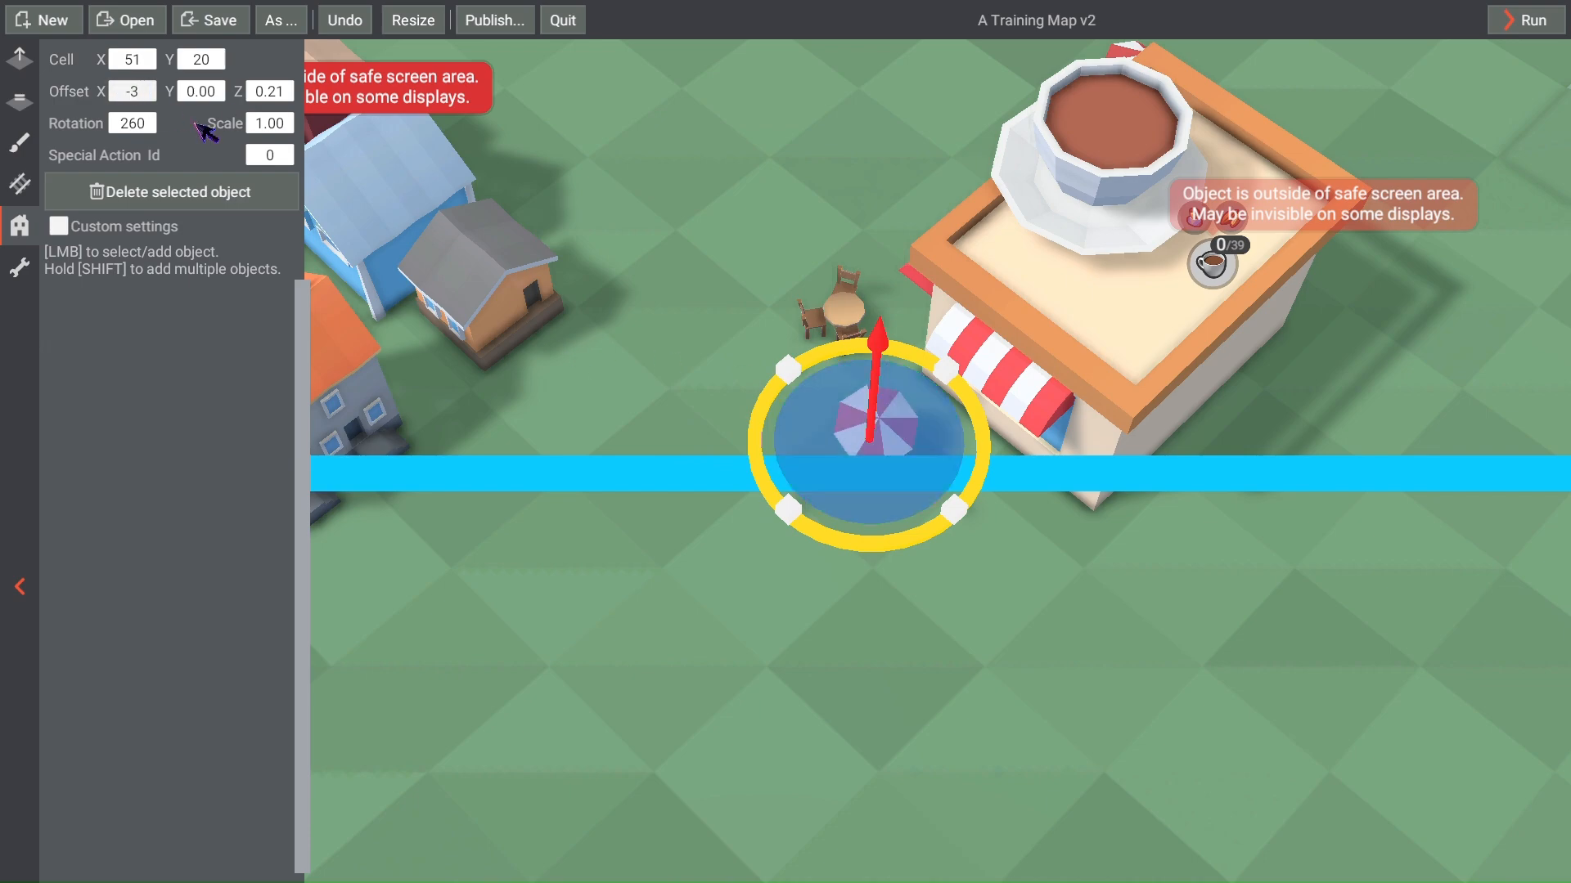
key(Return)
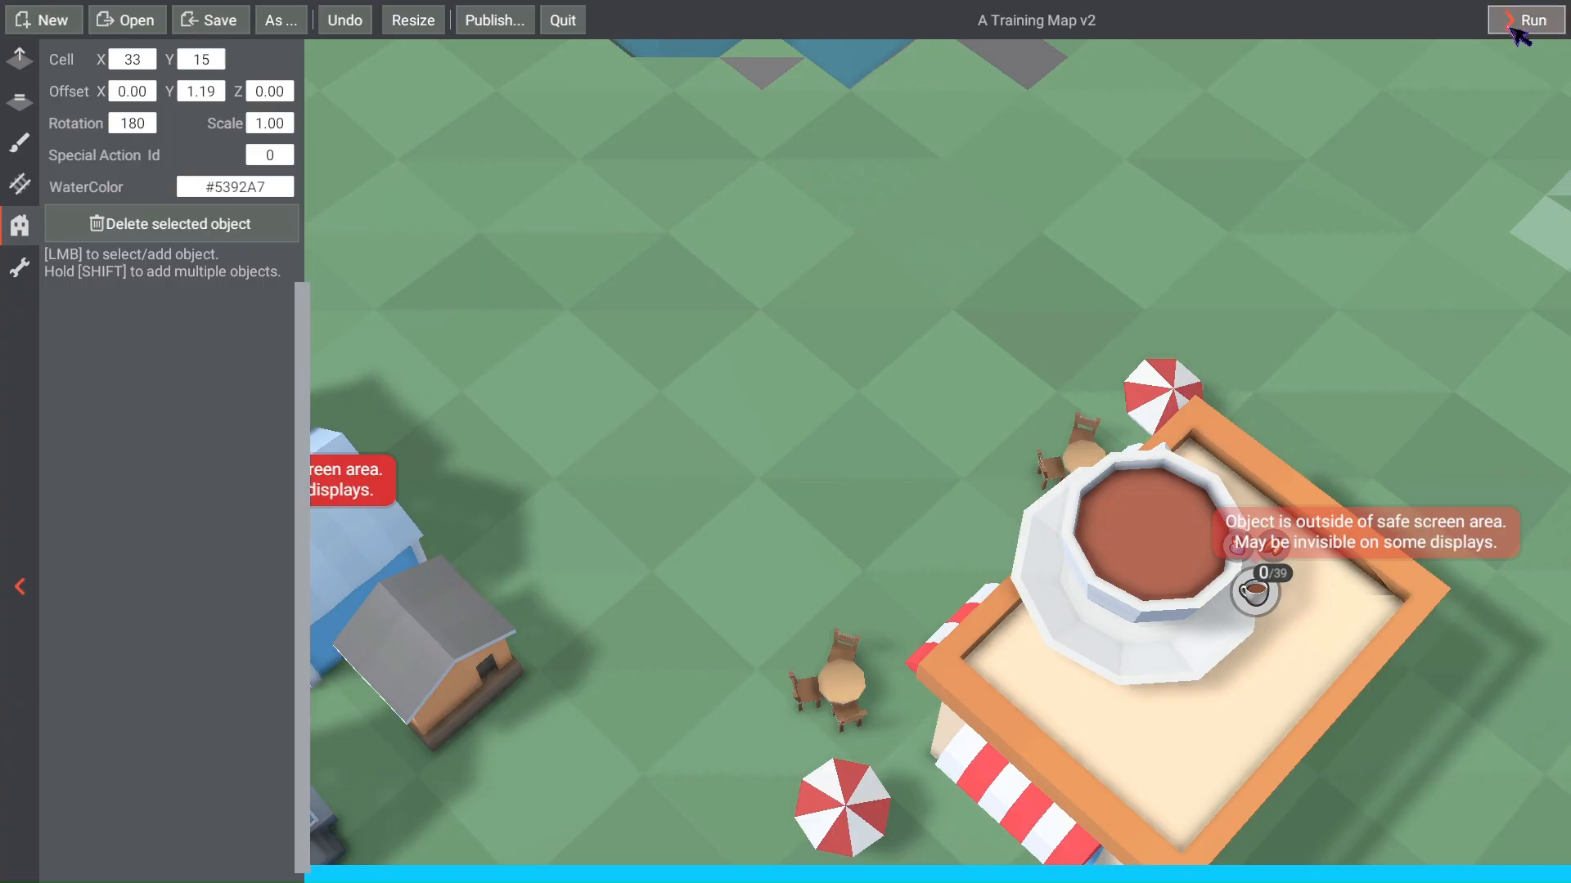
Step: Test-run the map to examine the tables, parasols and track tiles on all sides of the coffee-cup kiosk
click(1513, 26)
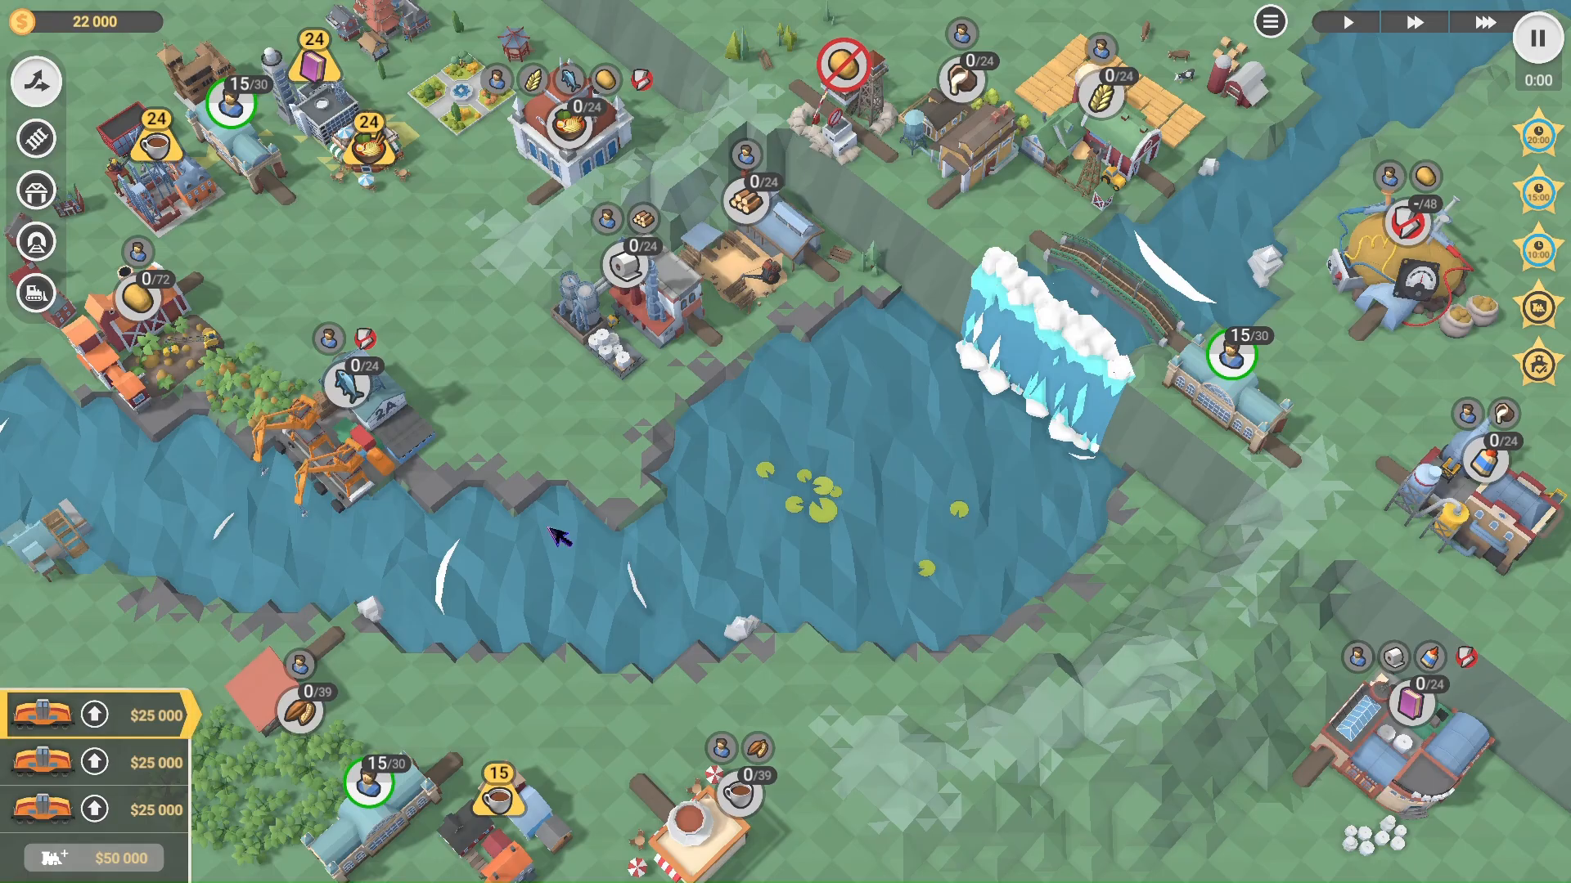
scroll(622, 658, up, 10)
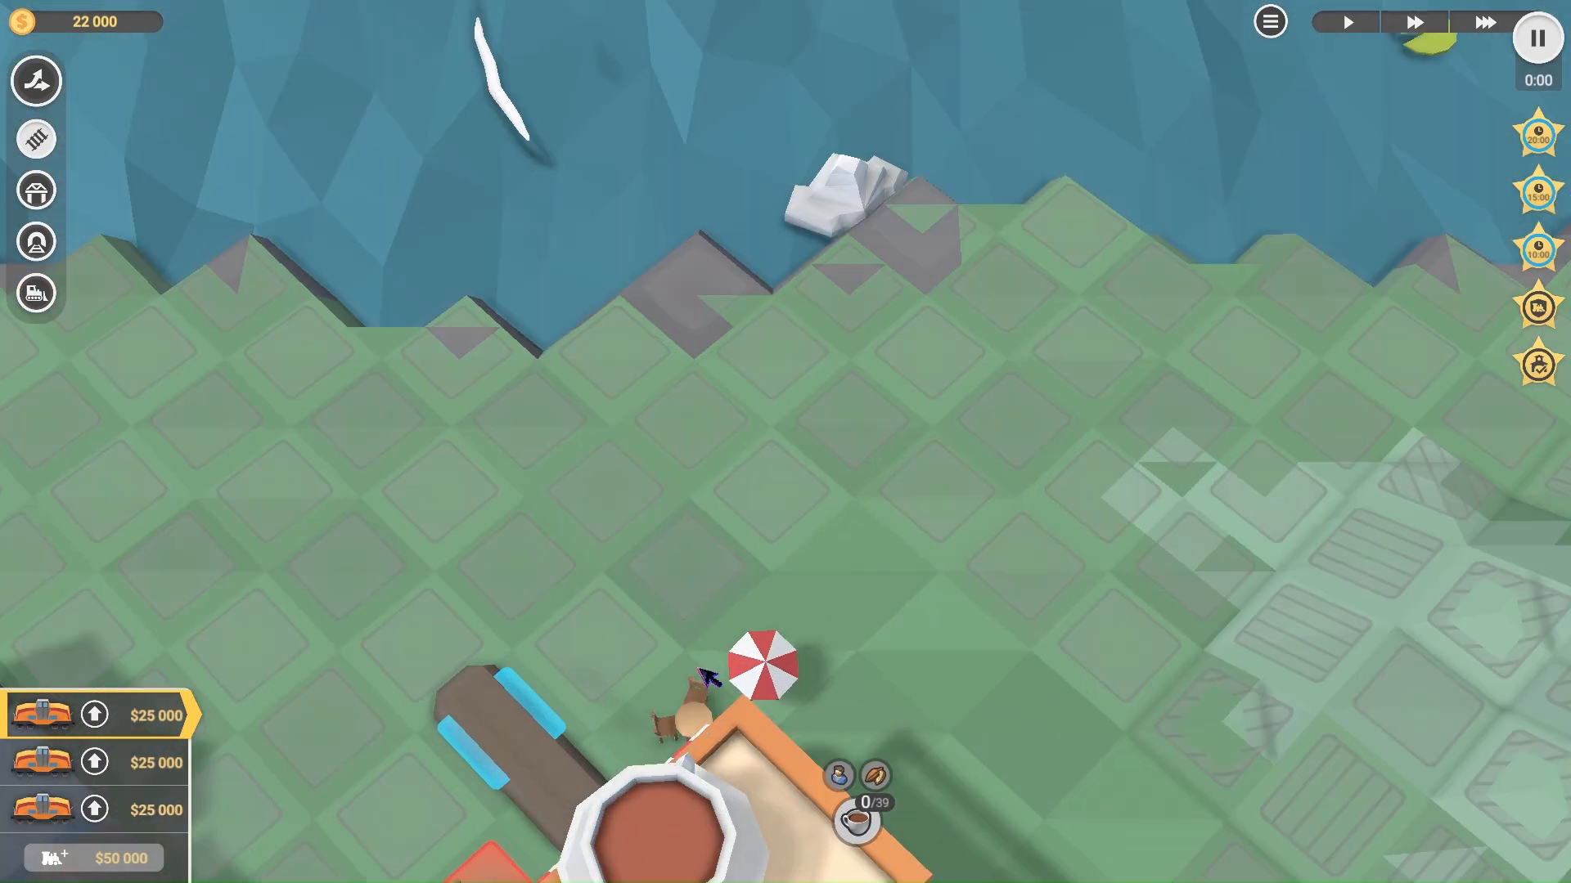
scroll(708, 677, down, 5)
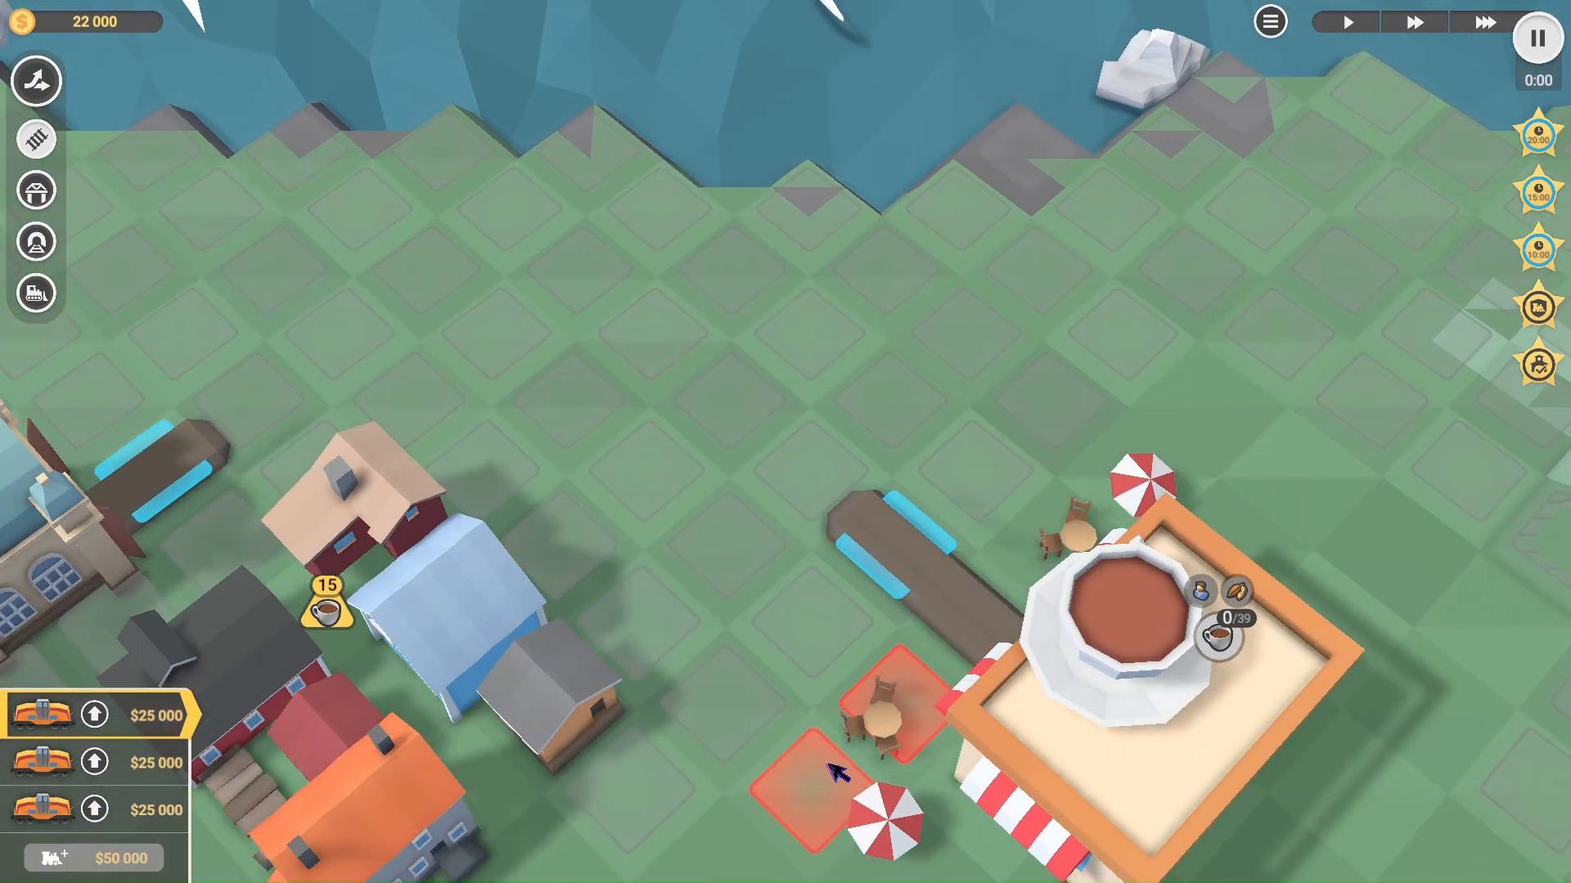
key(d)
key(w)
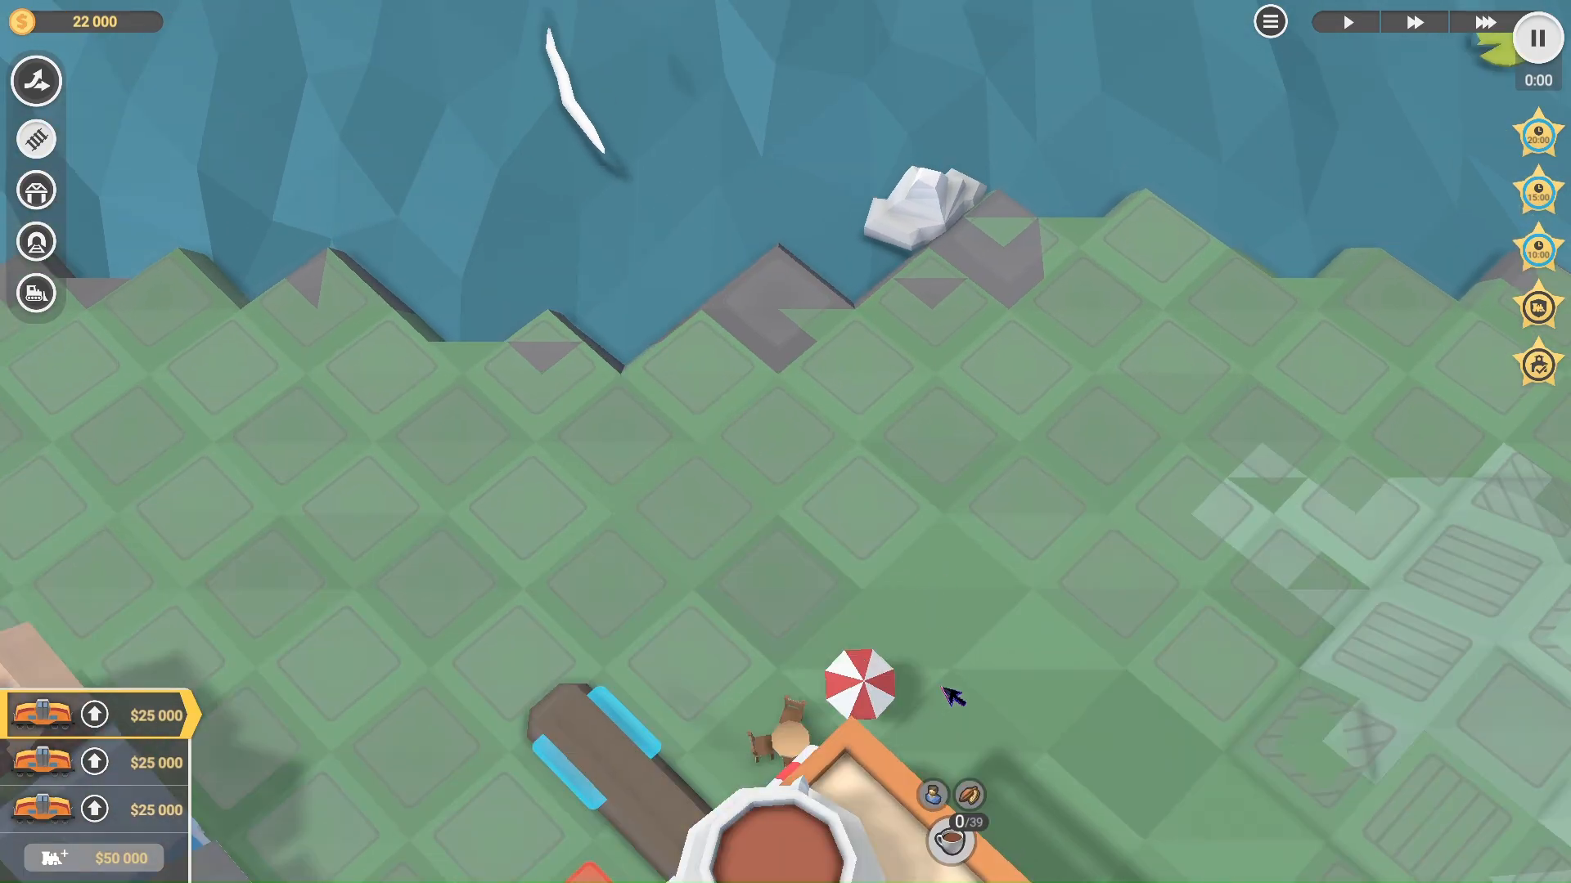
key(d)
key(s)
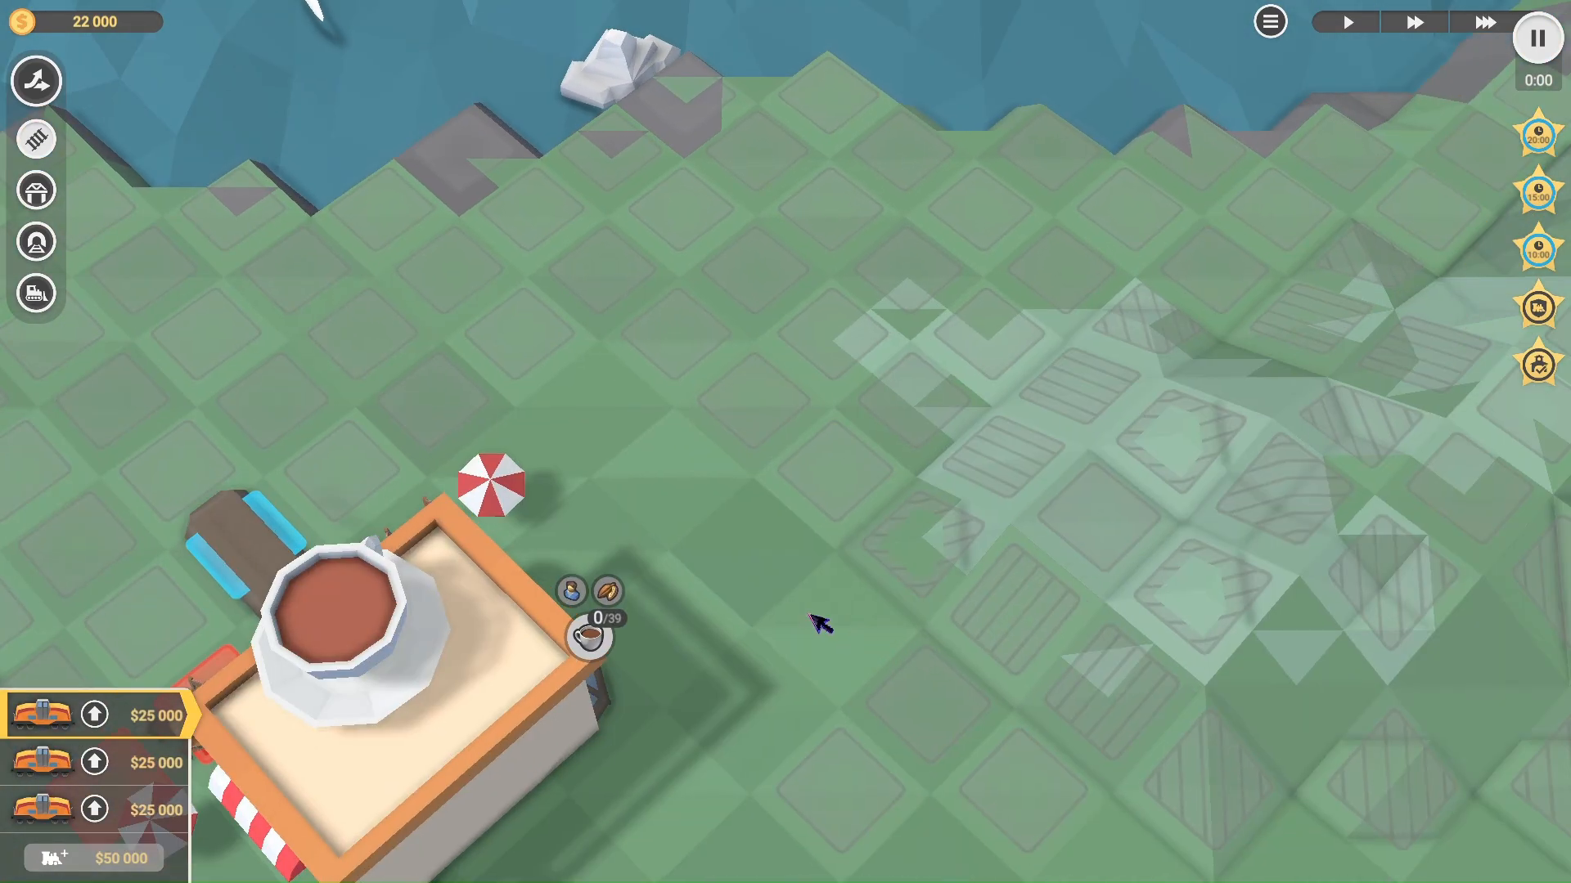
key(a)
key(w)
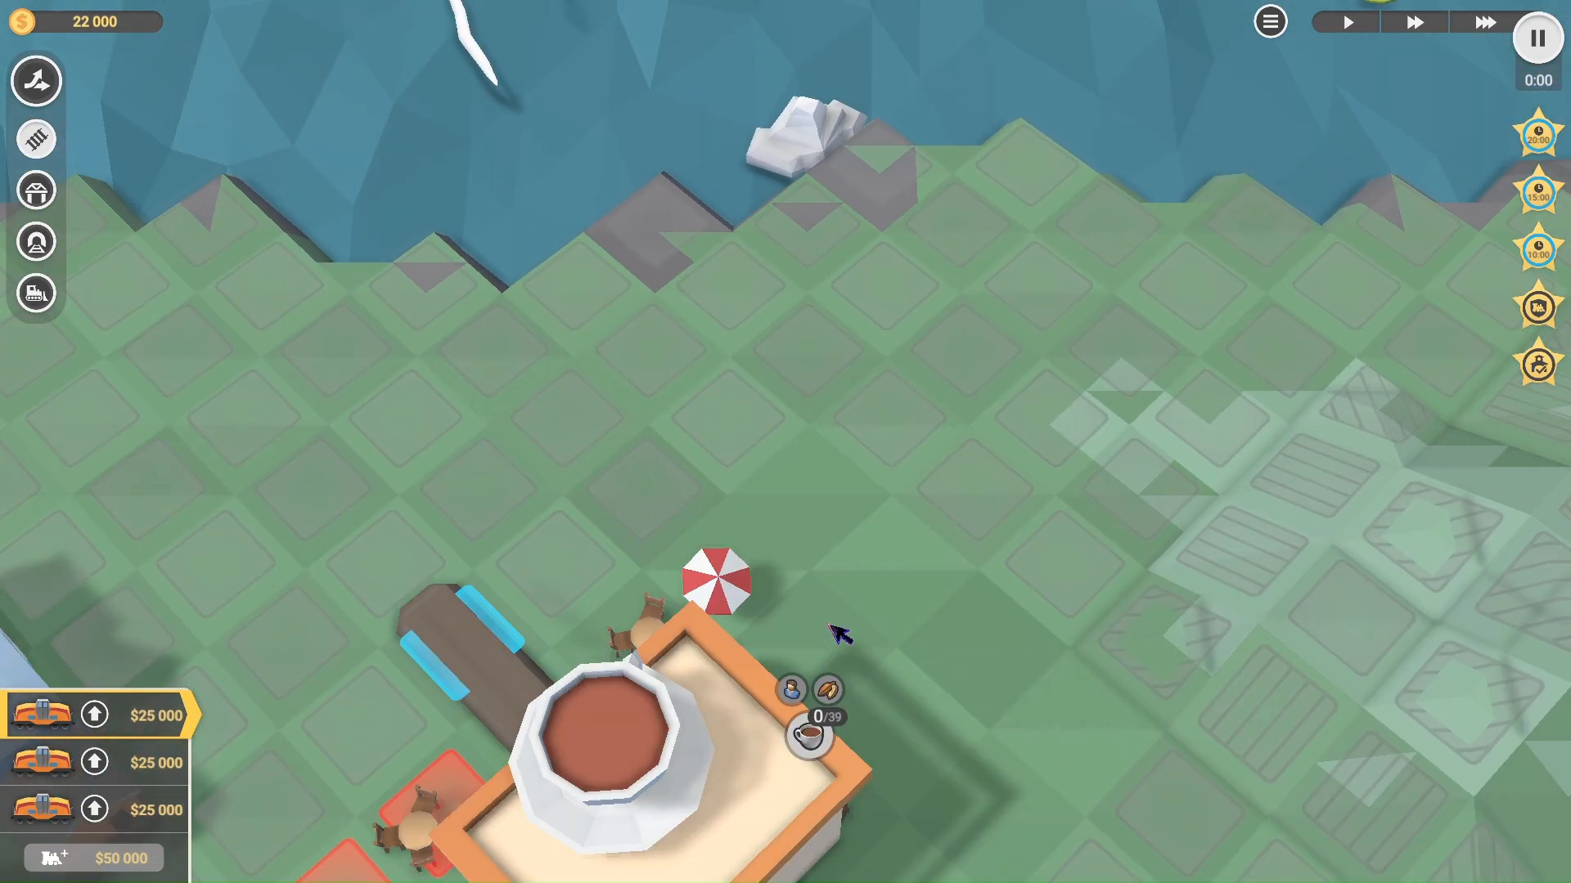
key(d)
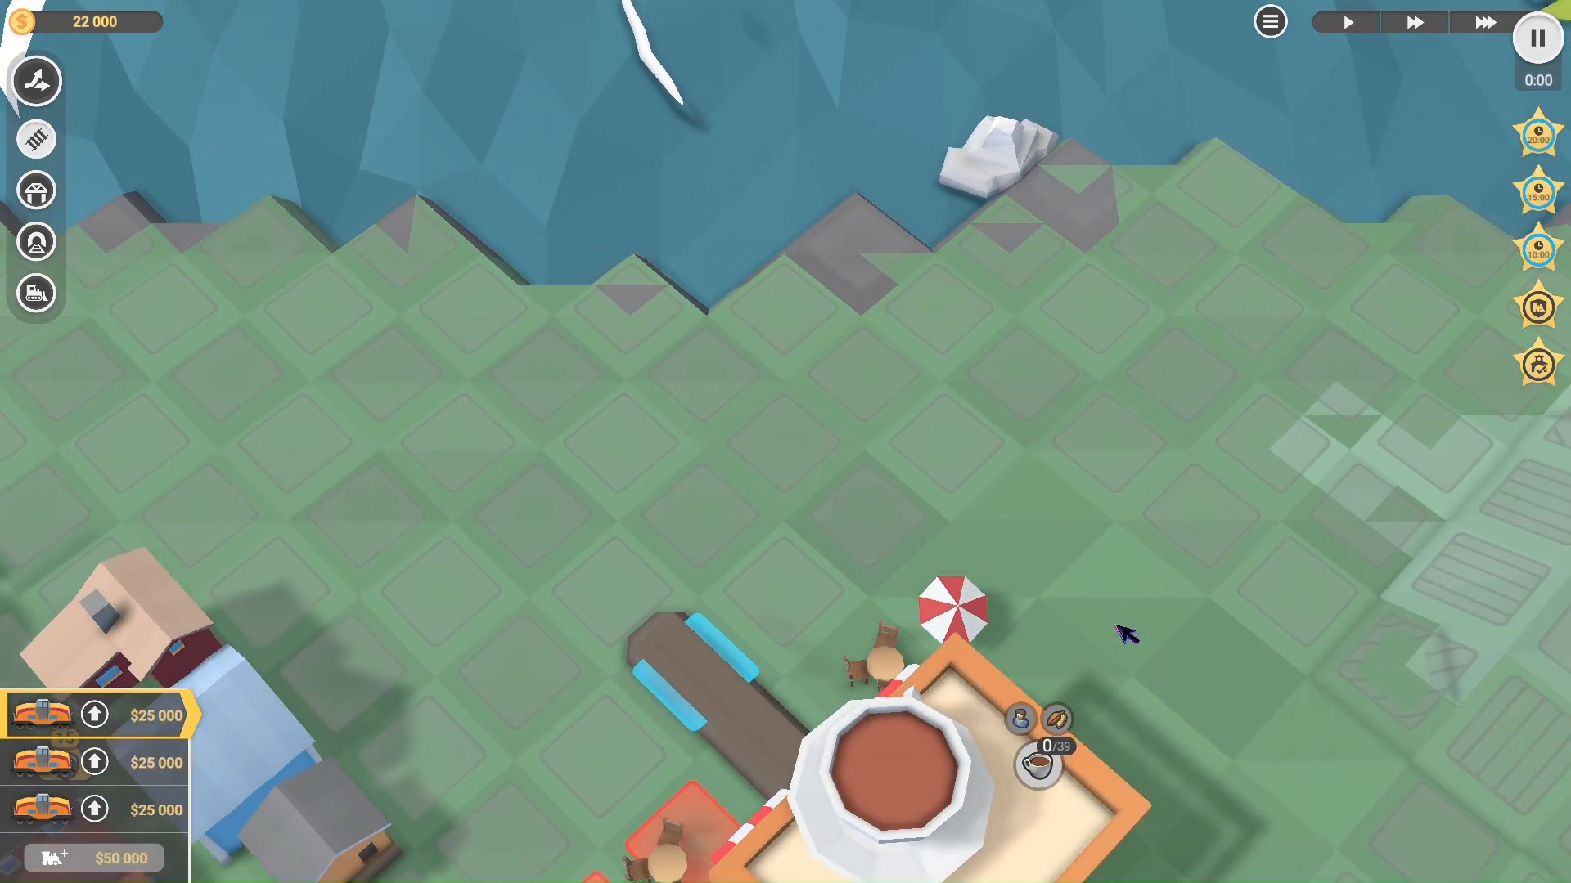
right_drag(1116, 625, 803, 490)
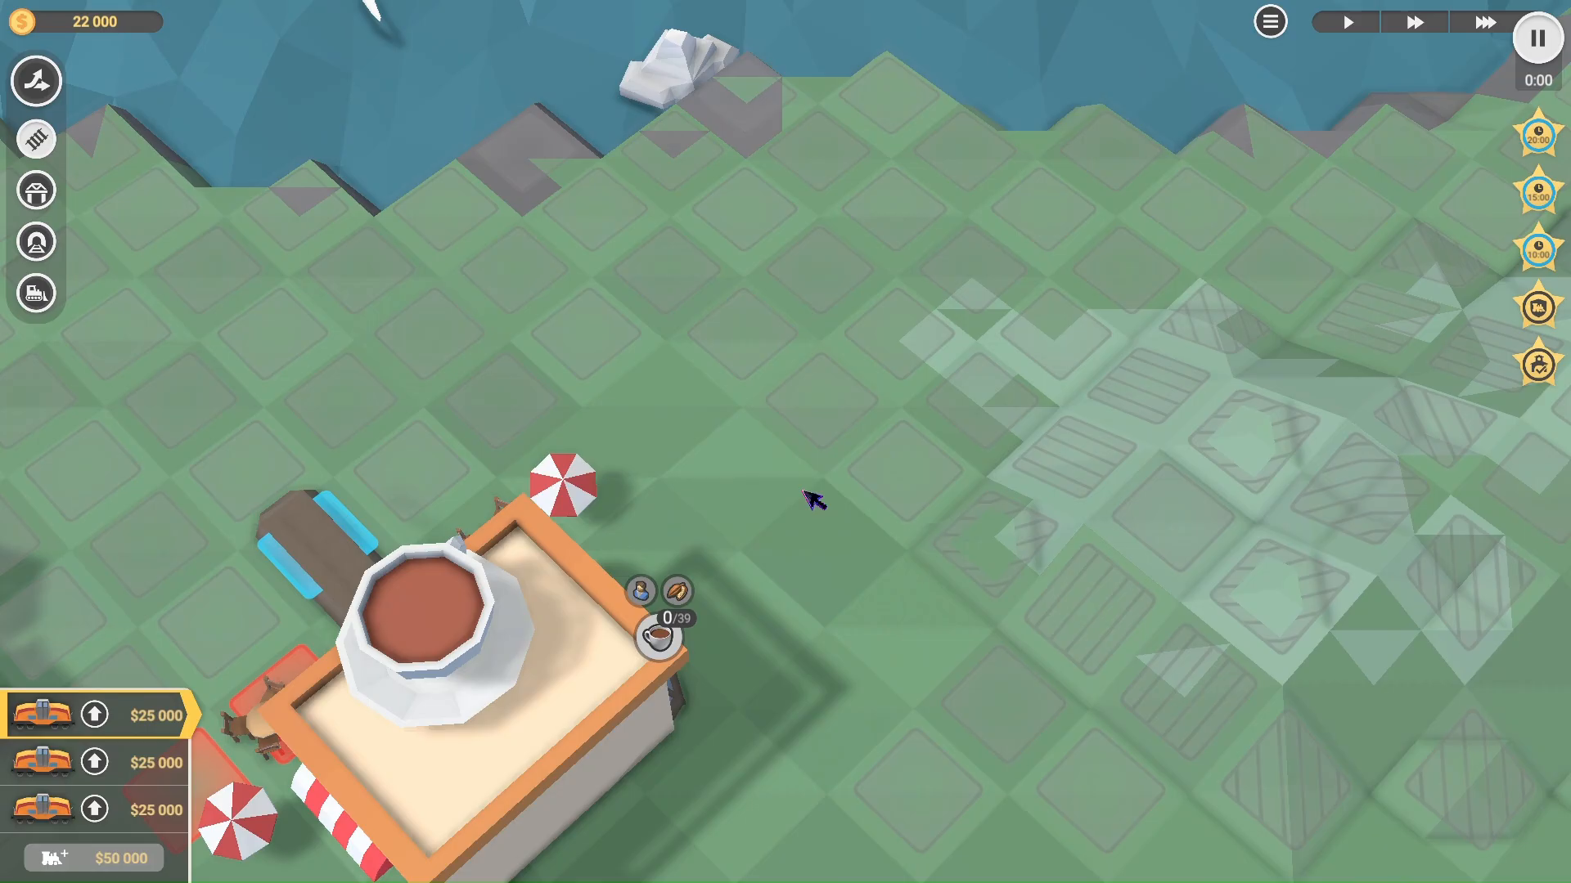
key(d)
key(a)
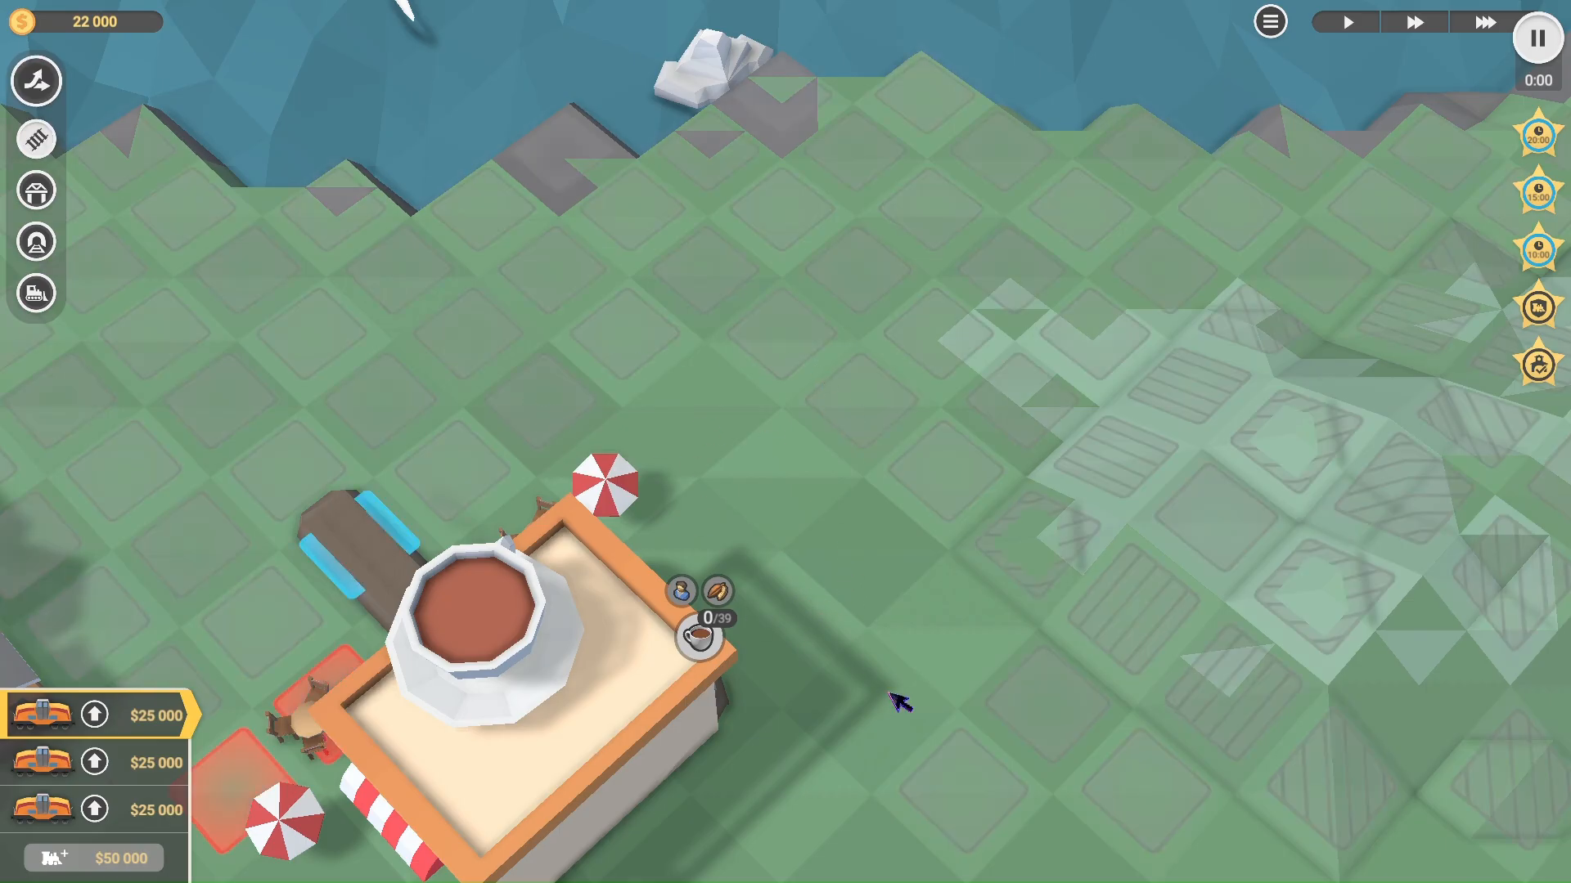
key(Escape)
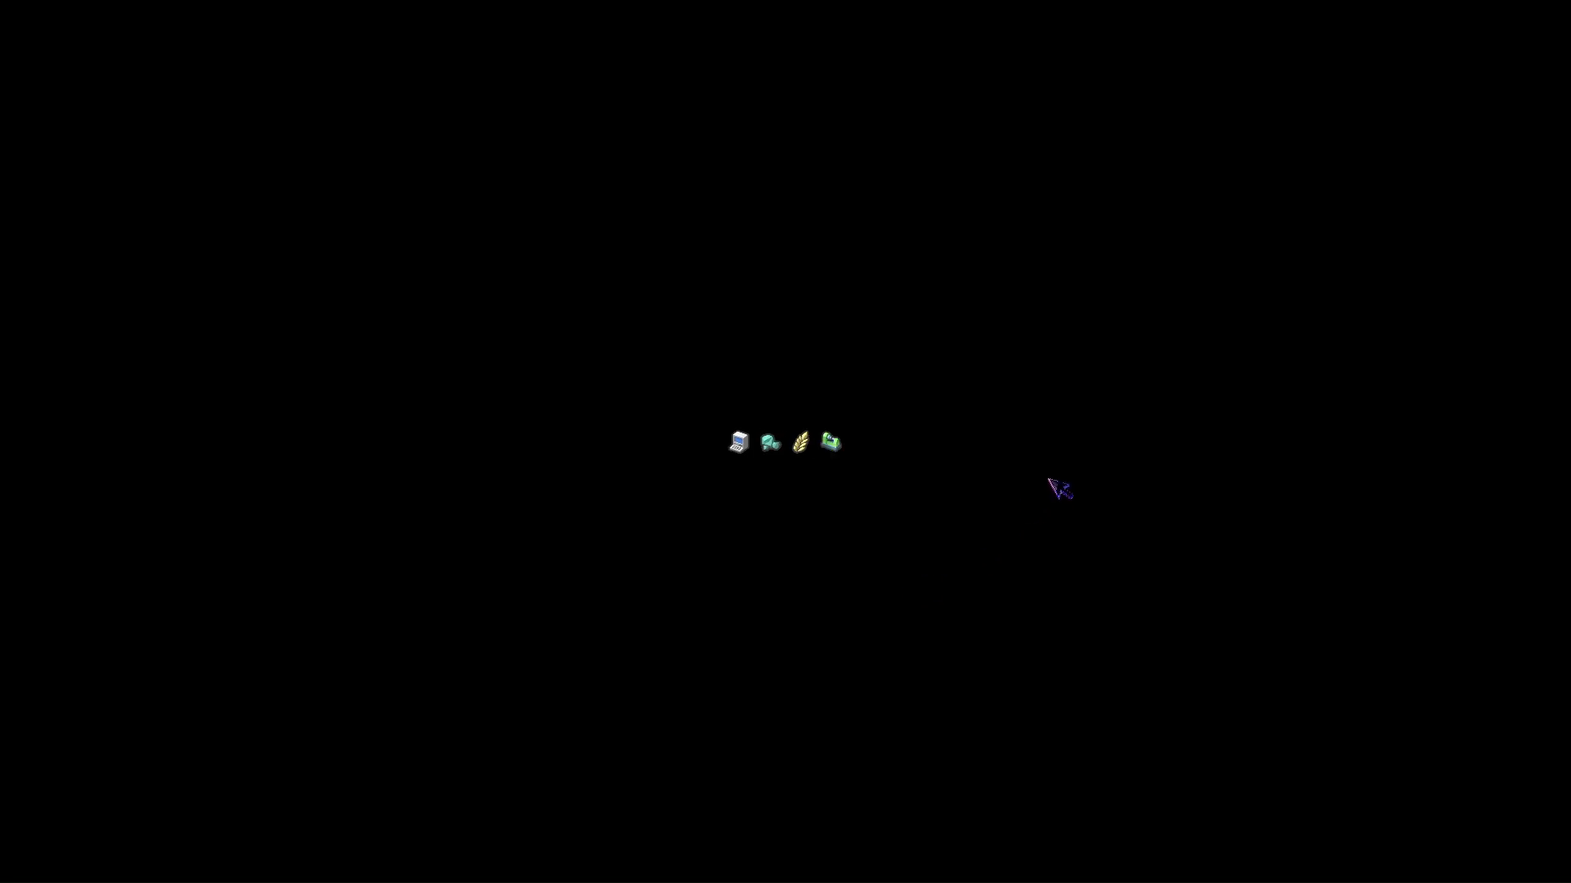
Step: Add more table sets along the kiosk's far side, including one at cell 53, 24 with an X offset of -0.27
scroll(918, 641, up, 6)
scroll(909, 665, up, 3)
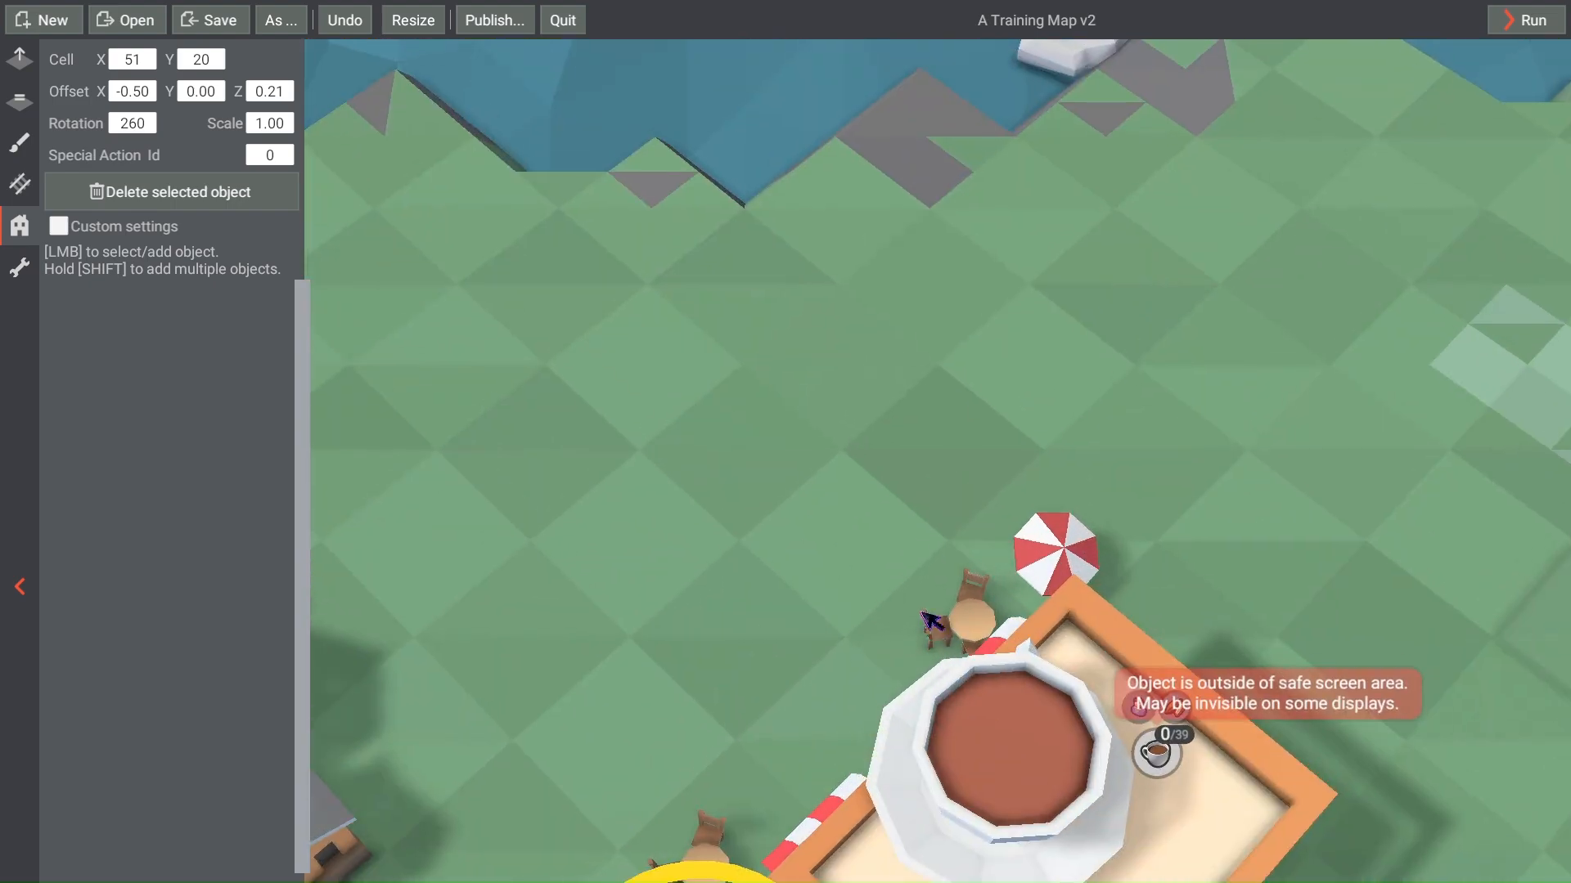
drag(953, 628, 691, 792)
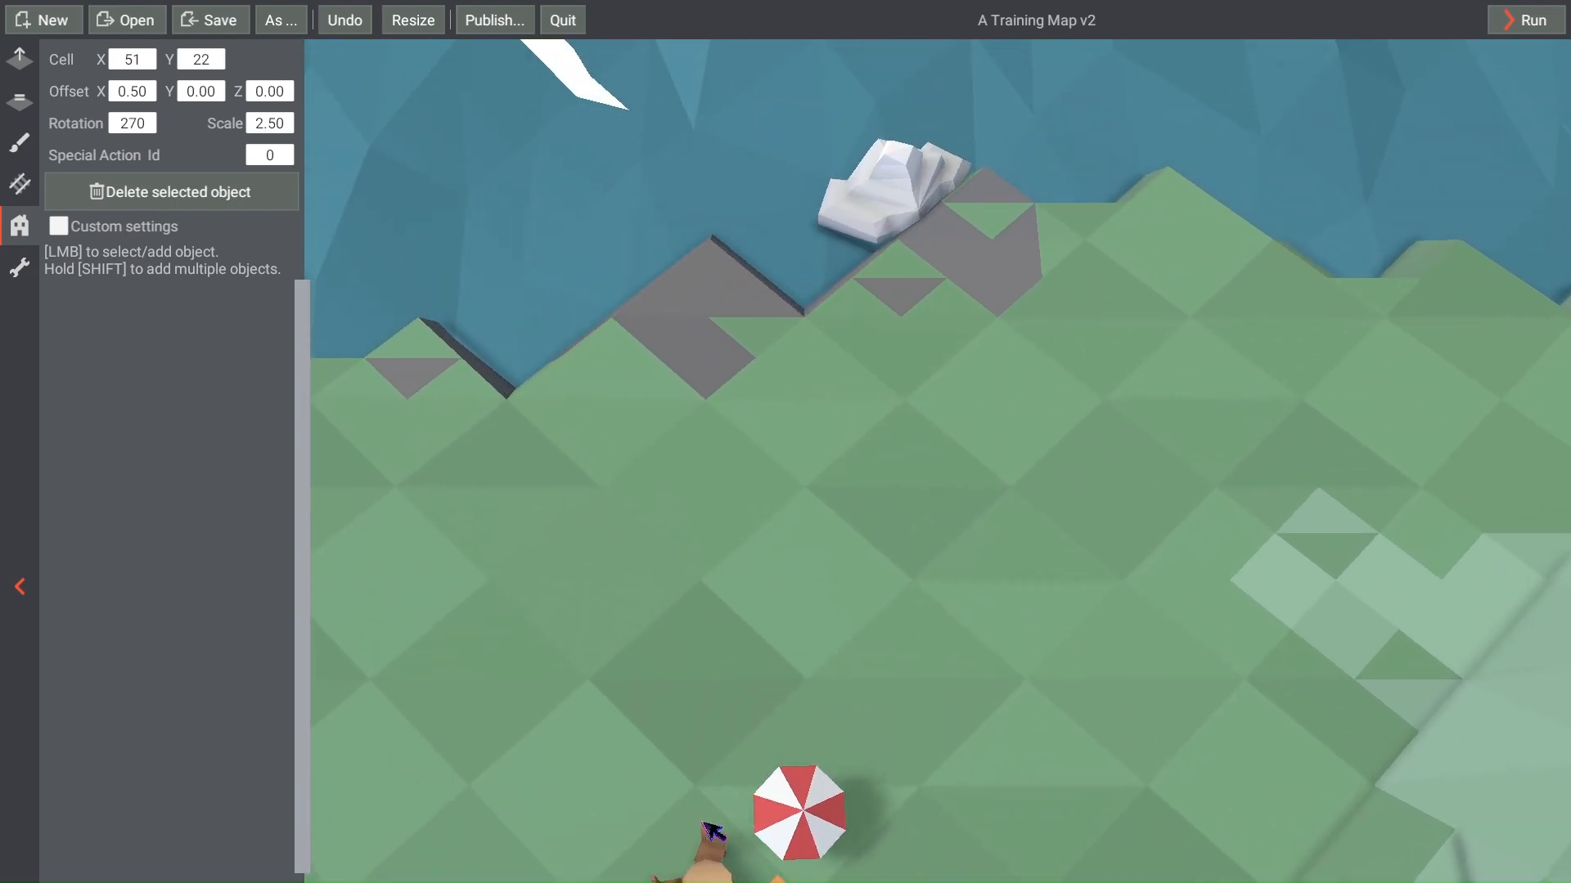
drag(731, 841, 728, 814)
right_drag(677, 804, 593, 726)
click(999, 802)
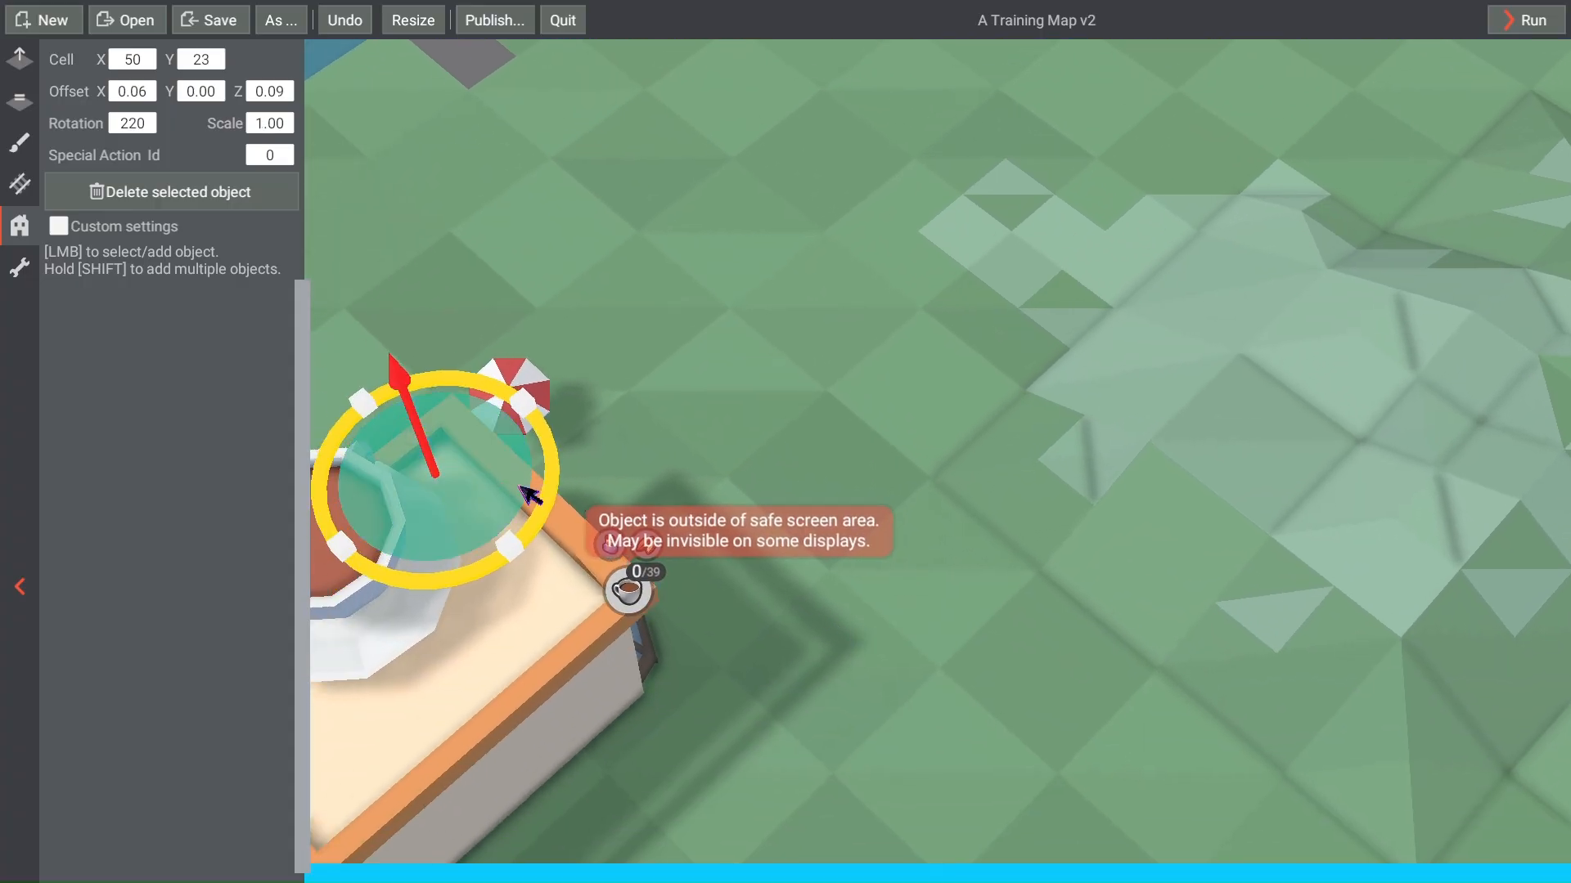
drag(526, 491, 875, 665)
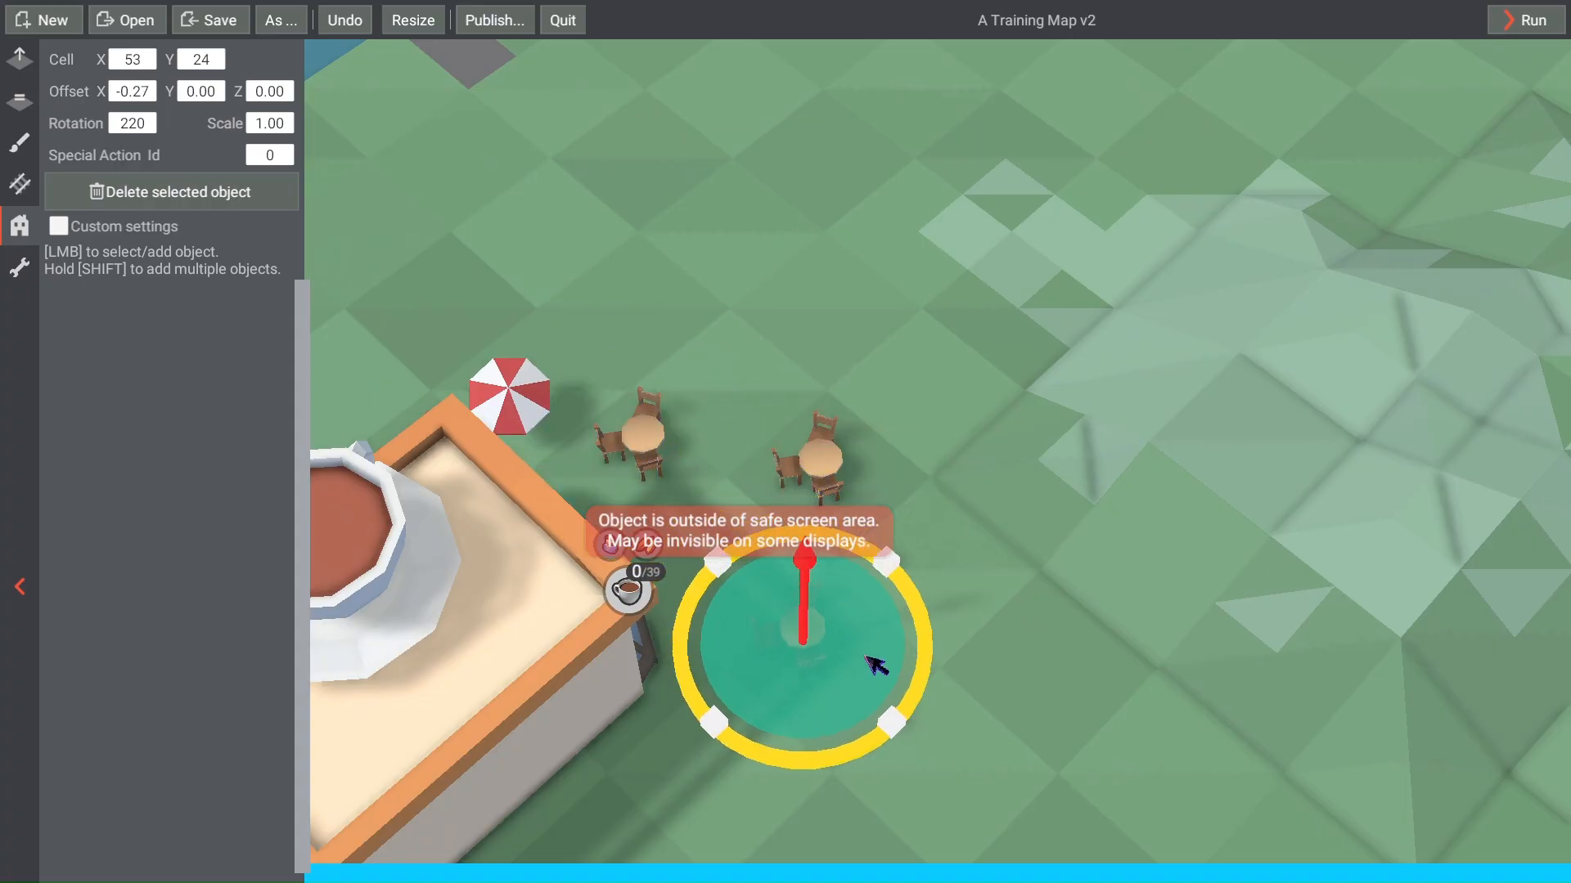
Step: Test-run the map to check the tiles blocked by the decorations around the kiosk
scroll(850, 584, down, 5)
click(1009, 647)
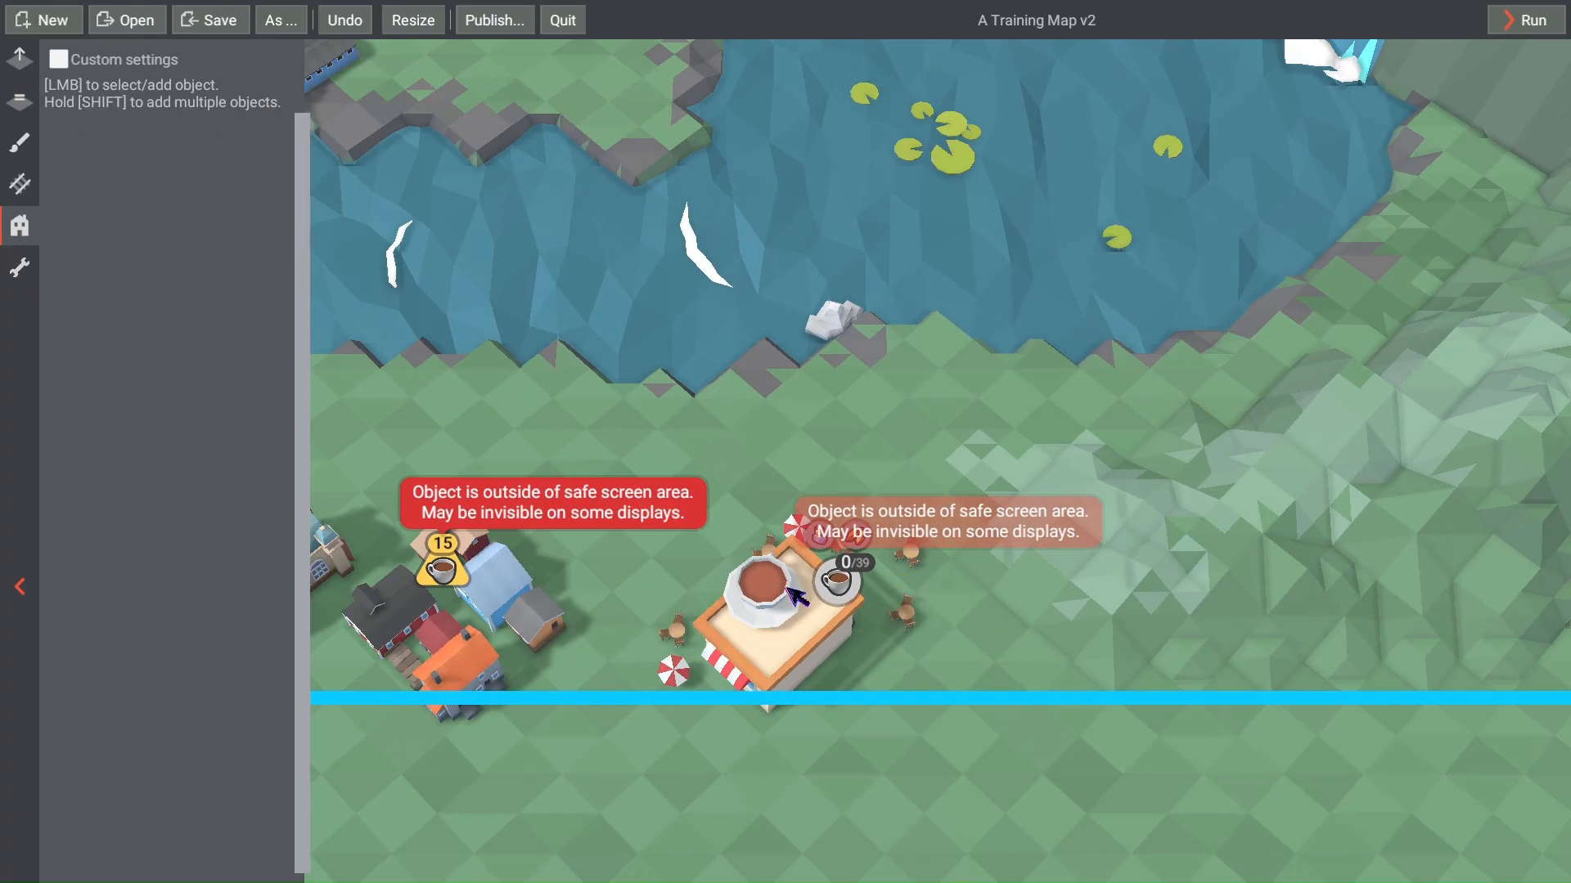
click(1526, 20)
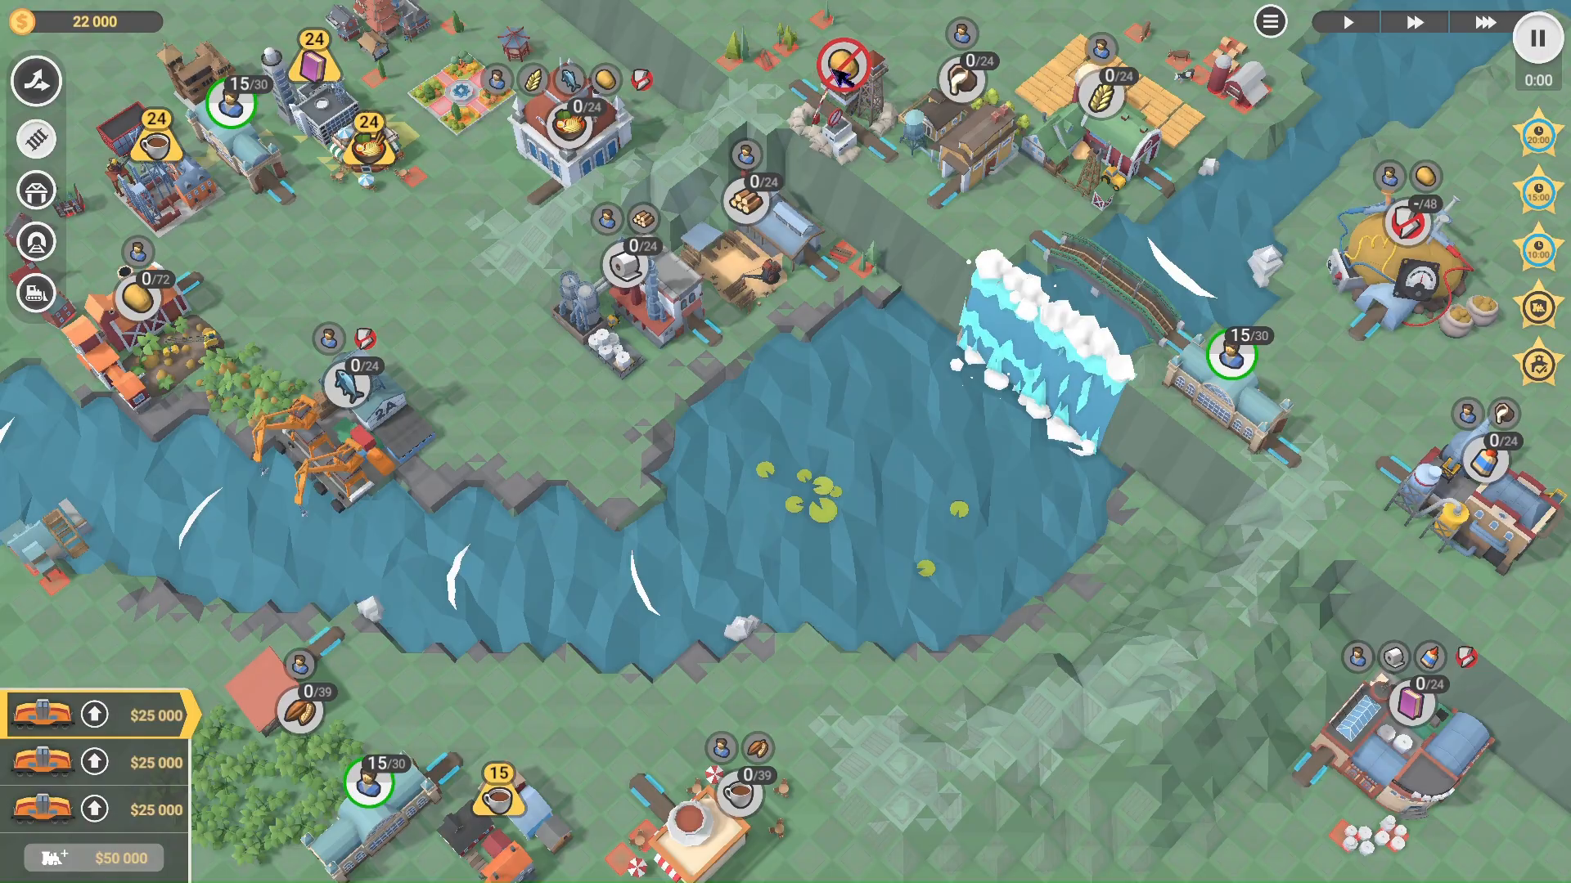
key(Escape)
Step: Place another pine group at cell 40, 41 with rotation 610 near the lumber yard and turn the log pile beside it
scroll(1063, 405, up, 5)
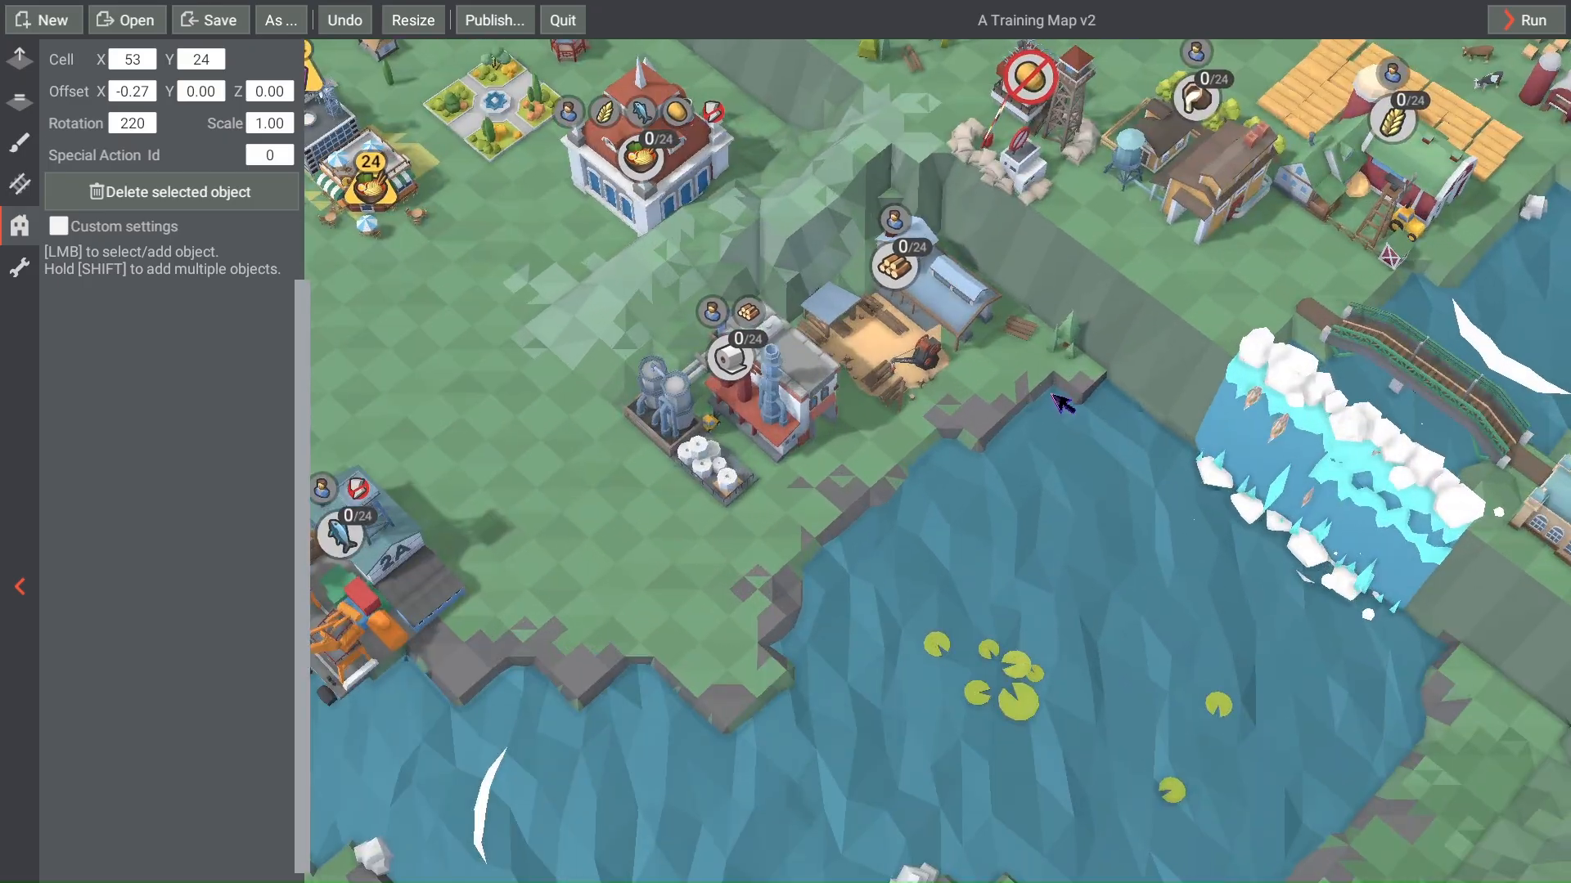
scroll(1061, 402, up, 5)
click(927, 435)
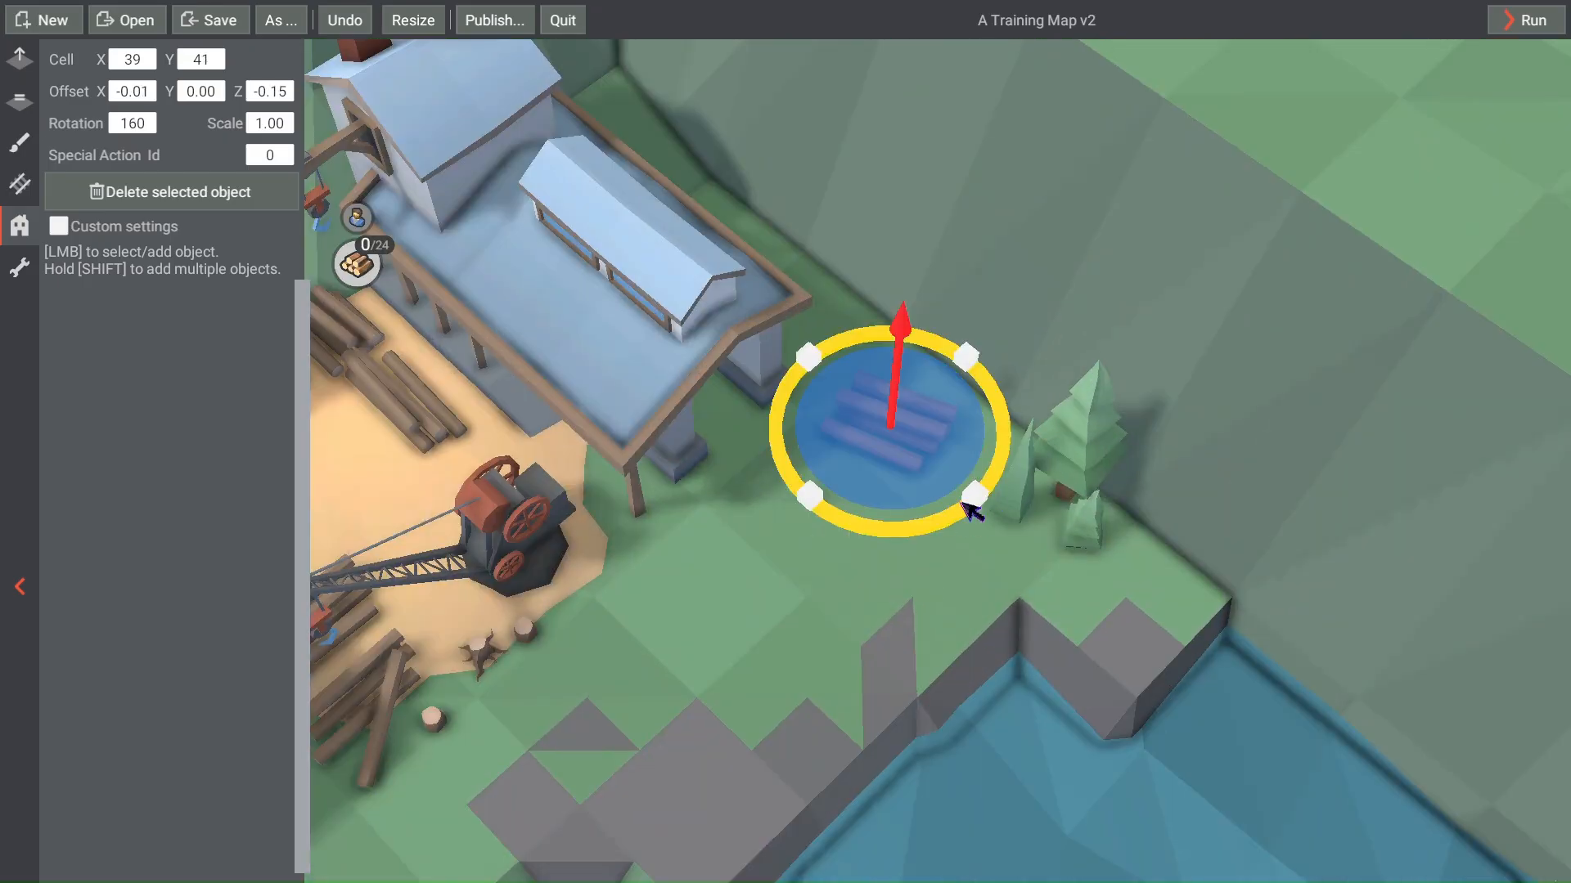
drag(1070, 509, 1117, 575)
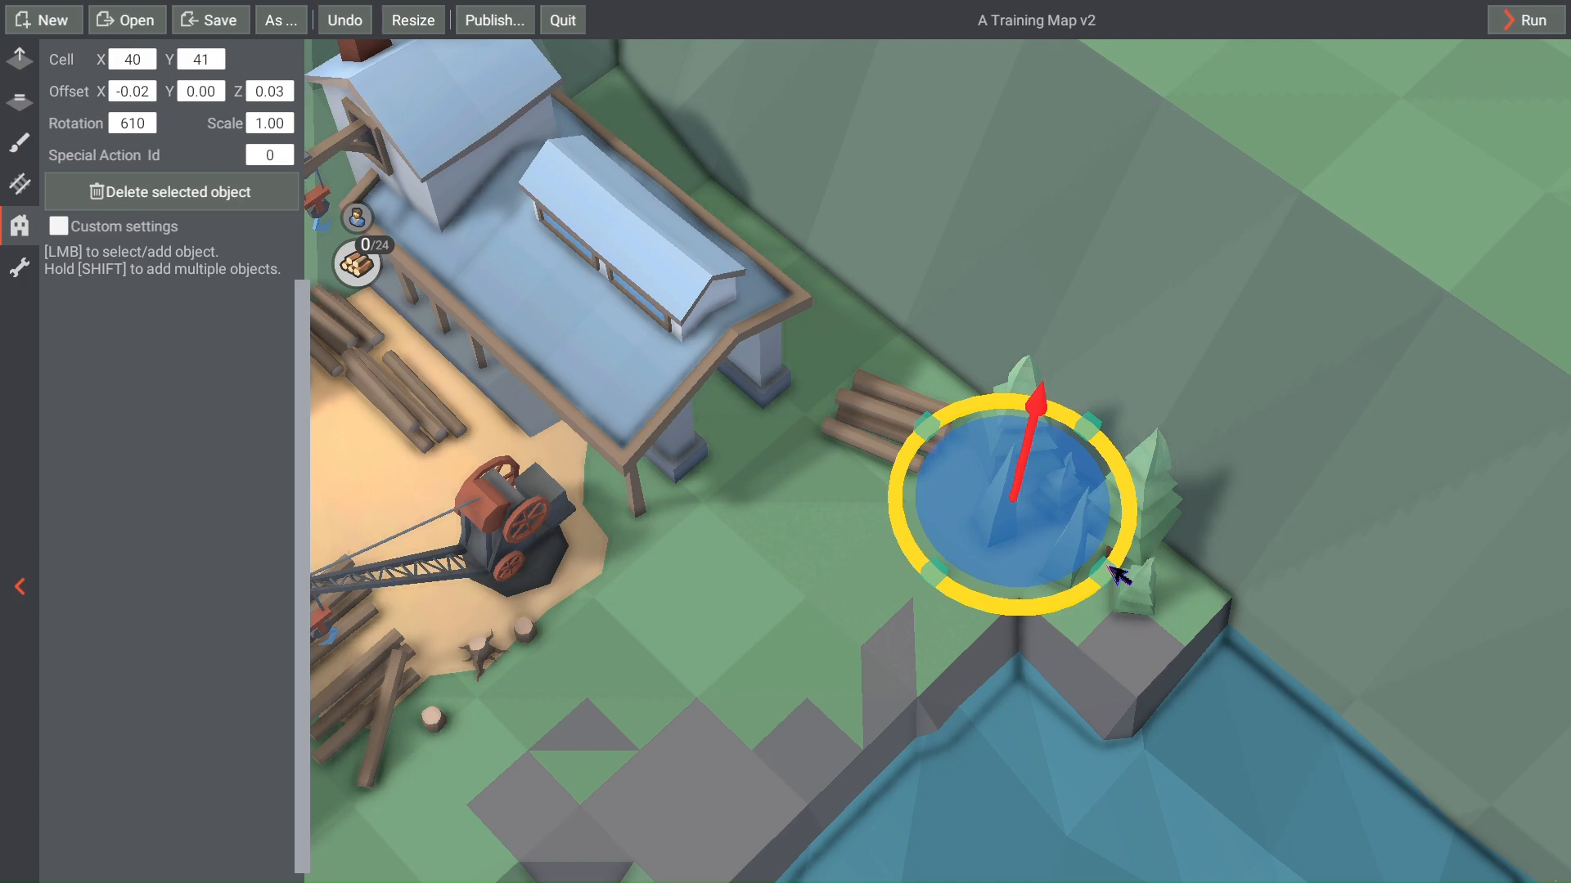
click(874, 396)
drag(903, 526, 917, 462)
click(894, 625)
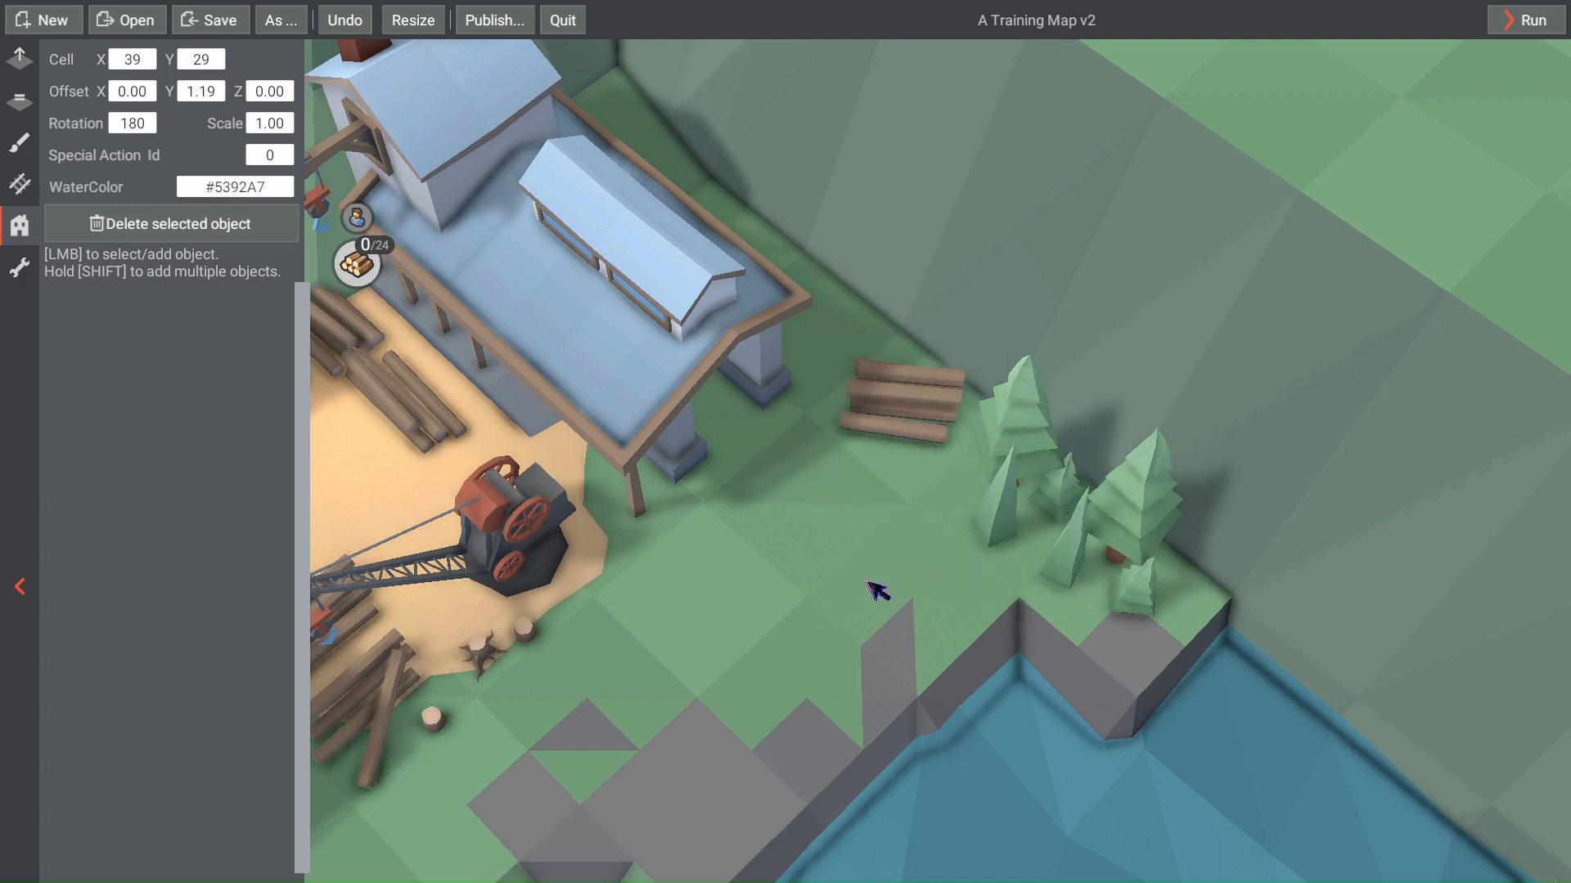
Step: Turn the log pile at cell 32, 44 to rotation 39 and place another at cell 33, 46 with rotation 98
scroll(878, 589, down, 5)
scroll(888, 584, up, 6)
click(876, 532)
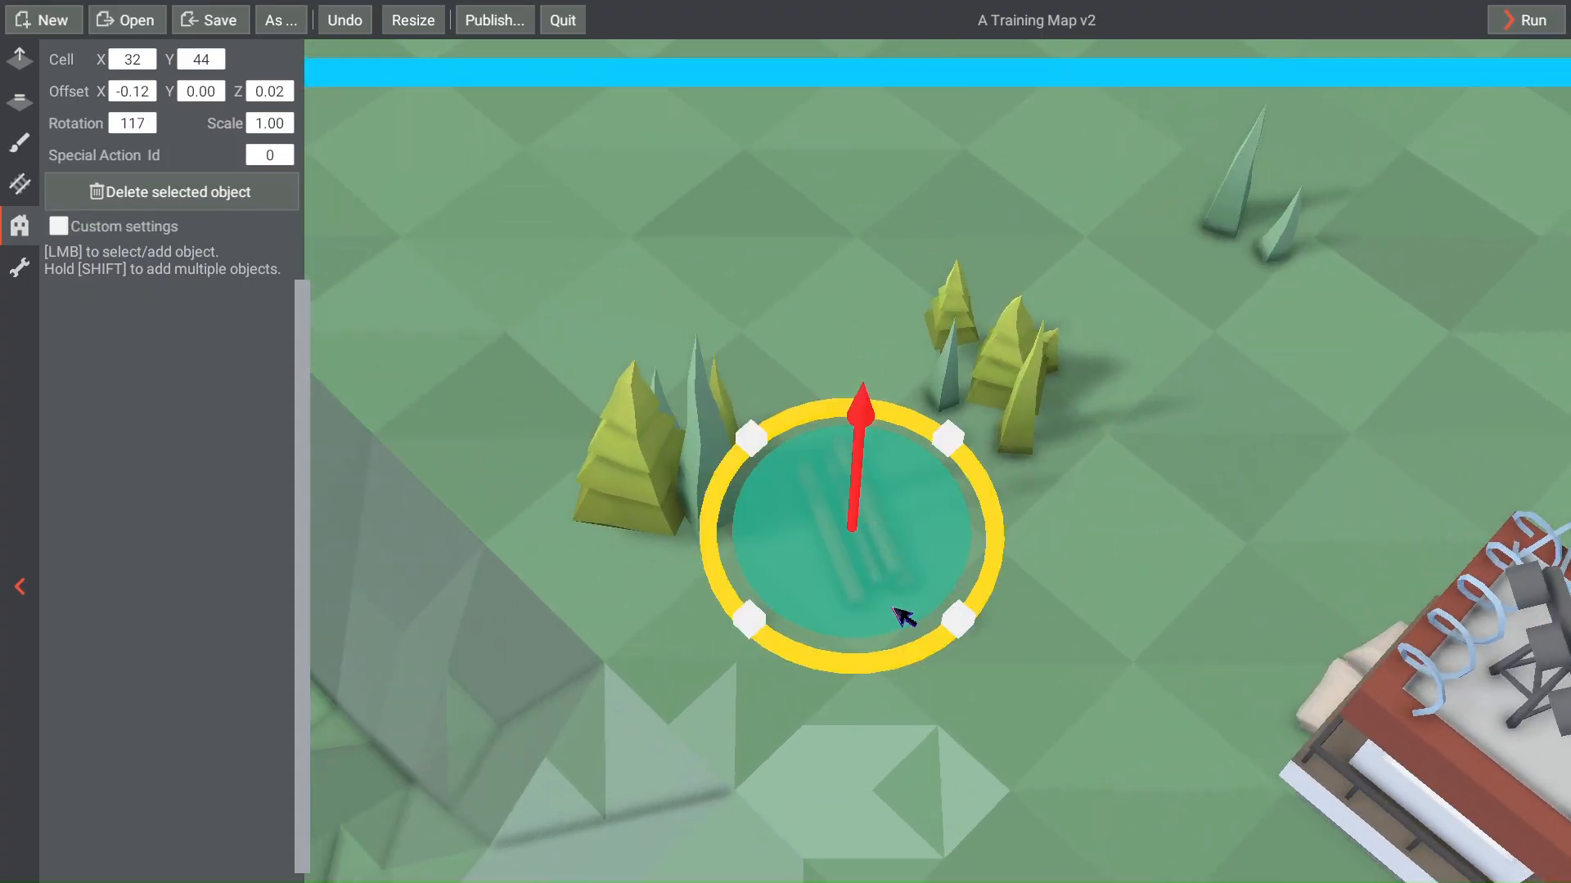
drag(874, 671, 1010, 550)
scroll(1029, 527, down, 5)
click(1178, 454)
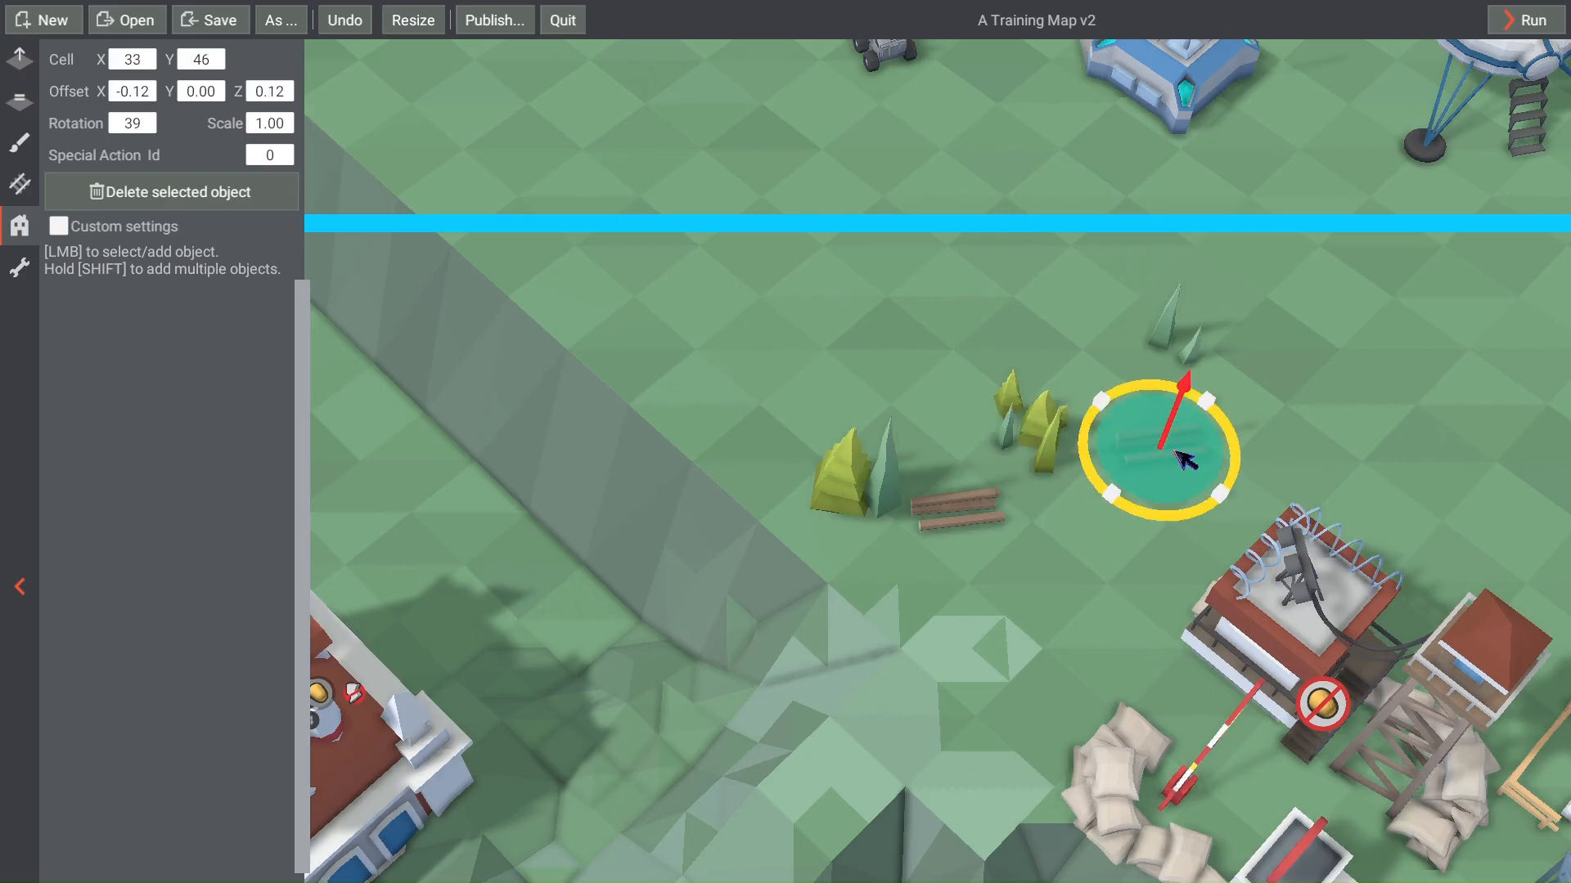
drag(1157, 520, 1080, 486)
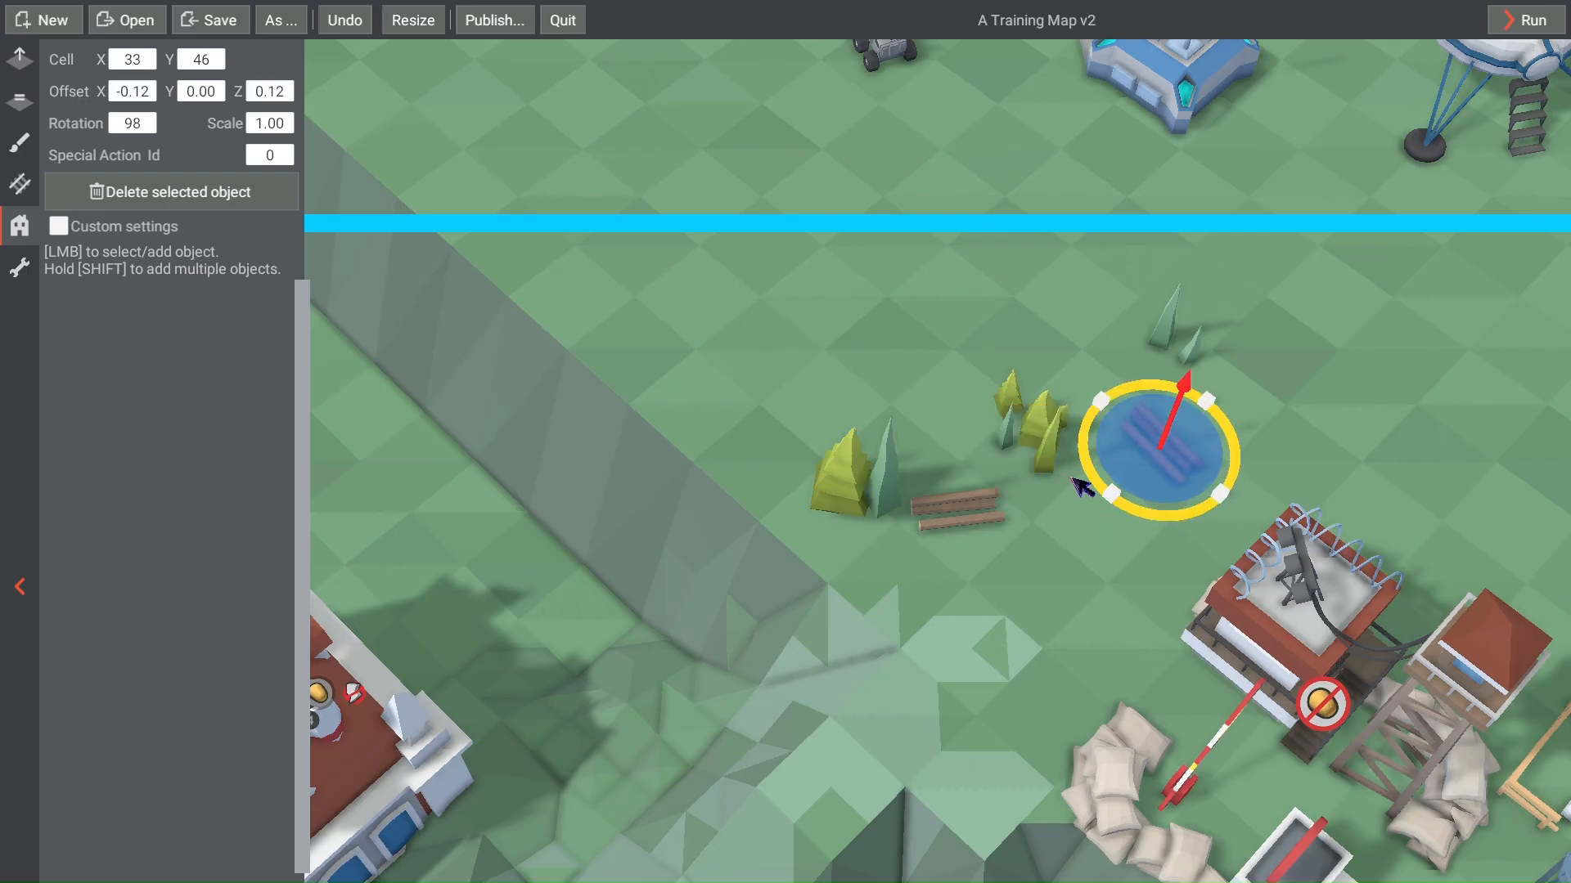
middle_drag(1325, 431, 1278, 463)
Step: Fill the area behind the log piles with duplicated pine groups, including one at cell 32, 45 with rotation 525
click(988, 472)
middle_drag(996, 529, 853, 535)
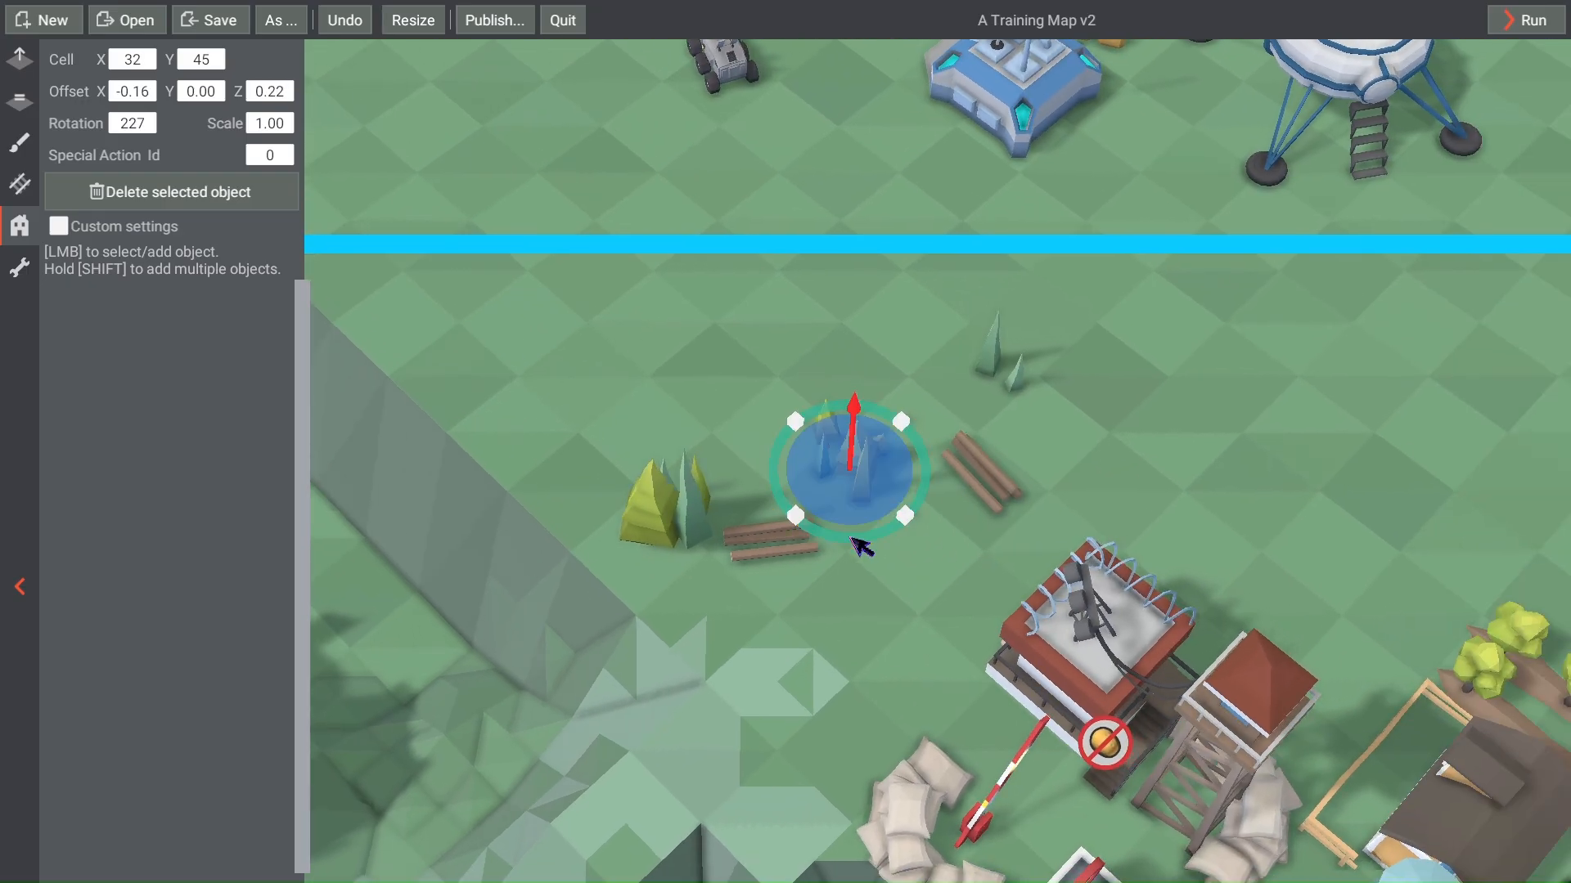
drag(890, 489, 1296, 385)
click(665, 511)
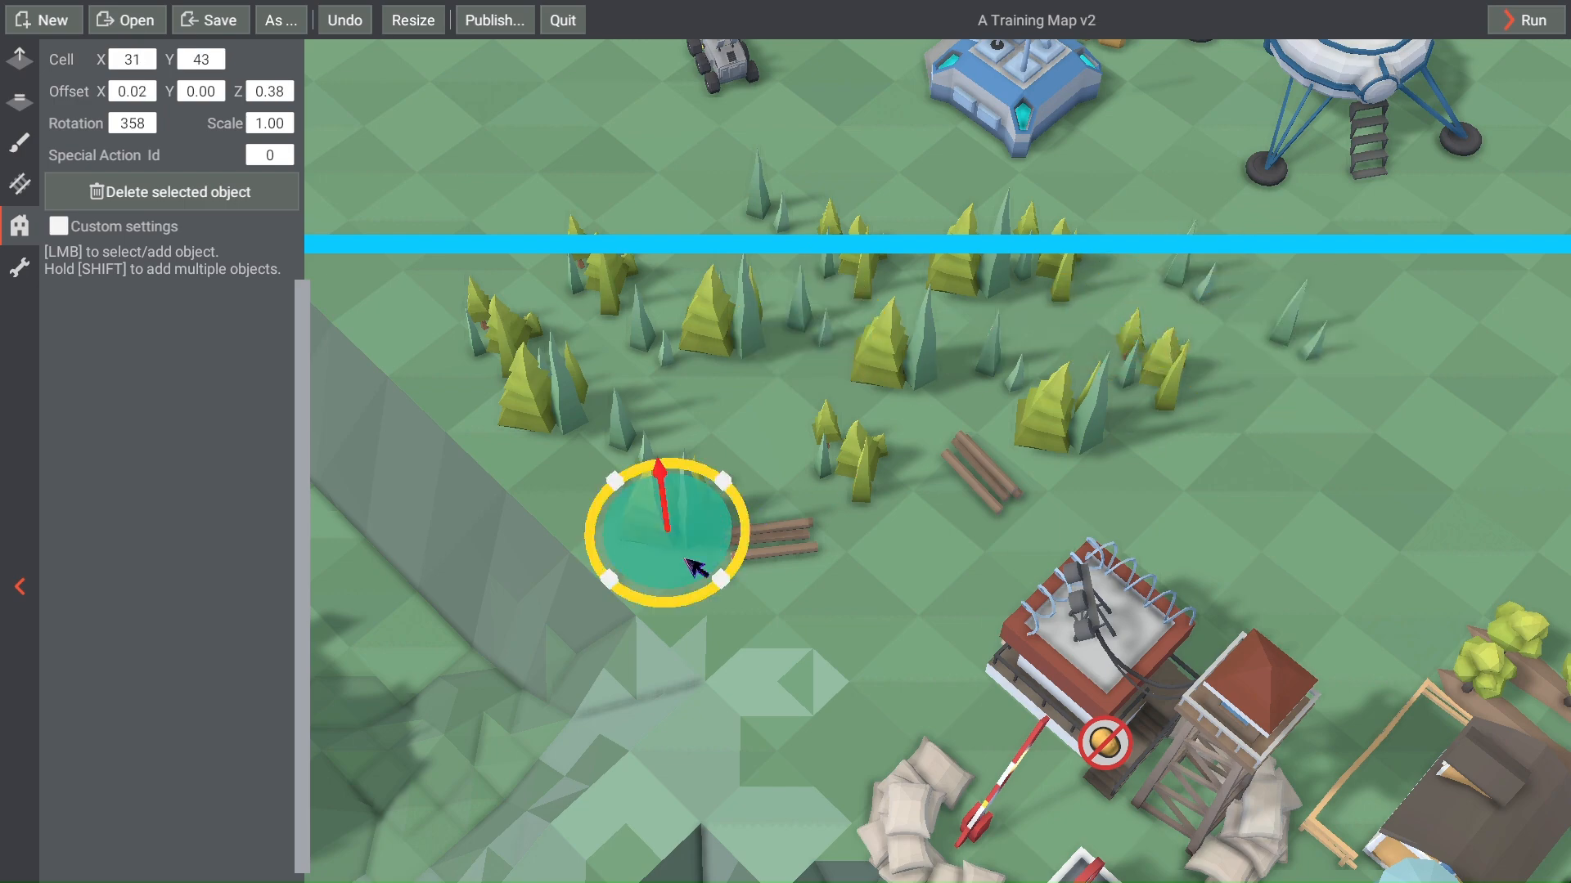
drag(697, 567, 893, 505)
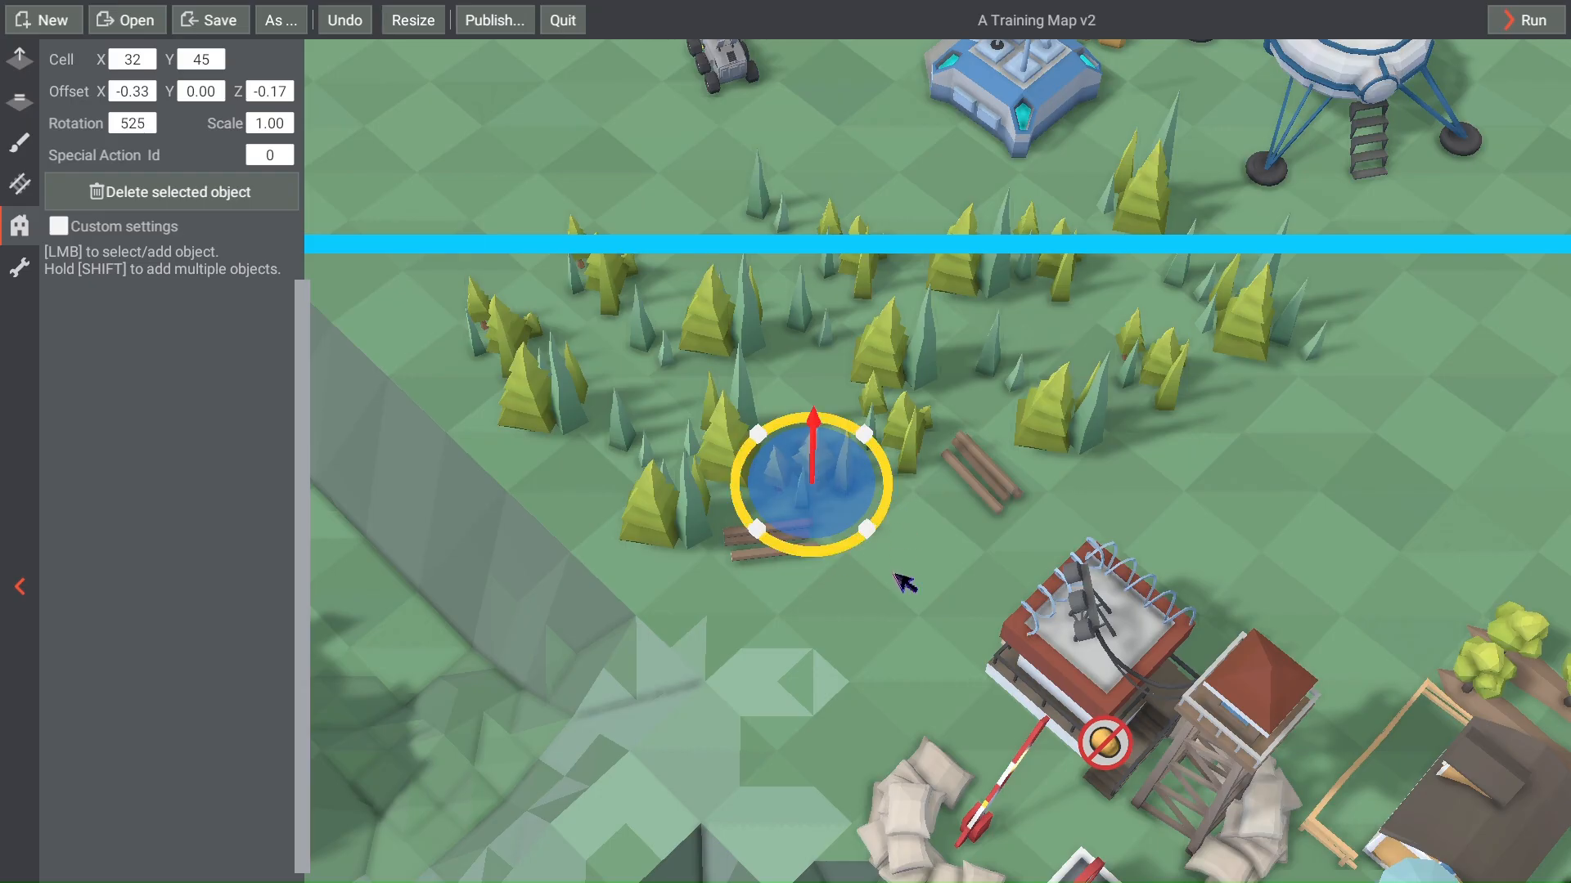
click(908, 613)
Step: Shift the log pile at cell 32, 44 to a Z offset of -0.12 and save the map
click(748, 543)
drag(804, 591, 785, 600)
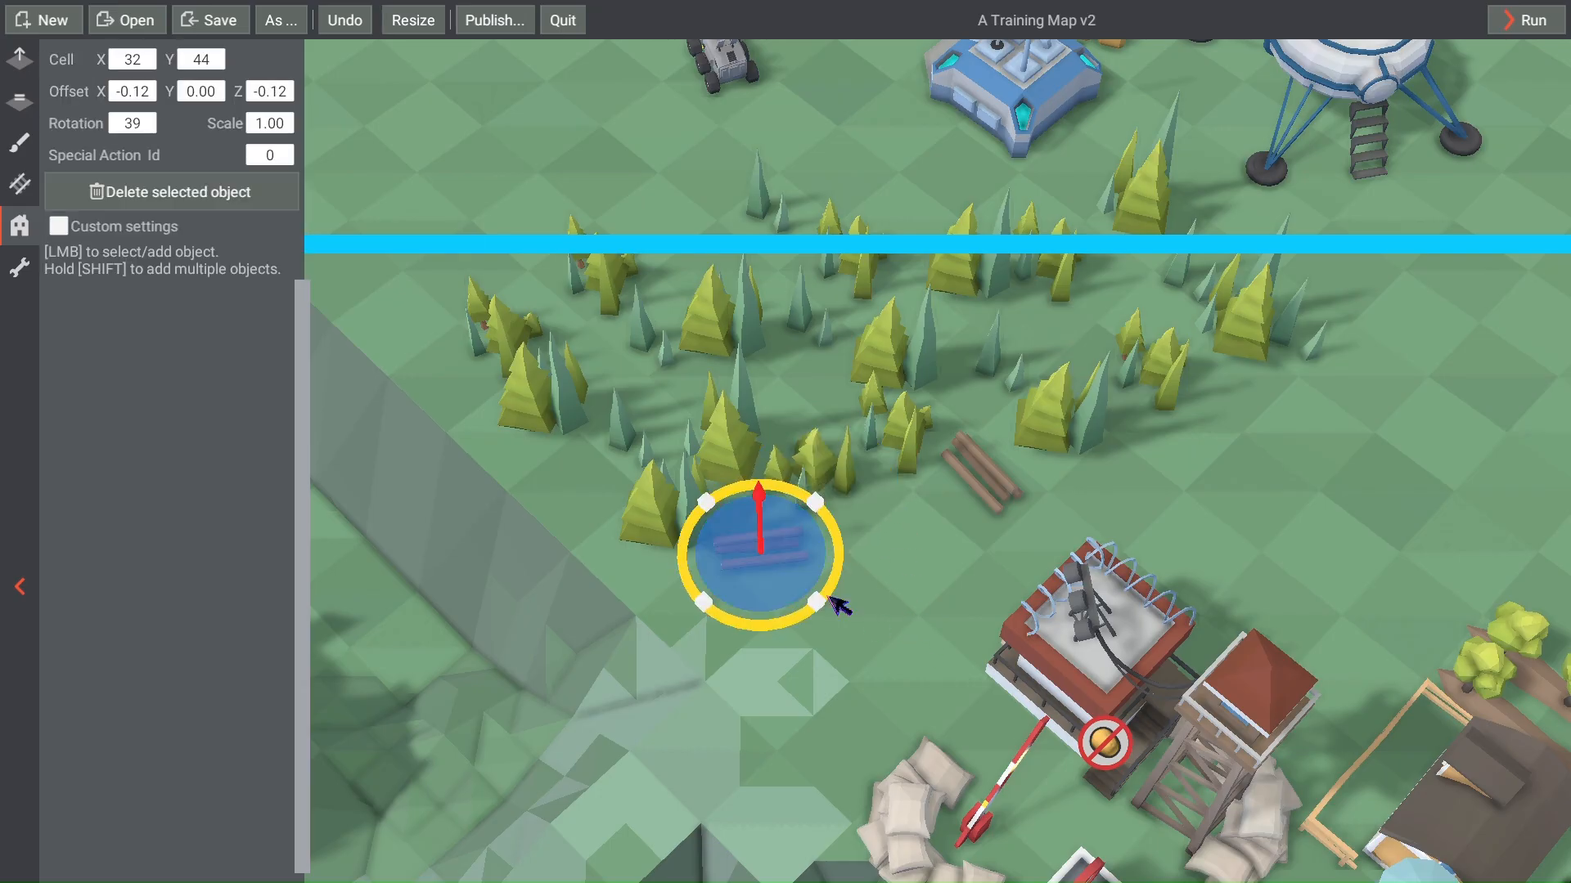
click(920, 614)
scroll(946, 555, down, 5)
scroll(941, 646, up, 4)
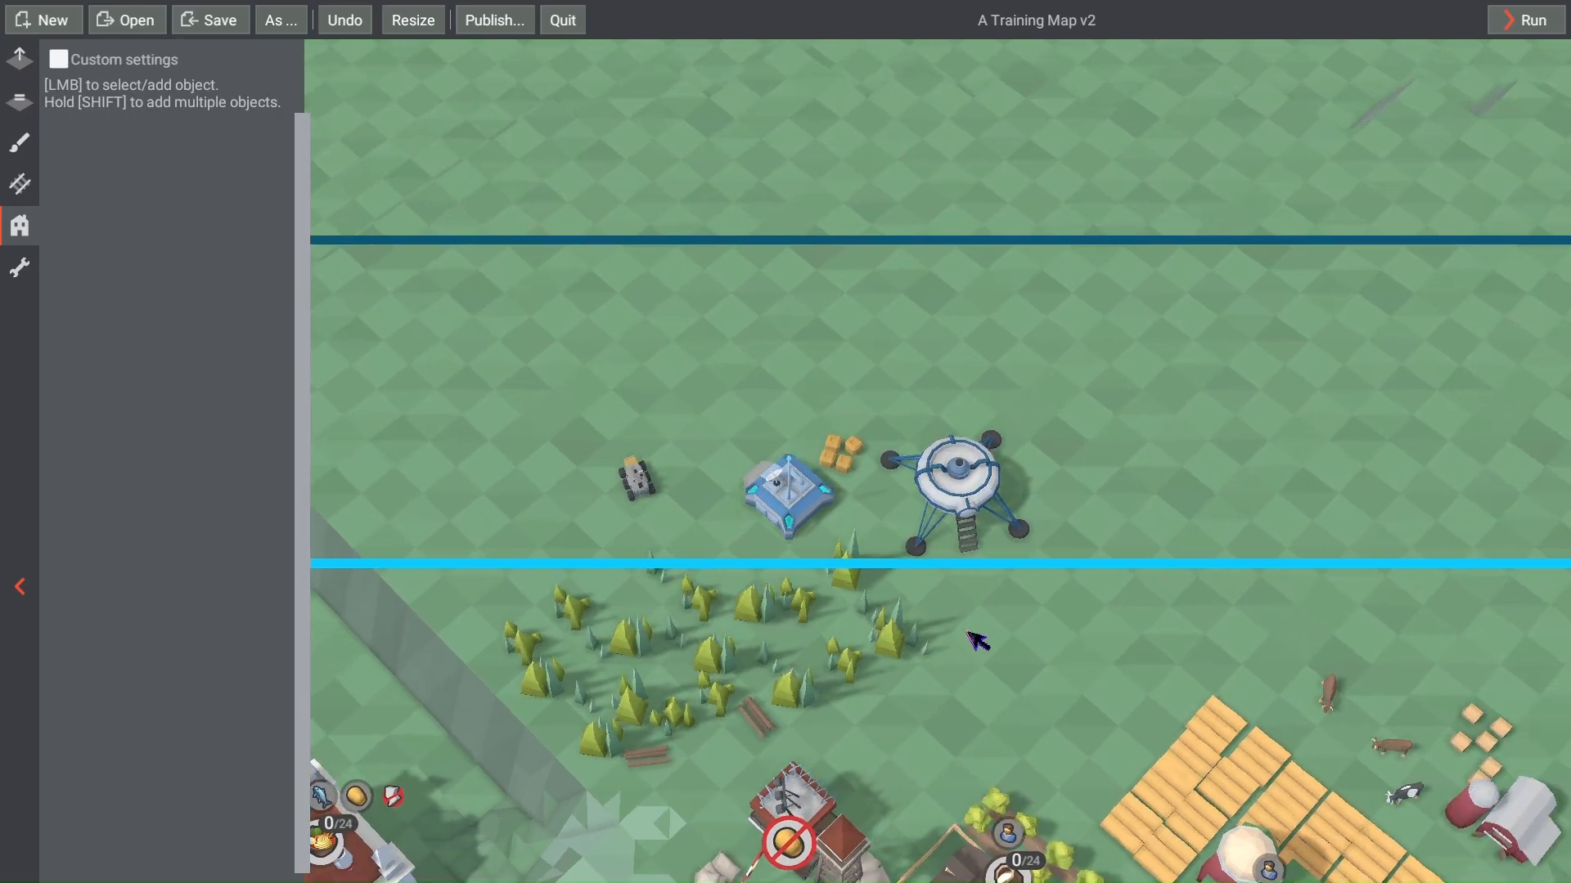
scroll(985, 567, down, 2)
key(ctrl+s)
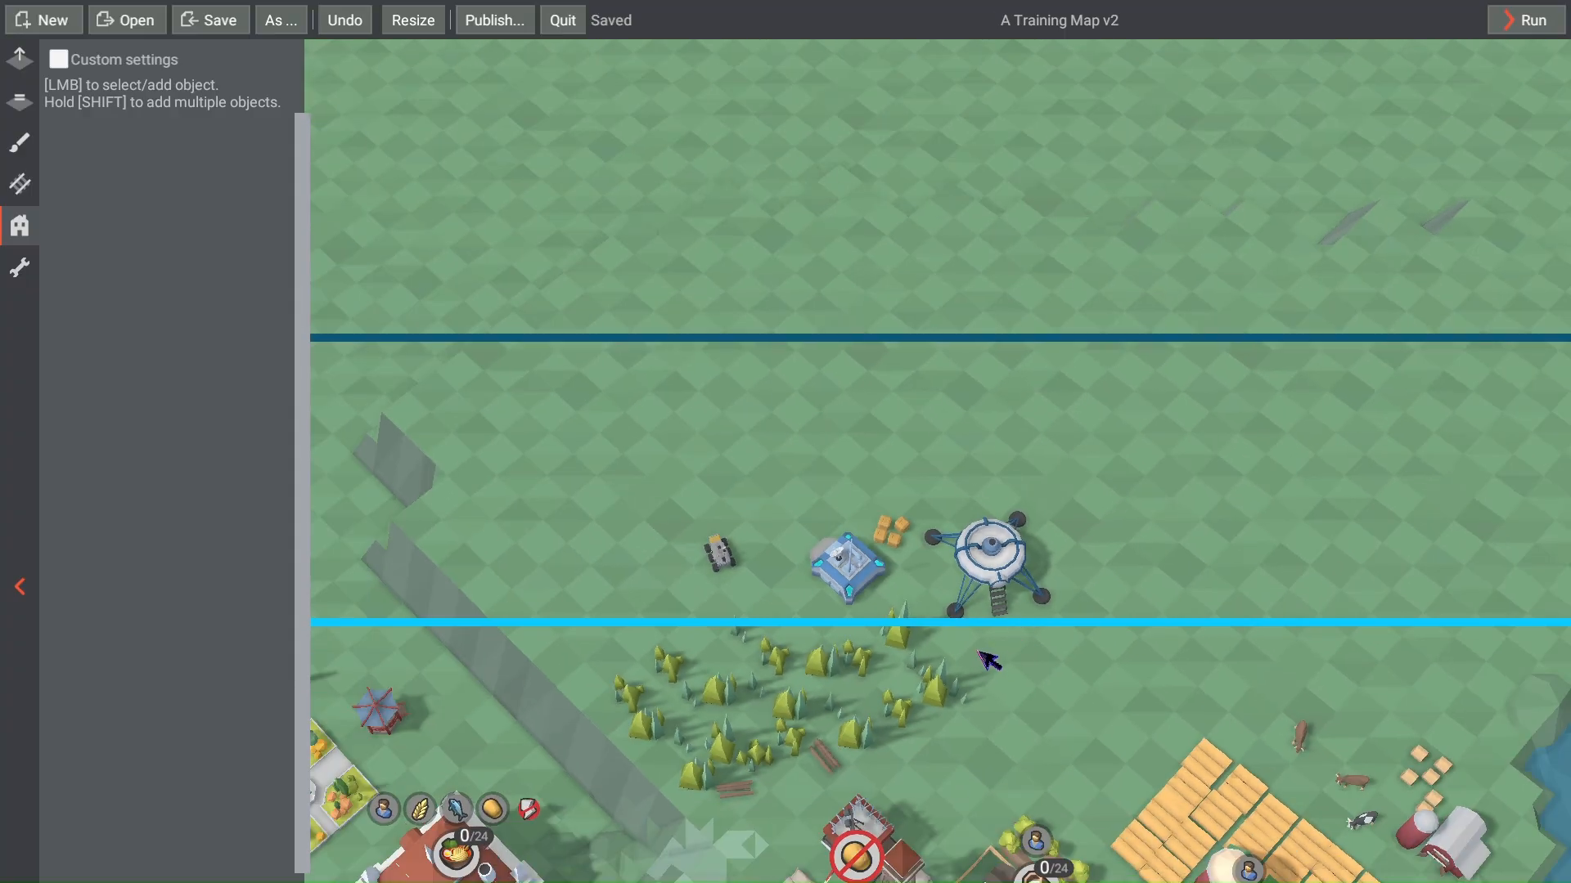
Step: Move the lunar lander beyond the dark blue boundary to cell 22, 59 with a Z offset of -0.25
scroll(1067, 676, down, 2)
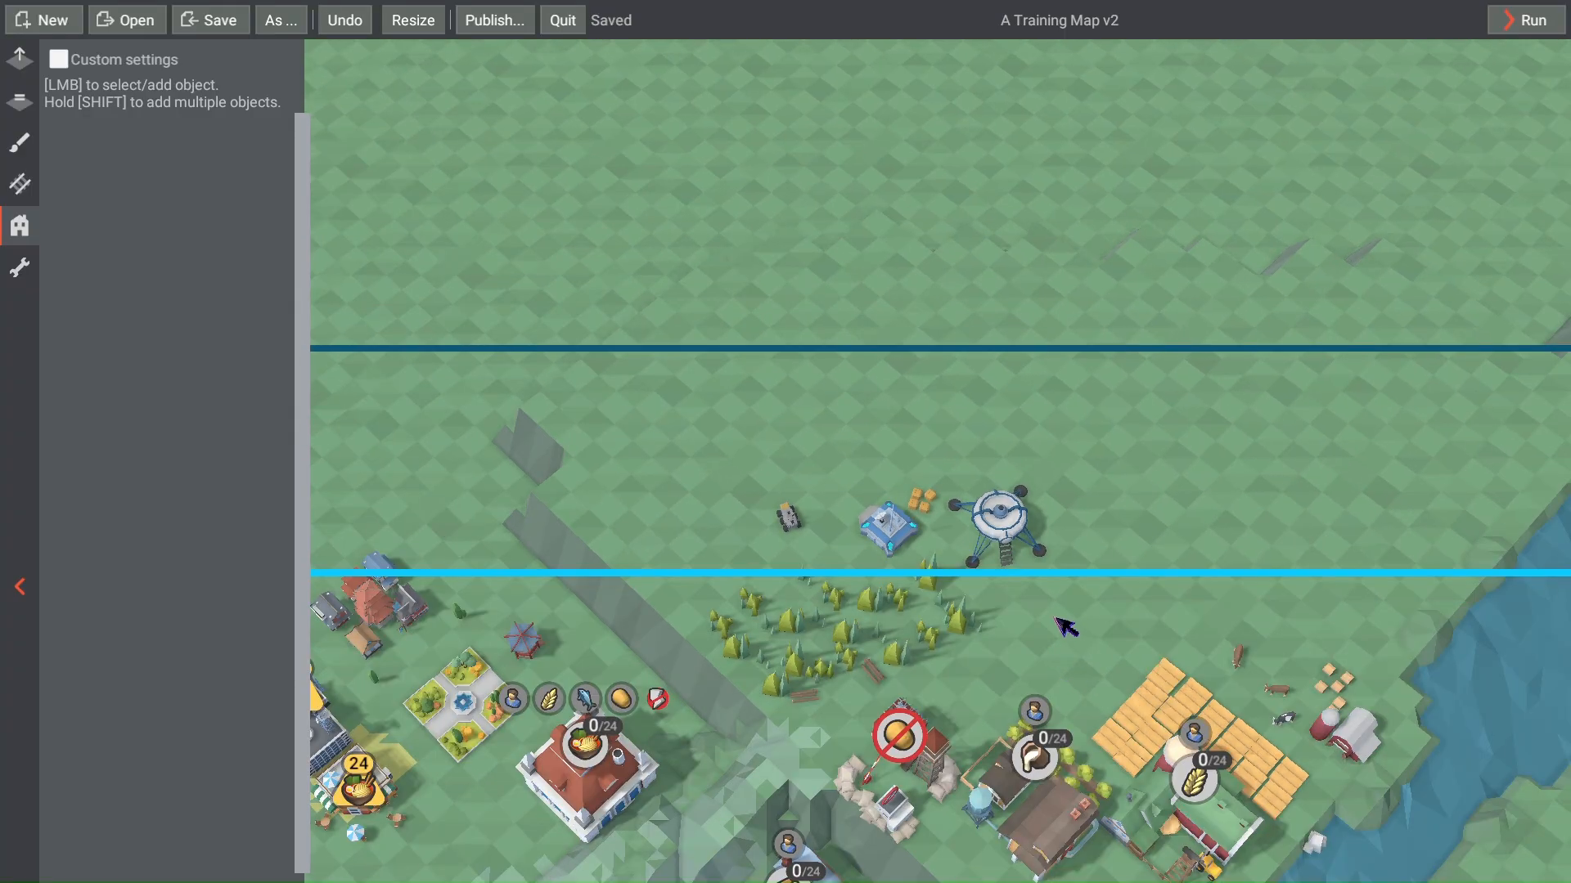
scroll(1023, 513, up, 4)
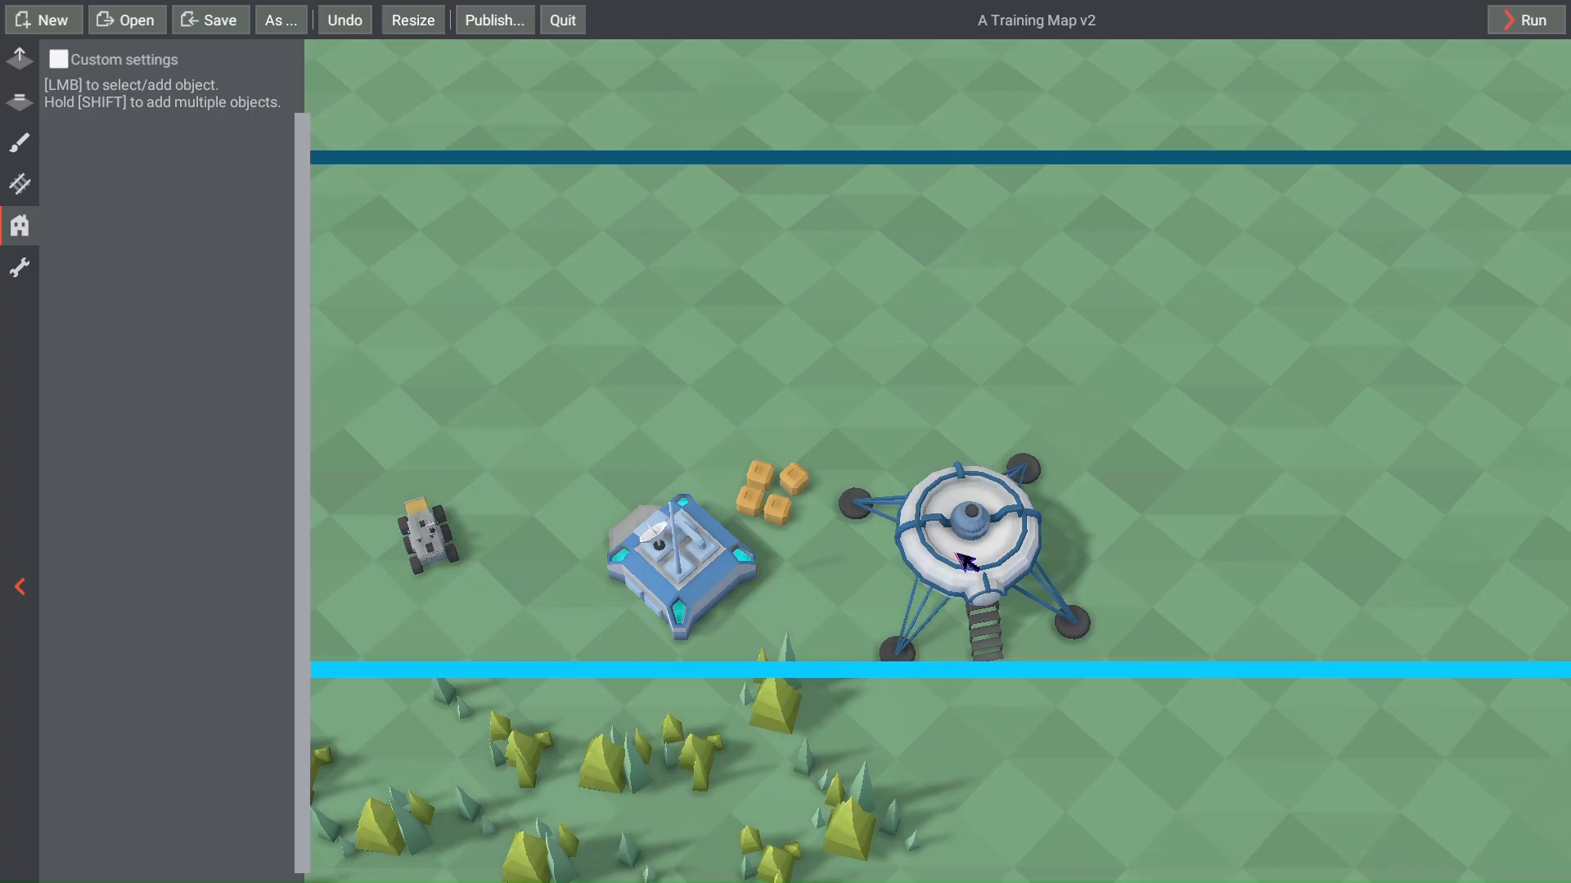
scroll(966, 561, down, 2)
scroll(940, 555, up, 2)
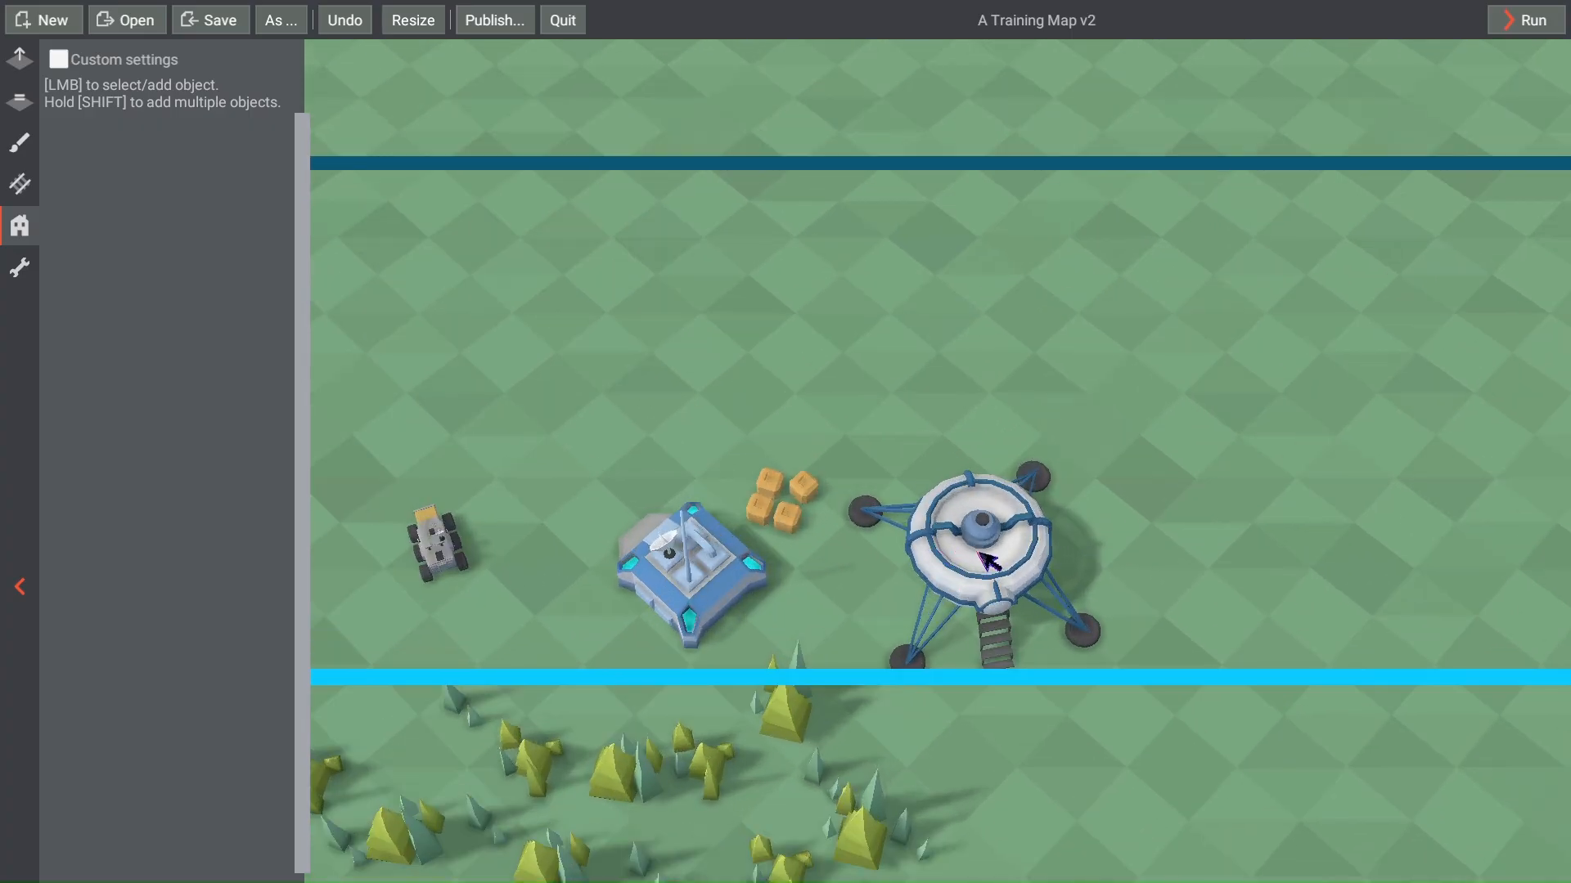
click(986, 558)
scroll(994, 565, down, 6)
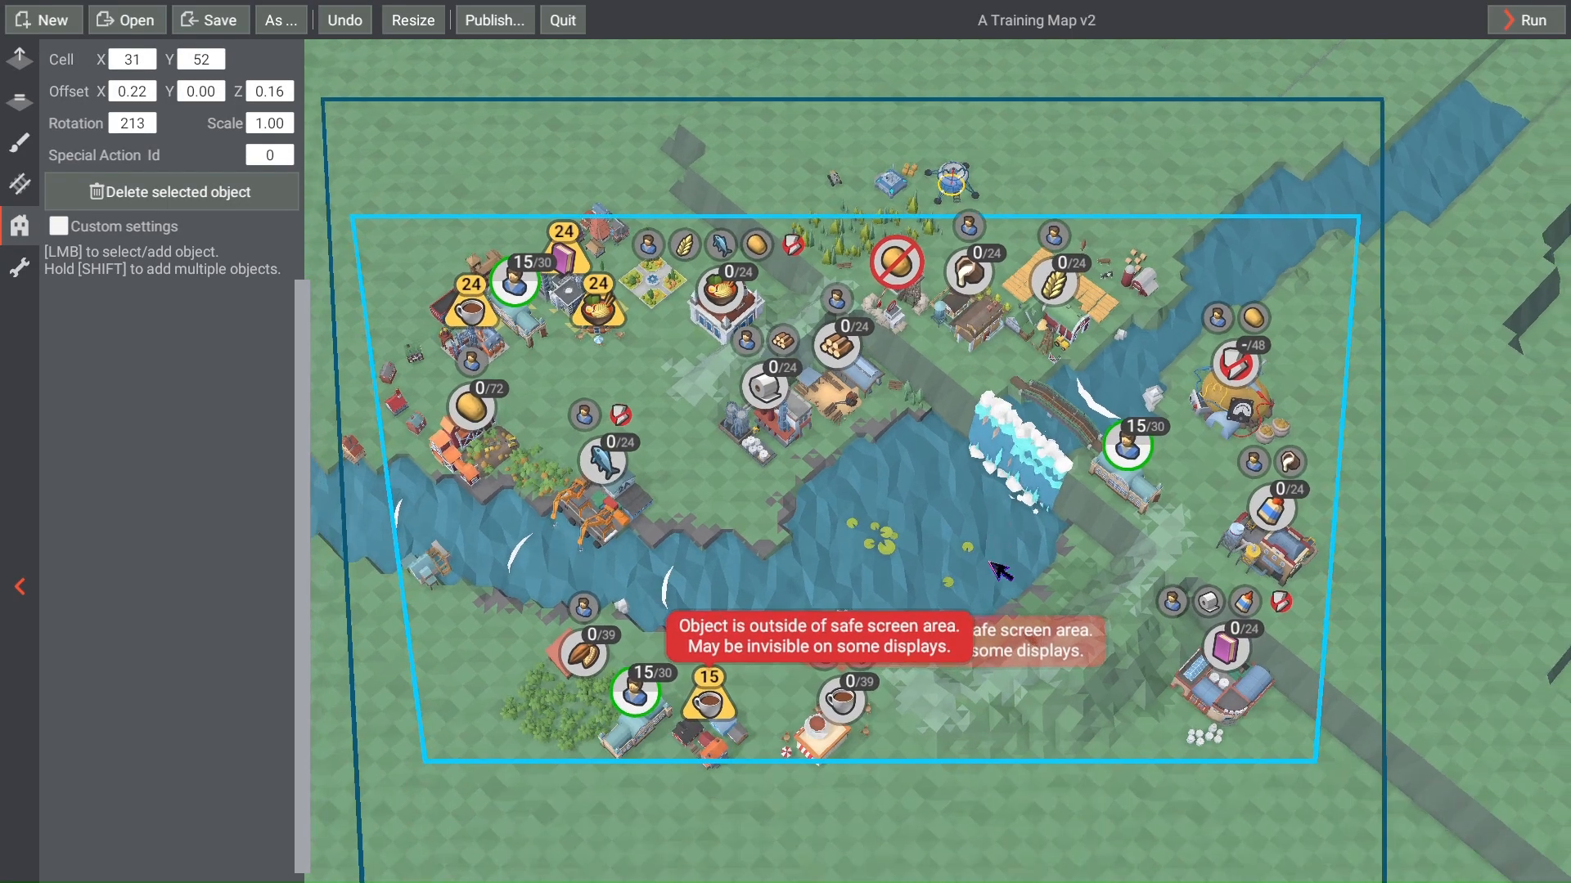
scroll(999, 570, up, 8)
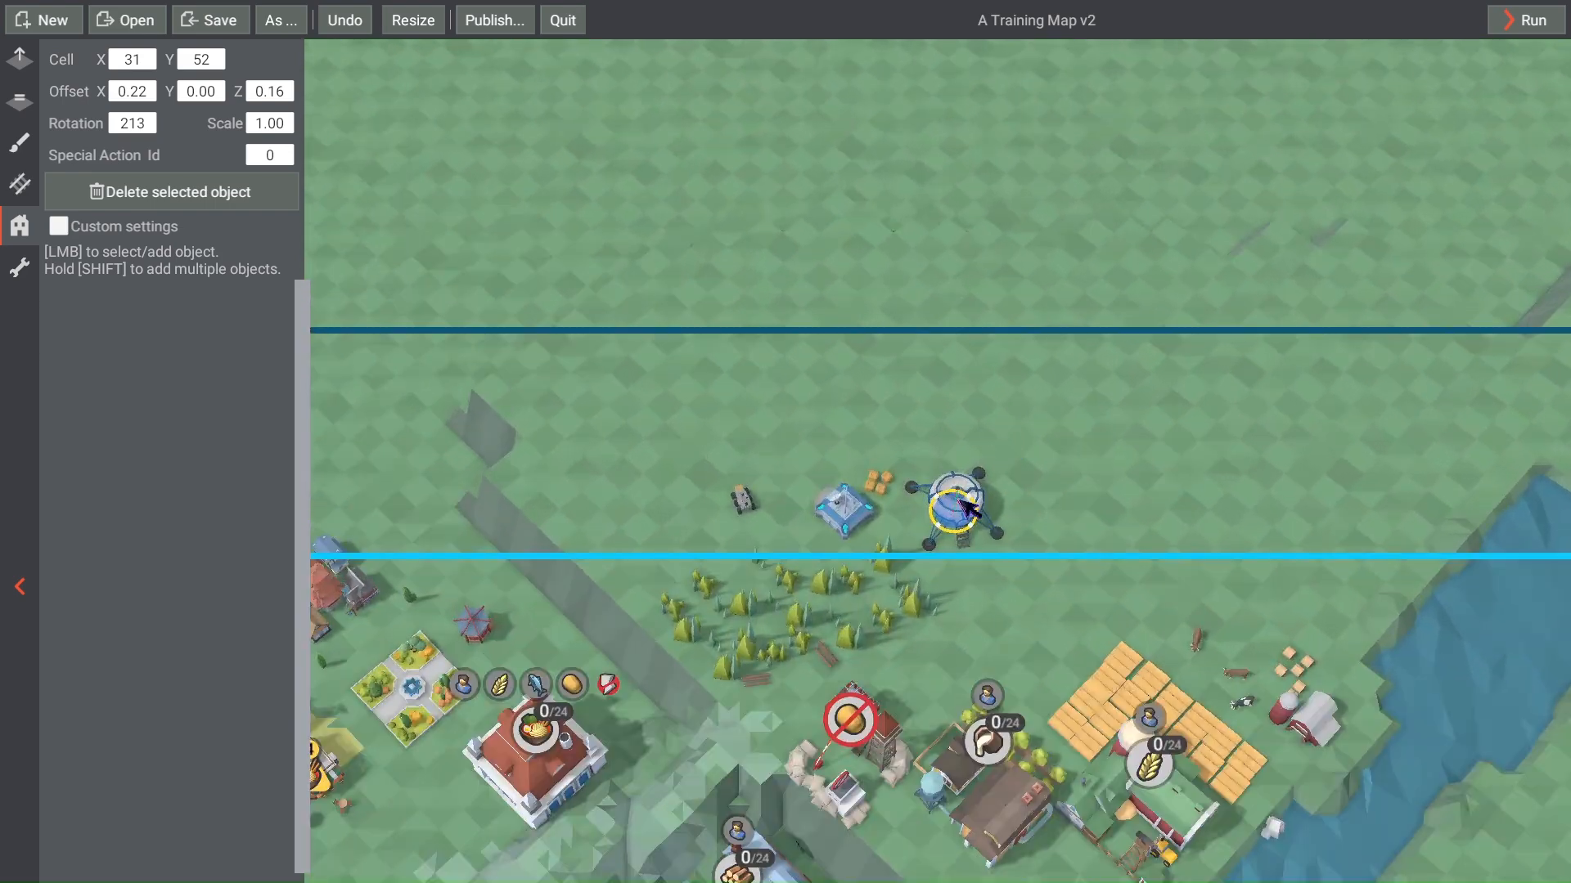
drag(973, 520, 914, 278)
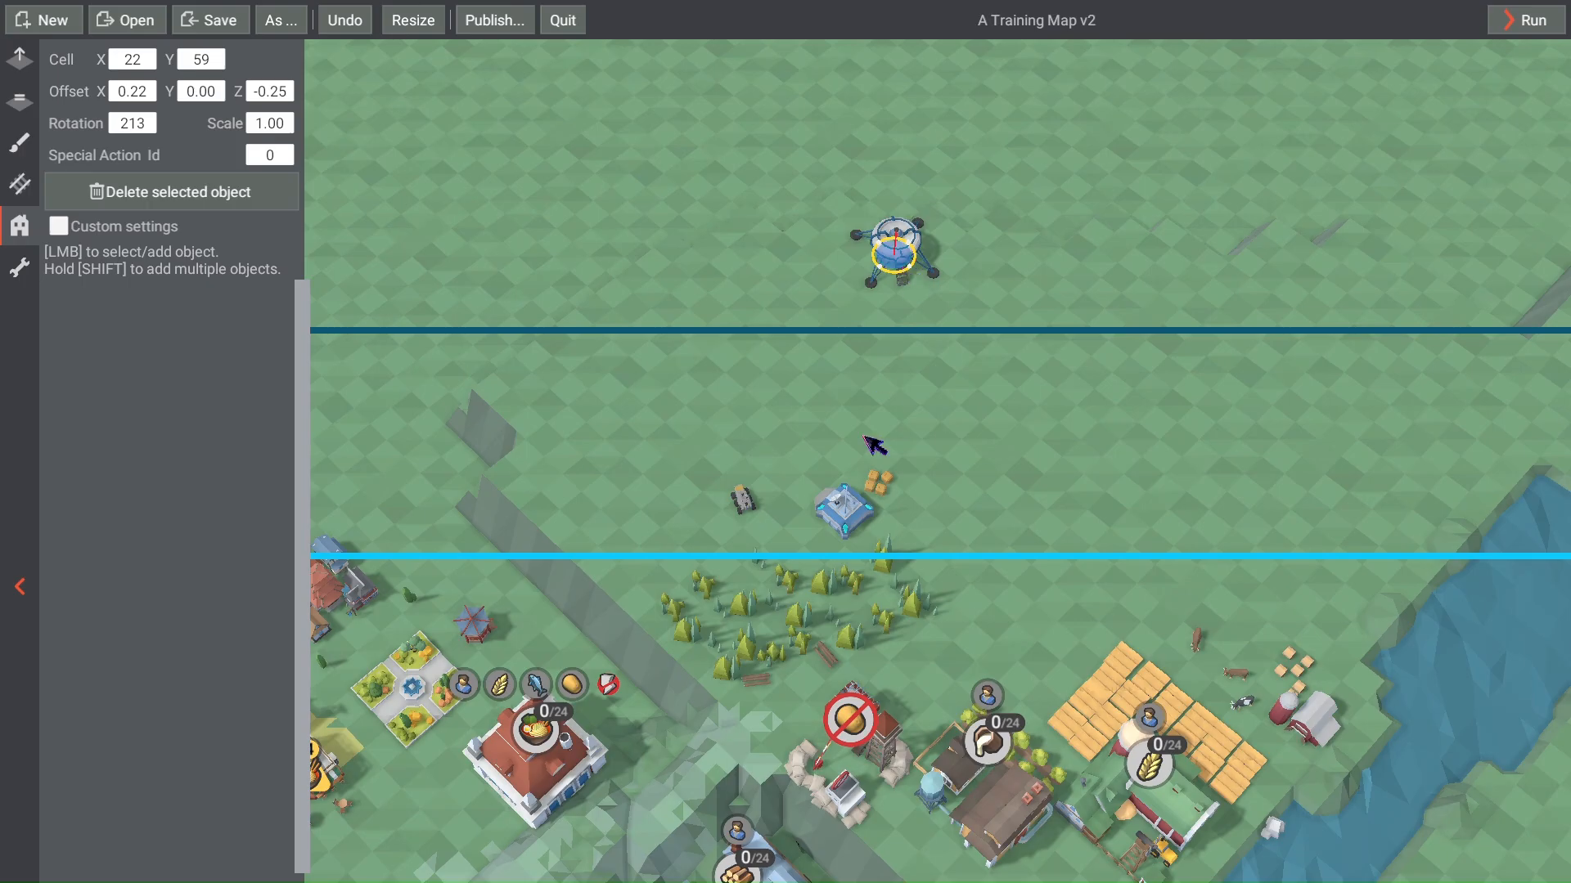
Step: Move the blue space base and the crates out beyond the dark blue boundary, placing the crates at cell 25, 62
click(872, 517)
scroll(876, 518, up, 2)
key(w)
drag(991, 618, 903, 427)
scroll(918, 442, up, 2)
key(s)
drag(1095, 608, 1129, 247)
key(w)
key(d)
key(s)
key(a)
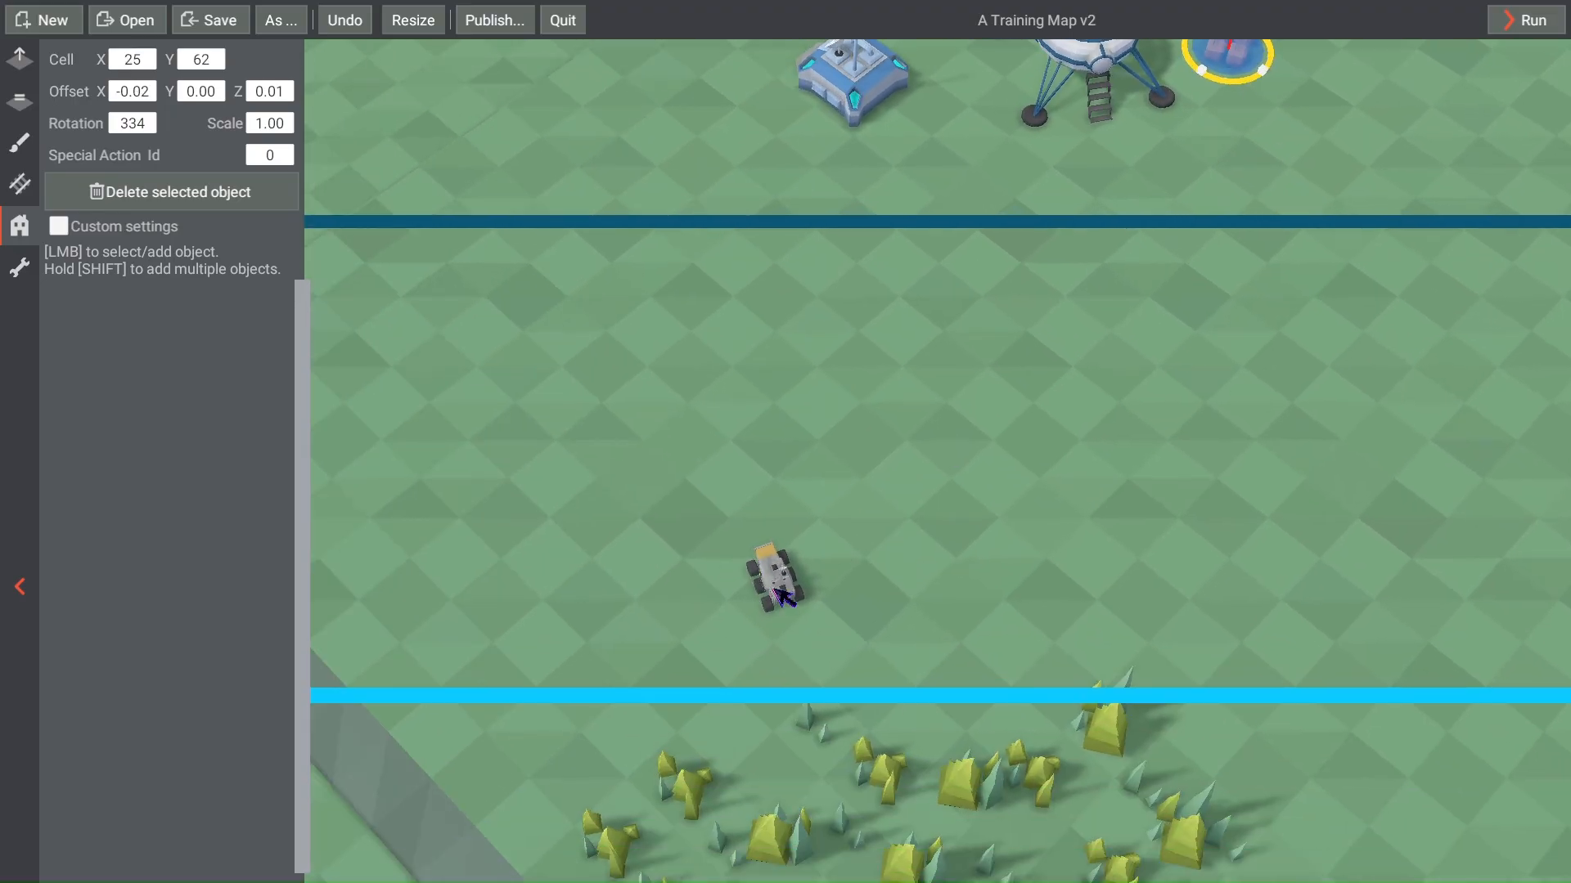
Step: Move the rover out beside the crates beyond the dark blue boundary and turn it
click(822, 602)
drag(1090, 409, 1254, 398)
key(d)
scroll(1161, 466, up, 3)
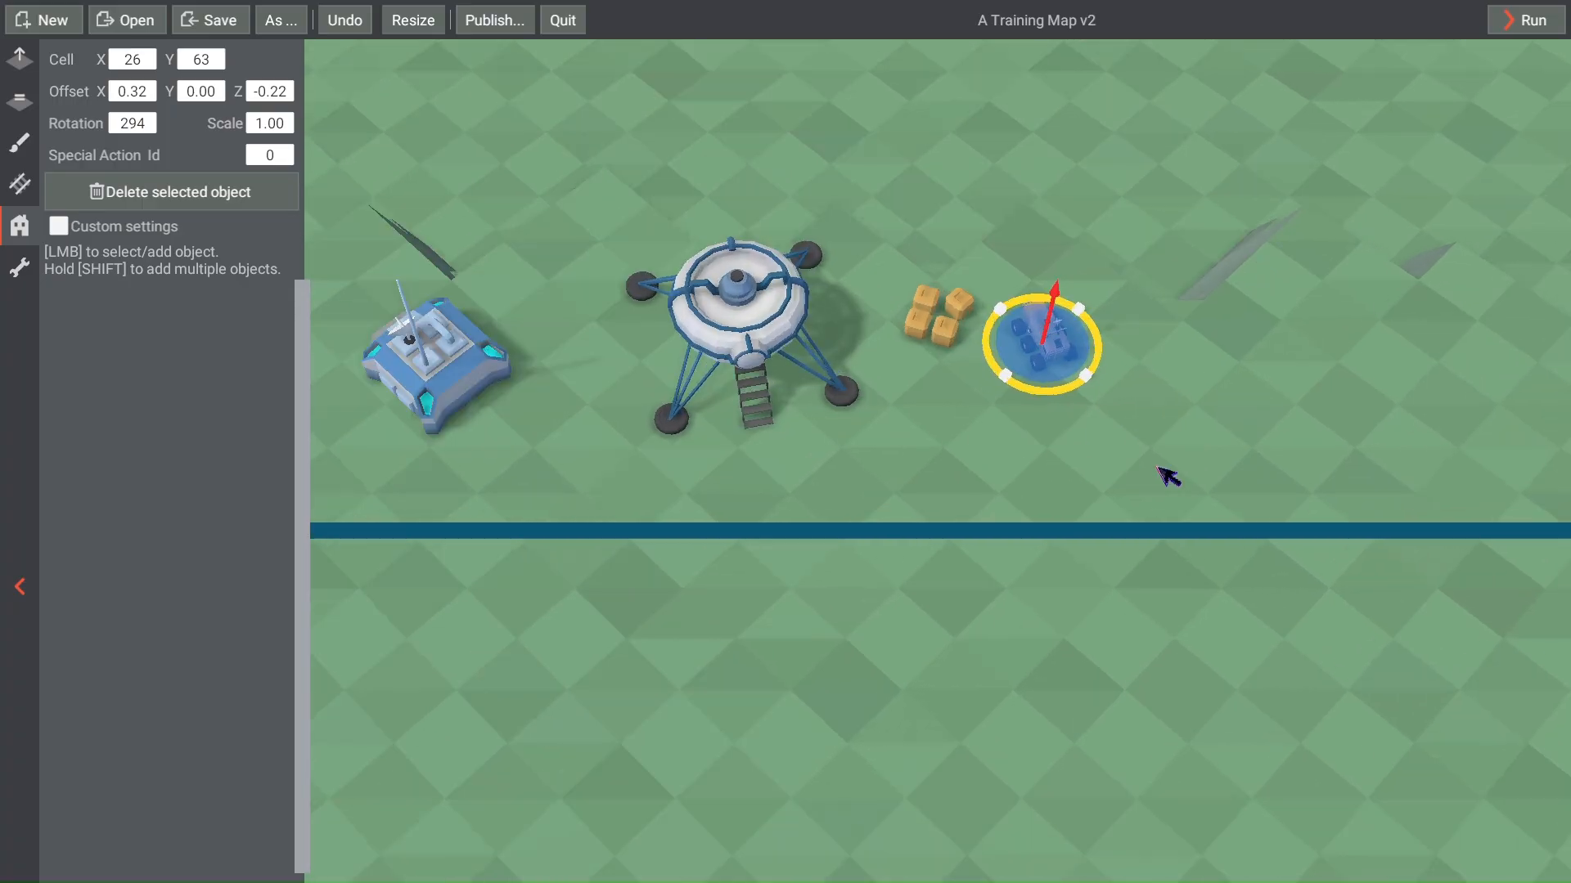
drag(1137, 378, 1072, 401)
click(1186, 378)
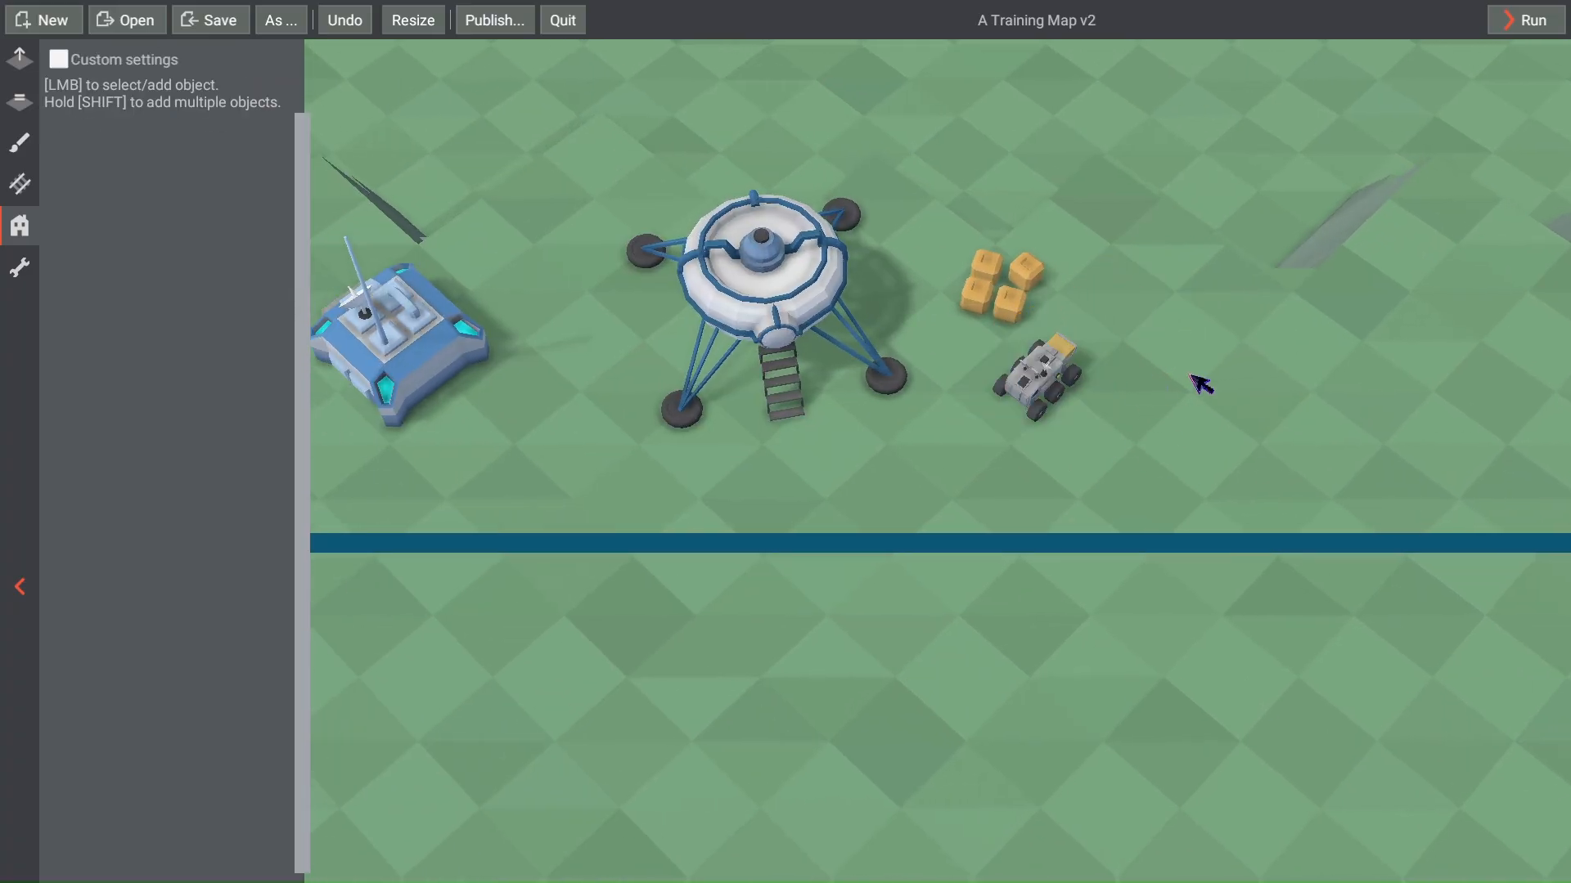
Step: Rotate the space base to 90 and move it to cell 20, 57
key(a)
key(w)
key(a)
click(789, 465)
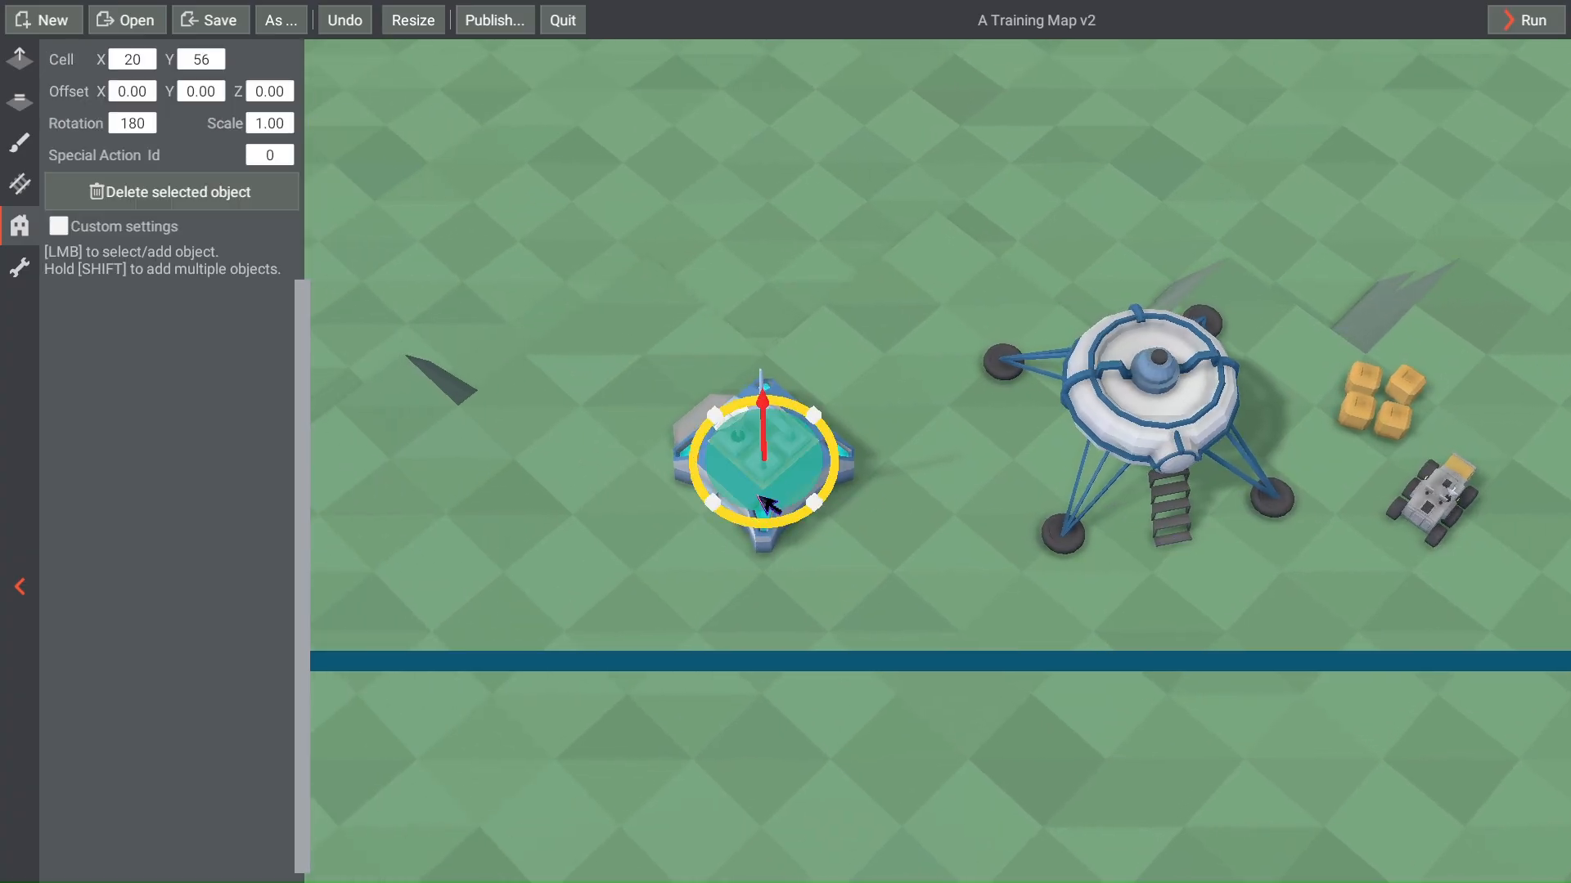
click(818, 501)
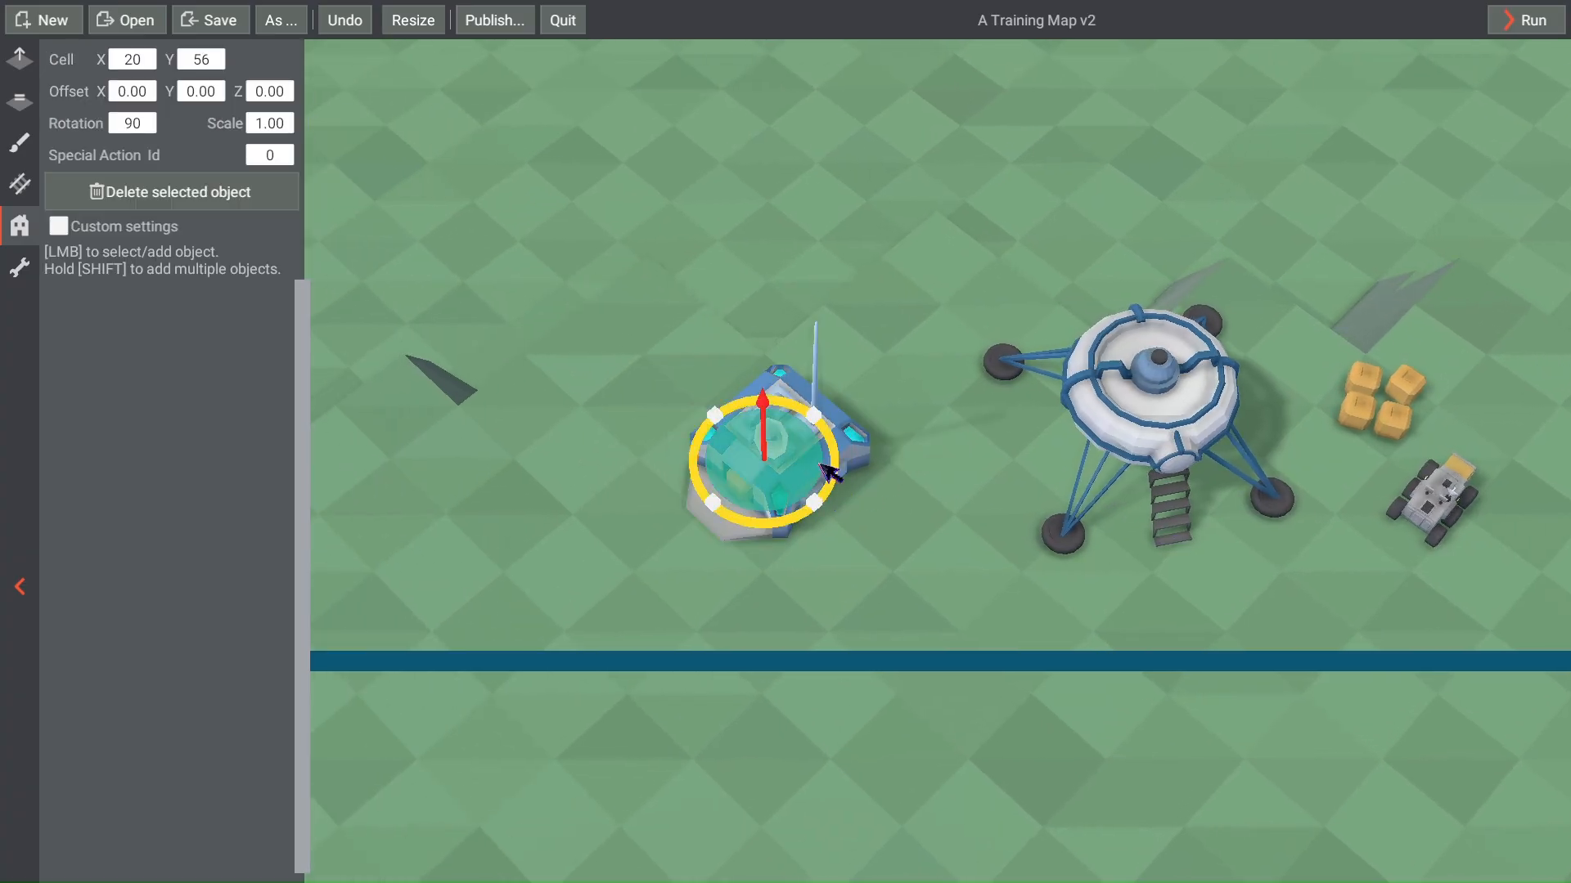
drag(823, 468, 873, 445)
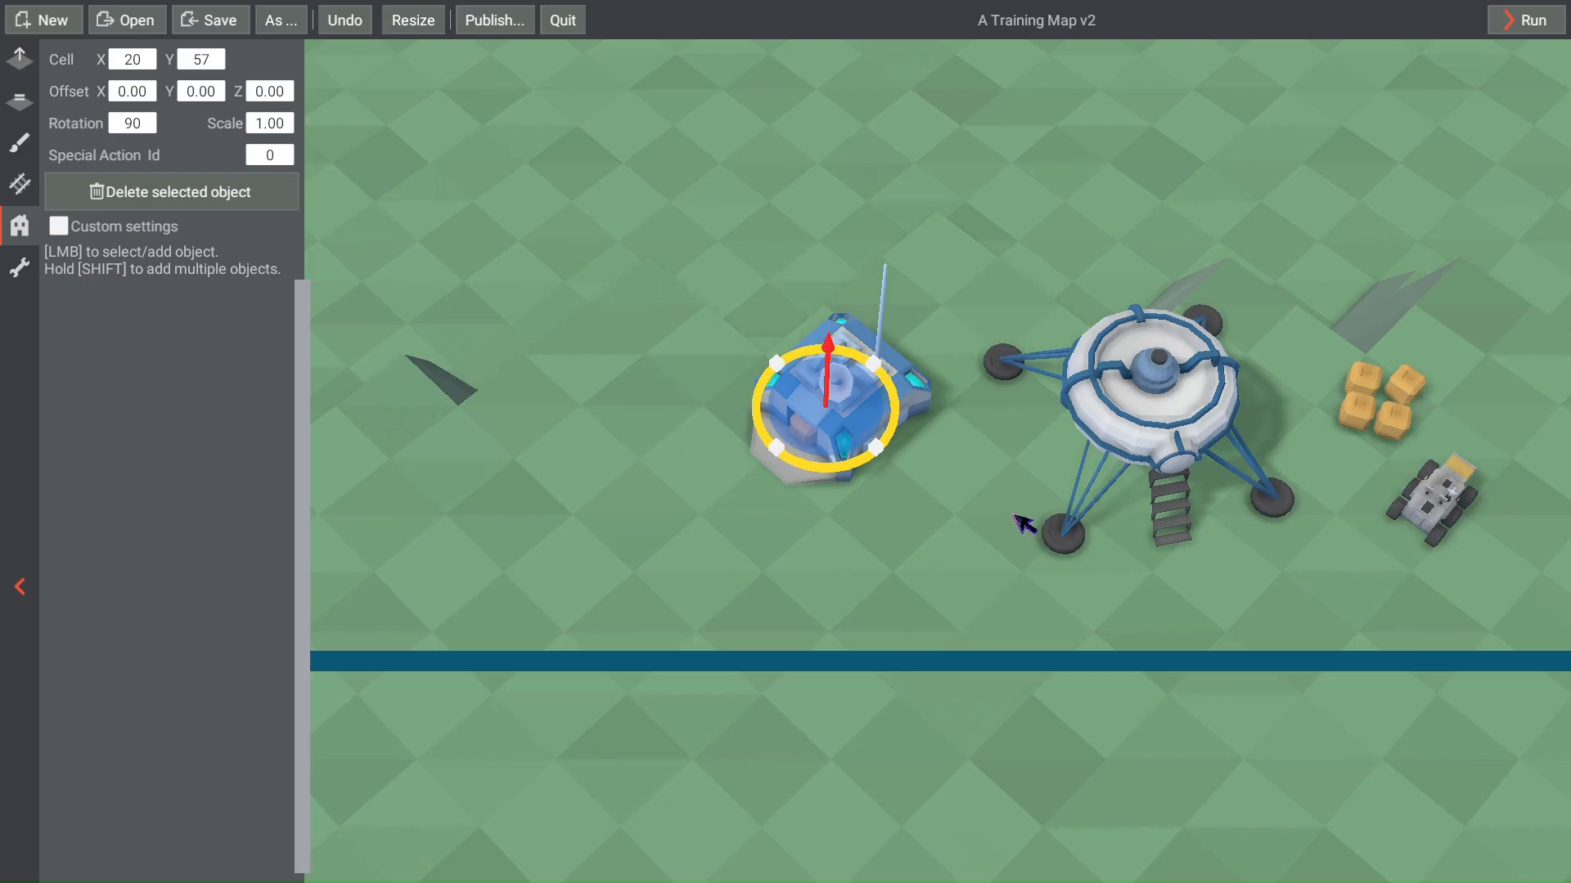
Step: Set the space base's scale to 2
click(1159, 404)
key(s)
key(d)
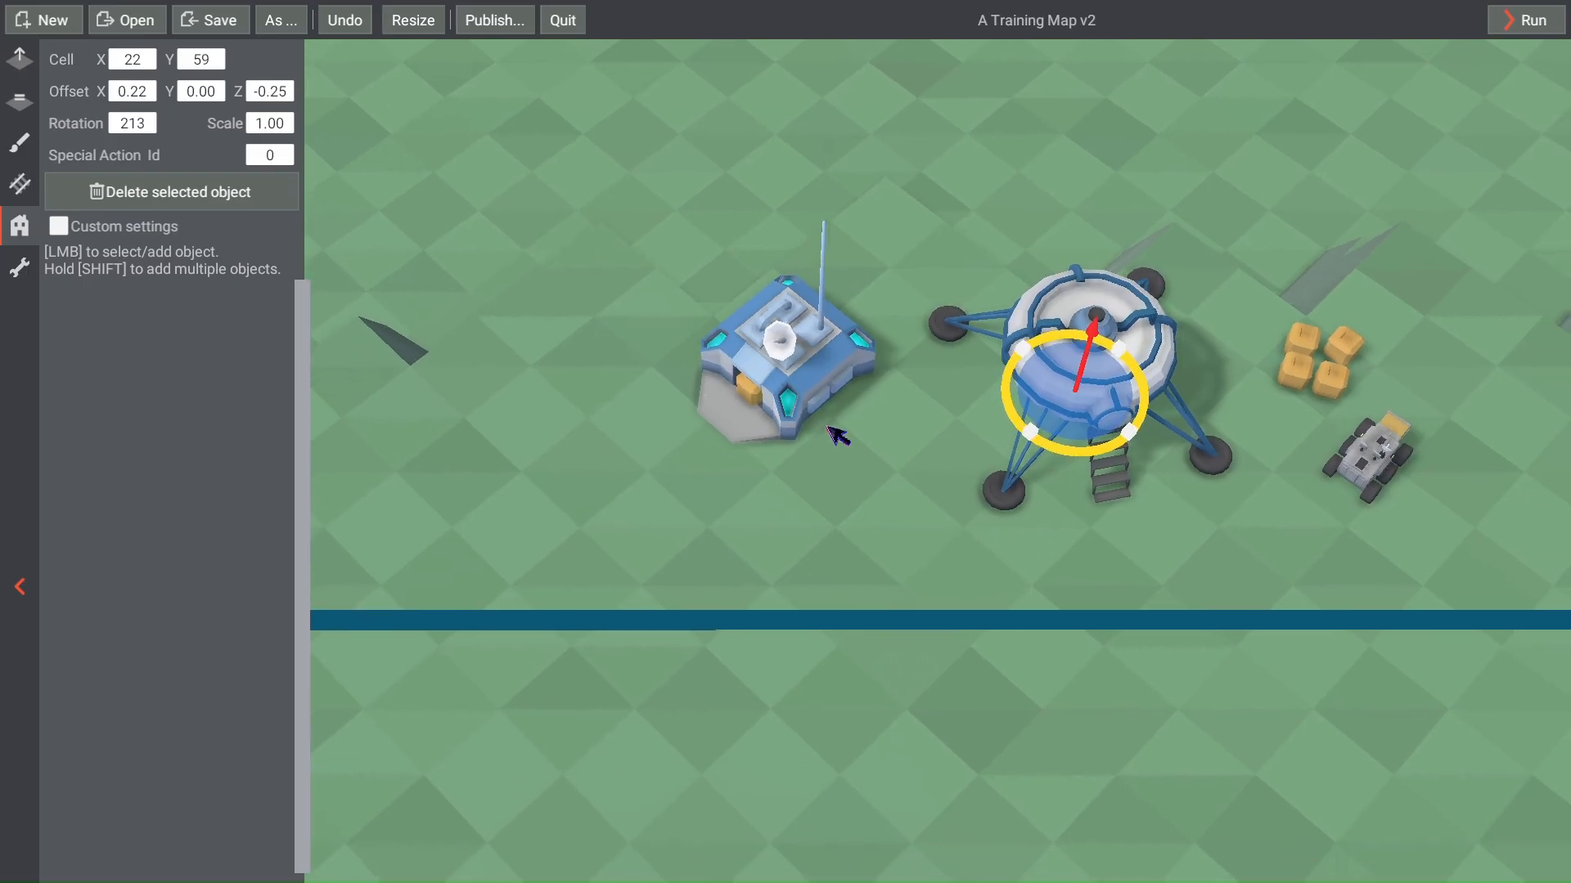
click(815, 380)
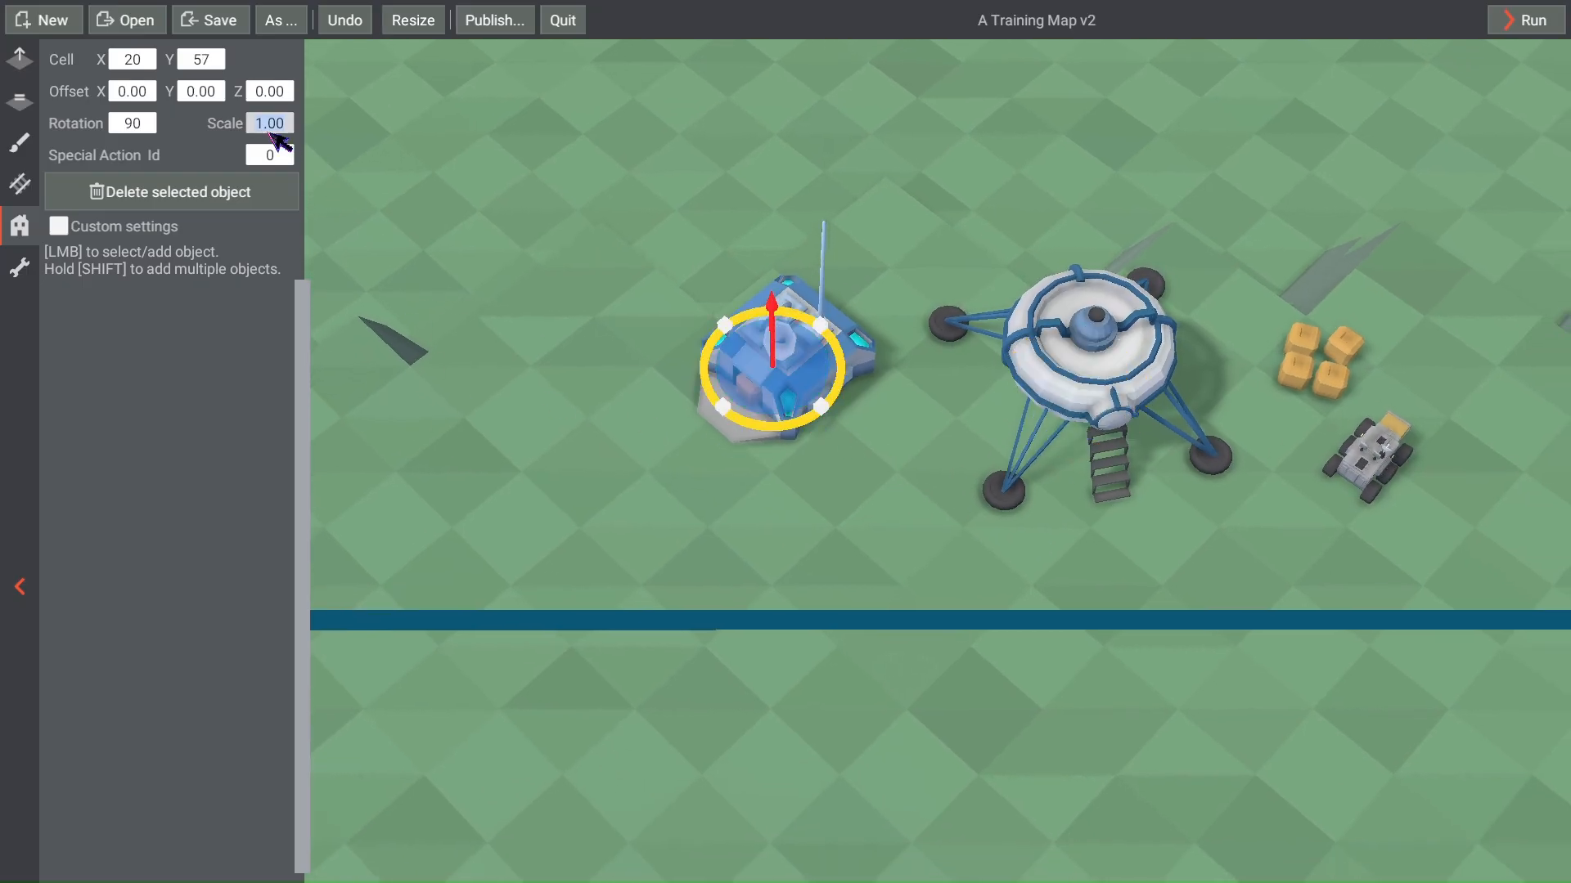
text(2)
key(Return)
Step: Scale the lunar lander to 0.75 and move it to cell 23, 59
click(1086, 337)
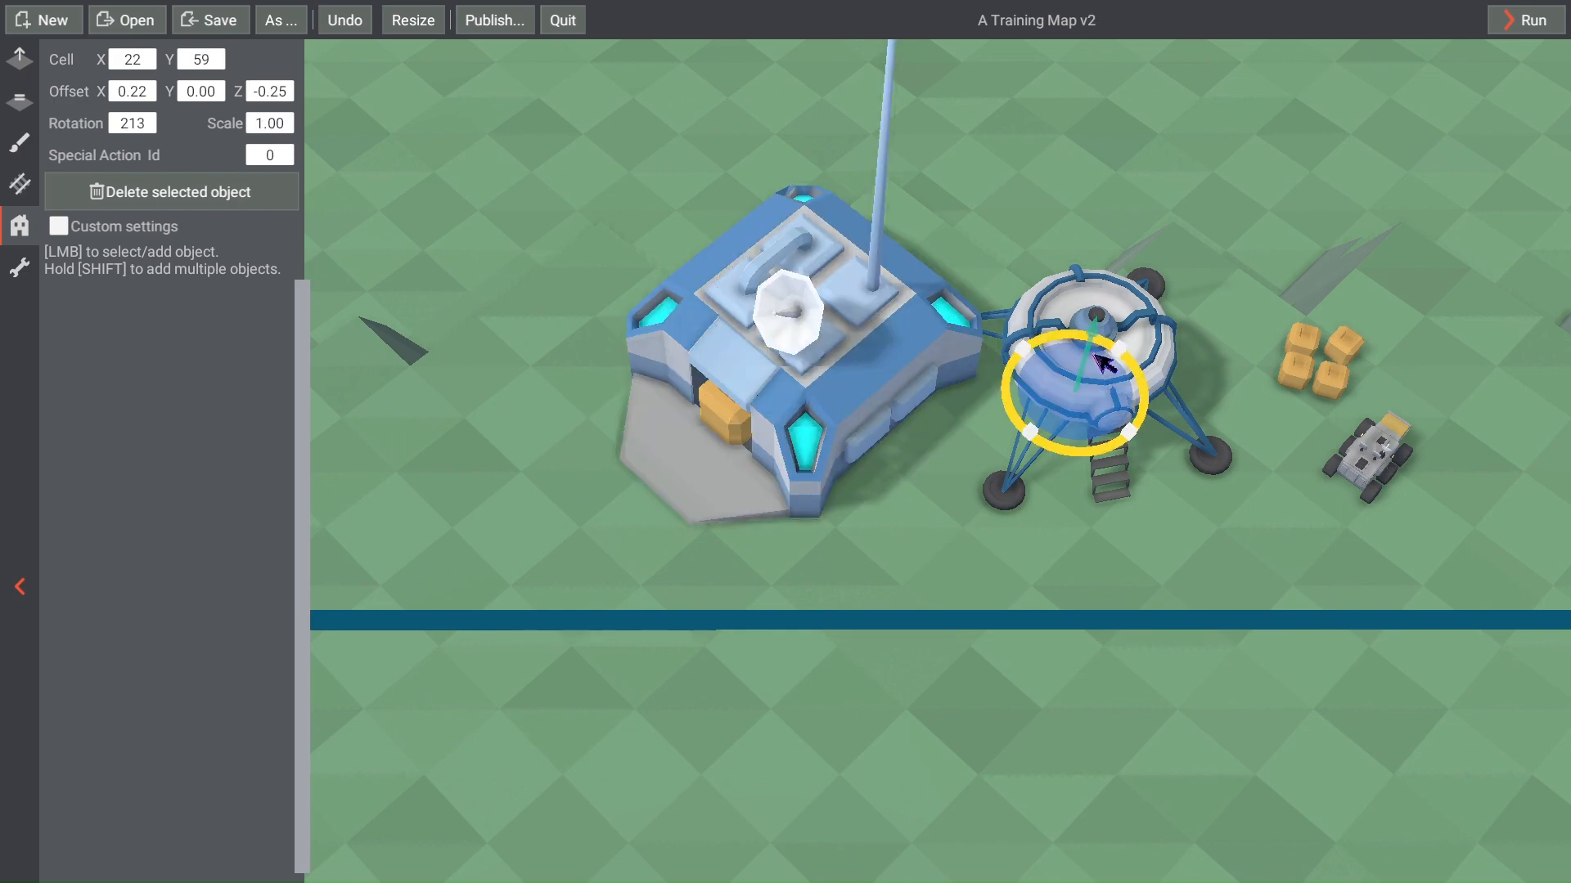
click(272, 122)
text(.7)
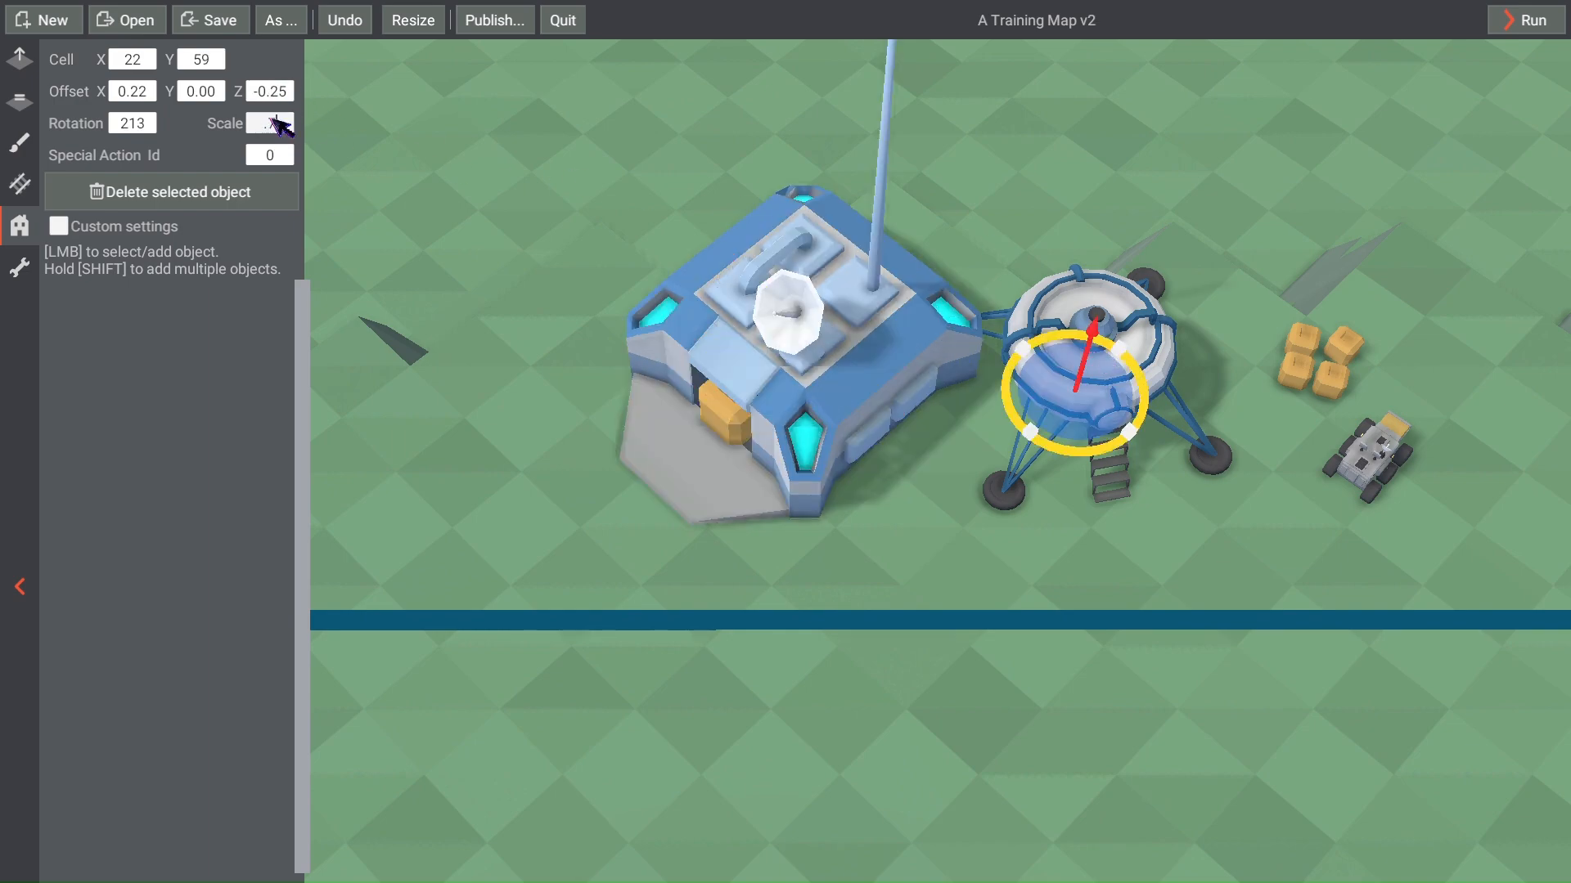
text(5)
key(Return)
drag(1078, 415, 1135, 436)
middle_drag(1108, 450, 922, 360)
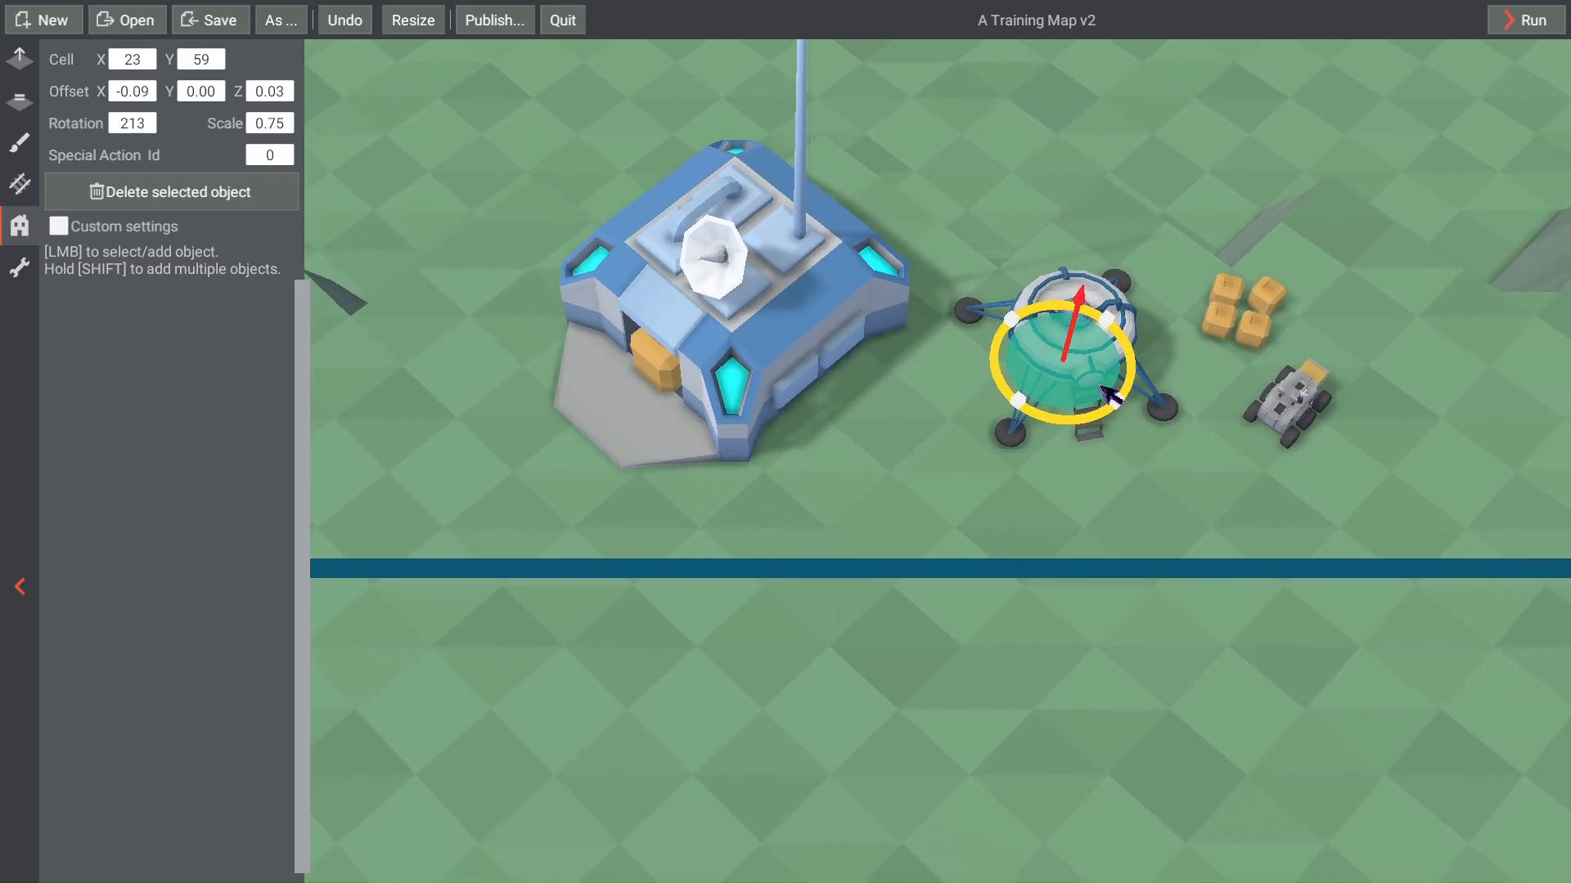
scroll(890, 584, down, 2)
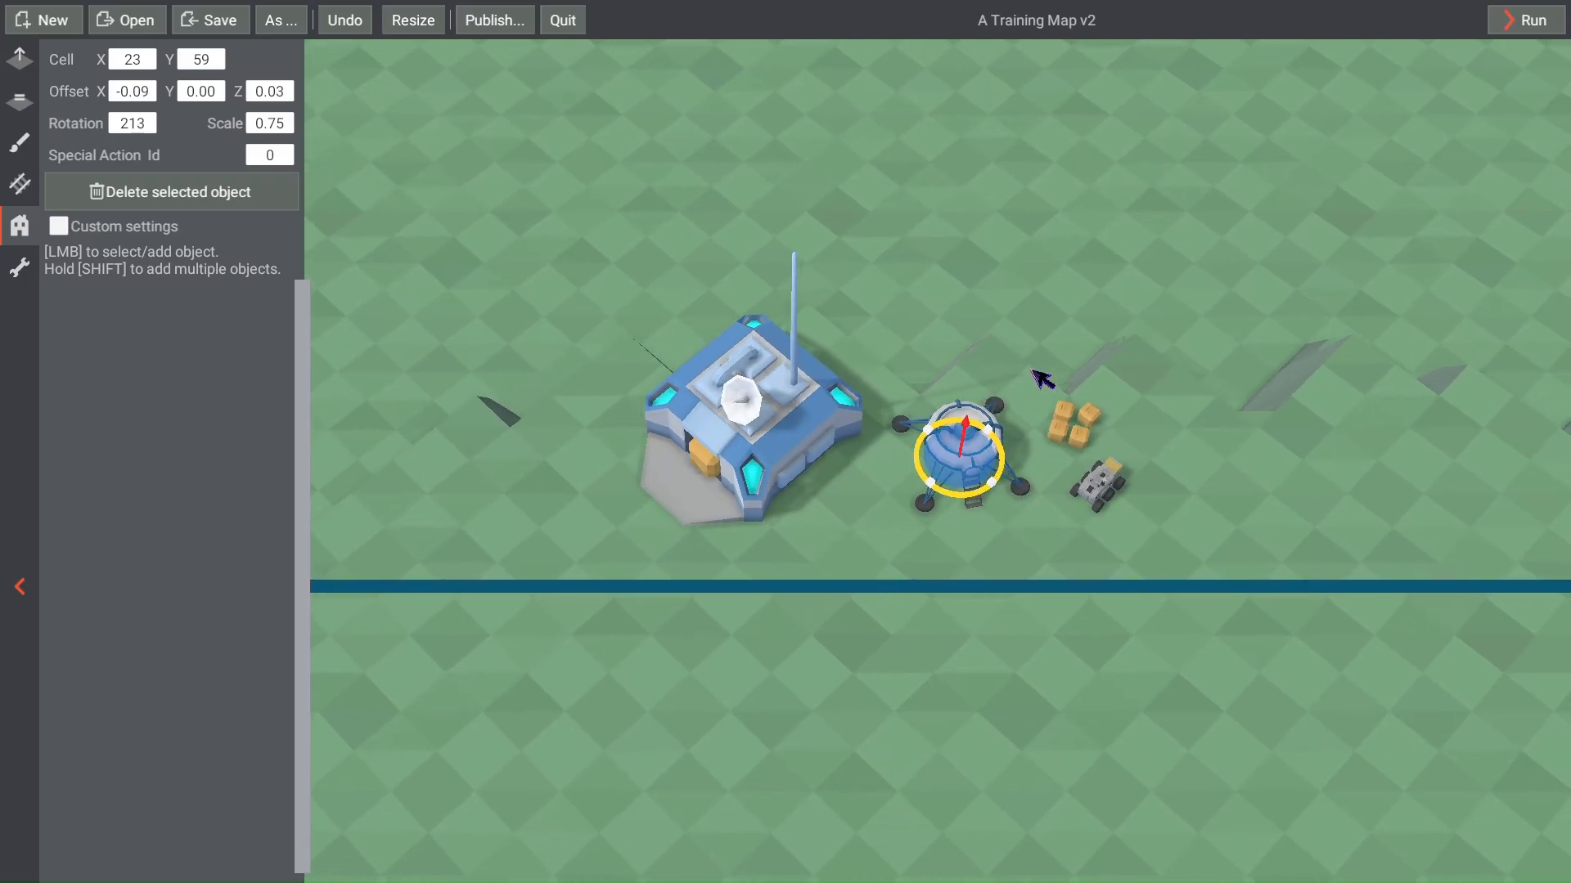
Step: Level the terrain behind the space base and along the cliff at target level 5 with a size 8 square brush, and save the map
click(19, 100)
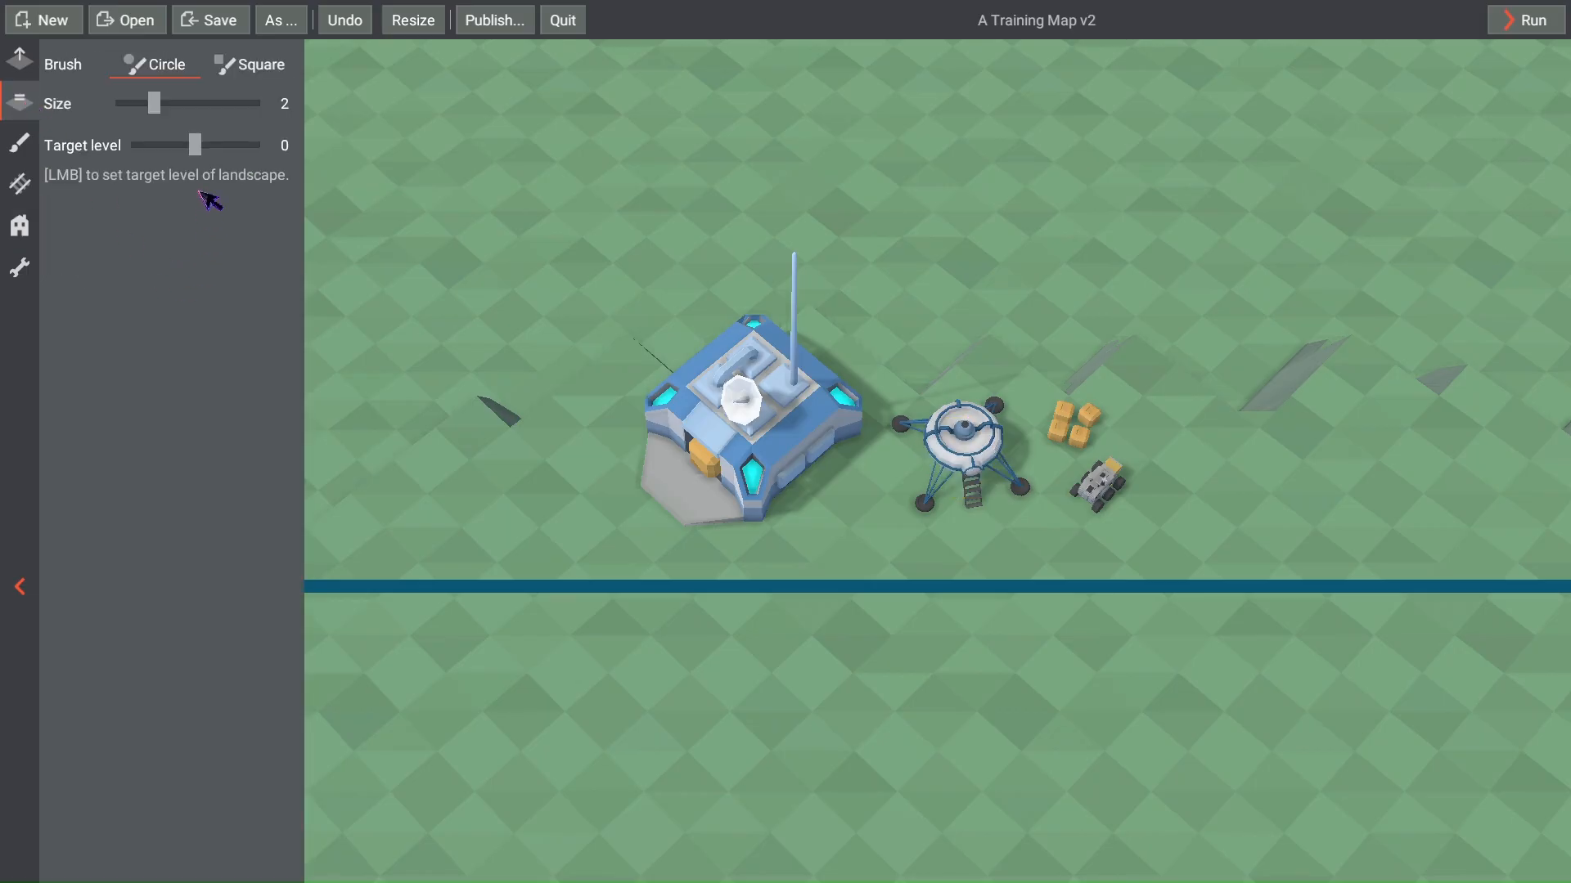
drag(154, 103, 253, 103)
click(251, 65)
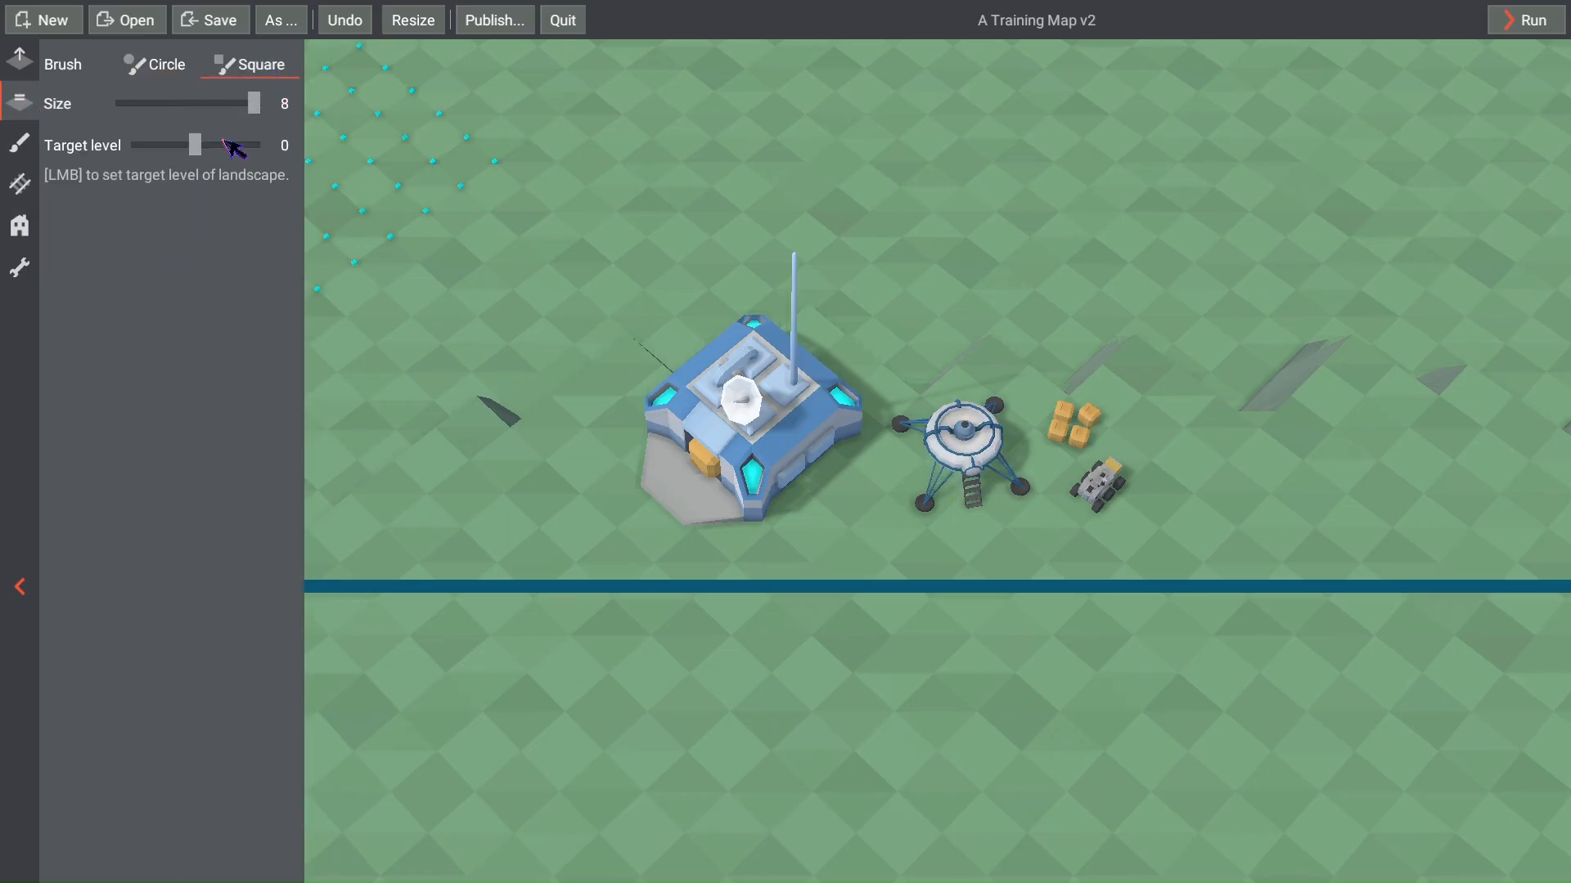
drag(198, 149, 217, 149)
mouse_move(710, 233)
mouse_down()
mouse_move(1084, 279)
mouse_move(1442, 256)
mouse_move(454, 309)
mouse_move(454, 182)
mouse_move(679, 327)
mouse_up()
key(a)
click(624, 308)
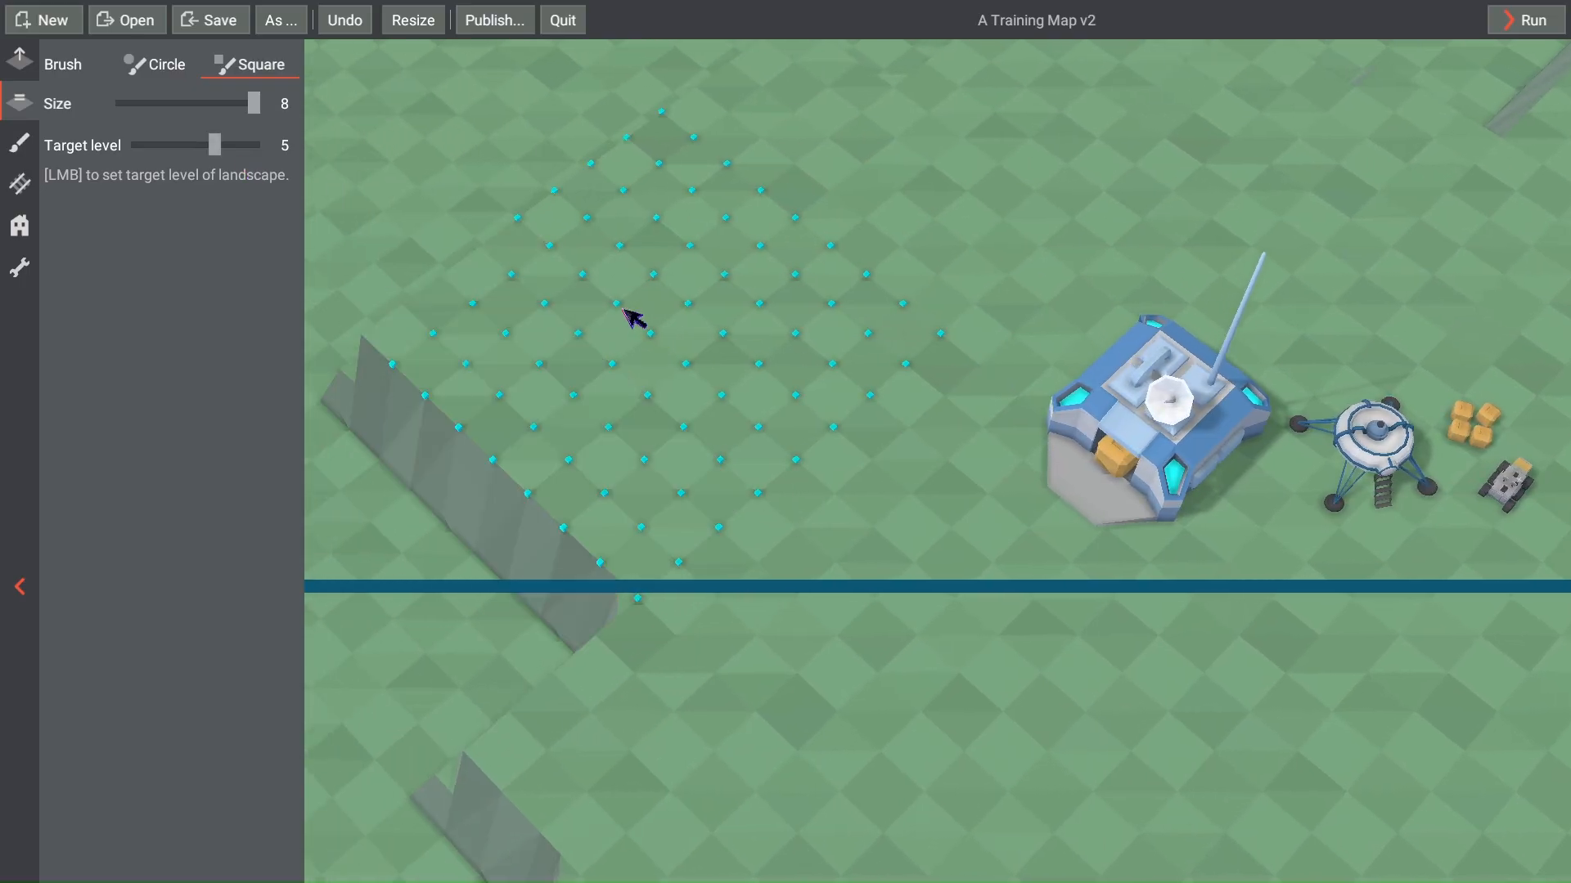
key(a)
key(s)
click(806, 309)
key(s)
key(s)
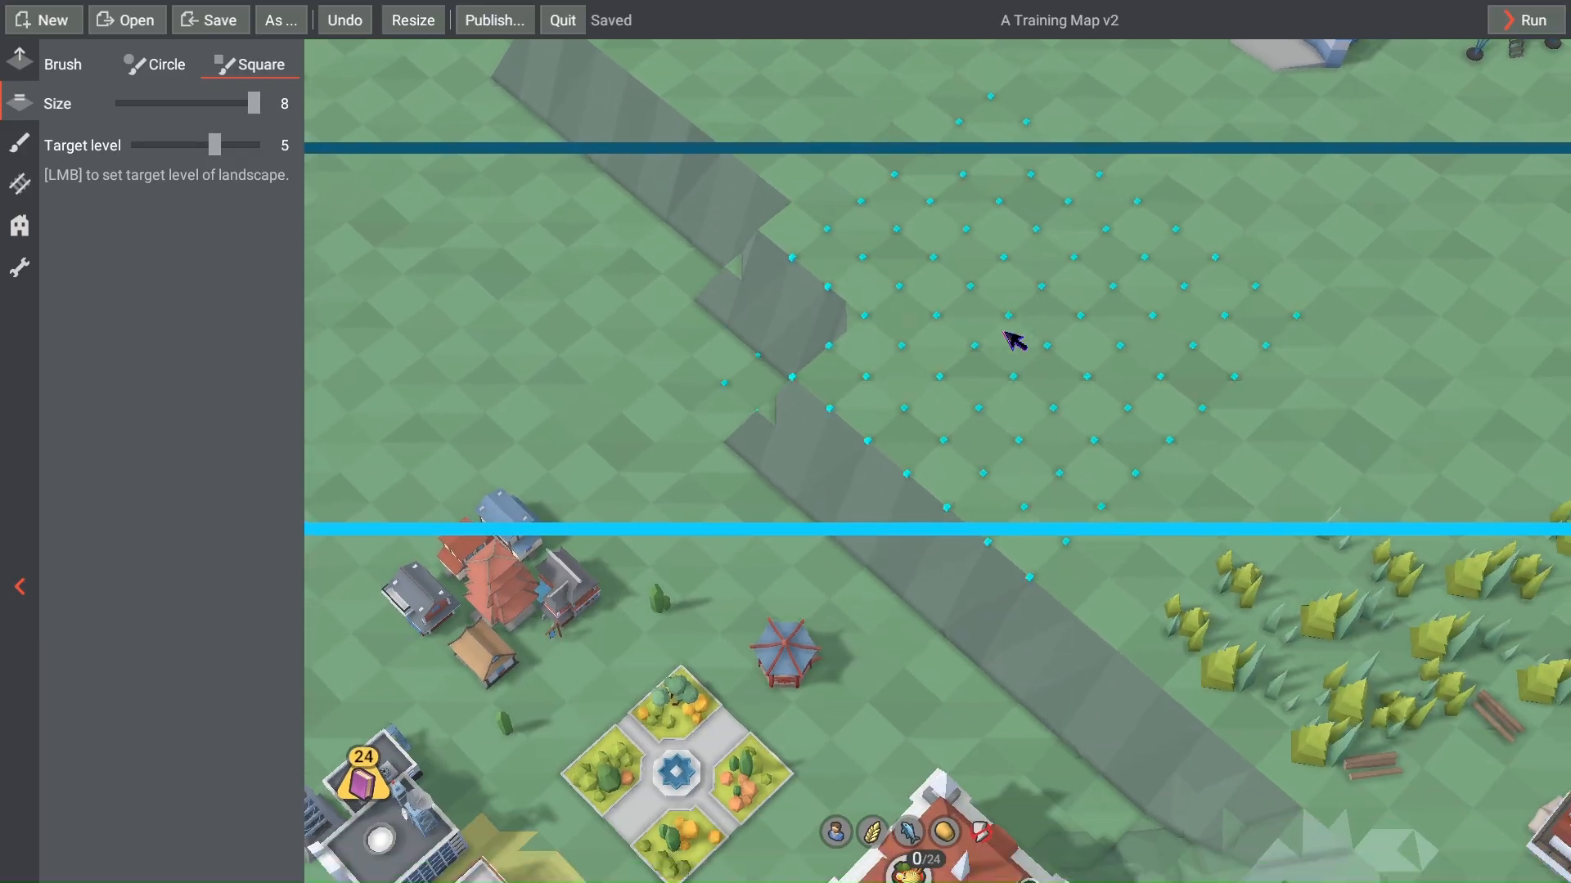
Step: Raise the terrain at the cliff's end between the red-roofed building and the forest with a size 2 circle brush
key(d)
key(s)
key(w)
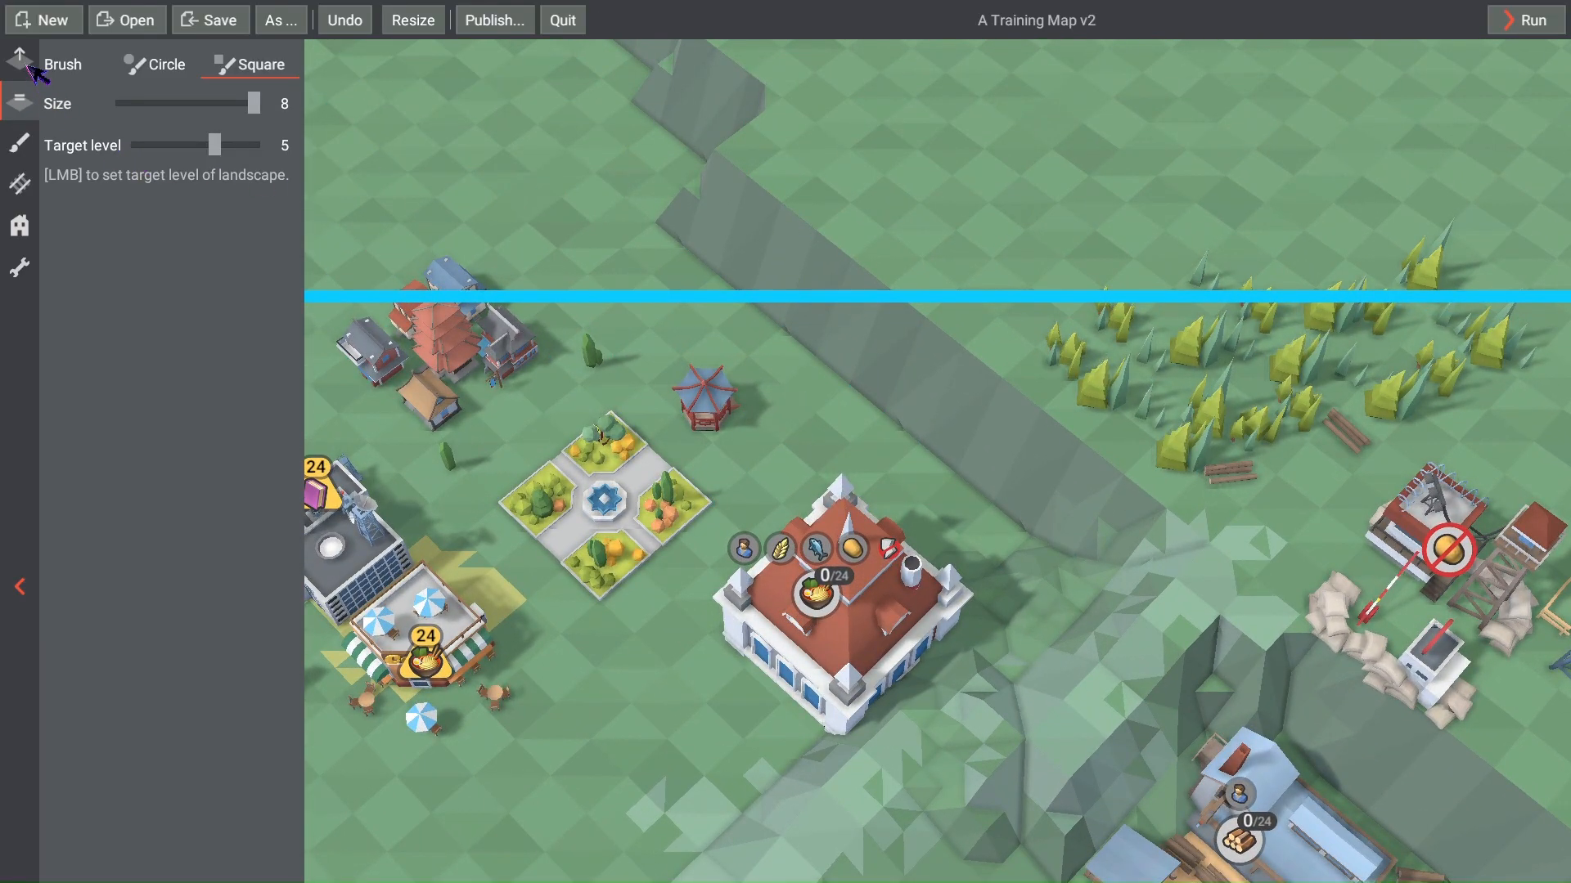
click(19, 102)
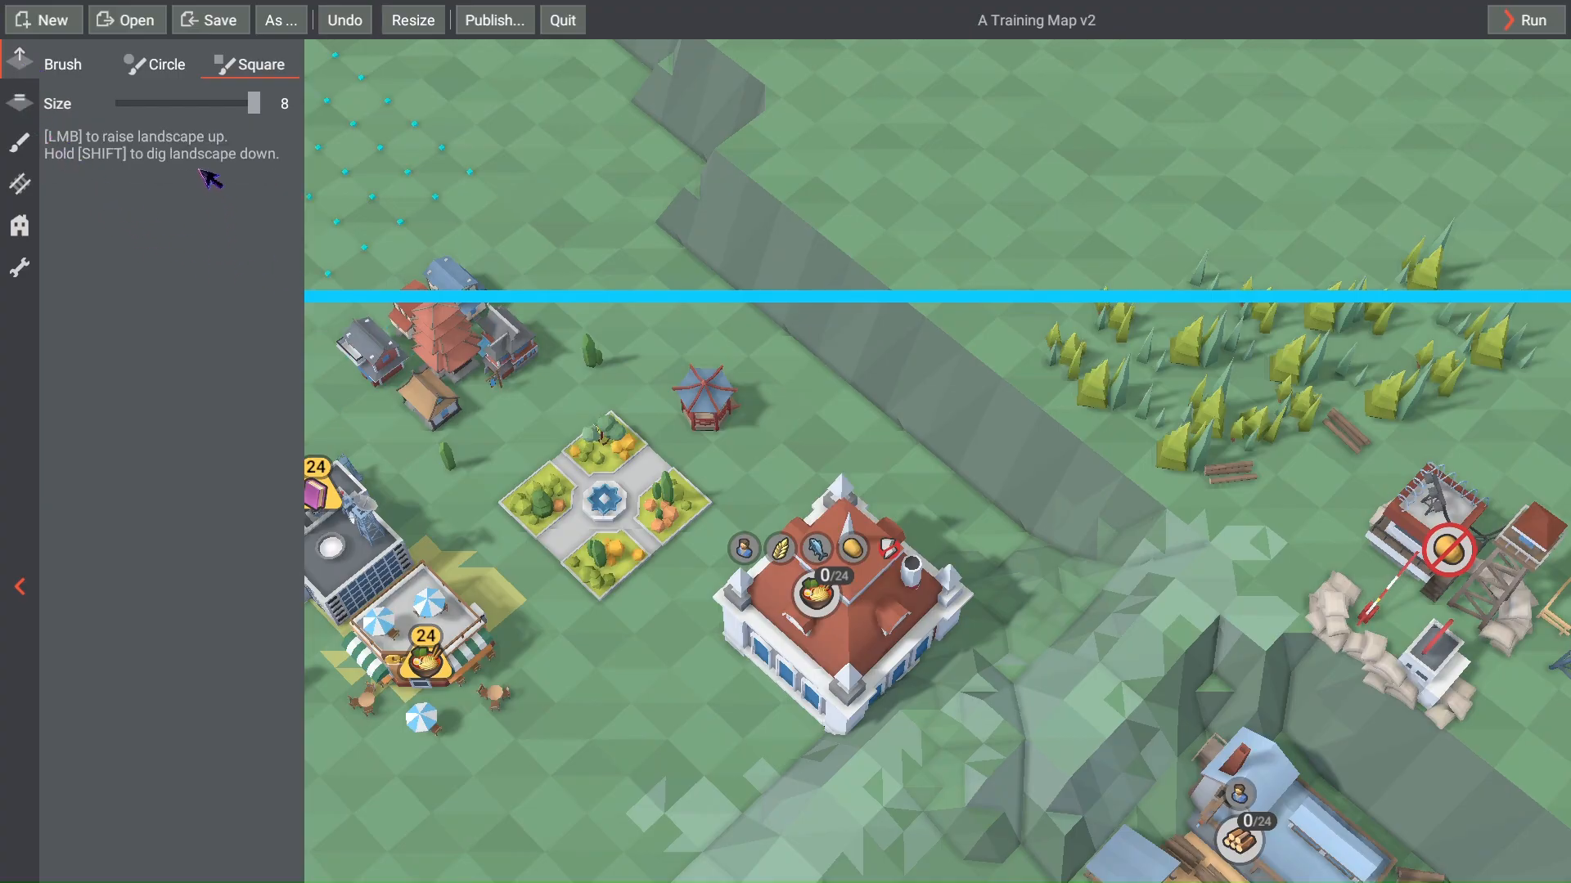
drag(262, 102, 157, 104)
click(163, 70)
key(d)
key(s)
scroll(720, 446, up, 3)
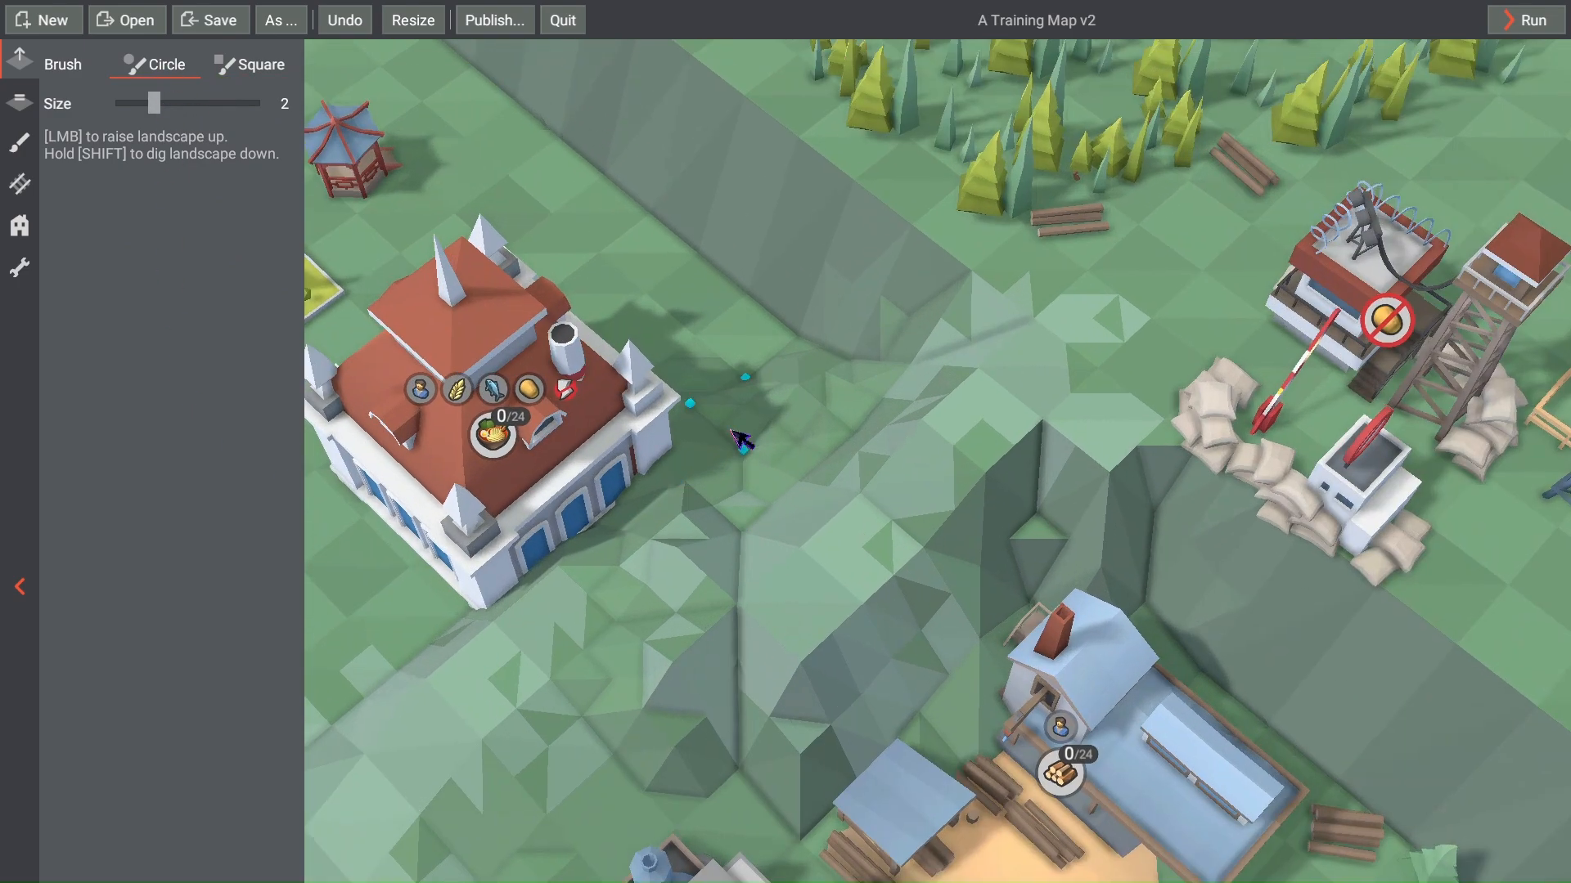
key(w)
click(780, 490)
click(728, 430)
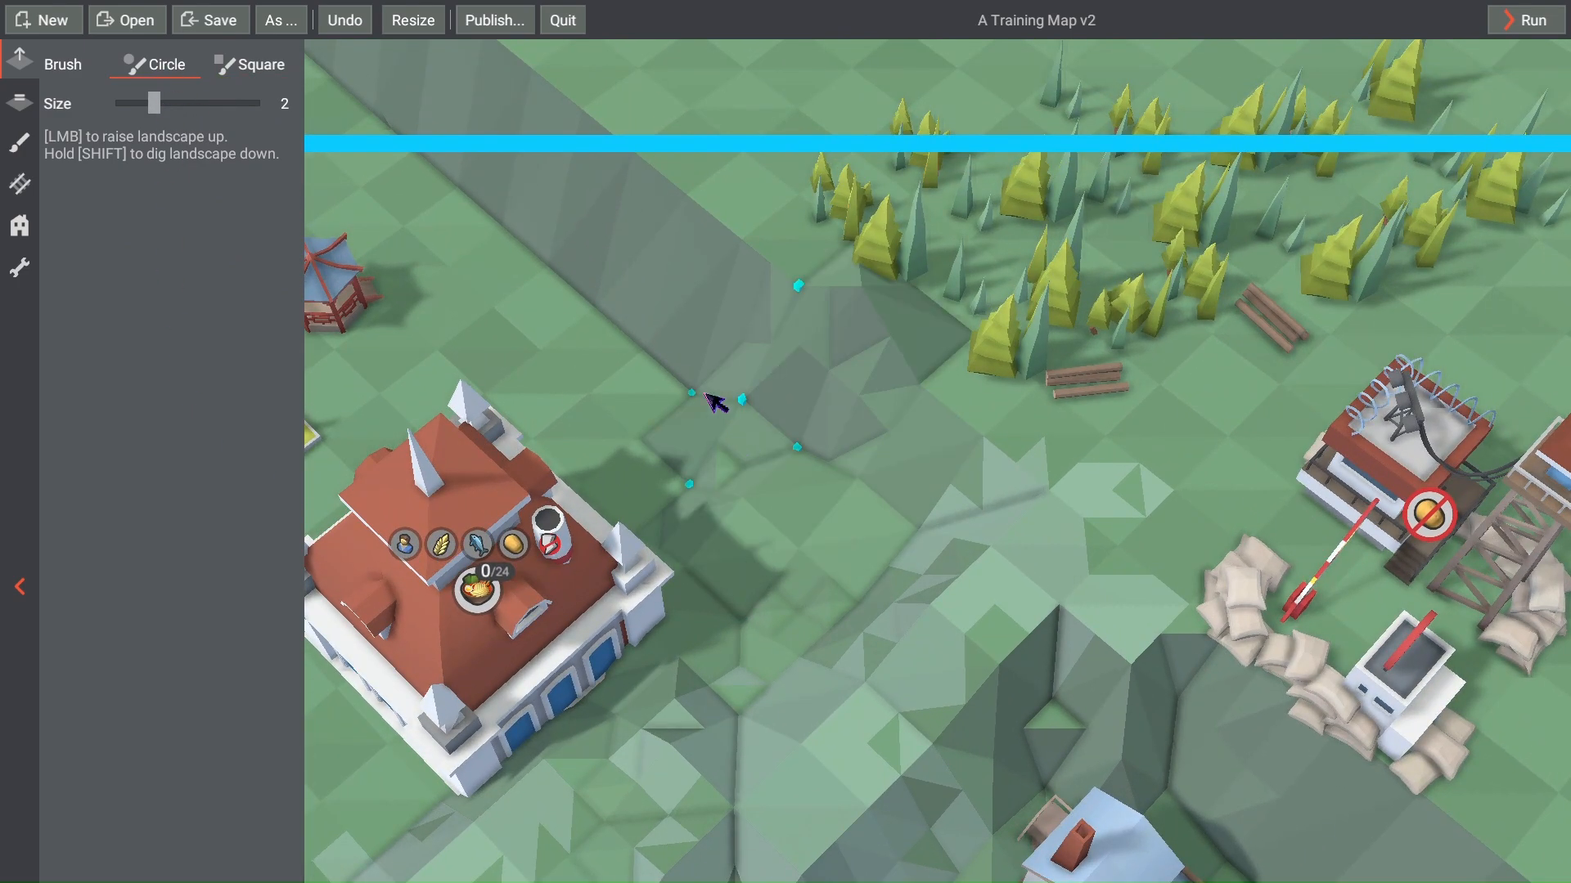
Step: Raise small bumps along the foot of the cliff between the pavilion and the red-roofed building
click(674, 361)
key(a)
key(w)
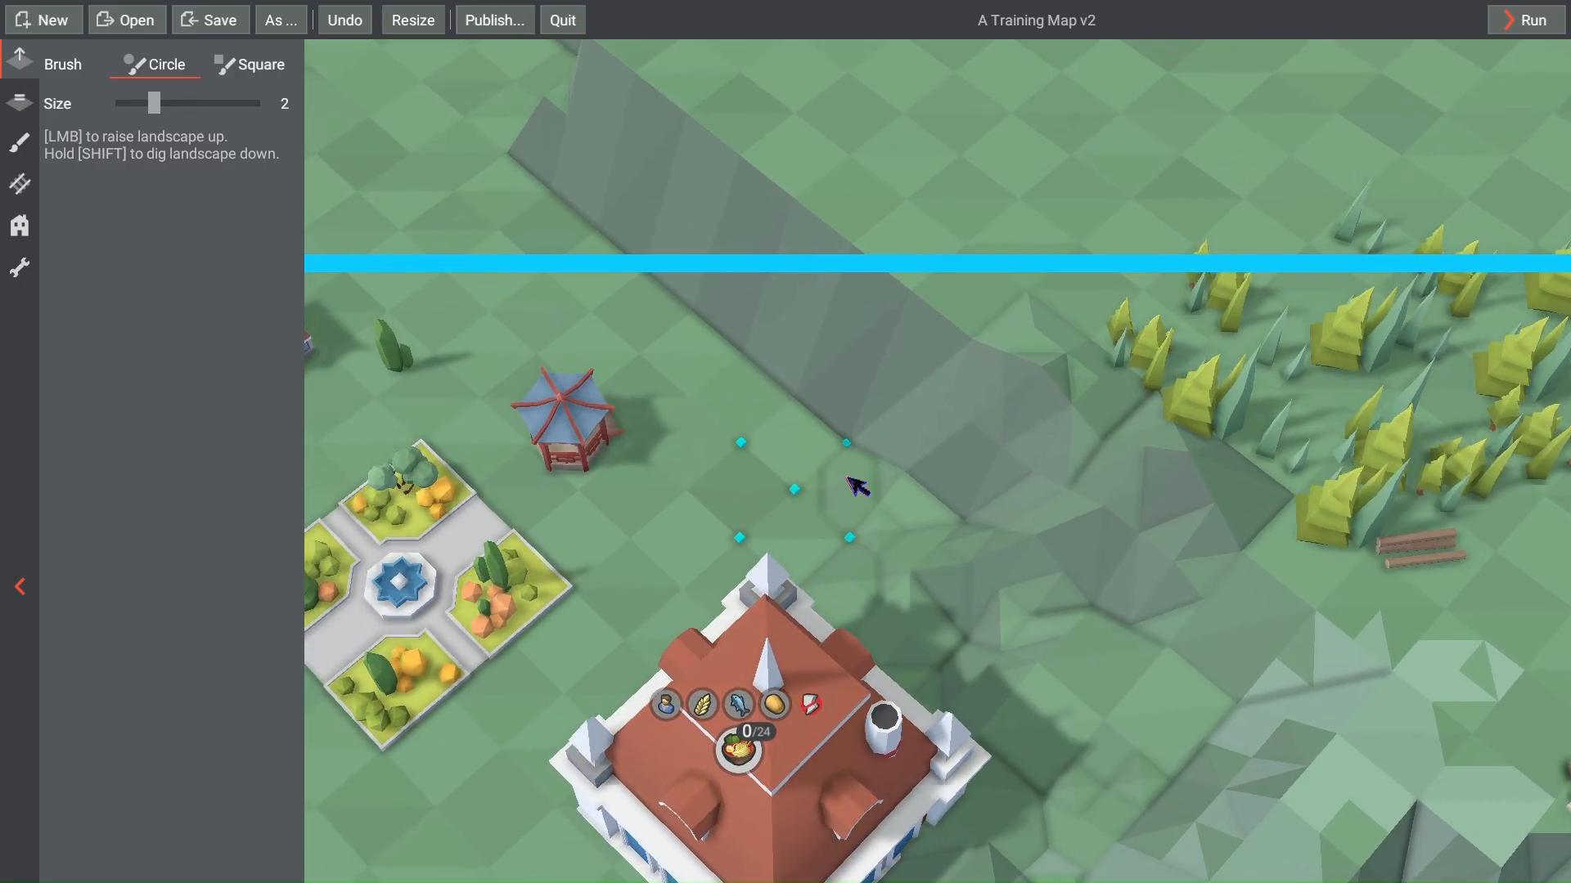
click(890, 464)
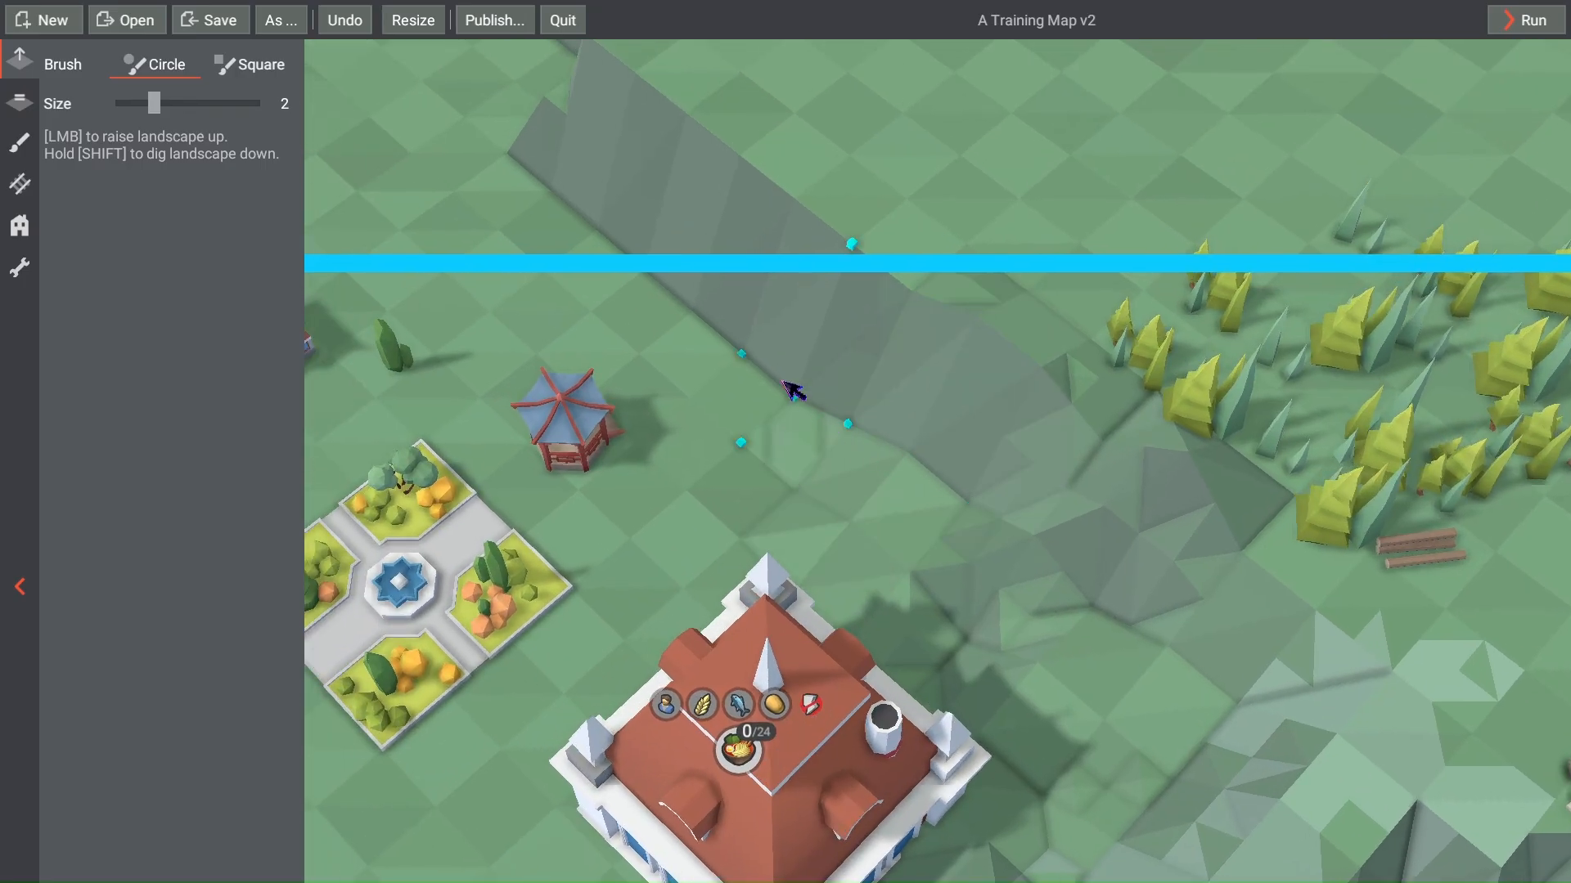
click(786, 382)
key(d)
key(w)
key(d)
key(s)
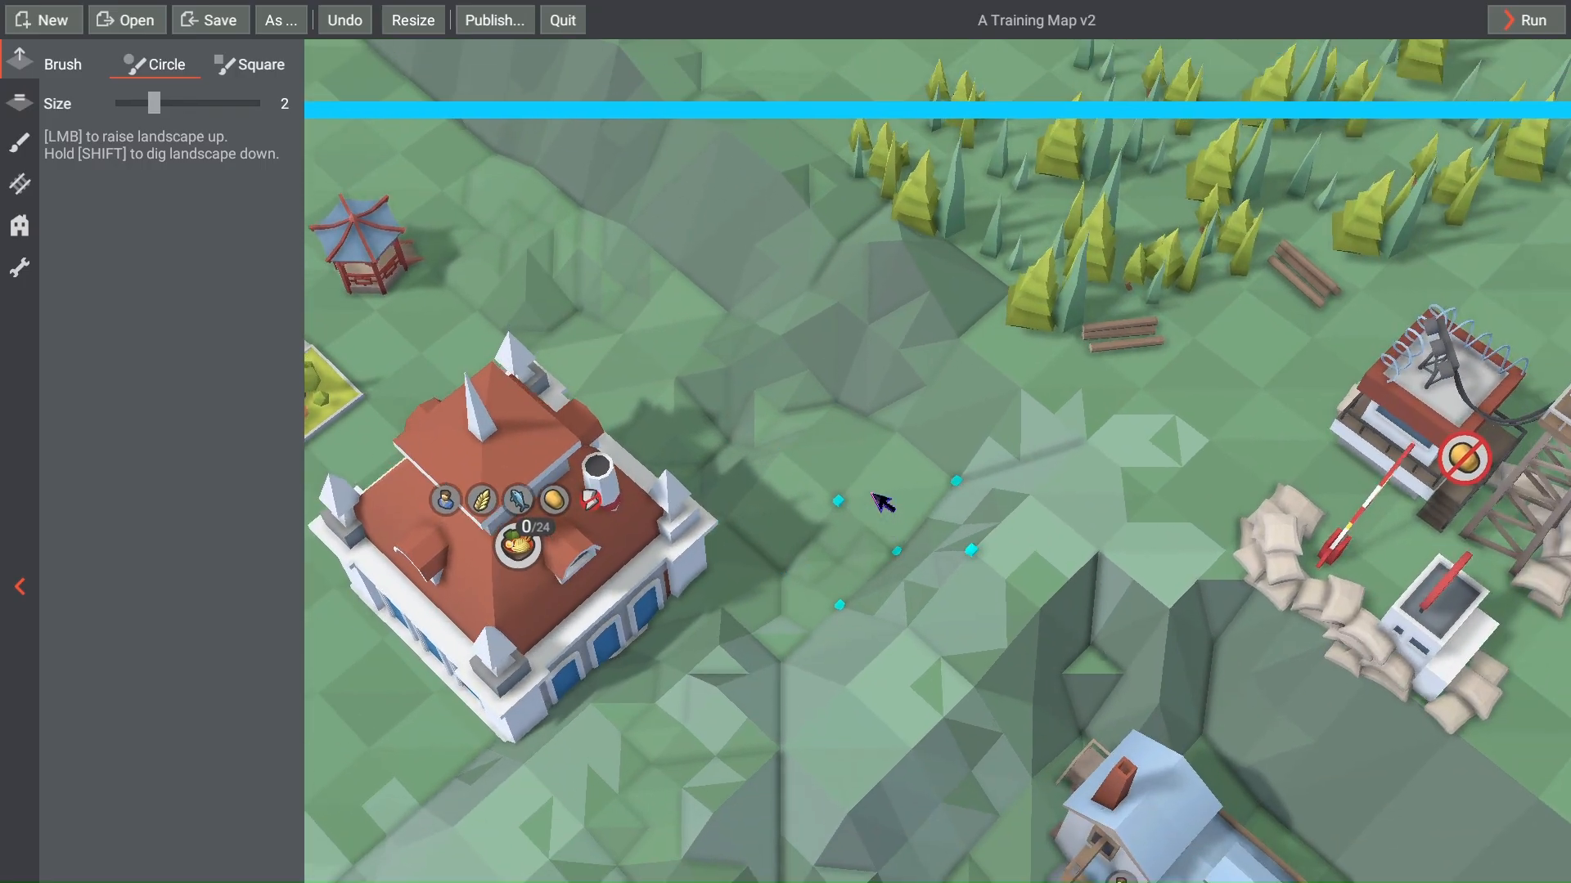
Step: Roughen the cliff face and its upper edge beside the forest by raising uneven bumps
key(w)
key(a)
key(w)
key(d)
key(w)
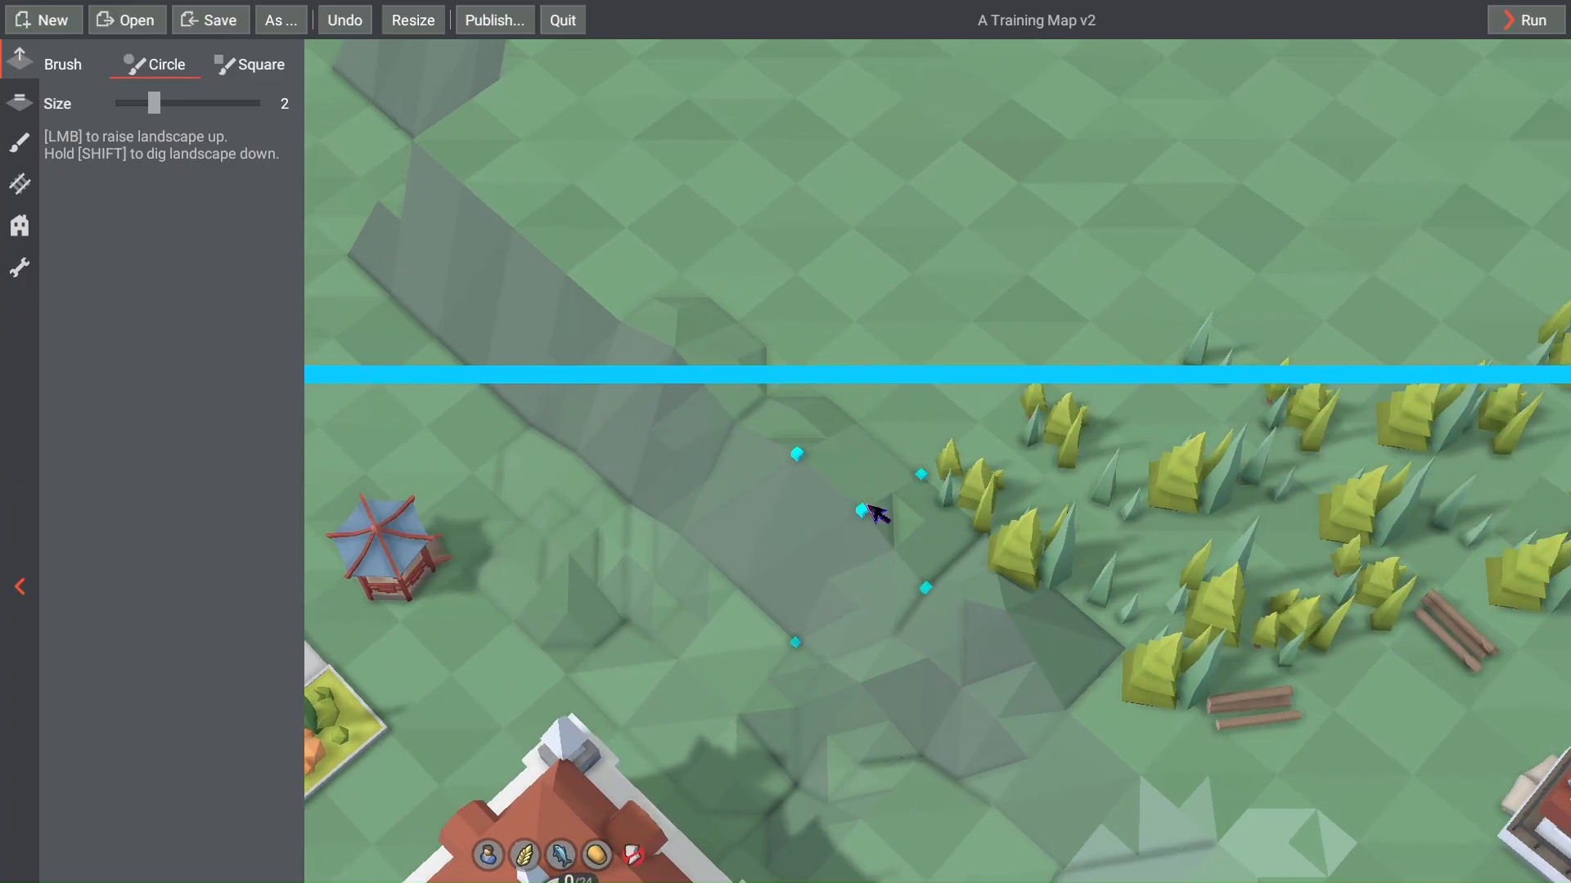
key(s)
key(d)
key(s)
key(w)
key(a)
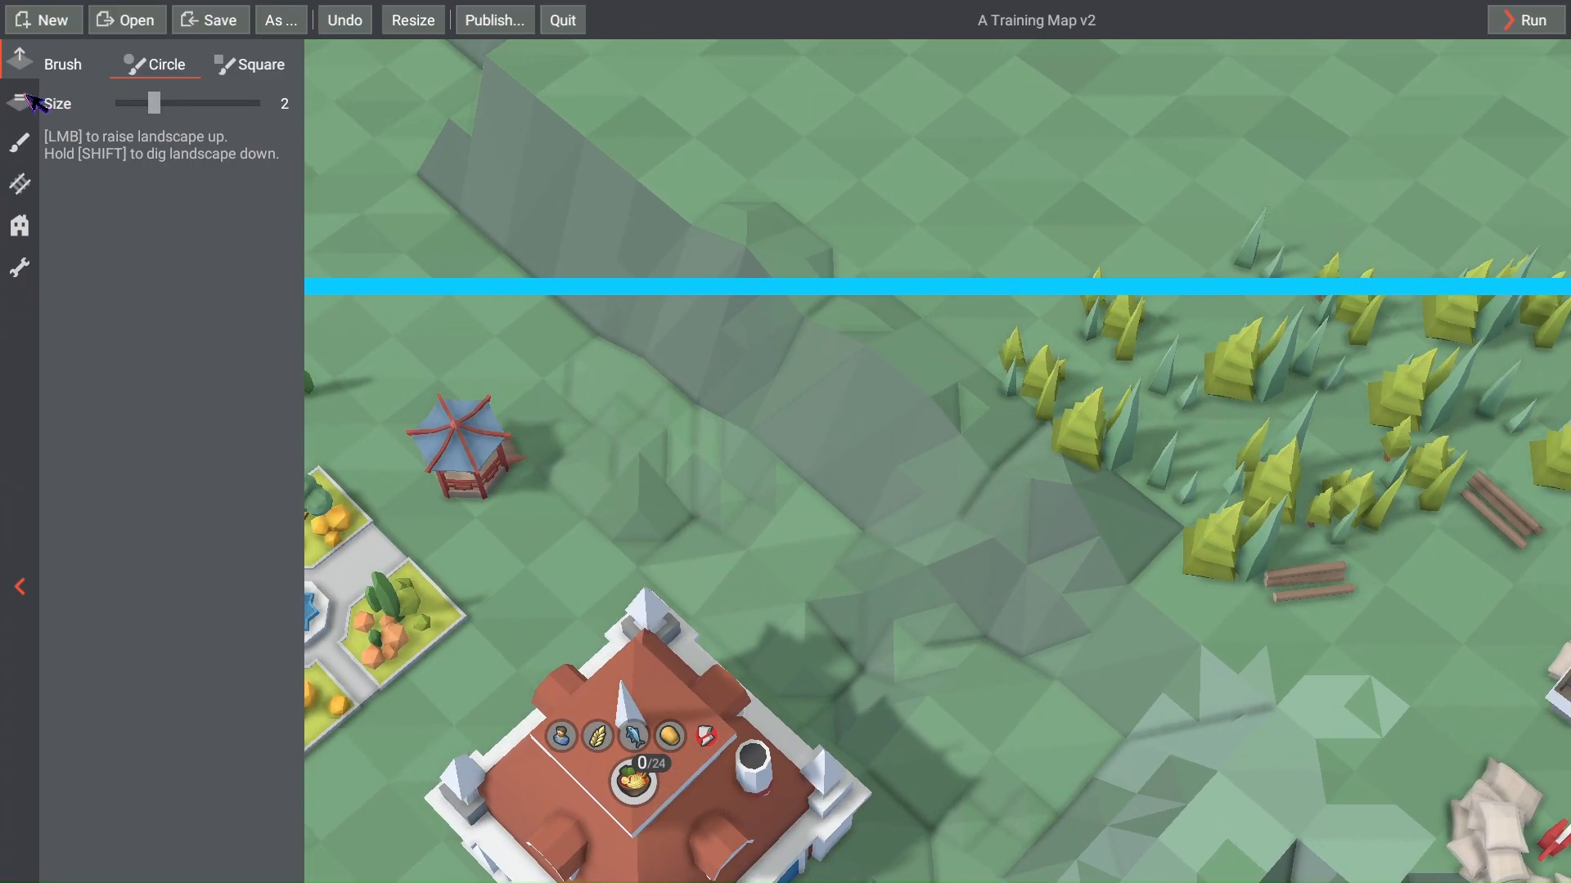
Step: Level the bumps on the cliff top beside the forest at target level 5 with a size 2 square brush
click(20, 101)
click(246, 67)
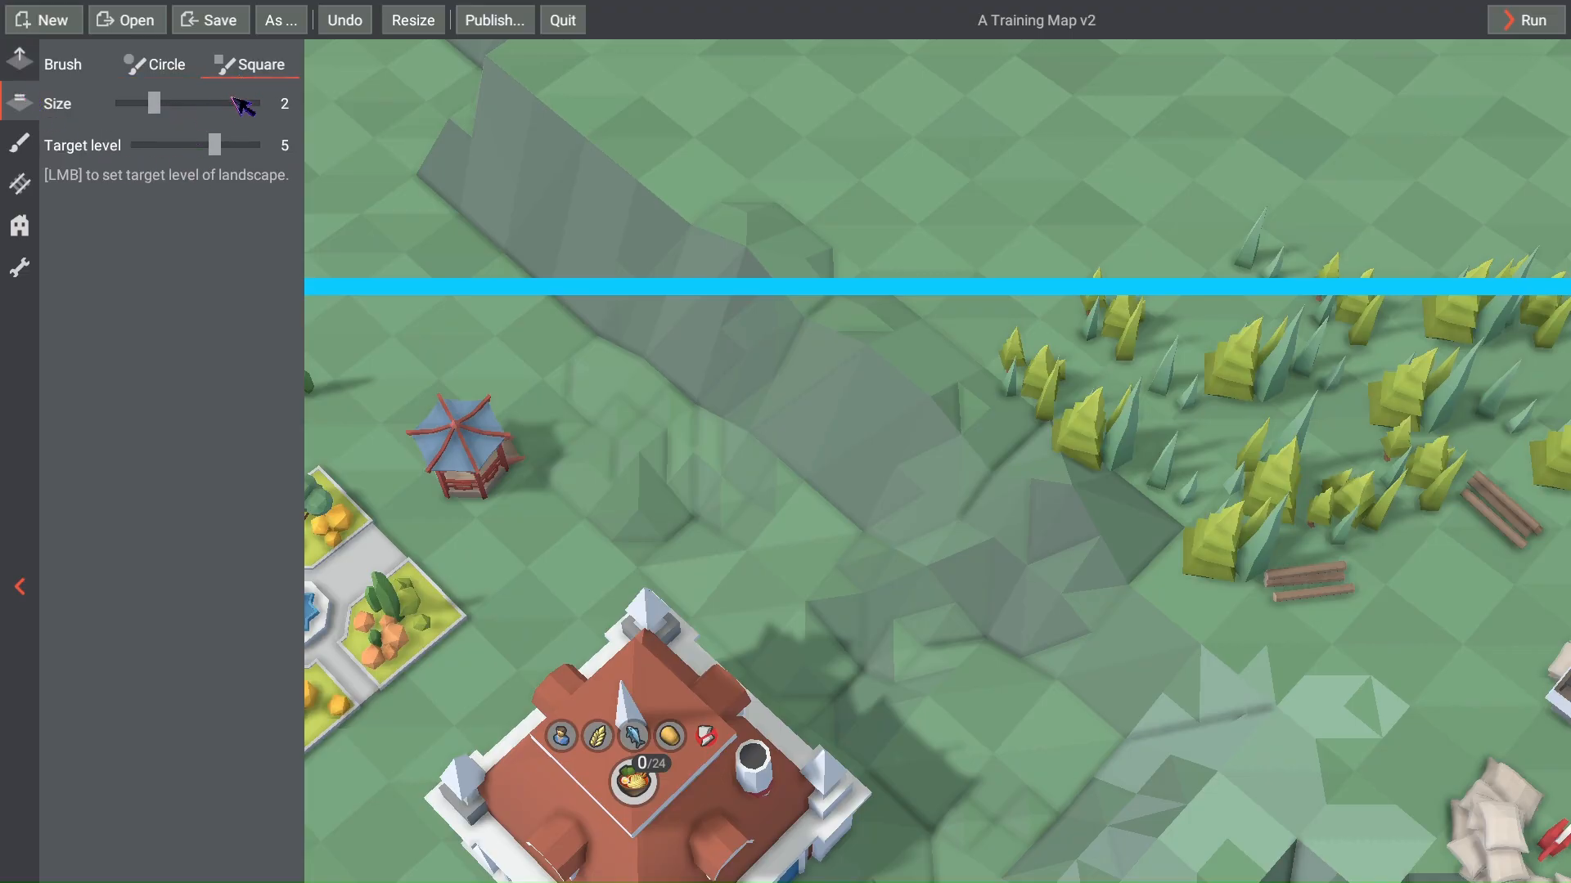
drag(865, 233, 1055, 351)
click(1059, 393)
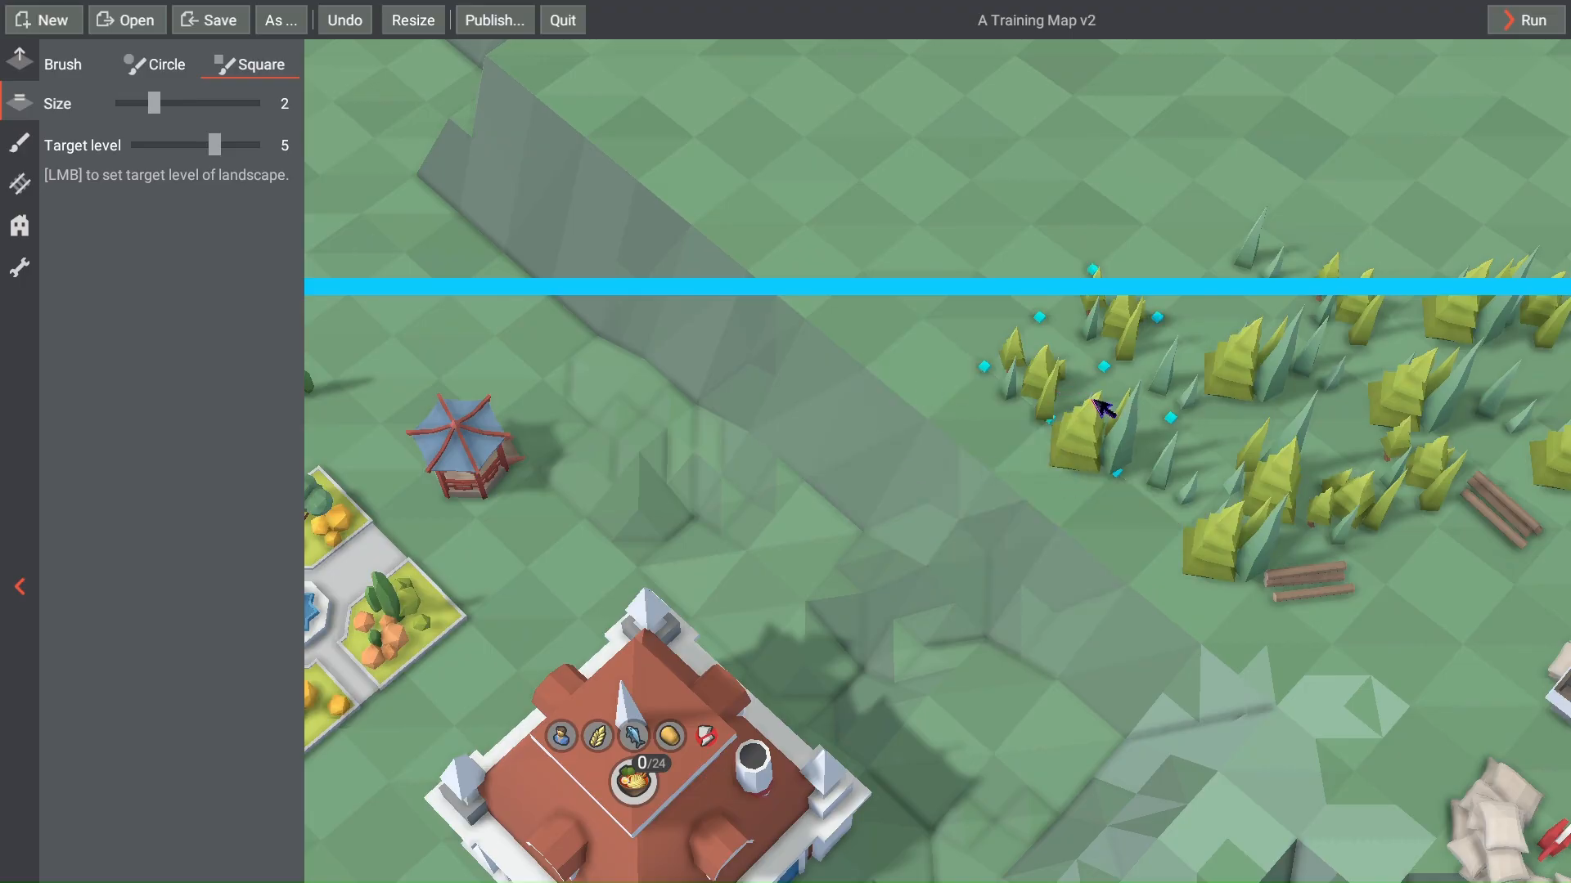
mouse_move(1069, 378)
middle_down()
mouse_move(1040, 377)
mouse_move(1060, 405)
middle_up()
key(w)
key(a)
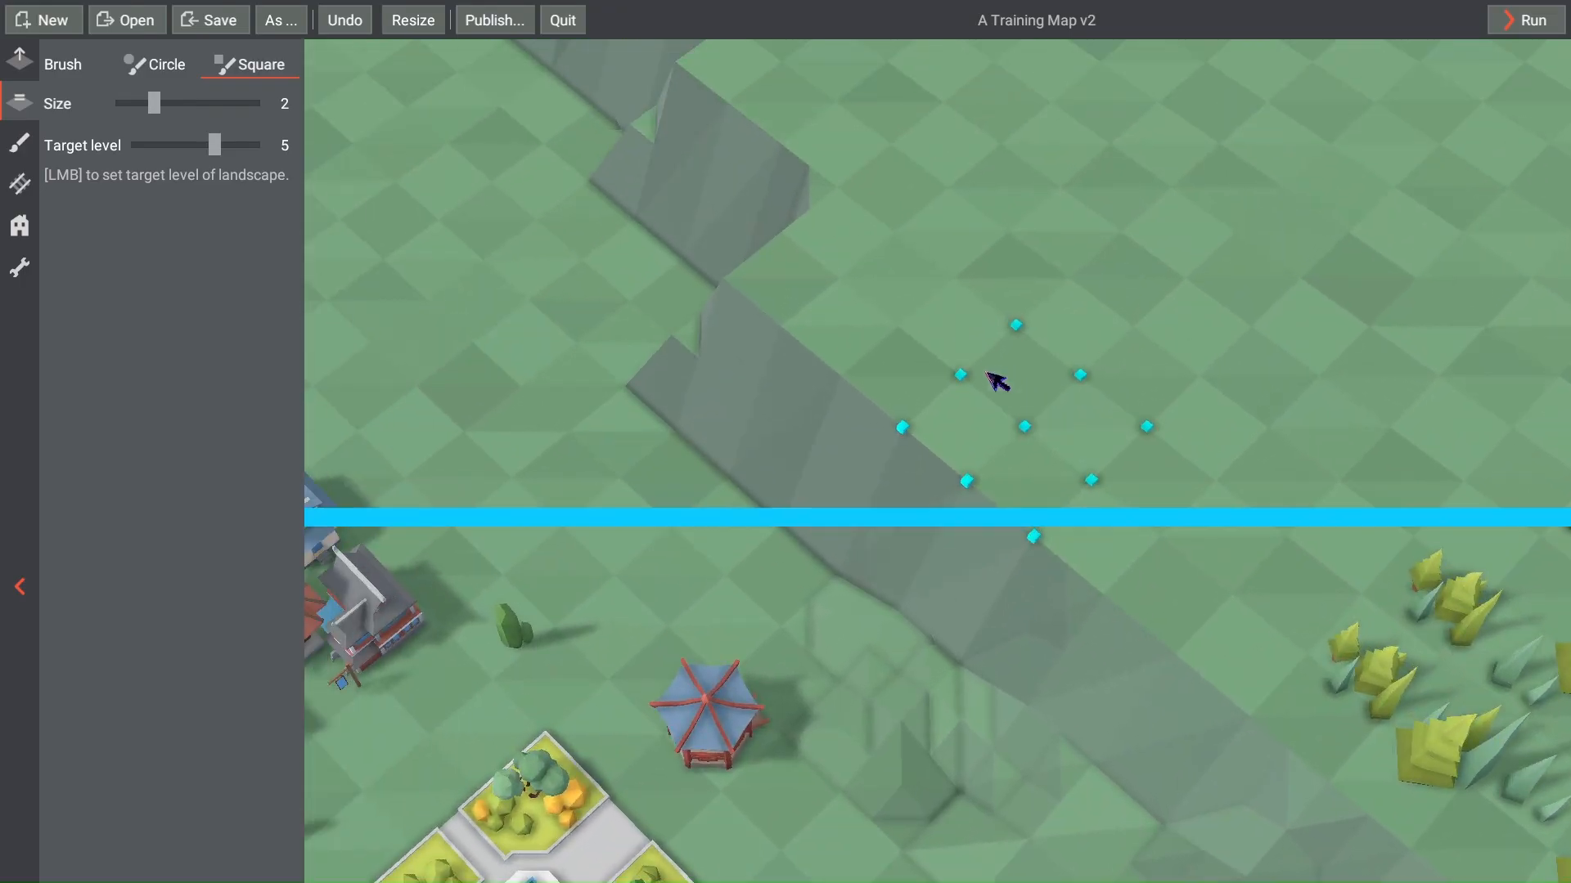
Step: Raise rough hills below the cliff behind the pagoda, trim the upper ground at level 5 with a size 8 square brush, and save
key(s)
scroll(921, 311, down, 3)
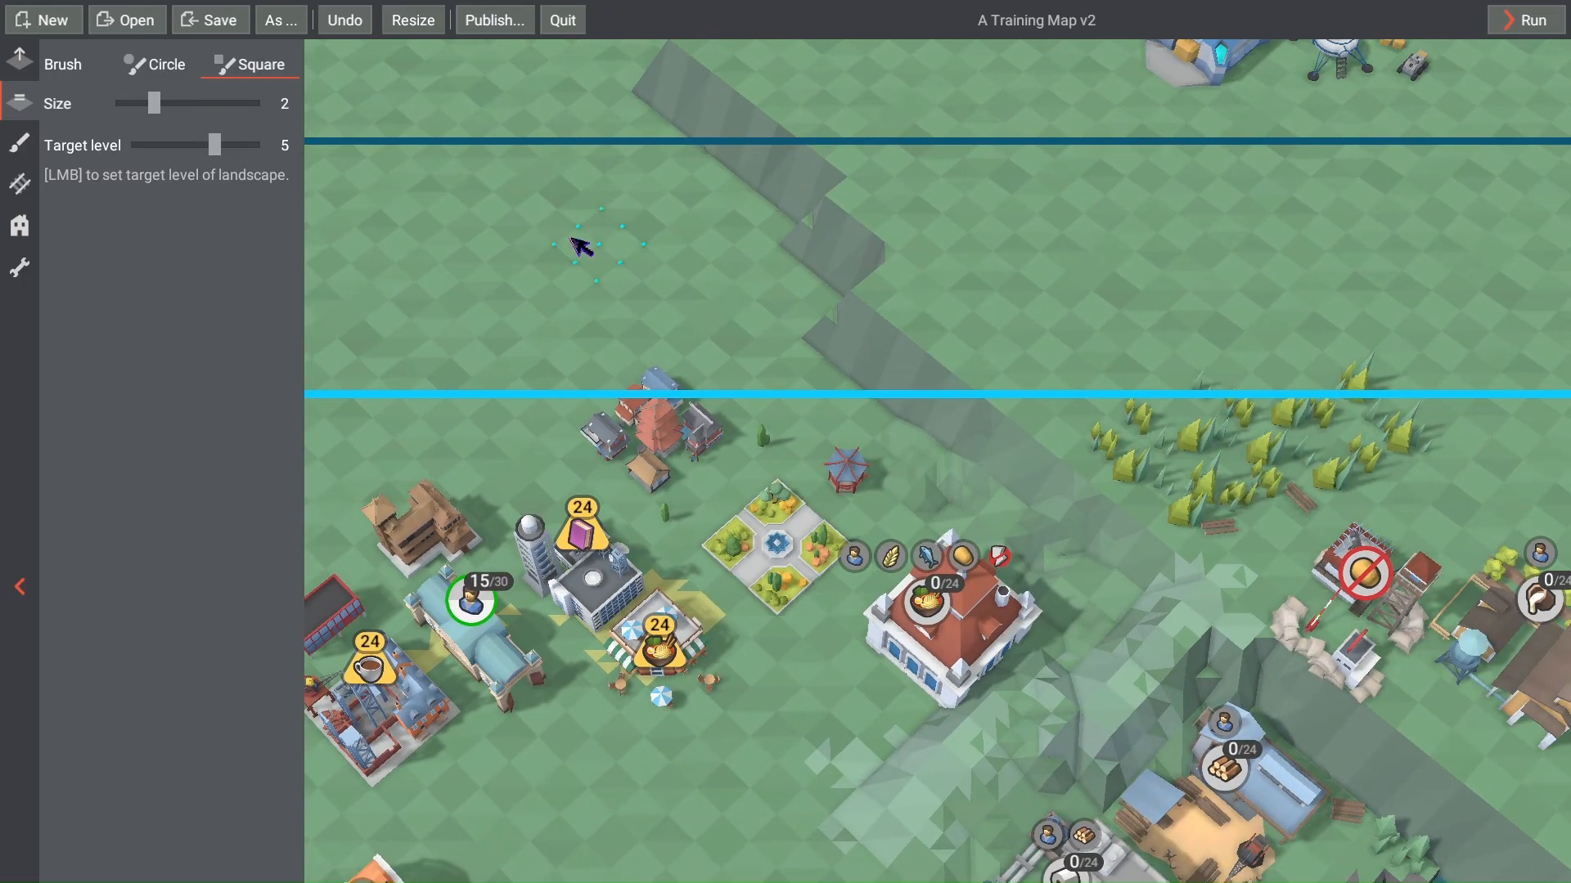
click(18, 69)
scroll(749, 287, up, 3)
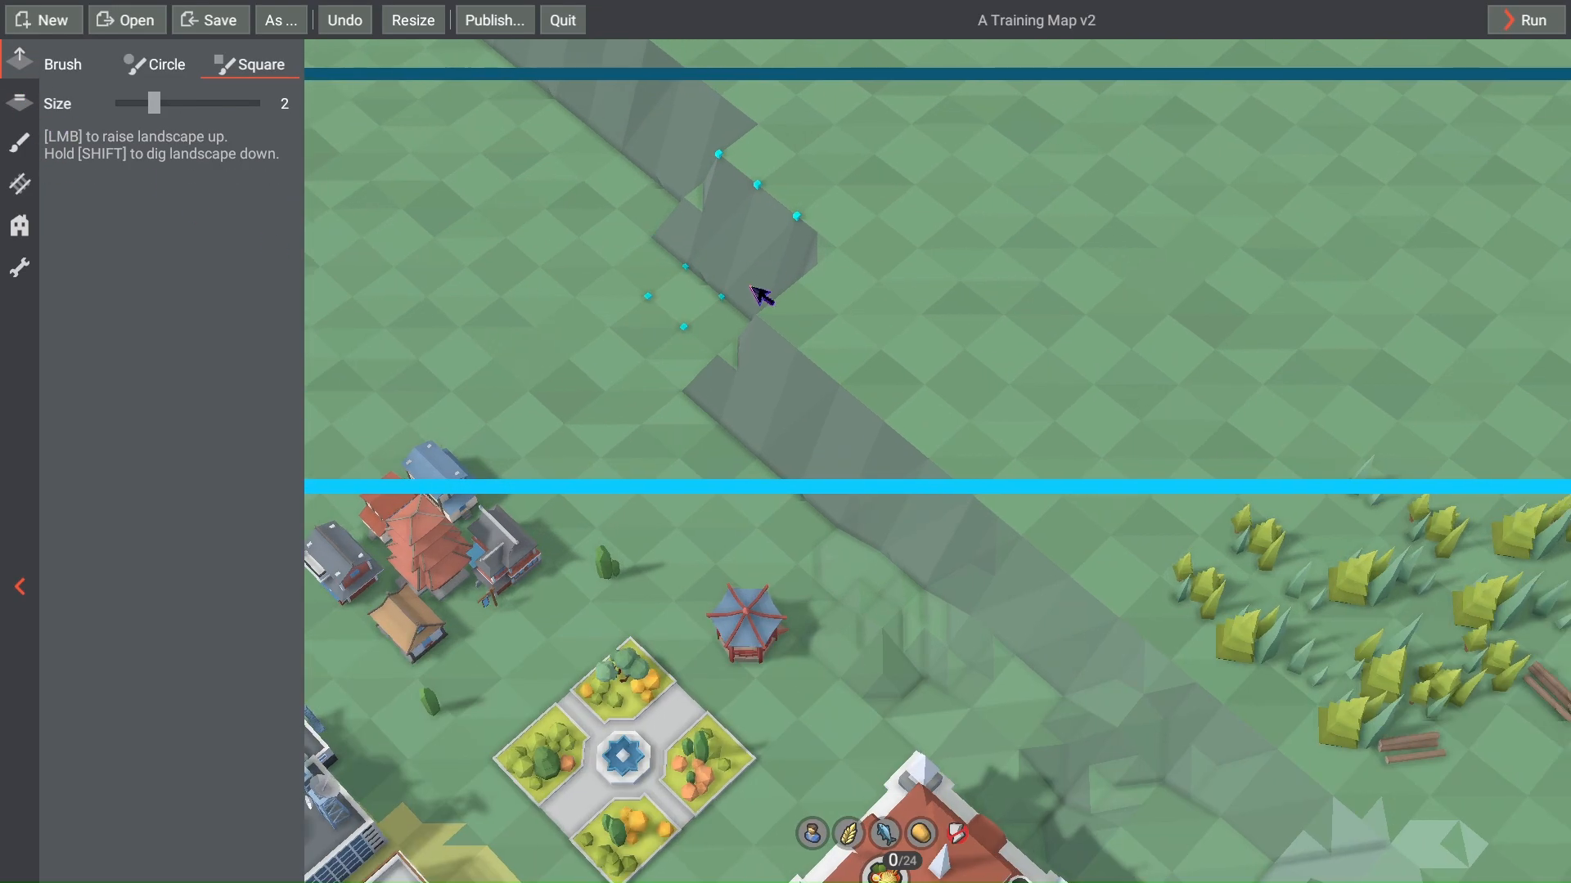
click(528, 359)
drag(605, 381, 876, 374)
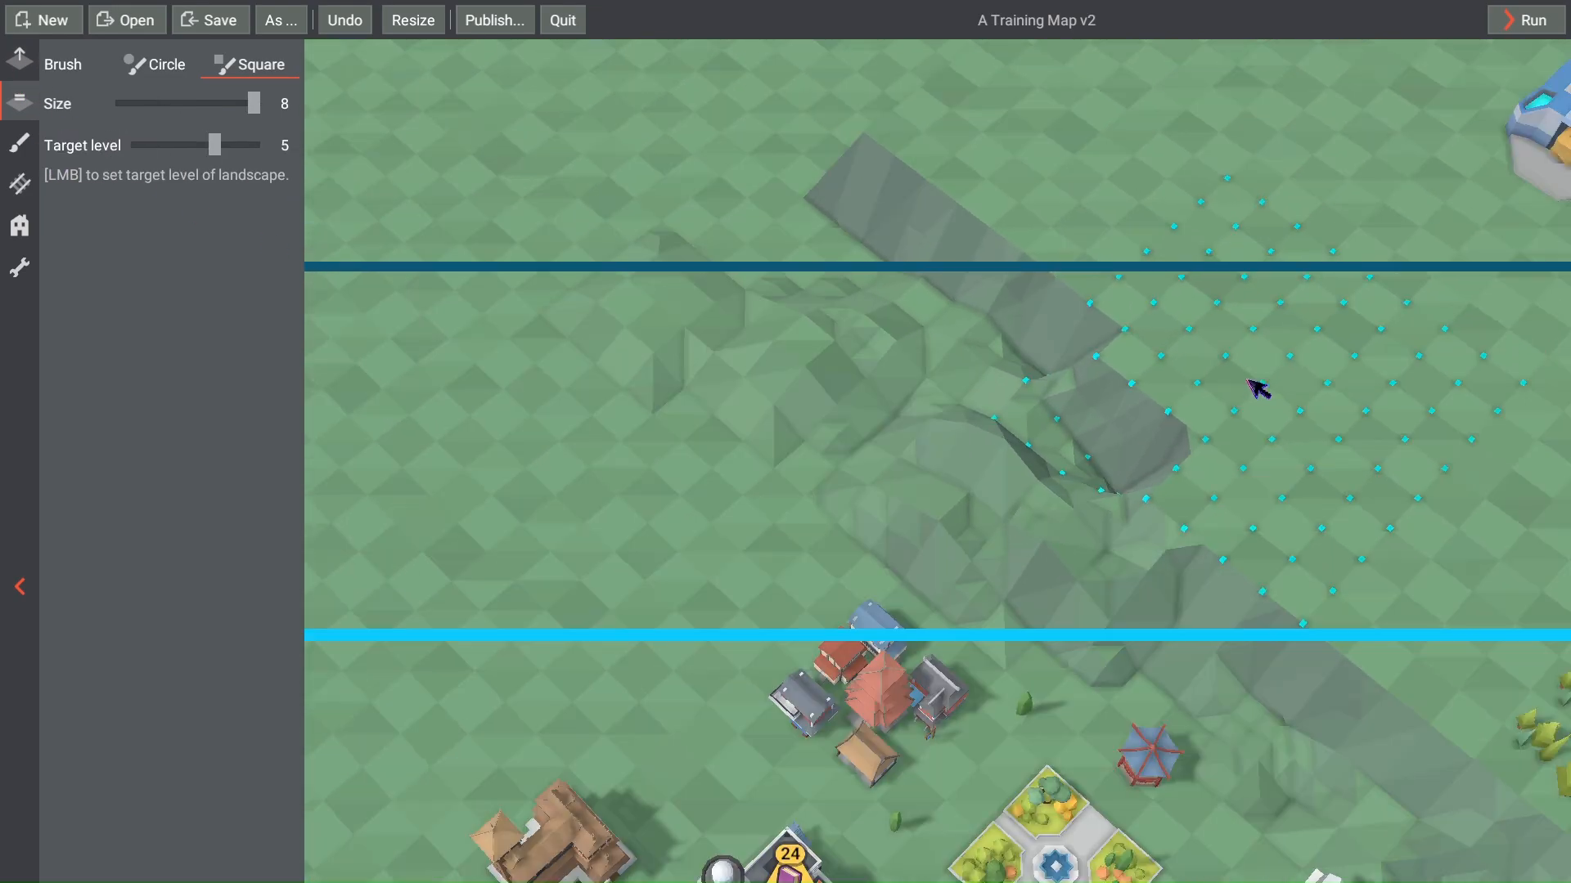
scroll(1227, 391, down, 3)
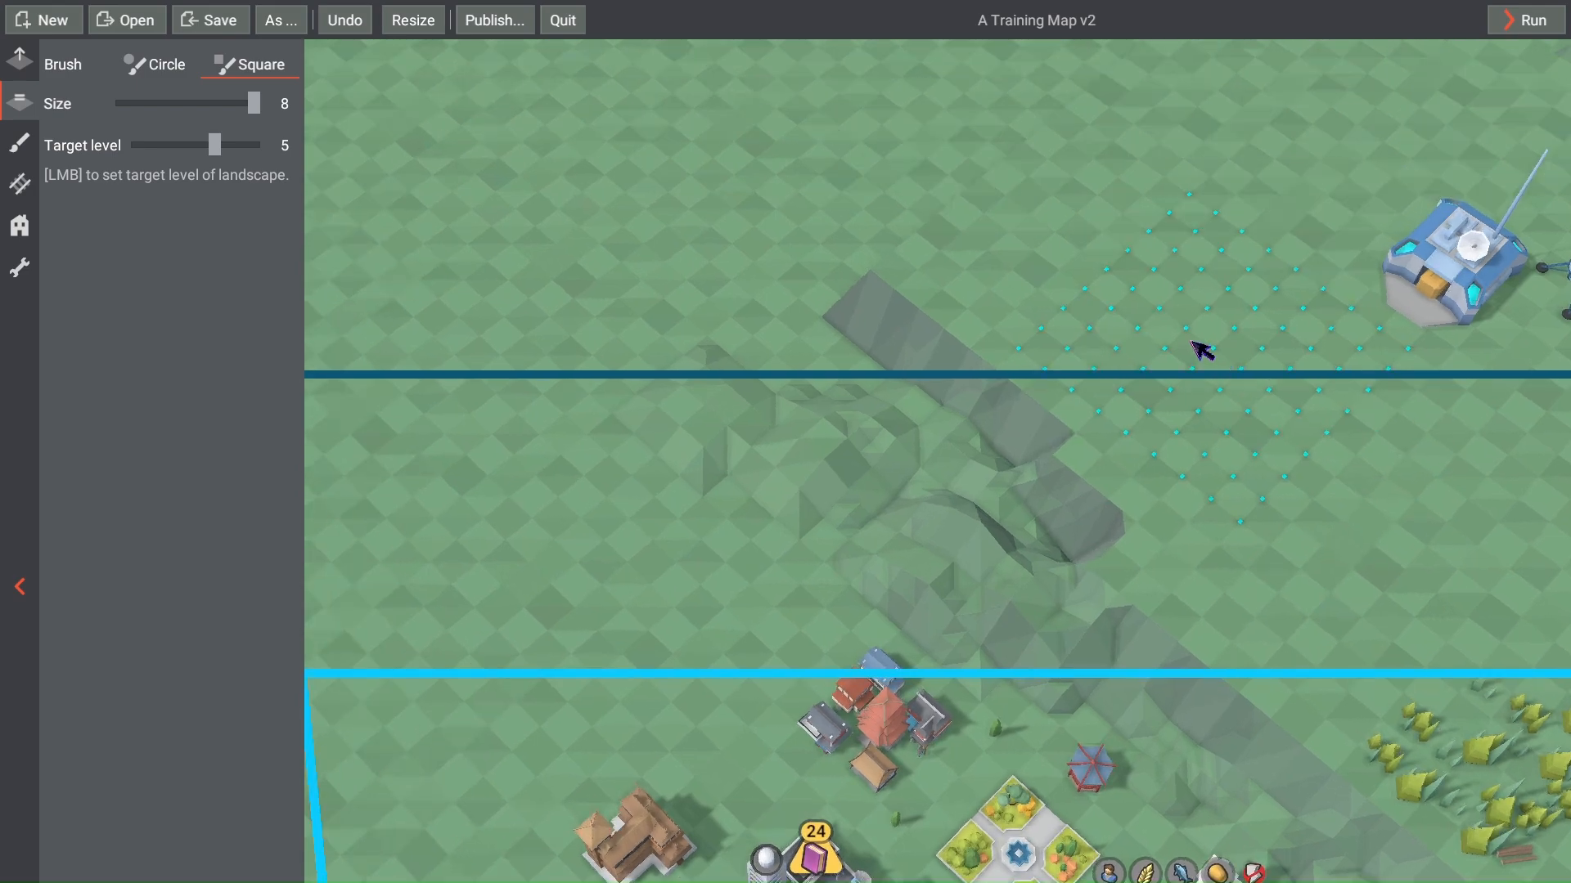
key(ctrl+s)
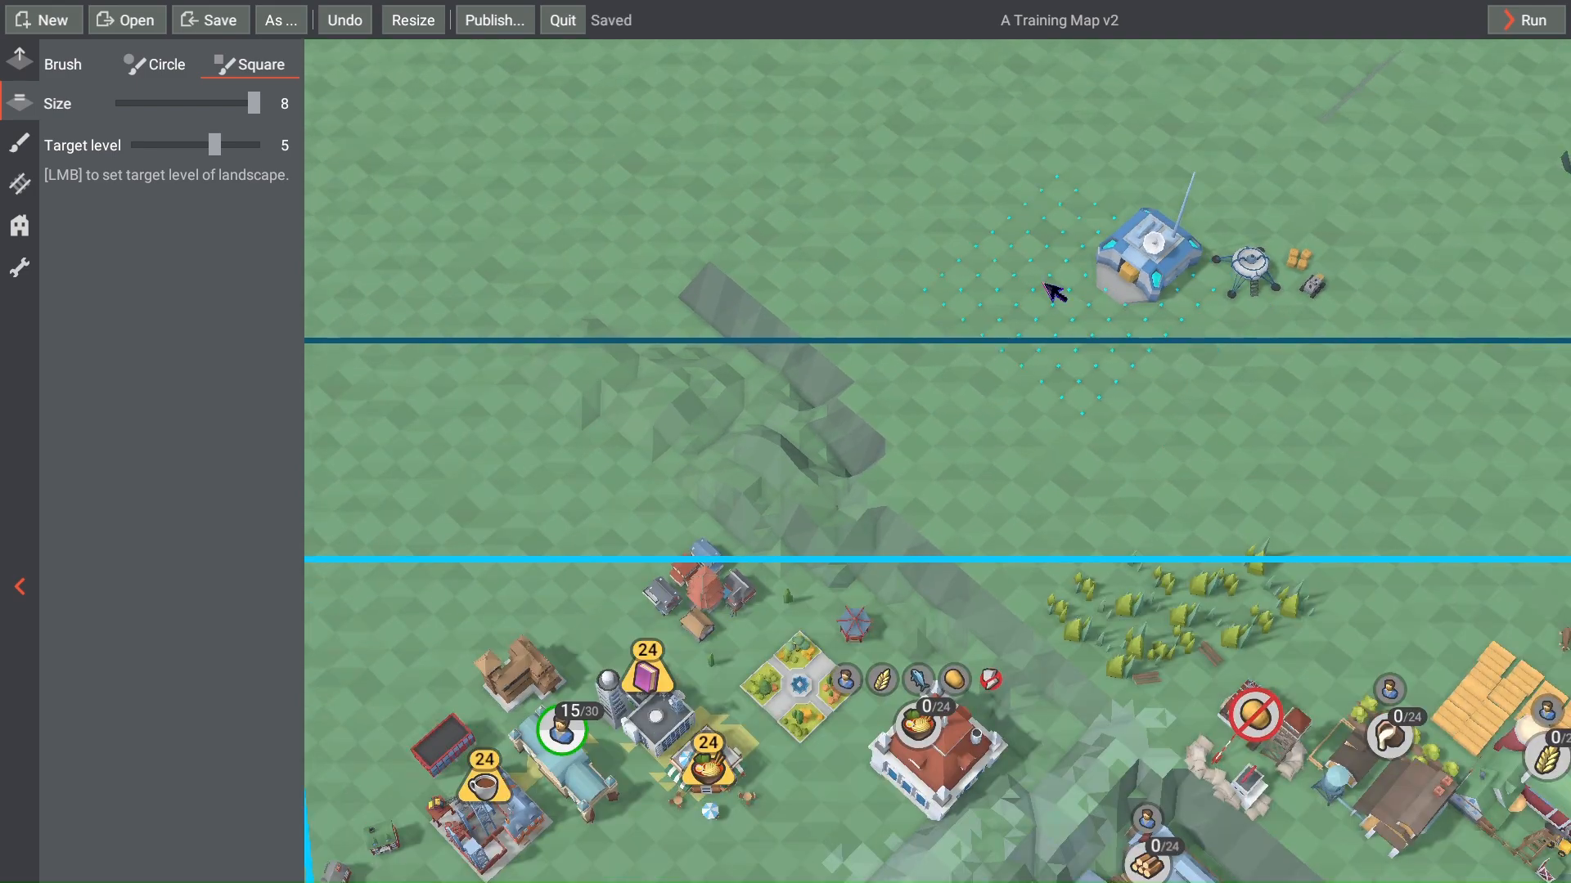
Step: Level the leftover ridges and gaps outside the map boundary on both sides of the space base at target level 5
key(a)
click(886, 140)
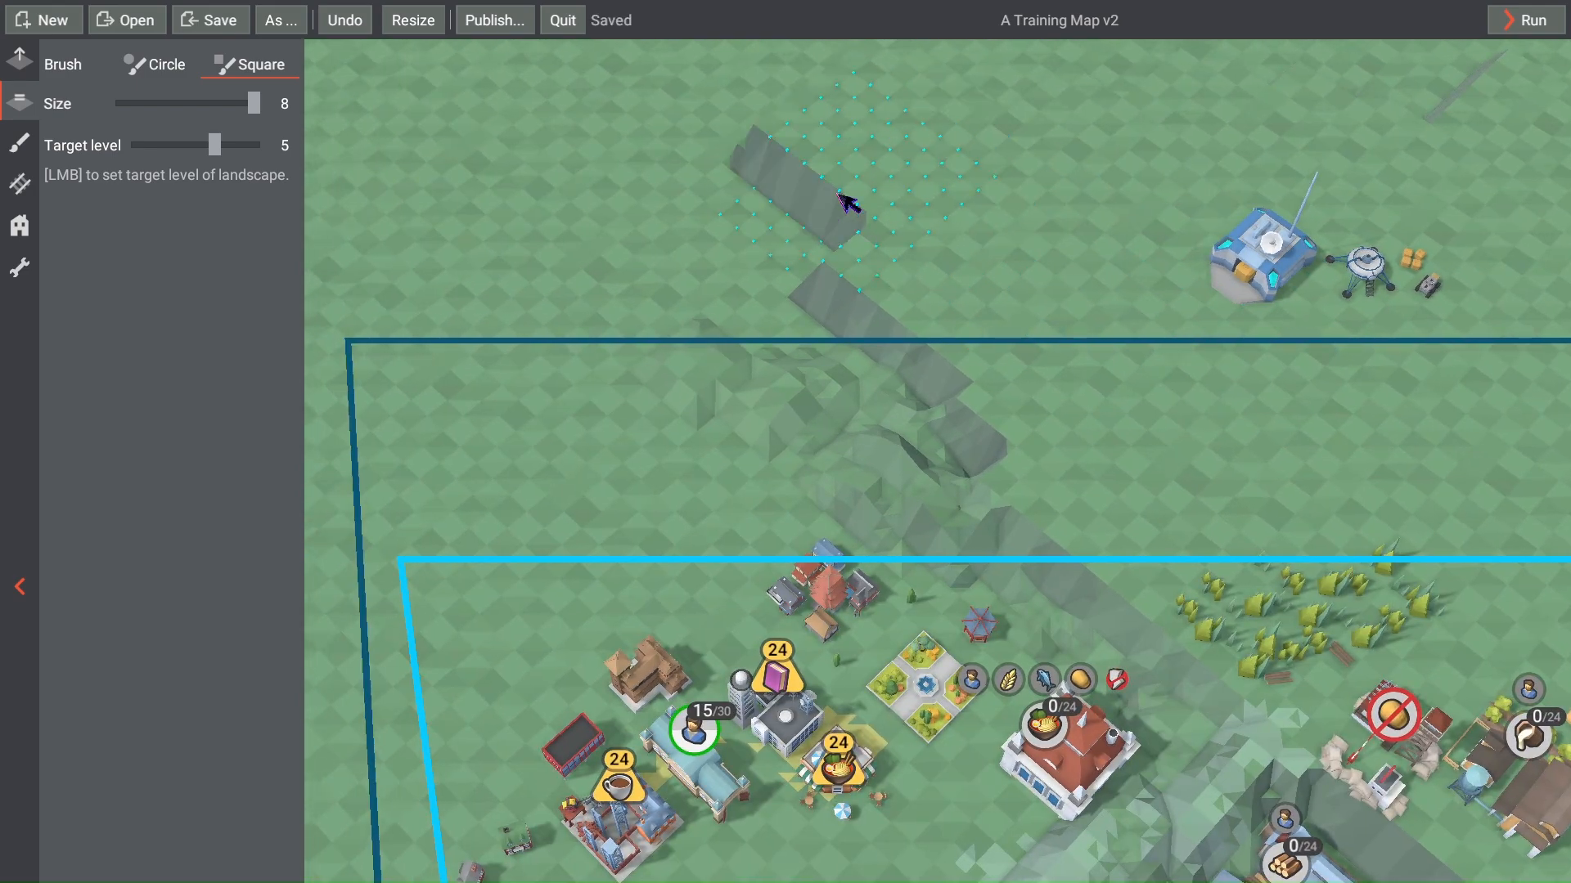
click(839, 193)
key(a)
key(d)
key(d)
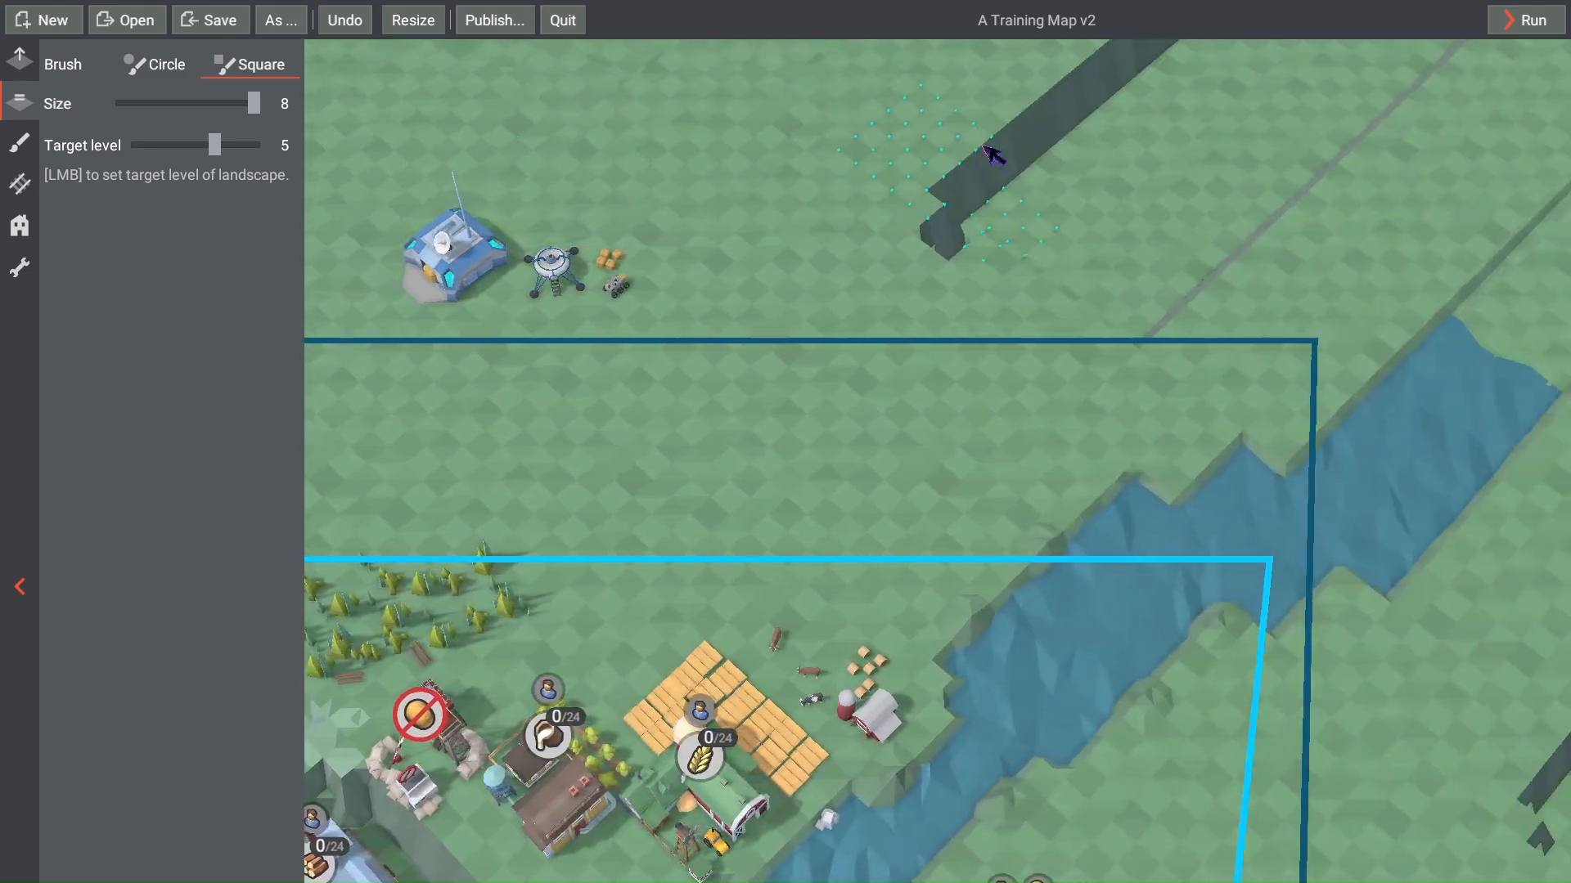
key(s)
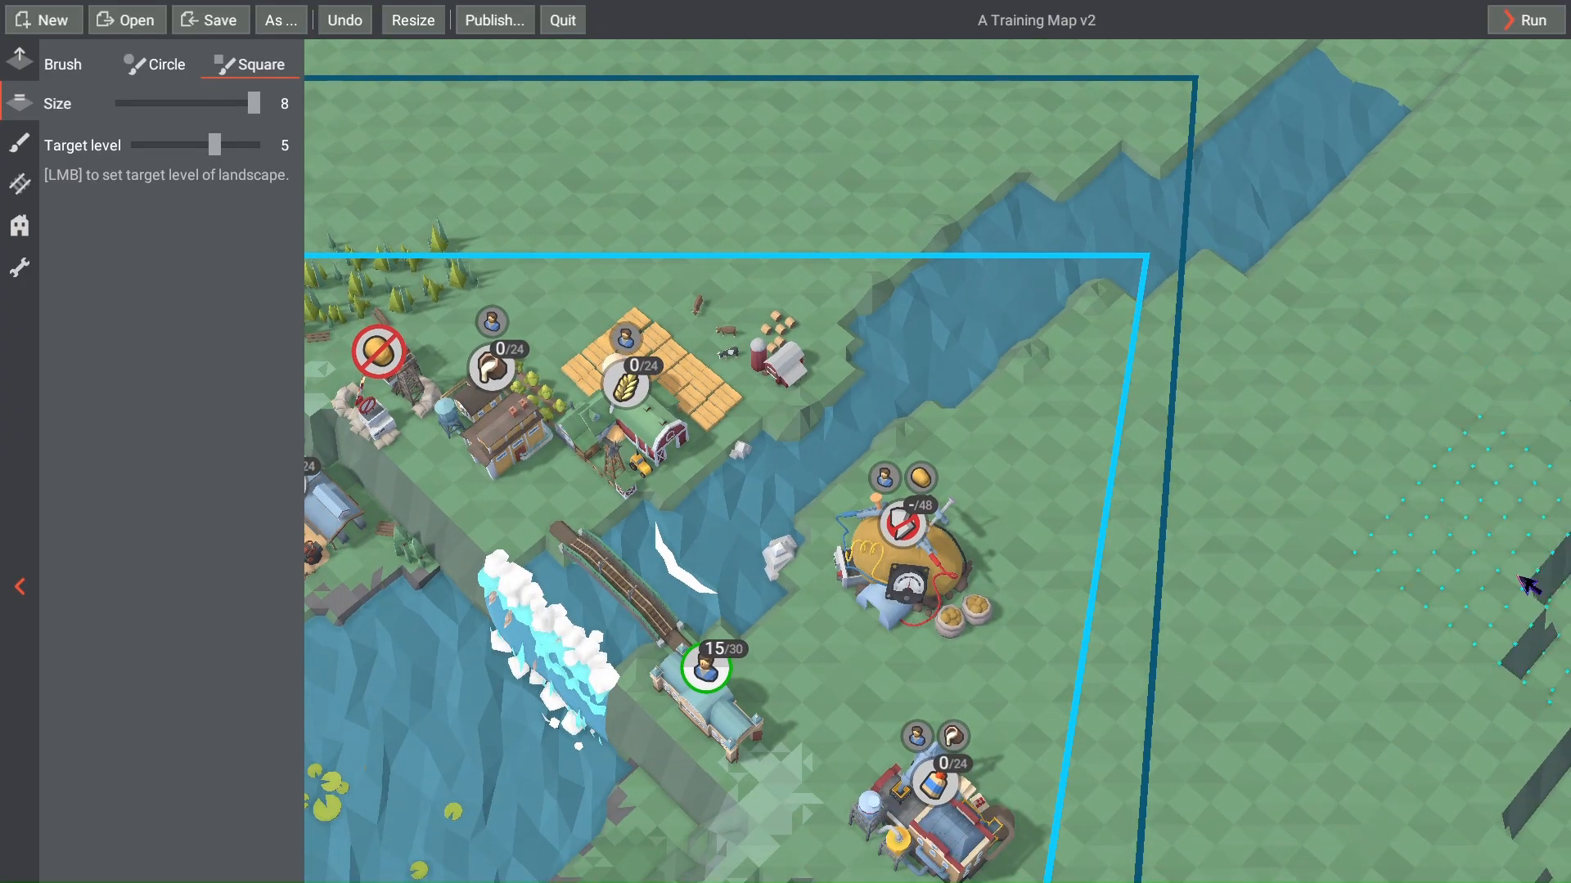
click(1520, 579)
key(s)
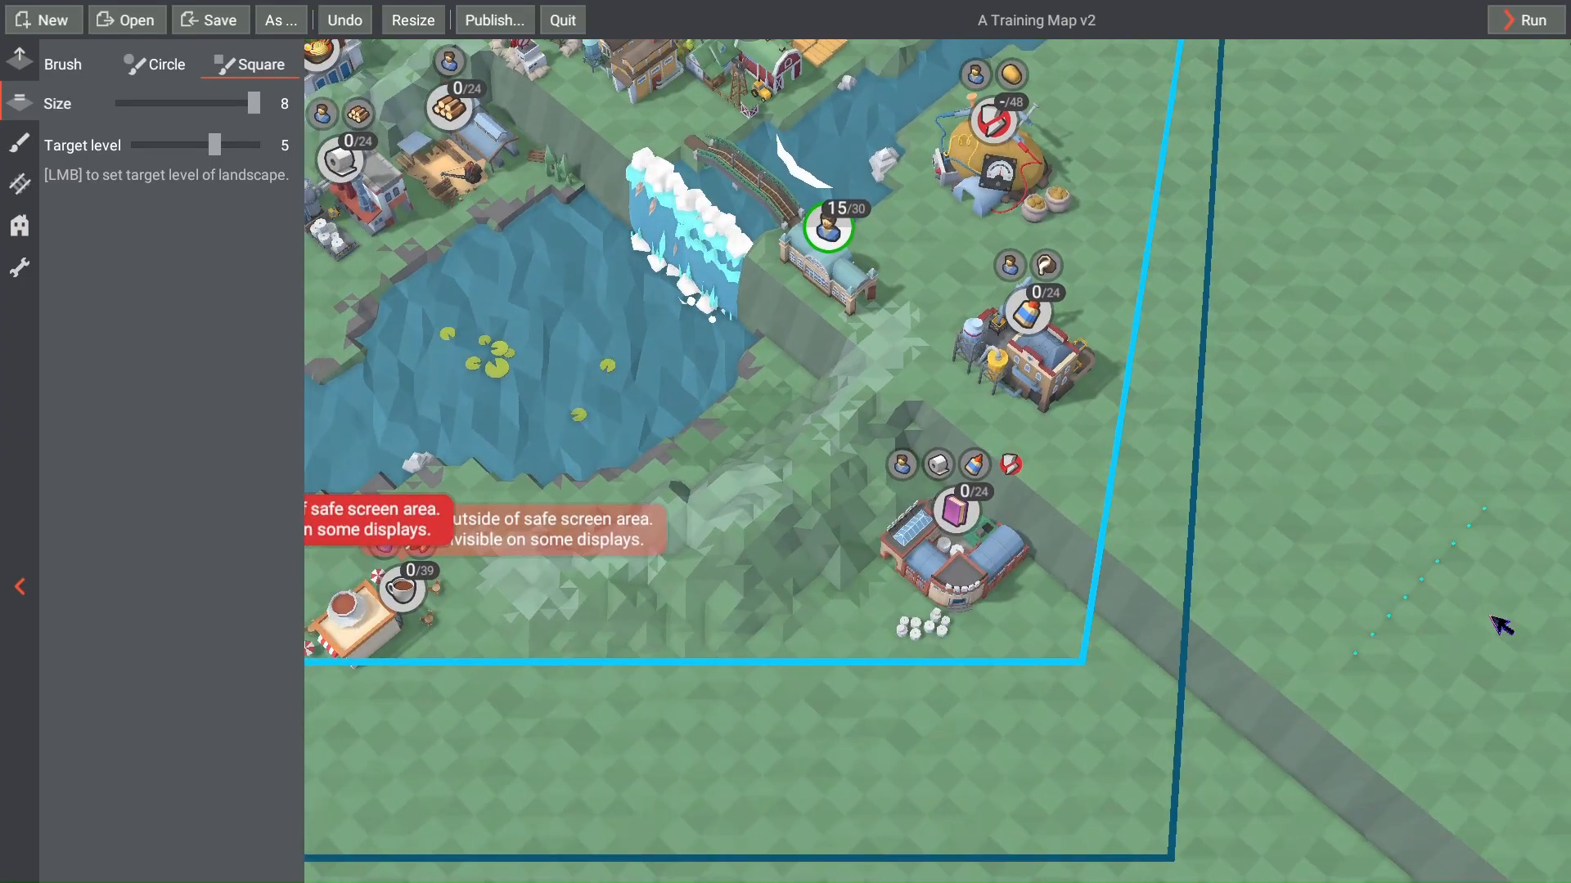
Step: Run the map in play mode
scroll(1235, 576, down, 2)
key(a)
key(w)
scroll(1219, 382, up, 3)
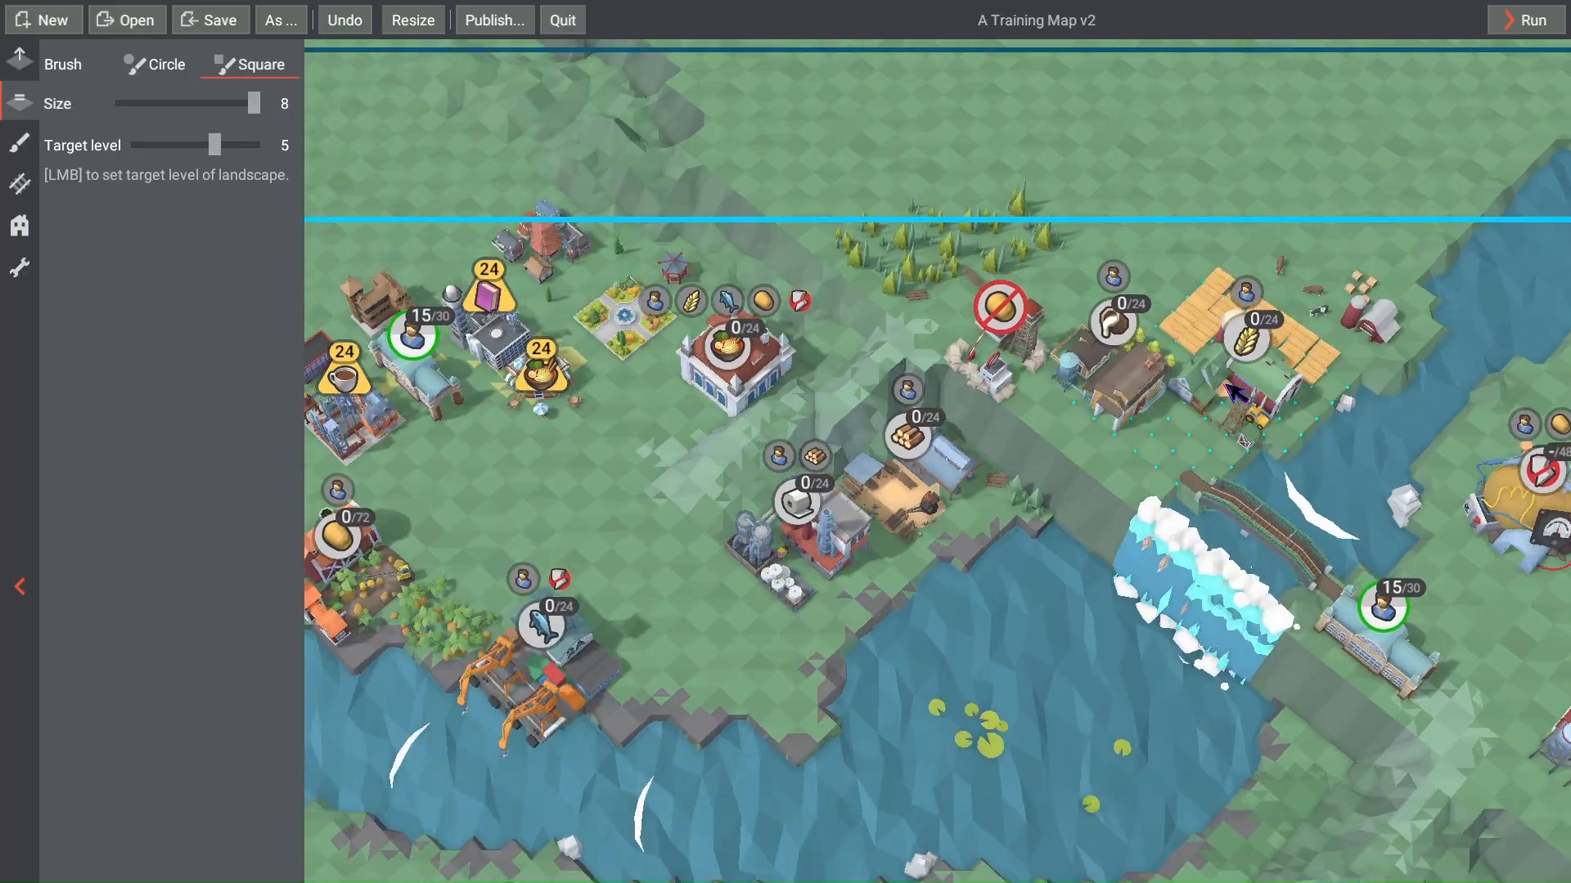
key(w)
key(d)
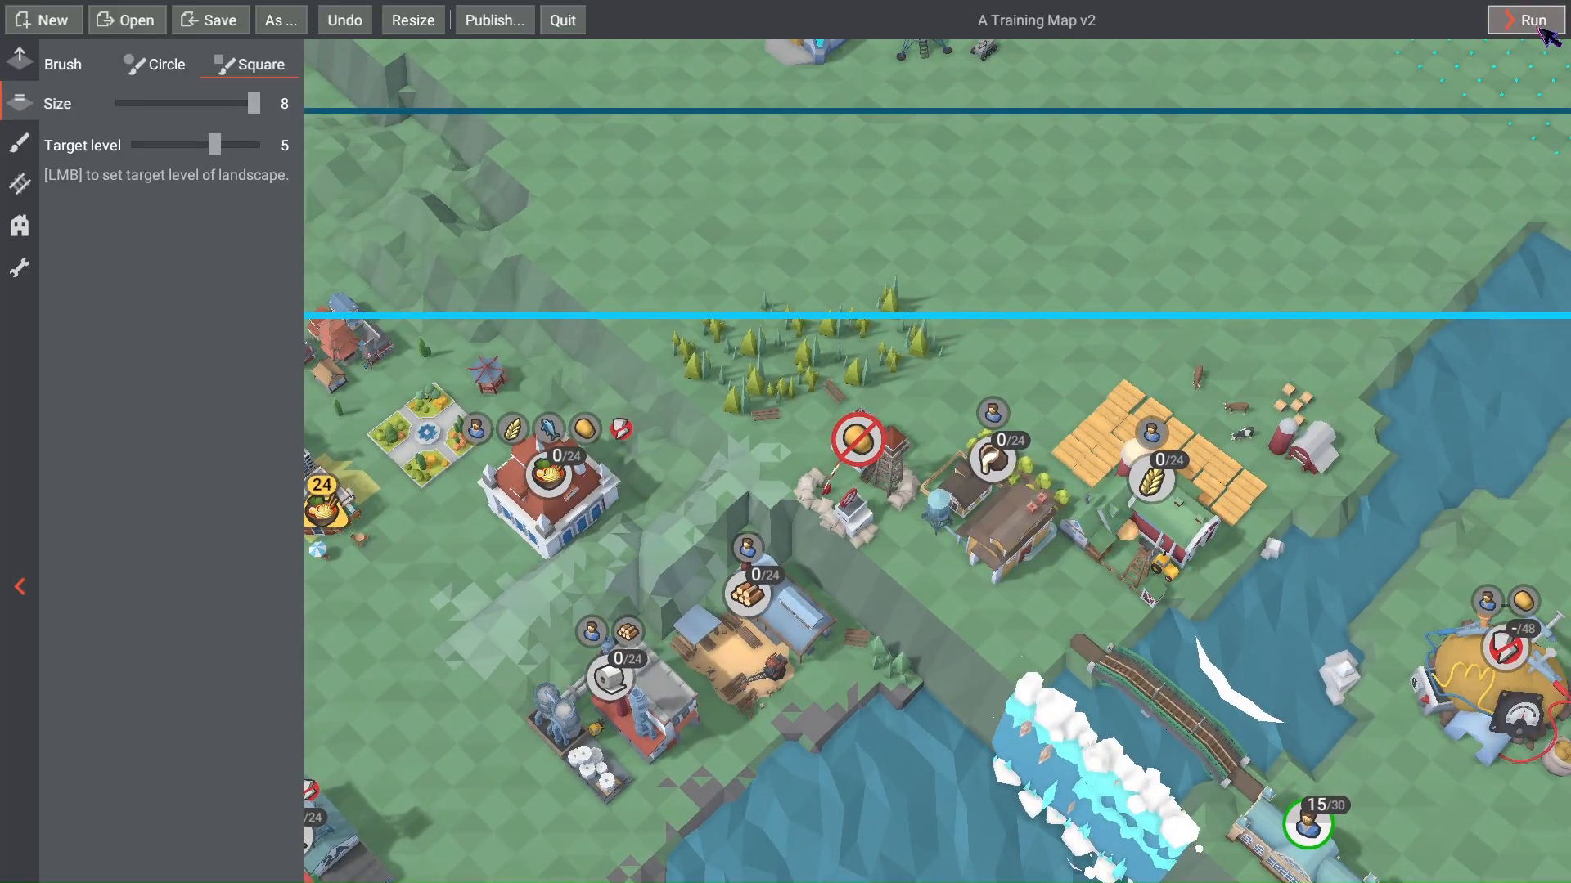
click(1532, 22)
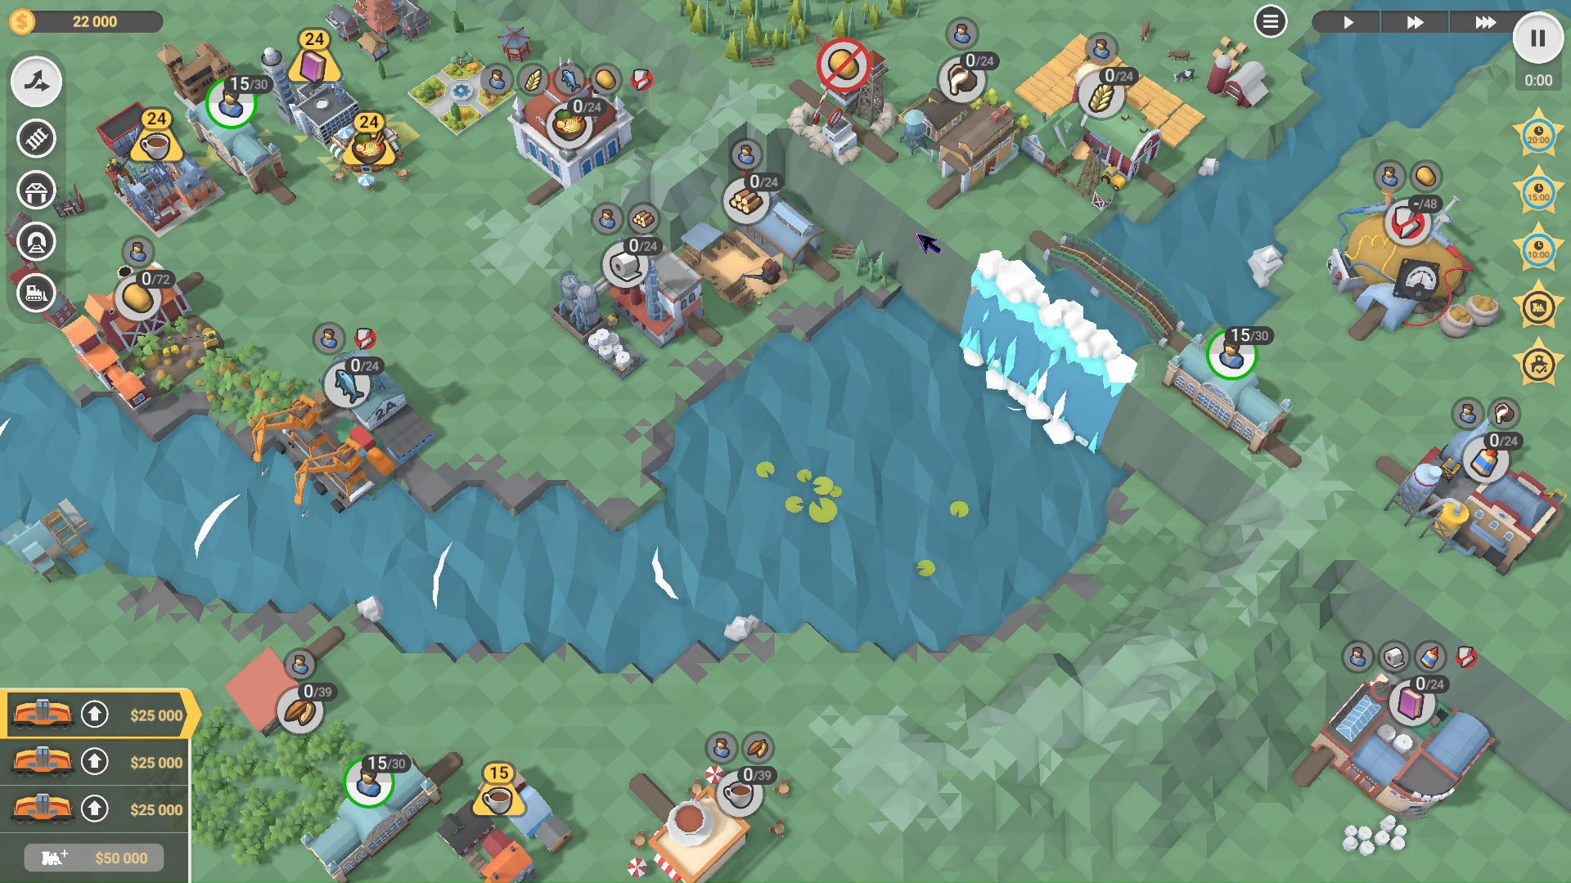
Step: Lay a test track curving from the back of the border checkpoint toward the red-roofed building
scroll(843, 73, up, 5)
key(w)
key(2)
key(a)
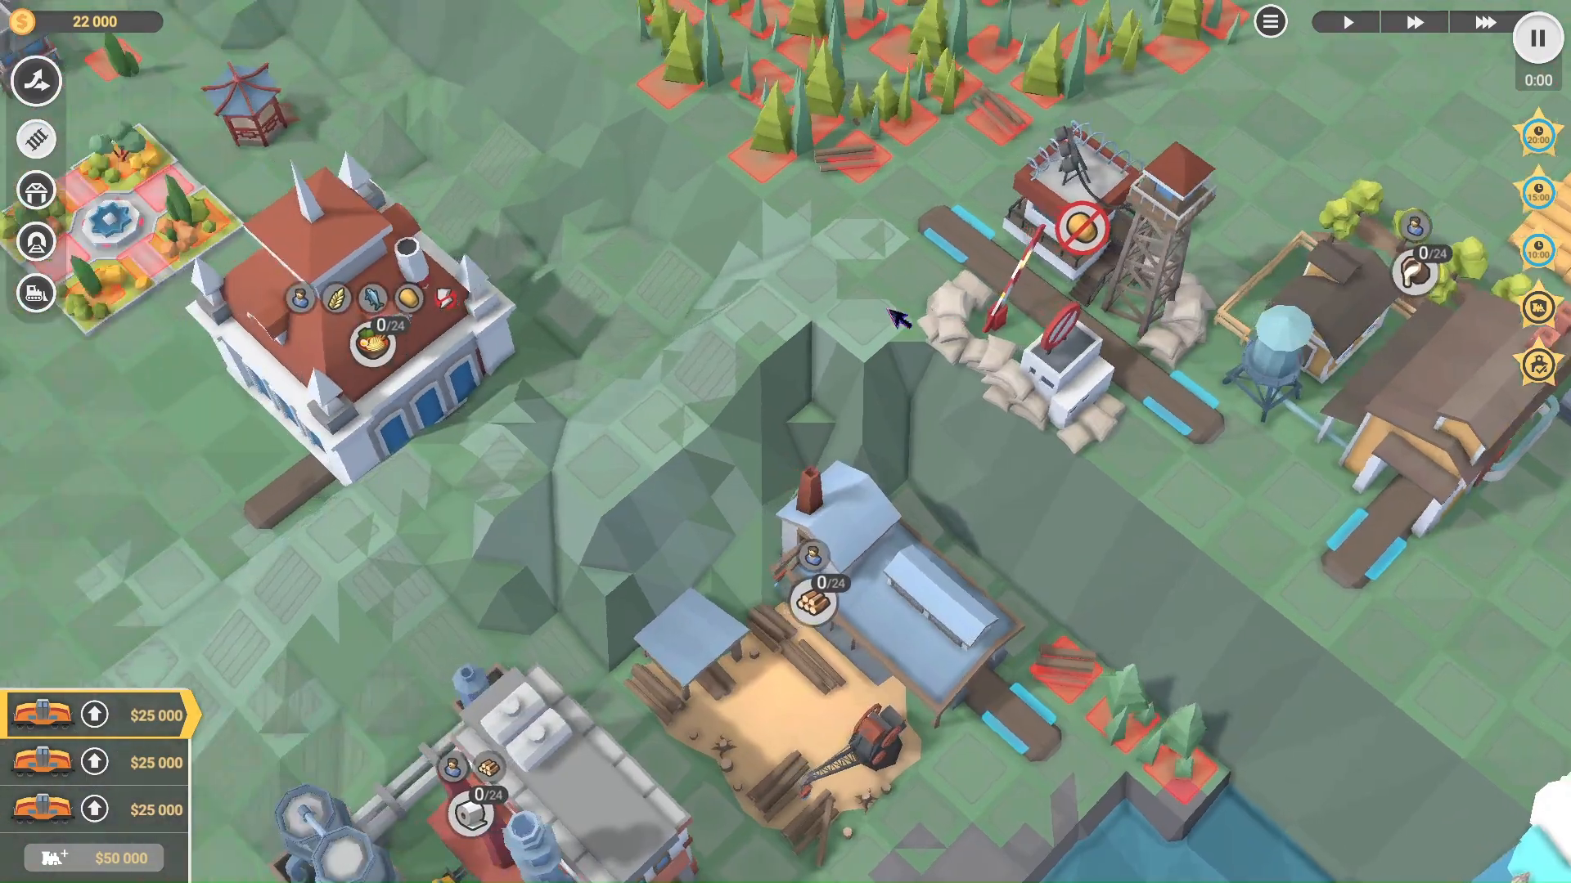
scroll(982, 326, up, 1)
drag(1106, 330, 877, 414)
key(d)
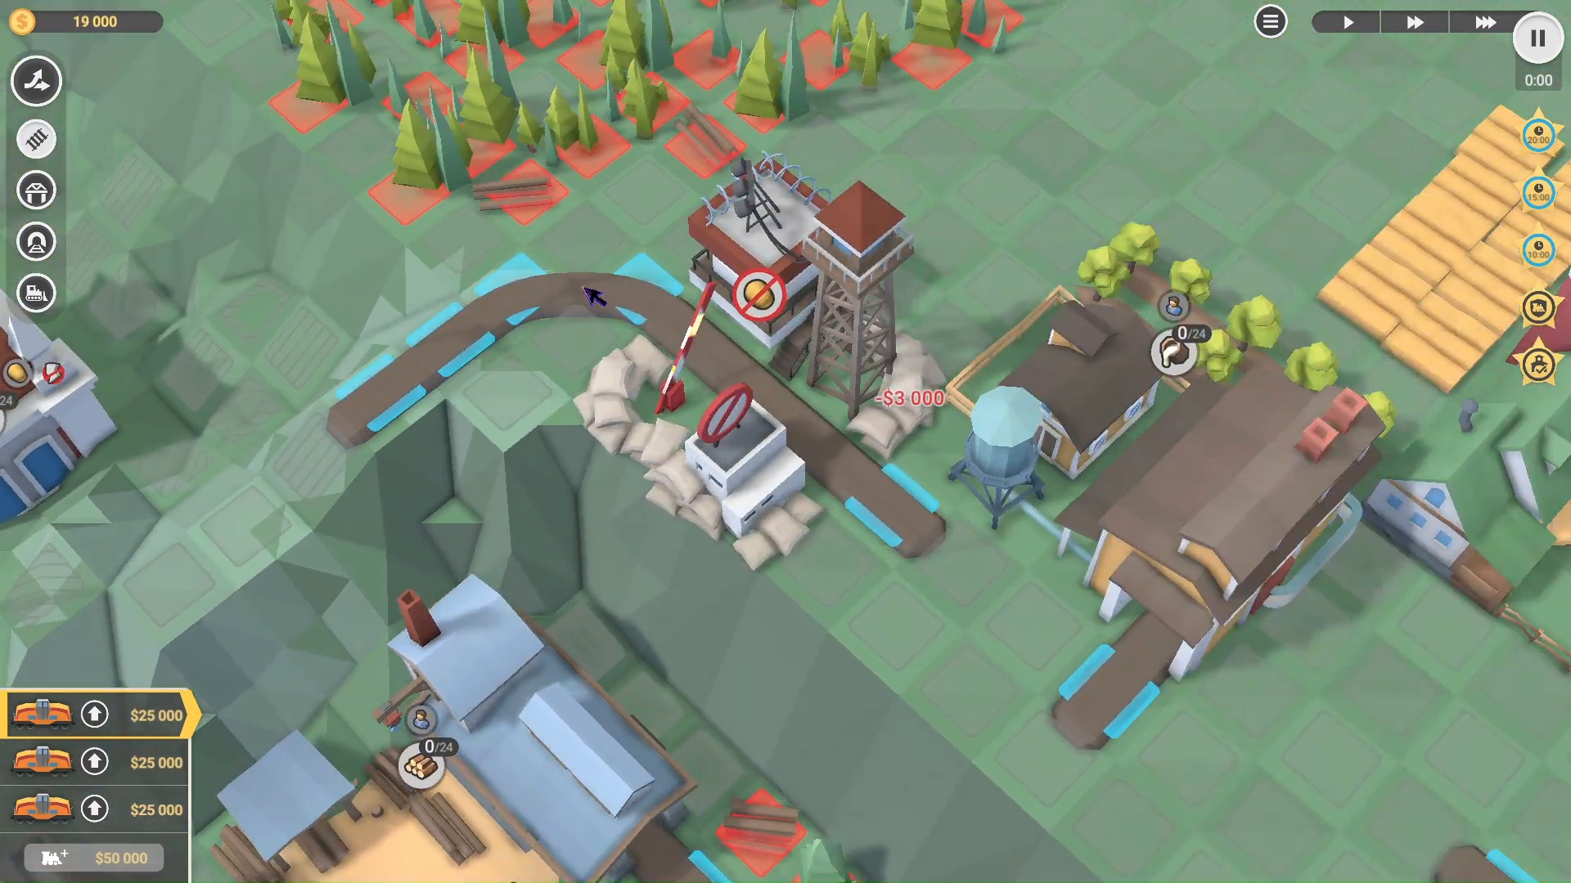
Step: Lay a second test track behind the border checkpoint, running straight toward the wheat field
drag(544, 272, 545, 196)
key(d)
key(d)
key(d)
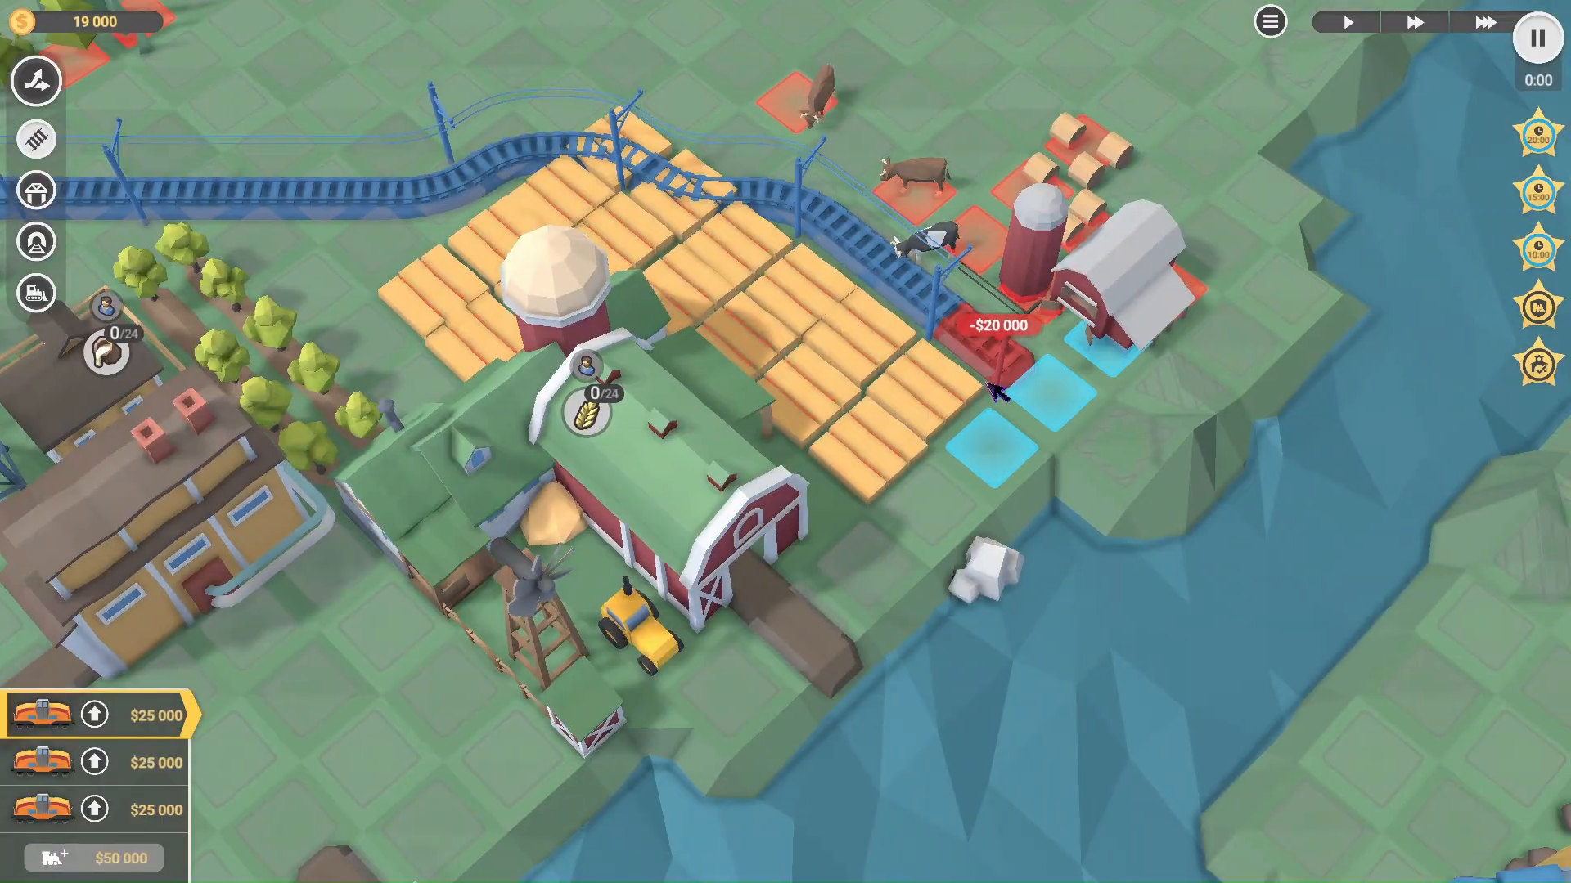
key(d)
key(s)
key(a)
key(w)
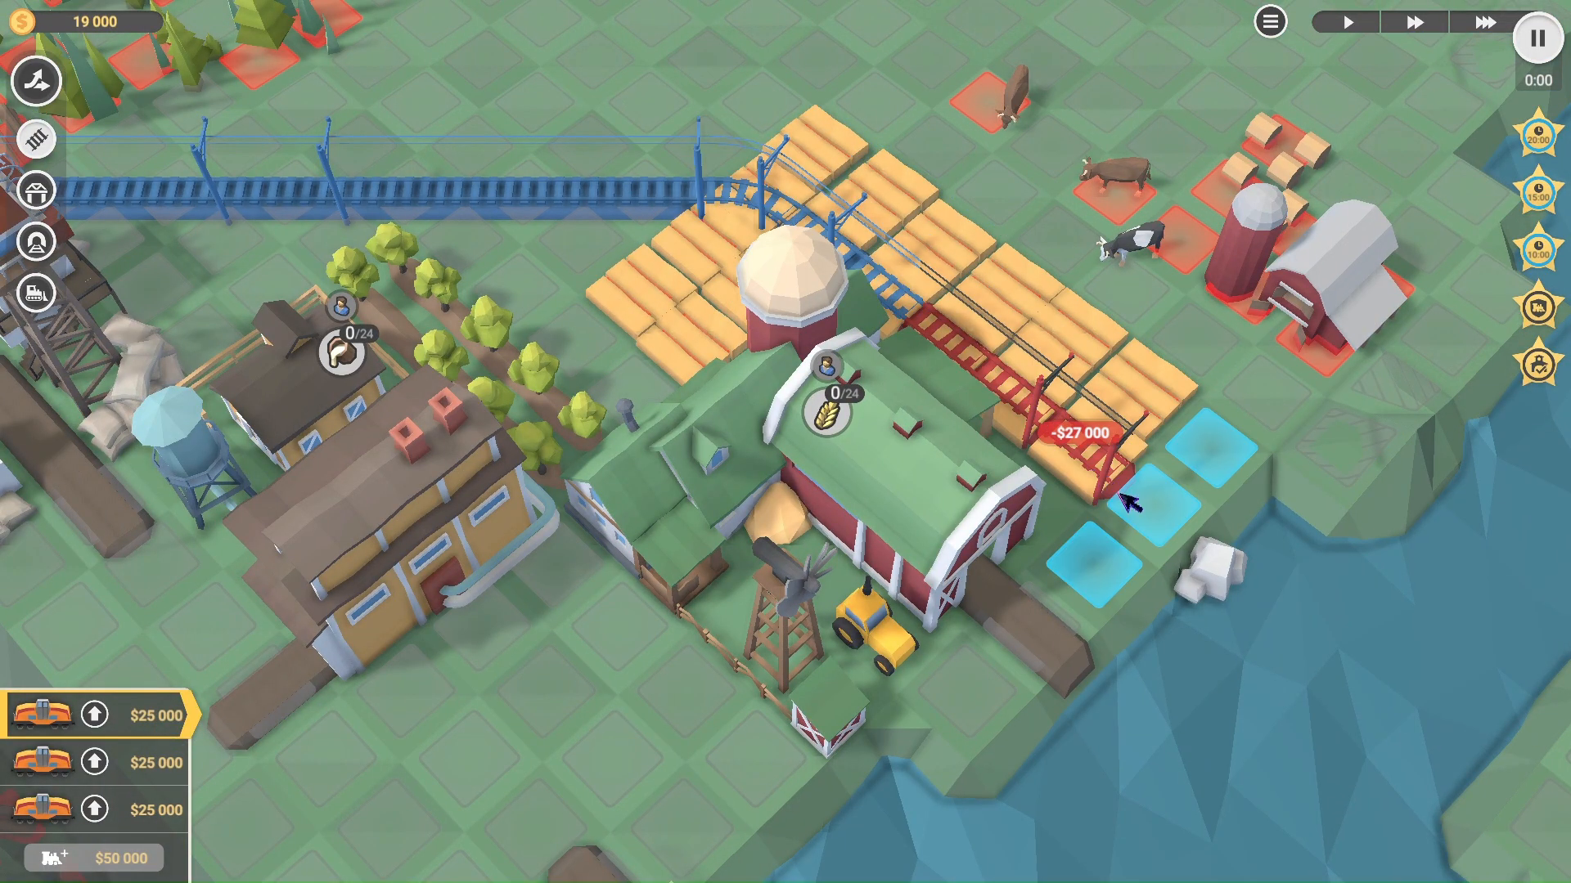
key(a)
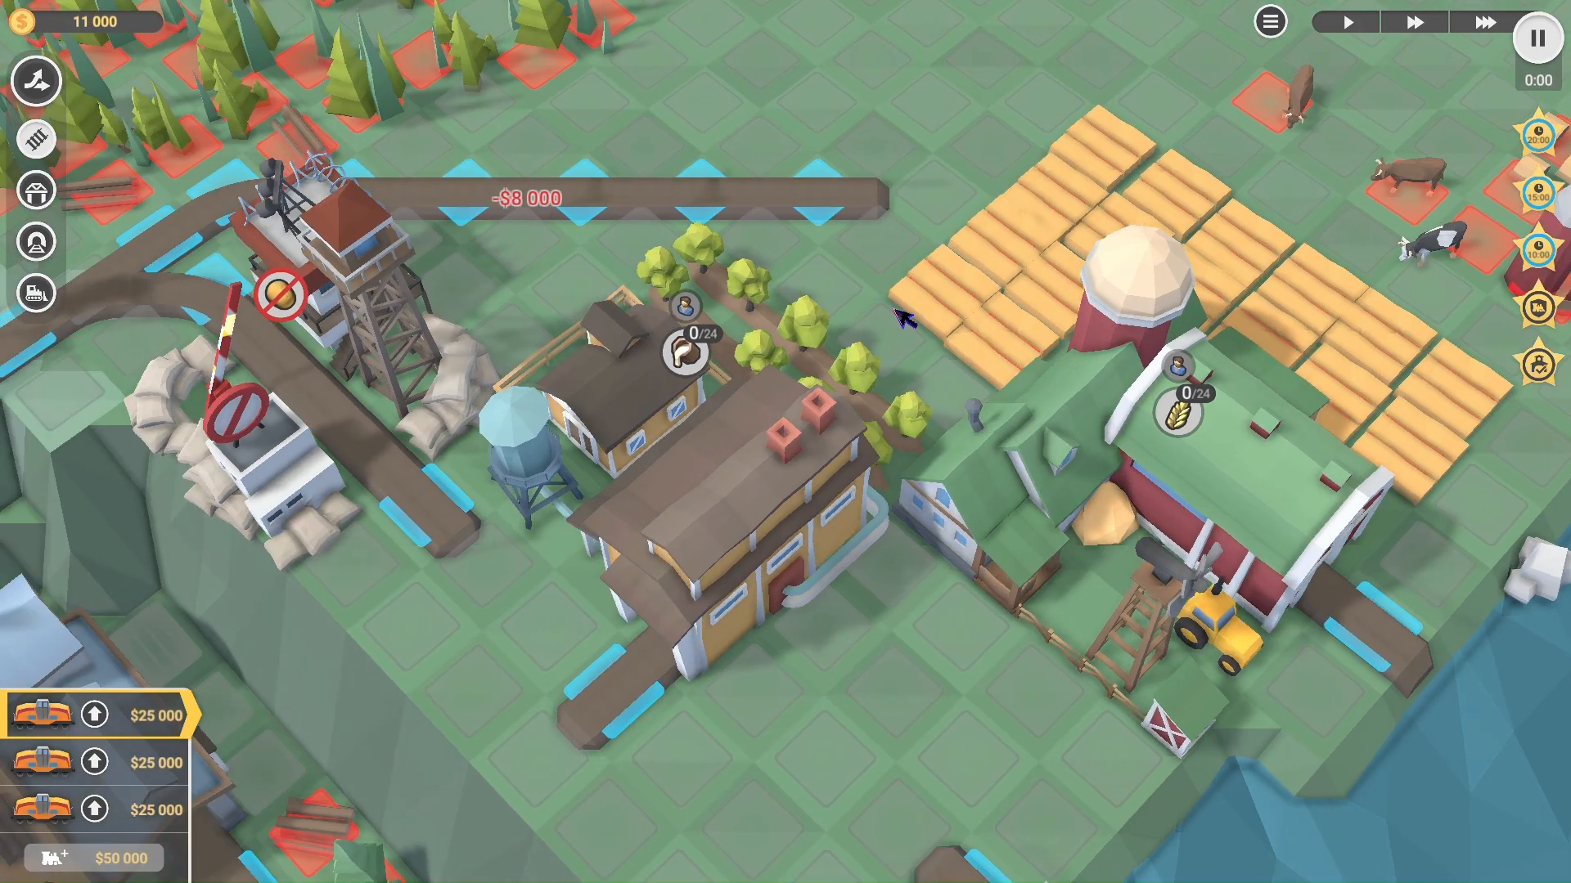
Step: Remove the test tracks around the border checkpoint and return to the map editor
scroll(894, 310, down, 5)
key(s)
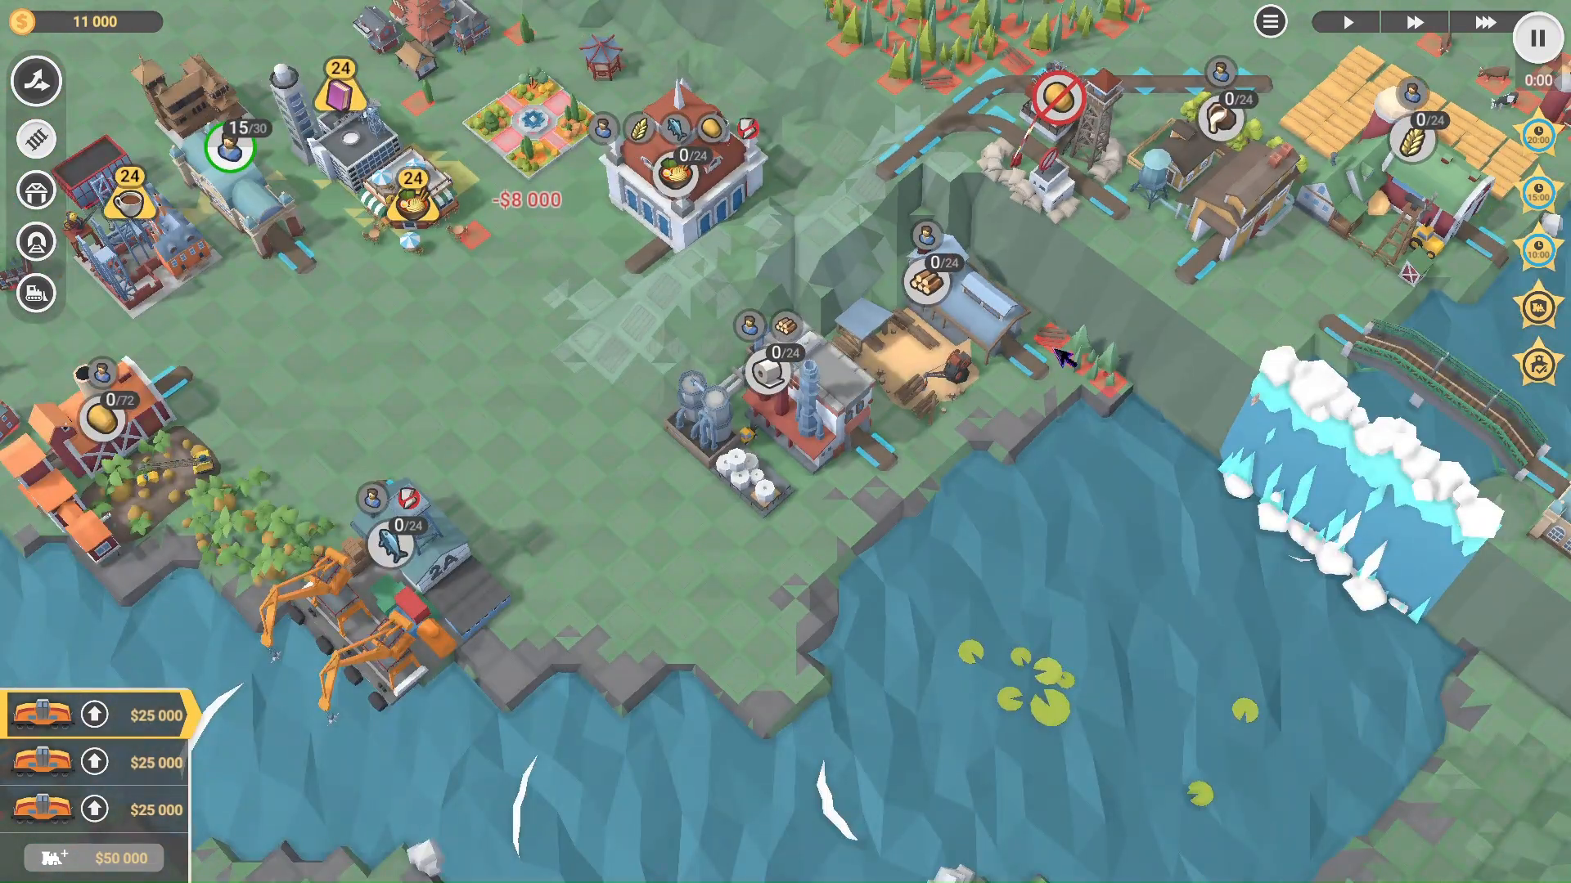
right_click(1055, 348)
scroll(1053, 337, down, 3)
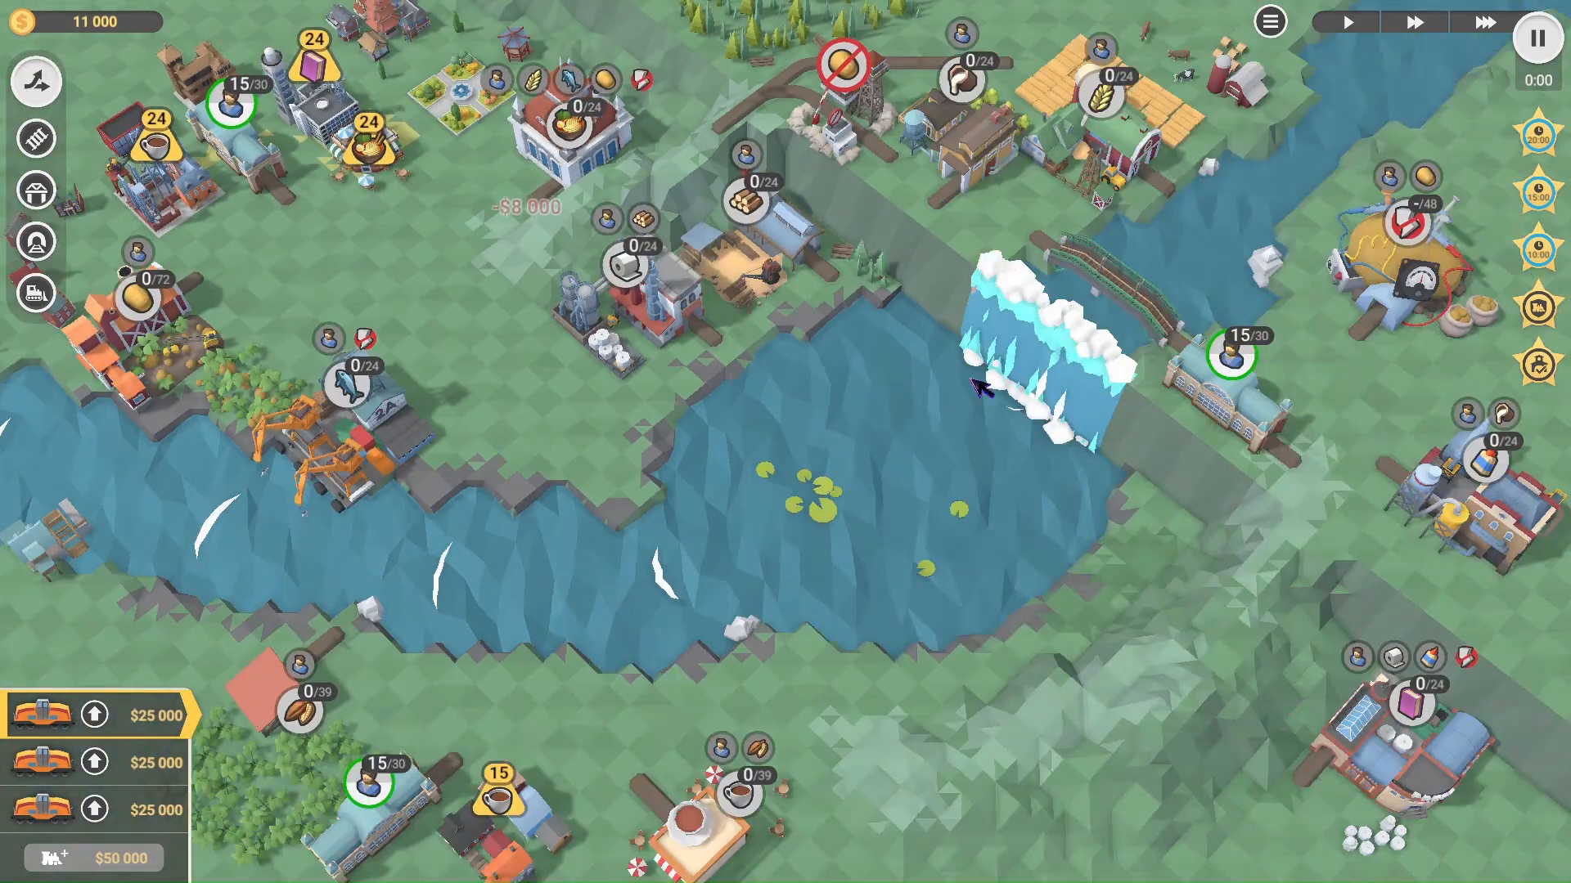
right_click(728, 482)
right_click(714, 667)
key(space)
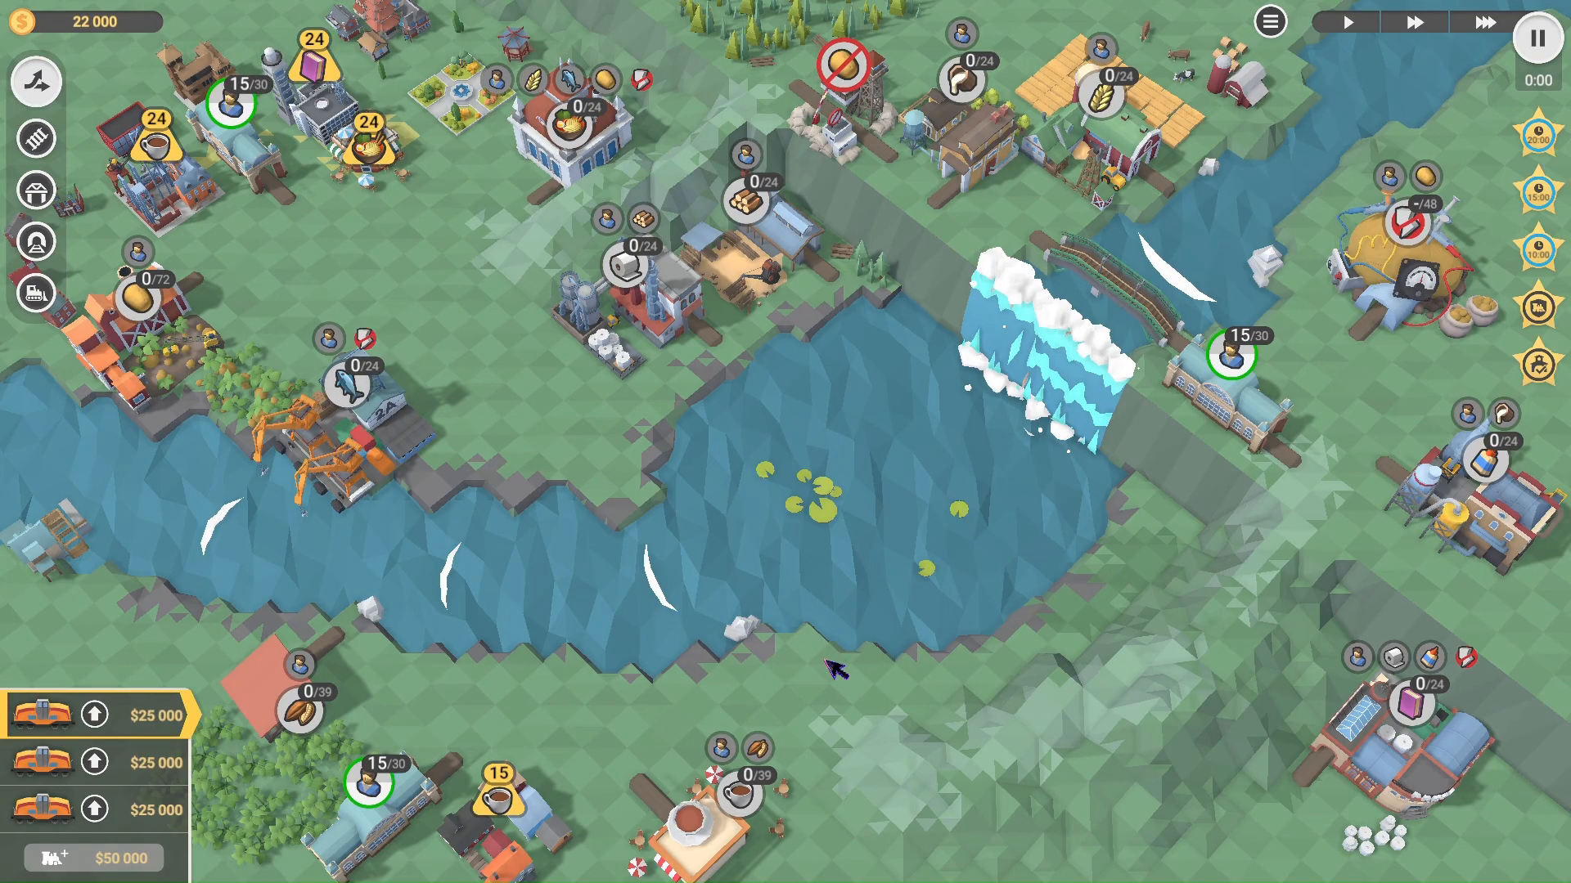
key(Escape)
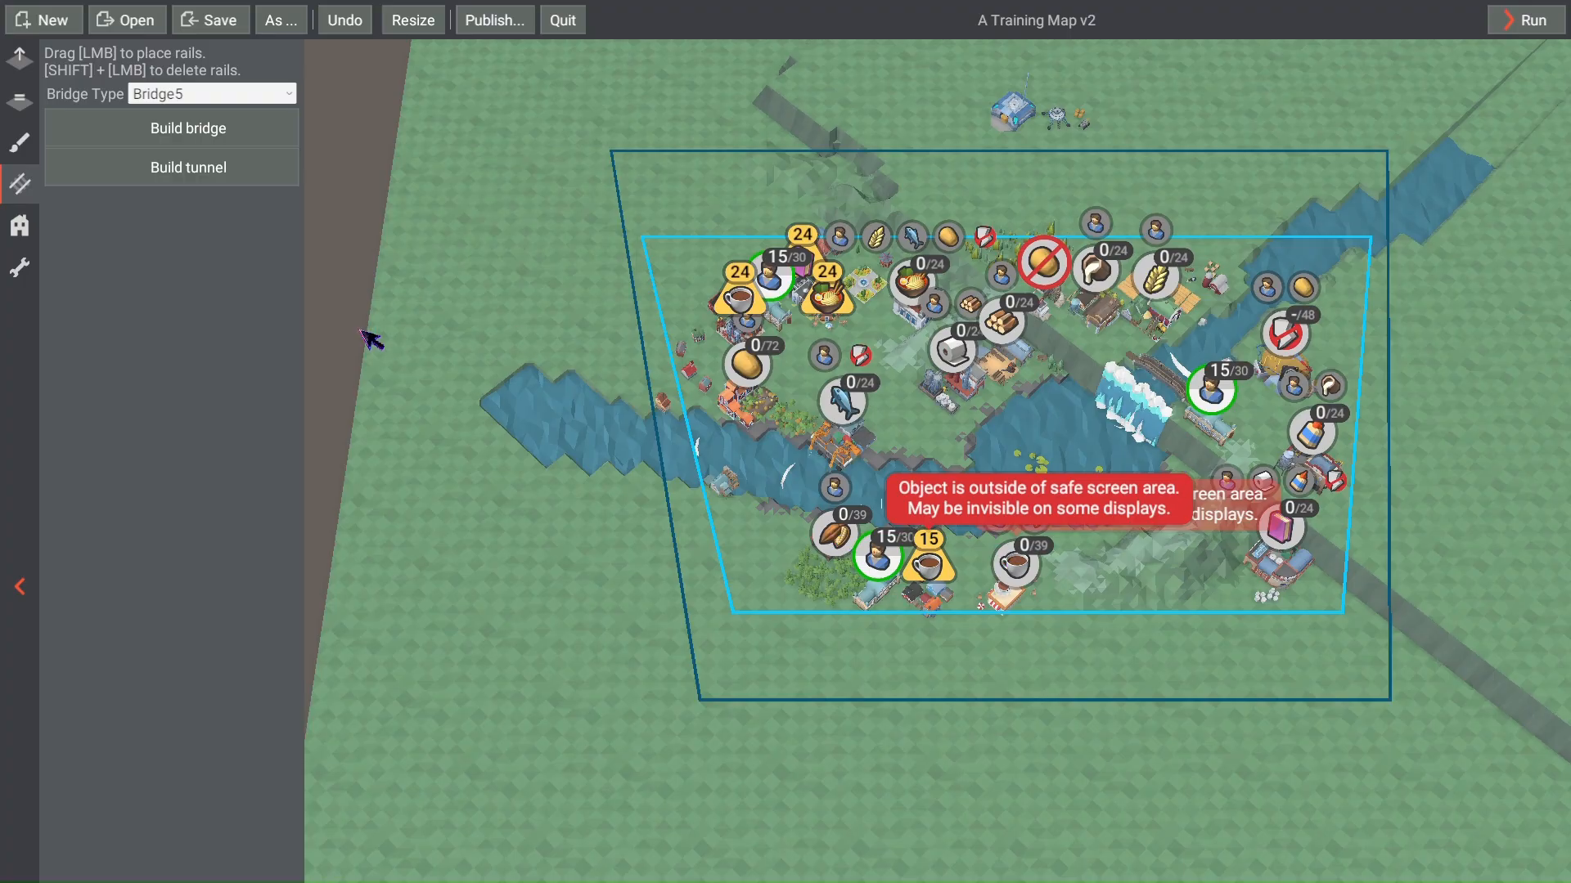
scroll(782, 390, up, 4)
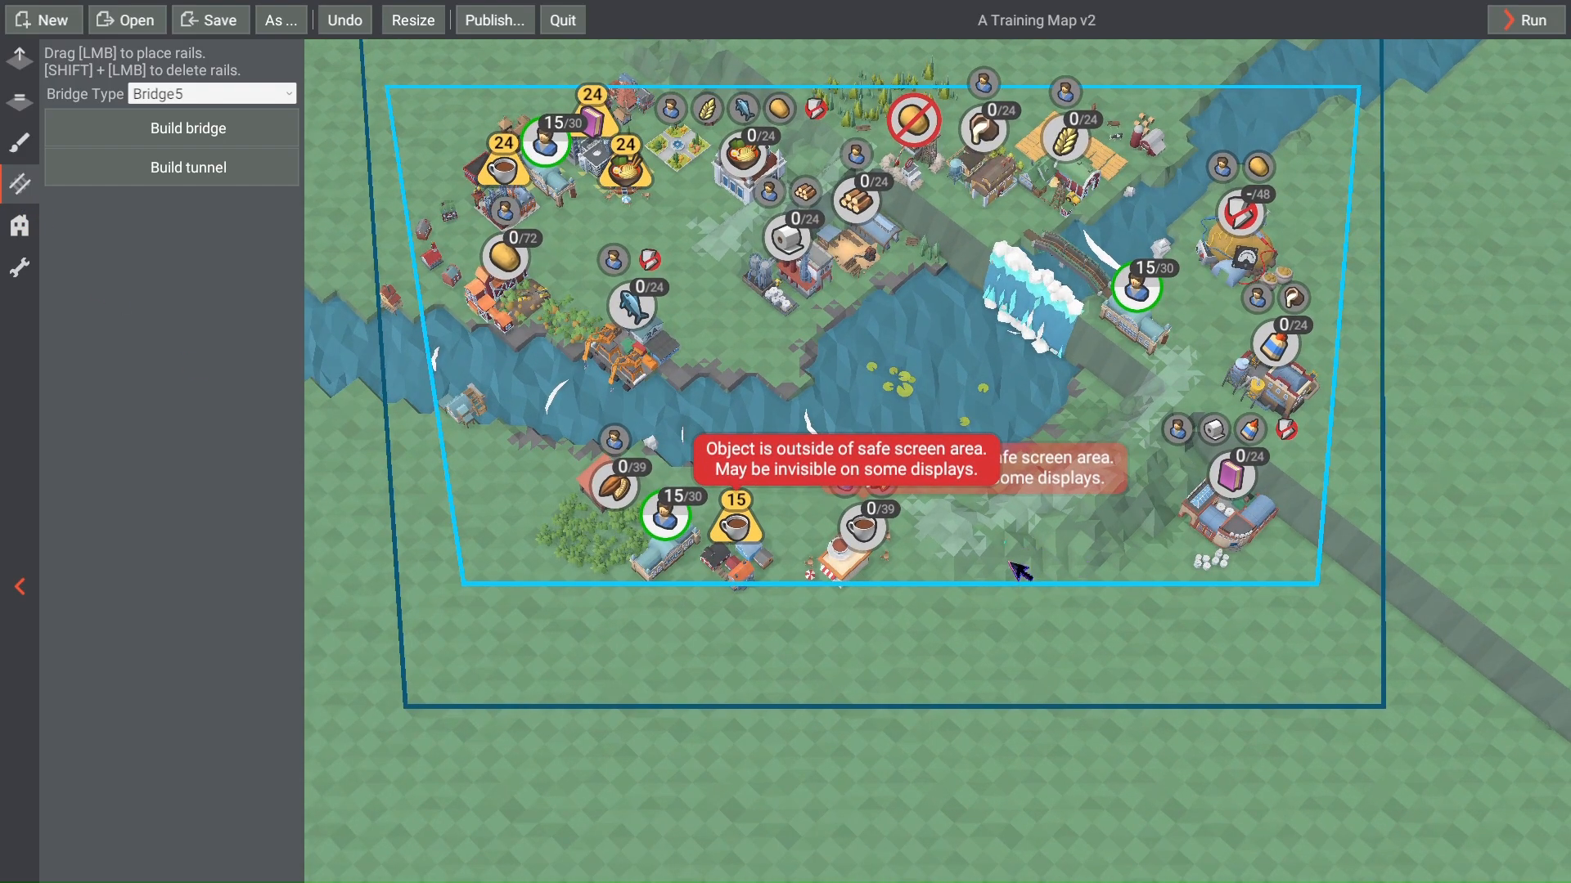
scroll(1020, 571, up, 2)
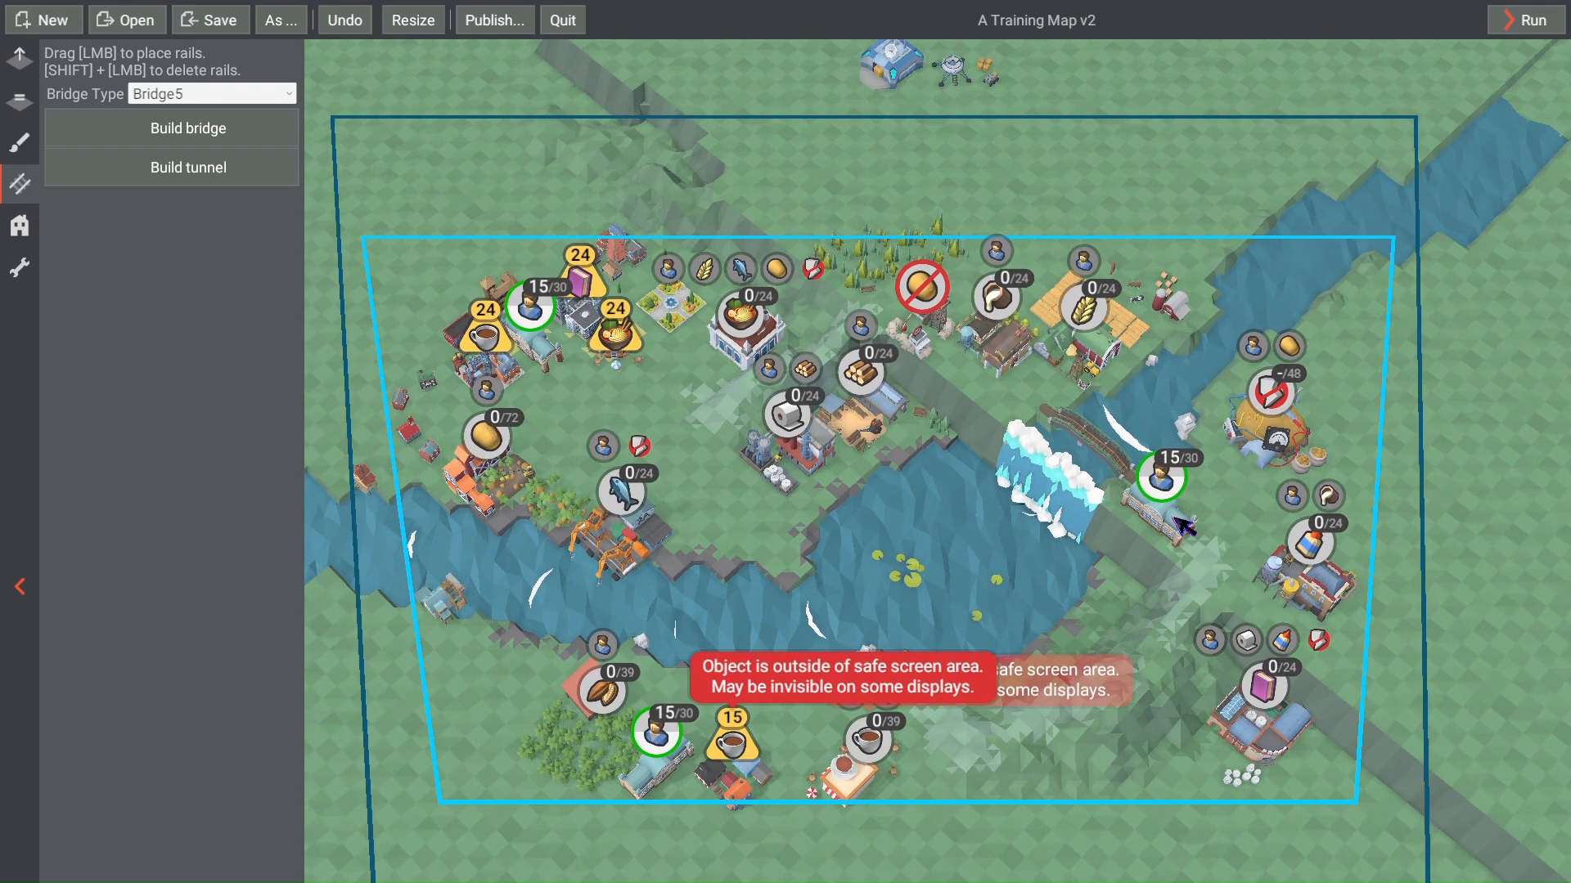
Step: Try to lay short test rails on the river near the small red barn and silo
scroll(1184, 526, up, 5)
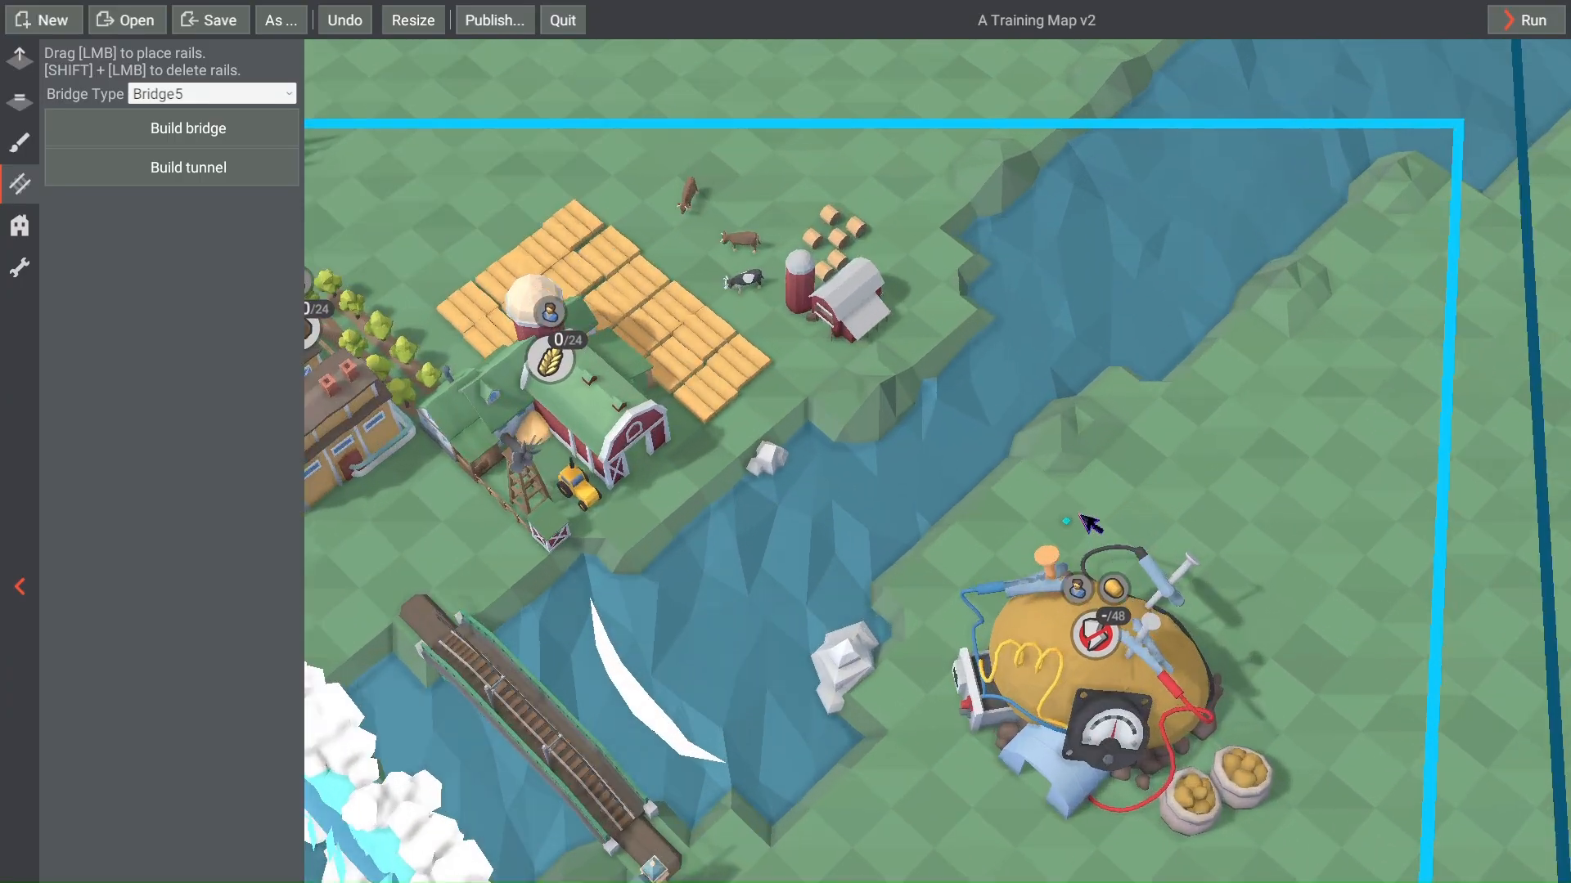
scroll(1090, 524, up, 6)
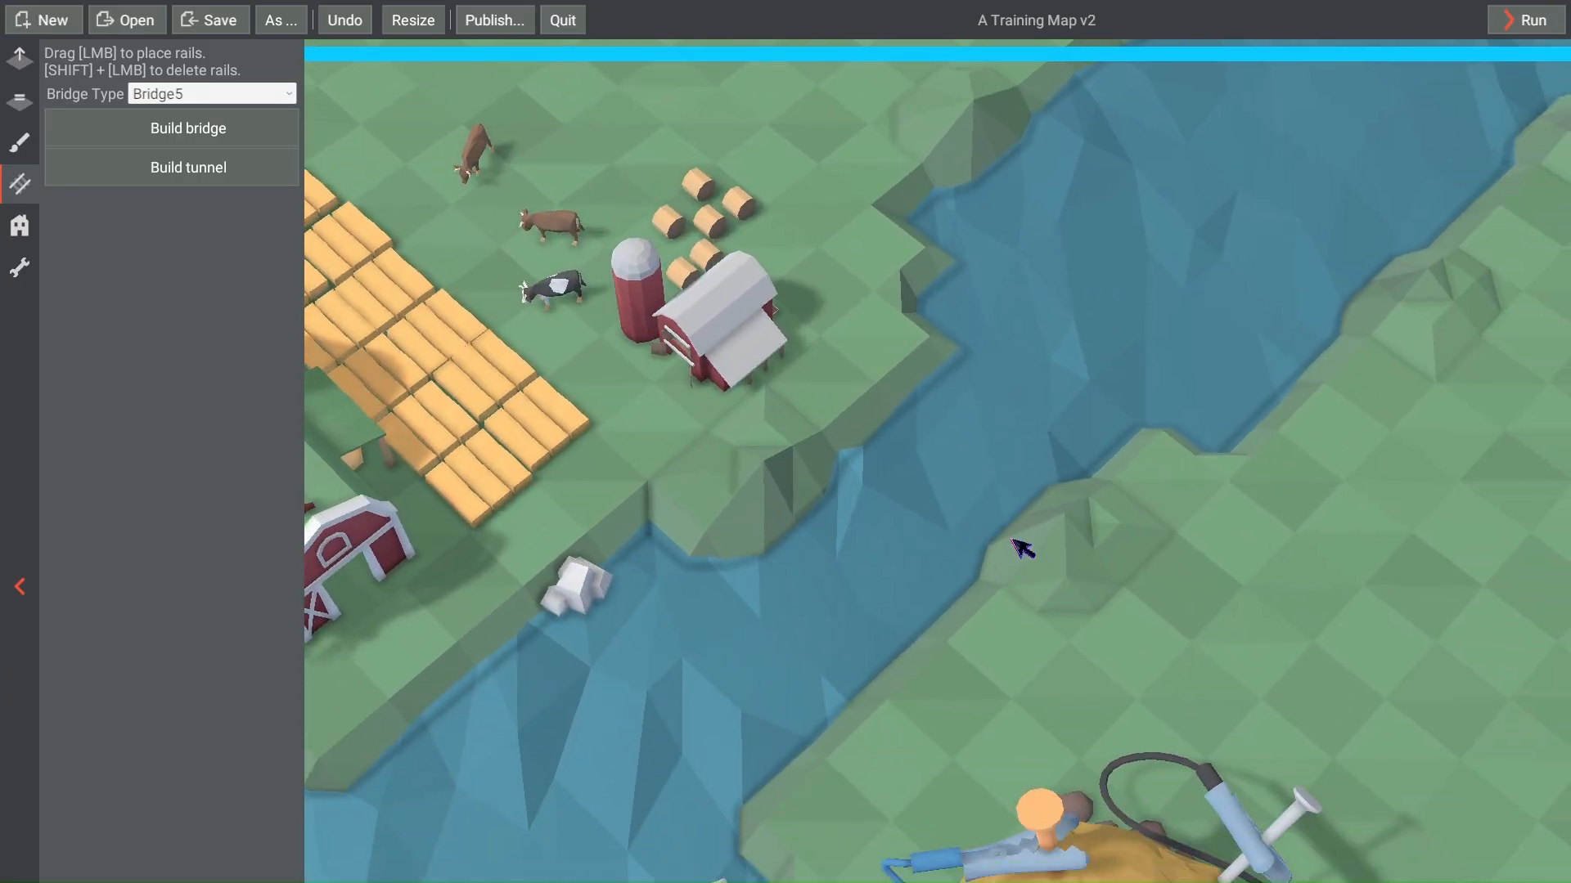
scroll(1140, 613, down, 3)
scroll(1139, 614, up, 5)
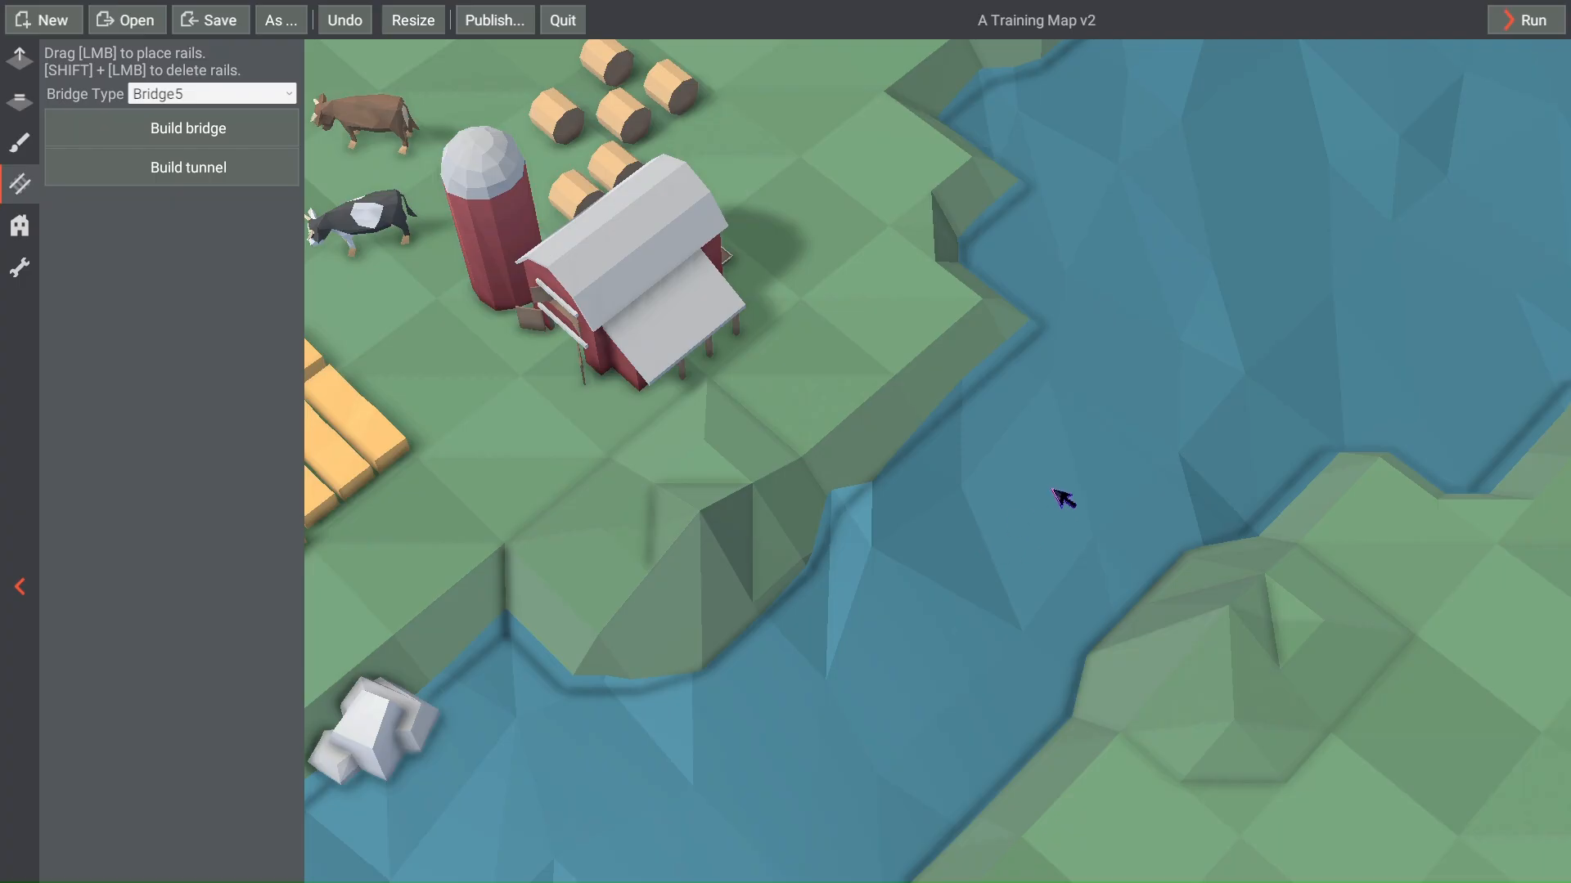
right_drag(1021, 601, 921, 475)
scroll(922, 476, down, 1)
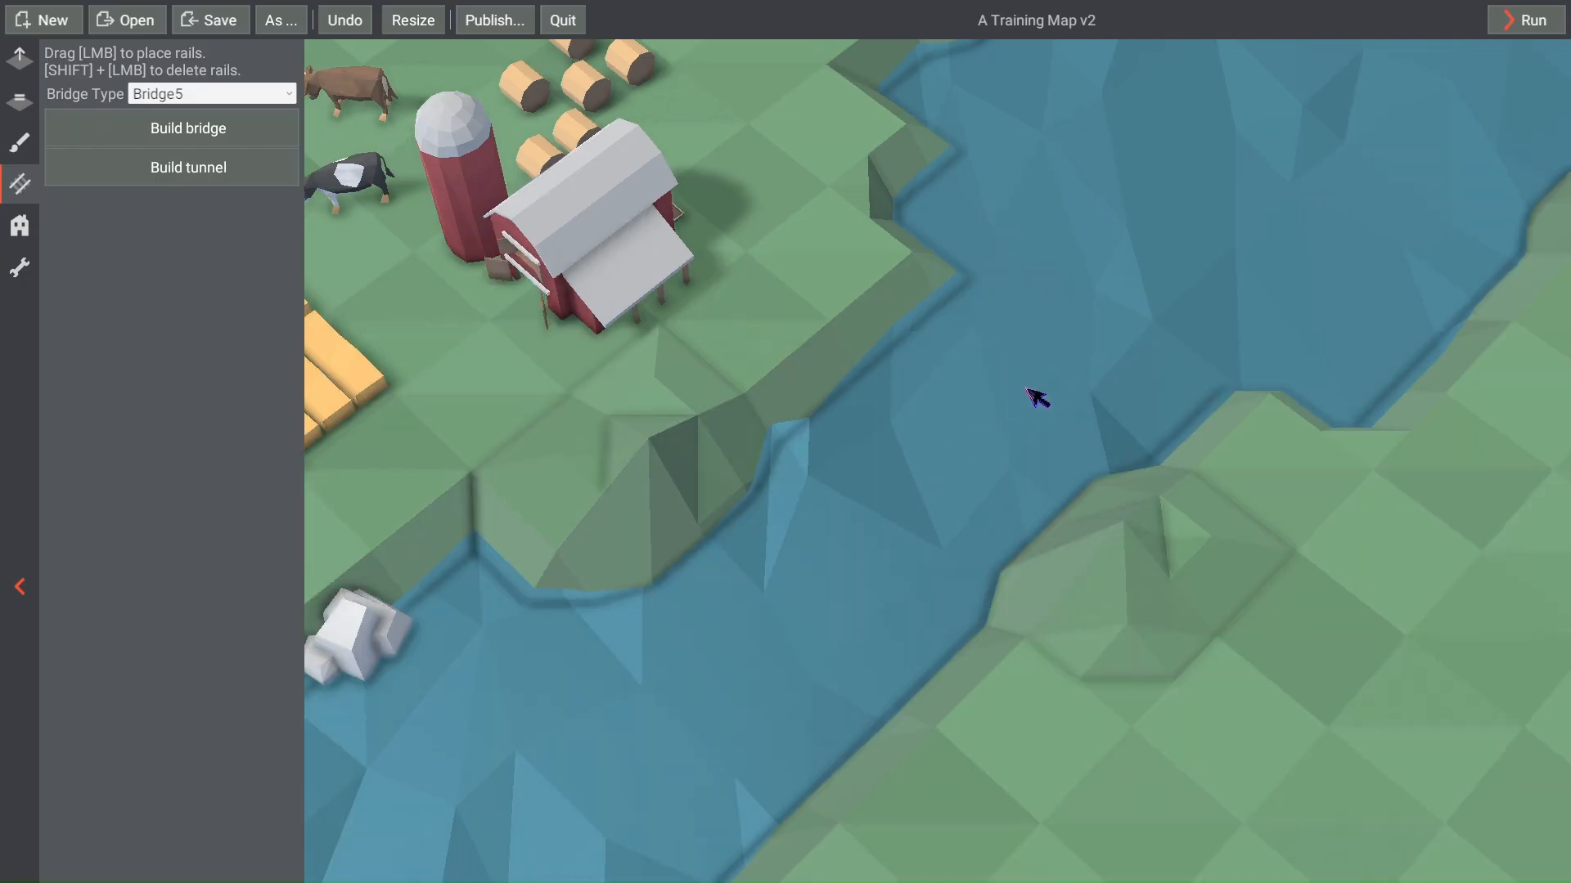
drag(1038, 399, 1081, 370)
drag(991, 420, 1027, 435)
Step: Run the map in play mode and demolish the pieces in the river between the small red barn and the giant potato
click(1527, 21)
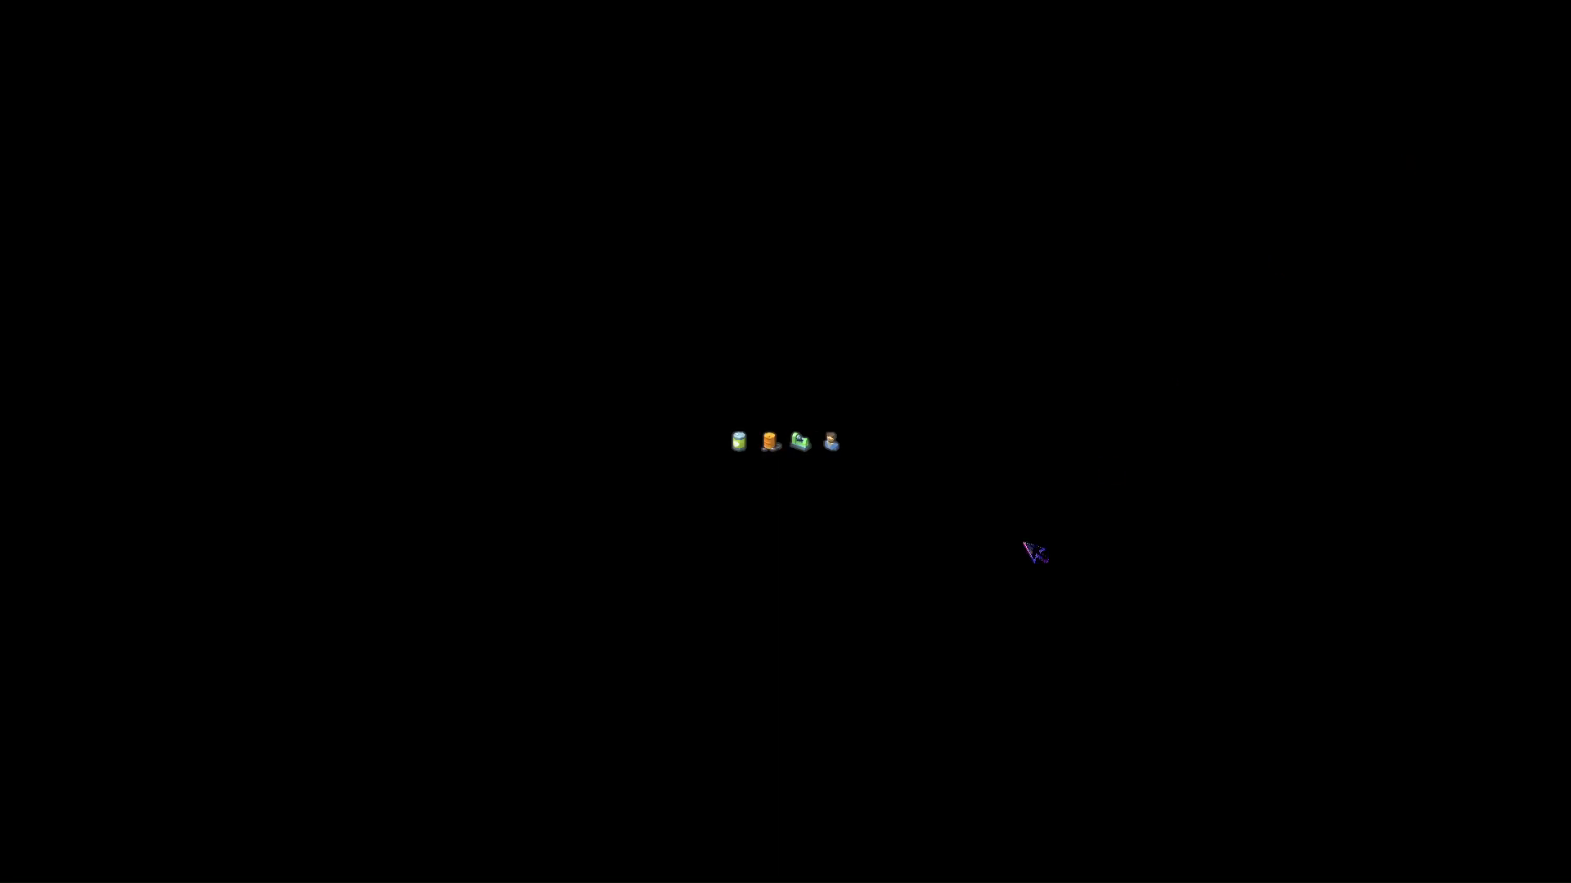
scroll(1318, 276, up, 5)
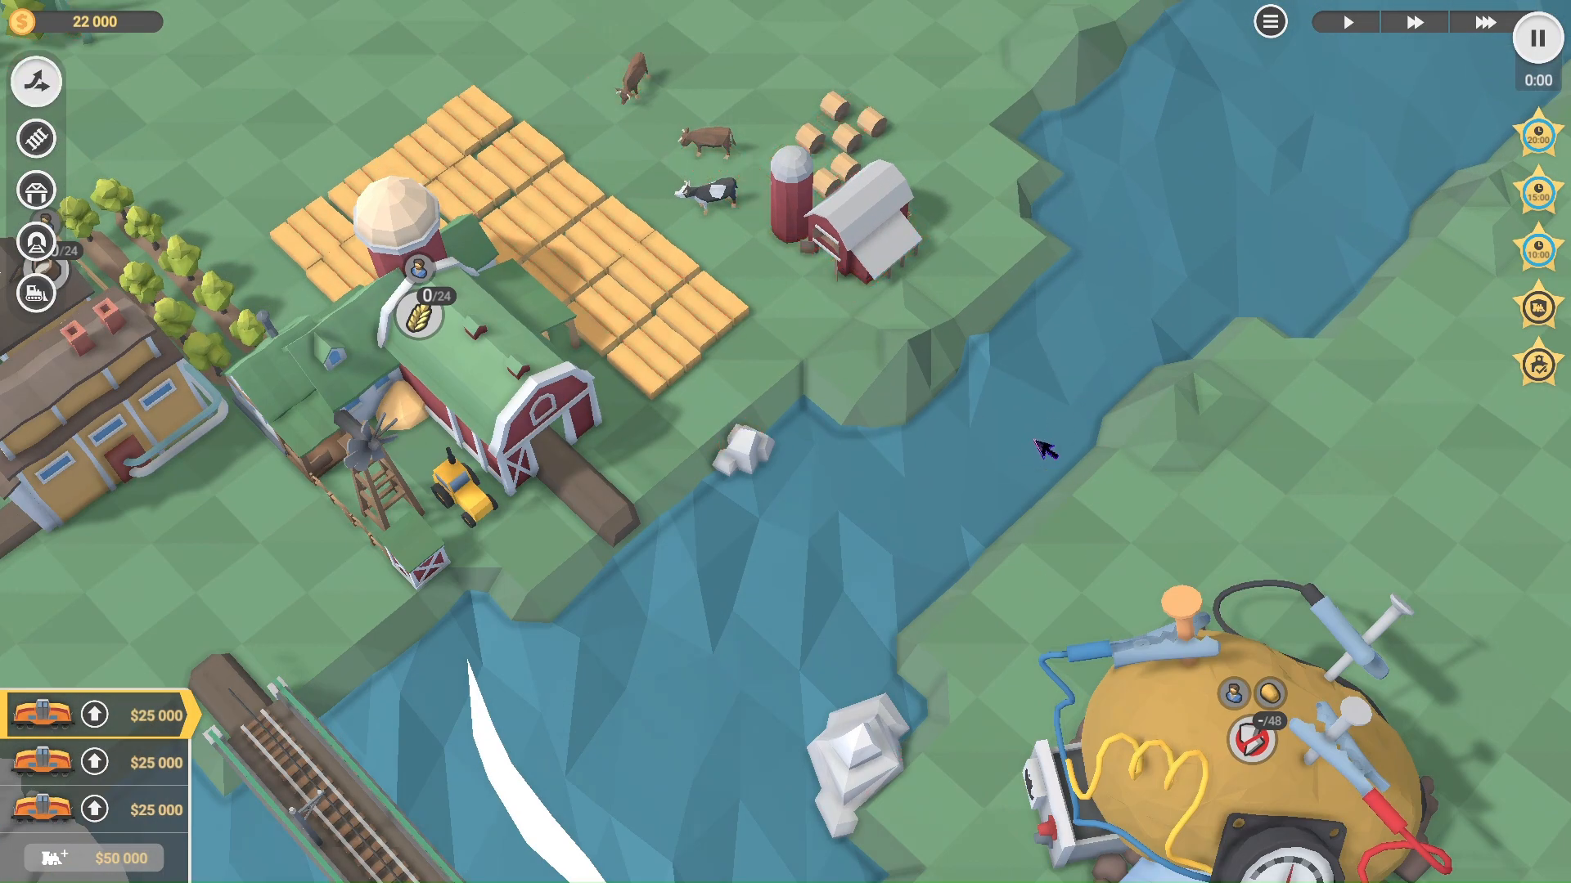
click(1097, 354)
click(1045, 391)
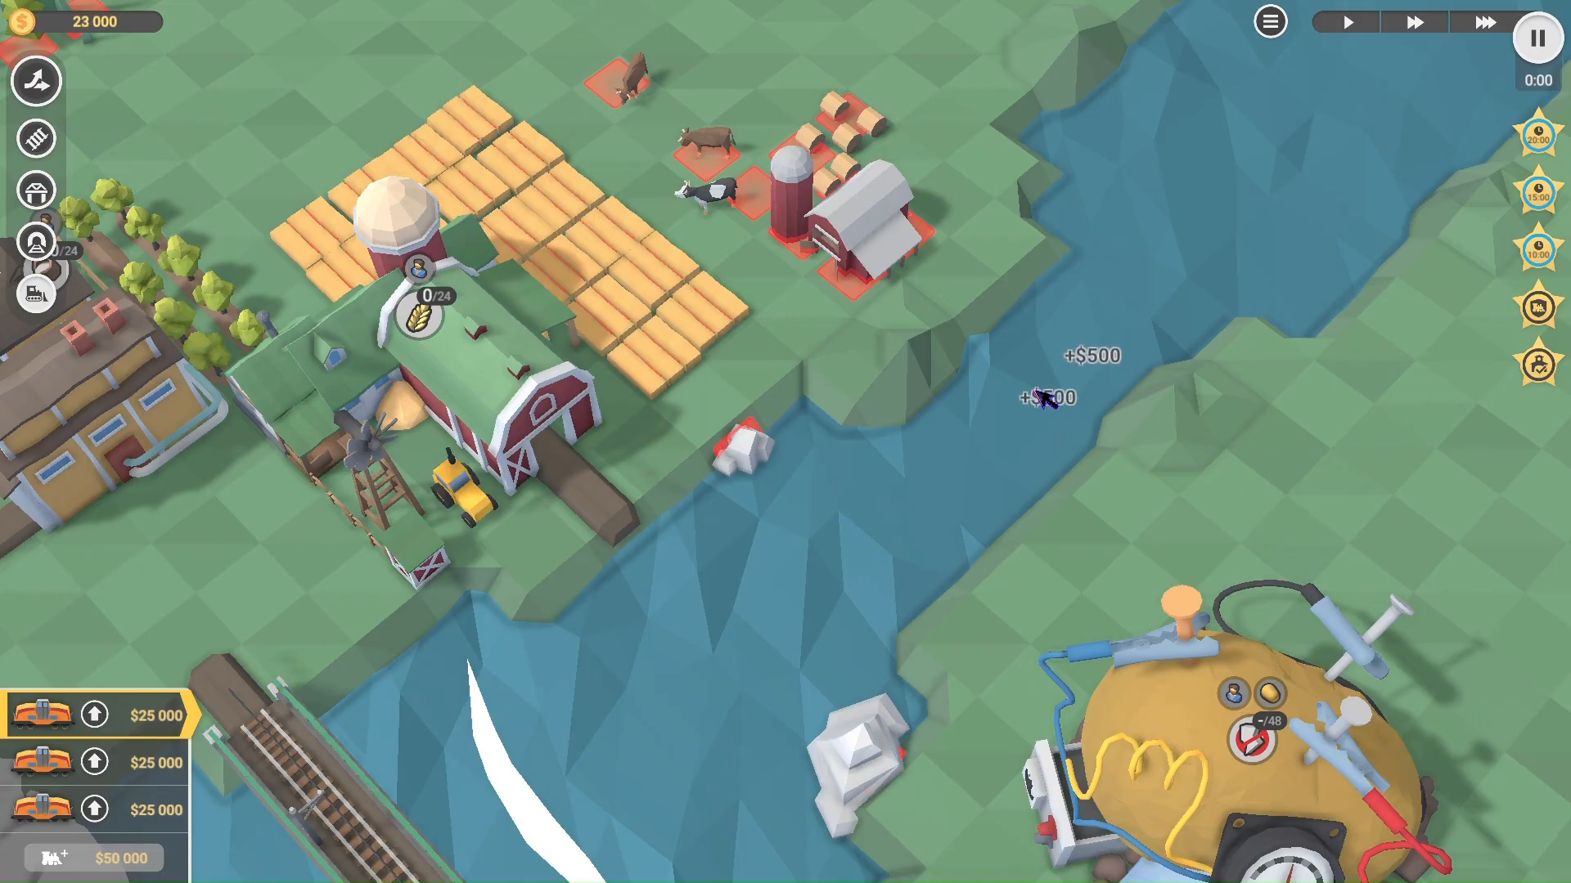
Step: Check the overall map layout around the waterfall and river in play mode, and return to the map editor
scroll(1243, 386, down, 5)
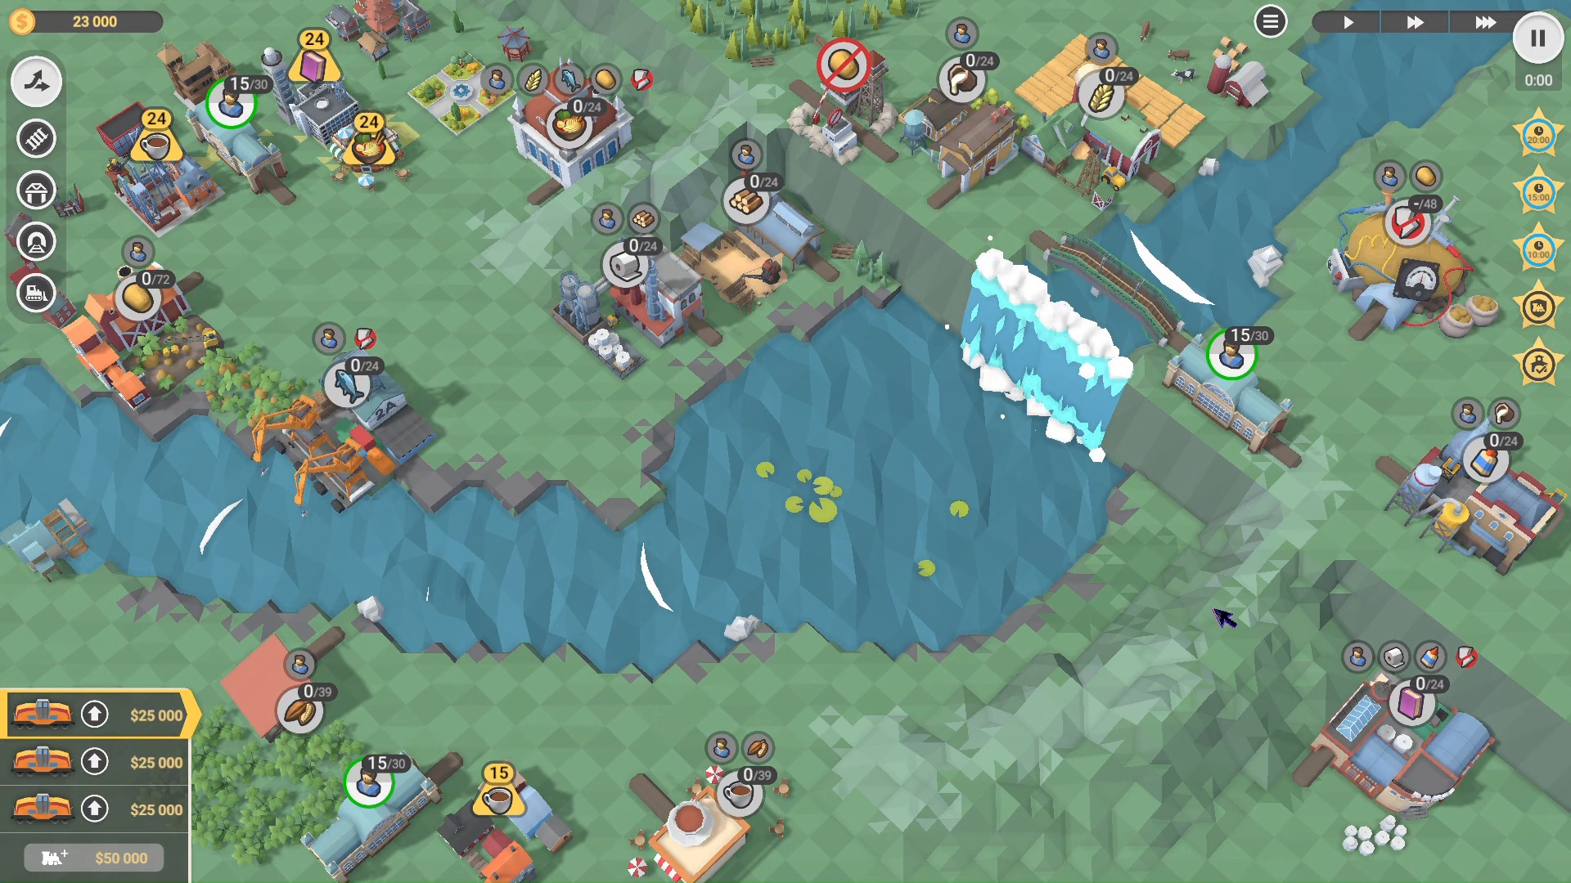
scroll(1205, 319, up, 5)
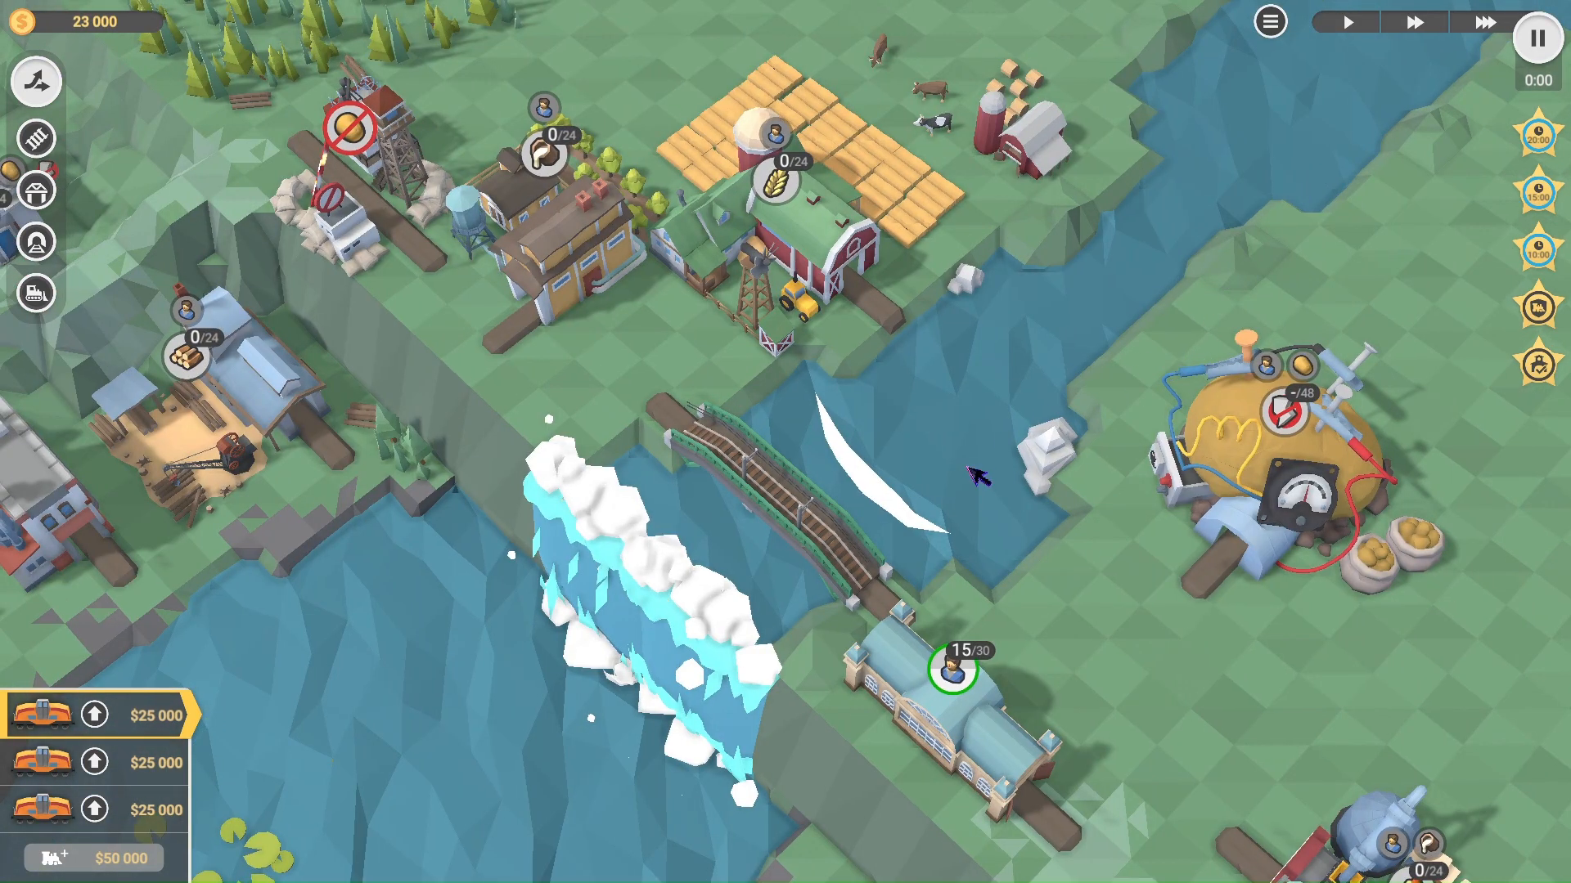
scroll(681, 463, down, 2)
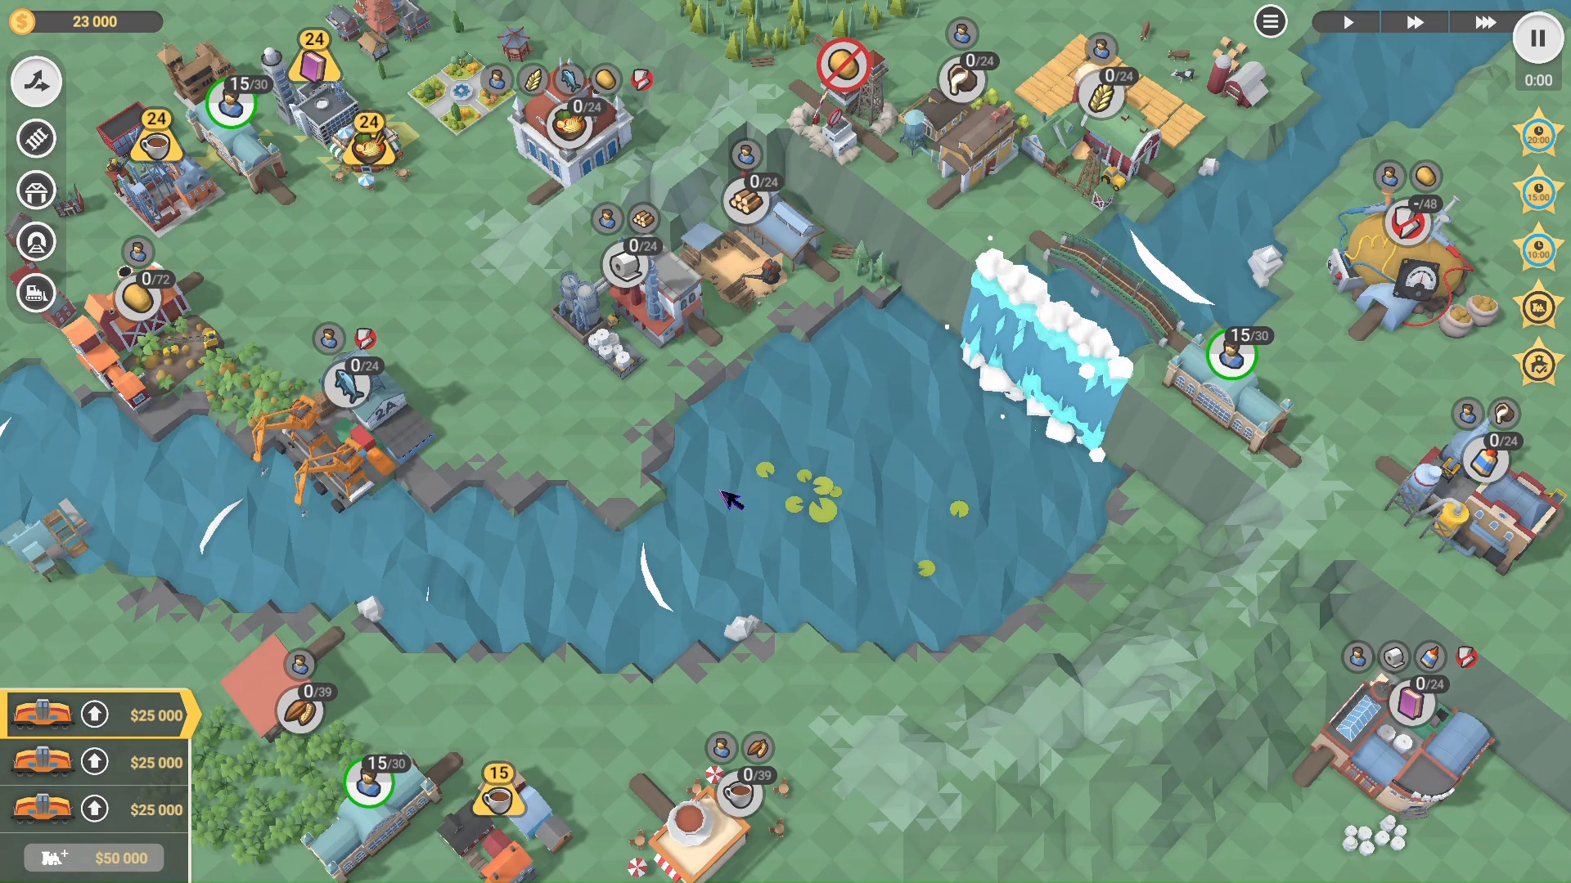
scroll(1223, 268, up, 3)
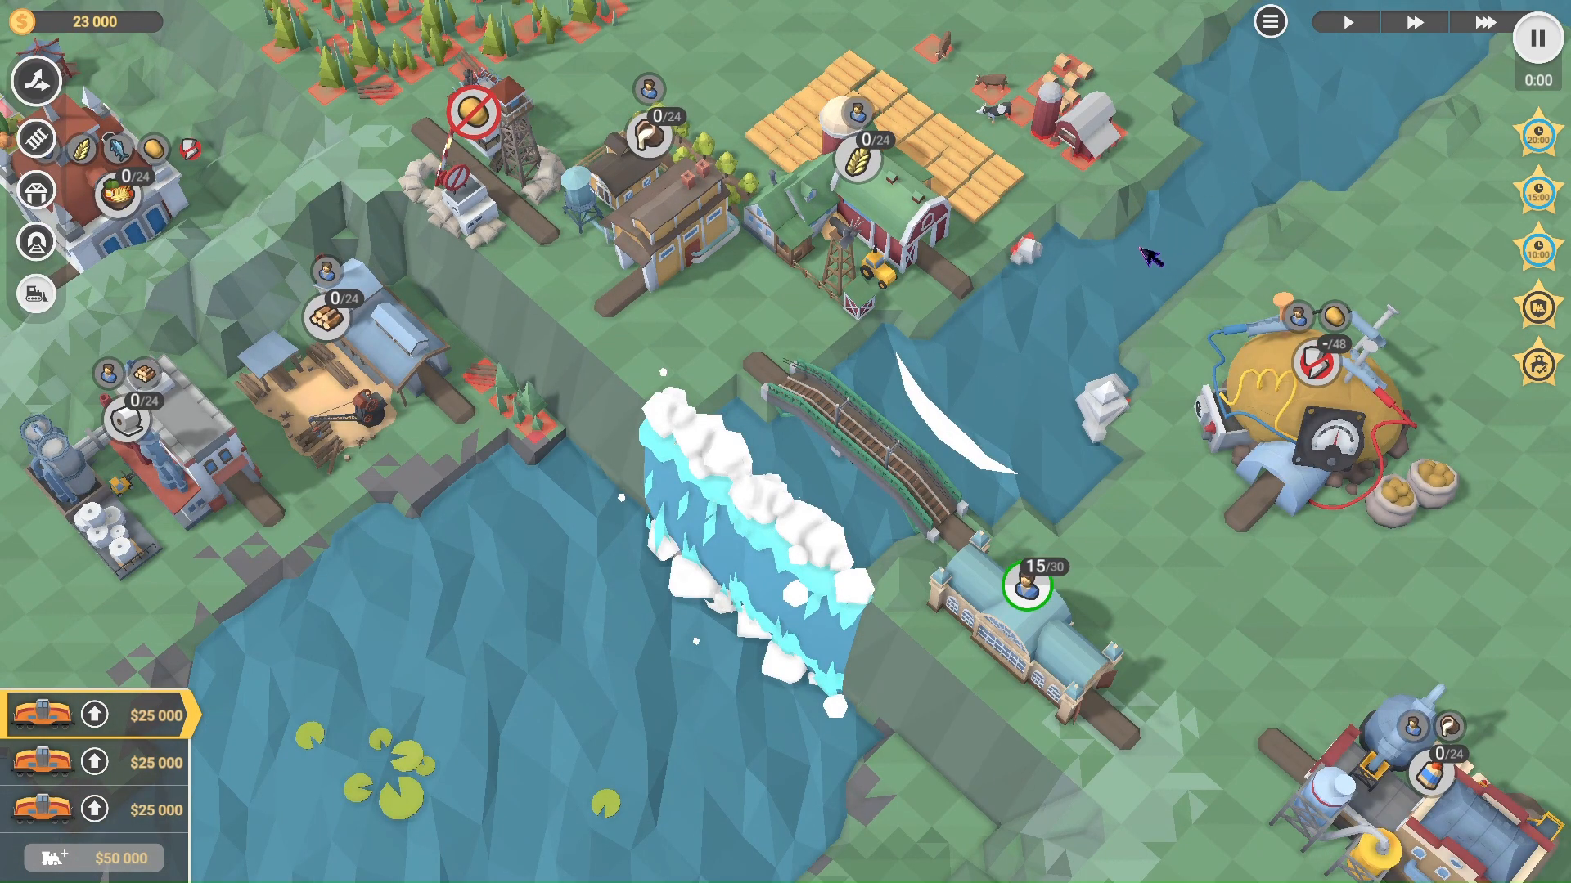
scroll(1151, 258, down, 2)
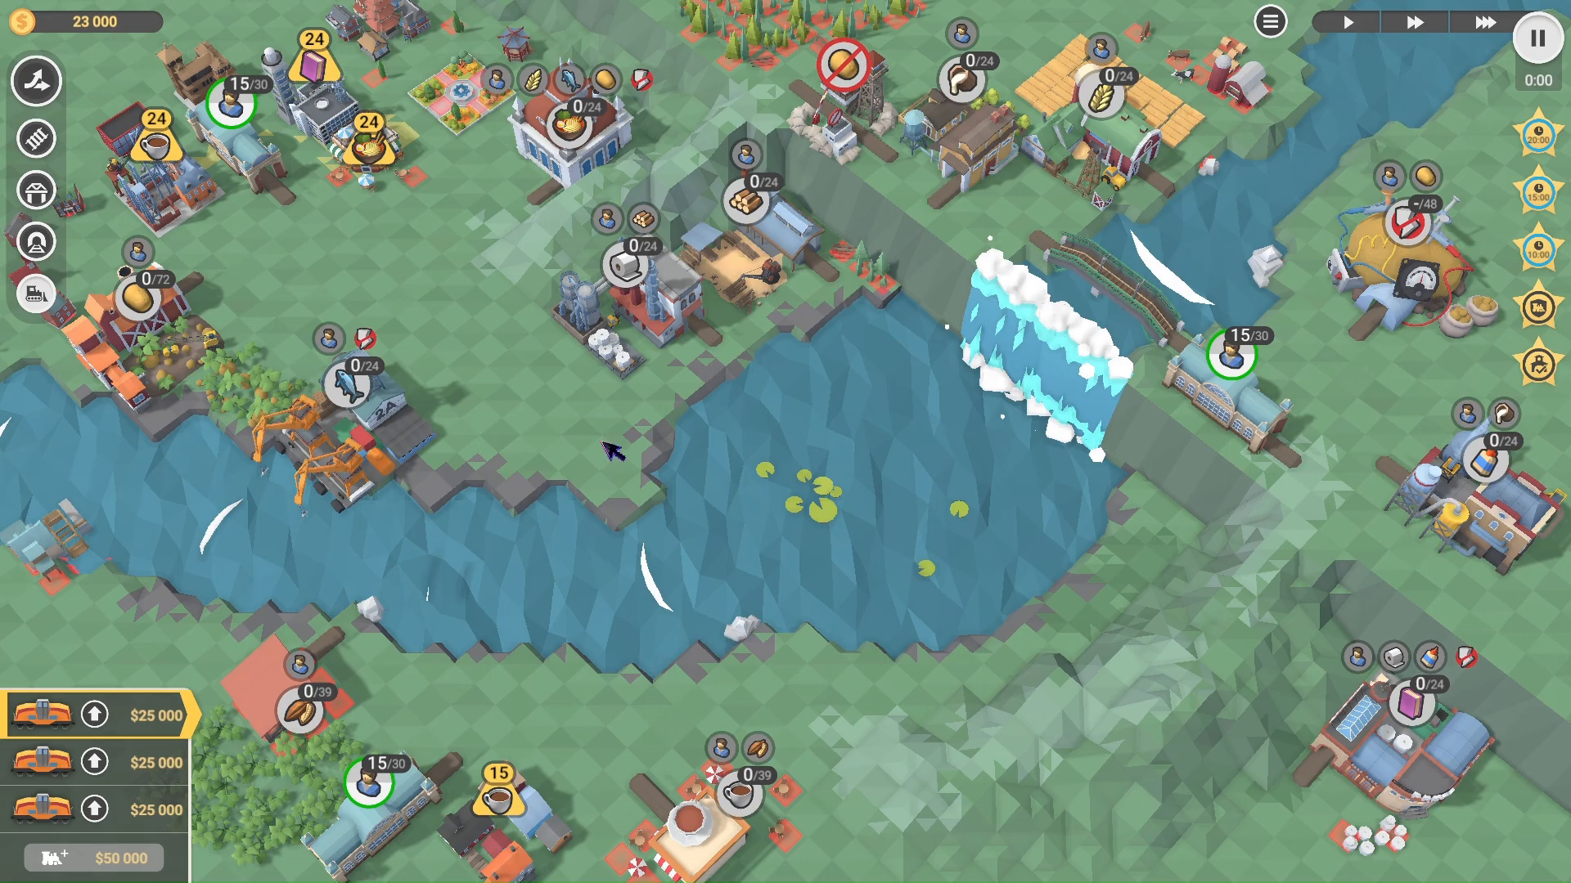
key(Escape)
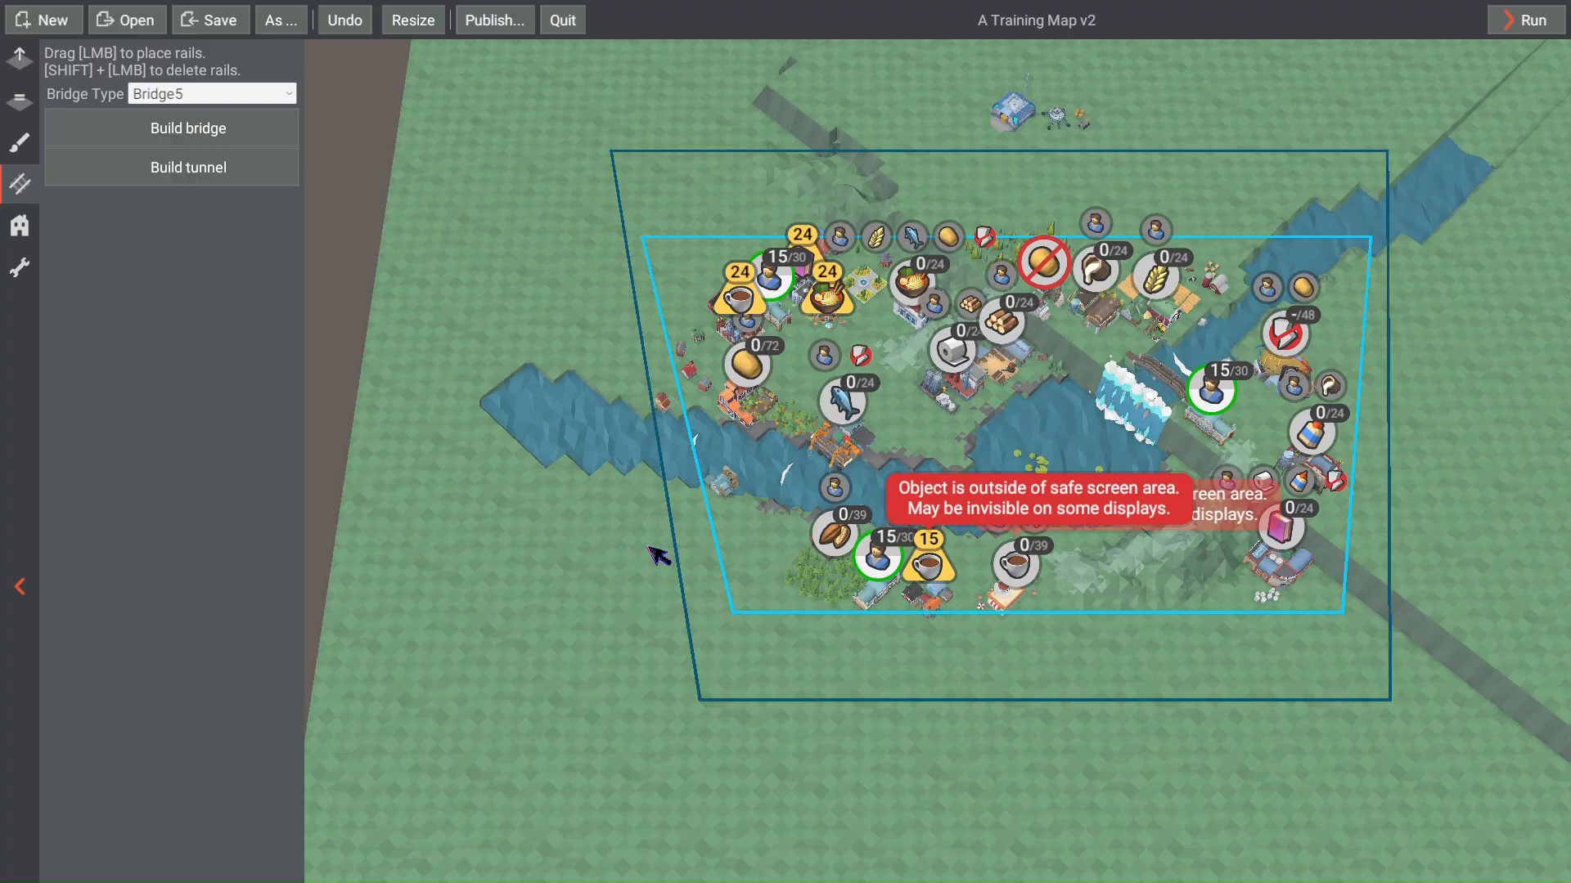
Step: Place a Flare Green object on the open grass between the food market and the fishing dock
scroll(959, 388, up, 3)
click(31, 231)
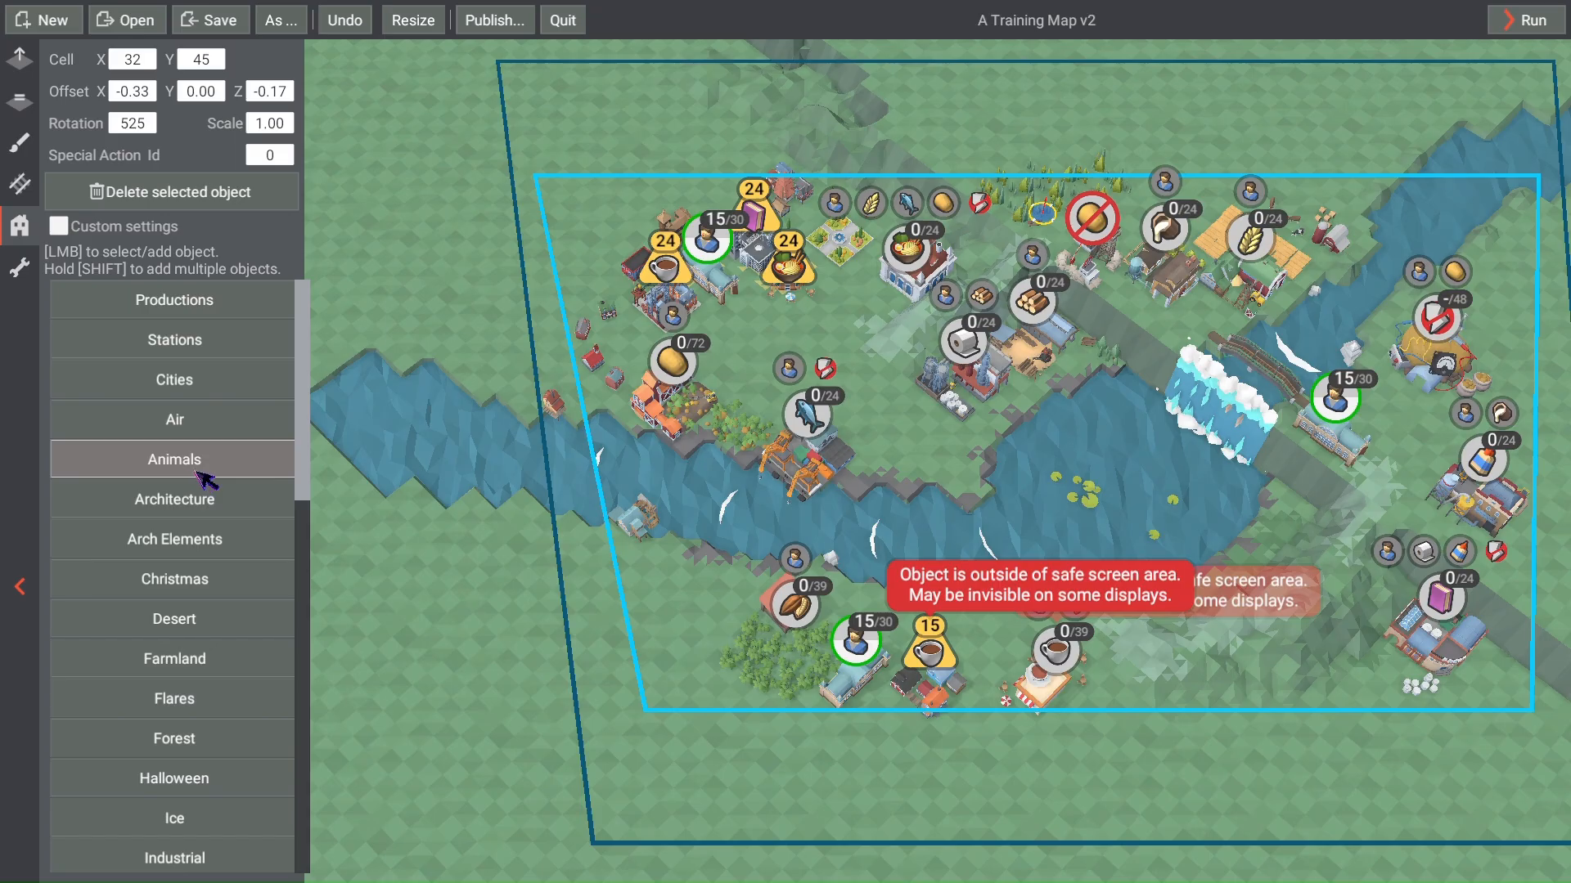
drag(307, 352, 300, 450)
click(205, 501)
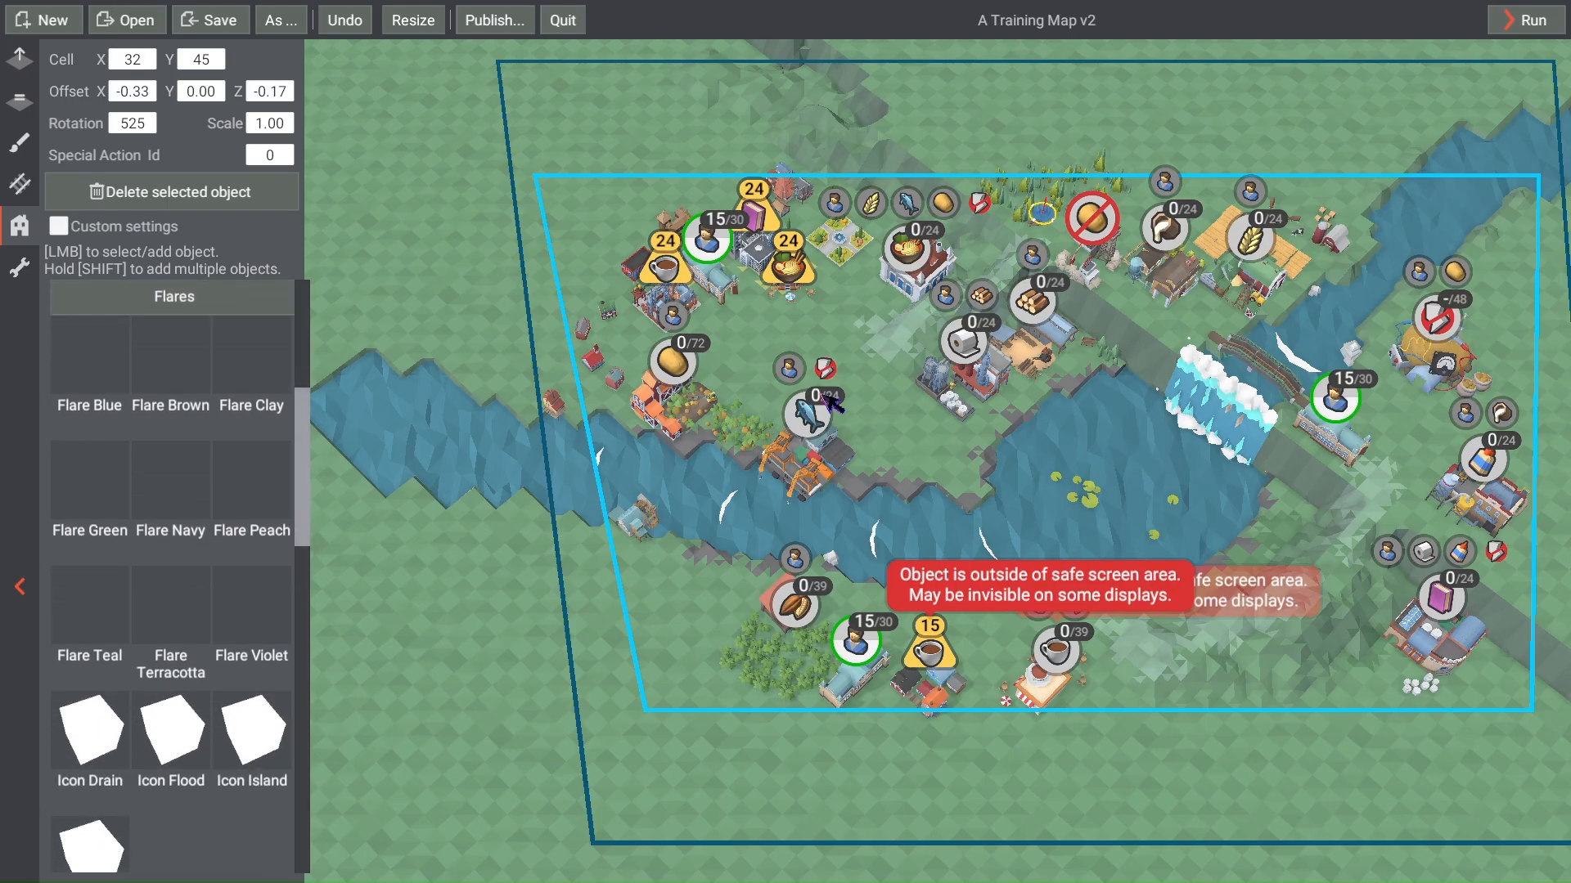
scroll(933, 372, up, 2)
right_drag(936, 370, 748, 366)
scroll(736, 385, up, 4)
key(a)
key(w)
key(s)
key(a)
drag(304, 473, 306, 411)
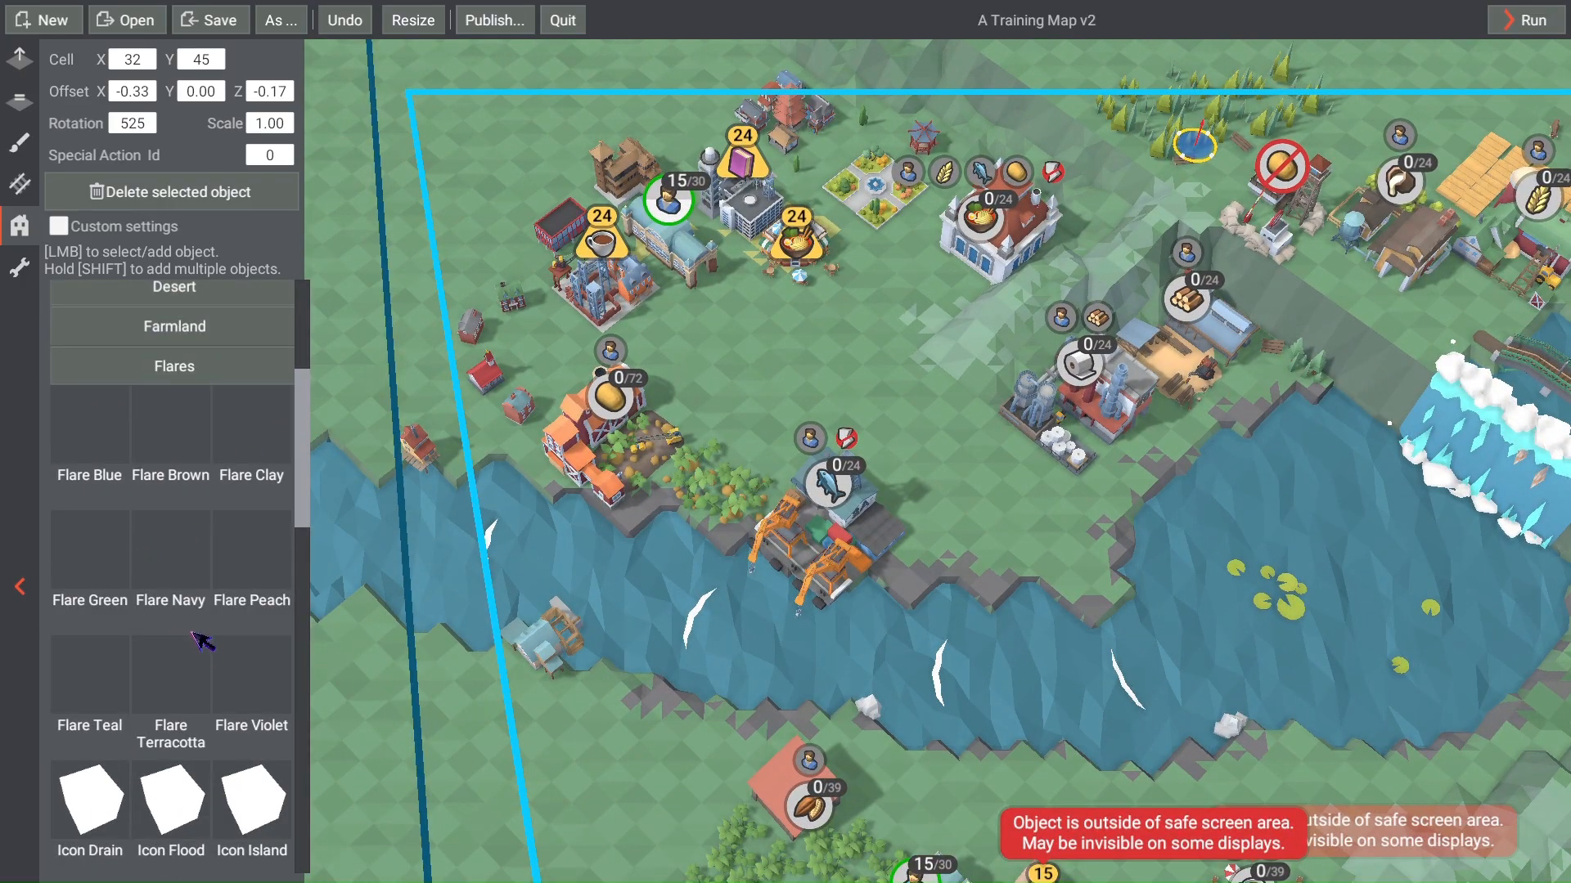
click(131, 582)
click(802, 360)
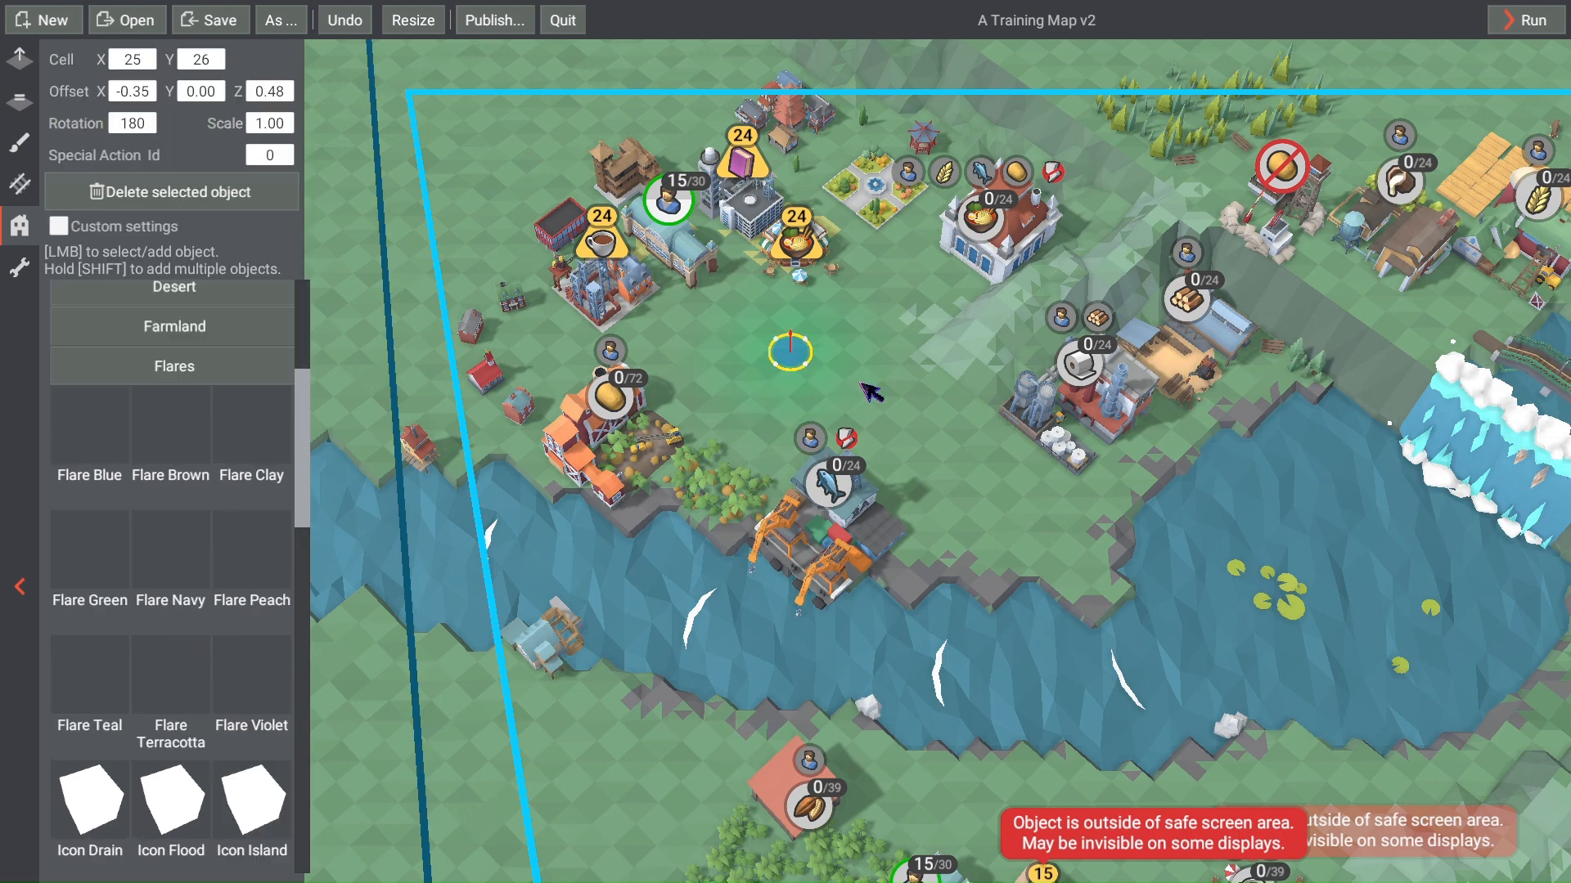
scroll(867, 396, up, 2)
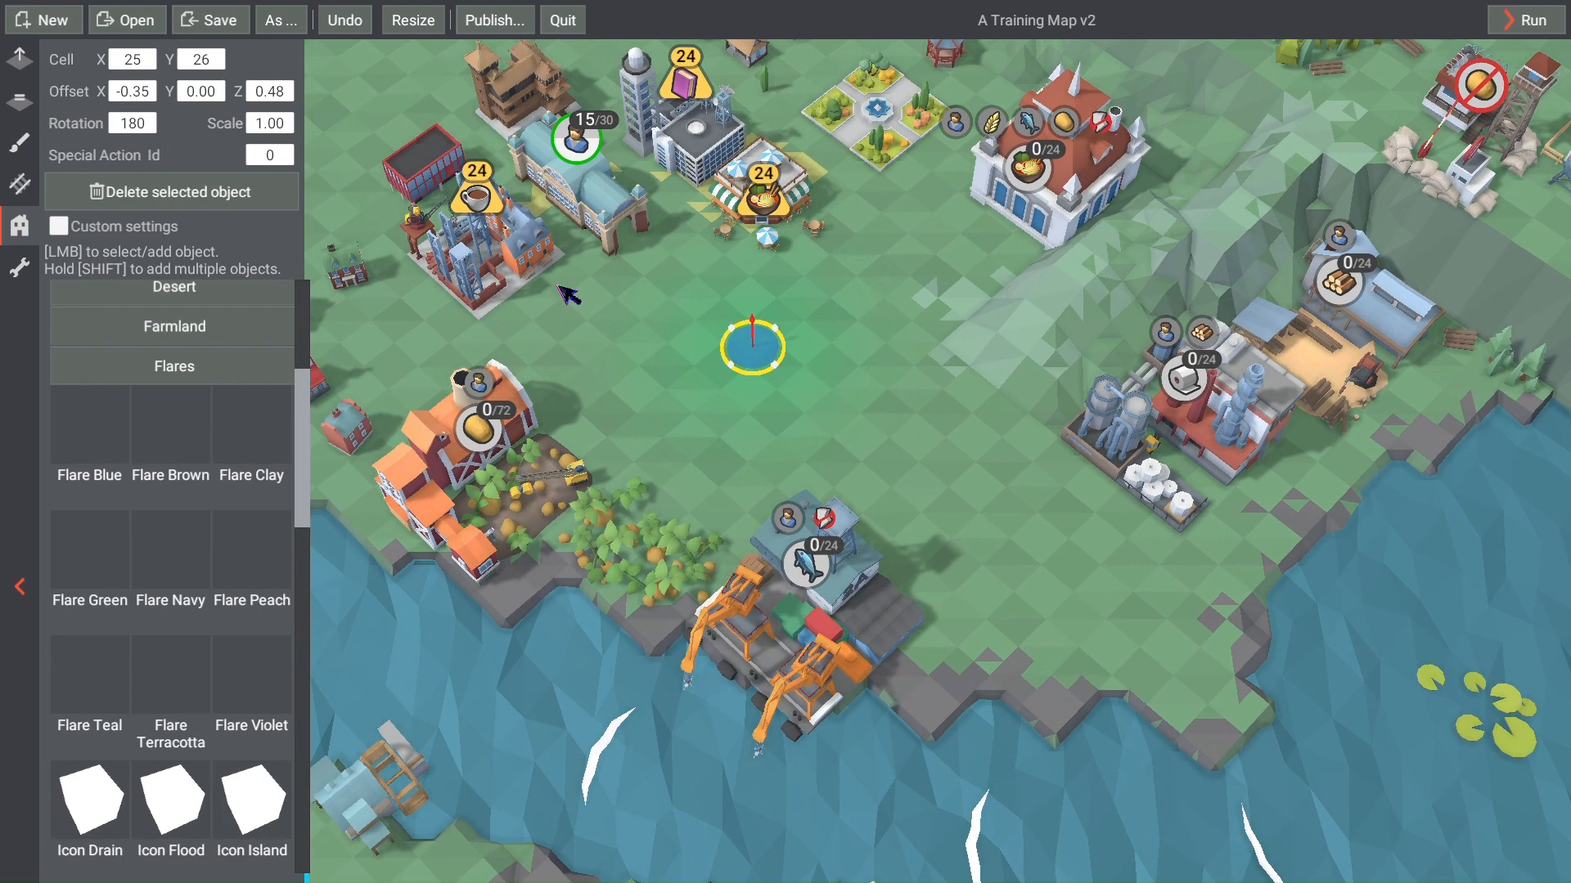
Step: Set the green flare's scale to 0.50
click(279, 123)
text(.5)
scroll(941, 409, up, 2)
scroll(900, 413, down, 3)
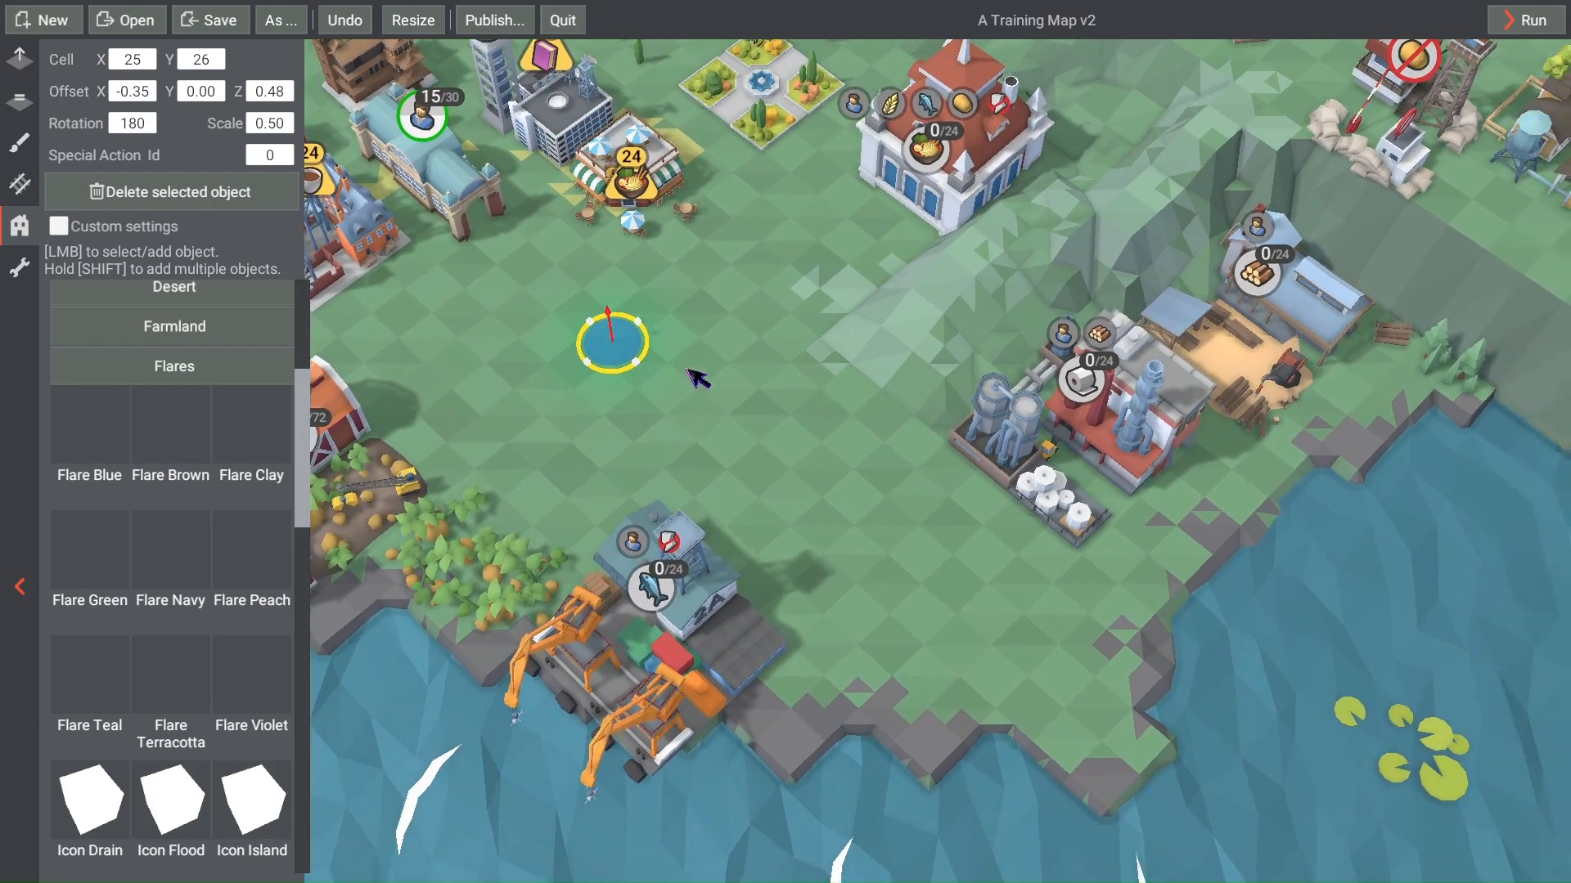
scroll(801, 458, down, 2)
scroll(818, 494, up, 1)
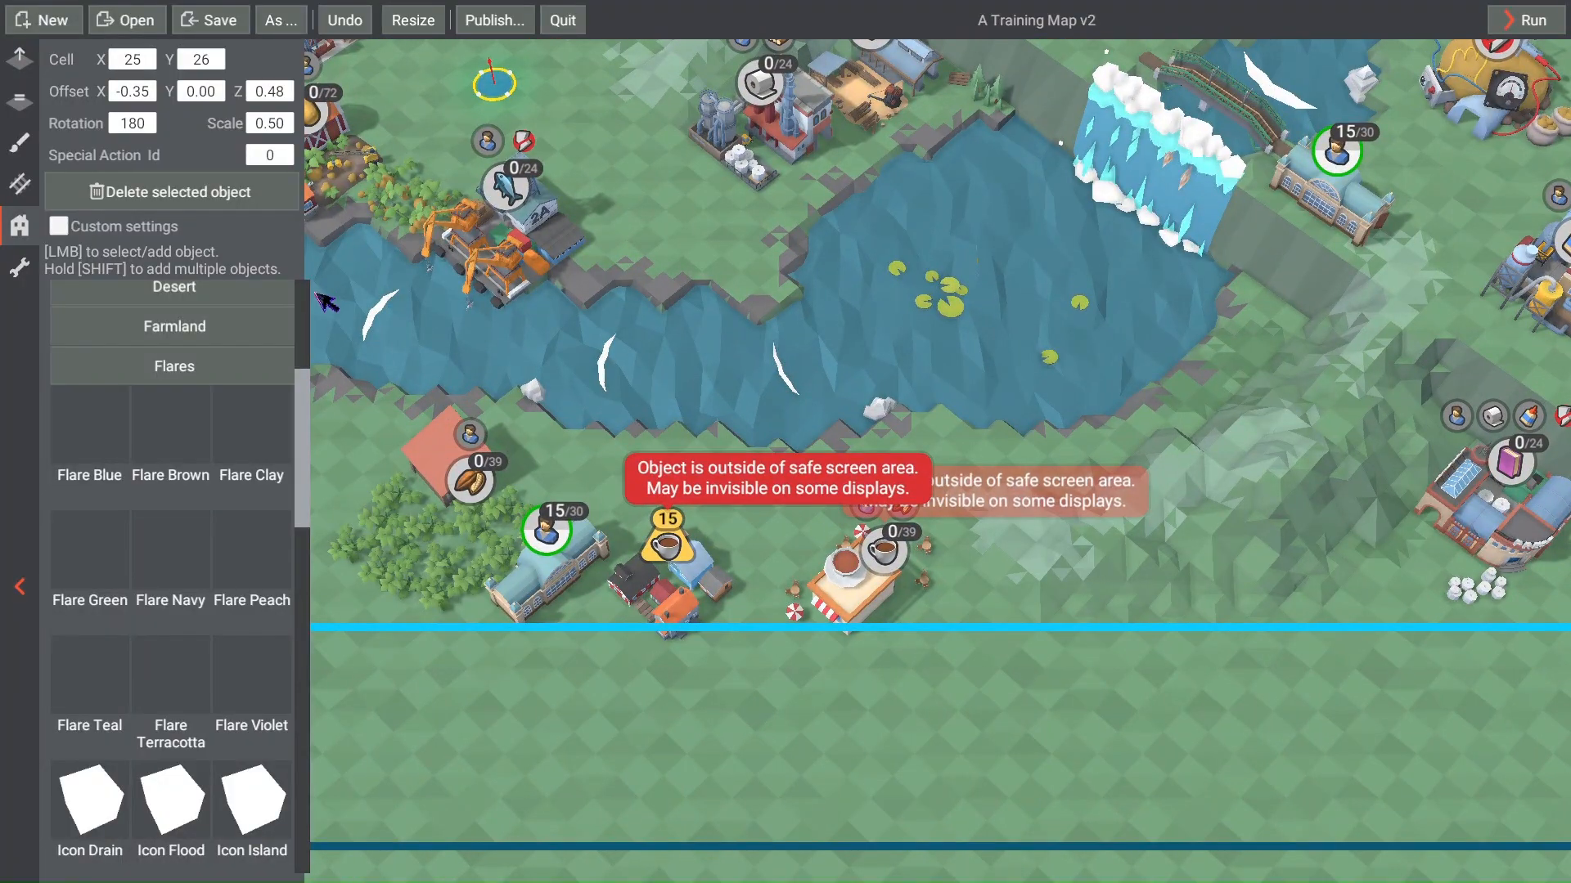
Step: Place a Flare Clay object between the village houses and the coffee cup café, shifted slightly toward the café
click(256, 455)
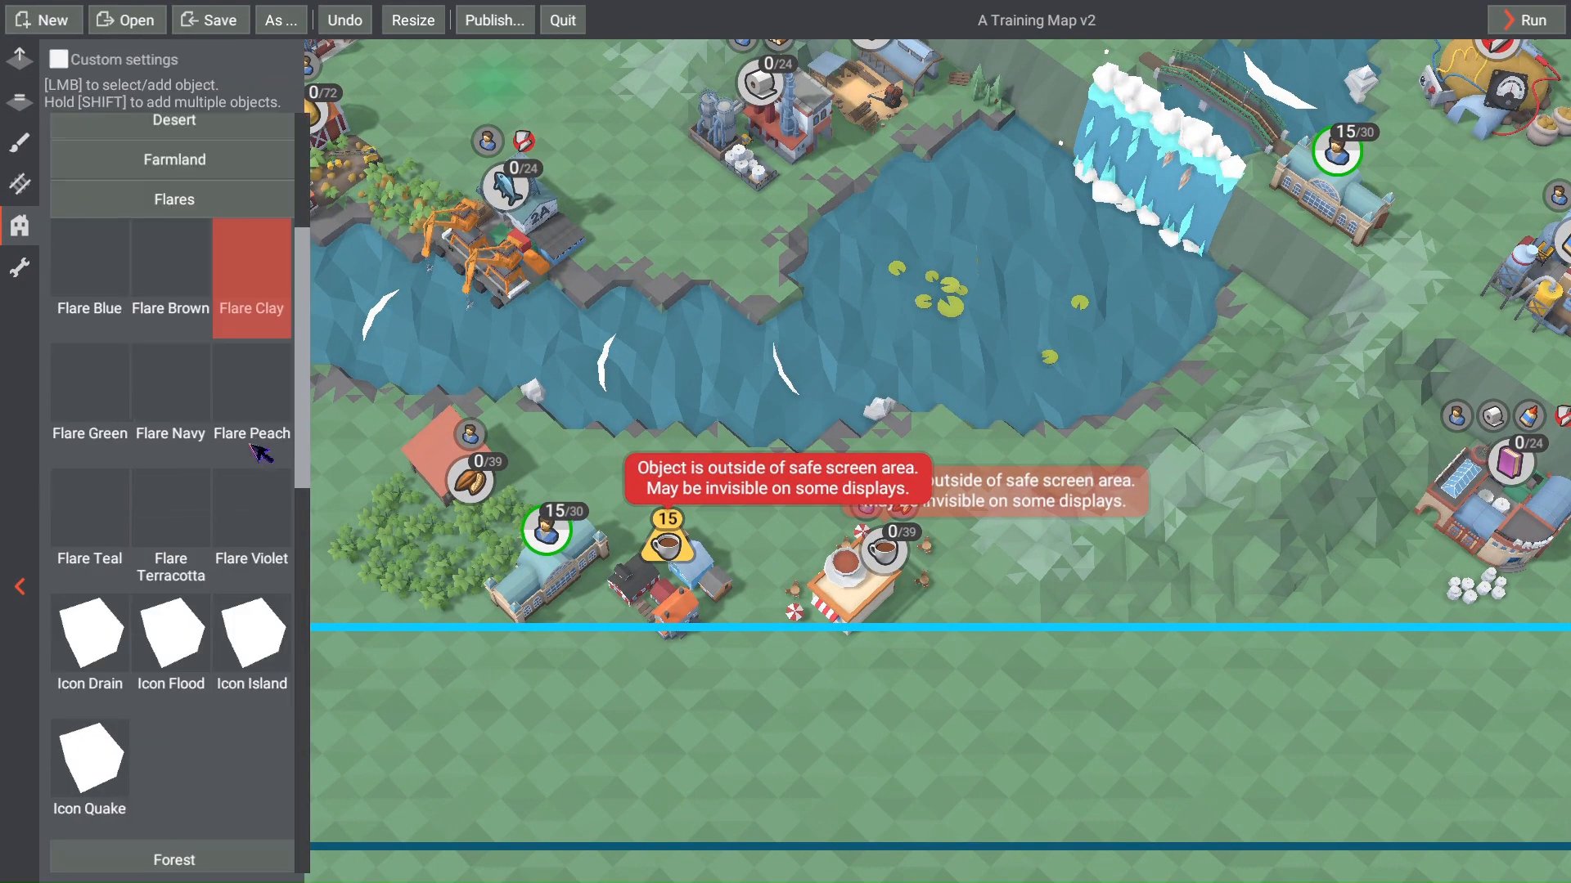
scroll(757, 540, up, 3)
click(757, 540)
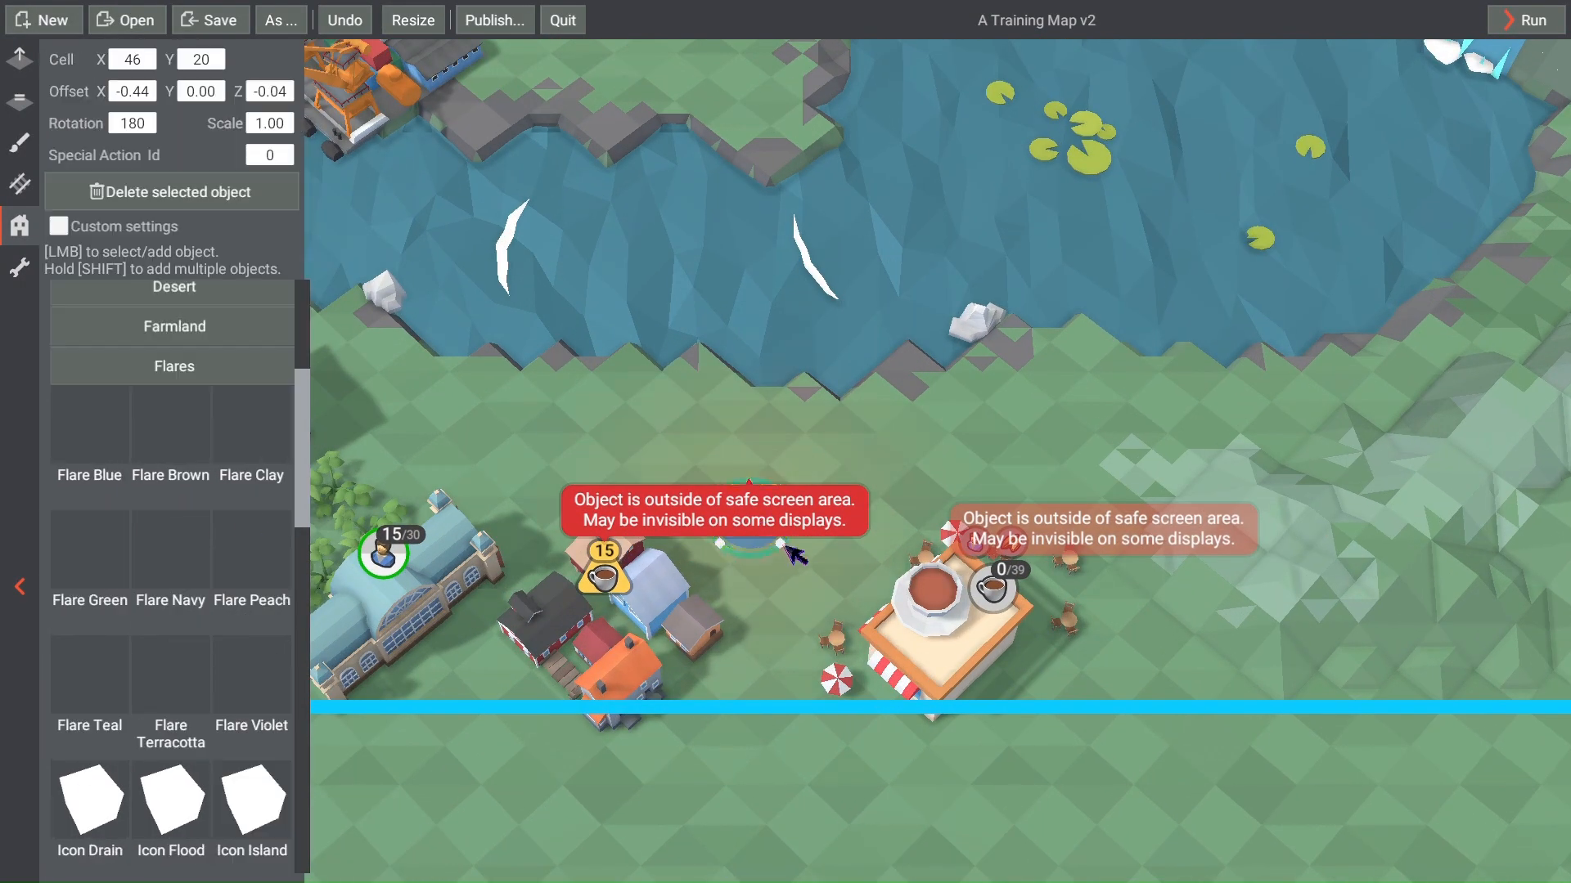
scroll(900, 417, down, 1)
right_drag(844, 483, 815, 553)
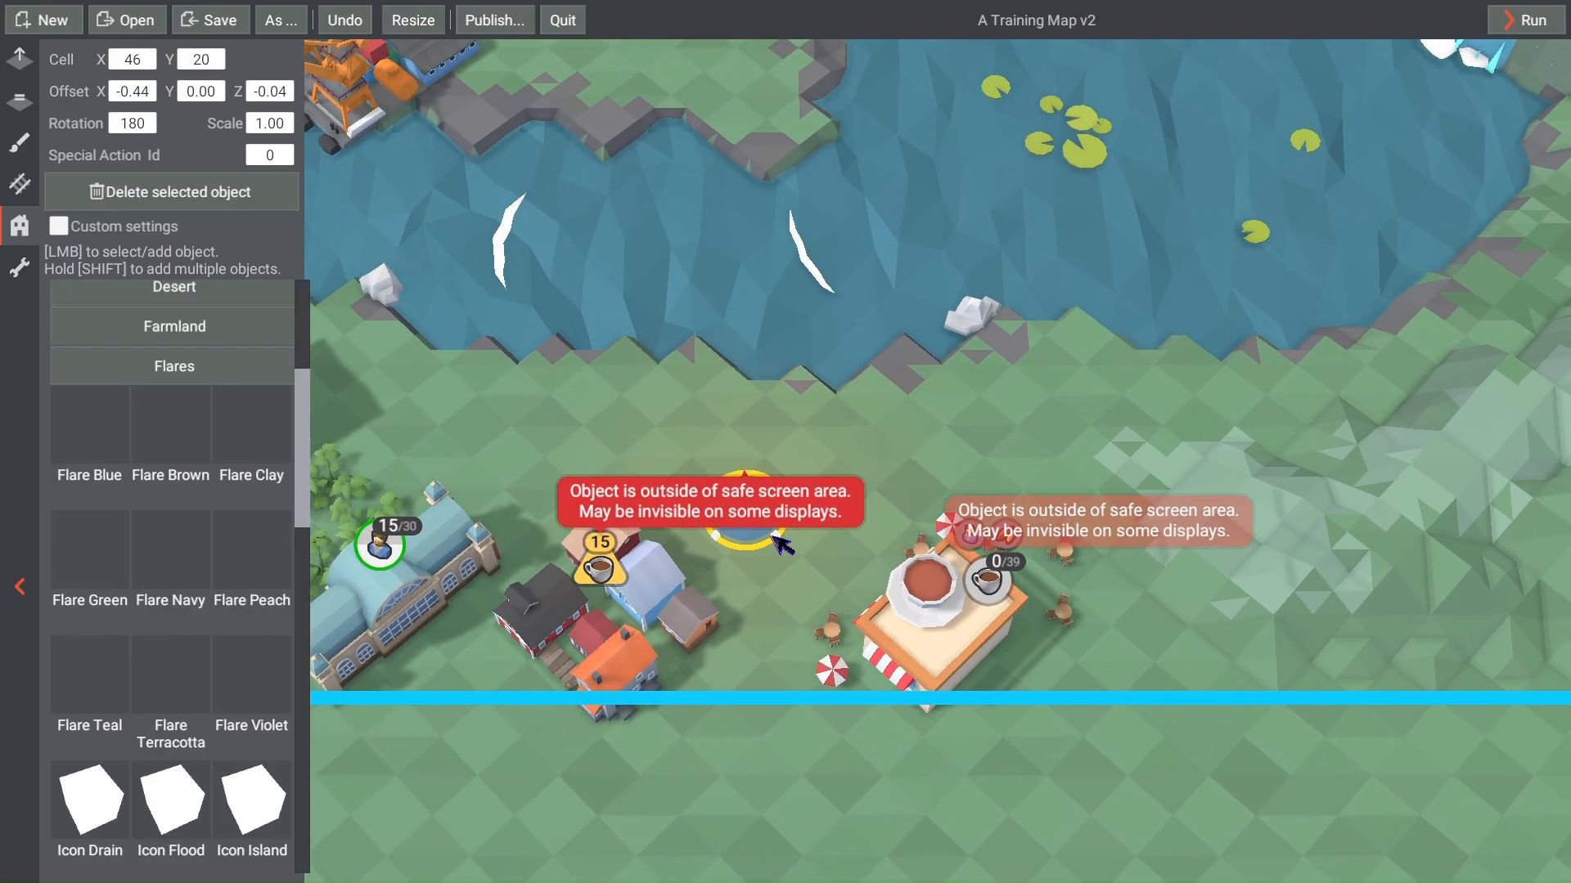
drag(757, 533, 814, 520)
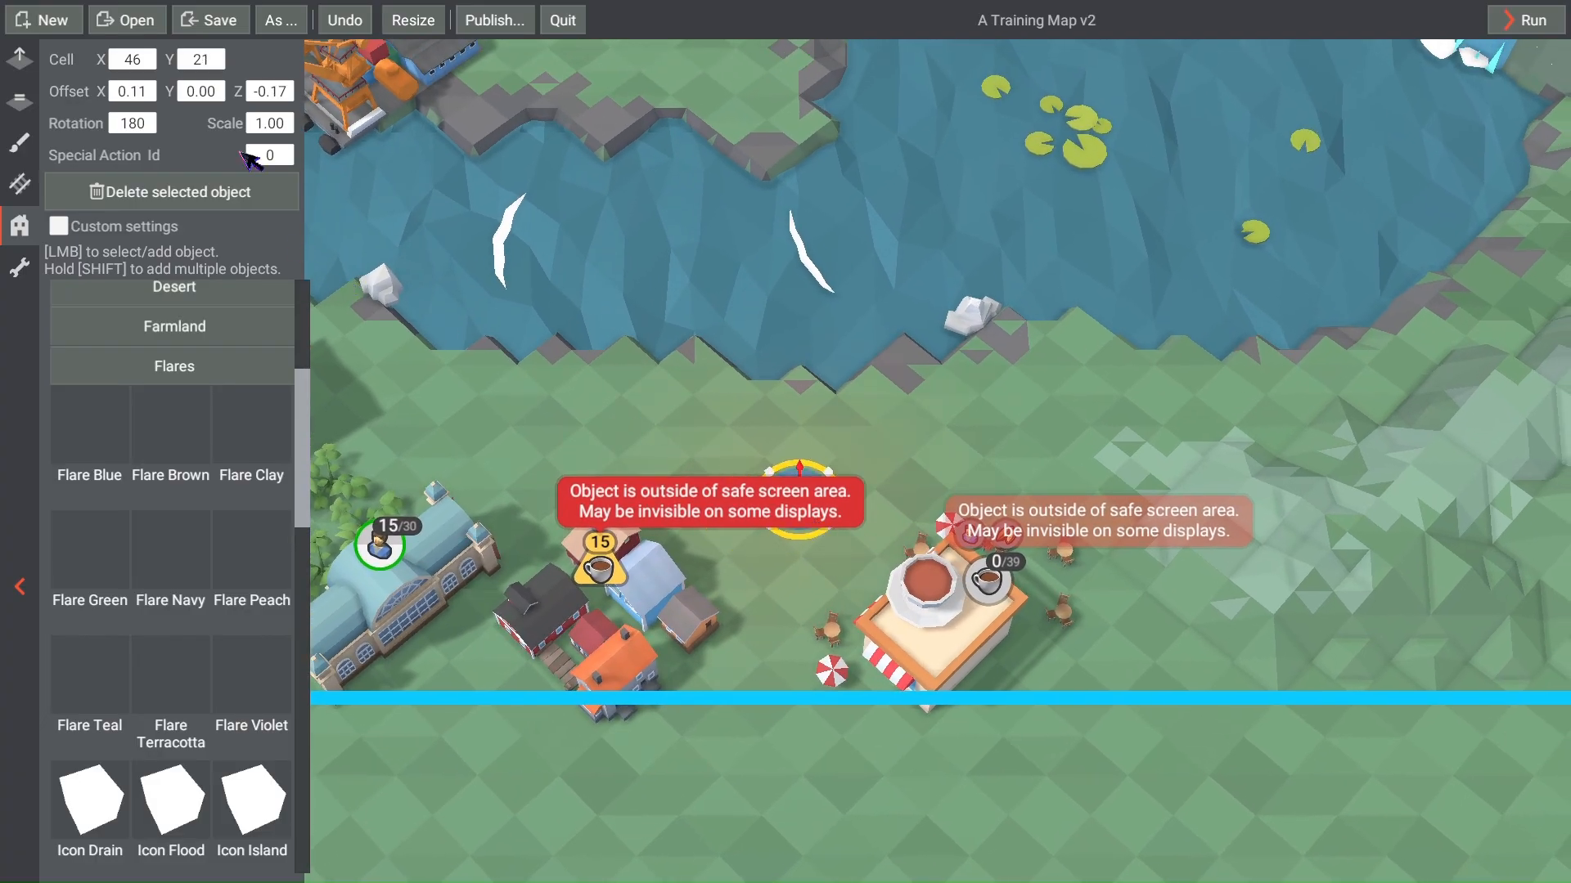
Step: Set the clay flare's scale to 0.75 and deselect it
click(280, 125)
text(.75)
key(Return)
click(1006, 441)
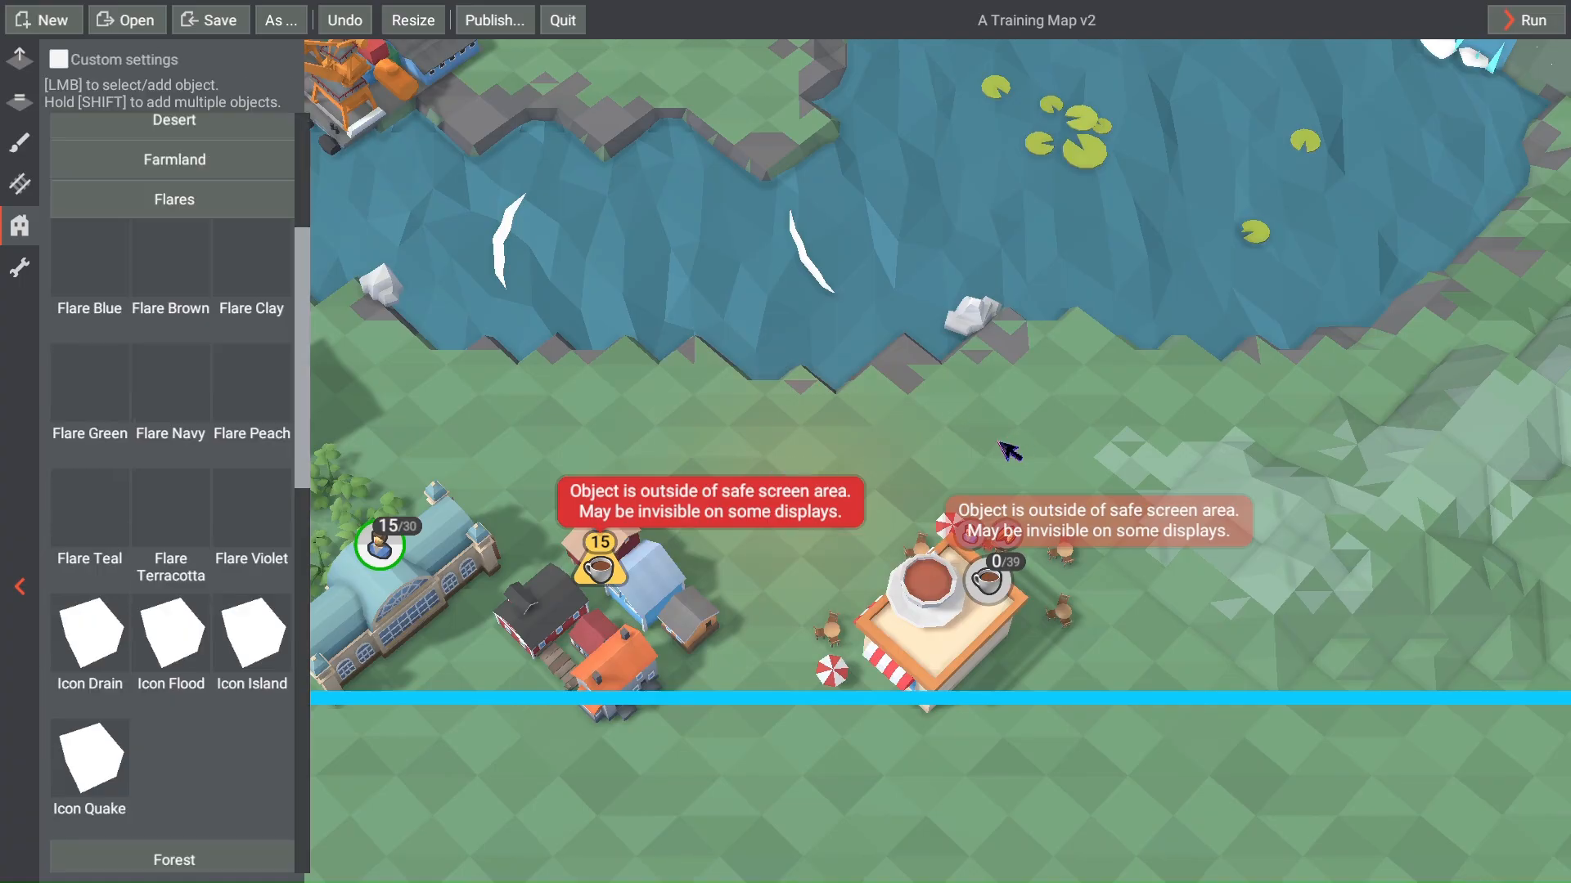
Step: Place a Flare Peach object on the grass between the giant potato and the bottle factory, shifted slightly away from the station
right_drag(1119, 594, 985, 430)
scroll(984, 430, down, 3)
right_drag(1145, 368, 996, 504)
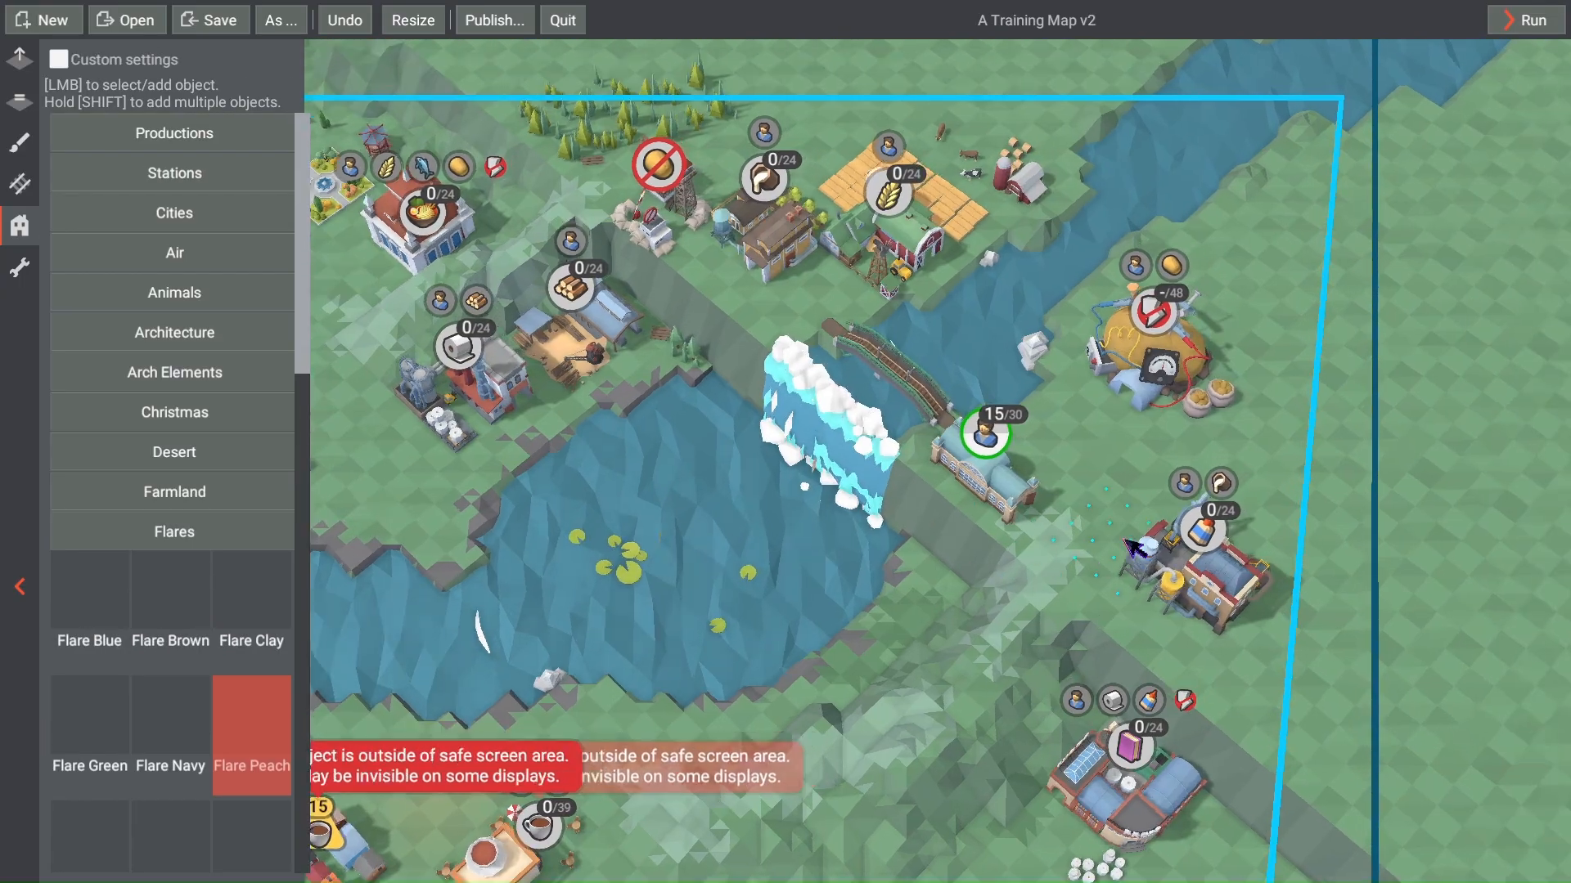
right_drag(1140, 550, 994, 442)
scroll(994, 442, up, 1)
click(992, 441)
scroll(1012, 472, up, 2)
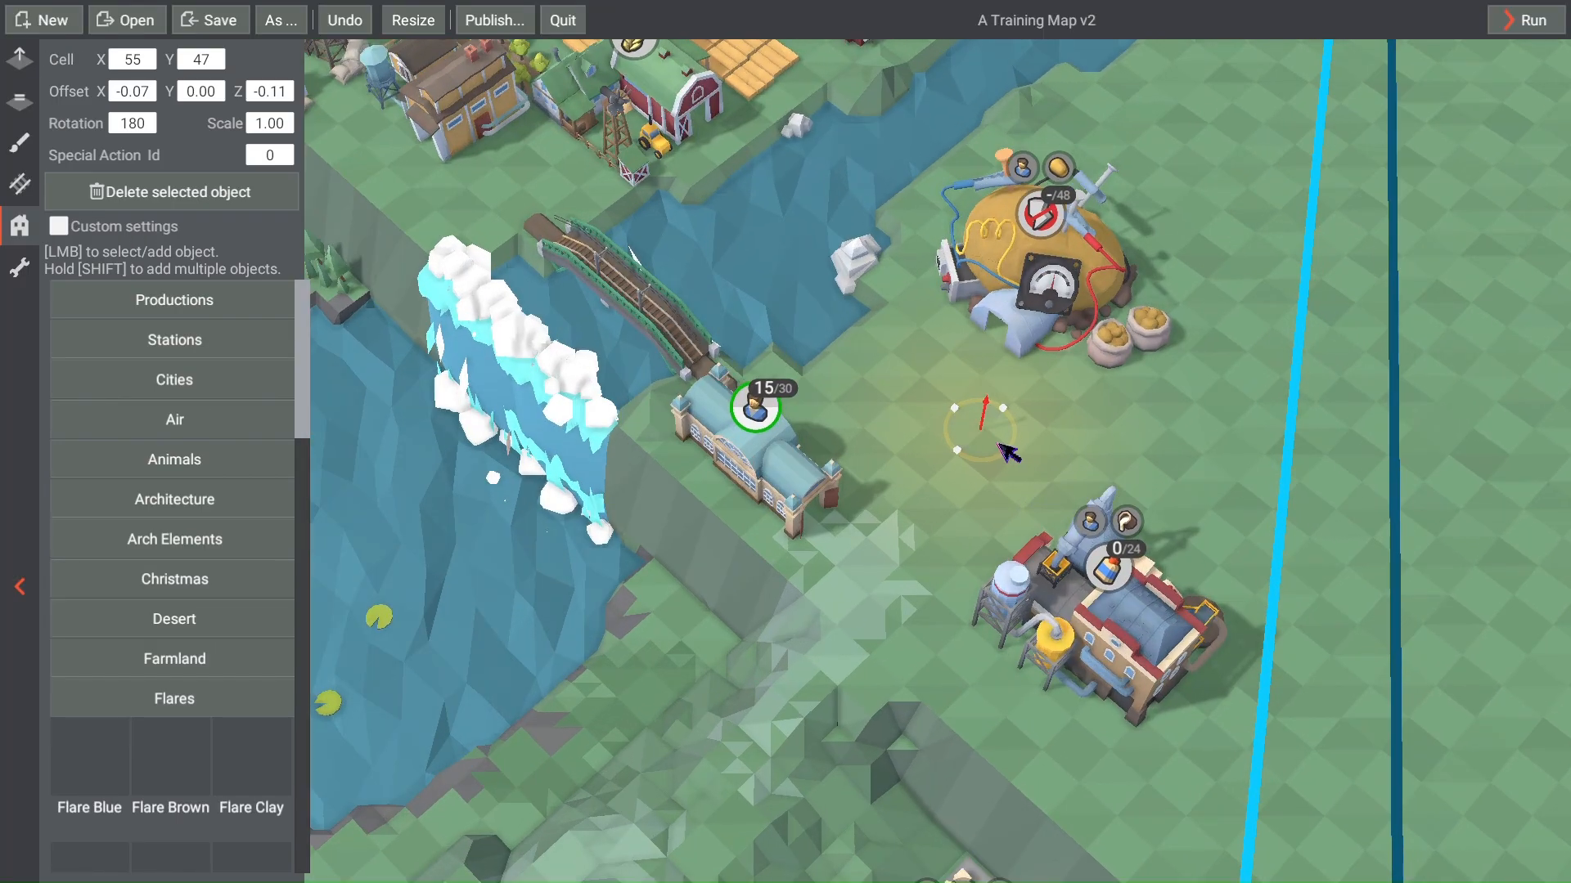
drag(997, 443, 1038, 442)
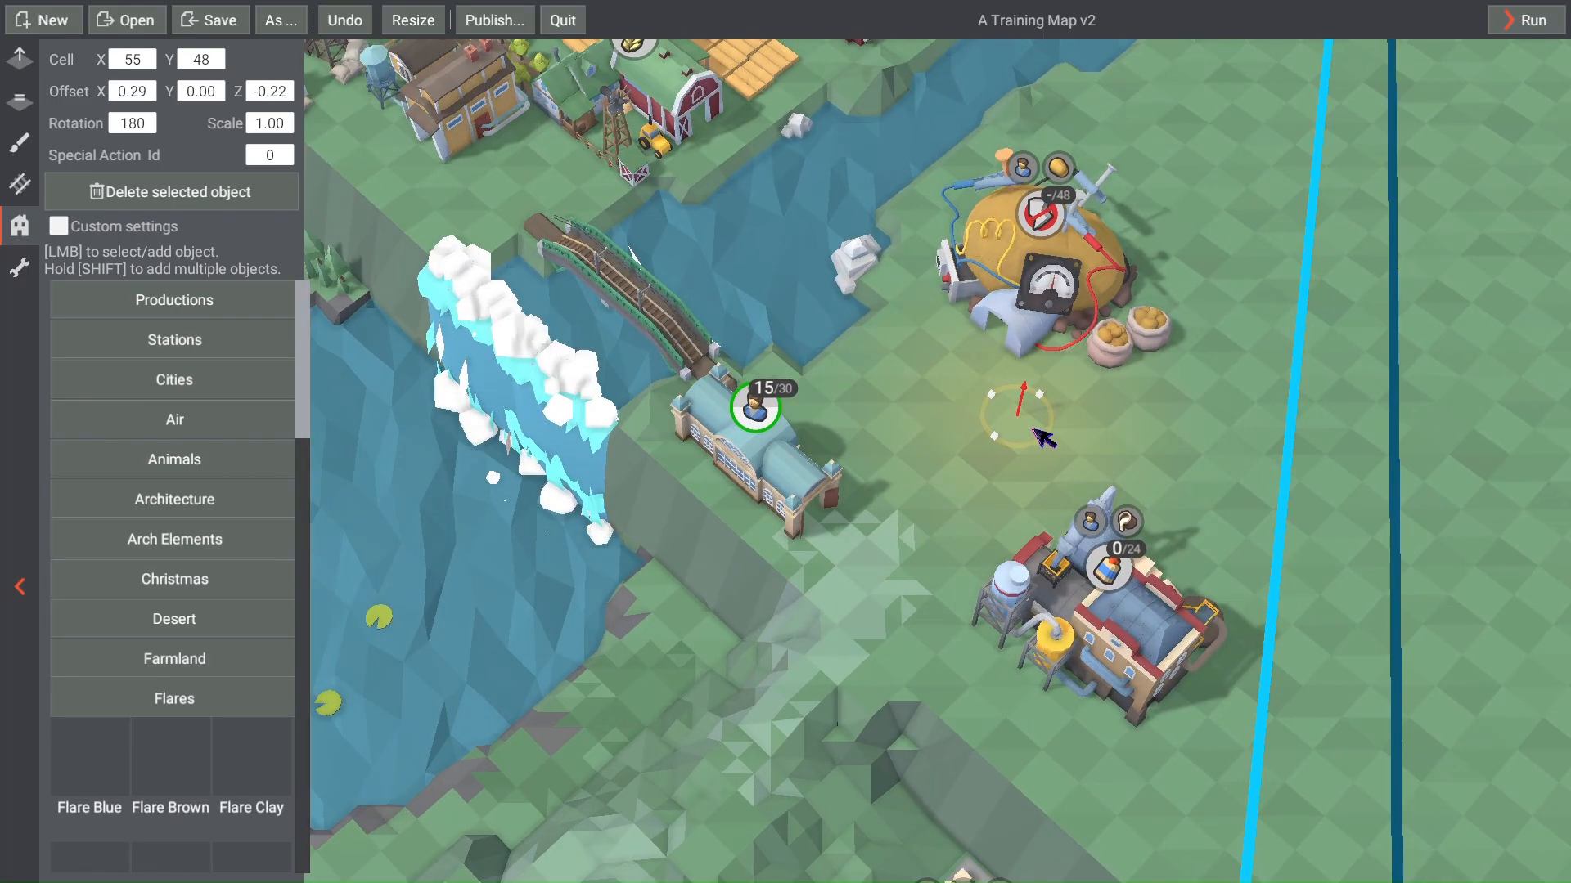
Step: Save the map and collapse the Flares object category
scroll(922, 488, down, 6)
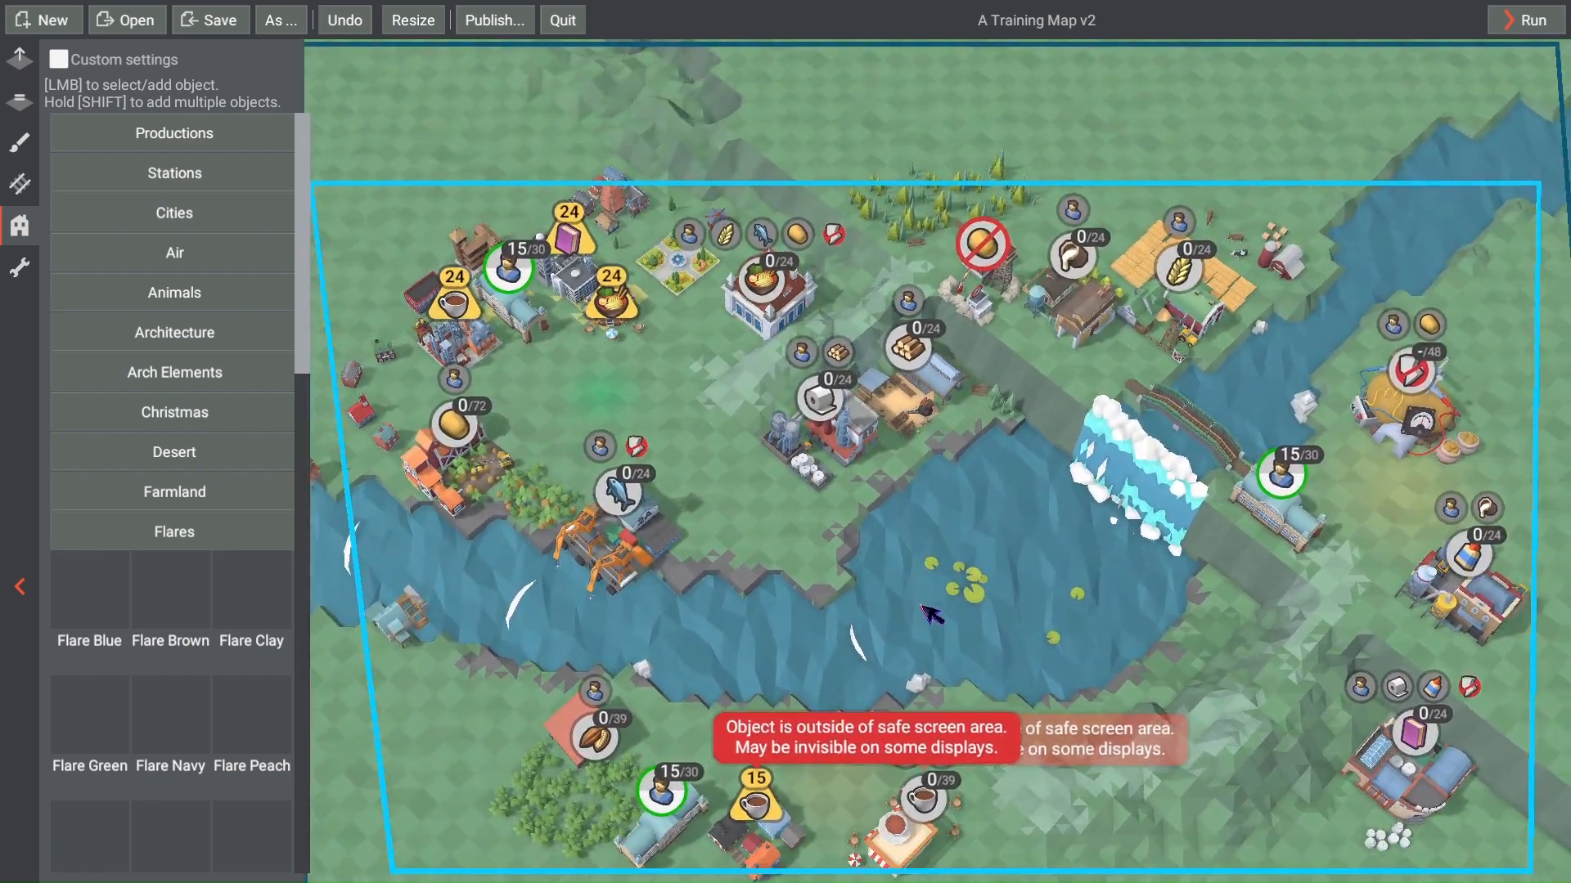
scroll(922, 605, up, 1)
right_drag(922, 605, 1082, 492)
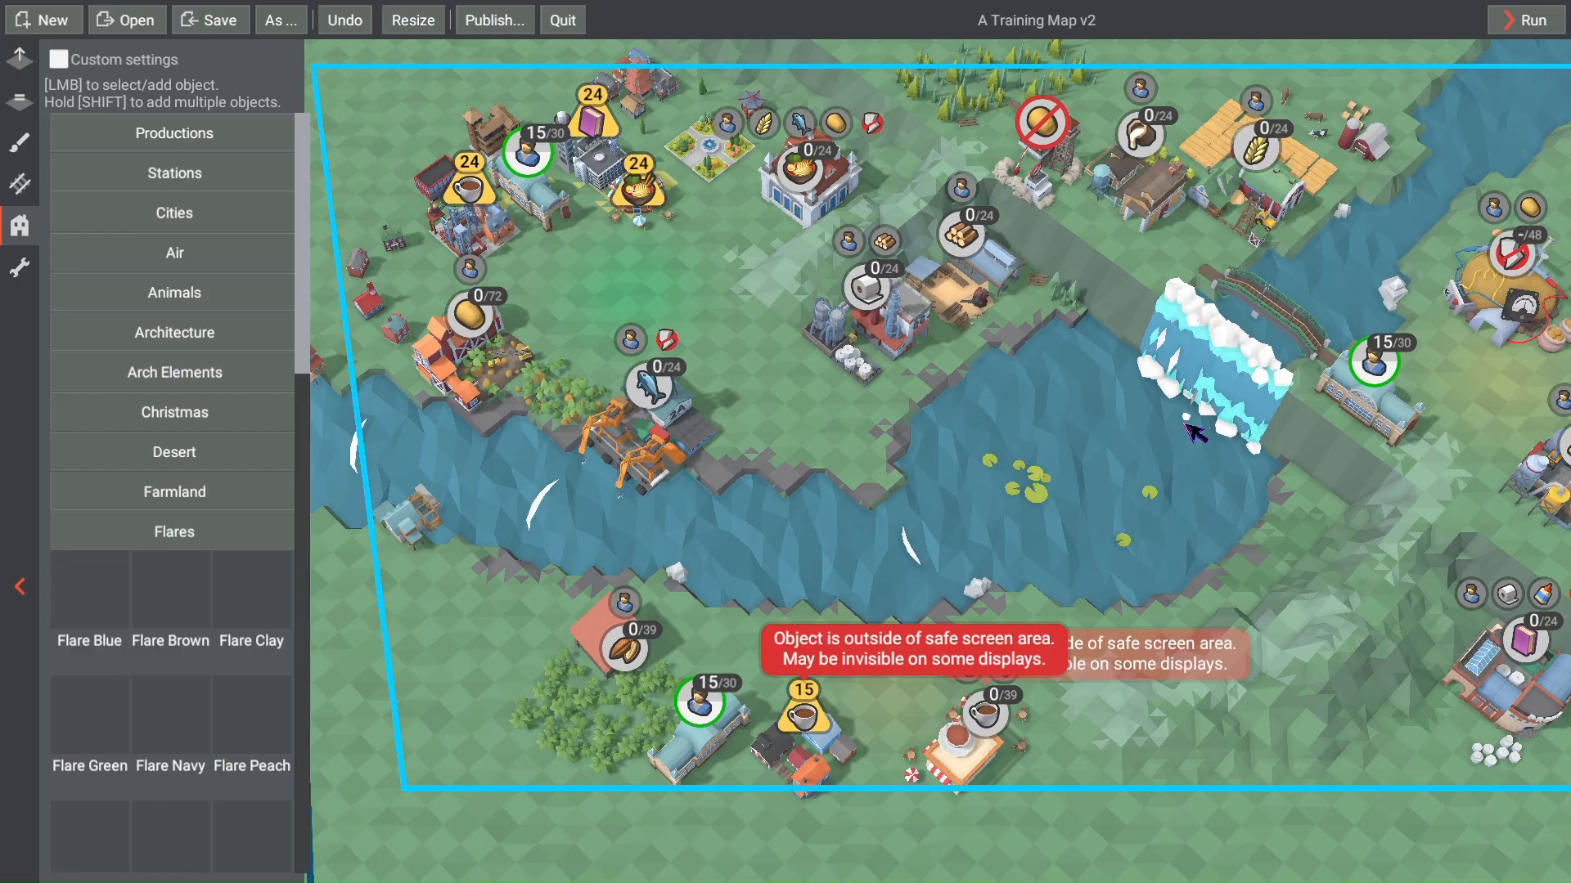
key(ctrl+s)
scroll(1128, 510, down, 2)
click(228, 532)
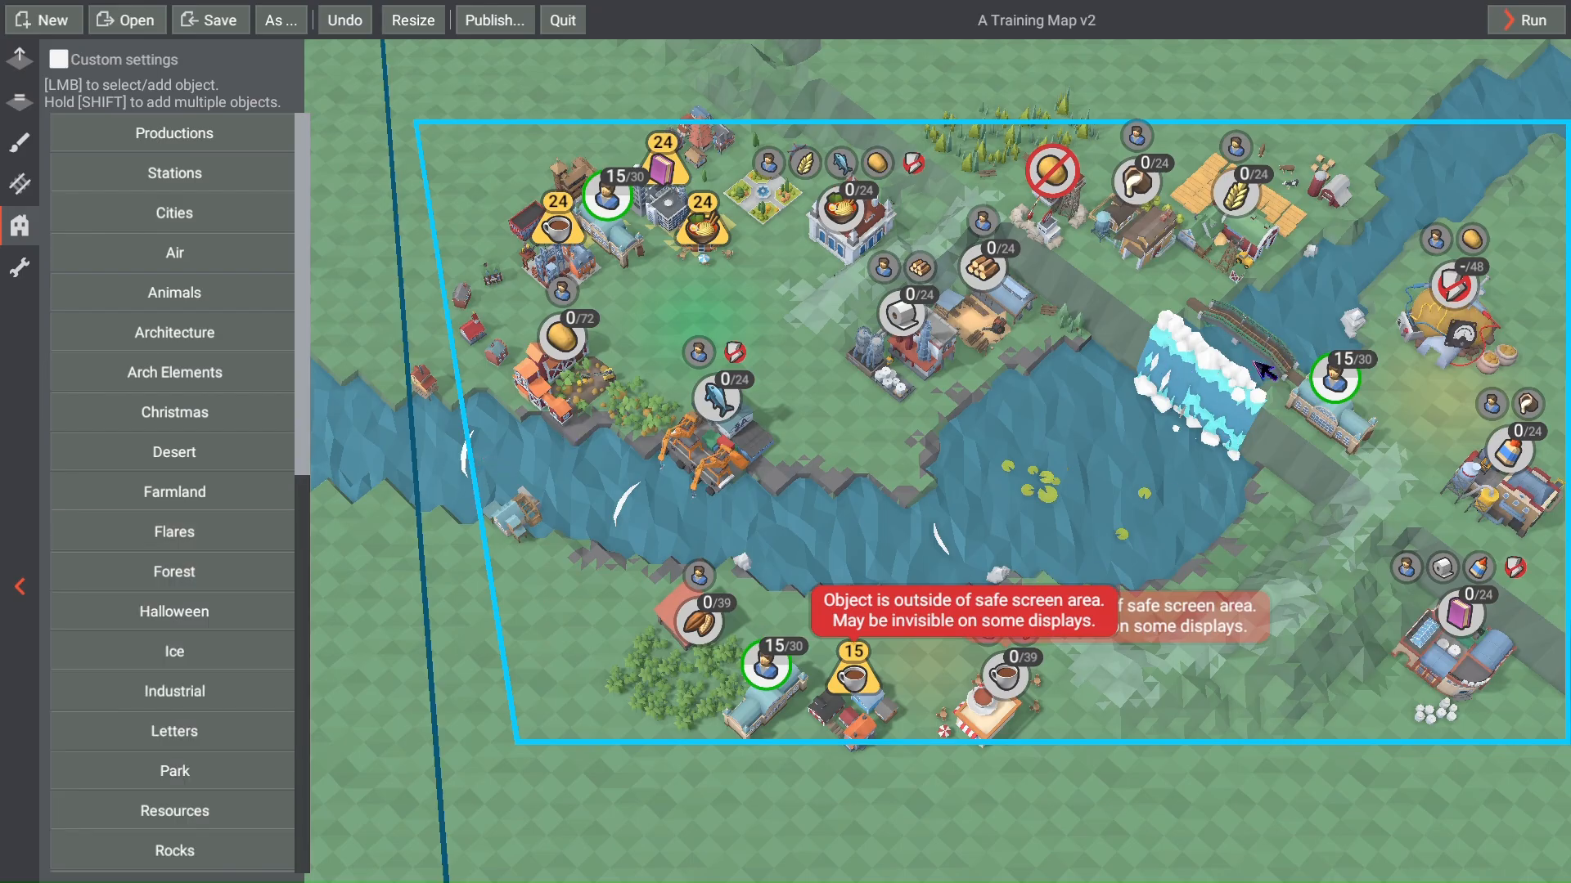
scroll(1315, 523, up, 3)
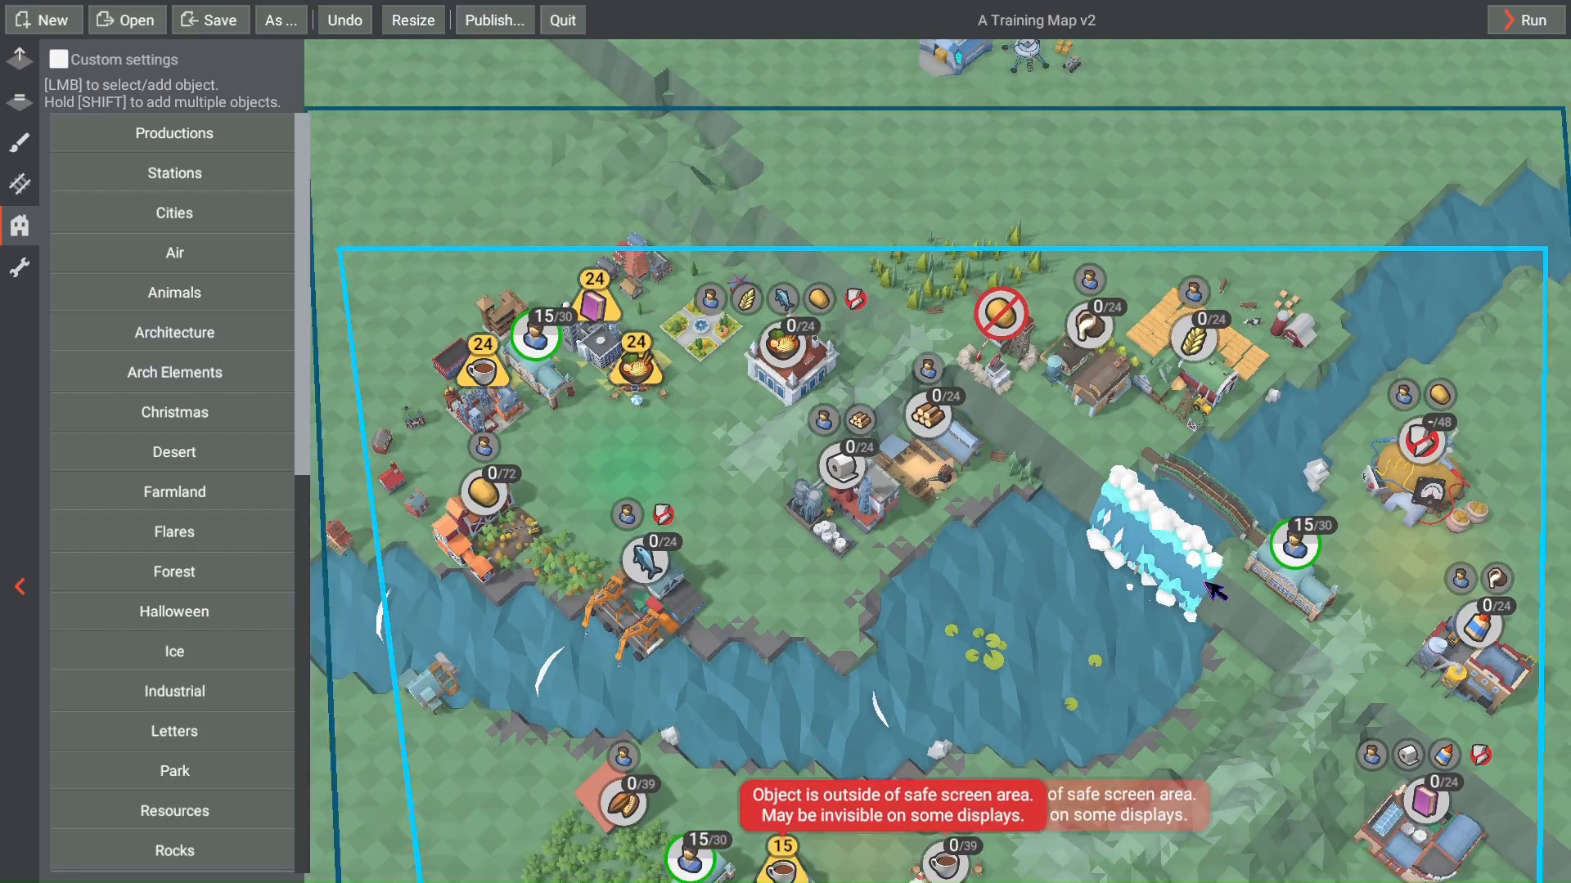
scroll(1217, 590, down, 3)
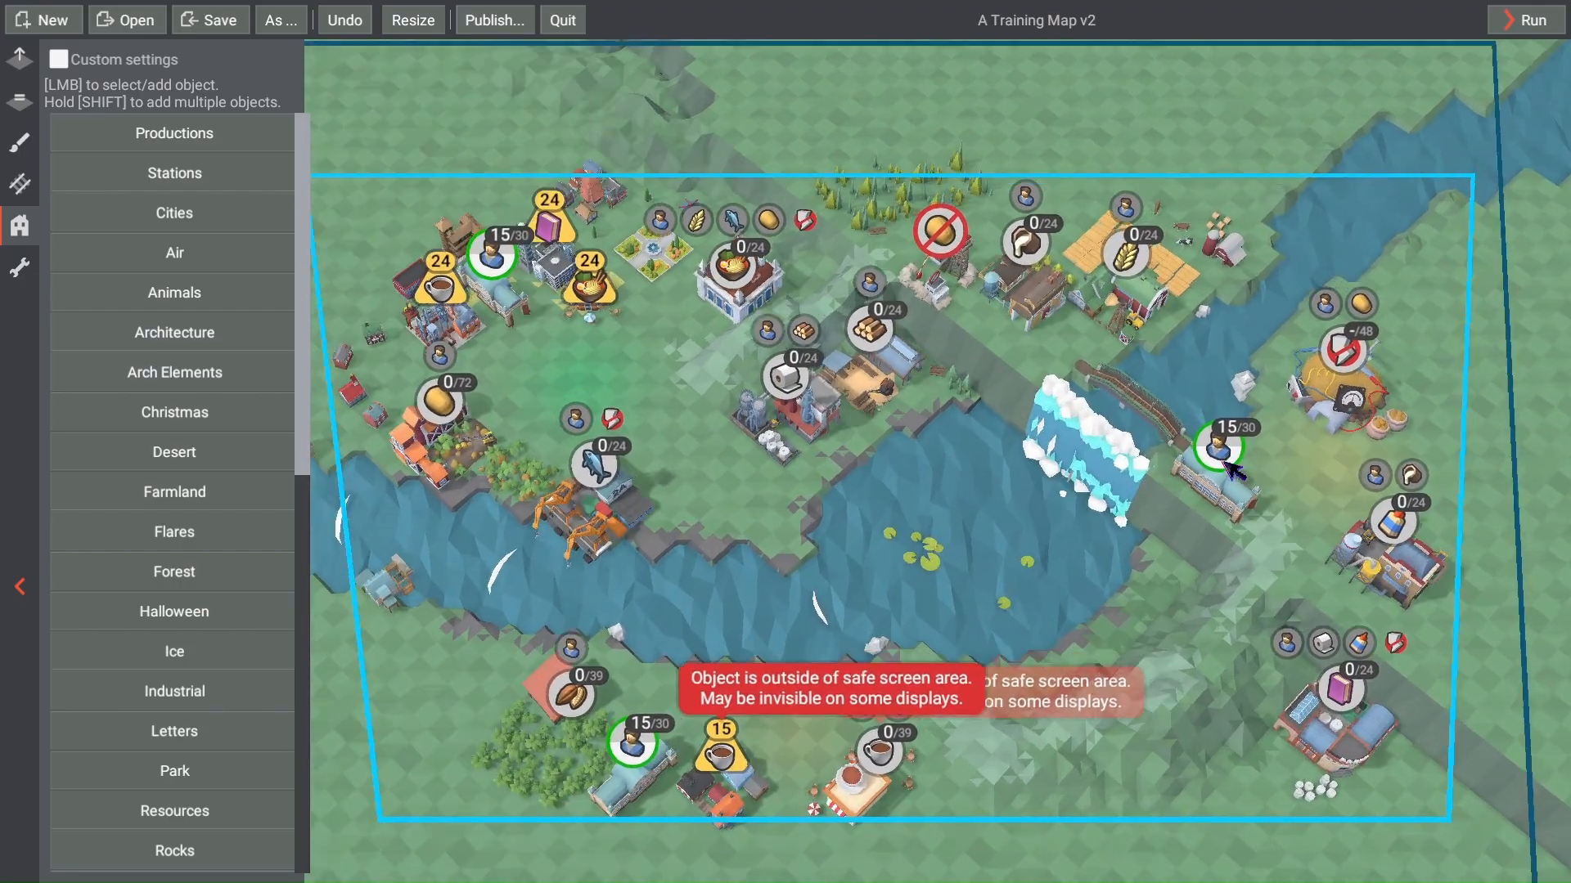
scroll(1145, 482, up, 2)
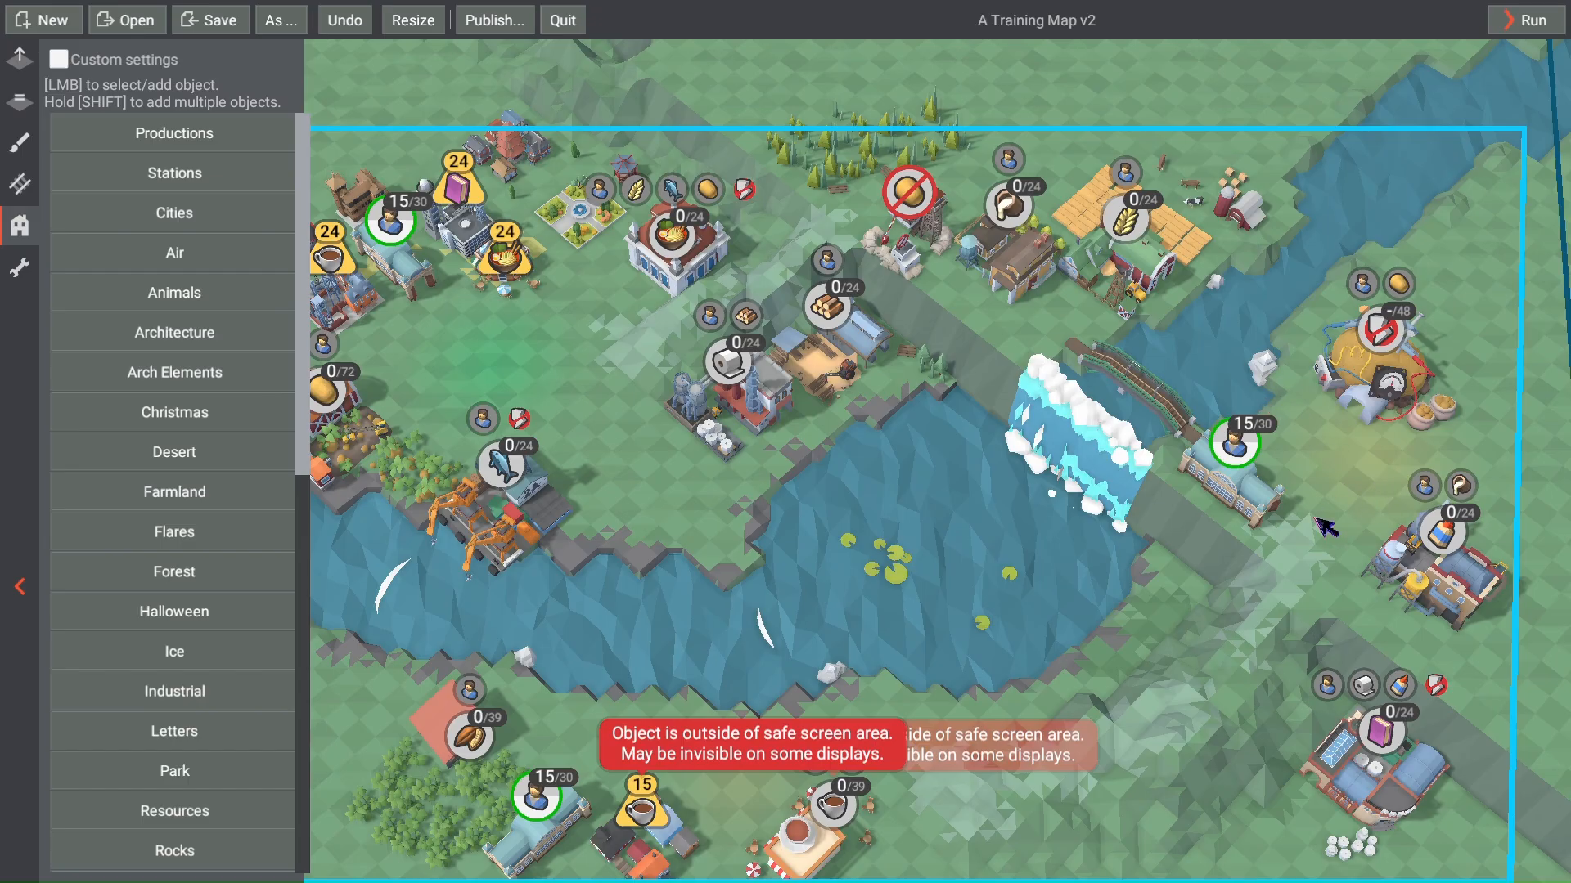
middle_drag(1136, 552, 1240, 471)
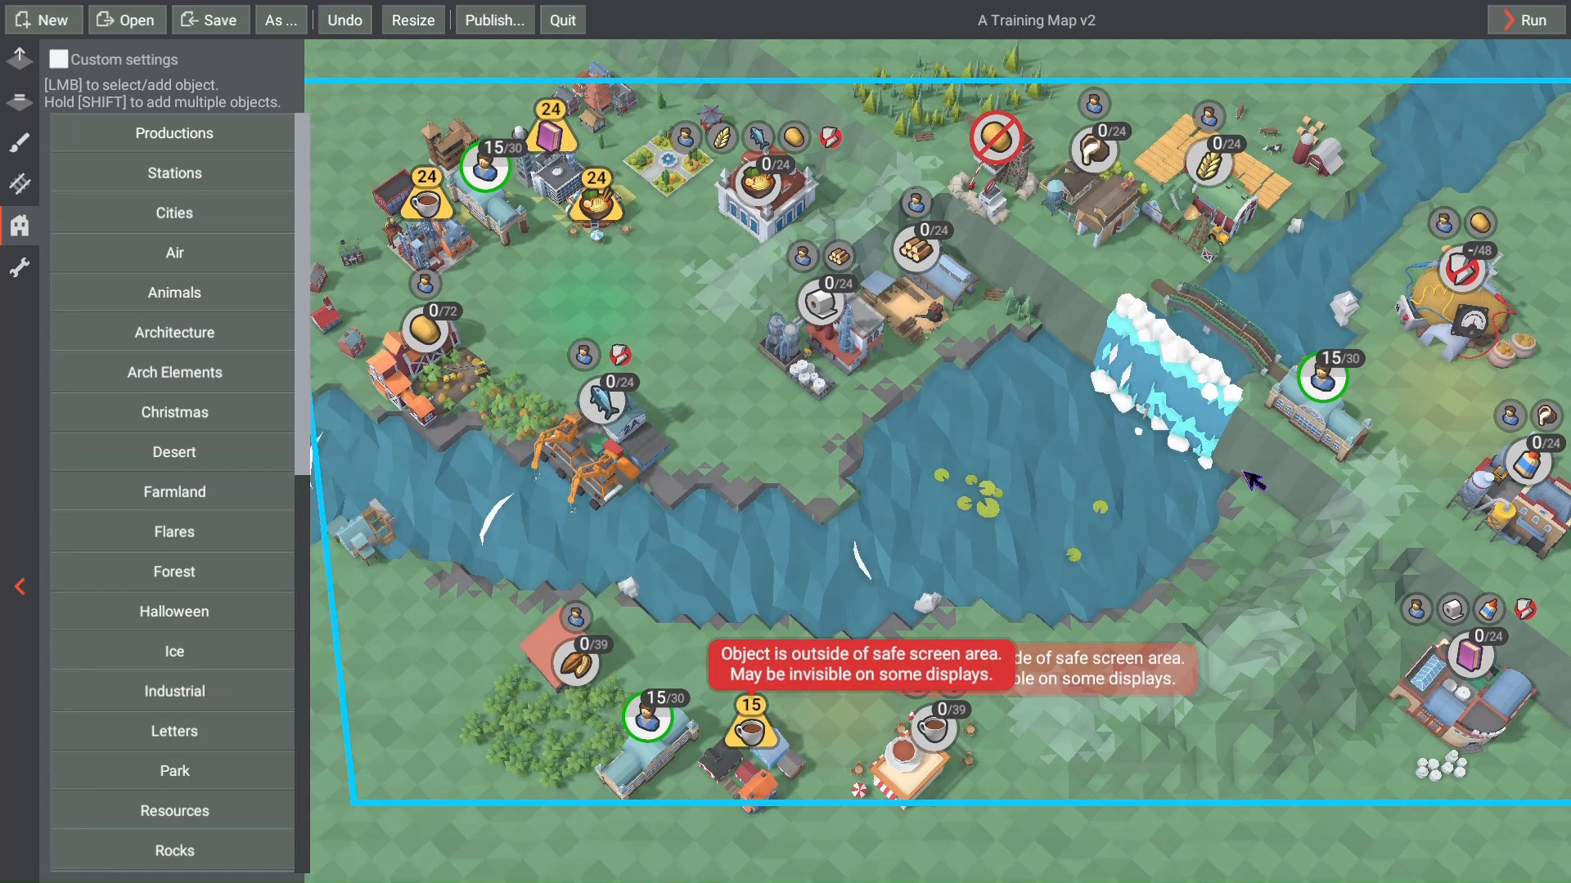
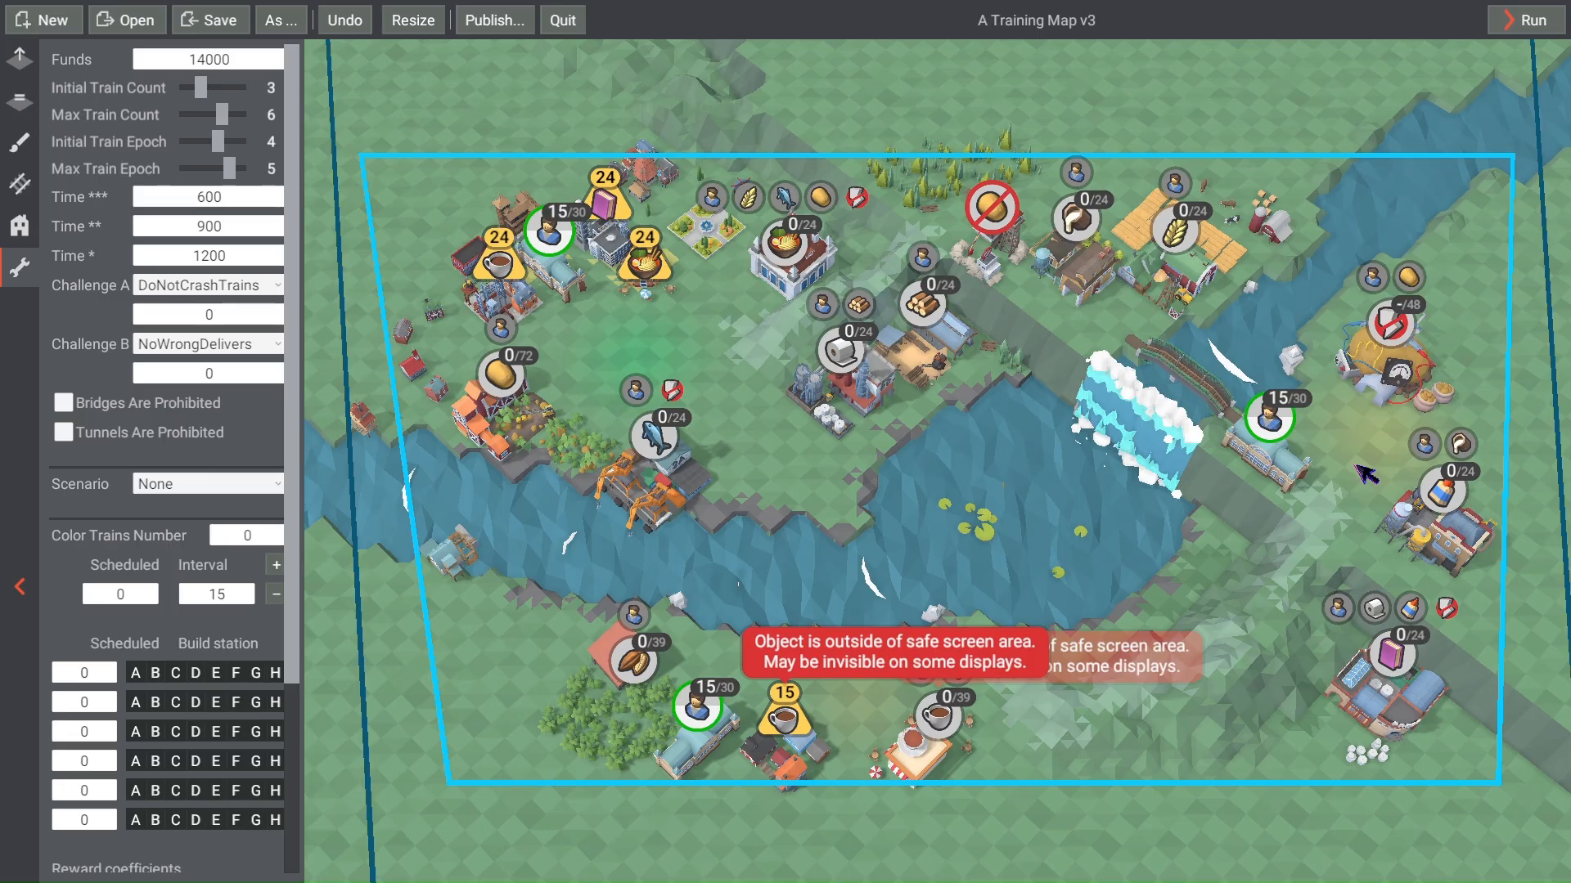
Step: Set the three-star time to 810, the two-star time to 1170 and the one-star time to 1530, and save the map
click(228, 204)
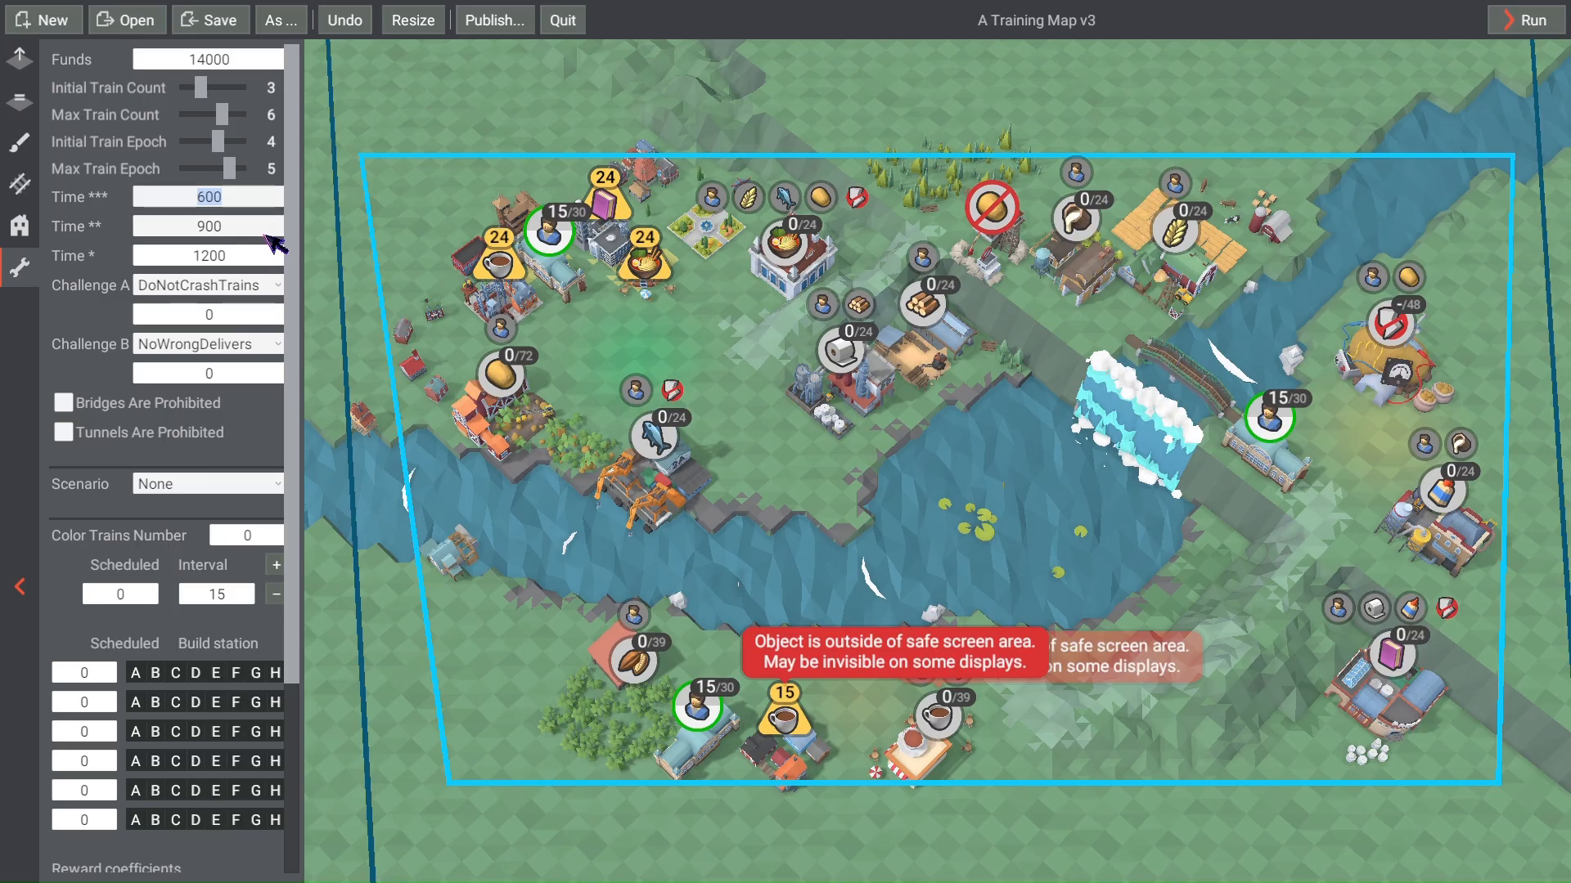
text(810)
click(247, 233)
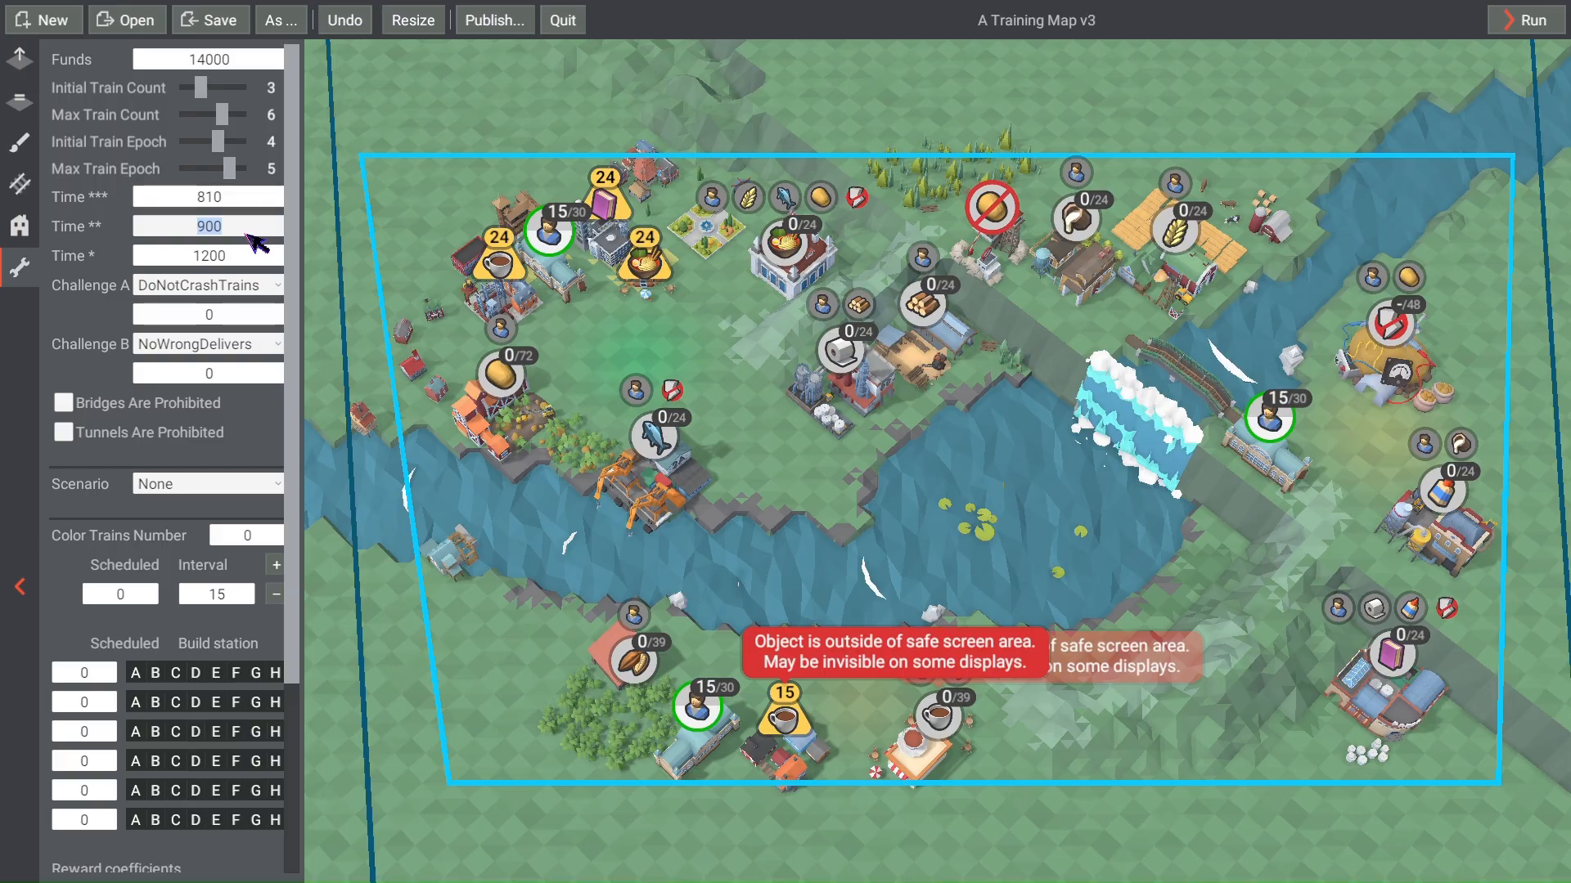
text(1170)
click(260, 259)
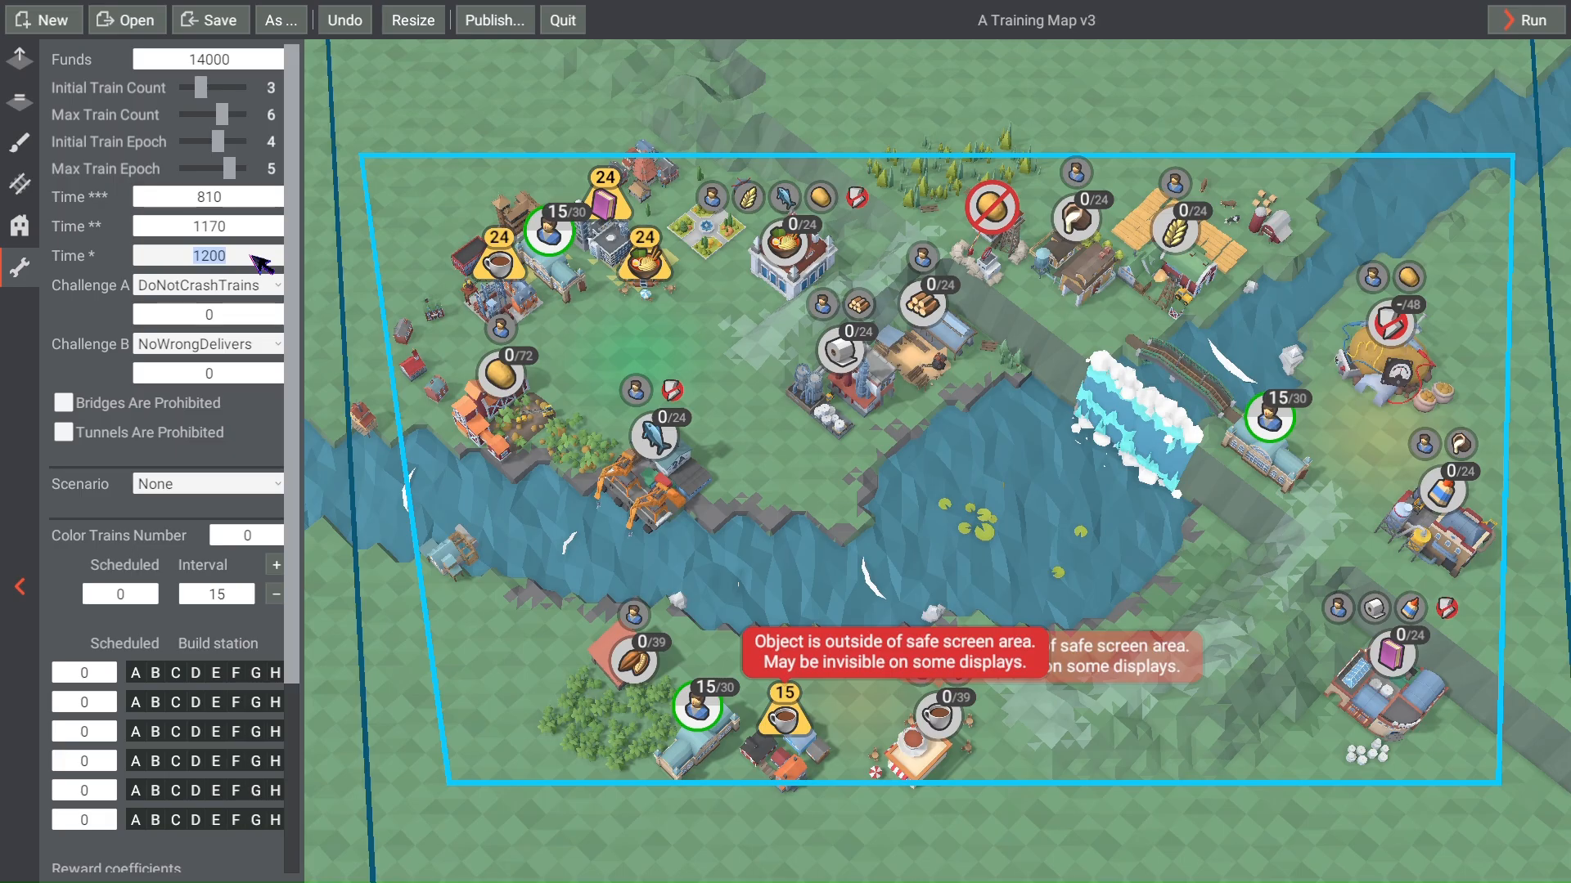
text(1530)
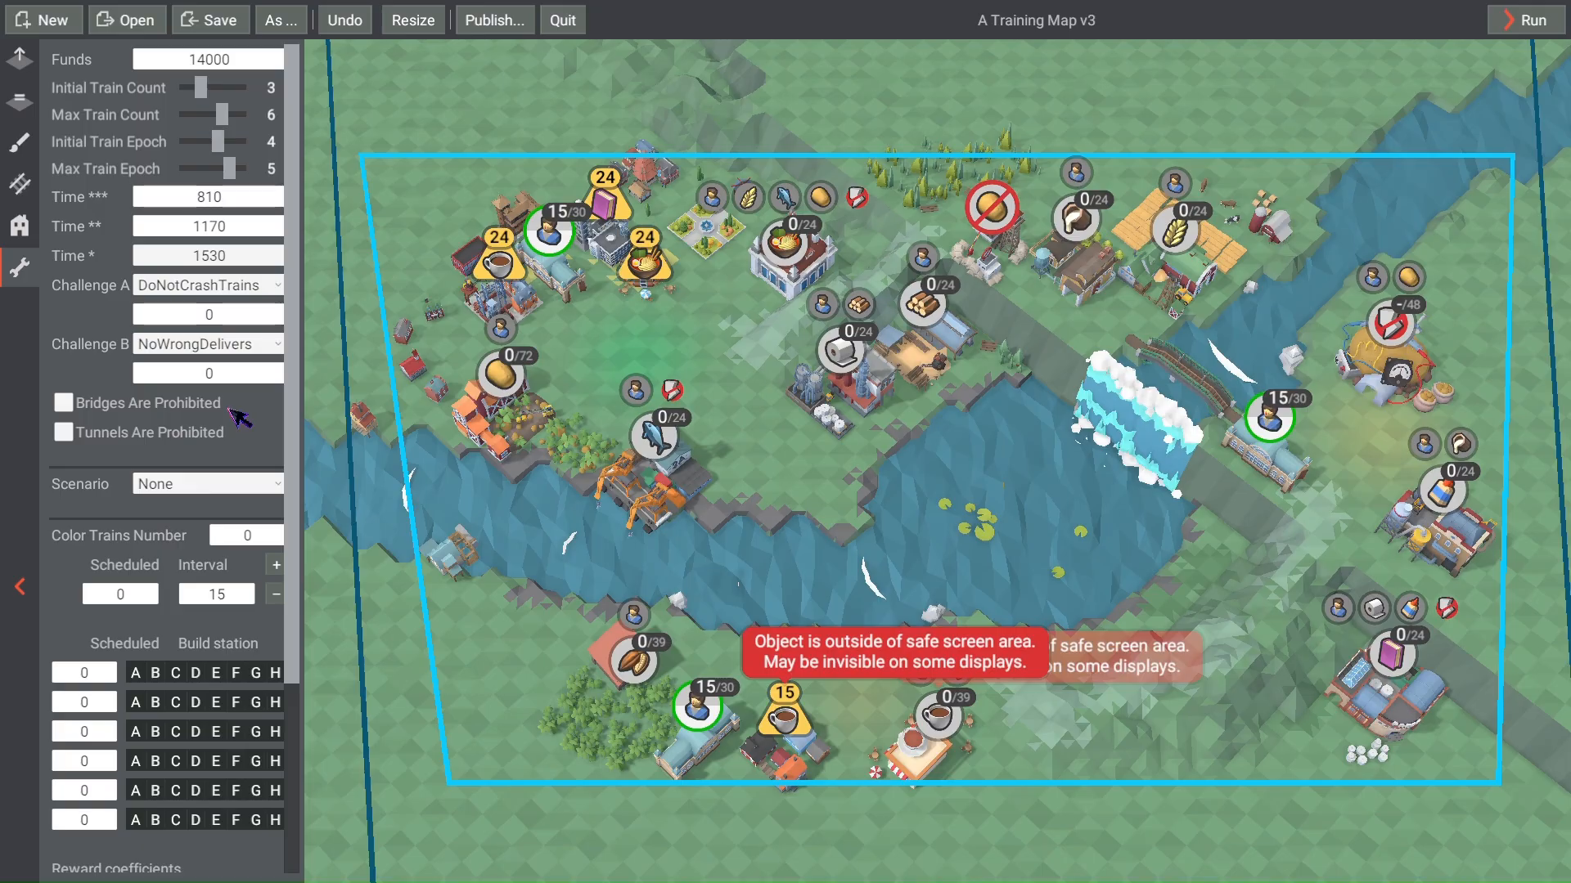
key(ctrl+s)
Step: Close the publish form without publishing and save the level under the new name "Ramen Cafe"
click(494, 21)
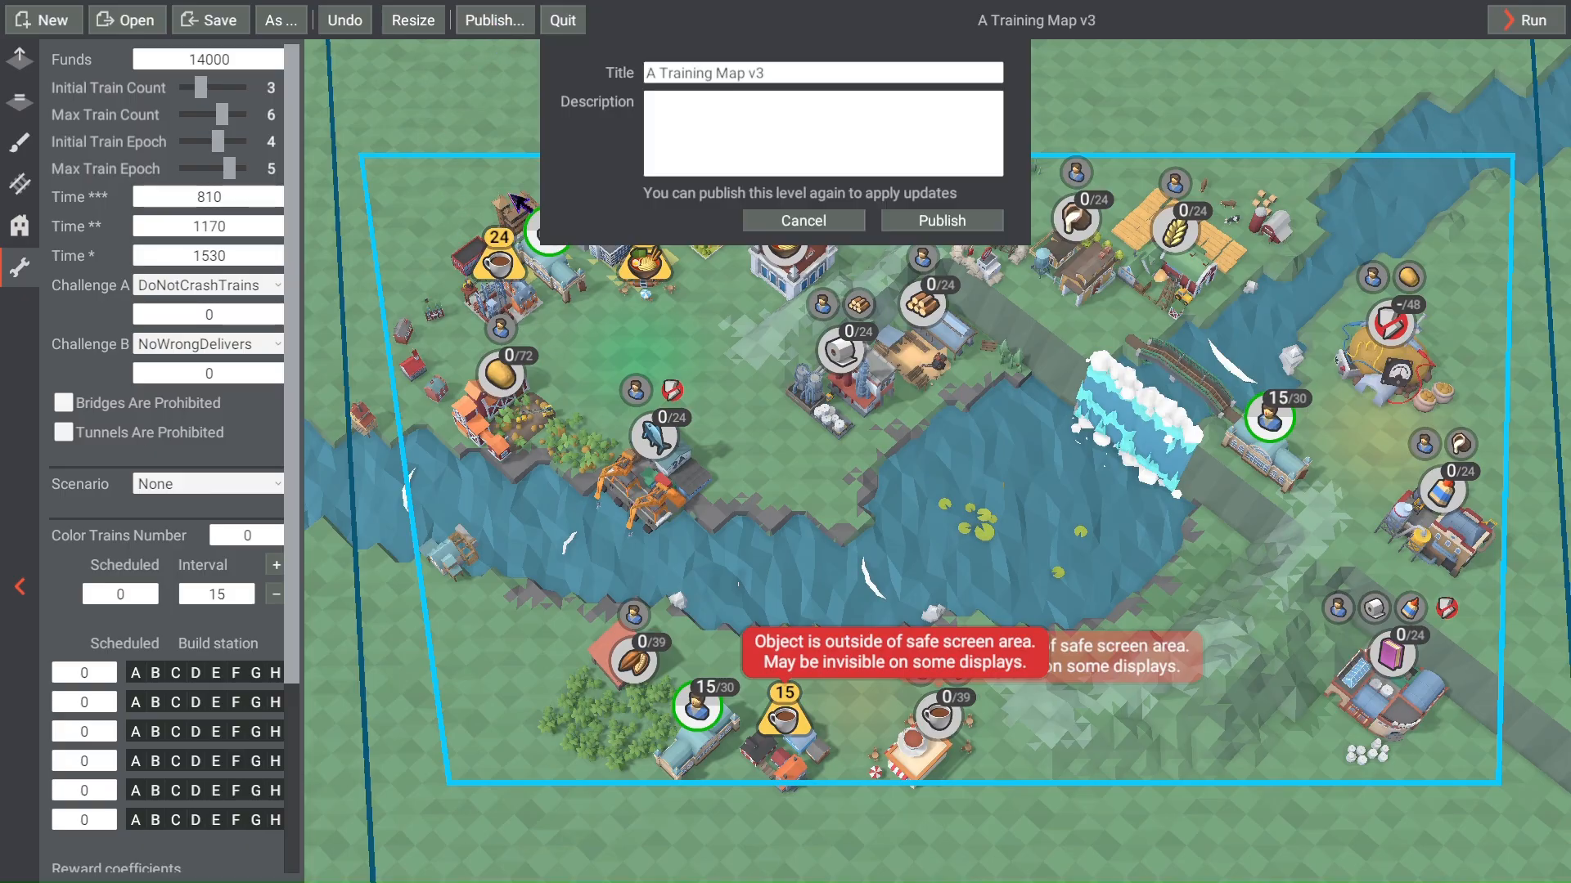
click(809, 220)
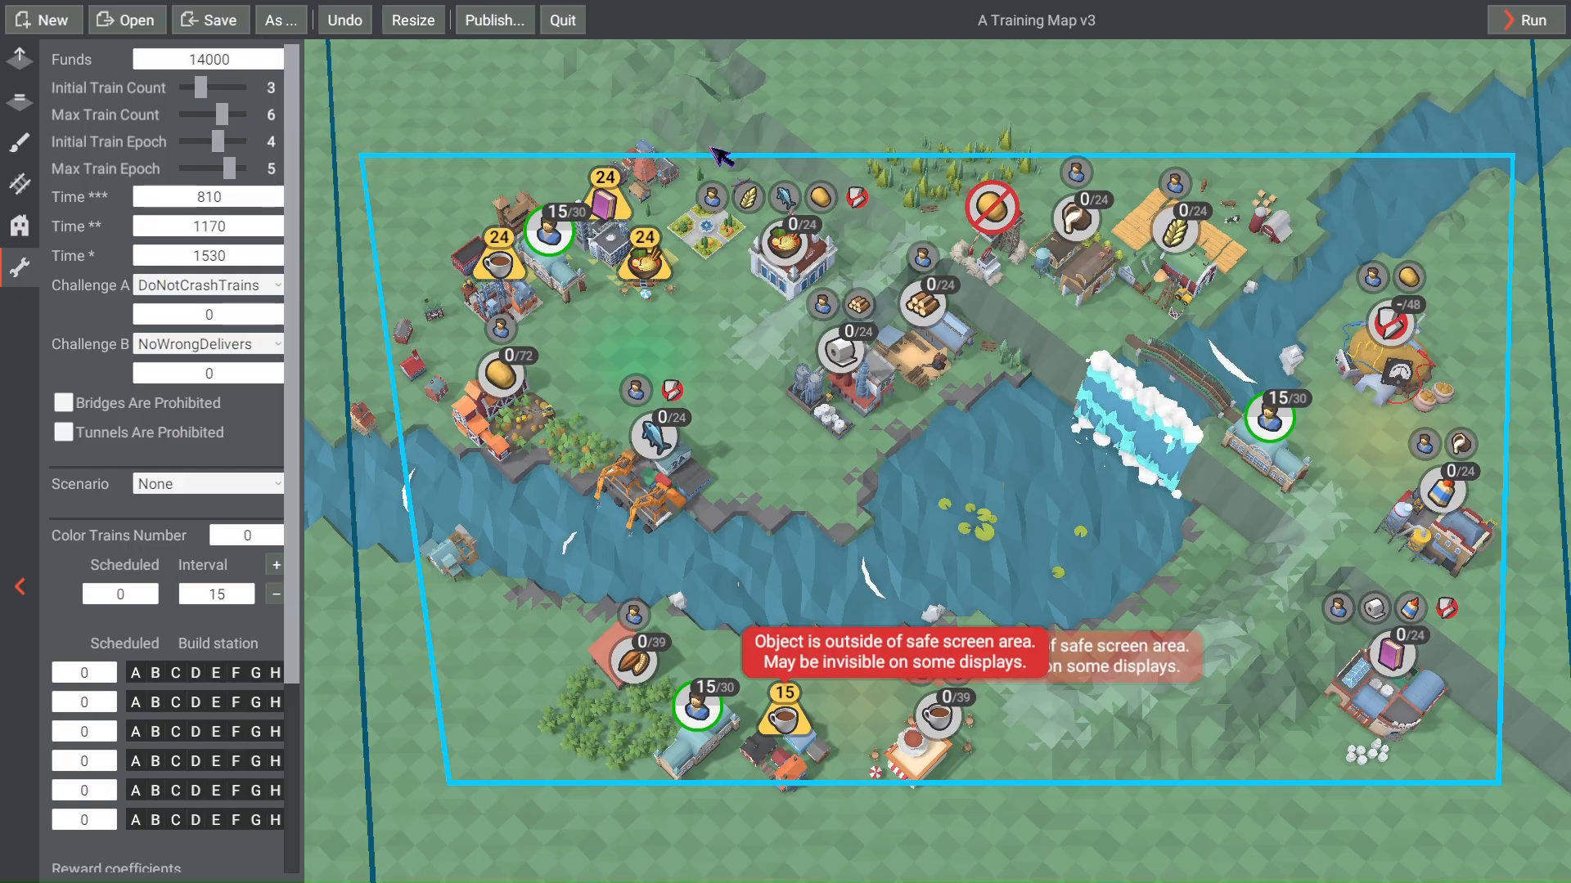
click(278, 21)
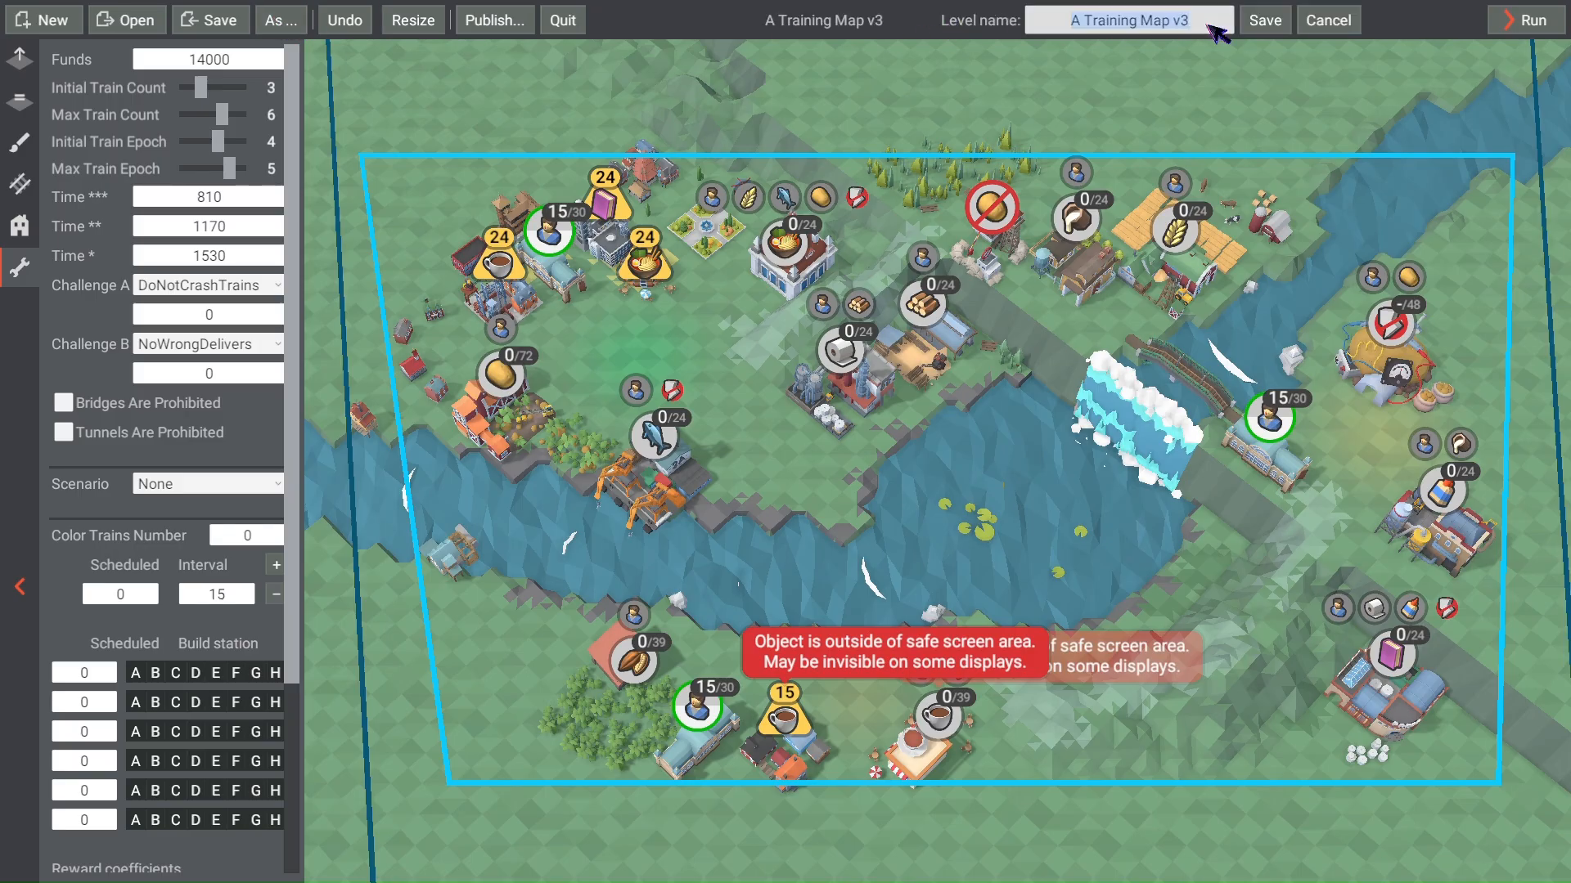
text(R)
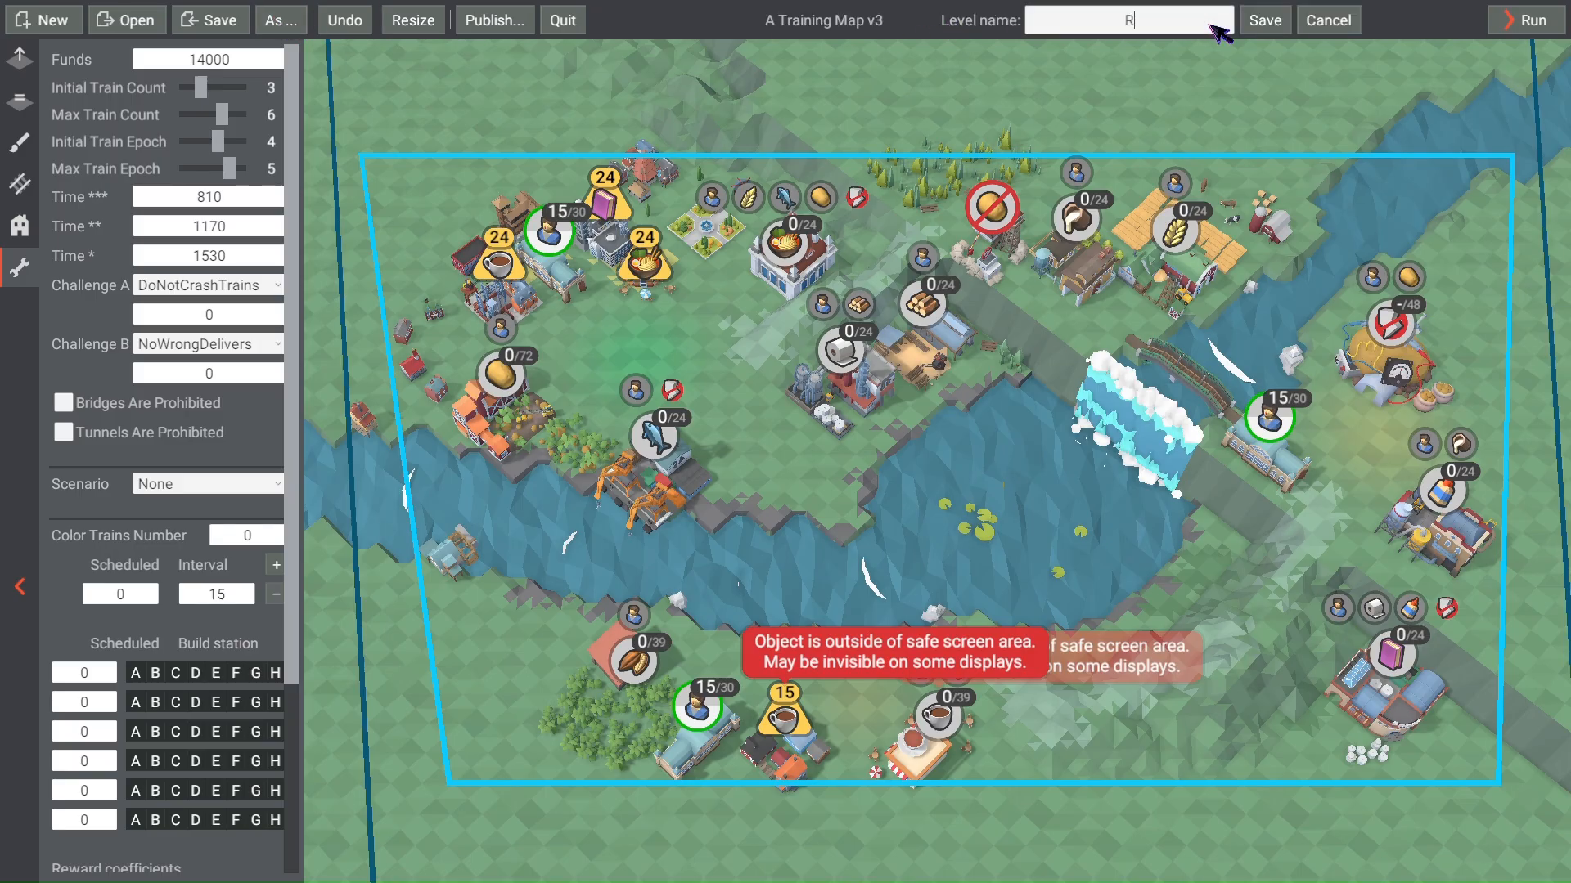
text(amen Cafe)
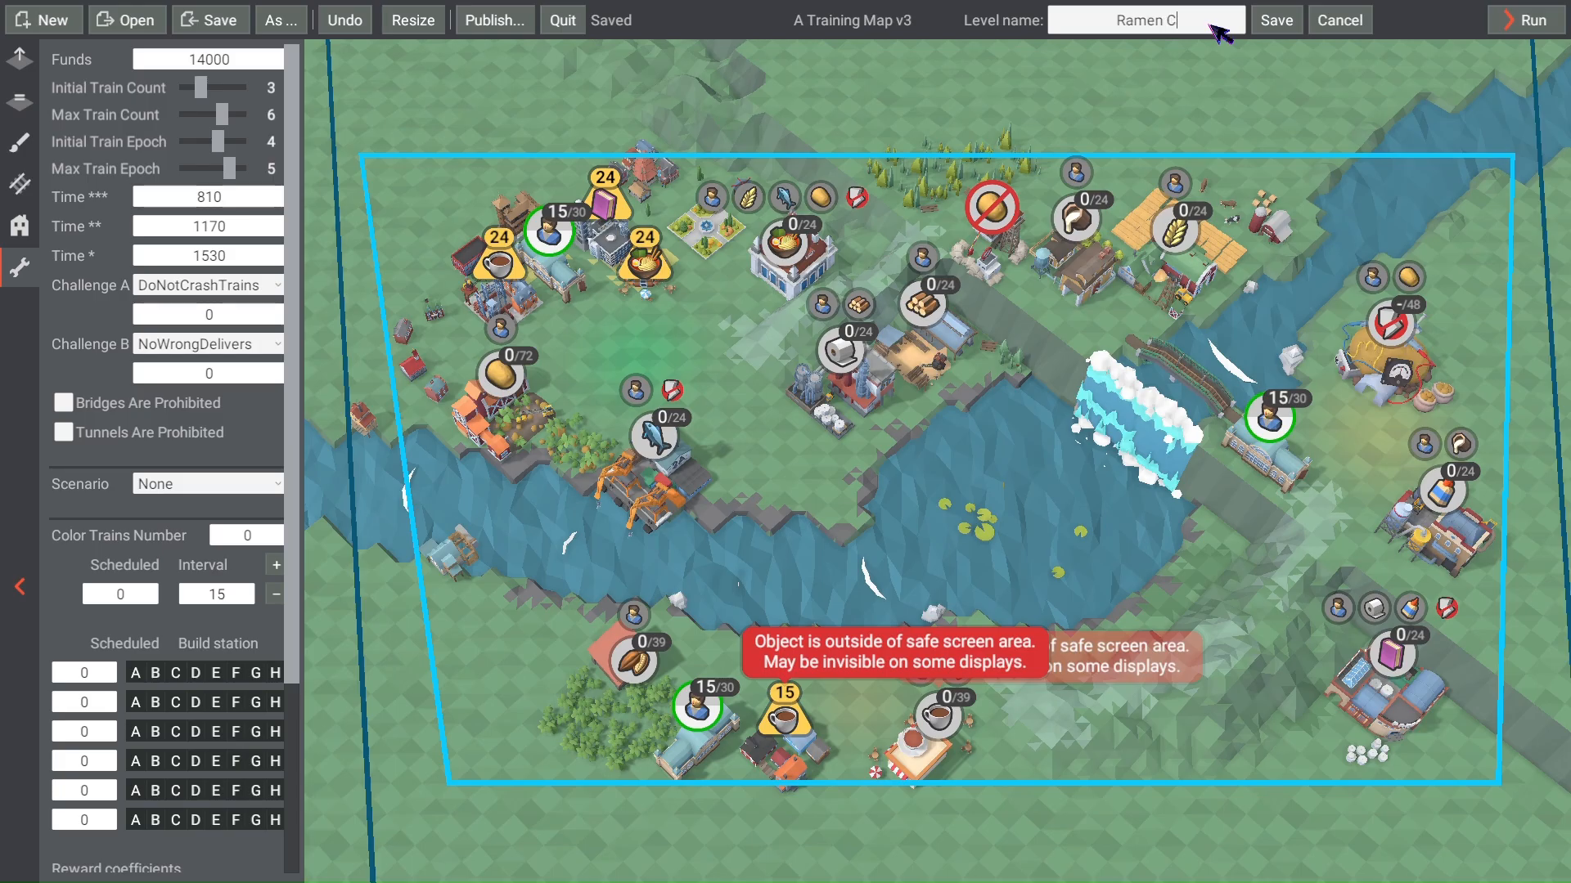
click(1266, 23)
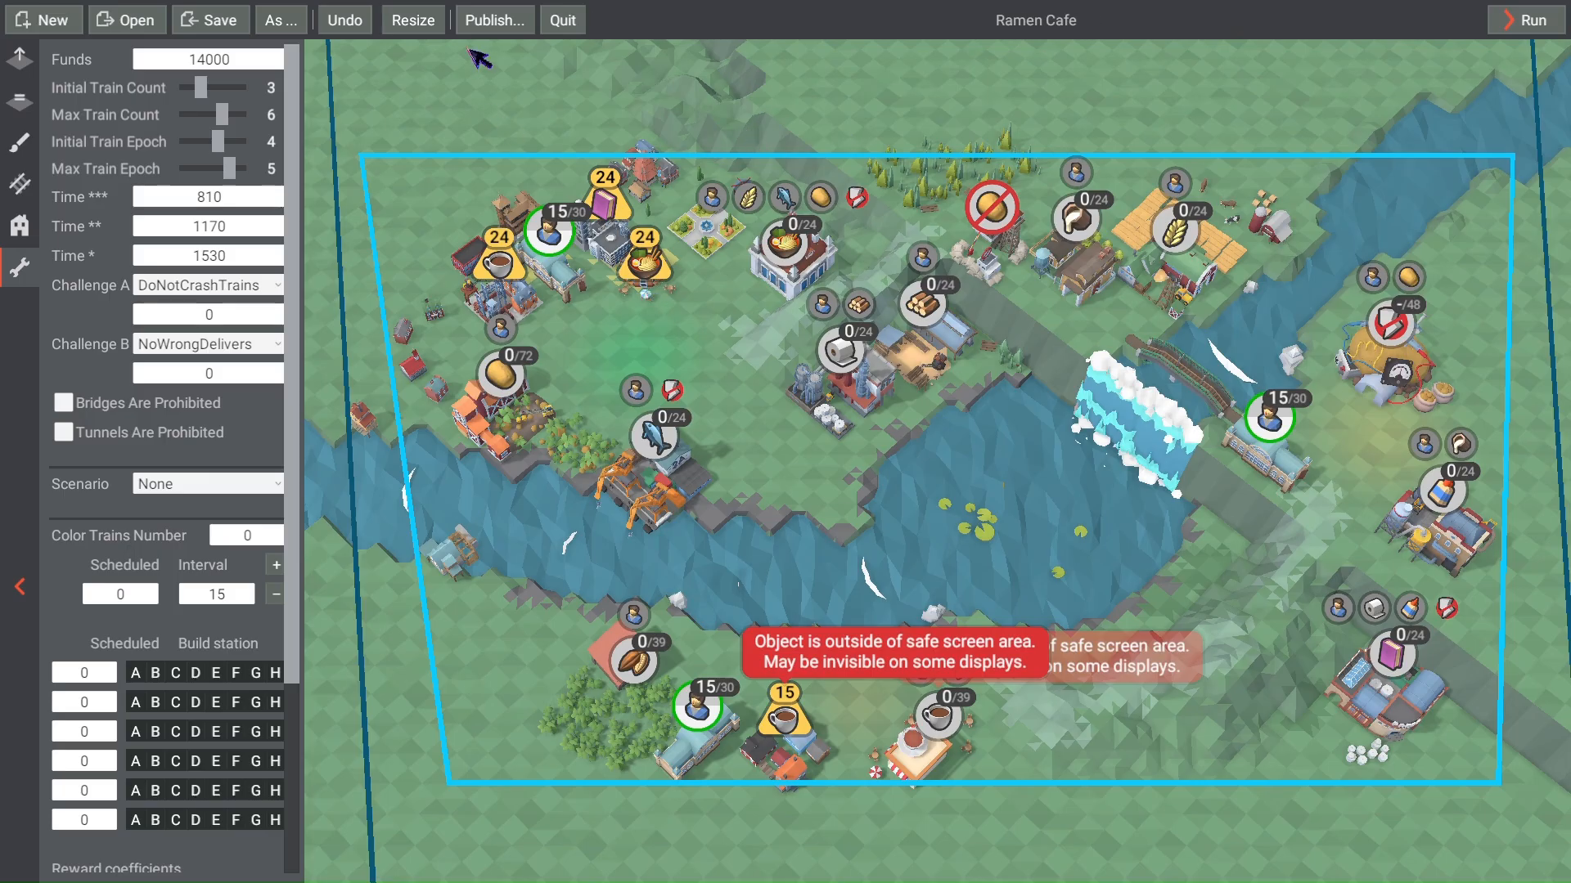
Step: Open the publish form for Ramen Cafe and enter the description "A simple level to deliver stuff, have fun!"
click(495, 25)
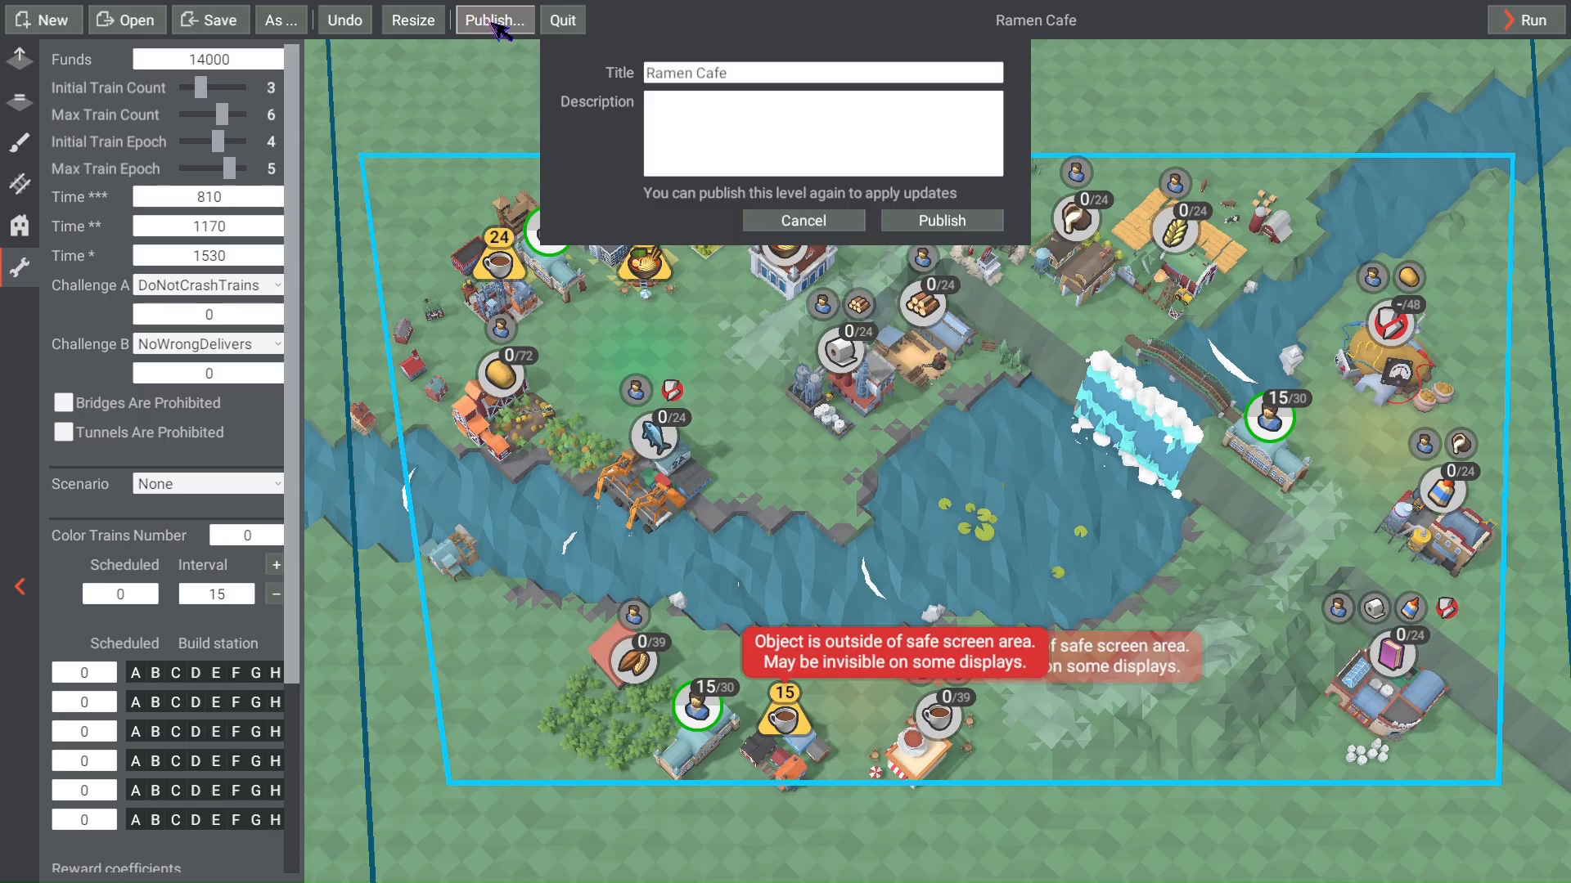
click(725, 160)
text(A simpl)
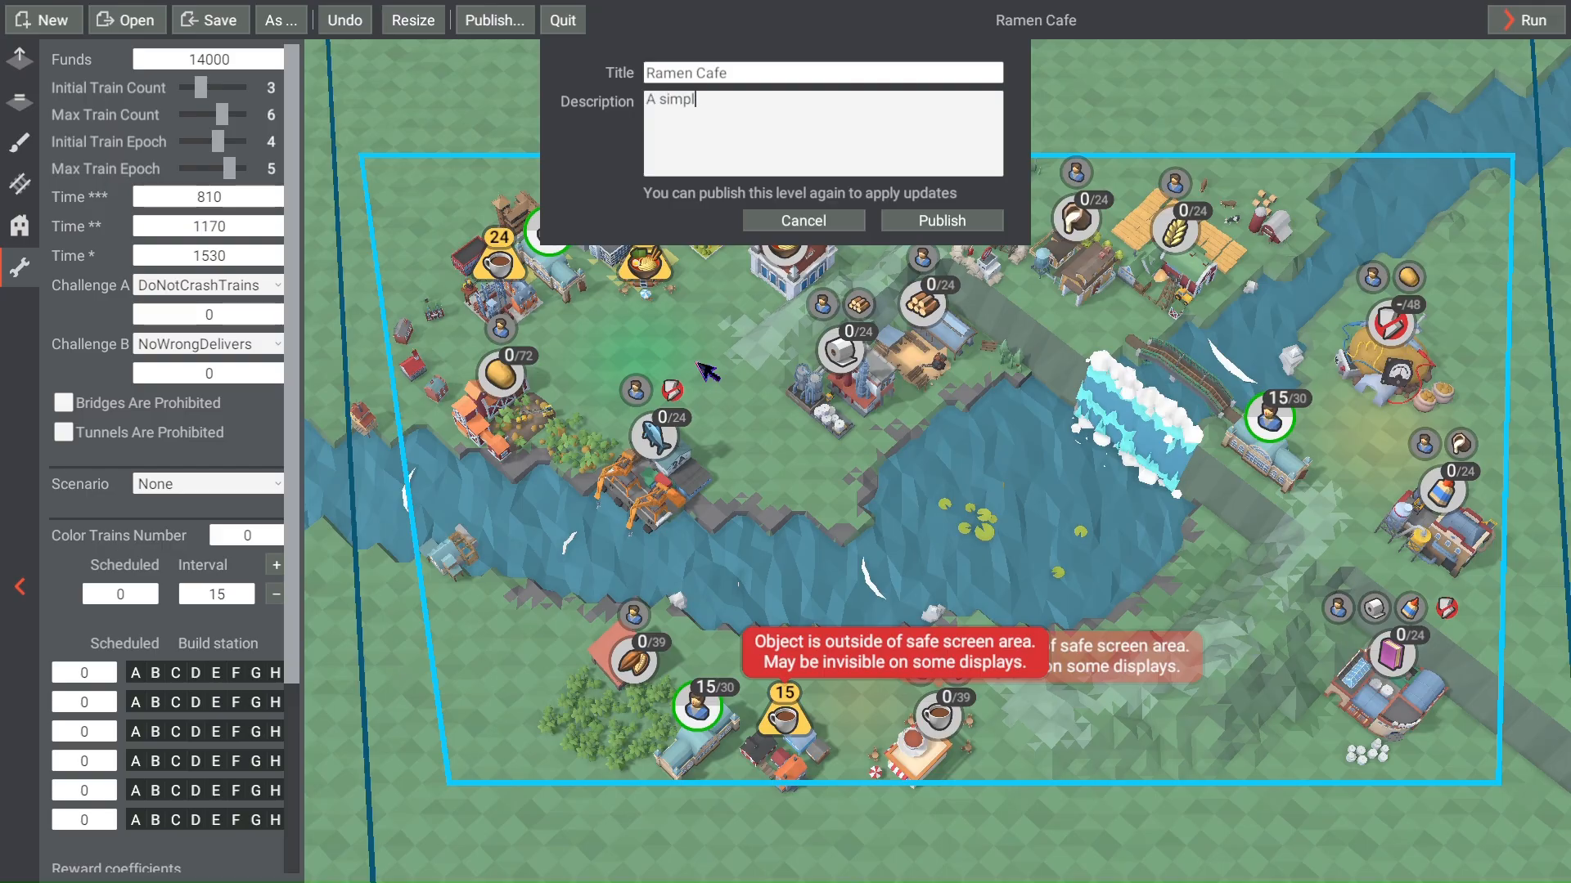
text(e level to deliver stuff, have fun!)
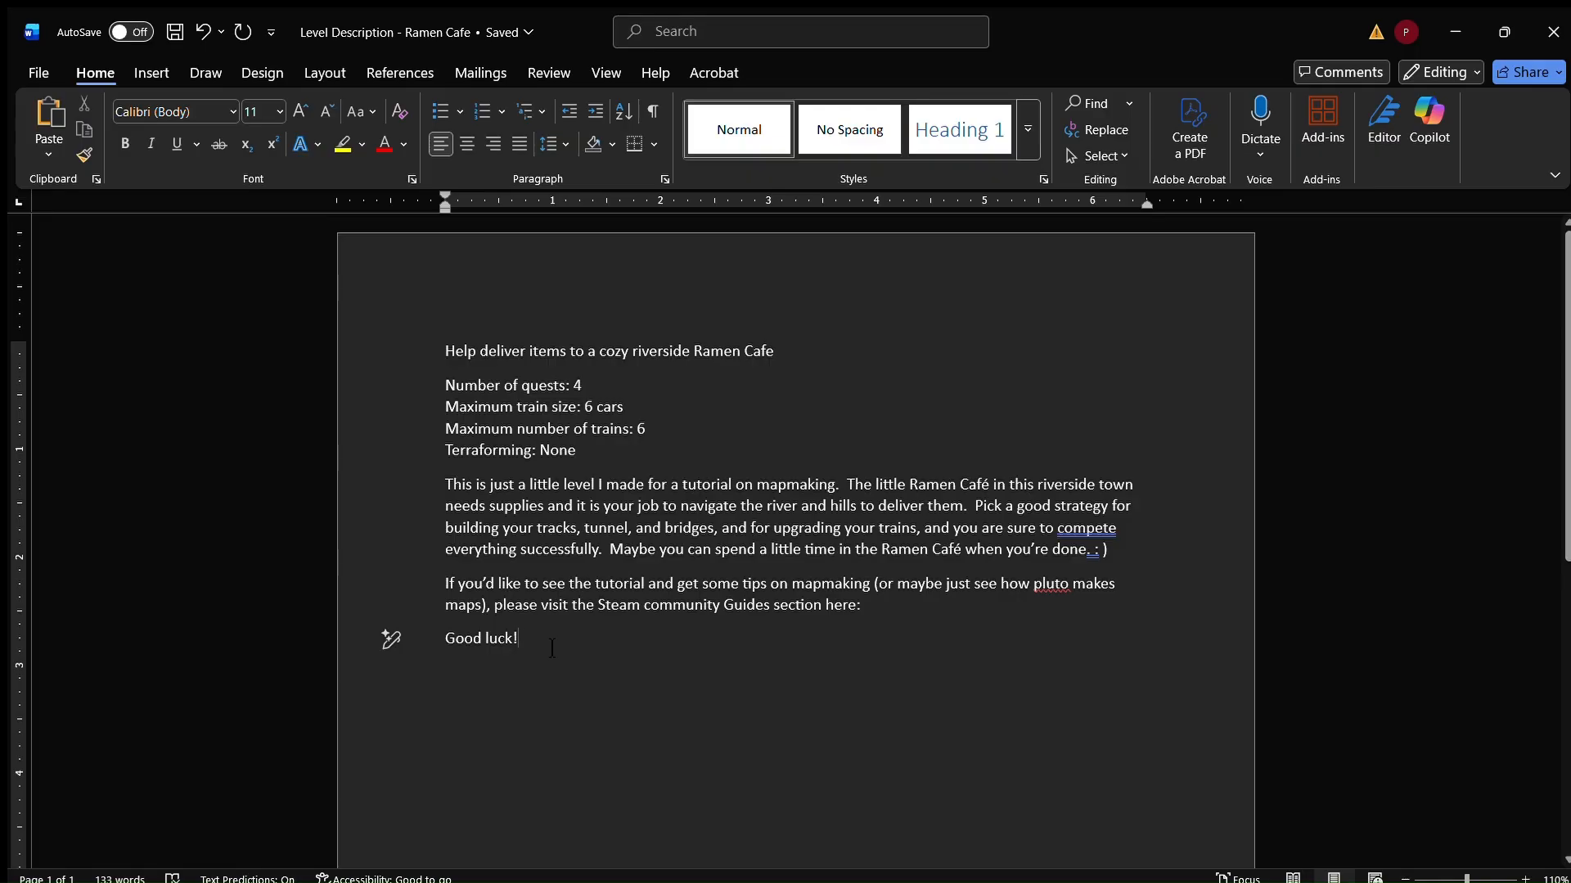
Step: In the Word document with the Ramen Cafe level description, select the entire text
drag(414, 644, 414, 337)
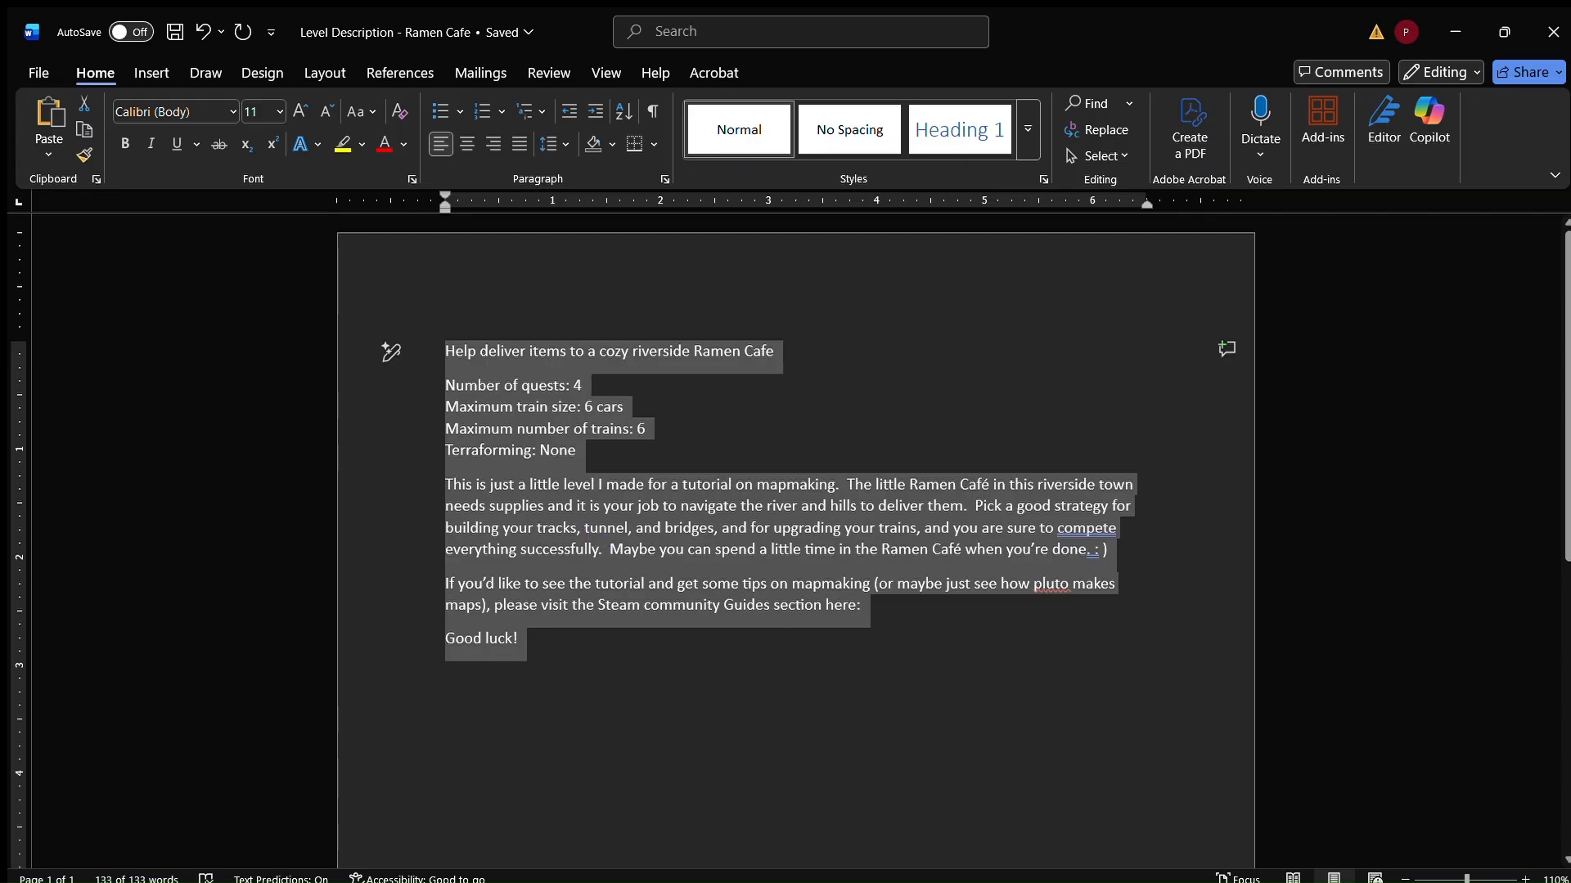
key(alt+Tab)
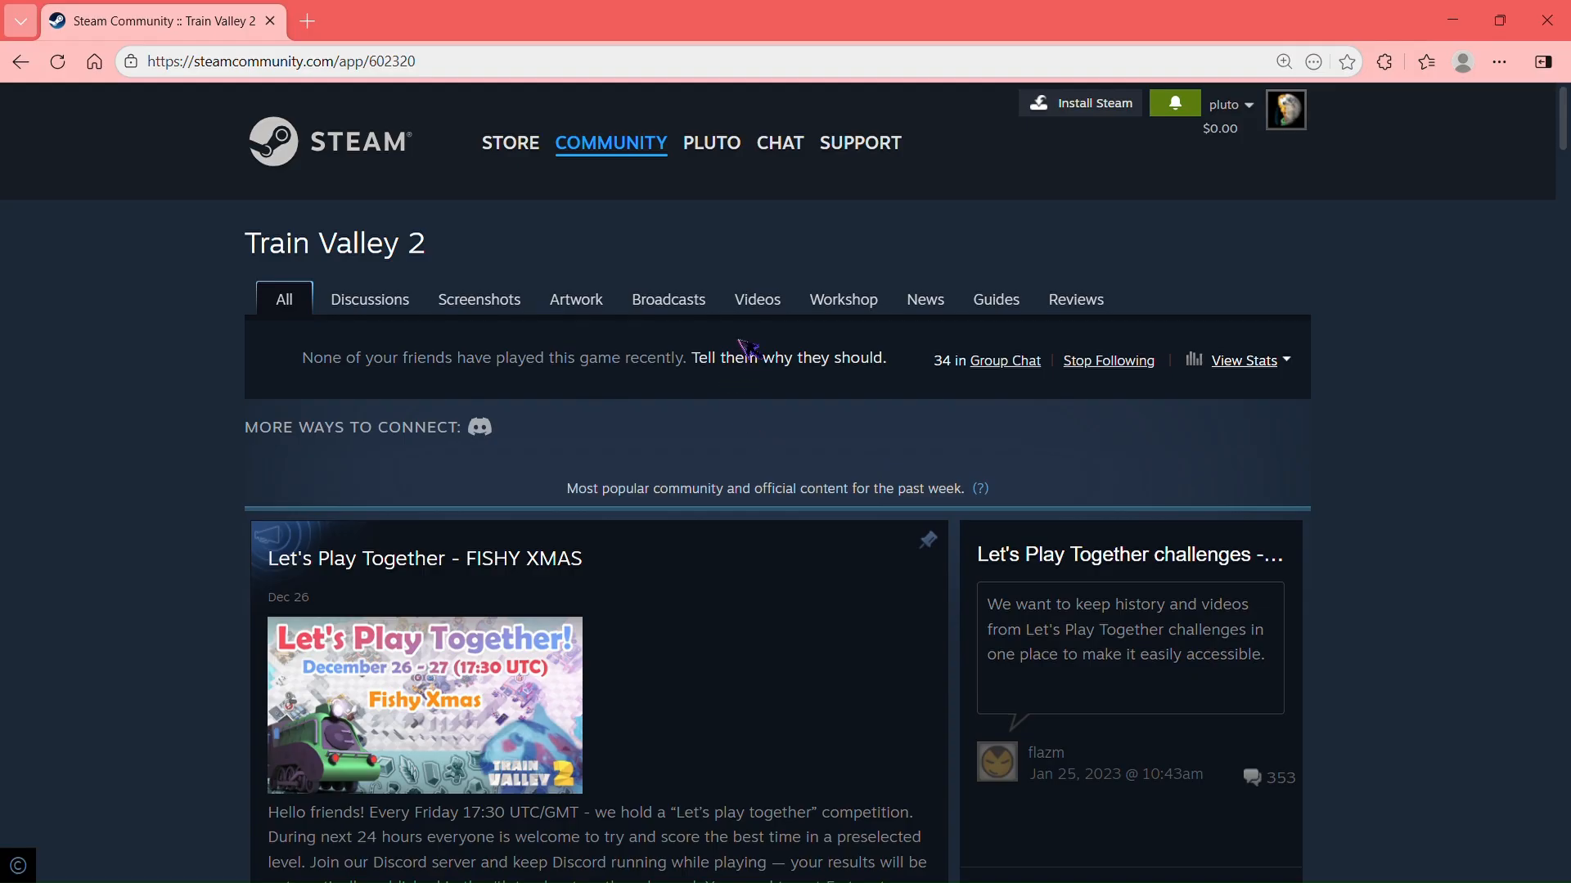
Step: In the browser, open the Ramen Cafe item in the Train Valley 2 Workshop and review its preview image and description
click(842, 300)
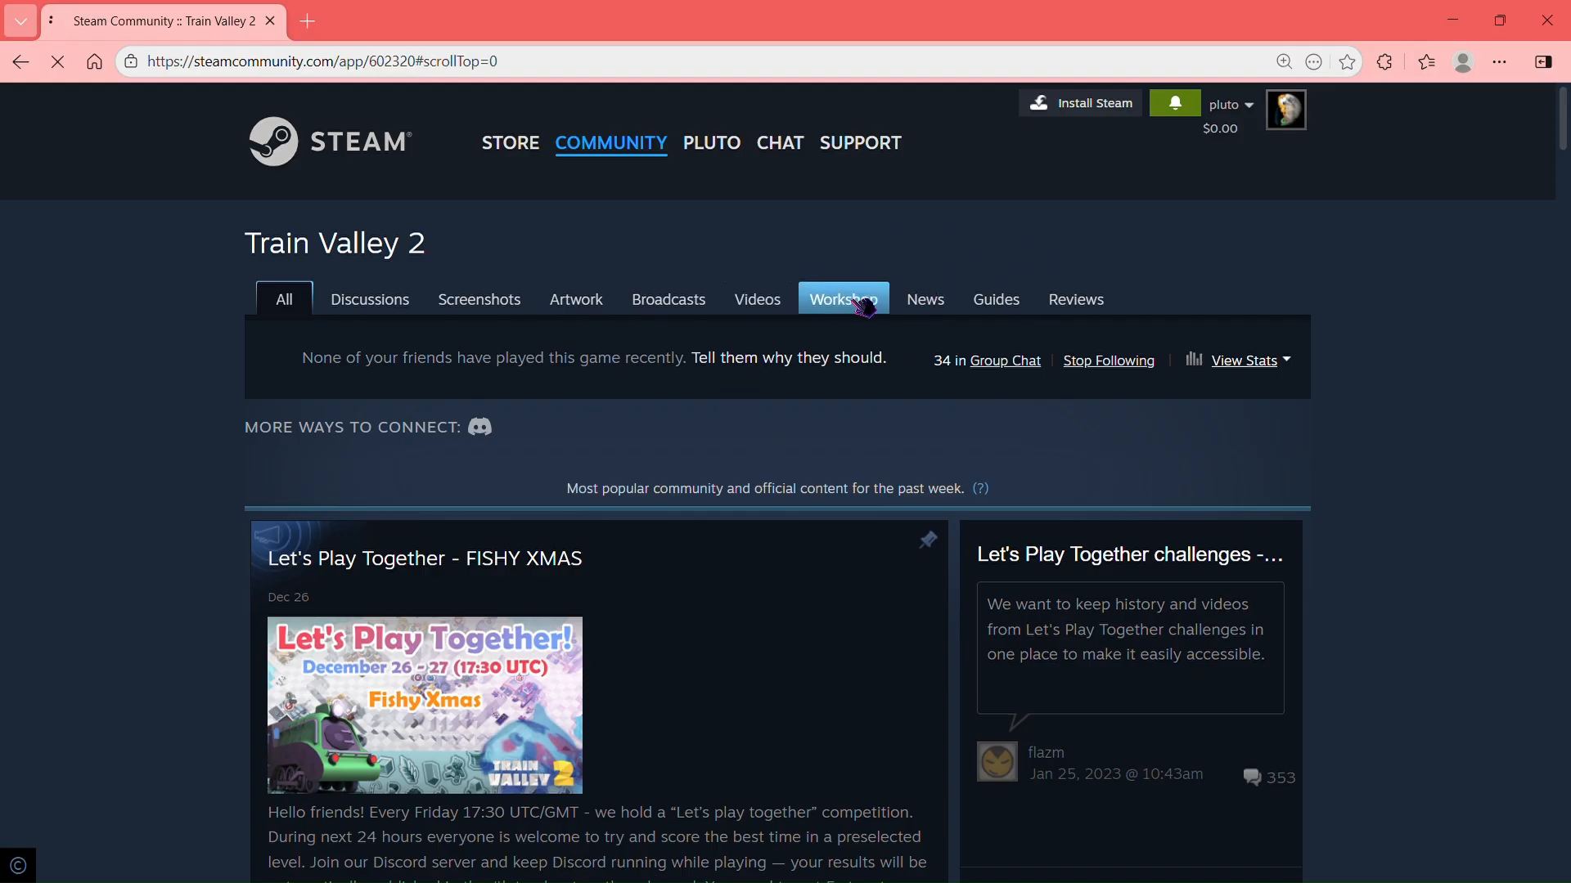
scroll(1430, 488, down, 3)
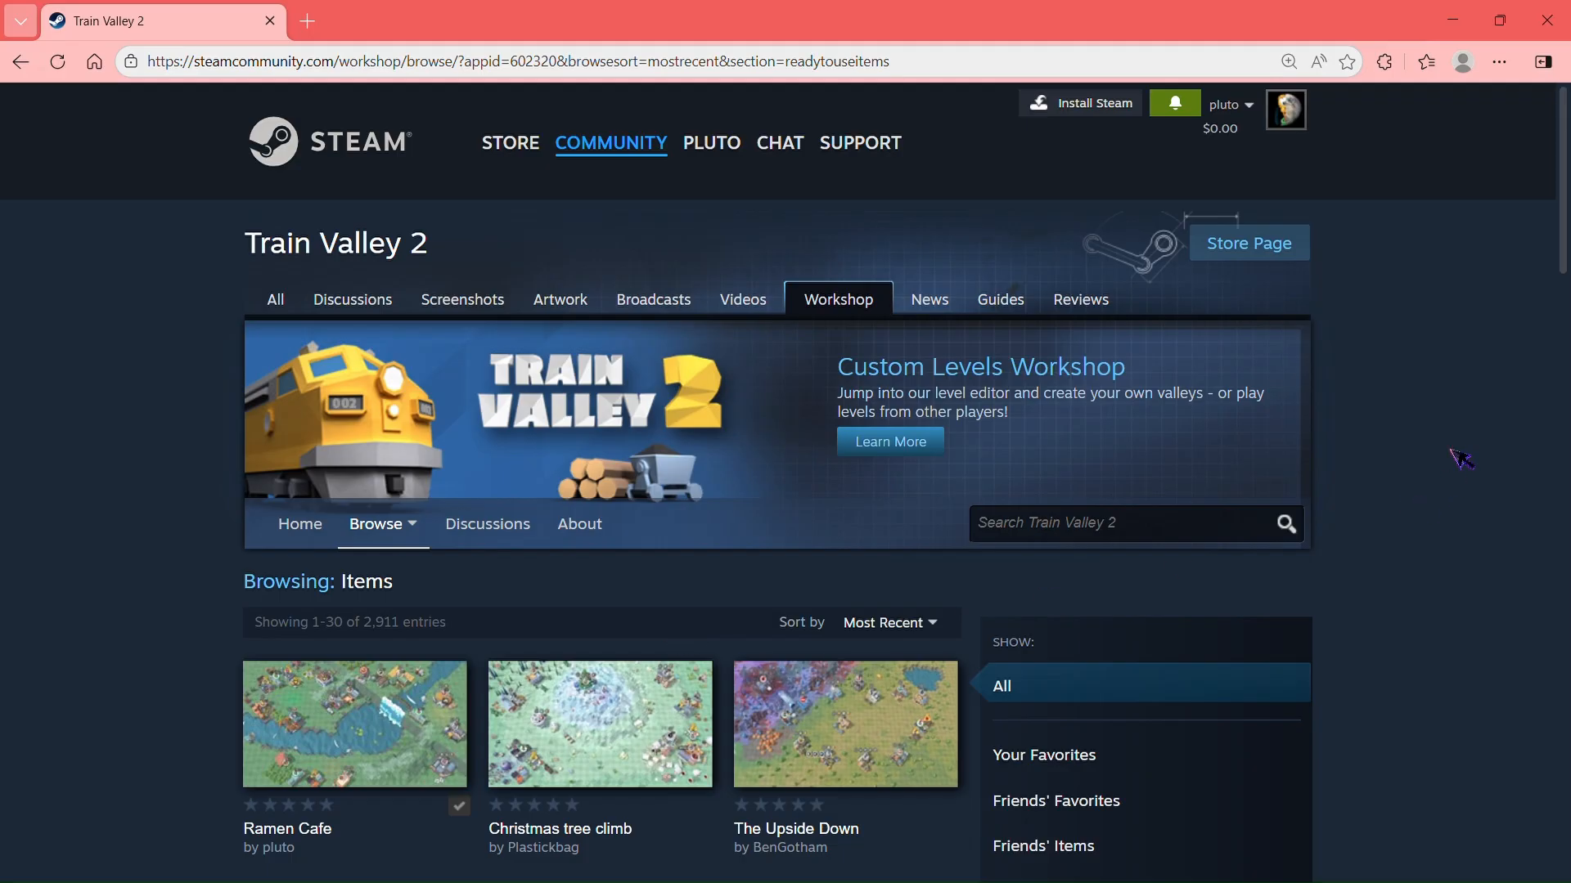
click(364, 722)
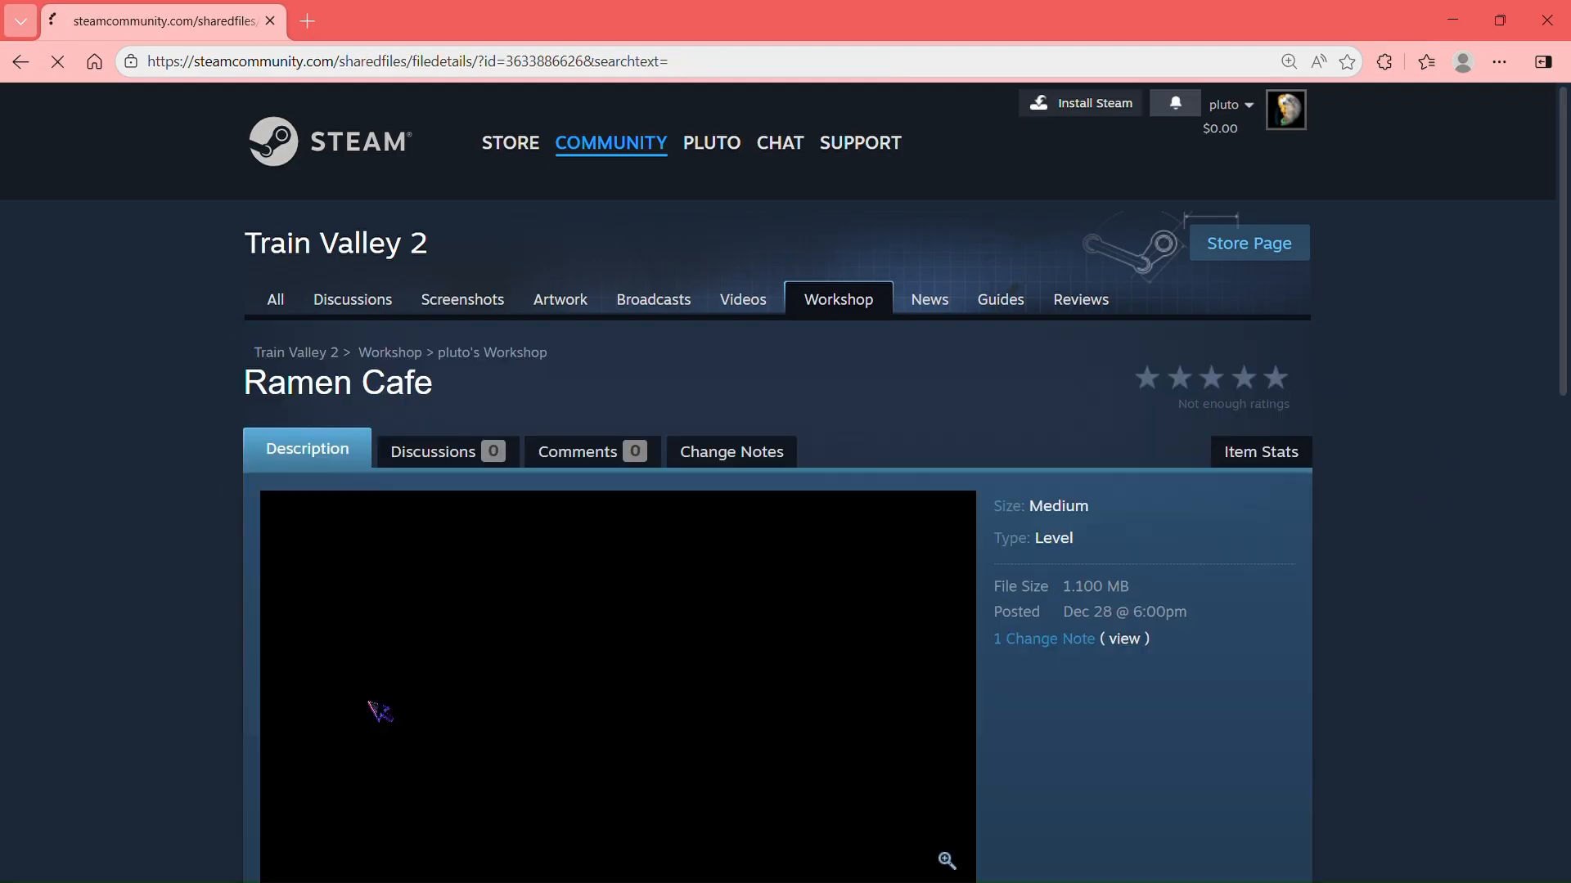
scroll(1364, 589, down, 10)
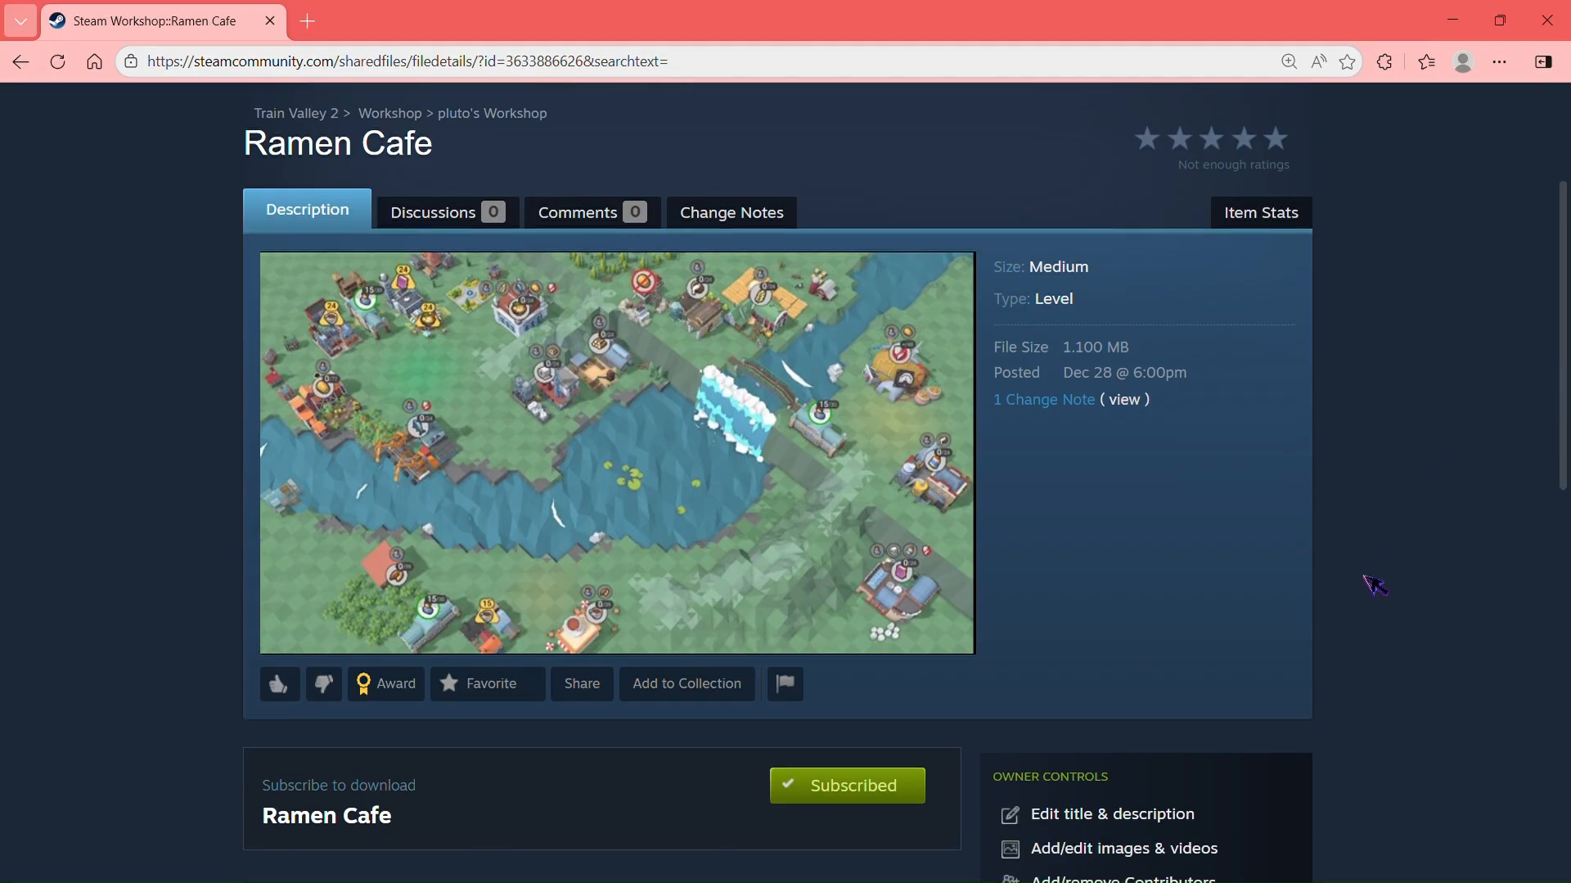
scroll(865, 594, down, 3)
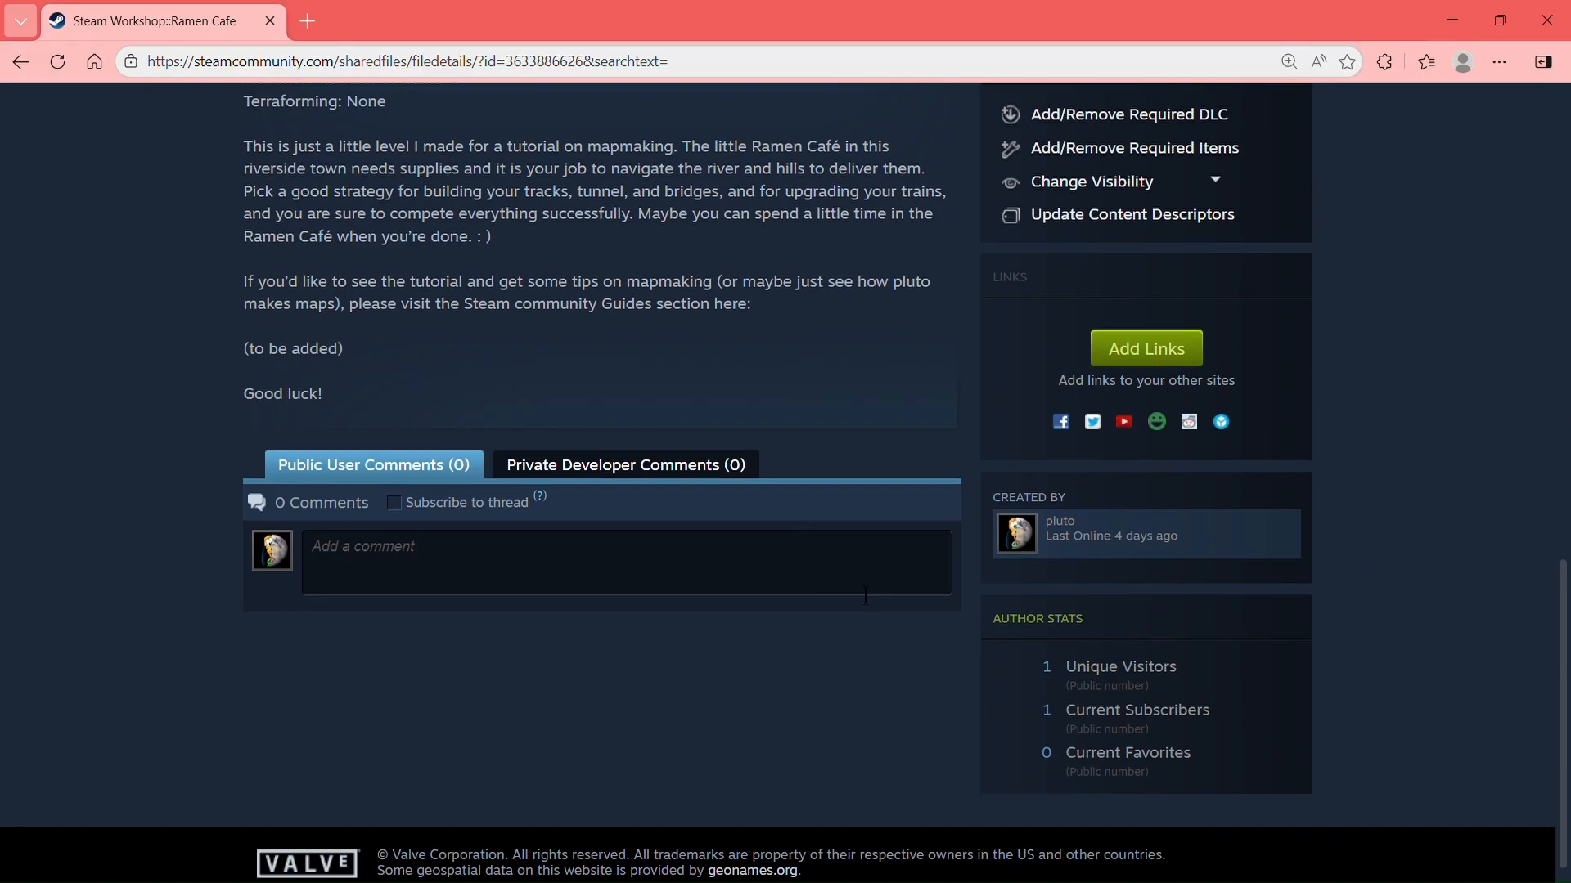
scroll(832, 562, up, 12)
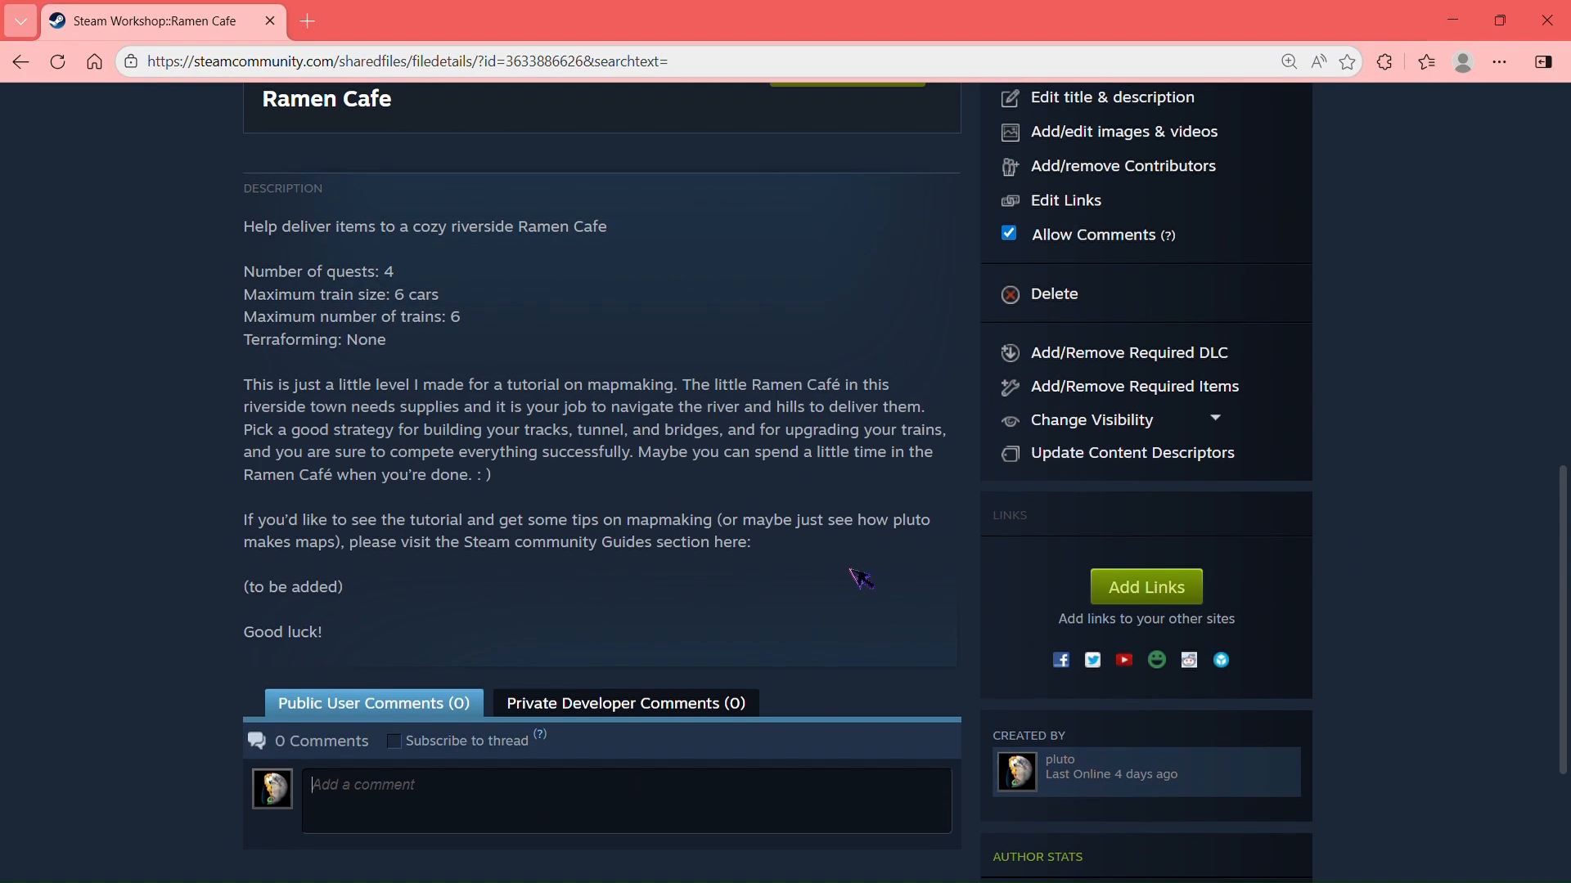
scroll(981, 524, up, 3)
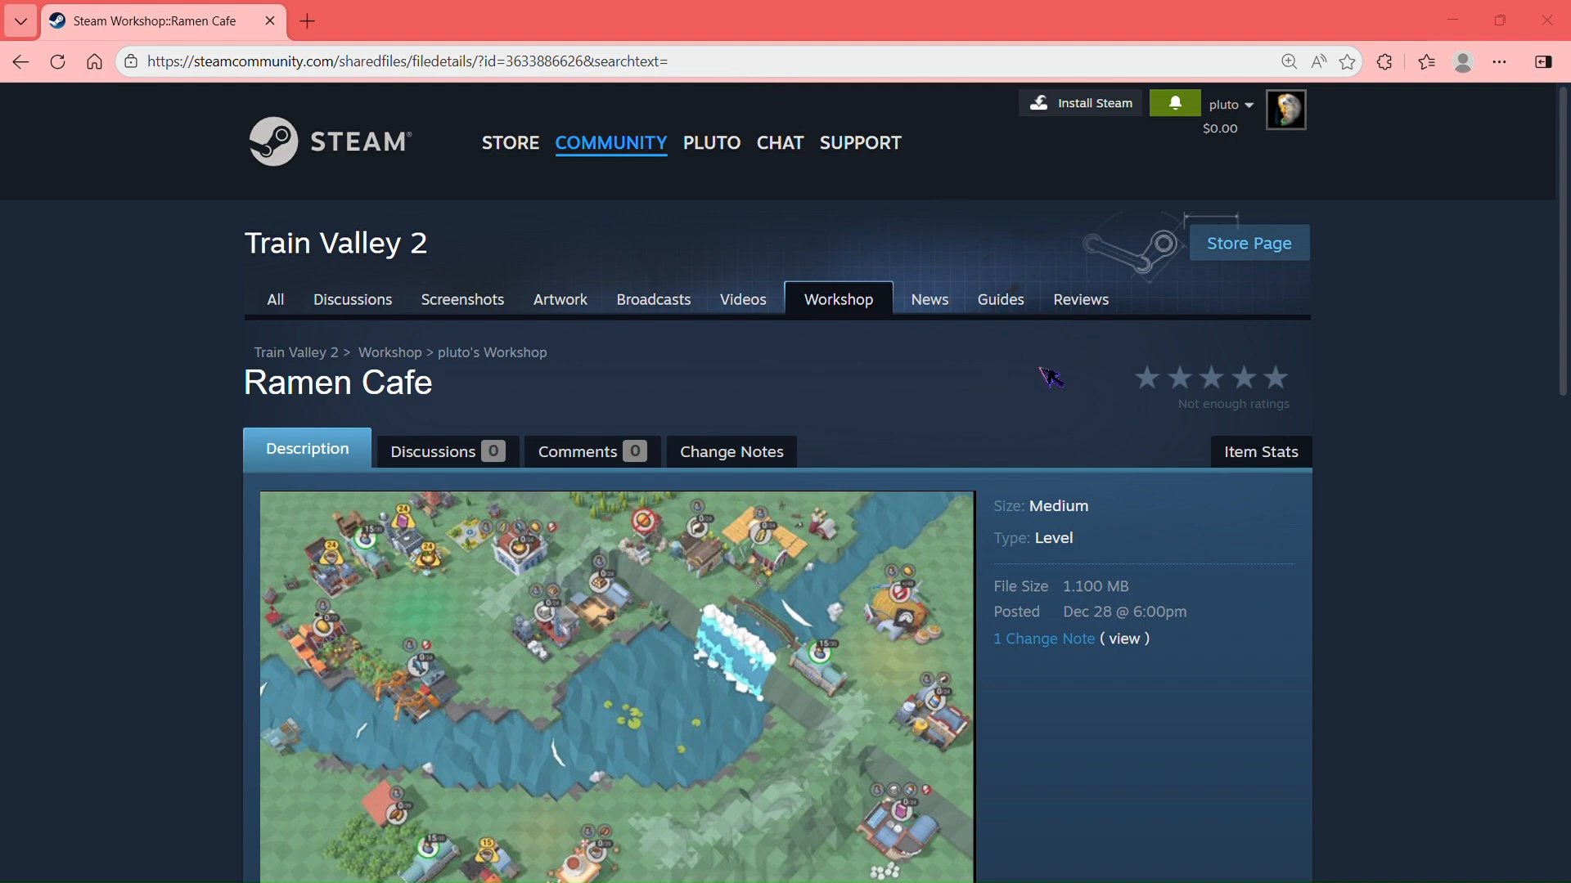
Step: Open the Ramen Cafe item's change notes and save "Original upload to the workshop" as the note for the Dec 28 6:00pm update
click(347, 454)
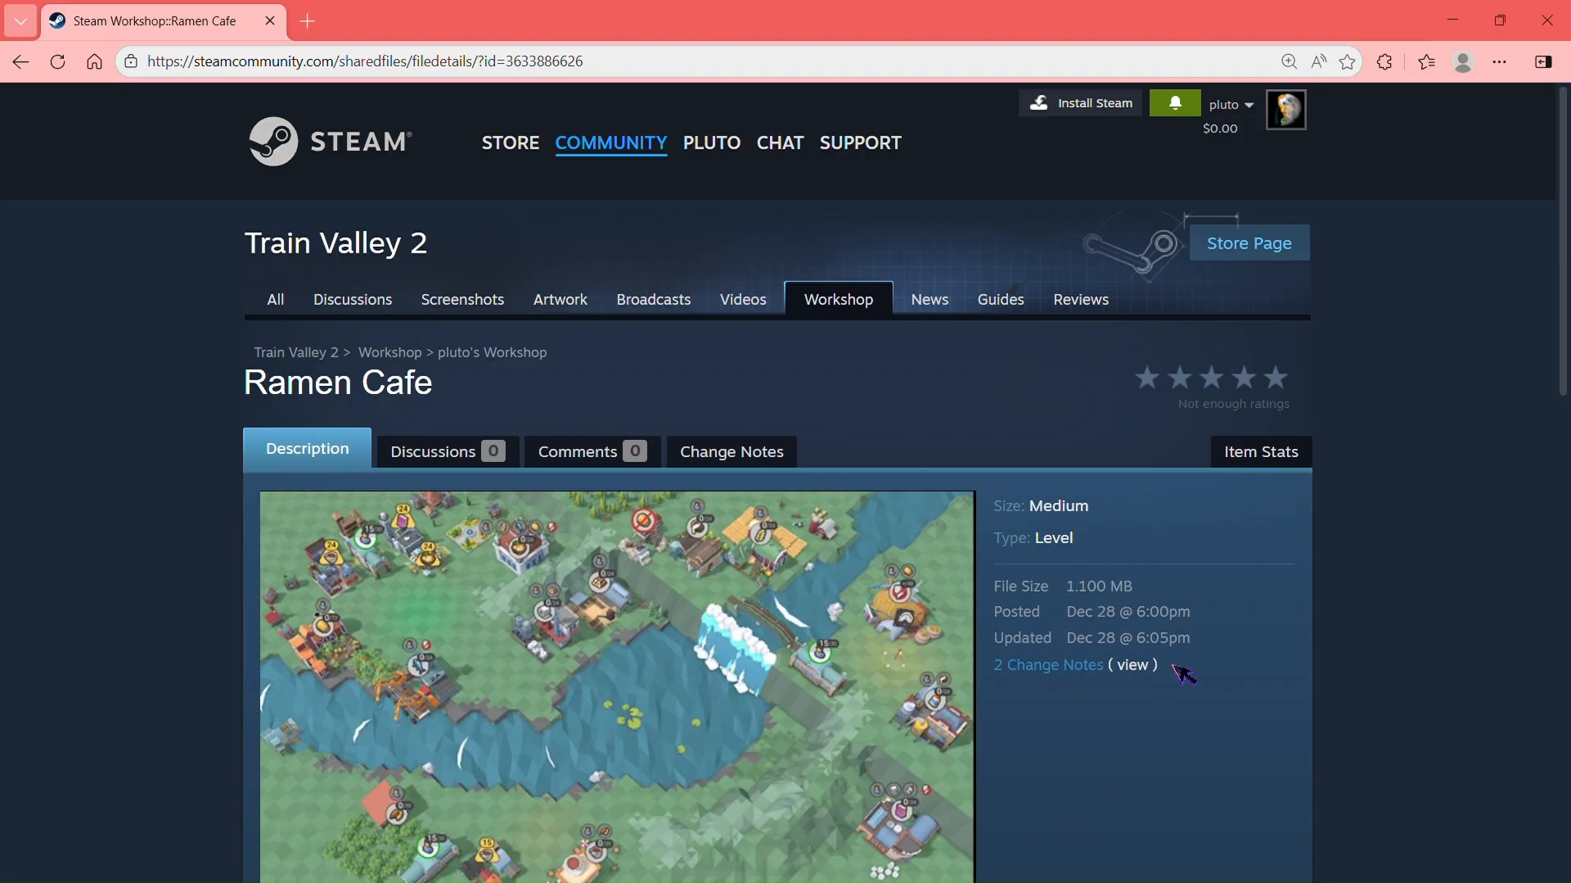
drag(1178, 669, 993, 672)
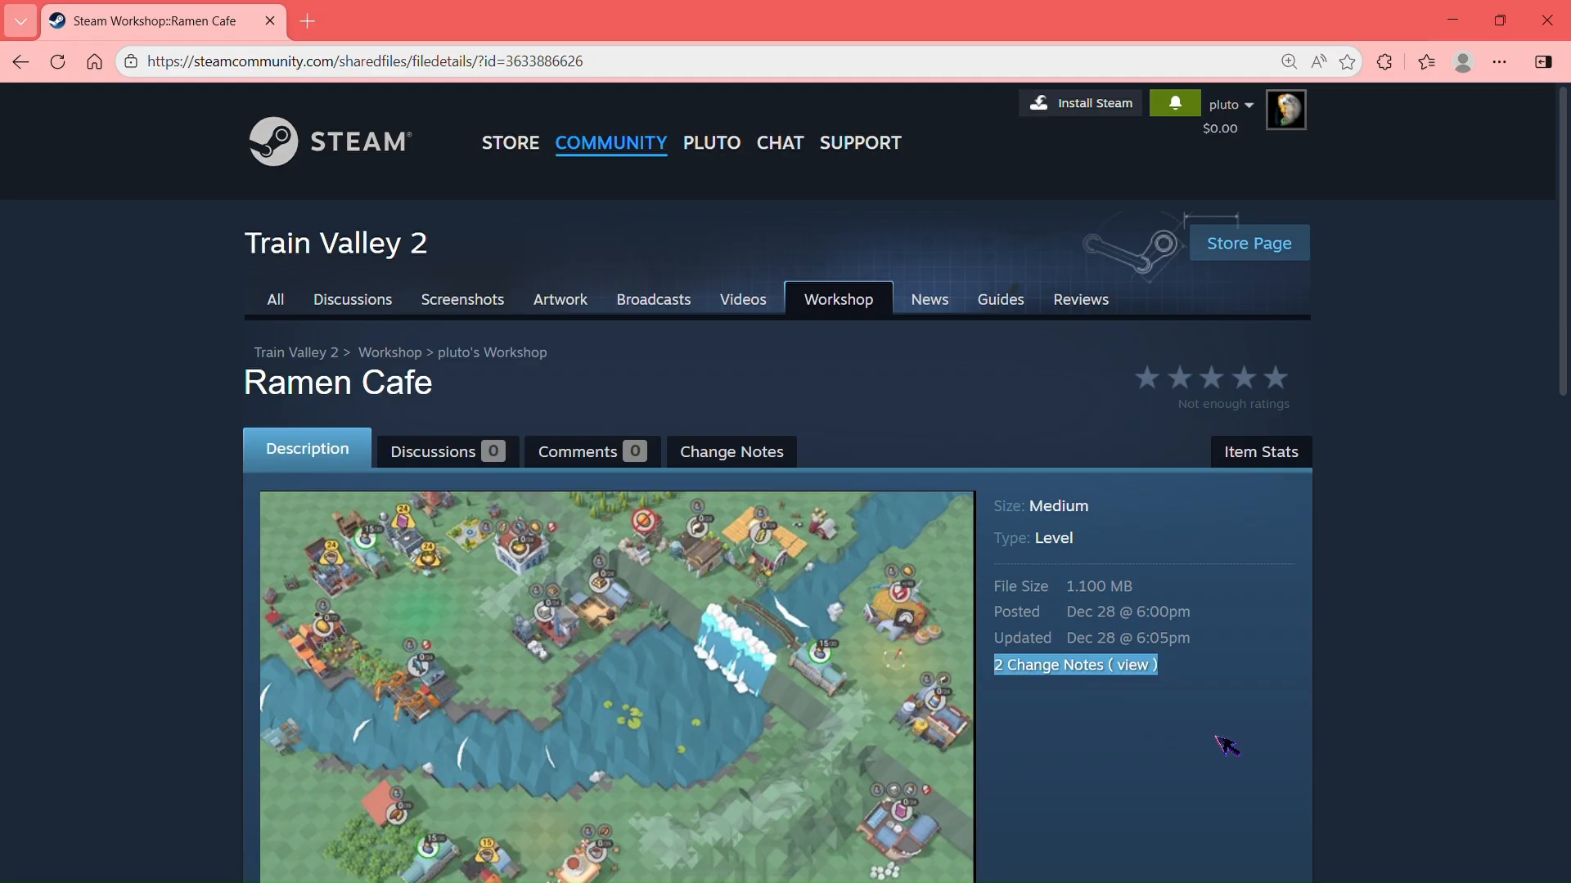
click(1134, 666)
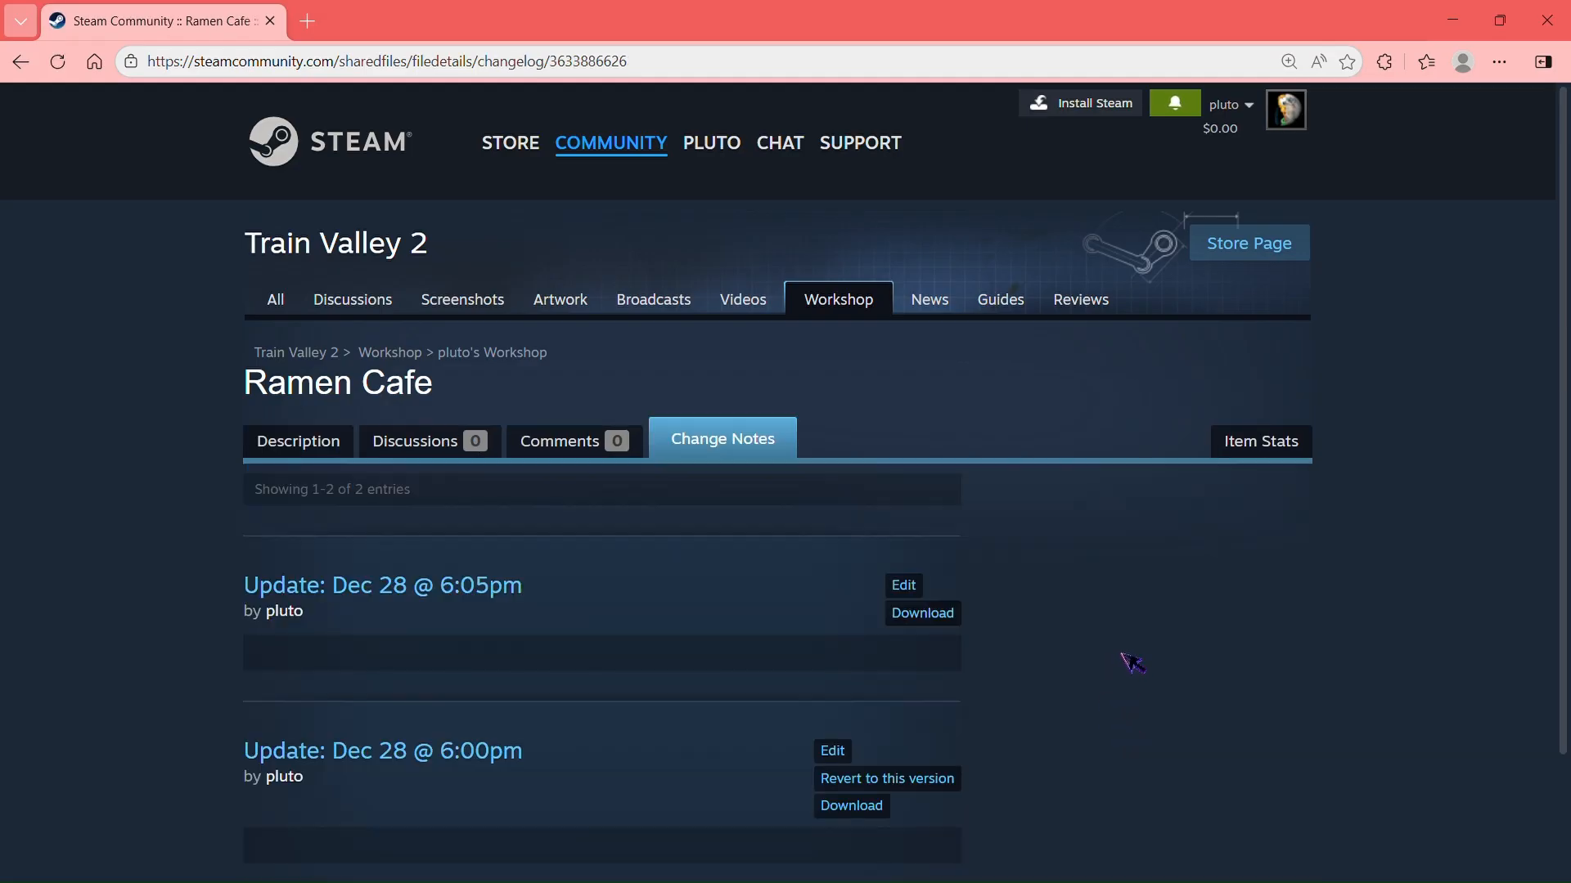
scroll(1130, 659, down, 2)
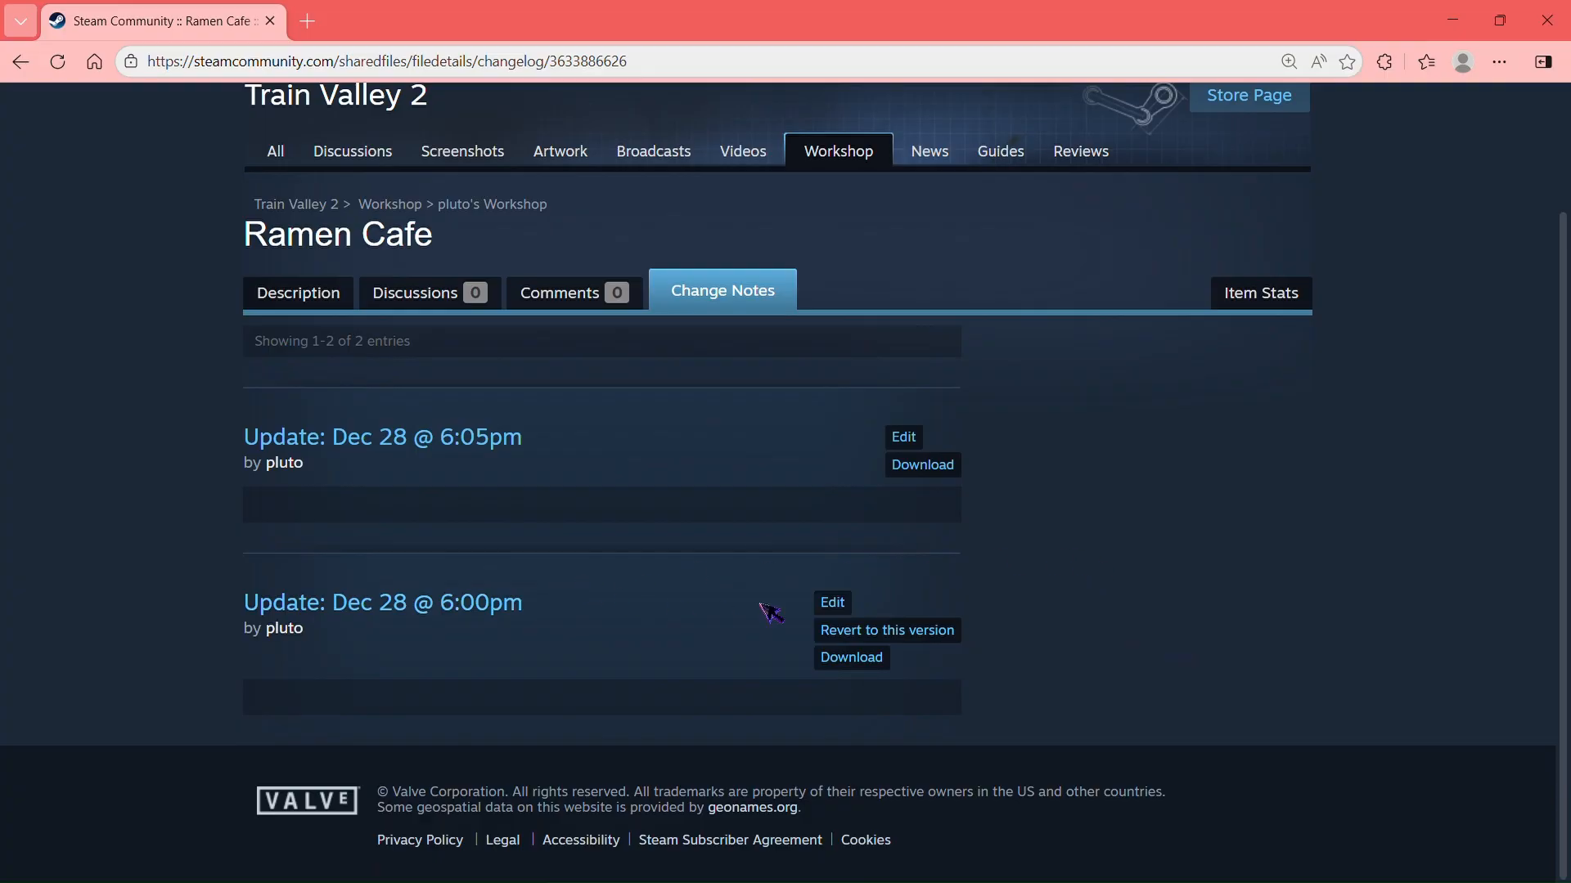
click(830, 602)
click(619, 624)
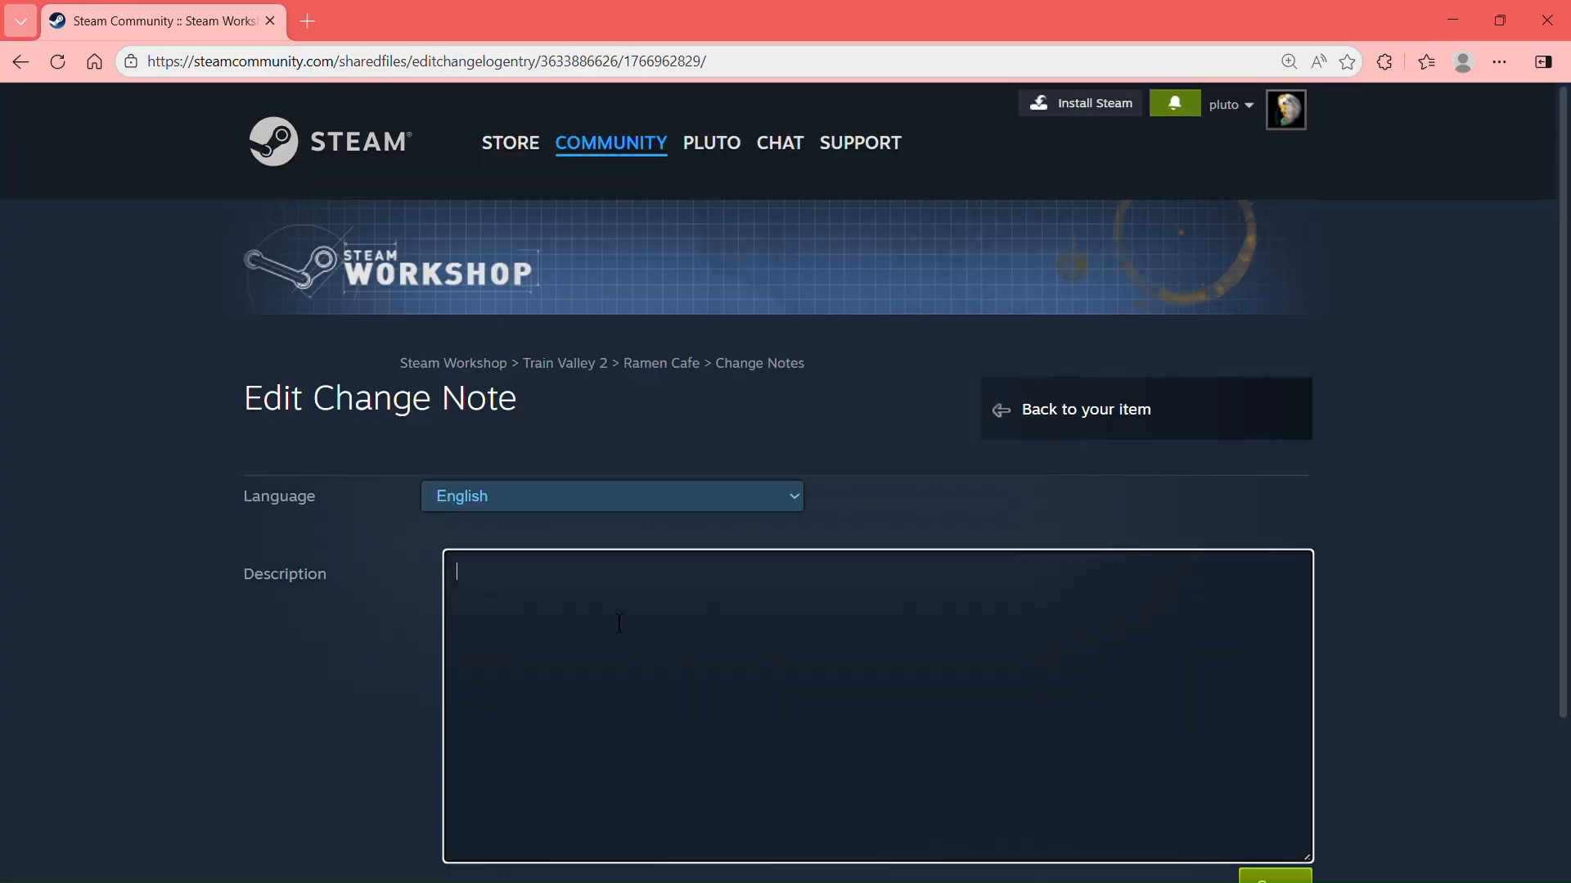
text(Original upload to the workshop)
scroll(1039, 620, down, 3)
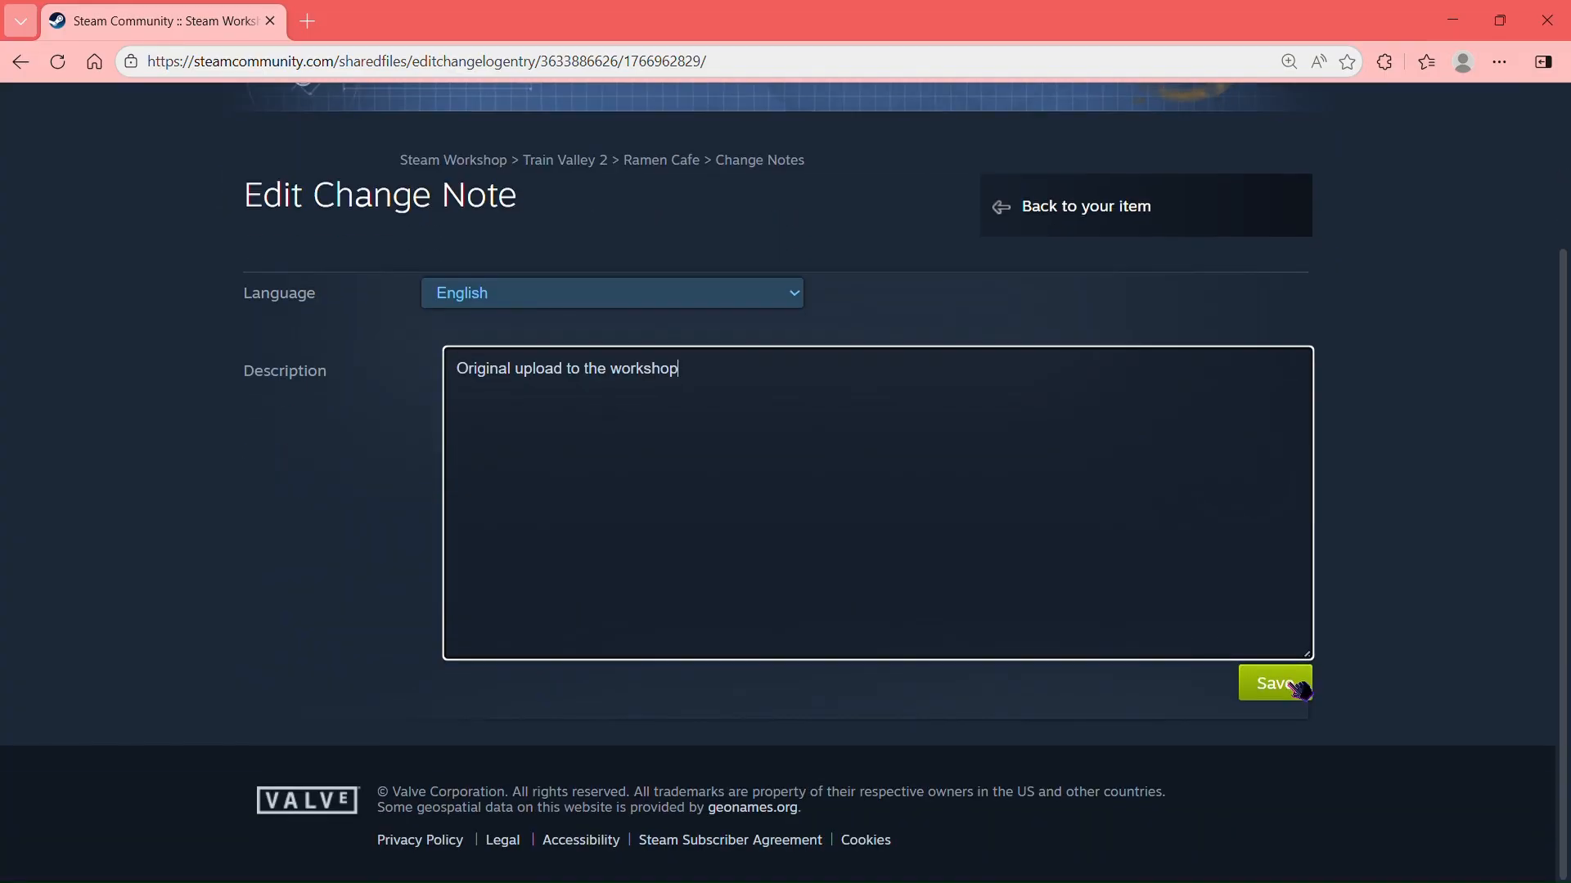
click(1297, 686)
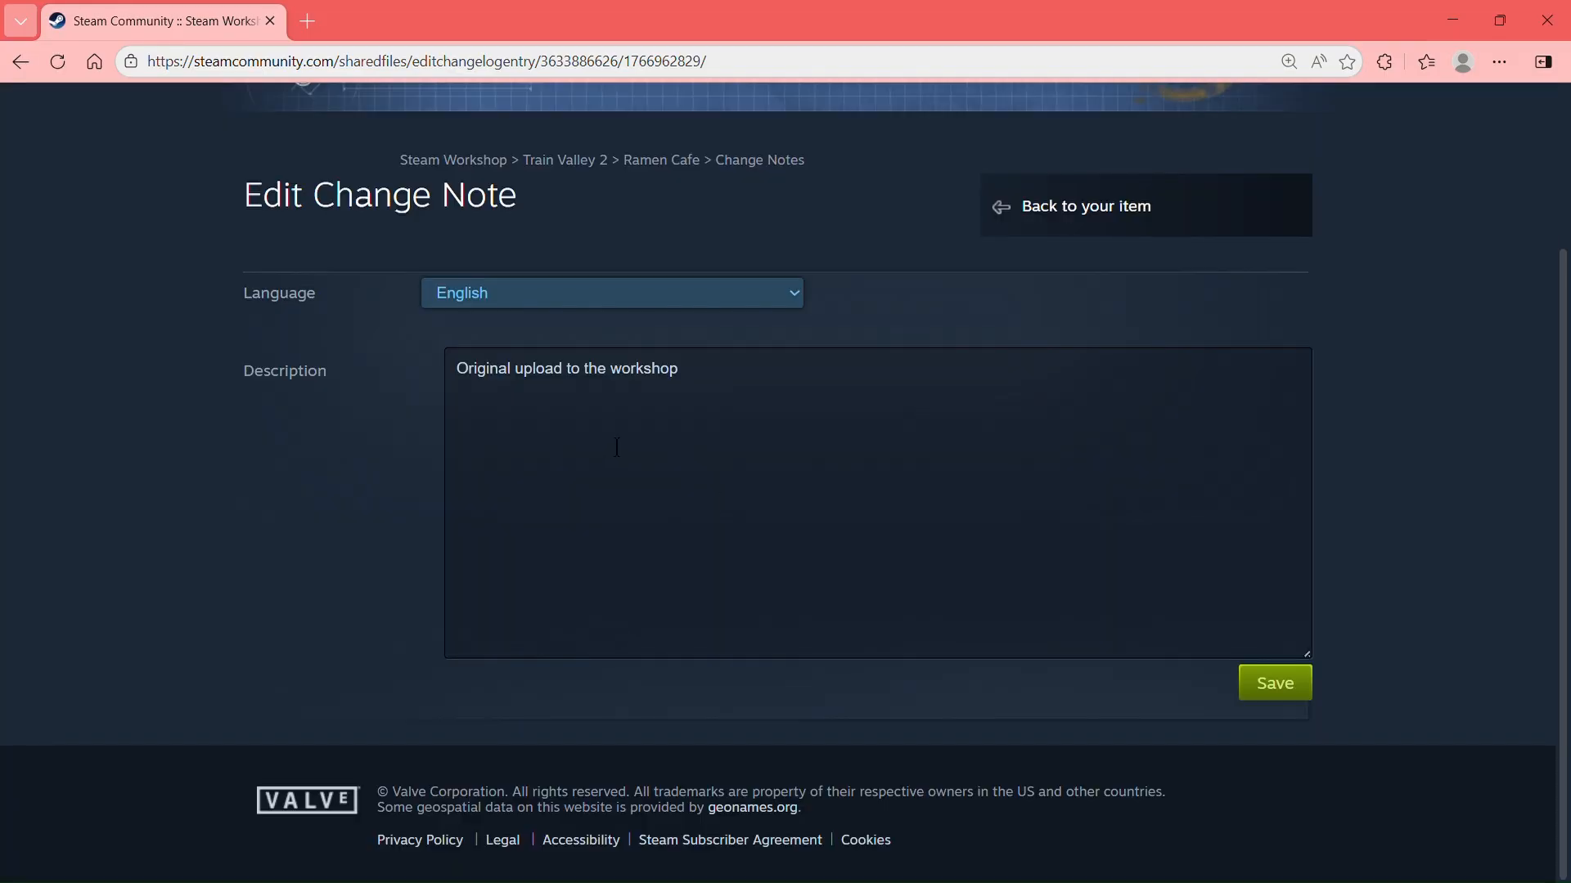
Step: Return to the Ramen Cafe change notes and save "Fixed the entrance to the ramen factory" as the note for the Dec 28 6:05pm update
scroll(629, 447, up, 3)
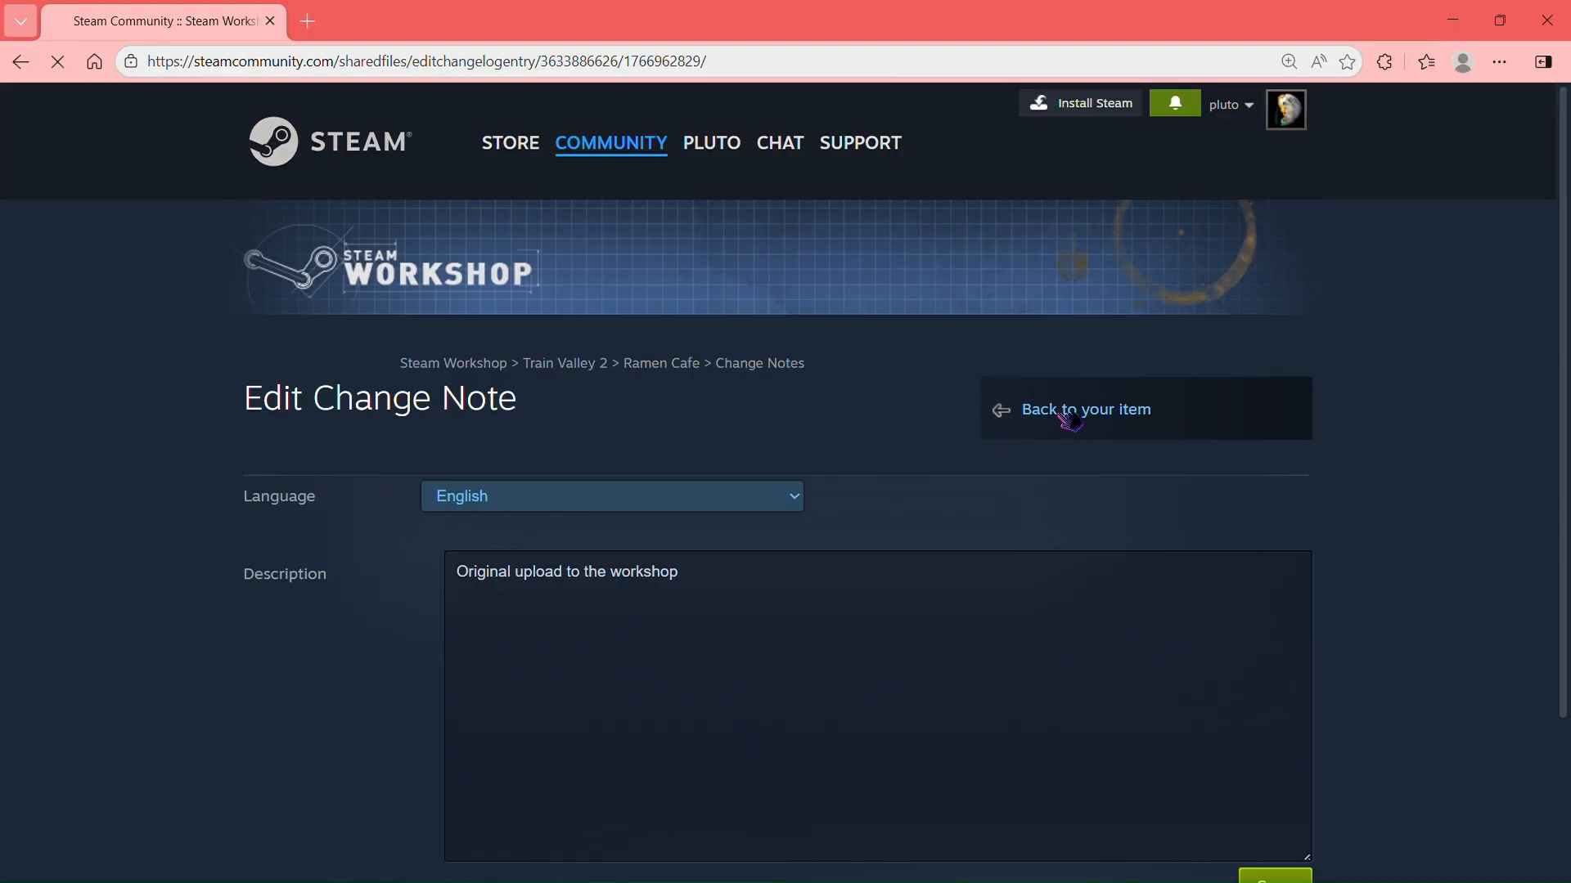
click(1064, 411)
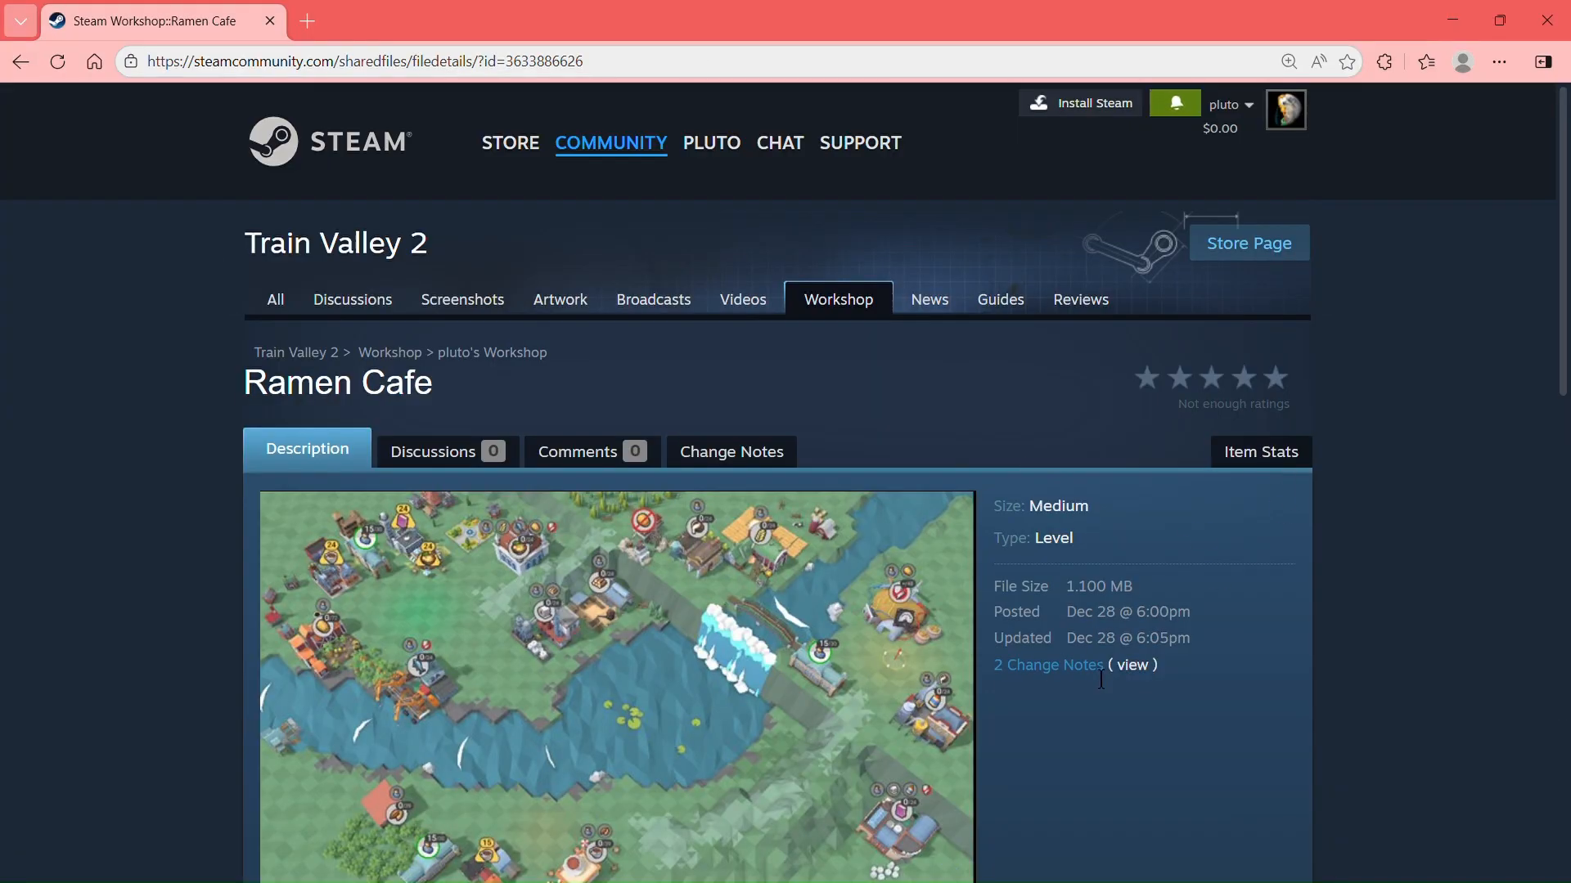
click(1137, 665)
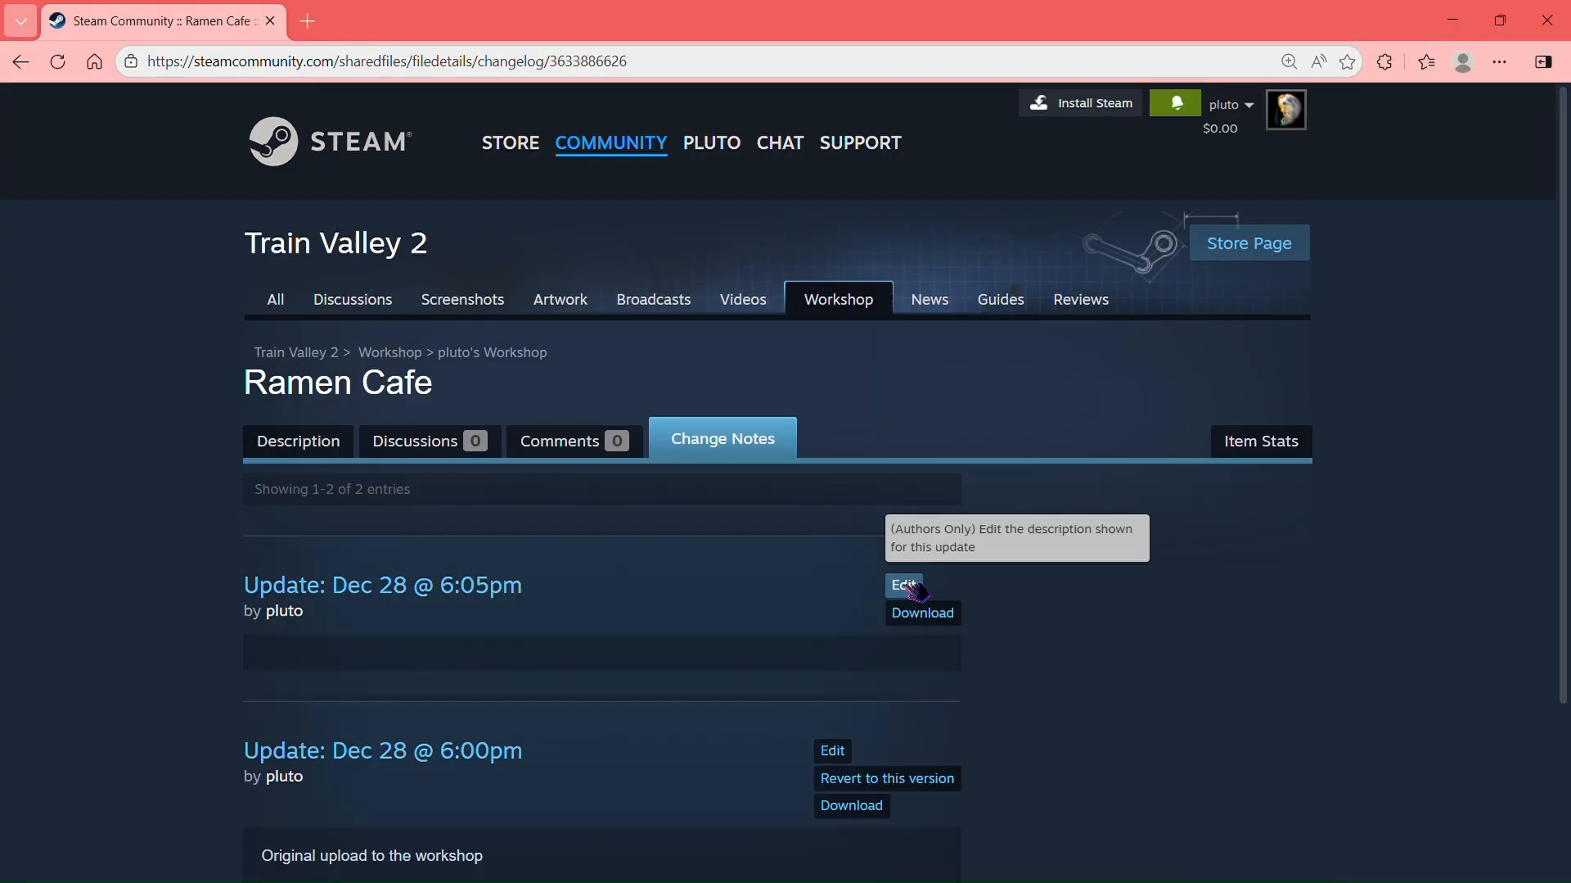
click(903, 584)
click(546, 618)
text(Fixed th)
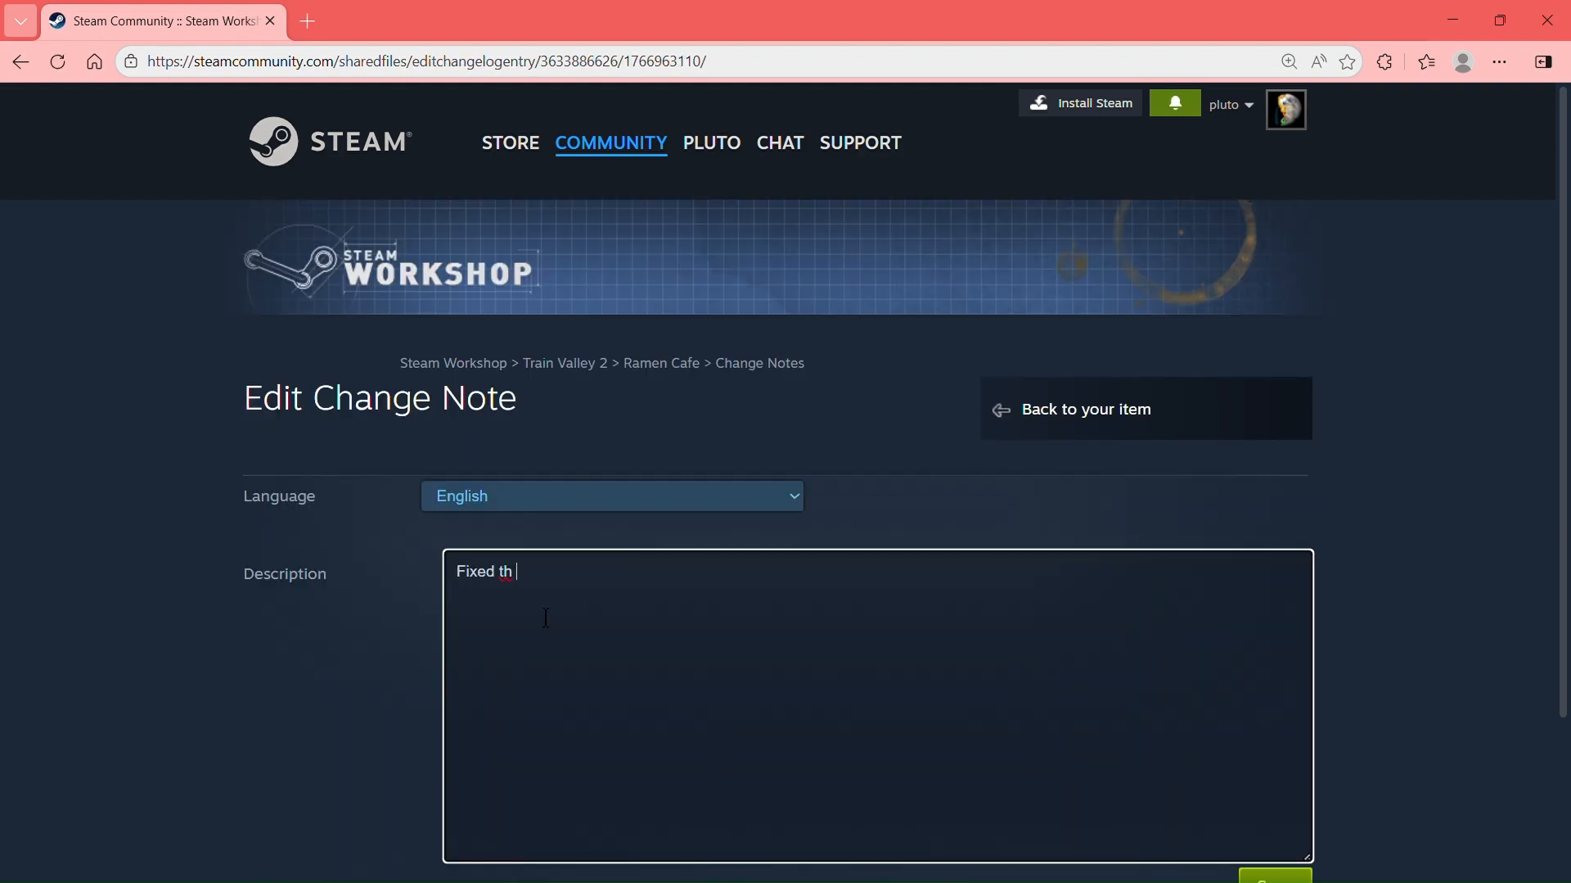
text(e entrance to the ramen factory)
scroll(1268, 605, down, 2)
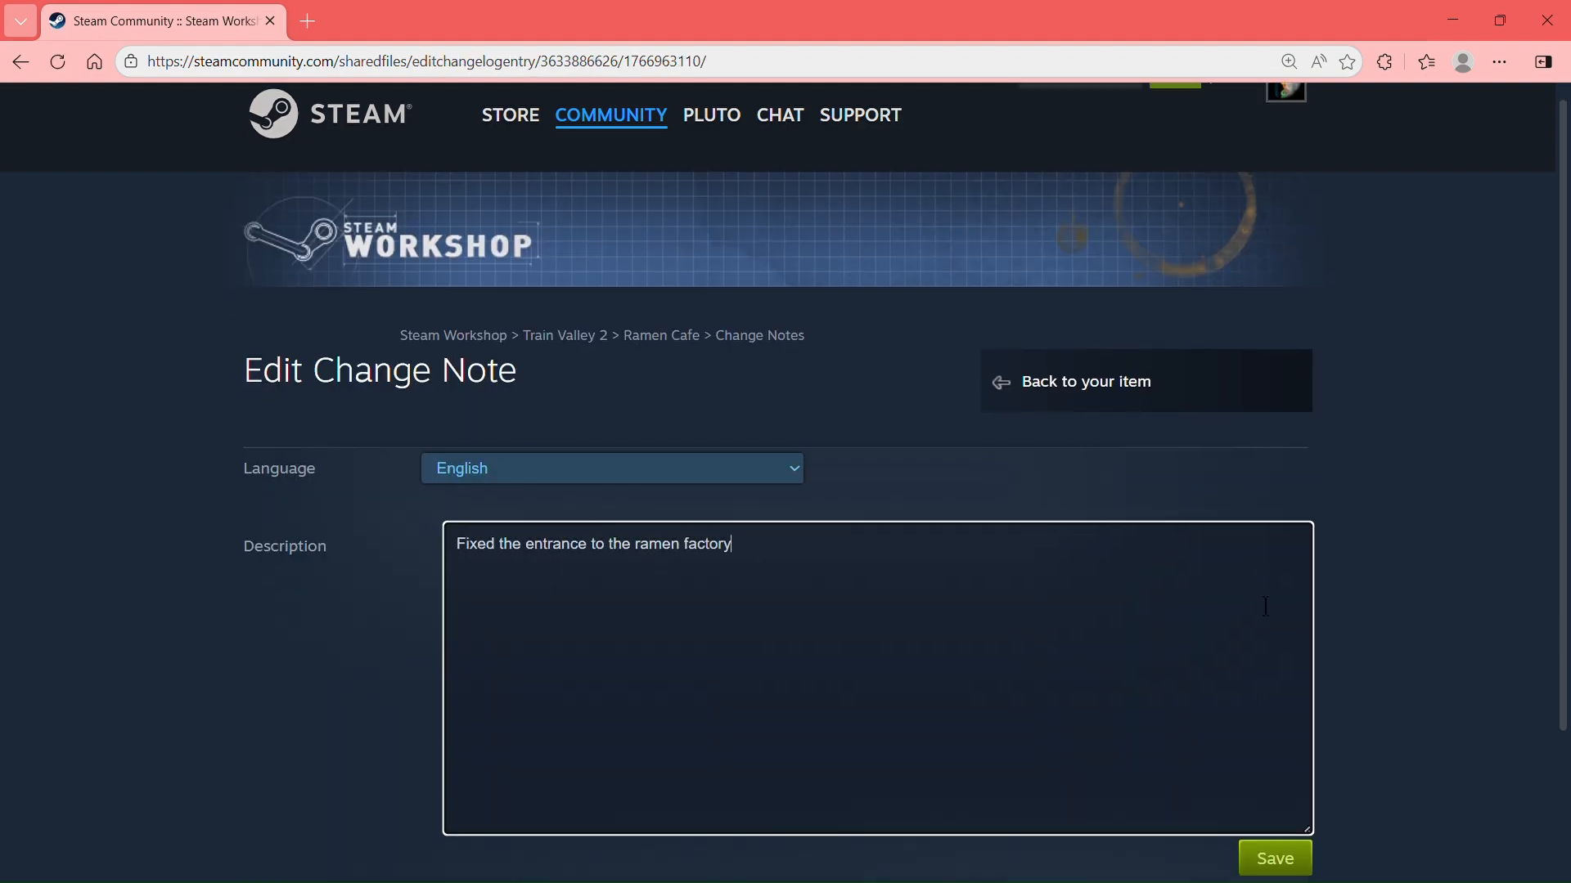
click(1274, 683)
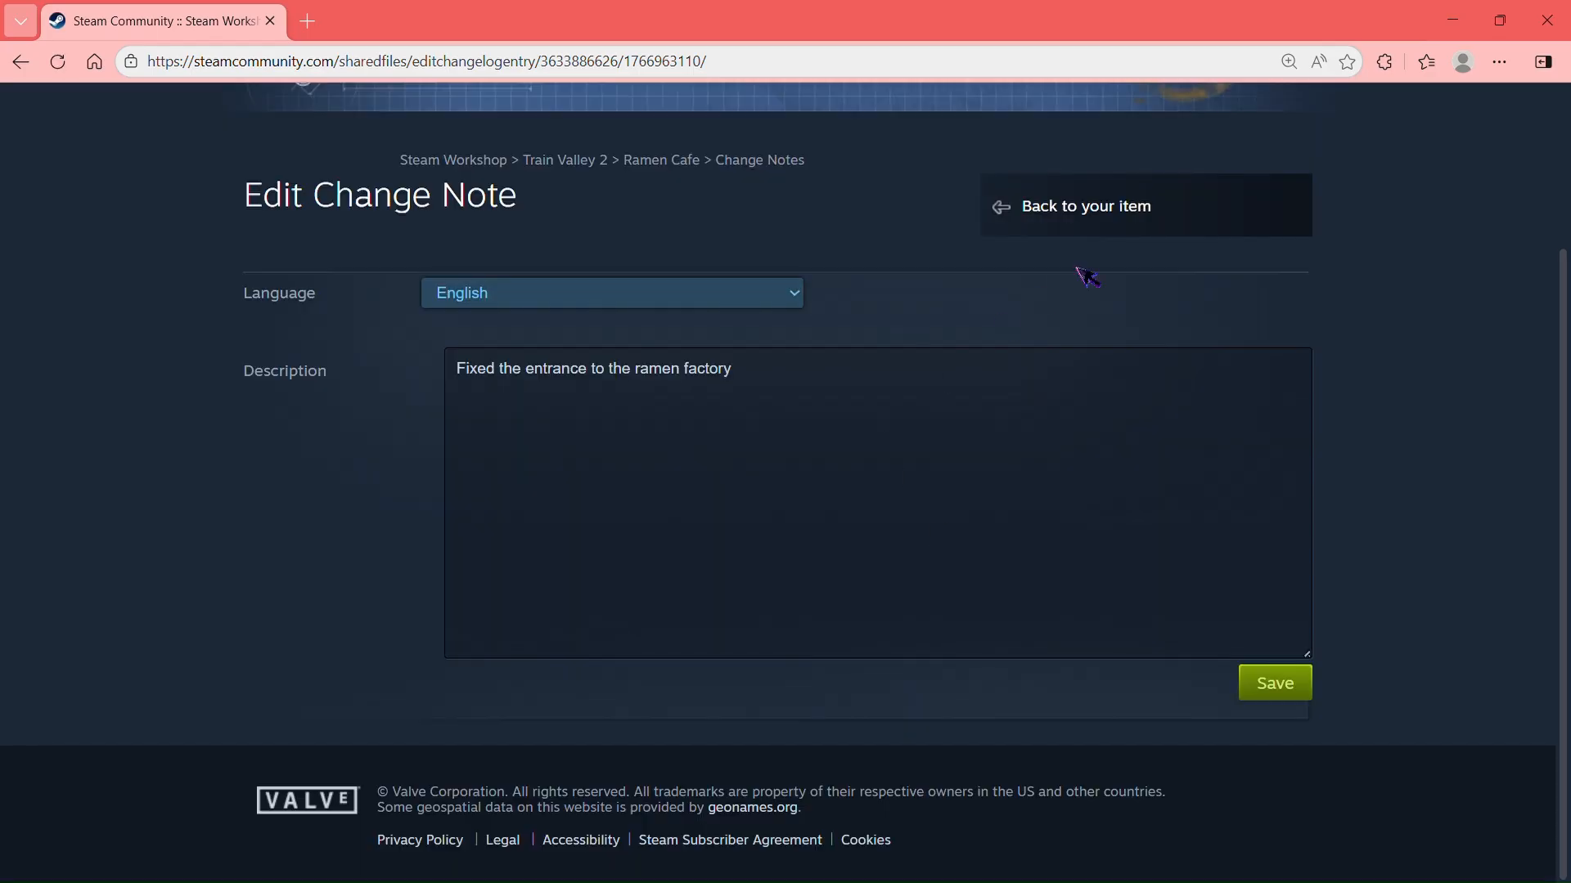
Step: Go back to the Ramen Cafe item and review the saved notes of both updates in its change notes
click(1092, 207)
scroll(1149, 427, down, 3)
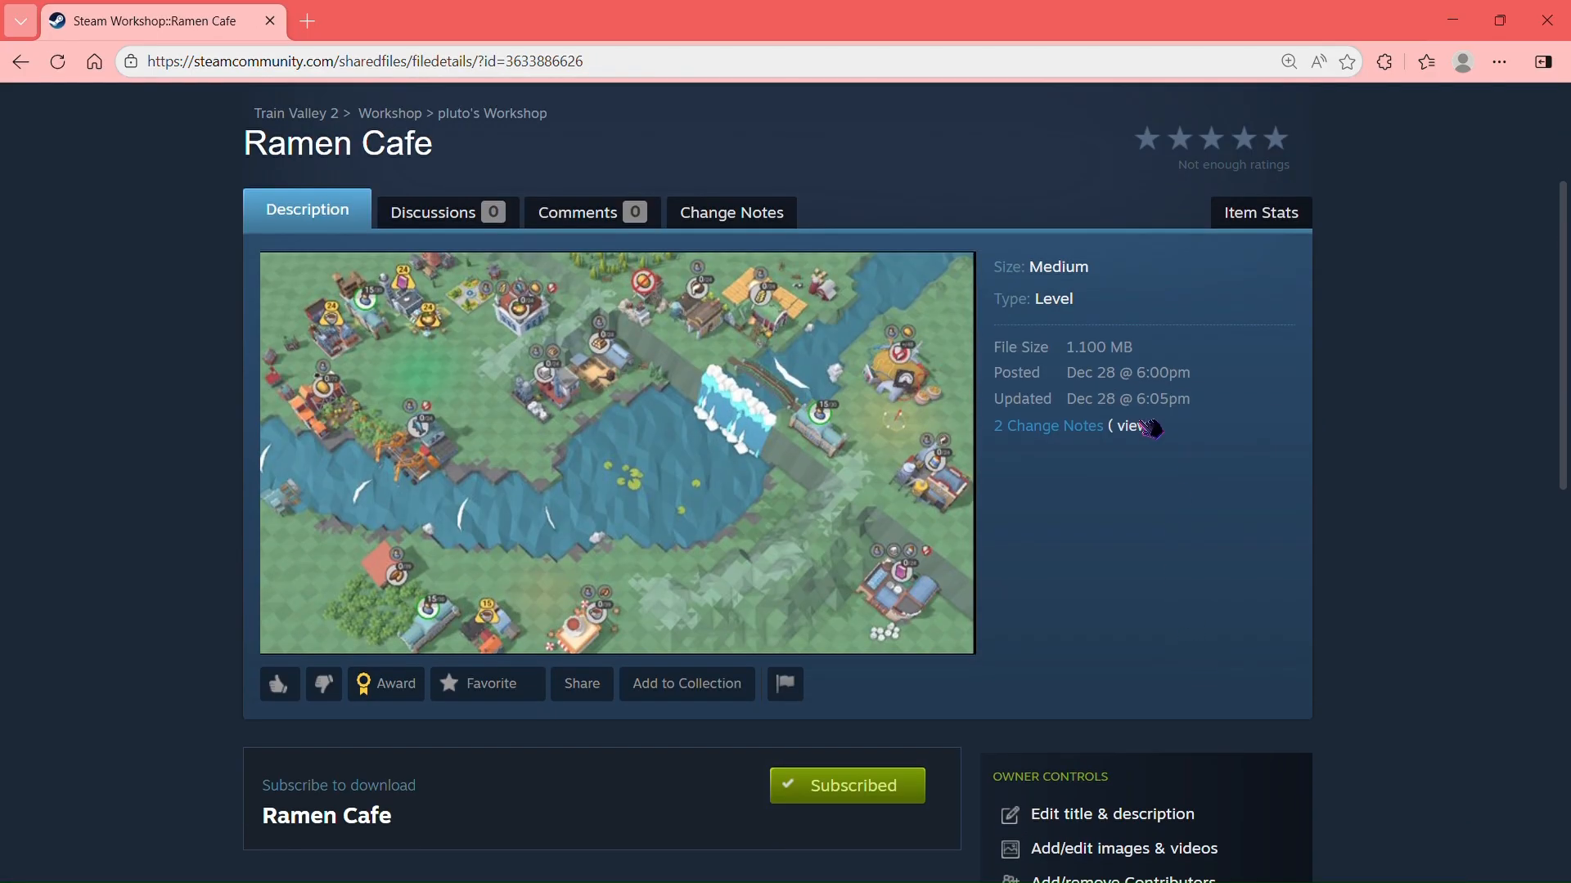
click(1139, 427)
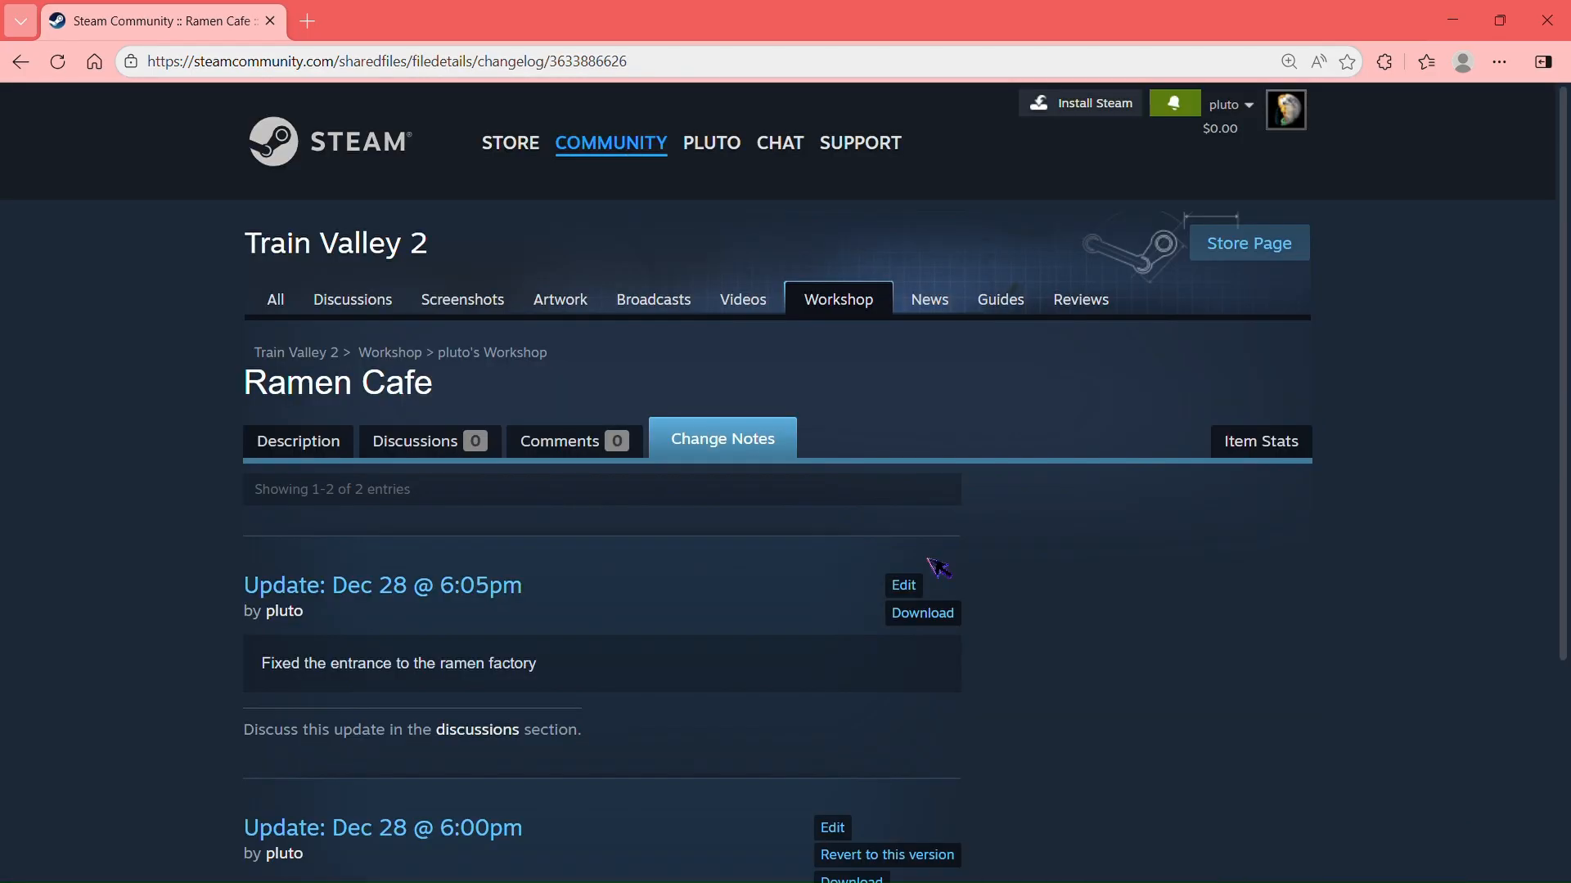
scroll(933, 567, down, 3)
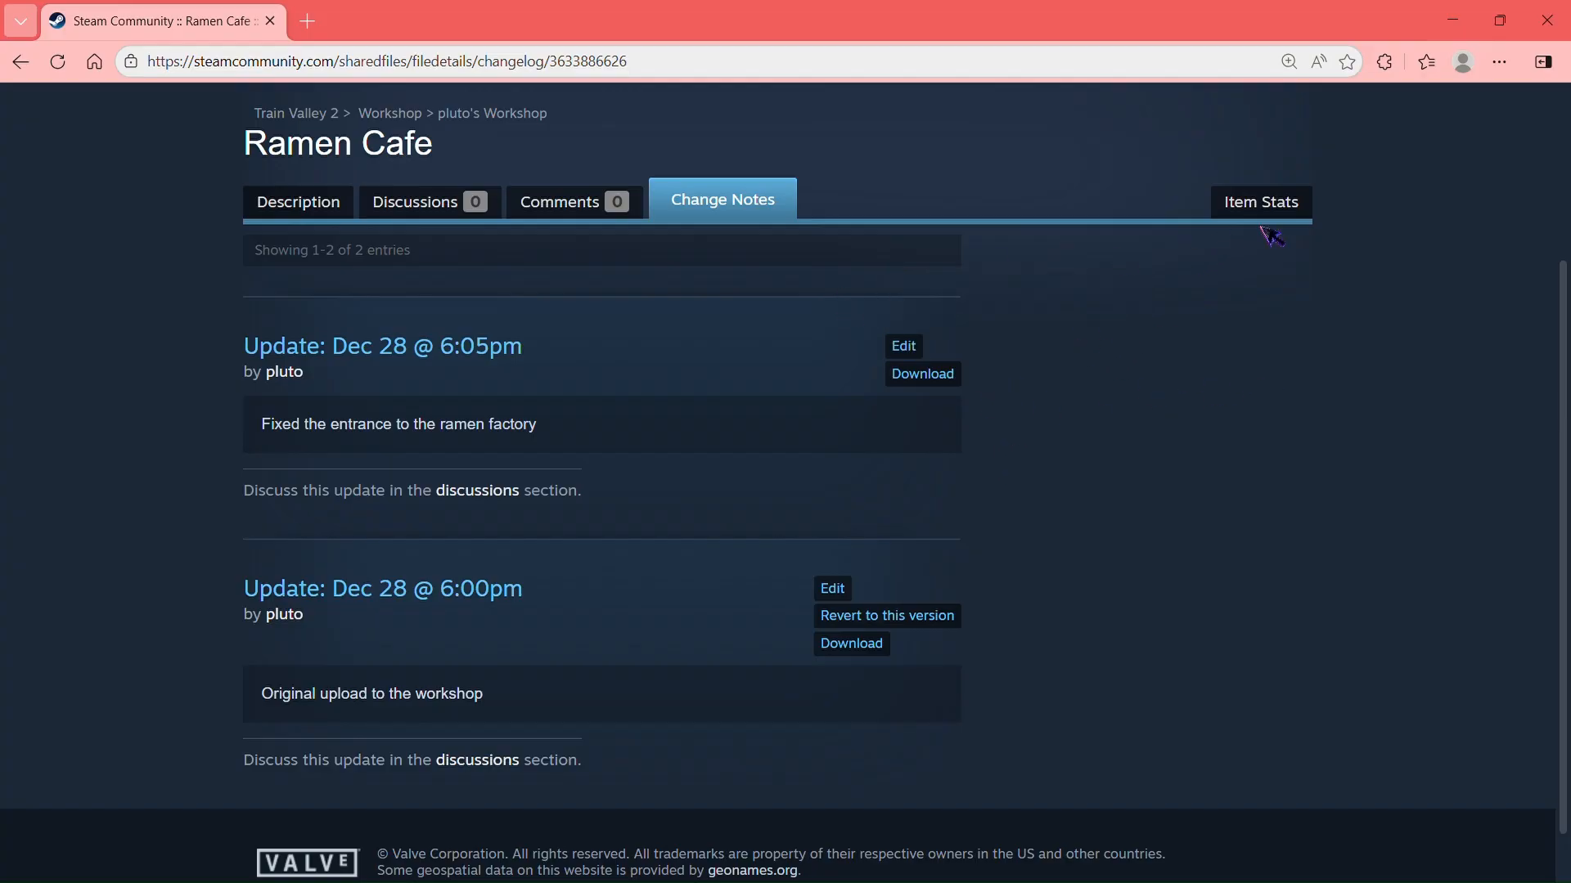
scroll(1198, 387, up, 3)
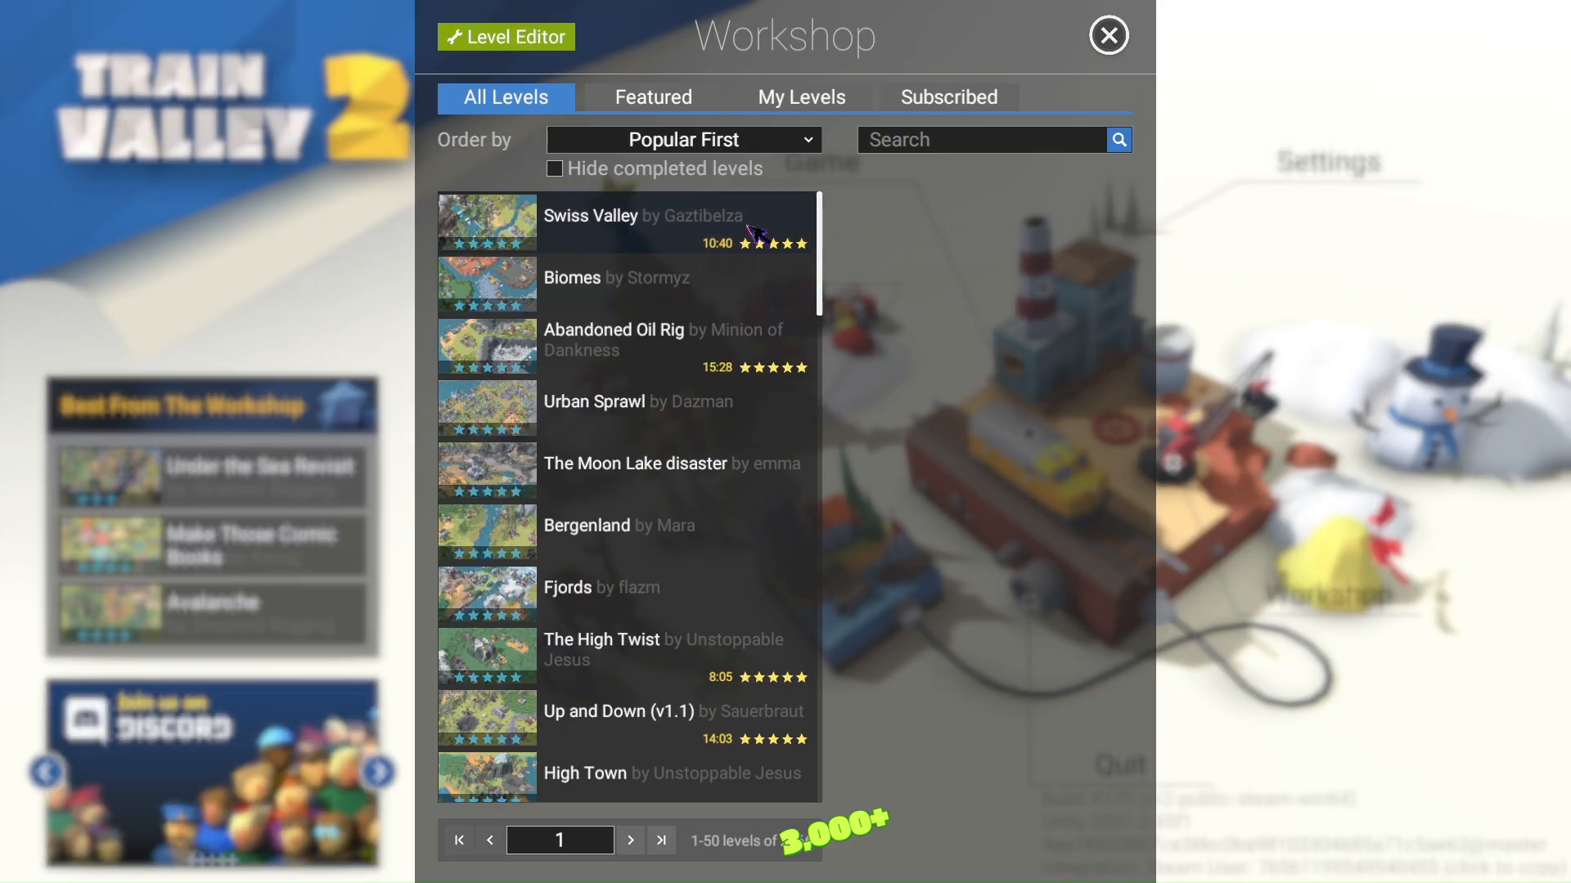
Step: In Train Valley 2's Workshop, order all levels by New First, select Ramen Cafe and open its statistics
click(700, 143)
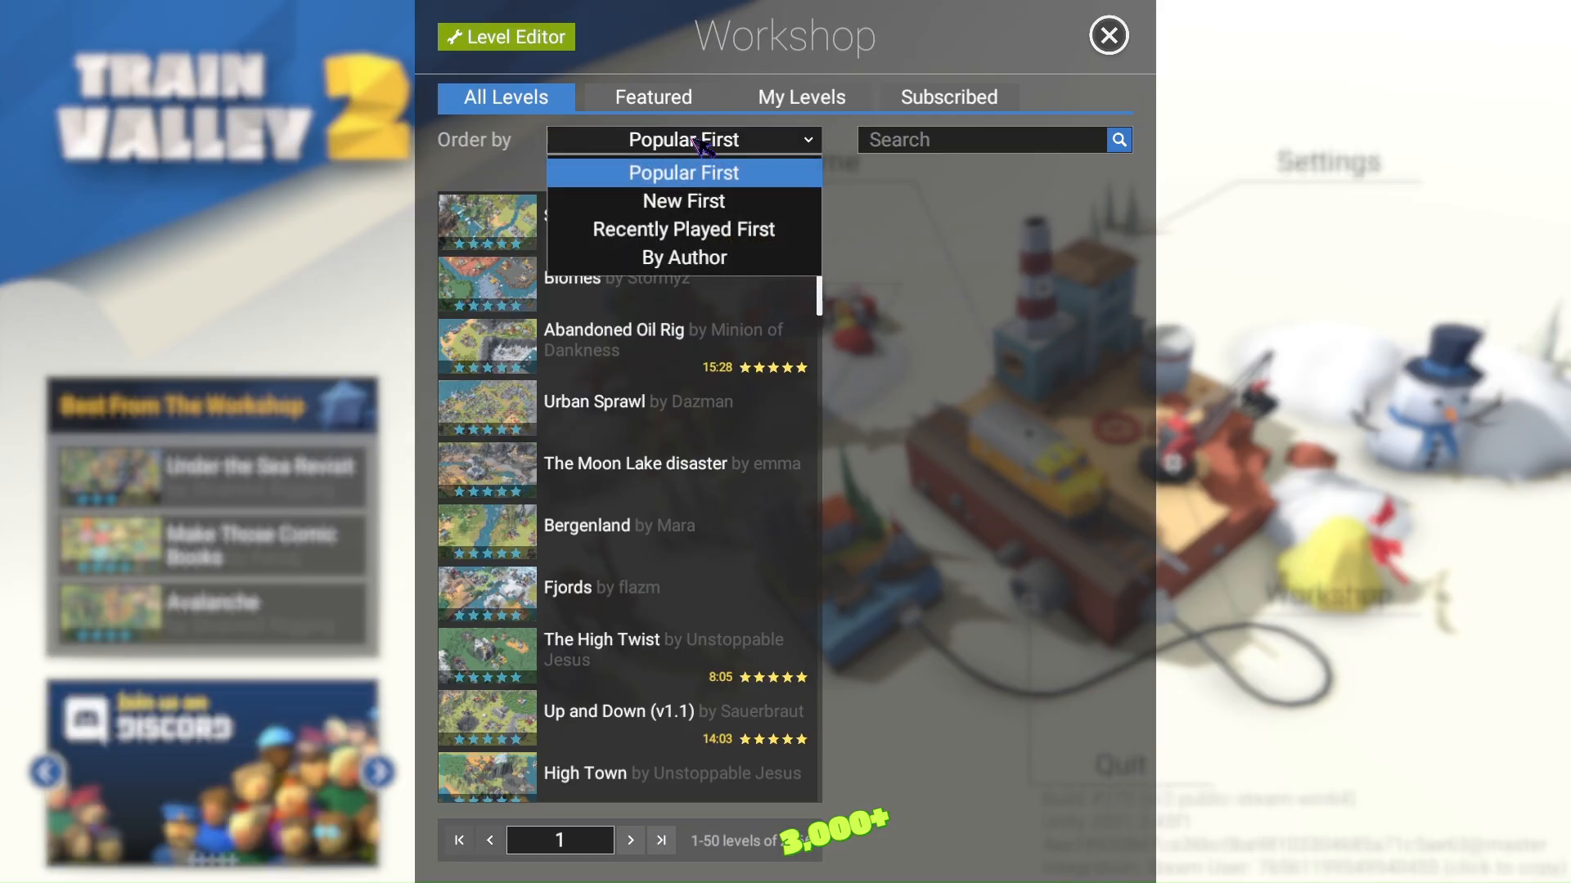
click(697, 203)
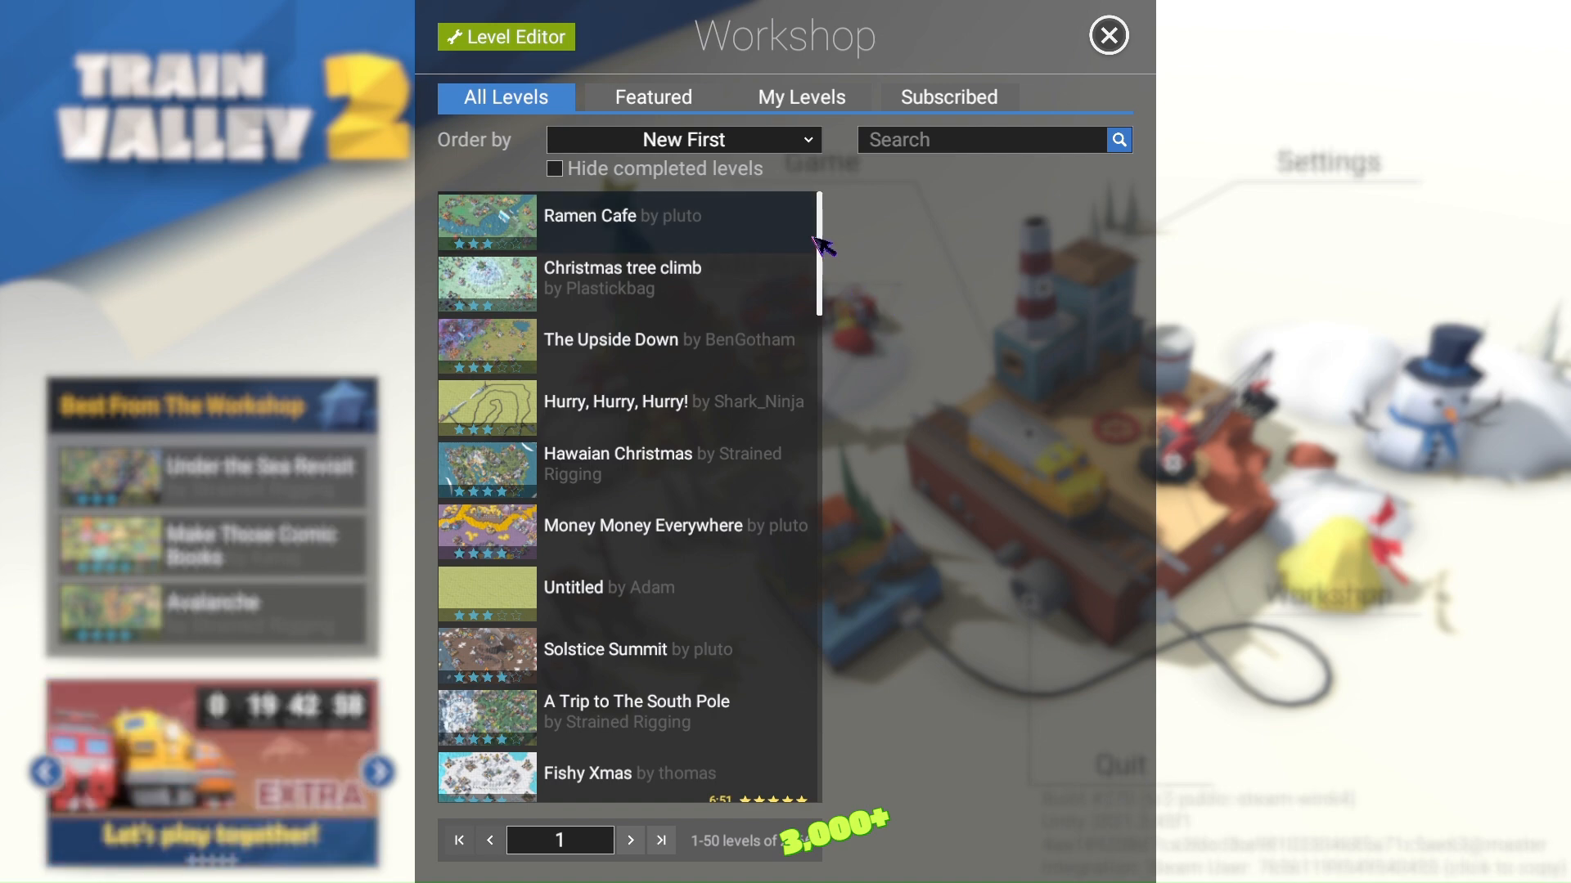
click(651, 220)
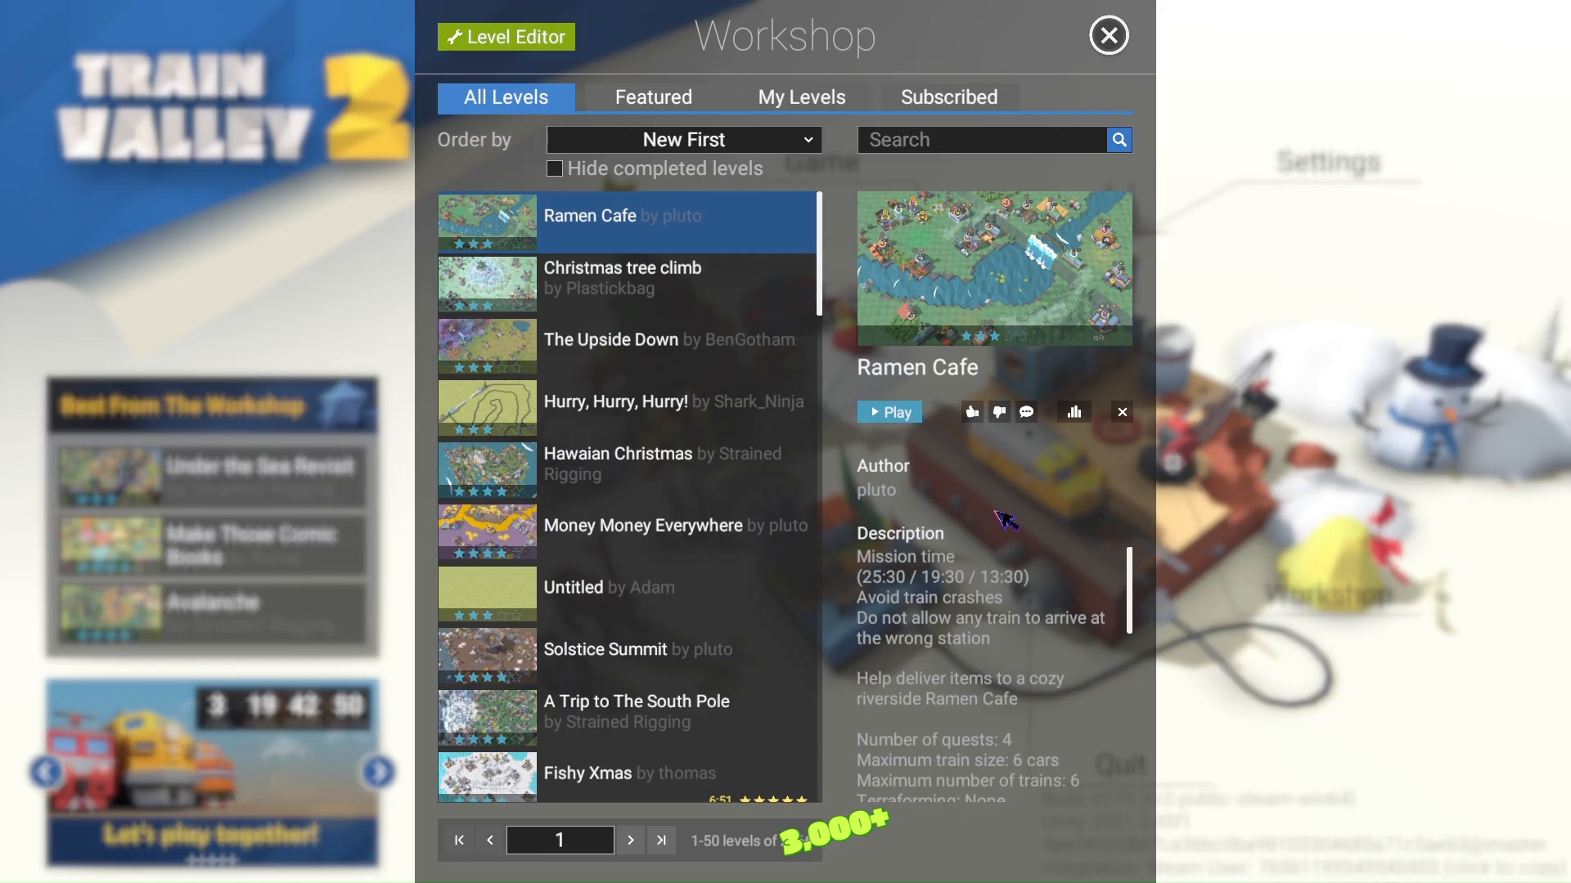
click(1074, 413)
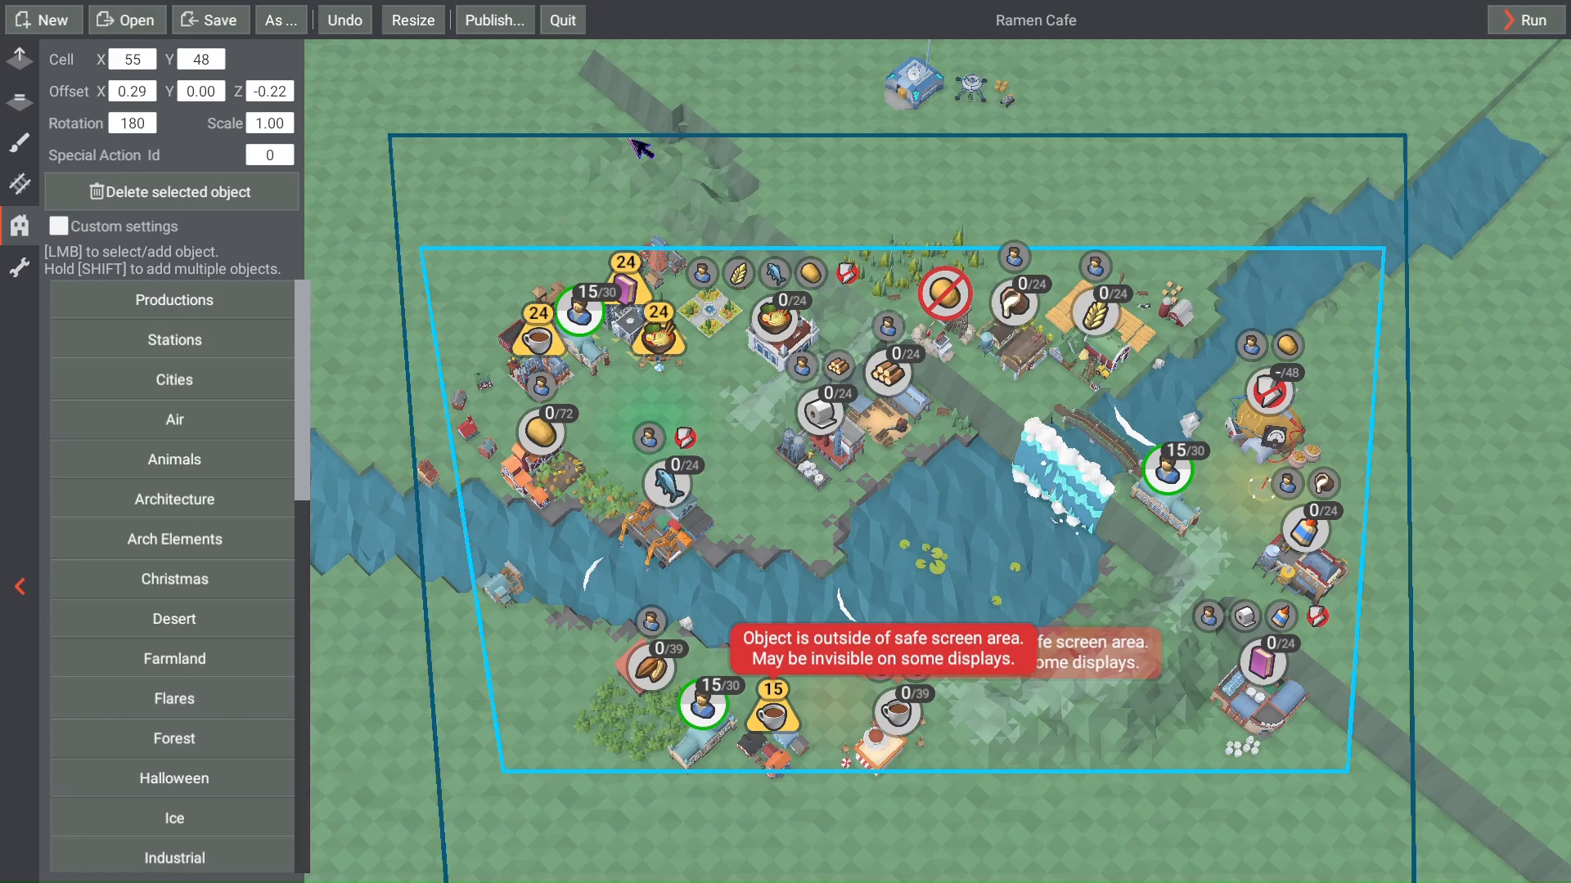
Step: From the level editor, publish Ramen Cafe again as an update, keeping the existing title and description
click(495, 21)
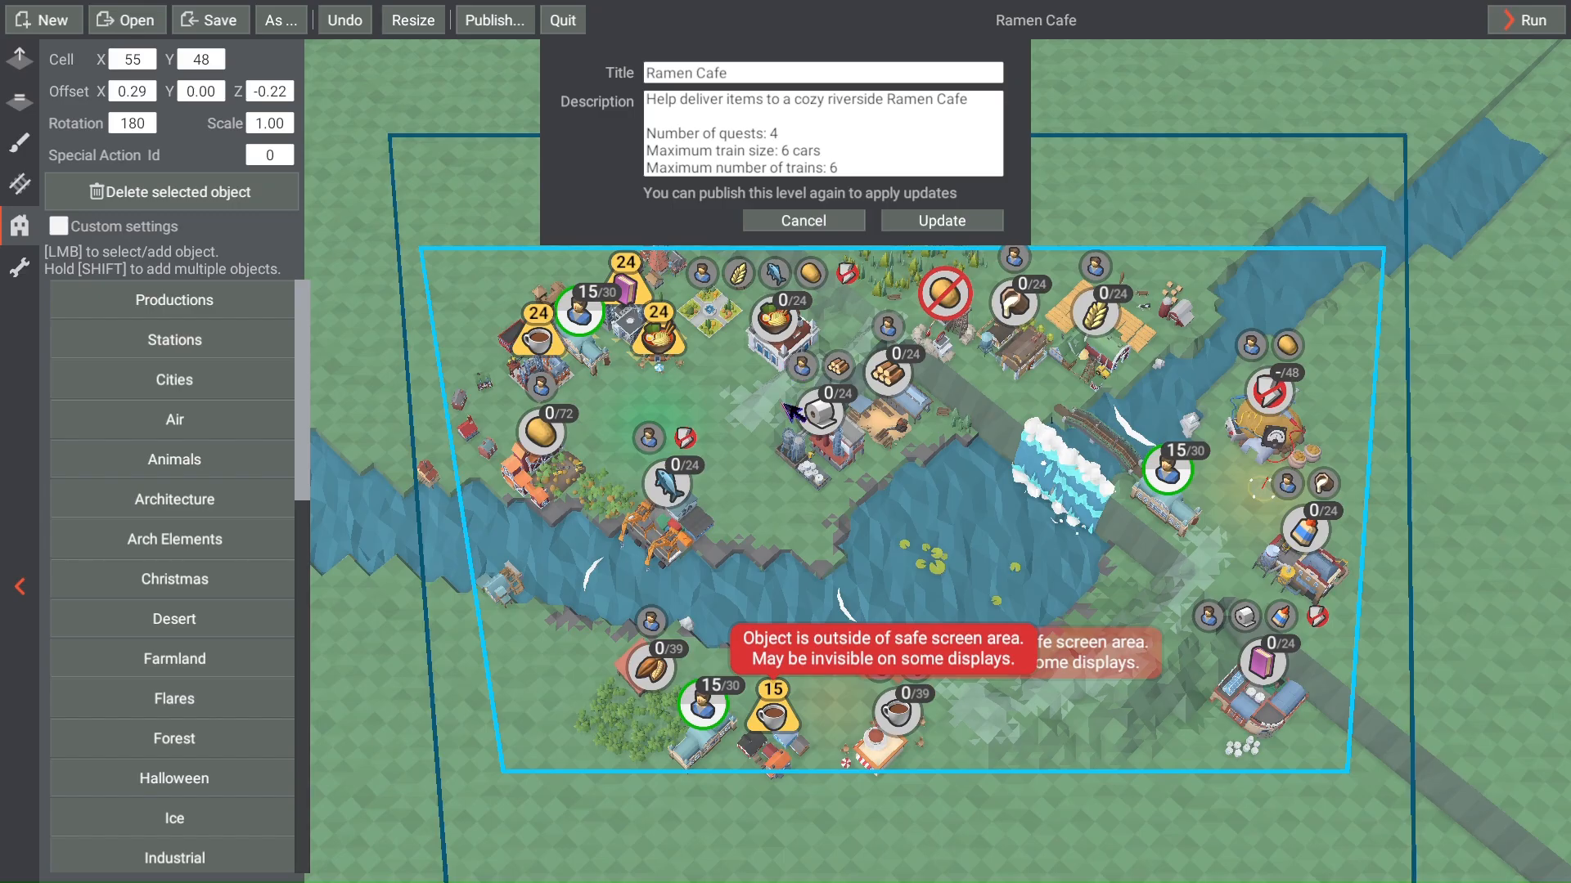
click(949, 223)
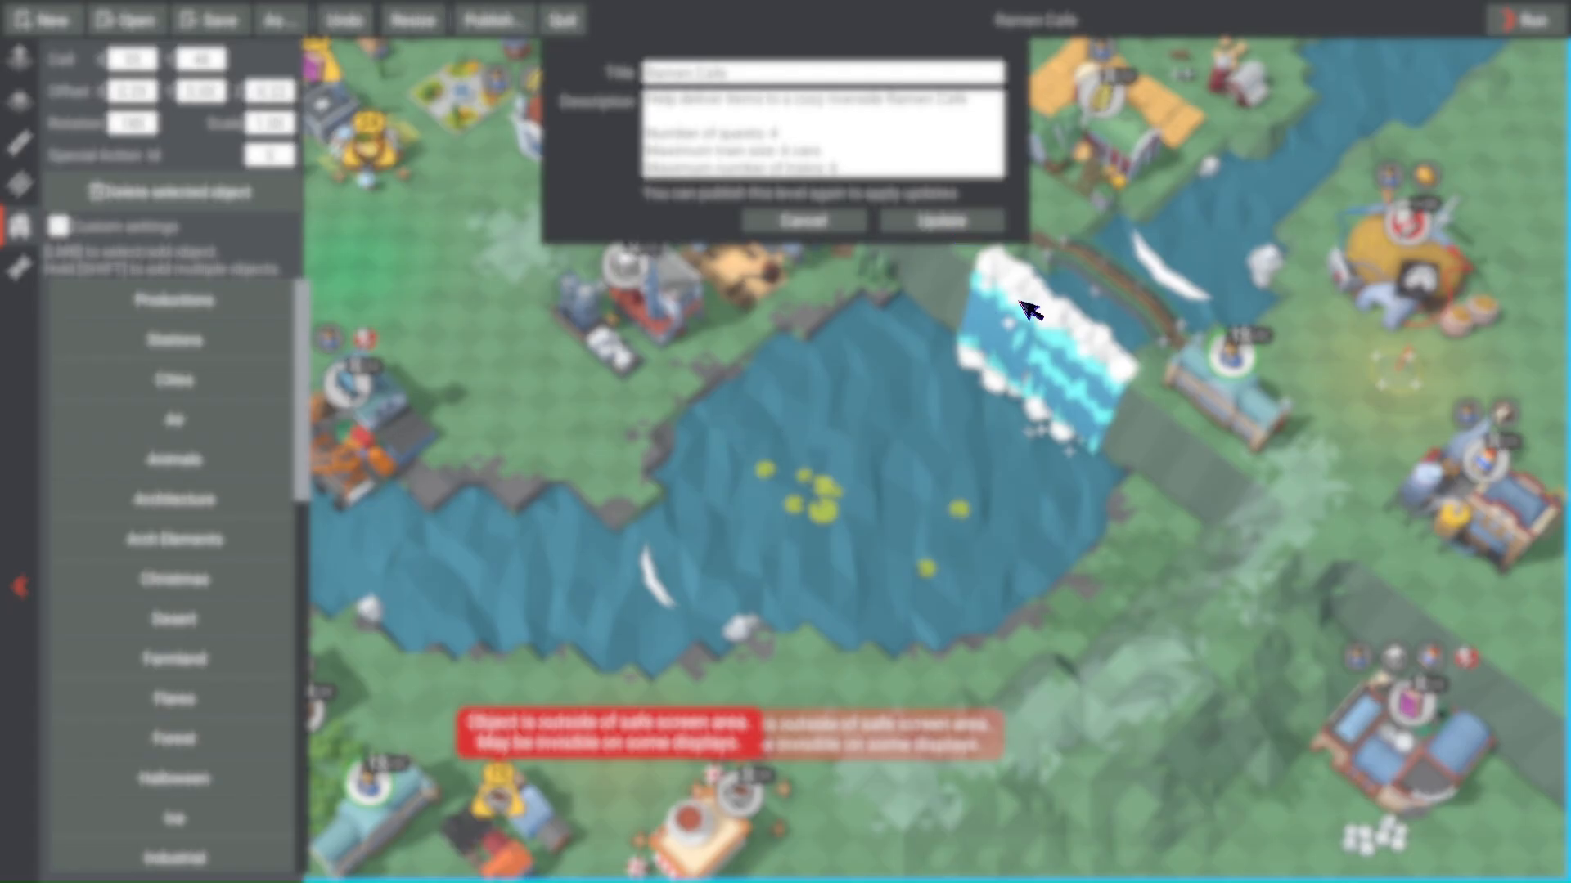